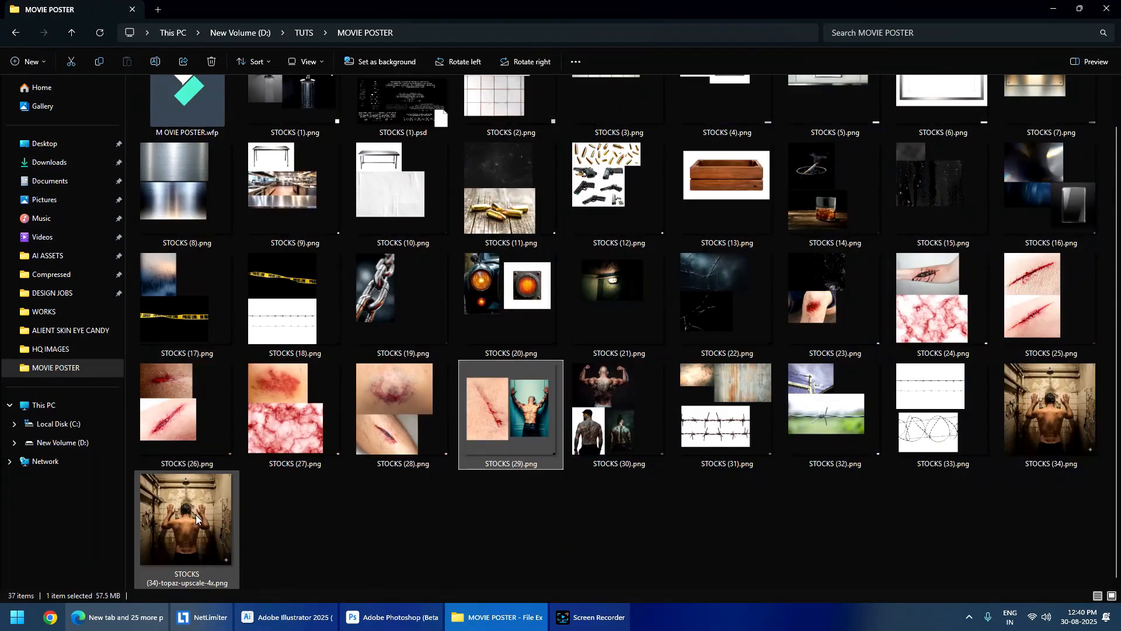
- Open STOCKS (34)-topaz-upscale-4x.png, examine the shower figure's head, hands and back up close, and close the image
double_click(200, 504)
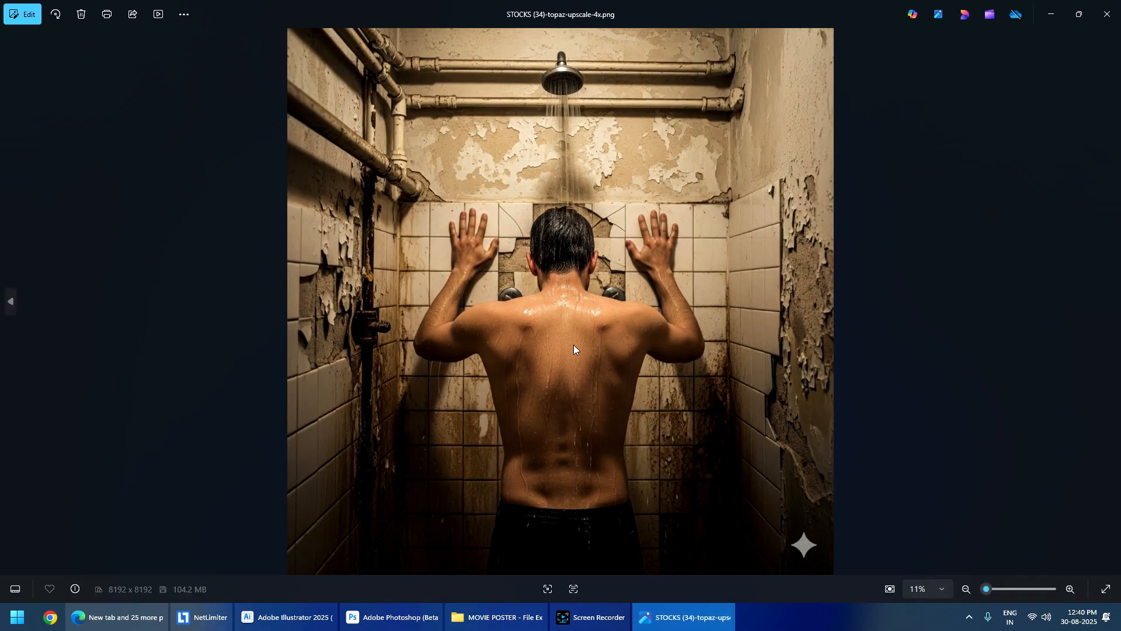
scroll(596, 333, up, 3)
drag(599, 332, 538, 388)
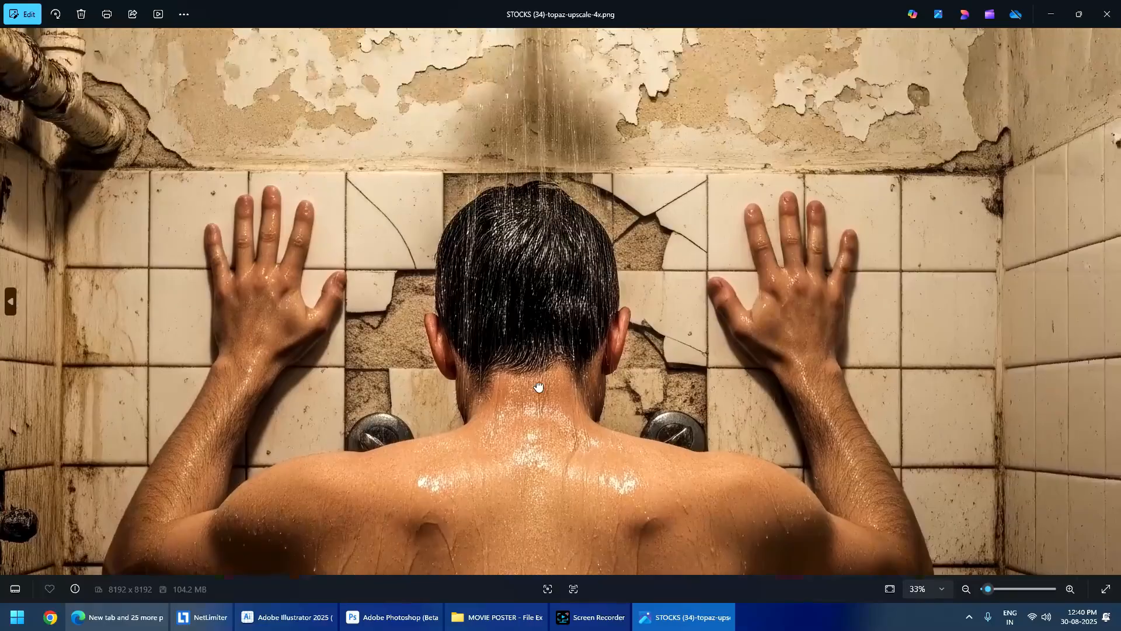
drag(535, 184, 489, 344)
scroll(491, 400, down, 5)
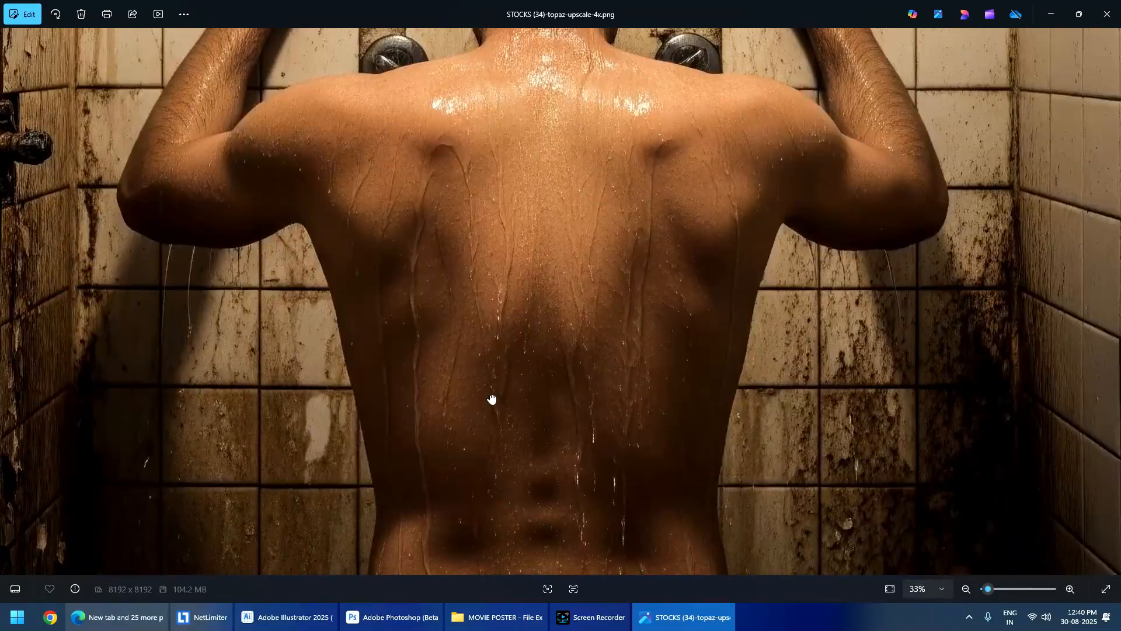
scroll(488, 272, down, 5)
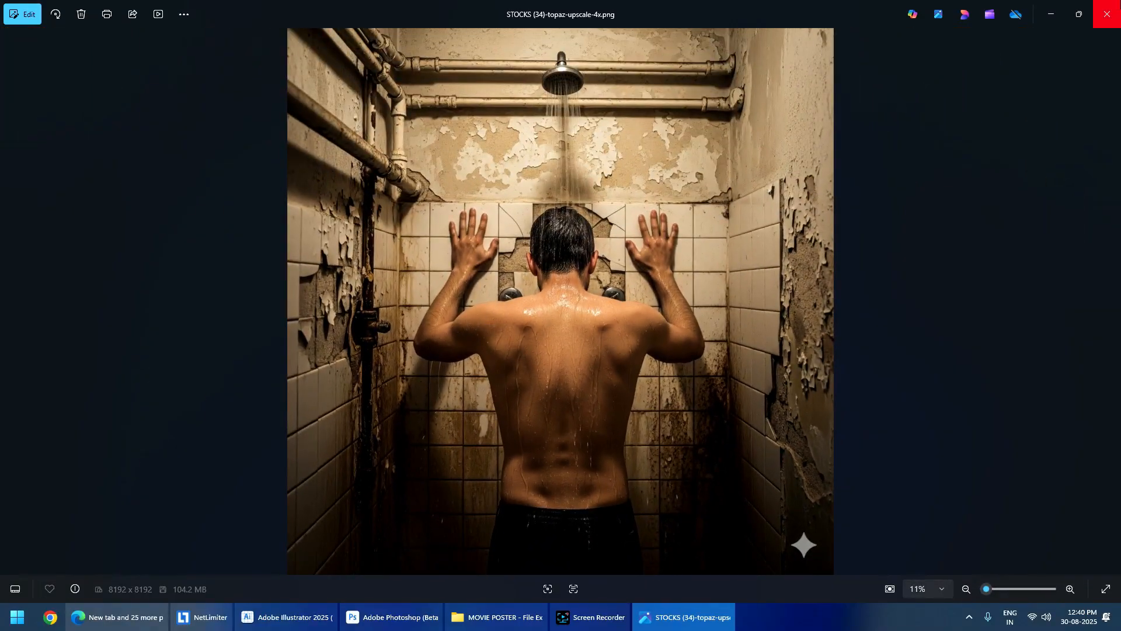
click(1107, 14)
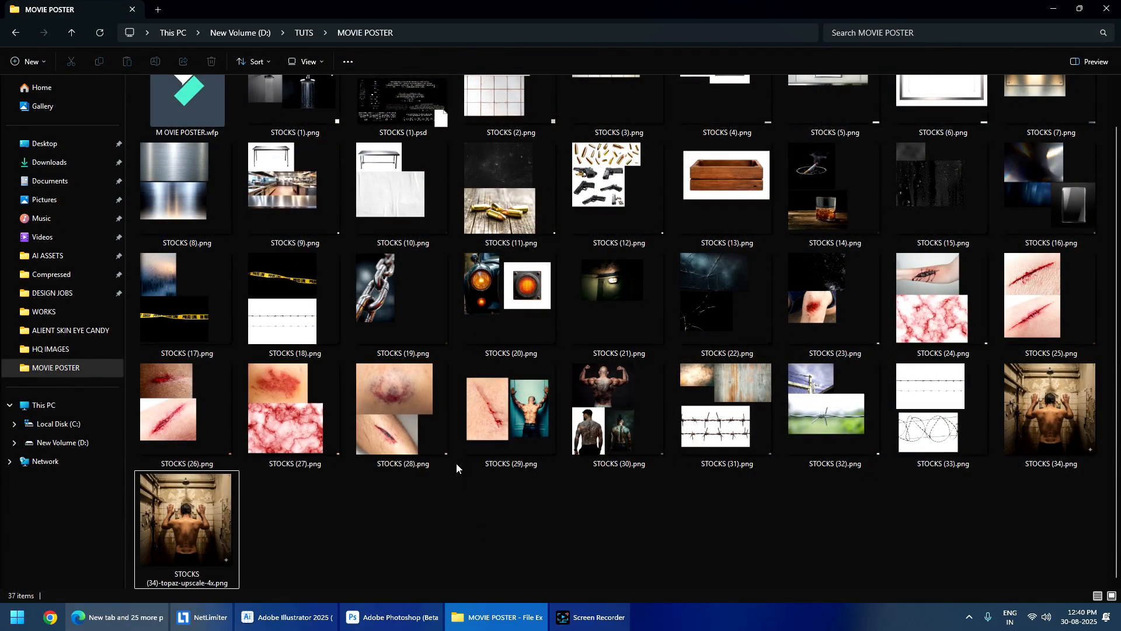
scroll(483, 412, up, 1)
scroll(494, 377, down, 1)
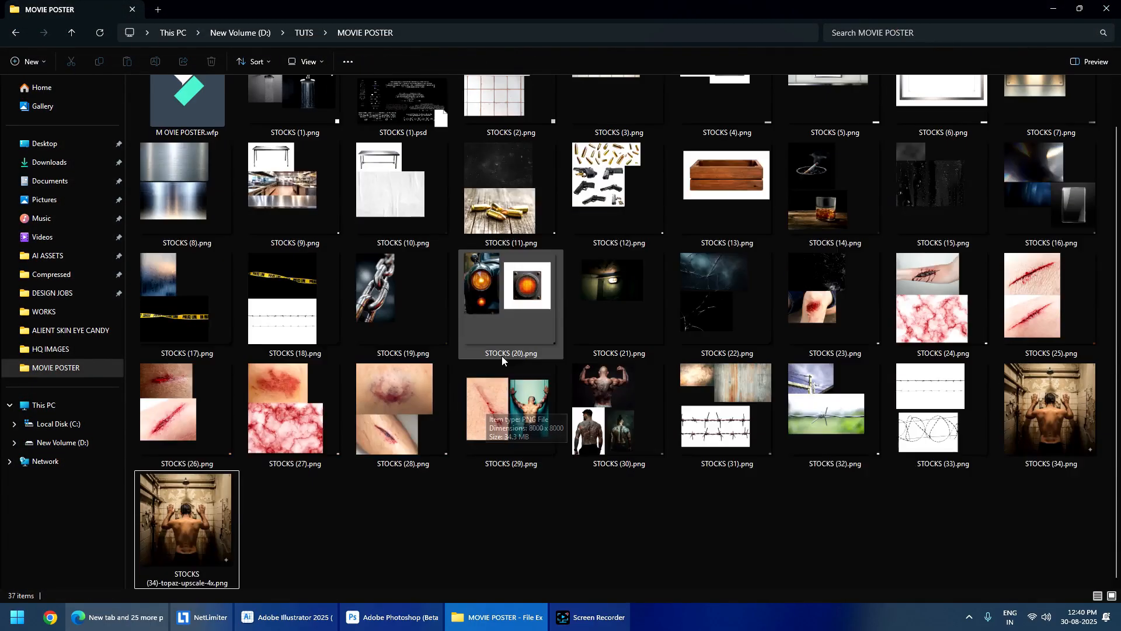
scroll(502, 356, up, 1)
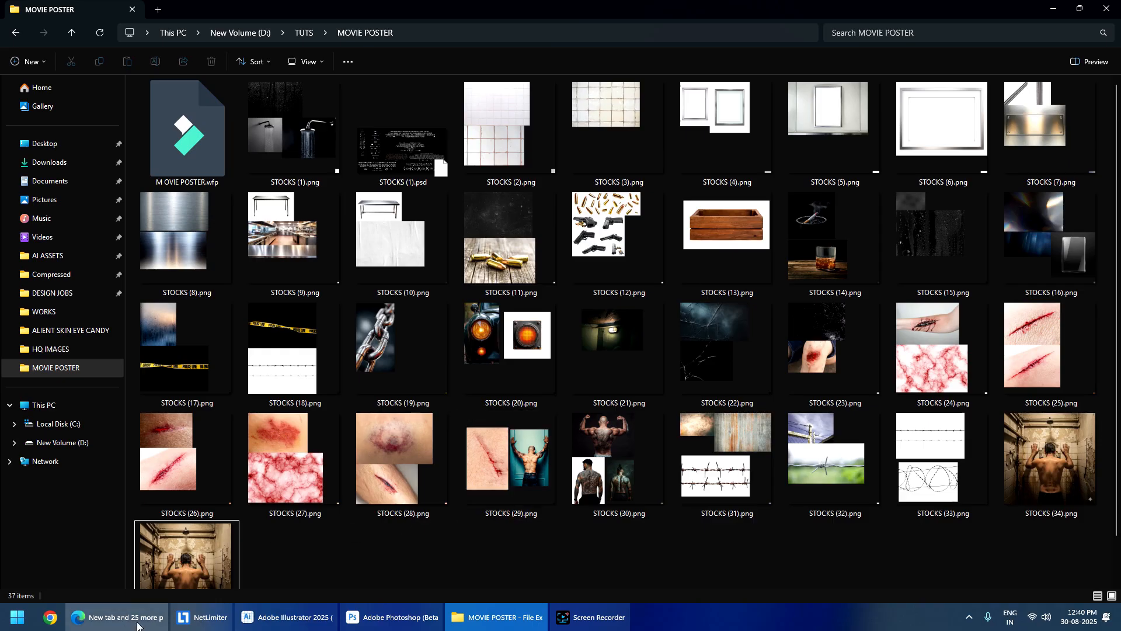
- Switch to the Edge browser, search the web for "portrait movie posters" and show the image results
click(108, 616)
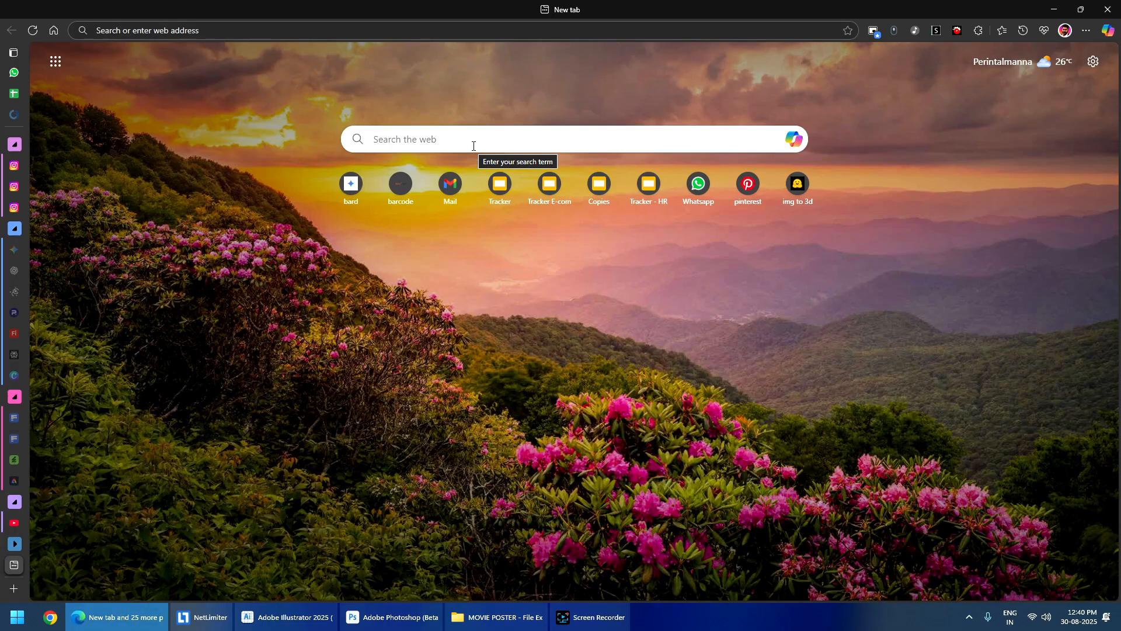
click(178, 30)
text(porta)
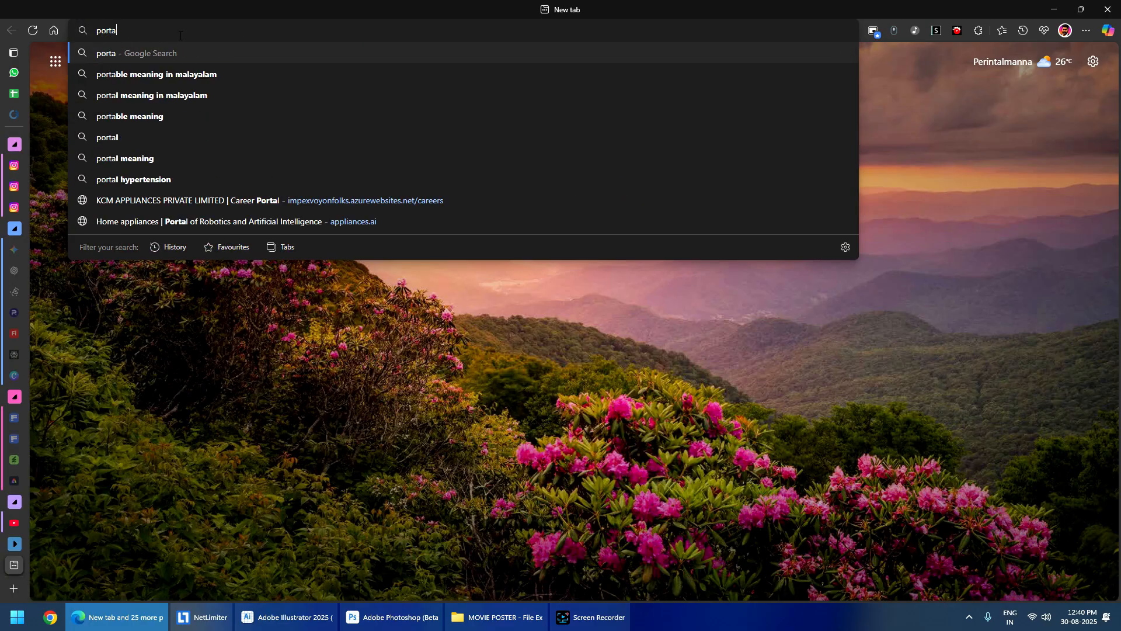
key(BackSpace)
text(rait movie)
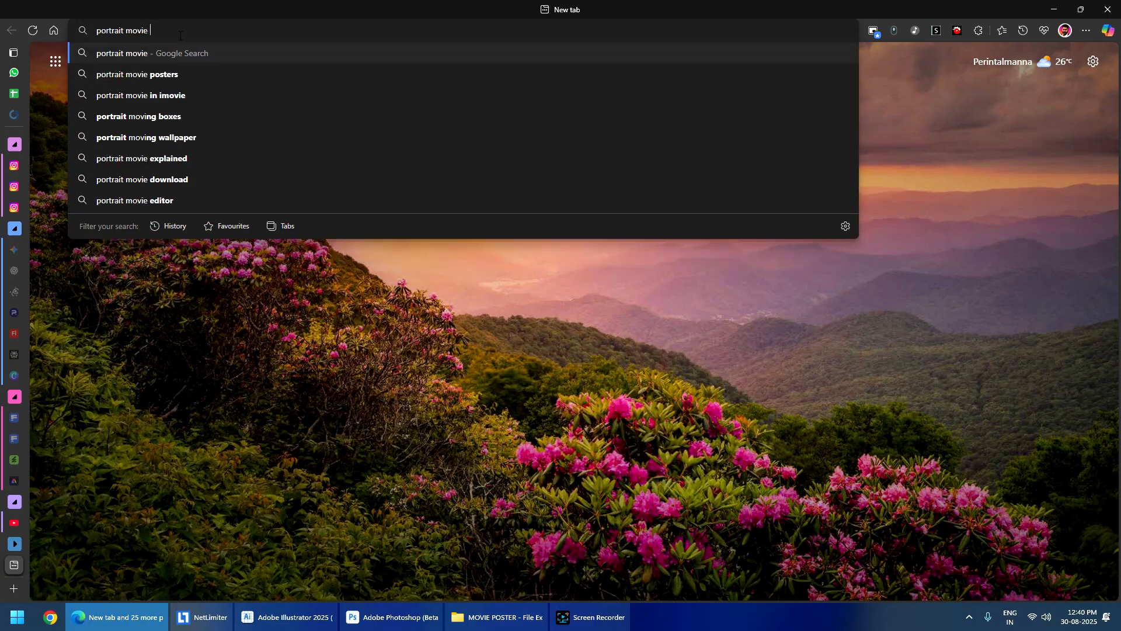
key(Down)
key(Return)
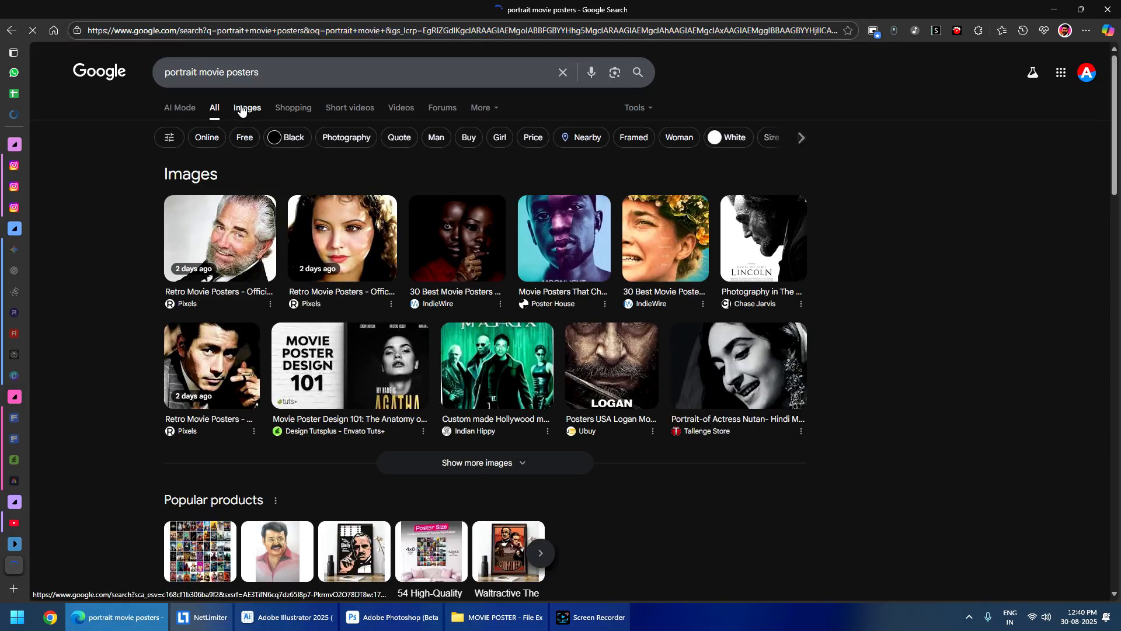
click(241, 109)
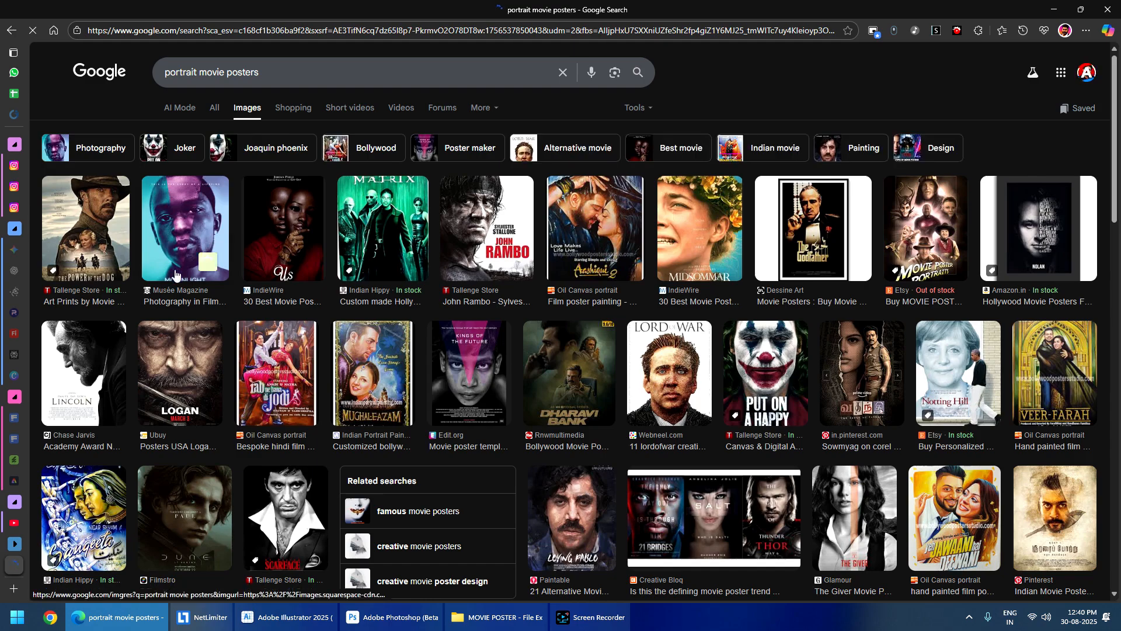
- Preview several portrait poster results, including The Power of the Dog, Moonlight, Dharavi Bank, Aashiqui 2 and The Matrix
click(66, 304)
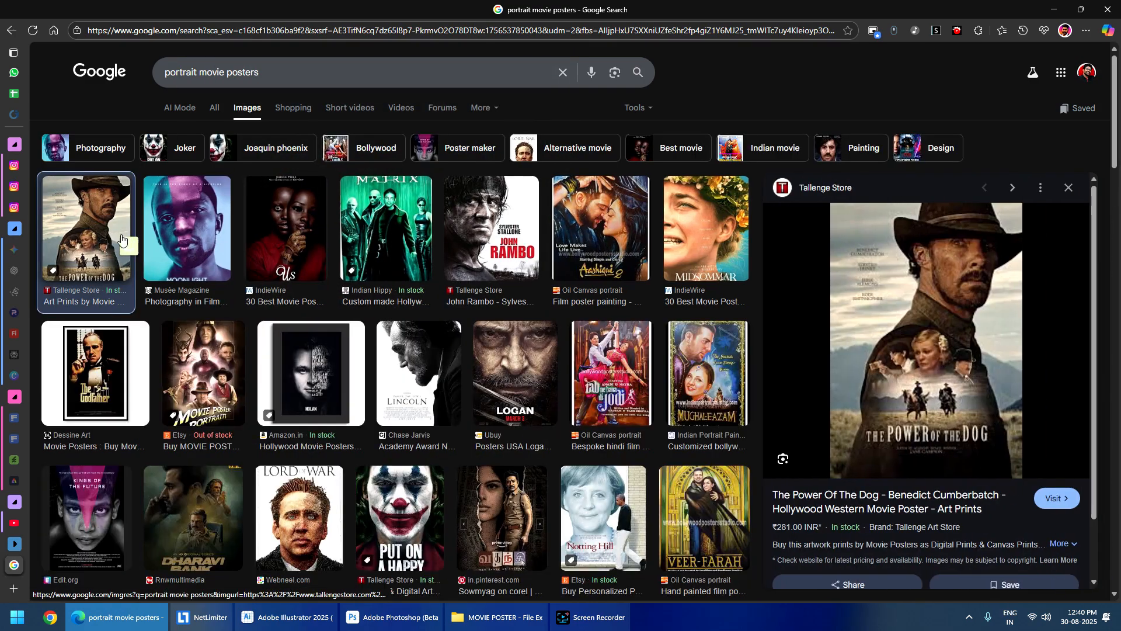
click(186, 242)
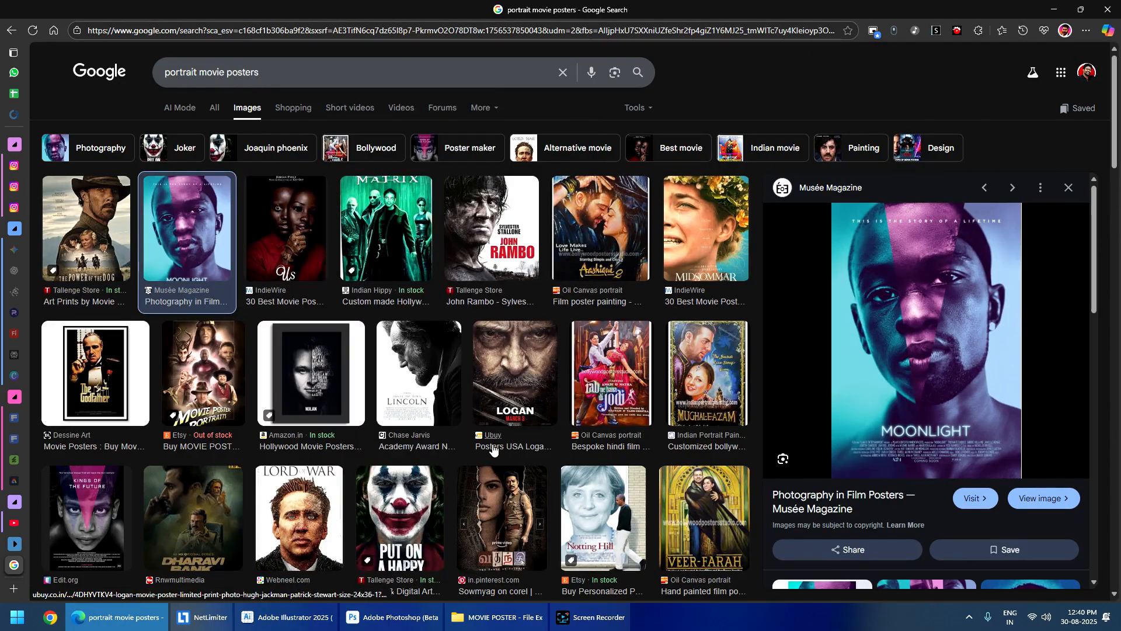
click(185, 529)
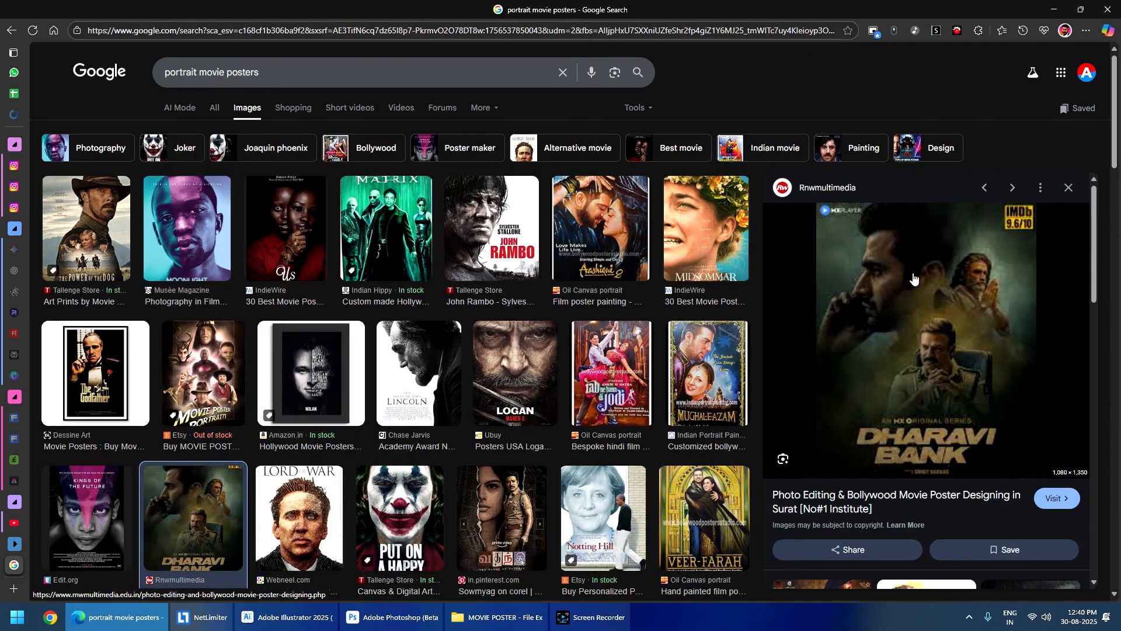
click(600, 234)
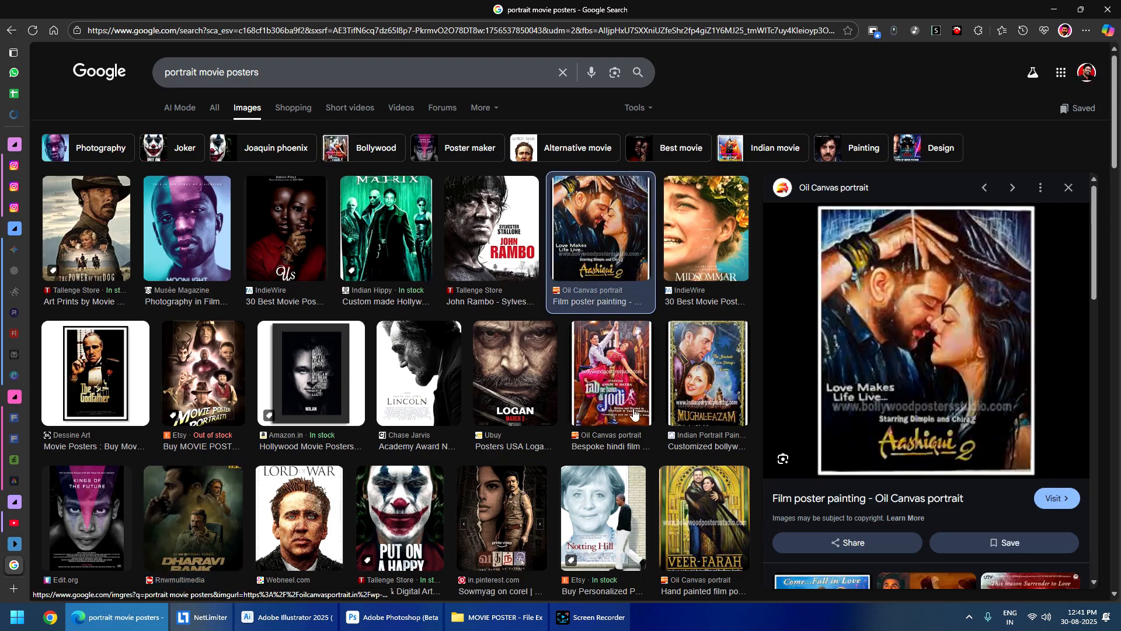
click(589, 394)
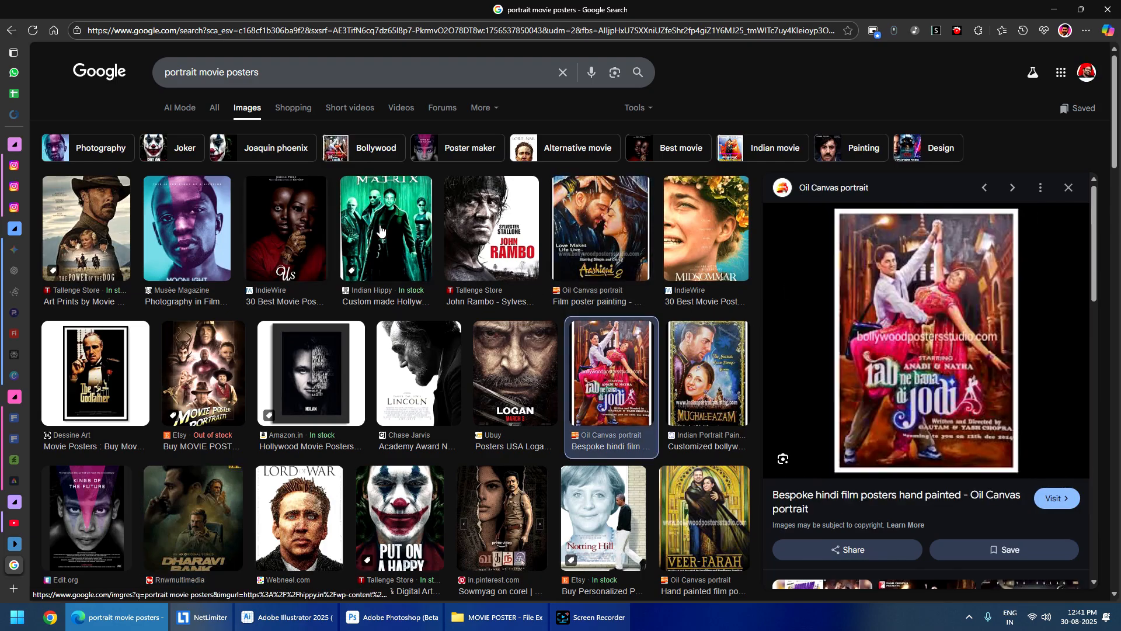
click(385, 231)
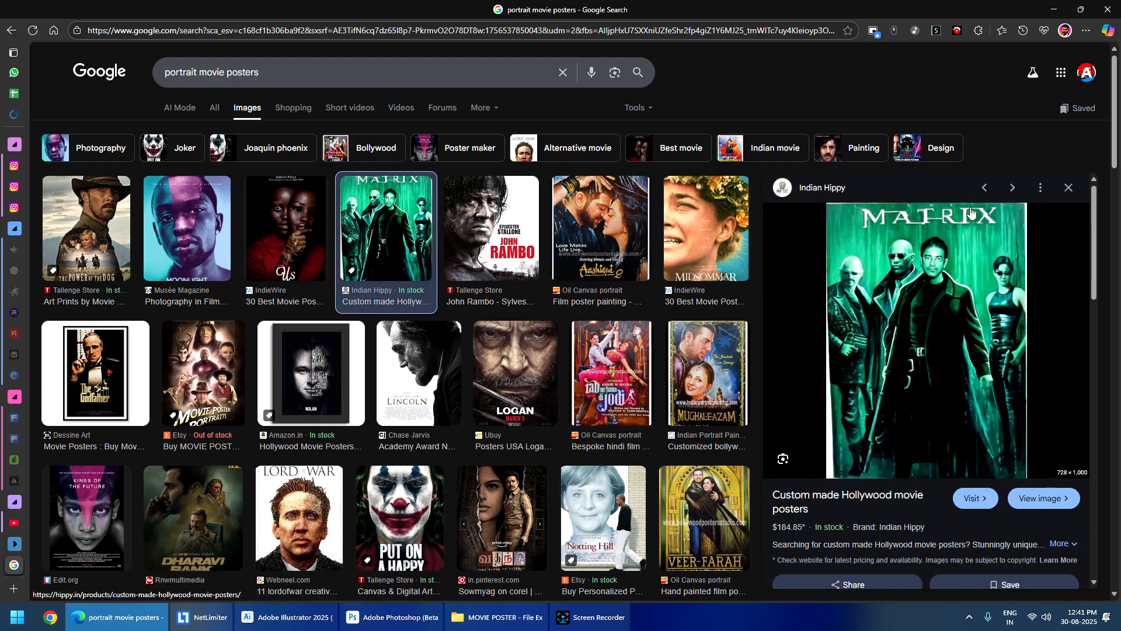
scroll(521, 402, down, 5)
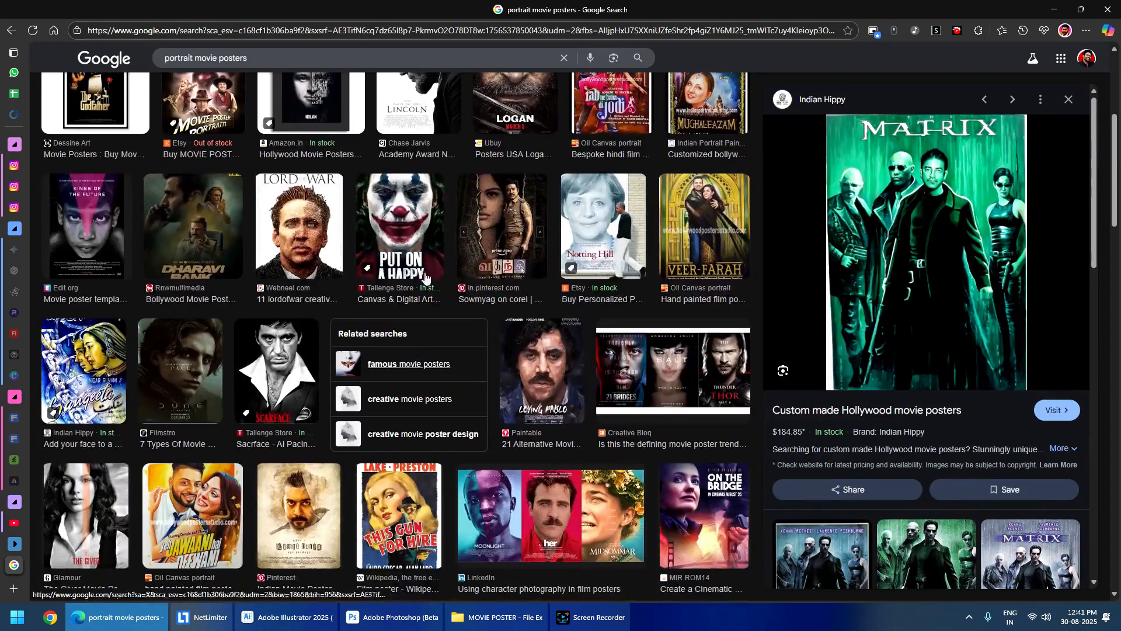
- Preview the Pinterest poster of a police officer beside a torn image of a woman's face and copy its image
click(501, 220)
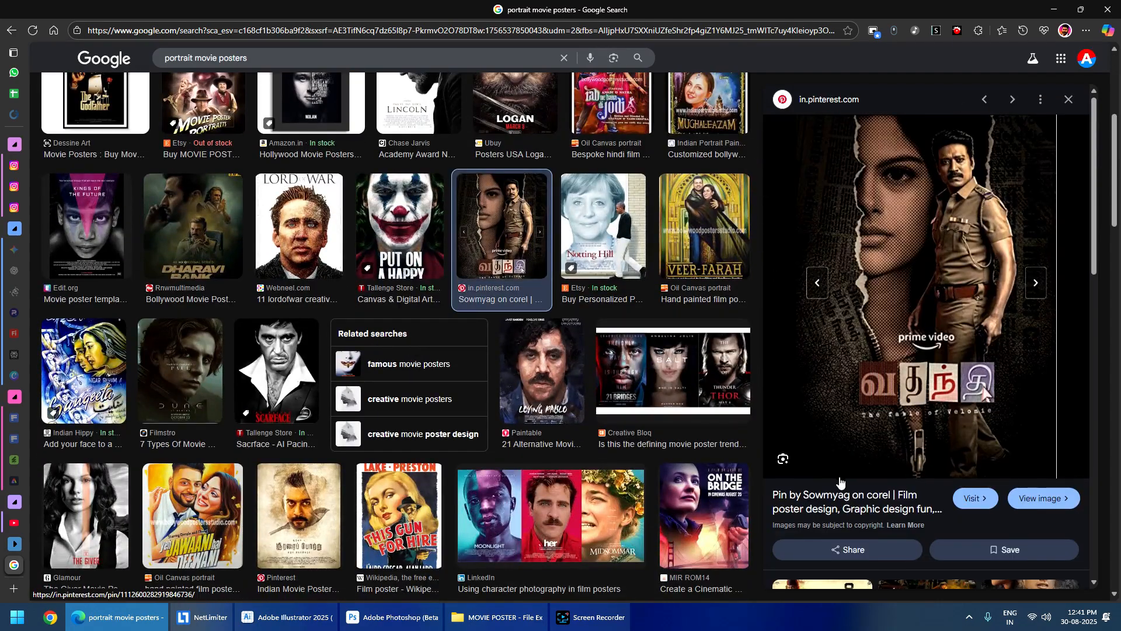
right_click(888, 233)
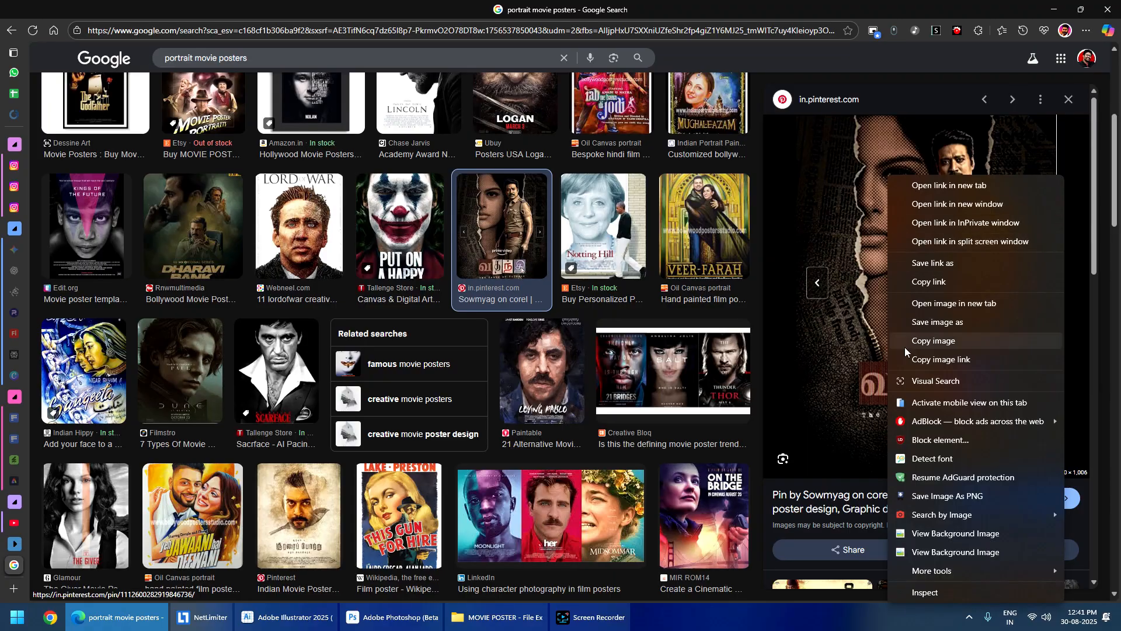
click(935, 341)
key(alt+Tab)
key(Escape)
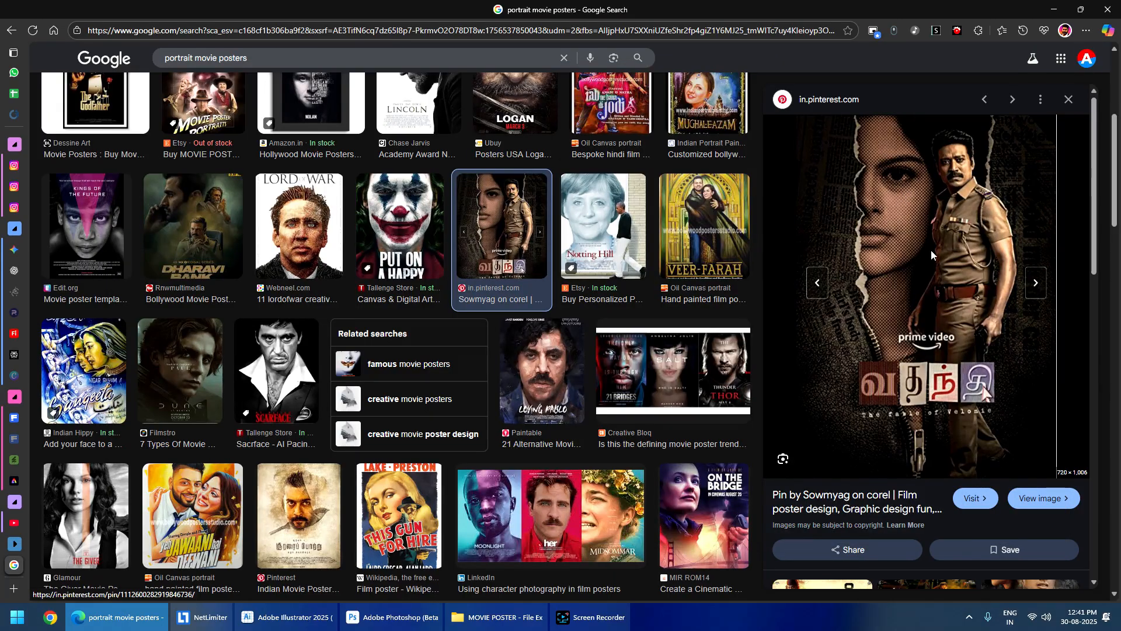
right_click(948, 277)
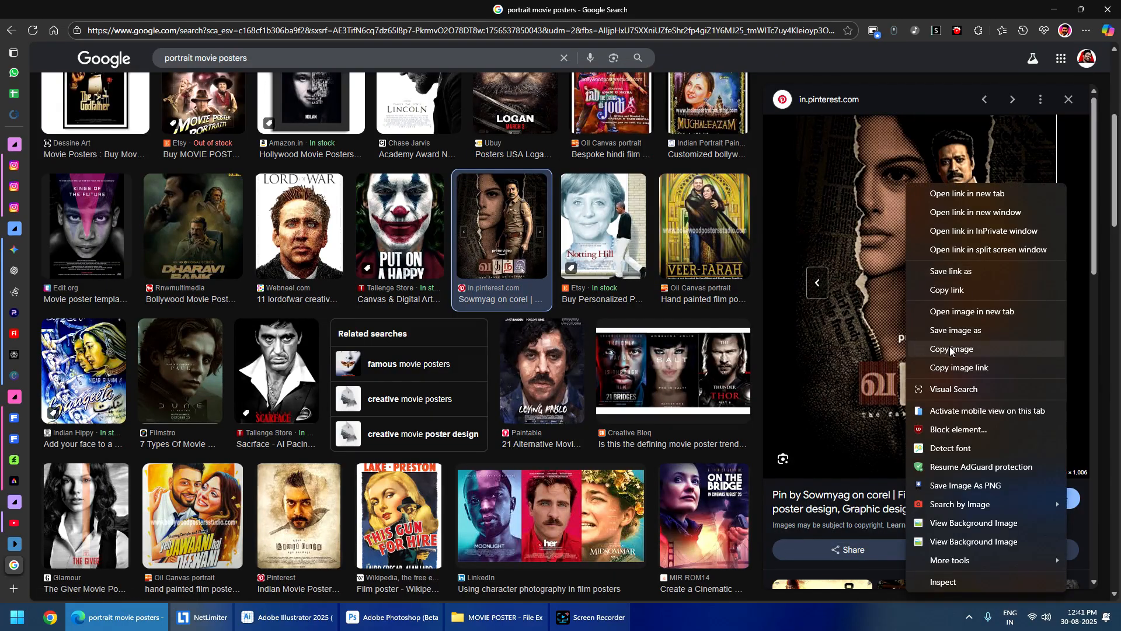
click(950, 350)
- Switch to Photoshop and create a new 720 × 1006 pixel document from the clipboard size
key(alt+Tab)
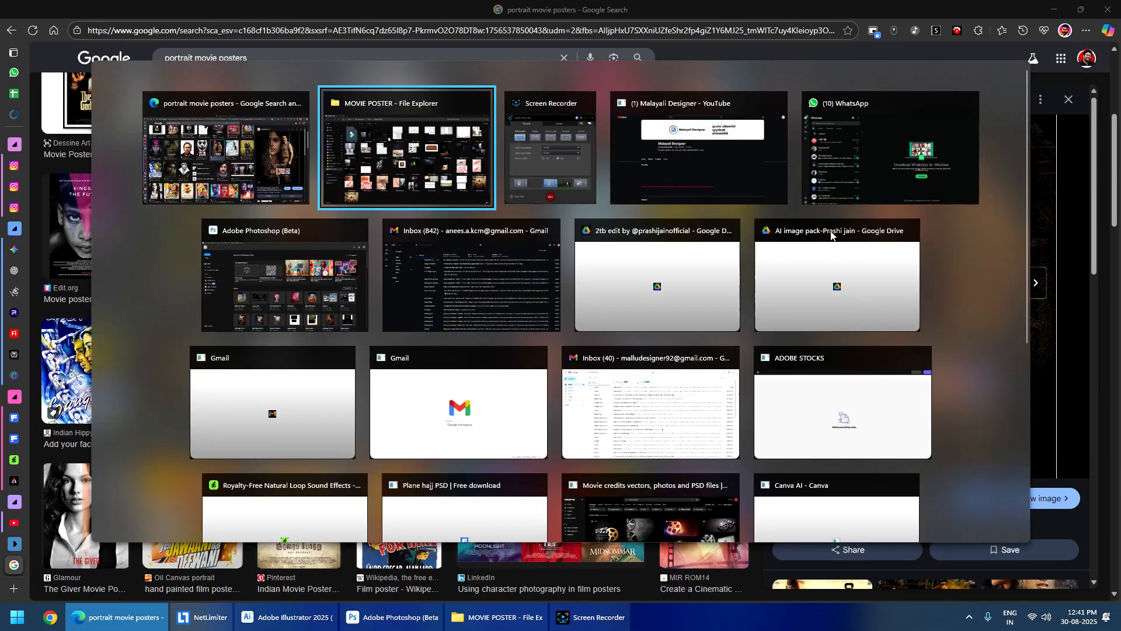
click(397, 621)
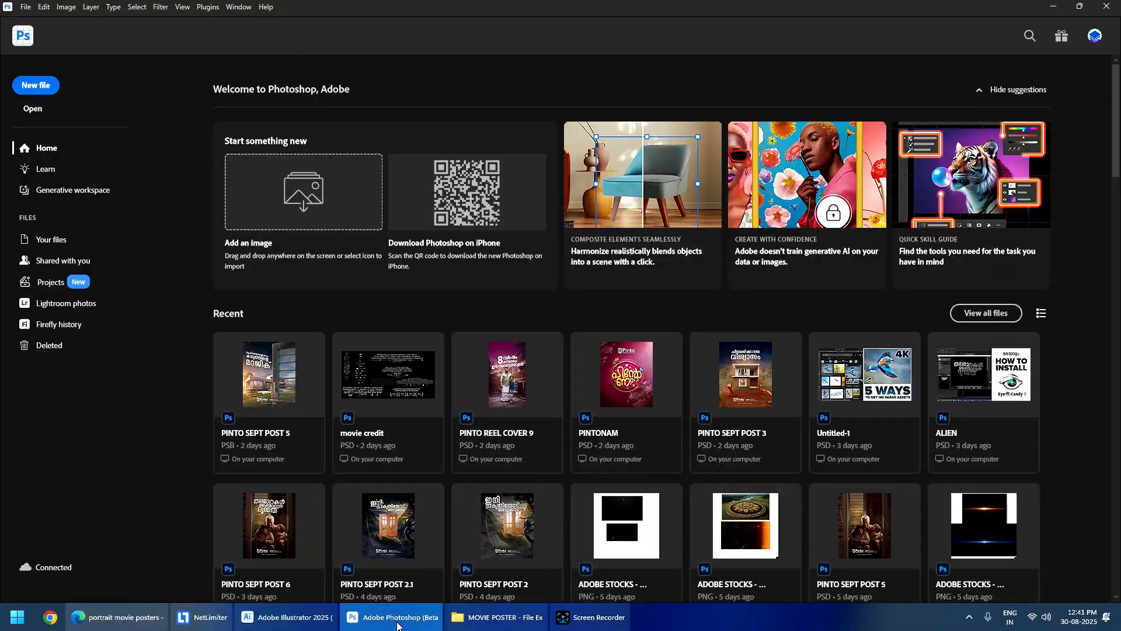
click(41, 89)
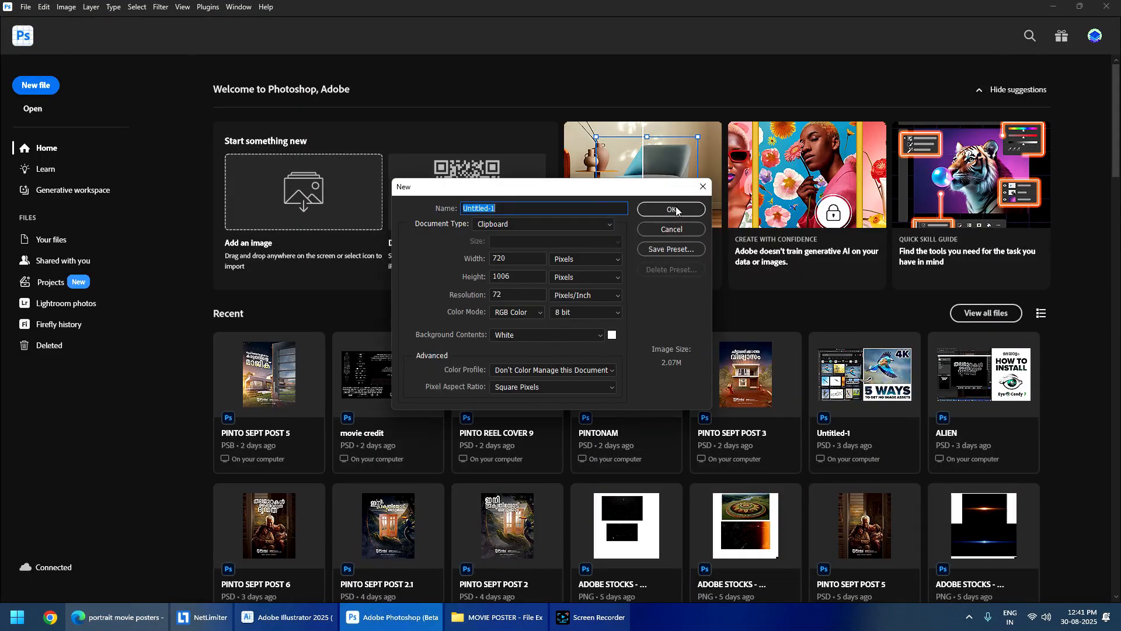
key(Return)
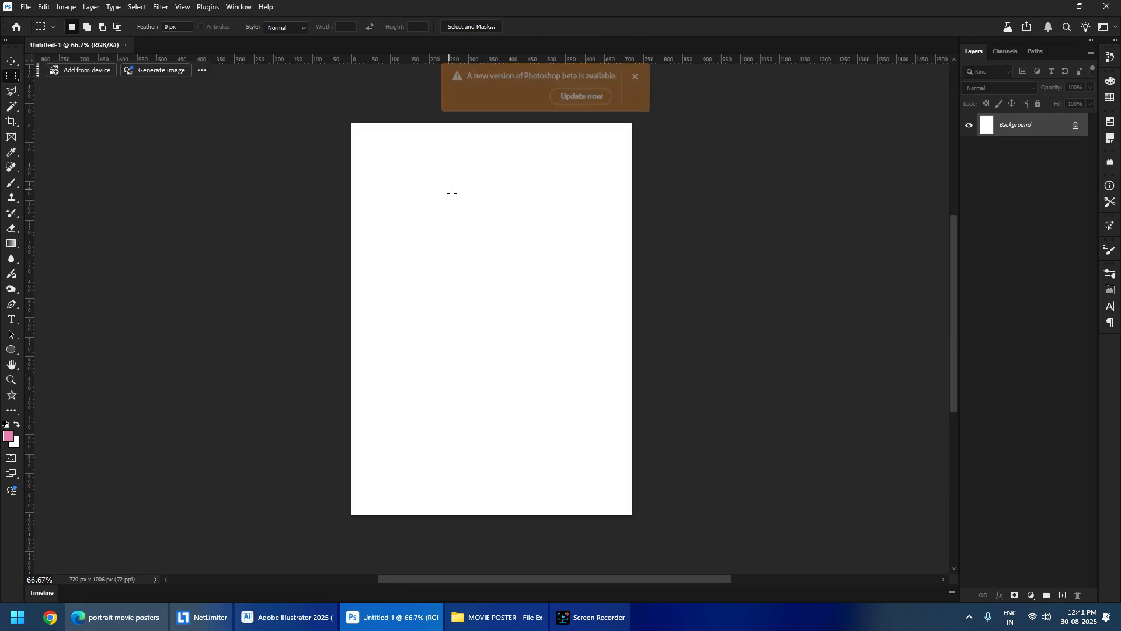
- Create a second document with the Clipboard document type at 720 × 1006 pixels, checking the size against the poster in the browser
key(ctrl+n)
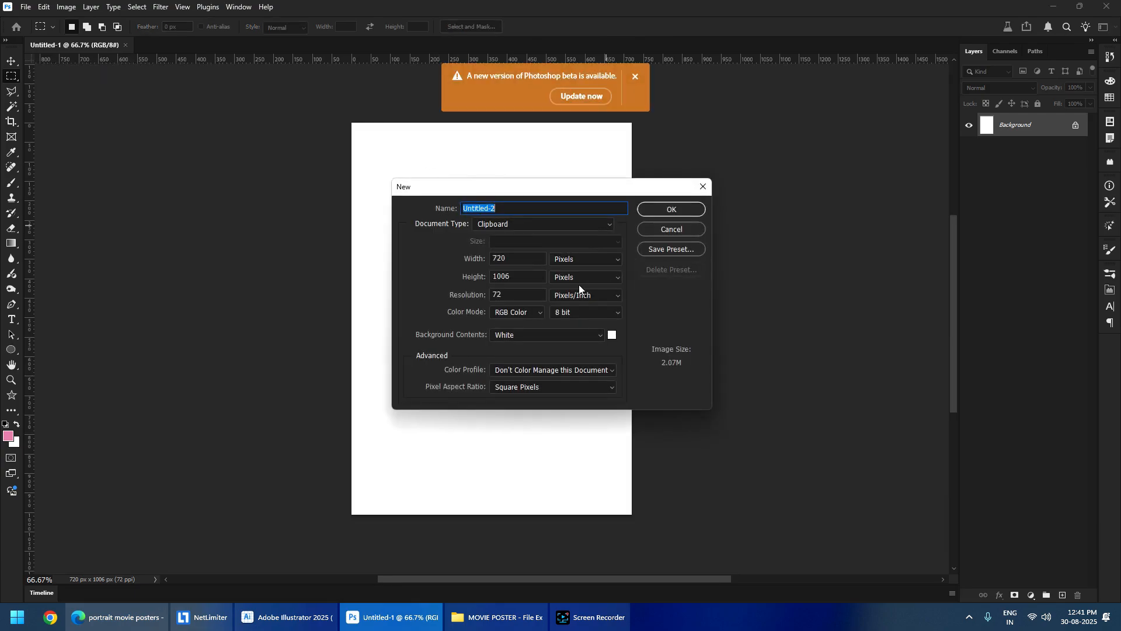
click(510, 224)
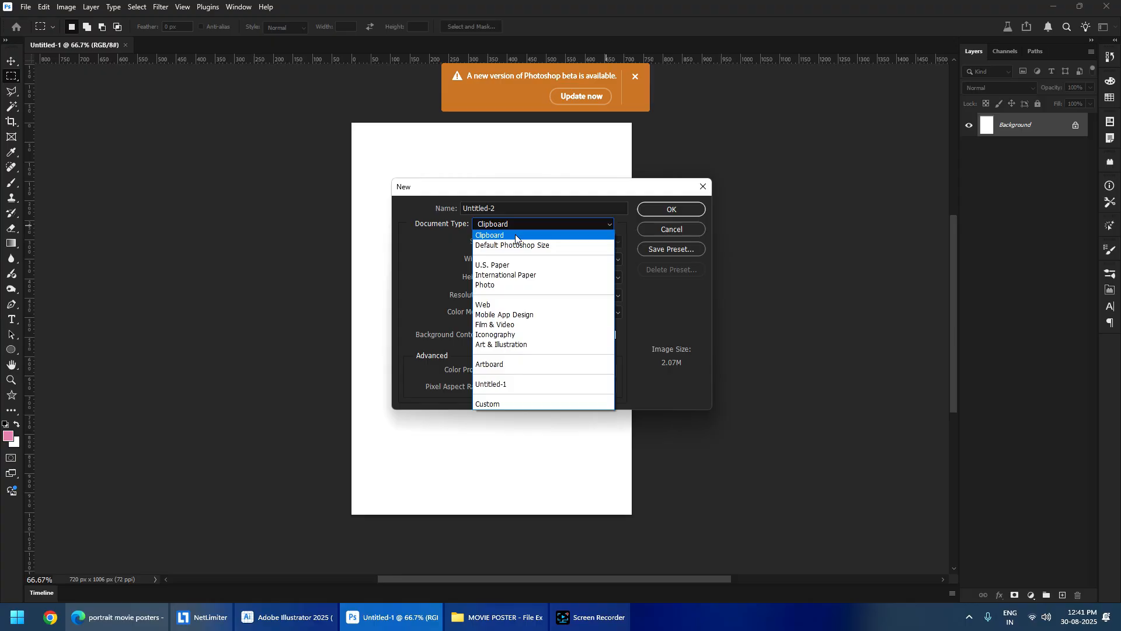
click(519, 236)
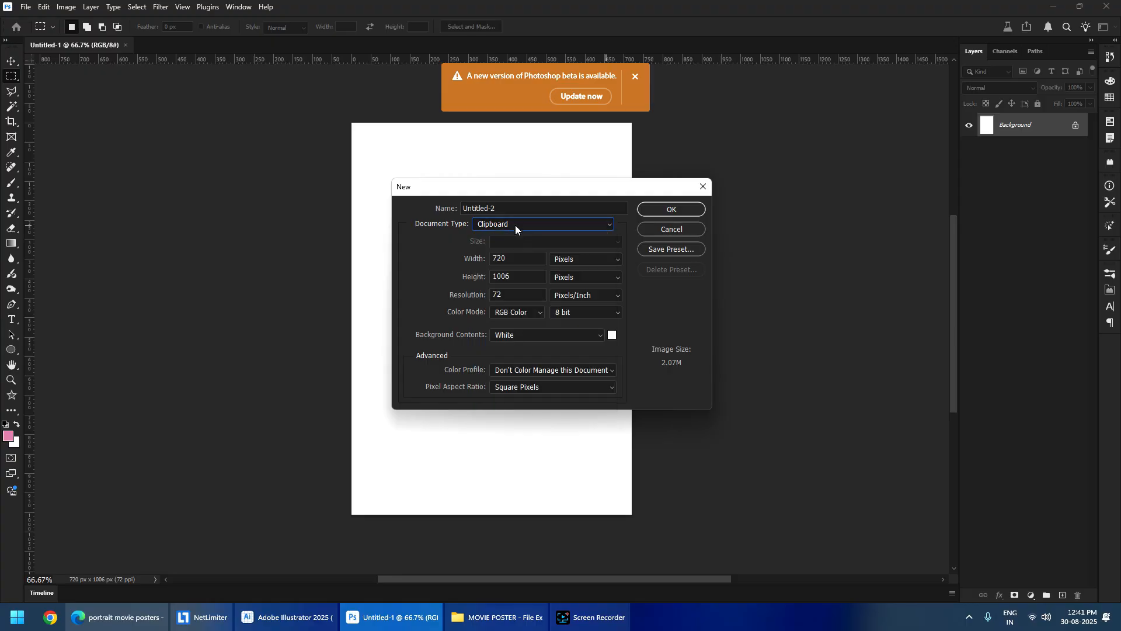
click(511, 259)
click(117, 617)
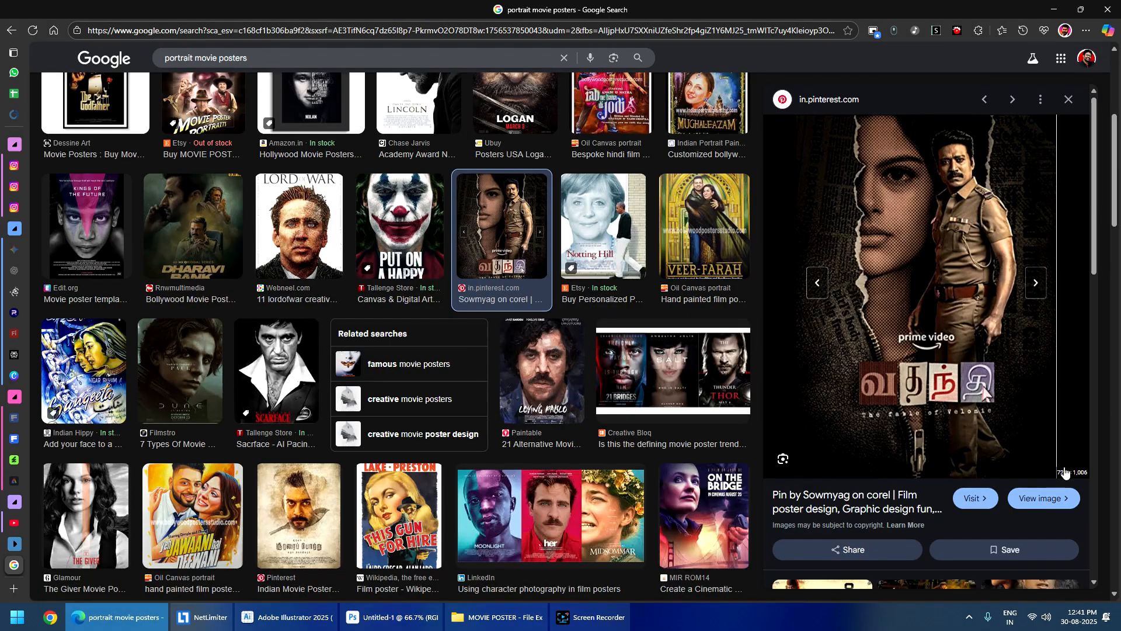
key(alt+Tab)
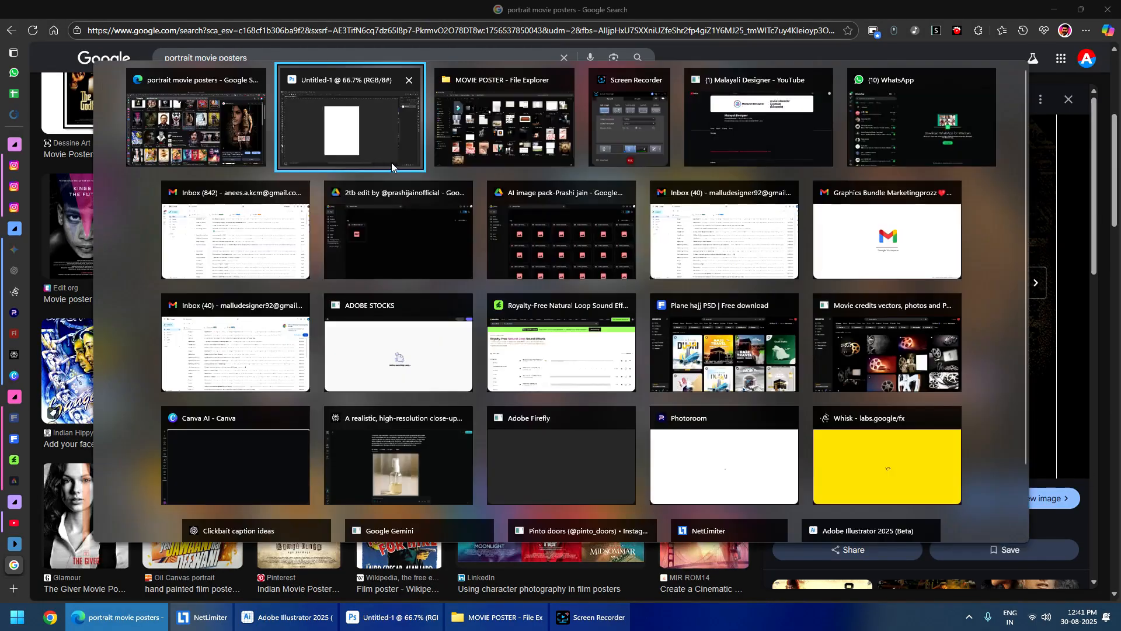
click(665, 209)
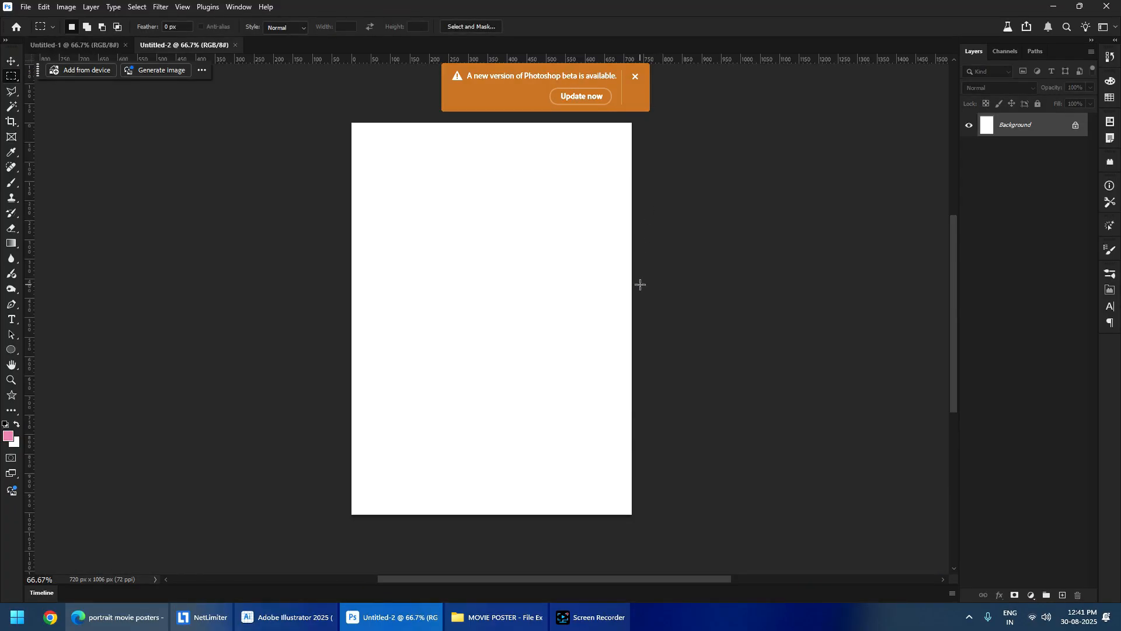
- Set the second document's image resolution to 300 pixels/inch with resampling on, giving 3000 × 4192 pixels
key(ctrl+alt+i)
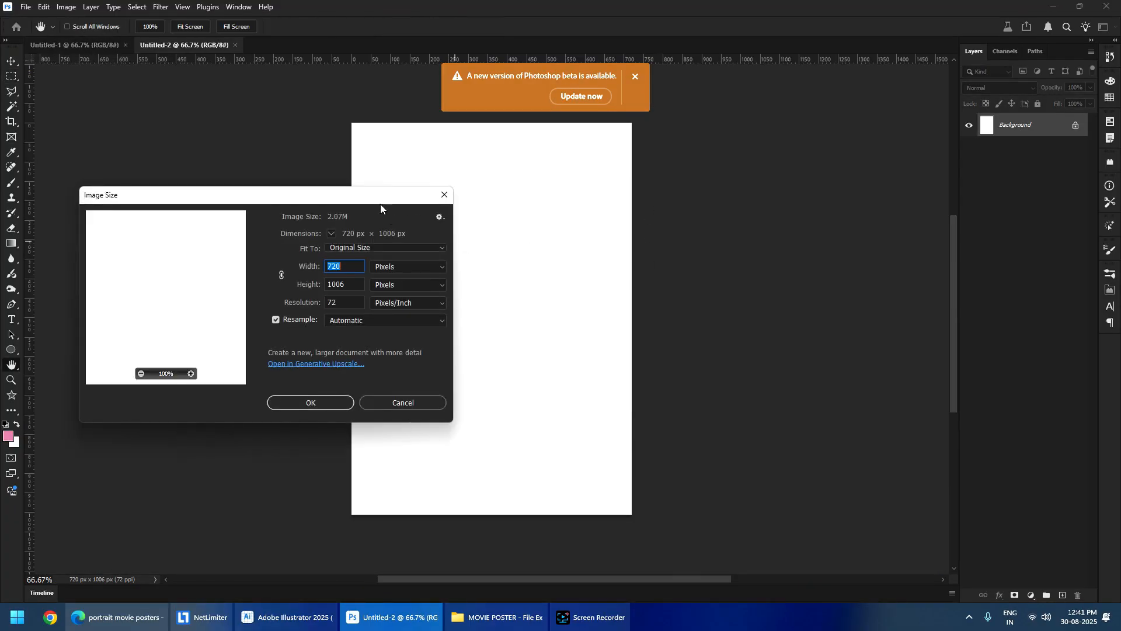
click(635, 76)
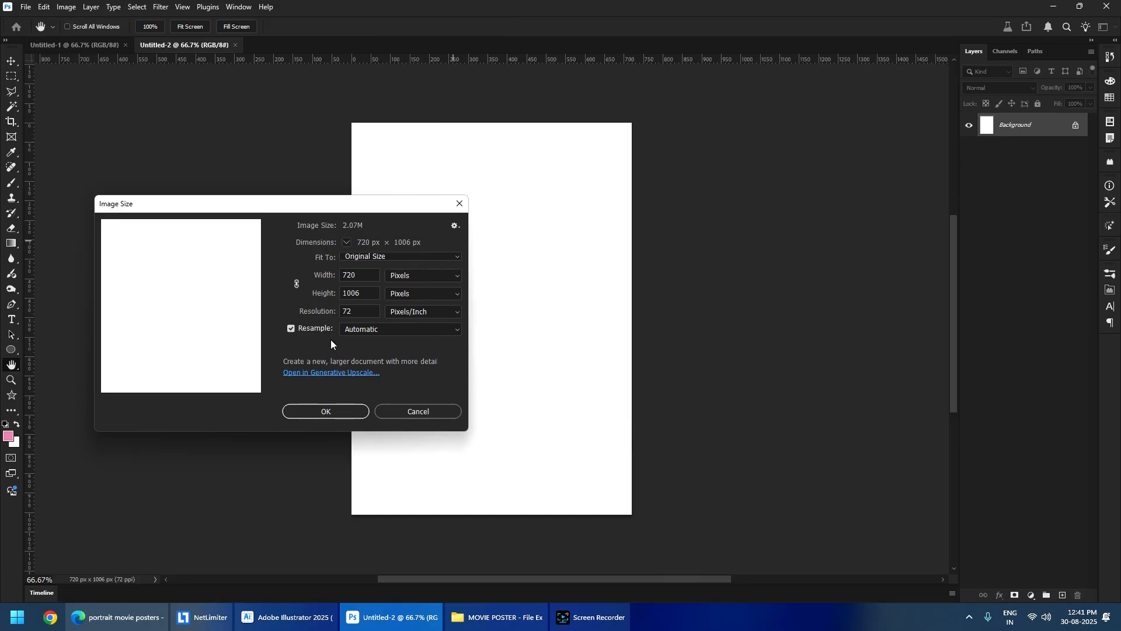
drag(330, 209, 626, 209)
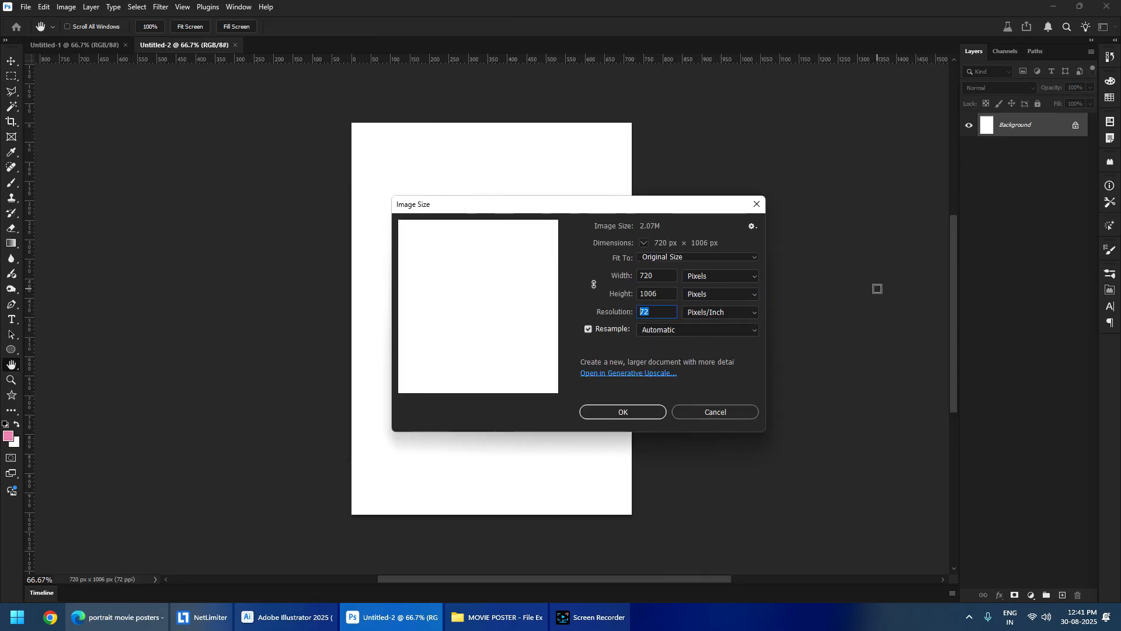
text(300)
key(Return)
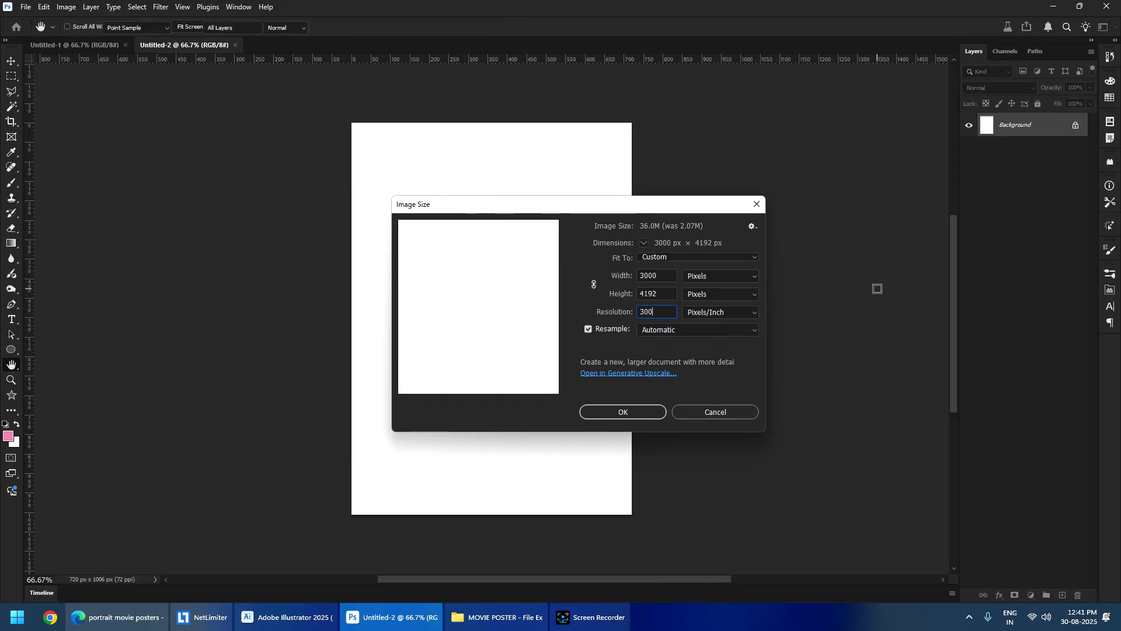
key(ctrl+0)
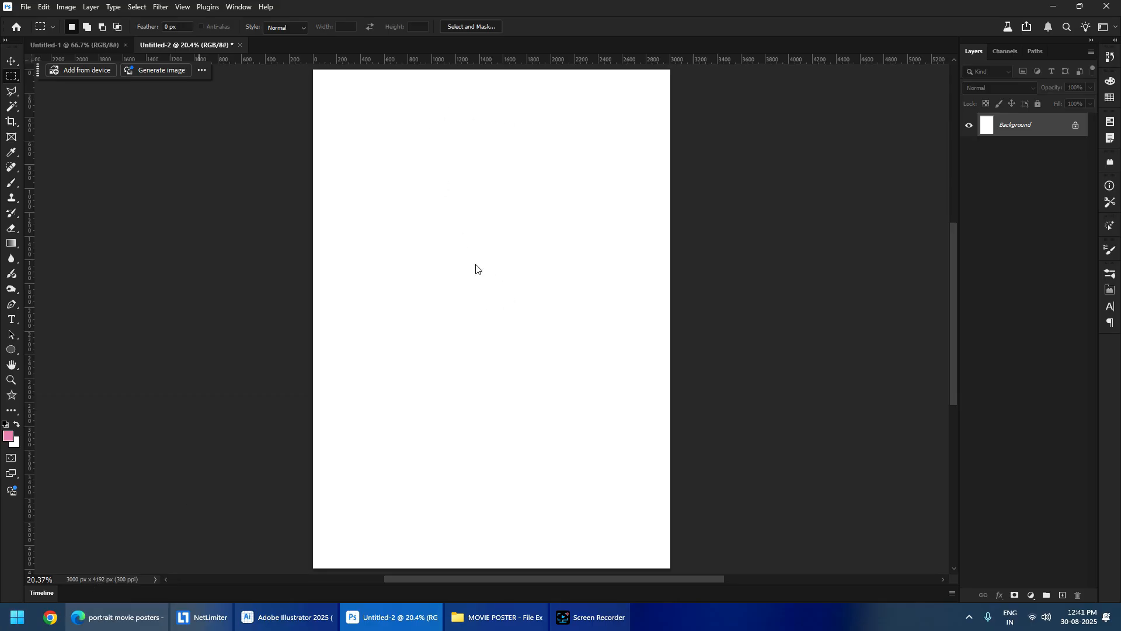
scroll(272, 366, down, 1)
key(ctrl+z)
drag(532, 190, 512, 251)
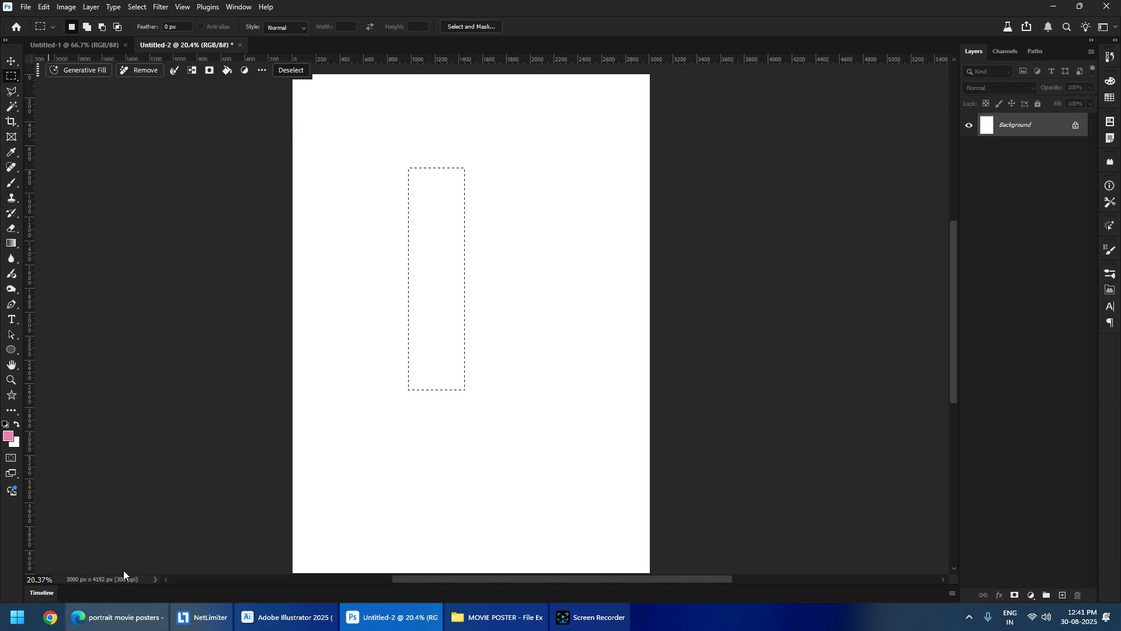
click(426, 307)
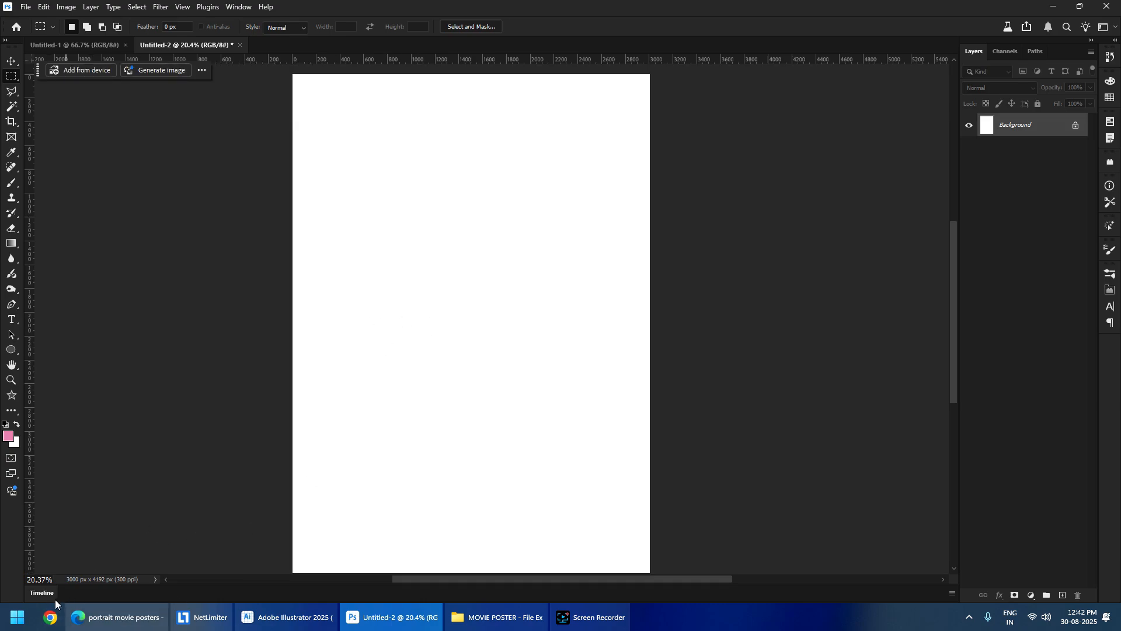
scroll(404, 290, down, 6)
scroll(448, 305, up, 6)
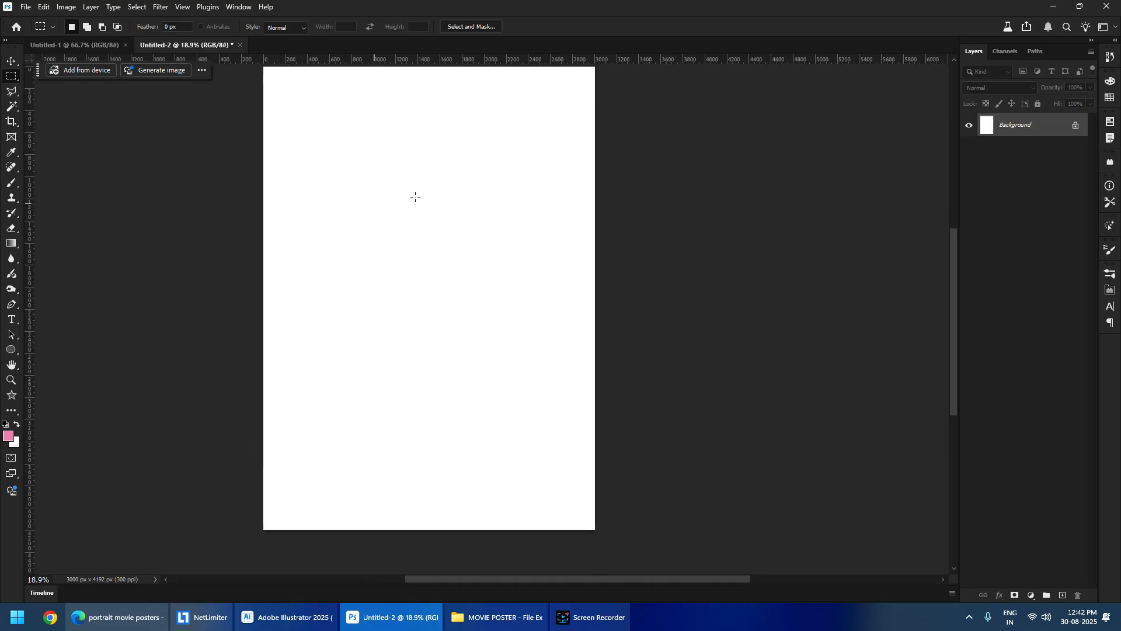
drag(415, 246, 384, 98)
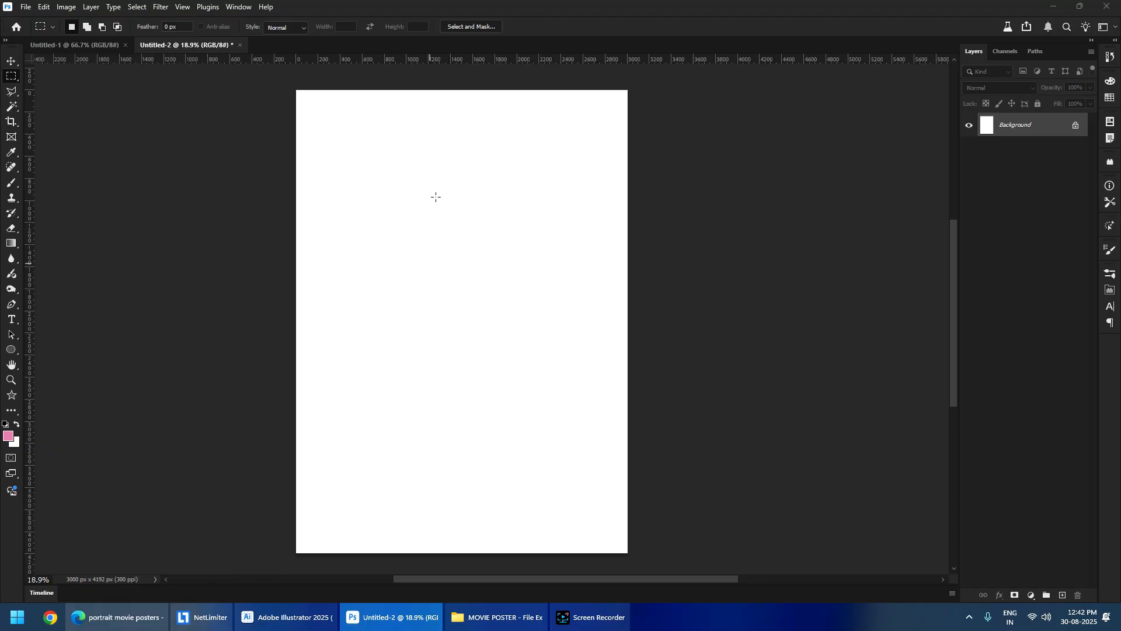
- Look over the stock images in the MOVIE POSTER folder, and return to the blank poster canvas
key(alt+Tab)
click(514, 128)
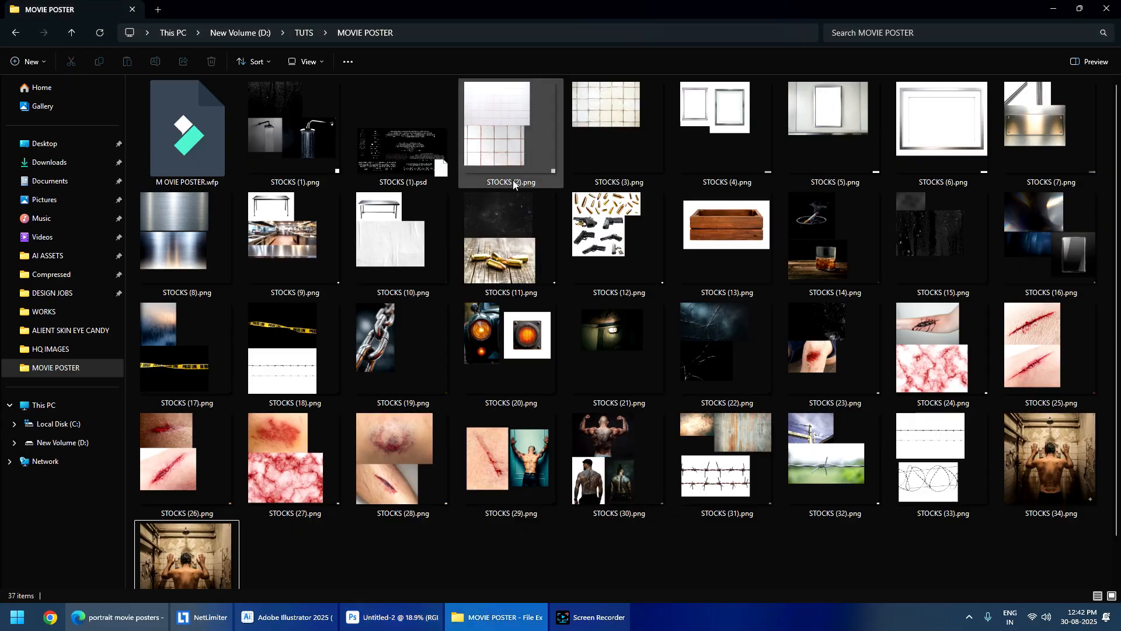
scroll(661, 405, down, 1)
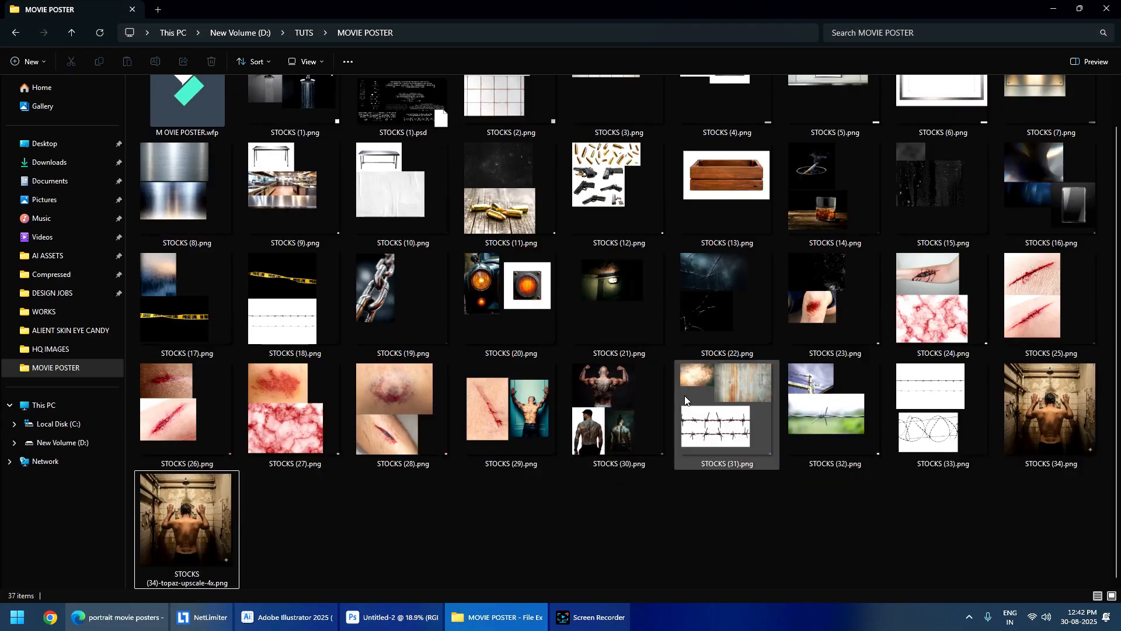
scroll(503, 503, up, 1)
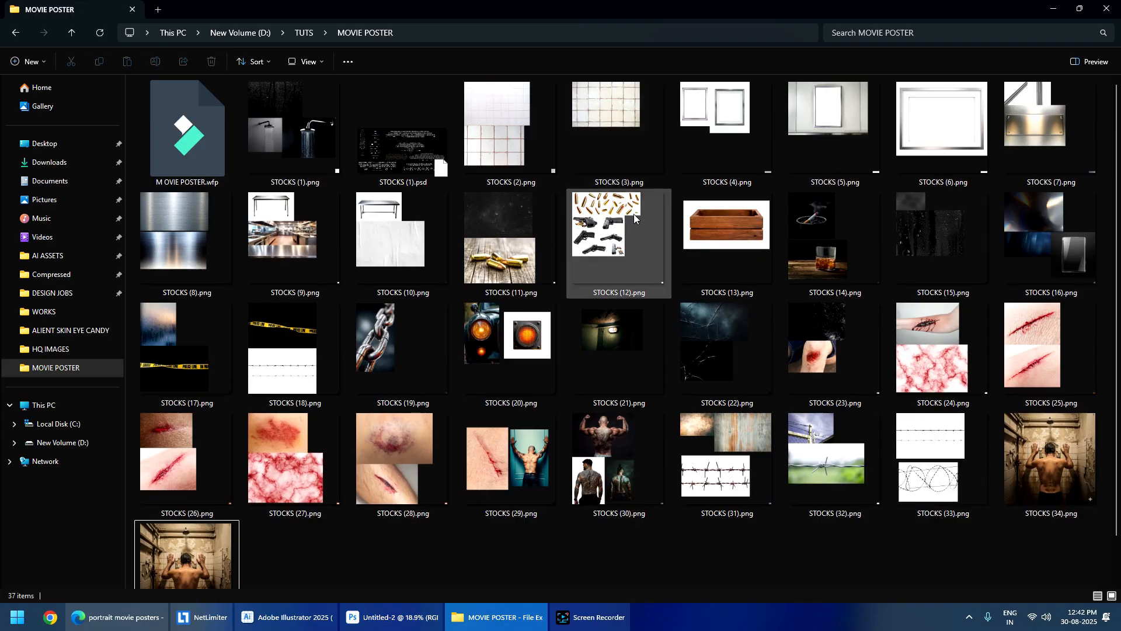
key(alt+Tab)
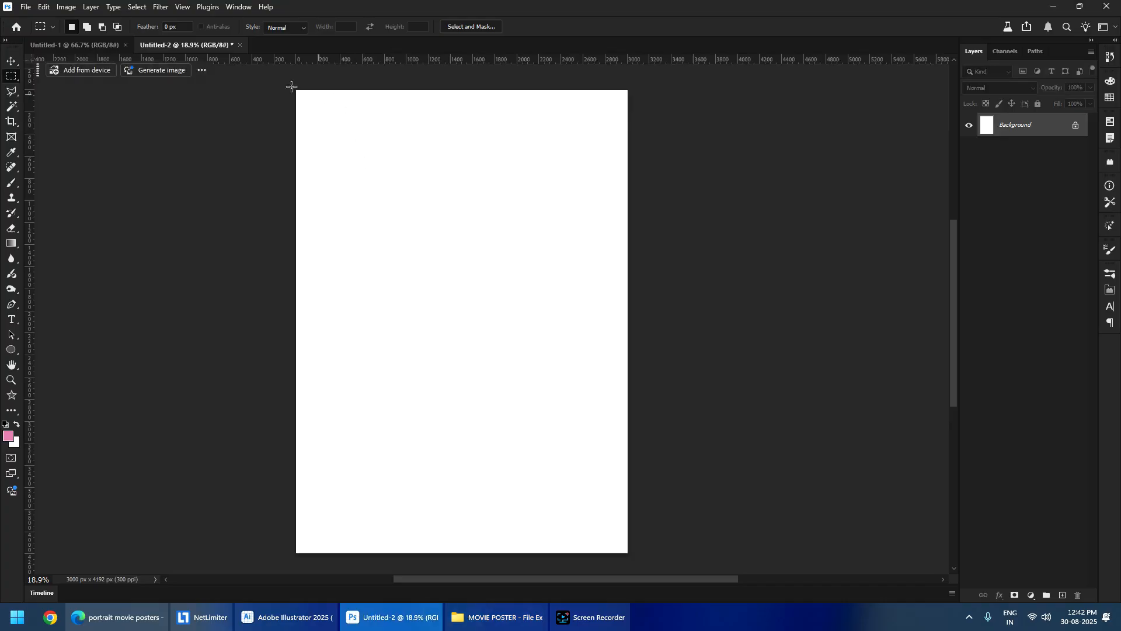
drag(291, 86, 714, 621)
drag(521, 128, 514, 290)
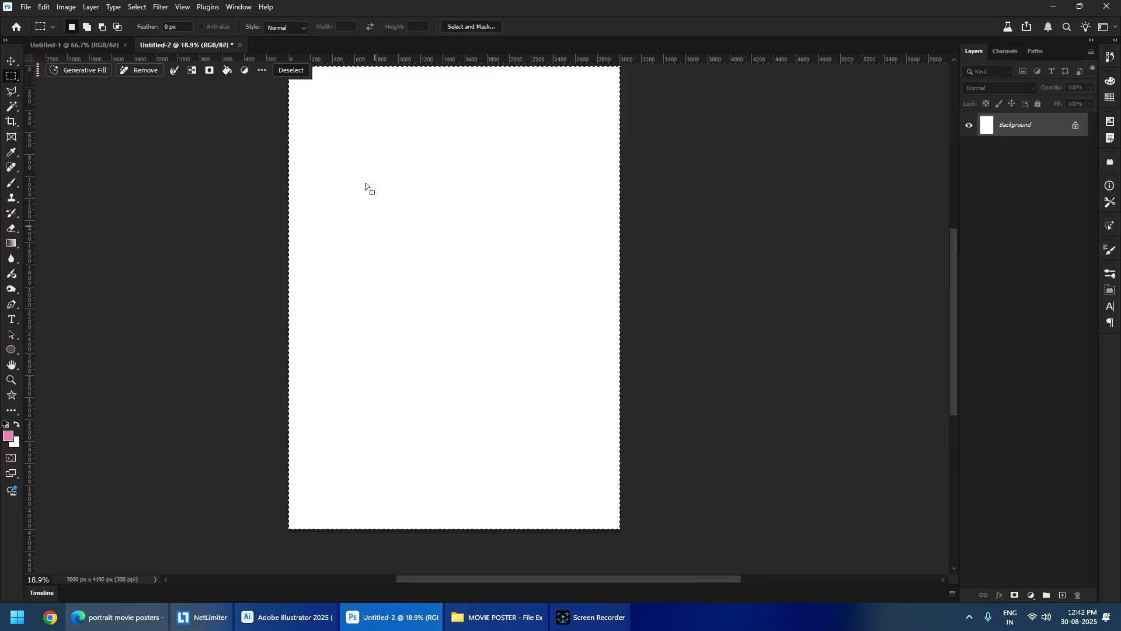
- Preview the tile wall images STOCKS (3).png and STOCKS (2).png from the MOVIE POSTER folder up close
key(alt+Tab)
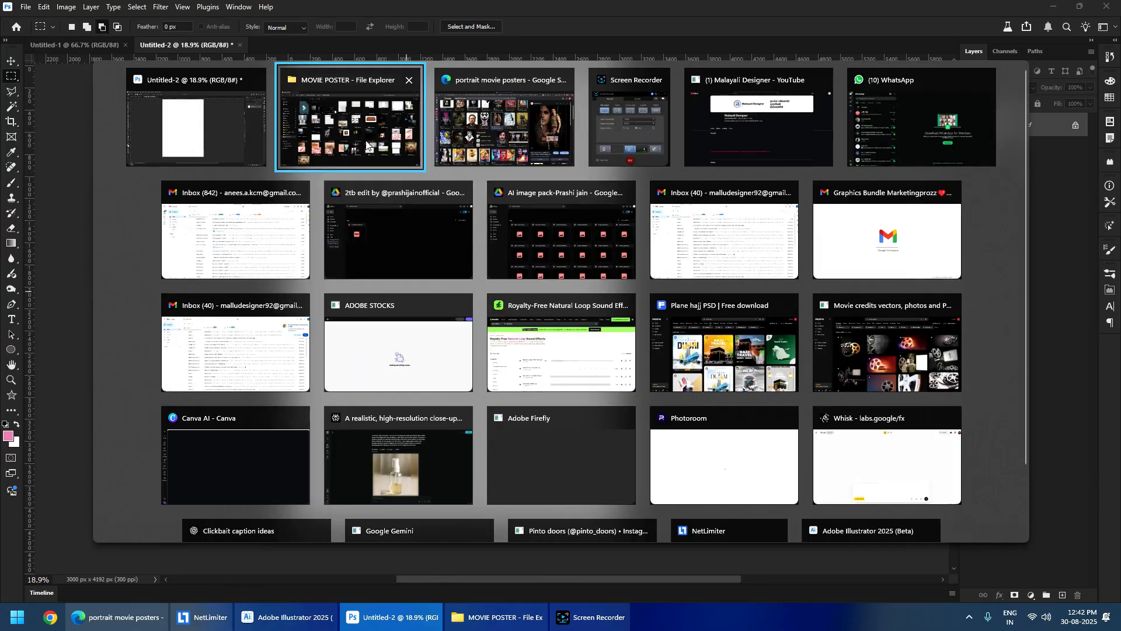
double_click(604, 118)
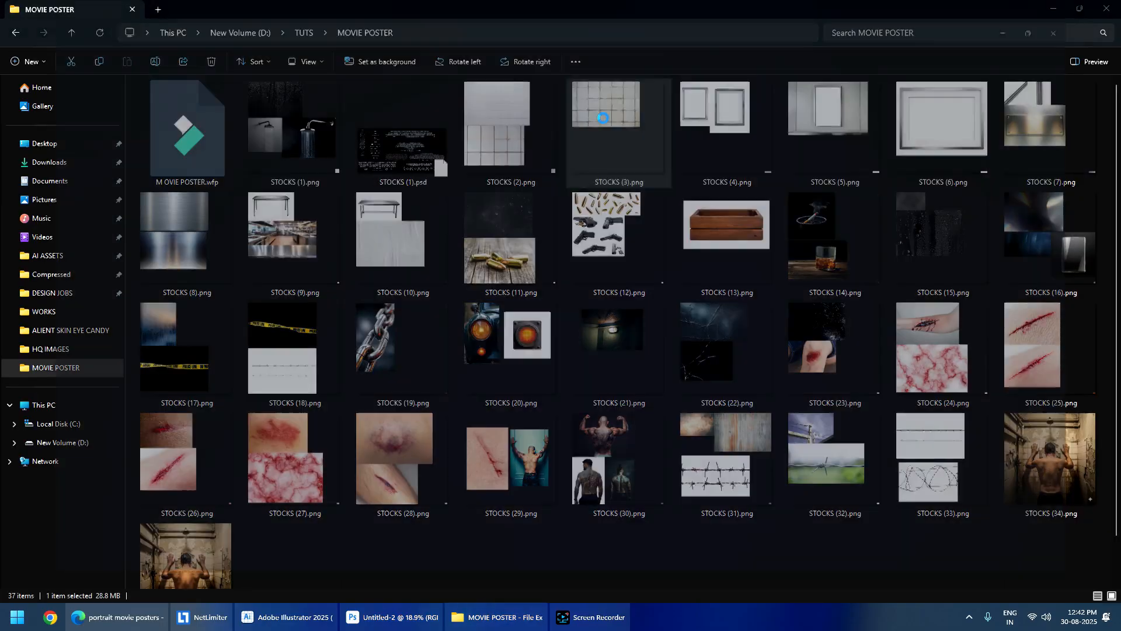
scroll(458, 206, up, 5)
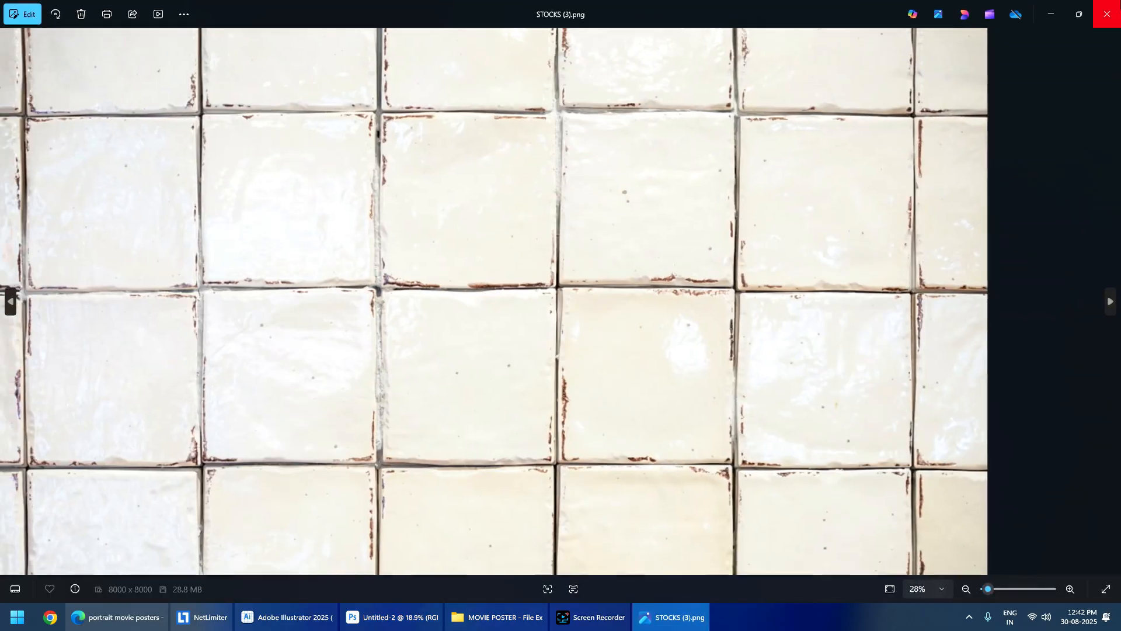
click(1107, 13)
double_click(511, 133)
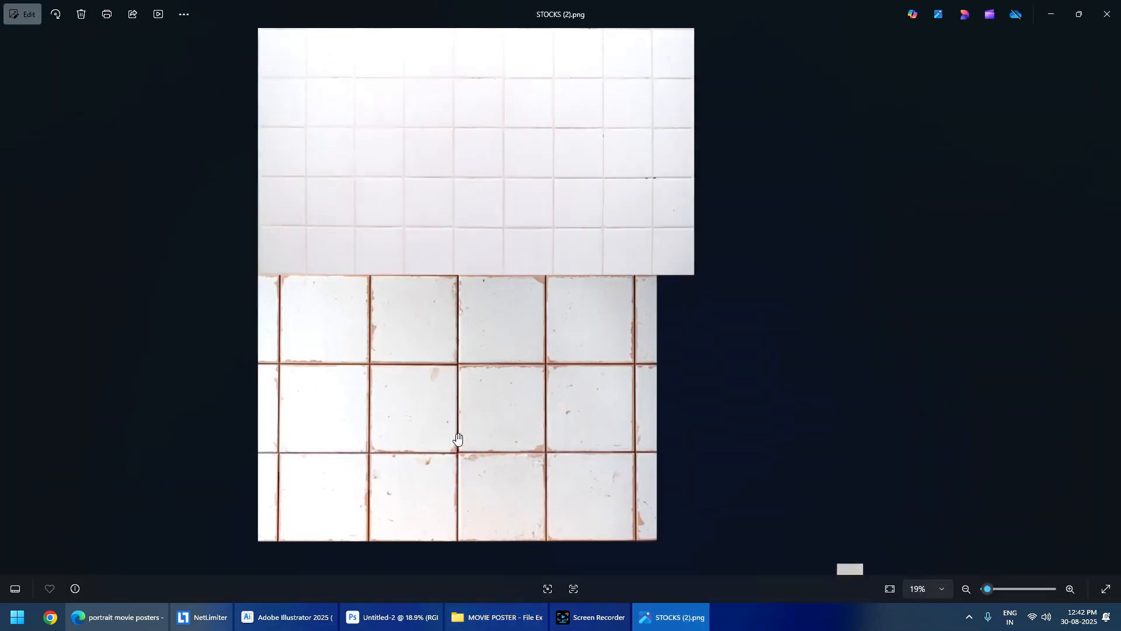
scroll(455, 437, up, 5)
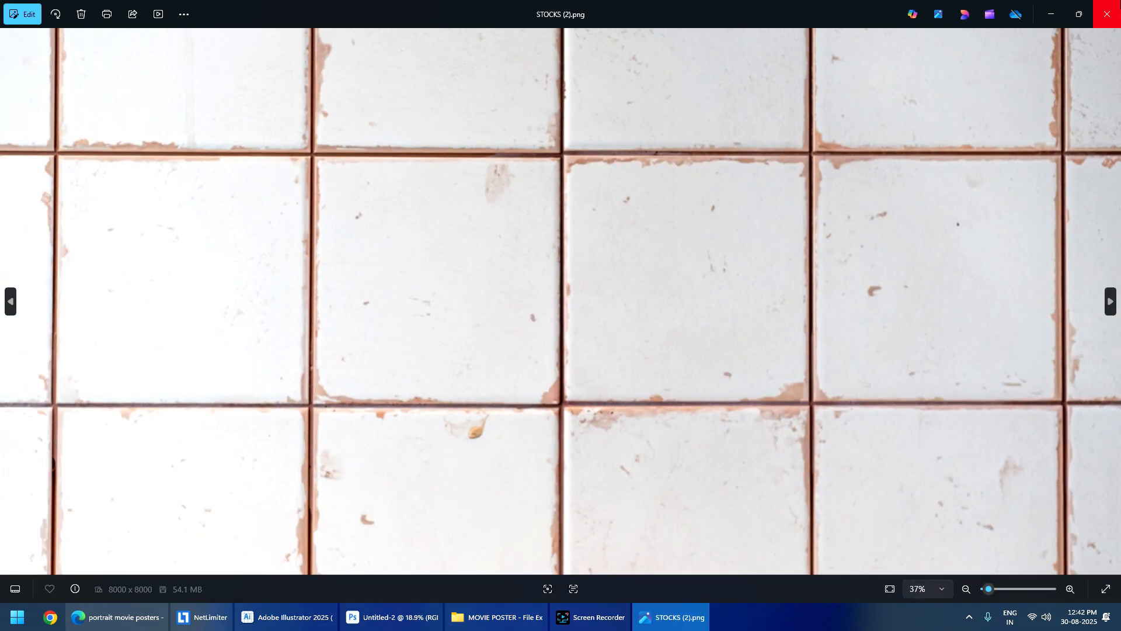
click(1107, 13)
- Open STOCKS (2).png in Photoshop and copy its lower rust-edged tile image into the 3000 × 4192 pixel poster document
drag(506, 128, 577, 34)
key(alt+Tab)
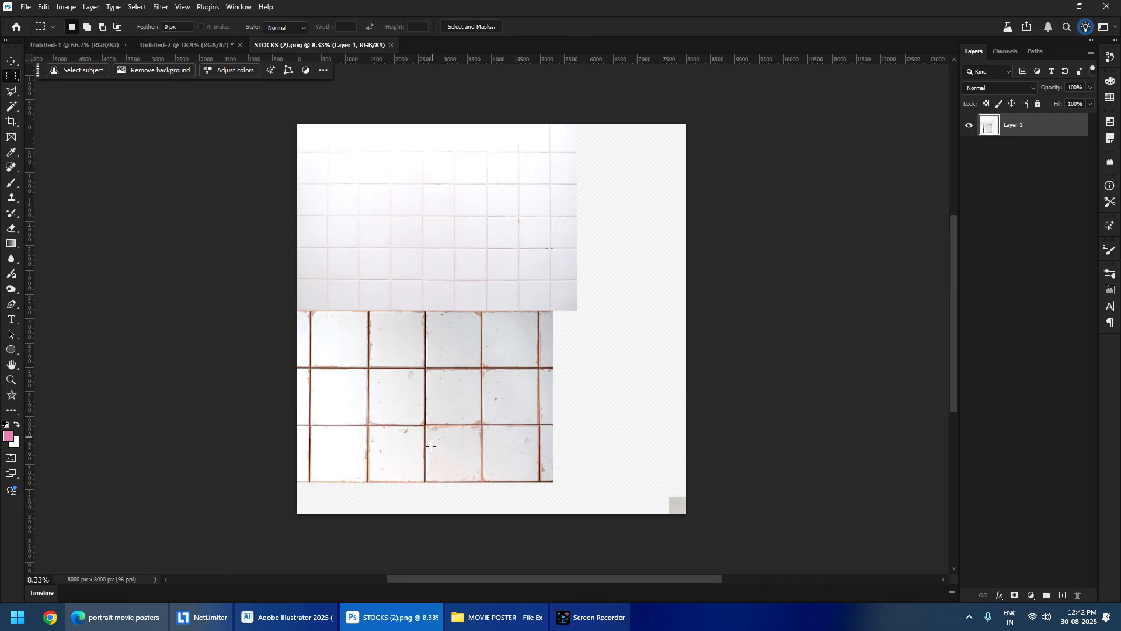
scroll(431, 448, up, 6)
drag(335, 380, 359, 452)
scroll(376, 233, down, 2)
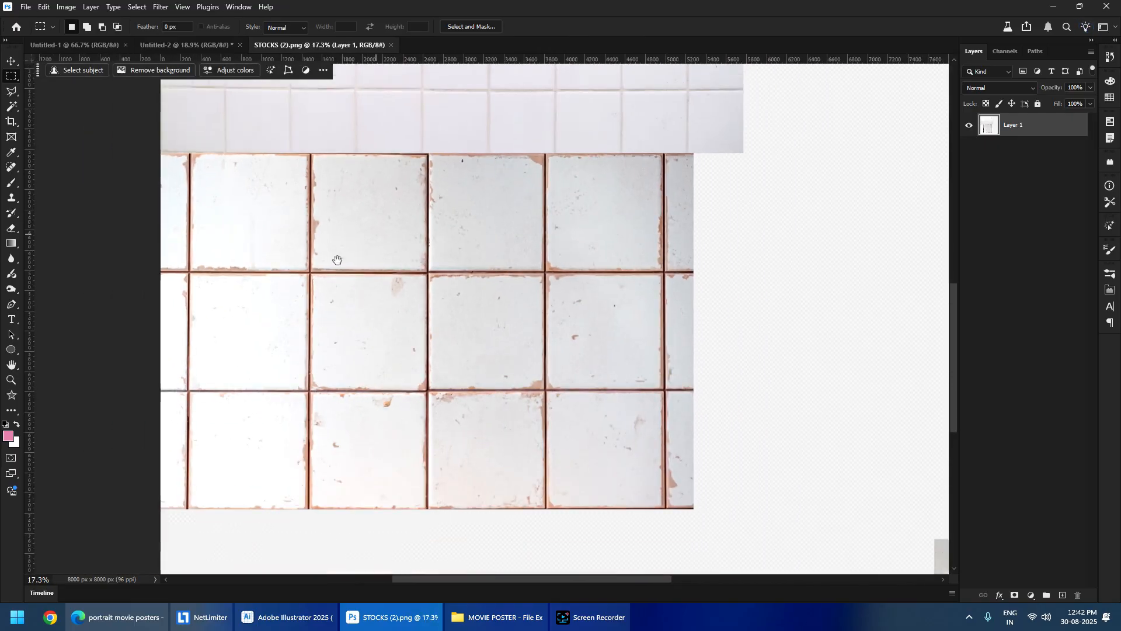
drag(337, 259, 350, 204)
drag(766, 491, 135, 100)
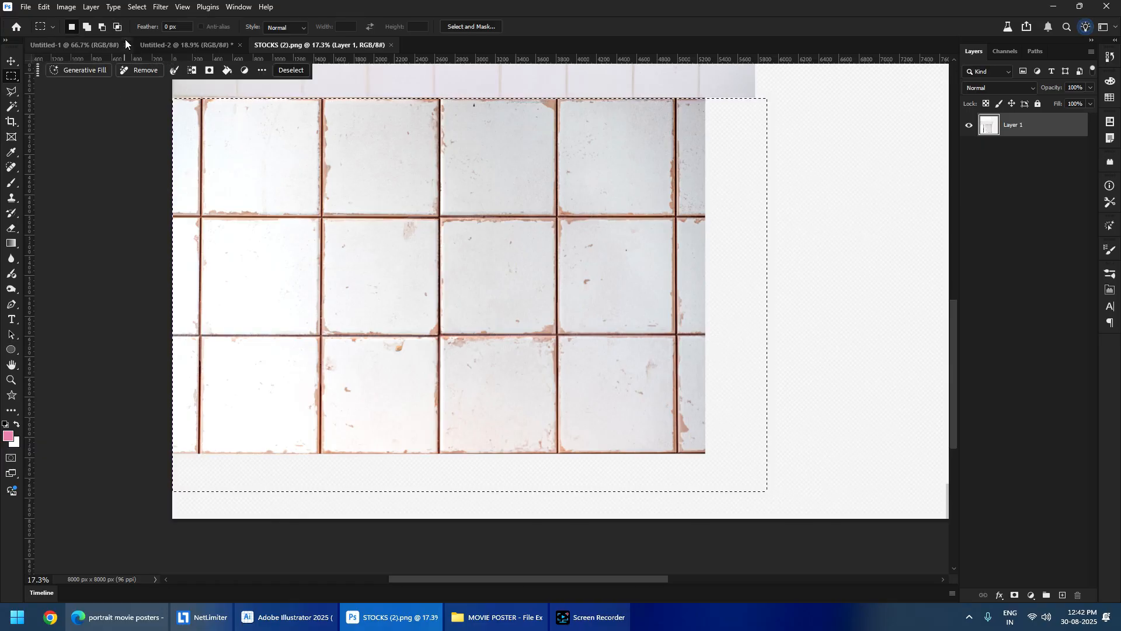
key(ctrl+c)
click(193, 45)
key(ctrl+v)
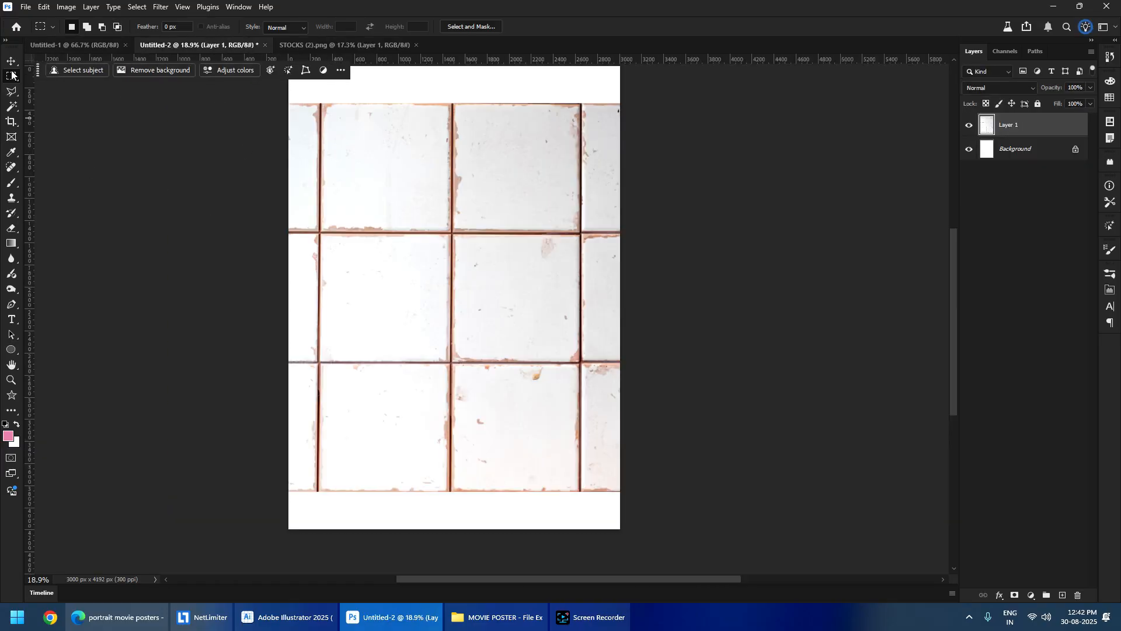
- Close the unused 720 × 1006 pixel document and move the pasted tile layer left on the poster canvas
click(125, 45)
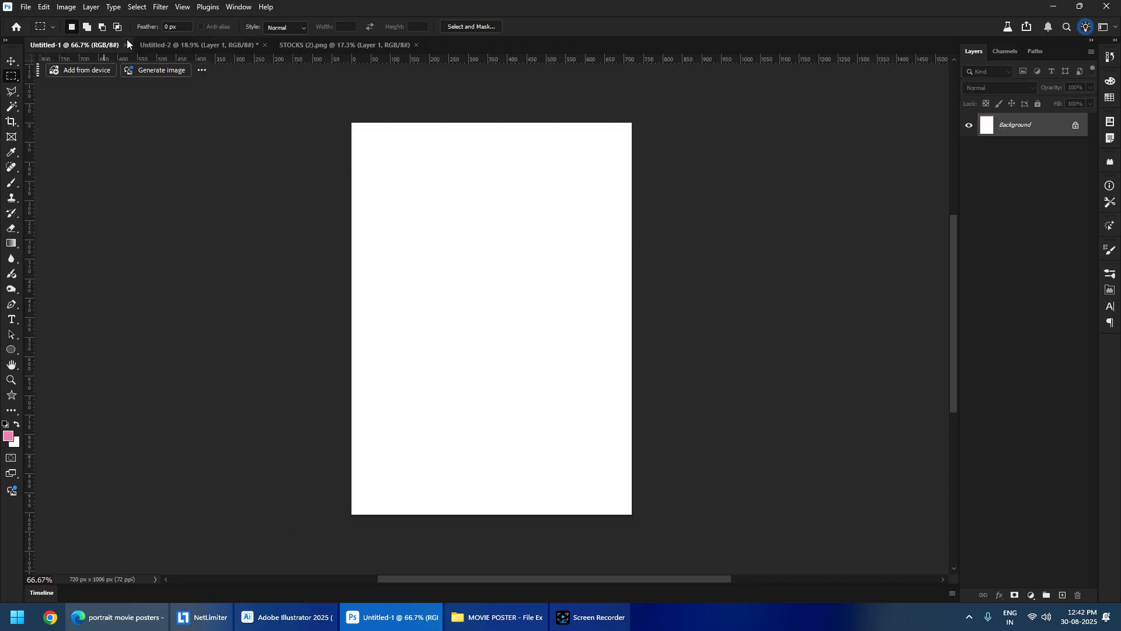
drag(490, 247, 433, 238)
key(ctrl+t)
key(Return)
key(m)
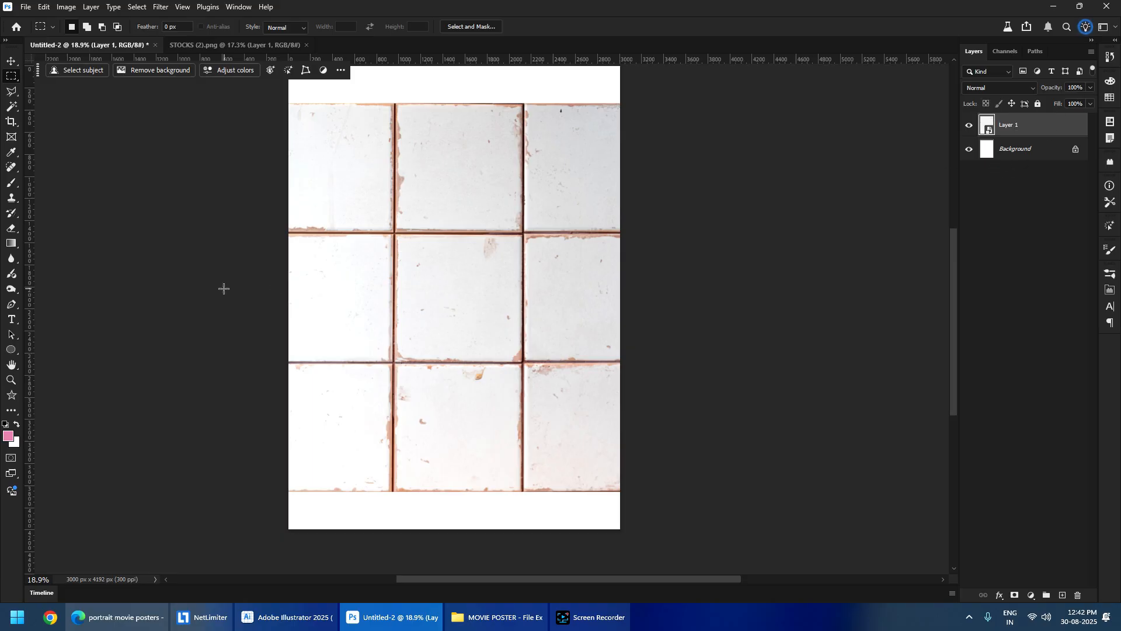
- Look up the Convert to Smart Object command for the tile layer and view the keyboard shortcut settings
right_click(1051, 133)
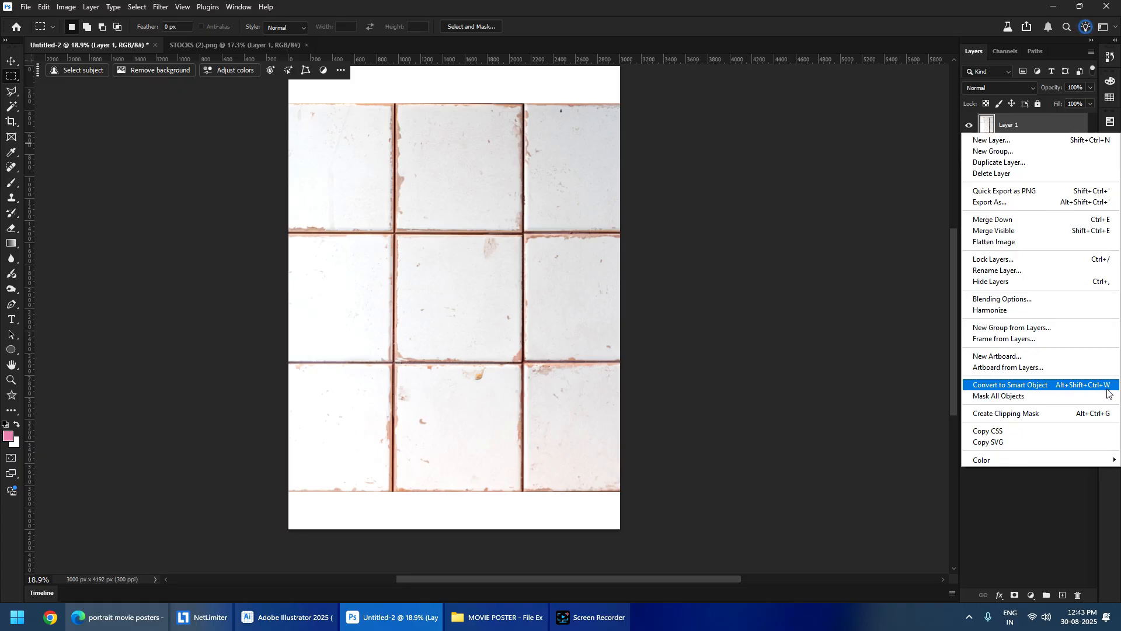
click(231, 116)
click(44, 7)
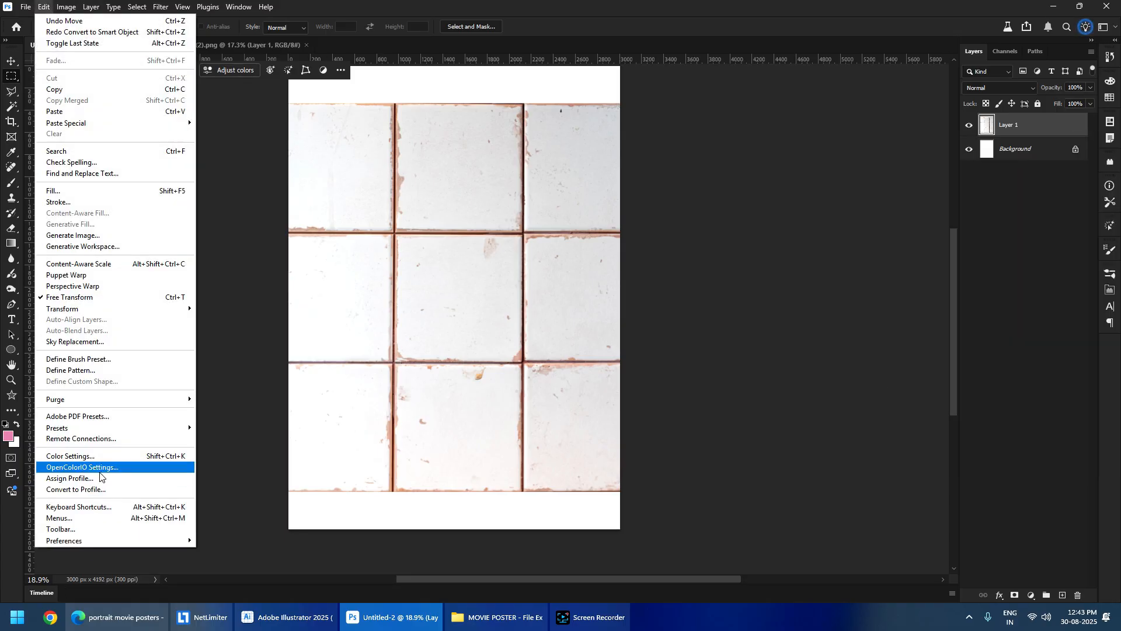
click(122, 506)
click(779, 98)
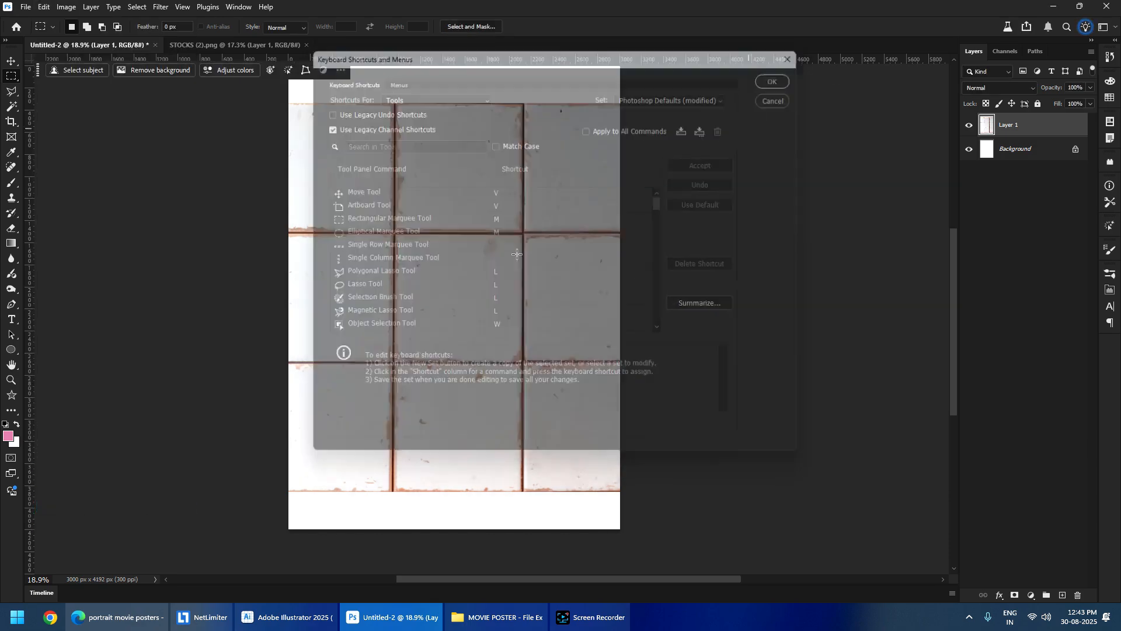
- Convert the tile layer to a smart object, scale it to 35.69%, and place it in the canvas's top-left corner
key(ctrl+t)
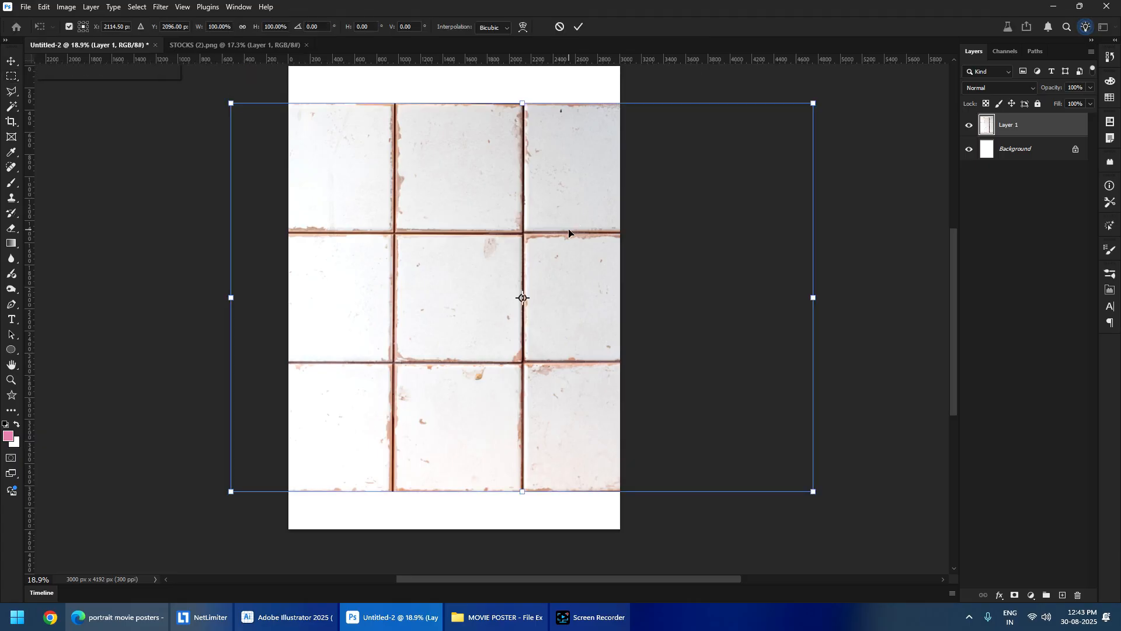
key(Escape)
key(ctrl+t)
drag(814, 297, 627, 286)
drag(559, 316, 431, 153)
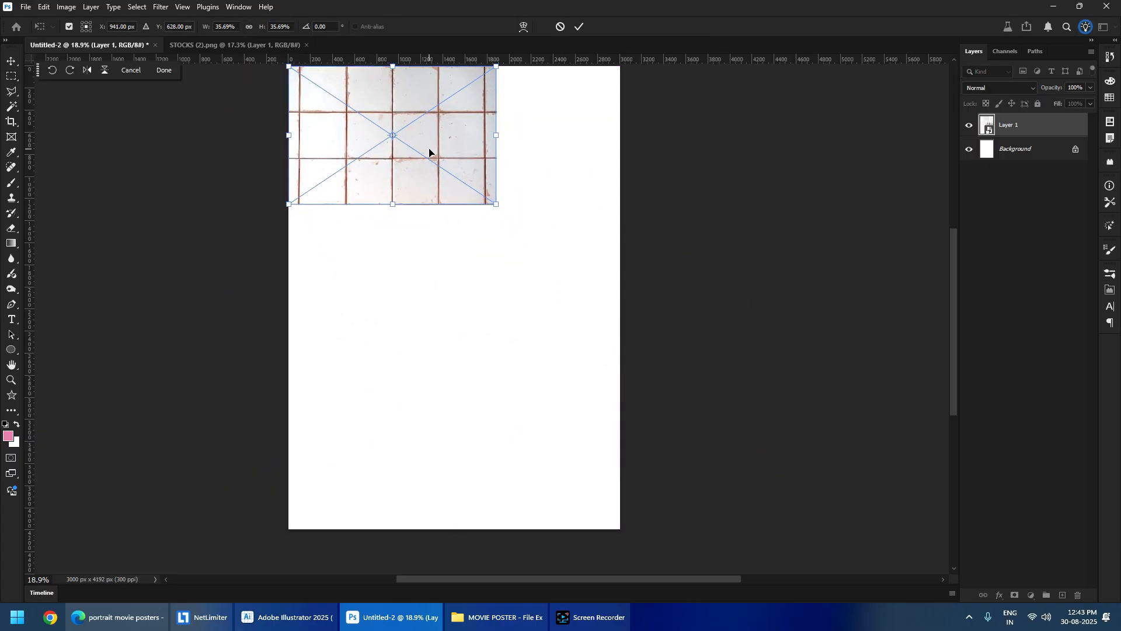
key(Return)
- Enlarge the tile smart object slightly within the canvas's upper-left area using Free Transform
scroll(413, 267, up, 2)
scroll(413, 267, up, 3)
key(ctrl+t)
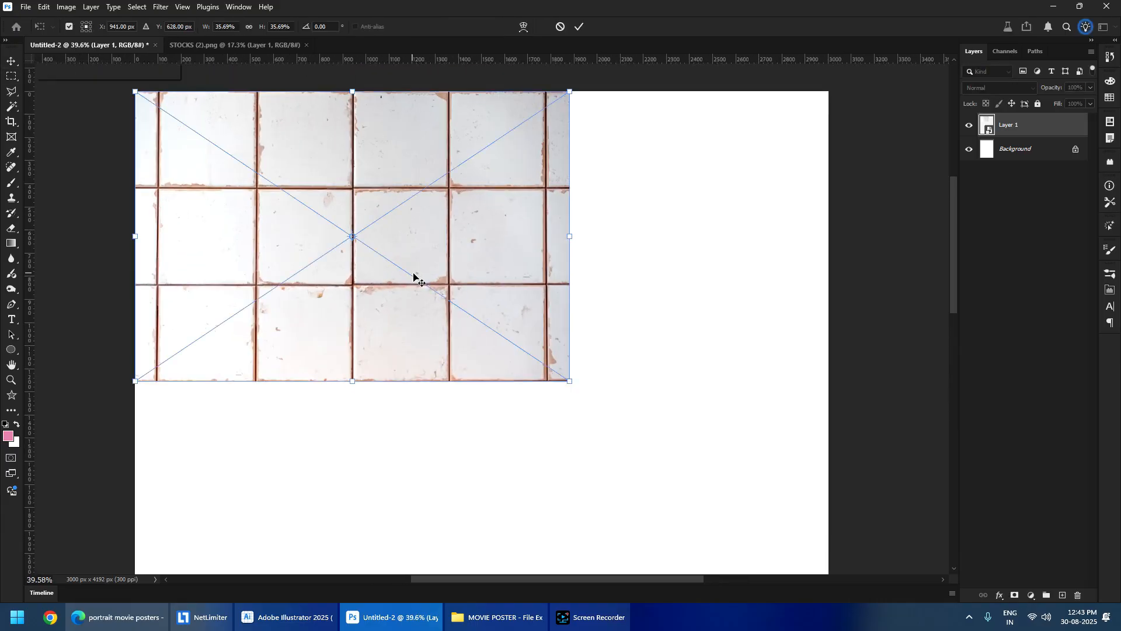
scroll(479, 272, down, 2)
drag(536, 252, 508, 282)
key(Return)
- Shift the tile layer left so only a thin strip of its first tile column remains at the canvas's left edge
drag(393, 292, 379, 285)
key(ctrl+shift+Left)
key(ctrl+shift+Left)
key(ctrl+shift+Left)
key(ctrl+shift+Left)
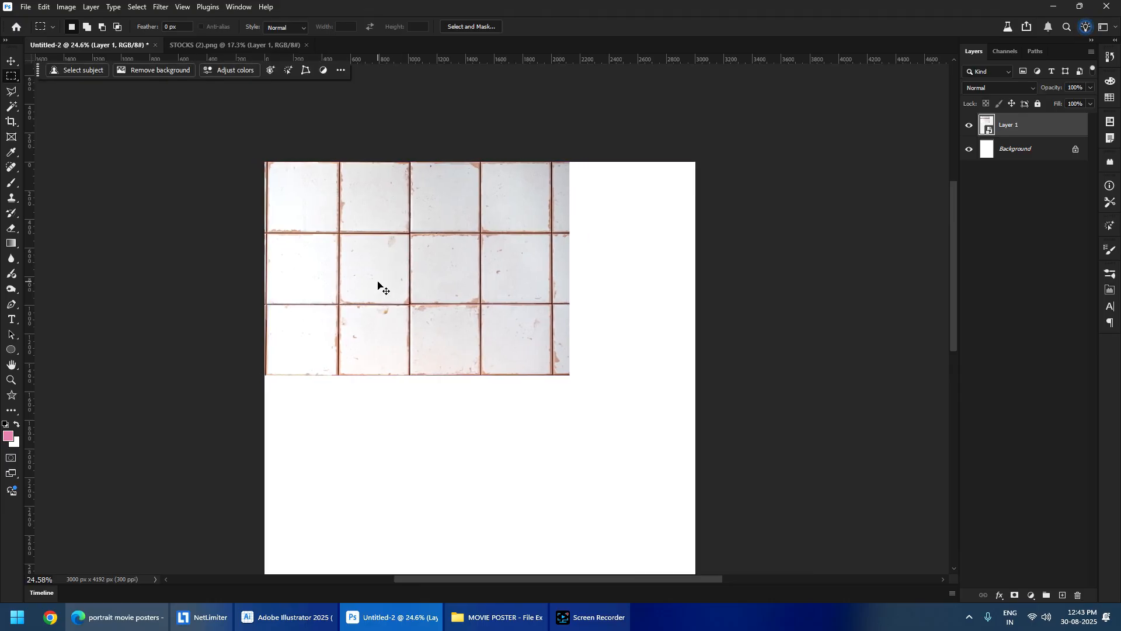
key(ctrl+shift+Right)
key(ctrl+shift+Right)
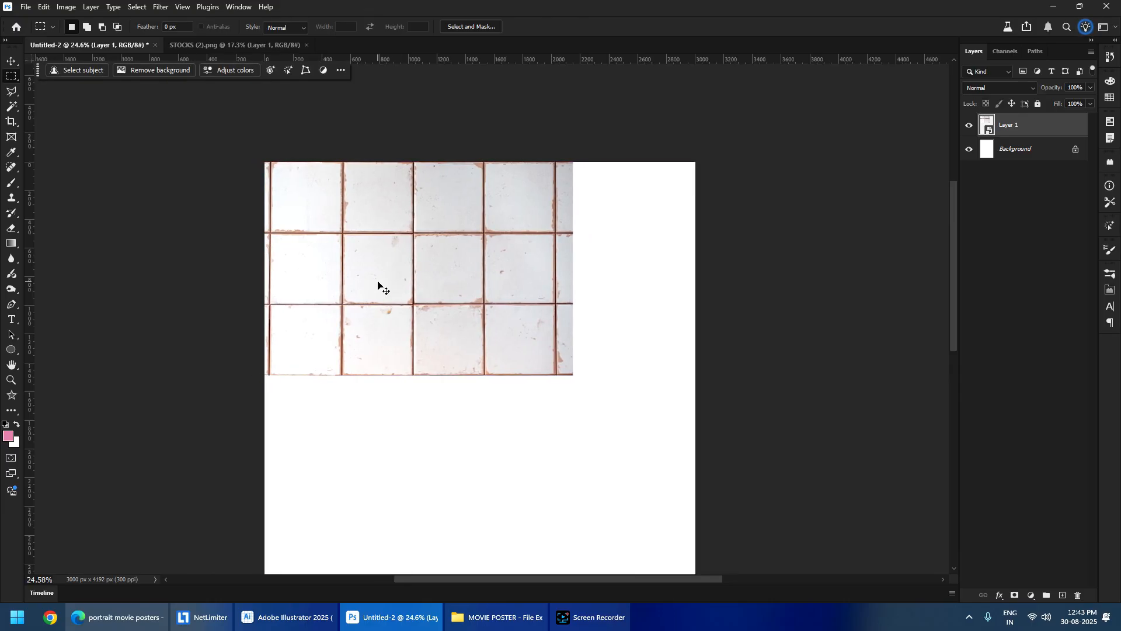
- Duplicate the tile layer to the right, set the copy's fill to 53%, and align its grout lines with the original
drag(378, 285, 507, 287)
scroll(472, 210, up, 5)
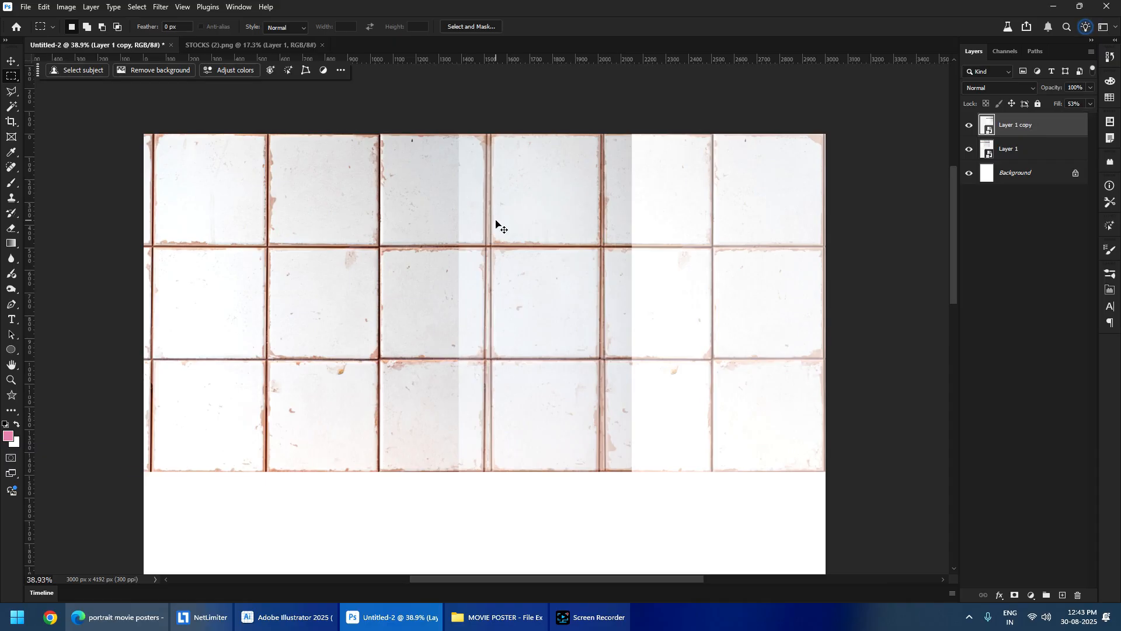
drag(496, 222, 501, 221)
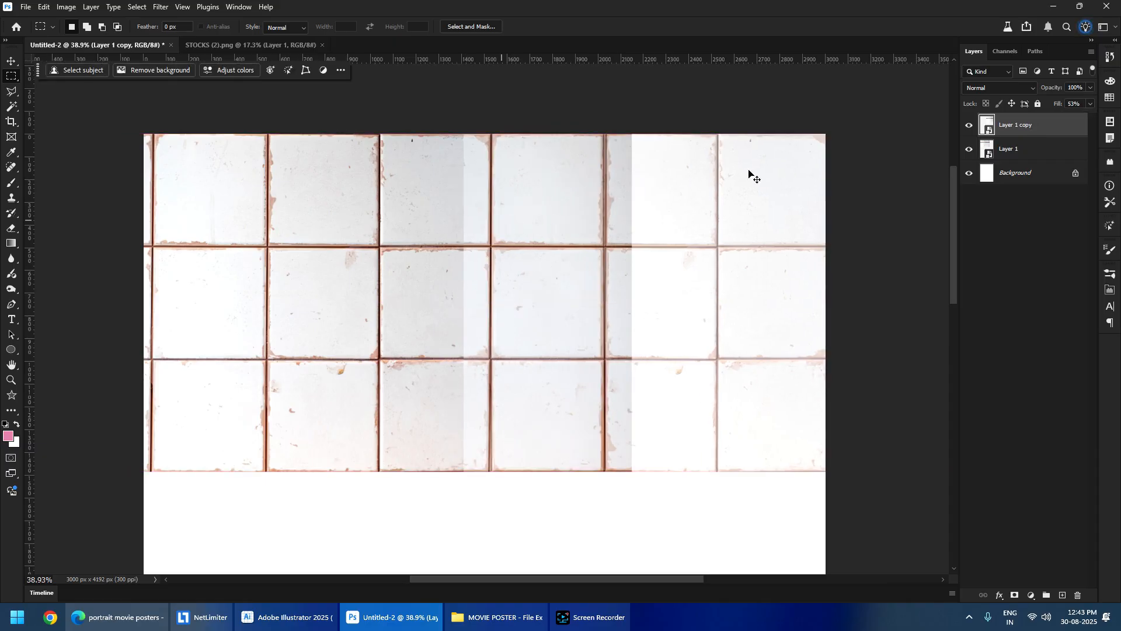
- Set the duplicated tile layer's fill to 100% and add a layer mask to it
click(1090, 103)
drag(1081, 113, 1099, 117)
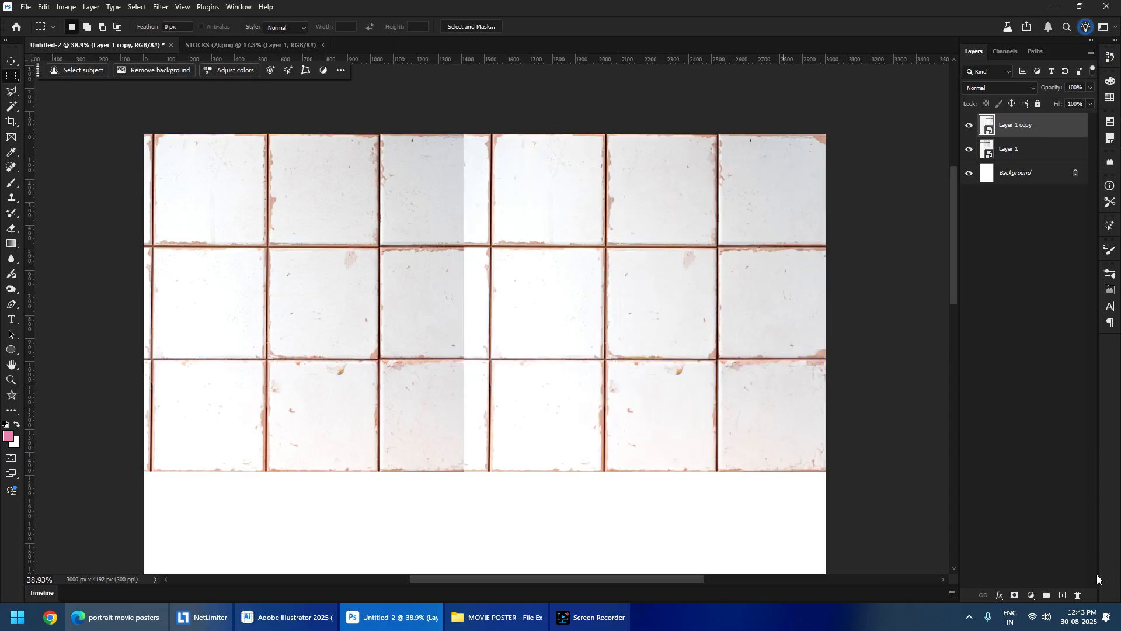
click(1015, 595)
- Paint soft black strokes on the tile copy's mask along its left edge to blend the vertical seam between both tile images
key(b)
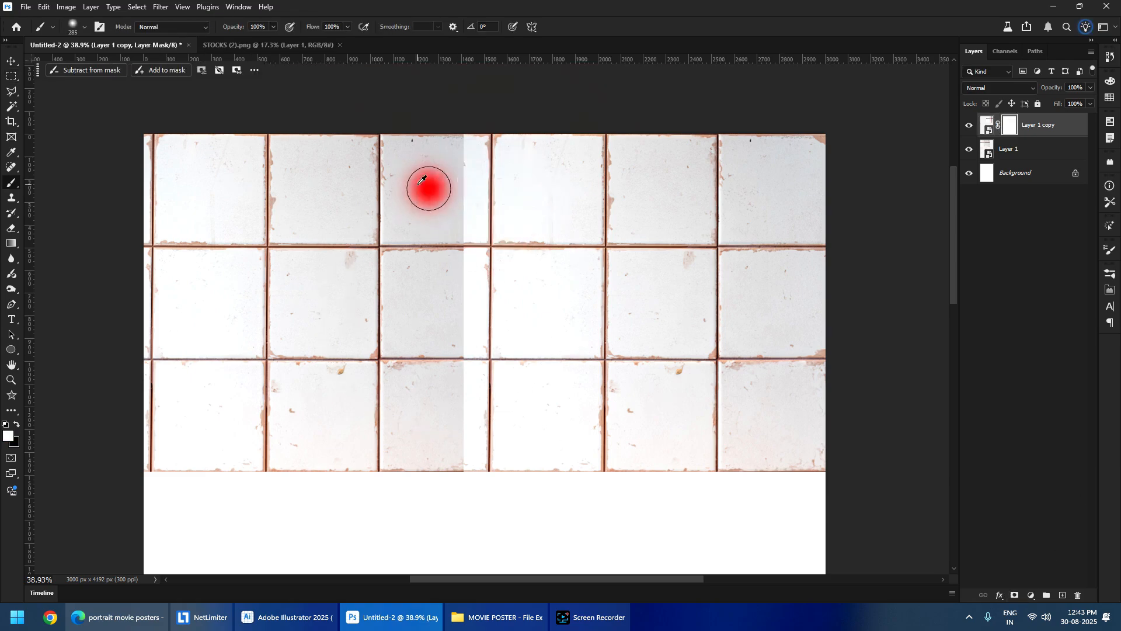
scroll(455, 134, up, 2)
key(x)
drag(554, 144, 529, 147)
scroll(484, 178, up, 4)
mouse_move(443, 273)
mouse_down()
mouse_move(443, 167)
mouse_move(444, 230)
mouse_up()
scroll(463, 110, down, 3)
drag(466, 88, 466, 538)
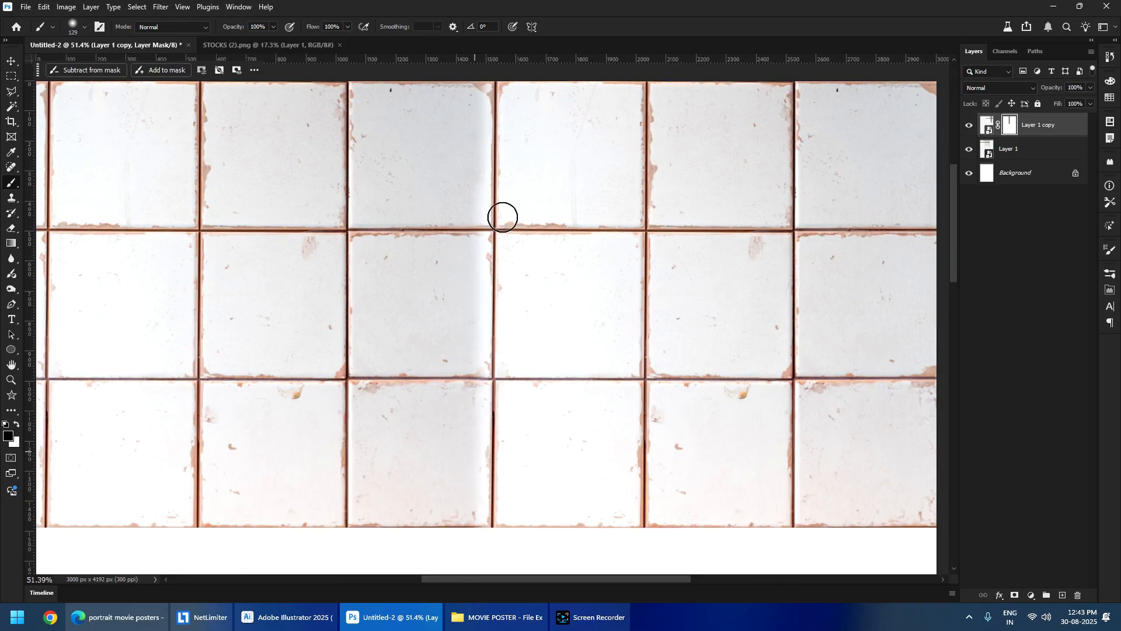
drag(474, 86, 468, 523)
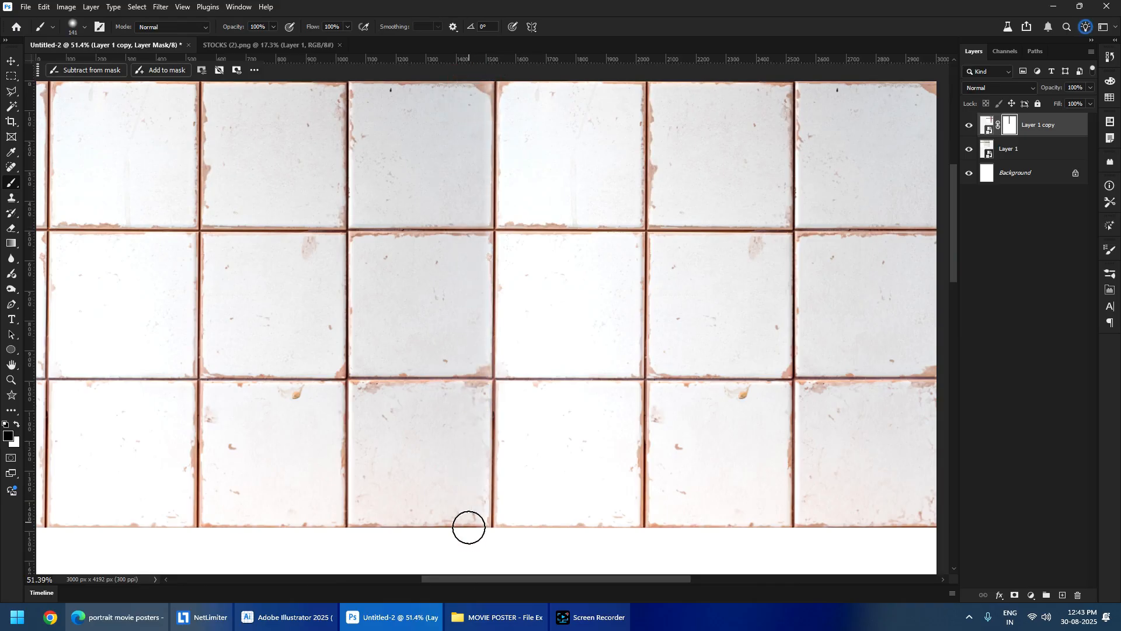
scroll(514, 336, down, 3)
scroll(535, 330, up, 5)
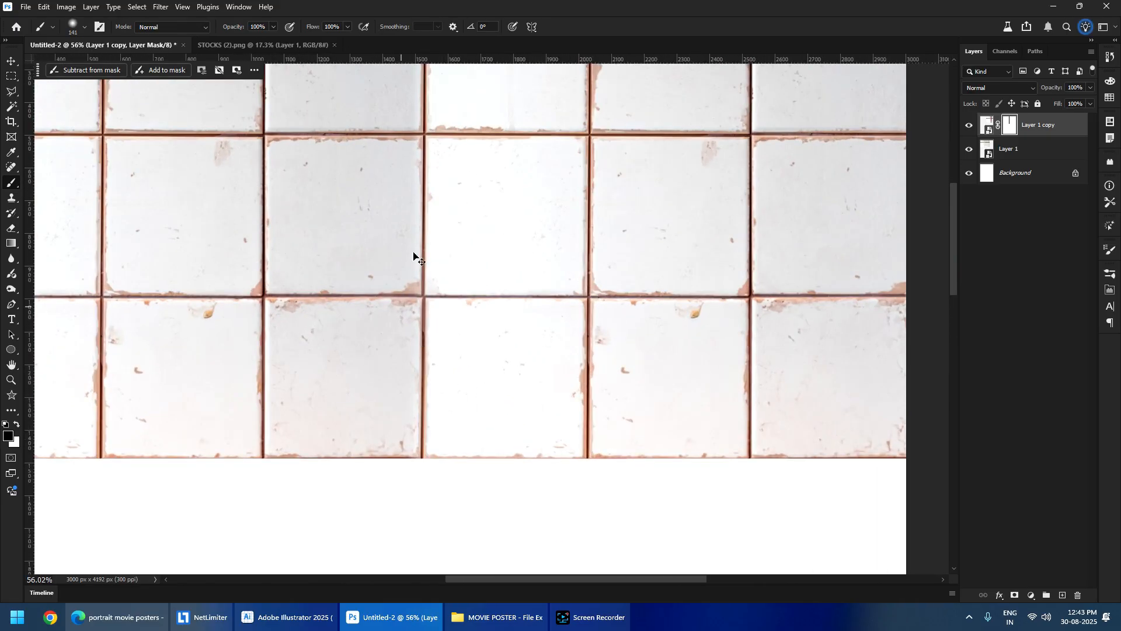
scroll(440, 253, down, 2)
scroll(414, 236, down, 2)
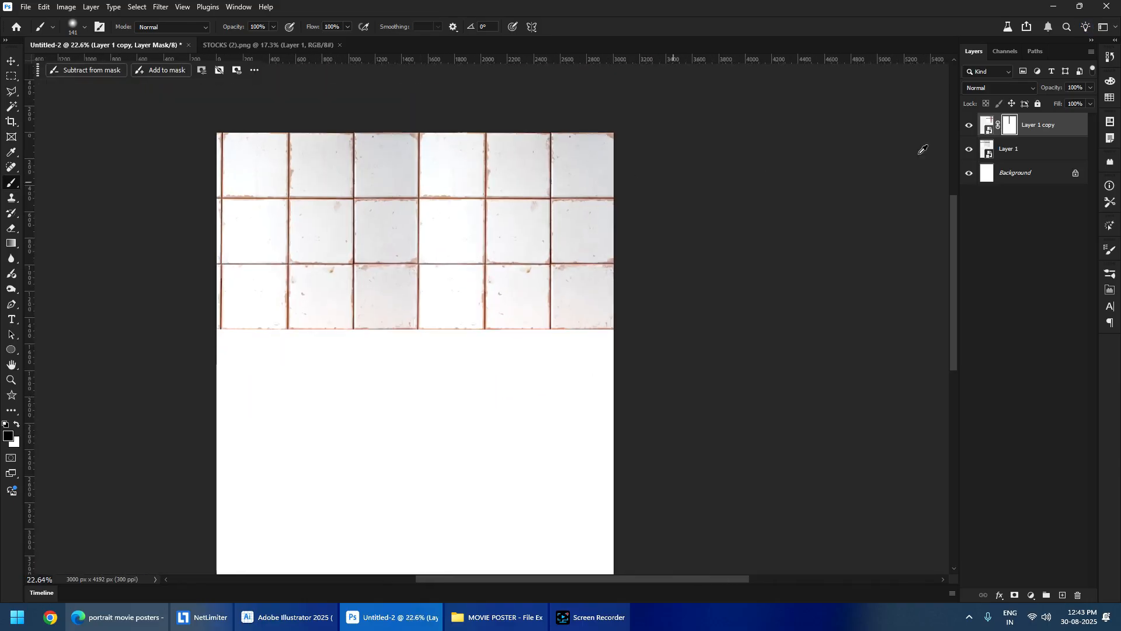
- Duplicate both tile layers straight down and align their grout lines, extending the wall to five tile rows
shift+click(1058, 156)
drag(515, 165, 487, 206)
scroll(490, 361, up, 4)
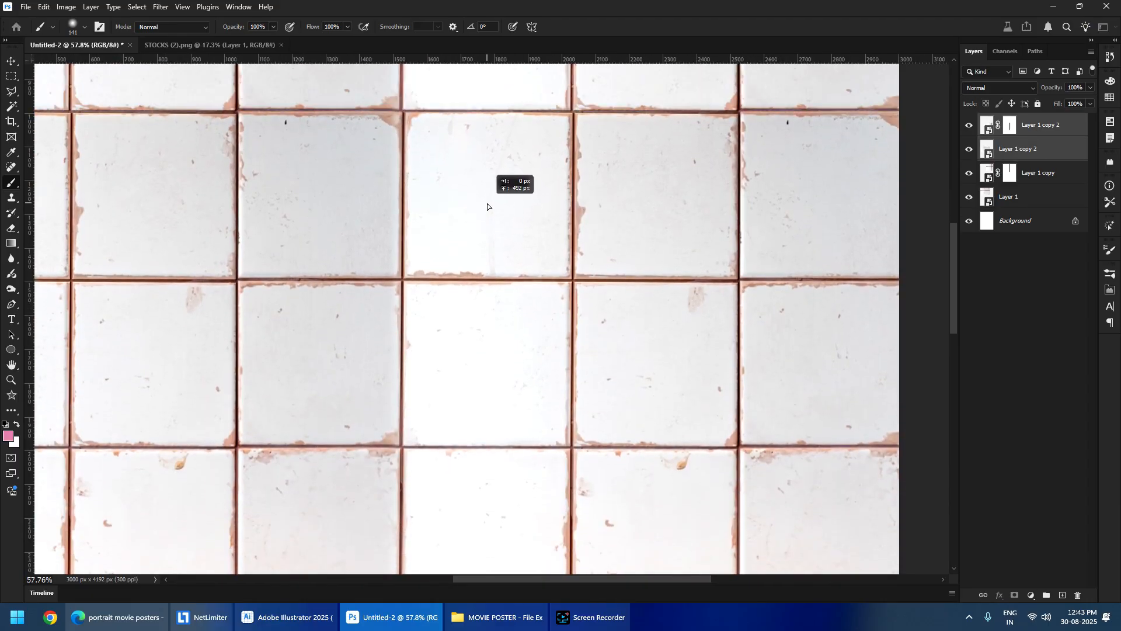
scroll(489, 202, down, 4)
scroll(595, 289, down, 4)
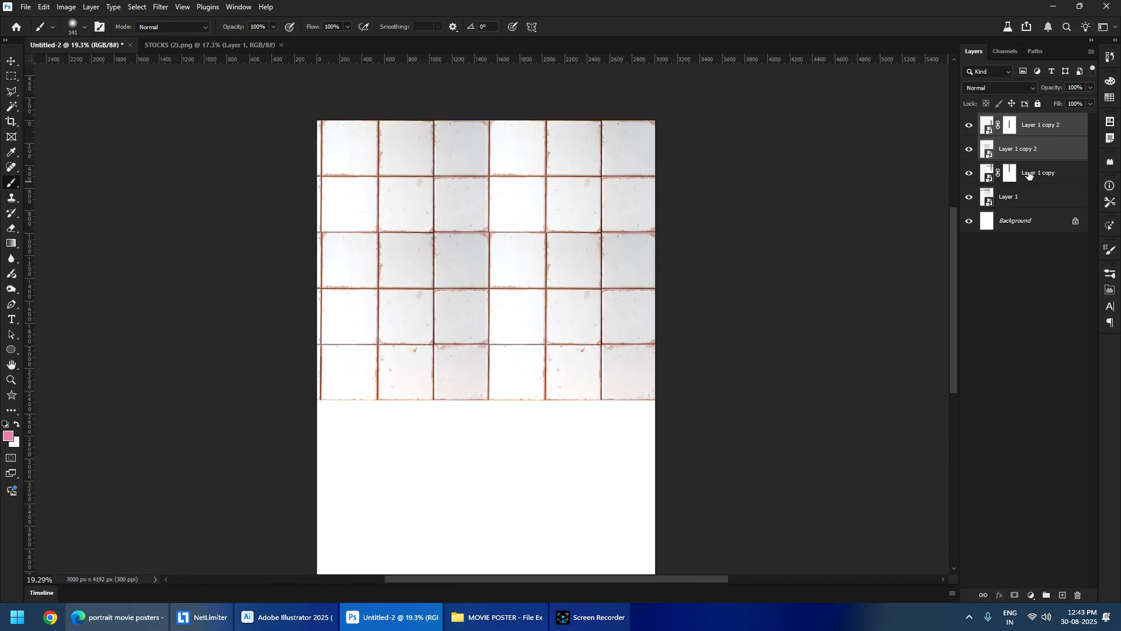
- Duplicate all four tile layers downward and align them with the grout above to cover the rest of the canvas
shift+click(1045, 197)
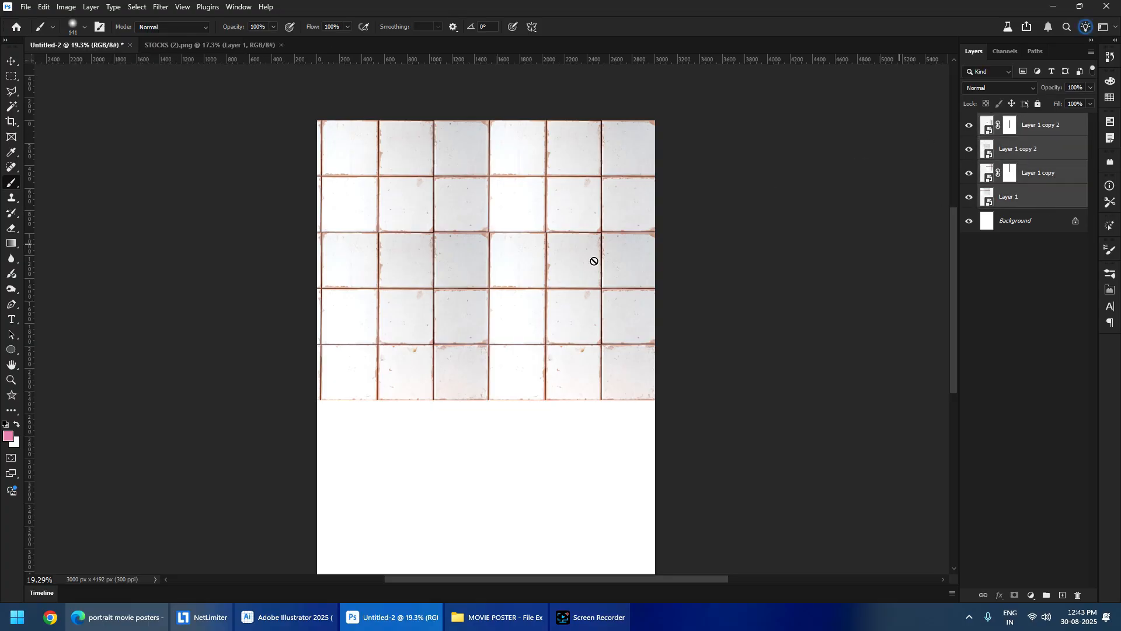
drag(402, 204, 388, 494)
scroll(504, 473, up, 5)
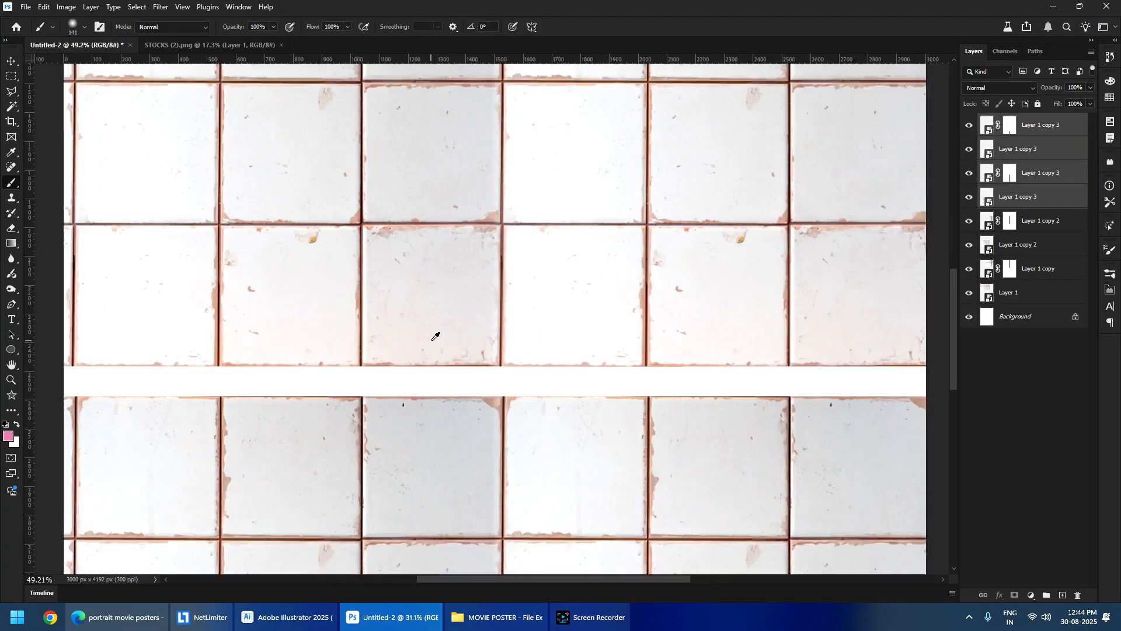
drag(514, 266, 517, 246)
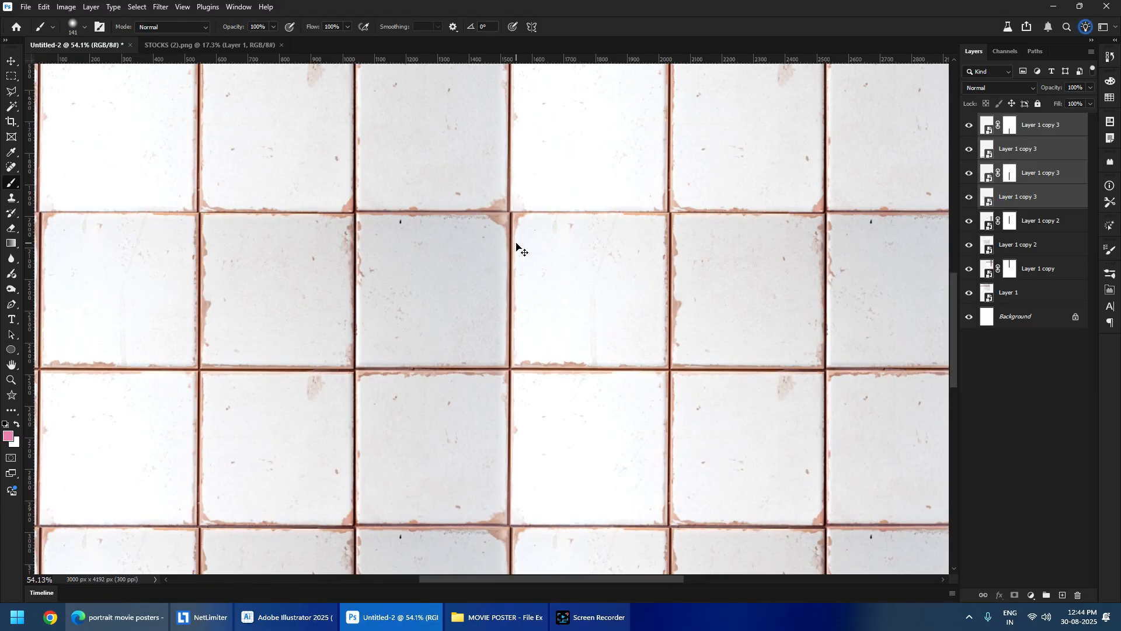
scroll(478, 230, down, 3)
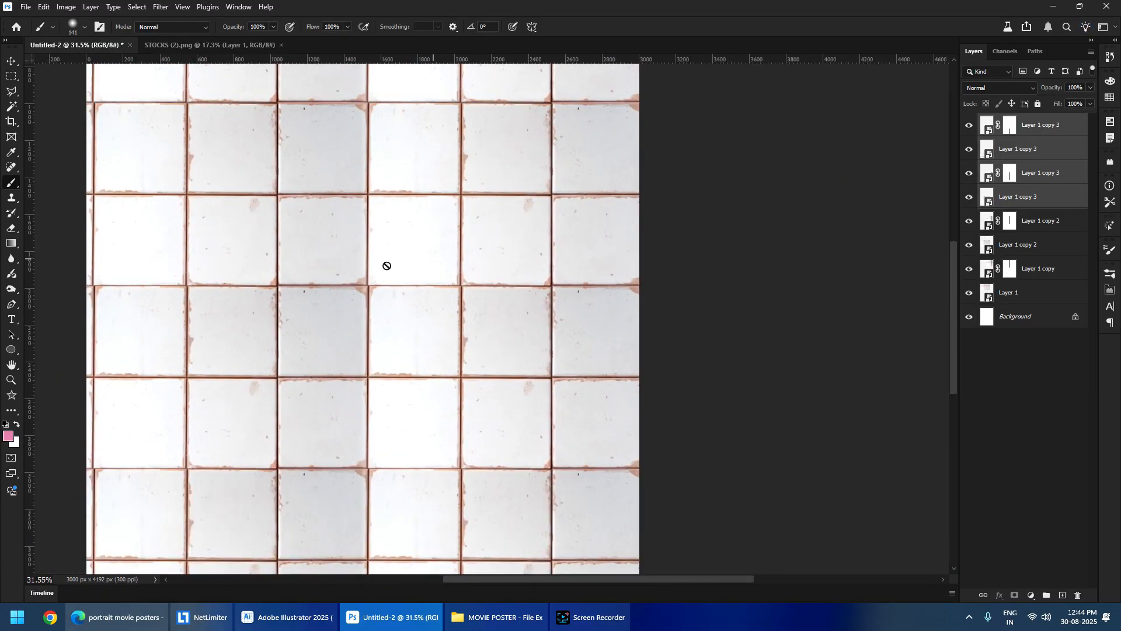
- Adjust the top edge of the lowest tile copies with Free Transform so they meet the horizontal grout line above
scroll(385, 265, up, 3)
scroll(359, 295, up, 4)
key(ctrl+t)
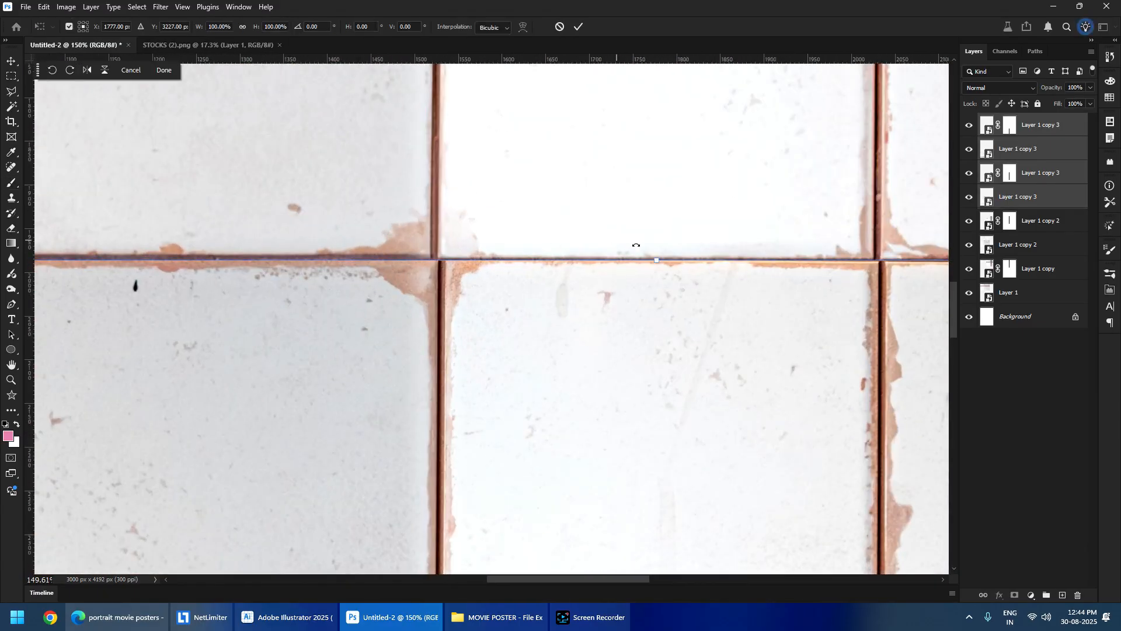
drag(659, 261, 653, 264)
key(Return)
scroll(612, 251, down, 6)
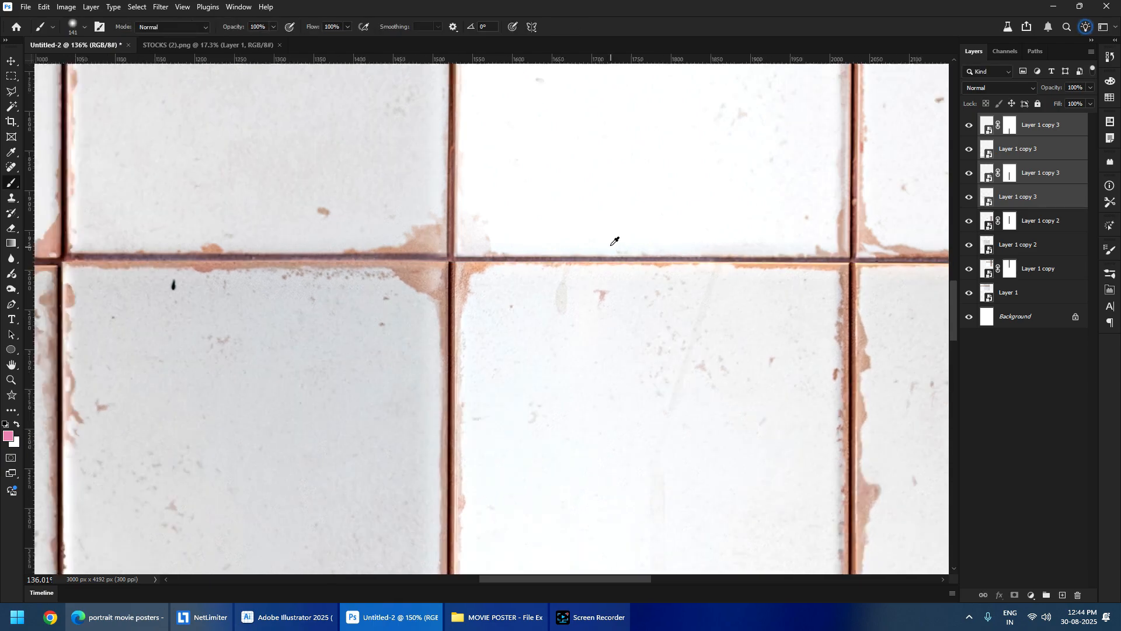
scroll(607, 254, down, 4)
scroll(478, 178, right, 3)
scroll(394, 259, up, 3)
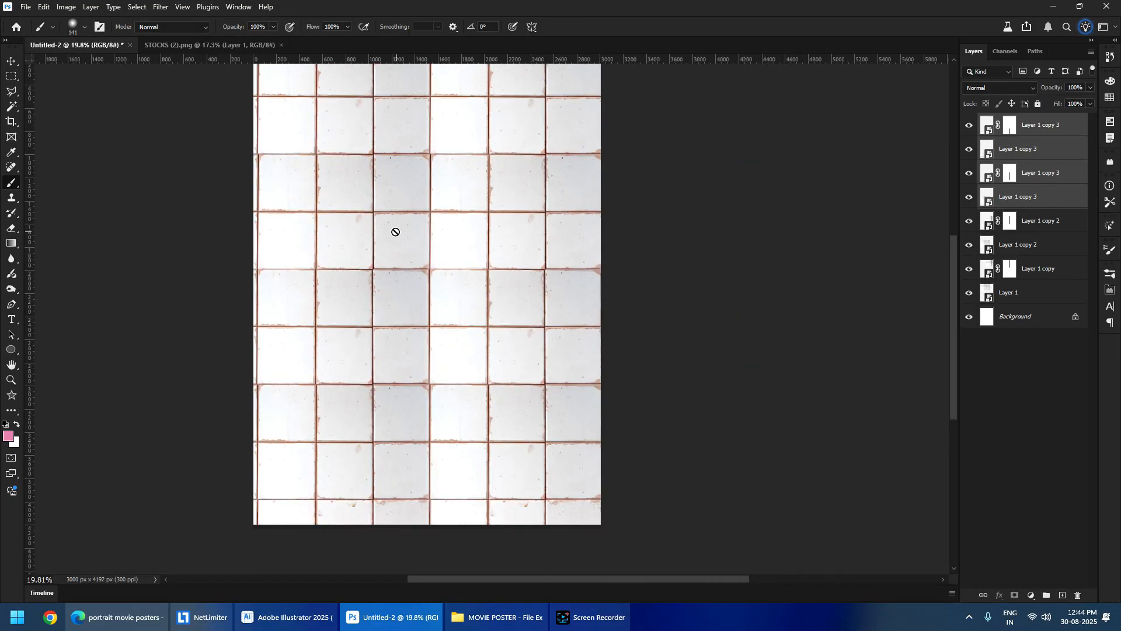
- Select the four masked tile layers that form the wall's right half and group them
click(456, 209)
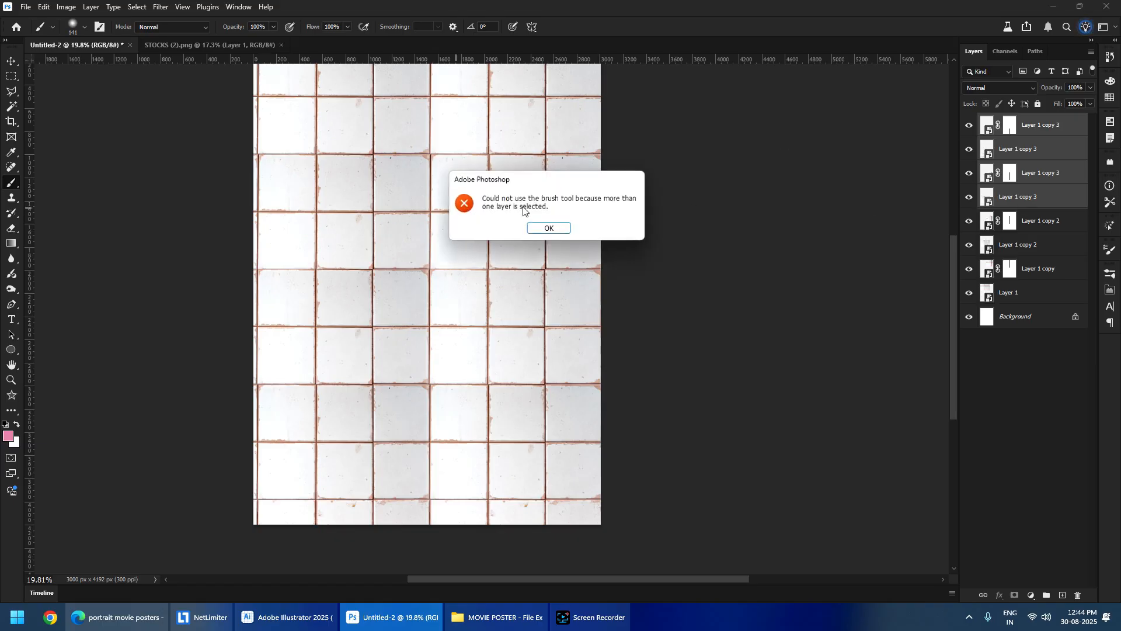
click(543, 228)
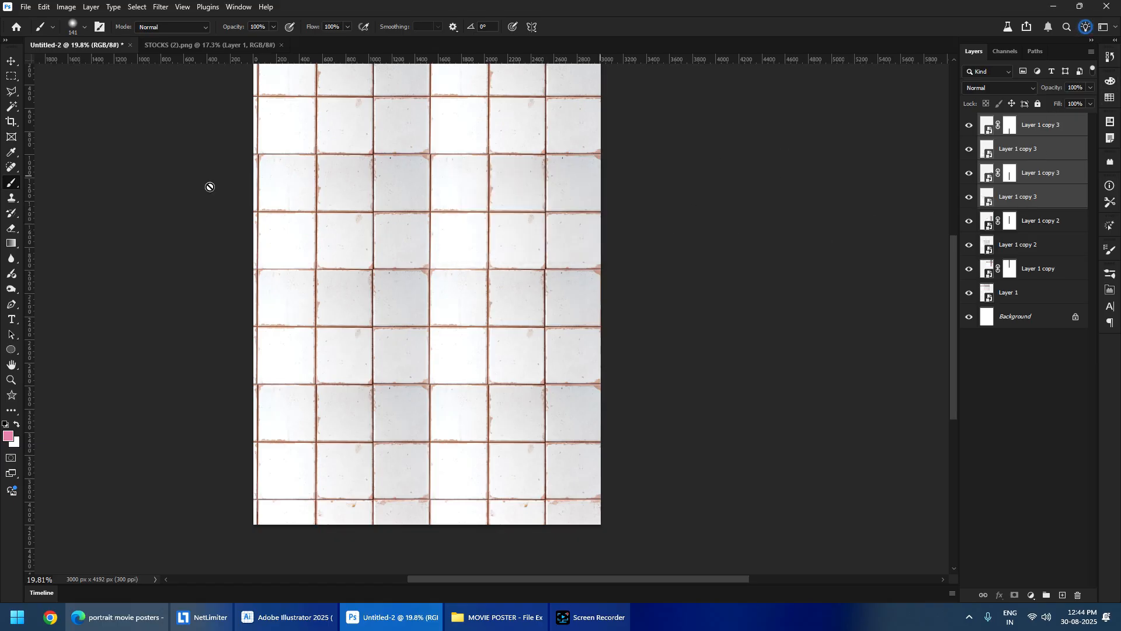
ctrl+right_click(480, 97)
click(496, 107)
drag(491, 123, 543, 148)
key(ctrl+z)
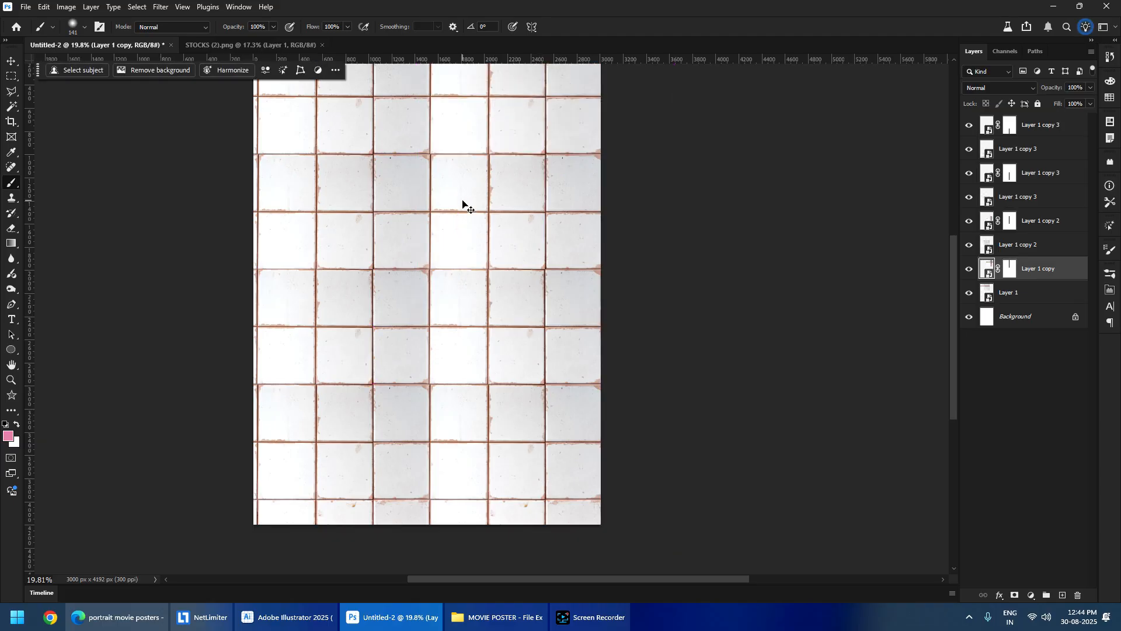
ctrl+right_click(463, 202)
shift+click(471, 210)
ctrl+right_click(481, 327)
shift+click(488, 332)
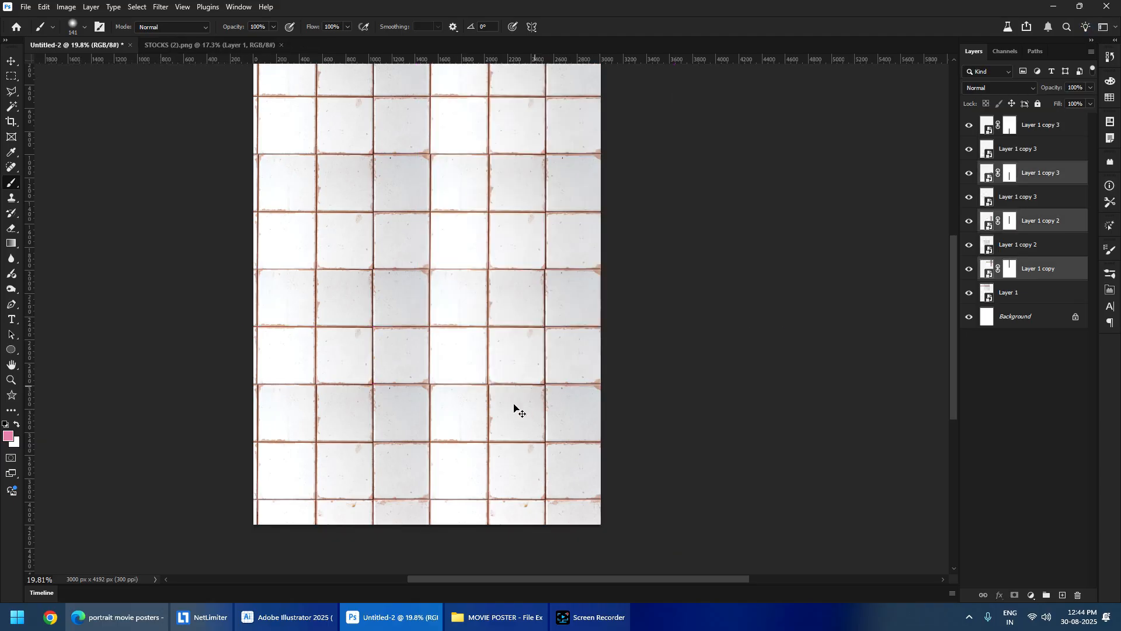
ctrl+right_click(489, 412)
shift+click(503, 418)
drag(471, 396, 488, 354)
key(ctrl+z)
scroll(488, 354, down, 5)
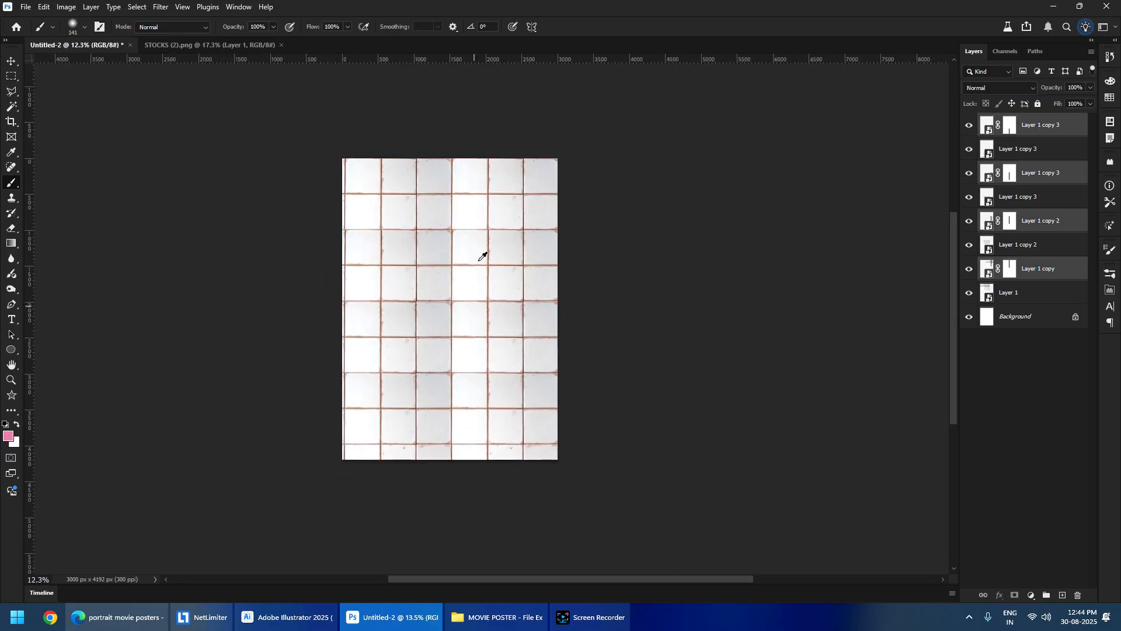
key(ctrl+shift+z)
key(ctrl+z)
key(ctrl+g)
drag(401, 276, 459, 287)
key(ctrl+z)
- Add a new layer clipped to the group and brush sampled light grey tile colour down the wall's centre seam at size 1459
click(1061, 595)
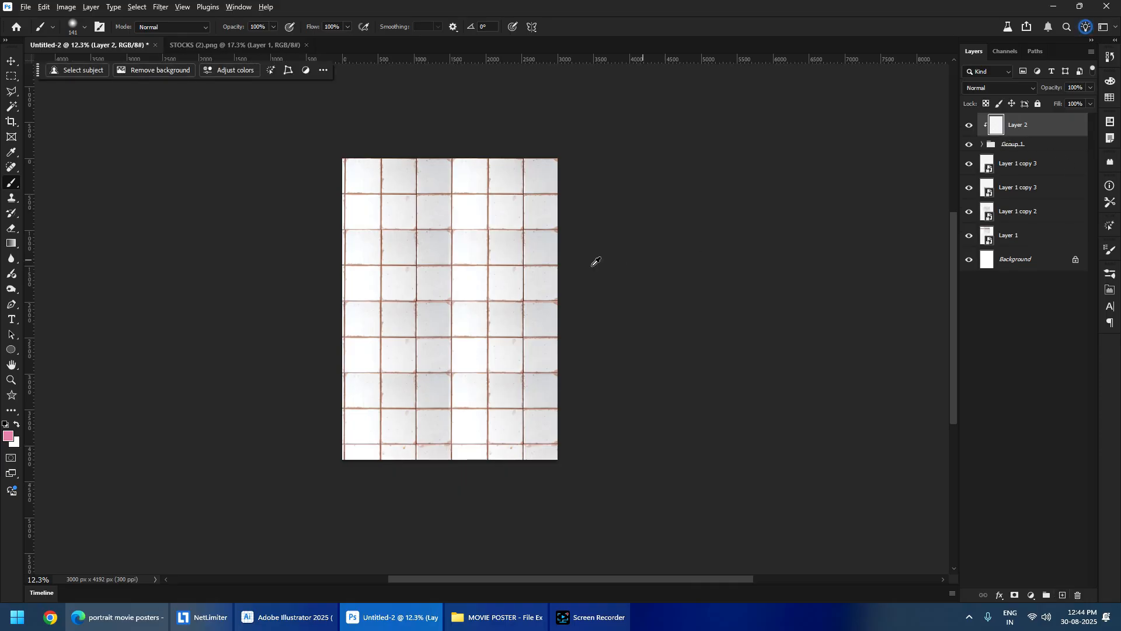
scroll(458, 257, up, 3)
alt+click(413, 182)
mouse_move(406, 190)
mouse_down()
mouse_move(460, 205)
mouse_move(450, 330)
mouse_up()
mouse_move(452, 85)
mouse_down()
mouse_move(478, 102)
mouse_move(478, 269)
mouse_up()
scroll(465, 237, down, 2)
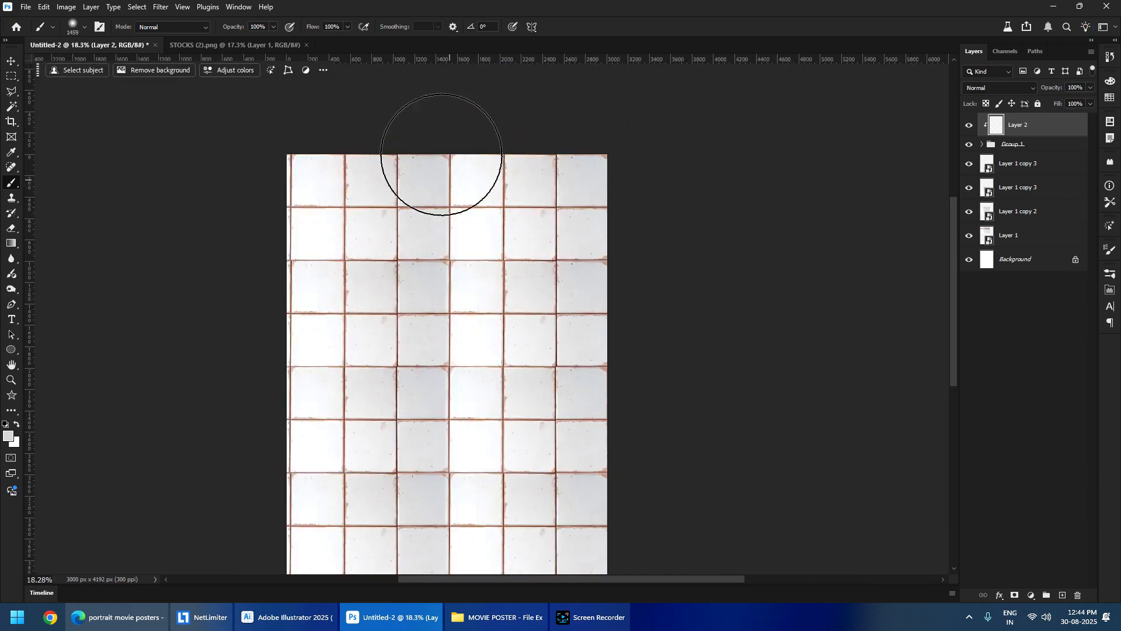
drag(442, 155, 434, 569)
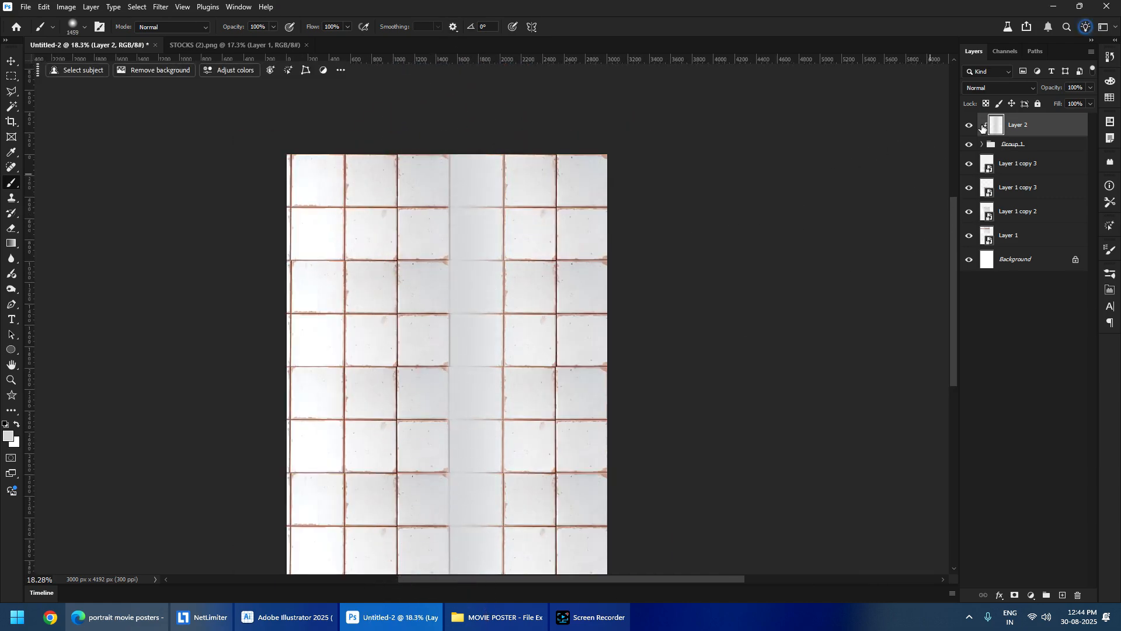
- Set the clipped shading layer to Multiply blend mode with 66% fill
drag(1060, 119, 1049, 120)
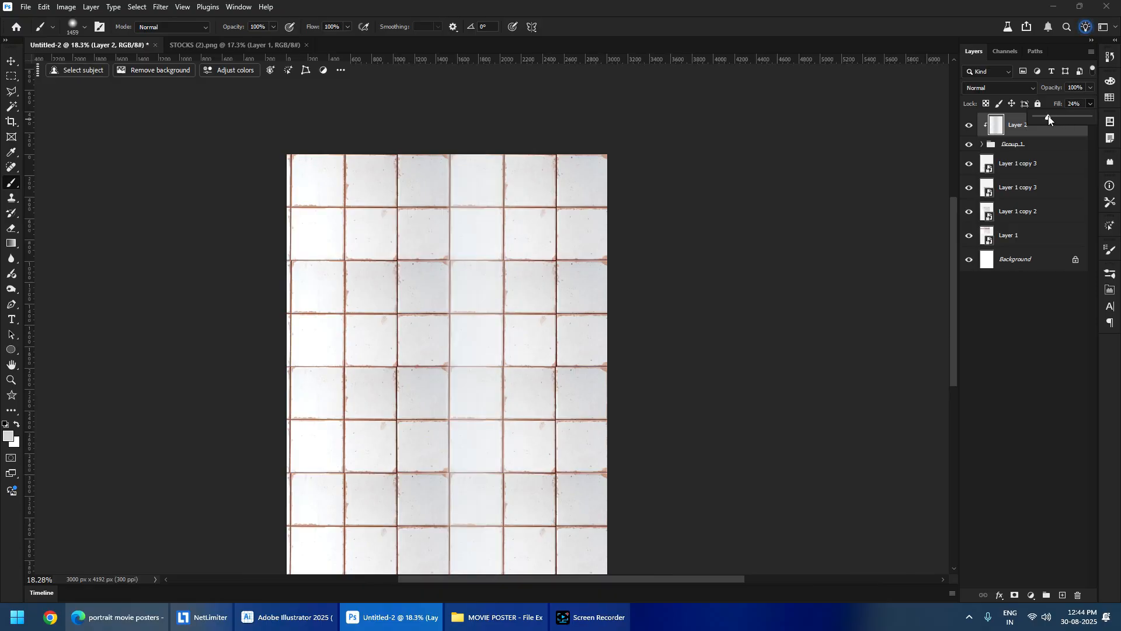
click(996, 90)
click(996, 89)
click(1000, 128)
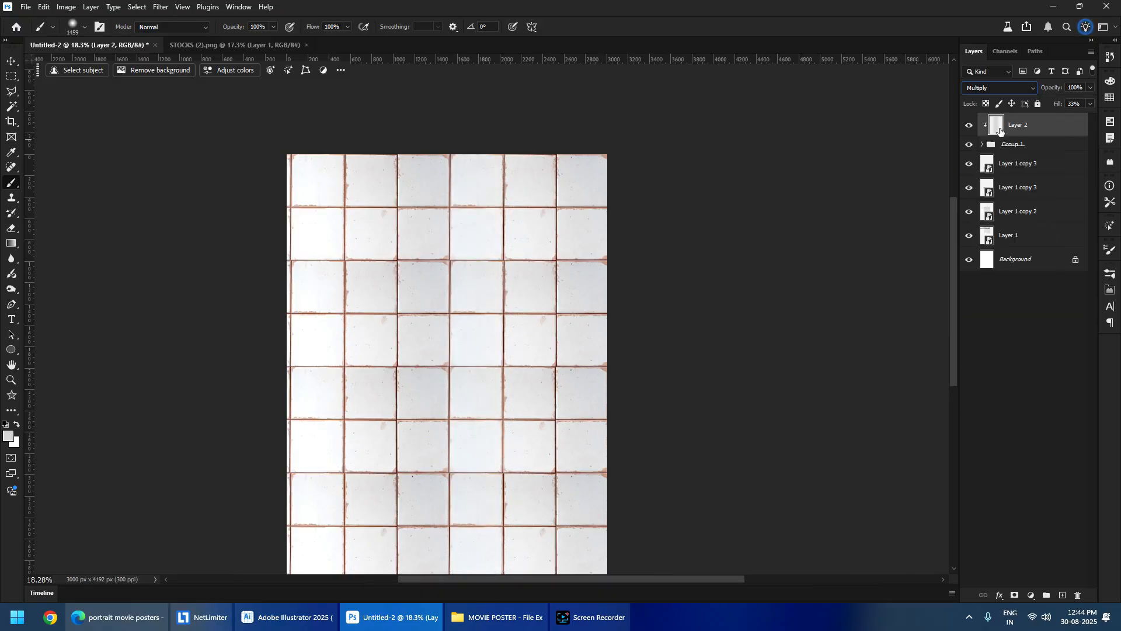
click(1090, 104)
drag(1071, 115, 1070, 116)
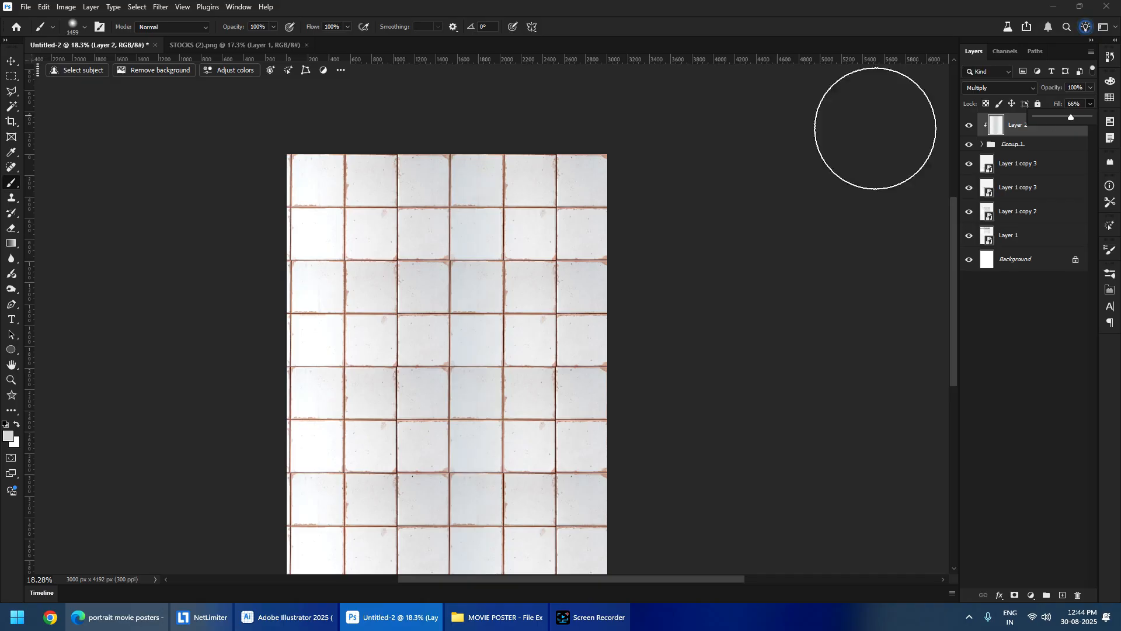
- Examine the tile wall's shading and seams across the whole canvas
click(11, 75)
scroll(485, 242, down, 3)
scroll(485, 242, down, 4)
scroll(489, 319, up, 5)
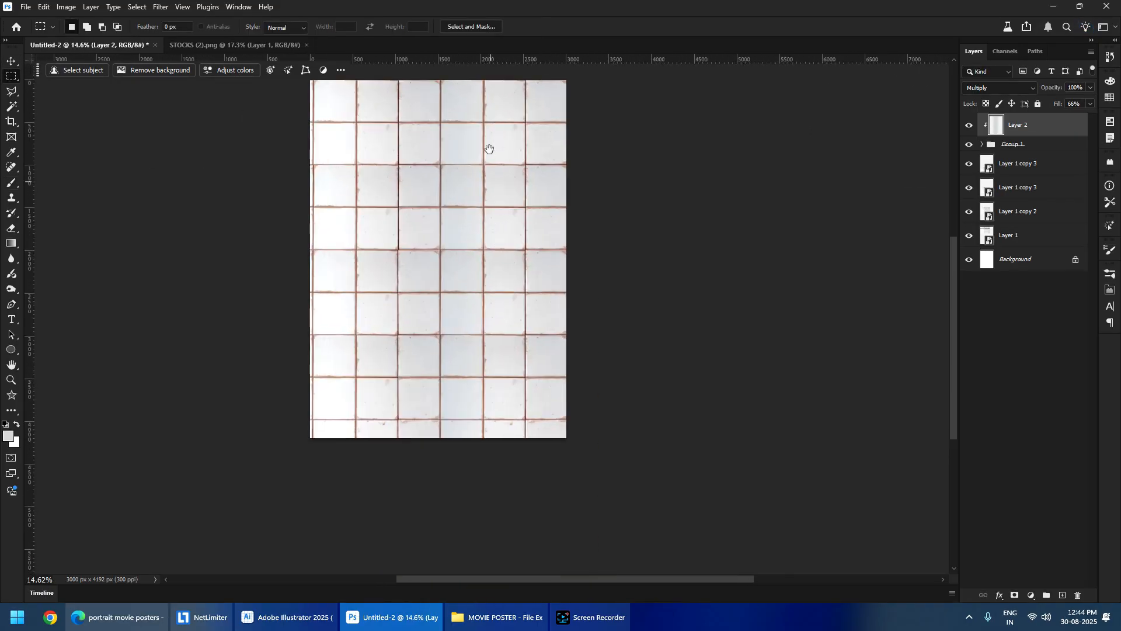
drag(488, 148, 411, 213)
scroll(381, 249, down, 5)
scroll(373, 256, up, 8)
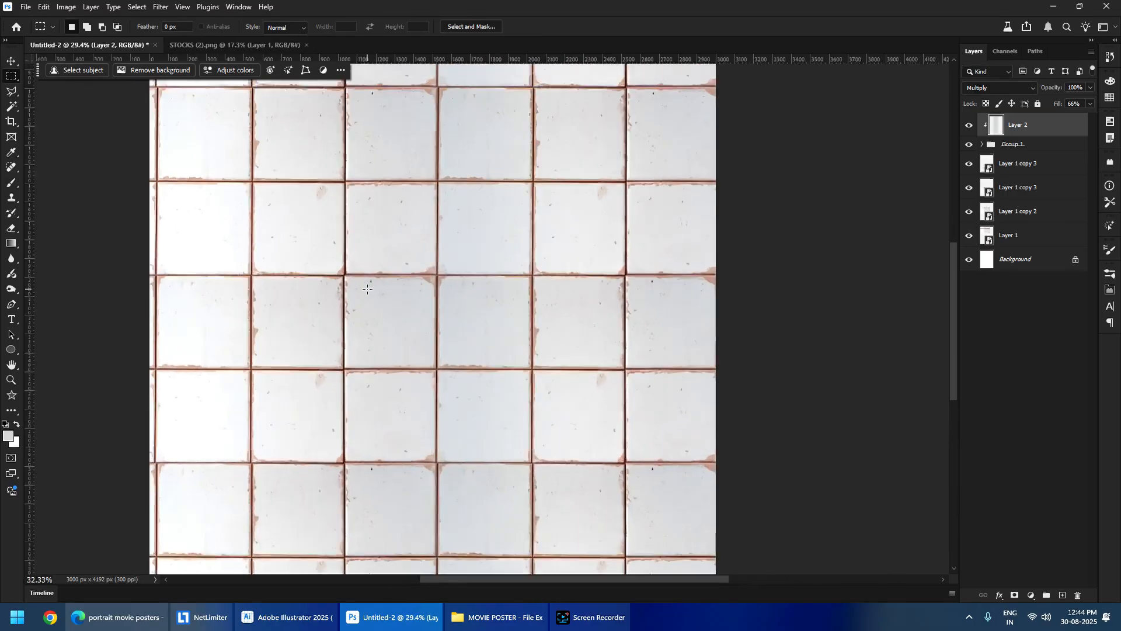
scroll(369, 255, down, 5)
- Enlarge the shading layer, group and all tile layers together slightly so the thin left tile strip falls outside the canvas
shift+click(1031, 236)
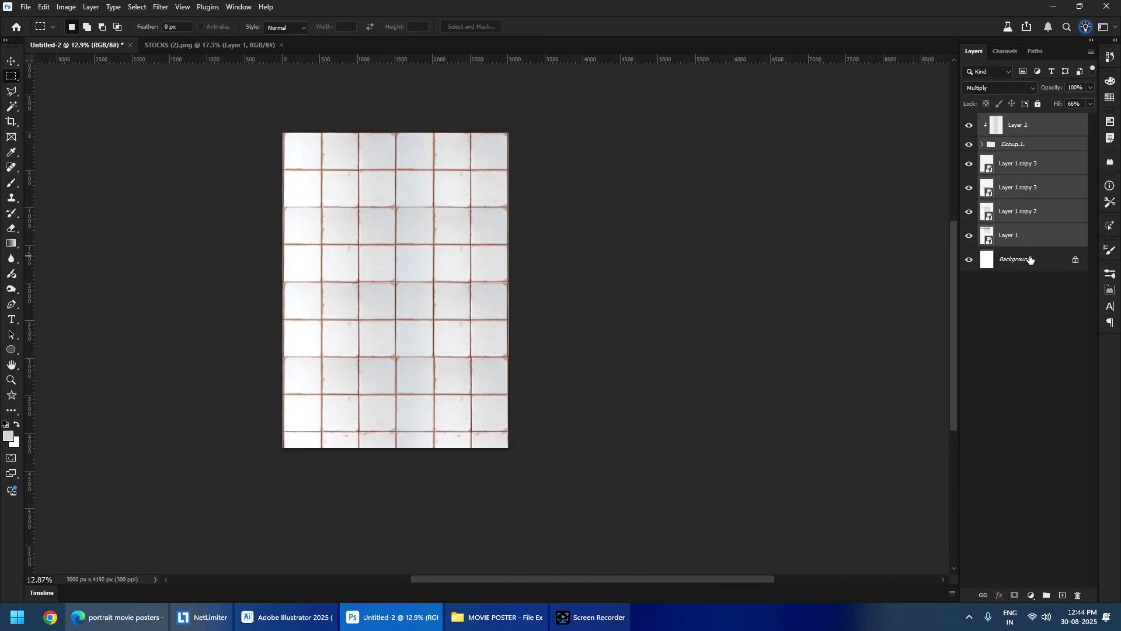
key(ctrl+t)
drag(555, 300, 560, 299)
key(Return)
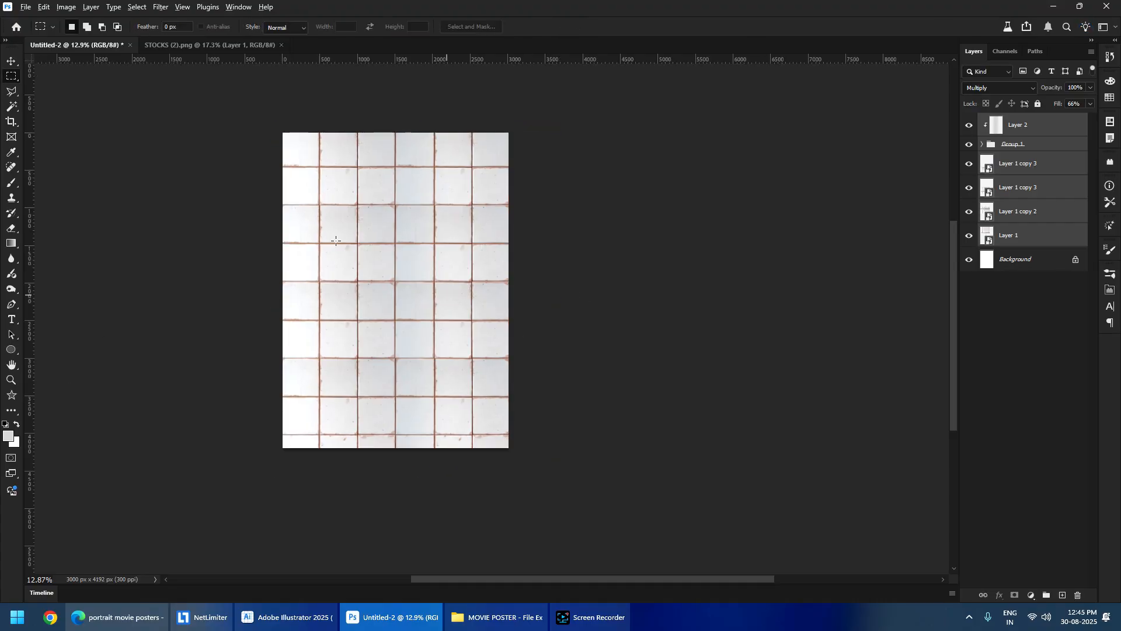
scroll(336, 240, up, 2)
scroll(336, 230, down, 1)
scroll(336, 229, up, 3)
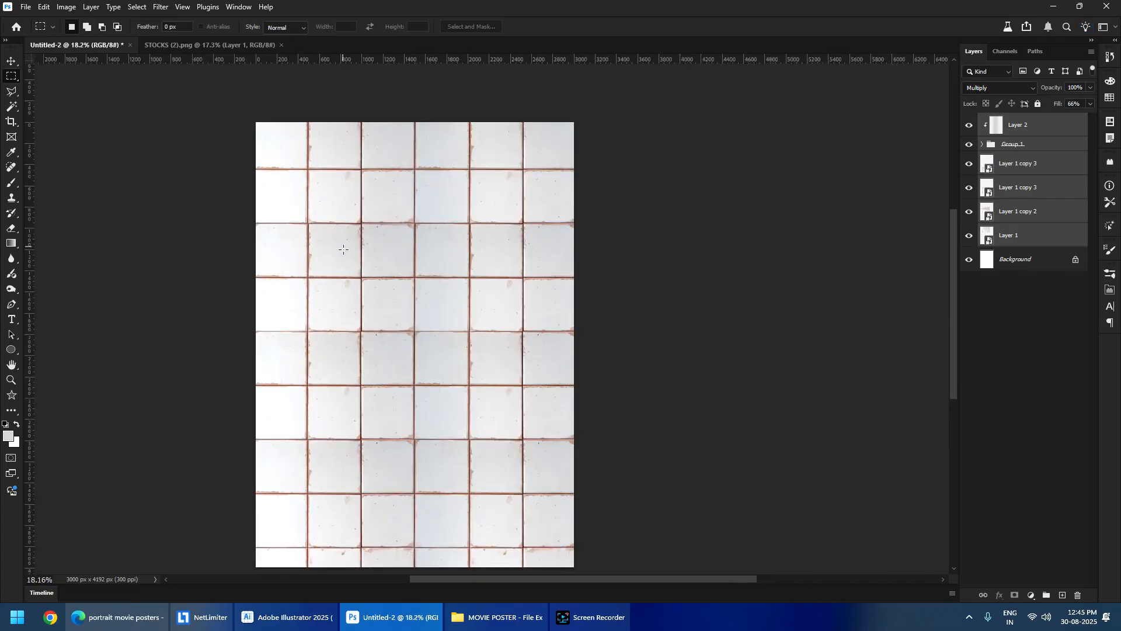
- Convert the selected shading layer, group and tile layers into a single smart object above the background
scroll(383, 270, down, 4)
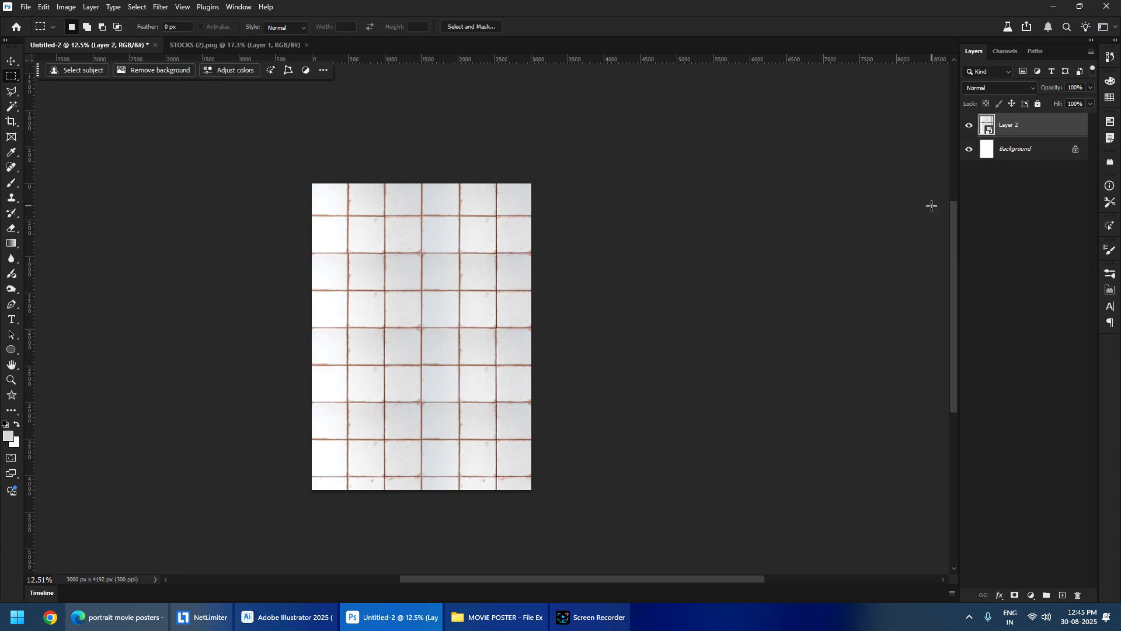
drag(380, 346, 421, 347)
scroll(429, 228, up, 4)
scroll(429, 227, down, 4)
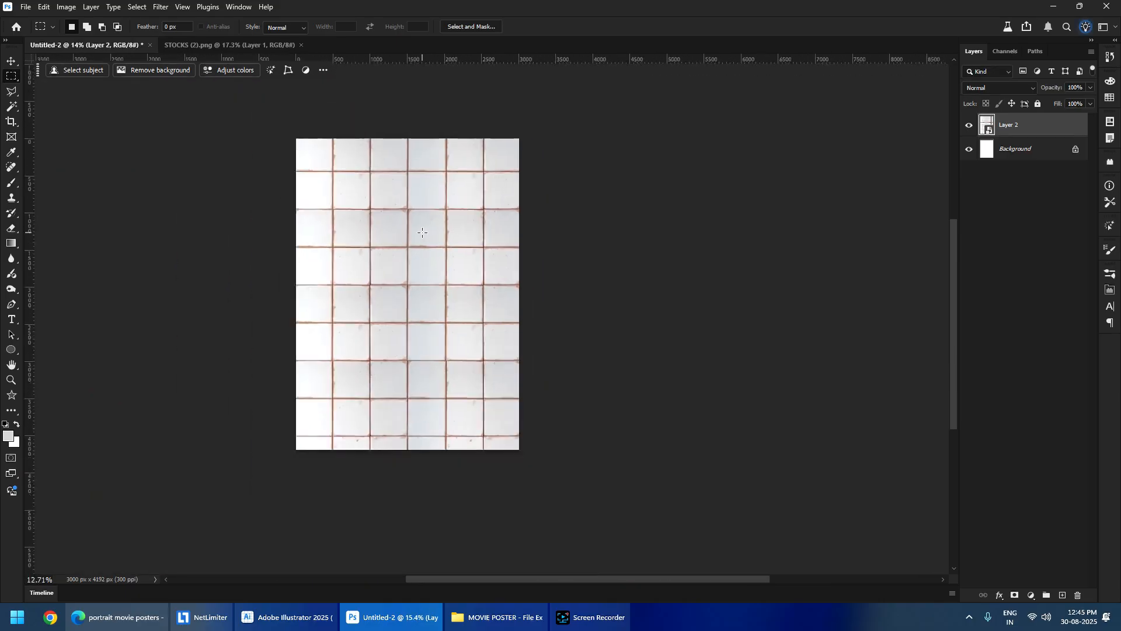
scroll(393, 240, up, 1)
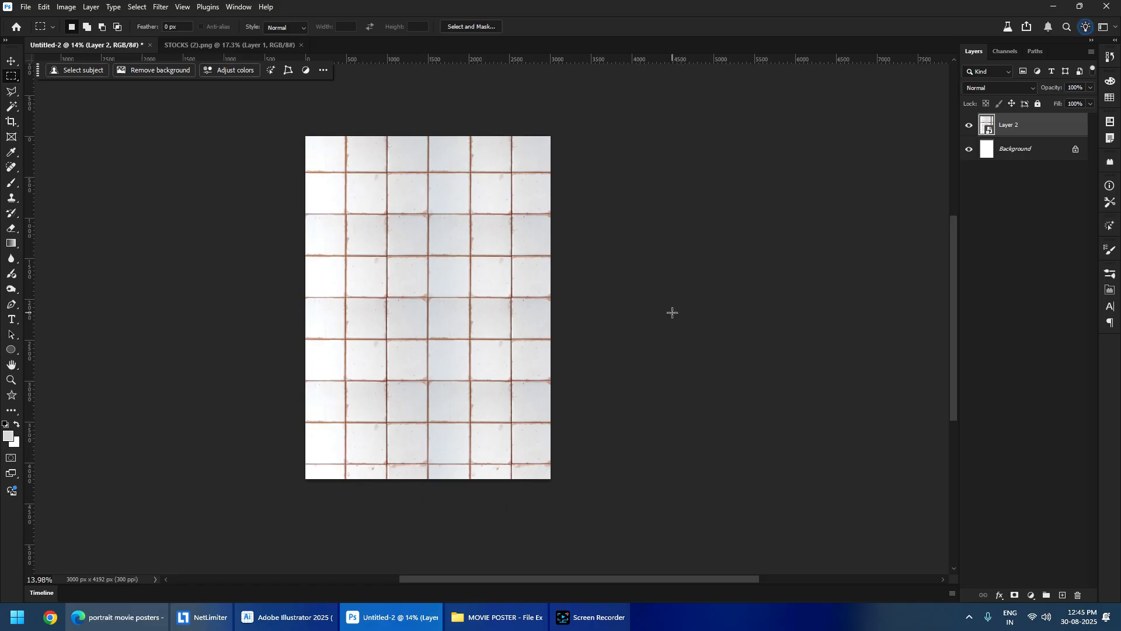
scroll(423, 243, up, 3)
scroll(351, 201, down, 2)
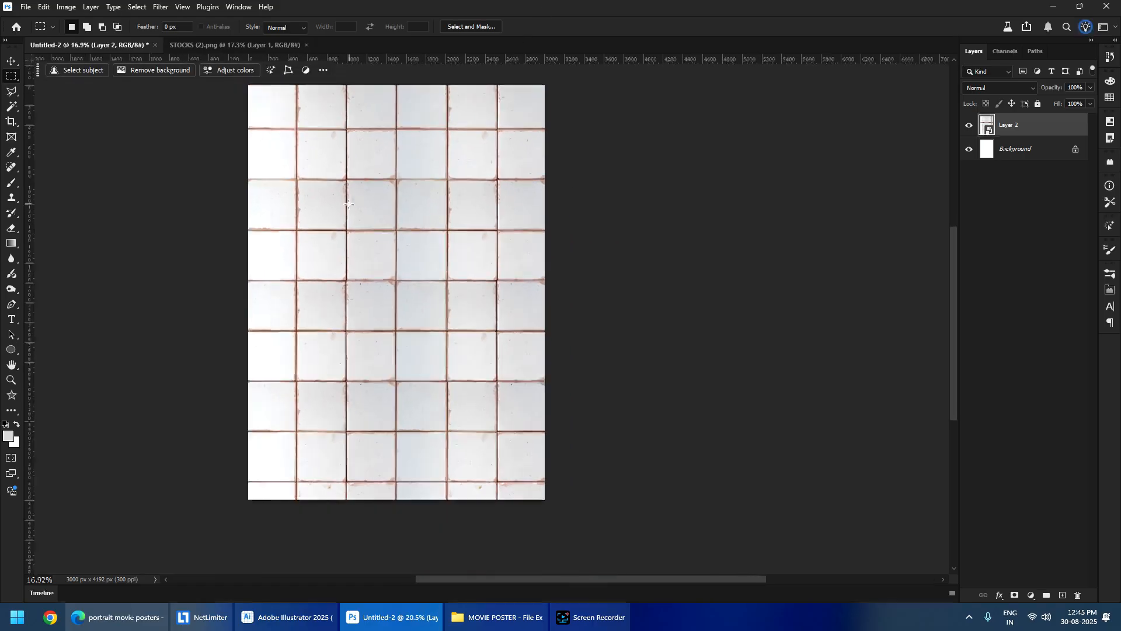
- Place two horizontal guides across the tile wall, one about a quarter down the canvas and one in the second-lowest full tile row
drag(380, 61, 375, 203)
drag(304, 129, 477, 167)
key(ctrl+d)
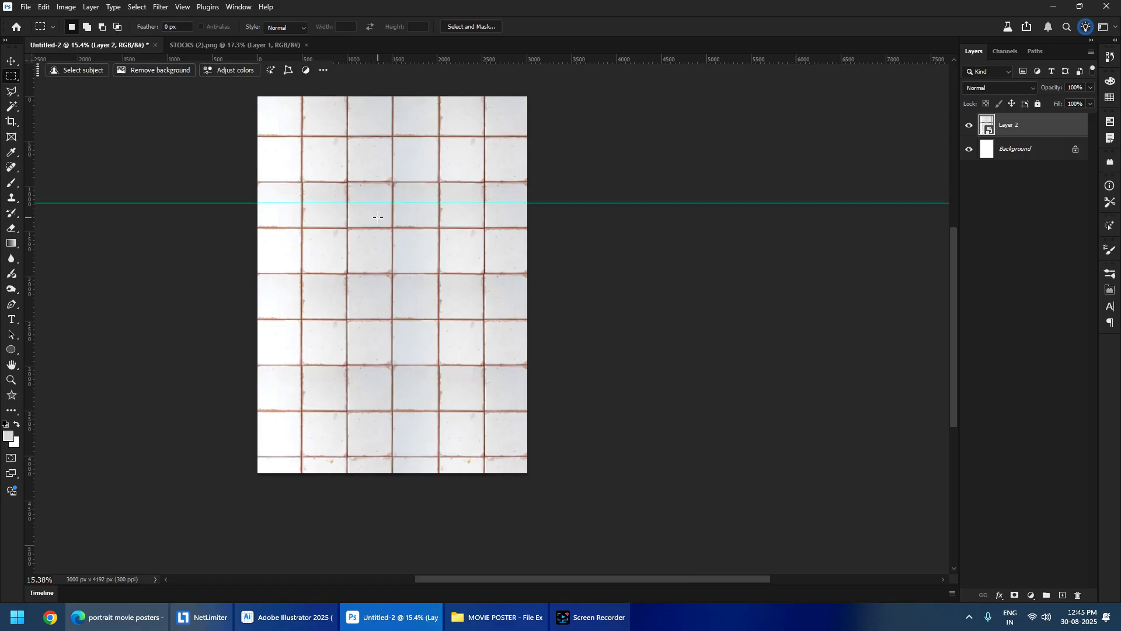
drag(383, 203, 384, 191)
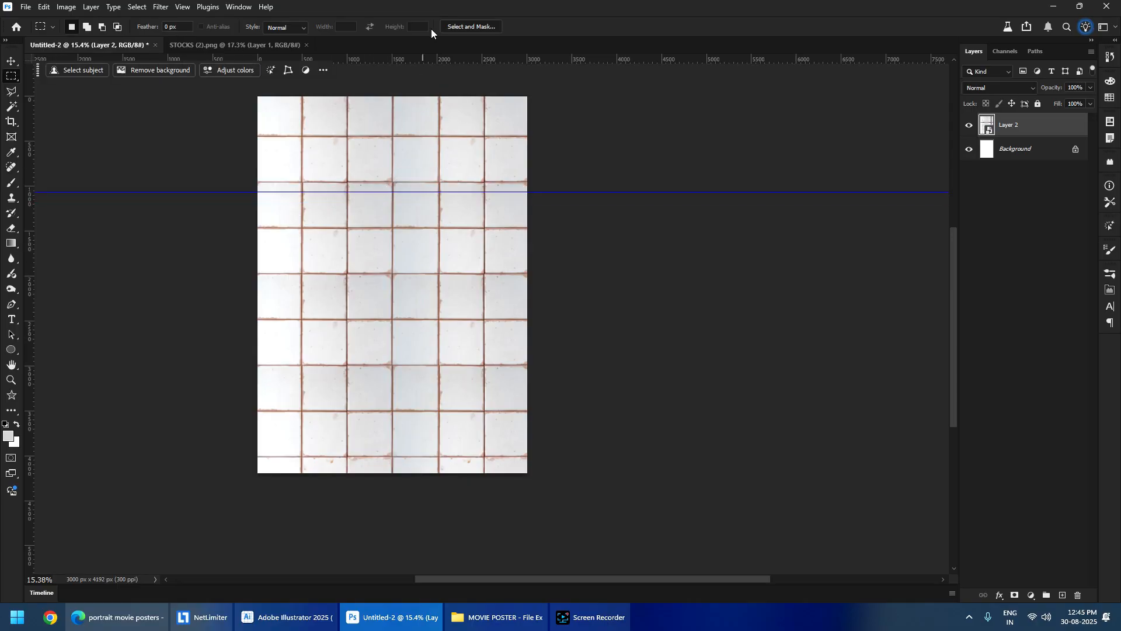
drag(431, 54, 434, 421)
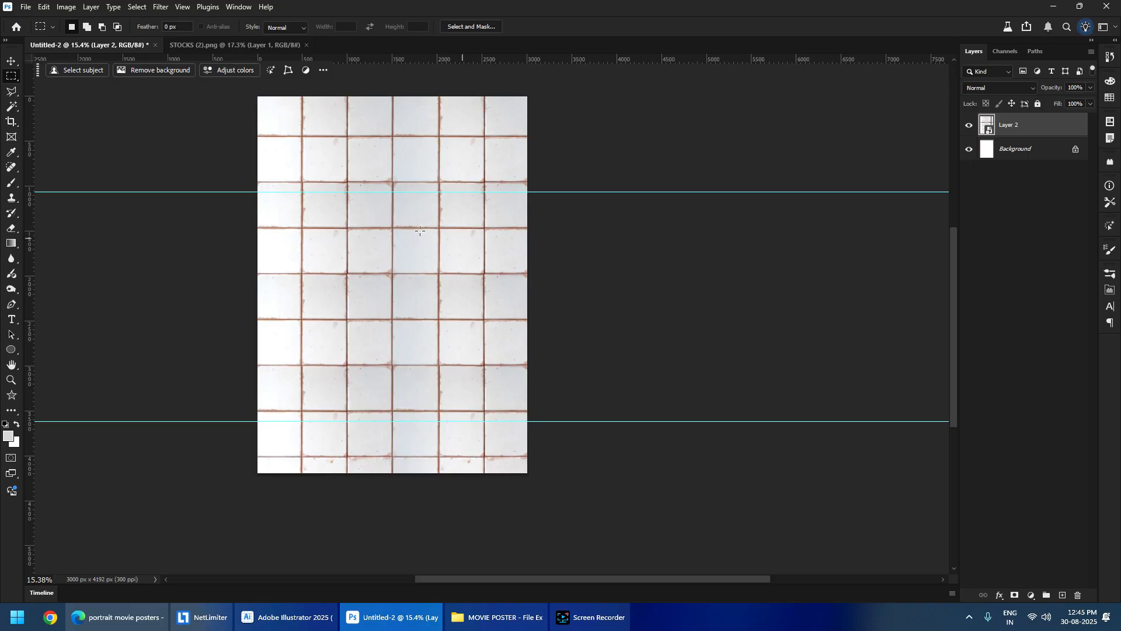
drag(302, 191, 486, 377)
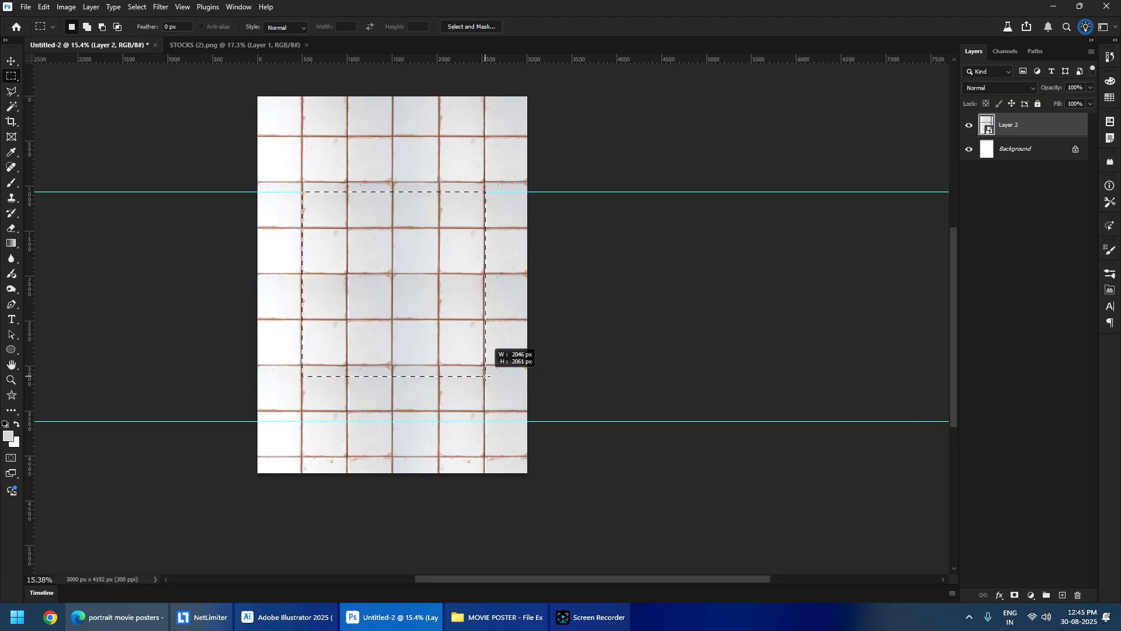
drag(485, 377, 485, 378)
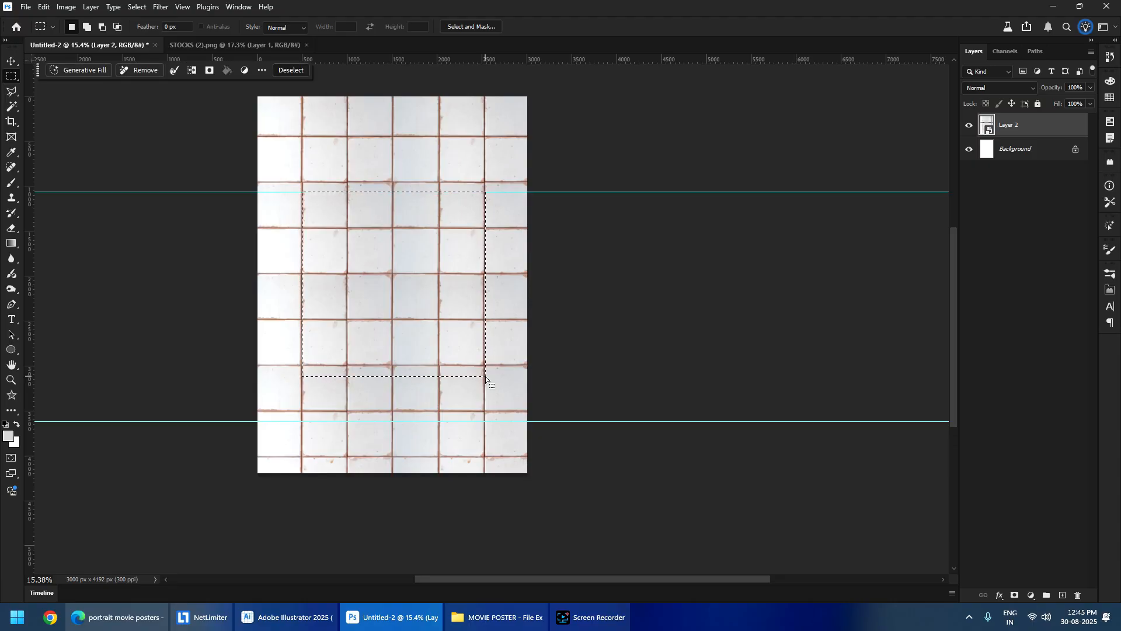
click(394, 223)
- Move the upper guide onto the second tile row's lower grout line and draw a rectangular selection below it spanning the four middle tile columns
drag(538, 188, 536, 181)
drag(317, 114, 474, 168)
click(291, 202)
drag(304, 182, 485, 385)
scroll(450, 321, up, 5)
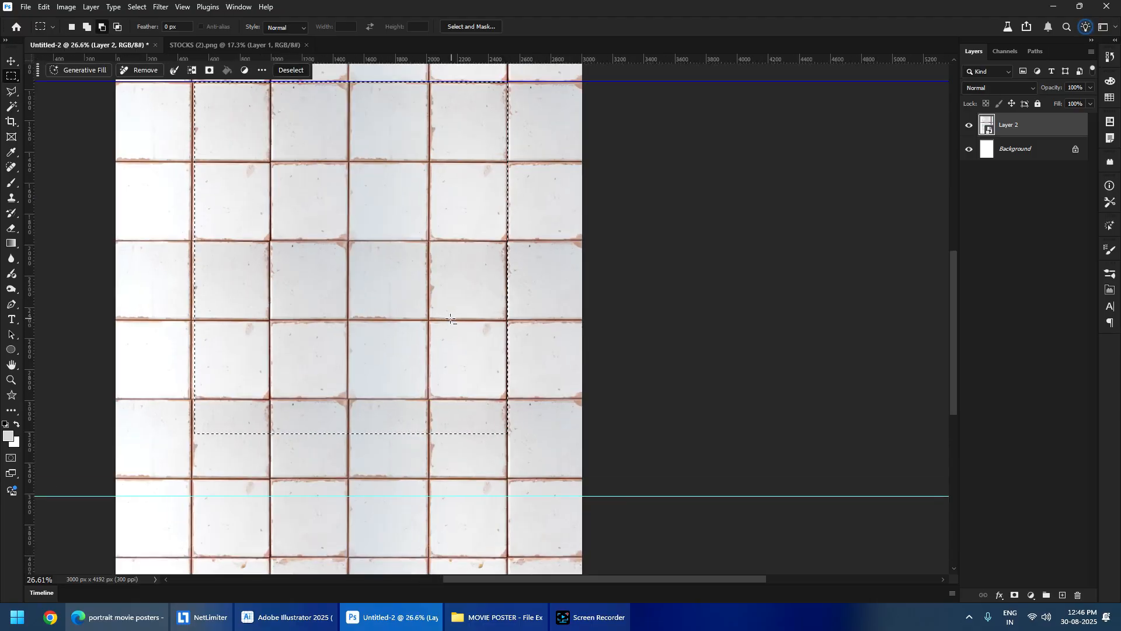
drag(350, 313, 354, 376)
click(267, 270)
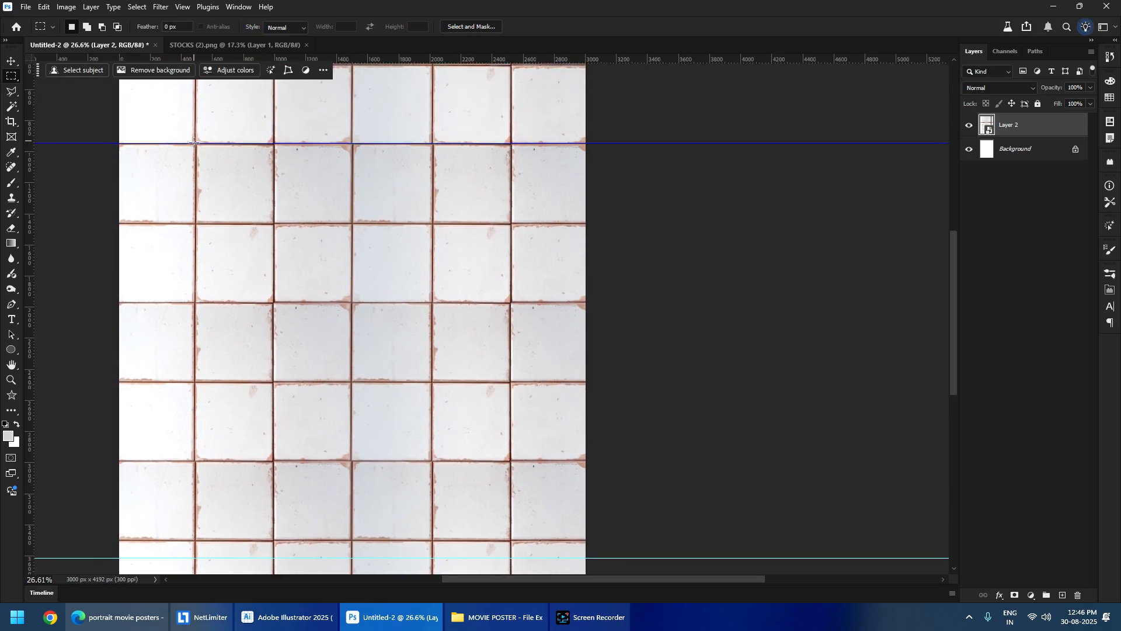
drag(194, 142, 513, 484)
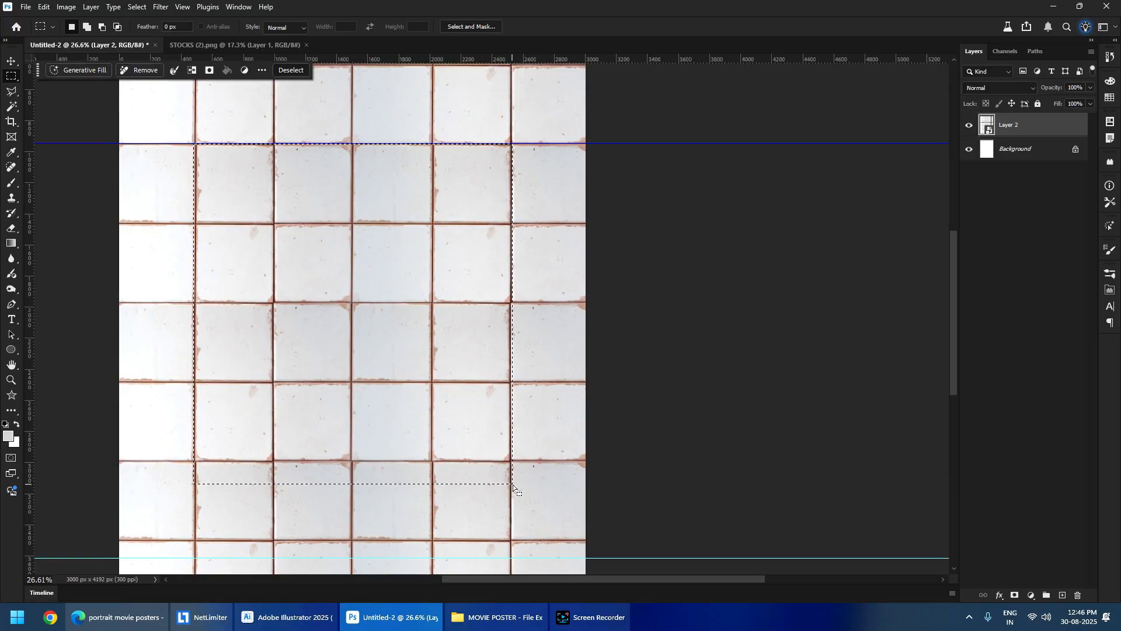
- Create a new layer above the tile wall and fill the rectangular selection with white
key(ctrl+shift+n)
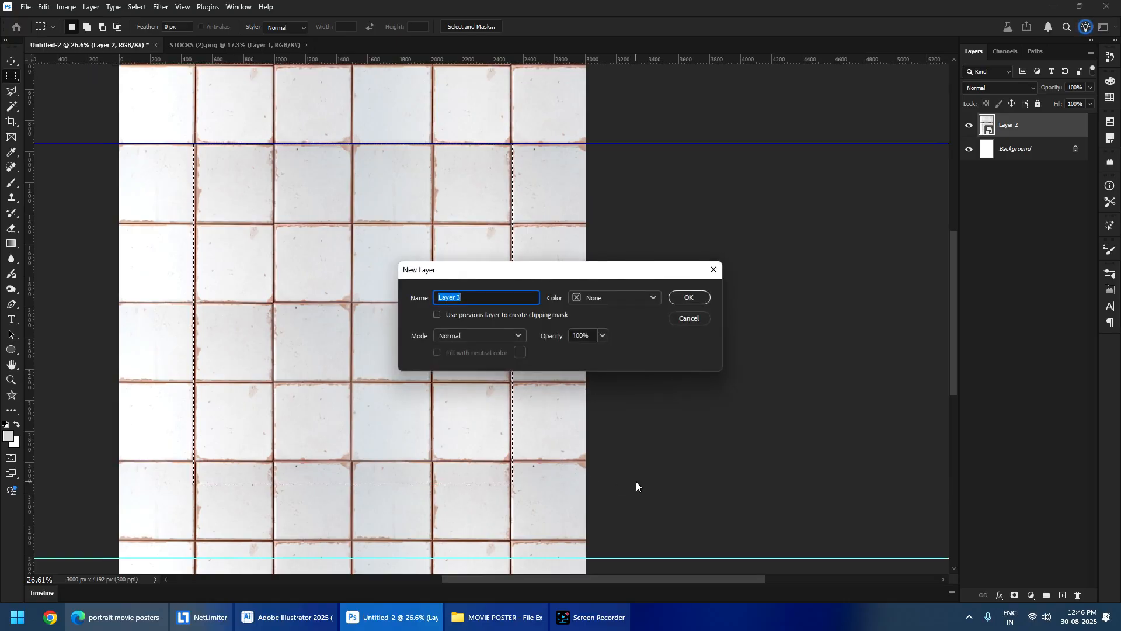
key(Return)
key(ctrl+BackSpace)
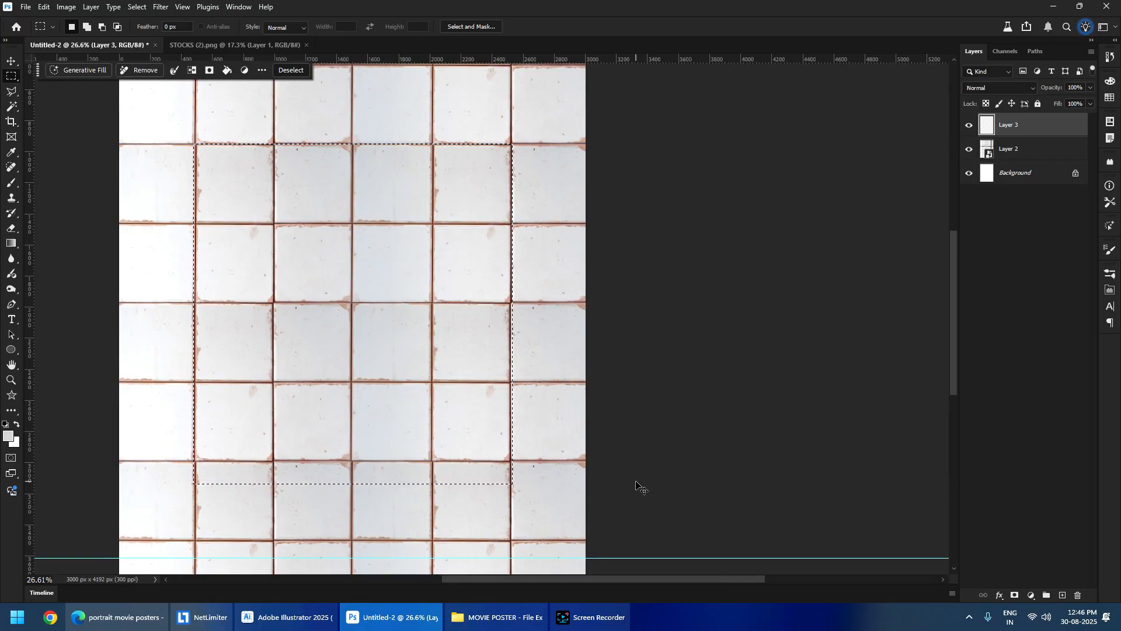
key(ctrl+0)
key(ctrl+BackSpace)
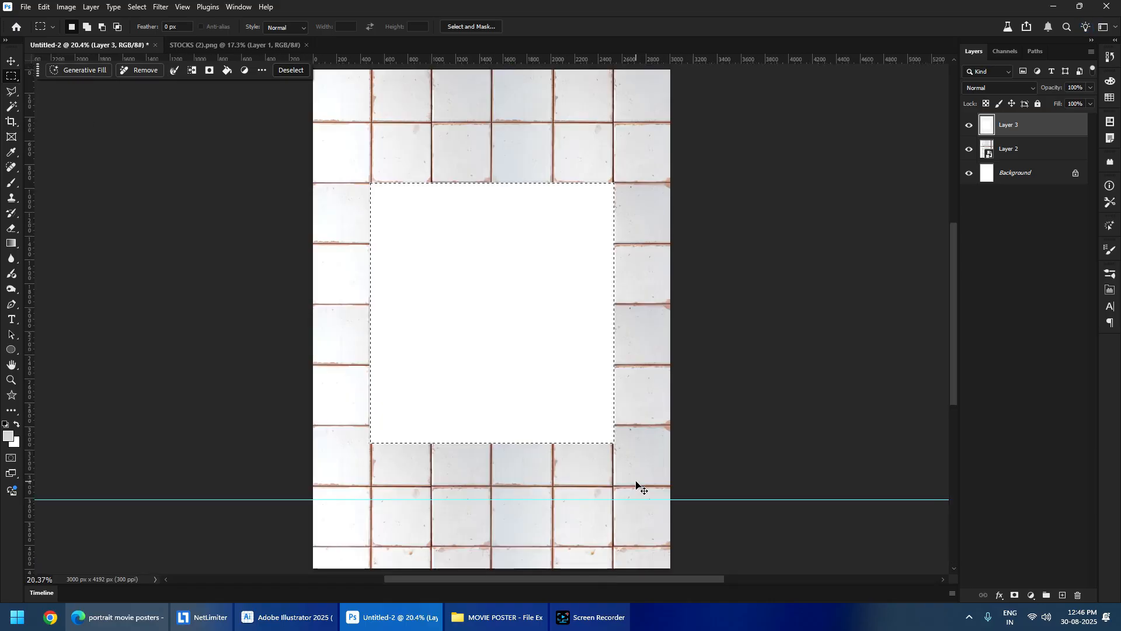
key(ctrl+d)
drag(484, 134, 462, 220)
key(ctrl+z)
key(ctrl+z)
key(ctrl+z)
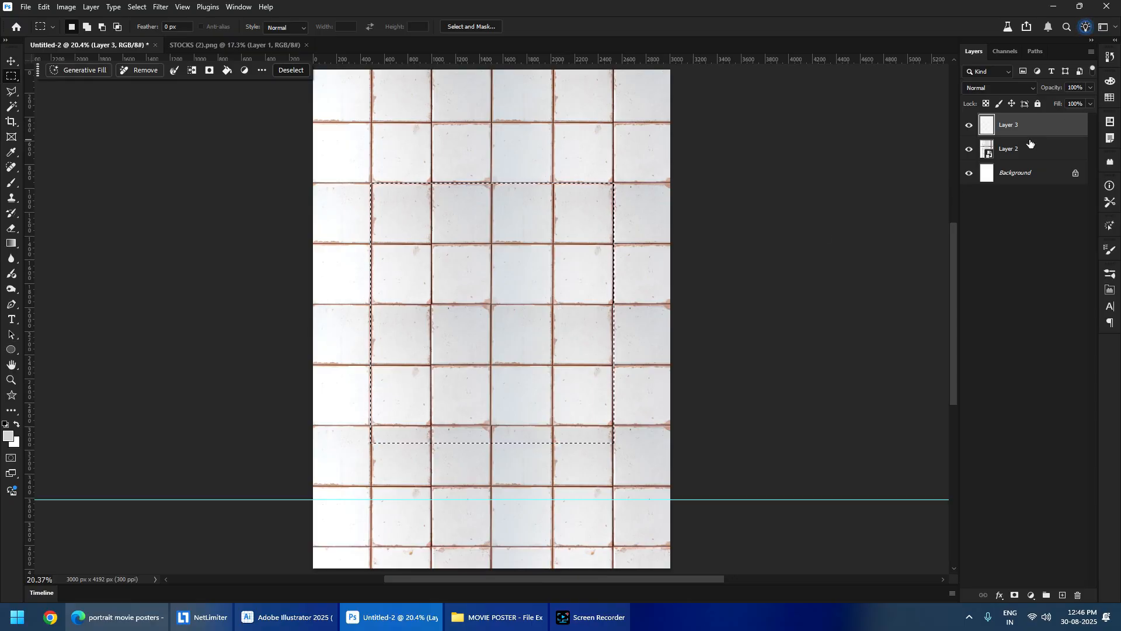
key(ctrl+BackSpace)
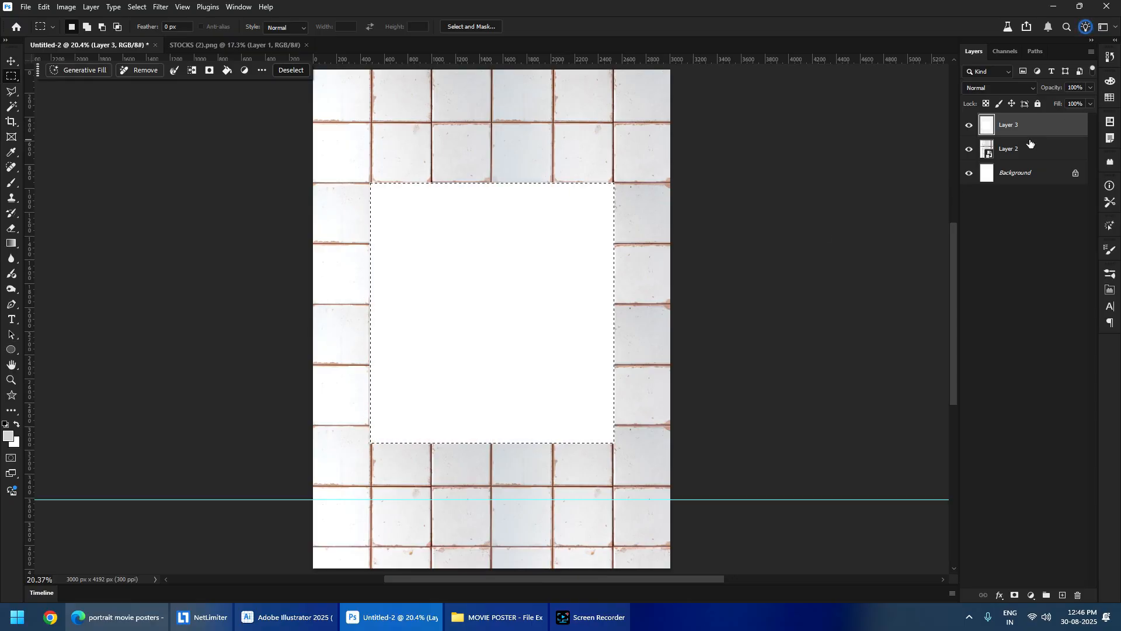
- Reset the foreground and background colors to their defaults and try alternating black and white fills in the selected rectangle
click(15, 442)
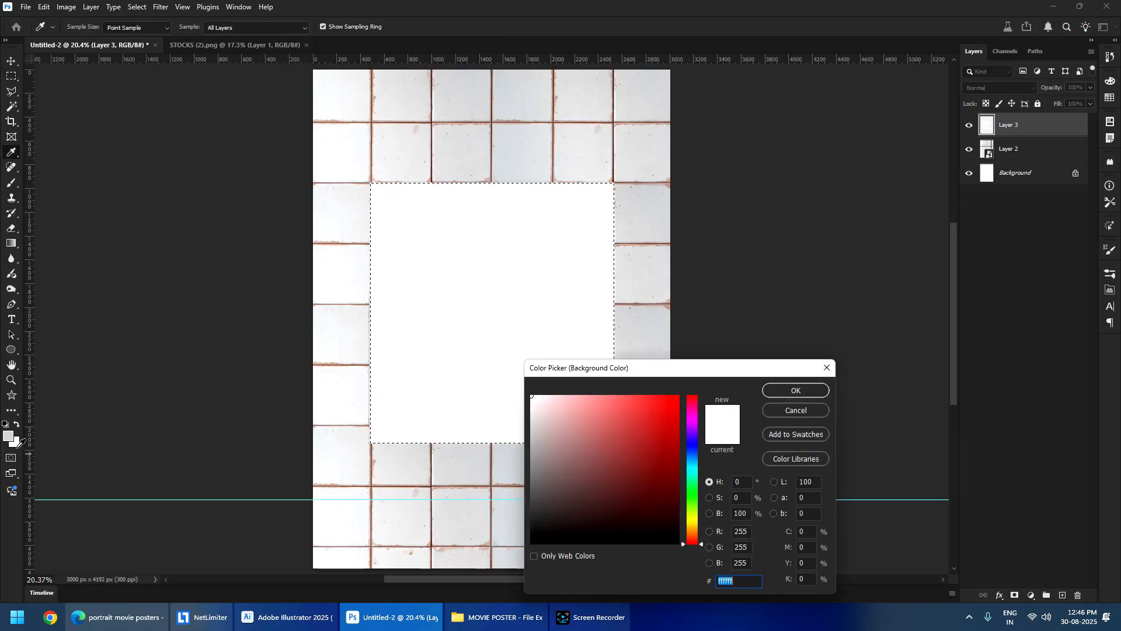
click(803, 412)
click(5, 425)
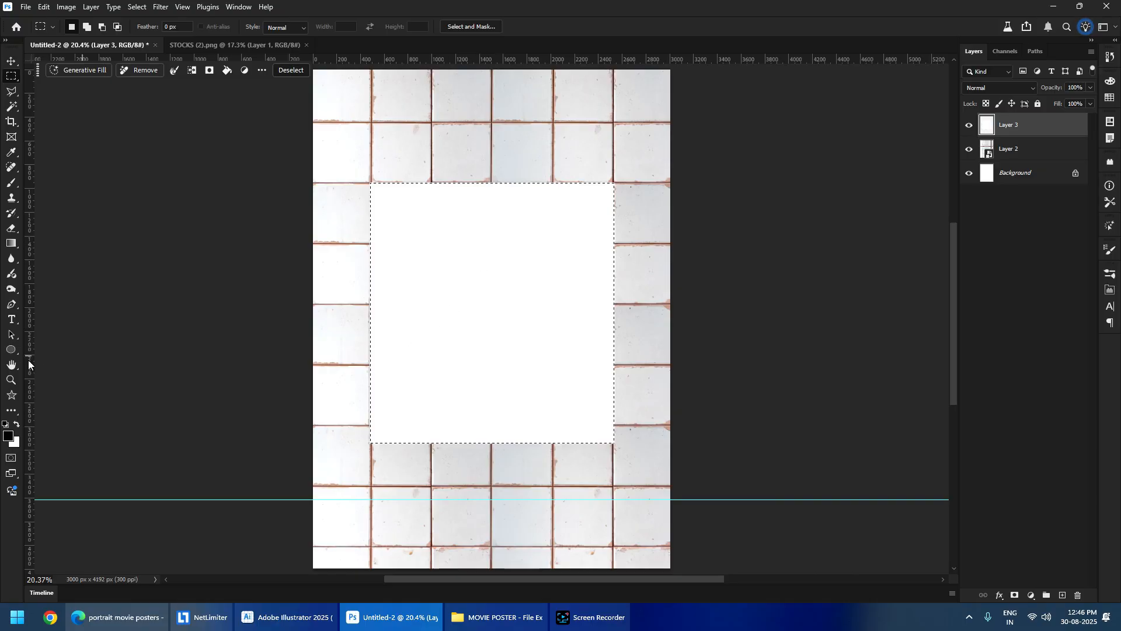
click(16, 427)
key(ctrl+BackSpace)
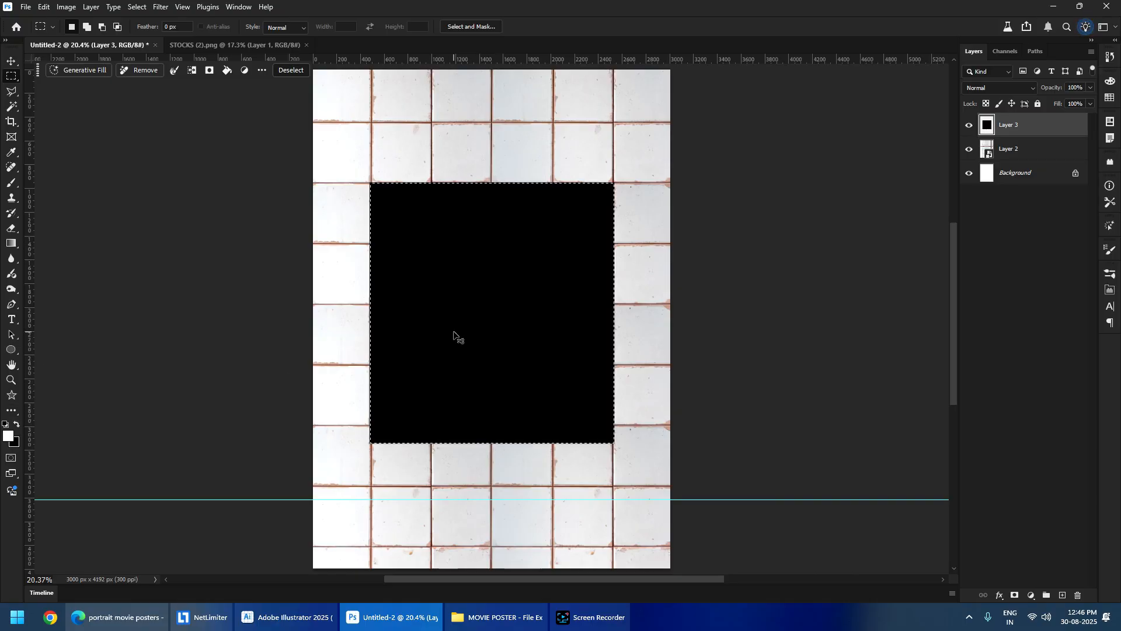
key(alt+BackSpace)
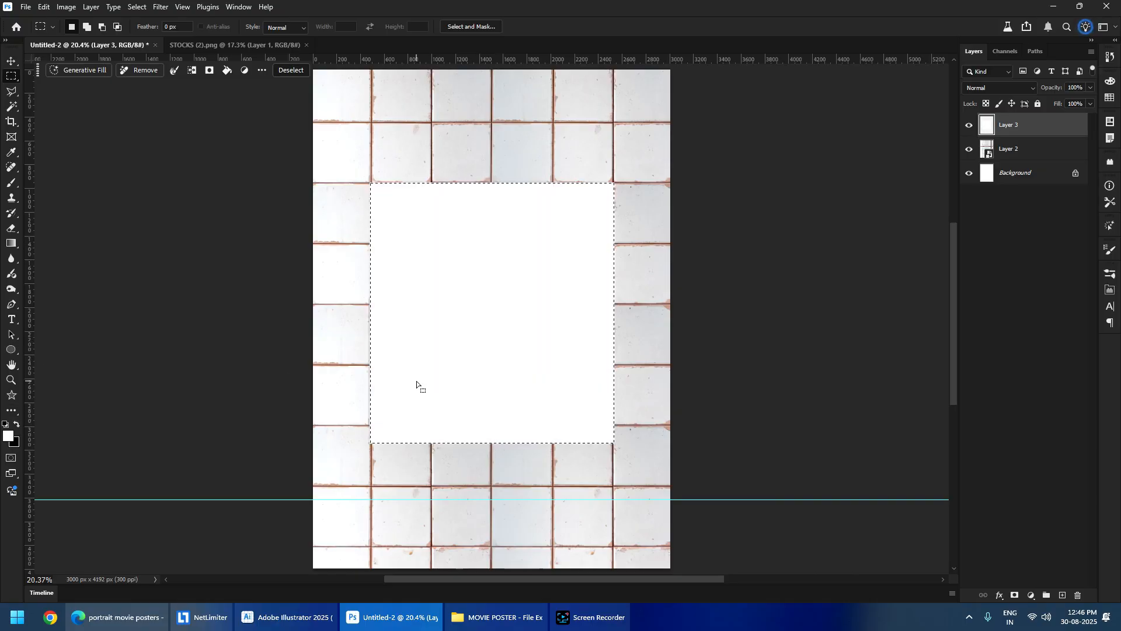
click(17, 424)
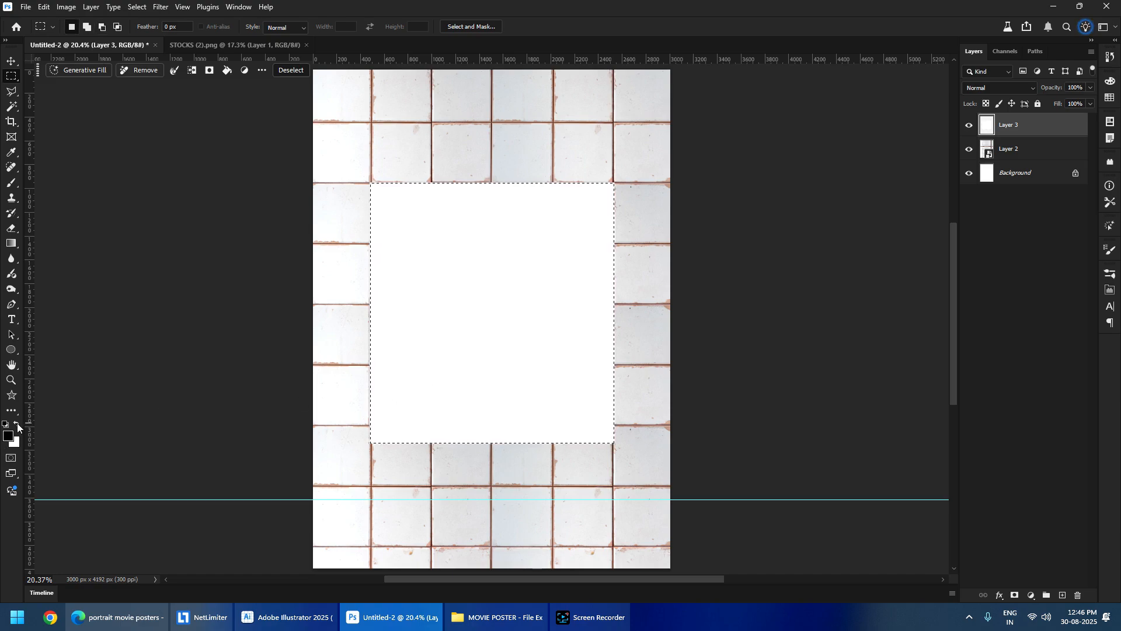
key(alt+BackSpace)
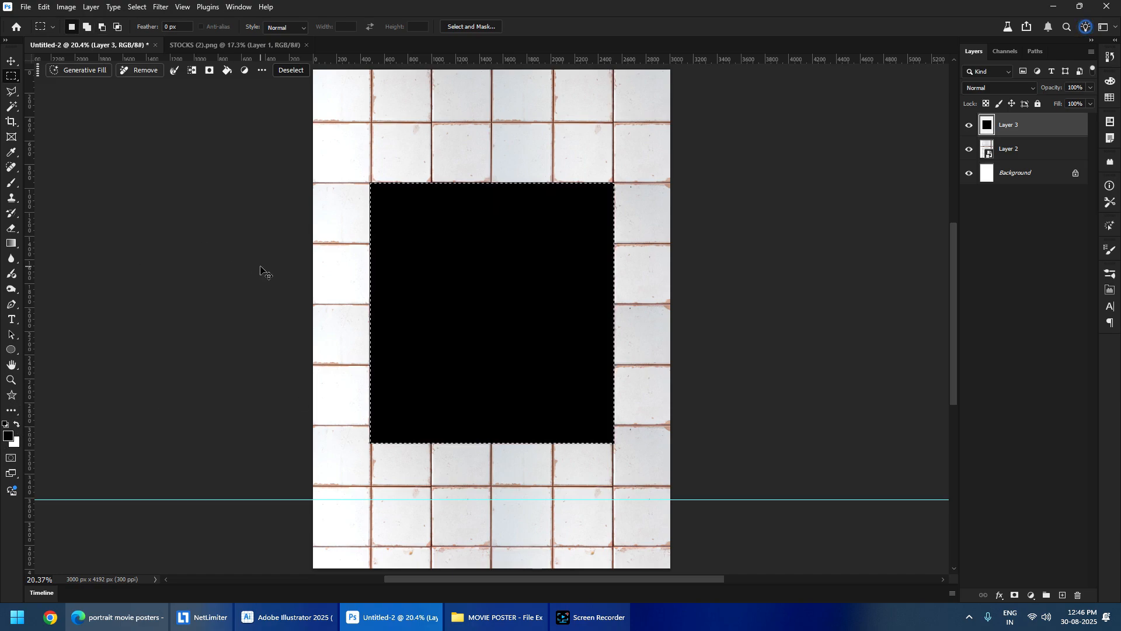
key(ctrl+BackSpace)
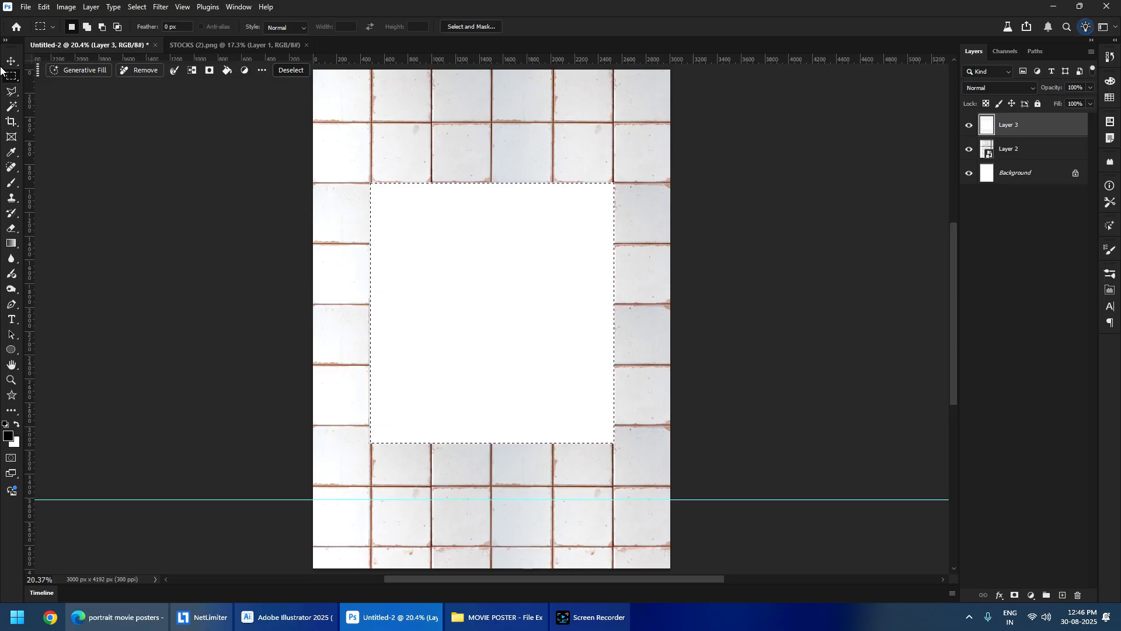
- Deselect the filled rectangle and invert its color to black
key(ctrl+d)
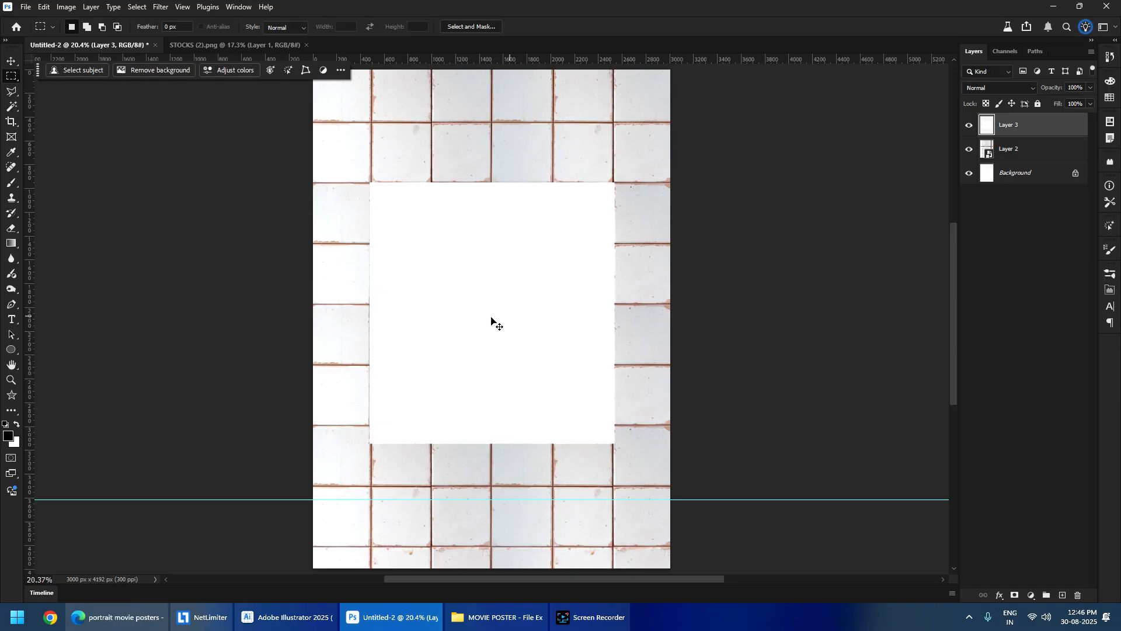
key(ctrl+i)
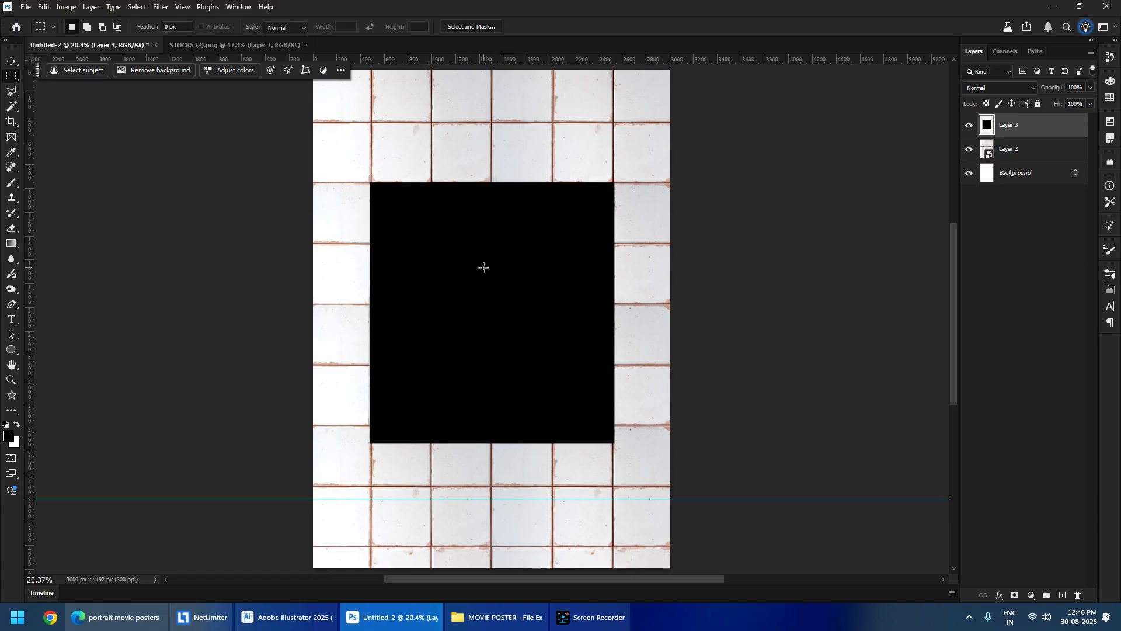
key(ctrl+a)
key(v)
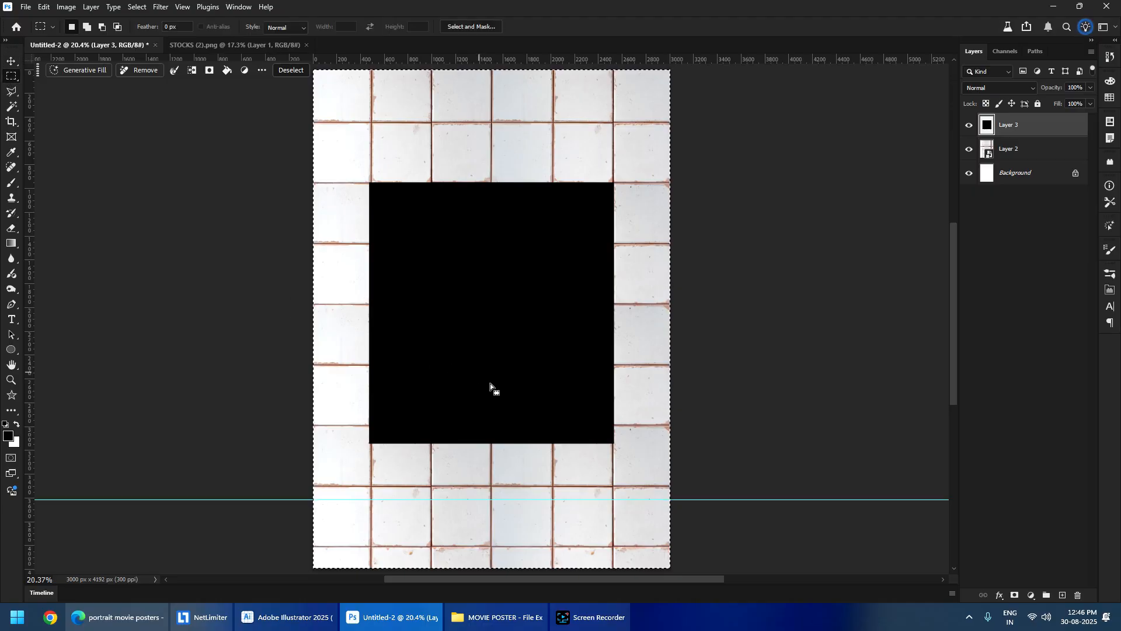
key(ctrl+d)
scroll(441, 200, up, 2)
drag(410, 225, 304, 195)
scroll(307, 207, down, 2)
drag(320, 305, 367, 303)
key(ctrl+z)
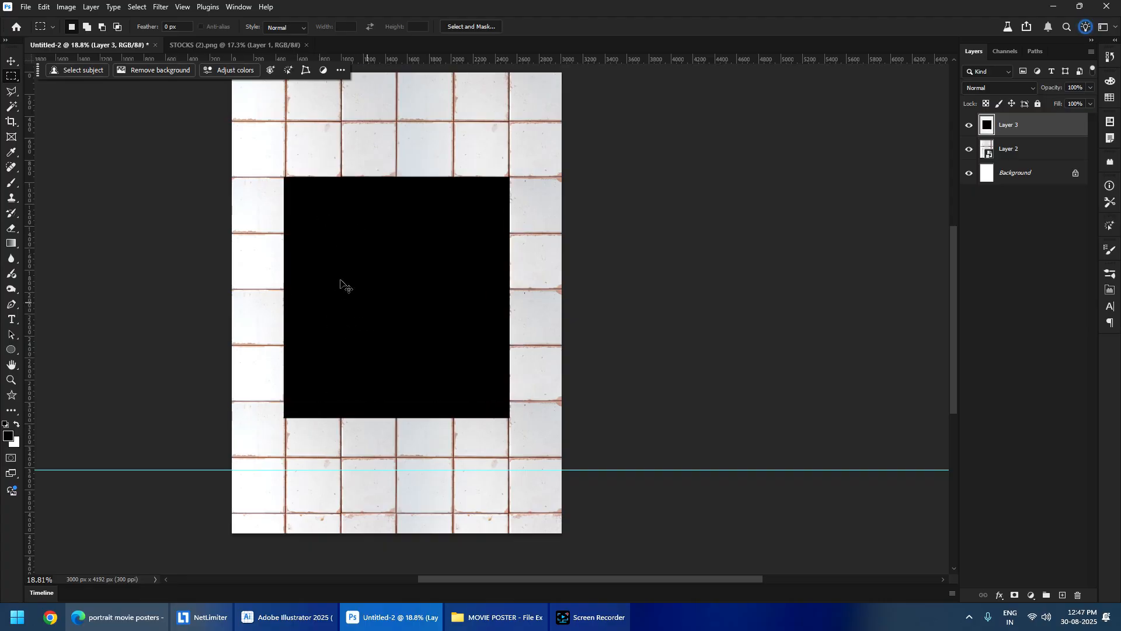
scroll(376, 304, up, 1)
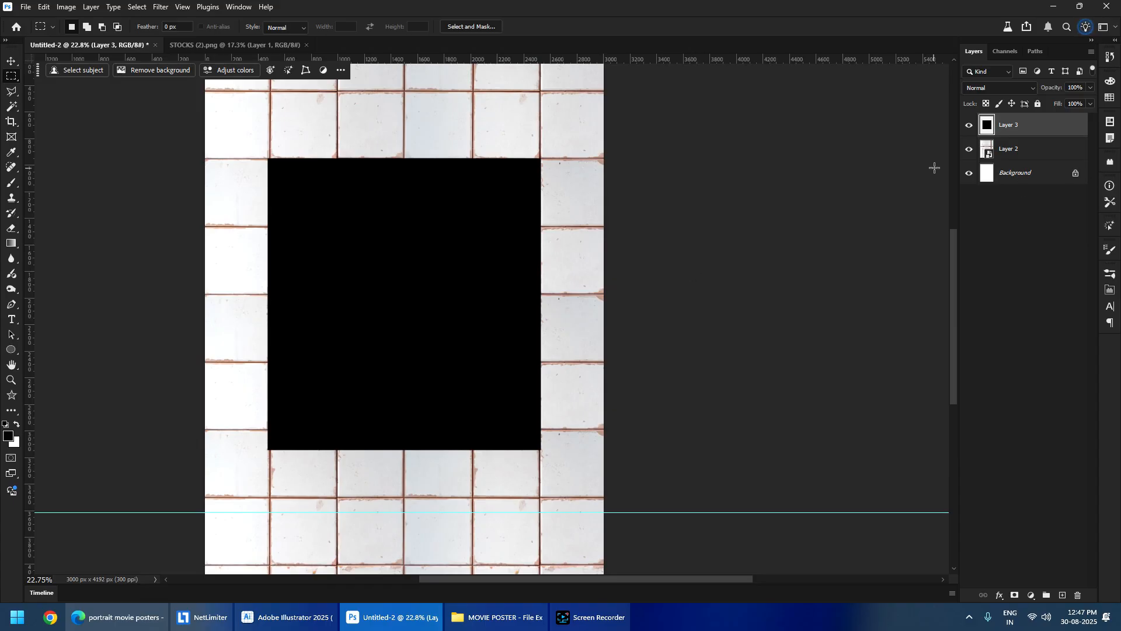
- Load the black rectangle's outline as a selection, put its layer in a group, and mask the group to that shape
ctrl+click(988, 129)
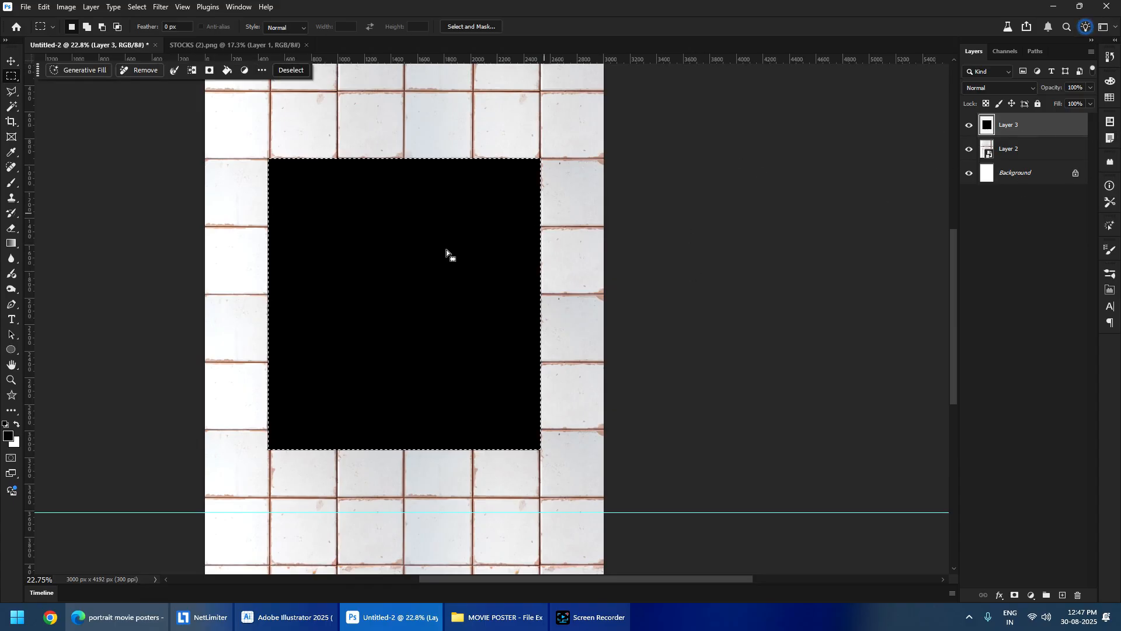
key(ctrl+d)
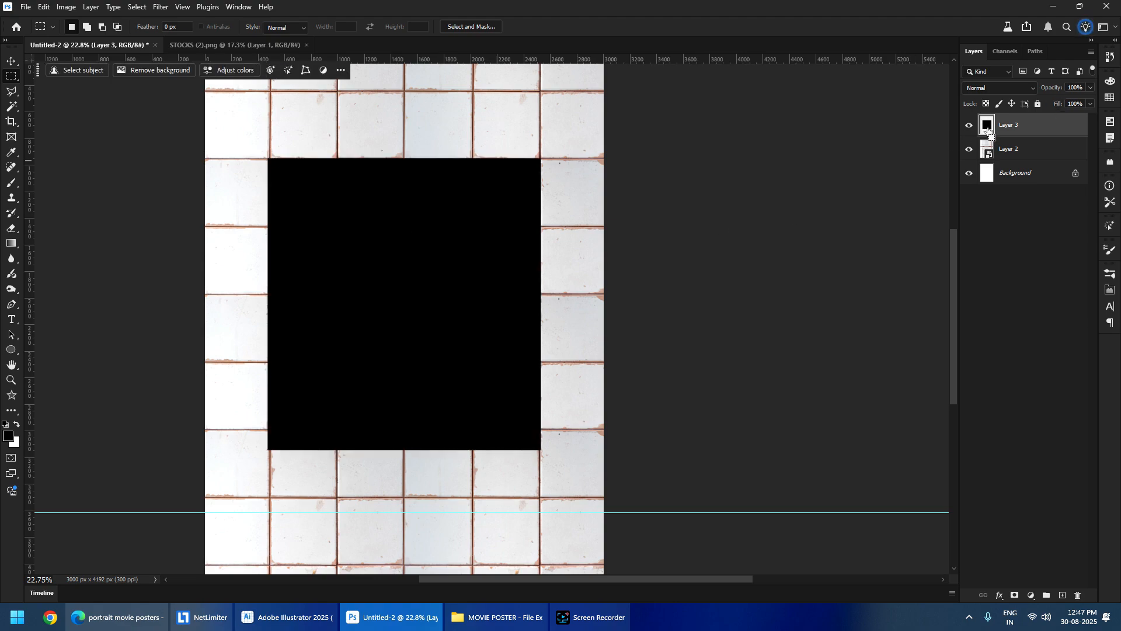
ctrl+click(988, 130)
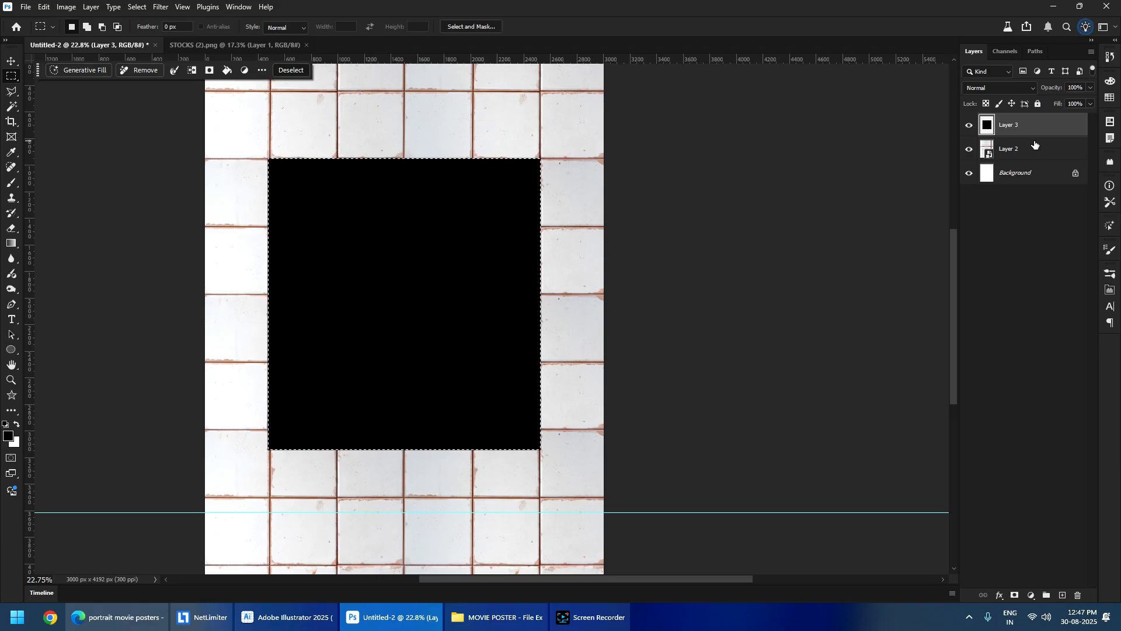
key(ctrl+g)
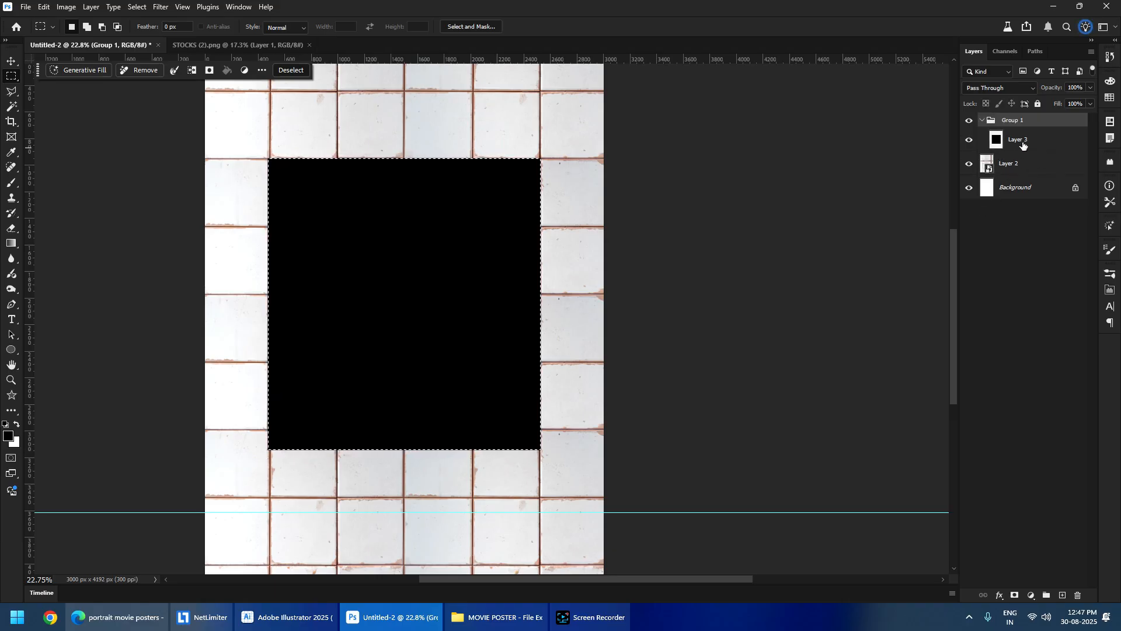
click(1014, 595)
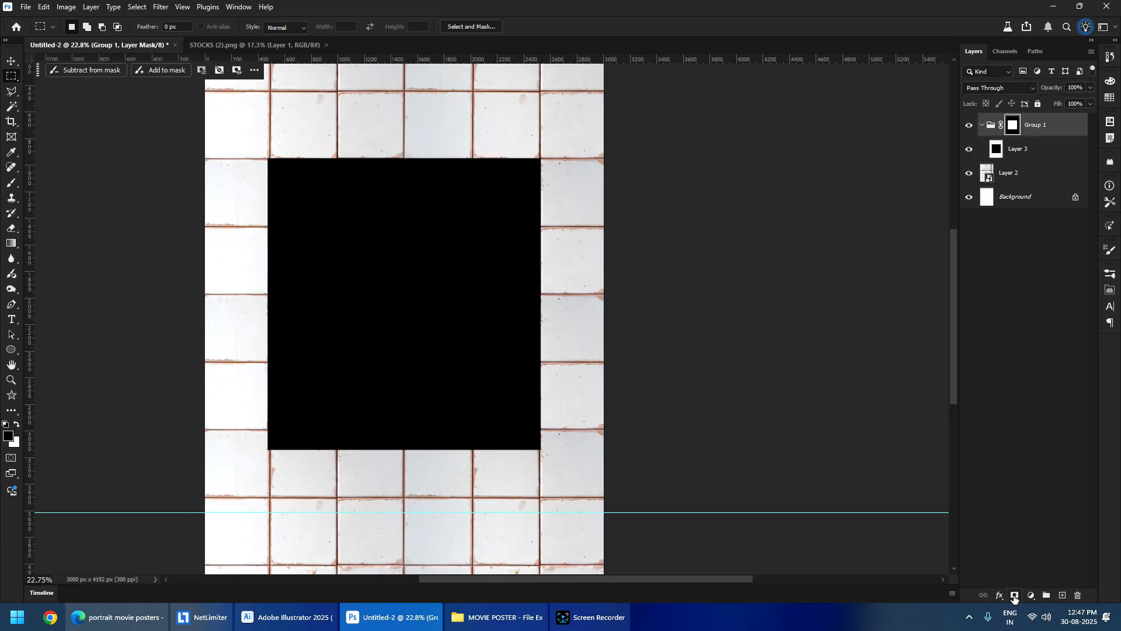
- Add an empty layer above the black rectangle inside the masked group and reduce the brush size to about 712 px
click(1023, 152)
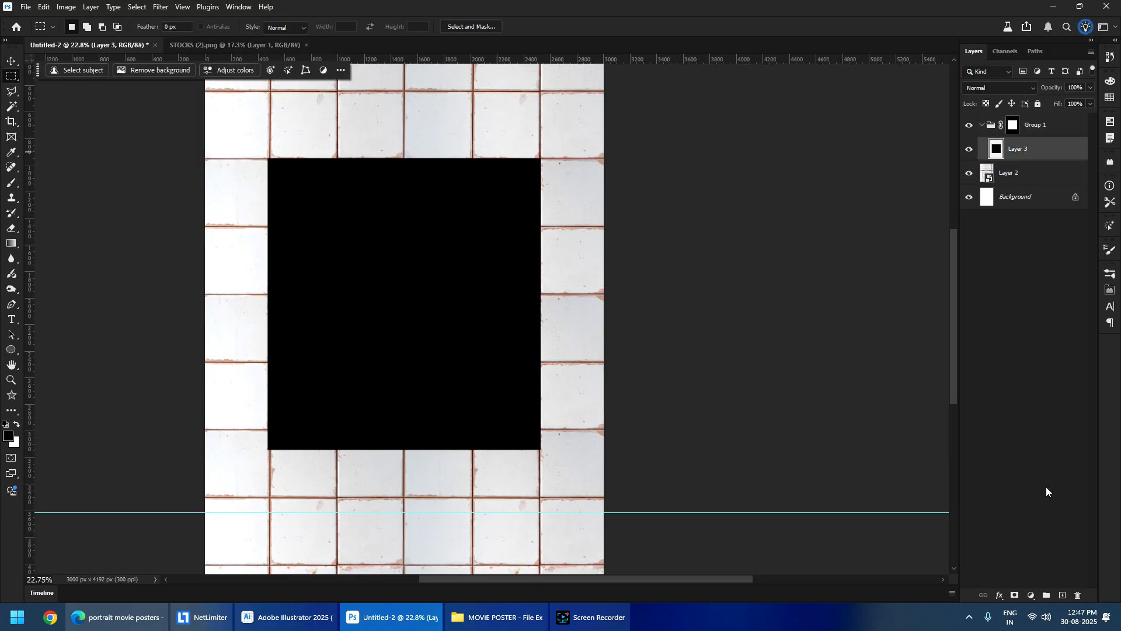
key(b)
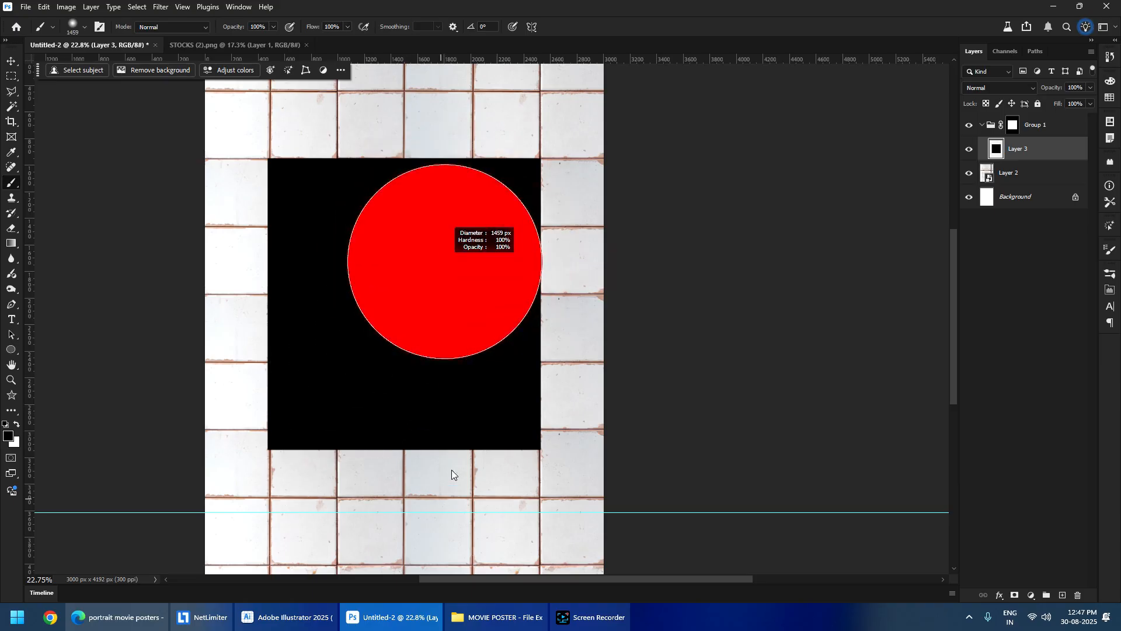
click(1063, 595)
key(bracketleft)
key(bracketleft)
key(bracketleft)
key(bracketleft)
key(bracketleft)
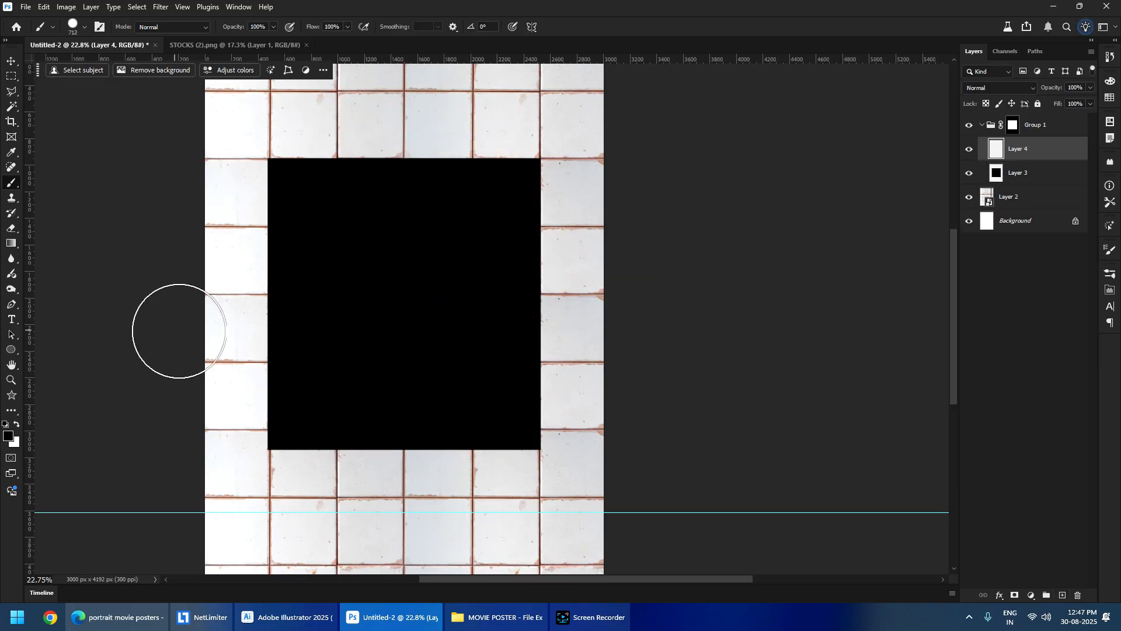
- Set the foreground color to fully saturated bright red
click(7, 435)
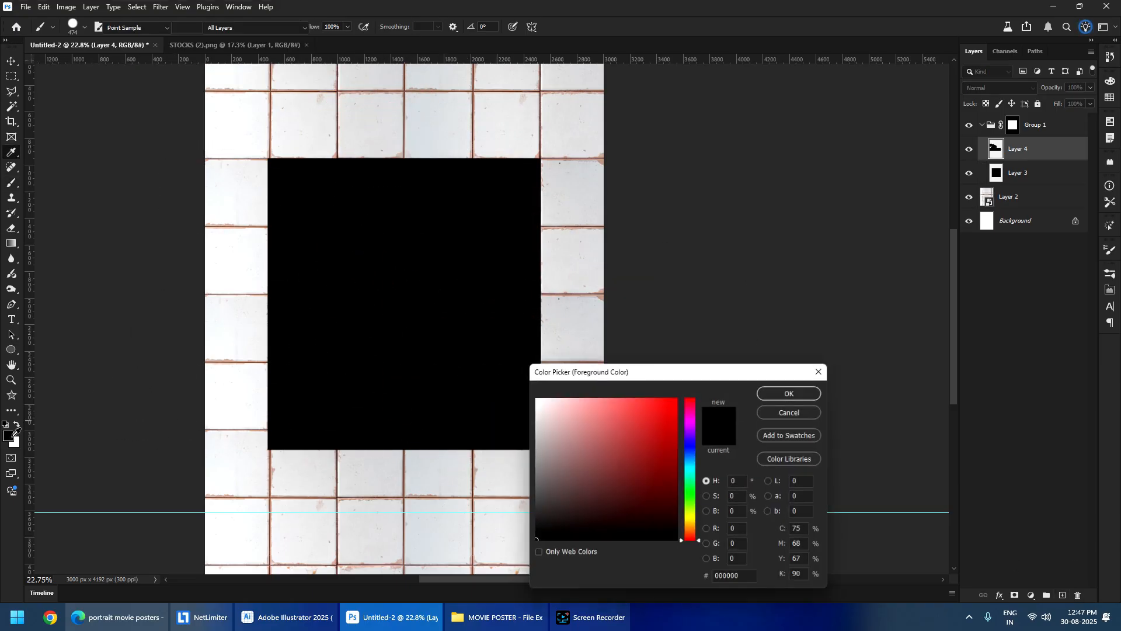
click(678, 398)
click(792, 392)
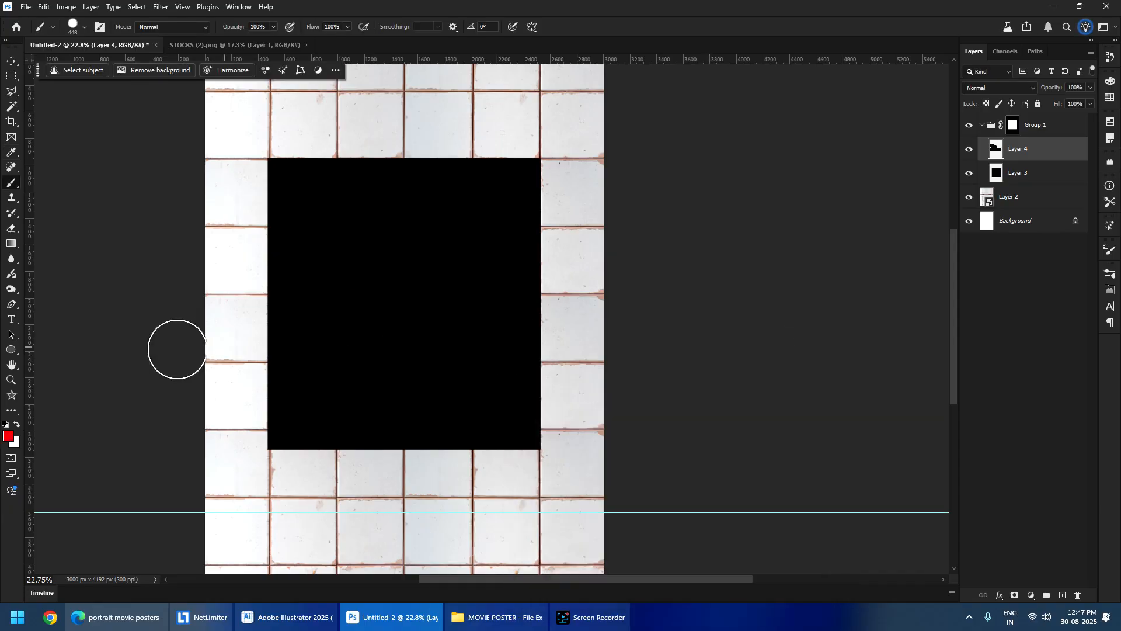
- Test the group mask by painting red across the black opening and toggling the mask off and on, and delete the paint layer
mouse_move(177, 348)
mouse_down()
mouse_move(55, 381)
mouse_move(534, 220)
mouse_move(548, 193)
mouse_move(238, 205)
mouse_up()
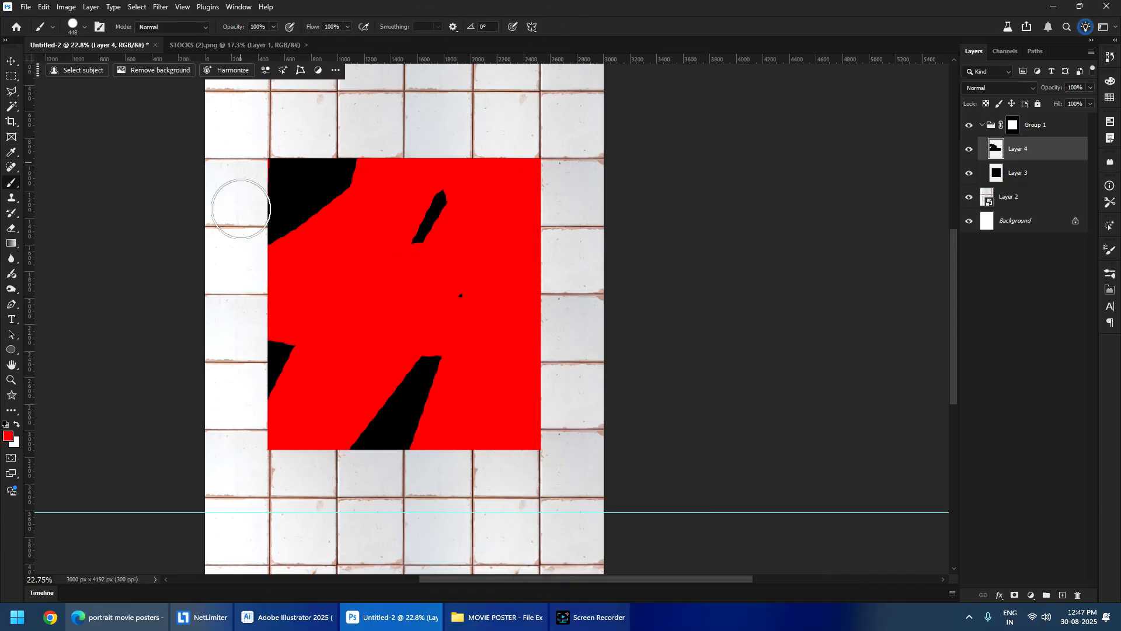
shift+click(1012, 126)
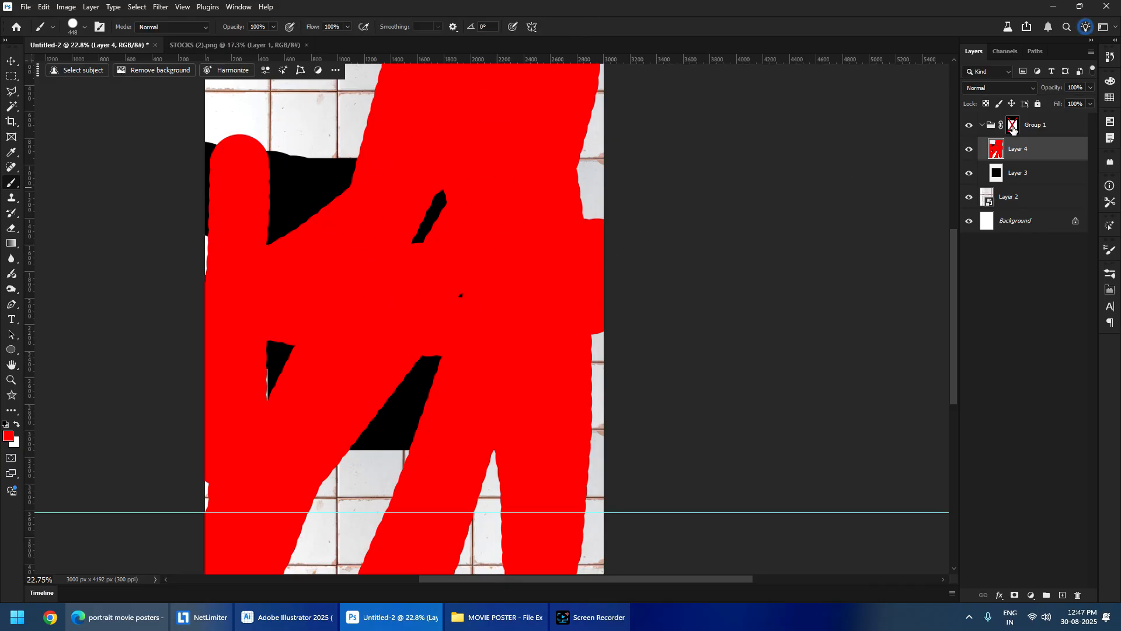
shift+click(1014, 128)
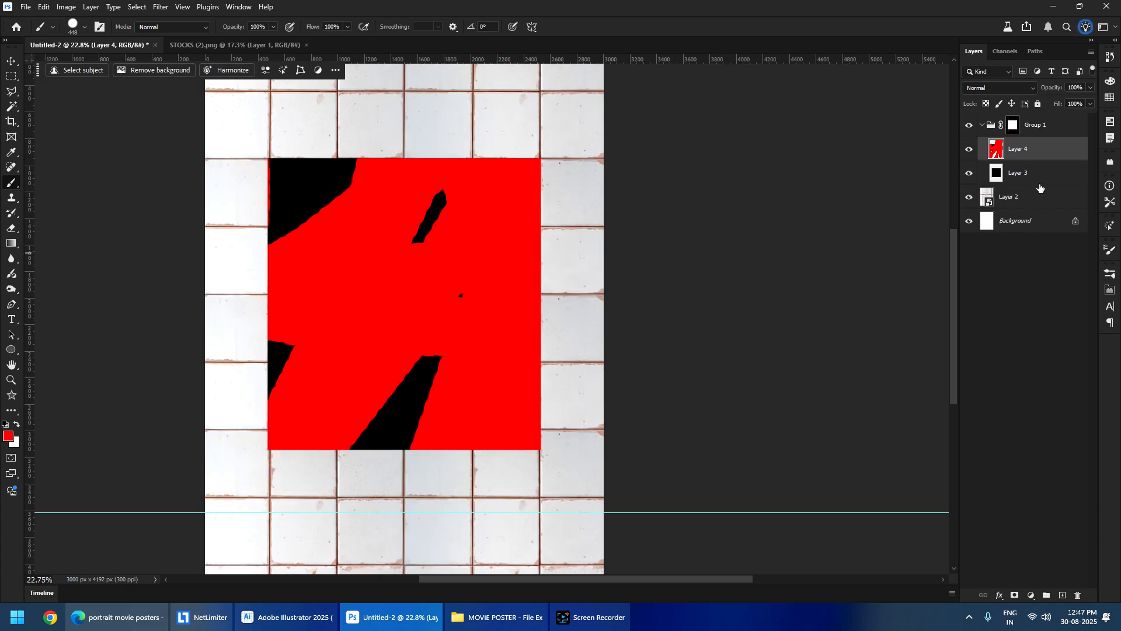
key(Delete)
- Switch to the MOVIE POSTER folder in File Explorer and examine the metal picture frames in STOCKS (4), (5) and (6).png
key(alt+Tab)
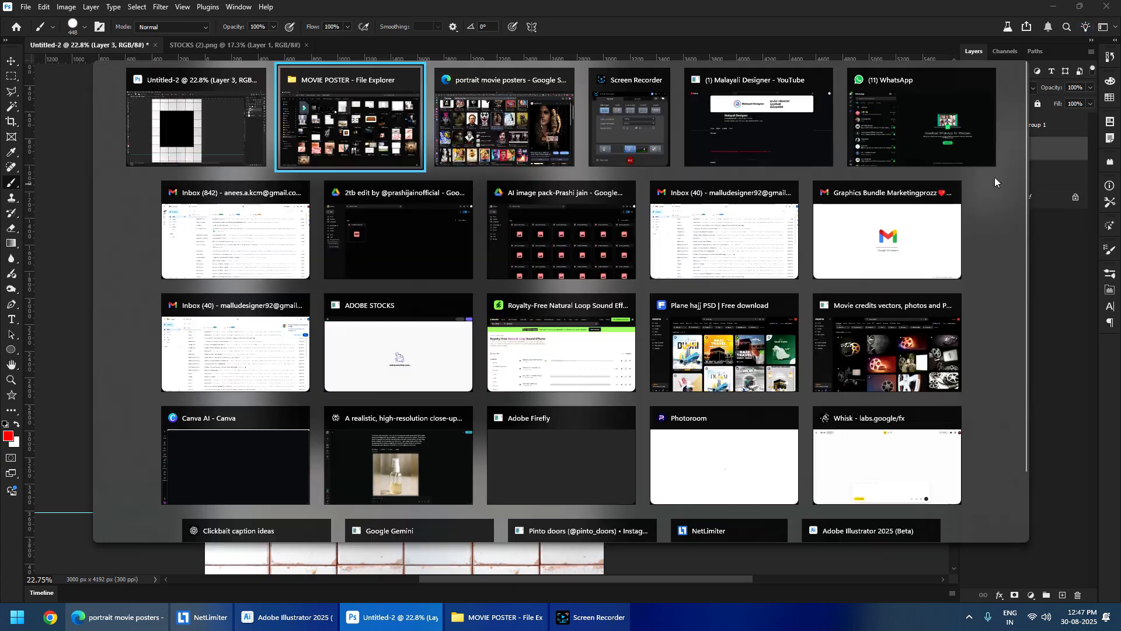
click(348, 149)
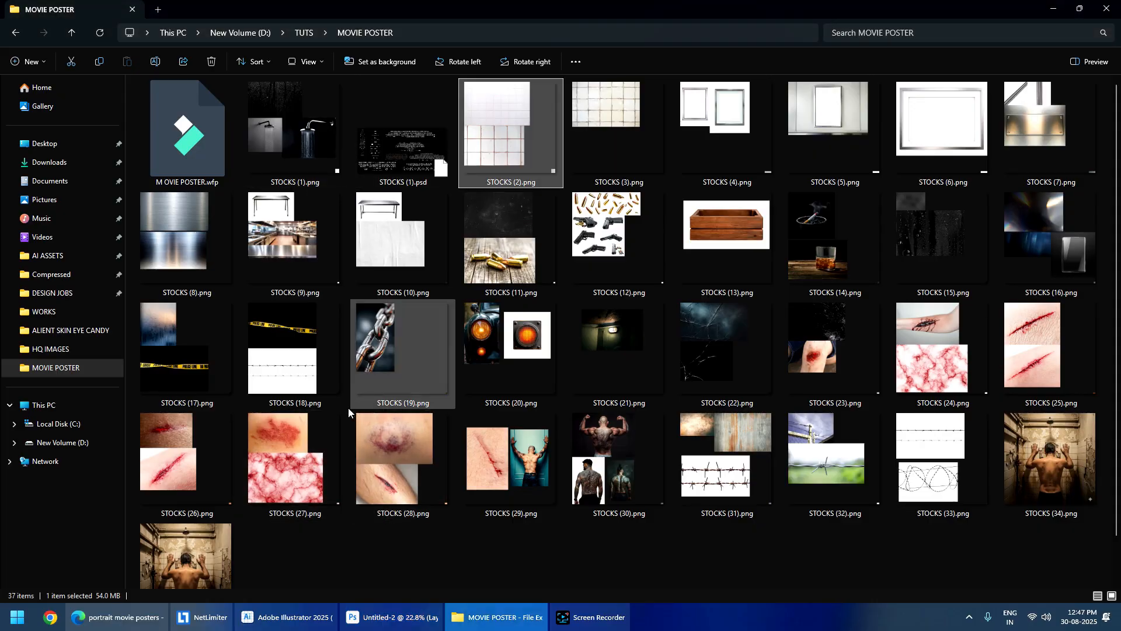
double_click(681, 135)
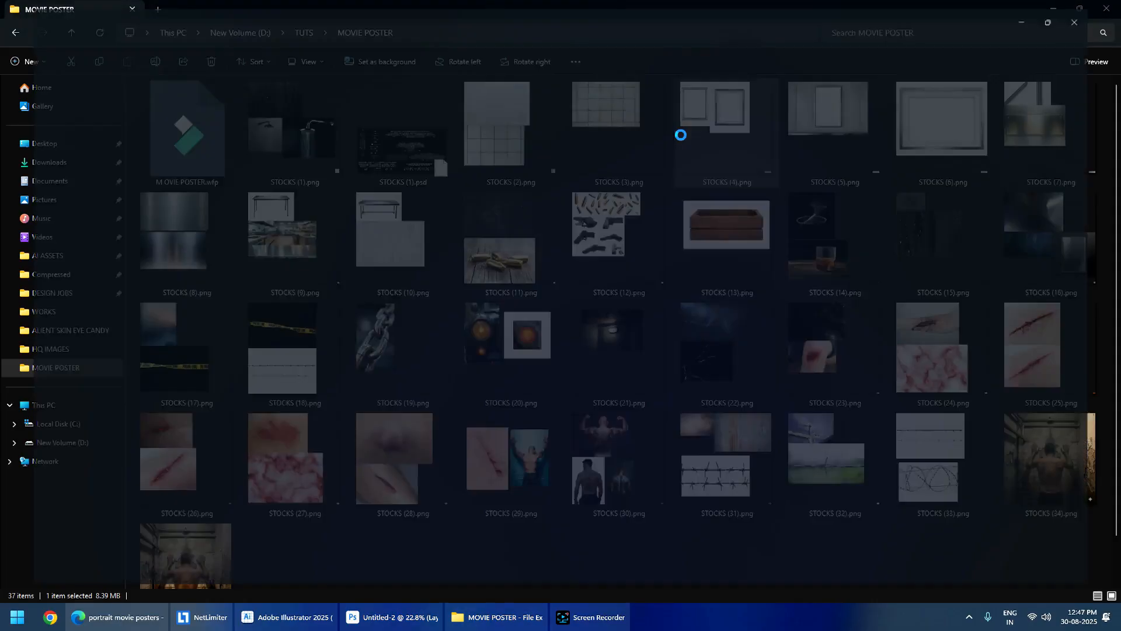
scroll(363, 205, up, 5)
scroll(328, 305, down, 5)
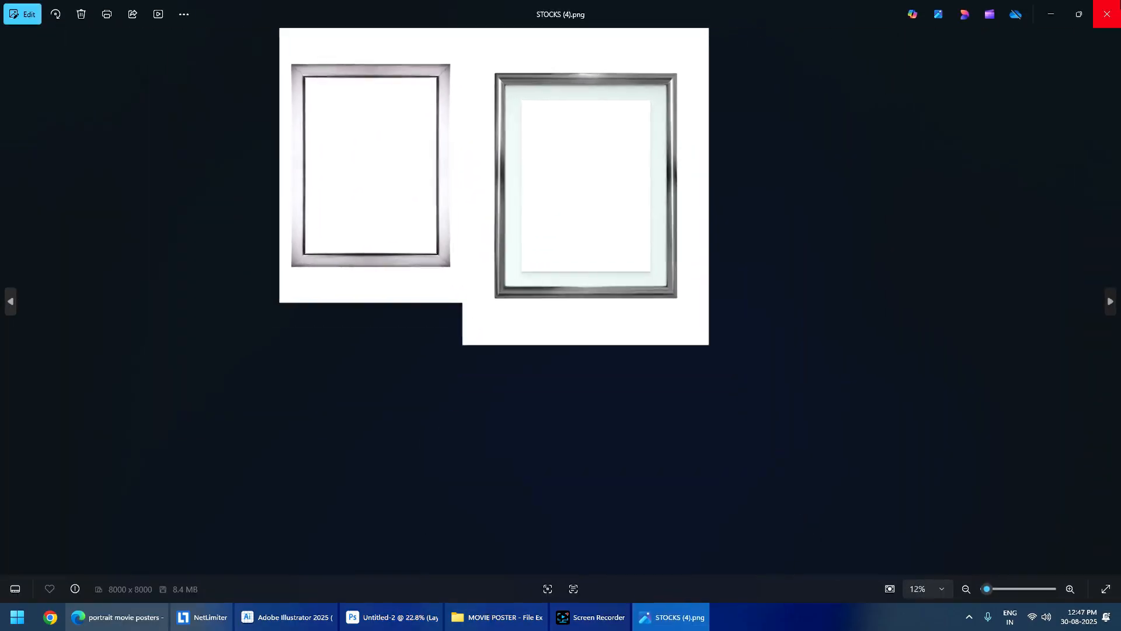
click(1107, 13)
double_click(814, 152)
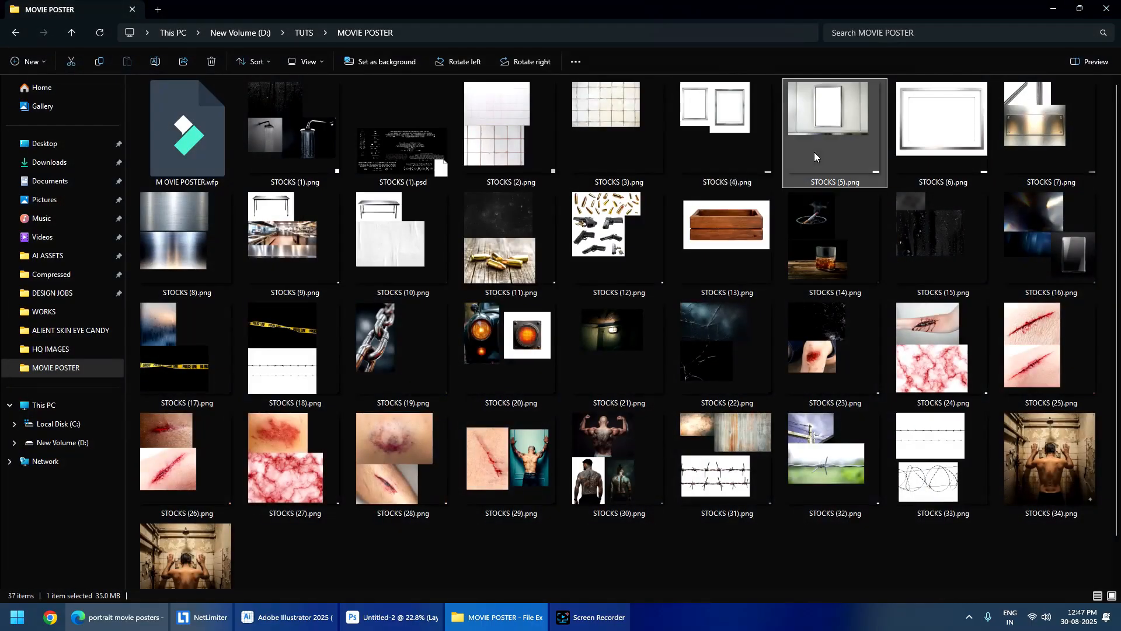
scroll(531, 213, up, 5)
scroll(530, 213, down, 5)
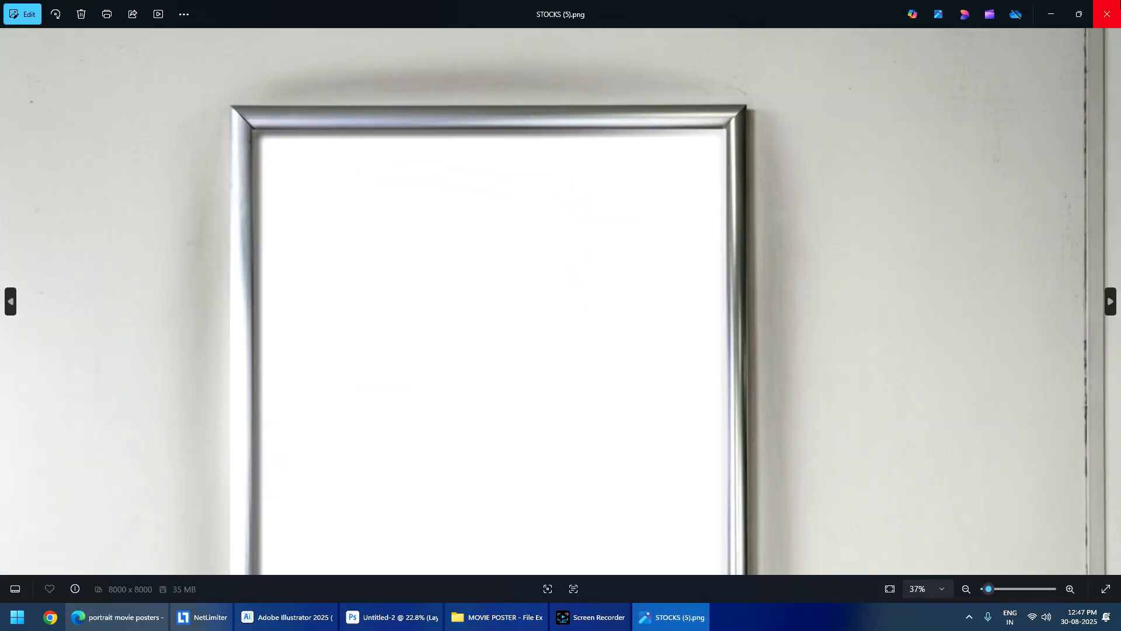
click(1107, 13)
double_click(918, 139)
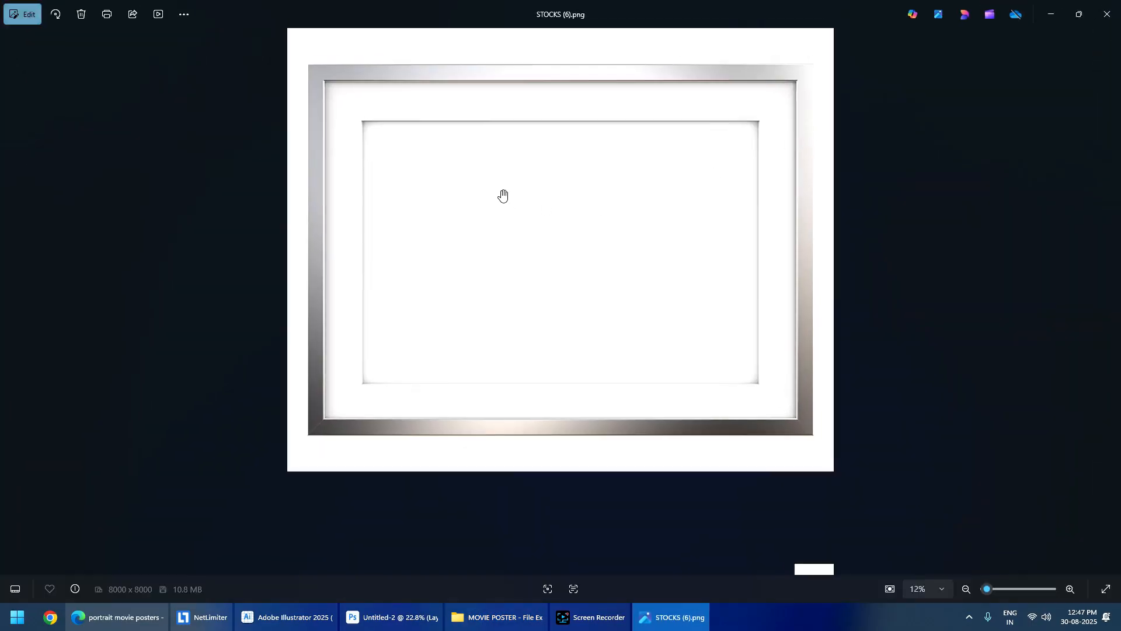
scroll(503, 370, up, 3)
click(1107, 14)
- Examine the metal bars and plate in STOCKS (7).png and compare them with the frames in STOCKS (4).png
click(1047, 150)
double_click(1047, 149)
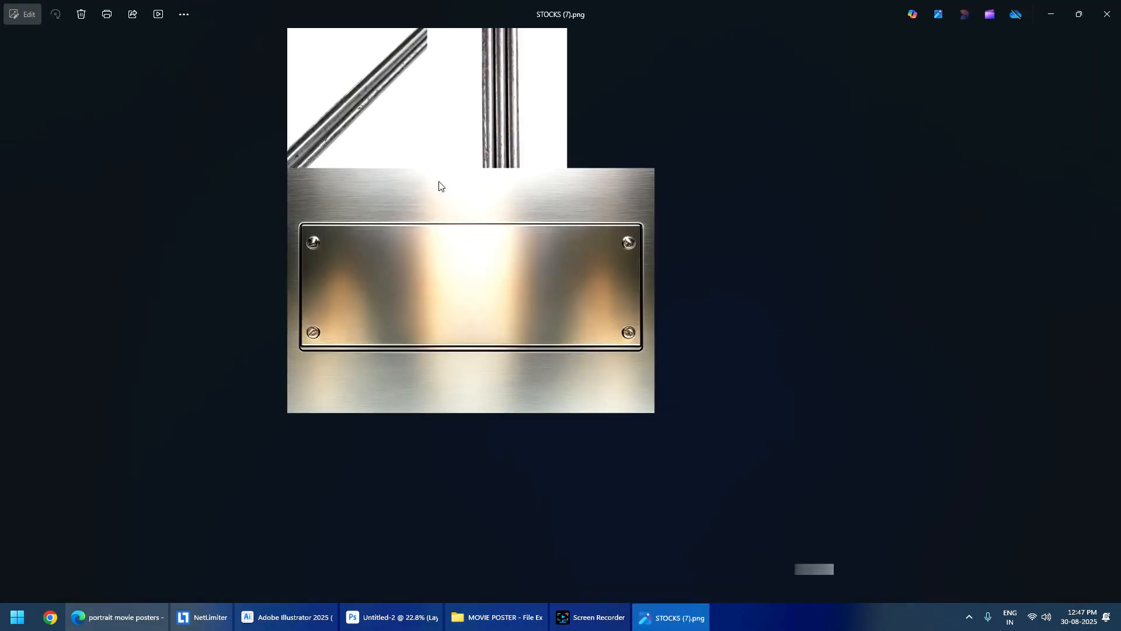
scroll(459, 382, up, 3)
click(1107, 13)
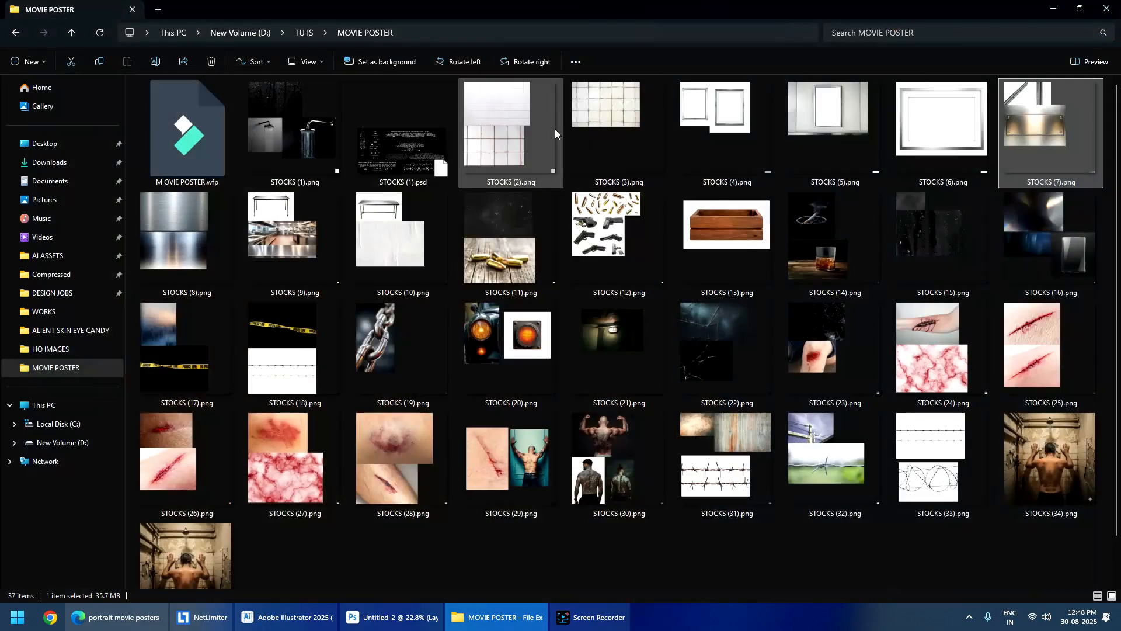
double_click(724, 117)
scroll(399, 197, up, 3)
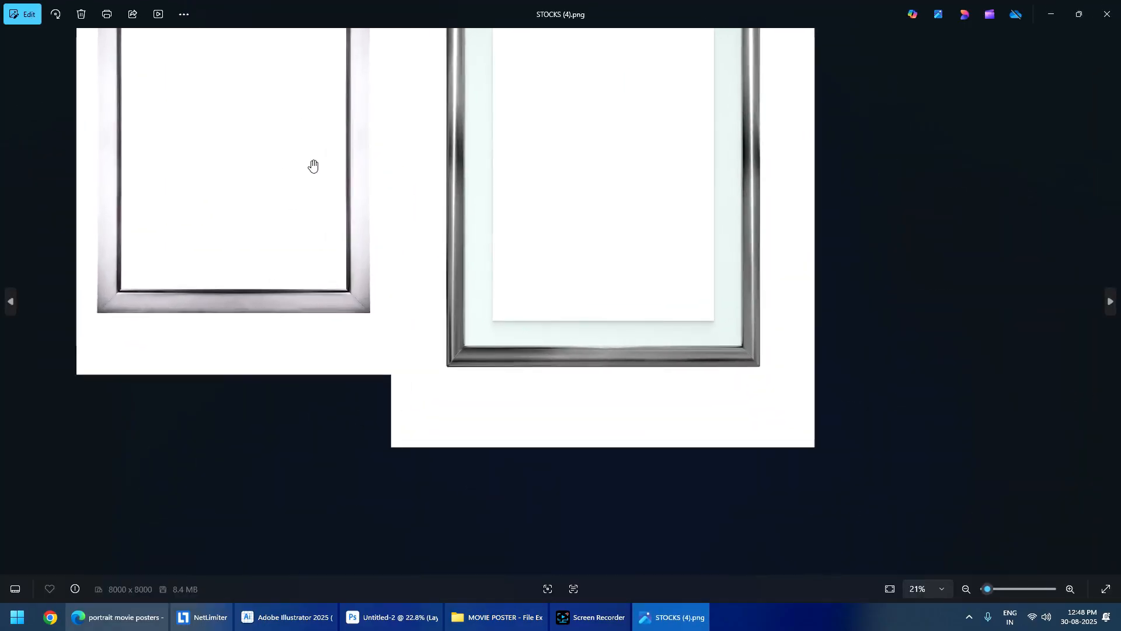
click(1107, 13)
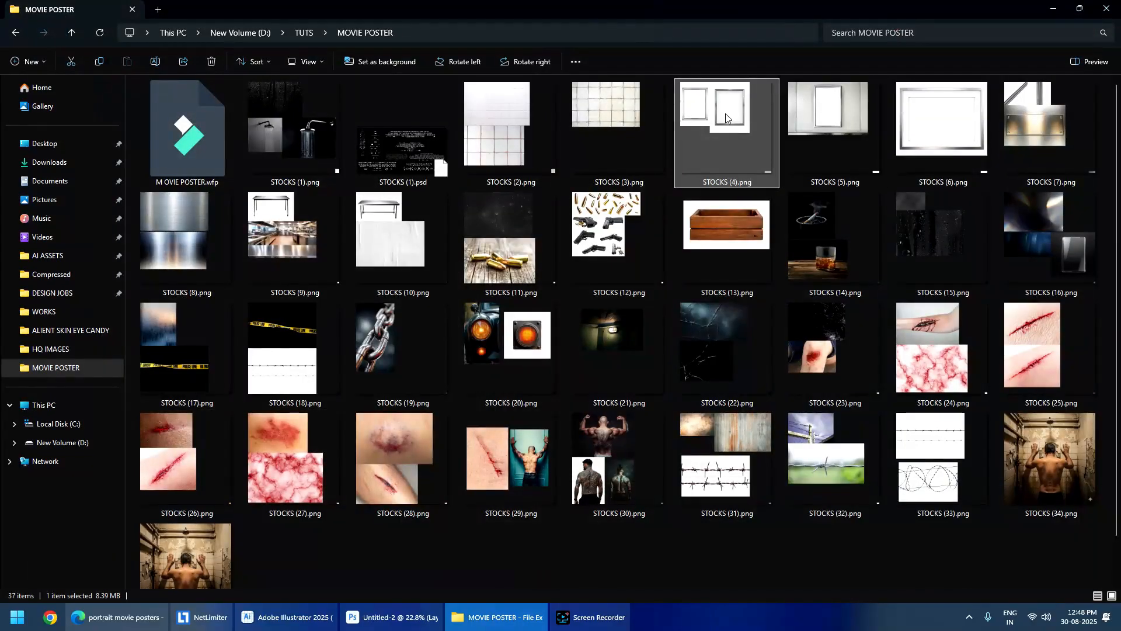
key(alt+Tab)
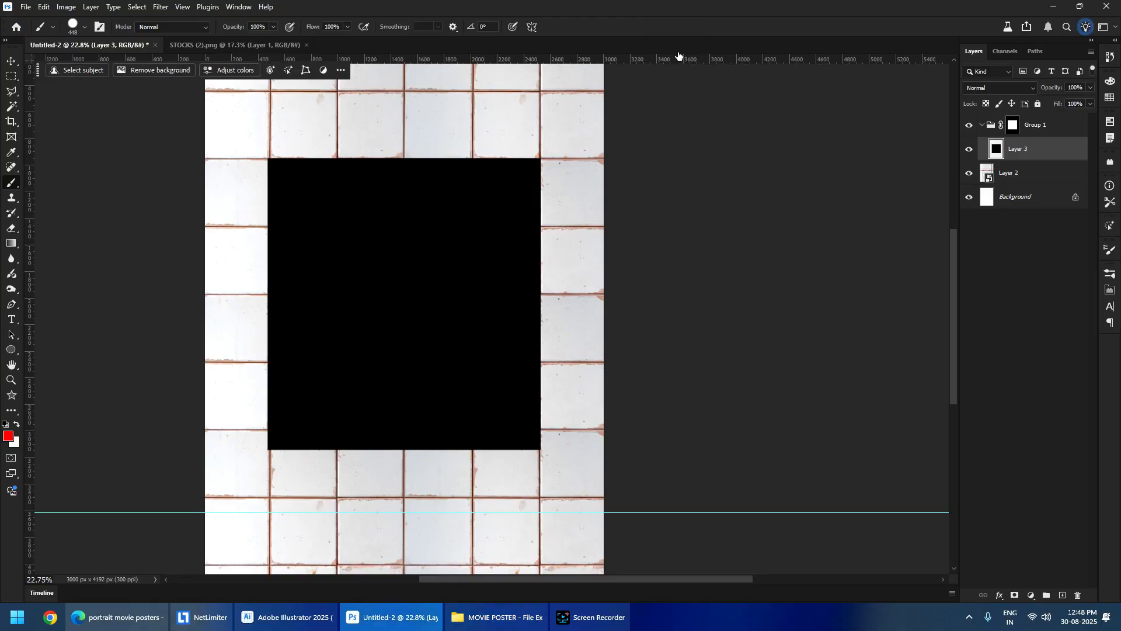
key(ctrl+v)
key(Escape)
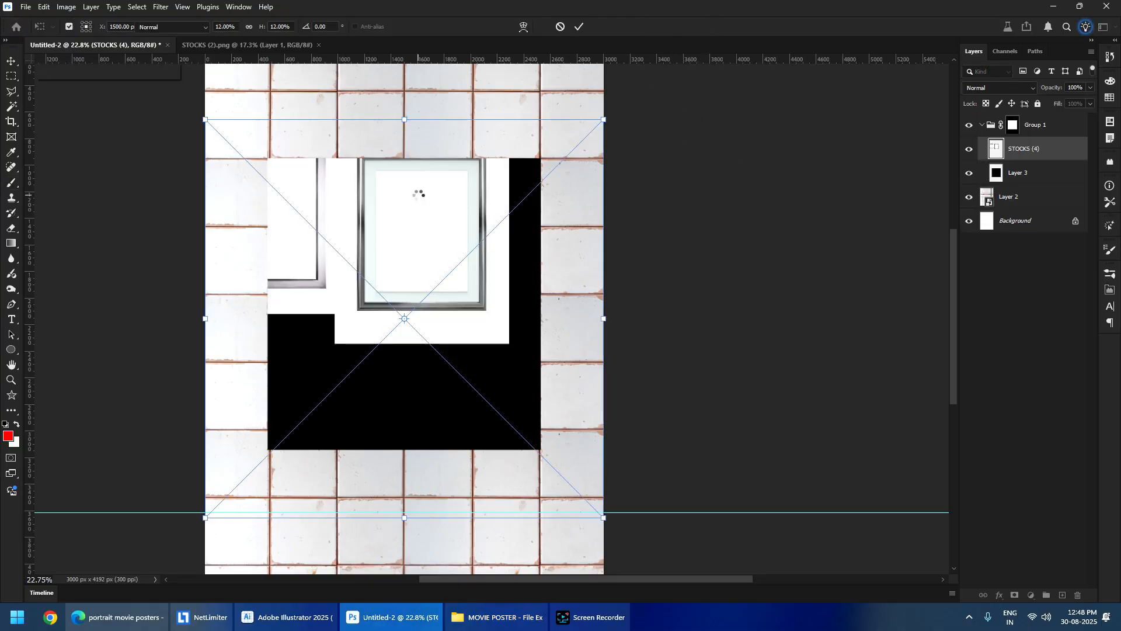
- Preview STOCKS (7).png in the MOVIE POSTER folder and open STOCKS (8).png in Photoshop
key(alt+Tab)
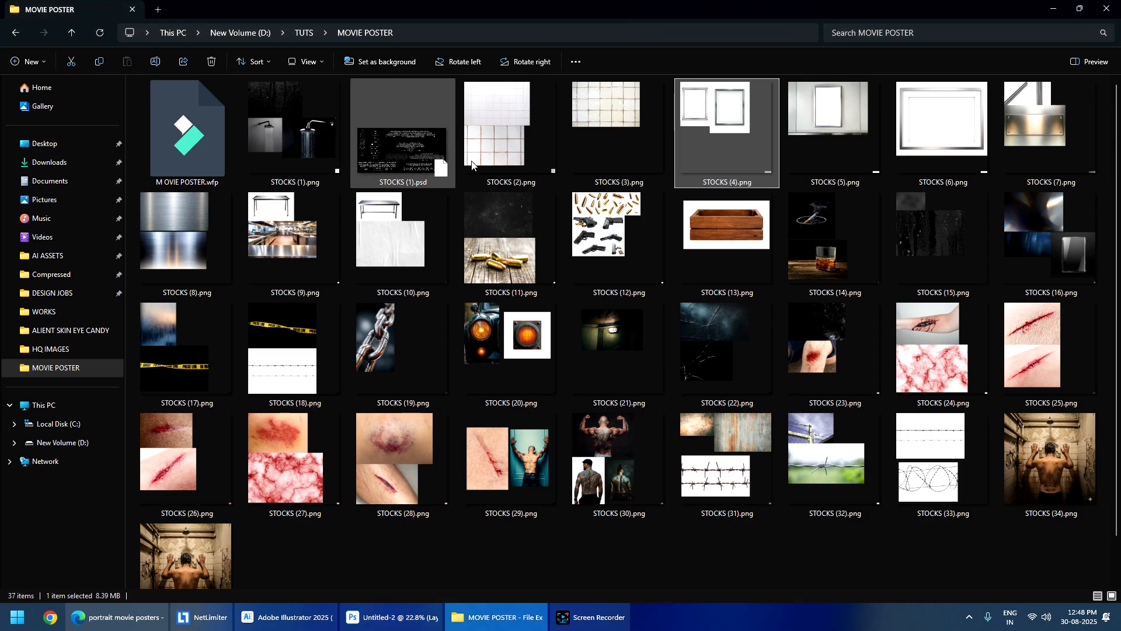
key(Right)
key(Right)
key(Right)
key(Return)
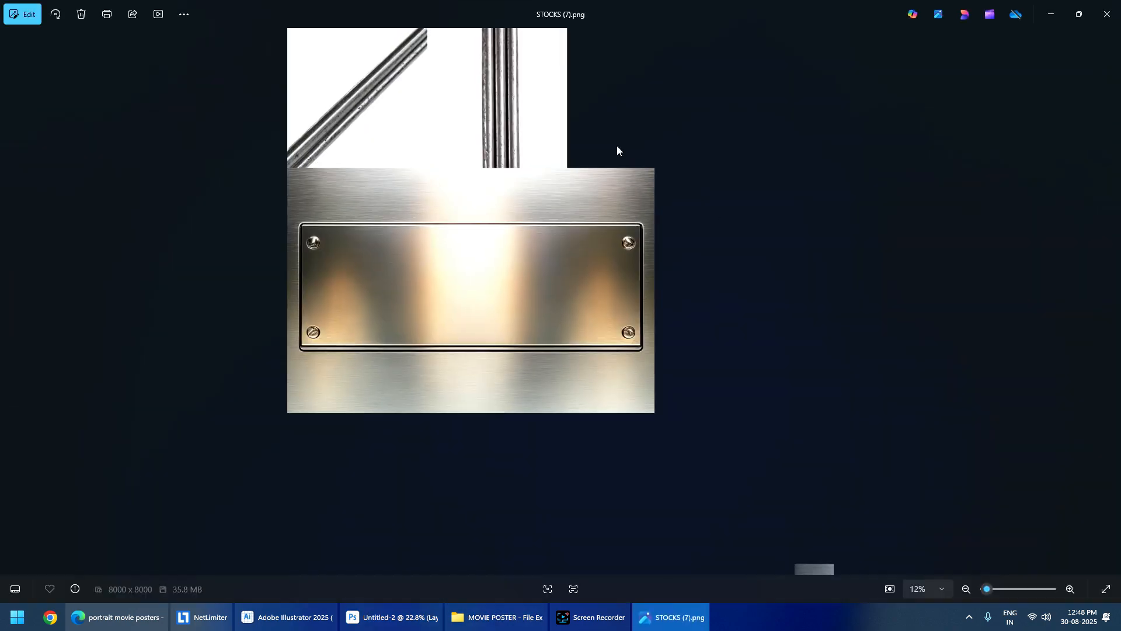
click(1106, 14)
click(180, 251)
key(alt+Tab)
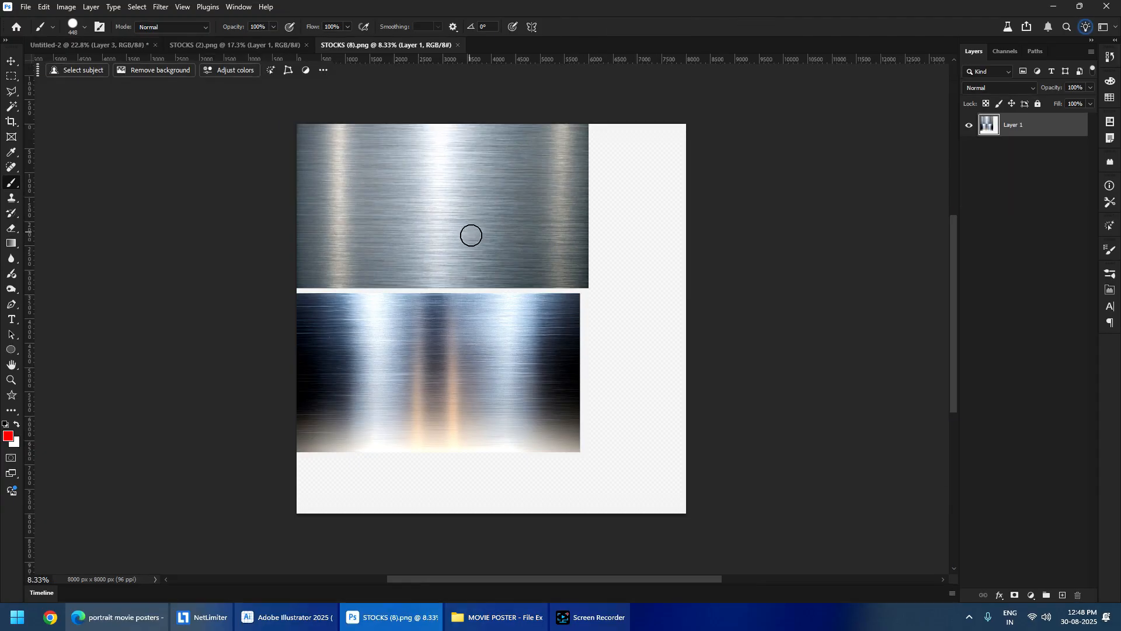
- Copy the upper brushed-metal texture from STOCKS (8).png and paste it above the black rectangle in the poster's masked group
scroll(417, 349, up, 3)
click(11, 76)
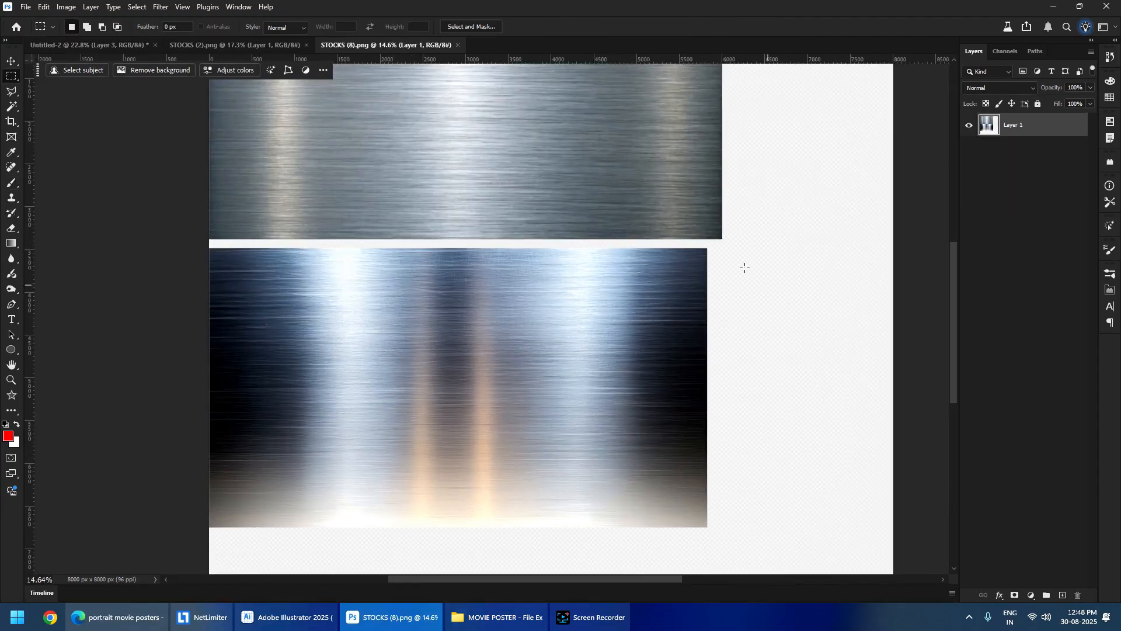
drag(735, 247, 195, 559)
key(space)
drag(696, 243, 653, 484)
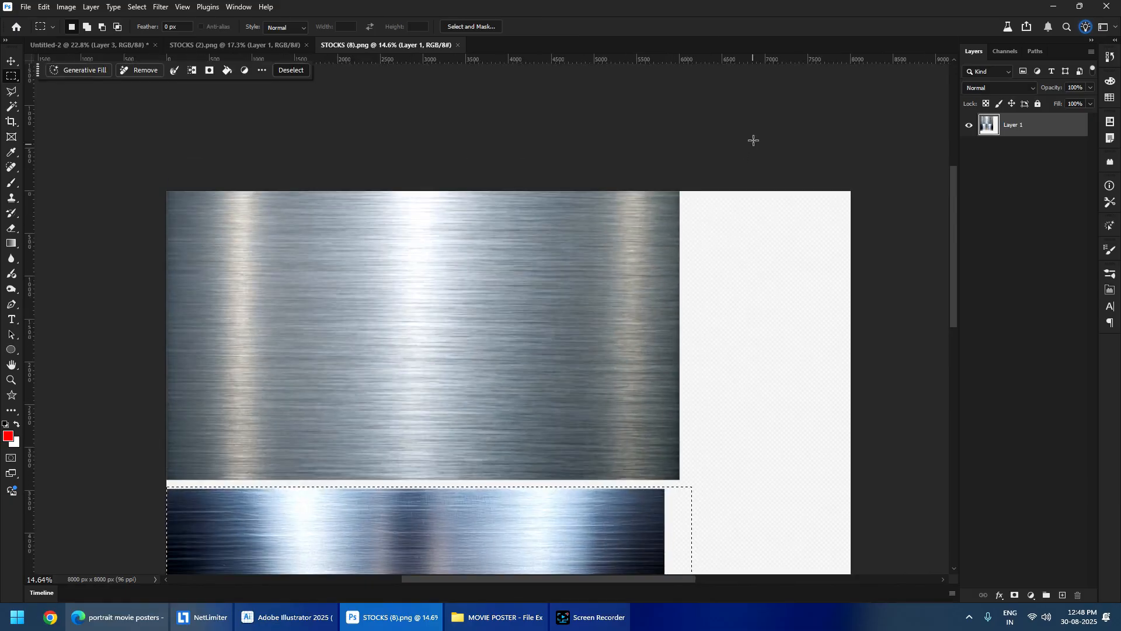
drag(754, 140, 106, 486)
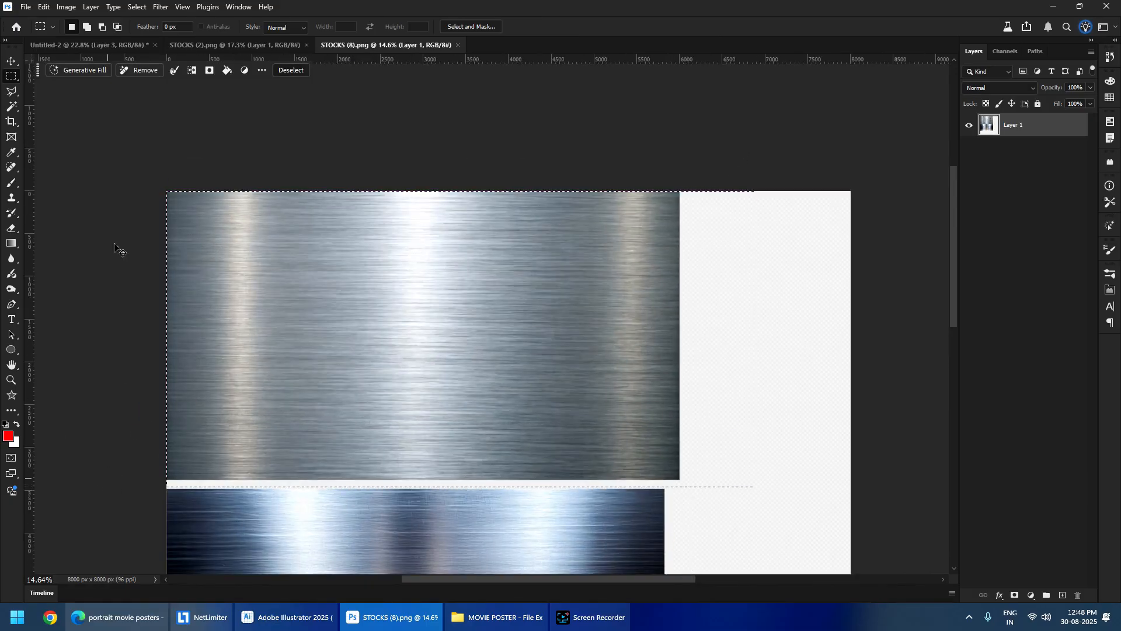
click(200, 45)
click(60, 48)
key(ctrl+v)
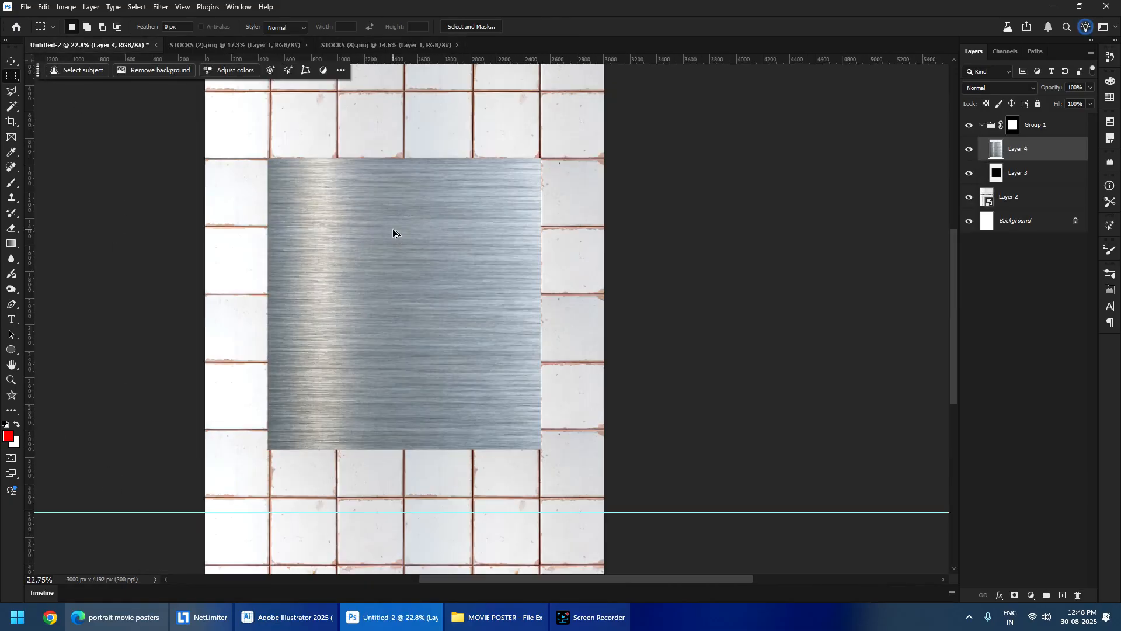
- Convert the metal texture to a smart object, rotate it 90° and scale it to a 36.56% × 2.93% strip along the rectangle's left edge
drag(604, 95, 441, 284)
drag(502, 225, 495, 347)
drag(420, 260, 266, 471)
scroll(280, 174, up, 2)
drag(281, 225, 281, 454)
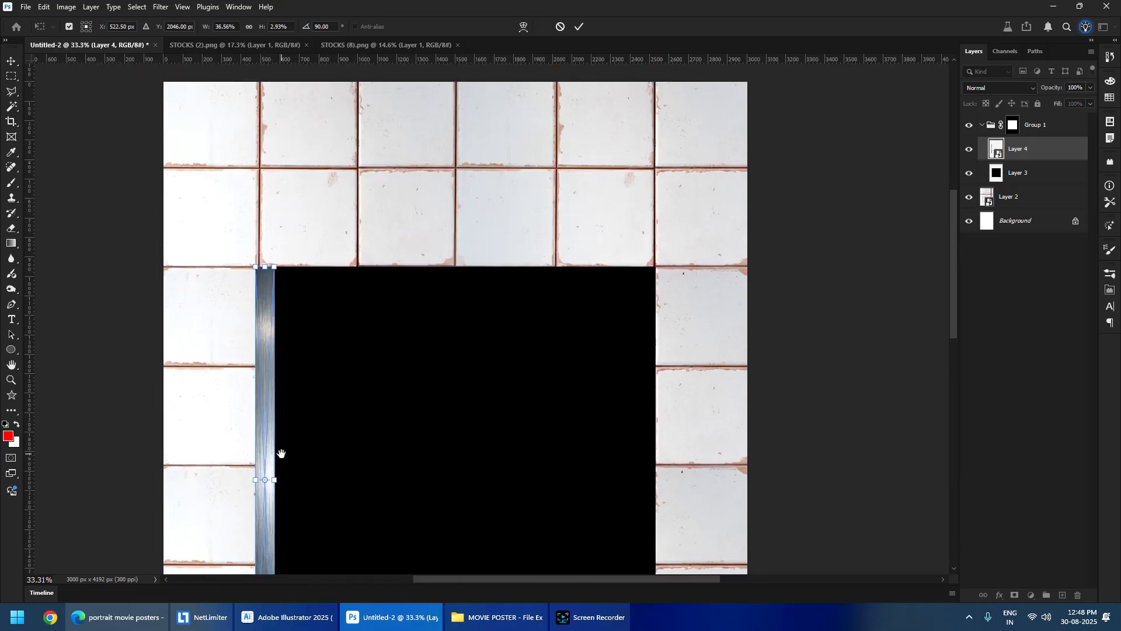
key(Return)
scroll(281, 315, up, 3)
scroll(281, 316, down, 4)
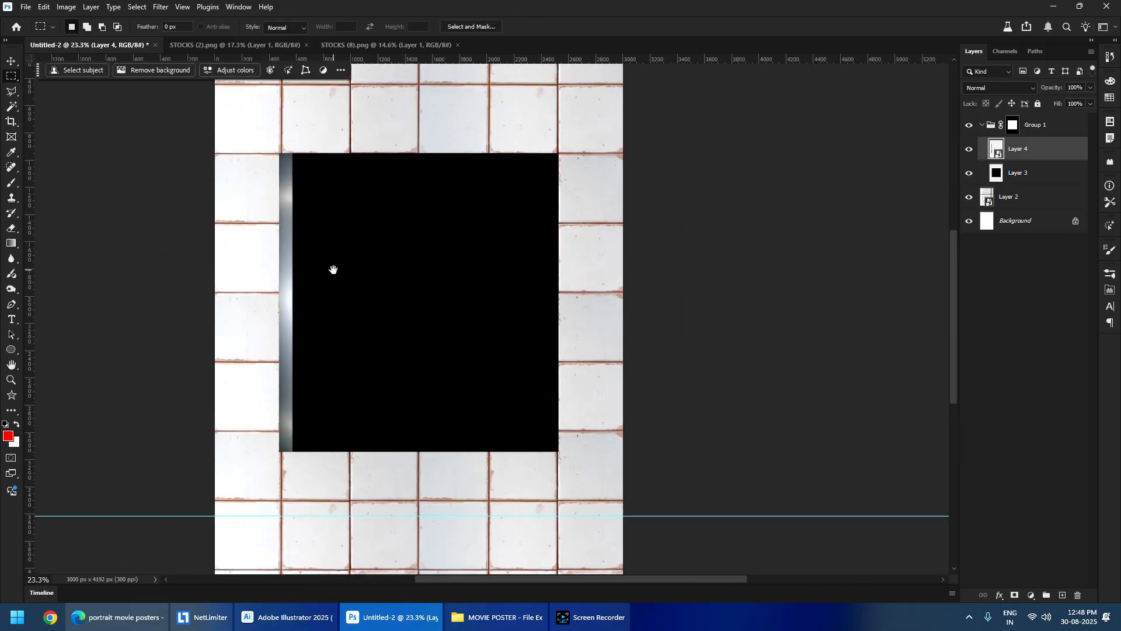
- Place three copies of the metal strip along the rectangle's other three edges to form a frame
scroll(333, 268, up, 2)
drag(314, 295, 418, 354)
key(ctrl+t)
drag(471, 292, 376, 157)
drag(466, 318, 543, 530)
drag(696, 525, 579, 114)
key(Return)
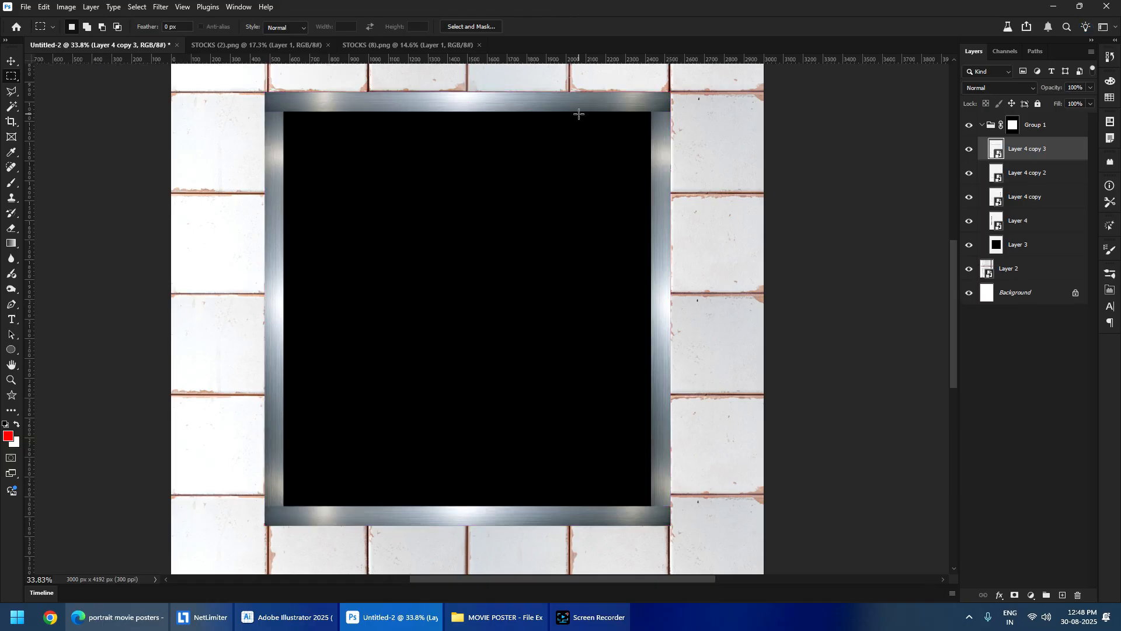
- Add a layer mask to the top metal strip
scroll(272, 95, up, 6)
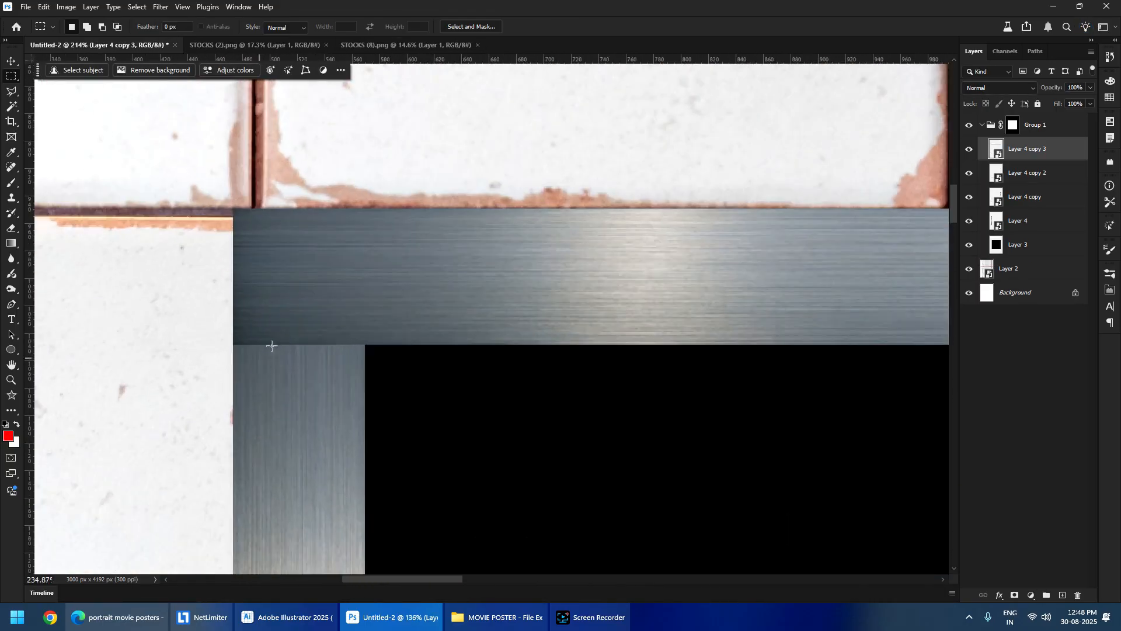
ctrl+right_click(292, 332)
ctrl+right_click(318, 283)
click(342, 295)
click(1015, 596)
- Mitre the frame's upper-left corner by outlining the top strip's lower-left triangle with the Pen tool and filling it black on the mask
key(p)
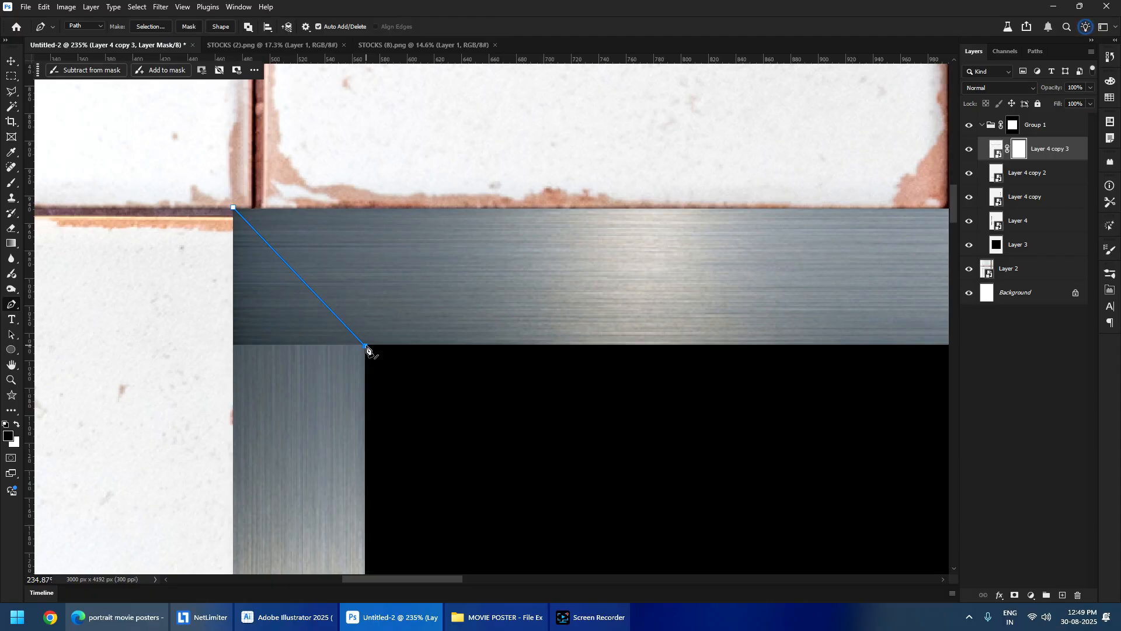
click(304, 424)
click(197, 295)
click(215, 188)
key(ctrl+Return)
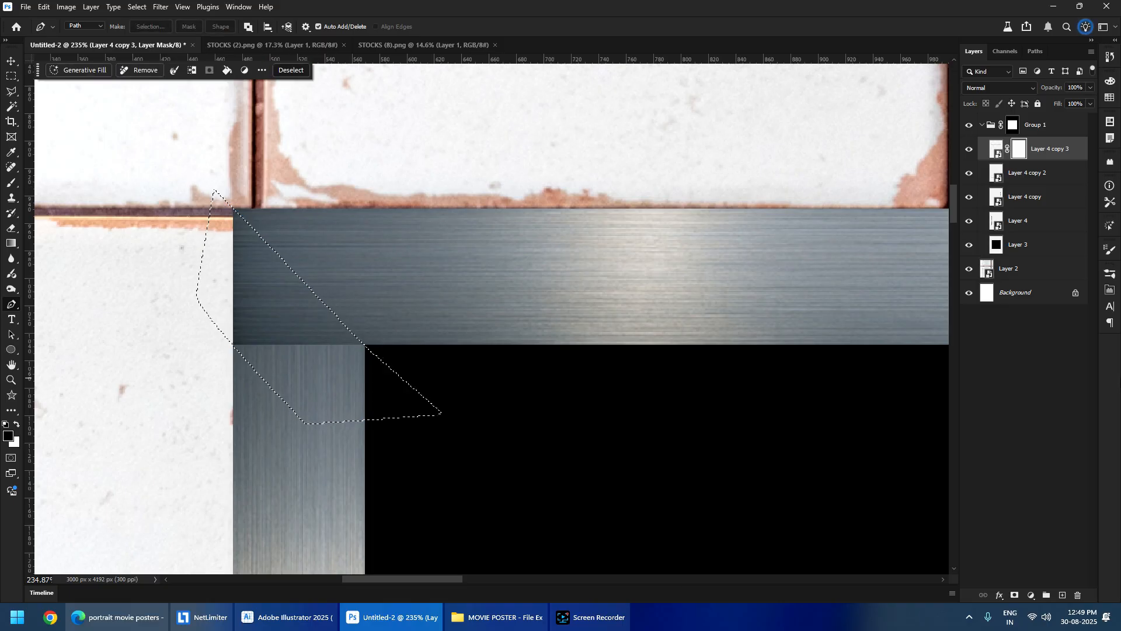
key(alt+BackSpace)
key(ctrl+d)
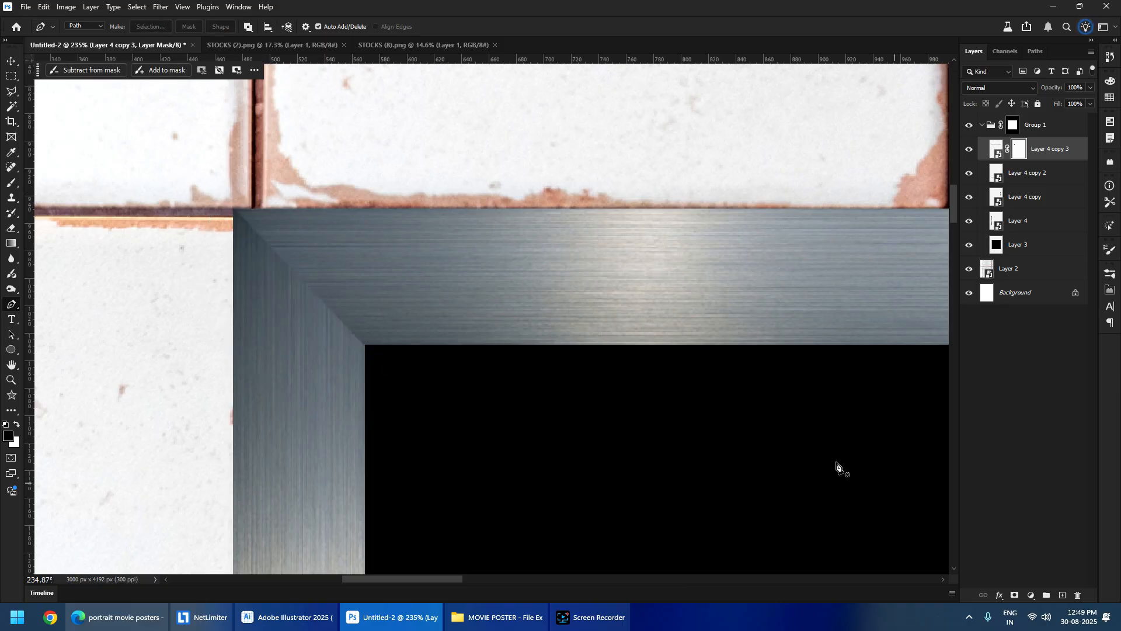
- Delete all four metal strip layers from the masked group, keeping the black rectangle
click(10, 76)
scroll(314, 226, down, 5)
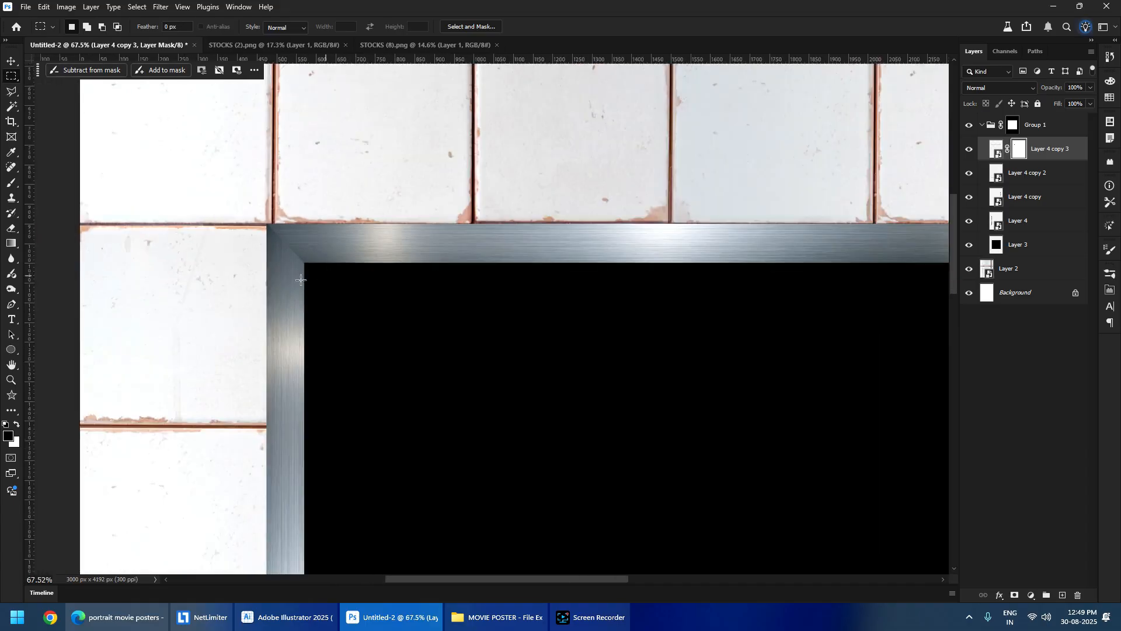
shift+click(1031, 221)
key(Delete)
scroll(668, 296, down, 3)
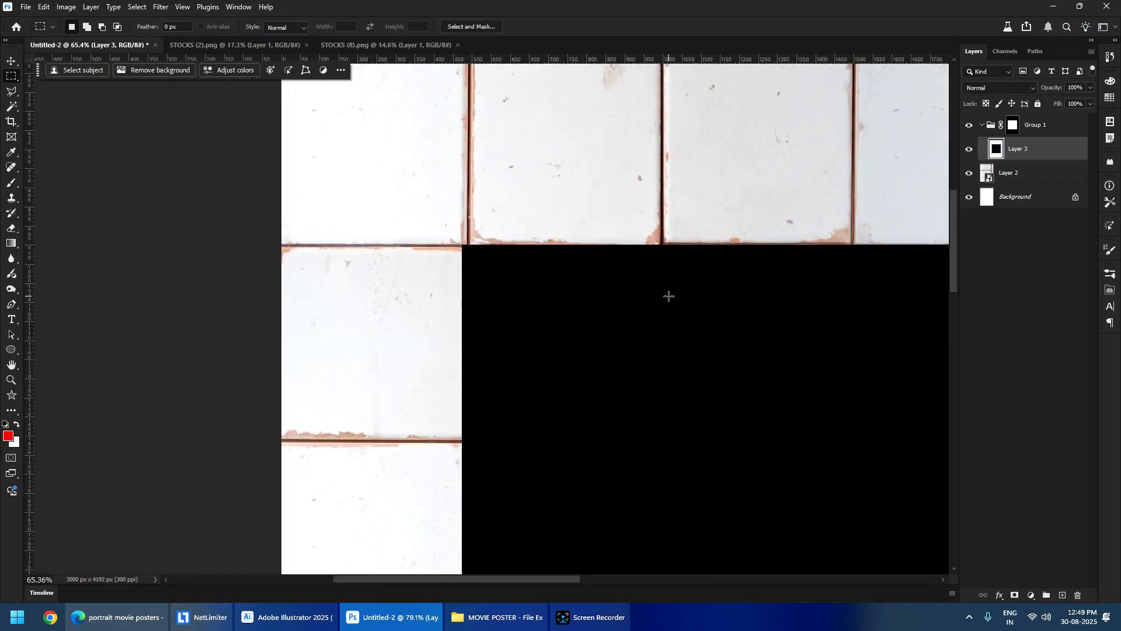
scroll(669, 296, down, 4)
- Open STOCKS (4).png from the MOVIE POSTER folder in Photoshop
key(alt+Tab)
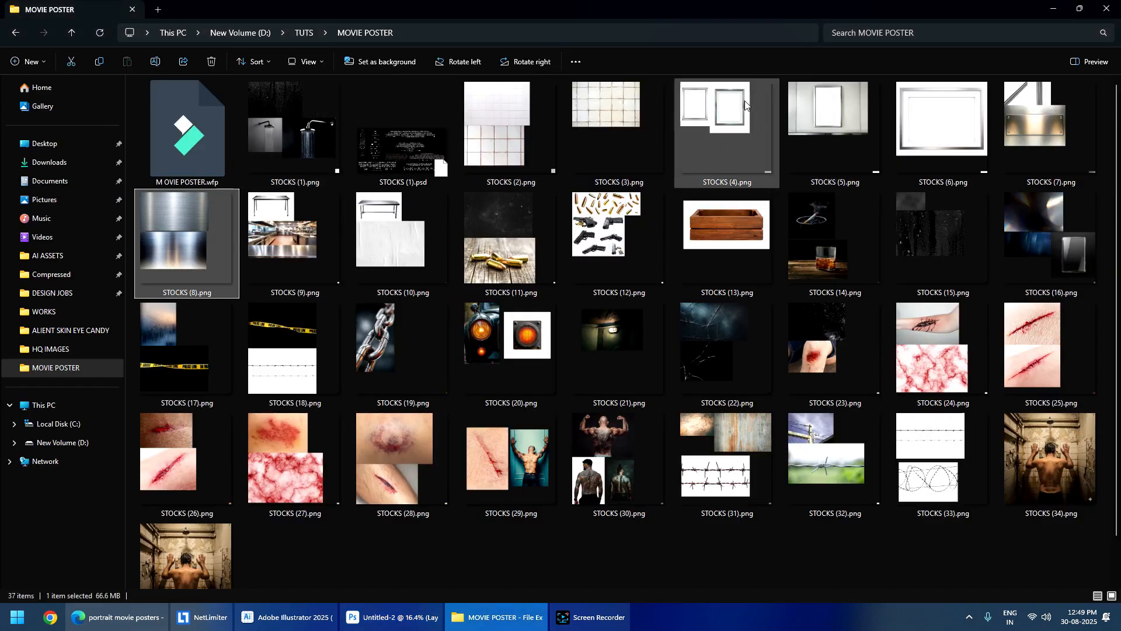
drag(745, 104, 632, 39)
key(alt+Tab)
scroll(397, 357, up, 5)
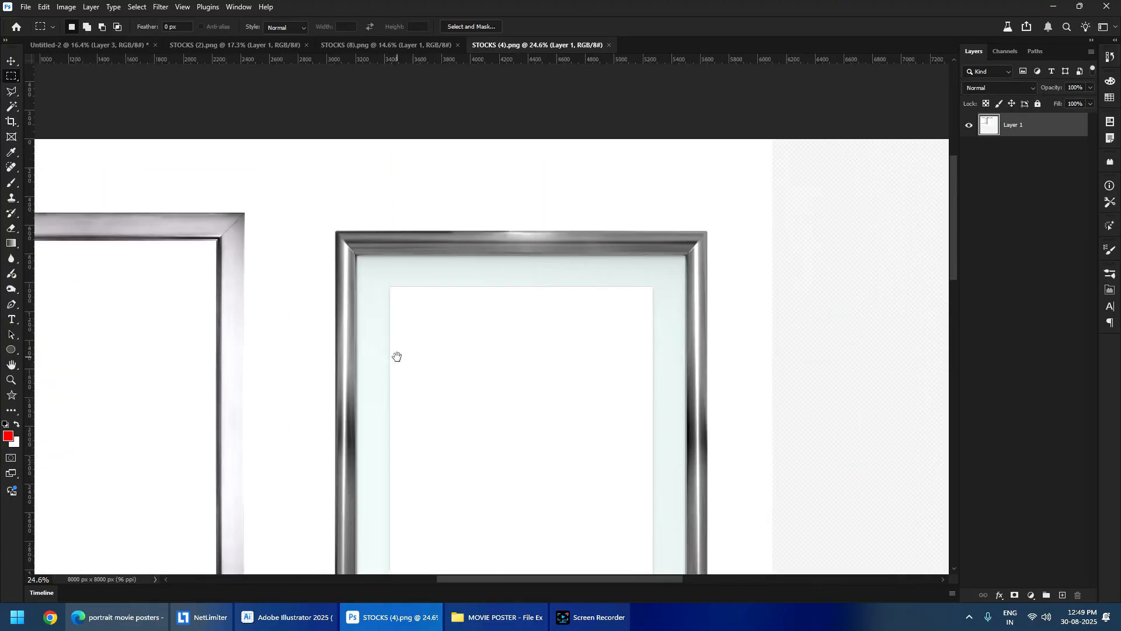
drag(176, 275, 562, 203)
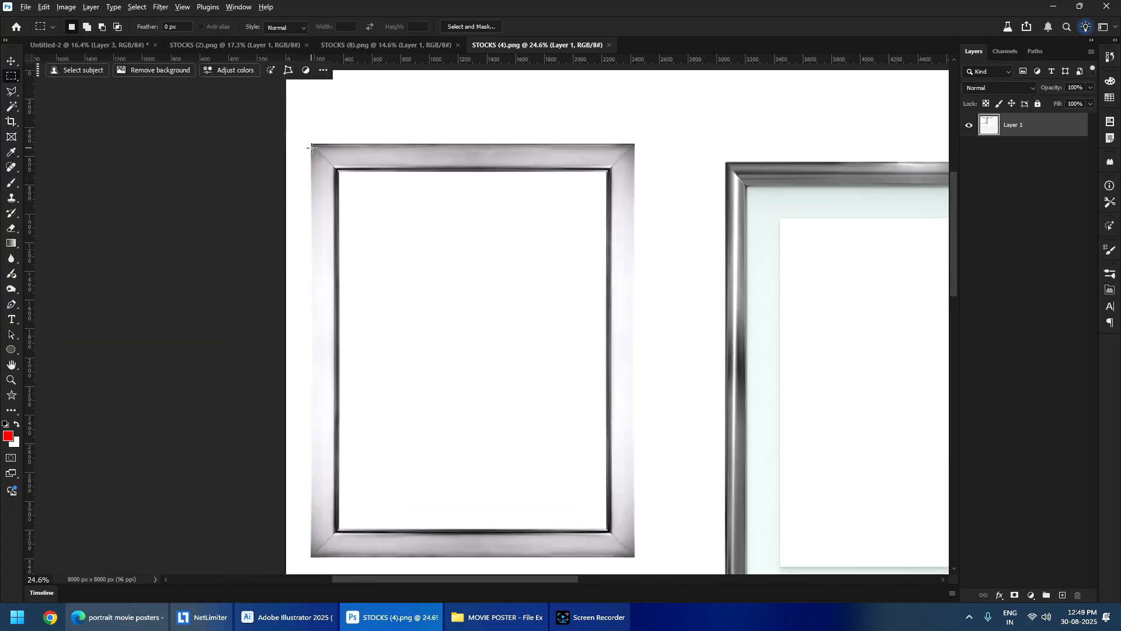
- Select the plain silver picture frame with a rectangular marquee running midway along its border and copy the selected area
scroll(312, 147, up, 4)
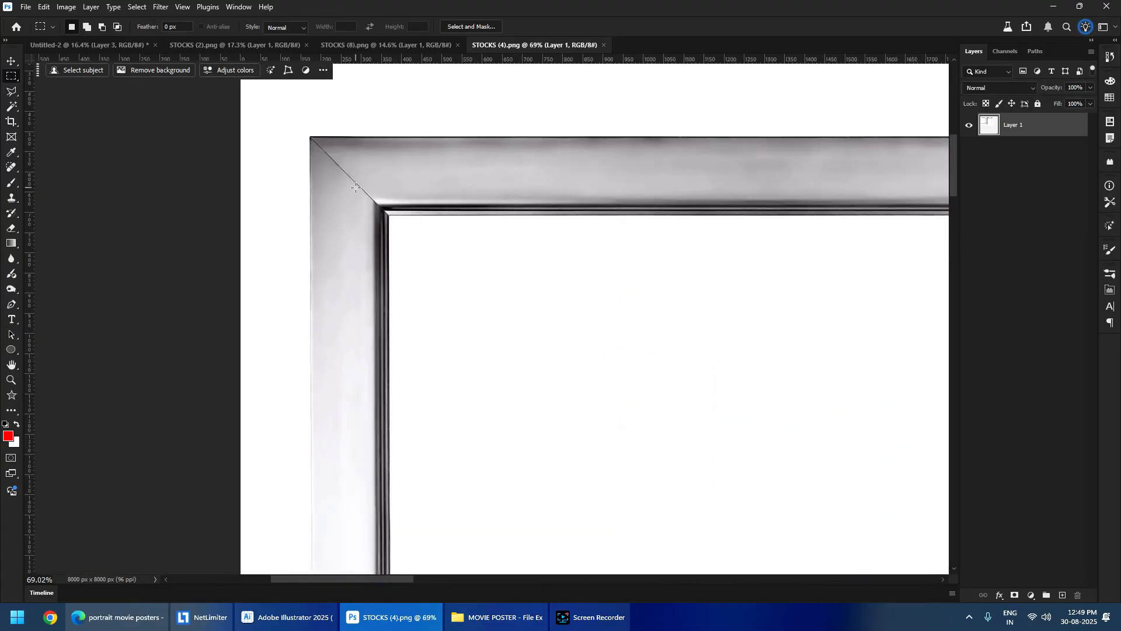
drag(355, 183, 849, 431)
scroll(844, 430, down, 3)
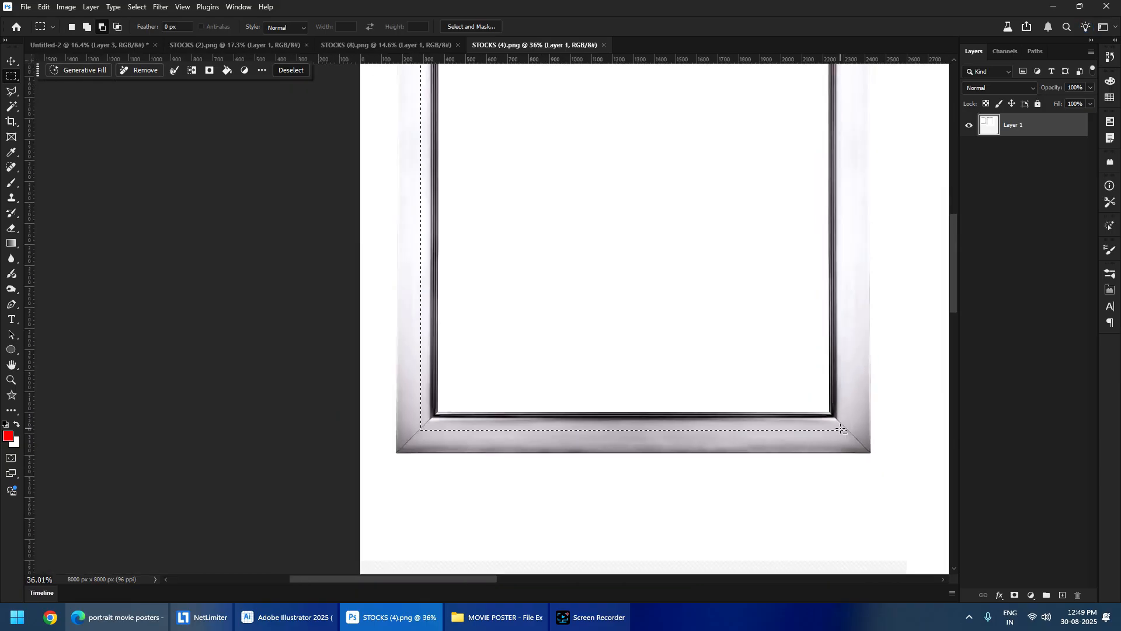
drag(823, 379, 669, 553)
scroll(650, 282, down, 2)
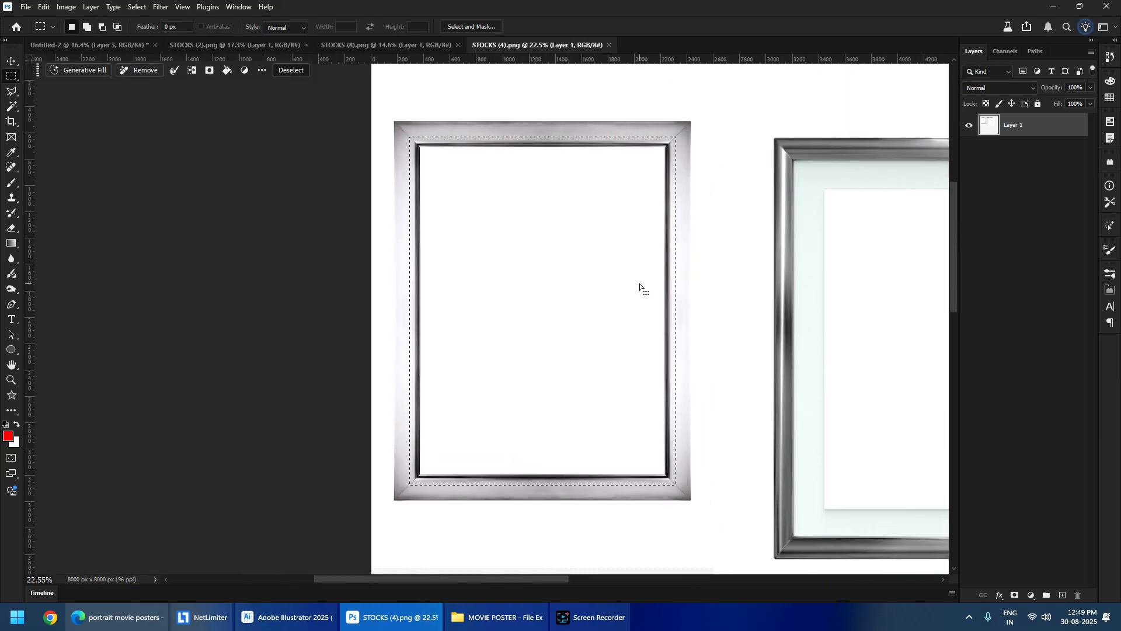
scroll(438, 177, up, 2)
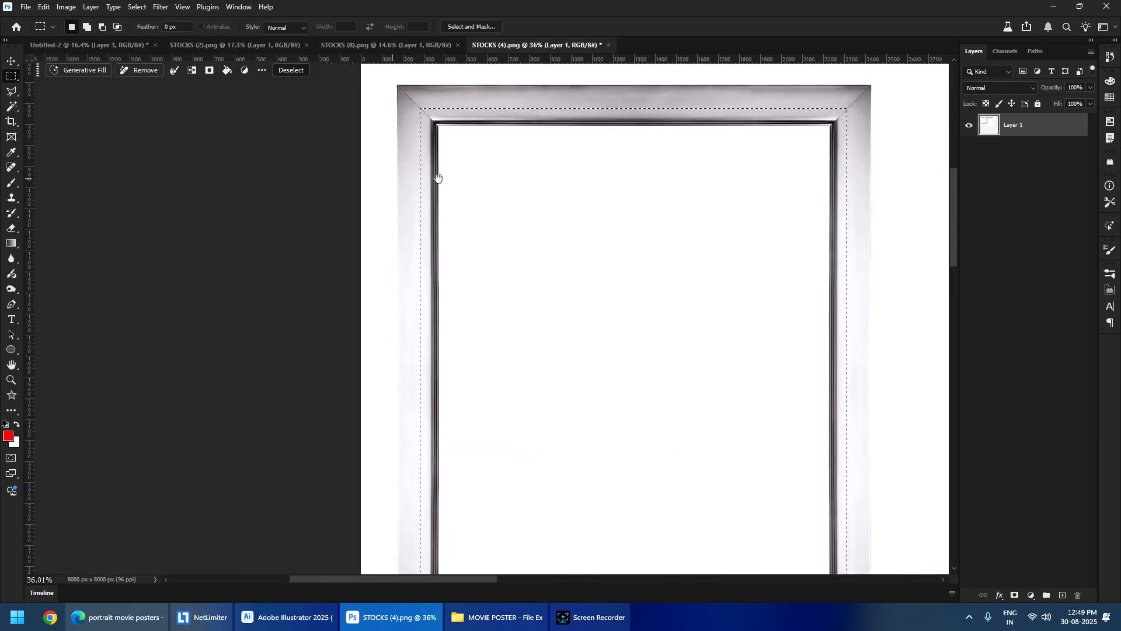
drag(438, 177, 278, 193)
scroll(467, 130, up, 2)
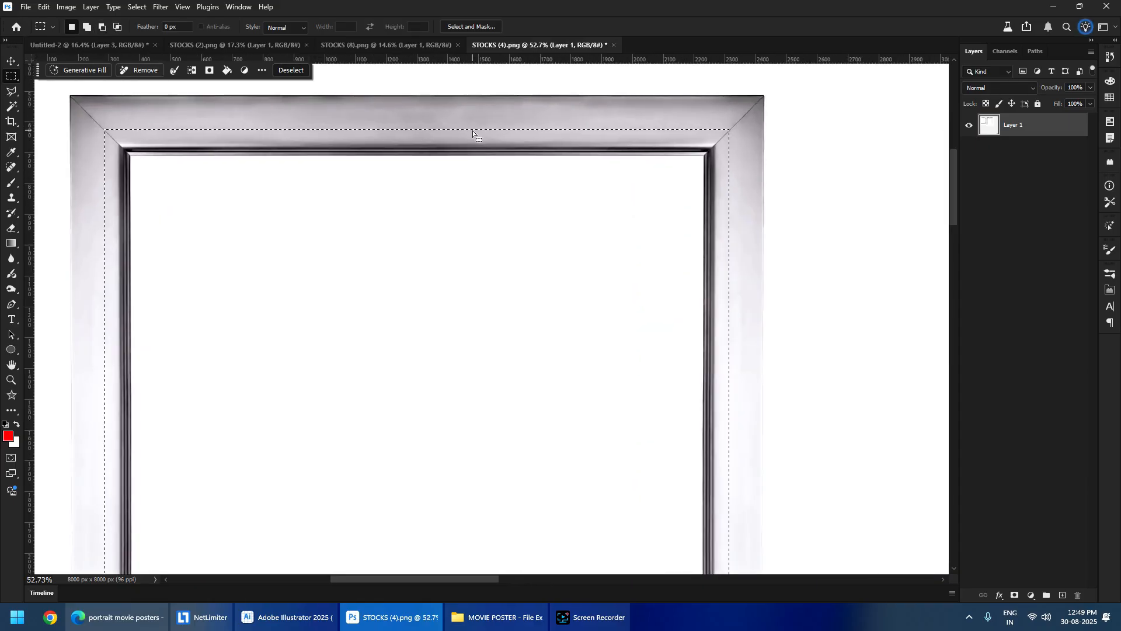
scroll(473, 133, down, 2)
scroll(490, 275, down, 2)
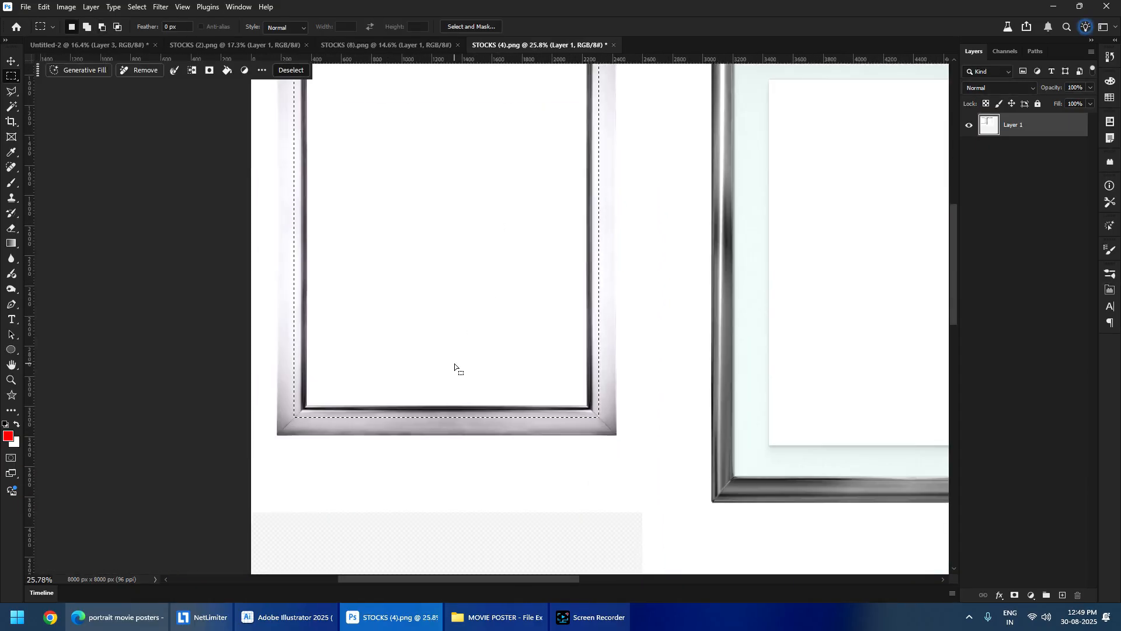
- Paste the copied frame into the Untitled-2 poster above the black rectangle in the masked group
click(331, 45)
click(87, 45)
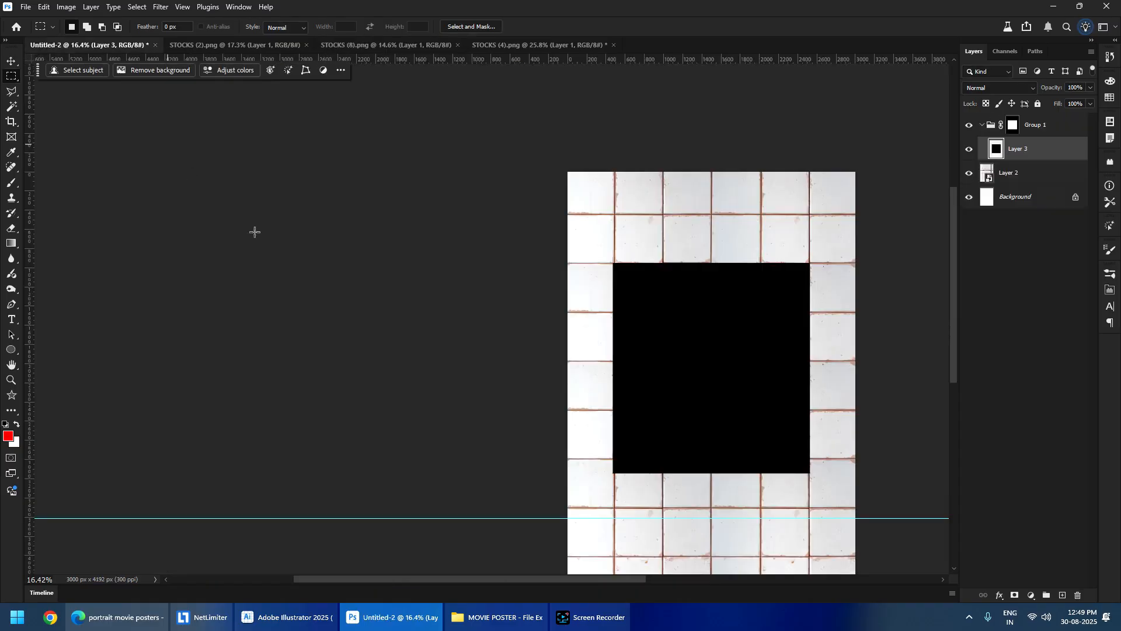
key(ctrl+v)
- Transform the pasted frame to fit the opening, with the width at 101.13% and the height at 82.64%
key(ctrl+t)
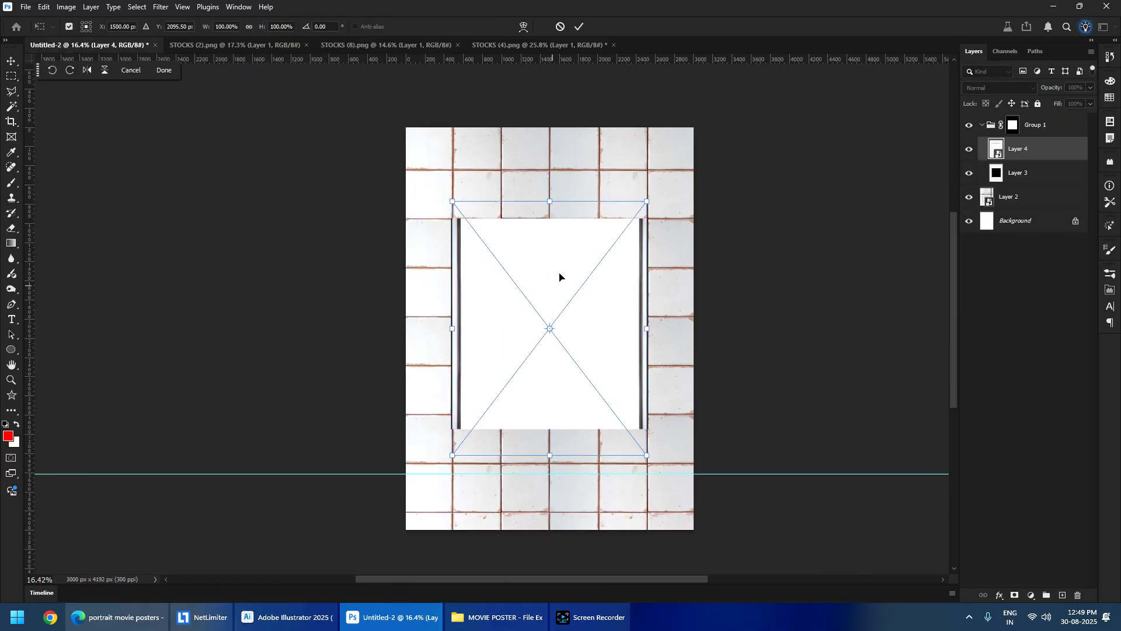
scroll(556, 218, up, 3)
drag(548, 196, 545, 218)
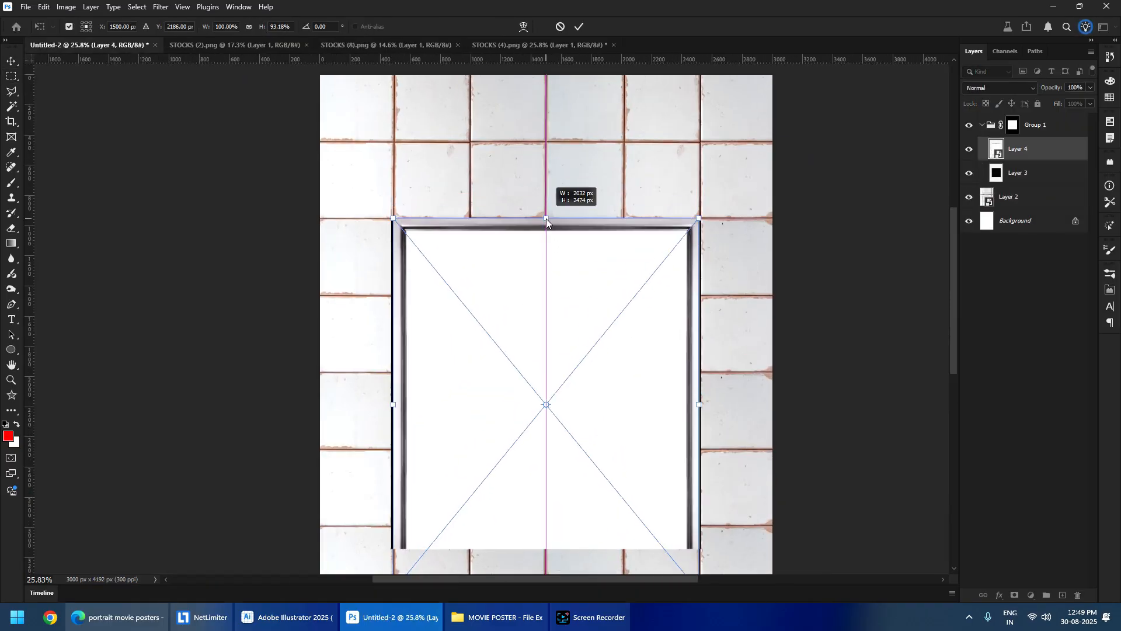
drag(498, 436, 419, 343)
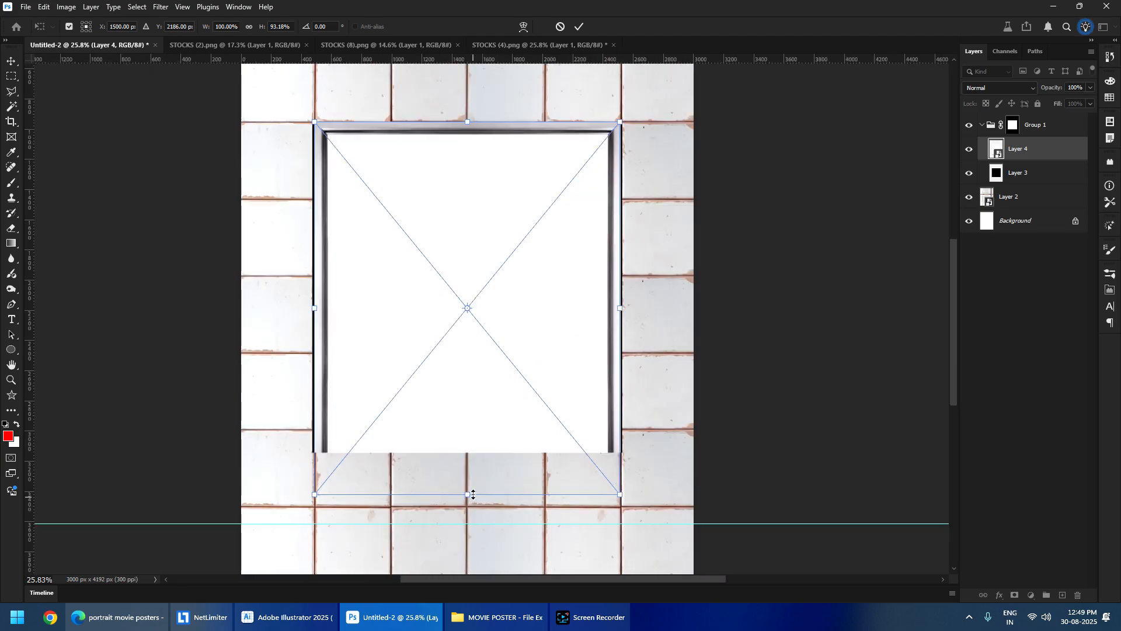
drag(474, 494, 471, 452)
drag(314, 287, 313, 286)
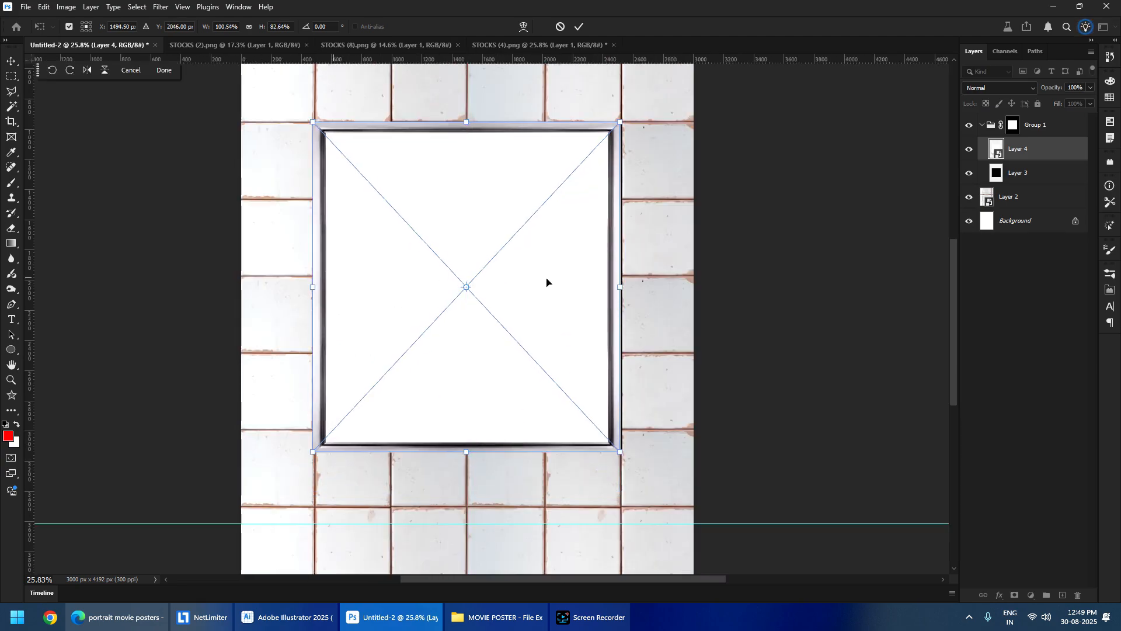
drag(617, 287, 620, 287)
- Extend the frame's right edge slightly to 102.17% width so it covers the opening's right side, and apply the transform
scroll(617, 182, up, 3)
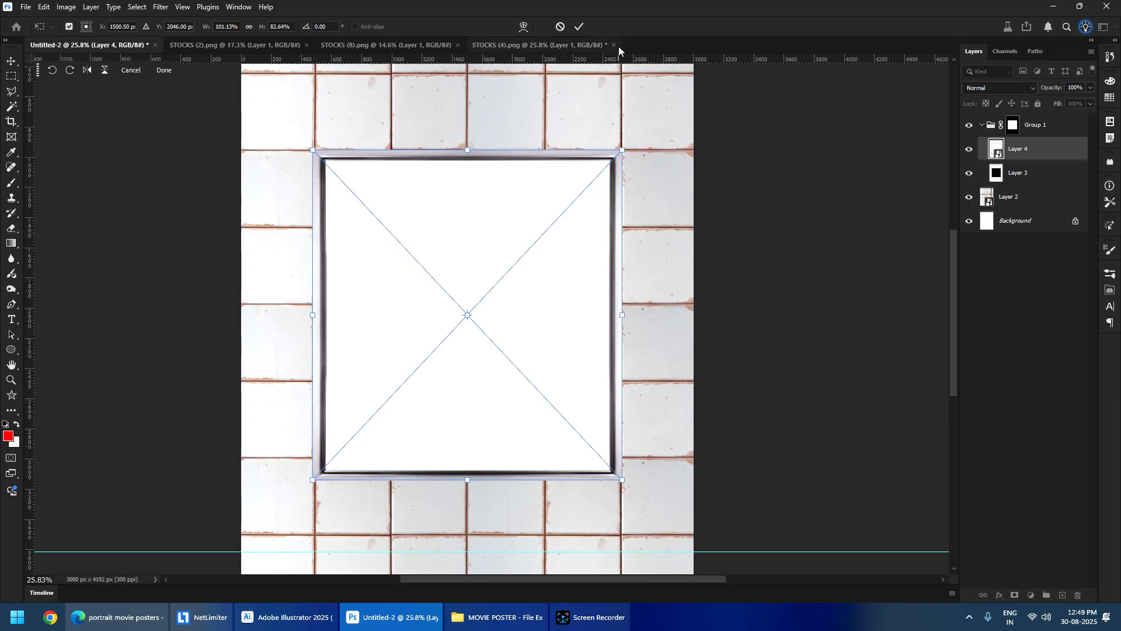
scroll(617, 182, up, 4)
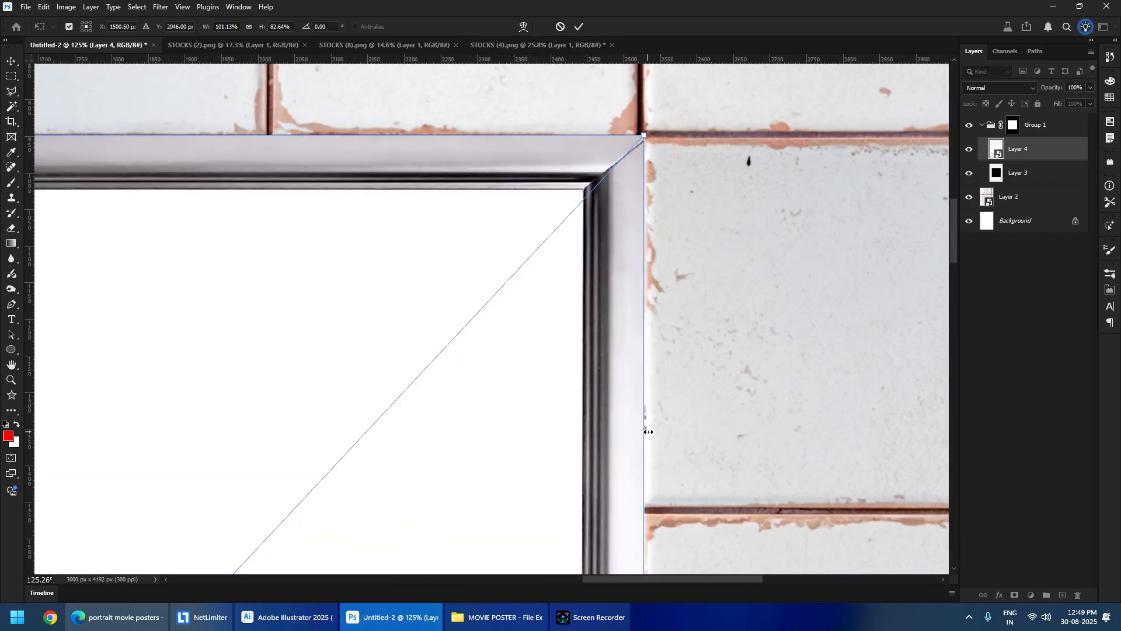
drag(648, 431, 655, 432)
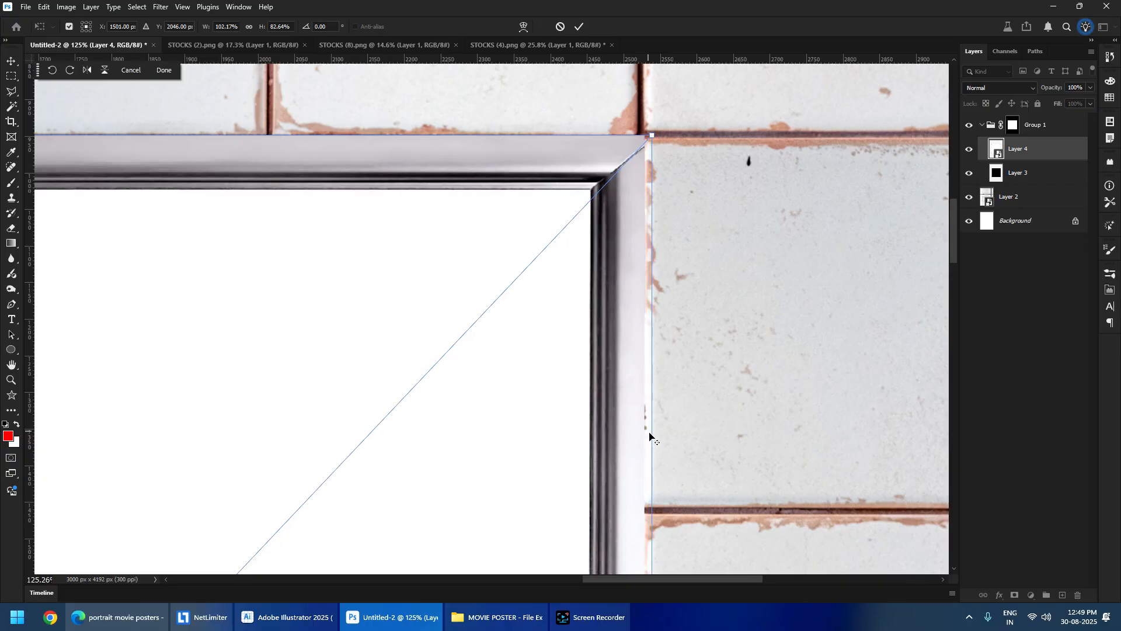
key(Return)
- Extend the frame's left edge to reach the opening's left side, with the width at 102.56%, and apply the transform
scroll(624, 429, down, 6)
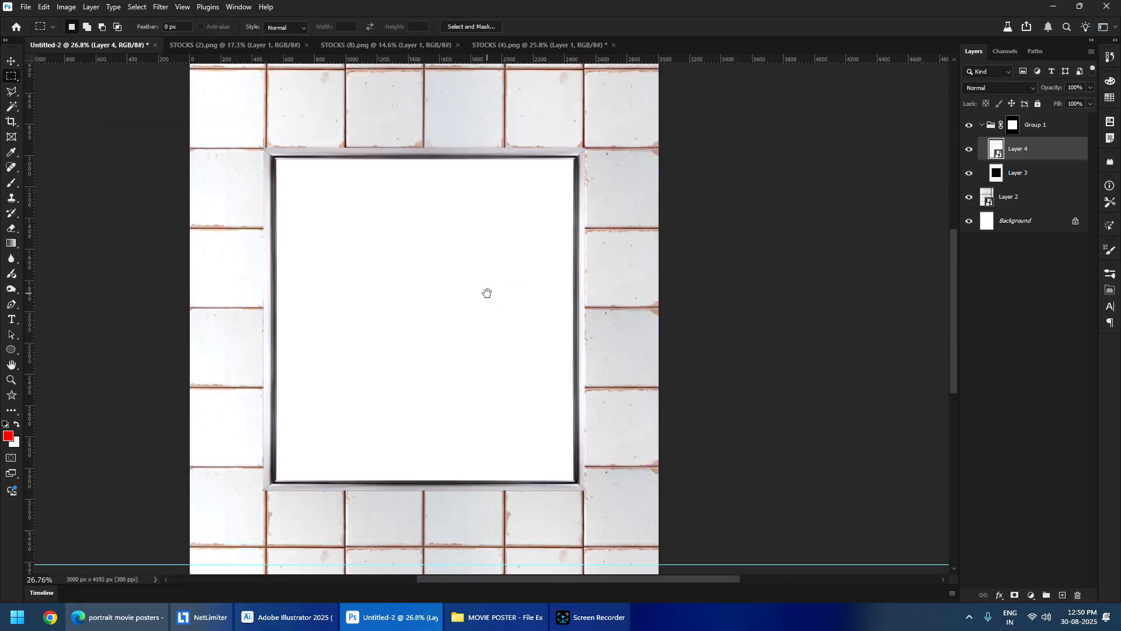
scroll(440, 440, up, 3)
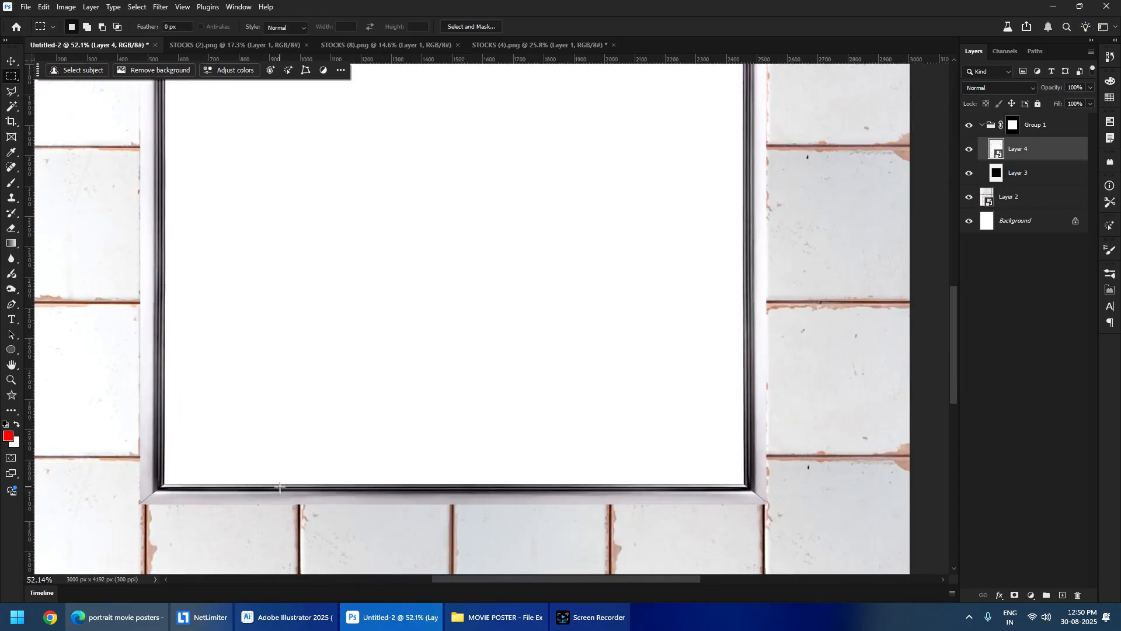
scroll(275, 490, up, 4)
key(ctrl+t)
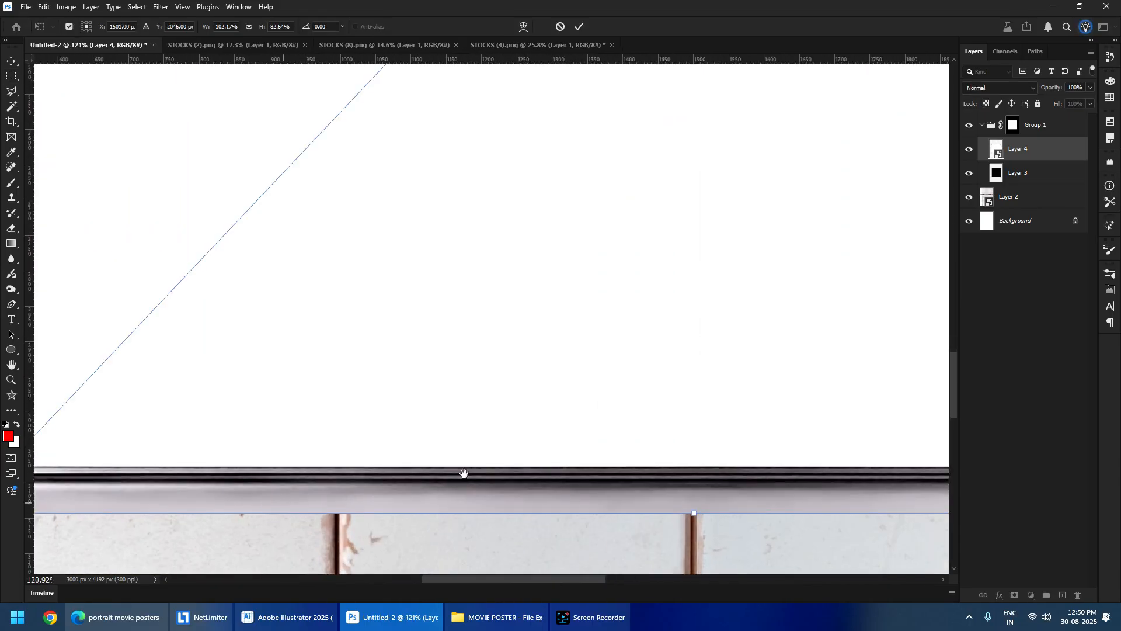
scroll(455, 471, up, 1)
scroll(251, 362, down, 2)
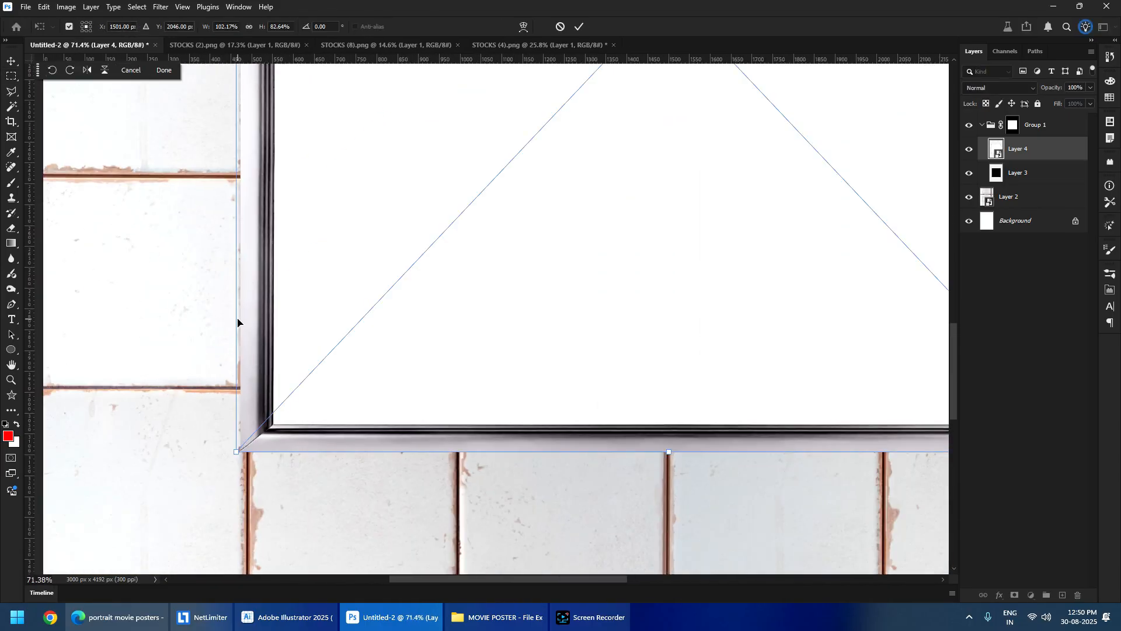
mouse_move(233, 317)
mouse_down()
mouse_move(242, 301)
mouse_move(233, 313)
mouse_up()
drag(876, 315, 315, 316)
drag(176, 88, 458, 436)
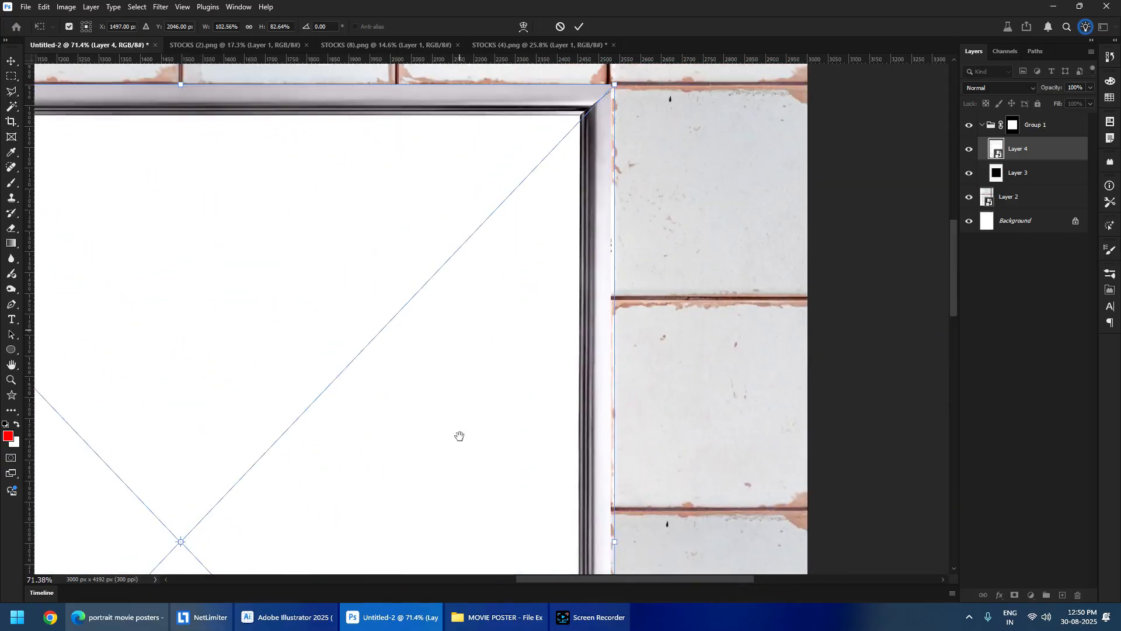
drag(567, 170, 570, 426)
drag(459, 570, 718, 373)
key(Return)
- Open the frame's smart object, delete the white rectangle inside its inner border, and deselect
scroll(368, 278, down, 7)
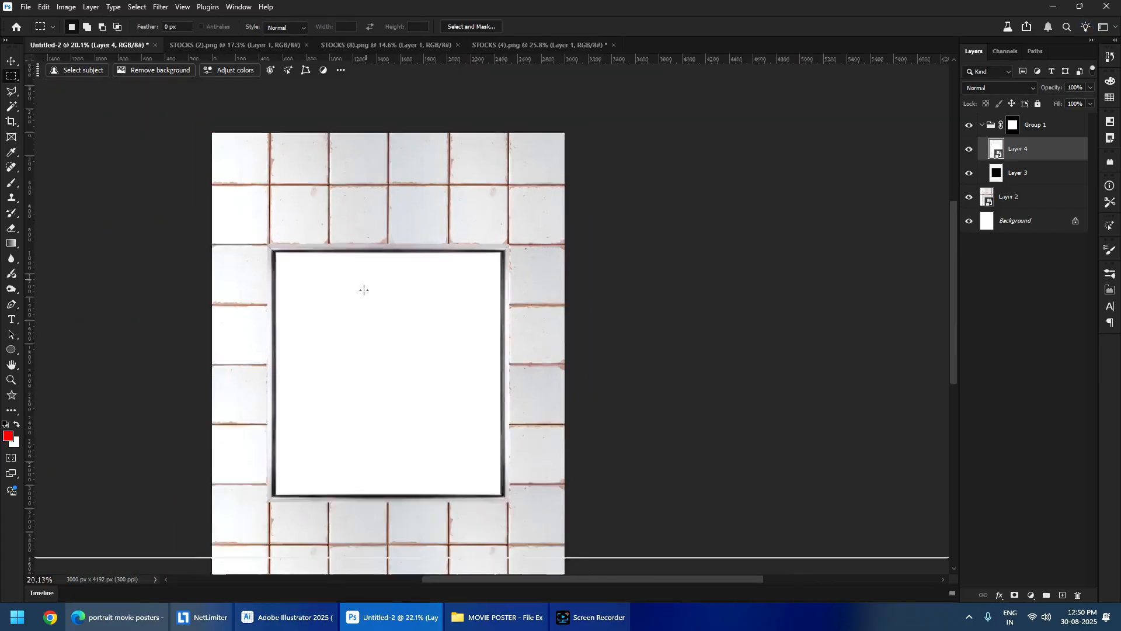
scroll(387, 347, up, 2)
drag(386, 347, 339, 285)
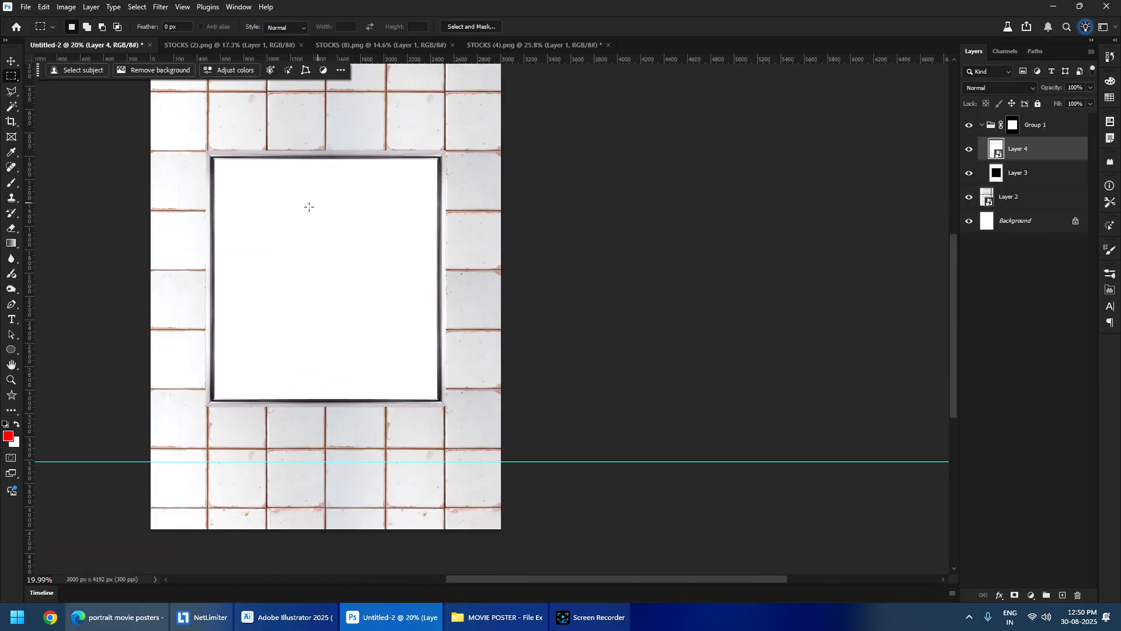
scroll(309, 207, up, 3)
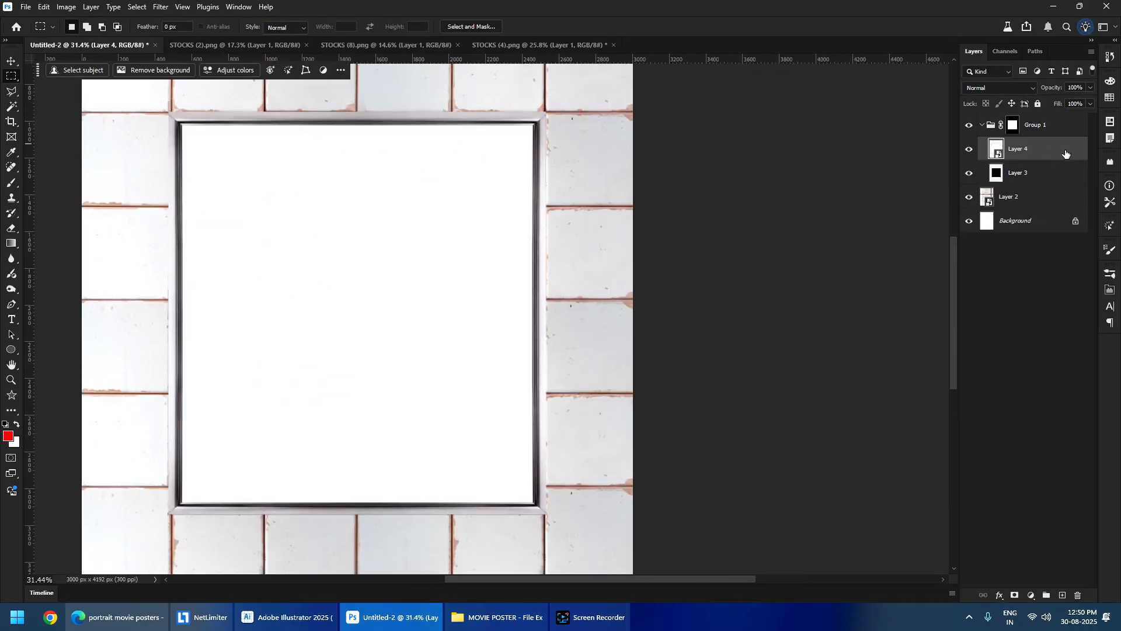
double_click(997, 150)
scroll(374, 99, up, 6)
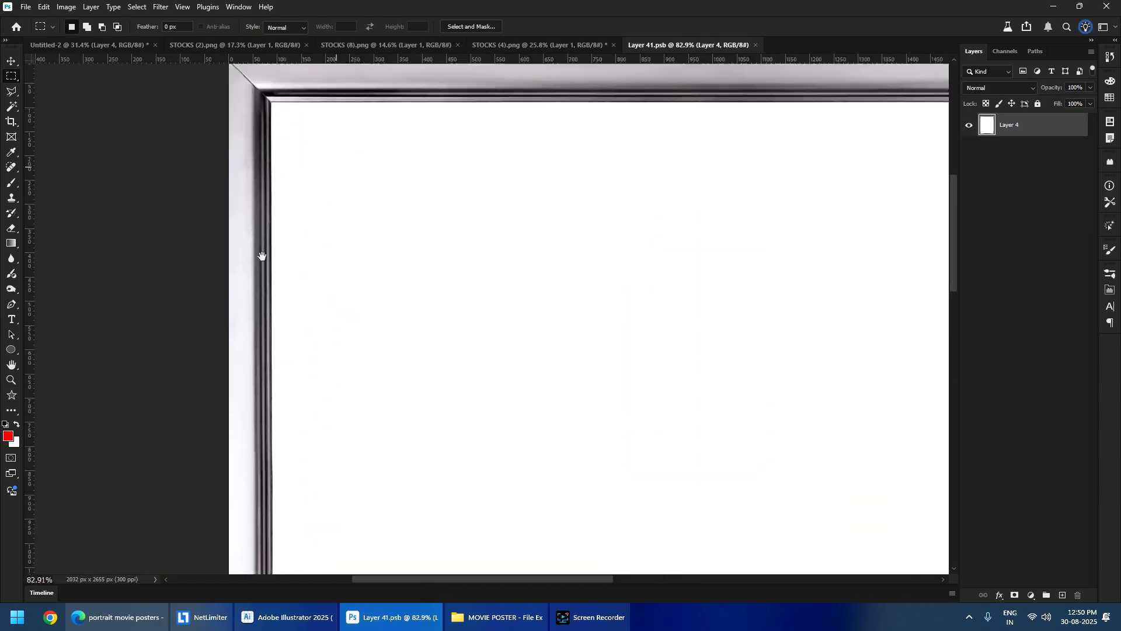
drag(155, 205, 774, 409)
key(Delete)
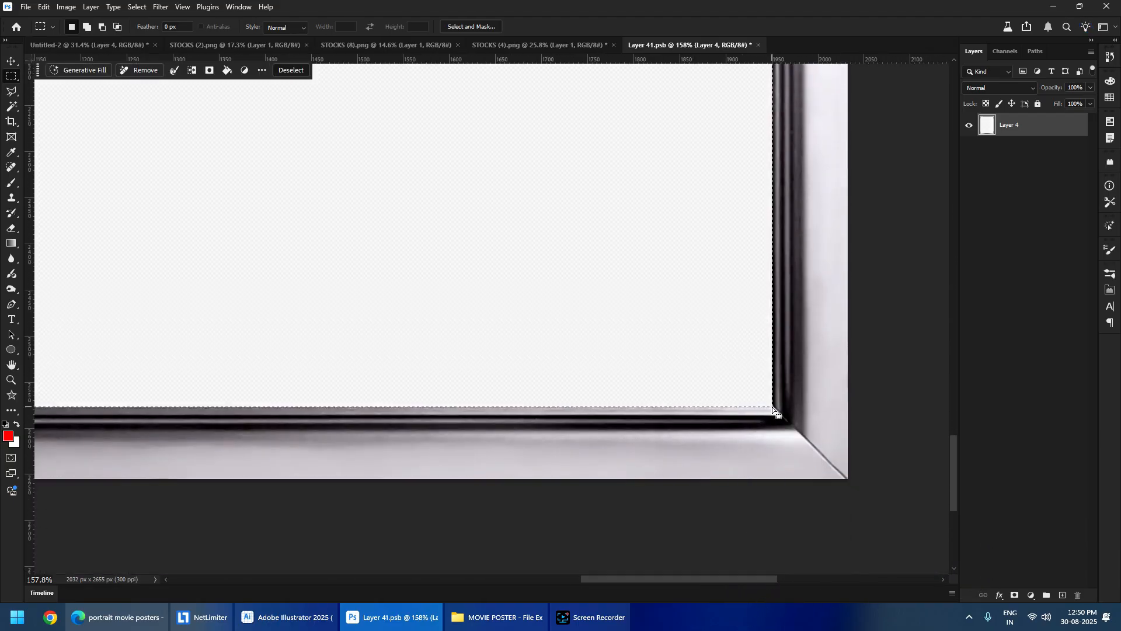
key(ctrl+d)
- Save the edited frame smart object and close it to return to the poster
key(ctrl+0)
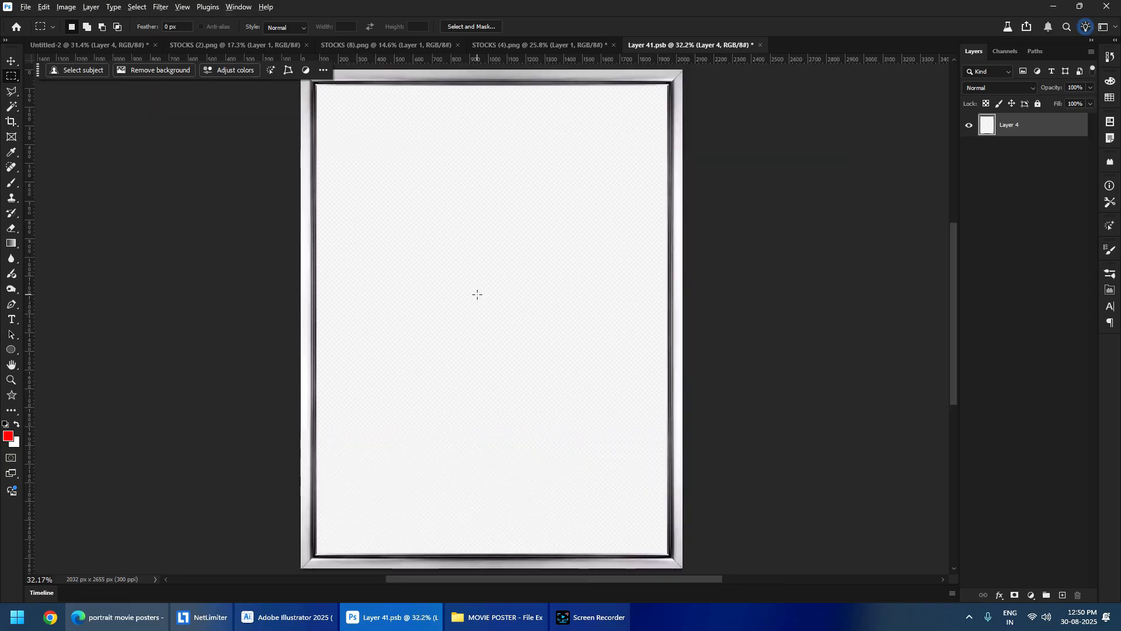
key(ctrl+s)
key(ctrl+w)
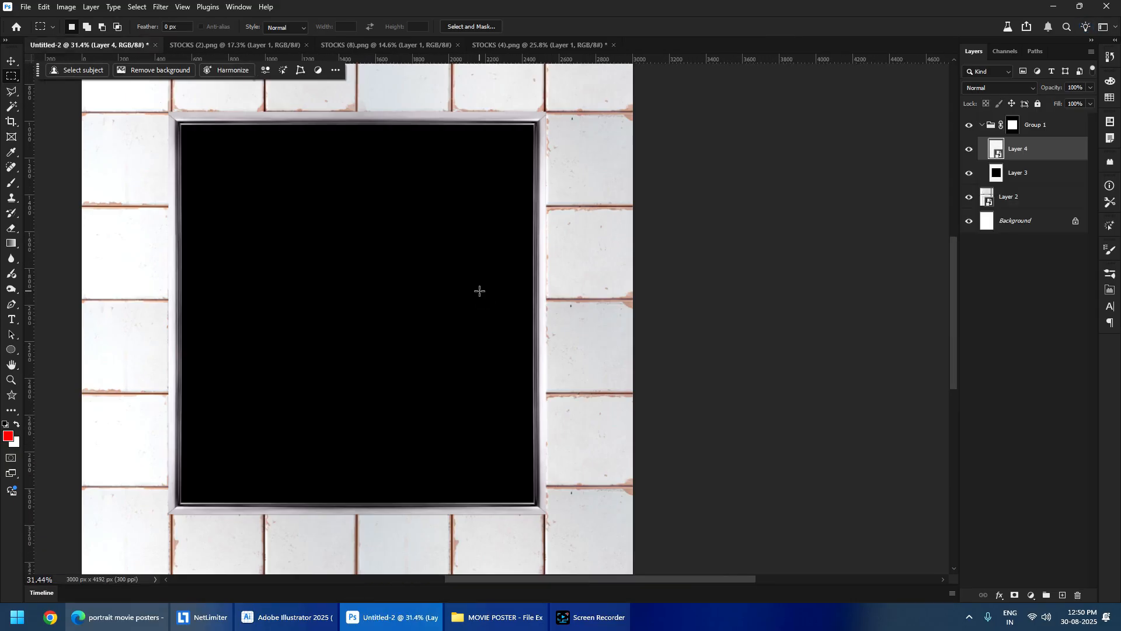
- Lighten the black rectangle on Layer 3 to grey using Hue/Saturation with Lightness at +71
scroll(712, 295, down, 2)
click(1051, 173)
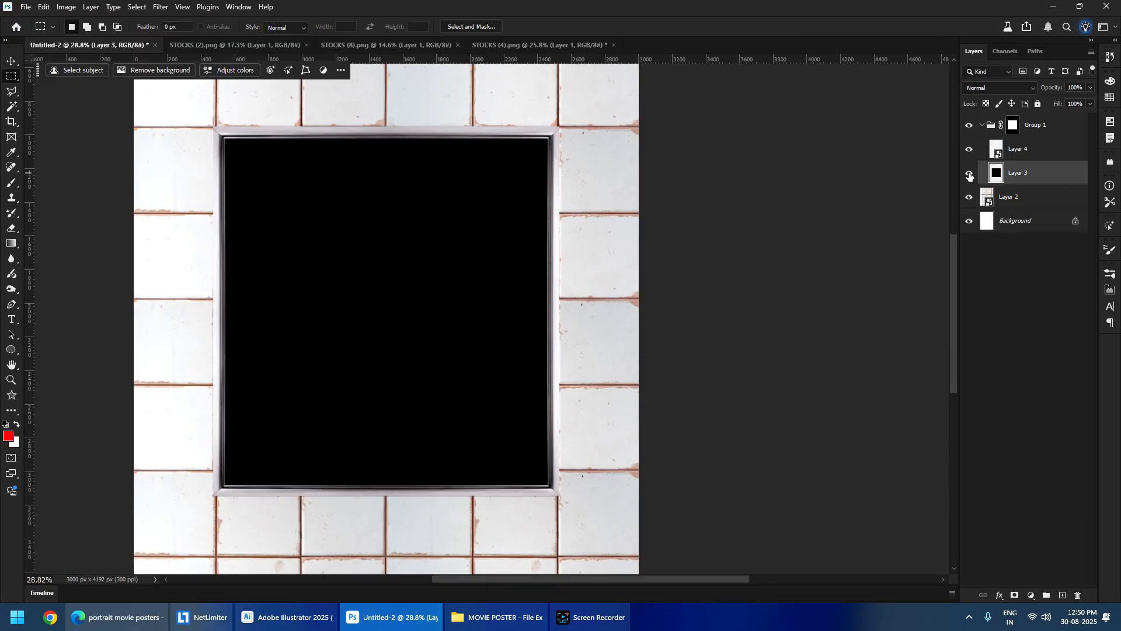
key(ctrl+u)
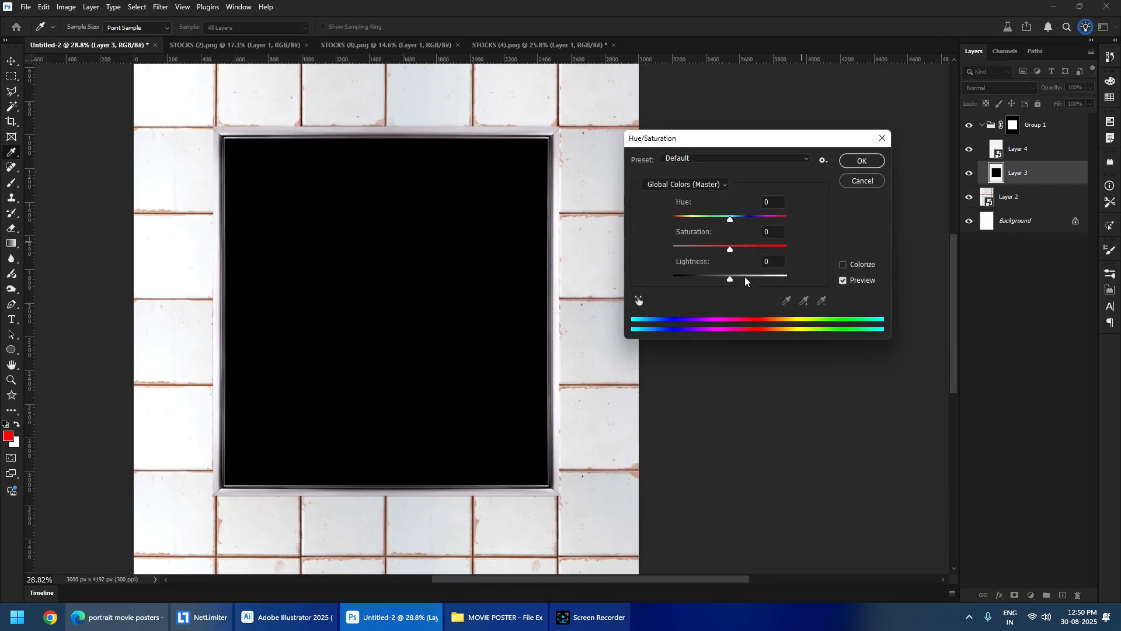
drag(731, 279, 770, 287)
key(m)
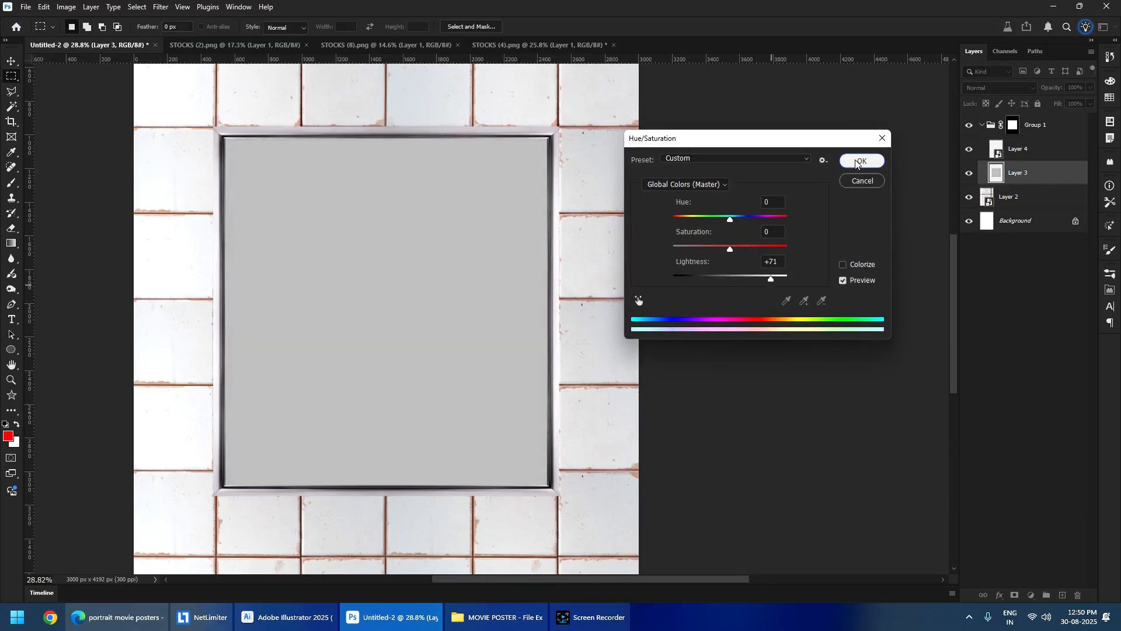
click(862, 160)
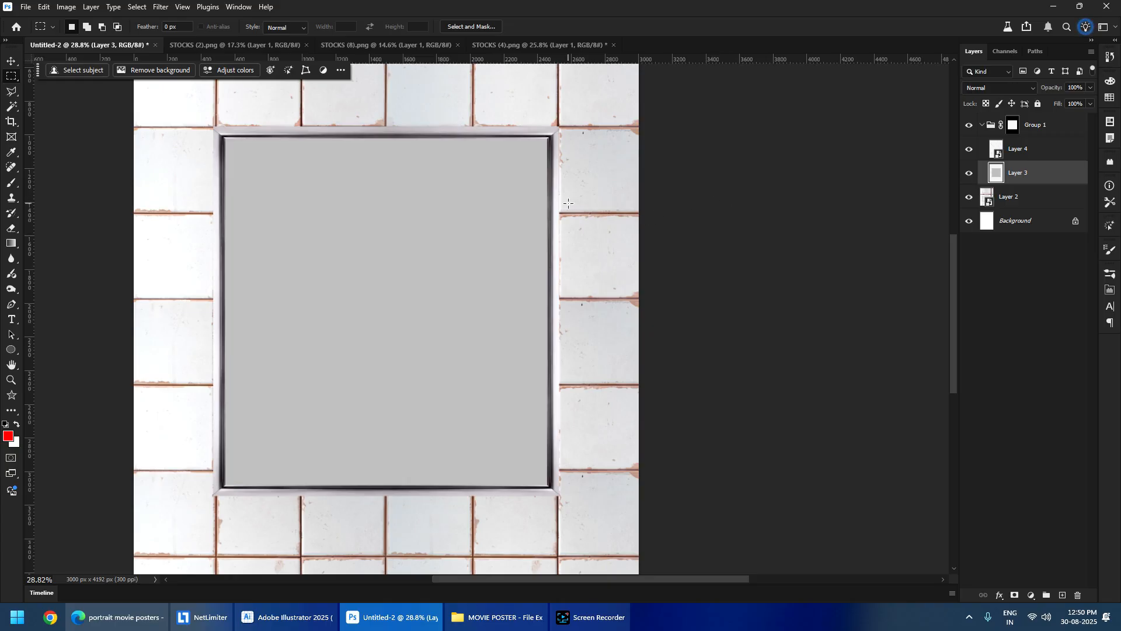
- Examine how the grey panel and metal frame sit within the tile wall across the whole poster
scroll(382, 187, down, 3)
scroll(363, 246, up, 2)
drag(403, 240, 401, 283)
scroll(402, 261, down, 1)
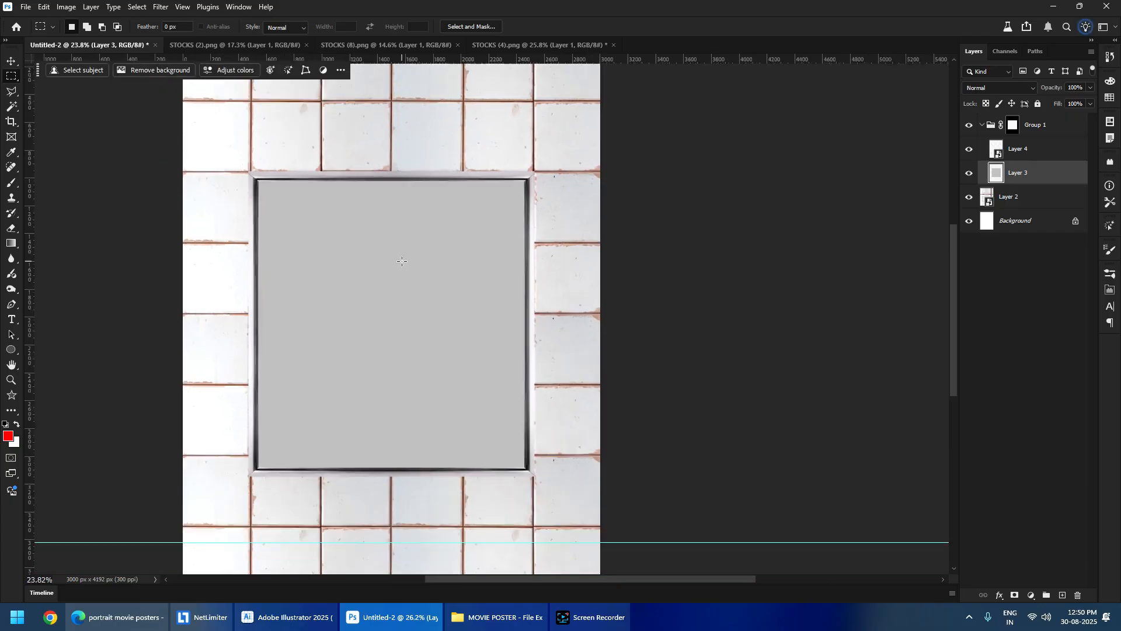
scroll(402, 261, down, 3)
scroll(375, 263, up, 3)
scroll(475, 210, up, 1)
scroll(387, 234, down, 1)
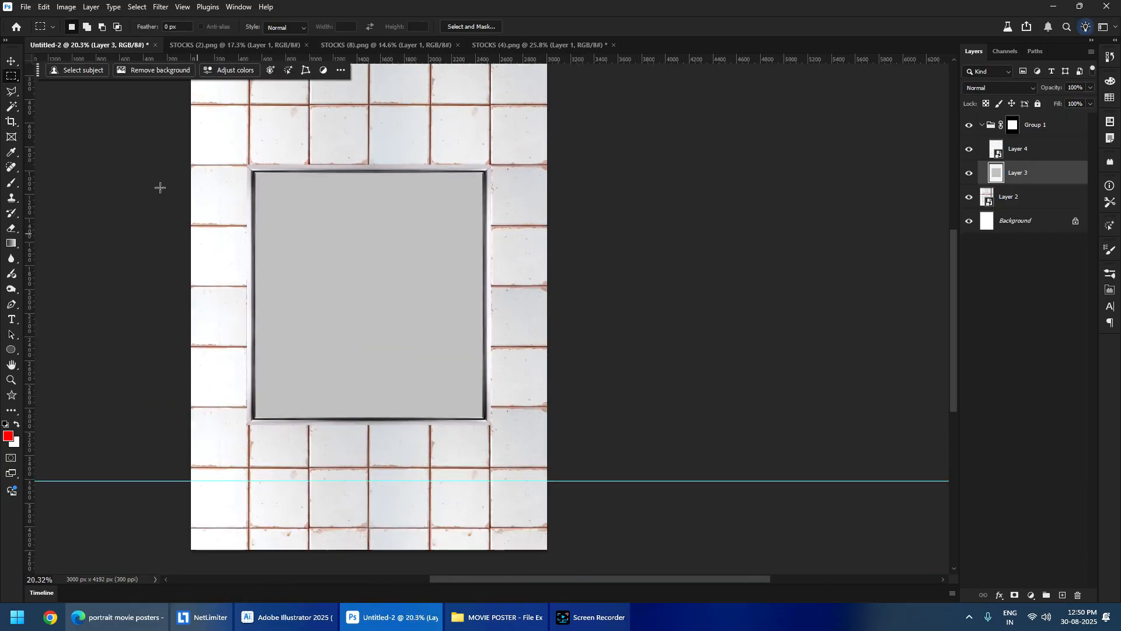
drag(401, 245, 419, 270)
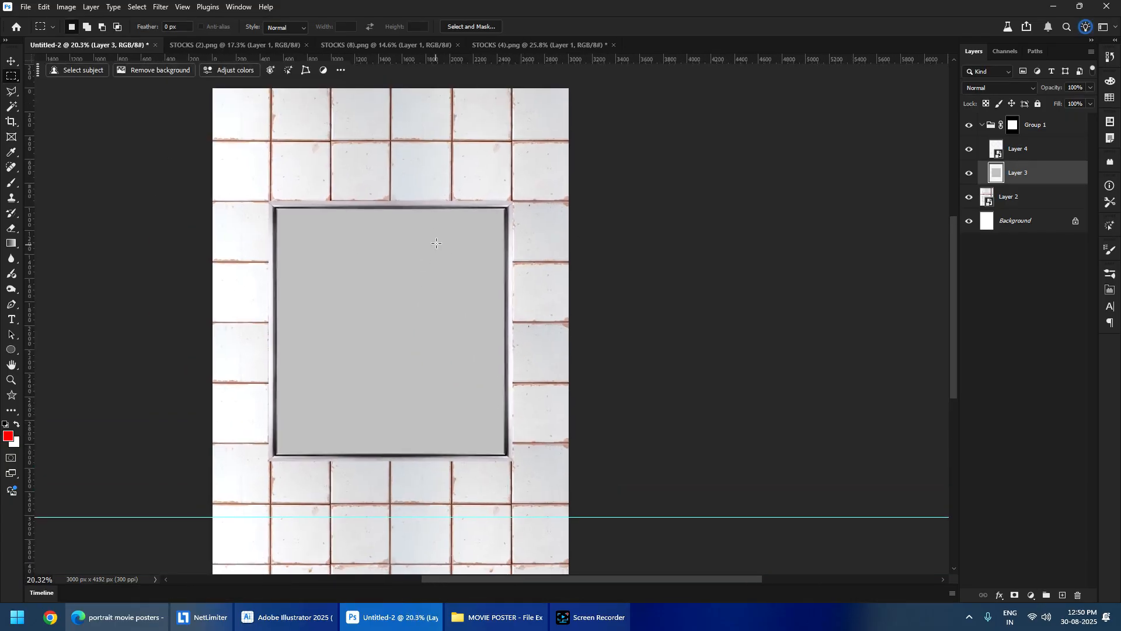
- Try several colours for the area around the canvas and set it to Medium Gray
right_click(714, 192)
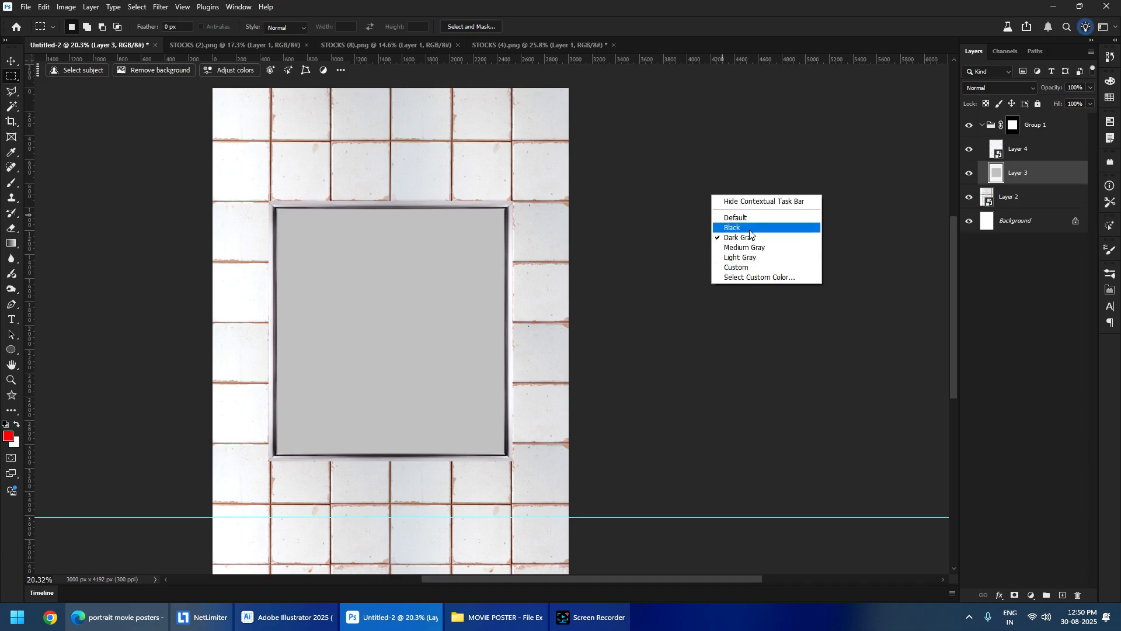
click(730, 226)
right_click(695, 223)
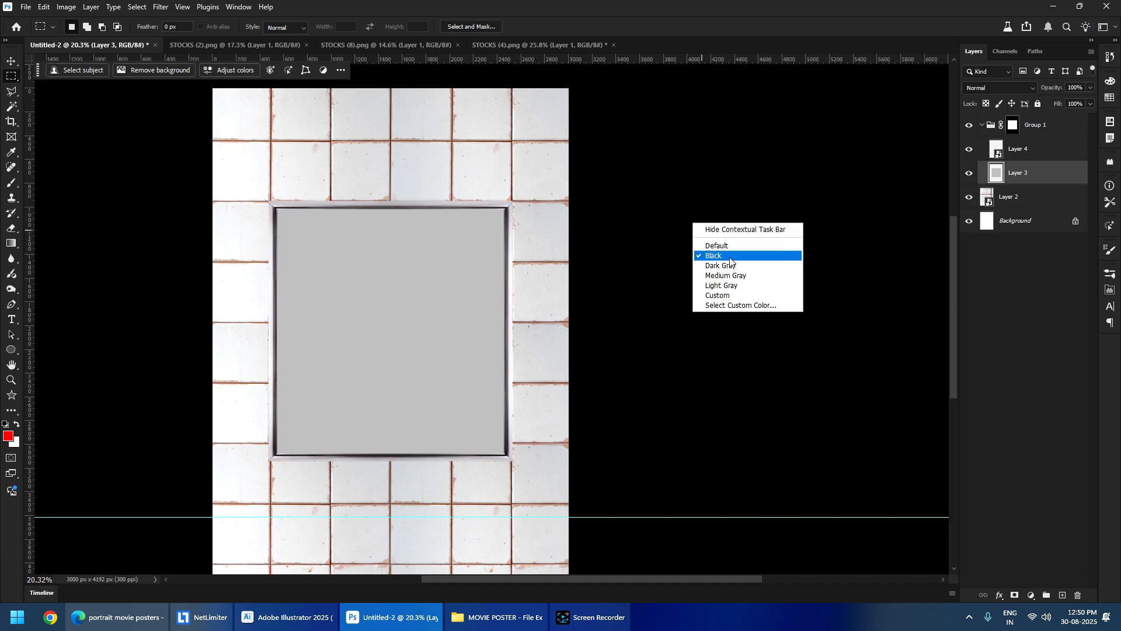
click(740, 276)
right_click(687, 238)
click(709, 280)
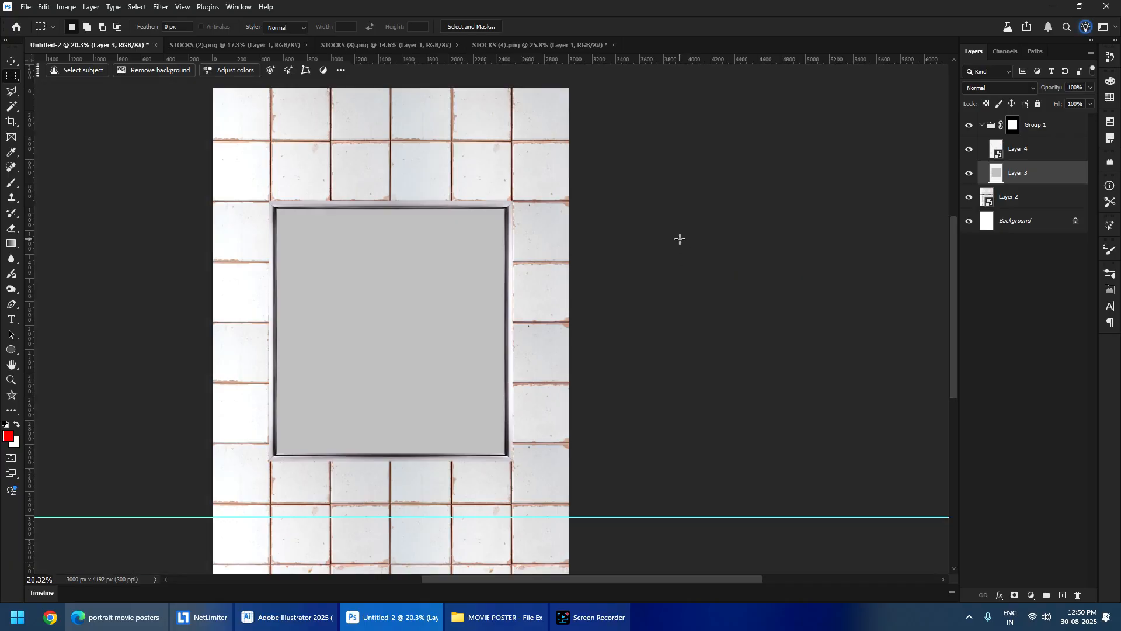
right_click(678, 238)
click(700, 292)
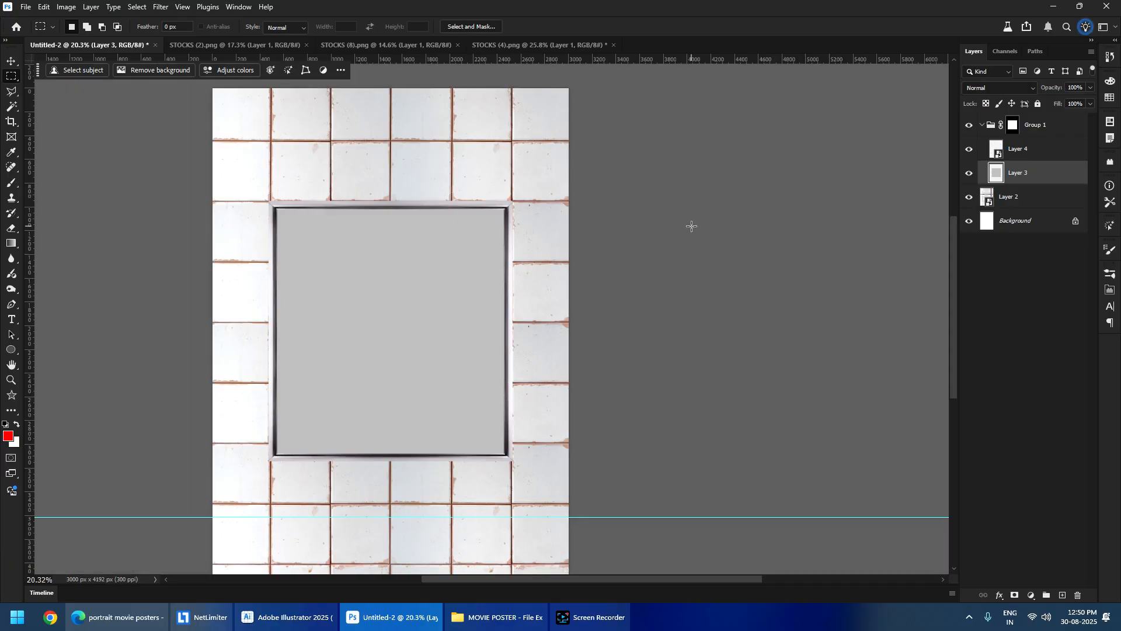
drag(563, 294, 601, 266)
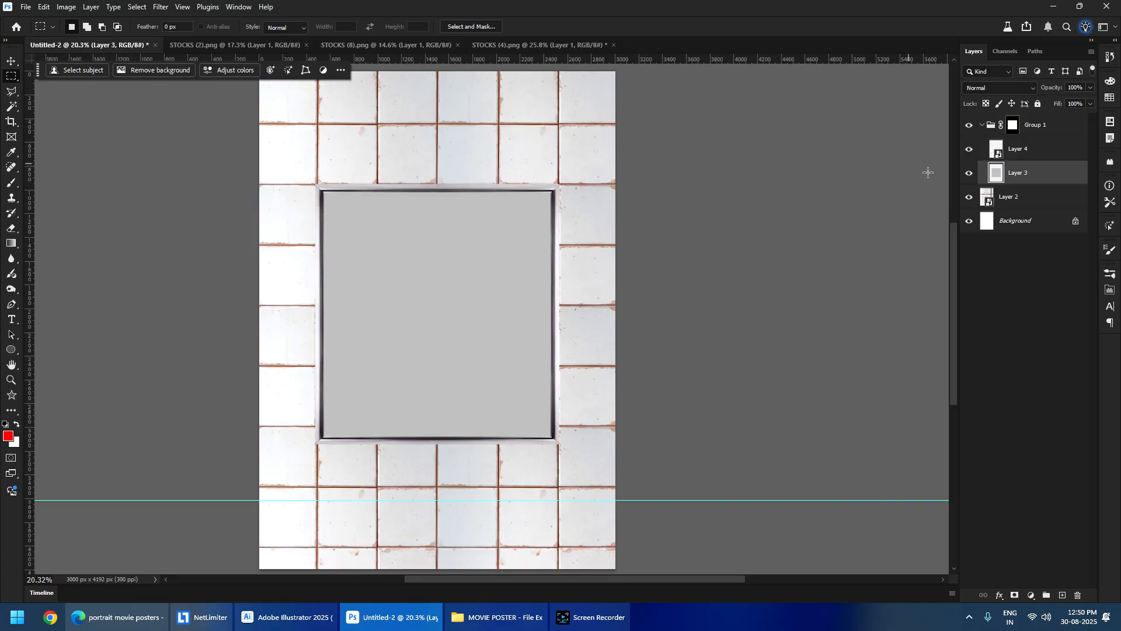
- Make Layer 2, which holds the tile wall, the active layer
click(1032, 198)
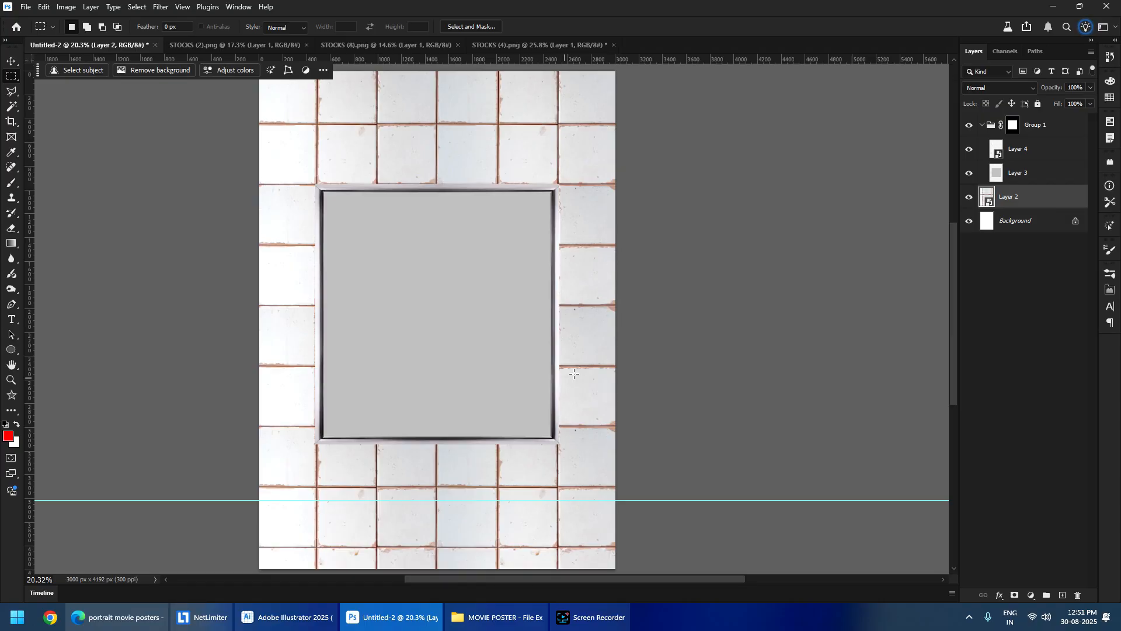
drag(564, 376, 441, 342)
scroll(520, 370, down, 4)
scroll(495, 357, up, 2)
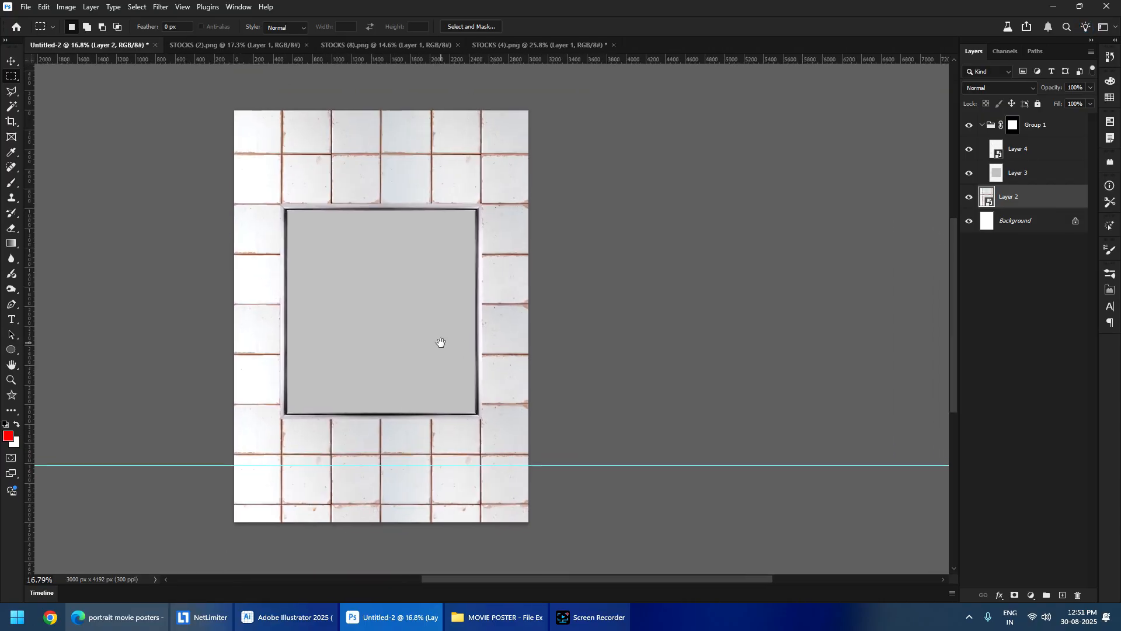
scroll(412, 280, up, 2)
- Switch to the MOVIE POSTER folder, preview STOCKS (29).png, and close the preview
key(alt+Tab)
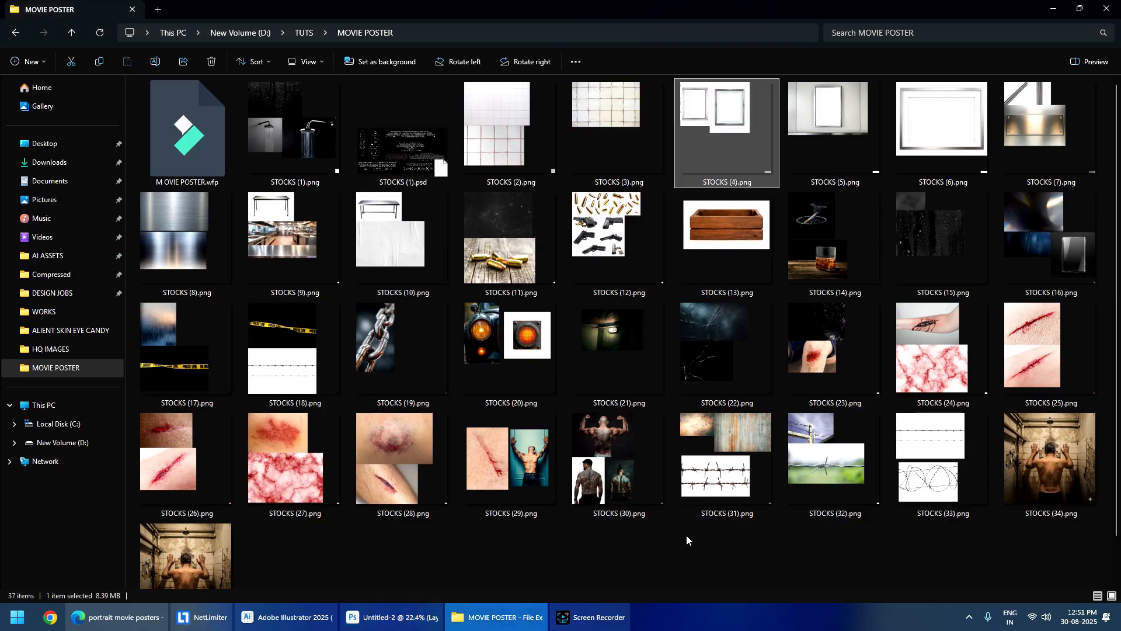
double_click(534, 442)
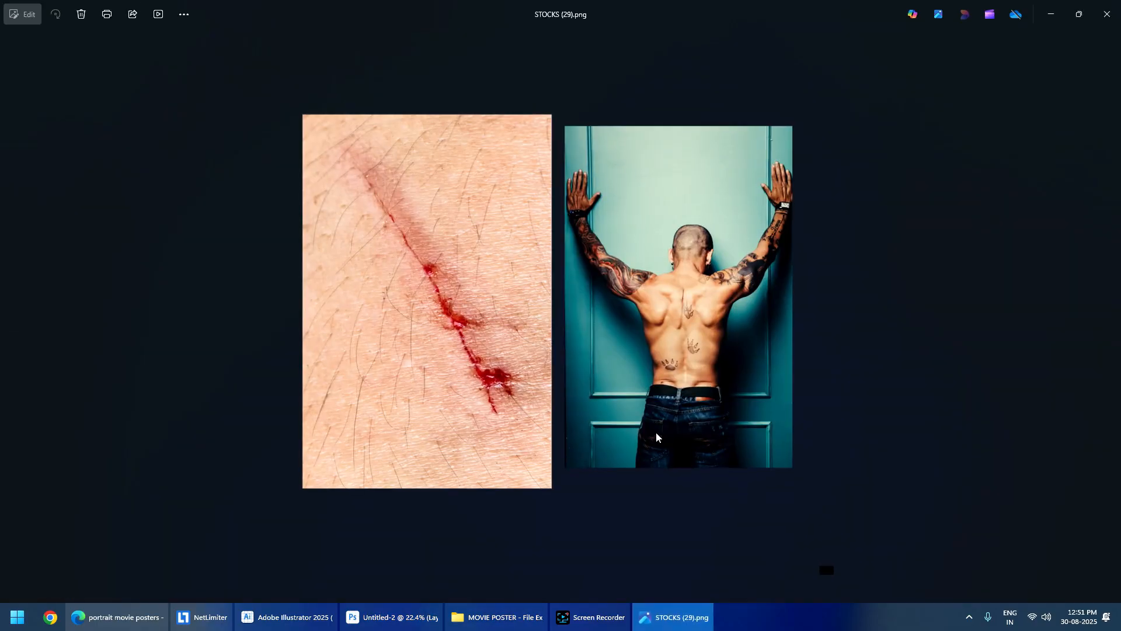
click(1107, 14)
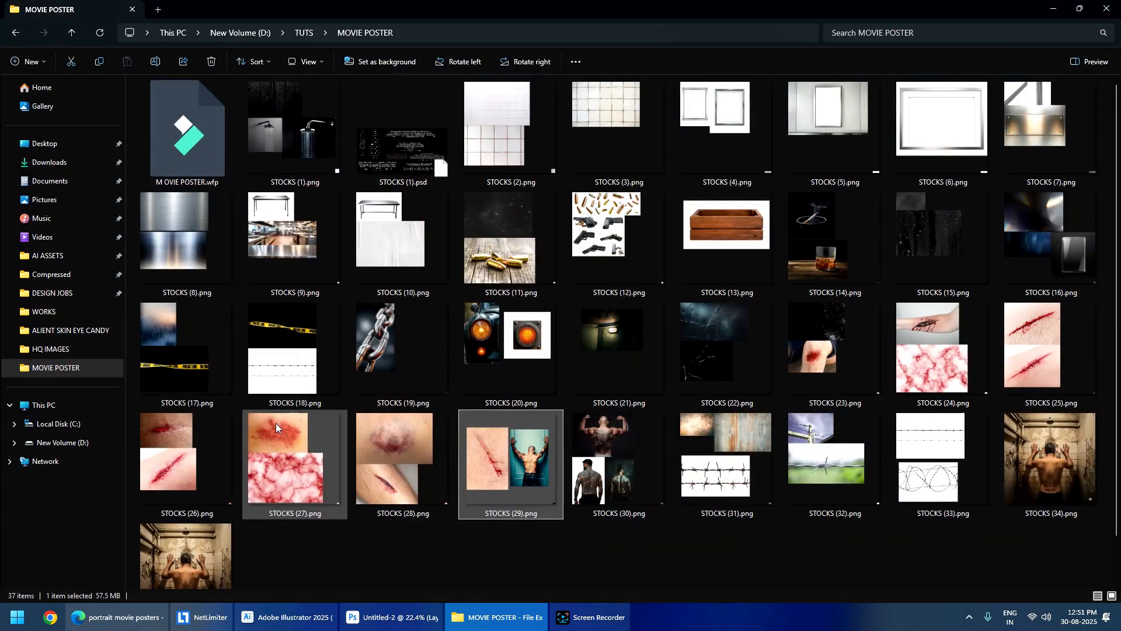
- Find the picture of the man in the shower, STOCKS (34).png, in the MOVIE POSTER folder and copy it
scroll(163, 447, down, 1)
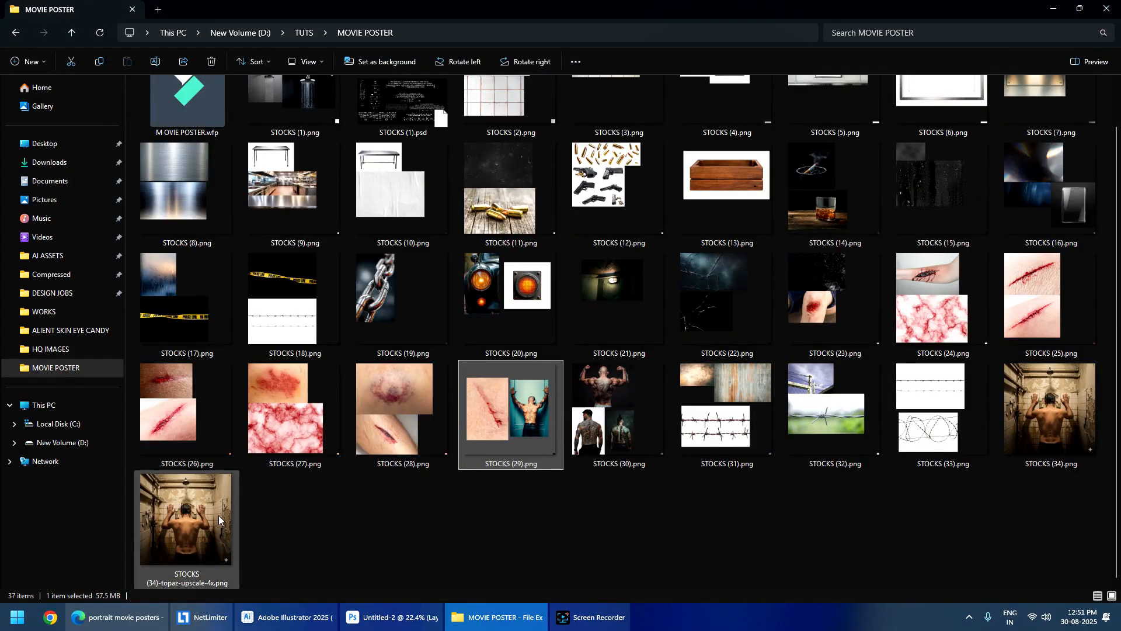
click(422, 516)
click(193, 495)
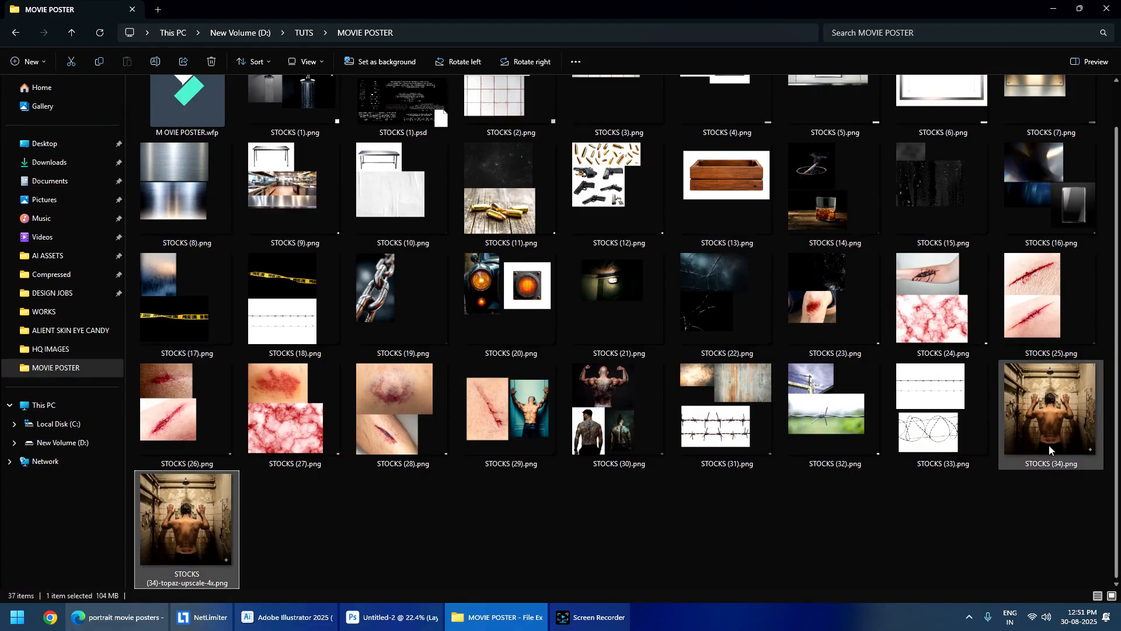
click(1031, 439)
- Switch to the Edge browser and open gemini.google.com in a new tab
click(117, 616)
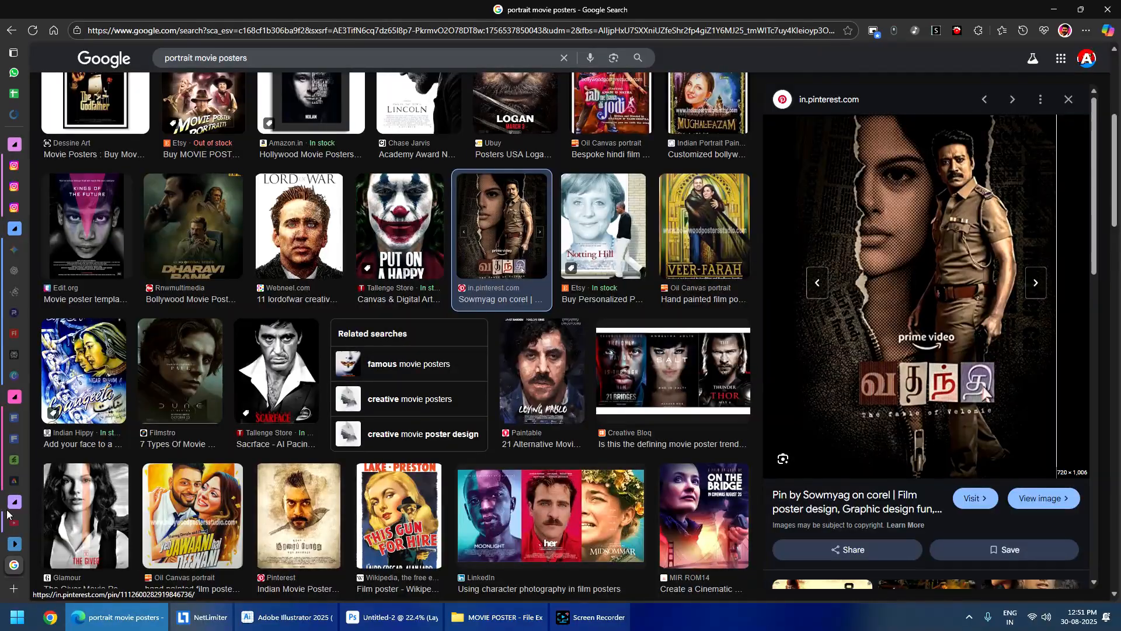
click(18, 589)
text(gemini.google.com)
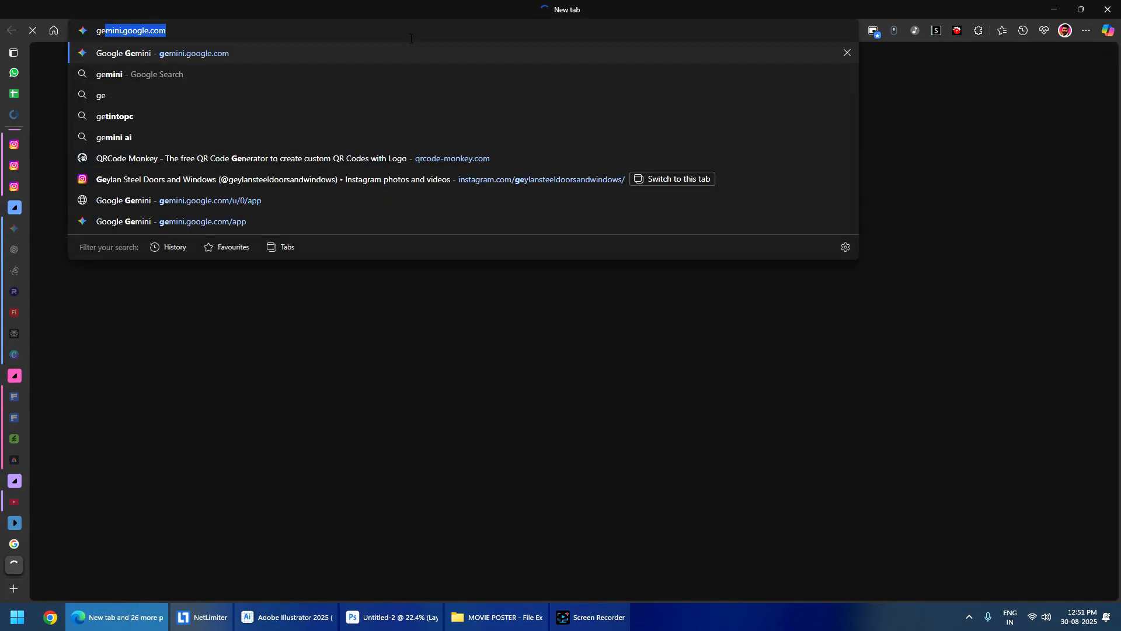
key(Return)
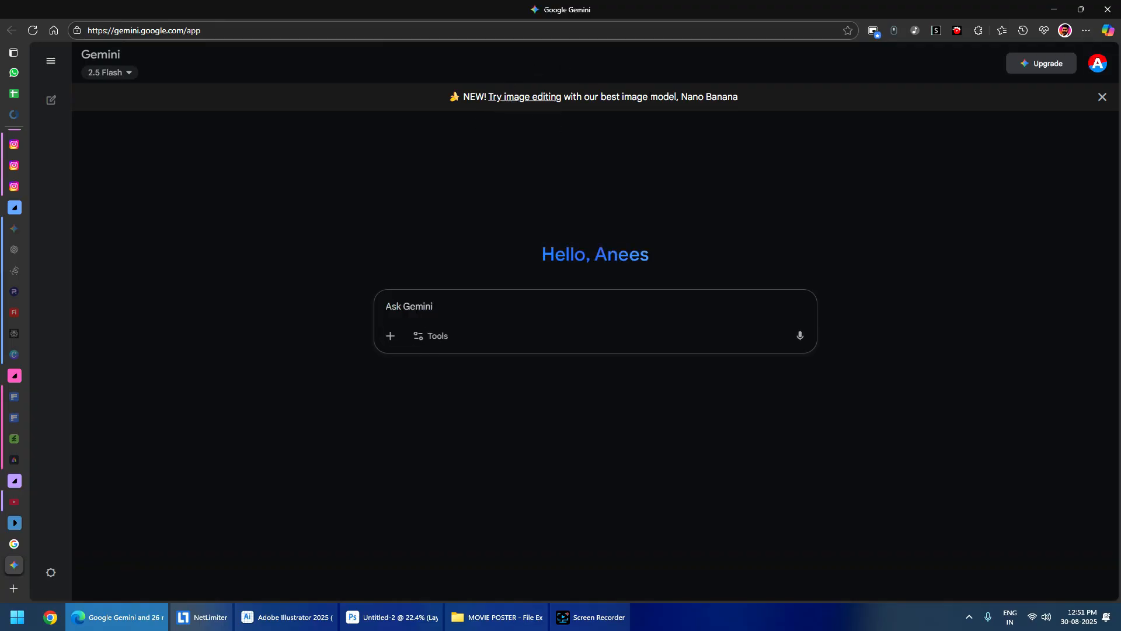
- Turn on Gemini's image tool and attach the copied STOCKS (34) picture to the prompt
drag(744, 100, 688, 98)
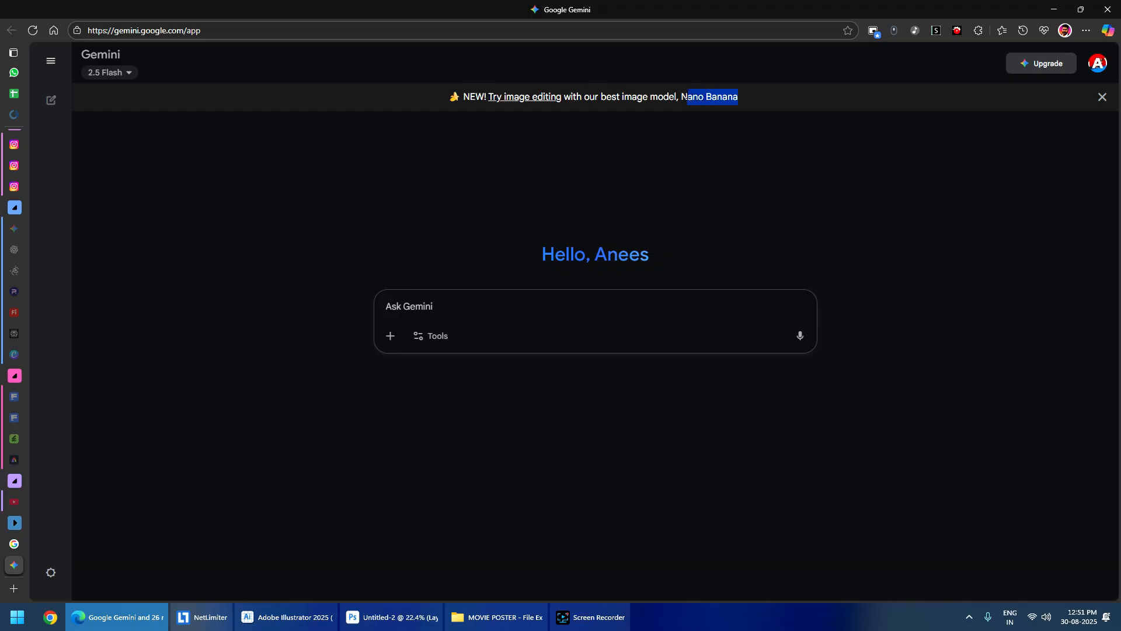
click(441, 342)
click(490, 391)
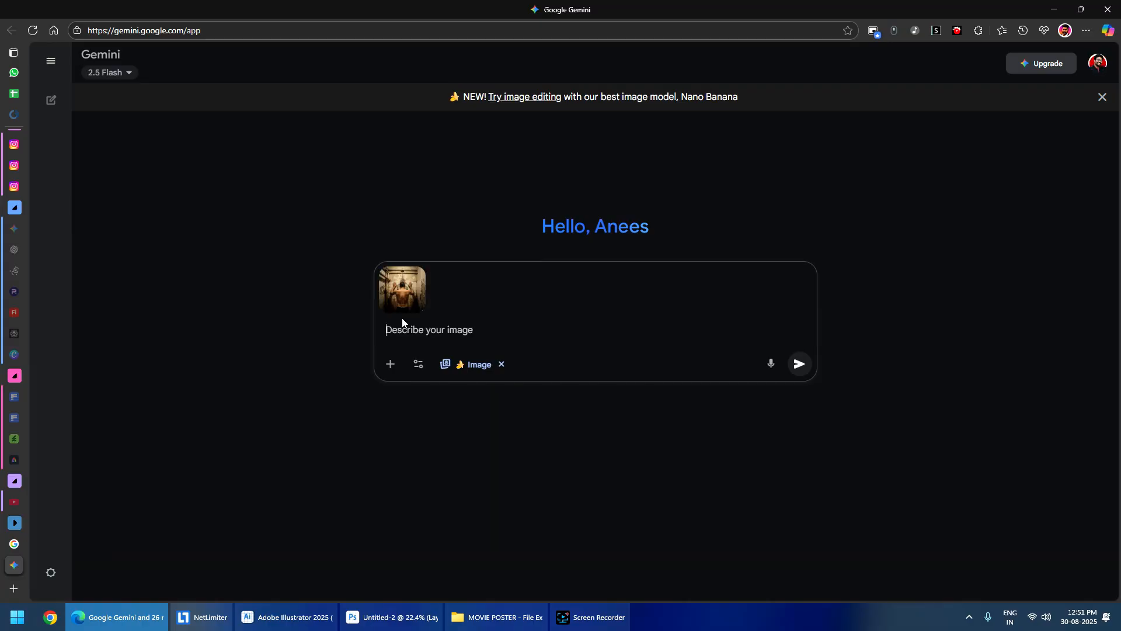
key(alt+Tab)
click(349, 93)
key(alt+Tab)
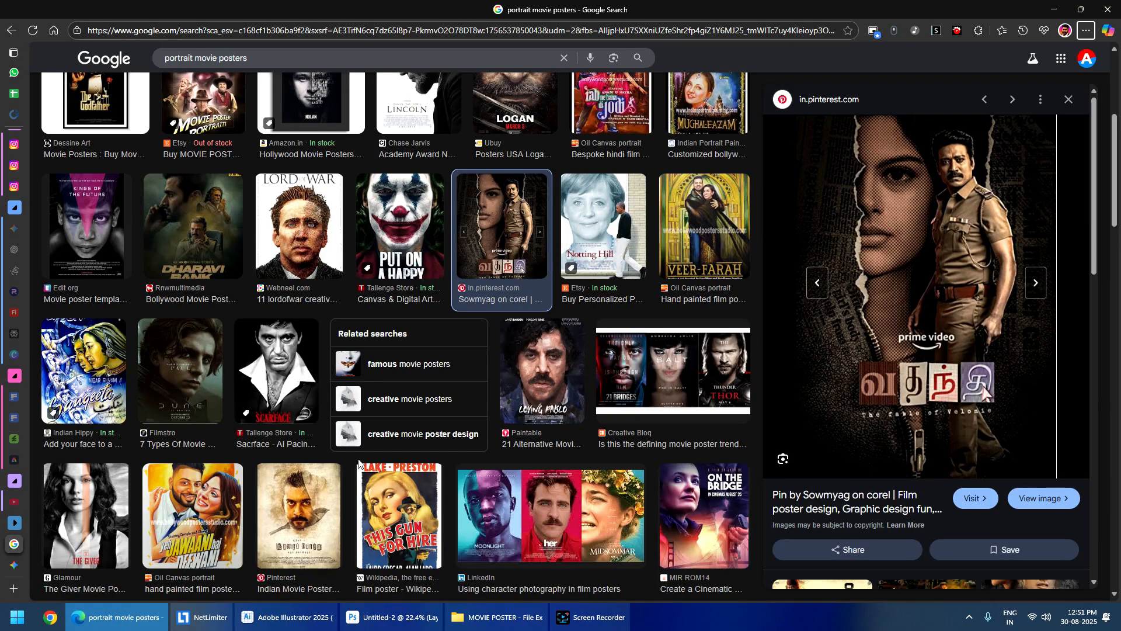
key(alt+Tab)
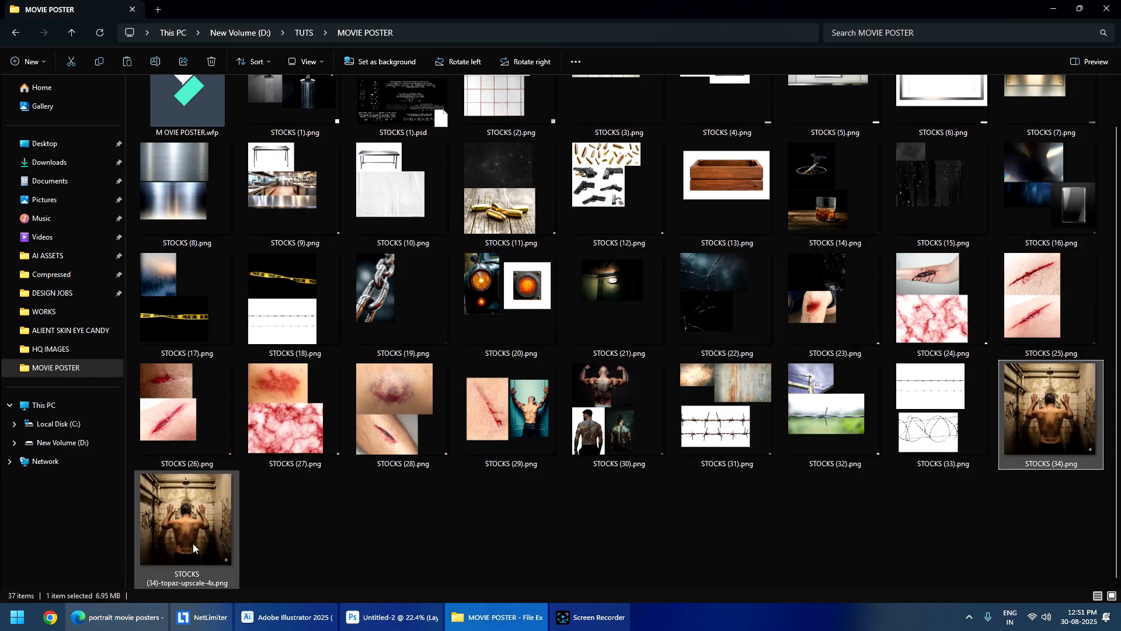
key(alt+Tab)
click(482, 90)
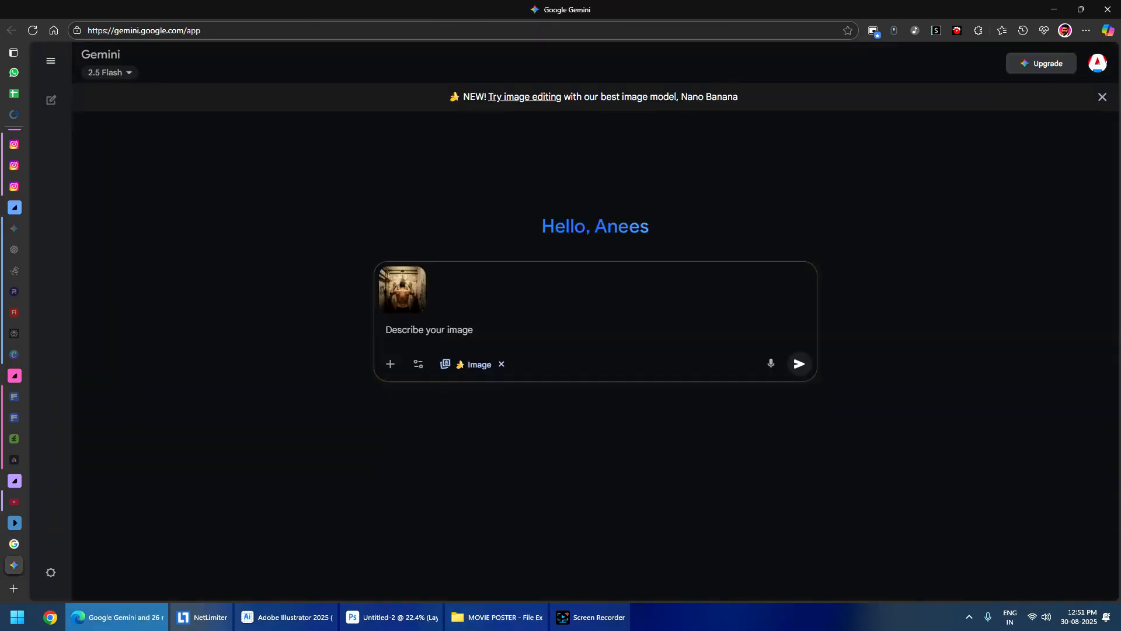
- Submit the prompt "i need this image in wide angle, as the man shows his pants and legs also. (add black pant)."
text(i neeed  d)
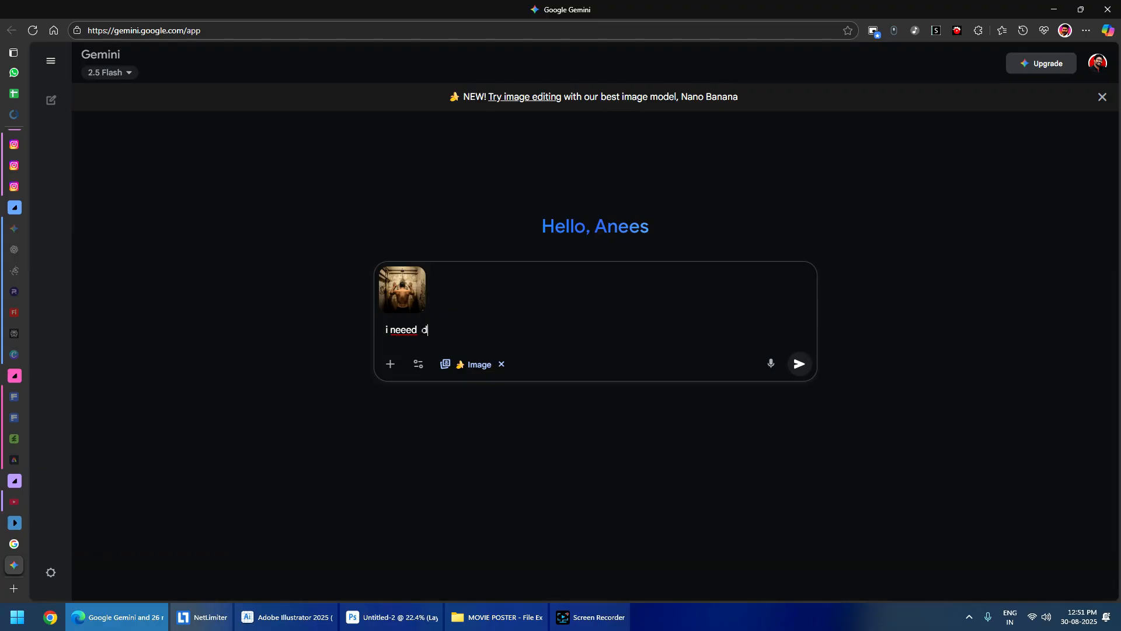
text(dddd)
key(alt+Tab)
key(alt+Tab)
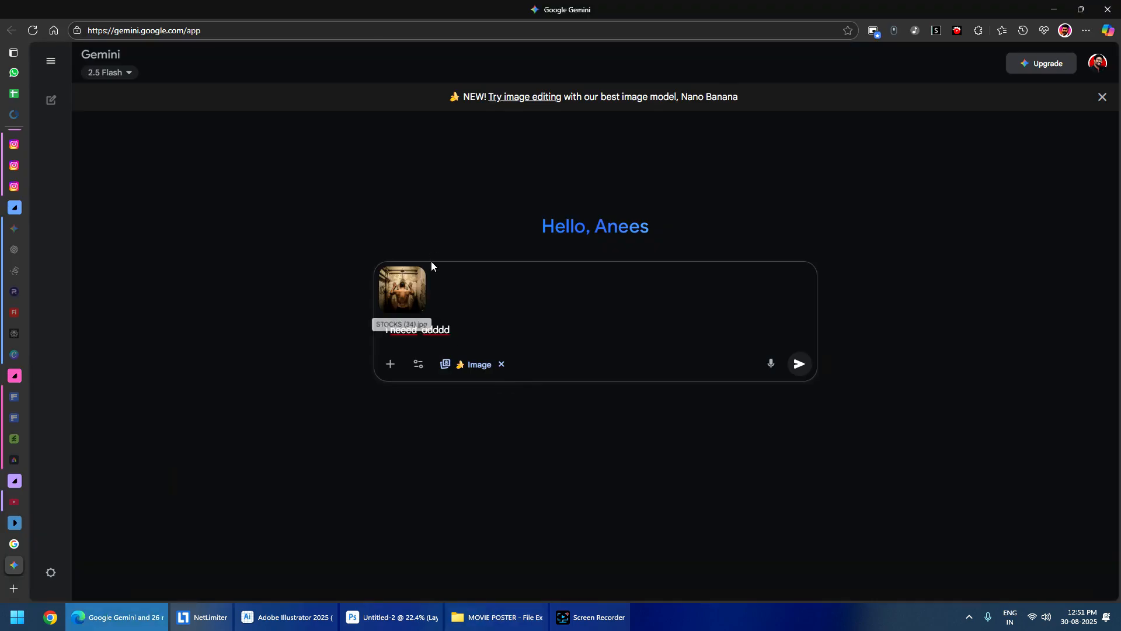
drag(450, 330, 422, 346)
key(BackSpace)
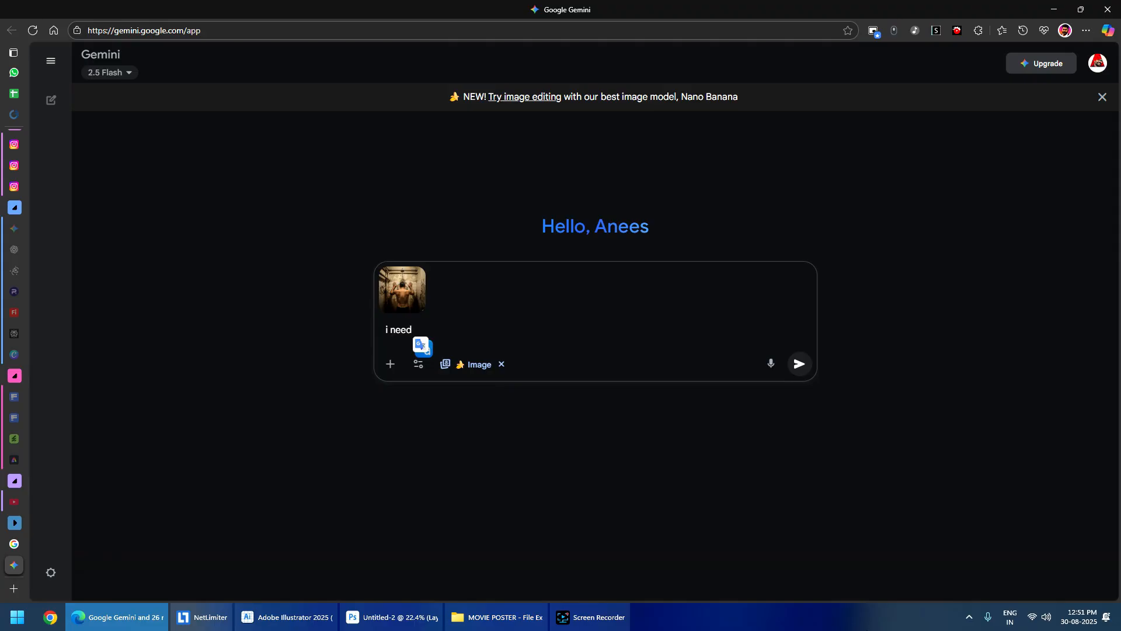
text(thji)
text(s image )
text(in wide angle)
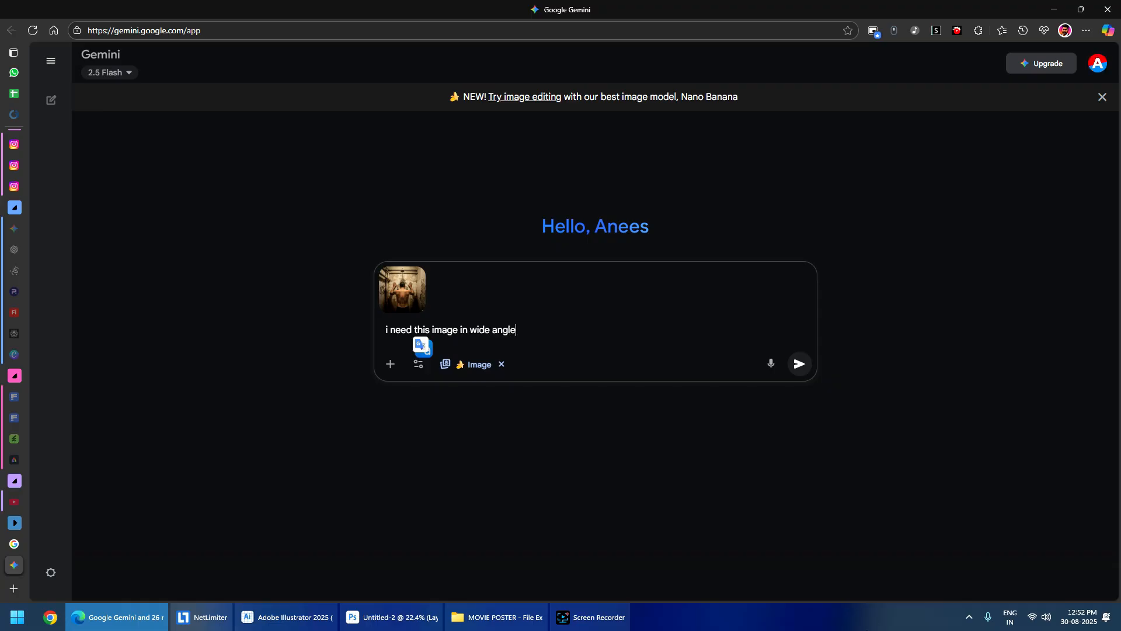
text(, as the man shows his pants and leg)
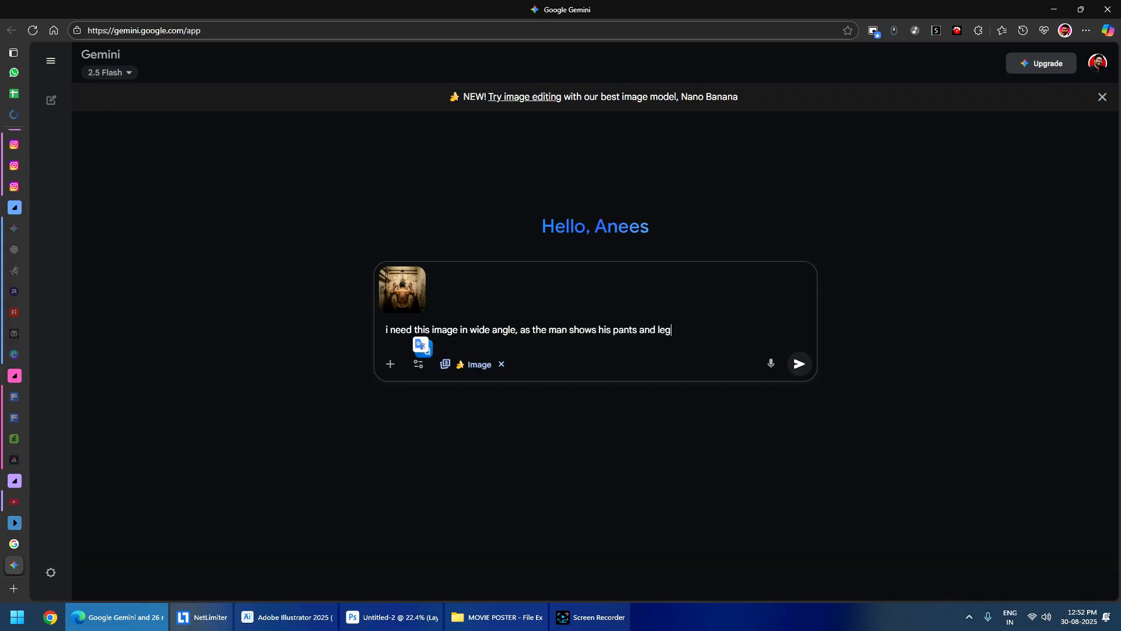
text(s also. (add black panth)
text(.)
key(Return)
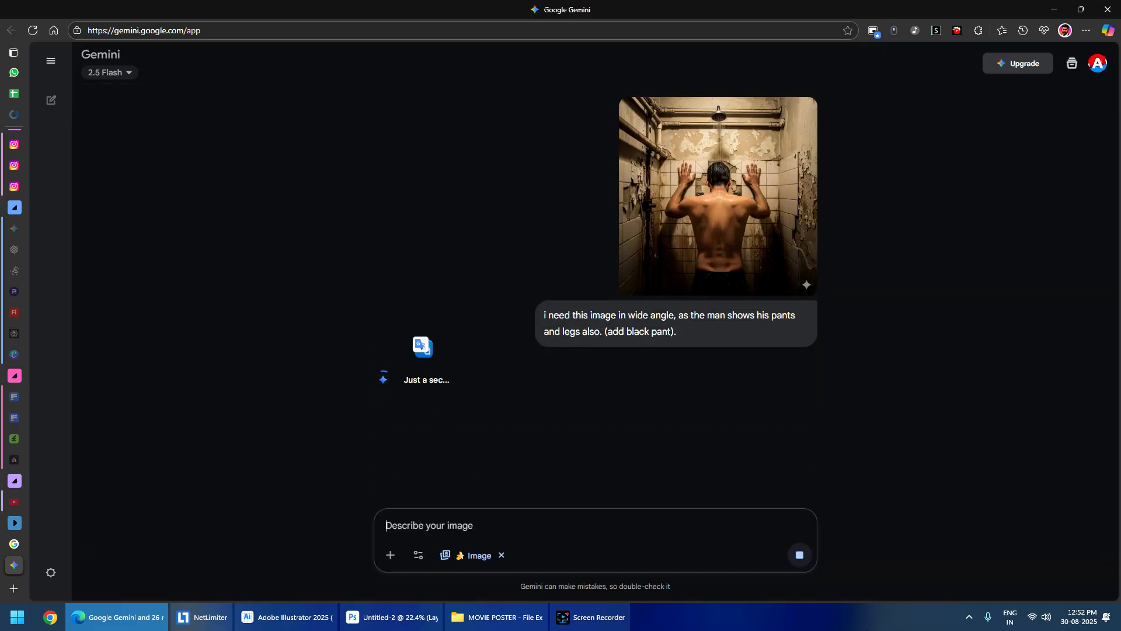
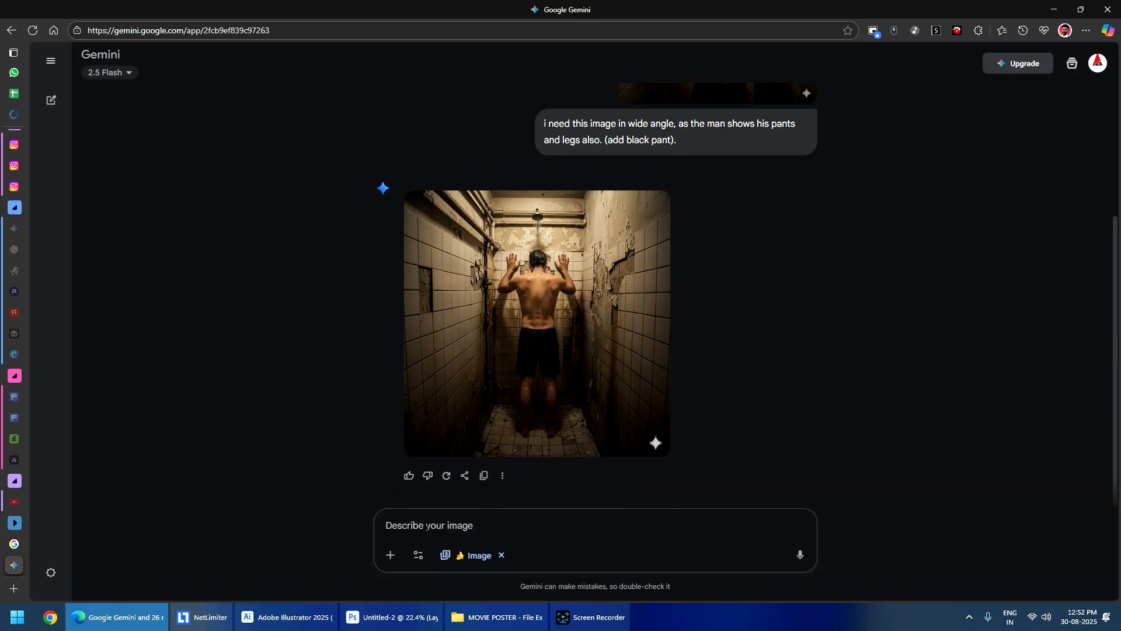
- Attach the STOCKS (34) picture again and reuse the previous prompt's text for a second request
scroll(589, 339, up, 3)
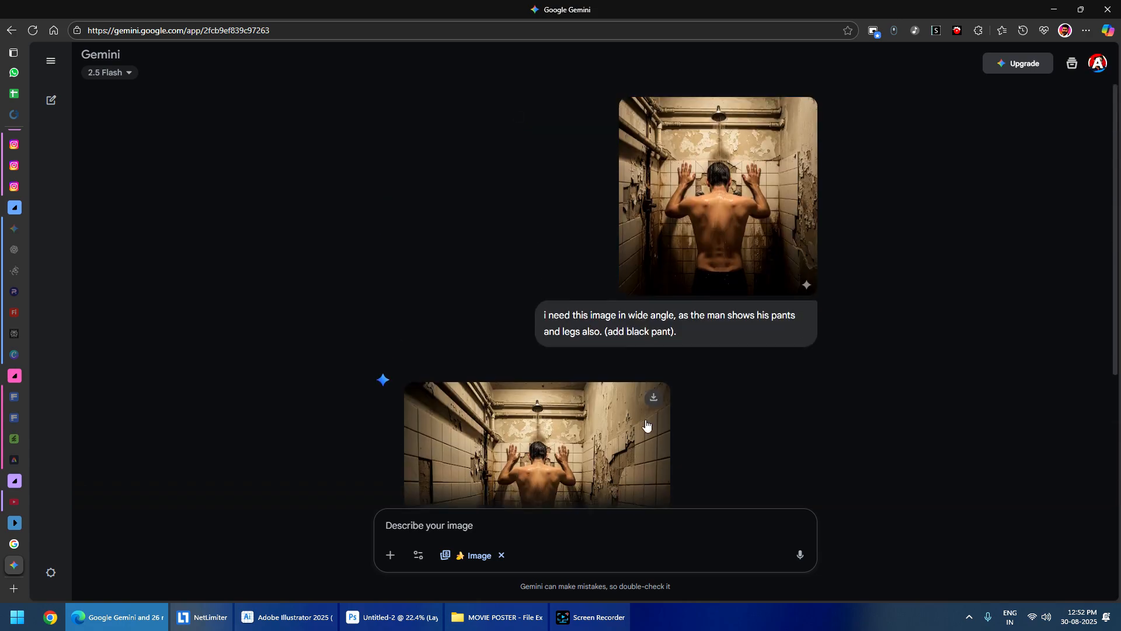
click(465, 531)
key(ctrl+v)
drag(736, 341, 502, 522)
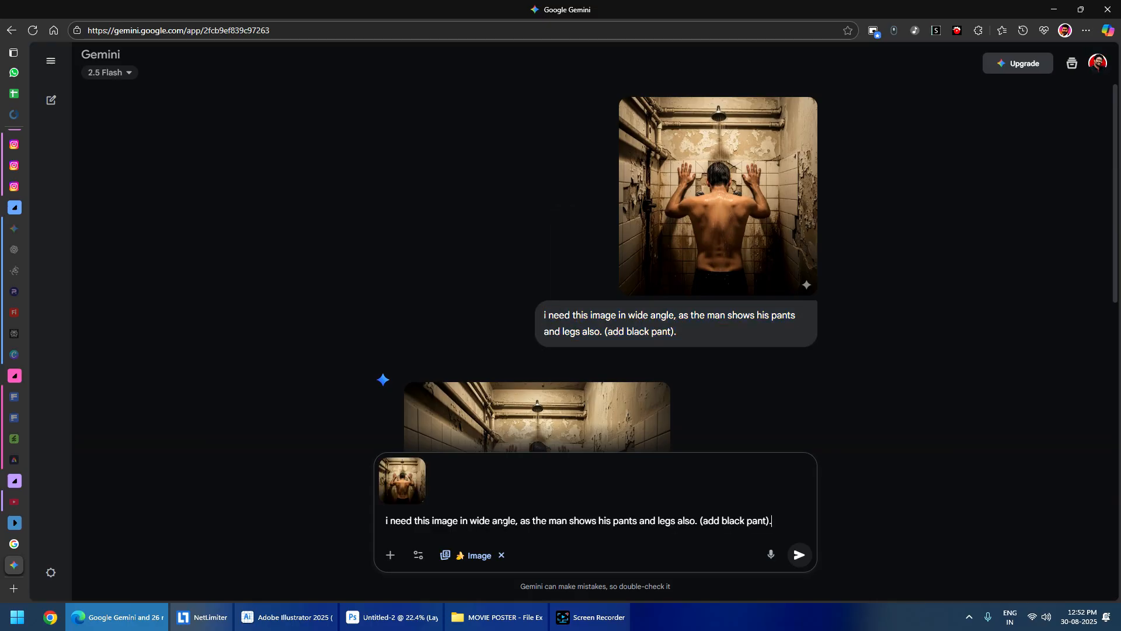
- Change the bracketed part of the prompt to "add black long pants with shoe" and submit it
click(745, 520)
text(long)
key(Right)
key(Right)
text(s)
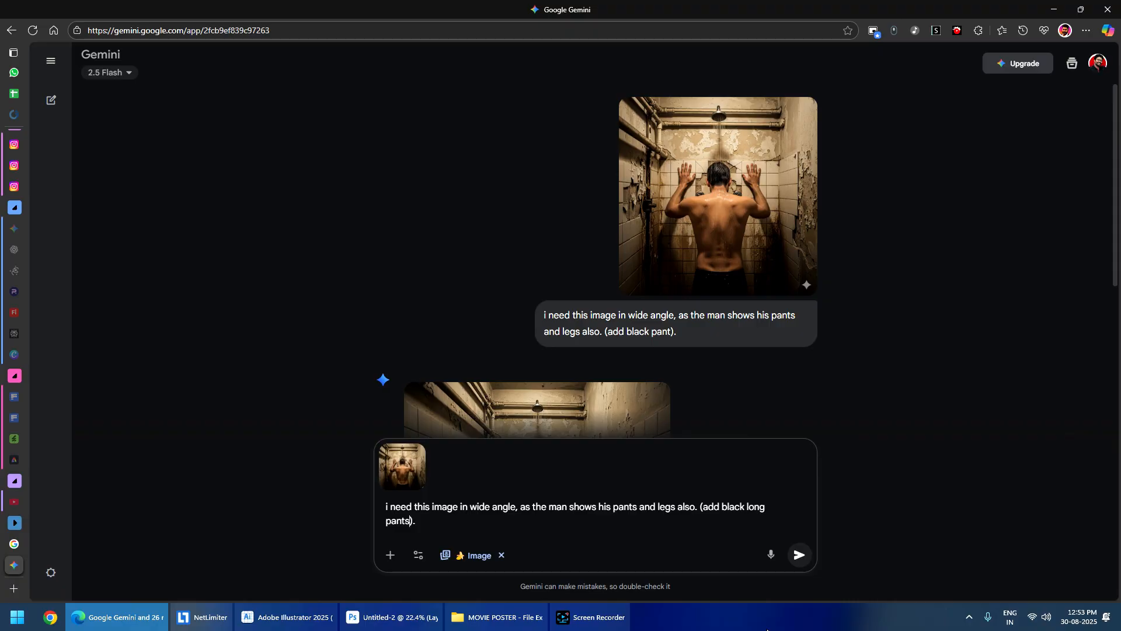
text(with shoe)
key(Return)
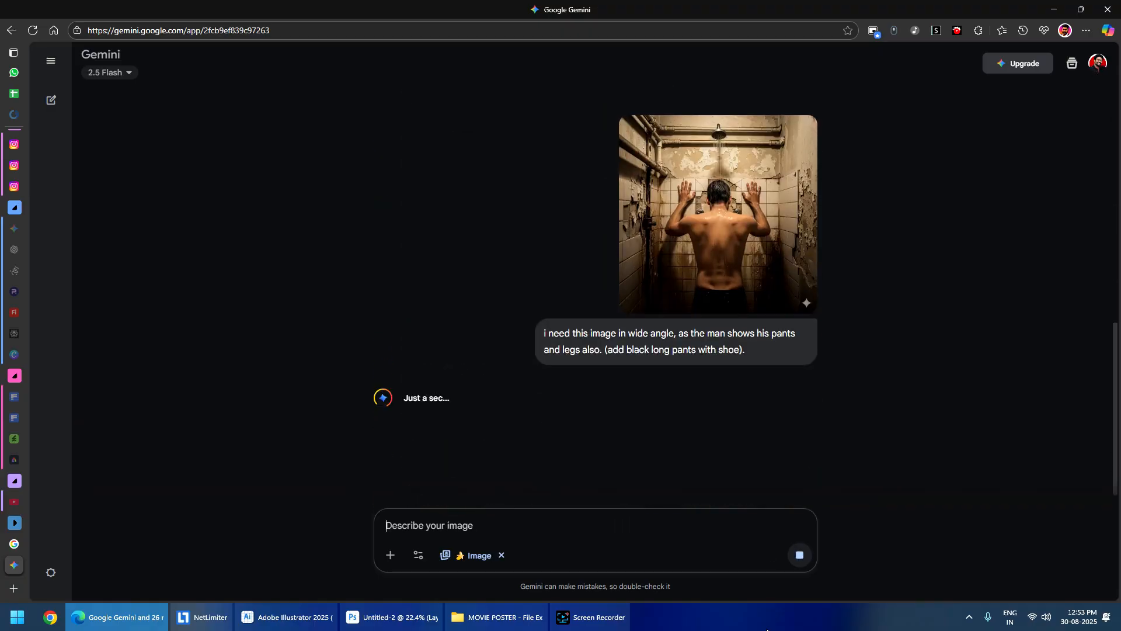
- Download the generated image of the man in long black pants and save the PNG file
scroll(671, 361, up, 5)
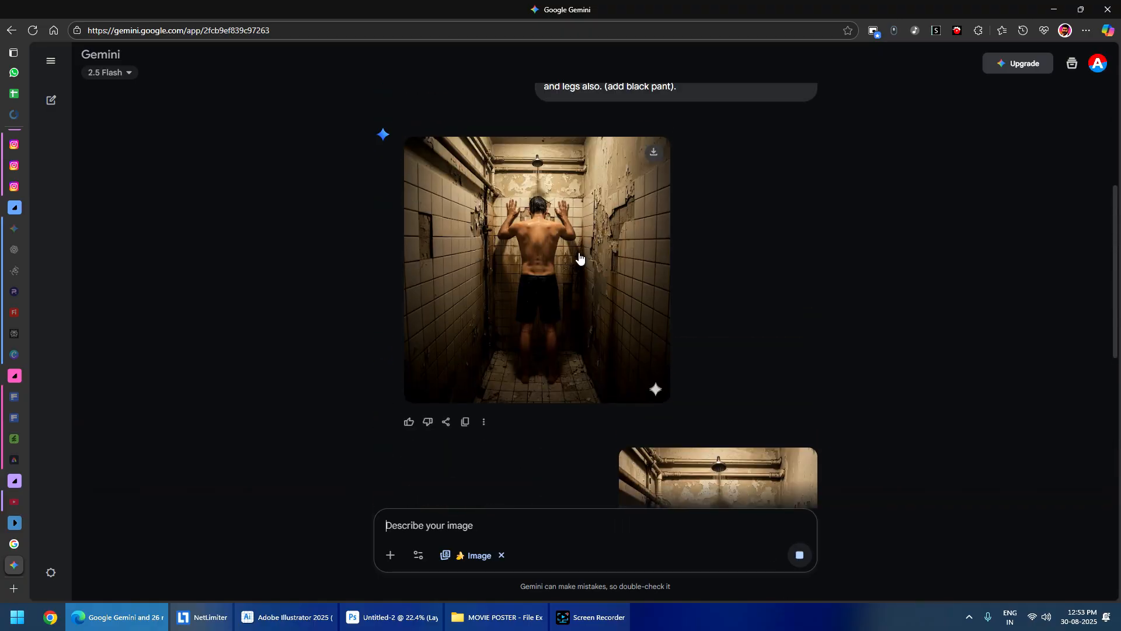
scroll(570, 292, down, 6)
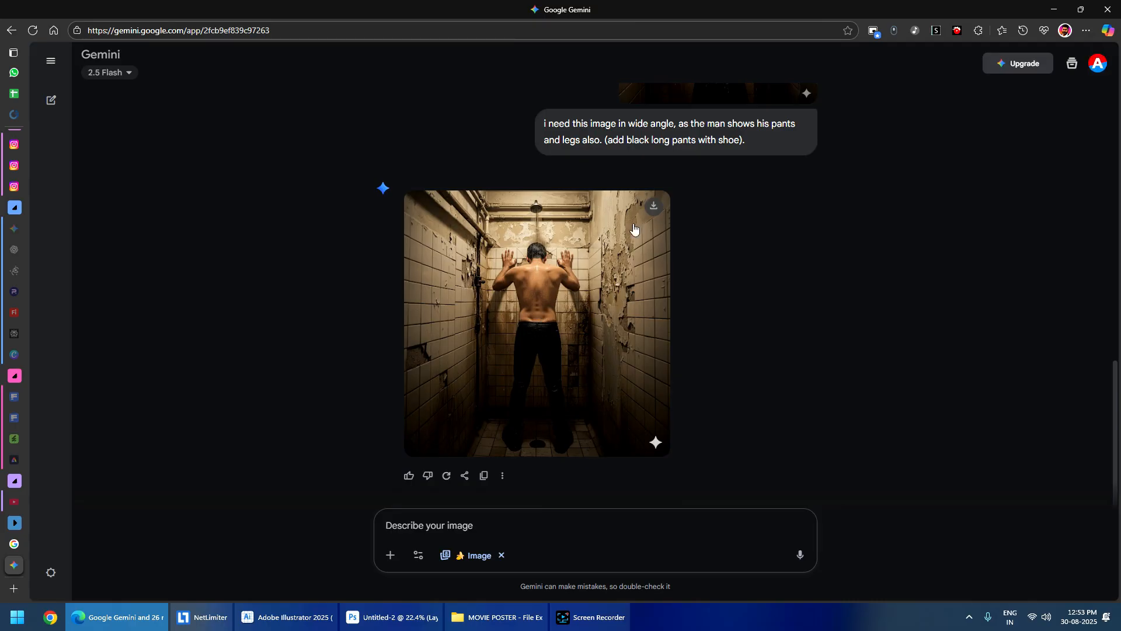
click(655, 213)
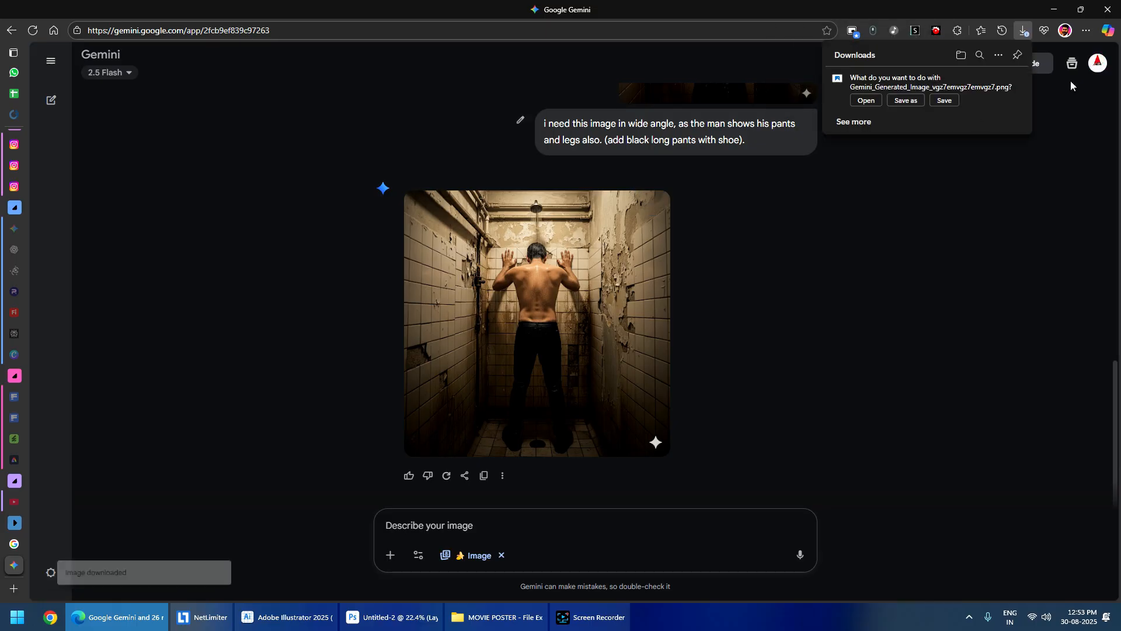
click(944, 101)
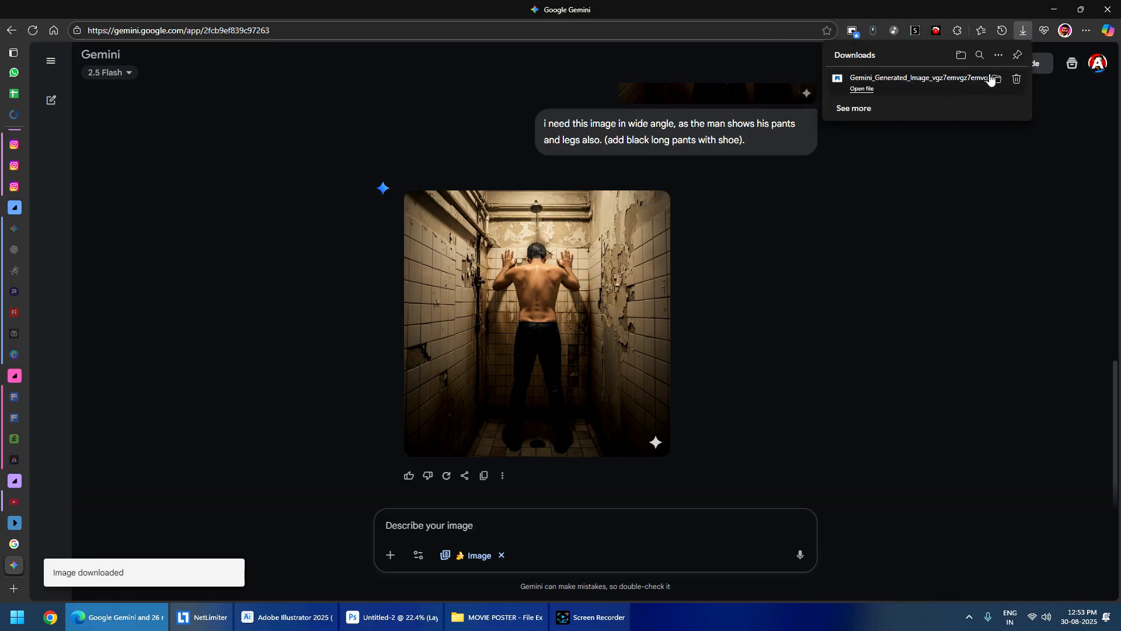
- Show the downloaded Gemini PNG in the Downloads folder and open it in Topaz Photo AI
click(992, 80)
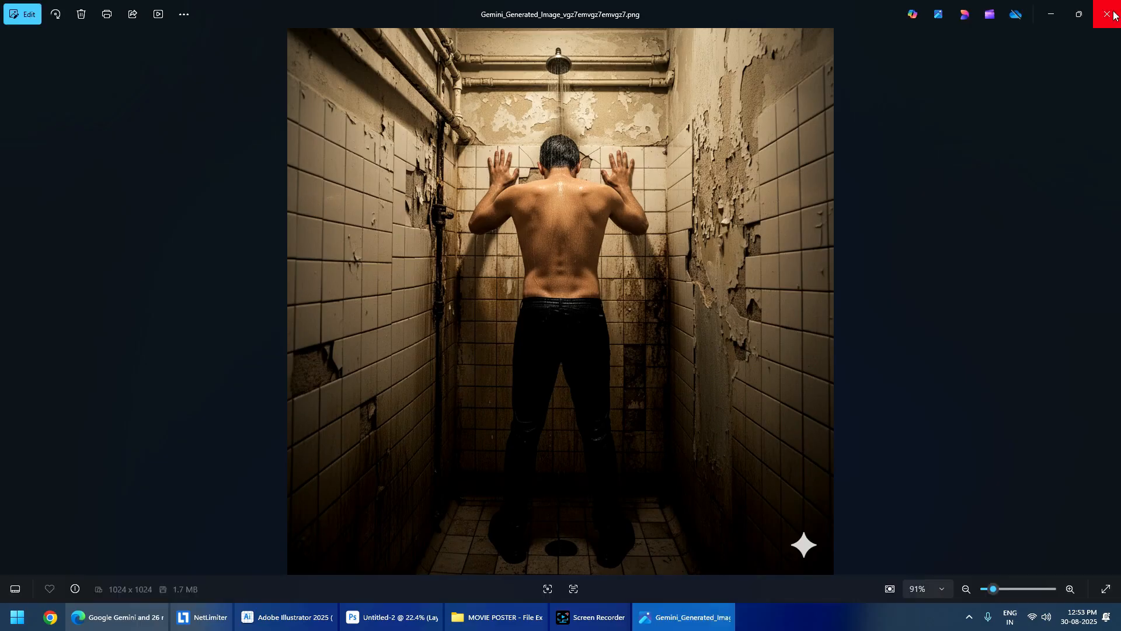
click(1107, 14)
click(986, 87)
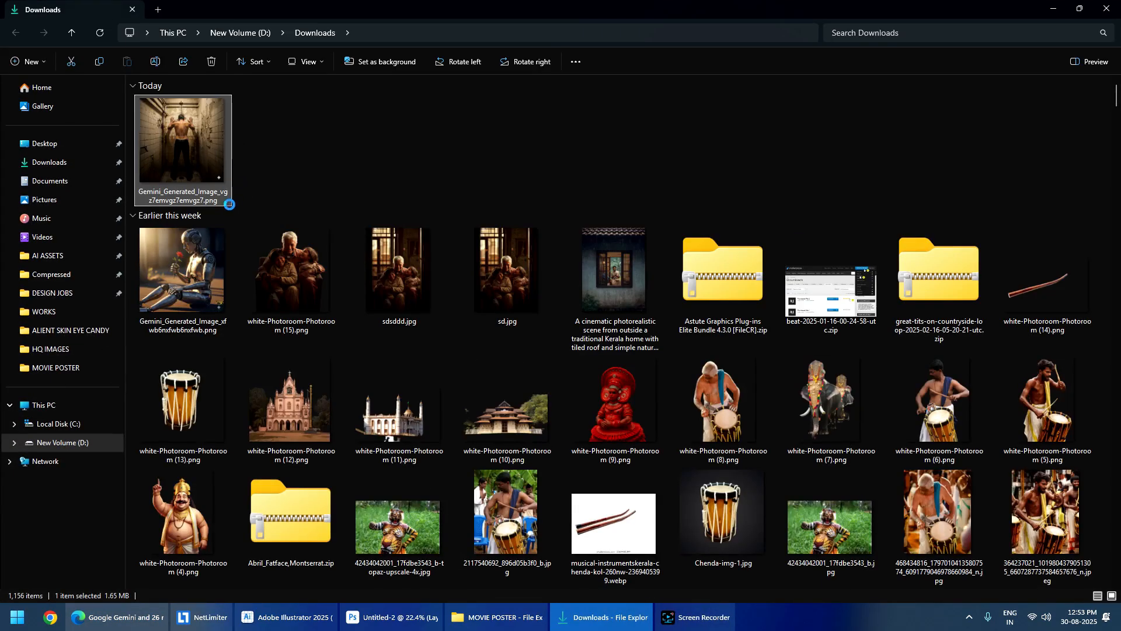
right_click(200, 204)
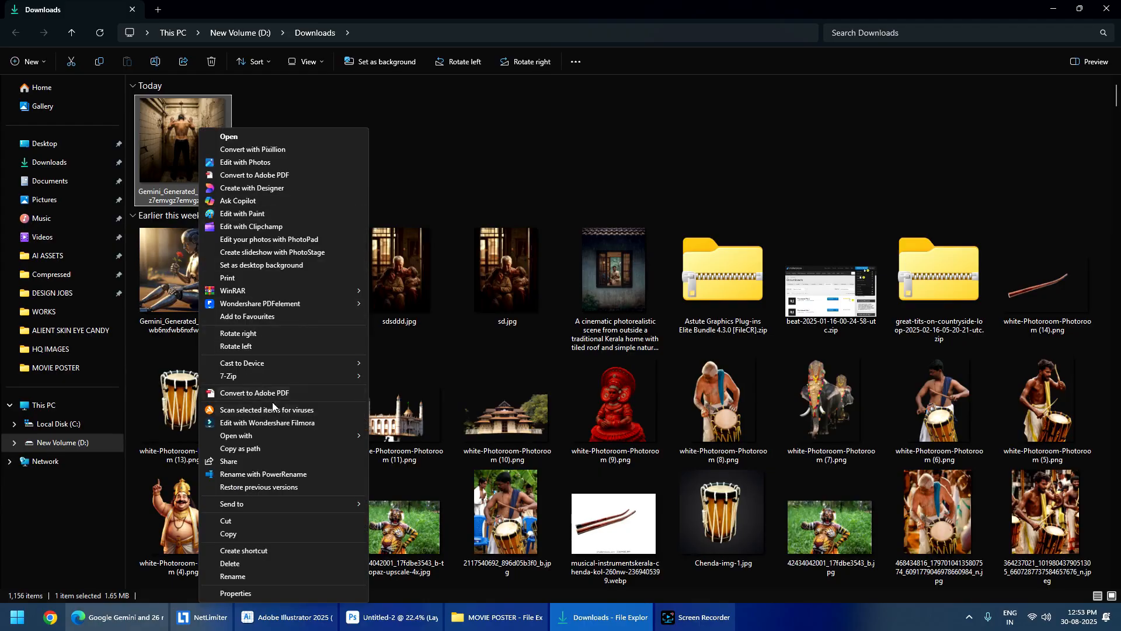
mouse_move(289, 440)
click(420, 516)
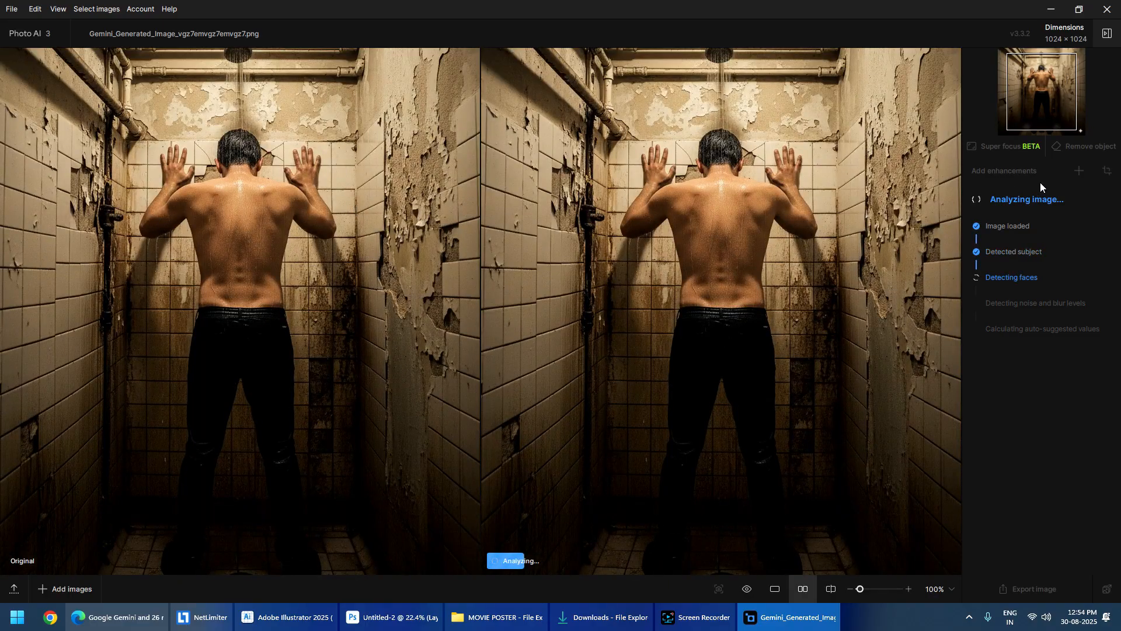
- Upscale the image 4x with the High fidelity (v2) model, minor denoise 55, minor deblur 42 and fix compression 18
click(1030, 179)
click(893, 354)
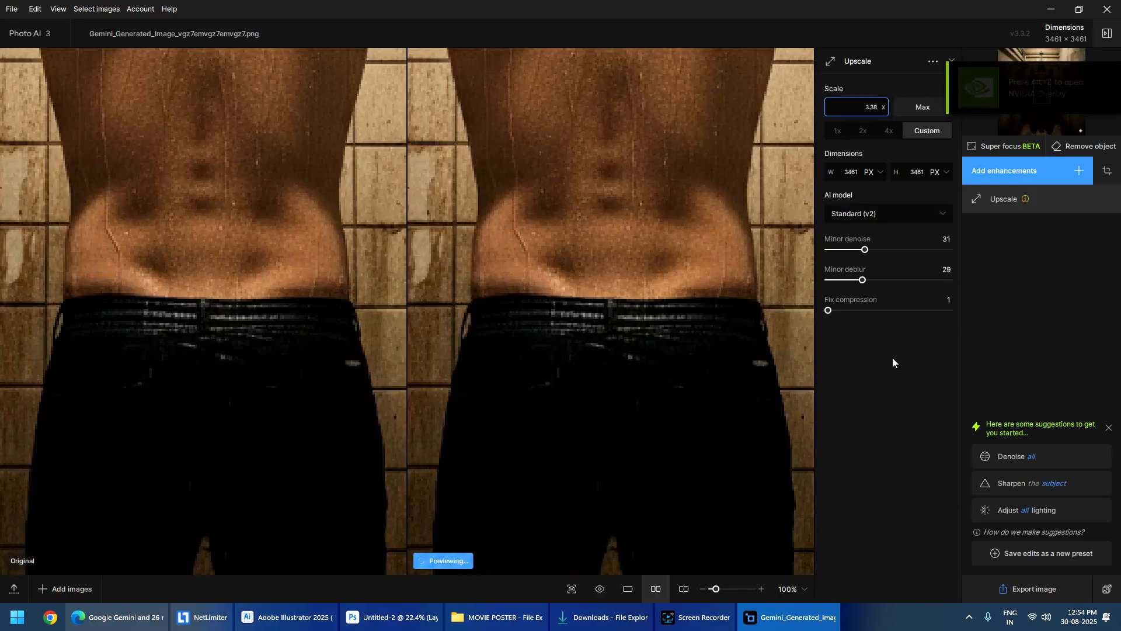
click(890, 131)
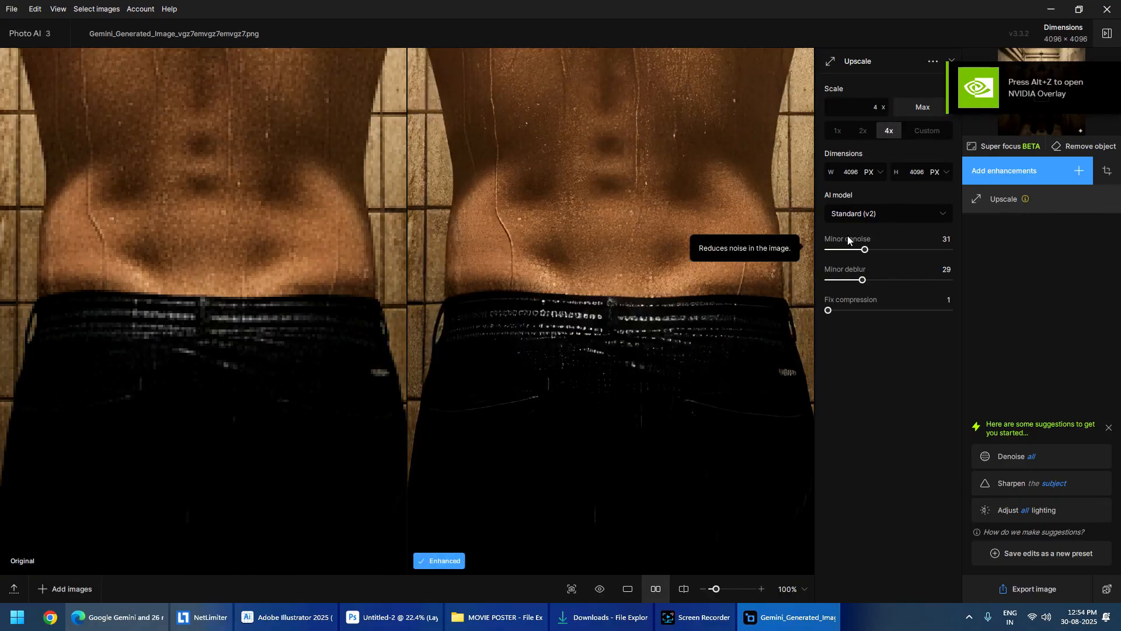
click(876, 214)
click(868, 252)
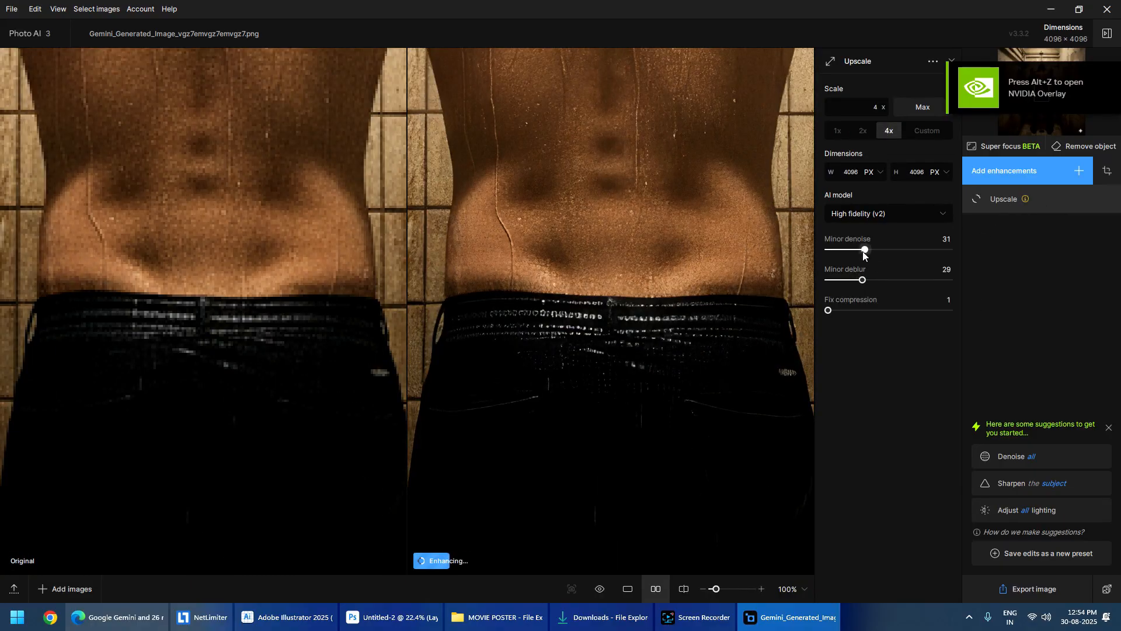
drag(866, 250, 879, 280)
drag(828, 310, 849, 311)
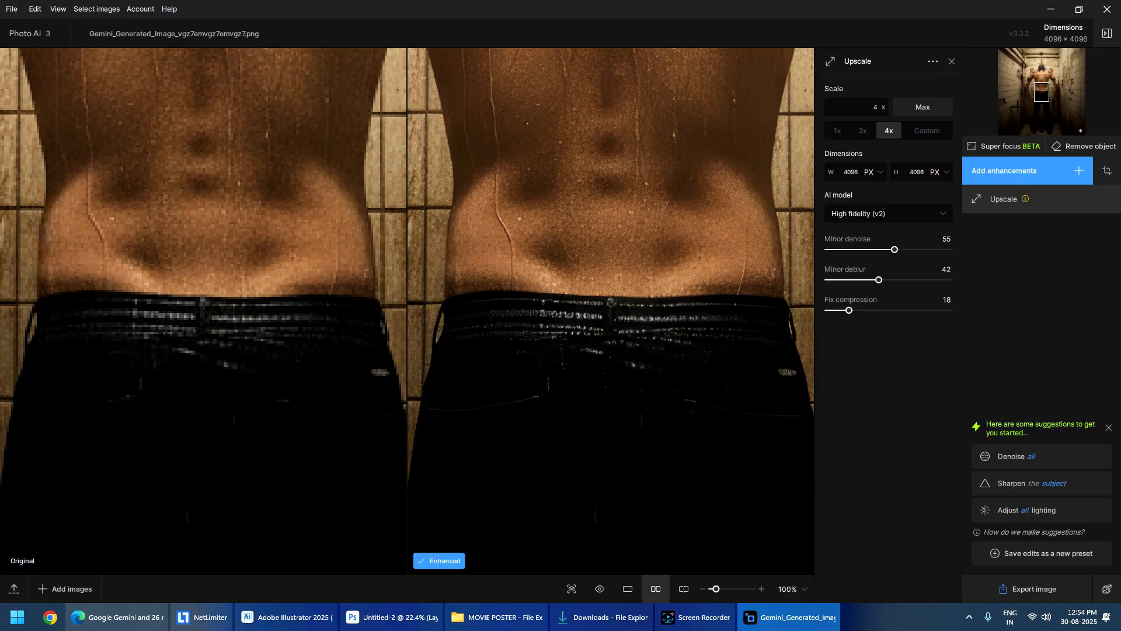
- Export the upscaled image to the original folder in its input format and close Photo AI
click(1045, 595)
click(838, 498)
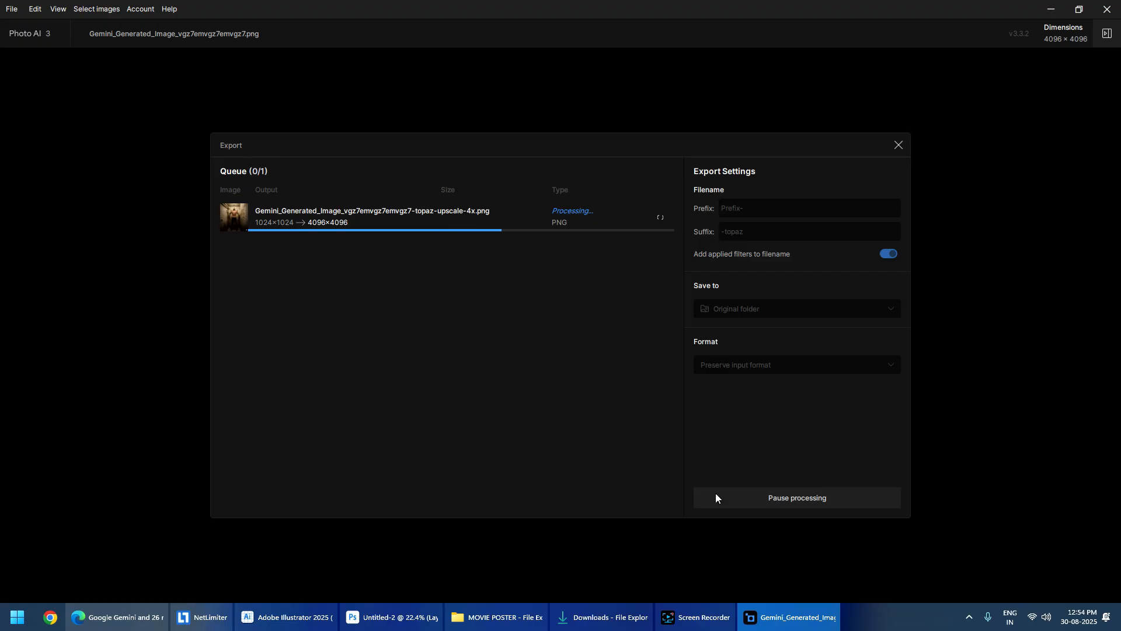
click(705, 621)
click(704, 618)
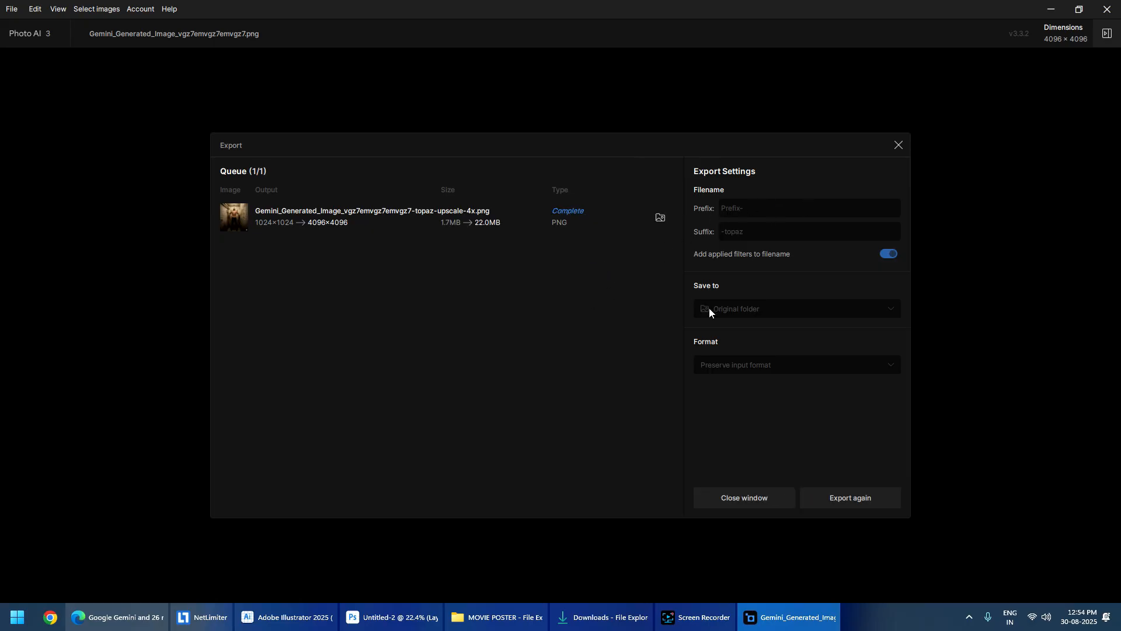
click(755, 502)
click(1107, 9)
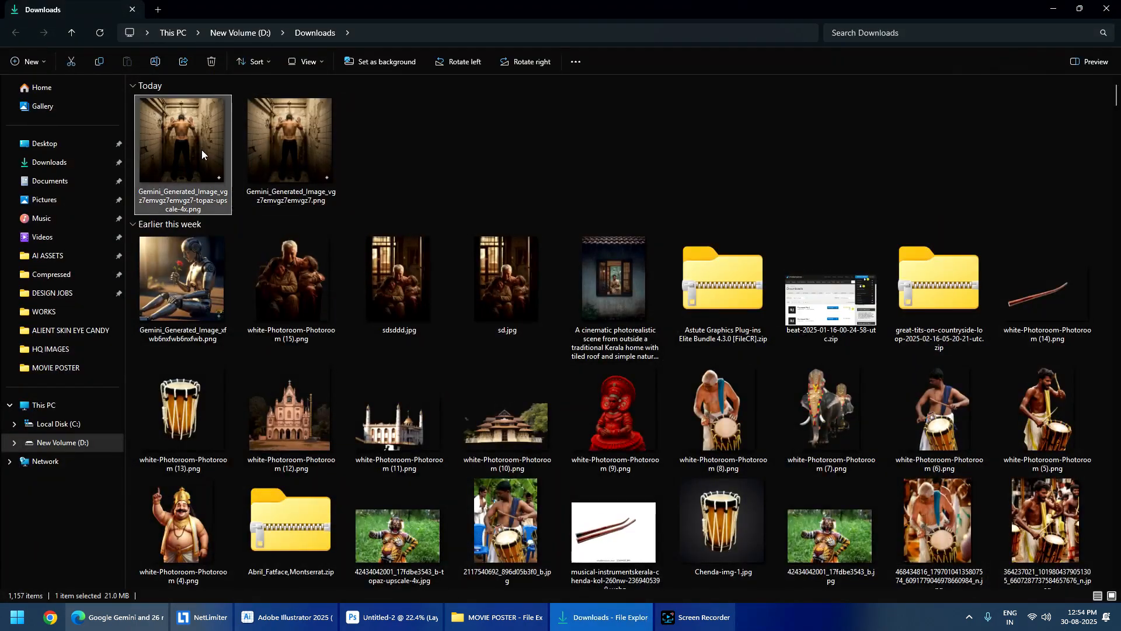
- Open the exported topaz-upscale-4x version of the Gemini image from Downloads in Photoshop
drag(202, 149, 773, 27)
key(alt+Tab)
key(alt+Tab)
key(alt+Tab)
key(alt+Tab)
key(alt+Tab)
key(alt+Tab)
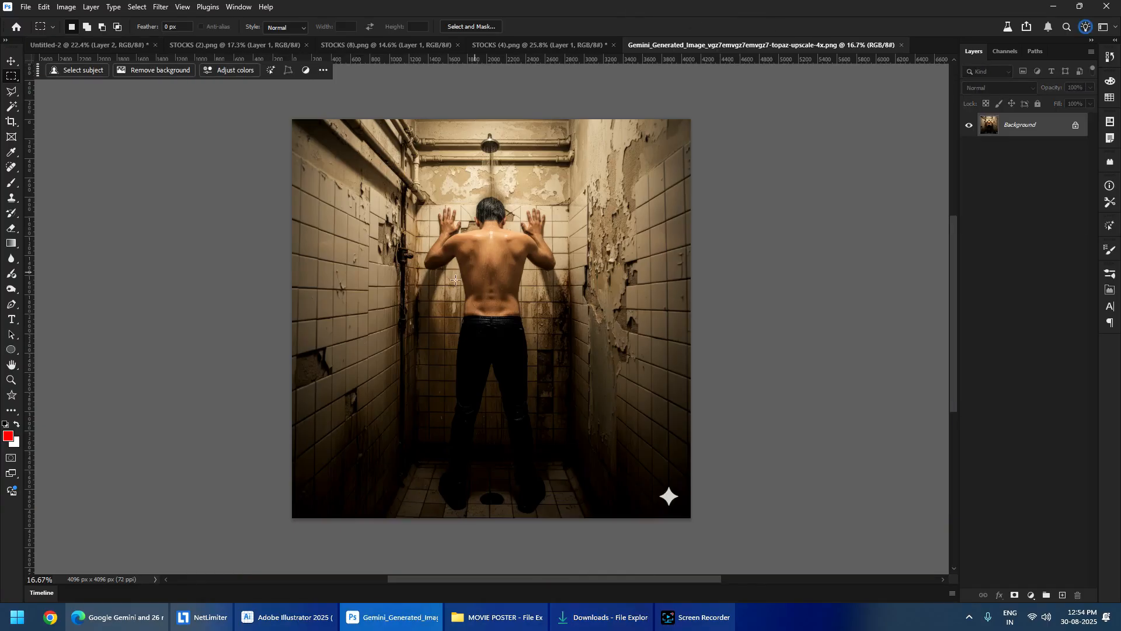
- Copy the central strip of the image with the full-length man and the back wall, and paste it into Untitled-2
drag(411, 188, 572, 520)
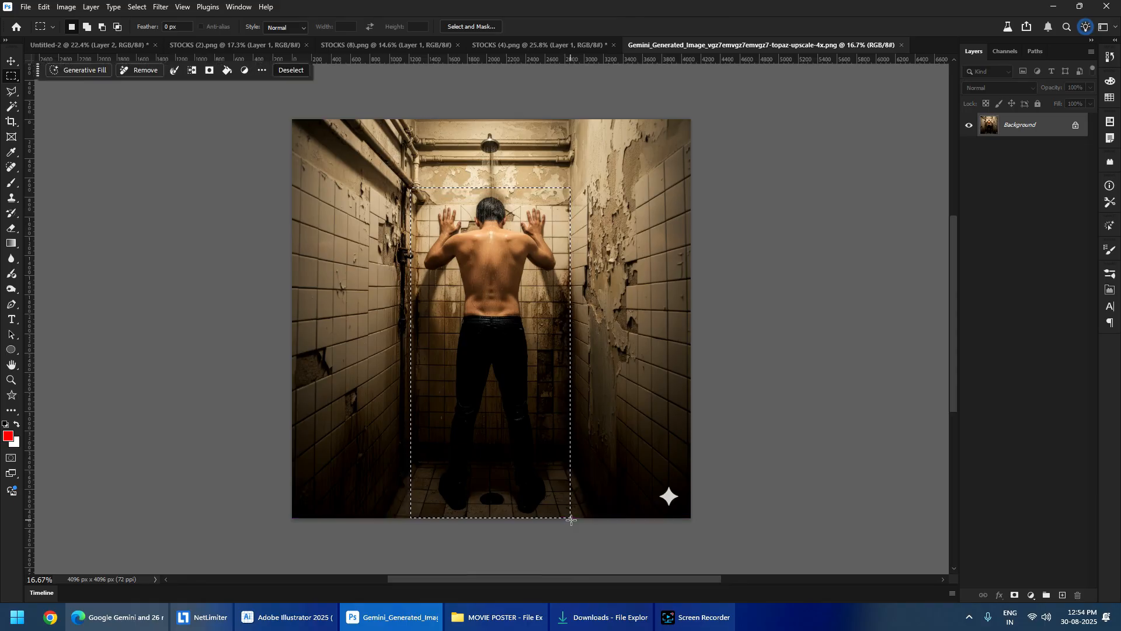
key(ctrl+c)
key(ctrl+Tab)
key(ctrl+v)
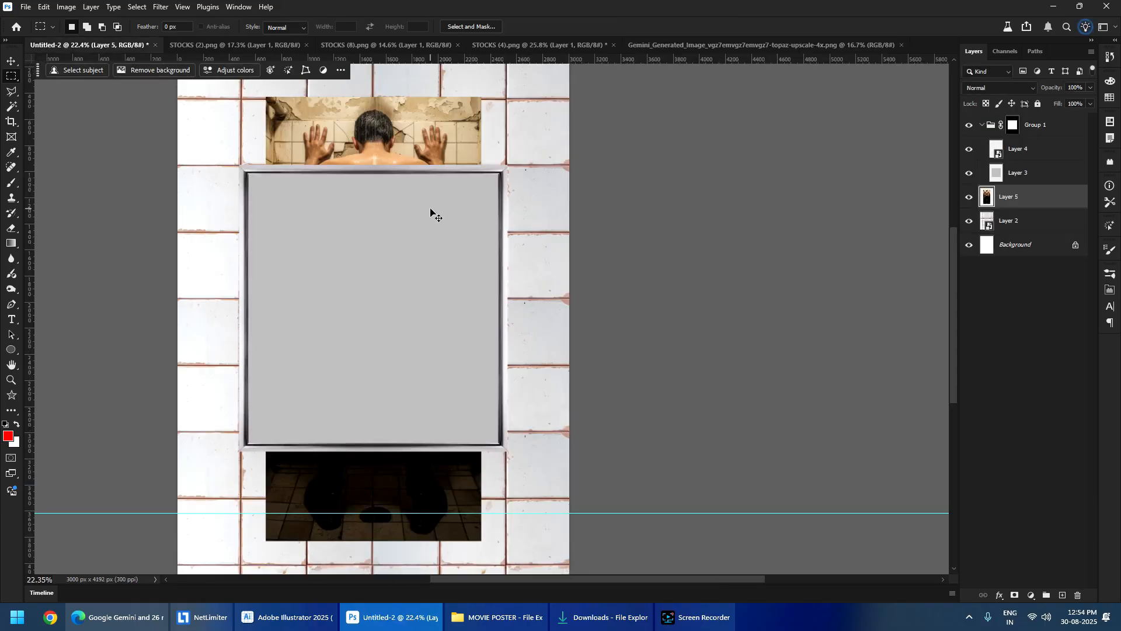
- Save the poster document in the MOVIE POSTER folder as the Photoshop file MOVIE POSTER 01
key(ctrl+s)
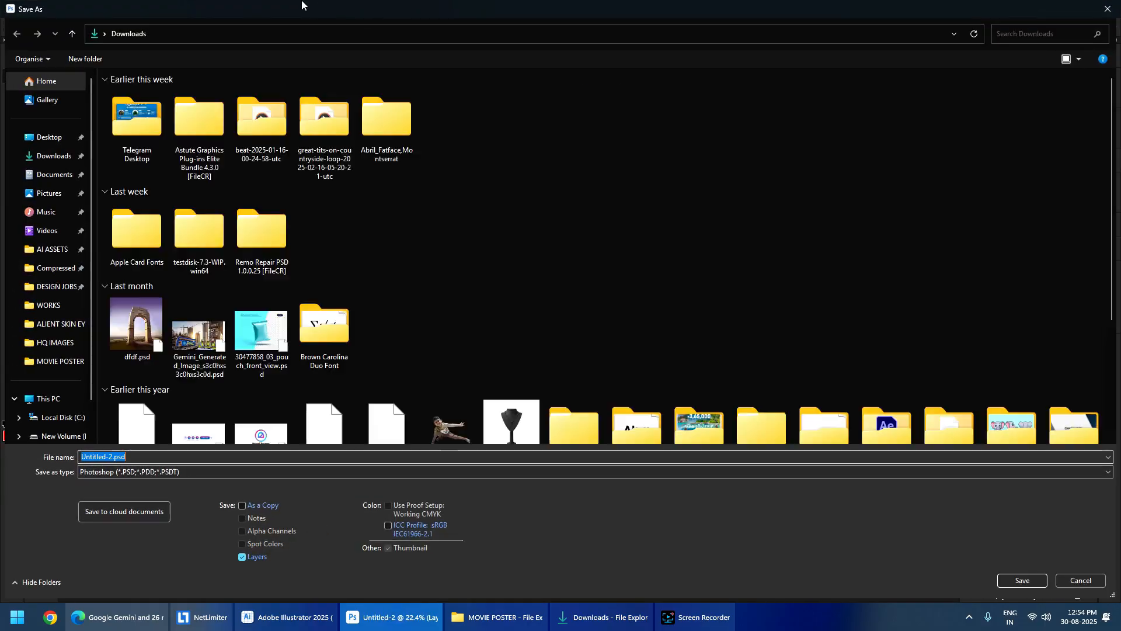
click(52, 362)
click(157, 455)
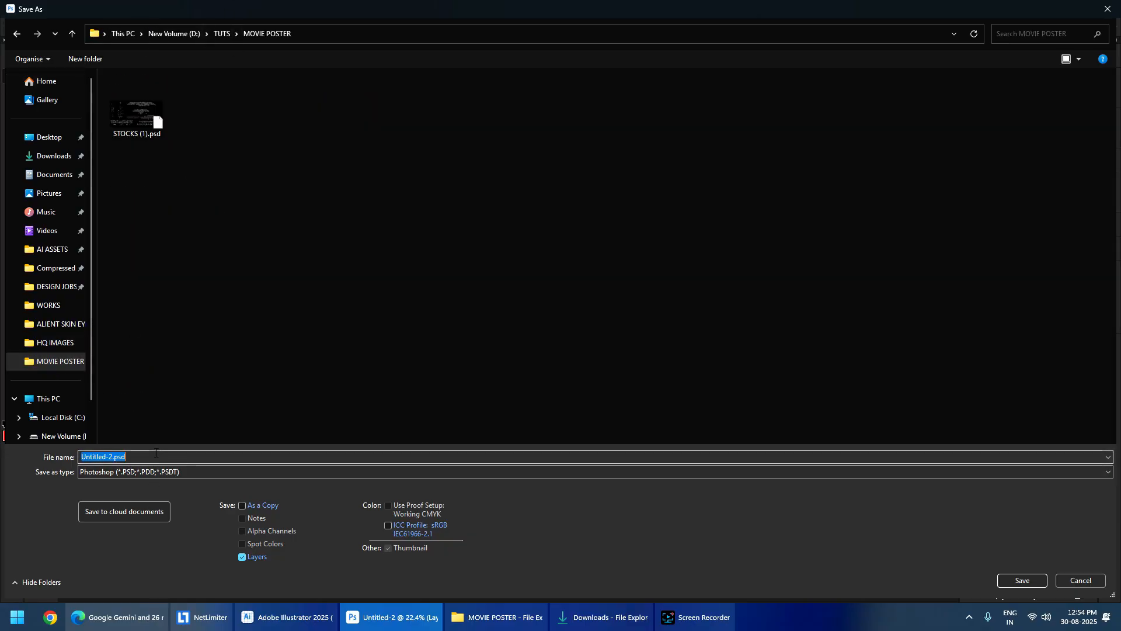
text(MOC)
text(VIE )
text(PO)
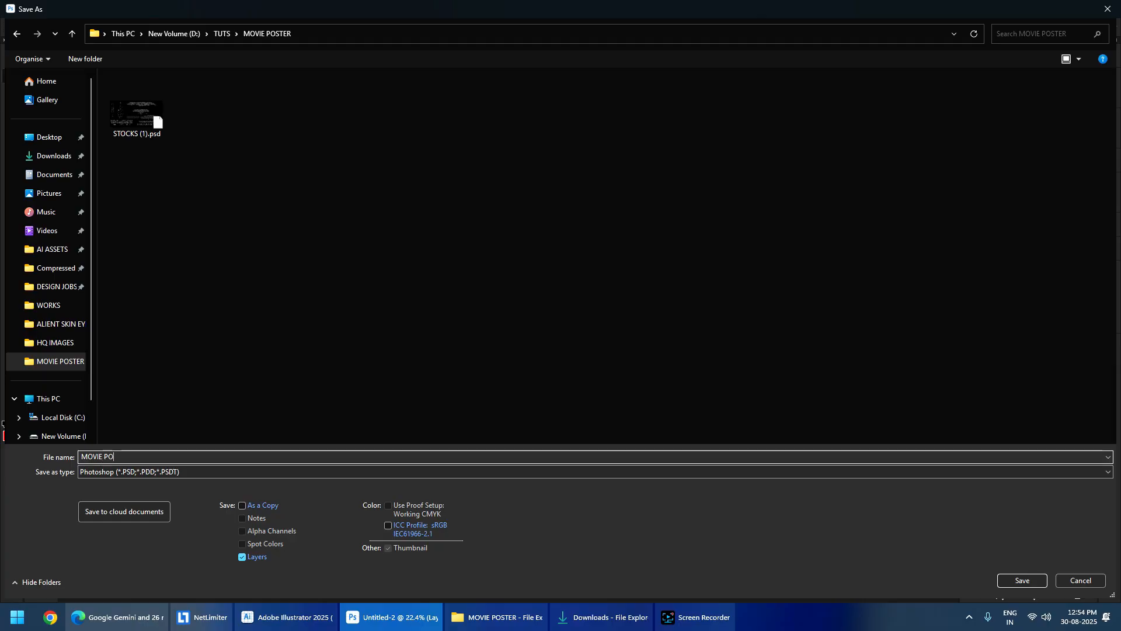
text(STER 01)
key(Return)
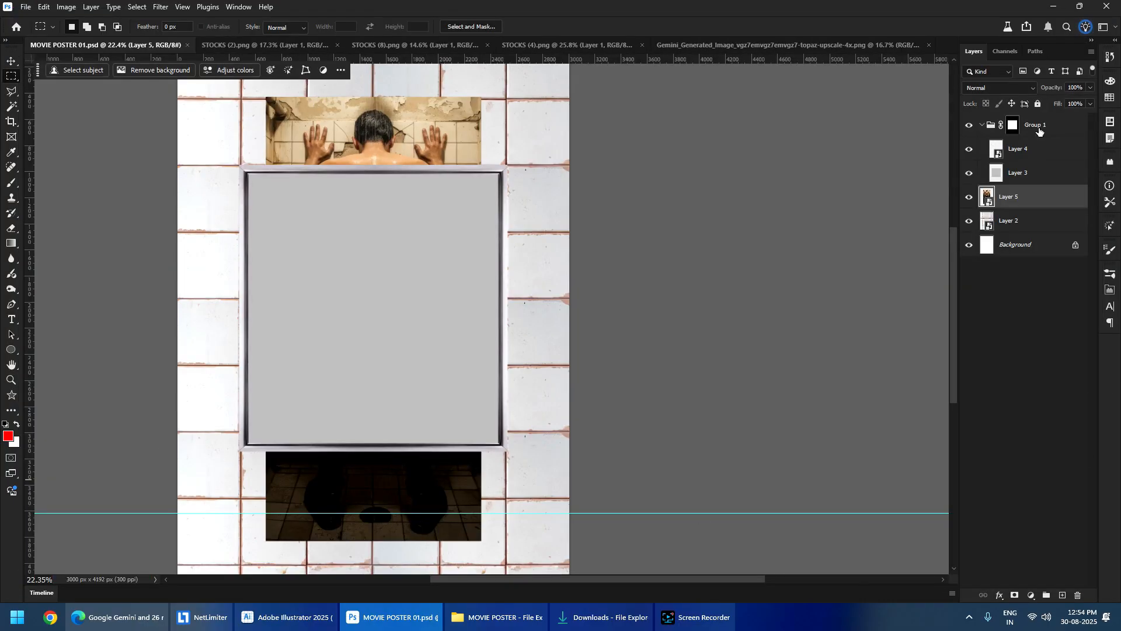
- Move the pasted full-length picture to the top of Group 1 and scale it down to fit against the frame
drag(1039, 131, 1038, 130)
key(ctrl+t)
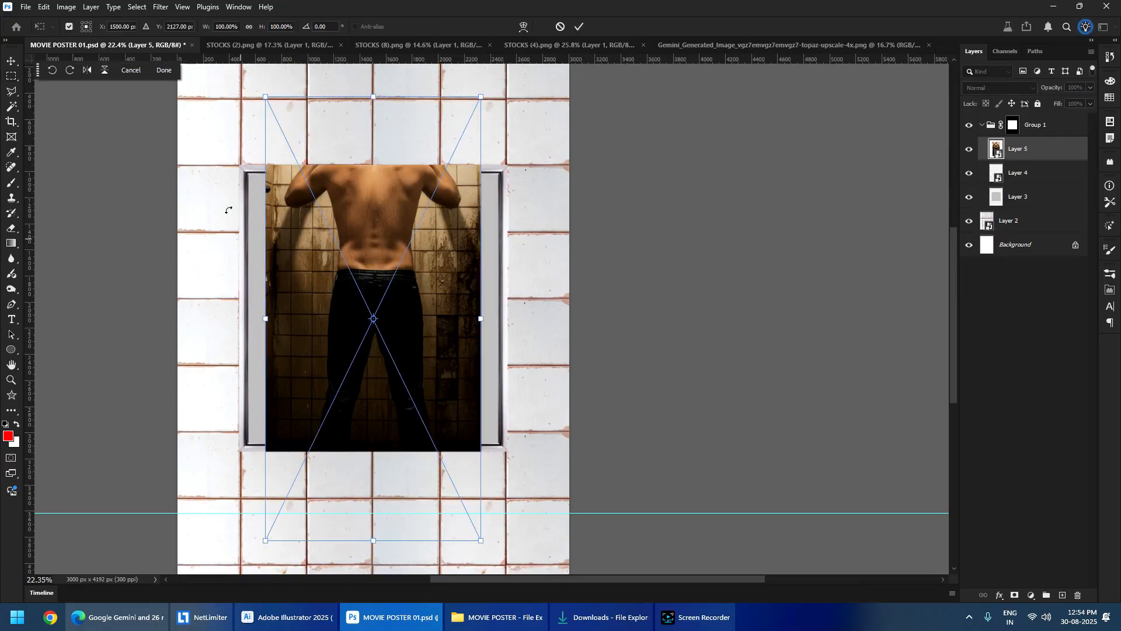
drag(374, 98, 377, 216)
drag(374, 428, 366, 513)
drag(373, 214, 375, 237)
key(Return)
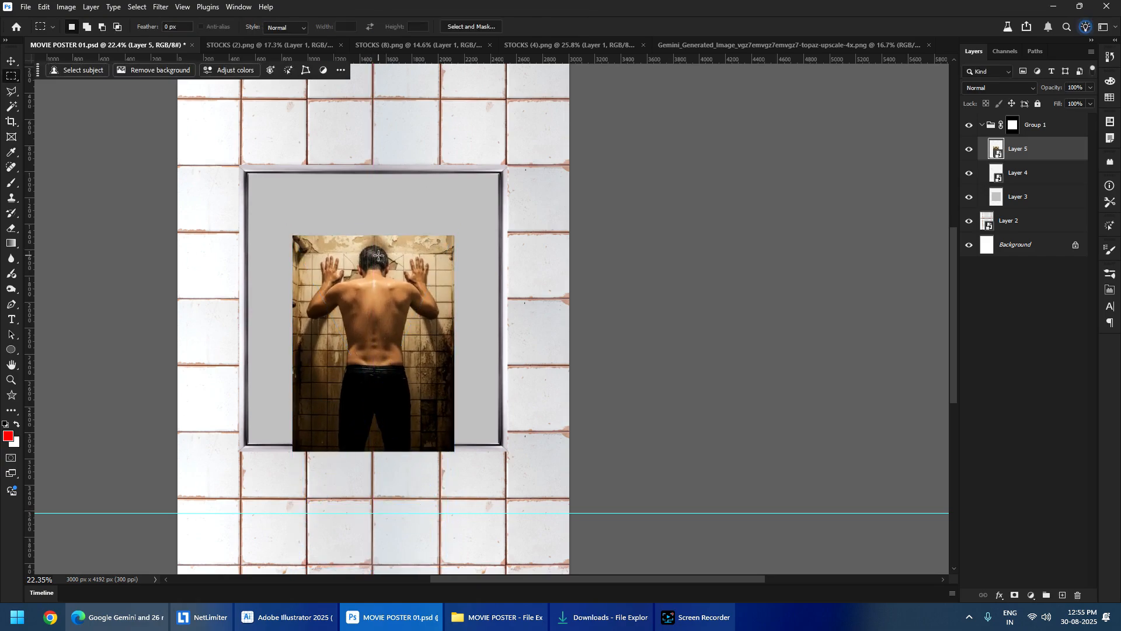
- Delete the pasted full-length picture and open STOCKS (34)-topaz-upscale-4x.png from the MOVIE POSTER folder in Photoshop
key(Delete)
key(alt+Tab)
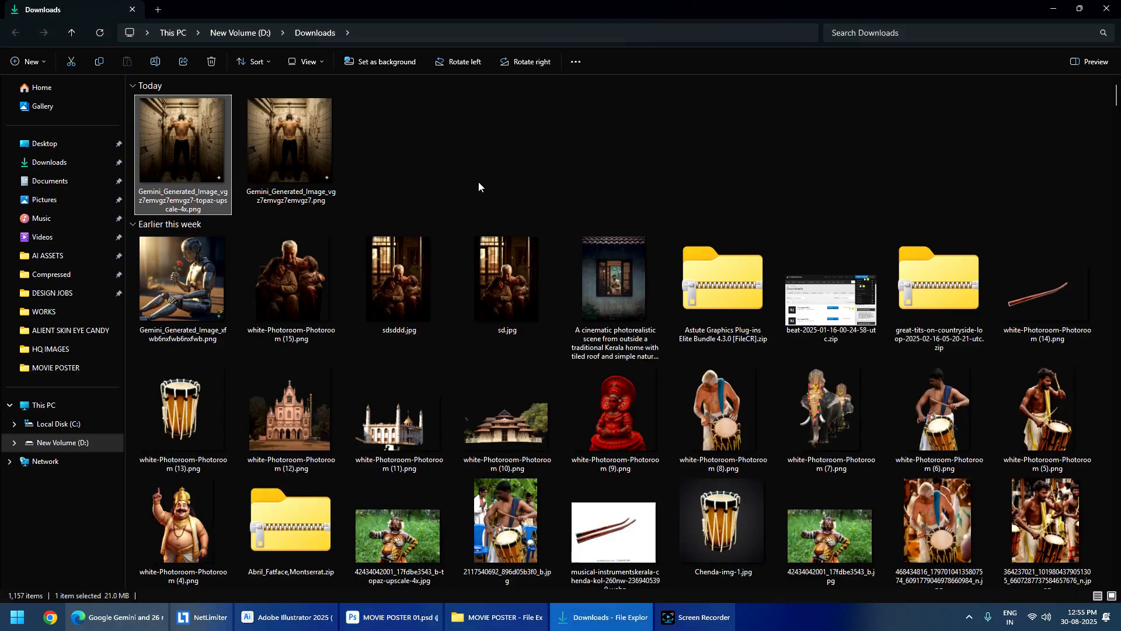
key(alt+Tab)
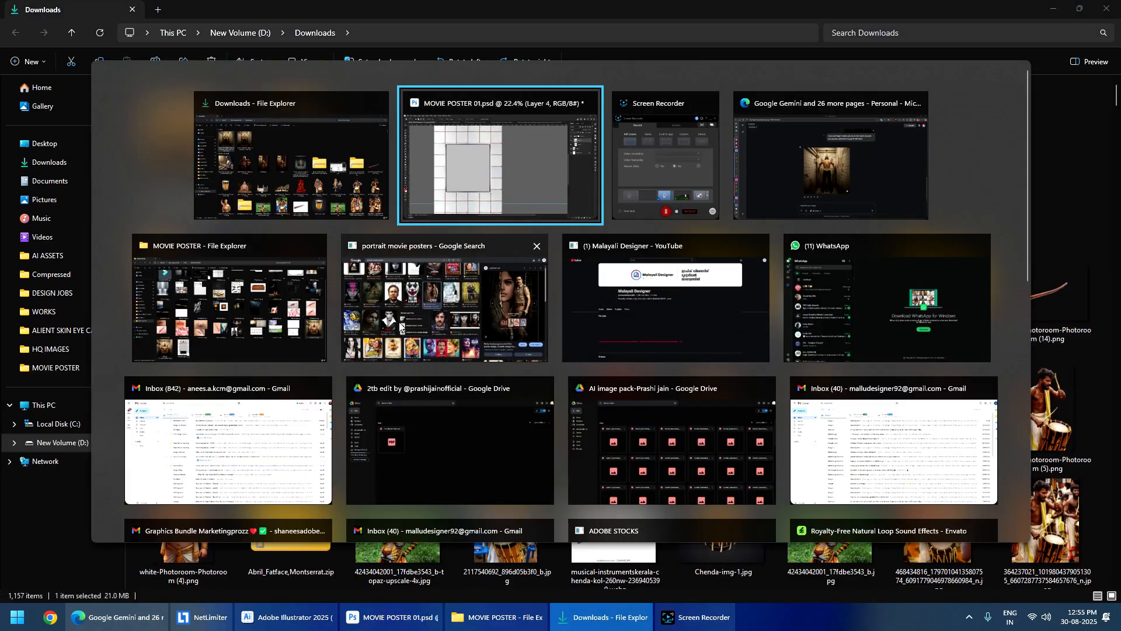
click(234, 324)
drag(185, 523, 747, 5)
key(alt+Tab)
key(alt+Tab)
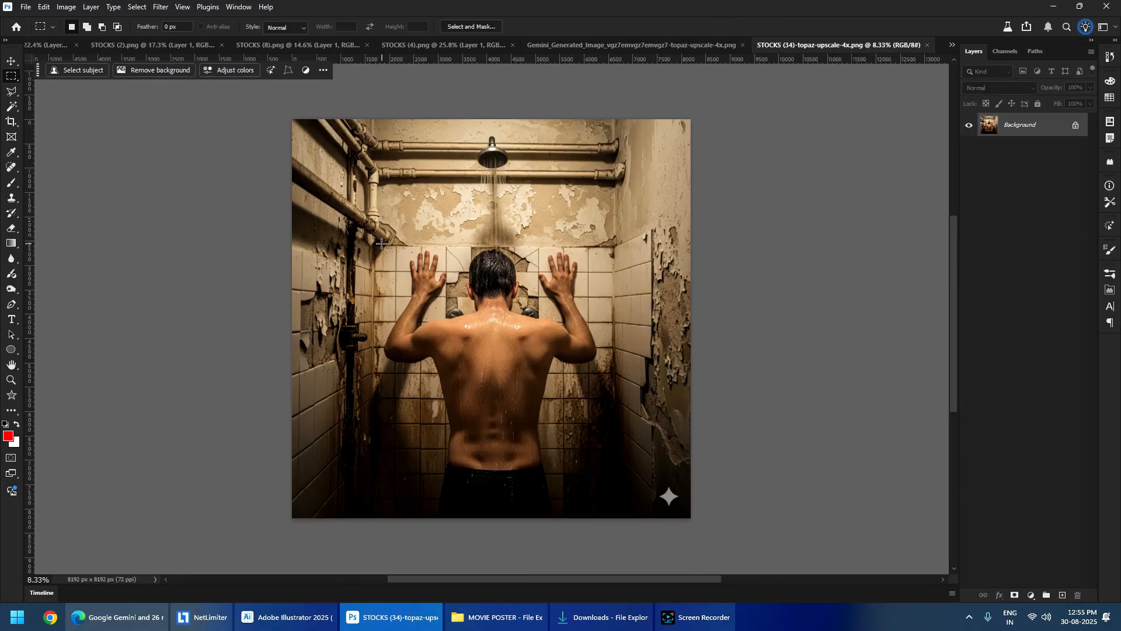
- Copy the entire STOCKS (34) picture and paste it into Group 1 of MOVIE POSTER 01.psd
drag(371, 235, 616, 543)
drag(366, 119, 614, 569)
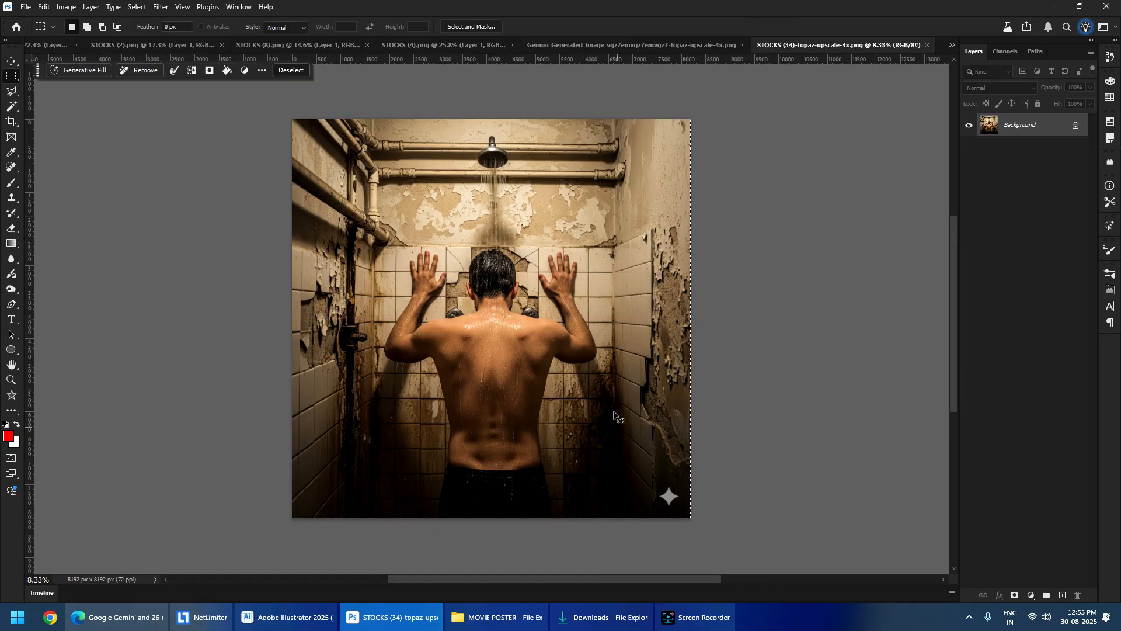
click(49, 45)
key(ctrl+v)
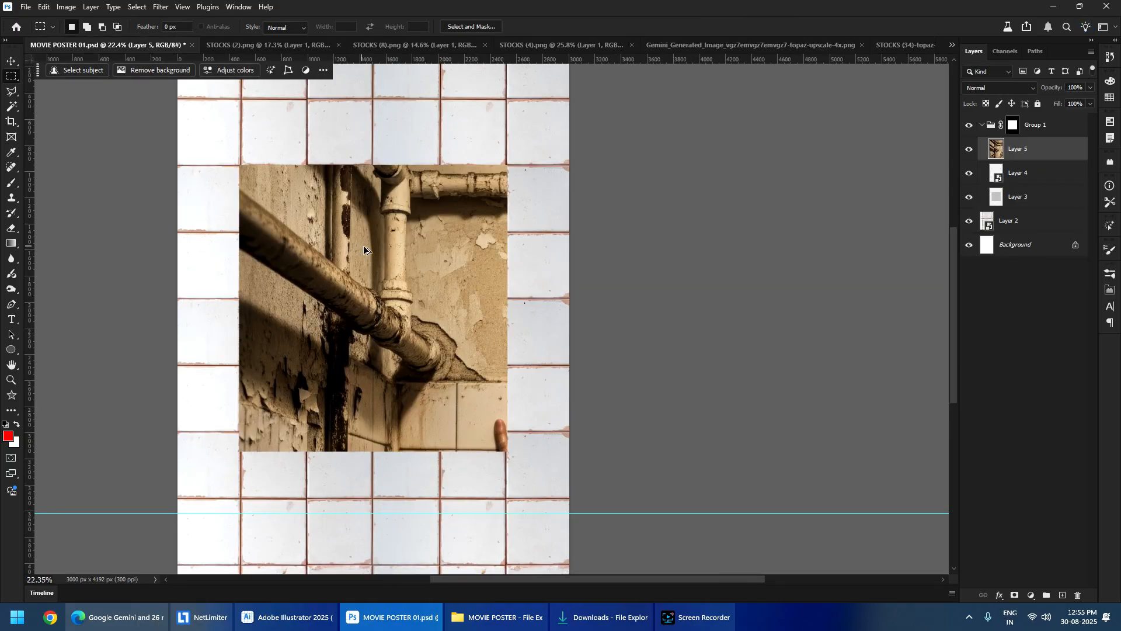
- Scale the pasted shower picture to 25.61% to fill the frame opening and place its layer beneath the frame, Layer 4
key(ctrl+t)
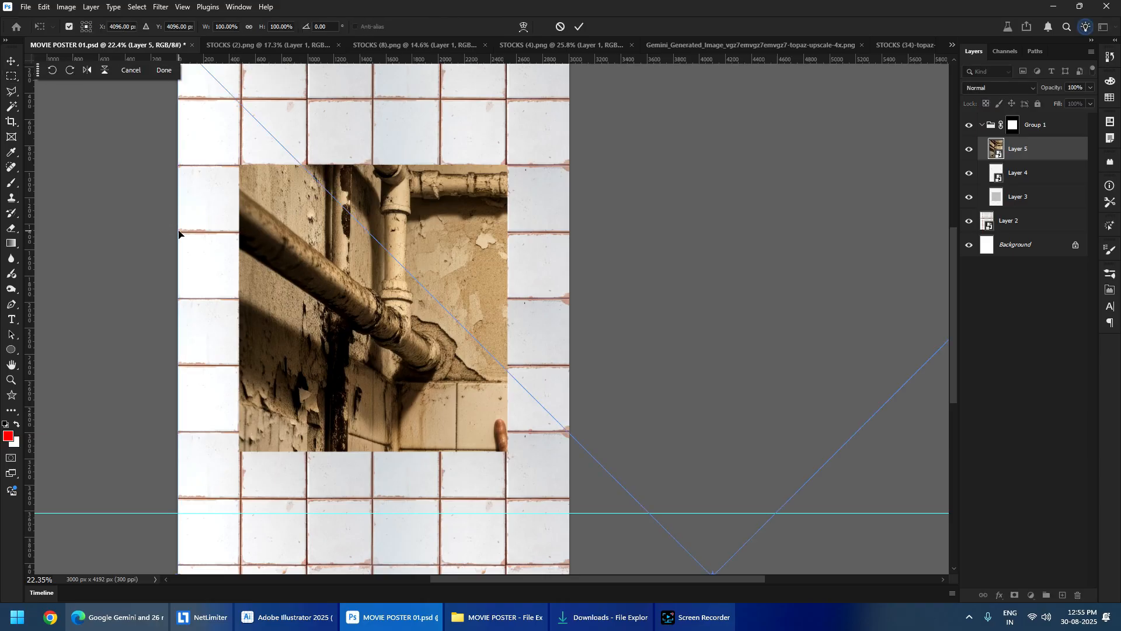
drag(176, 231, 593, 233)
drag(722, 537, 378, 283)
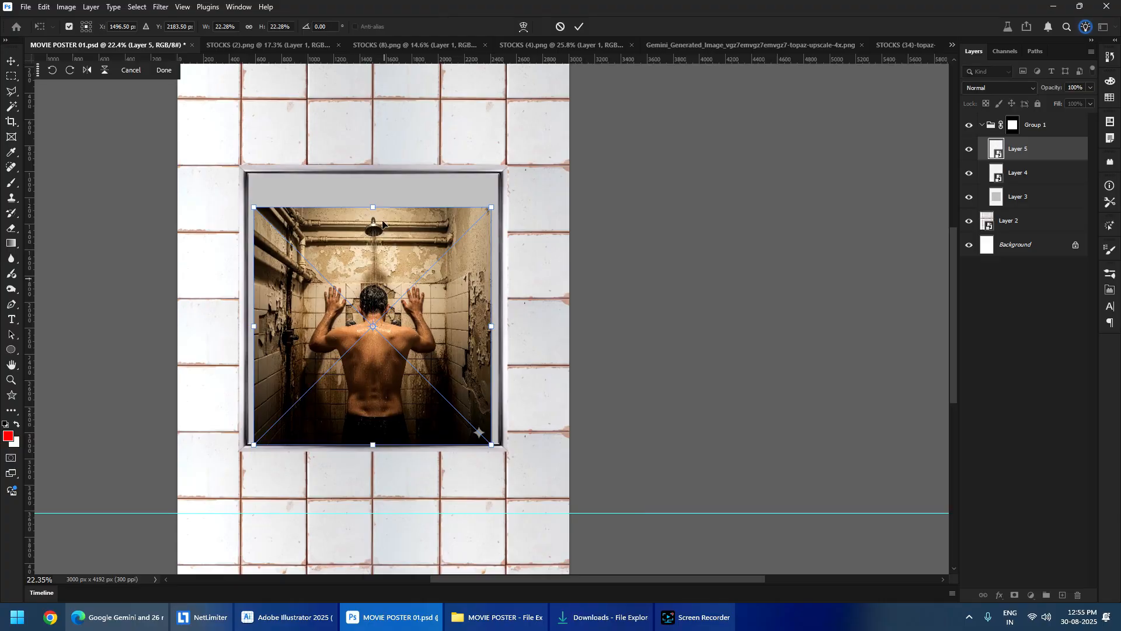
drag(372, 209, 371, 177)
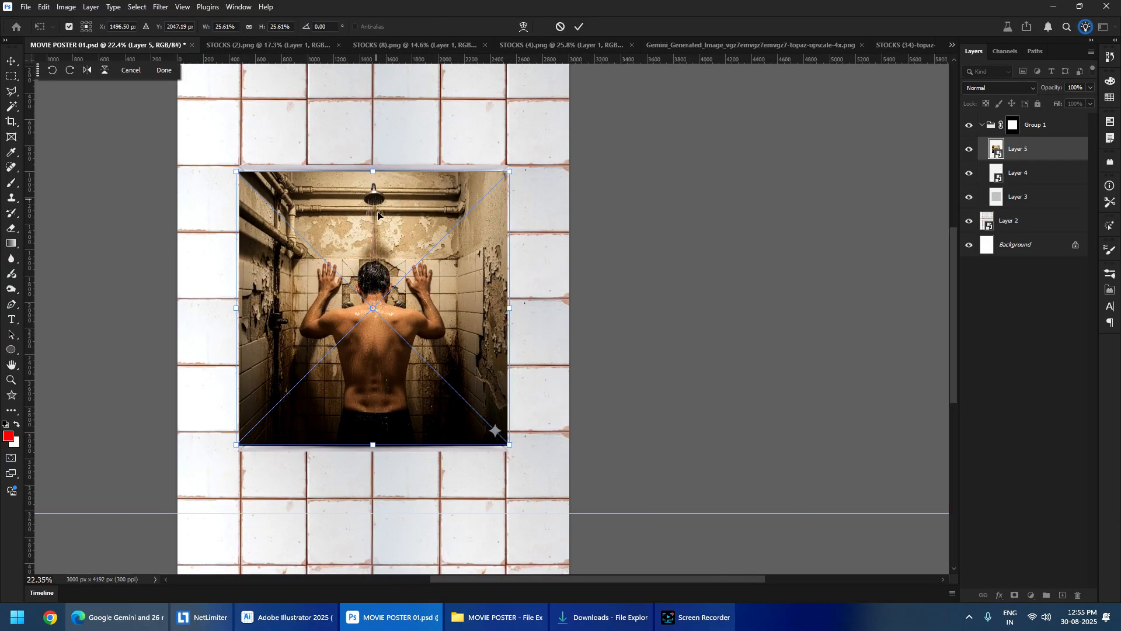
drag(1020, 141, 1023, 185)
drag(369, 283, 370, 287)
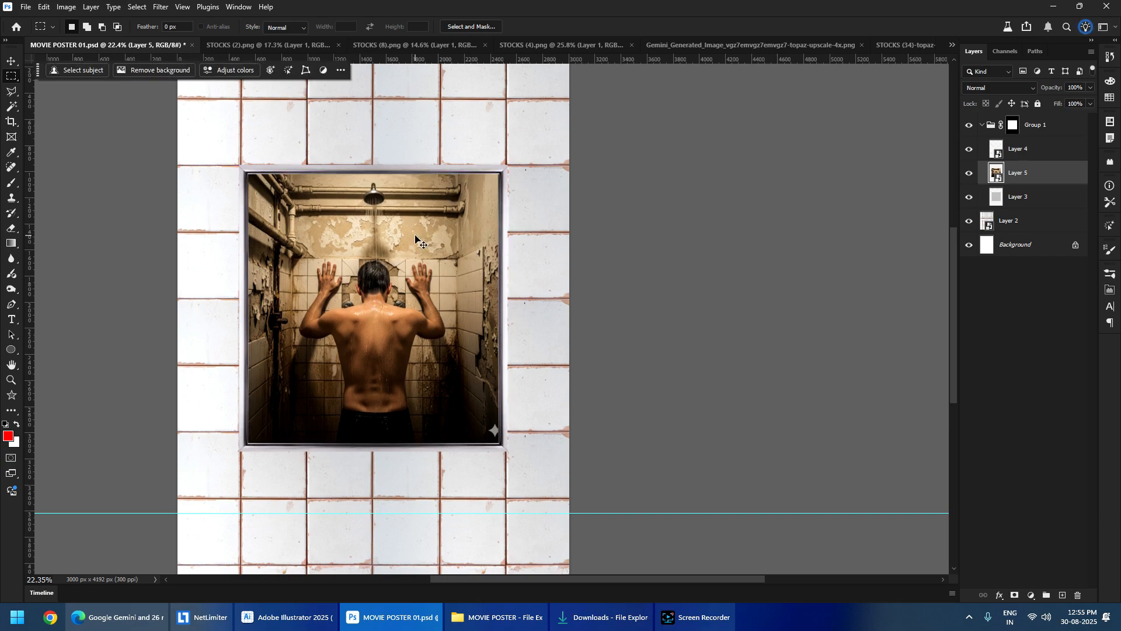
key(ctrl+shift+Down)
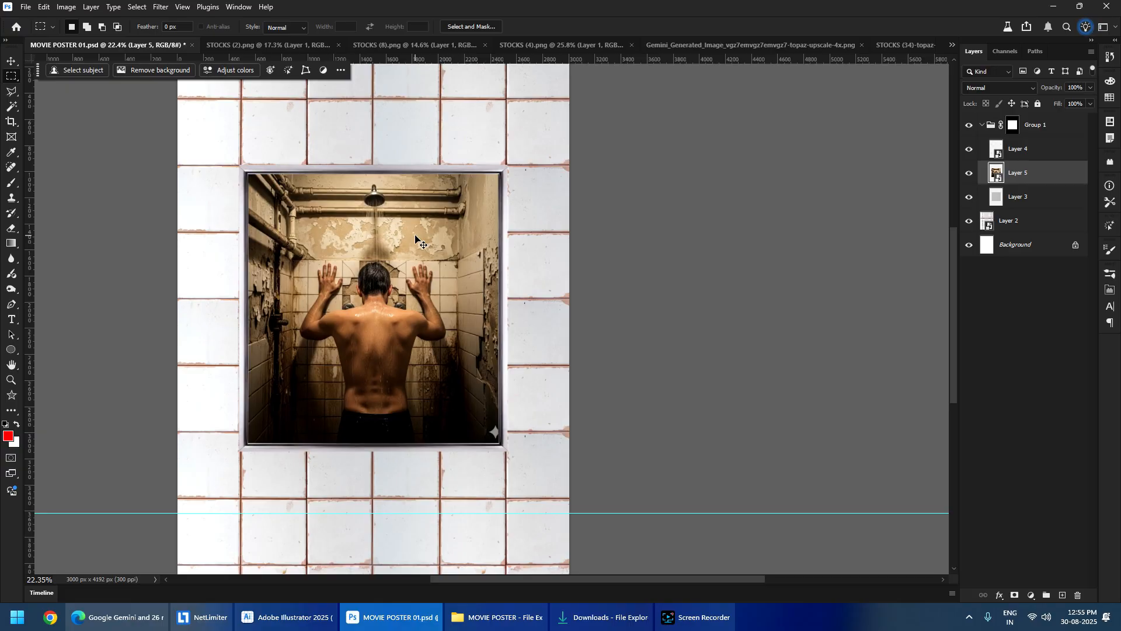
- Select Group 1, which holds the frame and the shower picture
scroll(372, 227, up, 5)
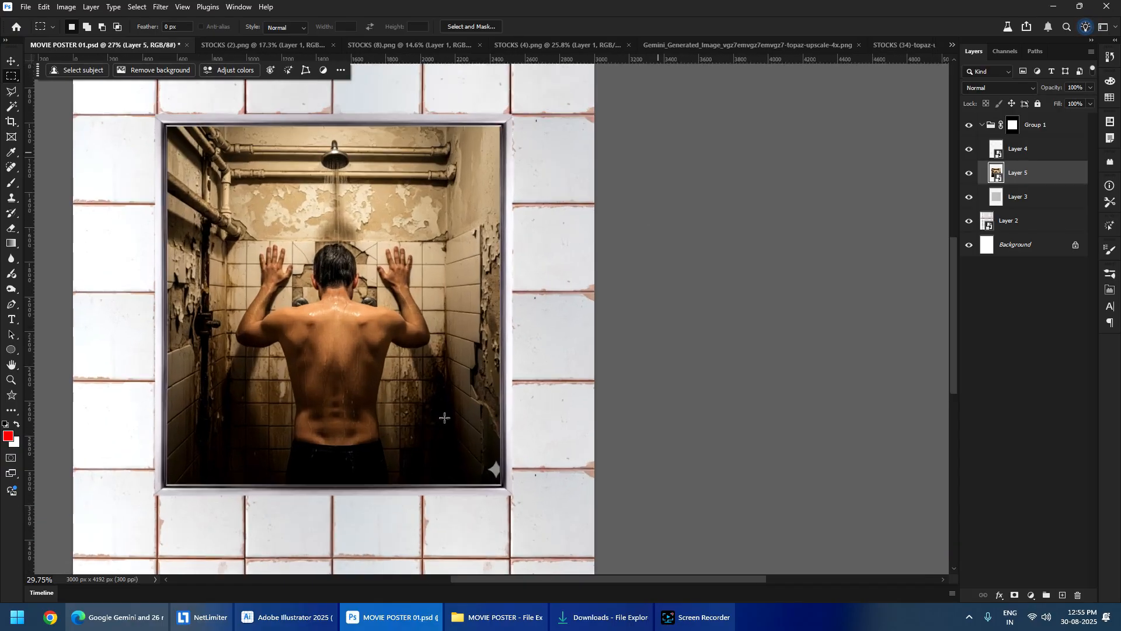
key(alt+Tab)
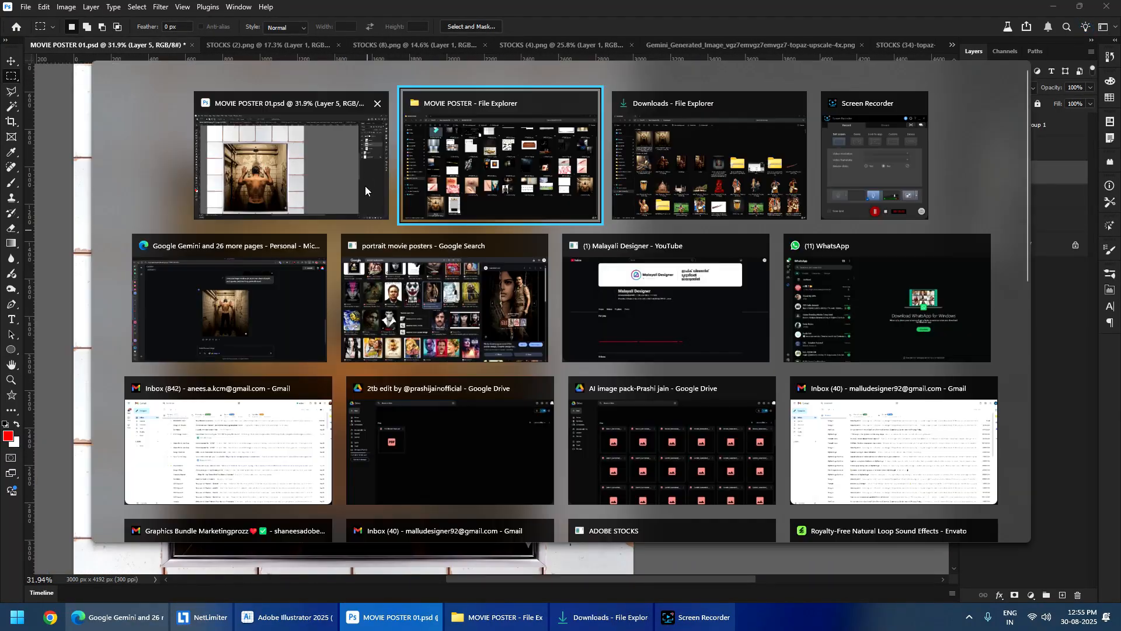
scroll(637, 262, up, 1)
key(alt+Tab)
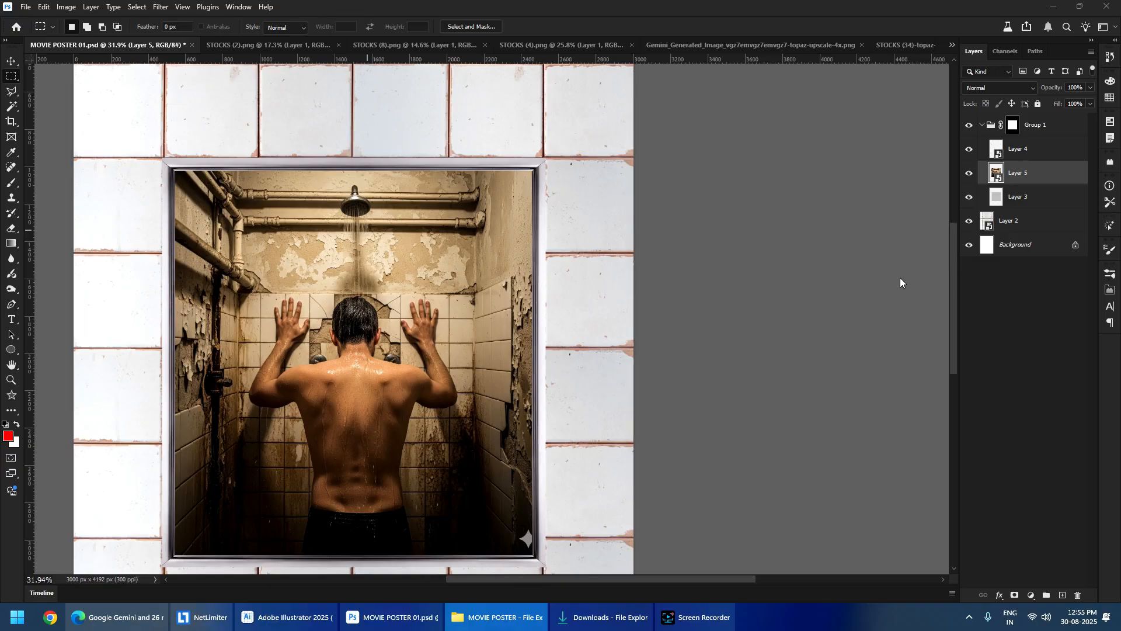
right_click(349, 392)
click(353, 395)
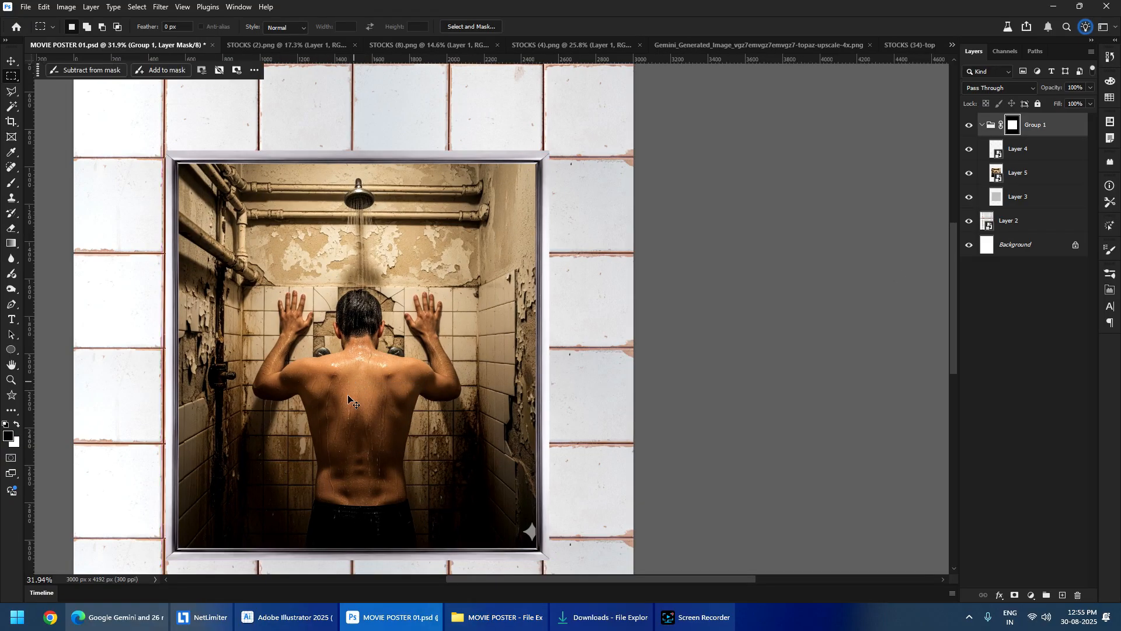
right_click(338, 350)
click(365, 354)
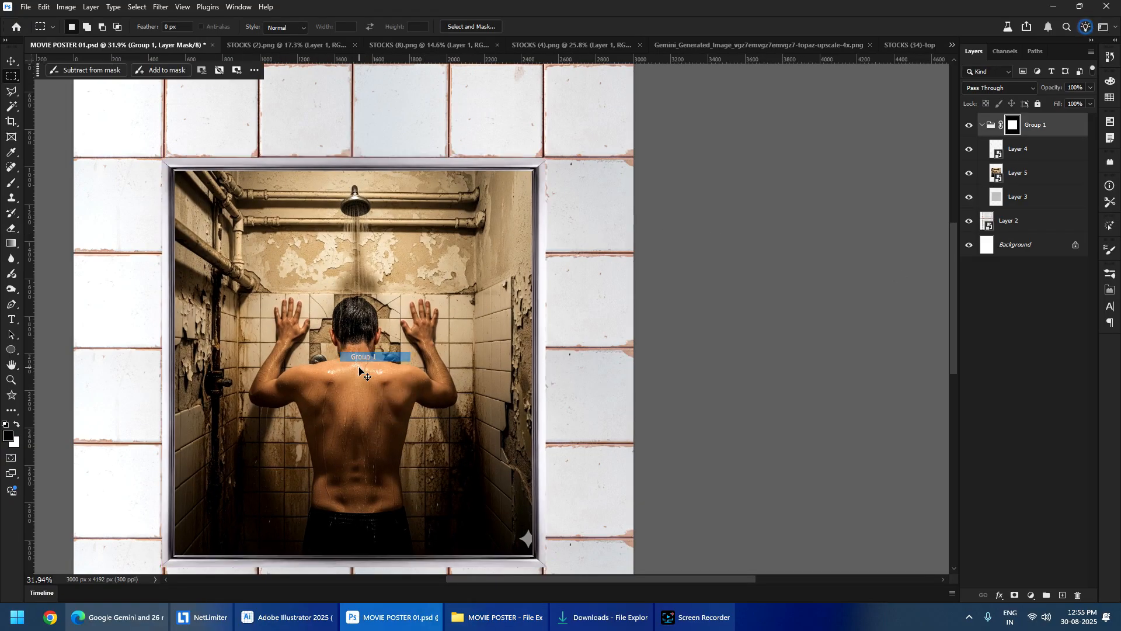
- Open the contents of the shower picture's smart object, Layer 5, for editing
right_click(357, 367)
click(385, 385)
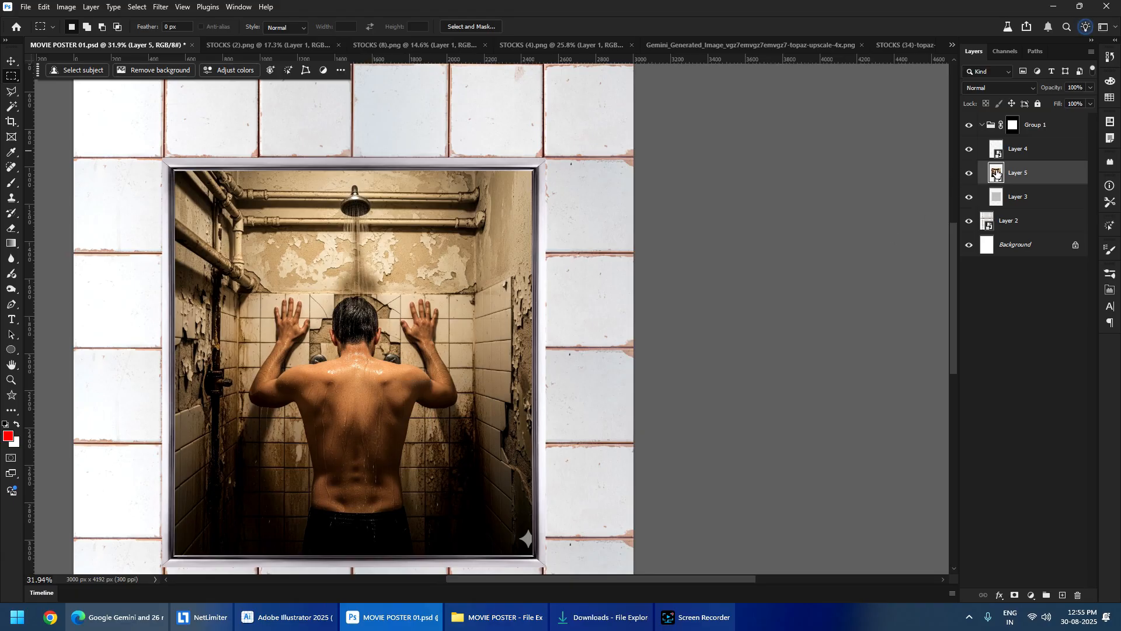
scroll(398, 318, down, 5)
scroll(353, 372, up, 5)
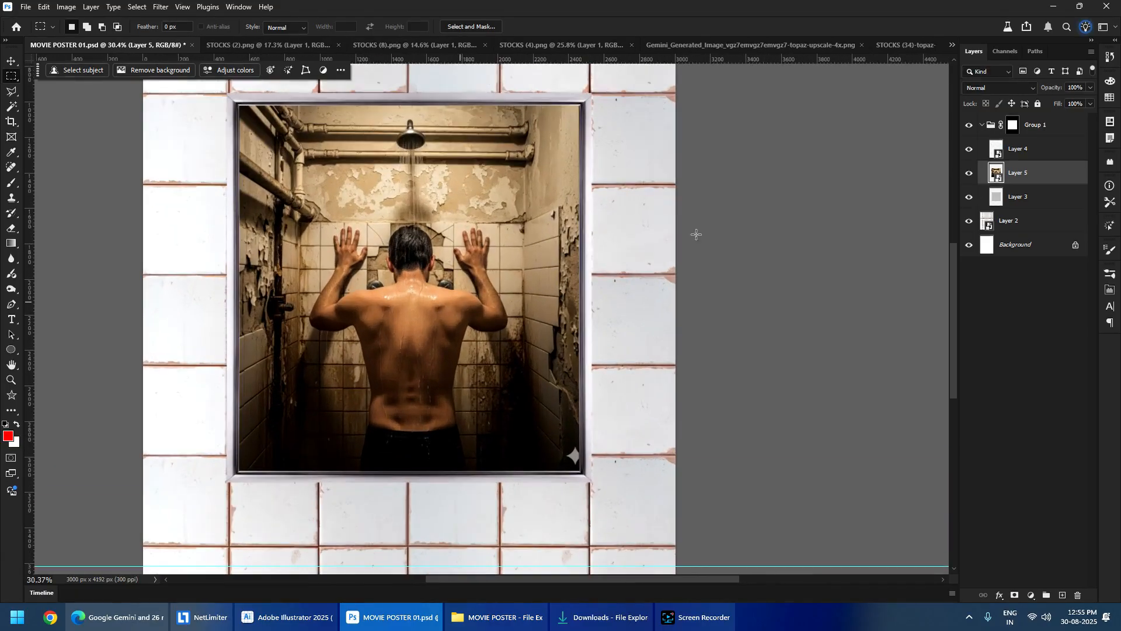
double_click(998, 173)
- Copy a rectangular area around the man onto a new smart object layer and open that layer's contents
scroll(489, 319, up, 3)
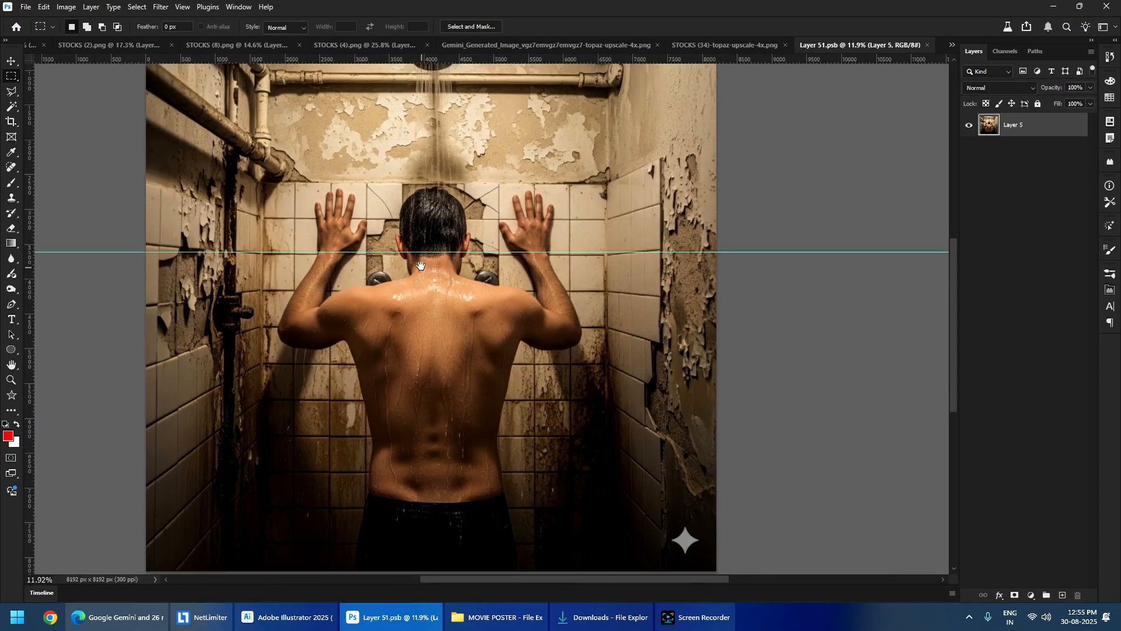
scroll(408, 263, down, 3)
scroll(381, 218, up, 1)
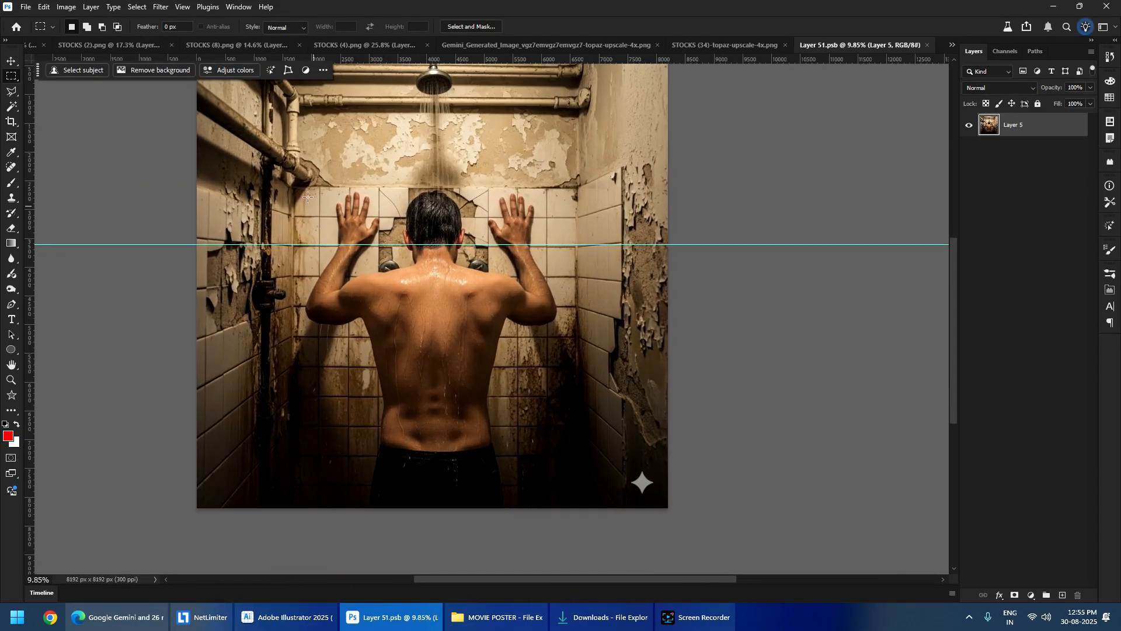
drag(289, 168, 573, 533)
key(ctrl+j)
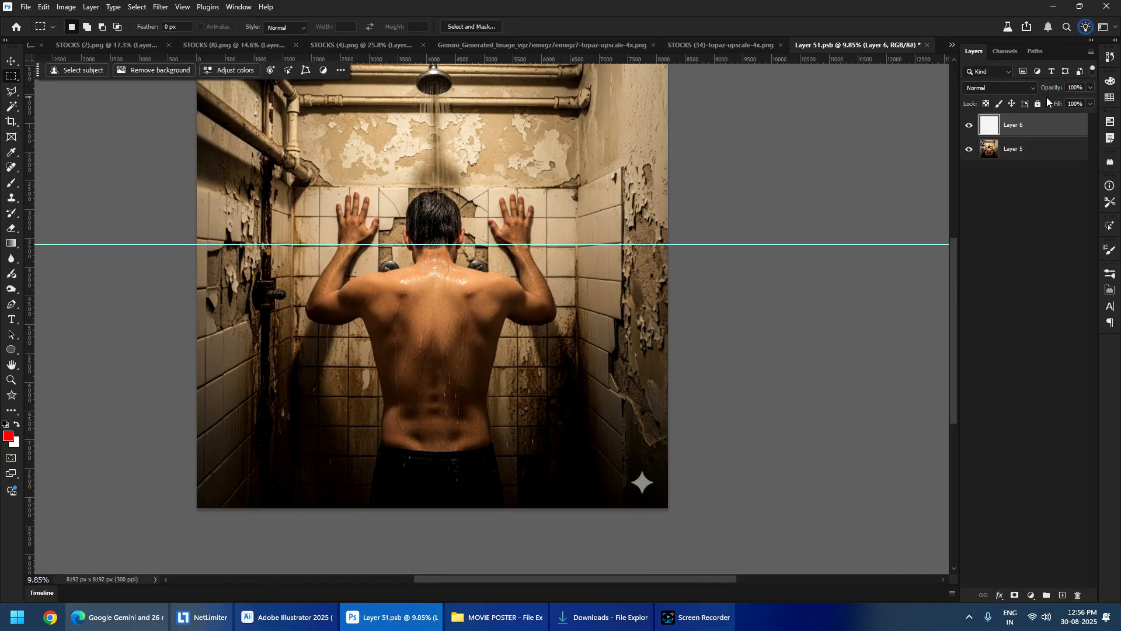
double_click(996, 131)
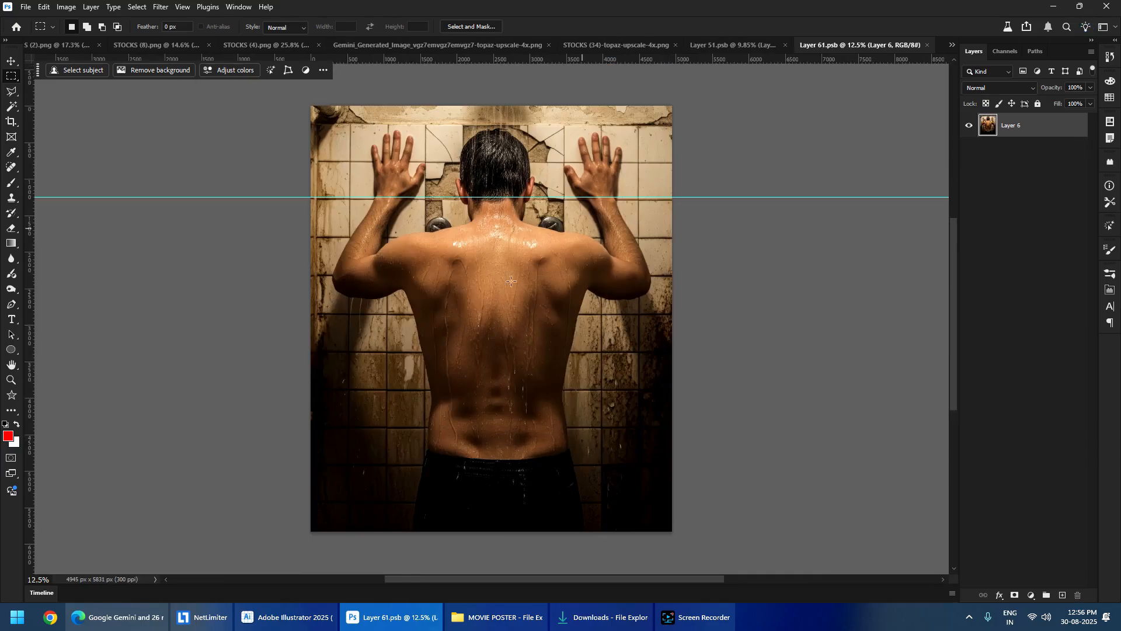
- Switch to Photoroom in the browser and leave the old design for the Create page
click(117, 617)
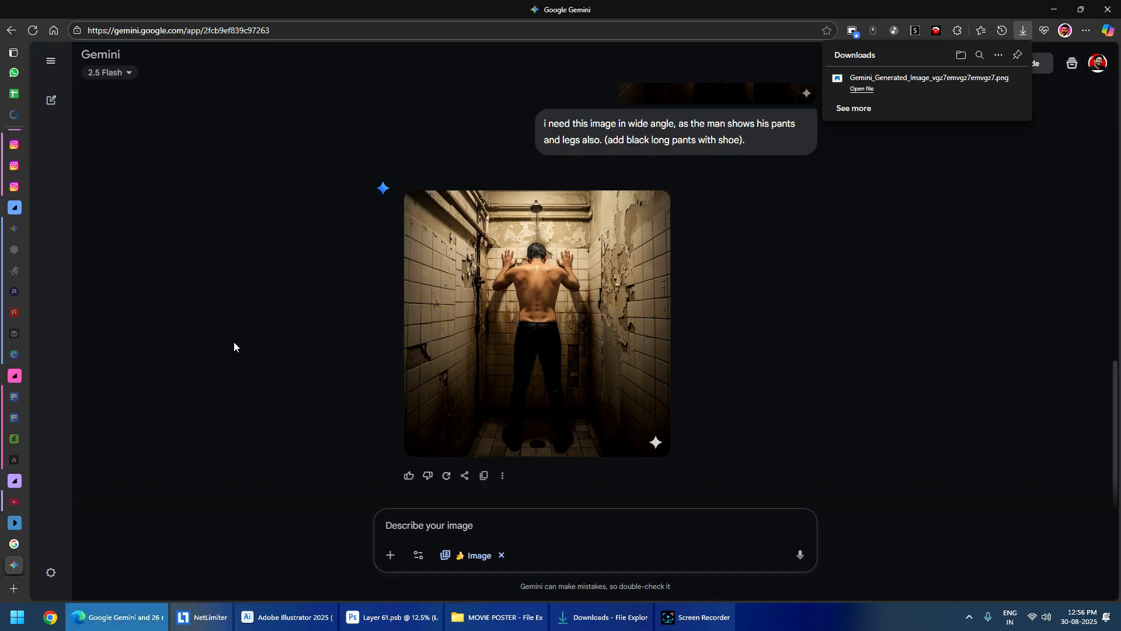
mouse_move(14, 419)
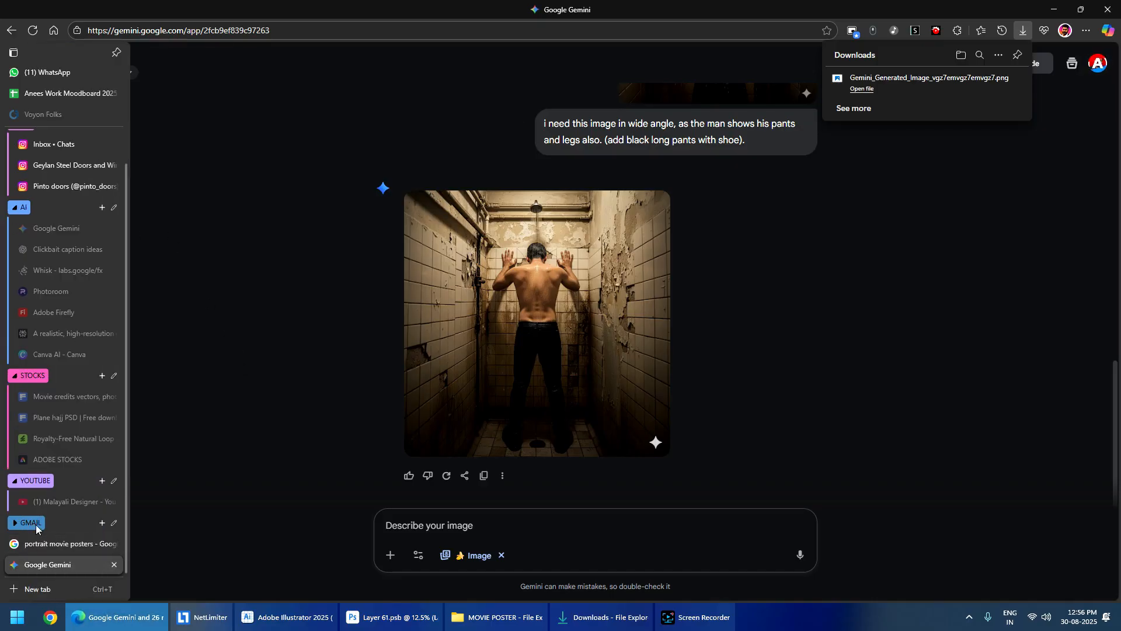
click(51, 292)
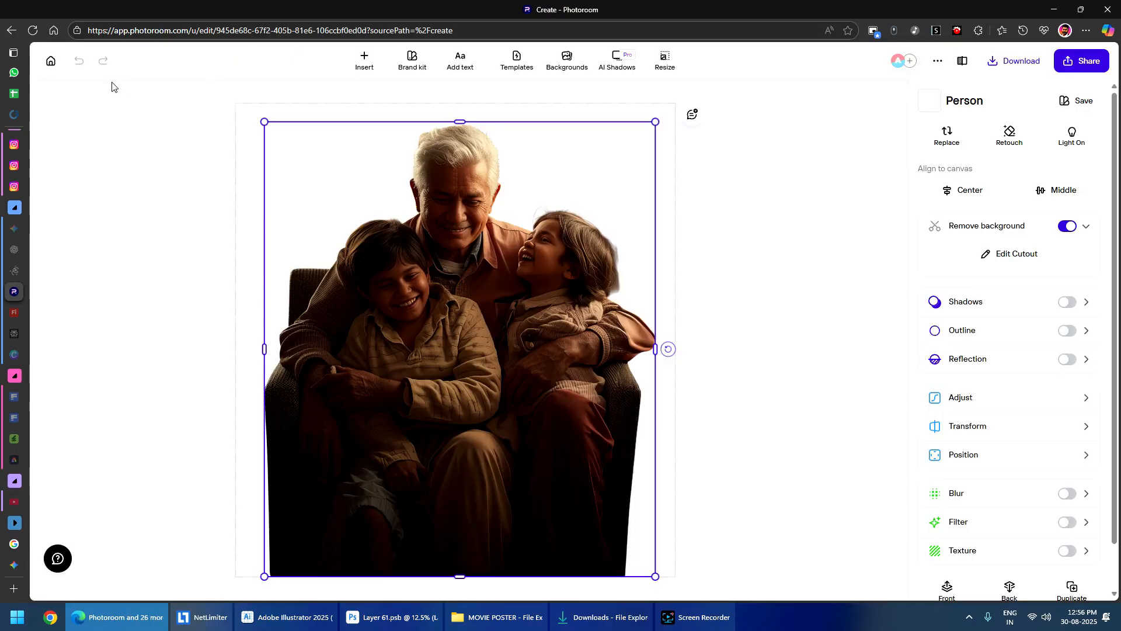
click(56, 64)
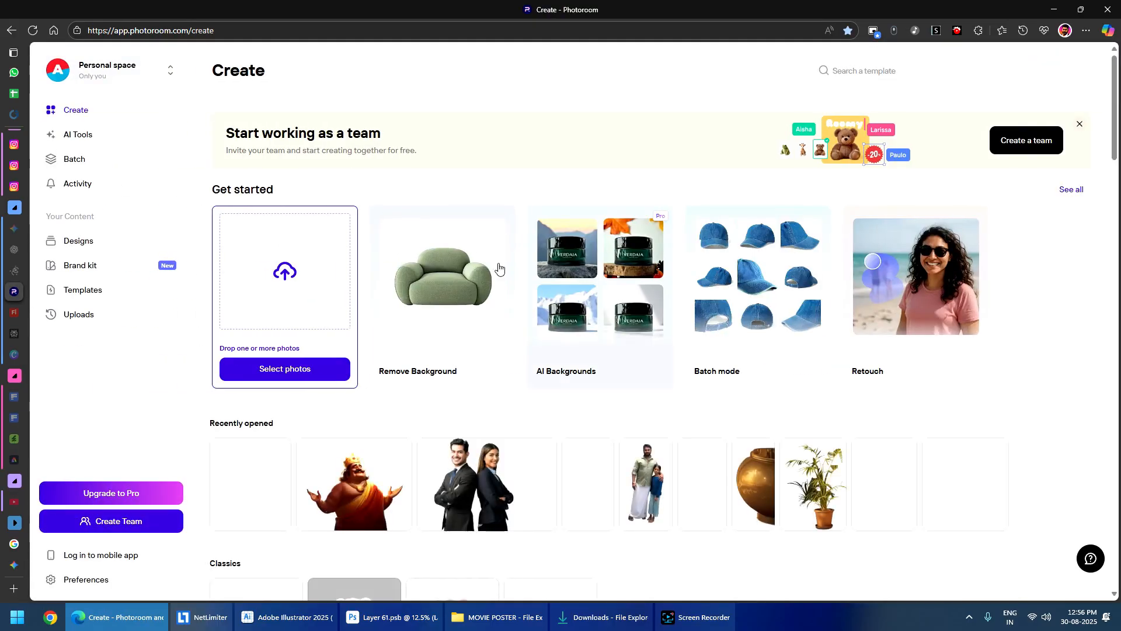
- Return to Photoshop, clear the selection and resample the cropped picture of the man to a resolution of 245 pixels/inch
key(alt+Tab)
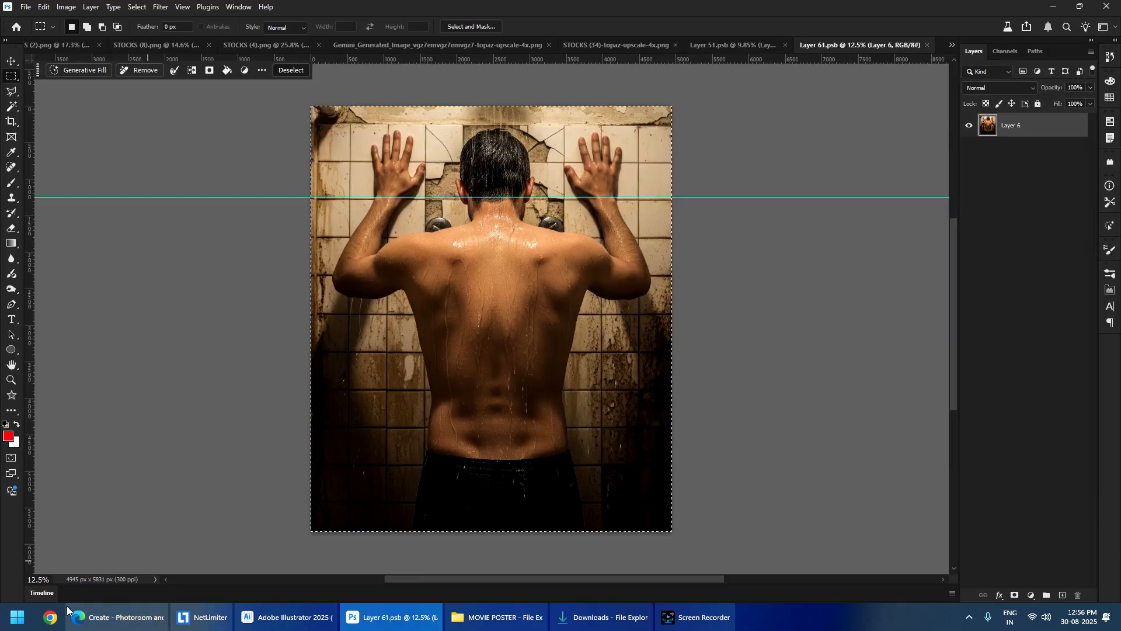
key(ctrl+d)
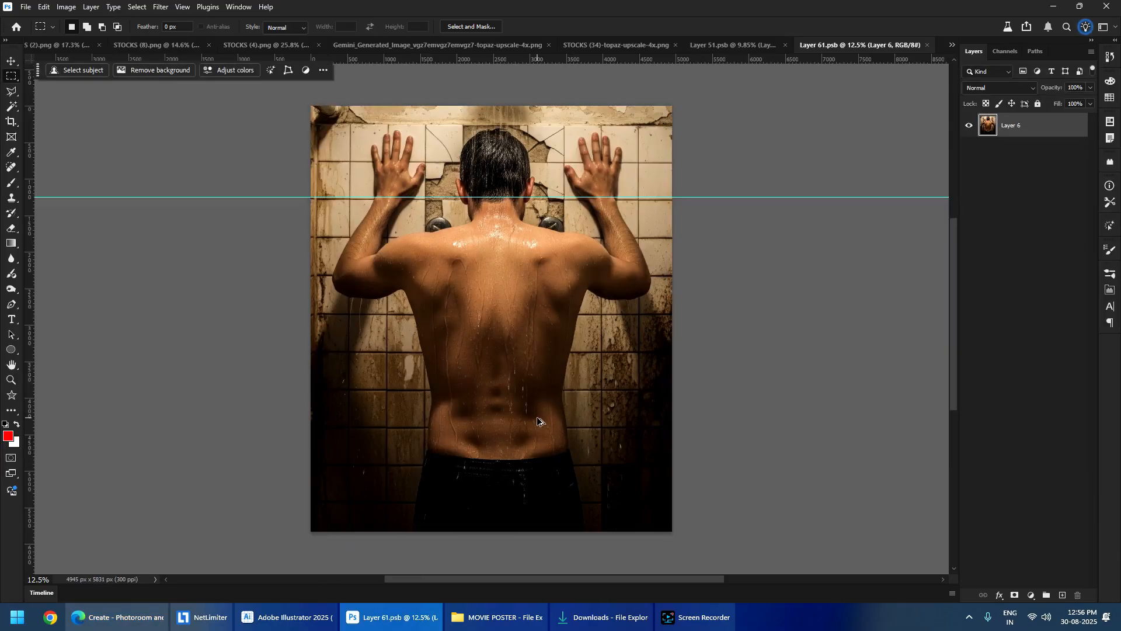
key(ctrl+alt+i)
key(Tab)
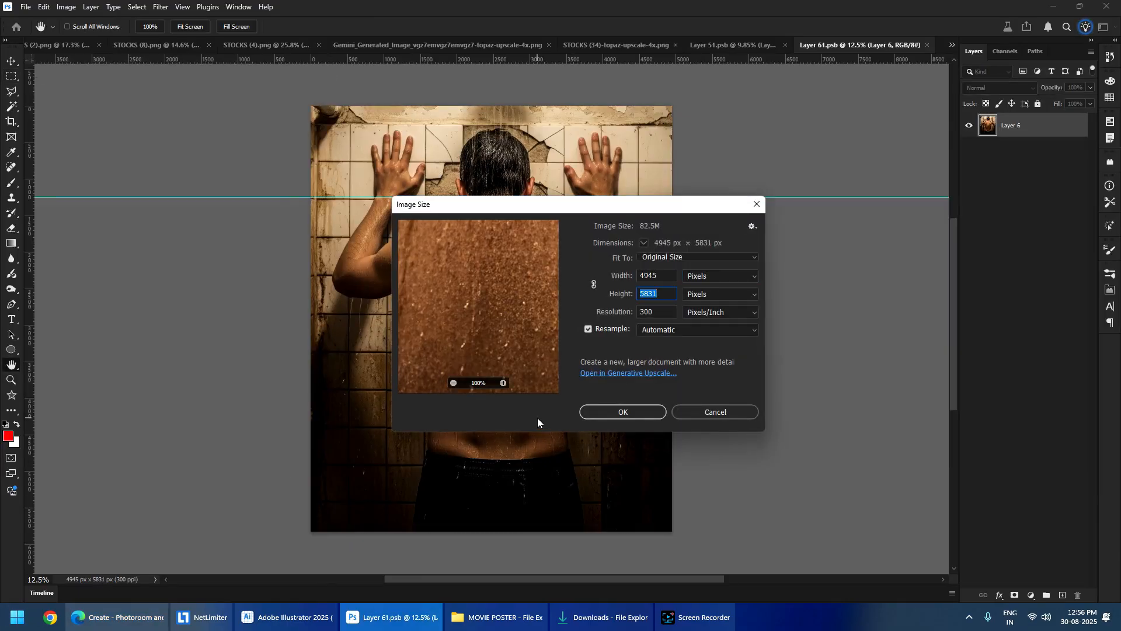
key(Tab)
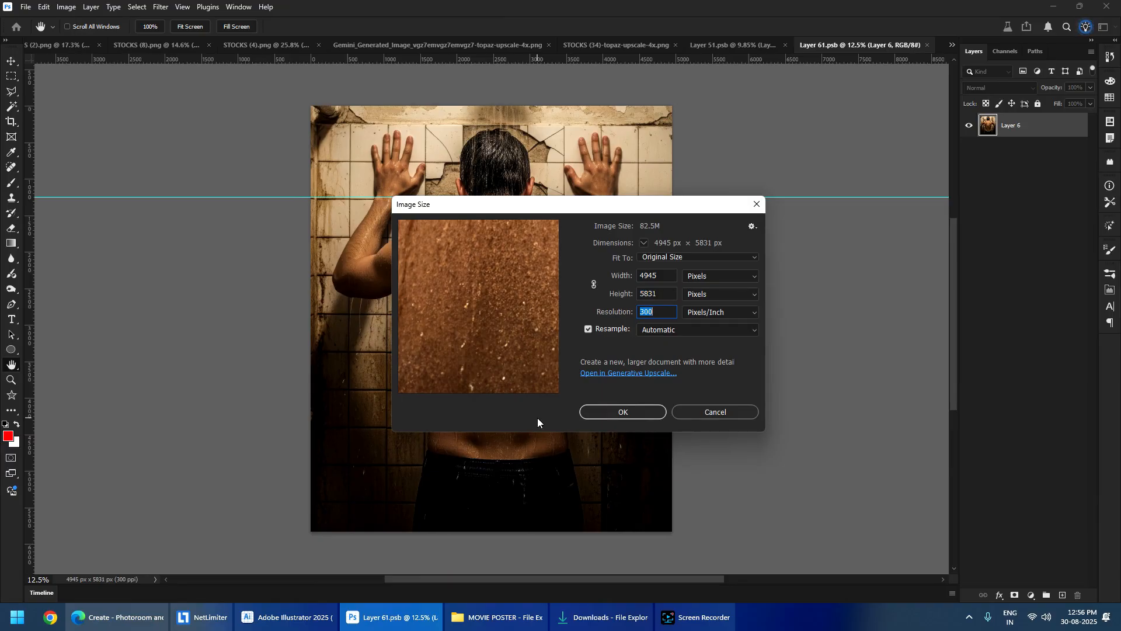
text(295)
key(Down)
key(Down)
key(Down)
key(Down)
key(Down)
key(Down)
key(Down)
key(Down)
key(Down)
key(Down)
key(Down)
key(Down)
key(Down)
key(Down)
key(Down)
key(Down)
key(Down)
key(Down)
key(Down)
key(Down)
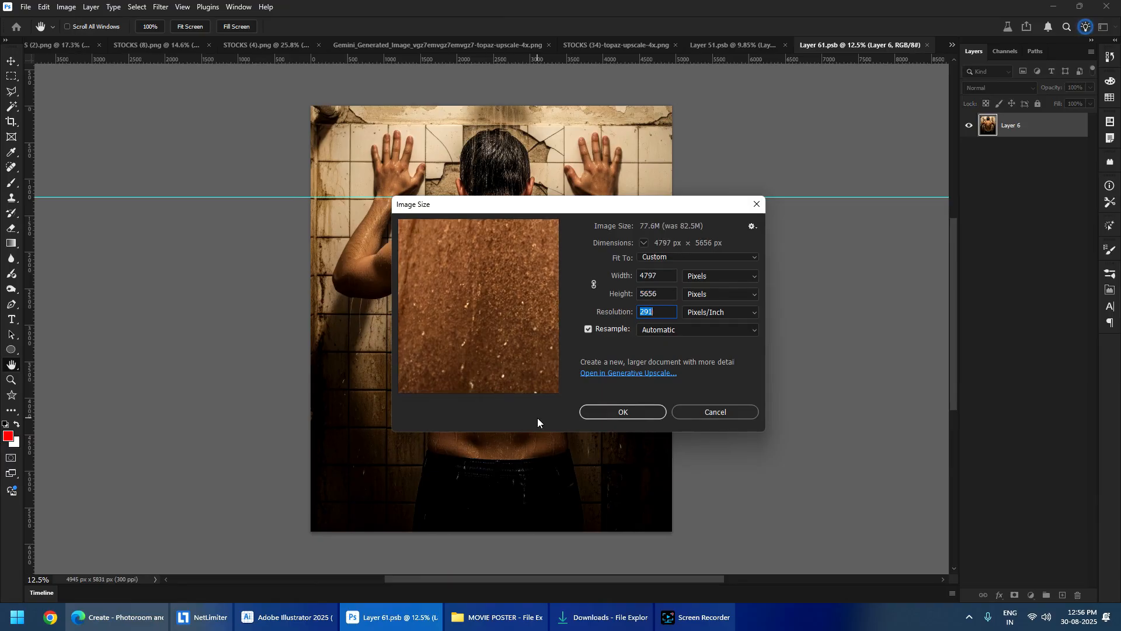
key(Down)
key(Down)
key(Down)
key(Down)
key(Down)
key(Down)
key(Down)
key(Down)
key(Down)
key(Down)
key(Down)
key(Down)
key(Down)
key(Down)
key(Down)
key(Down)
key(Down)
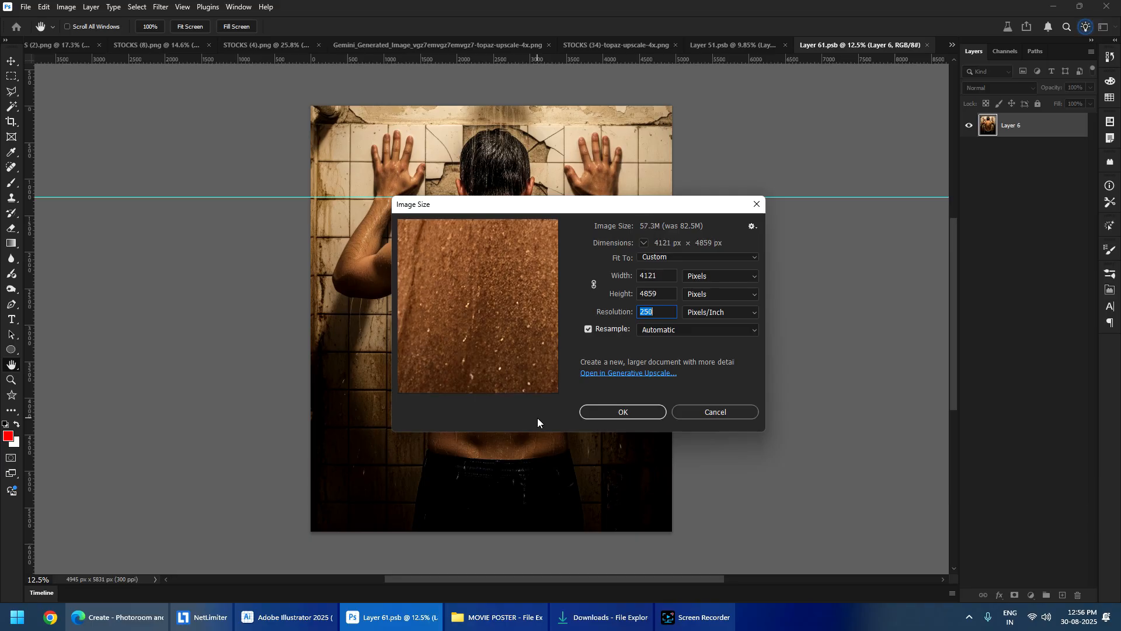
key(Return)
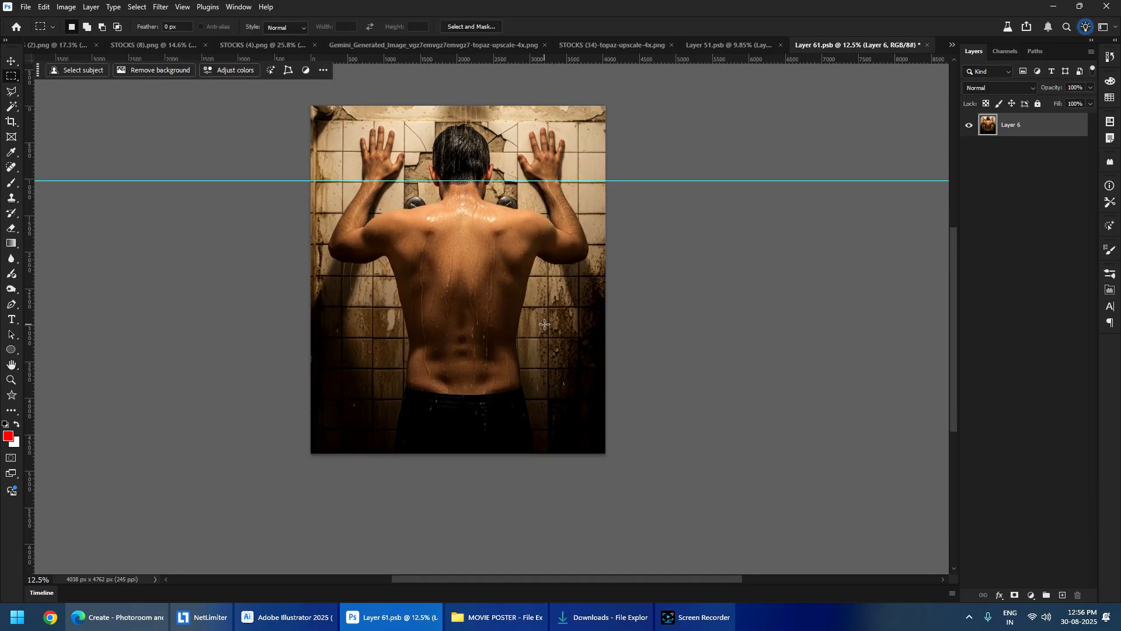
key(alt+Tab)
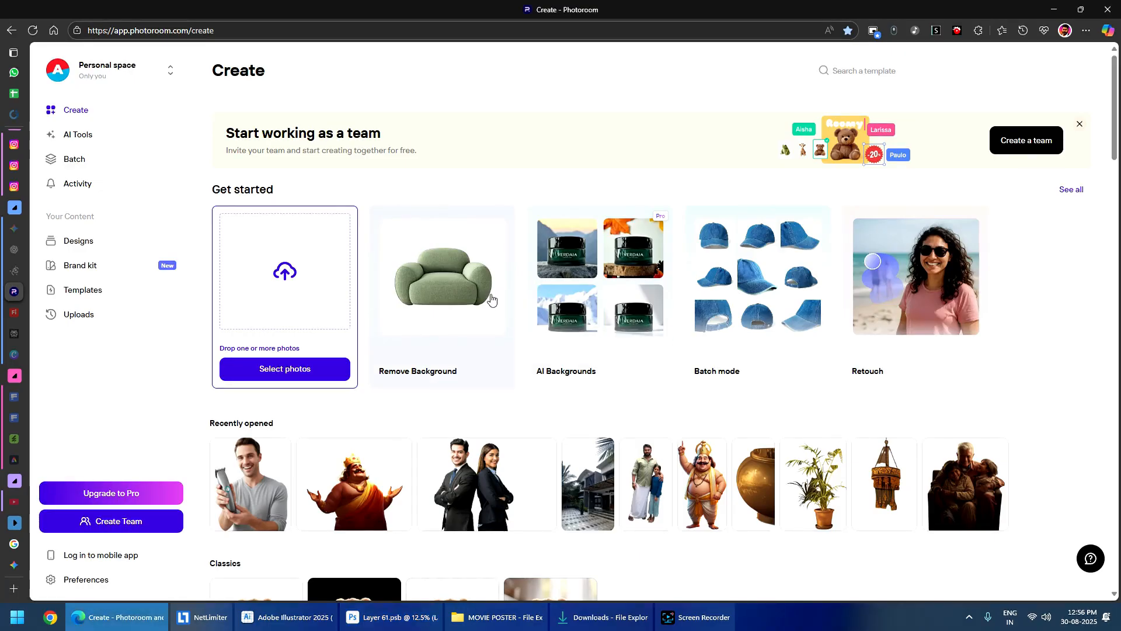
key(alt+Tab)
key(alt+Tab)
key(alt+Tab)
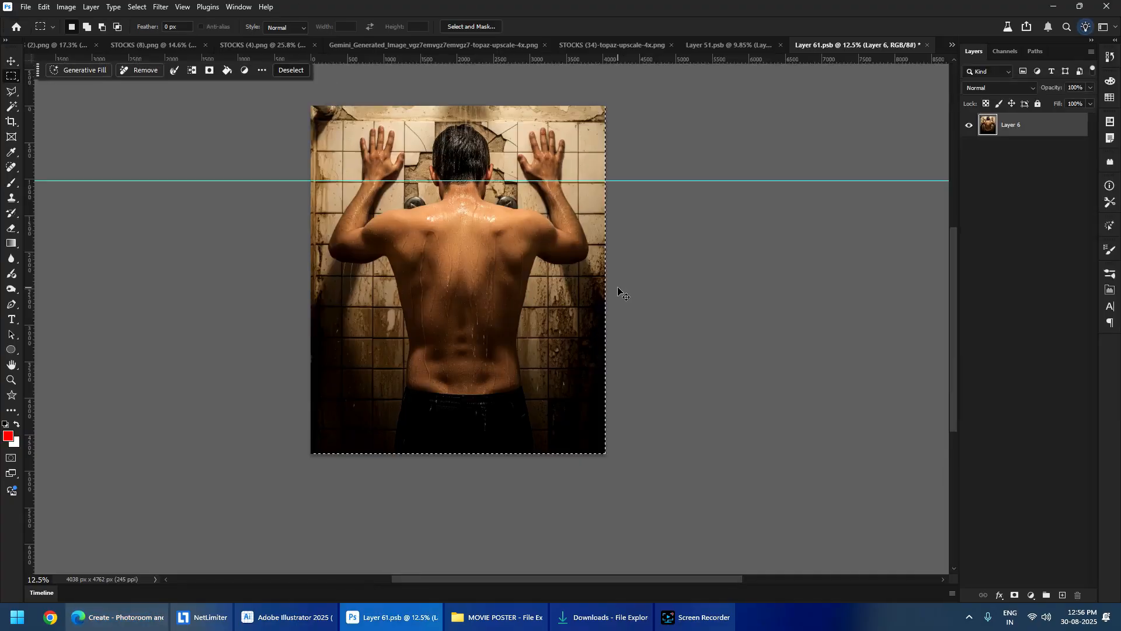
key(alt+Tab)
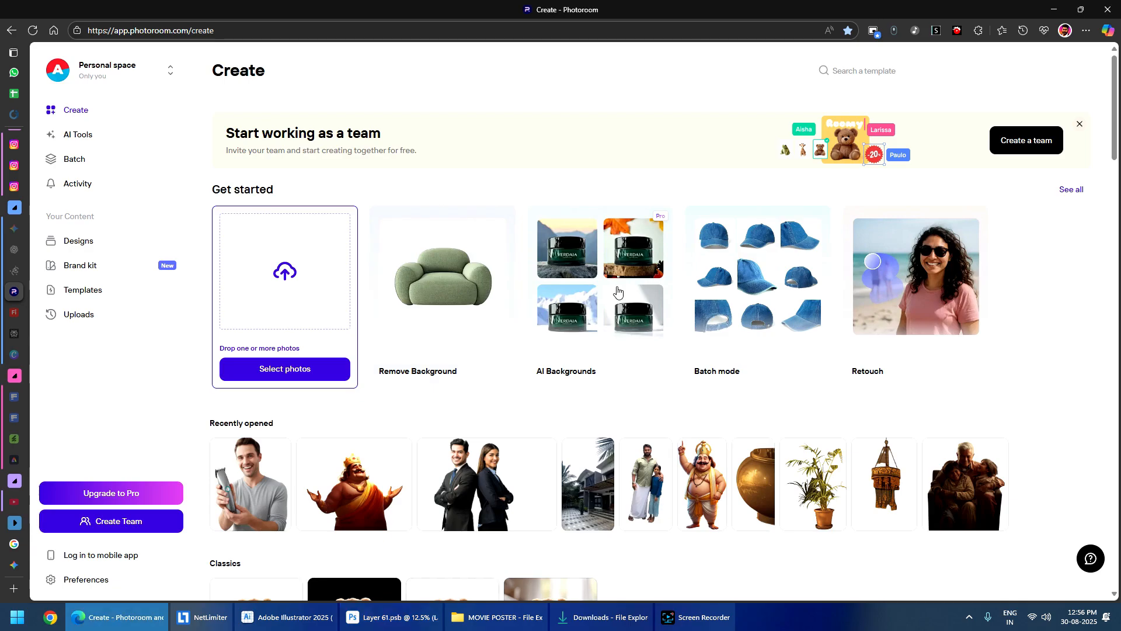
key(alt+Tab)
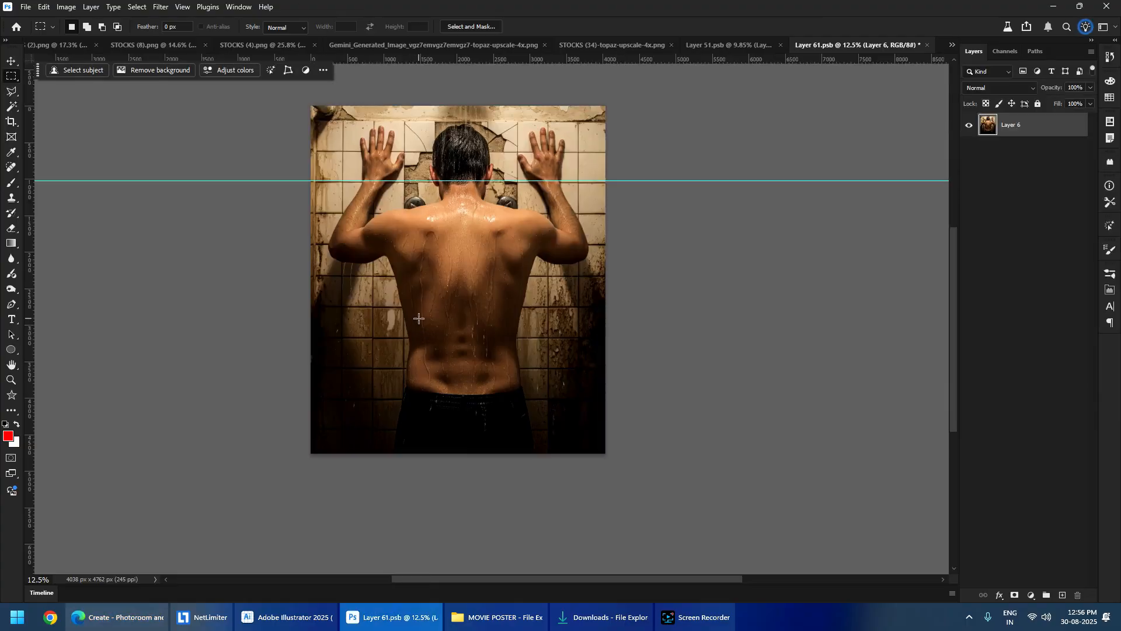
- Try an image height of 4502 px, discard it and undo the resampling to 245 pixels/inch
key(ctrl+alt+i)
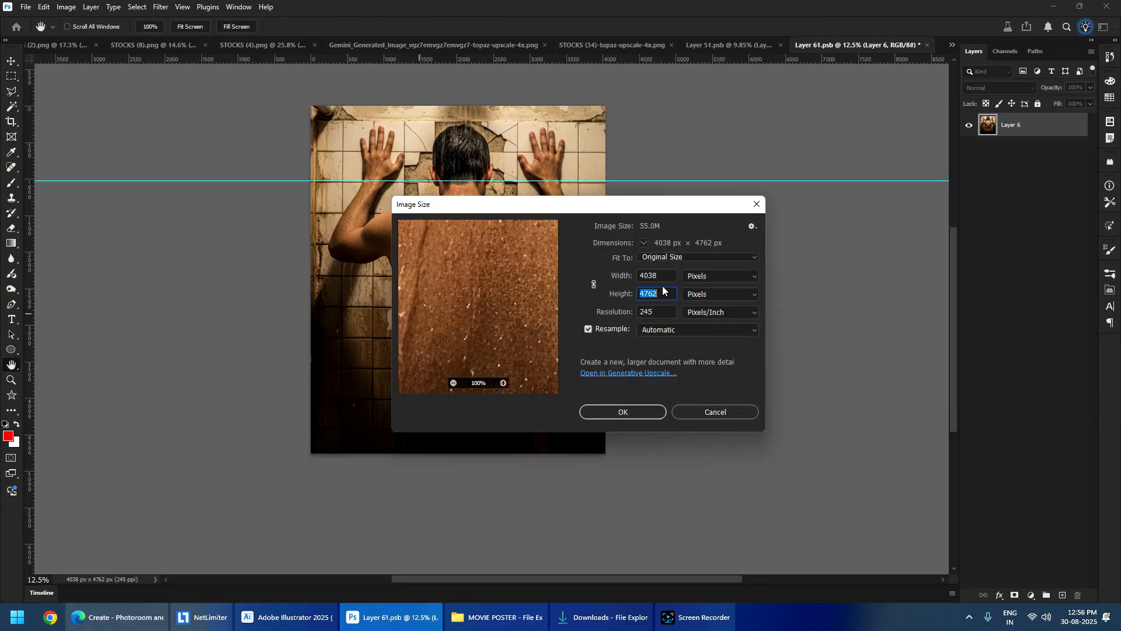
text(4502)
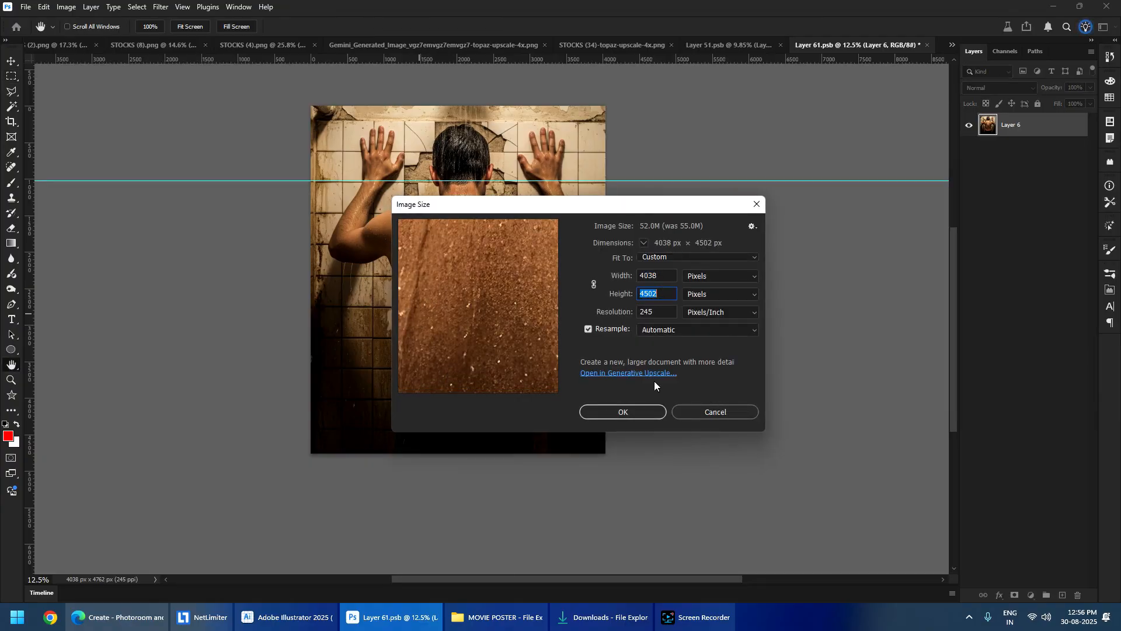
click(714, 412)
key(m)
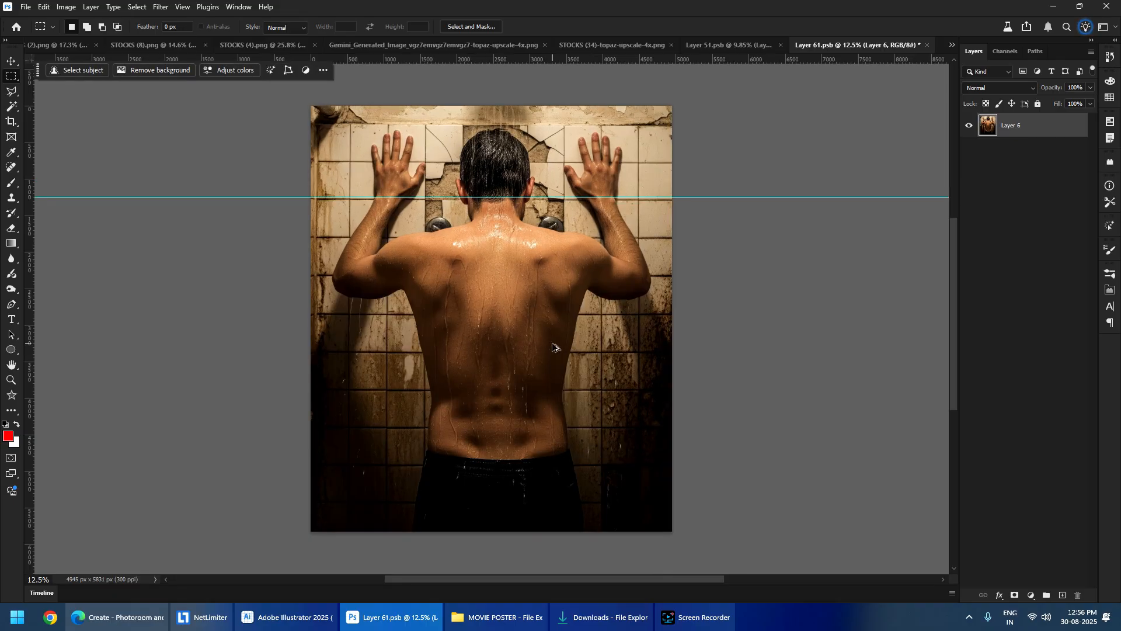
- Resize the cropped picture to a height of 4000 px with its width and height linked
key(ctrl+alt+i)
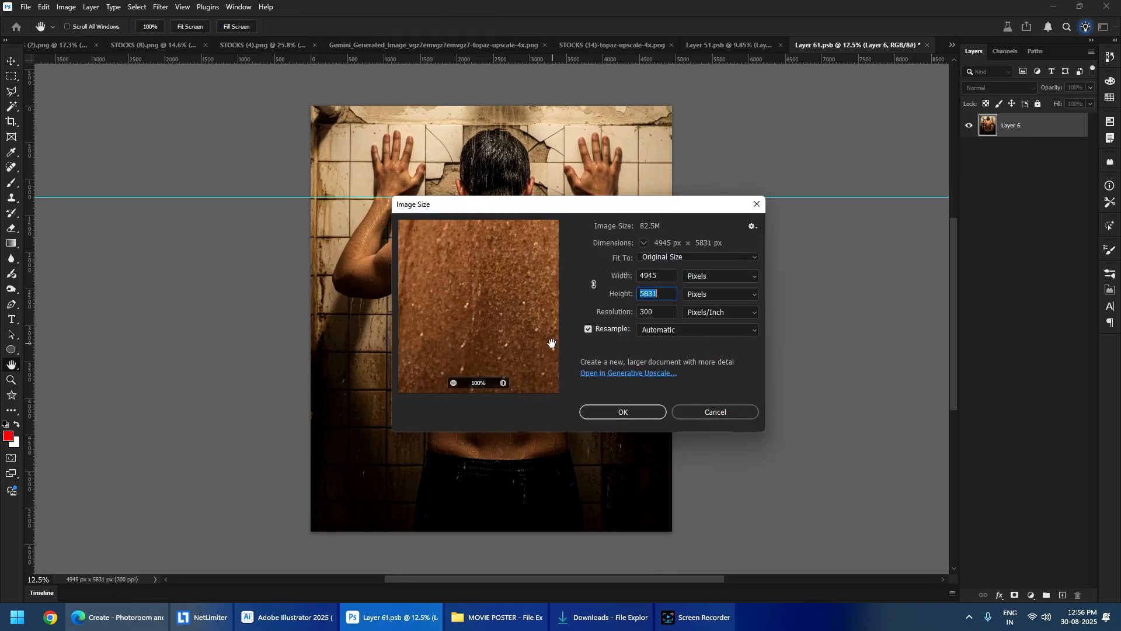
text(000)
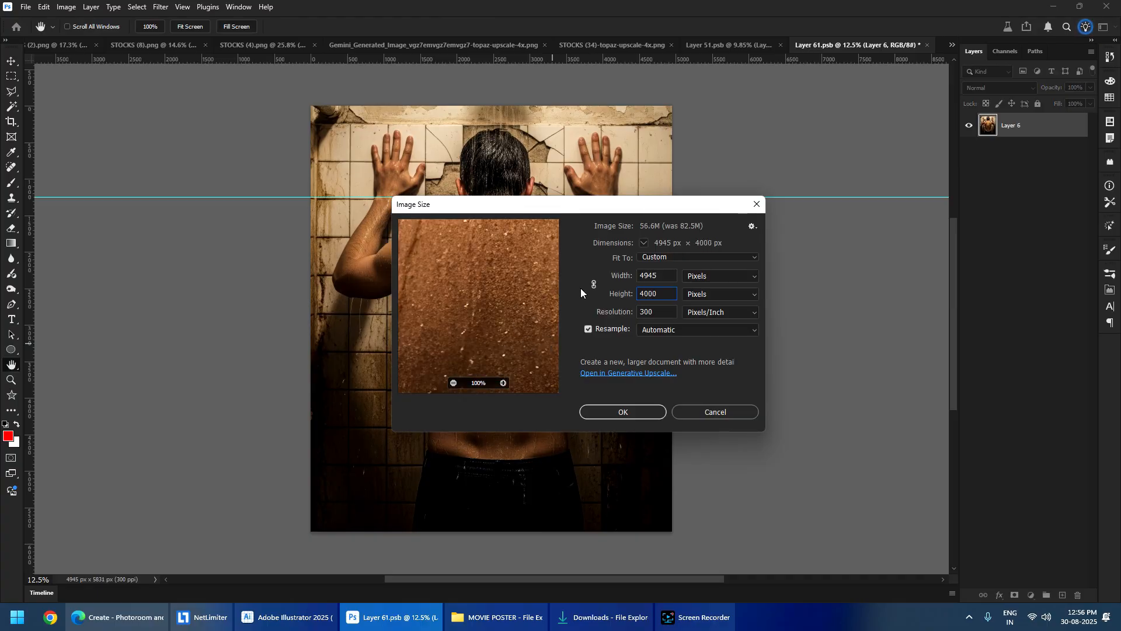
text(40)
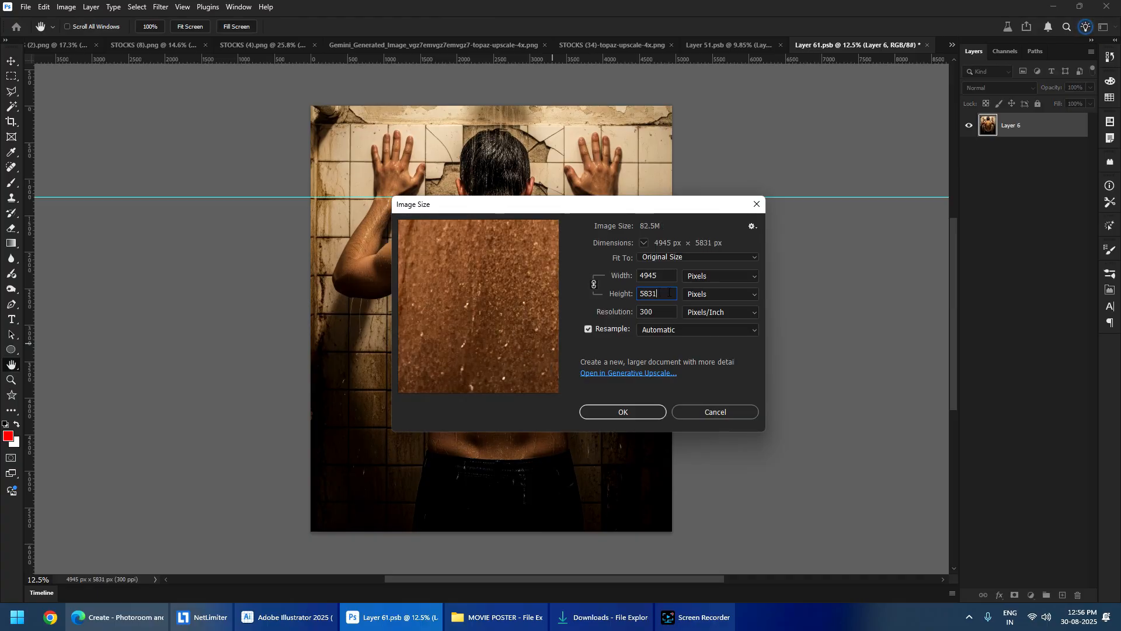
text(00)
key(Return)
- Copy the whole resized picture and paste it into Photoroom as a new design to cut out the man
key(m)
key(ctrl+a)
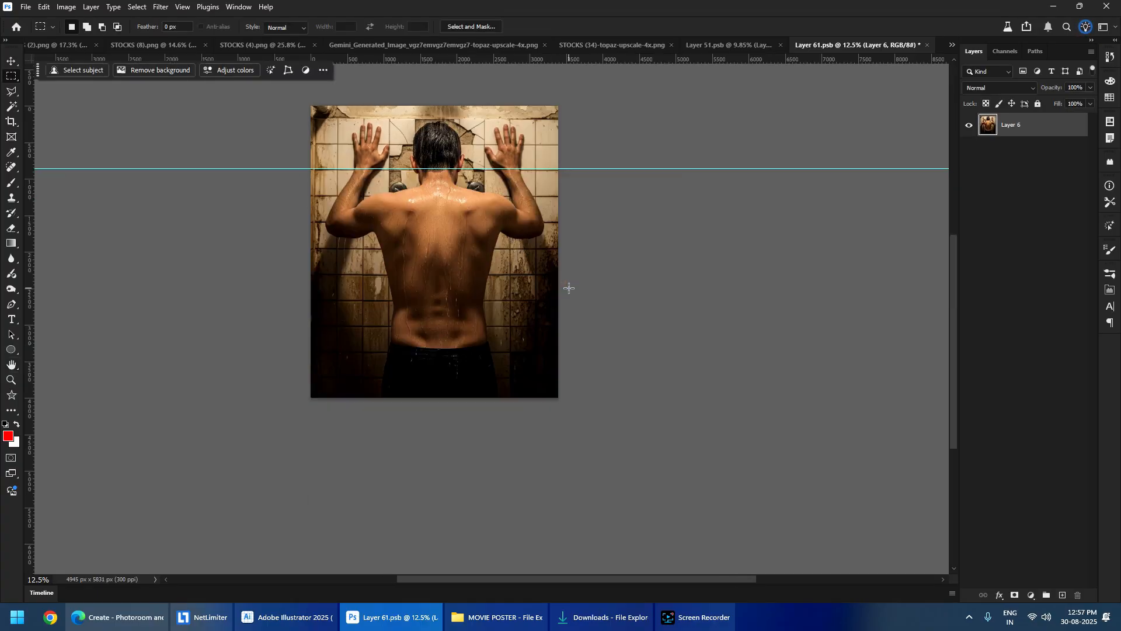
key(ctrl+c)
key(alt+Tab)
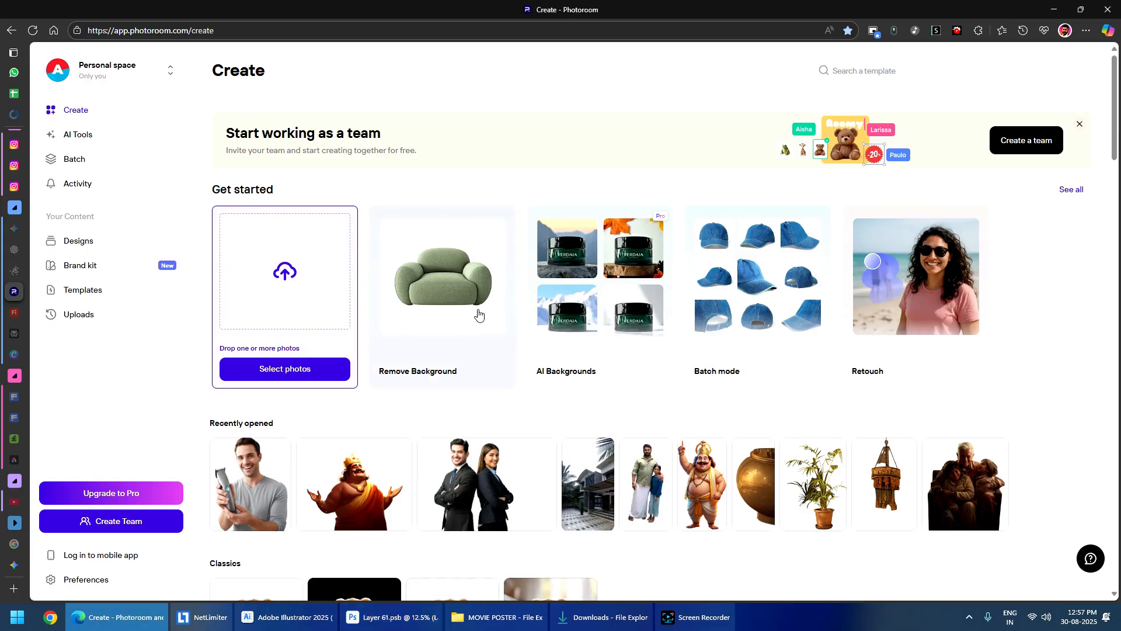
key(ctrl+v)
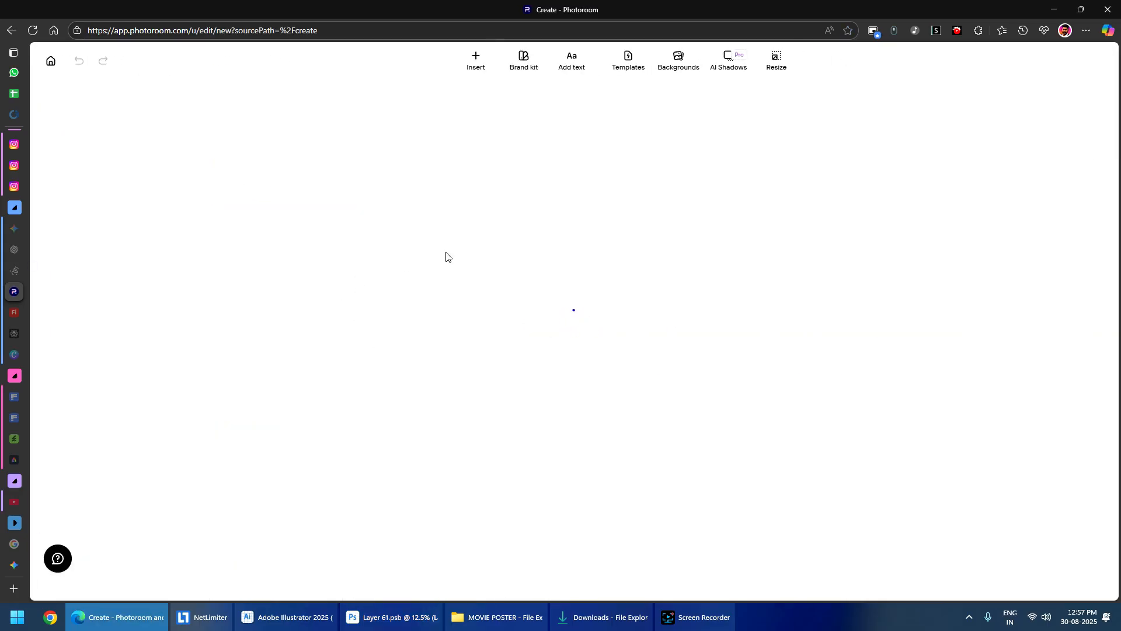
key(alt+Tab)
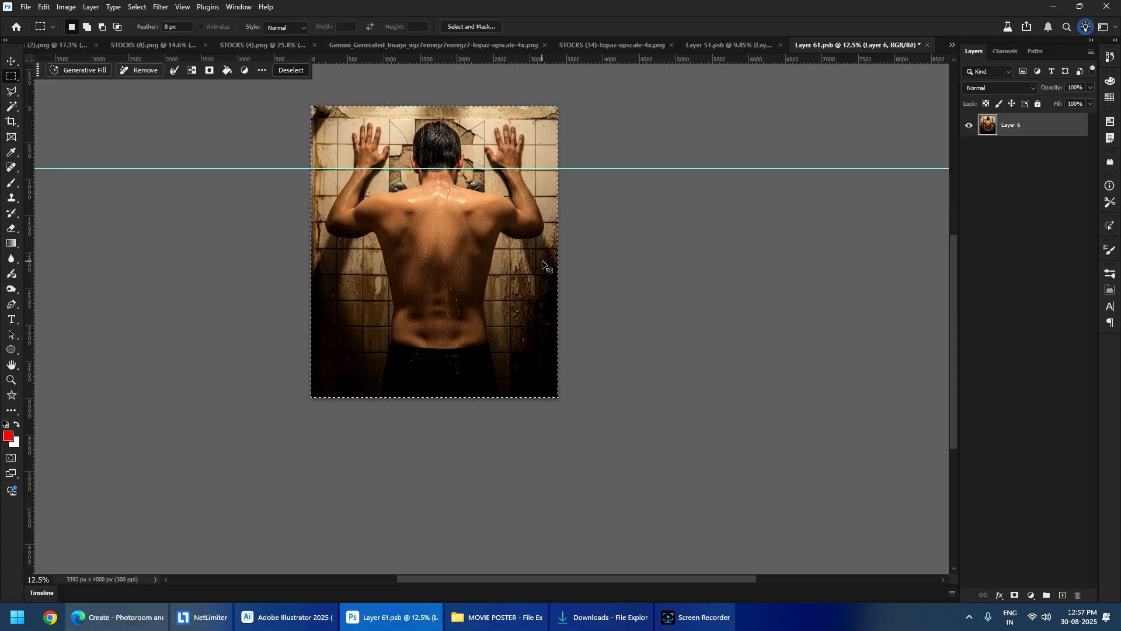
key(alt+Tab)
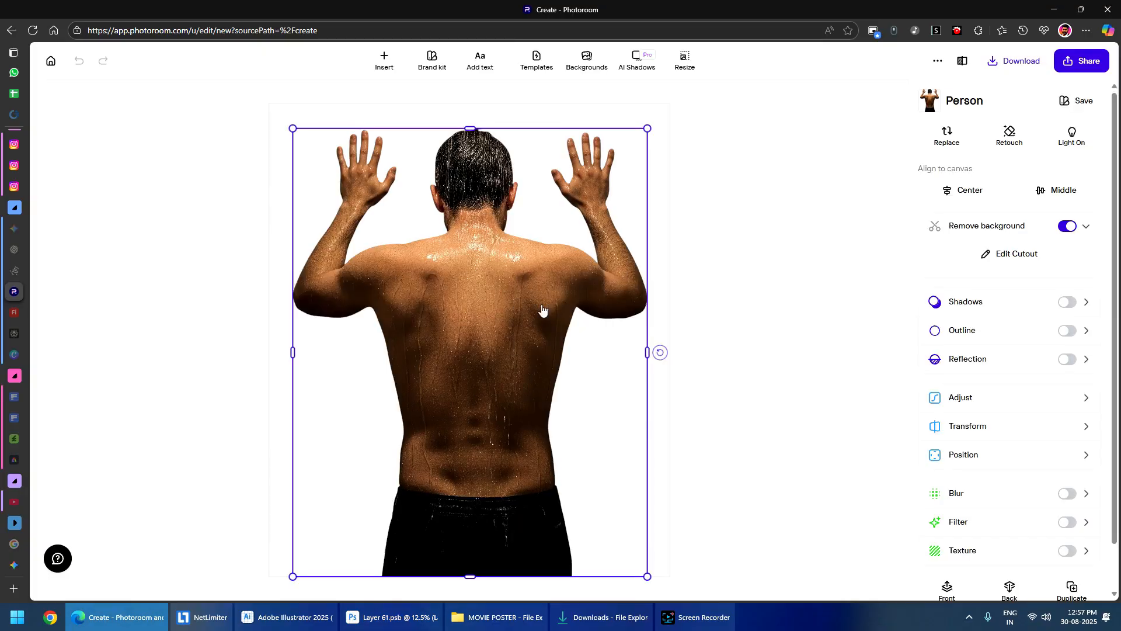
- Hide the white background in Photoroom and download the man's cutout as a full-resolution PNG
click(846, 236)
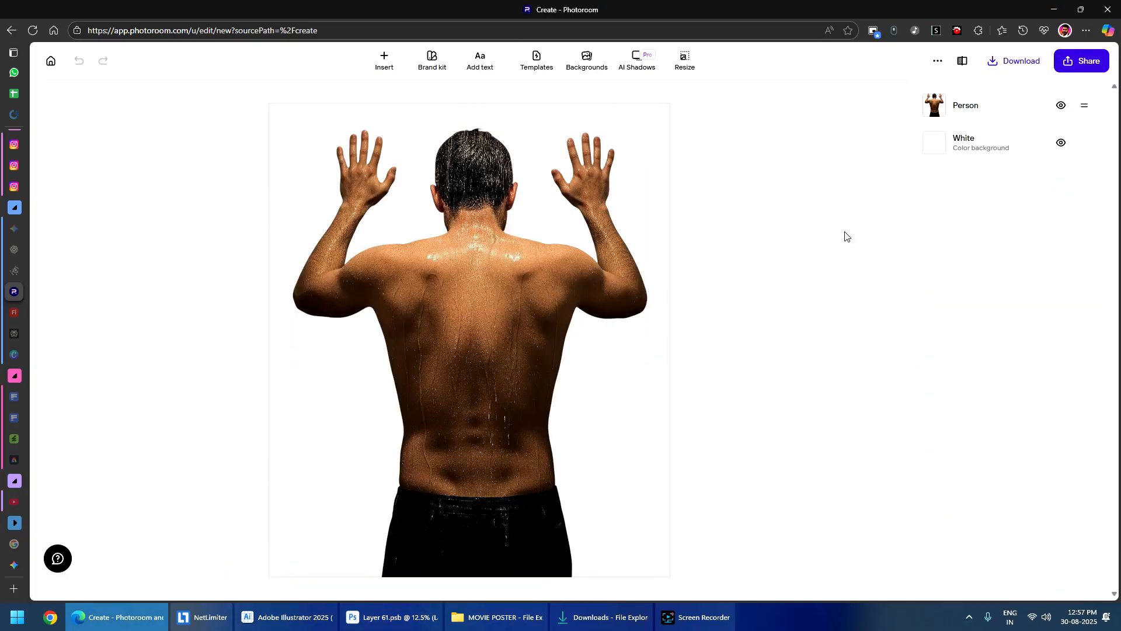
click(1062, 144)
click(1023, 66)
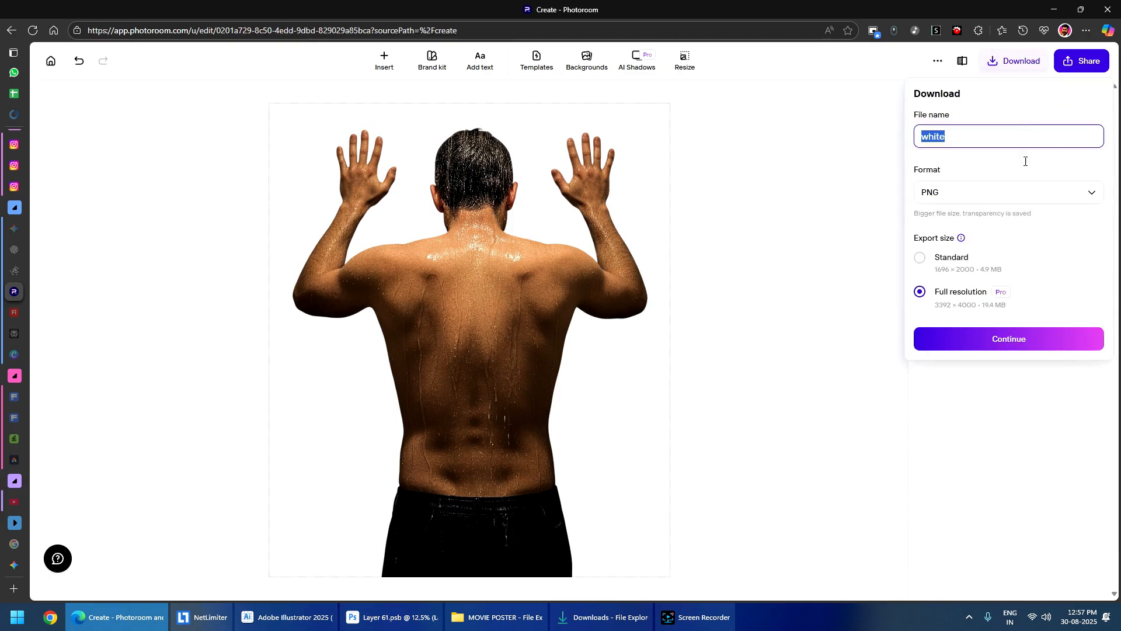
click(995, 334)
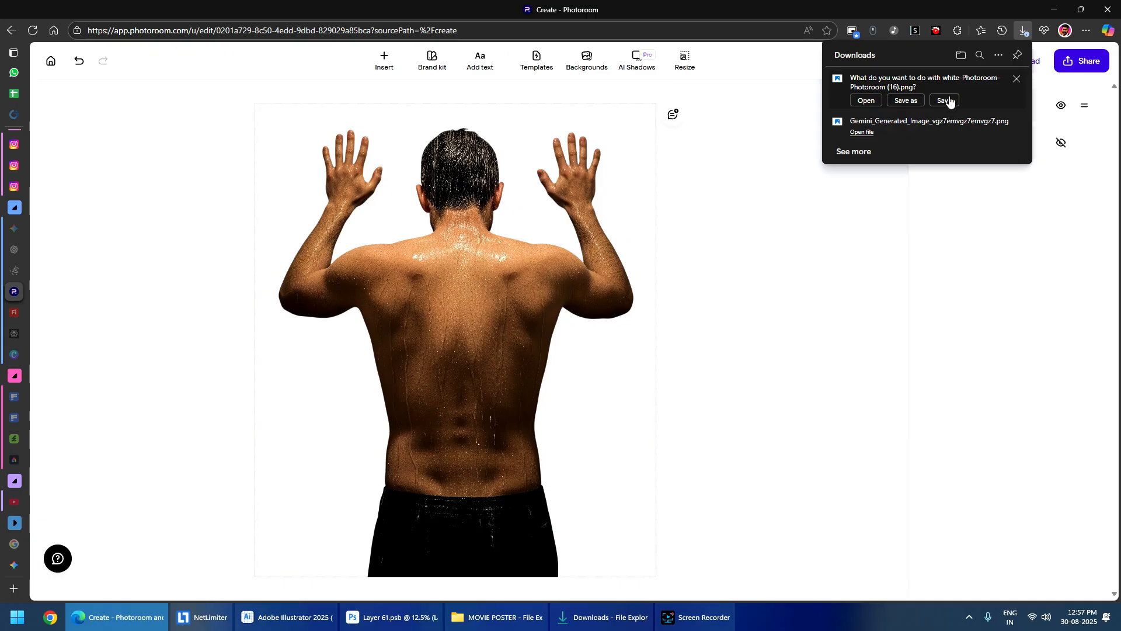
click(946, 103)
- Place the downloaded cutout over the man's picture in Photoshop and load its outline as a selection on Layer 6, with the cutout hidden
key(alt+Tab)
drag(864, 93, 473, 284)
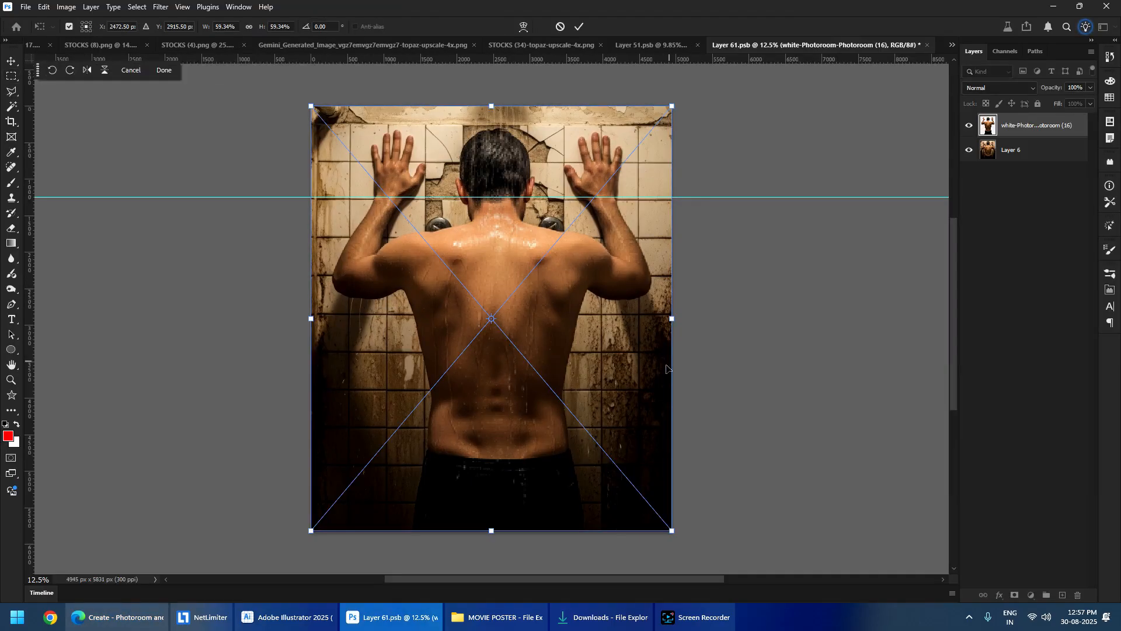
key(Return)
ctrl+click(990, 130)
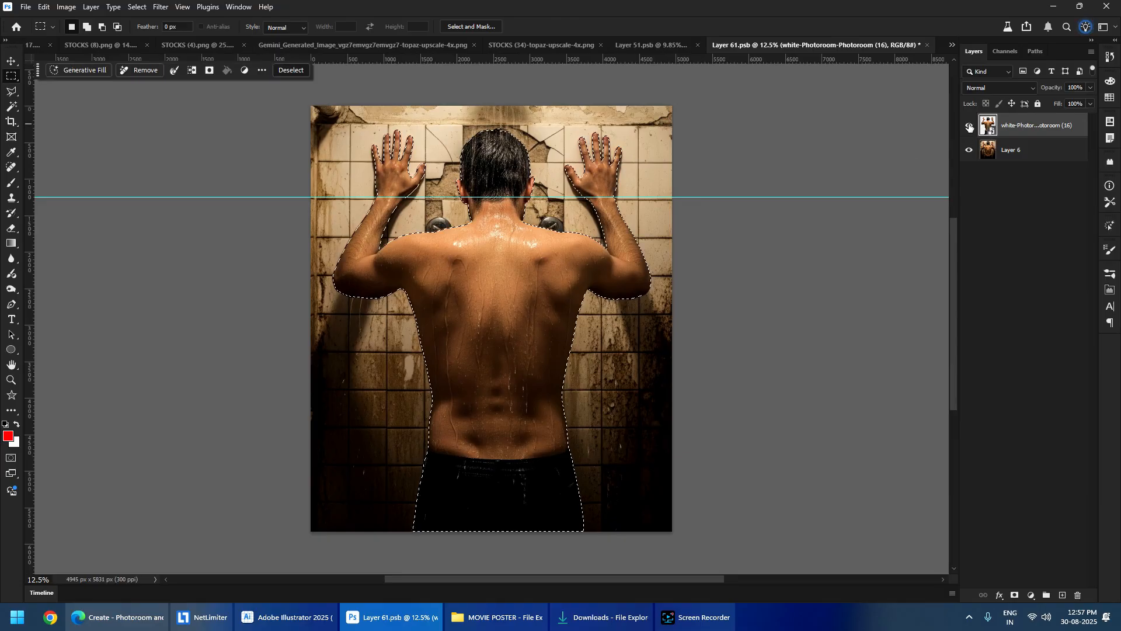
click(985, 152)
- Refine the edge of the man's selection with 50% contrast and output it to a selection
scroll(431, 163, up, 5)
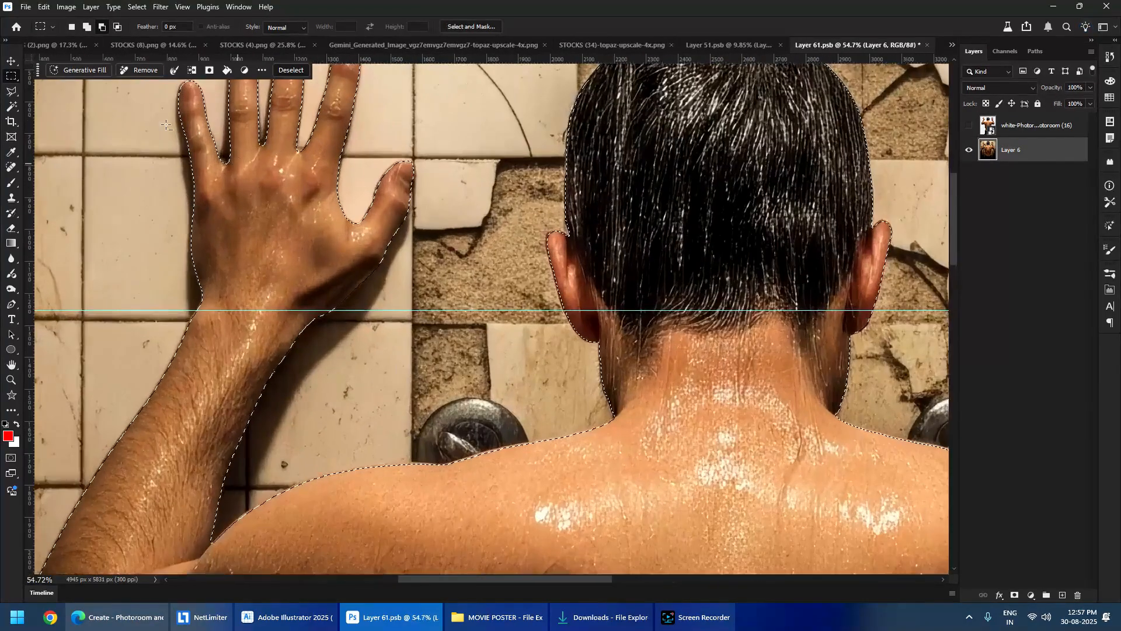
click(135, 7)
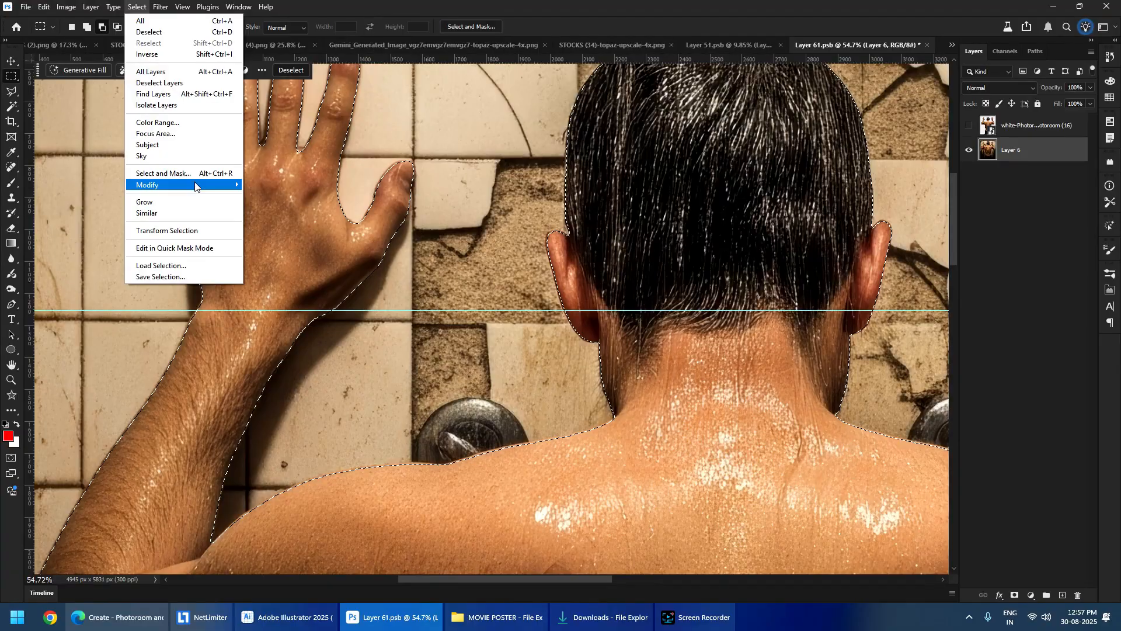
shift+click(166, 174)
scroll(378, 199, up, 5)
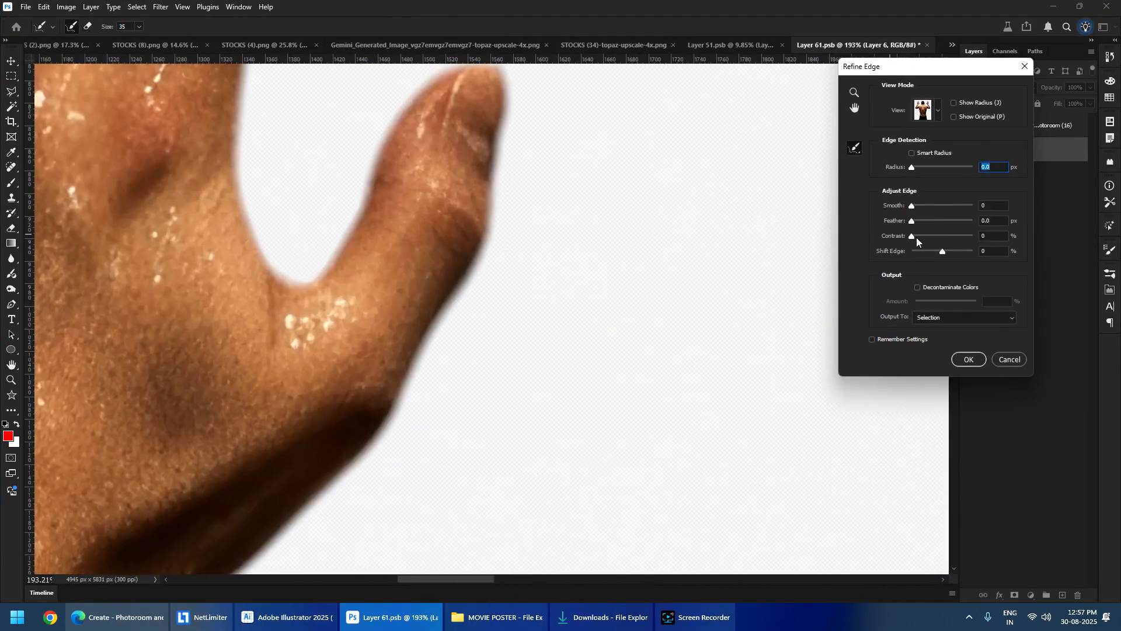
drag(916, 238, 940, 236)
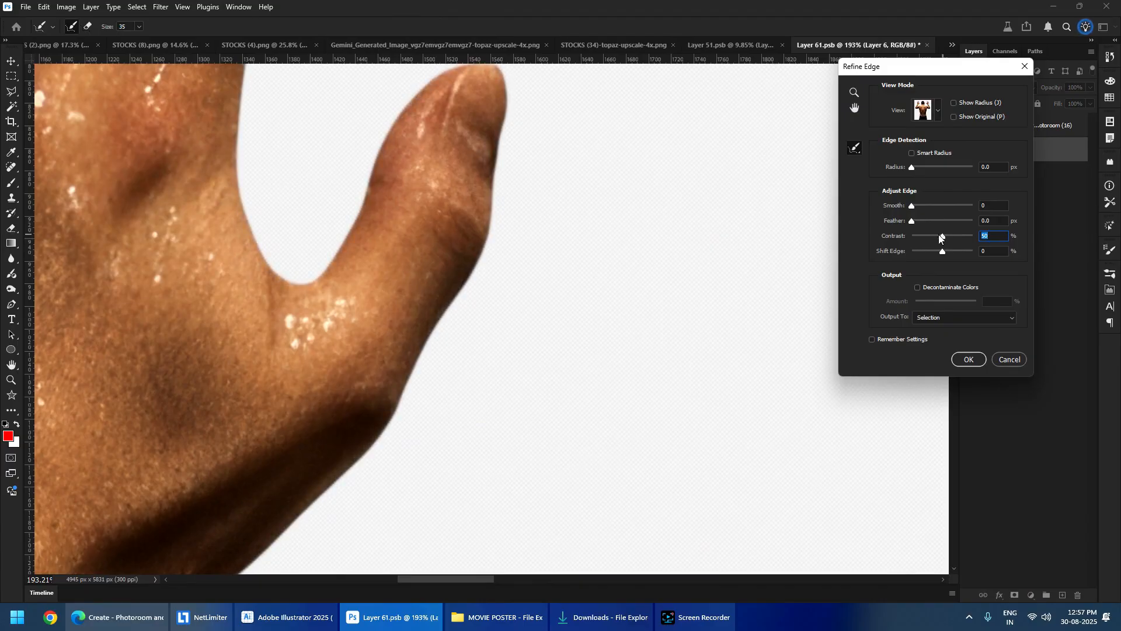
click(965, 358)
- Mask Layer 6 with the refined selection, then save and close Layer 61.psb
scroll(540, 331, down, 4)
drag(795, 316, 517, 203)
click(1015, 595)
scroll(523, 202, down, 6)
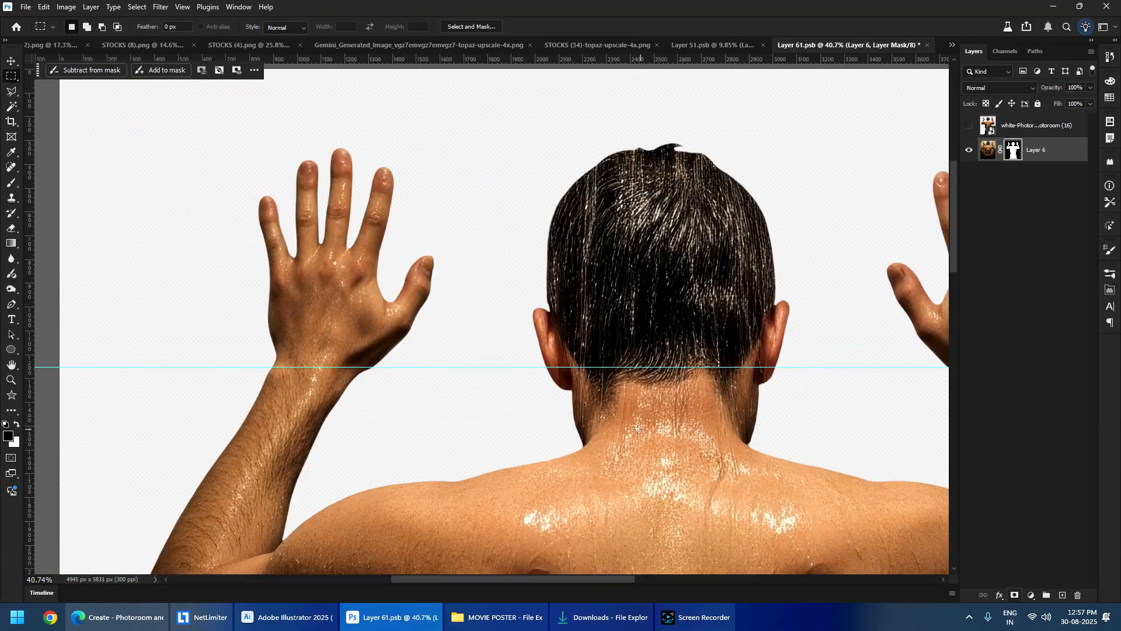
key(ctrl+s)
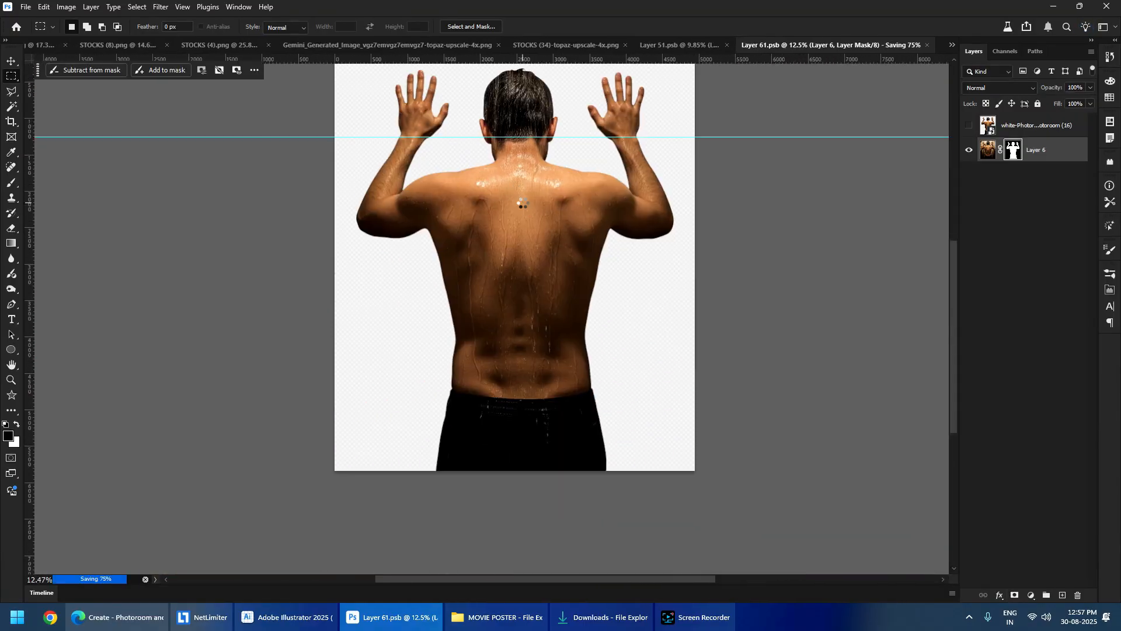
key(ctrl+w)
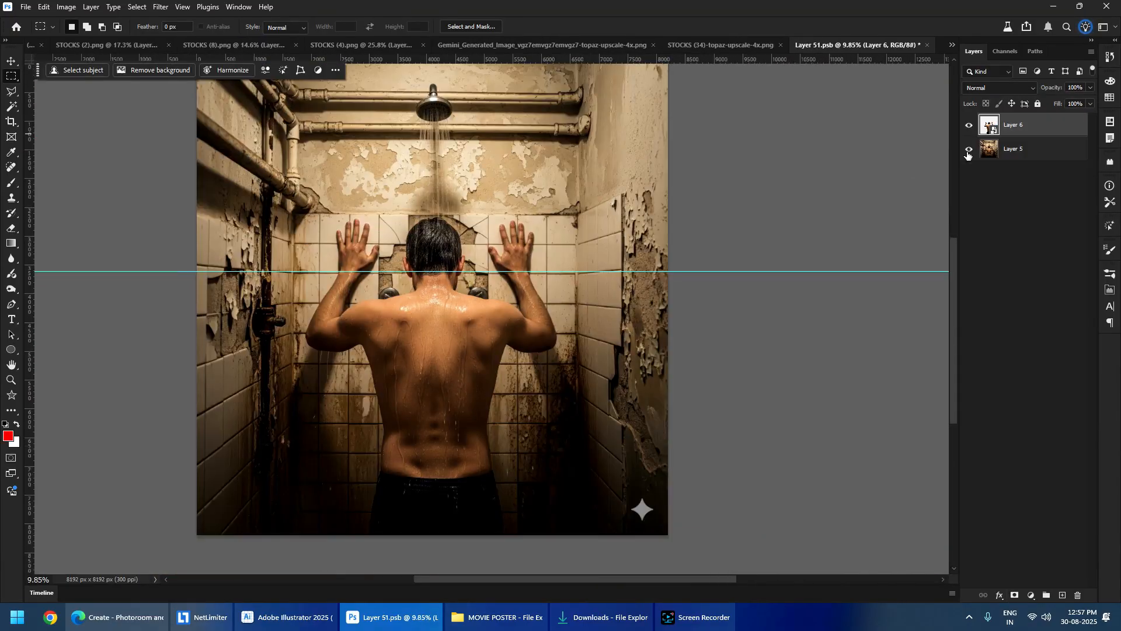
- Hide the original shower-room picture in Layer 51.psb, then save and close the file
click(969, 150)
key(ctrl+s)
key(ctrl+w)
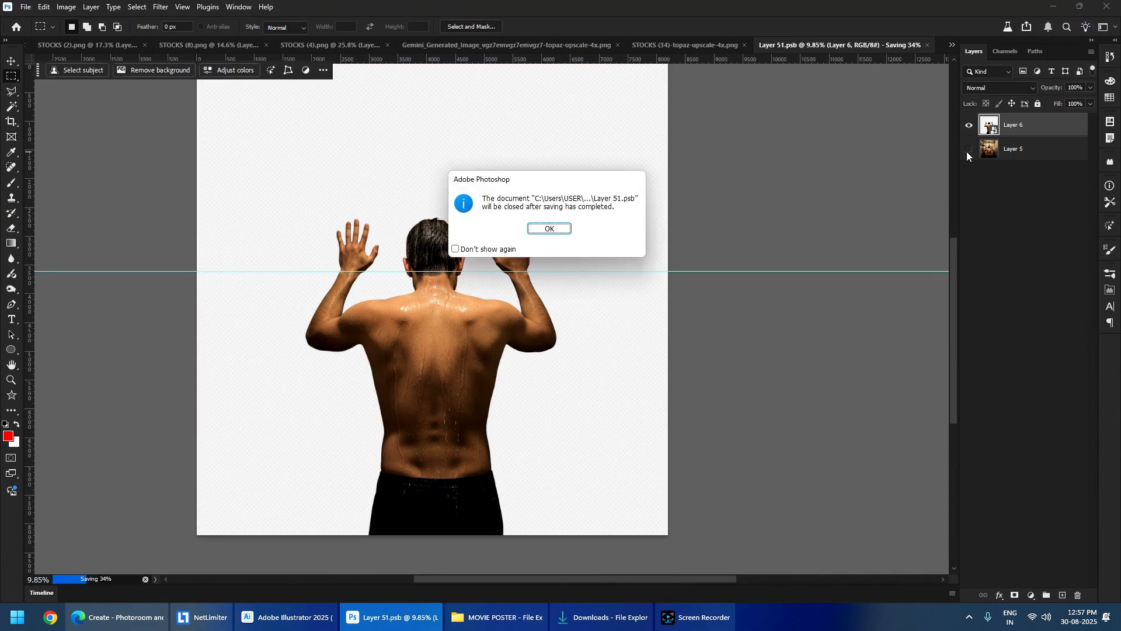
click(533, 232)
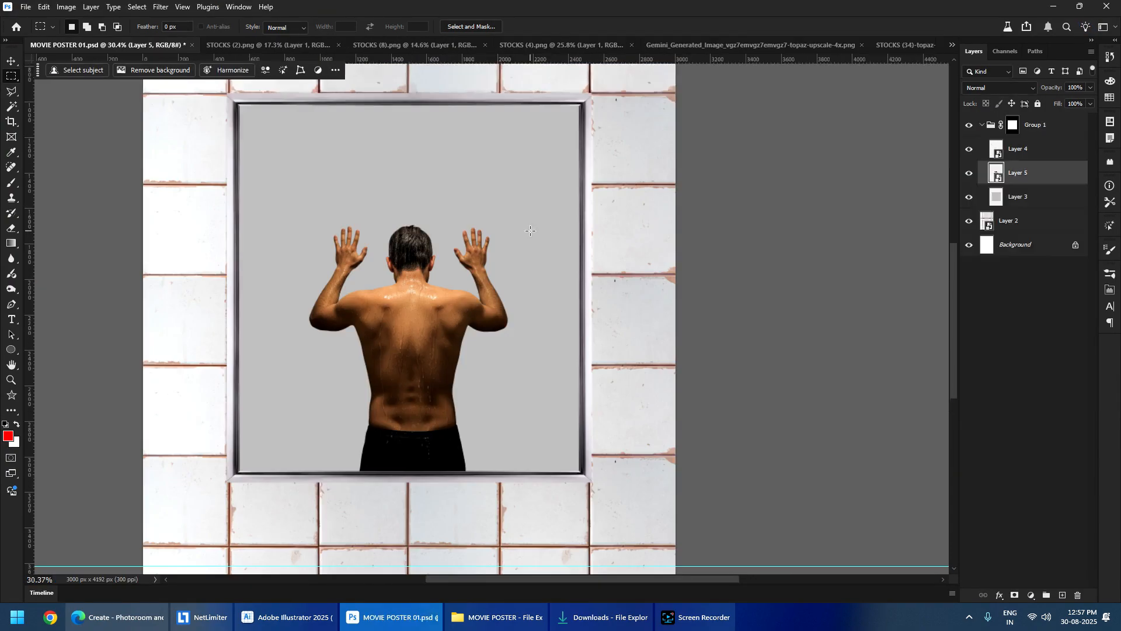
- Enlarge the man's layer in the poster's frame to about 26.78% scale, extending it slightly past the opening's edges
scroll(411, 315, down, 6)
scroll(411, 315, up, 3)
key(ctrl+t)
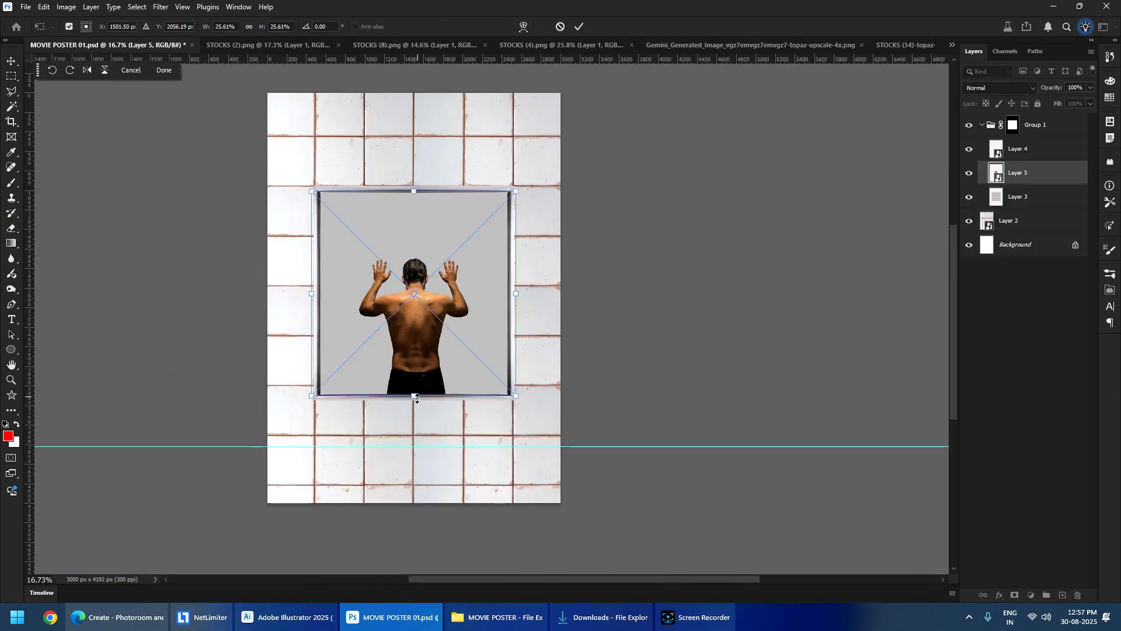
mouse_move(417, 397)
mouse_down()
mouse_move(415, 415)
mouse_move(415, 401)
mouse_up()
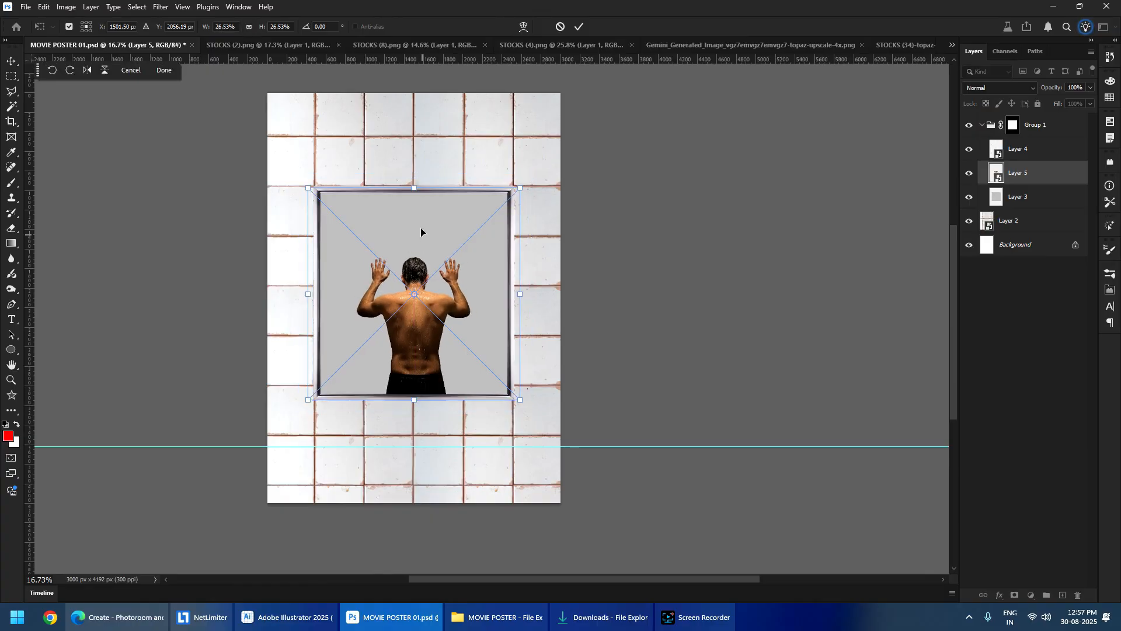
mouse_move(415, 187)
mouse_down()
mouse_move(419, 173)
mouse_move(414, 184)
mouse_up()
key(Return)
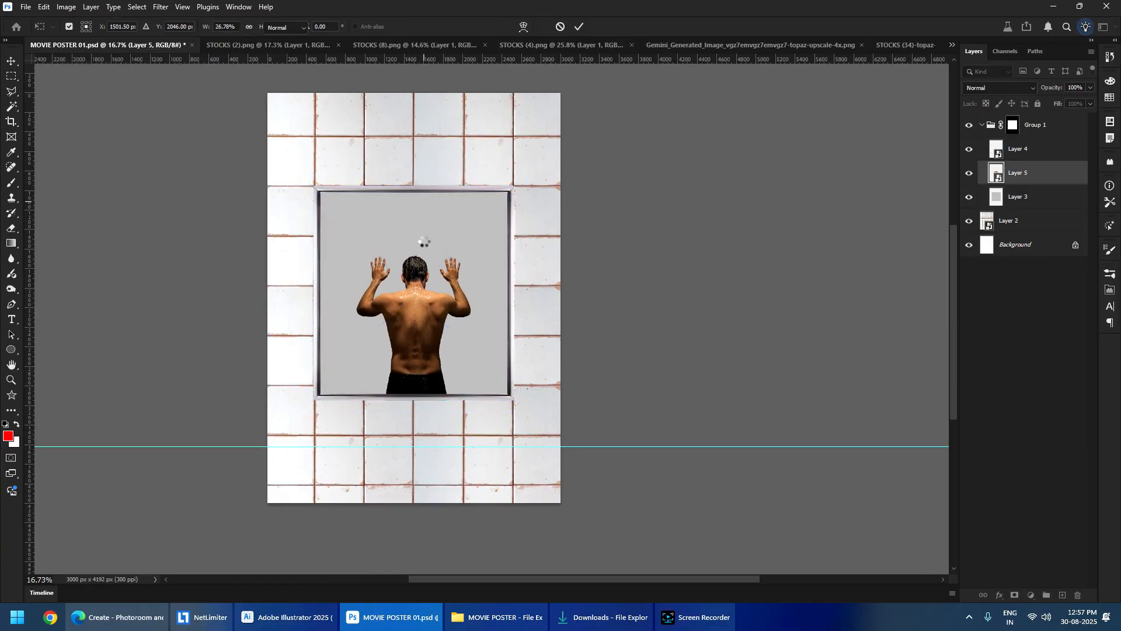
scroll(424, 241, up, 4)
- Open STOCKS (1).png from the MOVIE POSTER folder in Photoshop
key(super+Tab)
click(666, 156)
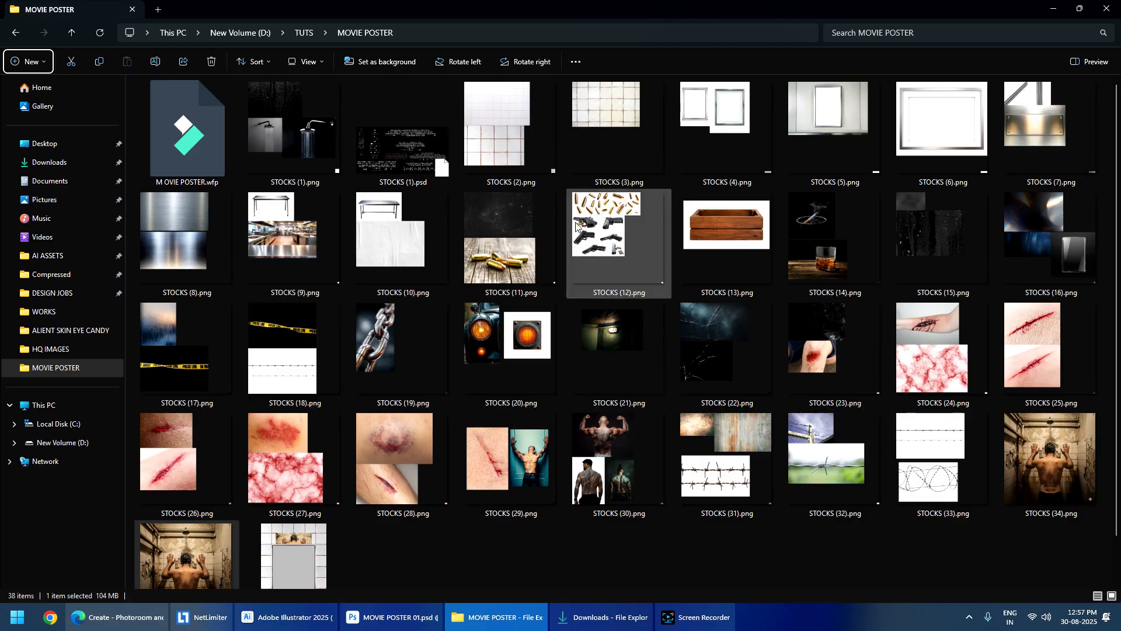
click(283, 117)
drag(302, 168, 551, 14)
key(alt+Tab)
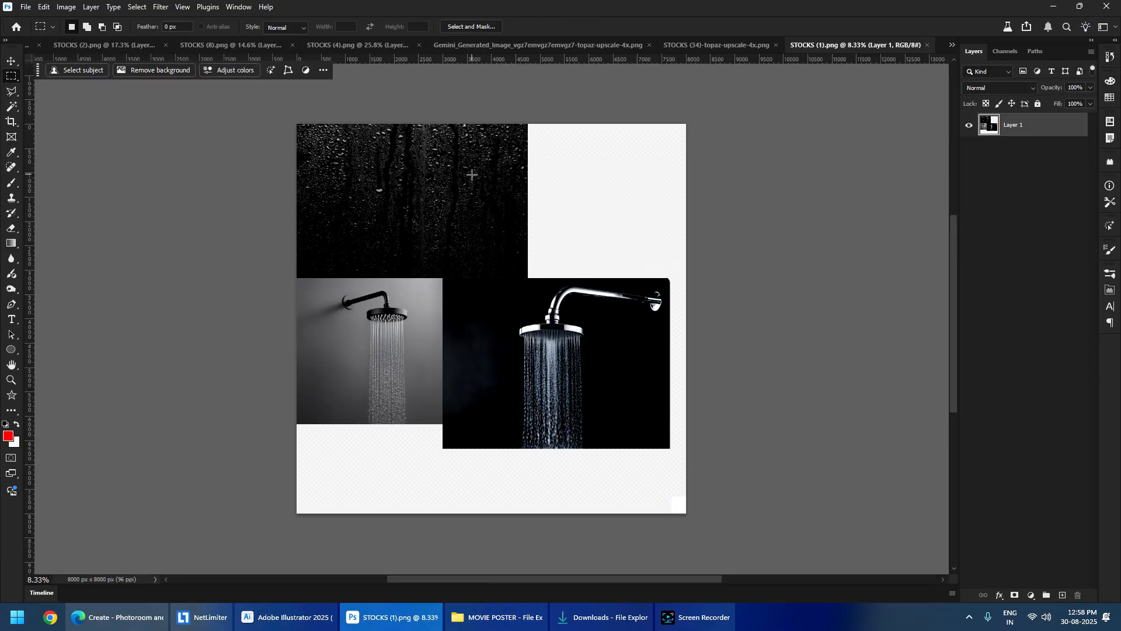
- Select a rectangle about 2525 px wide around the chrome shower head and its falling water on the black background
scroll(536, 310, up, 6)
drag(554, 354, 644, 233)
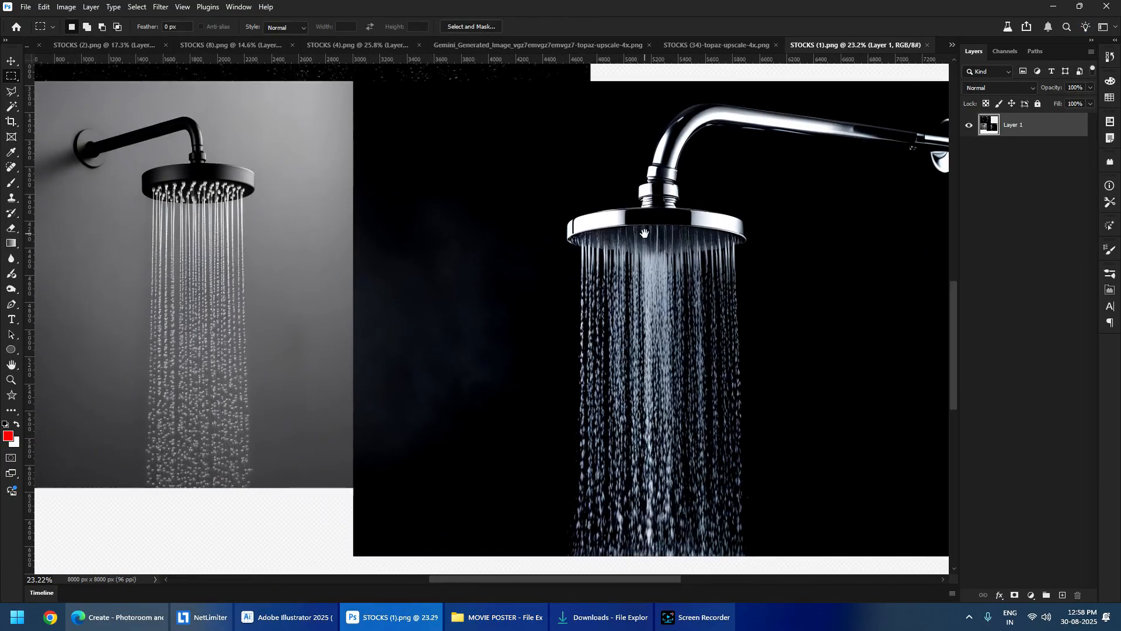
scroll(644, 234, up, 3)
scroll(556, 235, down, 3)
drag(570, 287, 385, 253)
scroll(386, 253, down, 1)
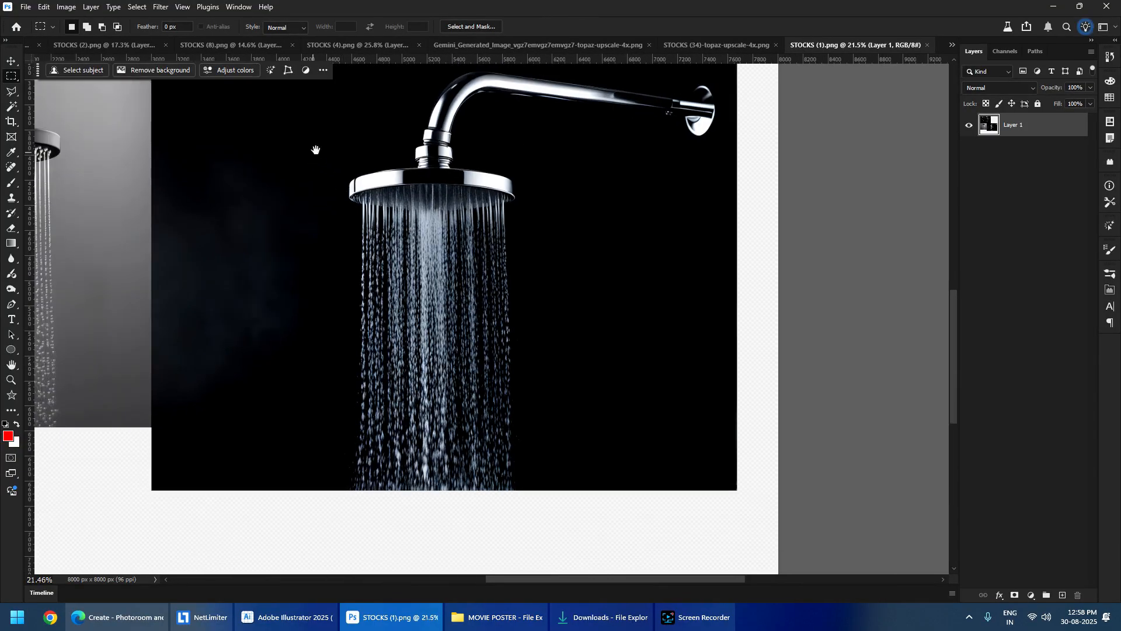
drag(315, 150, 592, 383)
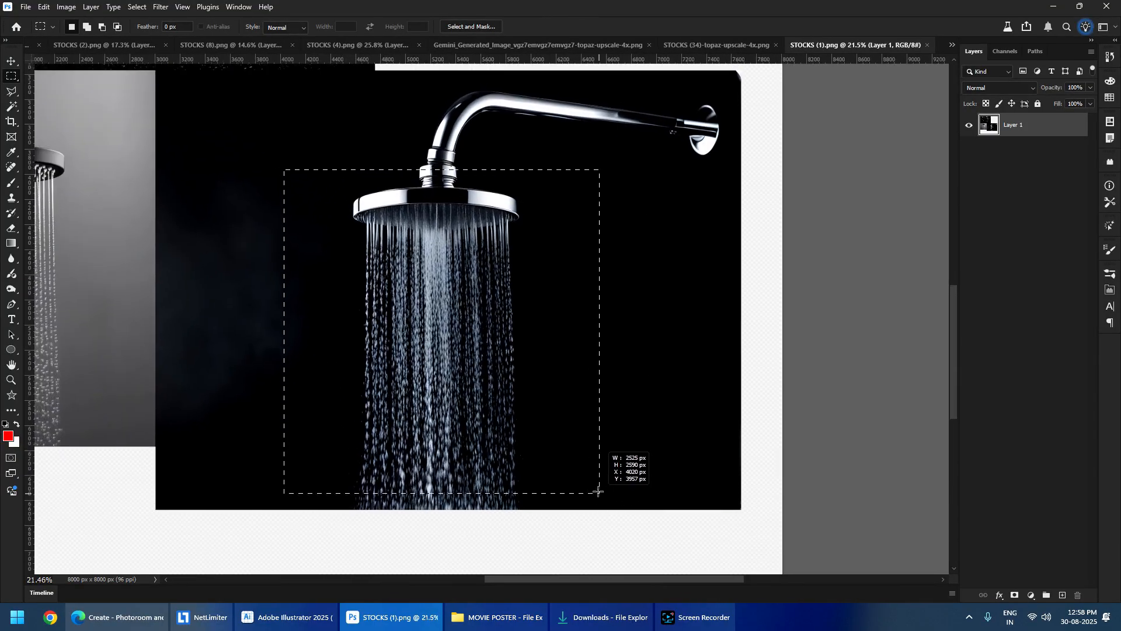
drag(596, 535, 596, 536)
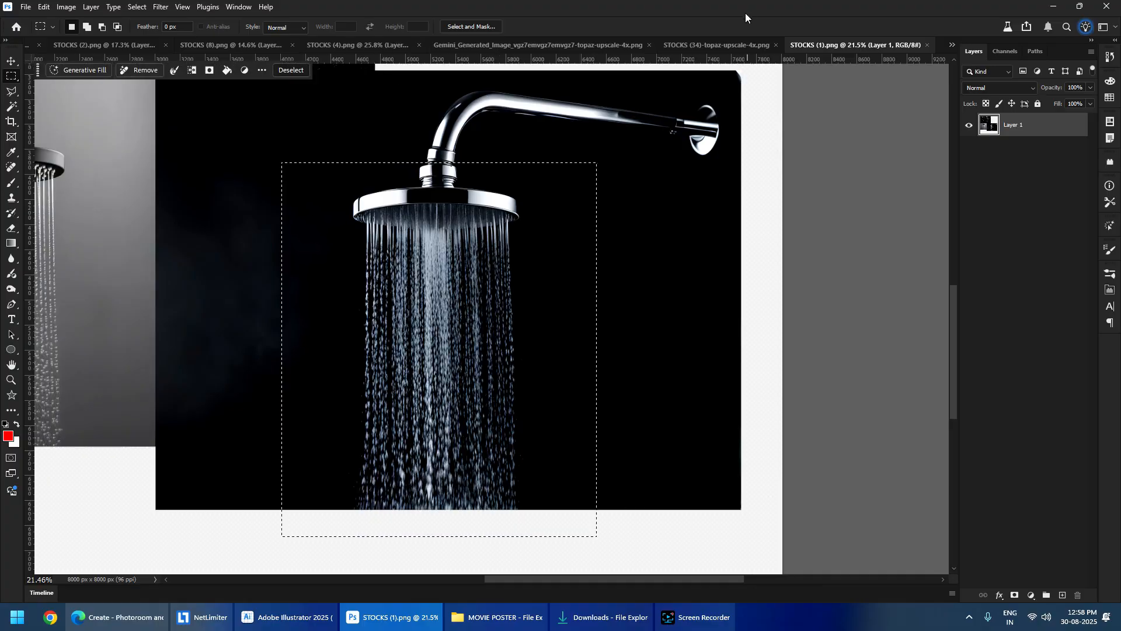
- Close the tile stock document STOCKS (2).png
click(81, 47)
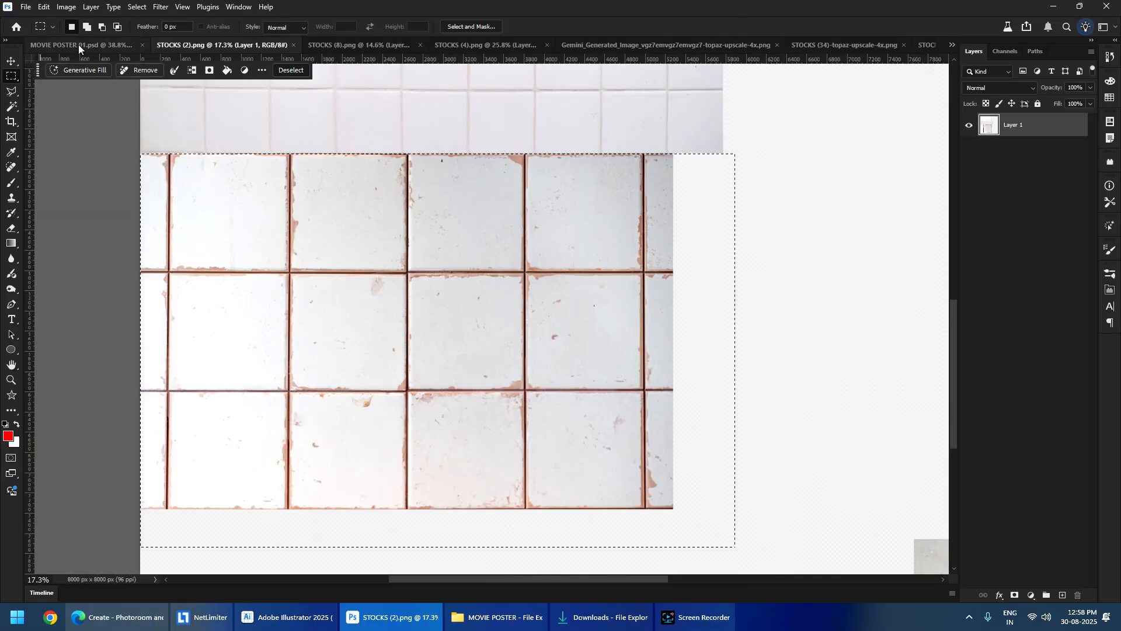
click(292, 44)
click(145, 46)
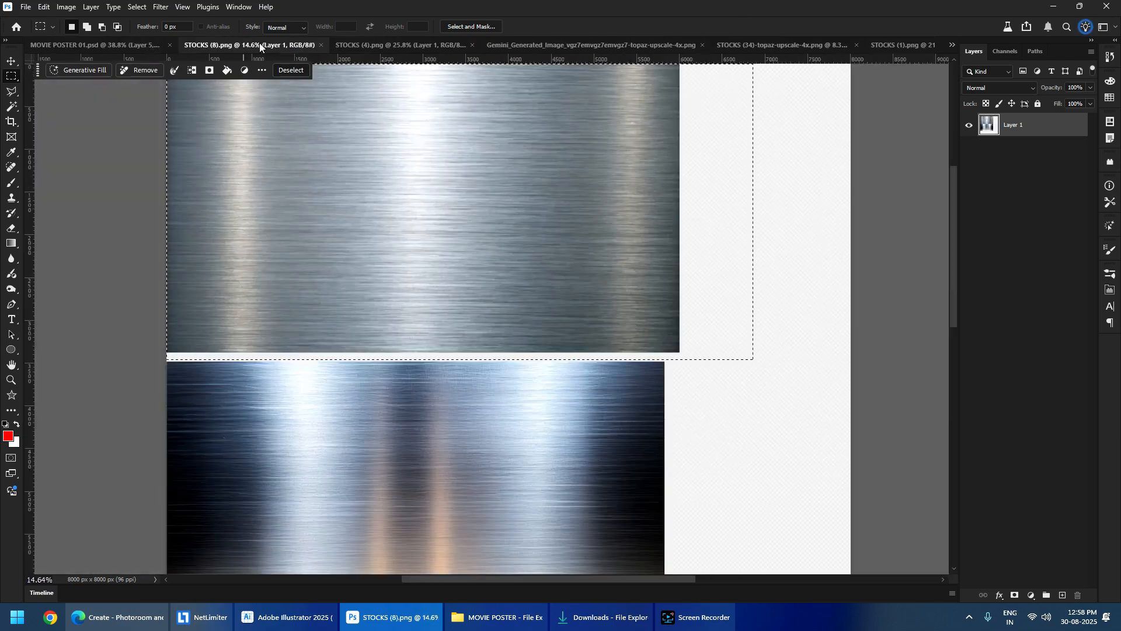
- Close the STOCKS (8), STOCKS (4), Gemini-generated and STOCKS (34) images, keeping MOVIE POSTER 01.psd and STOCKS (1).png open
click(319, 44)
click(247, 44)
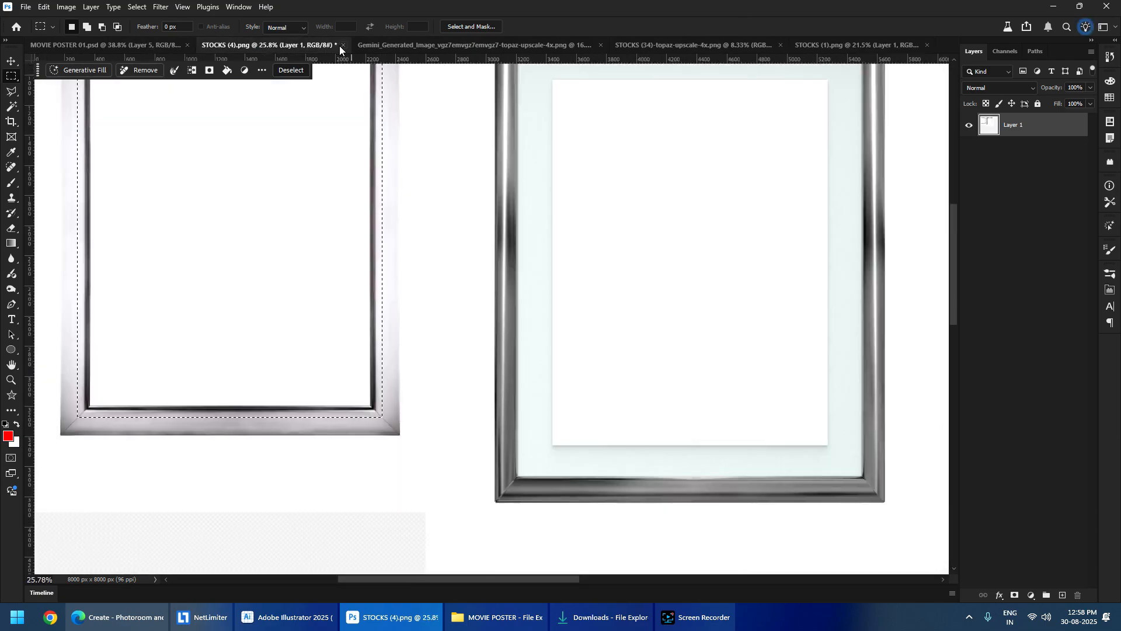
click(343, 45)
click(556, 229)
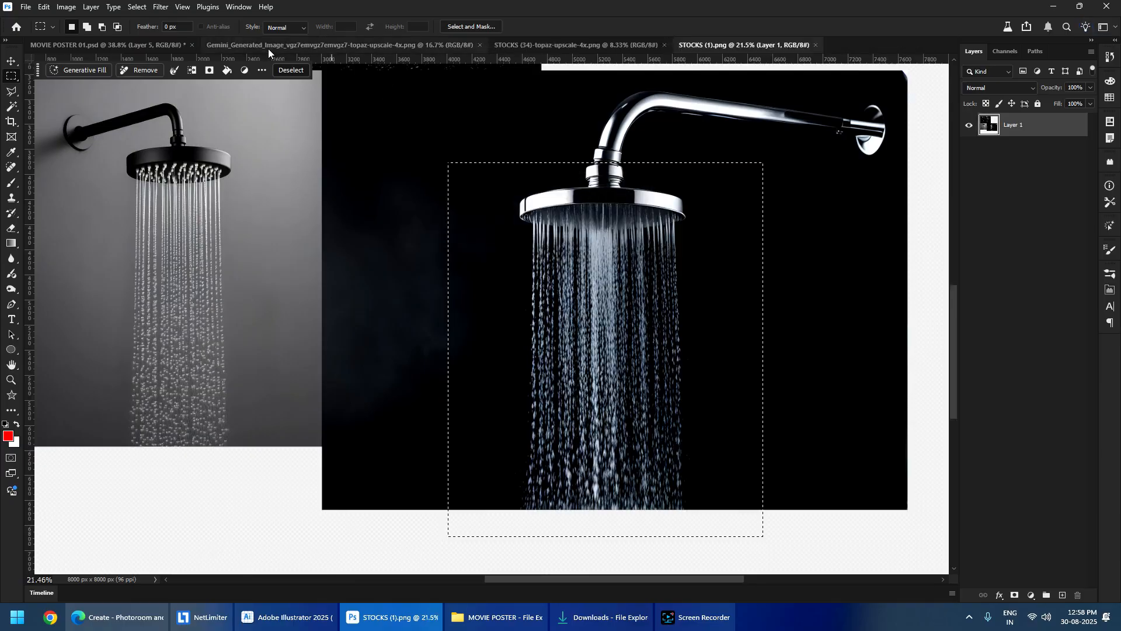
click(268, 48)
click(483, 45)
click(247, 44)
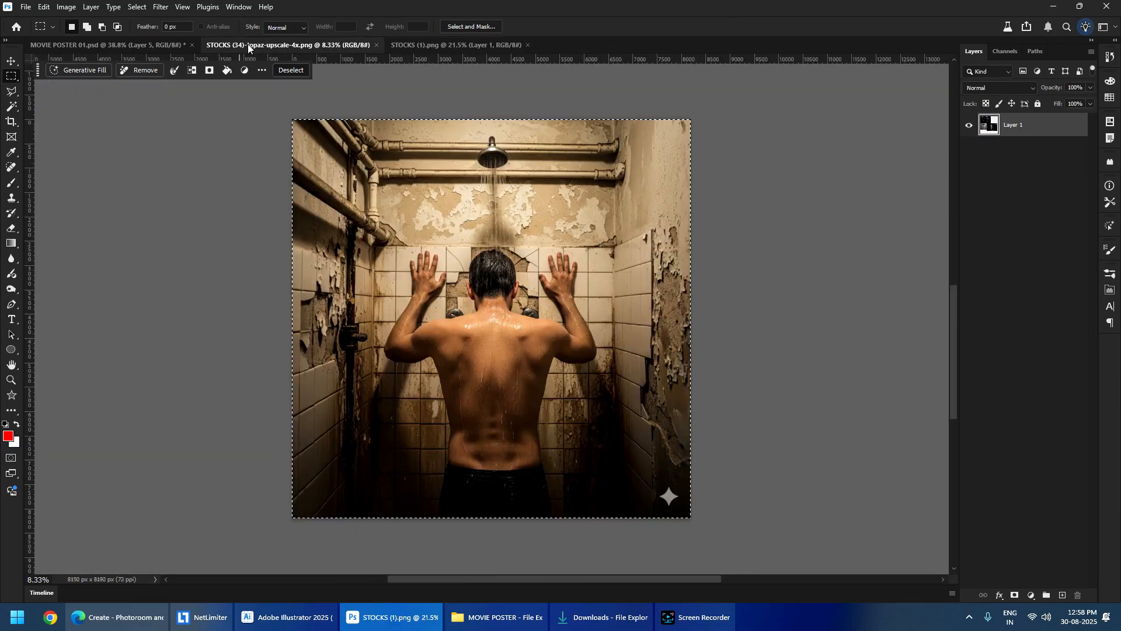
click(375, 44)
- Paste the copied shower image into MOVIE POSTER 01.psd as a smart object above the man and scale it to about 28%
click(64, 45)
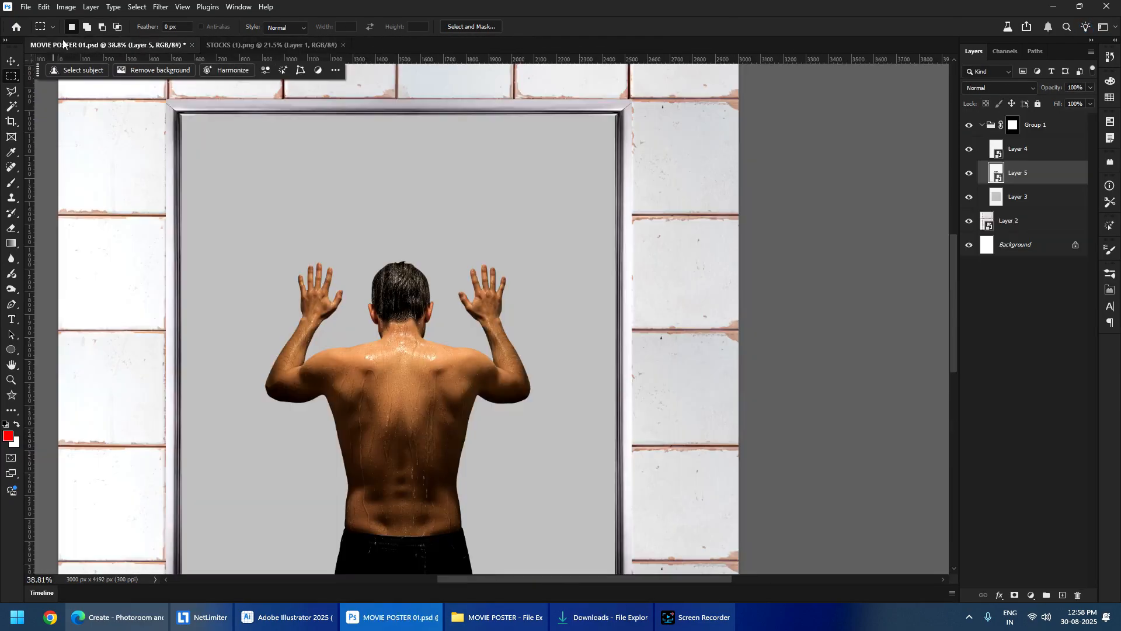
key(ctrl+v)
drag(423, 209, 425, 401)
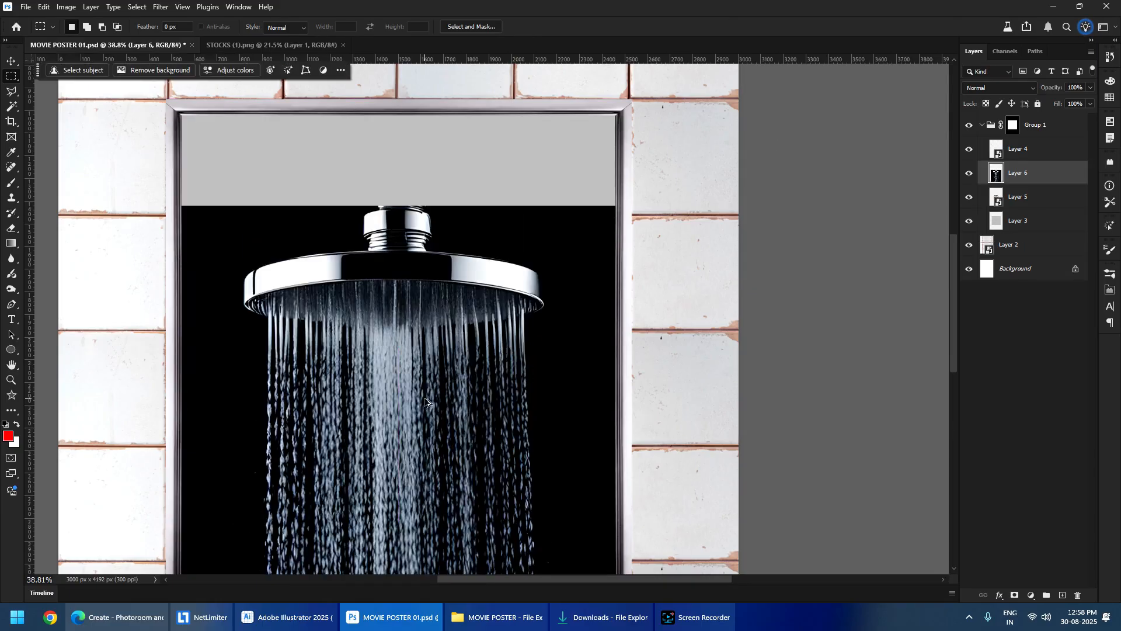
key(ctrl+t)
drag(401, 206, 412, 145)
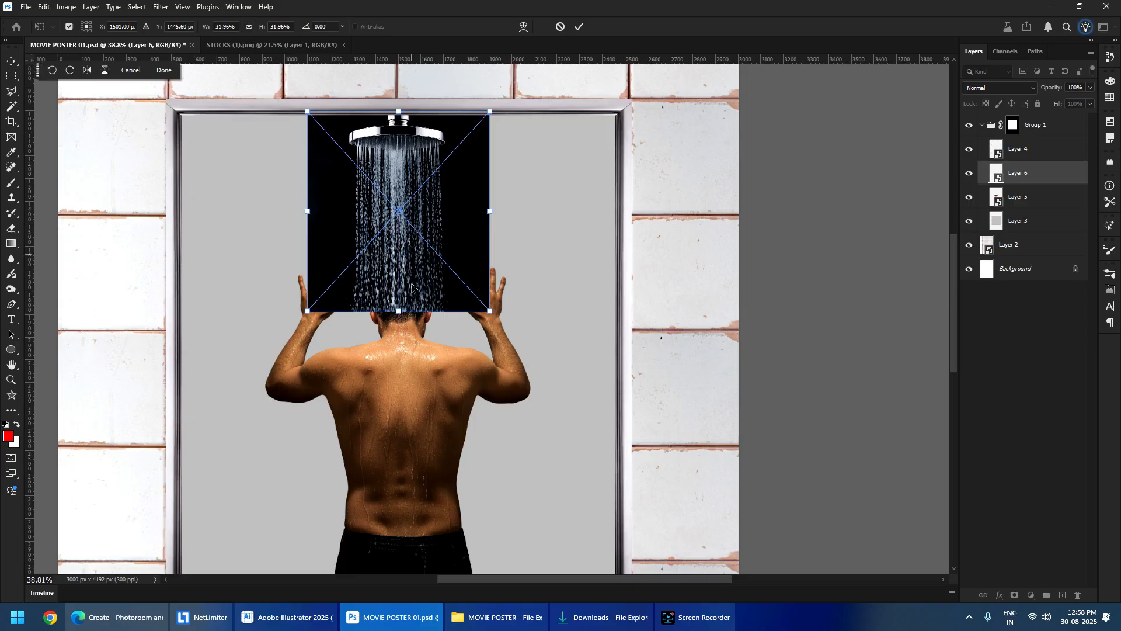
drag(408, 313, 409, 283)
key(Return)
- Shrink the shower image slightly and align its top with the frame's inner upper edge, centred above the man's head
scroll(412, 126, up, 5)
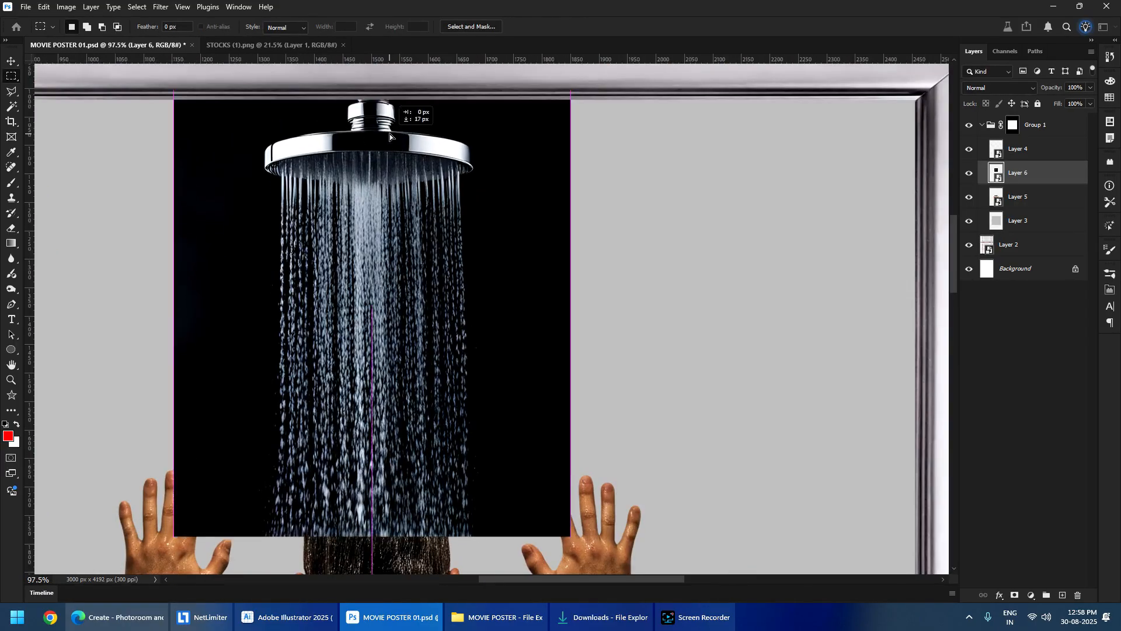
scroll(390, 134, up, 3)
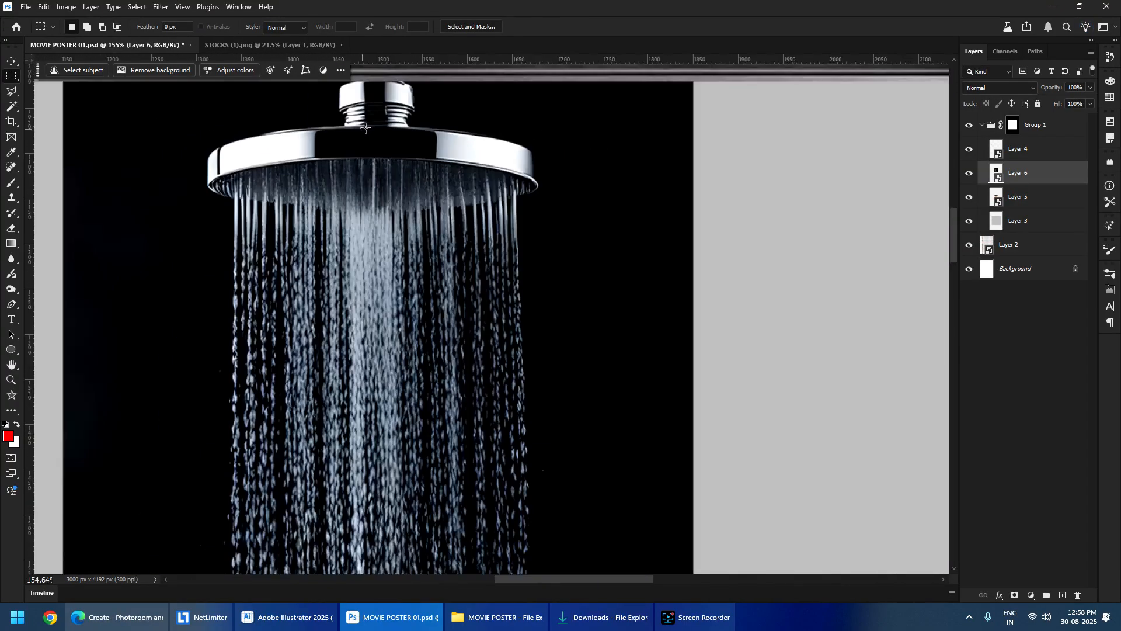
scroll(366, 209, down, 1)
scroll(366, 209, up, 8)
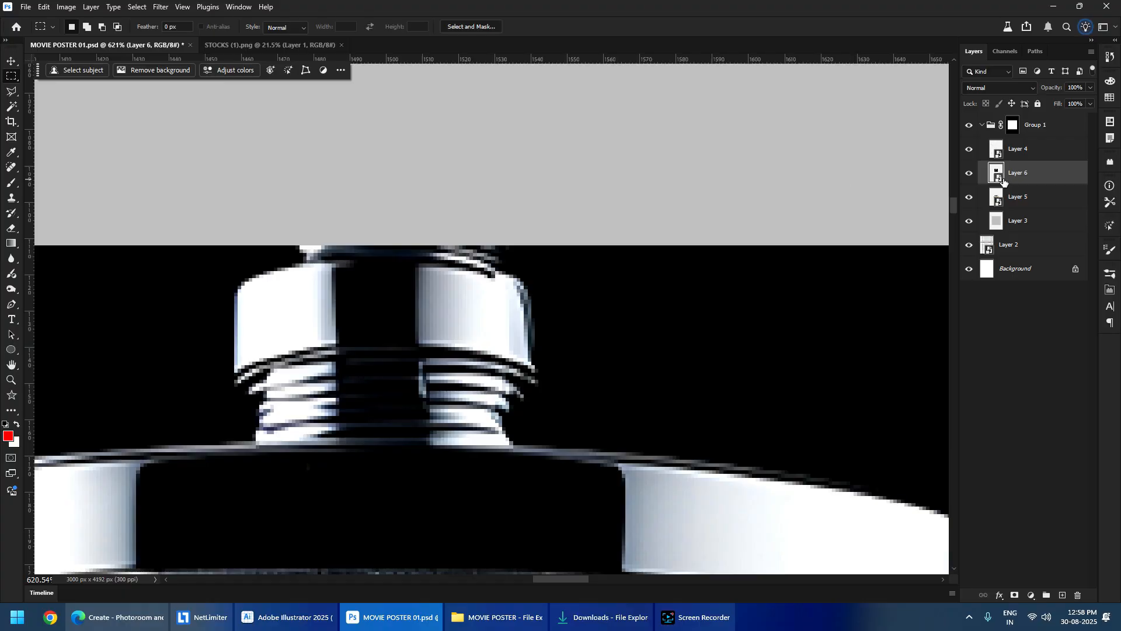
scroll(332, 249, down, 15)
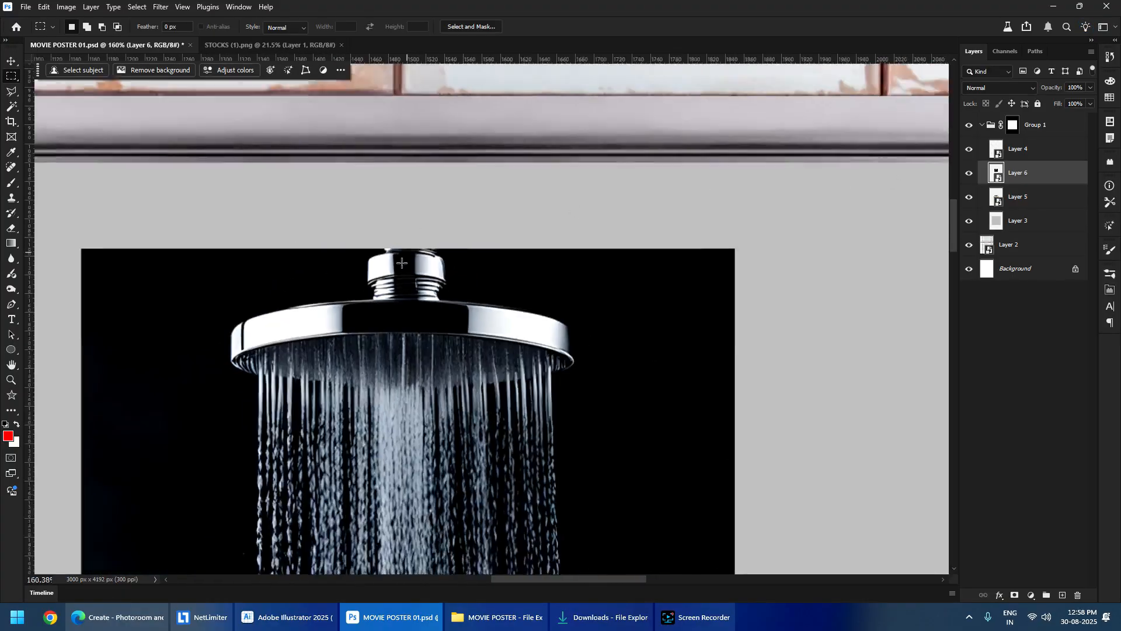
scroll(415, 287, up, 4)
key(ctrl+t)
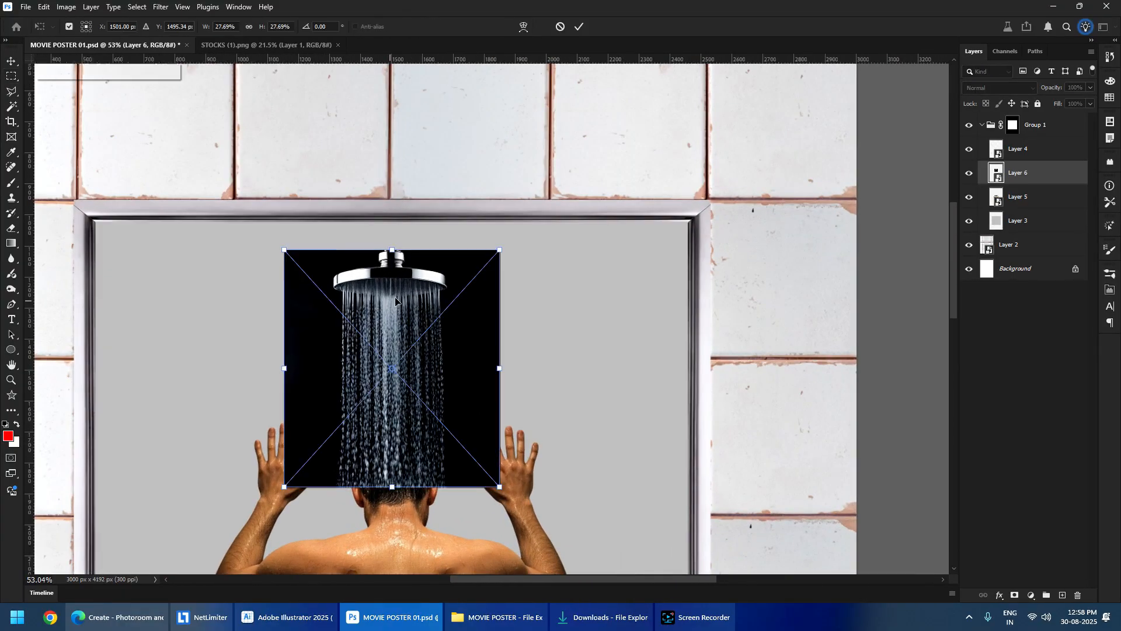
drag(500, 369, 433, 328)
key(Return)
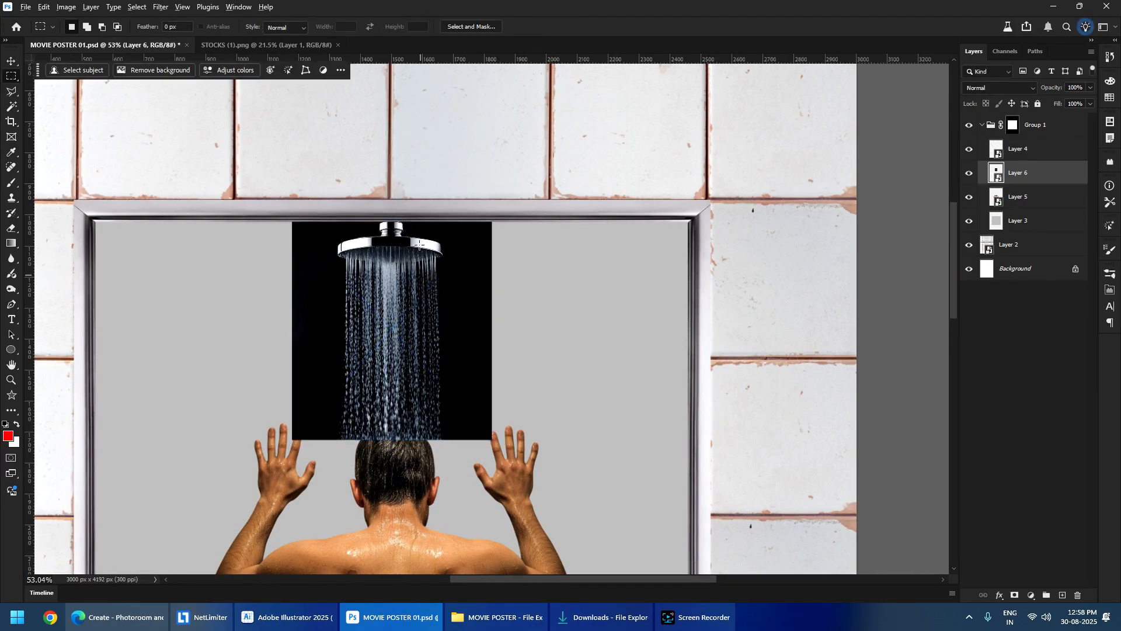
scroll(392, 226, up, 4)
drag(377, 219, 376, 213)
scroll(376, 213, down, 8)
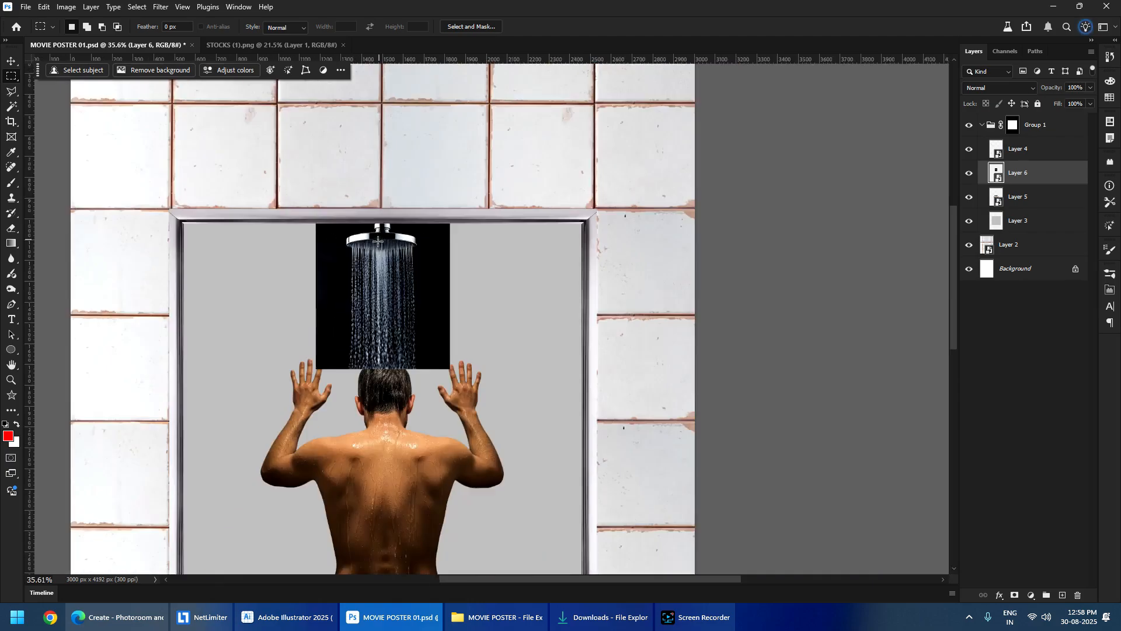
scroll(410, 288, up, 2)
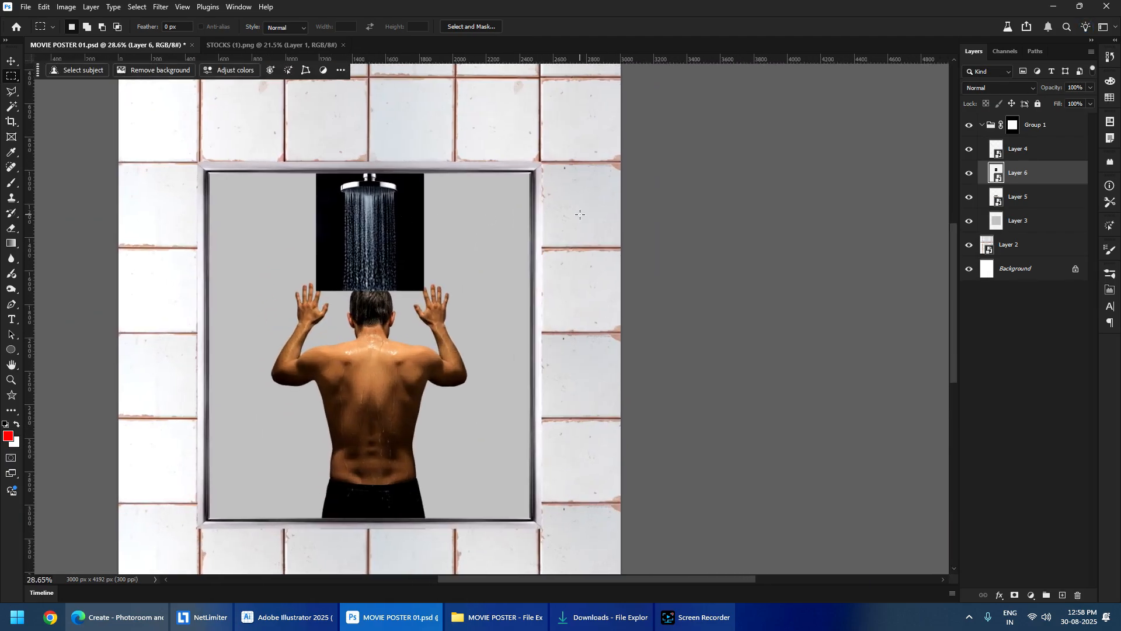
- Duplicate the wall tile layer into Group 1 behind the man and scale the copy to about 25% inside the frame
click(1055, 249)
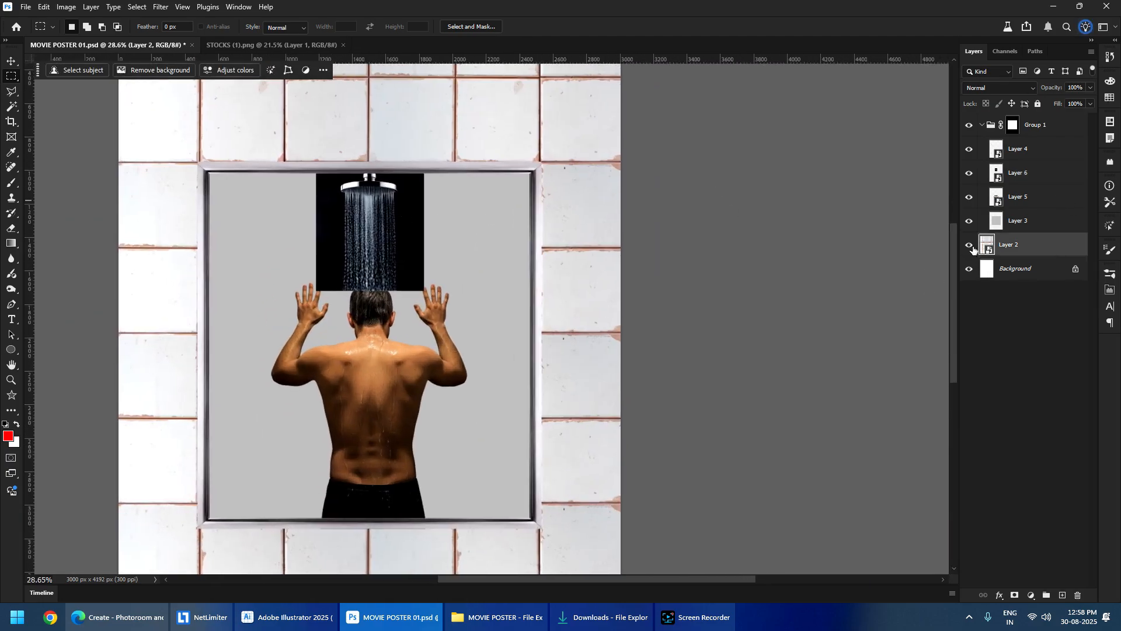
alt+drag(1024, 244, 1026, 218)
ctrl+drag(473, 257, 435, 203)
key(ctrl+z)
key(ctrl+t)
alt+drag(736, 379, 344, 242)
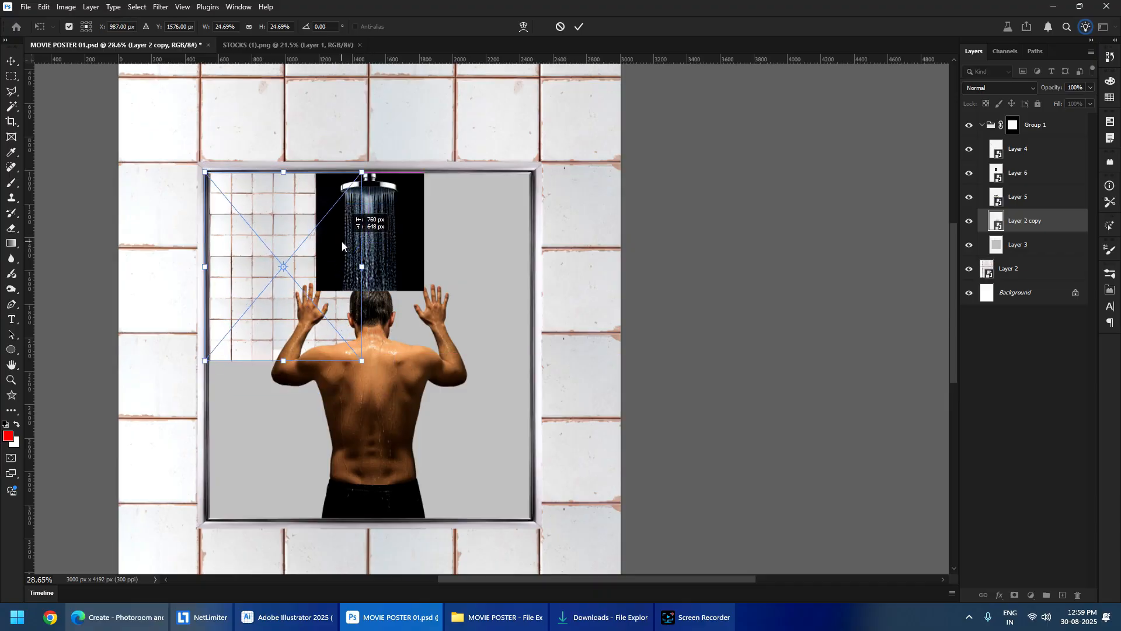
- Rescale the tile copy to about 31%, keeping it anchored in the frame's upper-left inner corner
drag(362, 361, 450, 156)
drag(555, 121, 556, 405)
drag(581, 533, 587, 439)
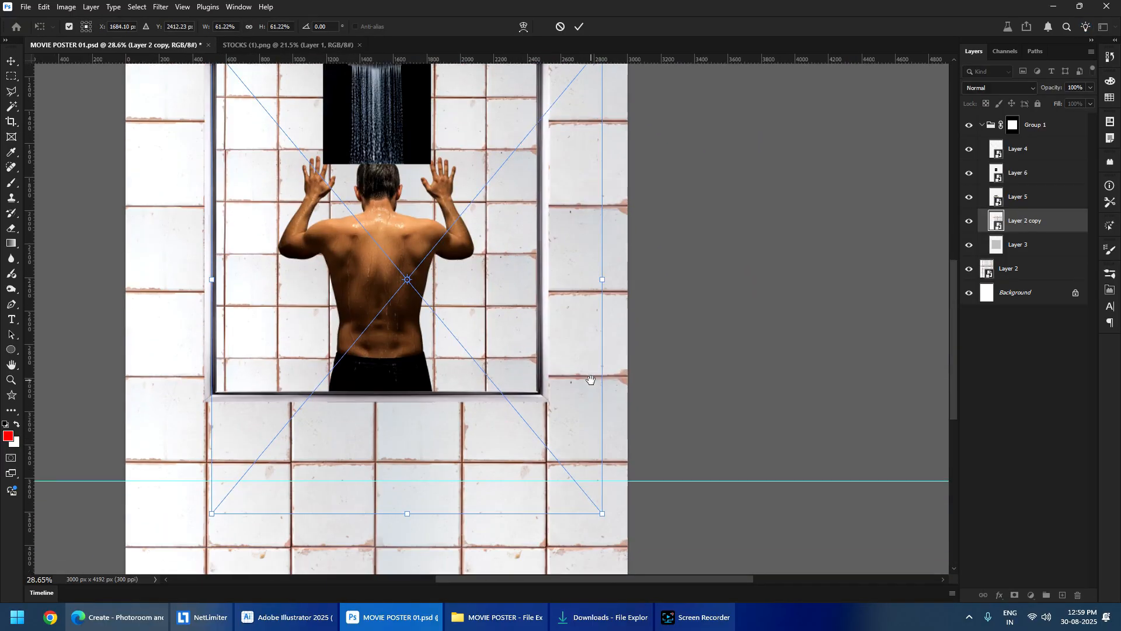
drag(600, 510, 411, 282)
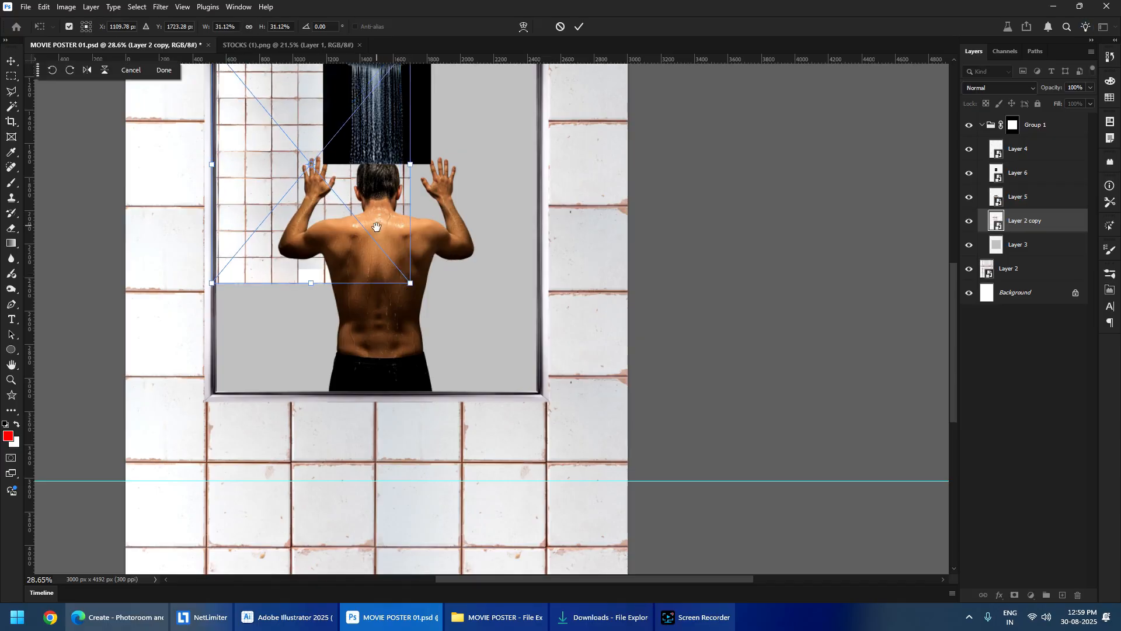
drag(378, 225, 376, 343)
key(Return)
- Open the tile copy's smart object and stretch its Multiply shading layer down over the lowest tile row
scroll(303, 391, up, 1)
scroll(295, 400, up, 4)
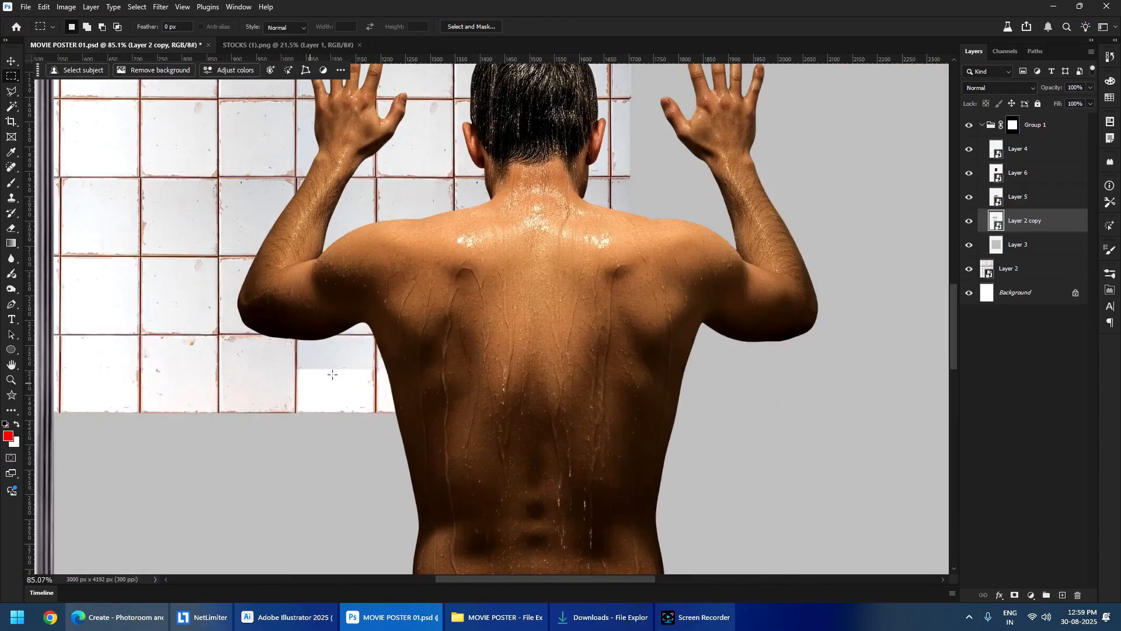
double_click(995, 220)
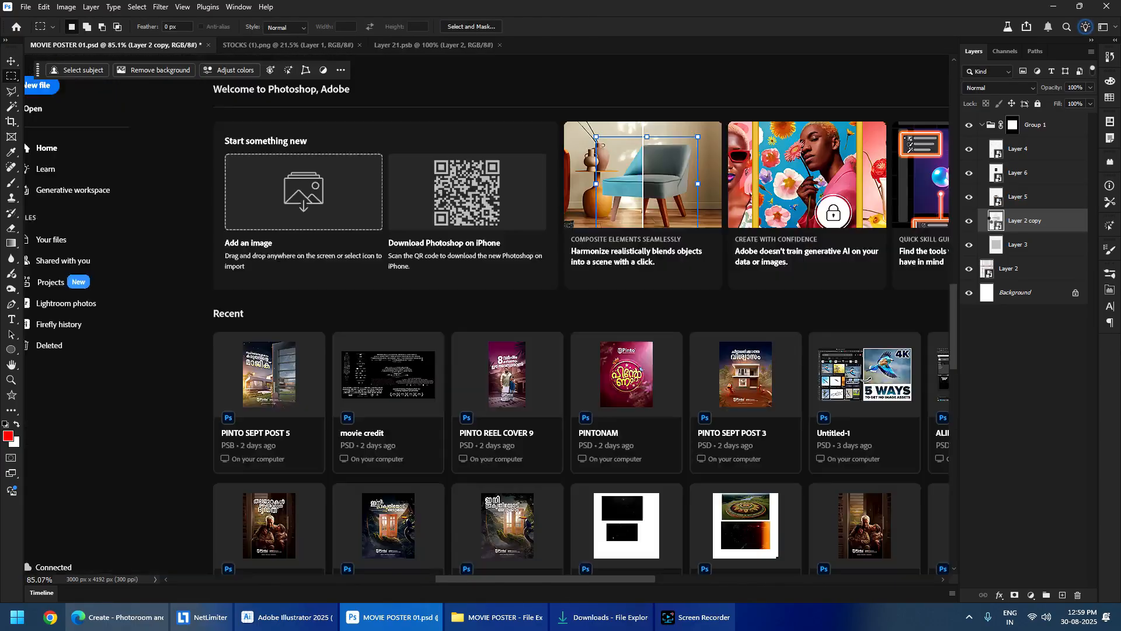
scroll(438, 226, up, 2)
scroll(484, 238, down, 4)
scroll(484, 238, up, 4)
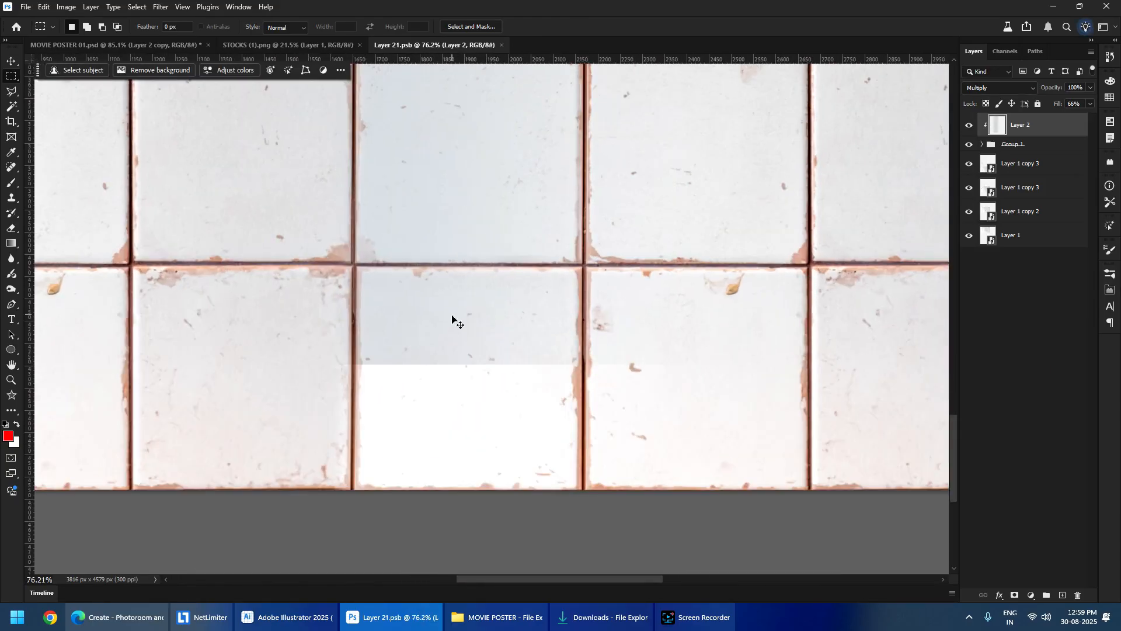
key(ctrl+t)
drag(409, 368, 401, 511)
key(Return)
- Save the edited tile smart object Layer 21.psb and close it to return to the poster
key(m)
key(ctrl+0)
key(ctrl+s)
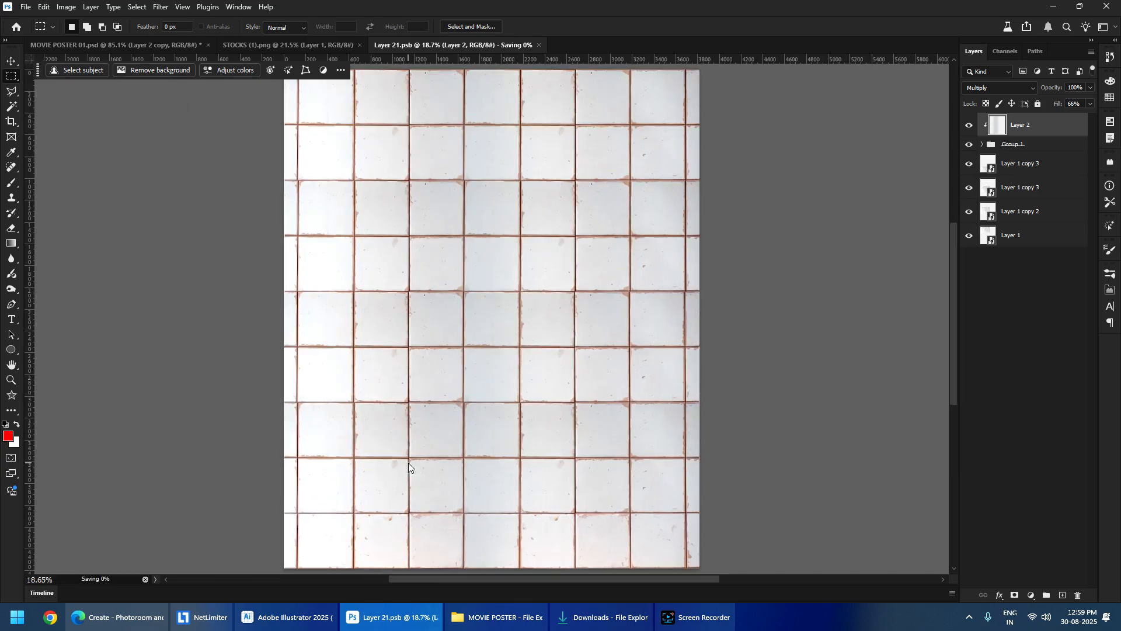
key(ctrl+w)
click(547, 229)
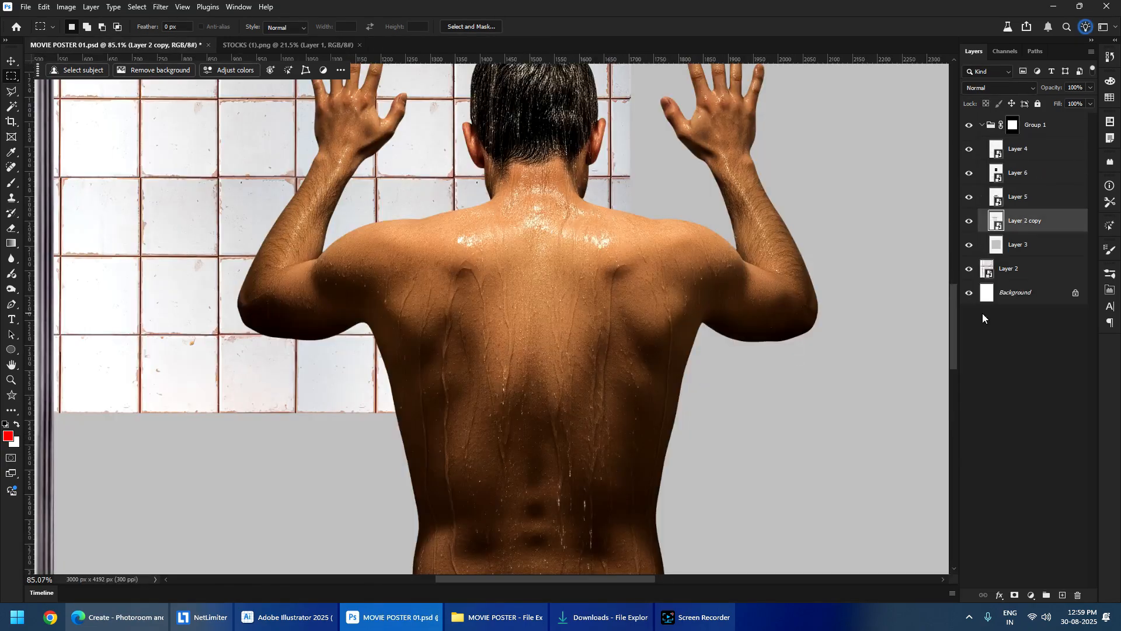
click(1006, 273)
scroll(409, 239, down, 8)
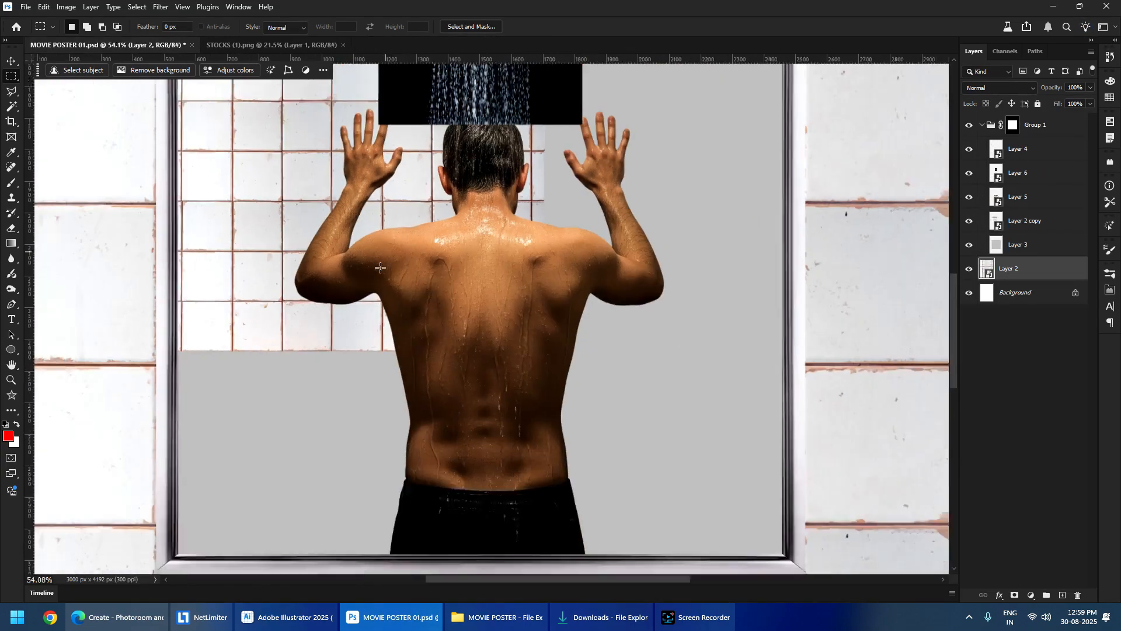
drag(420, 528, 375, 512)
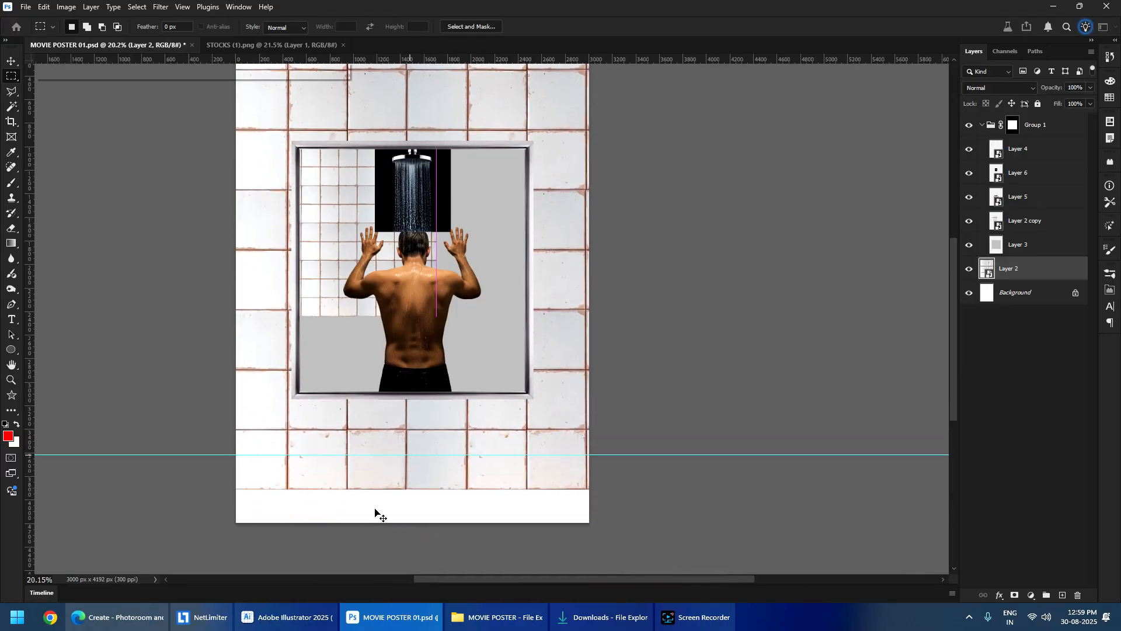
key(ctrl+z)
- Duplicate the small tile layer and shift the copy sideways so the tiles span the full width of the frame
drag(358, 295, 445, 317)
click(1024, 217)
drag(321, 243, 487, 251)
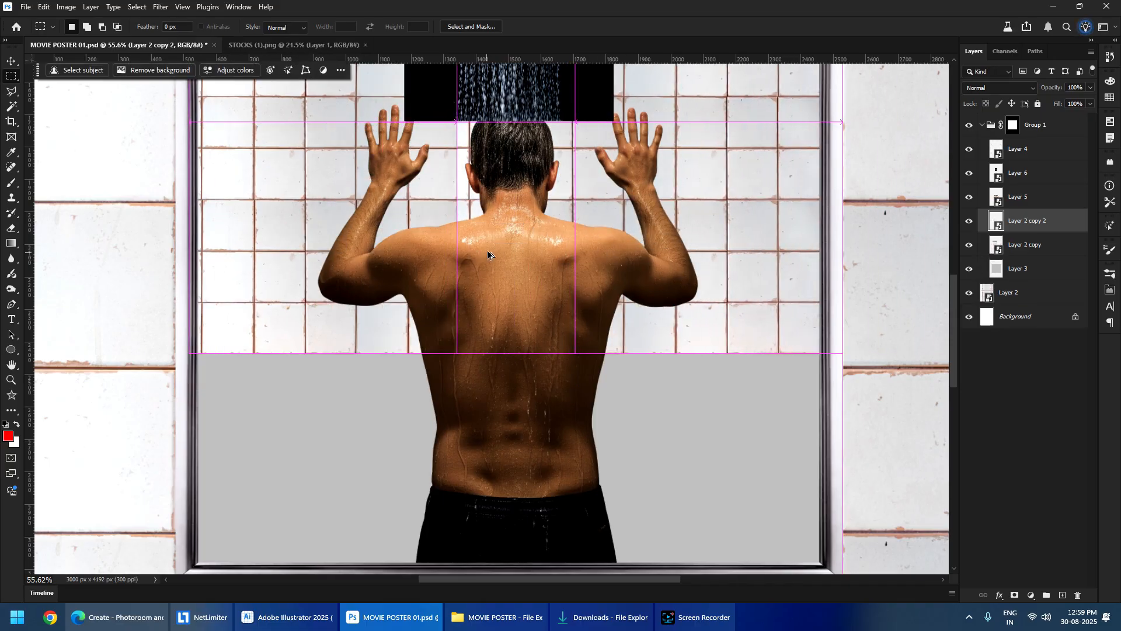
- Add a layer mask to the second tile copy and paint black to blend the vertical seam beside the man's head
scroll(524, 276, down, 2)
scroll(524, 277, down, 2)
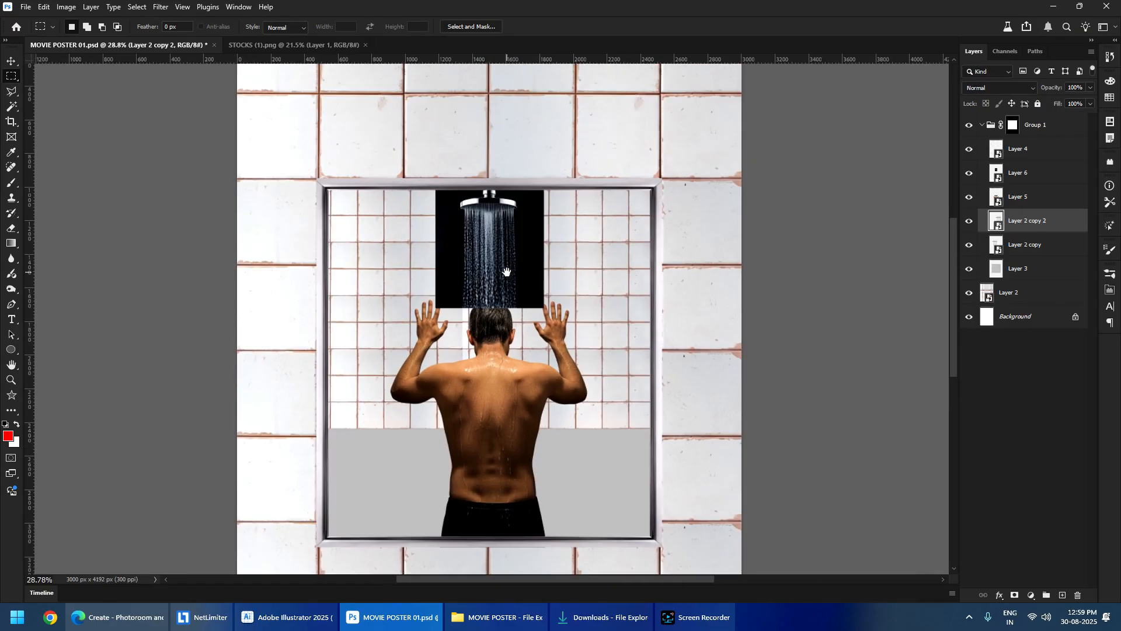
click(1015, 595)
key(b)
scroll(564, 313, up, 3)
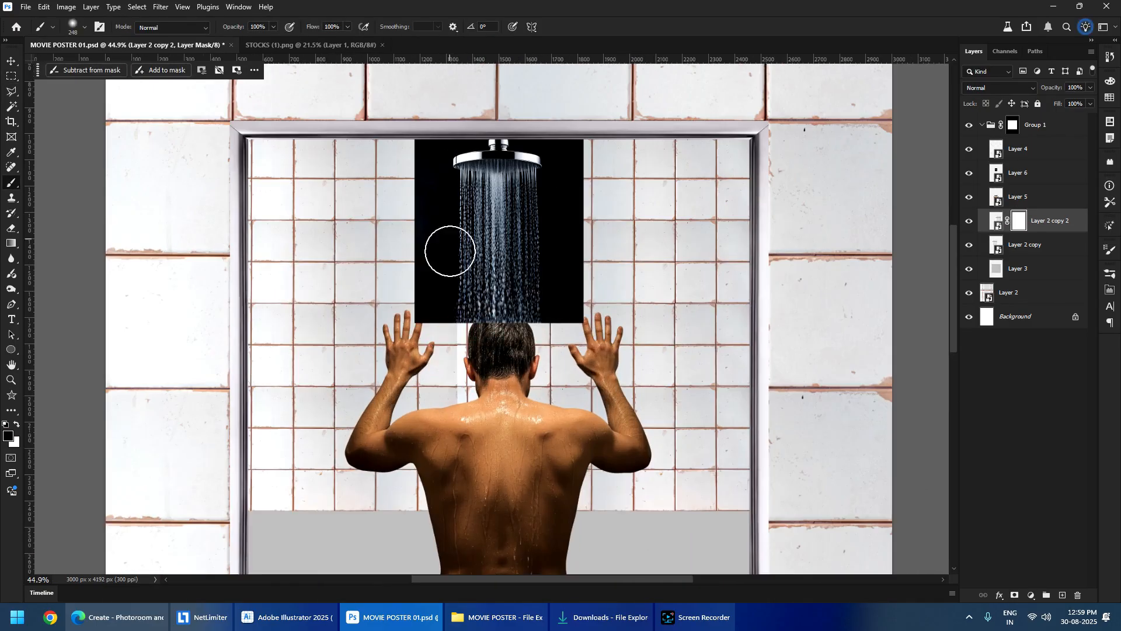
scroll(491, 327, up, 4)
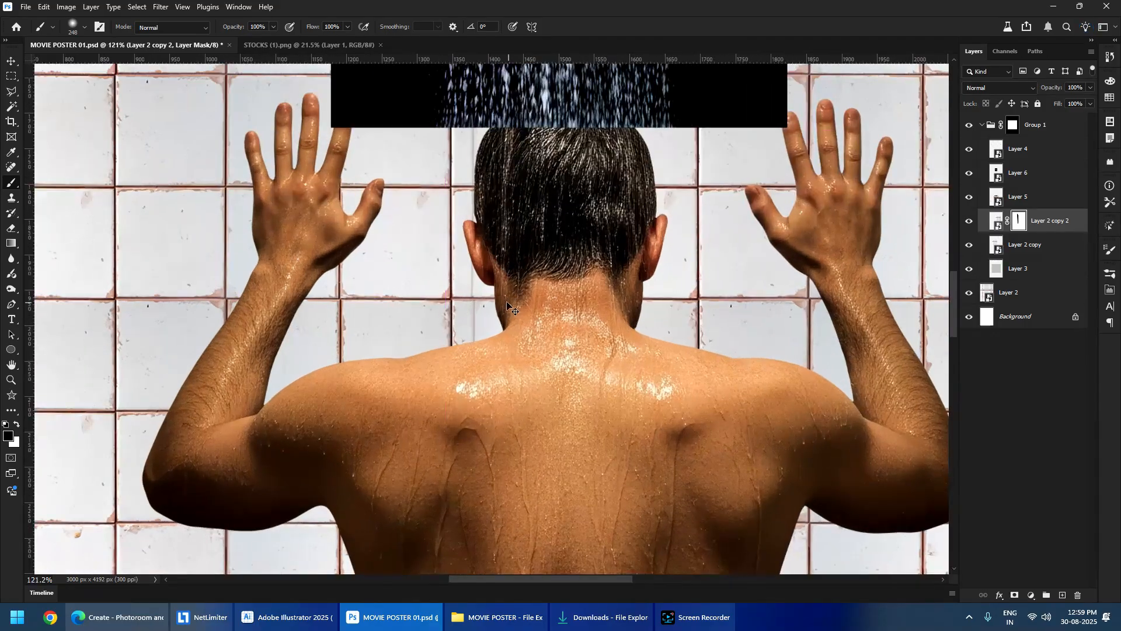
scroll(492, 297, down, 3)
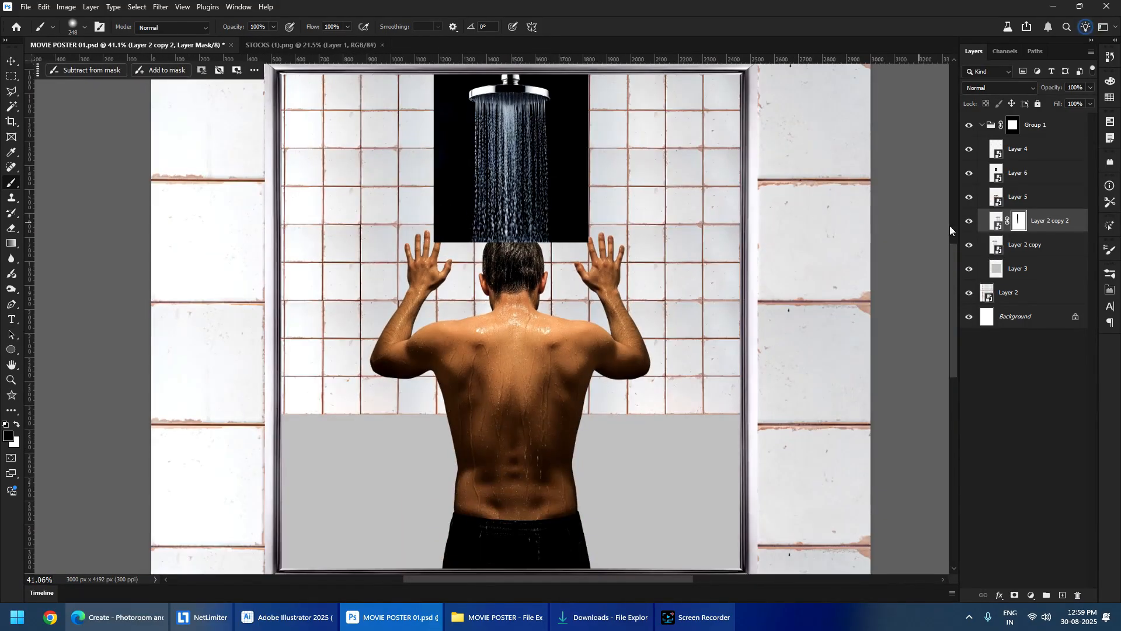
- Group the two small tile layers and scale the group to about 105%, keeping its upper edge at the frame
shift+click(1021, 252)
key(ctrl+g)
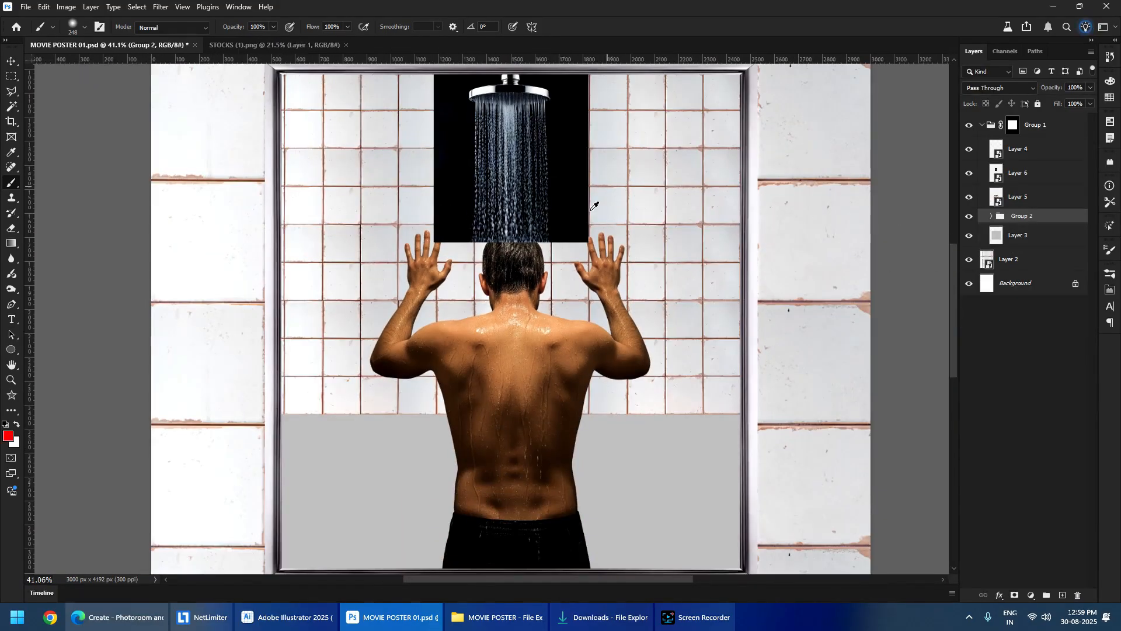
scroll(595, 206, down, 2)
key(ctrl+t)
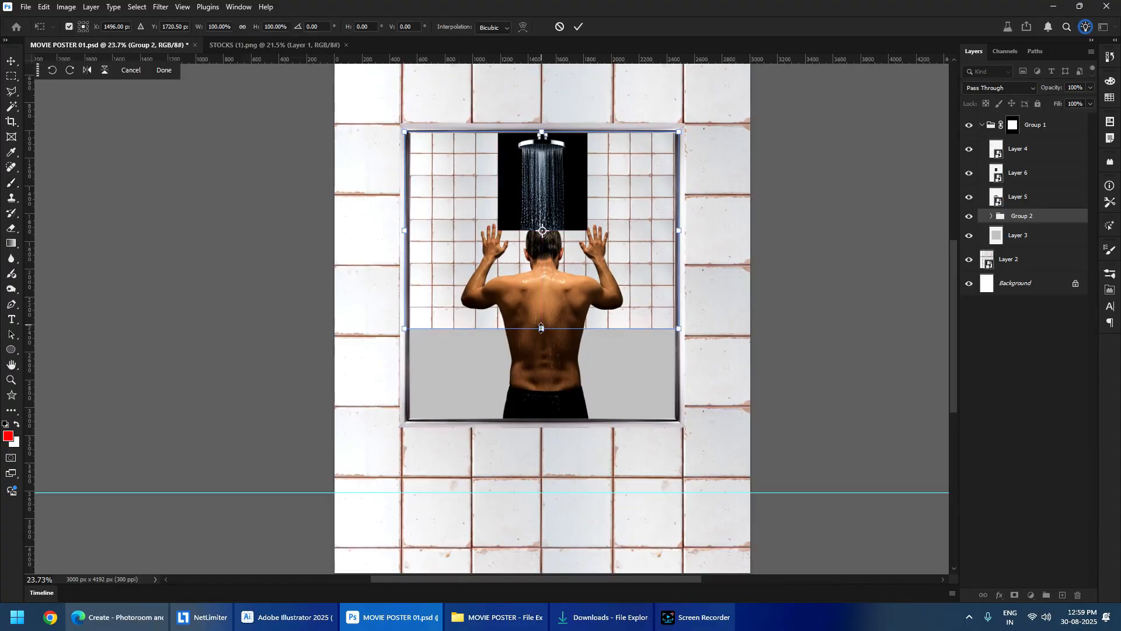
drag(541, 328, 542, 338)
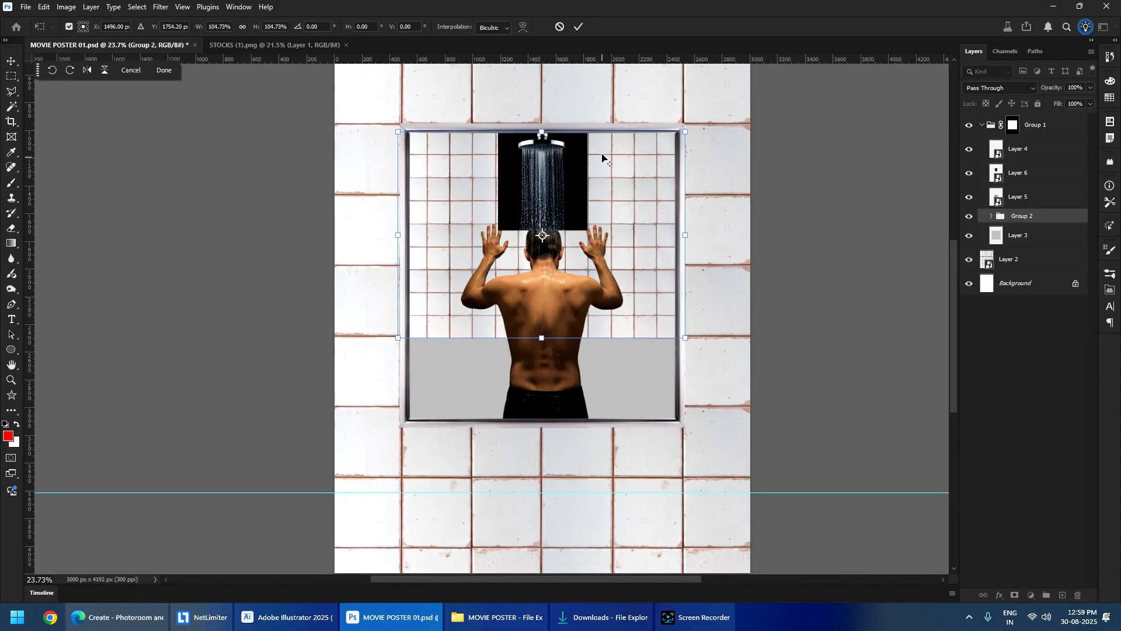
alt+click(595, 354)
key(Return)
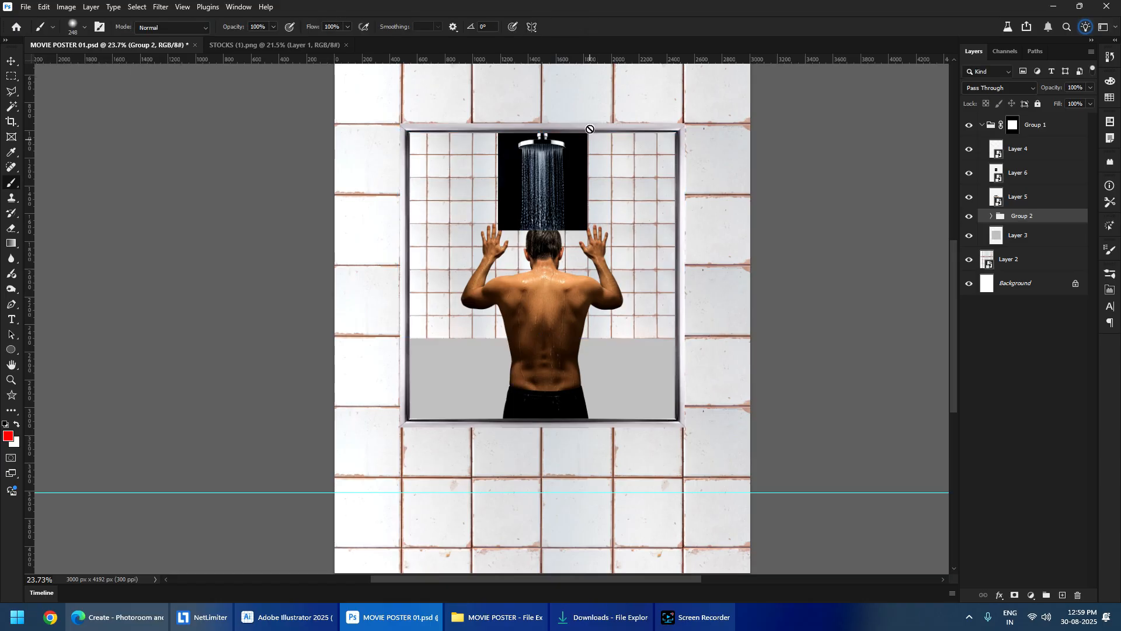
- Duplicate the small tile group downward to cover the remaining grey area in the lower part of the frame
drag(590, 142, 588, 306)
scroll(526, 292, up, 2)
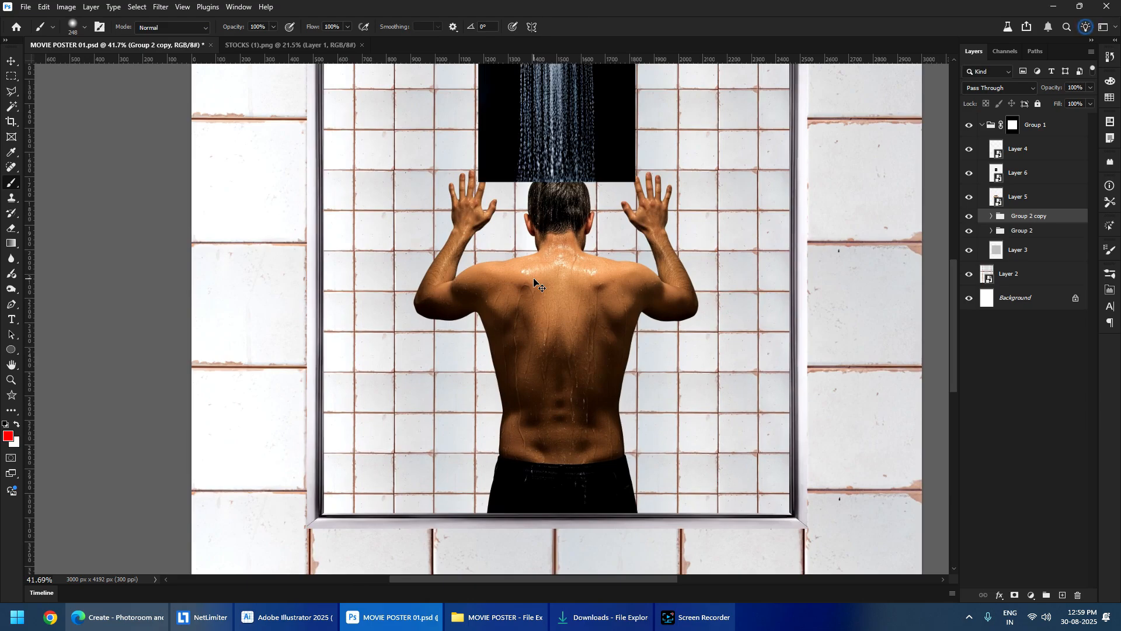
- Examine the tiled frame around the man up close and at full poster size, and select the man's layer
scroll(534, 279, down, 4)
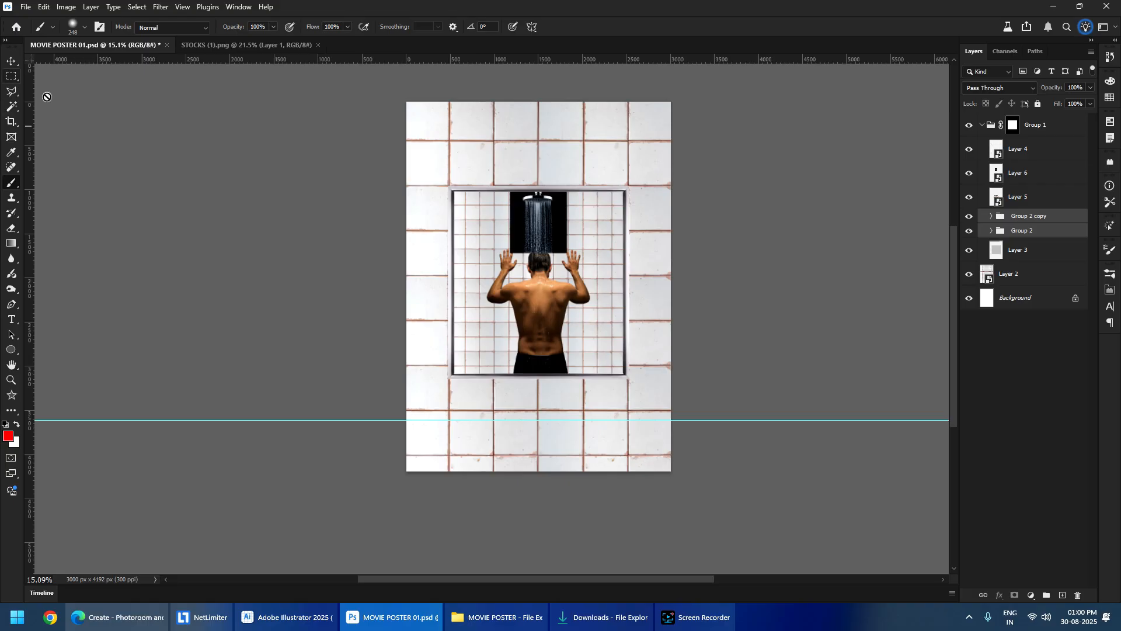
scroll(596, 269, up, 3)
scroll(576, 247, down, 2)
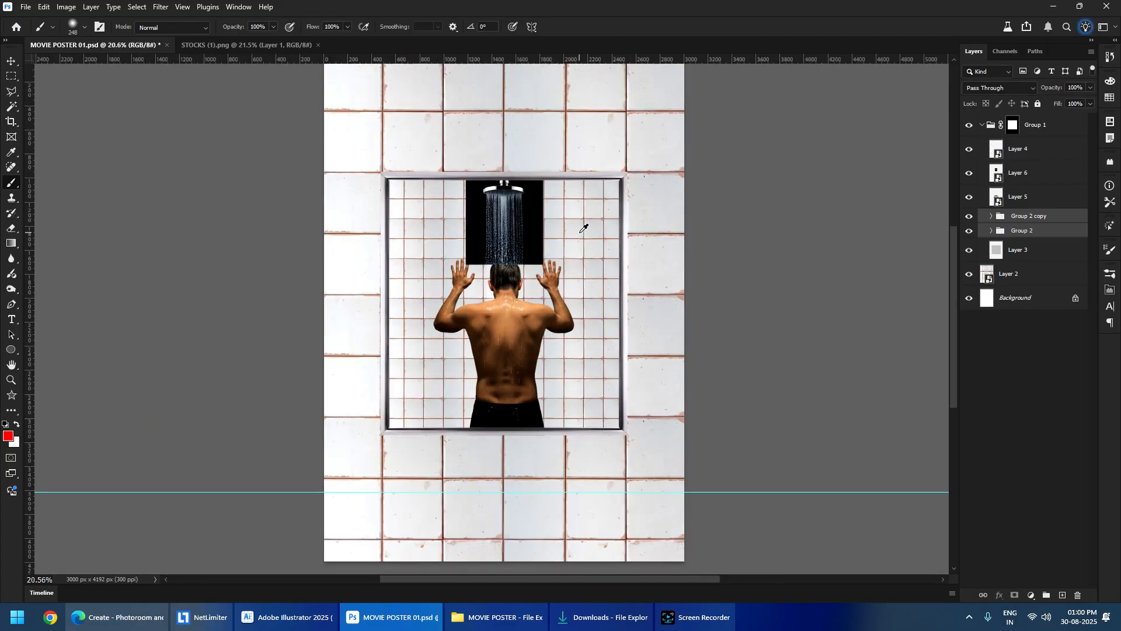
scroll(529, 278, up, 1)
scroll(528, 278, down, 2)
scroll(549, 315, up, 4)
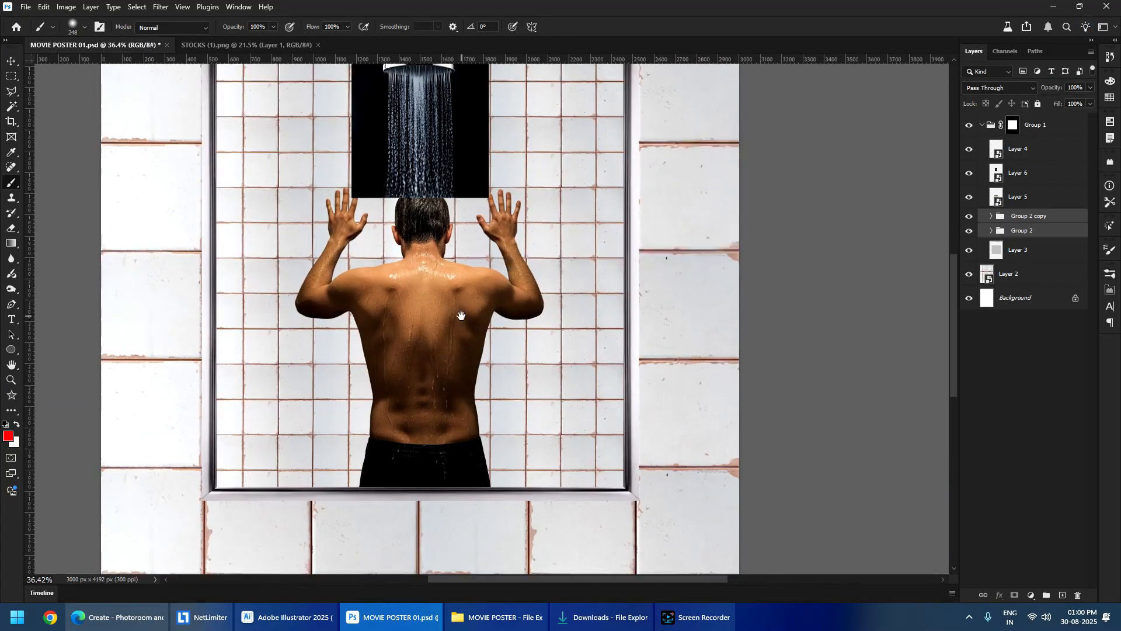
drag(459, 319, 445, 298)
ctrl+right_click(430, 290)
click(438, 302)
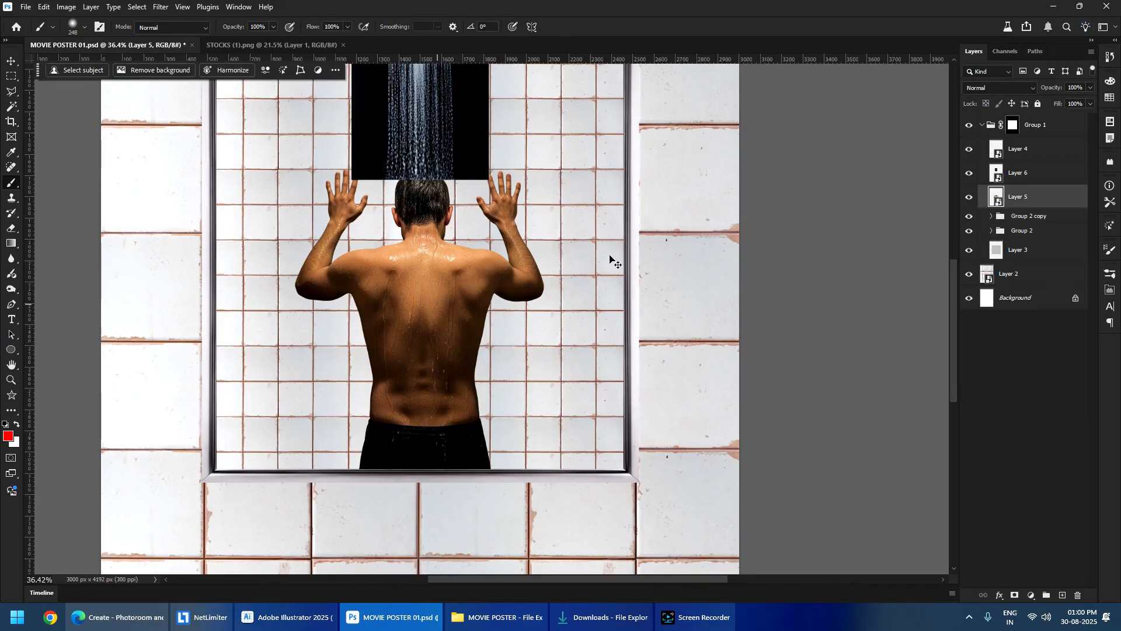
- Switch to the MOVIE POSTER folder in File Explorer and preview STOCKS (9).png to inspect its metal table
key(alt+Tab)
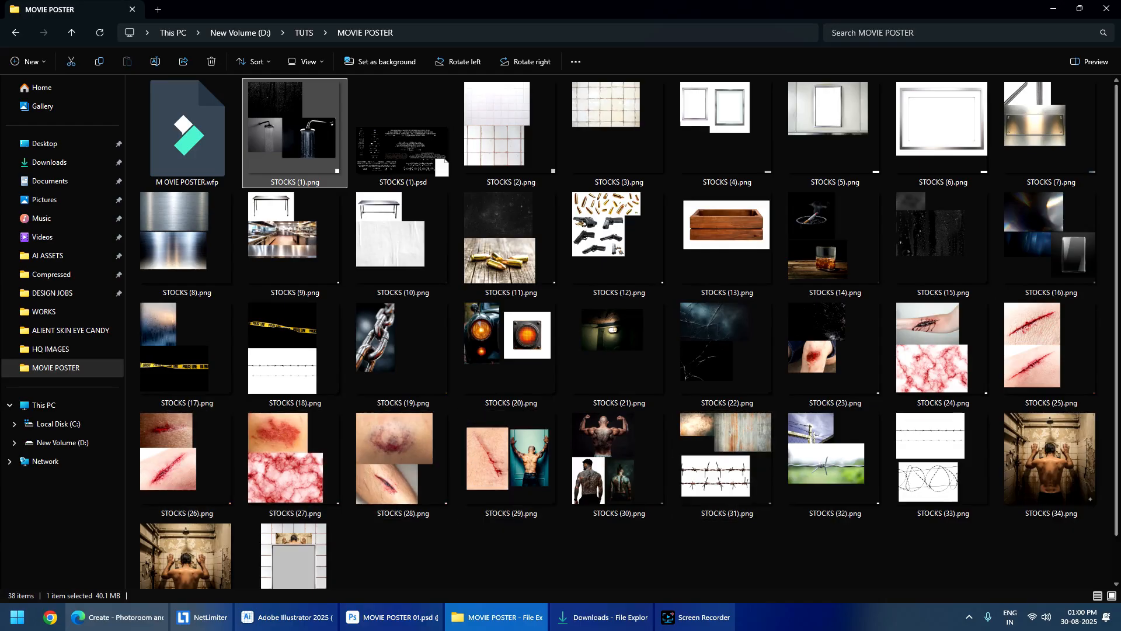
click(1035, 331)
key(alt+Tab)
scroll(364, 408, down, 4)
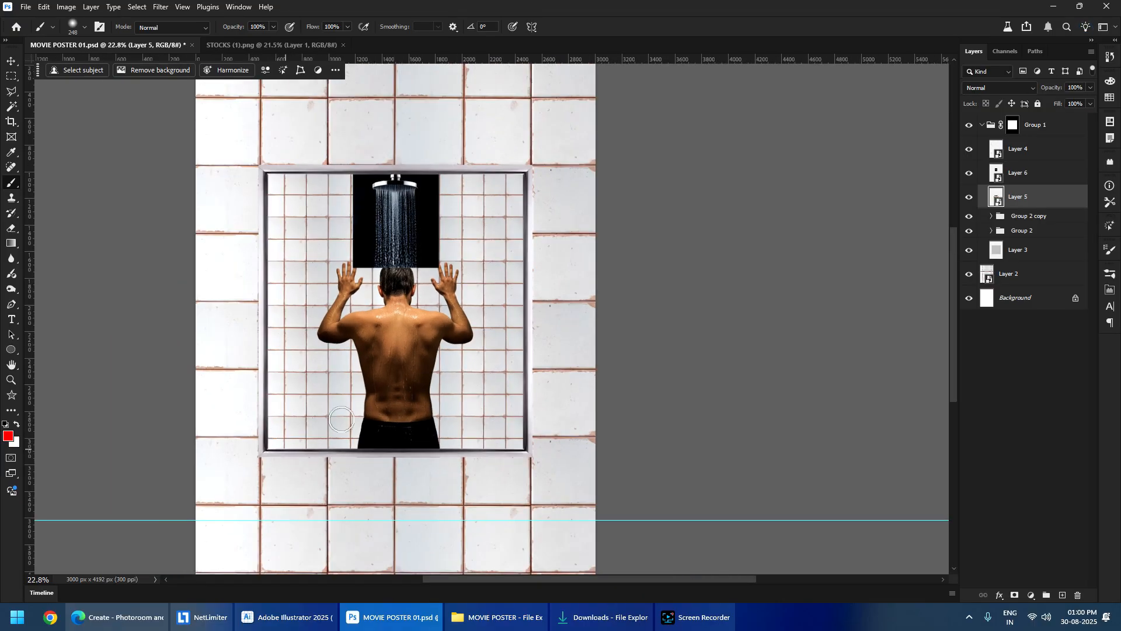
key(alt+Tab)
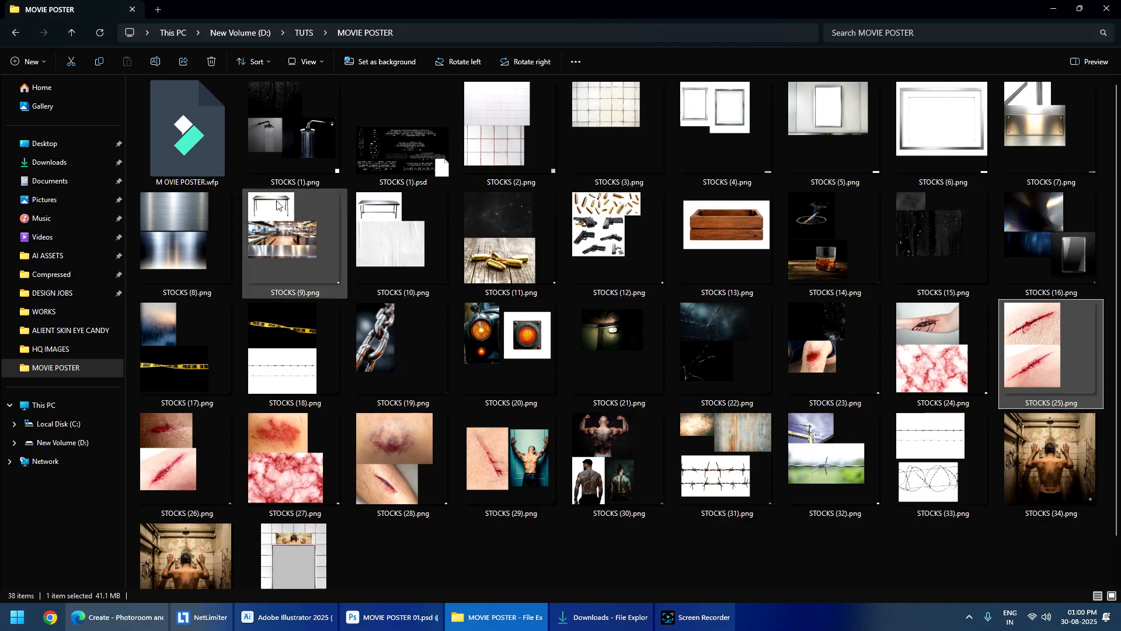
double_click(290, 236)
scroll(351, 141, up, 5)
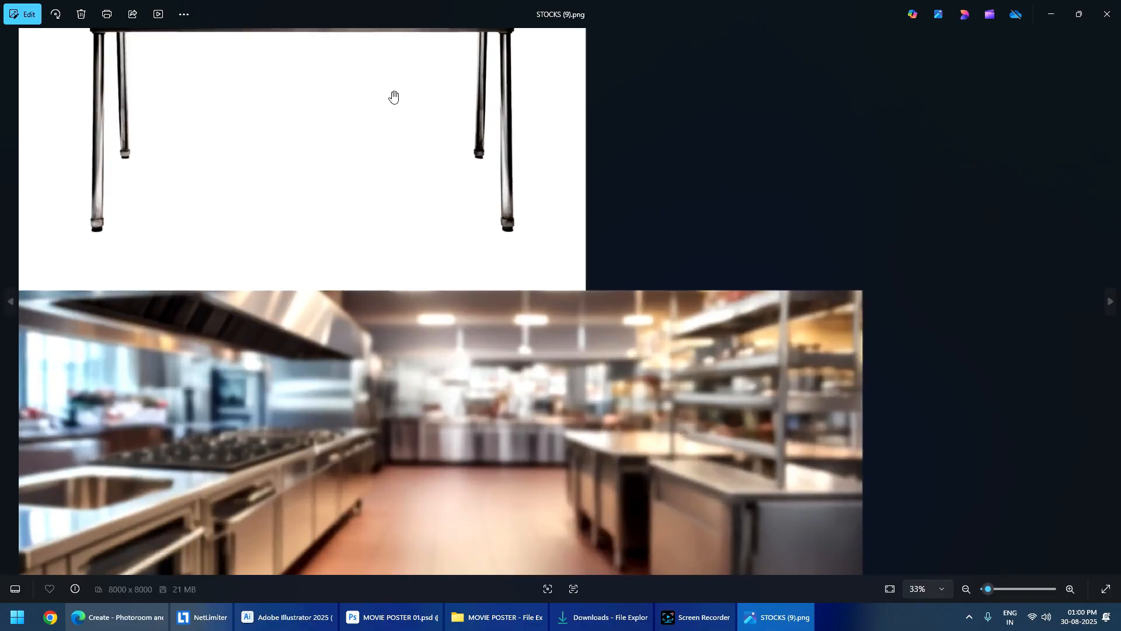
drag(393, 98, 478, 459)
scroll(401, 130, up, 5)
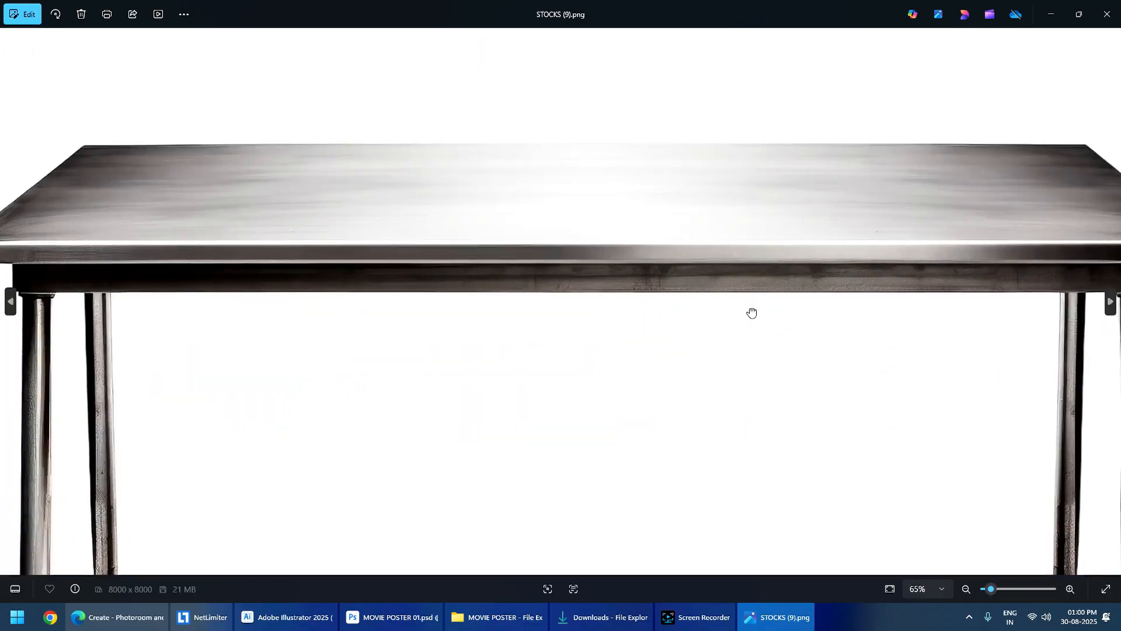
scroll(346, 279, down, 10)
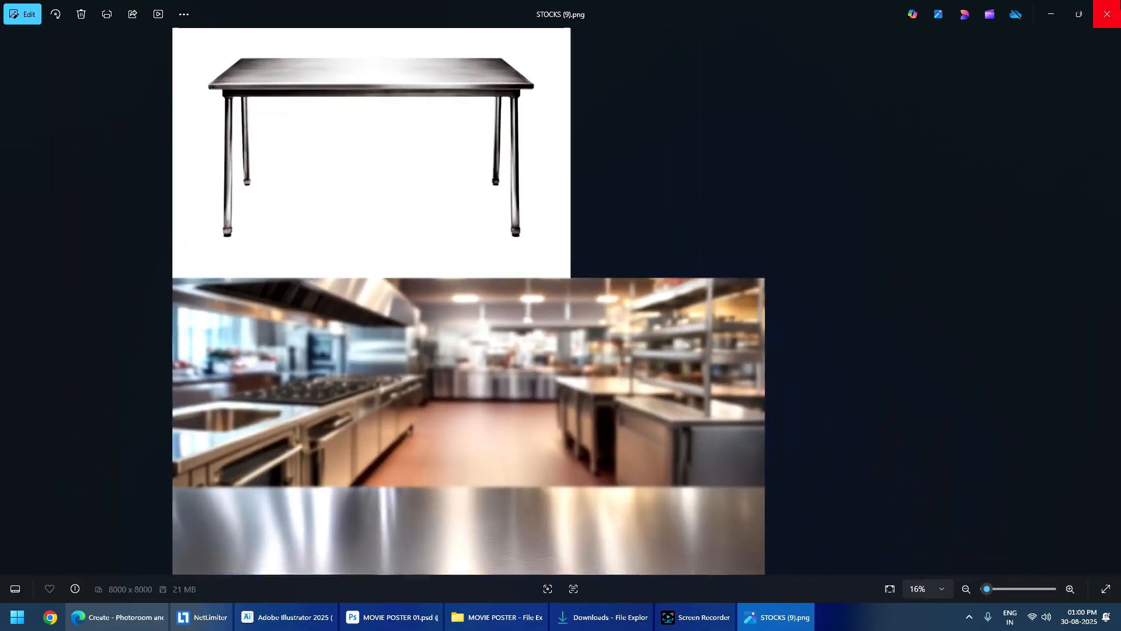
click(1107, 13)
- Preview STOCKS (10).png and inspect the surface and edges of its stainless steel table
click(399, 262)
double_click(400, 261)
scroll(370, 107, up, 5)
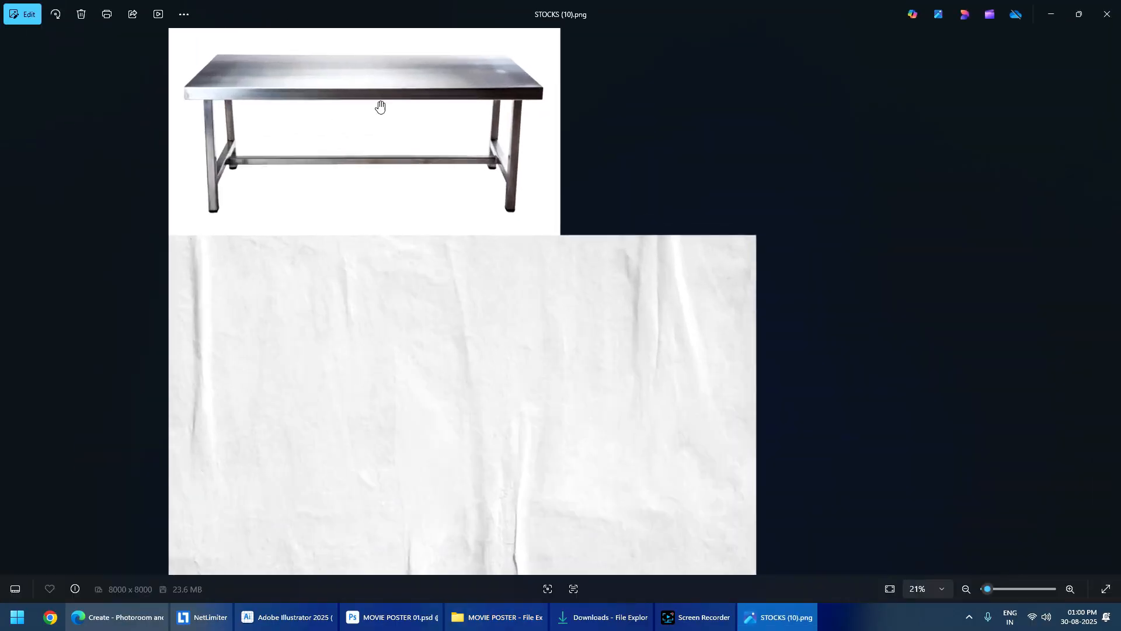
scroll(315, 321, up, 2)
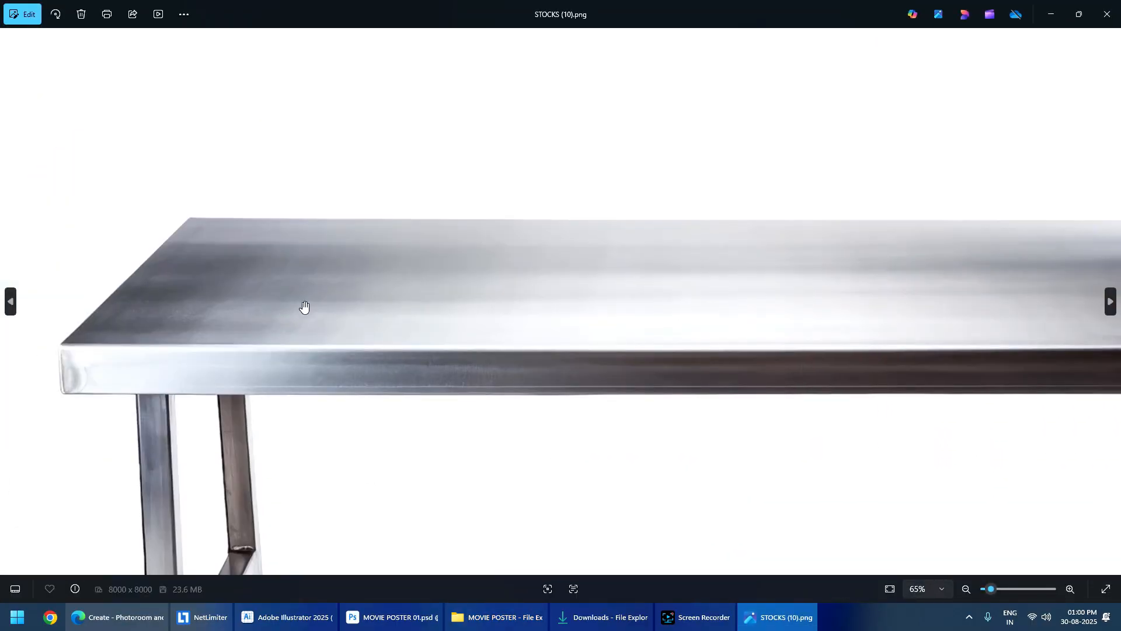
click(1107, 14)
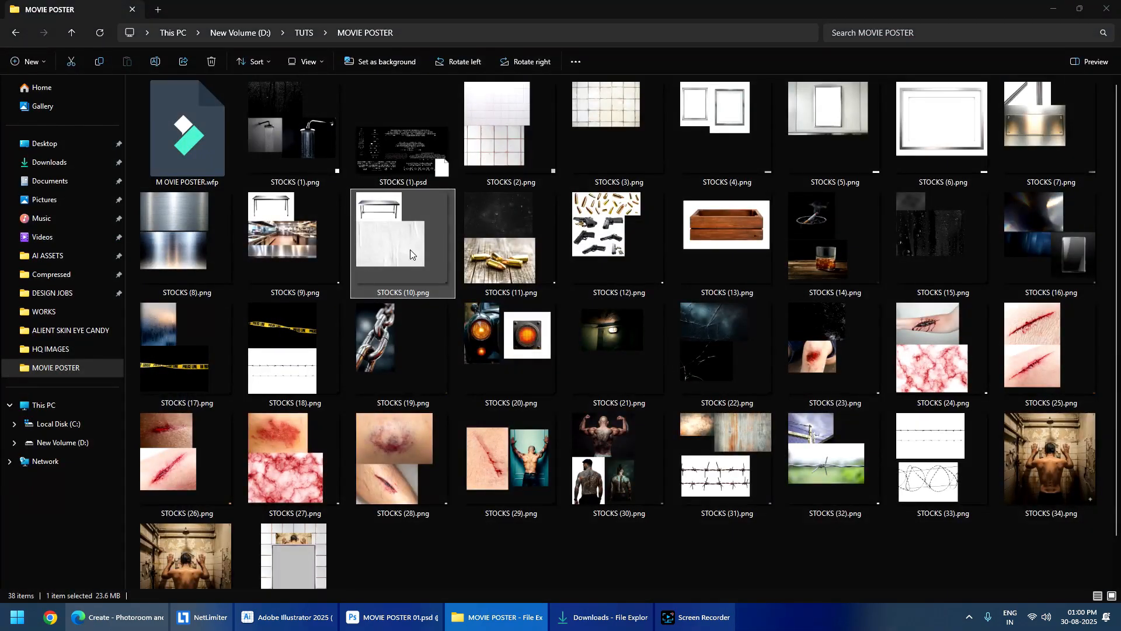
double_click(362, 265)
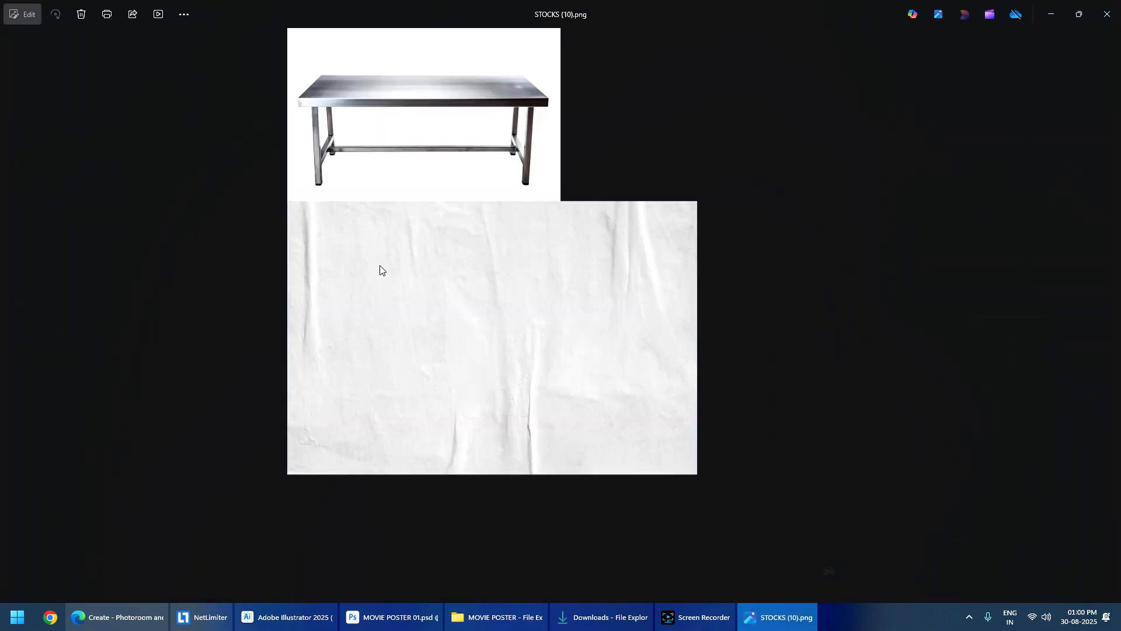
click(1107, 14)
- Open STOCKS (10).png in Photoshop and copy a rectangular area covering the steel tabletop and the upper part of its legs
drag(400, 240, 588, 38)
key(alt+Tab)
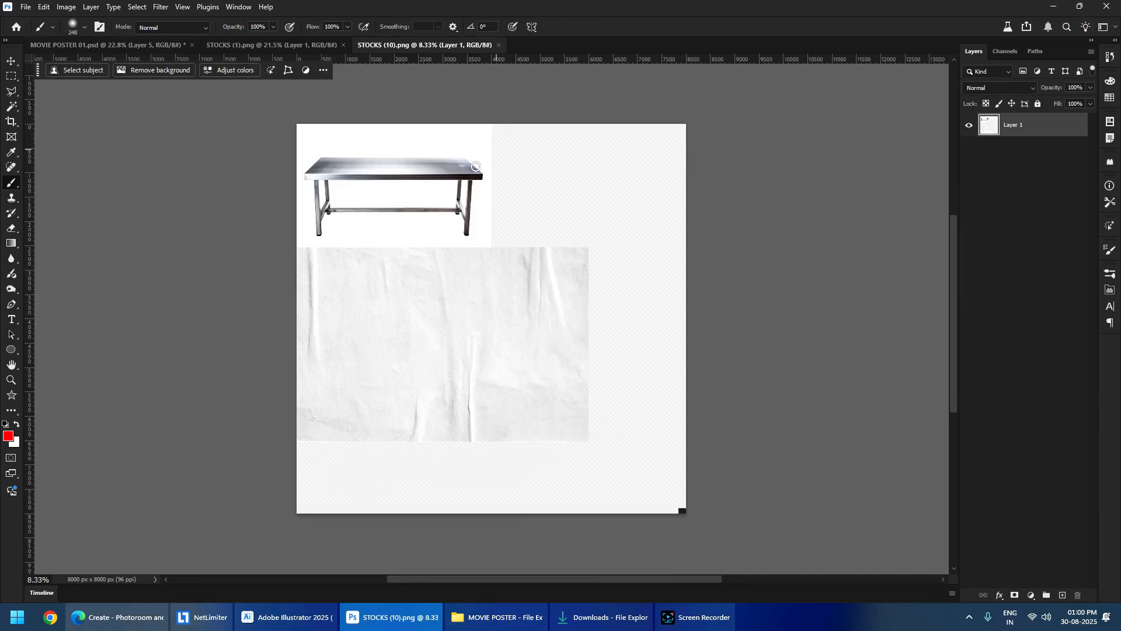
click(11, 76)
scroll(306, 135, up, 4)
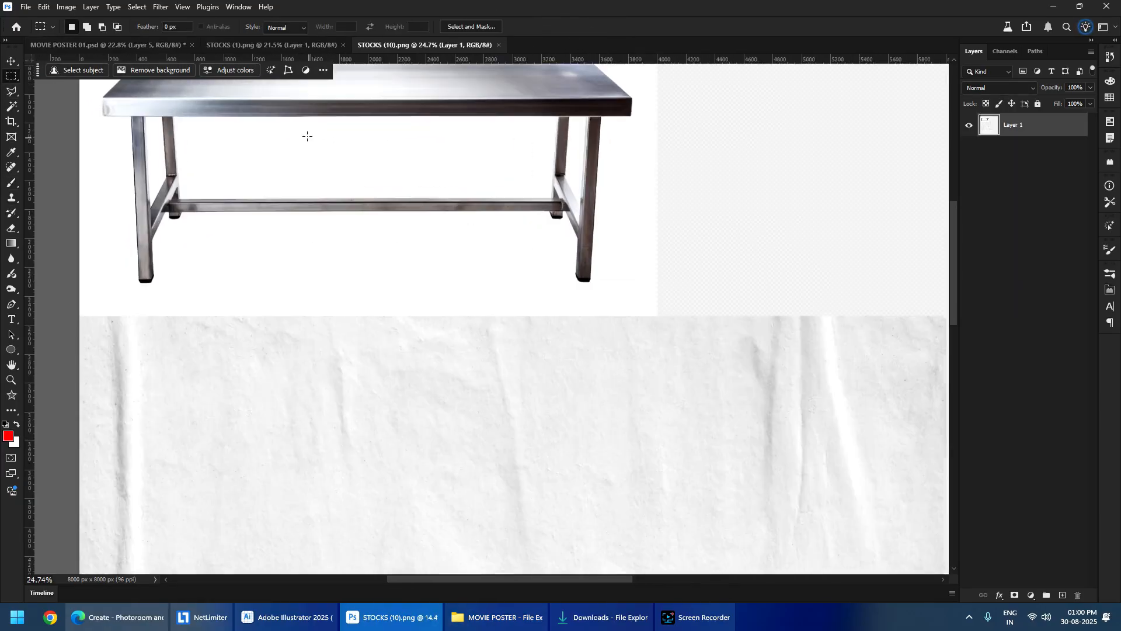
drag(93, 221, 656, 346)
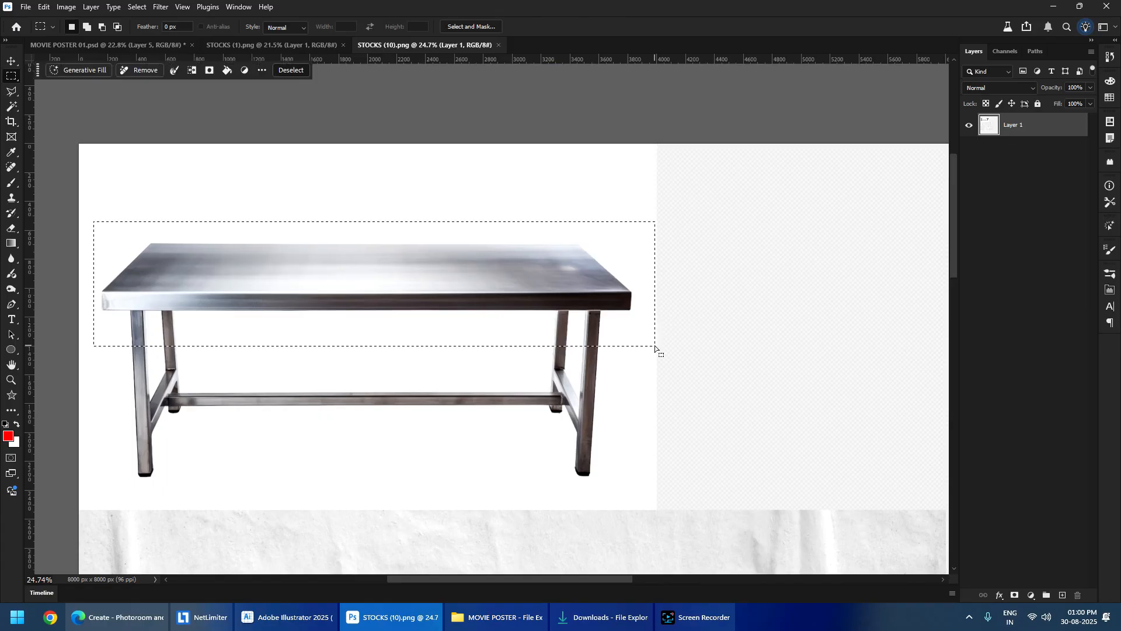
key(ctrl+c)
- Paste the tabletop into MOVIE POSTER 01.psd, place its layer above Group 1, and move it down to the frame's lower edge
click(108, 45)
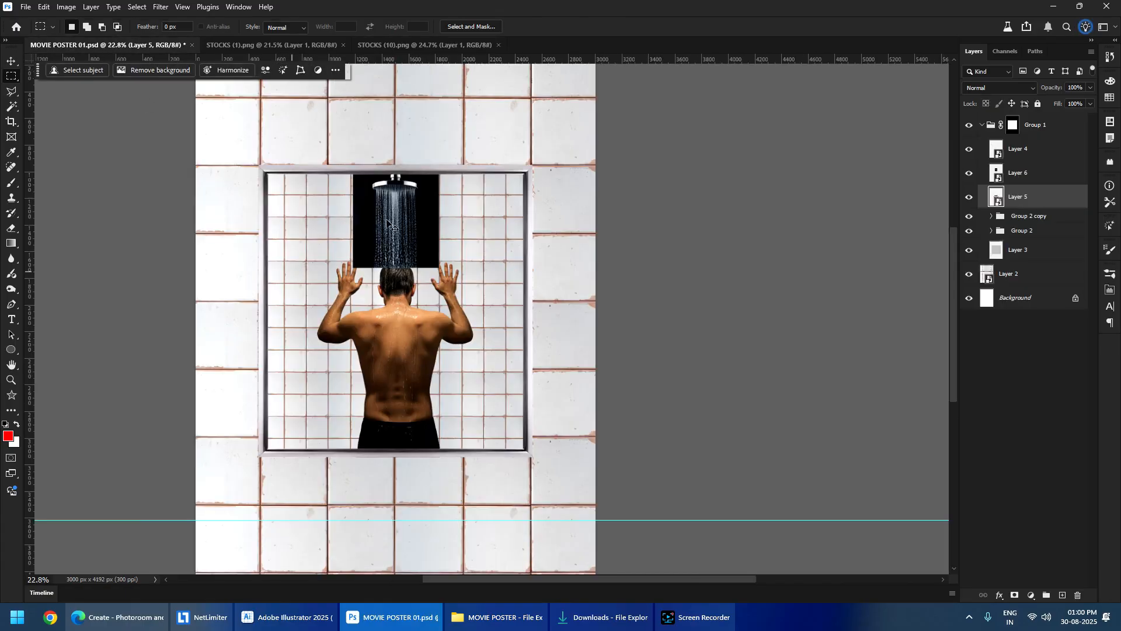
key(ctrl+v)
drag(1044, 195, 1039, 118)
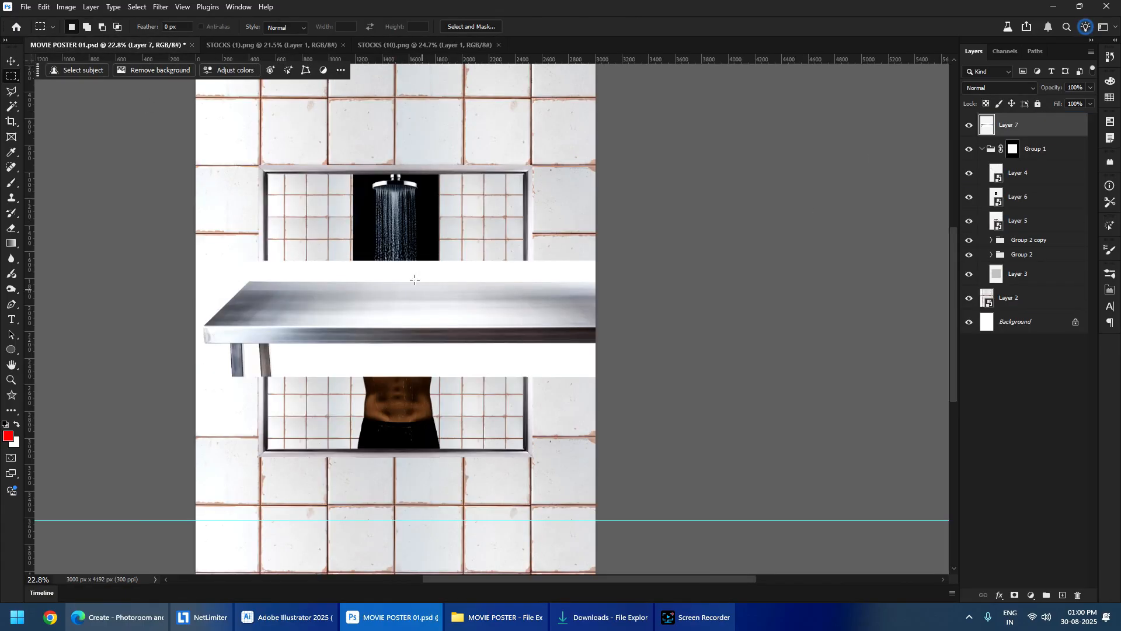
drag(409, 304, 365, 472)
- Convert the tabletop layer to a smart object and transform it to about 71% width and 69% height, slightly wider at its base
key(ctrl+t)
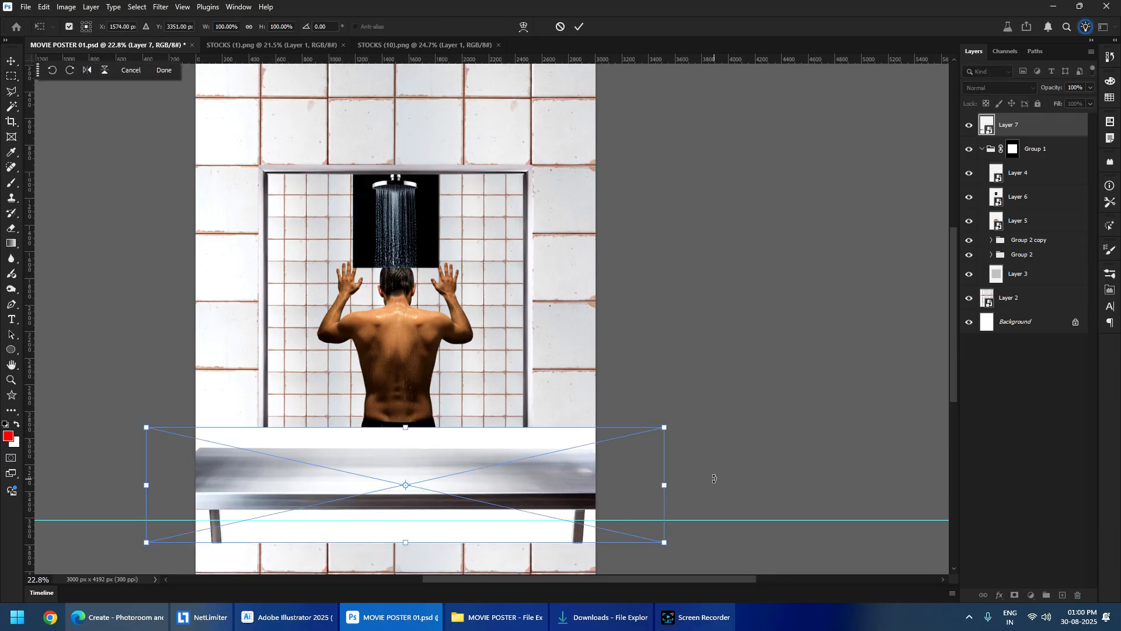
drag(663, 485, 590, 524)
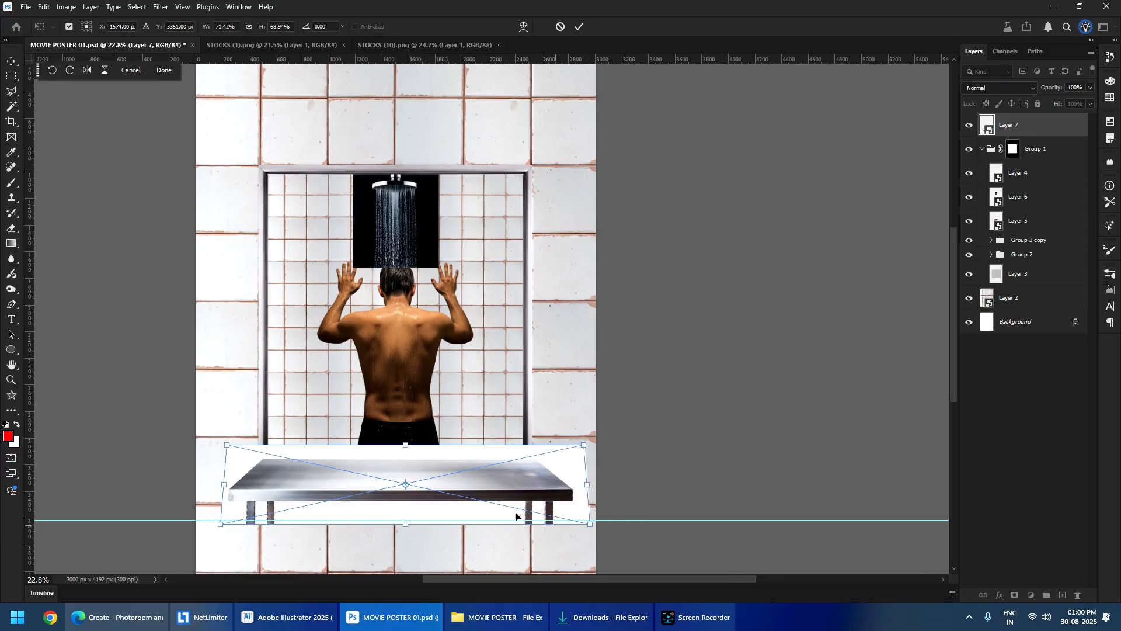
key(Return)
scroll(456, 499, up, 5)
drag(453, 497, 433, 441)
scroll(433, 444, down, 3)
drag(163, 516, 248, 501)
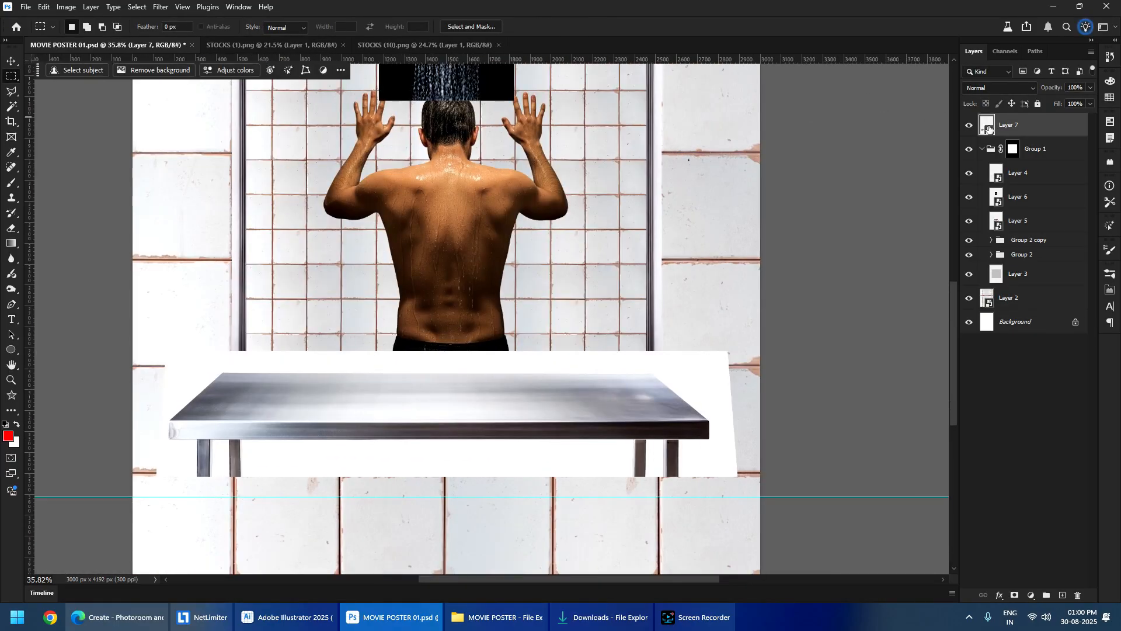
- Open the tabletop smart object's contents and start a Pen path from the front left corner along the slanted left edge to the back corner
double_click(988, 126)
scroll(233, 315, up, 6)
drag(233, 315, 390, 331)
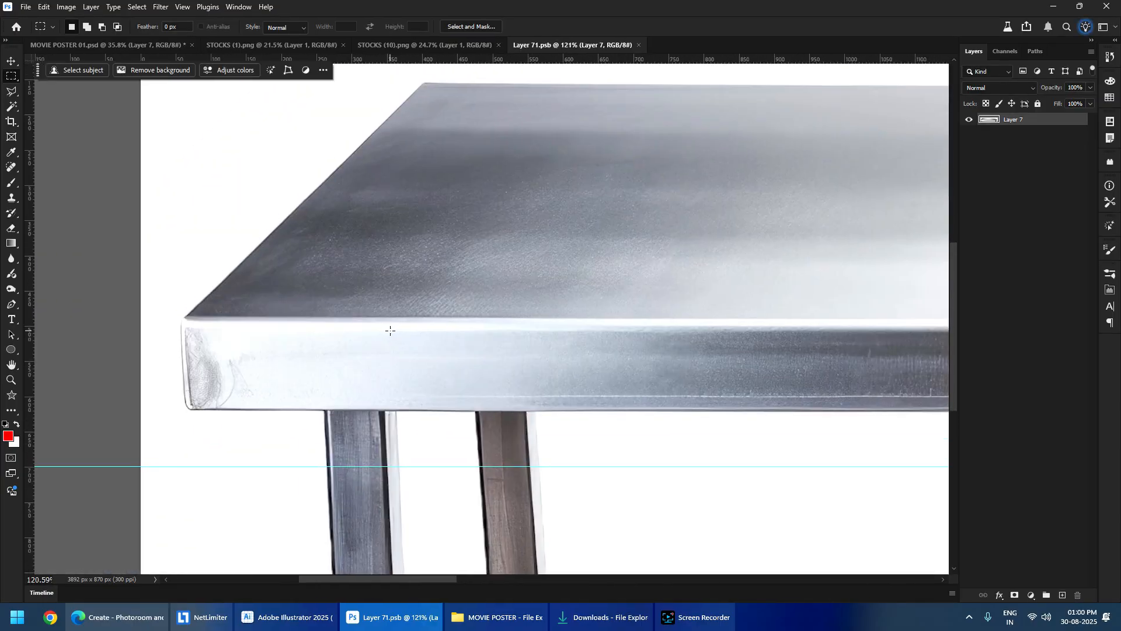
key(p)
scroll(193, 409, up, 5)
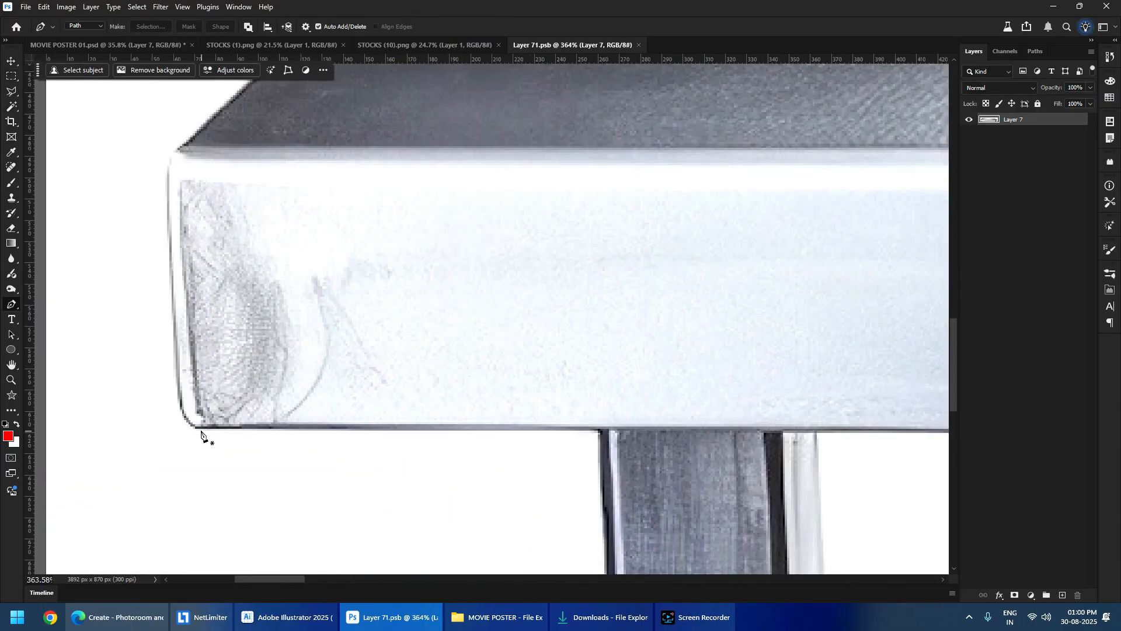
click(199, 429)
click(180, 149)
drag(181, 149, 37, 438)
drag(333, 192, 242, 328)
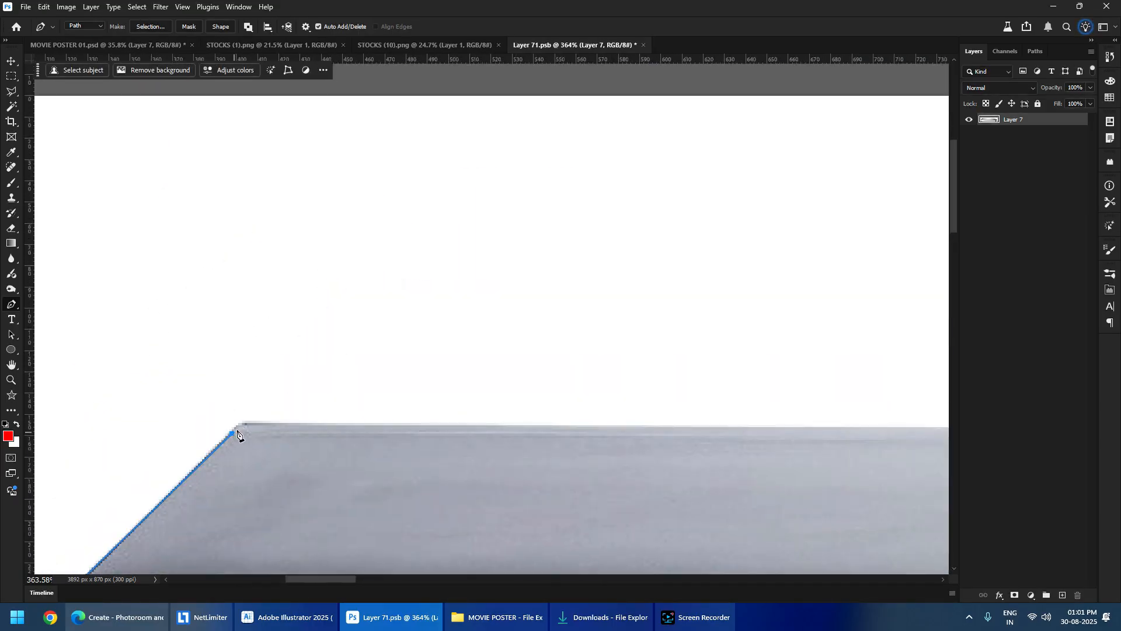
- Continue the path along the tabletop's back edge and curve it around the back right corner
scroll(255, 424, down, 5)
drag(448, 386, 193, 251)
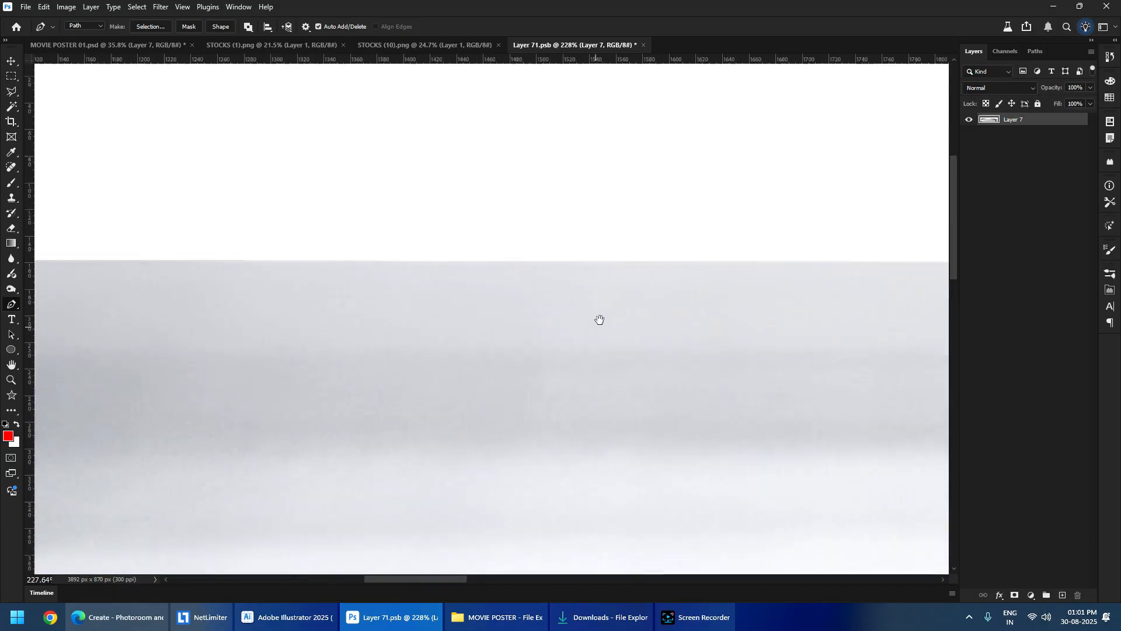
drag(598, 320, 220, 335)
drag(486, 322, 117, 319)
drag(543, 317, 88, 315)
drag(876, 316, 443, 314)
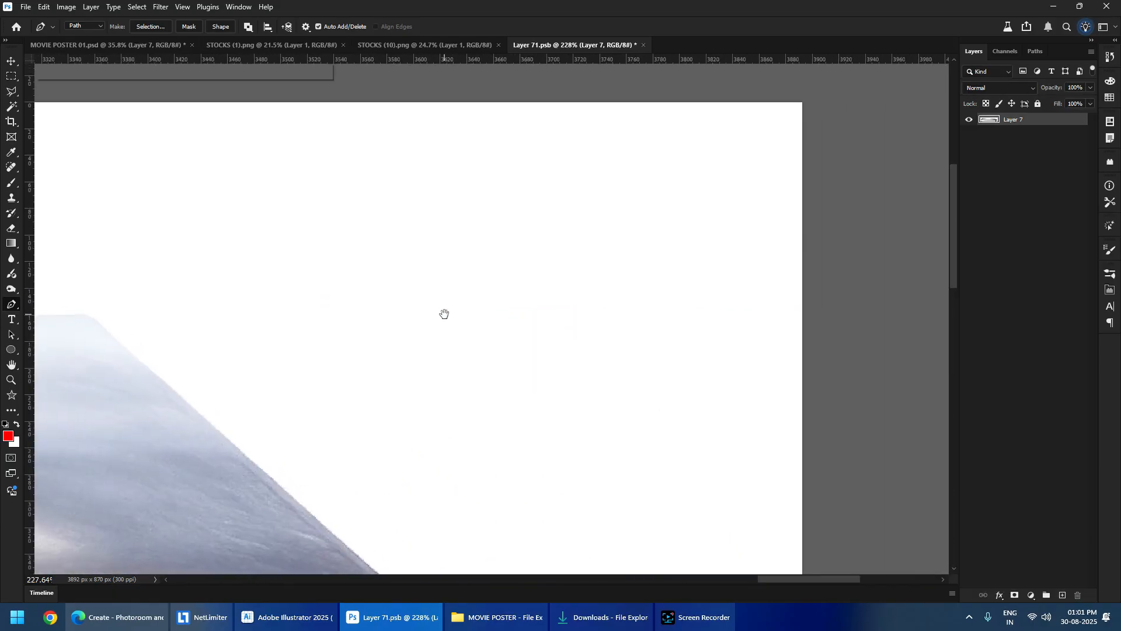
scroll(97, 321, up, 6)
drag(98, 321, 393, 320)
click(393, 316)
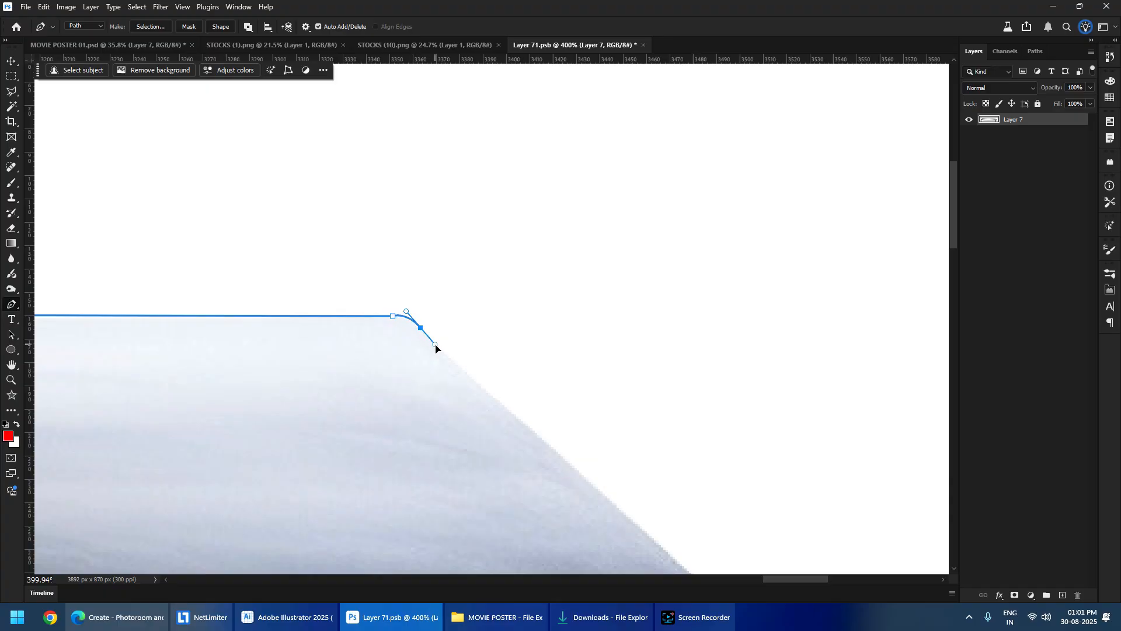
alt+click(425, 333)
- Extend the path down the tabletop's slanted right edge and curve it around the upper front right corner
scroll(425, 332, down, 2)
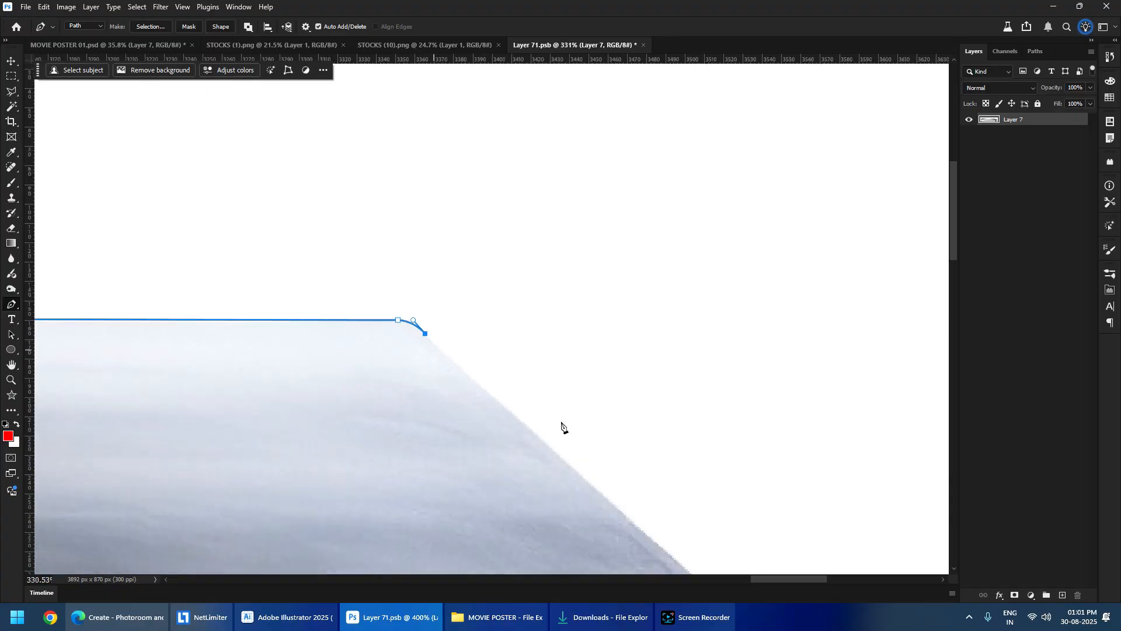
drag(563, 428, 386, 290)
scroll(432, 273, up, 5)
scroll(453, 239, up, 1)
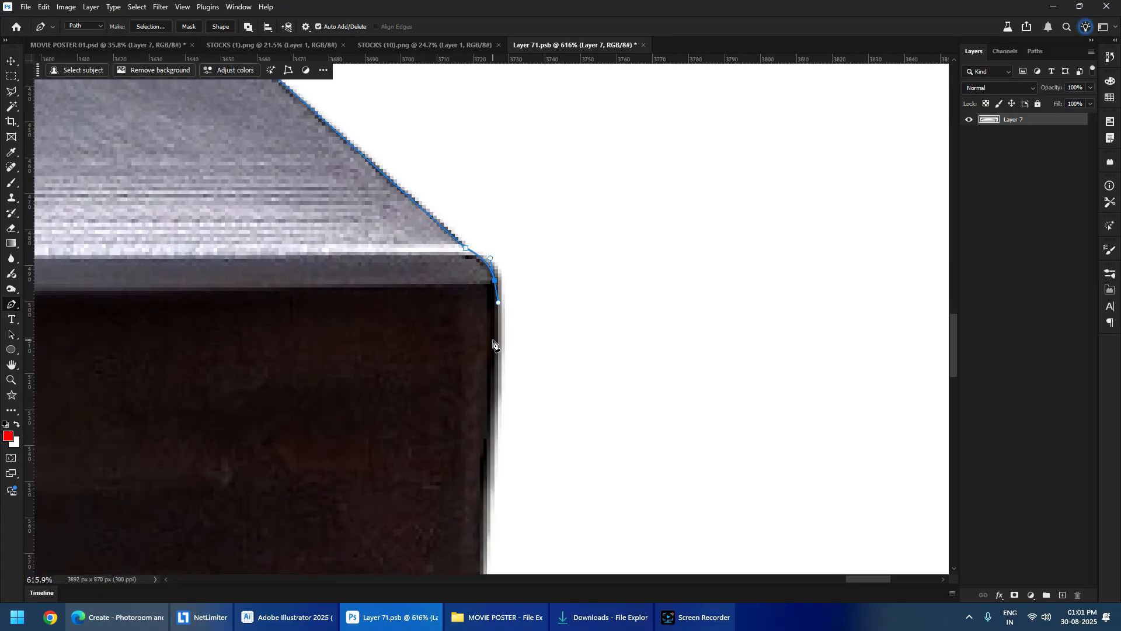
click(686, 617)
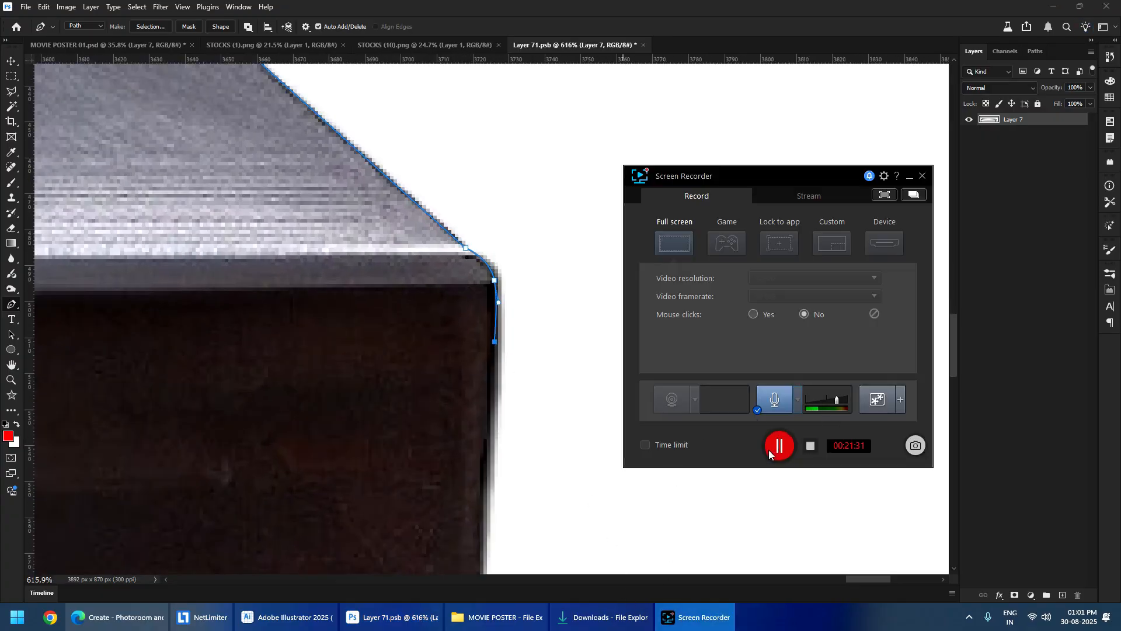
click(812, 446)
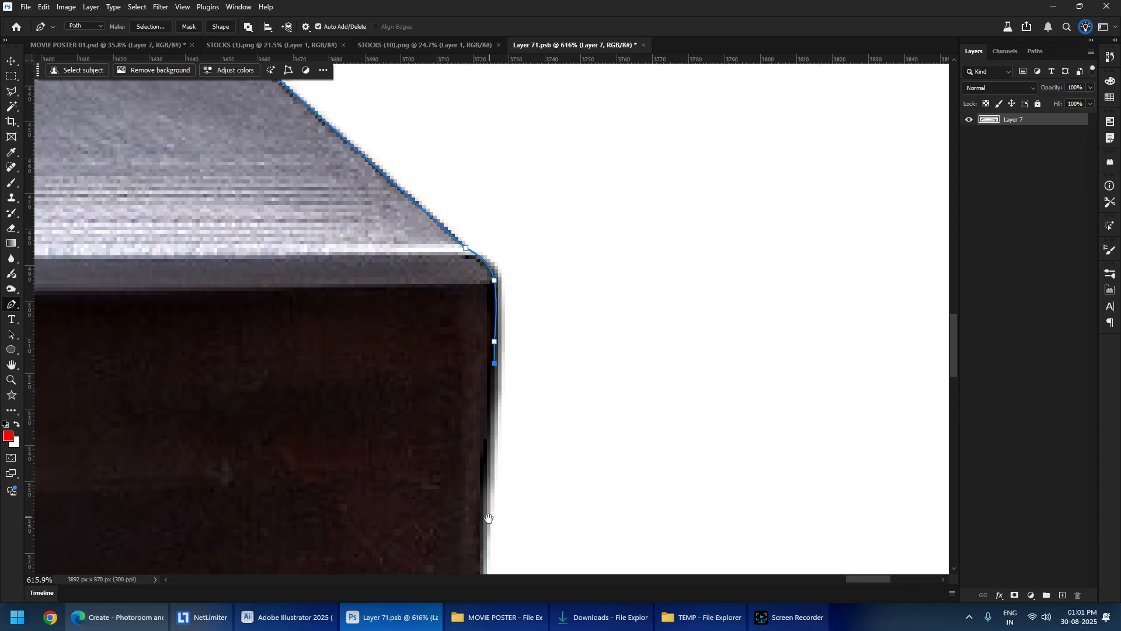
- Continue the path down the front panel's right edge, around its lower right corner and to the middle of the bottom edge
drag(483, 564, 512, 219)
drag(496, 347, 487, 369)
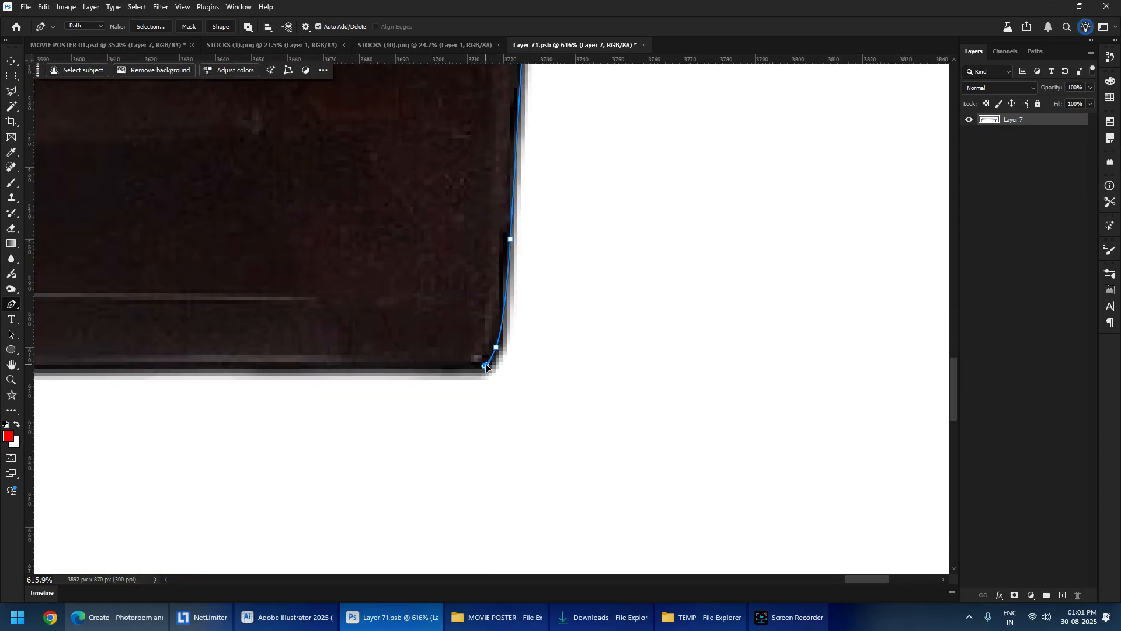
drag(399, 357, 625, 331)
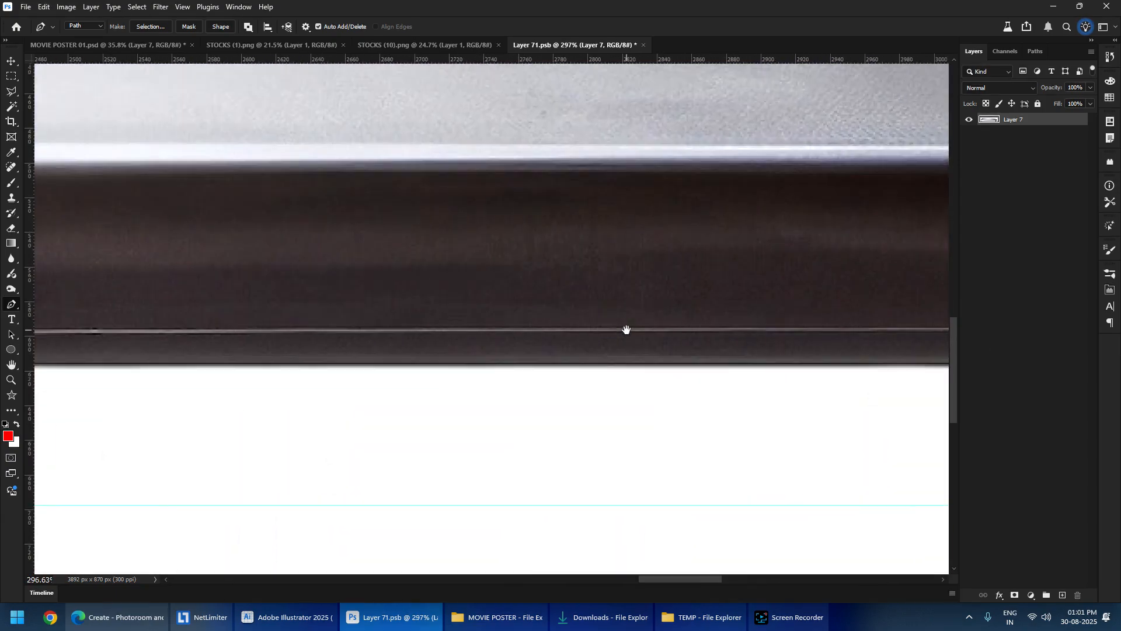
click(341, 365)
scroll(342, 365, down, 3)
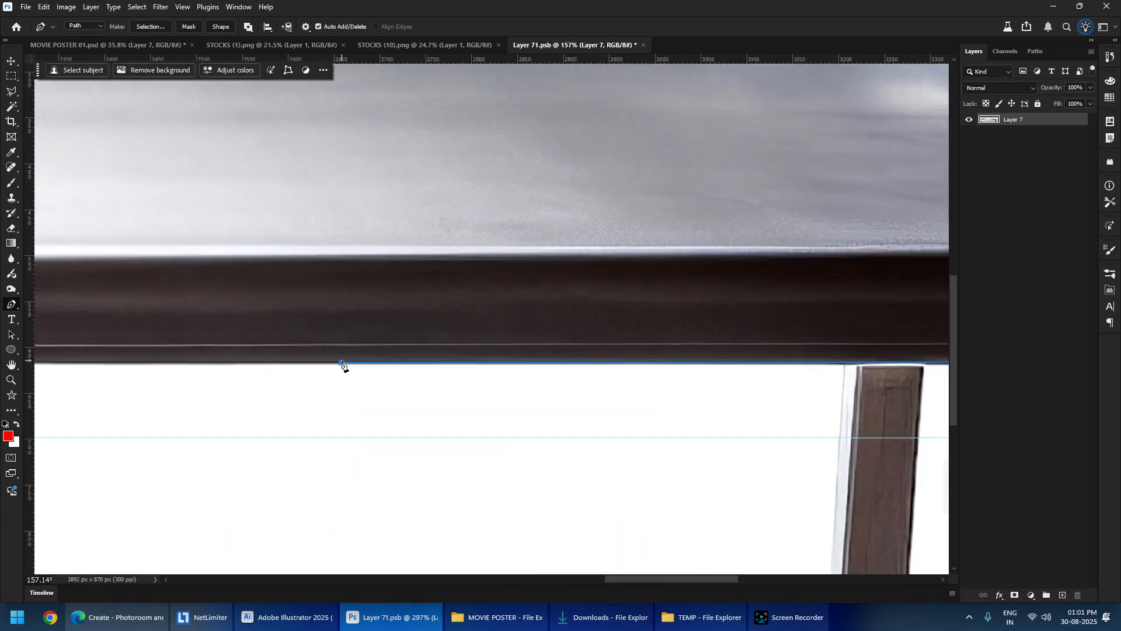
- Extend the path along the rest of the front panel's bottom edge and close it at the lower left corner
drag(333, 327, 824, 304)
drag(269, 297, 824, 286)
drag(416, 286, 806, 280)
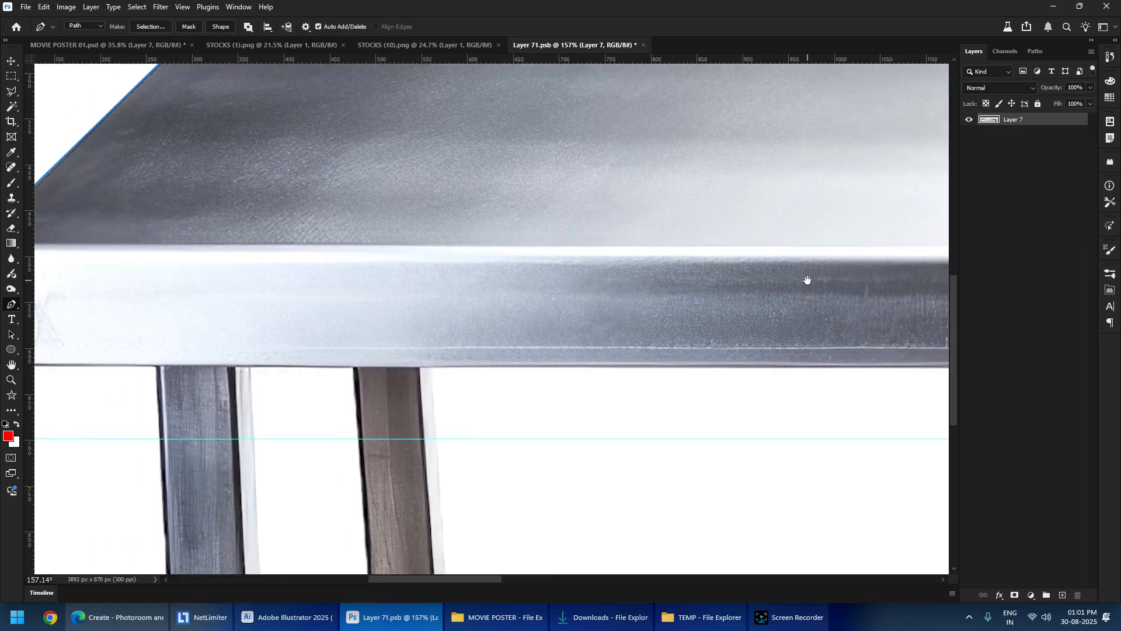
scroll(276, 342, up, 3)
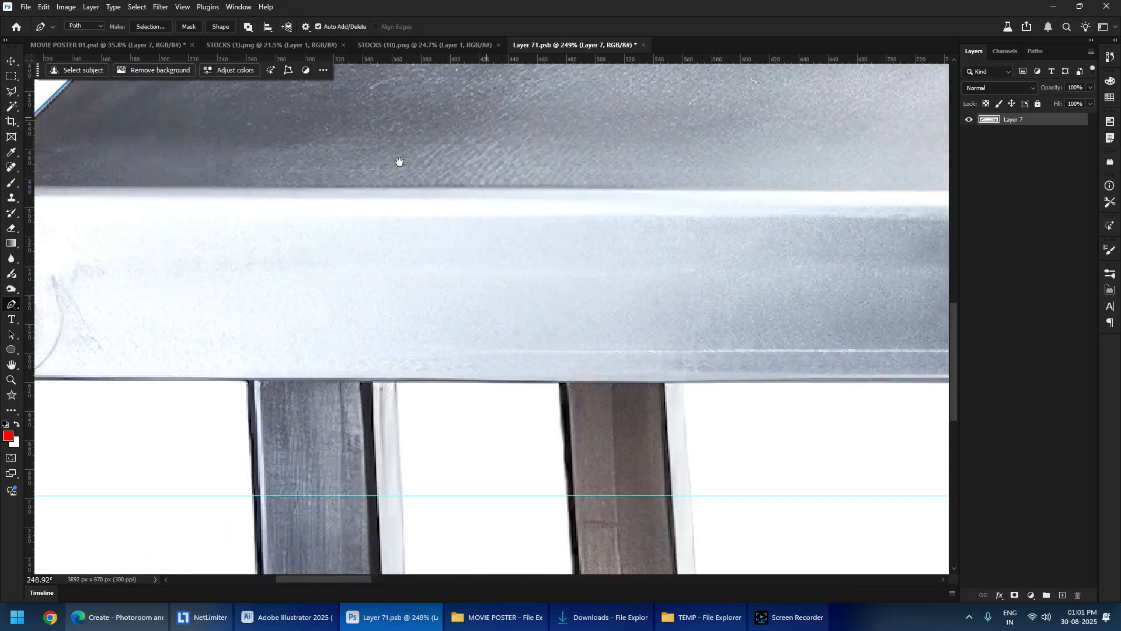
drag(458, 305, 712, 281)
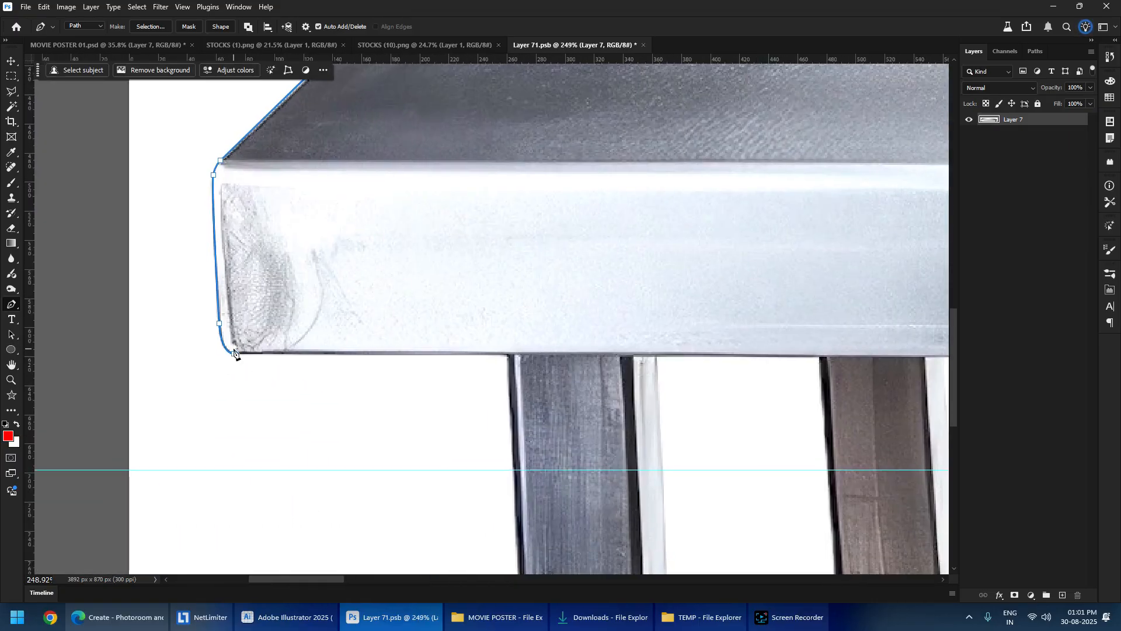
click(234, 354)
scroll(331, 345, down, 8)
drag(772, 351, 199, 340)
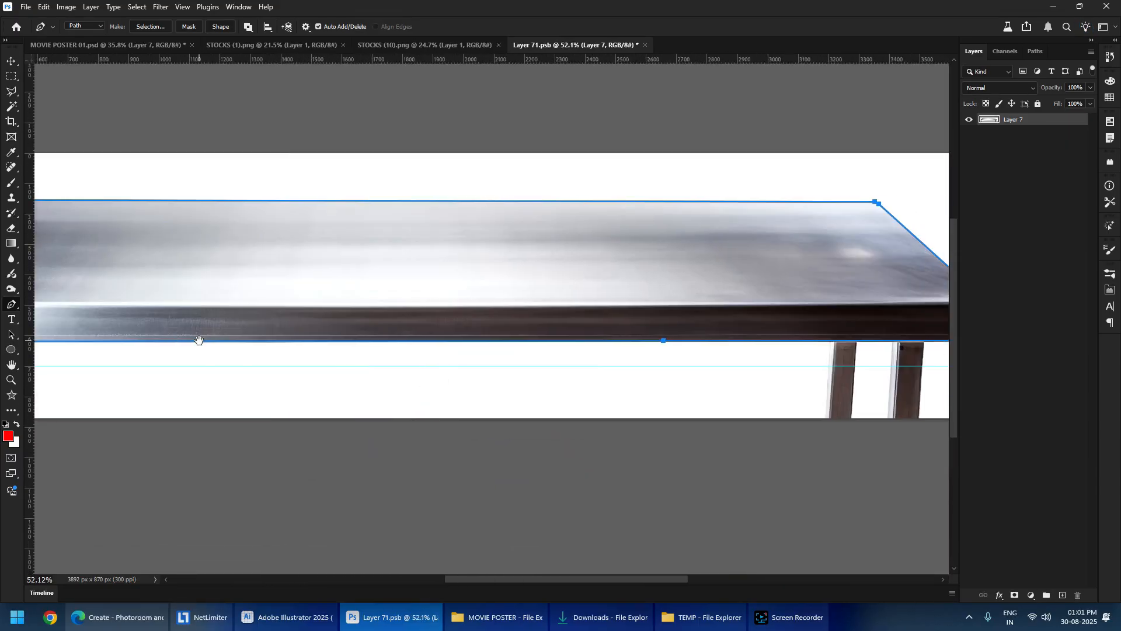
- Try to mask the tabletop with a selection made from the path, and undo both the mask and the selection
key(ctrl+Return)
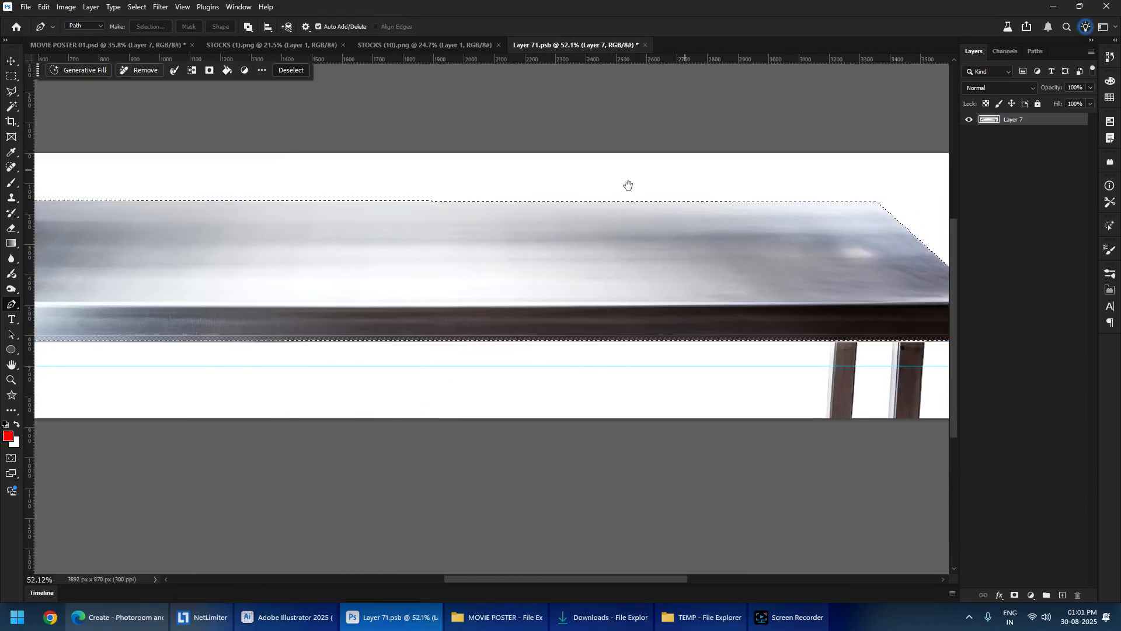
drag(628, 185, 991, 203)
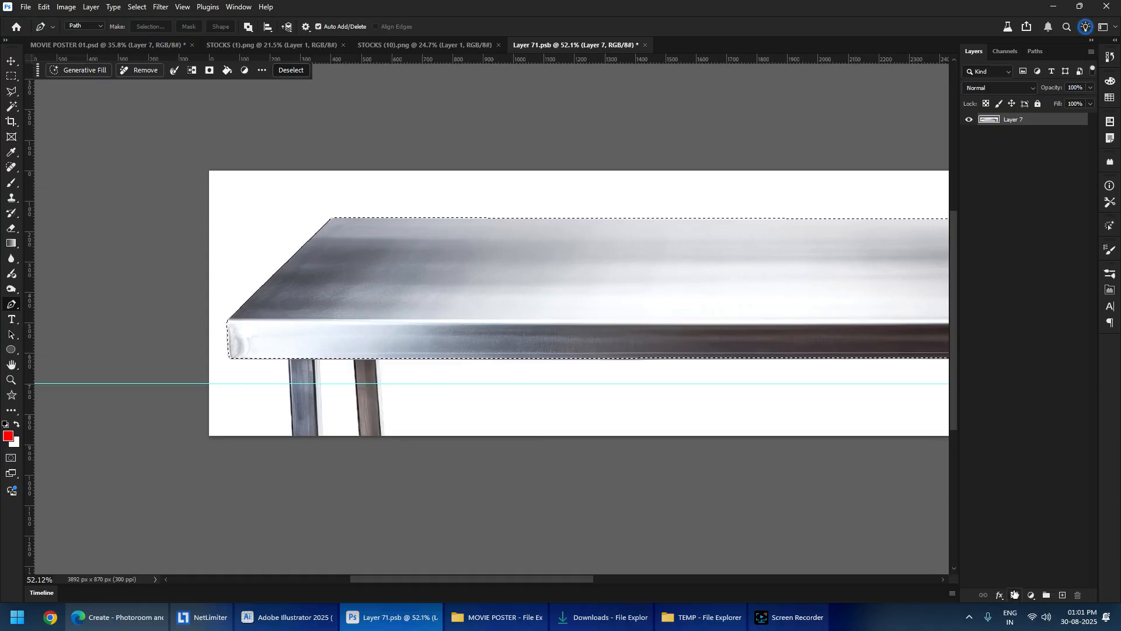
click(1015, 595)
drag(546, 318, 358, 281)
scroll(358, 282, down, 3)
scroll(362, 298, up, 10)
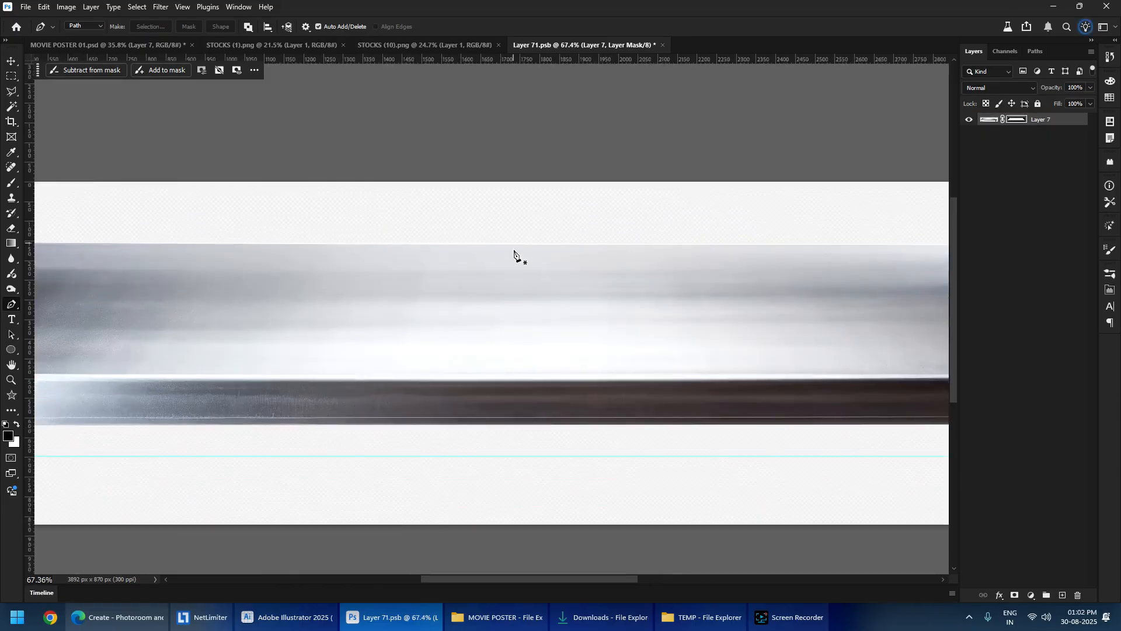
key(ctrl+z)
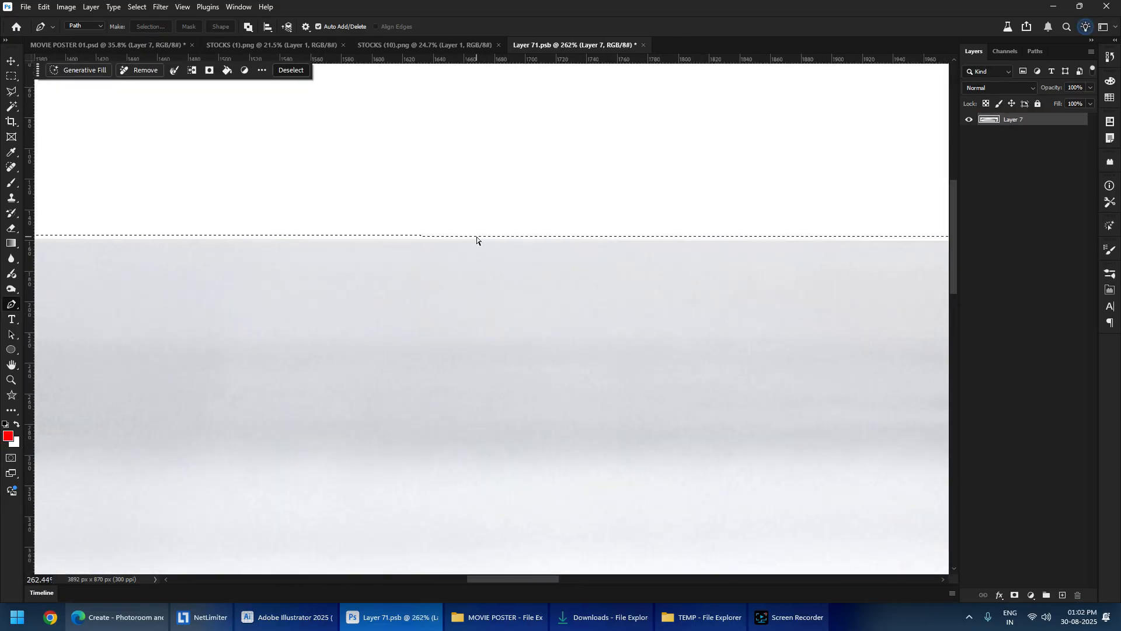
key(ctrl+z)
- Lower the path's middle anchor onto the tabletop's back edge and mask the layer with the path as a selection
scroll(477, 241, up, 5)
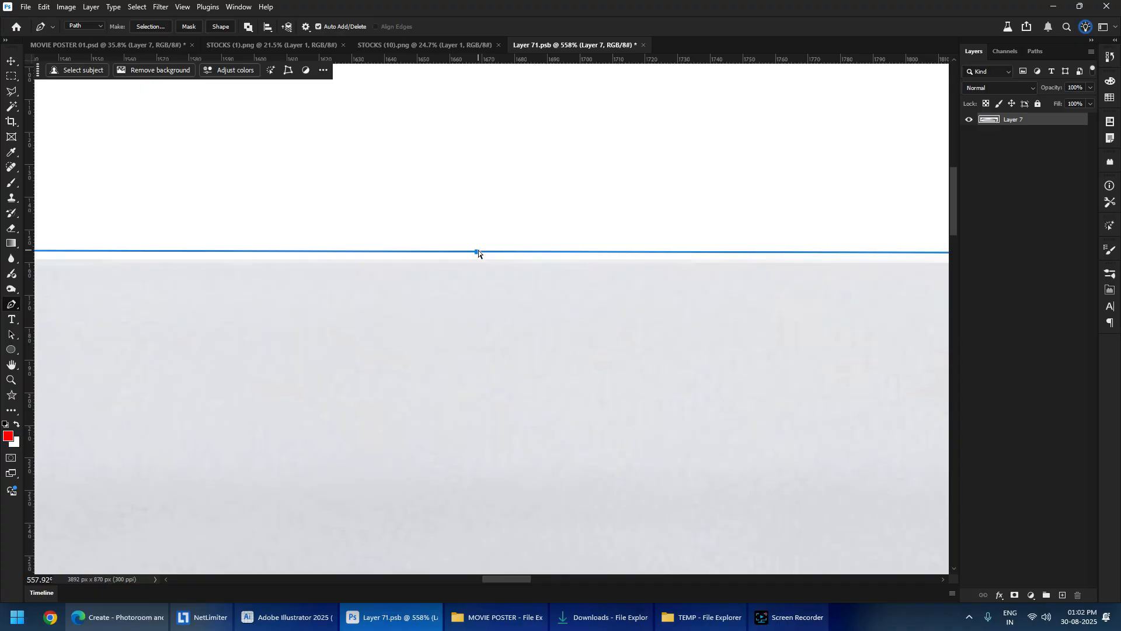
drag(478, 253, 478, 261)
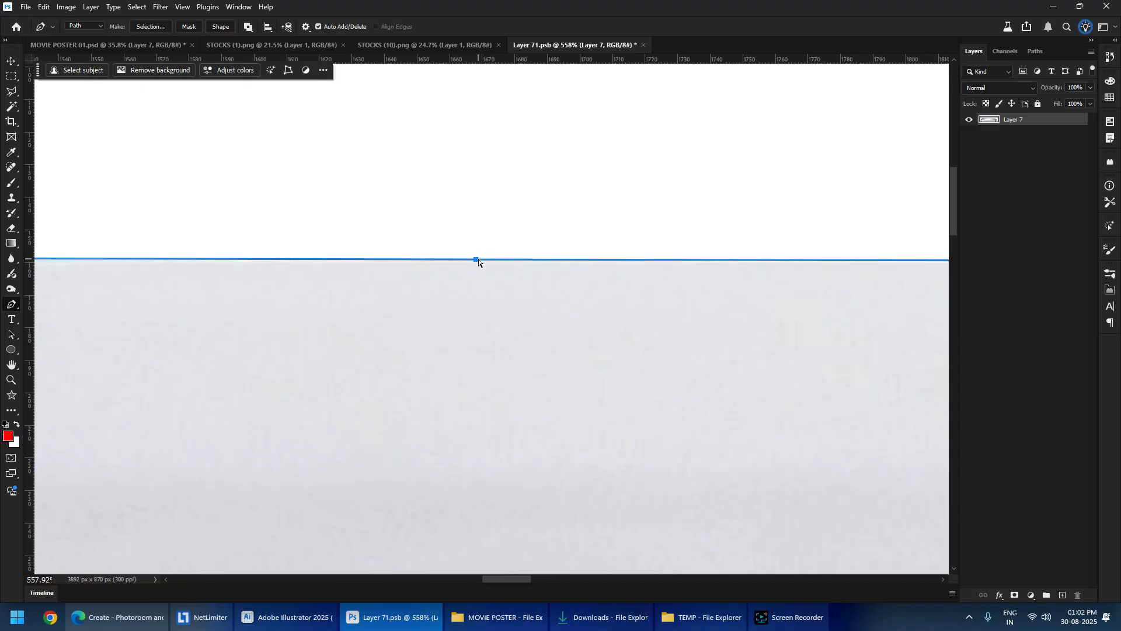
key(ctrl+Return)
scroll(483, 276, down, 10)
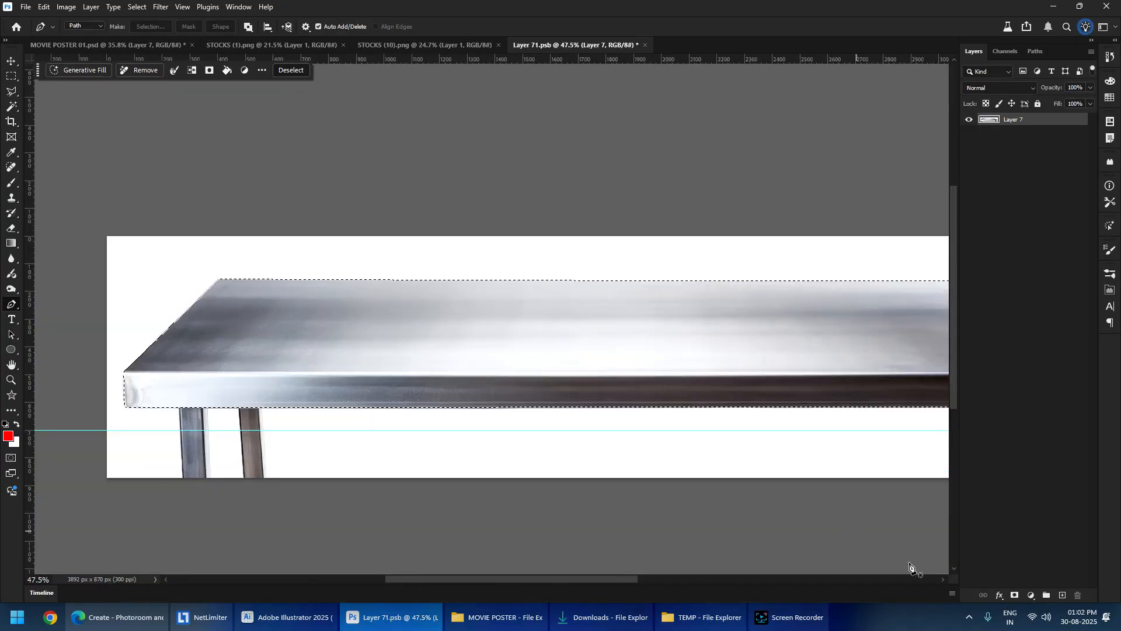
click(1016, 595)
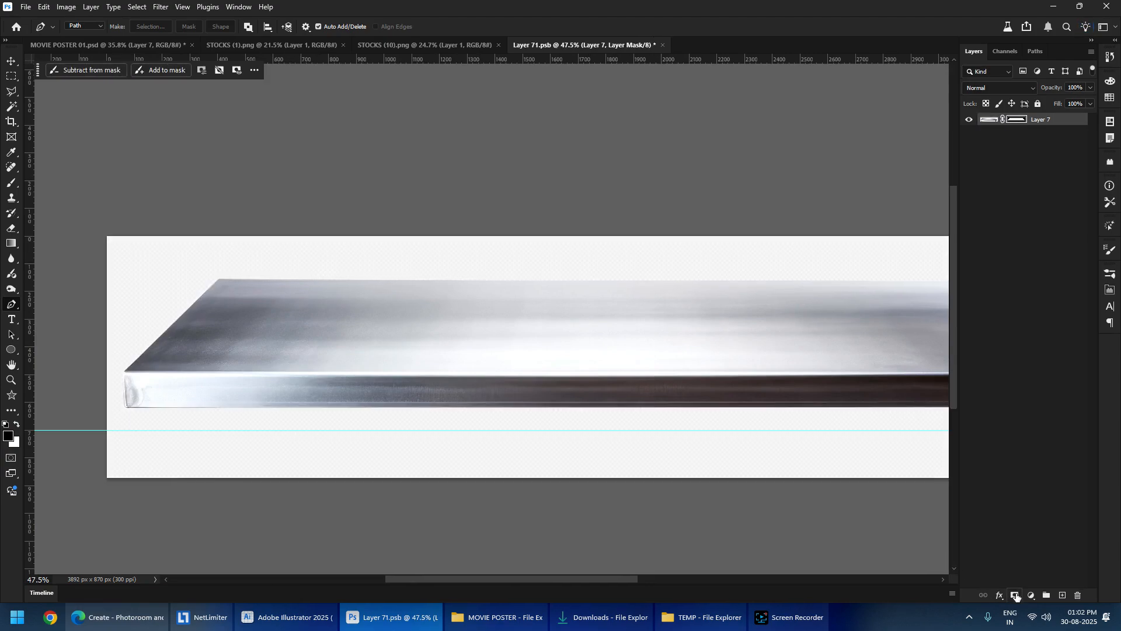
- Save the masked tabletop smart object and close its document to return to the poster
click(12, 76)
key(ctrl+s)
key(ctrl+w)
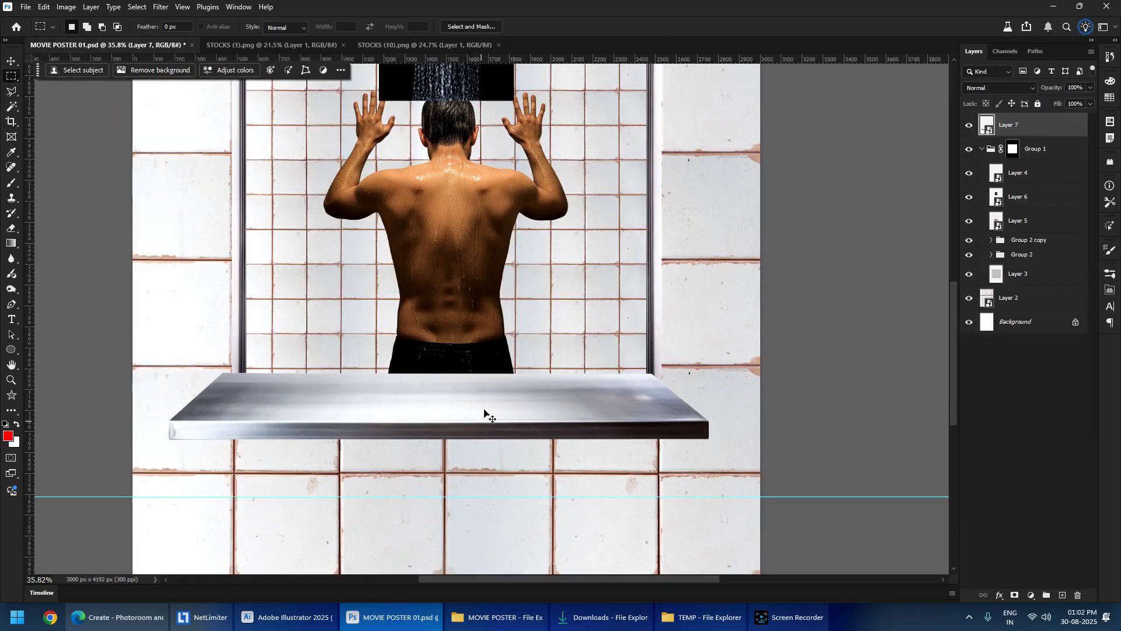
- Move the cut-out tabletop down so its back edge sits just under the window's bottom frame
drag(504, 434, 512, 459)
key(ctrl+shift+Up)
key(ctrl+shift+Up)
key(ctrl+shift+Up)
key(ctrl+shift+Up)
key(ctrl+shift+Up)
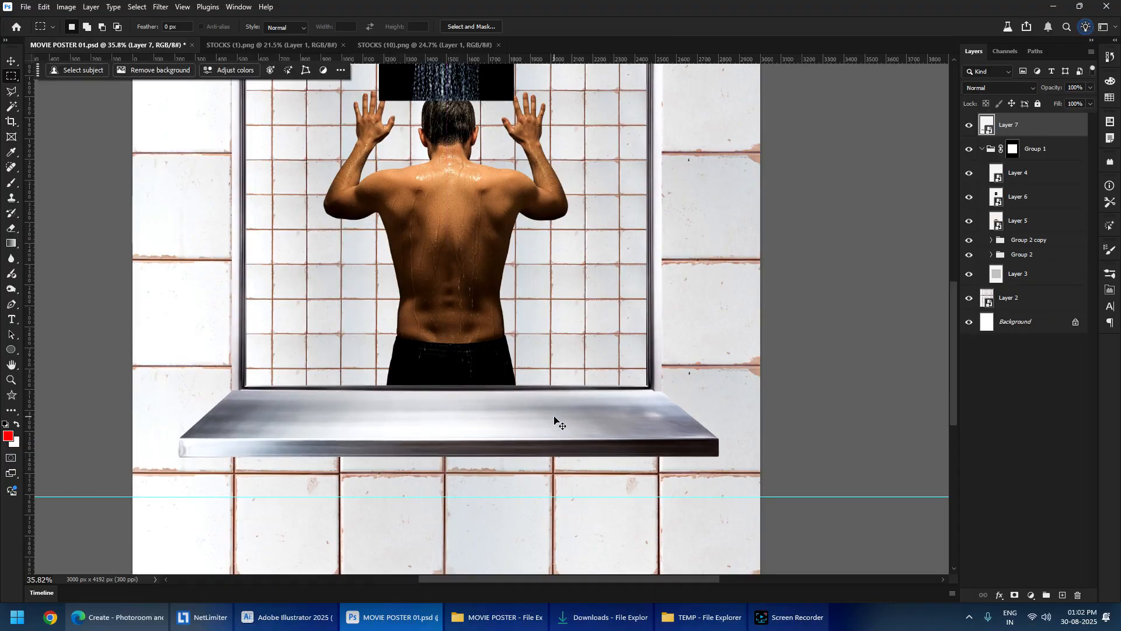
- Widen the tabletop's base slightly to about 71.7% width and fit its back edge against the bottom of the window frame
scroll(531, 353, down, 5)
scroll(566, 316, up, 5)
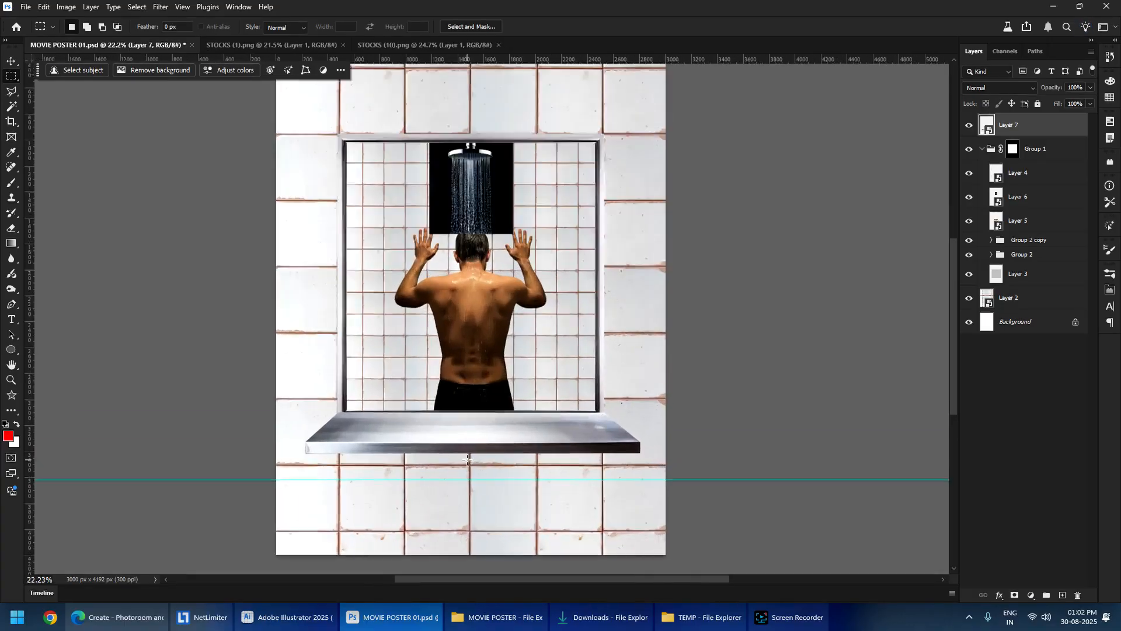
key(ctrl+t)
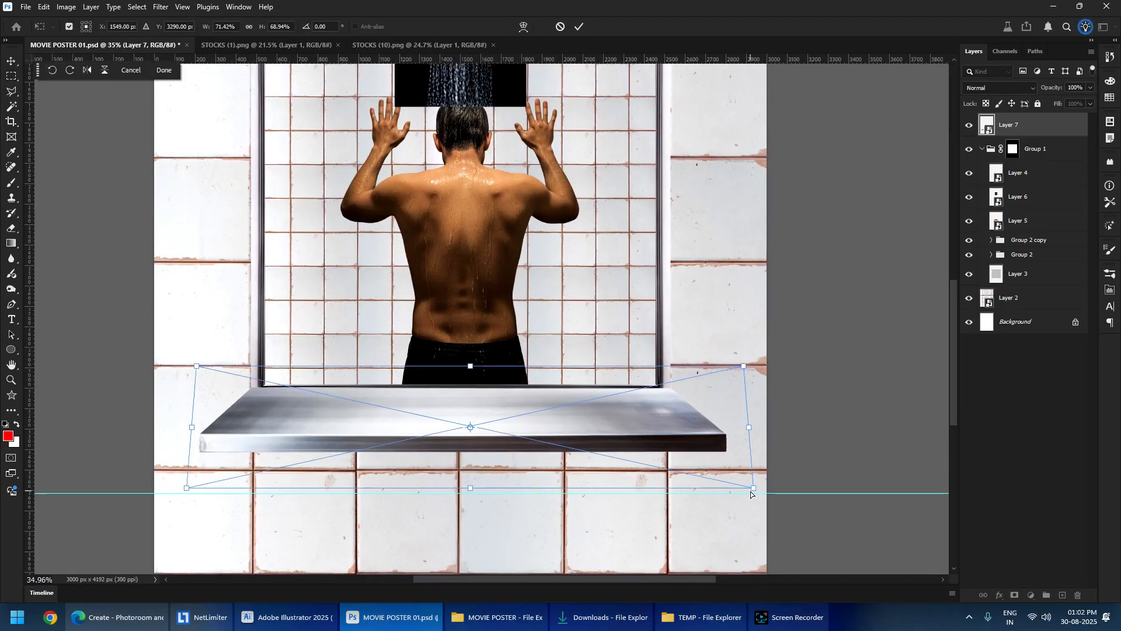
drag(751, 494, 756, 494)
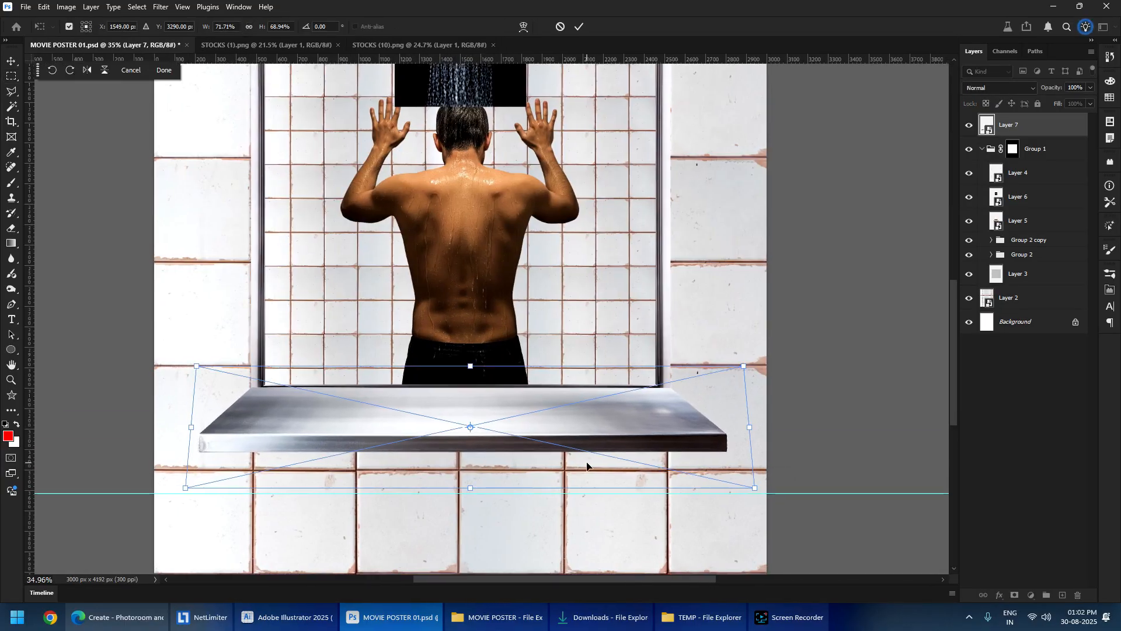
key(Return)
scroll(432, 374, up, 4)
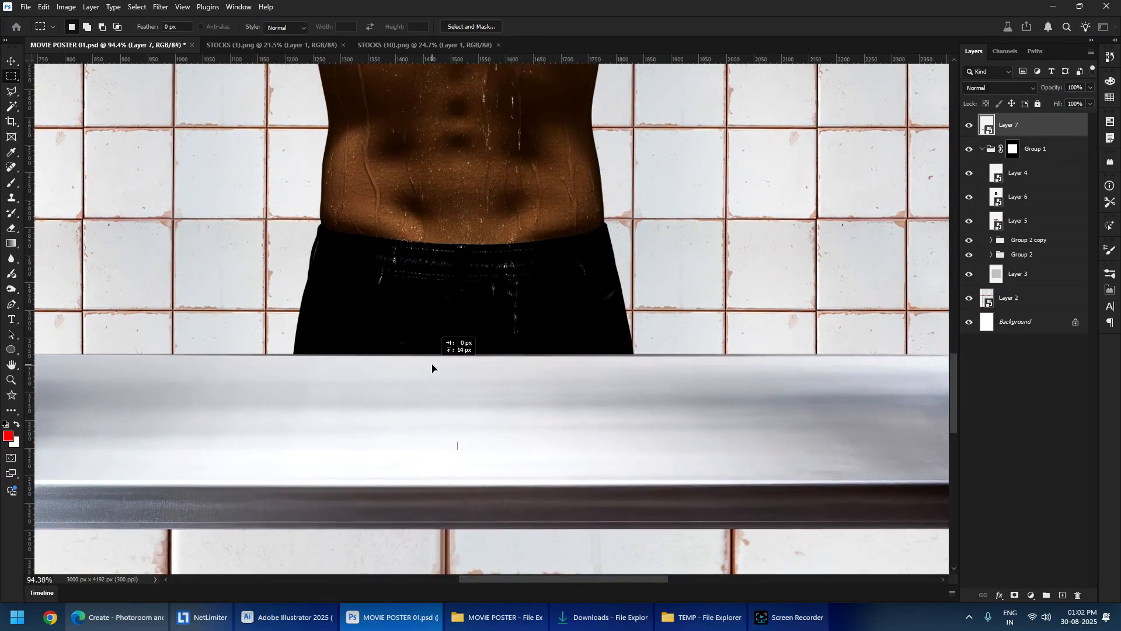
scroll(432, 373, down, 6)
scroll(444, 365, up, 4)
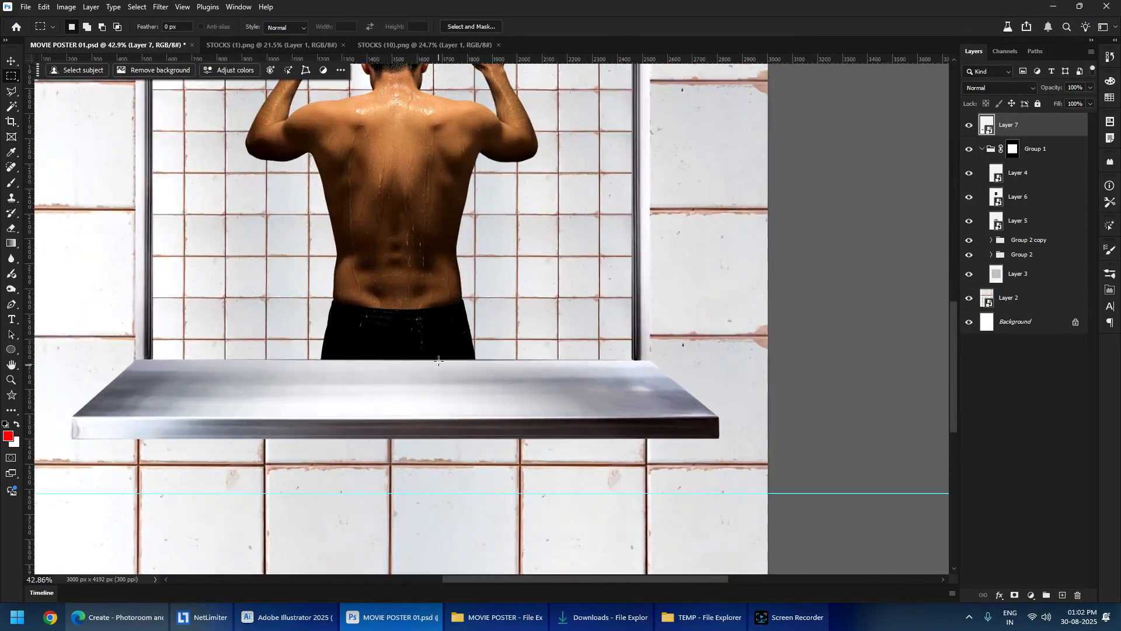
scroll(438, 368, down, 3)
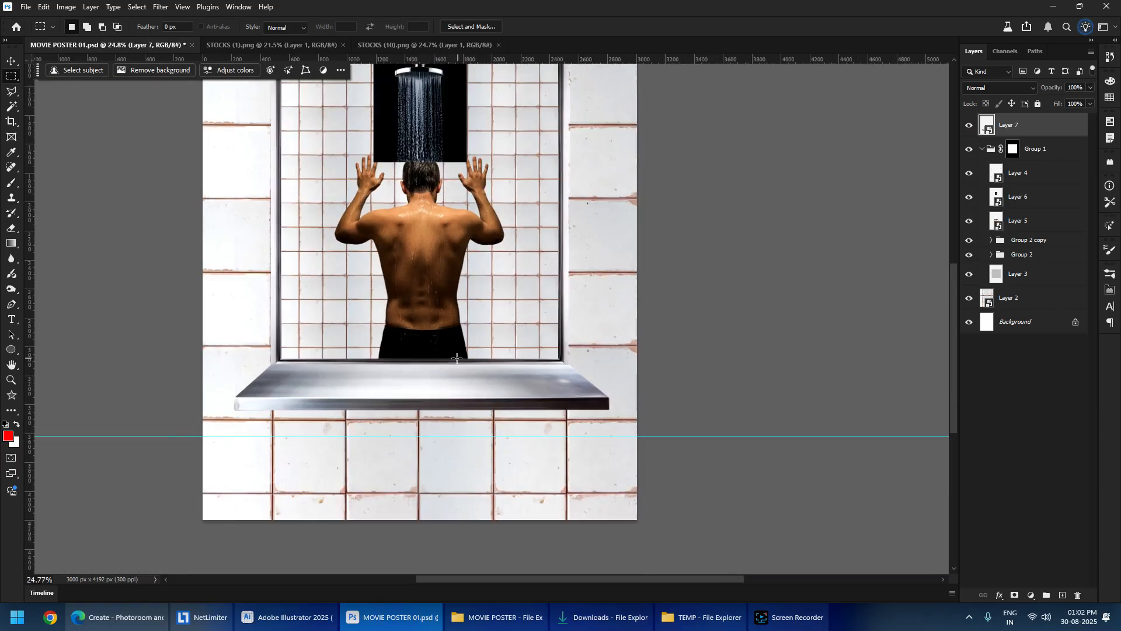
- Center the tabletop horizontally against a selection of the whole canvas
key(c)
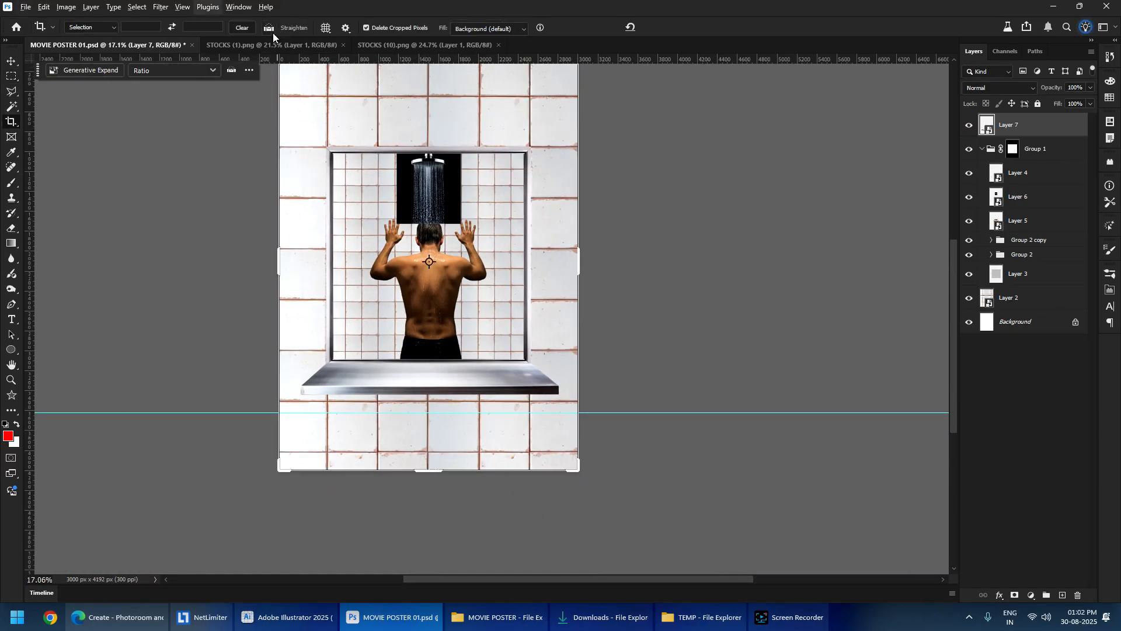
key(v)
click(182, 6)
click(389, 7)
click(269, 27)
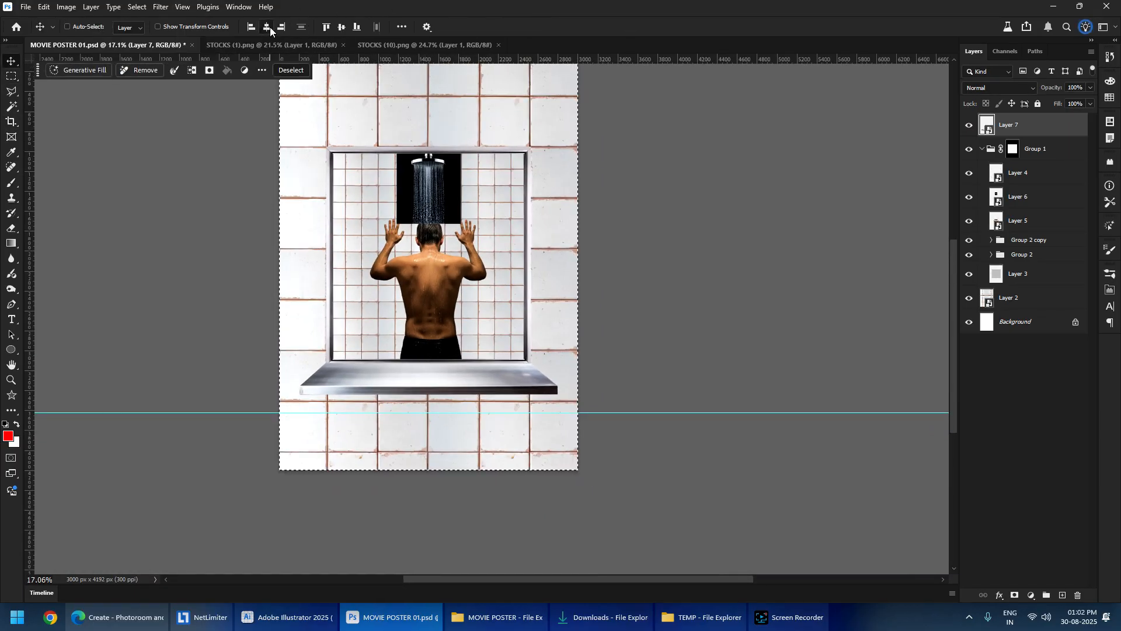
click(11, 76)
- Switch to File Explorer and open STOCKS (12).png from the MOVIE POSTER folder in Photoshop
key(alt+Tab)
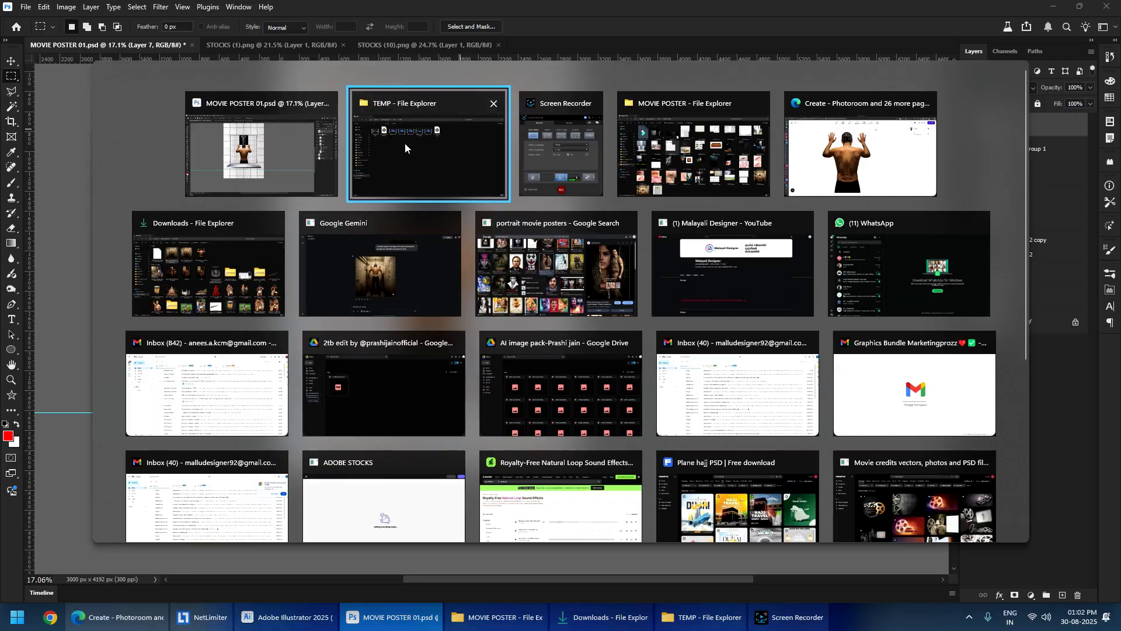
click(657, 160)
click(611, 231)
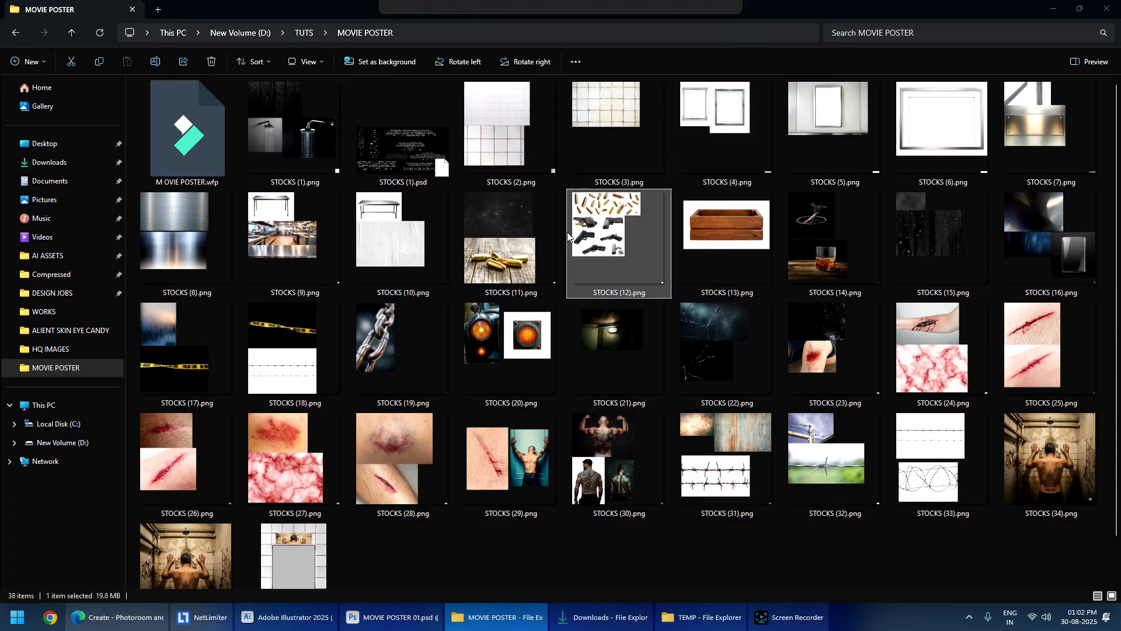
drag(619, 222, 657, 25)
key(alt+Tab)
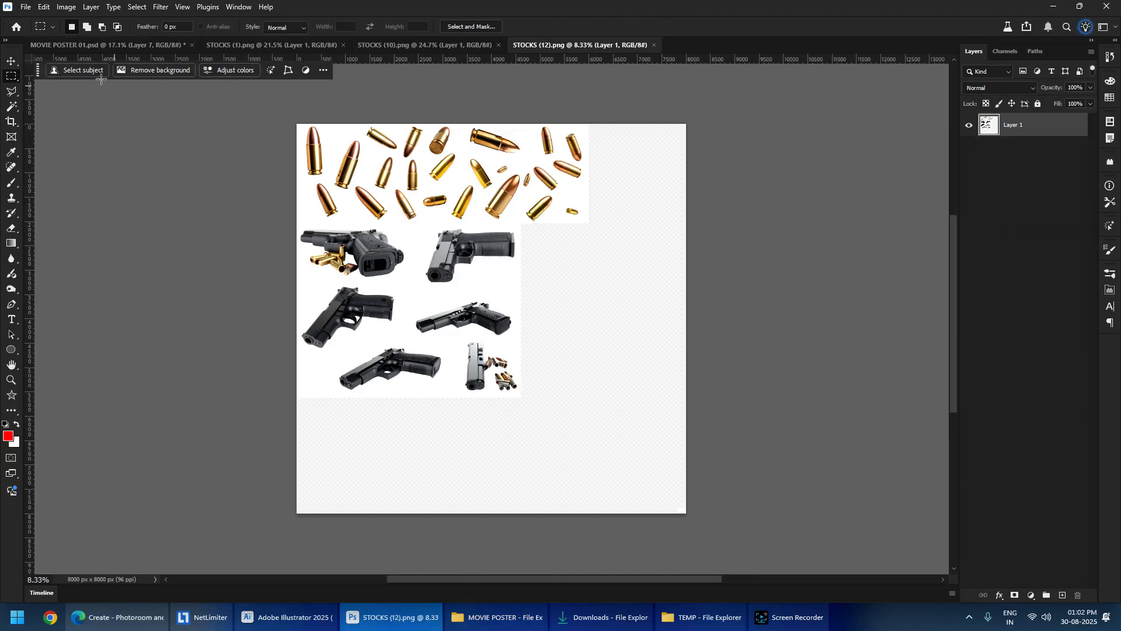
click(108, 45)
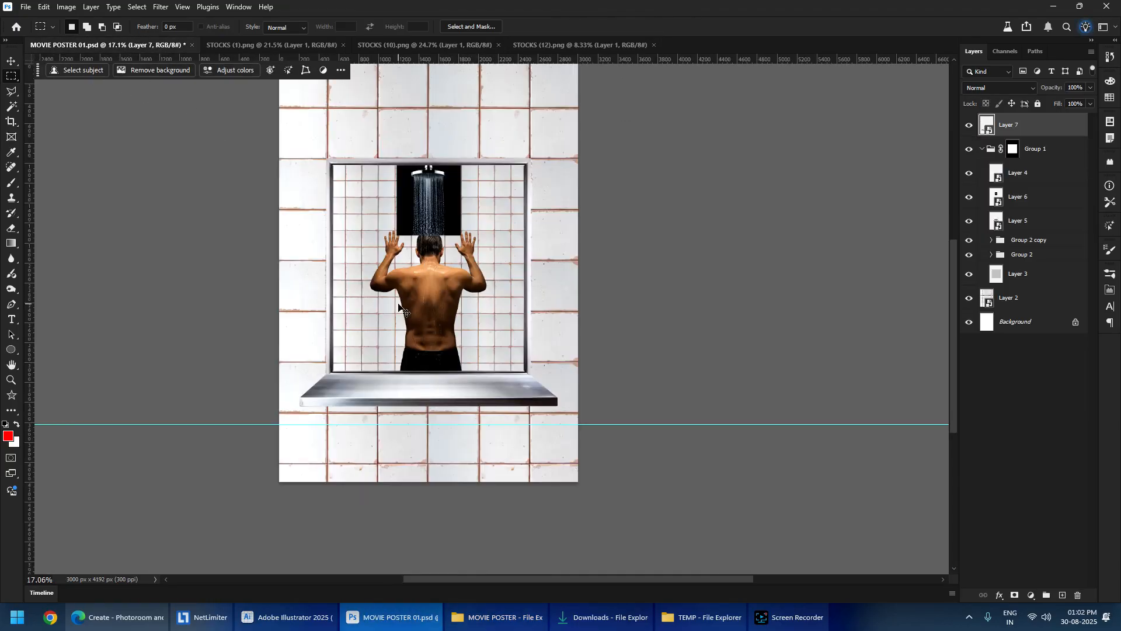
click(593, 47)
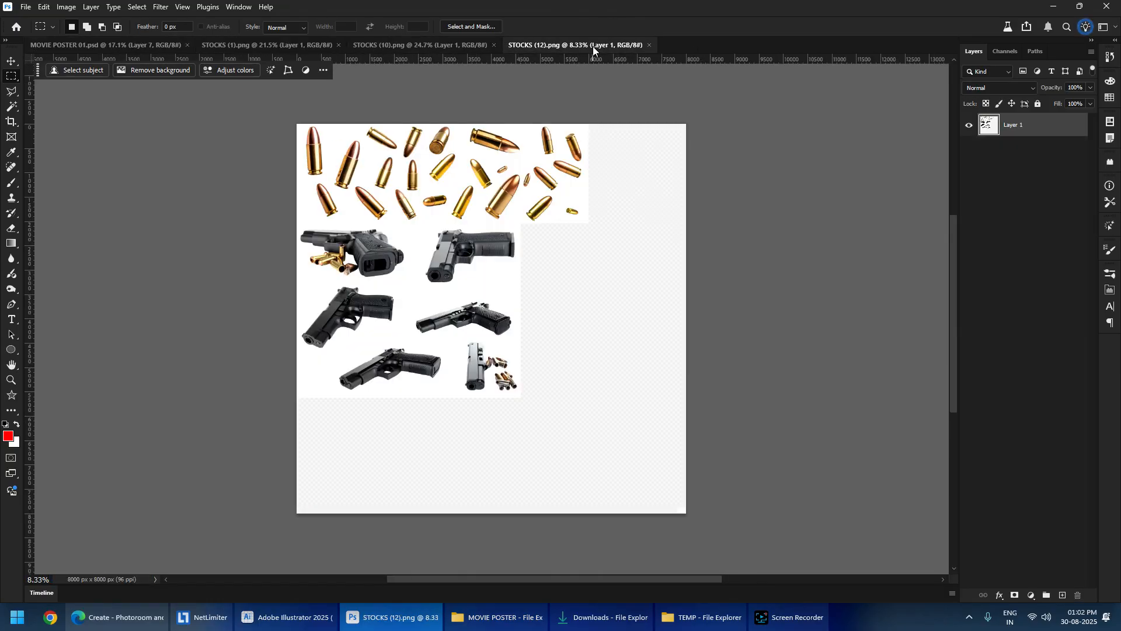
- Copy the pistol lying above the upright gun with loose bullets using a rectangular selection, and paste it into MOVIE POSTER 01.psd
scroll(426, 335, up, 8)
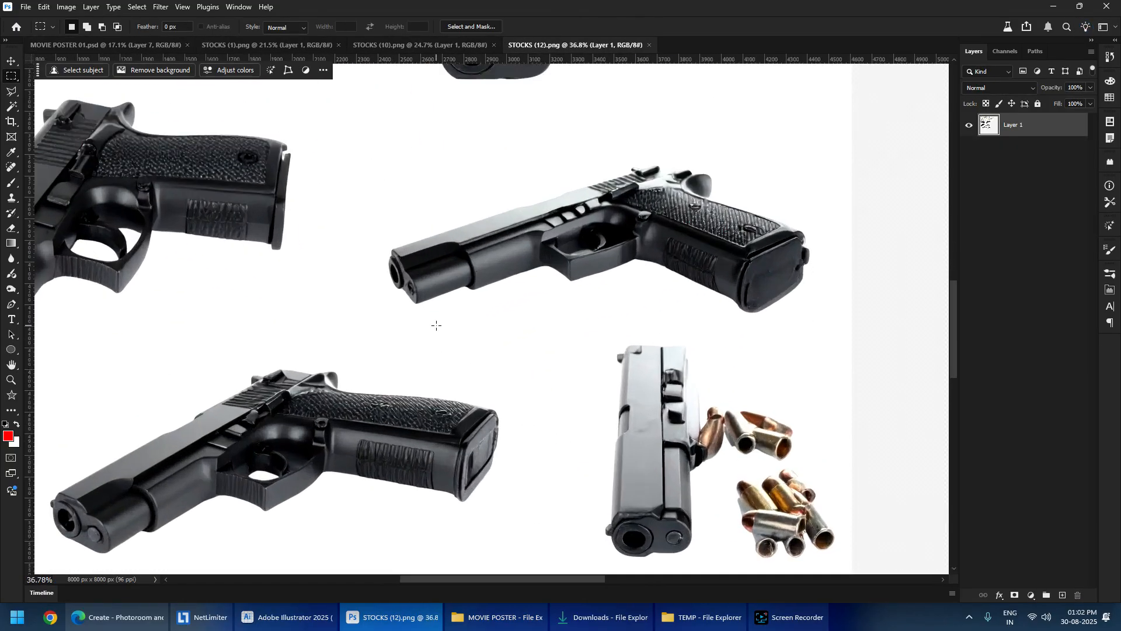
scroll(436, 326, down, 3)
drag(525, 232, 539, 348)
key(c)
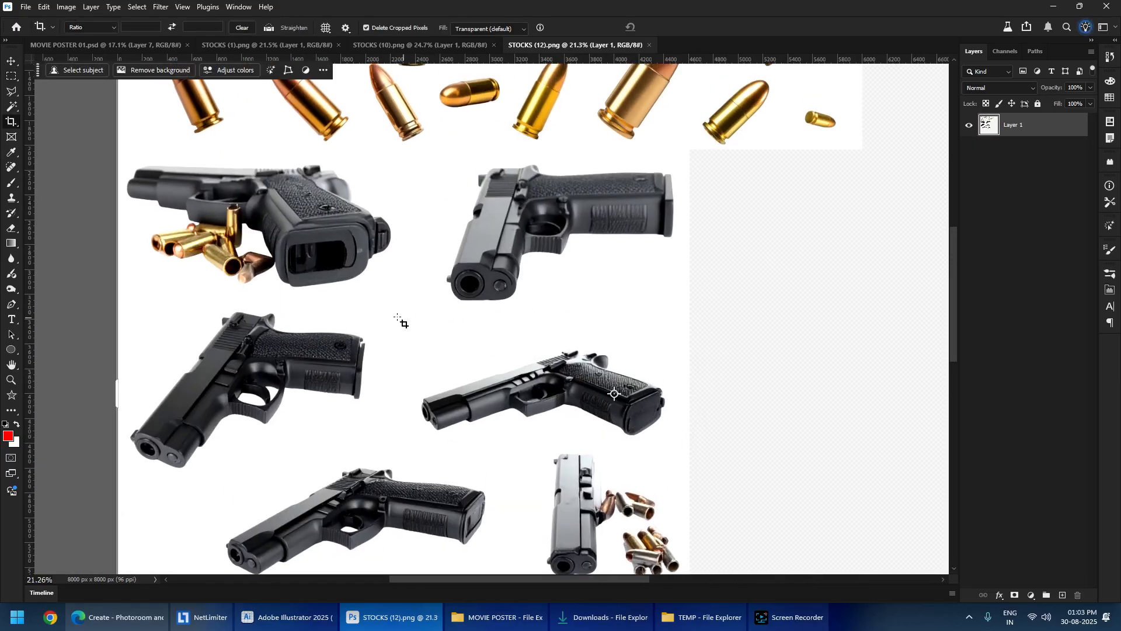
click(12, 80)
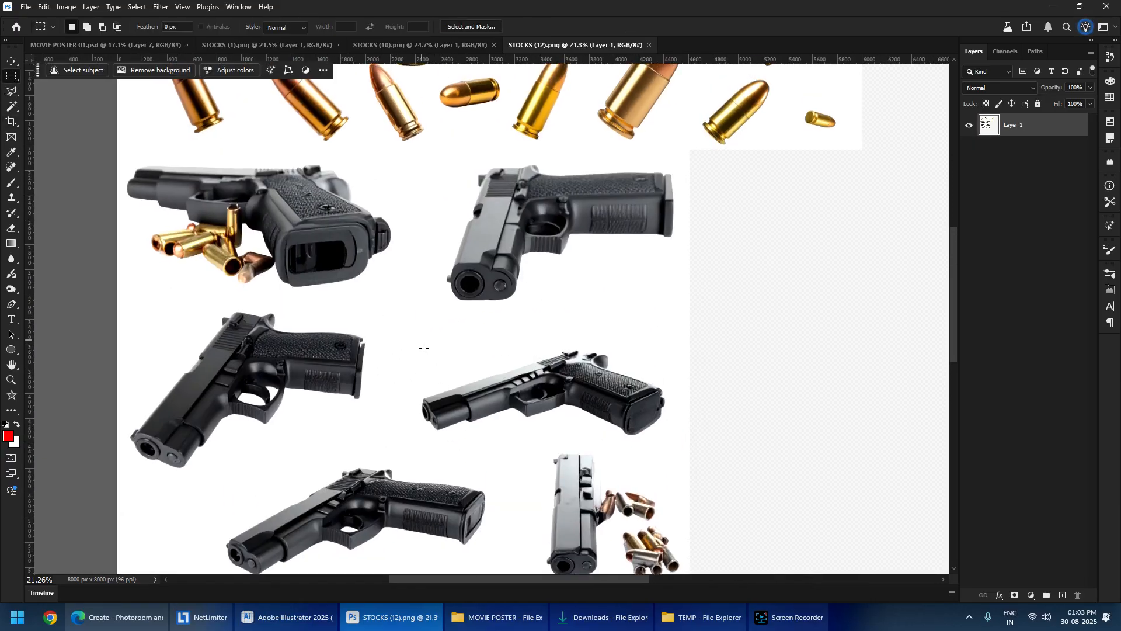
drag(698, 447, 404, 334)
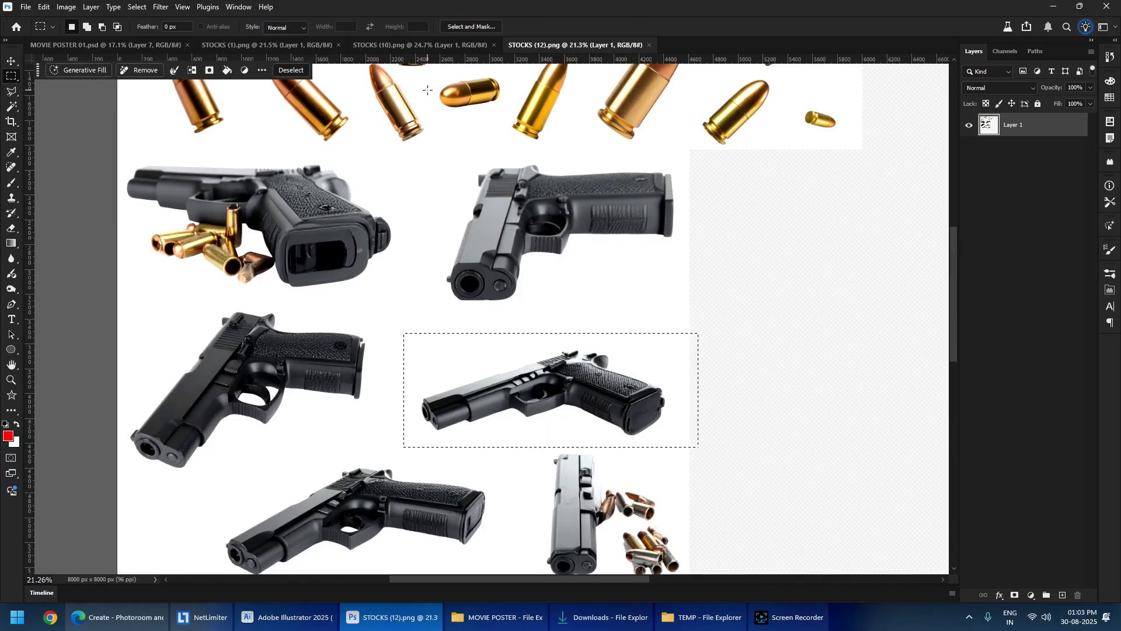
click(424, 43)
click(54, 46)
key(ctrl+v)
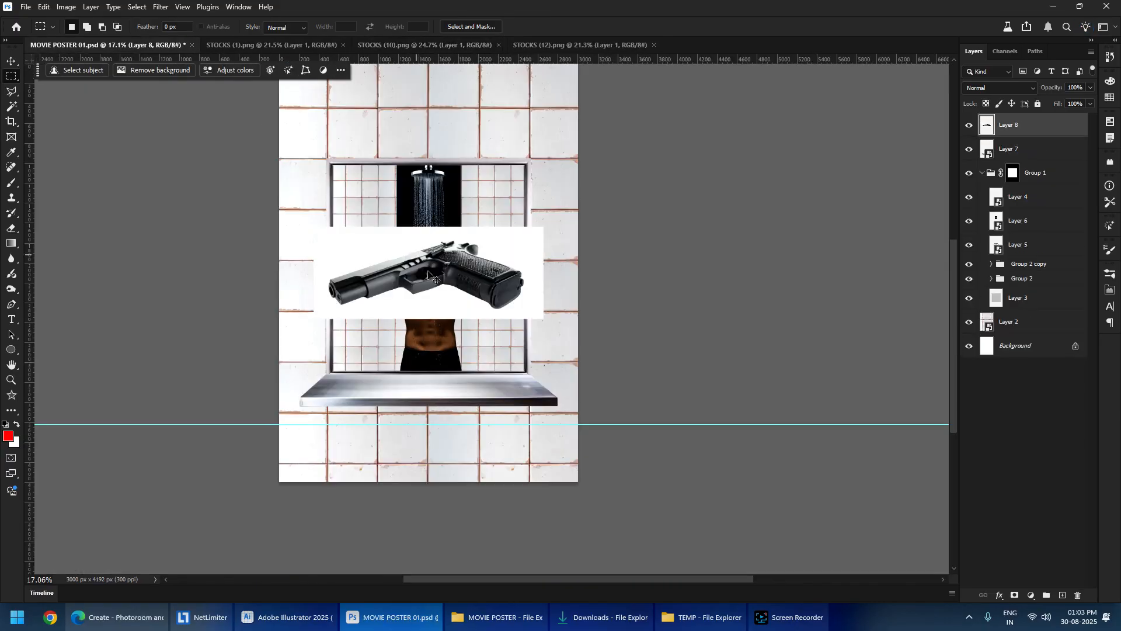
- Convert the pistol layer to a smart object and scale it to 44.15%, placing it on the left part of the tabletop
drag(455, 365, 432, 457)
scroll(412, 376, up, 8)
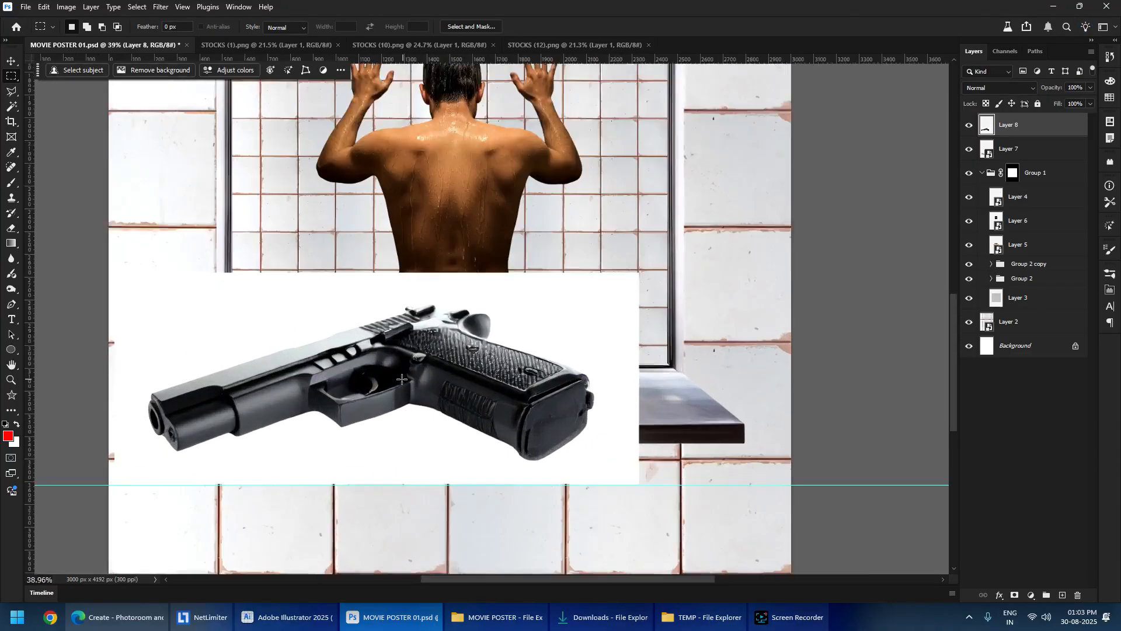
drag(384, 382, 423, 332)
scroll(426, 328, up, 4)
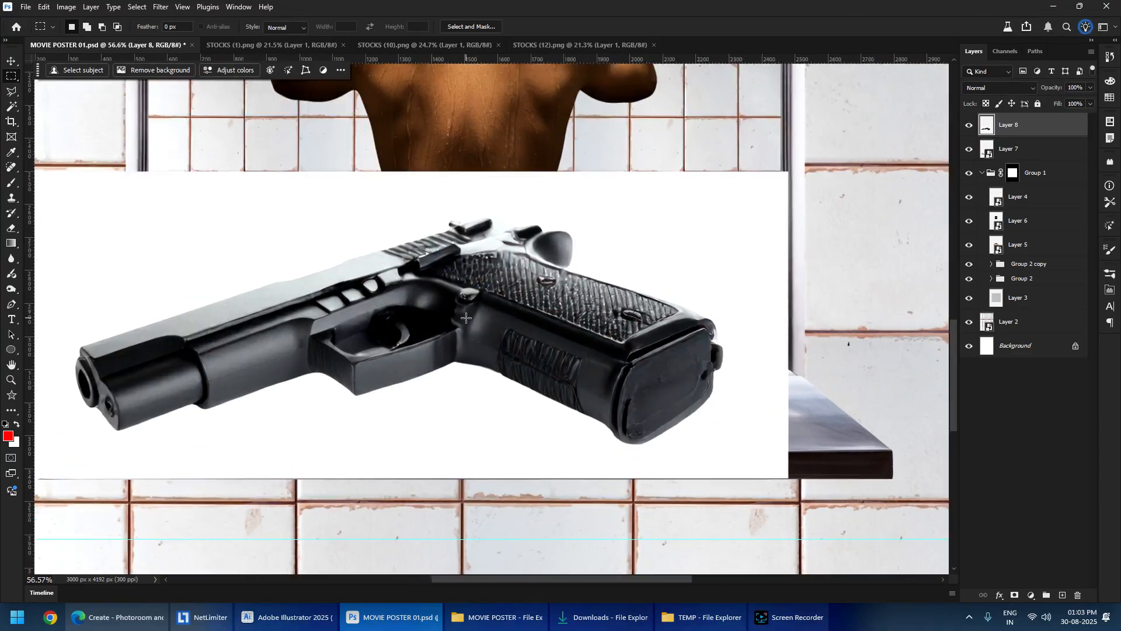
scroll(436, 322, down, 4)
key(ctrl+t)
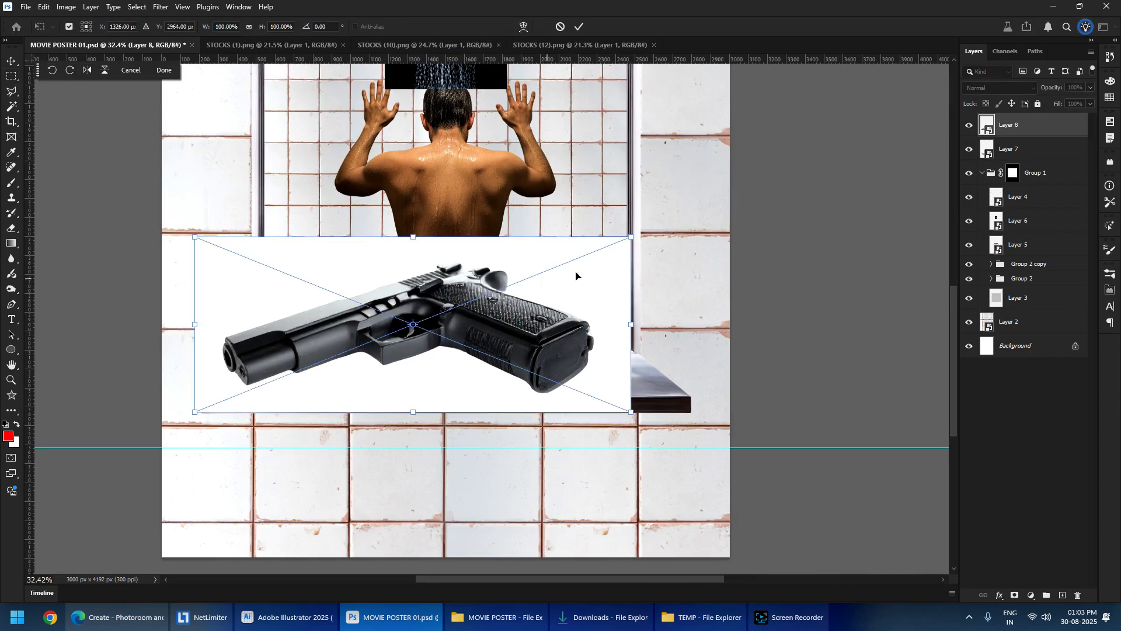
drag(631, 237, 387, 334)
drag(365, 385, 406, 376)
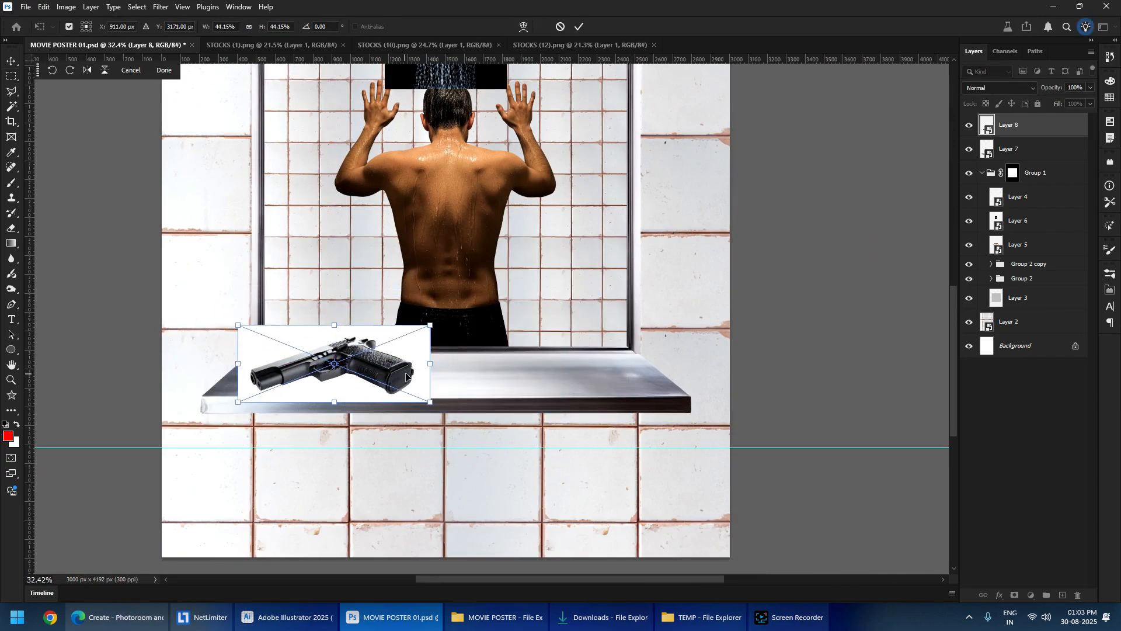
- Lower the pistol layer's opacity to 35% so the tabletop shows through, and apply its scaling
click(1090, 88)
mouse_move(1065, 102)
mouse_down()
mouse_move(1021, 108)
mouse_move(1051, 111)
mouse_up()
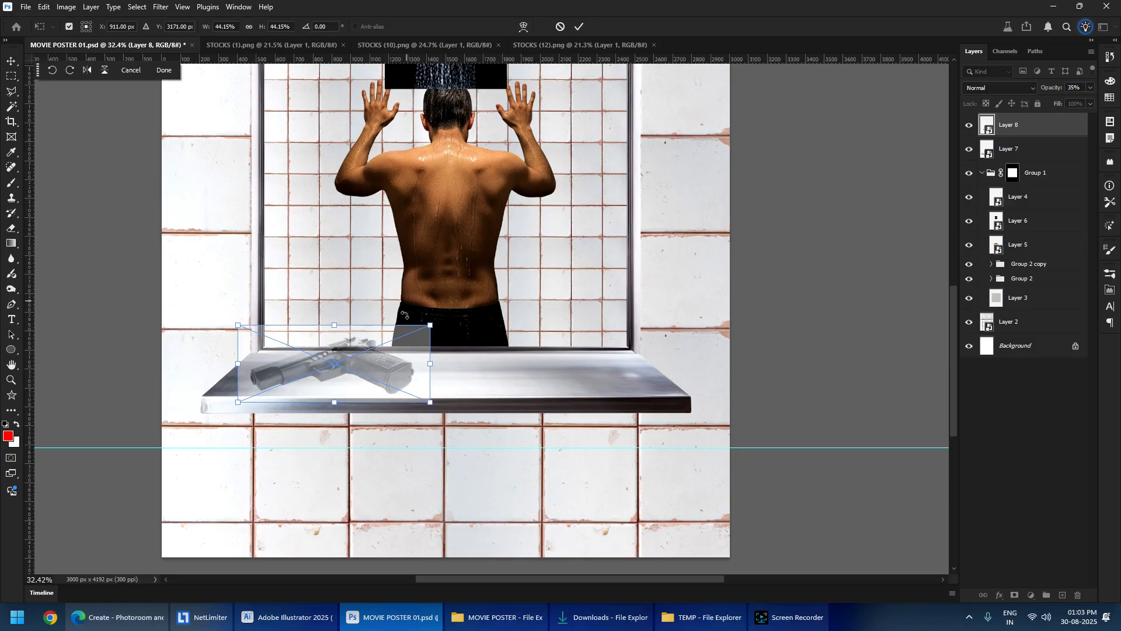
alt+scroll(367, 347, up, 5)
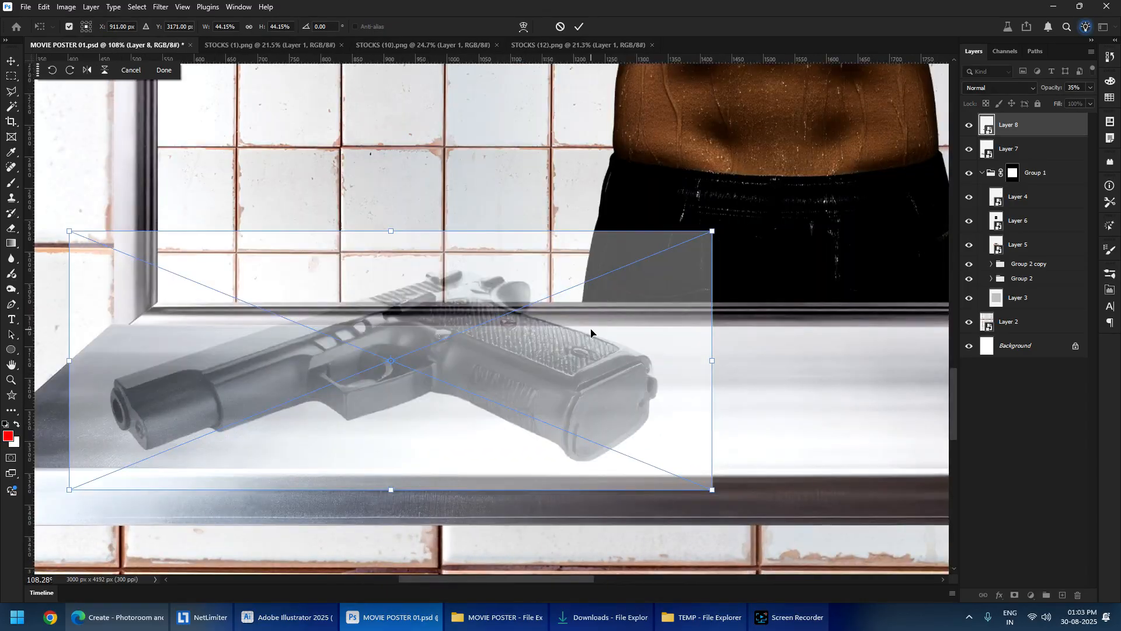
key(Return)
- Flatten and slant the pistol to about 39.3% height to match the tabletop's perspective, and restore its opacity to 100%
ctrl+drag(532, 369, 545, 348)
key(ctrl+t)
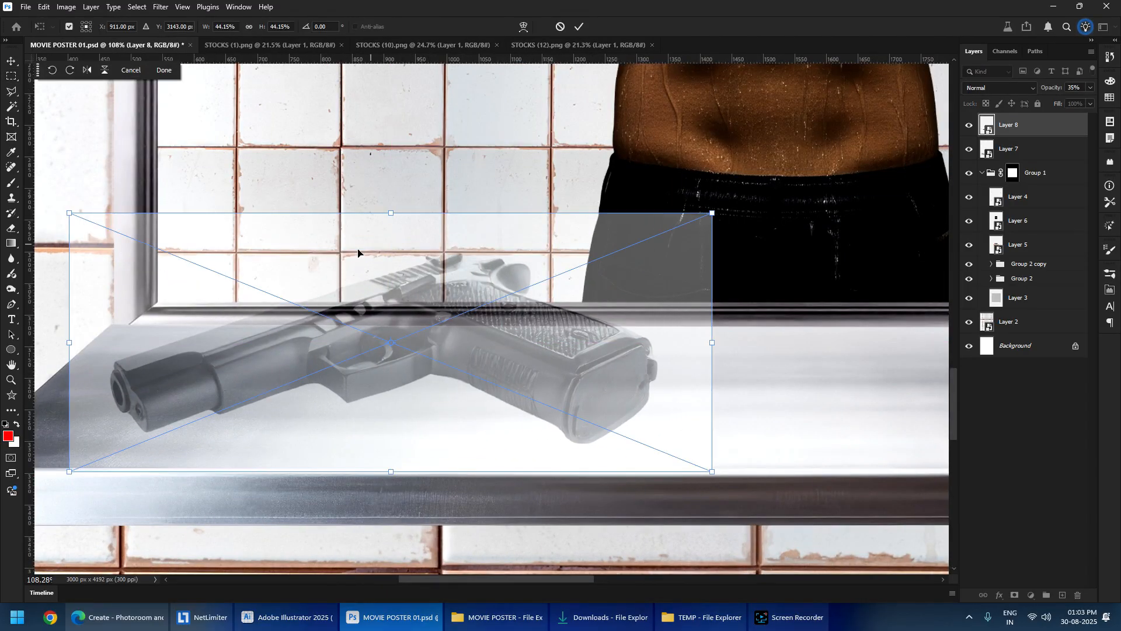
mouse_move(393, 212)
ctrl+mouse_down()
mouse_move(359, 243)
mouse_move(399, 232)
mouse_move(389, 231)
ctrl+mouse_up()
ctrl+drag(392, 476, 403, 462)
drag(388, 232, 366, 262)
scroll(393, 349, down, 5)
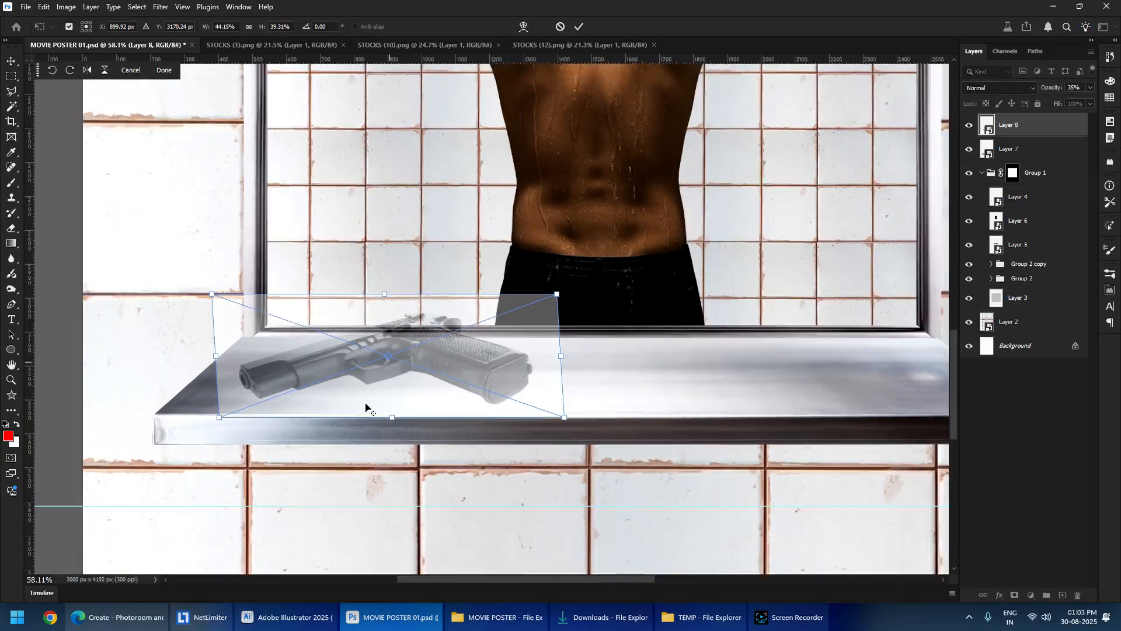
key(Return)
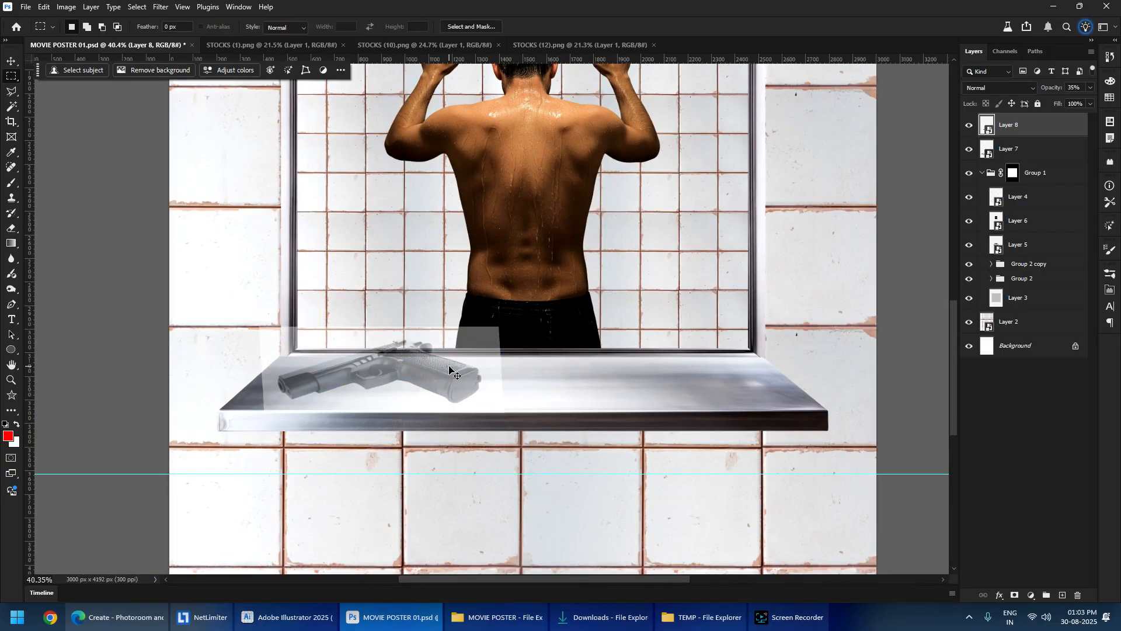
key(m)
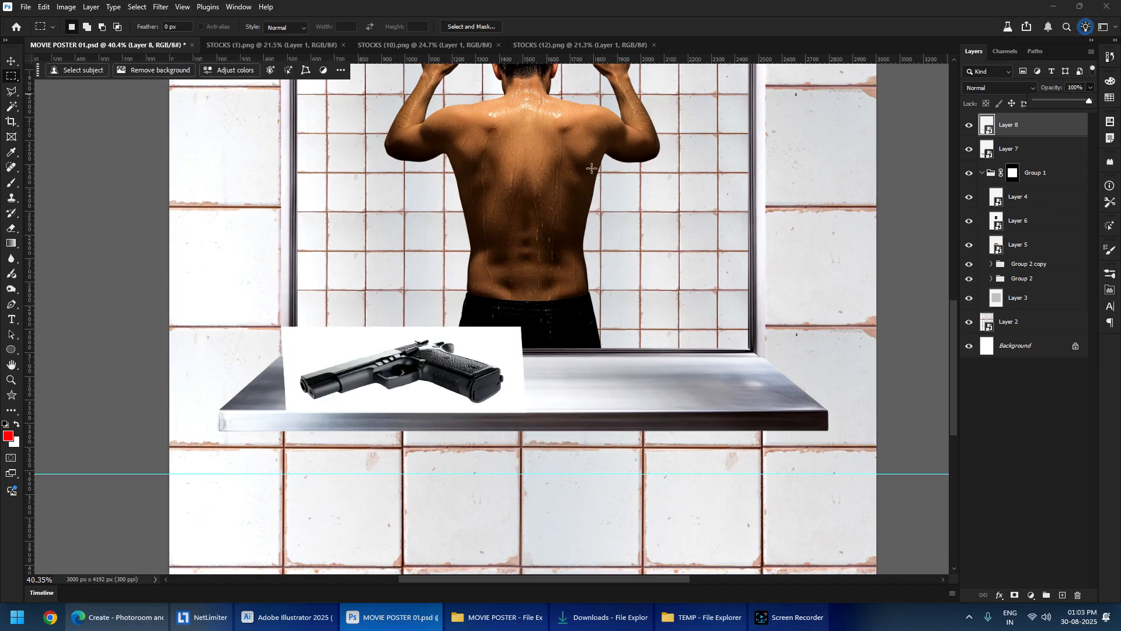
- Switch to File Explorer and open STOCKS (14).png from the MOVIE POSTER folder in Photoshop
key(space)
drag(400, 469, 397, 438)
key(alt+Tab)
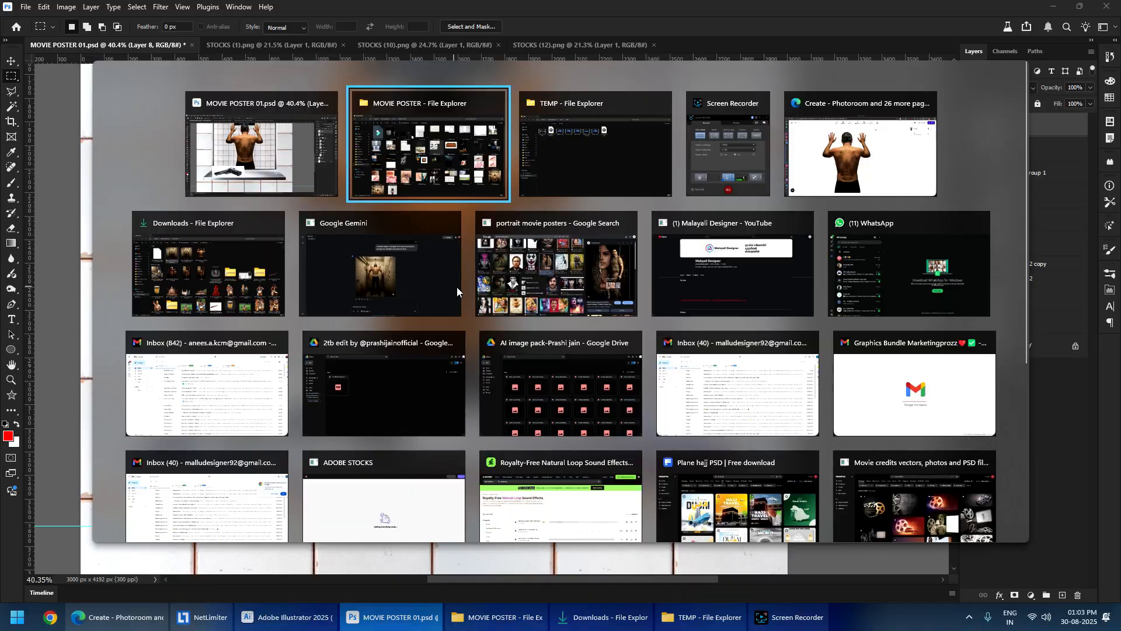
click(393, 137)
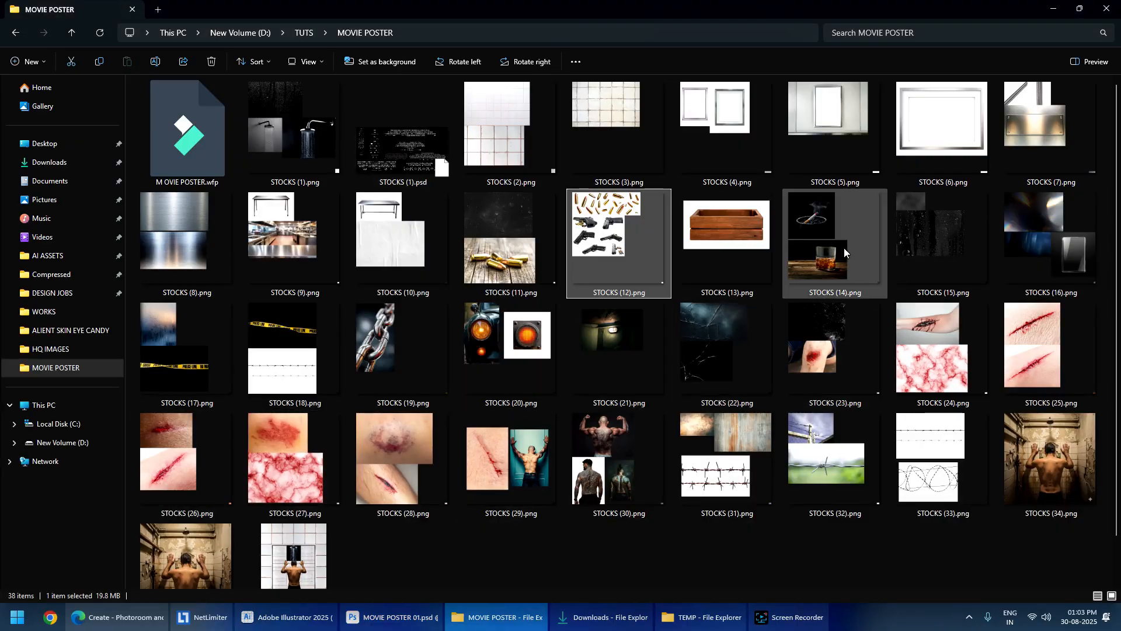
drag(821, 272, 754, 35)
key(alt+Tab)
scroll(294, 238, up, 6)
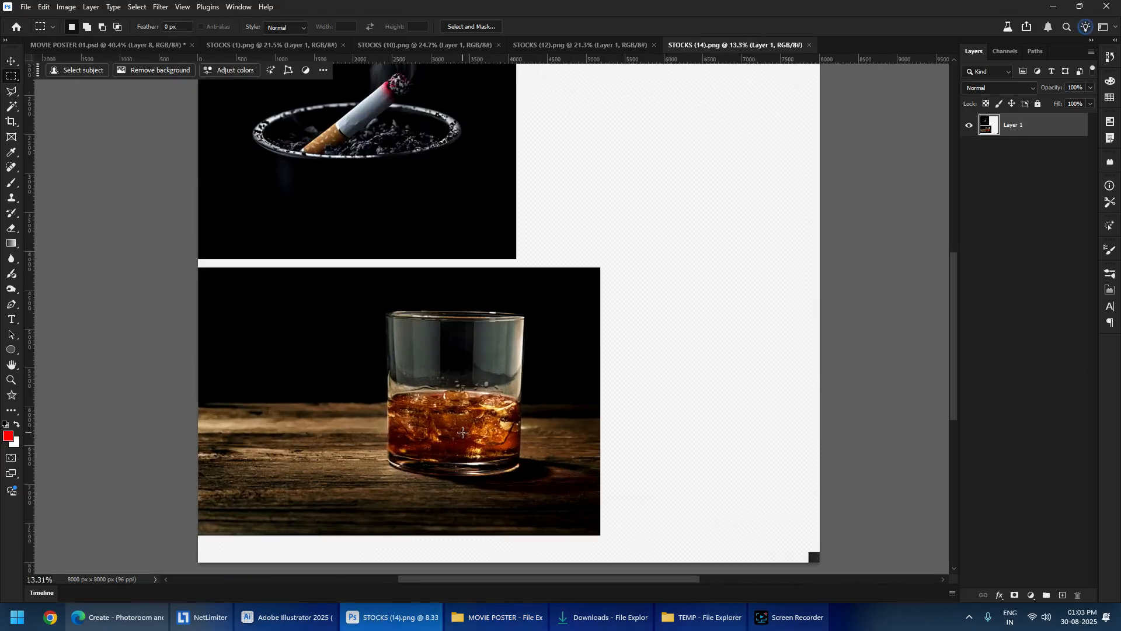
- Copy the whiskey glass using a rectangular selection around it, and paste it into MOVIE POSTER 01.psd
drag(614, 483, 732, 549)
drag(288, 197, 641, 516)
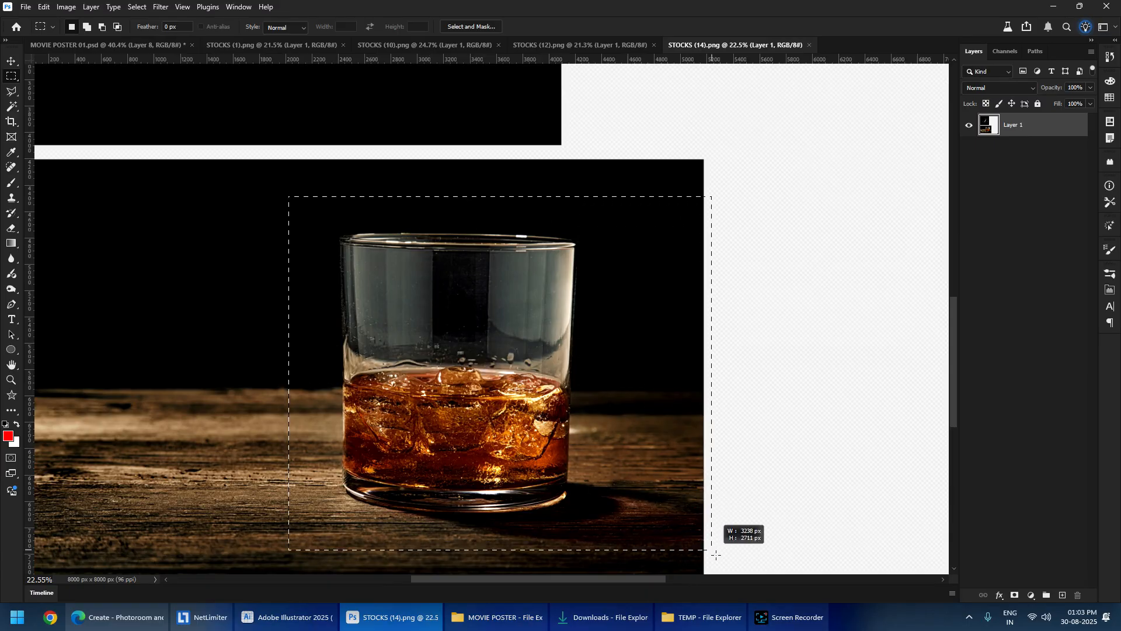
drag(733, 562, 733, 562)
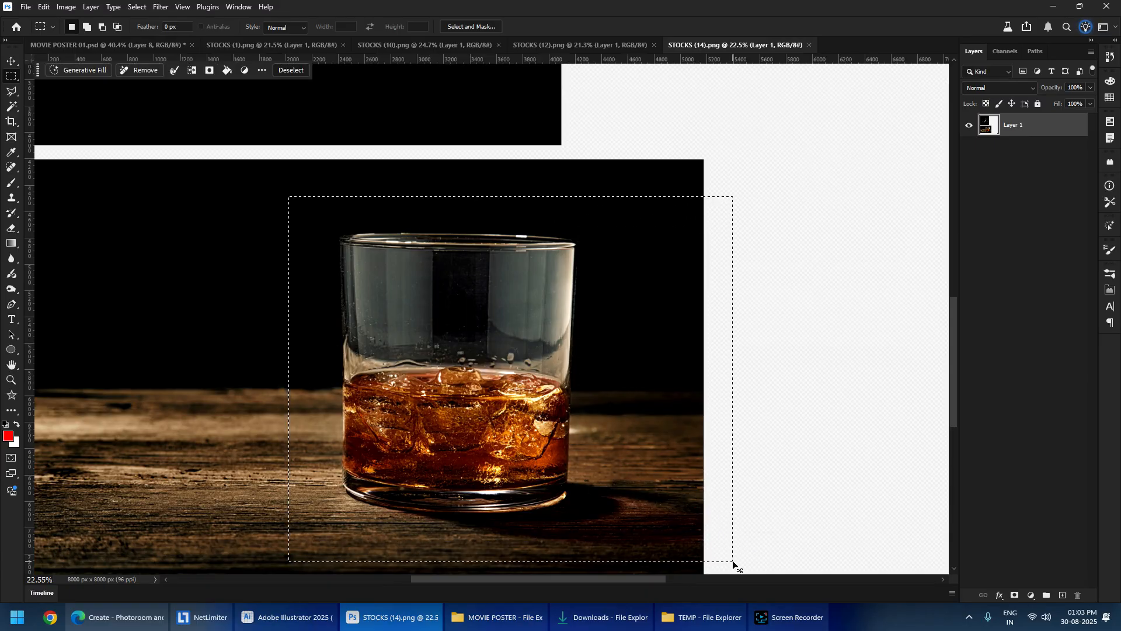
key(ctrl+c)
click(131, 44)
key(ctrl+v)
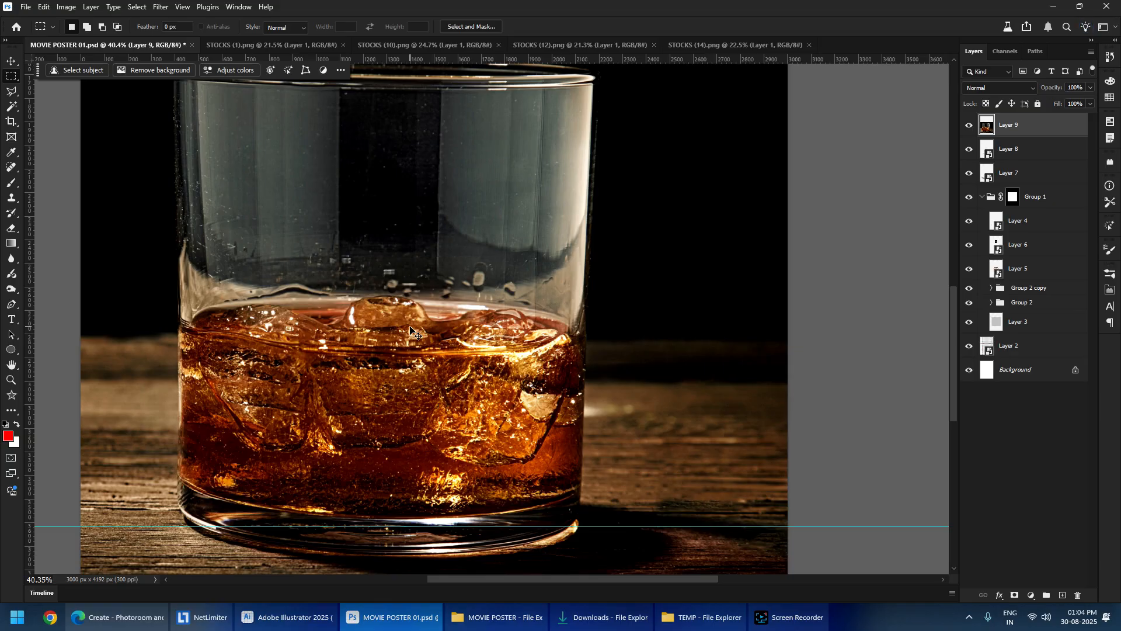
- Convert the whiskey glass to a smart object and scale it down to stand on the right part of the tabletop
key(ctrl+t)
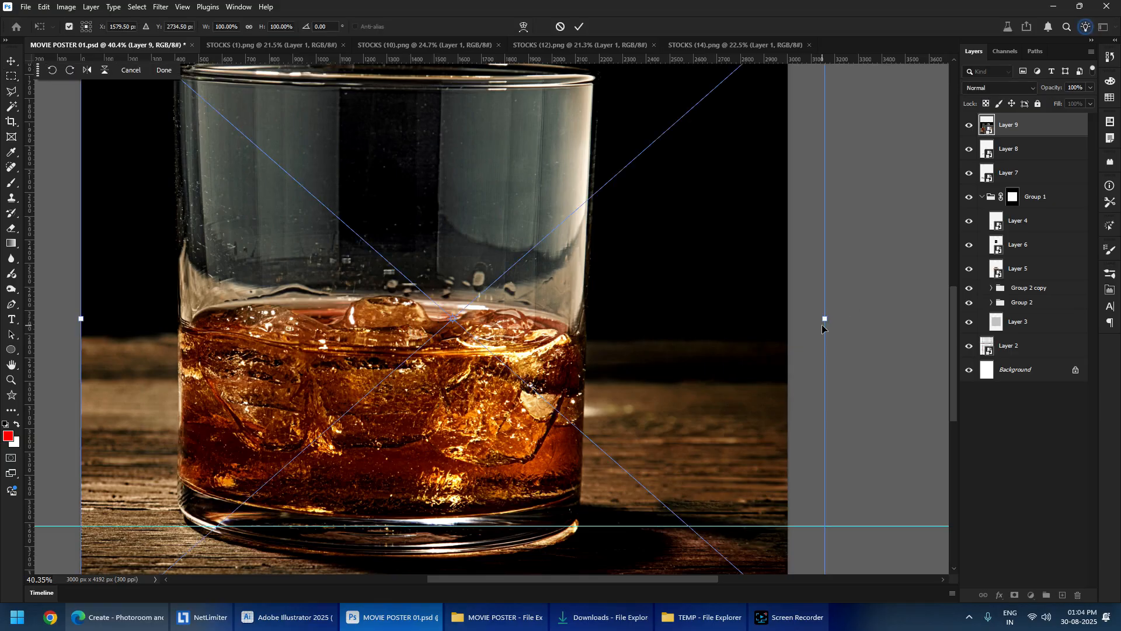
drag(830, 316, 640, 427)
drag(620, 347, 624, 332)
drag(636, 380, 675, 402)
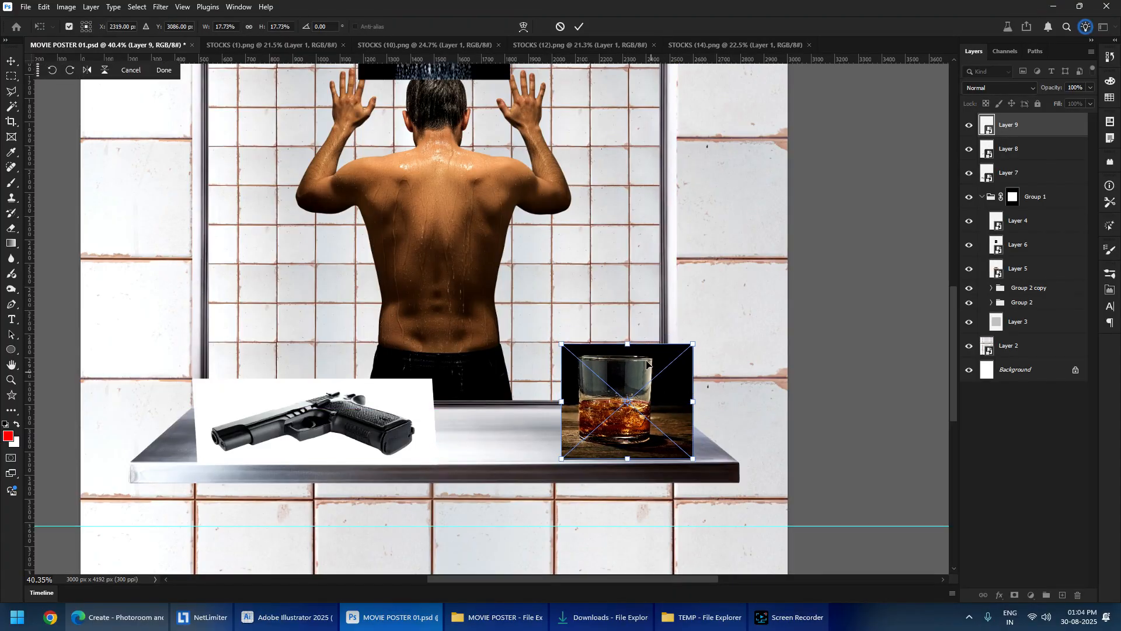
drag(628, 335, 628, 325)
key(Return)
key(m)
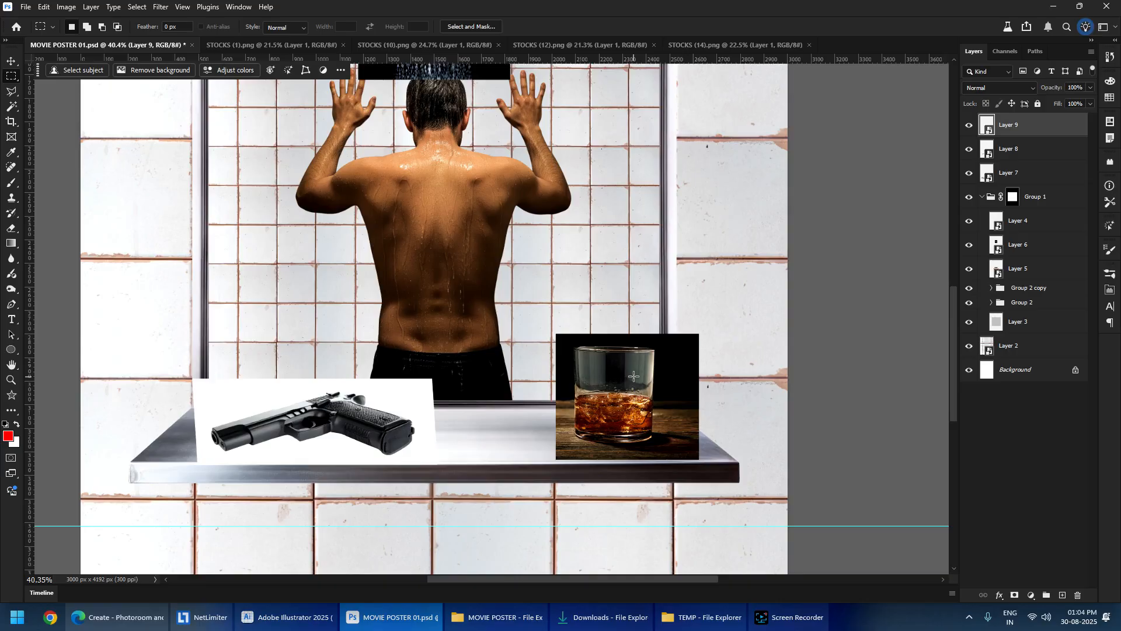
scroll(624, 373, down, 8)
scroll(624, 373, up, 8)
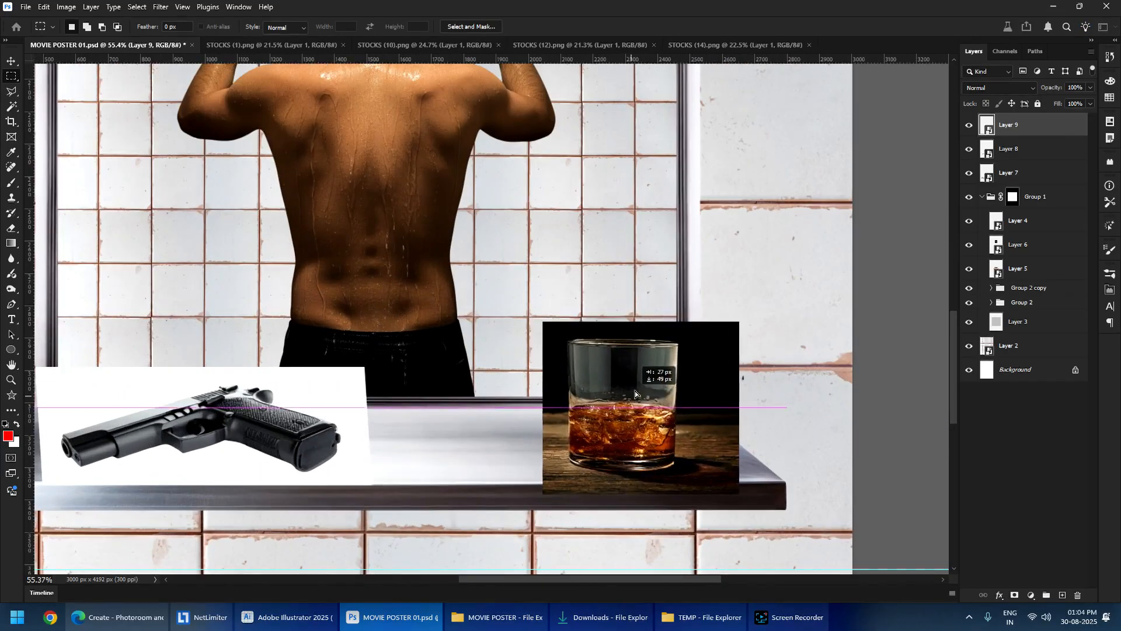
drag(634, 393, 631, 393)
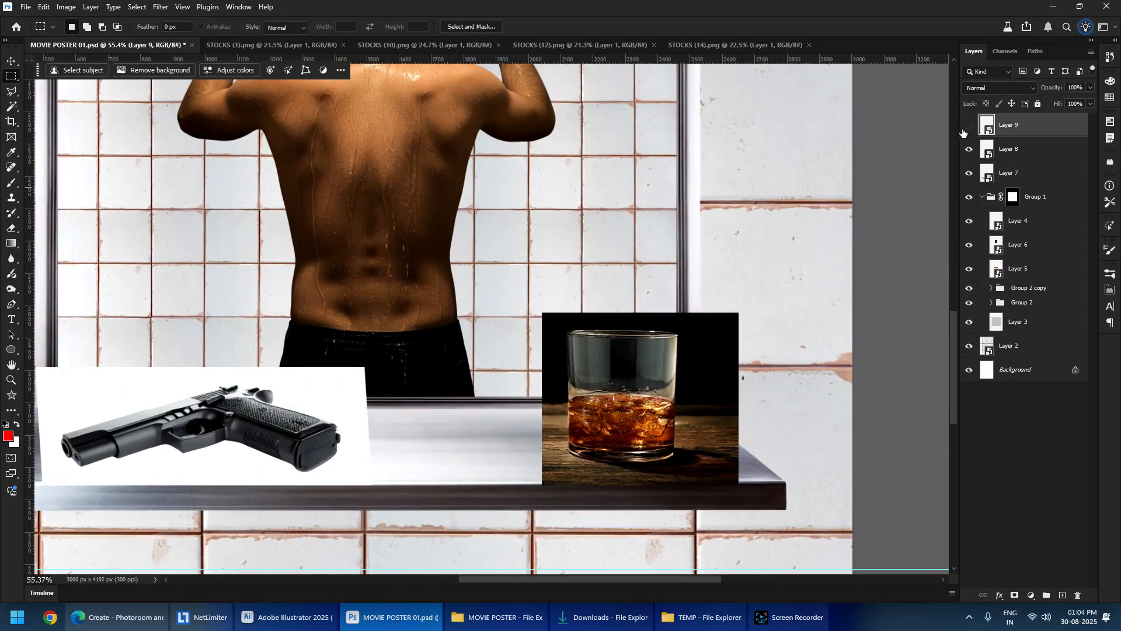
- Hide the whiskey glass and pistol layers, and select the layer of the showering man
click(969, 149)
scroll(376, 326, up, 3)
ctrl+right_click(406, 263)
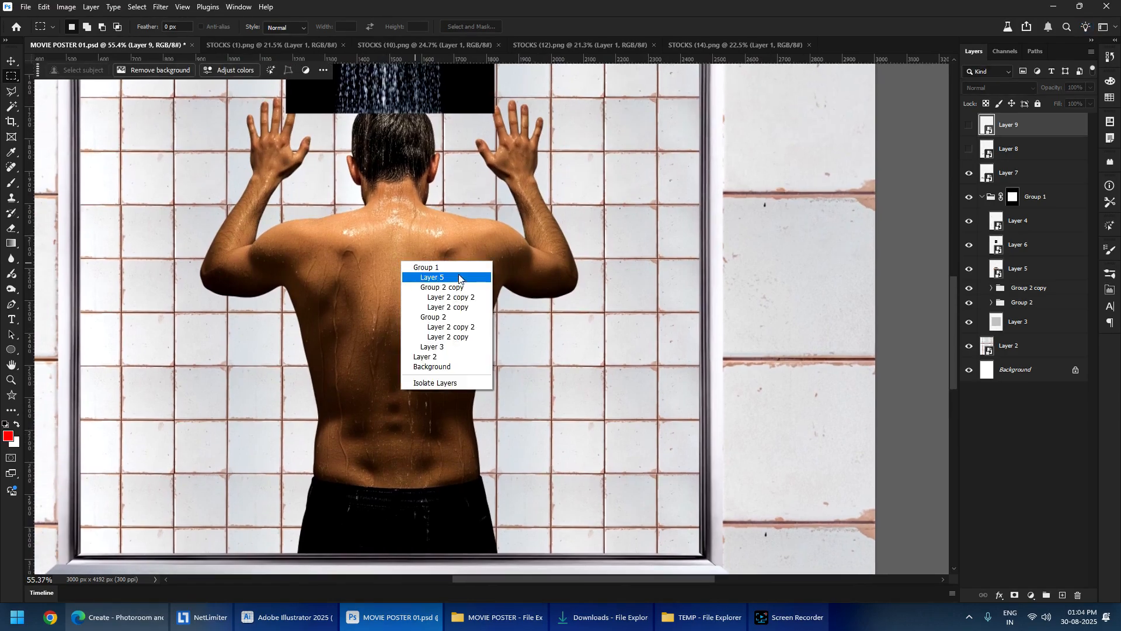
click(459, 277)
key(alt+Tab)
click(269, 140)
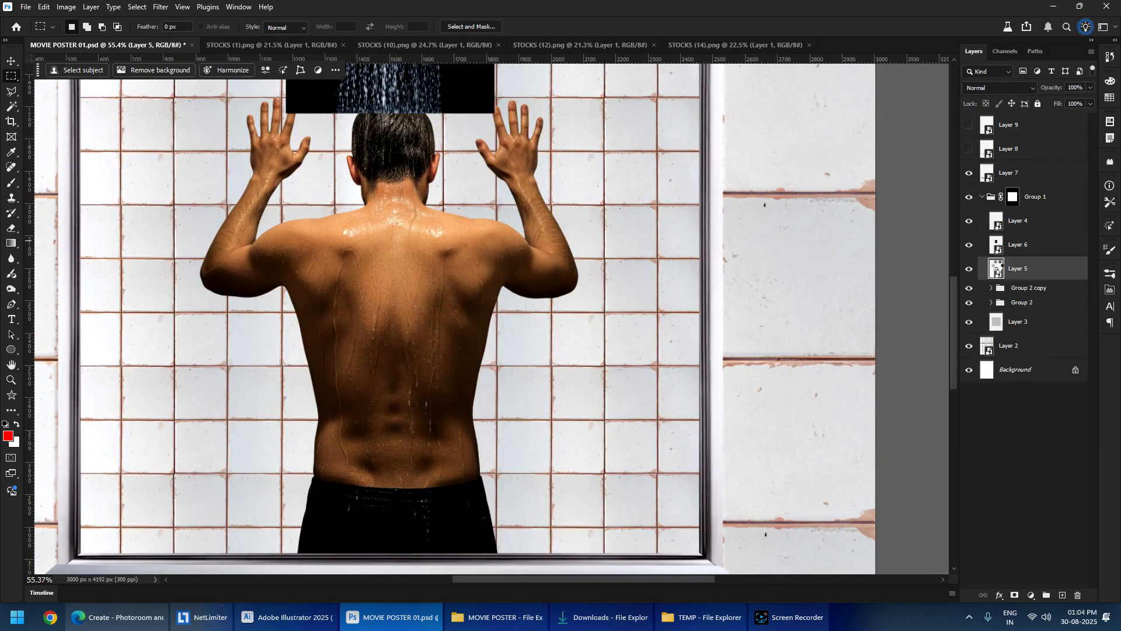
- Look into the man's smart object contents, close them again, and save MOVIE POSTER 01.psd
double_click(997, 269)
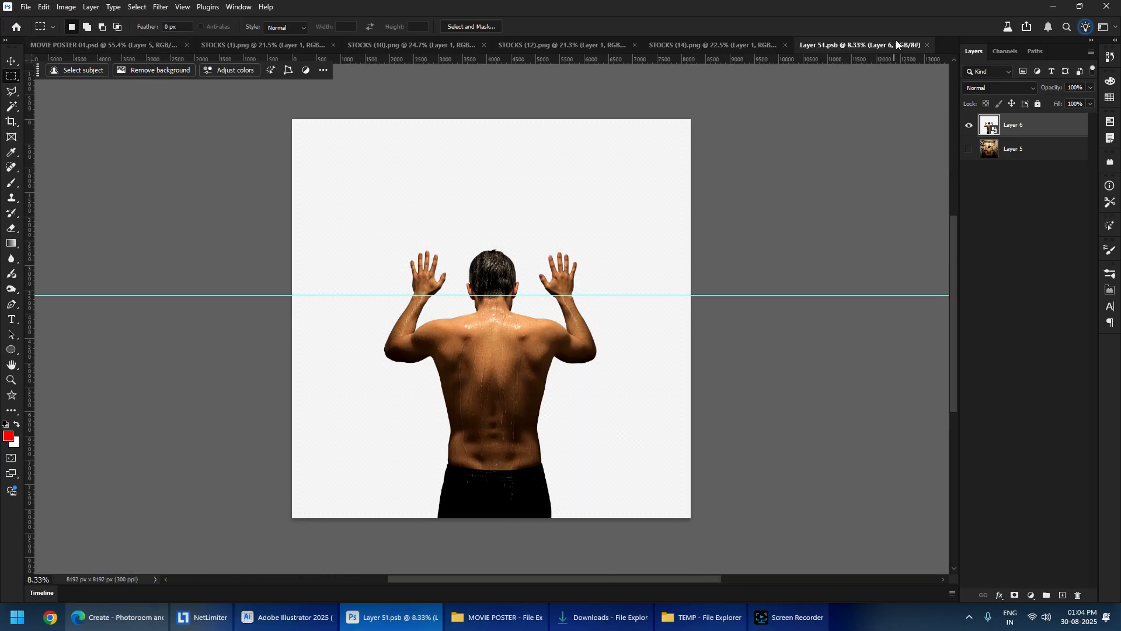
key(ctrl+w)
key(ctrl+s)
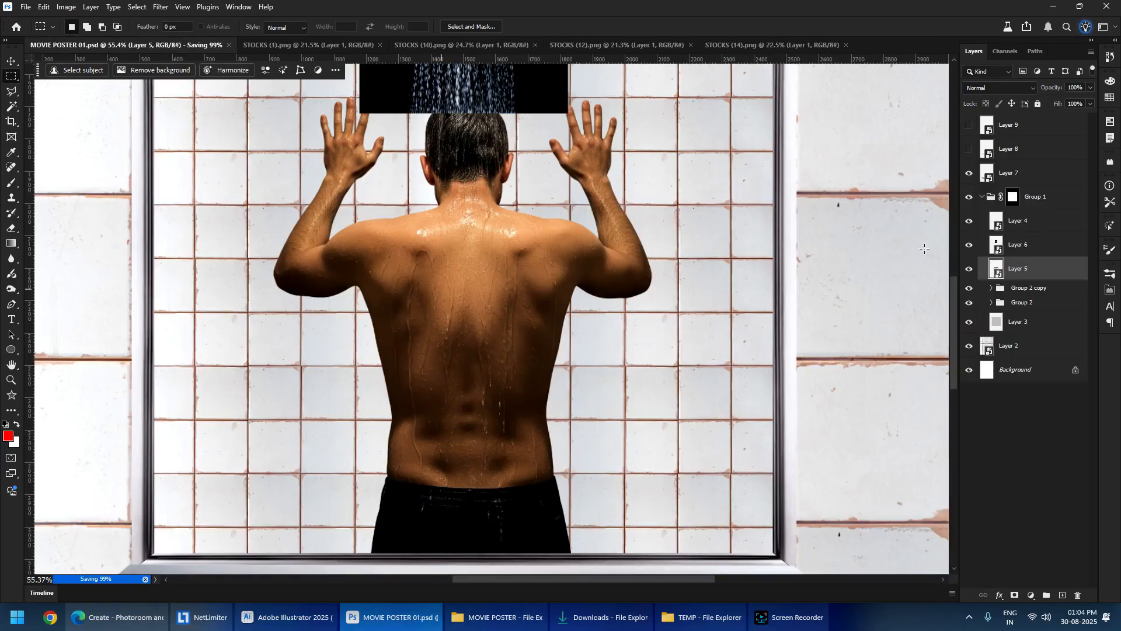
- Open the contents of the man's smart object for editing, focused on his back
double_click(992, 266)
scroll(526, 362, up, 6)
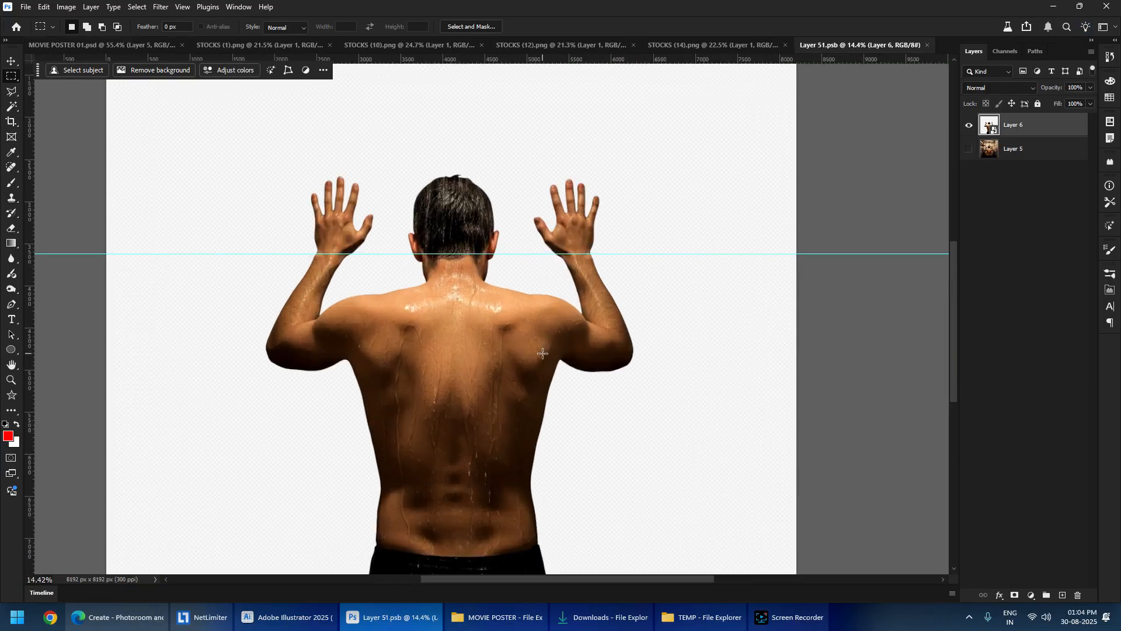
drag(325, 418, 352, 351)
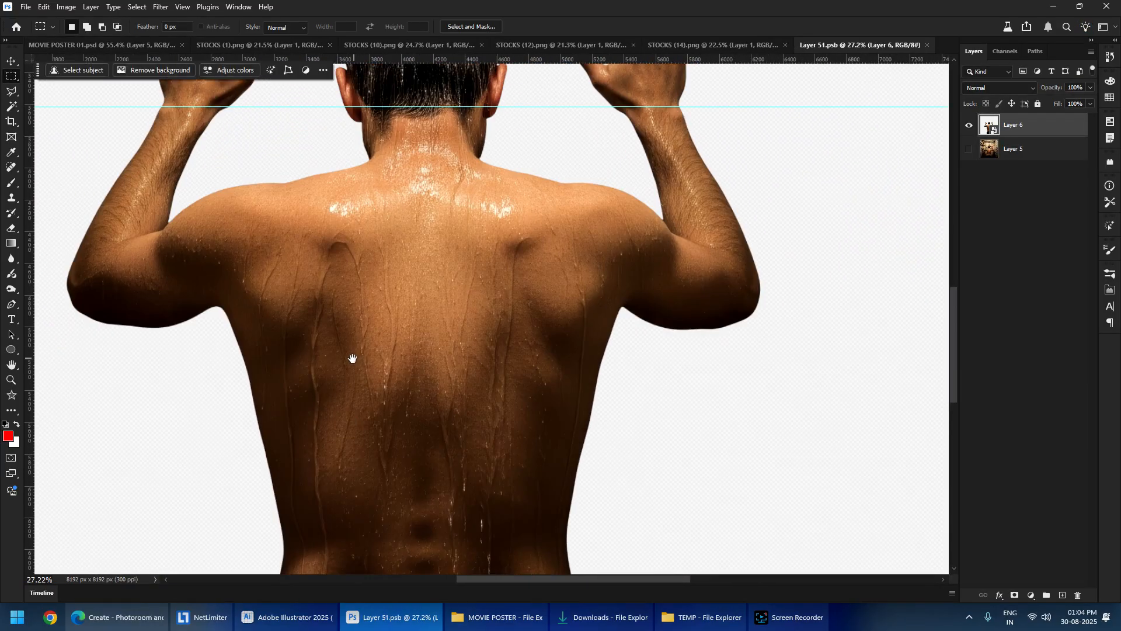
key(super+Tab)
click(726, 149)
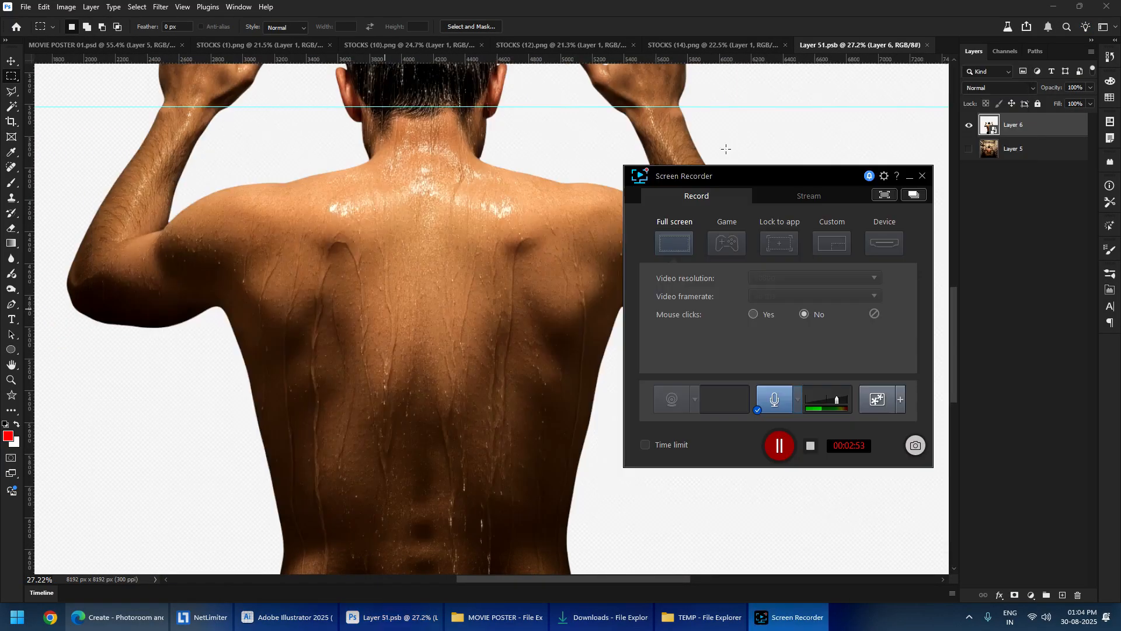
click(770, 449)
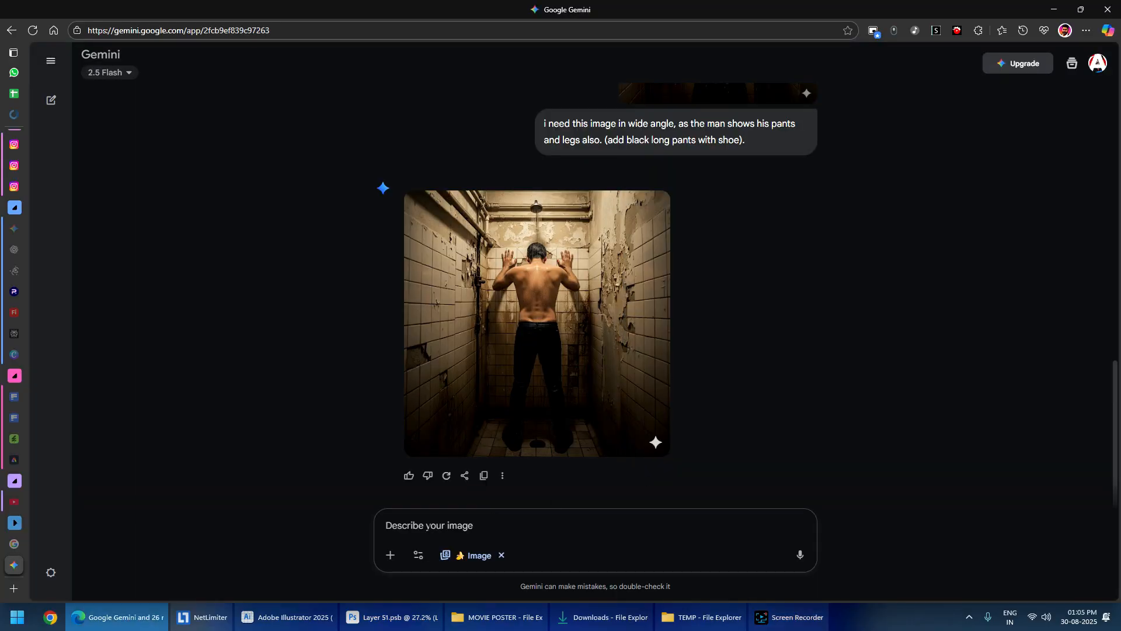
click(292, 619)
click(789, 625)
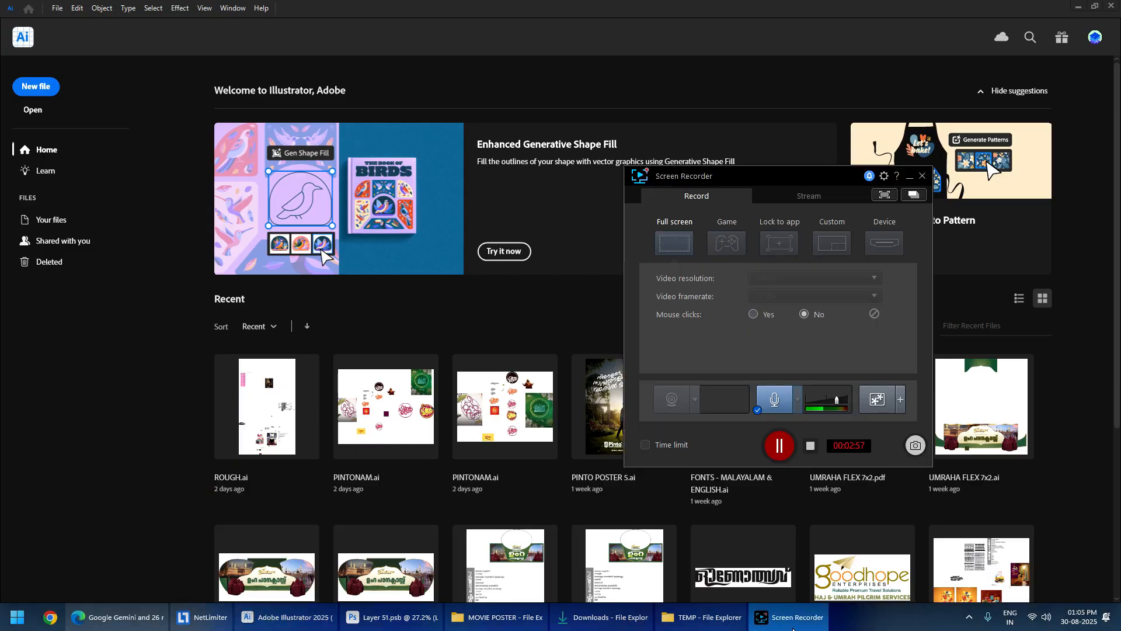
click(793, 625)
click(391, 618)
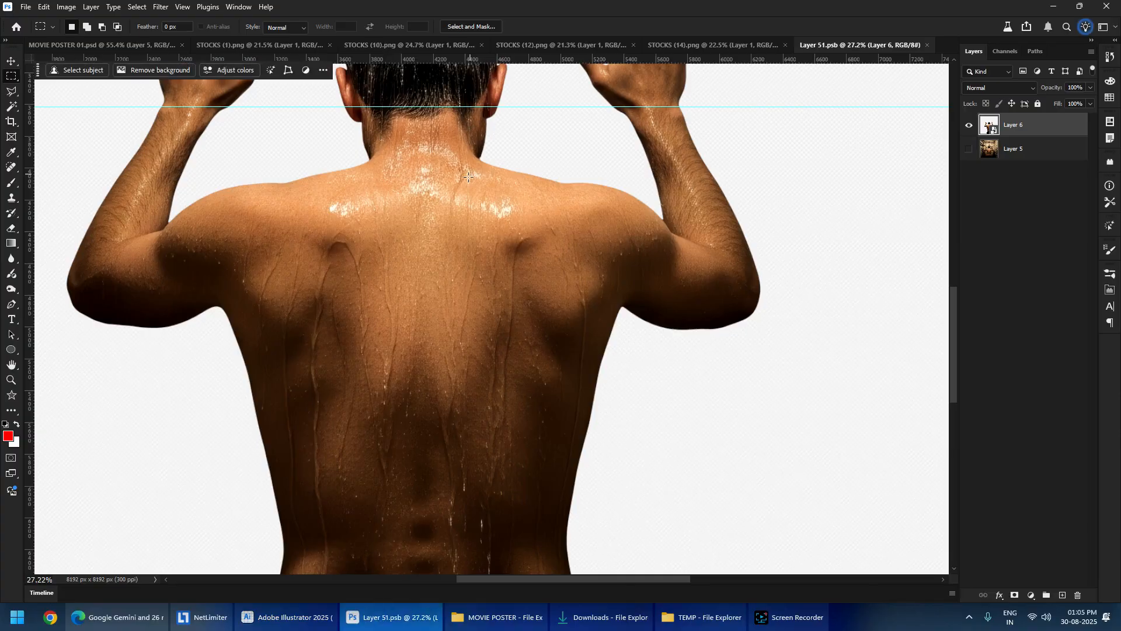
- Open STOCKS (25).png from the MOVIE POSTER folder as its own Photoshop document
drag(428, 310, 448, 371)
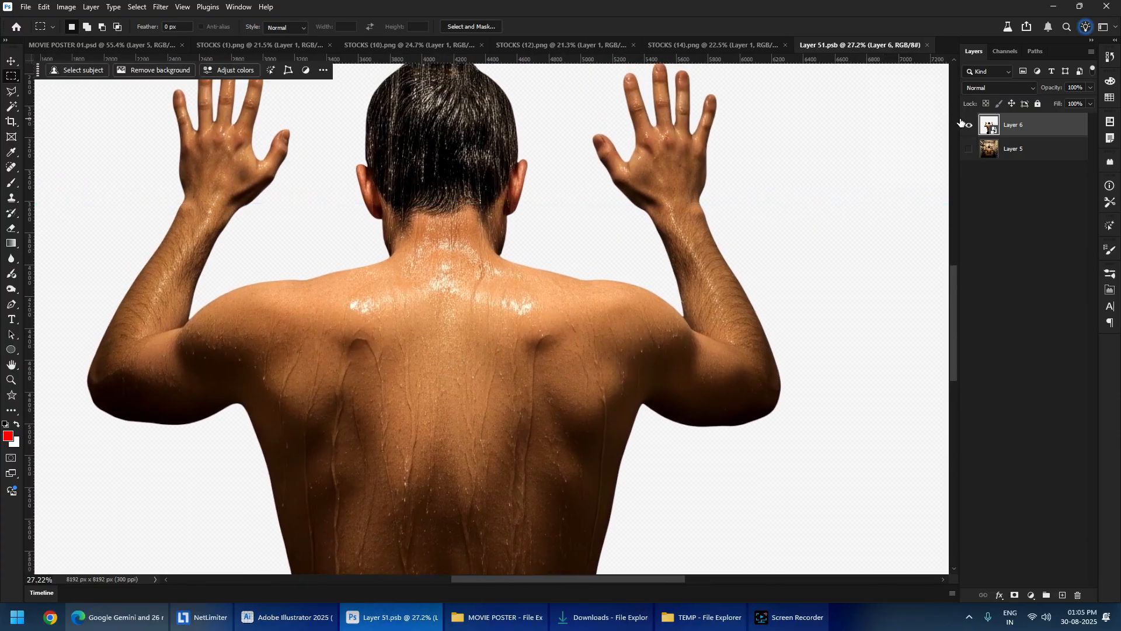
drag(547, 370, 613, 205)
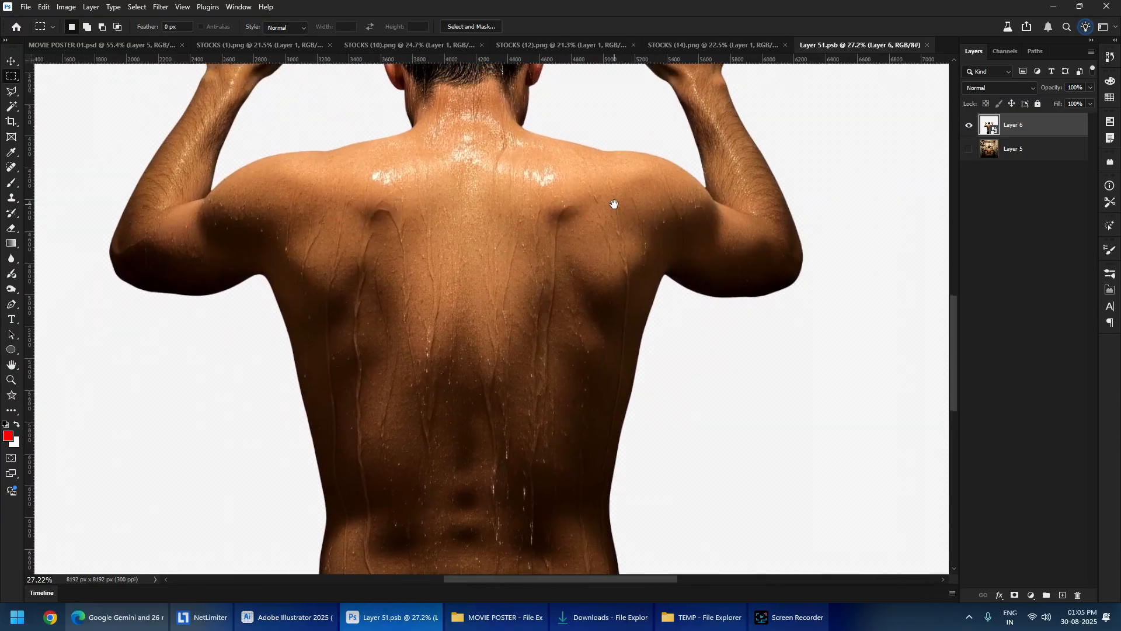
click(476, 626)
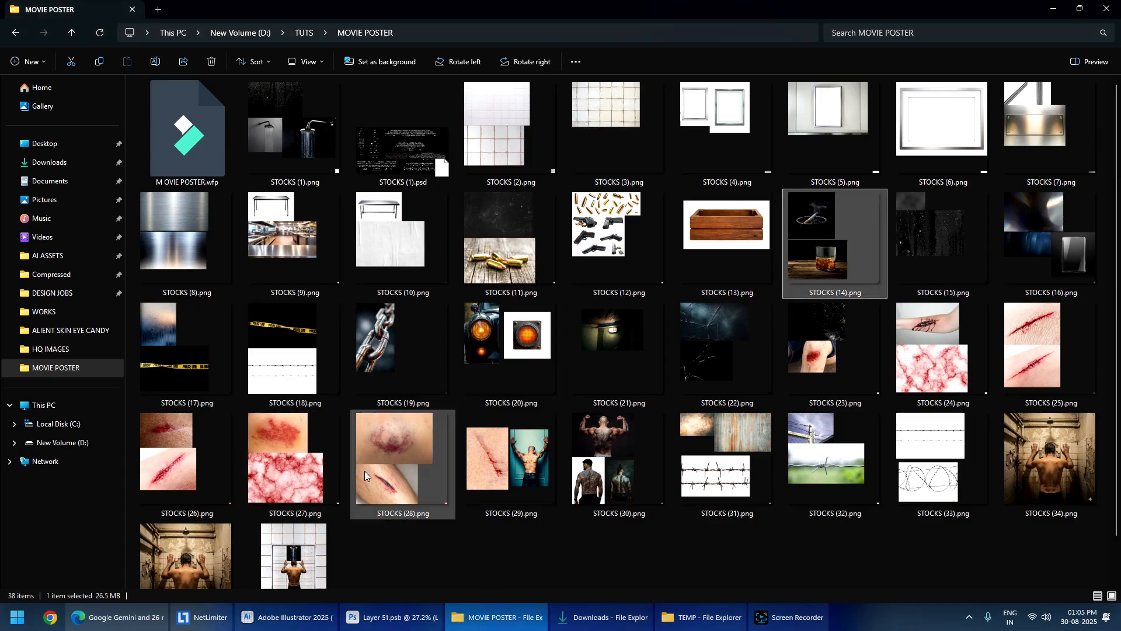
click(937, 383)
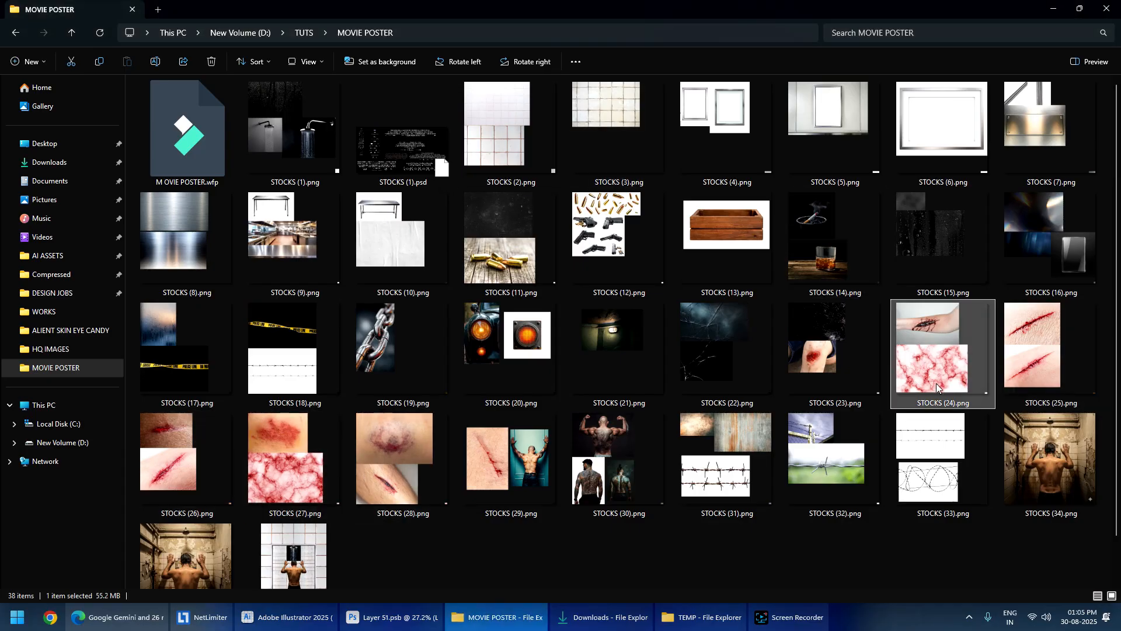
click(1028, 344)
key(alt+Tab)
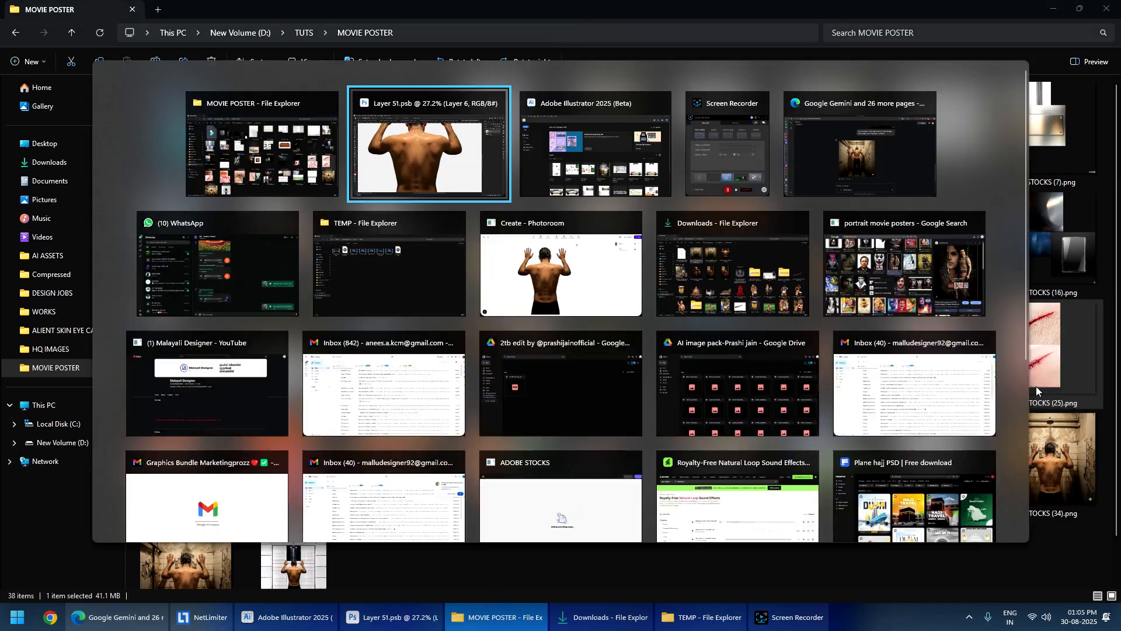
drag(948, 254, 553, 27)
drag(471, 188, 467, 192)
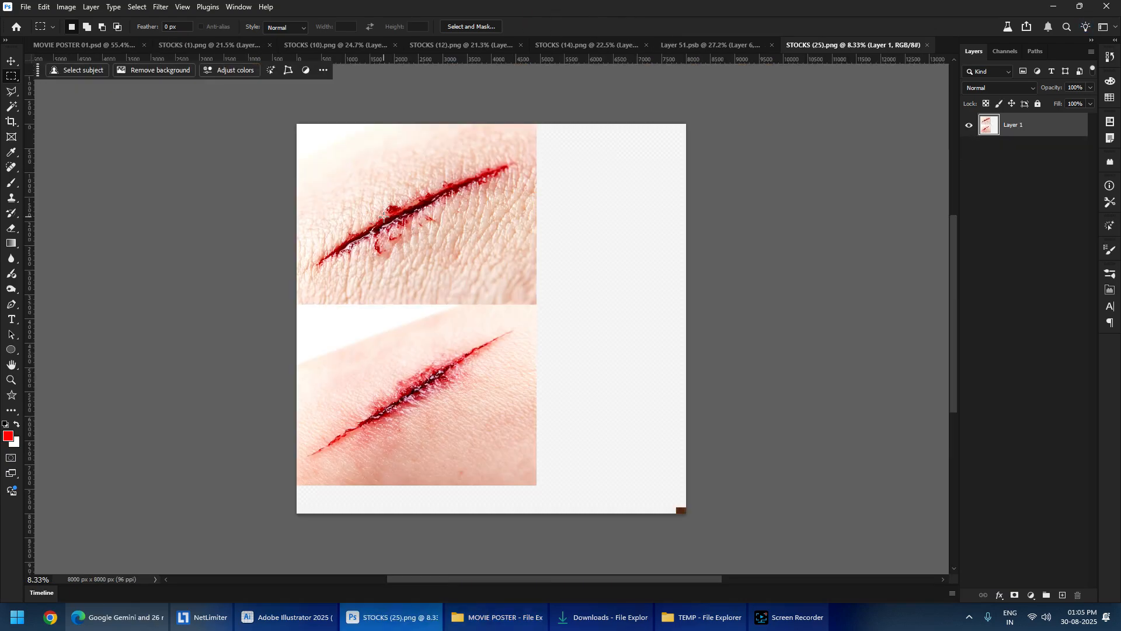
- Copy the upper cut-wound photo of STOCKS (25).png and paste it as a new layer into Layer 51.psb
drag(325, 134, 607, 307)
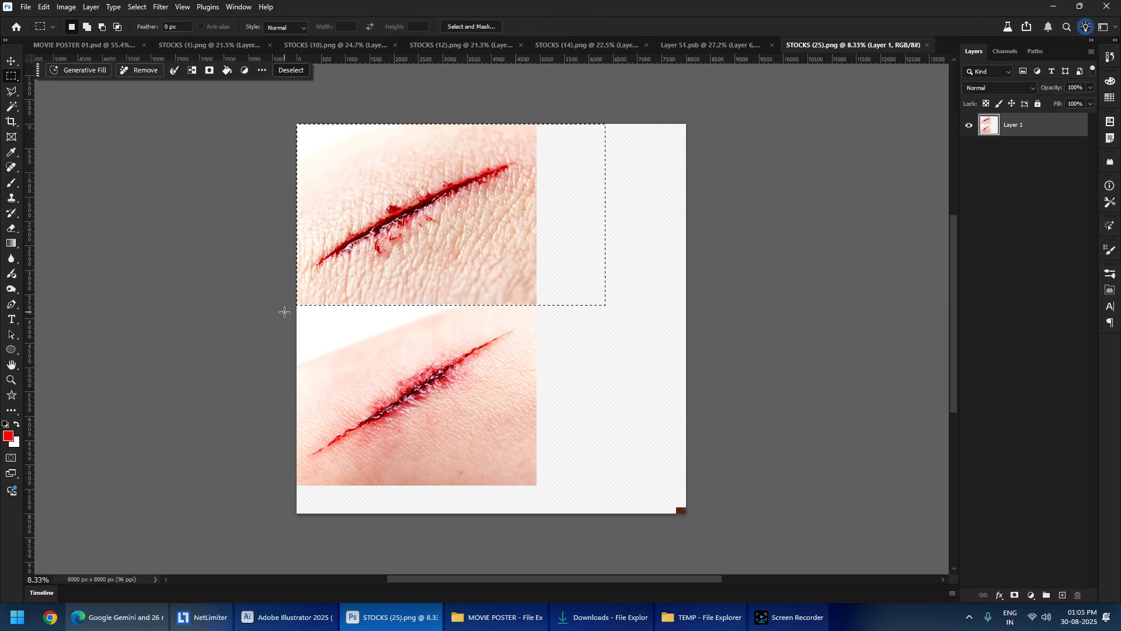
click(688, 46)
key(ctrl+v)
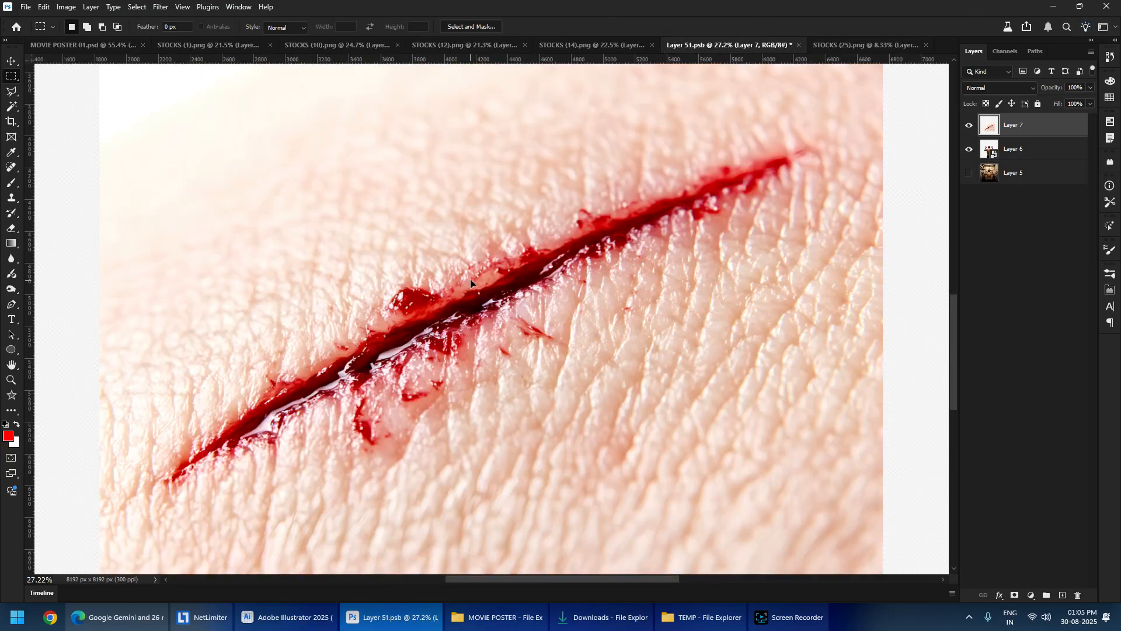
- Convert the pasted wound to a smart object, scale it down, and tilt it over the man's left shoulder blade
key(ctrl+t)
drag(878, 310, 559, 219)
drag(503, 292, 357, 189)
drag(402, 138, 380, 140)
key(Return)
click(864, 44)
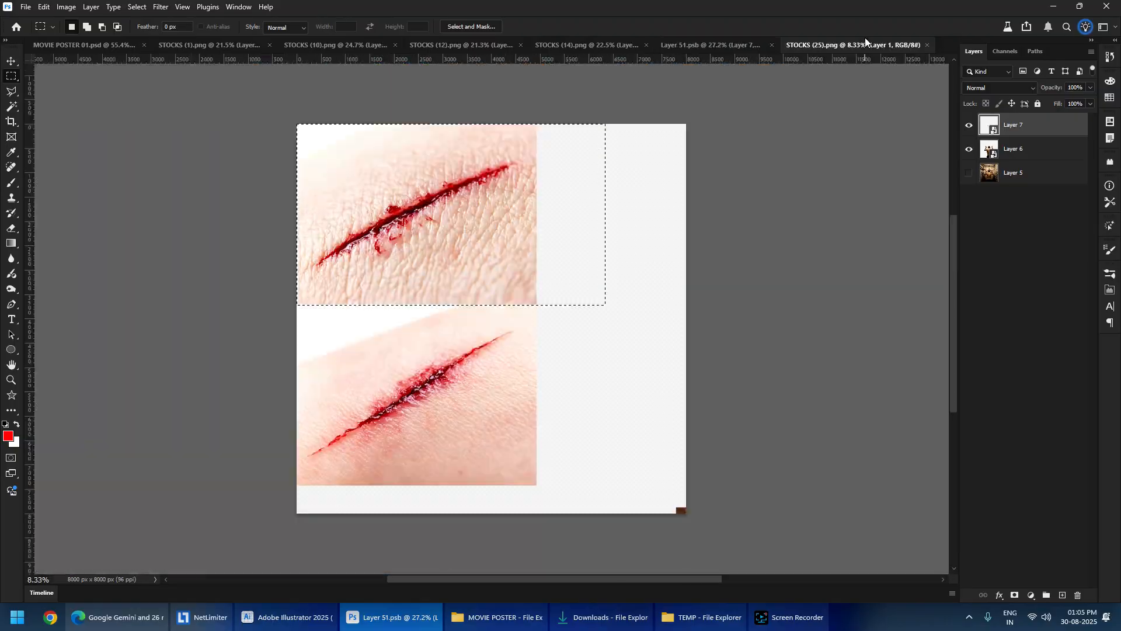
click(559, 499)
click(929, 47)
key(ctrl+v)
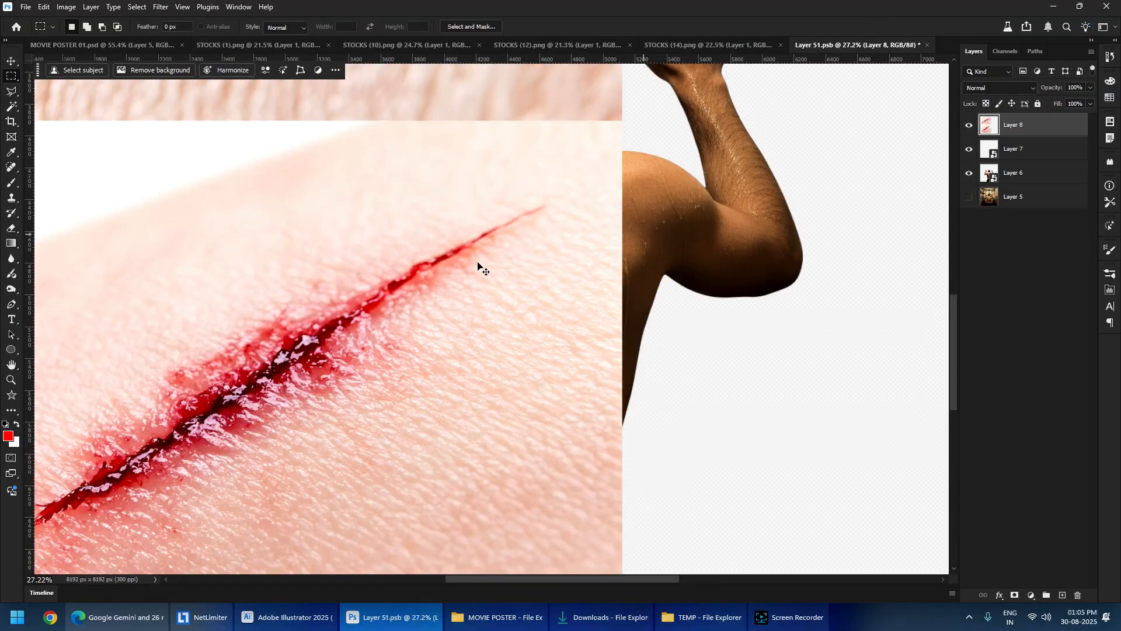
key(ctrl+t)
scroll(519, 222, down, 3)
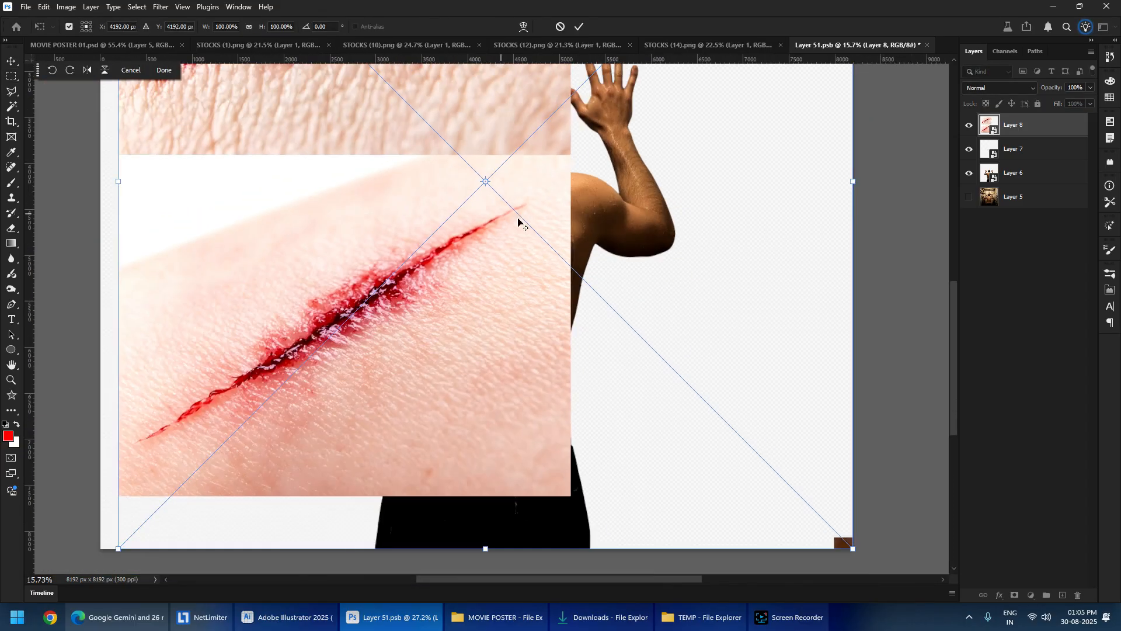
drag(853, 202, 639, 202)
key(ctrl+z)
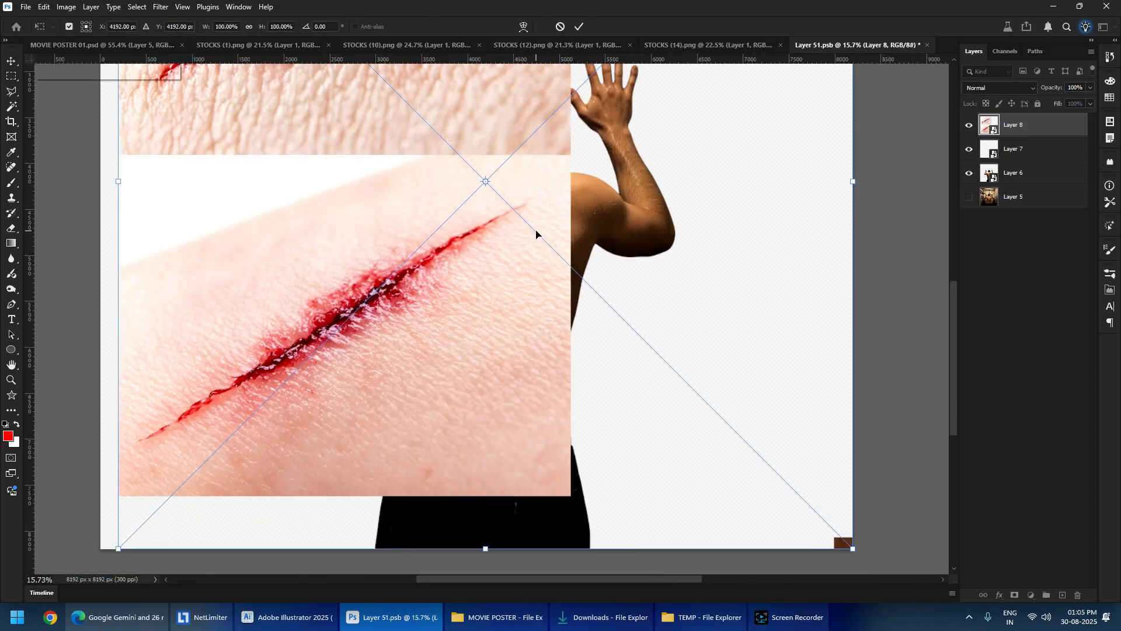
key(Escape)
key(ctrl+z)
- Reopen STOCKS (25).png, copy only its lower wound photo, and paste it as a new layer above the man
key(alt+Tab)
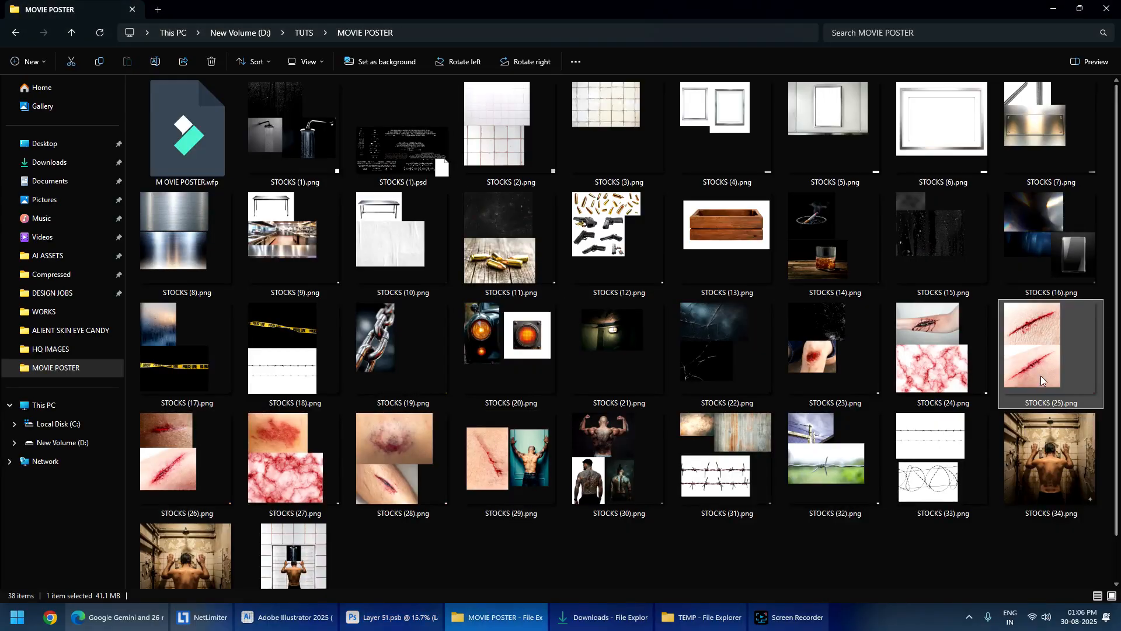
drag(1012, 374, 763, 21)
key(alt+Tab)
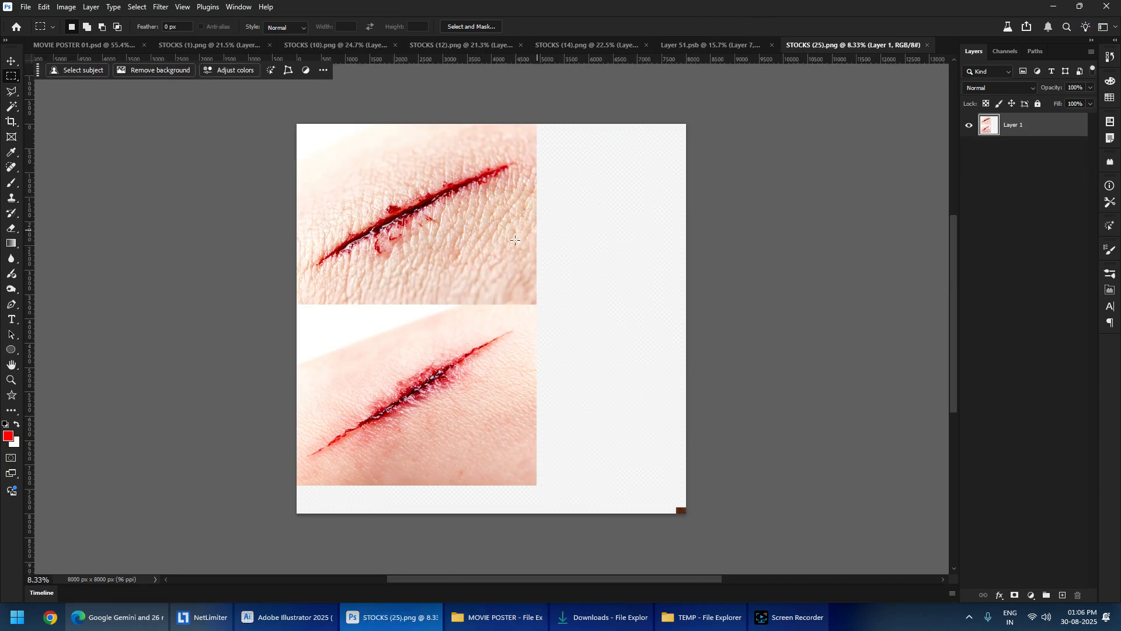
drag(543, 491, 370, 367)
drag(279, 313, 281, 314)
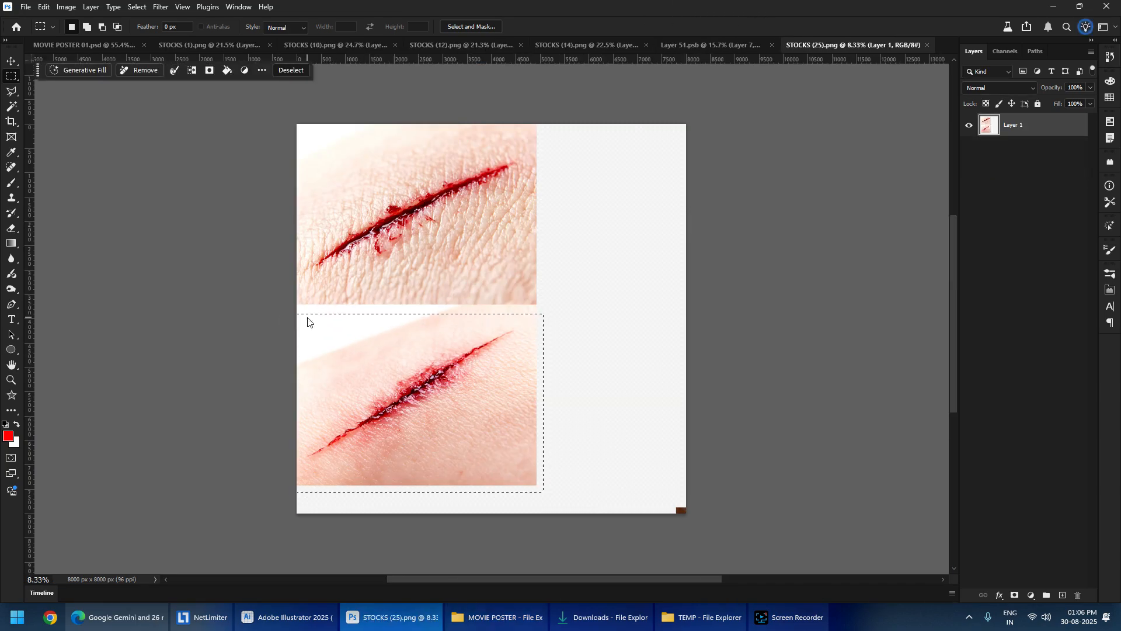
key(ctrl+c)
key(ctrl+w)
key(ctrl+v)
- Scale the second wound to about 18.9%, rotate it about 109°, and place it on the right side of the man's back
key(ctrl+t)
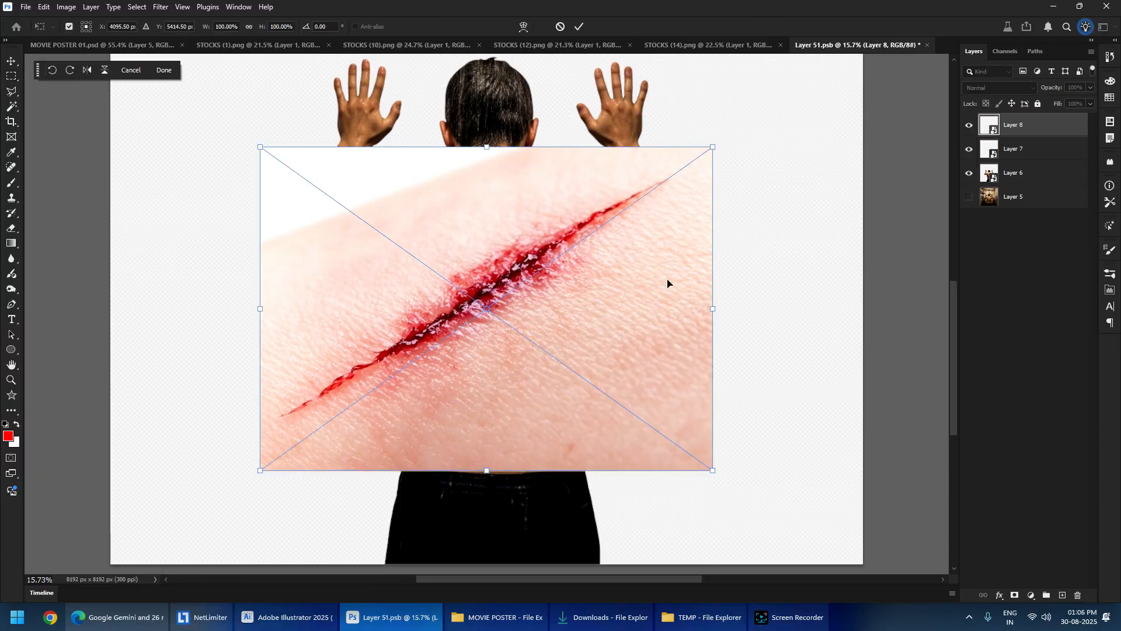
drag(717, 310, 367, 305)
drag(352, 320, 596, 285)
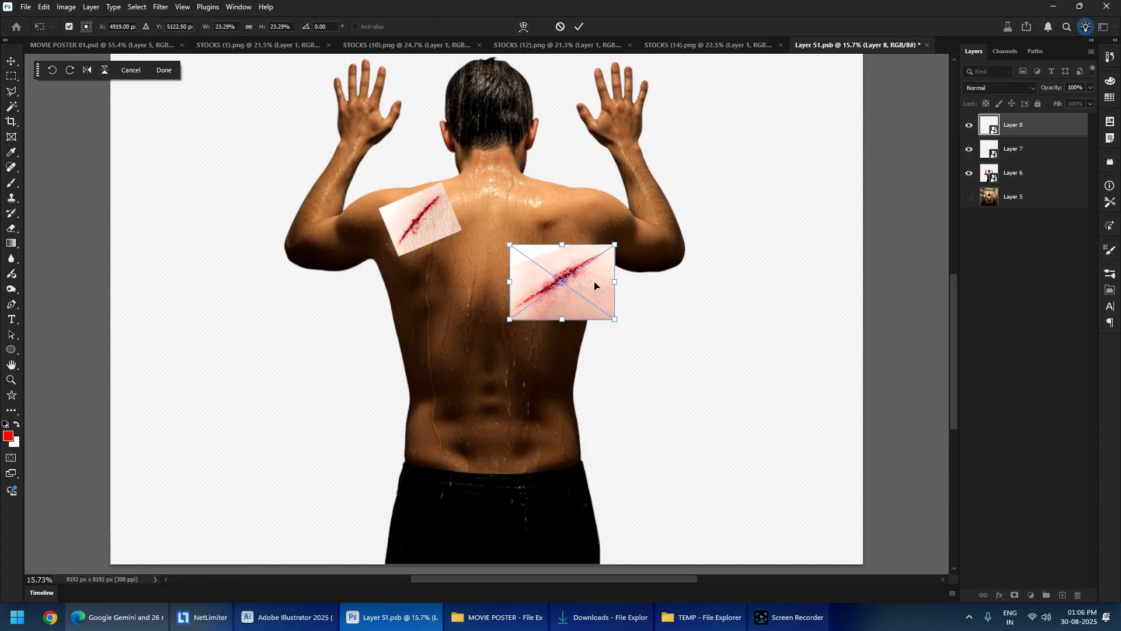
drag(622, 249, 560, 392)
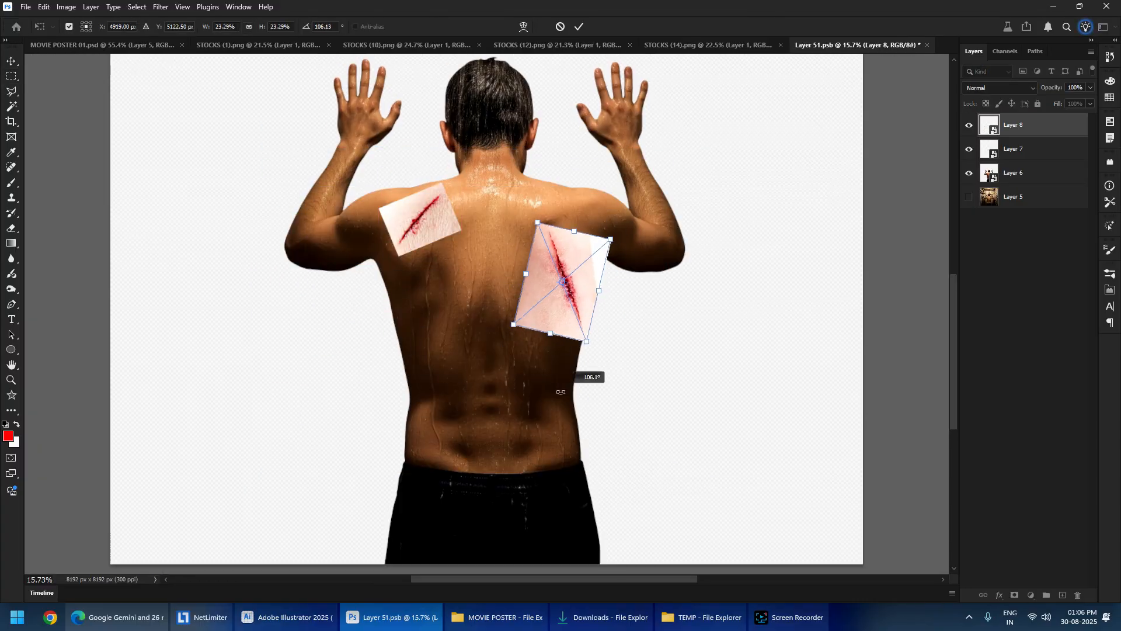
drag(618, 247, 599, 264)
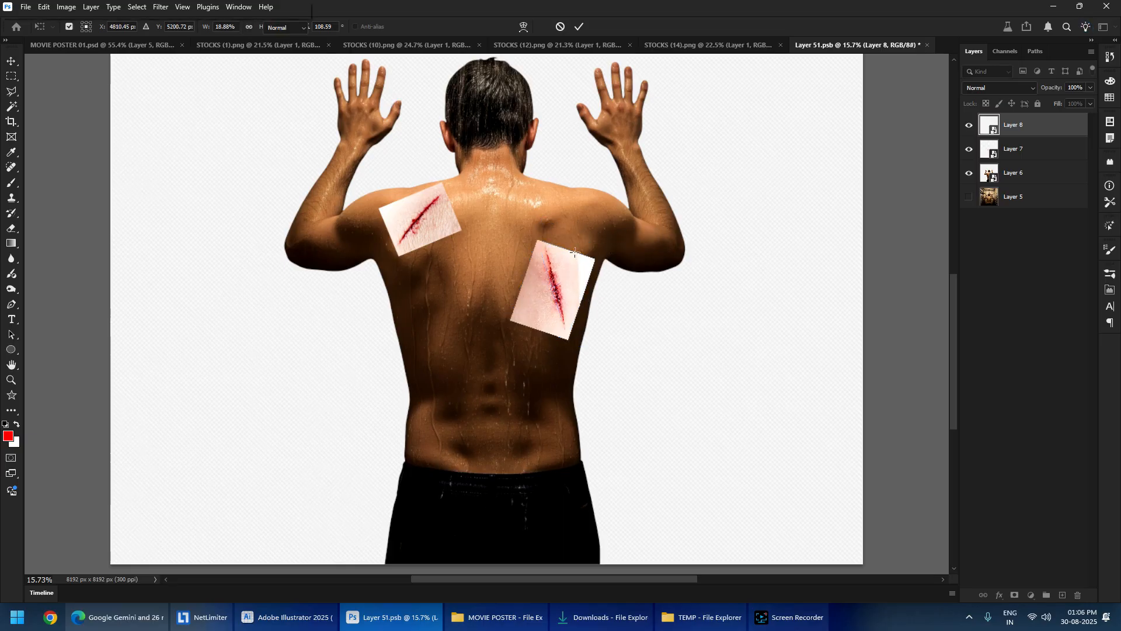
key(Return)
- Rotate the second wound to about -46° and move it lower on the right side of the back
scroll(575, 257, up, 6)
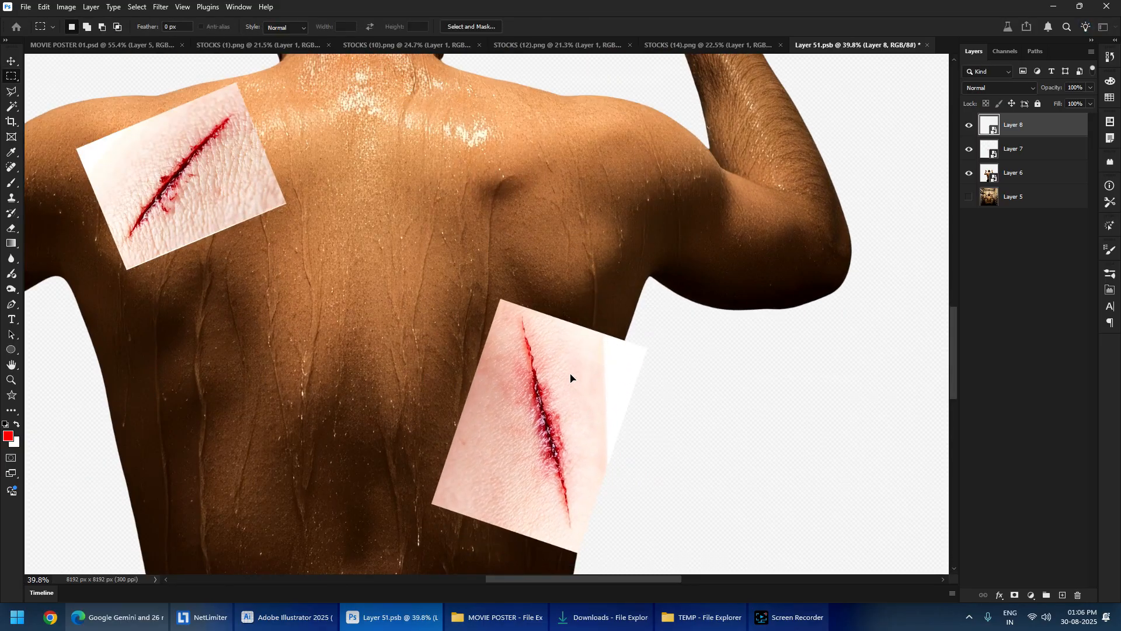
key(ctrl+t)
drag(584, 198, 466, 318)
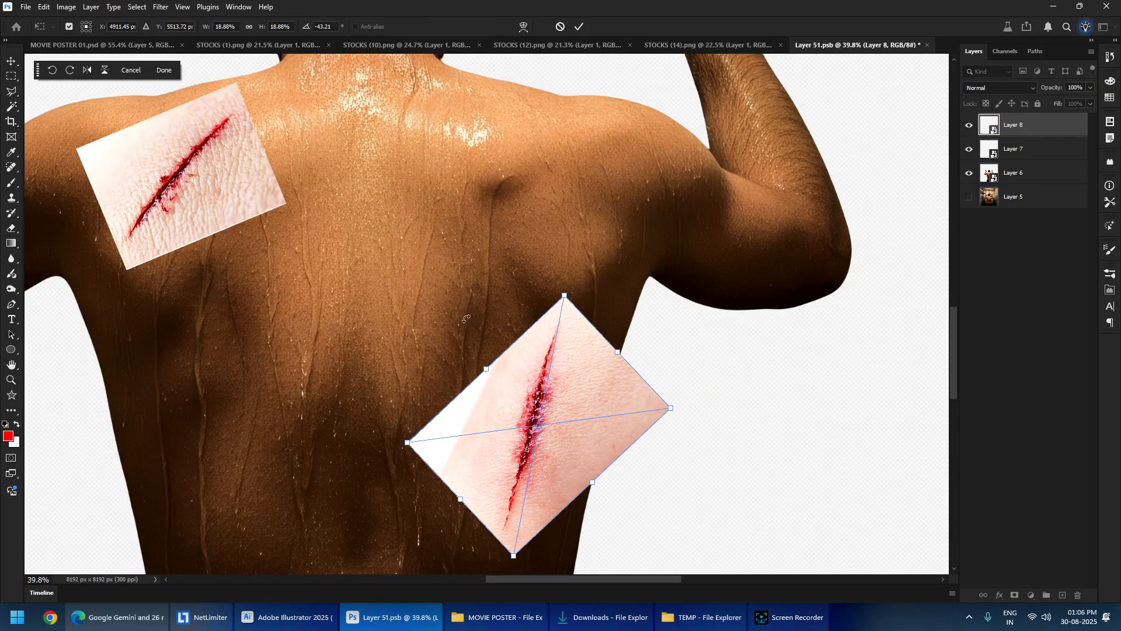
drag(660, 474, 656, 484)
drag(577, 369, 580, 405)
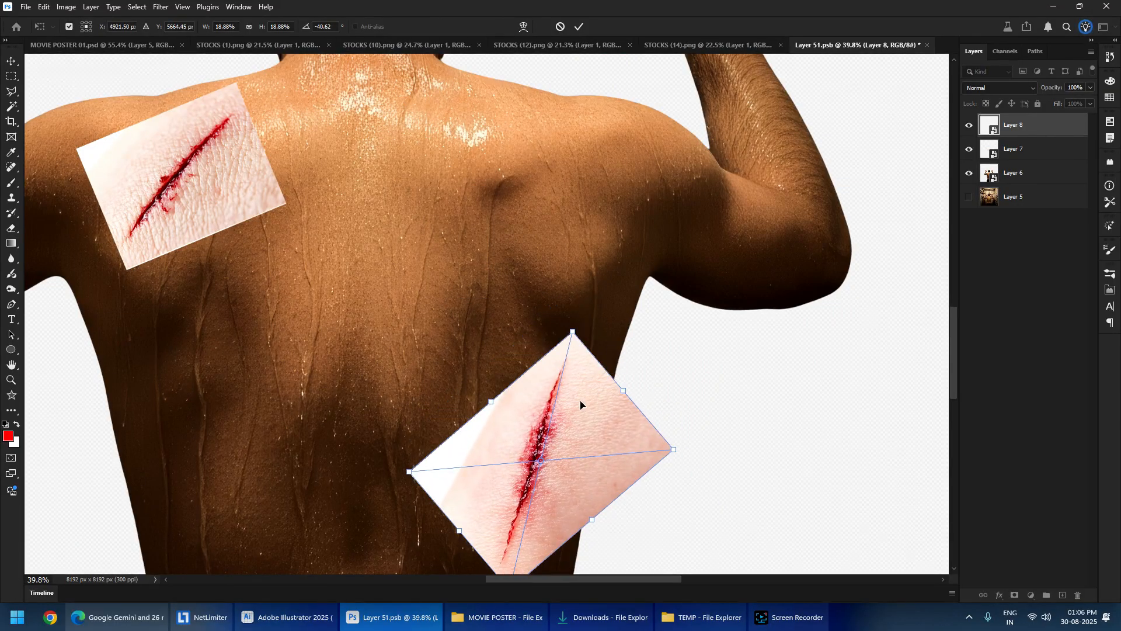
drag(617, 303, 620, 305)
drag(488, 280, 496, 302)
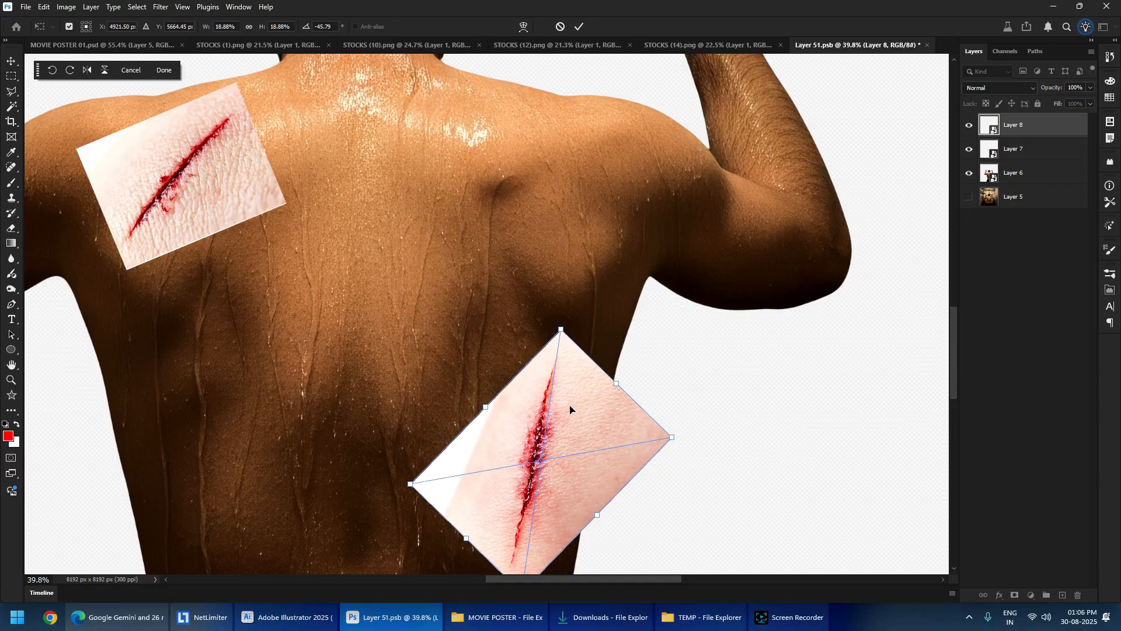
key(Return)
drag(554, 423, 539, 312)
mouse_move(528, 304)
mouse_down()
mouse_move(544, 257)
mouse_move(540, 312)
mouse_move(528, 315)
mouse_move(531, 296)
mouse_move(520, 324)
mouse_up()
scroll(509, 321, down, 5)
scroll(503, 330, up, 9)
scroll(531, 308, down, 5)
drag(519, 200, 463, 273)
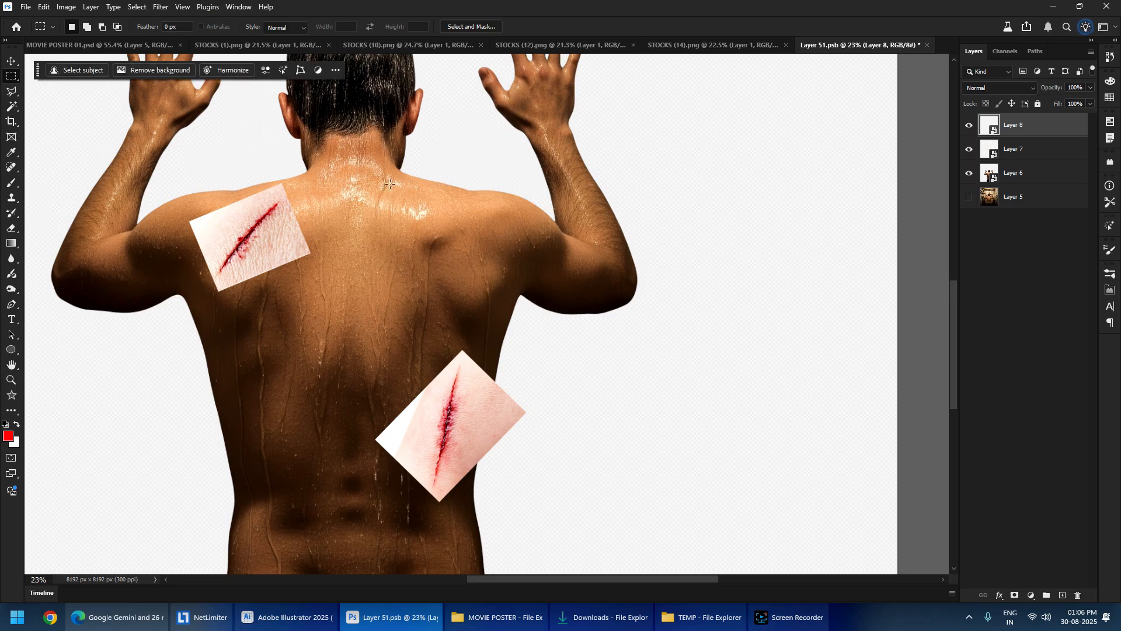
- Open STOCKS (28).png from the MOVIE POSTER folder as its own Photoshop document
key(alt+Tab)
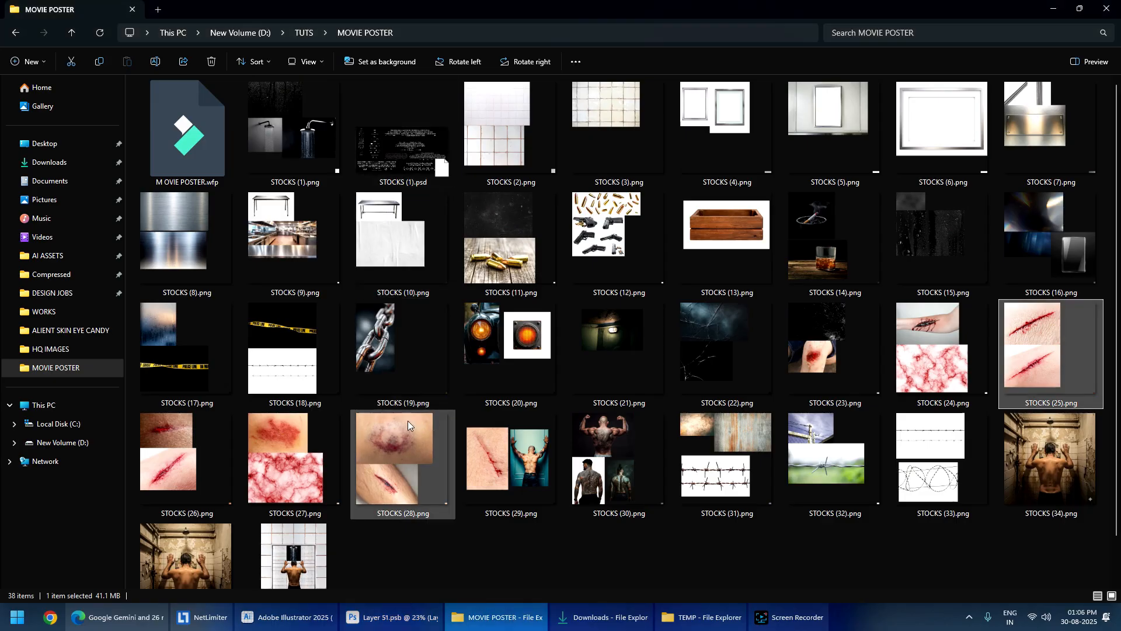
click(393, 465)
key(alt+Tab)
key(alt+Tab)
drag(405, 453, 750, 3)
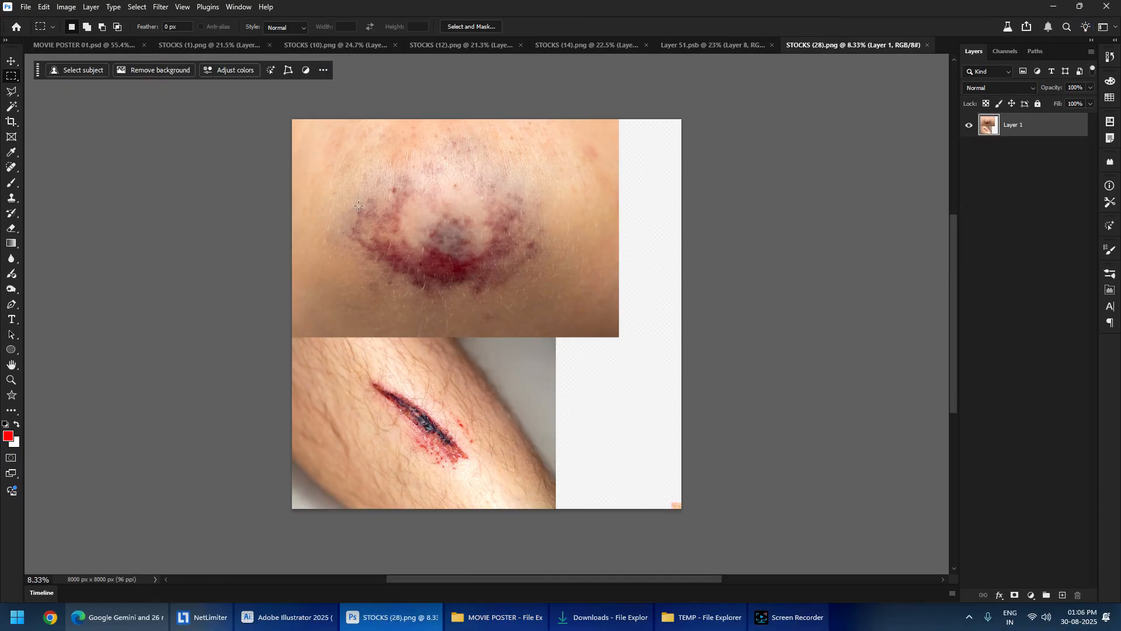
- Copy the upper bruise photo, close STOCKS (28).png, and paste the bruise as a new layer into Layer 51.psb
drag(282, 103, 613, 327)
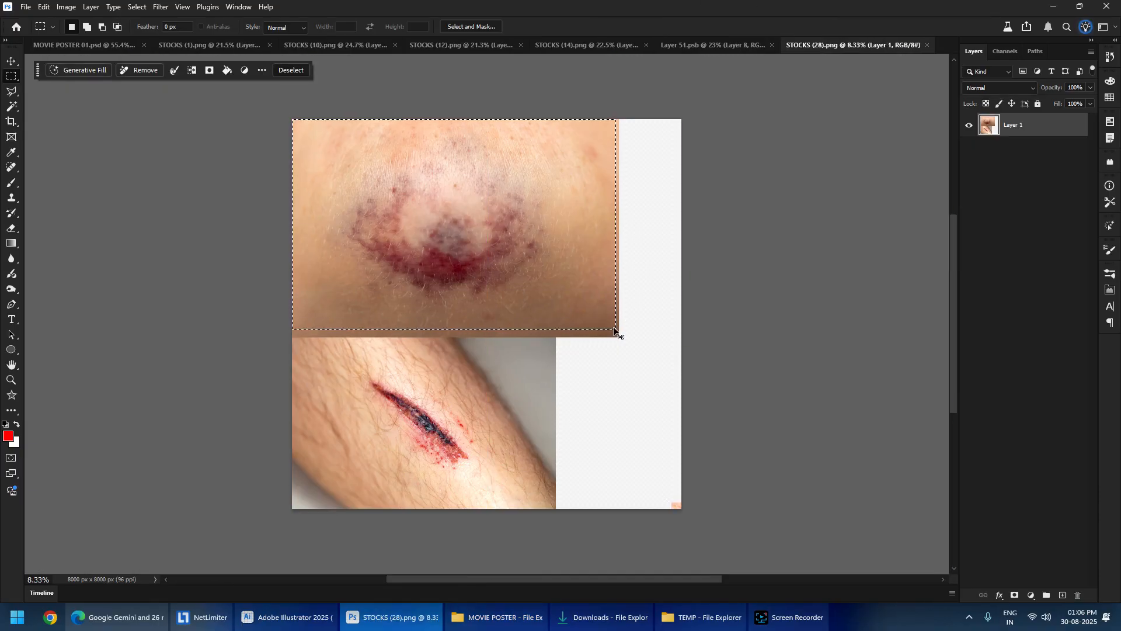
key(ctrl+c)
key(ctrl+w)
key(ctrl+v)
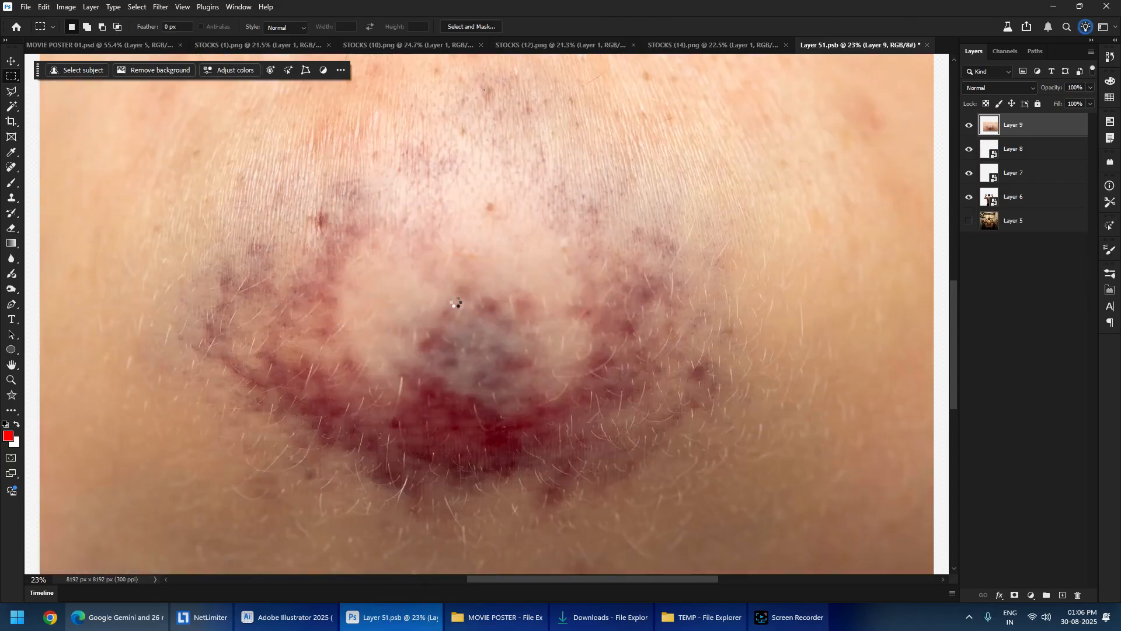
- Scale down the bruise photo, tilt it clockwise, and place it over the man's right shoulder
key(ctrl+t)
drag(929, 316, 587, 246)
drag(631, 194, 641, 233)
scroll(587, 261, up, 2)
key(Return)
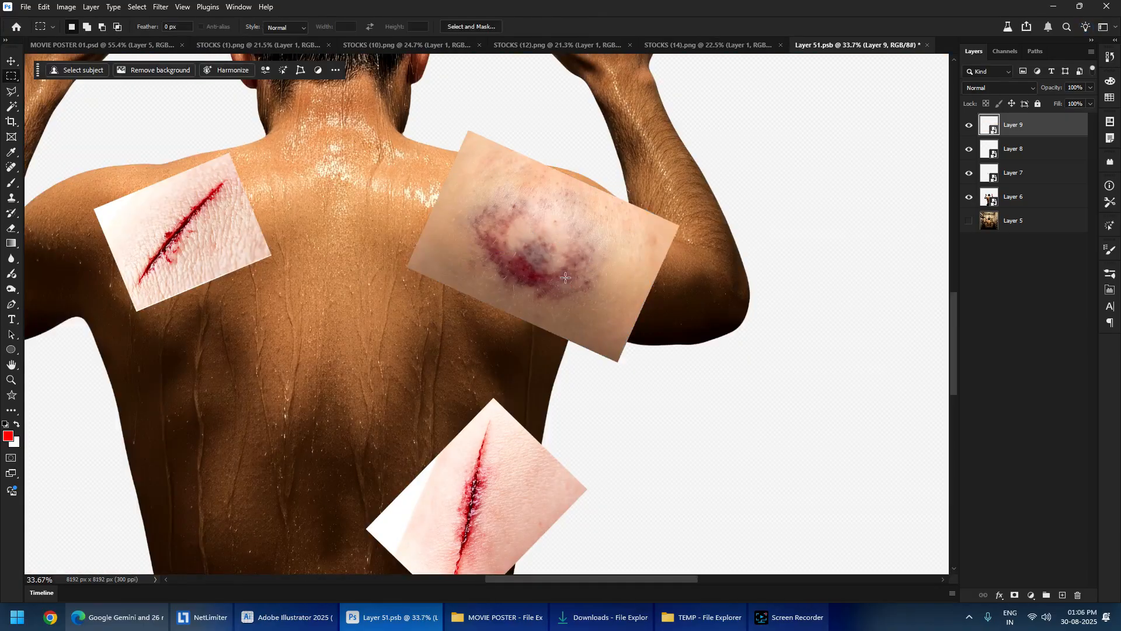
drag(559, 278, 544, 281)
scroll(545, 280, down, 3)
key(alt+Tab)
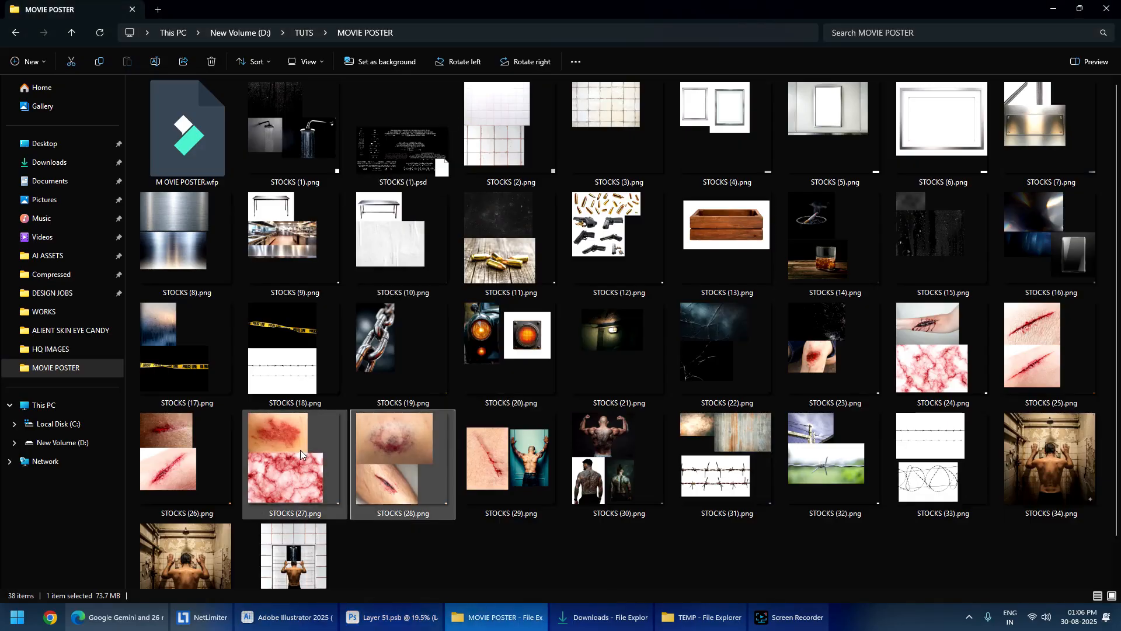
drag(265, 461, 697, 47)
key(alt+Tab)
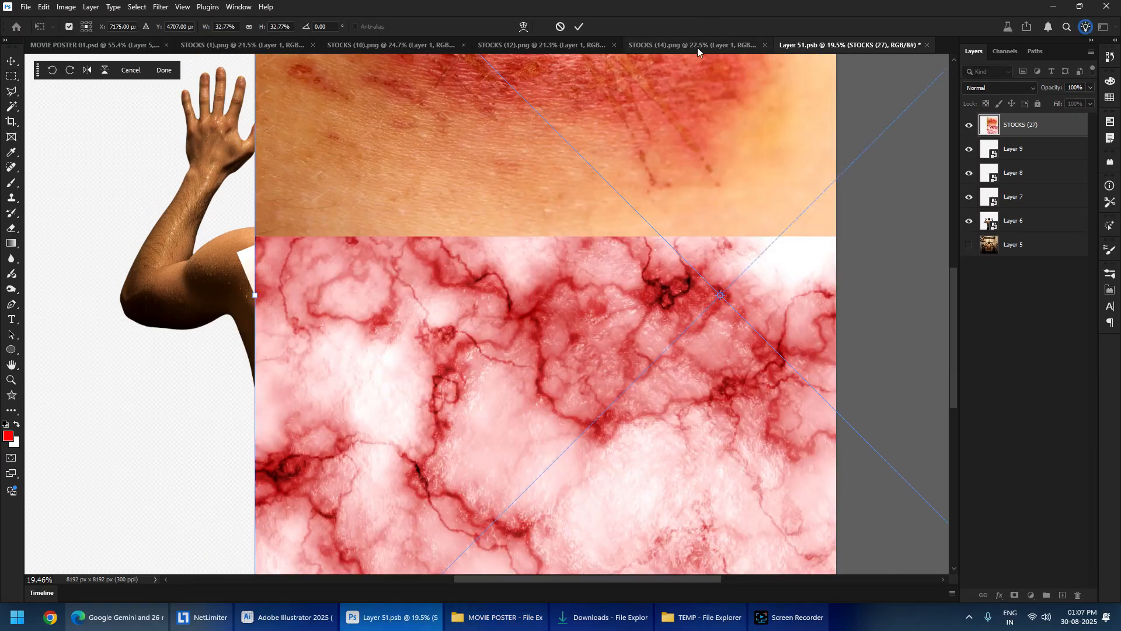
key(Escape)
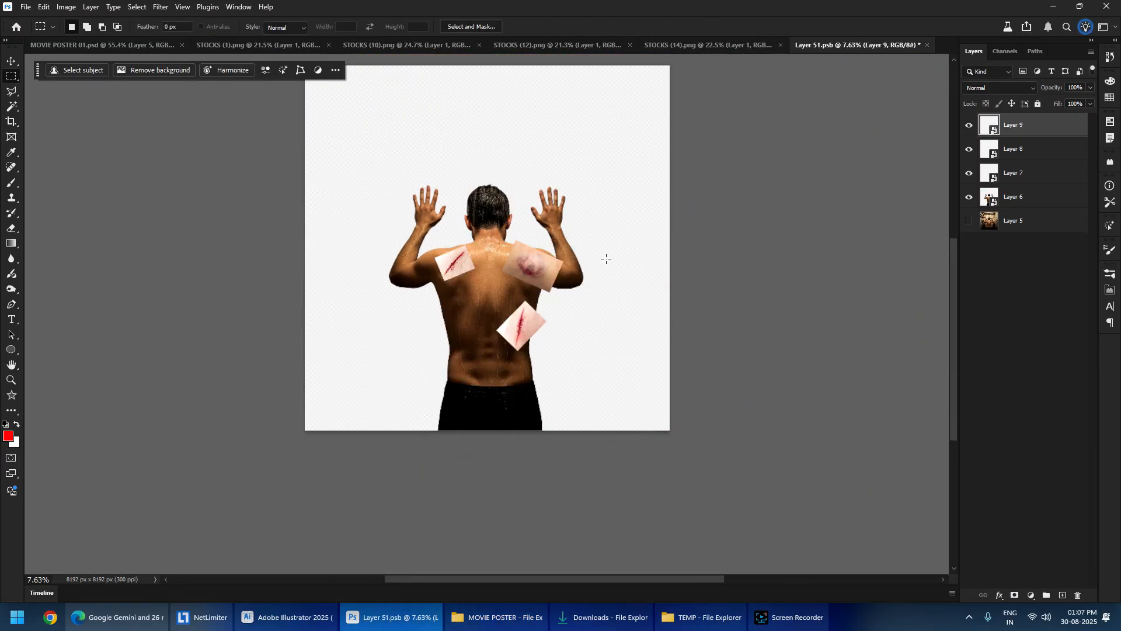
- Open STOCKS (27).png from the MOVIE POSTER folder as its own Photoshop document
key(alt+Tab)
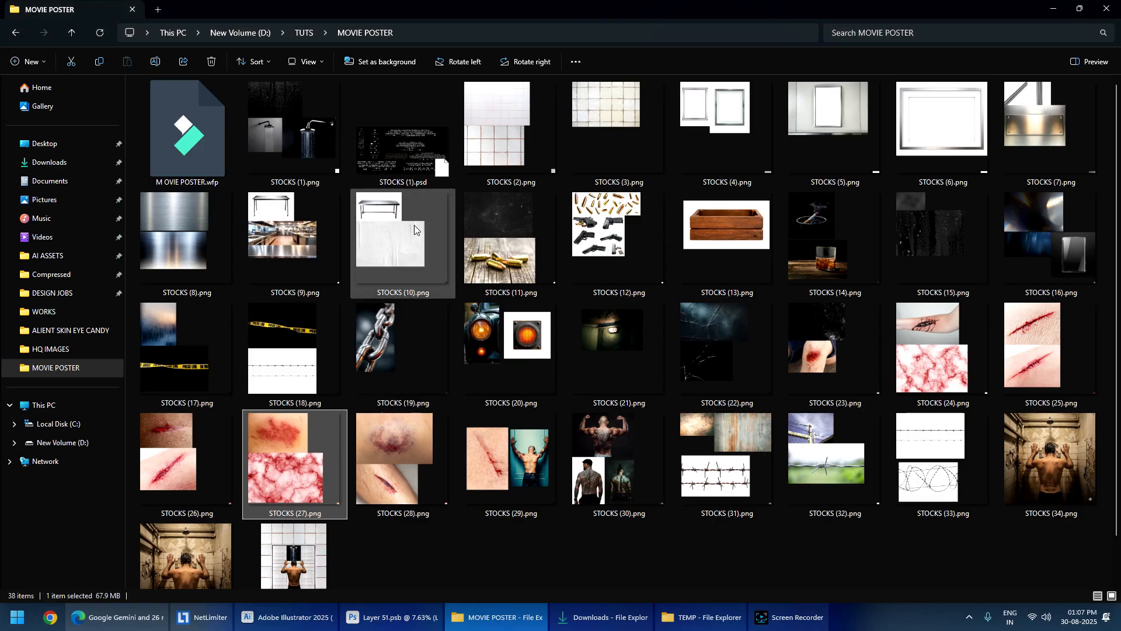
drag(272, 448, 550, 24)
key(alt+Tab)
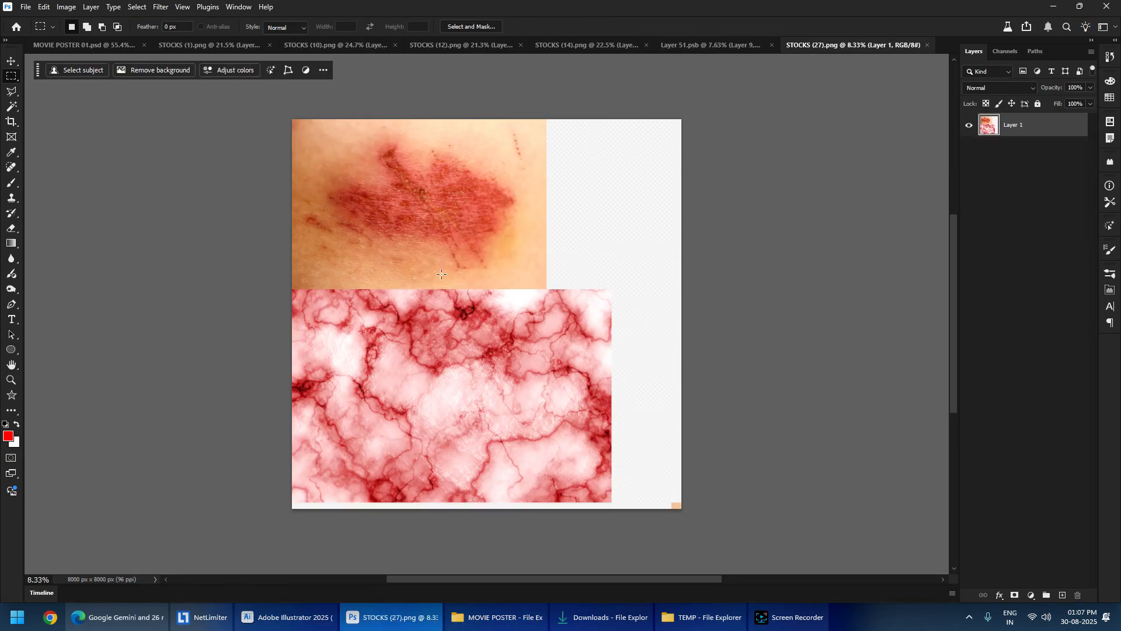
- Copy the lower red-veined blood texture, close STOCKS (27).png, and paste the texture as a new layer into Layer 51.psb
scroll(446, 339, up, 4)
scroll(701, 271, down, 1)
drag(698, 269, 687, 284)
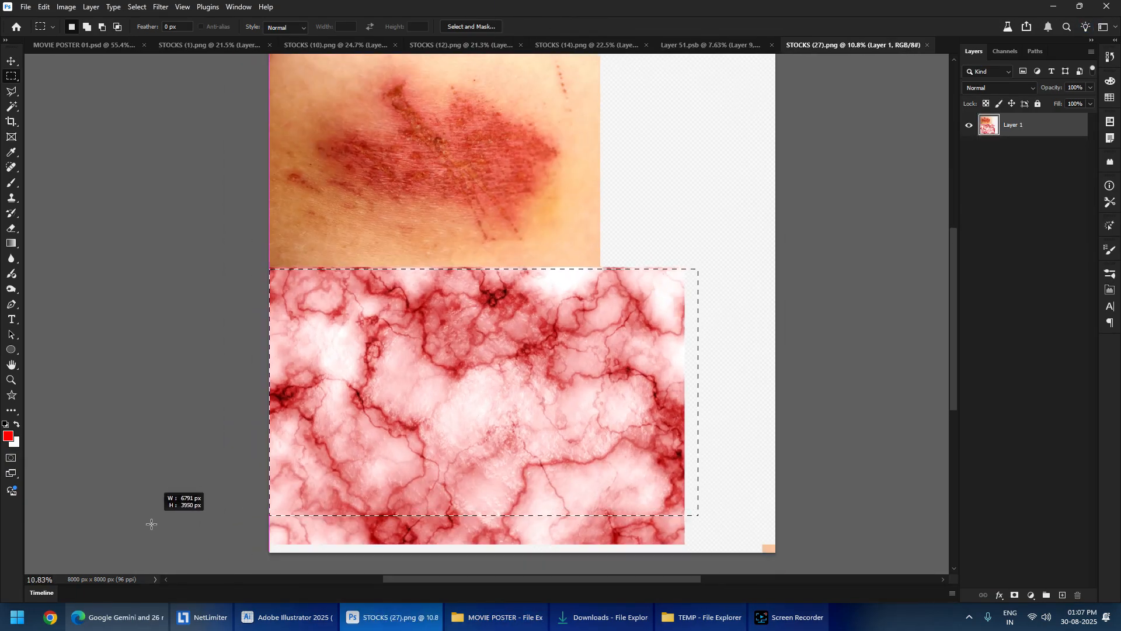
key(ctrl+c)
key(ctrl+w)
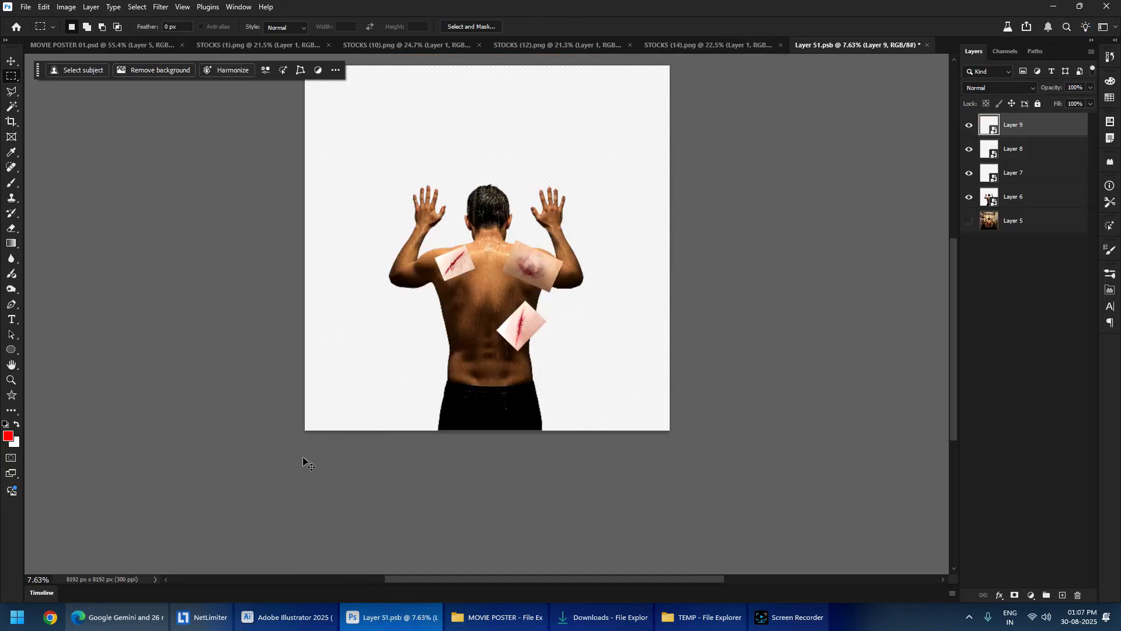
key(ctrl+v)
- Scale the red-veined texture down to about 22% and move it onto the left side of the man's back
key(ctrl+t)
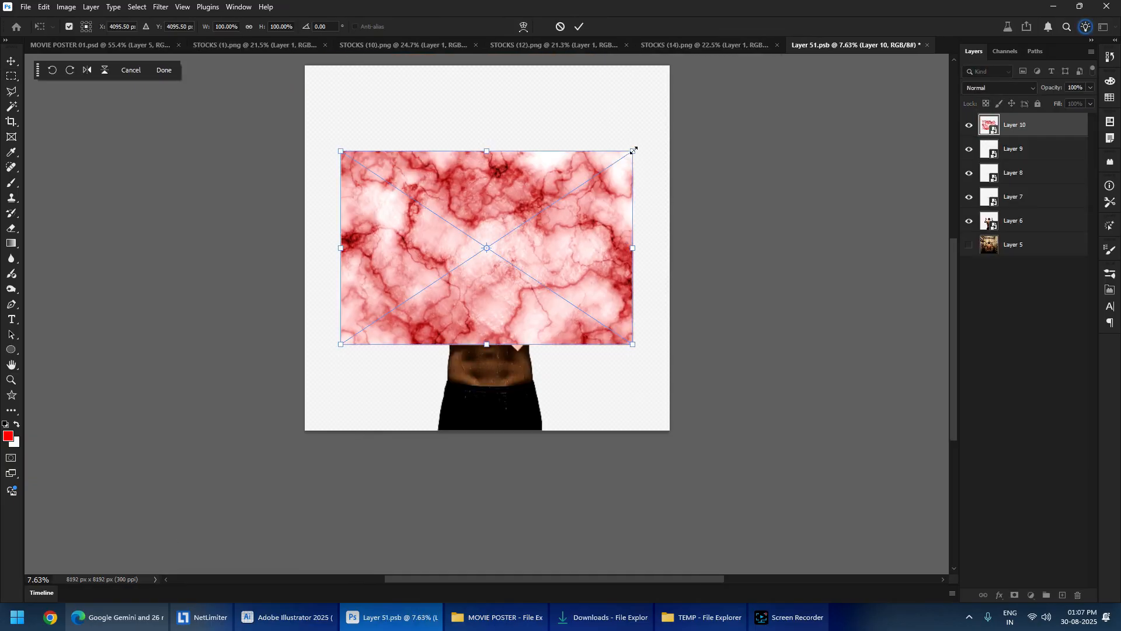
drag(634, 151, 405, 301)
scroll(393, 327, up, 5)
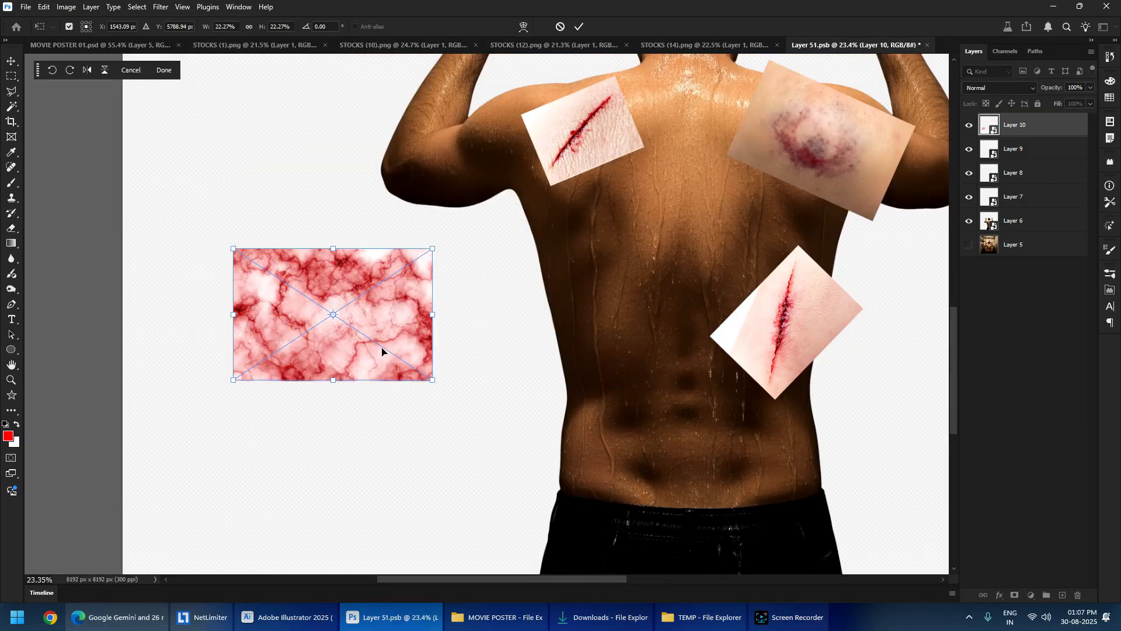
drag(382, 351, 563, 152)
key(Return)
- Rotate the red-veined texture to about 15° and place it over the left side of the lower back, overlapping the waistband
key(m)
key(ctrl+t)
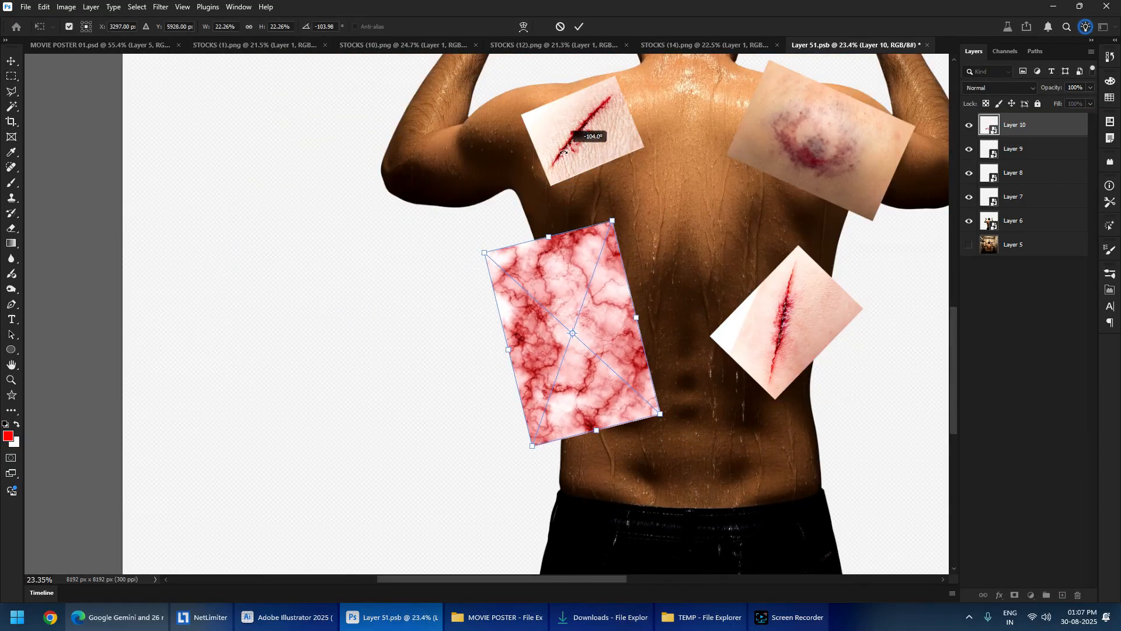
drag(601, 358, 633, 444)
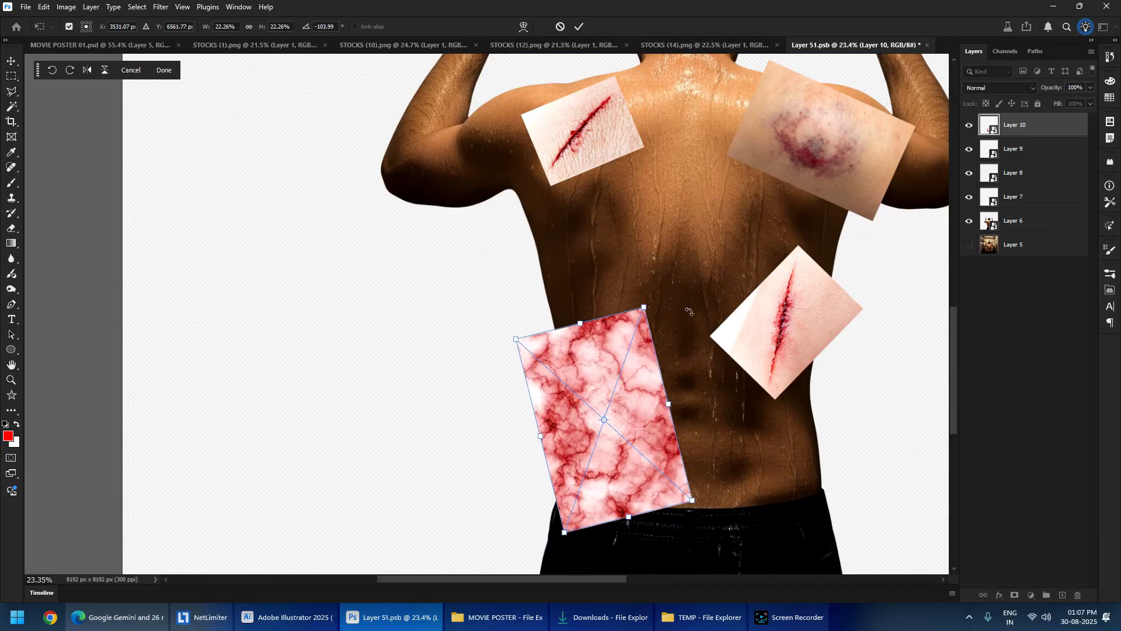
drag(689, 311, 719, 485)
drag(692, 395, 660, 408)
key(Return)
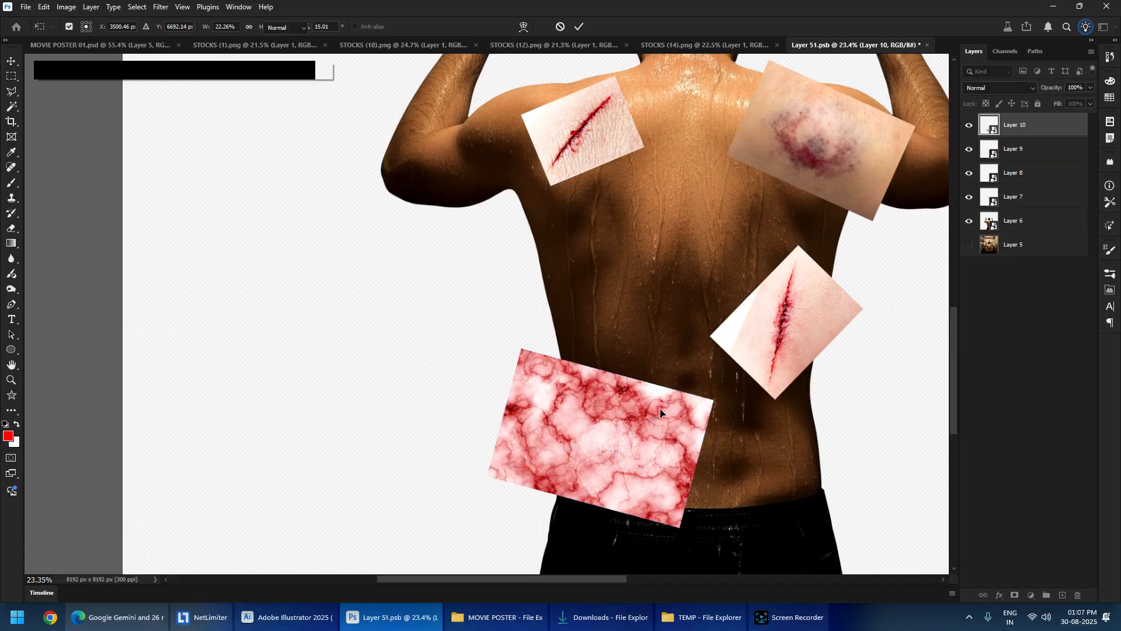
- Examine how the red-veined texture sits over the lower back and waistband
scroll(638, 445, up, 5)
drag(573, 448, 528, 423)
mouse_move(500, 395)
mouse_down()
mouse_move(490, 426)
mouse_move(494, 407)
mouse_up()
scroll(555, 419, down, 2)
drag(416, 530, 278, 378)
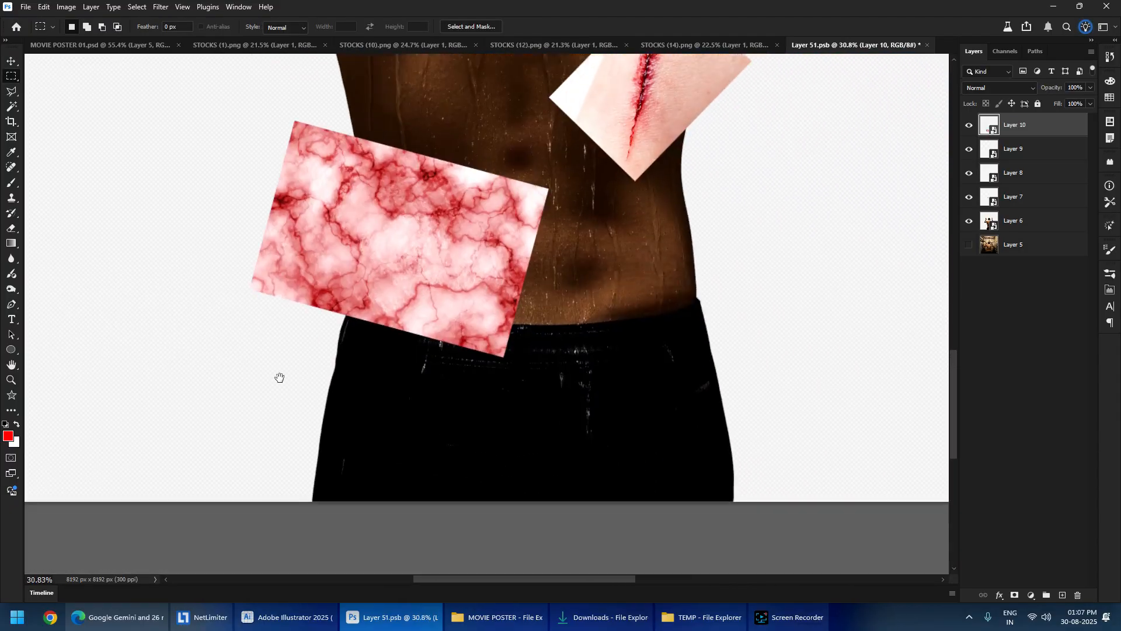
drag(489, 421, 361, 265)
drag(435, 531, 435, 539)
drag(411, 126, 476, 219)
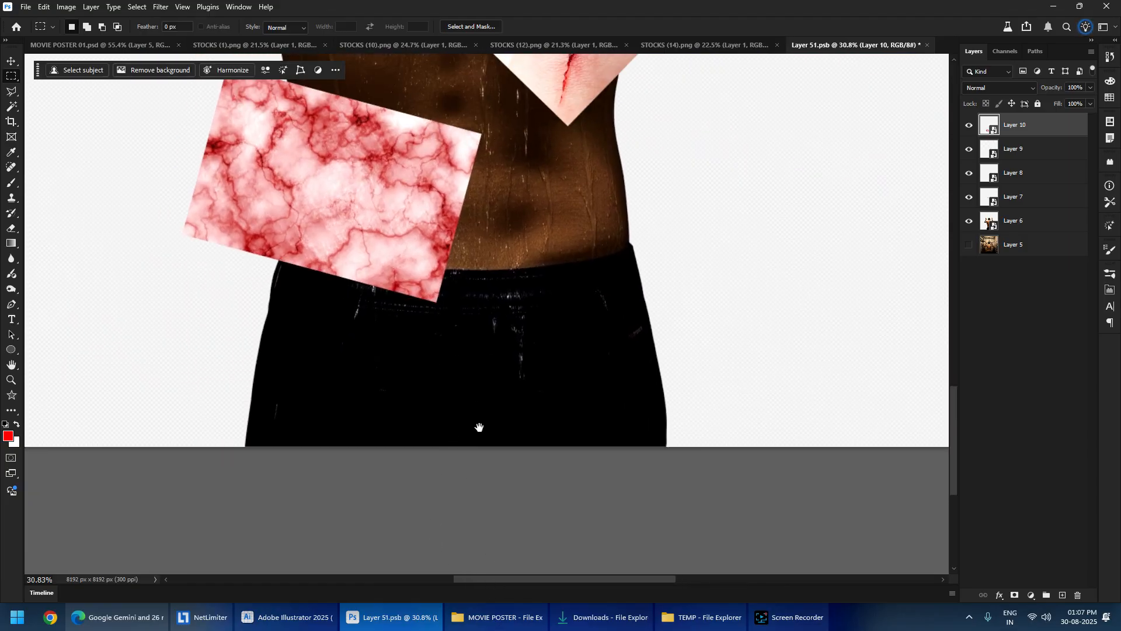
drag(380, 175, 426, 445)
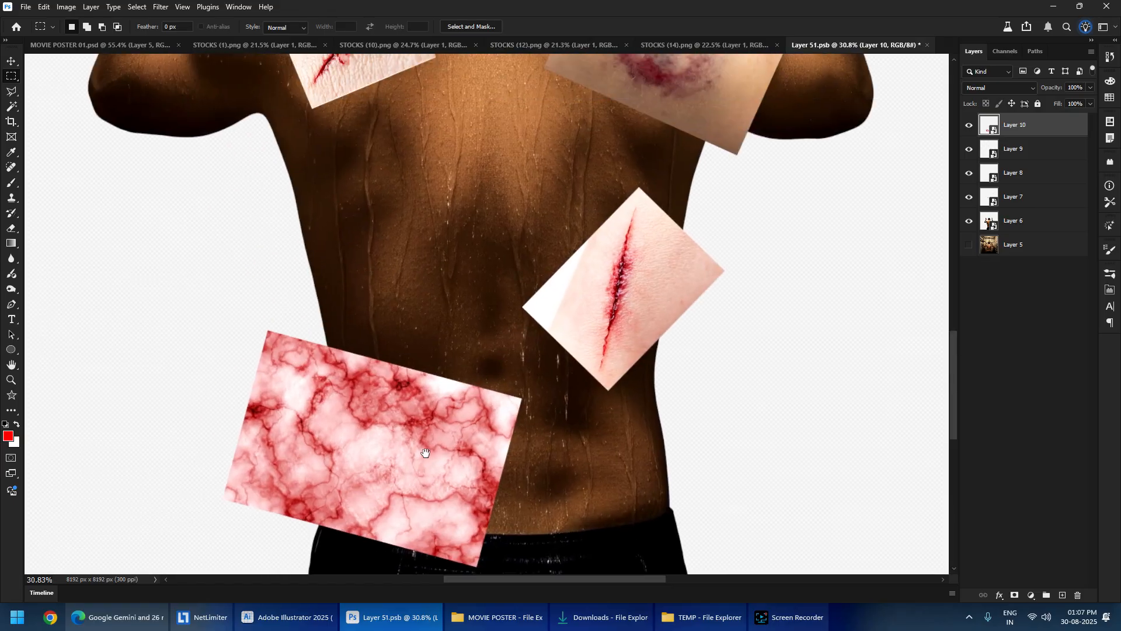
drag(359, 358, 356, 236)
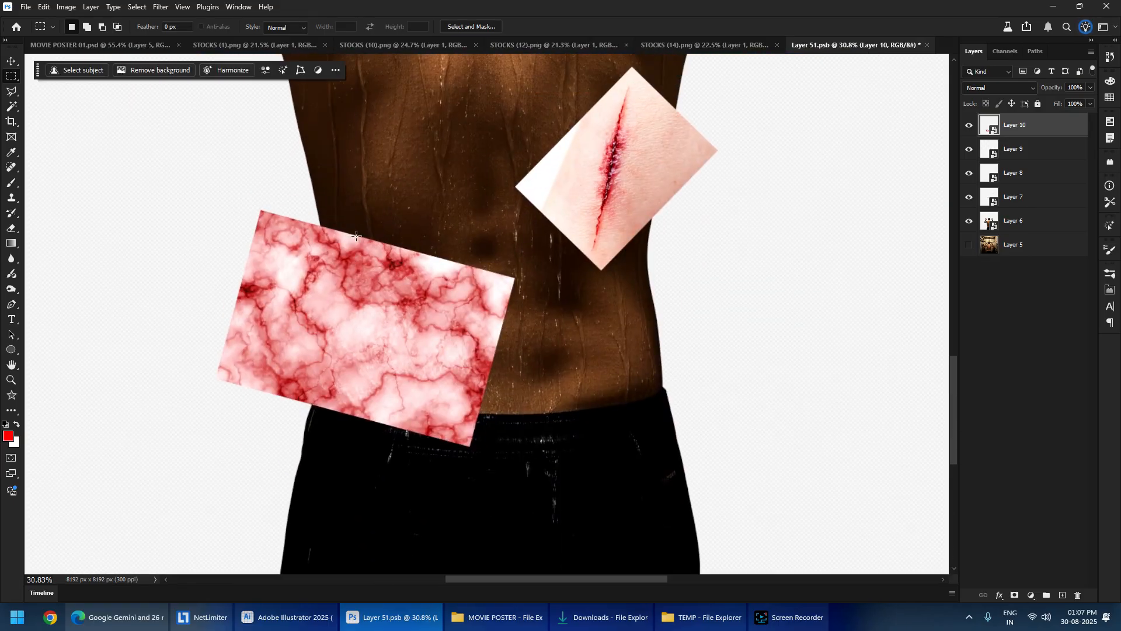
scroll(358, 235, down, 5)
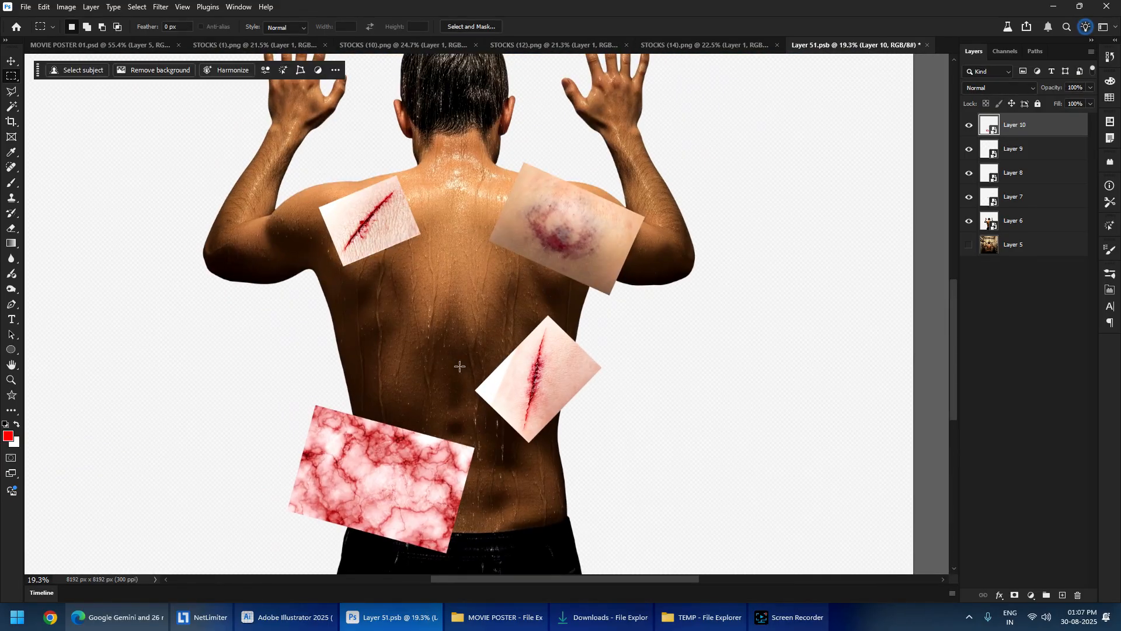
- Preview STOCKS (29).png, STOCKS (28).png and STOCKS (26).png in the MOVIE POSTER folder to compare their wound photos
key(super+Tab)
click(481, 159)
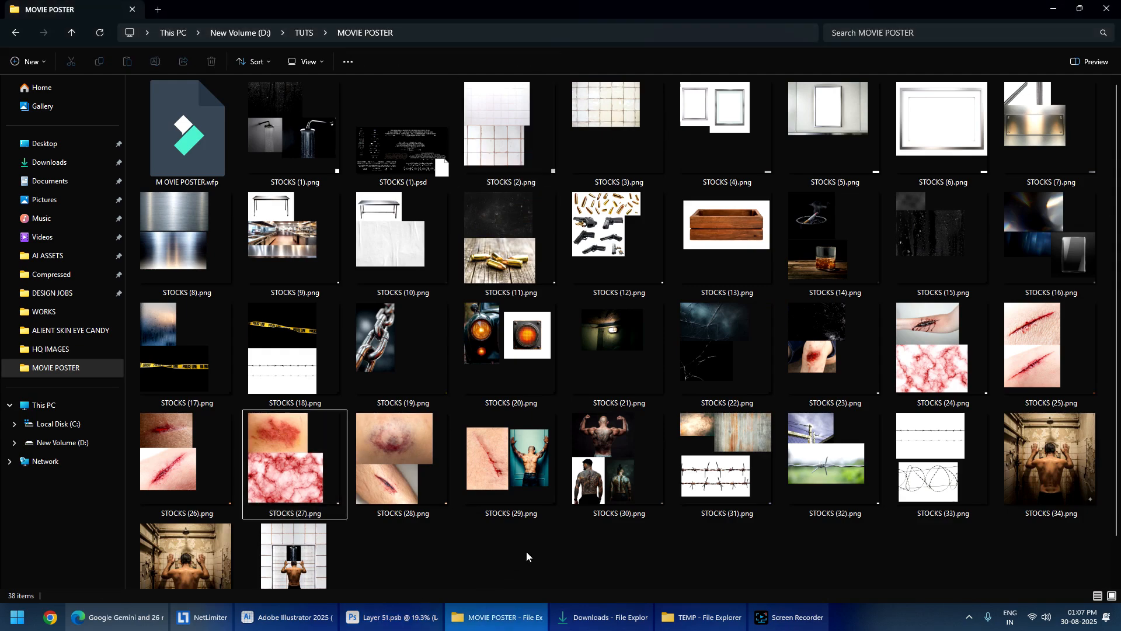
click(506, 458)
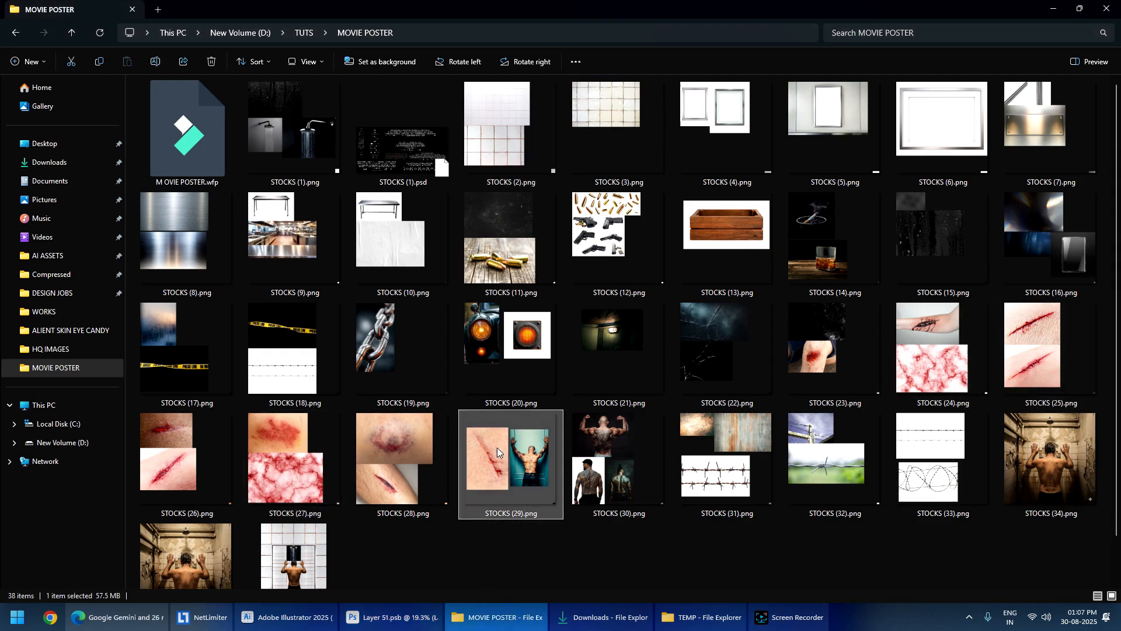
double_click(506, 460)
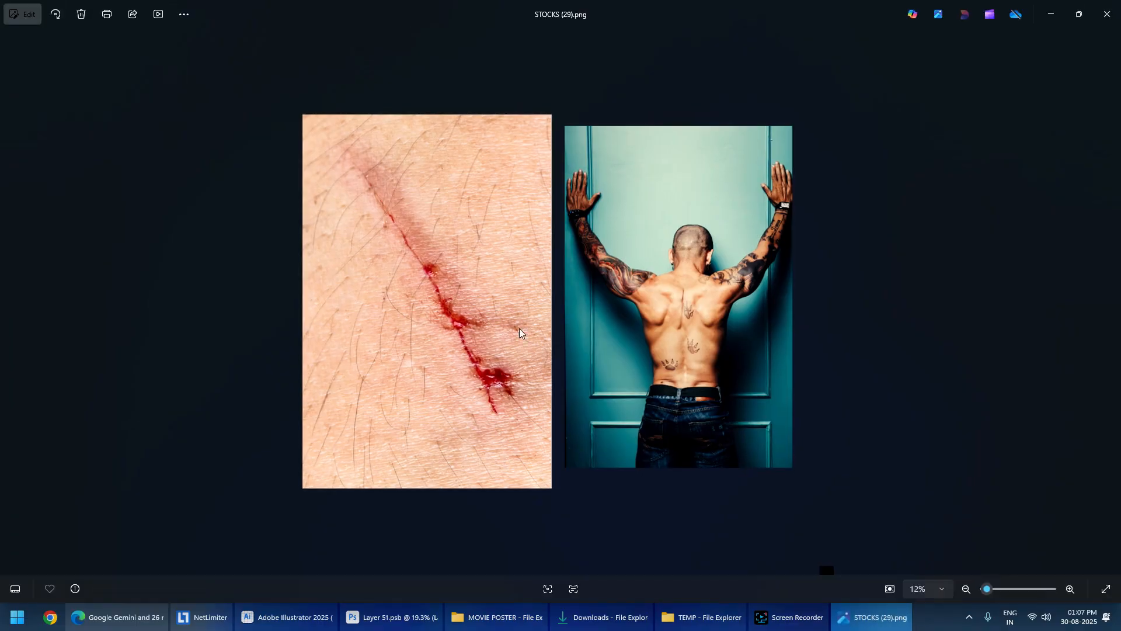
click(1116, 7)
double_click(377, 481)
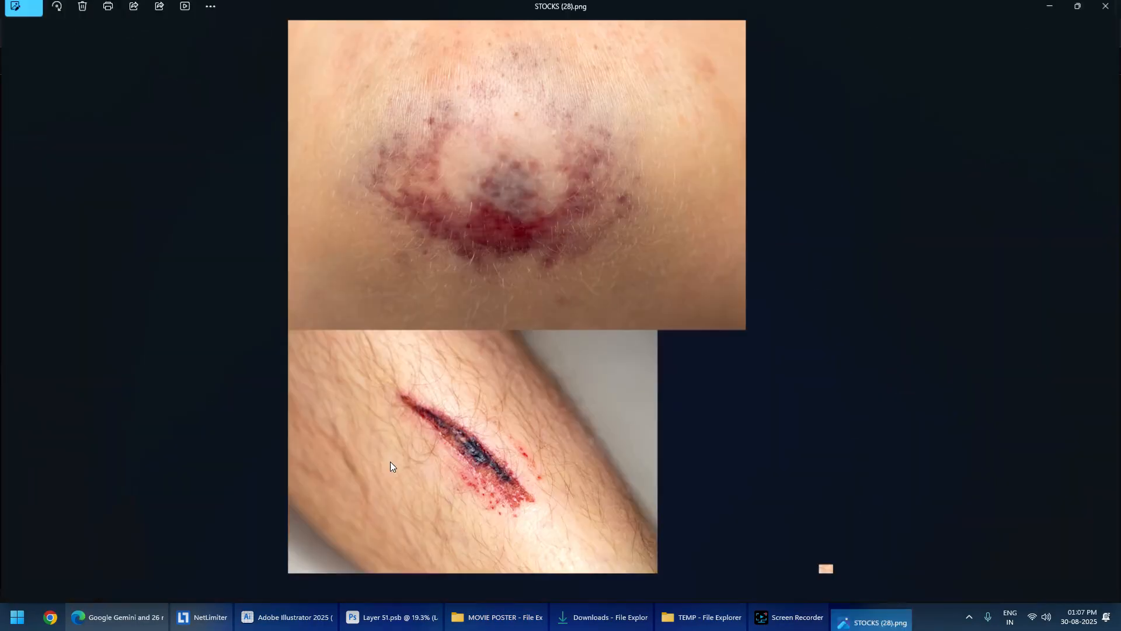
click(1107, 9)
double_click(157, 471)
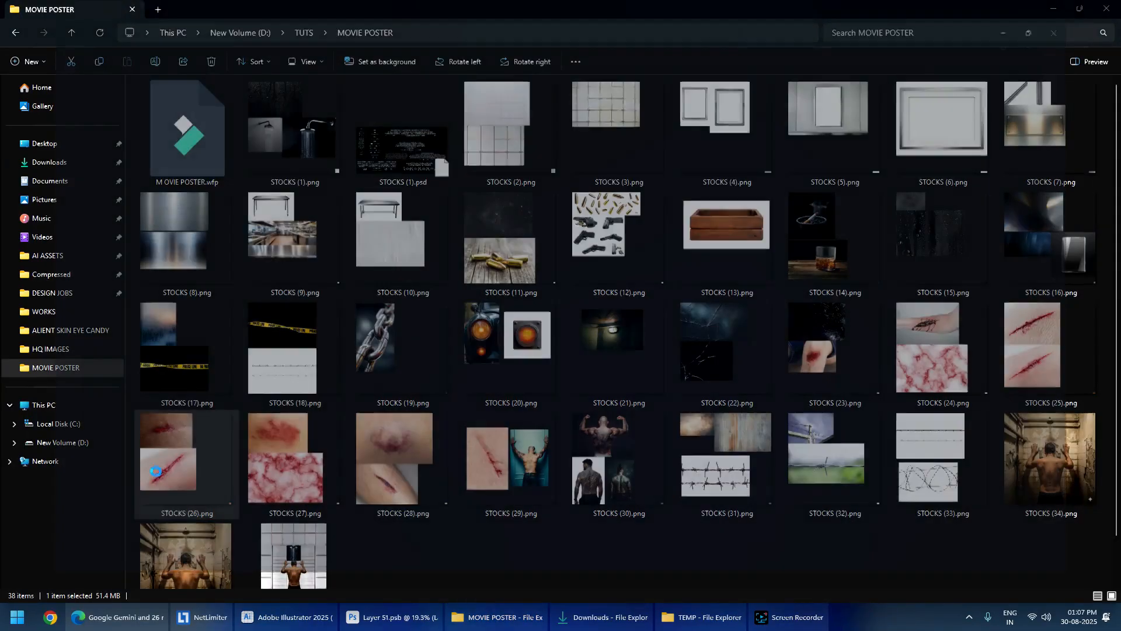
click(1107, 8)
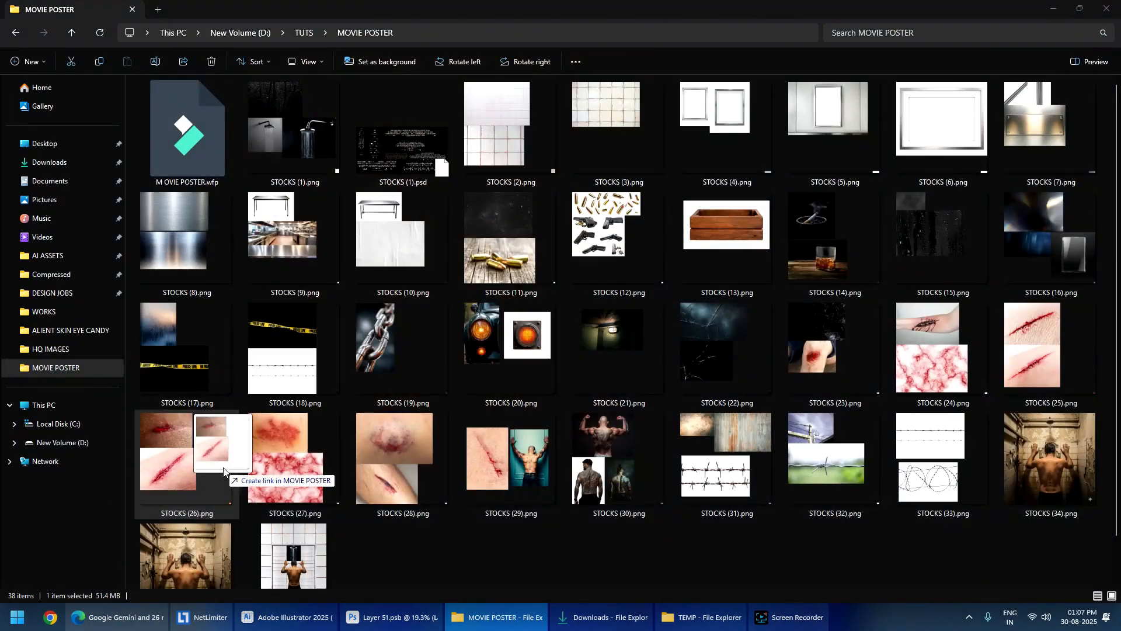
- Open STOCKS (26).png in Photoshop, copy its lower wound photo, close the file, and paste the wound into Layer 51.psb
key(alt+Tab)
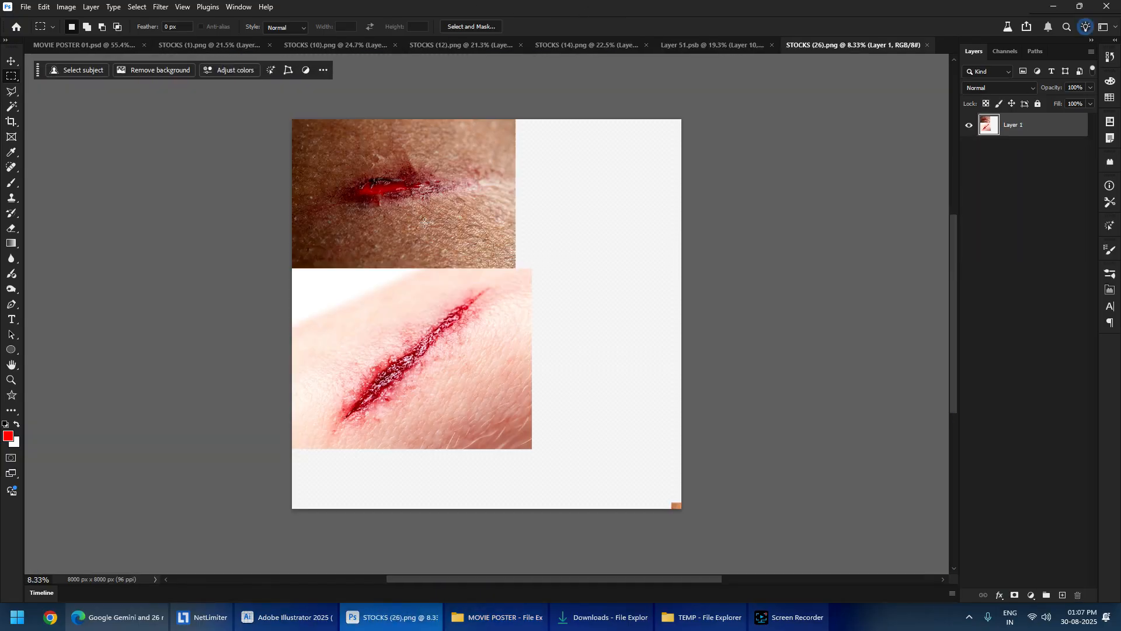
mouse_move(549, 269)
mouse_down()
mouse_move(285, 448)
mouse_move(270, 488)
mouse_up()
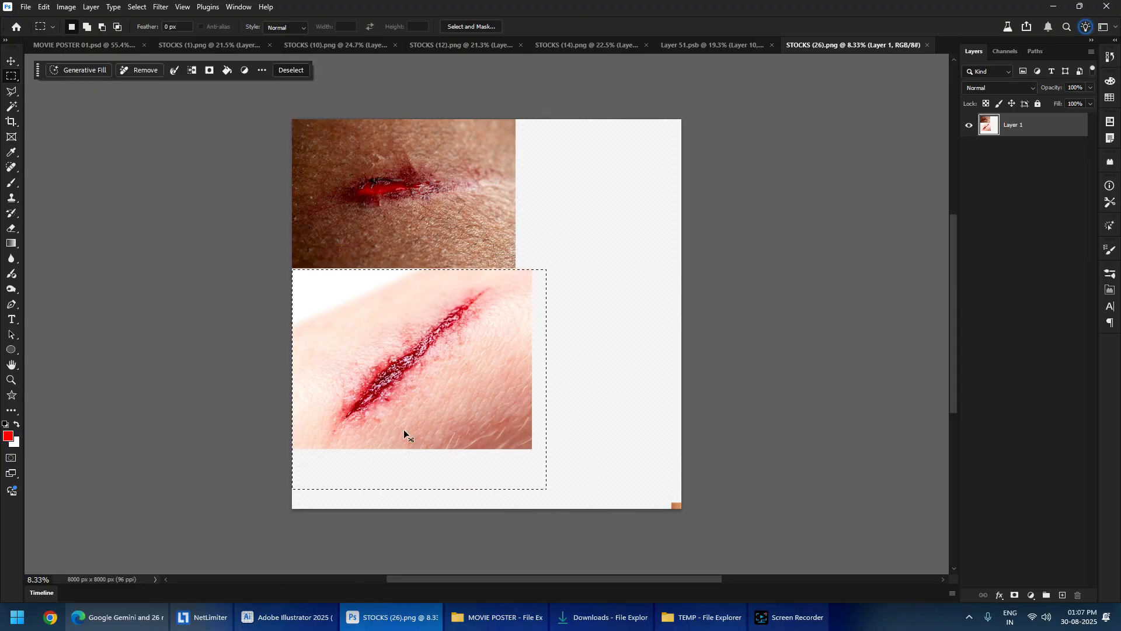
key(ctrl+c)
key(ctrl+w)
key(ctrl+v)
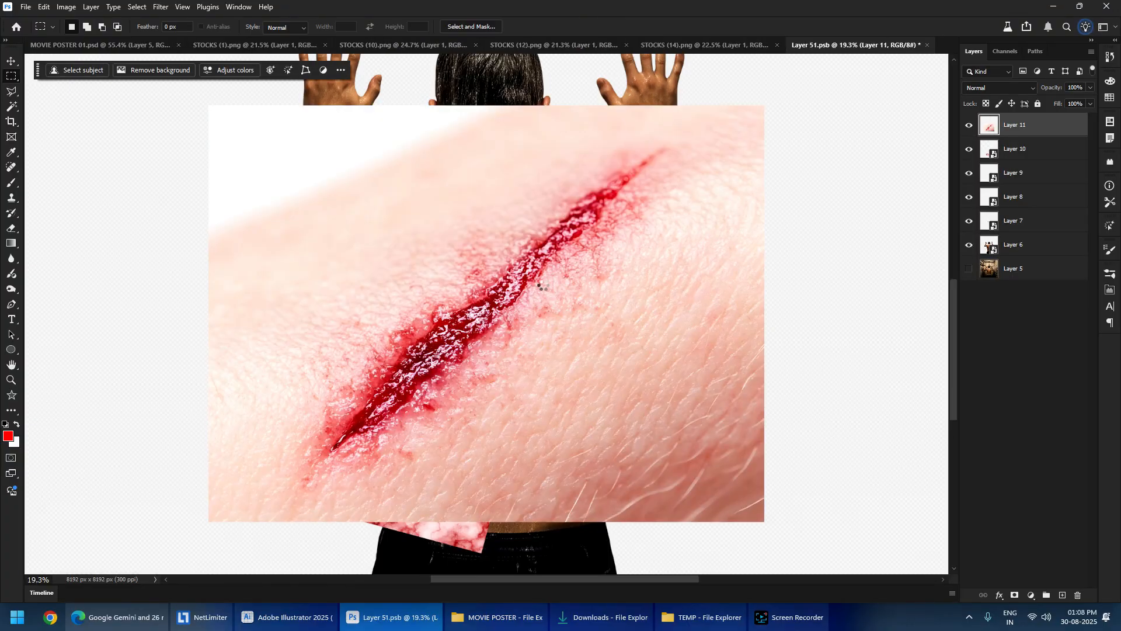
- Scale the new wound to about 37.5%, rotate it to about -40°, and place it over the middle of the back
key(ctrl+t)
drag(759, 104, 562, 280)
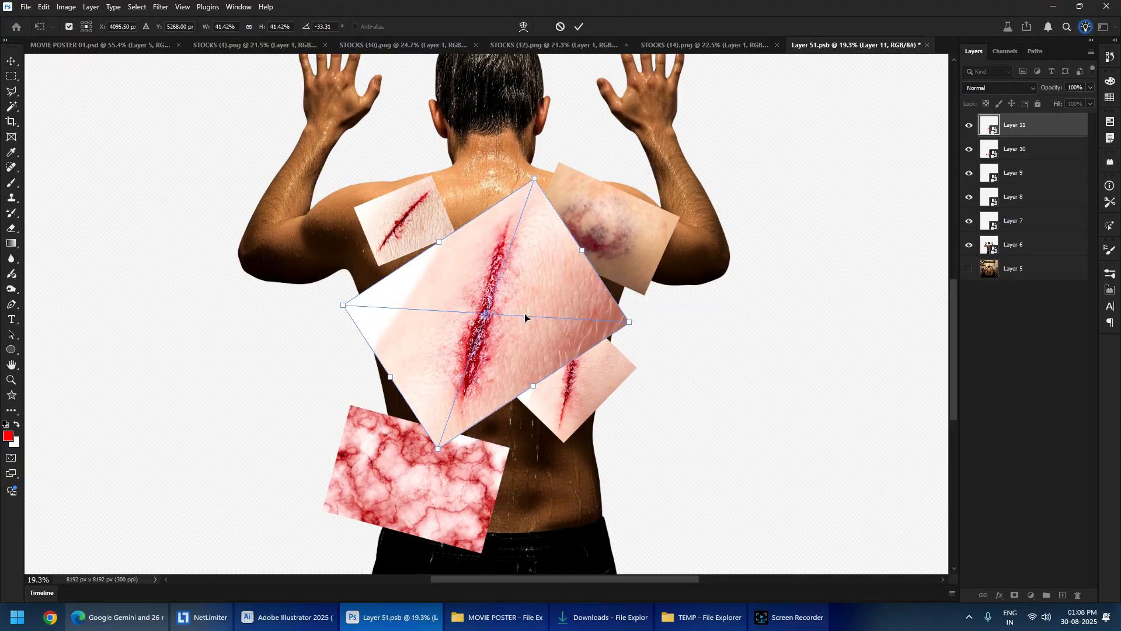
drag(525, 318, 514, 327)
drag(589, 221, 568, 221)
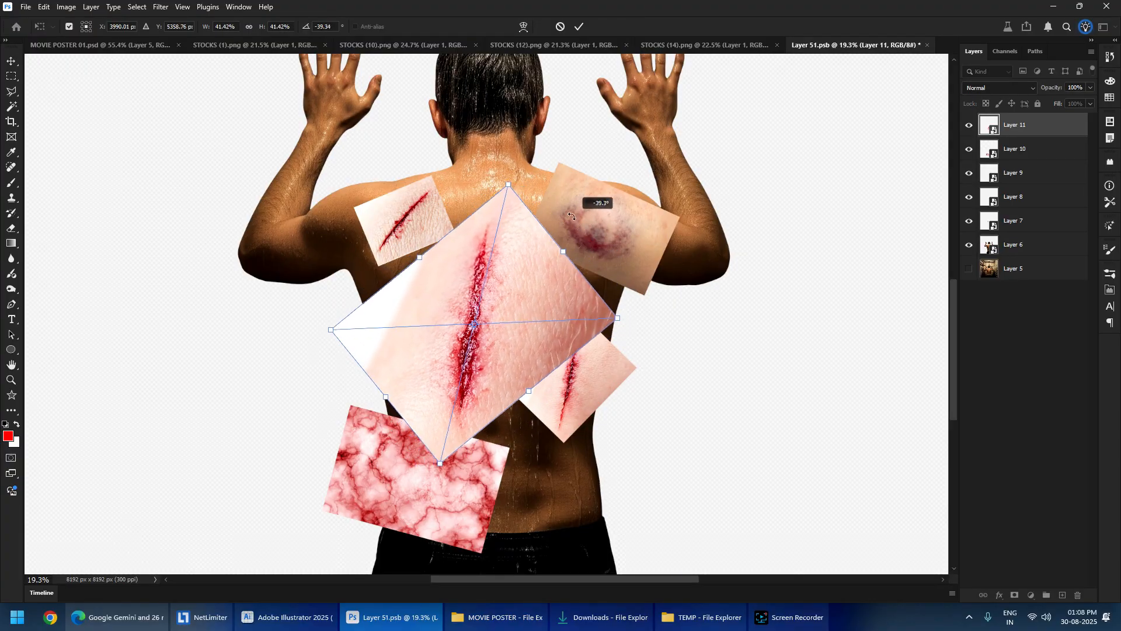
mouse_move(502, 184)
mouse_down()
mouse_move(501, 208)
mouse_move(504, 198)
mouse_up()
key(Return)
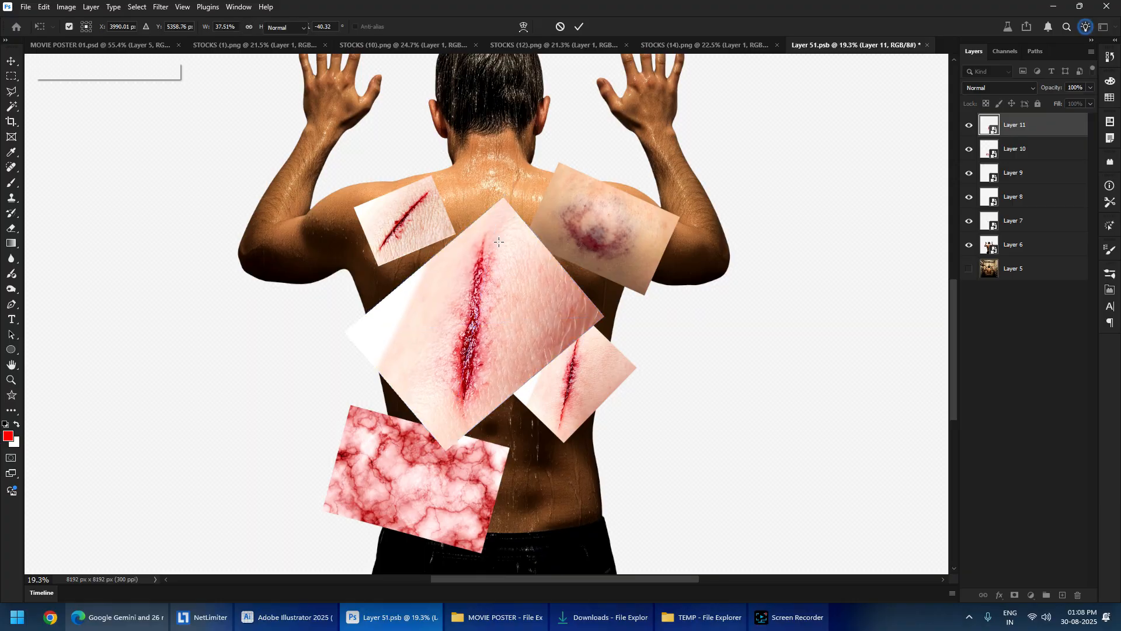
- Shift the large central wound slightly left and up on the back and rotate it to about -36°
key(m)
mouse_move(493, 312)
mouse_down()
mouse_move(456, 313)
mouse_move(473, 313)
mouse_up()
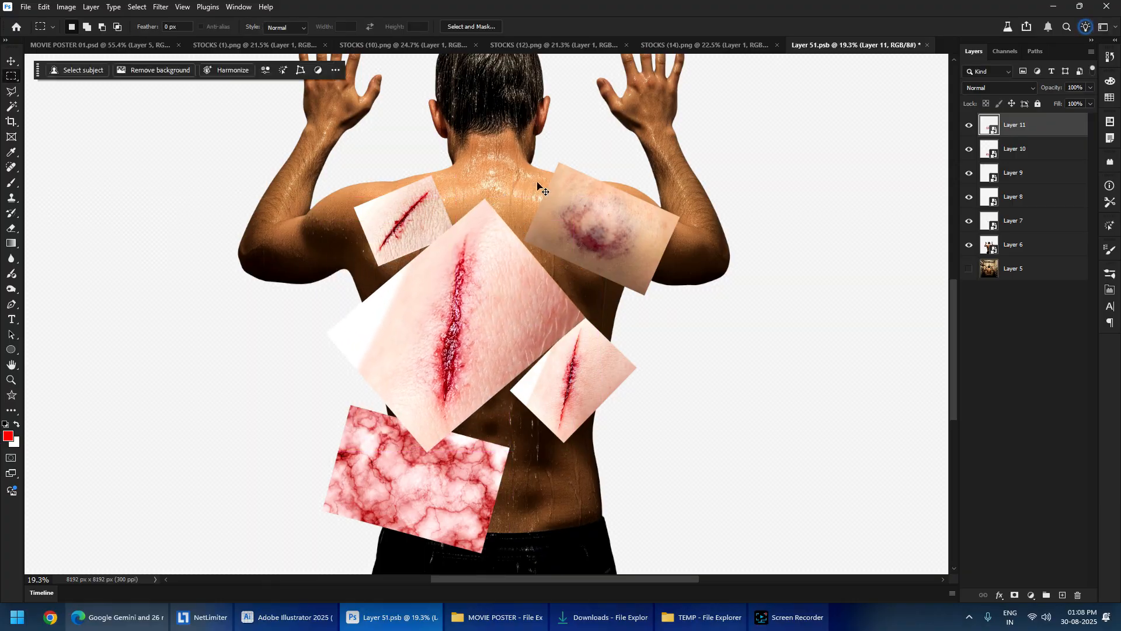
drag(537, 183, 560, 146)
key(ctrl+t)
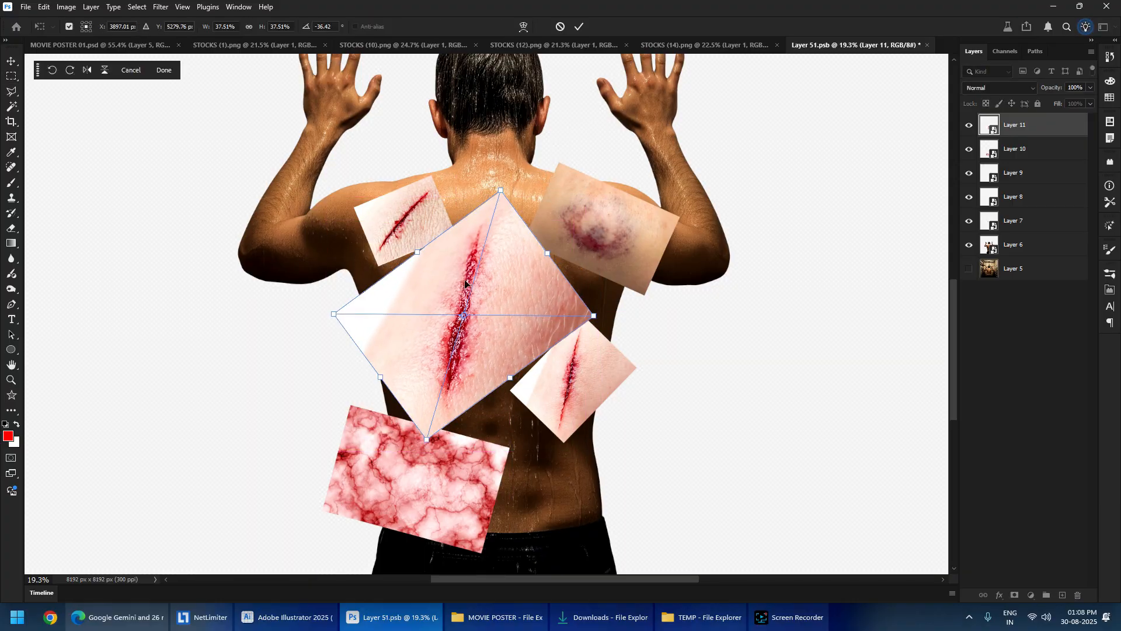
key(Return)
scroll(448, 252, up, 4)
drag(463, 293, 458, 297)
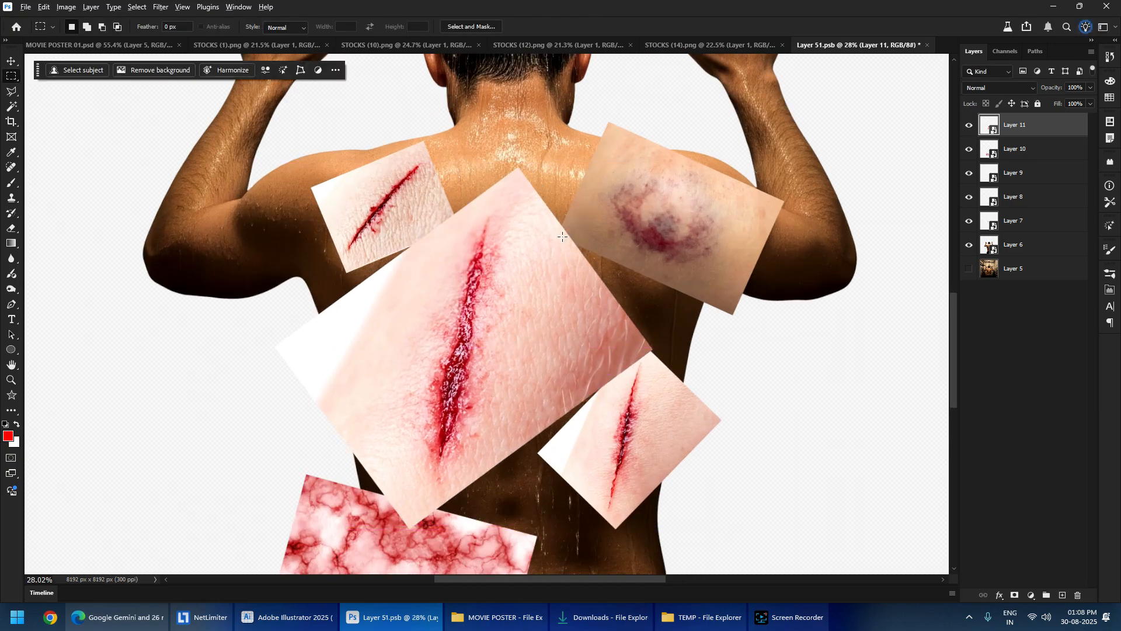
- Load the man's outline from Layer 6 as a selection
scroll(544, 261, down, 10)
scroll(484, 354, up, 3)
scroll(742, 210, up, 3)
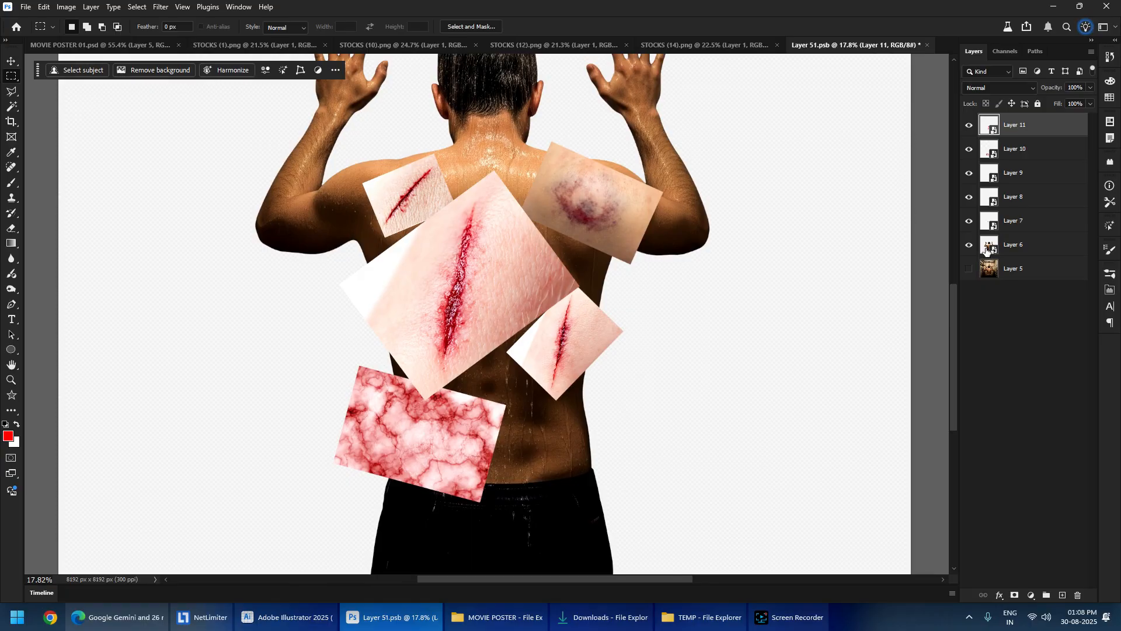
scroll(362, 199, up, 3)
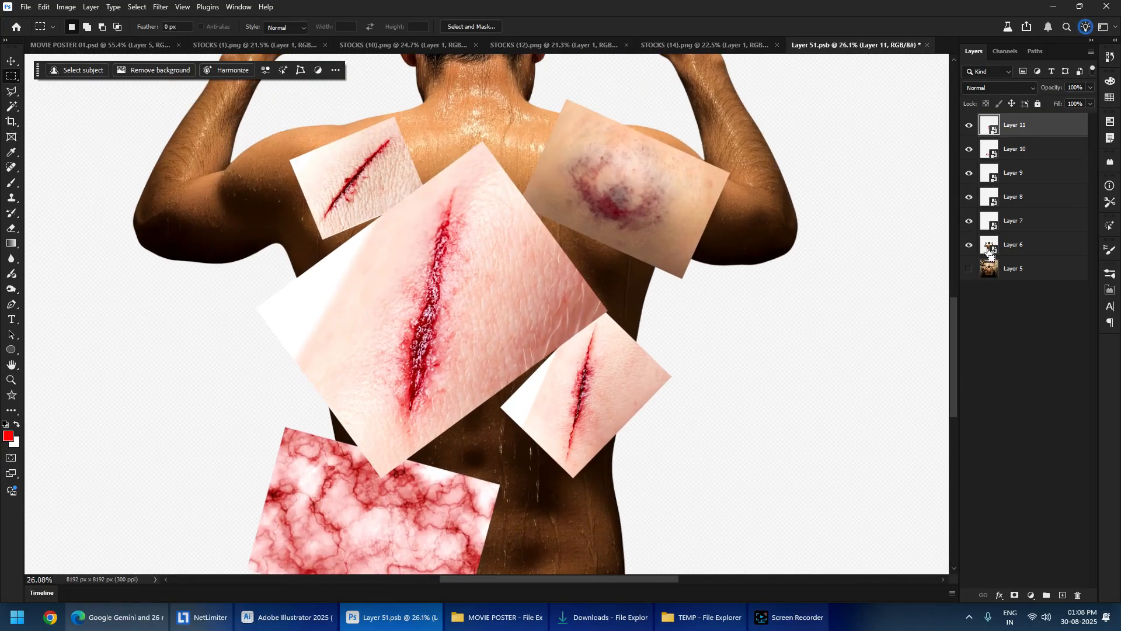
ctrl+click(988, 249)
scroll(363, 214, down, 2)
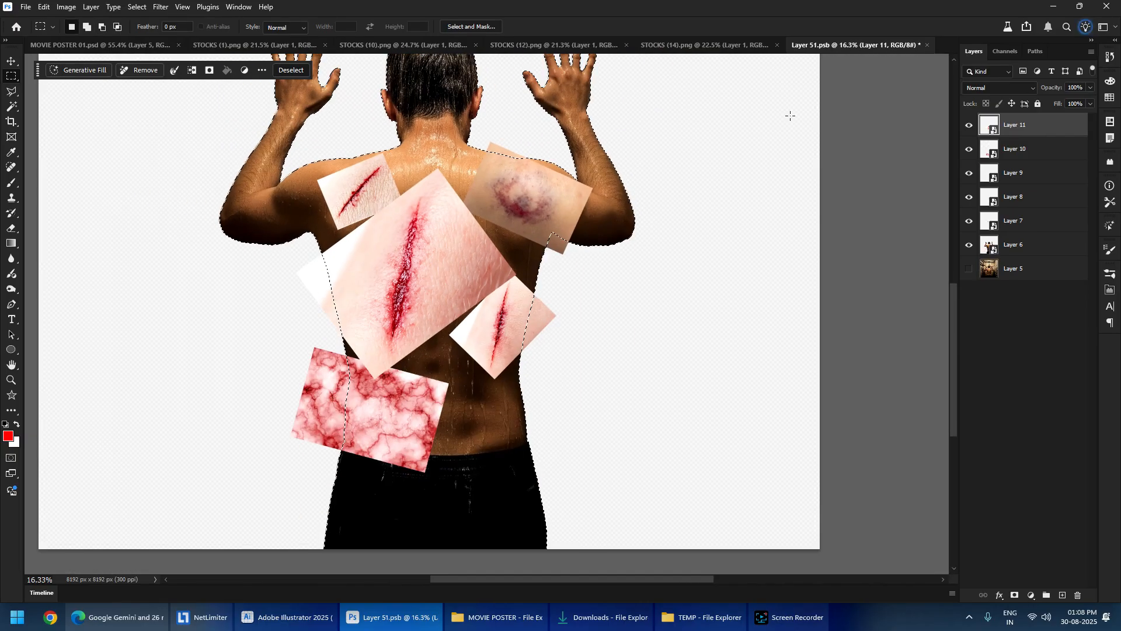
- Group Layers 7 through 11 and mask the group with the selection of the man's outline
click(1054, 226)
shift+click(1037, 123)
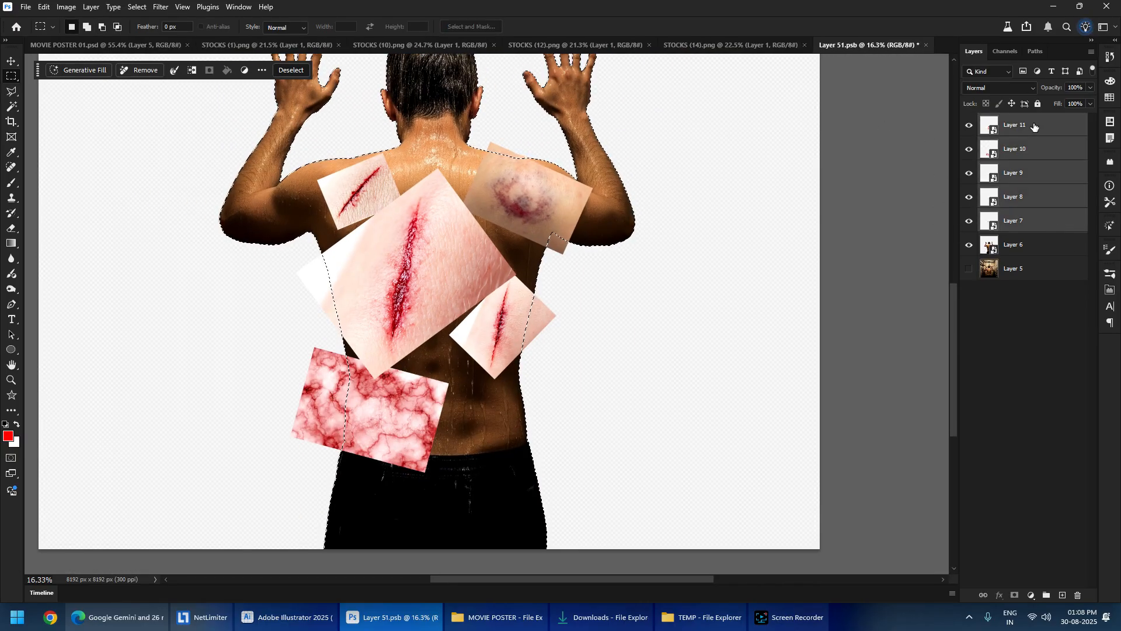
key(ctrl+g)
click(1015, 595)
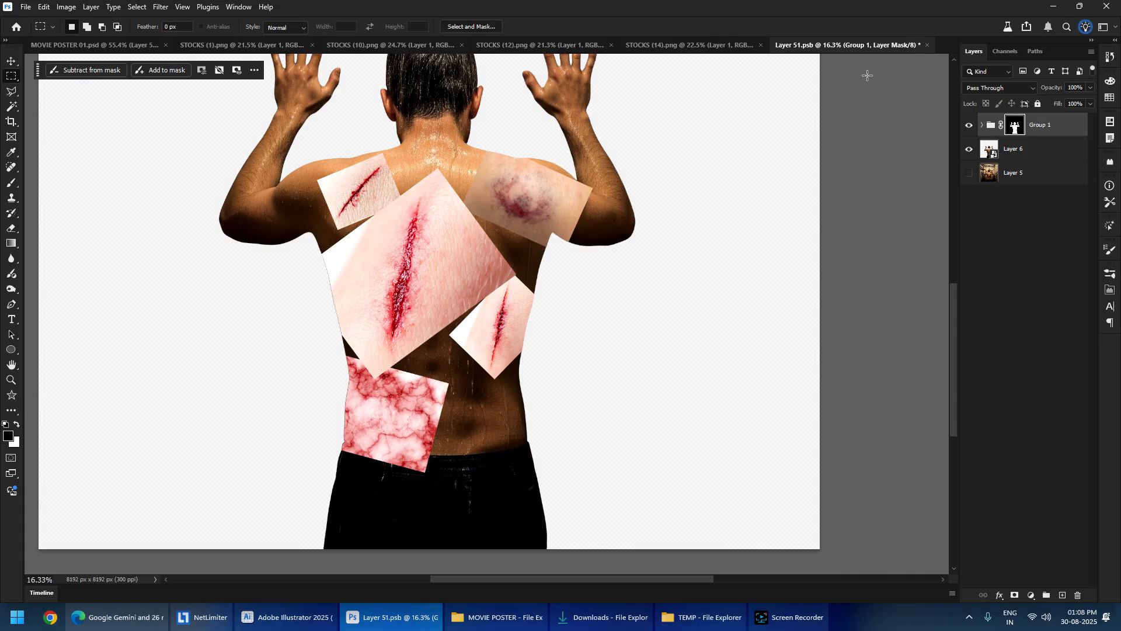
- Expand Group 1 and open the contents of the Layer 11 smart object holding the large central wound
click(983, 124)
click(1024, 148)
drag(387, 202, 345, 216)
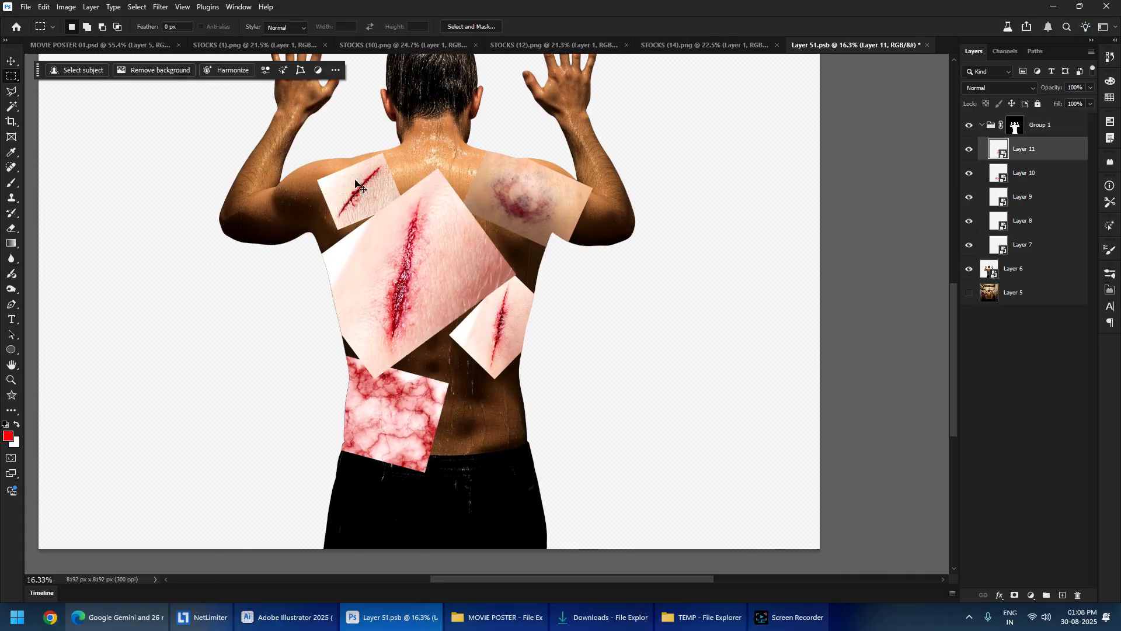
scroll(383, 255, up, 4)
drag(455, 296, 456, 316)
scroll(478, 280, down, 2)
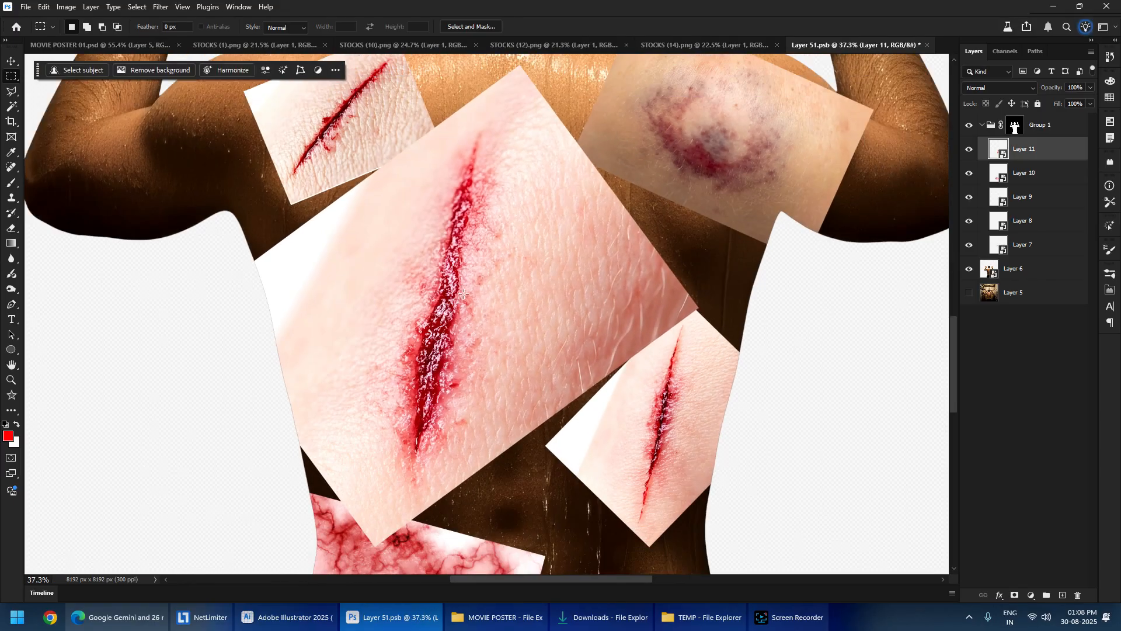
drag(484, 276, 423, 310)
scroll(361, 302, up, 3)
scroll(361, 301, up, 1)
scroll(432, 237, down, 4)
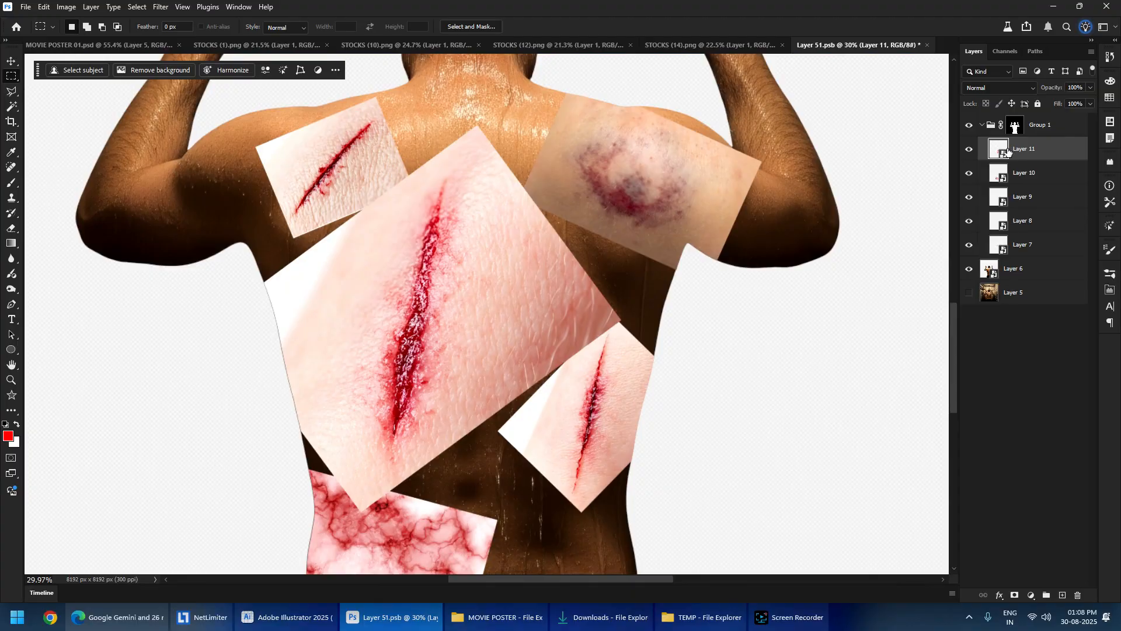
double_click(1007, 151)
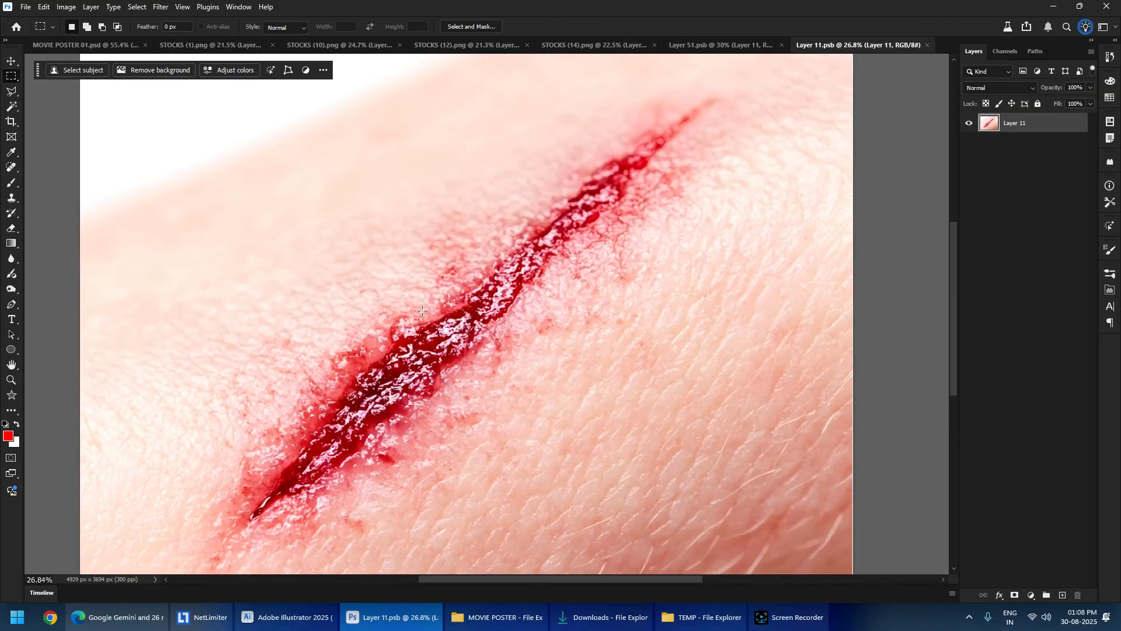
scroll(485, 265, down, 4)
scroll(480, 227, up, 3)
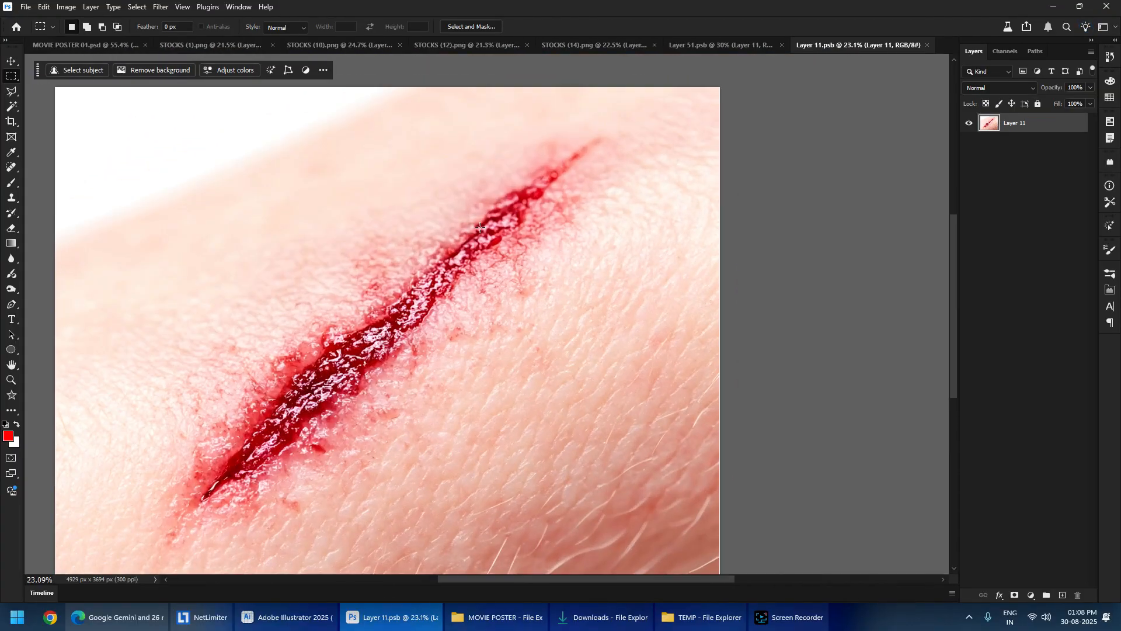
- Compare the Red, Green and Blue channels of the wound image for contrast between the cut and the skin
click(1007, 53)
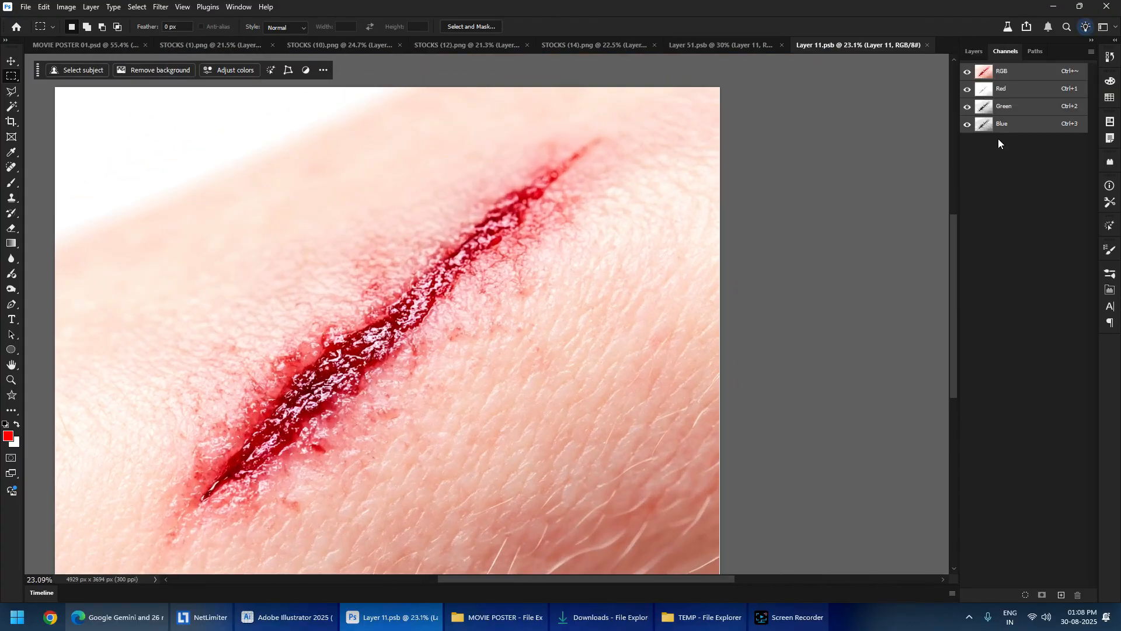
click(1007, 122)
click(975, 53)
click(1008, 54)
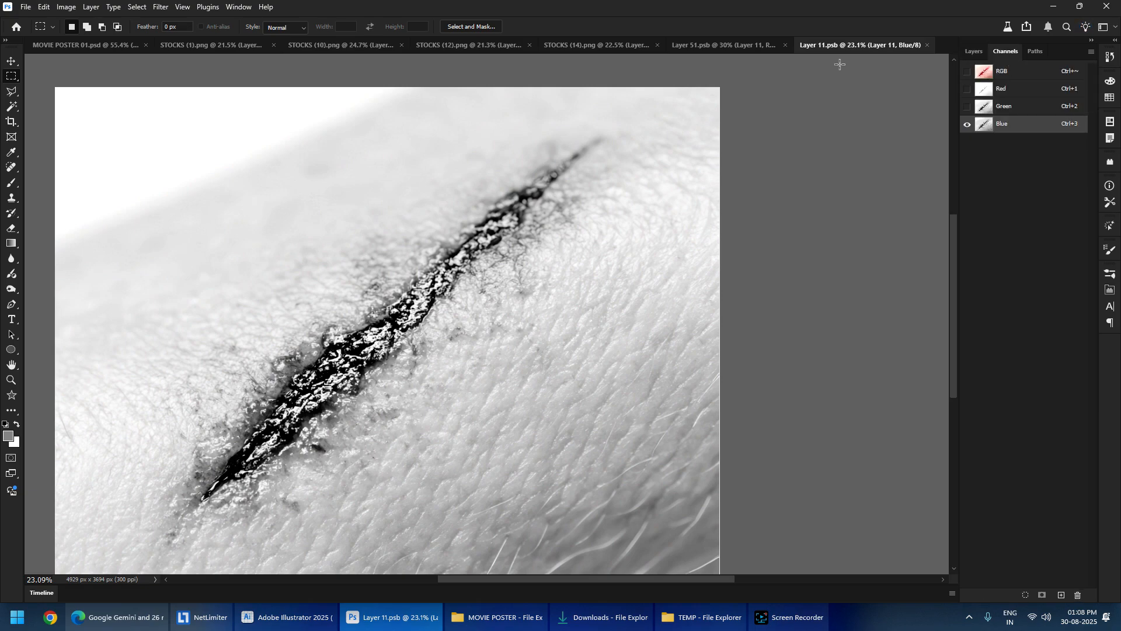
click(239, 7)
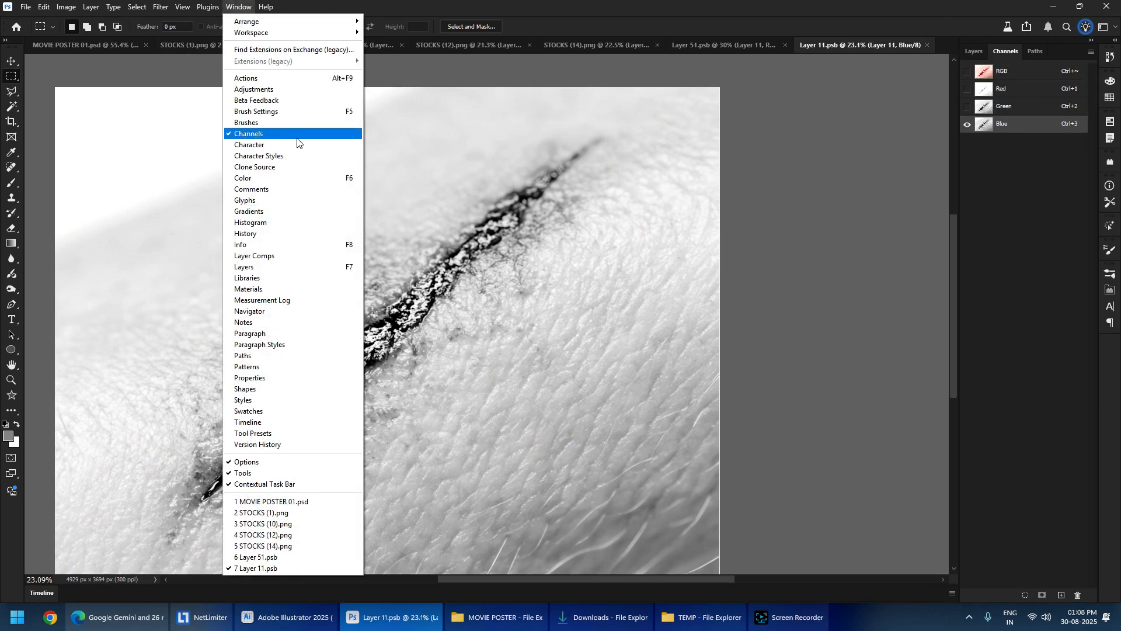
click(617, 182)
click(1014, 112)
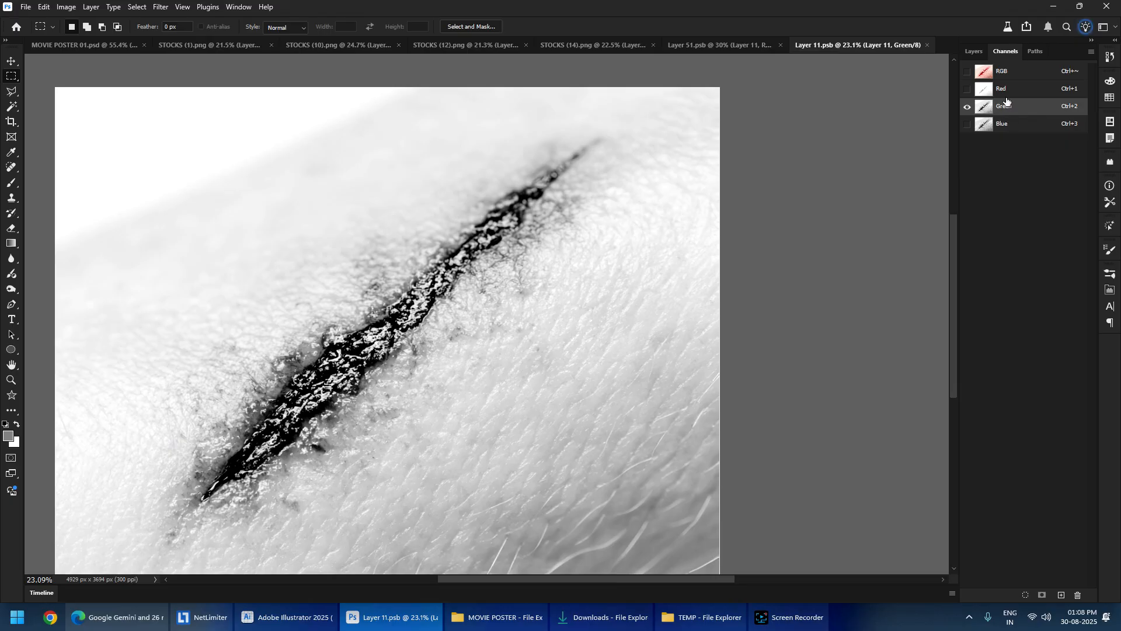
click(1005, 93)
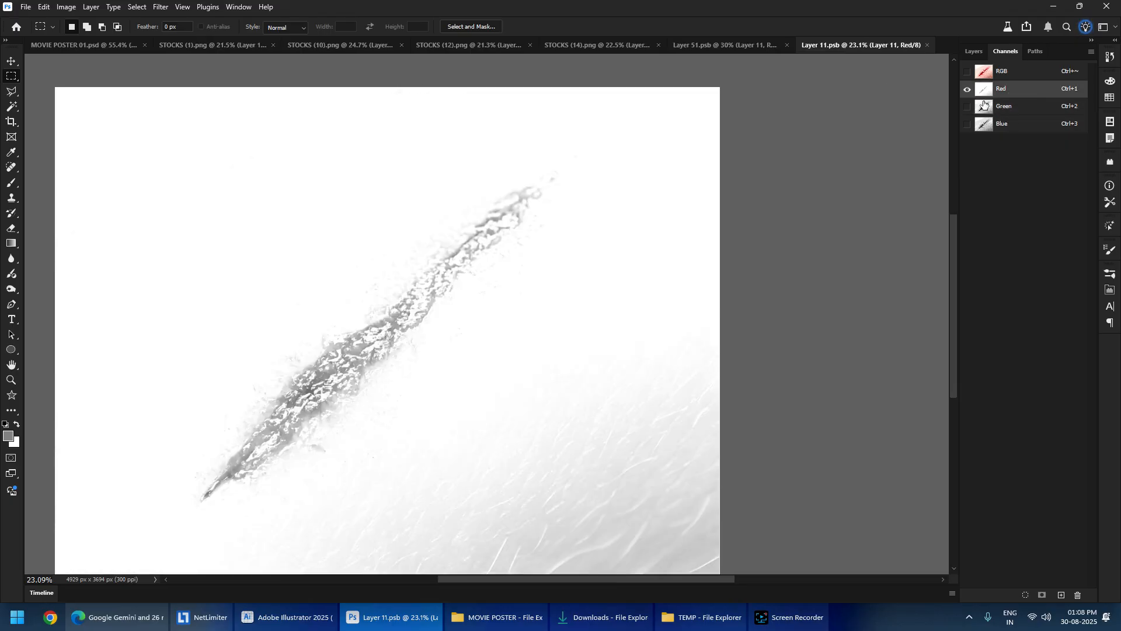
click(1017, 121)
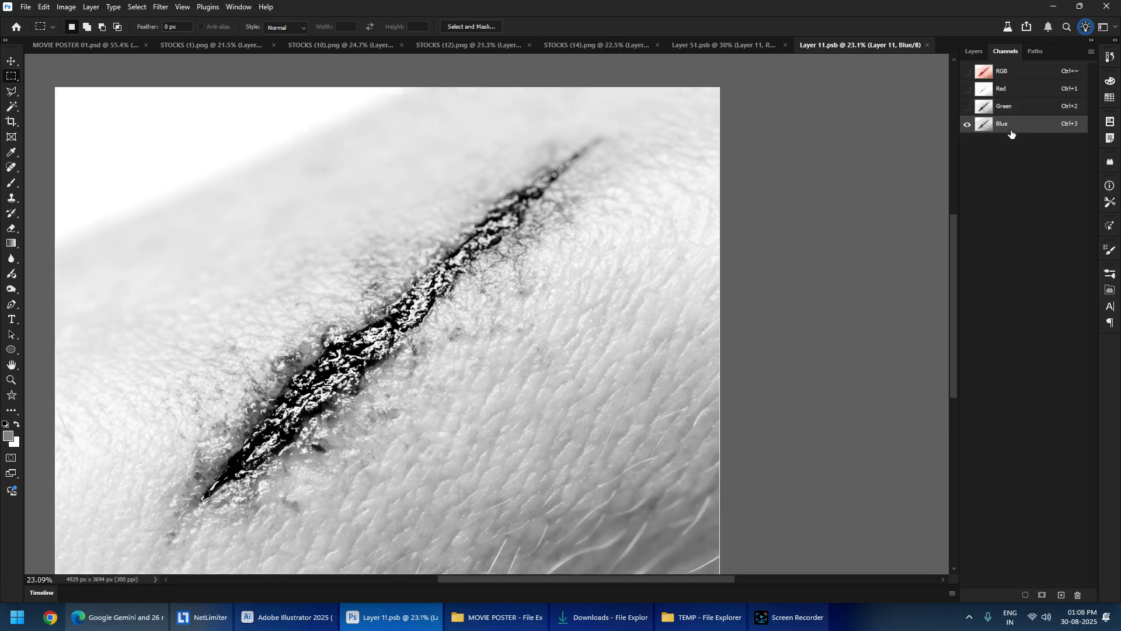
click(1012, 108)
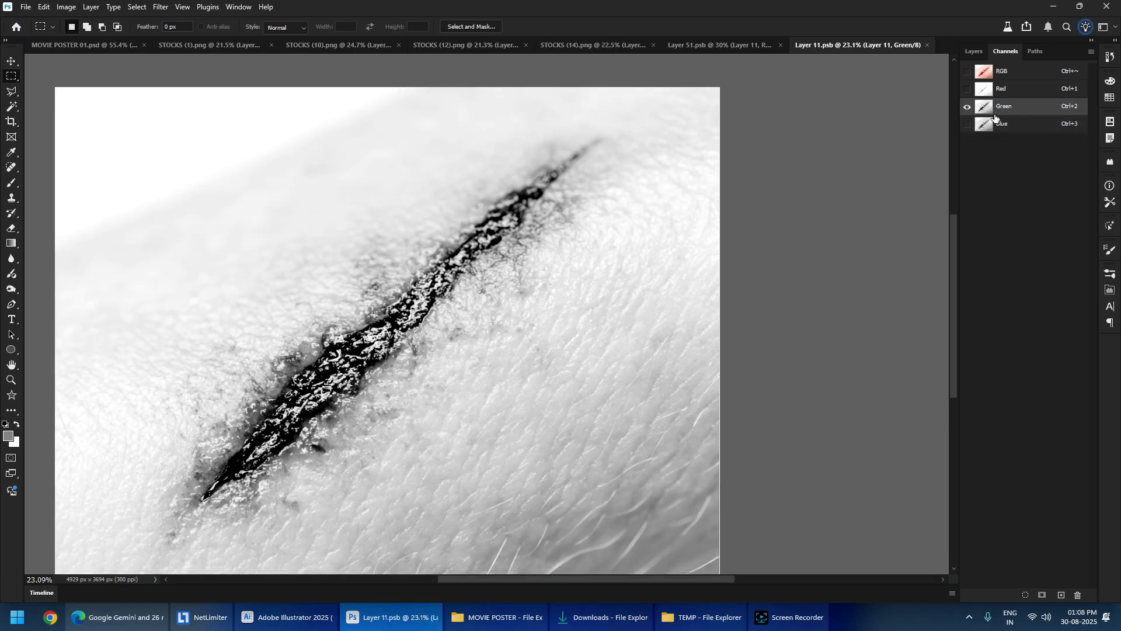
- Duplicate the Green channel and boost the copy's contrast with Levels by raising the black input and lowering the white input
drag(1024, 112, 1061, 595)
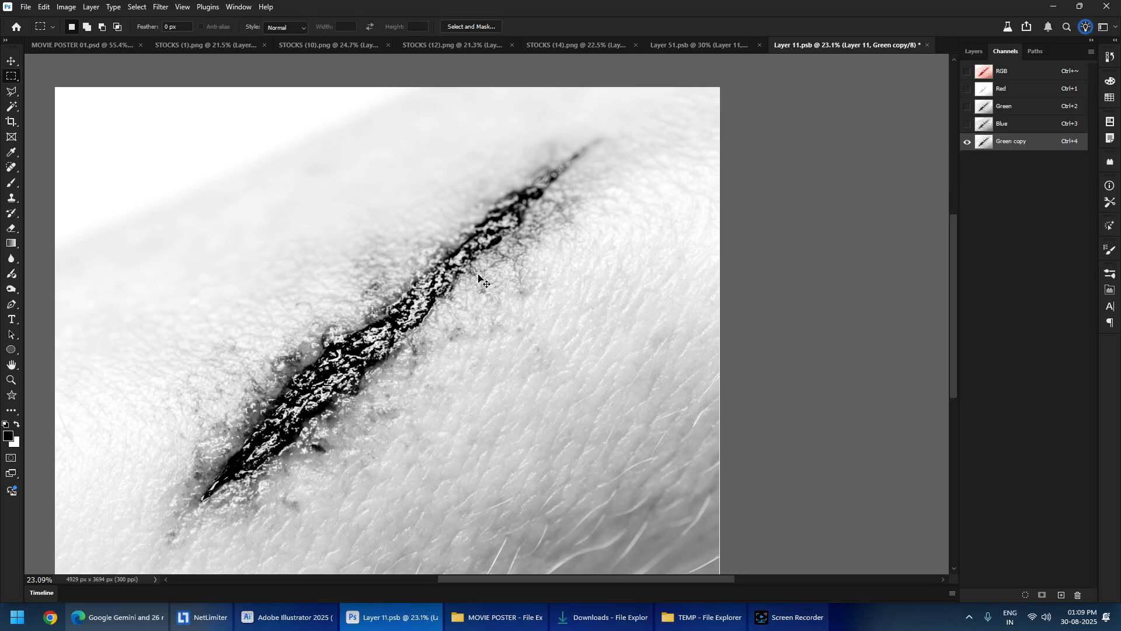
key(ctrl+l)
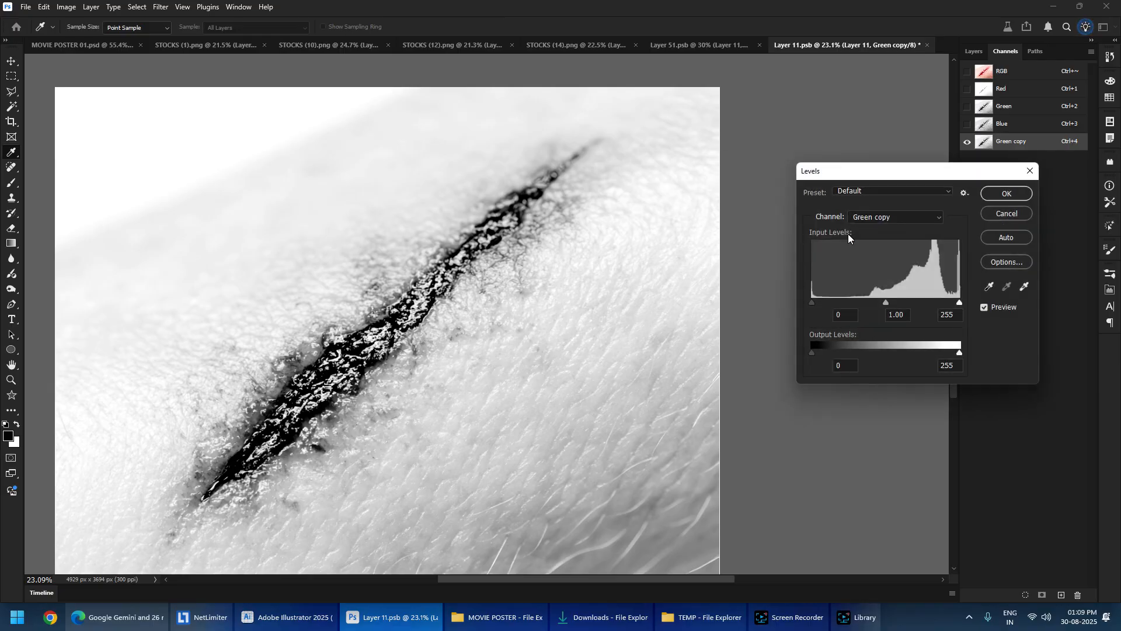
drag(812, 305, 864, 301)
drag(960, 304, 865, 302)
click(1006, 195)
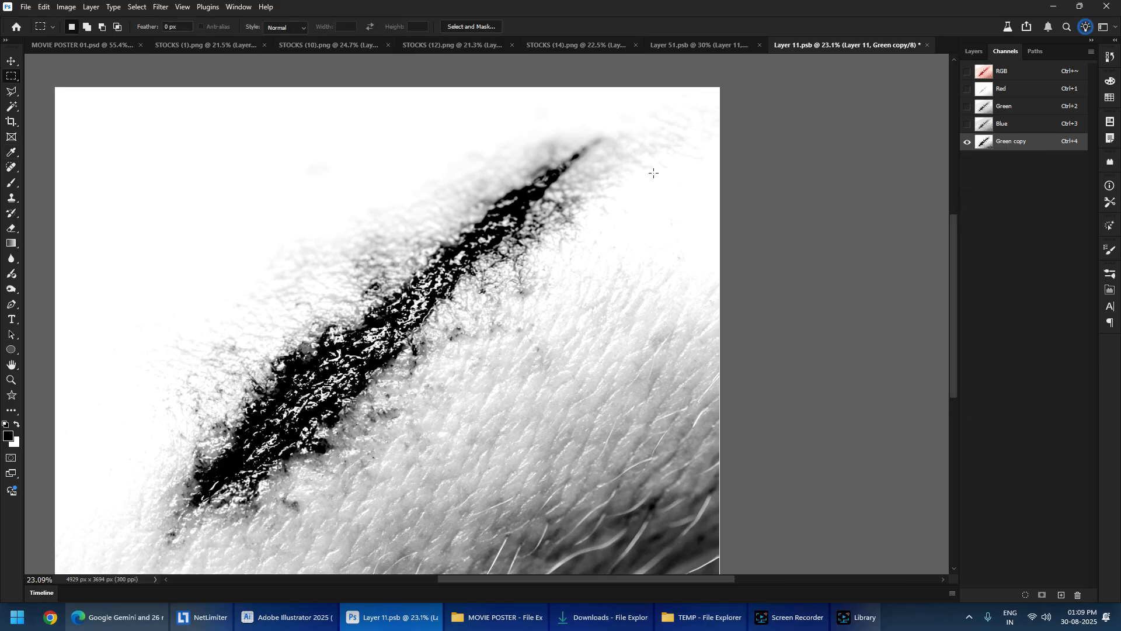
- Invert the Green copy channel and burn the skin around the wound to black using Midtones range at 100% exposure
key(ctrl+i)
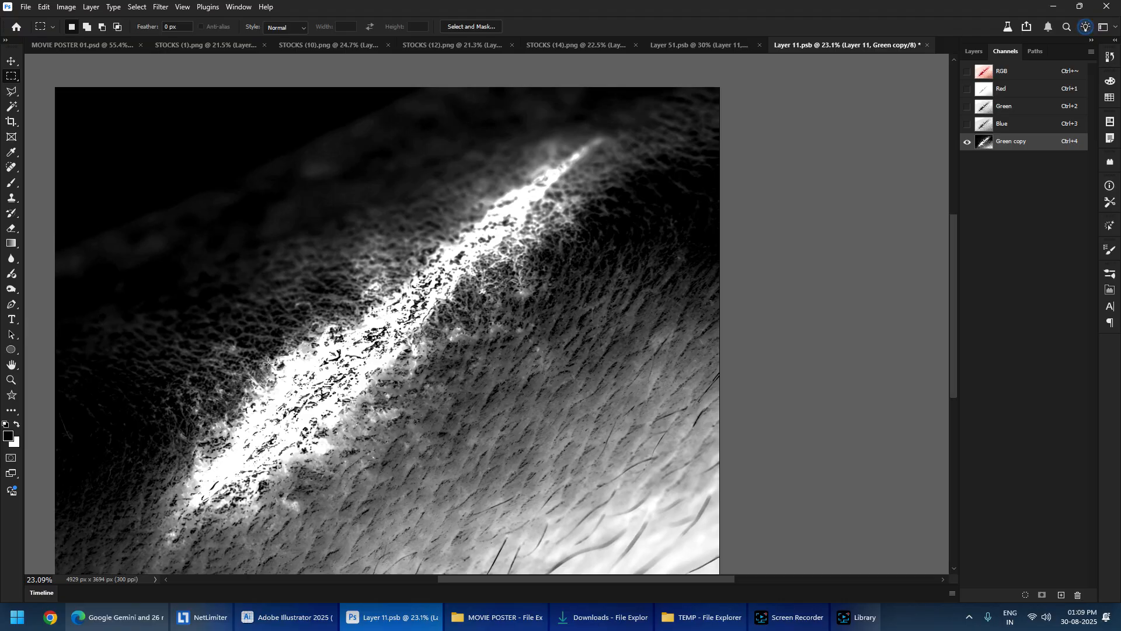
click(11, 292)
click(50, 296)
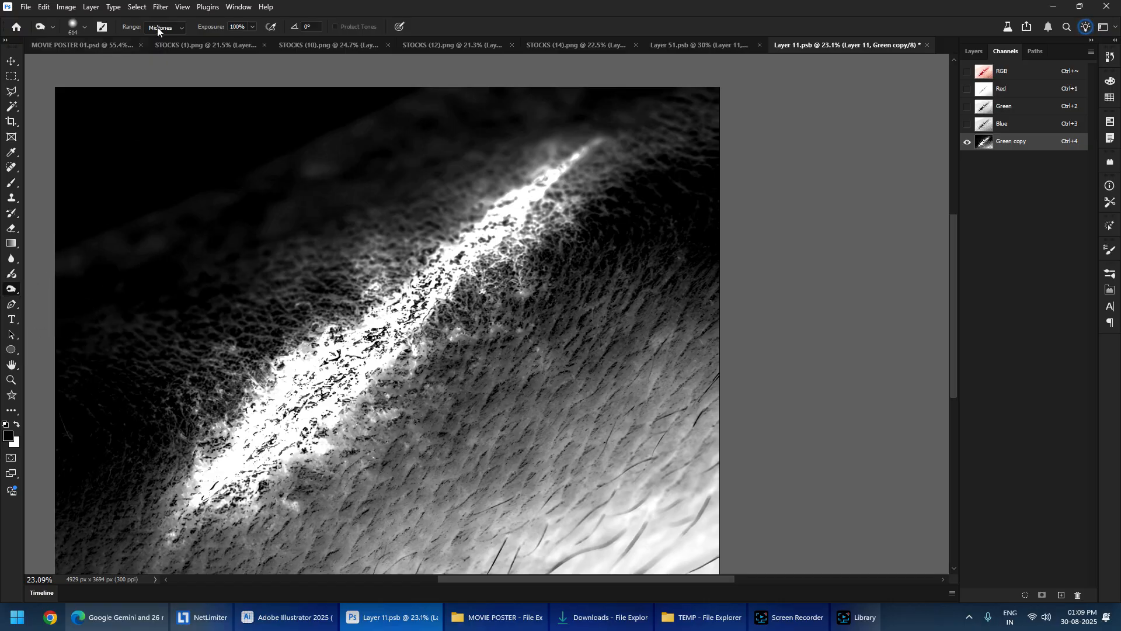
drag(200, 220, 273, 208)
drag(185, 218, 202, 227)
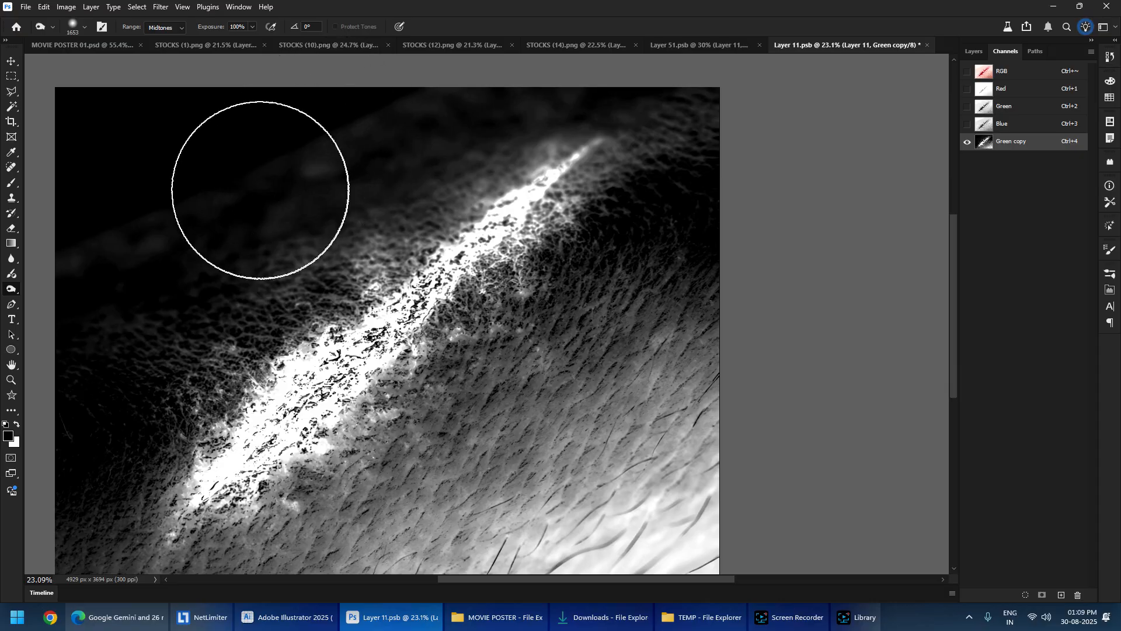
drag(752, 295, 370, 628)
drag(823, 237, 544, 485)
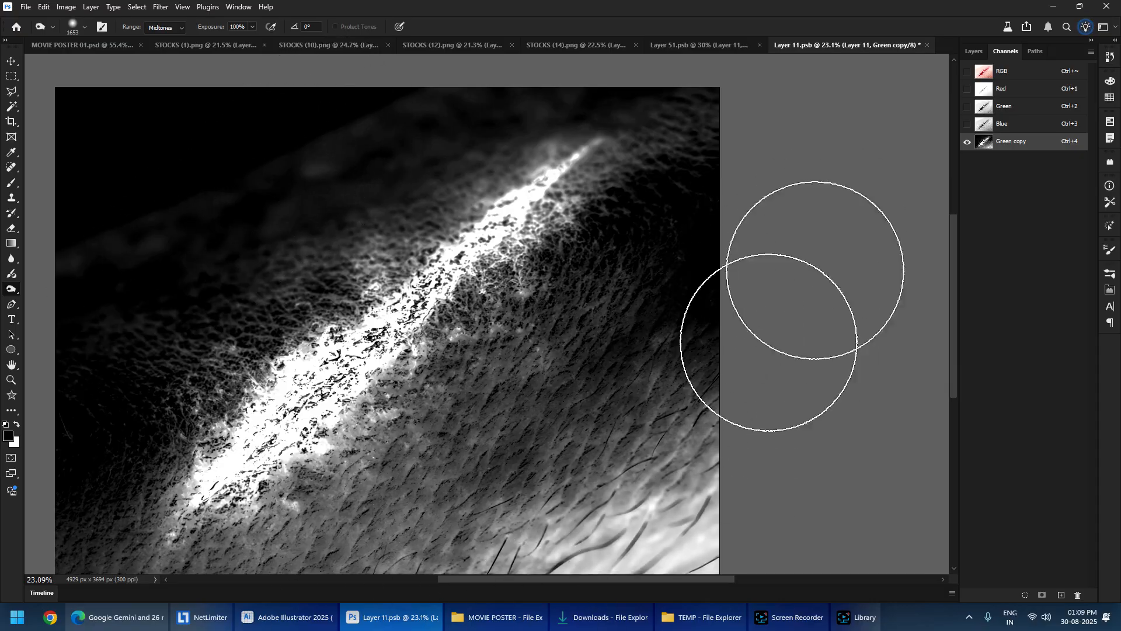
drag(791, 307, 651, 502)
mouse_move(752, 303)
mouse_down()
mouse_move(711, 328)
mouse_move(657, 488)
mouse_move(561, 520)
mouse_move(397, 628)
mouse_up()
mouse_move(728, 219)
mouse_down()
mouse_move(296, 556)
mouse_move(625, 238)
mouse_move(703, 441)
mouse_move(637, 511)
mouse_move(150, 625)
mouse_move(80, 325)
mouse_move(150, 321)
mouse_move(350, 52)
mouse_move(408, 93)
mouse_move(216, 273)
mouse_move(726, 105)
mouse_move(709, 85)
mouse_move(156, 444)
mouse_move(62, 588)
mouse_move(251, 613)
mouse_move(569, 217)
mouse_move(688, 546)
mouse_move(400, 150)
mouse_move(409, 167)
mouse_move(491, 150)
mouse_up()
- Dodge the dark specks inside the wound from its tip to its wide middle so the interior becomes whiter
mouse_move(417, 293)
alt+mouse_down()
mouse_move(332, 317)
mouse_move(351, 321)
alt+mouse_up()
alt+drag(553, 218, 541, 214)
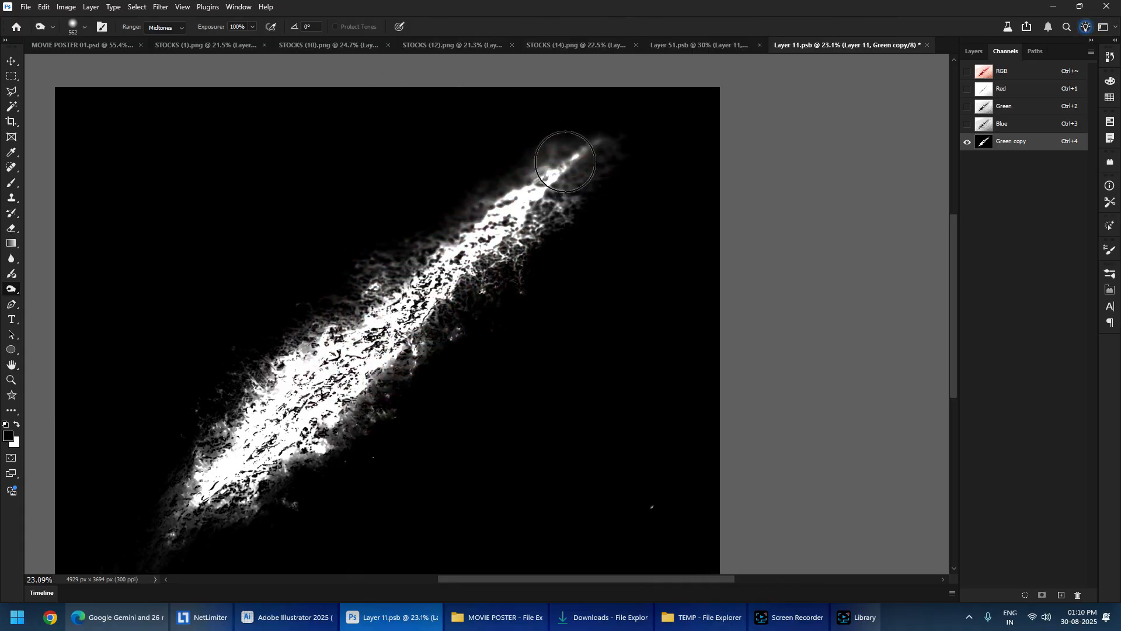
mouse_move(565, 155)
alt+mouse_down()
mouse_move(308, 432)
mouse_move(255, 472)
mouse_move(334, 380)
mouse_move(215, 492)
mouse_move(320, 394)
mouse_move(272, 440)
mouse_move(270, 431)
mouse_move(351, 371)
mouse_move(322, 333)
alt+mouse_up()
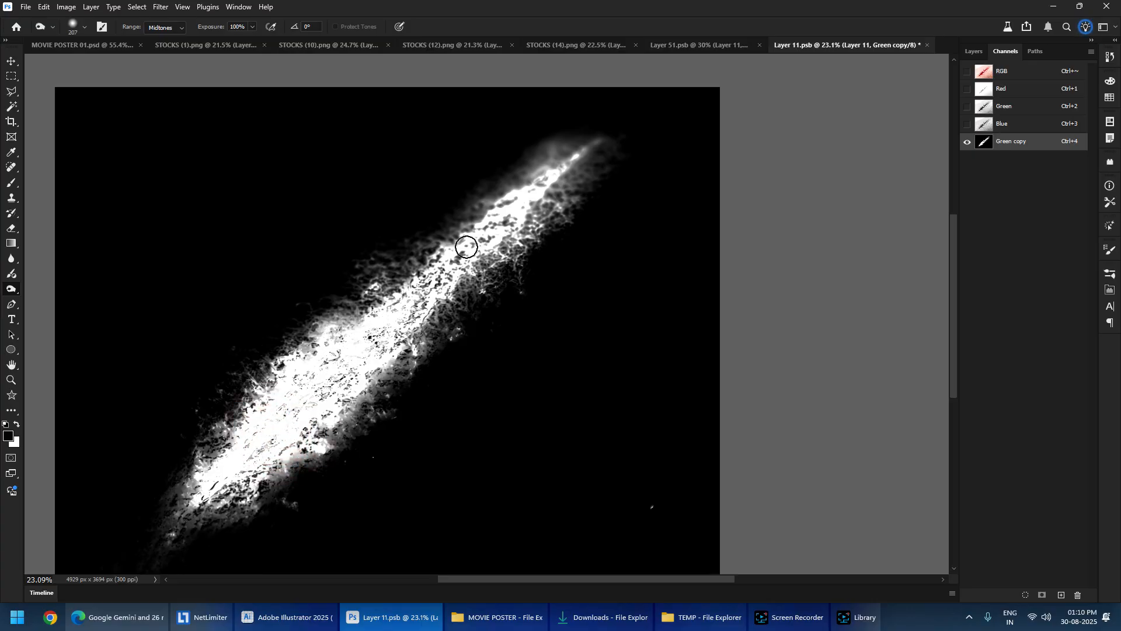
alt+drag(467, 247, 469, 248)
mouse_move(502, 208)
mouse_down()
mouse_move(502, 225)
mouse_move(540, 201)
mouse_up()
- Burn away the grey halo along the wound's edges and upper tip, and lighten remaining specks in its lower end
mouse_move(608, 137)
mouse_down()
mouse_move(460, 214)
mouse_move(565, 141)
mouse_move(648, 157)
mouse_move(596, 205)
mouse_move(464, 220)
mouse_move(223, 333)
mouse_move(113, 566)
mouse_move(170, 498)
mouse_up()
scroll(245, 409, down, 2)
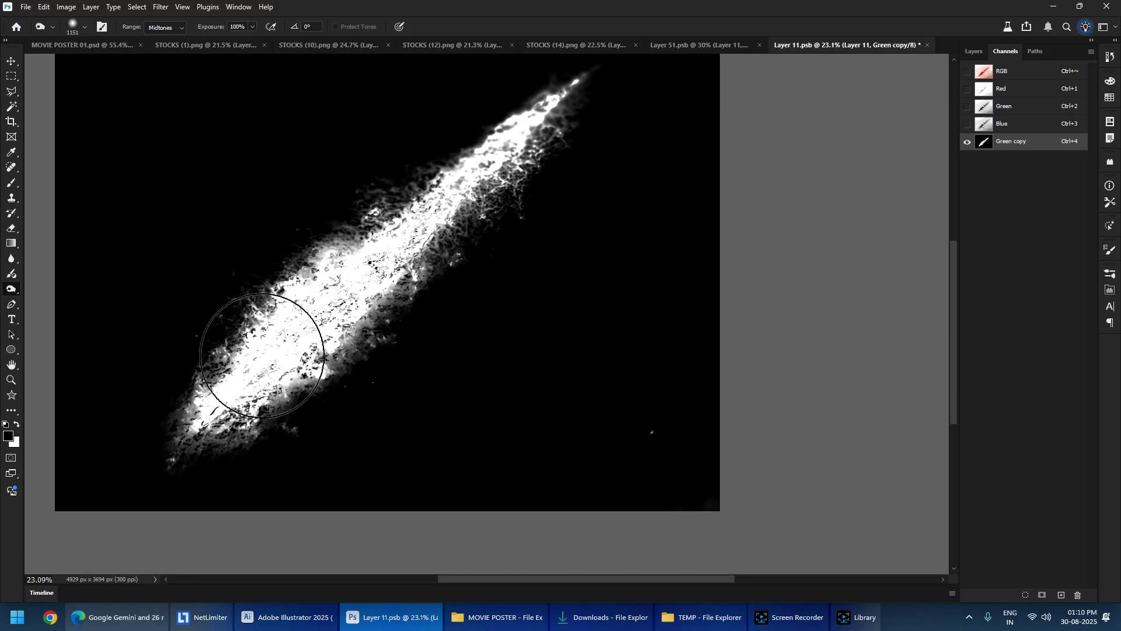
alt+drag(313, 336, 290, 336)
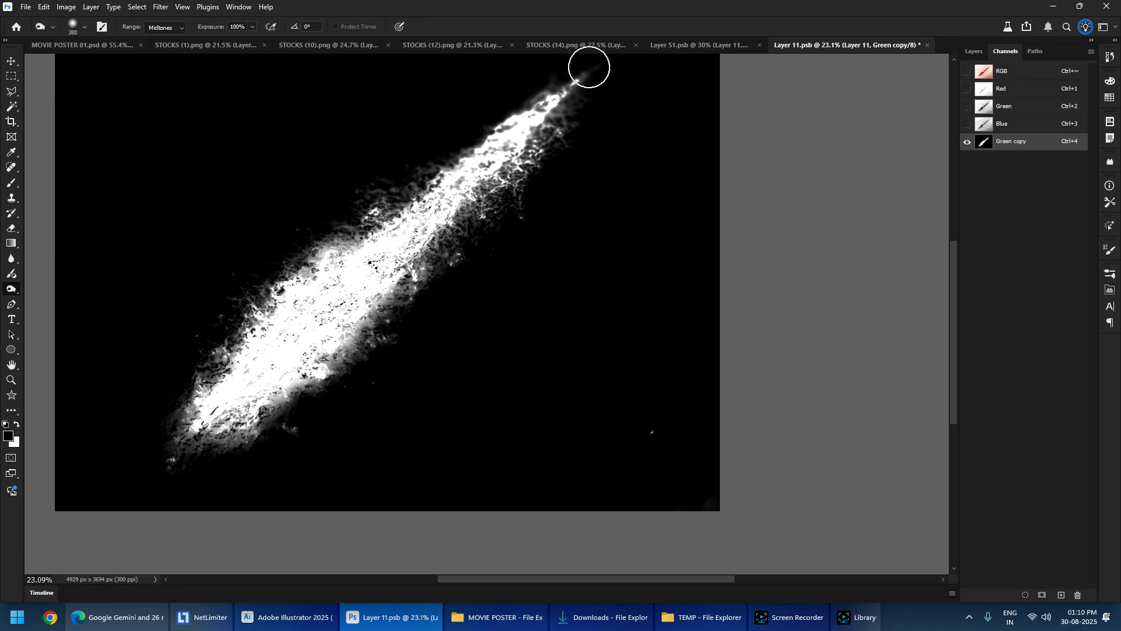
scroll(454, 249, up, 2)
scroll(451, 250, down, 4)
scroll(503, 332, up, 4)
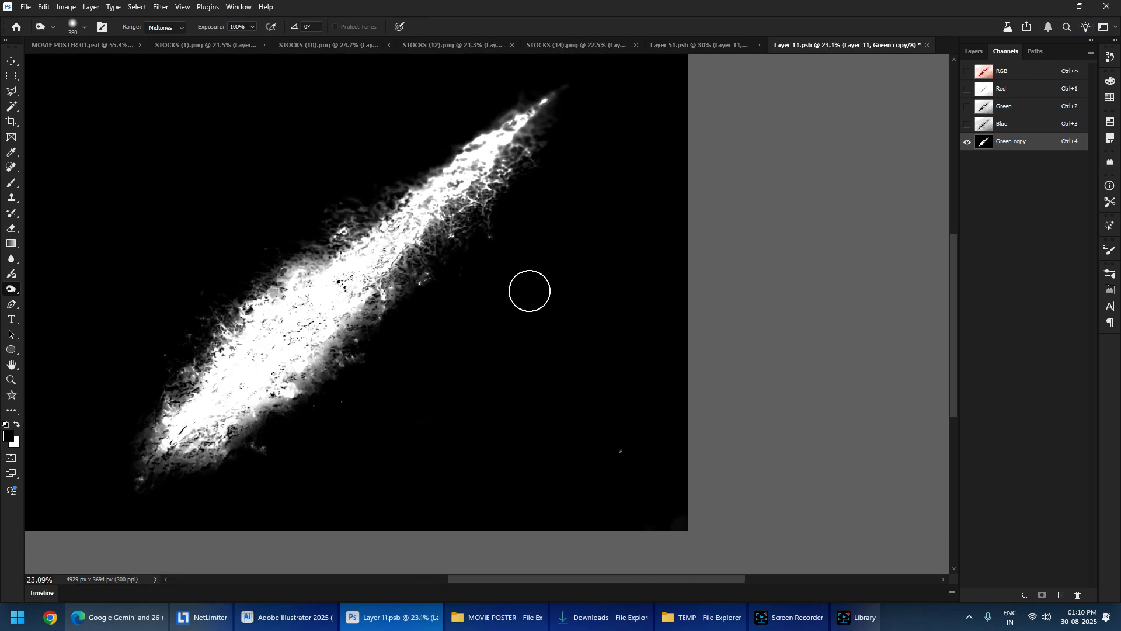
alt+drag(634, 515, 701, 518)
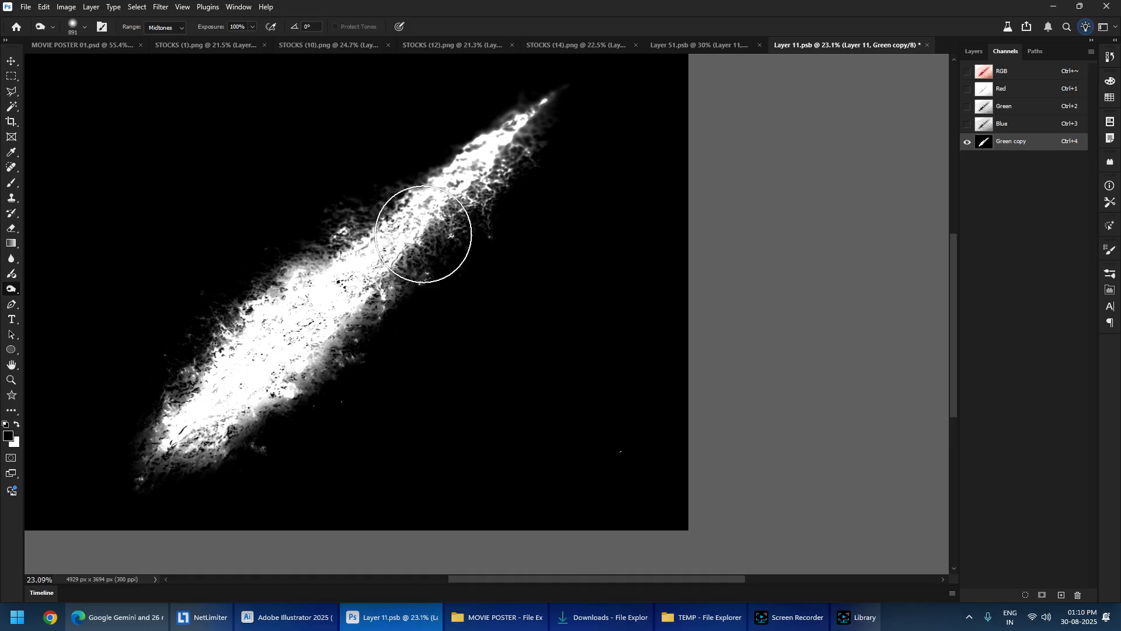
drag(150, 156, 324, 194)
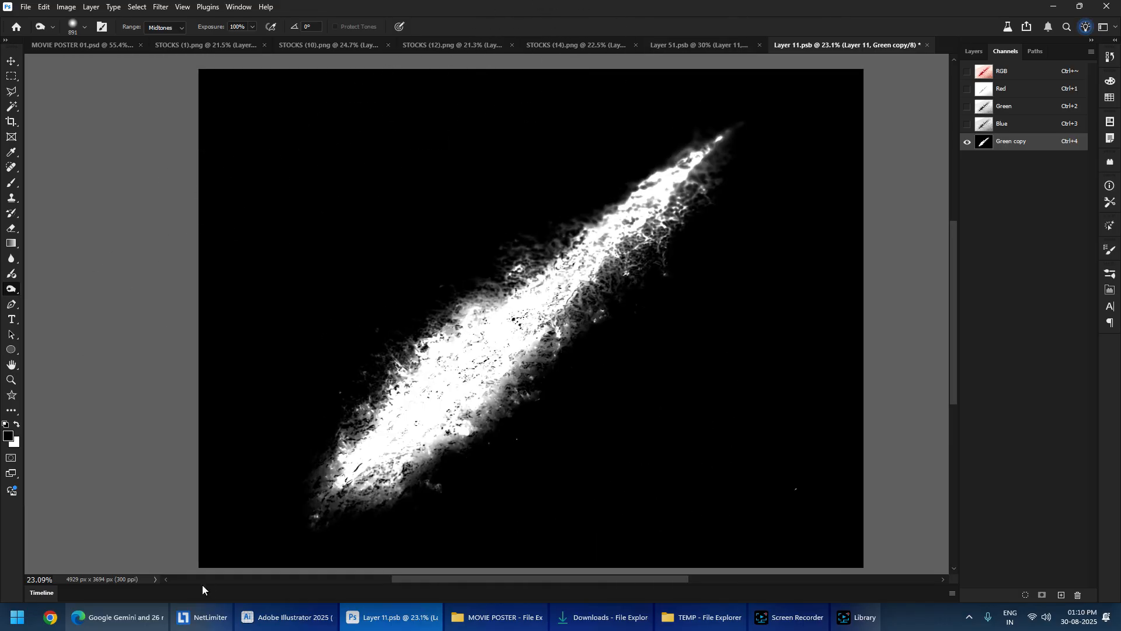
drag(778, 133, 717, 189)
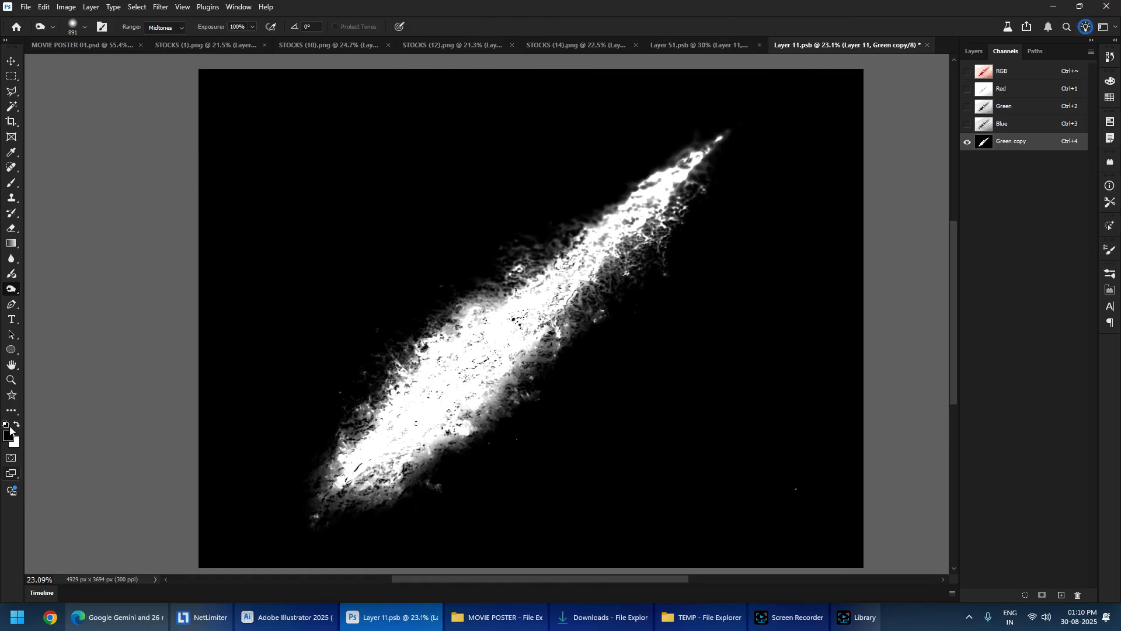
- Paint black with a large Brush over the stray white speck in the lower-right area of the Green copy channel
right_click(10, 290)
click(53, 291)
drag(596, 405, 361, 305)
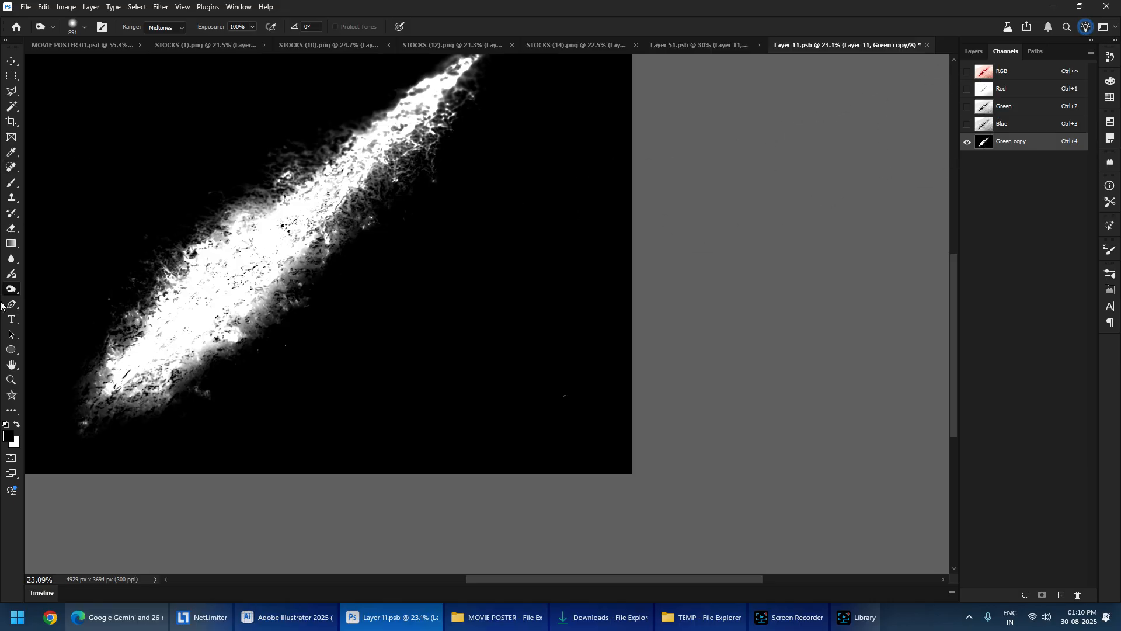
right_click(11, 182)
click(39, 183)
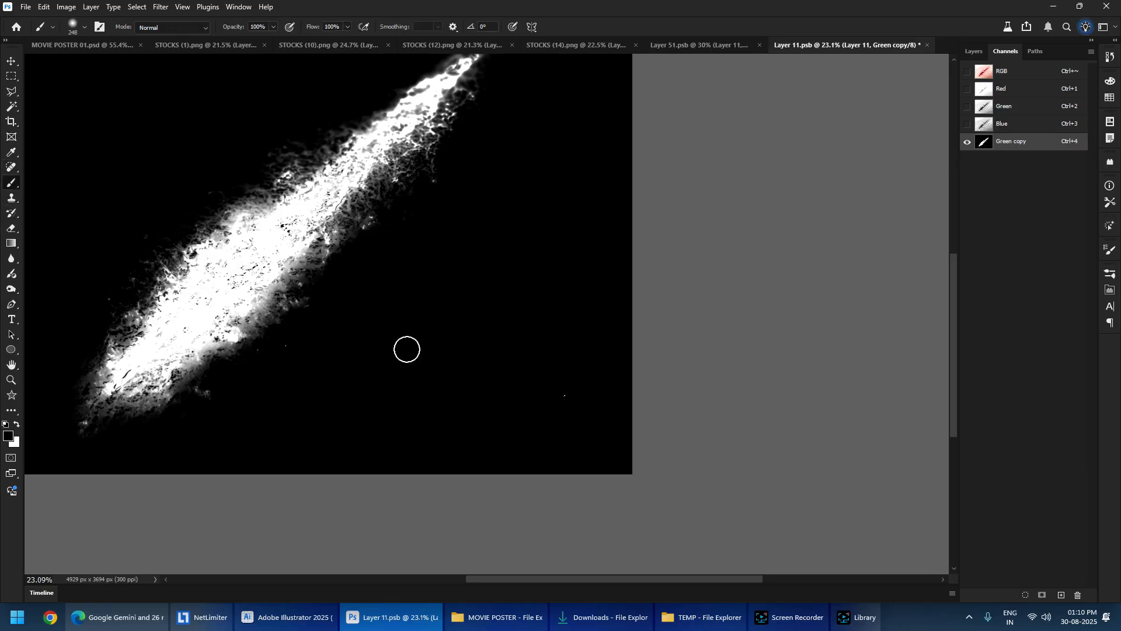
alt+drag(411, 355, 497, 381)
scroll(570, 389, up, 10)
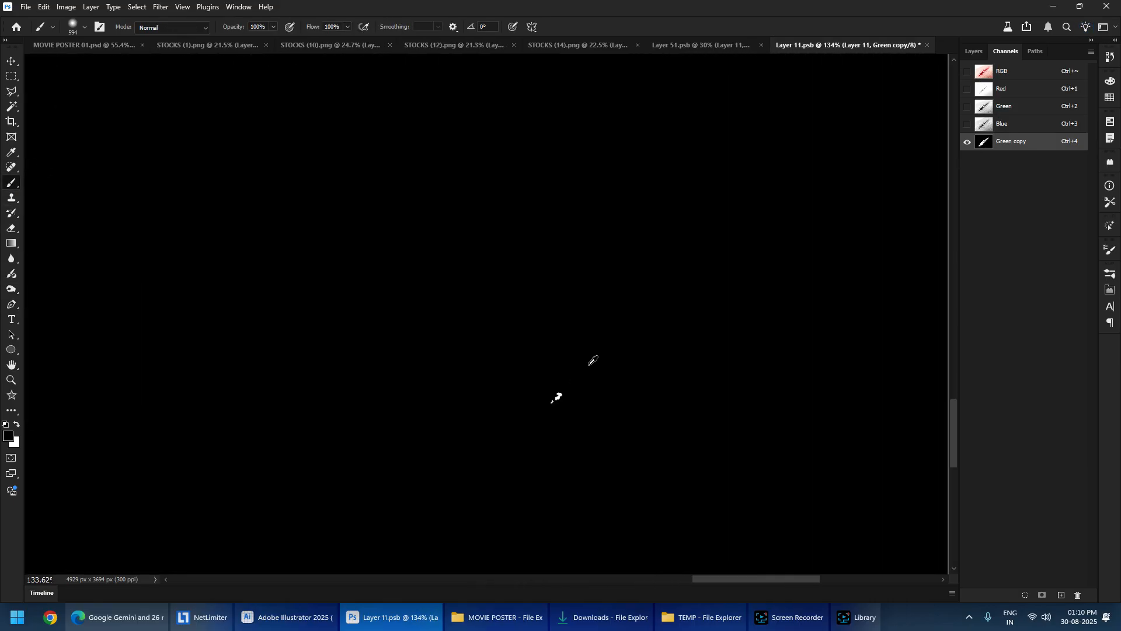
scroll(575, 368, down, 12)
alt+drag(537, 241, 529, 526)
scroll(520, 371, up, 6)
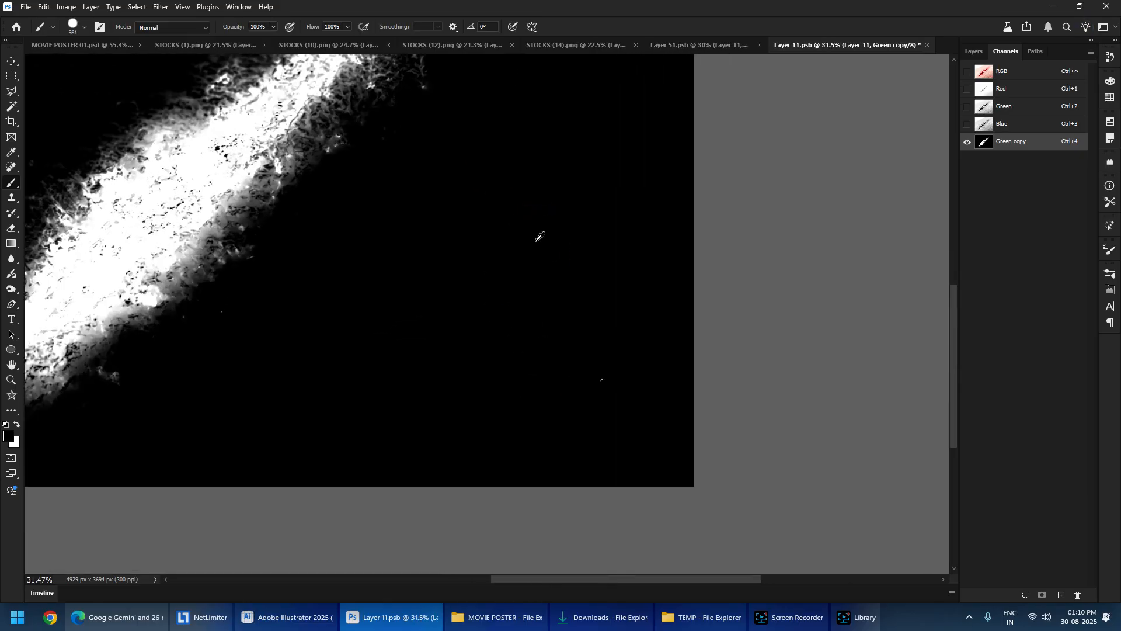
alt+click(531, 215)
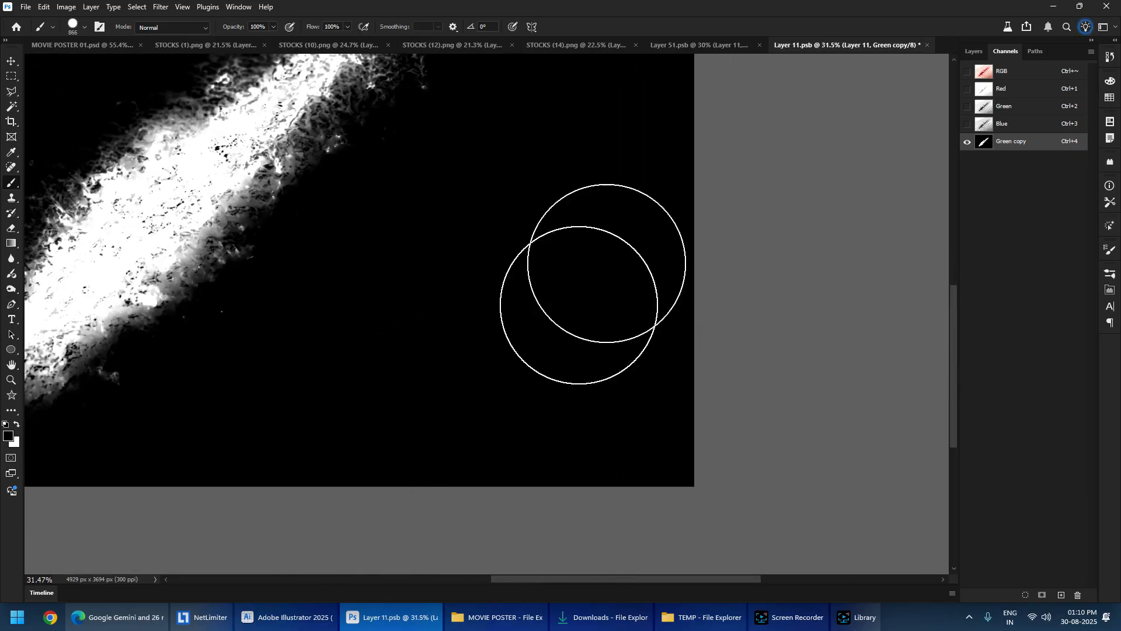
alt+drag(489, 426, 575, 267)
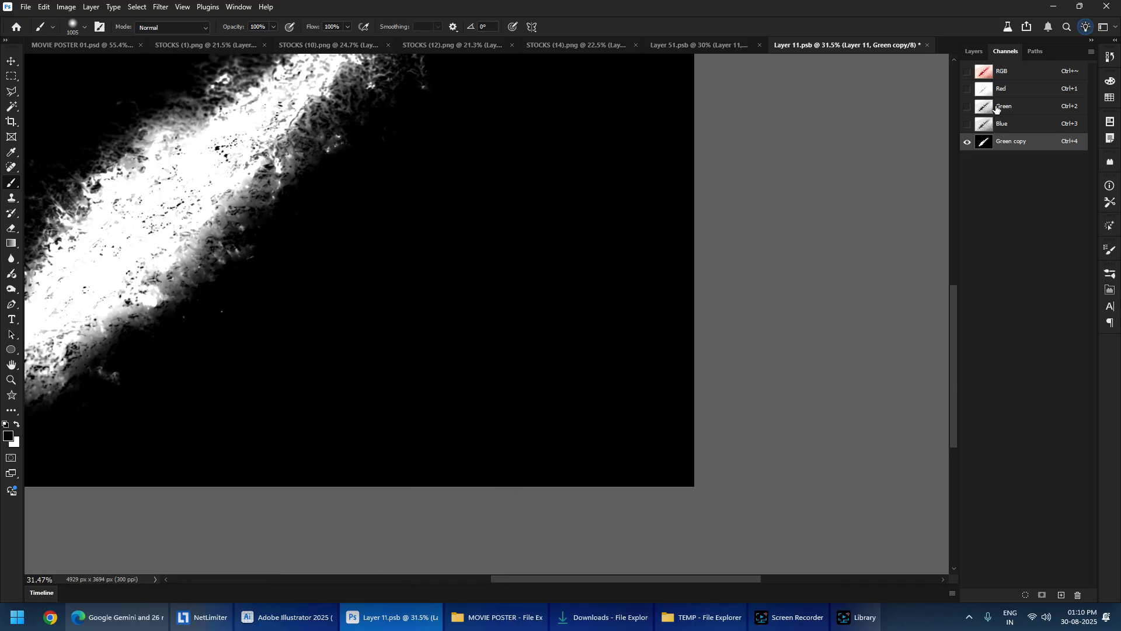
- Sharpen the Green copy channel of the long wound with a Sharpen filter and inspect the mask's detail
scroll(340, 368, down, 4)
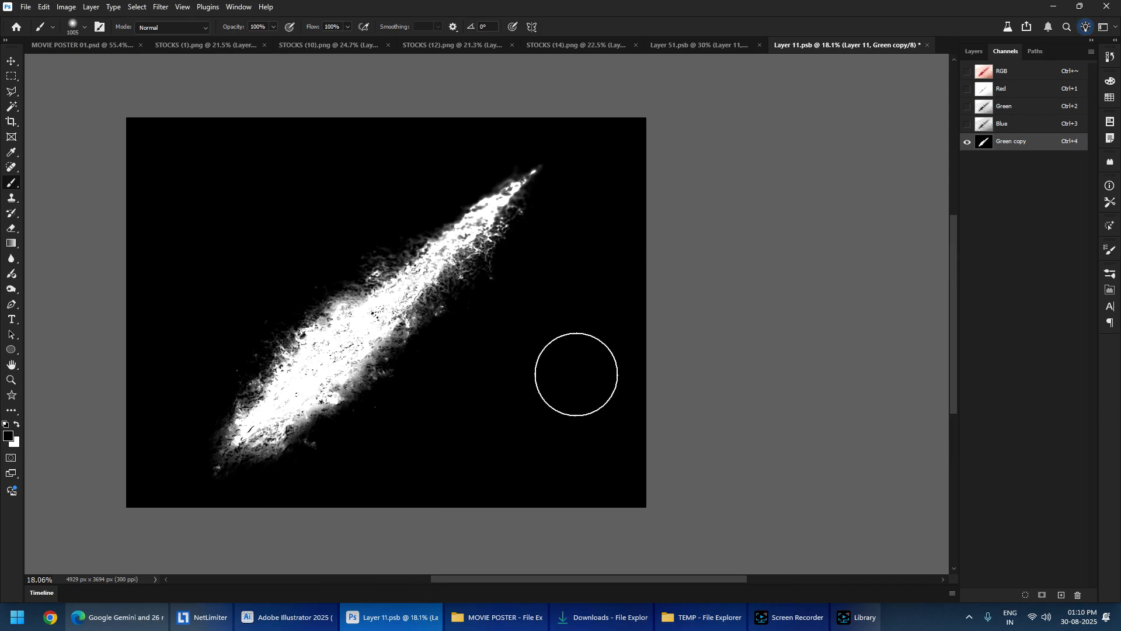
scroll(432, 290, up, 4)
click(161, 7)
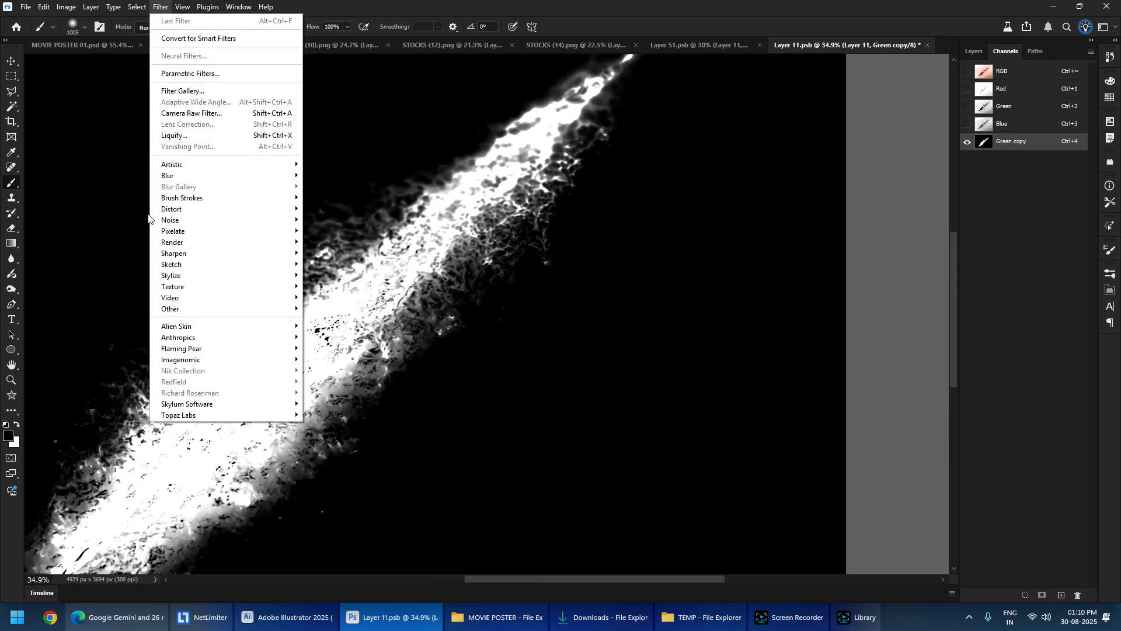
mouse_move(175, 253)
click(321, 276)
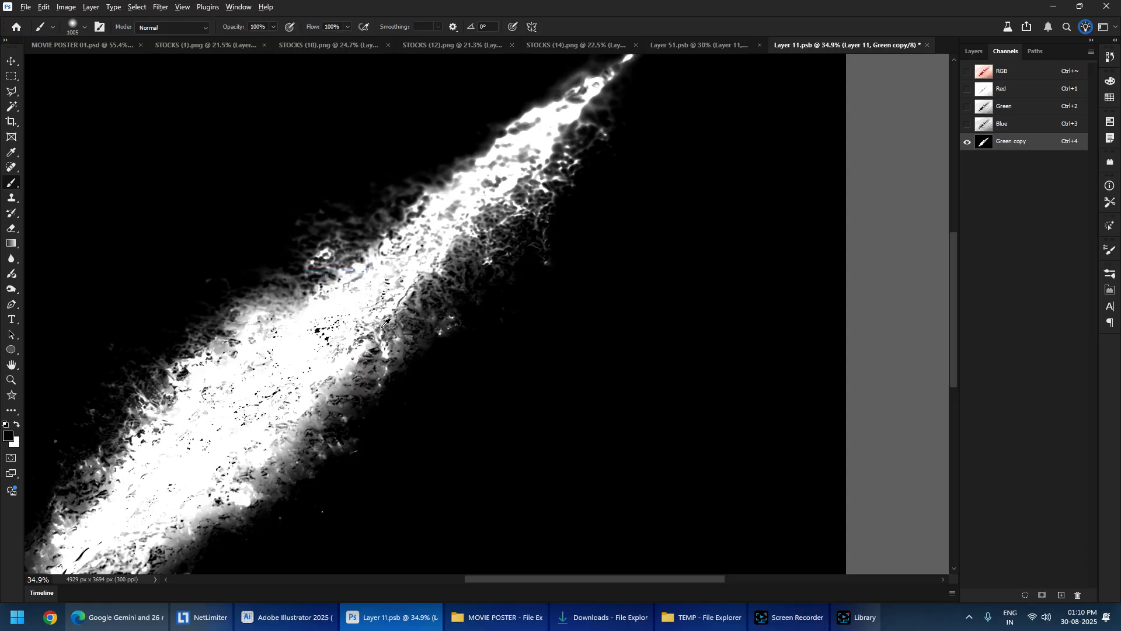
scroll(383, 315, up, 5)
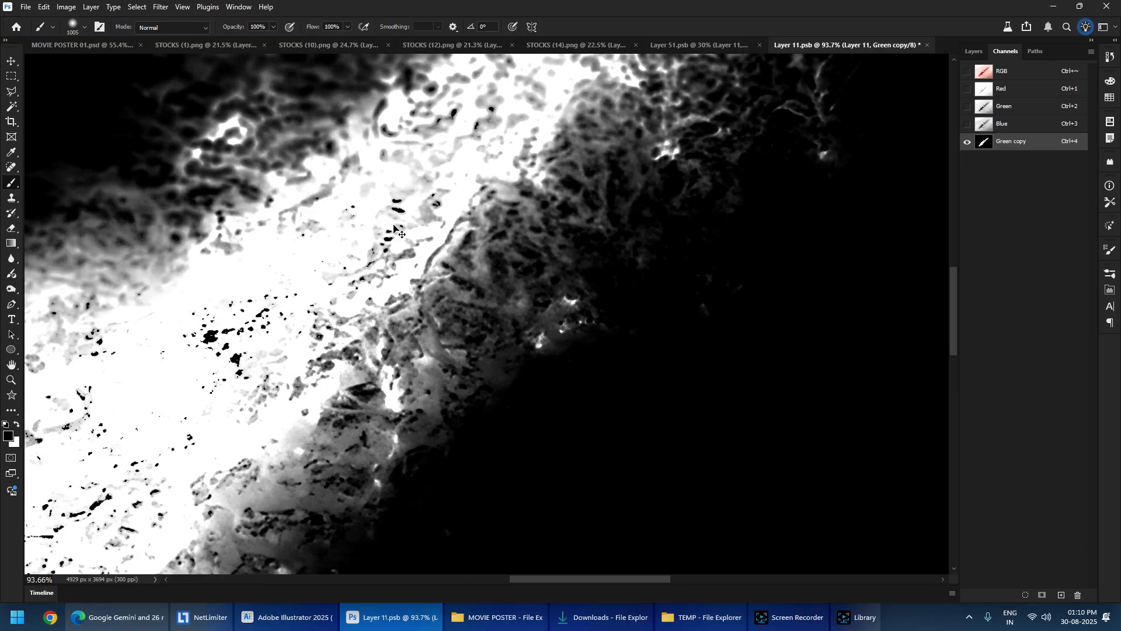
scroll(401, 234, down, 8)
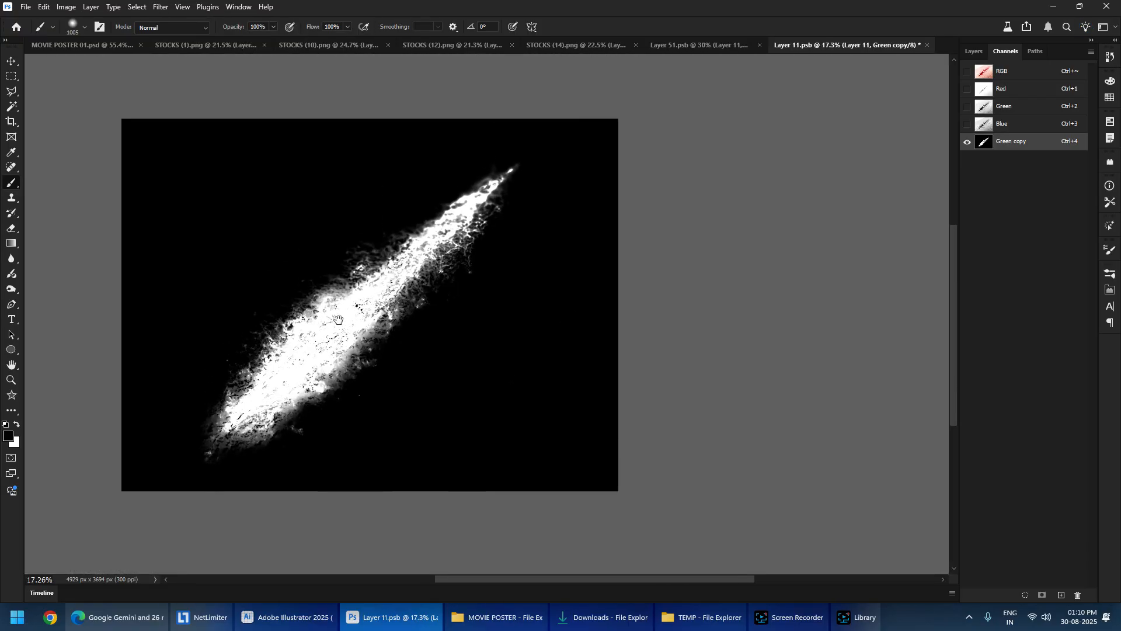
scroll(337, 319, up, 2)
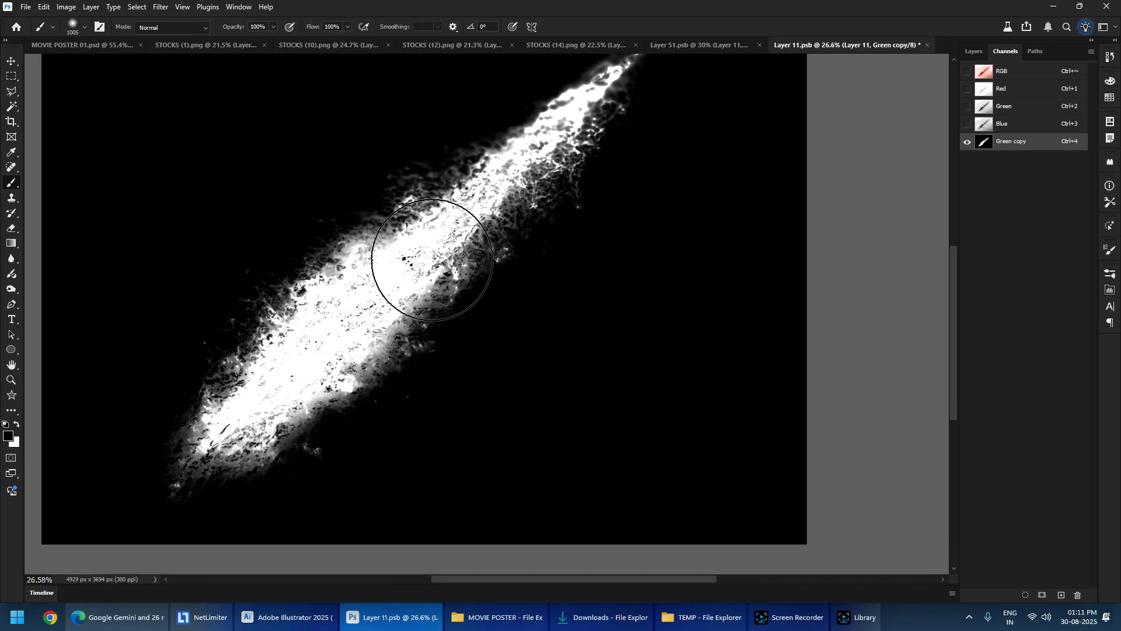
- Load the Green copy channel as a selection, return to the colour composite, and mask Layer 11 with it
click(1027, 595)
click(974, 51)
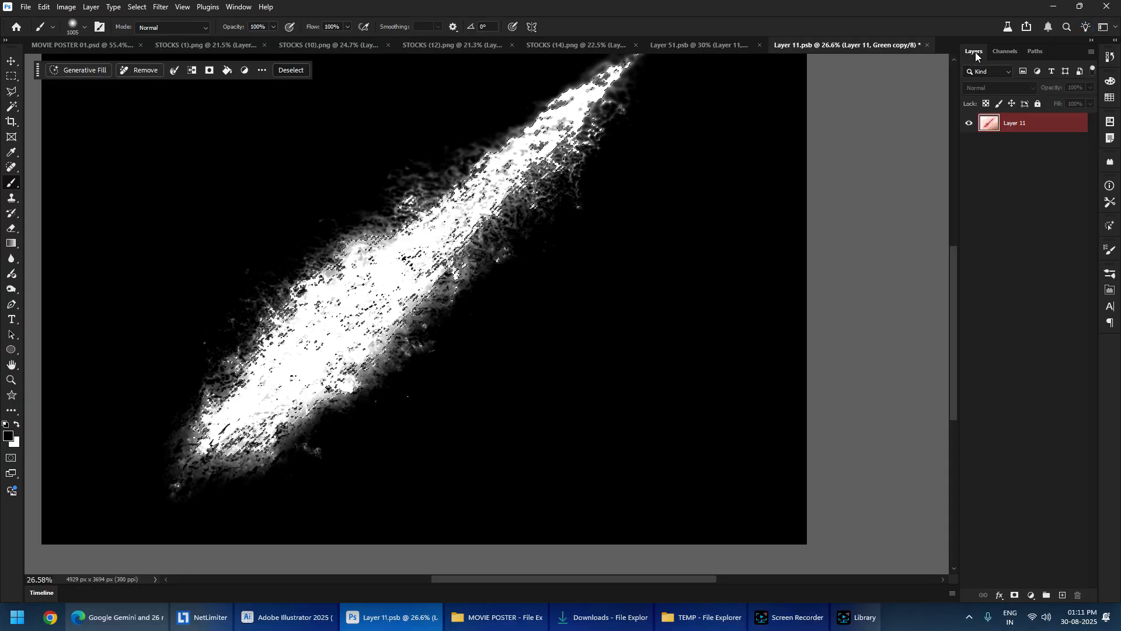
key(ctrl+2)
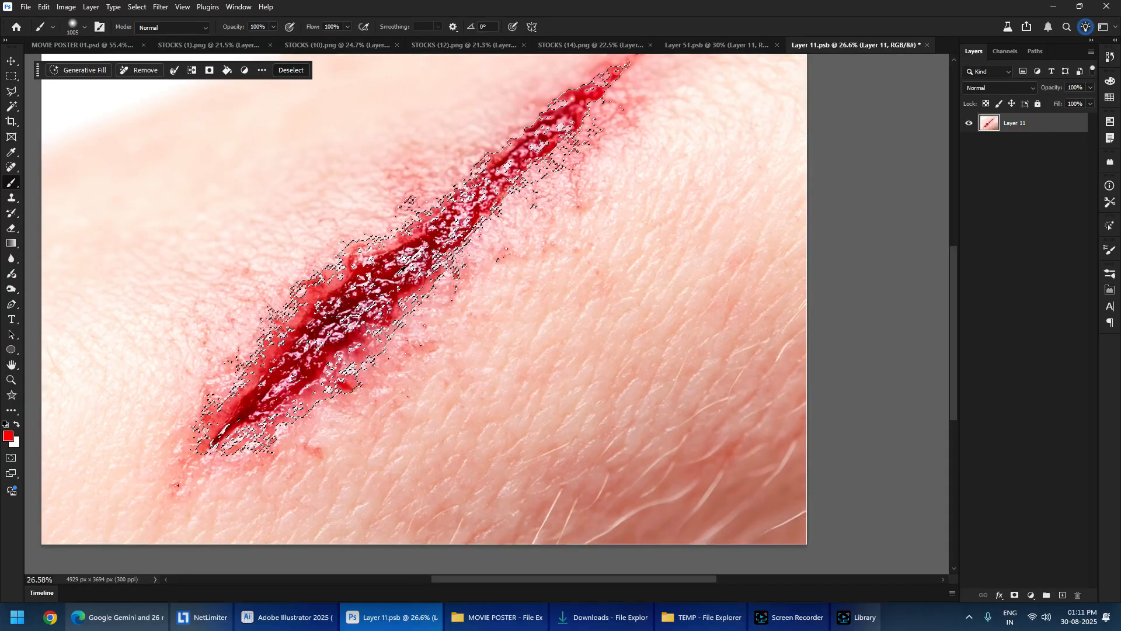
scroll(398, 273, down, 5)
scroll(400, 256, up, 3)
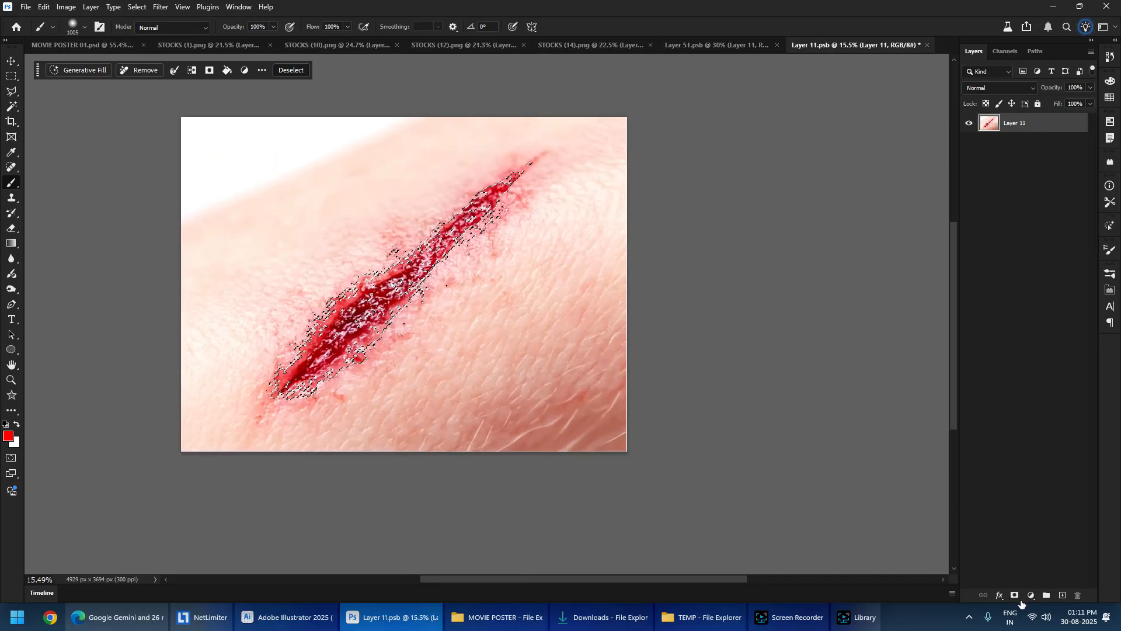
click(1014, 595)
click(11, 76)
scroll(369, 339, up, 3)
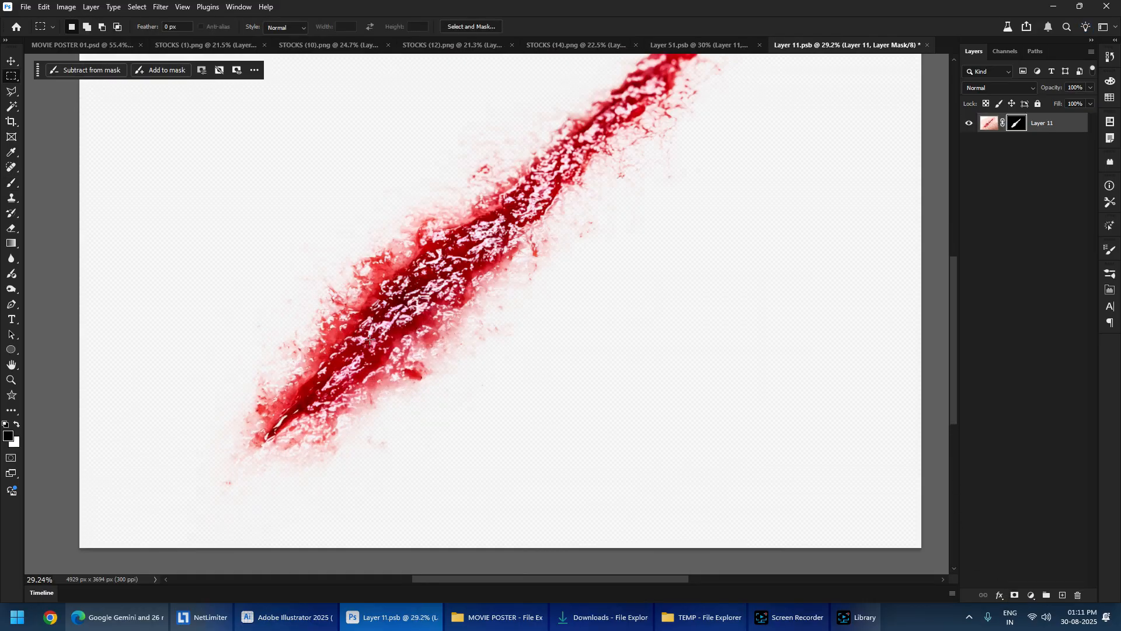
scroll(403, 313, down, 2)
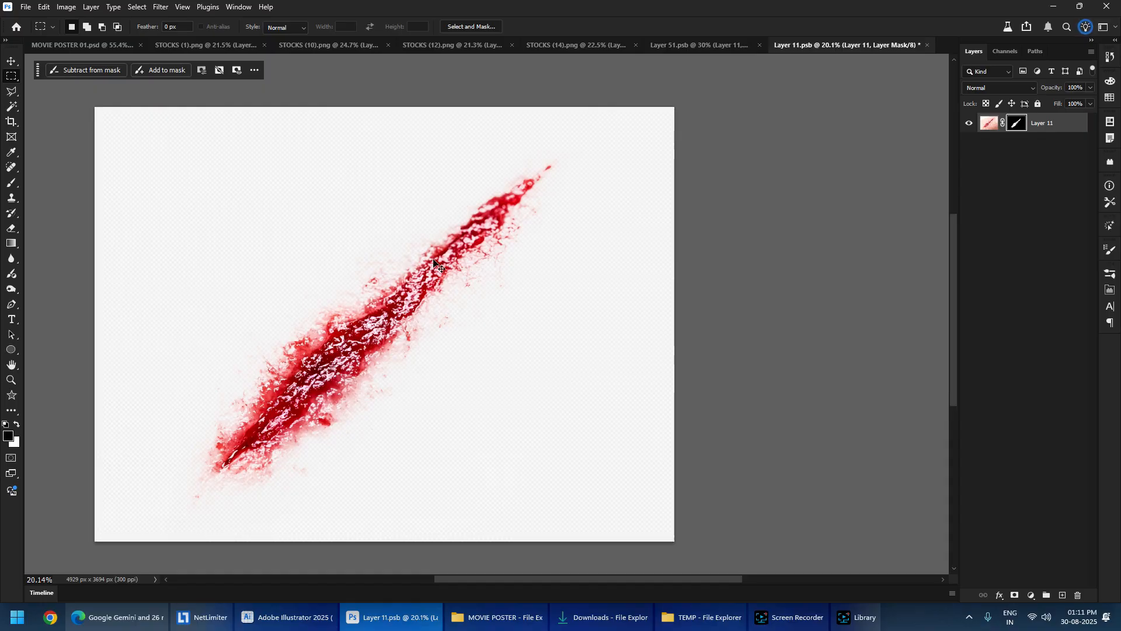
- Save and close the Layer 11 contents, and set Layer 11's blend mode to Multiply in Layer 51.psb
key(ctrl+s)
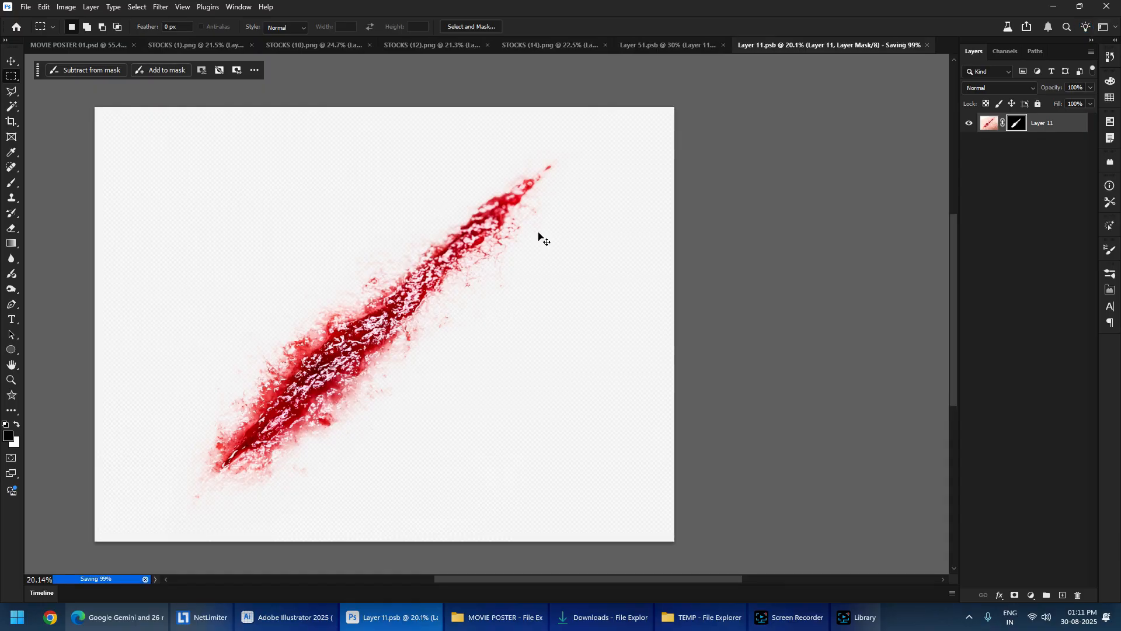
click(927, 45)
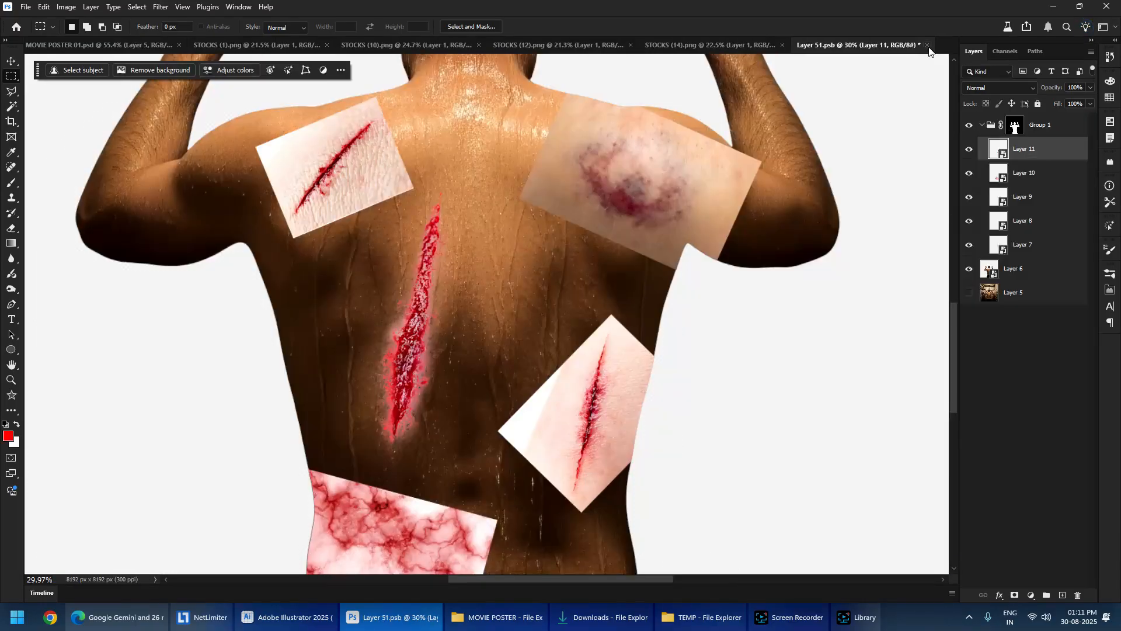
scroll(404, 335, down, 2)
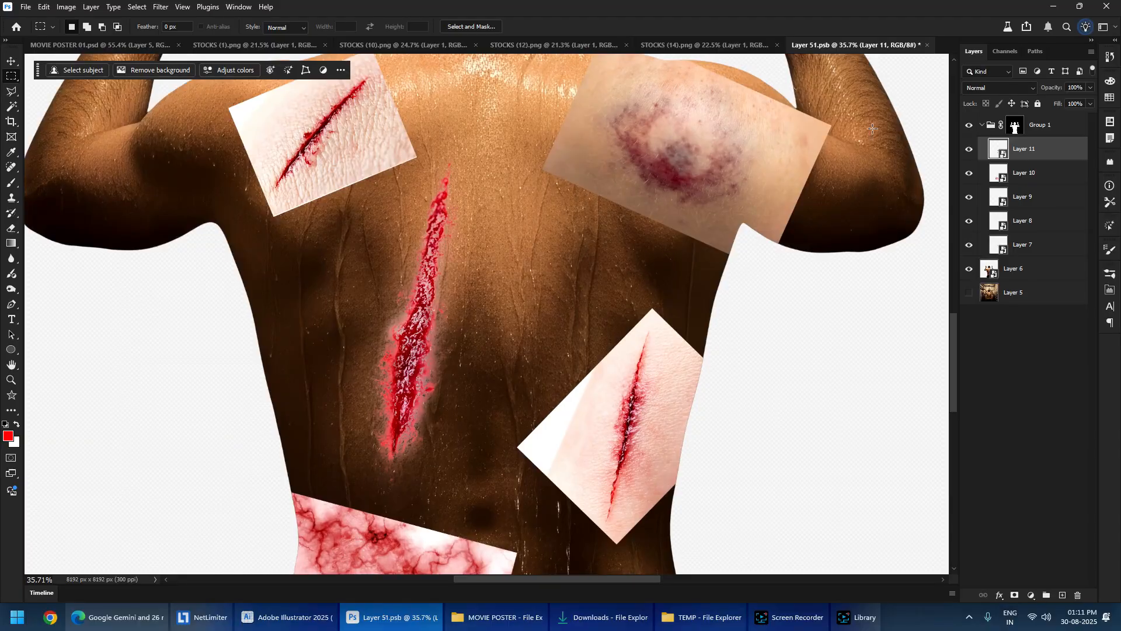
click(1011, 85)
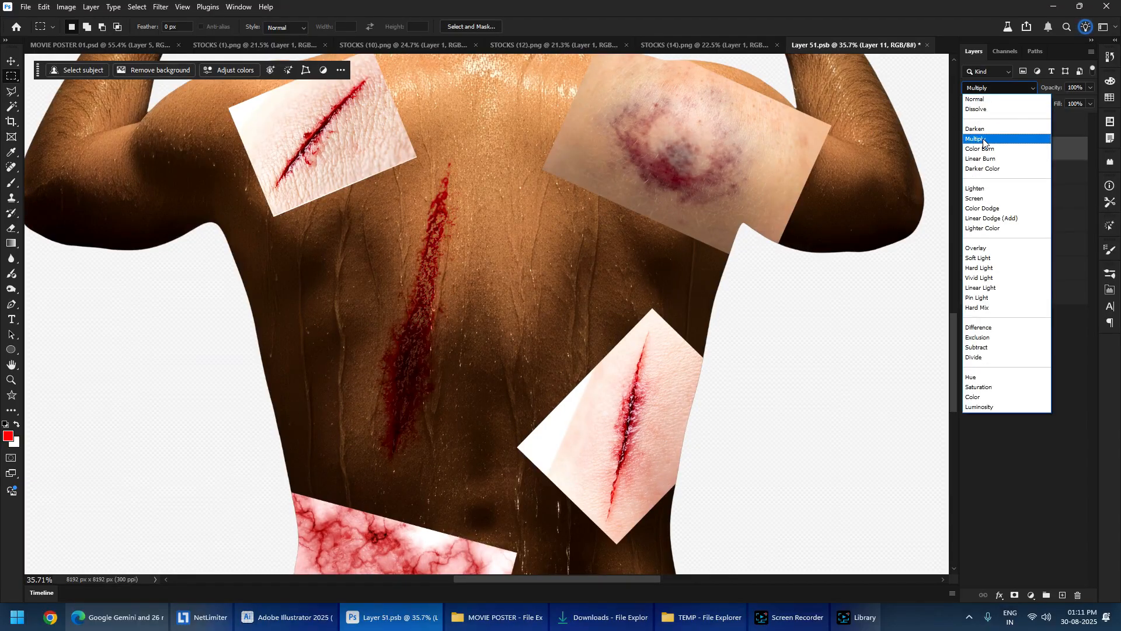
click(984, 142)
- Examine how the long central wound blends into the skin of the back, both close up and on the whole figure
scroll(406, 306, down, 5)
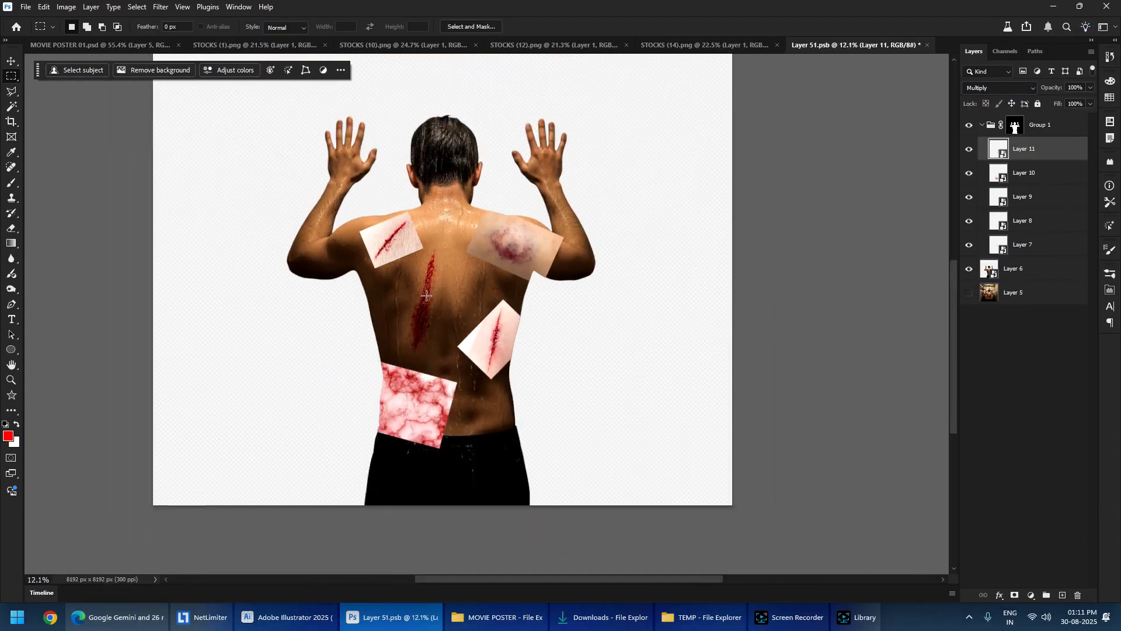
scroll(435, 281, up, 6)
scroll(420, 287, down, 3)
scroll(374, 327, up, 6)
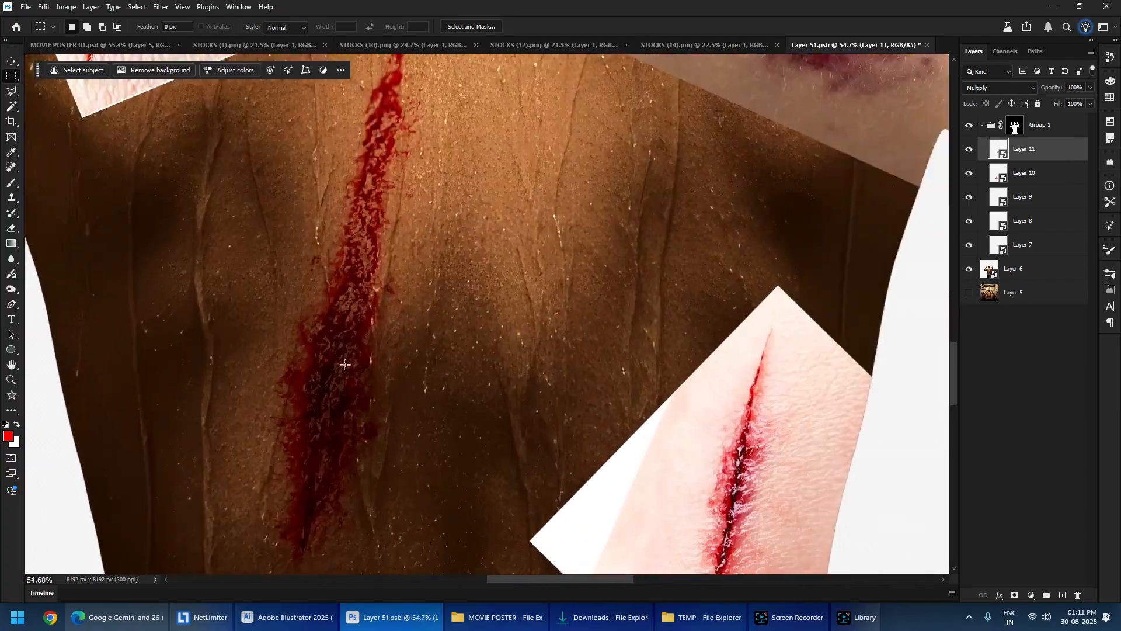
scroll(341, 353, down, 5)
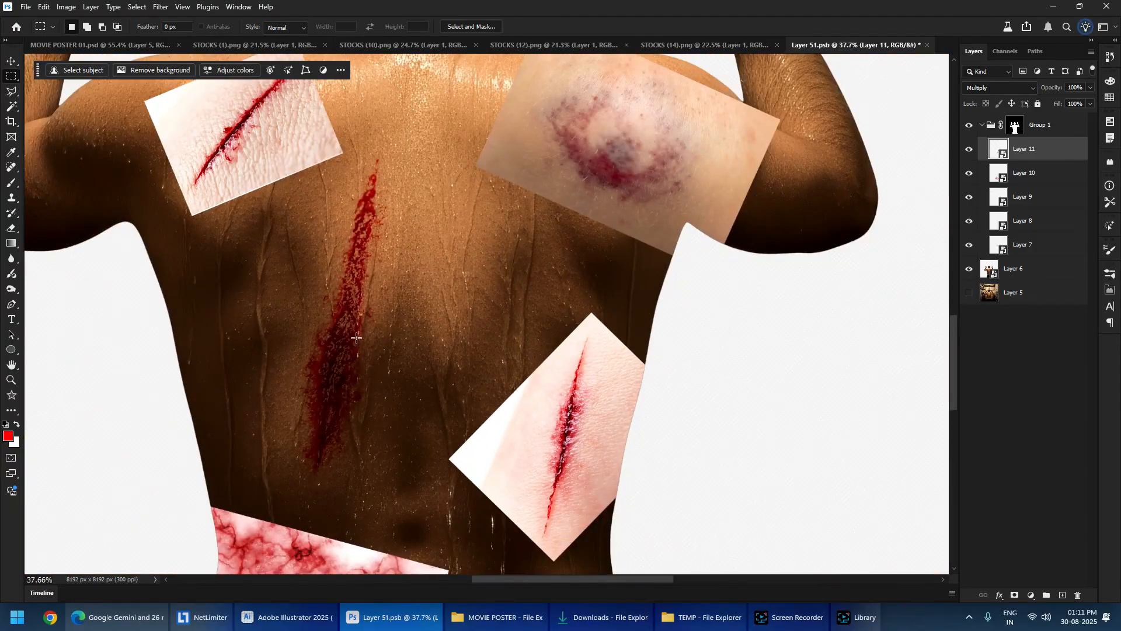
scroll(356, 338, down, 4)
scroll(350, 327, up, 3)
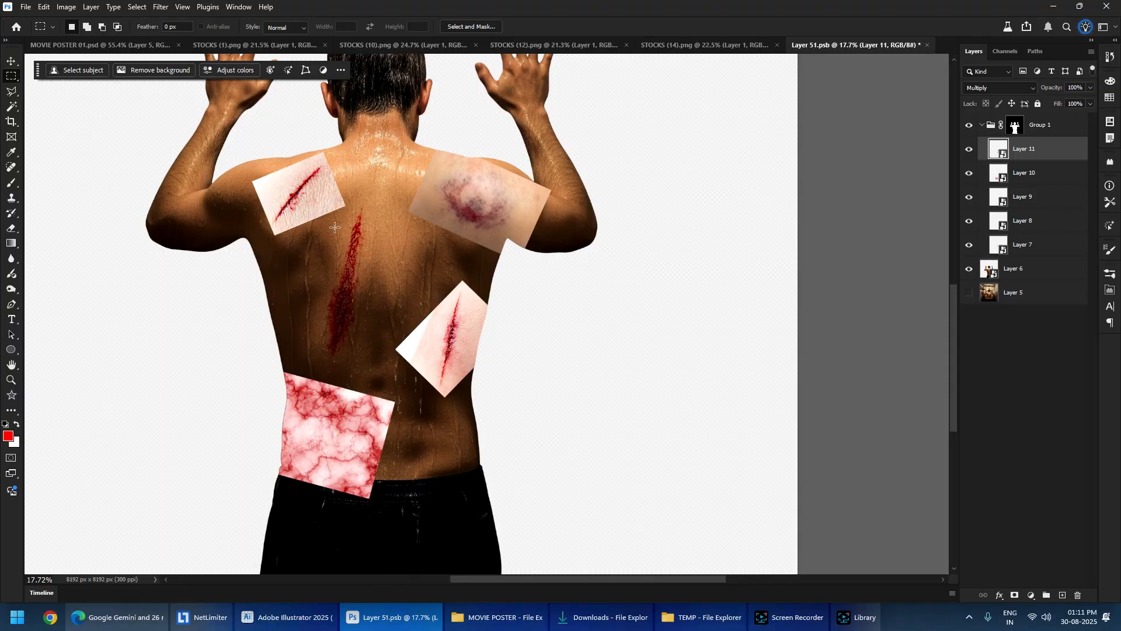
- Select the Layer 7 wound patch on the left shoulder and rotate it to -26.54° with Free Transform
scroll(306, 163, up, 5)
click(816, 621)
key(ctrl+t)
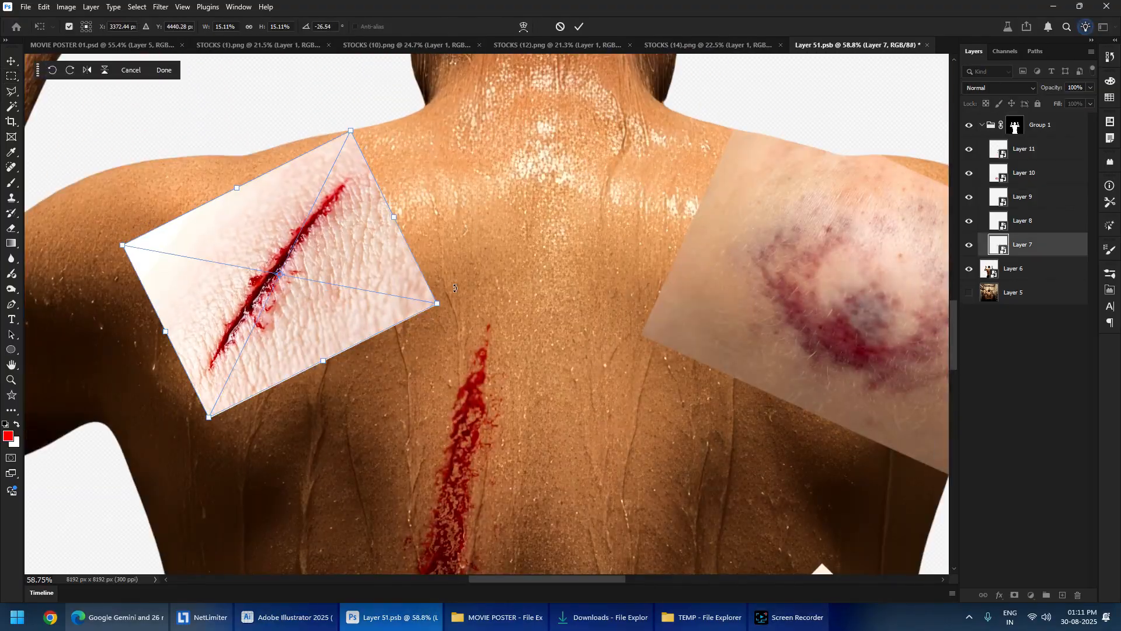
right_click(281, 198)
click(307, 275)
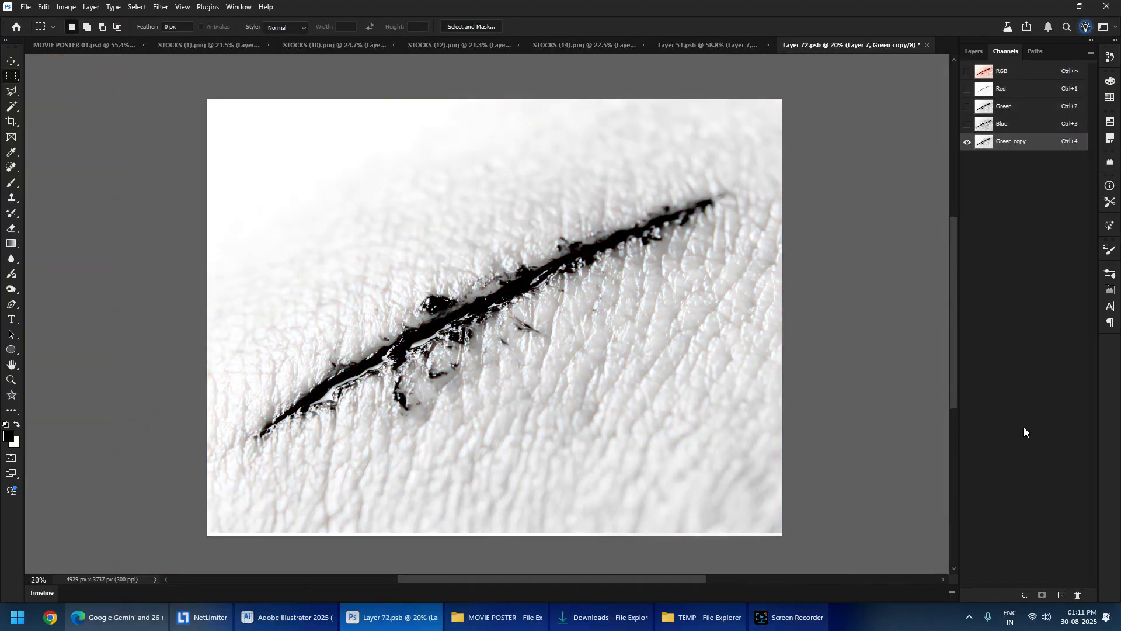
- Invert the Green copy channel of the Layer 7 wound and raise its contrast with Levels
key(ctrl+i)
key(ctrl+l)
drag(916, 303, 883, 304)
click(1007, 193)
- Burn the skin around the Layer 7 wound to black in the Green copy channel, resizing the brush as needed
key(o)
drag(671, 275, 374, 462)
alt+right_click(695, 212)
drag(746, 215, 215, 544)
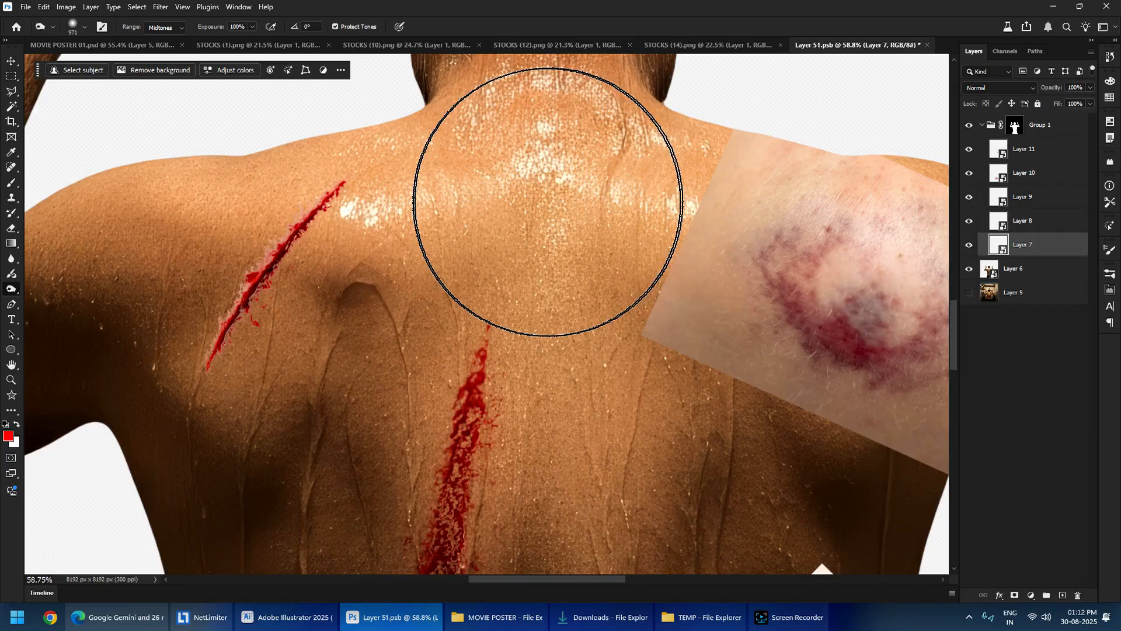
- Isolate the Layer 9 bruise in its Green copy channel by inverting it, tightening Levels, and darkening the skin below the bruise
scroll(394, 282, up, 3)
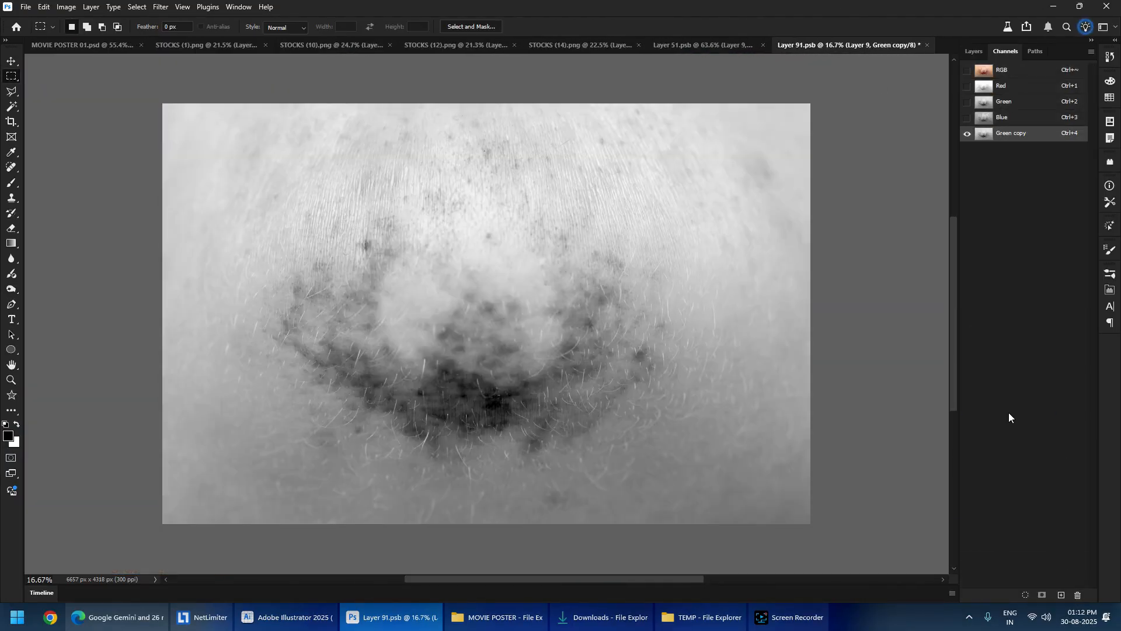
key(ctrl+i)
key(ctrl+l)
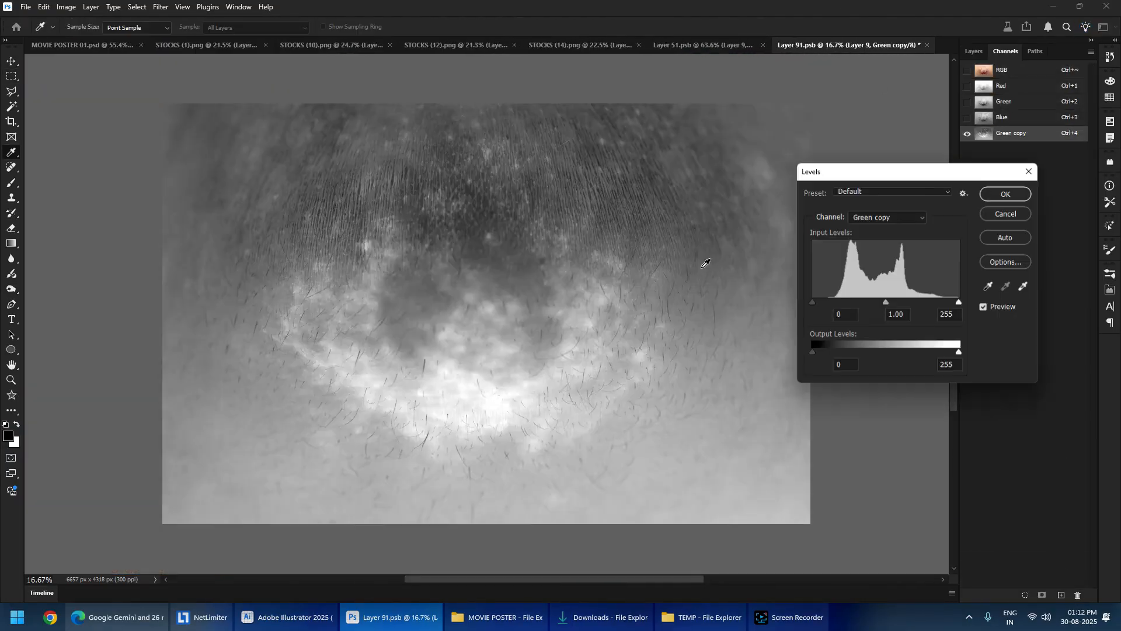
drag(813, 302, 864, 302)
drag(911, 302, 923, 303)
click(1005, 194)
drag(158, 430, 730, 455)
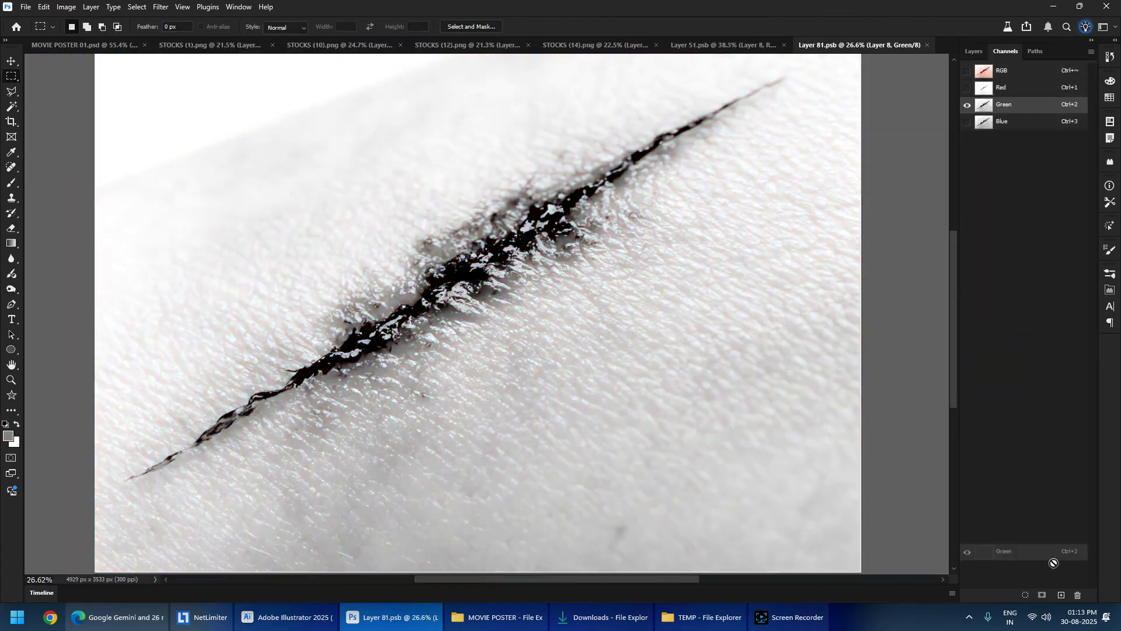
- Adjust the contrast of the Layer 8 wound's duplicated Green channel with Levels
key(ctrl+l)
click(994, 198)
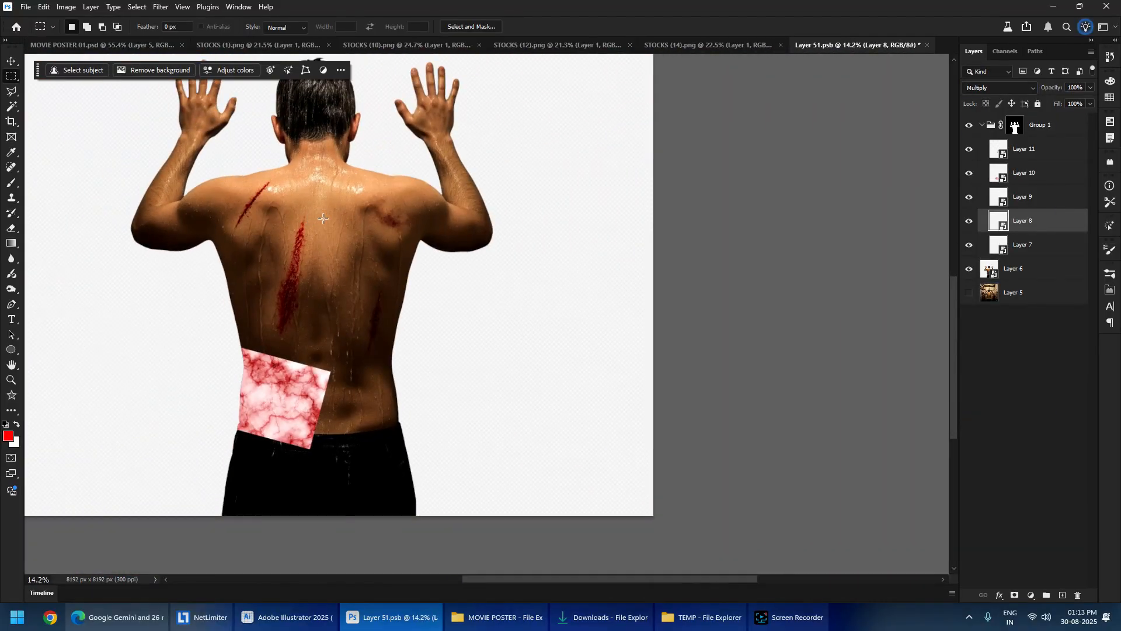
- Select the Layer 9 bruise on the right shoulder and scale it to 21.64% with Free Transform
scroll(308, 263, up, 5)
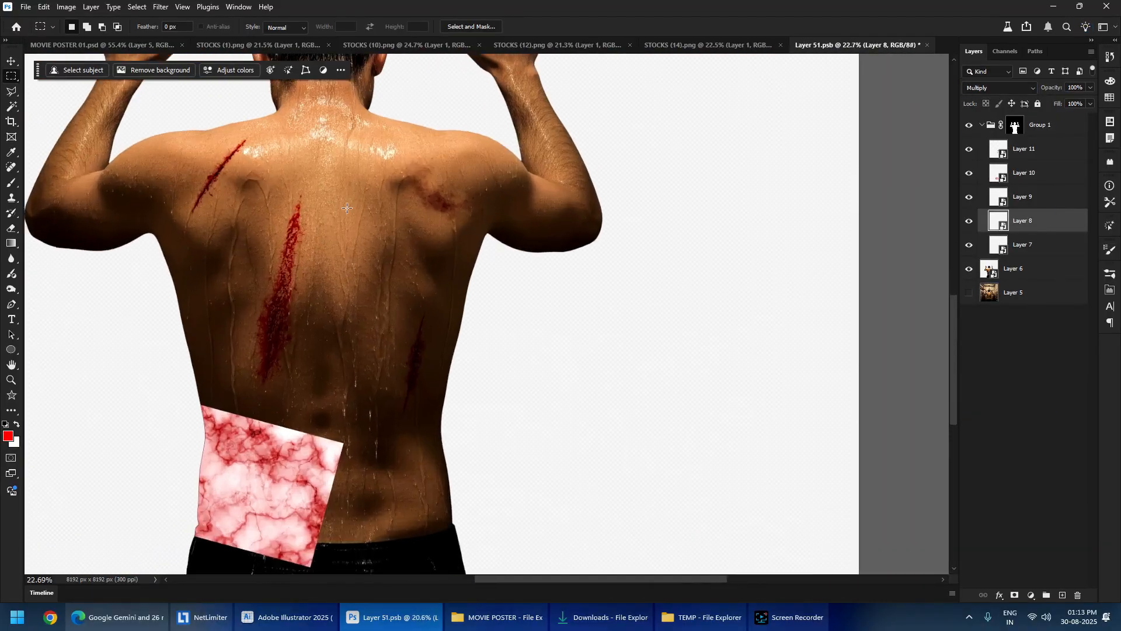
right_click(480, 203)
click(497, 218)
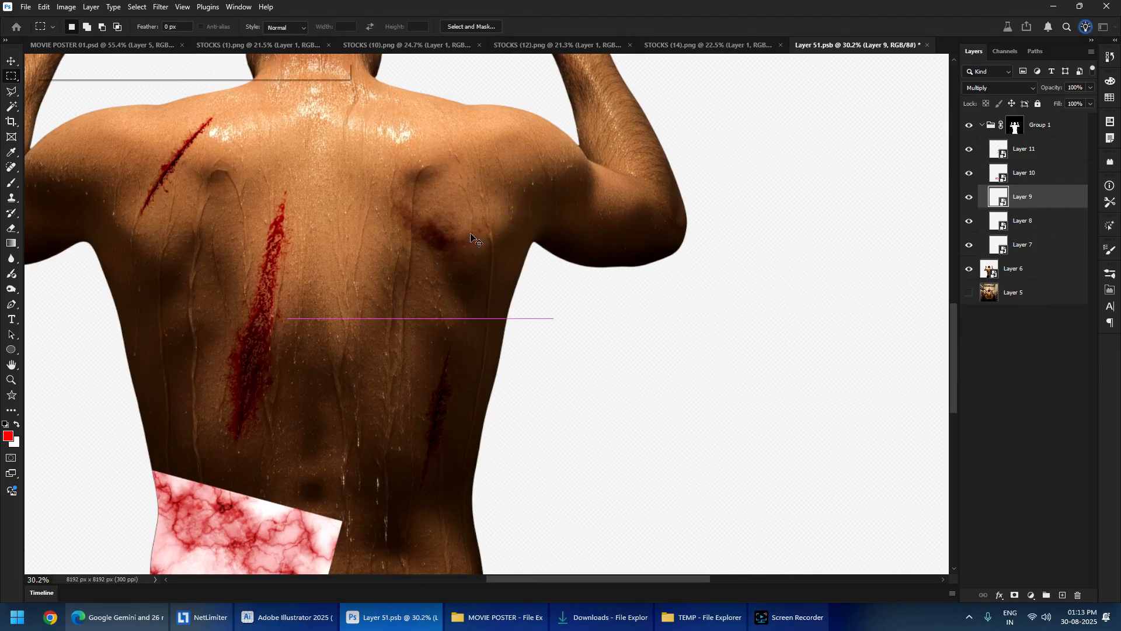
scroll(489, 194, up, 2)
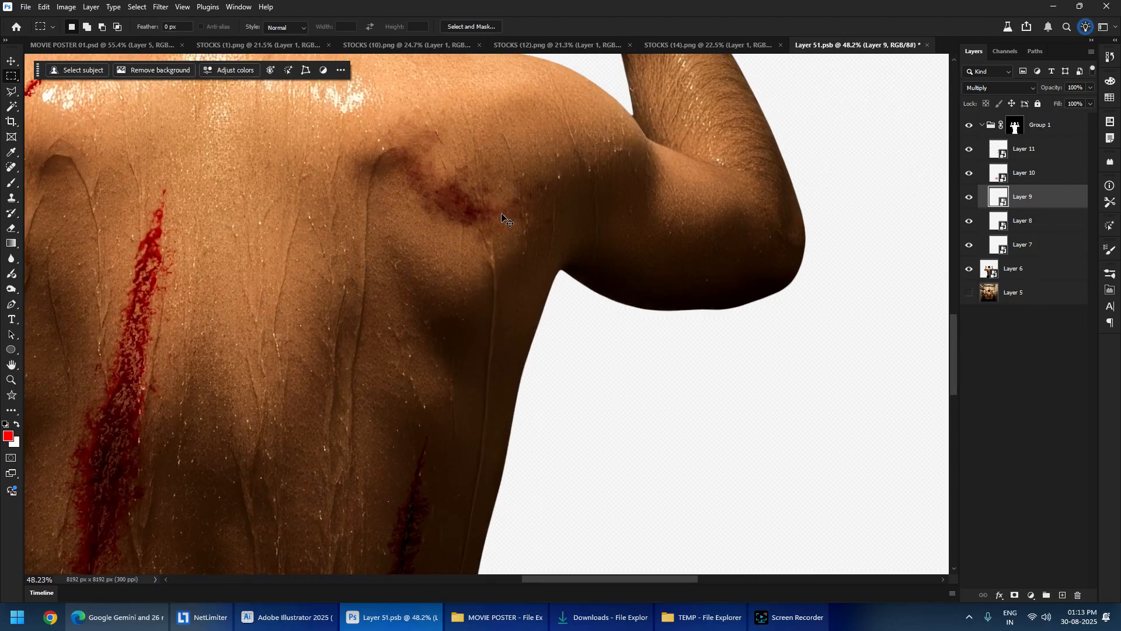
key(ctrl+t)
drag(591, 331, 606, 370)
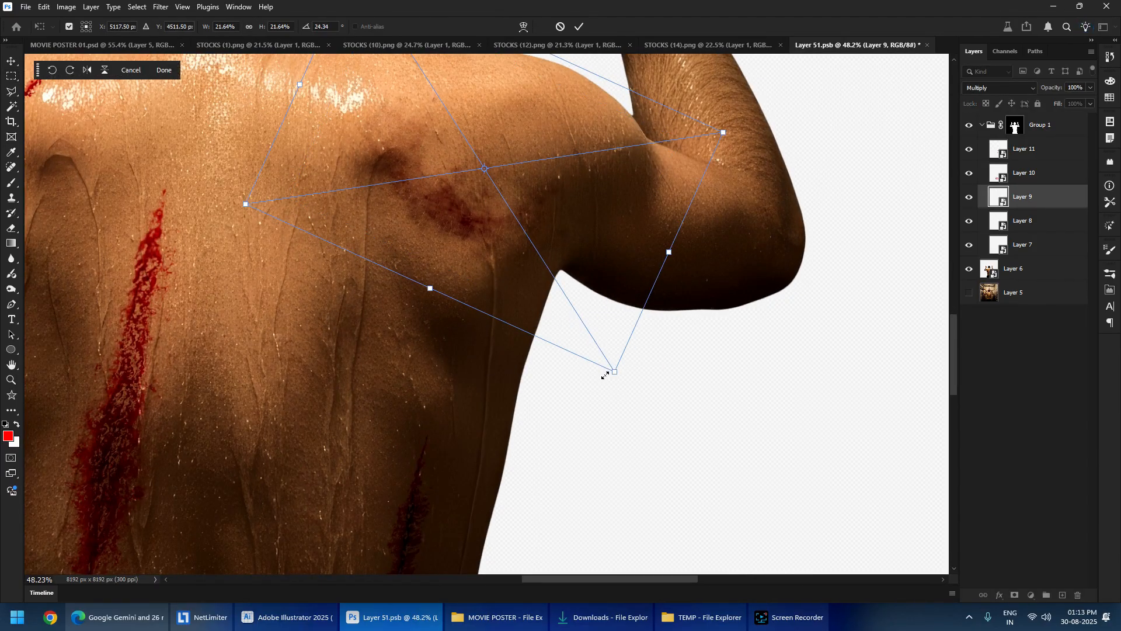
key(Return)
drag(525, 218, 480, 293)
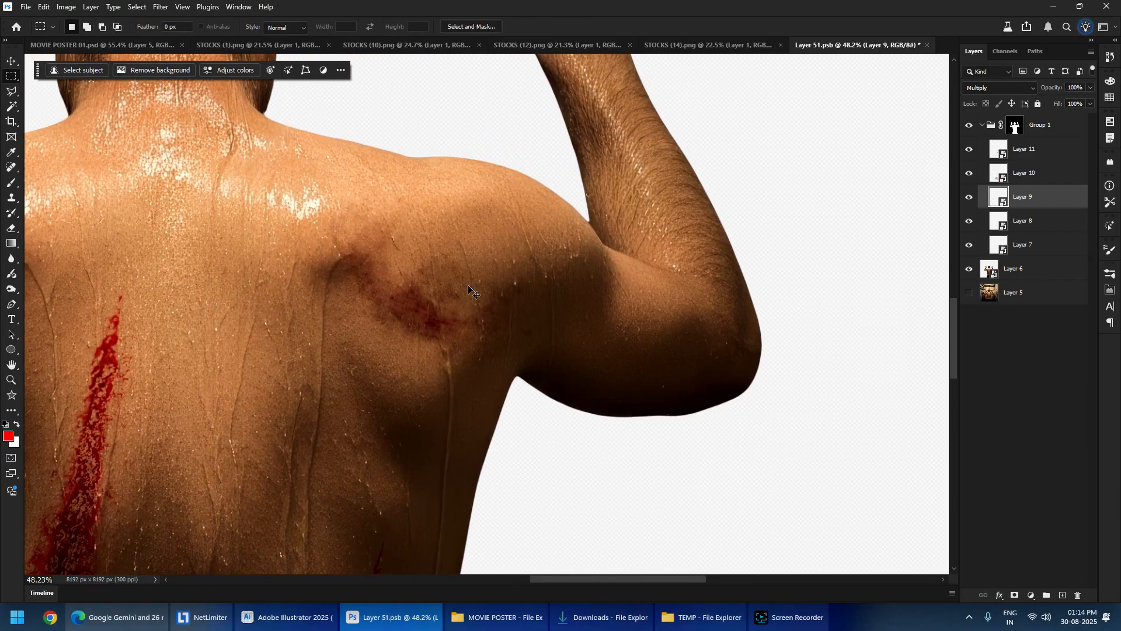
- Duplicate the Layer 9 bruise and reduce the copy's Fill to 40%
key(ctrl+j)
scroll(469, 284, down, 9)
scroll(464, 275, up, 9)
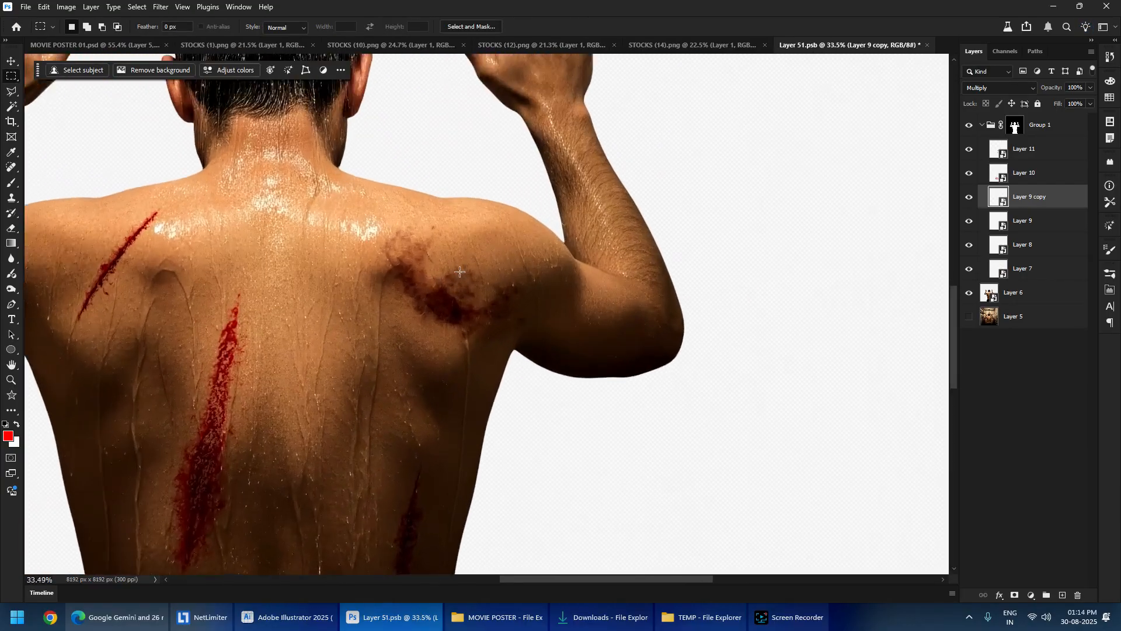
drag(1084, 110, 1058, 118)
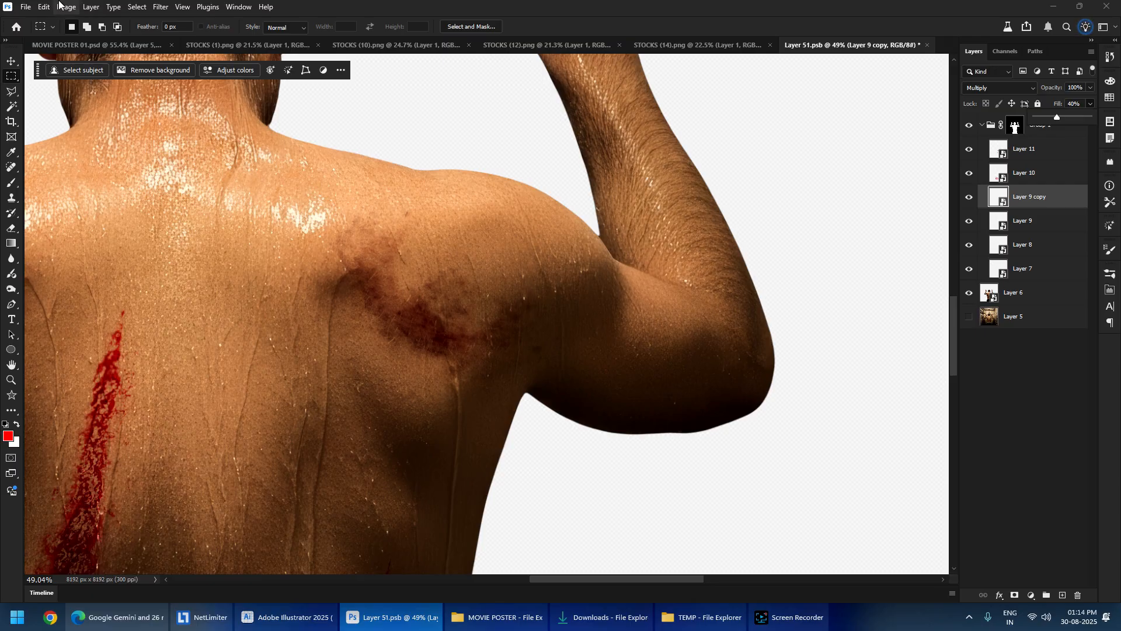
scroll(4, 71, down, 5)
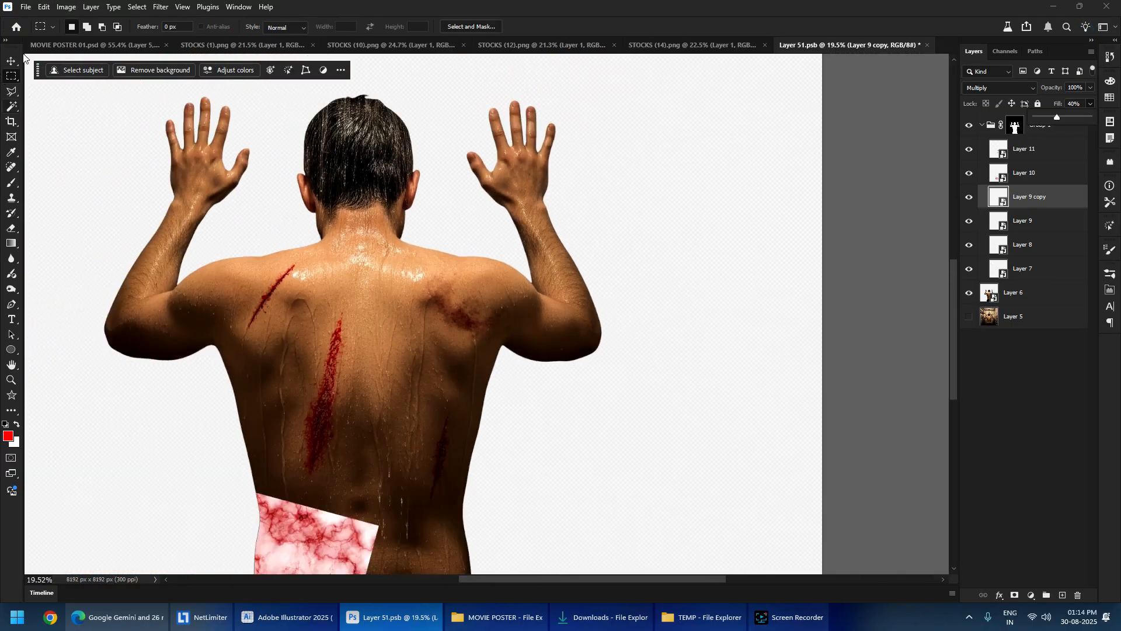
scroll(24, 50, up, 2)
scroll(348, 257, up, 5)
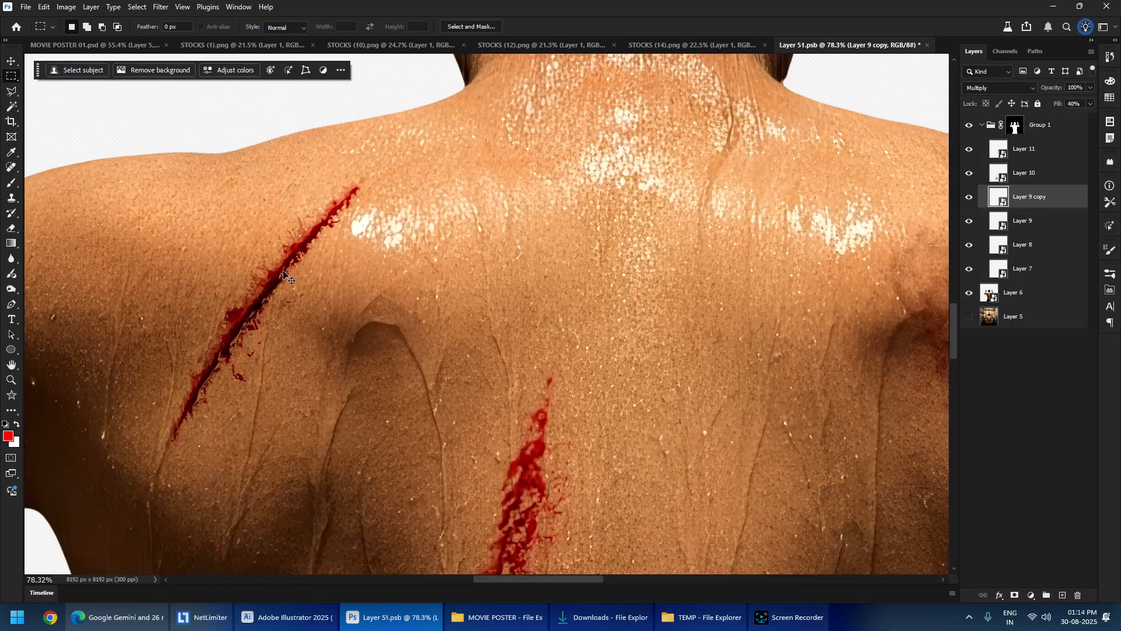
- Select the Layer 7 scratch on the left shoulder and reduce its Fill to 78%
ctrl+right_click(285, 274)
click(309, 305)
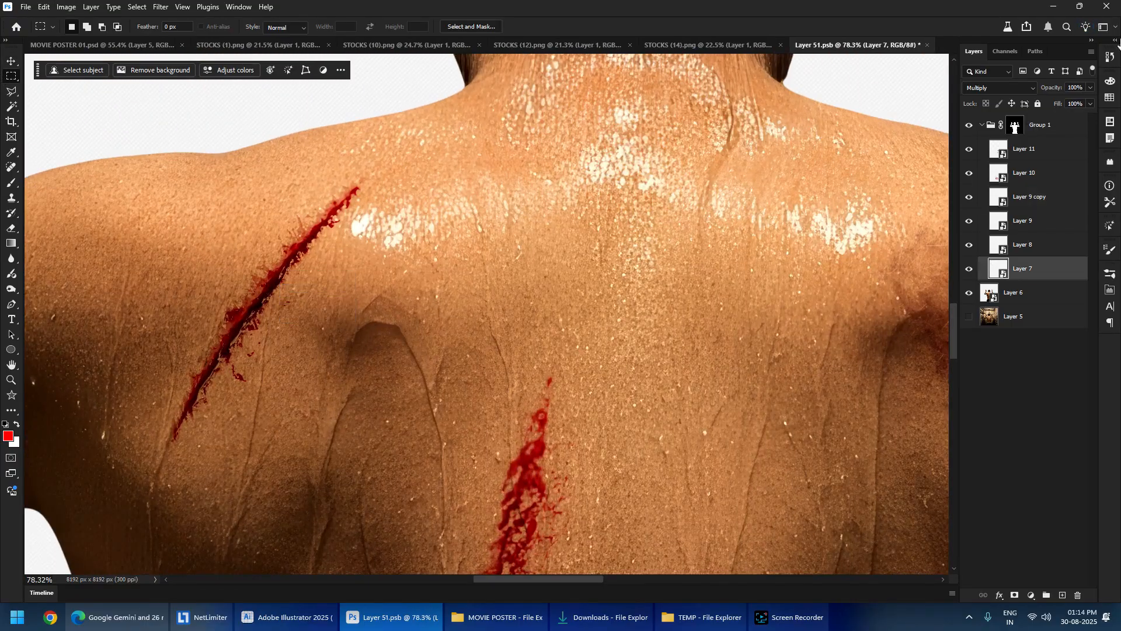
drag(1089, 106, 1079, 119)
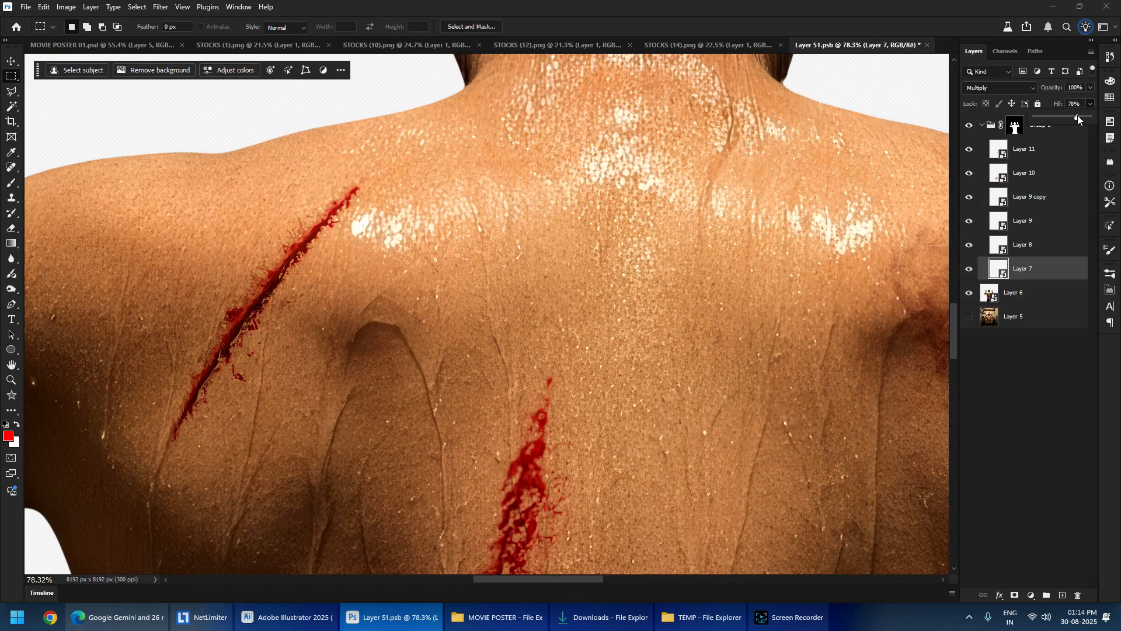
- Blend the Layer 10 red vein texture with Multiply and position it over the left side of the lower back
scroll(570, 348, down, 3)
drag(521, 453, 448, 118)
scroll(433, 359, down, 3)
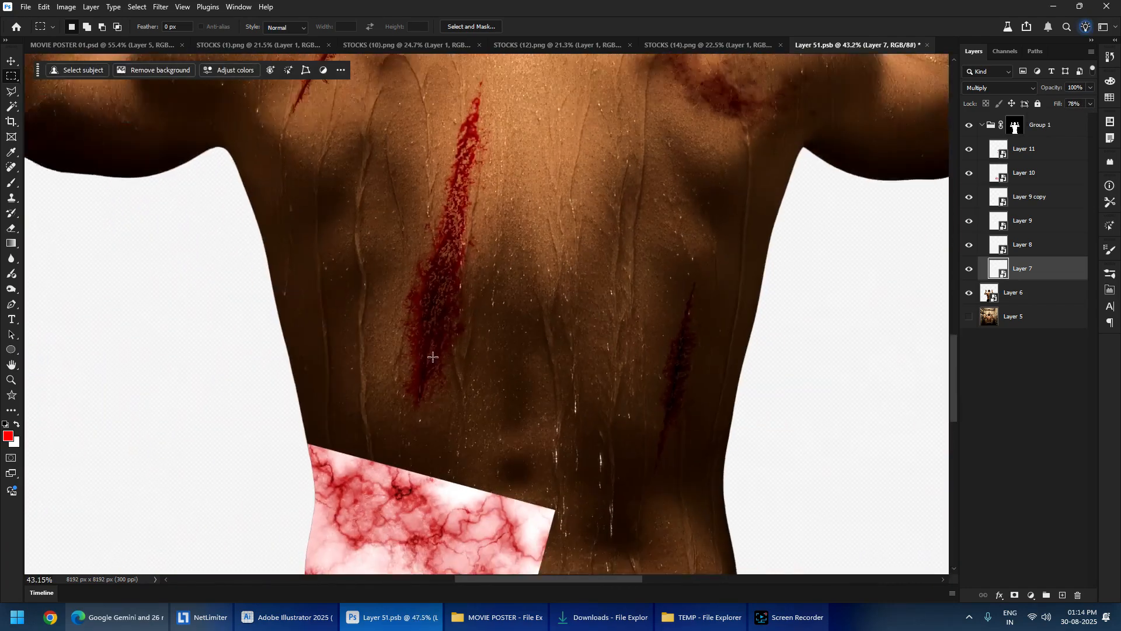
drag(381, 474, 383, 194)
ctrl+right_click(422, 278)
click(446, 303)
drag(440, 277, 358, 397)
scroll(363, 401, up, 2)
scroll(363, 401, up, 3)
ctrl+right_click(359, 368)
click(380, 387)
click(1000, 88)
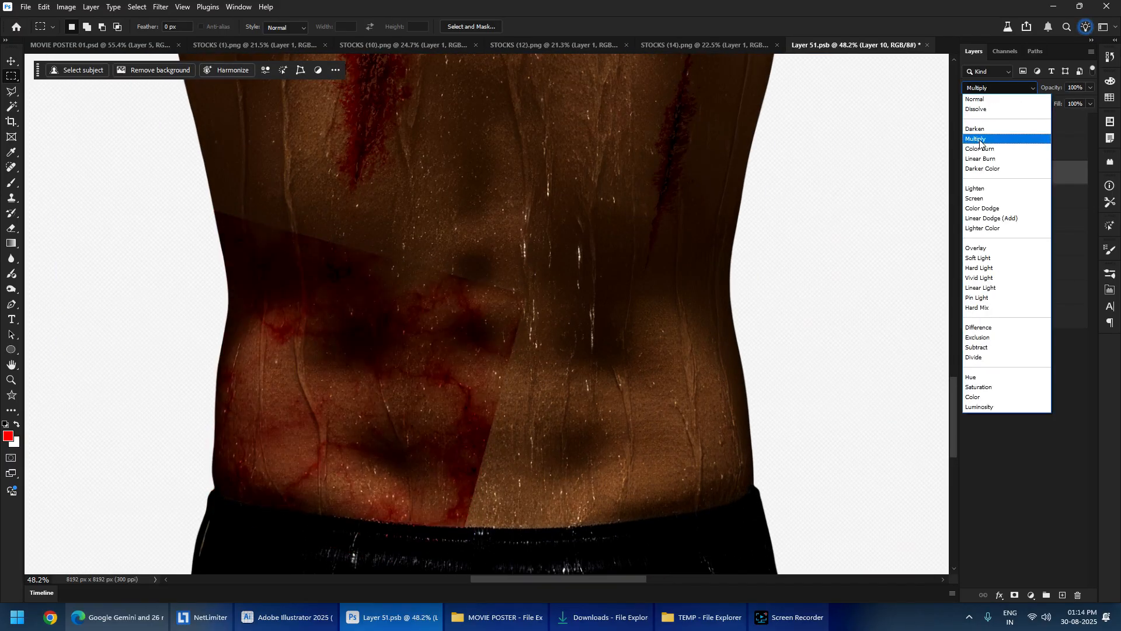
click(981, 140)
drag(368, 304, 425, 322)
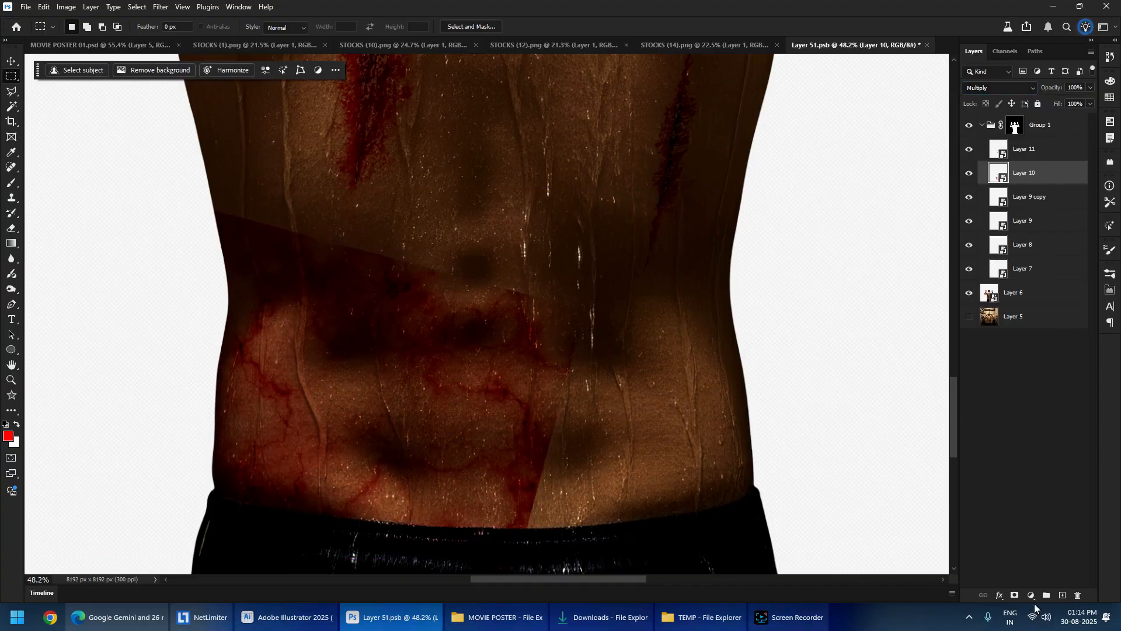
- Add an inverted black mask to Layer 10 and paint the veins back in on the left waist with a soft white brush at 12% flow
click(1015, 595)
key(ctrl+i)
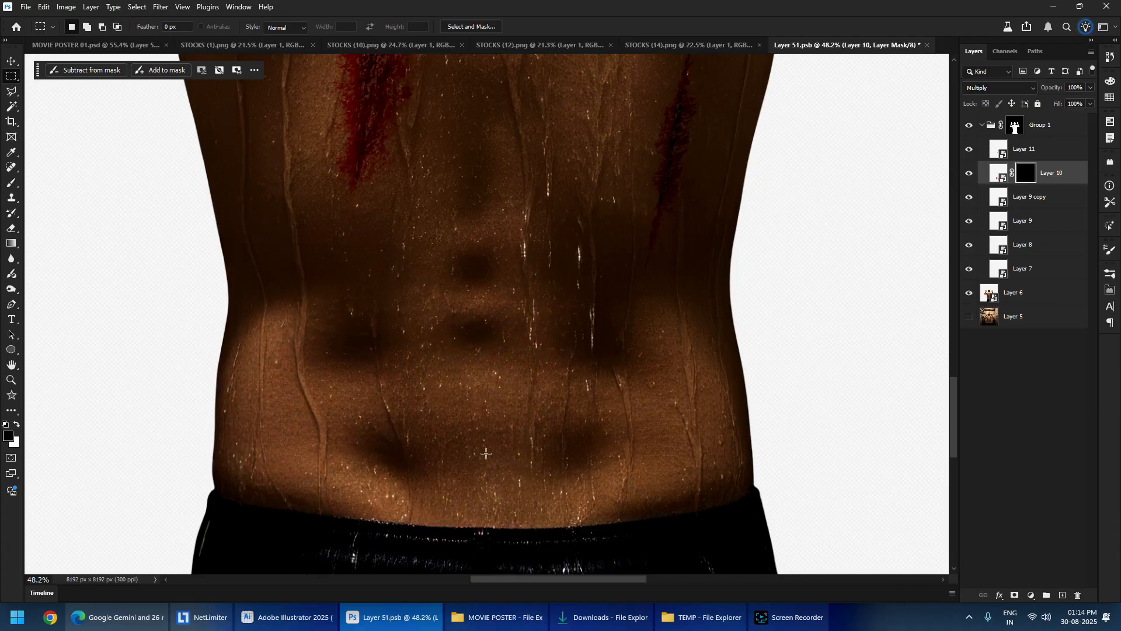
key(b)
drag(97, 255, 95, 257)
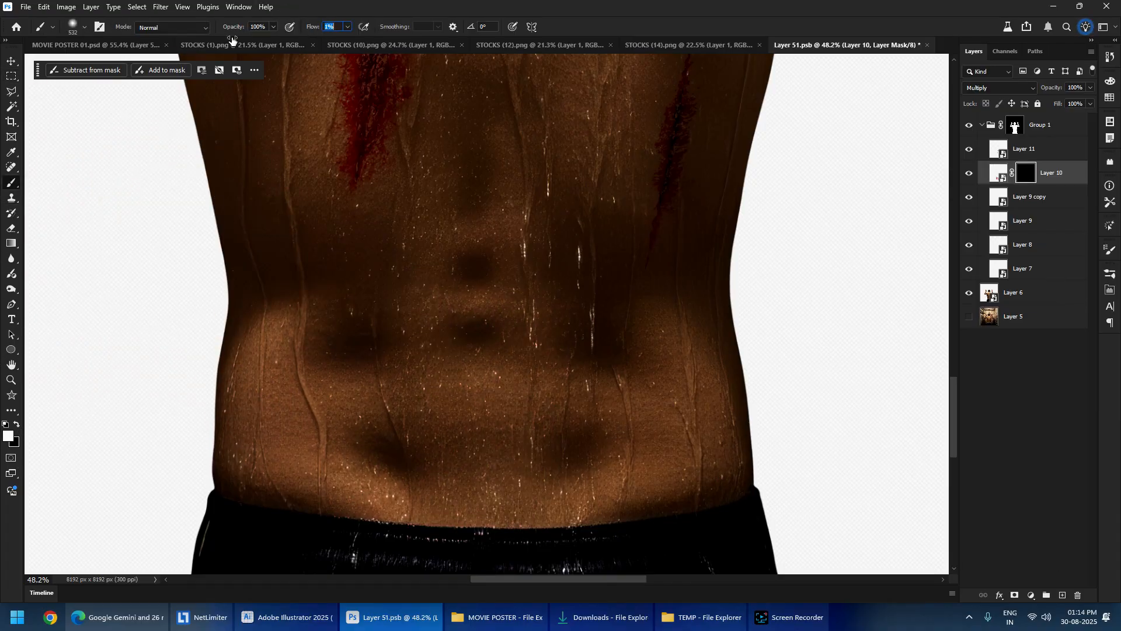
alt+right_click(285, 368)
alt+right_click(297, 413)
mouse_move(275, 417)
mouse_down()
mouse_move(242, 436)
mouse_move(231, 480)
mouse_move(303, 488)
mouse_move(341, 465)
mouse_move(217, 318)
mouse_move(200, 314)
mouse_move(169, 366)
mouse_move(239, 433)
mouse_move(266, 435)
mouse_move(361, 517)
mouse_move(349, 564)
mouse_move(207, 376)
mouse_move(156, 239)
mouse_up()
scroll(298, 362, down, 4)
scroll(304, 366, up, 3)
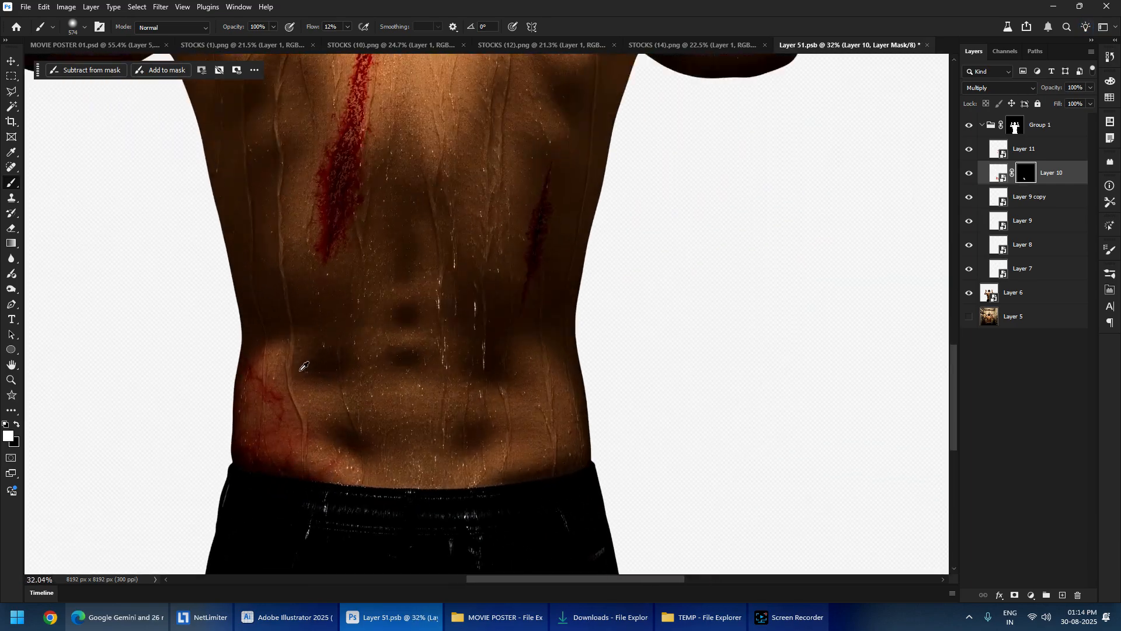
- Duplicate the masked Layer 10 texture toward the right side of the upper body and delete the copy's layer mask
drag(274, 436, 536, 155)
drag(552, 140, 396, 431)
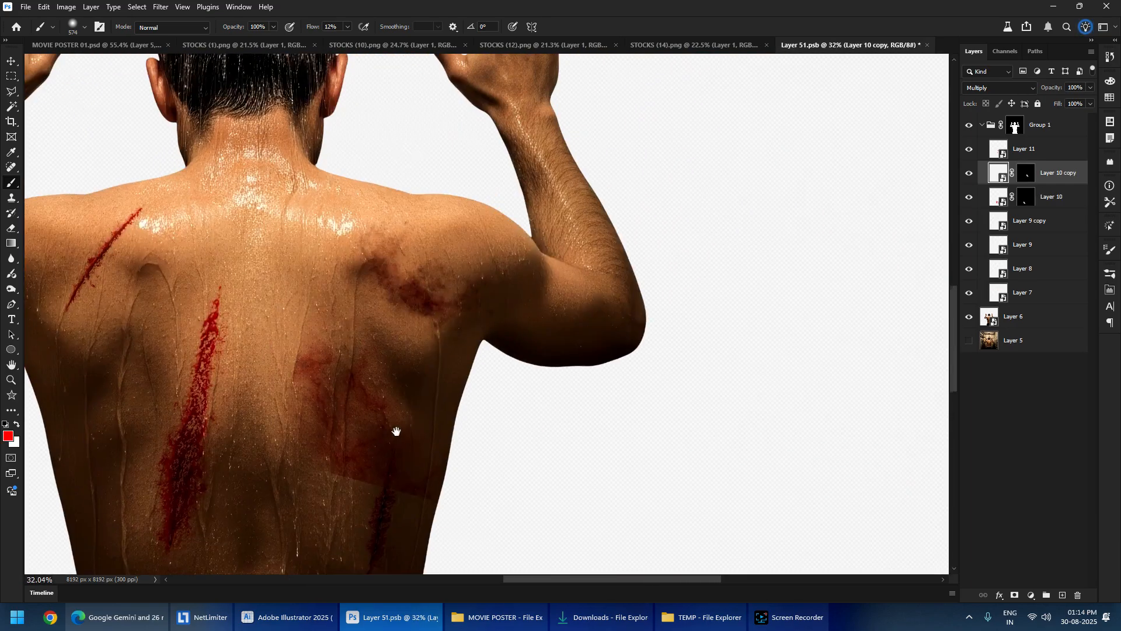
right_click(1038, 181)
click(1058, 190)
- Rotate the Layer 10 copy texture to about 65° with Free Transform and place it over the right forearm
drag(409, 374, 551, 286)
key(ctrl+t)
drag(688, 186, 723, 342)
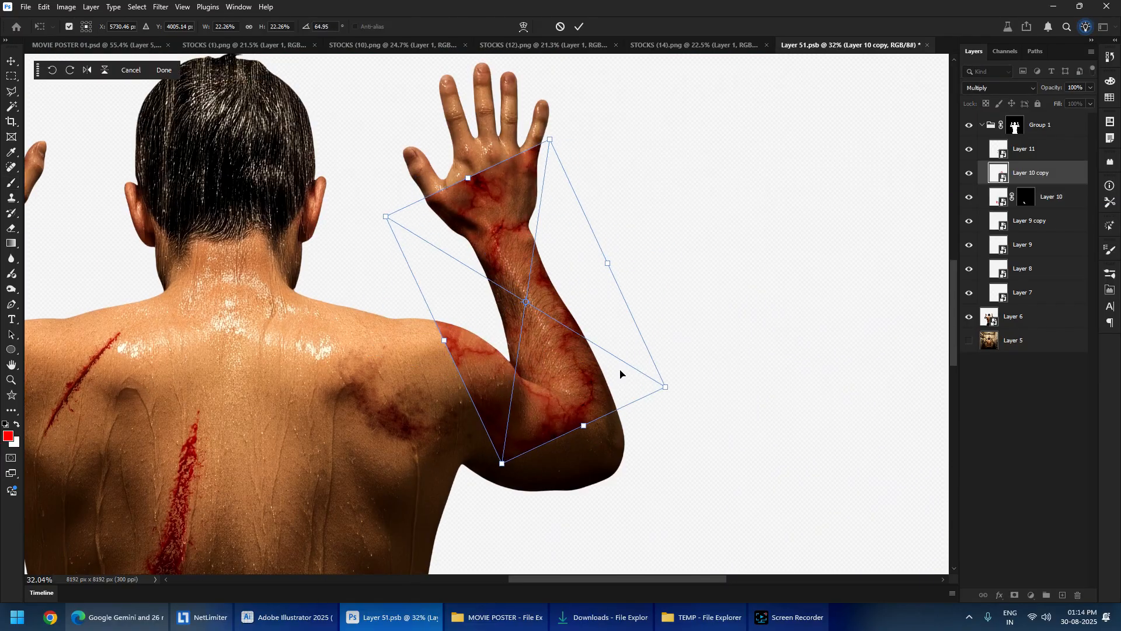
drag(596, 388, 612, 411)
key(Return)
scroll(552, 291, up, 5)
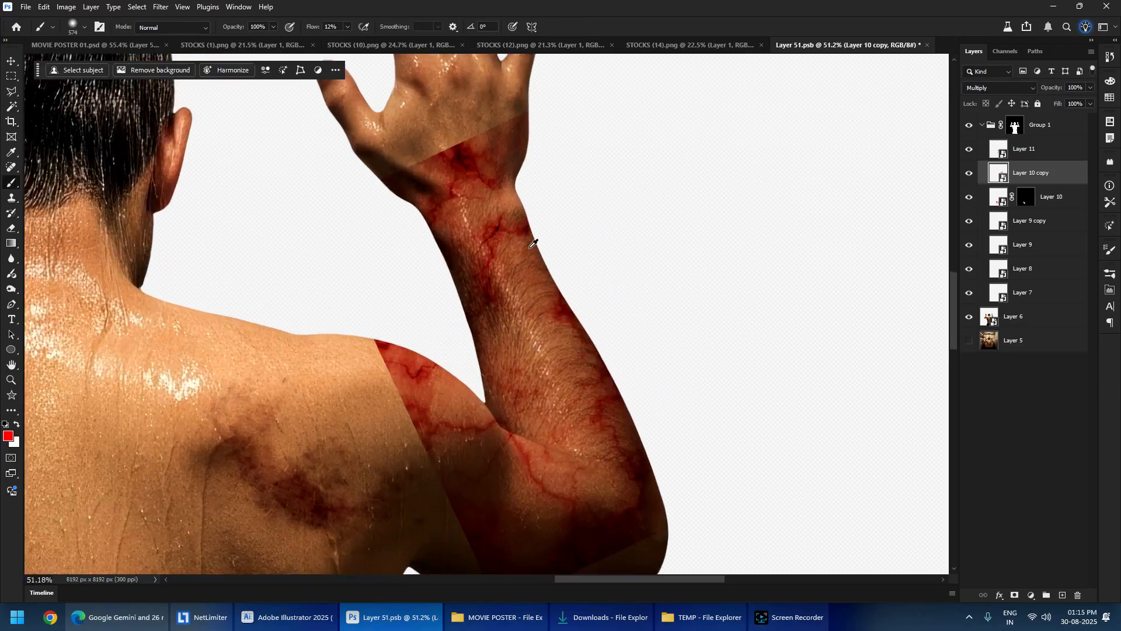
drag(522, 232, 507, 211)
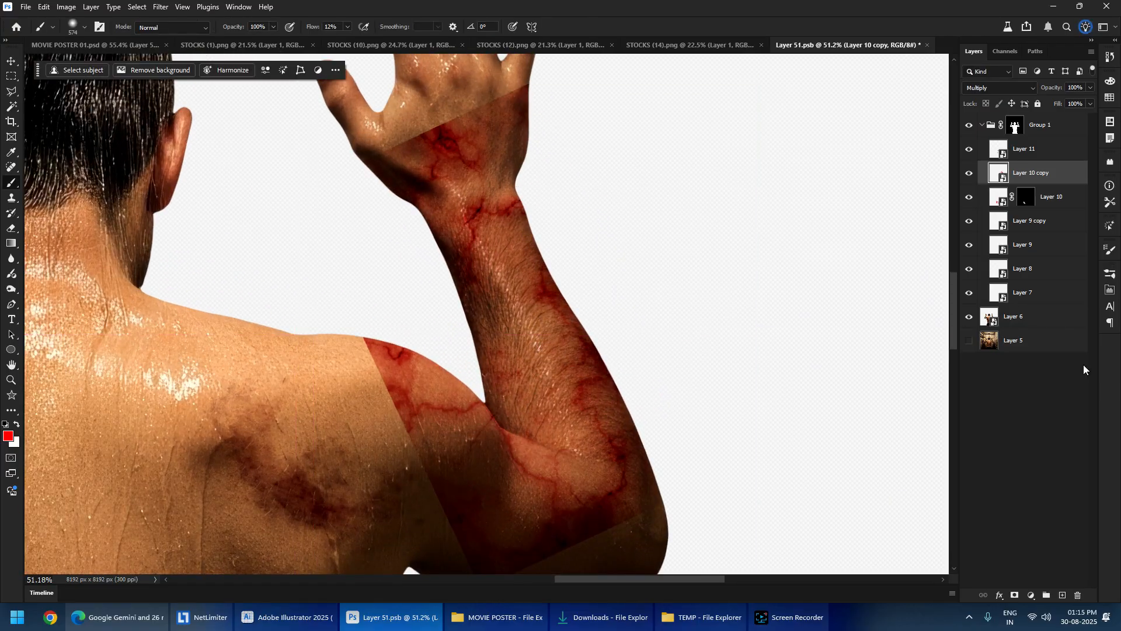
- Add an inverted black mask to Layer 10 copy and paint the red veins in along the right forearm
click(1015, 595)
key(ctrl+i)
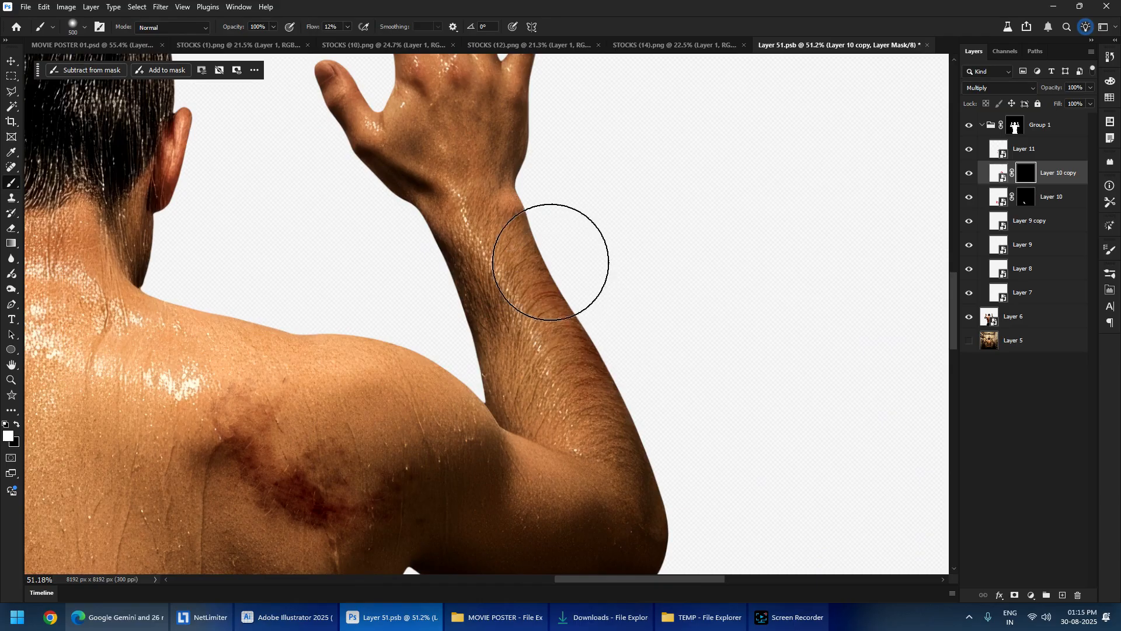
mouse_move(550, 262)
mouse_down()
mouse_move(608, 393)
mouse_move(481, 202)
mouse_move(485, 269)
mouse_move(533, 273)
mouse_up()
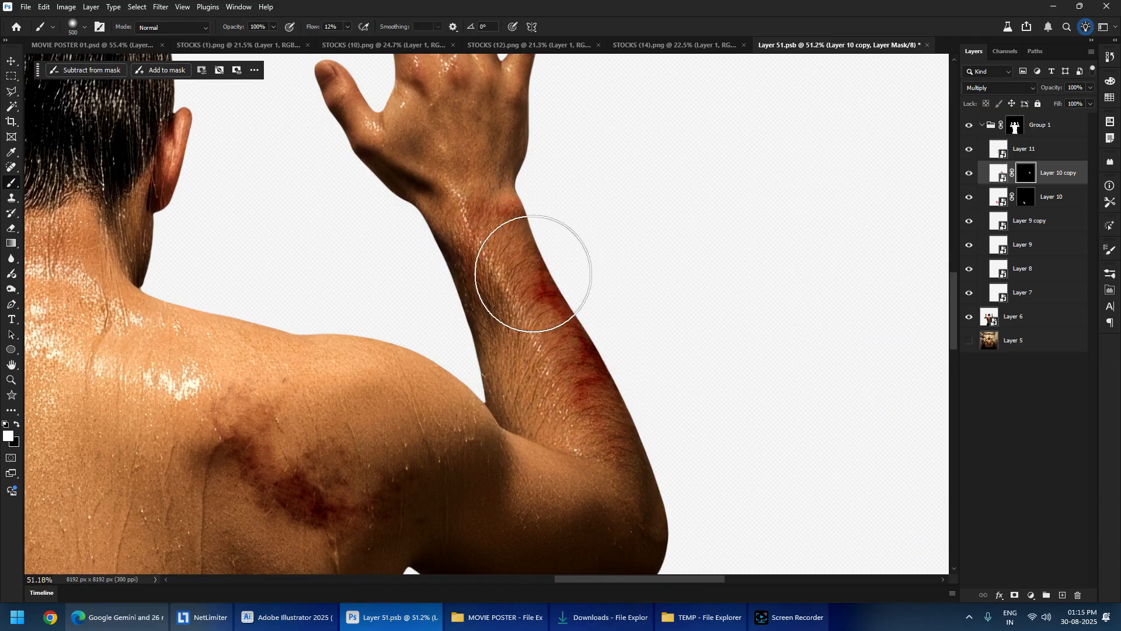
alt+right_click(526, 293)
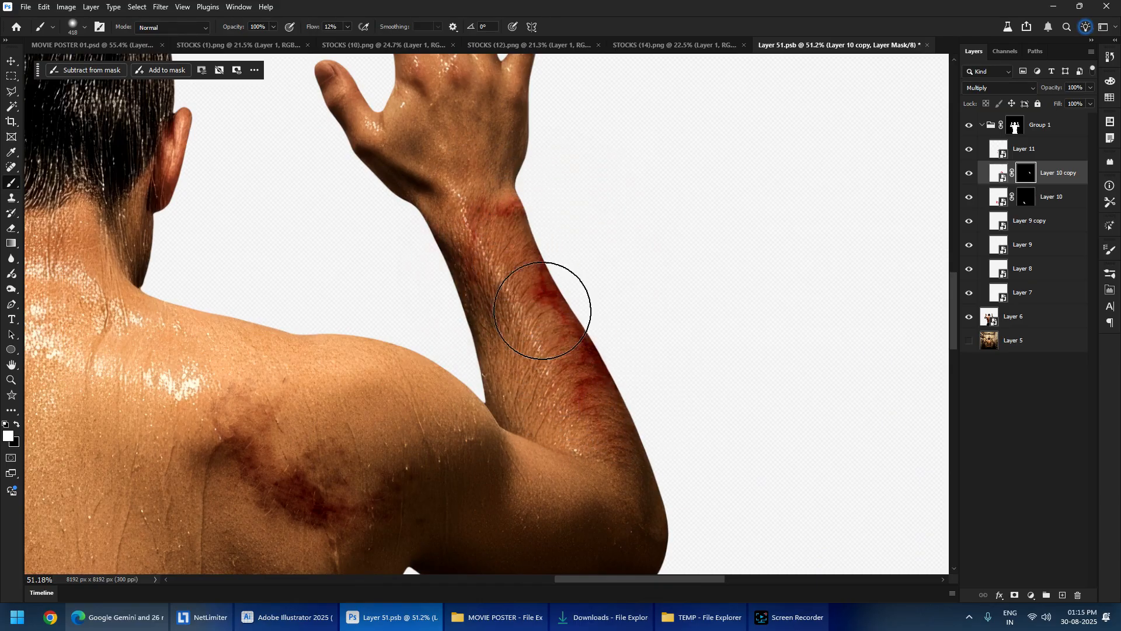
- Duplicate Layer 10 copy onto the left arm and delete the new copy's layer mask
alt+scroll(543, 311, down, 5)
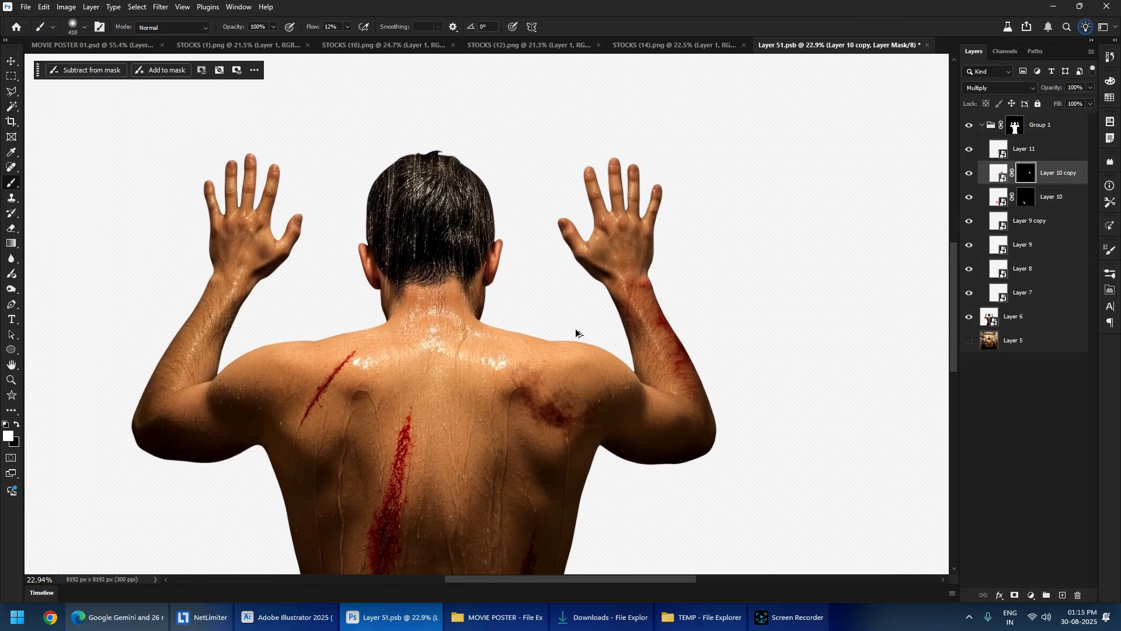
ctrl+alt+drag(576, 330, 119, 302)
right_click(1027, 173)
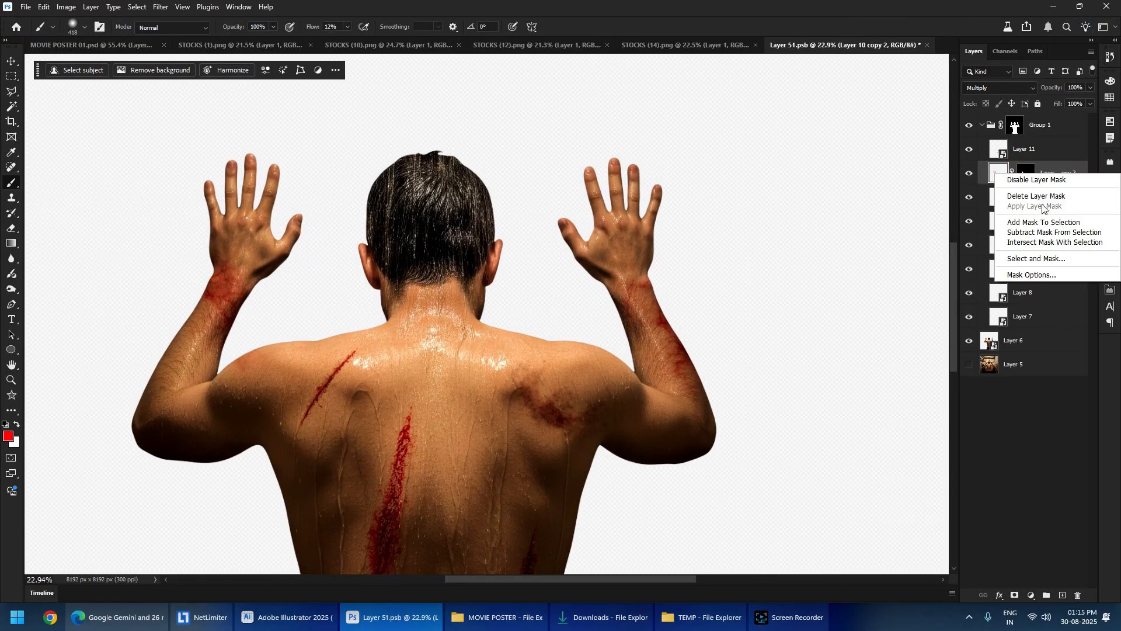
click(1037, 197)
- Scale Layer 10 copy 2 to 15.28%, rotate it to about 151°, and place it over the left hand
ctrl+drag(263, 280, 283, 192)
key(ctrl+t)
alt+drag(239, 113, 232, 150)
drag(254, 157, 287, 258)
mouse_move(247, 242)
mouse_down()
mouse_move(233, 263)
mouse_move(234, 234)
mouse_up()
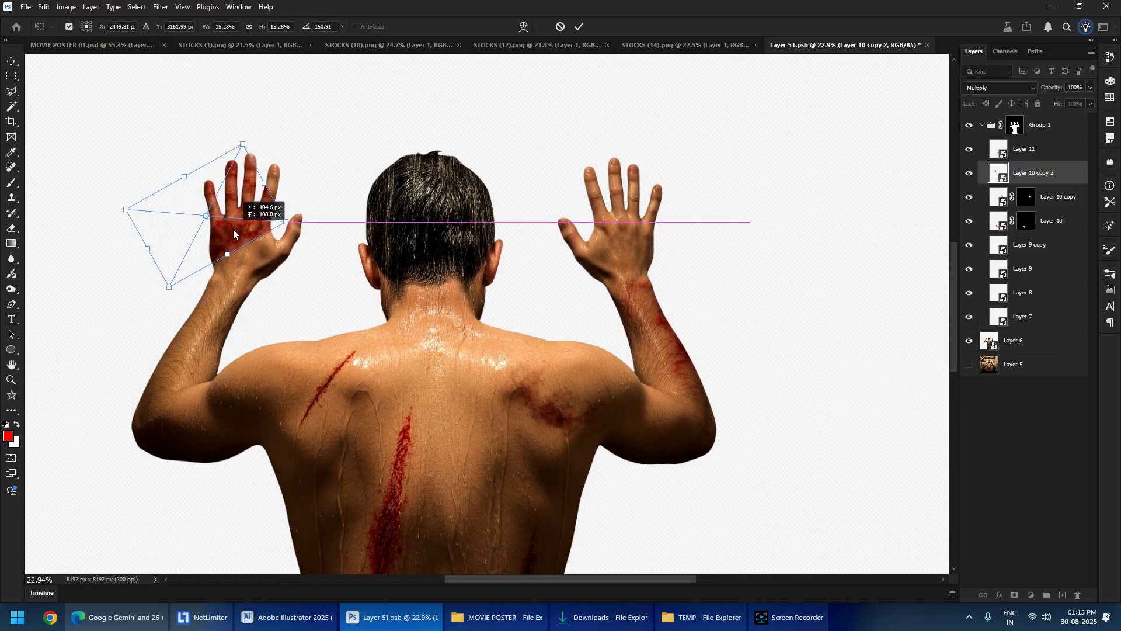
key(Return)
- Hide Layer 10 copy 2 with a black mask and paint the redness in on the left hand's outer fingers and knuckles
scroll(219, 187, up, 5)
key(b)
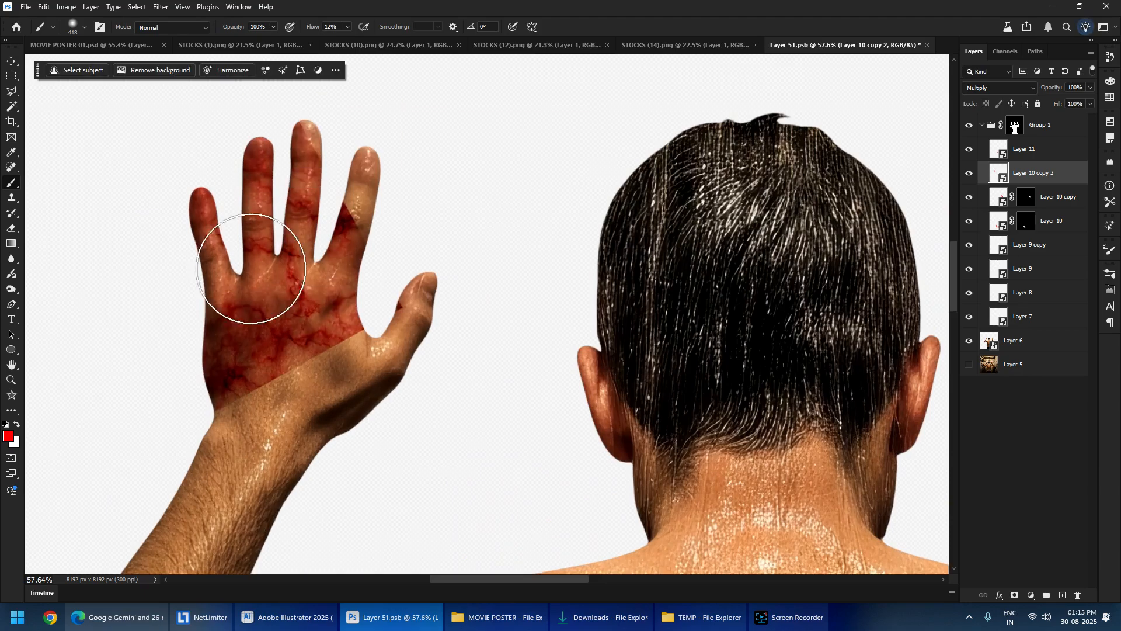
click(1015, 596)
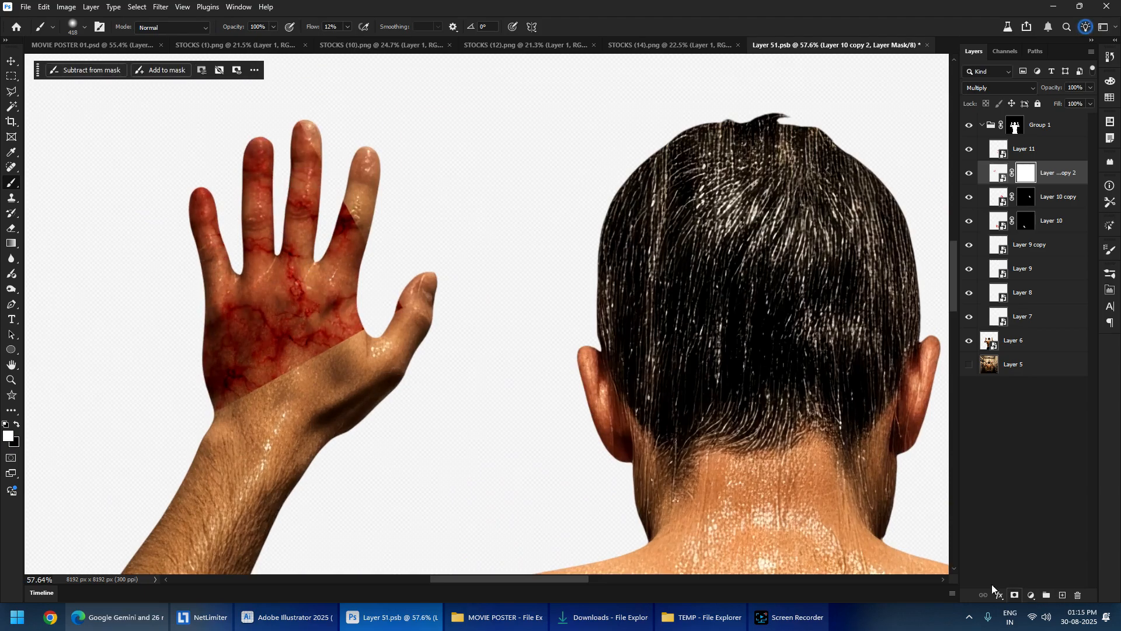
drag(228, 213, 194, 187)
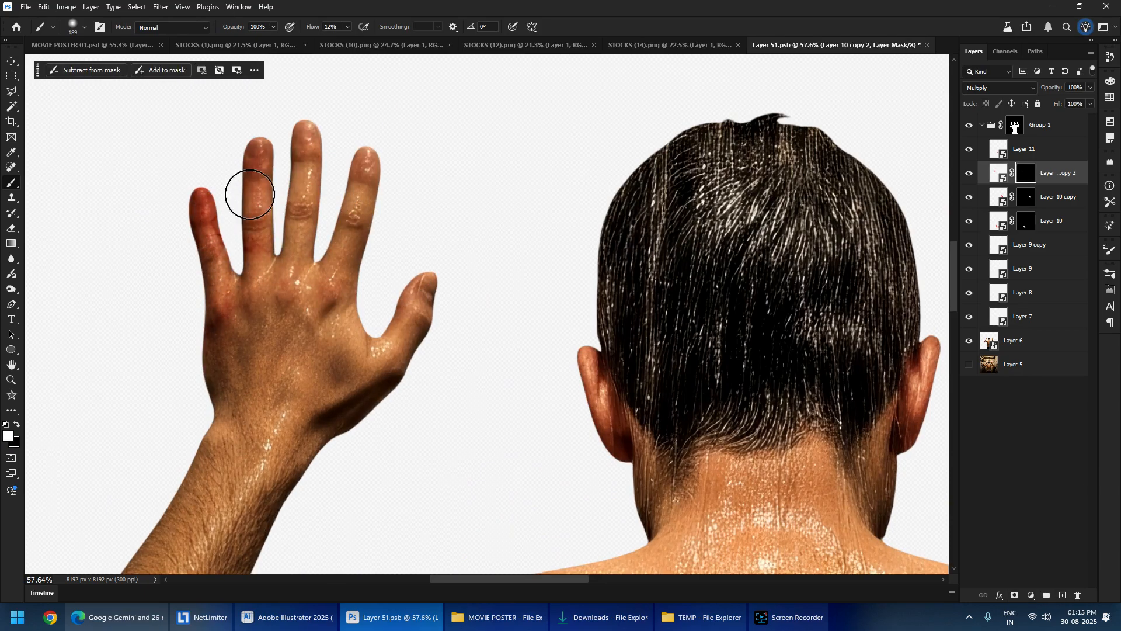
drag(208, 265, 257, 265)
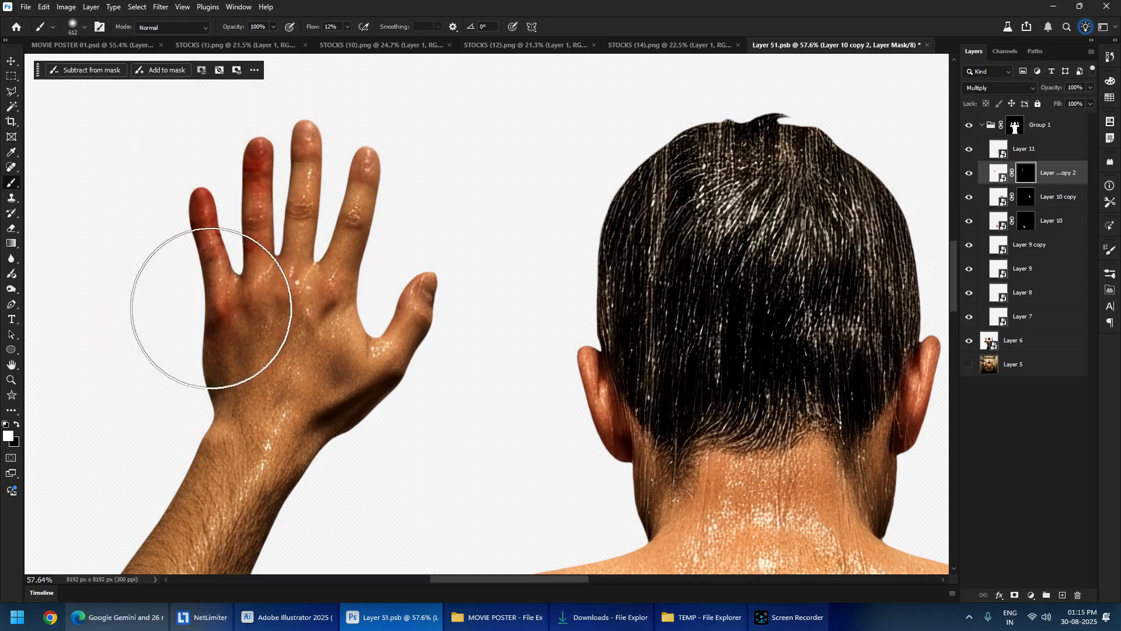
mouse_move(212, 308)
mouse_down()
mouse_move(199, 271)
mouse_move(199, 321)
mouse_up()
drag(265, 292, 234, 298)
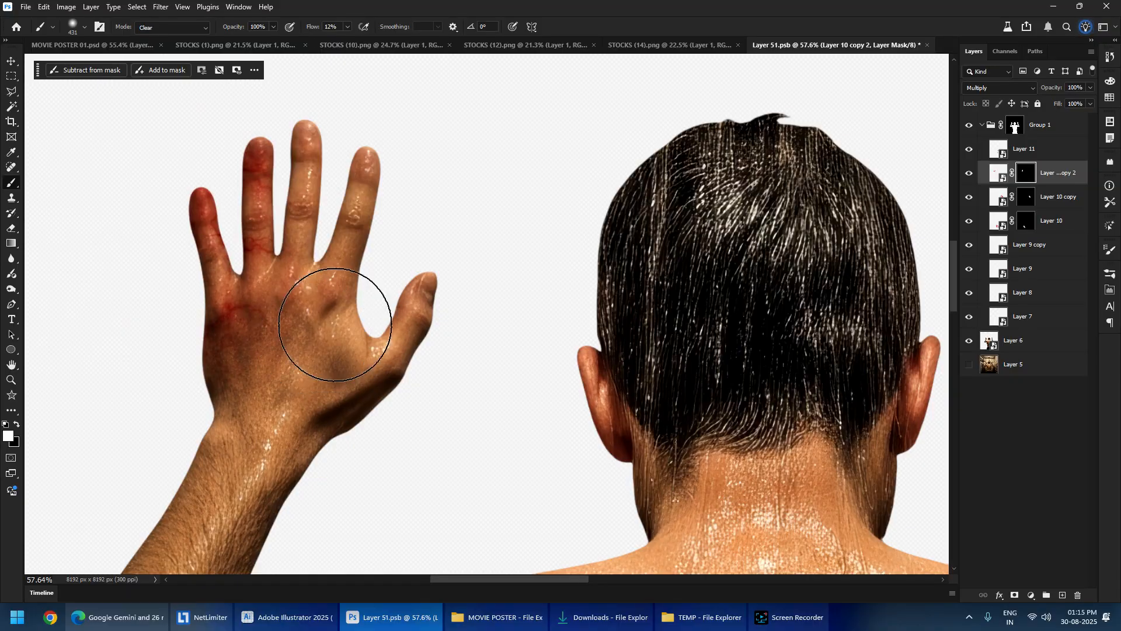
- Examine how the wounds and bruises look across the man's whole figure
scroll(311, 295, down, 12)
drag(391, 320, 345, 252)
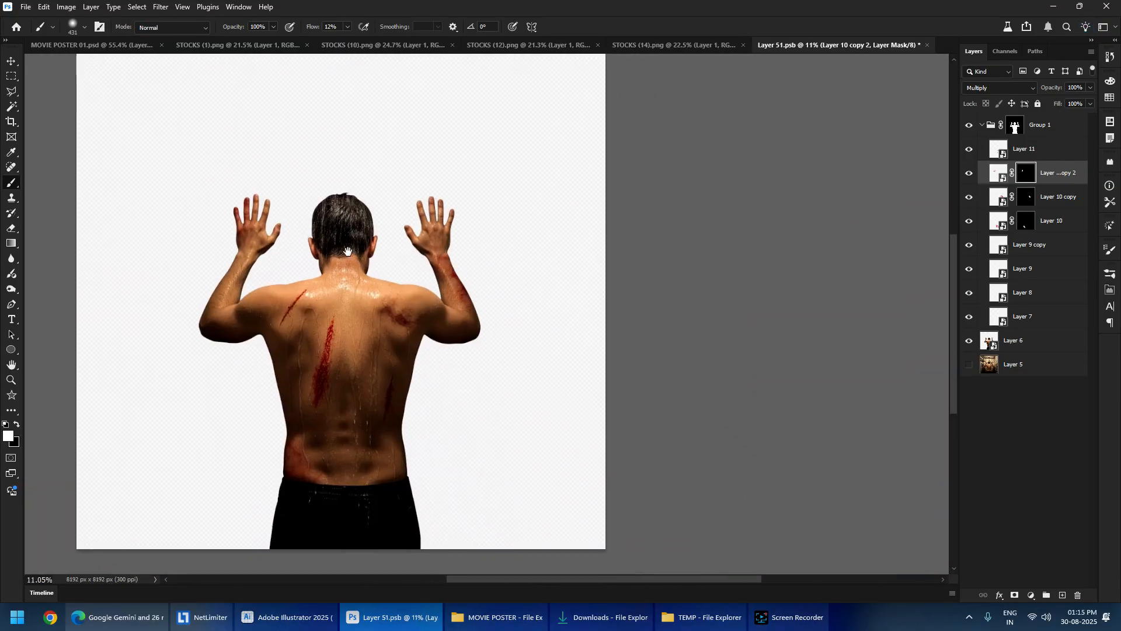
scroll(427, 306, up, 4)
drag(334, 291, 345, 268)
scroll(345, 268, down, 4)
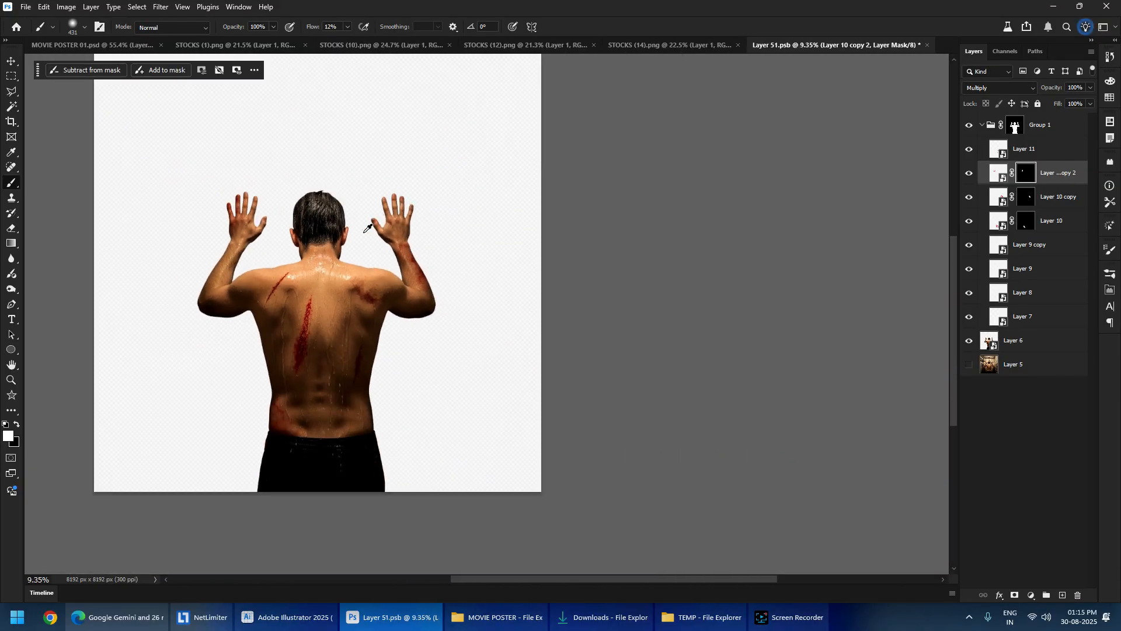
scroll(325, 365, up, 3)
drag(326, 365, 399, 331)
scroll(399, 331, down, 4)
scroll(423, 315, up, 3)
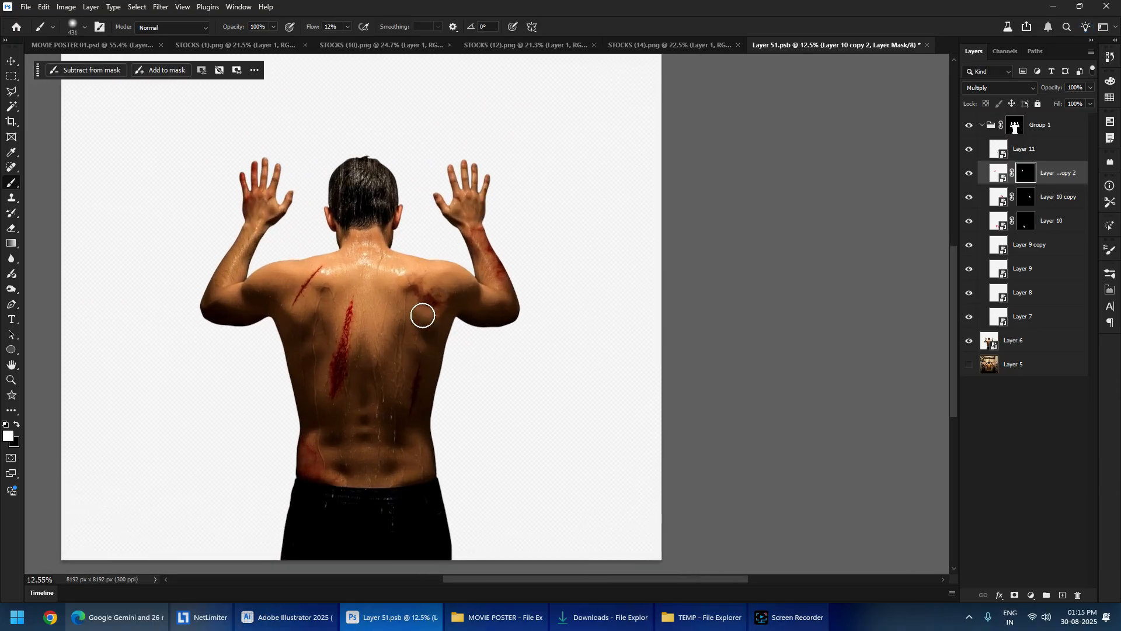
scroll(405, 318, down, 1)
scroll(407, 302, up, 1)
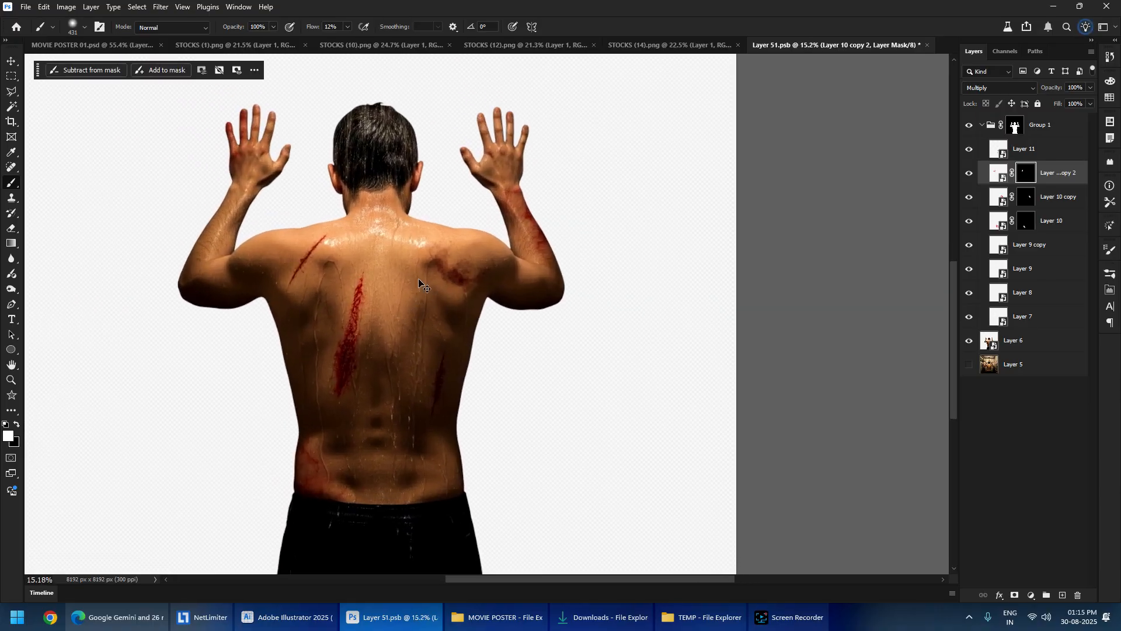
- Save the Layer 51.psb smart object and close it to update the poster
key(ctrl+s)
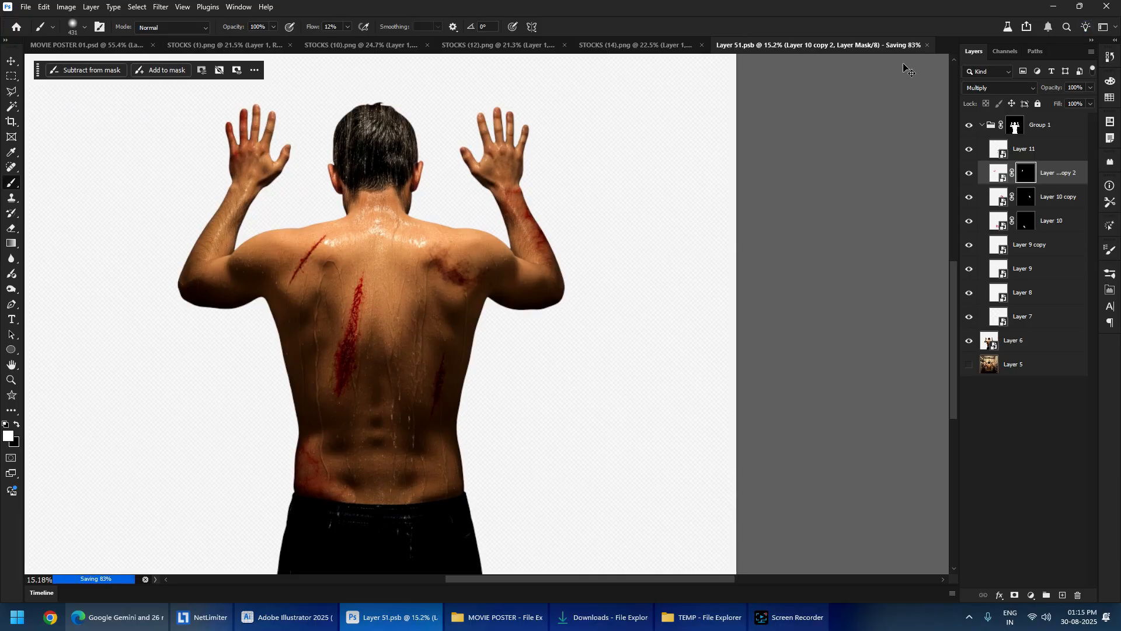
click(927, 46)
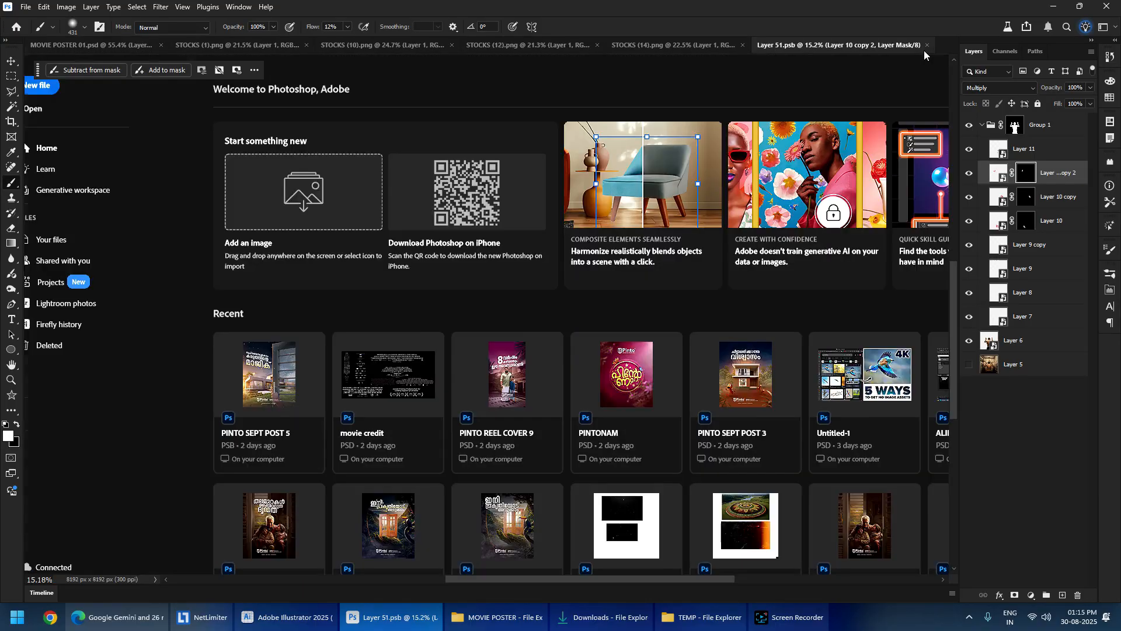
- Examine the updated wounded figure within the tiled window of the MOVIE POSTER 01 composite
scroll(572, 216, down, 3)
scroll(572, 216, up, 3)
drag(572, 216, 436, 260)
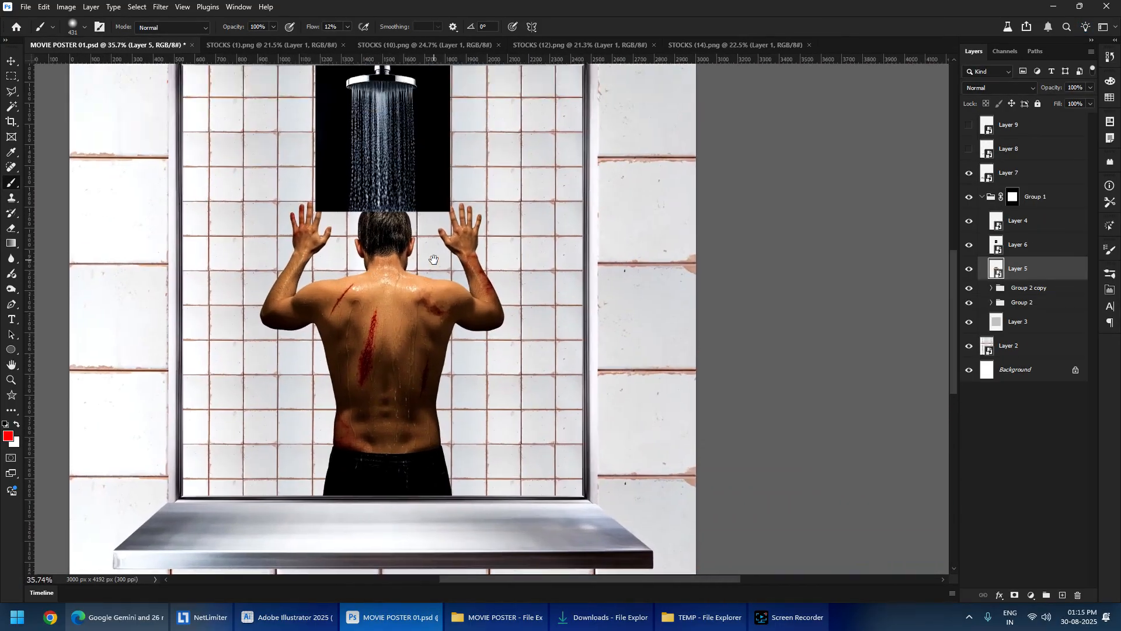
scroll(423, 298, down, 3)
scroll(399, 290, up, 4)
drag(303, 305, 327, 386)
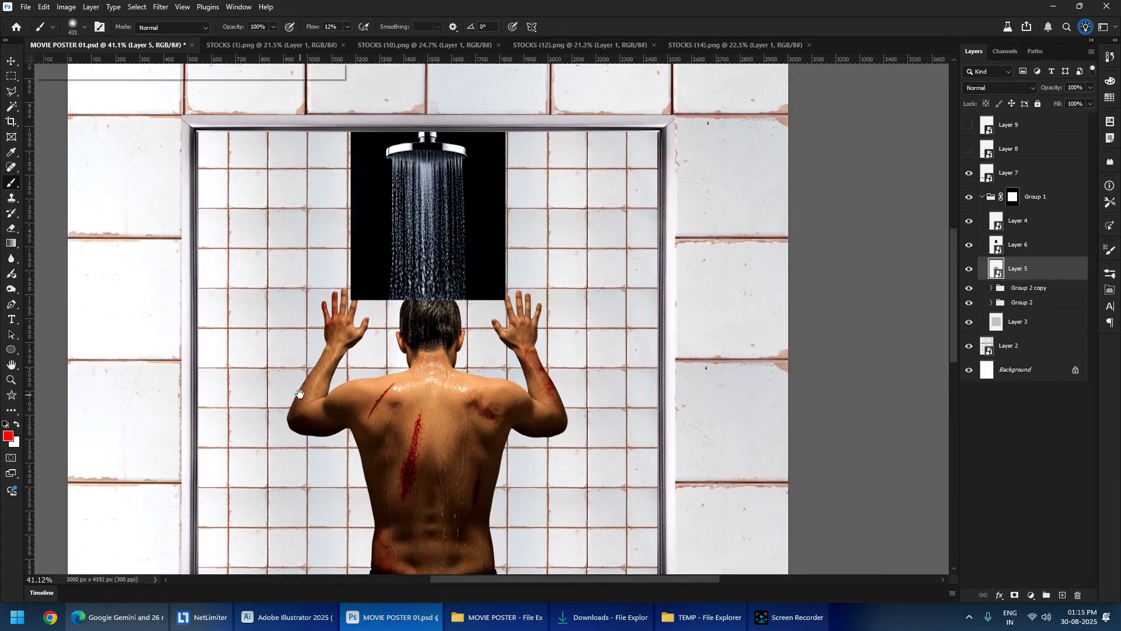
scroll(327, 374, down, 3)
scroll(330, 362, up, 2)
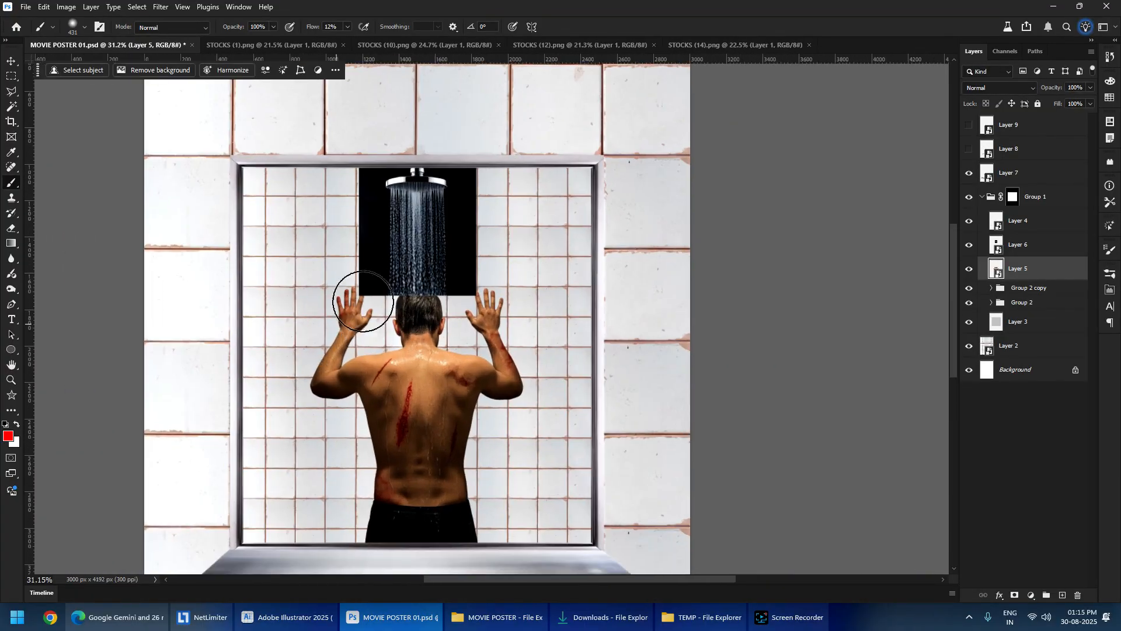
- Switch to File Explorer, view the STOCKS (24).png wound image from the MOVIE POSTER folder, close it, and return to Photoshop
click(498, 617)
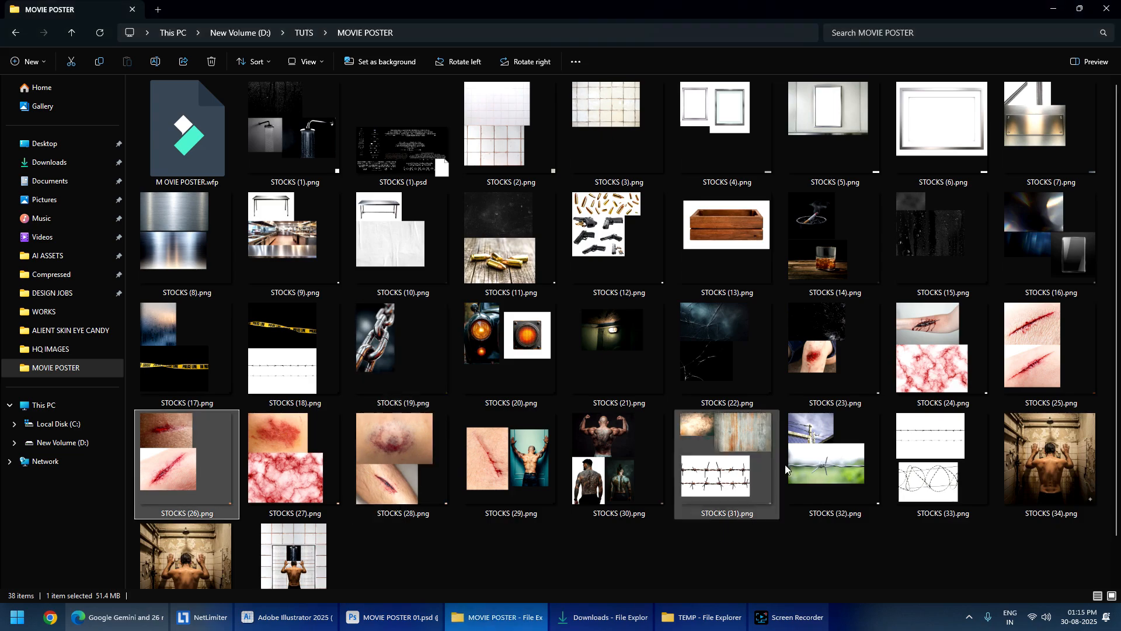
double_click(943, 374)
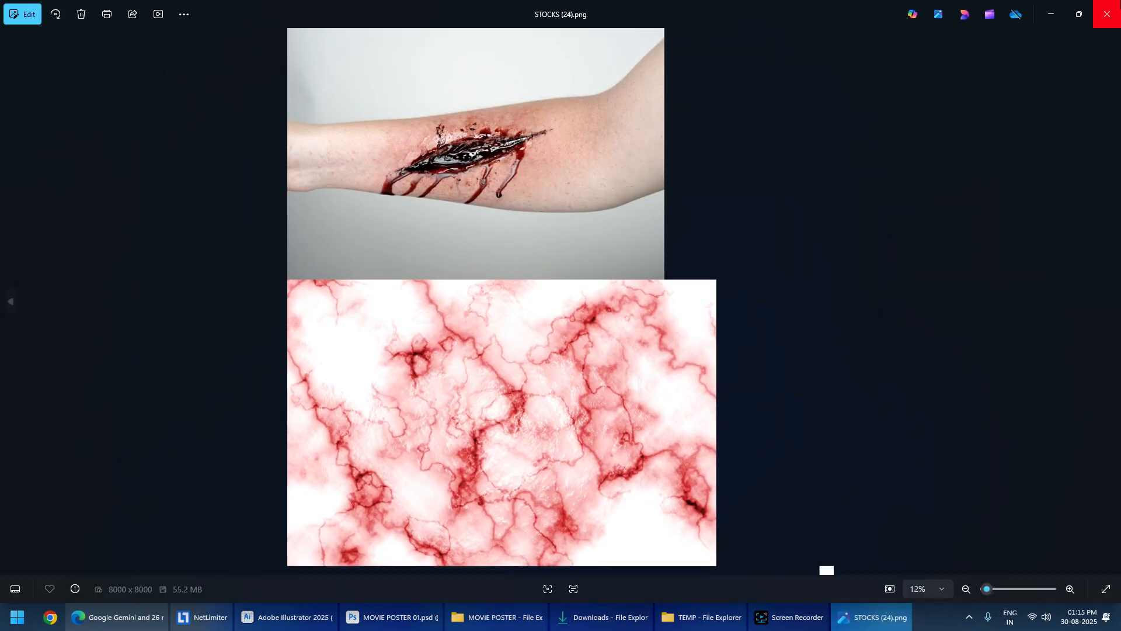
key(alt+F4)
key(super+Tab)
key(Return)
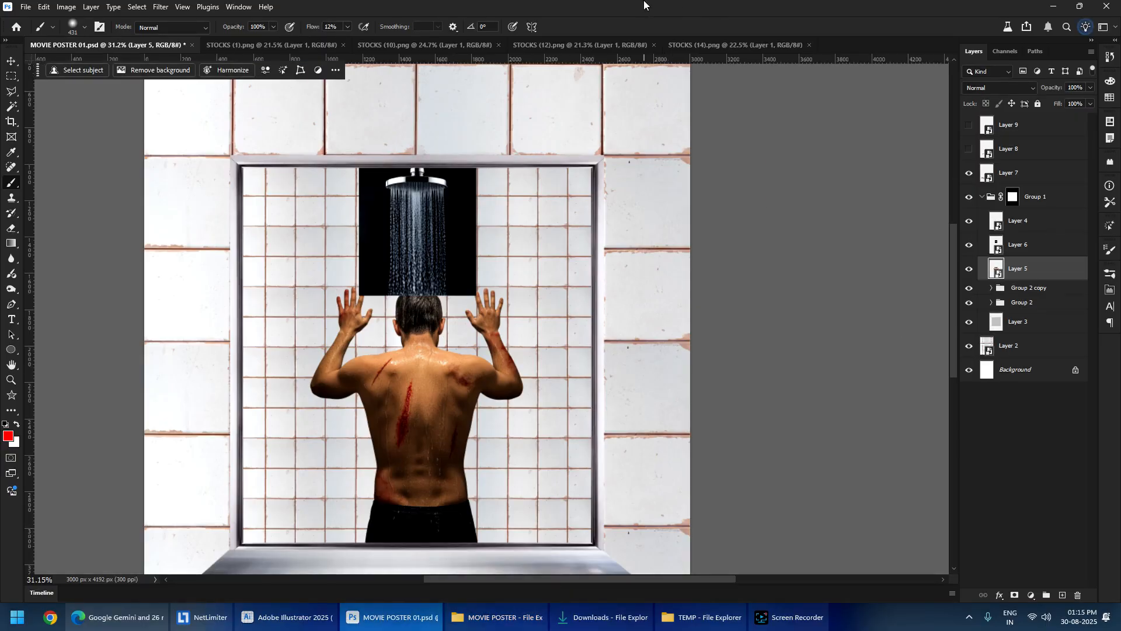
- Copy the red vein texture from STOCKS (24).png, close that document and paste the texture into the movie poster
key(m)
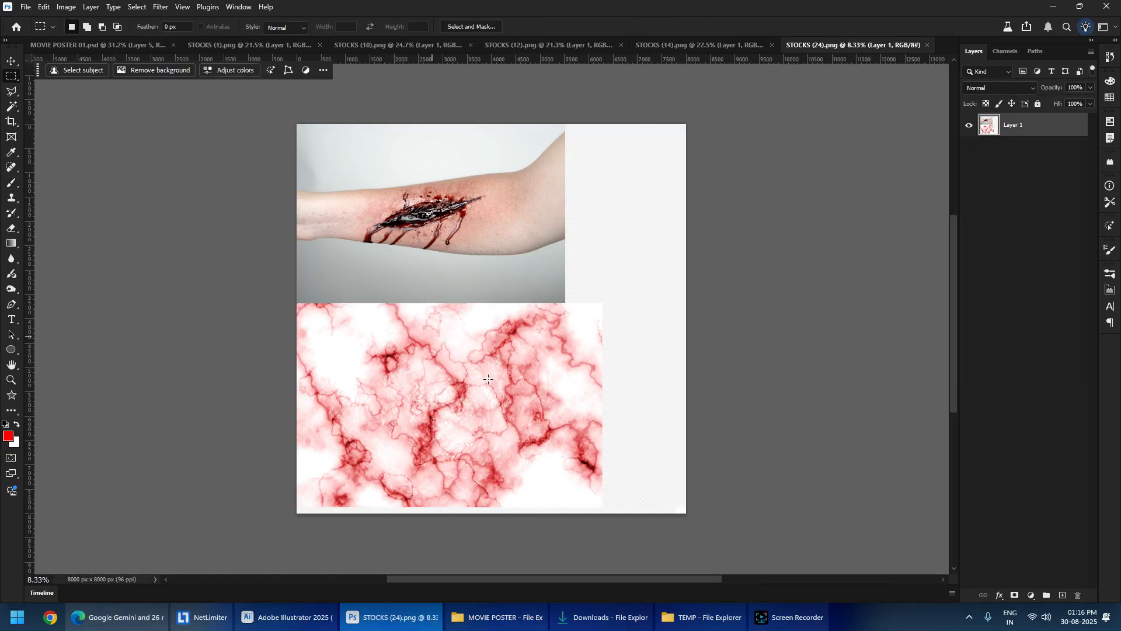
drag(620, 507, 250, 306)
key(ctrl+c)
key(ctrl+w)
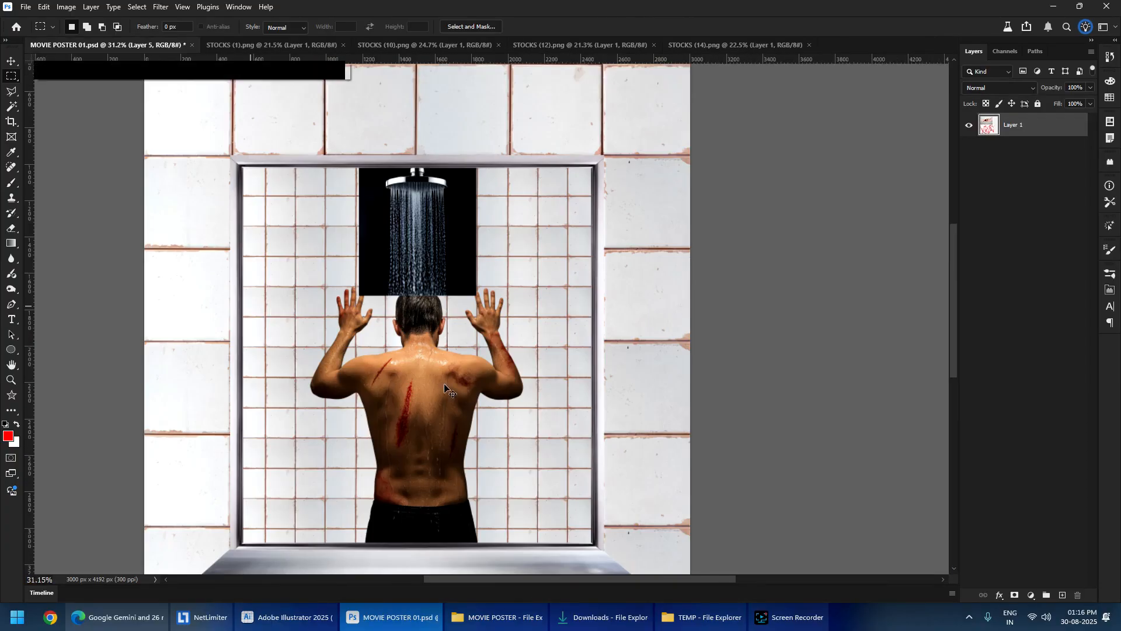
key(ctrl+v)
- Scale the pasted red vein texture to span the window's width and position it over the lower part of the window
key(ctrl+t)
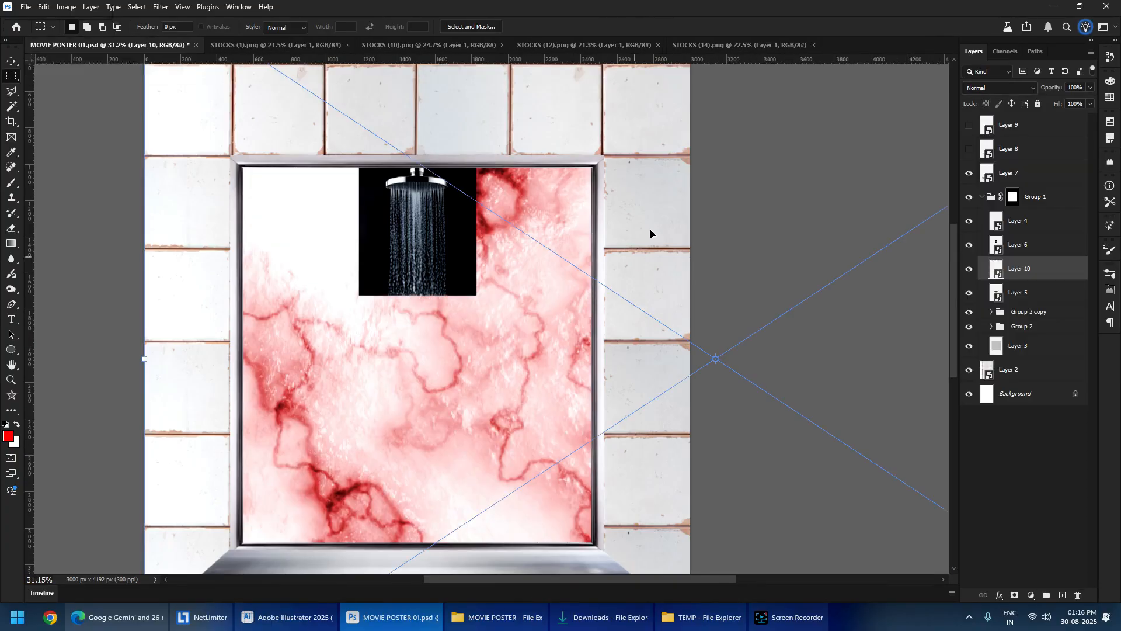
drag(145, 360, 567, 365)
drag(665, 344, 387, 349)
drag(465, 494, 451, 452)
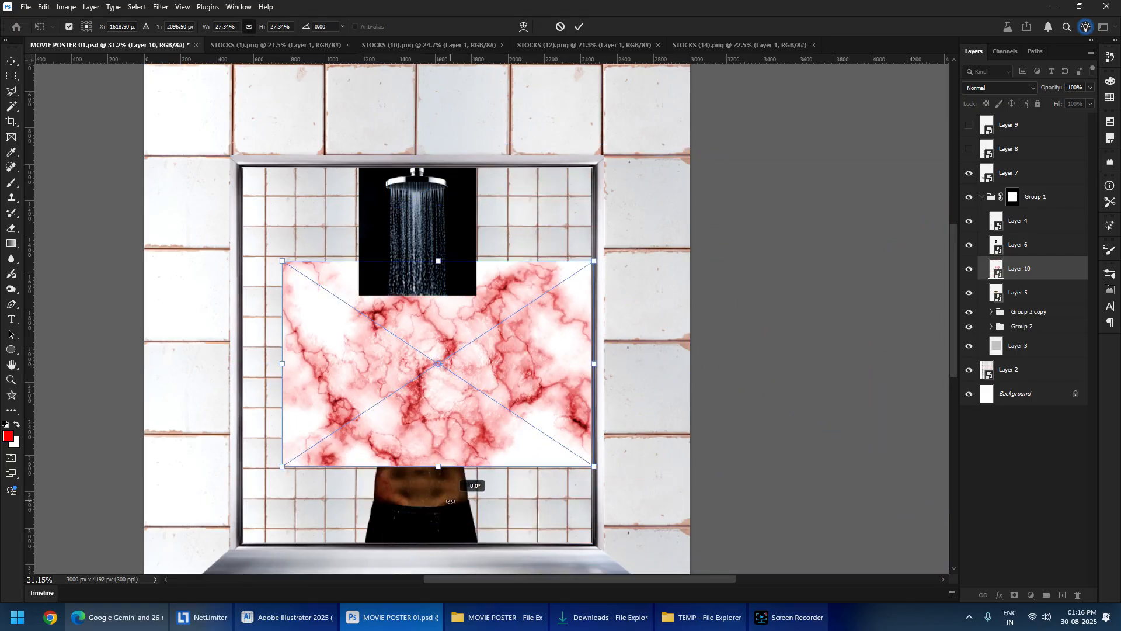
drag(515, 311, 456, 388)
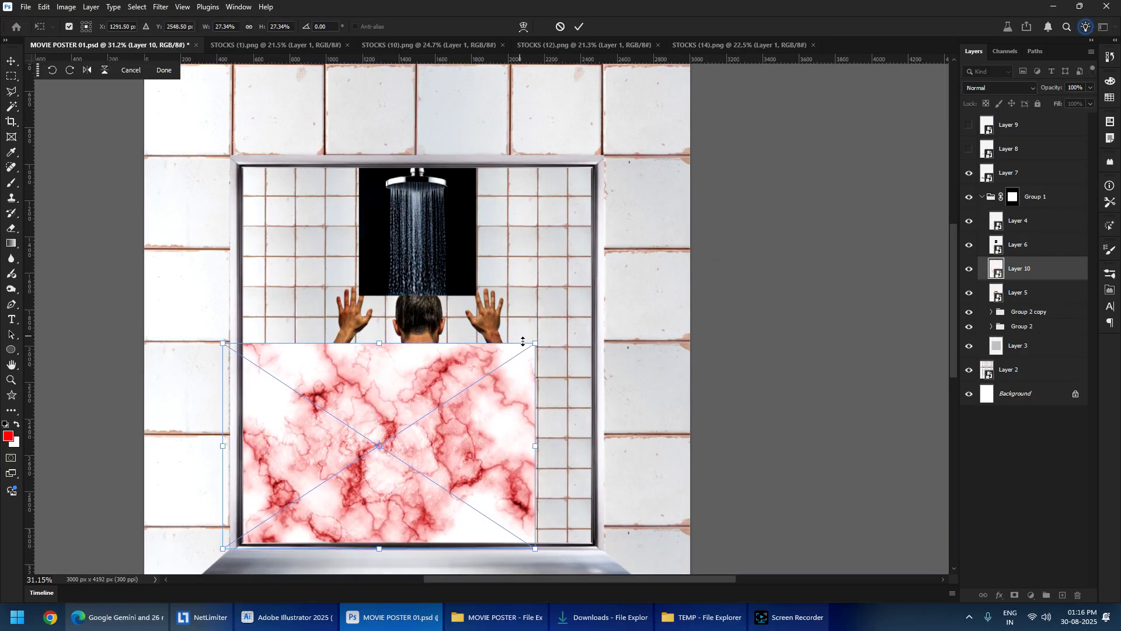
drag(533, 343, 608, 319)
key(Return)
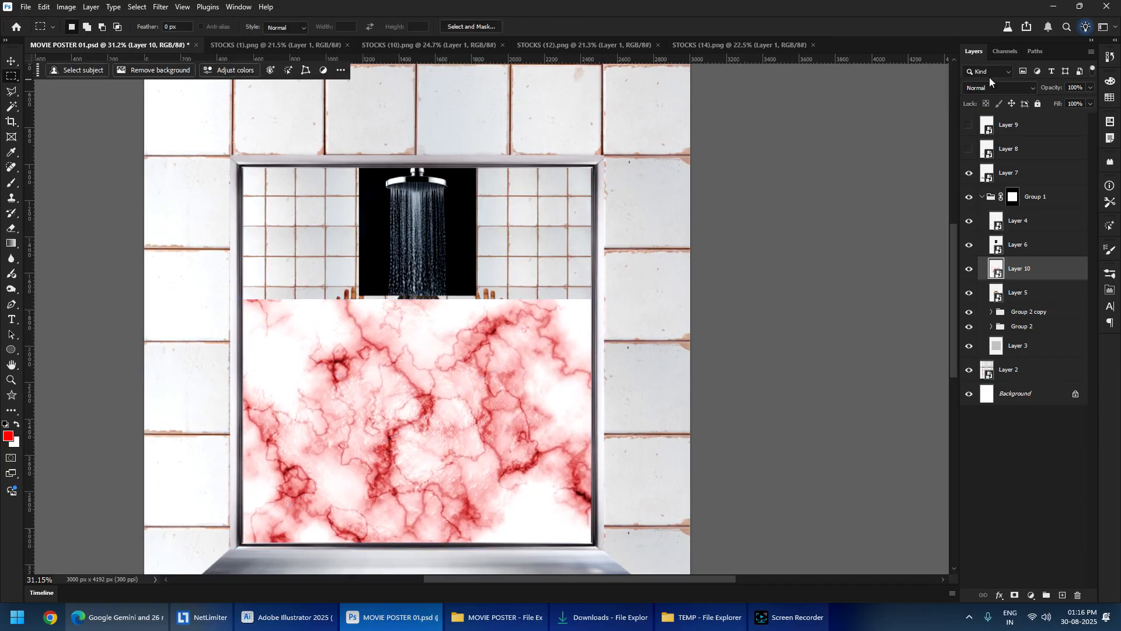
- Set the vein texture to Multiply, move it below the man's Layer 5 and adjust its position on the lower wall tiles
click(999, 87)
click(986, 140)
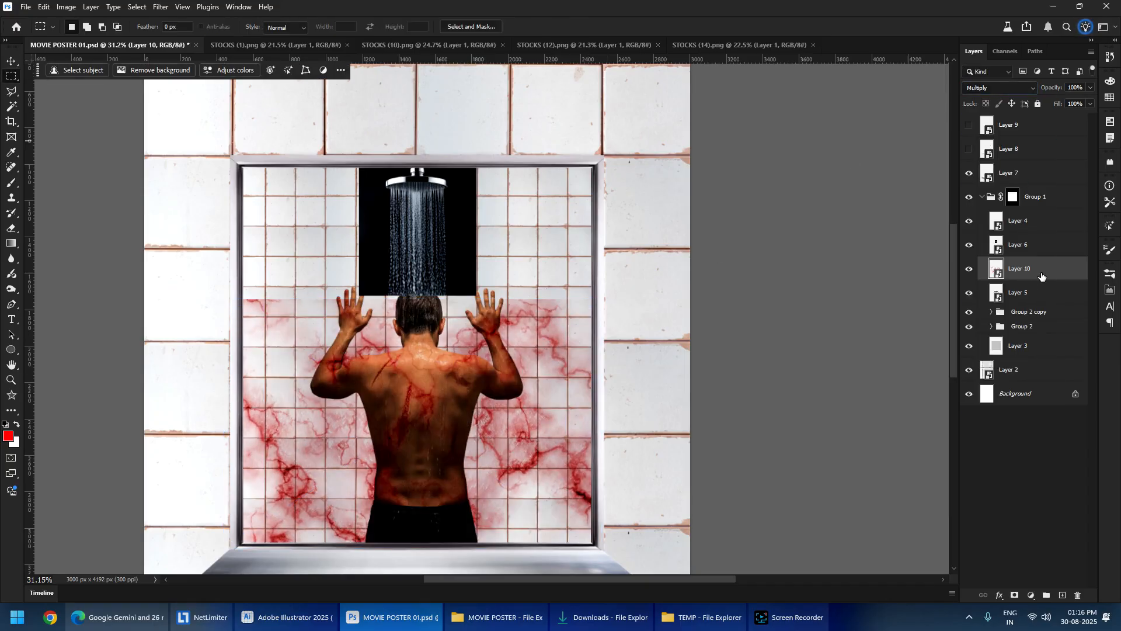
drag(1042, 276, 1013, 292)
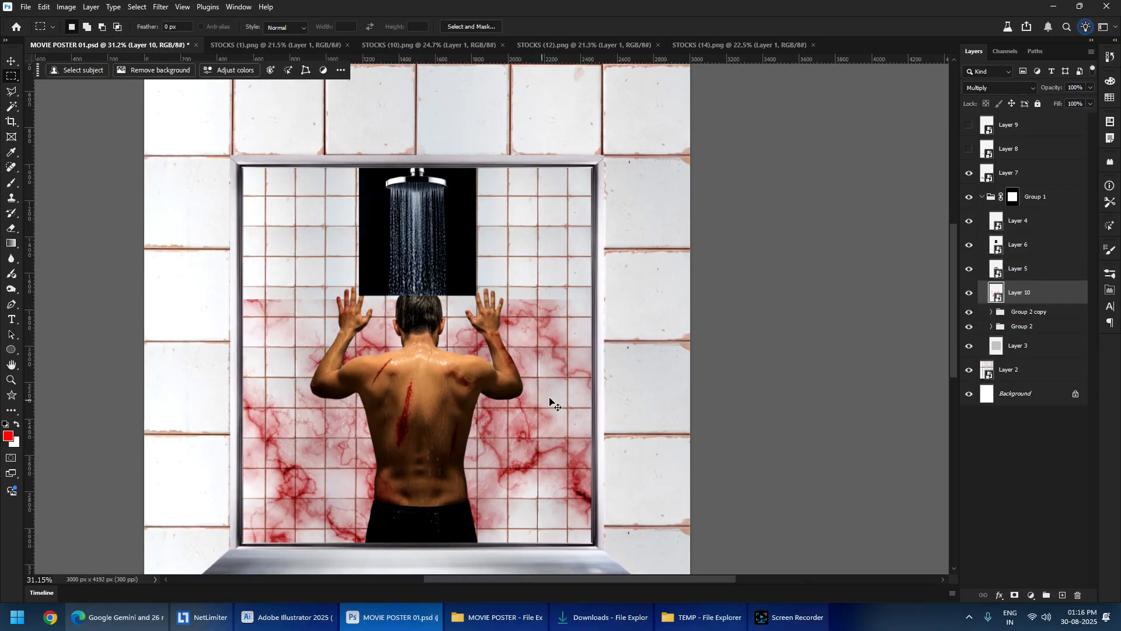
drag(550, 400, 557, 396)
drag(556, 396, 555, 403)
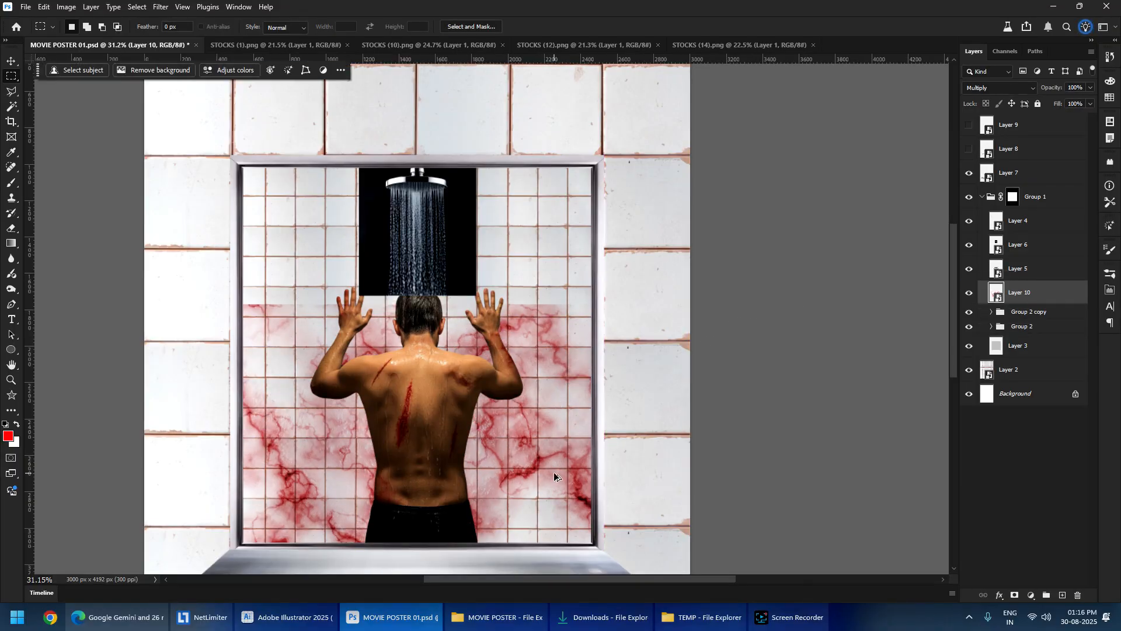
drag(553, 472, 558, 230)
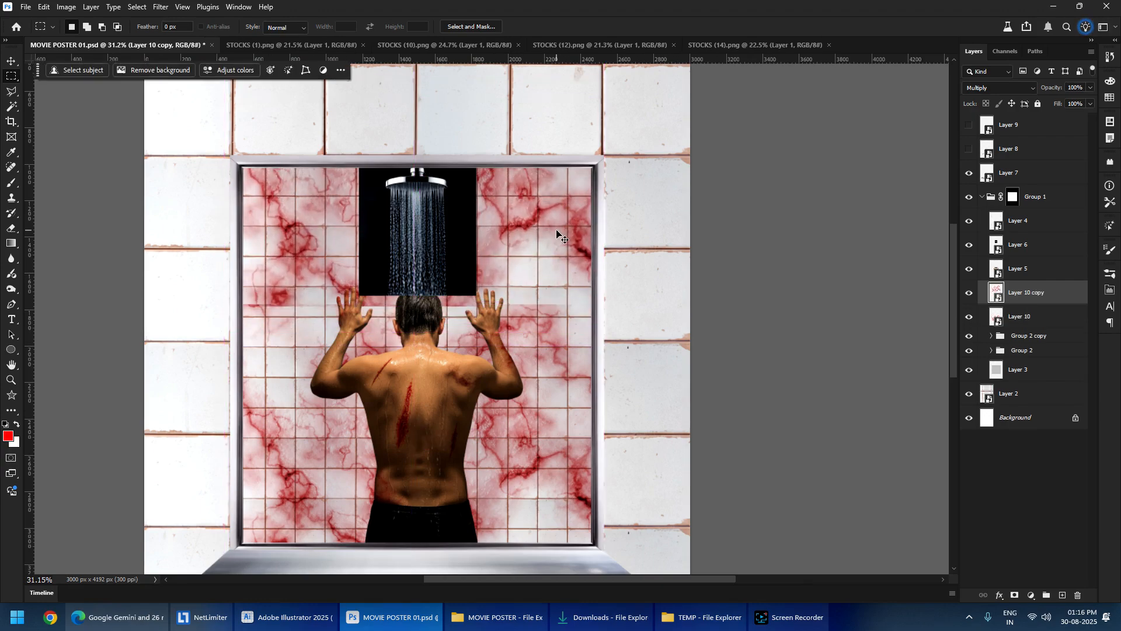
key(ctrl+z)
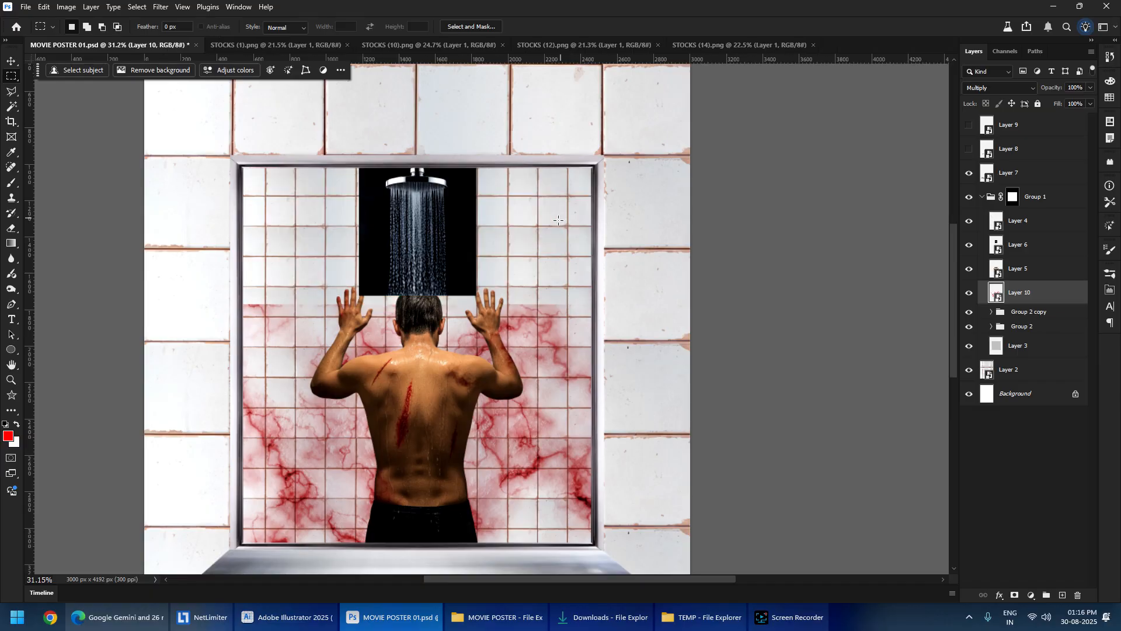
- Add an inverted mask to Layer 10 and paint in white to softly reveal the red veins on the lower tiles beside the man
click(1014, 596)
key(b)
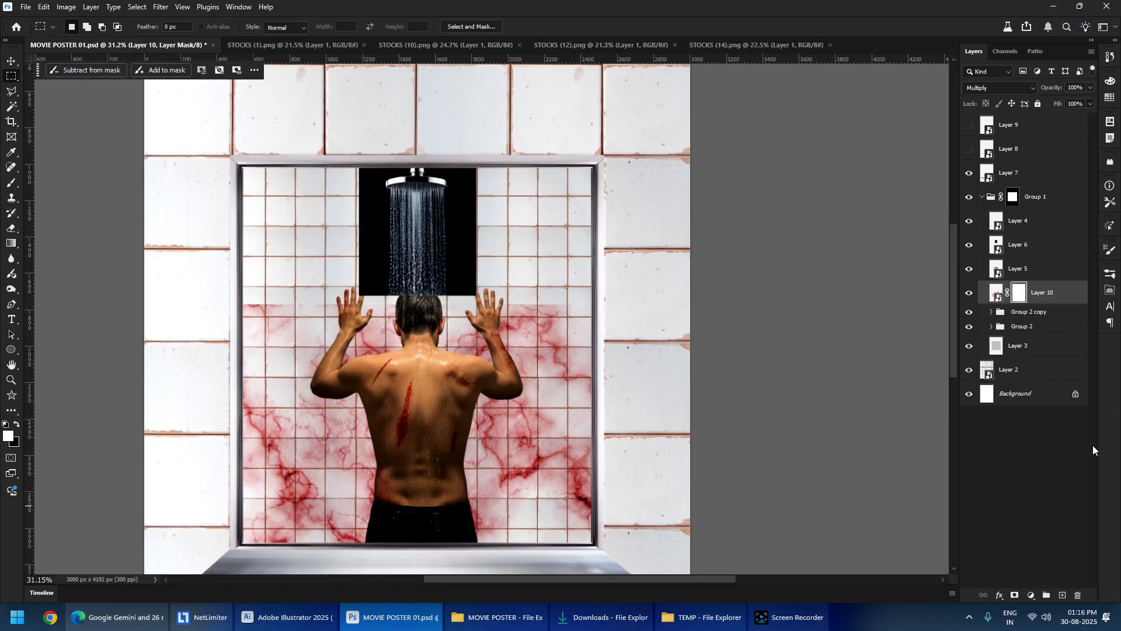
key(ctrl+i)
alt+drag(331, 371, 432, 444)
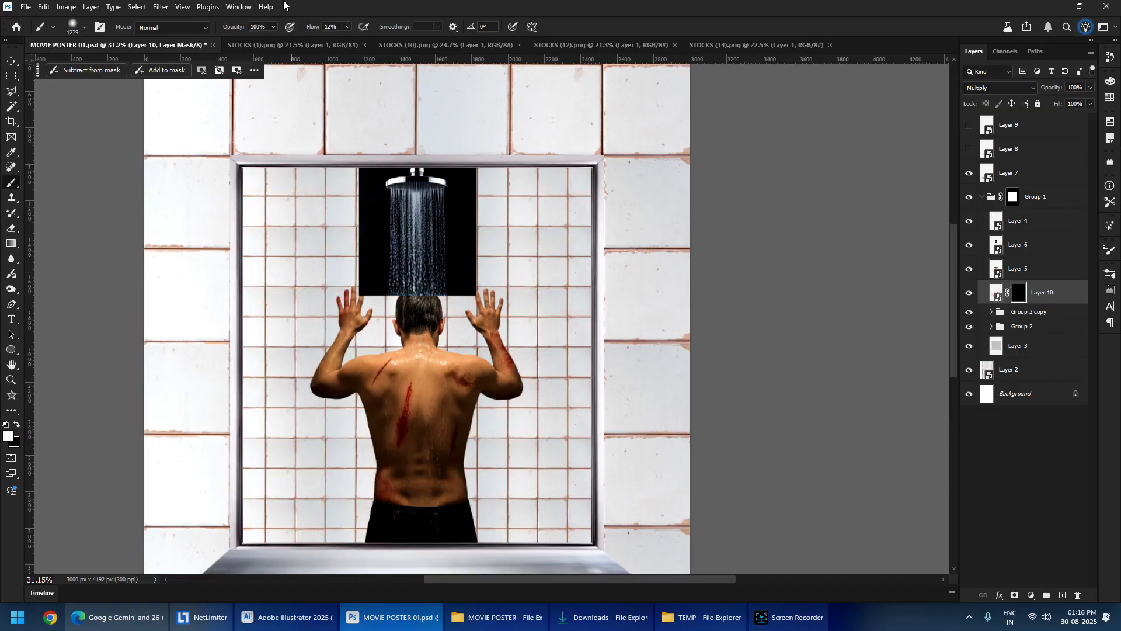
alt+right_click(277, 568)
mouse_move(255, 450)
mouse_down()
mouse_move(199, 358)
mouse_move(128, 362)
mouse_up()
mouse_move(528, 467)
mouse_down()
mouse_move(601, 450)
mouse_move(577, 527)
mouse_move(549, 473)
mouse_up()
key(bracketleft)
key(bracketleft)
mouse_move(625, 393)
mouse_down()
mouse_move(431, 566)
mouse_move(467, 538)
mouse_up()
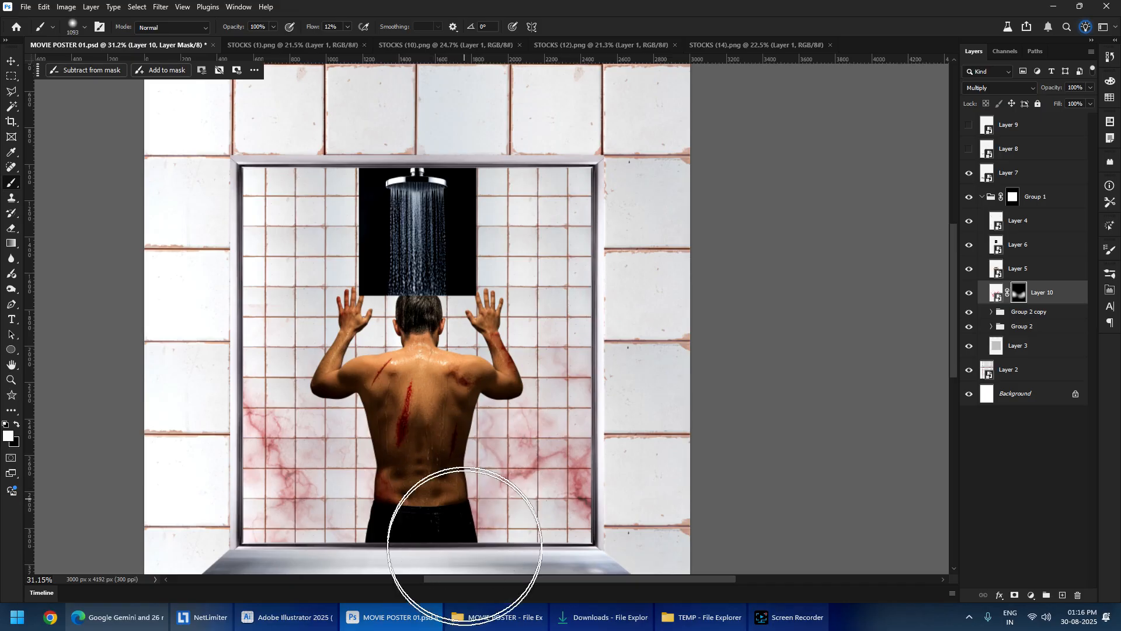
alt+drag(446, 454, 424, 453)
drag(353, 528, 219, 528)
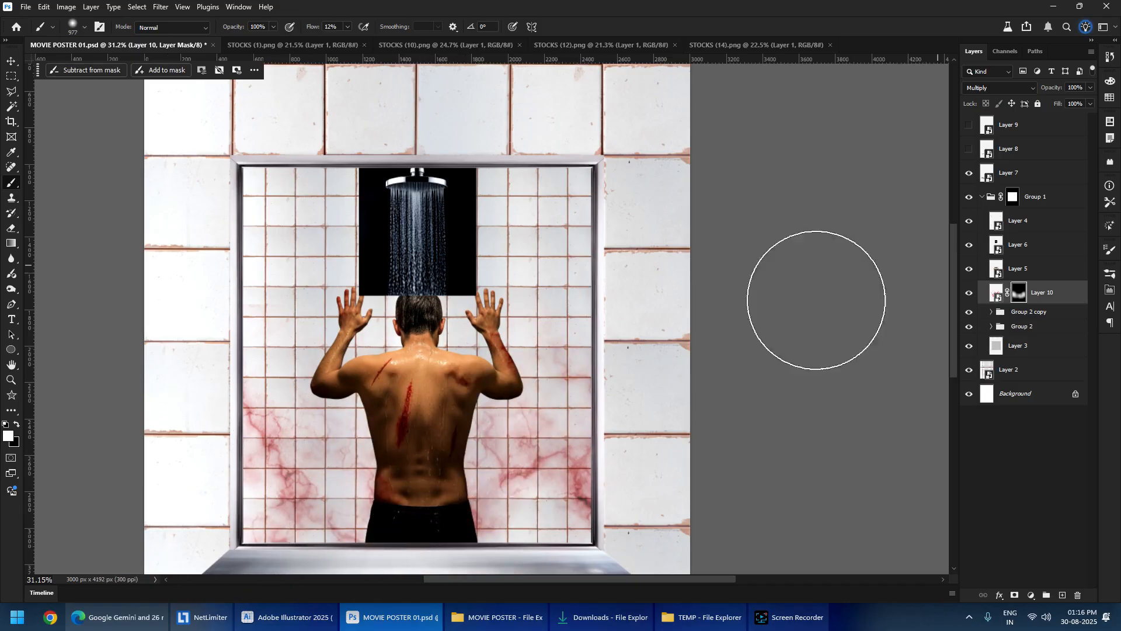
- Duplicate the vein texture onto the upper tiles, delete the copied mask, shift the texture down and add a black mask
ctrl+alt+drag(480, 404, 486, 187)
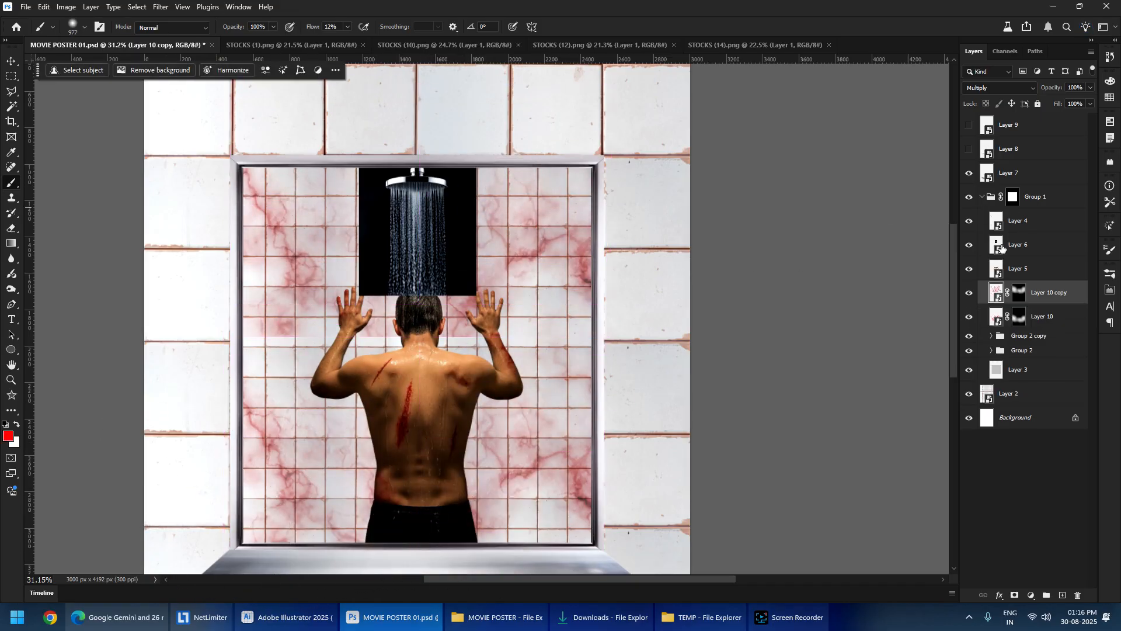
right_click(1015, 287)
click(1019, 312)
ctrl+drag(480, 228, 480, 287)
alt+click(1014, 596)
key(d)
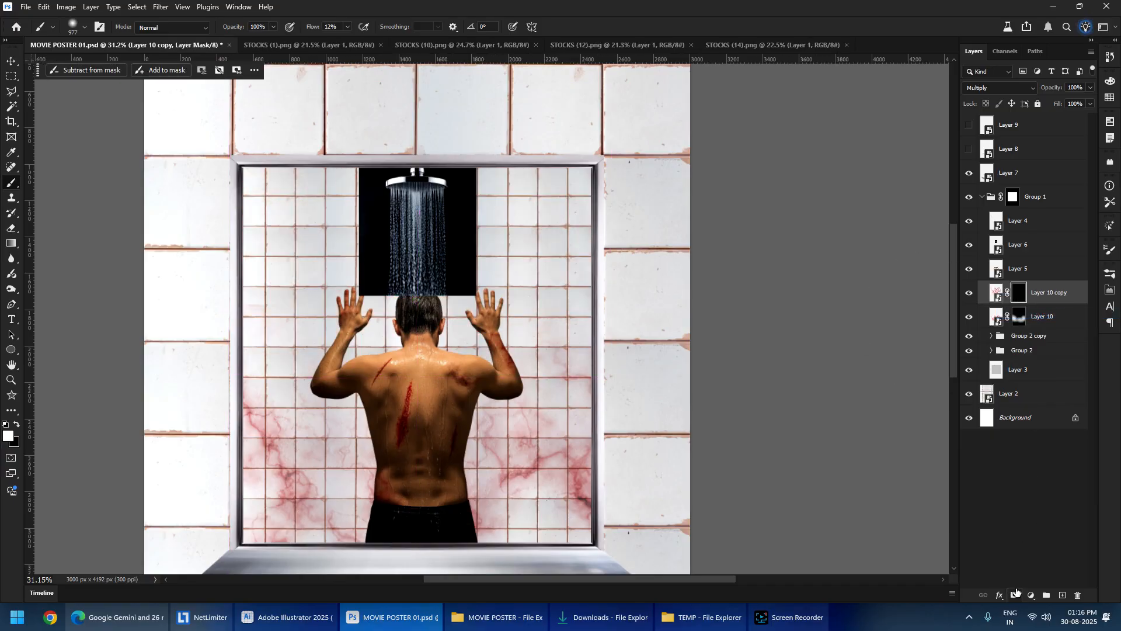
- Paint white on the Layer 10 copy mask to reveal red veins on the upper tiles on both sides of the shower
alt+right_click(280, 203)
mouse_move(213, 252)
mouse_down()
mouse_move(175, 318)
mouse_move(275, 150)
mouse_up()
mouse_move(562, 200)
mouse_down()
mouse_move(666, 280)
mouse_move(654, 290)
mouse_move(622, 261)
mouse_move(629, 305)
mouse_move(519, 278)
mouse_move(643, 357)
mouse_move(687, 412)
mouse_up()
alt+scroll(595, 295, up, 4)
alt+right_click(571, 278)
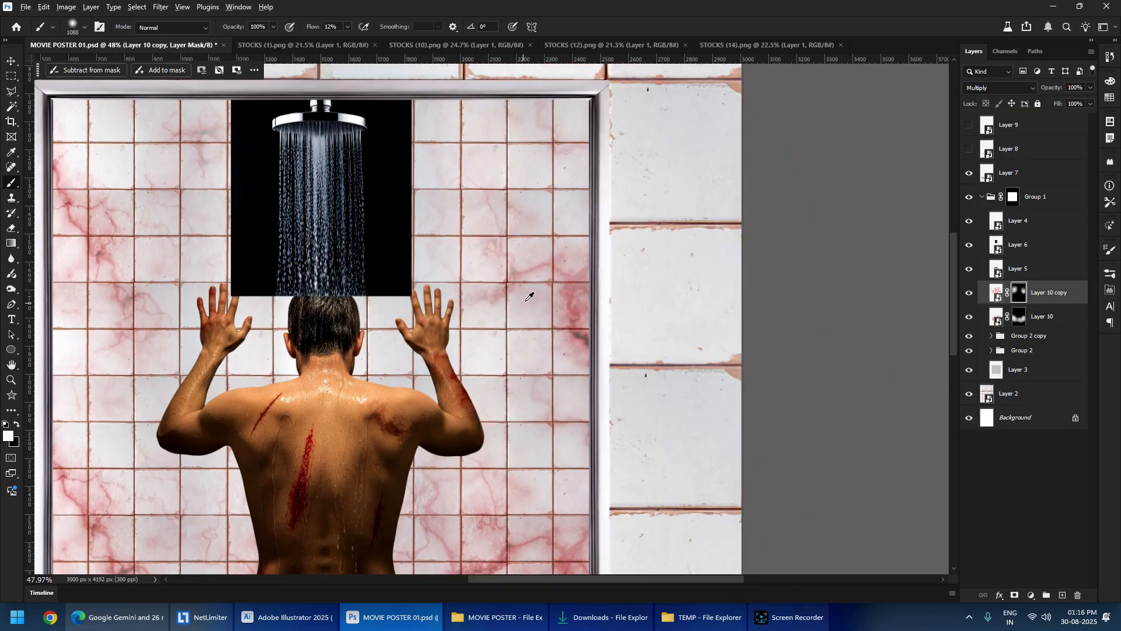
alt+scroll(531, 296, up, 4)
alt+right_click(646, 273)
drag(642, 280, 669, 463)
drag(668, 239, 691, 323)
alt+scroll(546, 233, up, 6)
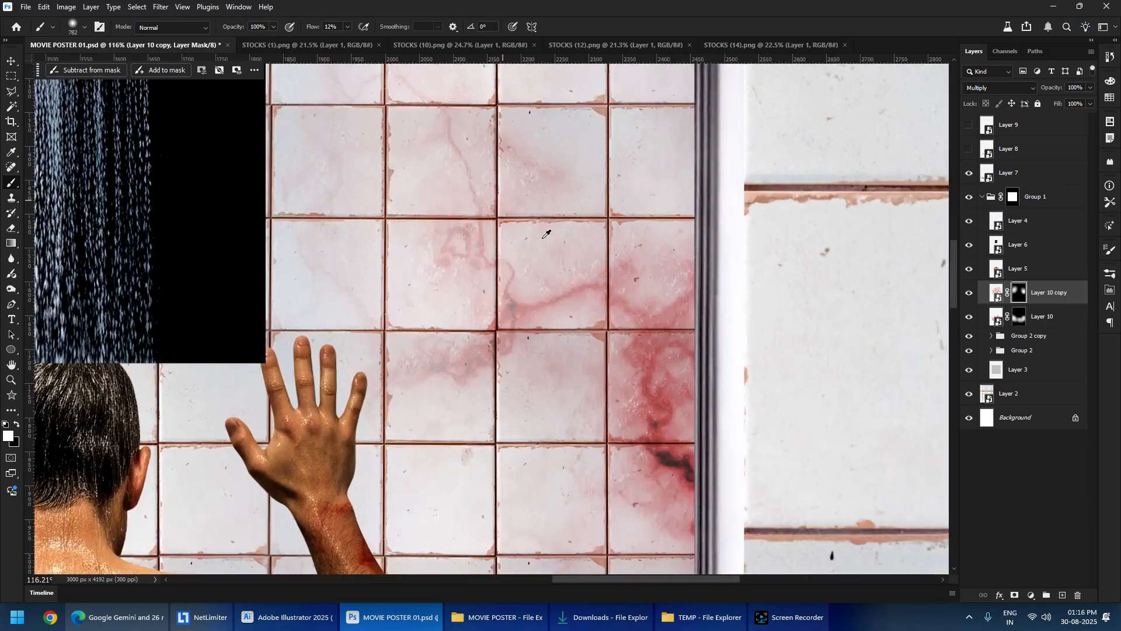
alt+scroll(560, 243, down, 12)
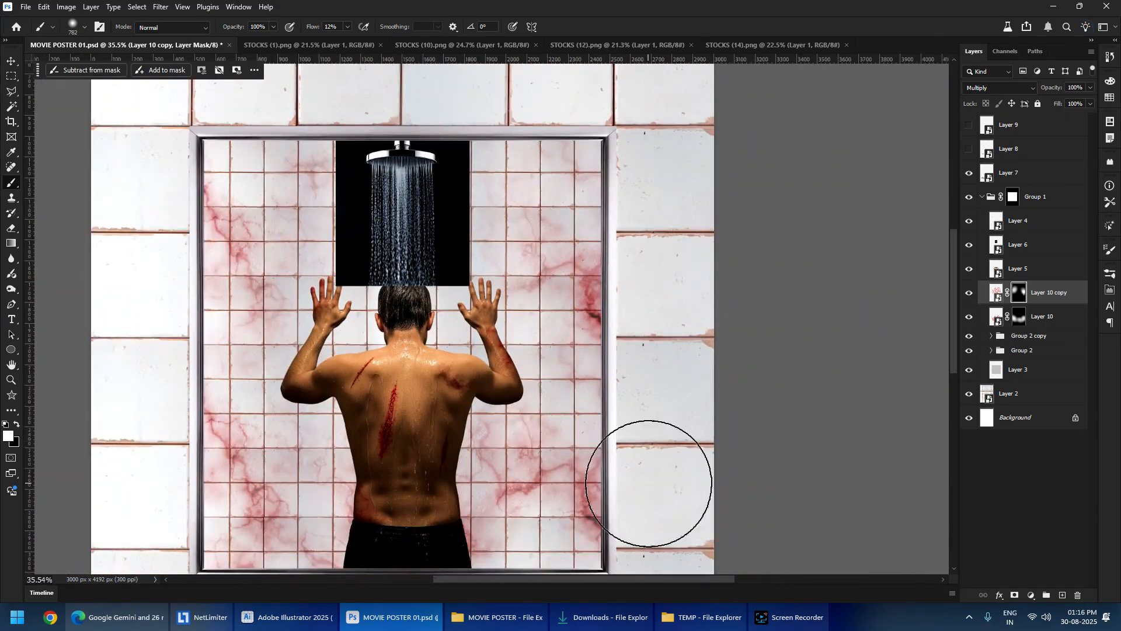
alt+scroll(417, 247, down, 6)
alt+scroll(414, 250, down, 5)
alt+scroll(467, 222, up, 7)
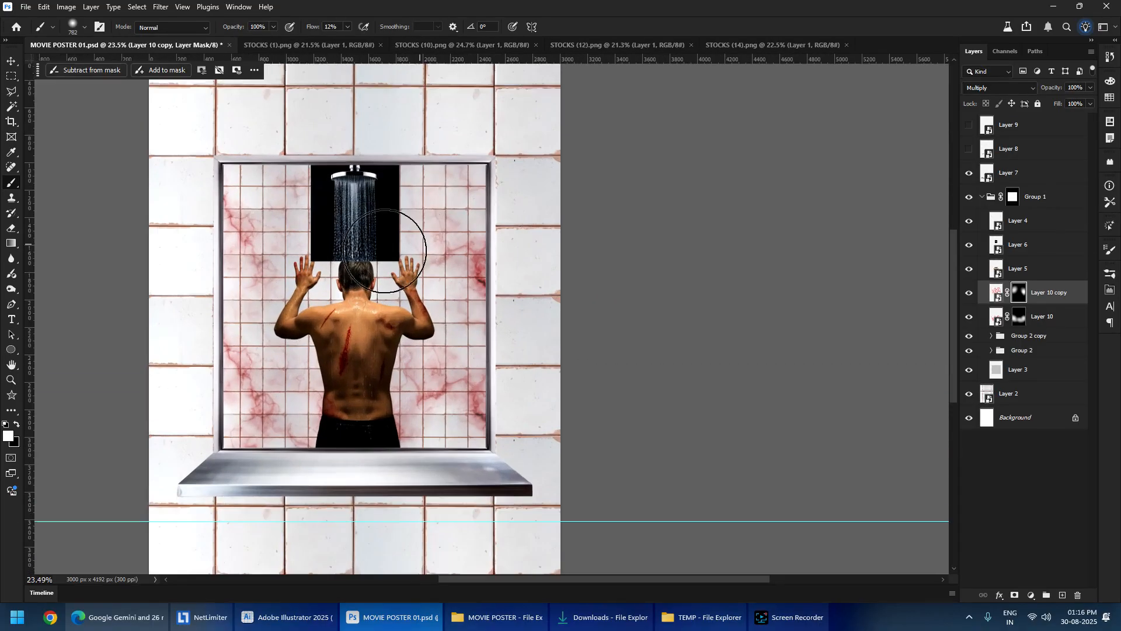
- Show the hidden Layer 9 and Layer 8 with the pistol and whiskey glass on the shelf
drag(173, 187, 183, 233)
click(11, 76)
drag(385, 480, 390, 408)
click(969, 125)
click(969, 149)
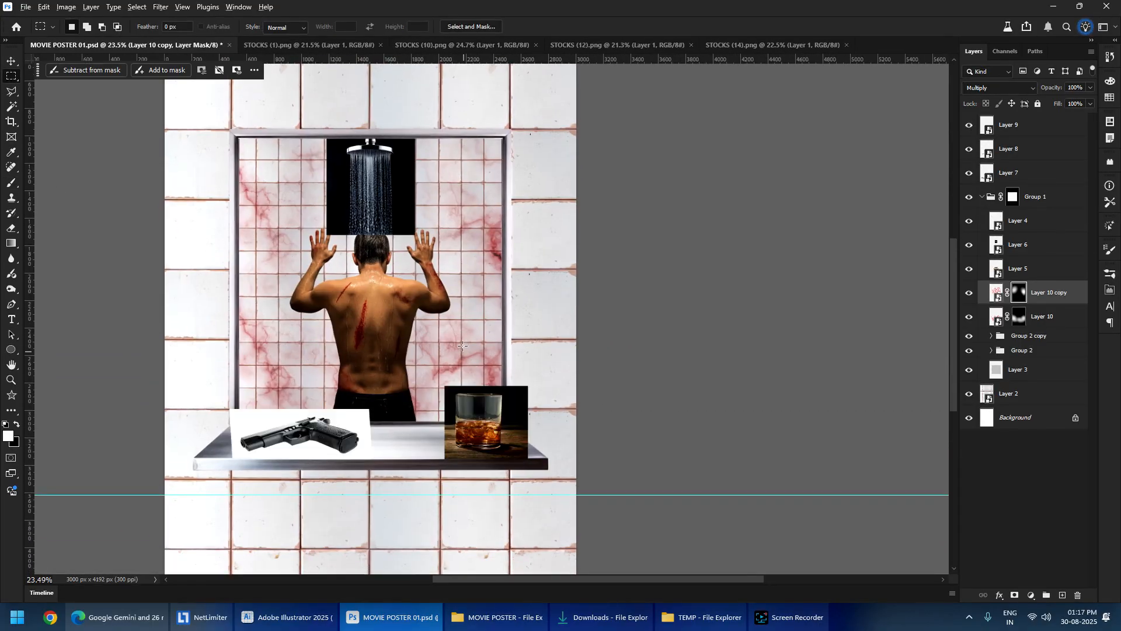
- Examine the whole poster composition with the pistol and whiskey glass in front of the window
alt+scroll(463, 346, down, 2)
alt+scroll(456, 268, up, 1)
drag(453, 250, 452, 307)
alt+scroll(409, 456, up, 2)
drag(364, 430, 358, 367)
alt+scroll(398, 382, down, 2)
alt+scroll(377, 396, up, 1)
drag(443, 344, 442, 357)
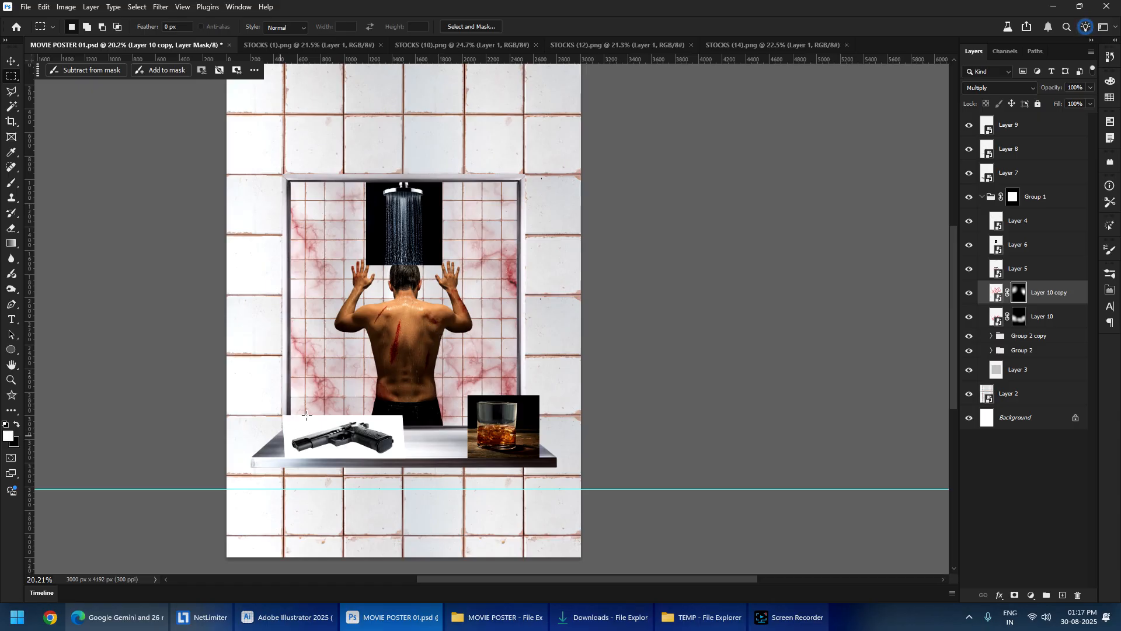
alt+scroll(391, 190, down, 2)
alt+scroll(403, 198, up, 1)
drag(307, 126, 308, 167)
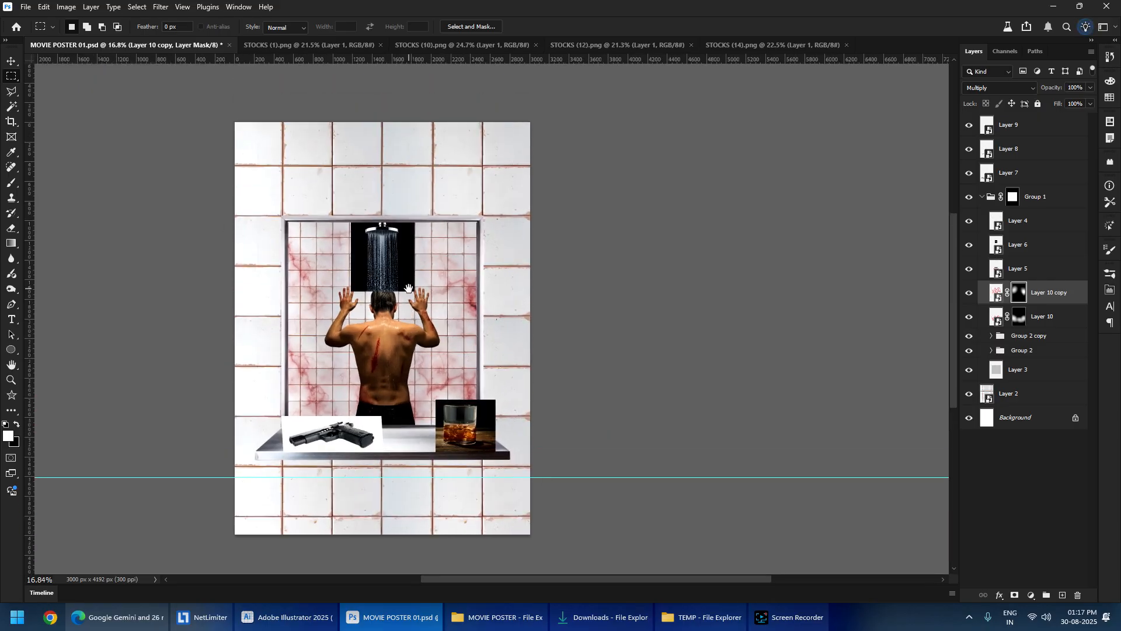
alt+scroll(307, 167, up, 2)
- Select the outer wall tile Layer 2, then open STOCKS (31).png from the MOVIE POSTER folder in Photoshop
ctrl+right_click(312, 108)
click(338, 120)
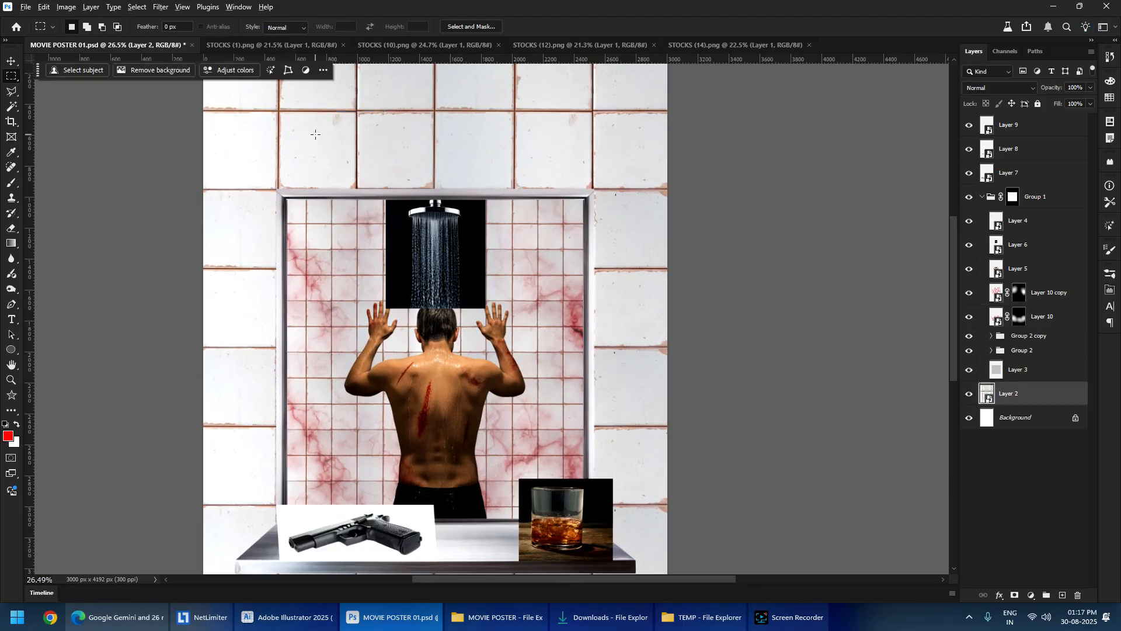
alt+scroll(337, 139, down, 2)
key(alt+Tab)
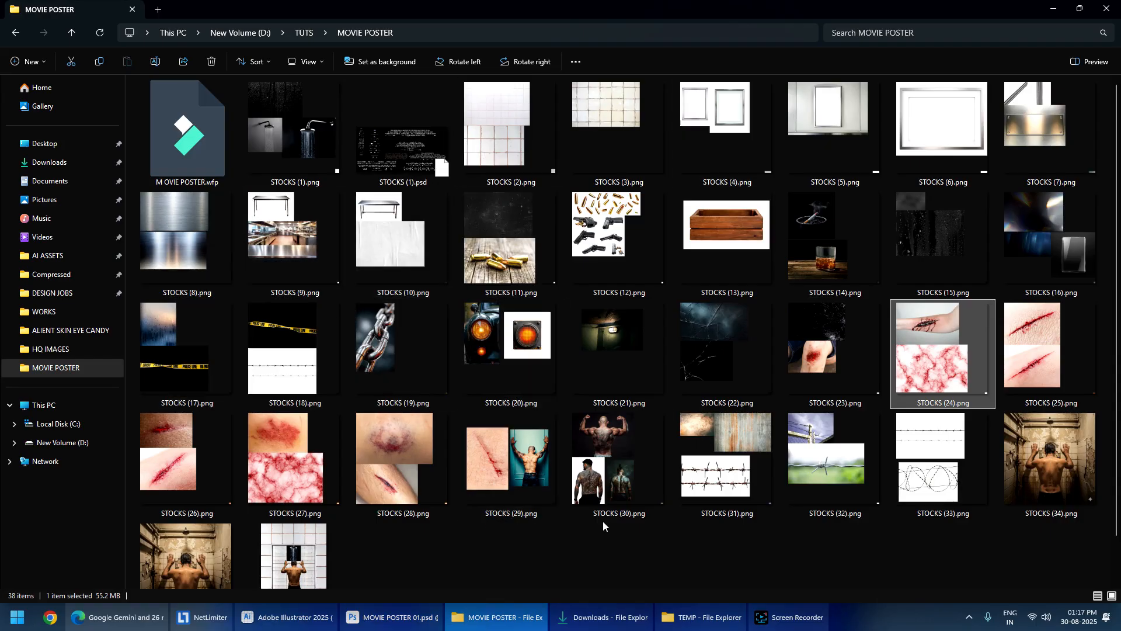
click(729, 462)
key(alt+Tab)
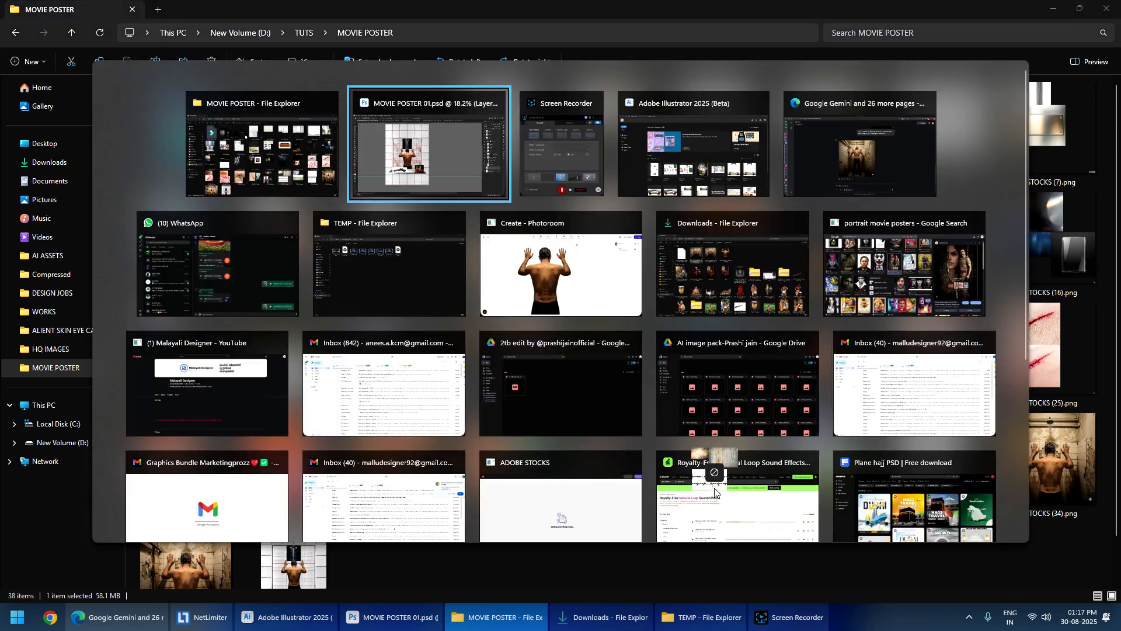
- Copy the tan grunge texture from STOCKS (31).png, close the document and paste the texture above the poster's Layer 2
scroll(333, 135, up, 8)
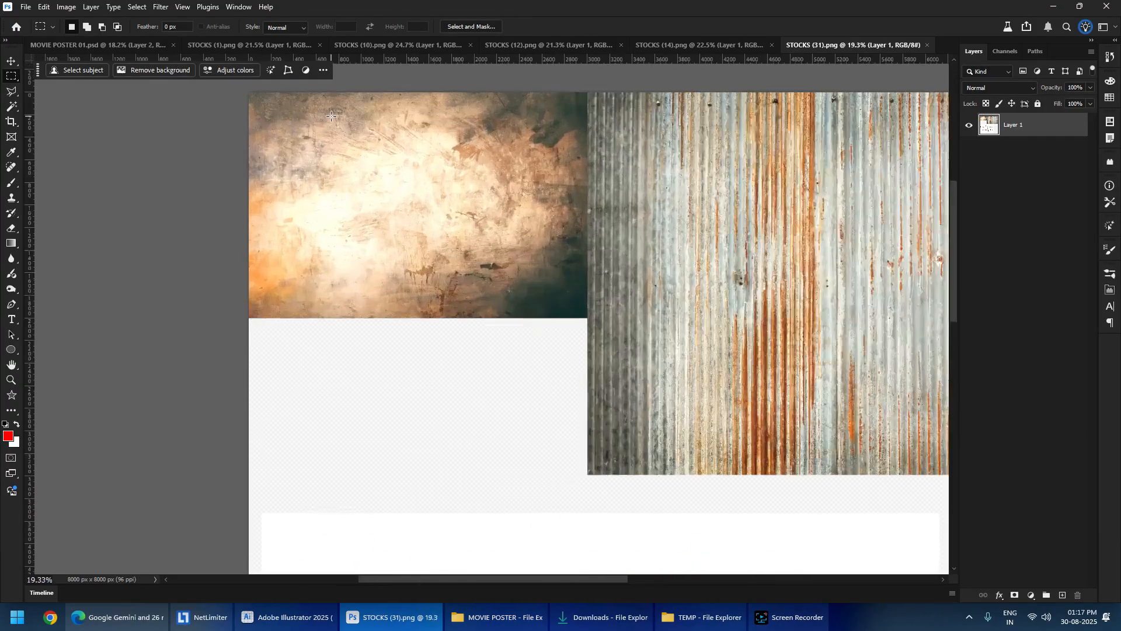
scroll(231, 121, down, 2)
scroll(231, 122, up, 1)
drag(257, 178, 702, 471)
key(ctrl+c)
key(ctrl+w)
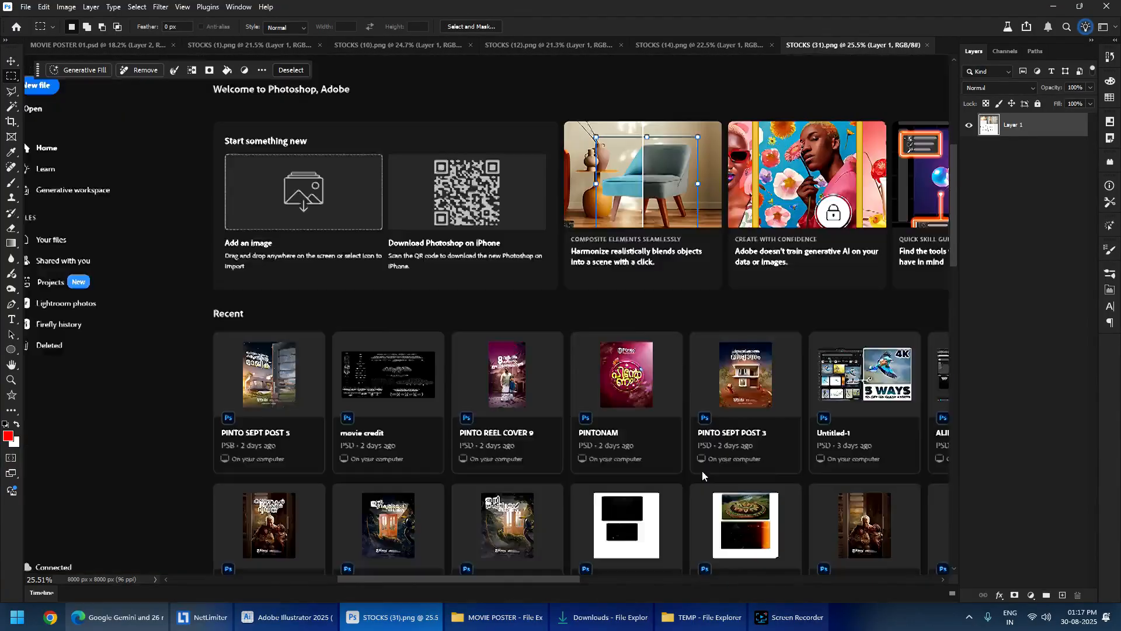
key(ctrl+v)
- Rotate the grunge texture 90 degrees clockwise and enlarge it to cover the entire outer wall of the poster
key(ctrl+t)
scroll(519, 231, down, 2)
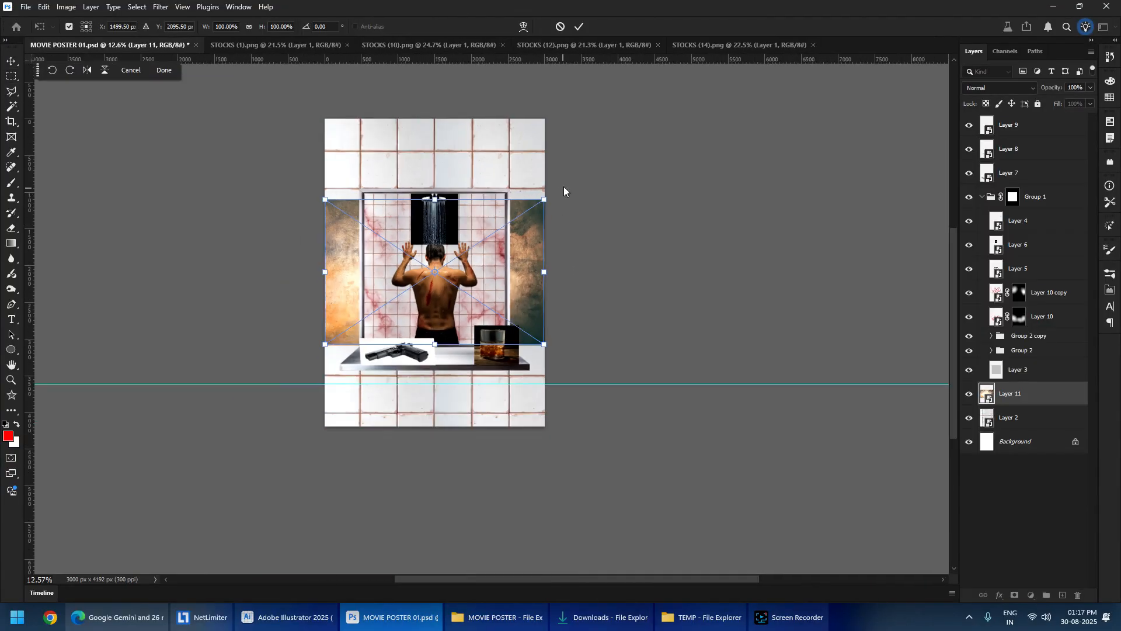
drag(566, 191, 518, 374)
drag(507, 272, 554, 273)
key(Return)
scroll(487, 202, up, 2)
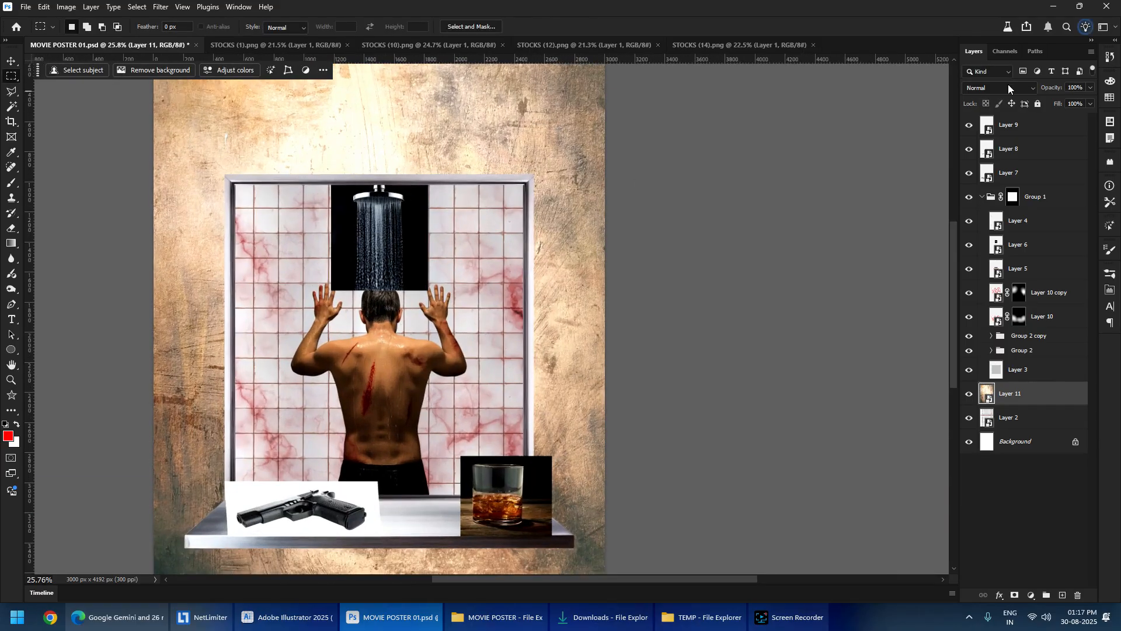
- Try the Hard Light and Overlay blend modes on the grunge texture in Layer 11
click(1000, 87)
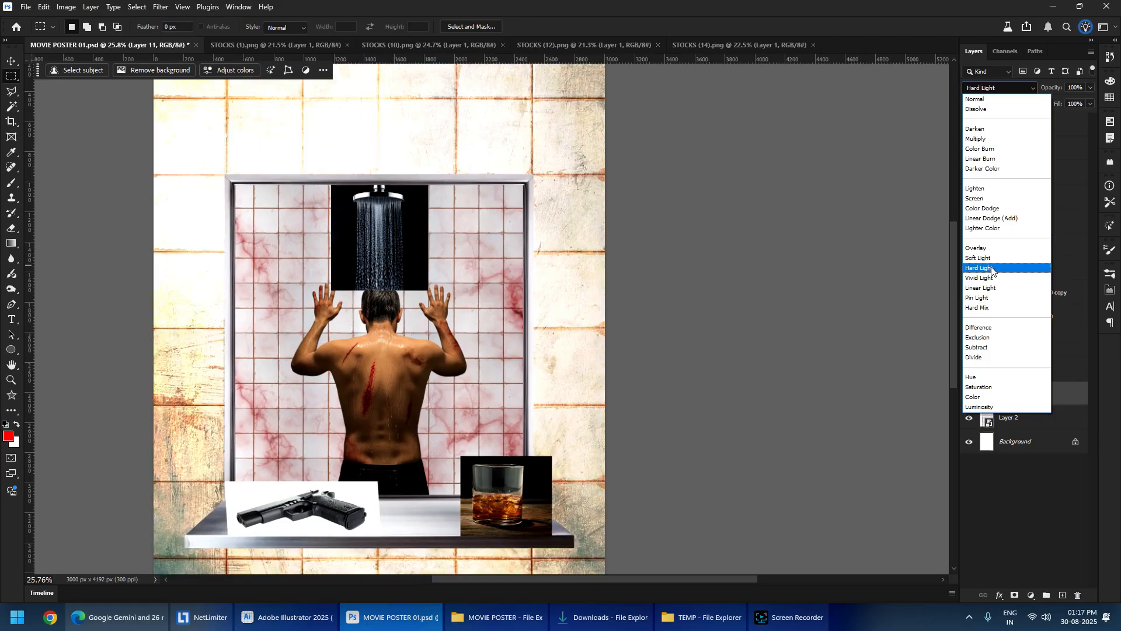
click(996, 270)
scroll(394, 242, down, 3)
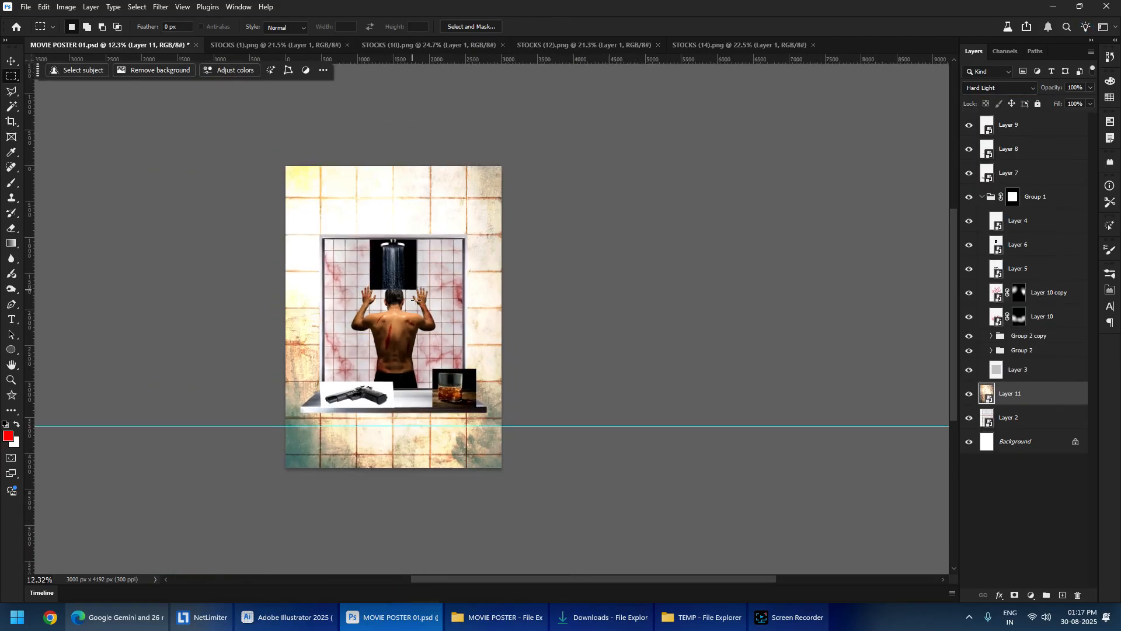
click(1025, 89)
click(996, 250)
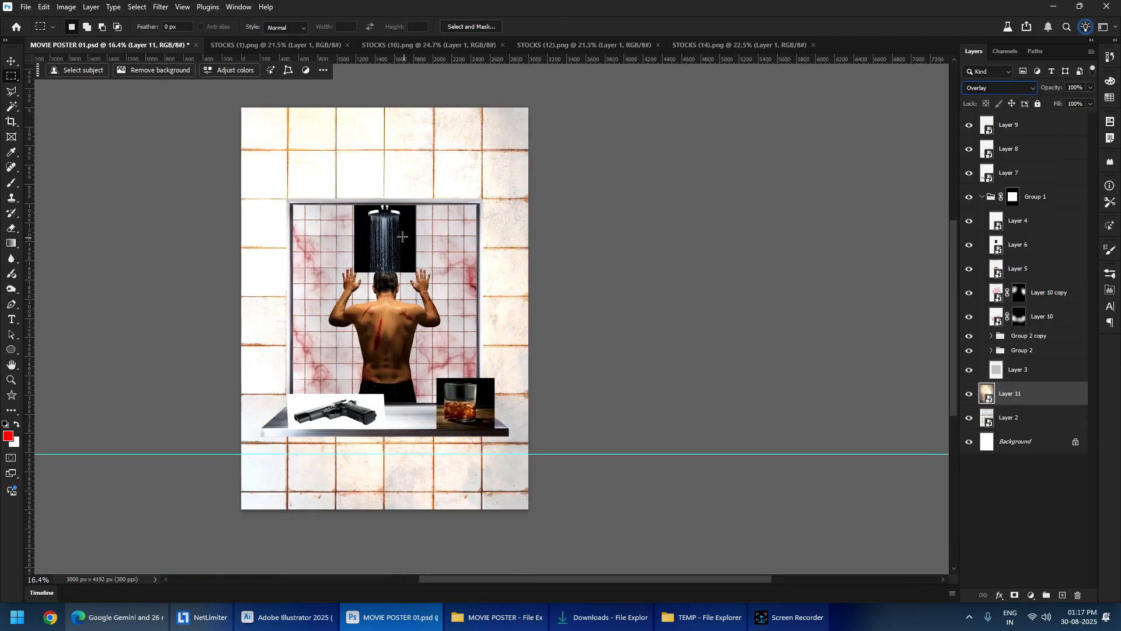
key(ctrl+m)
drag(524, 110, 831, 90)
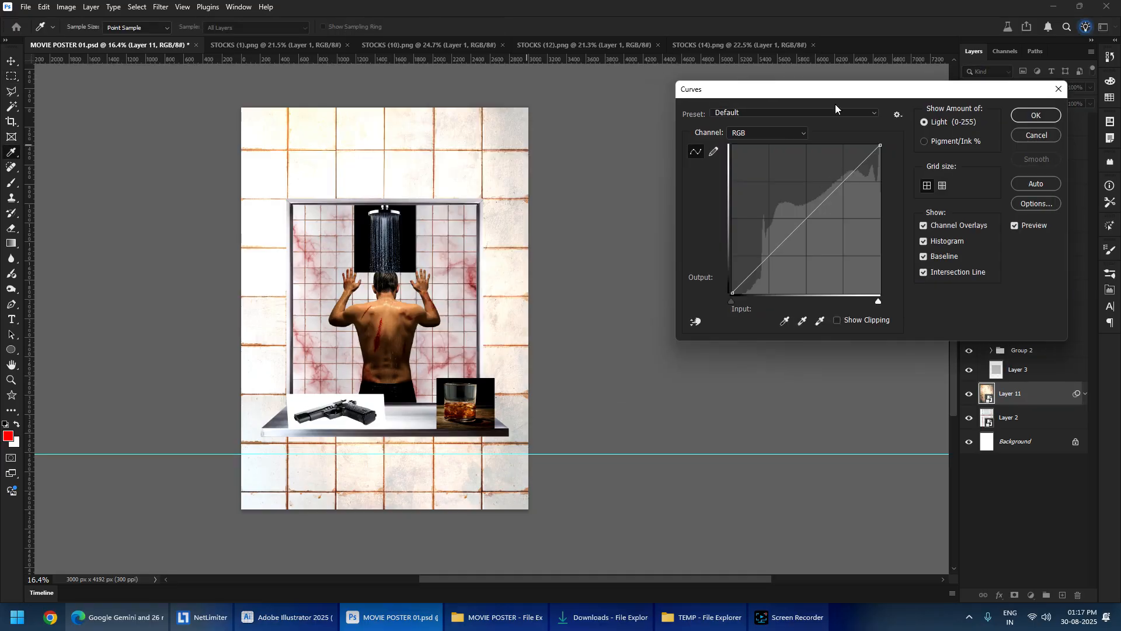
drag(825, 201, 829, 251)
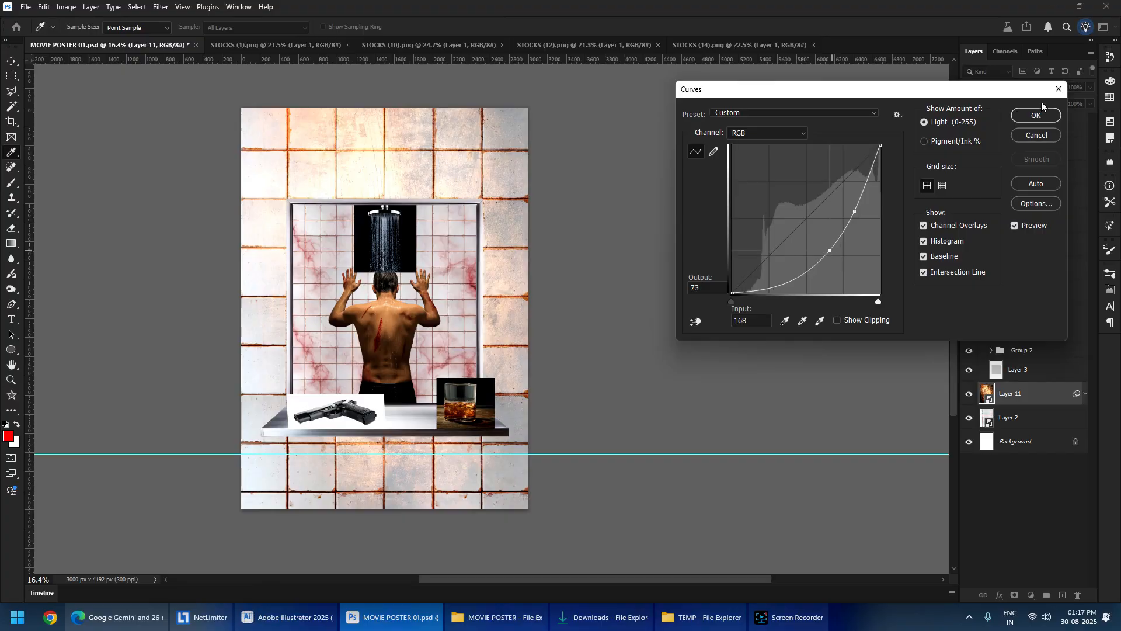
click(1041, 137)
- Set the blend mode of the Layer 11 grunge texture to Multiply
click(1000, 87)
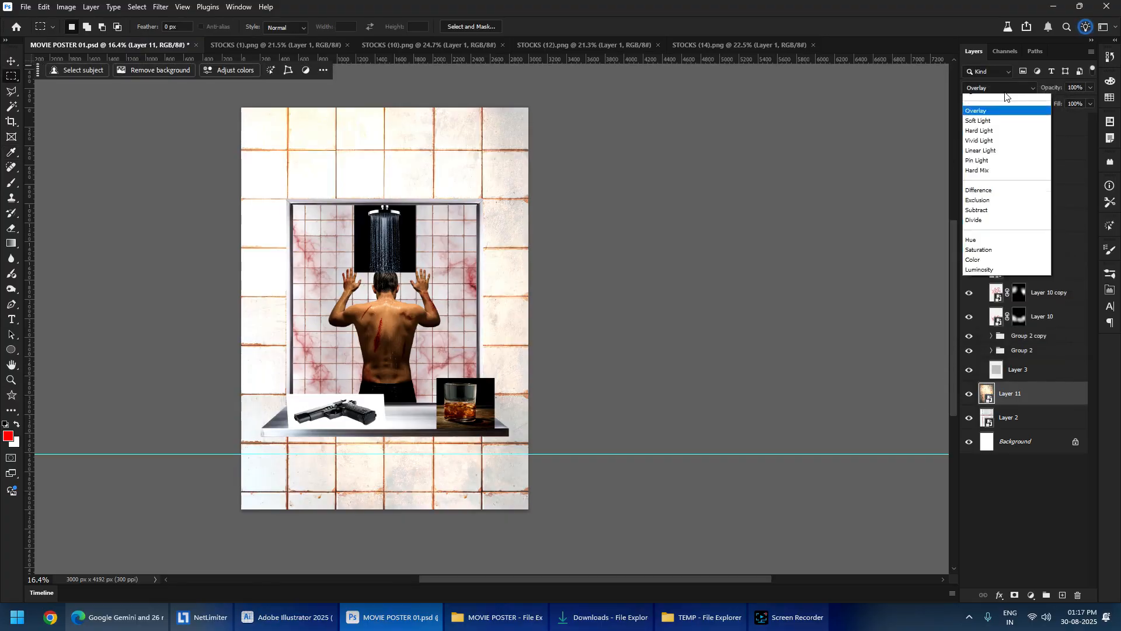
click(993, 138)
drag(389, 190, 445, 213)
drag(445, 214, 583, 446)
drag(408, 233, 327, 193)
drag(326, 194, 325, 153)
drag(333, 377, 328, 175)
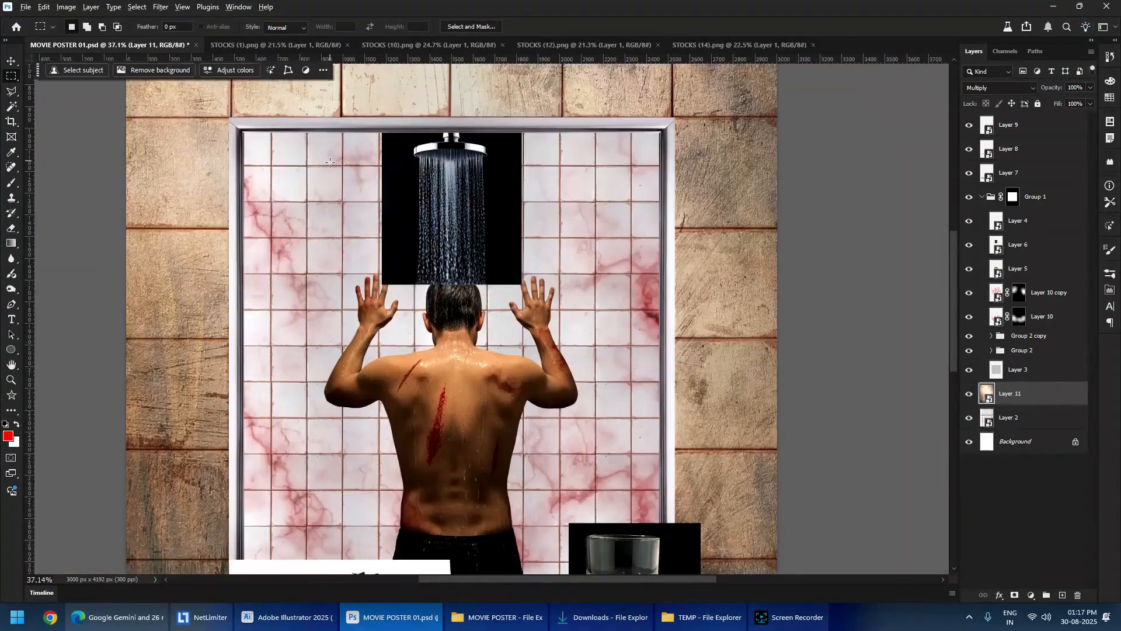
scroll(328, 175, down, 6)
scroll(325, 305, up, 3)
drag(435, 241, 414, 307)
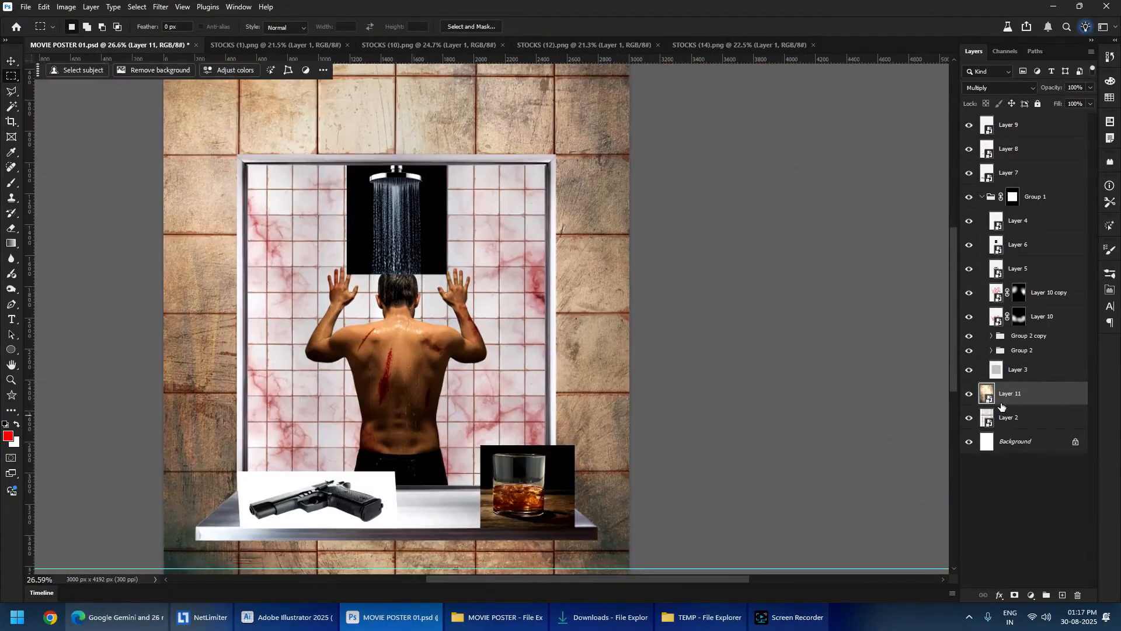
- Duplicate Layer 11 into Group 1 above Layer 10 copy and scale it down to cover the tiles inside the frame
alt+drag(1048, 388, 1060, 283)
key(ctrl+t)
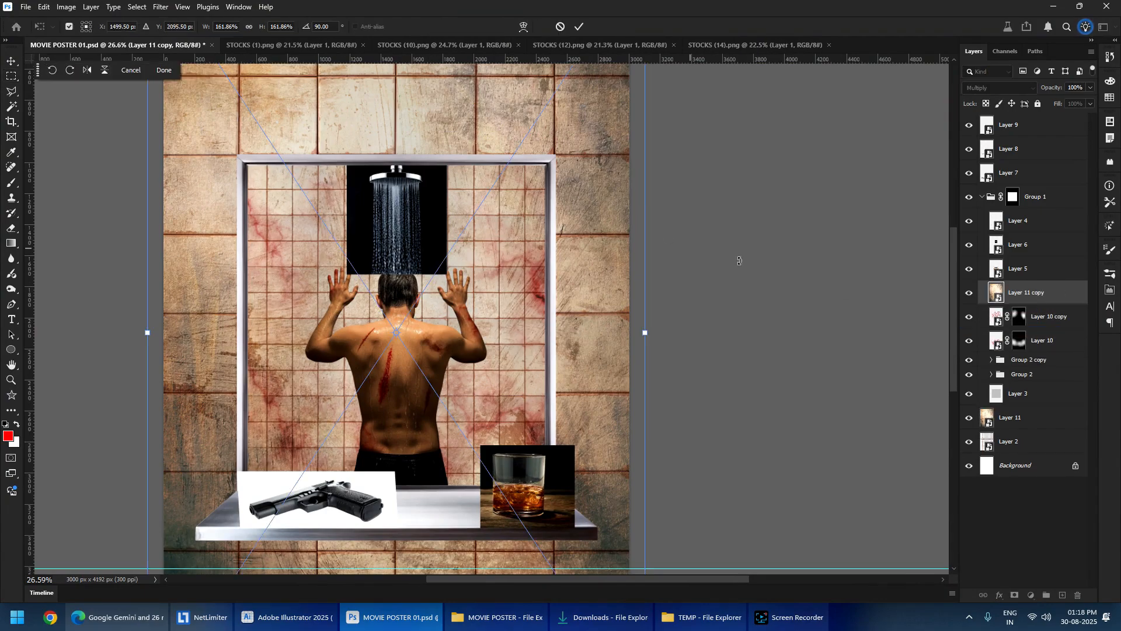
alt+drag(650, 329, 549, 322)
key(Return)
scroll(386, 308, up, 3)
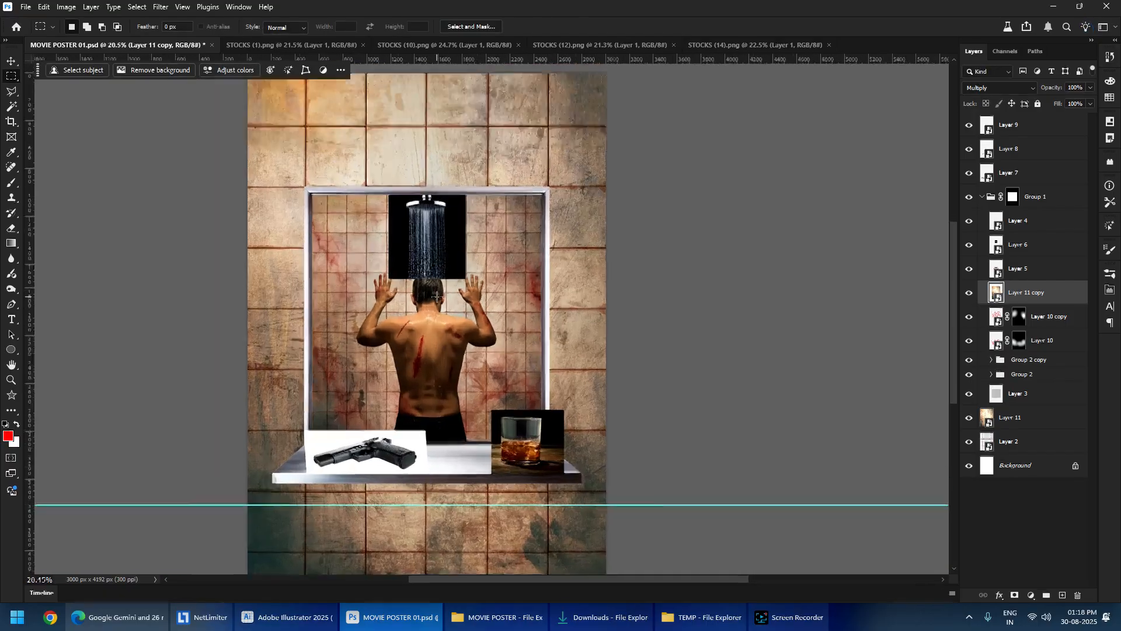
scroll(403, 308, down, 5)
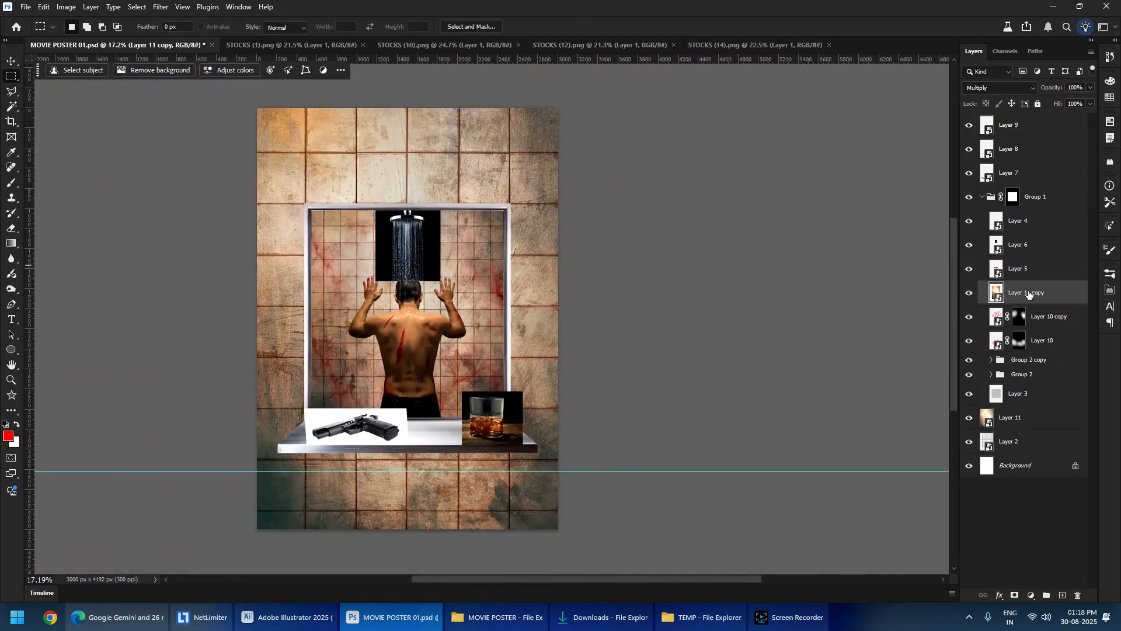
- Duplicate Layer 11 copy above Layer 4, clip it to that layer, and resize it to cover the whole frame
click(969, 219)
click(969, 220)
alt+drag(1024, 293, 1021, 209)
key(ctrl+alt+g)
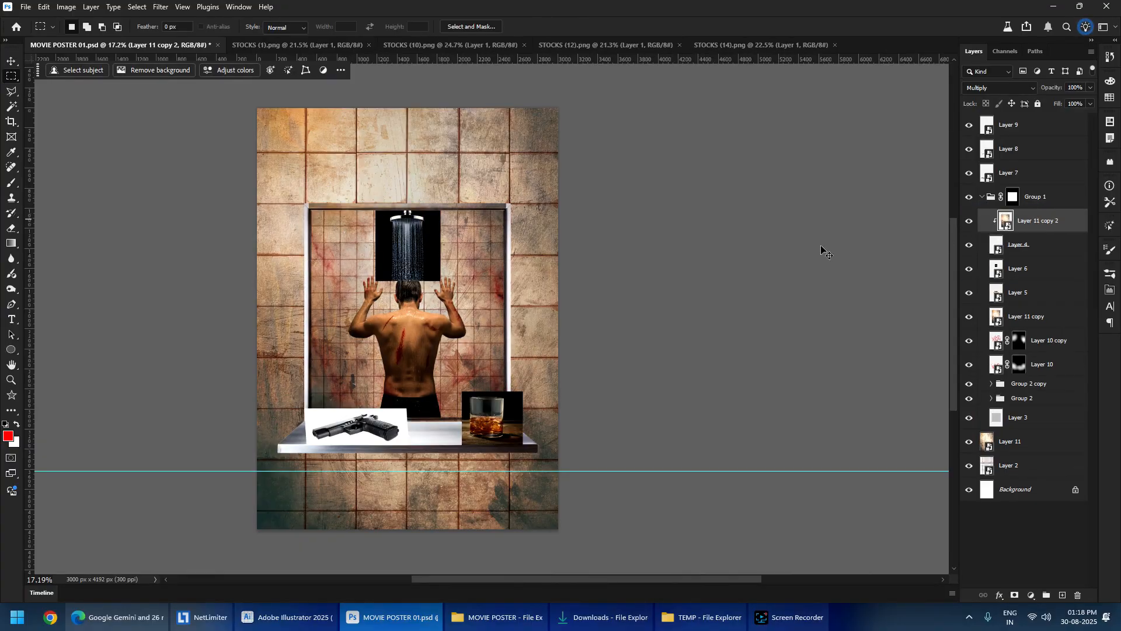
key(ctrl+t)
alt+drag(506, 318, 516, 319)
key(Return)
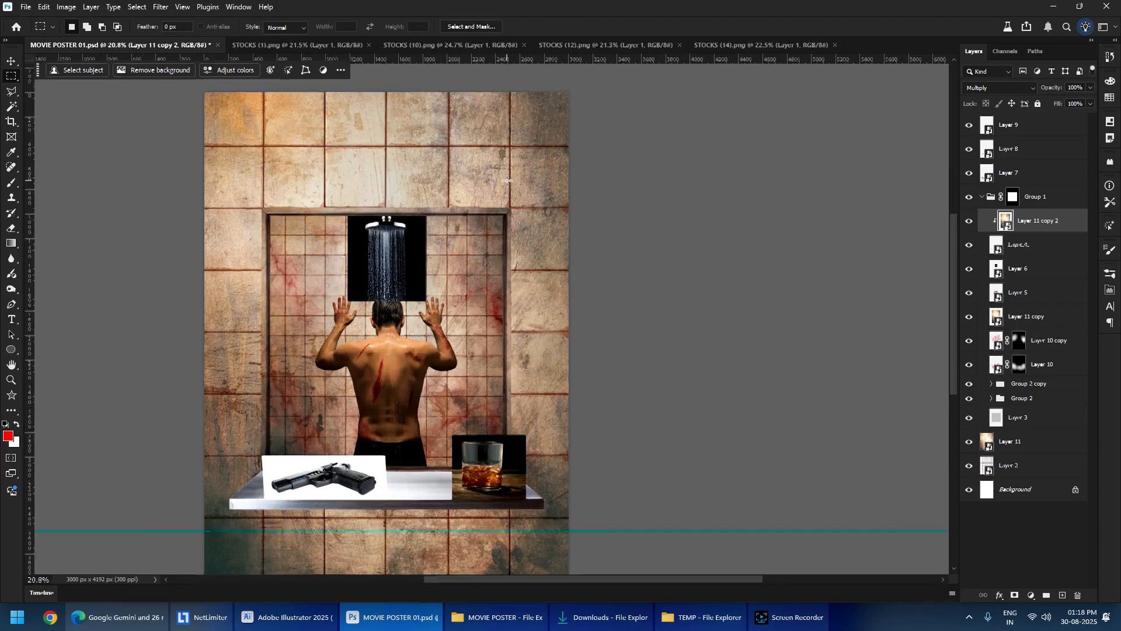
- Examine the grunge texture on the frame edges and the tiles behind the man up close
scroll(501, 318, up, 5)
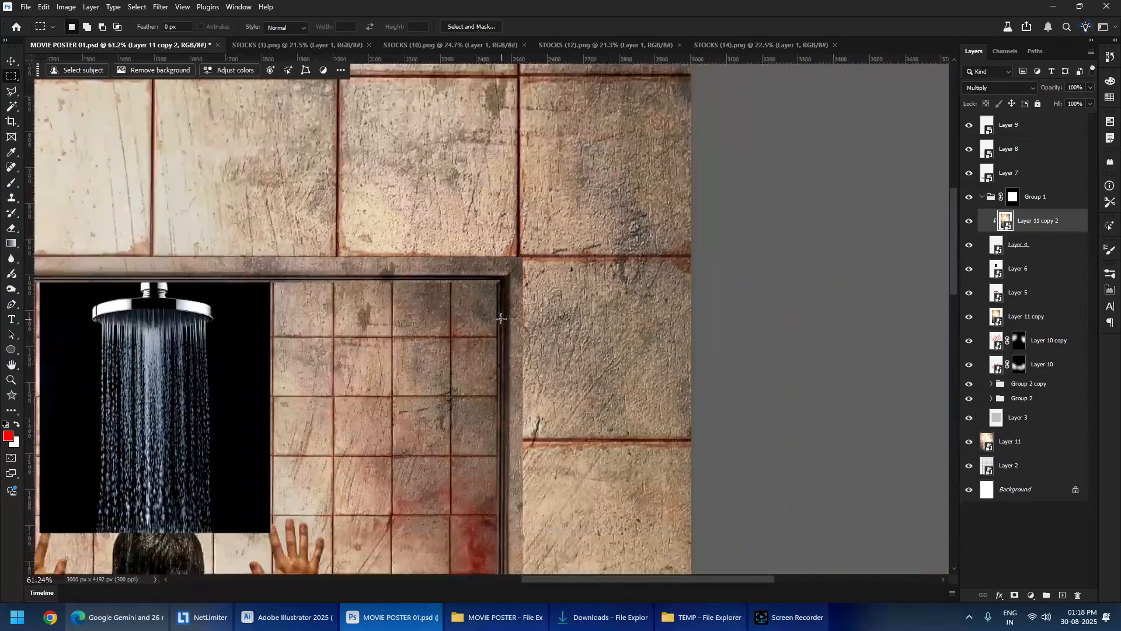
drag(343, 386, 448, 218)
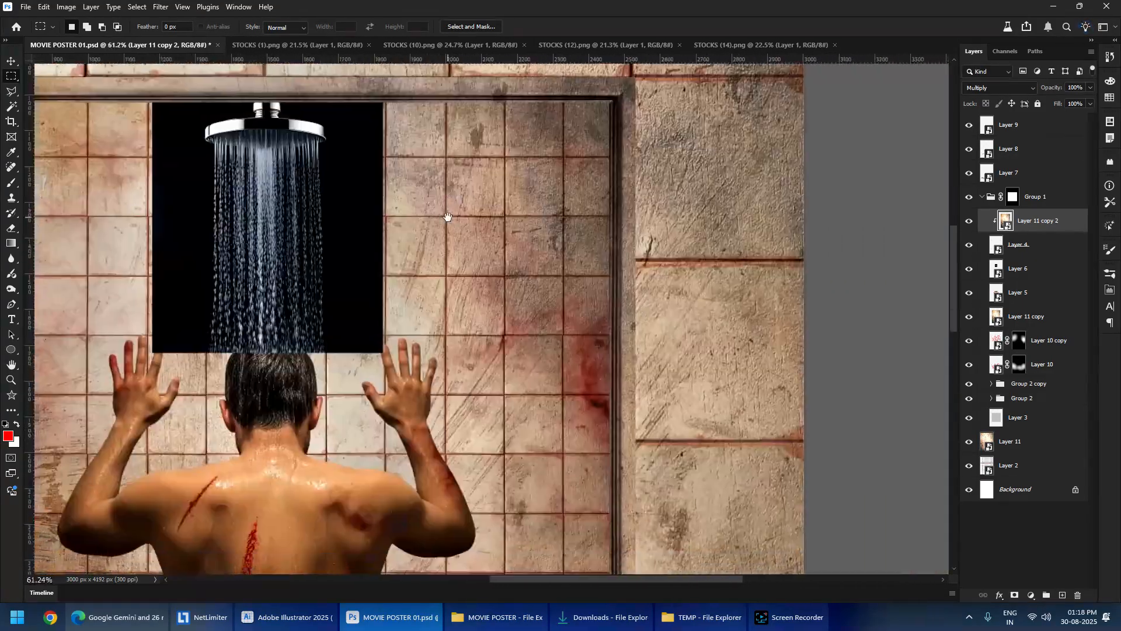
drag(153, 441, 450, 320)
drag(187, 428, 295, 307)
scroll(295, 307, up, 4)
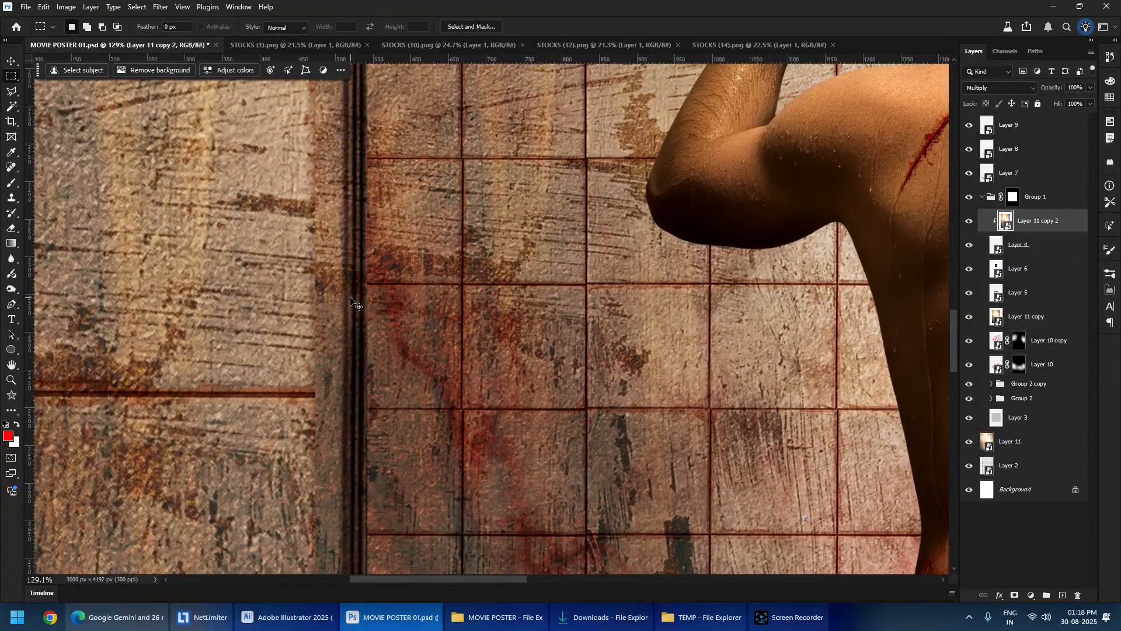
scroll(614, 239, down, 6)
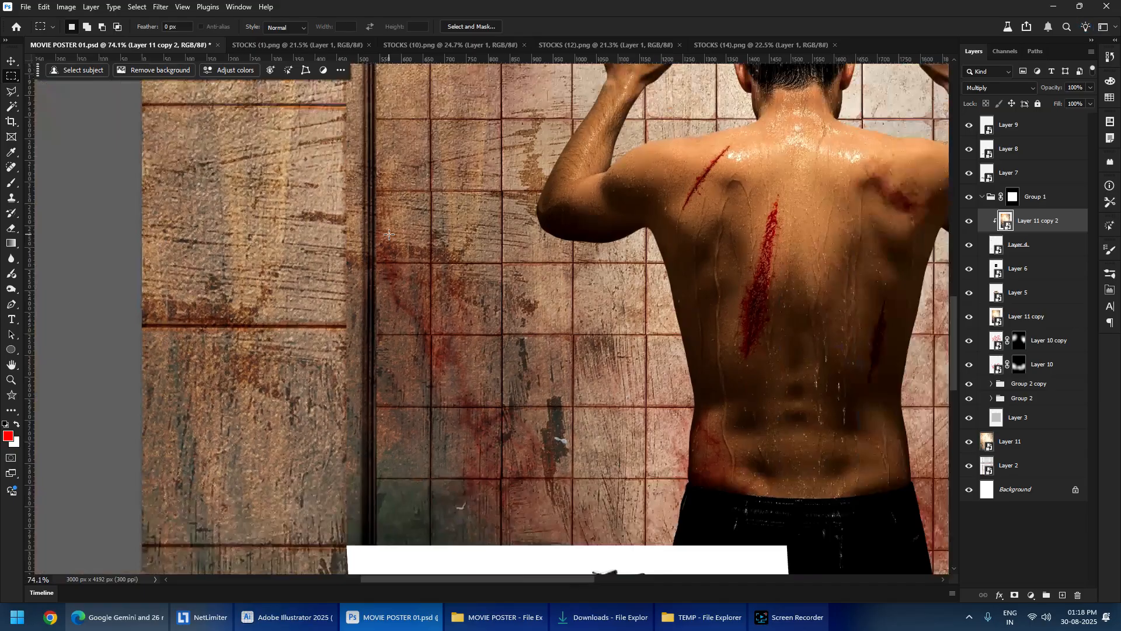
scroll(295, 412, up, 3)
scroll(295, 411, up, 4)
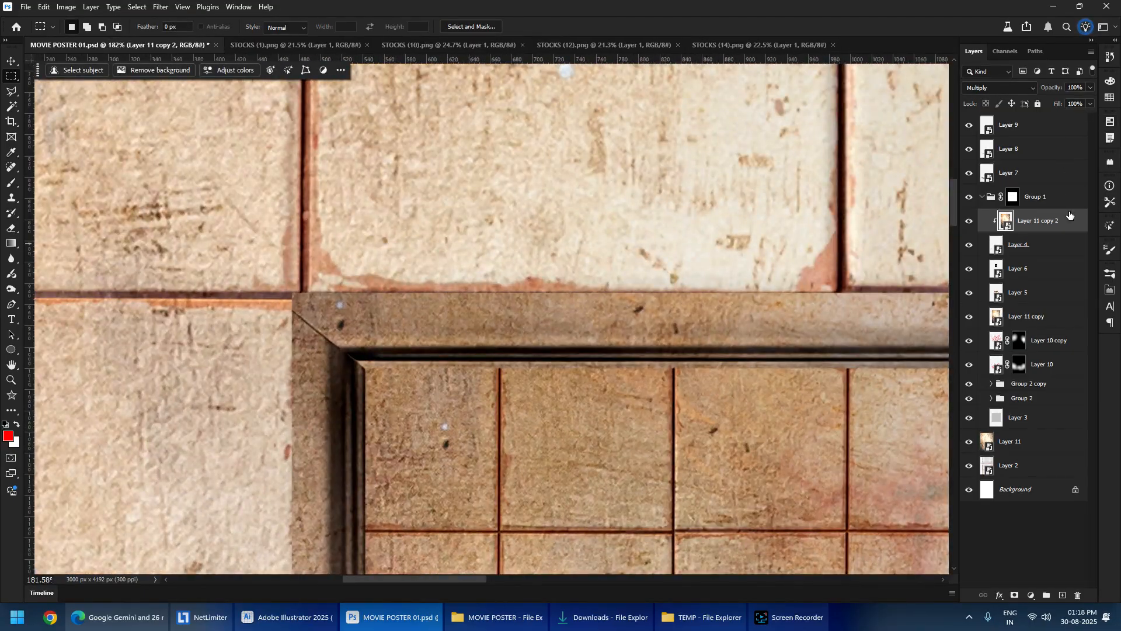
drag(719, 357, 423, 234)
scroll(431, 188, down, 4)
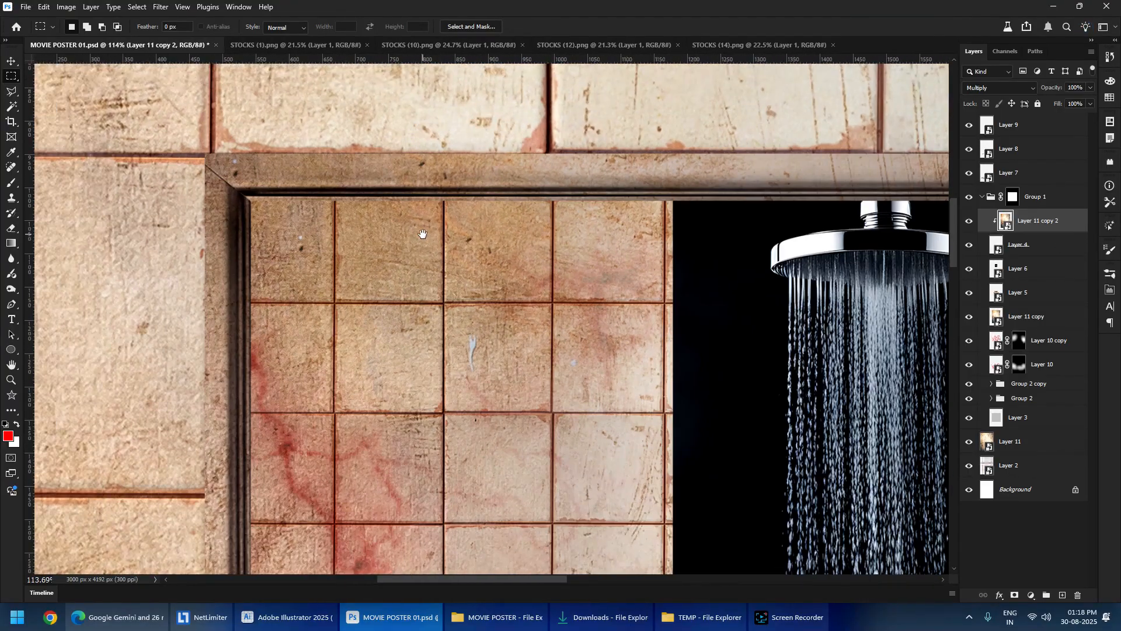
- Open the layer style blending options for Layer 11 copy 2
double_click(1070, 224)
click(1074, 204)
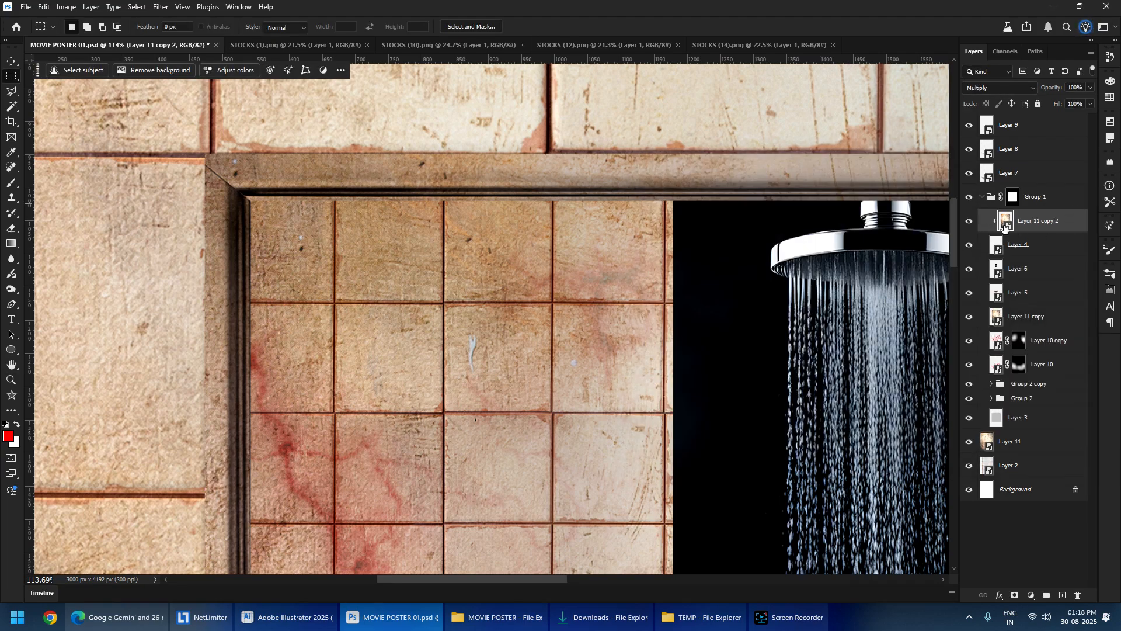
double_click(1073, 226)
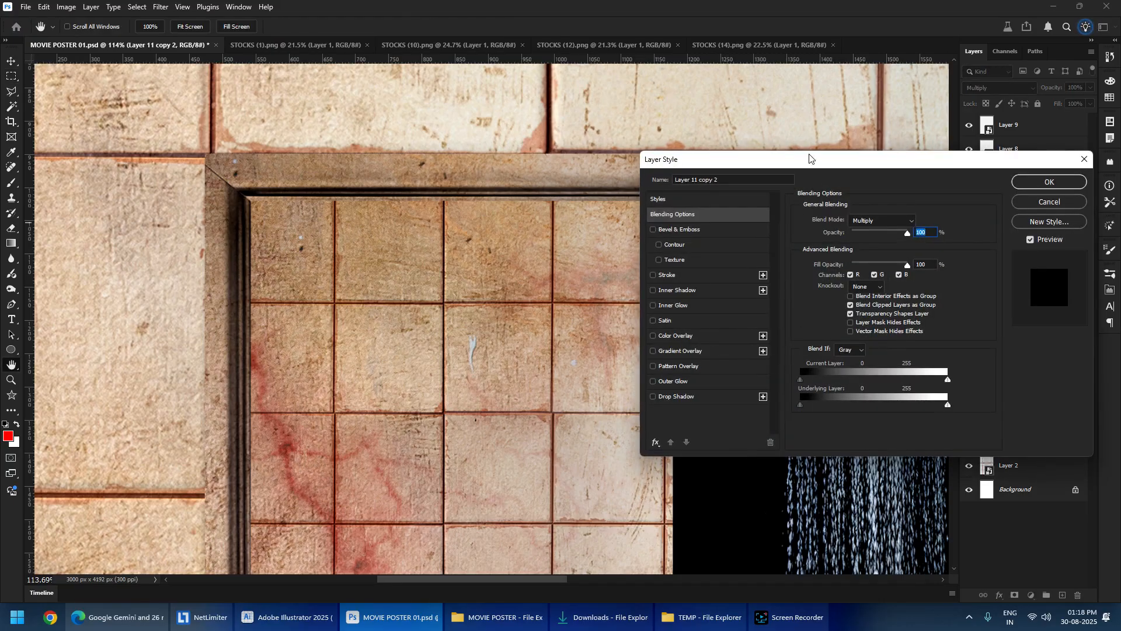
drag(810, 156, 812, 131)
click(663, 192)
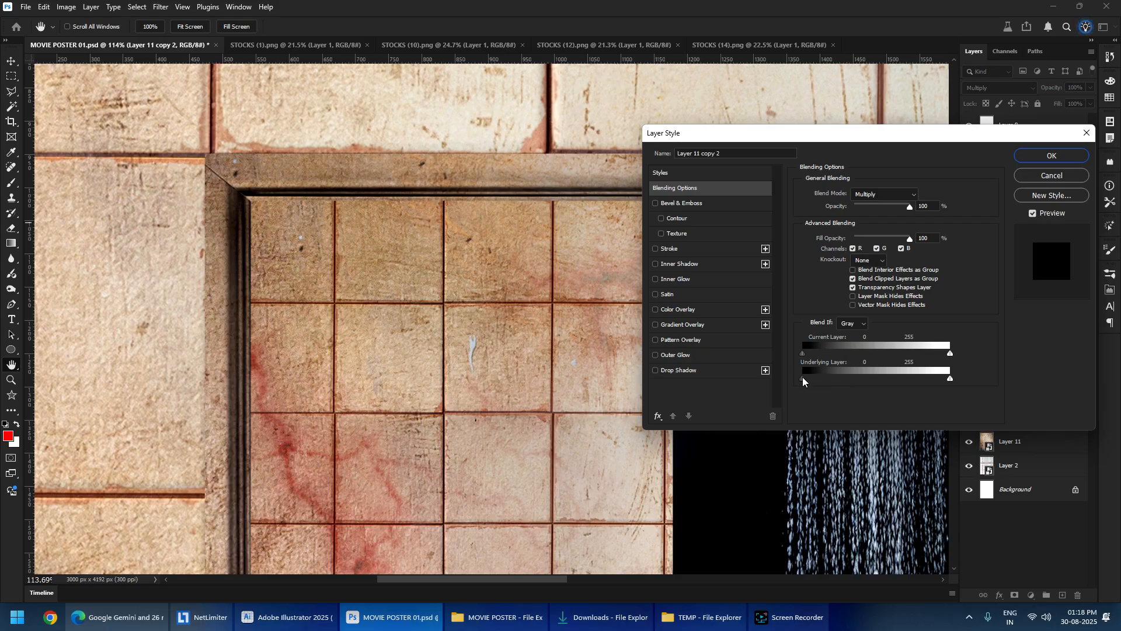
- Try a Blend If underlying-layer black point of 105 on the frame texture, then reset it to 0
mouse_move(803, 378)
mouse_down()
mouse_move(916, 377)
mouse_move(796, 376)
mouse_up()
drag(823, 384, 864, 391)
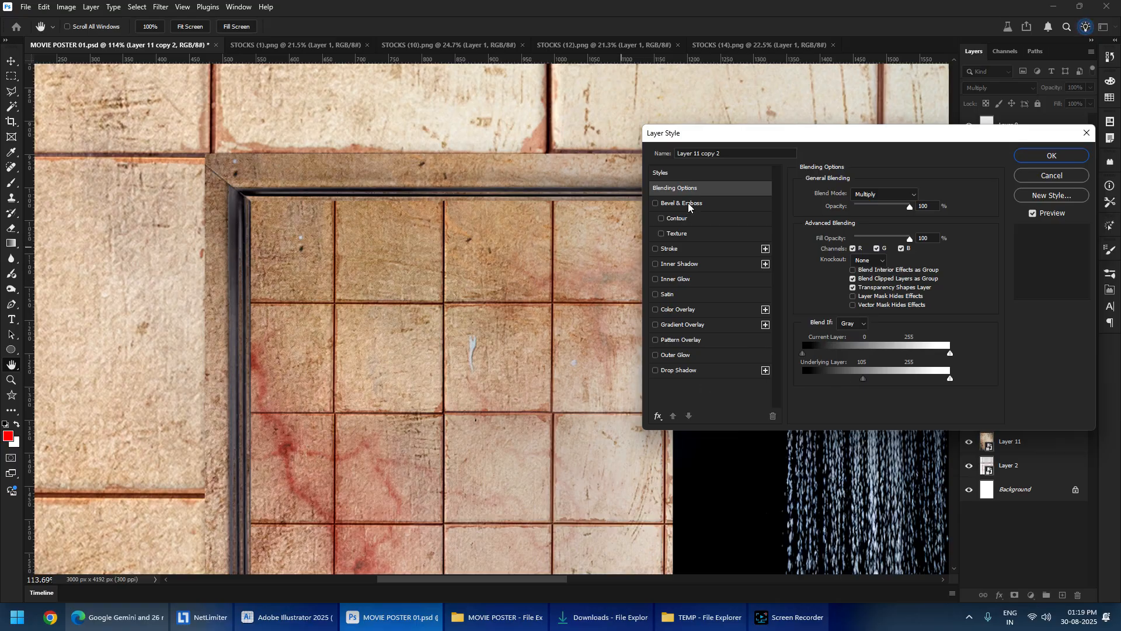
drag(772, 138, 419, 212)
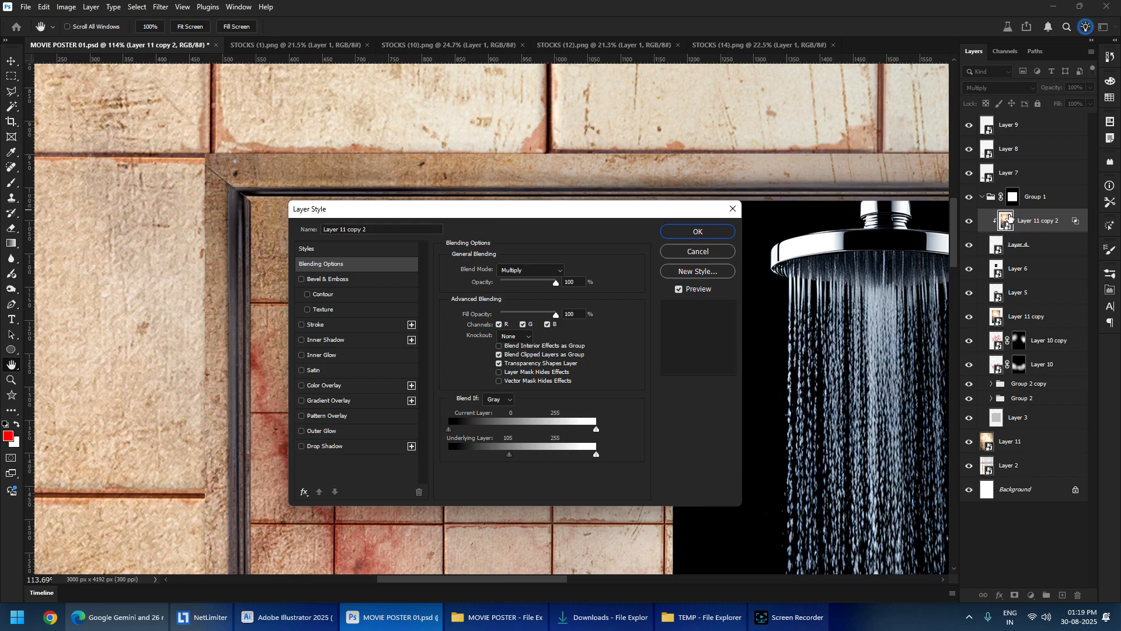
drag(502, 218, 952, 199)
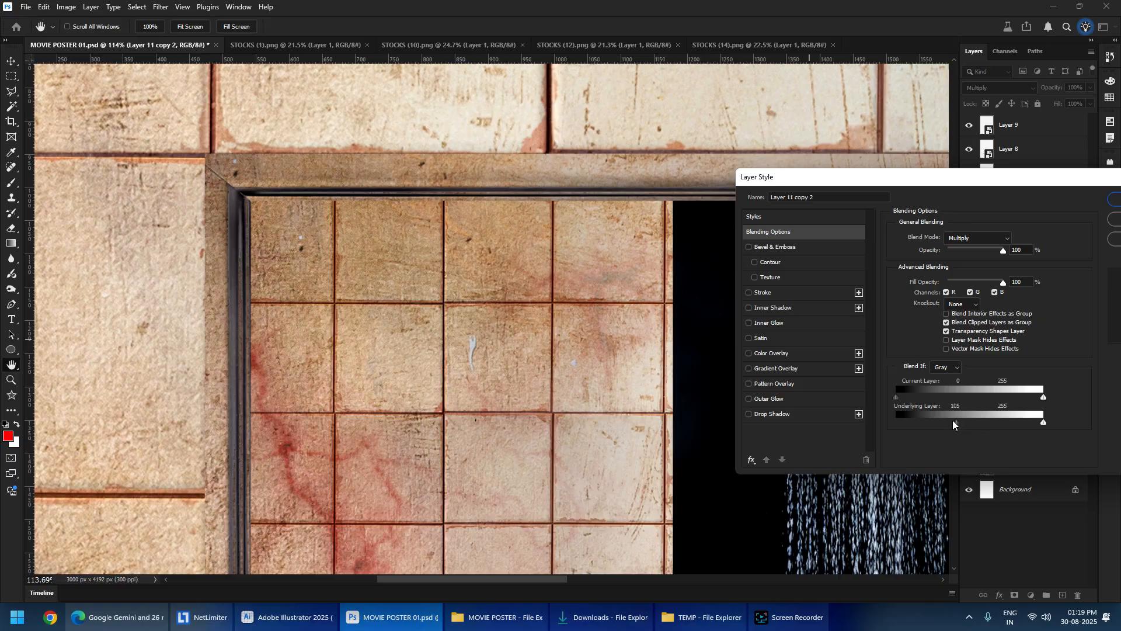
drag(957, 421, 920, 423)
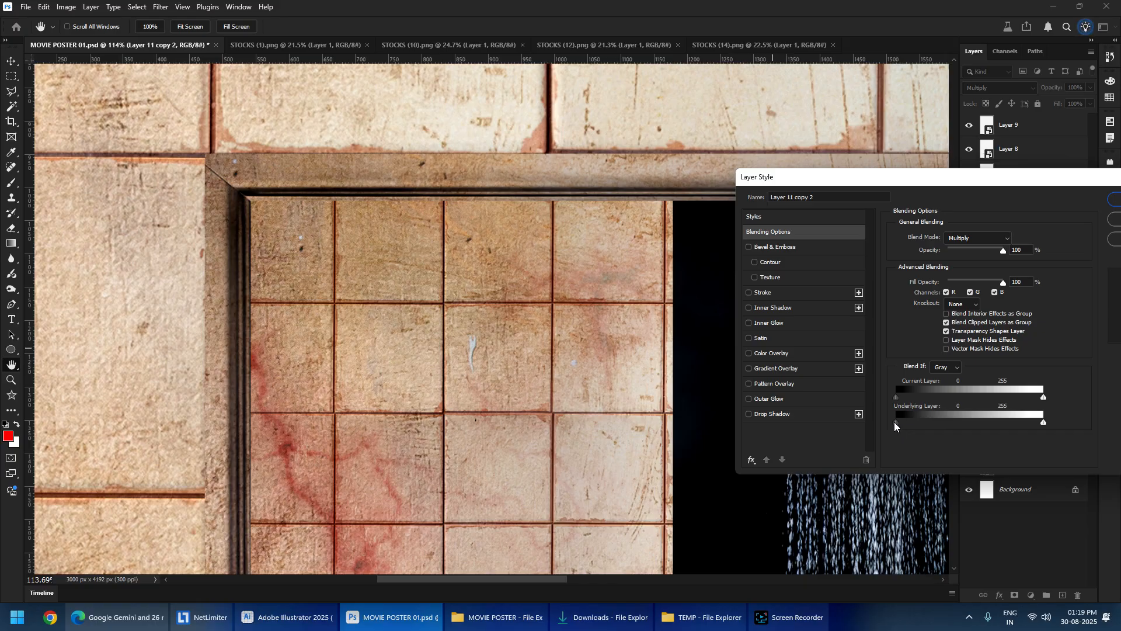
mouse_move(898, 422)
mouse_down()
mouse_move(1032, 424)
mouse_move(879, 422)
mouse_up()
- Split the Blend If underlying-layer white point of the frame texture to 166 / 241 and apply the layer style
mouse_move(1043, 422)
mouse_down()
mouse_move(964, 422)
mouse_move(993, 444)
mouse_move(997, 432)
mouse_move(970, 429)
mouse_move(1061, 433)
mouse_move(1023, 433)
mouse_move(1024, 419)
mouse_move(1048, 426)
mouse_up()
drag(1045, 423, 1019, 421)
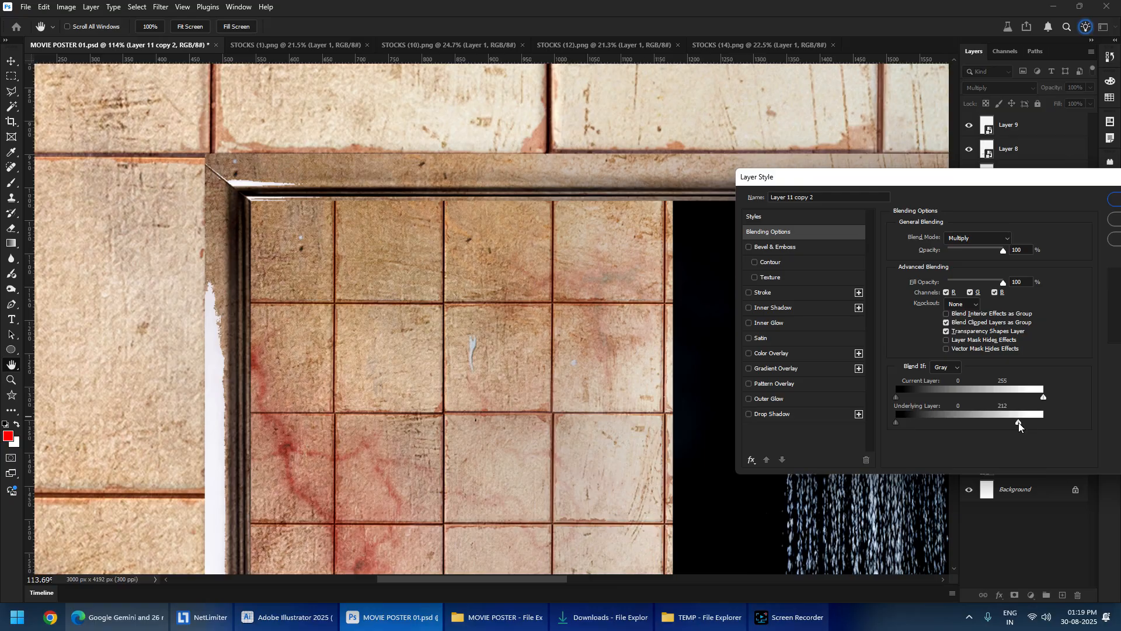
drag(1020, 421, 1030, 421)
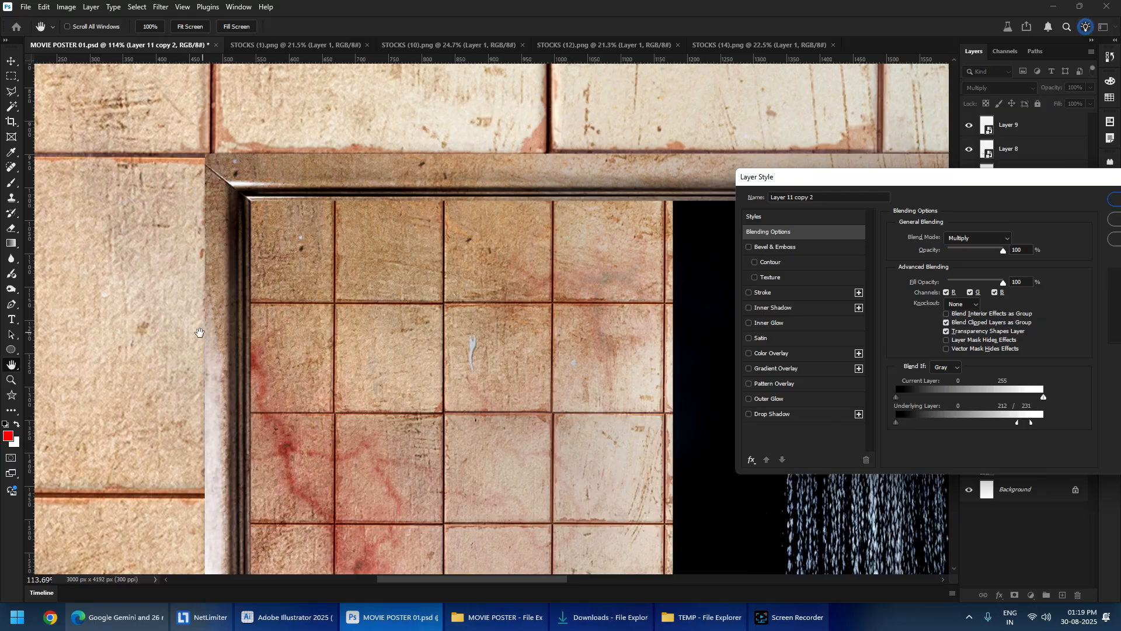
drag(1018, 423, 1007, 426)
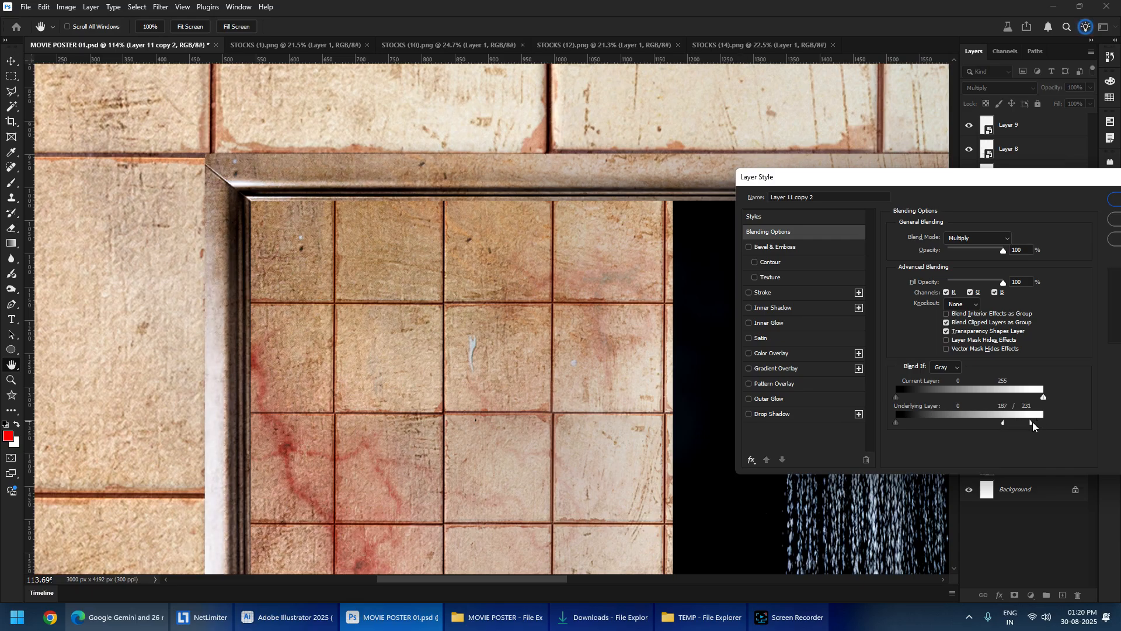
mouse_move(1033, 423)
mouse_down()
mouse_move(958, 424)
mouse_move(1012, 425)
mouse_up()
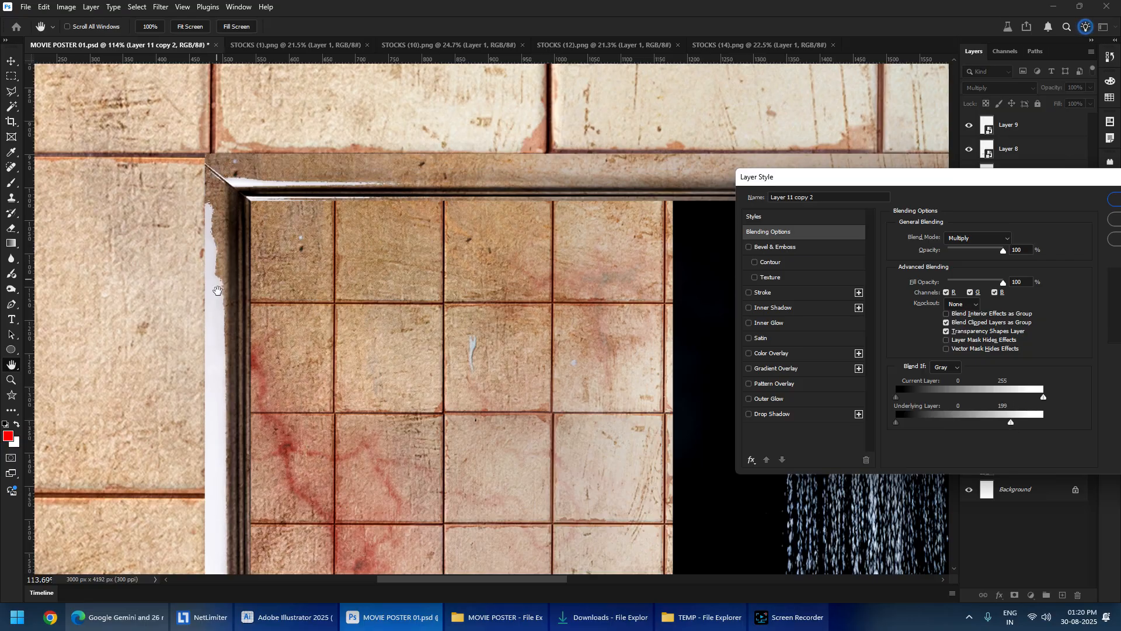
mouse_move(1014, 425)
mouse_down()
mouse_move(1036, 424)
mouse_move(993, 418)
mouse_up()
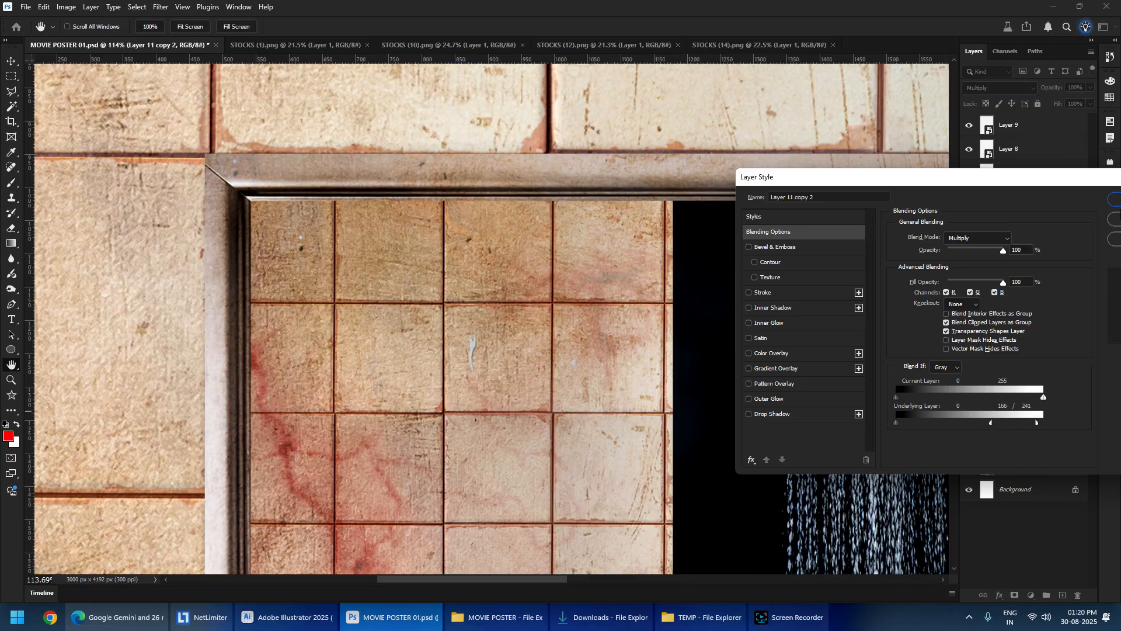
click(1115, 200)
- Examine the blended frame texture up close and against the whole poster
scroll(593, 298, down, 5)
key(m)
scroll(593, 297, down, 3)
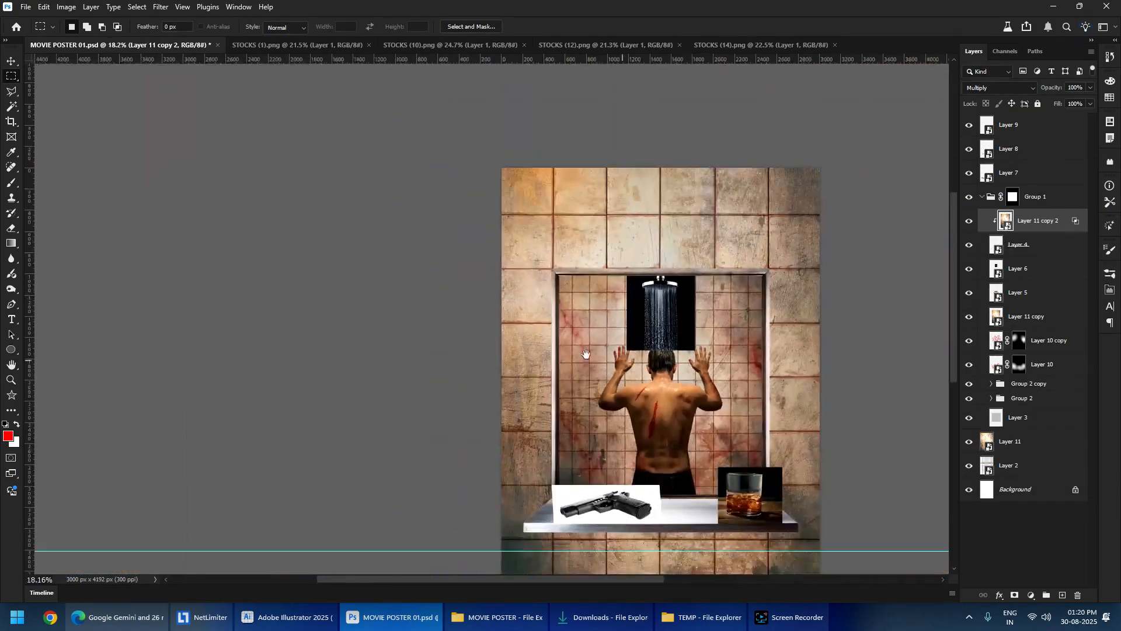
drag(709, 293, 538, 276)
scroll(524, 260, up, 5)
scroll(538, 276, down, 4)
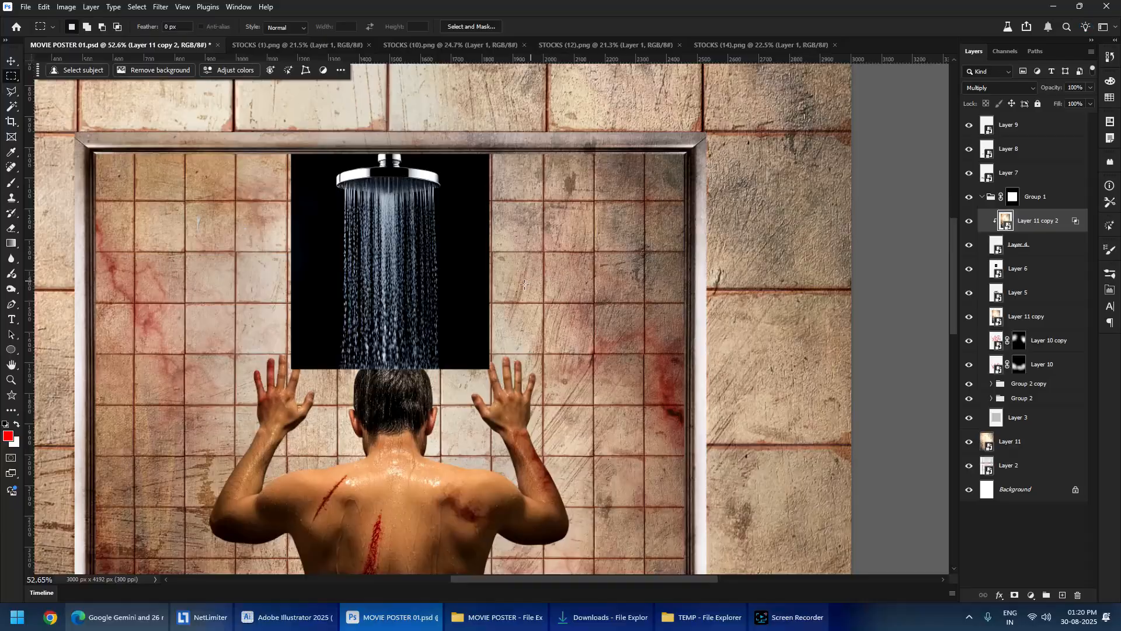
scroll(446, 338, up, 2)
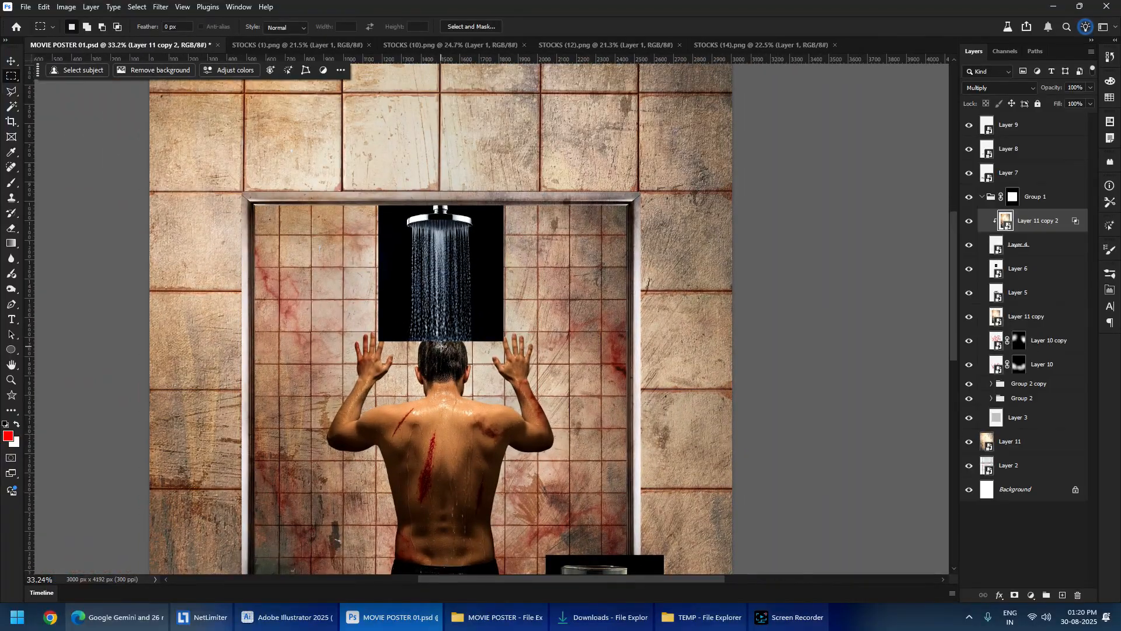
scroll(368, 337, down, 2)
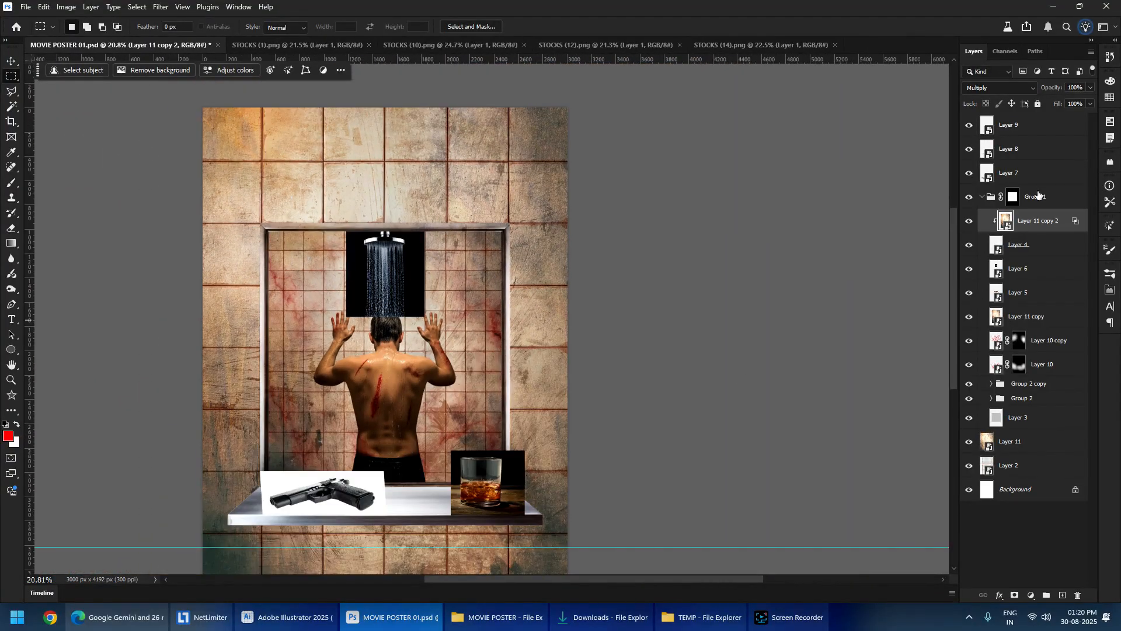
- Collapse Group 1, compare the poster with and without it, and add a new empty layer directly beneath the group
click(983, 198)
click(970, 197)
click(969, 196)
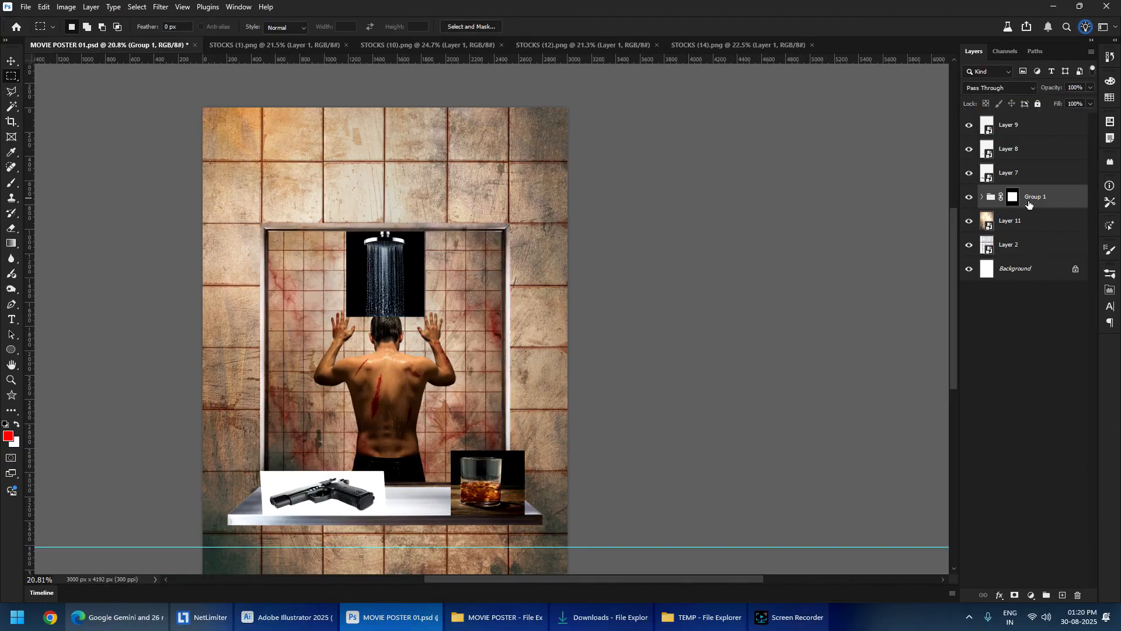
key(ctrl+shift+alt+n)
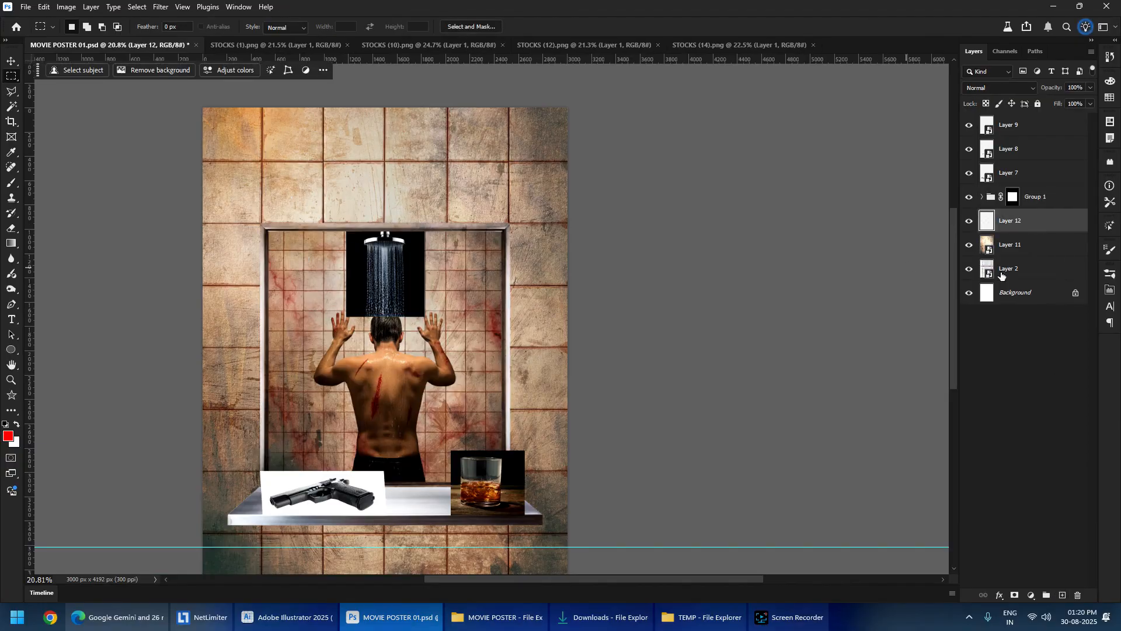
- Sample the dark brown of the tile grout below the shelf as the Brush colour
key(b)
scroll(325, 188, up, 5)
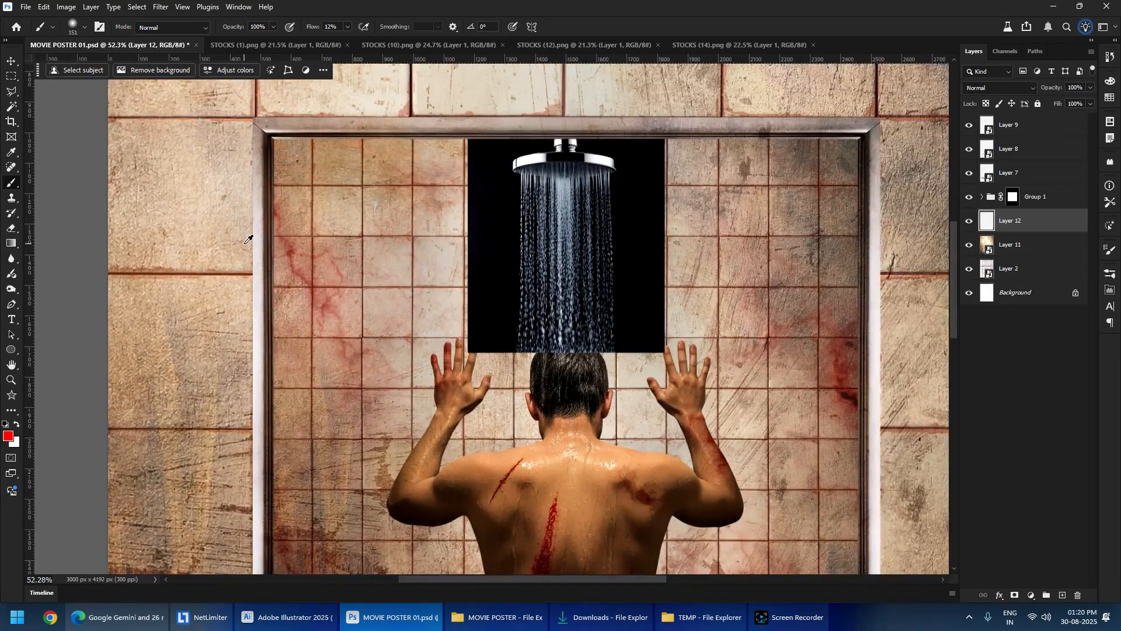
scroll(244, 248, down, 5)
scroll(229, 304, up, 5)
drag(306, 494, 300, 160)
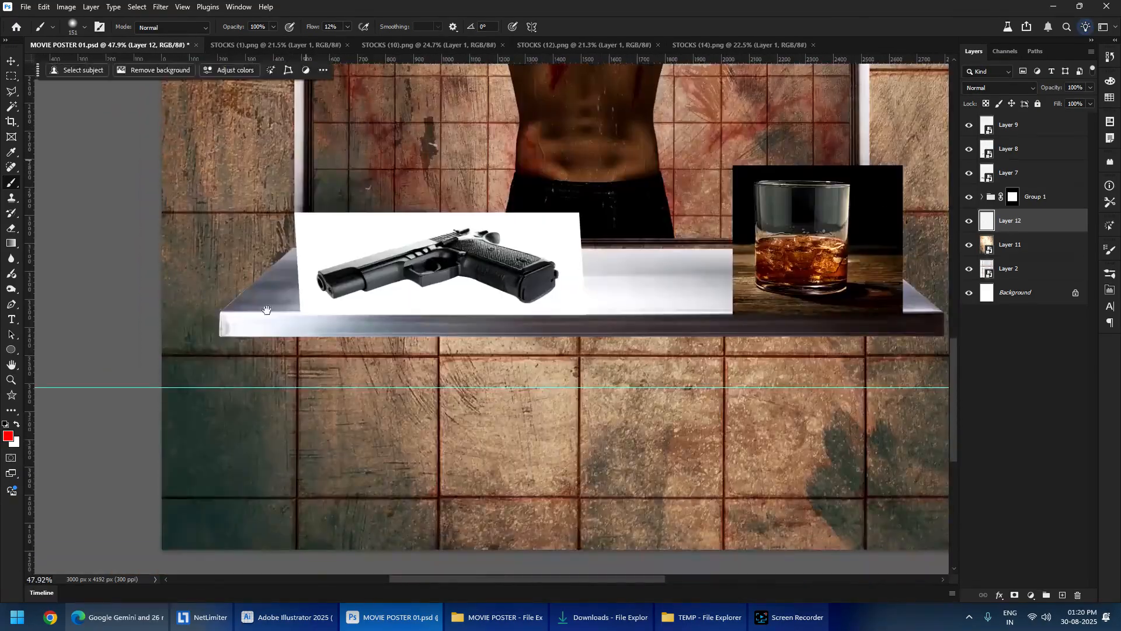
scroll(739, 358, up, 5)
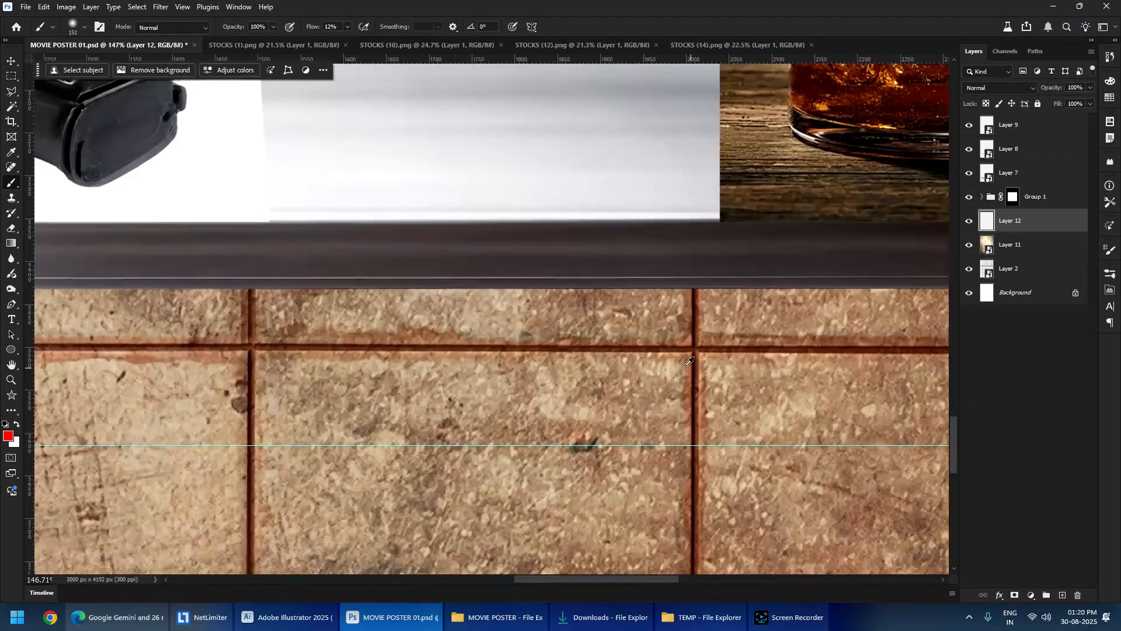
alt+click(698, 351)
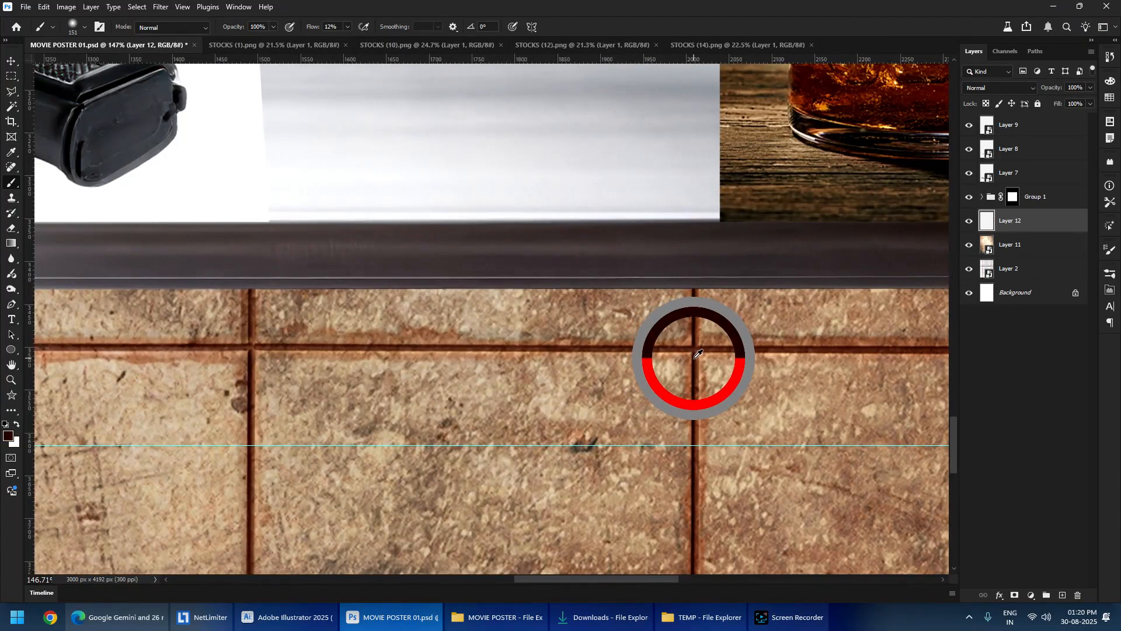
- Paint soft straight shadow strokes with a 256 px brush down the wall behind the frame's left and right sides
scroll(648, 363, down, 3)
scroll(644, 367, down, 8)
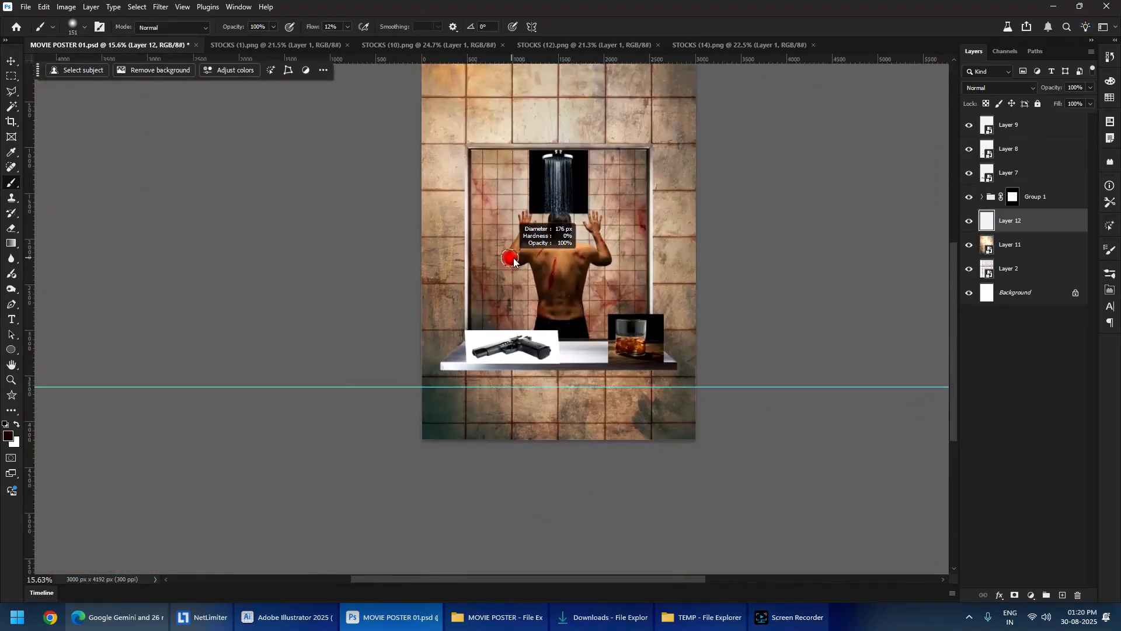
scroll(447, 199, up, 3)
drag(473, 193, 320, 202)
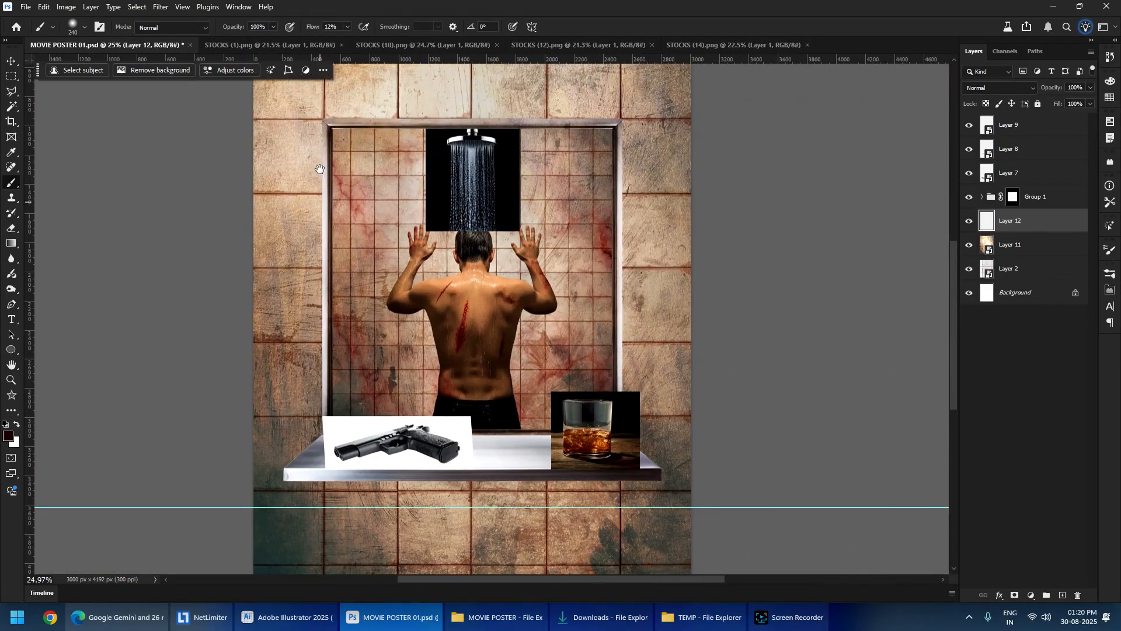
alt+right_click(330, 160)
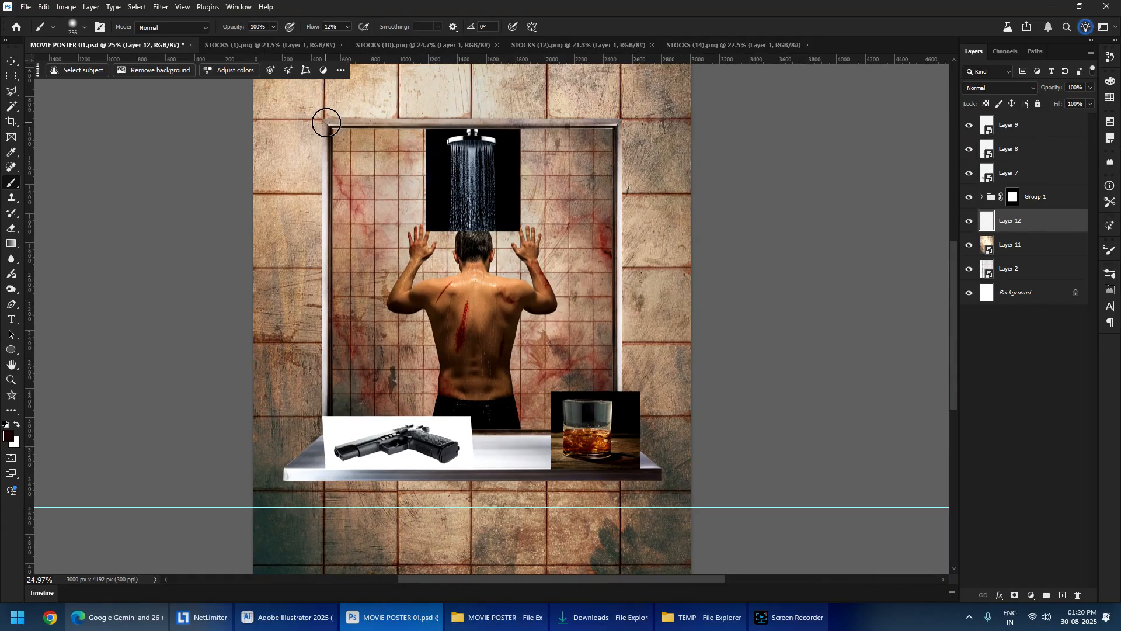
click(326, 122)
shift+click(325, 443)
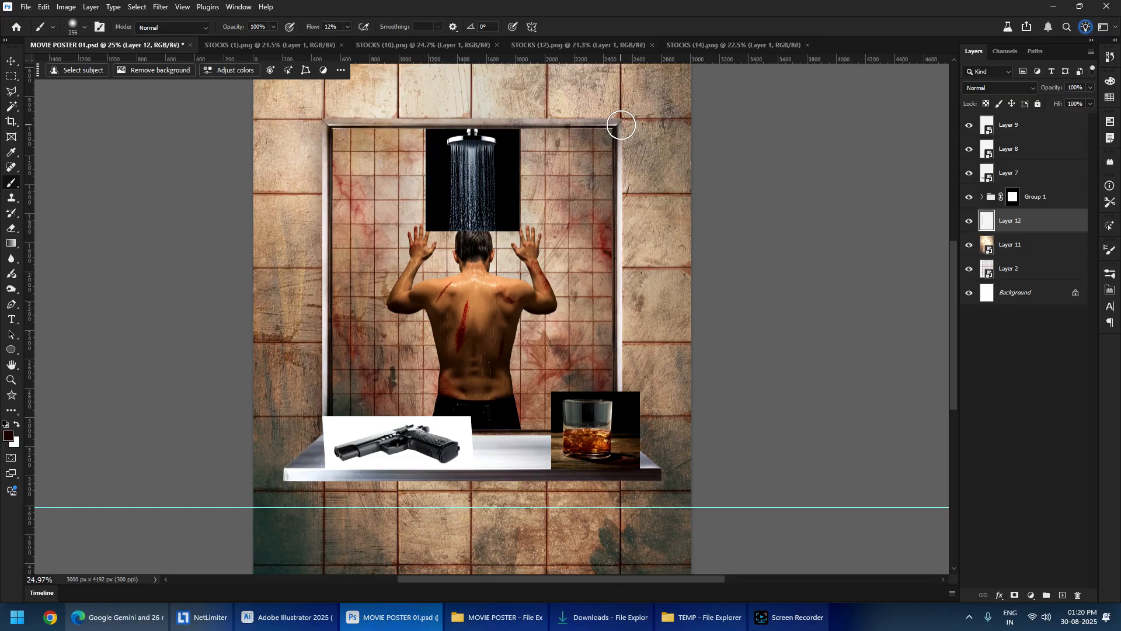
shift+click(620, 444)
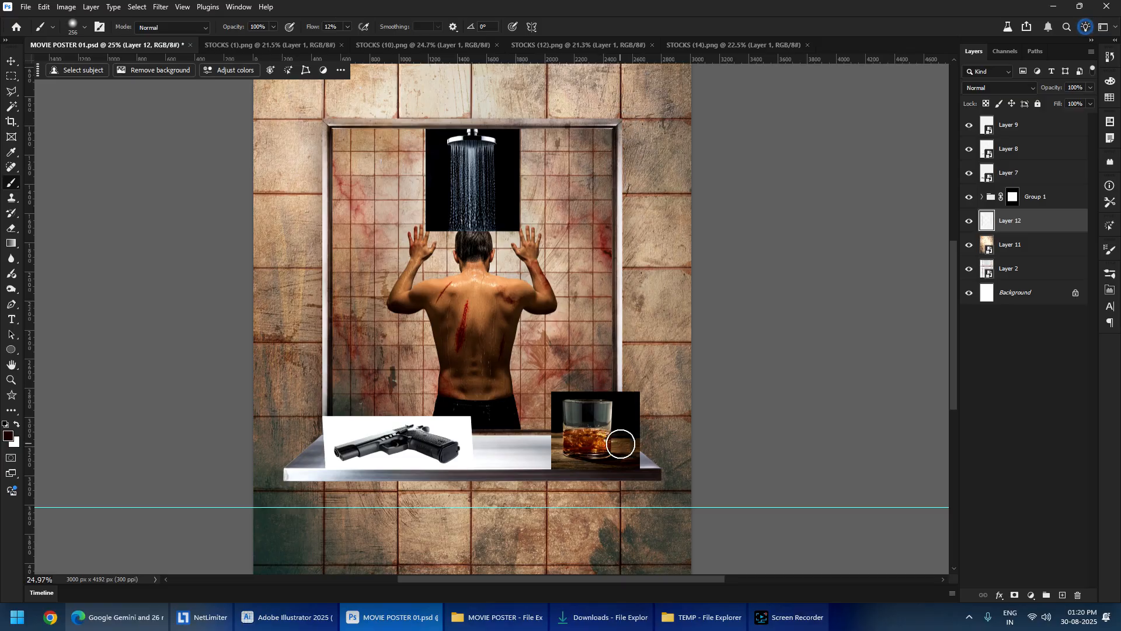
shift+click(620, 118)
- Reinforce the contact shadow along the frame's left and right edges with straight strokes of a 72 px soft brush
drag(357, 127, 326, 123)
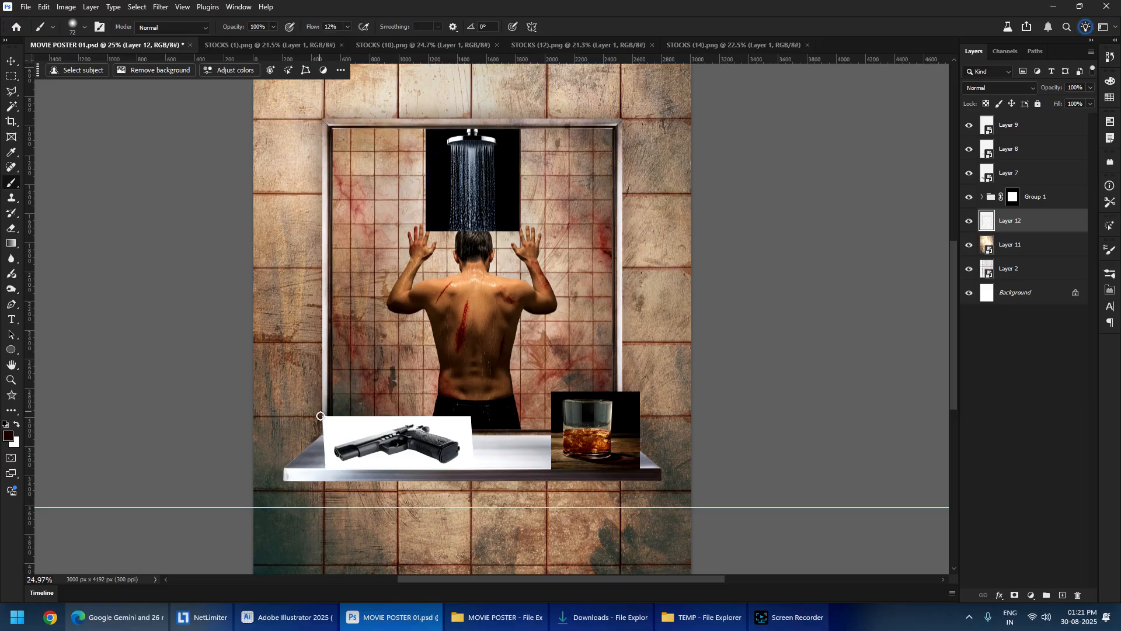
shift+click(322, 441)
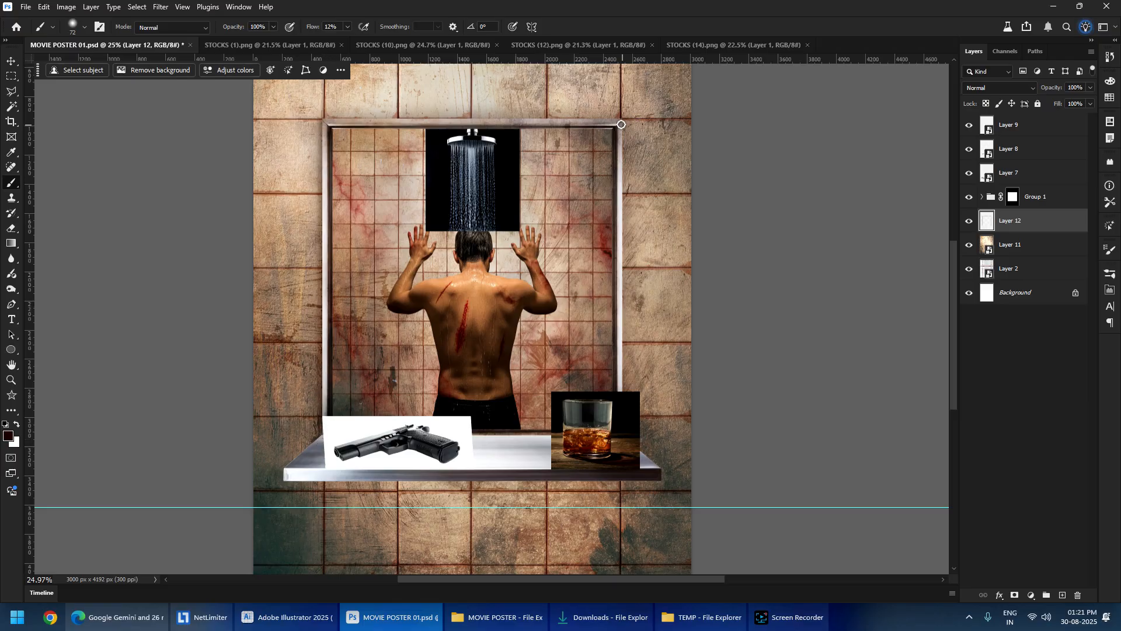
shift+click(625, 447)
- Hide Layers 8 and 9 holding the pistol and whiskey glass, and paint a straight shadow stroke along the frame's top edge
click(968, 149)
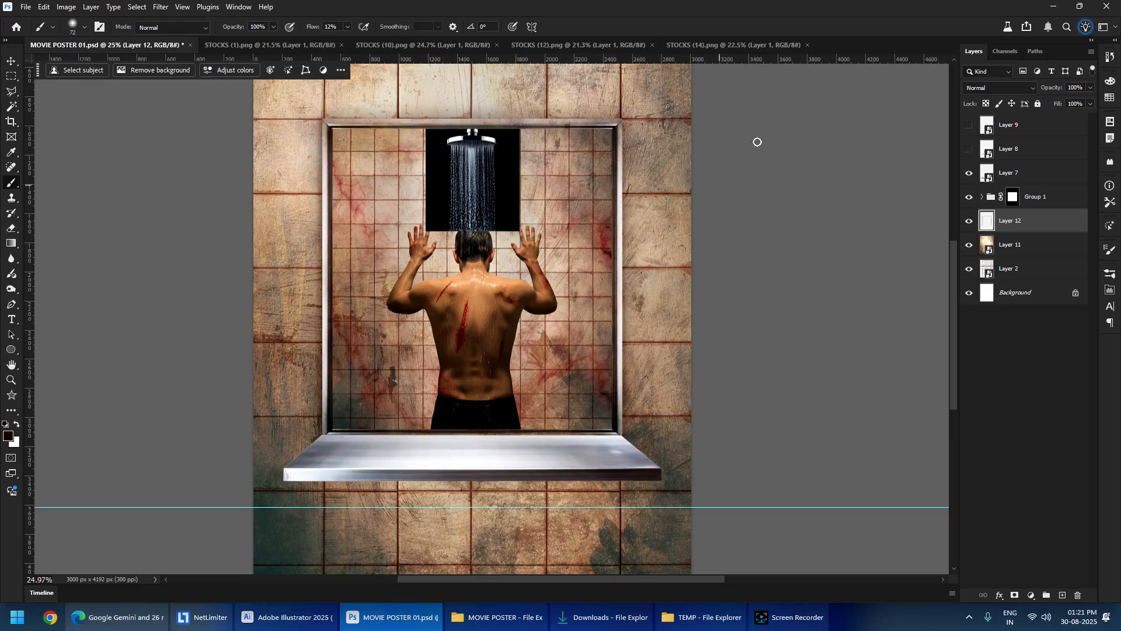
alt+right_click(366, 186)
alt+right_click(328, 118)
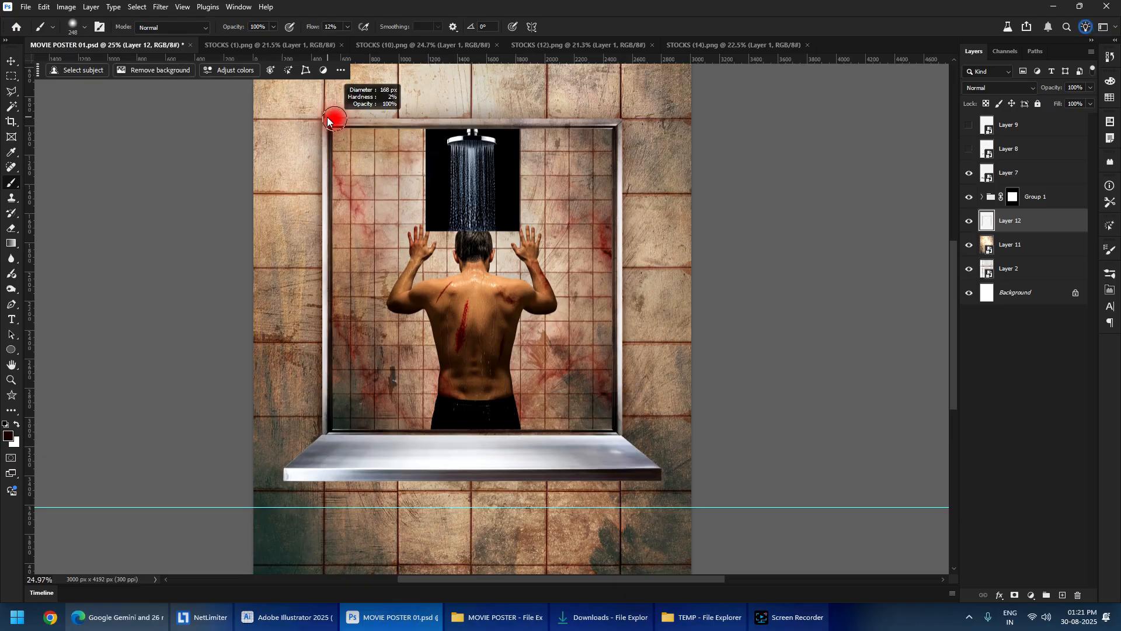
shift+click(621, 121)
- Set the shadow layer, Layer 12, to Multiply and compare the poster with and without it
click(1010, 86)
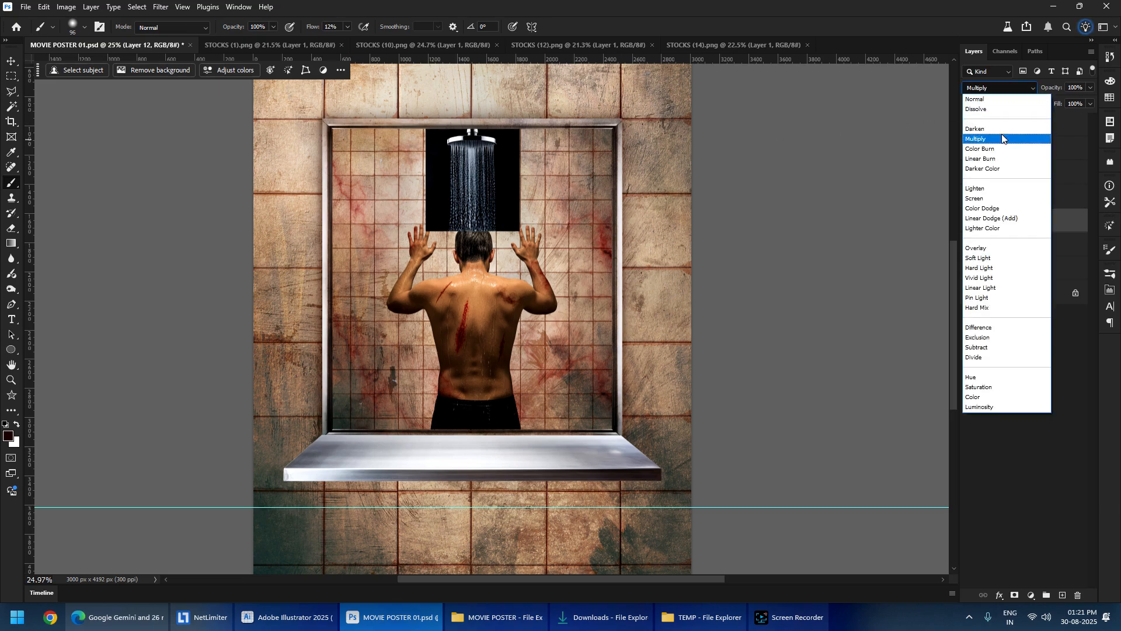
click(1003, 139)
click(967, 223)
click(968, 222)
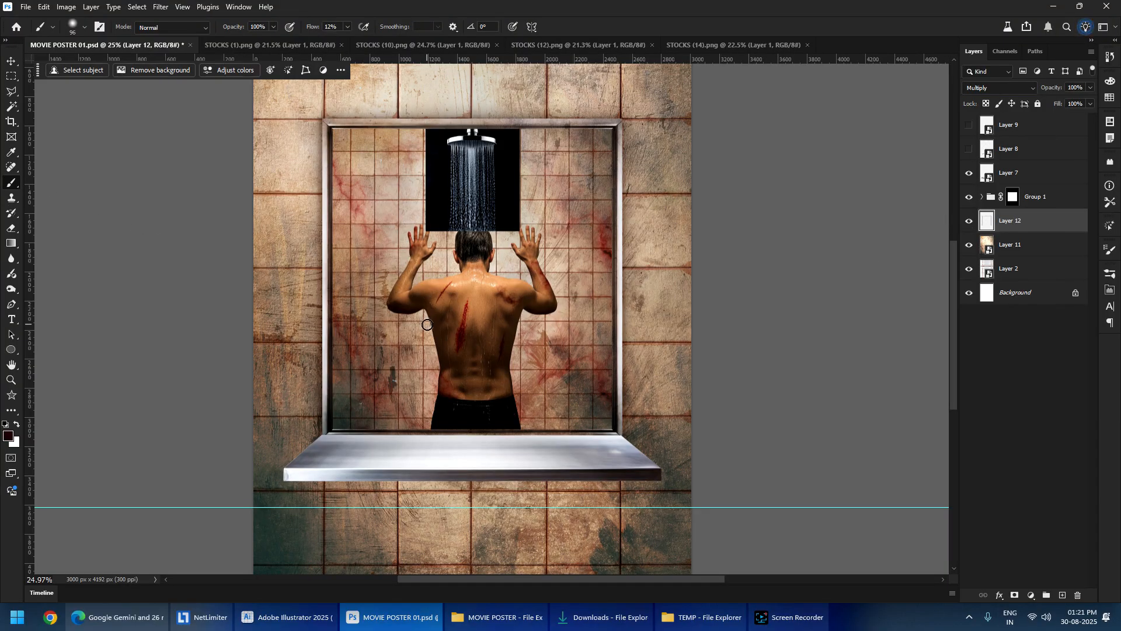
double_click(1068, 201)
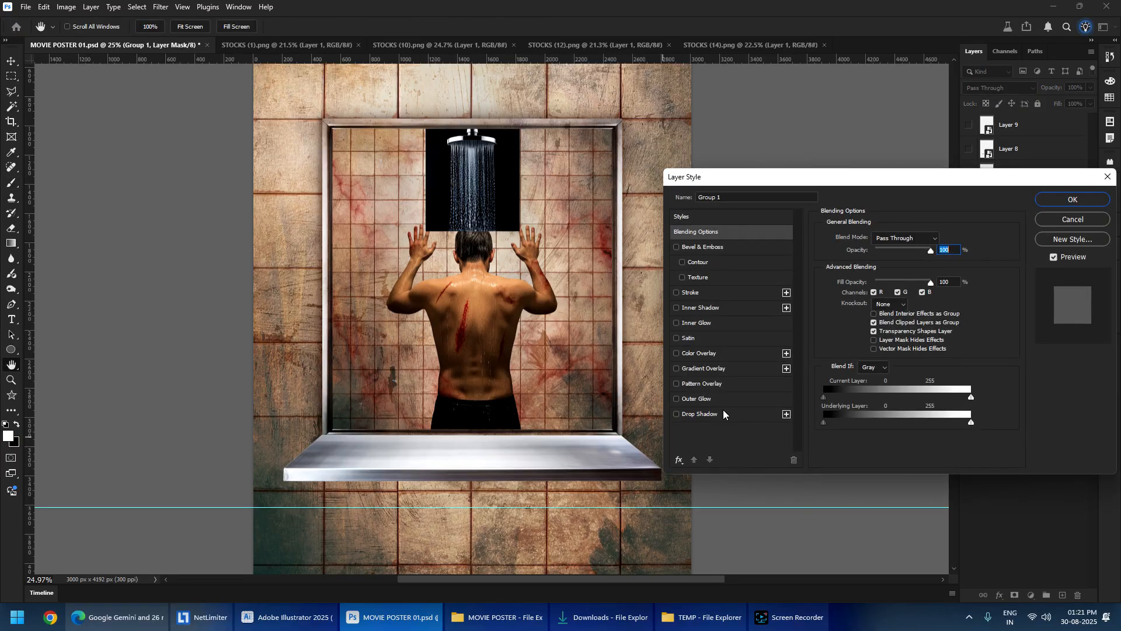
click(723, 413)
drag(445, 217, 480, 178)
click(1073, 219)
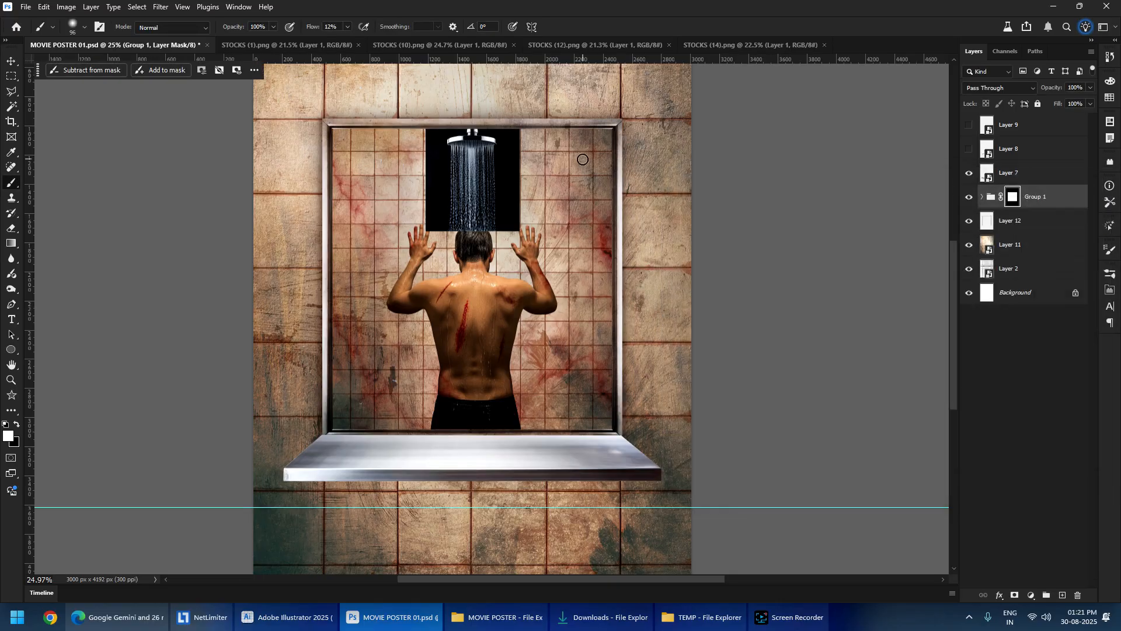
- Add a new layer above Layer 12 and set its blend mode to Multiply
click(987, 221)
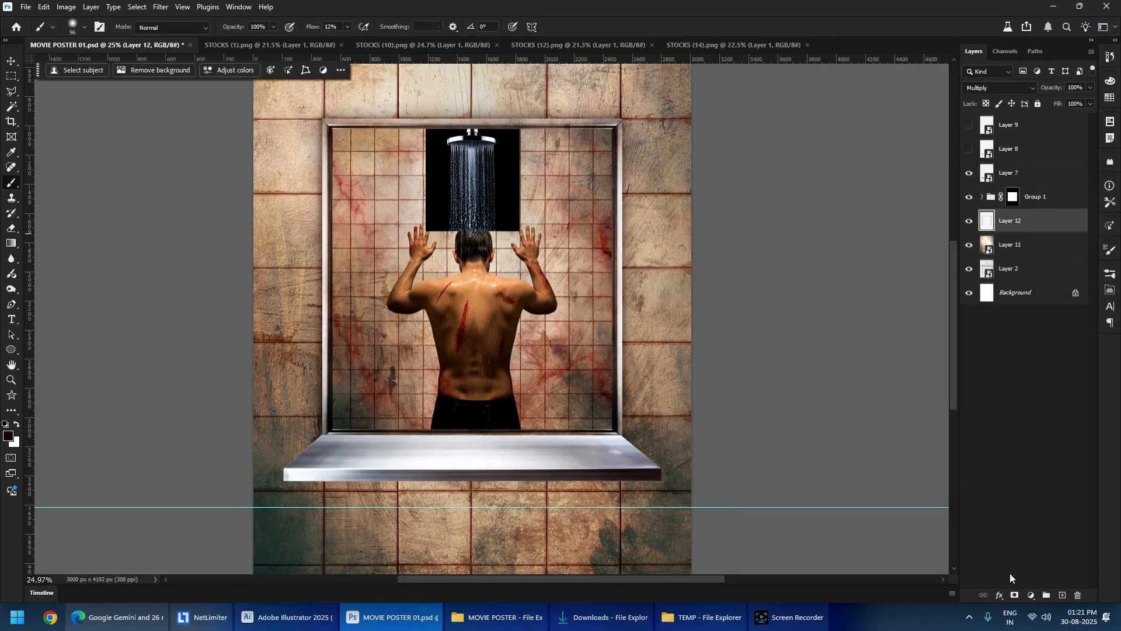
click(1064, 595)
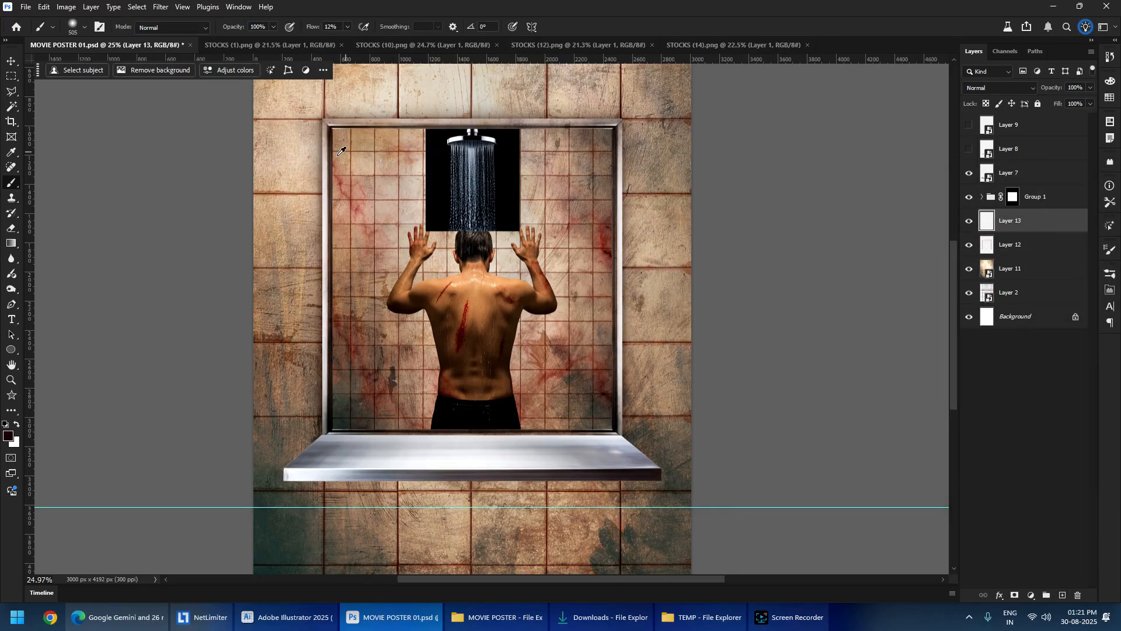
click(1000, 87)
click(987, 143)
- Paint wide soft shadows on the wall along both sides of the frame with a large brush at 8% flow
alt+right_click(300, 199)
mouse_move(319, 161)
mouse_down()
mouse_move(340, 492)
mouse_move(345, 454)
mouse_up()
mouse_move(625, 161)
mouse_down()
mouse_move(624, 408)
mouse_move(607, 428)
mouse_up()
- Paint a soft shadow on the tiles beneath the shelf, varying the size of the large brush
alt+right_click(458, 476)
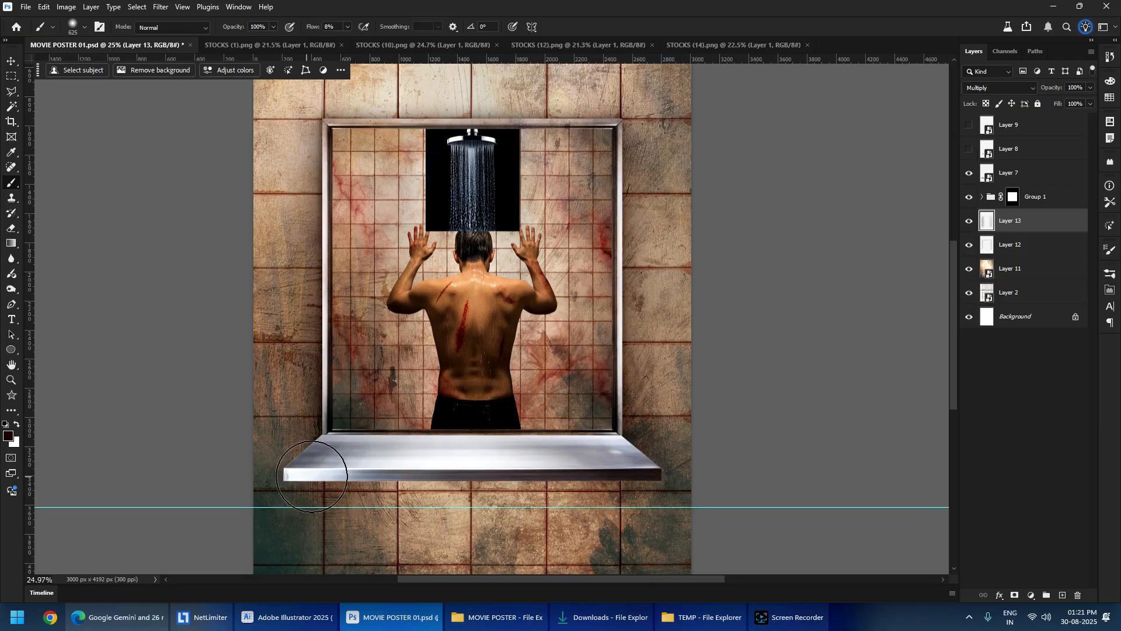
alt+right_click(533, 481)
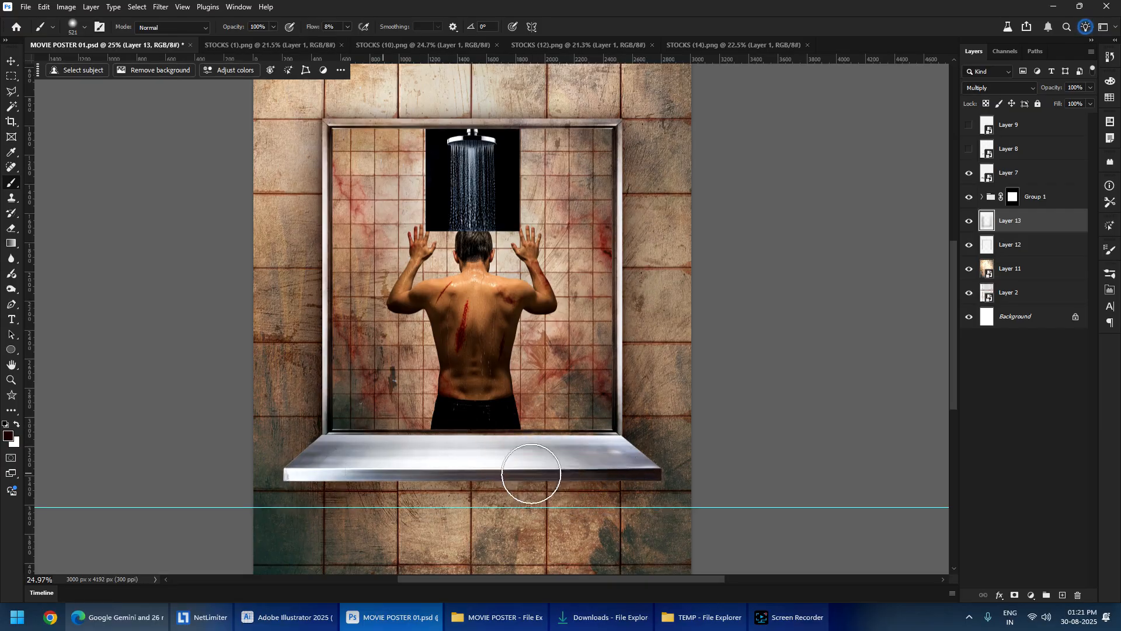
scroll(542, 403, down, 3)
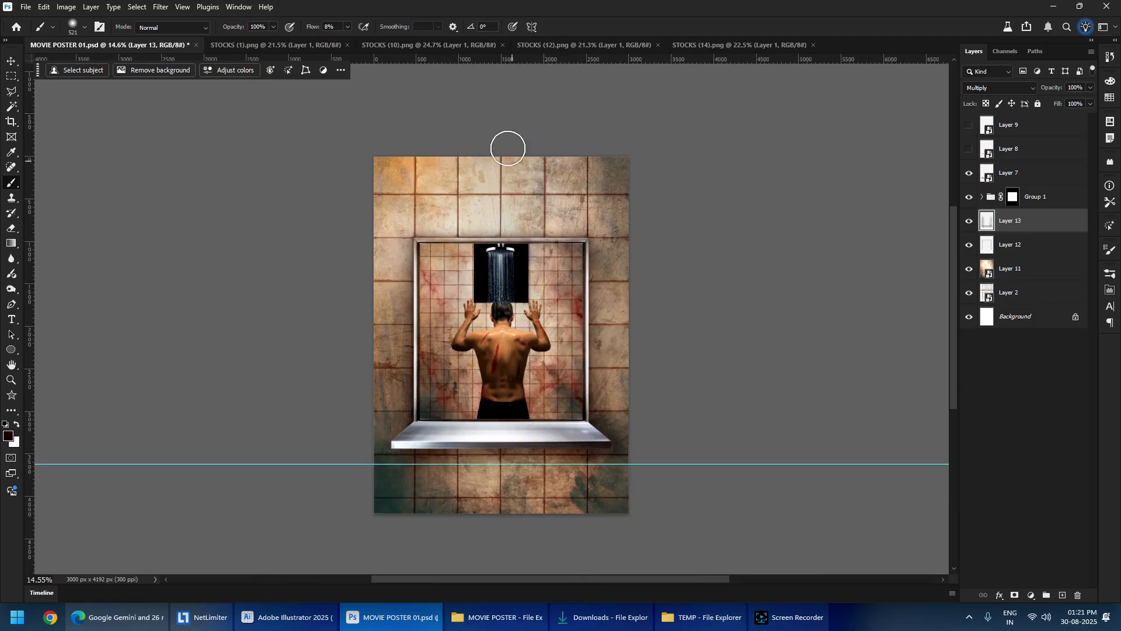
alt+right_click(376, 445)
scroll(449, 461, up, 3)
alt+right_click(419, 446)
mouse_move(420, 446)
mouse_down()
mouse_move(717, 448)
mouse_move(434, 451)
mouse_move(649, 442)
mouse_move(435, 440)
mouse_move(671, 443)
mouse_up()
- Sample black from the man's trousers and deepen the shadow directly under the shelf with smaller soft strokes
scroll(571, 464, up, 2)
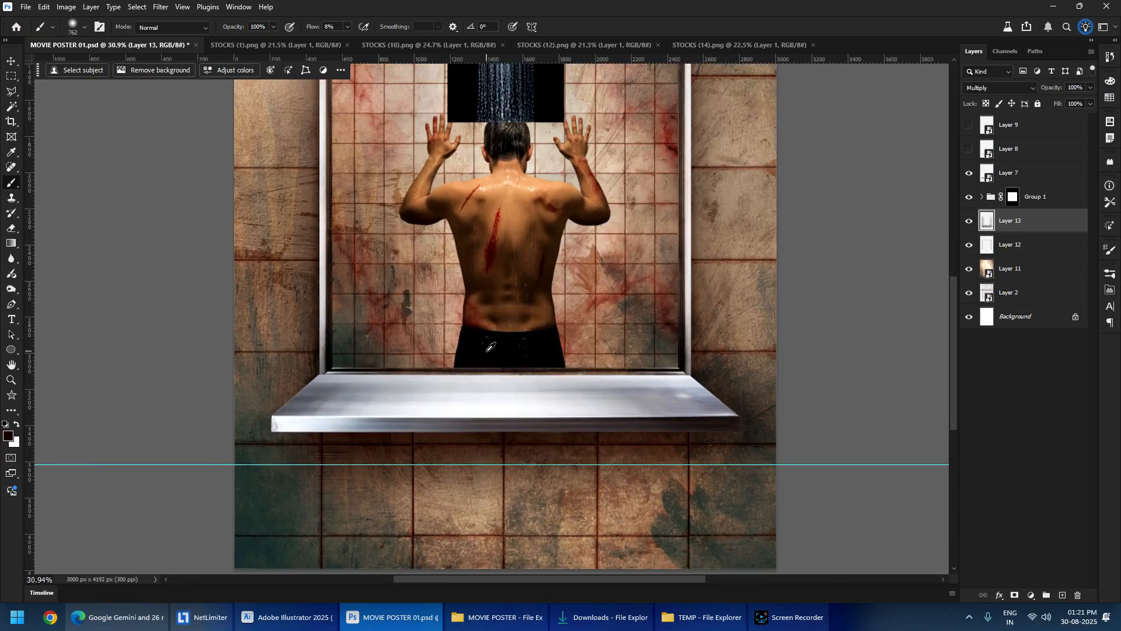
alt+click(483, 347)
alt+right_click(637, 439)
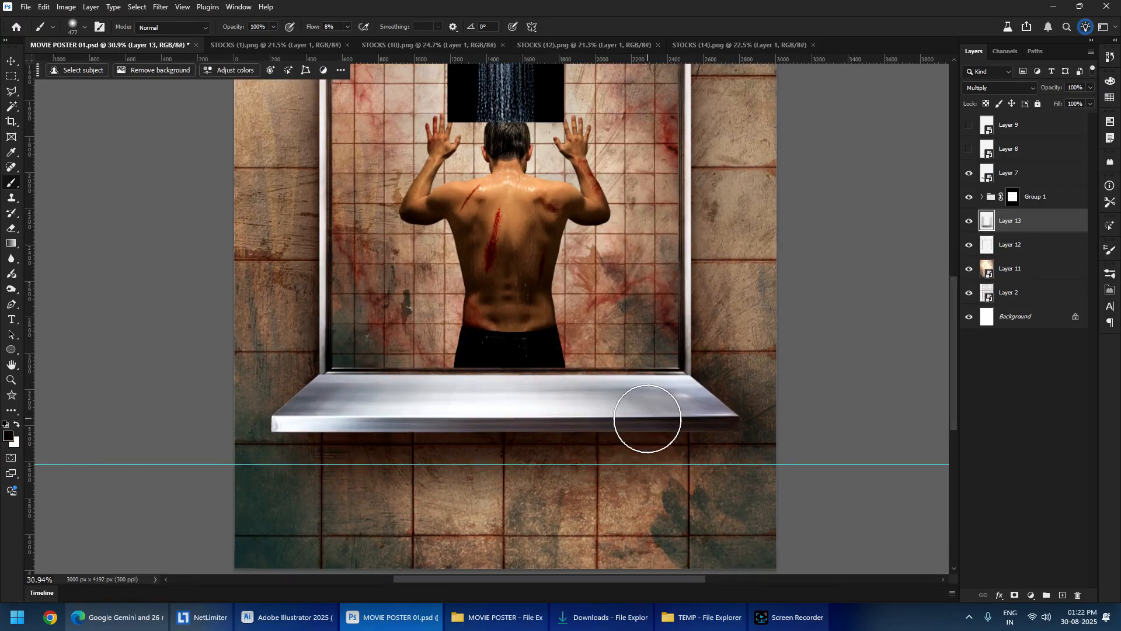
mouse_move(359, 418)
mouse_down()
mouse_move(734, 428)
mouse_move(321, 423)
mouse_move(666, 419)
mouse_up()
alt+right_click(525, 419)
mouse_move(486, 435)
mouse_down()
mouse_move(454, 436)
mouse_move(614, 427)
mouse_up()
alt+right_click(580, 421)
- Darken the poster's lower corners and outer wall edges into a vignette with very large soft brush strokes
scroll(385, 429, down, 4)
alt+right_click(380, 378)
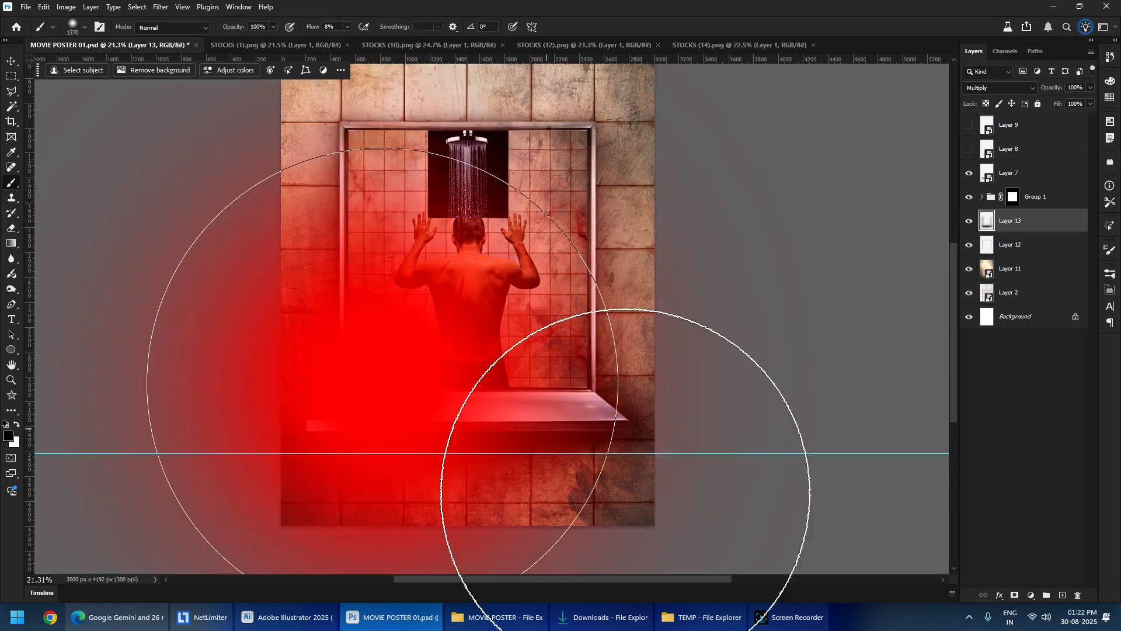
mouse_move(577, 549)
mouse_down()
mouse_move(55, 544)
mouse_move(743, 520)
mouse_up()
scroll(598, 454, down, 4)
alt+right_click(542, 451)
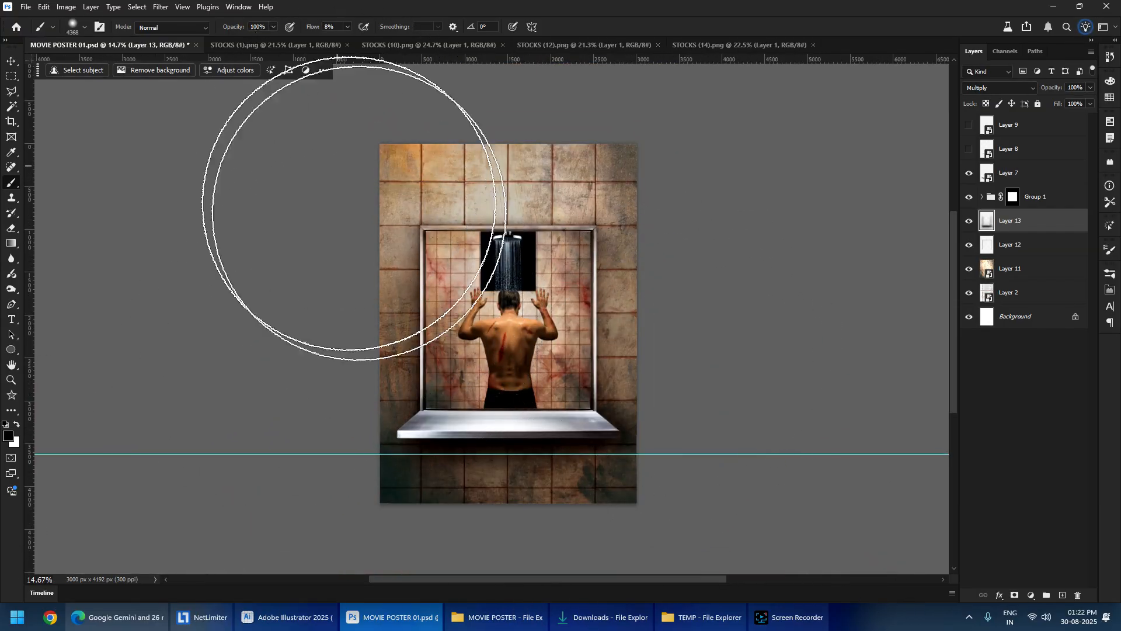
alt+right_click(583, 252)
mouse_move(650, 187)
mouse_down()
mouse_move(660, 185)
mouse_move(667, 352)
mouse_up()
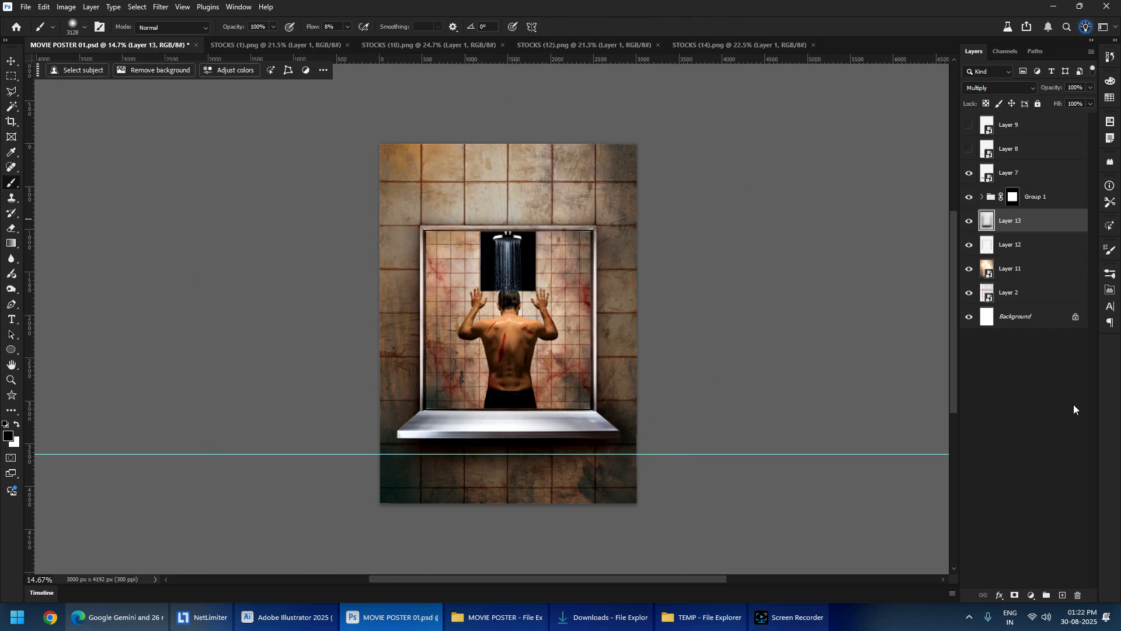
- Erase the vignette from the wall above the mirror with a large soft Eraser
key(e)
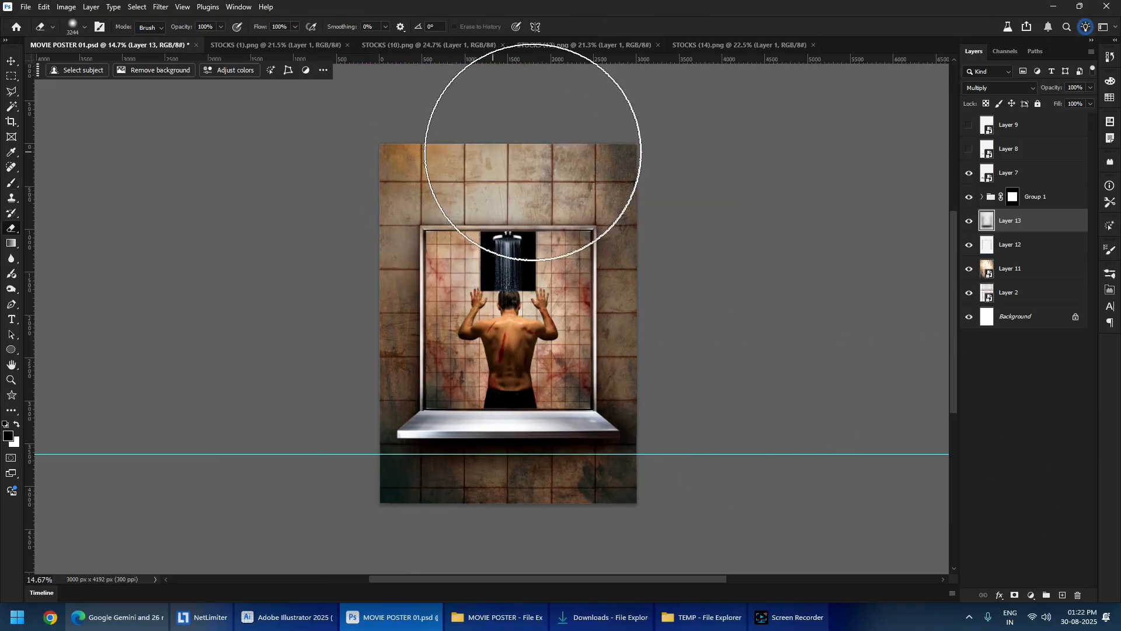
click(510, 186)
alt+right_click(518, 188)
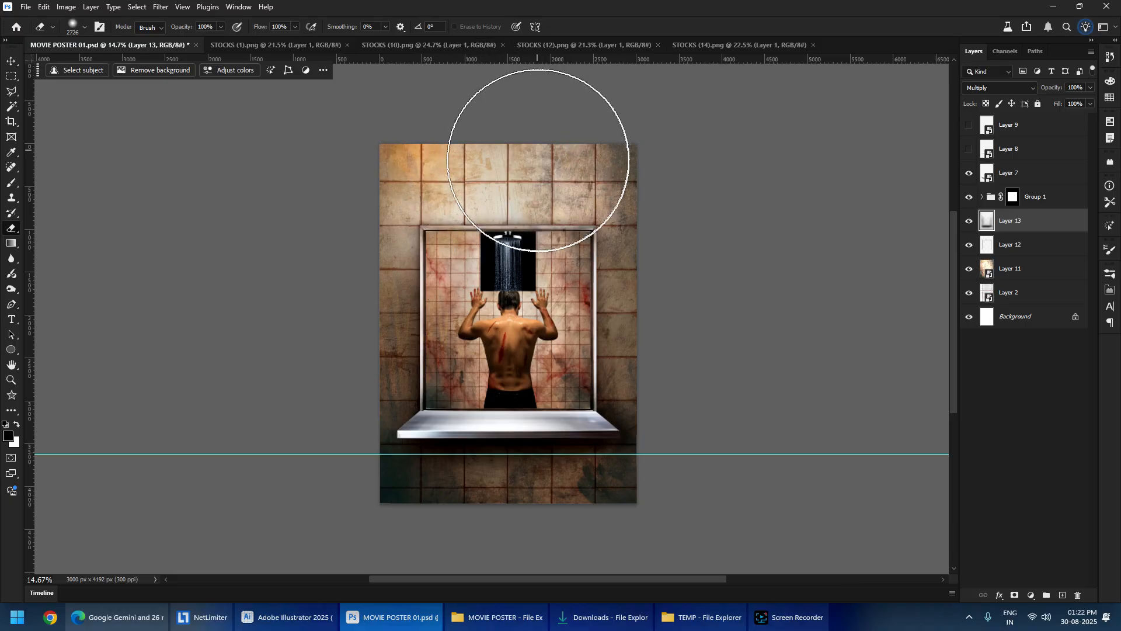
- Expand Group 1 and add a new layer above Layer 11 copy 2
scroll(514, 193, up, 3)
scroll(498, 241, up, 3)
click(983, 198)
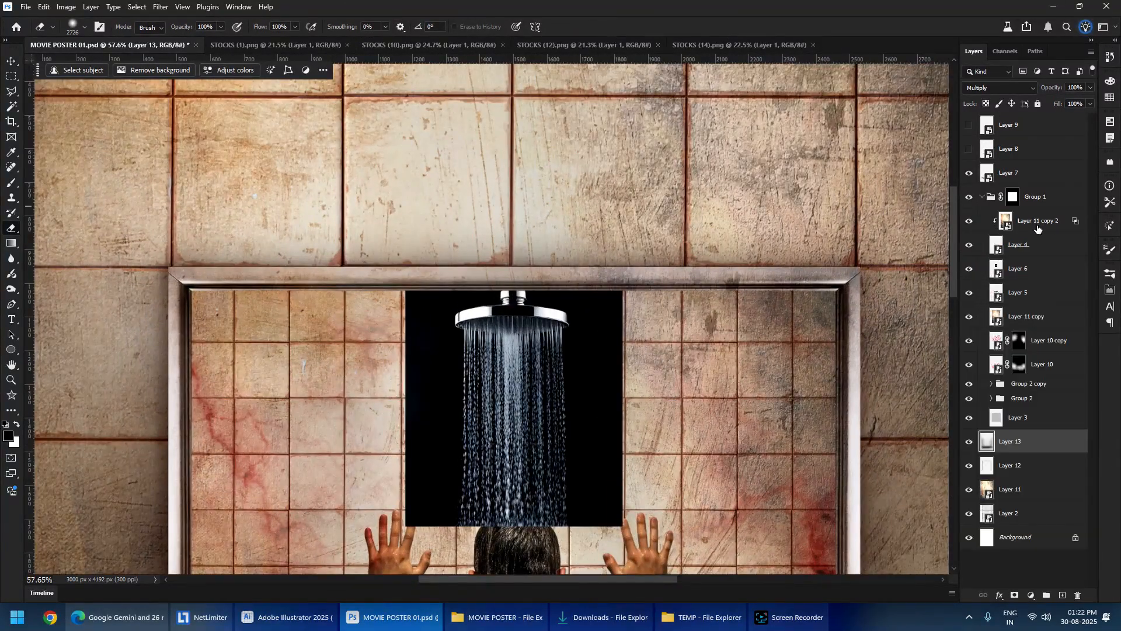
click(1051, 226)
click(1062, 595)
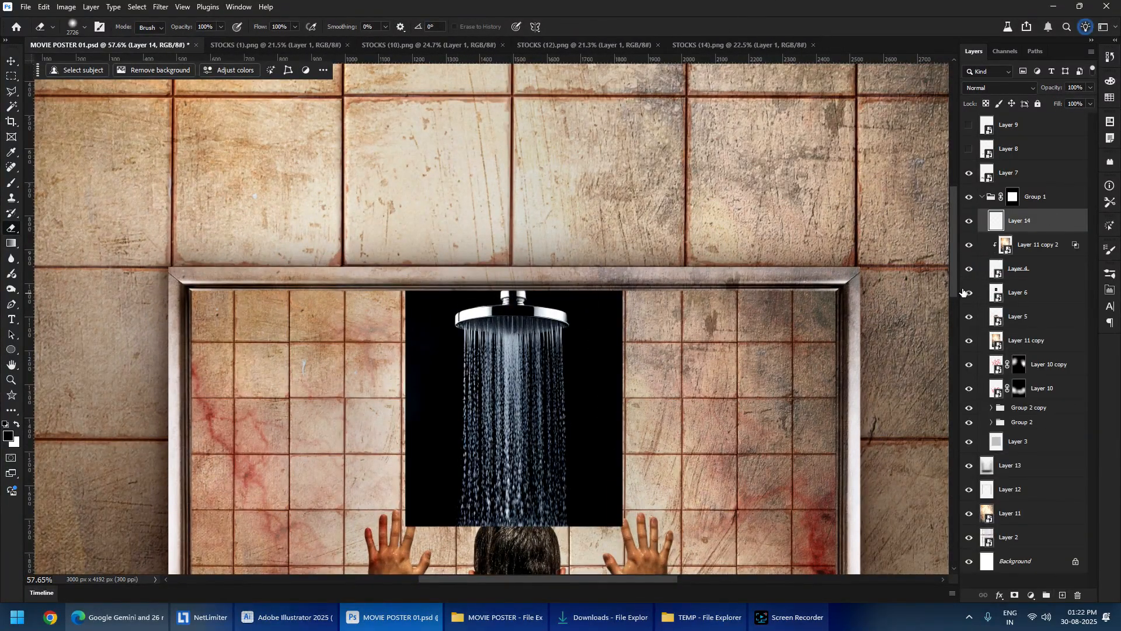
- Paint a thin white highlight along the mirror frame's upper edge on Layer 14, using a soft 8 px brush at 8% flow
key(b)
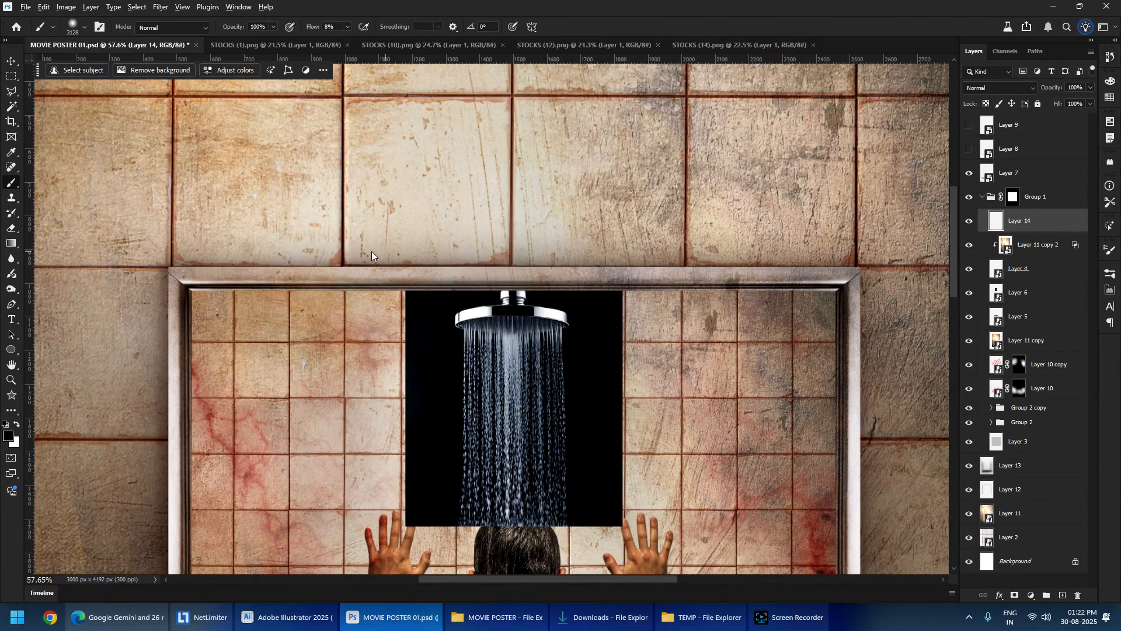
alt+right_click(377, 210)
drag(493, 165, 495, 370)
alt+right_click(338, 395)
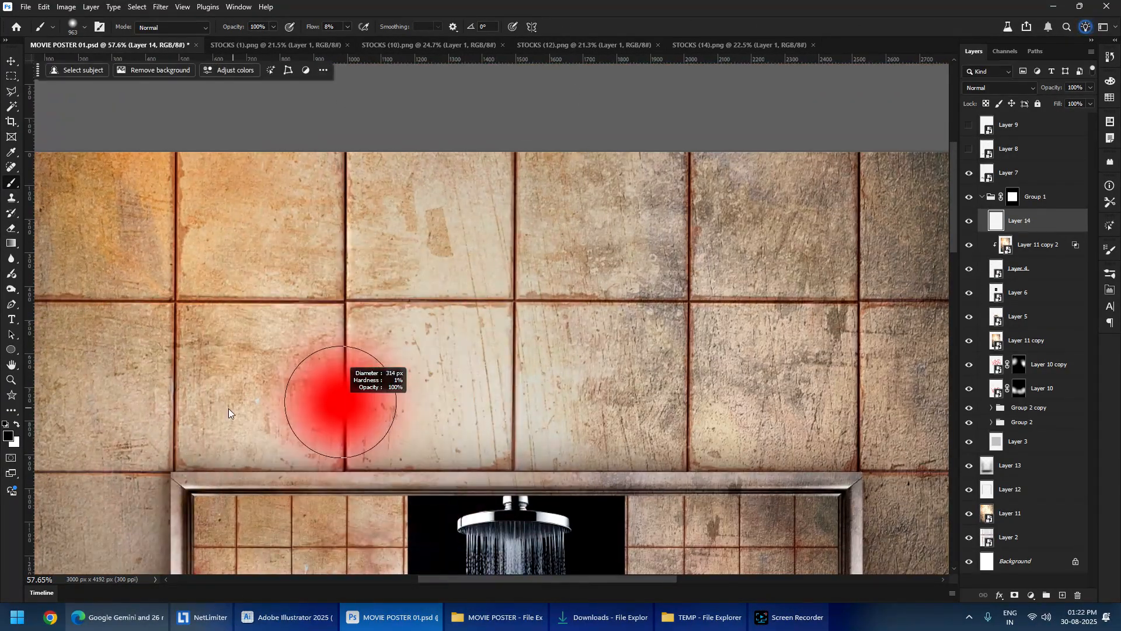
drag(174, 438, 199, 331)
key(x)
alt+right_click(202, 342)
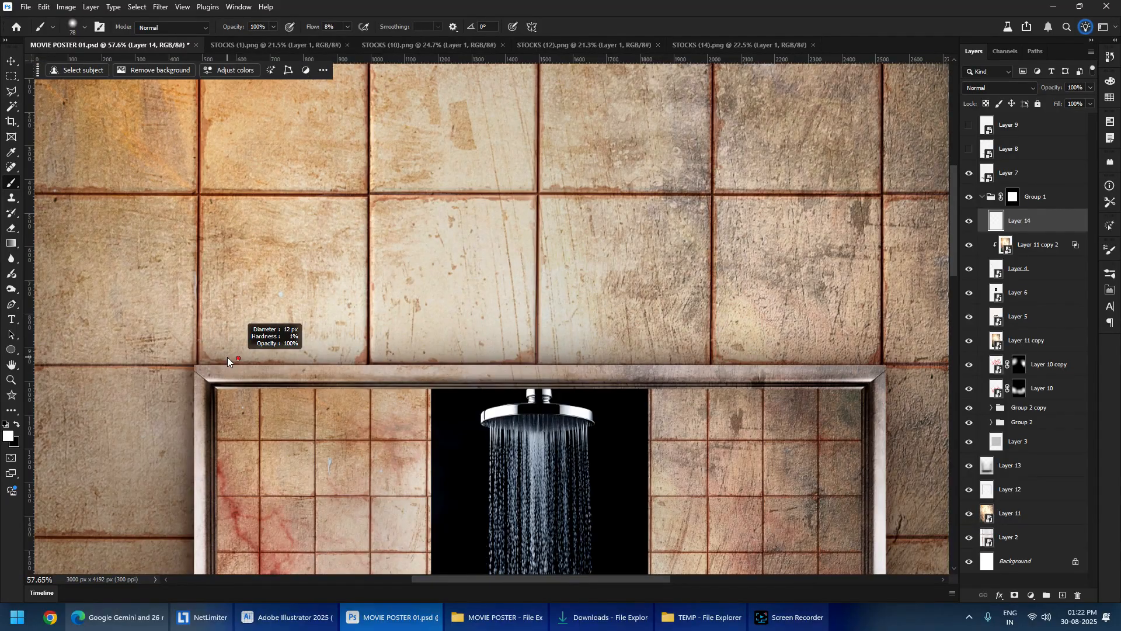
scroll(201, 360, up, 3)
scroll(202, 361, down, 2)
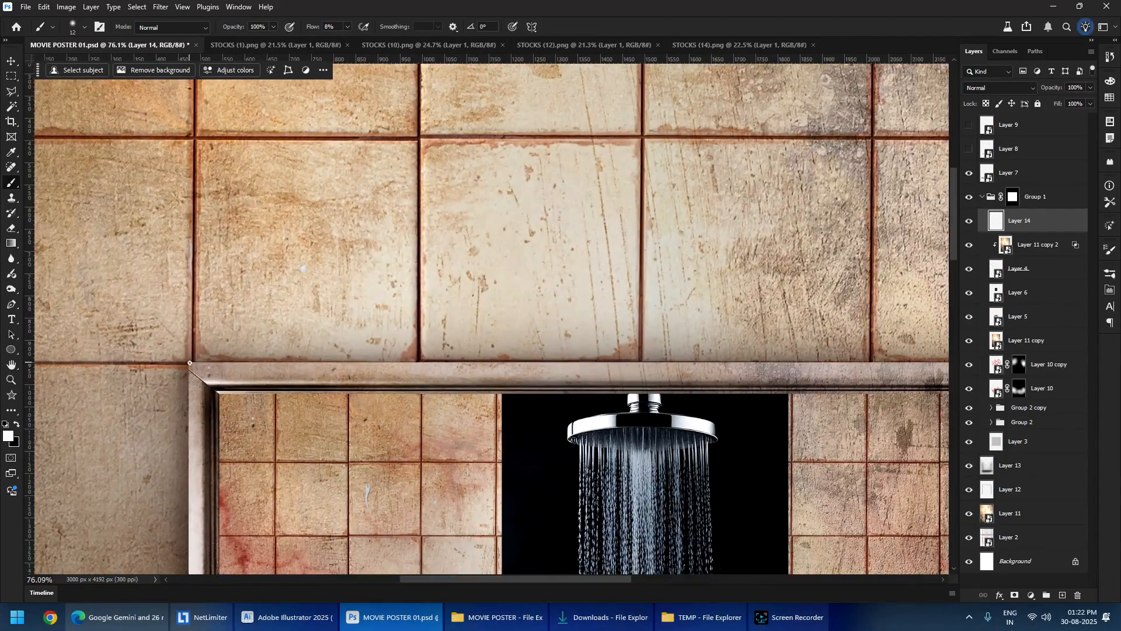
scroll(310, 304, down, 3)
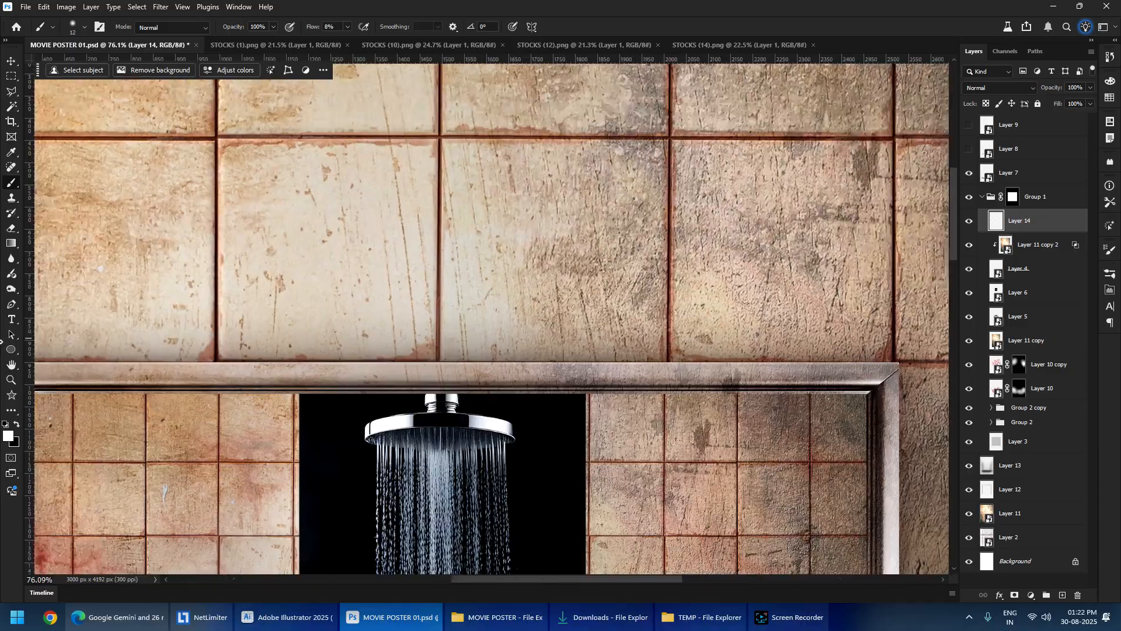
key(bracketright)
scroll(279, 329, up, 2)
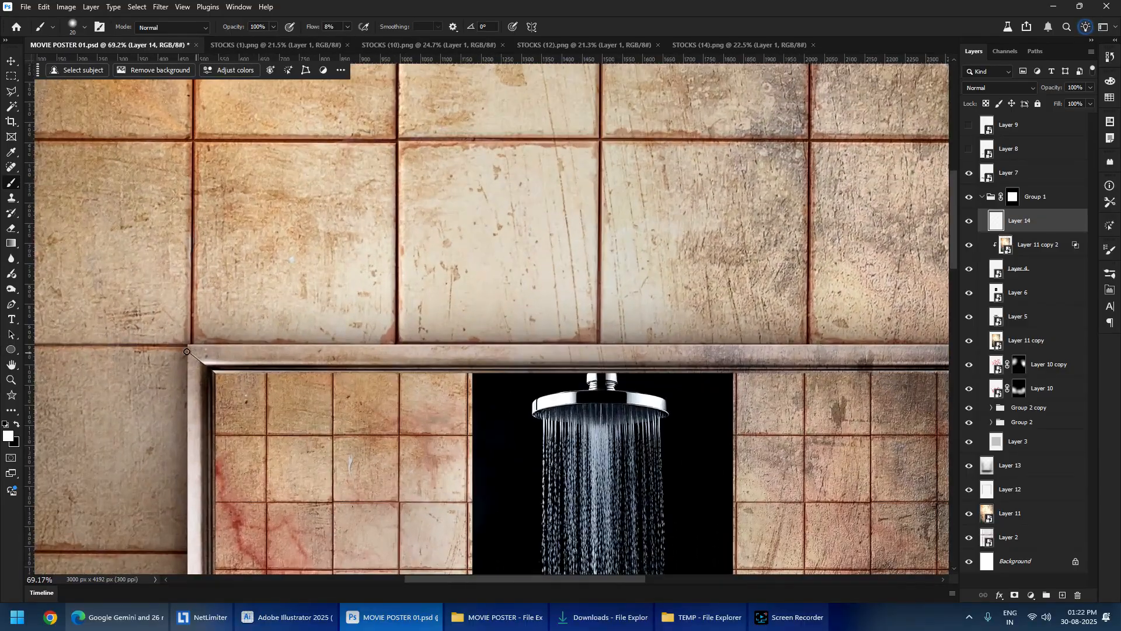
drag(180, 346, 885, 333)
mouse_move(678, 344)
mouse_down()
mouse_move(312, 345)
mouse_move(574, 345)
mouse_up()
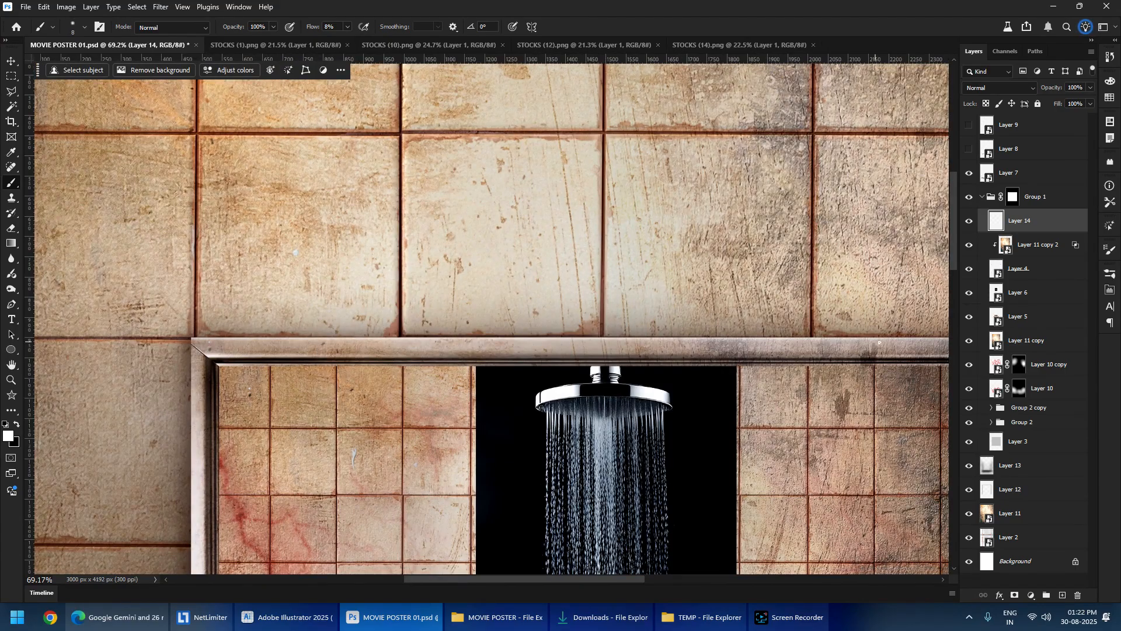
drag(879, 343, 794, 305)
- Compare the mirror frame with and without the Layer 14 highlight, close up and across the whole poster
scroll(793, 304, down, 3)
scroll(461, 304, up, 3)
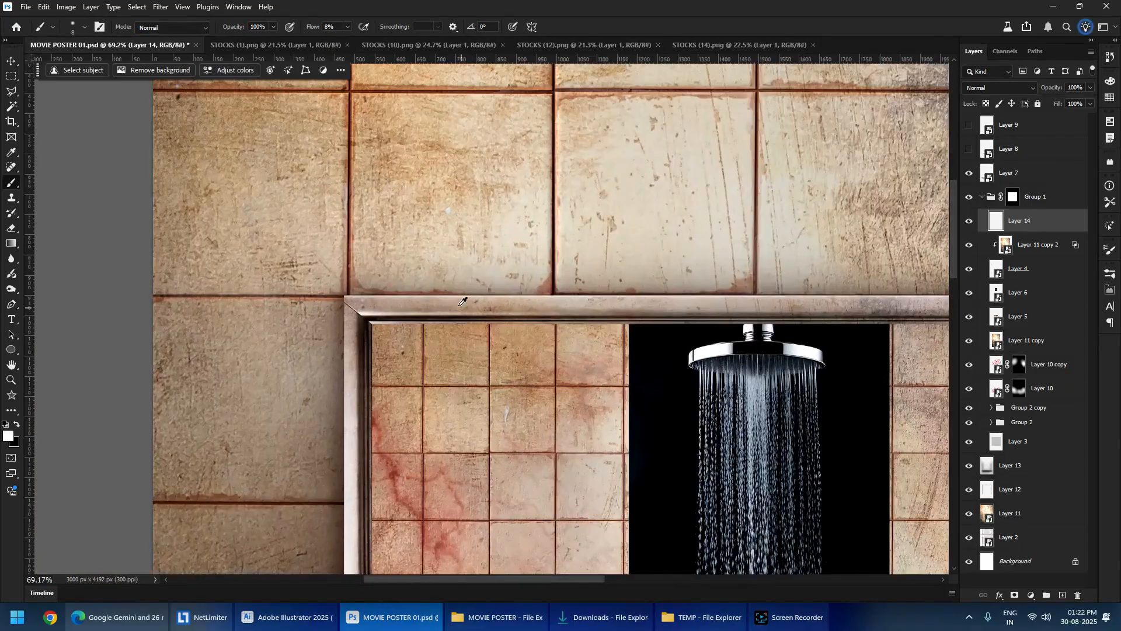
scroll(409, 297, up, 2)
click(969, 221)
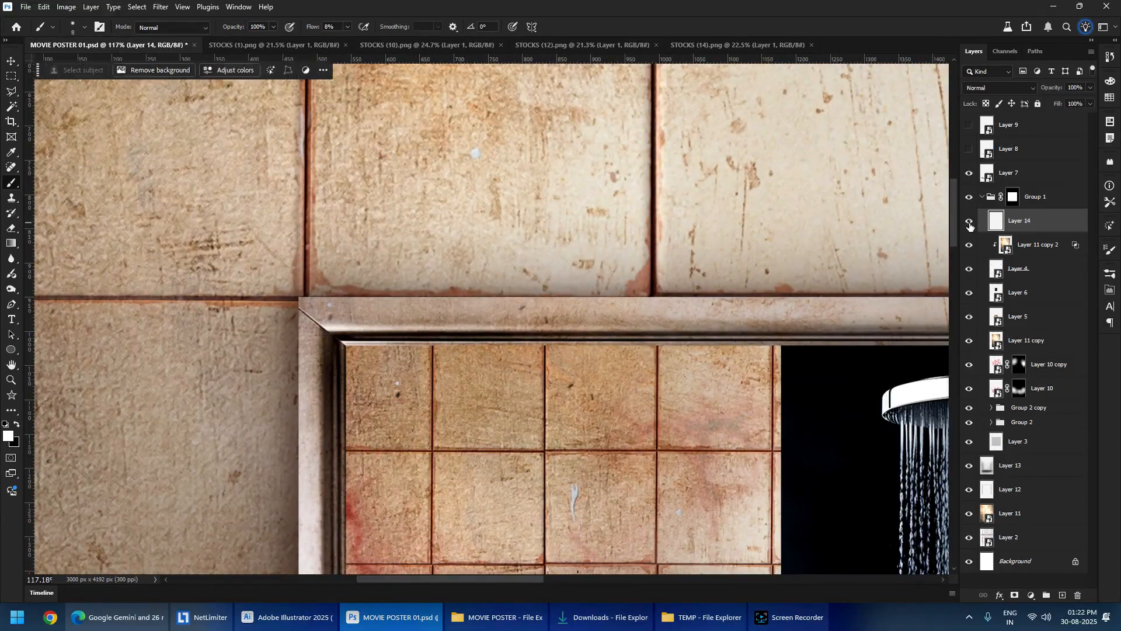
scroll(446, 250, down, 2)
scroll(447, 250, down, 3)
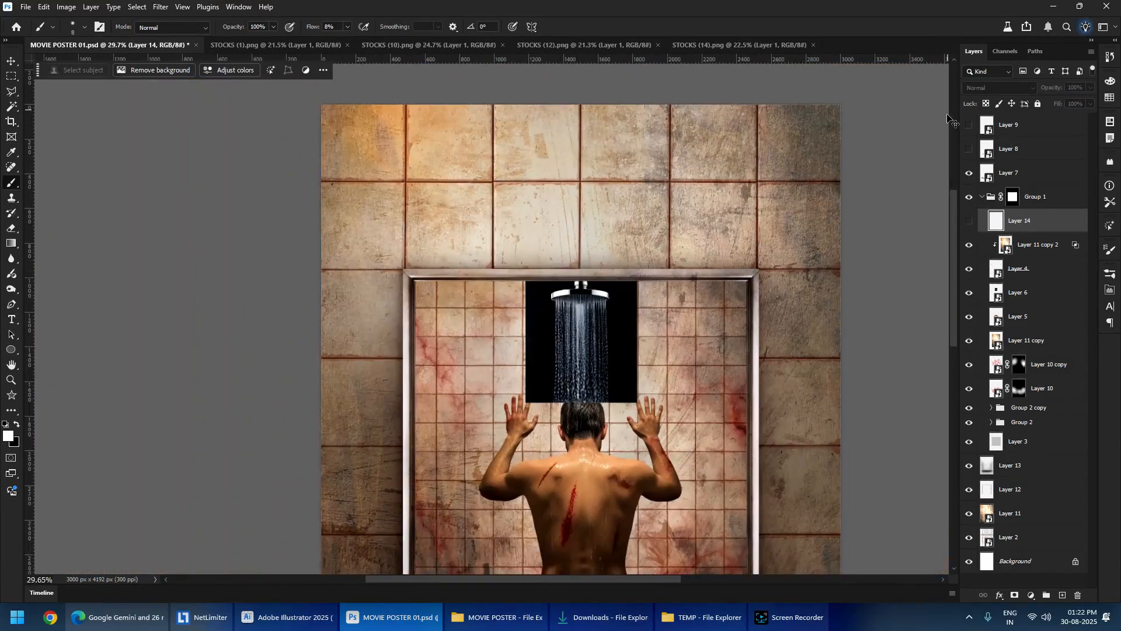
drag(688, 255, 444, 235)
scroll(422, 251, down, 4)
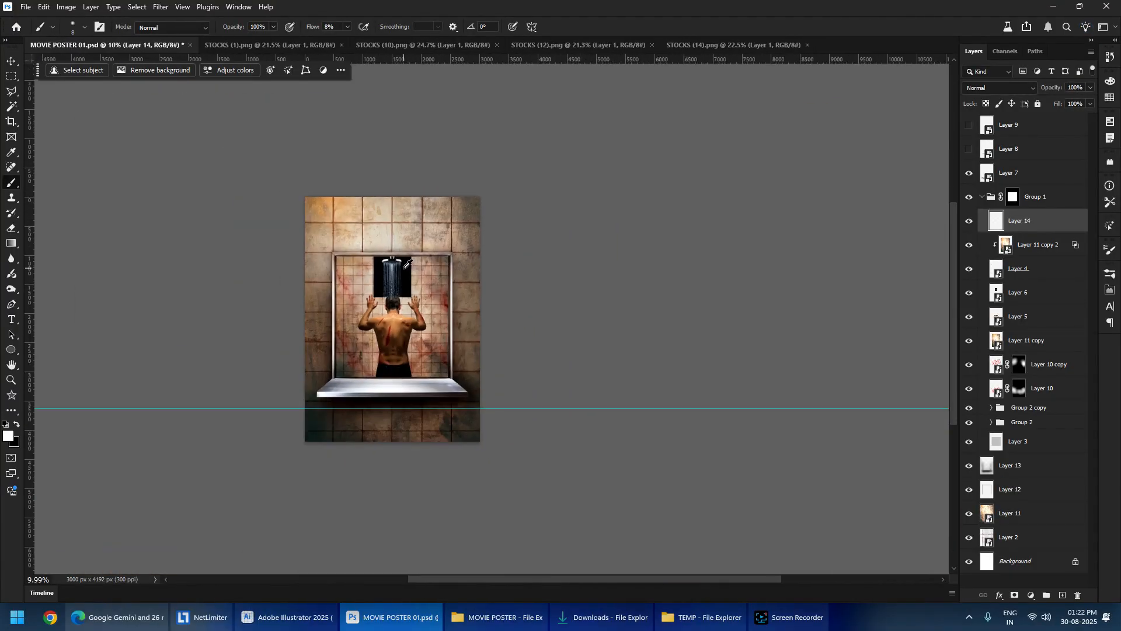
scroll(383, 298, up, 3)
scroll(386, 296, up, 1)
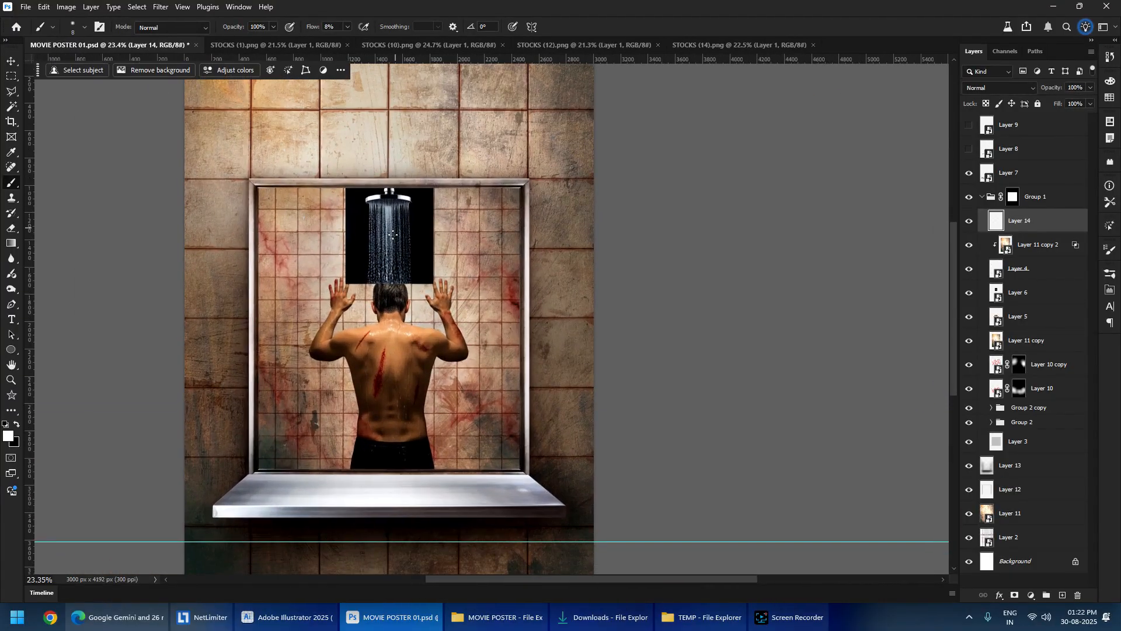
scroll(391, 228, up, 4)
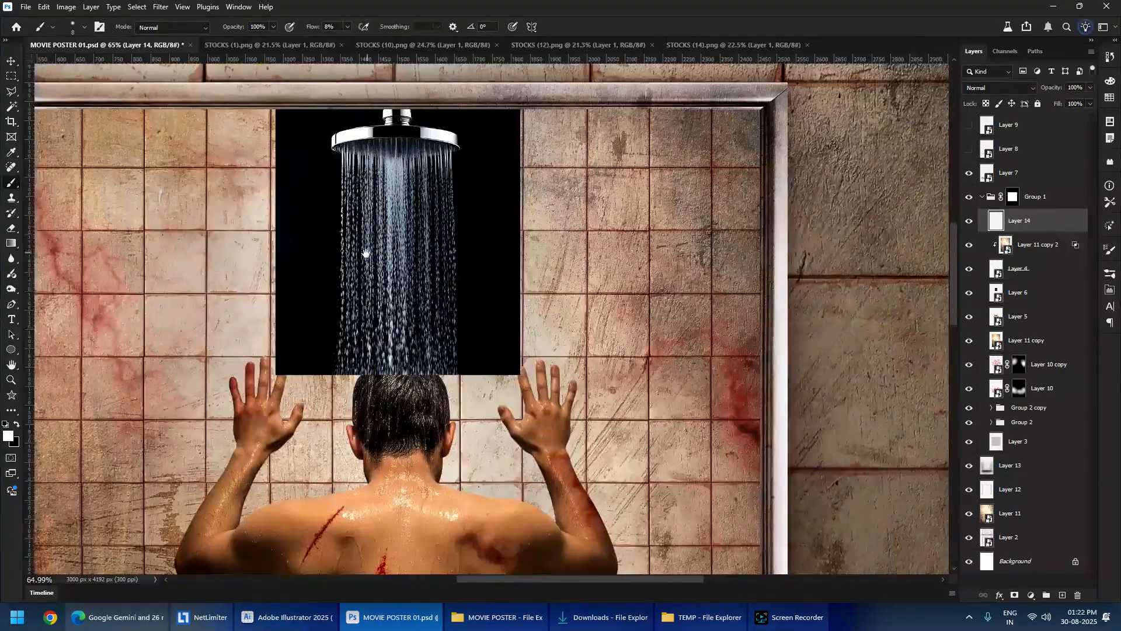
- Select the shower layer, enlarge it slightly in proportion and place it directly beneath the mirror frame's upper edge
ctrl+right_click(399, 208)
click(407, 226)
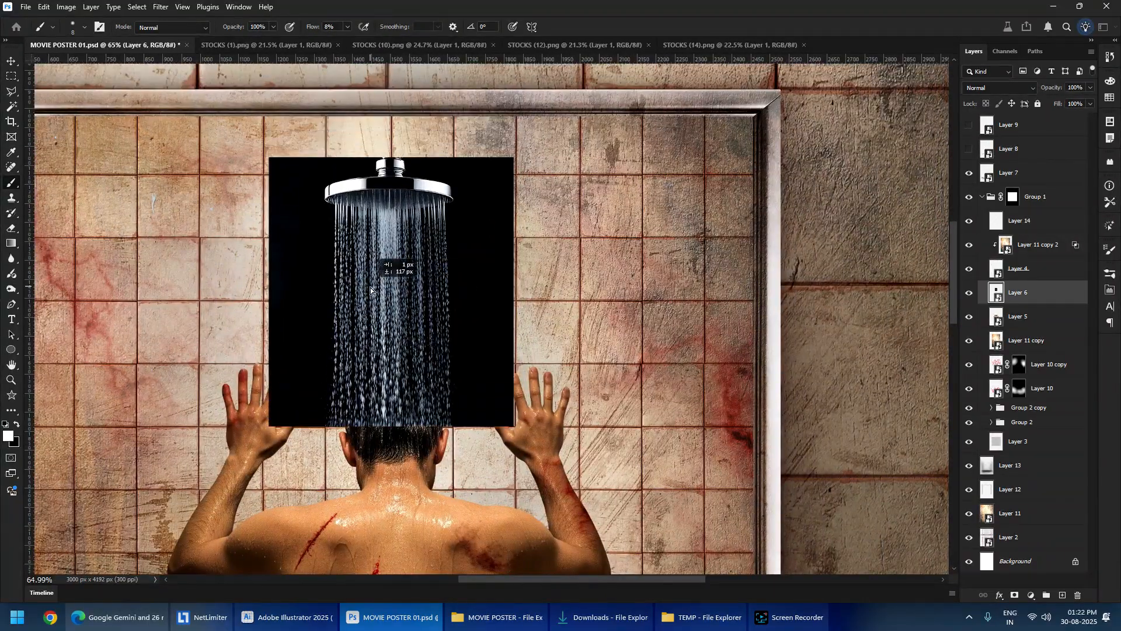
key(ctrl+t)
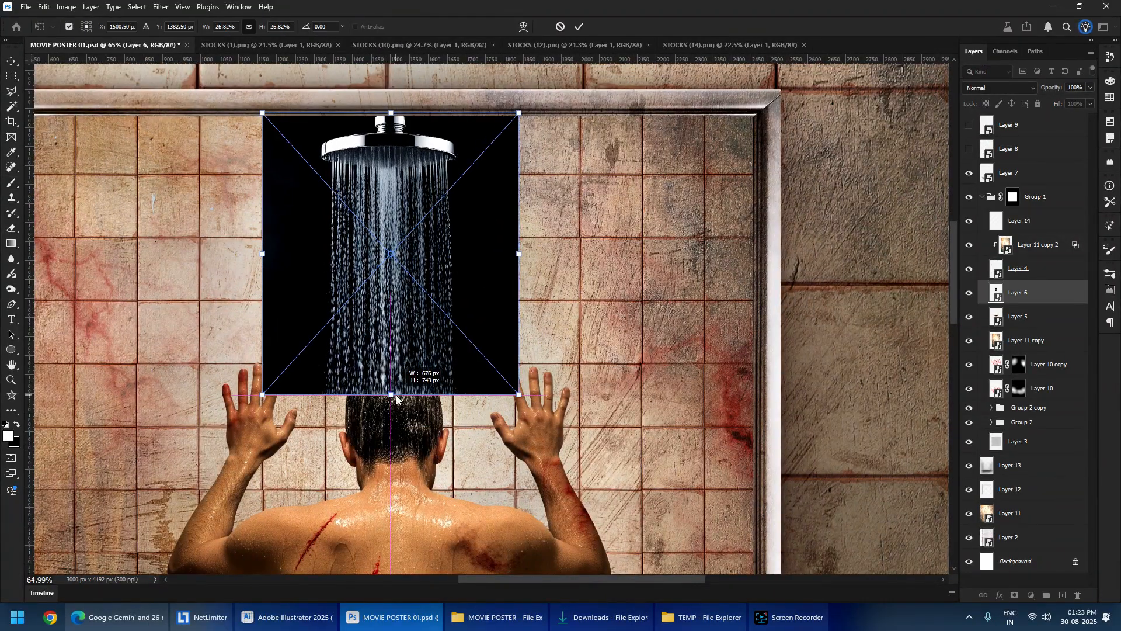
scroll(392, 135, up, 5)
scroll(393, 233, up, 4)
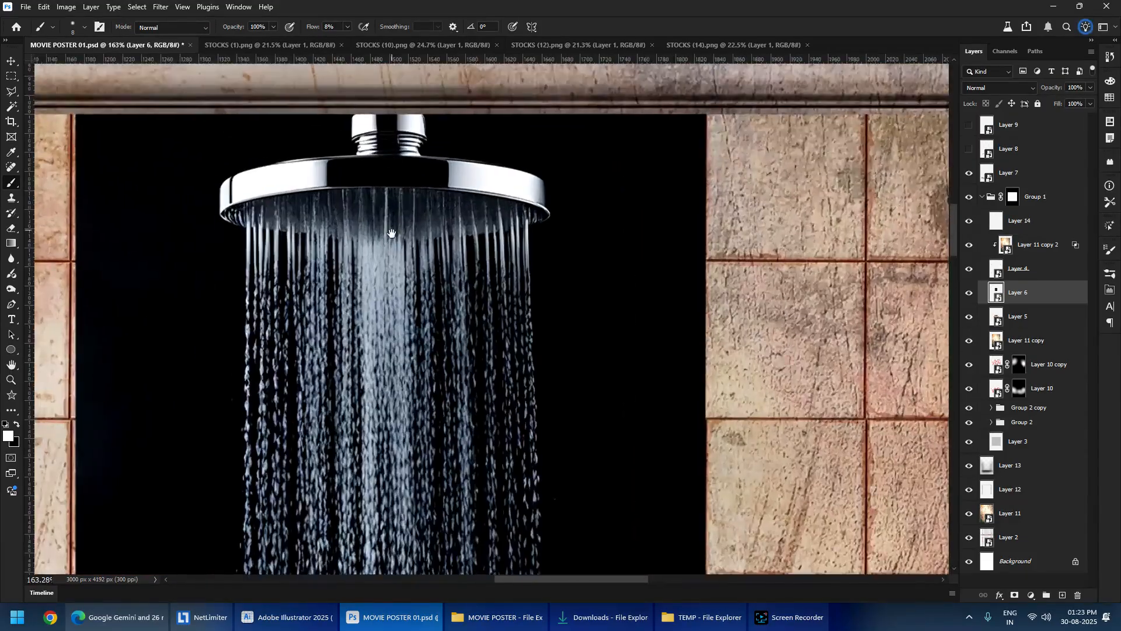
- Check the contents of the Layer 6 shower smart object and create a new smart object via copy from it
double_click(997, 295)
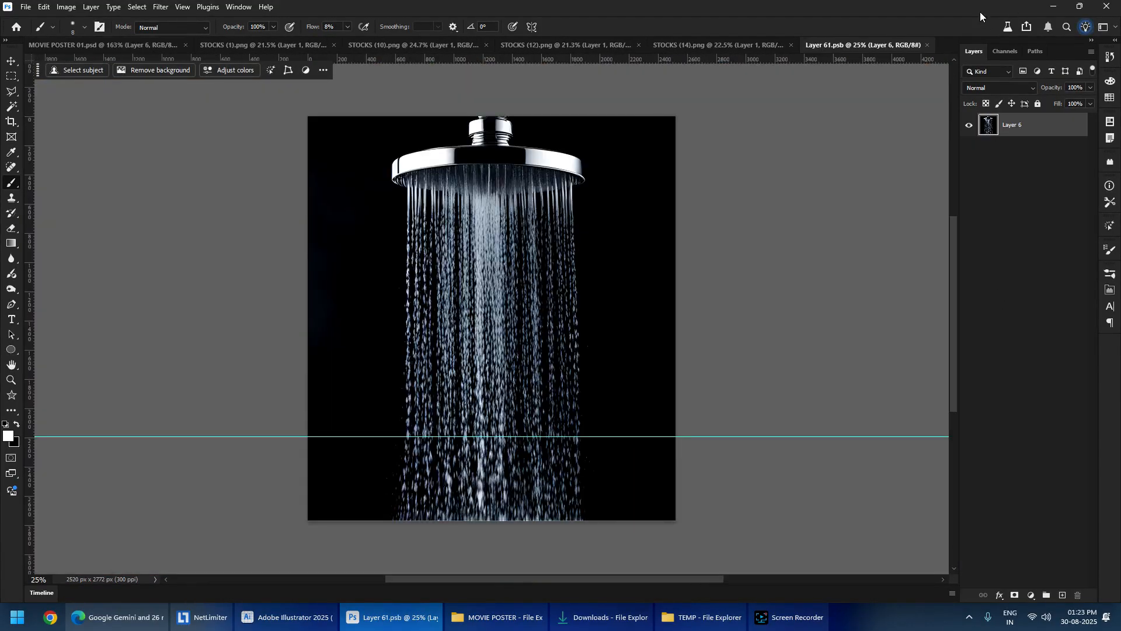
click(927, 44)
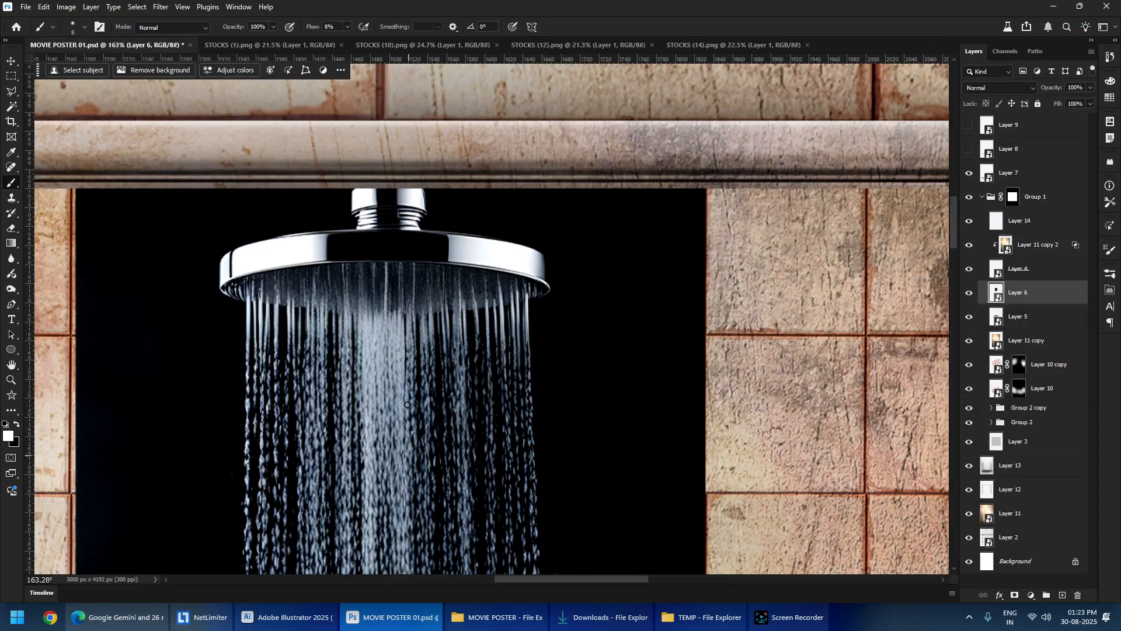
right_click(1062, 292)
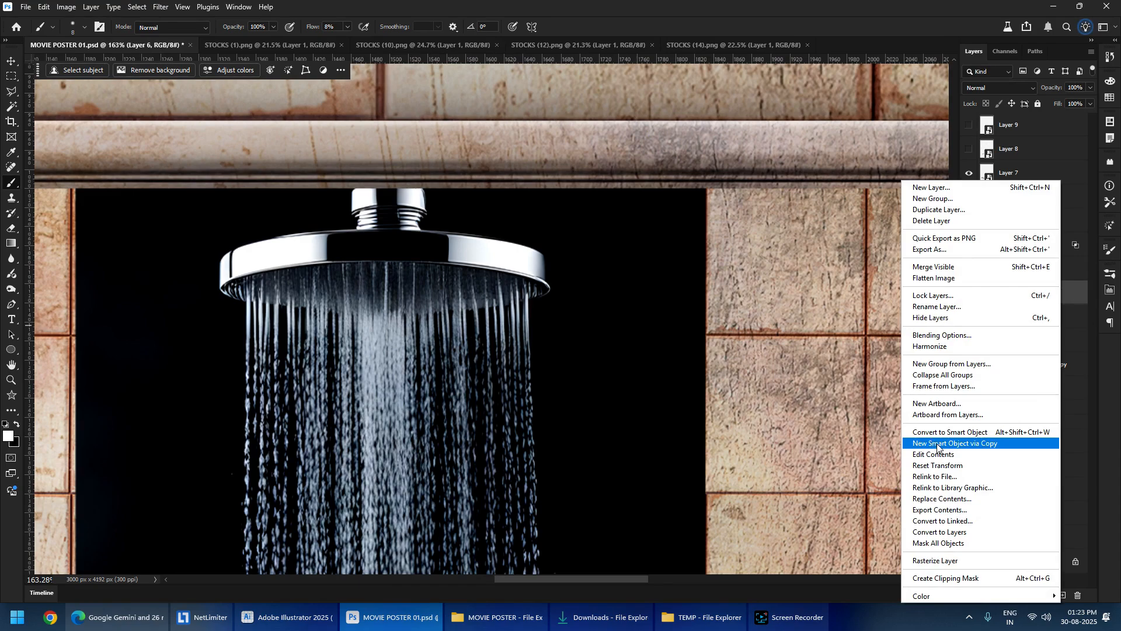
click(1069, 290)
right_click(1062, 293)
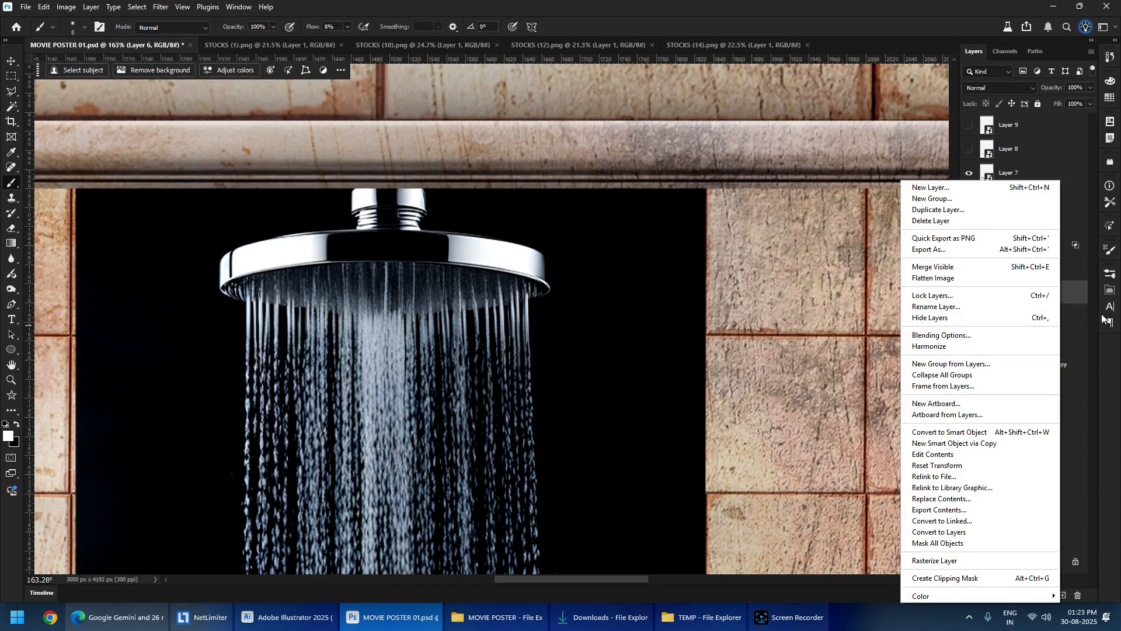
click(1078, 304)
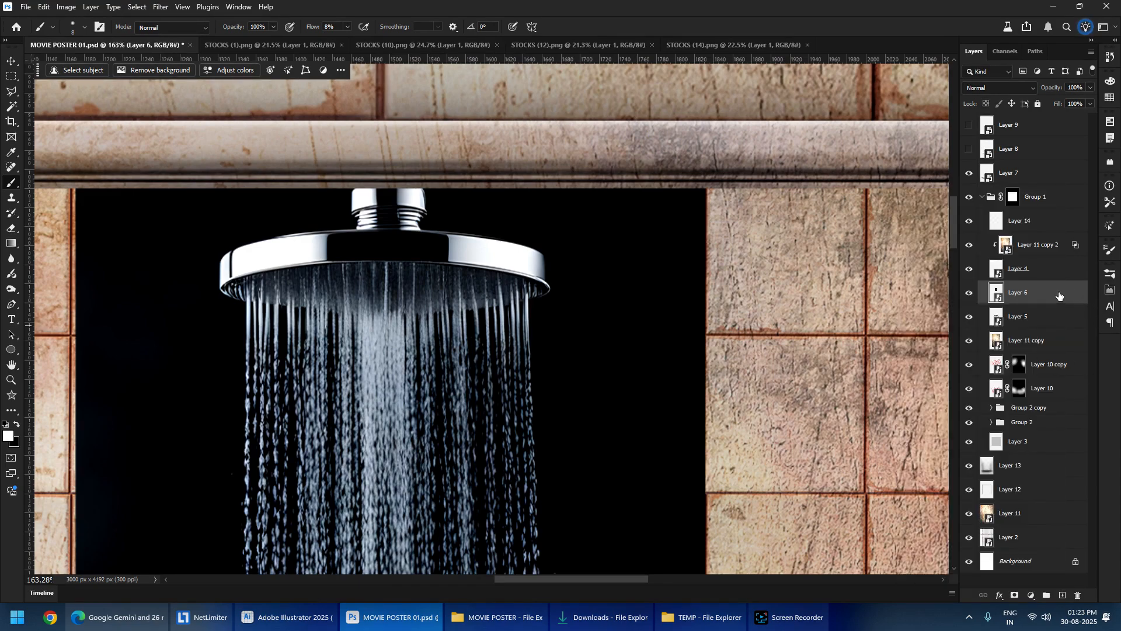
right_click(1059, 295)
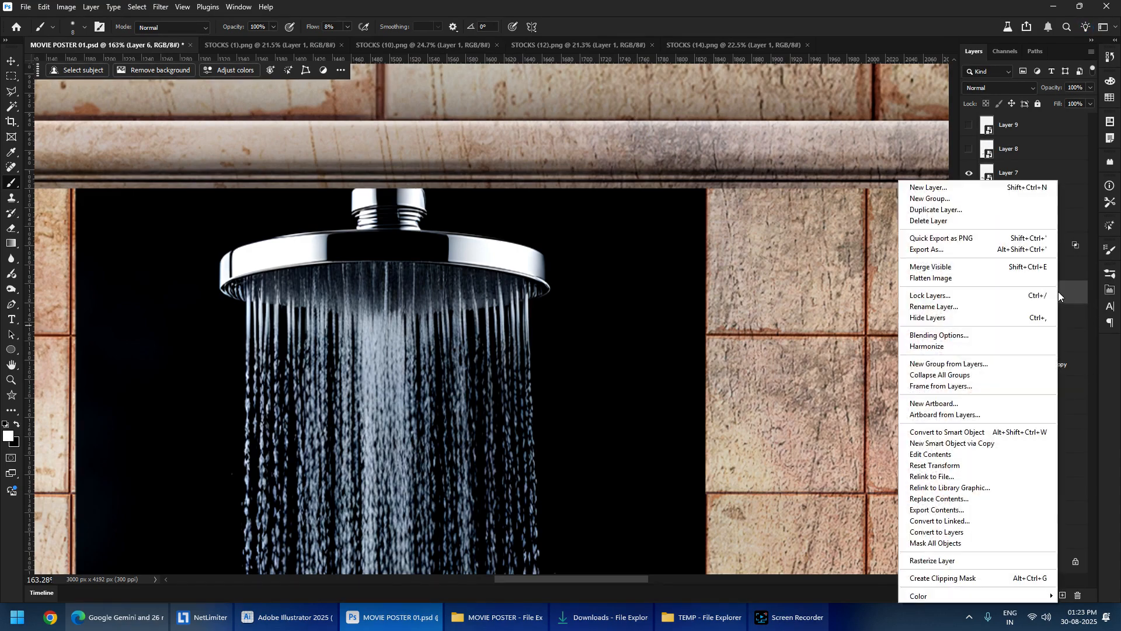
click(977, 446)
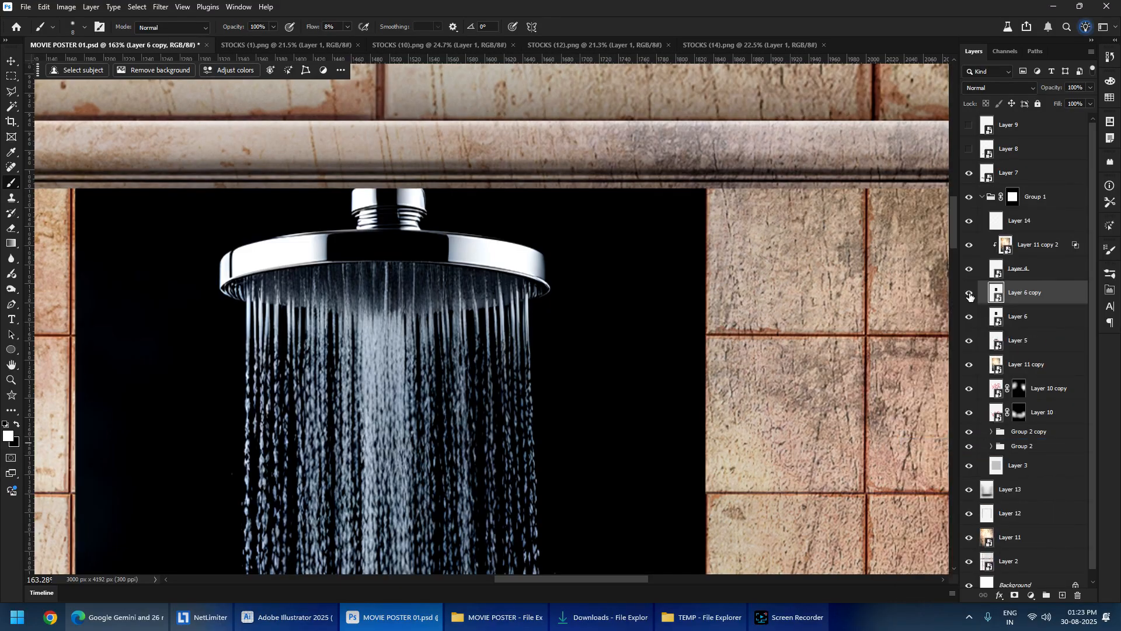
- Inspect the original Layer 6 contents, delete the shower copy, and make and discard an ordinary duplicate of Layer 6
click(999, 317)
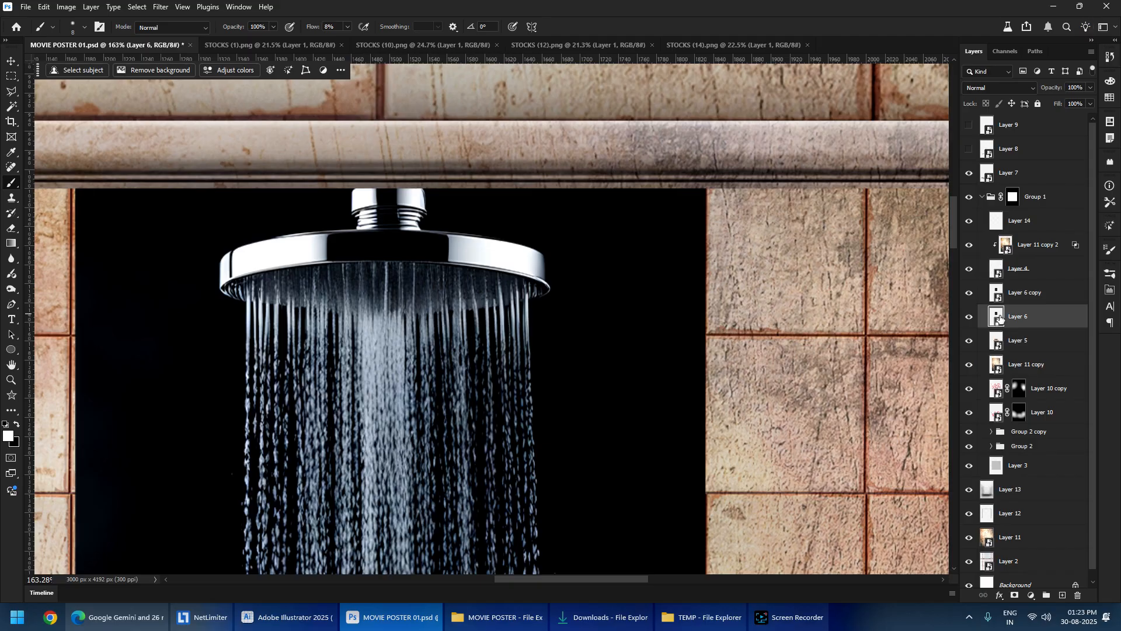
double_click(997, 318)
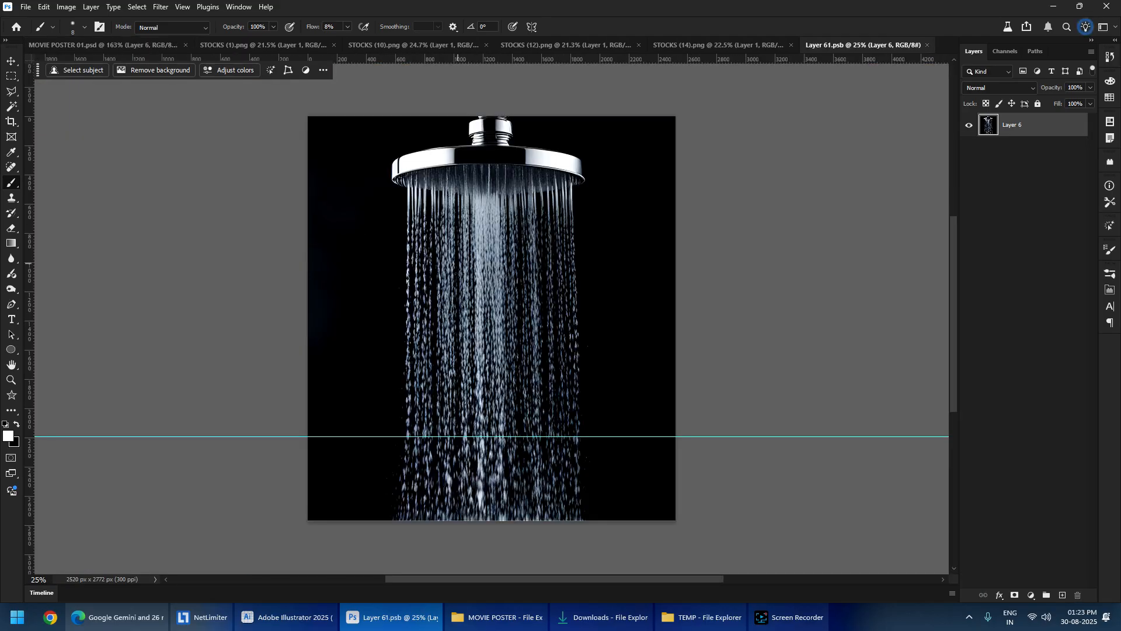
click(927, 46)
click(995, 298)
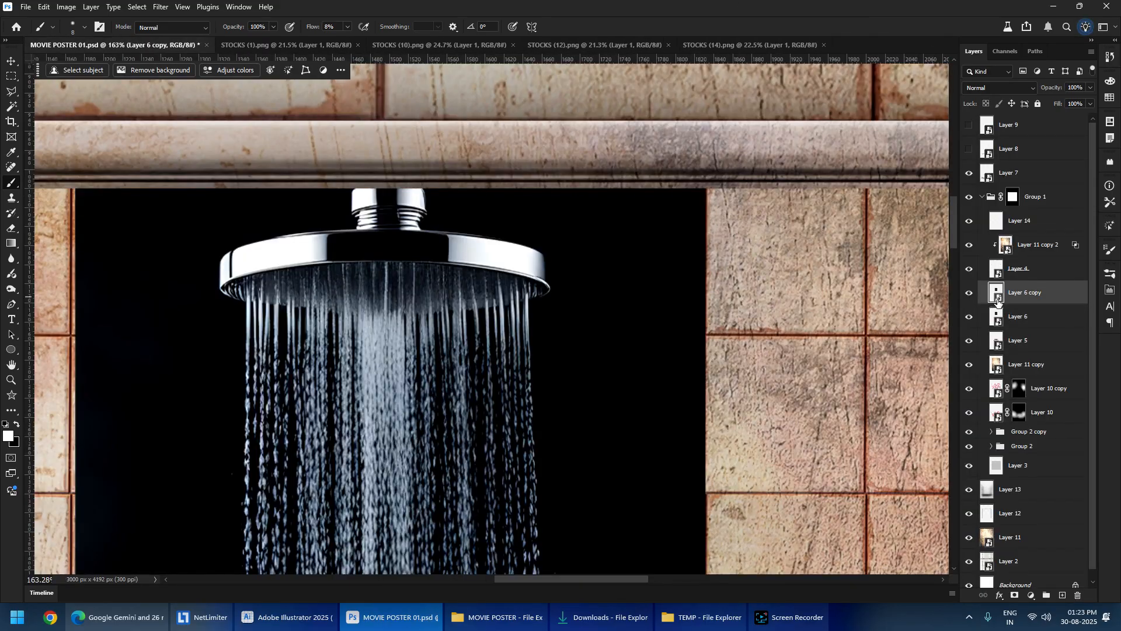
key(Delete)
key(ctrl+j)
key(Delete)
- Create another independent smart object copy of Layer 6 and add a new layer inside the copy's contents
right_click(1049, 301)
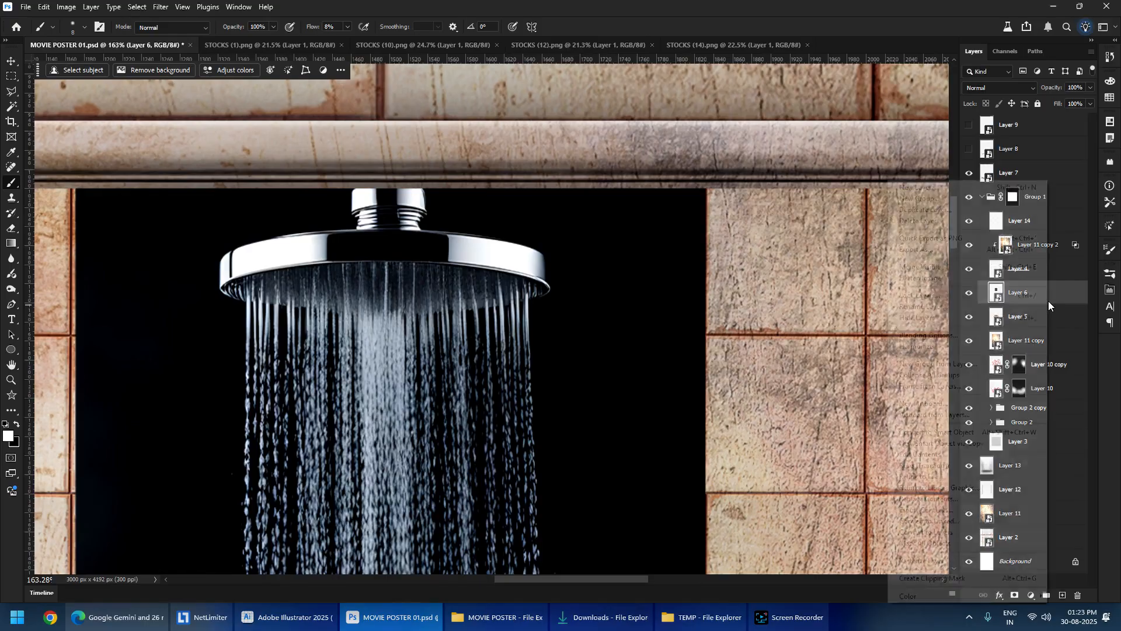
click(1003, 444)
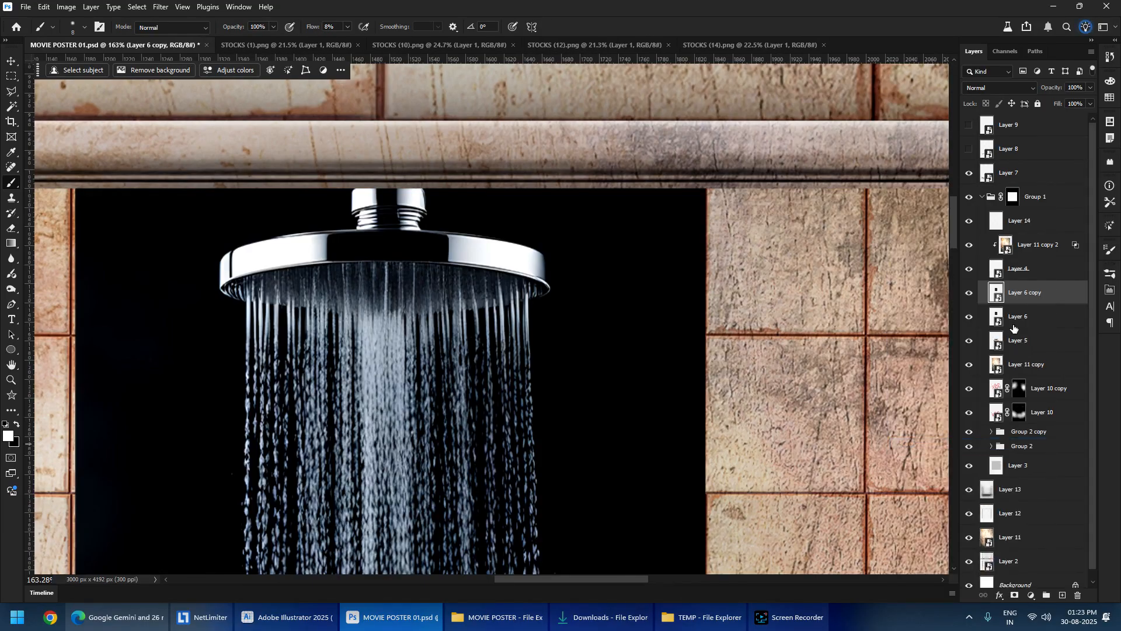
double_click(996, 293)
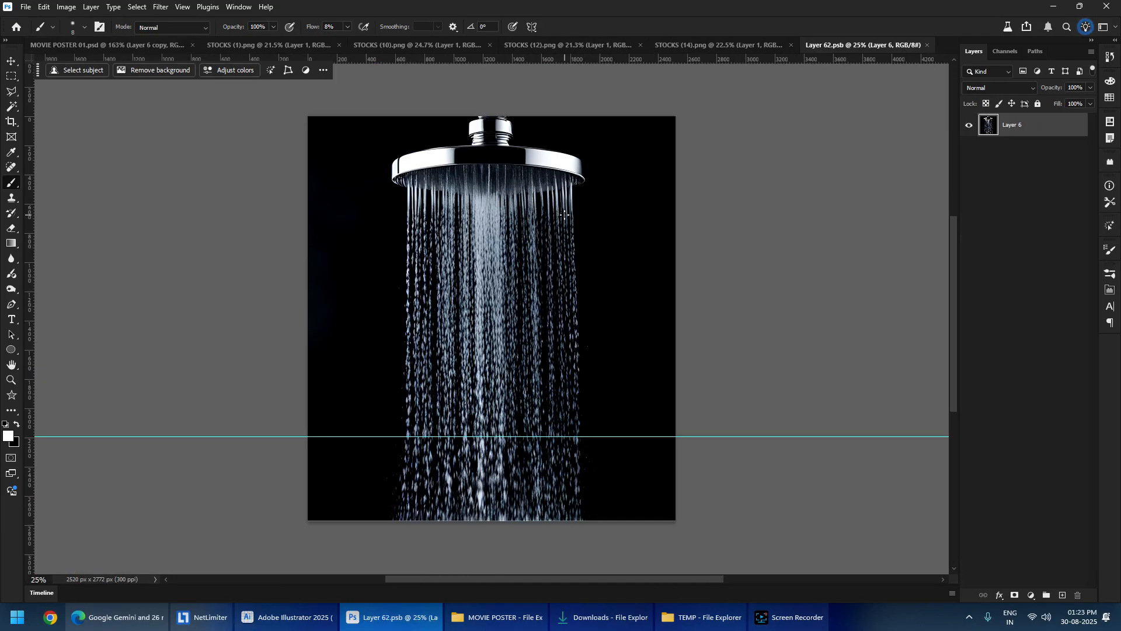
key(ctrl+shift+n)
key(Return)
- Paint soft white test strokes across the shower inside the smart object copy, then save and close its contents
alt+right_click(577, 229)
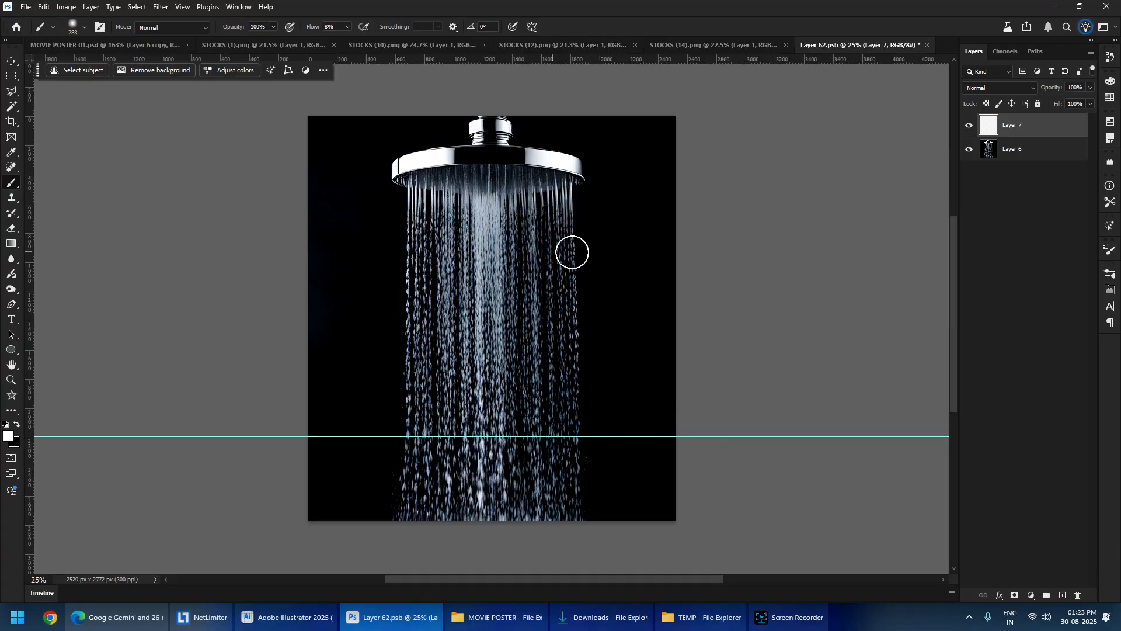
key(x)
alt+right_click(605, 224)
key(x)
mouse_move(590, 178)
mouse_down()
mouse_move(488, 413)
mouse_move(665, 467)
mouse_up()
key(ctrl+s)
key(ctrl+w)
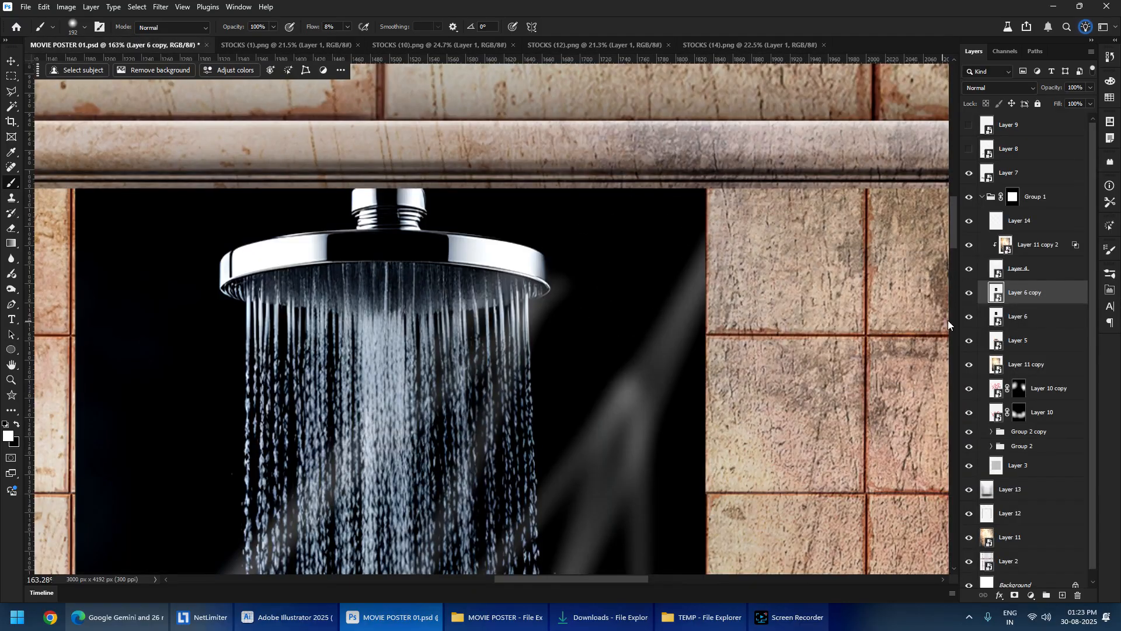
- Move the painted shower copy beside the original shower for comparison and delete the copy
scroll(588, 309, down, 5)
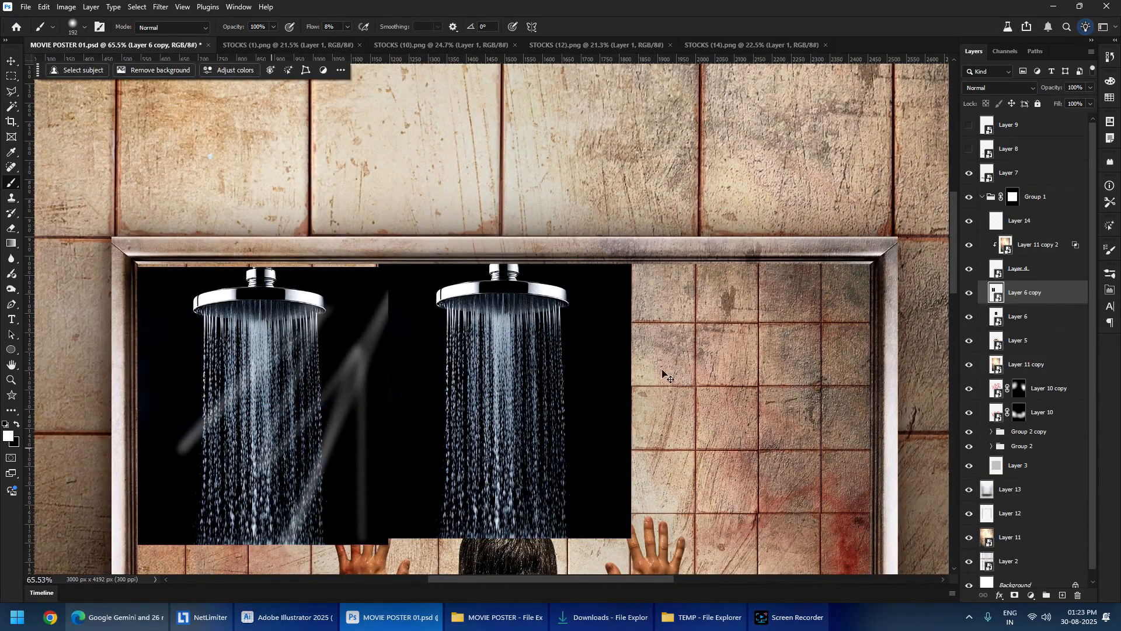
key(Delete)
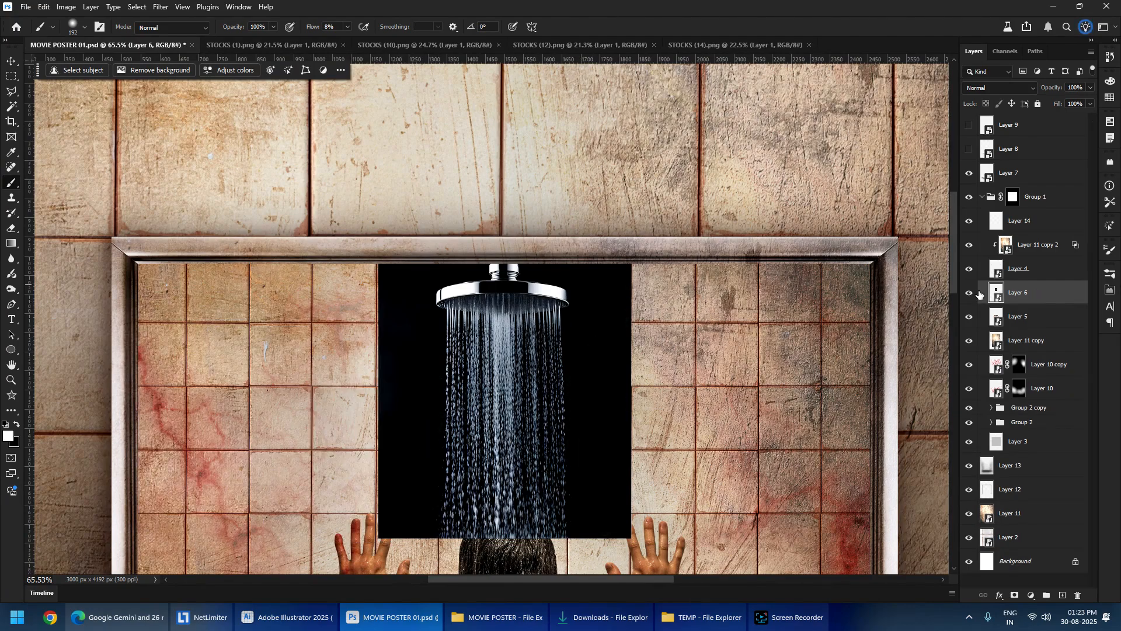
- Create an independent smart object copy of Layer 6
click(970, 293)
click(972, 294)
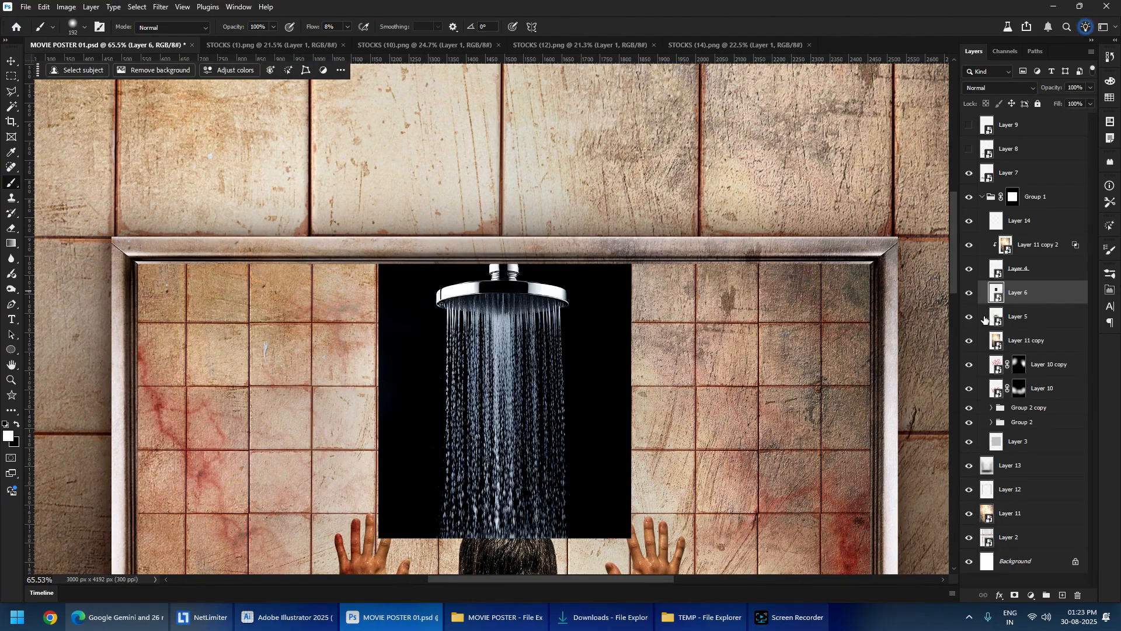
right_click(1046, 298)
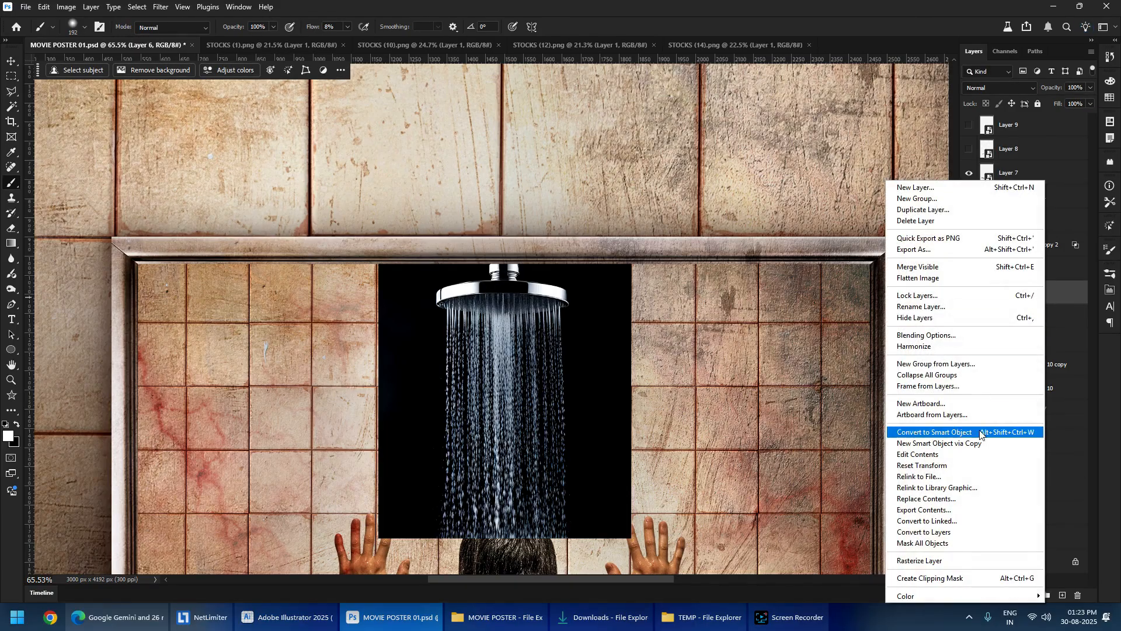
click(1005, 443)
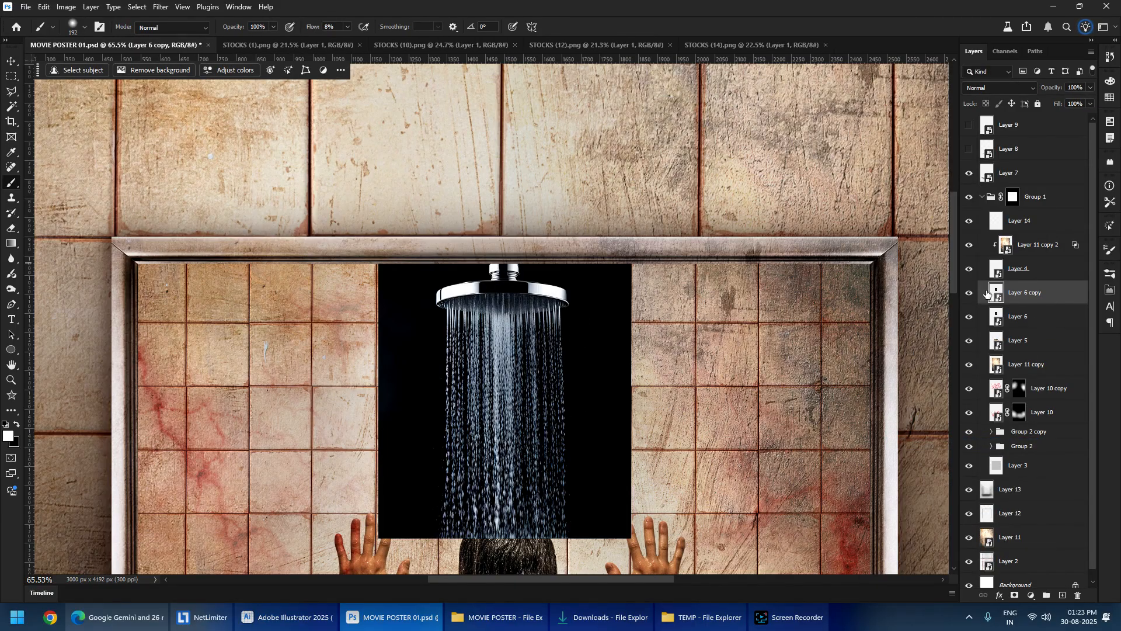
- Toggle the visibility of Layer 6 and its copy to compare the two shower layers
click(969, 293)
click(987, 318)
click(969, 317)
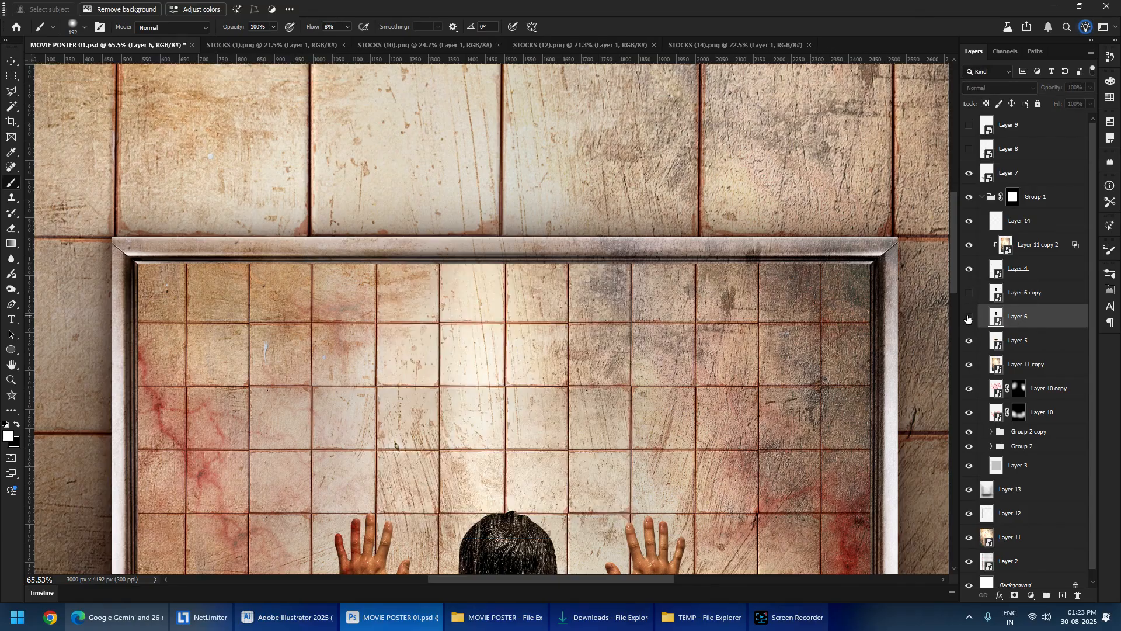
click(969, 317)
click(968, 293)
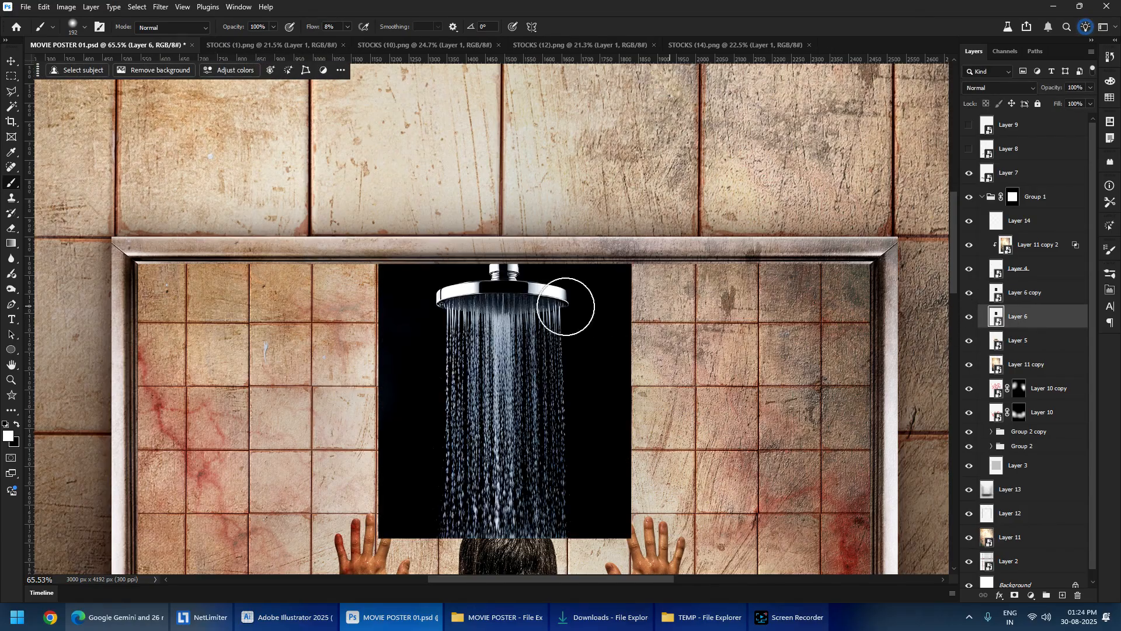
drag(517, 290, 462, 295)
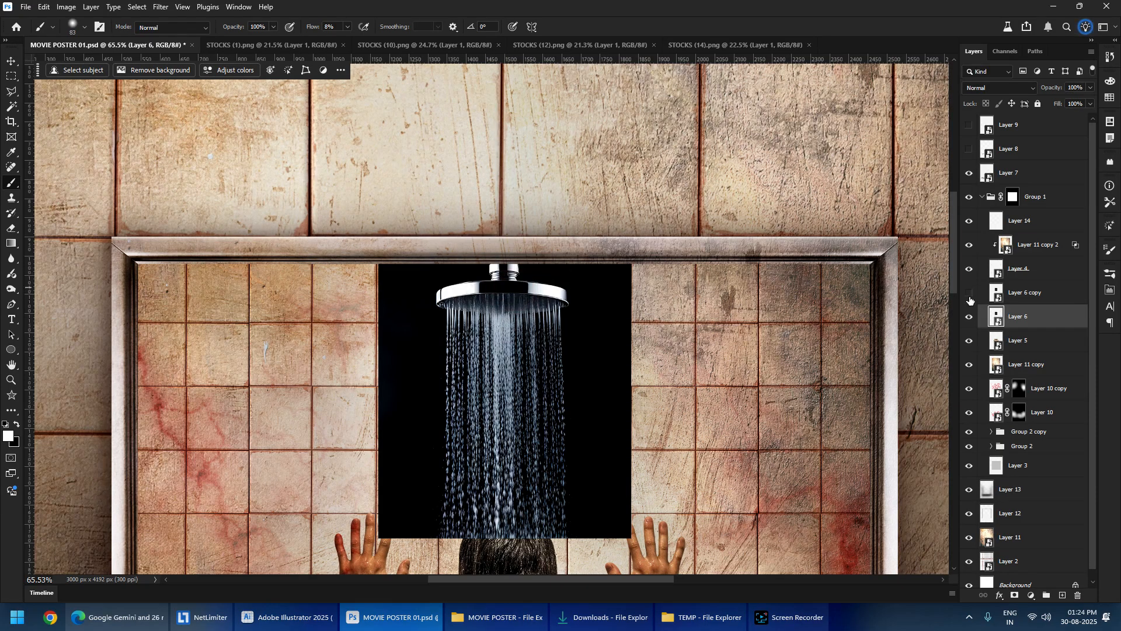
scroll(501, 358, up, 5)
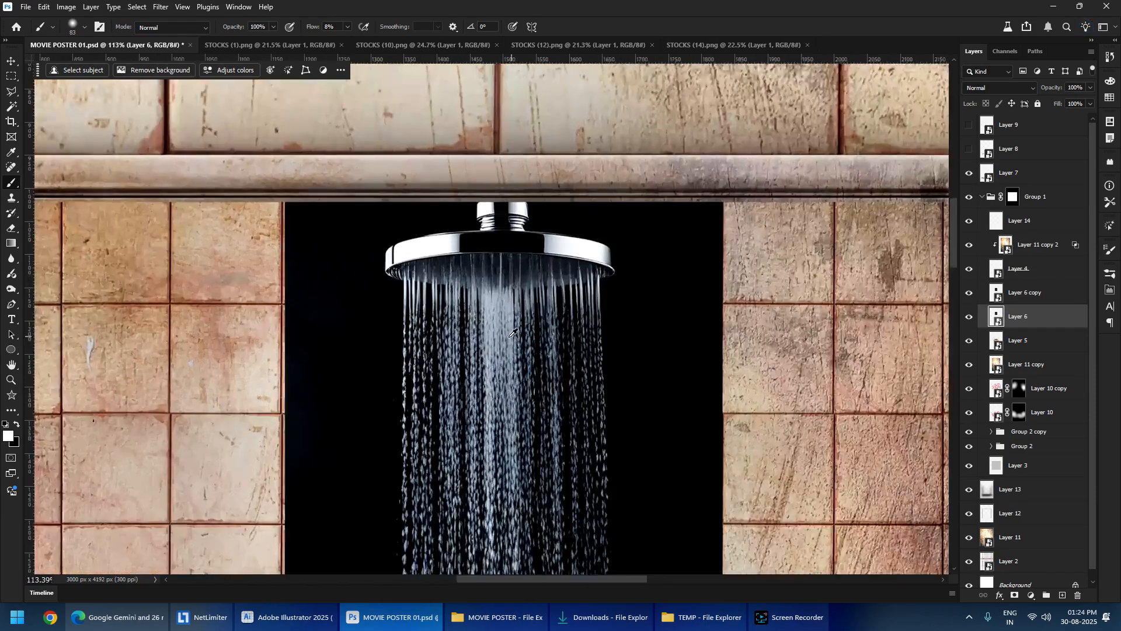
scroll(583, 333, down, 3)
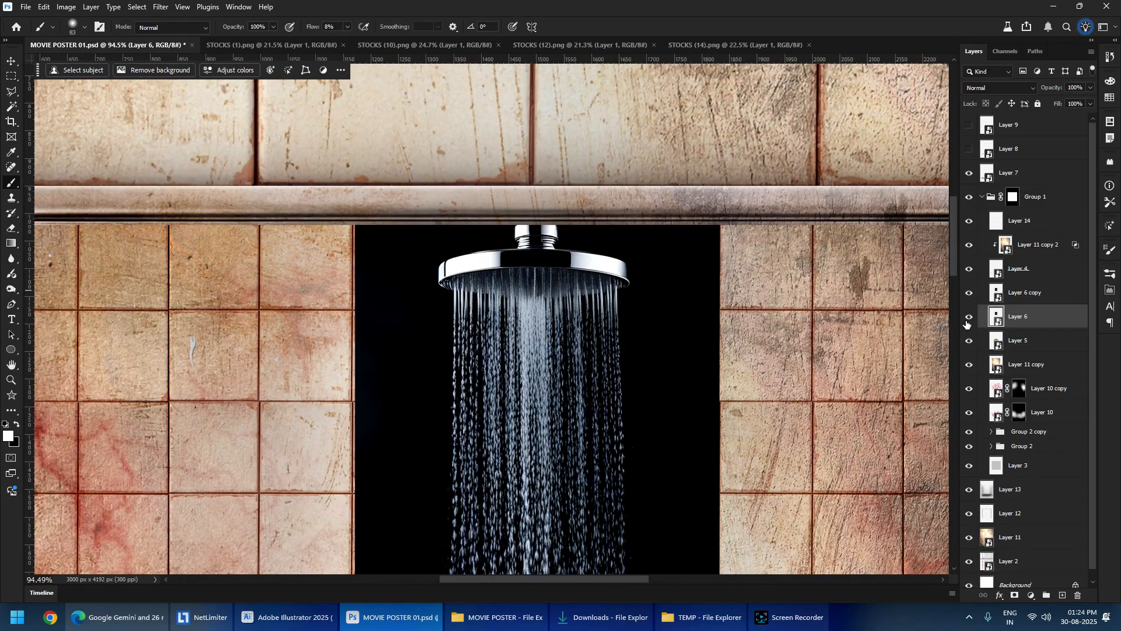
- Open the contents of the Layer 6 copy smart object at the shower head
double_click(996, 293)
scroll(596, 184, up, 4)
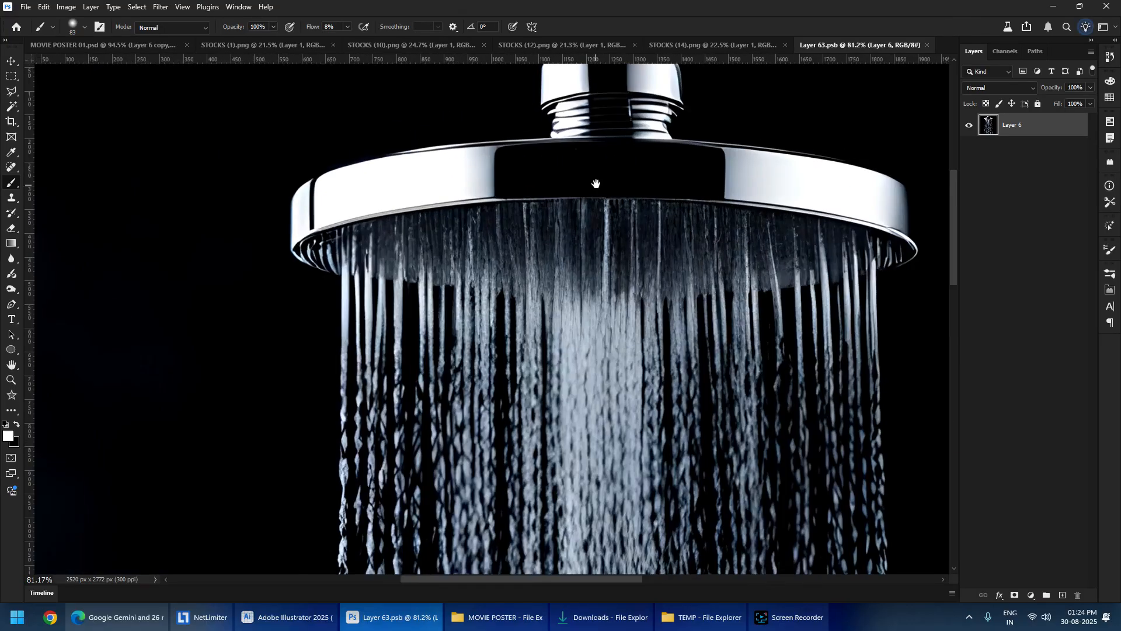
scroll(403, 310, up, 3)
- Start a Pen tool path above the shower neck and trace down the left side of the upper chrome collar
key(p)
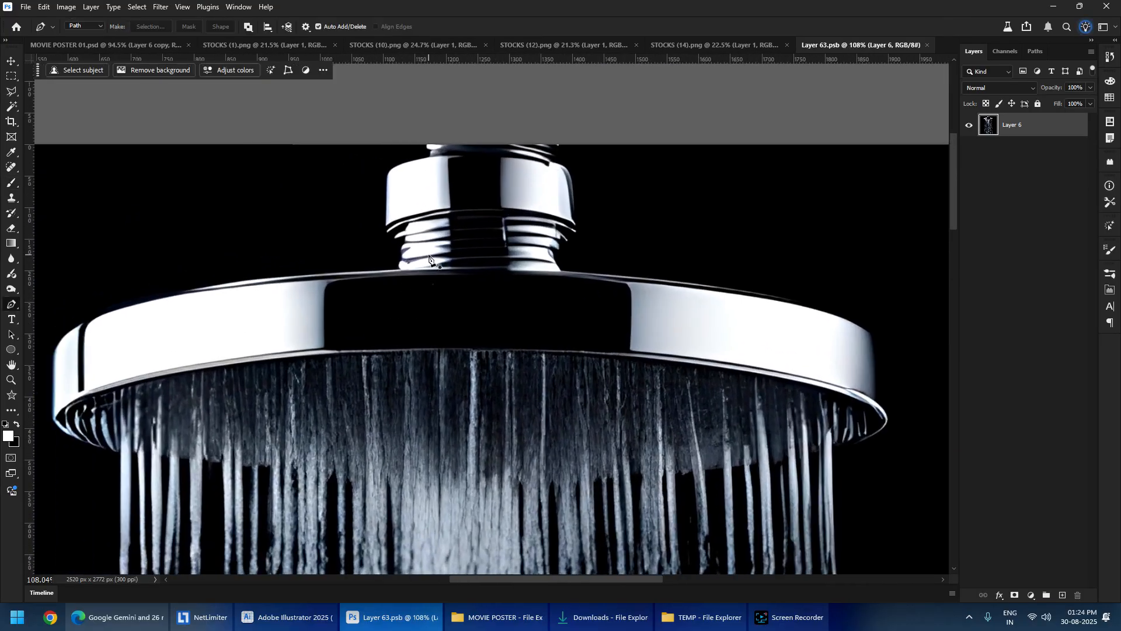
scroll(426, 151, up, 9)
click(418, 104)
drag(418, 116, 425, 126)
click(430, 127)
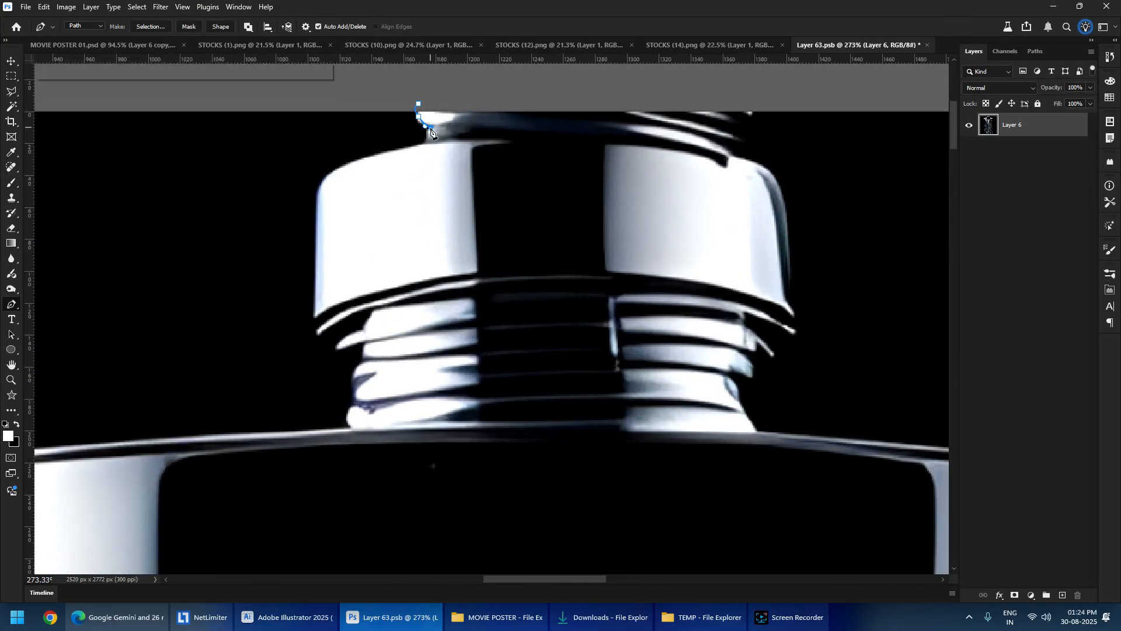
click(428, 138)
click(422, 144)
drag(329, 175, 318, 213)
click(316, 317)
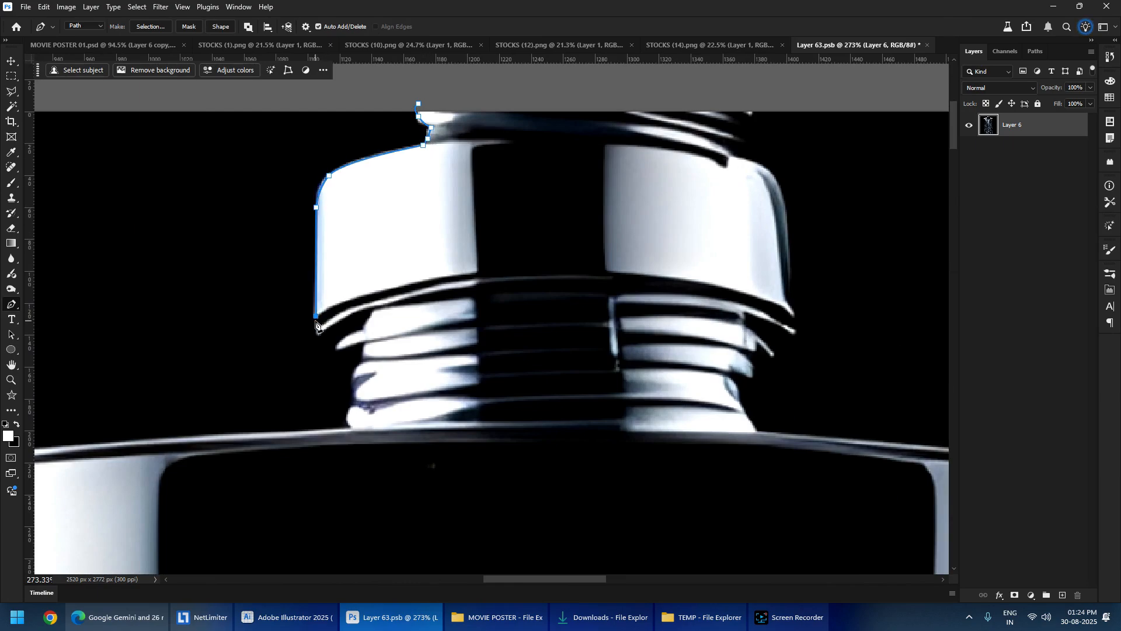
- Continue the path with closely spaced points around the left side of the threaded neck to the top of the shower head
click(318, 337)
click(325, 344)
click(337, 351)
click(342, 355)
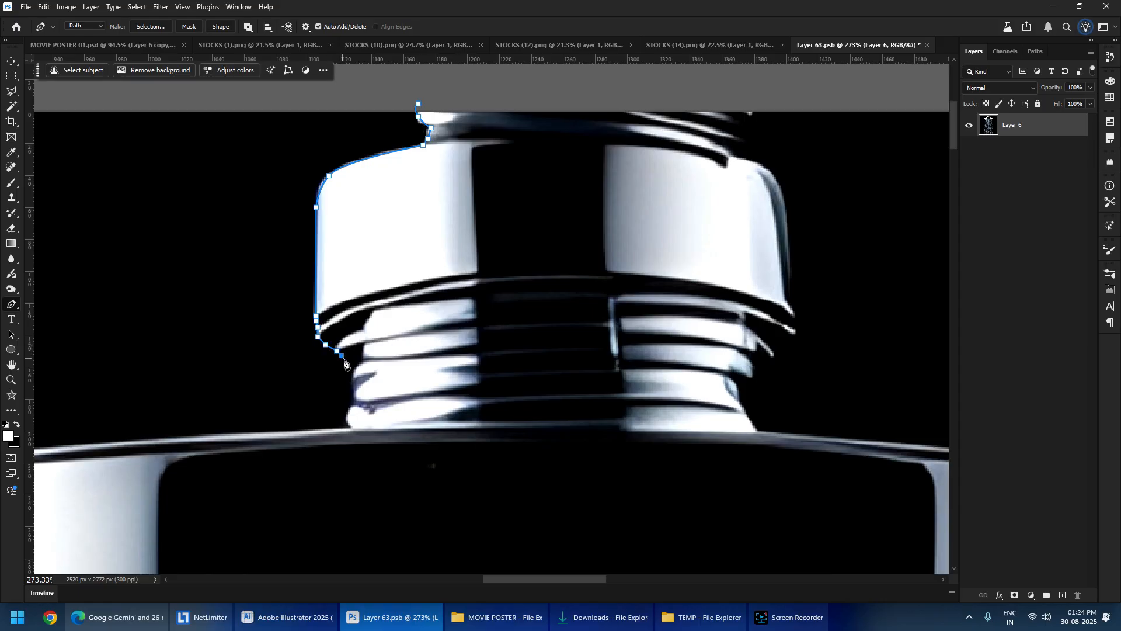
click(347, 361)
click(350, 367)
click(349, 374)
click(349, 381)
click(350, 387)
click(351, 399)
click(351, 407)
click(348, 412)
click(346, 417)
click(345, 424)
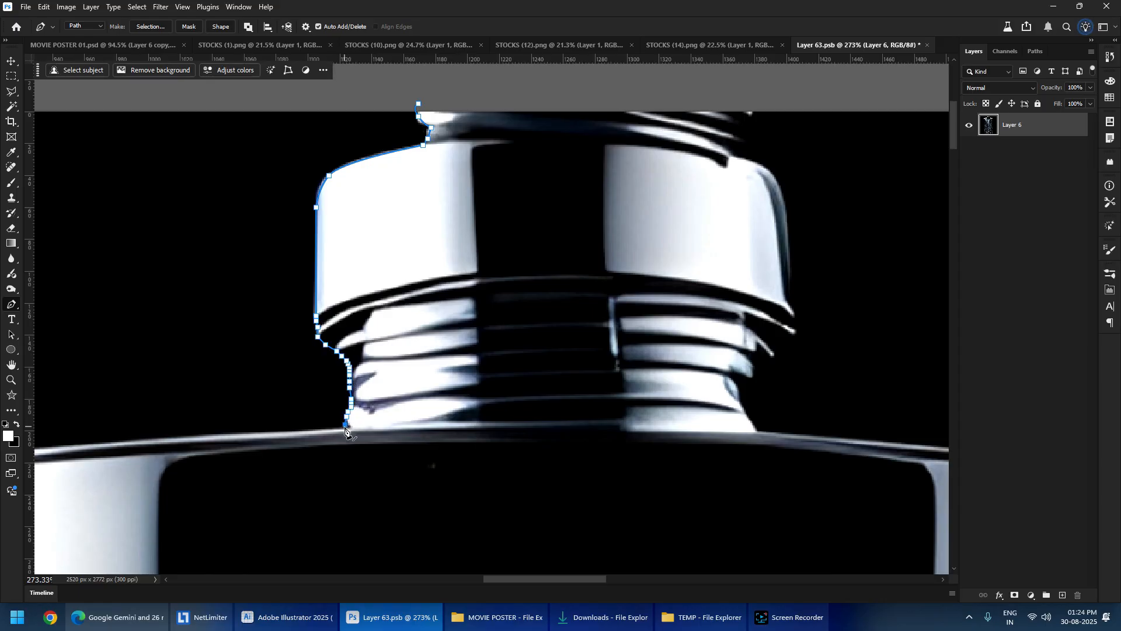
click(344, 428)
- Extend the path along the shower head's upper left edge and down its left side to the rim's outer corner
drag(185, 422, 833, 247)
scroll(396, 330, down, 5)
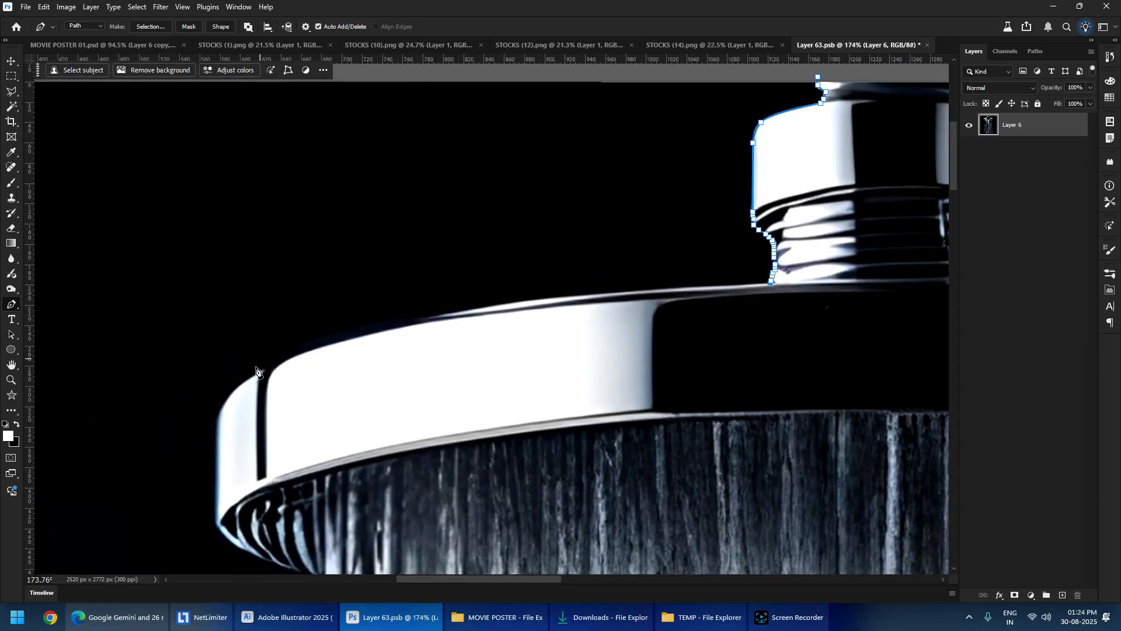
drag(242, 382, 218, 459)
scroll(216, 419, up, 3)
drag(223, 570, 227, 202)
click(224, 202)
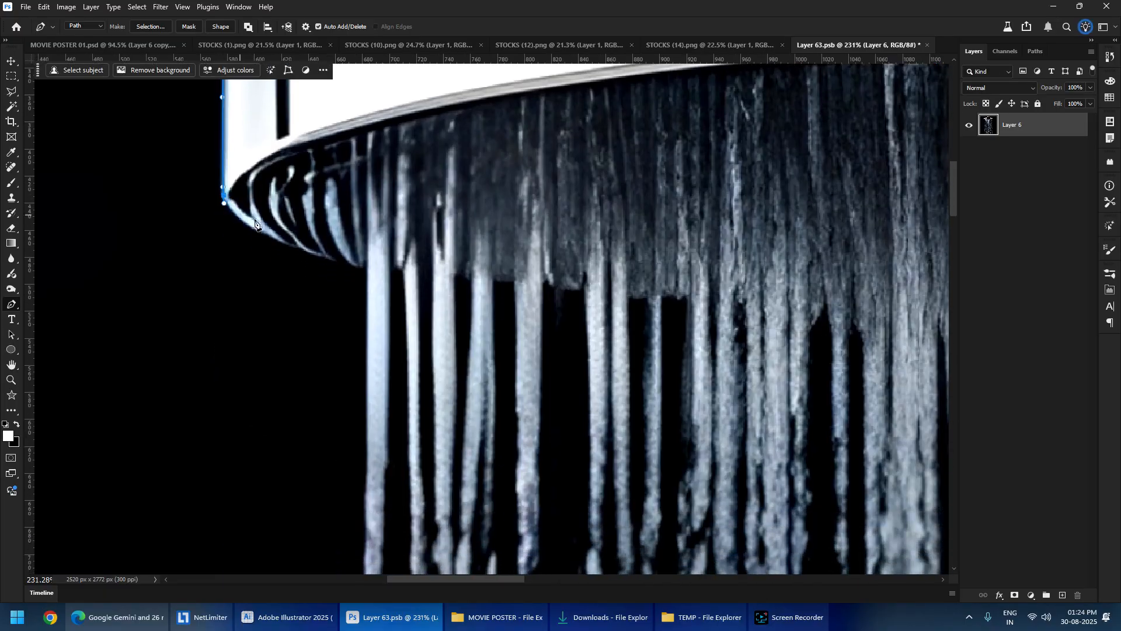
- Curve the path along the lower edge of the nozzle plate, across the water streams, to the rim's right side
drag(292, 246, 395, 270)
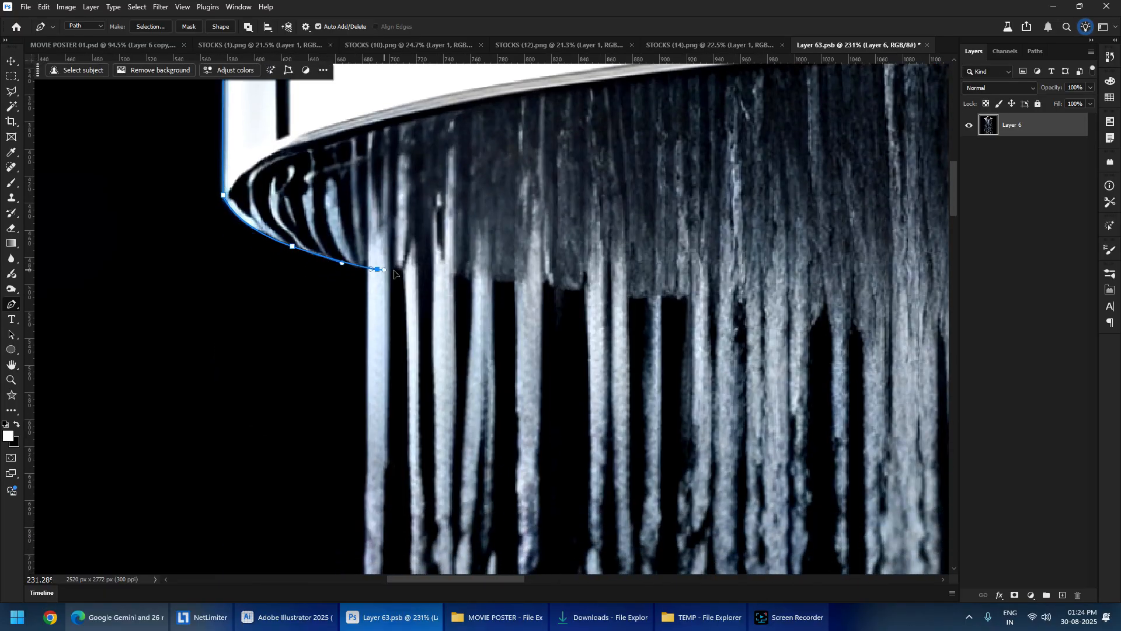
drag(600, 295, 676, 300)
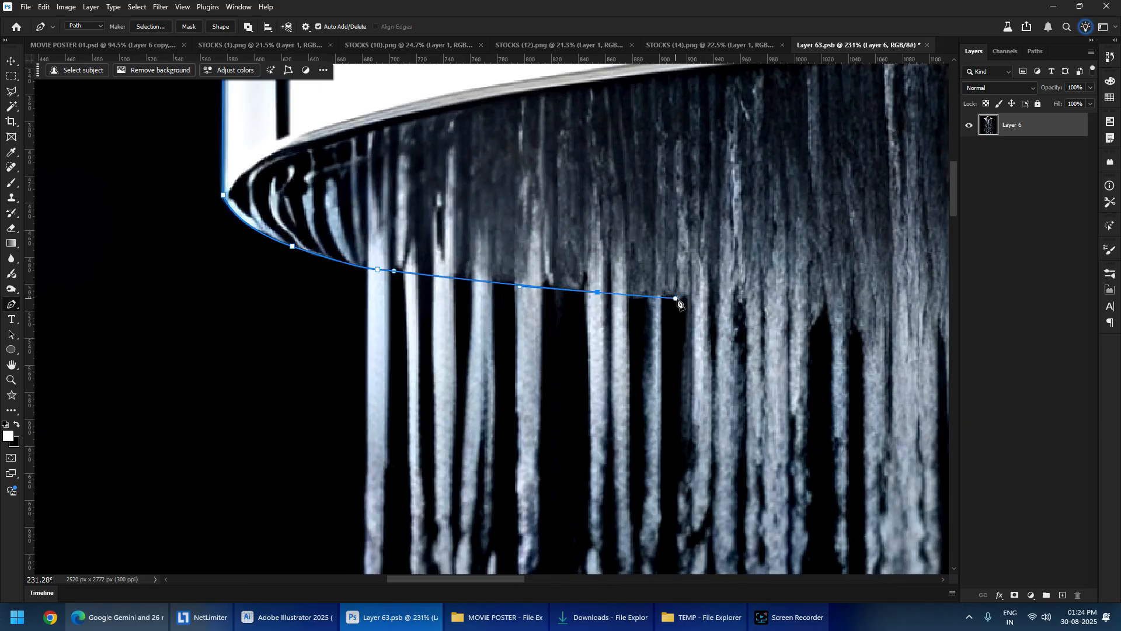
drag(759, 297, 93, 321)
scroll(129, 300, down, 4)
drag(529, 327, 749, 311)
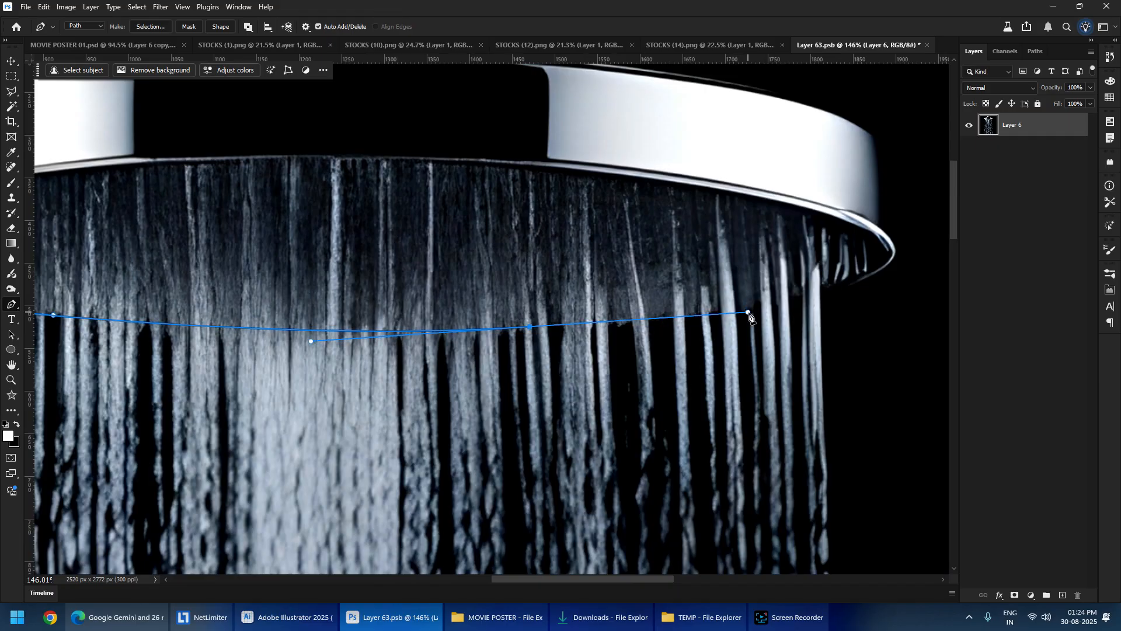
drag(877, 274, 910, 254)
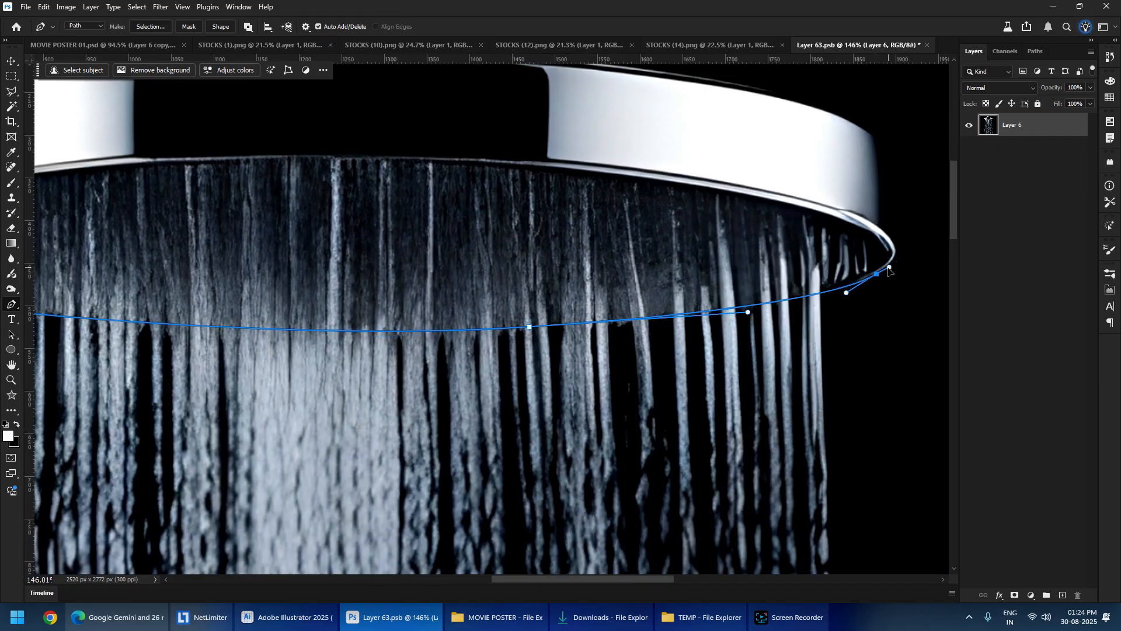
- Trace the path around the right rim and back along the shower head's upper right edge to the neck's base
scroll(906, 250, up, 5)
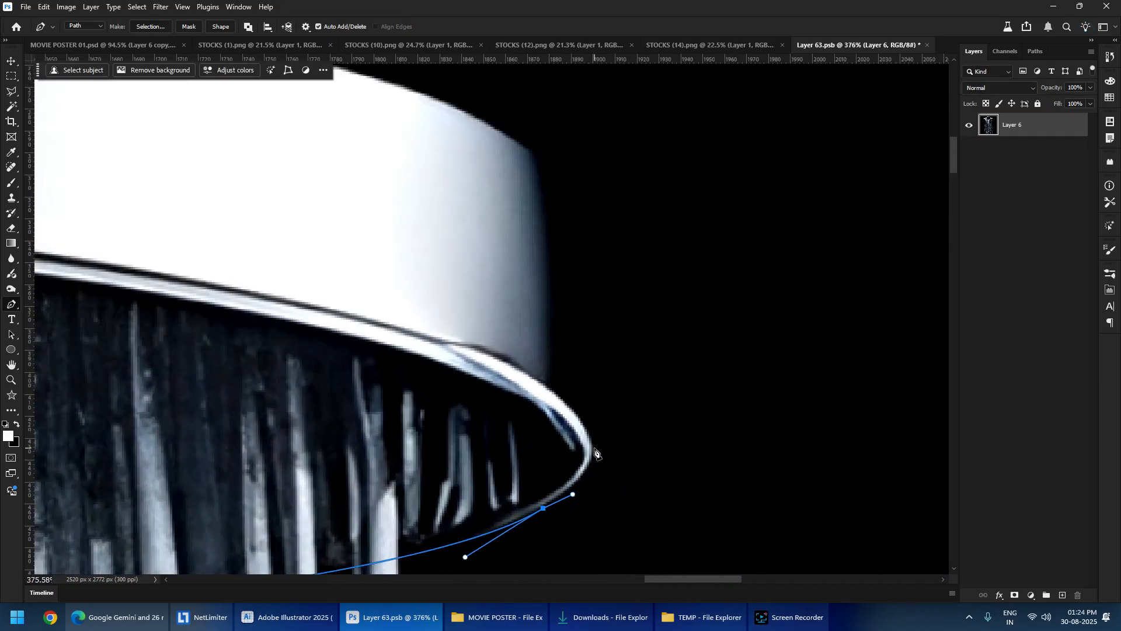
drag(594, 446, 595, 434)
drag(594, 217, 572, 241)
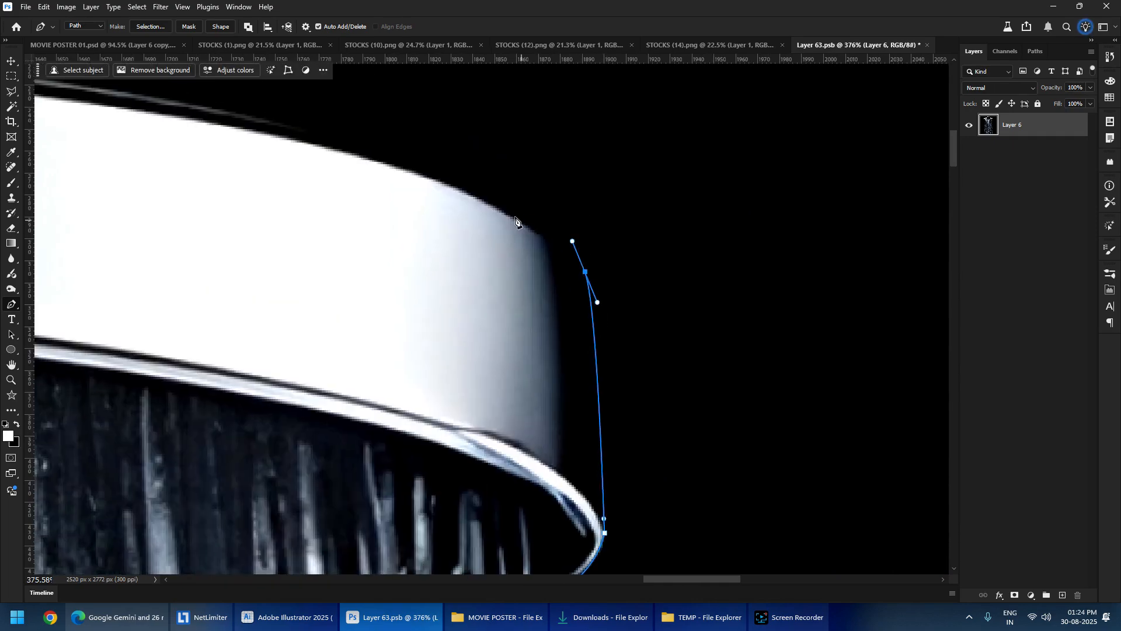
drag(477, 193, 859, 364)
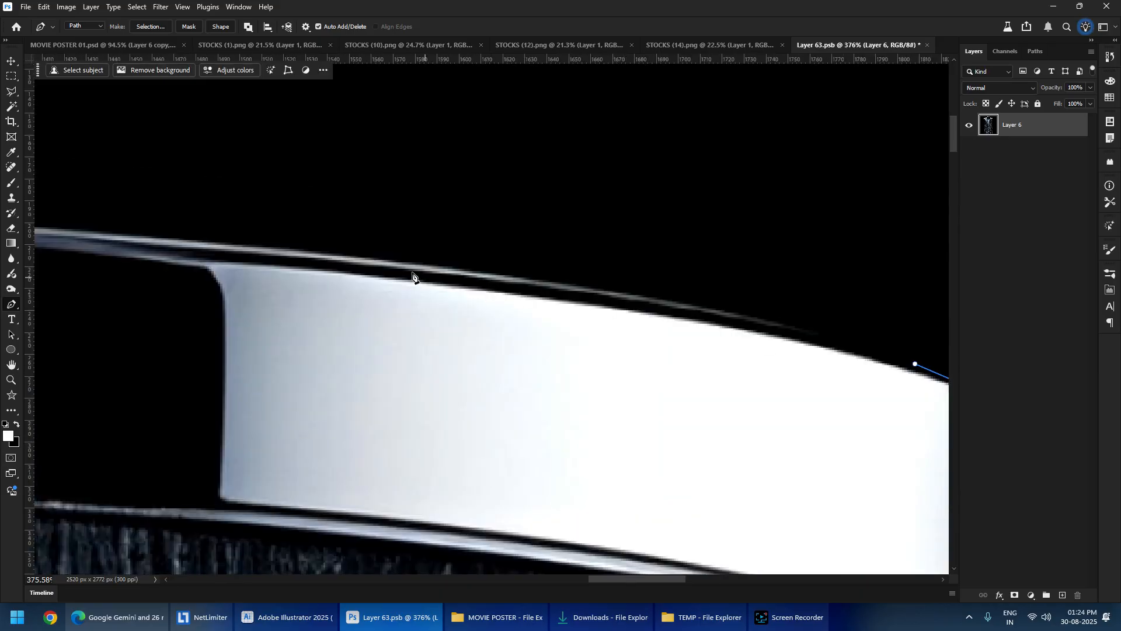
drag(378, 262, 38, 225)
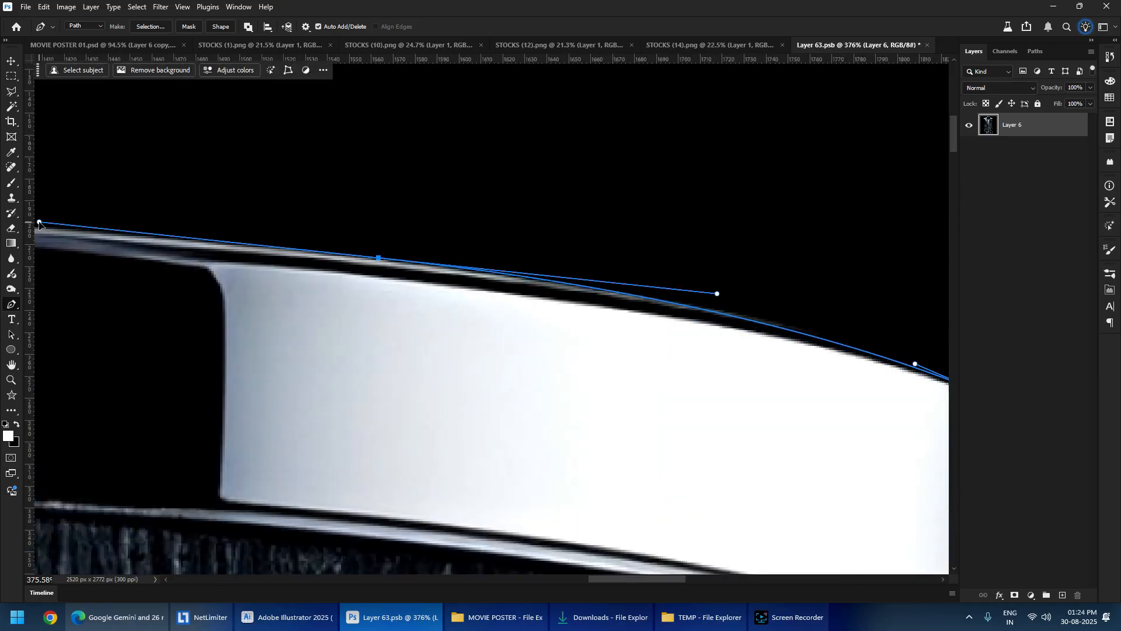
drag(411, 256, 1072, 295)
drag(640, 268, 635, 267)
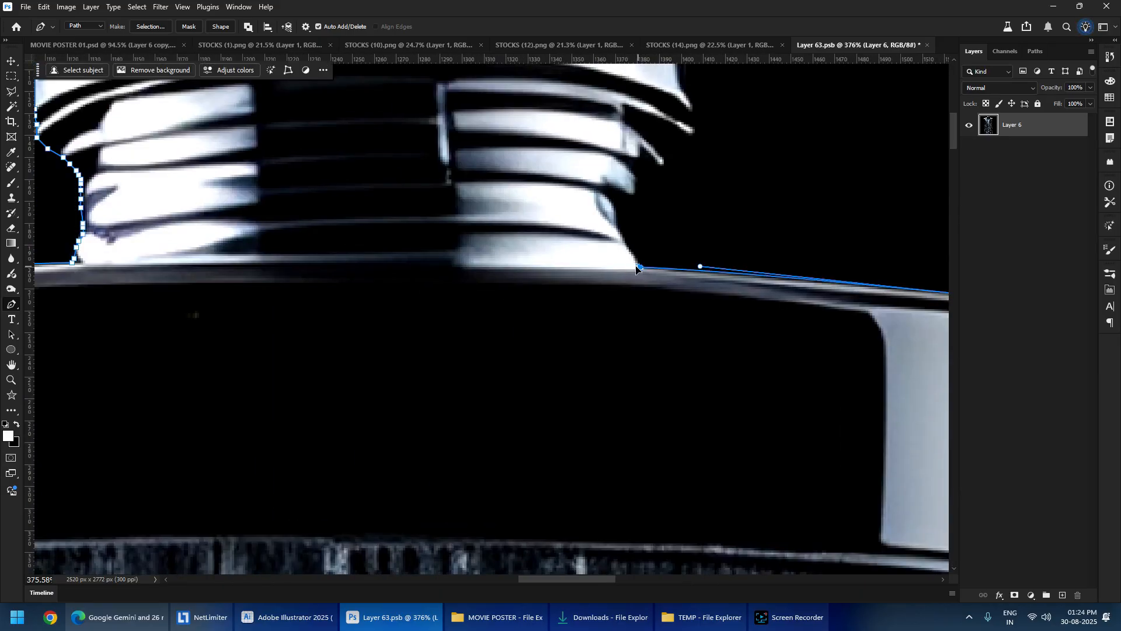
- Continue the path up the right side of the threaded neck and around the collar's upper right corner
drag(410, 372, 113, 570)
click(310, 413)
key(ctrl+z)
drag(319, 420, 319, 410)
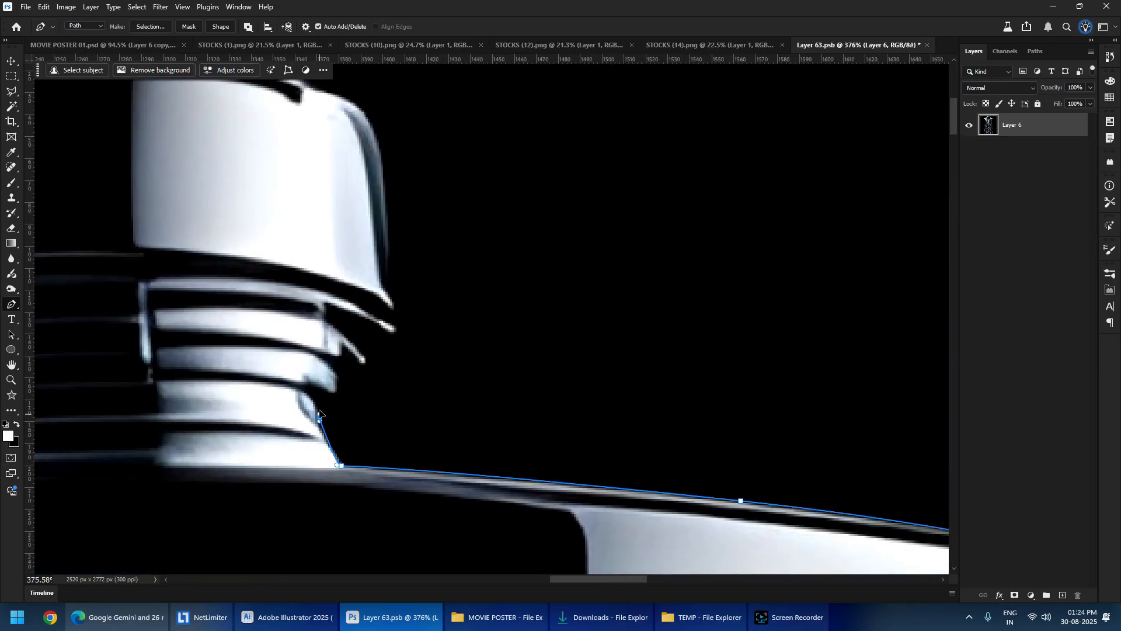
click(378, 356)
click(391, 343)
drag(390, 274, 388, 250)
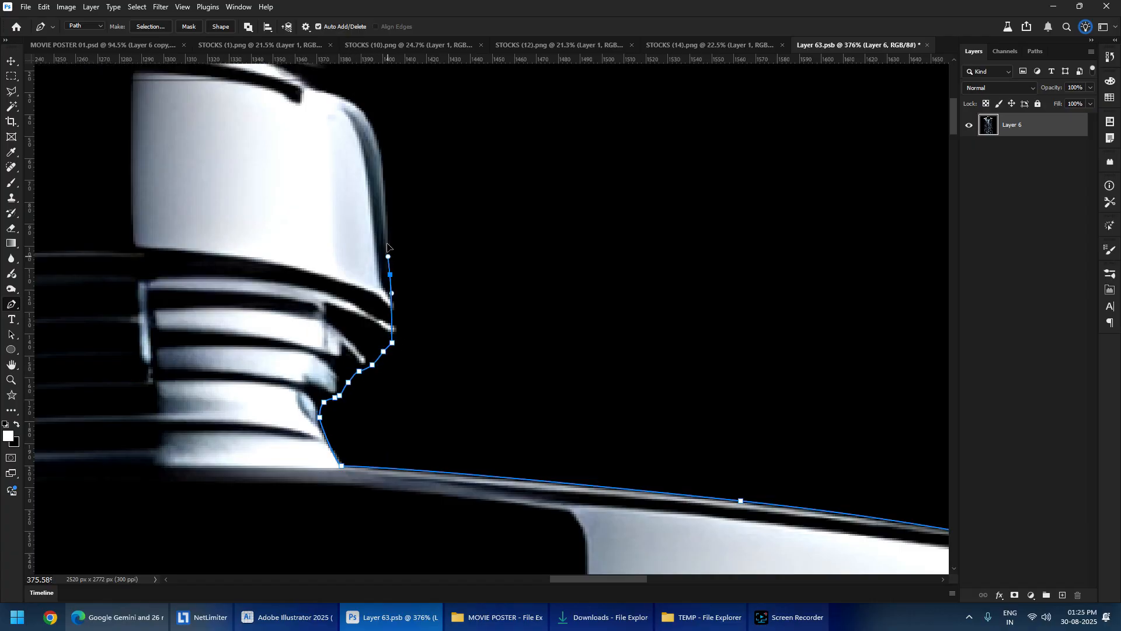
drag(382, 178, 542, 429)
drag(532, 381, 492, 340)
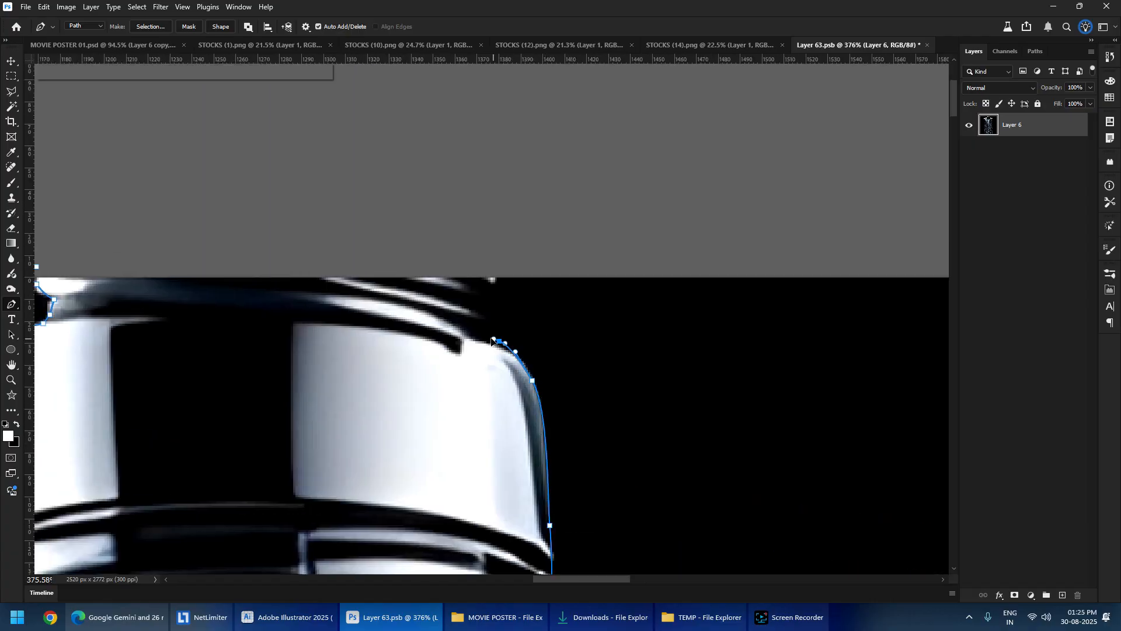
- Close the path above the canvas edge, convert it to a selection and mask Layer 6 to the shower head
scroll(475, 251, down, 3)
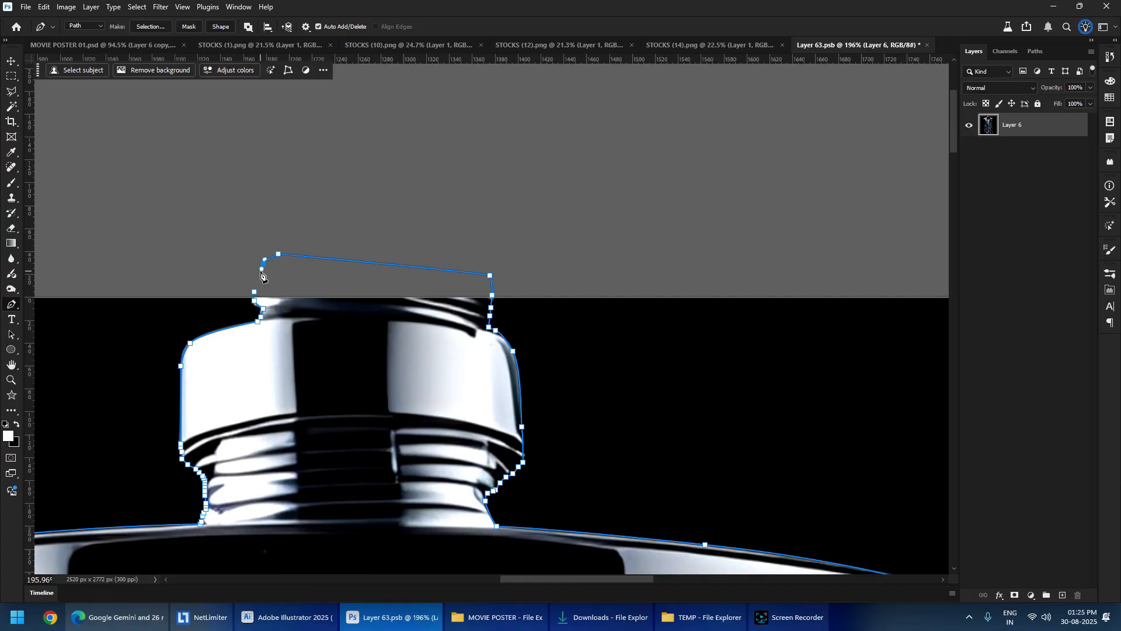
key(ctrl+Return)
scroll(345, 246, down, 8)
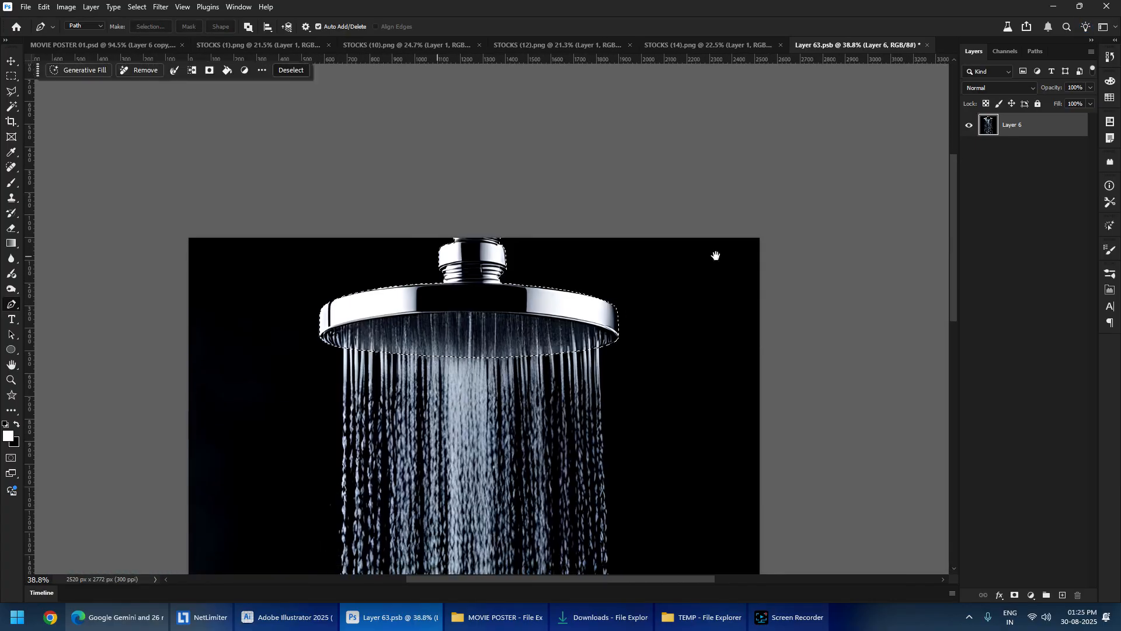
click(1015, 594)
- Save and close the smart object contents, and briefly hide Layer 6 to check the shower head cutout over the tiles
drag(630, 433, 525, 371)
key(ctrl+s)
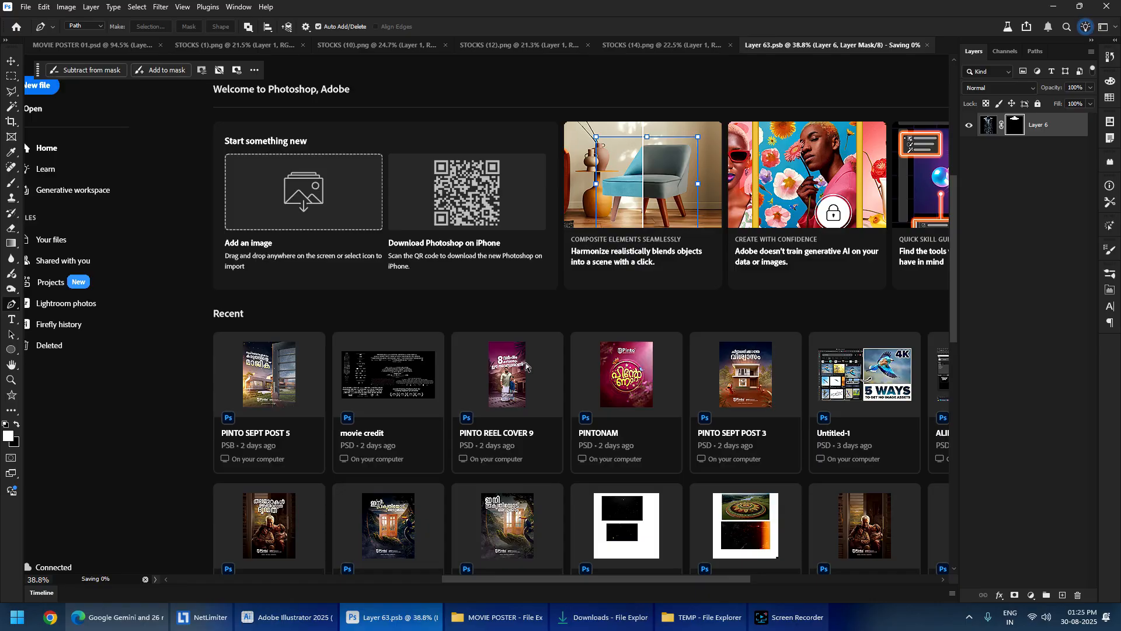
key(ctrl+w)
click(969, 317)
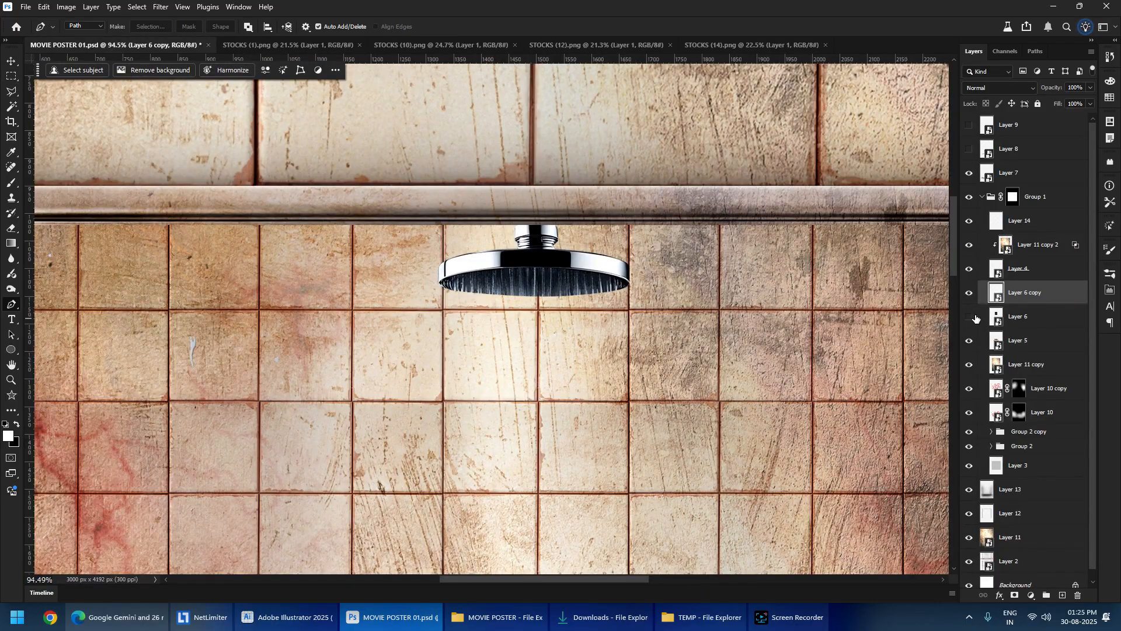
click(1018, 320)
drag(460, 316, 466, 331)
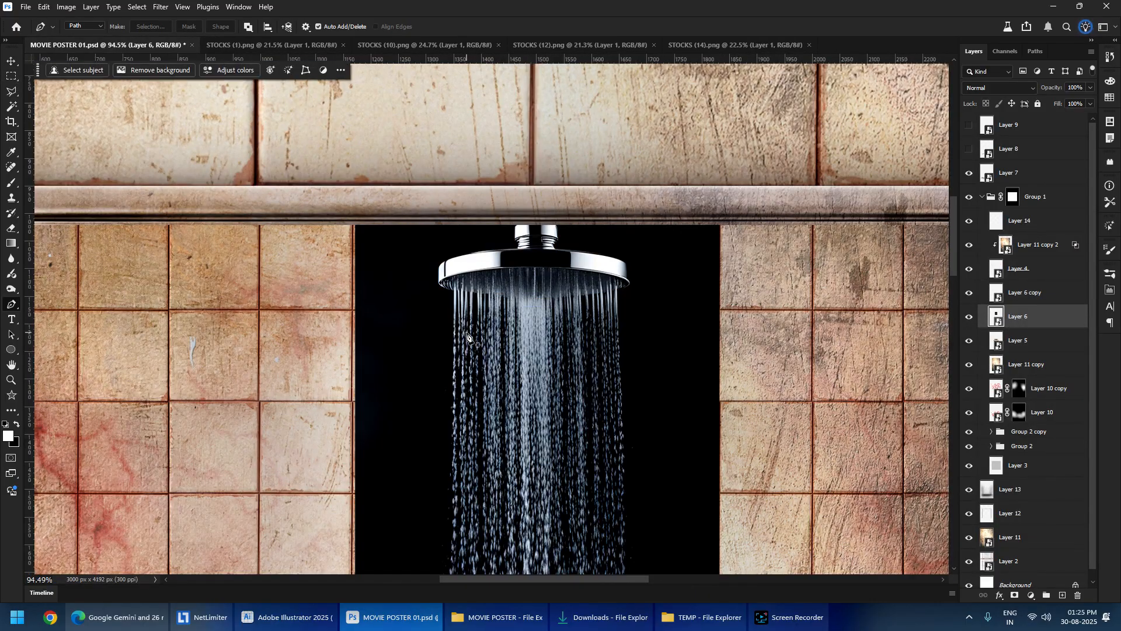
key(m)
drag(589, 350, 397, 350)
key(ctrl+z)
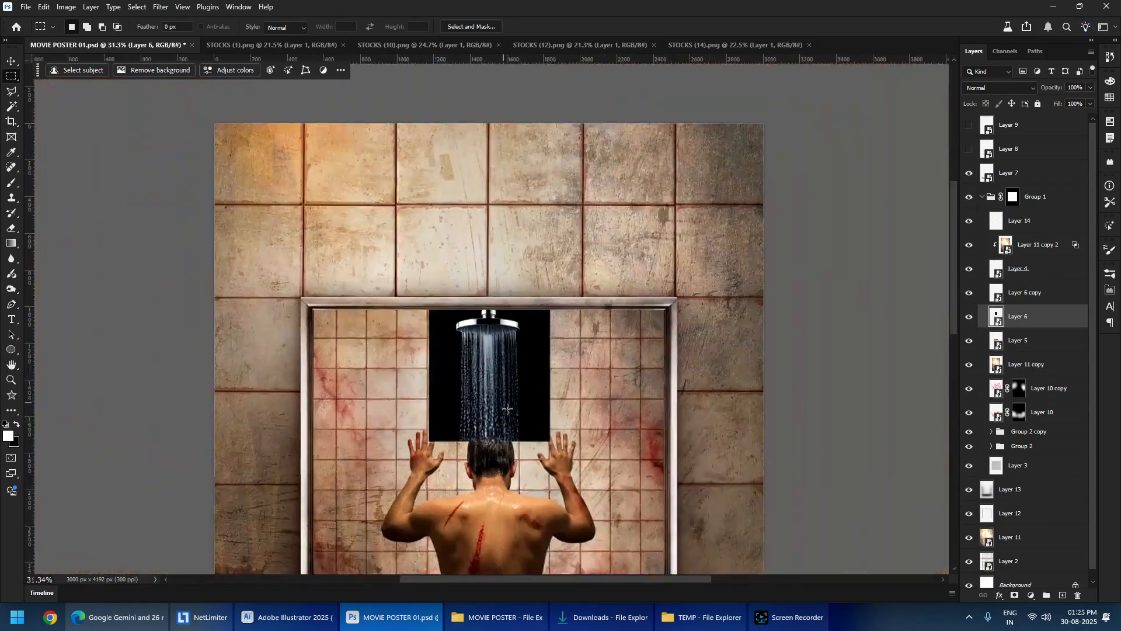
drag(501, 400, 555, 400)
drag(428, 362, 476, 363)
key(ctrl+z)
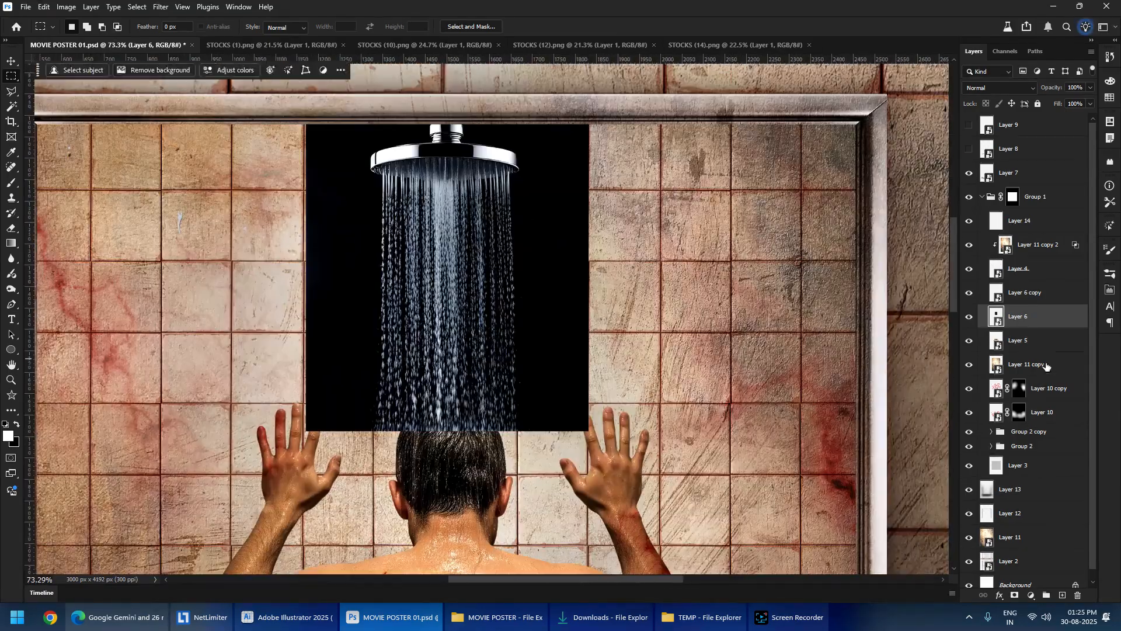
- Try the Screen blend mode on Layer 6 to drop its black background, and undo it
double_click(998, 319)
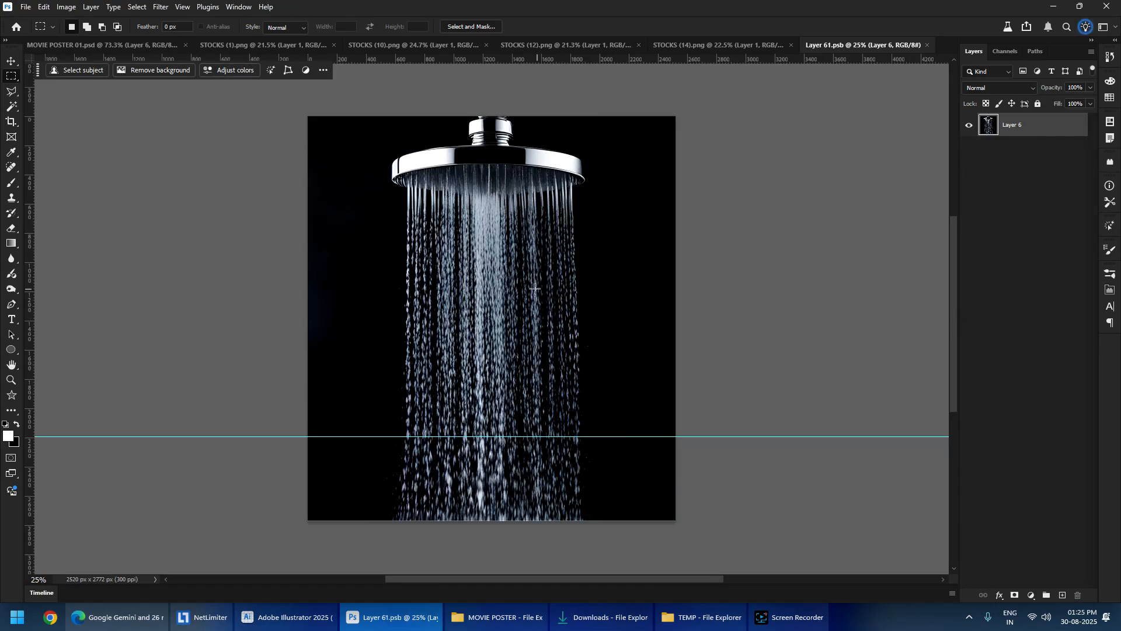
click(925, 45)
click(999, 88)
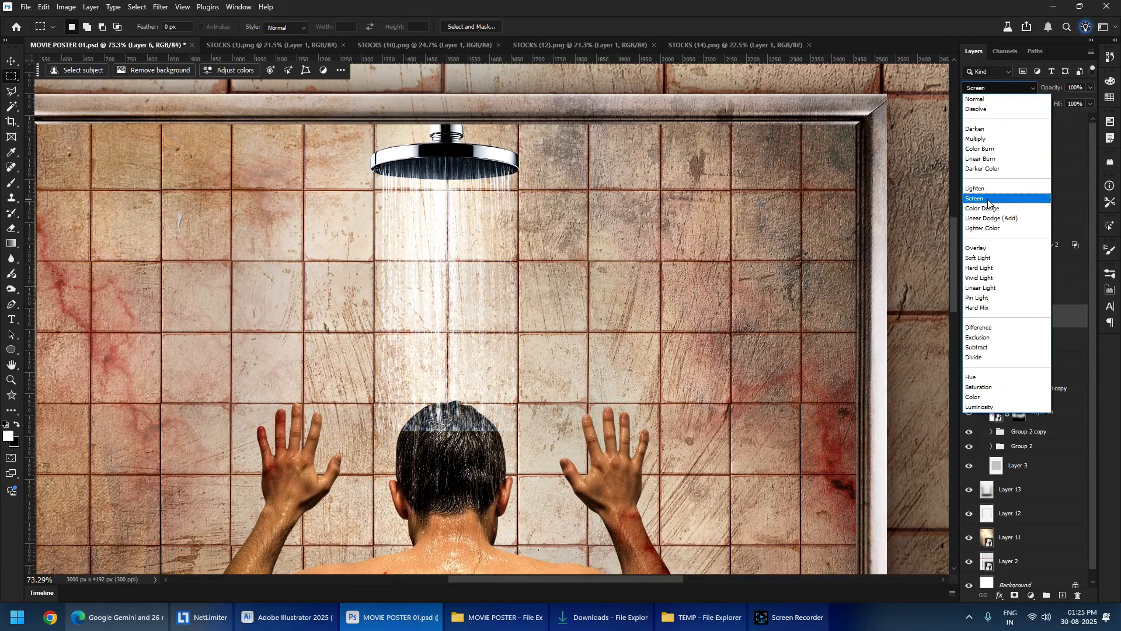
click(989, 199)
scroll(402, 263, down, 5)
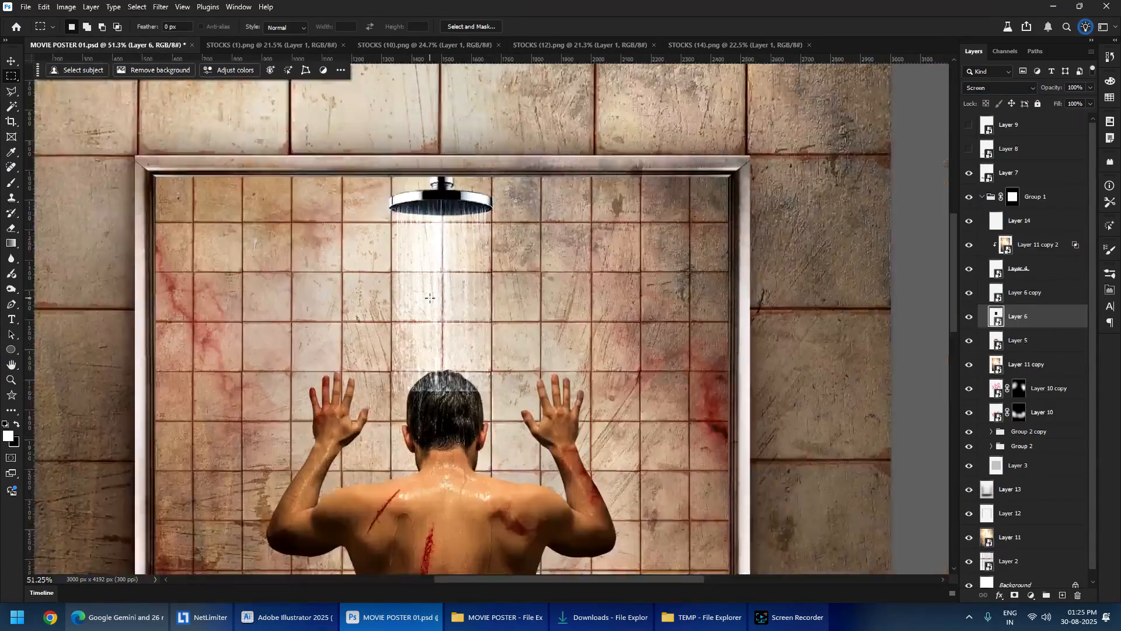
scroll(559, 241, up, 4)
key(ctrl+z)
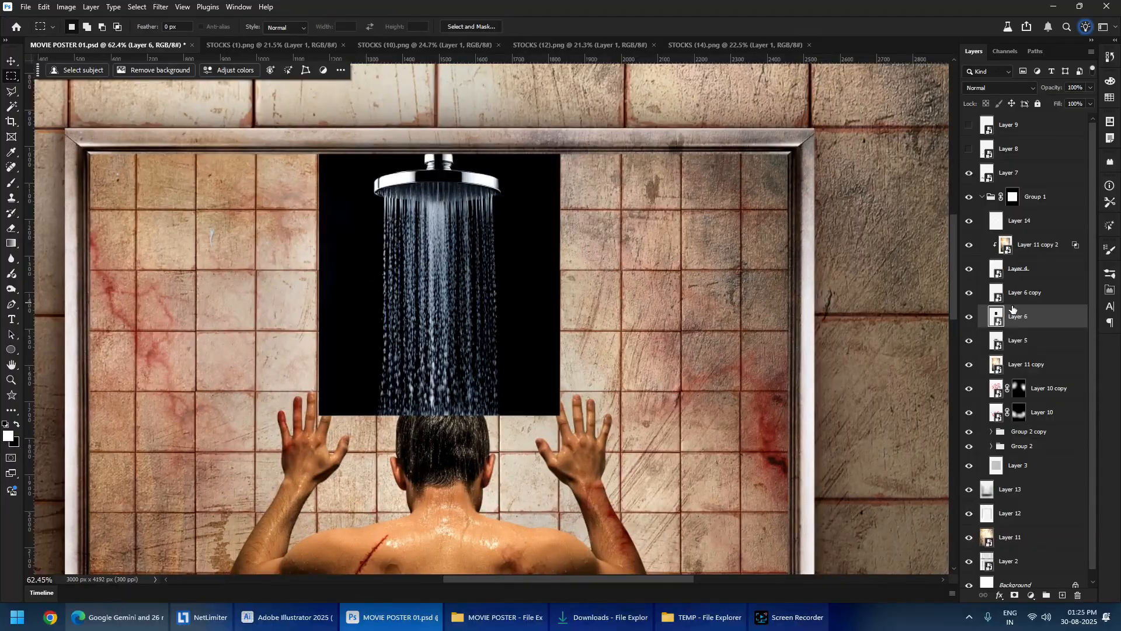
- Open Layer 6's smart object contents and compare the Red, Green and Blue channels for water contrast
double_click(997, 319)
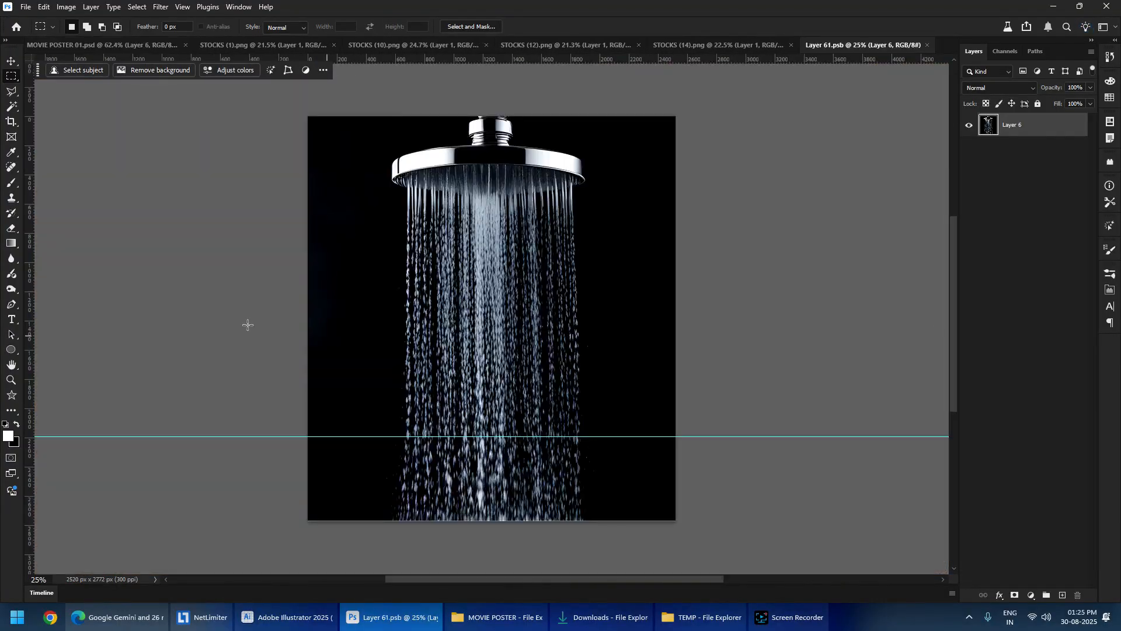
click(1004, 53)
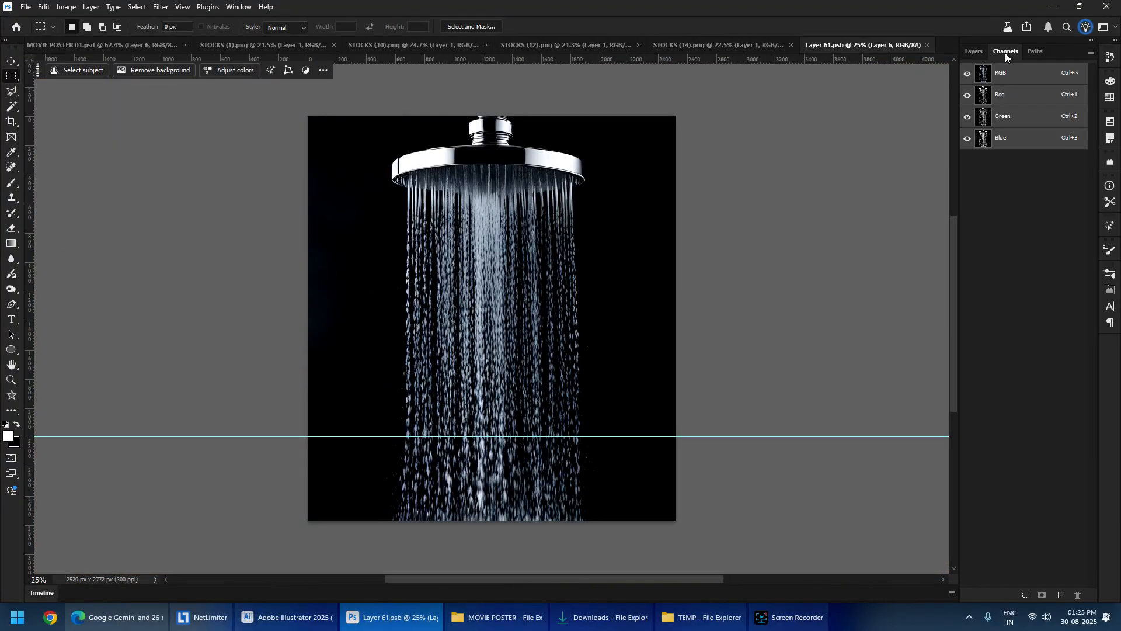
click(986, 99)
click(985, 118)
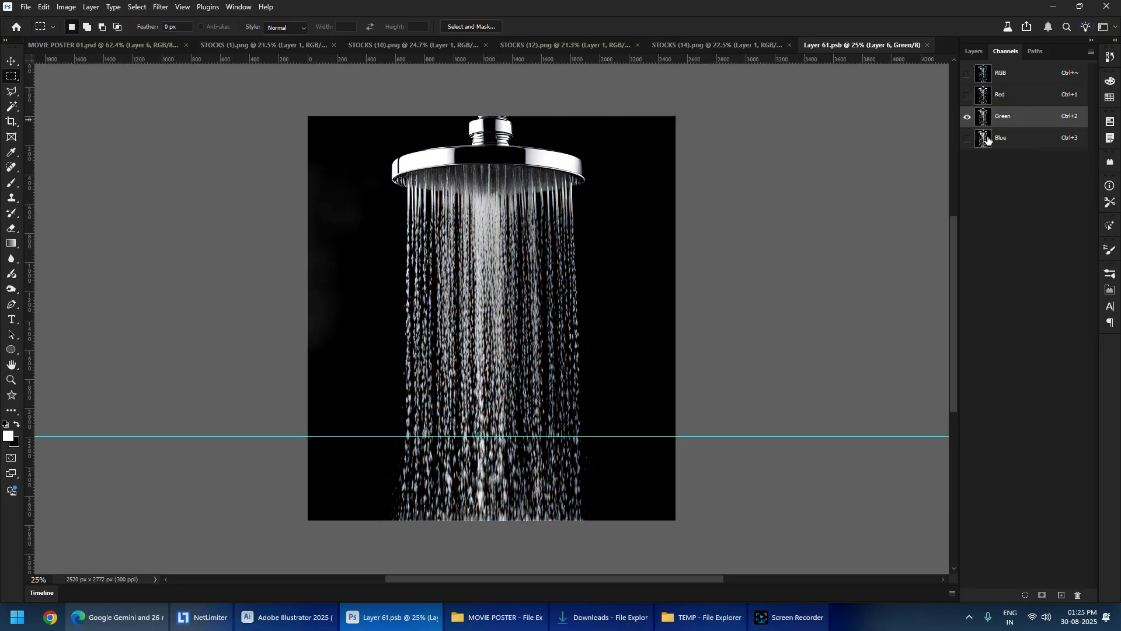
click(987, 141)
click(995, 120)
click(1005, 96)
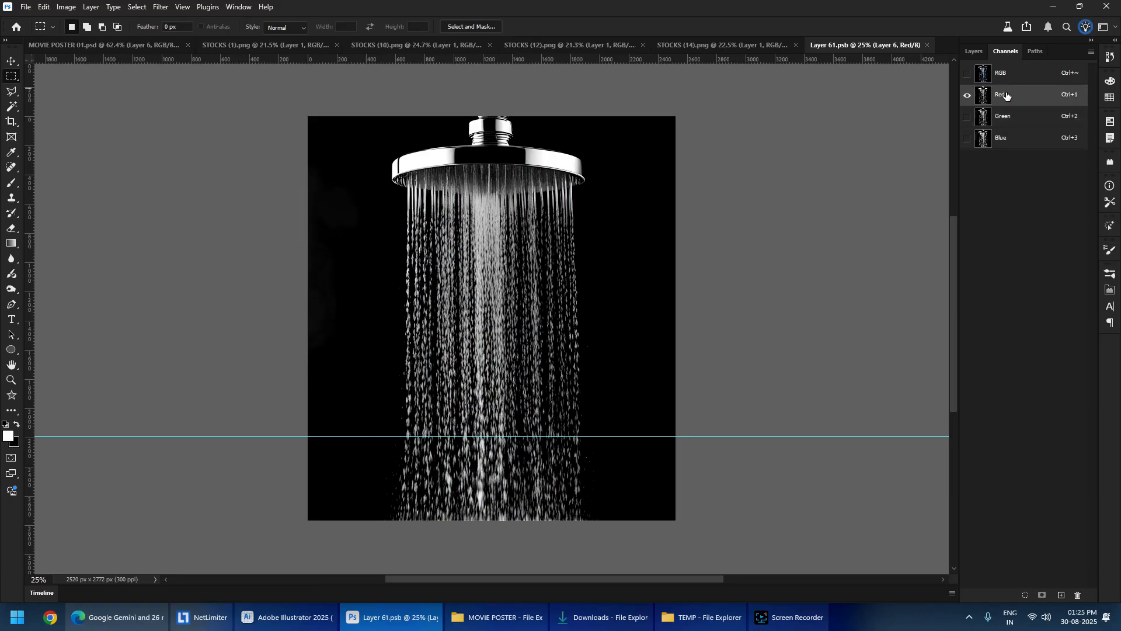
click(1004, 119)
click(1005, 139)
click(1008, 118)
click(1014, 97)
click(1012, 118)
- Duplicate the Green channel and set the copy's input levels to 39, 1.31 and 182
drag(1012, 117, 1061, 595)
key(ctrl+l)
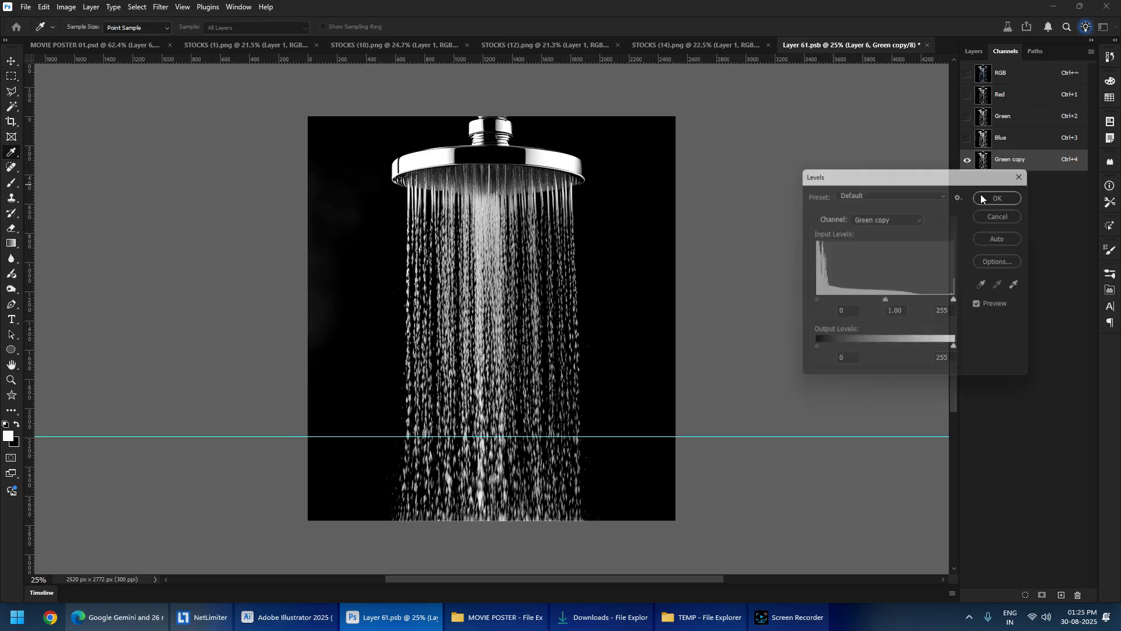
drag(813, 301, 823, 302)
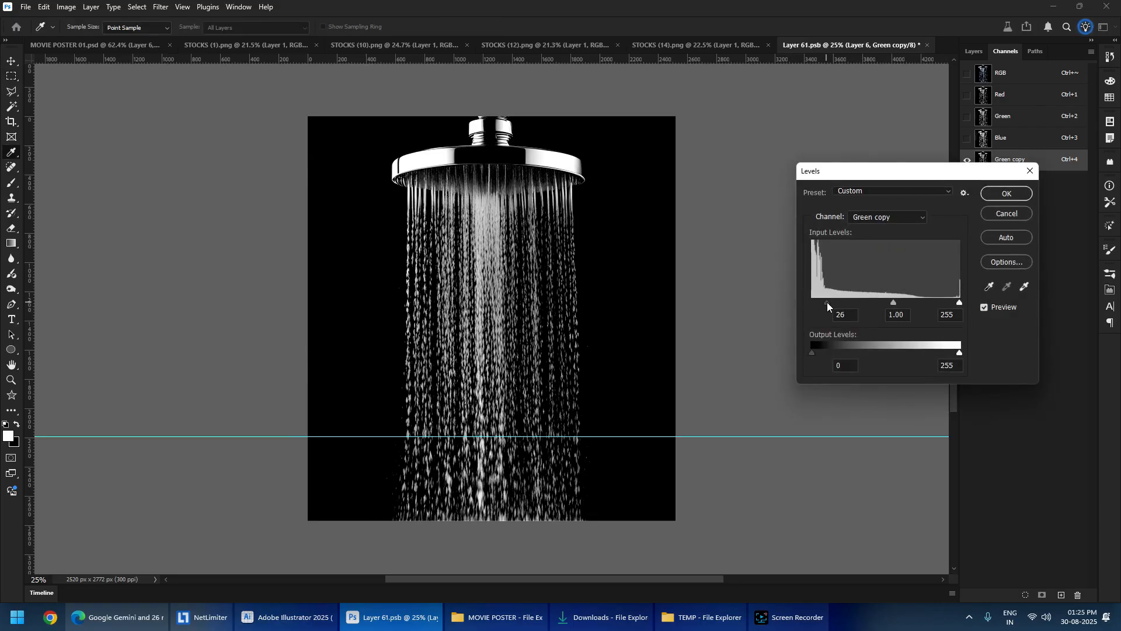
drag(960, 302, 835, 301)
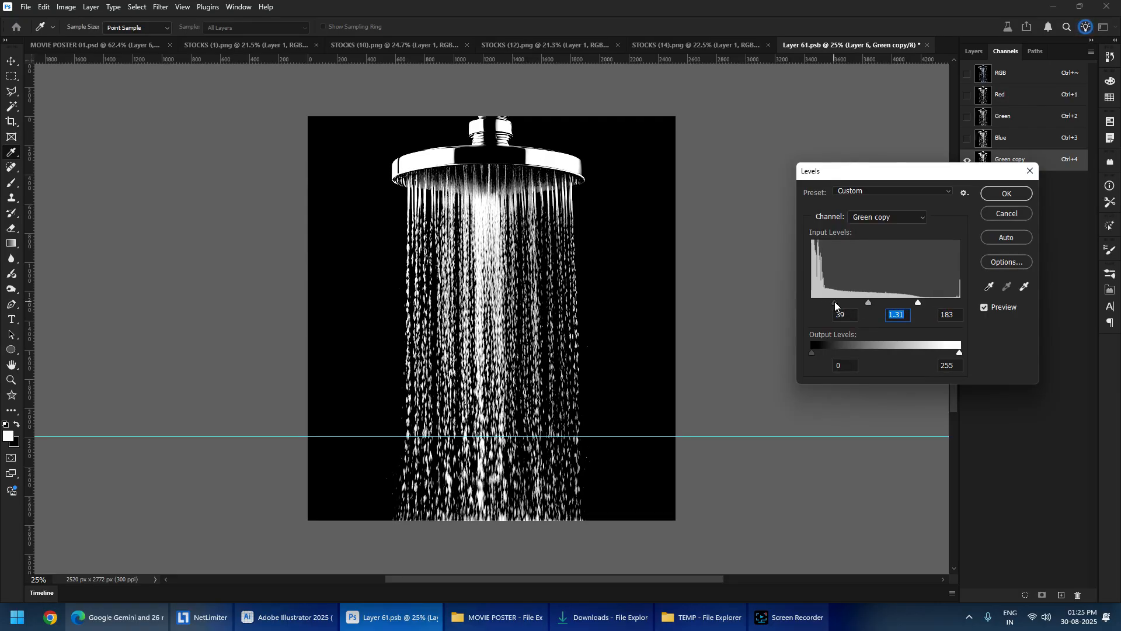
key(m)
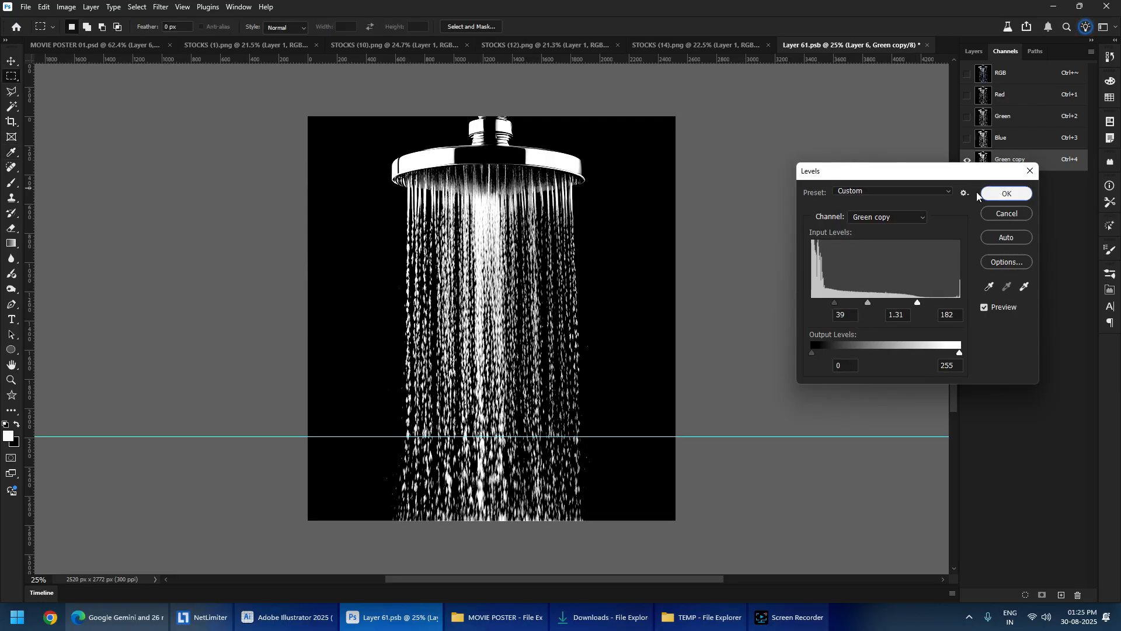
click(1006, 194)
- Load the Green copy channel as a selection and use it to mask Layer 6 to the shower and water
click(1026, 595)
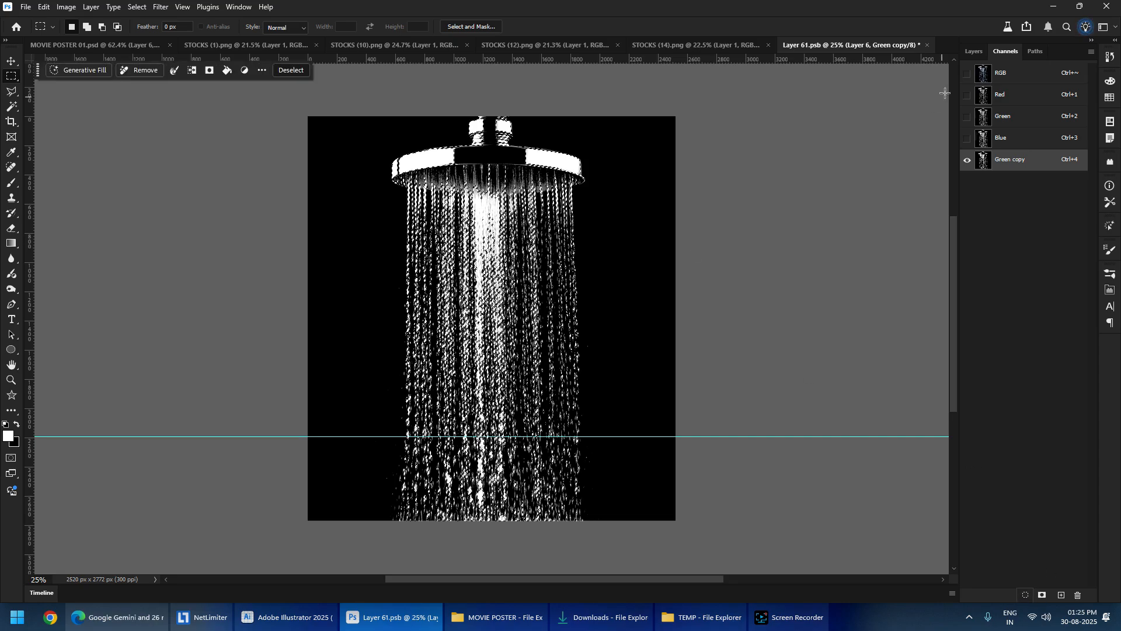
click(973, 52)
click(1028, 125)
click(1014, 596)
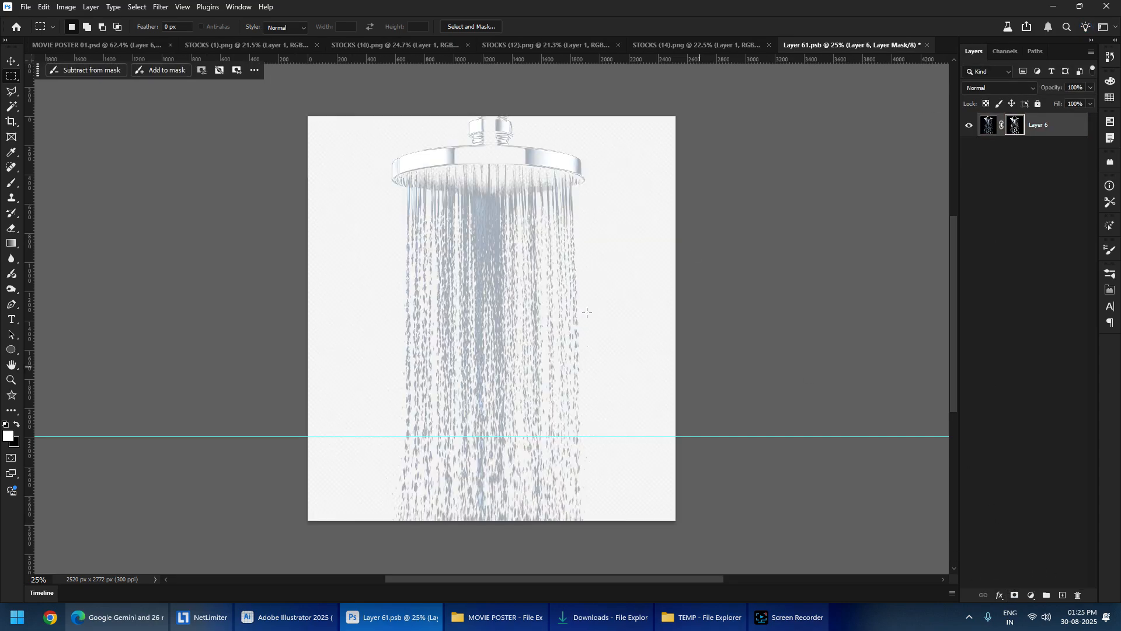
scroll(485, 251, up, 5)
scroll(485, 252, down, 6)
scroll(508, 249, up, 3)
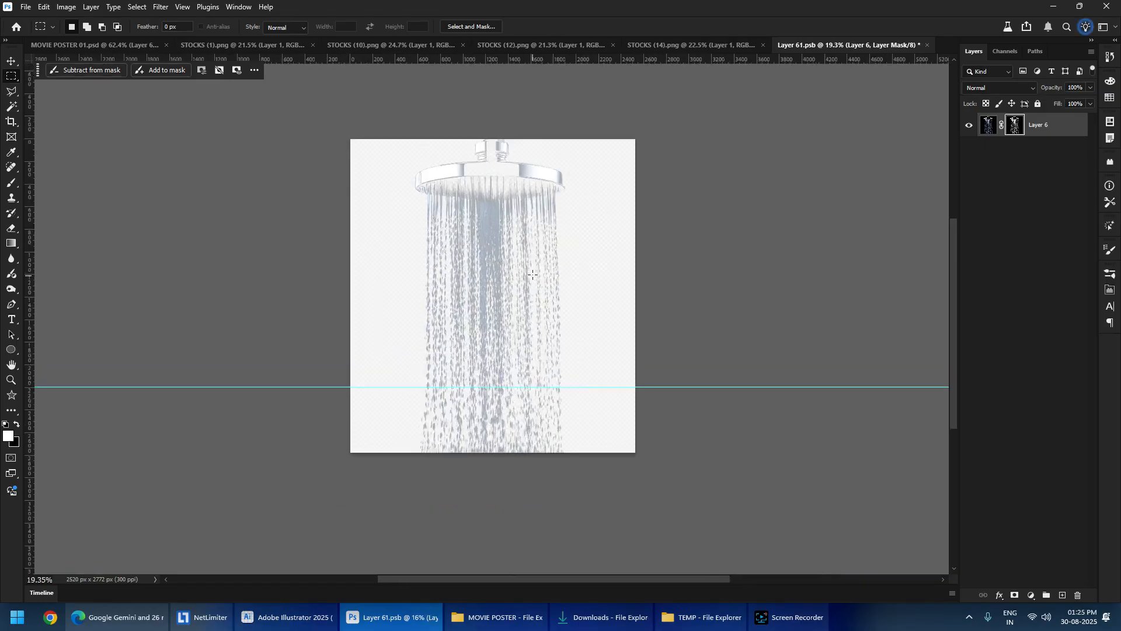
drag(510, 189, 479, 214)
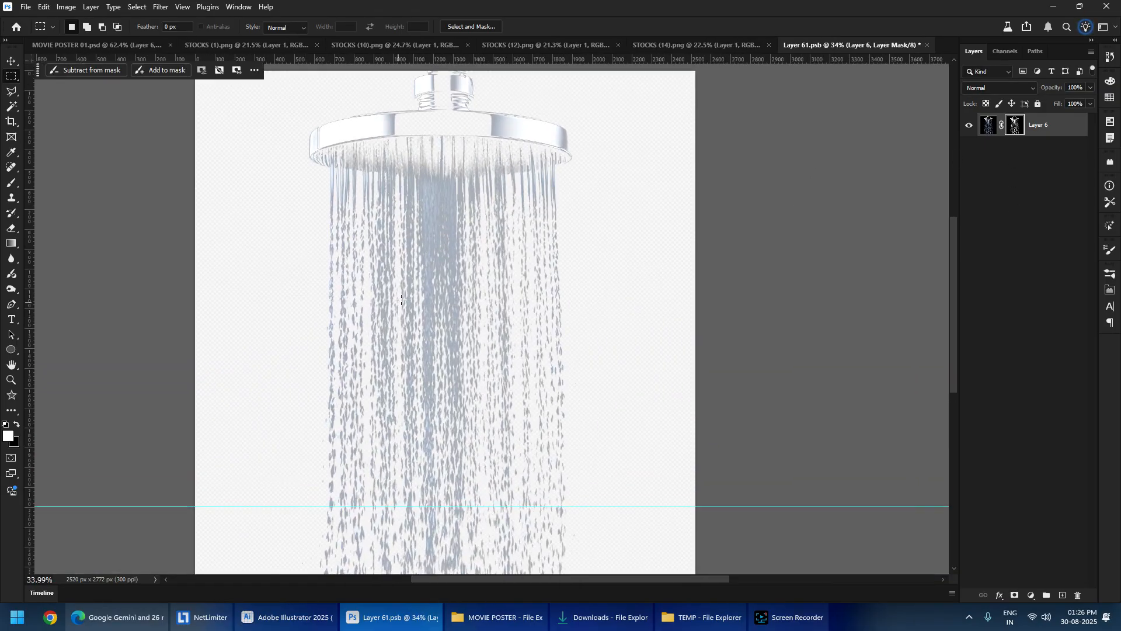
- Add a layer beneath Layer 6, fill it with black and then white to check the water cutout, and hide it
key(ctrl+shift+n)
key(Return)
key(ctrl+BackSpace)
key(ctrl+bracketleft)
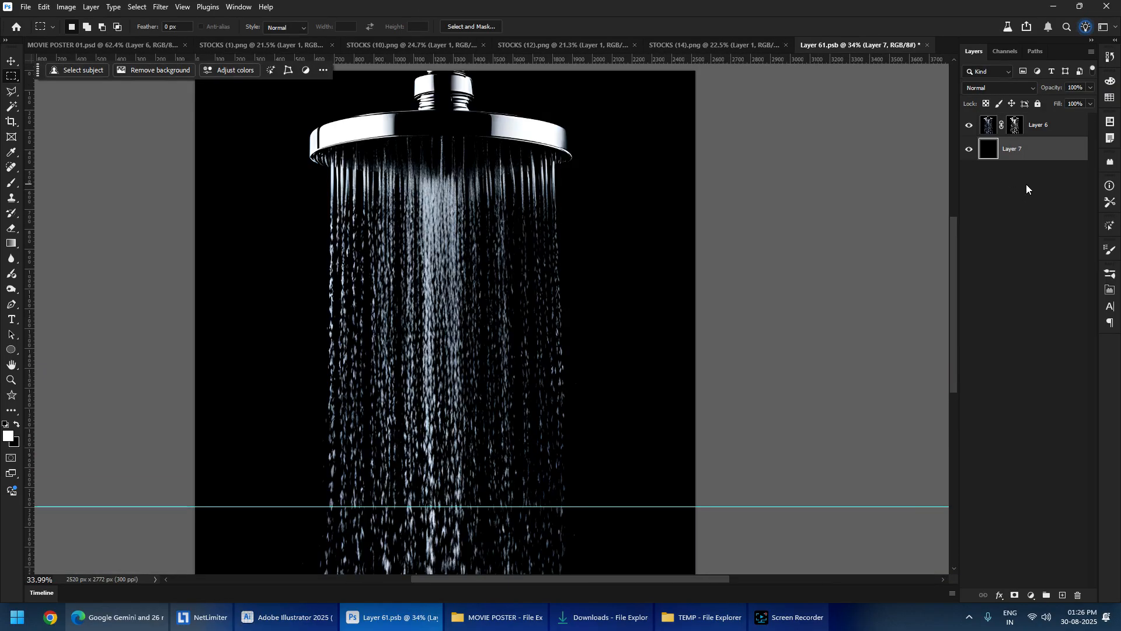
key(alt+BackSpace)
scroll(413, 339, up, 6)
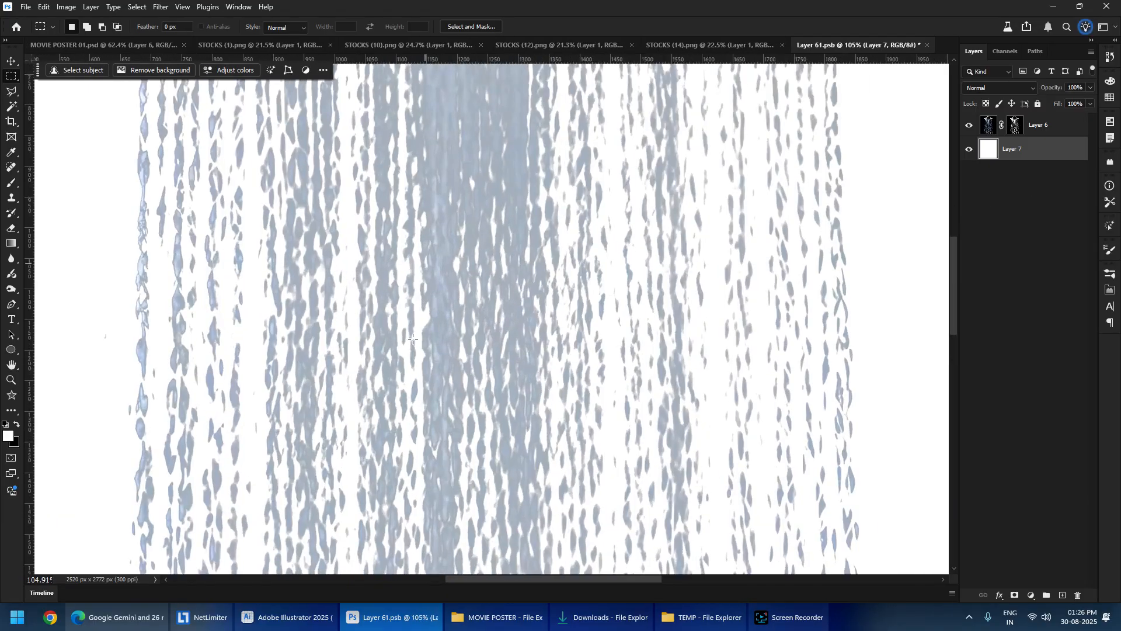
scroll(407, 343, down, 6)
scroll(499, 348, up, 2)
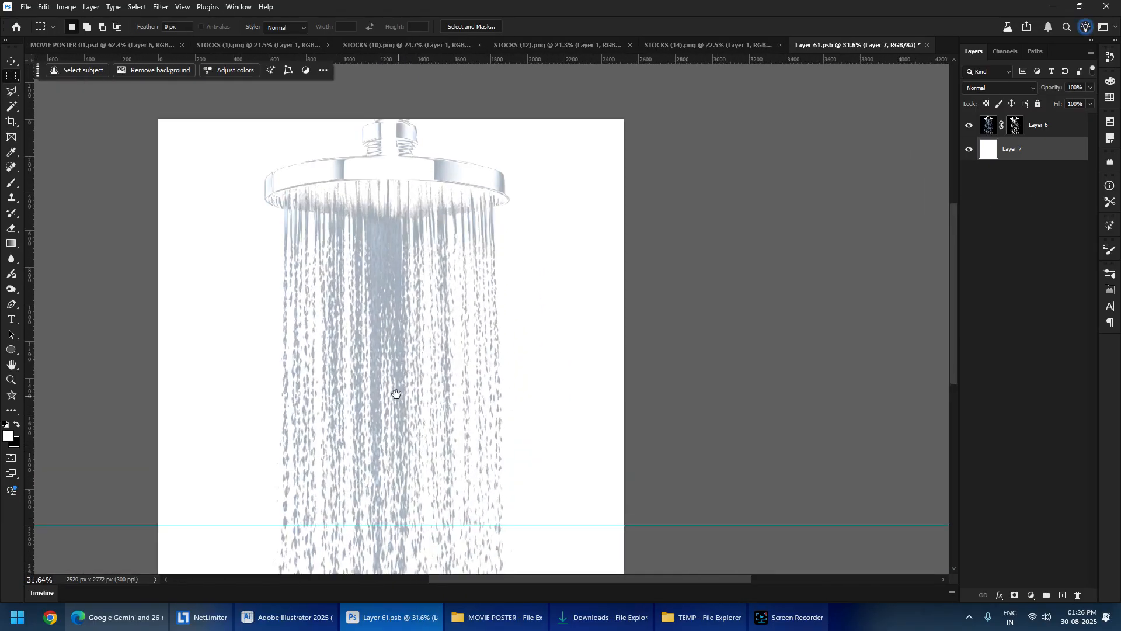
scroll(930, 165, down, 1)
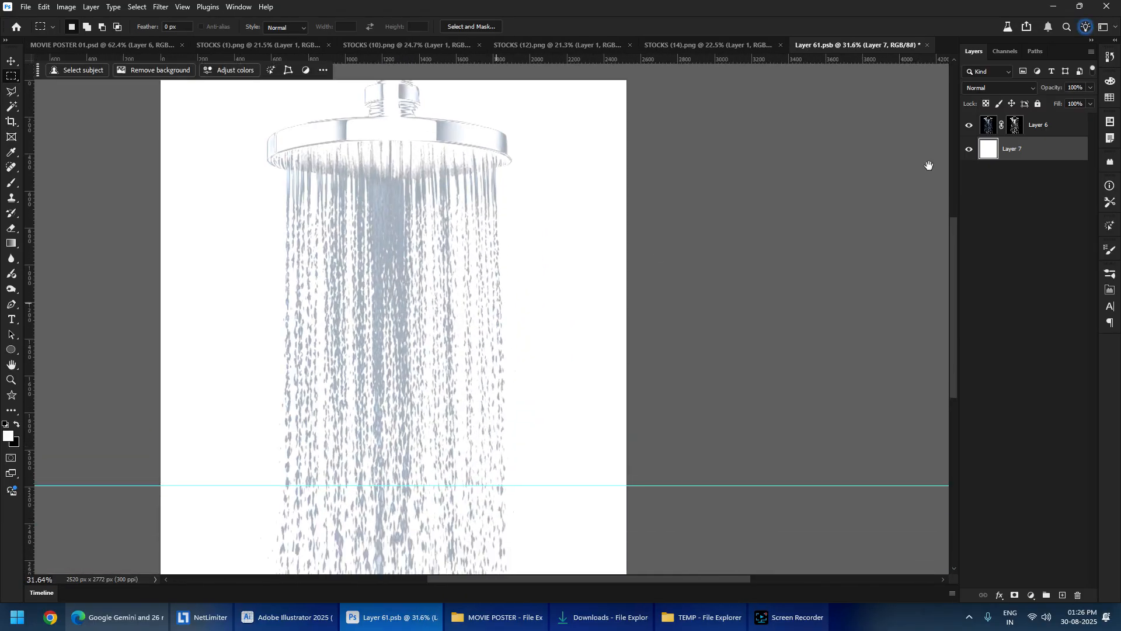
click(970, 150)
- Add a white Solid Color fill layer above Layer 6 and clip it to the masked water
click(1059, 128)
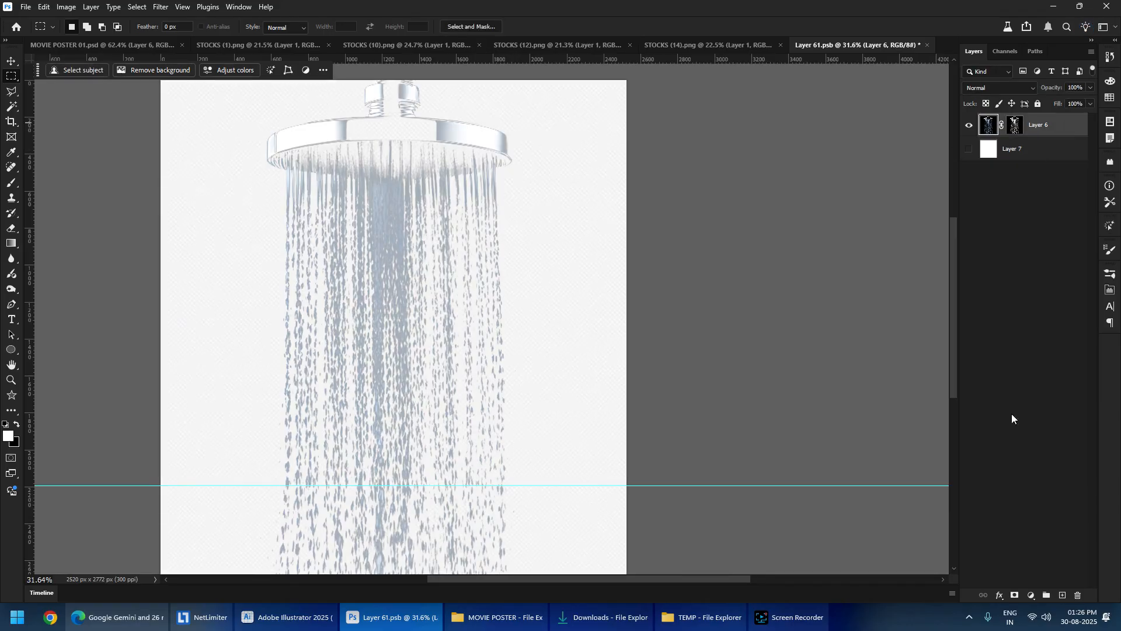
click(1032, 595)
click(1048, 395)
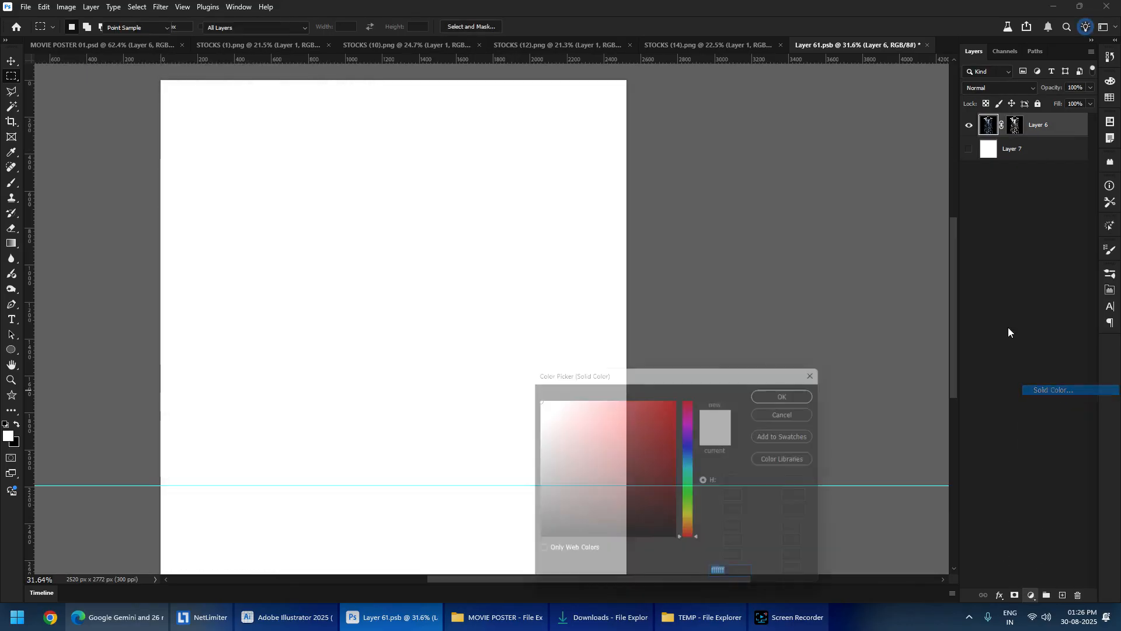
click(796, 390)
key(m)
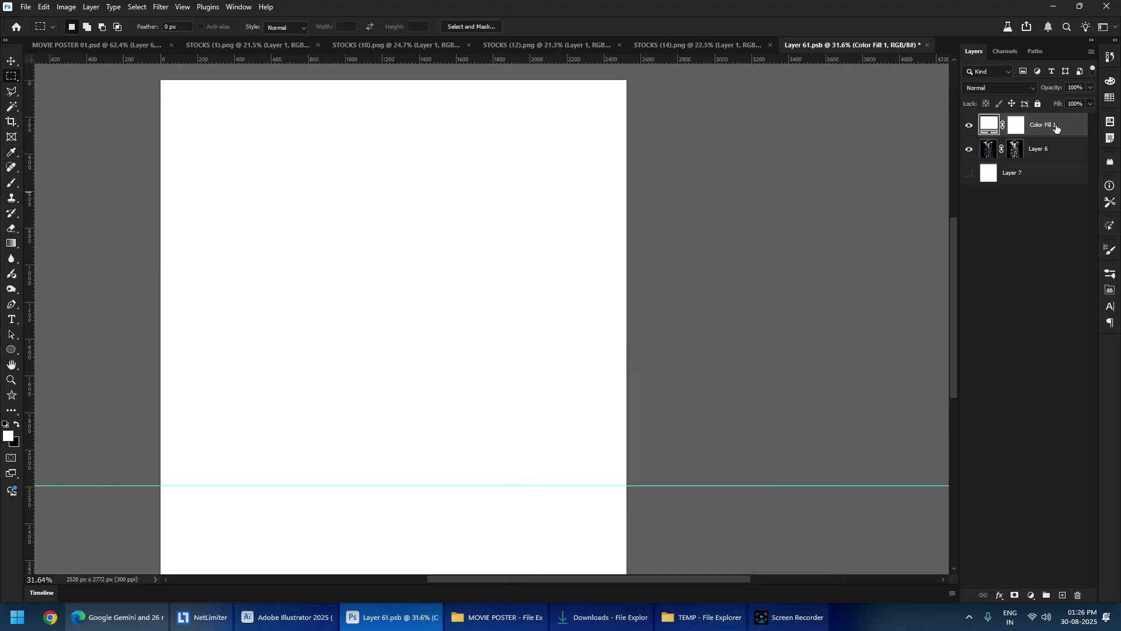
alt+click(1062, 134)
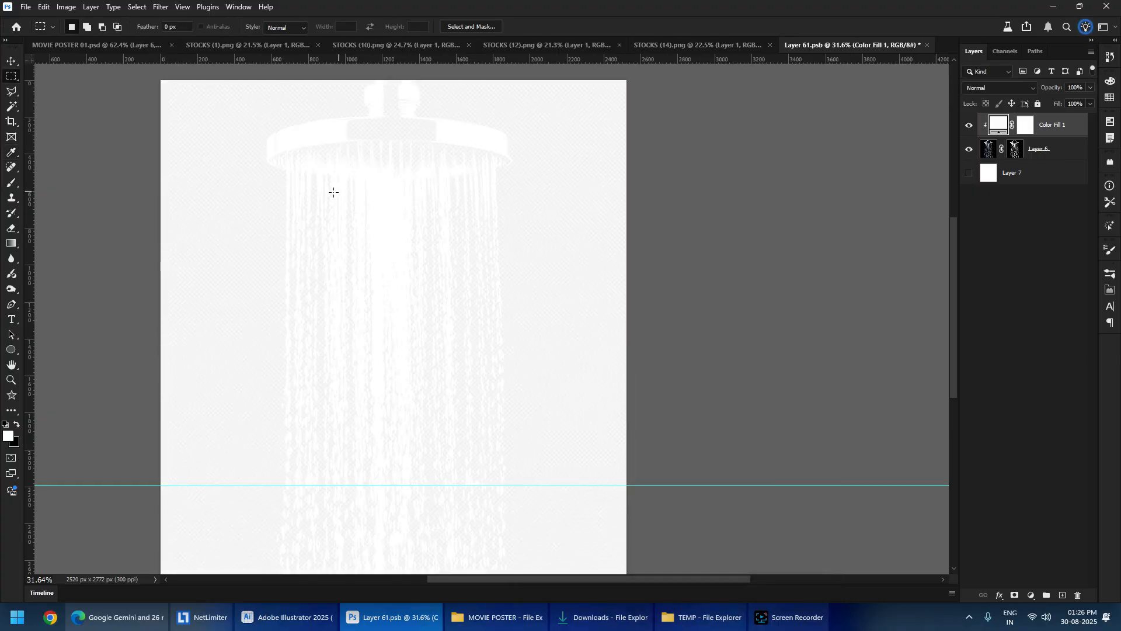
scroll(396, 195, up, 2)
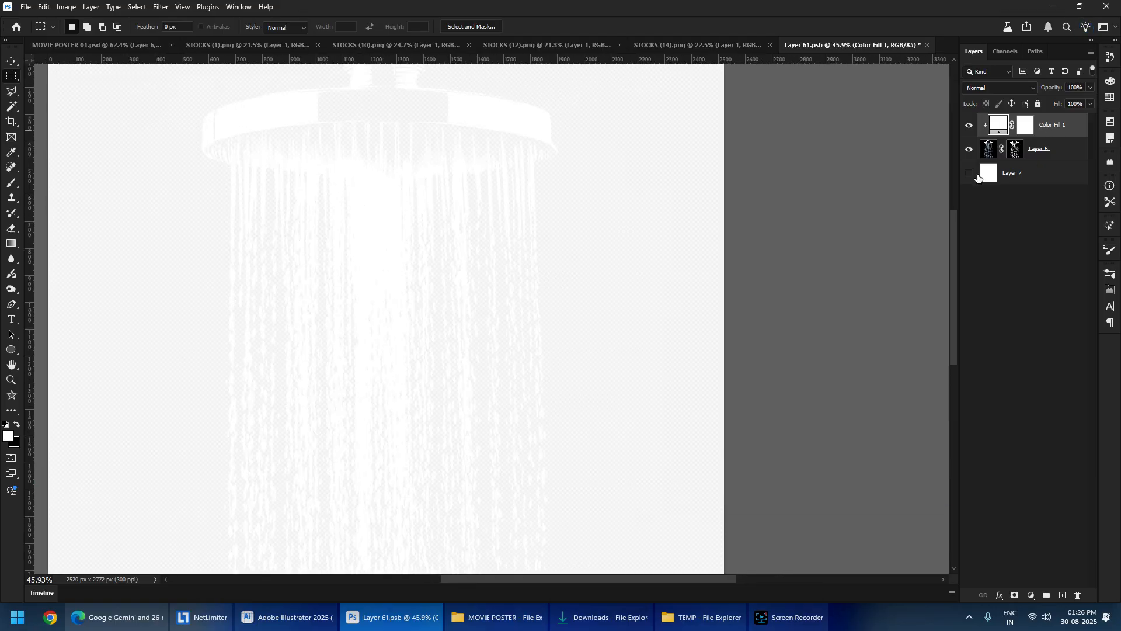
- Show Layer 7, adjust it with Hue/Saturation to check the white water against it, and hide it again
click(969, 173)
click(997, 176)
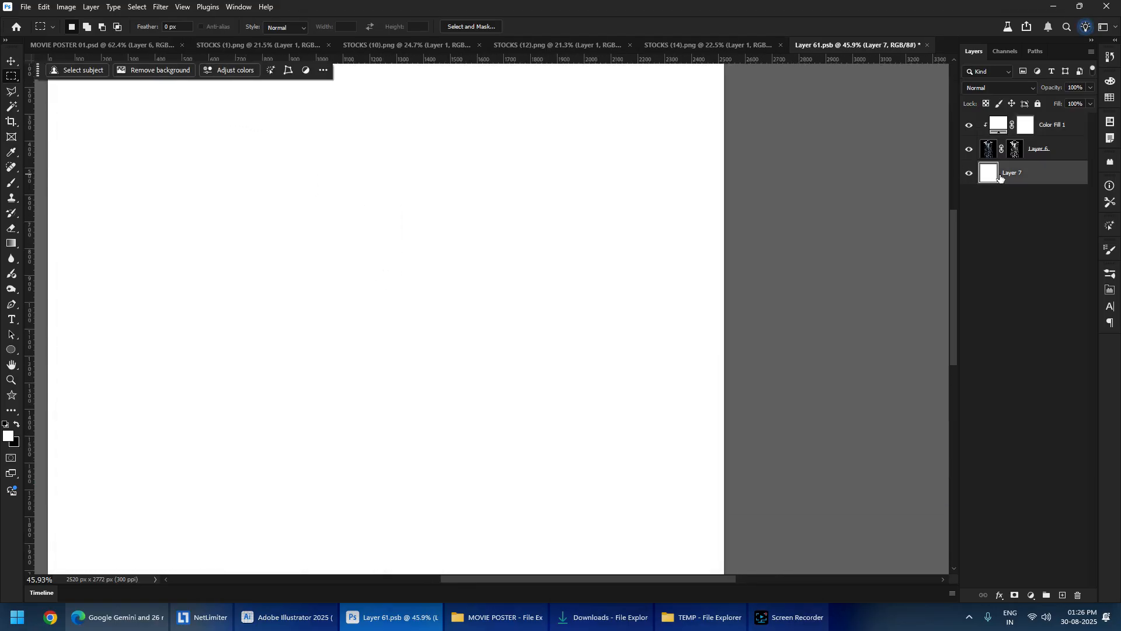
key(ctrl+u)
mouse_move(717, 279)
mouse_down()
mouse_move(675, 286)
mouse_move(764, 285)
mouse_move(628, 285)
mouse_move(696, 275)
mouse_up()
click(969, 174)
- Save and close the smart object contents, and move Layer 6 above Layer 6 copy in Group 1
key(ctrl+s)
key(ctrl+w)
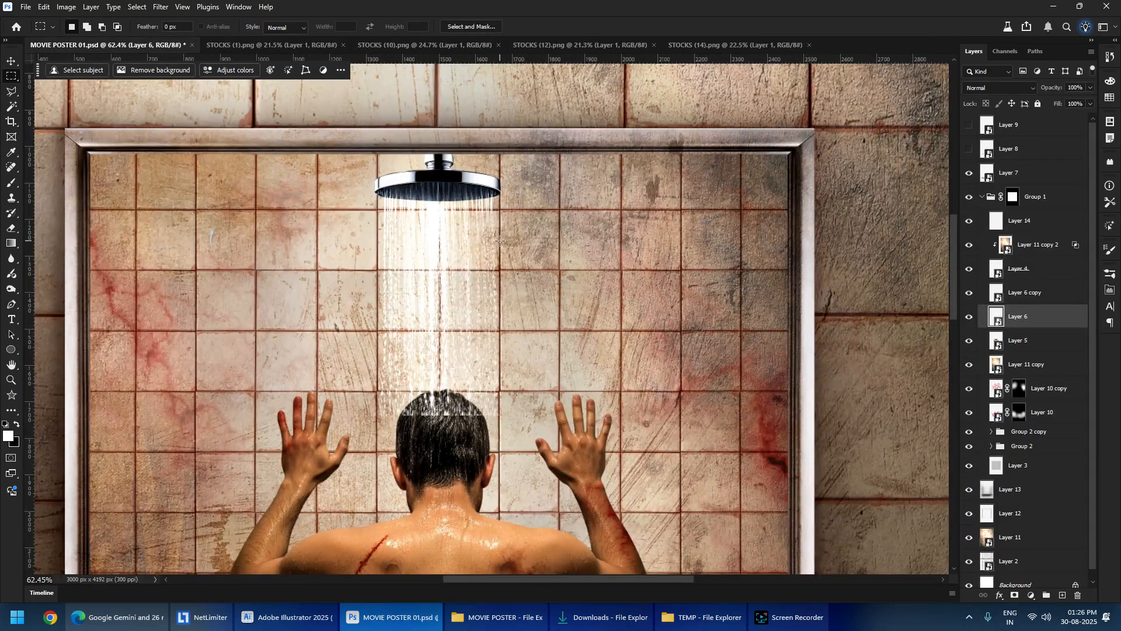
scroll(482, 260, down, 4)
scroll(455, 262, up, 5)
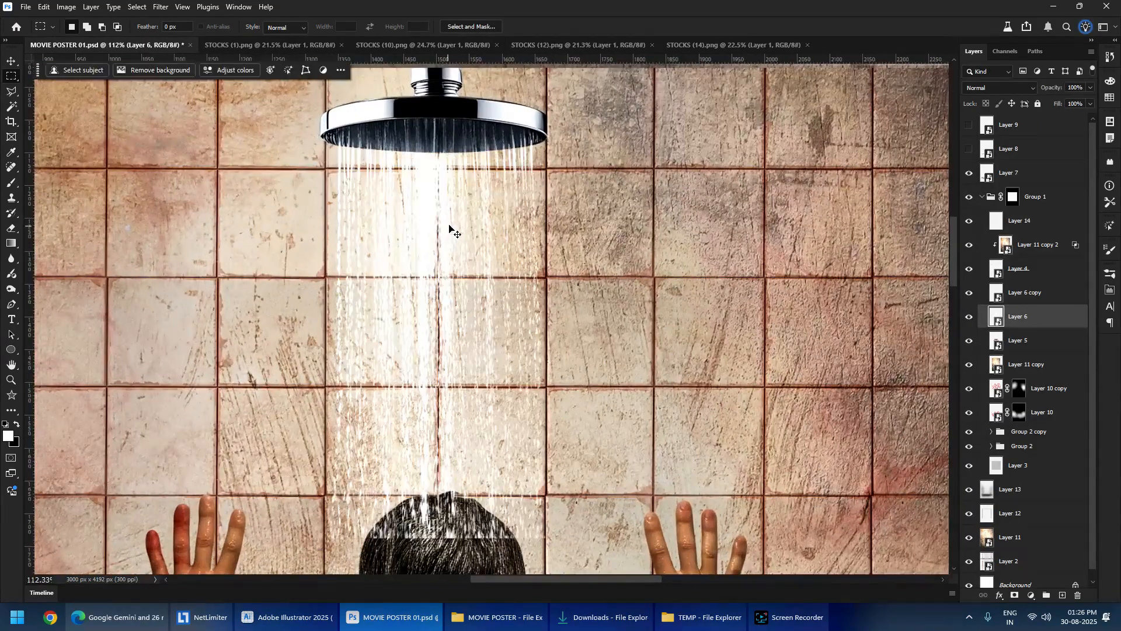
drag(1050, 322, 1045, 285)
scroll(385, 150, down, 4)
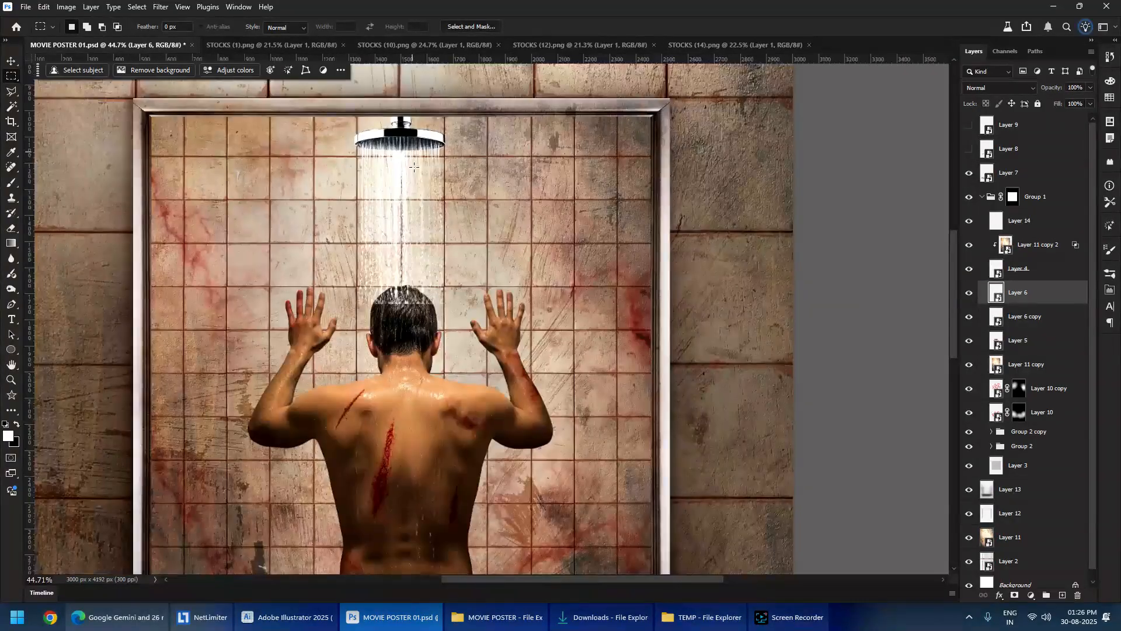
scroll(376, 251, up, 4)
drag(376, 252, 388, 182)
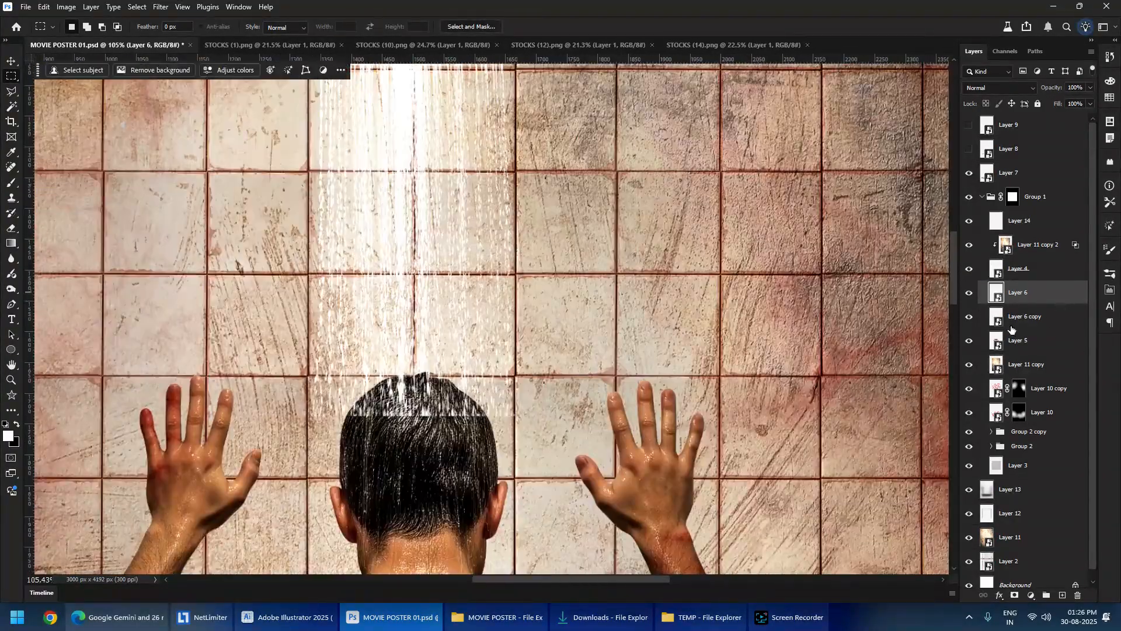
scroll(375, 349, up, 4)
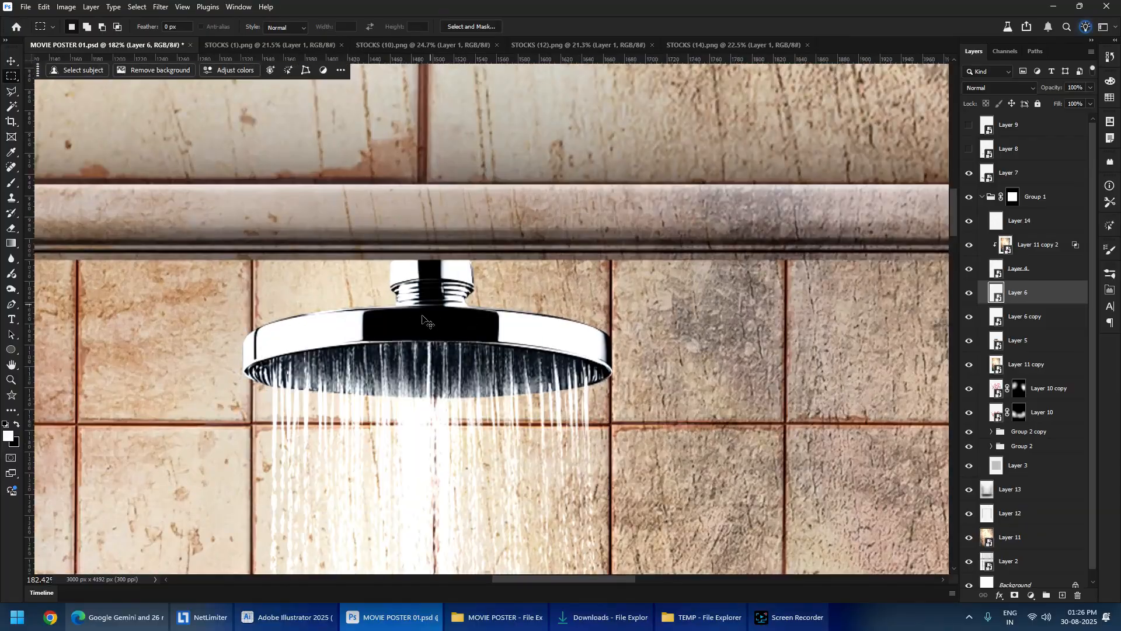
- Add a layer mask to Layer 6 and prepare a black brush with 73% flow, sized for the shower head
click(1016, 596)
key(b)
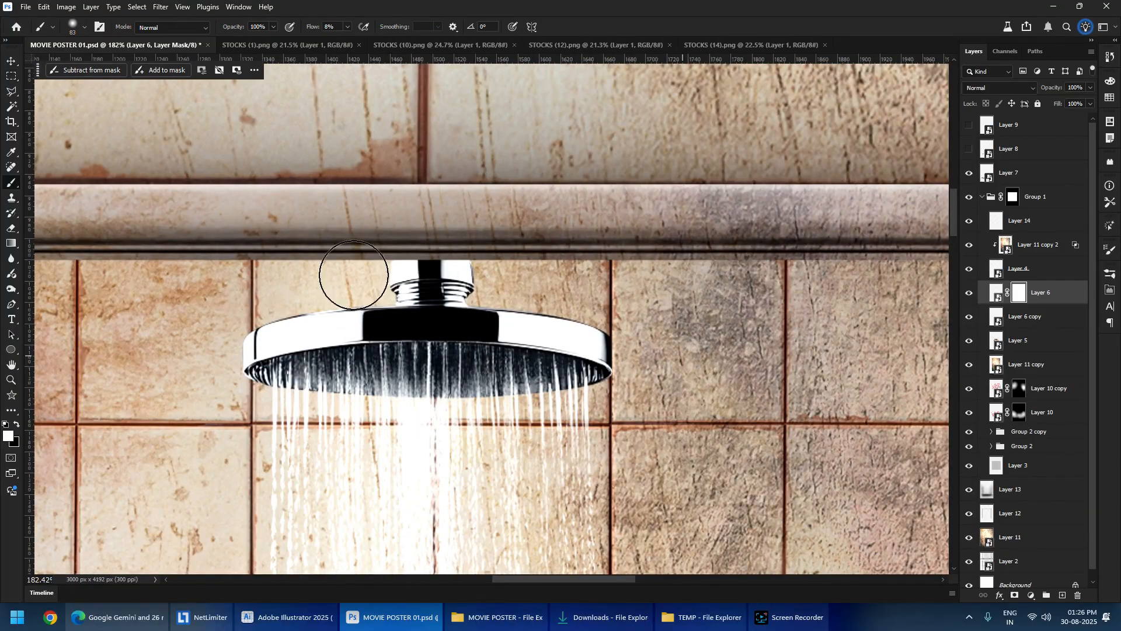
key(x)
mouse_move(299, 321)
mouse_down()
mouse_move(274, 322)
mouse_move(288, 335)
mouse_up()
scroll(268, 342, up, 4)
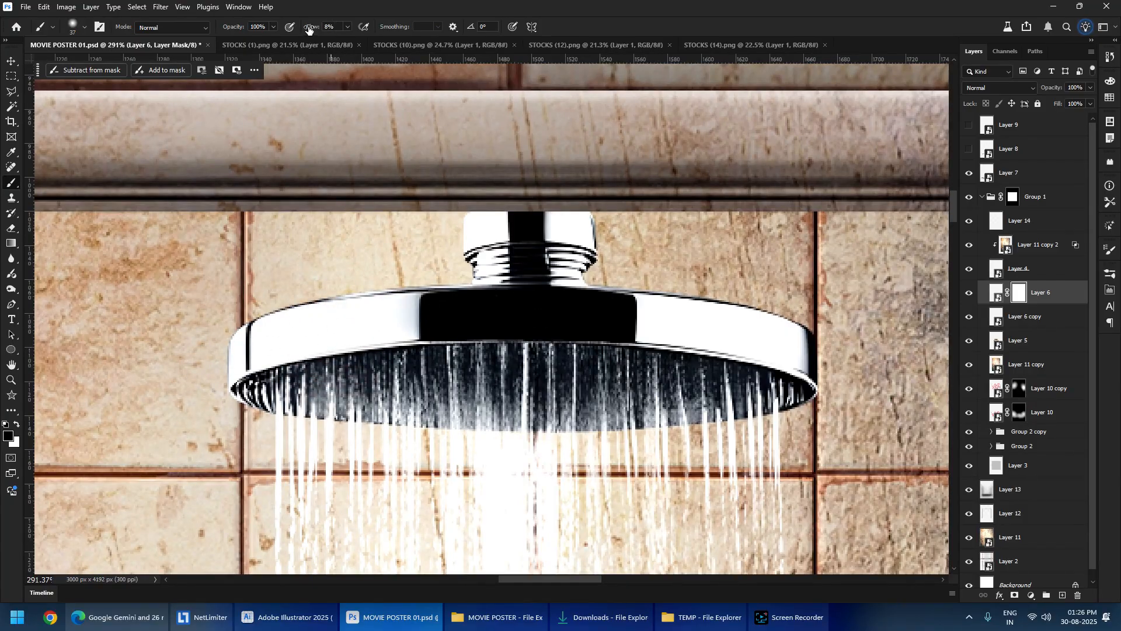
key(bracketright)
key(bracketright)
- Paint black on Layer 6's mask over the shower head's neck and rim to hide the white fill there
mouse_move(627, 290)
mouse_down()
mouse_move(421, 245)
mouse_move(386, 288)
mouse_move(220, 348)
mouse_move(547, 313)
mouse_up()
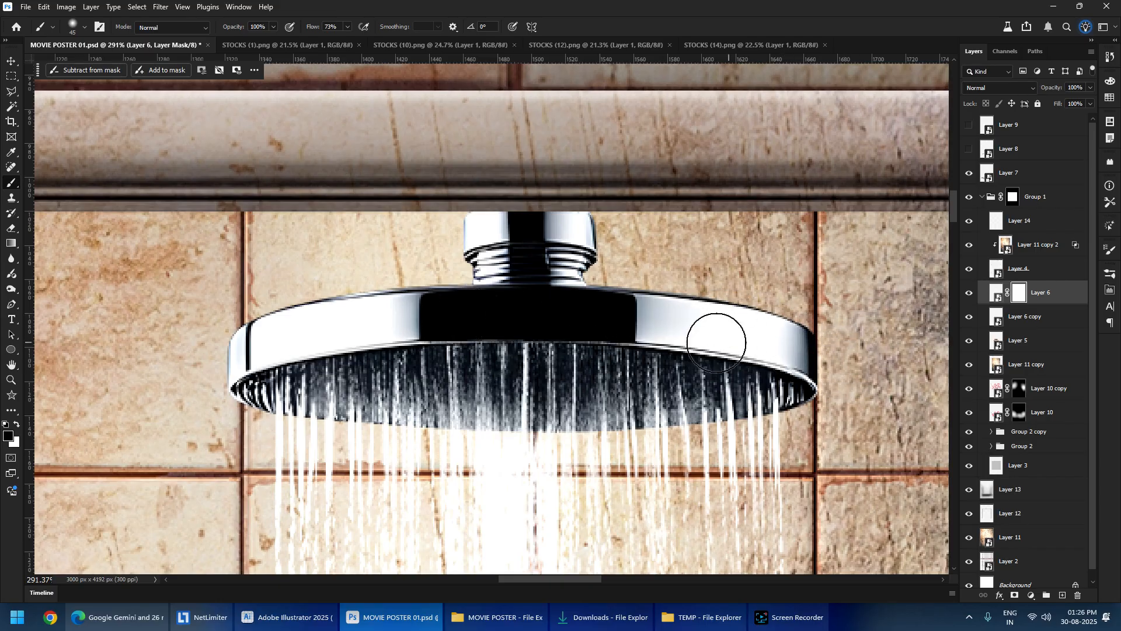
key(ctrl+z)
drag(771, 335, 249, 319)
drag(272, 288, 303, 288)
mouse_move(344, 286)
mouse_down()
mouse_move(708, 259)
mouse_move(302, 260)
mouse_up()
scroll(372, 153, down, 10)
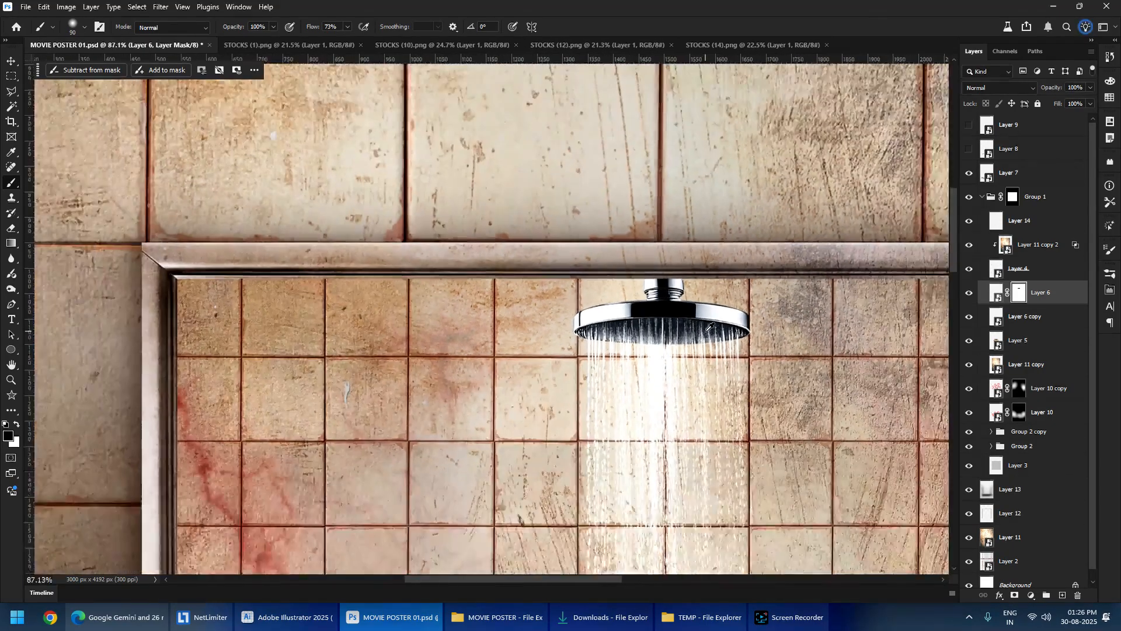
- Duplicate Layer 6 together with its mask and move the copy 487 px straight down over the man's head
key(m)
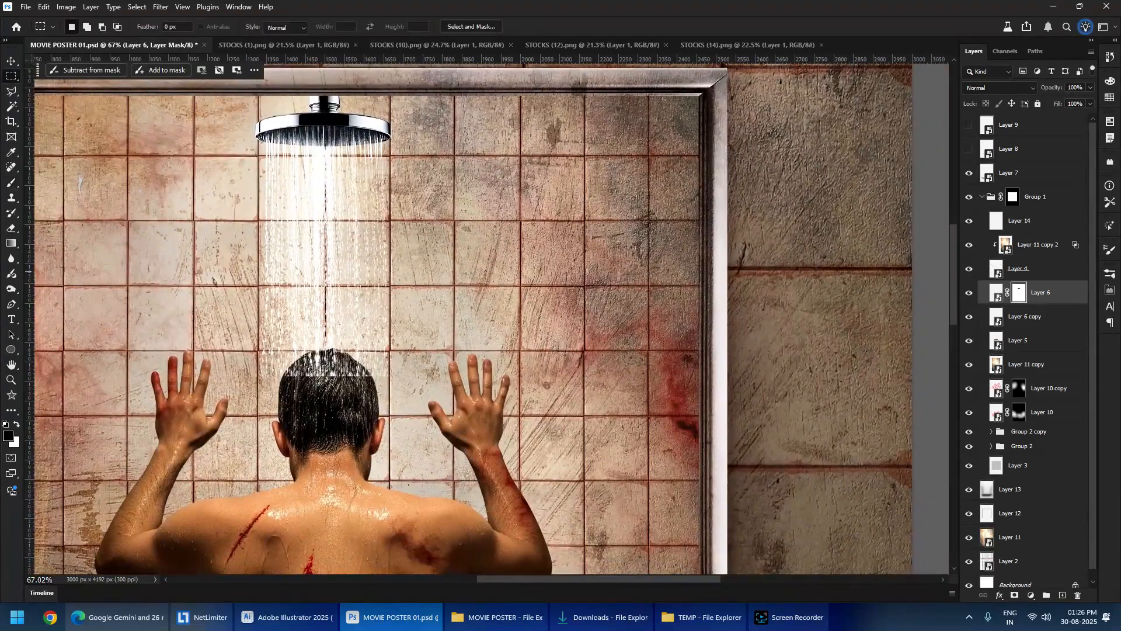
click(1012, 324)
click(1029, 289)
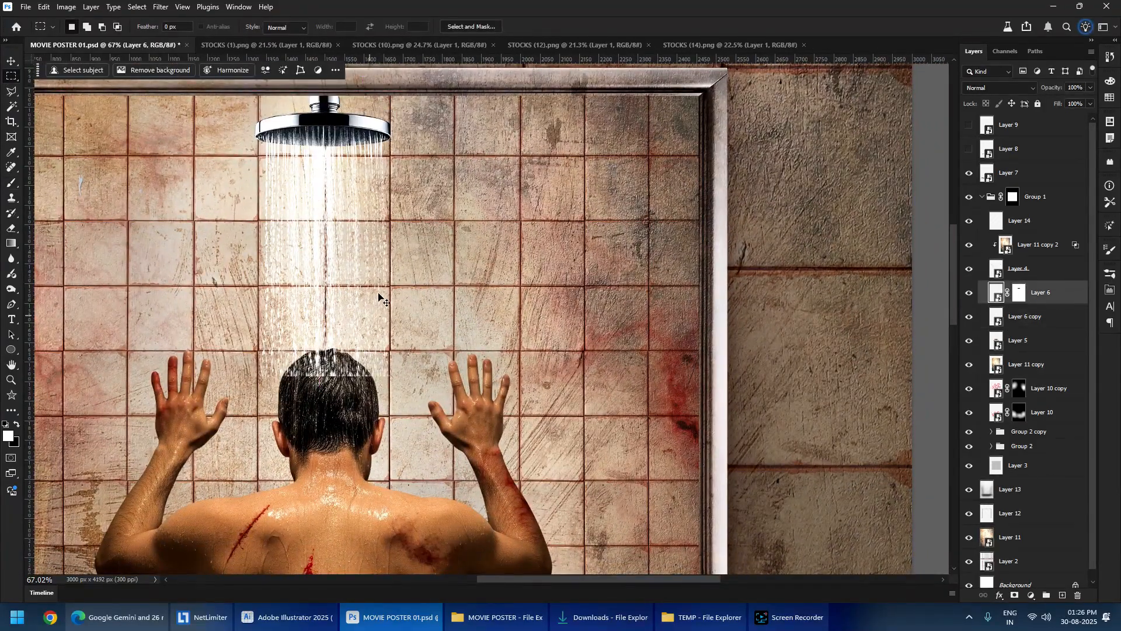
scroll(351, 257, down, 4)
drag(352, 295, 353, 296)
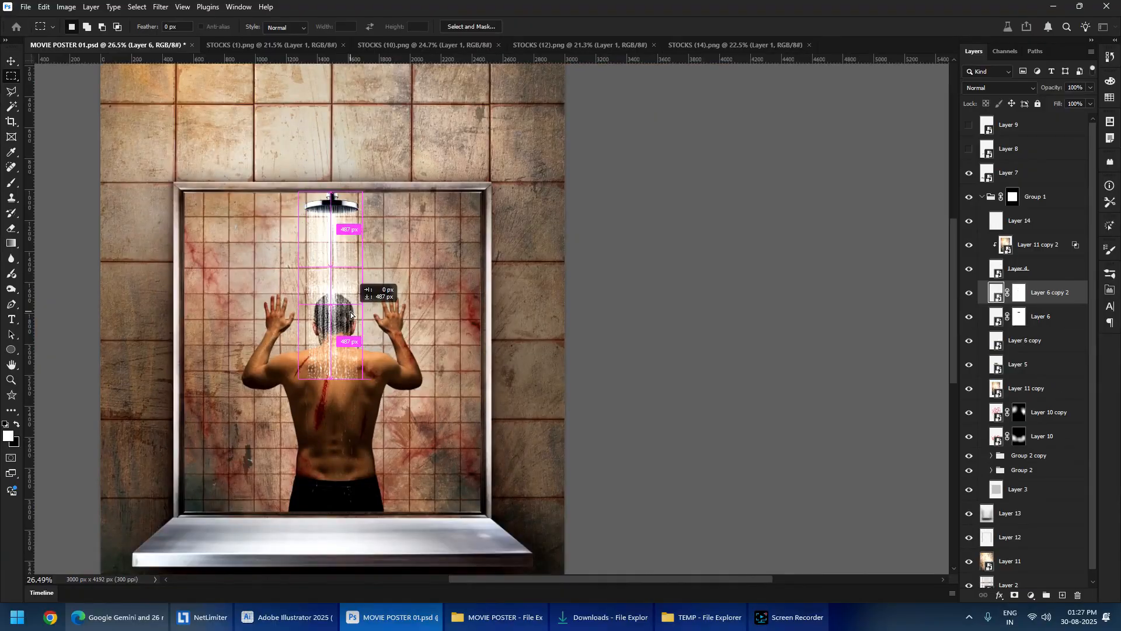
- Free-transform the duplicated water and shift it vertically so its streams overlap the original and fall across the man's head and back
scroll(369, 269, up, 3)
key(ctrl+t)
drag(337, 238, 336, 172)
key(Return)
drag(344, 263, 345, 217)
scroll(367, 281, up, 1)
scroll(366, 281, up, 2)
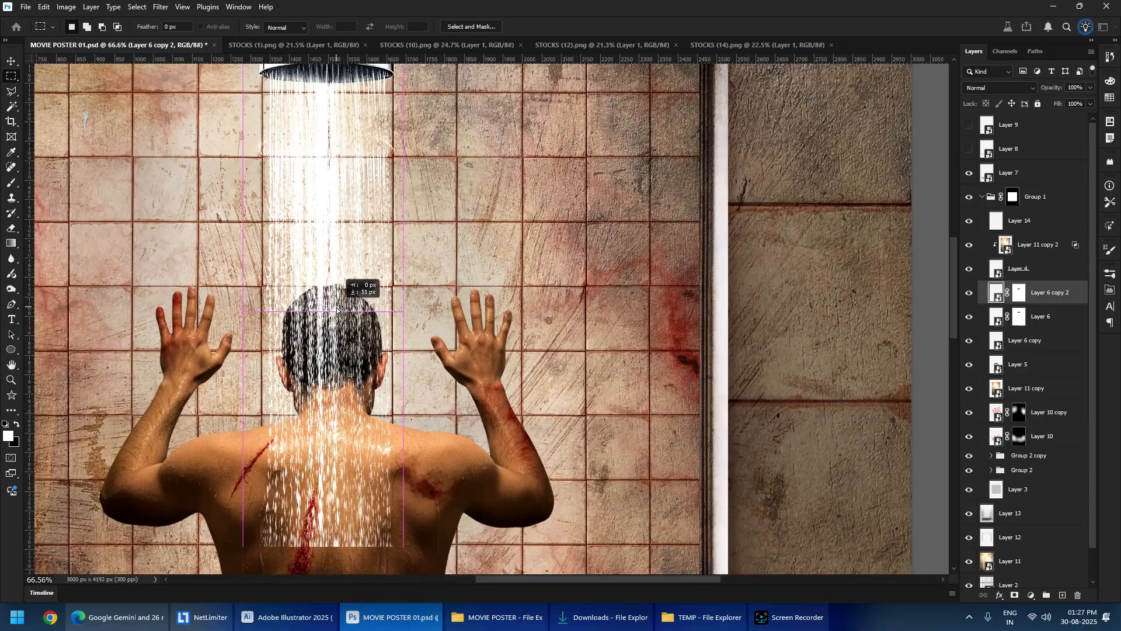
- Paint black on Layer 6 copy 2's mask with a soft 252 px brush to blend the upper edge of the duplicated water
click(1017, 292)
key(b)
alt+right_click(246, 164)
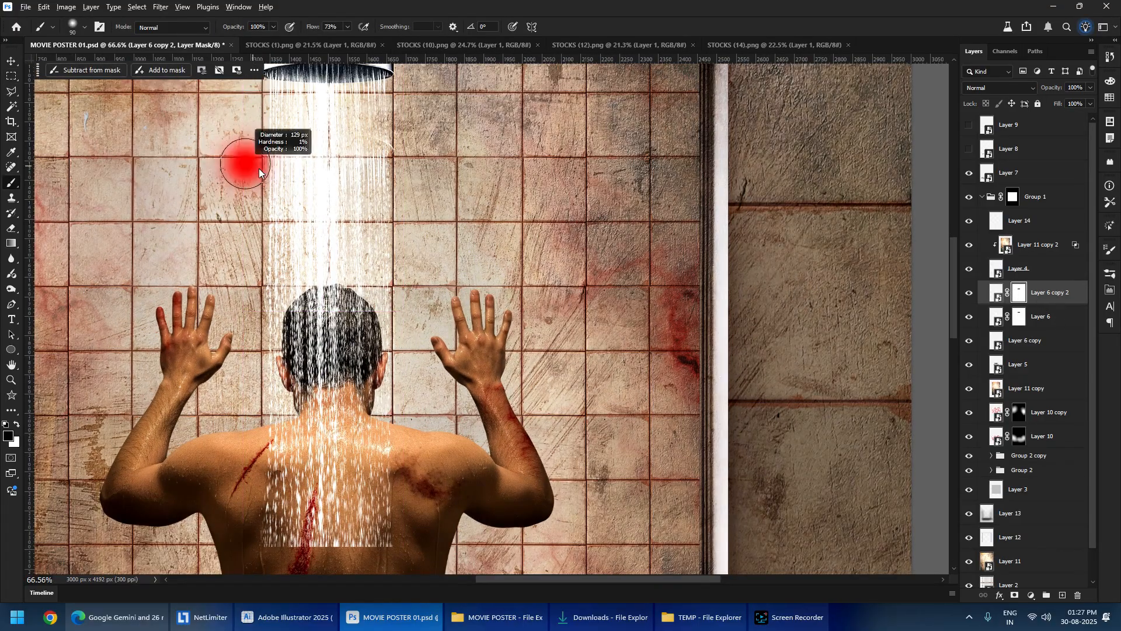
drag(311, 168, 313, 270)
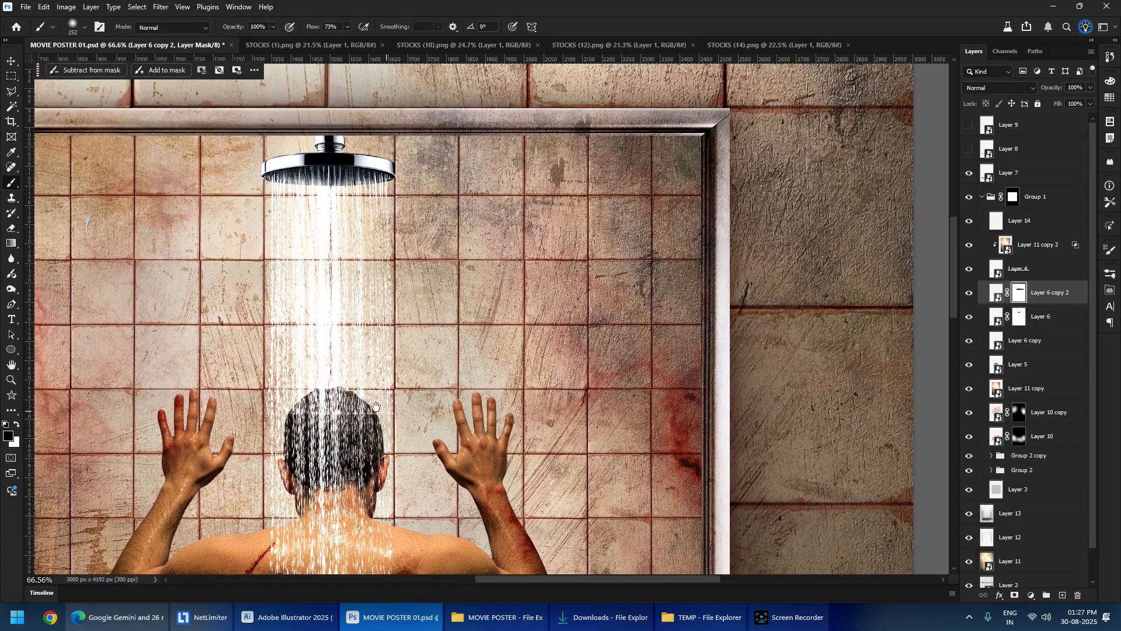
- Enlarge the brush and paint black on Layer 6 copy 2's mask to fade the lower end of the water on the man's back
drag(431, 231, 460, 84)
alt+right_click(156, 440)
drag(491, 442, 120, 445)
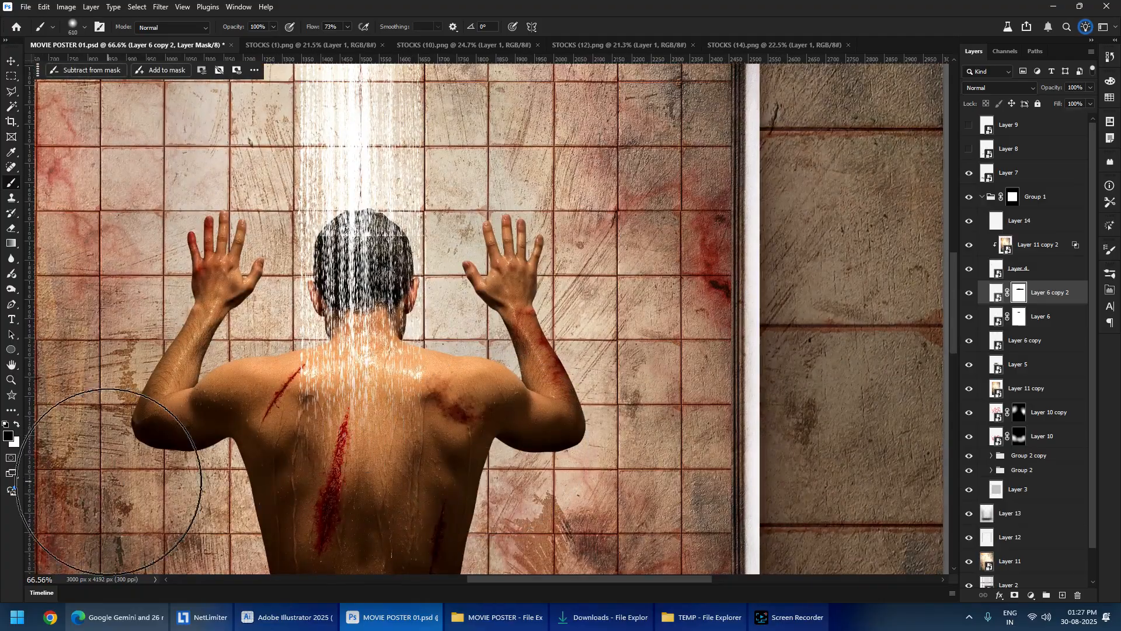
alt+right_click(371, 418)
drag(396, 442, 245, 473)
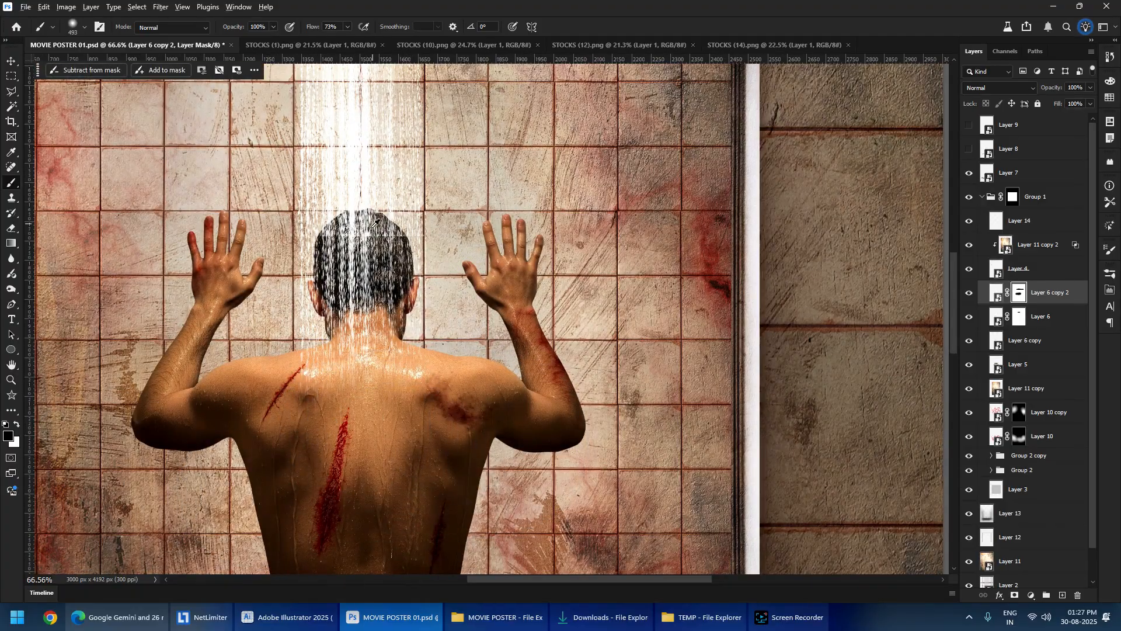
- Paint black on Layer 6's mask with a 214 px brush to soften where its water ends over the man's head
scroll(376, 233, up, 3)
click(1037, 315)
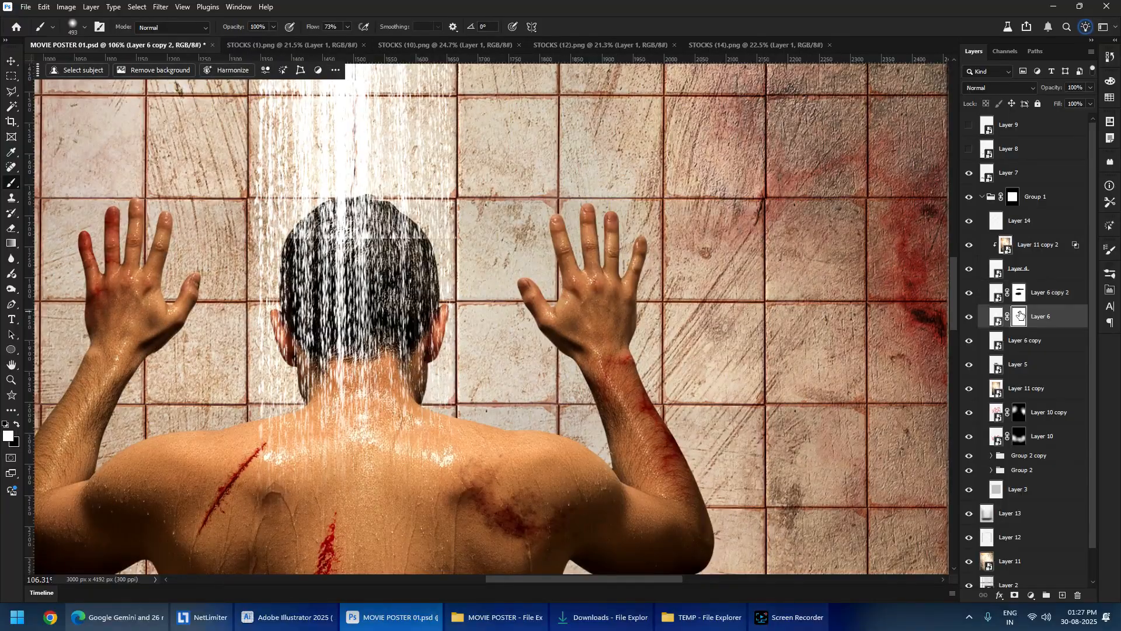
alt+right_click(454, 175)
alt+right_click(383, 253)
mouse_move(298, 272)
mouse_down()
mouse_move(281, 280)
mouse_move(336, 242)
mouse_up()
scroll(368, 222, down, 5)
scroll(403, 281, up, 4)
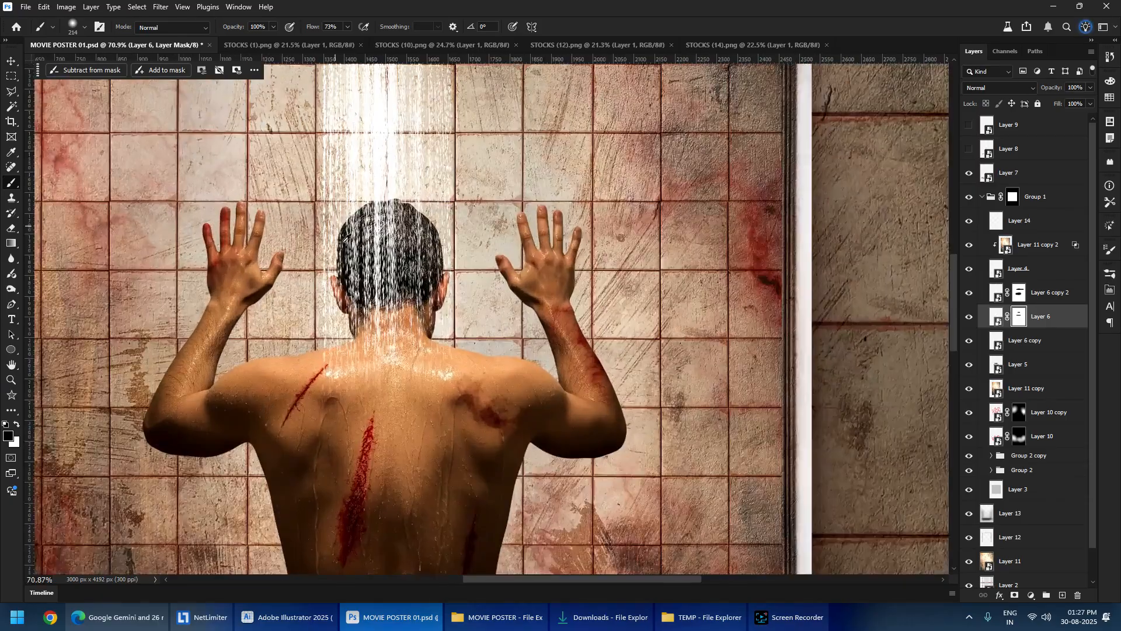
- Group Layer 6 copy 2 and Layer 6 together and add a layer mask to the group
scroll(426, 314, down, 3)
scroll(425, 314, up, 5)
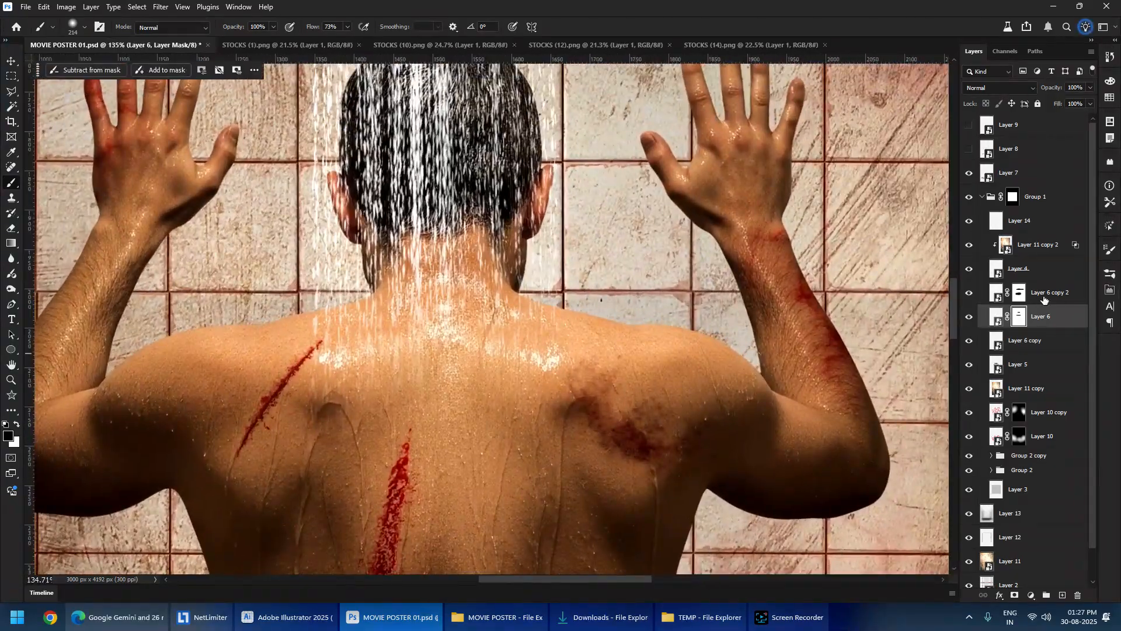
click(1045, 294)
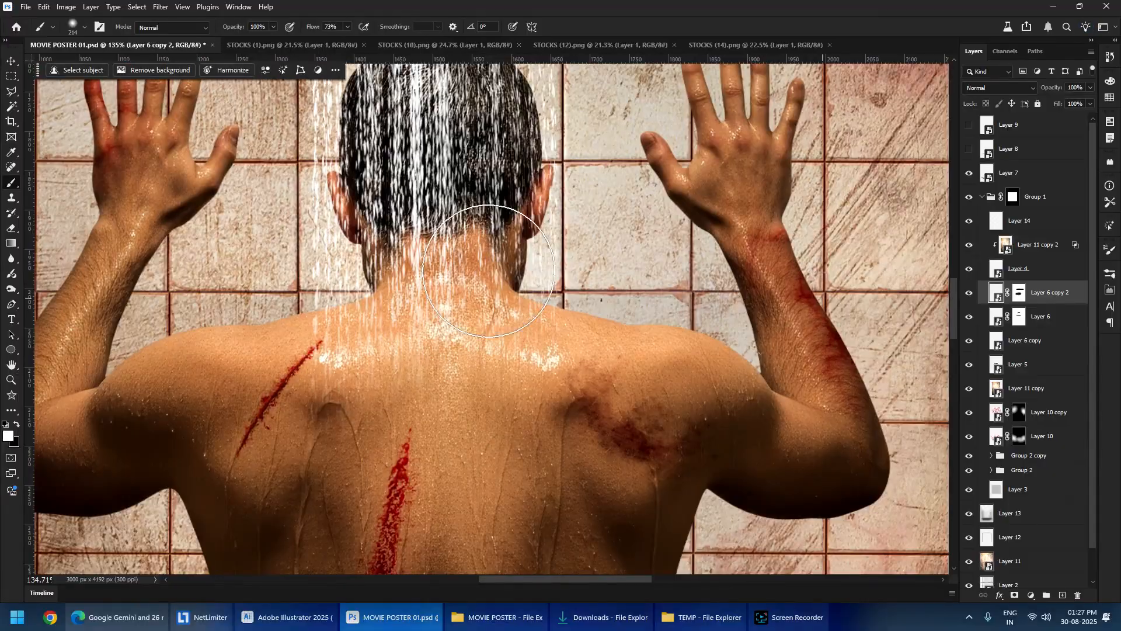
scroll(337, 439, down, 3)
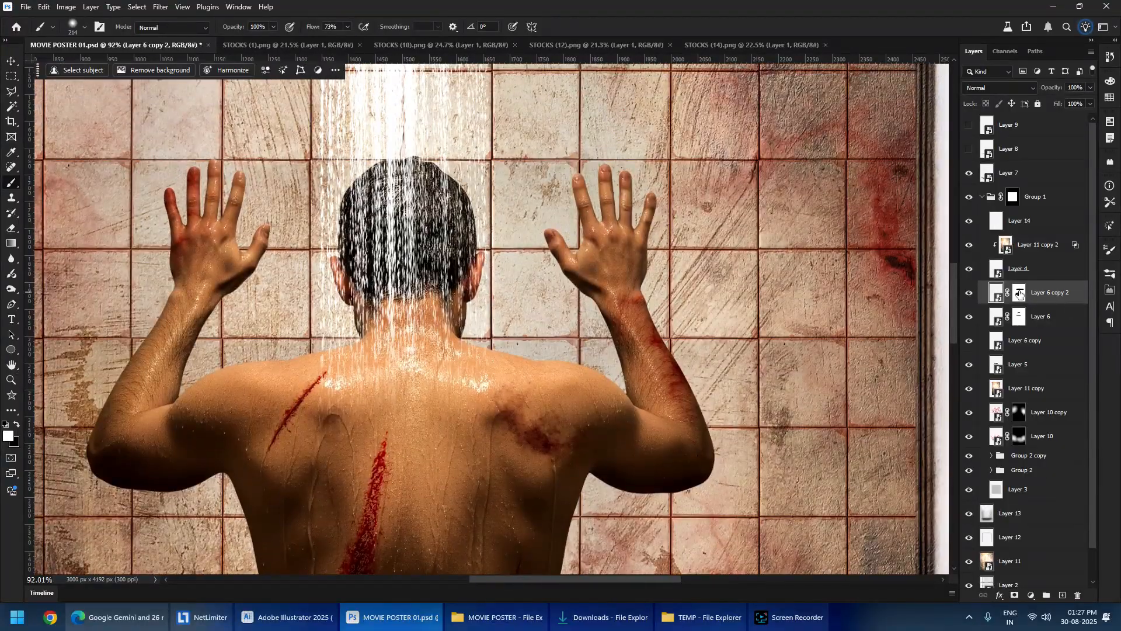
shift+click(1044, 317)
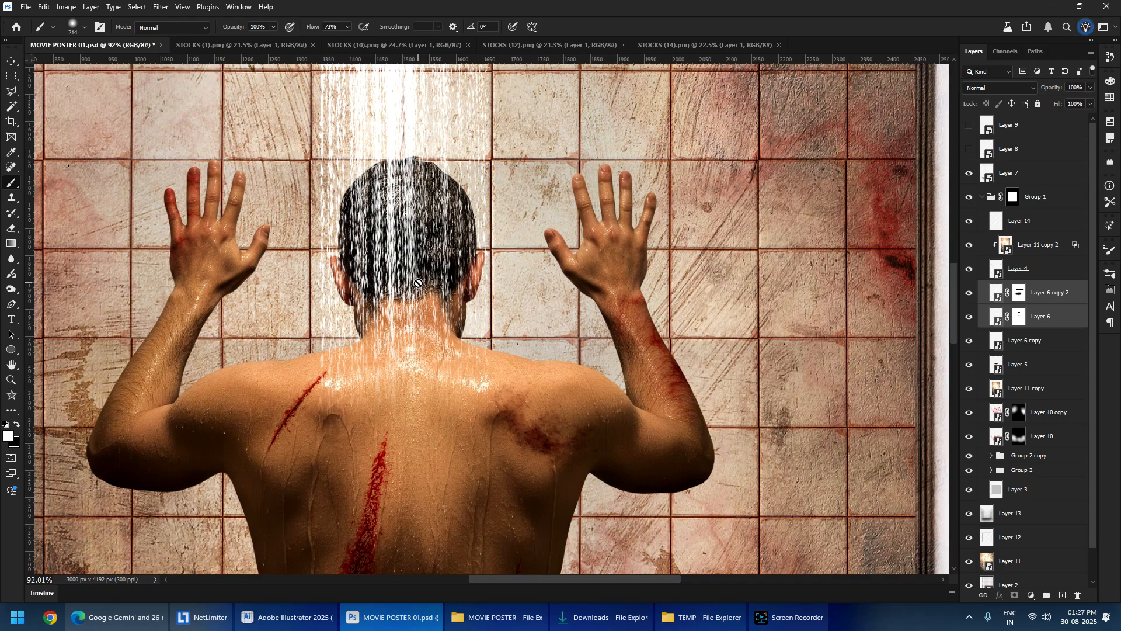
key(ctrl+g)
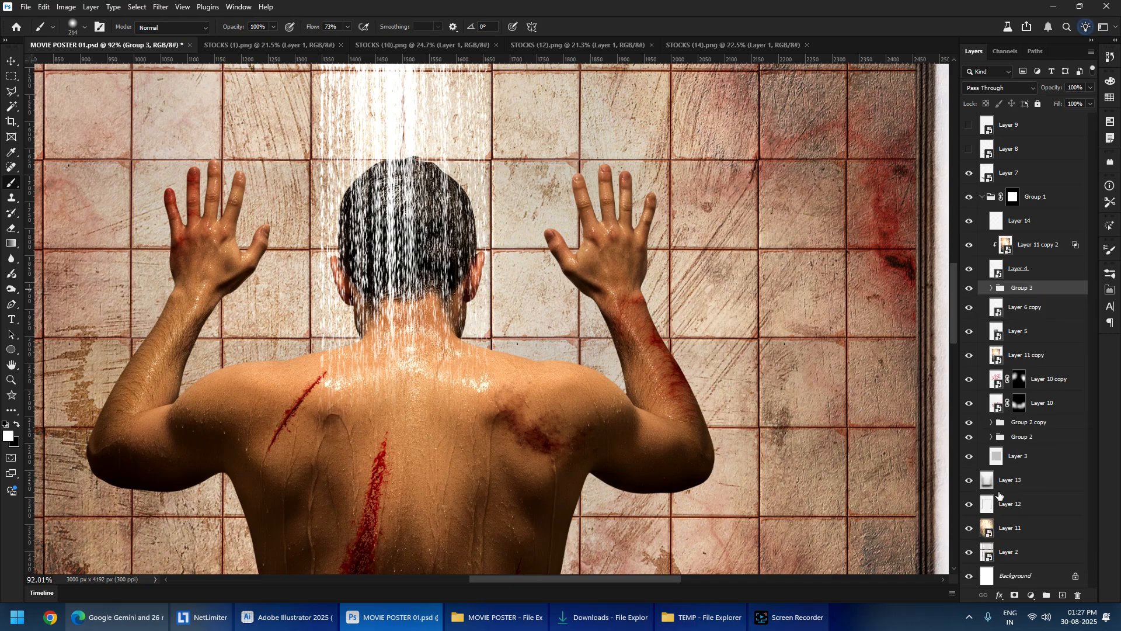
click(1015, 595)
- Paint black on Group 3's mask with large soft brushes to fade the water beside the man's head and over his neck and shoulders
scroll(339, 309, up, 3)
drag(440, 229, 374, 230)
mouse_move(422, 188)
mouse_down()
mouse_move(412, 251)
mouse_move(424, 250)
mouse_move(406, 217)
mouse_move(427, 217)
mouse_up()
mouse_move(420, 283)
mouse_down()
mouse_move(426, 388)
mouse_move(413, 317)
mouse_move(469, 307)
mouse_up()
key(ctrl+z)
mouse_move(438, 491)
mouse_down()
mouse_move(393, 481)
mouse_move(426, 304)
mouse_move(500, 303)
mouse_up()
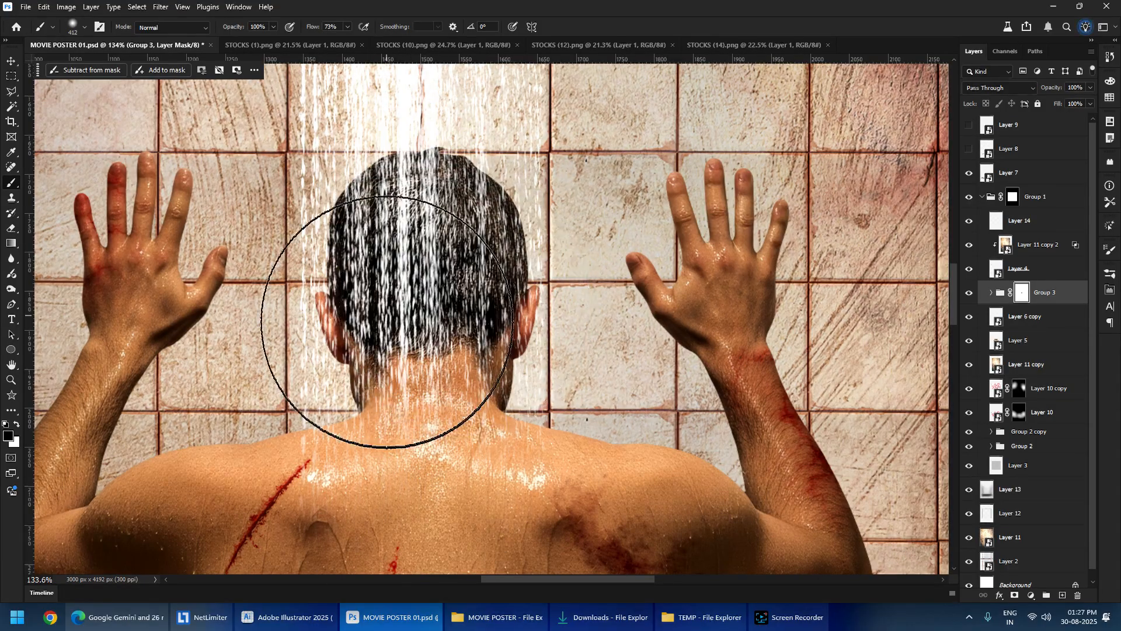
drag(369, 304, 536, 316)
drag(564, 426, 404, 434)
scroll(405, 432, down, 3)
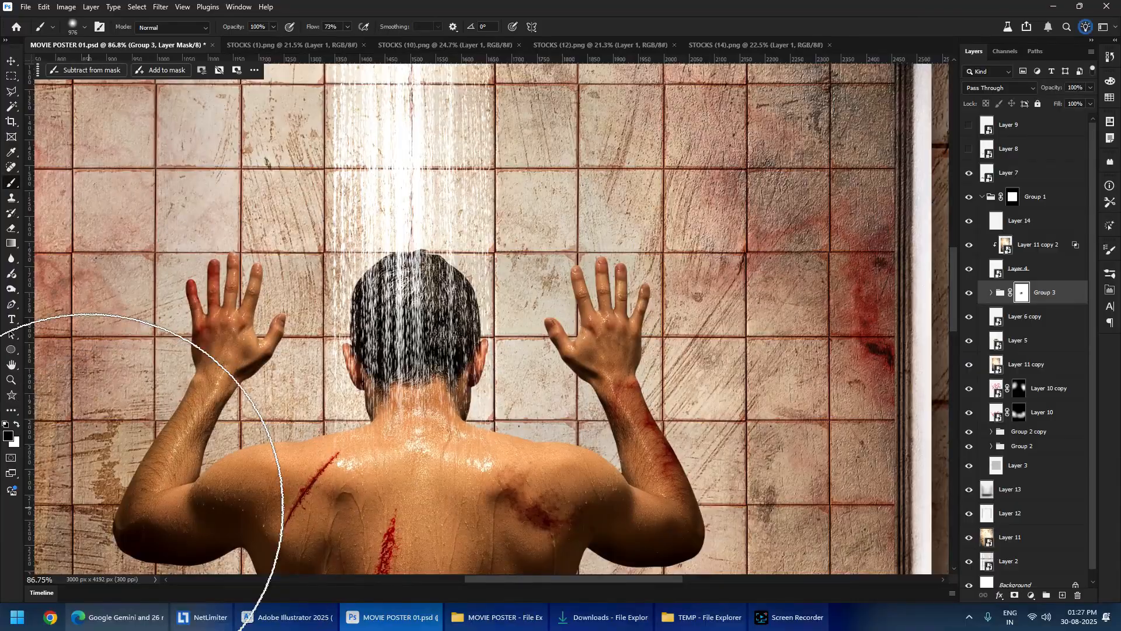
key(backslash)
key(backslash)
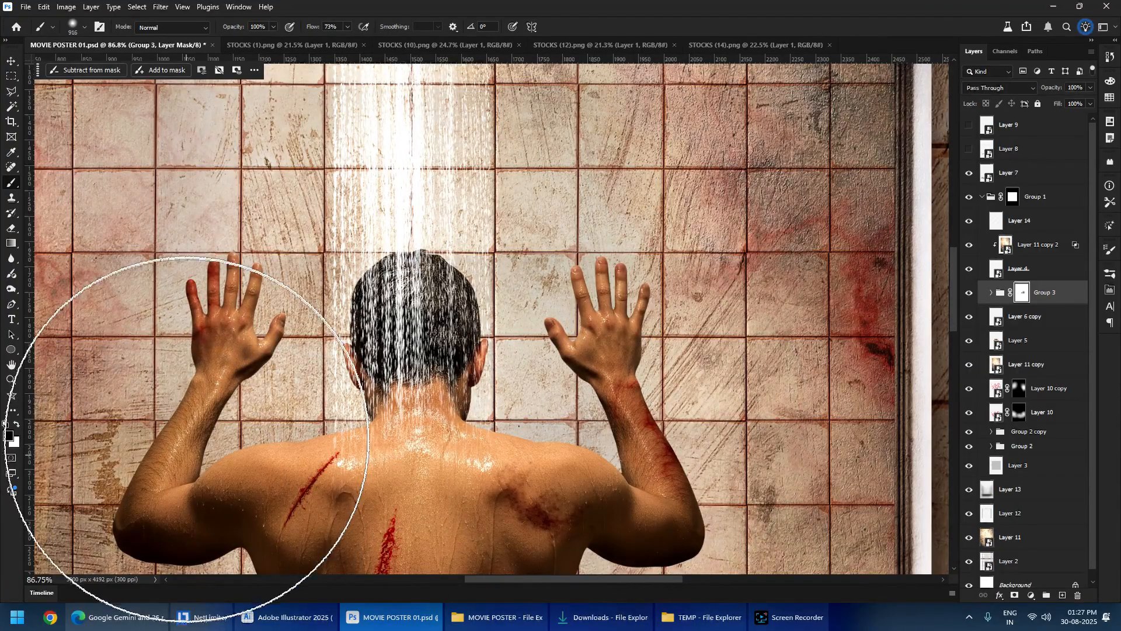
- Lower the brush flow to 23% and paint black on Group 3's mask with a 725 px brush to thin the water over the head
scroll(388, 370, down, 3)
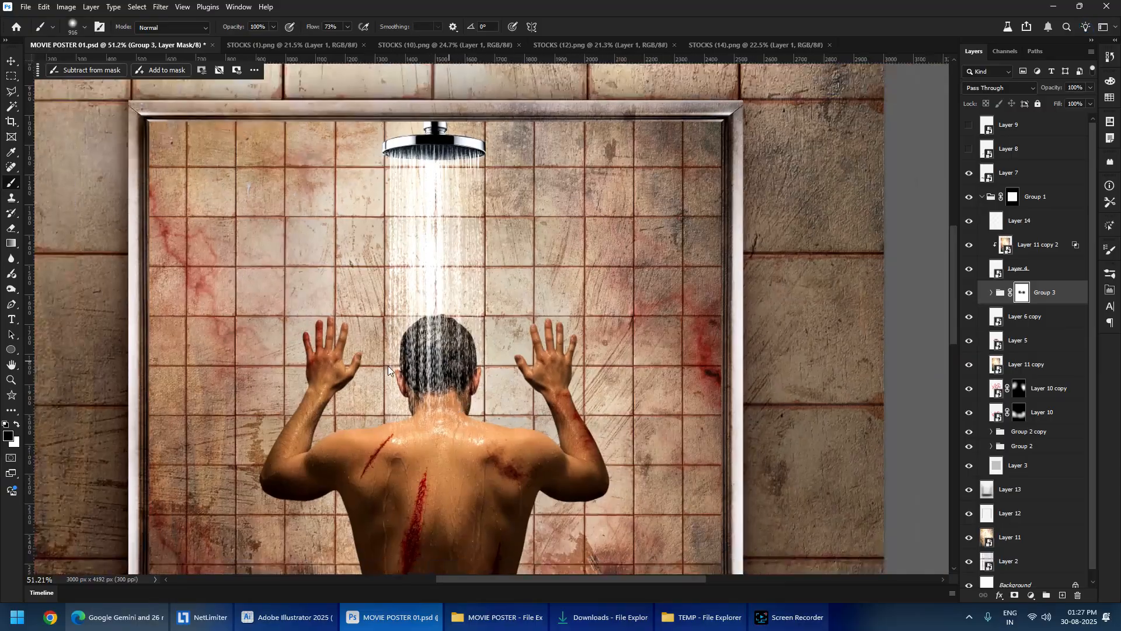
alt+drag(434, 340, 489, 340)
click(434, 345)
key(ctrl+z)
alt+drag(522, 414, 547, 414)
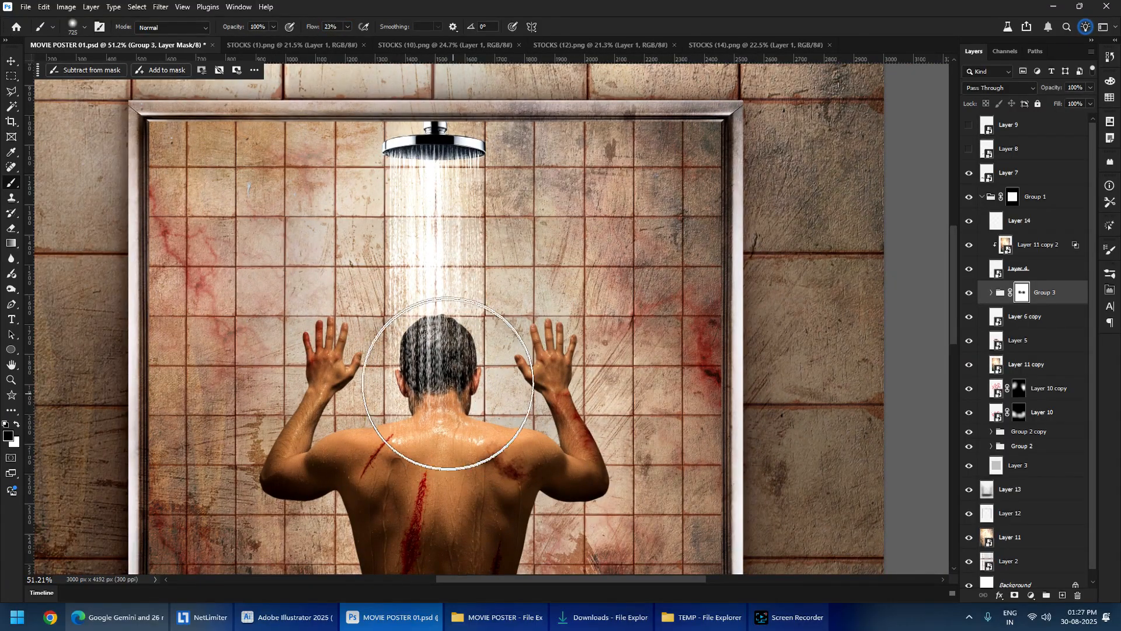
drag(434, 385, 395, 378)
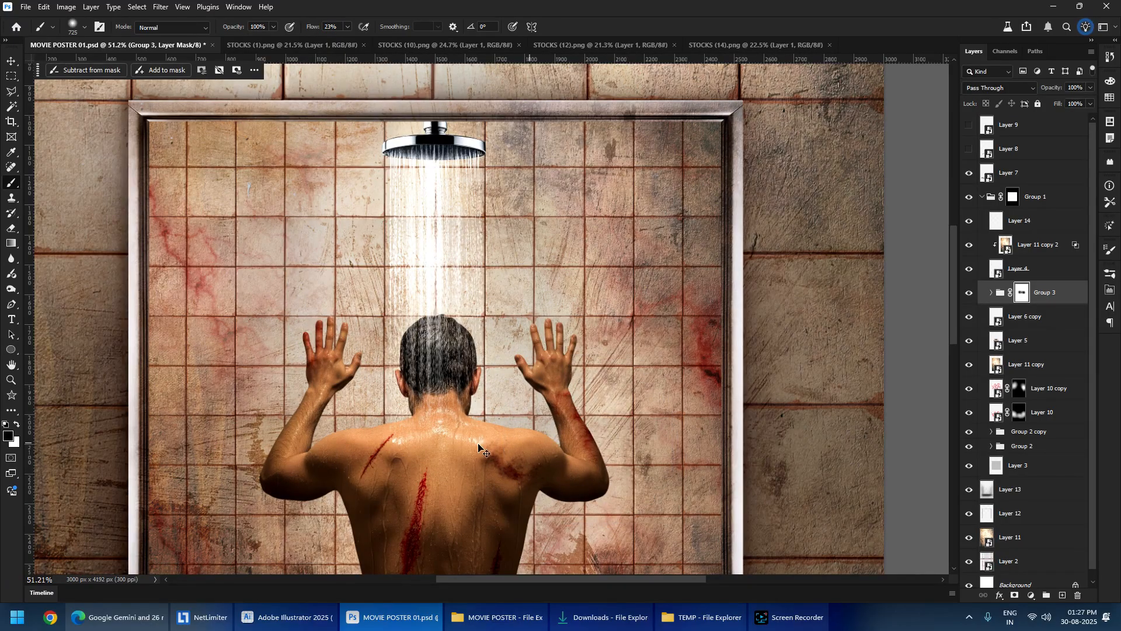
- Add a new layer above Group 3 and choose a fine speckled brush preset at 100% flow
scroll(412, 356, up, 2)
scroll(412, 356, up, 2)
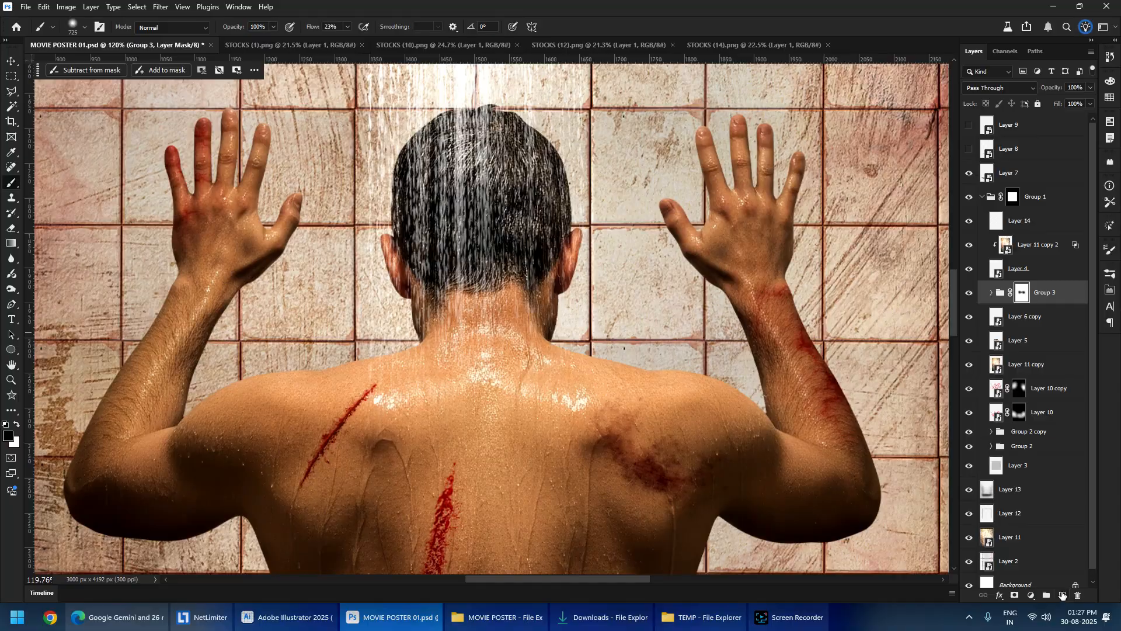
click(1063, 594)
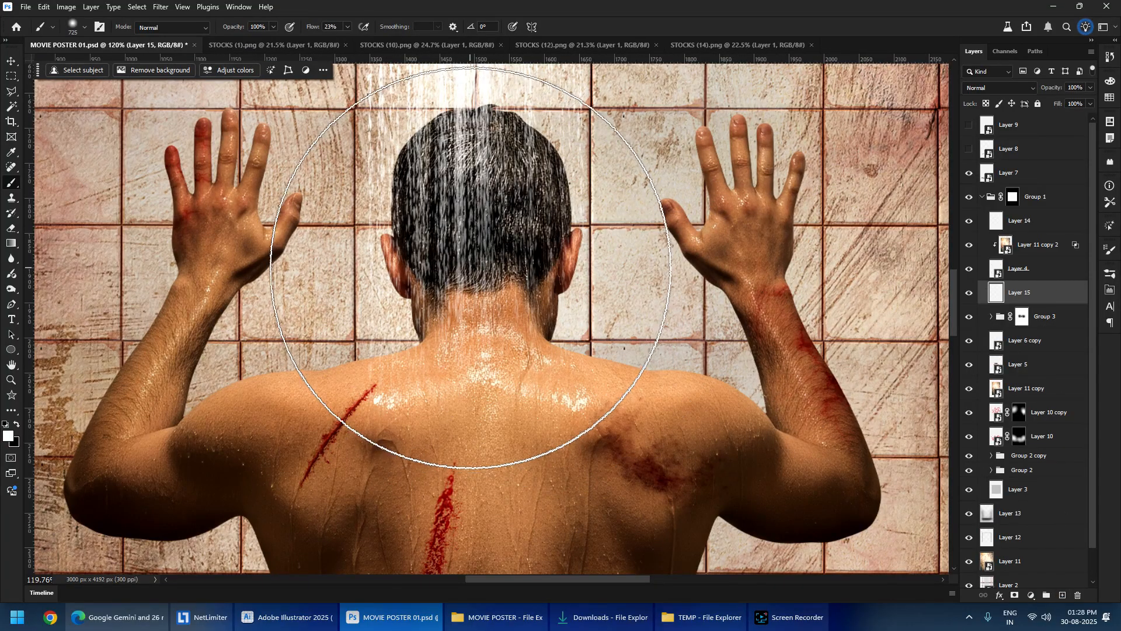
right_click(499, 226)
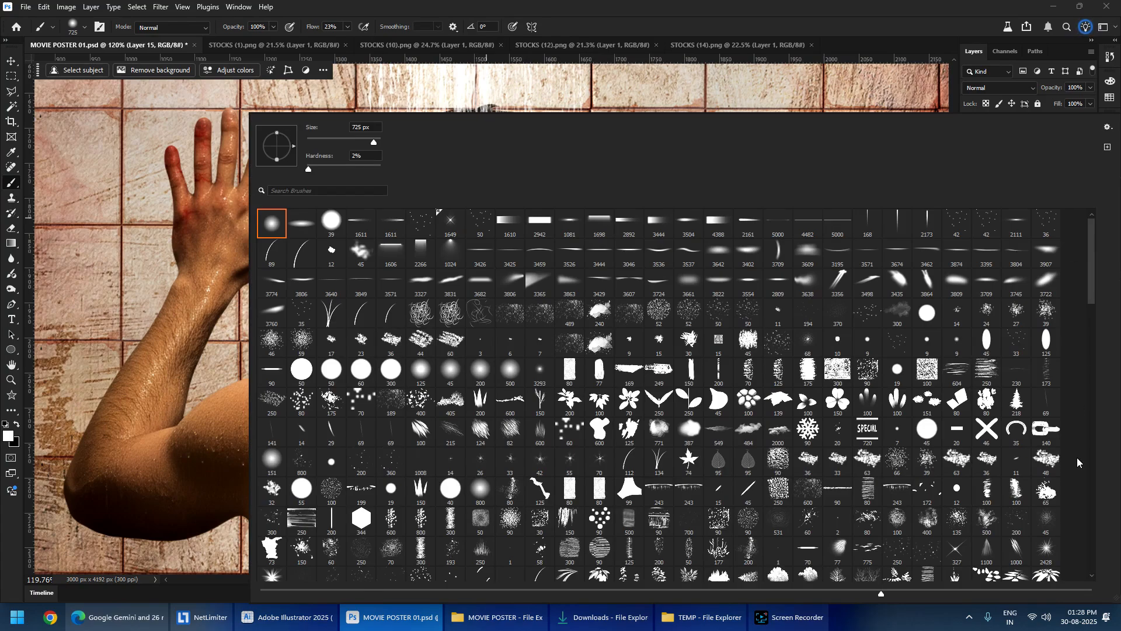
scroll(1077, 457, down, 10)
click(1091, 552)
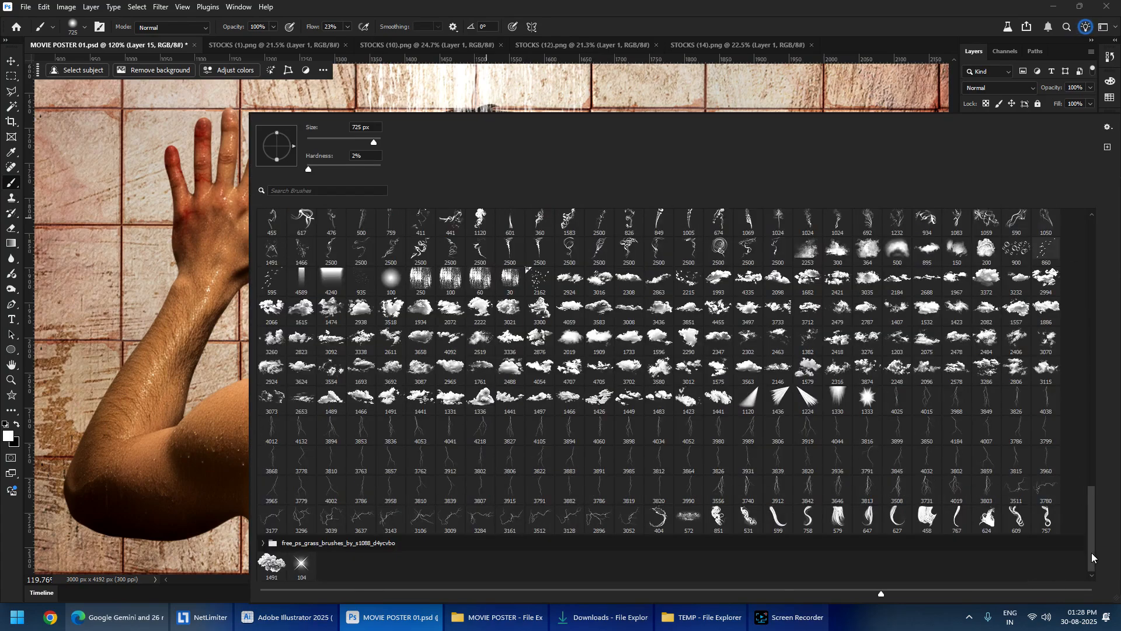
click(1094, 229)
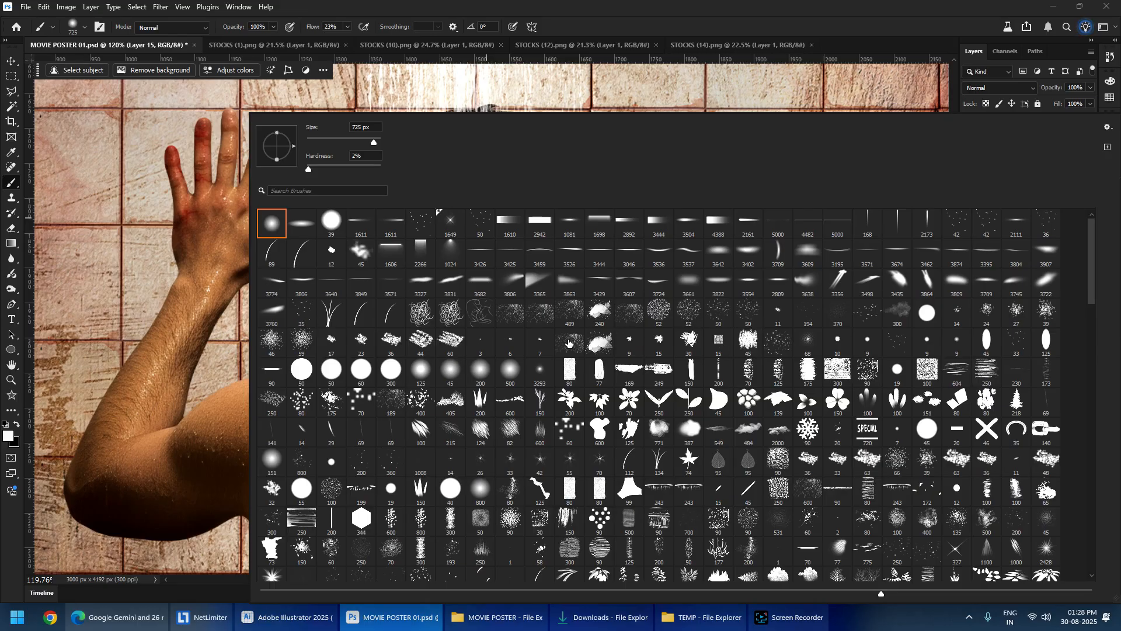
double_click(773, 341)
mouse_move(389, 409)
mouse_down()
mouse_move(250, 430)
mouse_move(117, 431)
mouse_up()
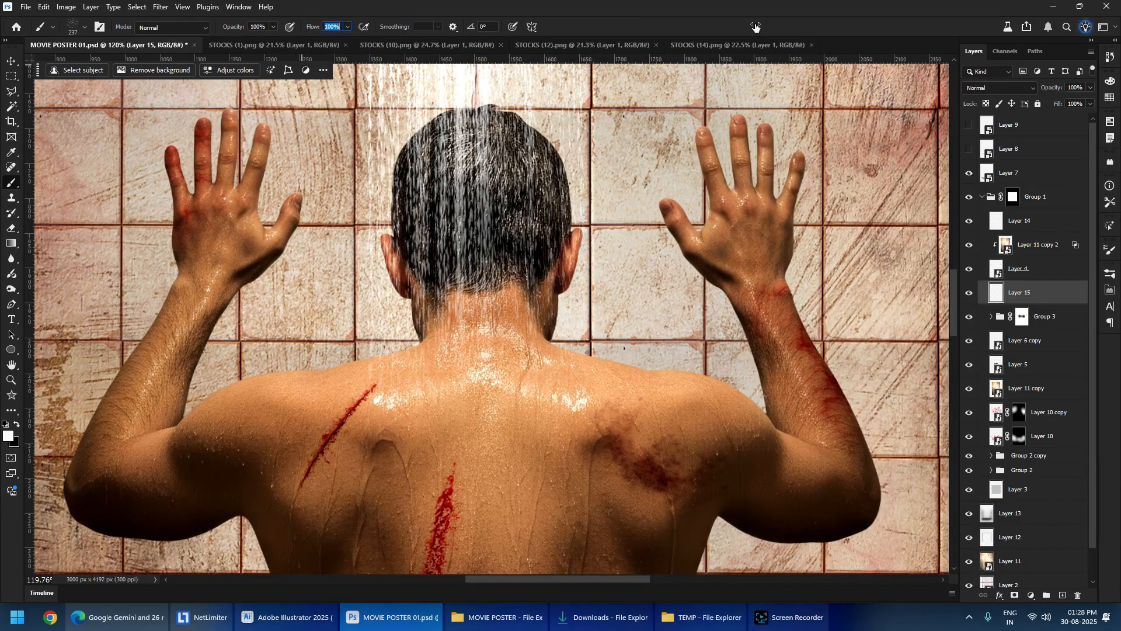
drag(755, 27, 756, 27)
- Try white strokes along the man's shoulder with a 67 px brush, and undo them together with the new layer
drag(535, 271, 496, 281)
scroll(273, 389, up, 4)
drag(419, 351, 363, 352)
drag(447, 332, 327, 356)
key(ctrl+z)
key(ctrl+z)
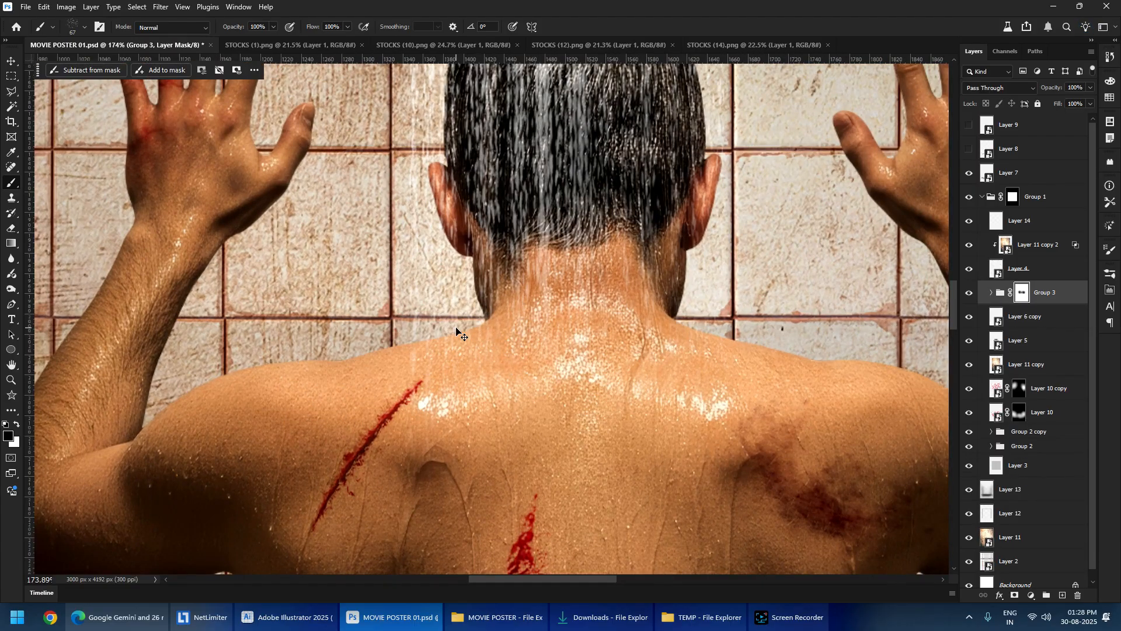
- Add a new layer above Group 3 and try white splash strokes along the man's shoulders, undoing each one
click(1061, 594)
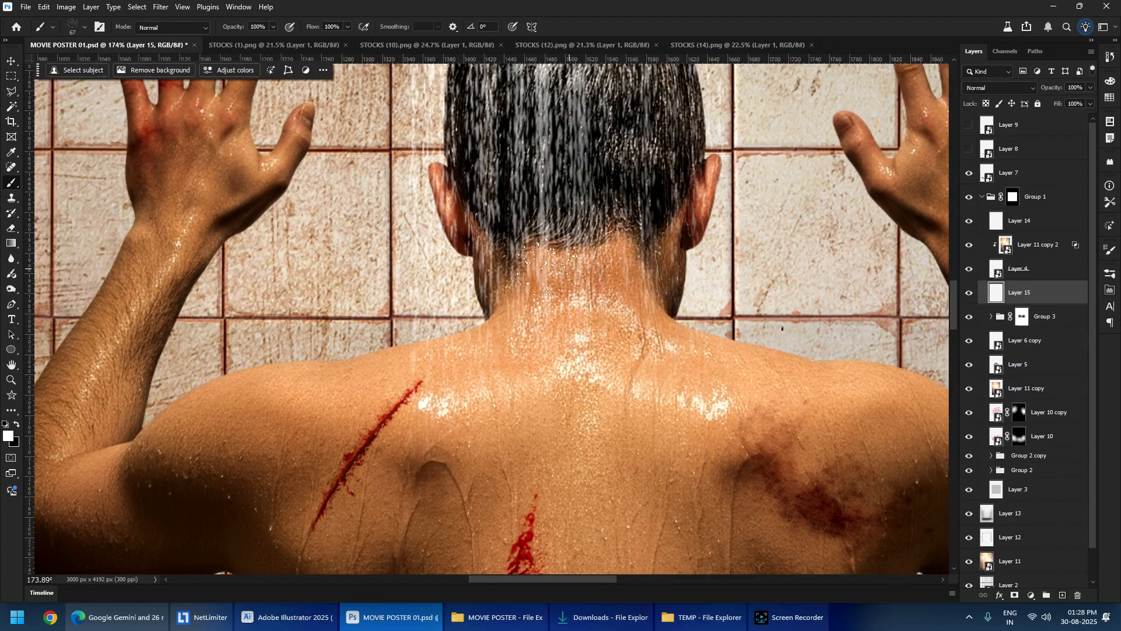
mouse_move(494, 304)
mouse_down()
mouse_move(365, 319)
mouse_move(226, 364)
mouse_move(133, 445)
mouse_move(126, 473)
mouse_up()
key(ctrl+z)
mouse_move(263, 362)
mouse_down()
mouse_move(514, 321)
mouse_move(710, 359)
mouse_up()
key(ctrl+z)
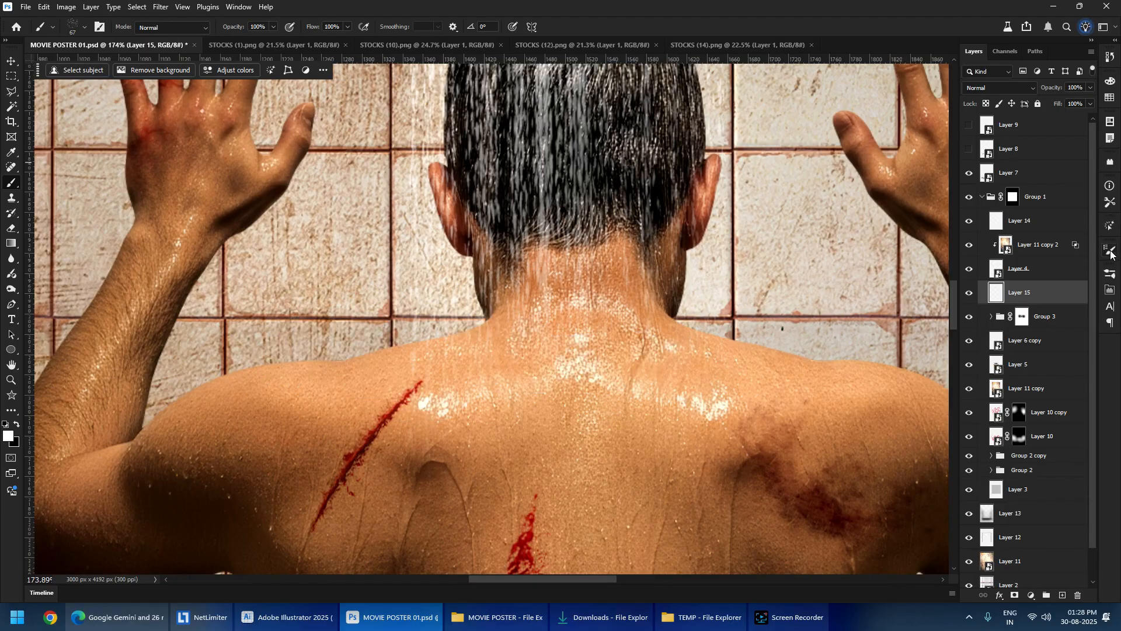
- Enable Scattering for the speckled brush with scatter at 83%, and set its tip spacing to 19%
click(240, 8)
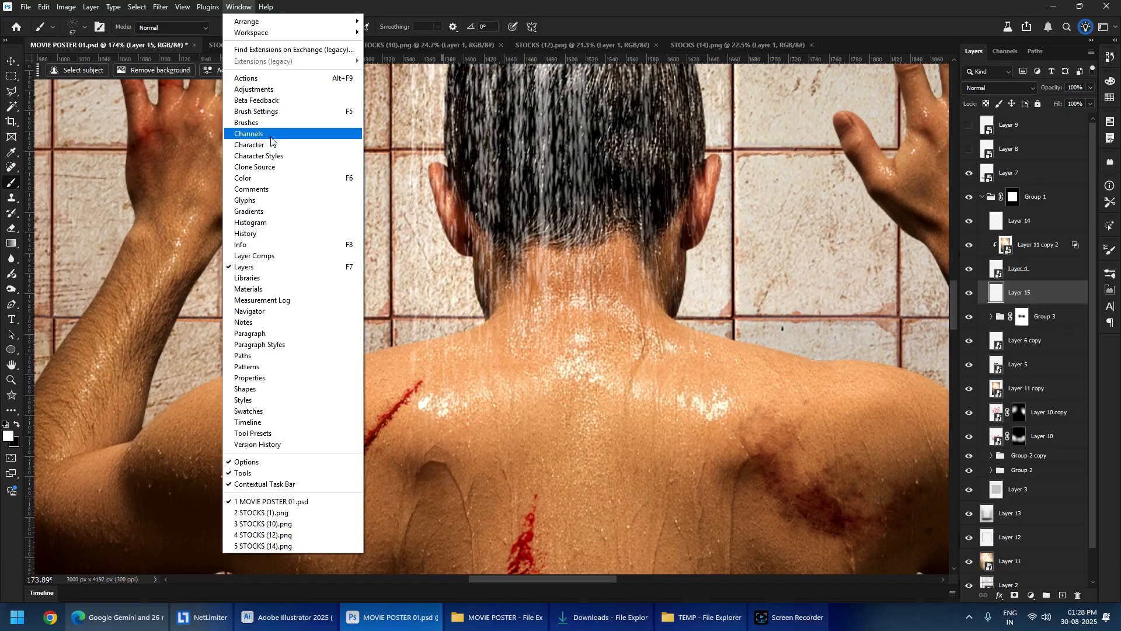
click(272, 111)
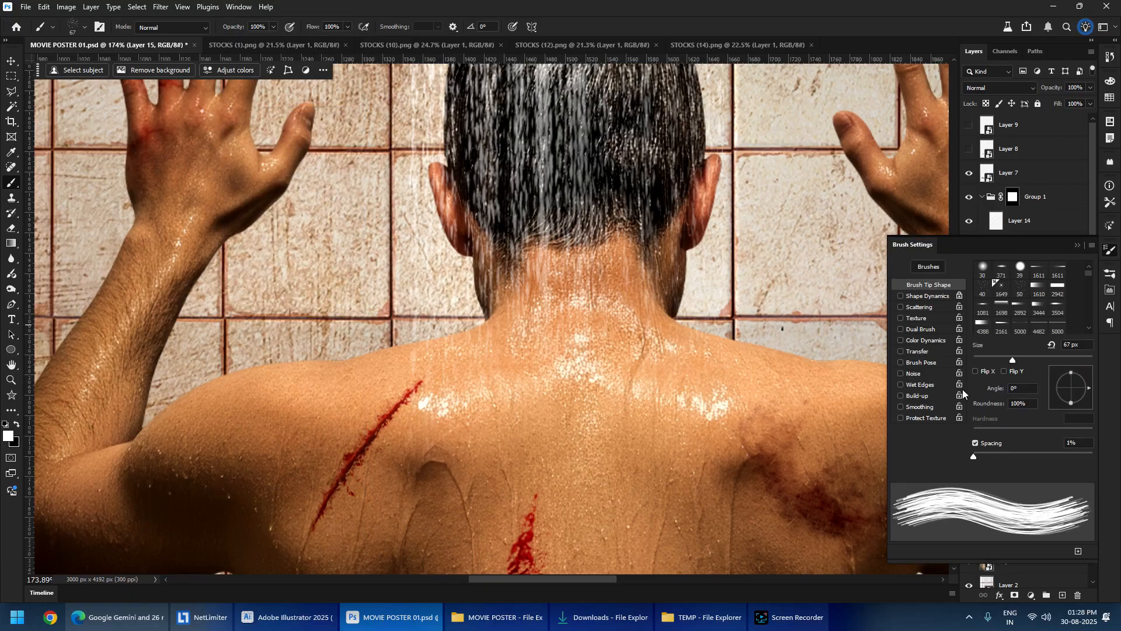
click(921, 308)
mouse_move(974, 278)
mouse_down()
mouse_move(1086, 278)
mouse_move(974, 281)
mouse_move(988, 282)
mouse_move(963, 317)
mouse_up()
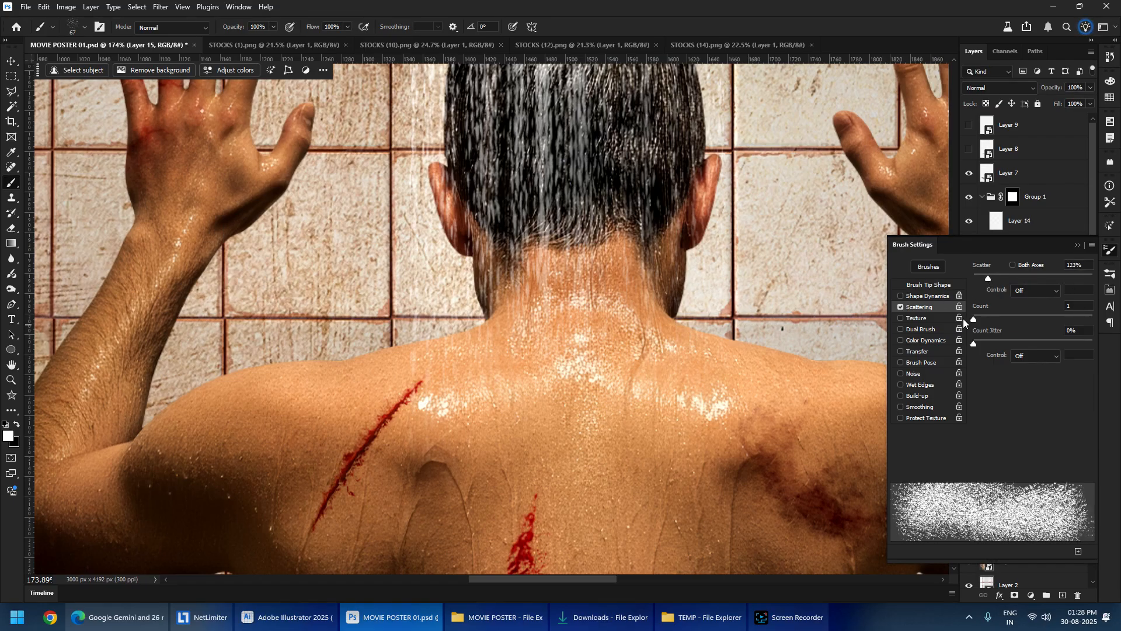
click(929, 285)
mouse_move(989, 447)
mouse_down()
mouse_move(1007, 451)
mouse_move(983, 447)
mouse_up()
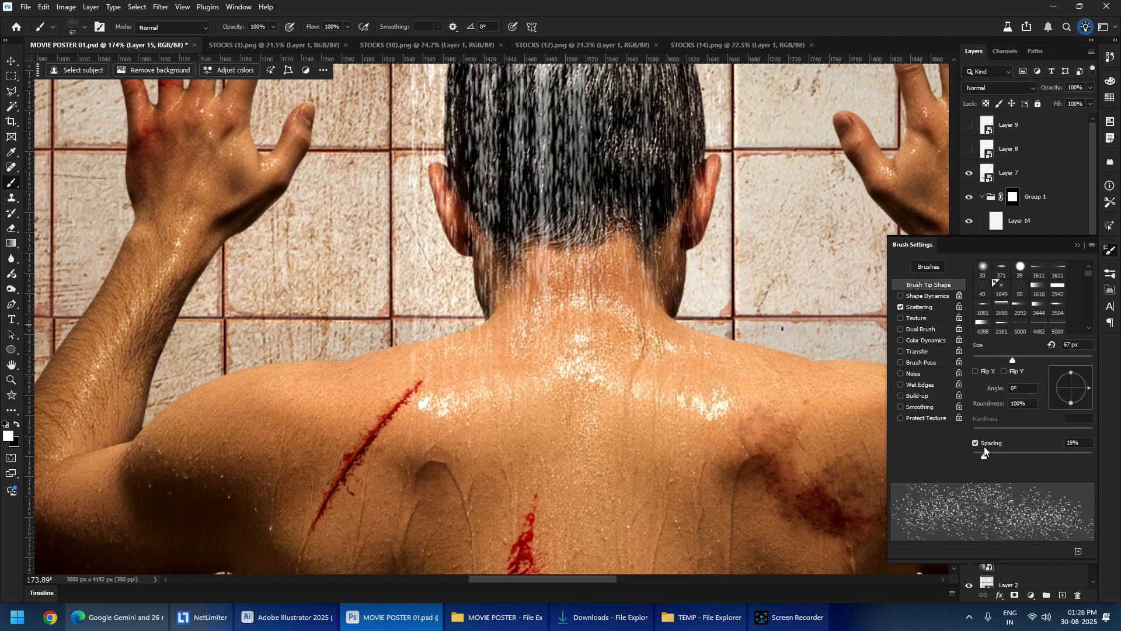
click(919, 307)
drag(982, 279, 985, 281)
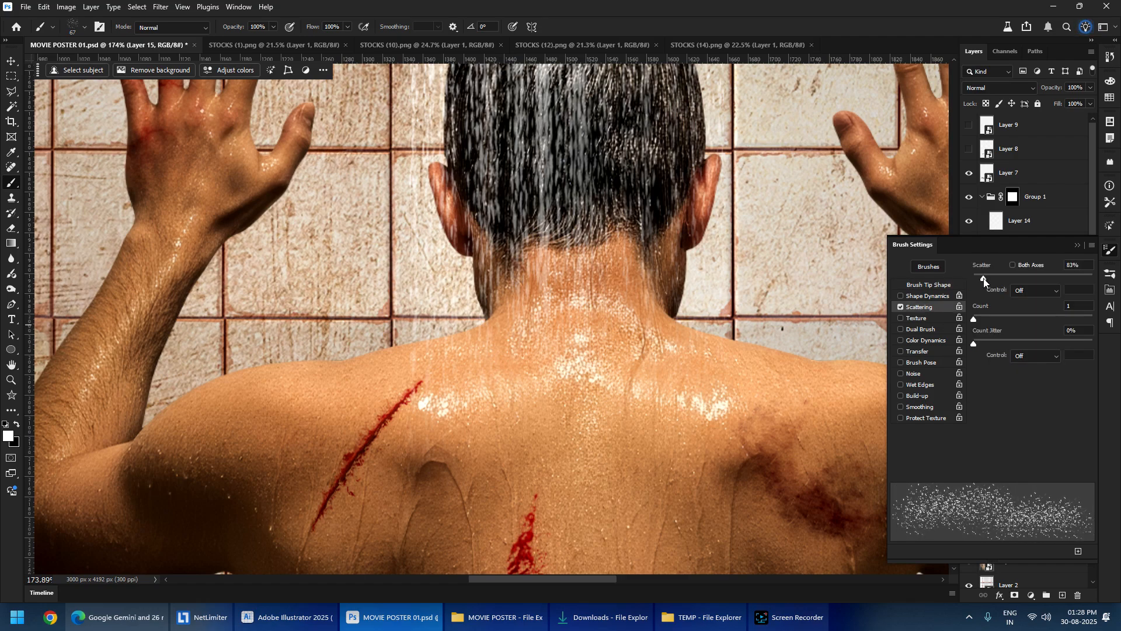
- Paint scattered white splash specks along the man's left shoulder and the side of his neck, reducing the brush to 48 px
drag(978, 321, 978, 321)
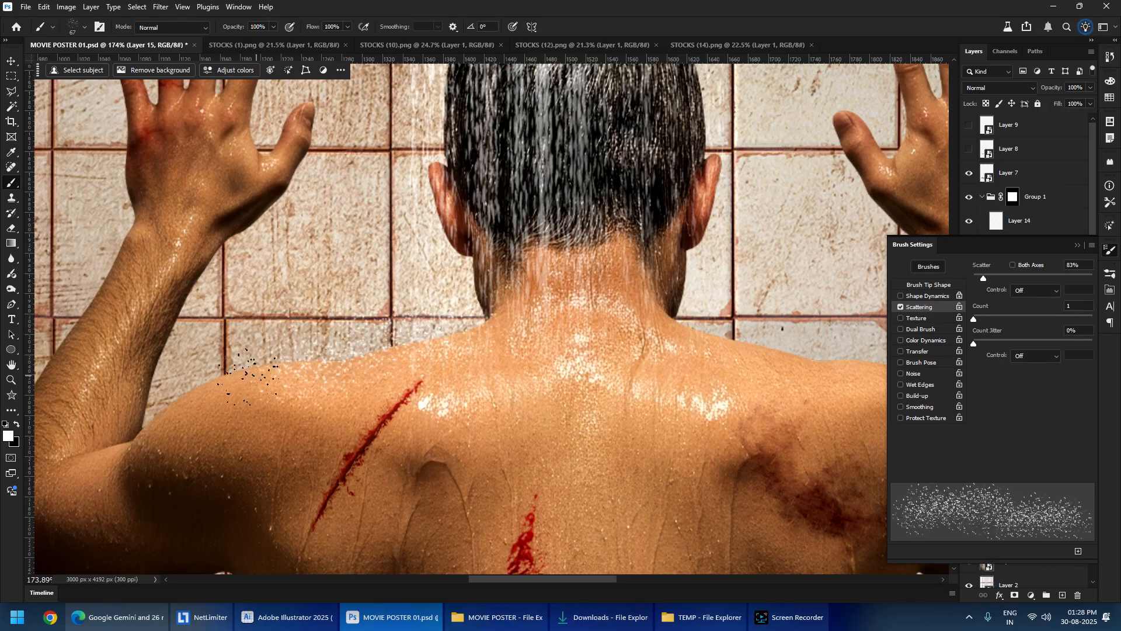
key(bracketleft)
key(bracketleft)
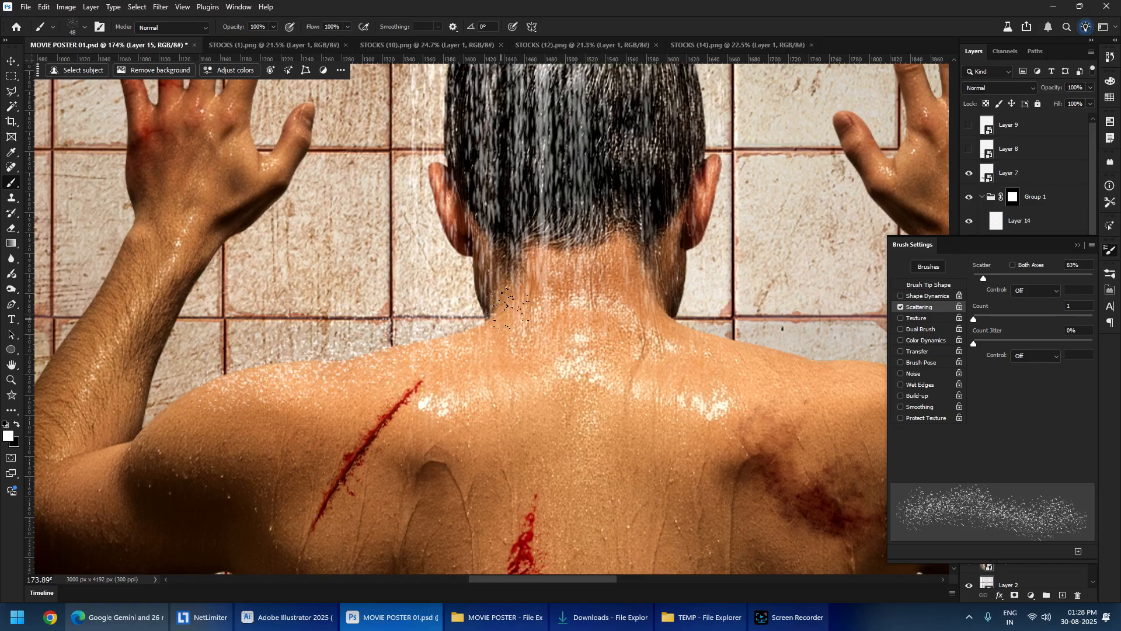
- Paint scattered white splash specks along the man's right shoulder, enlarging the brush to 85 px and then reducing it to 64 px
scroll(508, 307, down, 2)
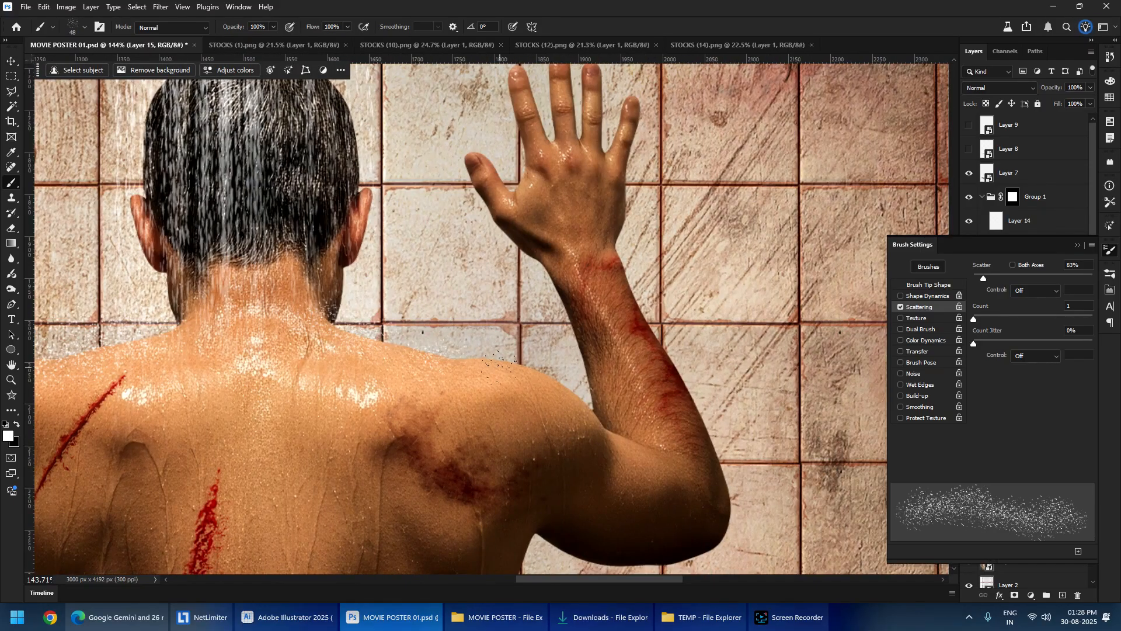
key(bracketright)
key(bracketright)
key(bracketright)
key(bracketright)
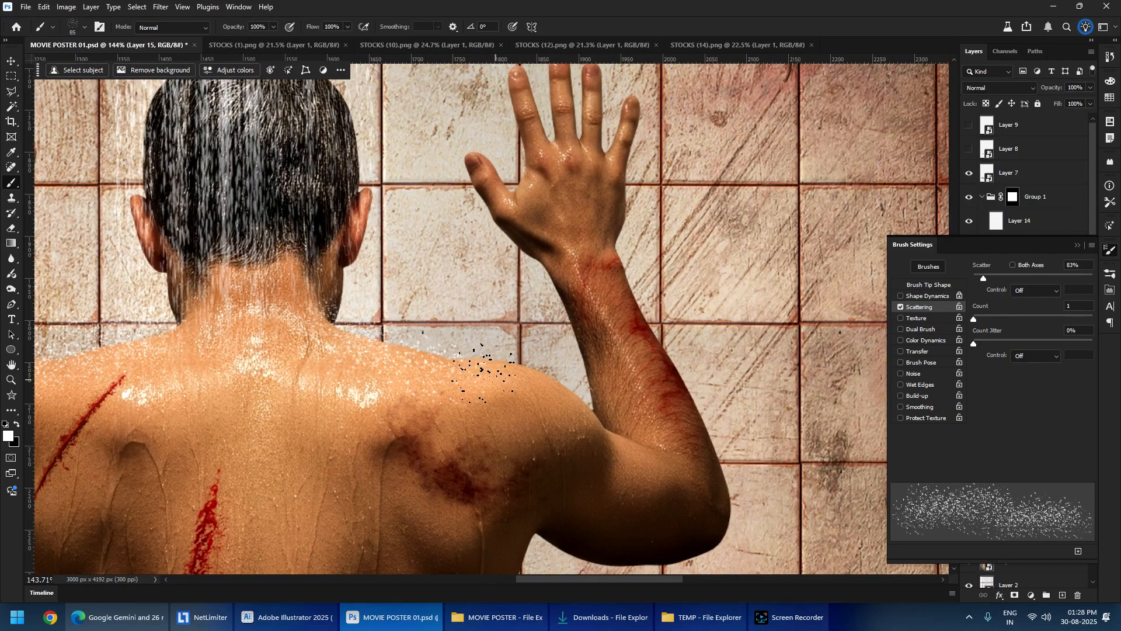
key(bracketleft)
key(bracketleft)
- Build up the white splash specks across both shoulders and the neck, varying the brush size between 21 and 122 px
drag(265, 309, 660, 313)
alt+right_click(747, 221)
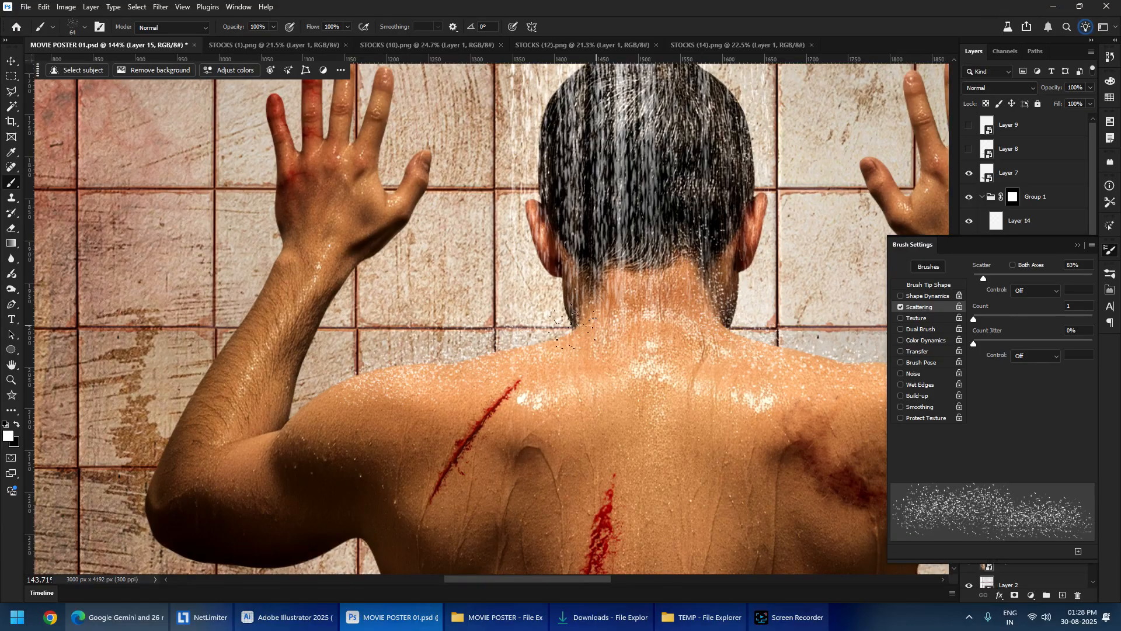
alt+right_click(347, 388)
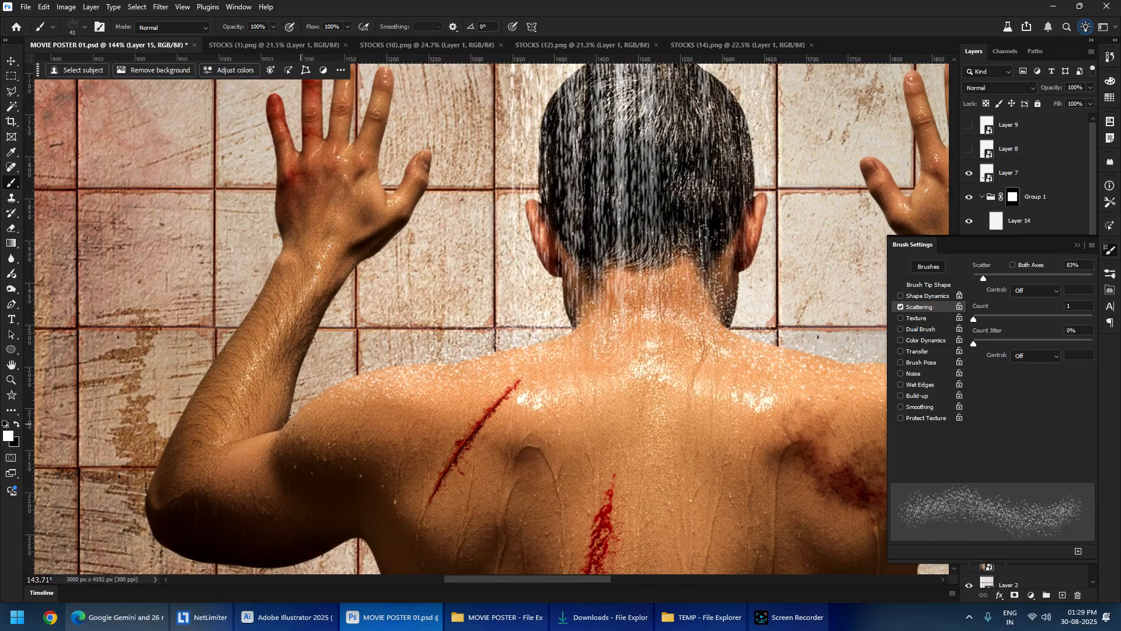
scroll(383, 366, down, 5)
alt+right_click(383, 367)
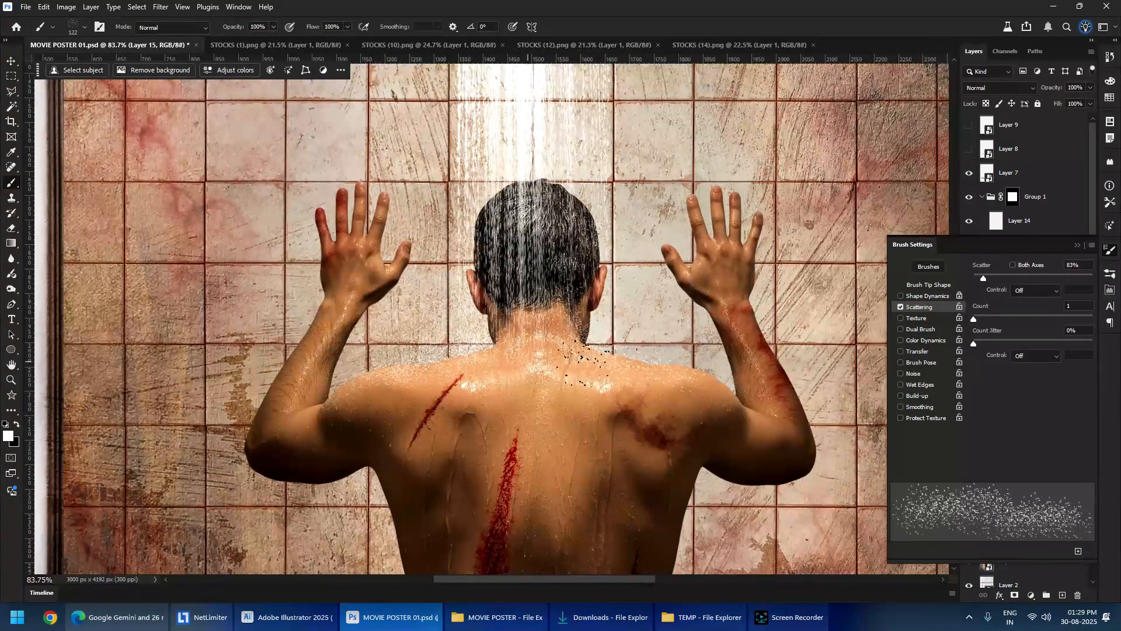
alt+right_click(695, 379)
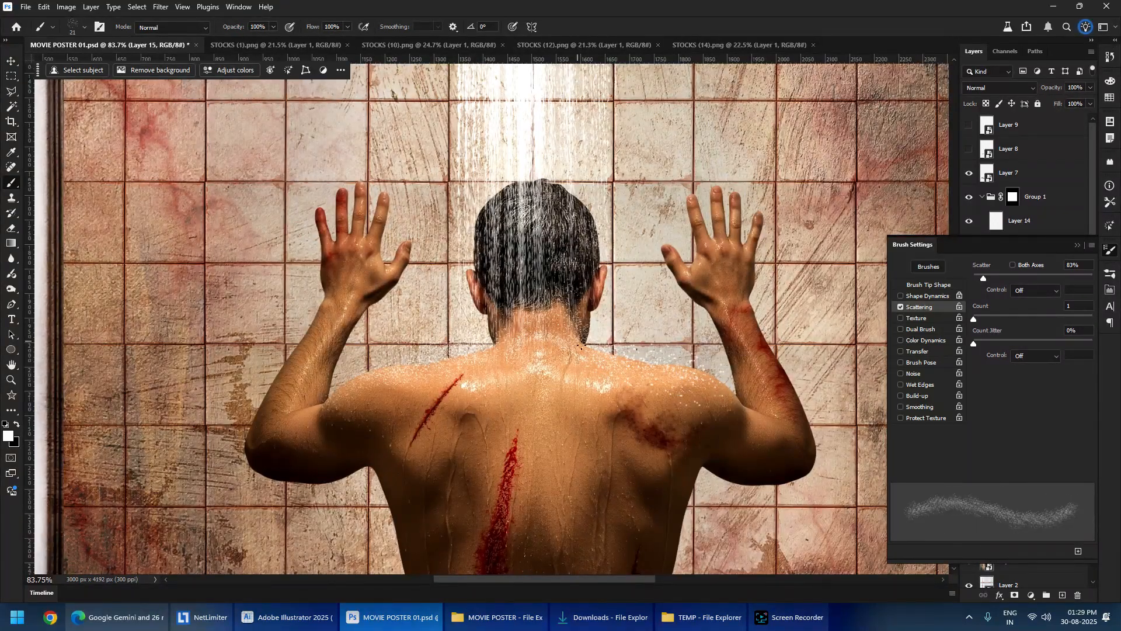
alt+right_click(495, 342)
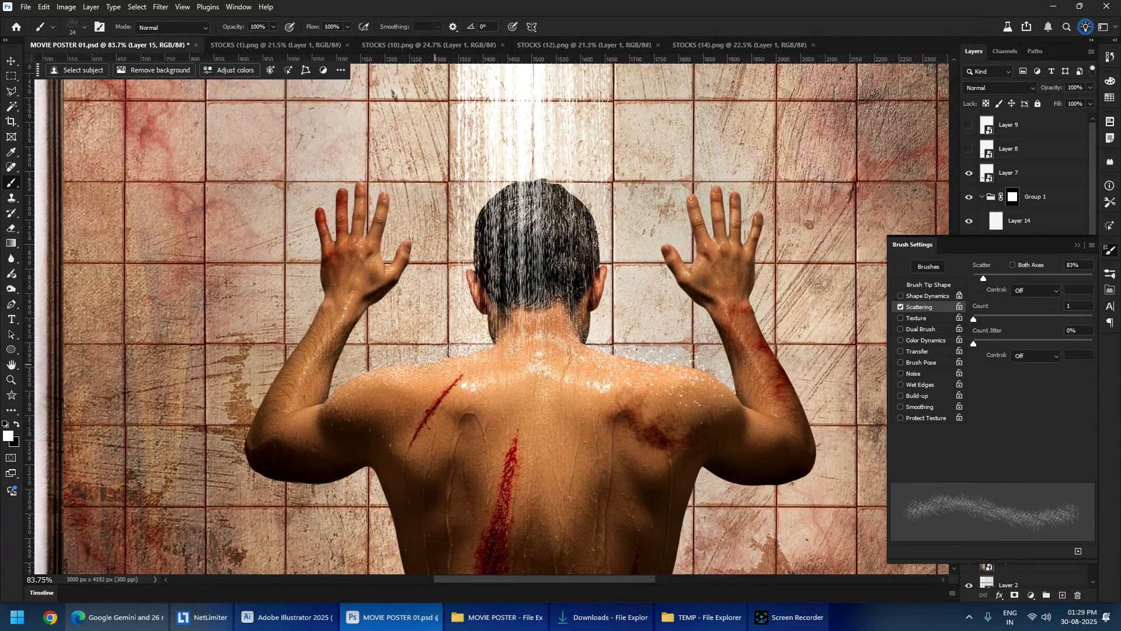
alt+right_click(413, 370)
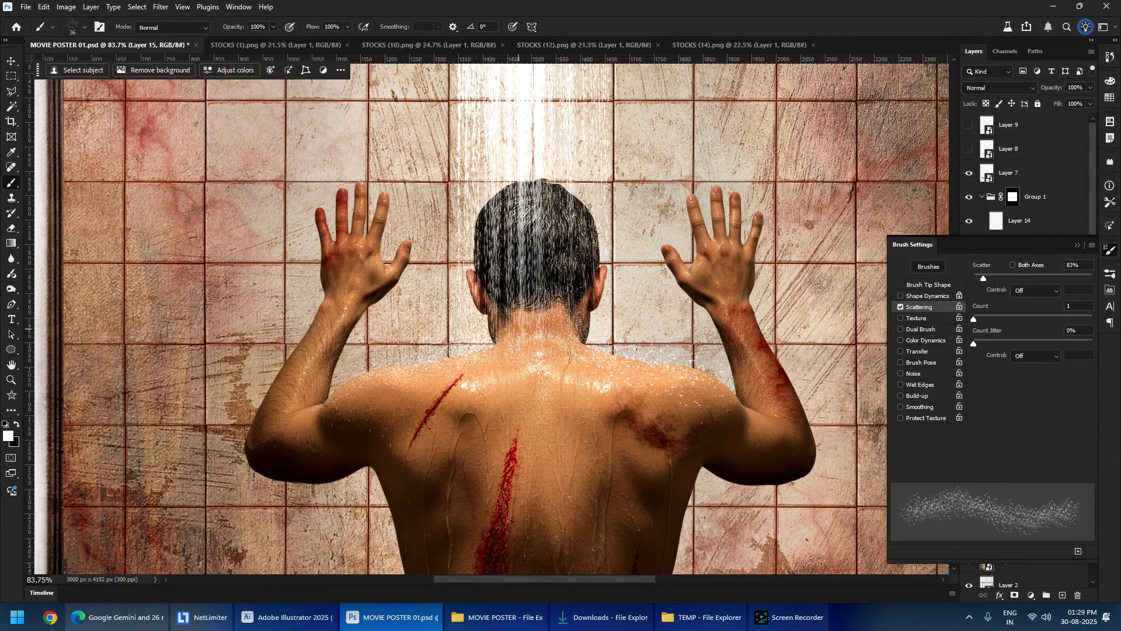
- Refine the splashes along the shoulder edges with finer white specks, using brush sizes from 51 px down to 10 px
scroll(499, 322, up, 3)
alt+right_click(499, 323)
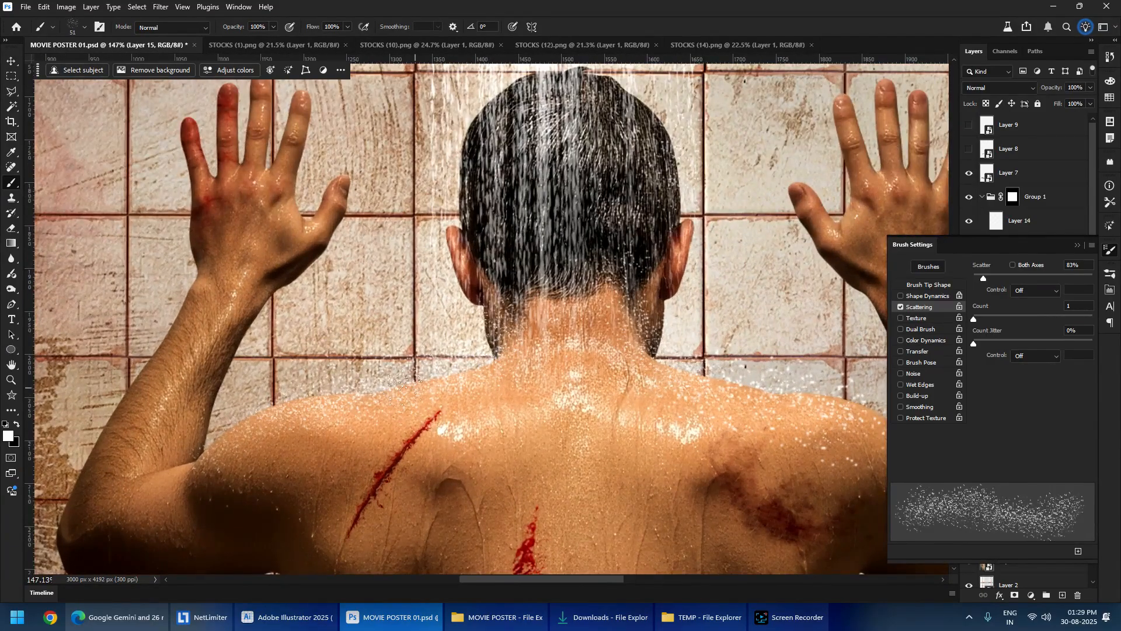
alt+right_click(300, 407)
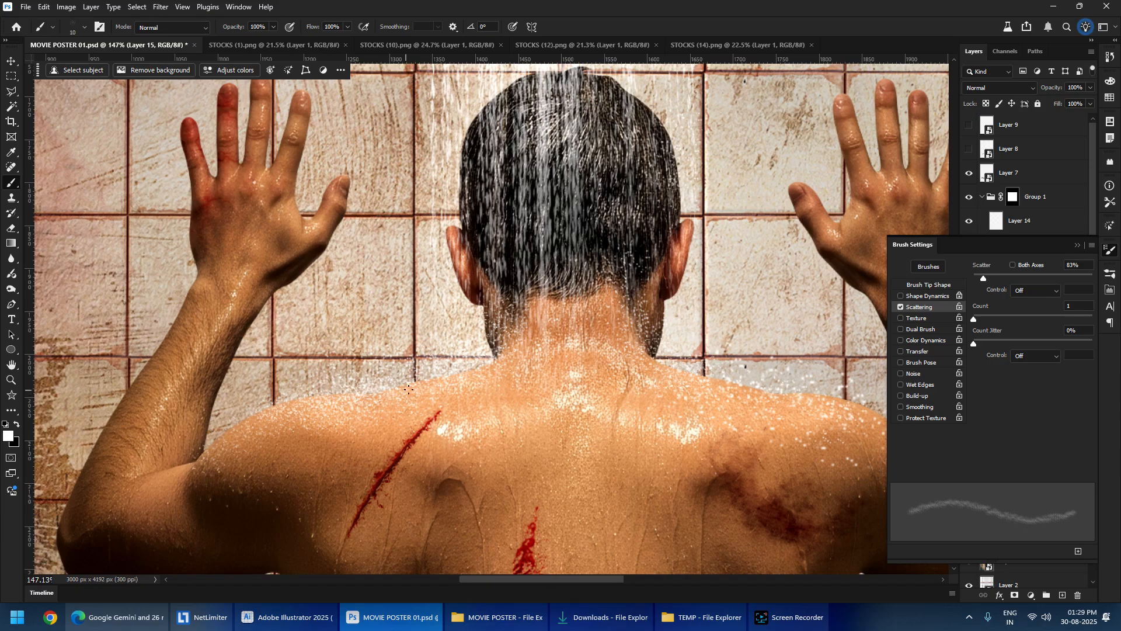
drag(434, 335, 194, 305)
alt+right_click(387, 326)
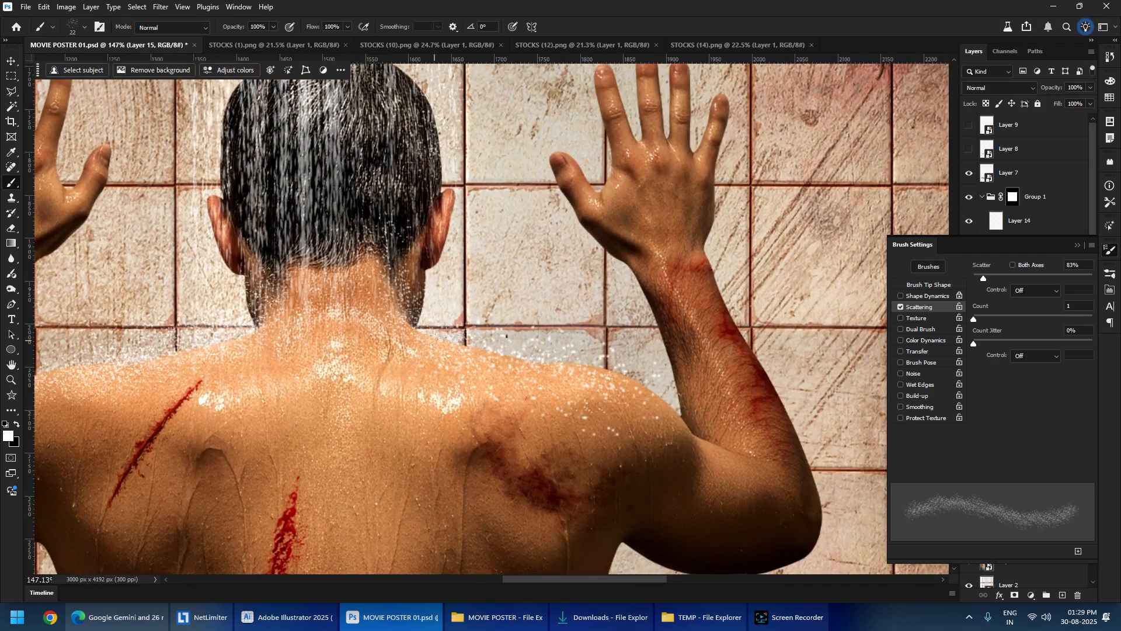
- Collapse the brush settings and examine the water splashes on the man both close up and across the whole mirror
scroll(506, 336, down, 5)
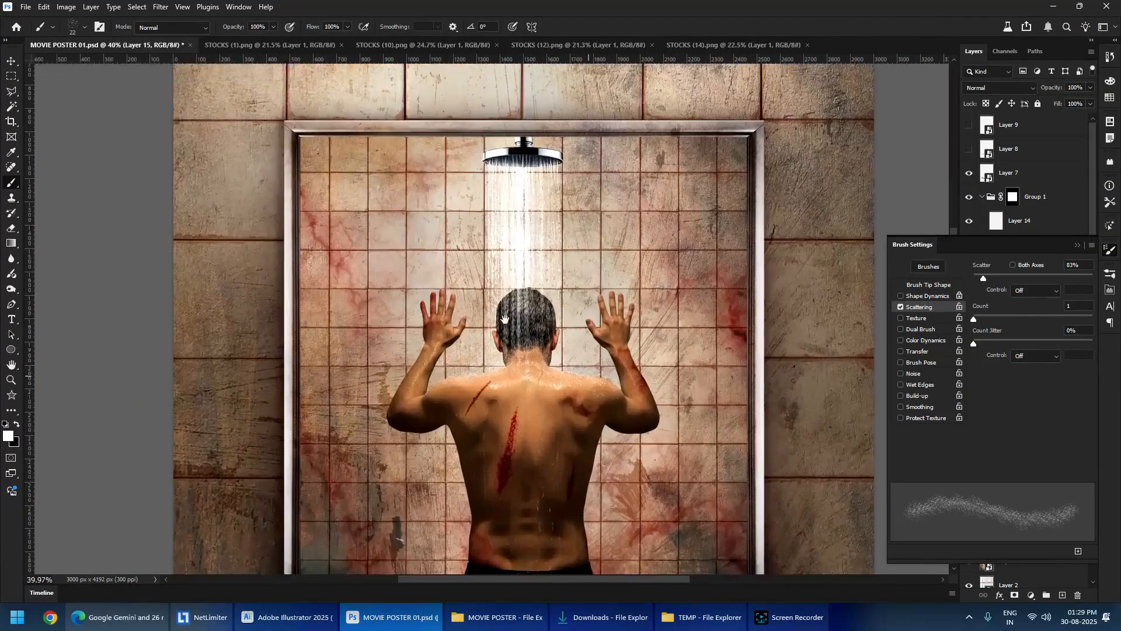
drag(504, 319, 358, 237)
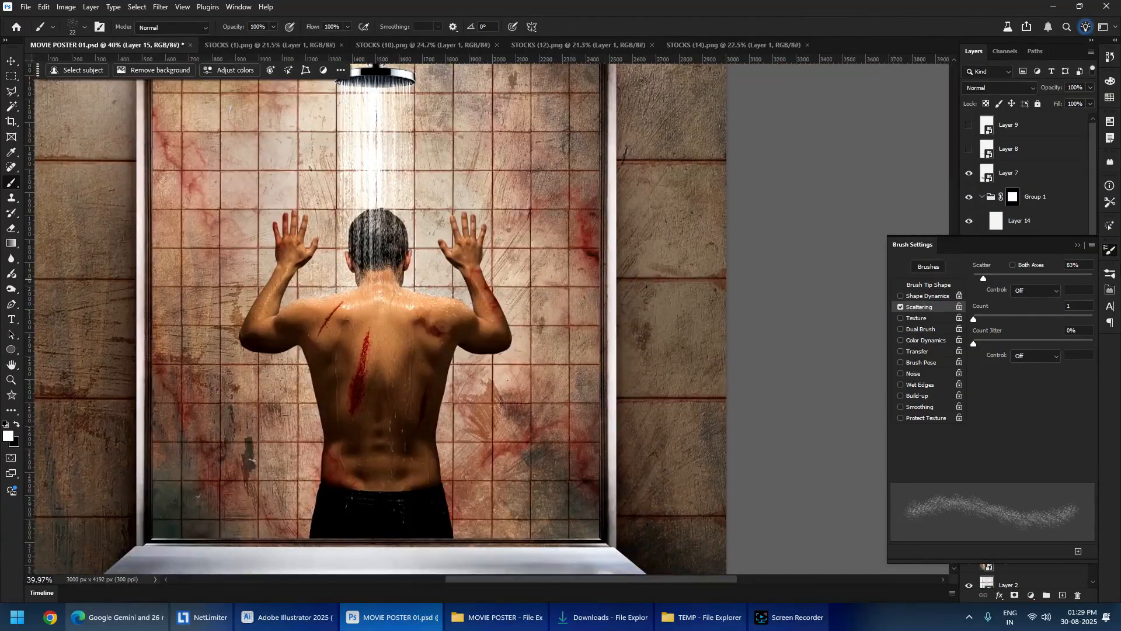
click(1077, 247)
scroll(368, 381, up, 1)
scroll(368, 381, down, 3)
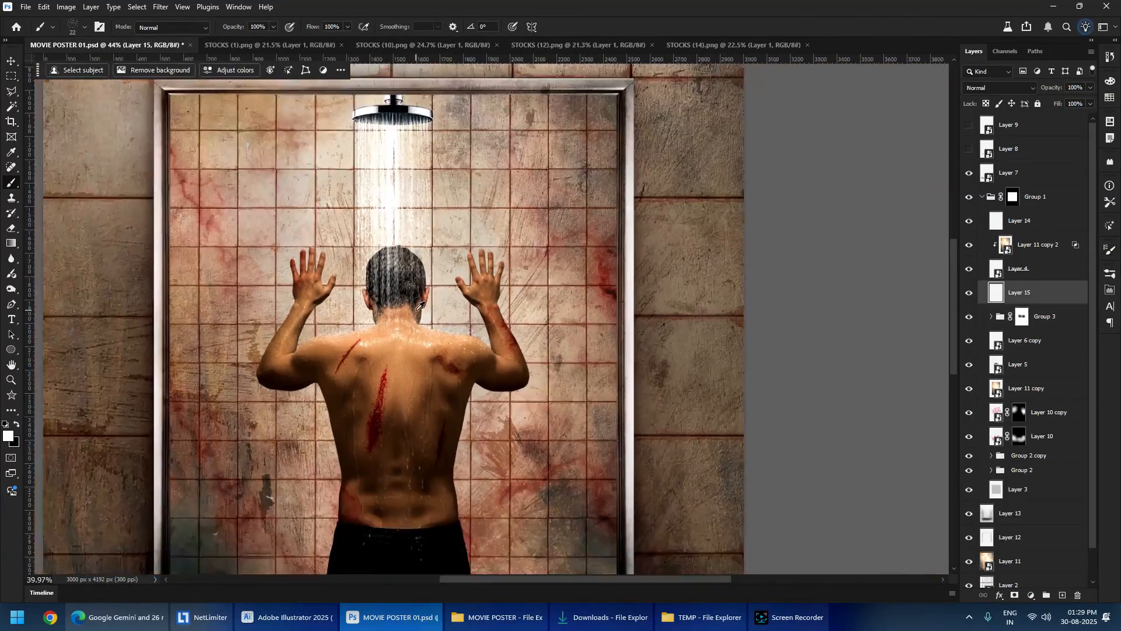
scroll(368, 381, up, 3)
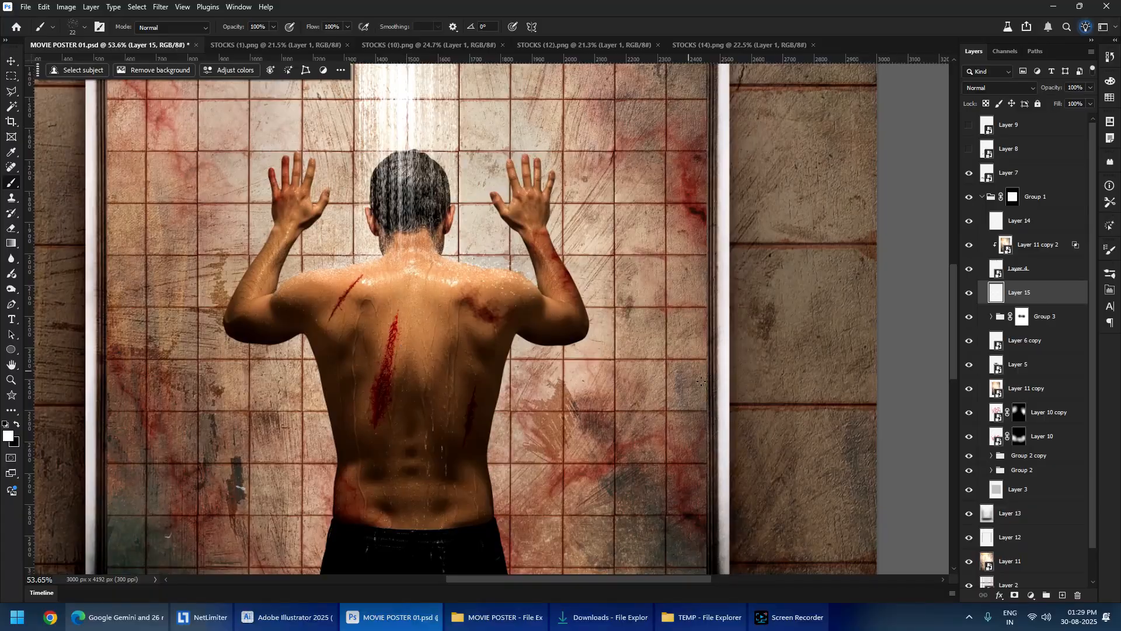
scroll(582, 343, down, 2)
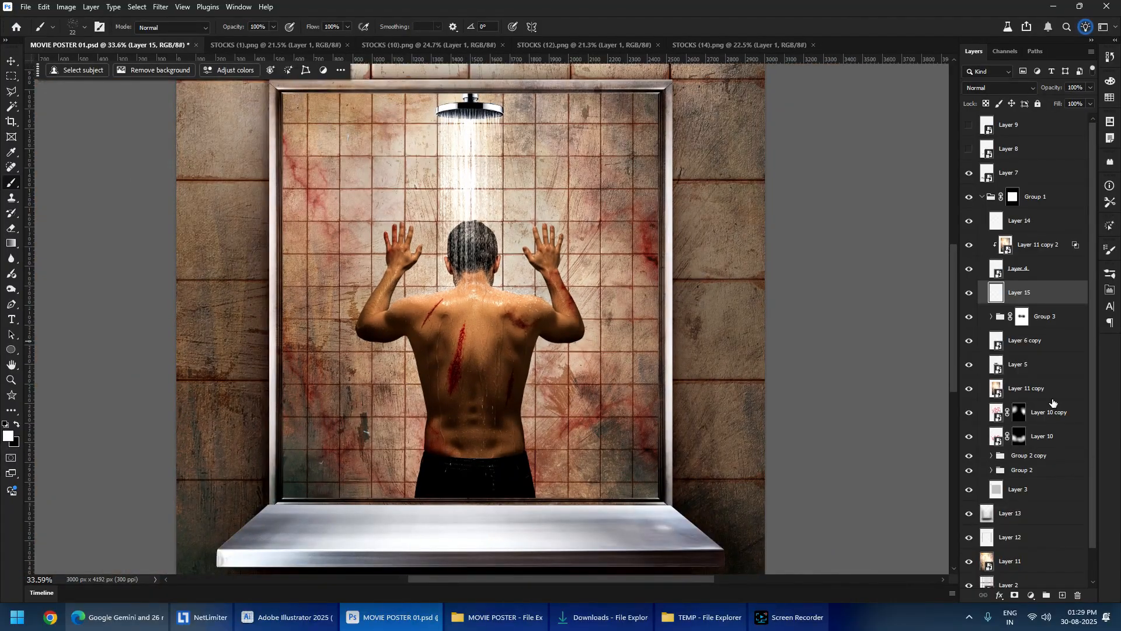
- Duplicate the man's layer, Layer 5, and place the copy directly beneath the original
click(1047, 366)
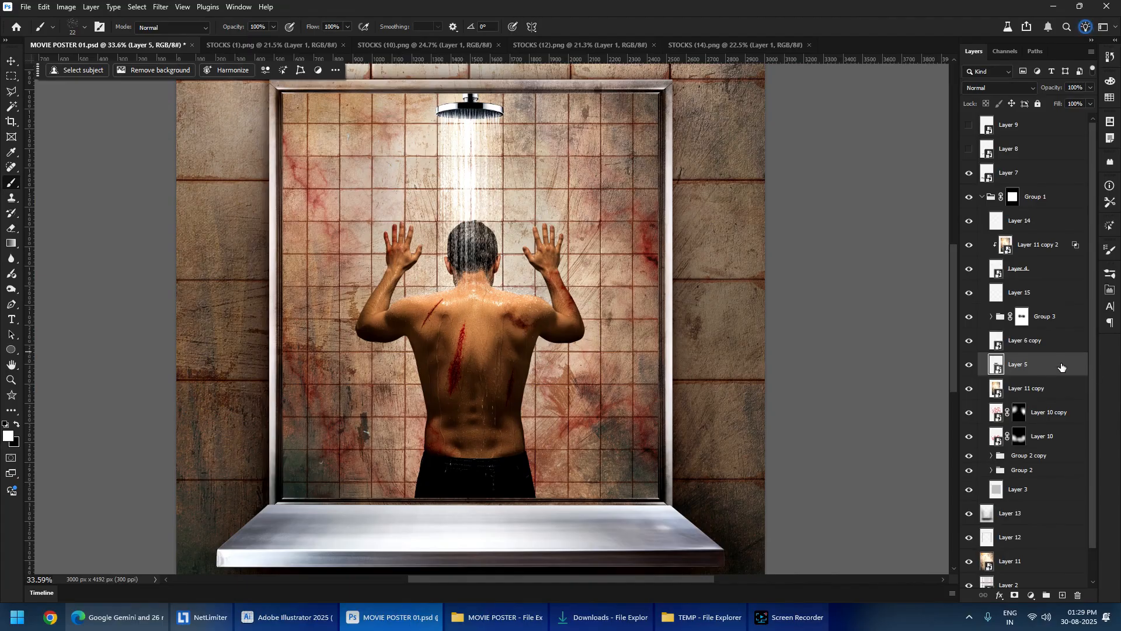
drag(1062, 367, 1061, 390)
- Try offsetting the duplicated figure sideways and downward behind the man, undoing each move
drag(504, 336, 554, 322)
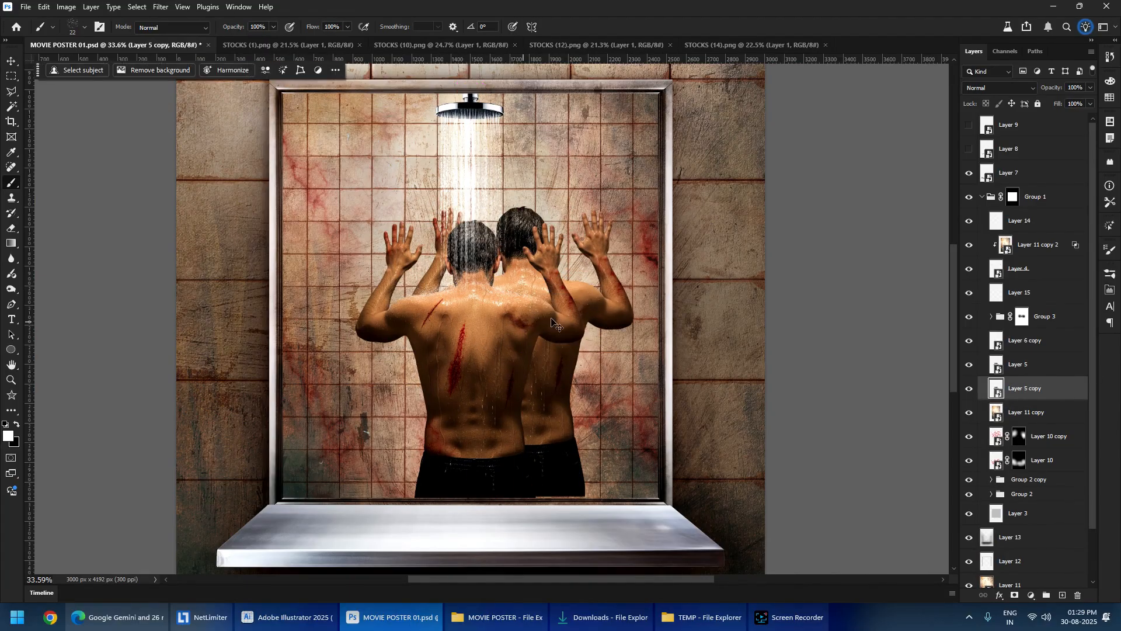
key(ctrl+z)
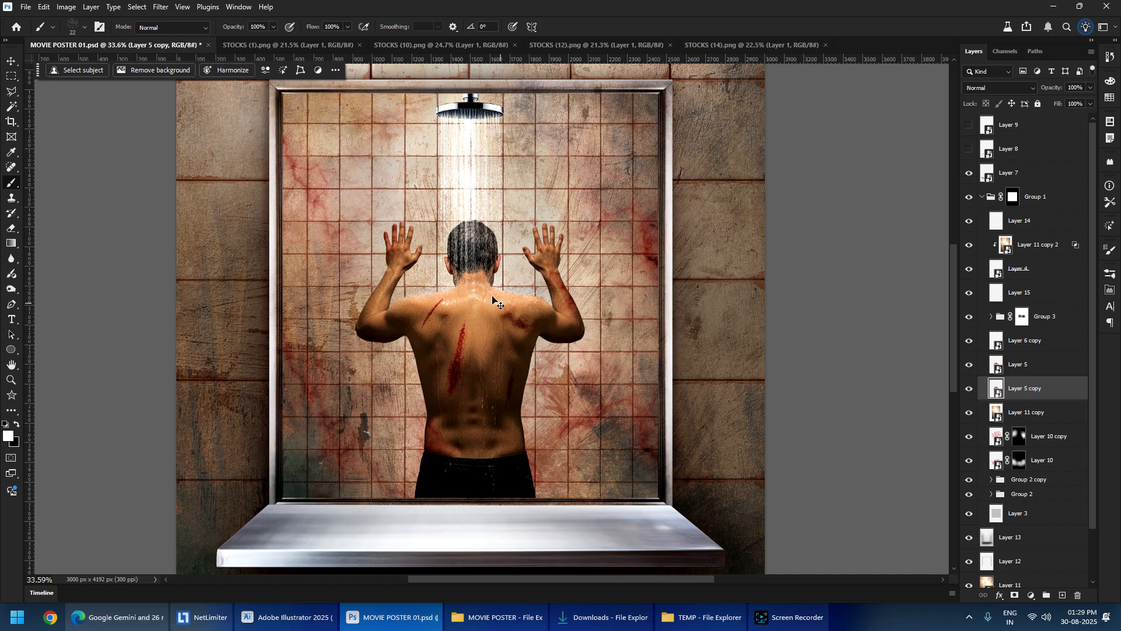
drag(467, 310, 529, 354)
key(ctrl+z)
drag(508, 304, 510, 340)
key(ctrl+z)
click(44, 7)
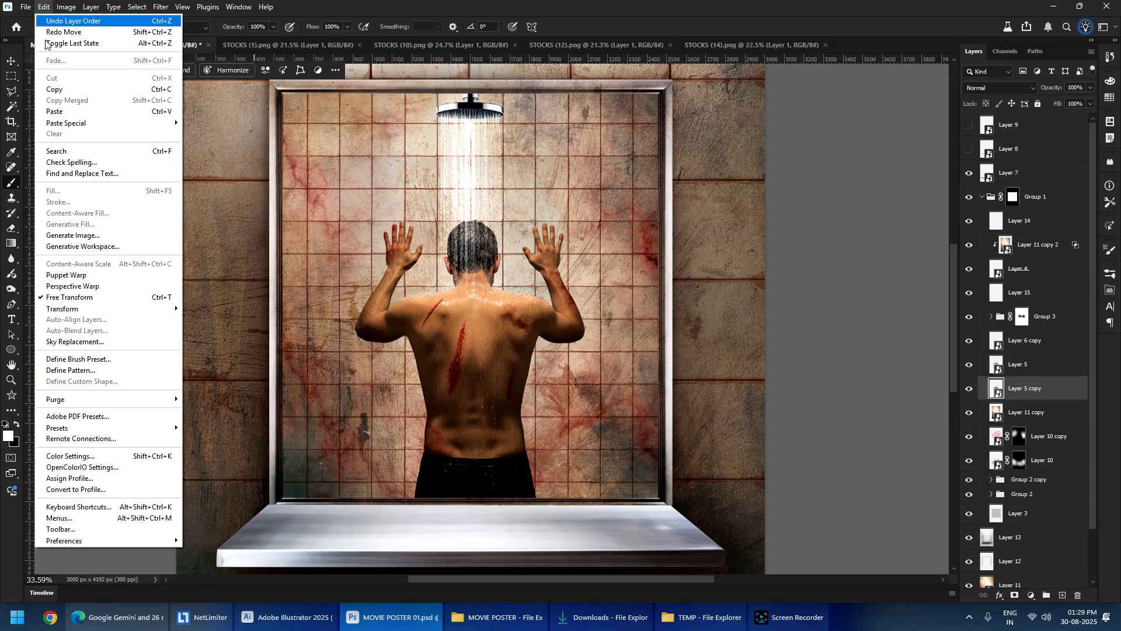
click(102, 275)
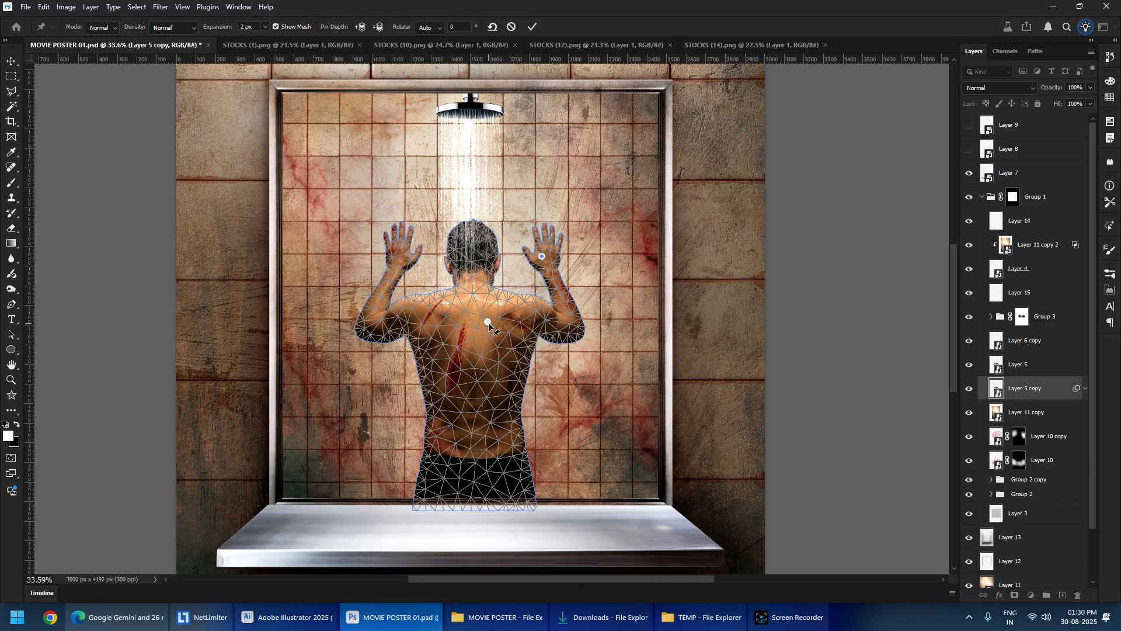
drag(542, 256, 704, 394)
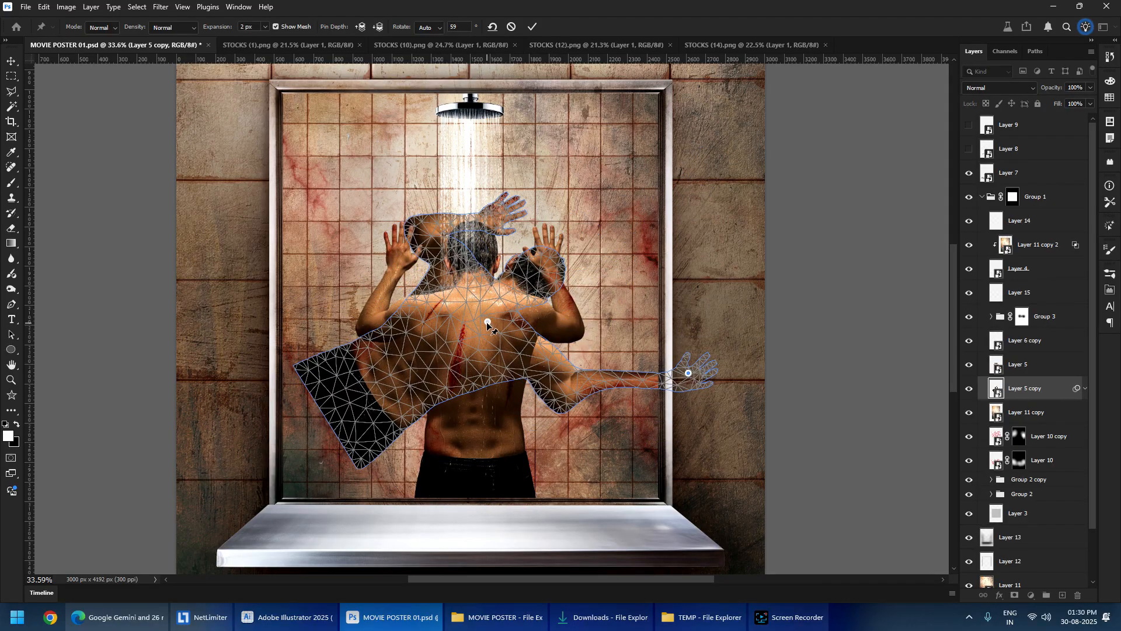
click(514, 26)
- Puppet Warp the duplicated figure with pins on both hands, pulling the upper back down and pinning the lower body
click(44, 7)
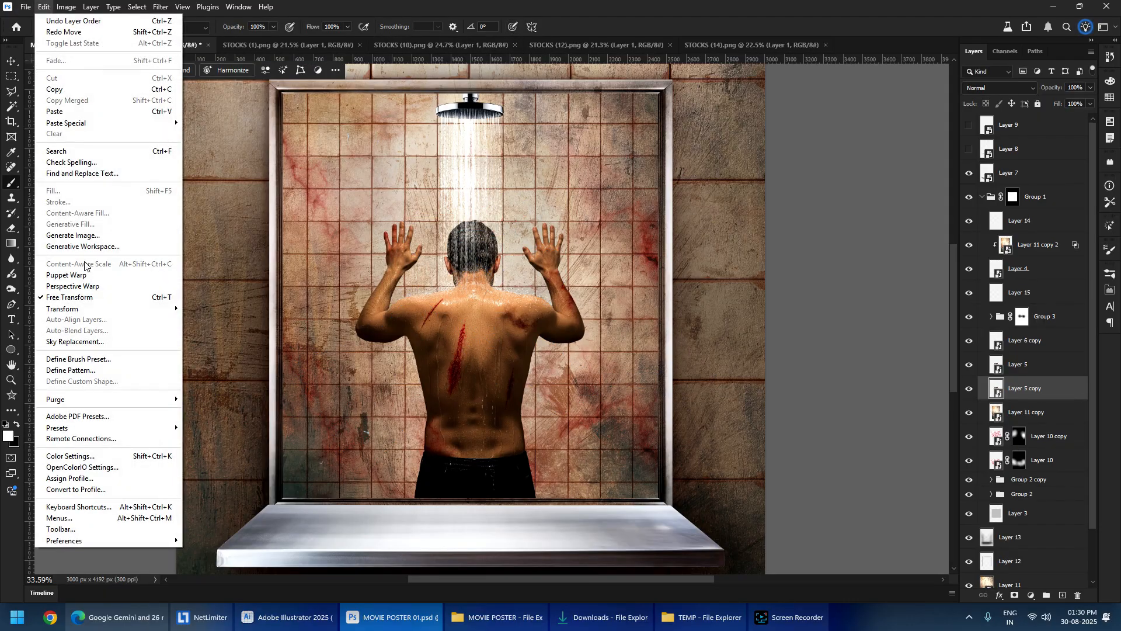
click(100, 276)
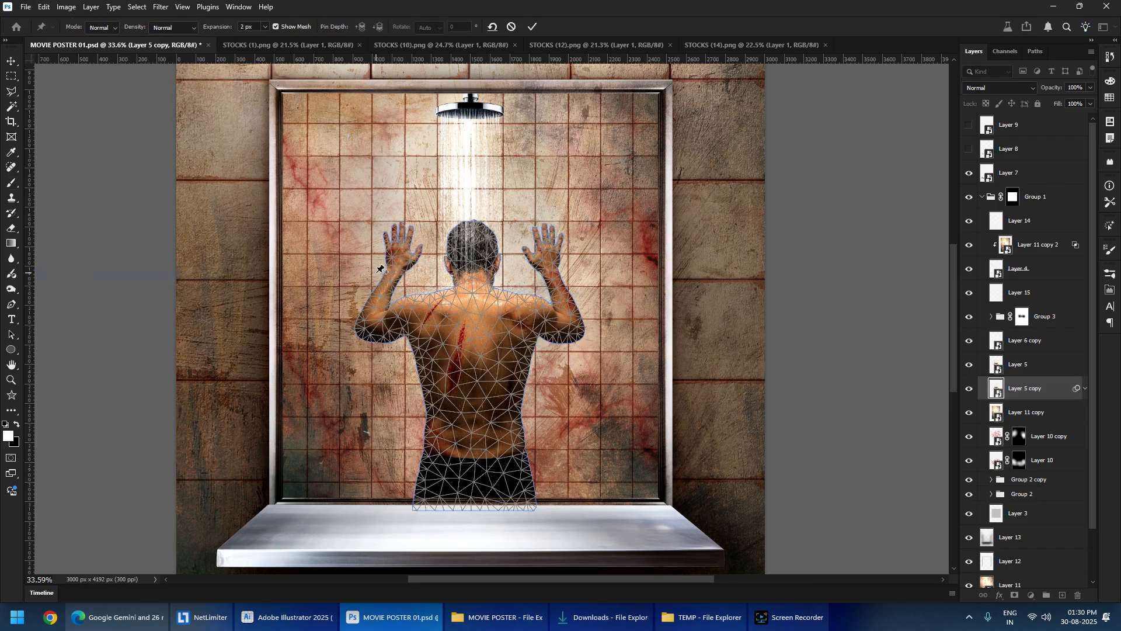
click(399, 255)
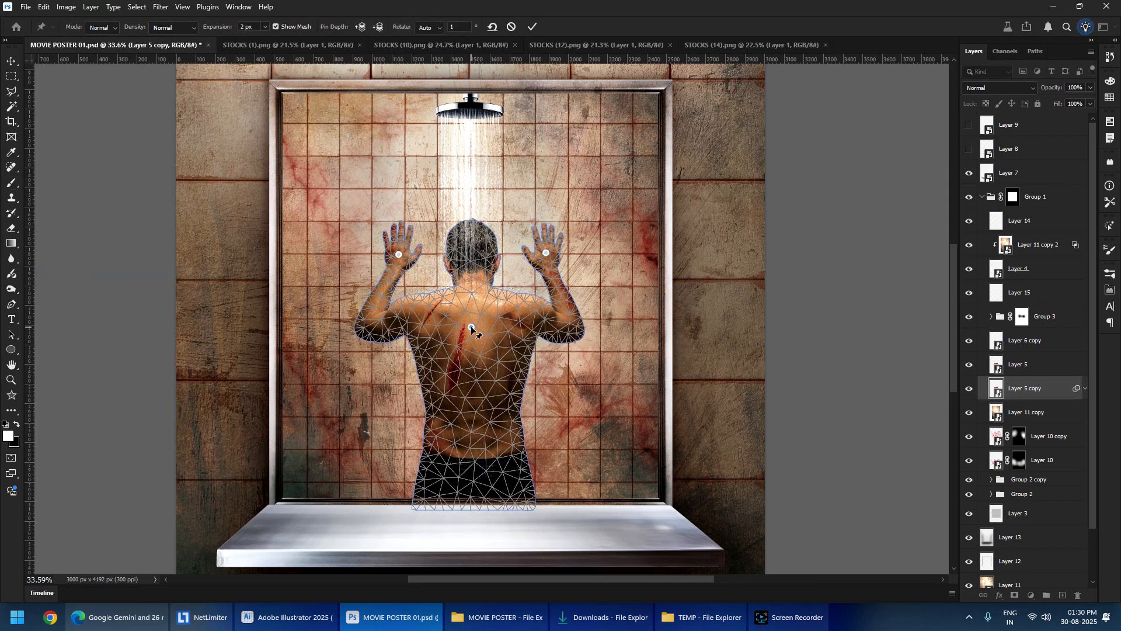
drag(471, 327, 473, 384)
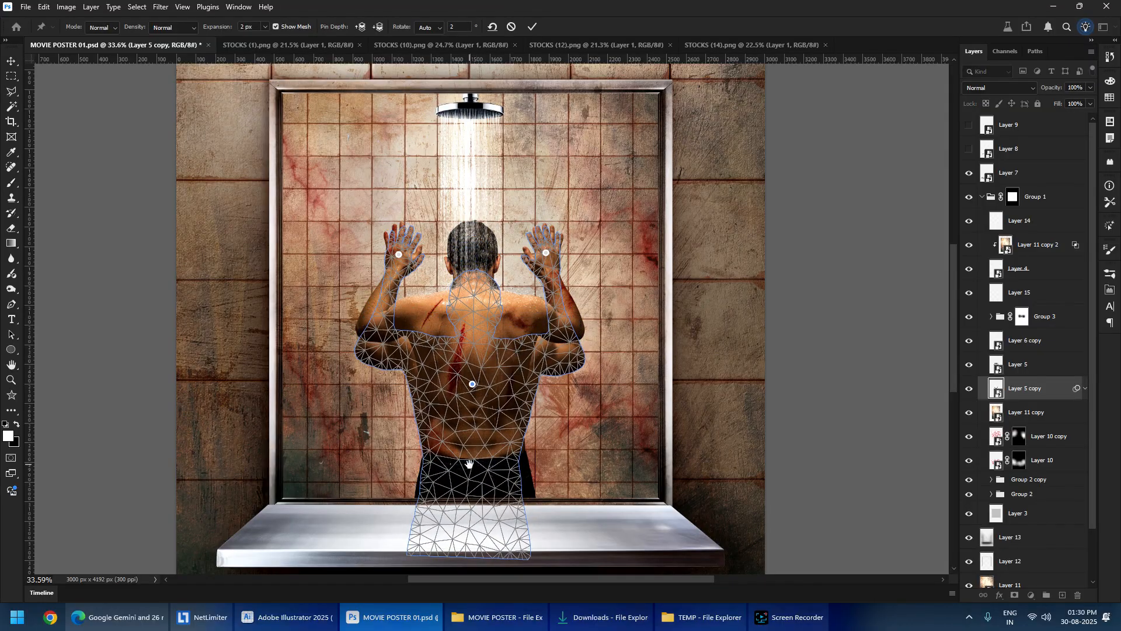
drag(470, 464, 473, 382)
drag(473, 429, 475, 447)
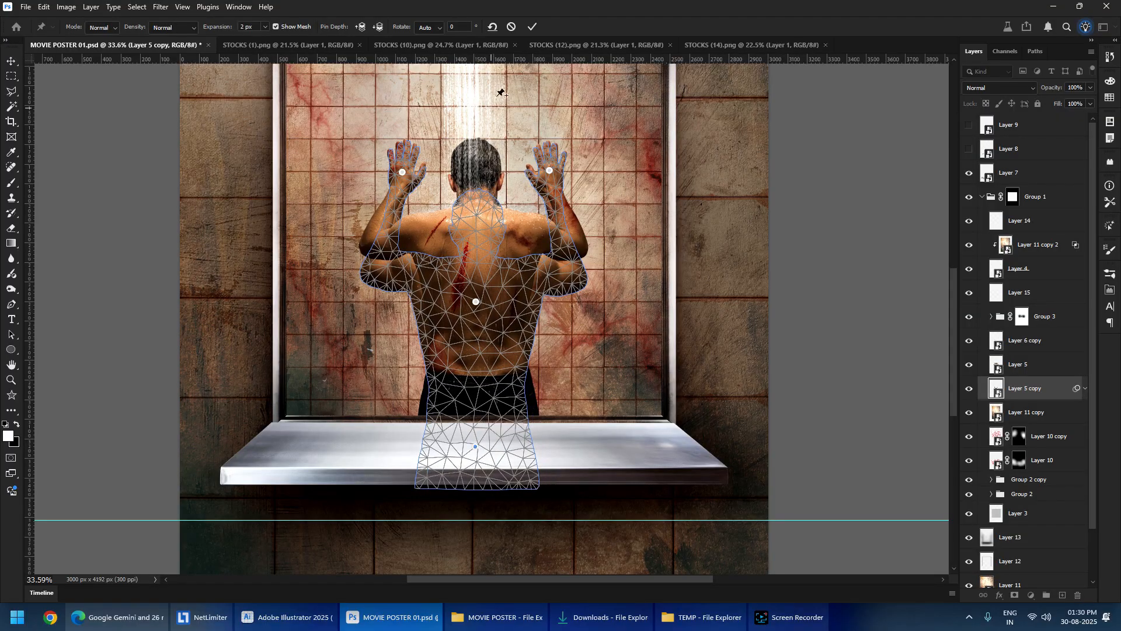
click(532, 27)
- Apply a Gaussian Blur with a radius of 8.2 pixels to the warped copy of the man
scroll(508, 111, up, 3)
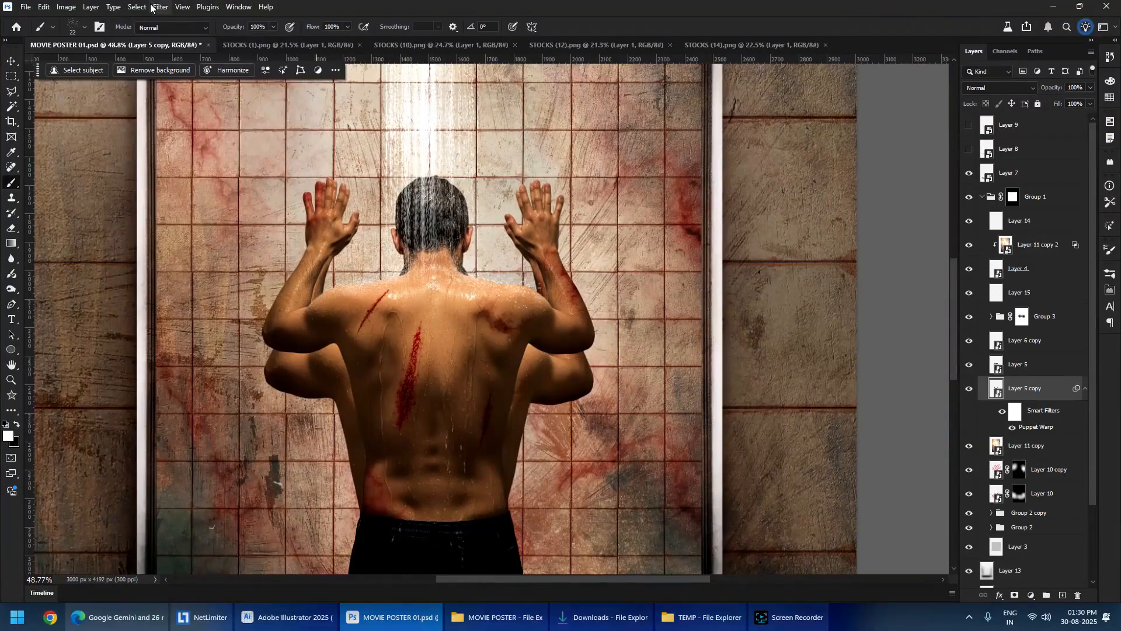
click(155, 7)
mouse_move(234, 175)
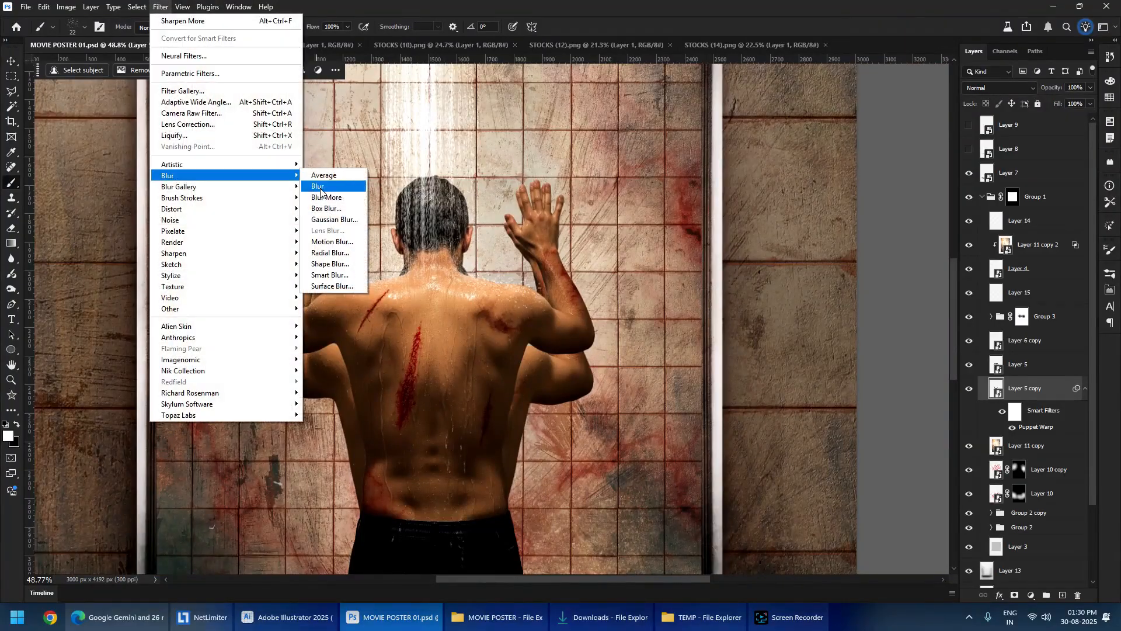
click(333, 222)
drag(771, 286, 792, 286)
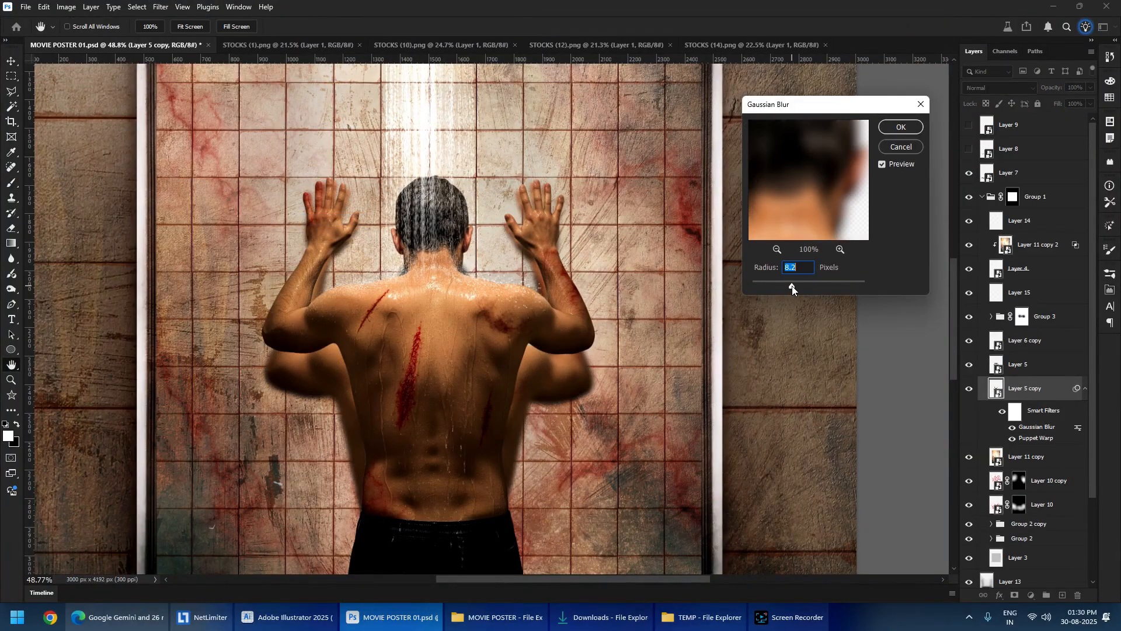
click(898, 131)
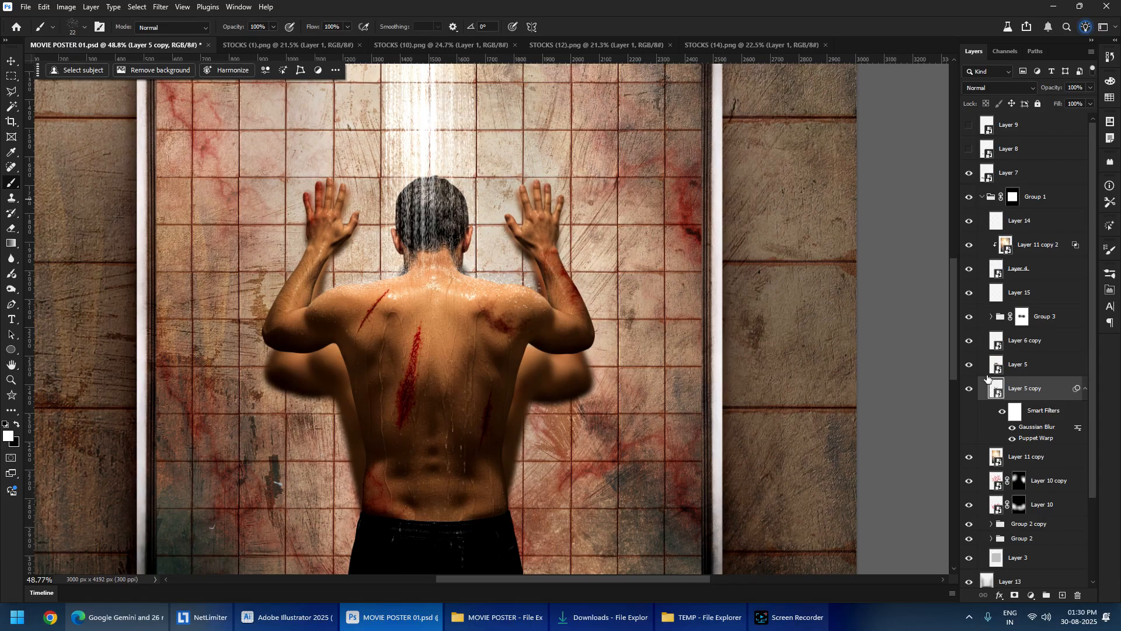
- Turn the blurred copy black with a Hue/Saturation lightness of -100 and set its blend mode to Multiply
key(ctrl+u)
key(Tab)
key(Tab)
text(-100)
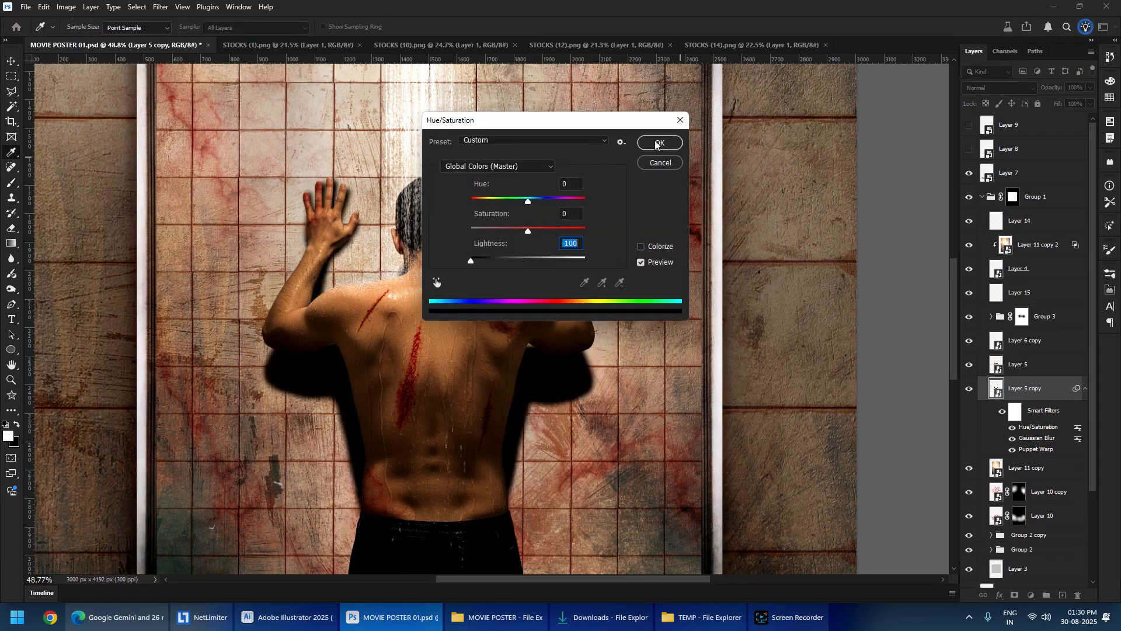
click(656, 144)
click(999, 87)
click(993, 135)
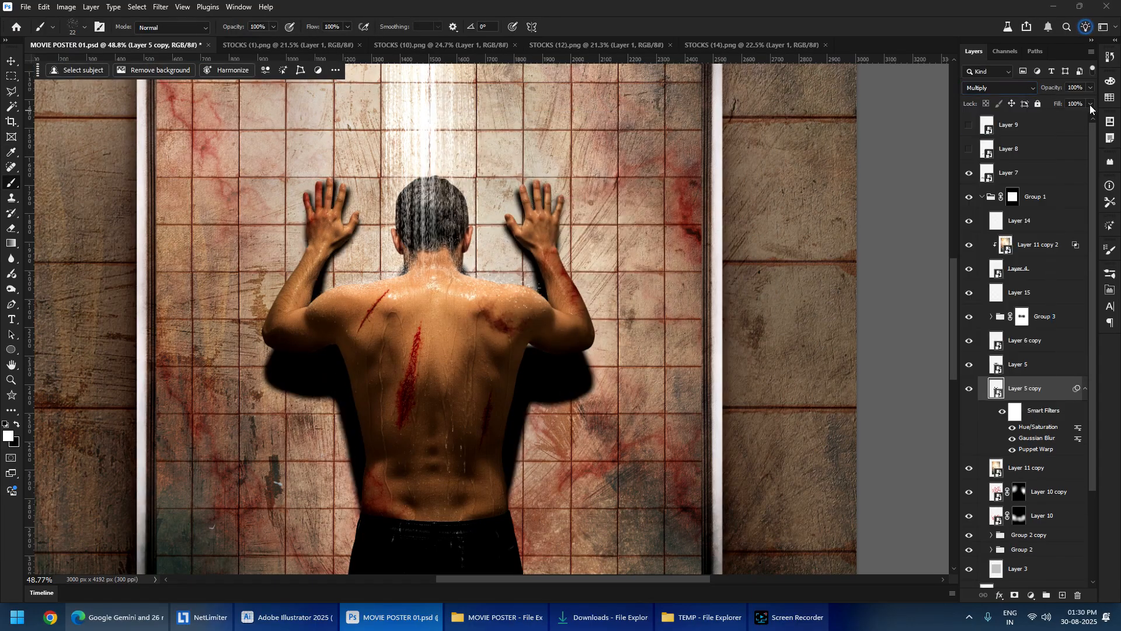
- Lower the black shadow copy's fill to 46% and add a new empty layer above the man's layer
drag(1069, 120, 1060, 120)
key(alt+bracketright)
key(ctrl+shift+alt+n)
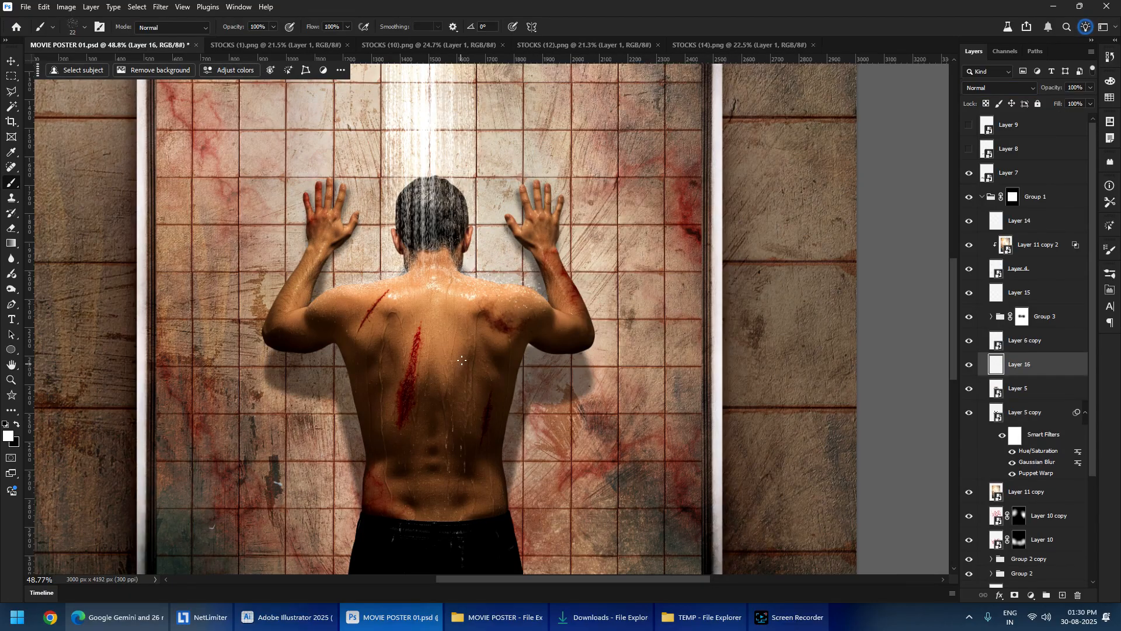
- Toggle the man's layer off and on to examine the shadow's shape on the tiled wall
scroll(459, 368, down, 6)
scroll(508, 322, up, 7)
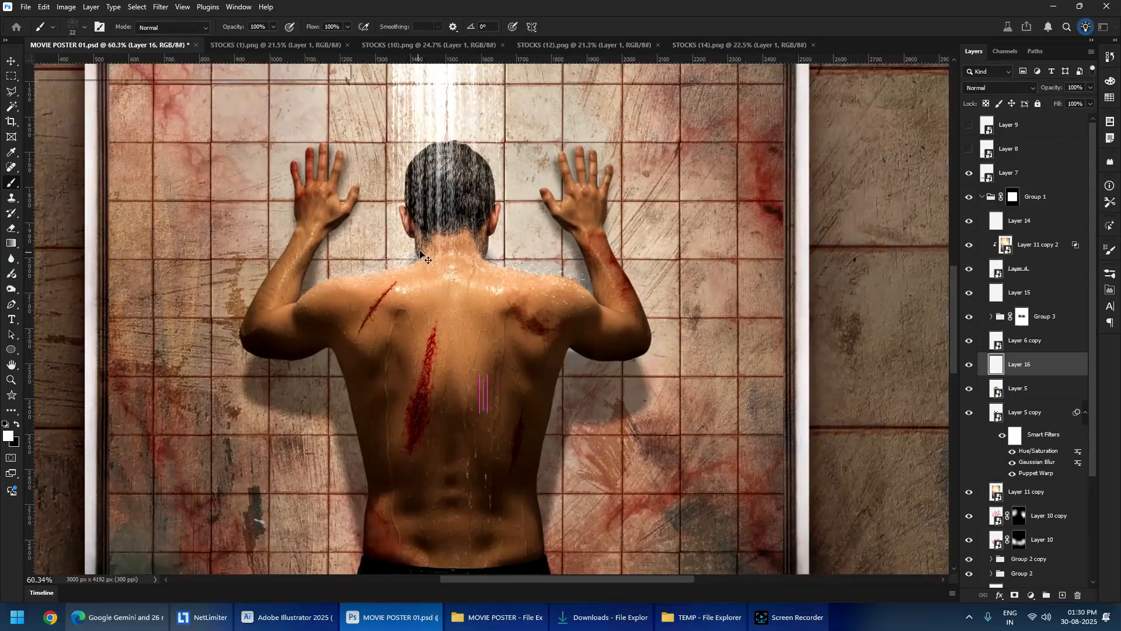
key(v)
click(11, 76)
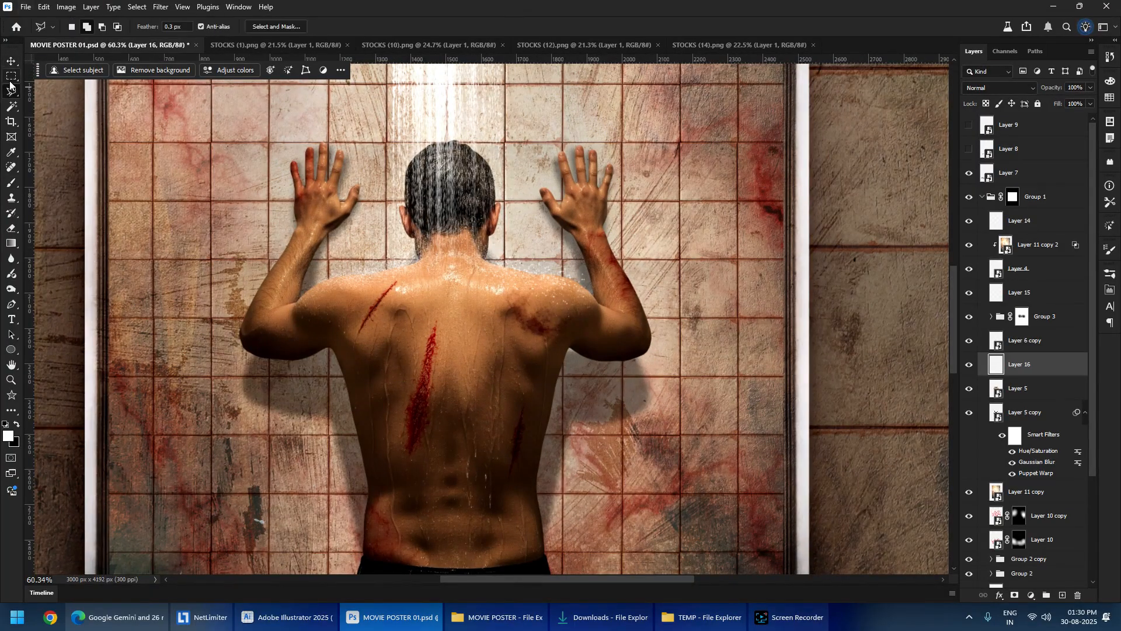
scroll(638, 195, down, 5)
scroll(275, 364, up, 2)
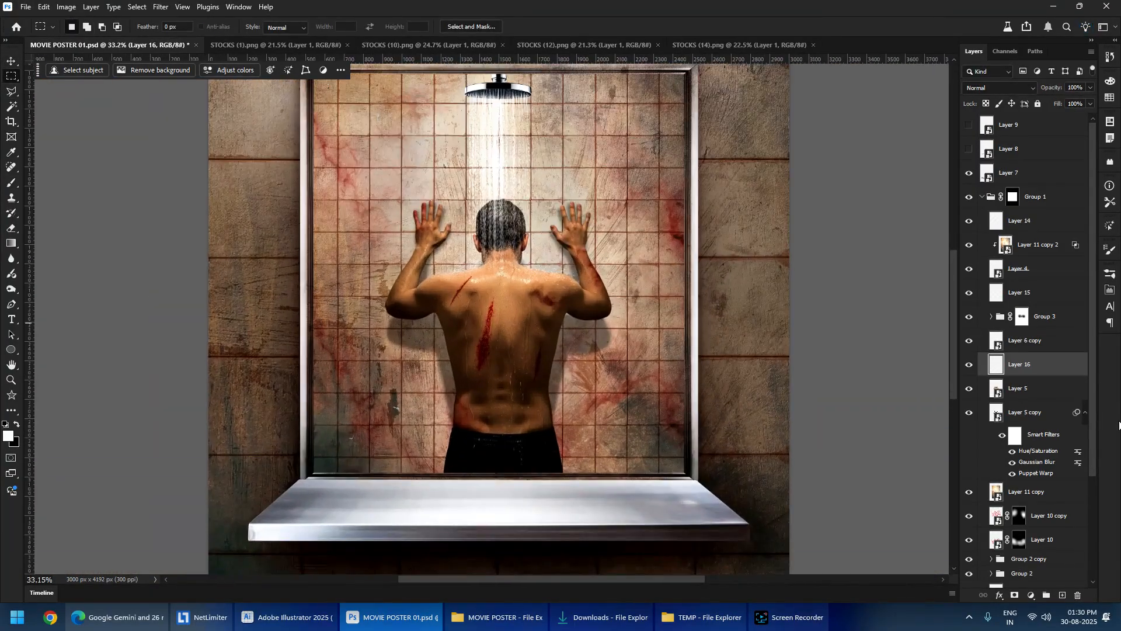
click(970, 389)
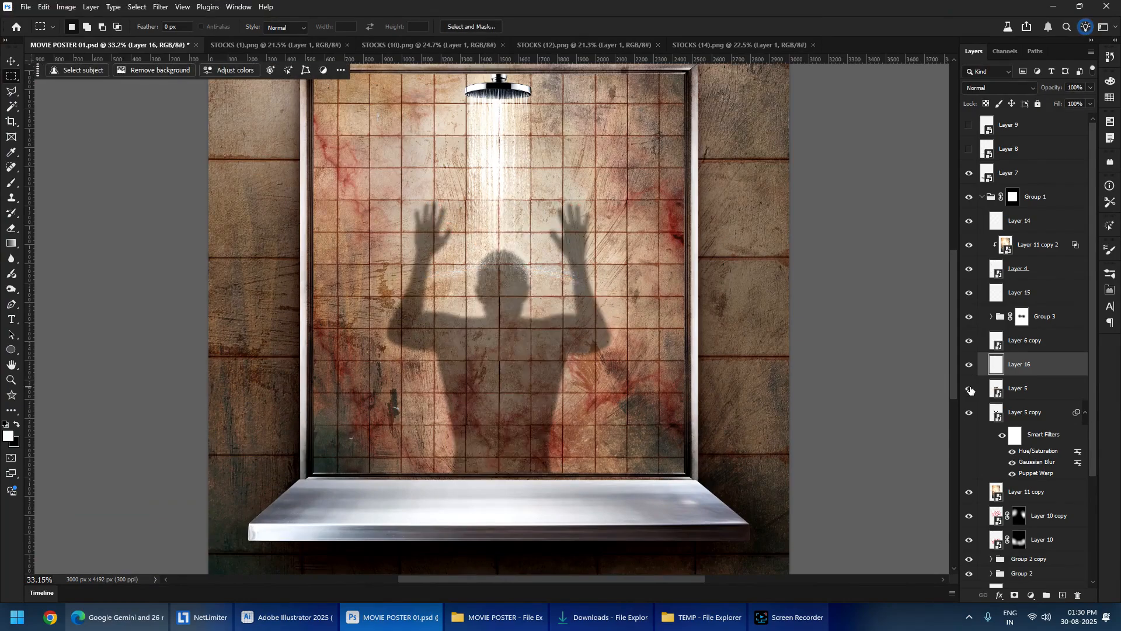
click(970, 389)
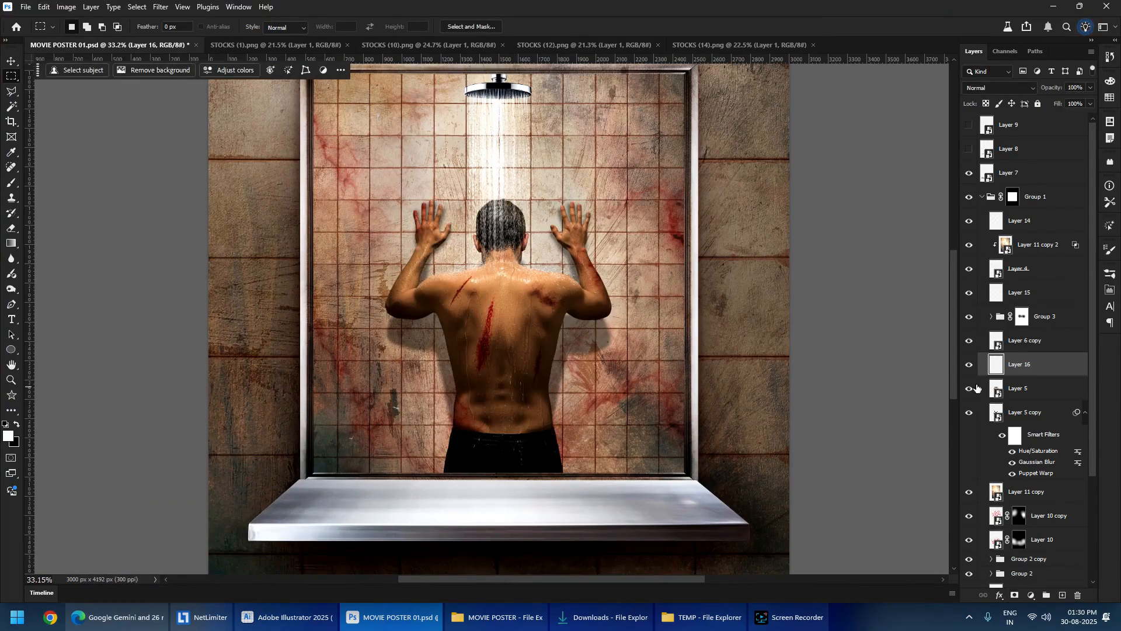
click(1019, 396)
click(969, 389)
click(969, 389)
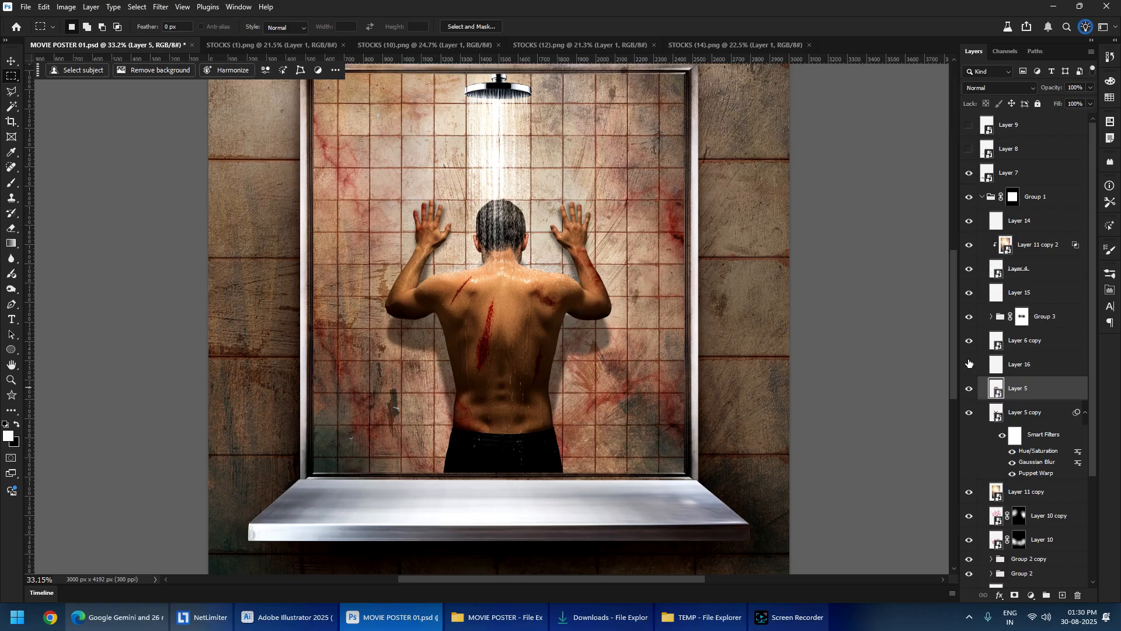
click(970, 413)
- Add a layer mask to the blurred shadow copy and invert it to black
click(1055, 421)
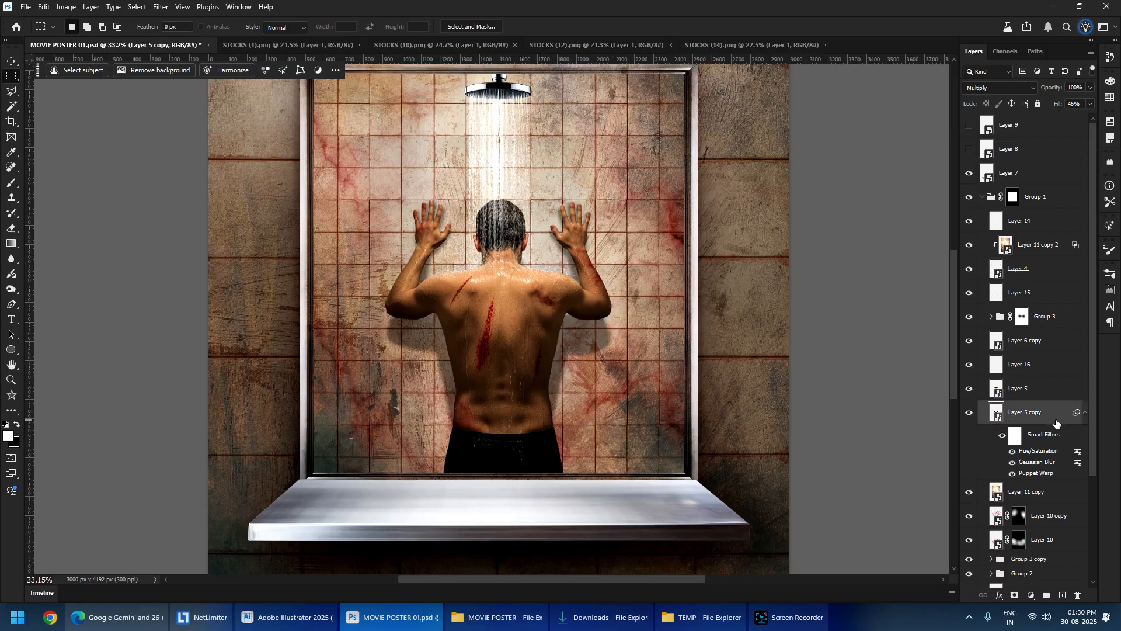
click(1014, 595)
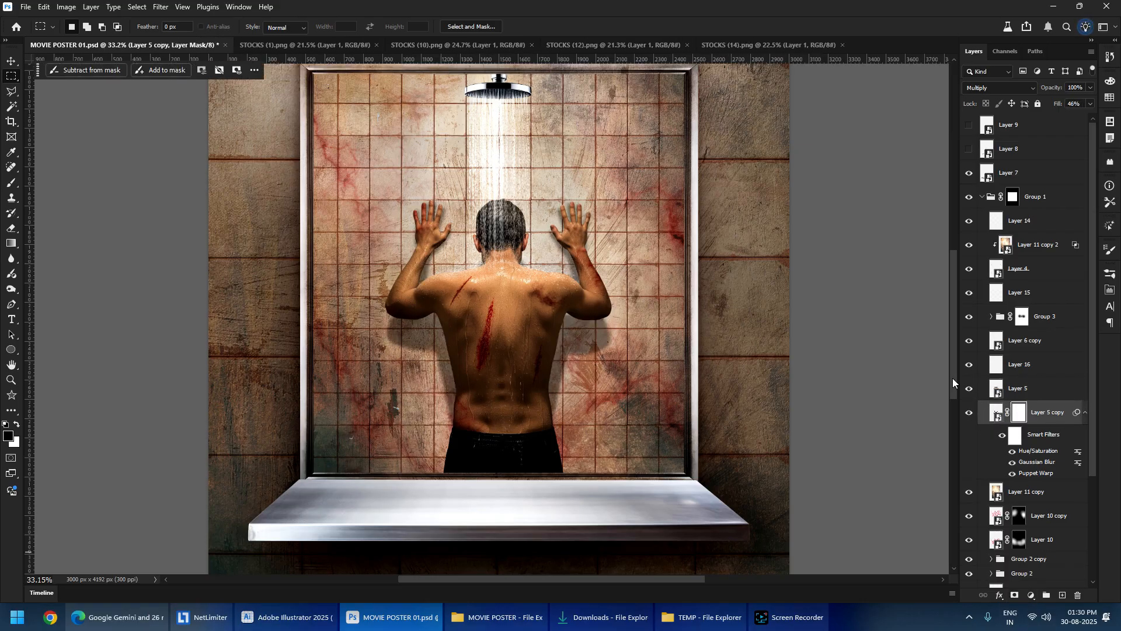
key(ctrl+i)
- Reveal the shadow beside the left side of the man's torso by painting white on its mask with a large soft brush at 23% flow
key(b)
alt+right_click(386, 274)
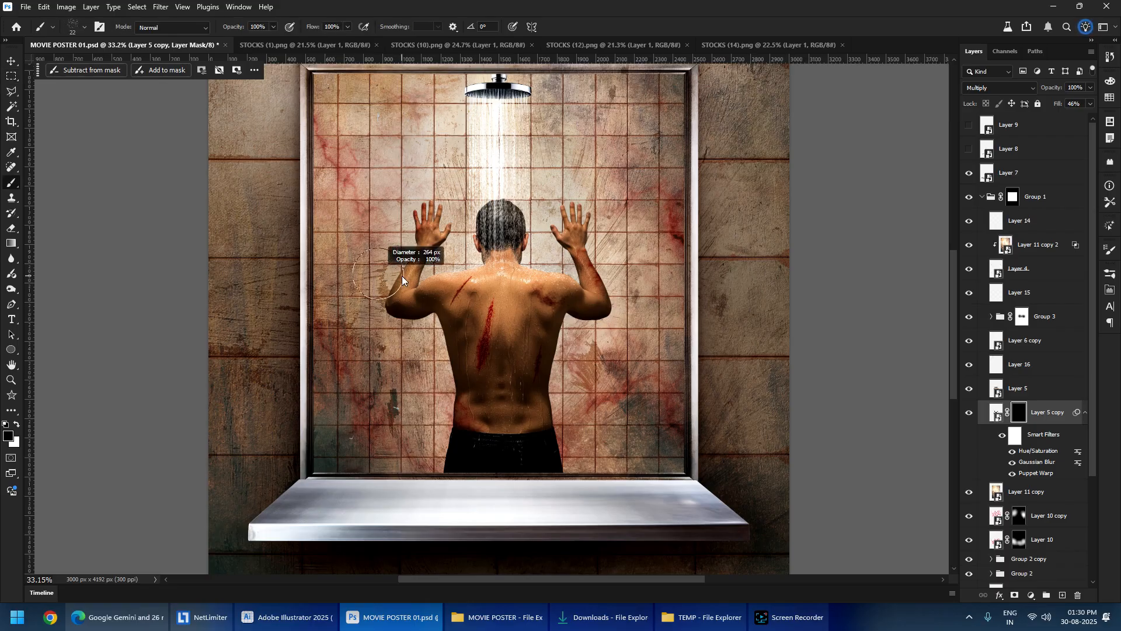
right_click(280, 202)
double_click(273, 224)
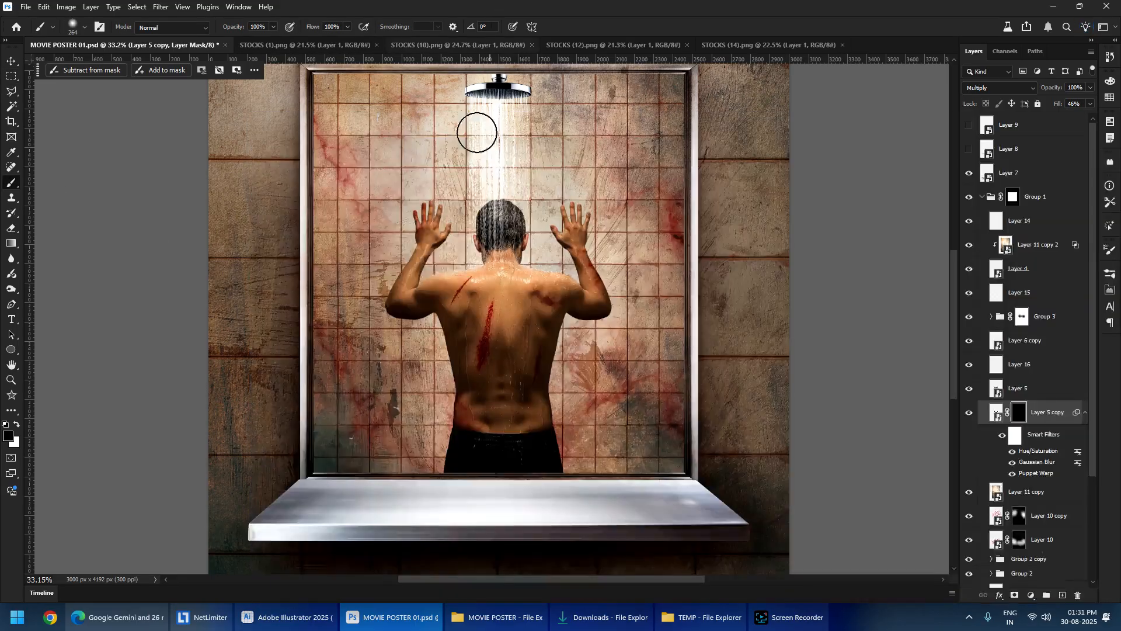
alt+right_click(401, 263)
key(x)
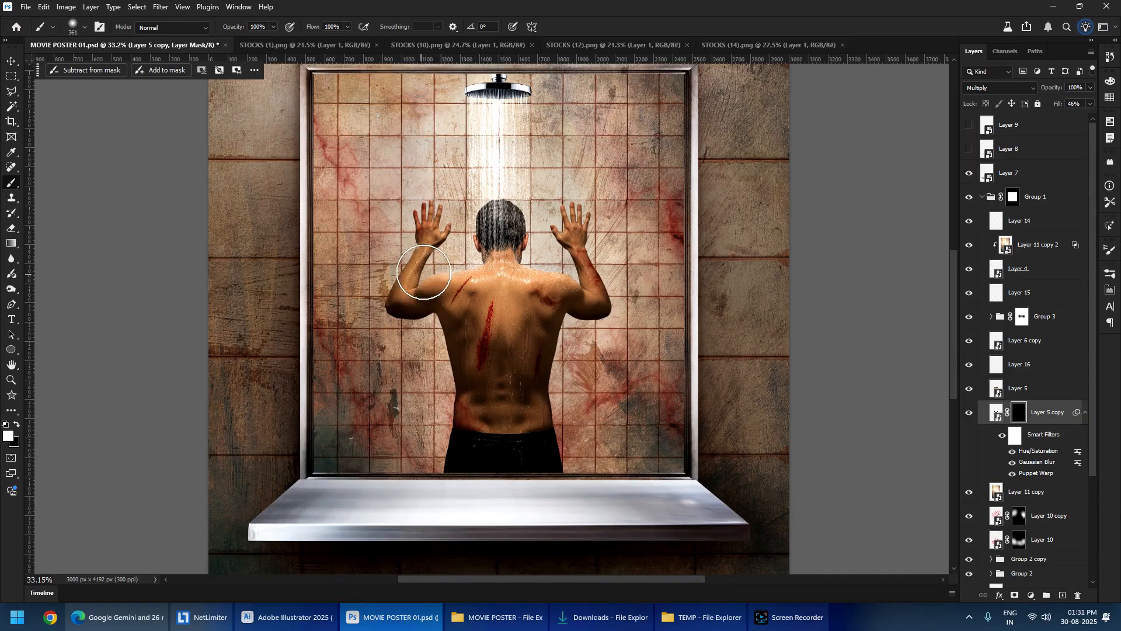
alt+right_click(420, 274)
mouse_move(440, 241)
mouse_down()
mouse_move(413, 341)
mouse_move(425, 268)
mouse_move(446, 363)
mouse_move(426, 304)
mouse_move(439, 441)
mouse_move(456, 352)
mouse_up()
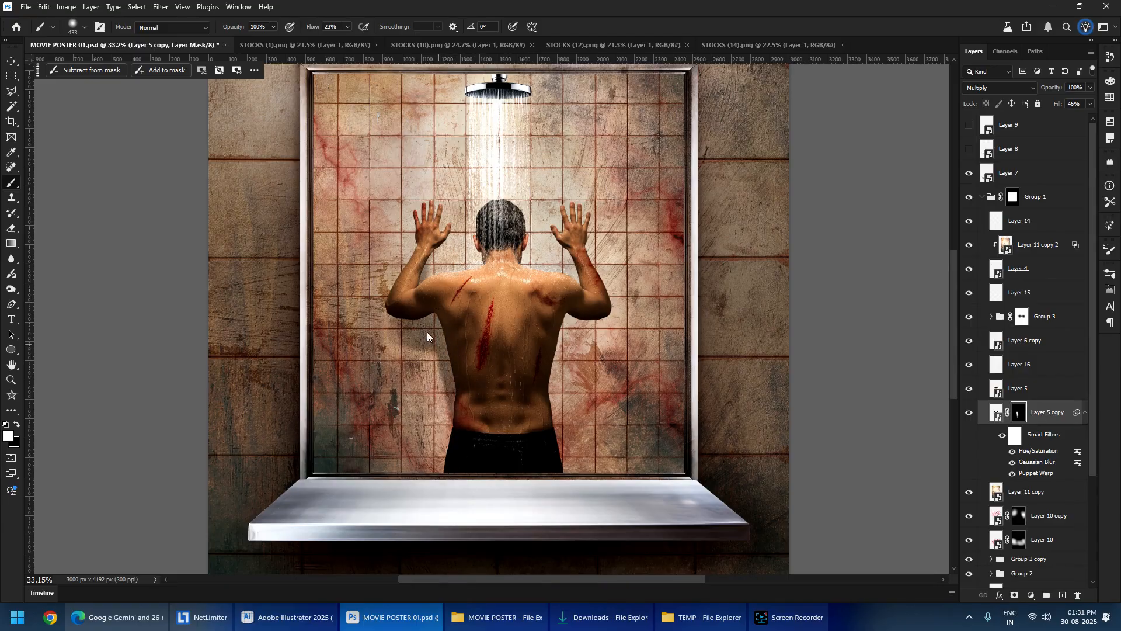
- Reveal the shadow under the right arm and beside the right side of the torso on the same mask
mouse_move(589, 319)
mouse_down()
mouse_move(565, 345)
mouse_move(571, 260)
mouse_up()
alt+right_click(572, 270)
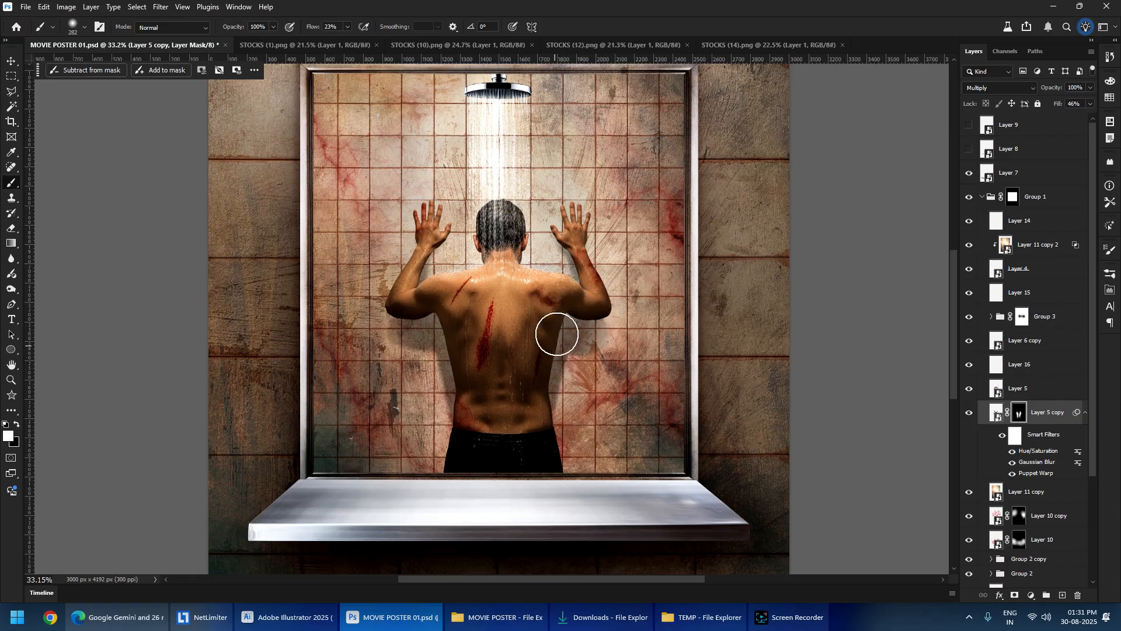
drag(554, 307, 573, 305)
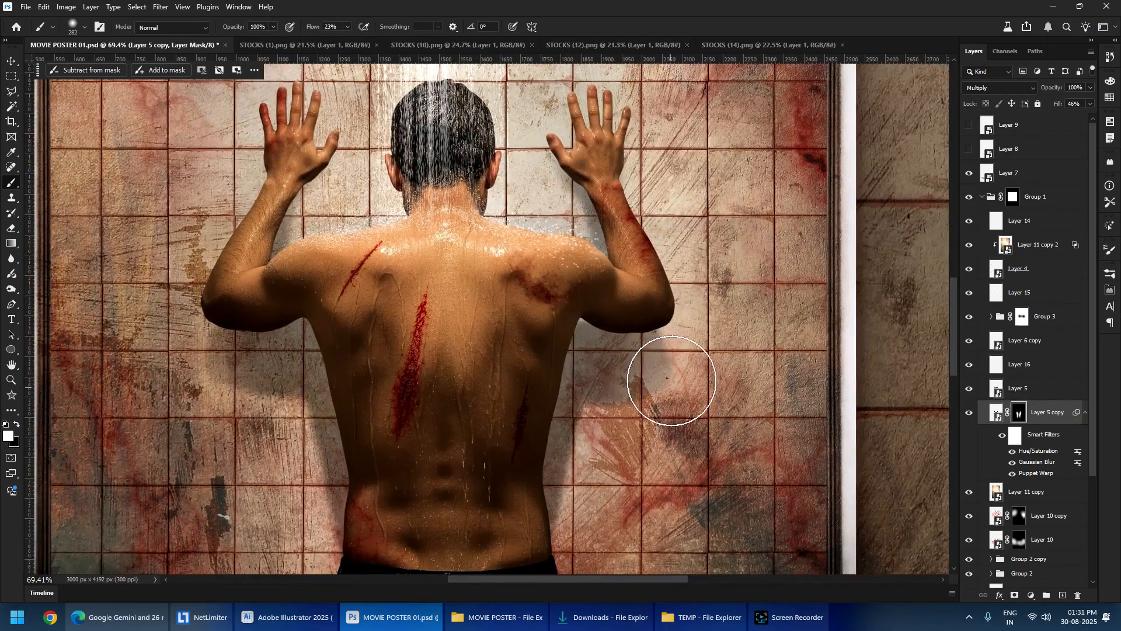
drag(425, 414, 409, 414)
alt+right_click(422, 405)
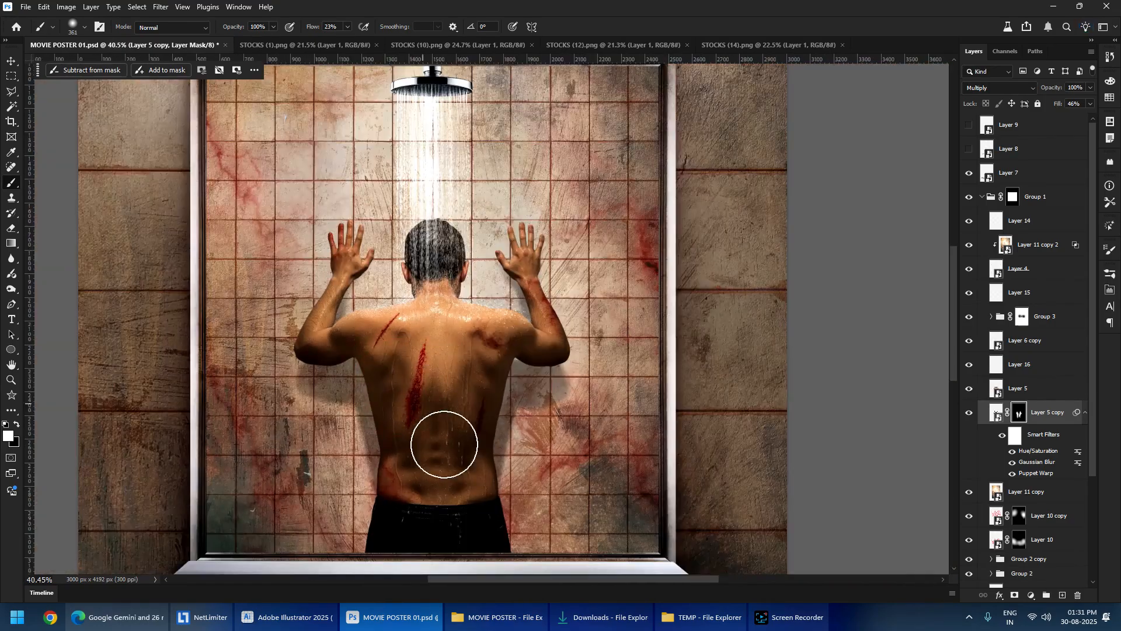
drag(380, 313, 394, 313)
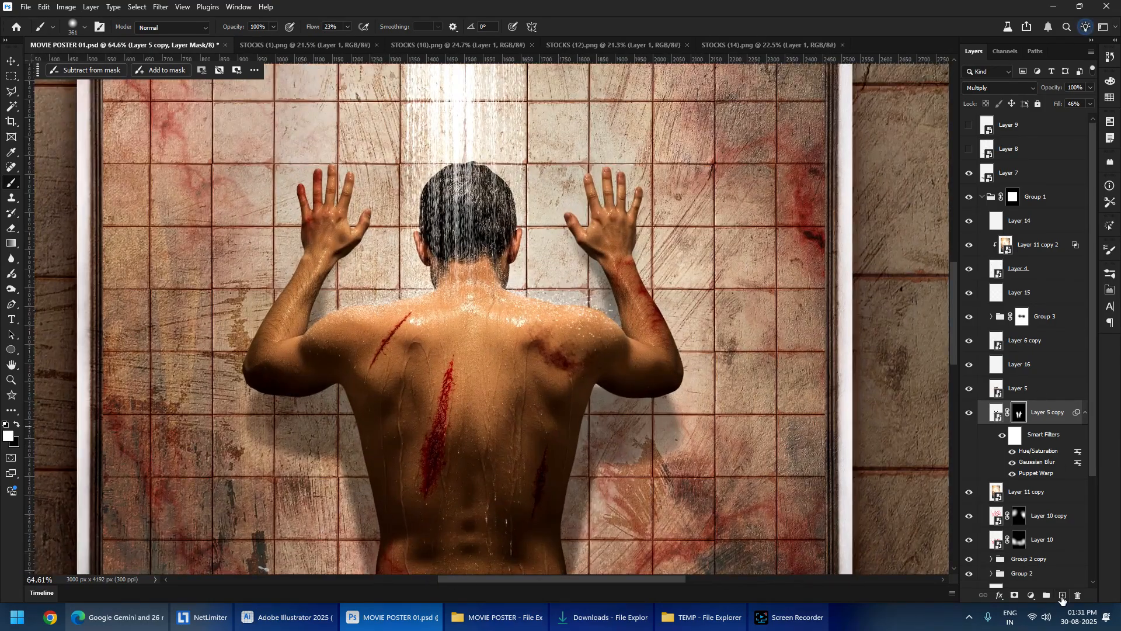
- Create a new layer directly above the shadow copy and set a 10 px brush with 13% flow
click(1062, 595)
drag(362, 234, 403, 233)
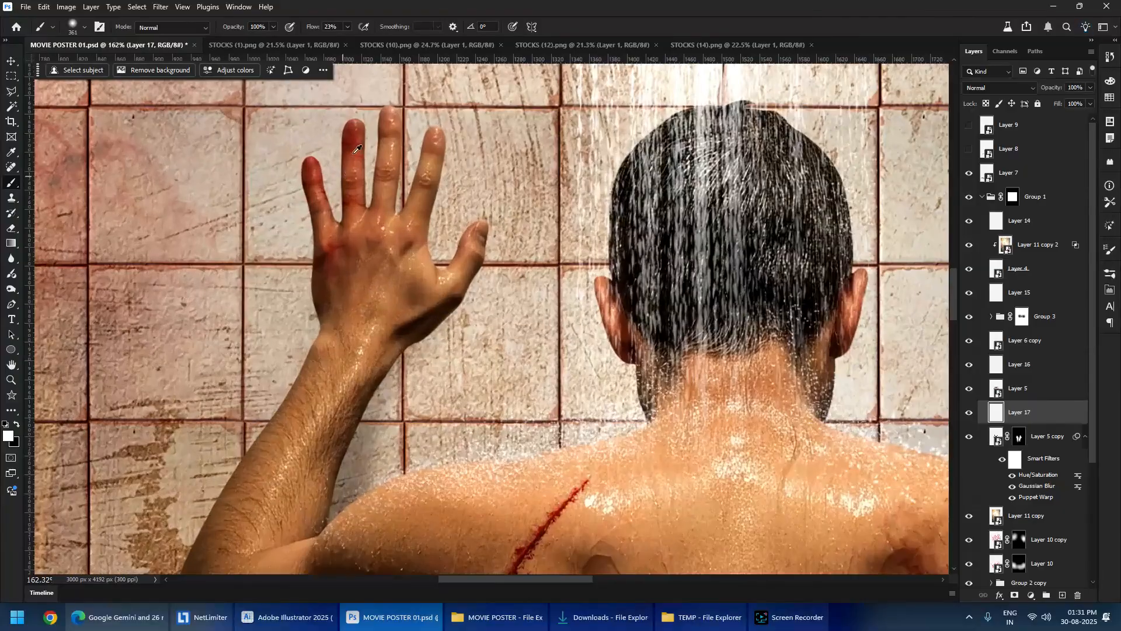
drag(319, 30, 279, 33)
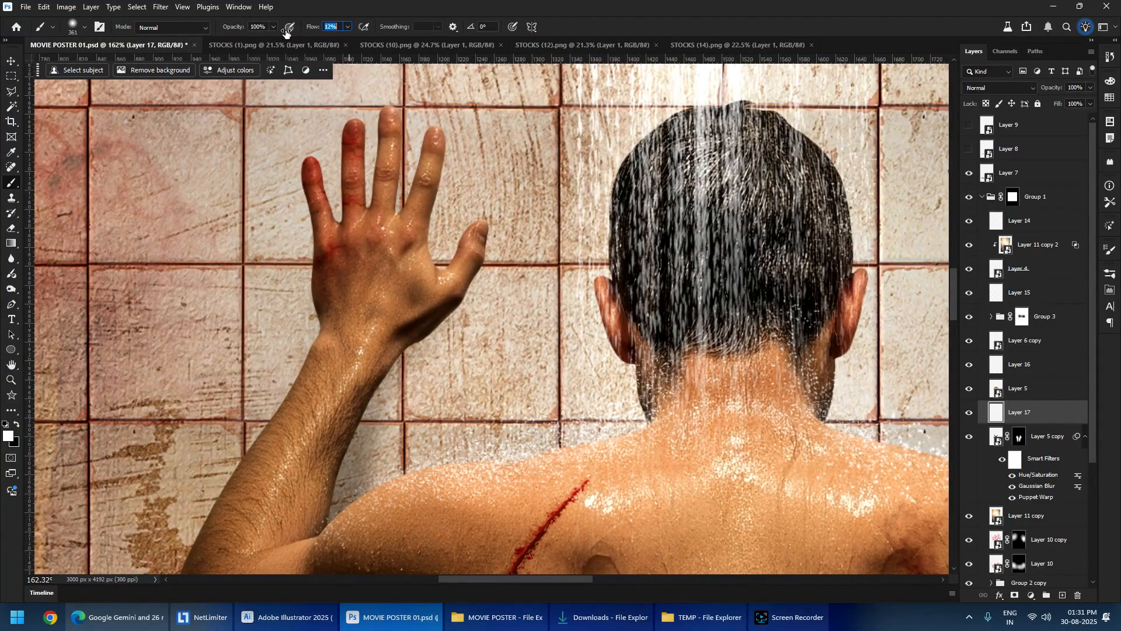
drag(340, 219, 210, 219)
scroll(339, 219, up, 4)
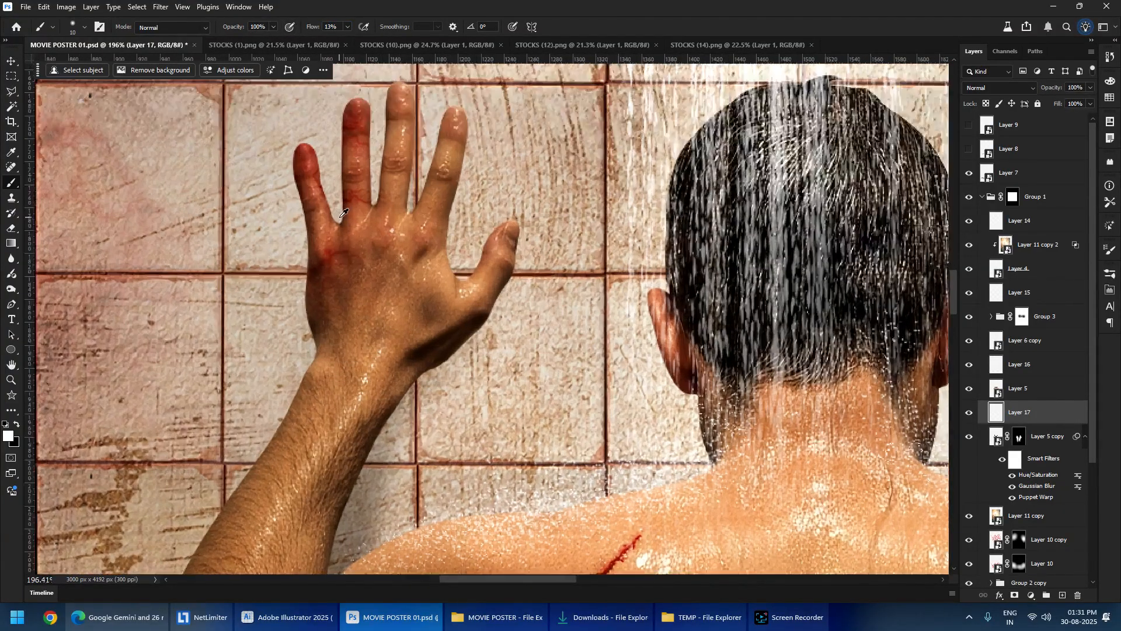
scroll(323, 249, down, 6)
scroll(322, 250, up, 2)
drag(360, 277, 380, 285)
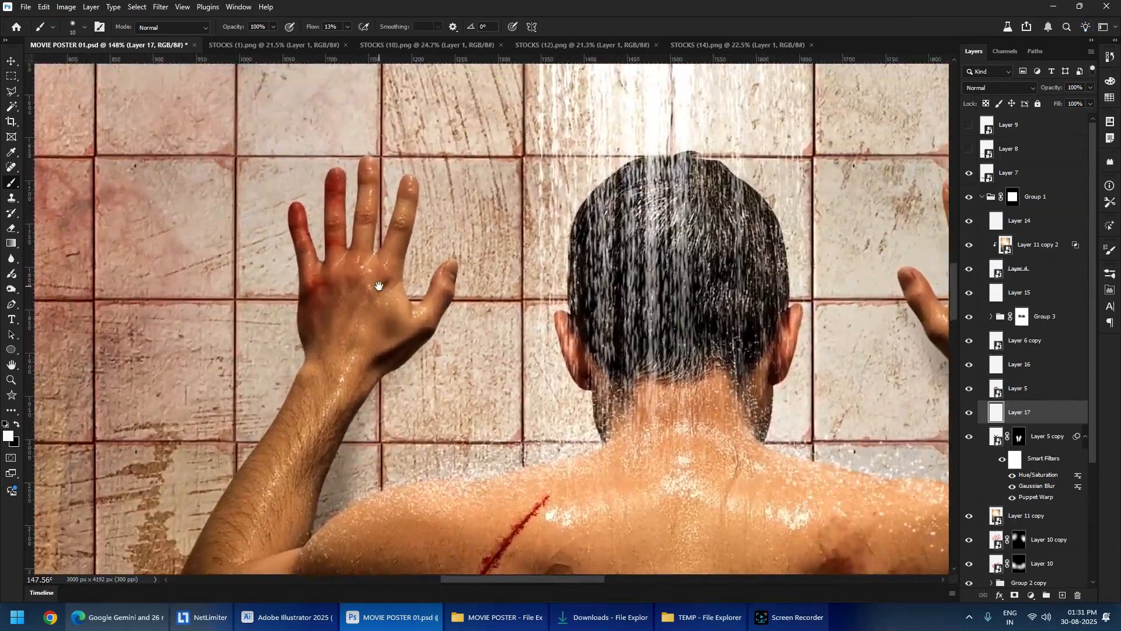
scroll(413, 247, down, 3)
scroll(413, 247, down, 2)
scroll(445, 145, down, 2)
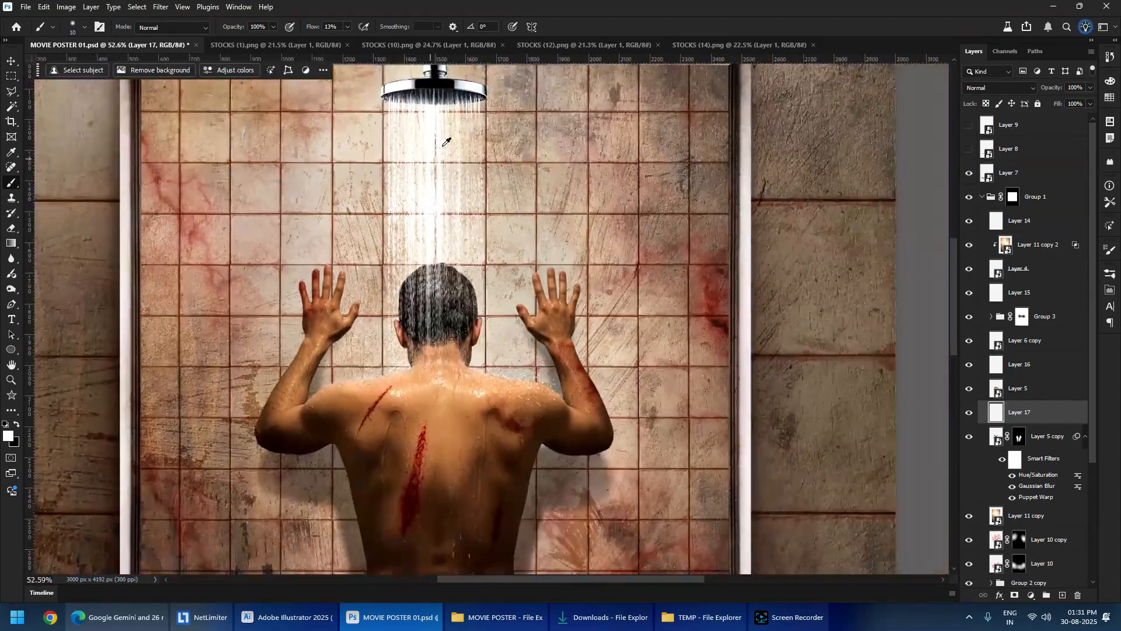
scroll(381, 283, up, 2)
scroll(309, 281, up, 4)
drag(300, 365, 320, 266)
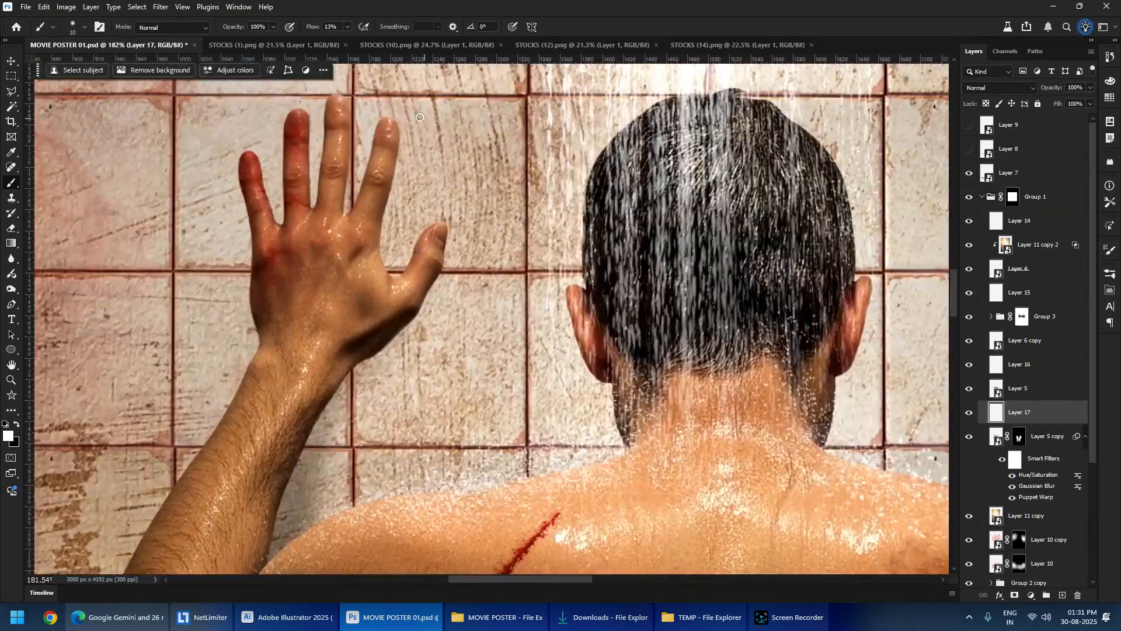
- Sample the near-black red of the grout line beside the left hand as the brush colour
drag(413, 131, 419, 131)
scroll(412, 141, up, 4)
key(x)
scroll(356, 245, down, 4)
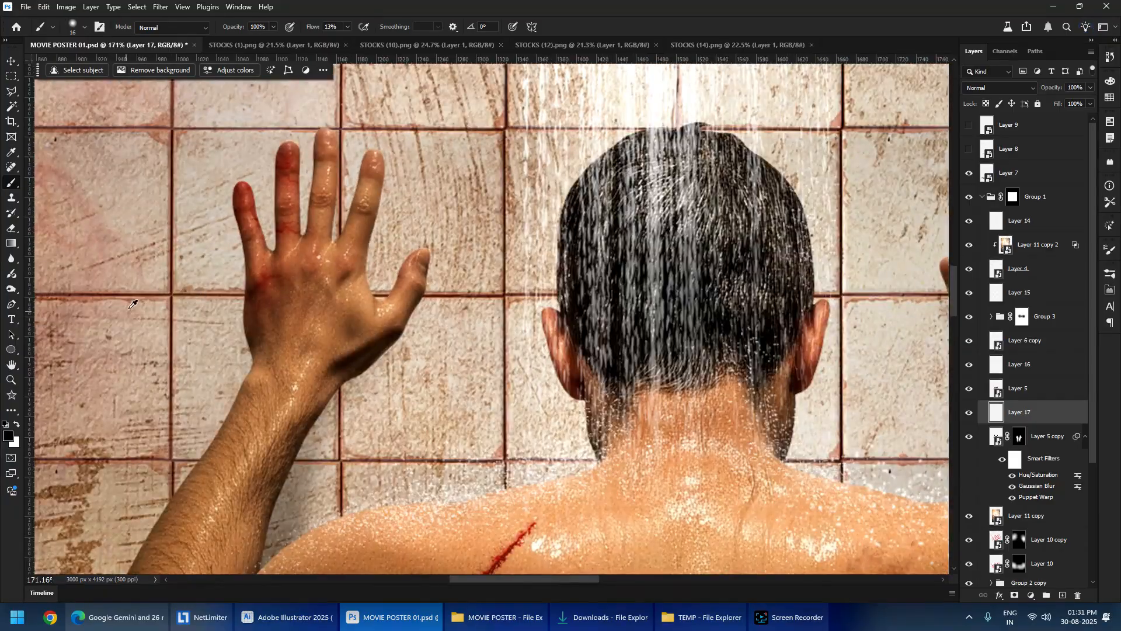
alt+click(166, 242)
scroll(173, 233, up, 5)
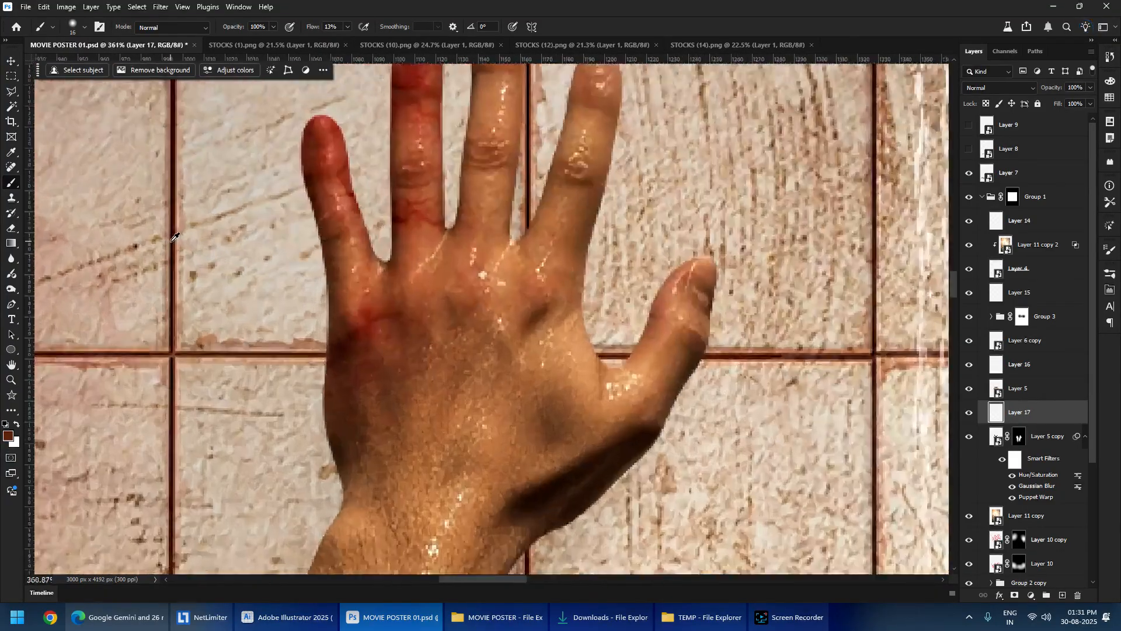
alt+click(178, 219)
scroll(178, 219, down, 5)
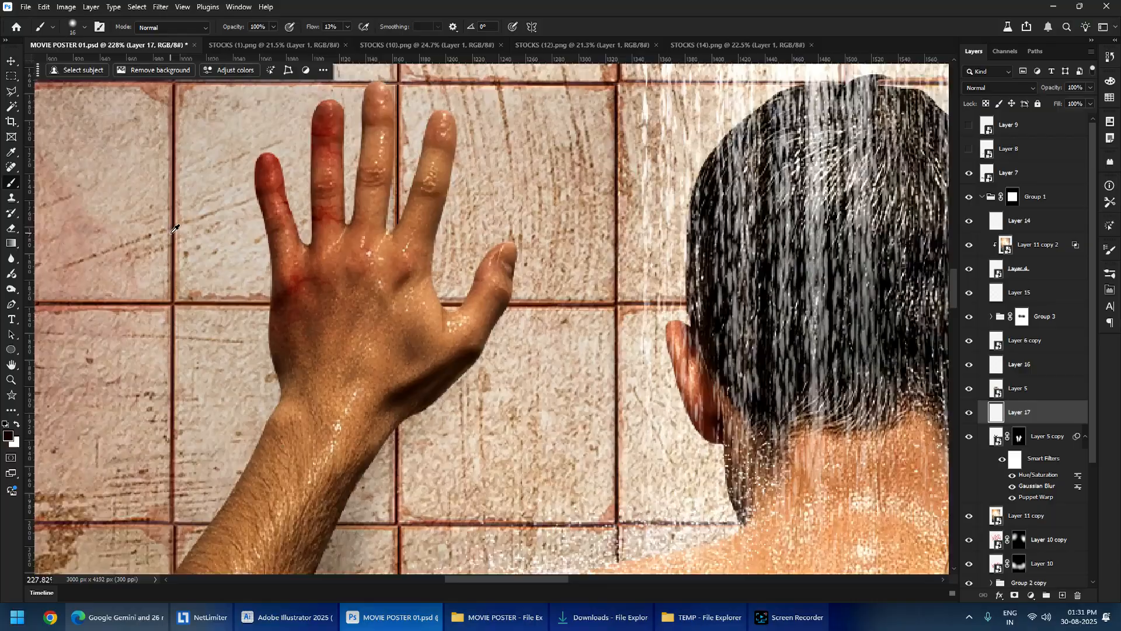
- Paint soft contact shadows along the right edges of the left hand's index and middle fingers with a 25 px brush
scroll(350, 184, up, 2)
alt+right_click(330, 149)
scroll(348, 190, up, 3)
alt+right_click(329, 191)
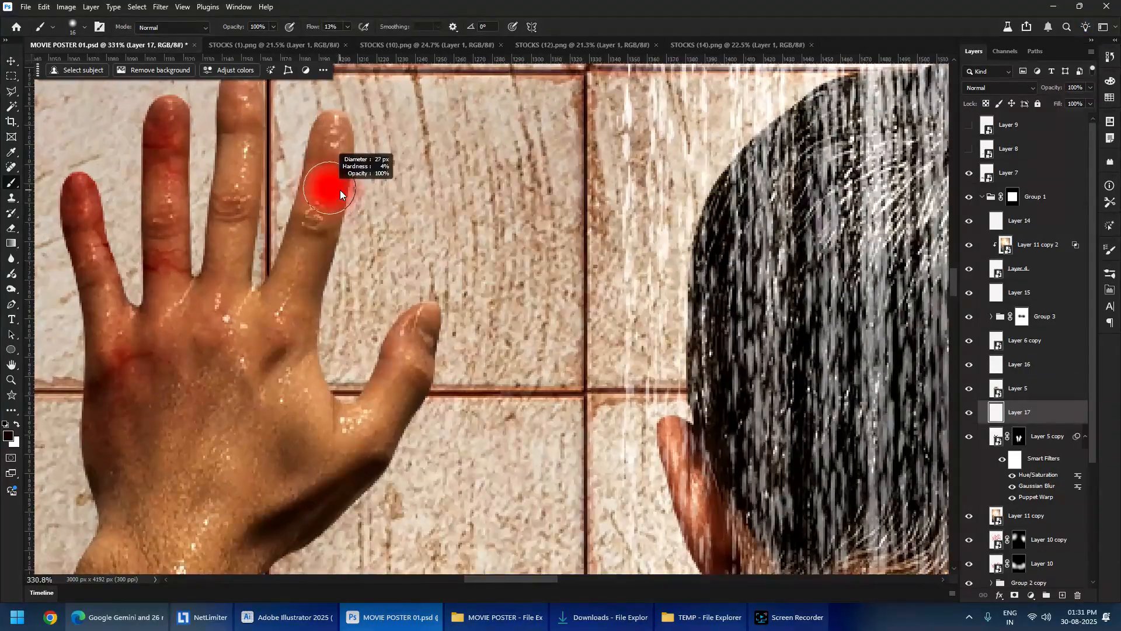
alt+right_click(353, 171)
drag(348, 133, 321, 370)
drag(250, 140, 331, 228)
drag(337, 167, 333, 393)
- Paint soft contact shadows along the right edges of the left hand's ring and little fingers
drag(266, 198, 259, 365)
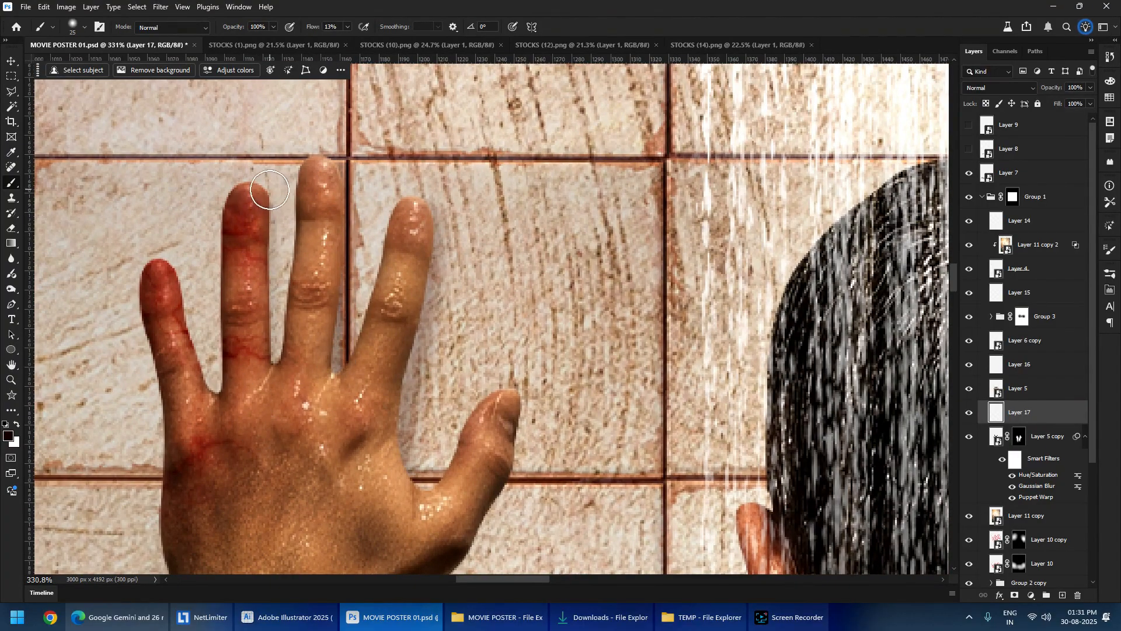
drag(270, 190, 268, 395)
drag(174, 289, 193, 366)
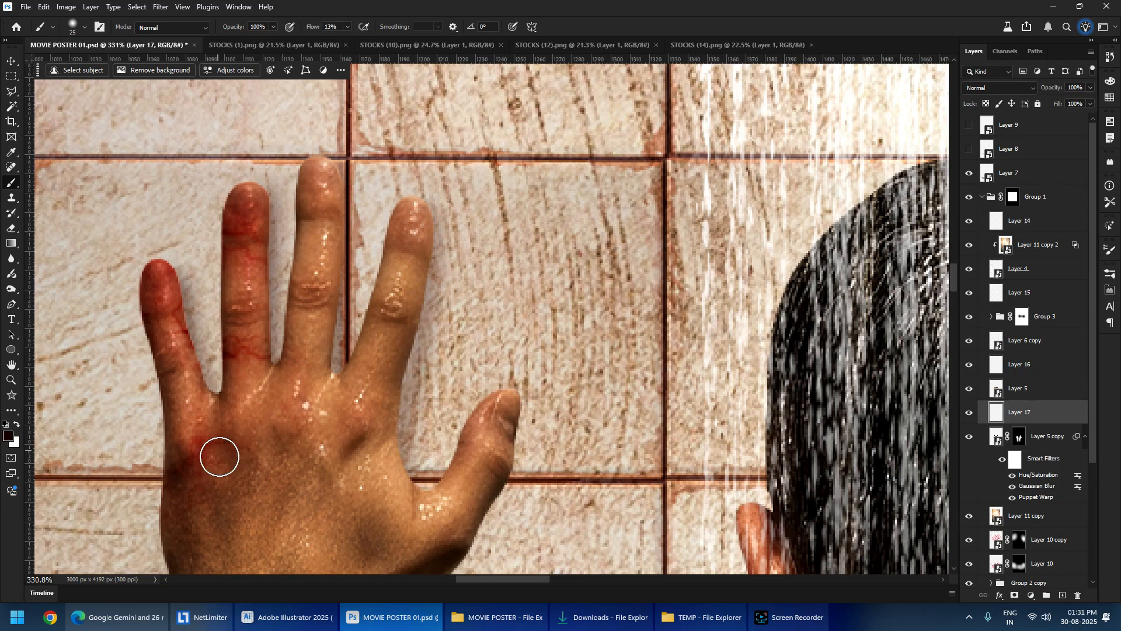
drag(163, 282, 208, 396)
- Deepen the contact shadow beside the left index finger with a smaller brush, undoing the last stroke
scroll(208, 396, down, 3)
scroll(343, 186, up, 3)
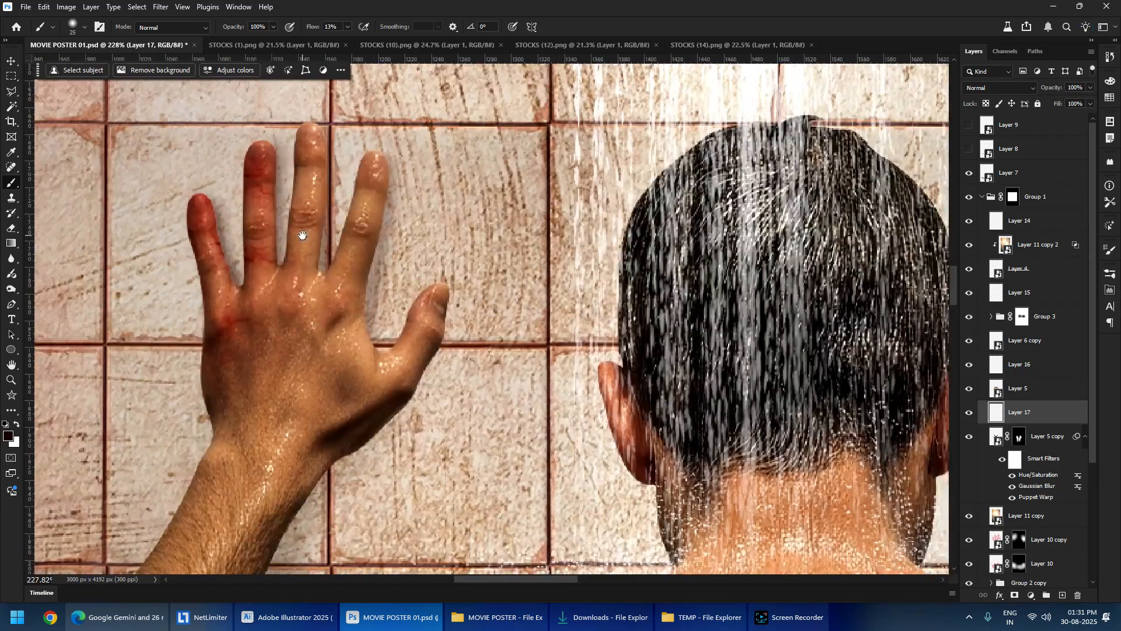
key(bracketleft)
drag(393, 160, 382, 291)
scroll(374, 137, up, 5)
alt+right_click(425, 164)
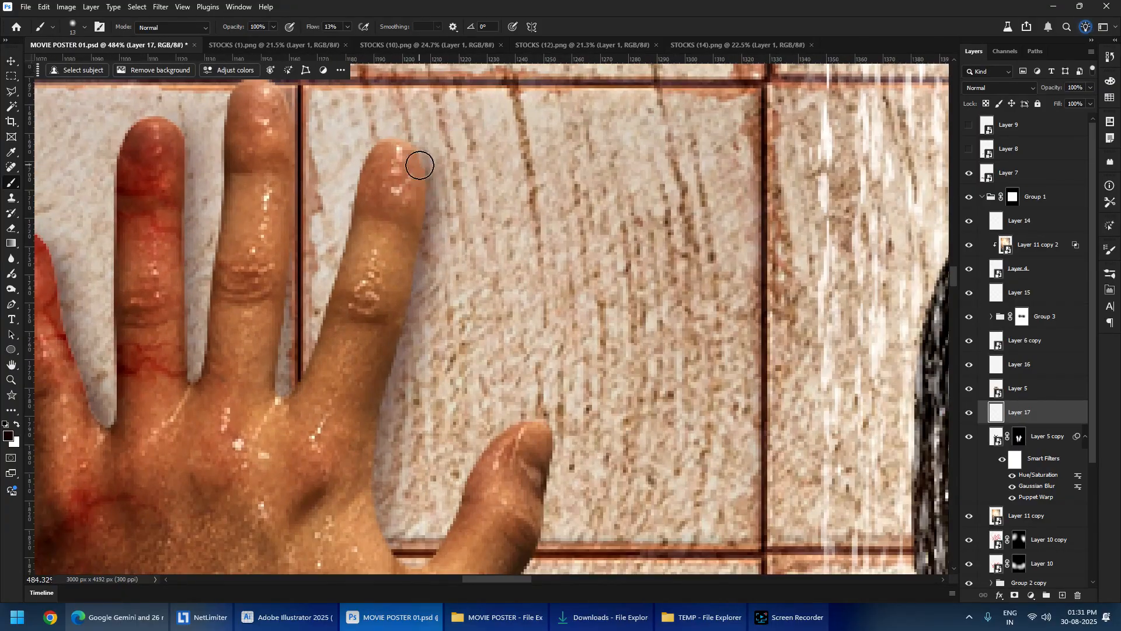
key(ctrl+z)
- Refine the shadow hugging the left index finger's edge with an 11 px brush, undoing one stroke and repainting toward the finger's base
alt+right_click(415, 158)
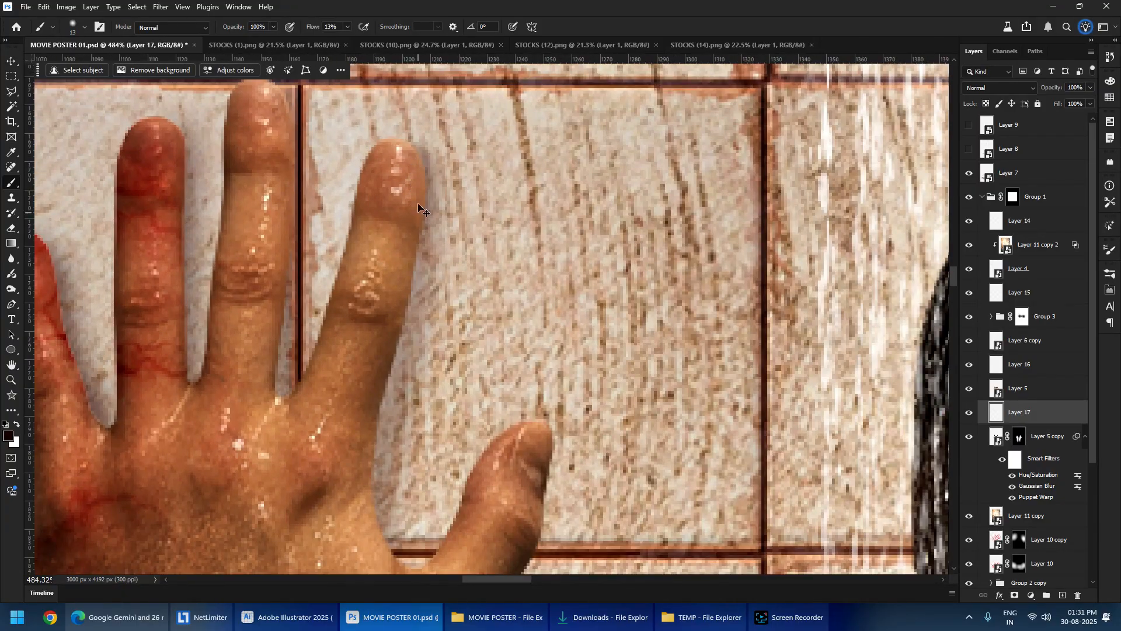
alt+right_click(419, 166)
mouse_move(420, 176)
mouse_down()
mouse_move(402, 337)
mouse_move(357, 548)
mouse_up()
drag(416, 219, 397, 403)
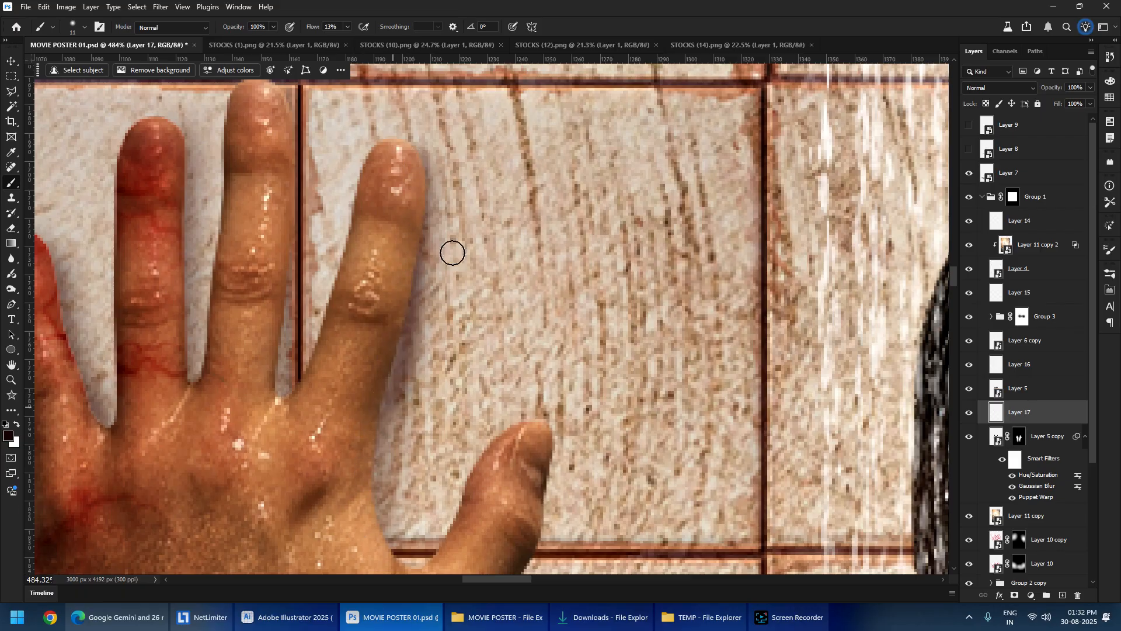
key(ctrl+z)
alt+right_click(418, 219)
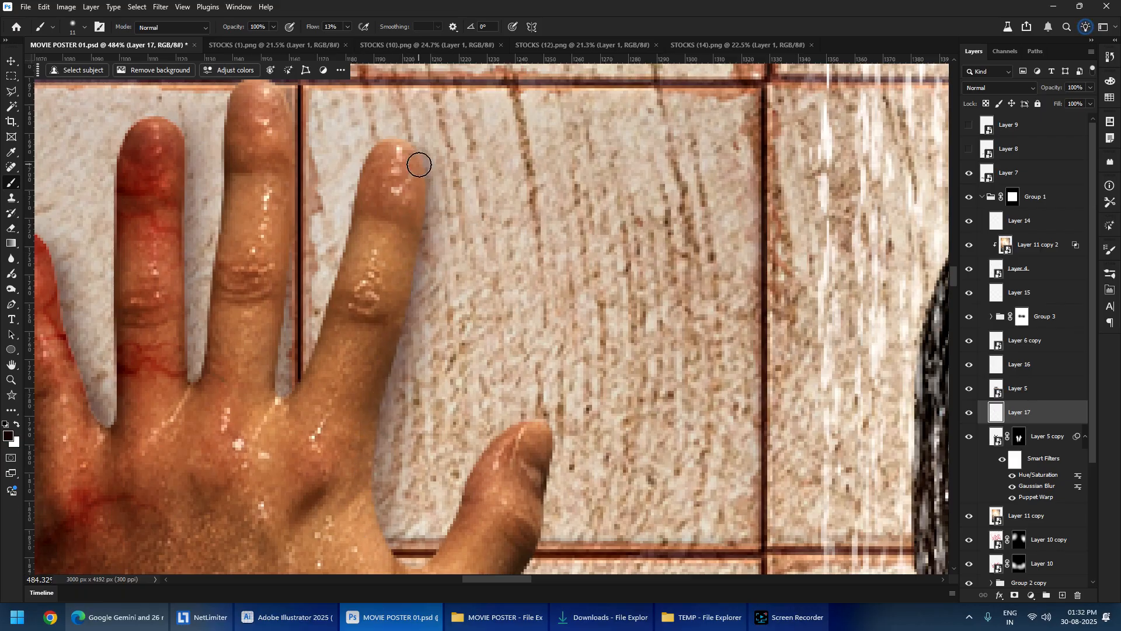
drag(409, 288, 380, 414)
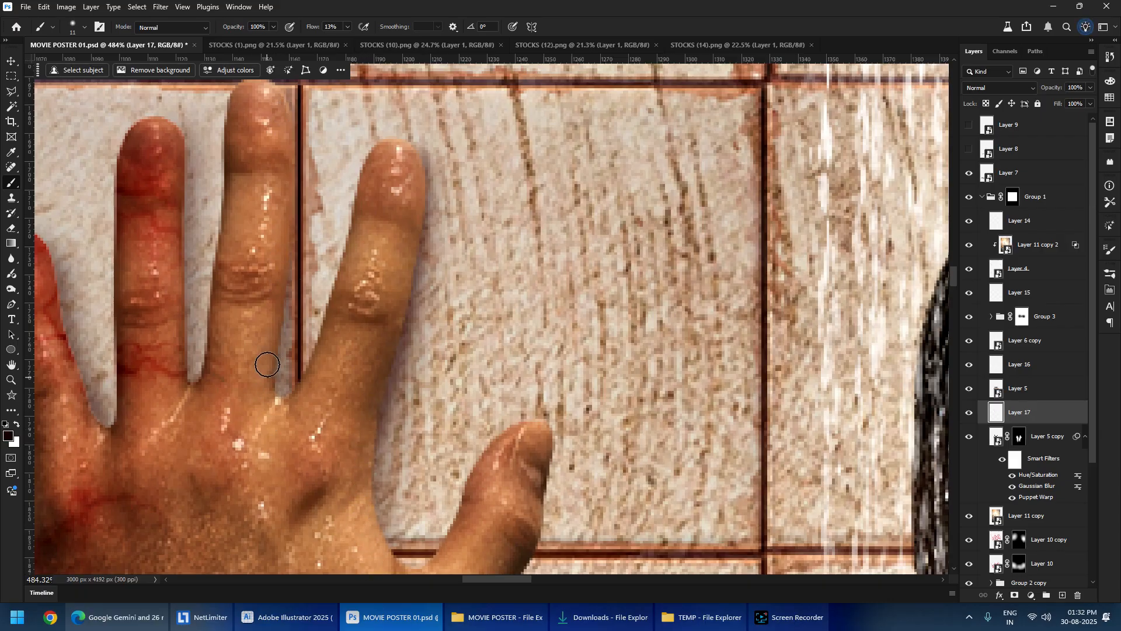
- Strengthen the contact shadows along the right edges of the left hand's middle, ring and little fingers with an 11 px brush
drag(276, 294, 268, 433)
drag(274, 328, 273, 474)
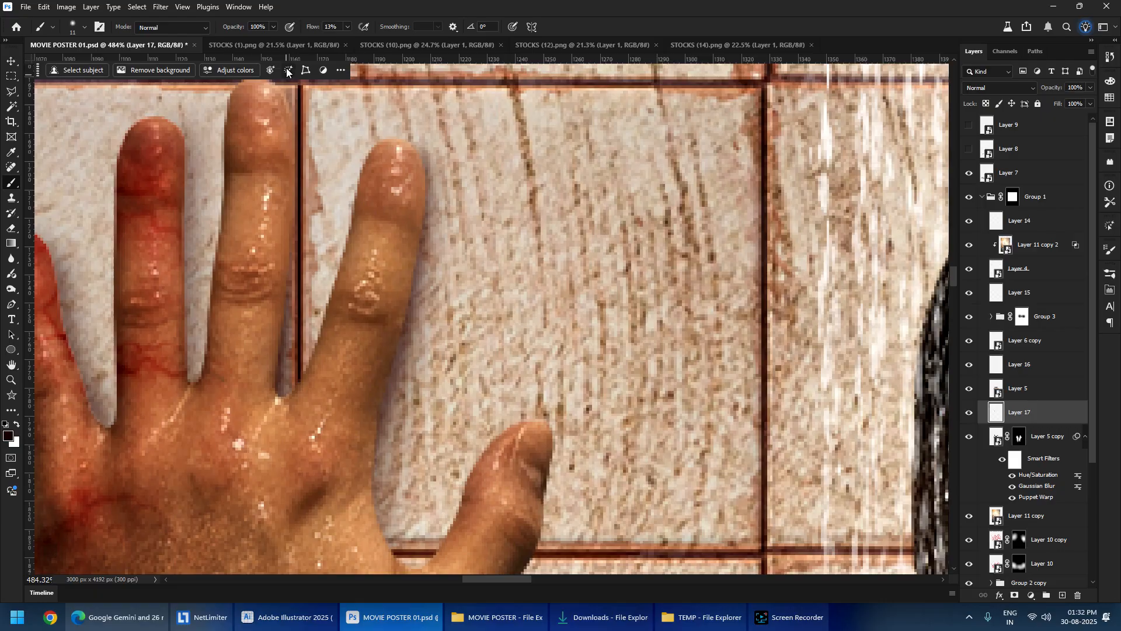
mouse_move(285, 89)
mouse_down()
mouse_move(292, 225)
mouse_move(277, 397)
mouse_up()
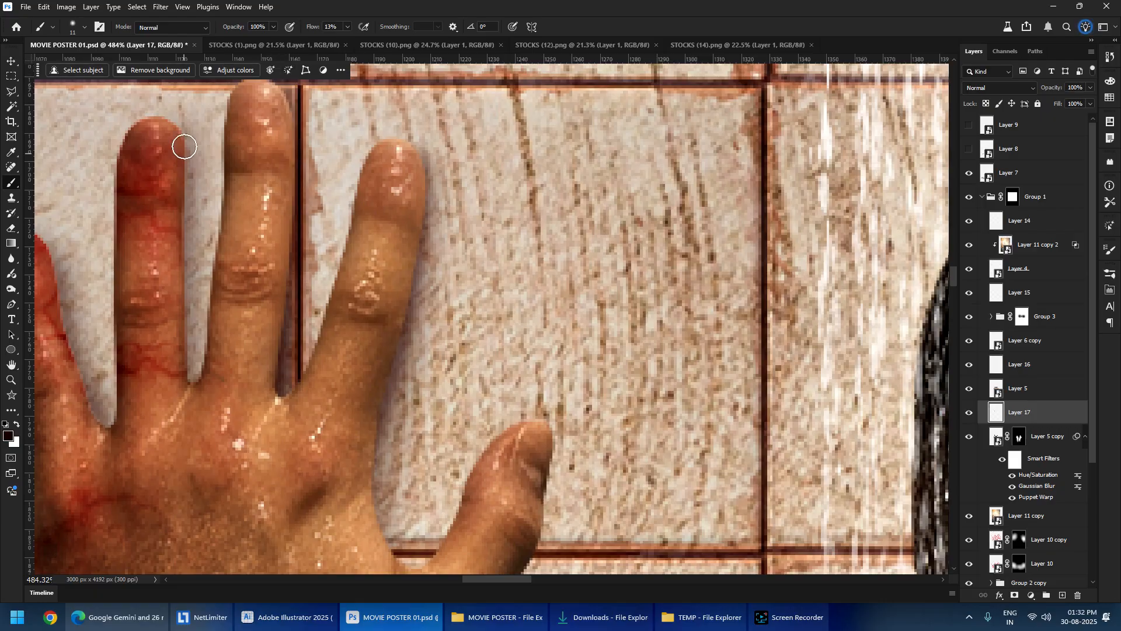
mouse_move(184, 146)
mouse_down()
mouse_move(190, 380)
mouse_move(188, 308)
mouse_up()
drag(173, 143, 183, 449)
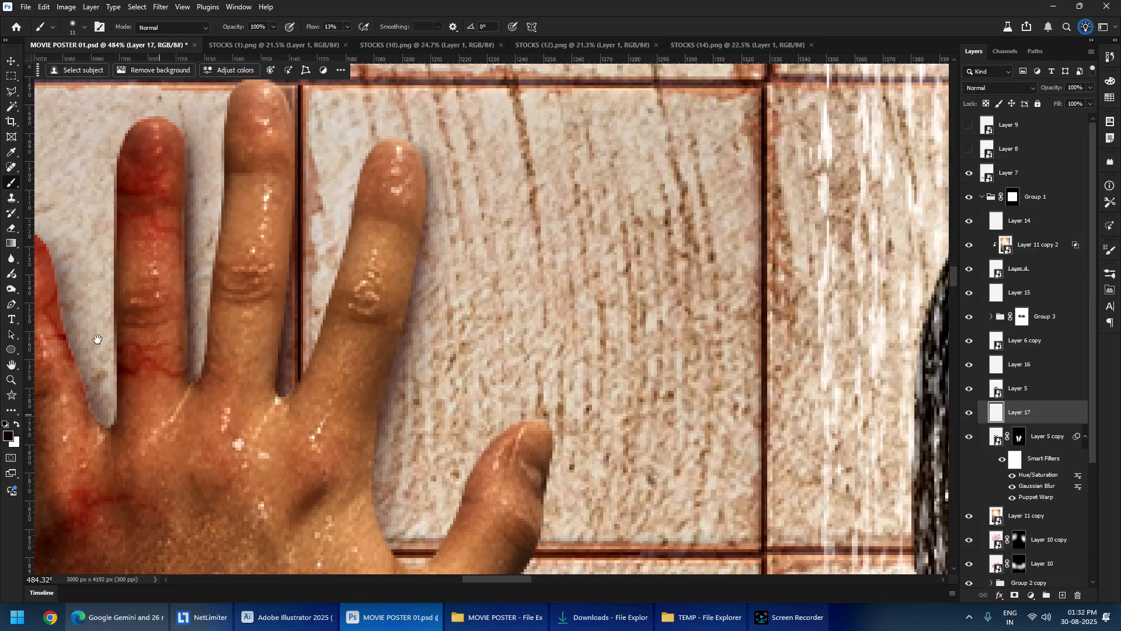
drag(93, 310, 245, 300)
drag(203, 247, 231, 436)
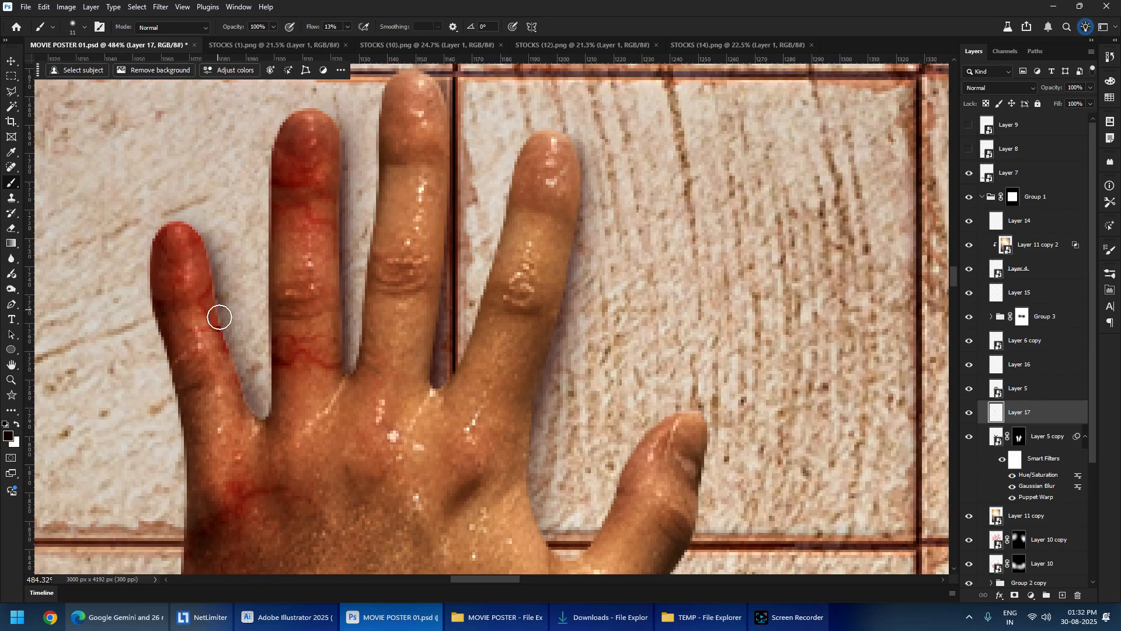
drag(219, 317, 256, 412)
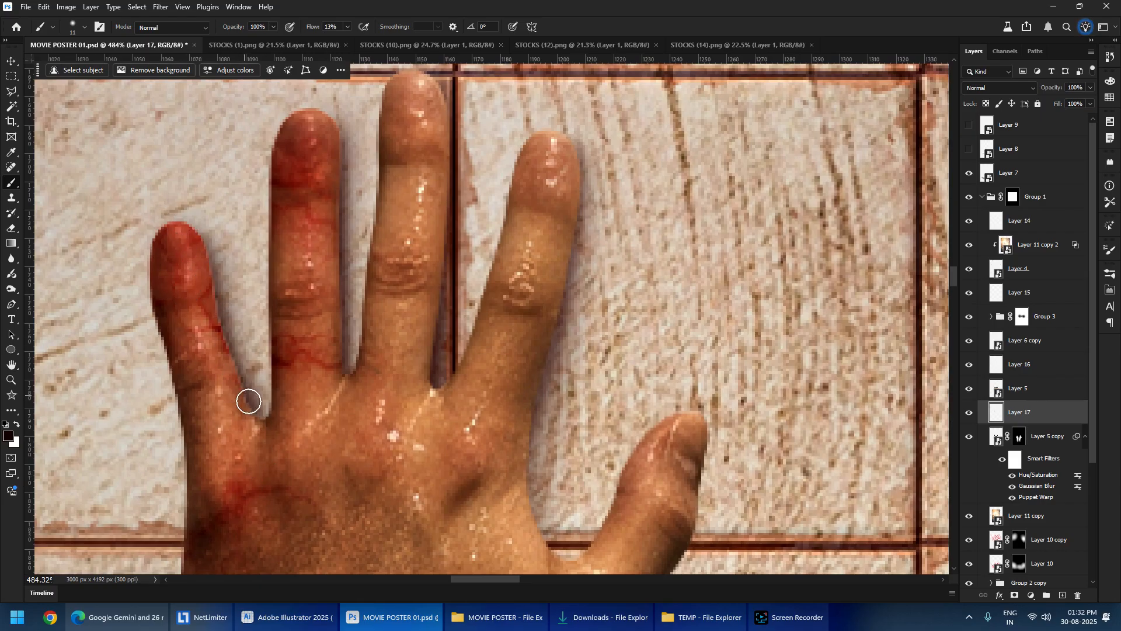
- Paint a soft contact shadow in the gap between the left index finger and thumb with a larger brush
drag(432, 455, 194, 221)
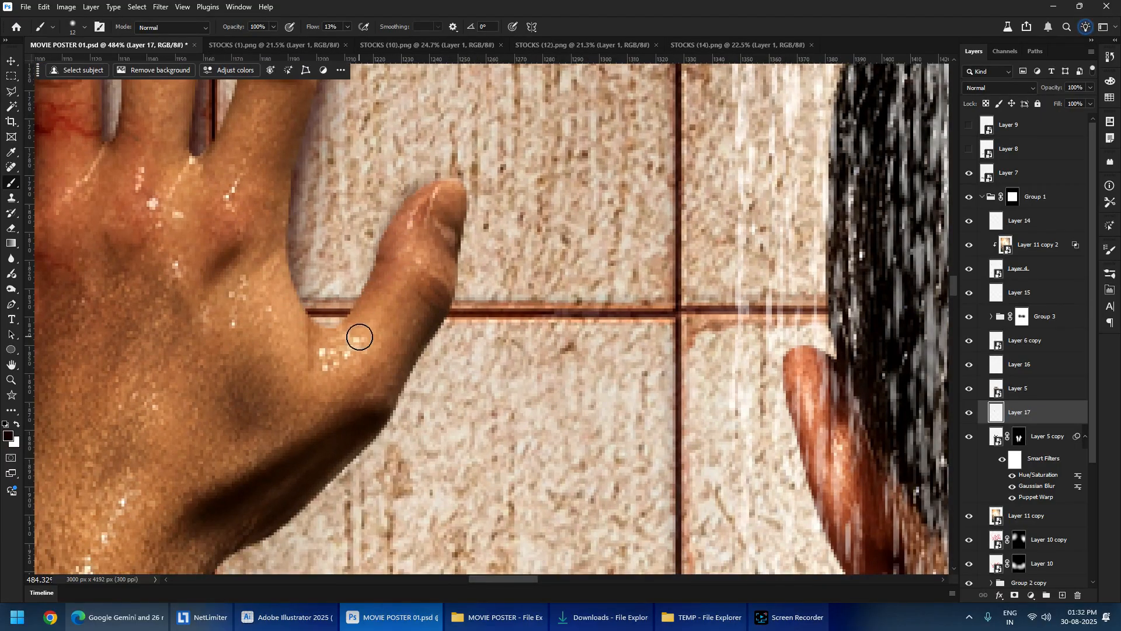
drag(381, 260, 342, 342)
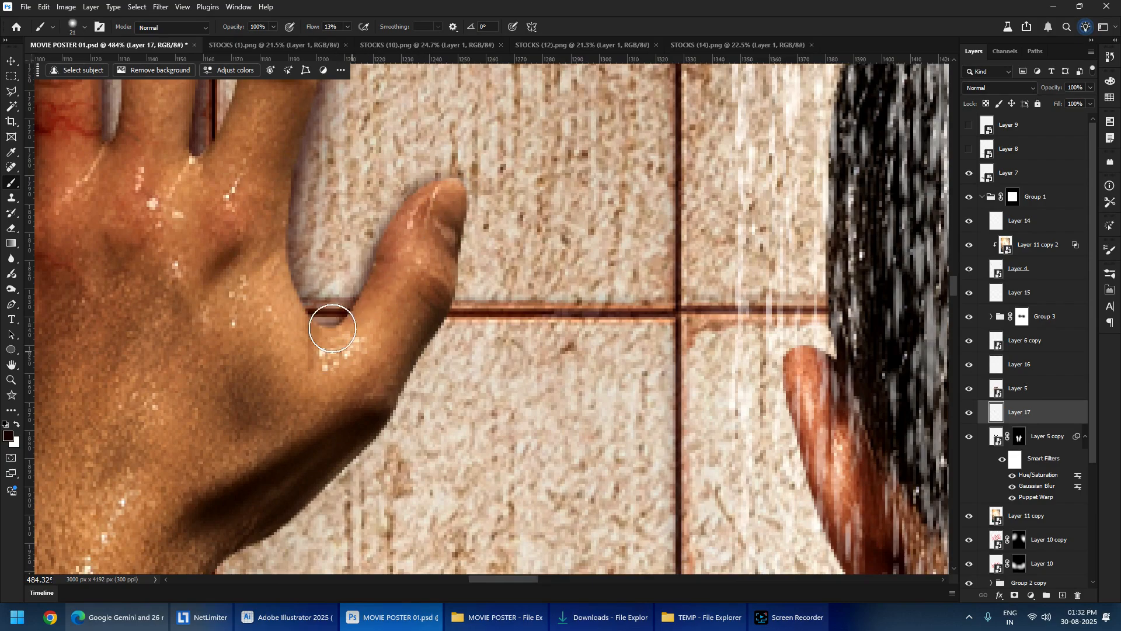
key(bracketright)
key(bracketright)
key(bracketright)
key(bracketright)
key(bracketright)
drag(291, 169, 280, 354)
- Paint a contact shadow along the outer edge of the left thumb and palm, undoing the last 25 px stroke
mouse_move(456, 259)
mouse_down()
mouse_move(555, 131)
mouse_move(538, 253)
mouse_up()
mouse_move(562, 114)
mouse_down()
mouse_move(416, 374)
mouse_move(308, 480)
mouse_up()
key(bracketleft)
key(bracketleft)
key(bracketleft)
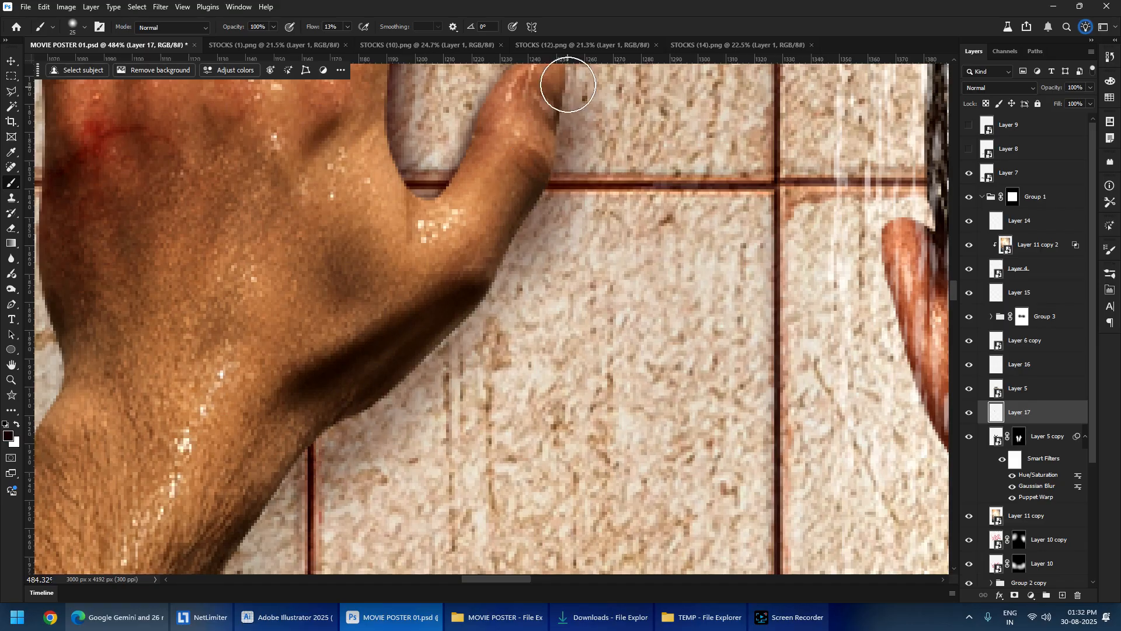
mouse_move(566, 86)
mouse_down()
mouse_move(487, 276)
mouse_move(370, 416)
mouse_up()
key(ctrl+z)
- Deepen the shadow along the left thumb's outer edge with a 16 px brush, undoing a larger stroke and repainting it at 32 px
alt+right_click(573, 105)
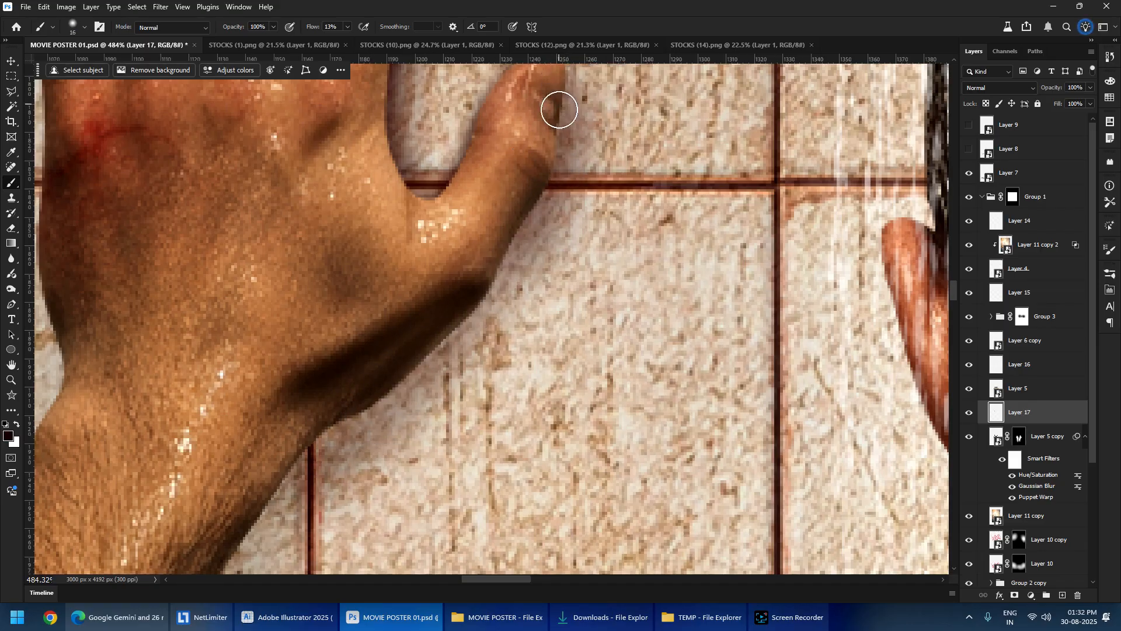
mouse_move(562, 74)
mouse_down()
mouse_move(522, 230)
mouse_move(535, 188)
mouse_move(511, 201)
mouse_move(429, 347)
mouse_up()
alt+right_click(461, 228)
drag(520, 122, 421, 407)
alt+right_click(450, 208)
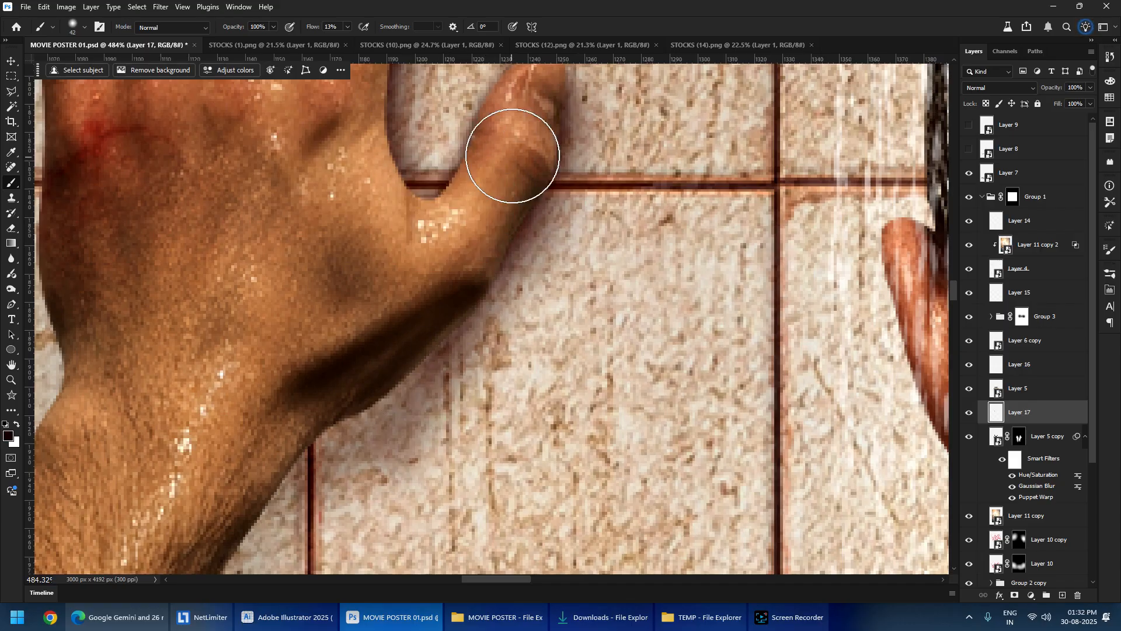
key(ctrl+z)
alt+right_click(553, 130)
mouse_move(555, 125)
mouse_down()
mouse_move(515, 271)
mouse_move(406, 467)
mouse_up()
scroll(466, 264, down, 5)
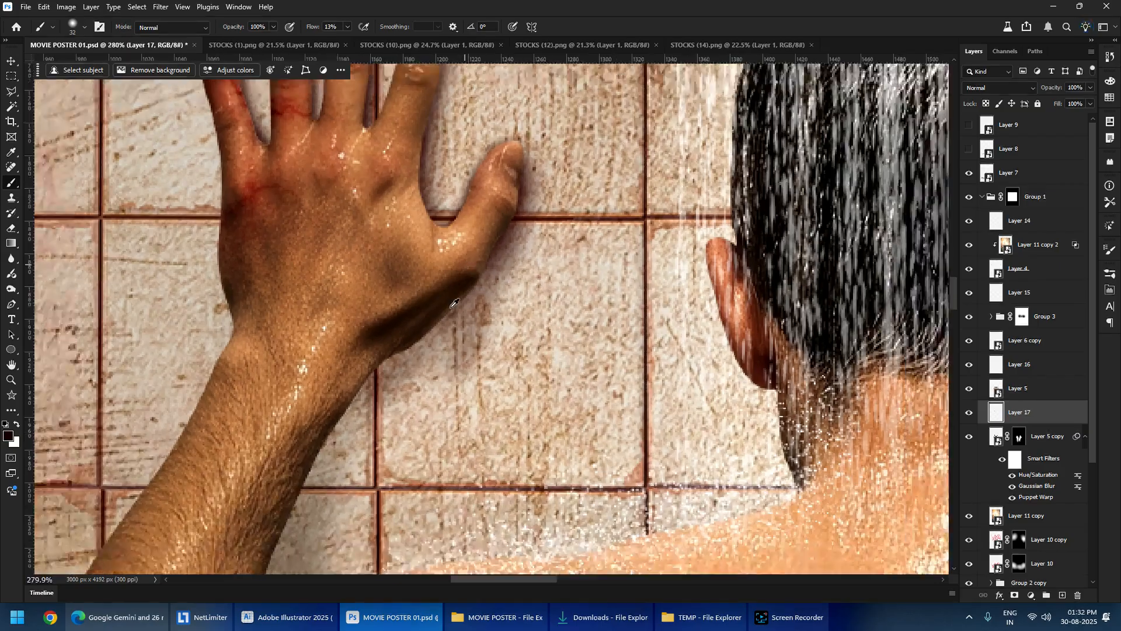
scroll(454, 303, down, 5)
scroll(552, 237, up, 7)
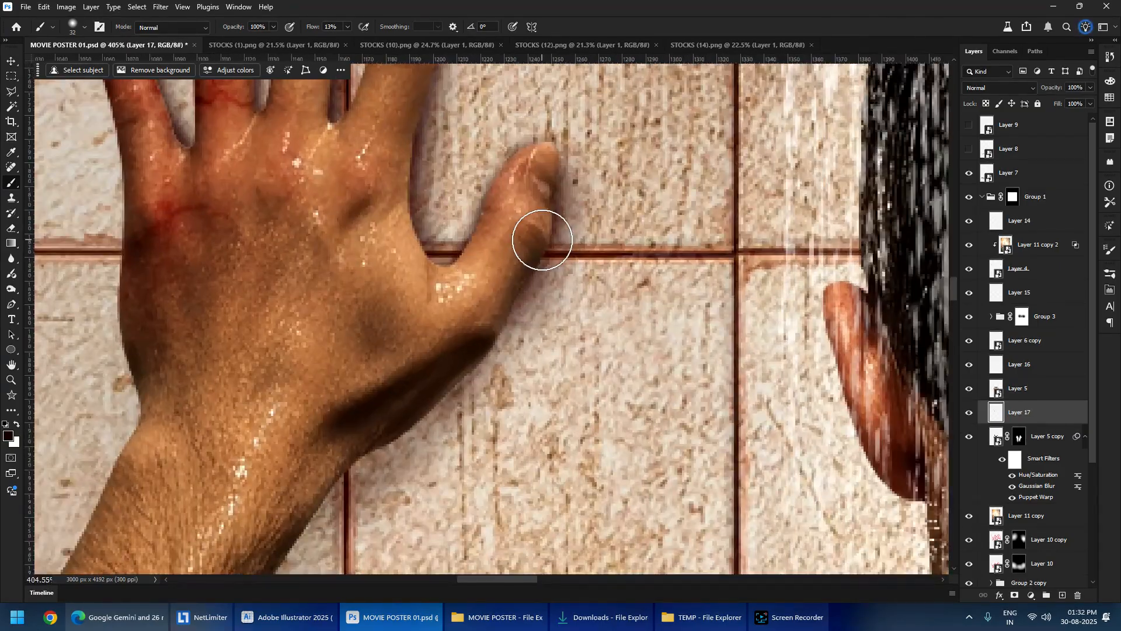
- Trim the excess shadow beside the left thumb with a 51 px eraser
key(e)
alt+right_click(605, 216)
alt+right_click(759, 123)
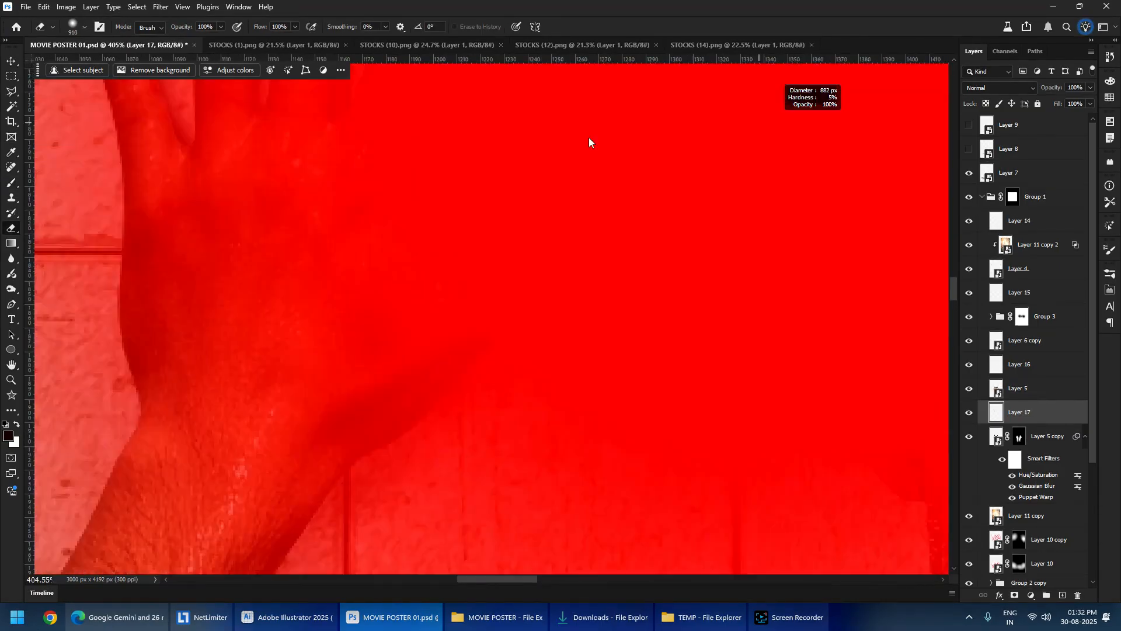
alt+right_click(642, 122)
alt+right_click(668, 120)
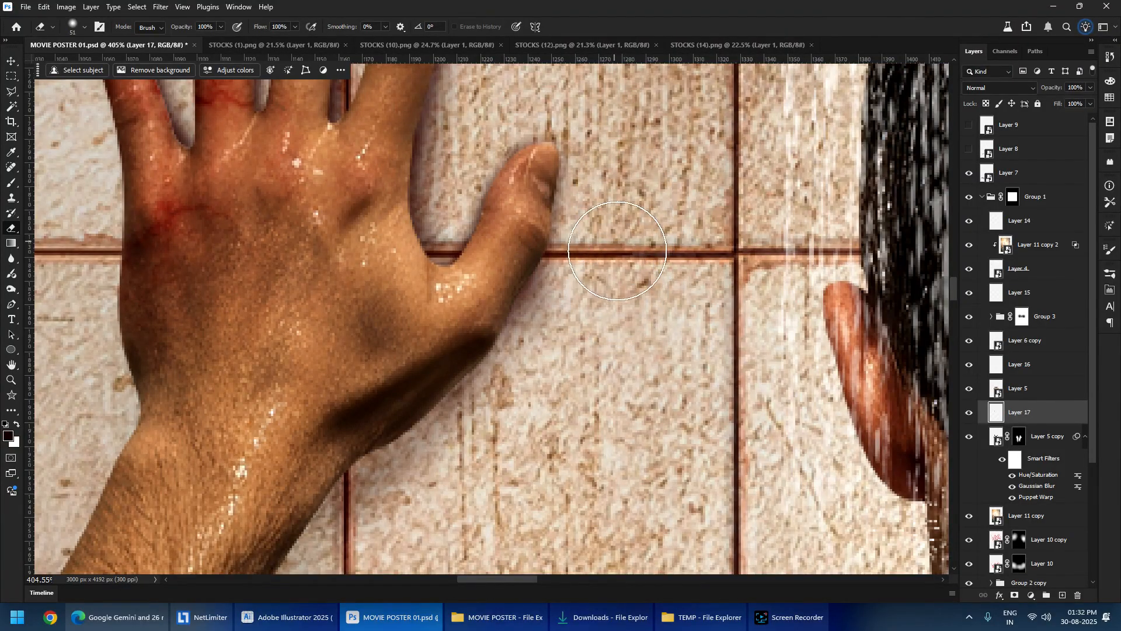
- Build up a faint shadow beneath the left thumb and wrist with the brush at 30% opacity and 8% flow
key(b)
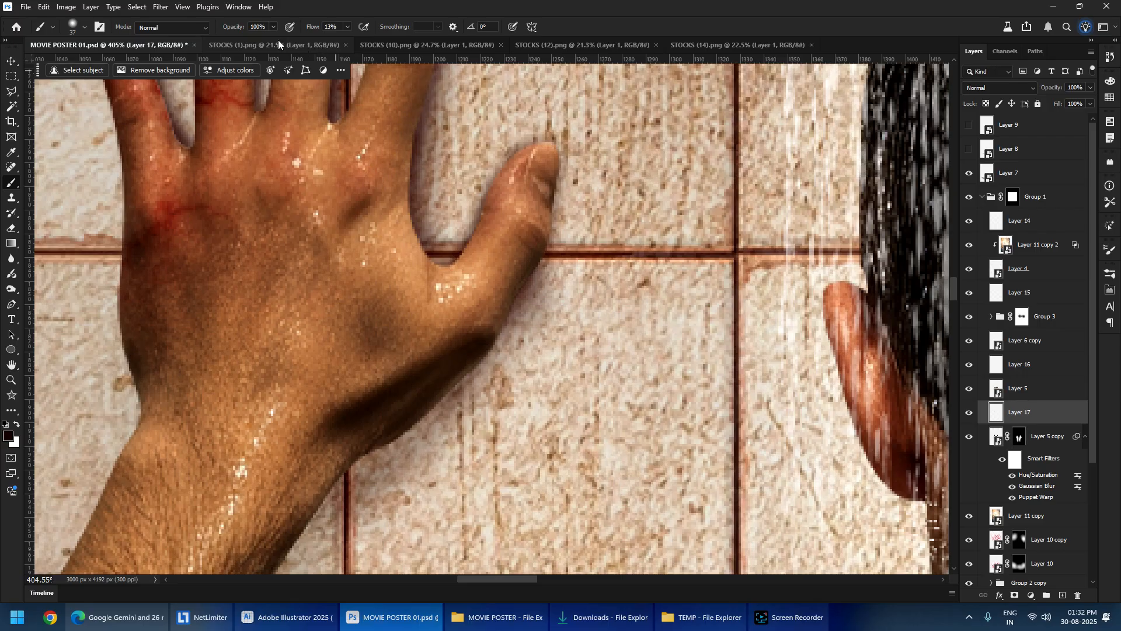
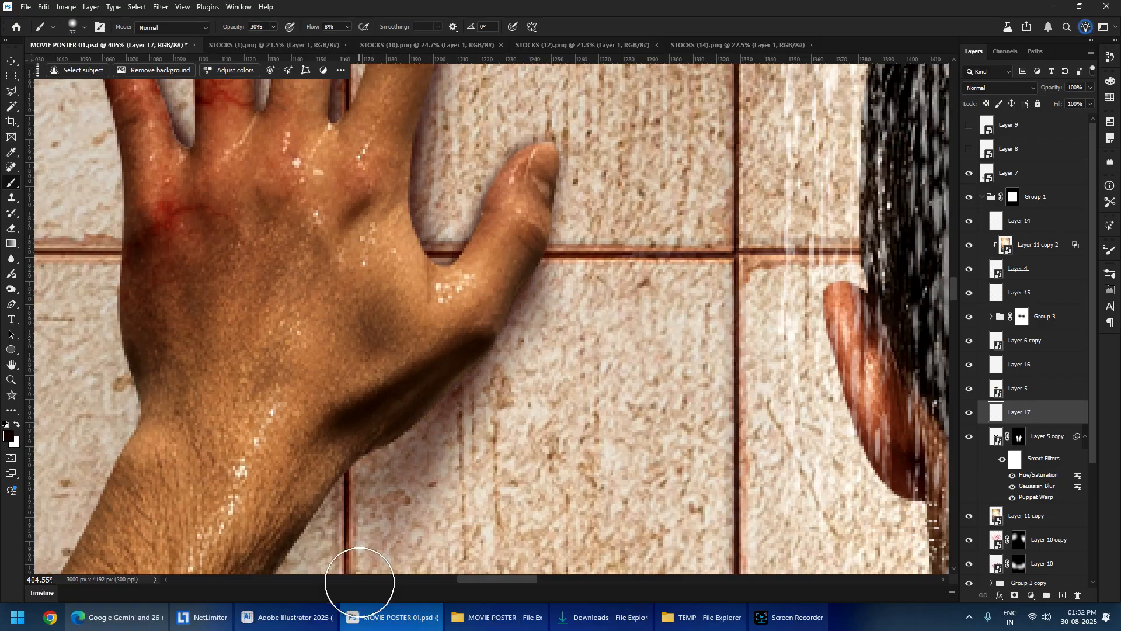
scroll(437, 382, down, 8)
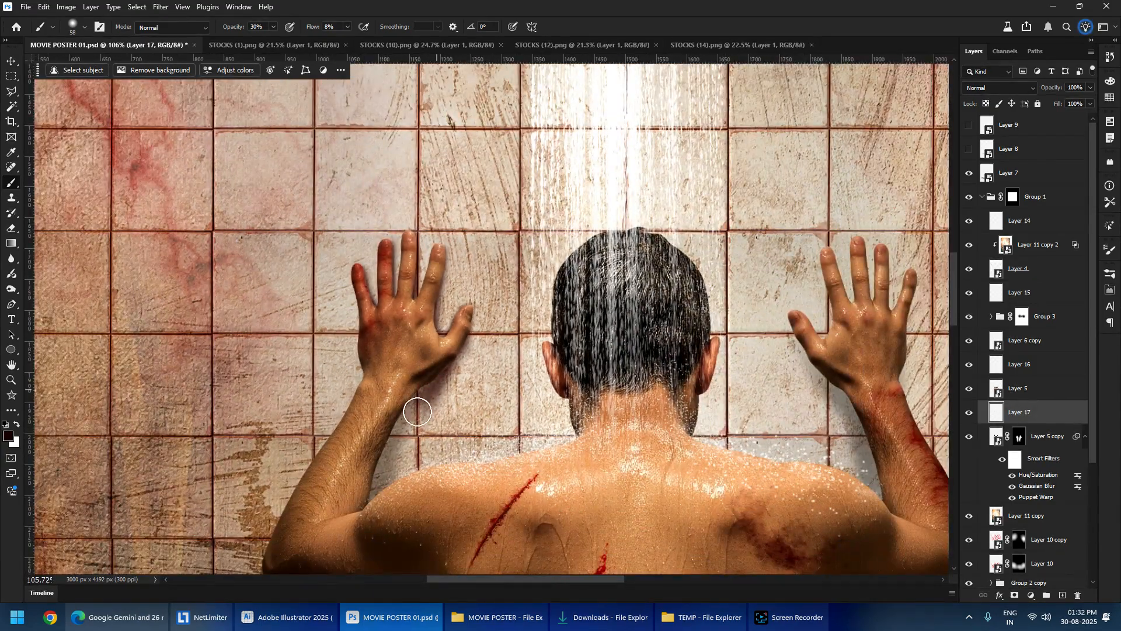
scroll(402, 392, up, 5)
alt+right_click(427, 379)
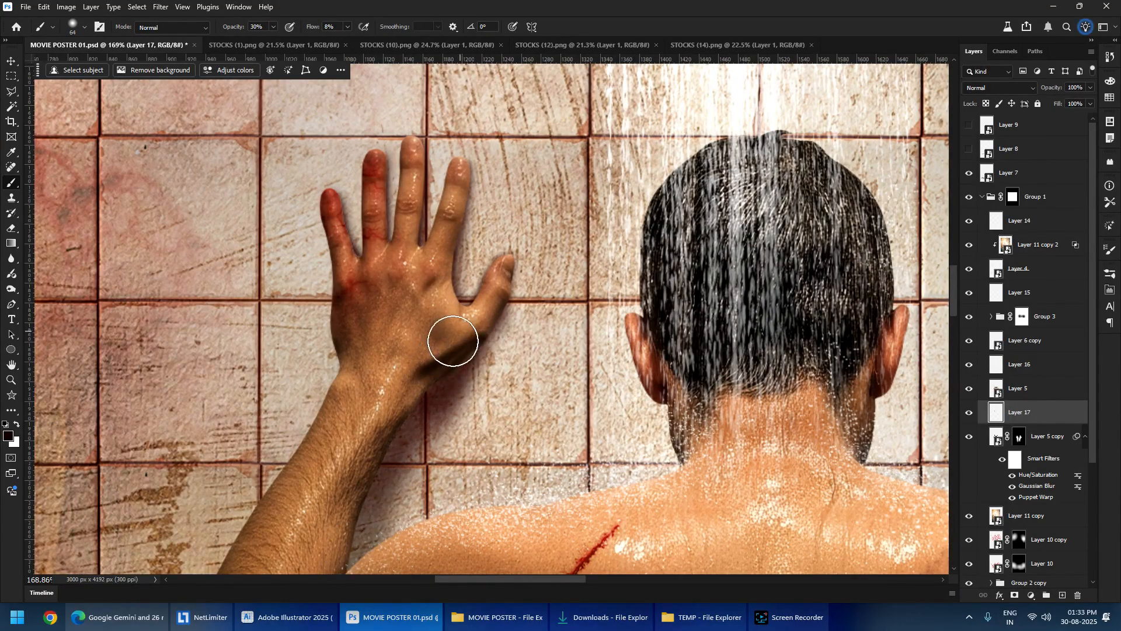
- Set Layer 17's blend mode to Multiply and check the shadows around the left hand
click(1001, 89)
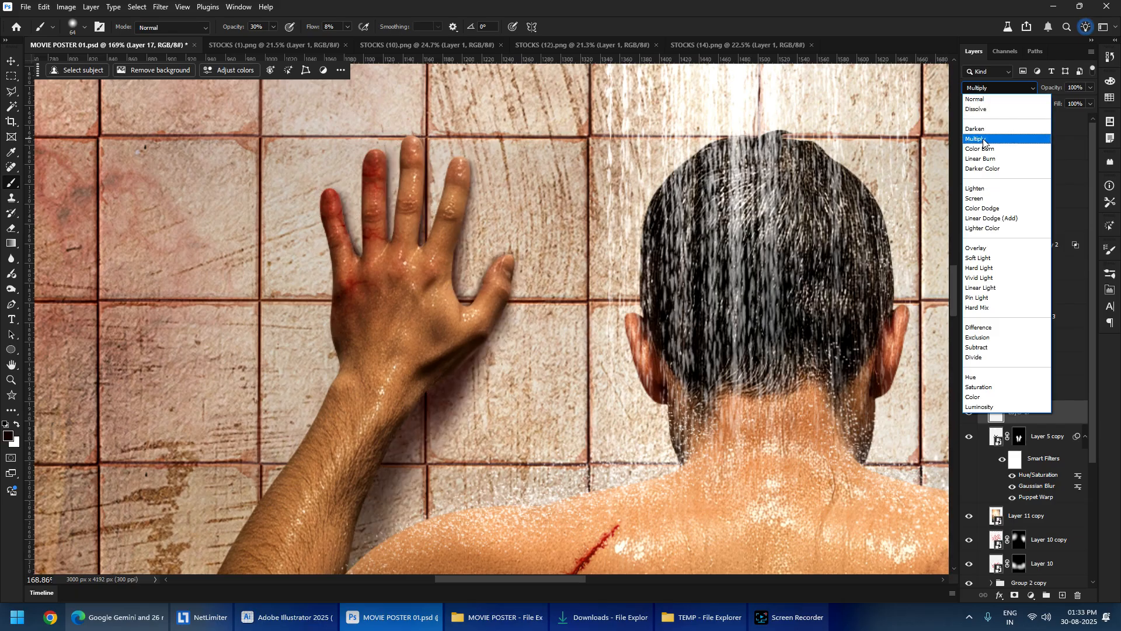
click(993, 124)
click(12, 76)
scroll(512, 308, down, 5)
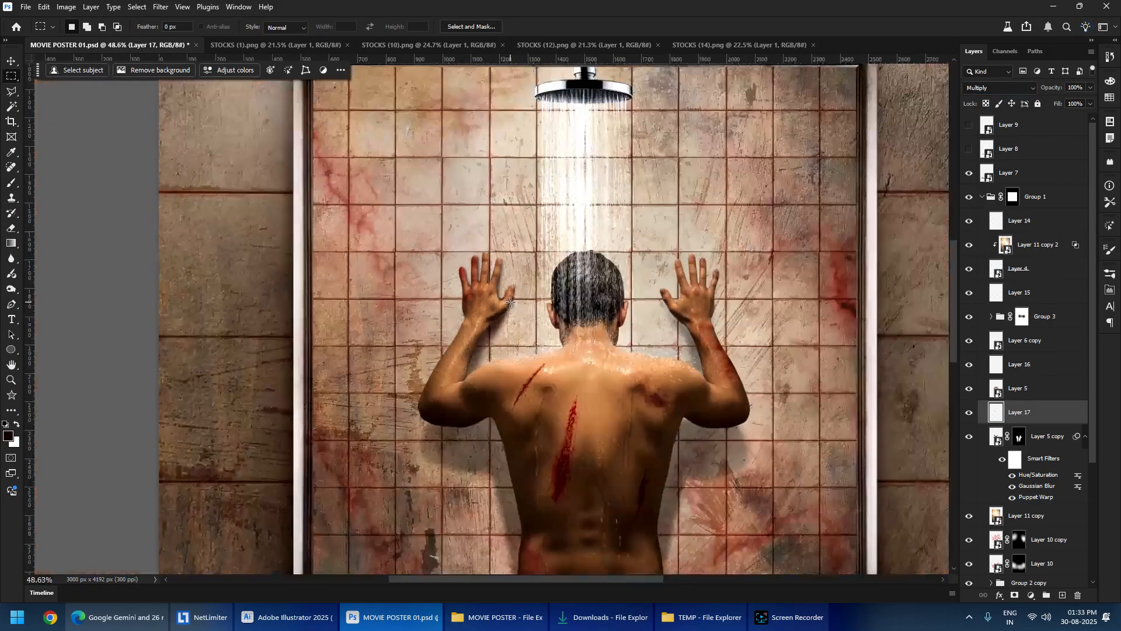
scroll(507, 297, up, 6)
drag(514, 321, 513, 333)
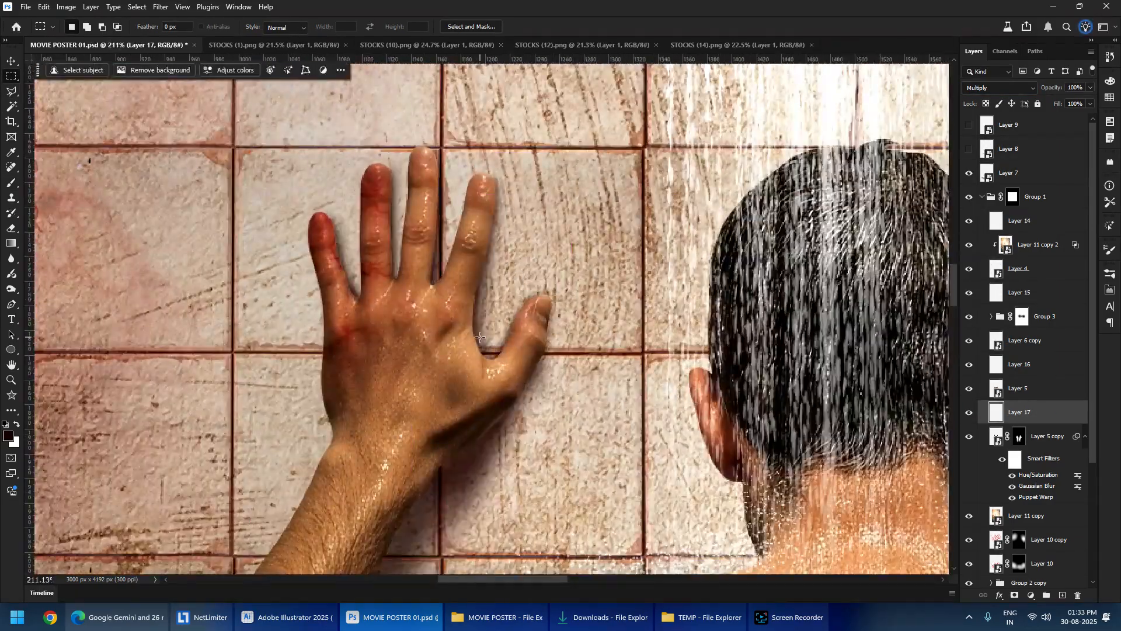
scroll(494, 333, up, 3)
- Soften the shadow between the left index finger and thumb with the eraser at 16% opacity and 15% flow
key(e)
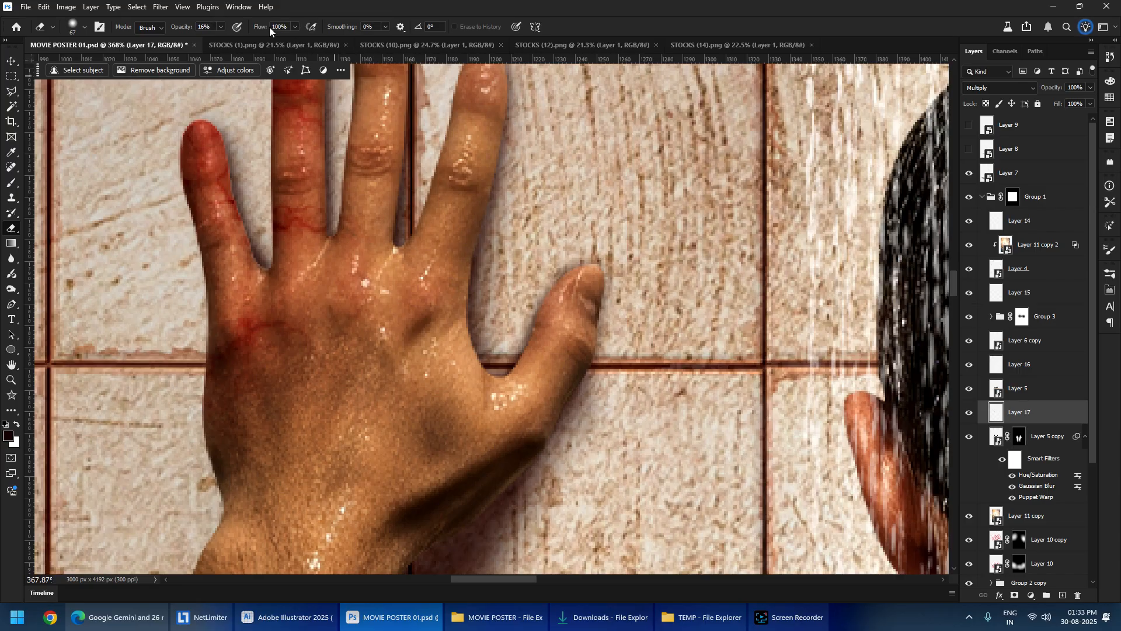
drag(17, 46, 6, 80)
drag(530, 337, 510, 336)
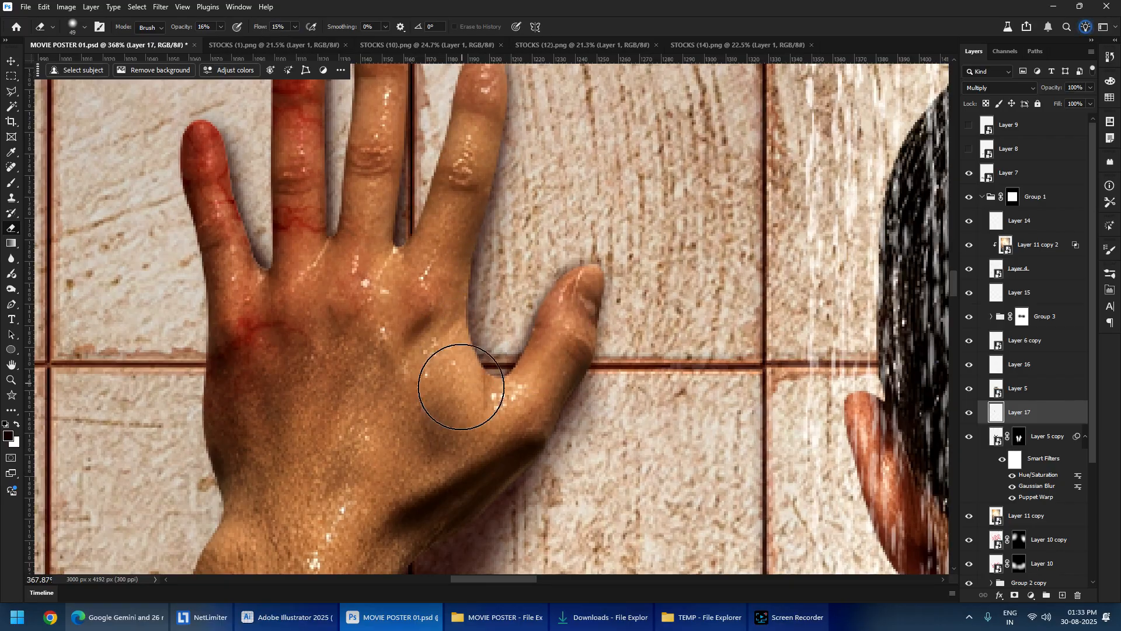
- Compare the man's hands with and without the painted shadows by toggling Layer 17's visibility
scroll(413, 263, down, 10)
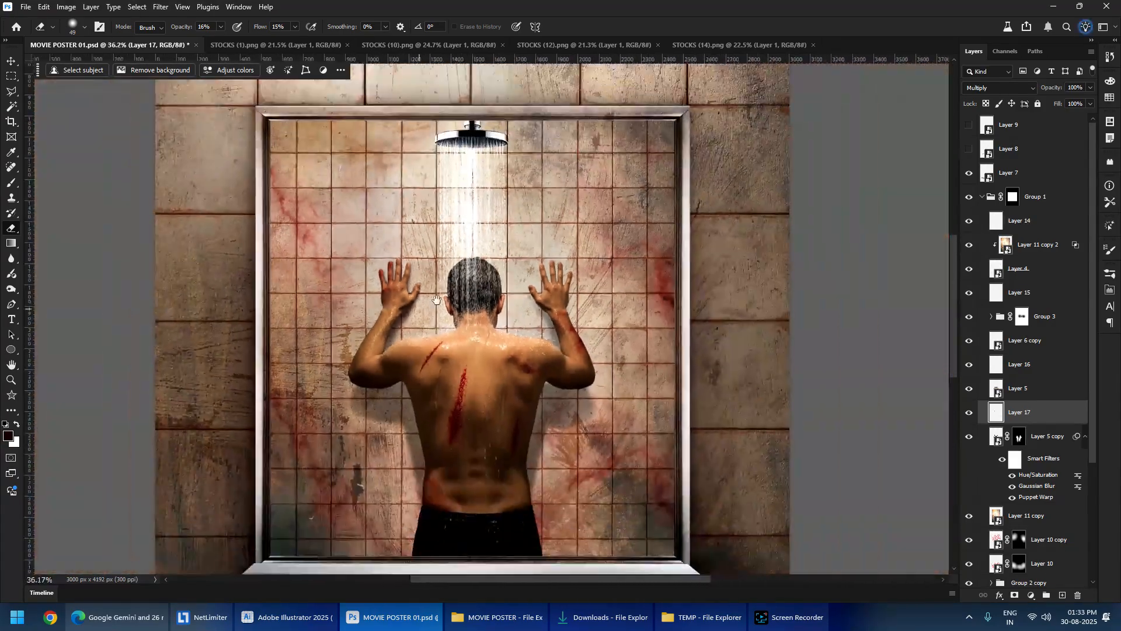
drag(379, 308, 340, 304)
scroll(340, 304, up, 5)
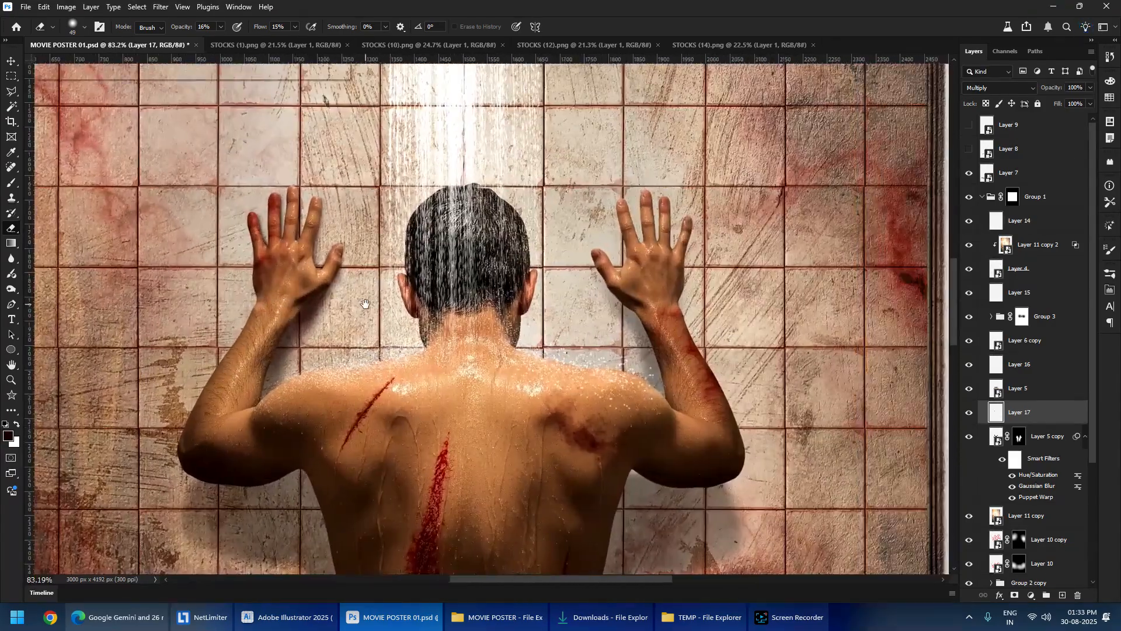
key(b)
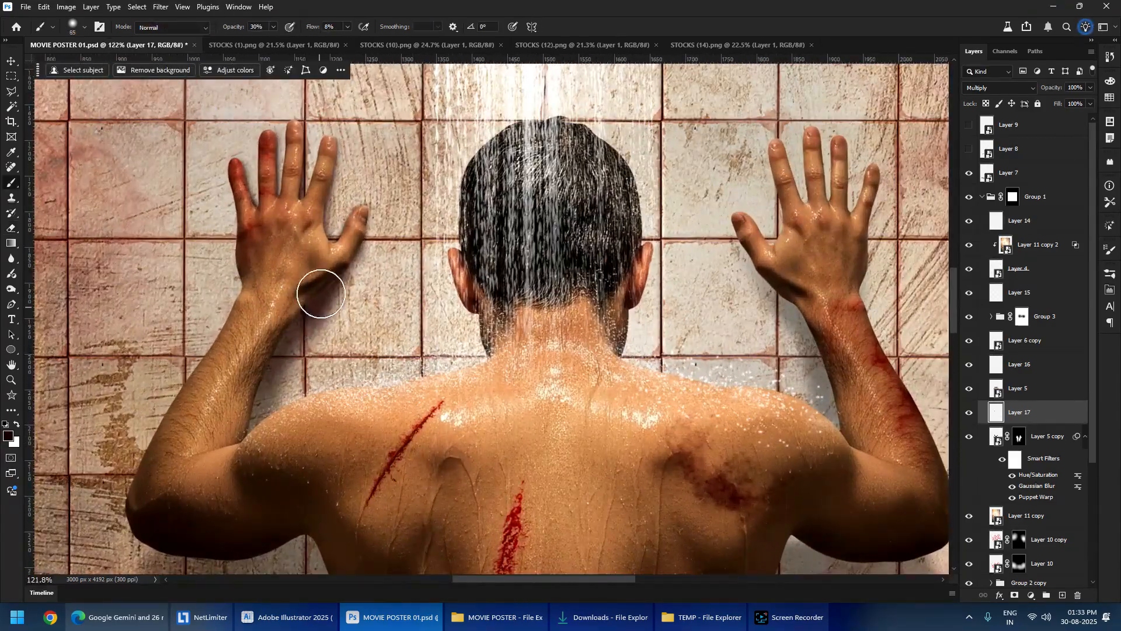
click(967, 418)
click(968, 418)
click(967, 419)
- Add a new layer above Layer 17 for the right hand's shadows and set its blend mode to Multiply
drag(641, 220, 236, 257)
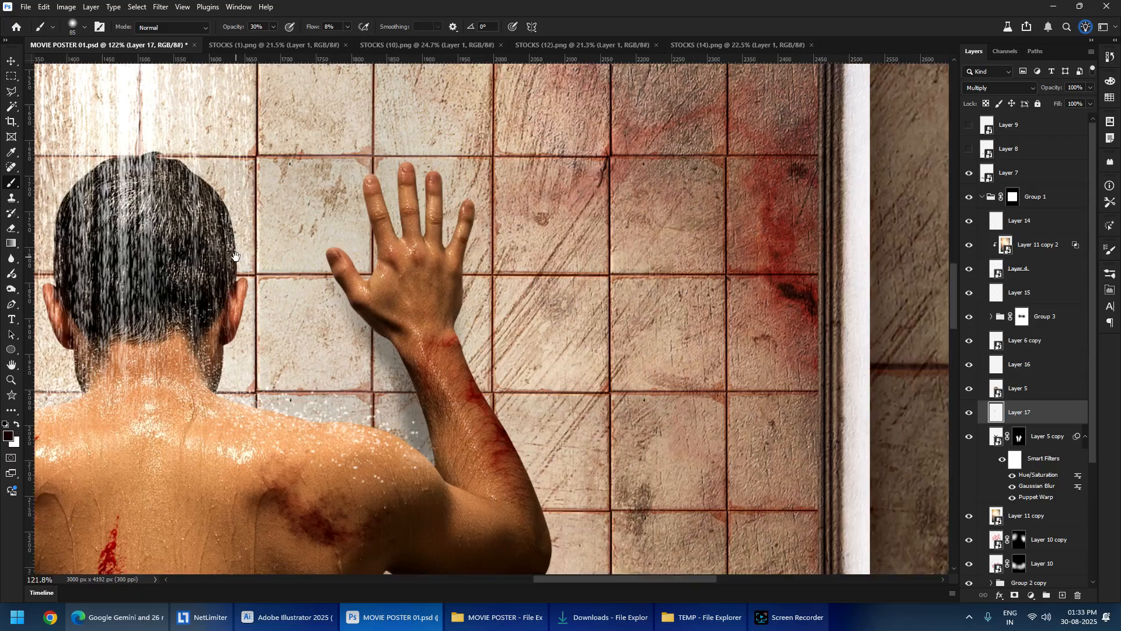
scroll(598, 290, down, 5)
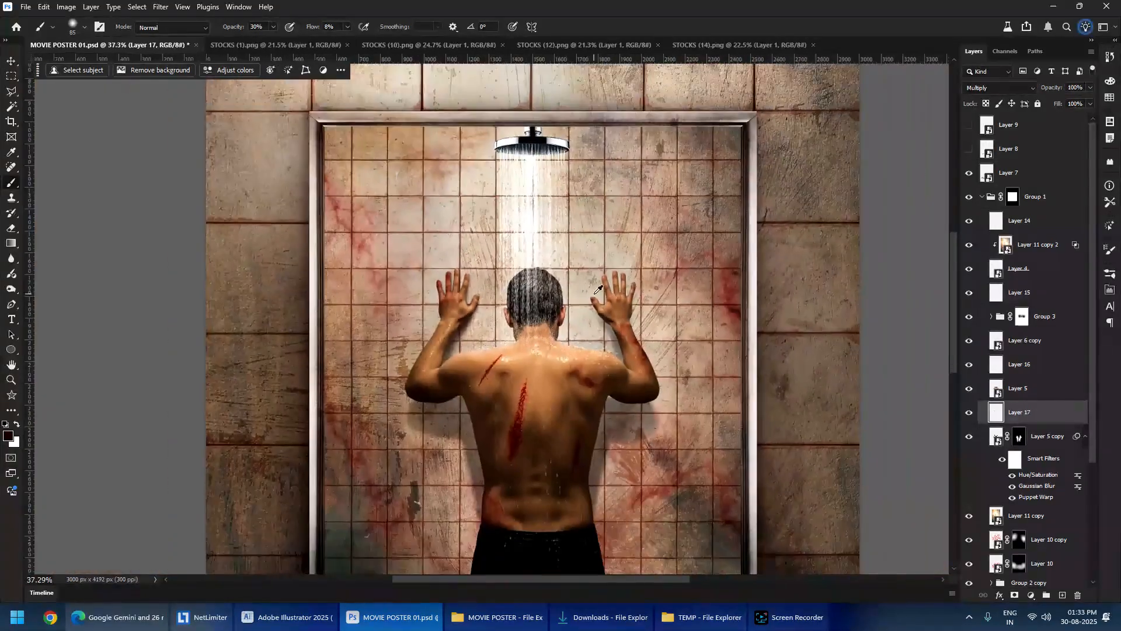
scroll(598, 290, up, 8)
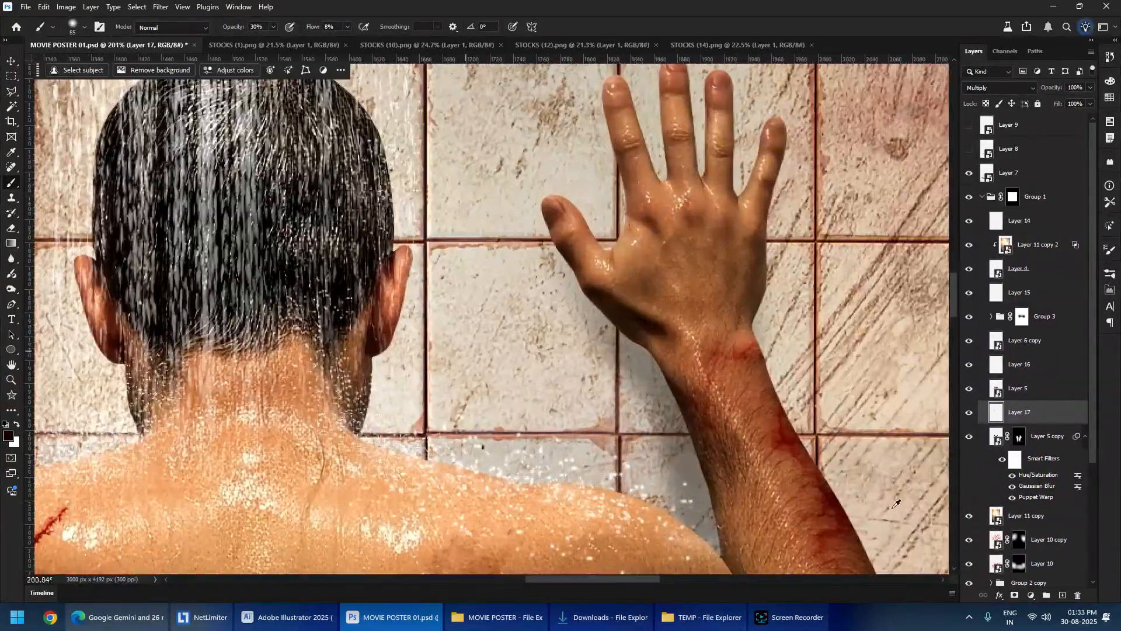
click(1063, 596)
scroll(520, 245, up, 5)
mouse_move(695, 462)
mouse_down()
mouse_move(193, 258)
mouse_move(351, 423)
mouse_move(461, 450)
mouse_move(485, 520)
mouse_up()
scroll(267, 343, down, 3)
alt+right_click(175, 175)
key(shift+alt+m)
- Paint soft contact shadows along the left edges of the right hand's thumb and index finger with a small brush
scroll(284, 199, up, 4)
drag(284, 199, 267, 483)
alt+right_click(352, 175)
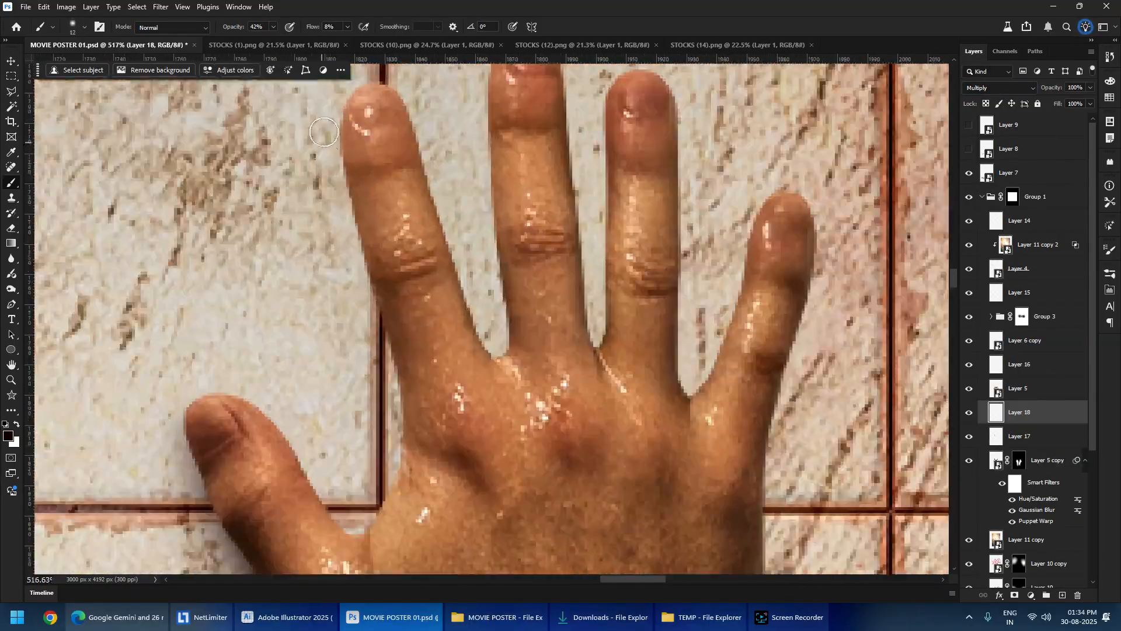
mouse_move(352, 175)
mouse_down()
mouse_move(397, 467)
mouse_move(393, 403)
mouse_move(351, 526)
mouse_up()
drag(468, 148, 415, 206)
- Paint a contact shadow along the right hand's middle finger with a 20 px brush at 72% opacity, undoing the last stroke
alt+right_click(454, 168)
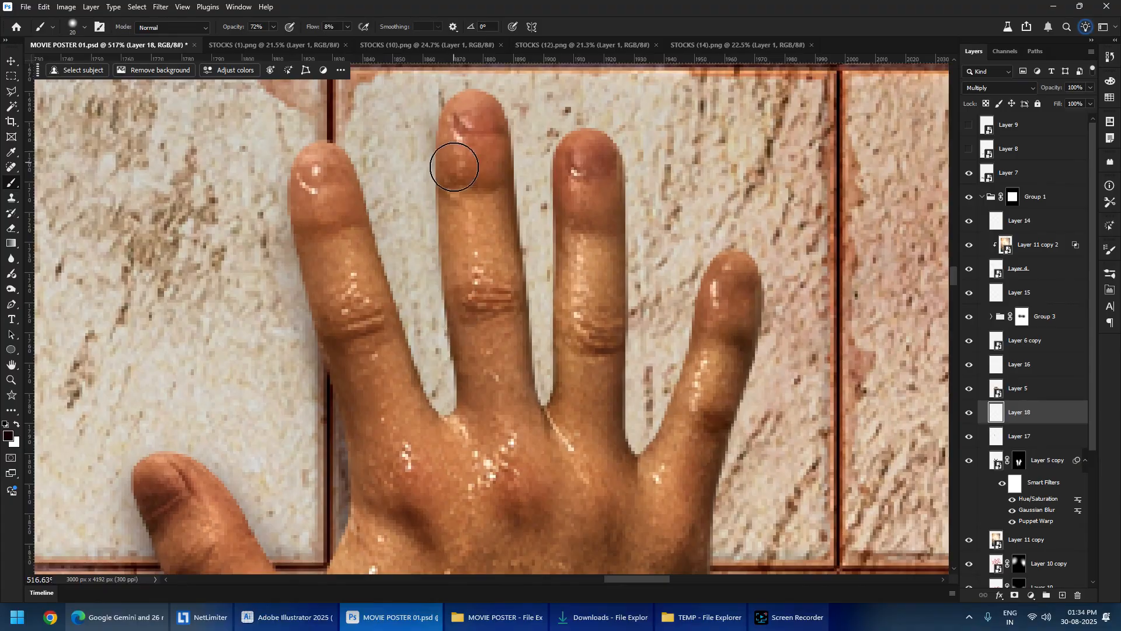
drag(453, 168, 464, 385)
drag(535, 386, 535, 175)
drag(383, 201, 438, 430)
drag(432, 338, 648, 377)
key(ctrl+z)
- Paint contact shadows along the left edges of the right hand's ring and little fingers with a 14 px brush
key([)
drag(521, 122, 542, 384)
drag(502, 106, 582, 430)
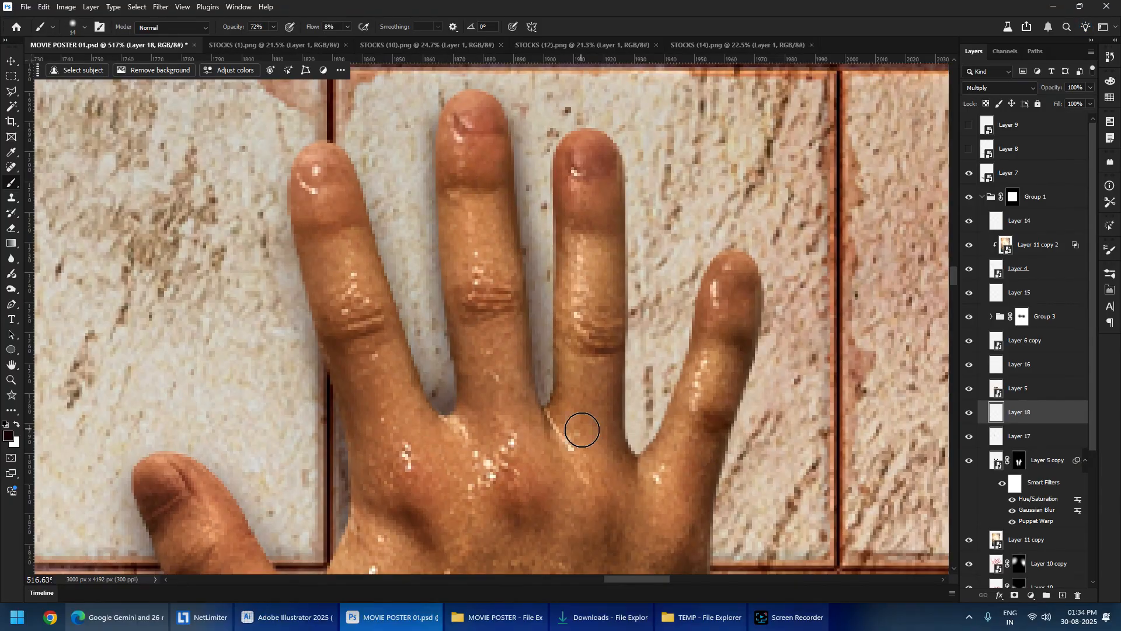
drag(549, 371, 563, 134)
drag(563, 134, 628, 435)
mouse_move(692, 357)
mouse_down()
mouse_move(703, 300)
mouse_move(528, 150)
mouse_move(549, 234)
mouse_up()
- Examine how the painted shadows around the man's hands, arms and torso sit against the tiled wall
scroll(703, 300, down, 4)
alt+right_click(528, 150)
scroll(651, 286, down, 4)
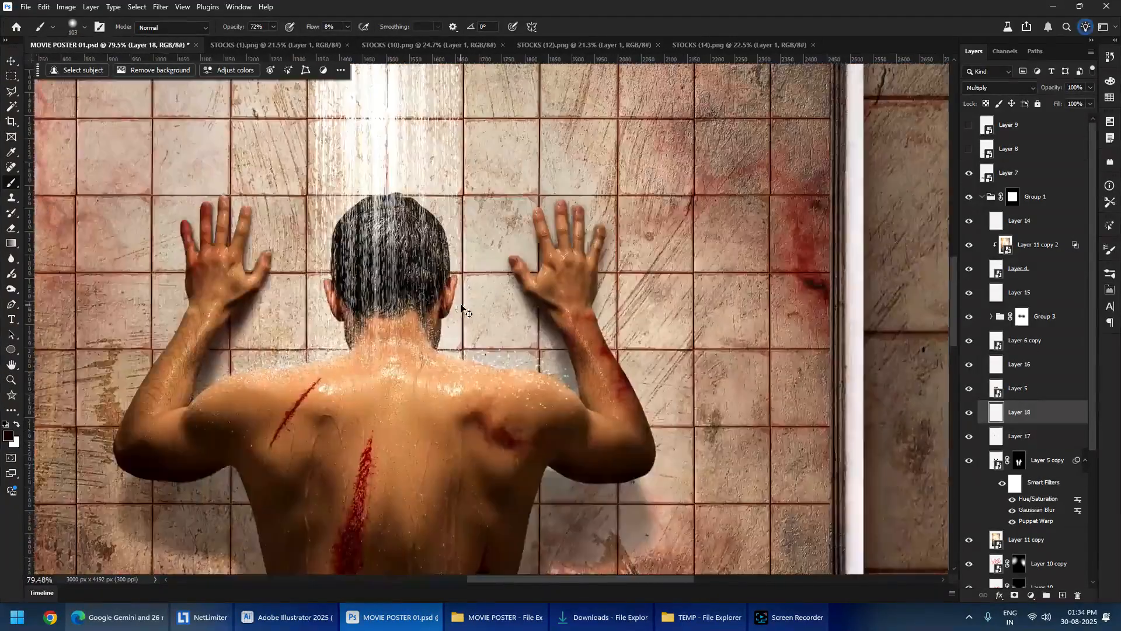
scroll(368, 356, up, 3)
alt+right_click(87, 354)
scroll(88, 354, down, 3)
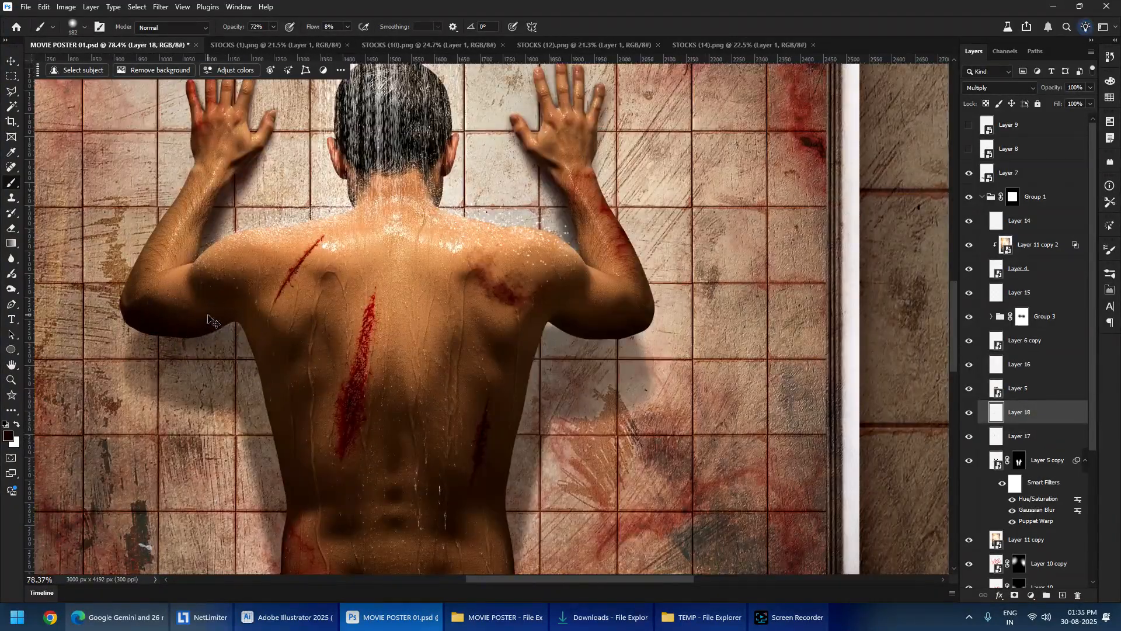
scroll(234, 374, down, 2)
drag(255, 431, 279, 384)
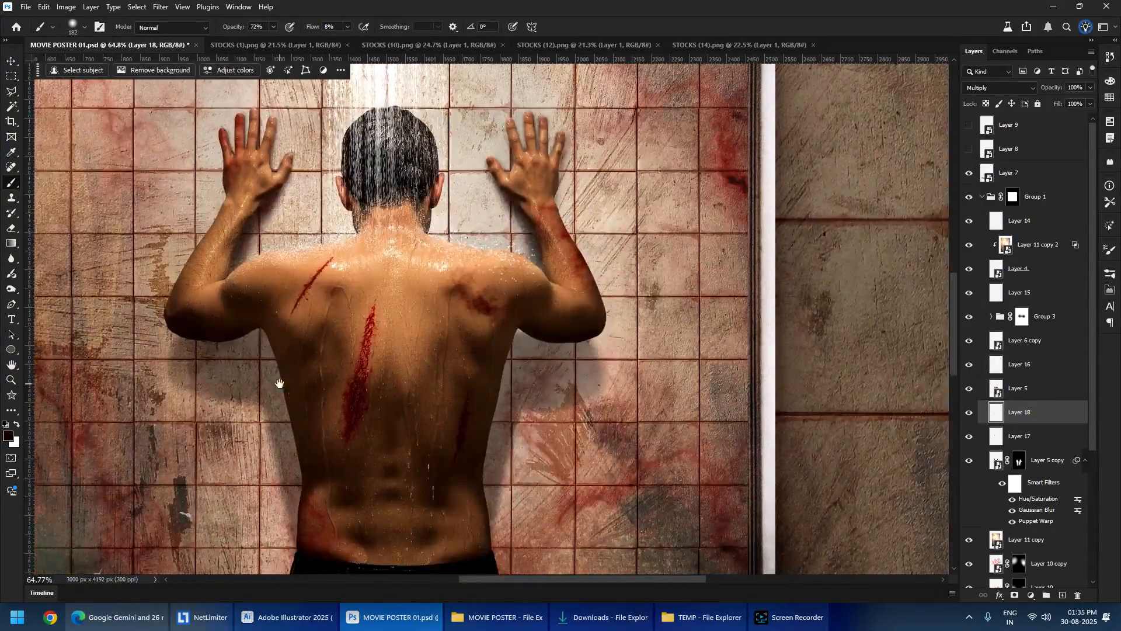
- Deepen the soft wall shadows along both sides of the torso and under the arms on Layer 18 with a 317 px brush
scroll(284, 374, up, 1)
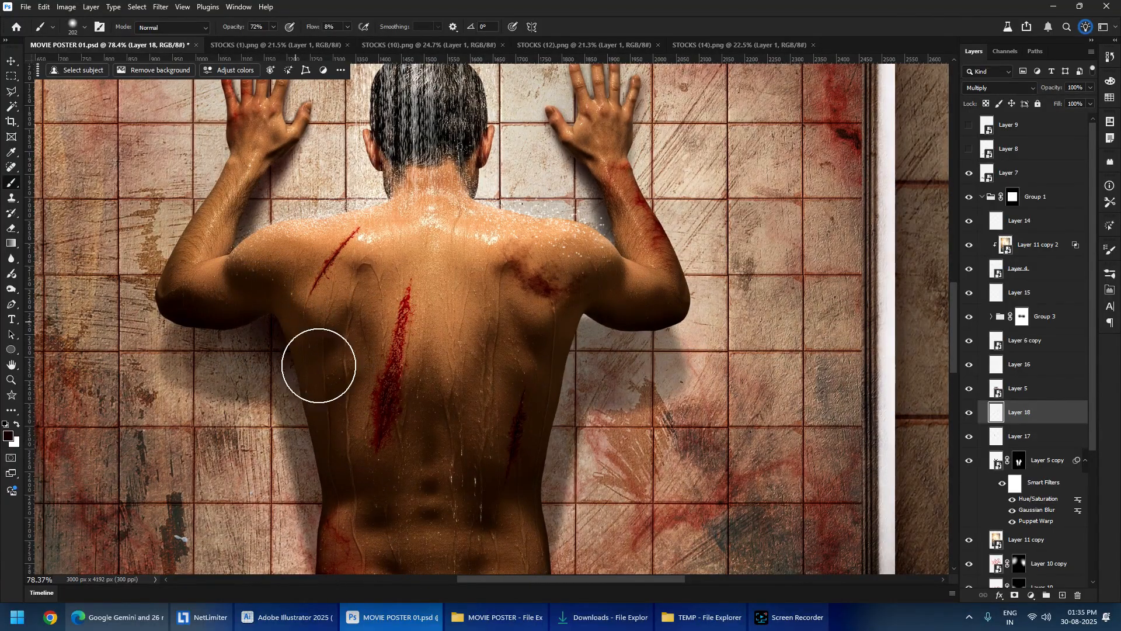
mouse_move(288, 315)
mouse_down()
mouse_move(326, 335)
mouse_move(247, 333)
mouse_move(307, 381)
mouse_move(266, 303)
mouse_up()
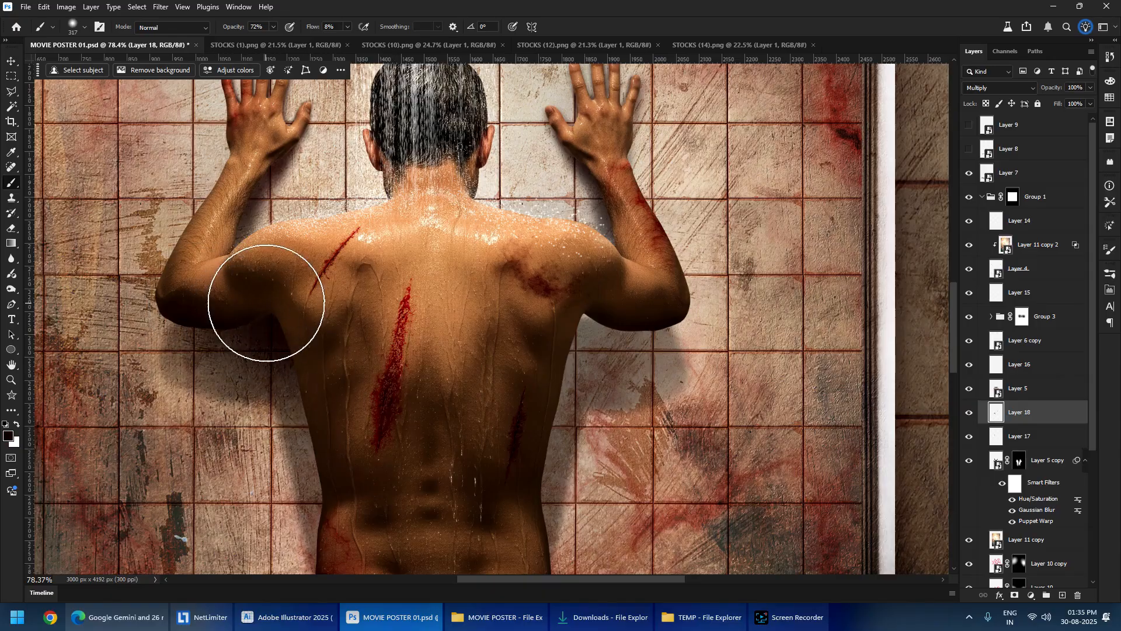
mouse_move(336, 507)
mouse_down()
mouse_move(326, 531)
mouse_move(336, 563)
mouse_up()
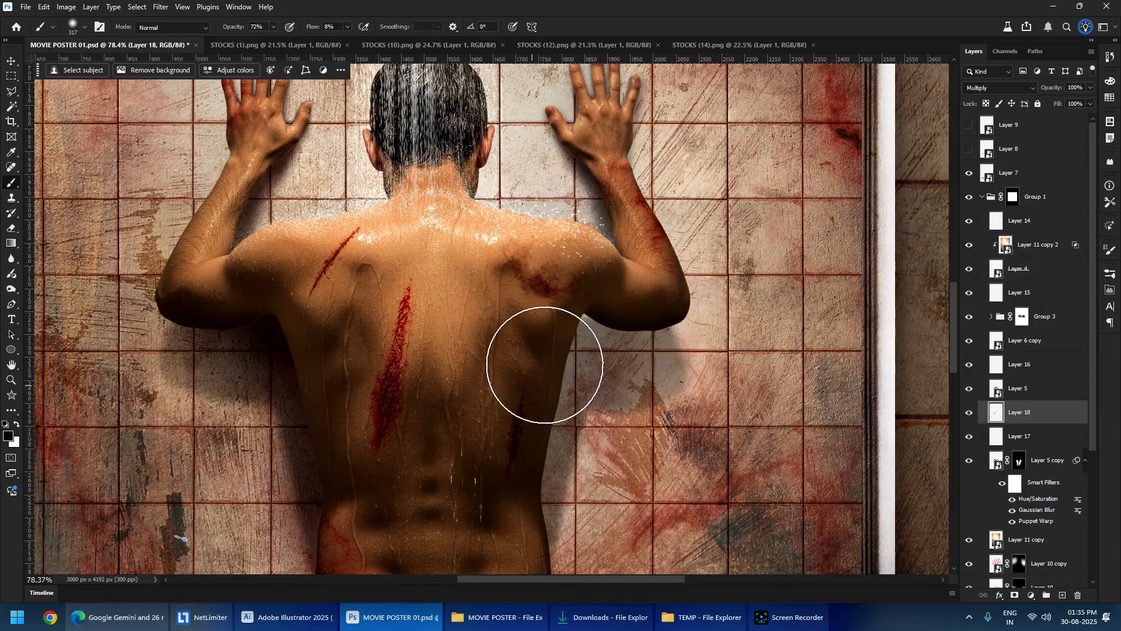
mouse_move(545, 366)
mouse_down()
mouse_move(535, 340)
mouse_move(520, 393)
mouse_move(563, 359)
mouse_move(573, 297)
mouse_up()
mouse_move(491, 482)
mouse_down()
mouse_move(498, 583)
mouse_move(506, 524)
mouse_up()
drag(626, 345, 640, 341)
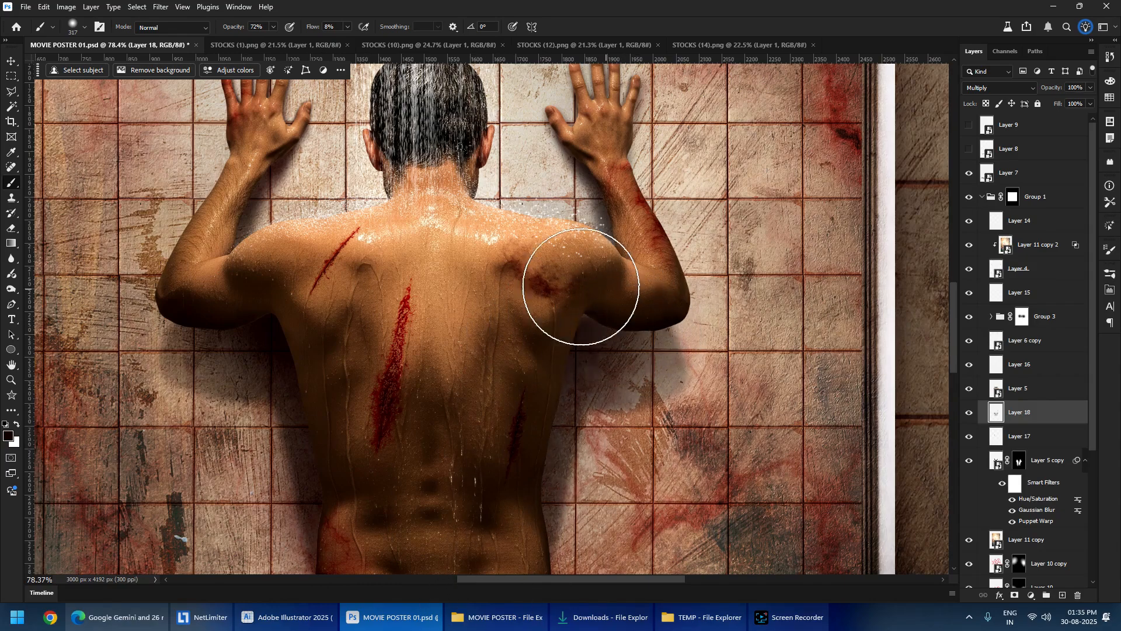
- Examine how the shadowed man blends with the tiled wall, the shower and the frame, up close and across the whole poster
scroll(506, 435, down, 3)
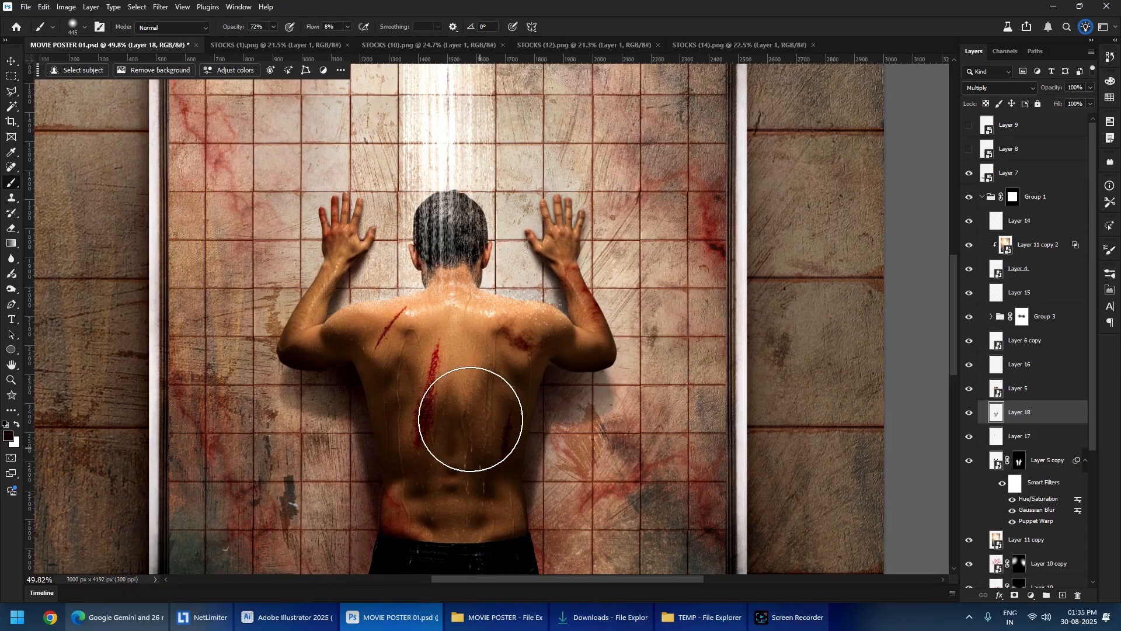
scroll(471, 421, down, 3)
scroll(491, 386, up, 1)
drag(501, 377, 487, 376)
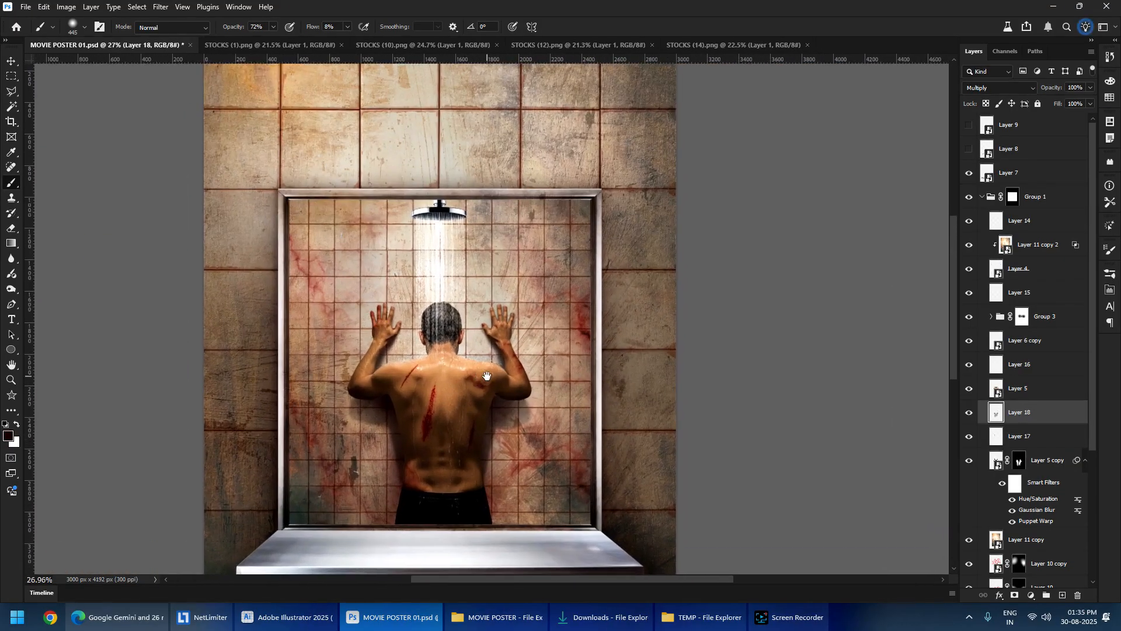
scroll(448, 357, up, 1)
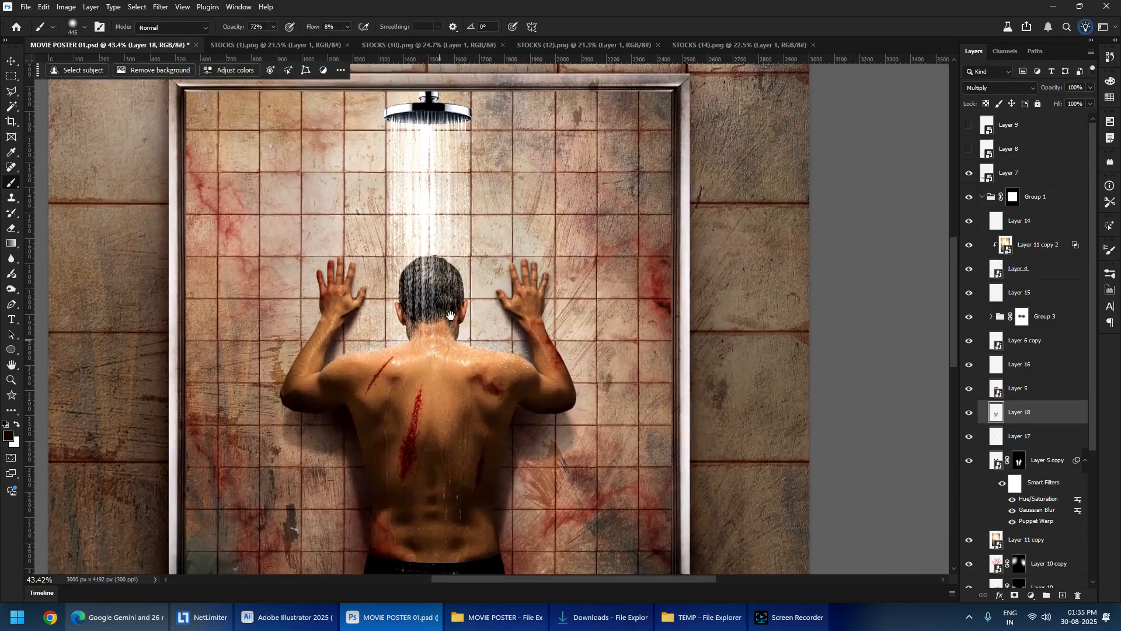
scroll(444, 327, down, 2)
scroll(442, 322, up, 1)
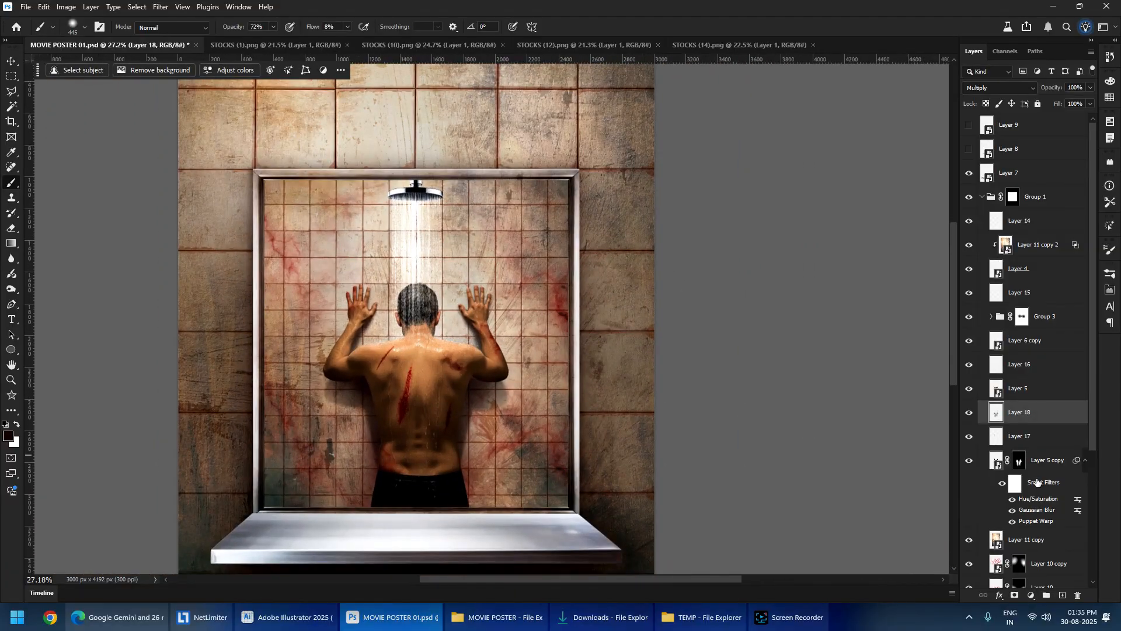
scroll(457, 205, down, 2)
scroll(458, 206, up, 1)
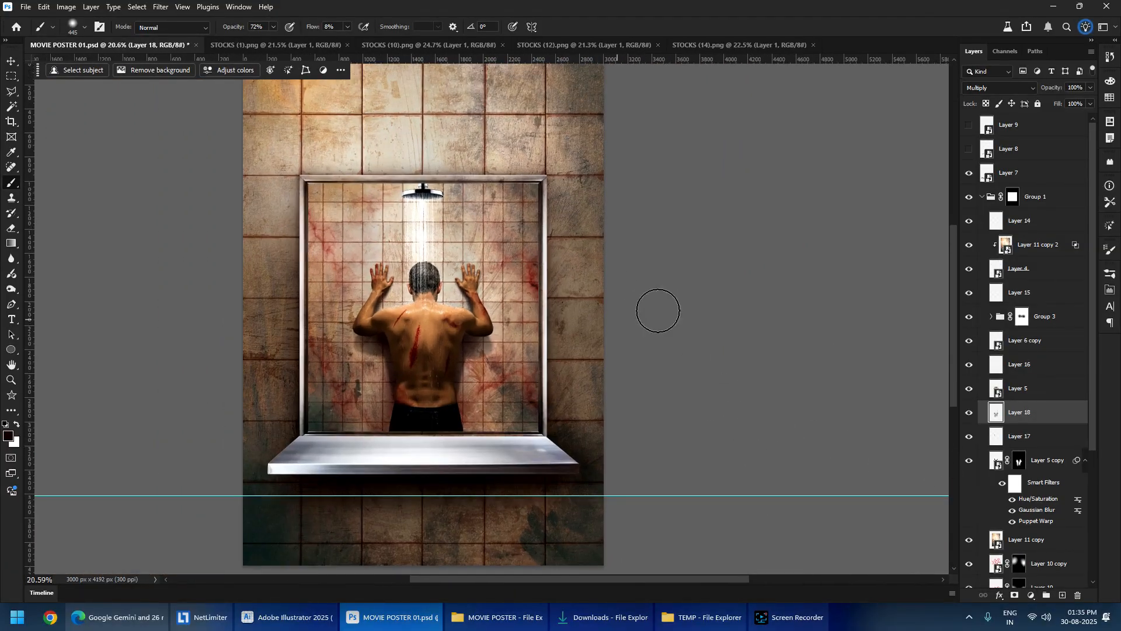
scroll(1019, 461, down, 2)
- Identify the wall texture by toggling layer visibility, and place a new blank layer directly above Layer 11 copy
click(970, 467)
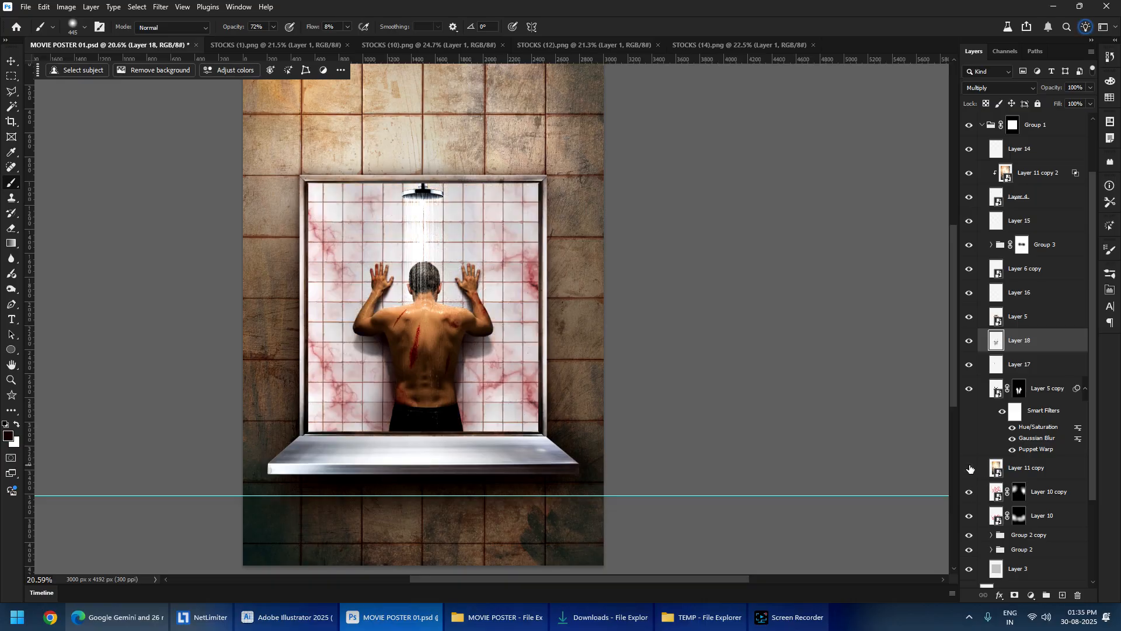
click(970, 467)
click(970, 535)
click(970, 535)
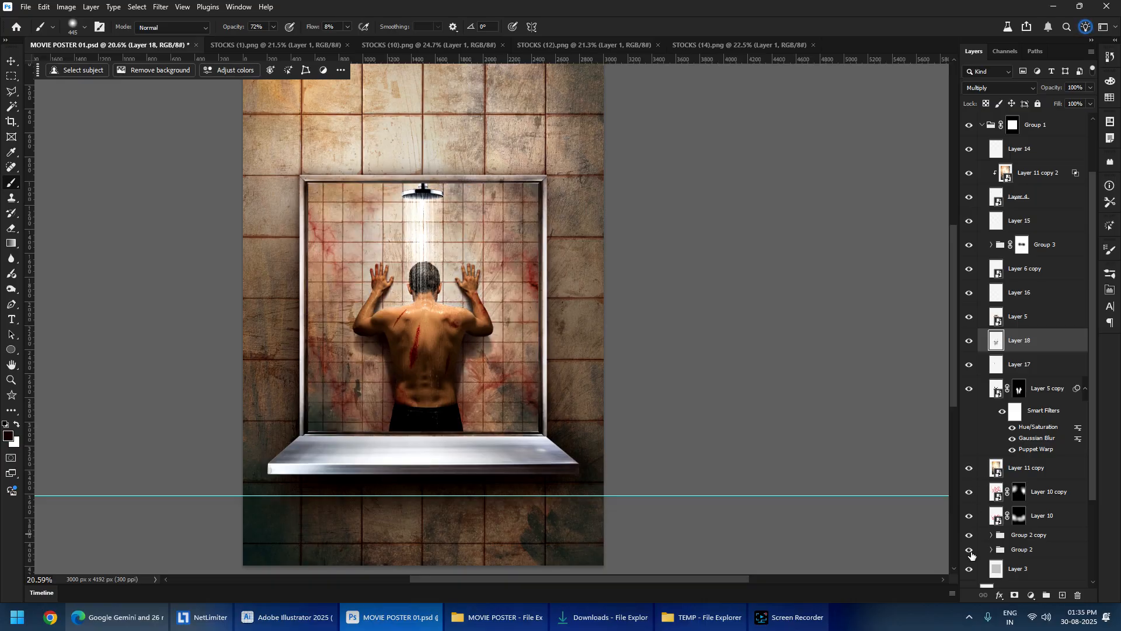
click(1037, 538)
click(1063, 595)
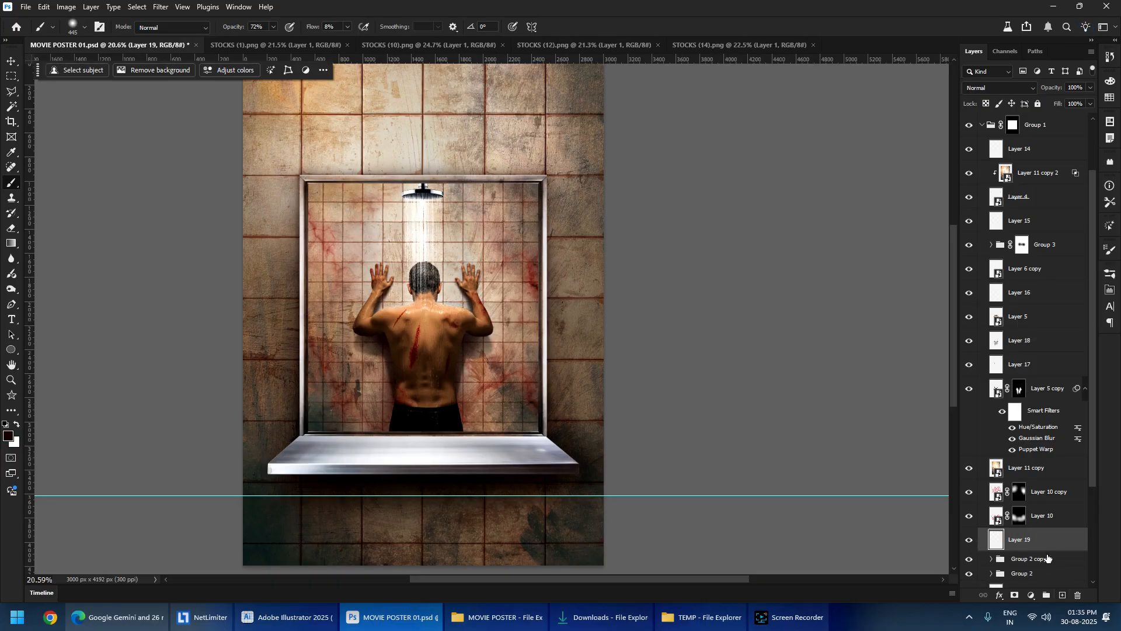
drag(1029, 541, 1037, 467)
click(970, 492)
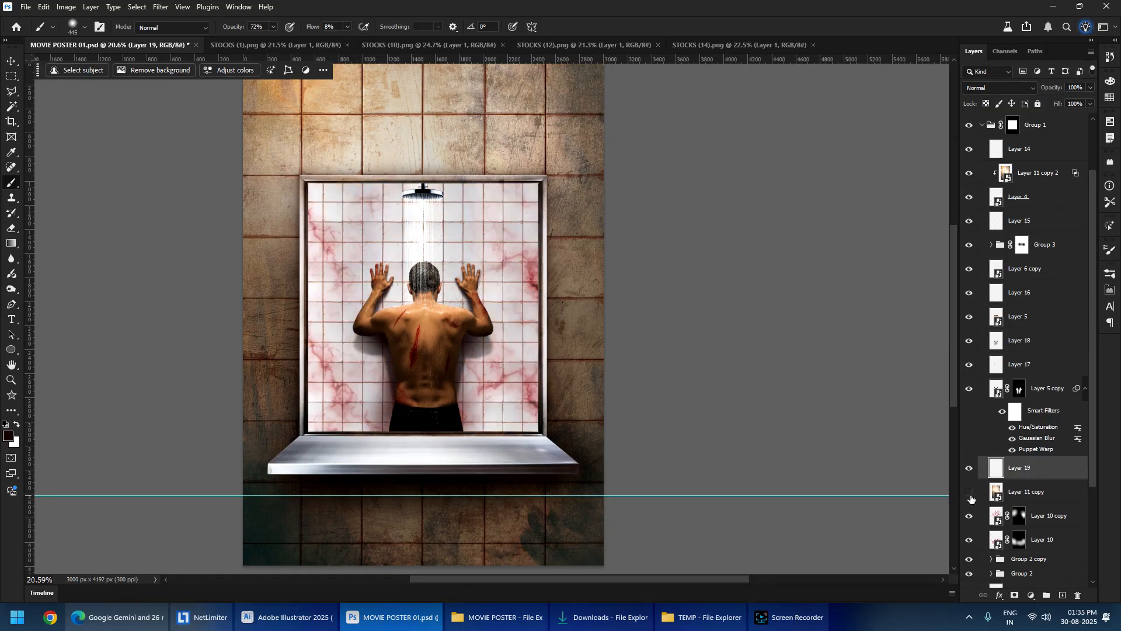
click(969, 492)
- Add an Exposure adjustment above the blank layer with exposure -0.32 and the Multiply blend mode
click(1031, 595)
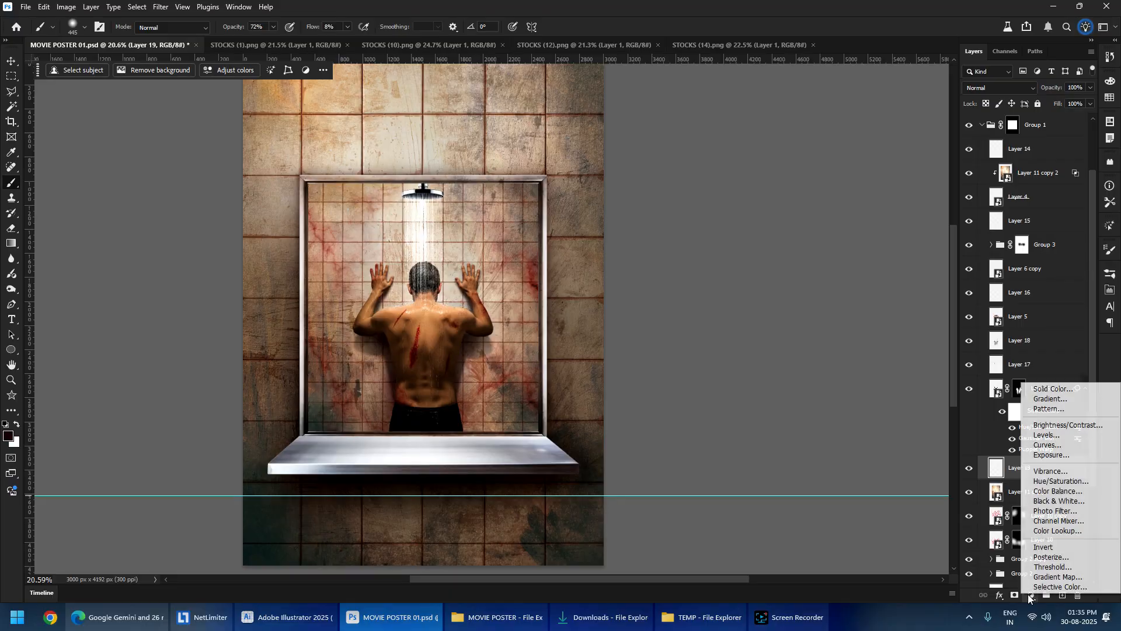
click(1052, 454)
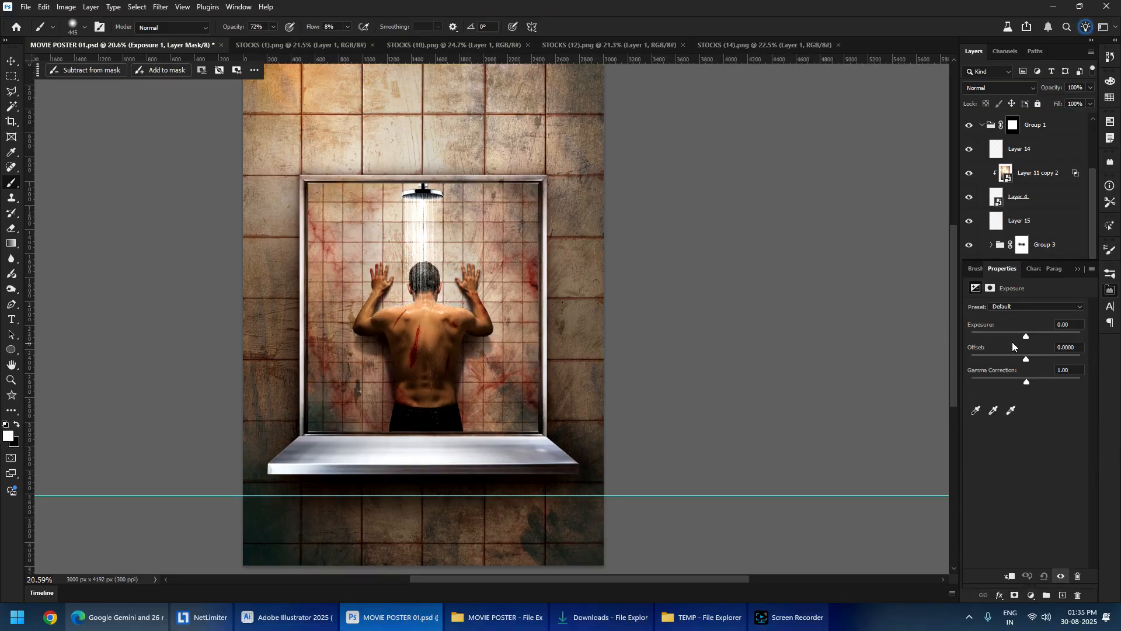
drag(1026, 336, 1024, 341)
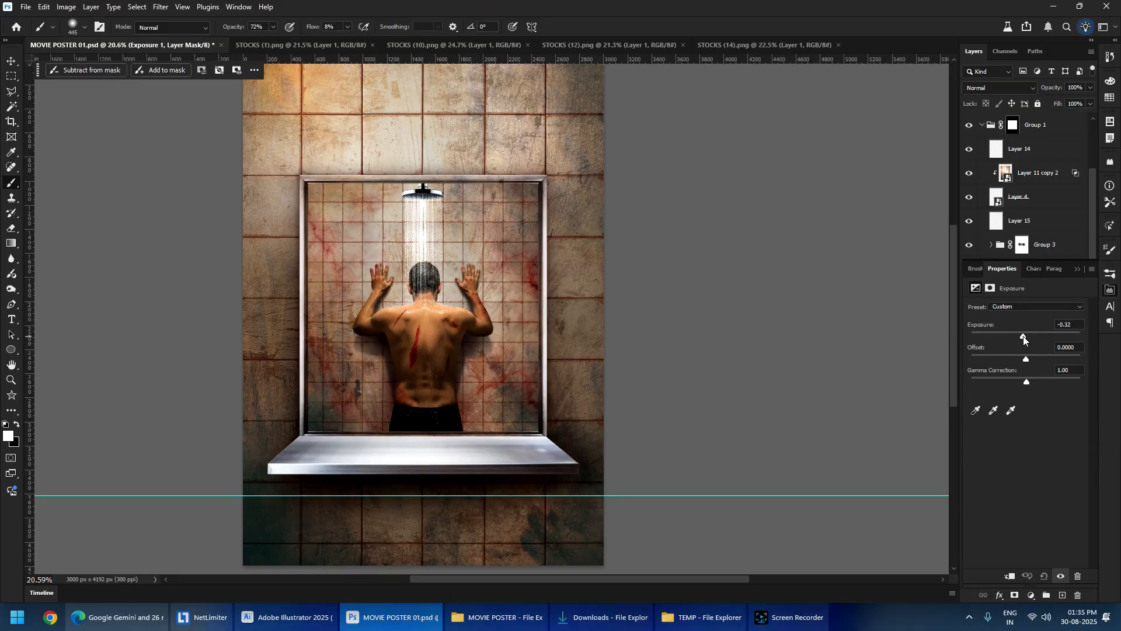
click(1077, 271)
click(995, 89)
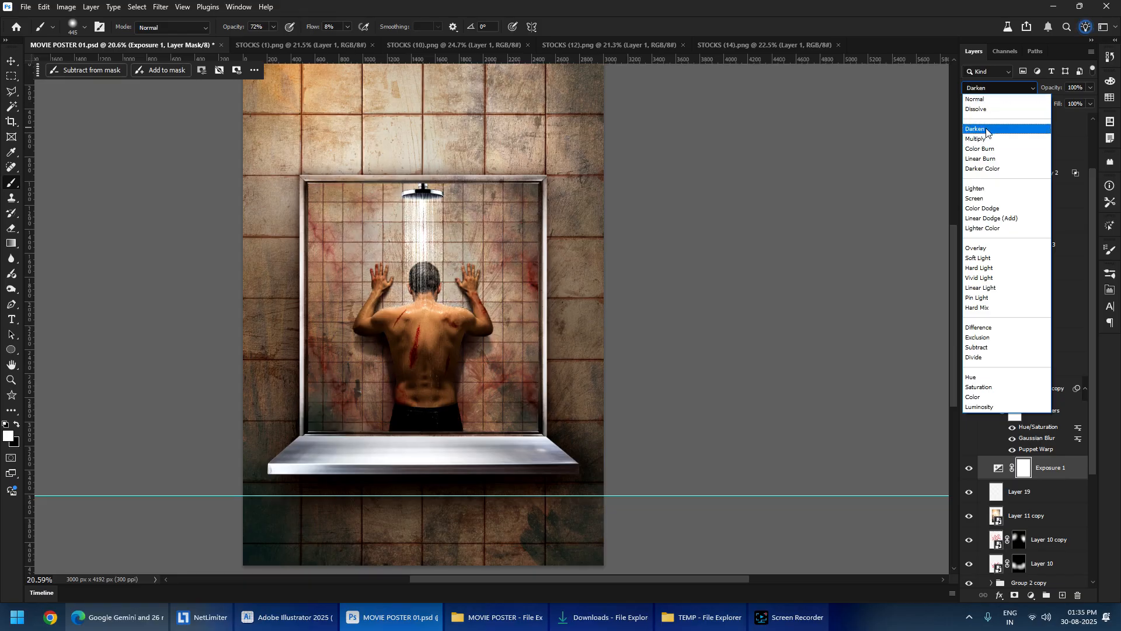
click(977, 139)
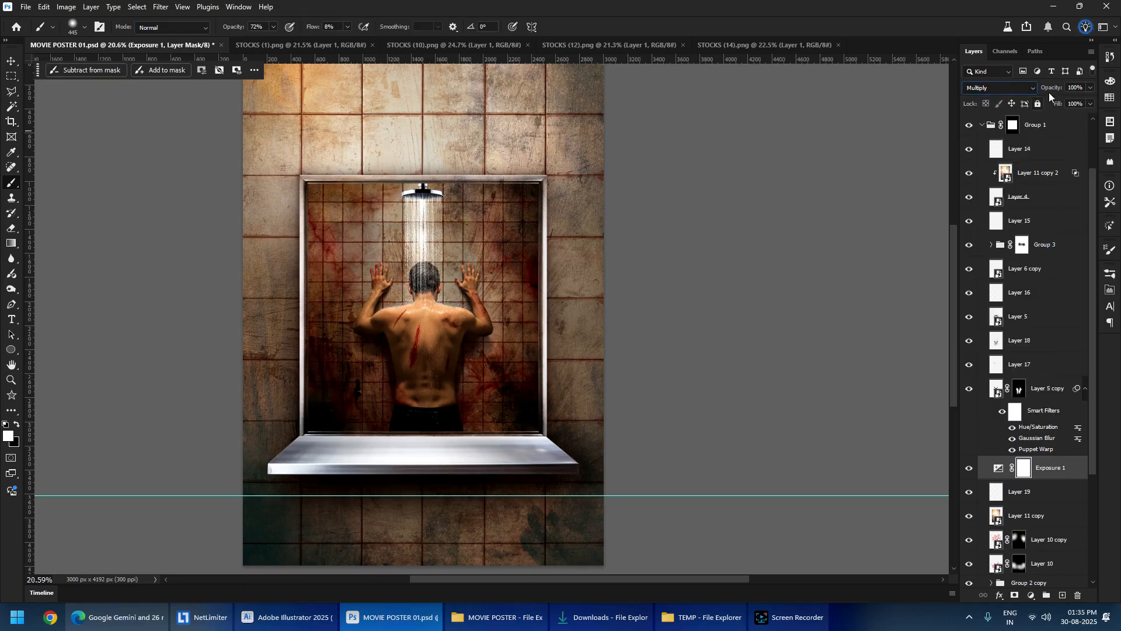
- Invert the Exposure adjustment's layer mask to black to hide the darkening
double_click(1022, 463)
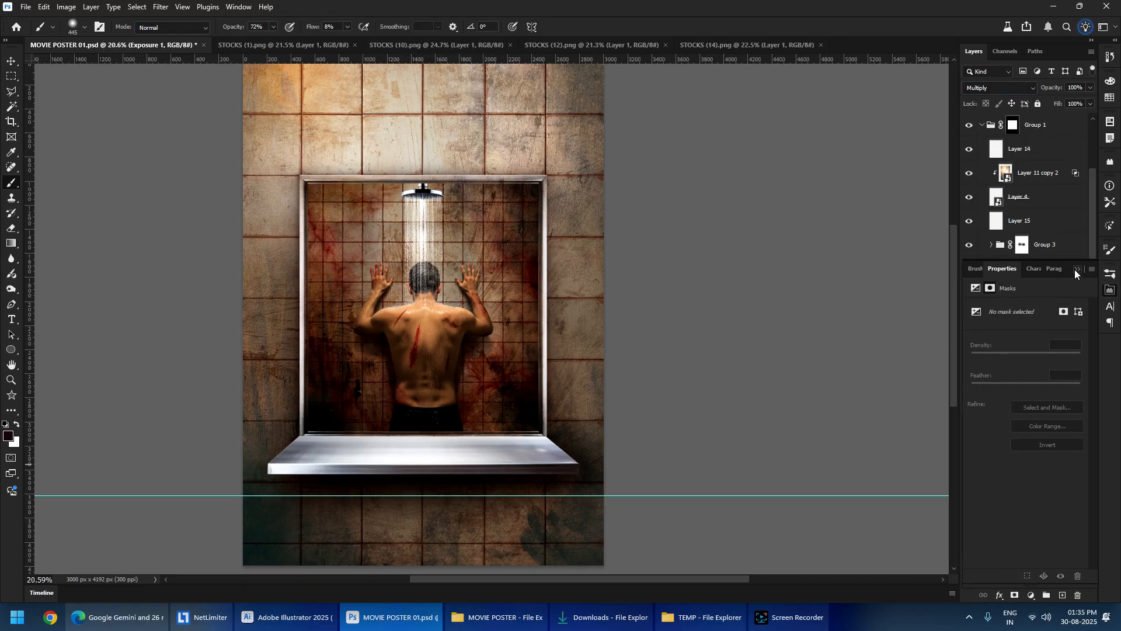
click(1076, 269)
click(1024, 472)
key(ctrl+i)
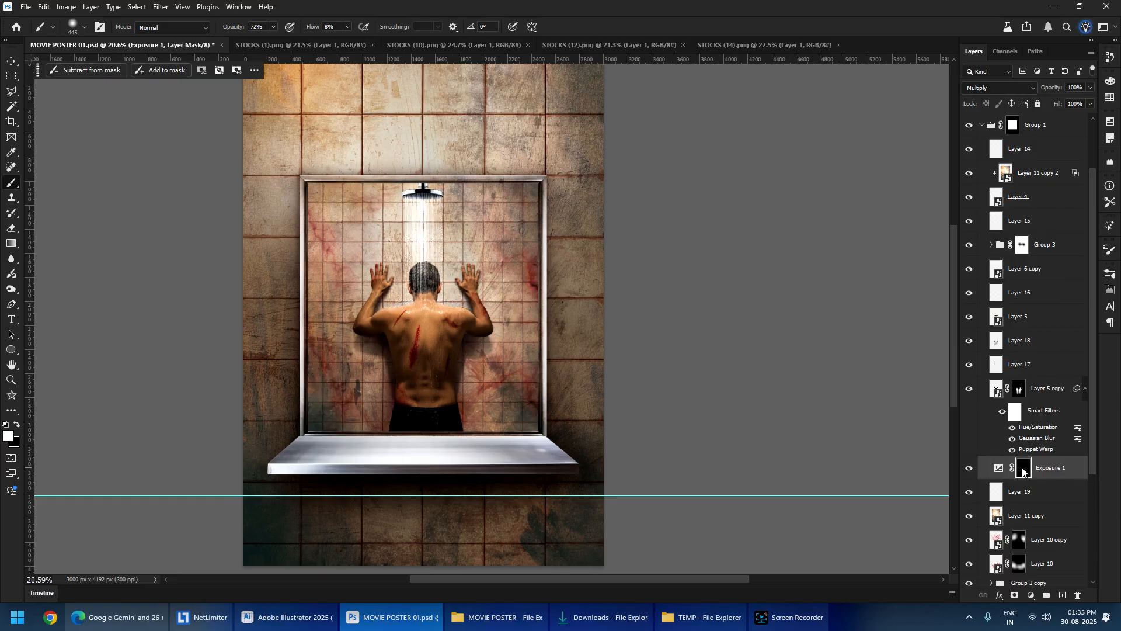
- Paint white into the Exposure mask with a very large soft brush to darken the tiled wall's upper-left corner, undoing the stray first dab
drag(396, 297, 434, 297)
scroll(375, 272, up, 5)
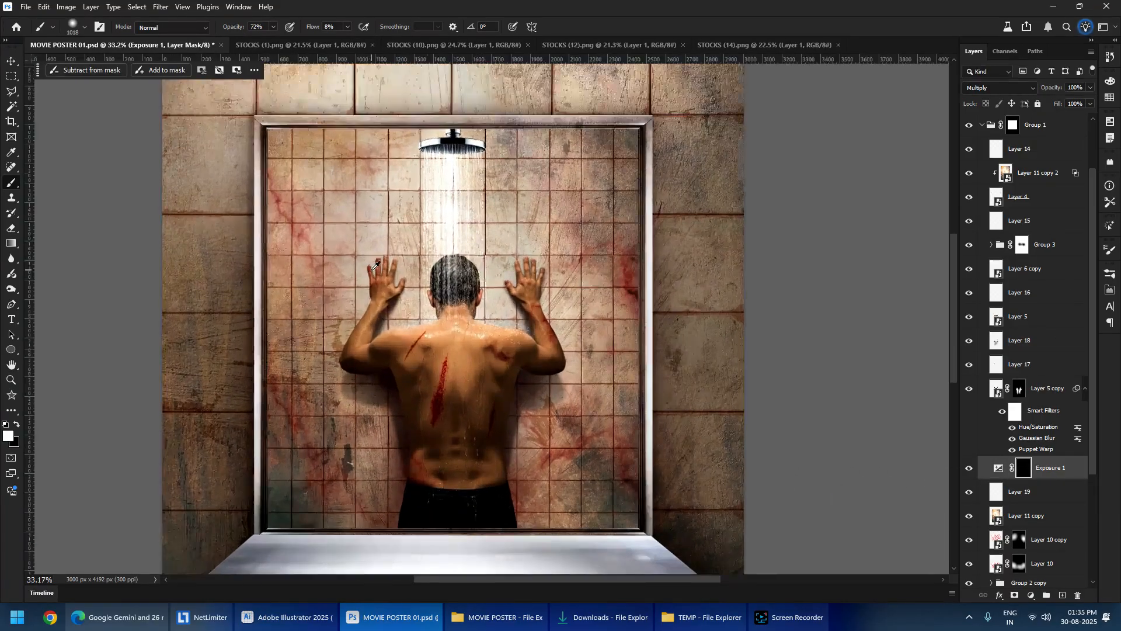
click(368, 257)
key(ctrl+z)
scroll(368, 169, down, 4)
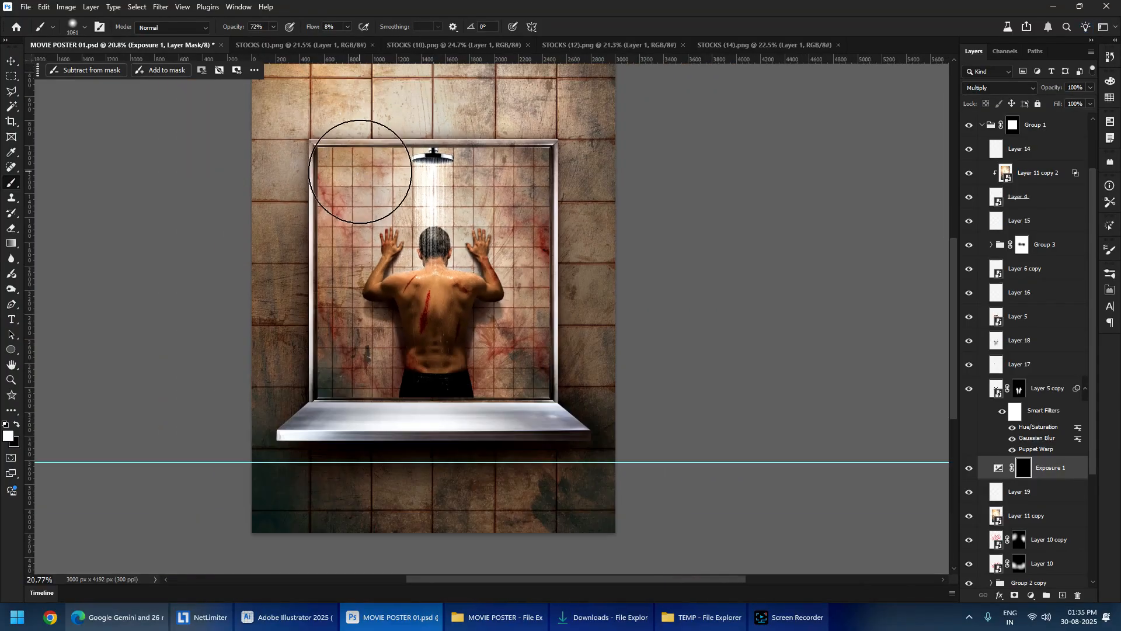
drag(387, 248, 433, 247)
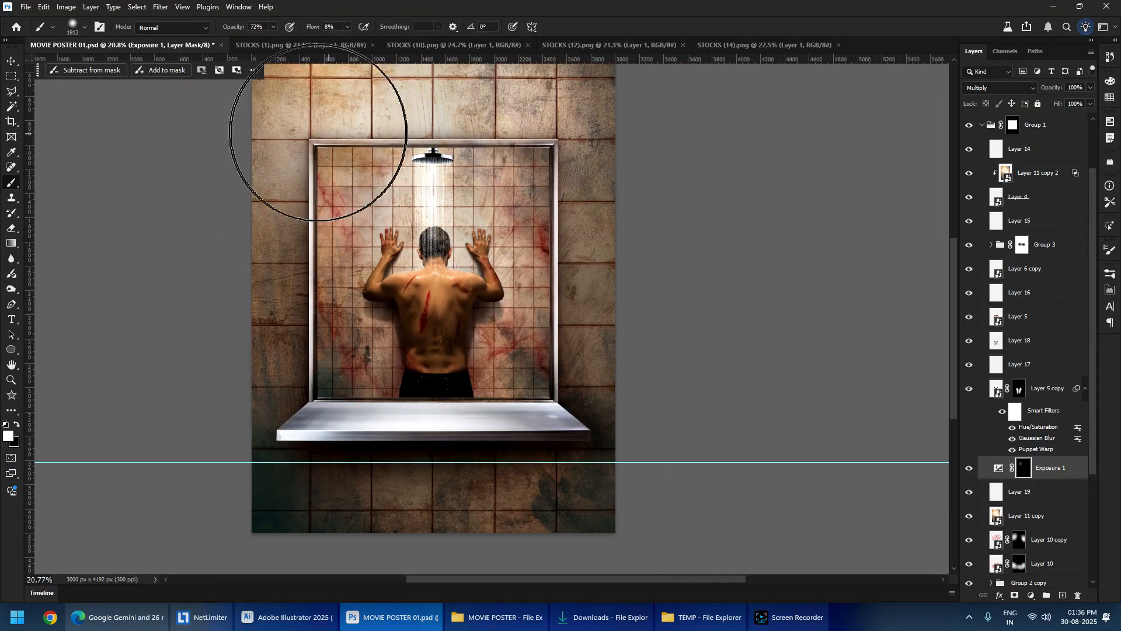
- Paint white over the wall and framed area on the Exposure 1 layer mask with a large soft brush at 8% flow
mouse_move(323, 138)
mouse_down()
mouse_move(385, 326)
mouse_move(373, 416)
mouse_move(479, 284)
mouse_move(339, 199)
mouse_move(532, 185)
mouse_move(473, 238)
mouse_up()
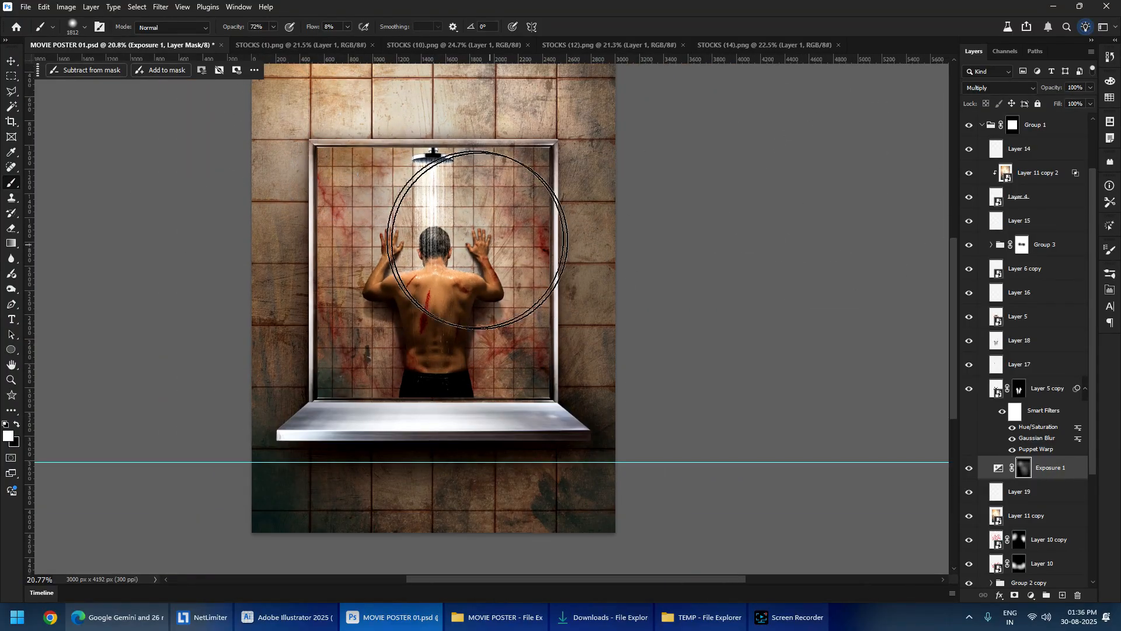
drag(383, 247, 356, 247)
mouse_move(318, 210)
mouse_down()
mouse_move(446, 506)
mouse_move(355, 332)
mouse_move(290, 242)
mouse_move(356, 359)
mouse_move(478, 340)
mouse_move(496, 429)
mouse_move(575, 323)
mouse_move(586, 183)
mouse_move(588, 266)
mouse_move(489, 391)
mouse_move(580, 360)
mouse_move(477, 407)
mouse_move(354, 329)
mouse_move(373, 419)
mouse_move(293, 203)
mouse_move(258, 178)
mouse_move(304, 391)
mouse_move(399, 433)
mouse_move(533, 376)
mouse_move(513, 399)
mouse_move(435, 415)
mouse_move(359, 320)
mouse_move(284, 151)
mouse_move(373, 318)
mouse_move(311, 93)
mouse_move(496, 212)
mouse_move(548, 279)
mouse_move(523, 314)
mouse_move(541, 382)
mouse_move(246, 154)
mouse_move(354, 167)
mouse_move(319, 168)
mouse_move(392, 337)
mouse_move(587, 121)
mouse_move(559, 278)
mouse_move(634, 382)
mouse_up()
- Compare the artwork with Exposure 1 on and off, and inspect its layer mask on its own
click(970, 467)
click(970, 469)
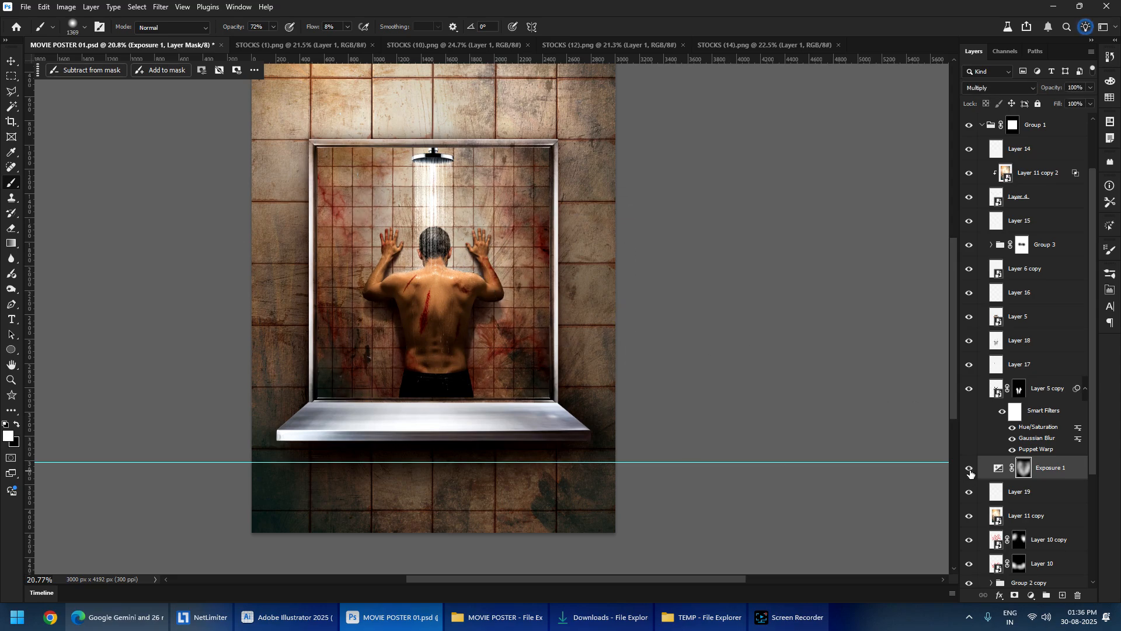
alt+click(1024, 468)
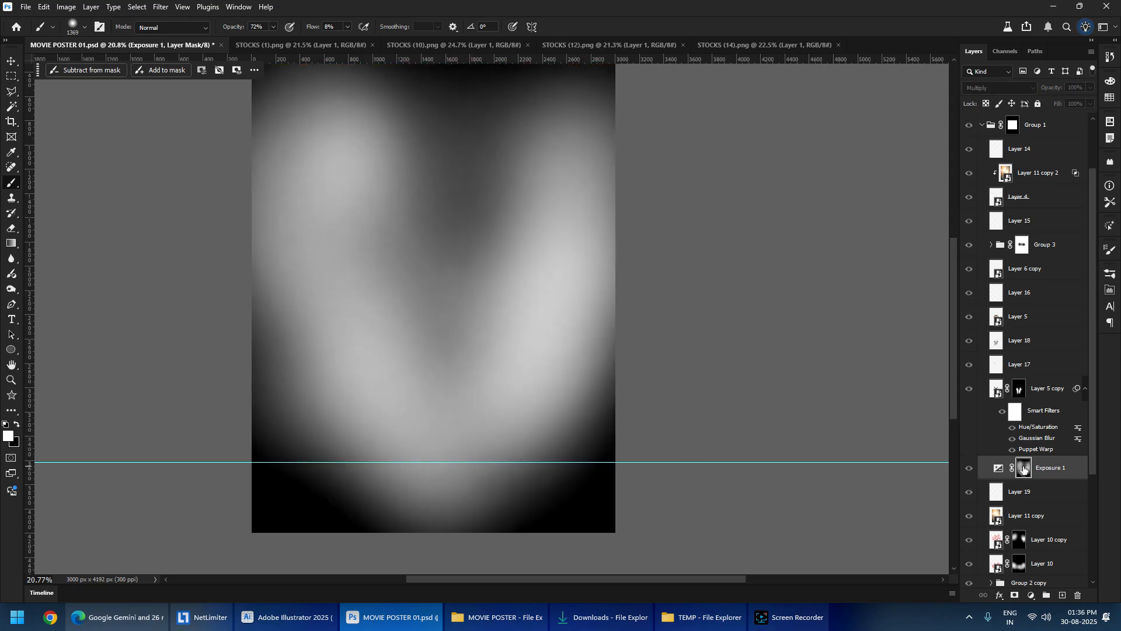
alt+click(1024, 468)
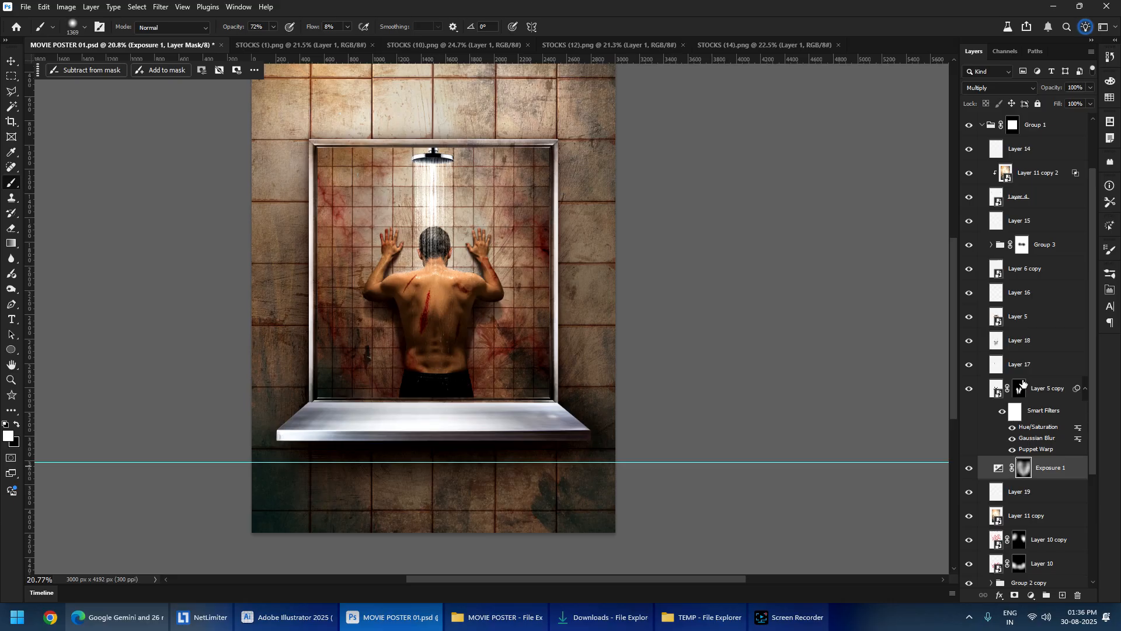
alt+click(1021, 471)
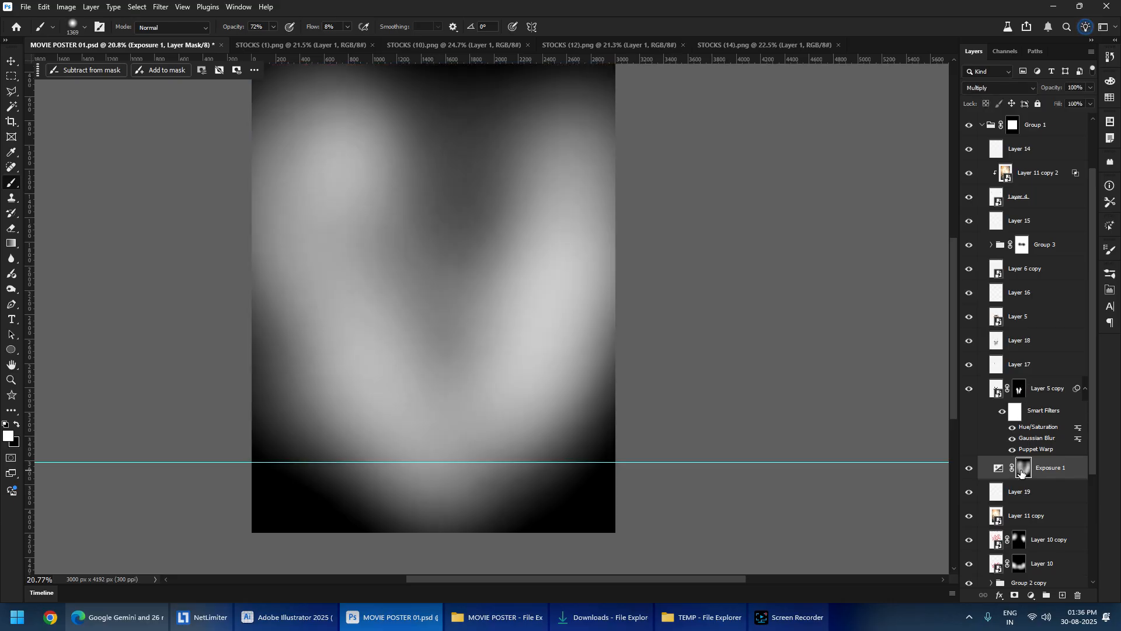
alt+click(1021, 472)
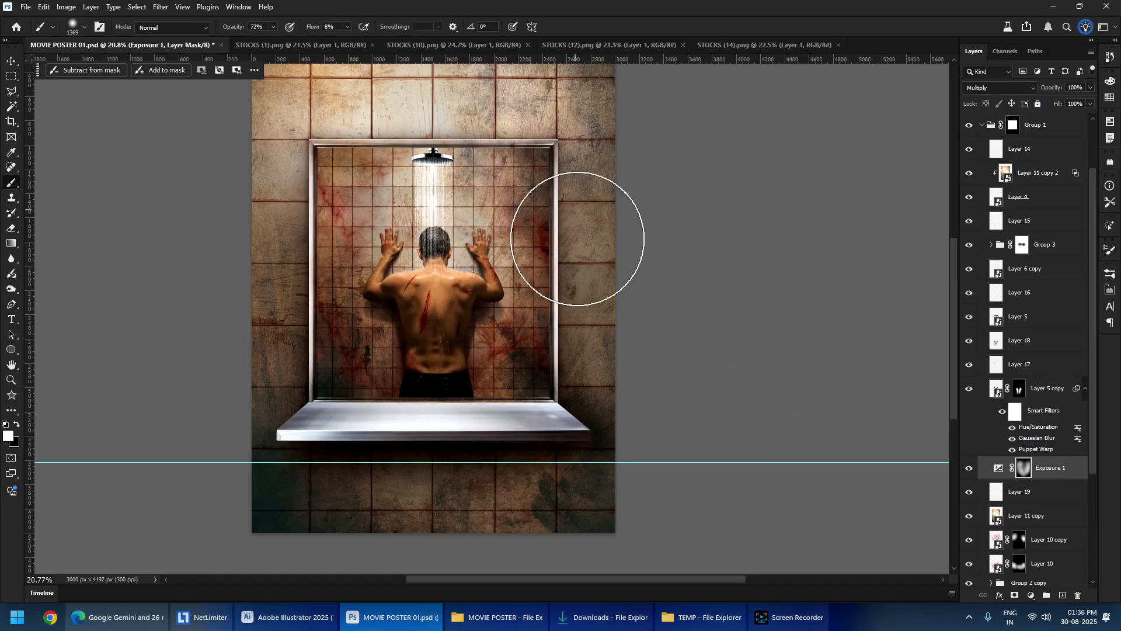
scroll(466, 294, down, 1)
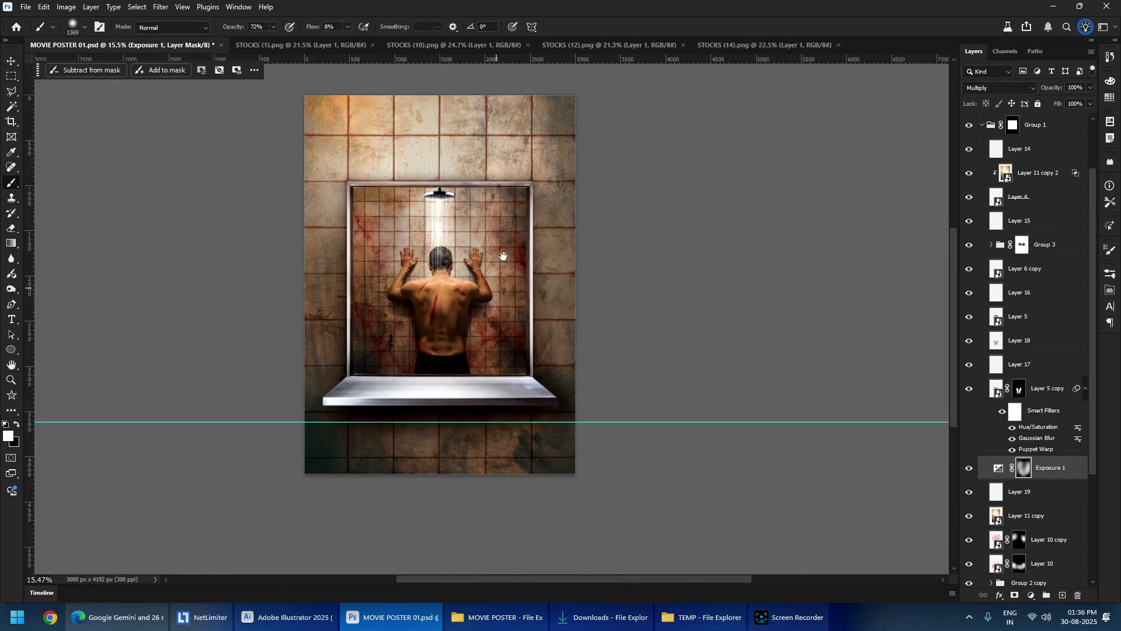
- Select the metal shelf layer, Layer 7, and try placing a duplicate of Layer 11 copy 2 above it
scroll(421, 468, up, 5)
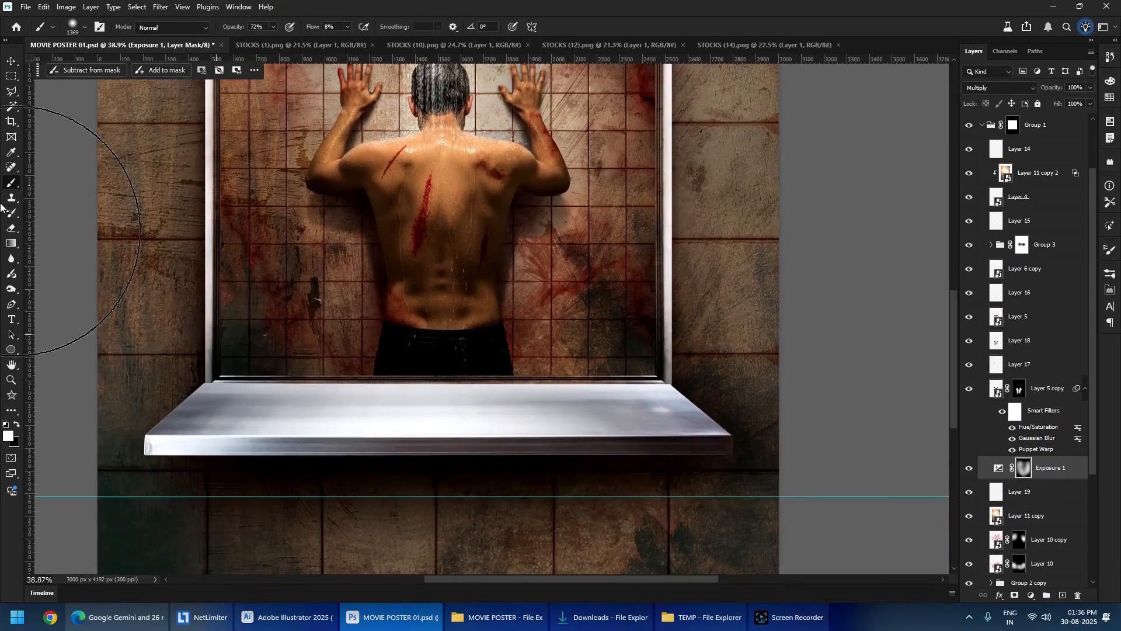
click(11, 78)
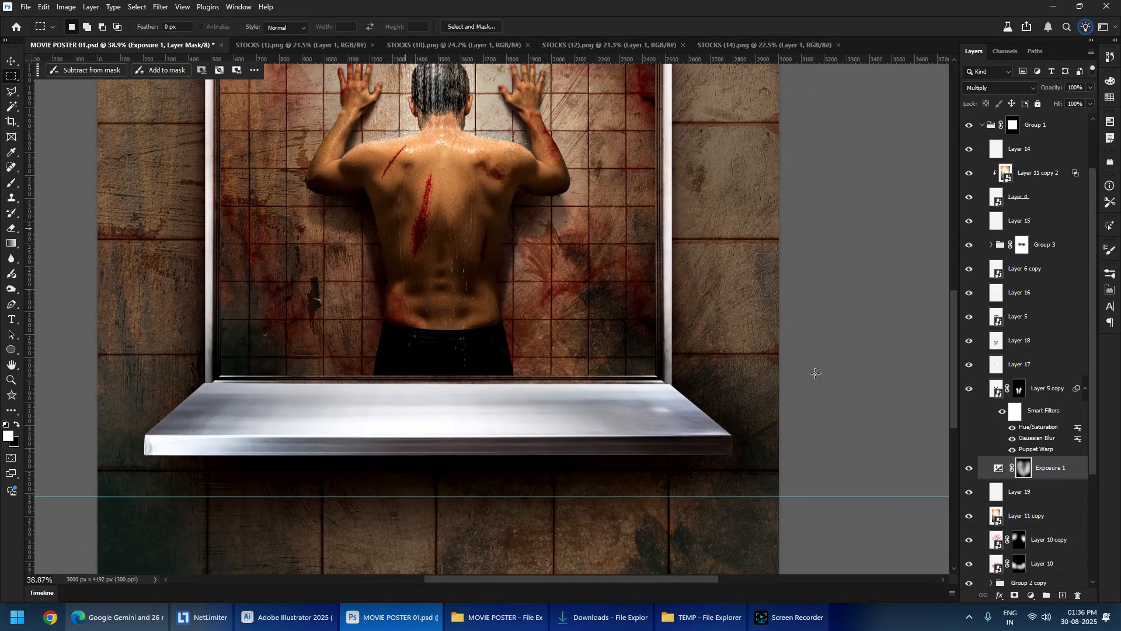
ctrl+right_click(448, 433)
click(470, 449)
ctrl+right_click(465, 416)
click(474, 422)
mouse_move(439, 424)
ctrl+mouse_down()
mouse_move(386, 467)
mouse_move(418, 426)
mouse_move(433, 427)
ctrl+mouse_up()
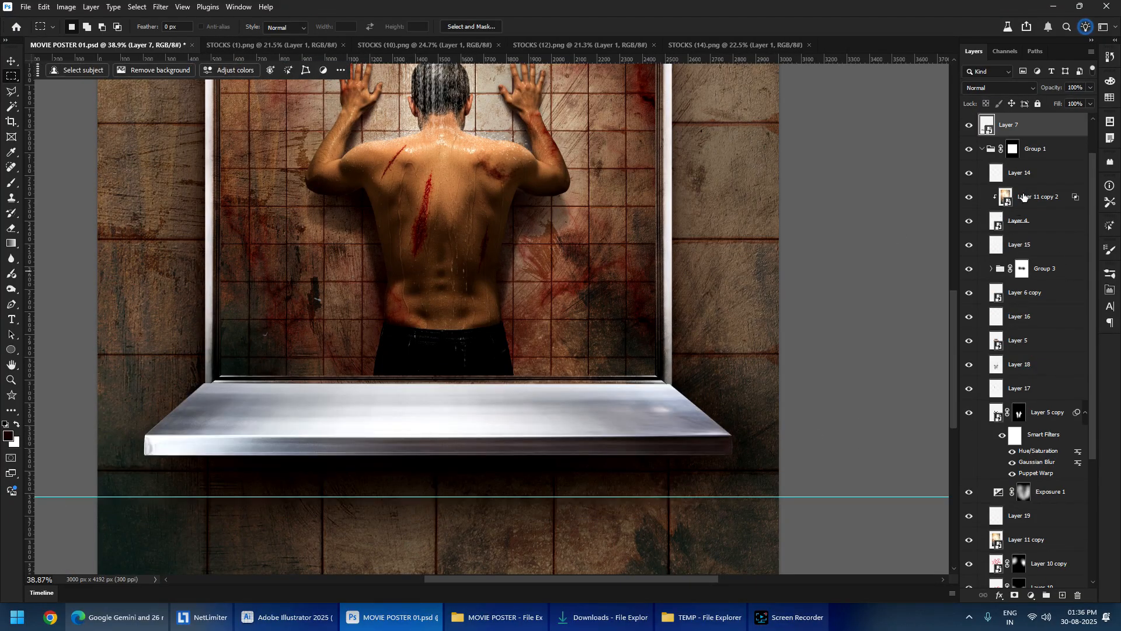
alt+drag(1039, 201, 1048, 128)
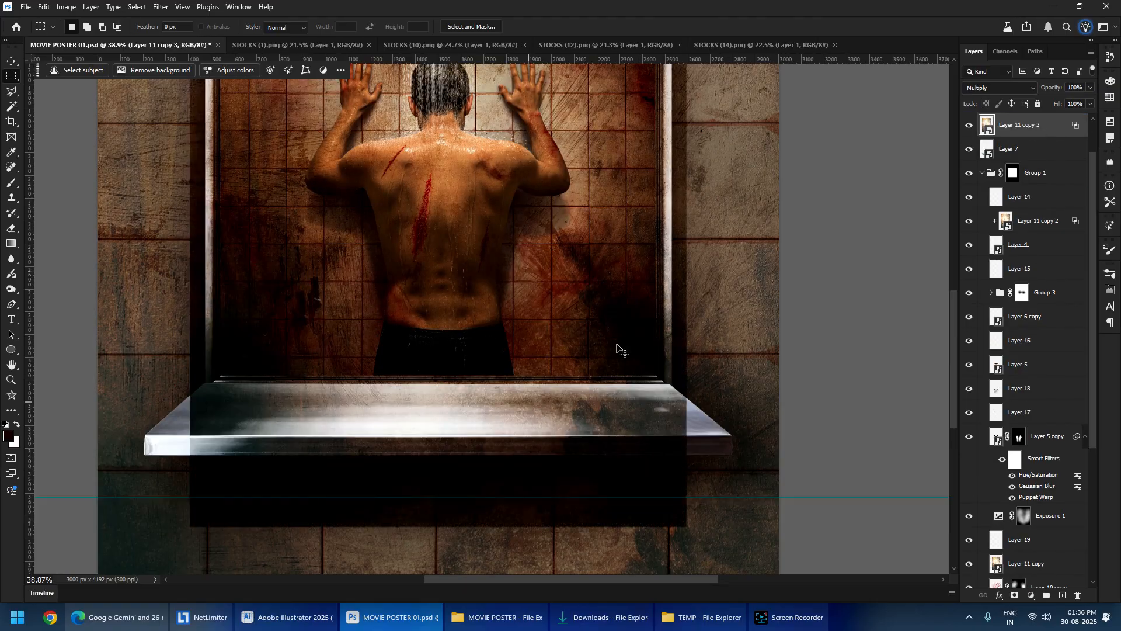
key(Delete)
- Select the Layer 11 copy 2 texture layer and review its blending options
scroll(202, 283, up, 5)
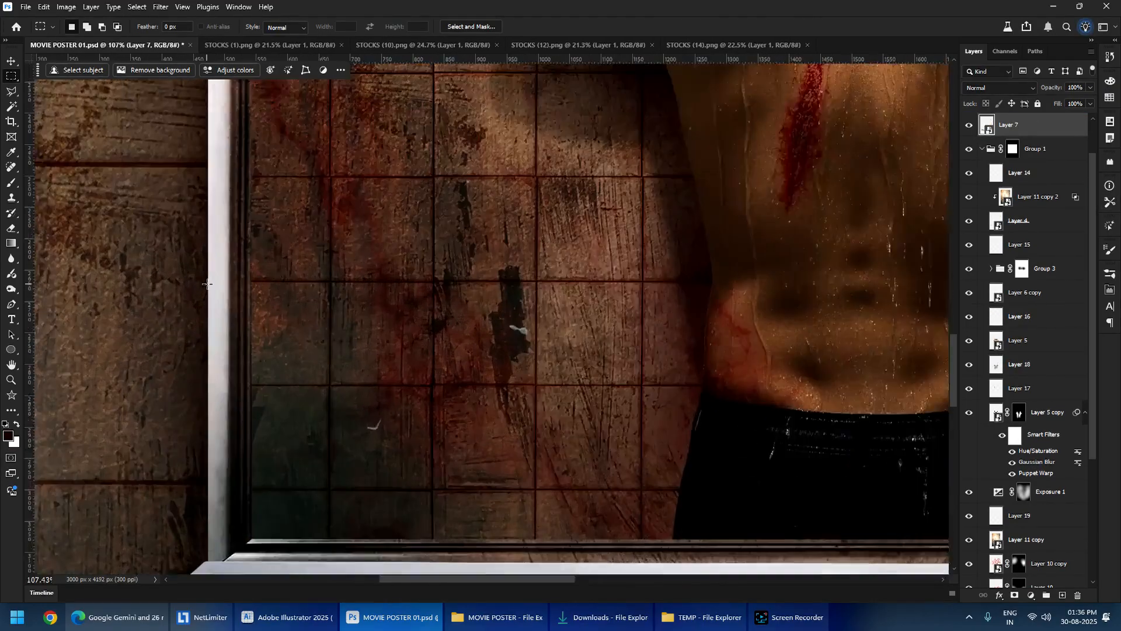
ctrl+right_click(231, 342)
click(260, 359)
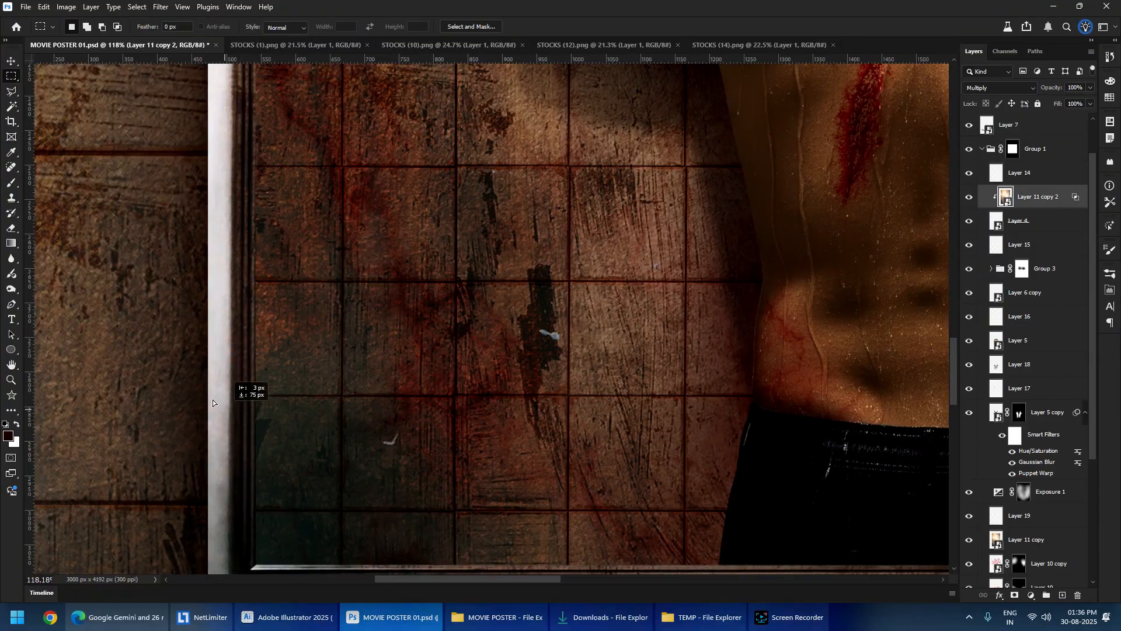
scroll(224, 380, down, 1)
scroll(225, 380, down, 10)
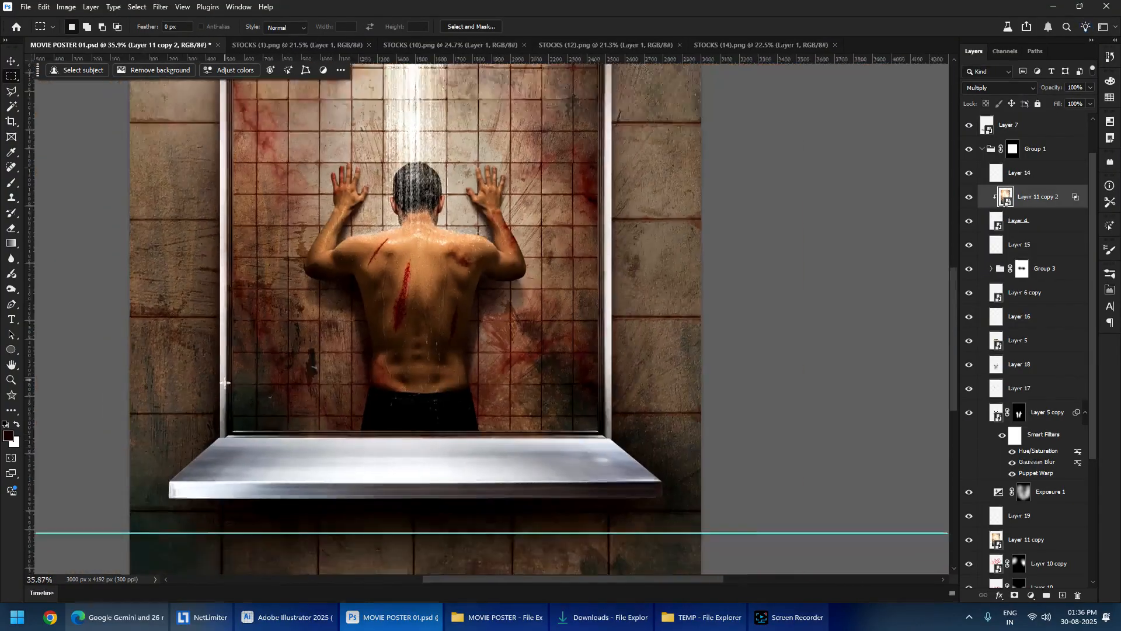
double_click(1067, 207)
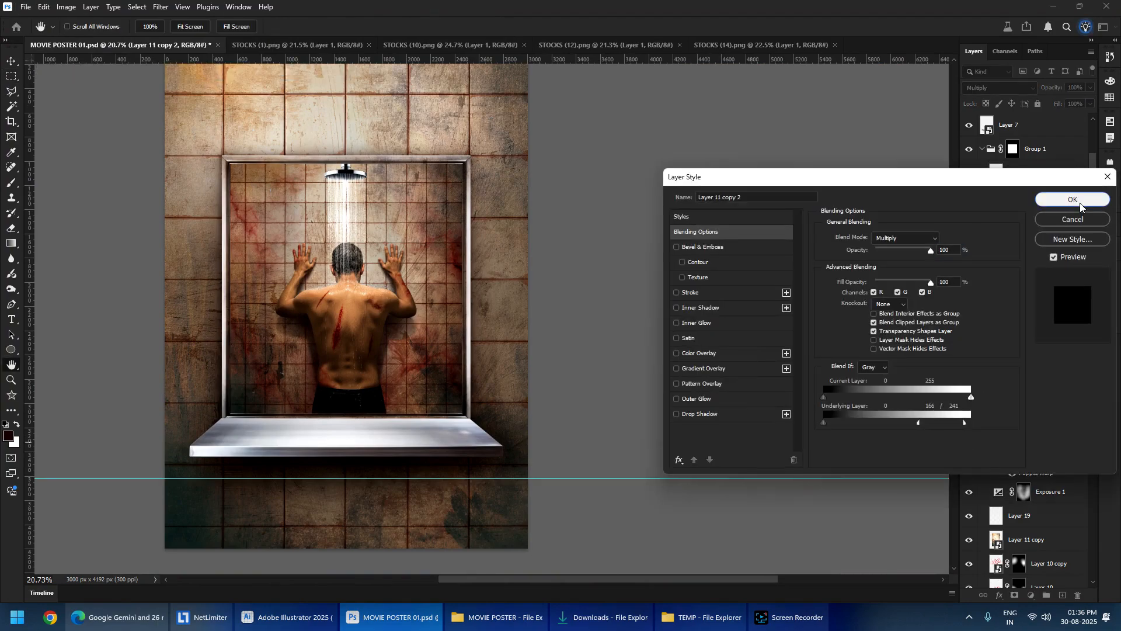
click(1080, 202)
- Duplicate Layer 11 copy 2 above Layer 7, shift it down over the shelf and clip it to Layer 7
drag(1059, 191, 1022, 123)
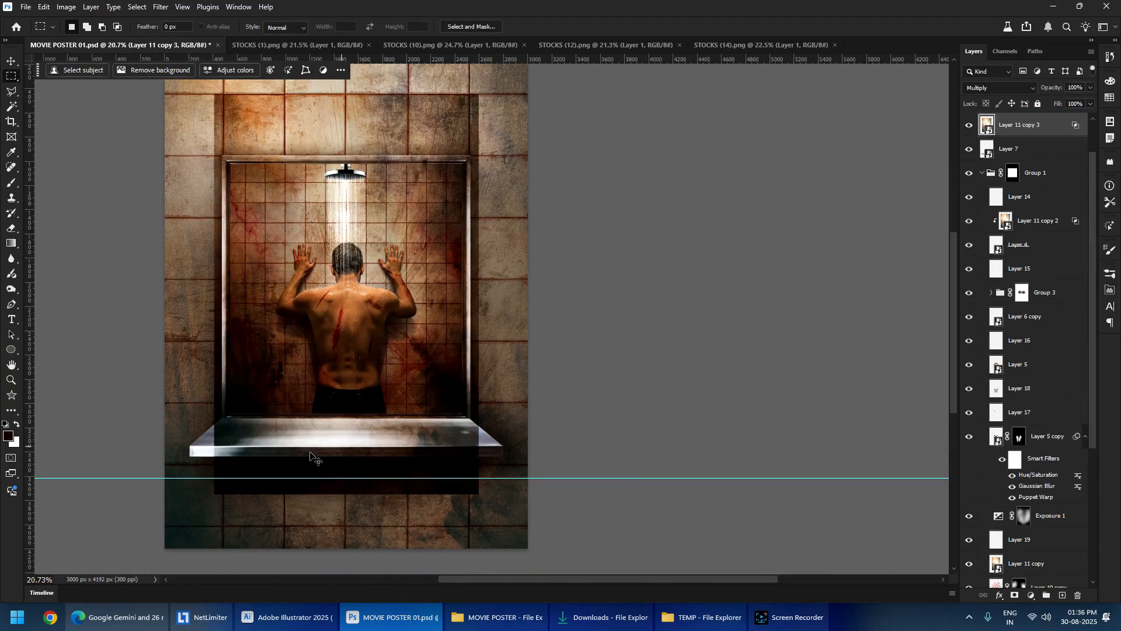
drag(312, 458, 301, 500)
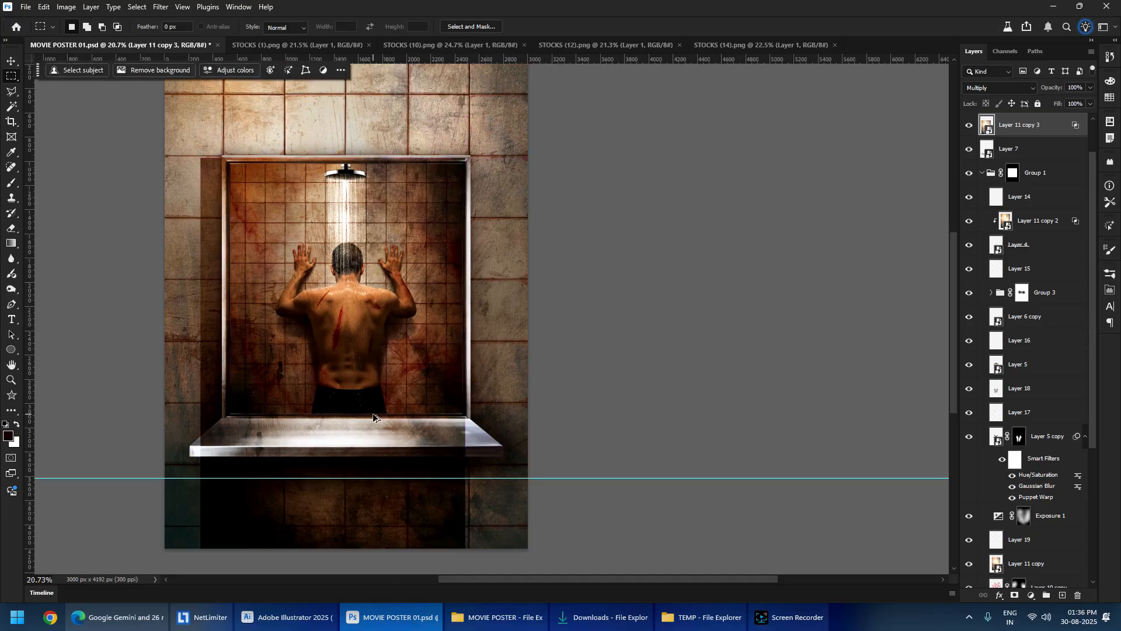
key(ctrl+alt+g)
- Rotate the clipped texture by 90° and scale it to about 93% wide and 29% high to cover the shelf
key(ctrl+t)
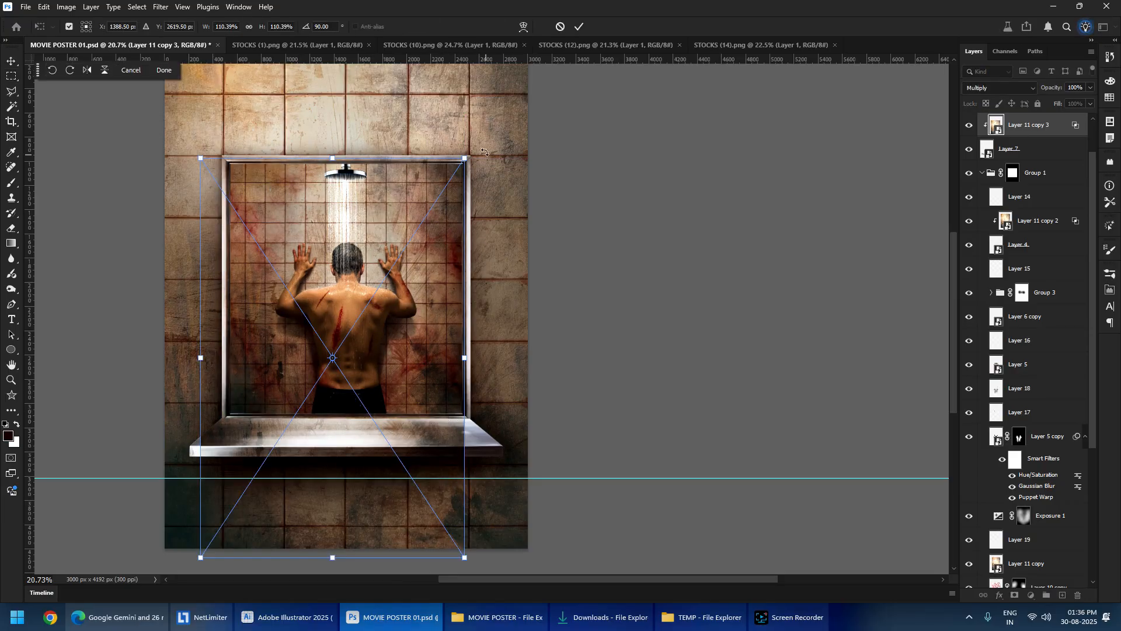
drag(484, 152, 508, 470)
scroll(236, 245, up, 3)
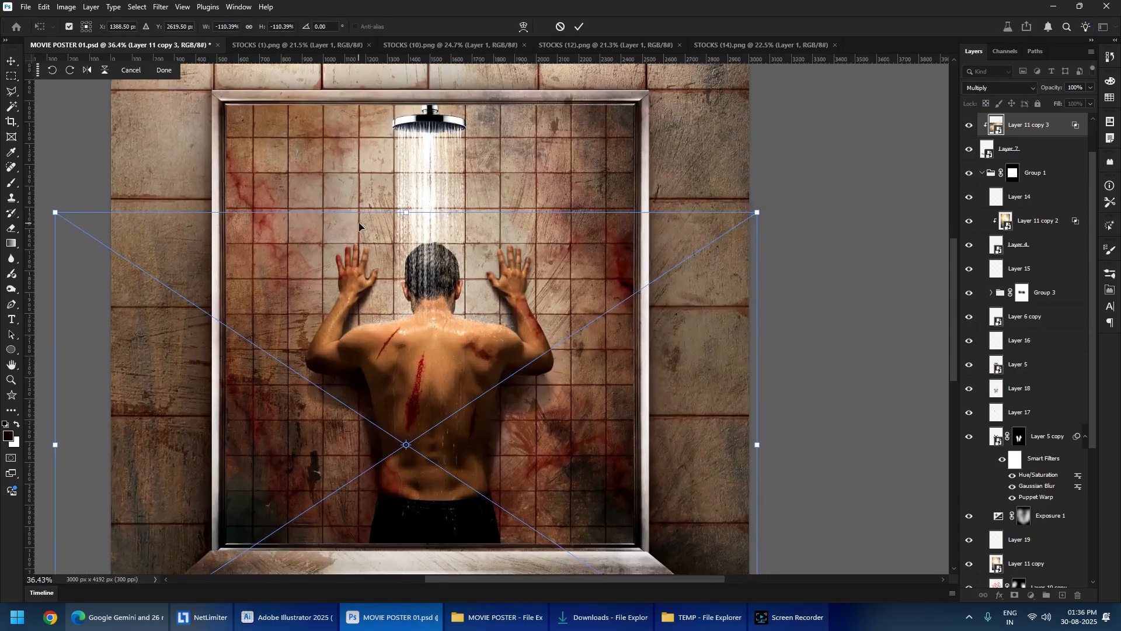
drag(404, 218, 408, 388)
drag(407, 427, 233, 285)
drag(323, 326, 732, 321)
key(Return)
- Examine the textured shelf up close and within the whole poster, including the texture's transform bounds
scroll(207, 342, up, 6)
scroll(209, 362, down, 4)
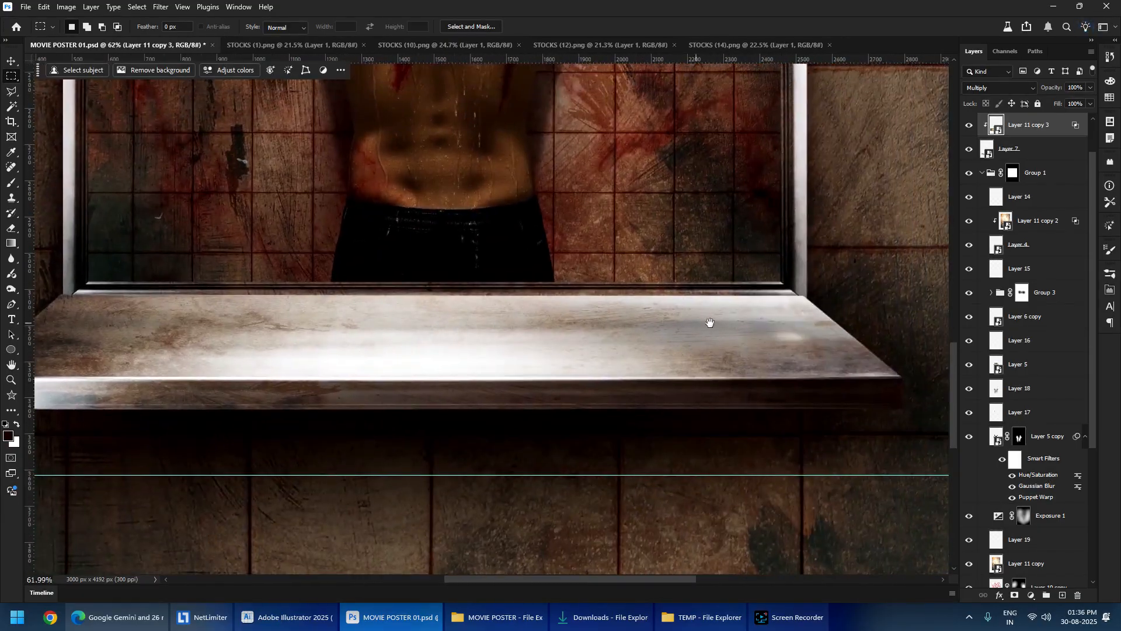
drag(710, 322, 625, 332)
key(ctrl+t)
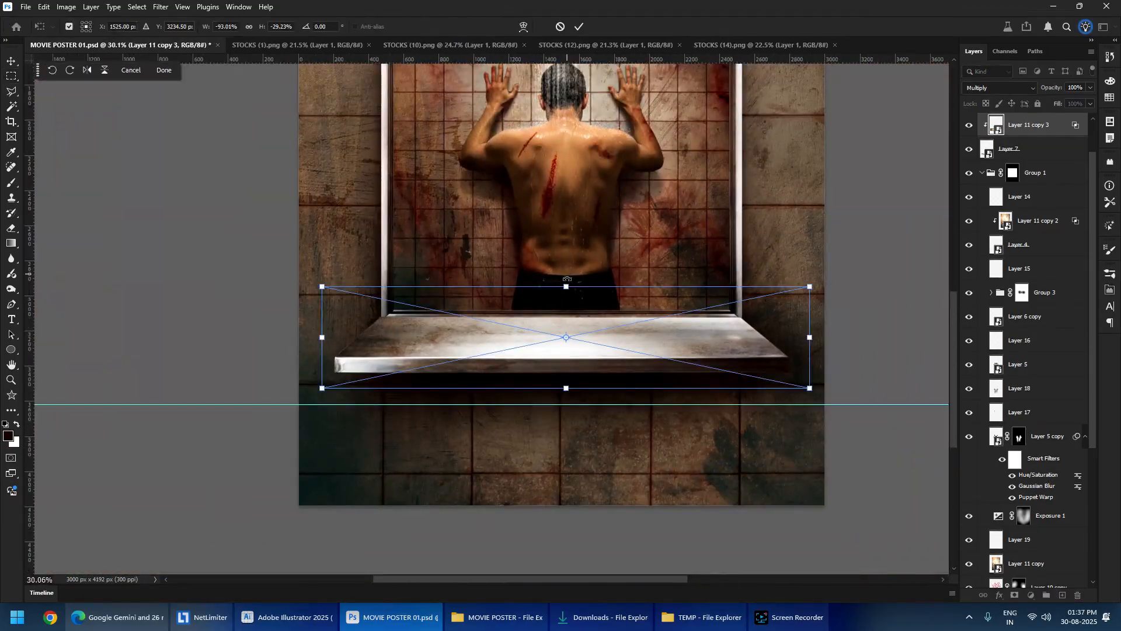
key(Return)
scroll(632, 305, down, 3)
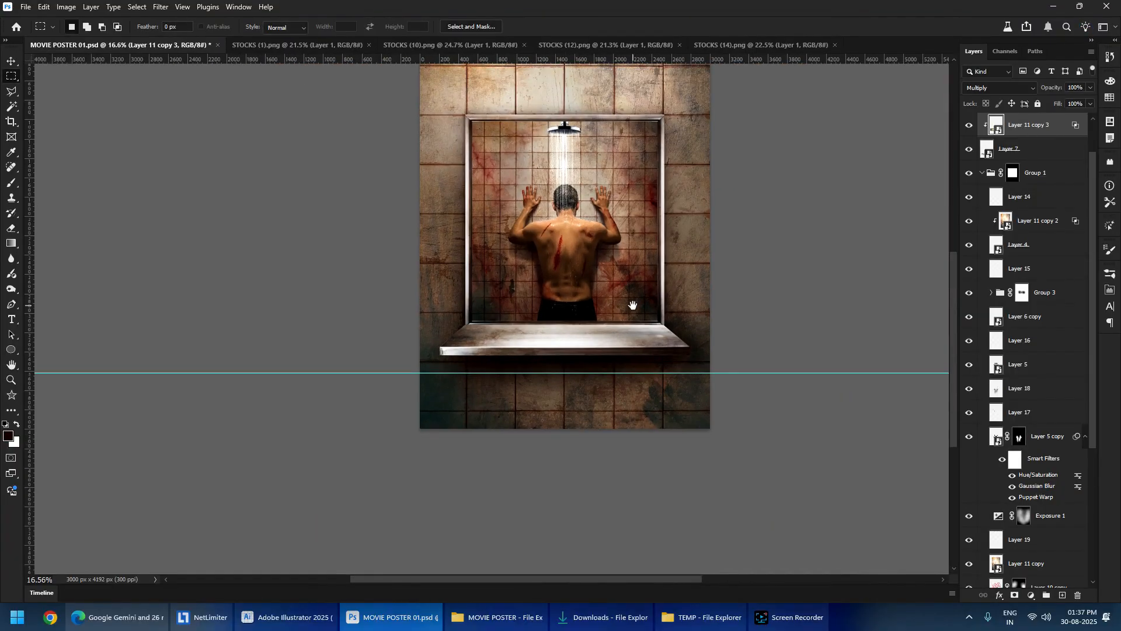
scroll(633, 305, up, 4)
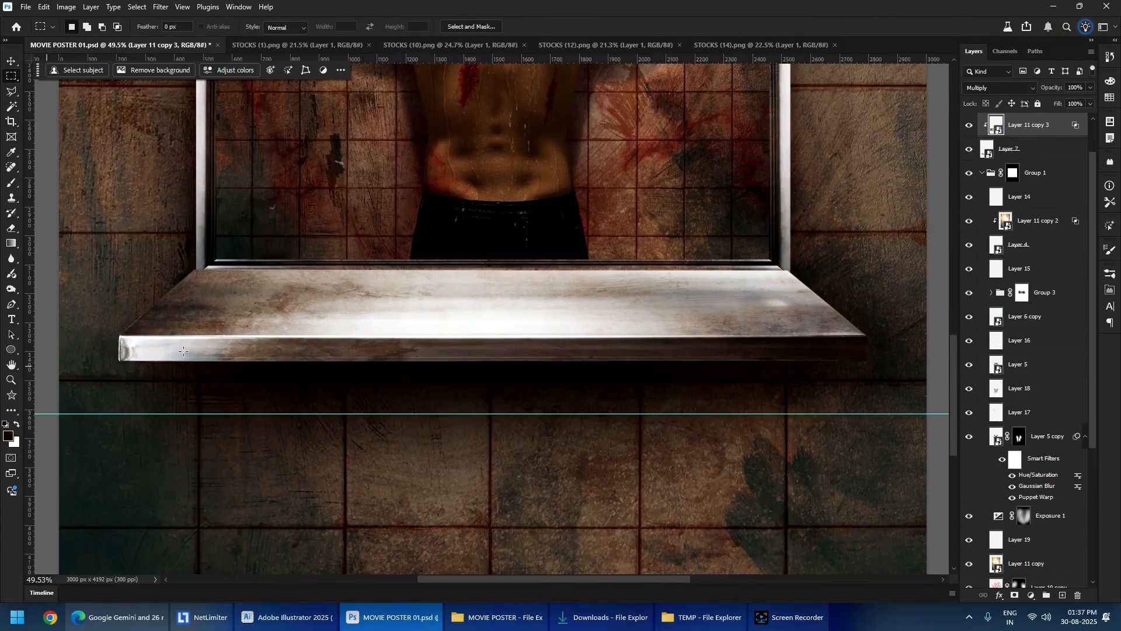
scroll(182, 351, down, 2)
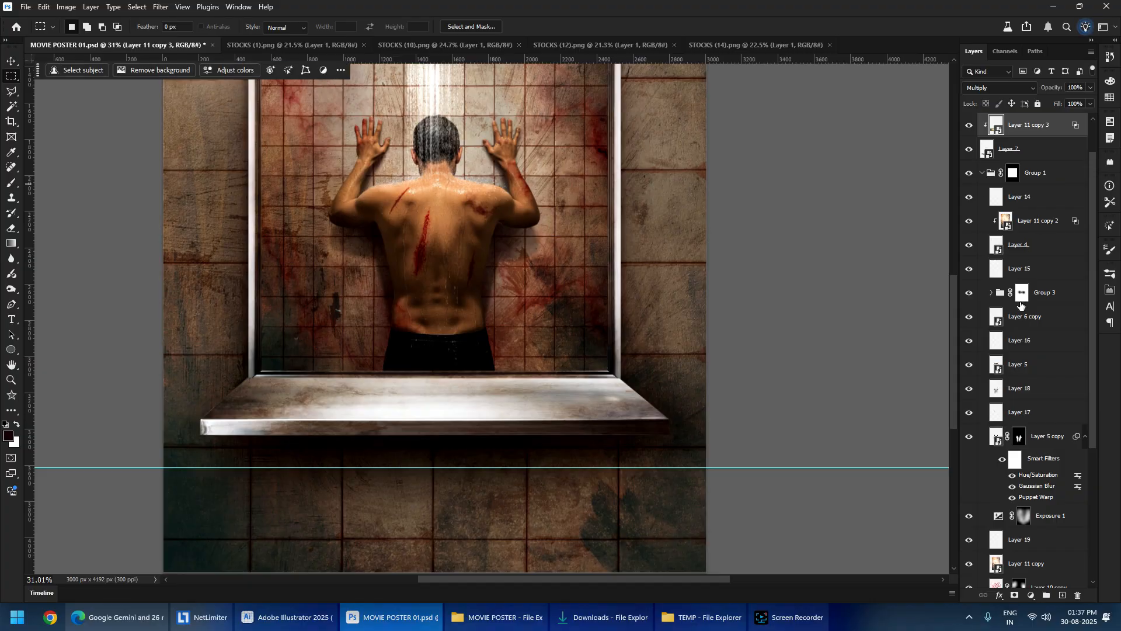
- Show Layer 9 and Layer 8, which hold the whiskey glass and the gun, and select the gun layer
scroll(1009, 357, up, 2)
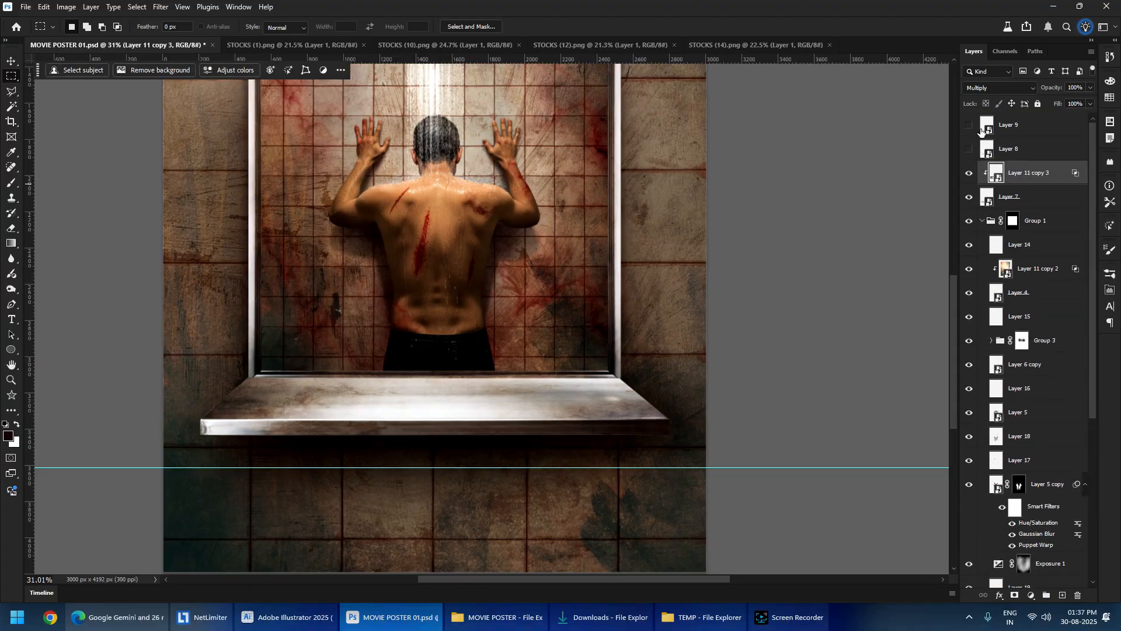
click(969, 125)
click(969, 149)
click(1009, 150)
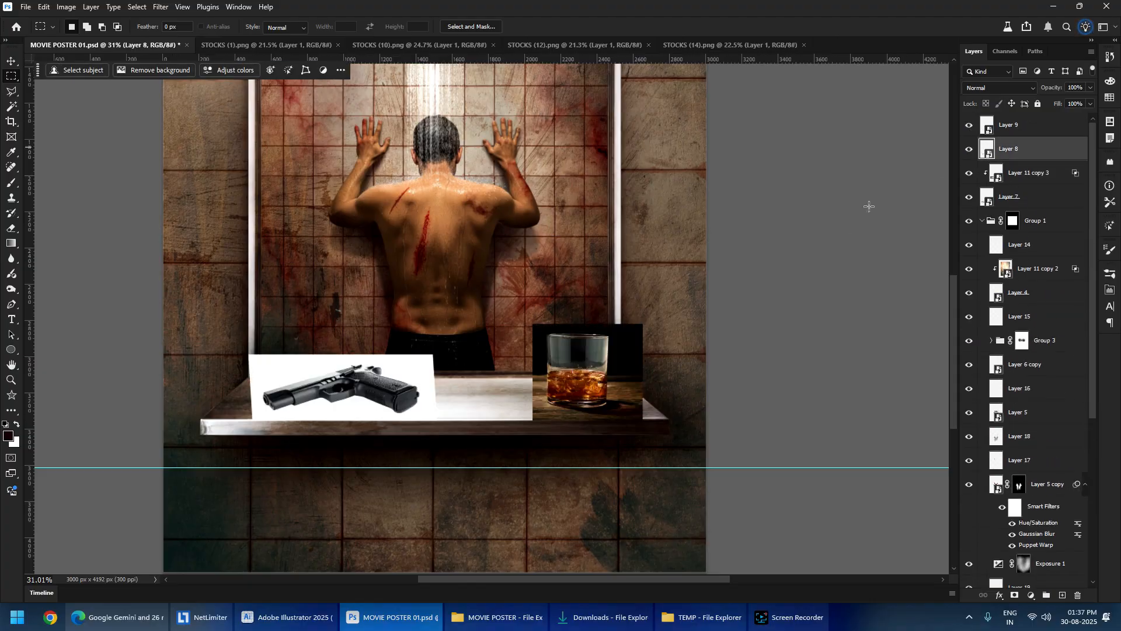
scroll(369, 422, up, 4)
ctrl+right_click(376, 317)
click(390, 323)
drag(356, 331, 407, 384)
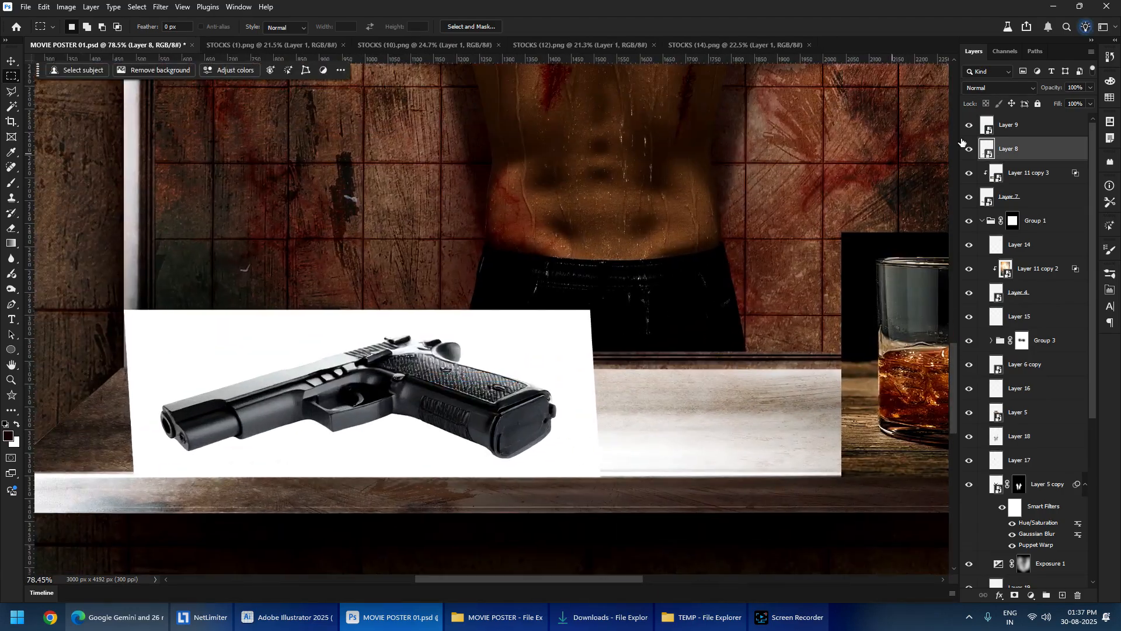
- Open the contents of the Layer 8 smart object and select and copy the entire gun image
double_click(986, 151)
scroll(426, 331, down, 4)
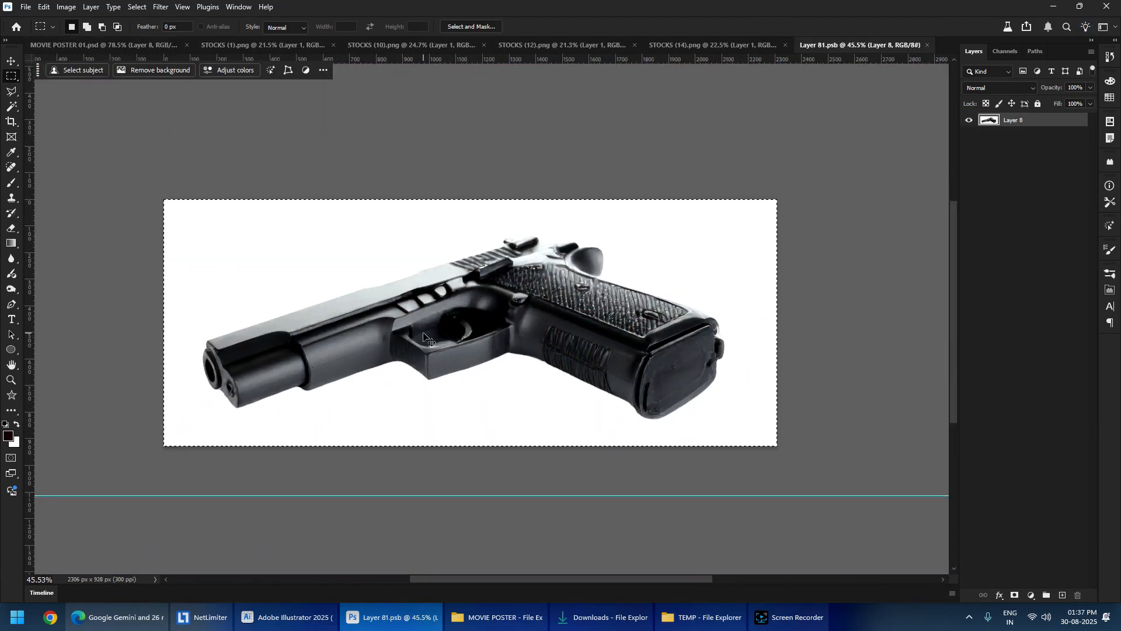
key(ctrl+a)
- Switch to Photoroom in the browser, paste the gun image as a new background-free cutout and hide the white background
click(85, 616)
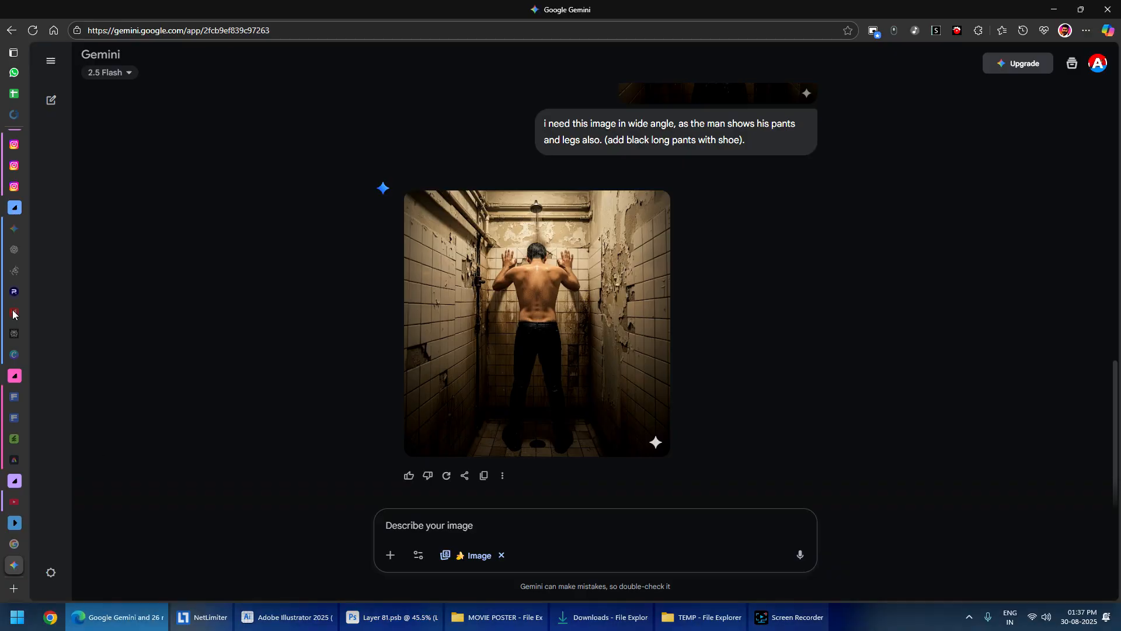
click(35, 292)
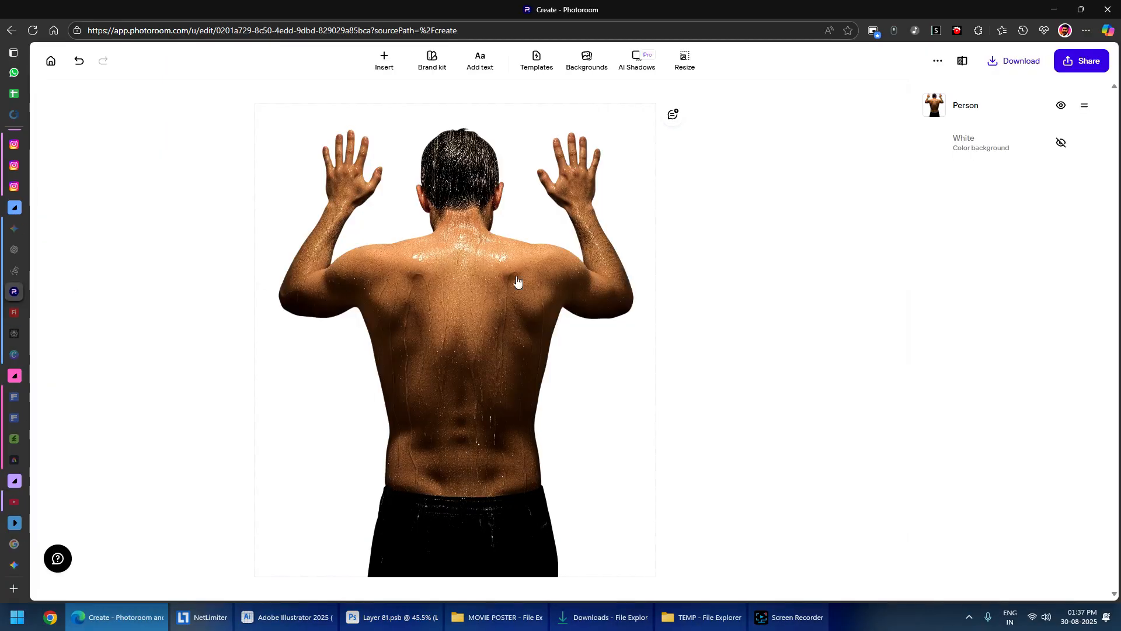
click(49, 62)
key(ctrl+v)
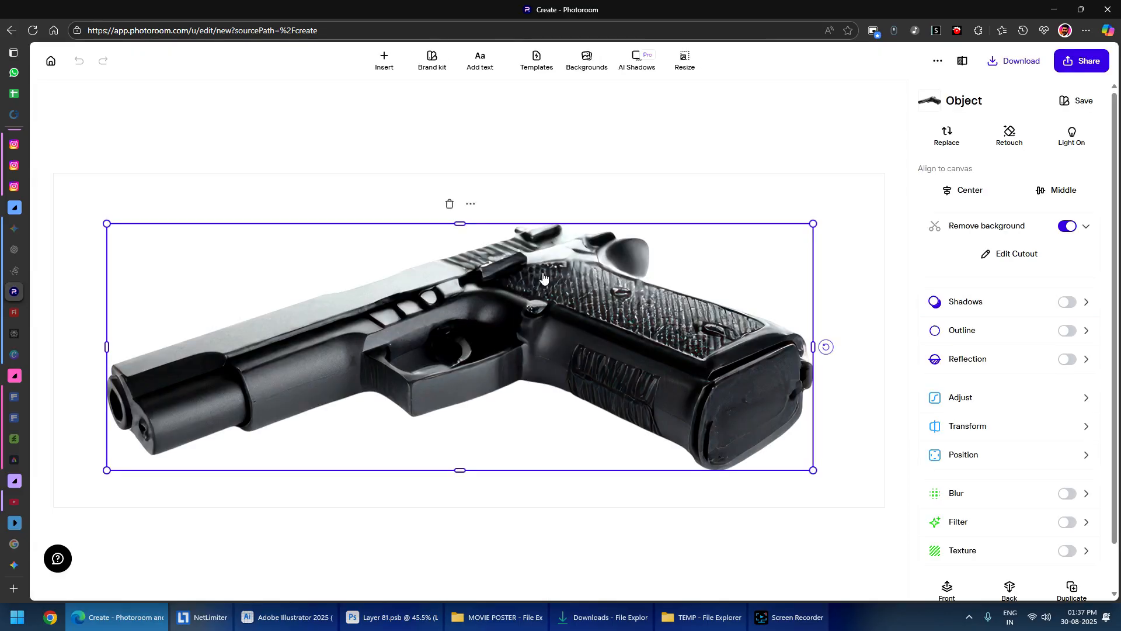
click(876, 150)
click(1061, 142)
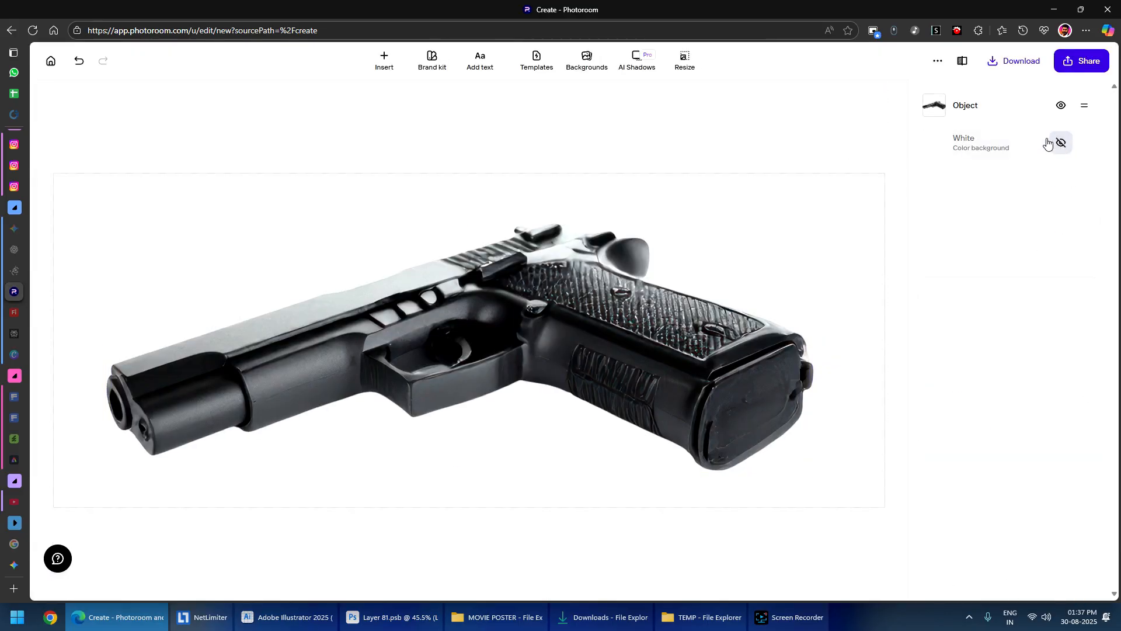
- Download the gun cutout as a PNG at standard size
click(1015, 64)
click(973, 262)
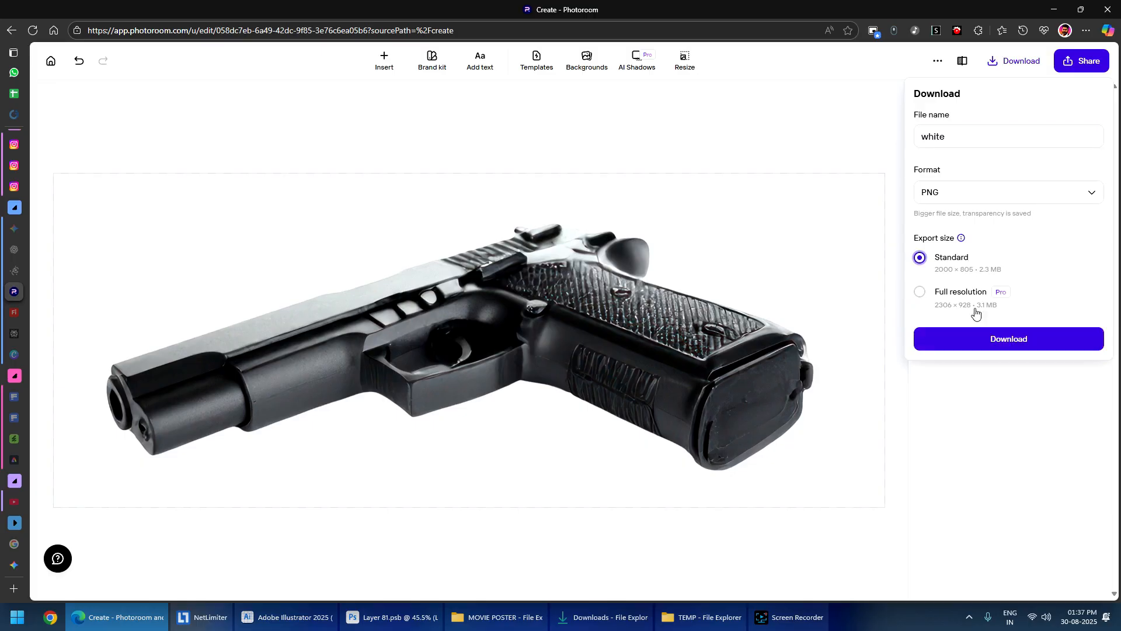
click(981, 338)
- Switch back to Photoshop and place the downloaded gun cutout above Layer 8 in the open smart object
click(945, 100)
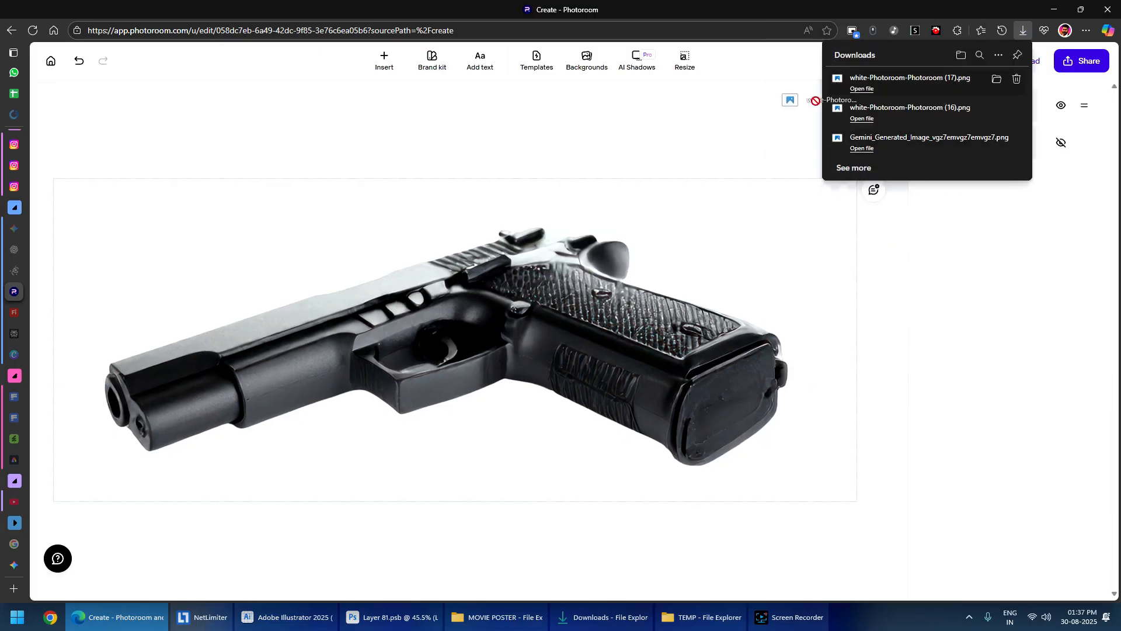
drag(814, 101, 468, 324)
key(alt+Tab)
key(Tab)
key(Return)
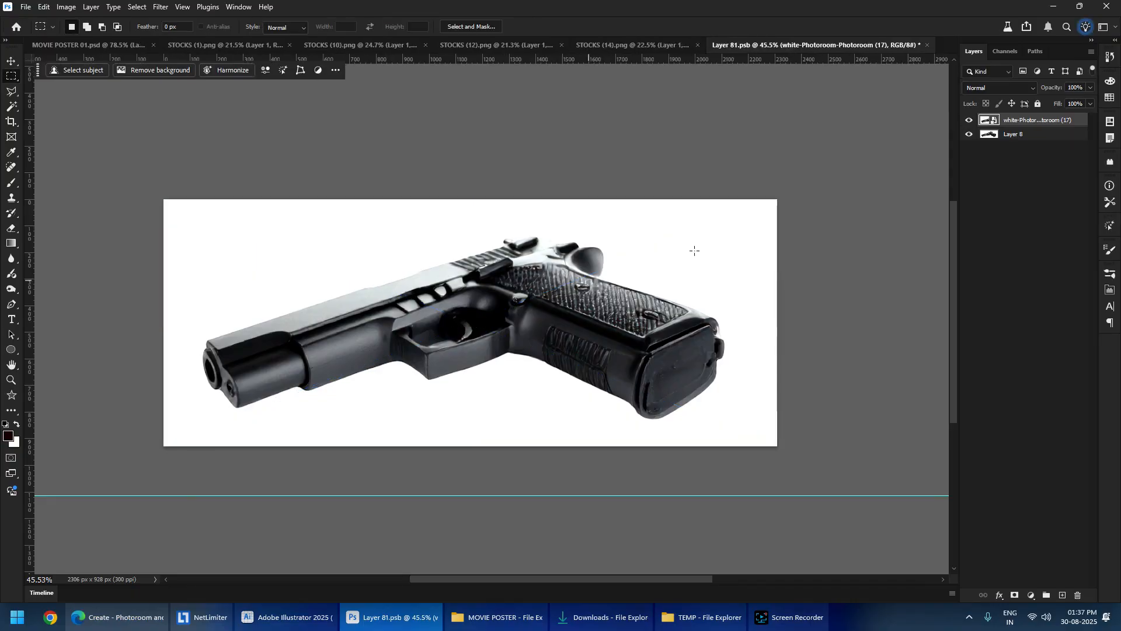
- Load the gun cutout's outline as a selection, hide the cutout layer and make Layer 8 active
ctrl+click(991, 125)
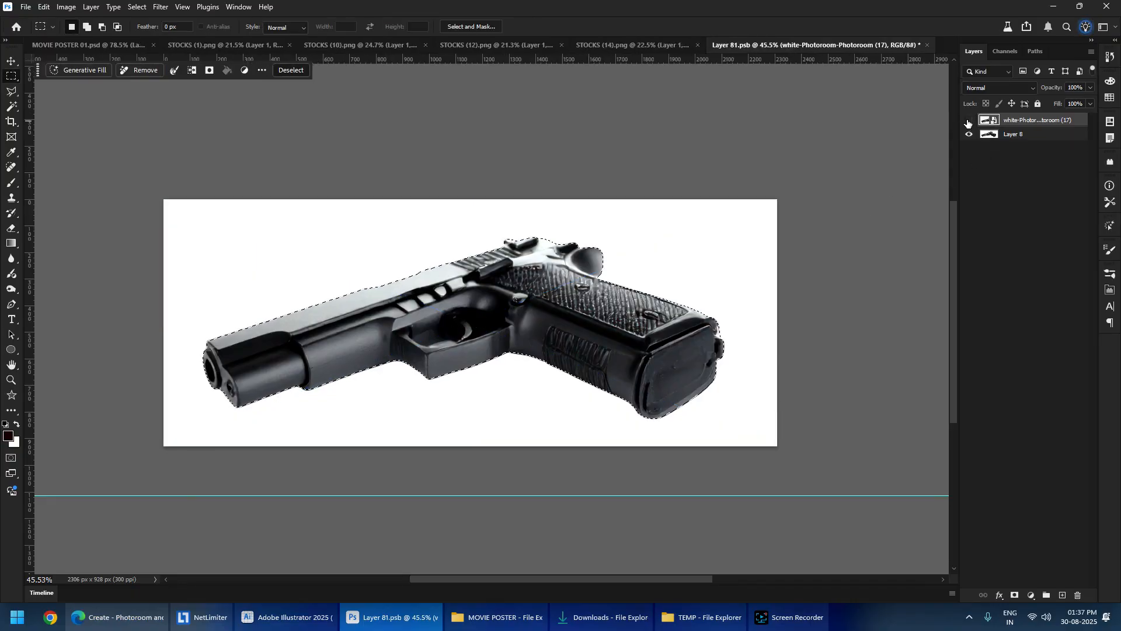
click(1046, 137)
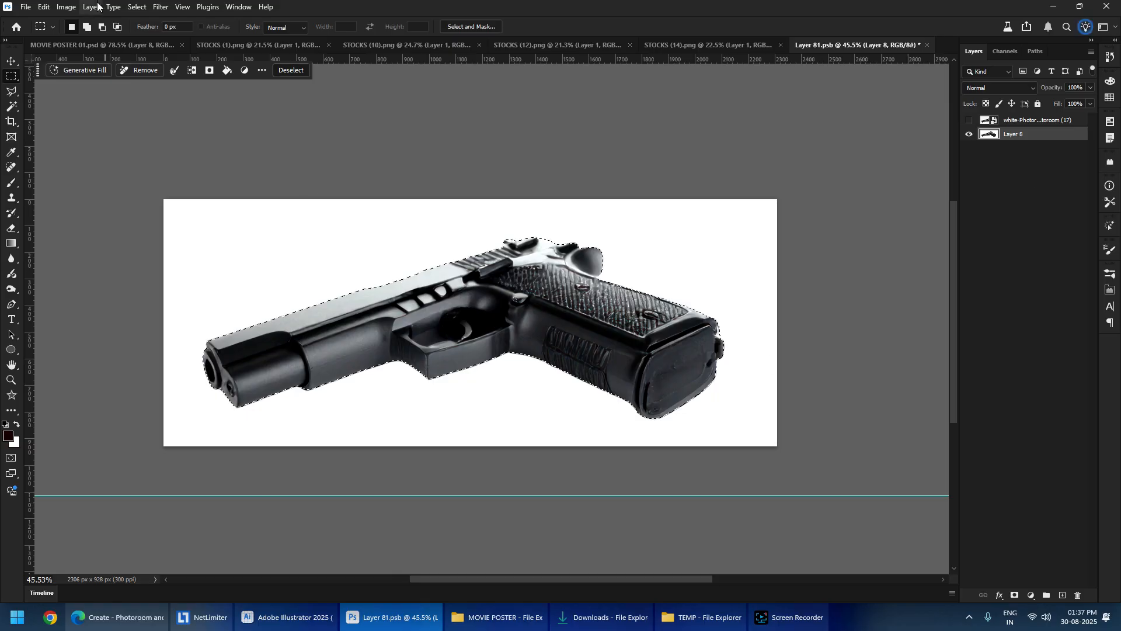
click(137, 6)
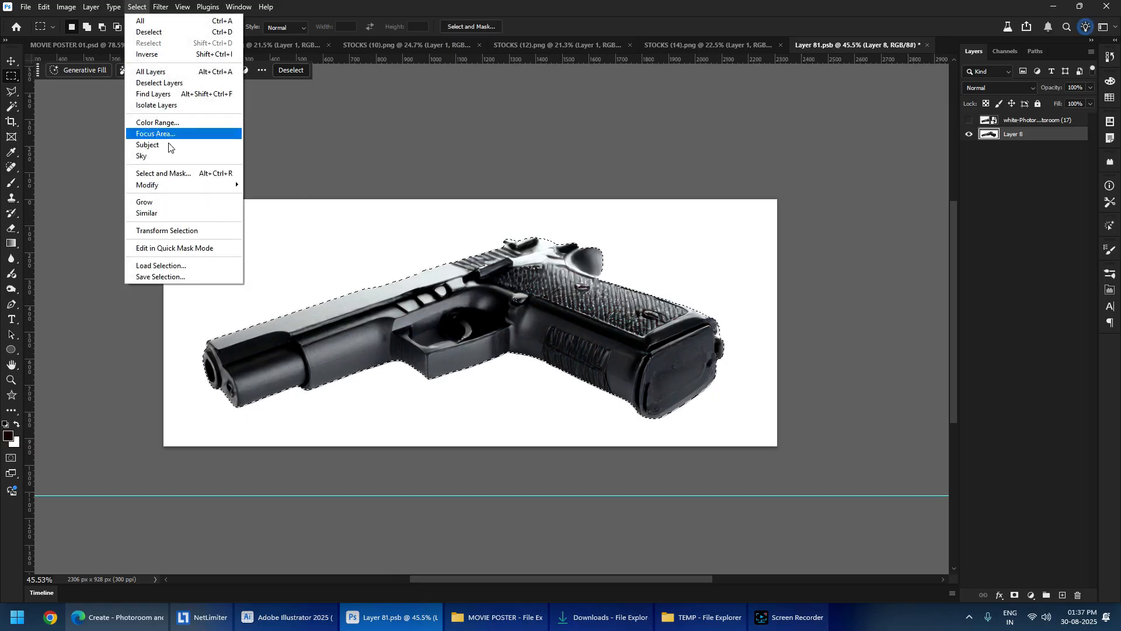
click(177, 173)
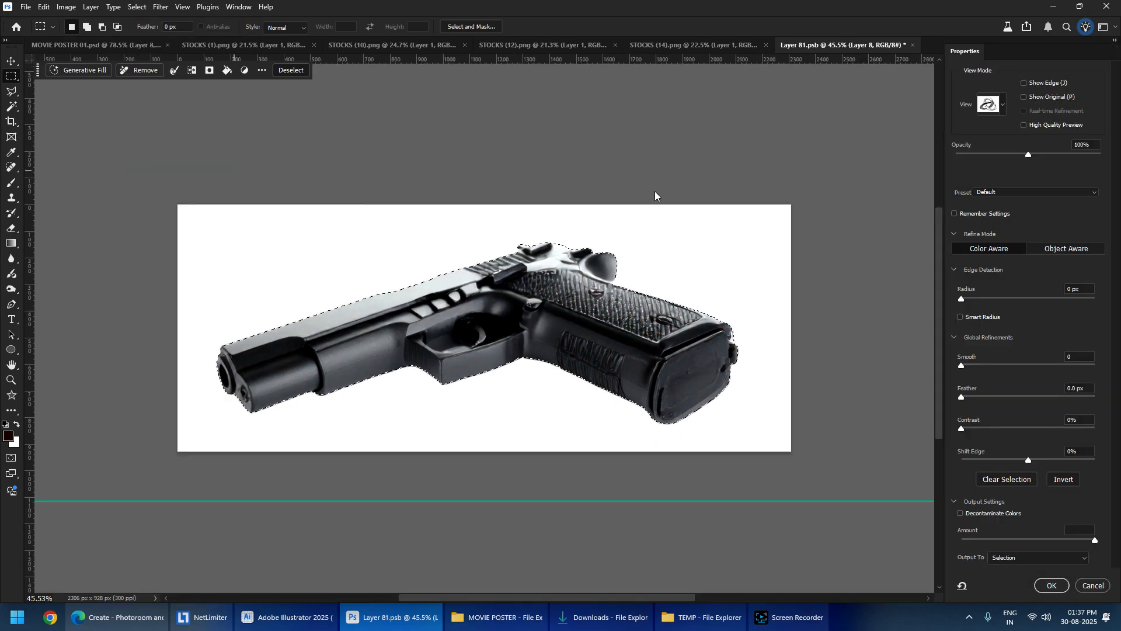
click(1094, 585)
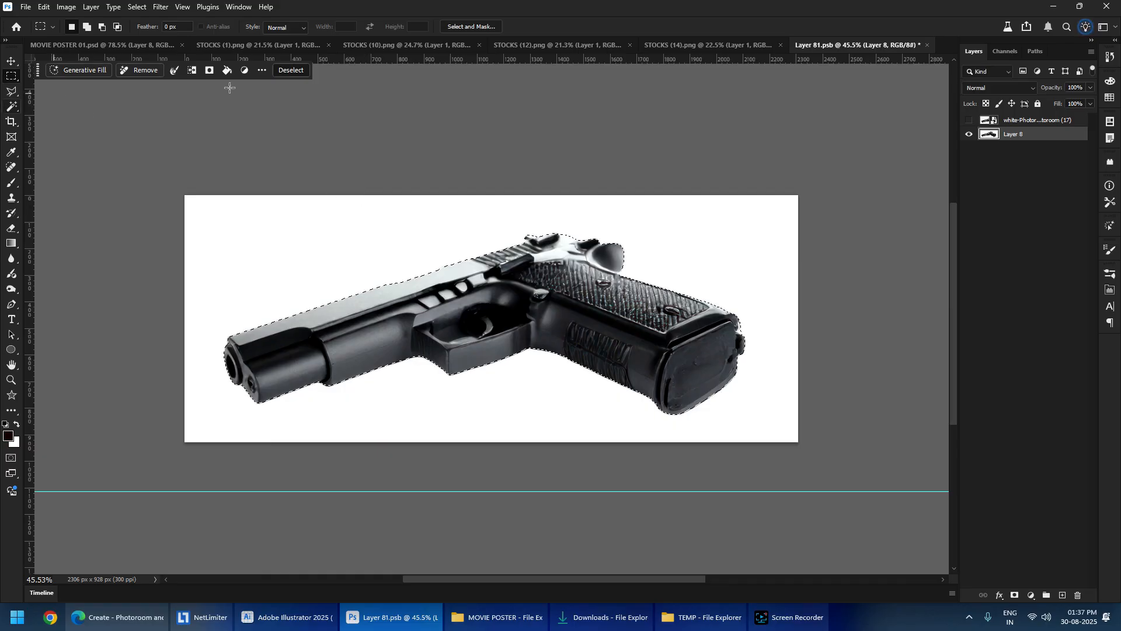
- Refine the gun selection's edge in a Black & White view with Contrast 28% and Shift Edge -12%
click(137, 6)
shift+click(184, 174)
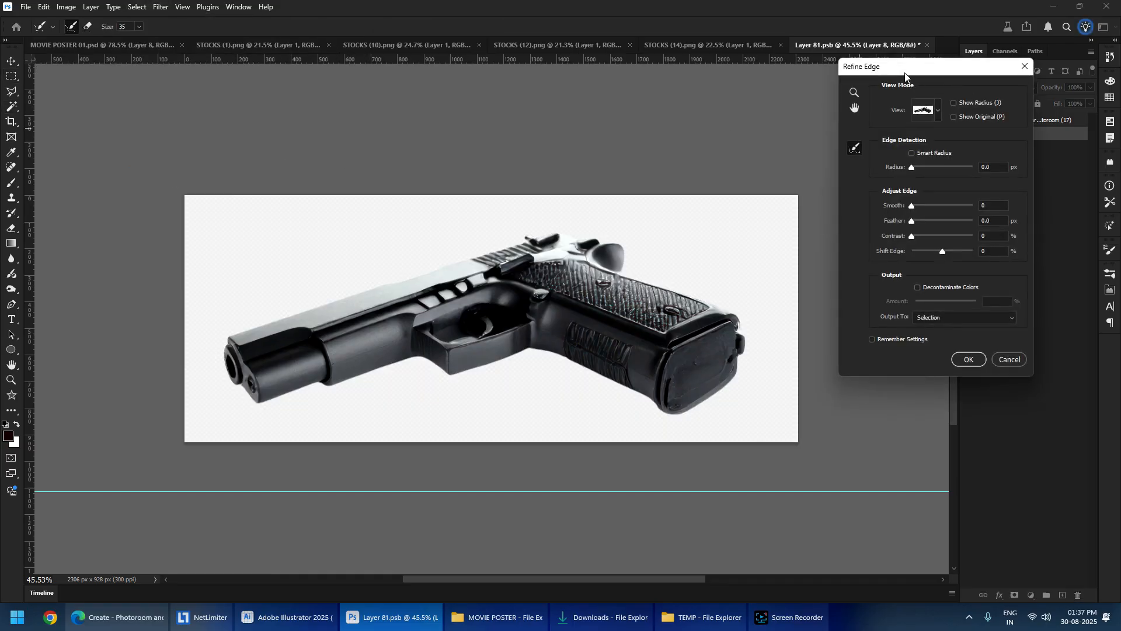
drag(852, 116, 836, 165)
click(879, 180)
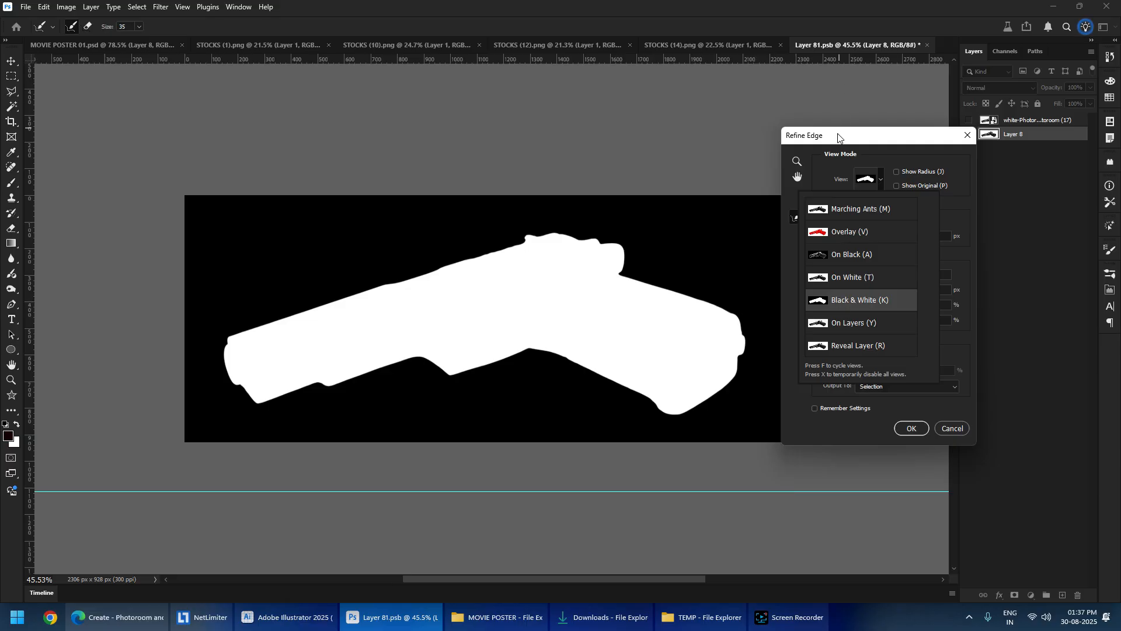
click(838, 137)
drag(856, 305, 863, 305)
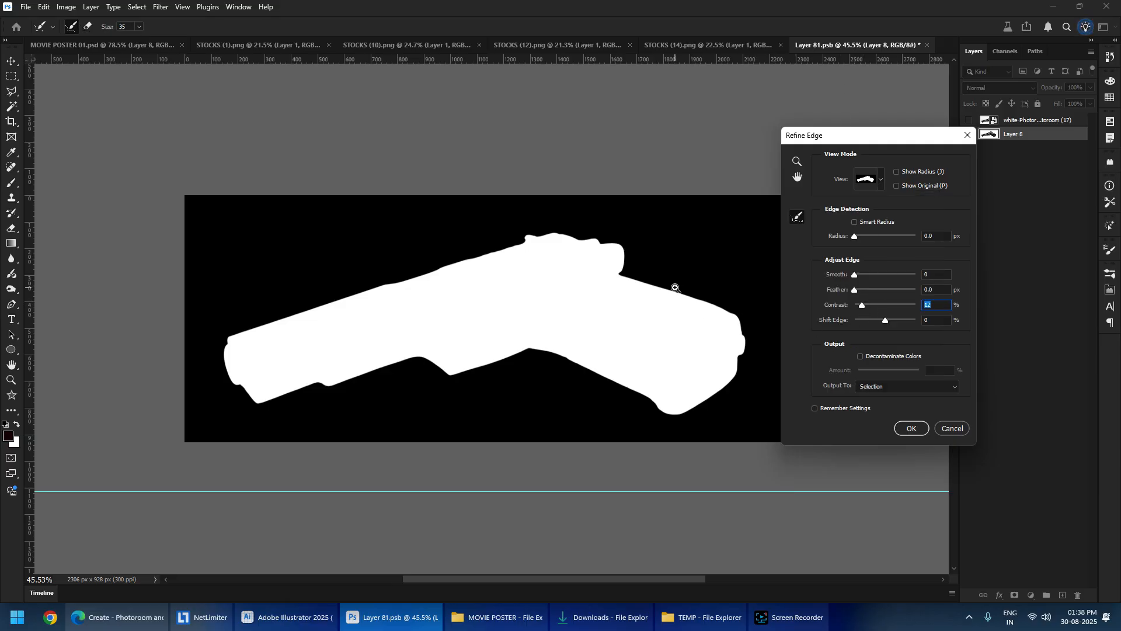
drag(676, 288, 766, 327)
click(870, 305)
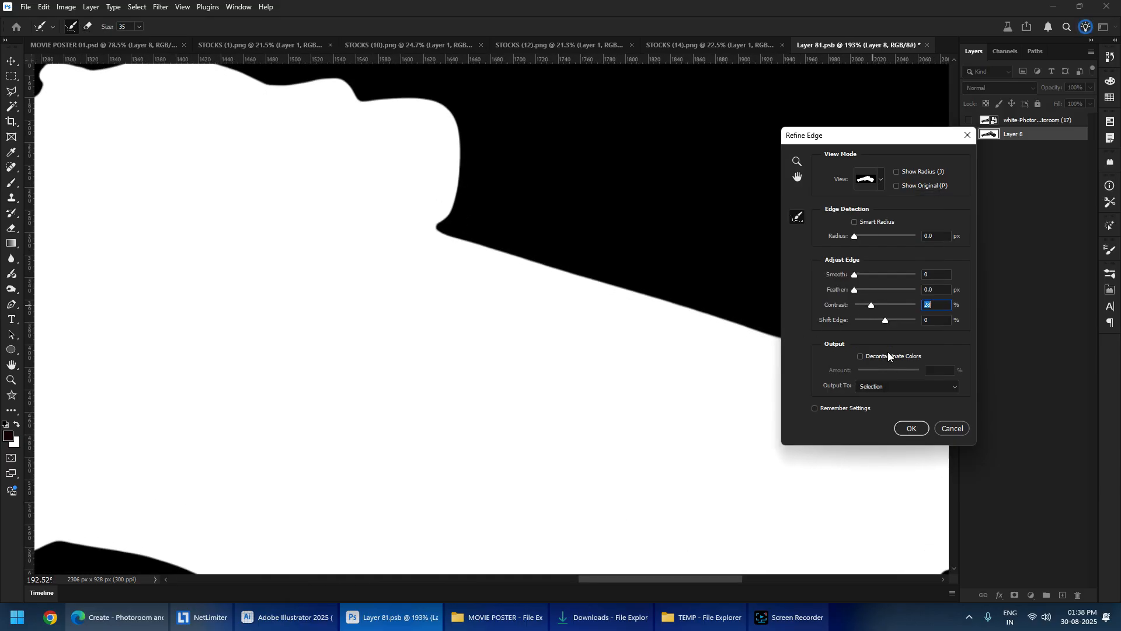
drag(881, 321, 883, 323)
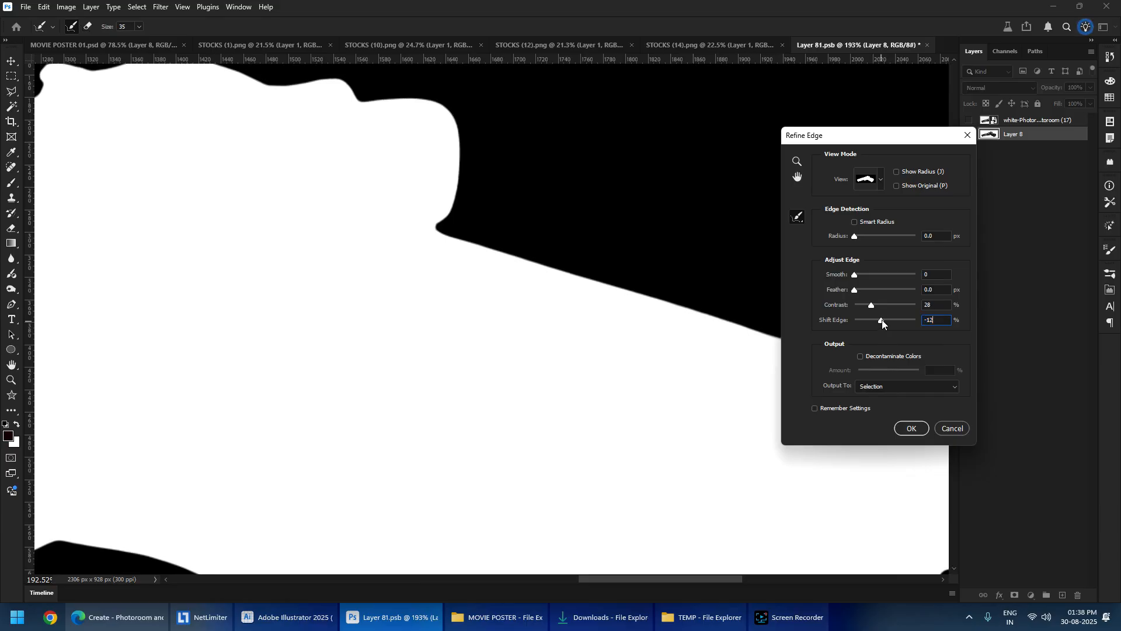
click(909, 427)
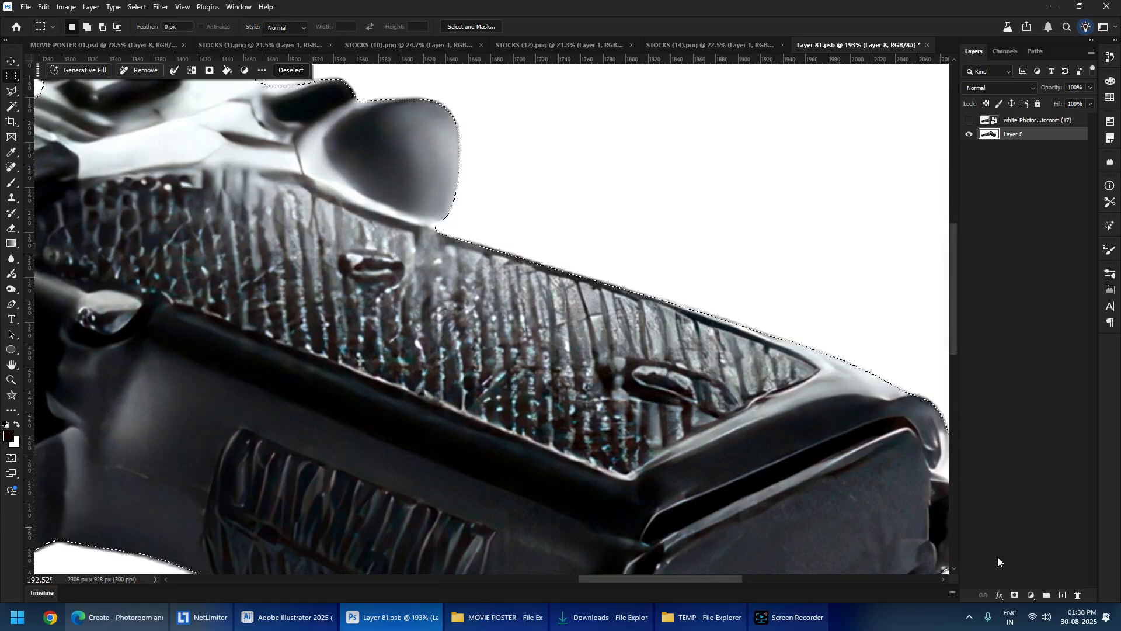
- Mask Layer 8 with the refined gun selection, and save and close the smart object
click(1014, 595)
scroll(701, 345, down, 8)
key(ctrl+s)
key(ctrl+w)
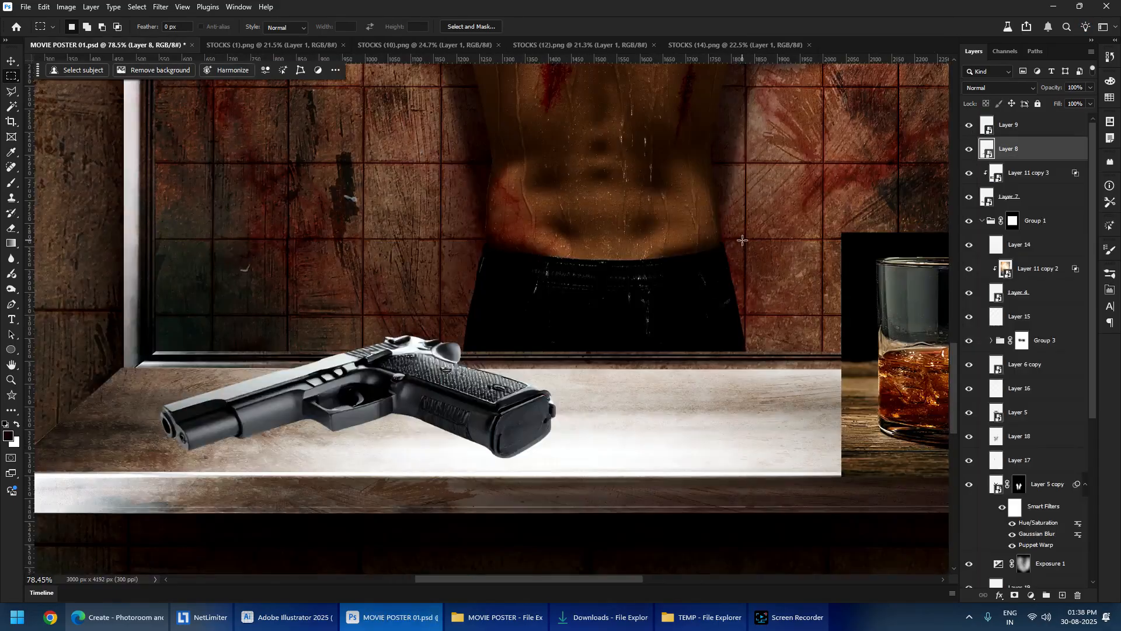
- Select Layer 9, the whiskey glass image, in the movie poster document
scroll(743, 240, down, 5)
scroll(595, 336, up, 5)
ctrl+right_click(595, 336)
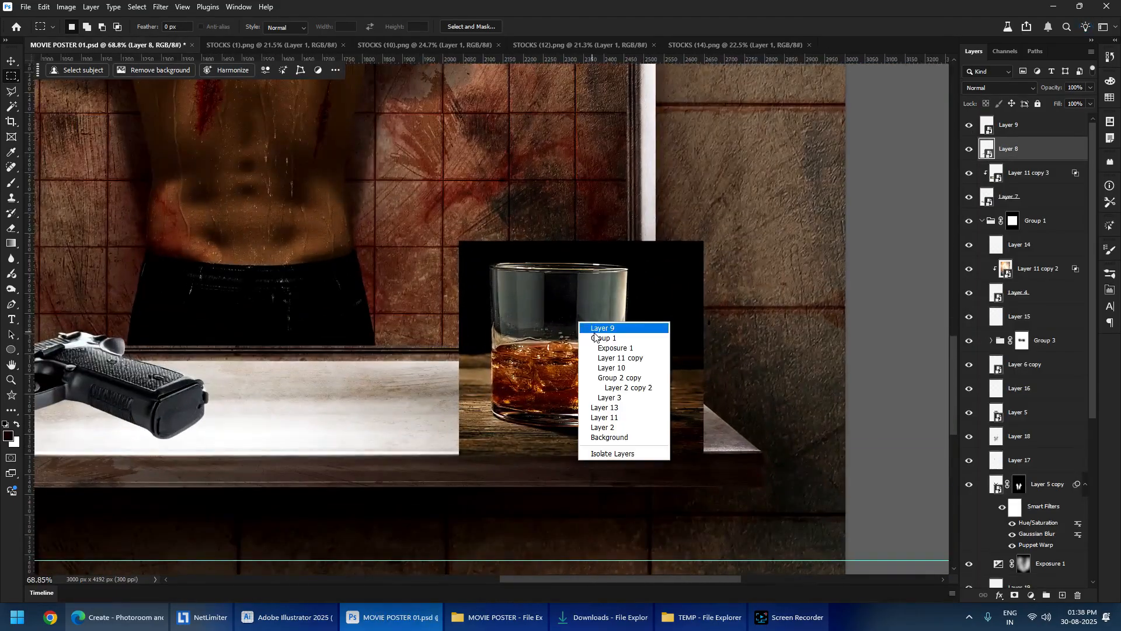
click(595, 329)
scroll(566, 320, up, 3)
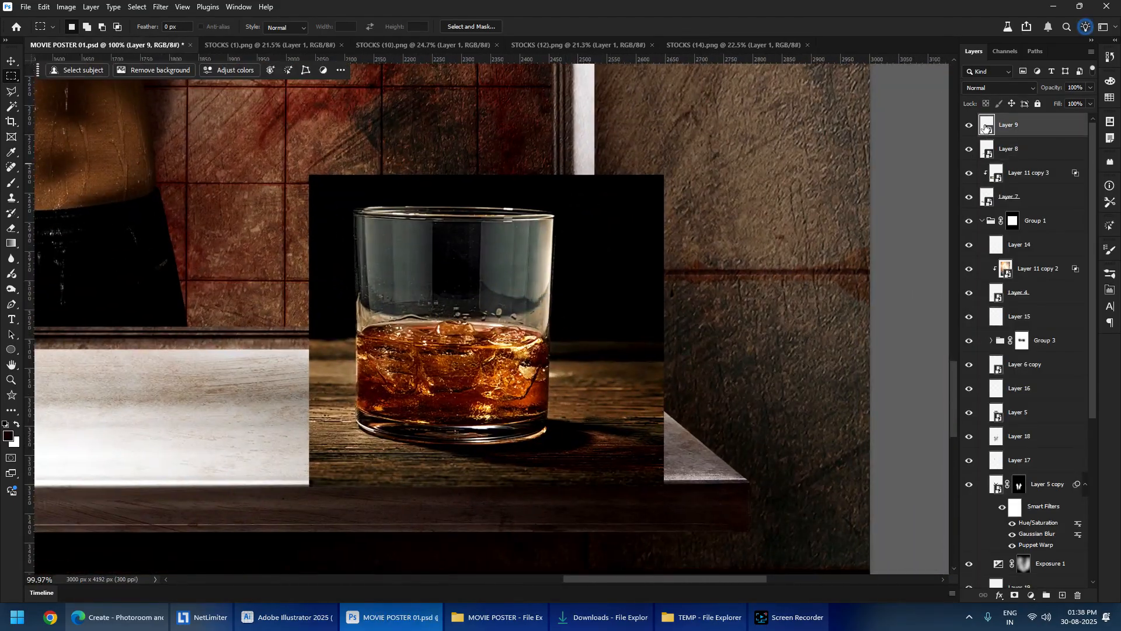
double_click(986, 127)
click(927, 45)
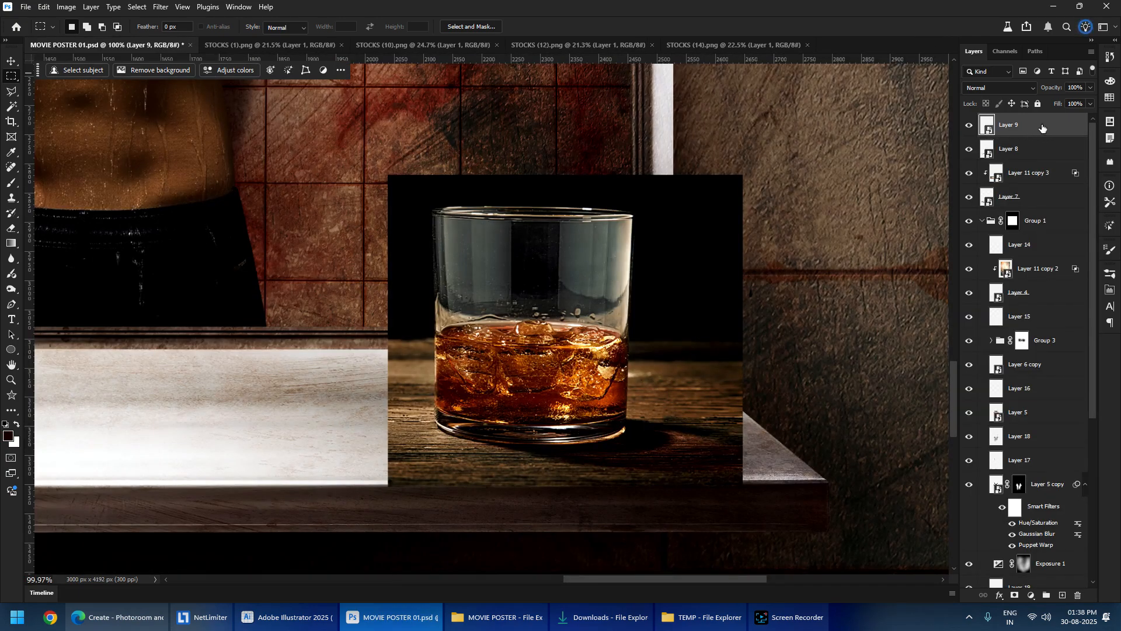
right_click(1042, 128)
click(671, 215)
scroll(503, 243, down, 5)
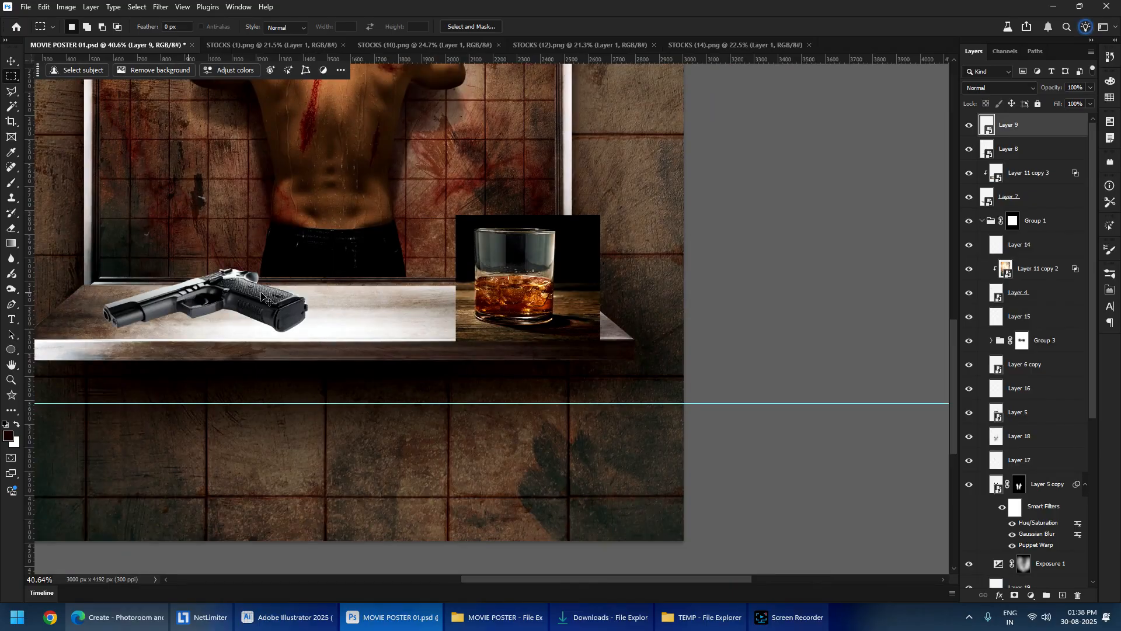
scroll(520, 277, up, 5)
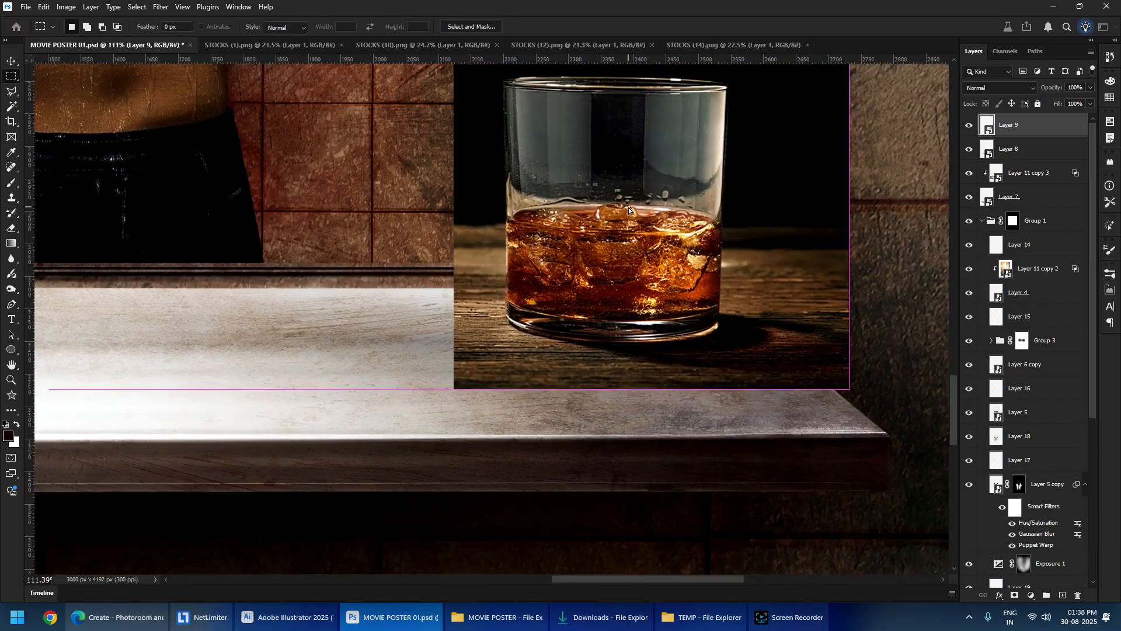
drag(629, 210, 573, 263)
- Create an independent smart object copy of Layer 9, hide the original and open the copy's contents
right_click(1042, 125)
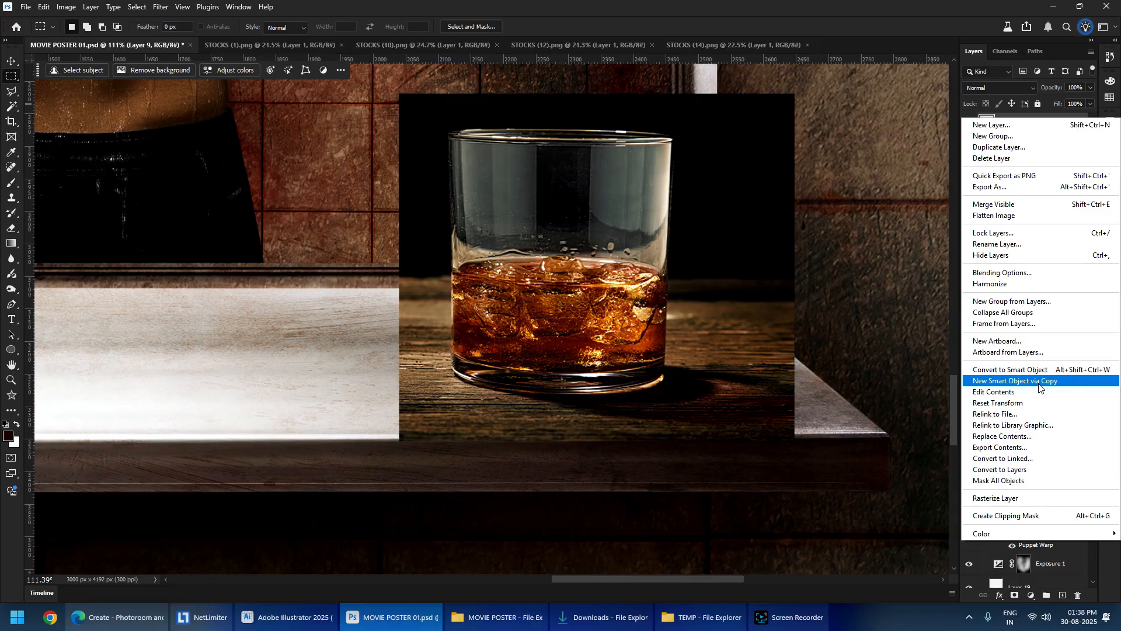
click(1043, 381)
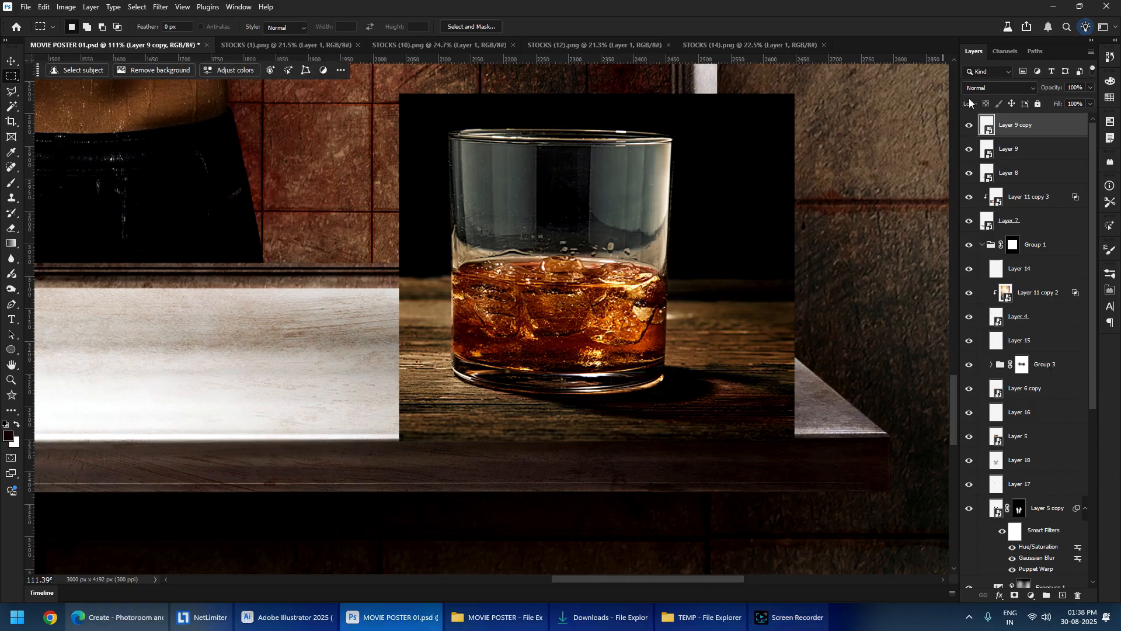
double_click(995, 130)
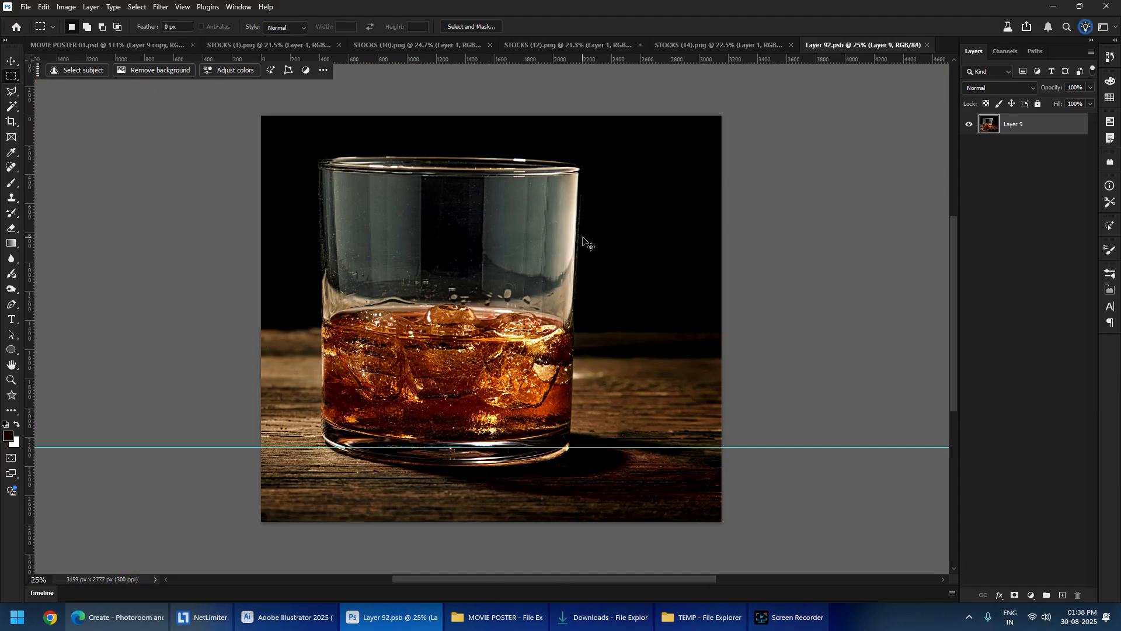
- Switch to Photoroom in the browser, create a background-free cutout from the whiskey glass image and hide its white background
click(148, 629)
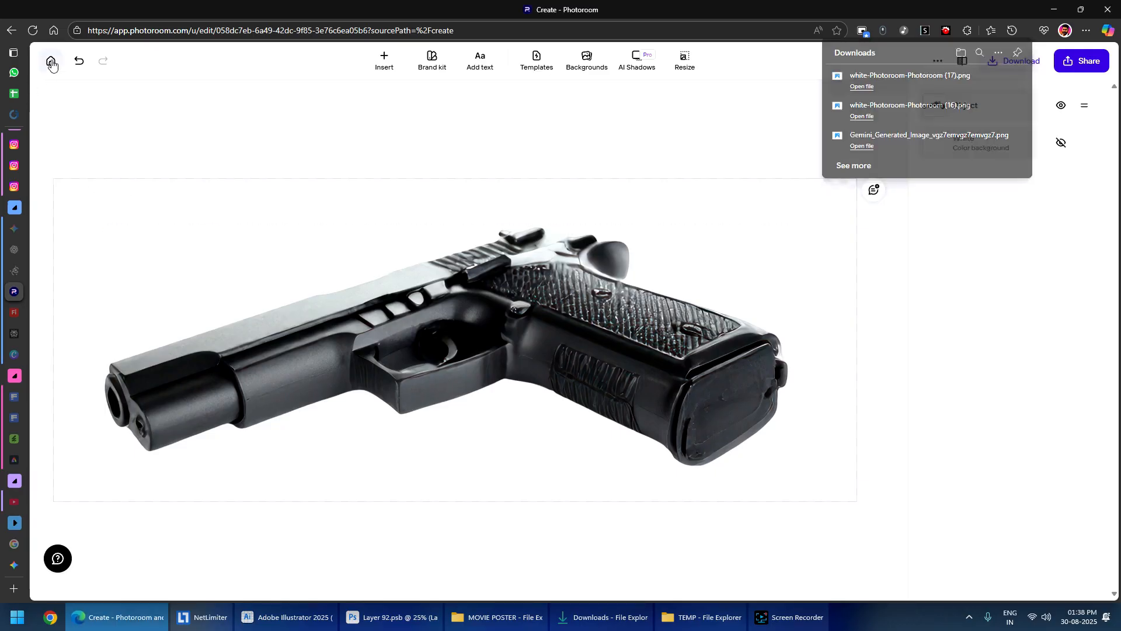
click(47, 58)
click(517, 207)
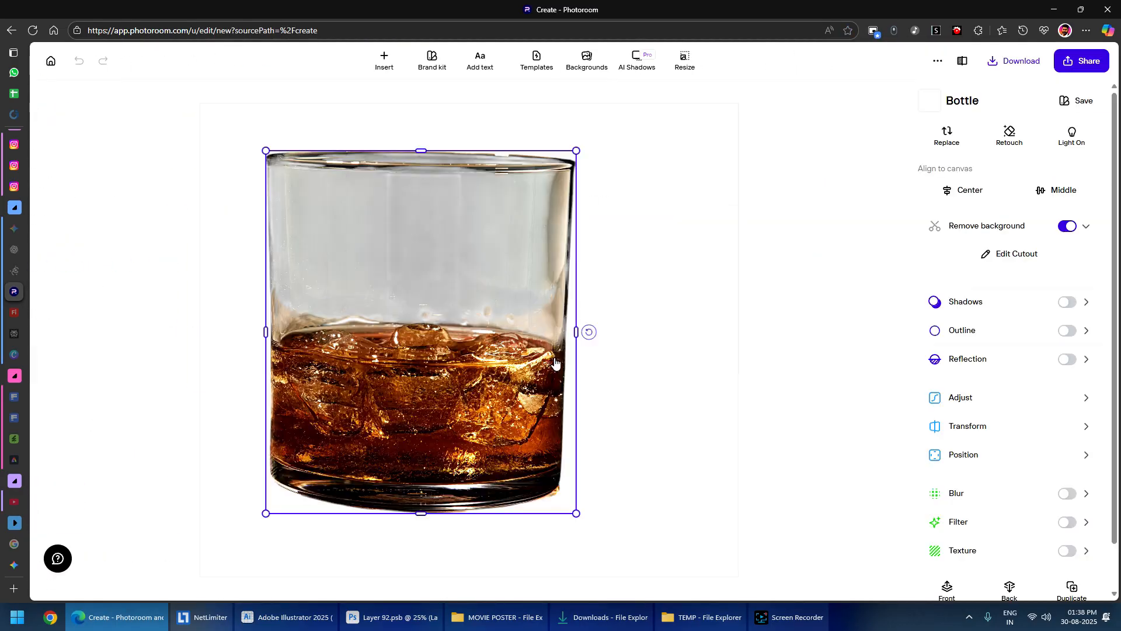
click(727, 213)
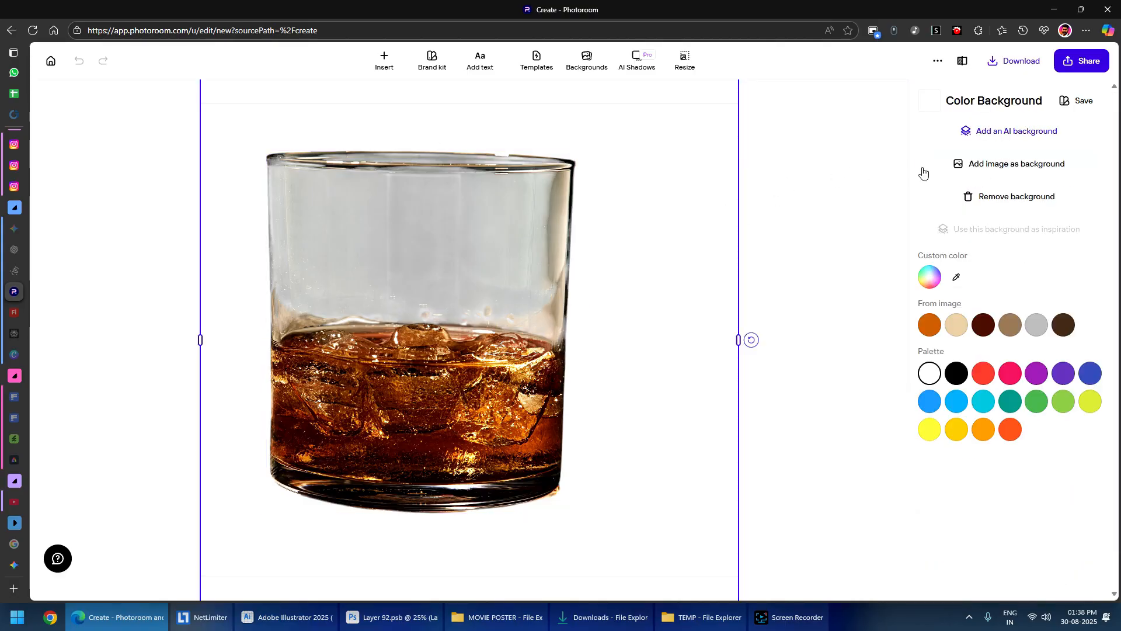
click(803, 174)
click(1061, 143)
- Download the whiskey glass cutout as a PNG at standard size
click(1016, 60)
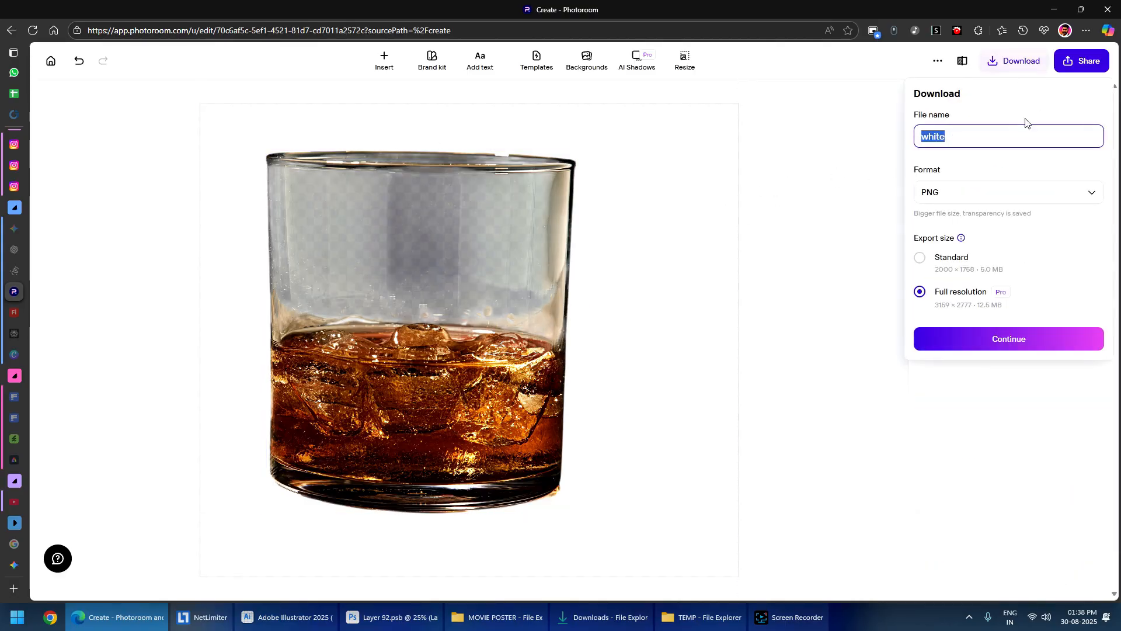
click(1006, 265)
click(993, 339)
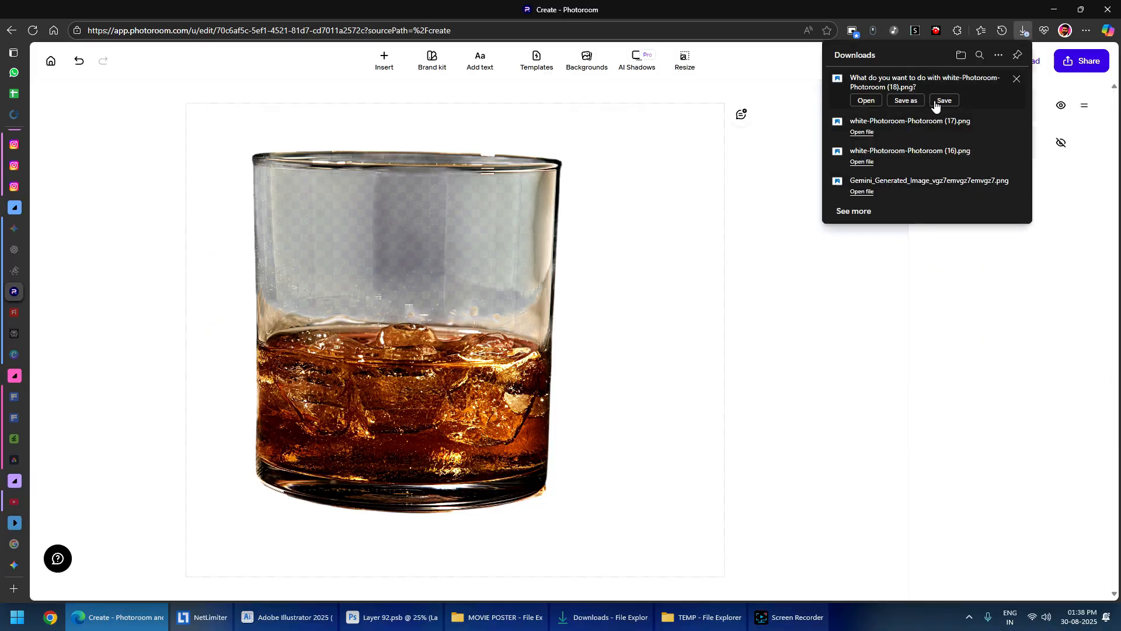
click(938, 102)
- Switch back to Photoshop and place the downloaded glass cutout above Layer 9 in the open smart object
drag(859, 93, 425, 350)
key(alt+Tab)
key(Return)
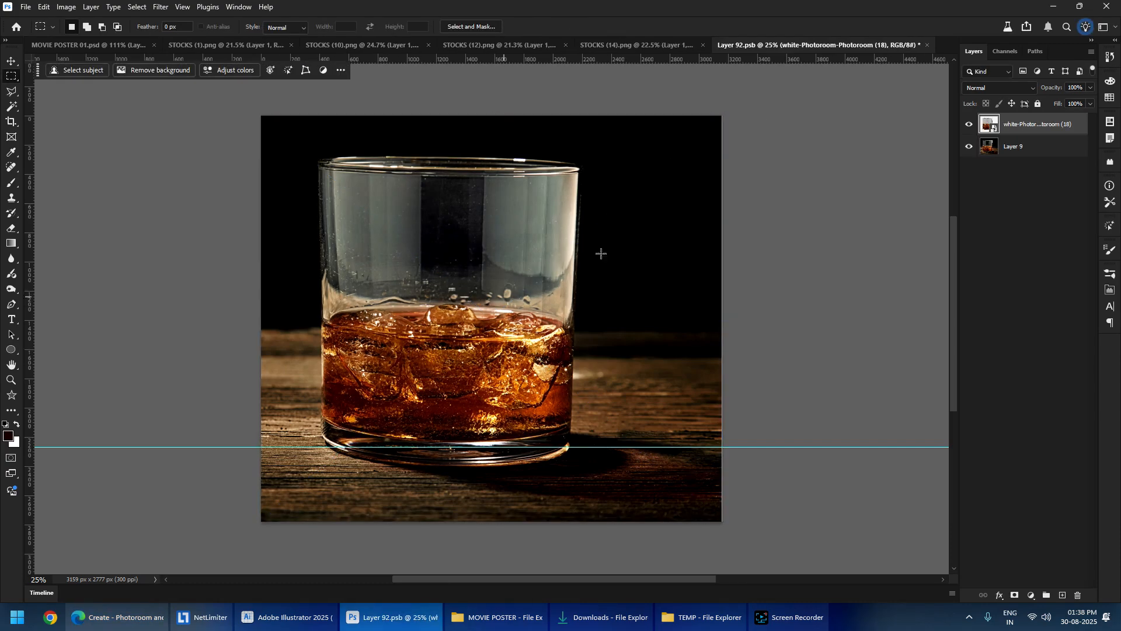
- Hide the glass cutout, mask Layer 9 with the cutout's outline, and save and close the smart object
click(969, 124)
click(1039, 146)
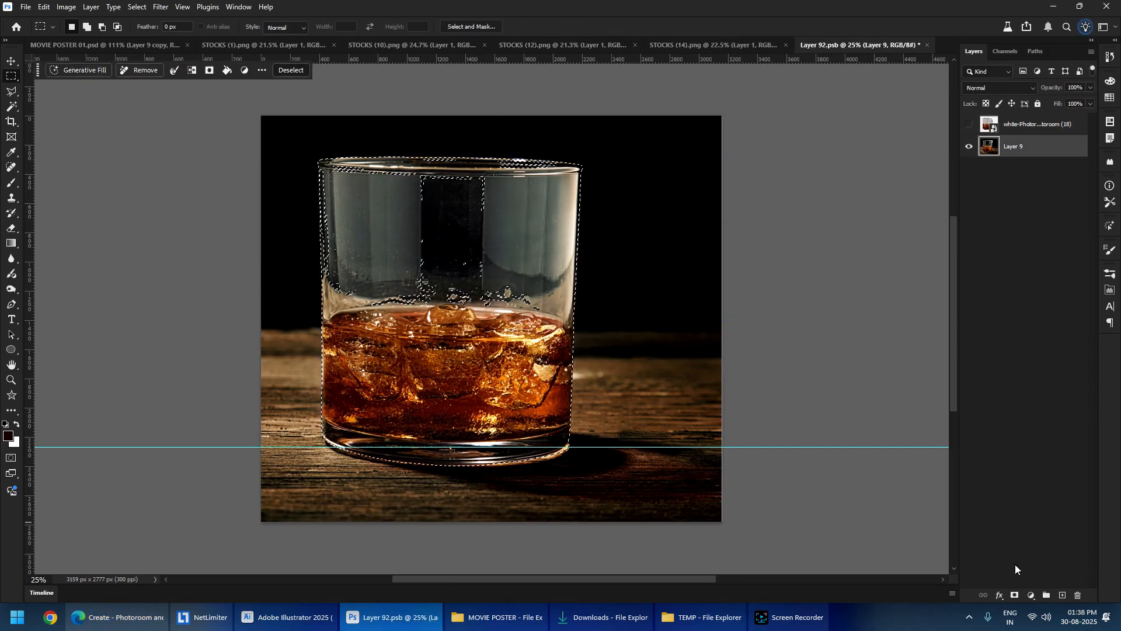
click(1014, 595)
key(ctrl+s)
key(ctrl+w)
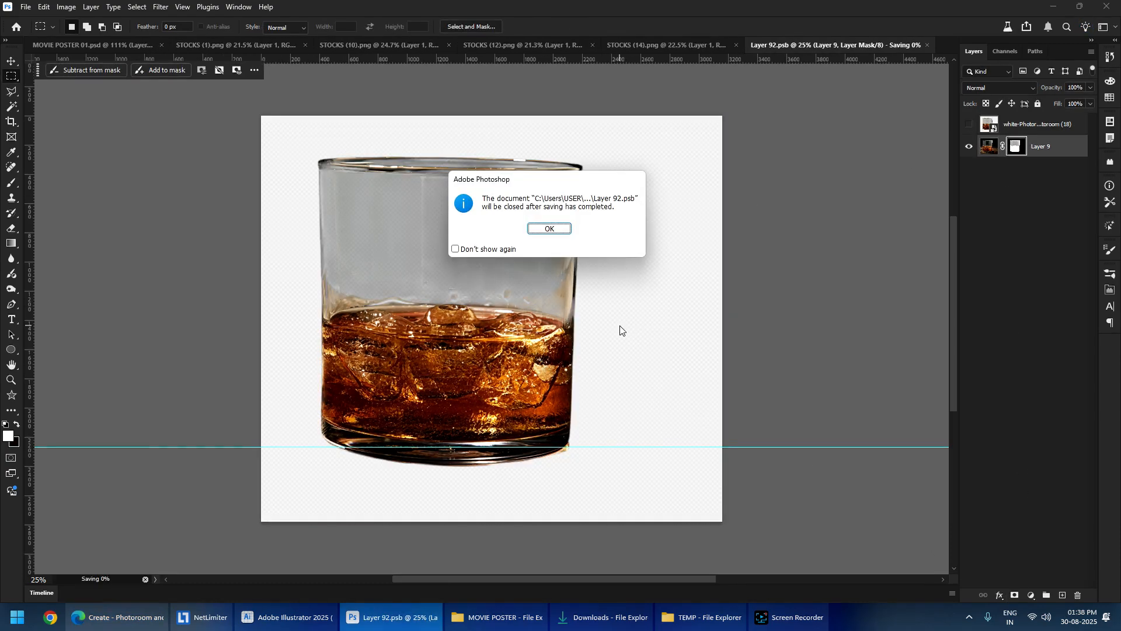
click(549, 229)
- Show the original Layer 9 beneath the masked glass copy and make it the active layer
scroll(584, 223, down, 4)
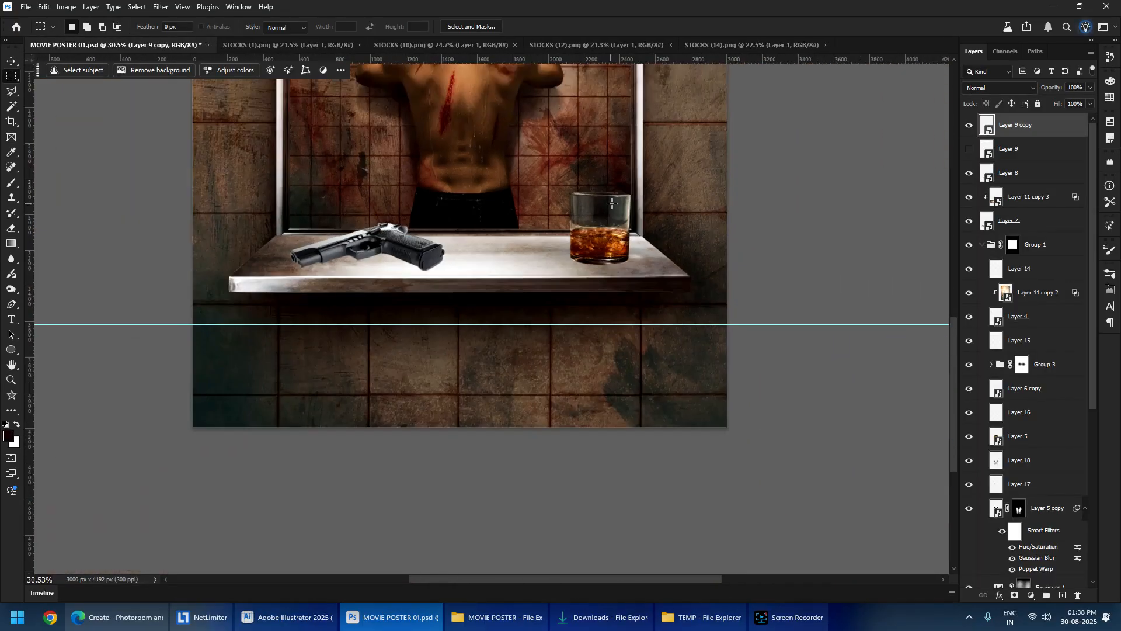
scroll(584, 234, up, 3)
drag(590, 254, 599, 259)
scroll(600, 259, down, 3)
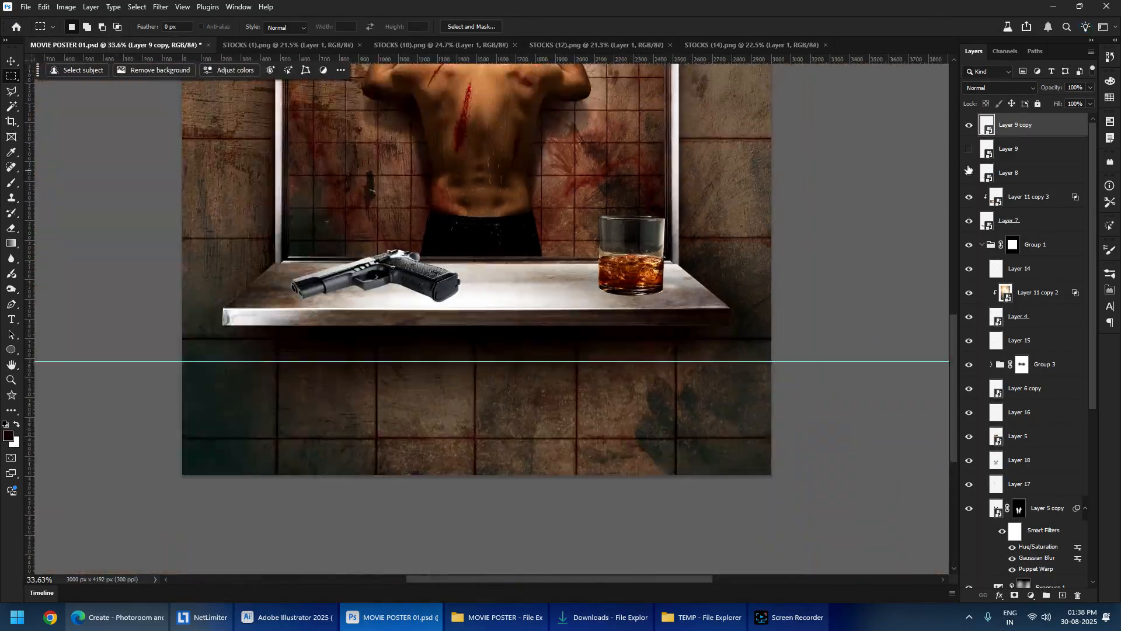
click(969, 149)
click(1011, 149)
scroll(645, 295, up, 4)
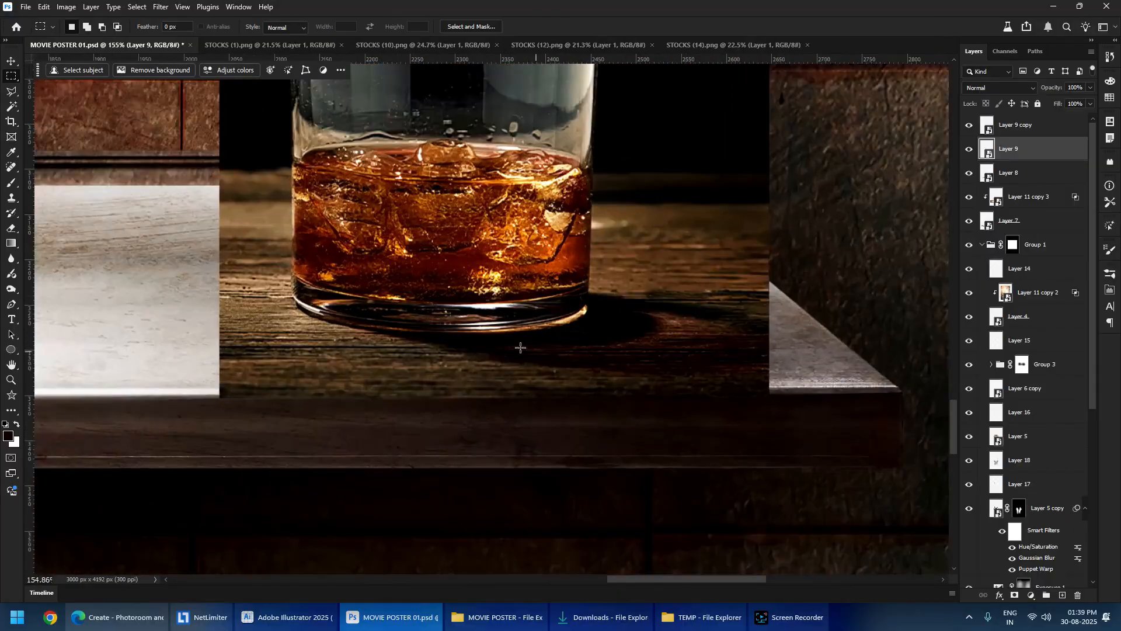
scroll(470, 342, down, 3)
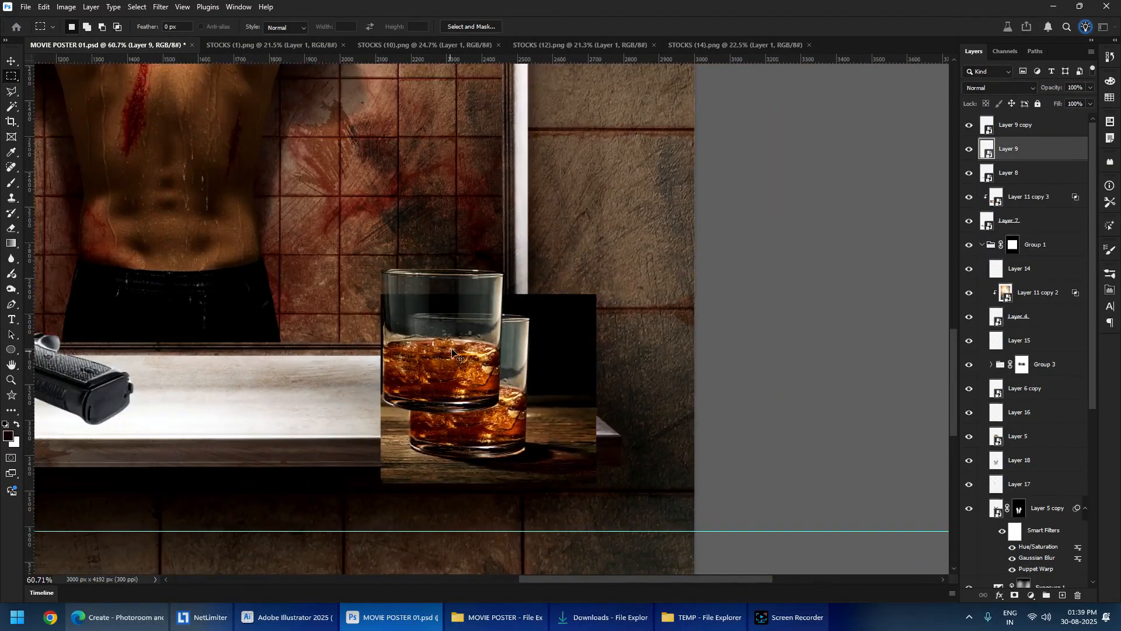
drag(452, 351, 426, 307)
scroll(423, 409, up, 2)
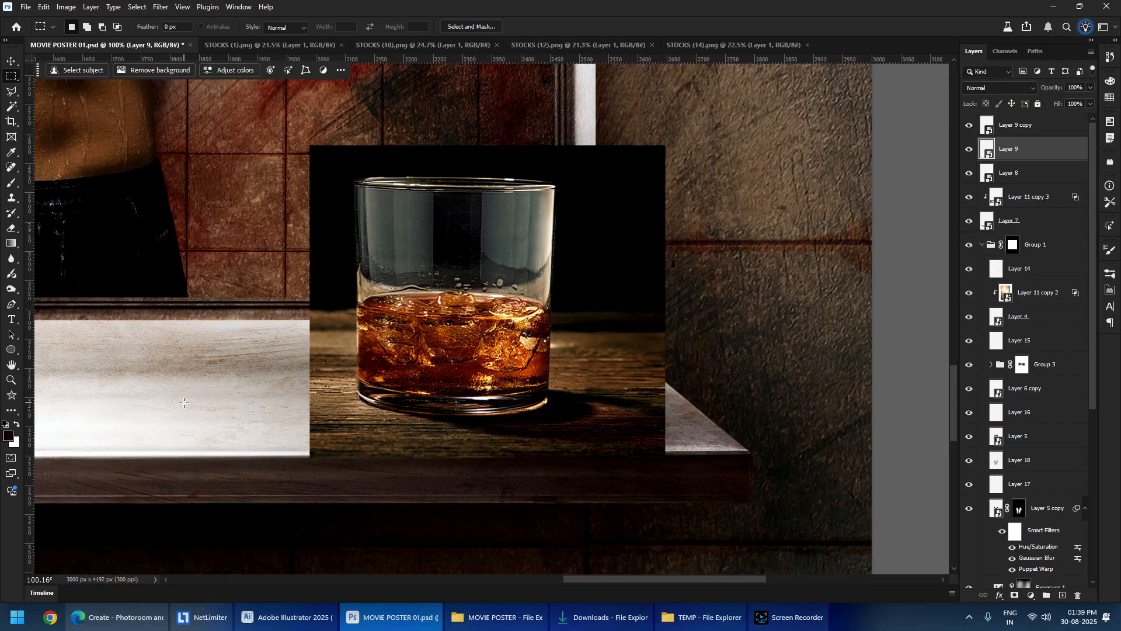
- Make Layer 9, the original whiskey glass photo, active and set its blend mode to Overlay
drag(184, 402, 391, 368)
ctrl+right_click(412, 324)
click(470, 335)
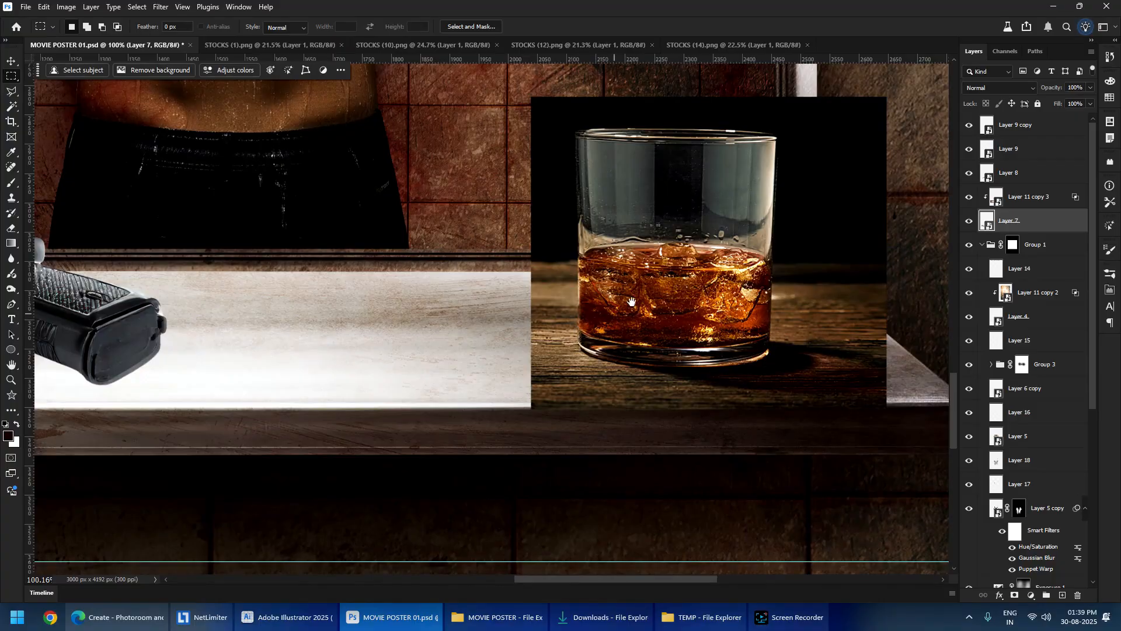
drag(631, 302, 492, 341)
ctrl+right_click(575, 268)
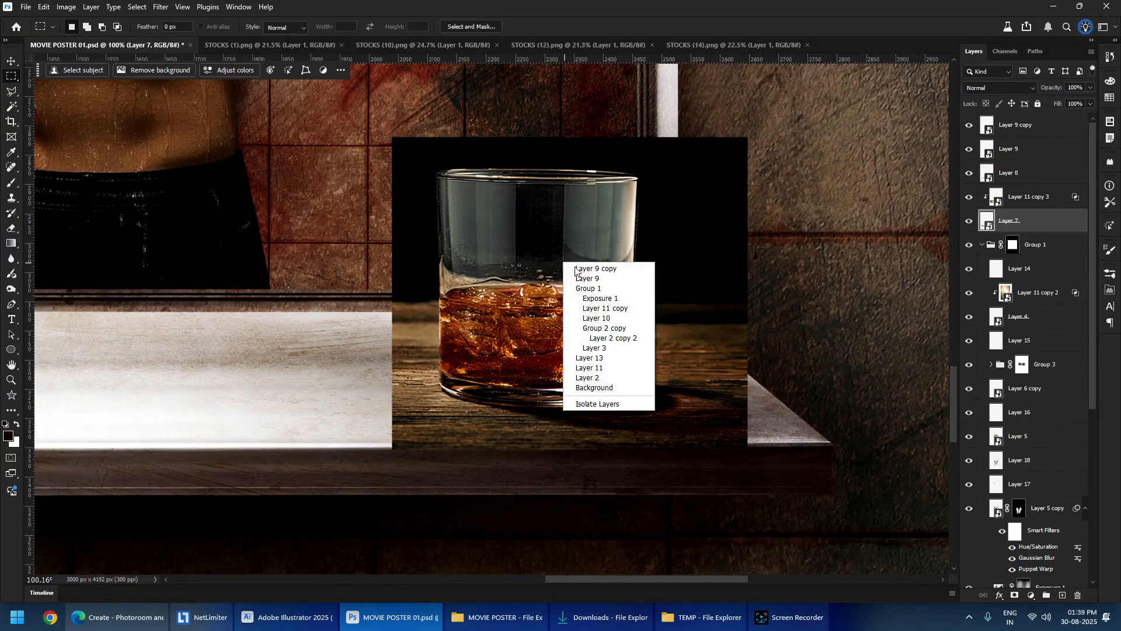
click(704, 229)
click(1028, 149)
mouse_move(669, 340)
mouse_down()
mouse_move(701, 464)
mouse_move(621, 263)
mouse_move(686, 345)
mouse_move(633, 338)
mouse_move(703, 338)
mouse_move(670, 332)
mouse_up()
click(1005, 89)
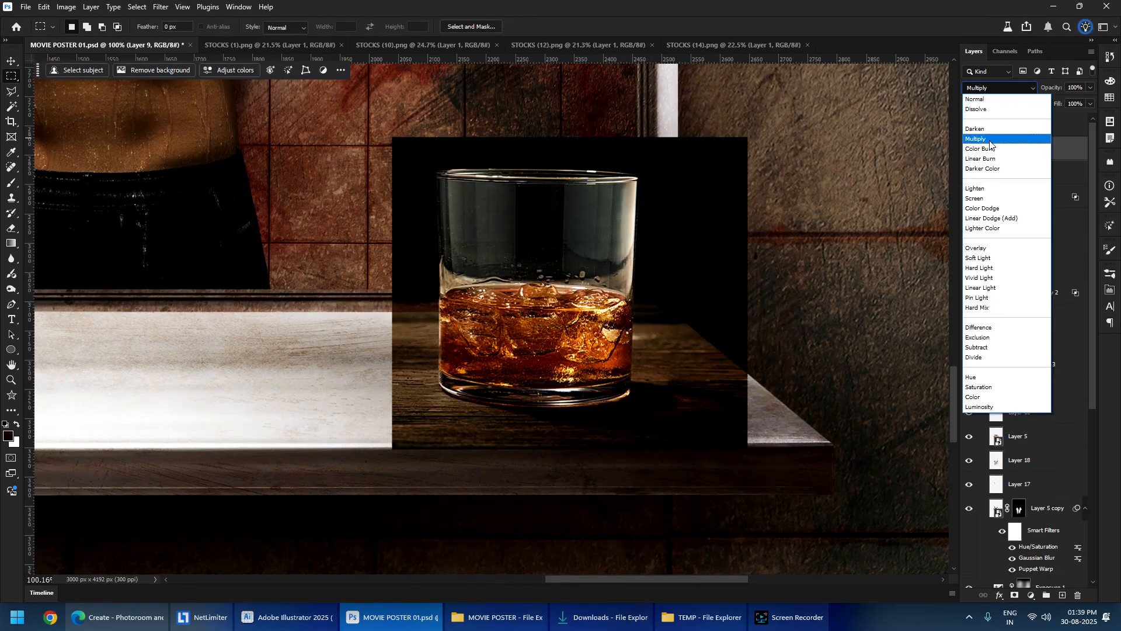
click(986, 247)
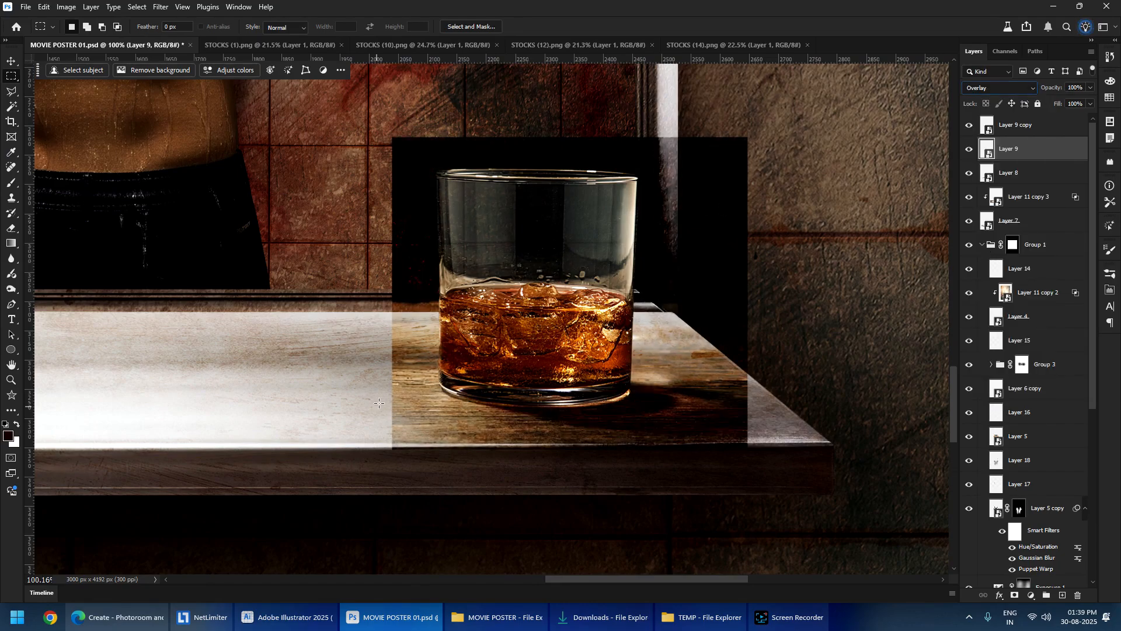
- Add a layer mask to Layer 9, invert it to black, and activate the Brush tool
scroll(506, 413, up, 5)
drag(663, 360, 326, 380)
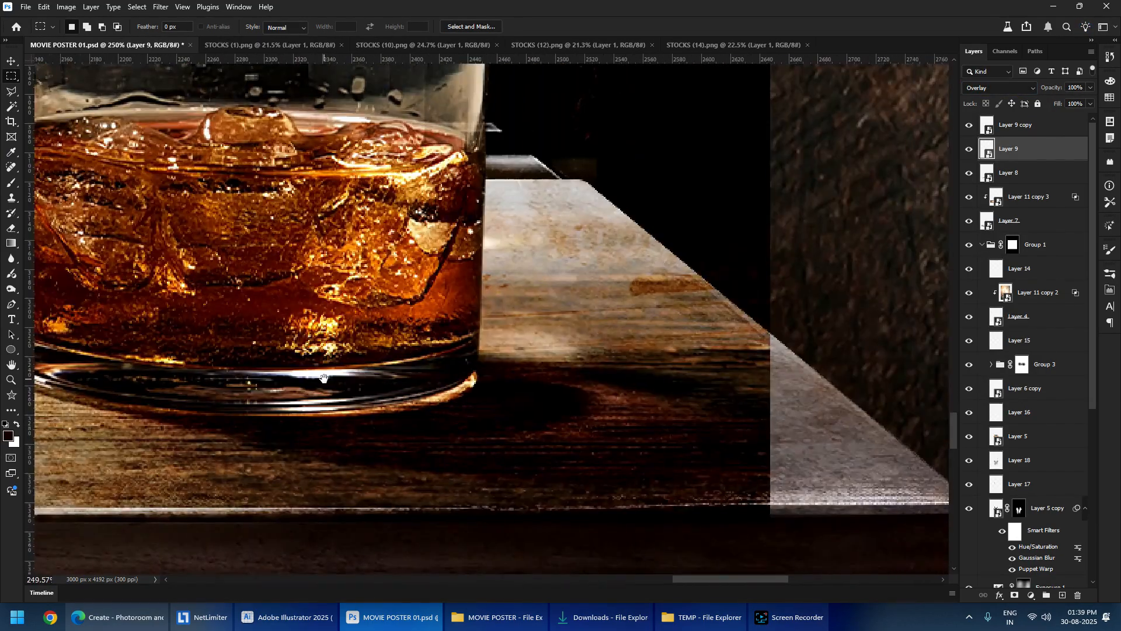
scroll(586, 386, down, 3)
click(1016, 596)
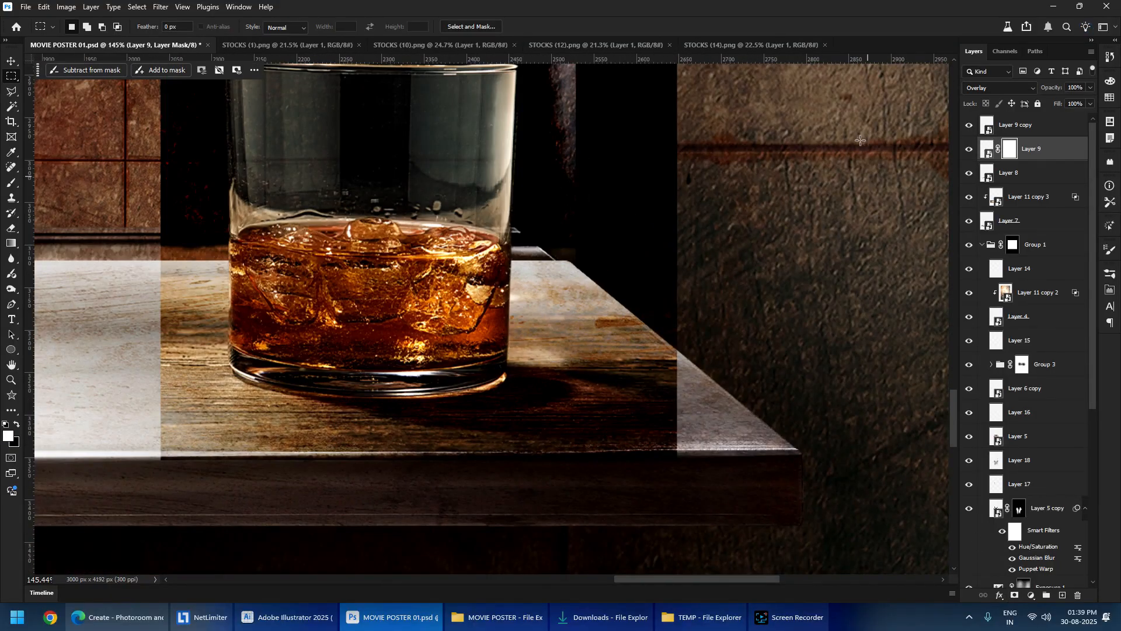
key(ctrl+i)
key(b)
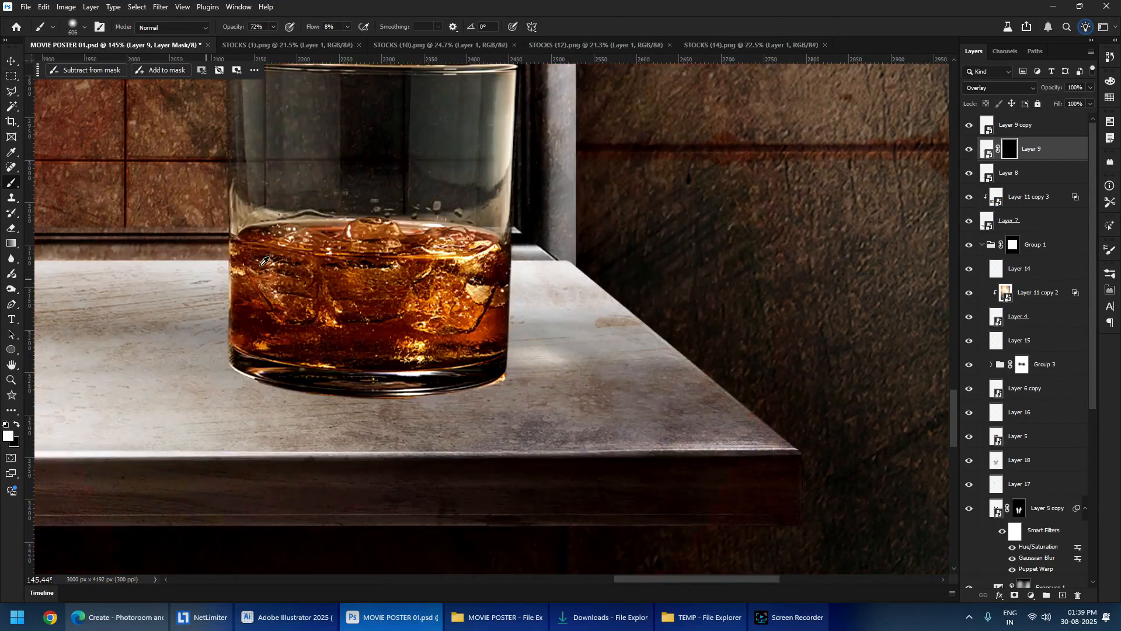
- Paint on Layer 9's mask with a flattened soft brush to blend the photo's shadow around the glass base
right_click(387, 188)
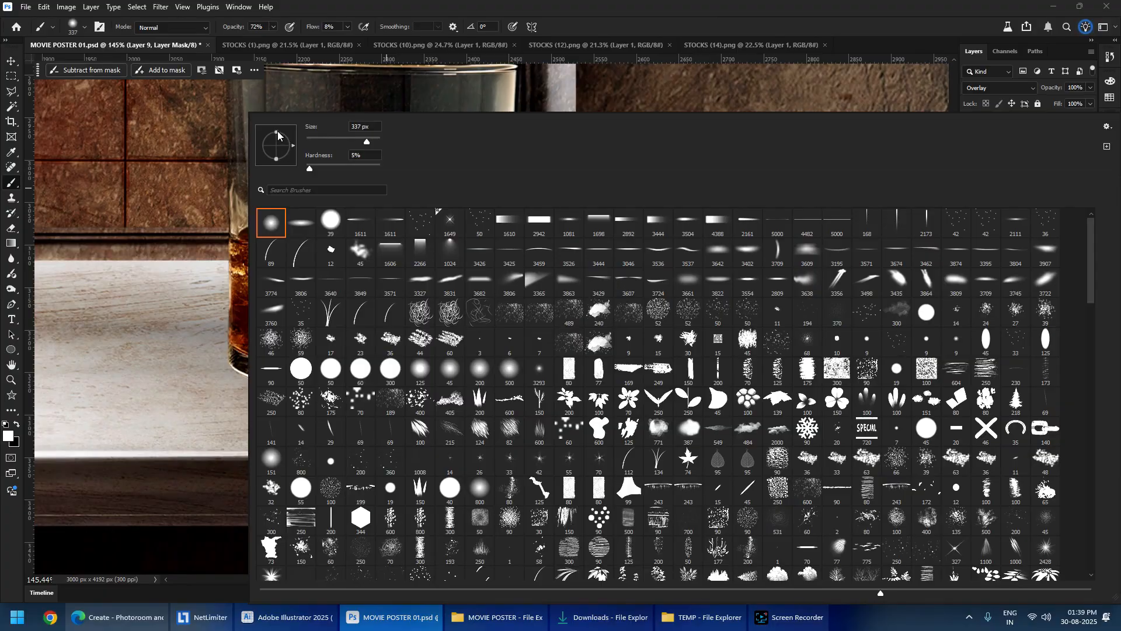
key(Return)
mouse_move(240, 372)
mouse_down()
mouse_move(380, 403)
mouse_move(479, 386)
mouse_move(455, 370)
mouse_move(376, 375)
mouse_move(387, 384)
mouse_move(306, 375)
mouse_move(410, 373)
mouse_move(330, 333)
mouse_up()
alt+right_click(346, 333)
key(x)
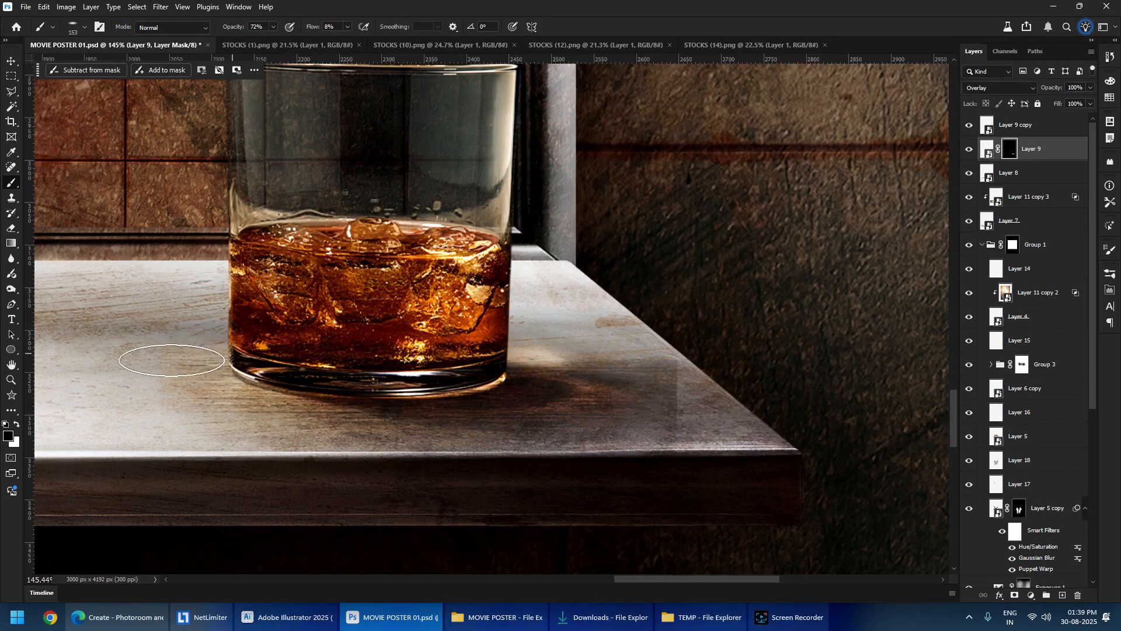
scroll(196, 365, up, 4)
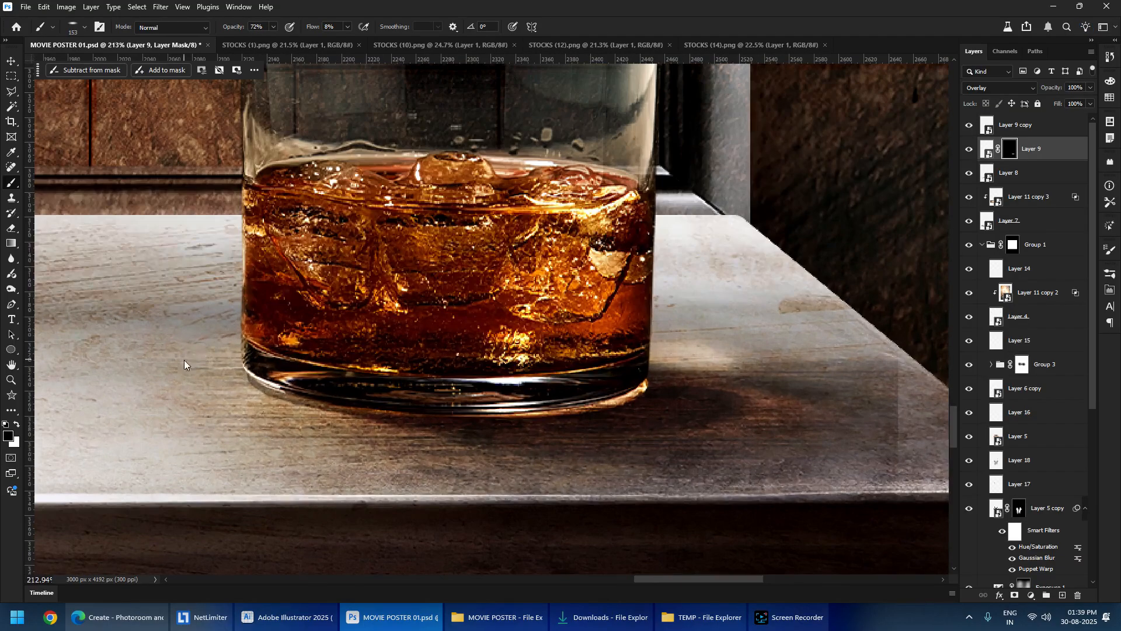
drag(743, 385, 544, 339)
alt+right_click(547, 333)
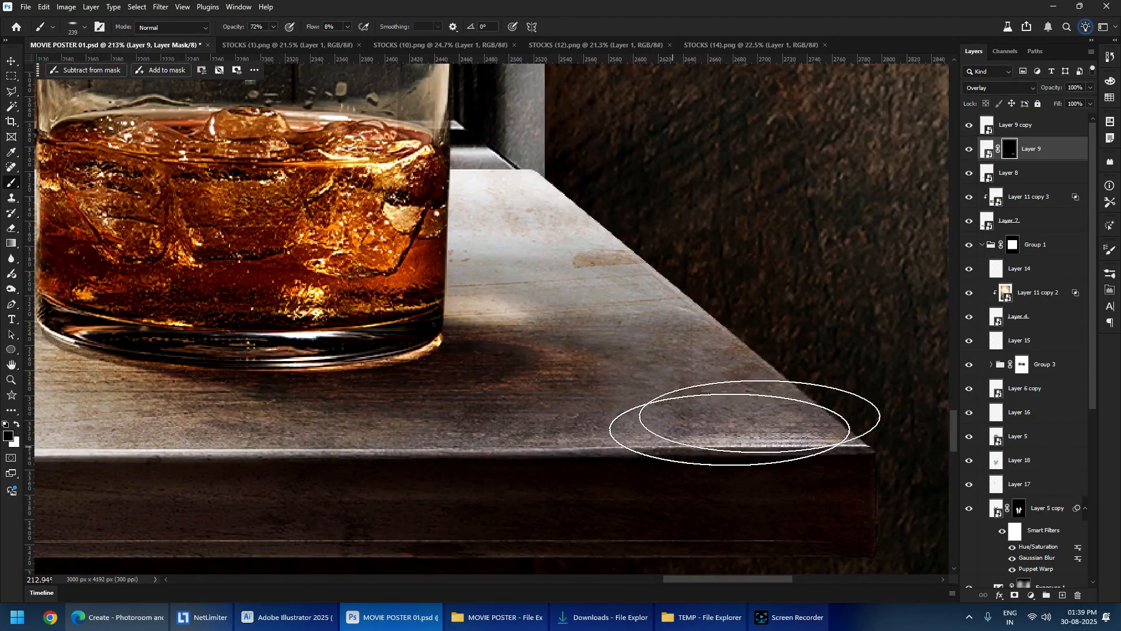
- Save the poster document
scroll(681, 368, down, 6)
scroll(482, 348, up, 2)
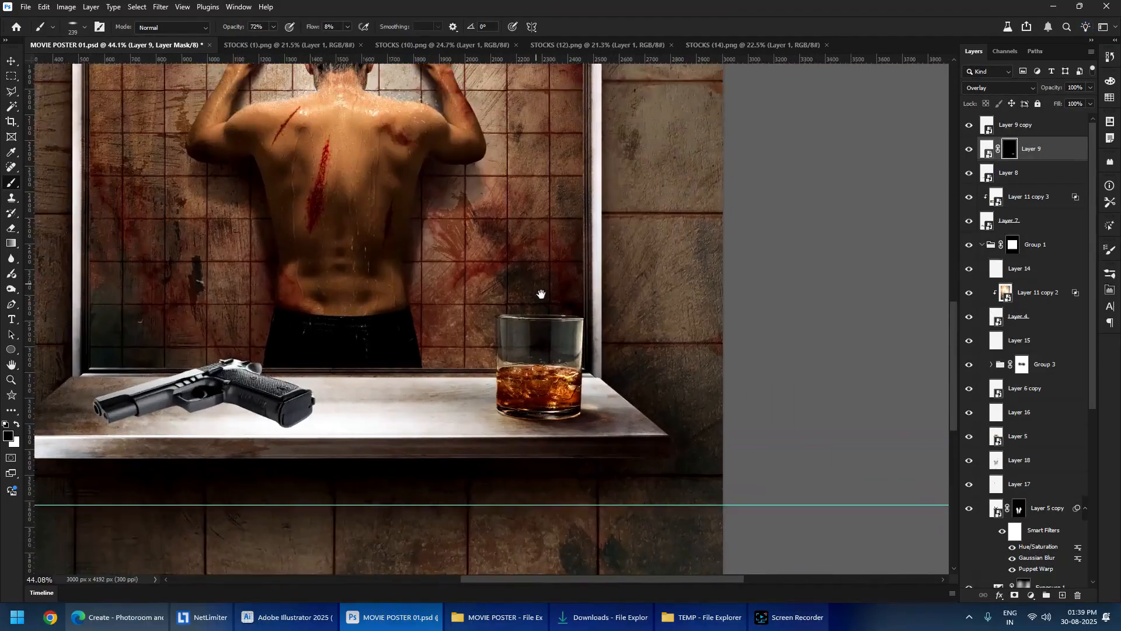
key(ctrl+s)
click(788, 617)
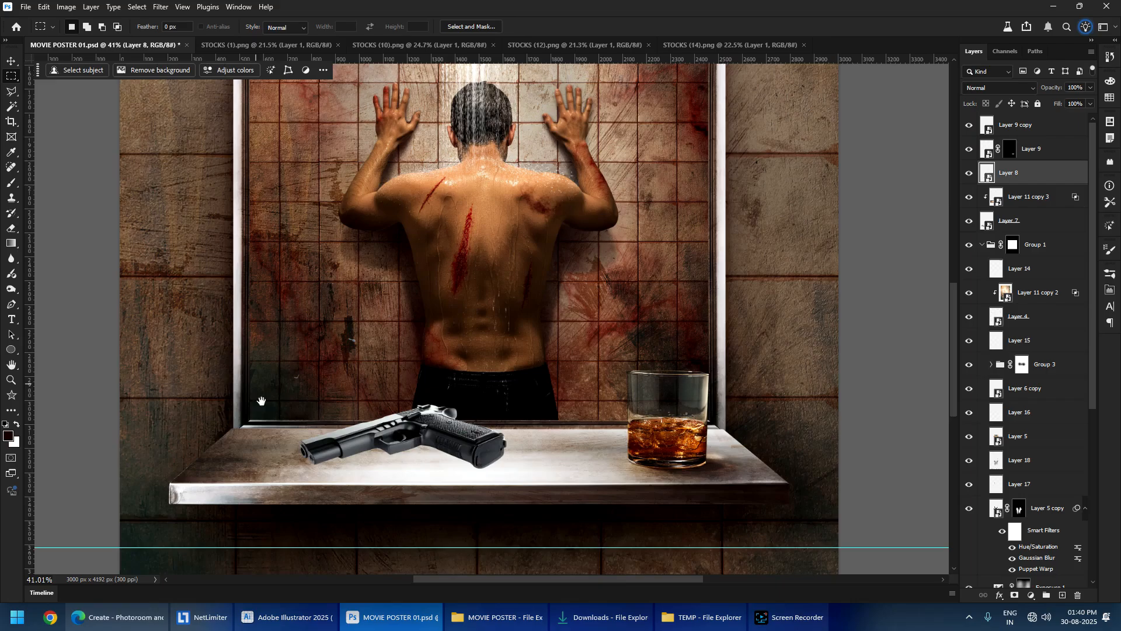
- Select the gun on Layer 8 and add a new empty layer beneath it
scroll(403, 351, down, 2)
scroll(403, 351, up, 4)
scroll(403, 352, up, 4)
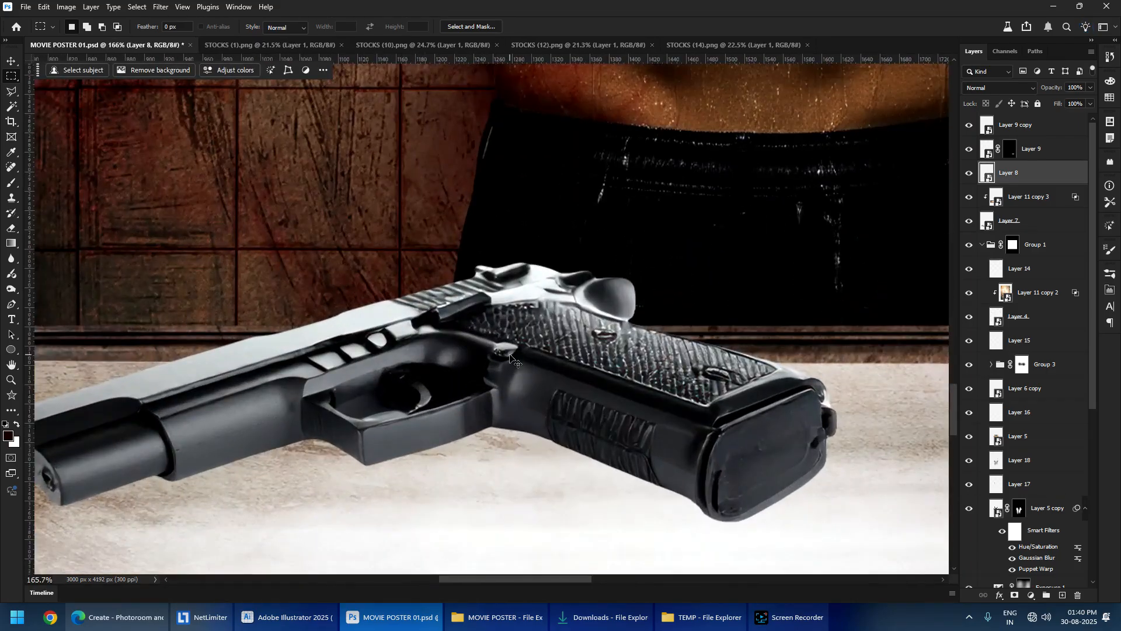
ctrl+right_click(510, 354)
click(535, 361)
scroll(578, 363, down, 4)
drag(586, 356, 614, 364)
scroll(587, 386, up, 3)
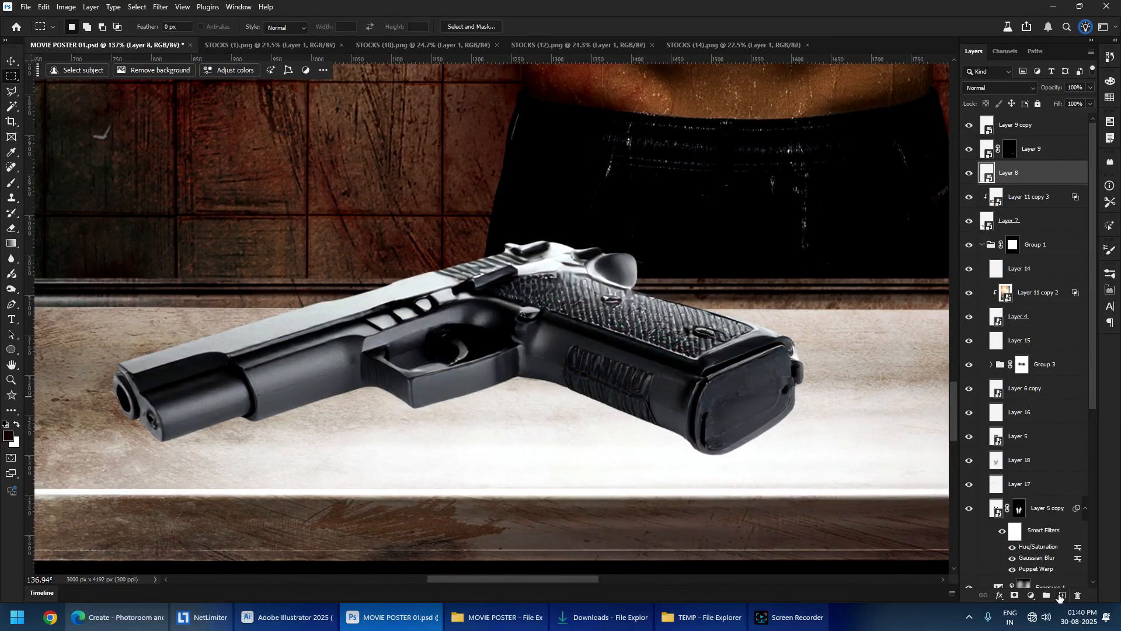
click(1061, 595)
- Activate the Brush tool on the new layer and set a near-black foreground colour
key(b)
scroll(202, 380, up, 5)
drag(230, 381, 146, 393)
mouse_move(135, 409)
mouse_down()
mouse_move(236, 380)
mouse_move(235, 426)
mouse_up()
click(7, 435)
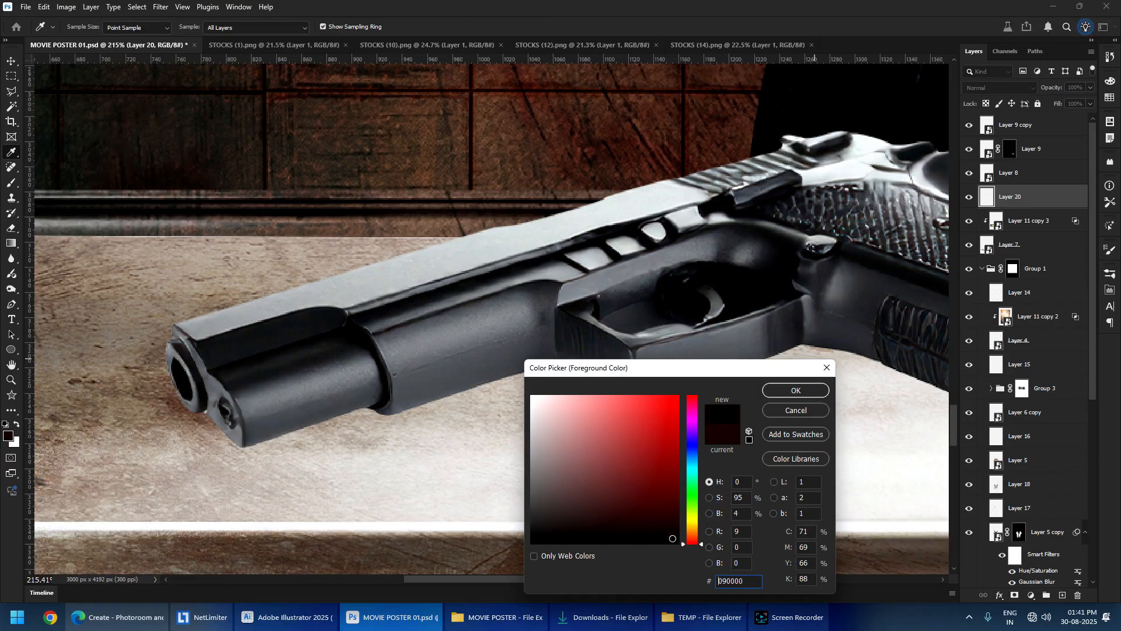
click(795, 390)
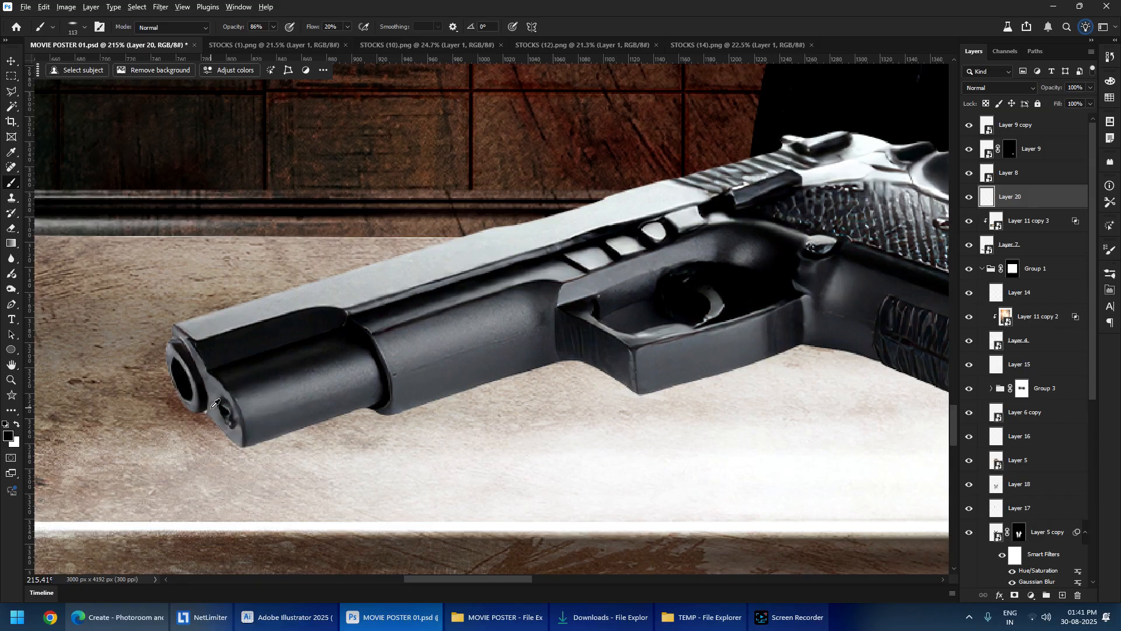
- Paint a soft shadow beneath the gun's muzzle with a flattened brush at 10% flow, undoing unwanted strokes
mouse_move(211, 407)
alt+mouse_down()
mouse_move(201, 405)
mouse_move(235, 426)
alt+mouse_up()
key(ctrl+z)
scroll(192, 422, up, 7)
mouse_move(197, 412)
alt+mouse_down()
mouse_move(171, 412)
mouse_move(198, 348)
mouse_move(296, 463)
mouse_move(581, 385)
mouse_move(348, 472)
mouse_move(440, 413)
mouse_move(364, 439)
mouse_move(558, 356)
mouse_move(345, 440)
mouse_move(760, 268)
alt+mouse_up()
key(ctrl+z)
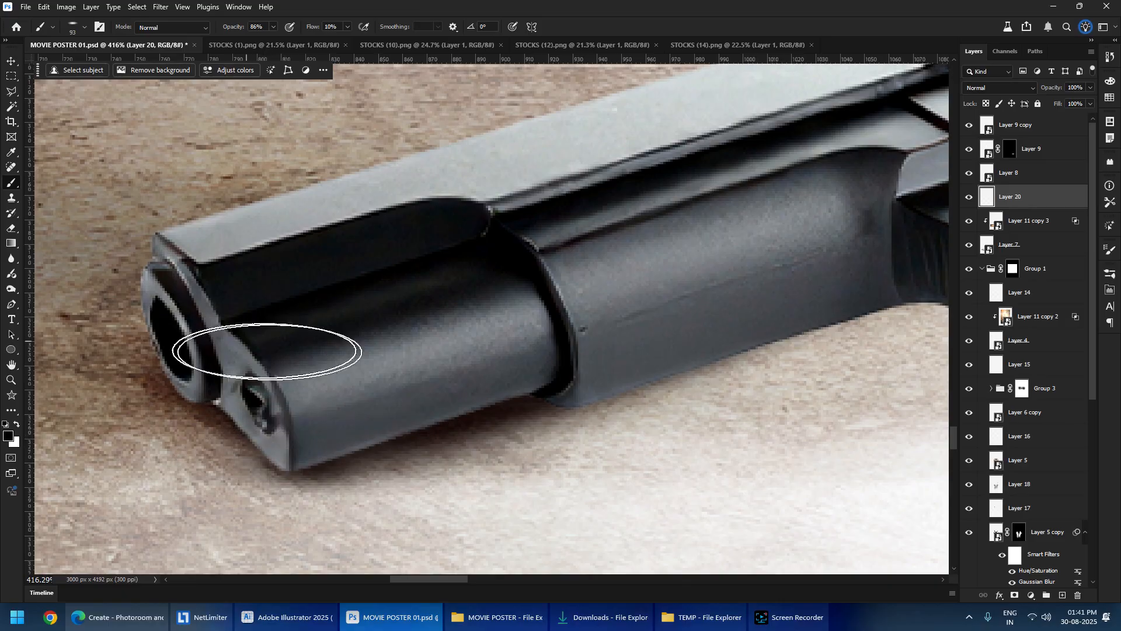
- Switch to a small soft round brush and paint a contact shadow along the barrel's lower edge
drag(626, 358, 180, 366)
drag(290, 362, 194, 381)
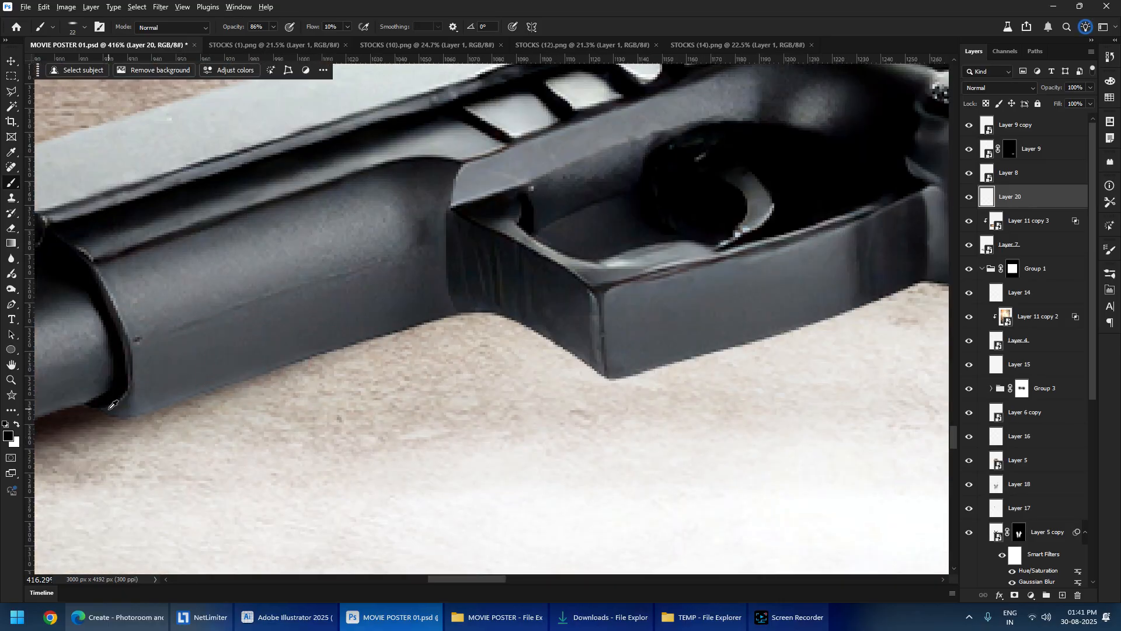
right_click(280, 303)
double_click(264, 220)
drag(142, 412, 127, 412)
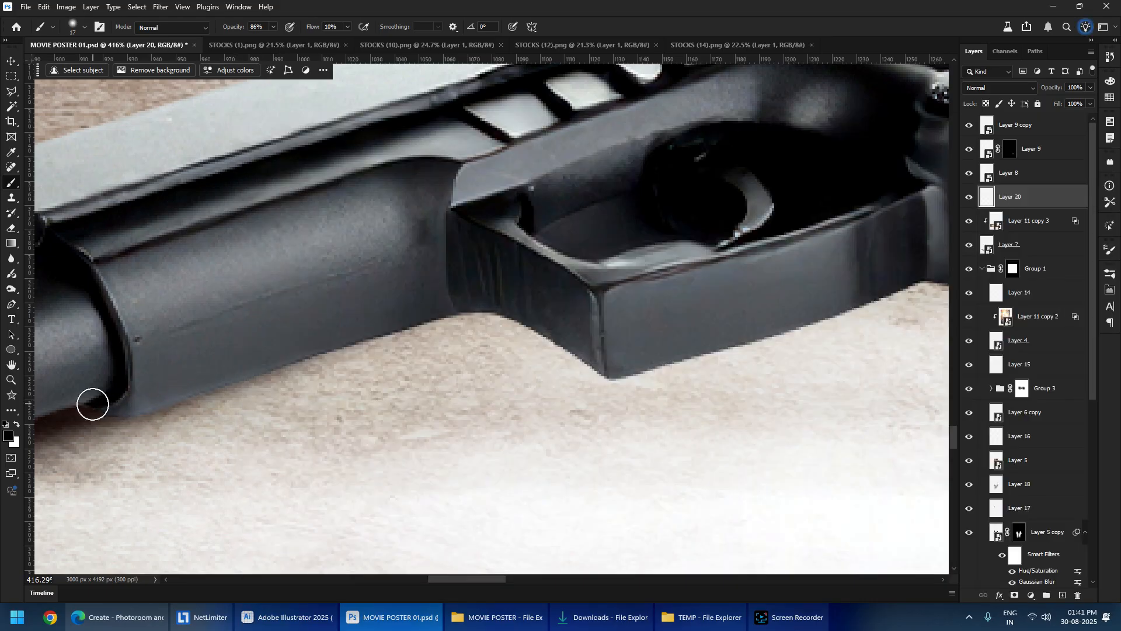
mouse_move(202, 393)
mouse_down()
mouse_move(377, 333)
mouse_move(506, 309)
mouse_up()
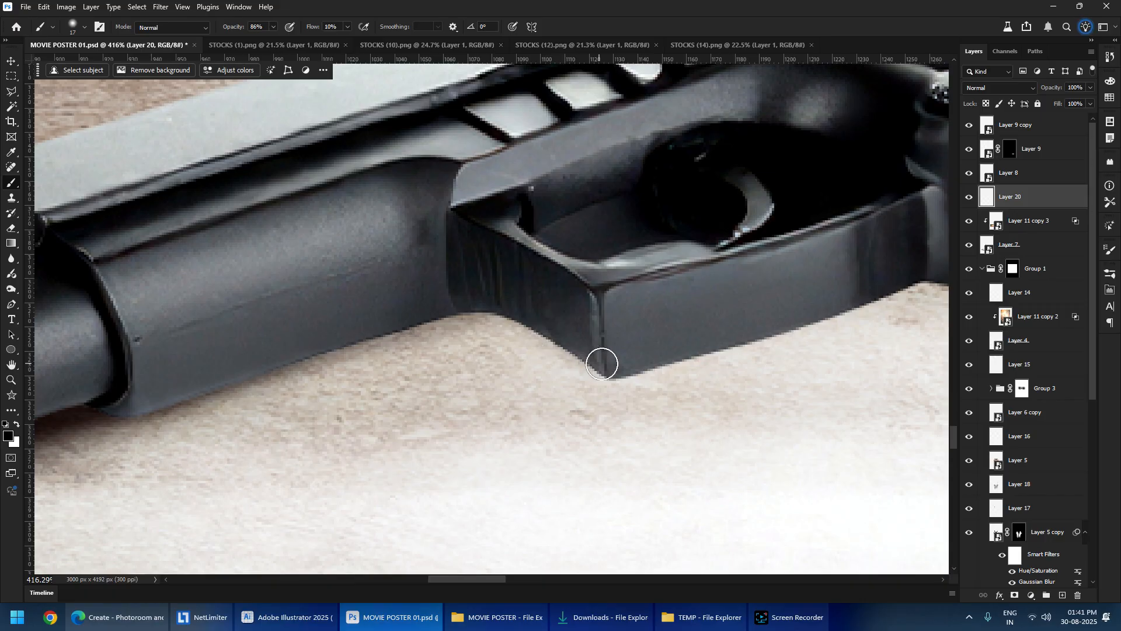
drag(466, 351, 476, 351)
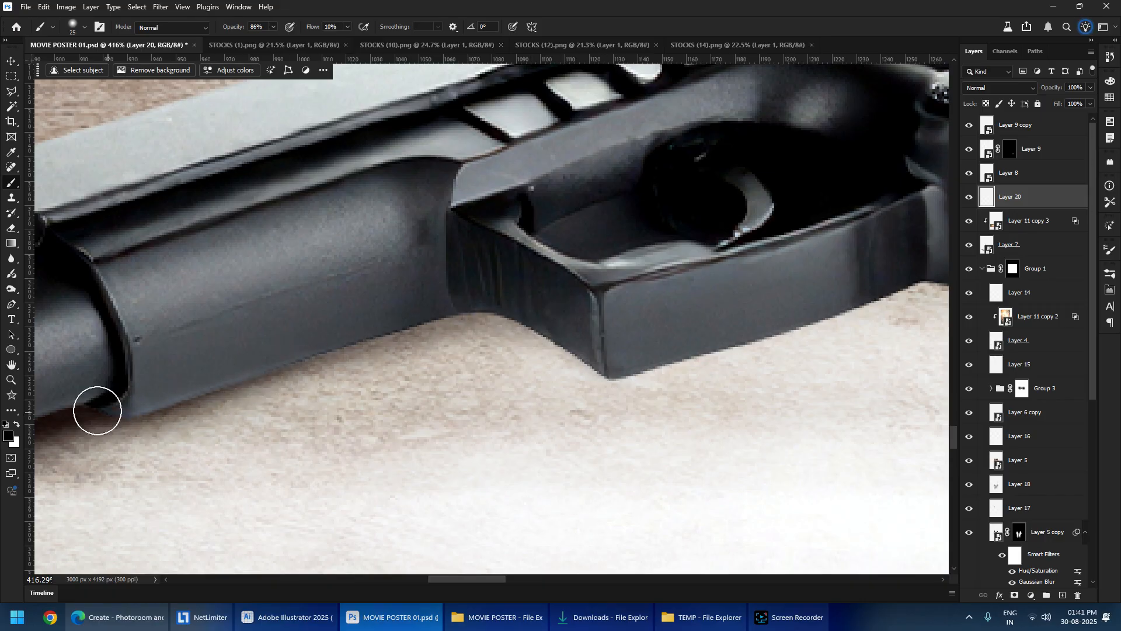
- Extend the contact shadow from the barrel along the underside of the trigger guard
mouse_move(236, 383)
mouse_down()
mouse_move(143, 378)
mouse_move(121, 392)
mouse_up()
drag(198, 378, 193, 378)
mouse_move(68, 403)
mouse_down()
mouse_move(440, 285)
mouse_move(83, 400)
mouse_move(401, 306)
mouse_move(203, 358)
mouse_move(233, 350)
mouse_move(225, 326)
mouse_move(456, 326)
mouse_move(321, 303)
mouse_move(503, 378)
mouse_move(373, 295)
mouse_move(328, 293)
mouse_move(492, 371)
mouse_move(426, 318)
mouse_move(494, 374)
mouse_move(698, 333)
mouse_move(698, 323)
mouse_move(203, 338)
mouse_move(554, 305)
mouse_up()
mouse_move(343, 361)
mouse_down()
mouse_move(406, 323)
mouse_move(708, 241)
mouse_move(370, 350)
mouse_move(762, 222)
mouse_up()
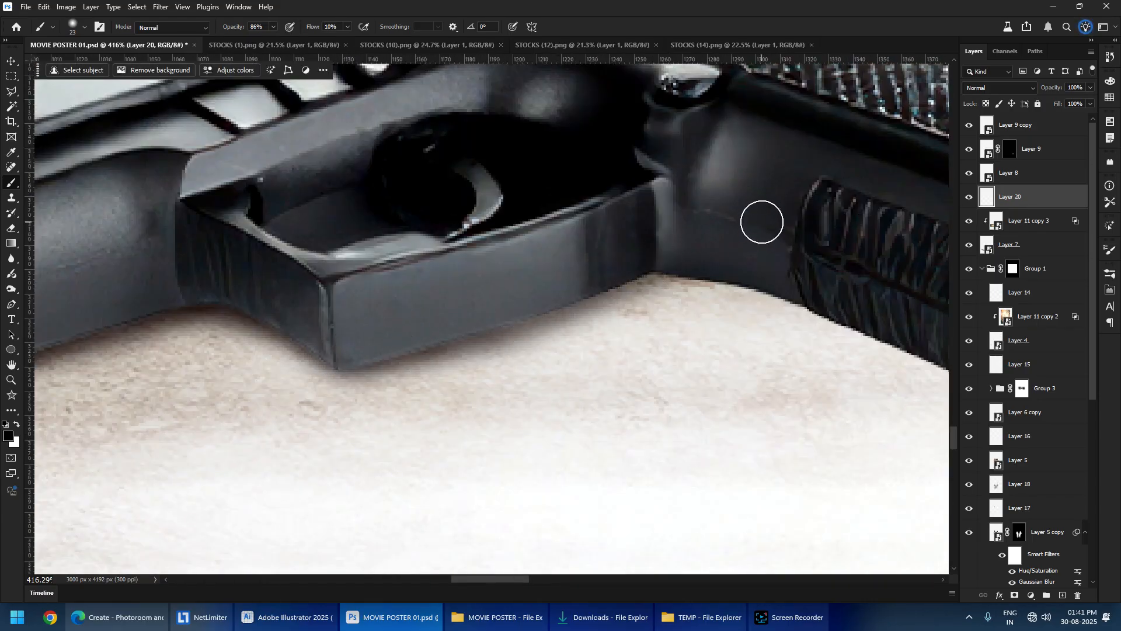
- Enlarge the soft brush to 51 px and paint a shadow along the underside of the gun's grip
mouse_move(476, 317)
mouse_down()
mouse_move(644, 260)
mouse_move(450, 256)
mouse_up()
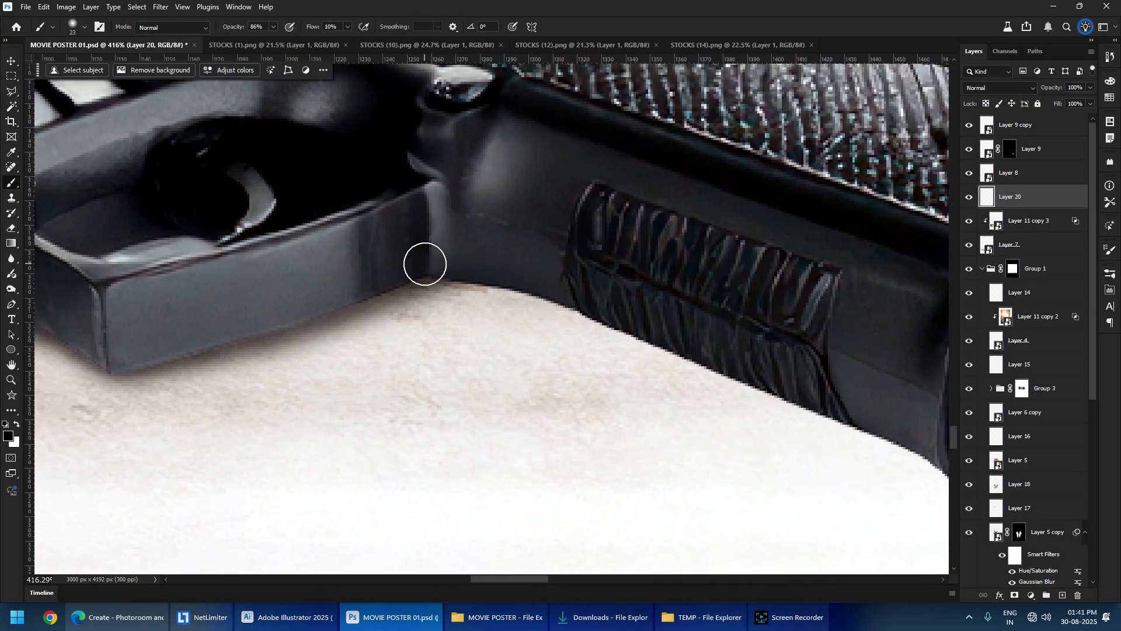
scroll(477, 292, down, 2)
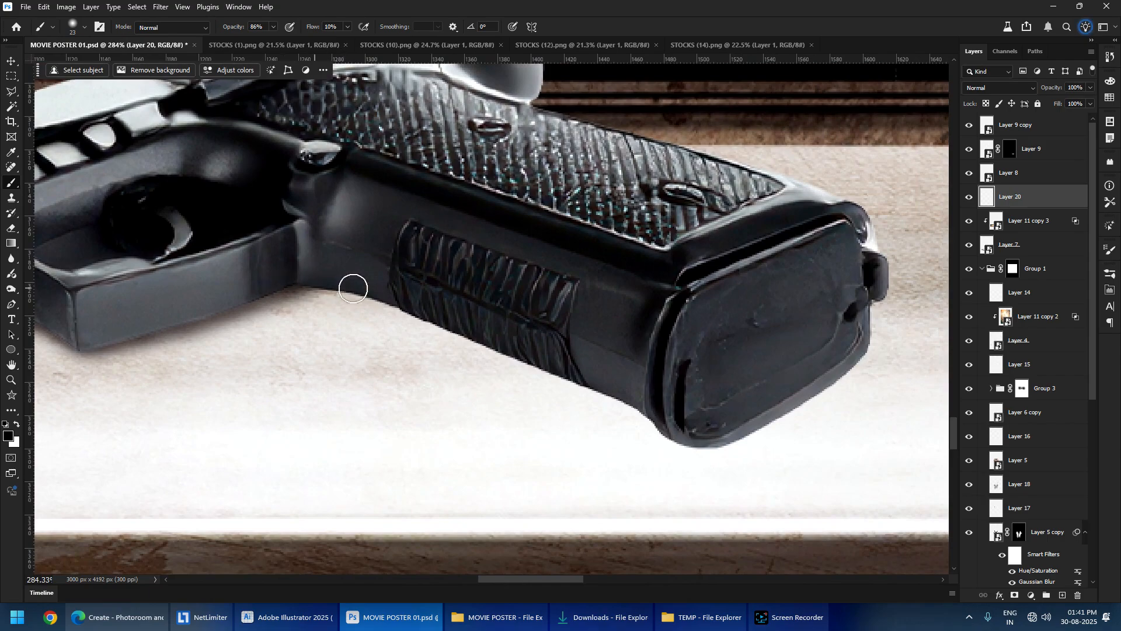
mouse_move(406, 307)
mouse_down()
mouse_move(311, 289)
mouse_move(423, 316)
mouse_up()
alt+right_click(304, 291)
drag(284, 285, 434, 319)
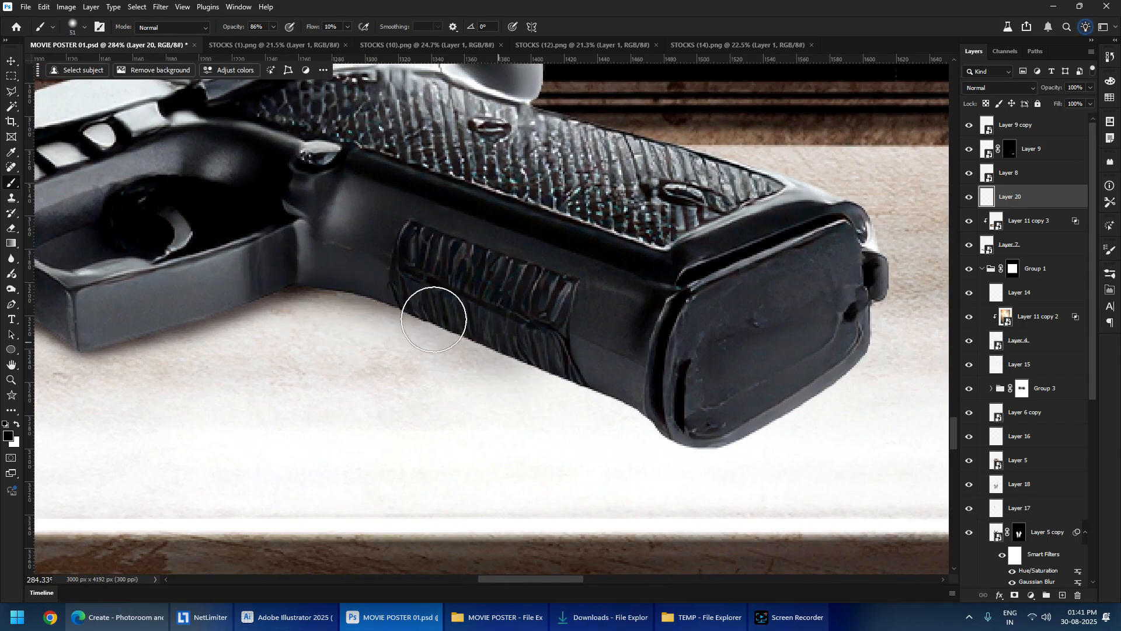
mouse_move(286, 272)
mouse_down()
mouse_move(358, 275)
mouse_move(295, 233)
mouse_move(415, 303)
mouse_move(561, 347)
mouse_up()
mouse_move(430, 305)
mouse_down()
mouse_move(620, 378)
mouse_move(478, 308)
mouse_move(667, 418)
mouse_move(568, 353)
mouse_move(399, 311)
mouse_move(156, 291)
mouse_move(423, 291)
mouse_move(653, 393)
mouse_move(685, 427)
mouse_move(711, 430)
mouse_move(802, 391)
mouse_move(851, 318)
mouse_up()
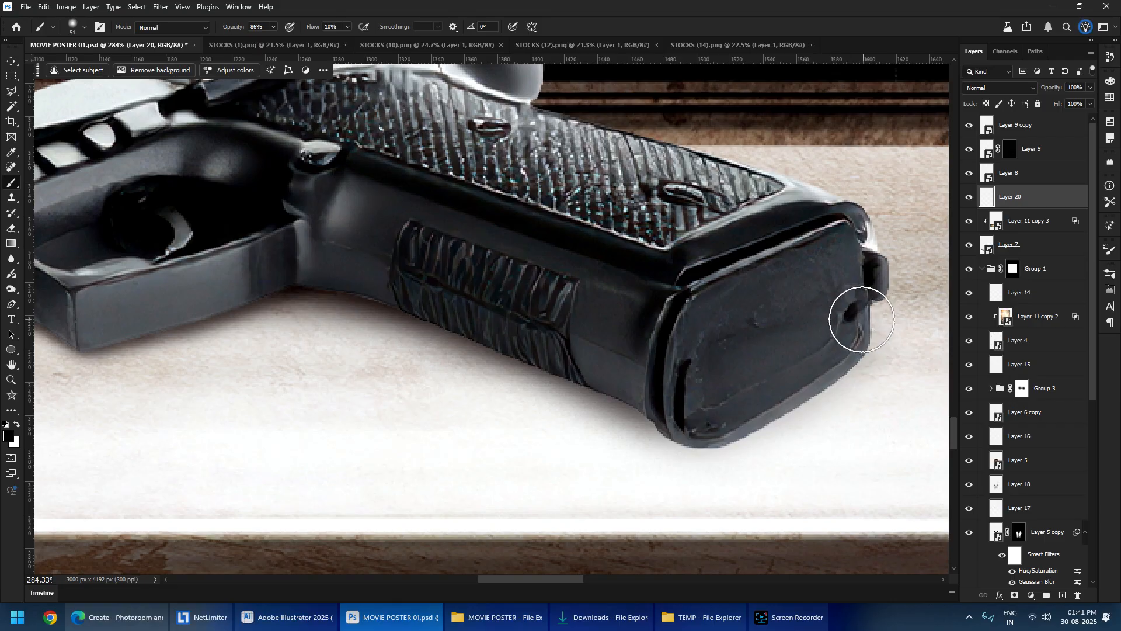
- Paint a tight shadow around the grip's base with a 15 px brush at 100% opacity and 24% flow
scroll(851, 318, down, 6)
scroll(503, 364, up, 5)
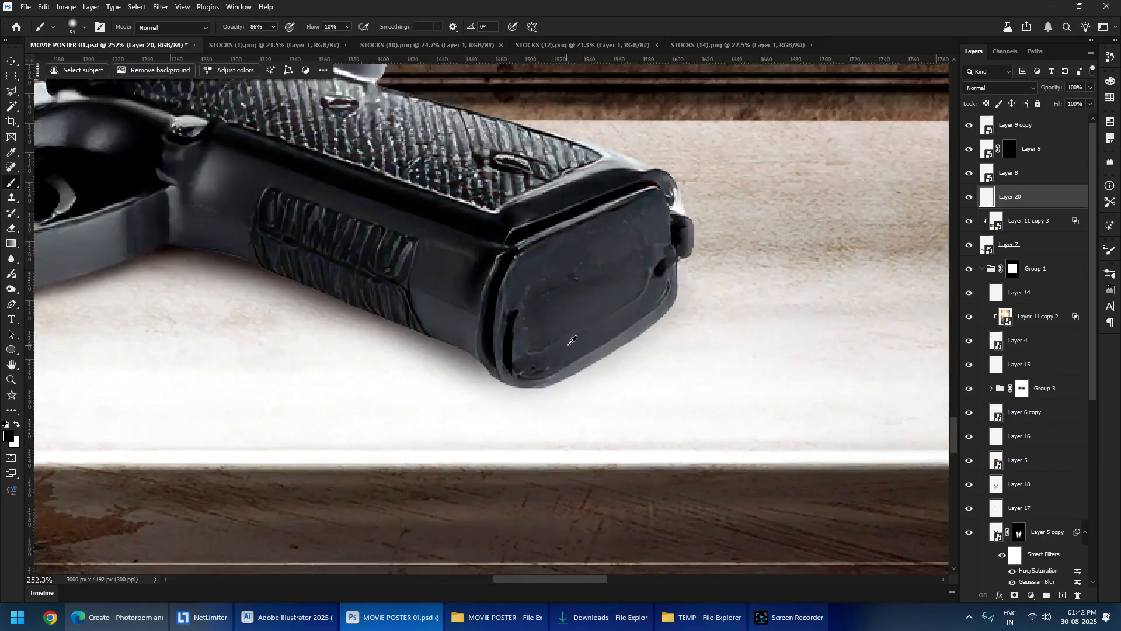
click(646, 313)
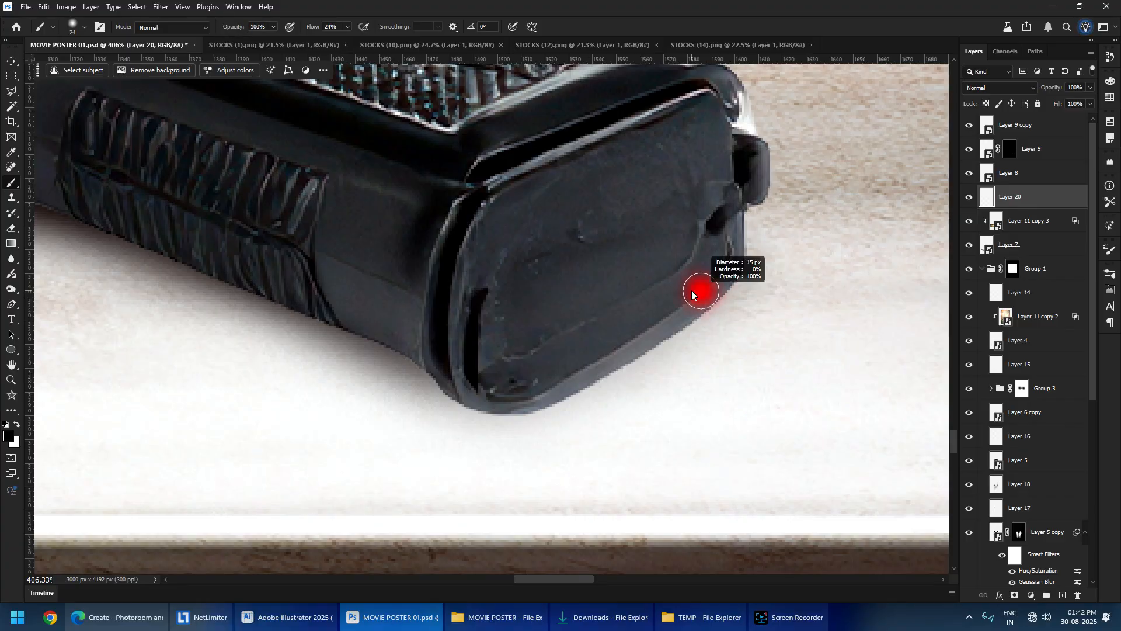
drag(676, 330, 672, 354)
key(ctrl+z)
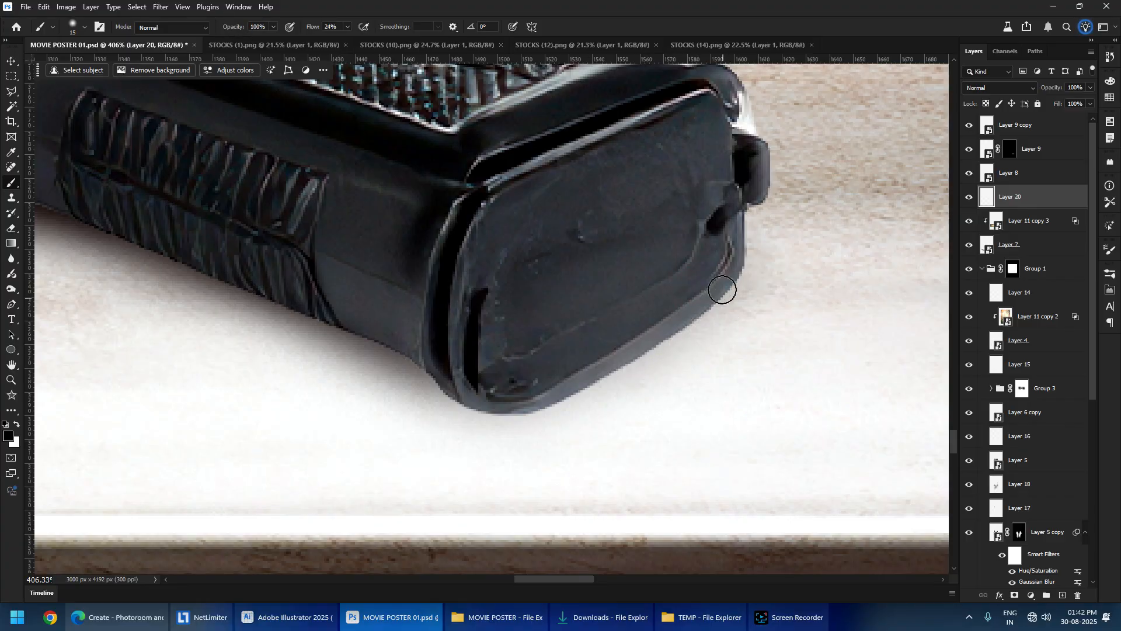
drag(582, 387, 490, 411)
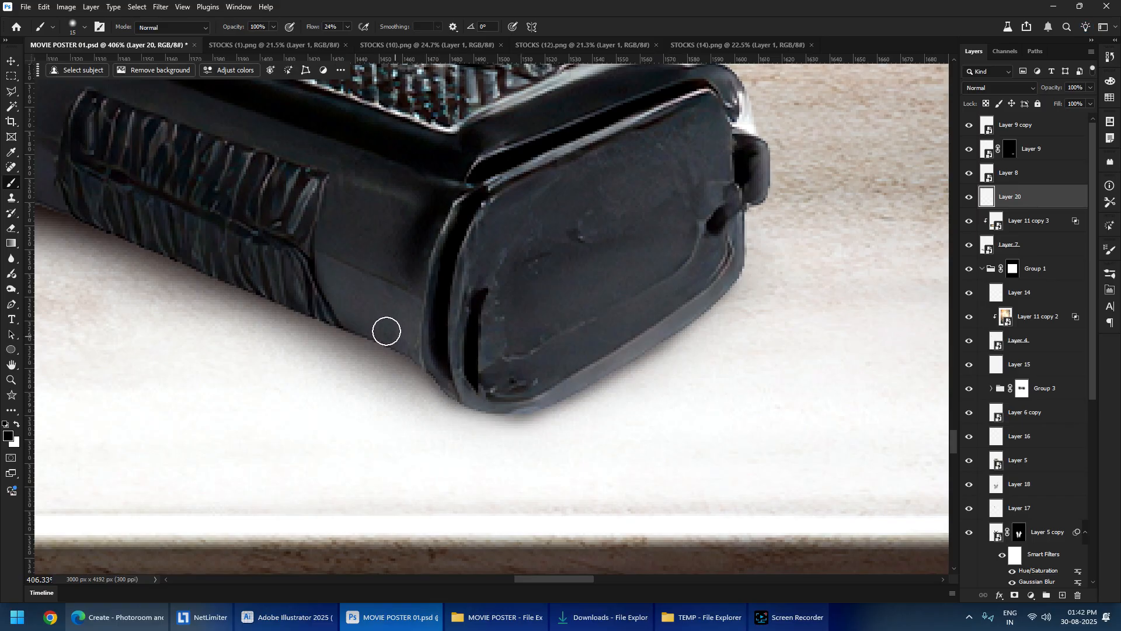
- Deepen the shadow between the trigger guard and the grip base using a 35 px soft brush
right_click(386, 331)
key(Escape)
drag(438, 271, 803, 356)
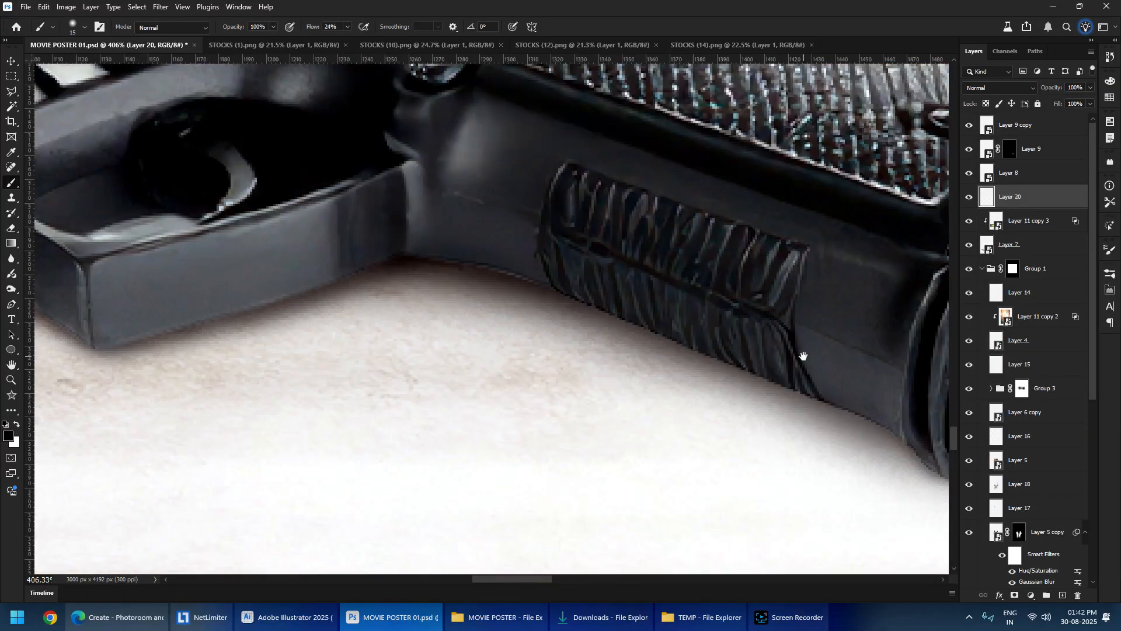
scroll(724, 347, down, 5)
alt+right_click(618, 329)
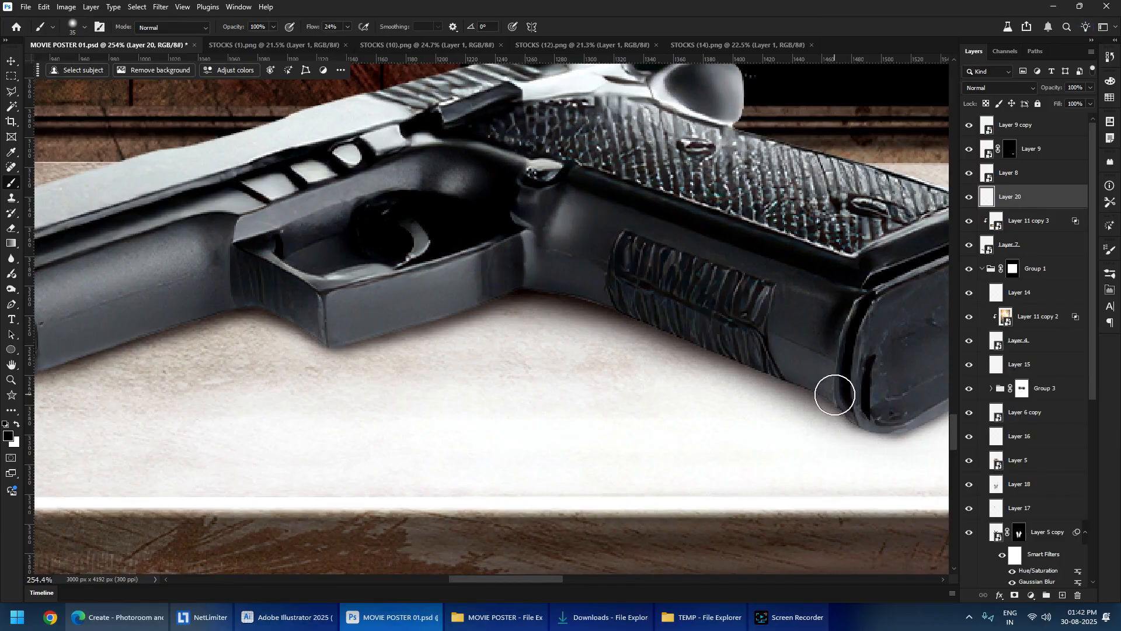
drag(549, 287, 489, 278)
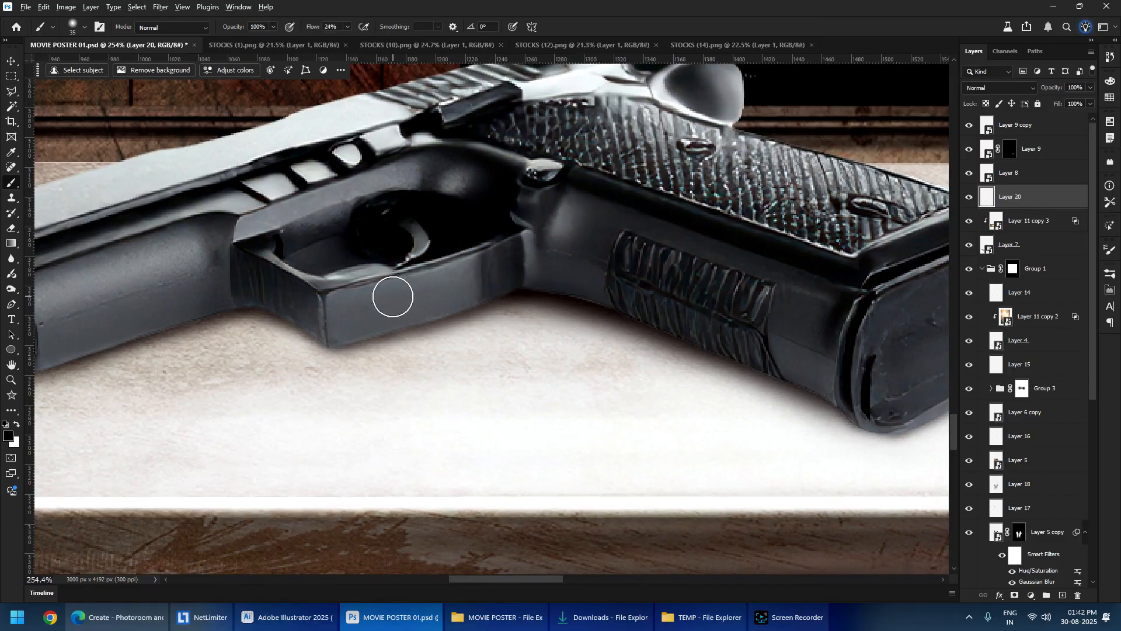
scroll(393, 296, down, 4)
scroll(621, 313, up, 3)
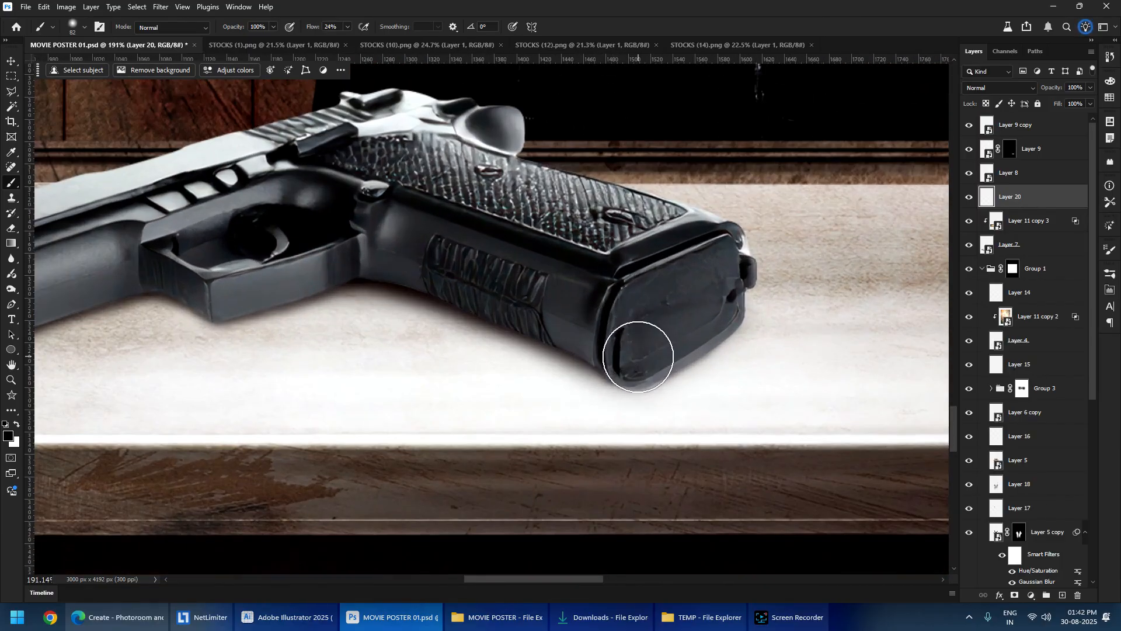
- Soften and extend the contact shadow beneath the gun's grip, trigger guard and barrel with the soft brush
mouse_move(638, 356)
mouse_down()
mouse_move(332, 273)
mouse_move(210, 291)
mouse_move(445, 258)
mouse_up()
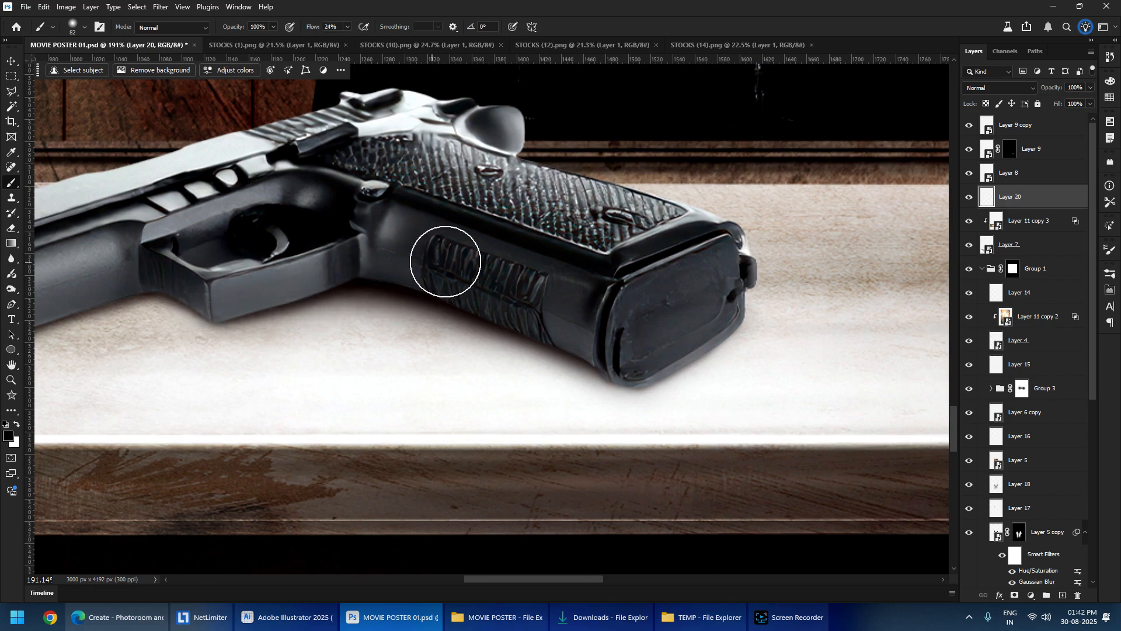
scroll(446, 258, left, 3)
drag(467, 307, 120, 322)
scroll(119, 322, down, 3)
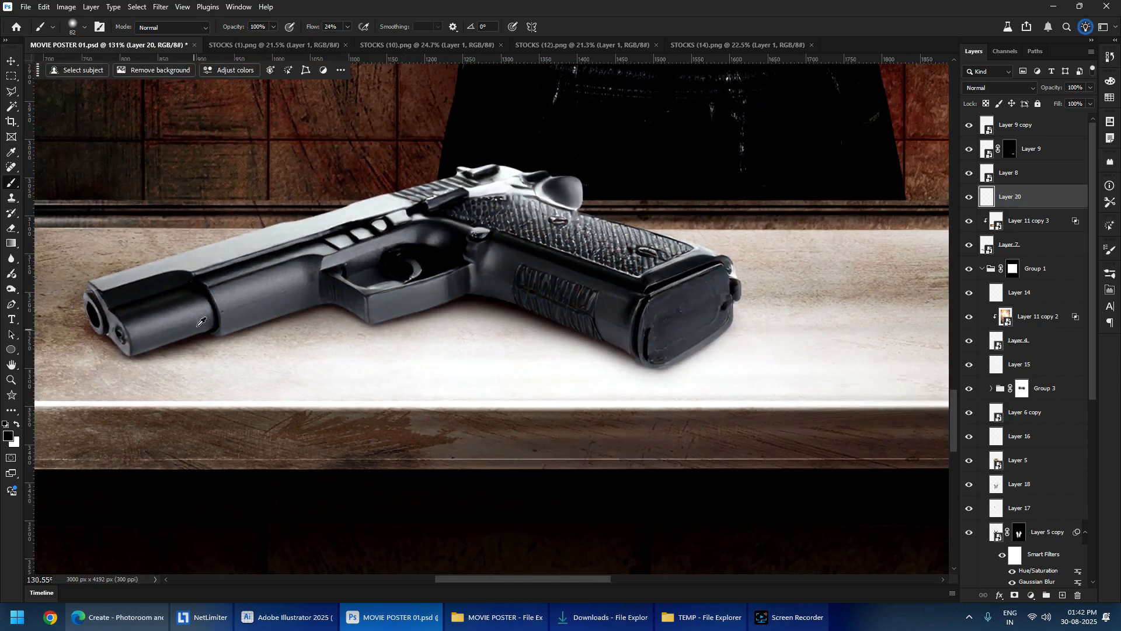
drag(340, 290, 163, 320)
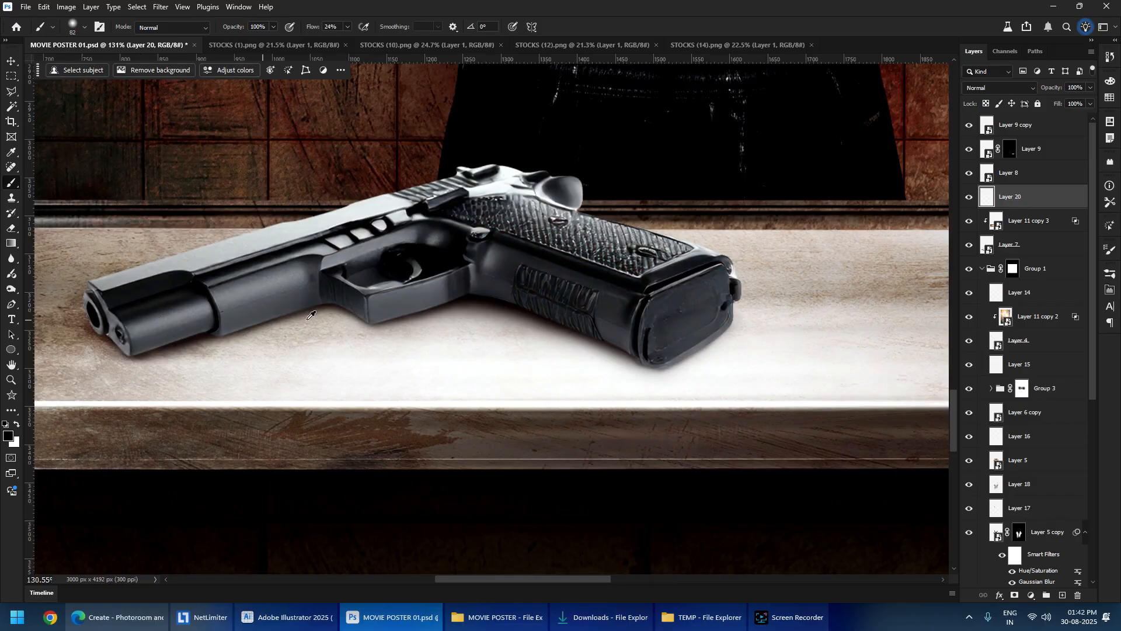
scroll(311, 316, down, 5)
scroll(476, 279, up, 6)
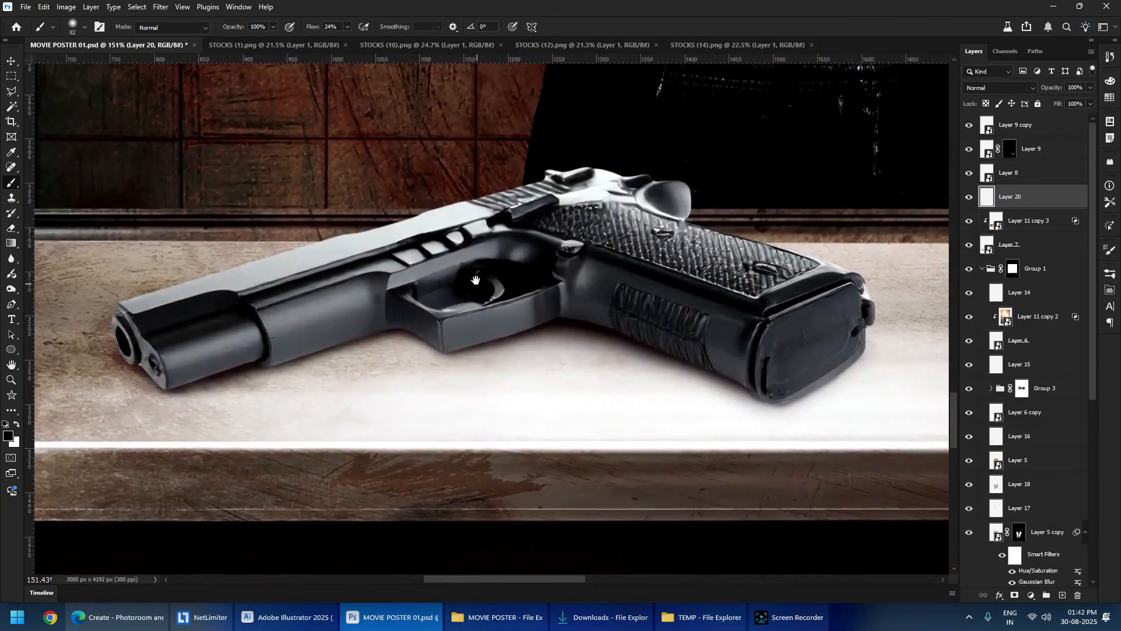
- Paint a wide, faint shadow beneath the whole gun with a 129 px brush at 32% opacity and 10% flow
drag(475, 280, 473, 271)
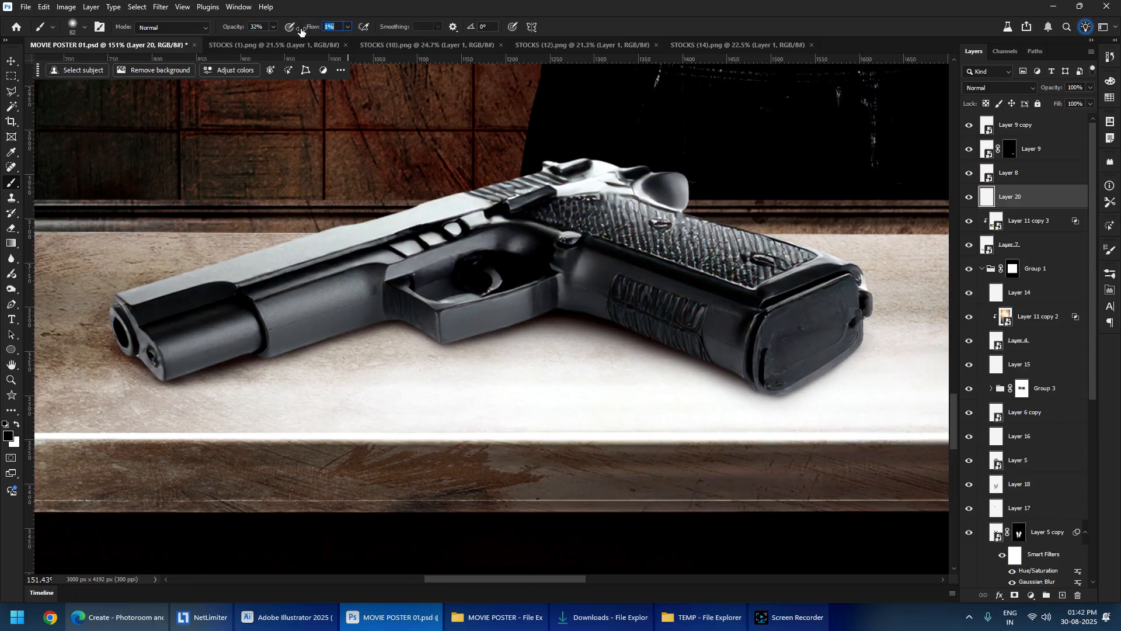
scroll(239, 353, down, 5)
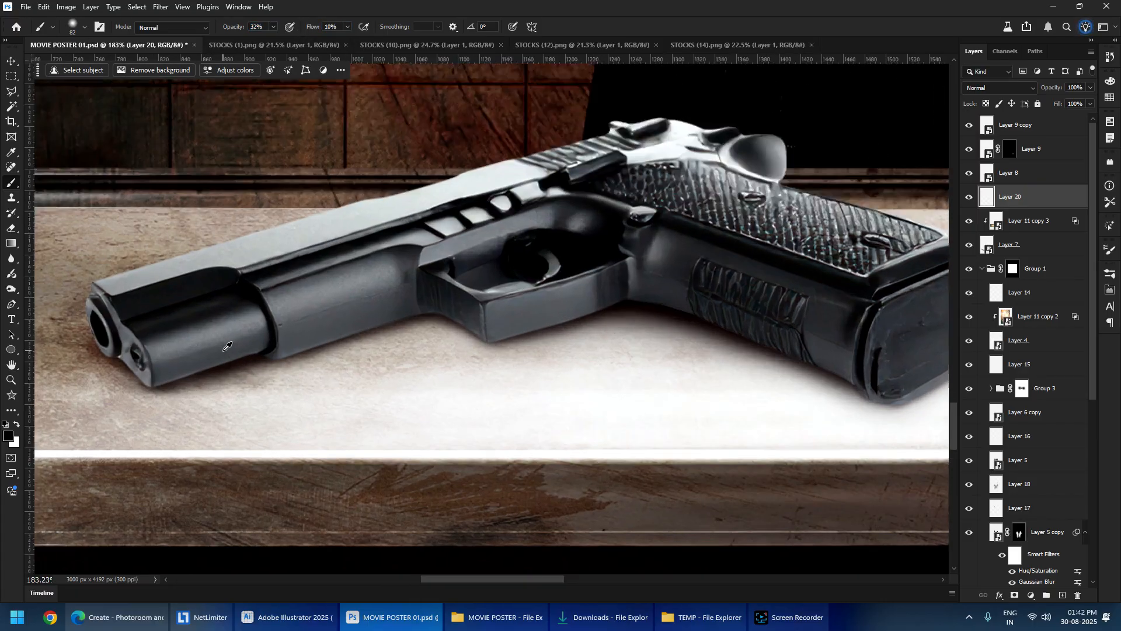
key(bracketright)
key(bracketright)
key(bracketright)
scroll(198, 364, up, 4)
drag(177, 350, 561, 299)
drag(250, 329, 539, 294)
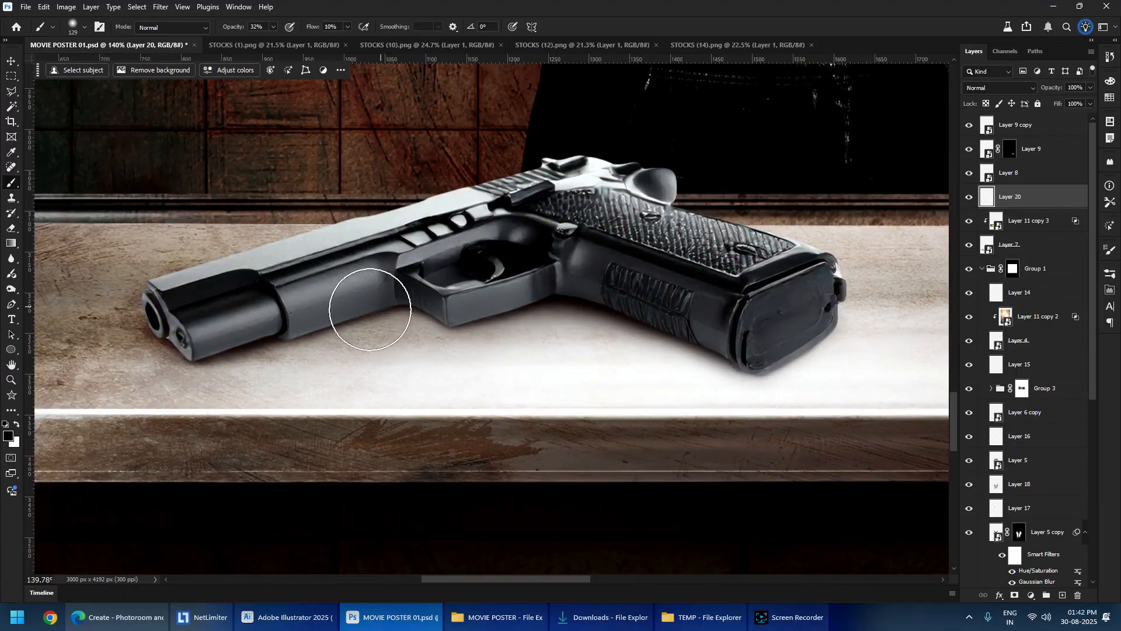
mouse_move(365, 318)
mouse_down()
mouse_move(469, 299)
mouse_move(501, 316)
mouse_move(739, 328)
mouse_move(675, 331)
mouse_move(803, 344)
mouse_move(792, 355)
mouse_move(462, 340)
mouse_move(750, 346)
mouse_move(503, 331)
mouse_move(620, 305)
mouse_move(462, 317)
mouse_move(470, 312)
mouse_move(316, 357)
mouse_move(377, 321)
mouse_move(252, 349)
mouse_move(170, 351)
mouse_move(178, 340)
mouse_move(160, 336)
mouse_move(173, 349)
mouse_move(582, 280)
mouse_move(389, 312)
mouse_move(497, 287)
mouse_move(734, 342)
mouse_move(842, 335)
mouse_up()
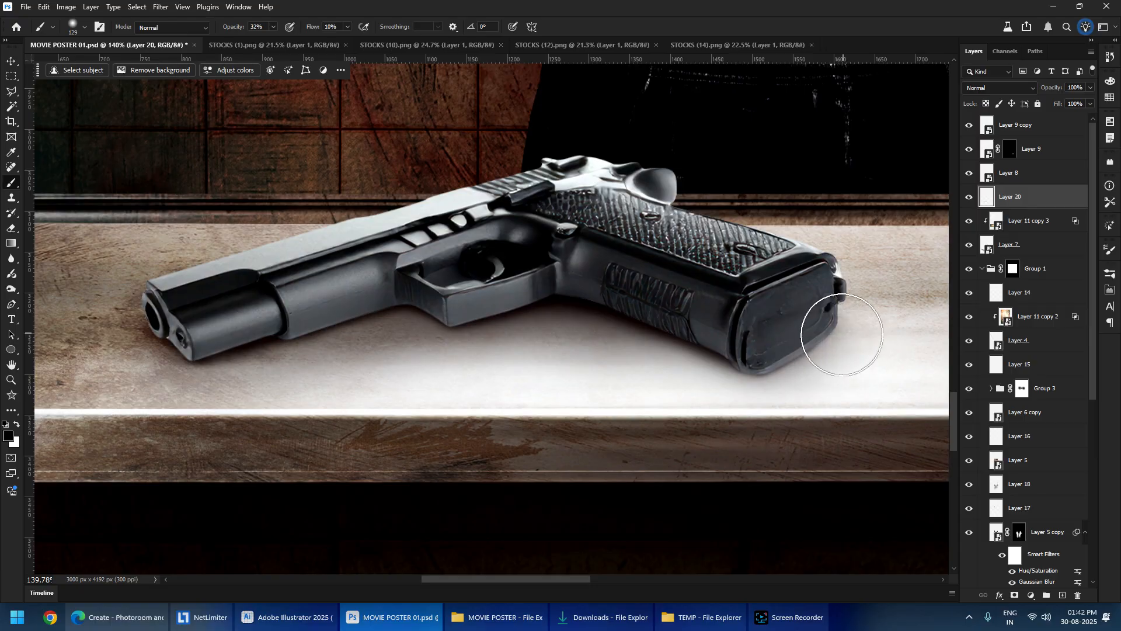
drag(698, 341, 185, 333)
scroll(517, 272, down, 8)
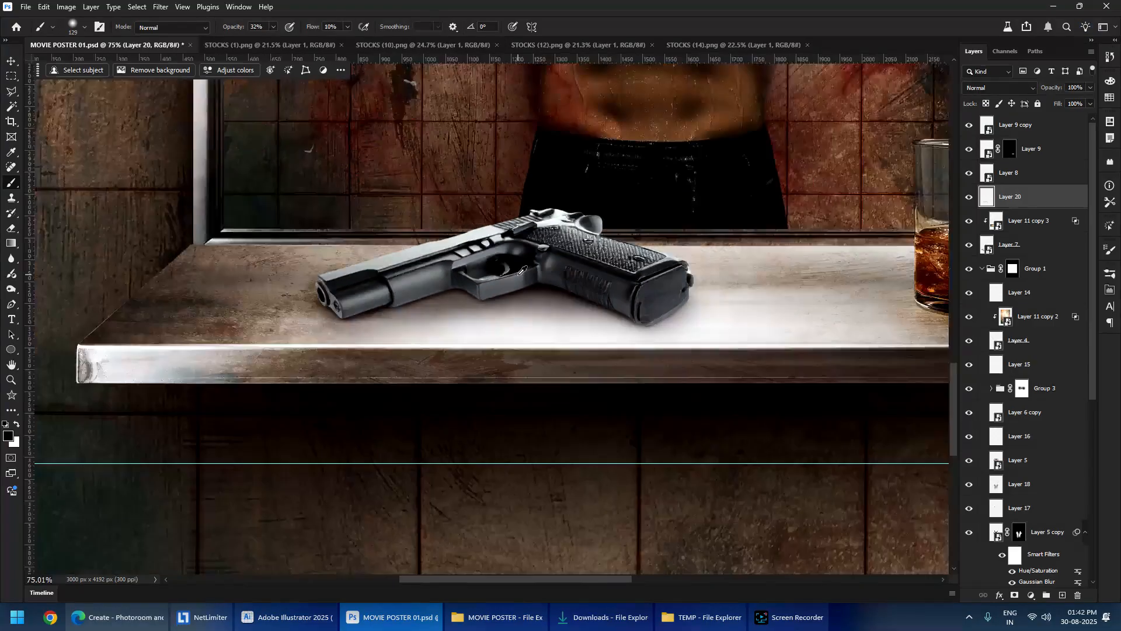
- Set the gun's shadow layer, Layer 20, to the Multiply blend mode
click(973, 88)
click(987, 131)
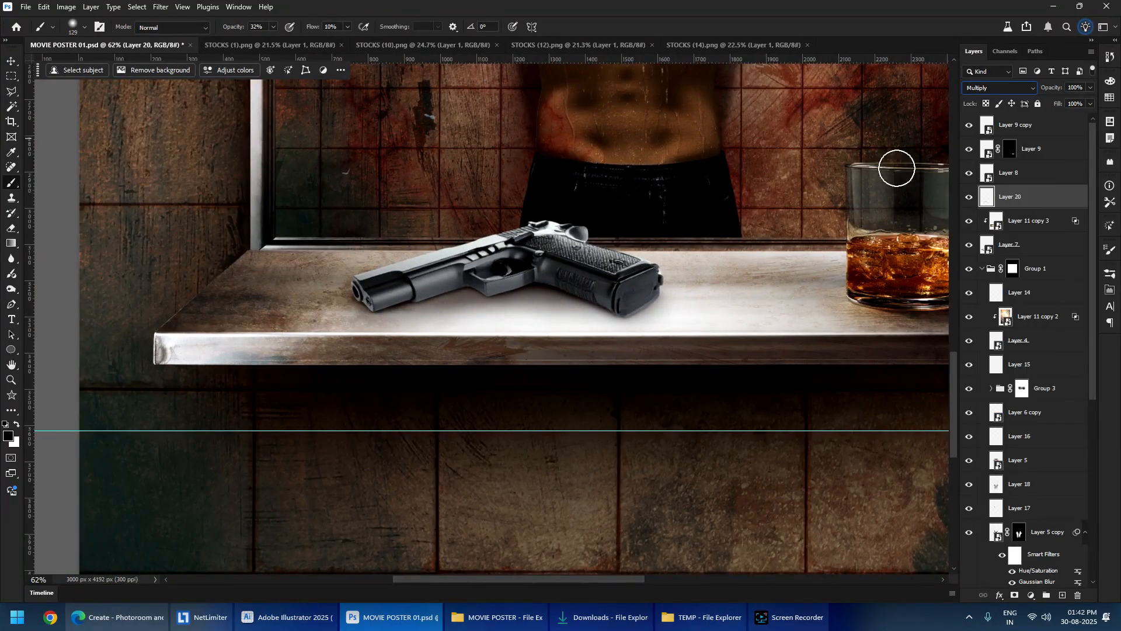
click(11, 76)
scroll(488, 270, up, 5)
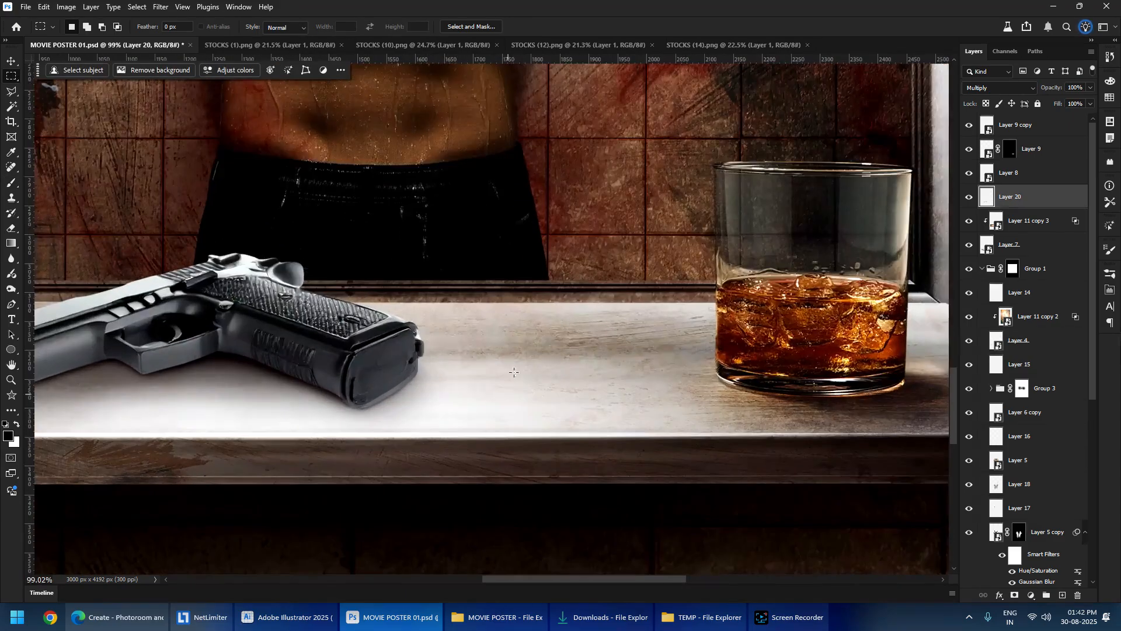
- Set the Blend If underlying-layer highlight split of the shelf texture, Layer 11 copy 3, to 212/248
ctrl+right_click(528, 333)
click(571, 338)
mouse_move(541, 363)
ctrl+mouse_down()
mouse_move(508, 431)
mouse_move(548, 368)
ctrl+mouse_up()
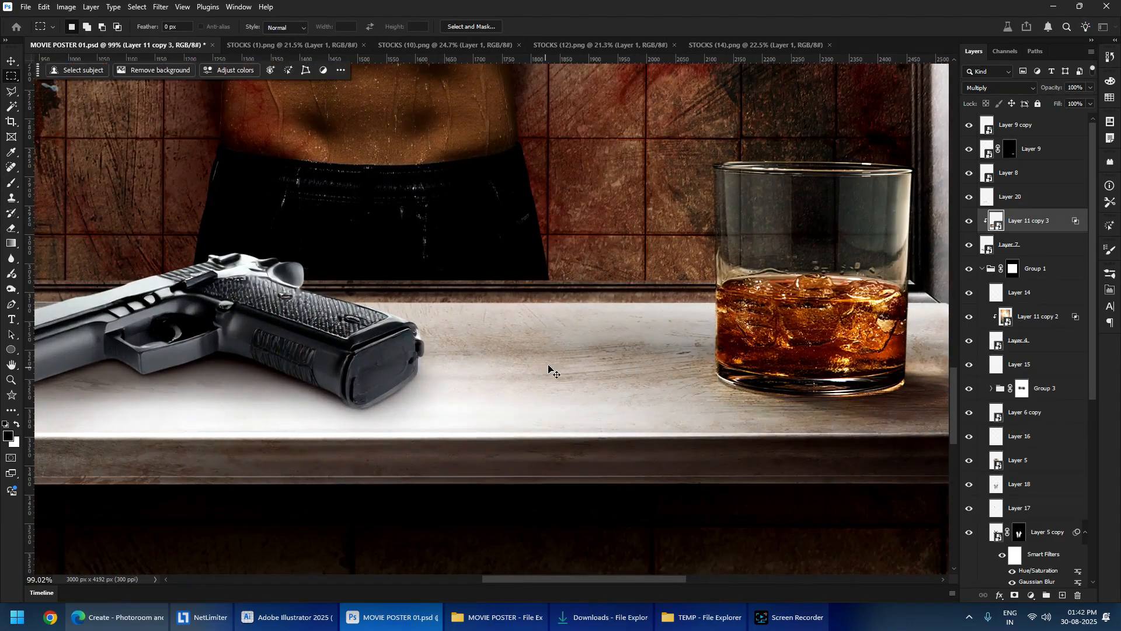
drag(363, 357, 639, 356)
scroll(448, 410, up, 5)
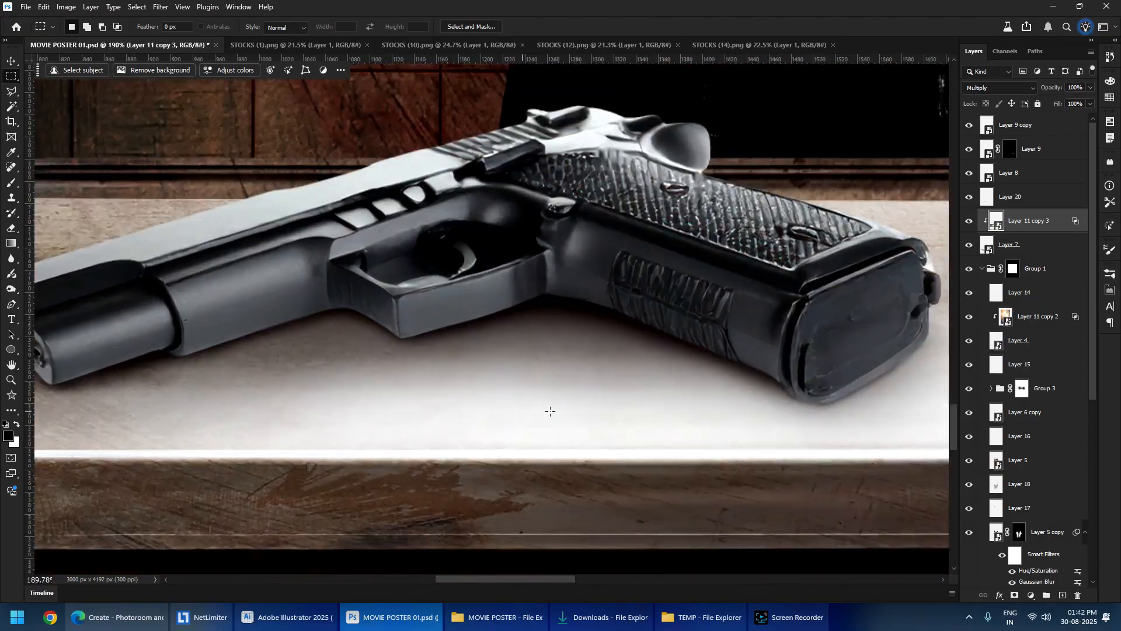
double_click(1067, 227)
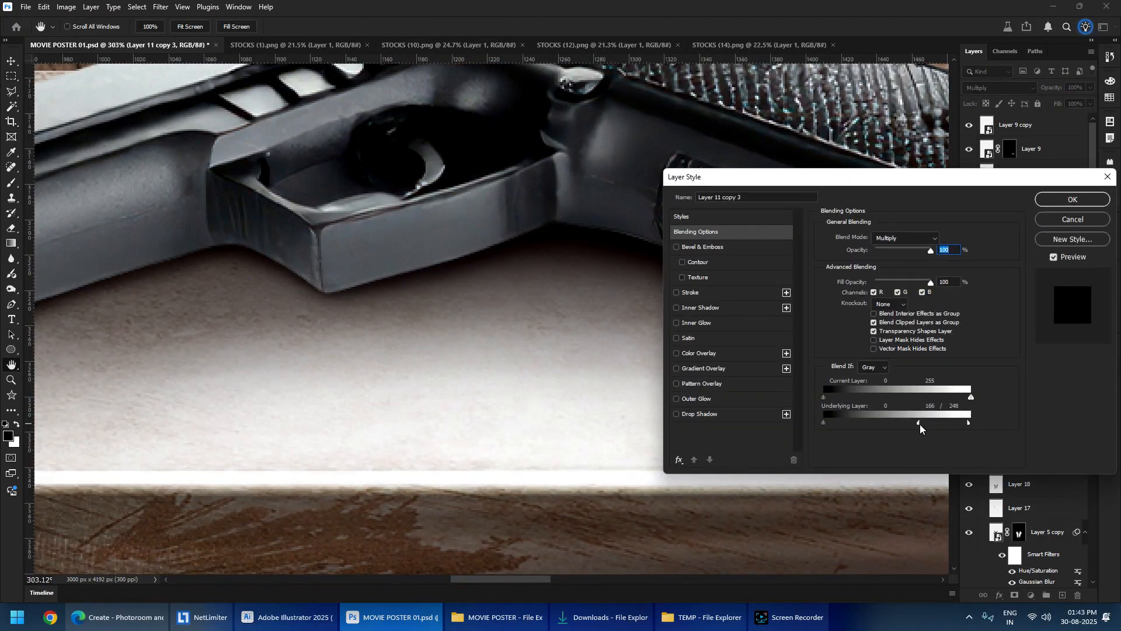
drag(932, 428, 946, 429)
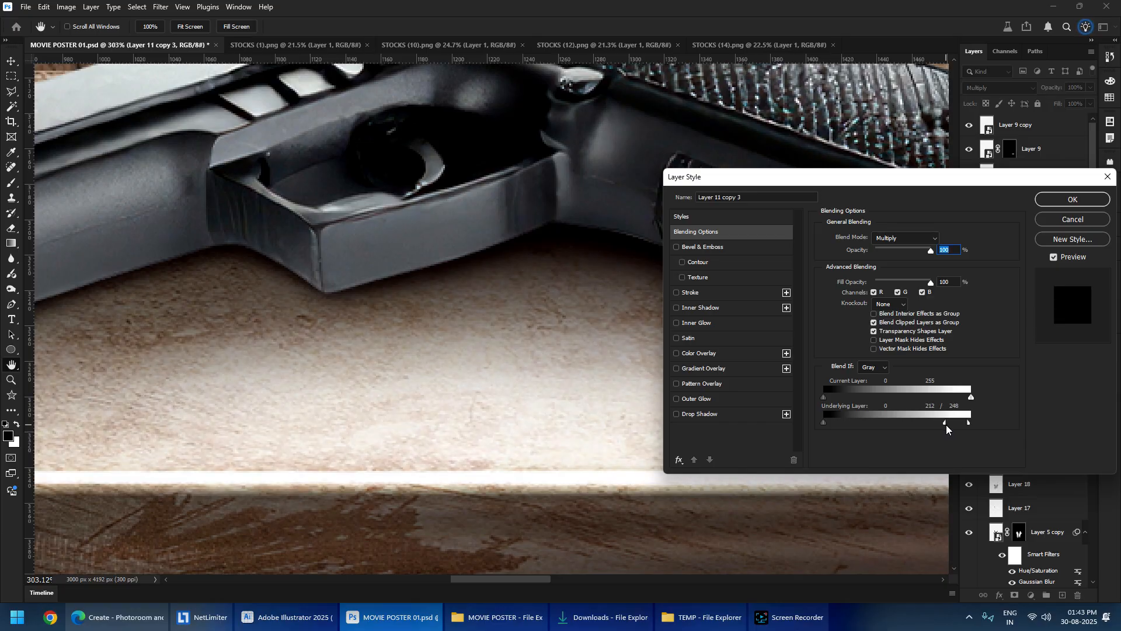
click(1069, 206)
key(m)
scroll(490, 356, down, 10)
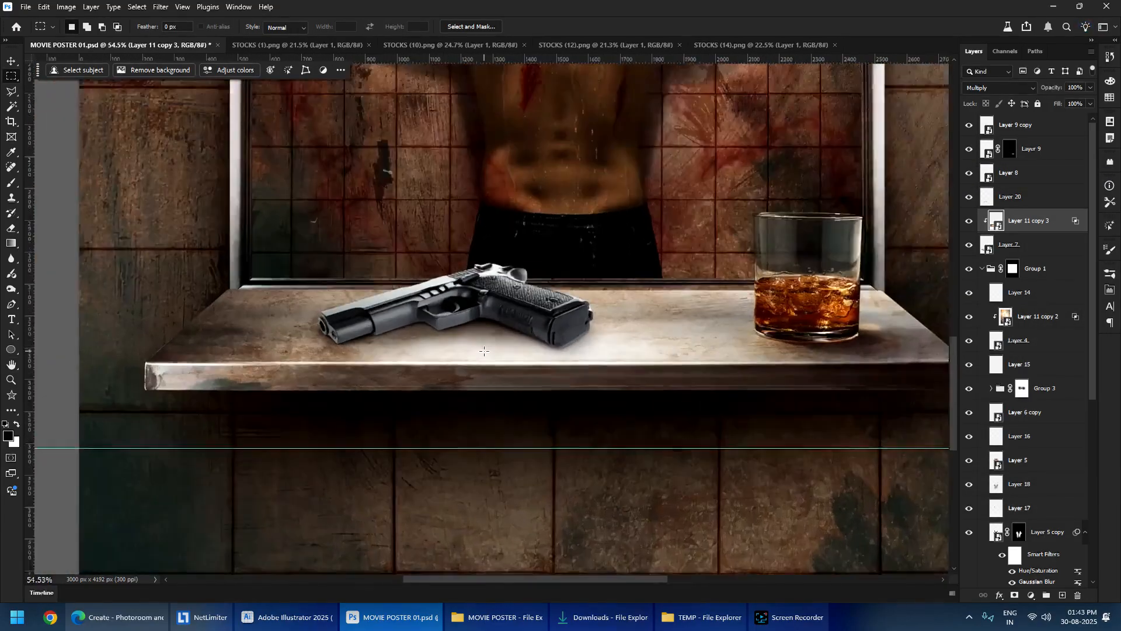
- Examine how the shelf texture and the gun's shadow blend at different magnifications
scroll(491, 355, down, 5)
scroll(281, 377, up, 5)
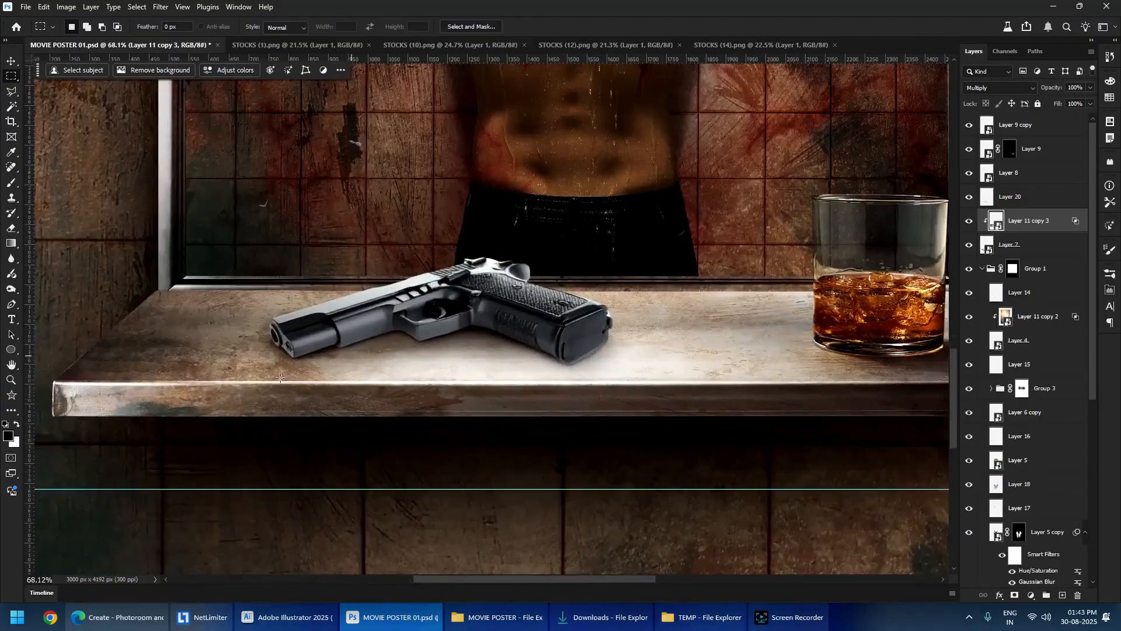
drag(401, 406, 235, 467)
scroll(187, 392, up, 5)
drag(187, 392, 484, 358)
drag(716, 351, 441, 346)
scroll(438, 346, down, 6)
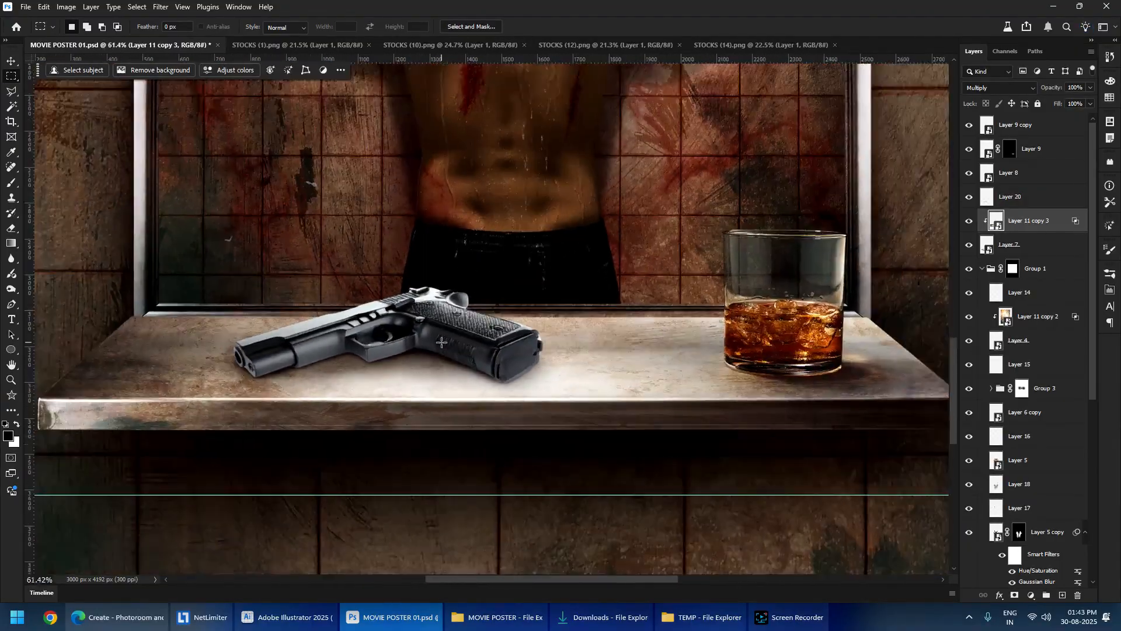
scroll(432, 346, down, 2)
click(794, 617)
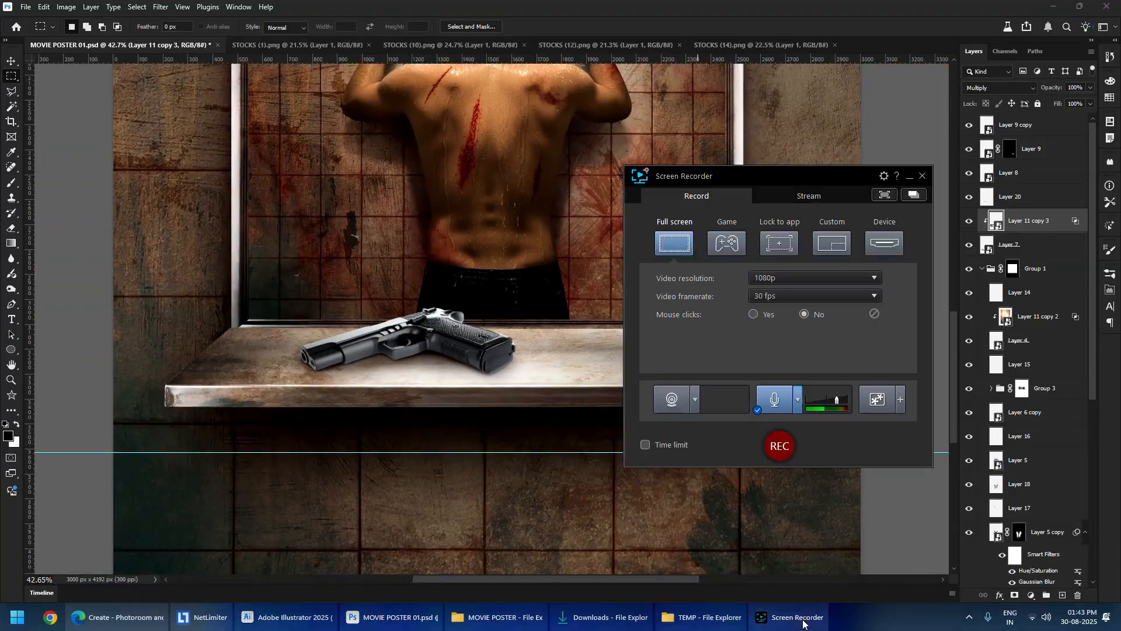
click(906, 179)
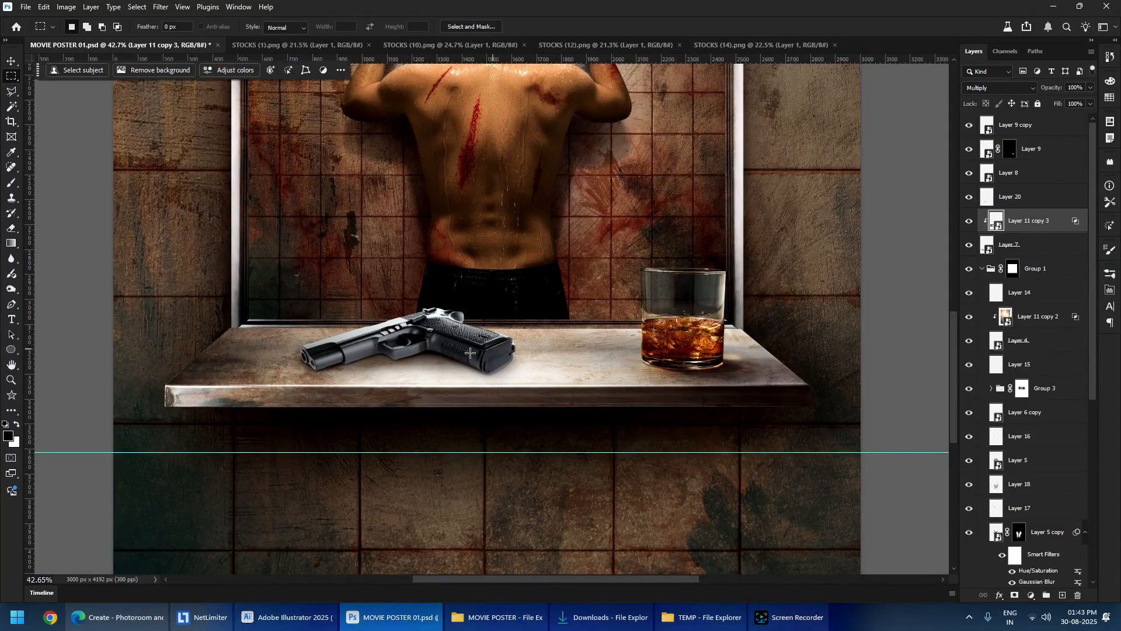
scroll(467, 327, up, 2)
scroll(452, 358, up, 3)
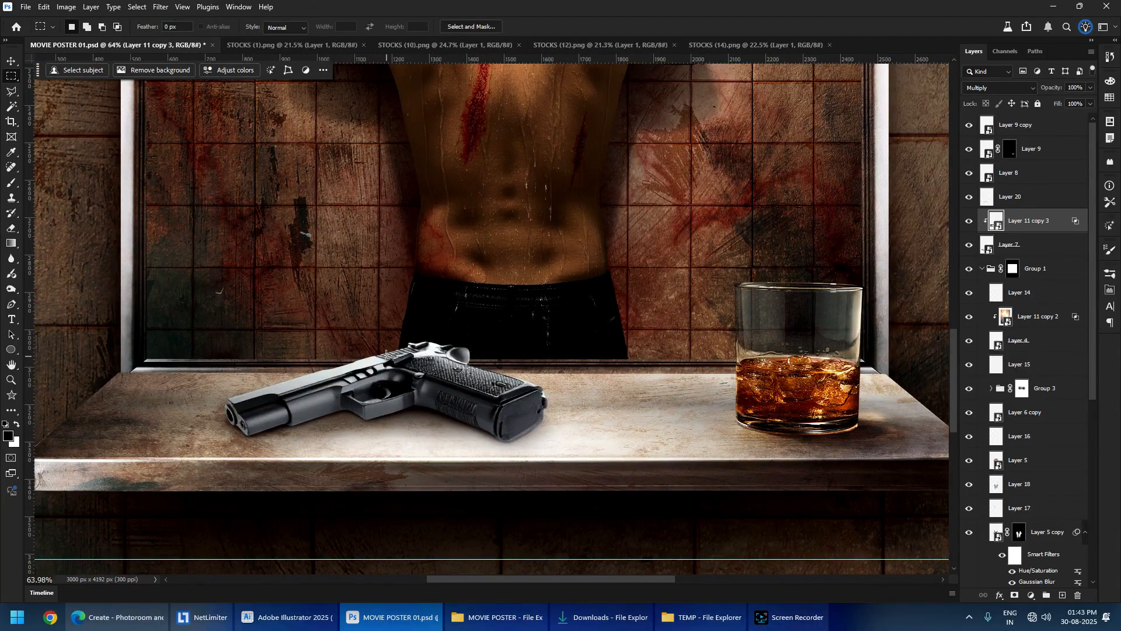
click(794, 617)
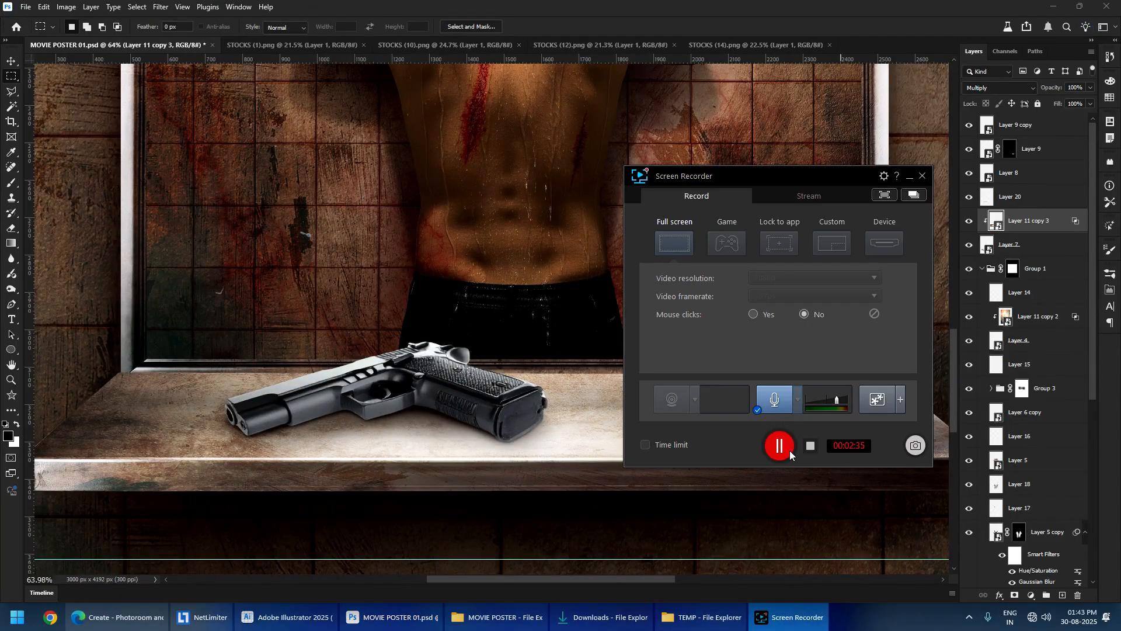
click(812, 446)
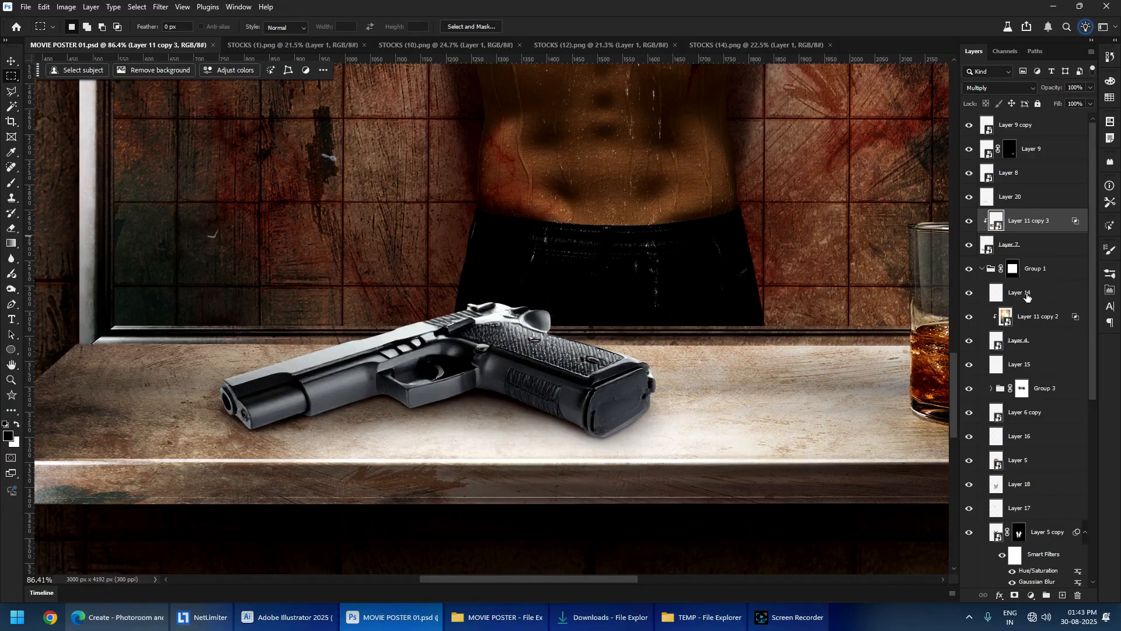
- Duplicate the texture layer Layer 11 copy 2 and place the copy directly above the gun layer, Layer 8
click(1040, 323)
drag(1042, 323, 1024, 212)
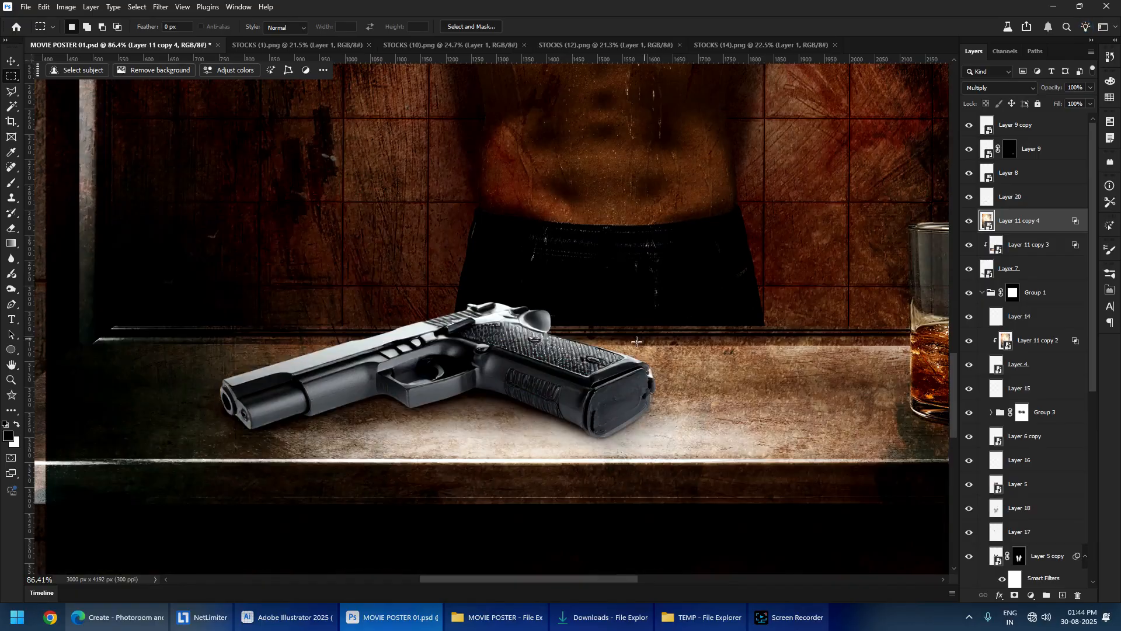
drag(391, 422, 315, 448)
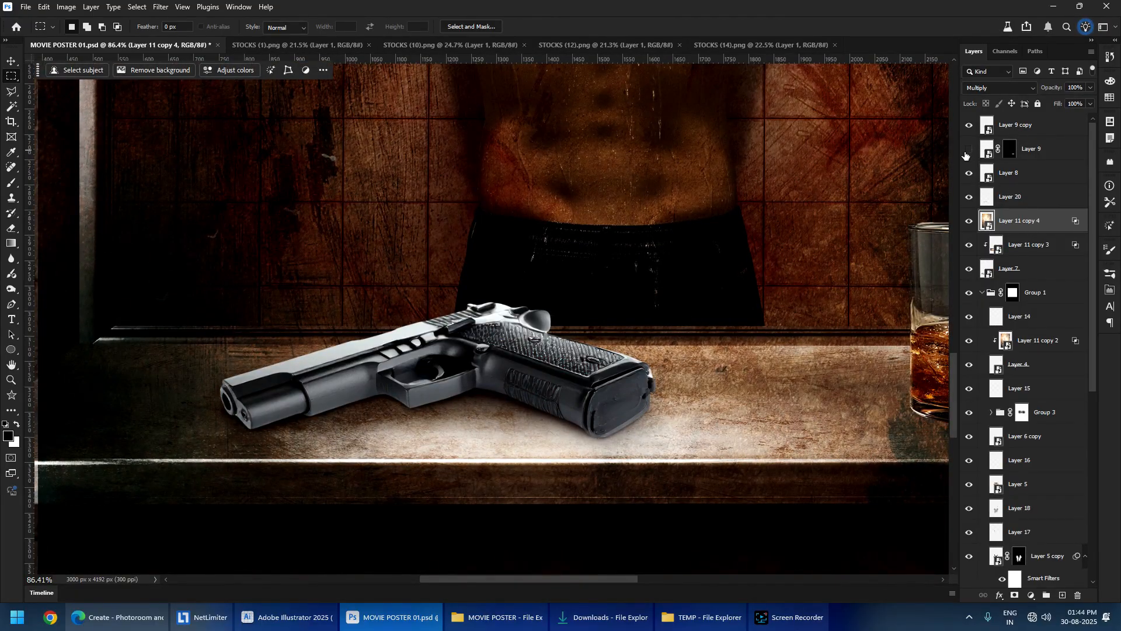
click(969, 175)
click(969, 174)
drag(1028, 221, 1028, 174)
drag(526, 359, 479, 352)
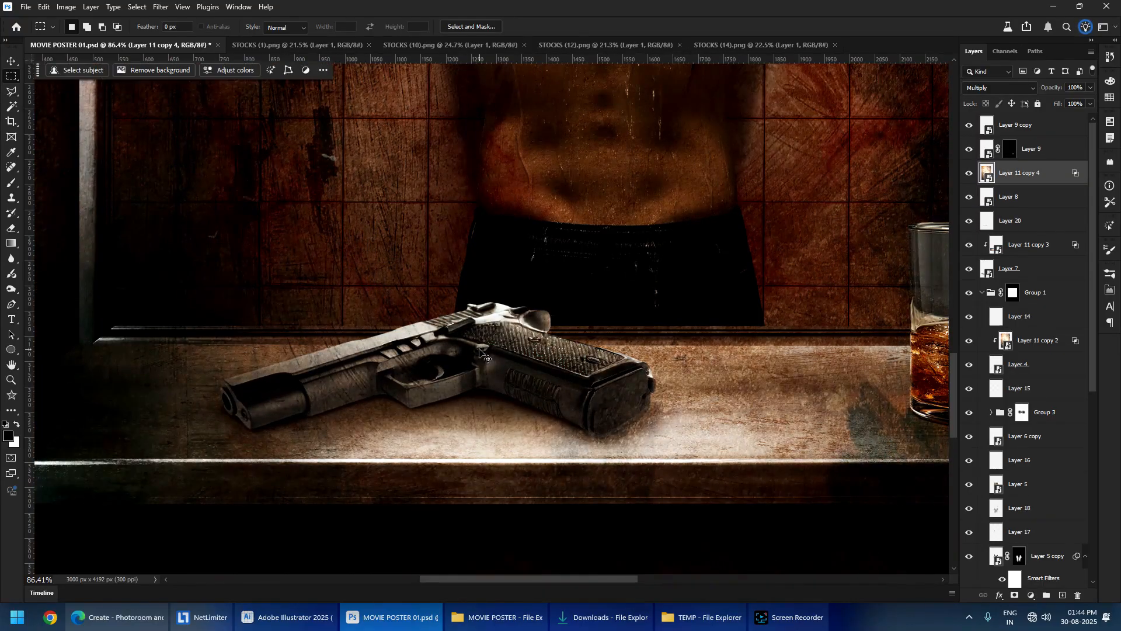
- Scale the texture copy to 26.81%, rotate it to 165° and move it over the gun
scroll(480, 352, down, 3)
key(ctrl+t)
drag(162, 357, 528, 409)
drag(575, 307, 561, 519)
scroll(396, 409, up, 4)
drag(496, 321, 486, 409)
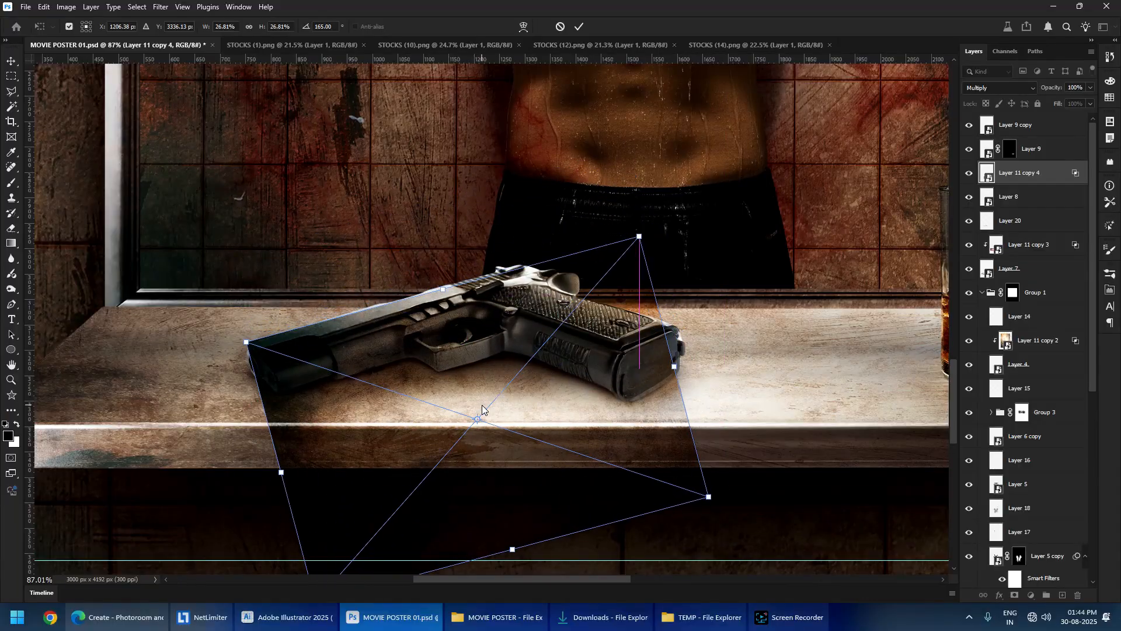
- Distort the texture copy's corners and edges so that it covers the whole gun, and apply the transform
drag(639, 237, 522, 255)
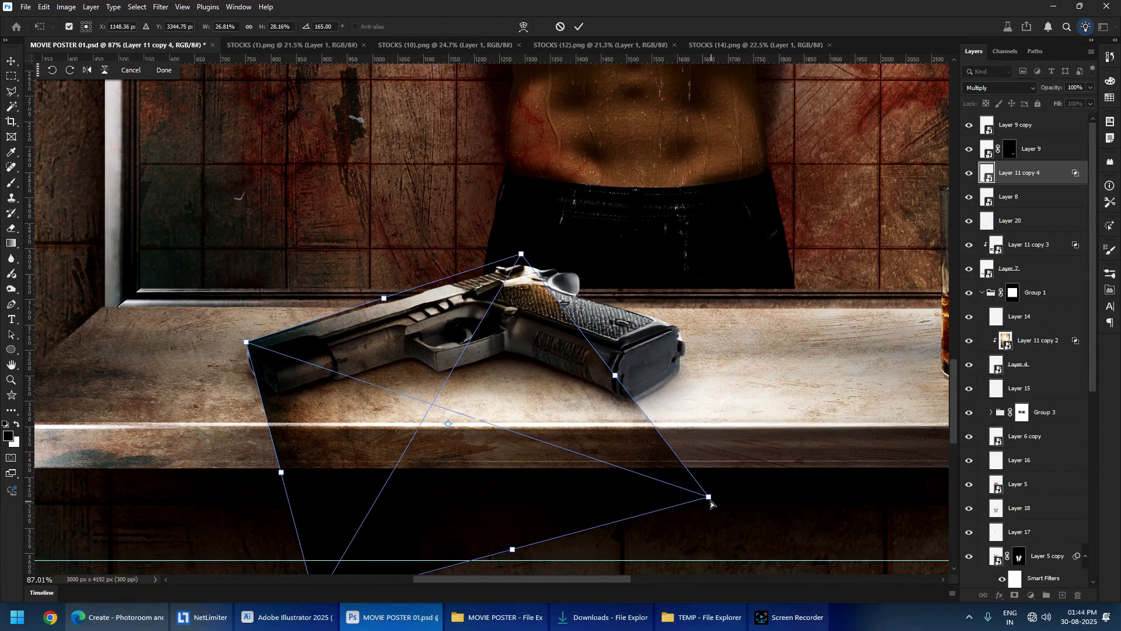
drag(710, 501, 763, 312)
scroll(372, 495, down, 3)
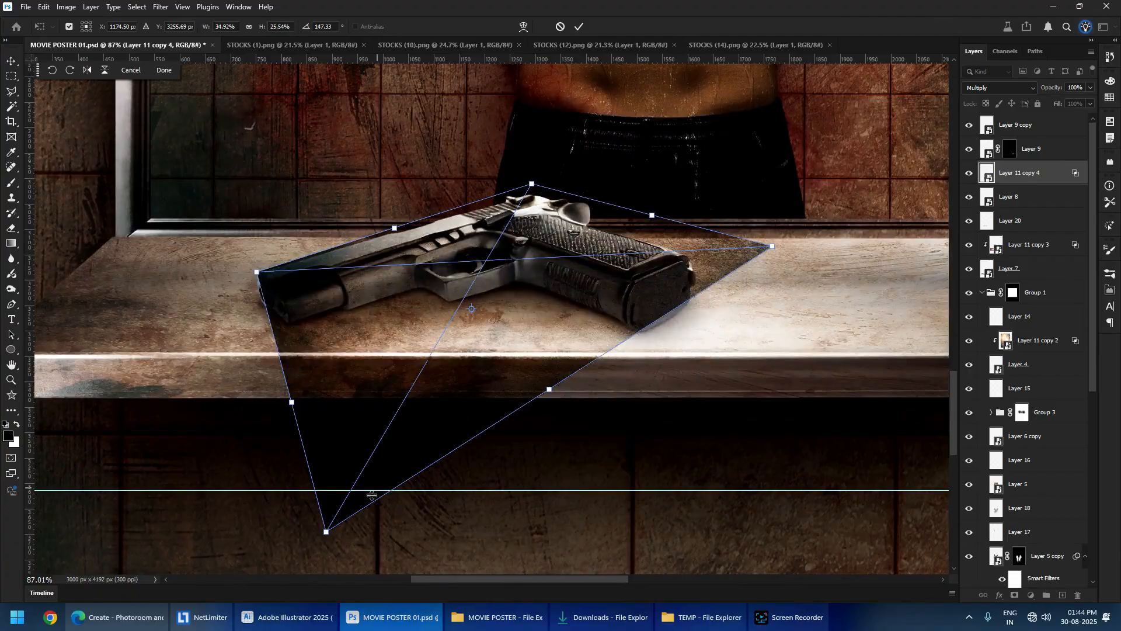
drag(326, 535, 446, 383)
drag(371, 342, 325, 358)
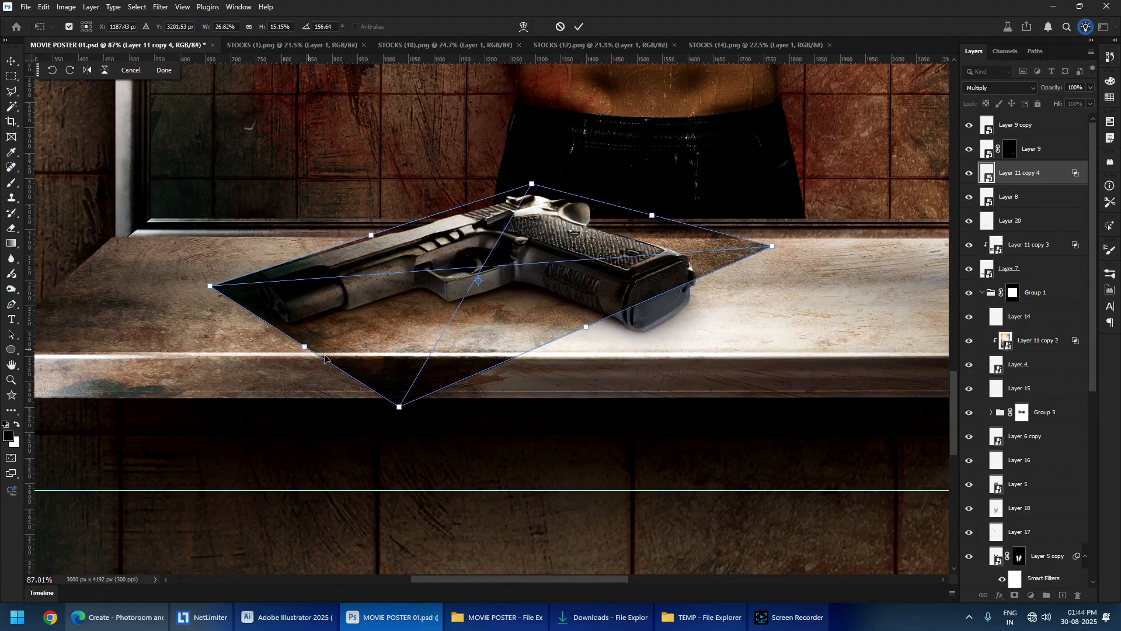
drag(396, 409, 361, 425)
drag(563, 329, 605, 352)
key(Return)
key(m)
- Clip the texture copy to the gun layer and add a black layer mask that hides it
scroll(393, 303, up, 5)
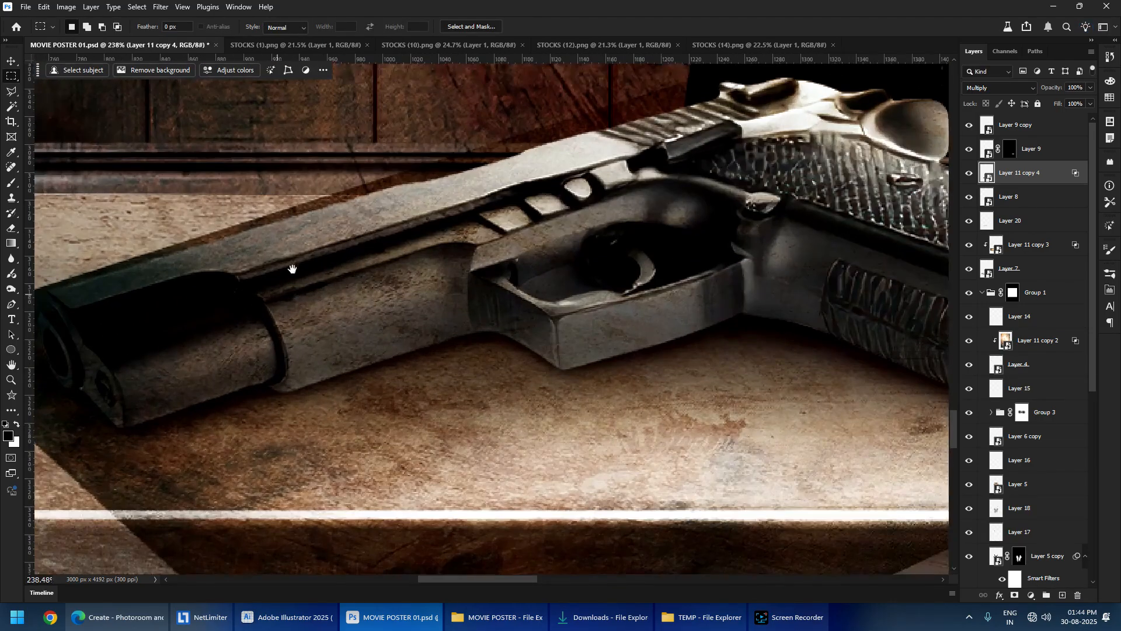
scroll(412, 288, down, 4)
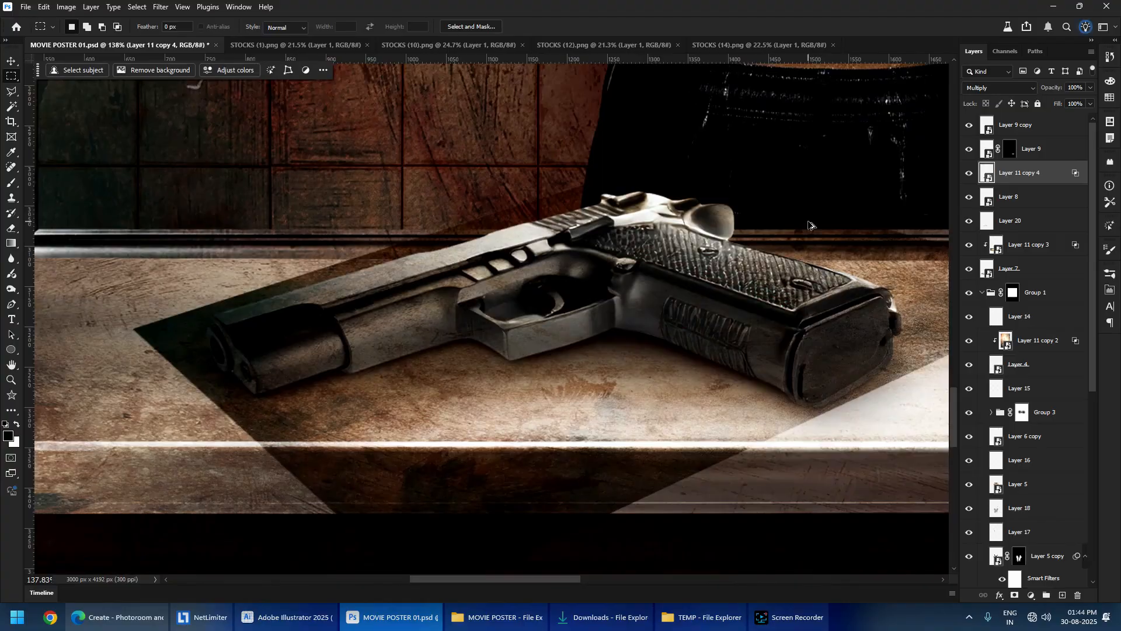
scroll(444, 284, down, 5)
scroll(436, 295, up, 5)
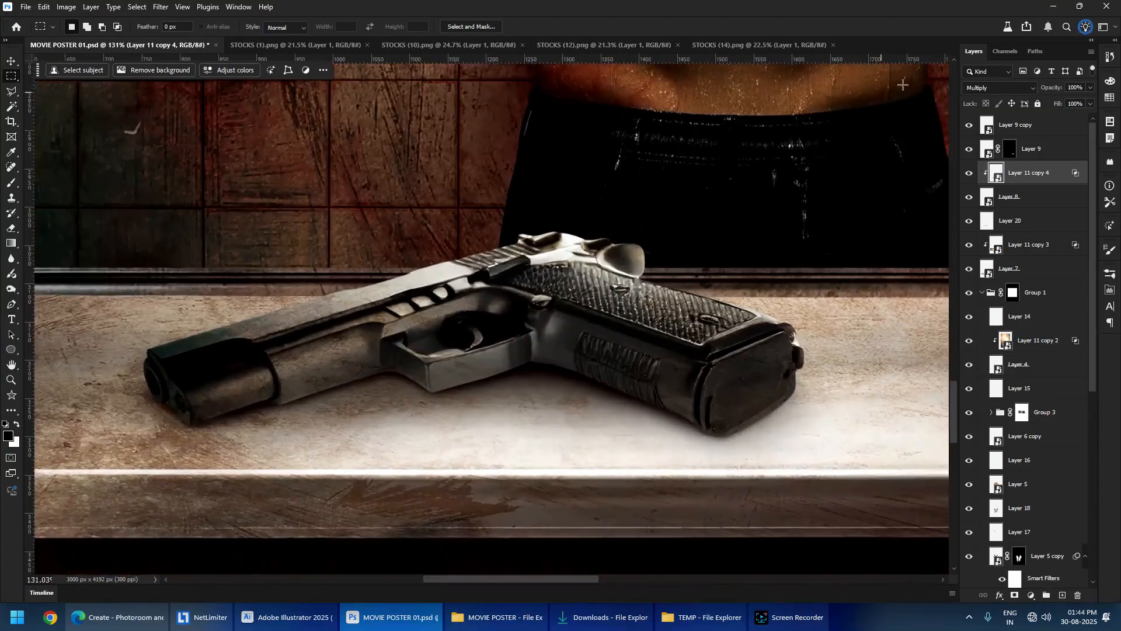
alt+click(1014, 595)
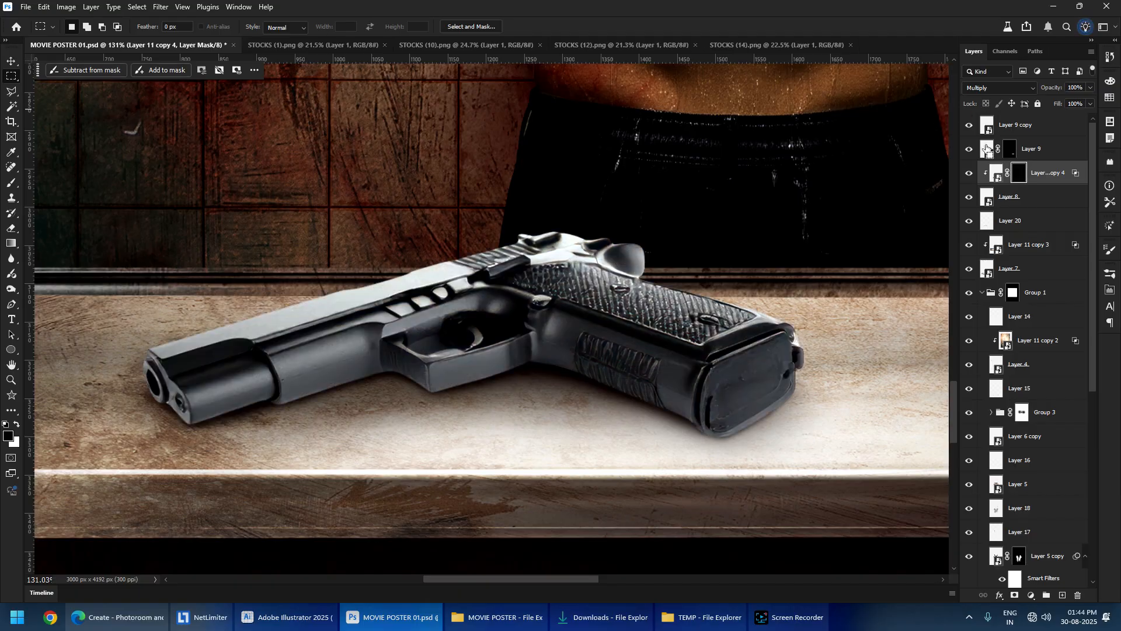
- Paint white on the texture copy's mask with a soft 96 px brush to reveal the texture along the barrel's lower side
key(b)
scroll(315, 424, up, 1)
mouse_move(282, 421)
alt+mouse_down()
mouse_move(295, 409)
mouse_move(257, 415)
alt+mouse_up()
key(x)
alt+scroll(133, 371, up, 1)
alt+scroll(134, 367, up, 3)
key(x)
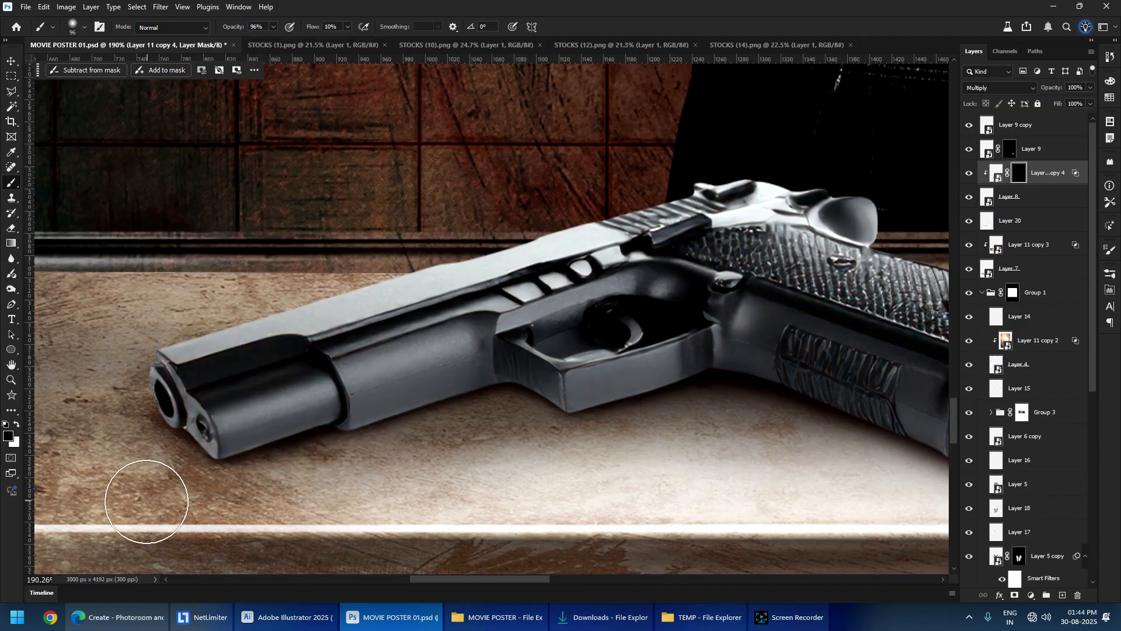
key(x)
mouse_move(152, 491)
mouse_down()
mouse_move(407, 405)
mouse_move(77, 488)
mouse_move(350, 419)
mouse_move(470, 377)
mouse_up()
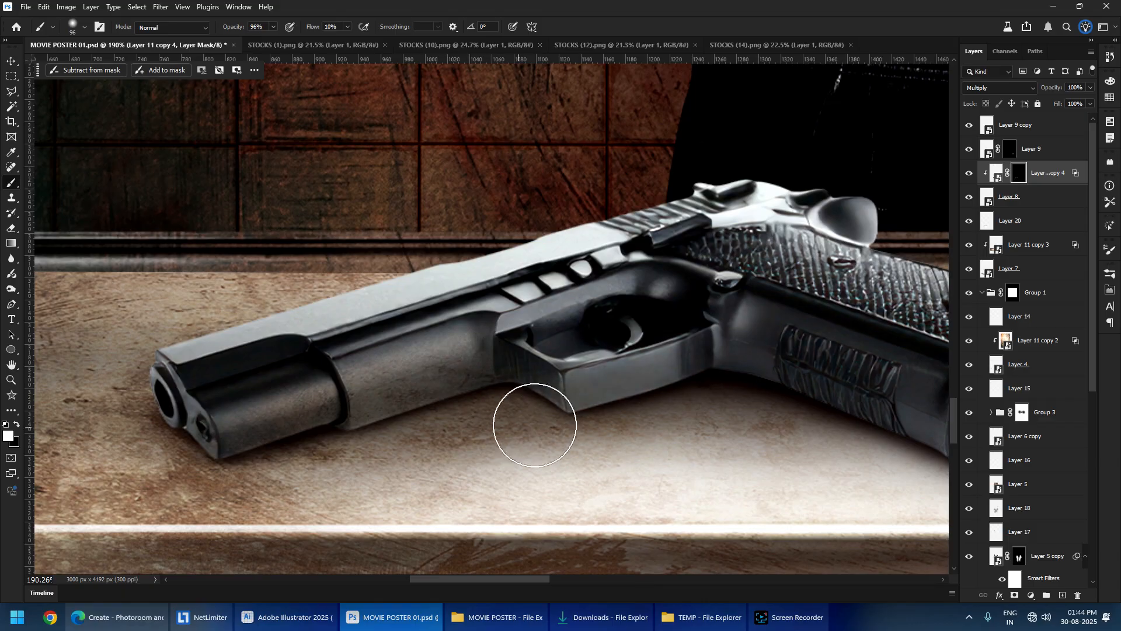
- Reveal the texture on the trigger guard, grip and magazine base by painting white on the same mask, enlarging the brush for broader coverage
drag(768, 358, 424, 317)
mouse_move(627, 381)
mouse_down()
mouse_move(856, 298)
mouse_move(761, 331)
mouse_up()
alt+right_click(650, 367)
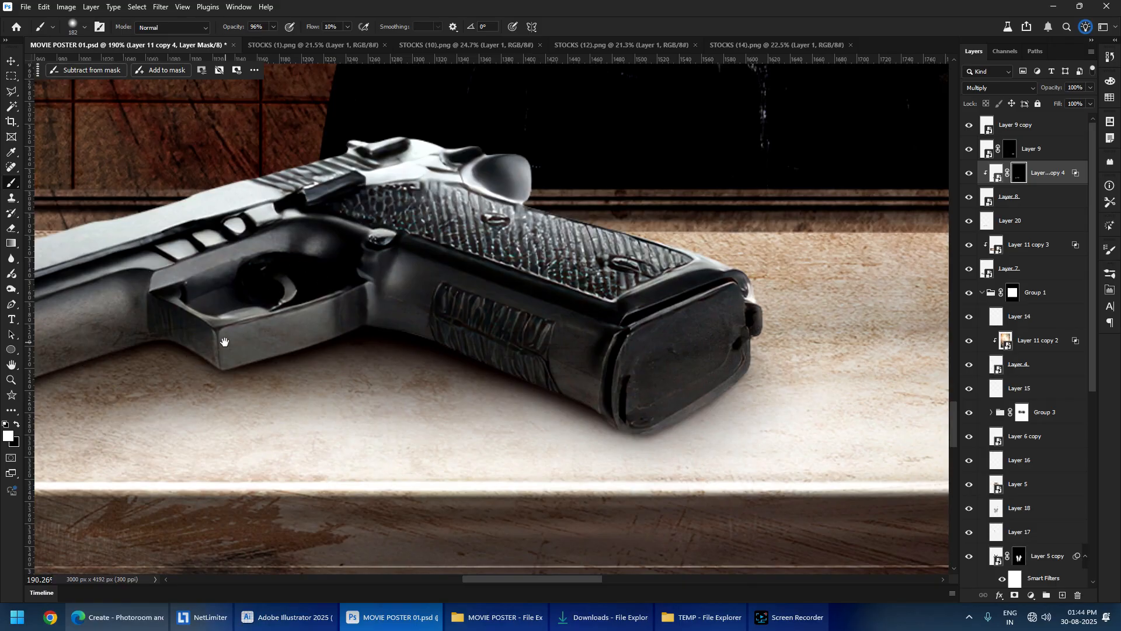
drag(225, 342, 639, 297)
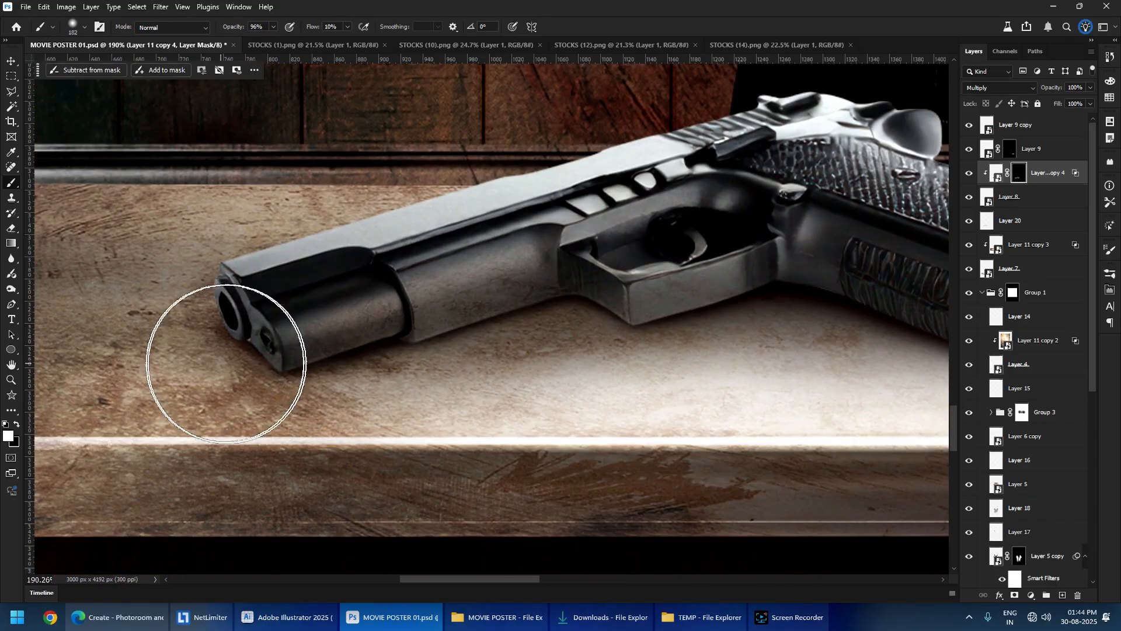
scroll(227, 363, down, 3)
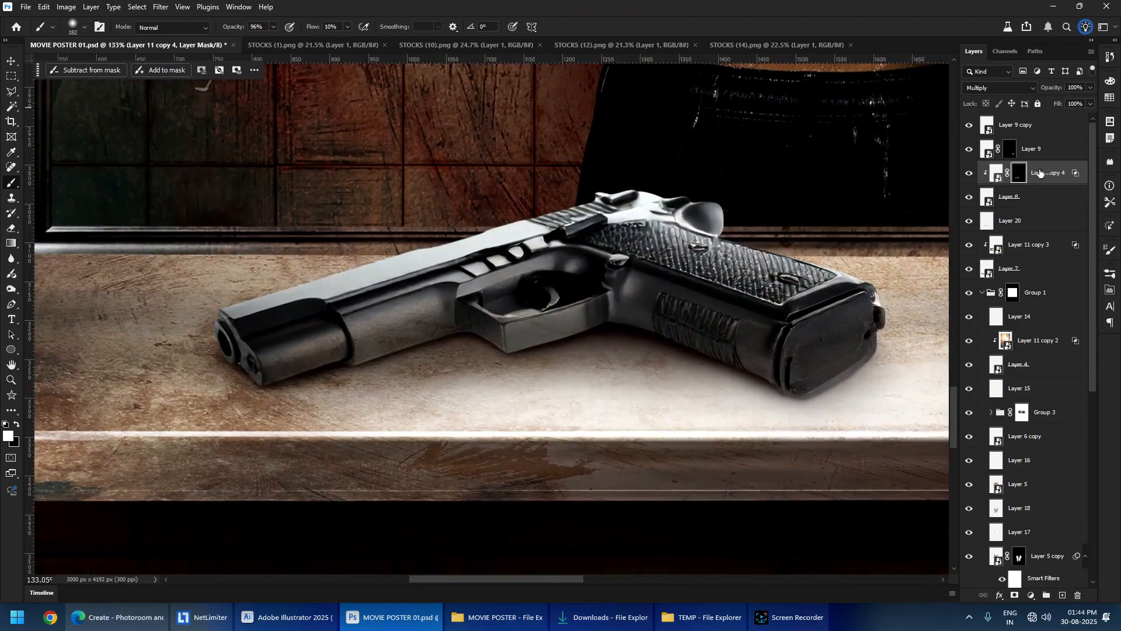
- Add an Exposure adjustment of -1.82 clipped to the gun and invert its mask to black
click(1032, 600)
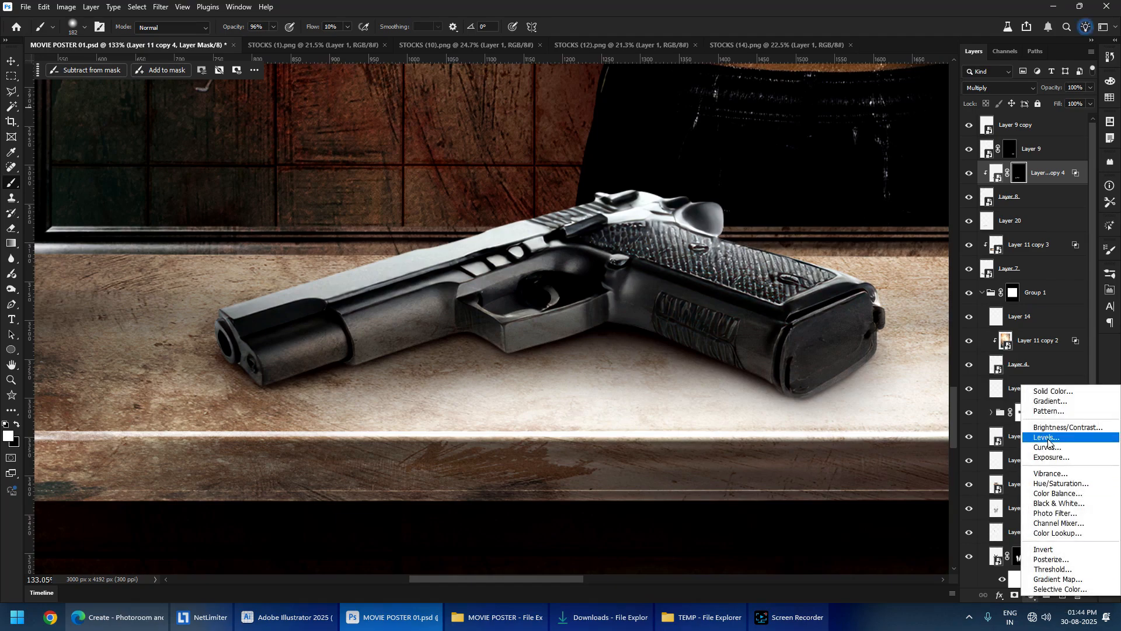
click(1065, 458)
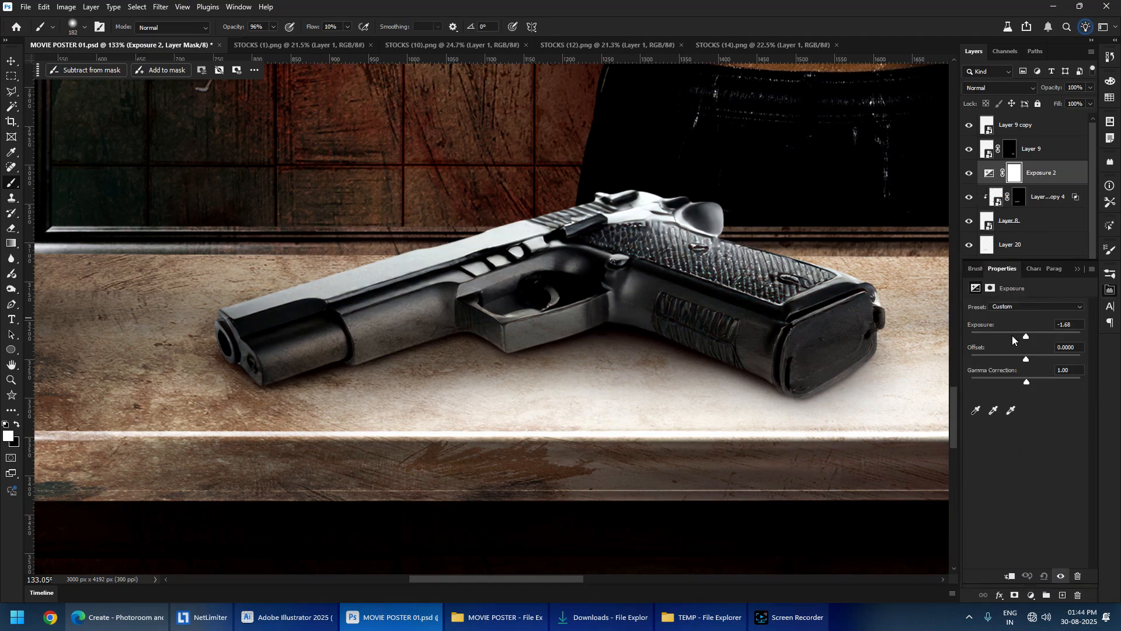
drag(1014, 338, 1012, 338)
click(1011, 577)
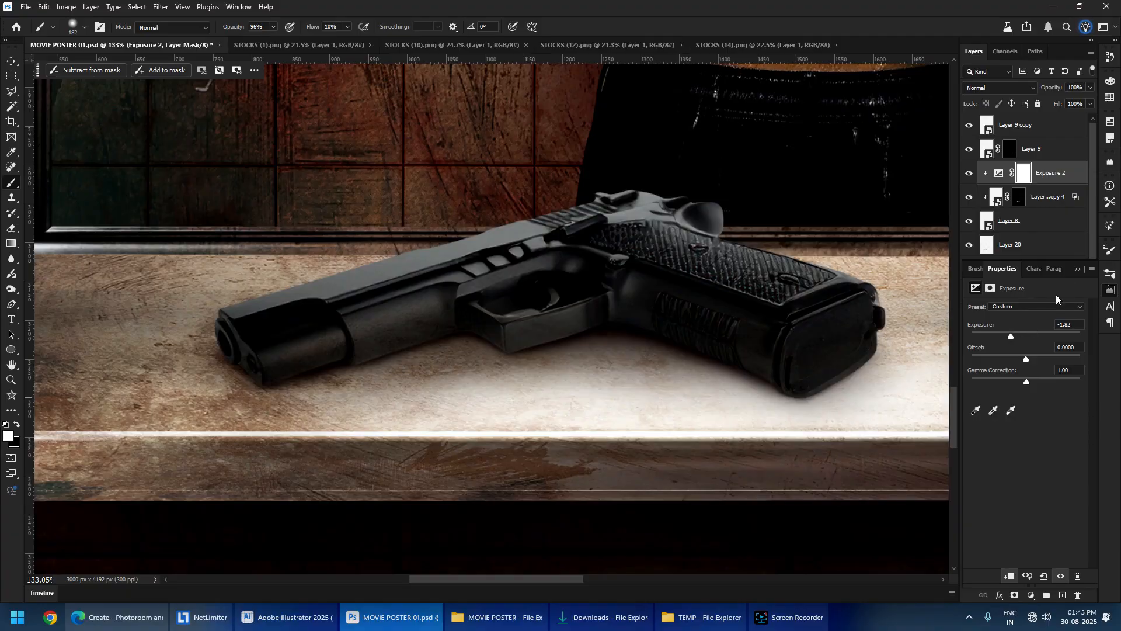
click(1076, 271)
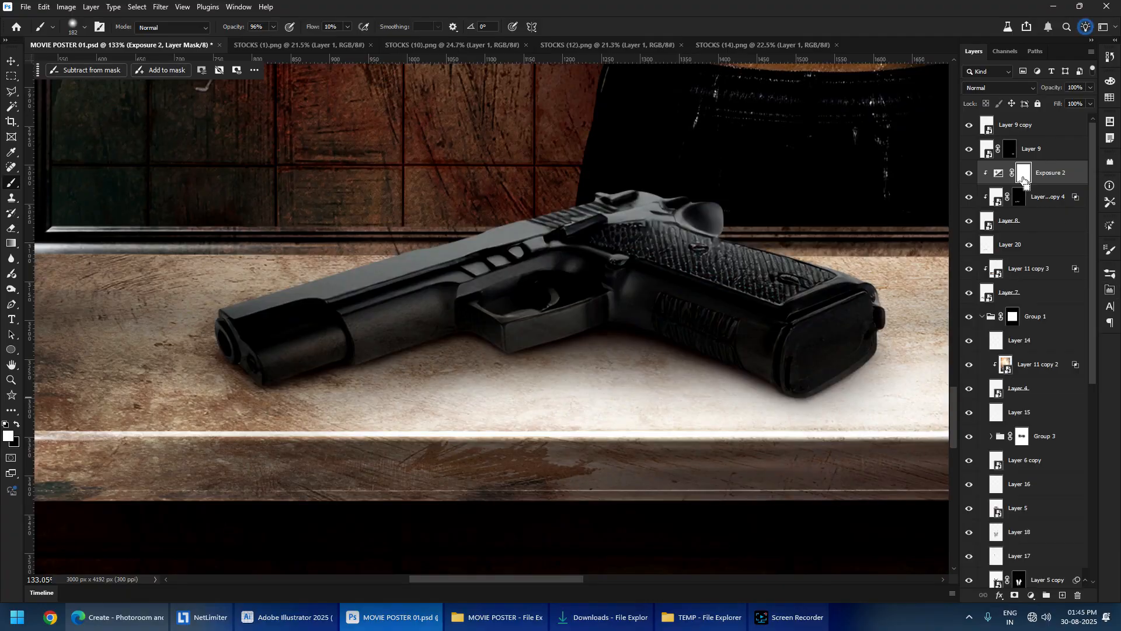
key(ctrl+i)
- Paint white on the Exposure 2 mask with a soft brush from 60 px upward to darken the undersides of the barrel, trigger guard and grip
scroll(295, 360, up, 2)
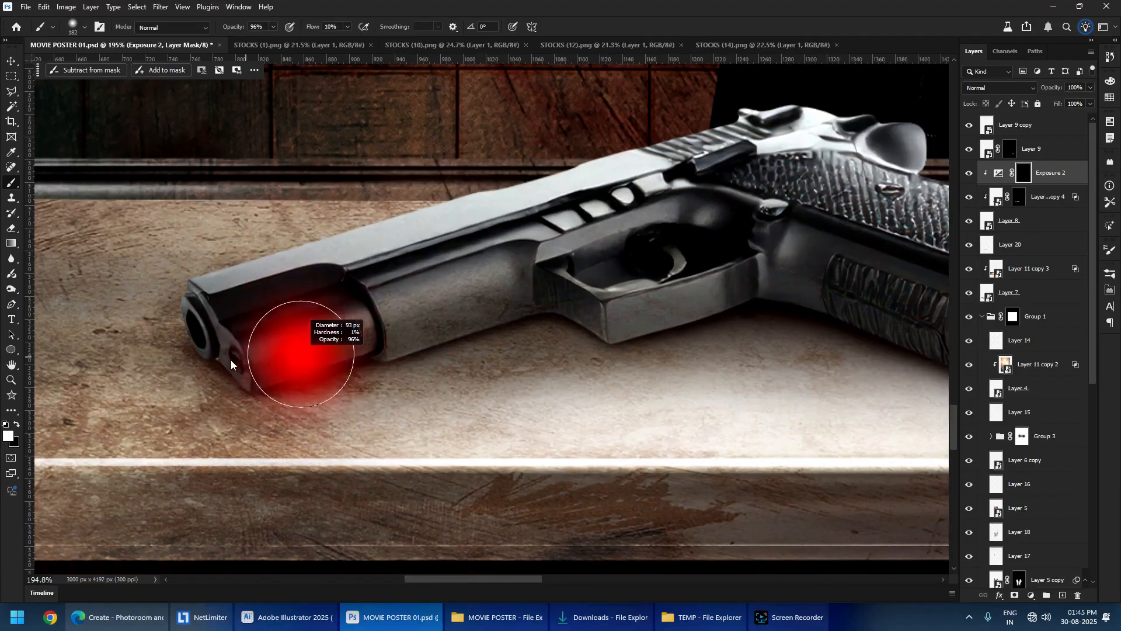
drag(231, 360, 208, 361)
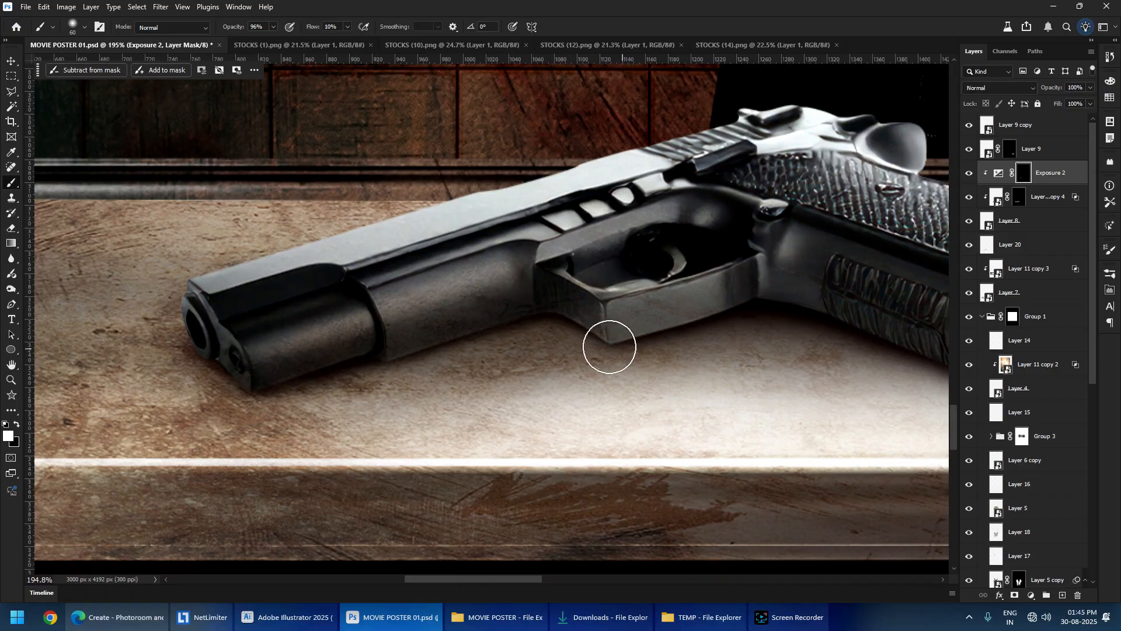
drag(668, 307, 586, 362)
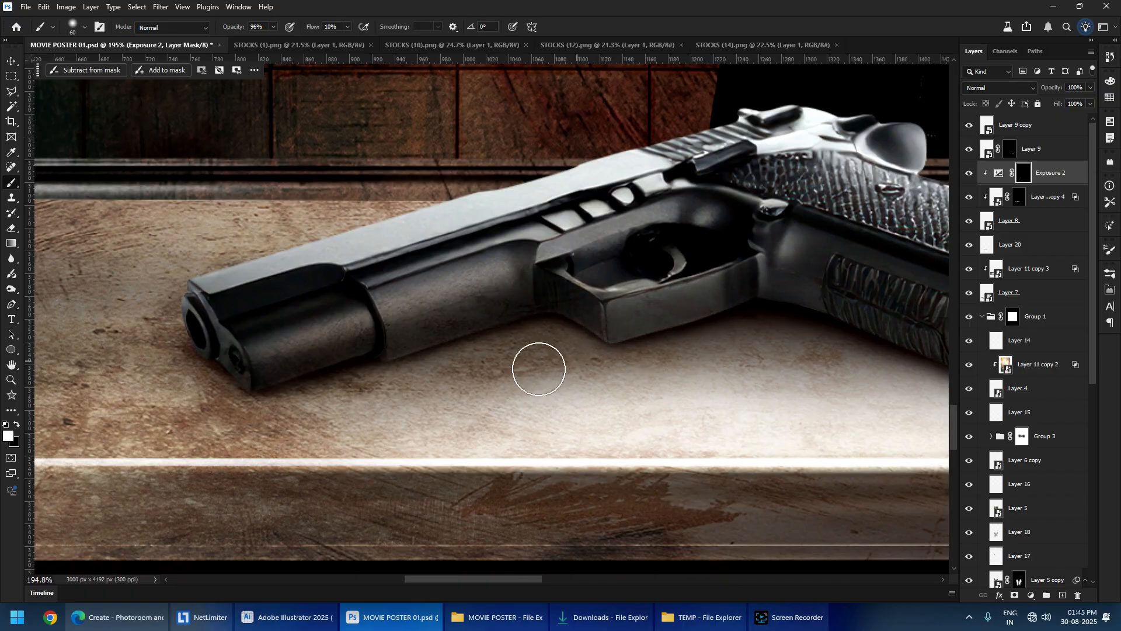
click(1018, 87)
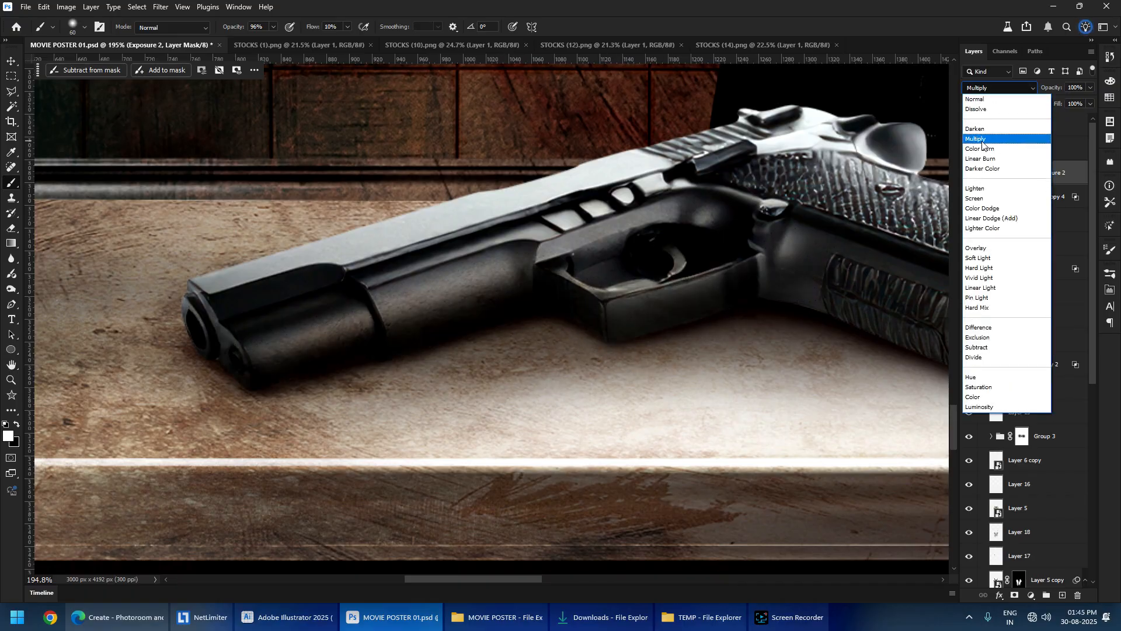
click(993, 121)
drag(727, 287, 429, 287)
key(ctrl+z)
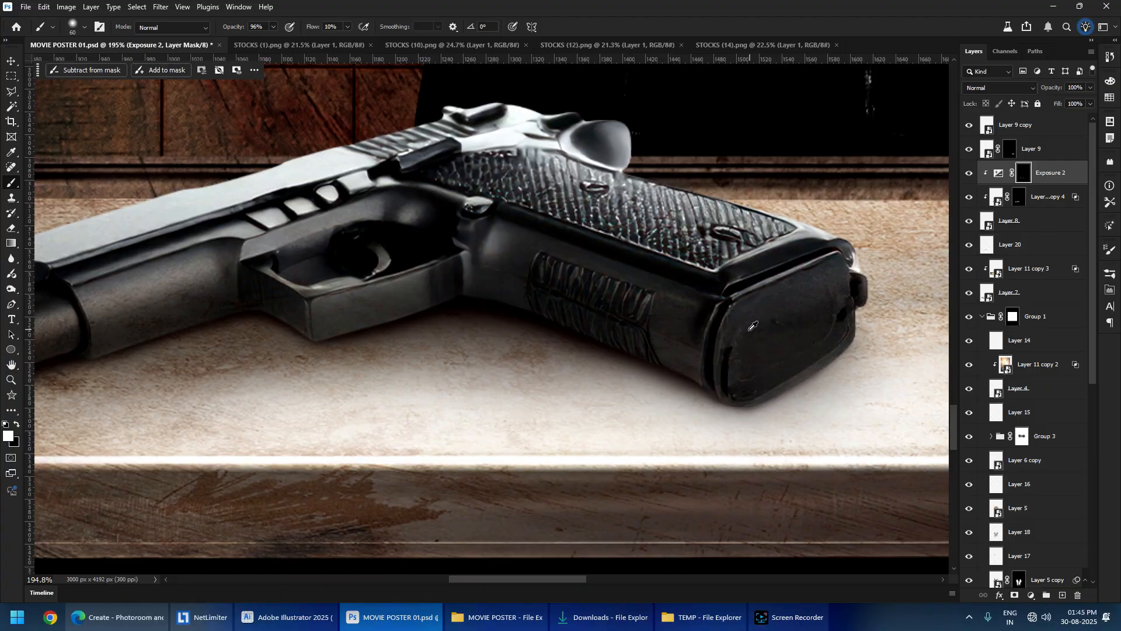
drag(750, 329, 776, 329)
drag(412, 348, 595, 342)
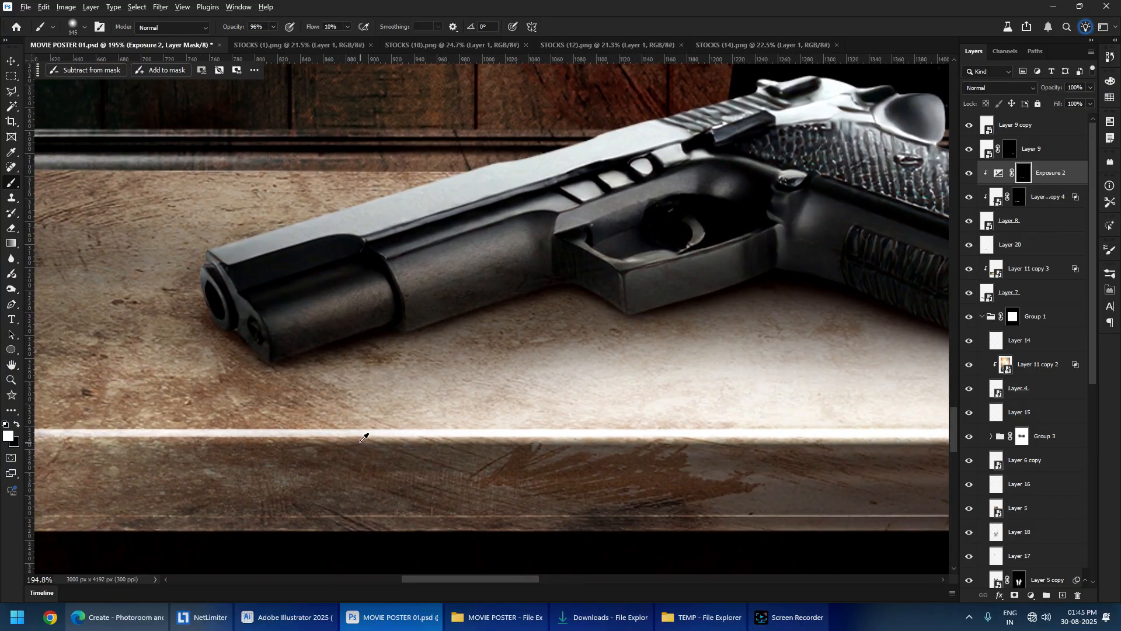
scroll(363, 438, down, 5)
scroll(602, 359, up, 3)
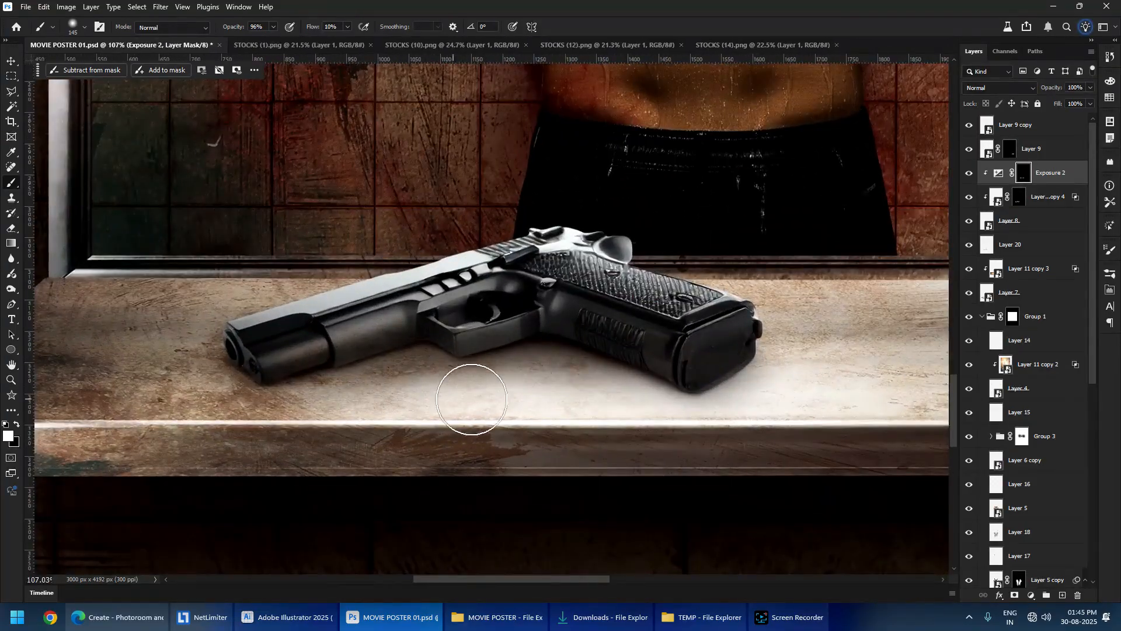
- Add a second Exposure adjustment of -4.60 above Exposure 2, clip it to the gun and invert its mask to black
click(998, 173)
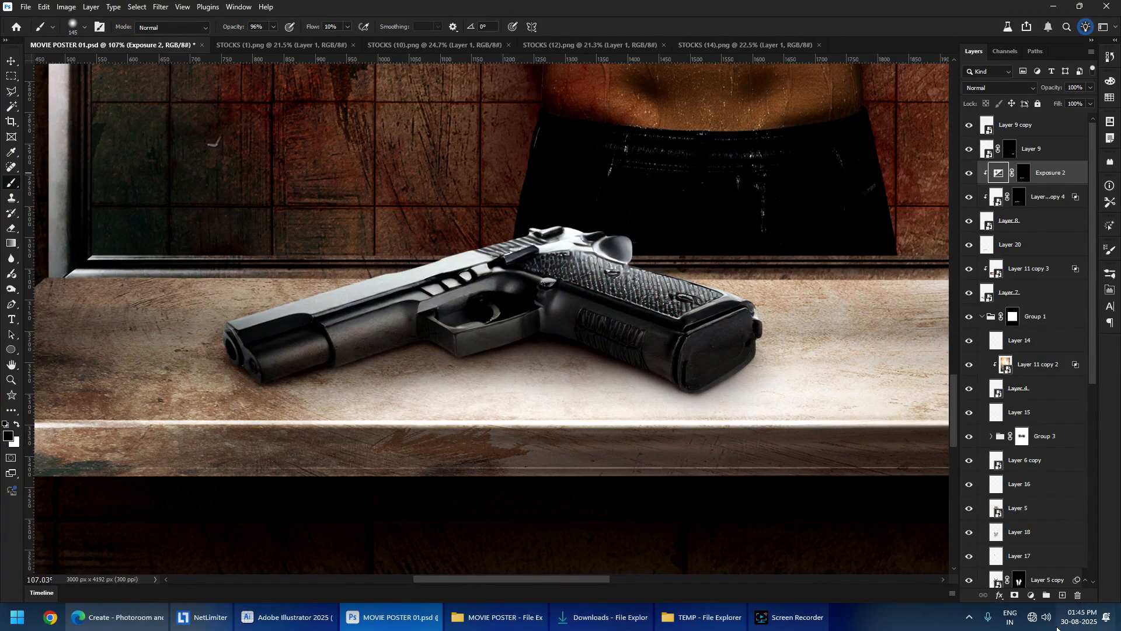
click(1032, 595)
click(1052, 451)
click(791, 618)
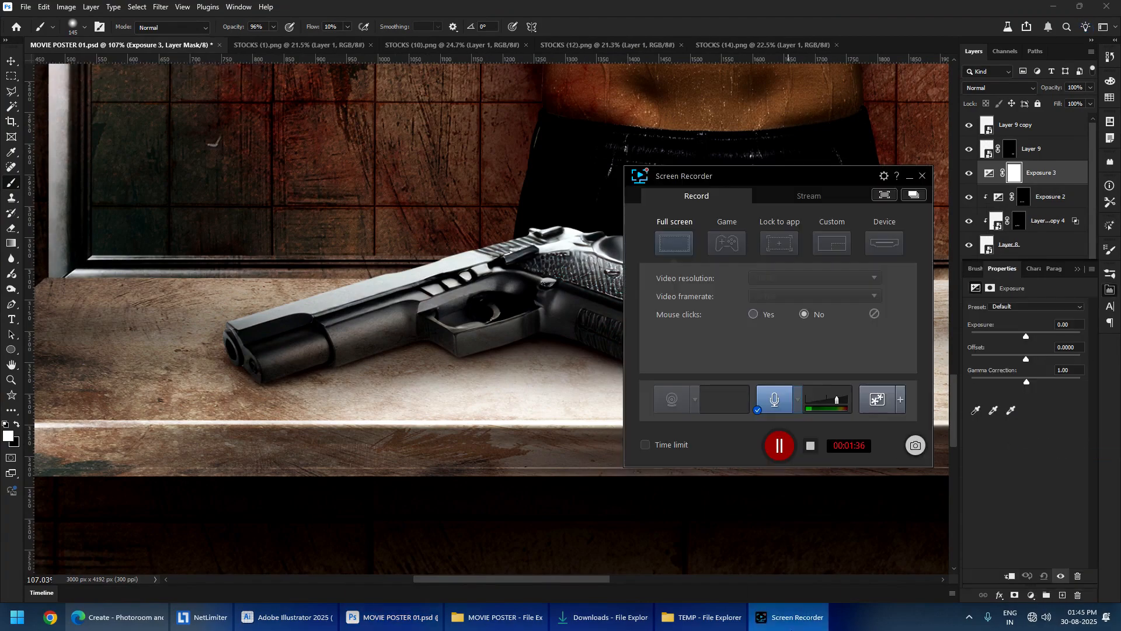
click(1041, 165)
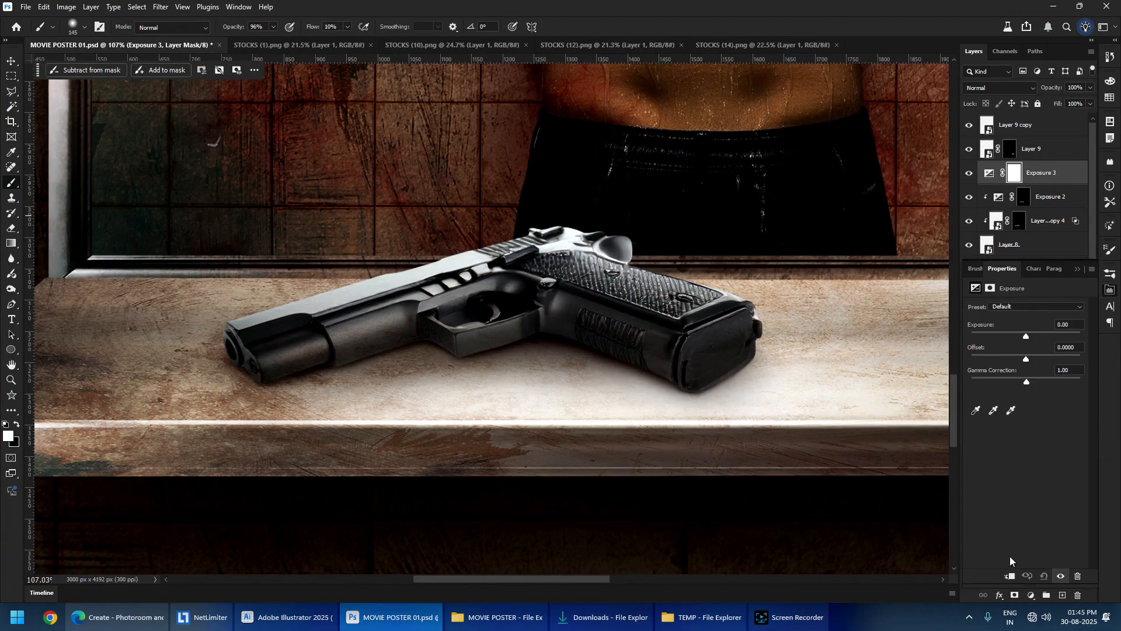
drag(1019, 332, 992, 334)
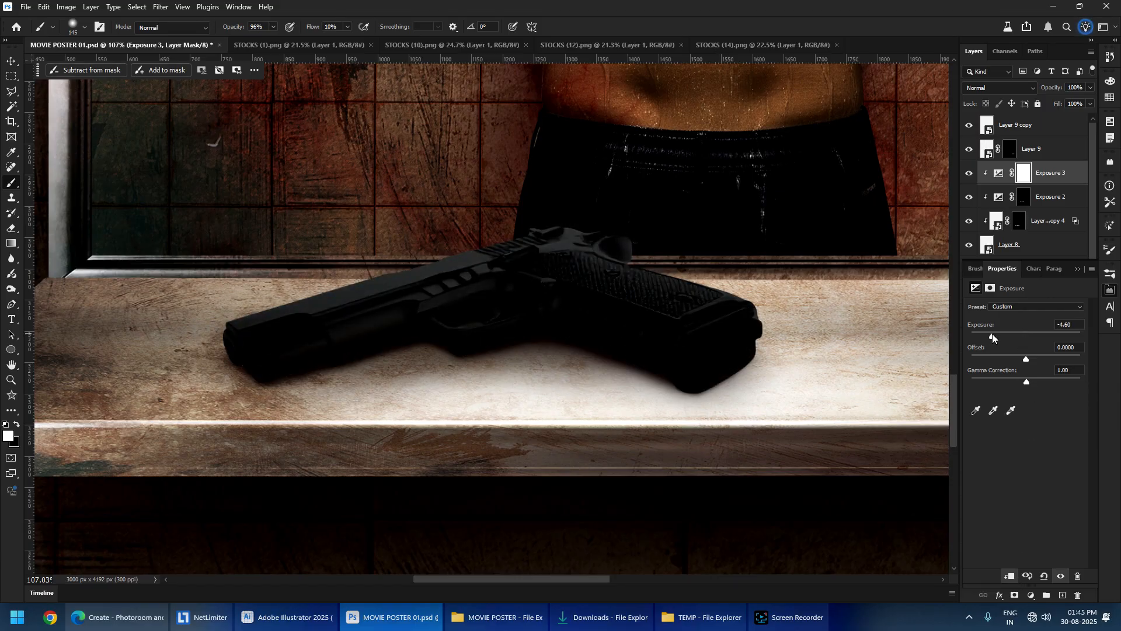
click(1078, 271)
key(ctrl+i)
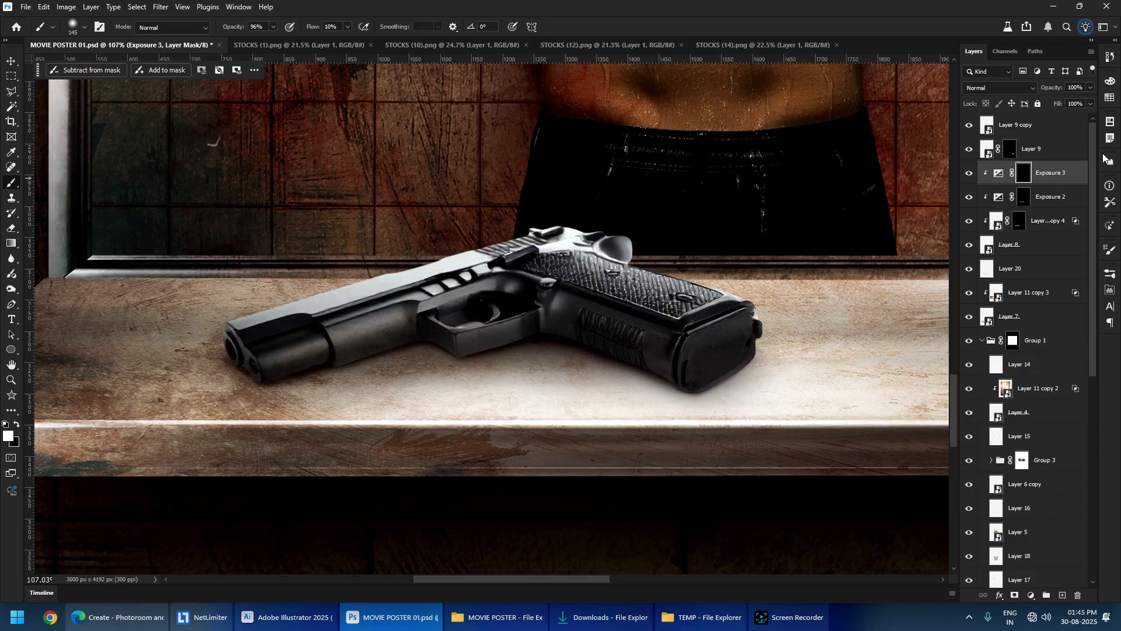
- Paint white on the Exposure 3 mask with a soft 30 px brush to deepen the contact shadow along the barrel's lower edge
scroll(264, 379, up, 3)
drag(336, 310, 288, 333)
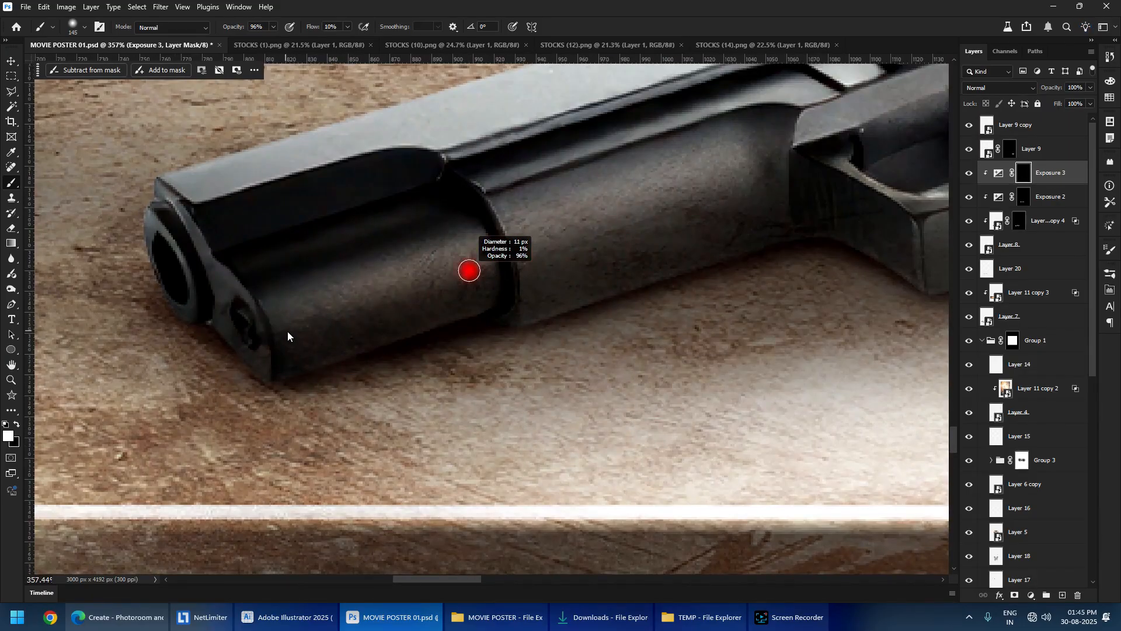
scroll(280, 374, up, 3)
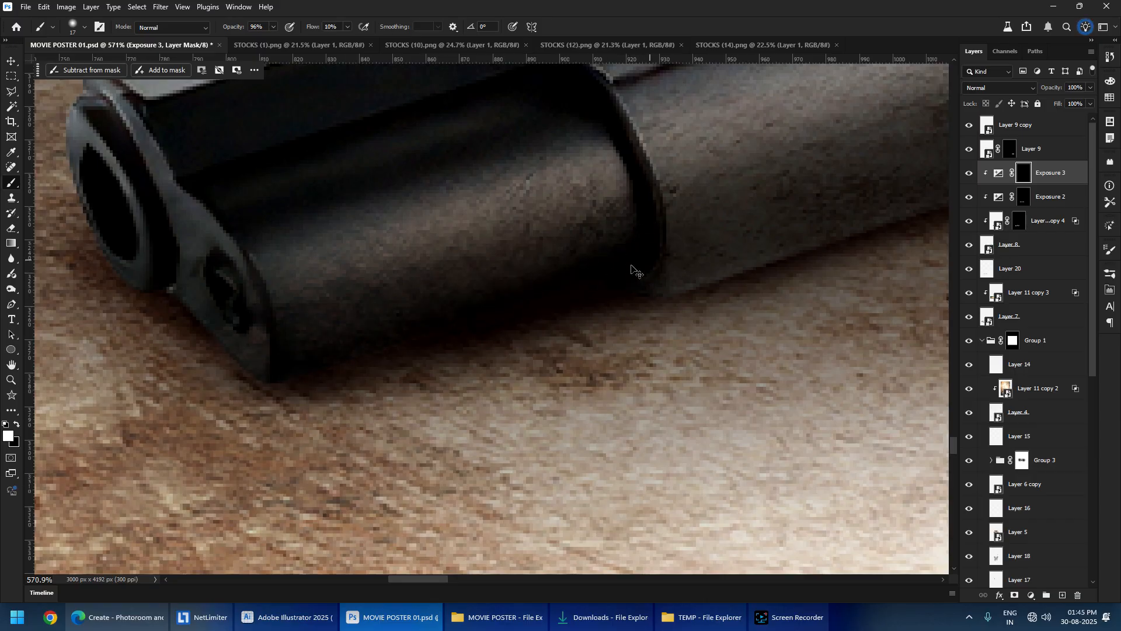
drag(631, 266, 636, 257)
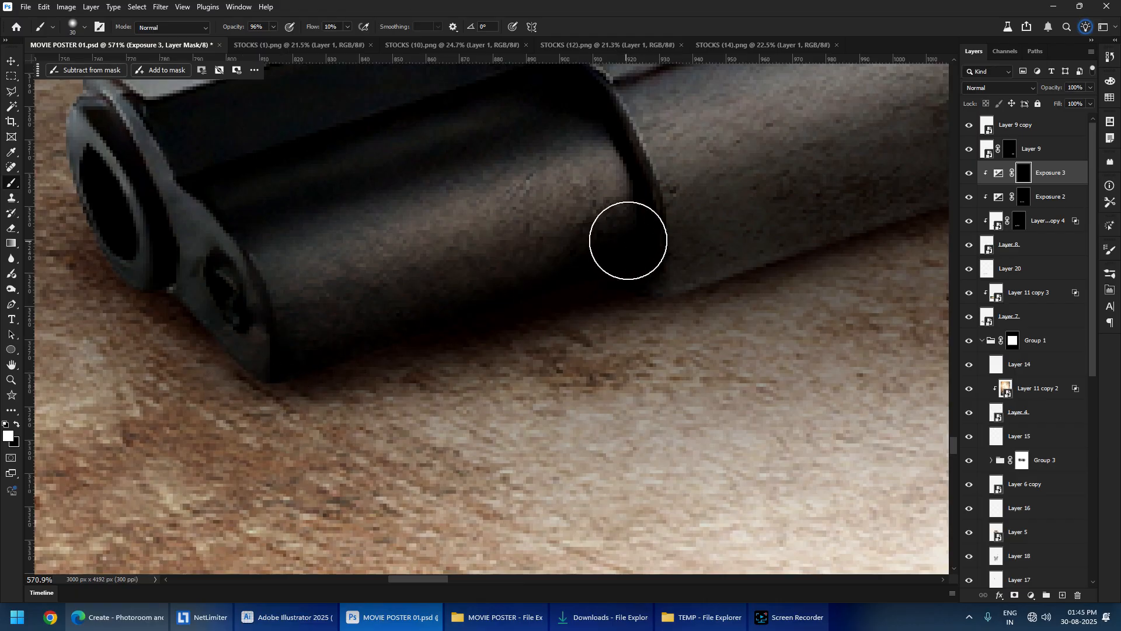
drag(596, 337, 12, 430)
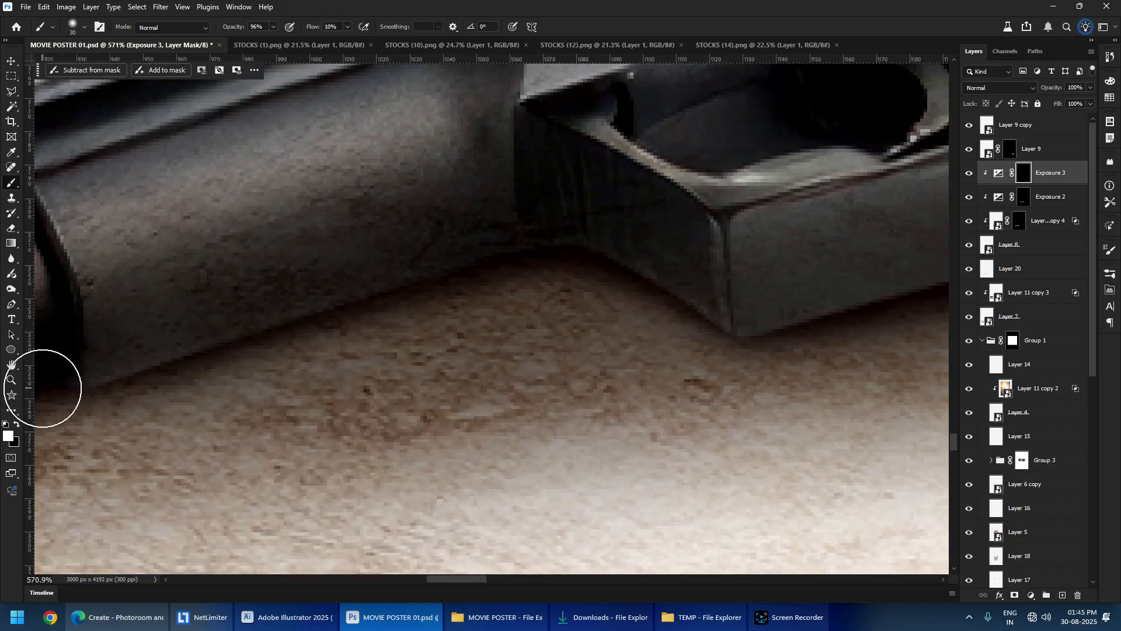
drag(156, 398, 73, 423)
drag(330, 328, 438, 298)
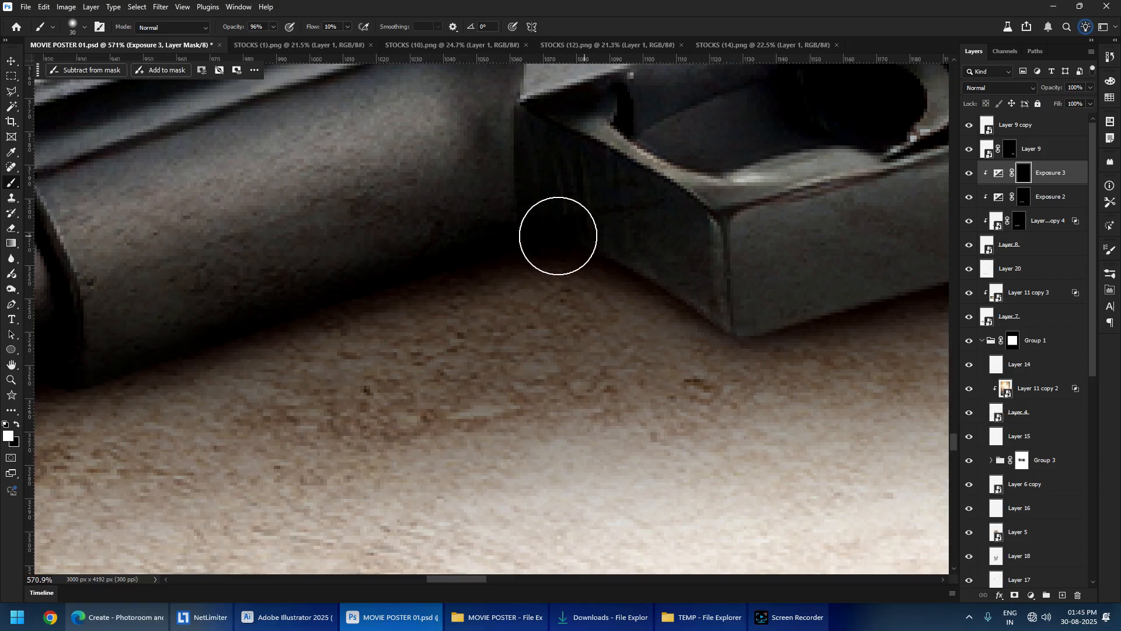
- Deepen the shadow along the bottom edges of the trigger guard and grip on the Exposure 3 mask, enlarging the brush to 49 px for the grip
scroll(437, 296, right, 5)
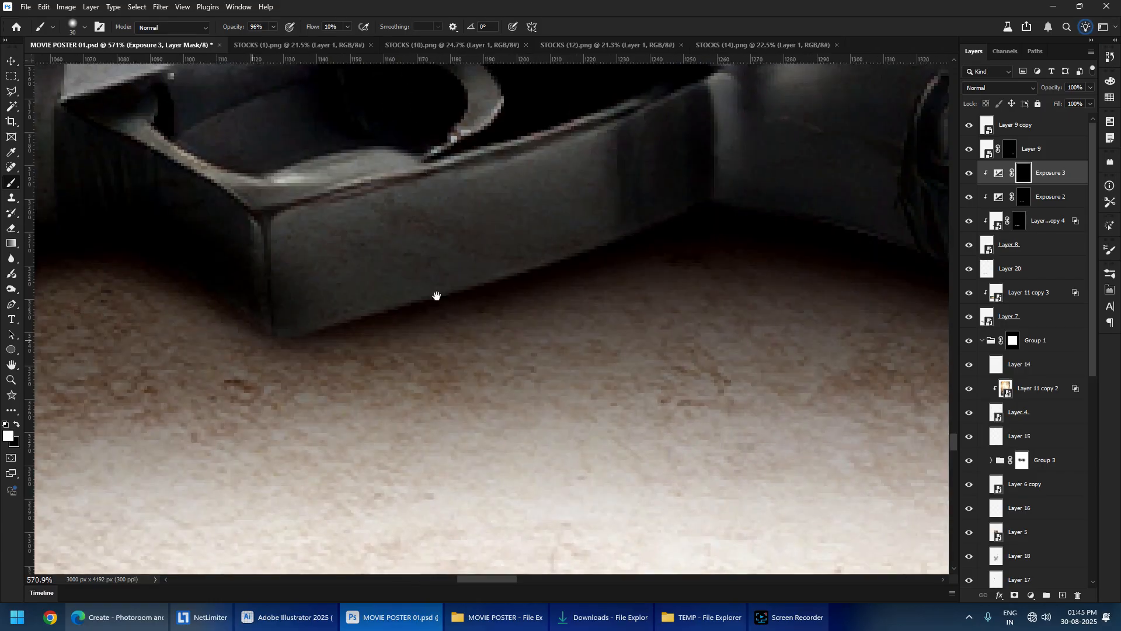
scroll(437, 296, up, 2)
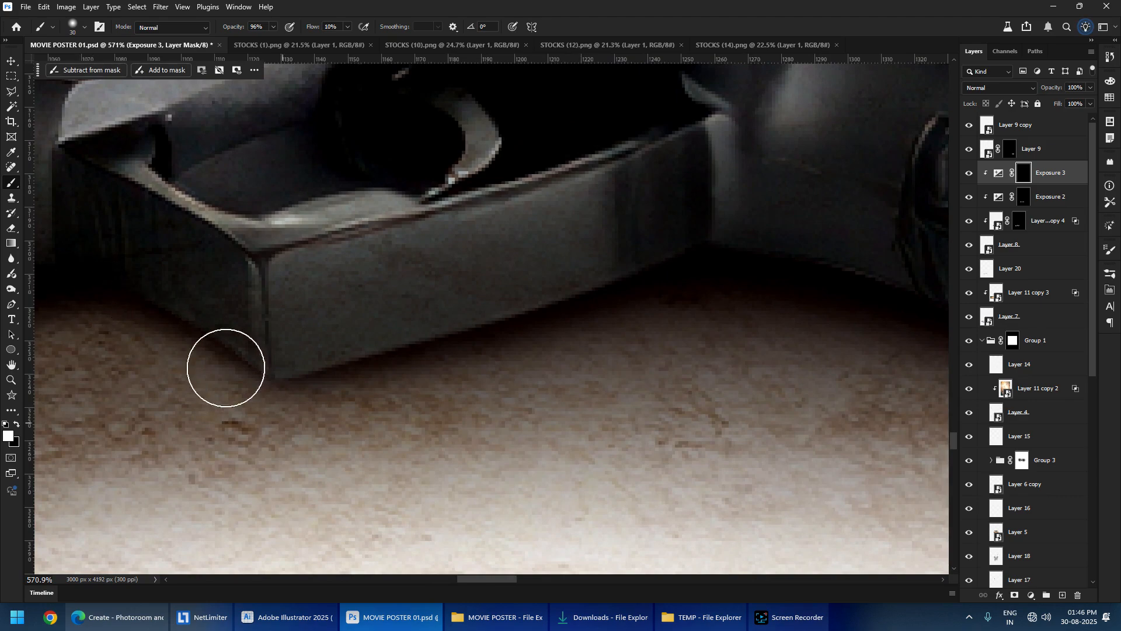
drag(226, 368, 94, 292)
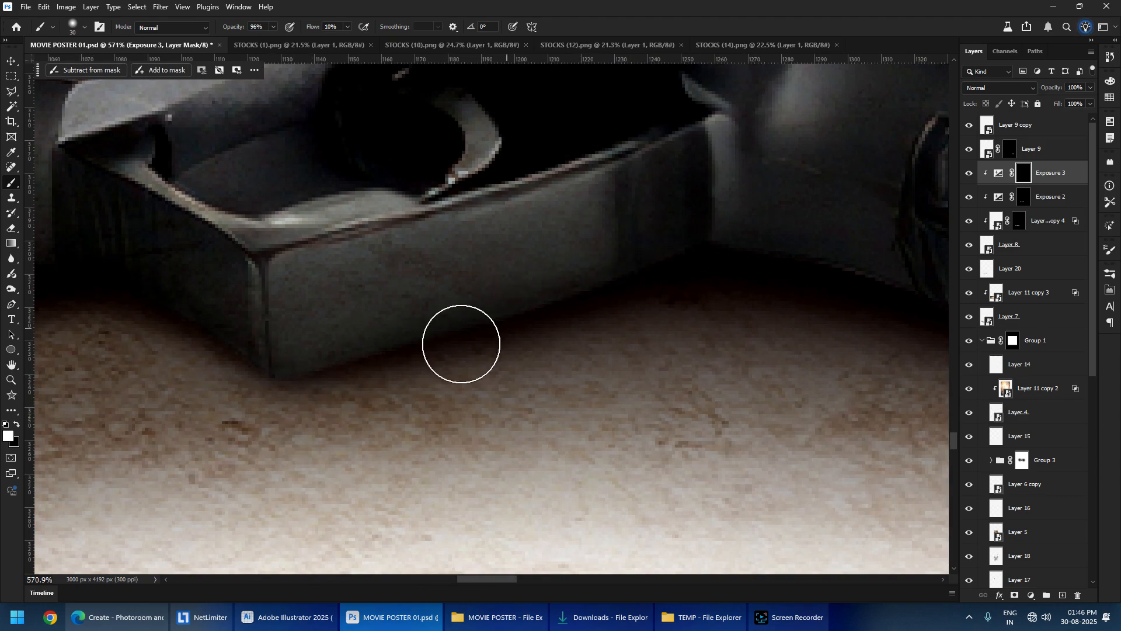
drag(711, 245, 239, 240)
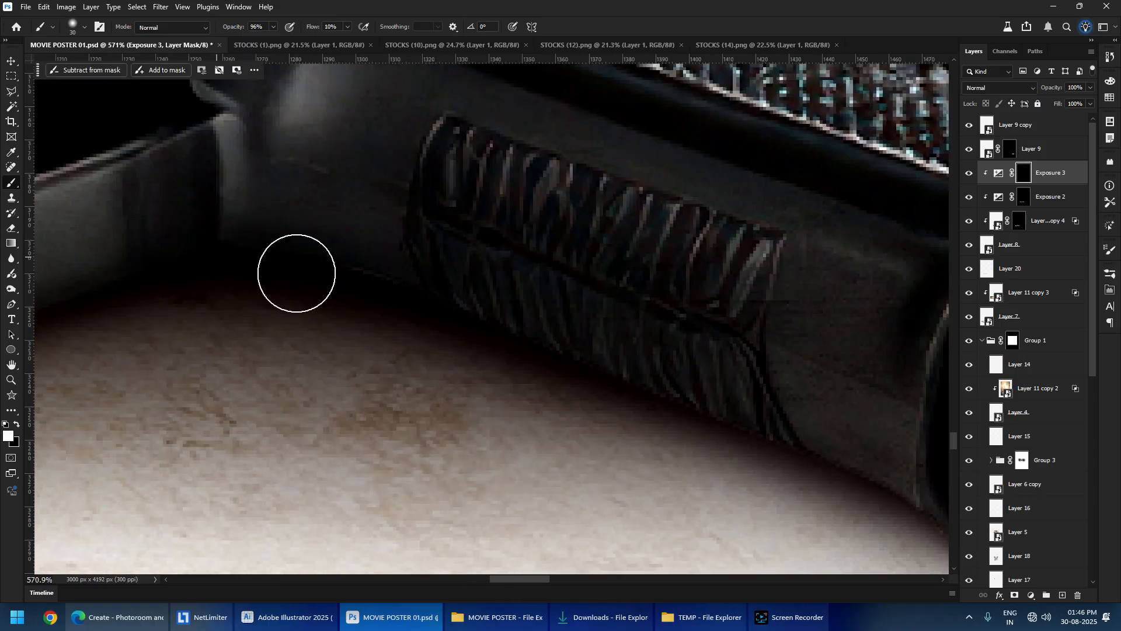
scroll(451, 291, down, 4)
drag(451, 291, 307, 240)
drag(215, 206, 249, 224)
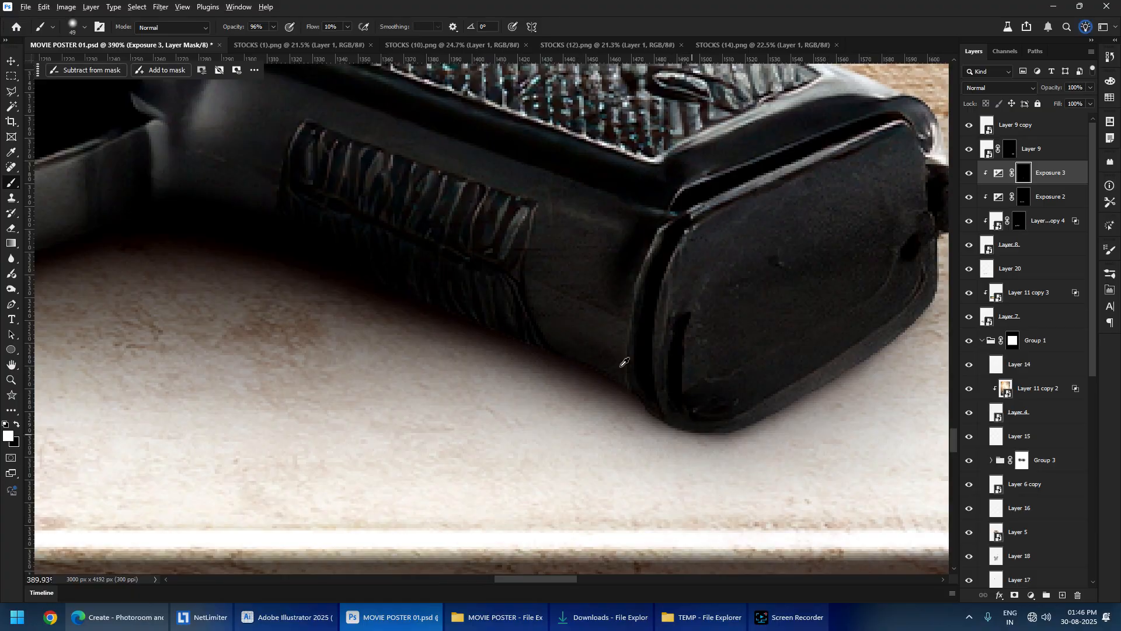
scroll(583, 399, down, 15)
scroll(451, 317, up, 8)
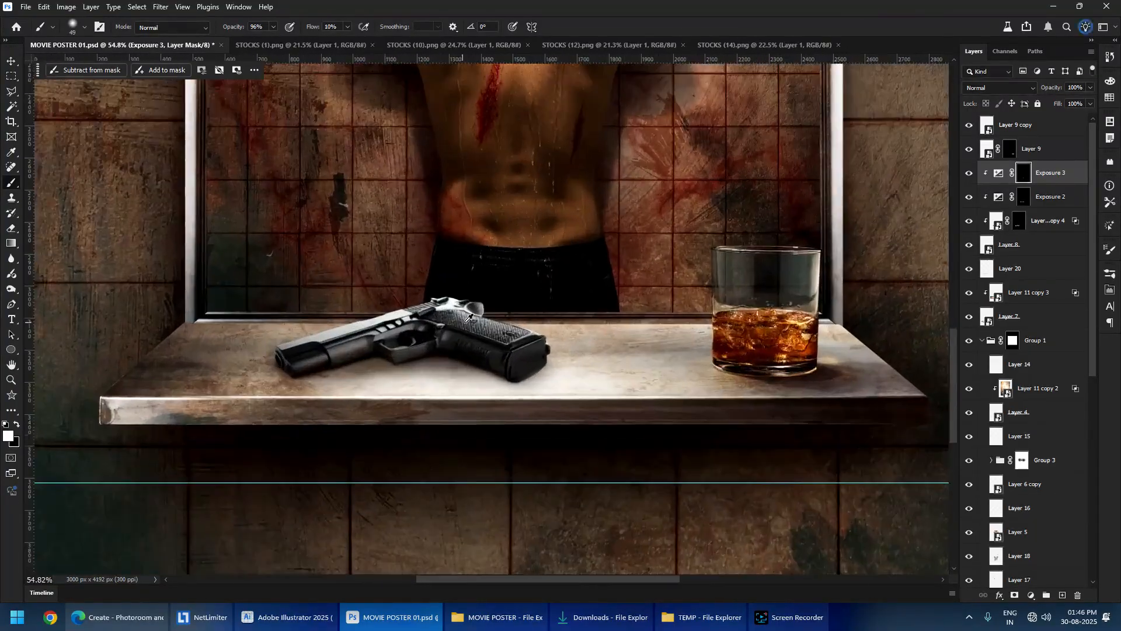
scroll(686, 342, down, 6)
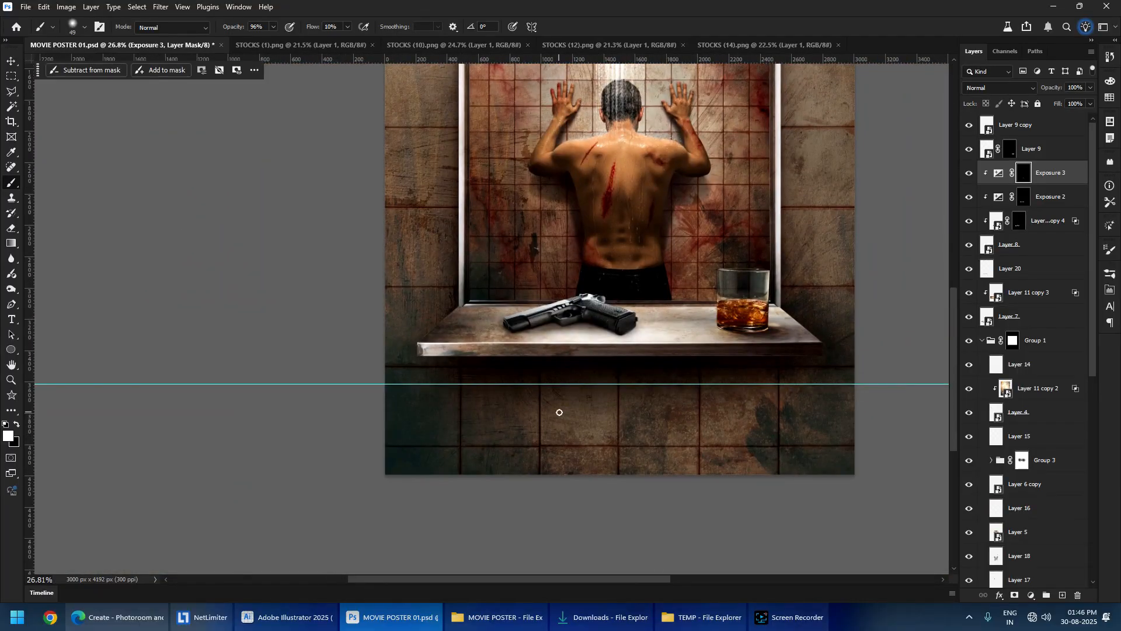
scroll(560, 413, up, 3)
scroll(619, 323, up, 2)
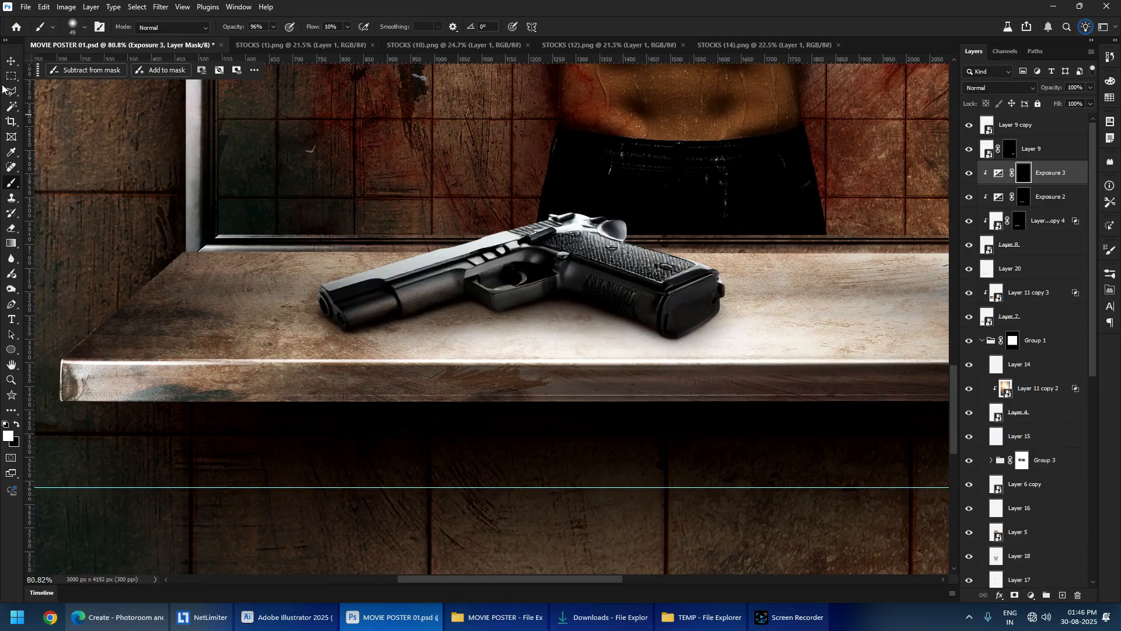
ctrl+click(988, 245)
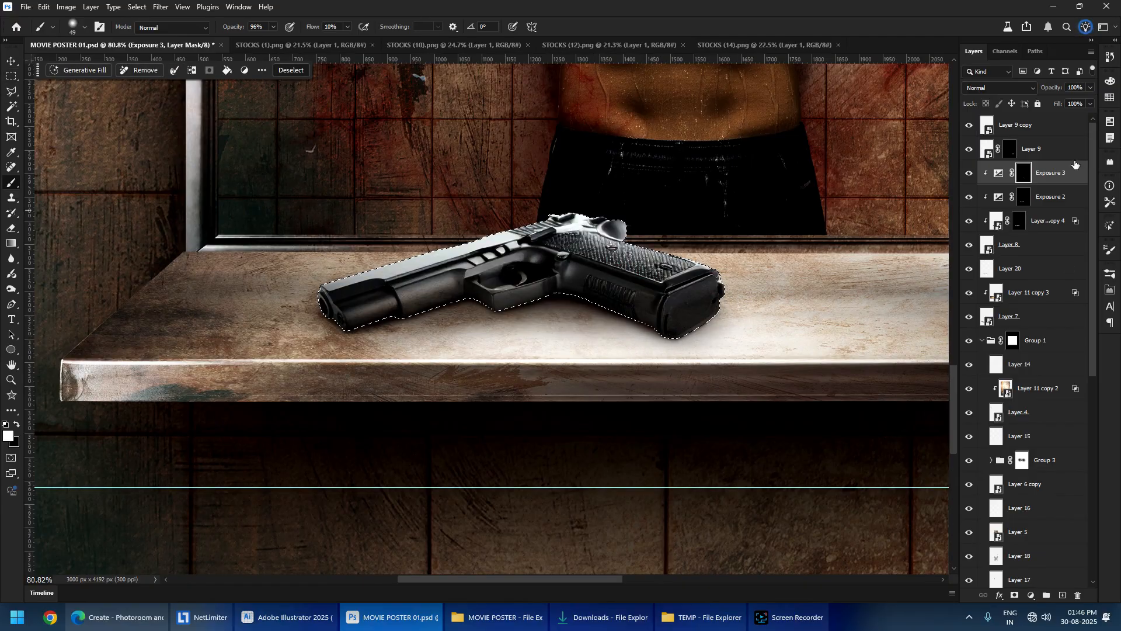
key(ctrl+2)
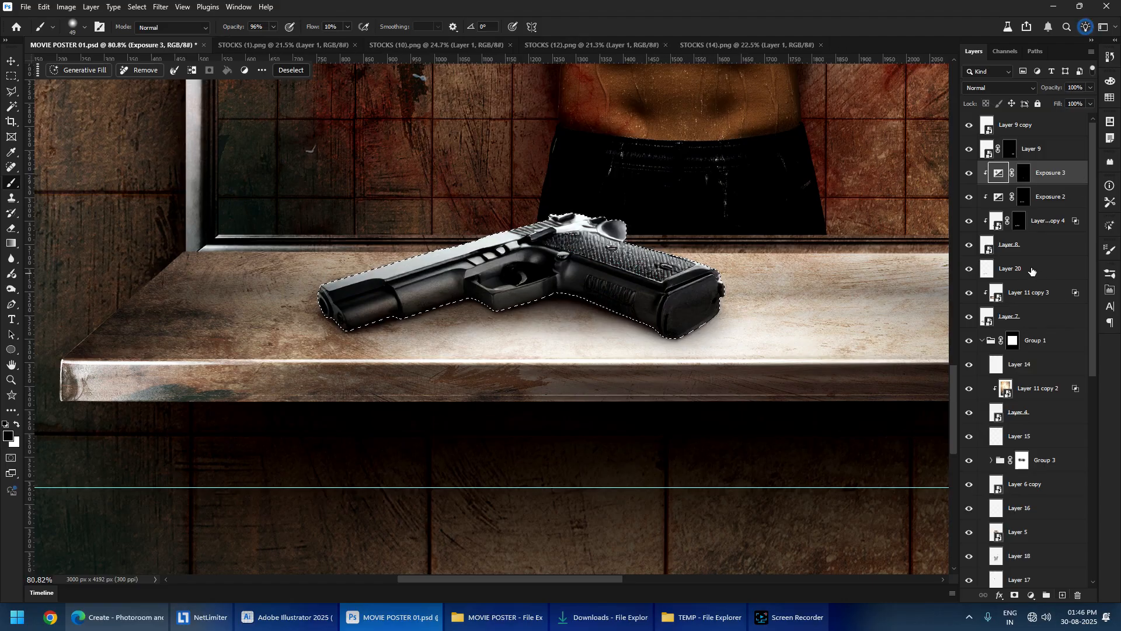
- Duplicate the gun layer directly beneath the original, deselect, and move the copy down so it shows below the gun
click(1044, 245)
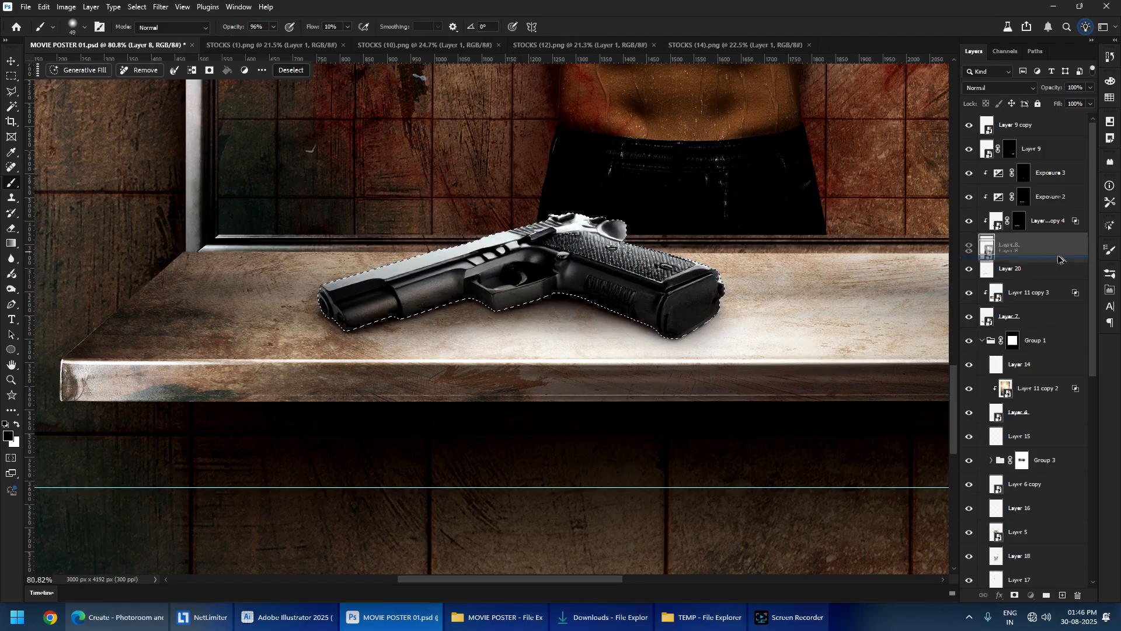
drag(1061, 261, 1059, 255)
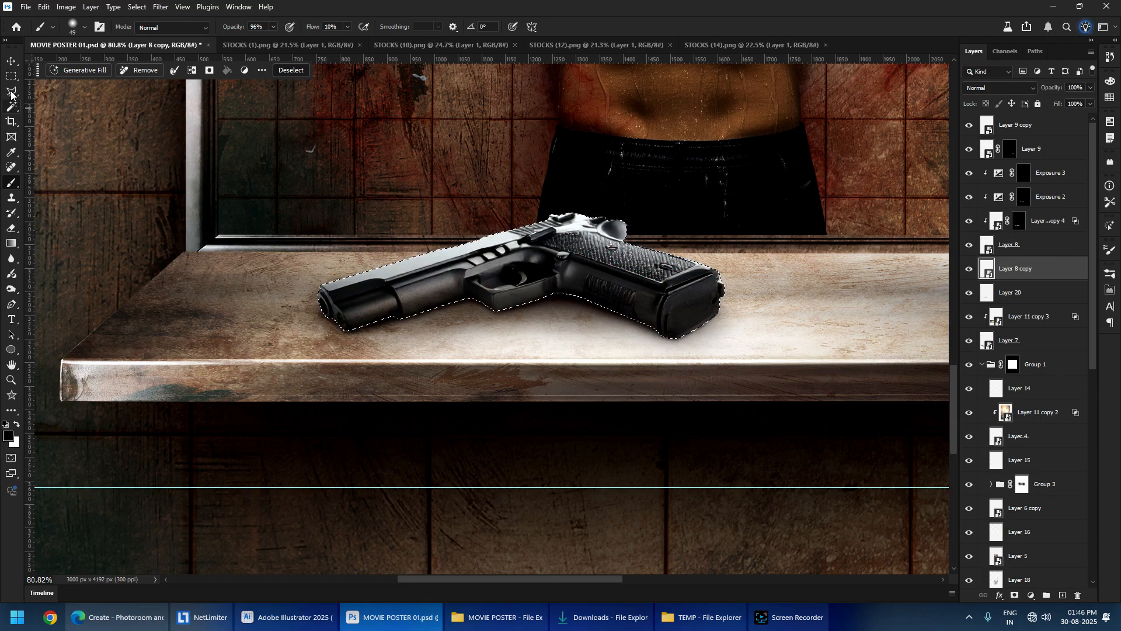
click(11, 76)
key(ctrl+d)
drag(672, 286, 675, 317)
- Transform the lower gun copy, skewing its two sides slightly so it lines up beneath the gun as a shadow
key(ctrl+t)
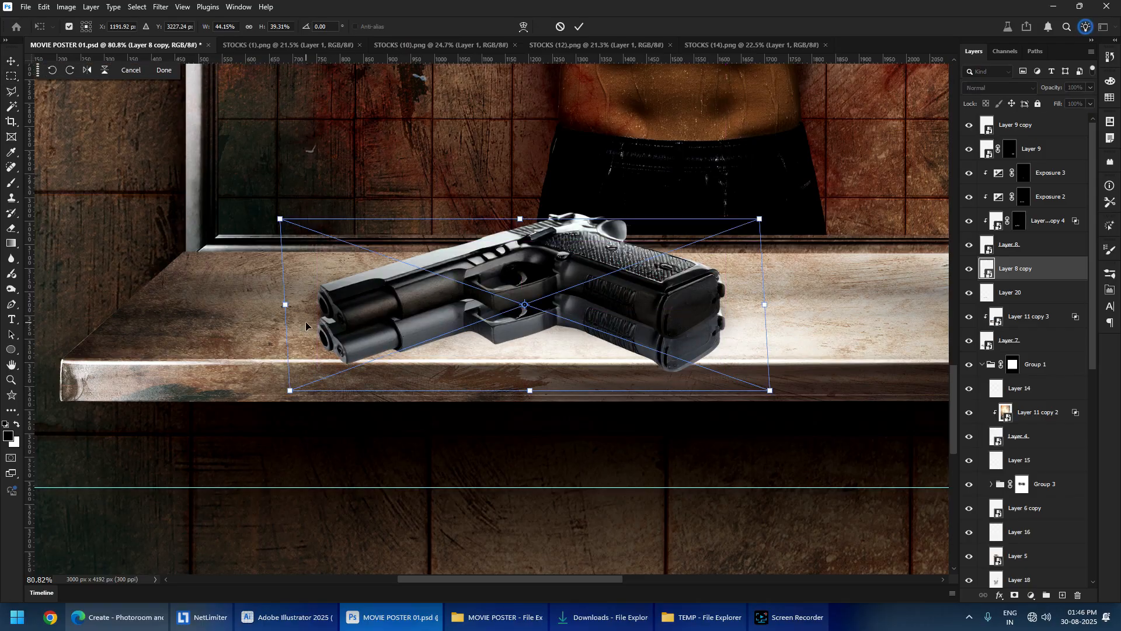
drag(286, 304, 289, 293)
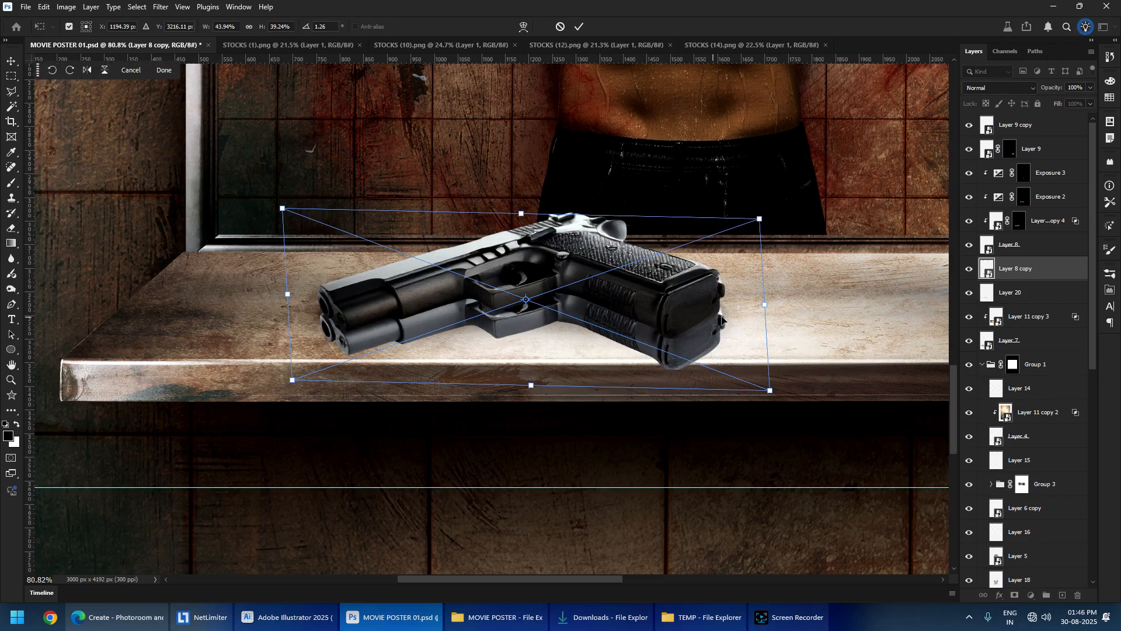
mouse_move(763, 305)
mouse_down()
mouse_move(762, 321)
mouse_move(760, 312)
mouse_up()
key(Return)
scroll(551, 299, up, 3)
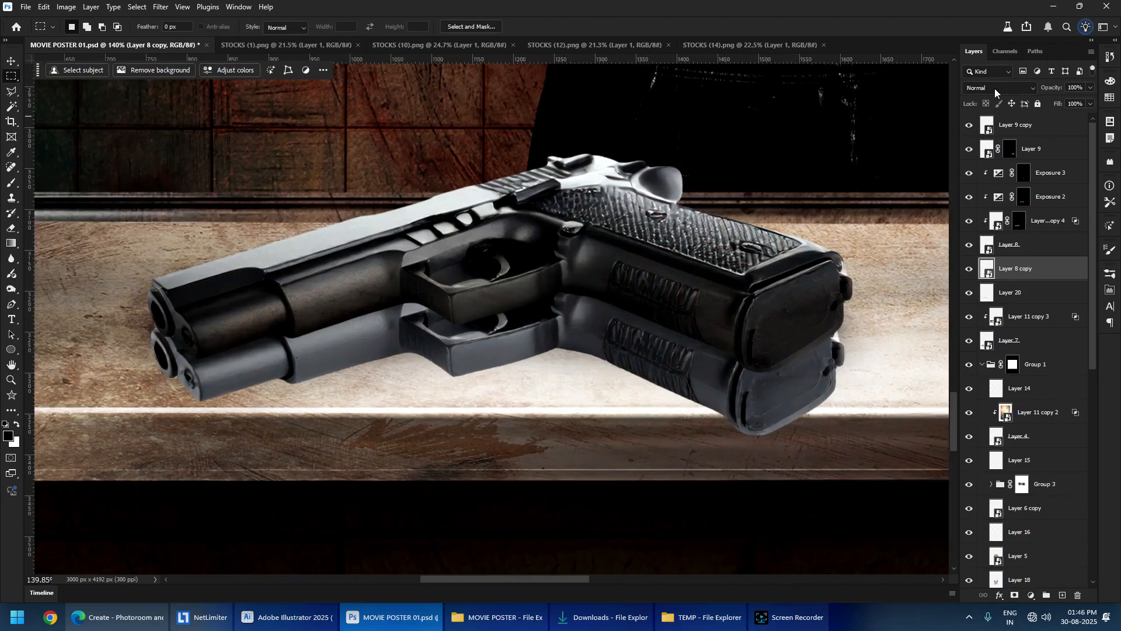
- Set the gun copy to Multiply and apply a Motion Blur with a 21 px distance at a near-horizontal angle
click(997, 88)
click(987, 139)
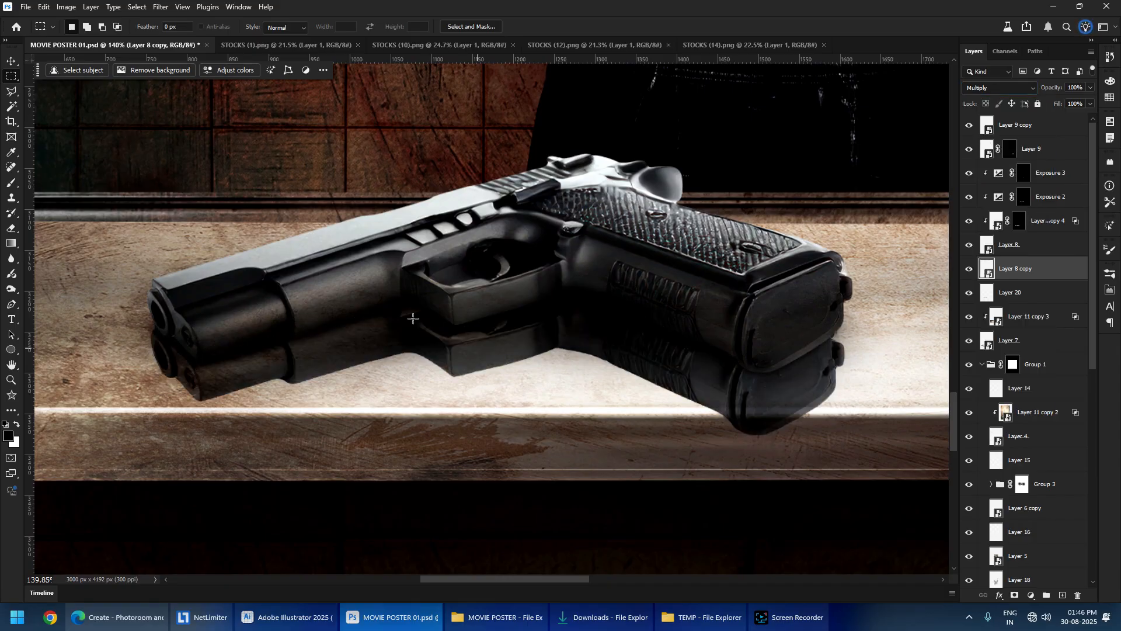
click(159, 7)
mouse_move(187, 191)
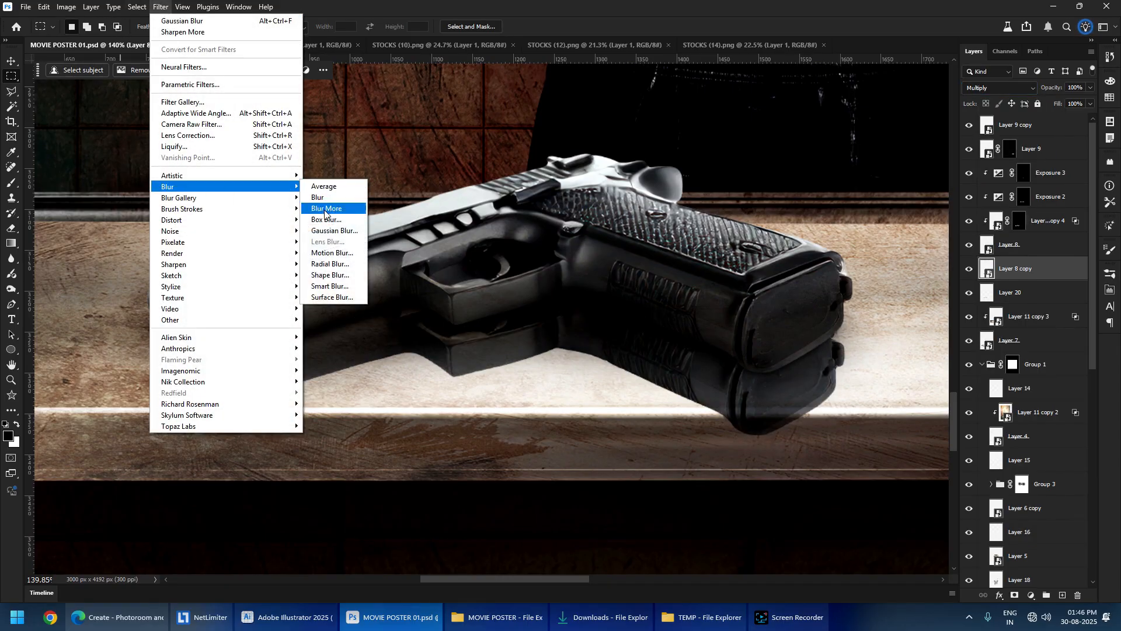
click(331, 255)
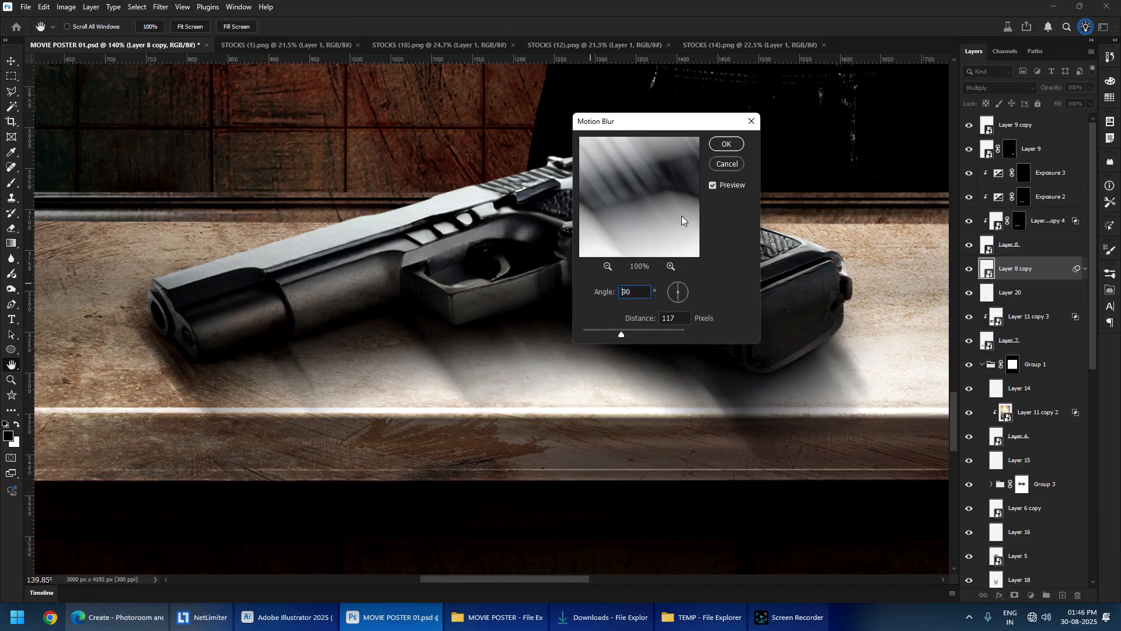
text(90)
drag(620, 334, 594, 335)
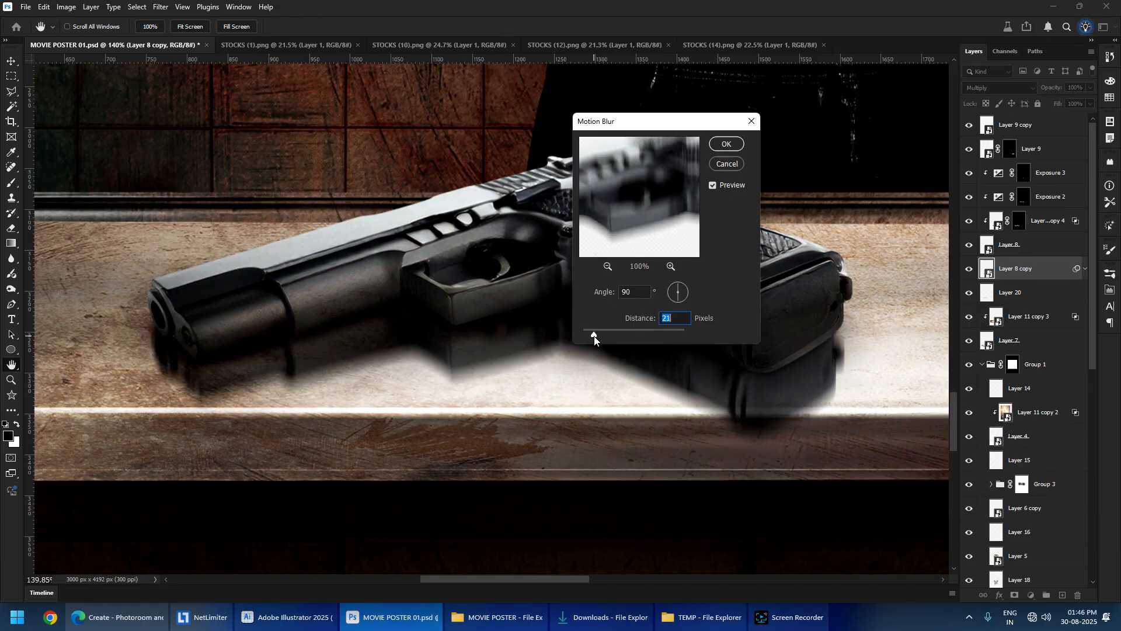
click(685, 290)
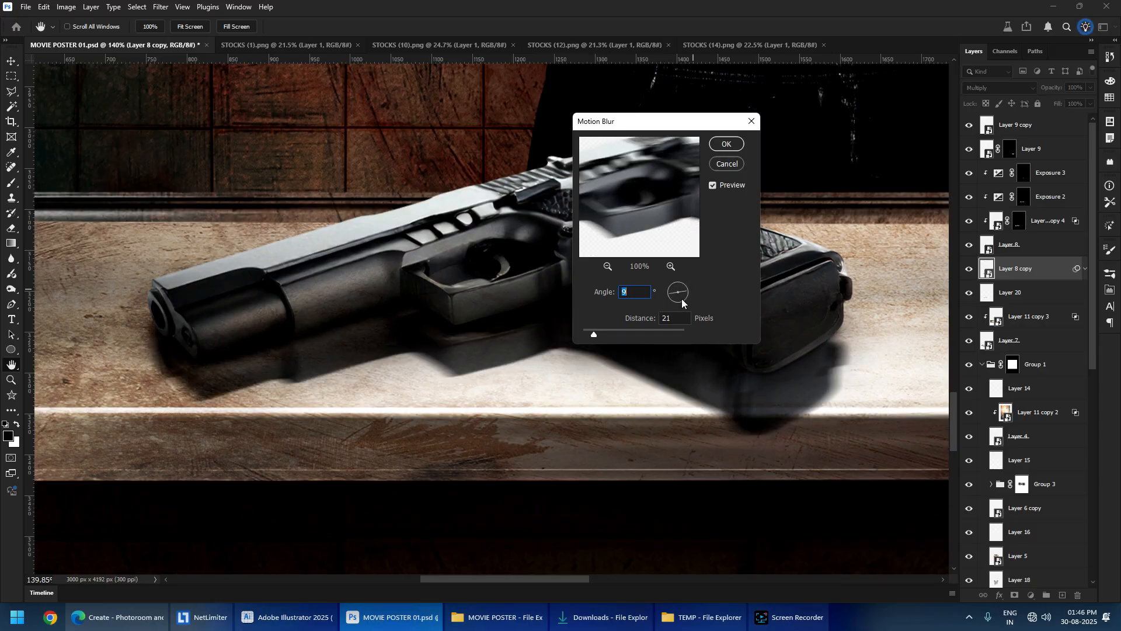
click(692, 276)
drag(681, 290, 717, 294)
click(725, 145)
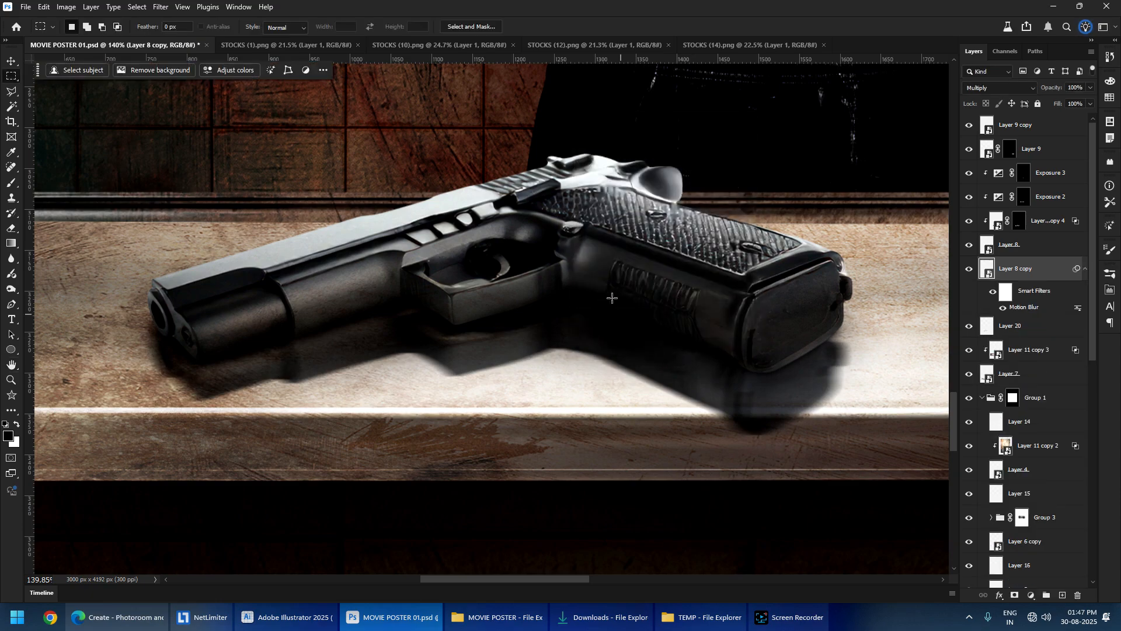
- Split the gun copy's Blend If white slider for the underlying layer to 29 / 236
double_click(1062, 269)
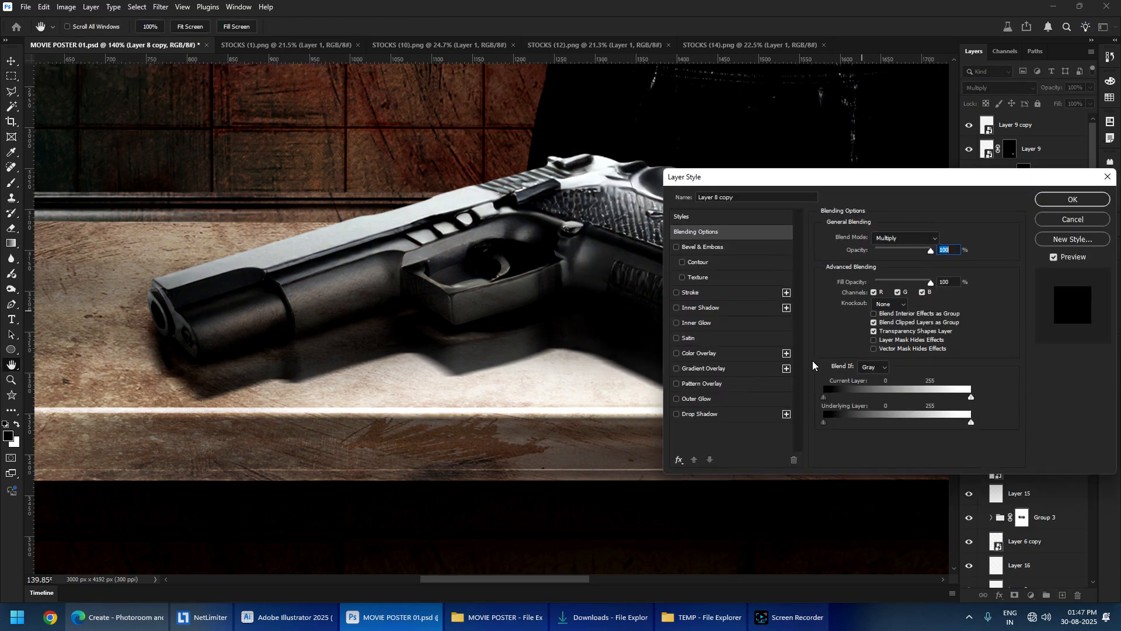
mouse_move(965, 425)
mouse_down()
mouse_move(841, 431)
mouse_move(962, 427)
mouse_up()
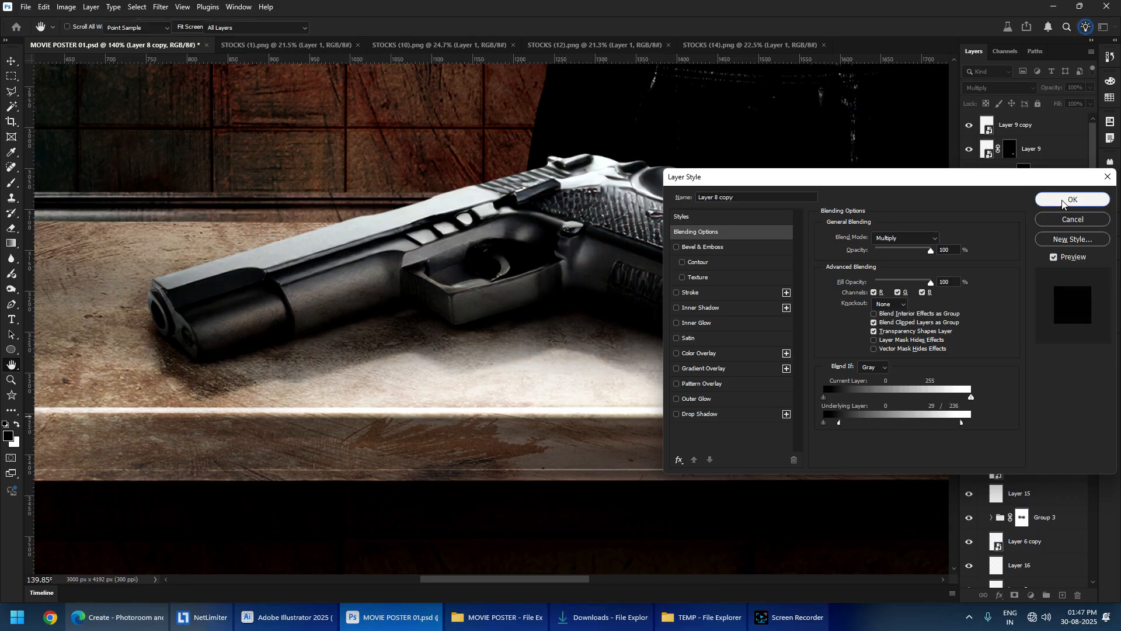
click(1066, 205)
- Add a layer mask to the blurred gun copy and invert it to black to hide the shadow
scroll(609, 309, down, 6)
scroll(609, 312, up, 4)
scroll(608, 312, down, 5)
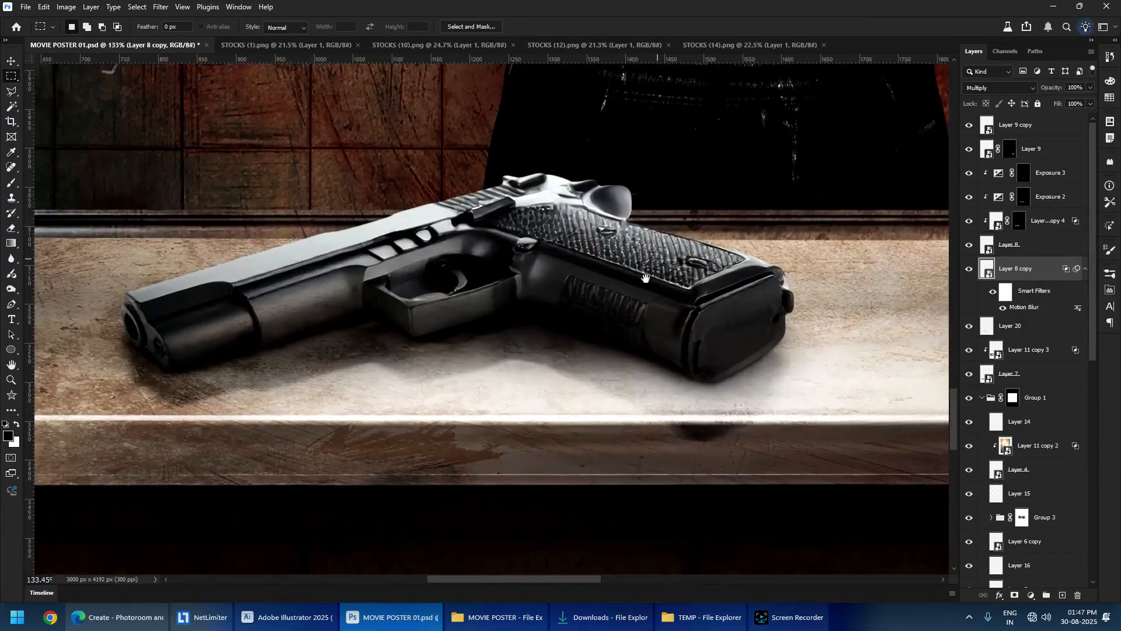
scroll(528, 342, up, 3)
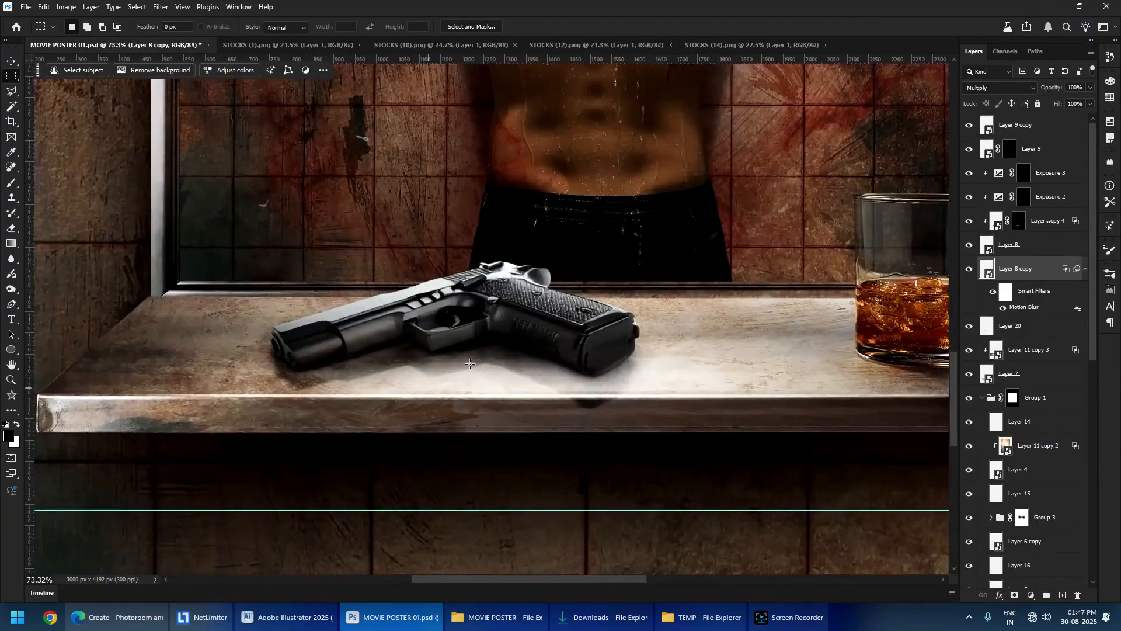
alt+click(1015, 595)
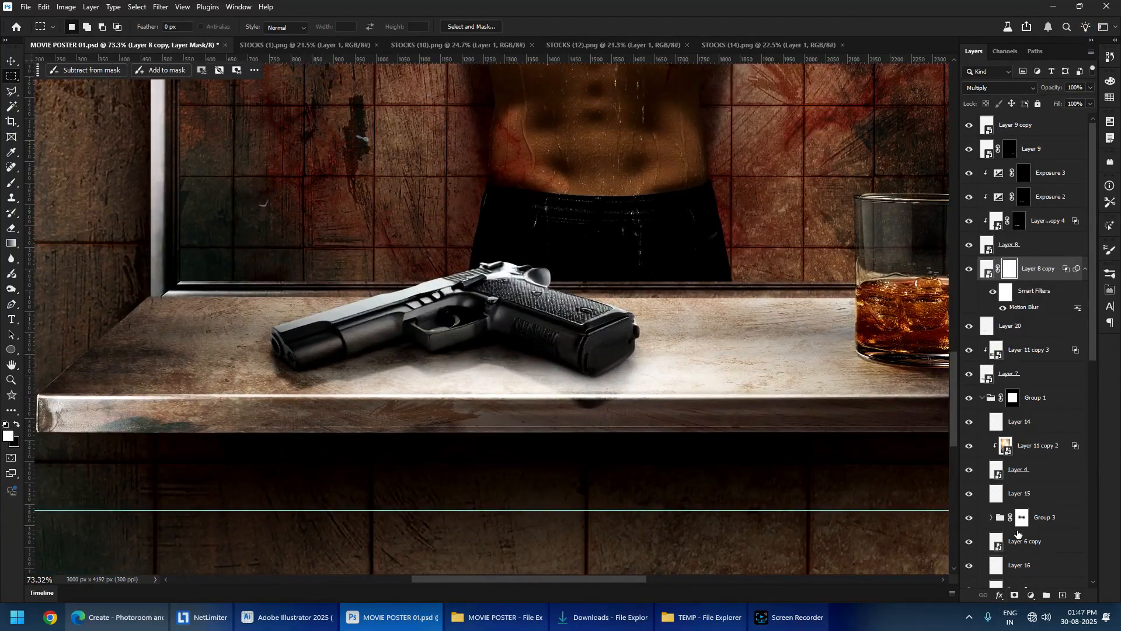
key(b)
scroll(356, 347, up, 2)
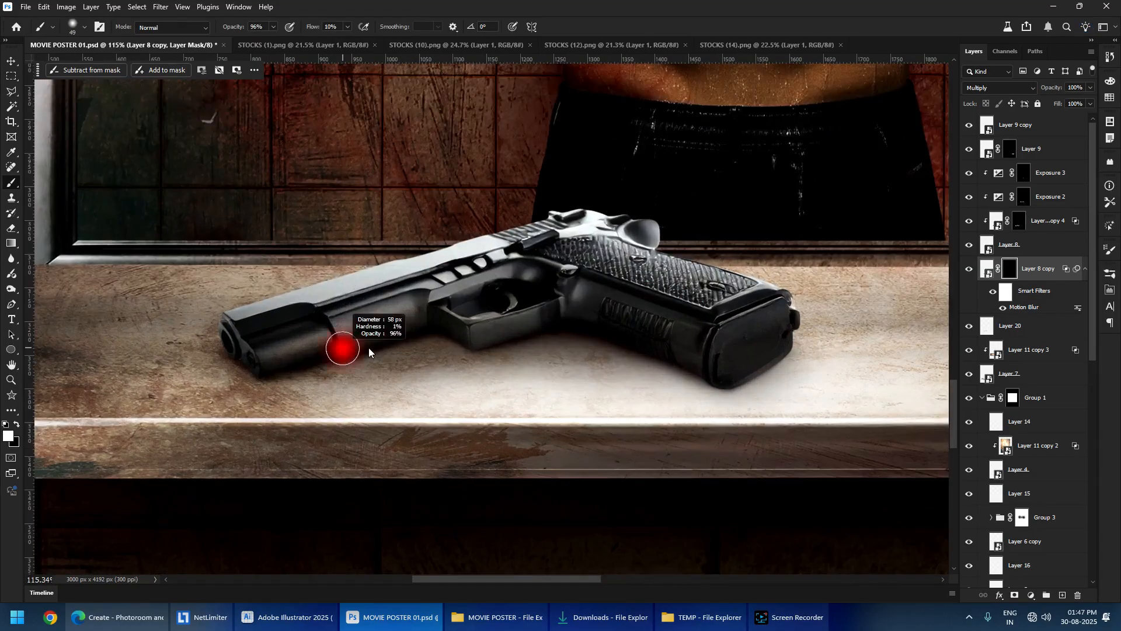
- Paint white on the gun copy's mask with a soft brush between 94 and 166 px to reveal the shadow beneath the barrel, trigger guard and grip
alt+right_click(334, 374)
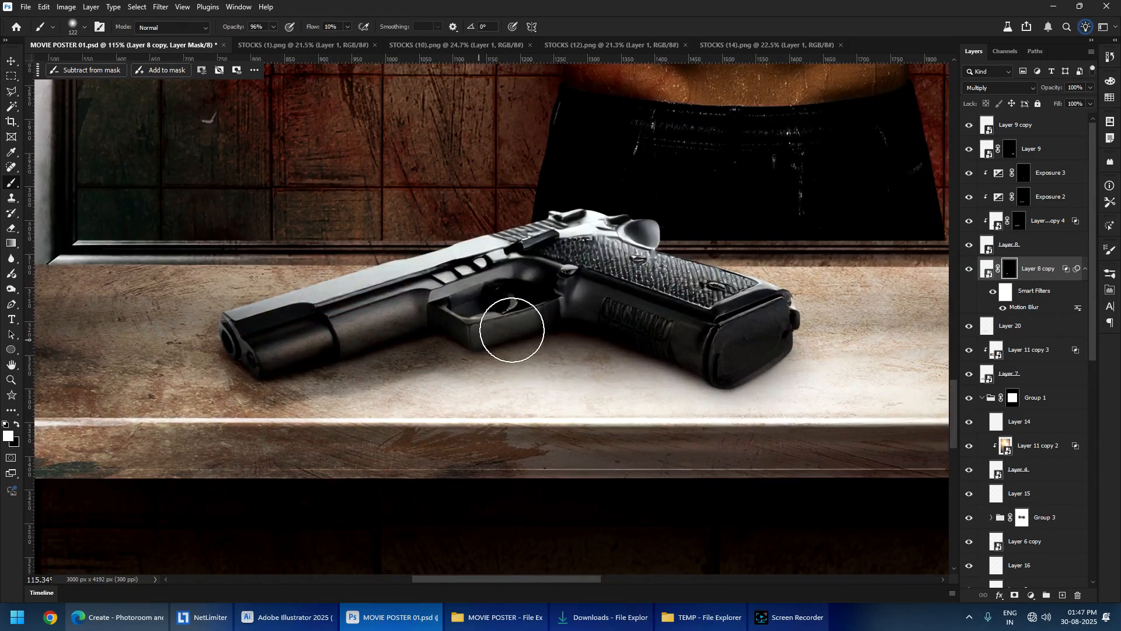
mouse_move(513, 331)
mouse_down()
mouse_move(403, 353)
mouse_move(652, 359)
mouse_up()
alt+right_click(602, 371)
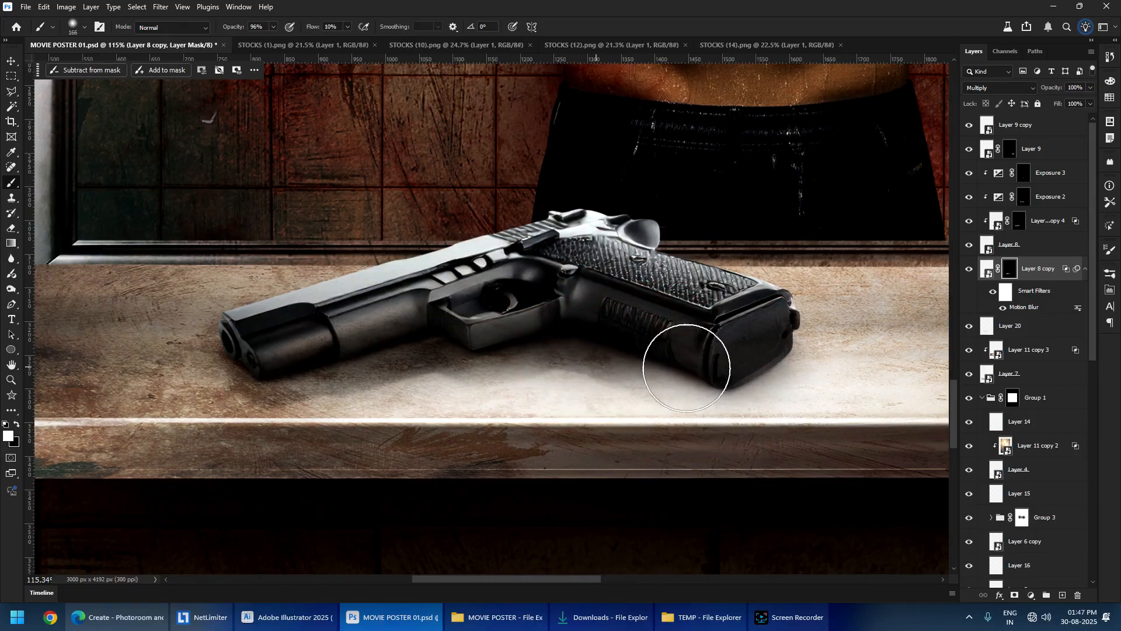
alt+right_click(722, 371)
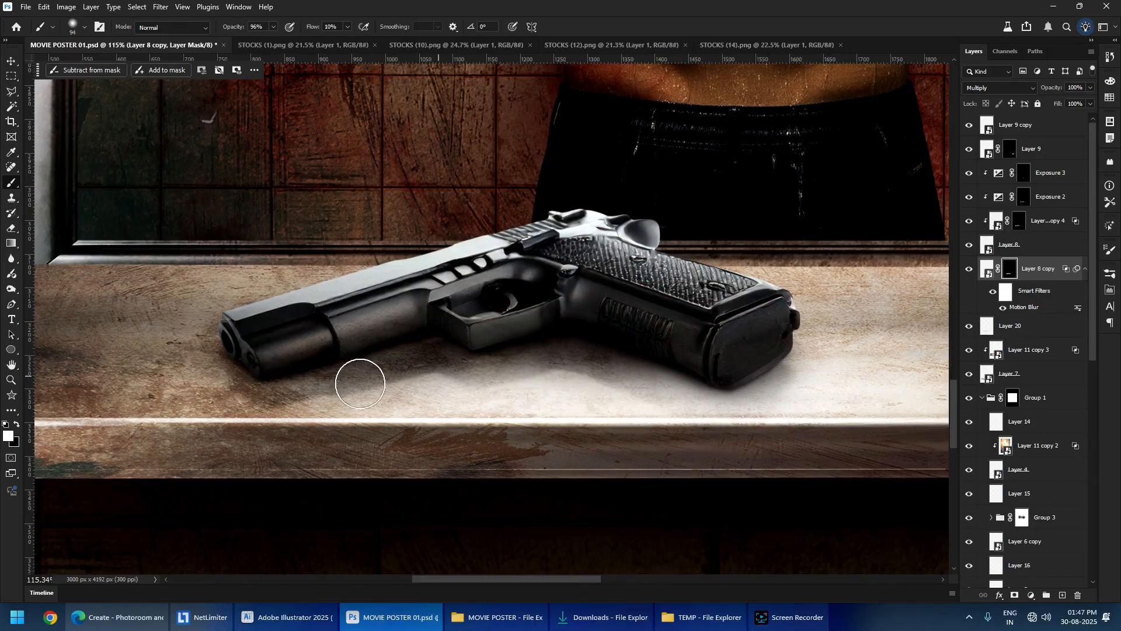
- Examine the gun's shadow on the shelf and the overall poster composition at different zoom levels
scroll(320, 379, down, 4)
scroll(371, 408, up, 2)
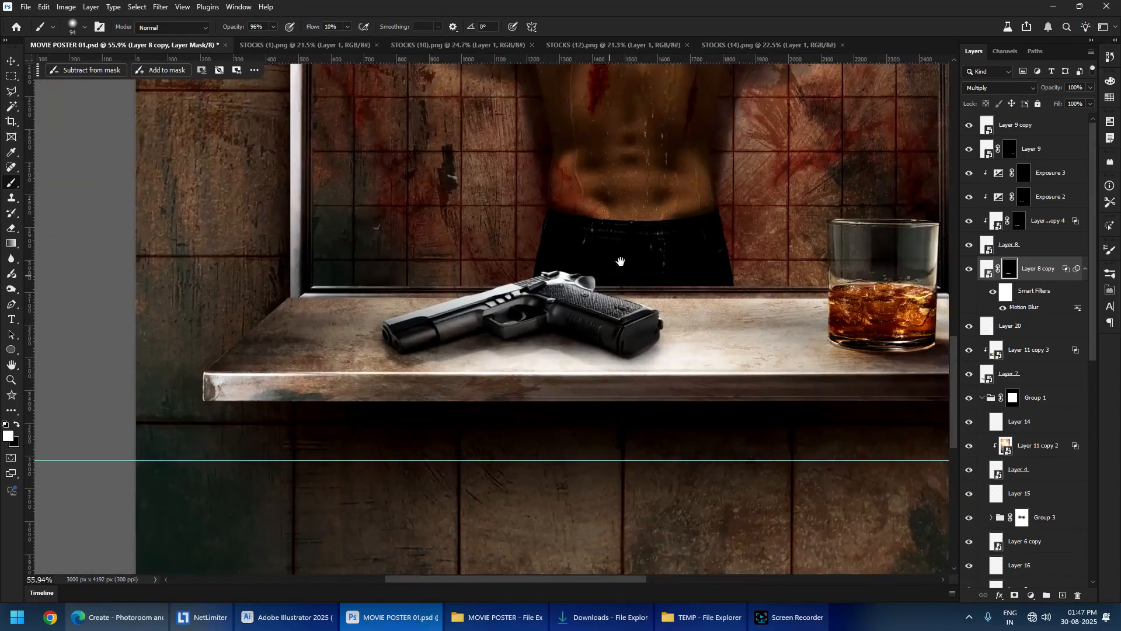
scroll(370, 409, up, 2)
scroll(426, 343, down, 5)
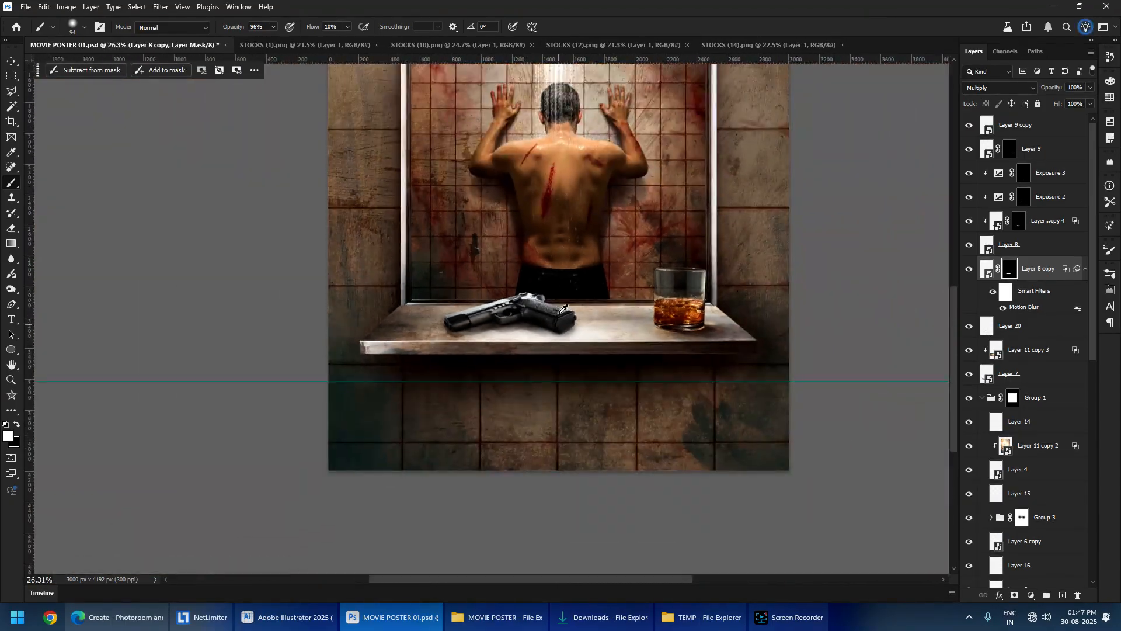
scroll(559, 313, down, 5)
drag(580, 243, 526, 290)
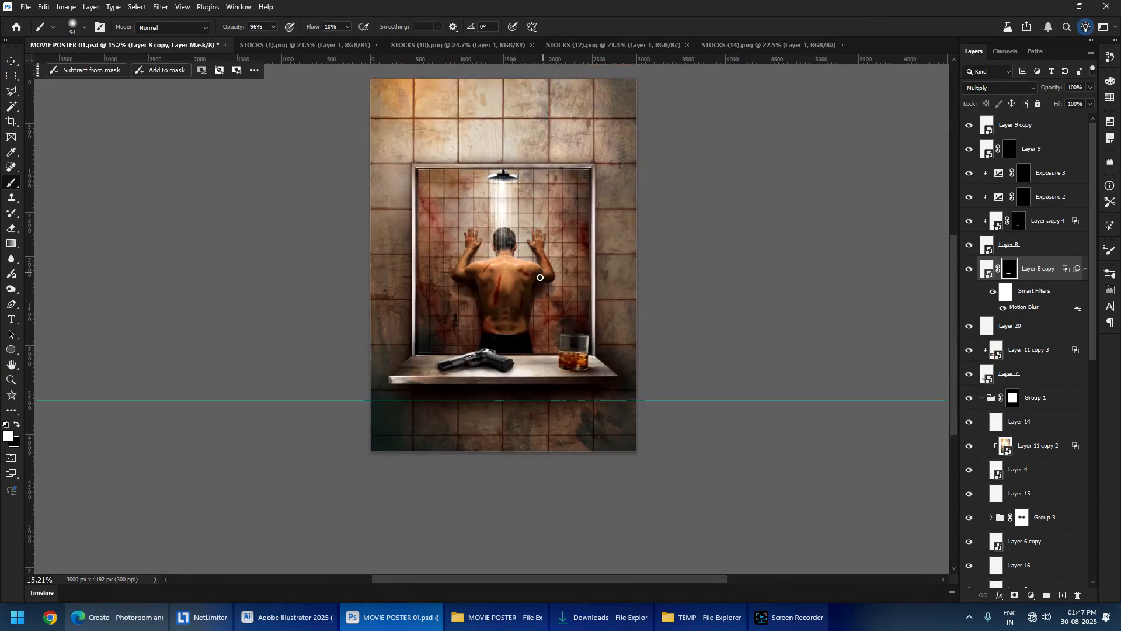
scroll(526, 291, up, 5)
drag(541, 204, 497, 281)
scroll(497, 281, down, 3)
scroll(442, 330, up, 2)
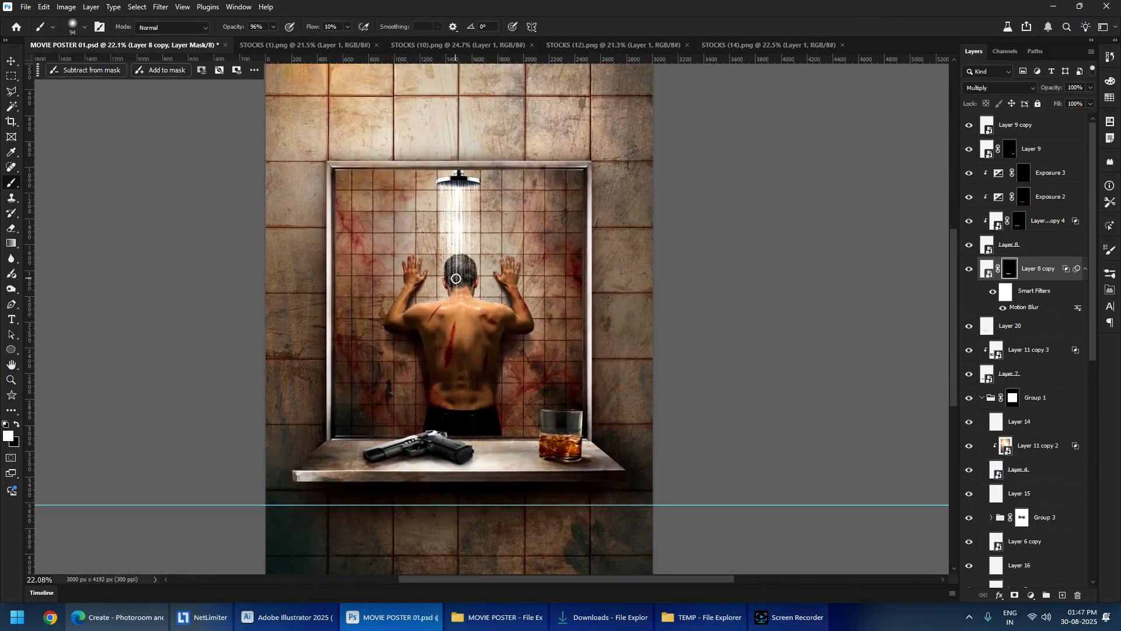
- Duplicate the Layer 11 copy 2 texture above the shower head layer, clip it to the shower head and reposition it
scroll(442, 330, up, 1)
scroll(458, 122, up, 12)
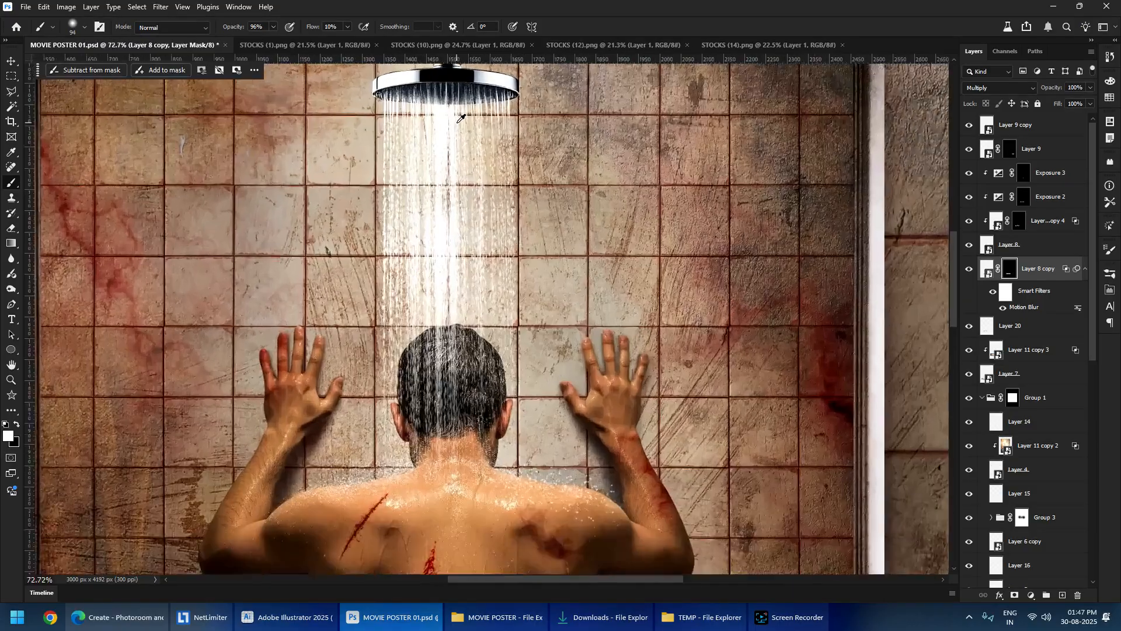
drag(458, 119, 475, 265)
scroll(400, 186, up, 5)
ctrl+right_click(467, 207)
click(493, 225)
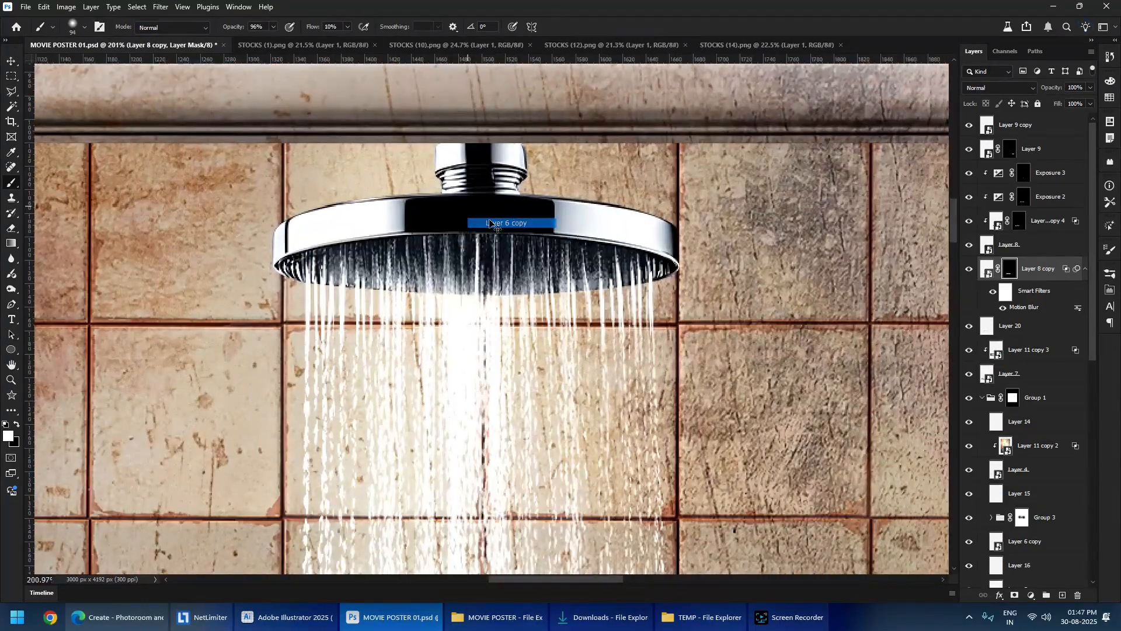
ctrl+drag(484, 211, 425, 247)
key(ctrl+z)
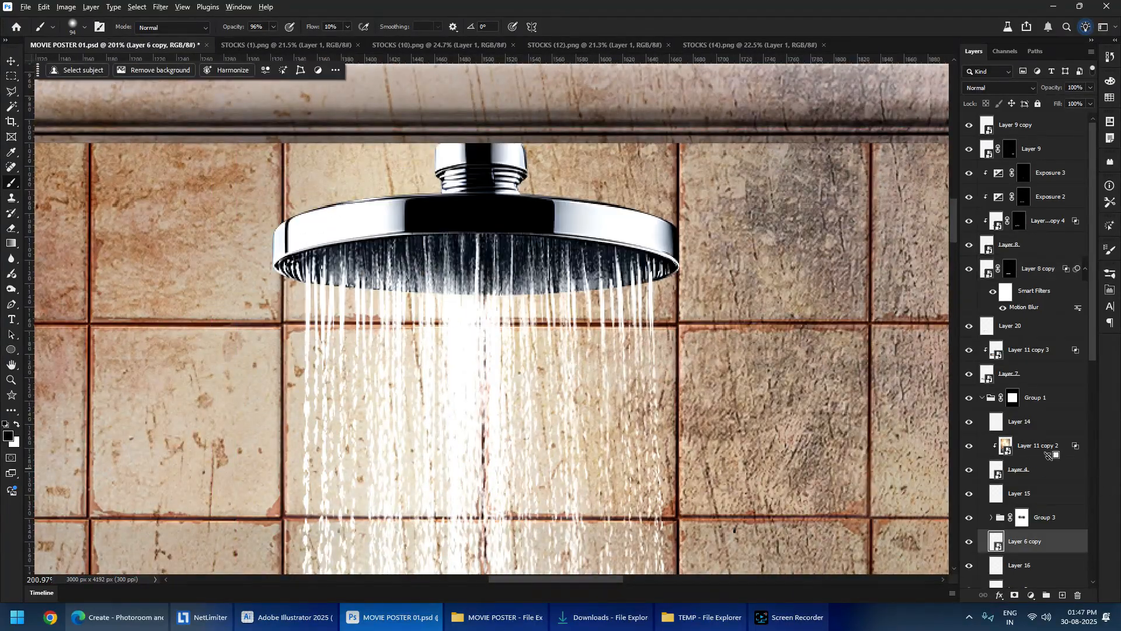
alt+drag(1048, 454, 1028, 533)
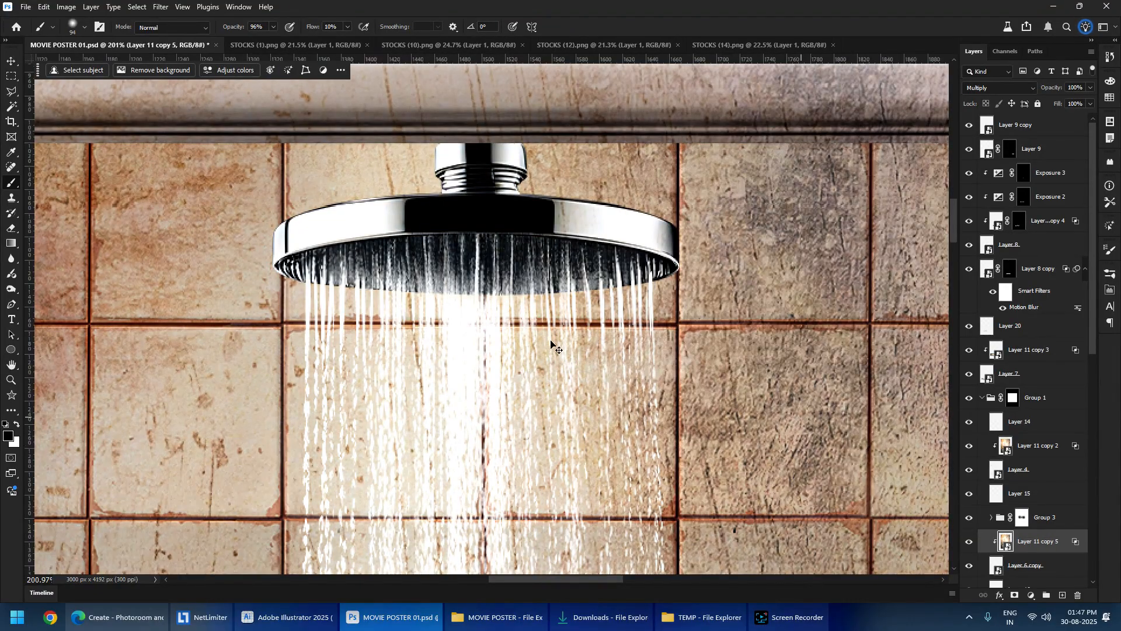
ctrl+drag(544, 348, 502, 309)
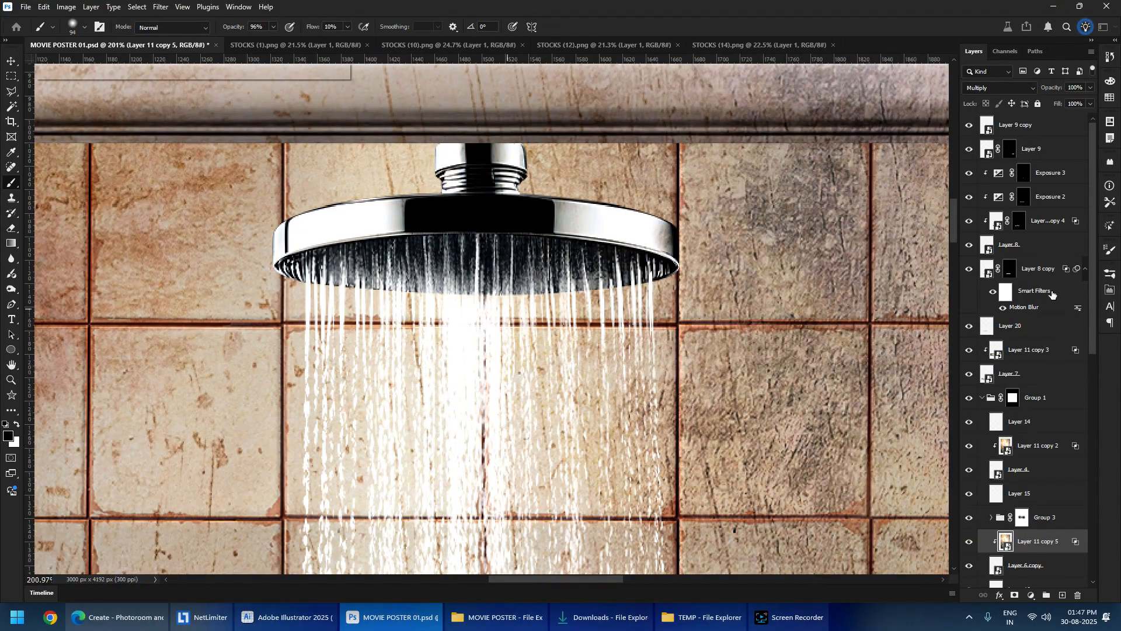
- Reset the Blend If underlying highlight range on the shower head's clipped texture so it covers the bright metal too
double_click(1066, 547)
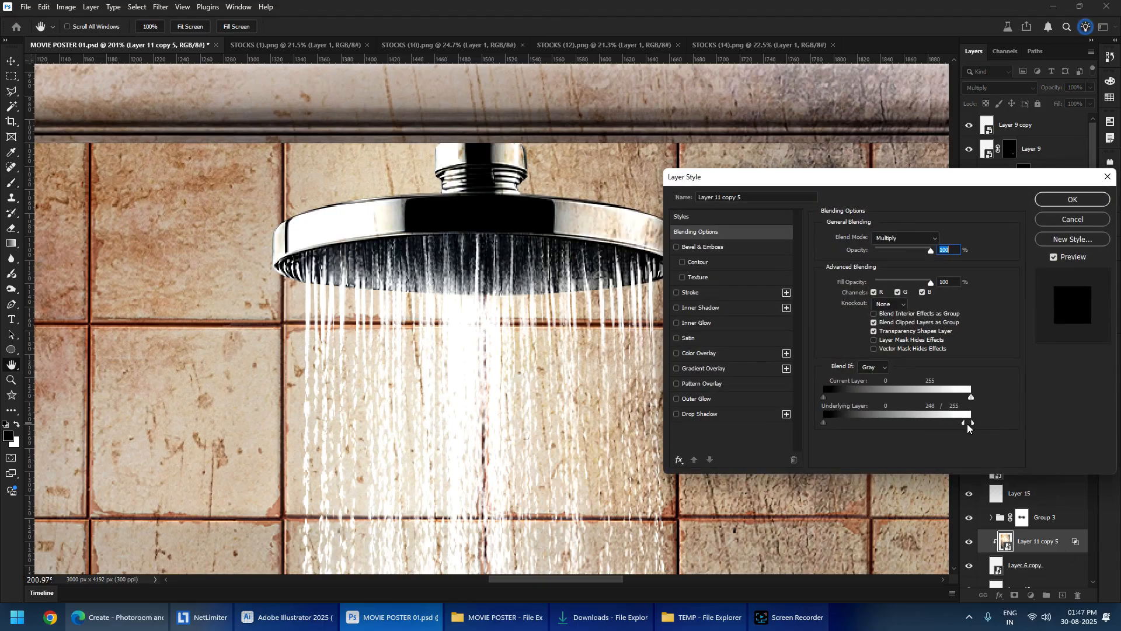
click(1073, 199)
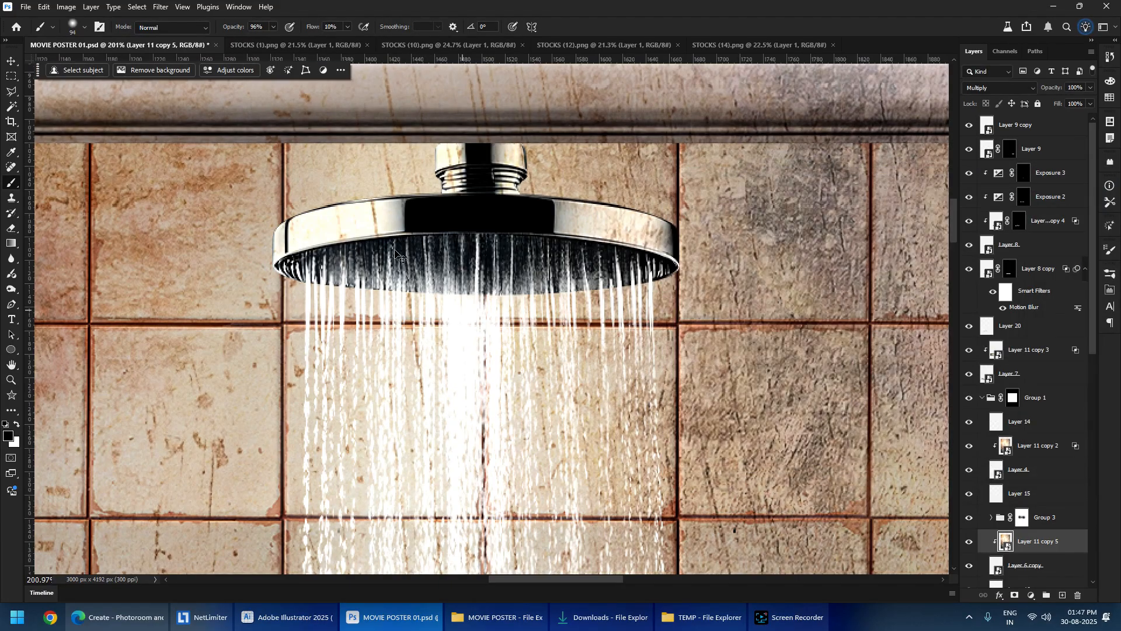
scroll(476, 298, down, 6)
scroll(476, 298, down, 3)
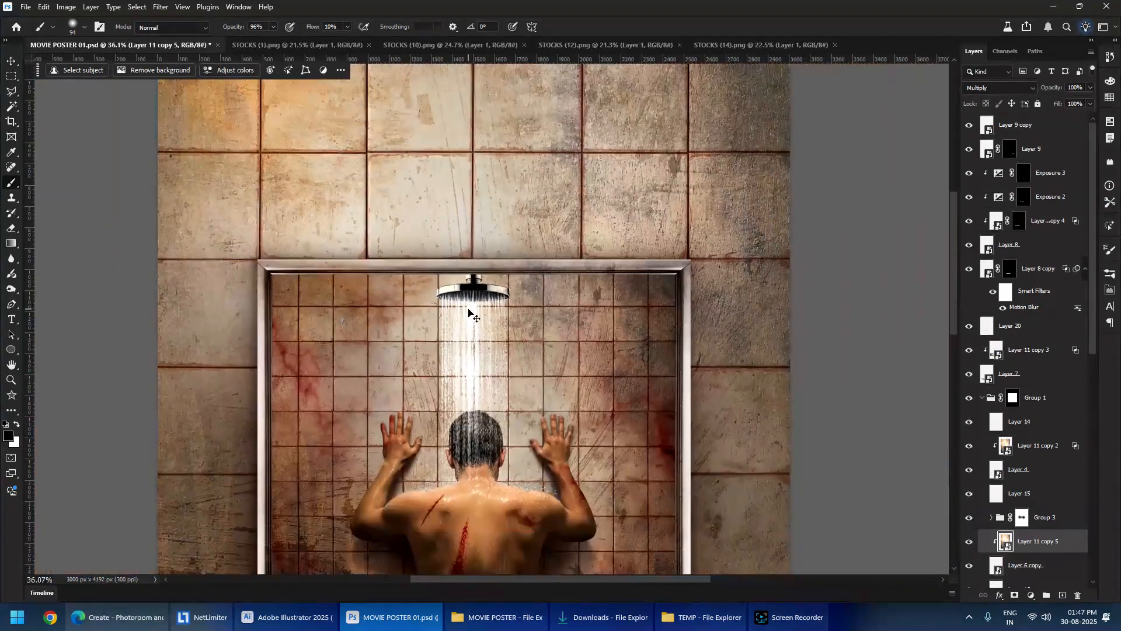
- Scale the clipped texture to about 28% width and 33% height and position it over the shower head
key(ctrl+t)
drag(697, 255, 525, 261)
drag(493, 506, 493, 297)
scroll(493, 298, up, 6)
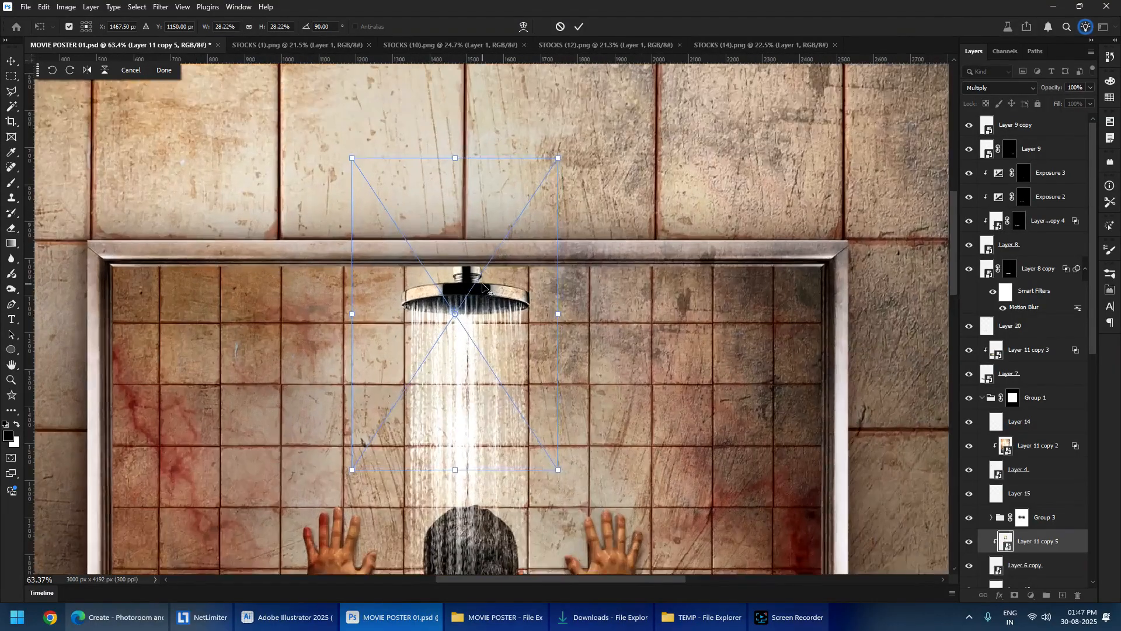
drag(608, 334, 638, 332)
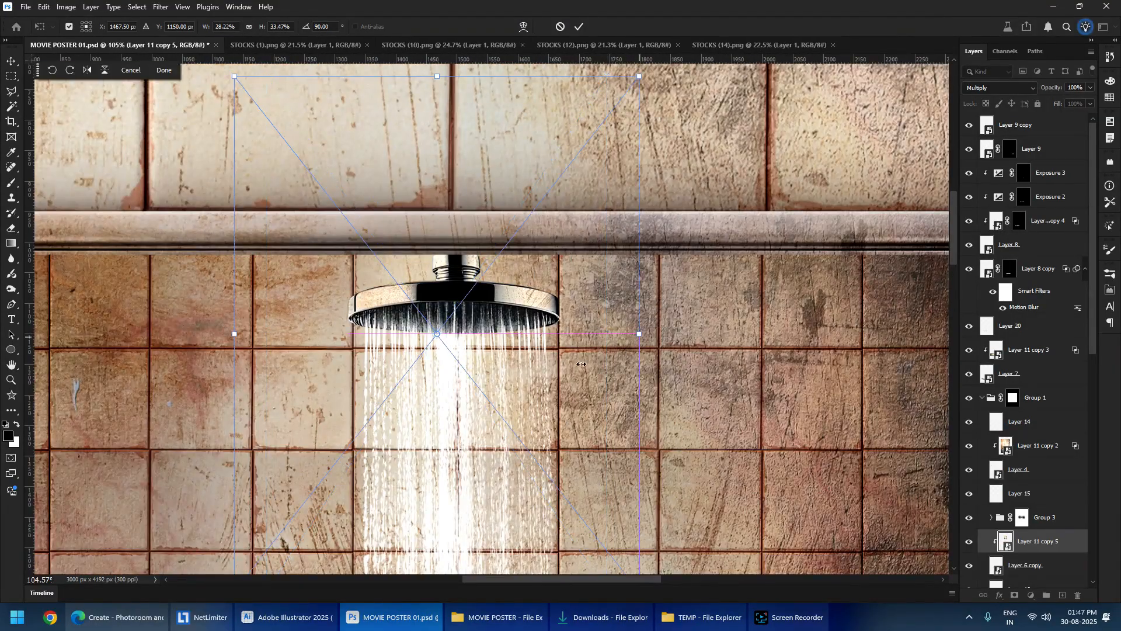
drag(562, 375, 561, 320)
key(Return)
scroll(447, 311, up, 3)
scroll(447, 310, down, 3)
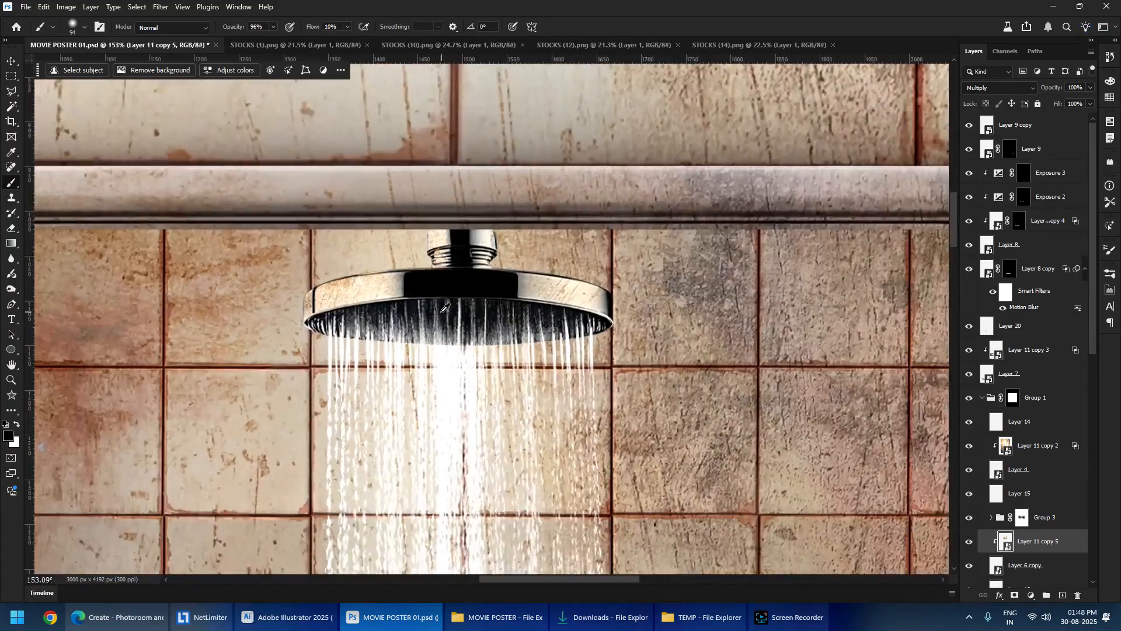
- Duplicate the shower head's texture layer, clip the copy to the shower head and set its blend mode to Overlay
drag(1072, 546, 1070, 535)
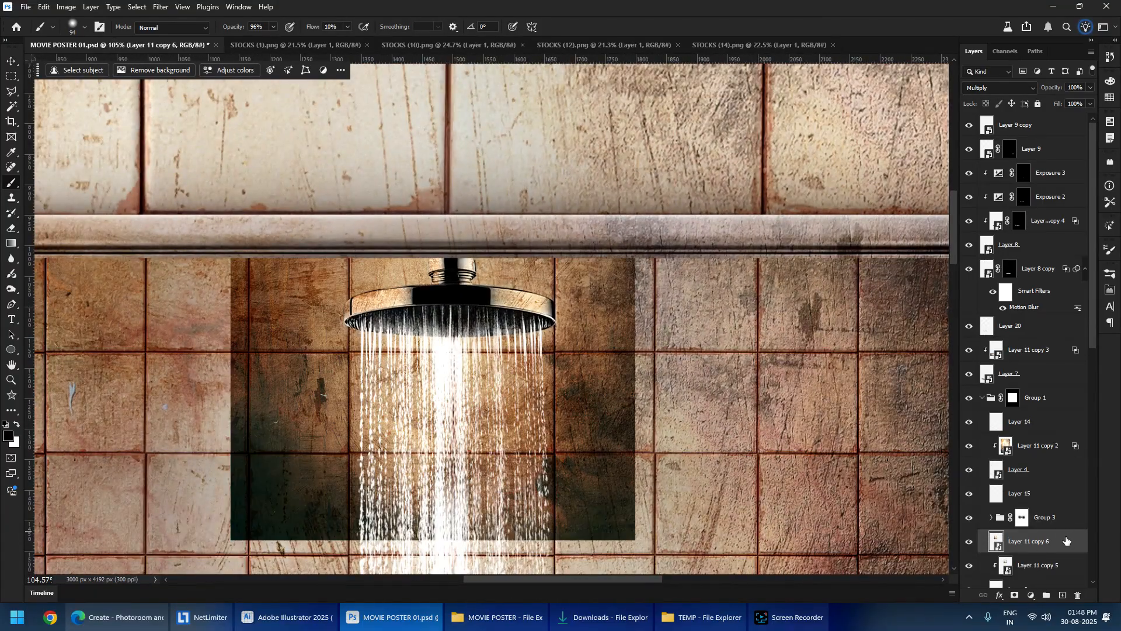
click(1002, 88)
click(979, 103)
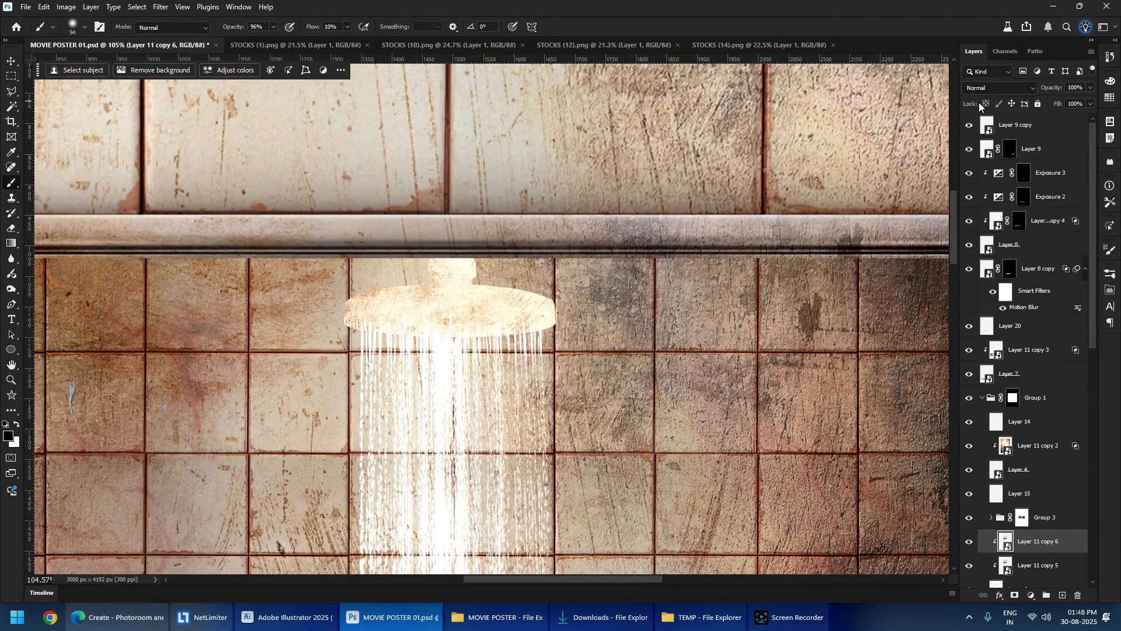
click(1000, 88)
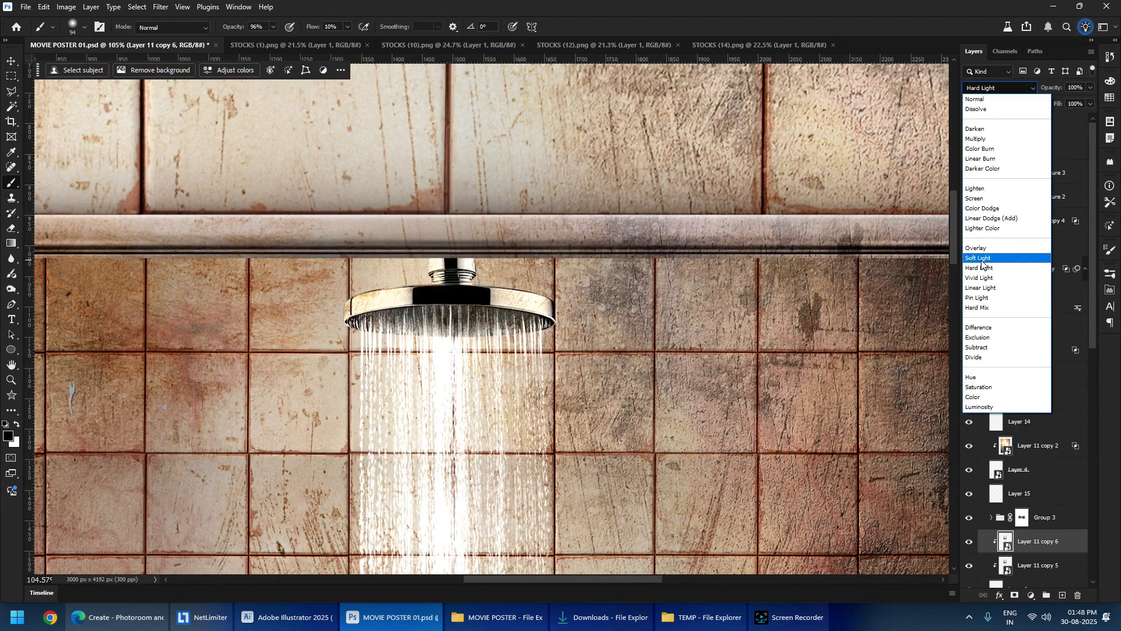
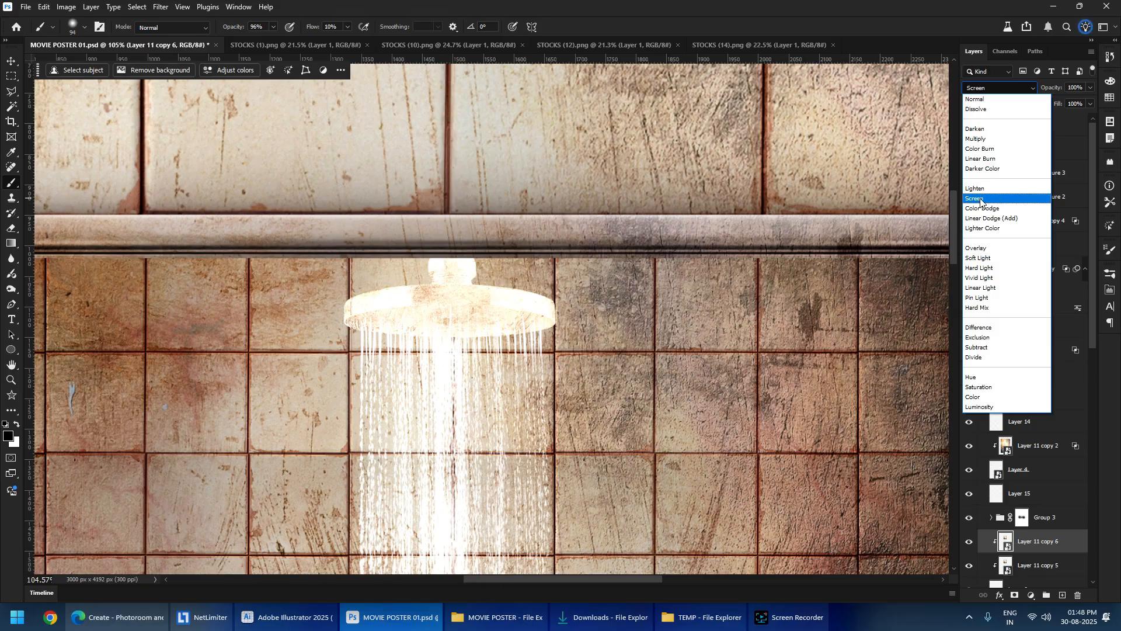
click(981, 249)
key(ctrl+shift+alt+n)
key(ctrl+z)
scroll(444, 304, up, 6)
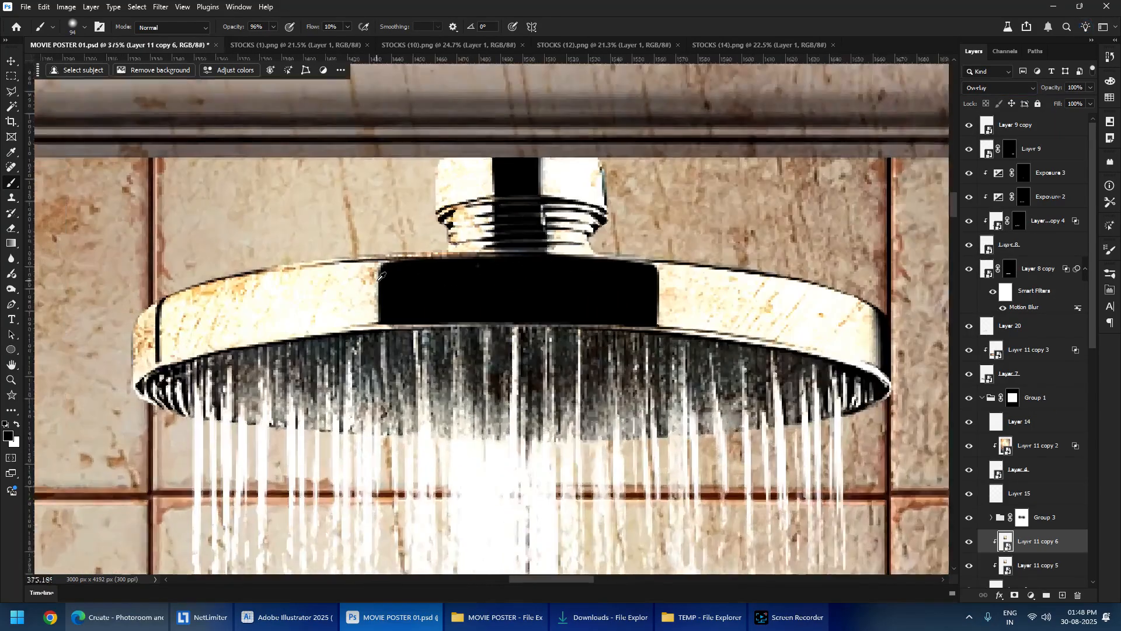
scroll(376, 290, down, 6)
scroll(513, 247, up, 5)
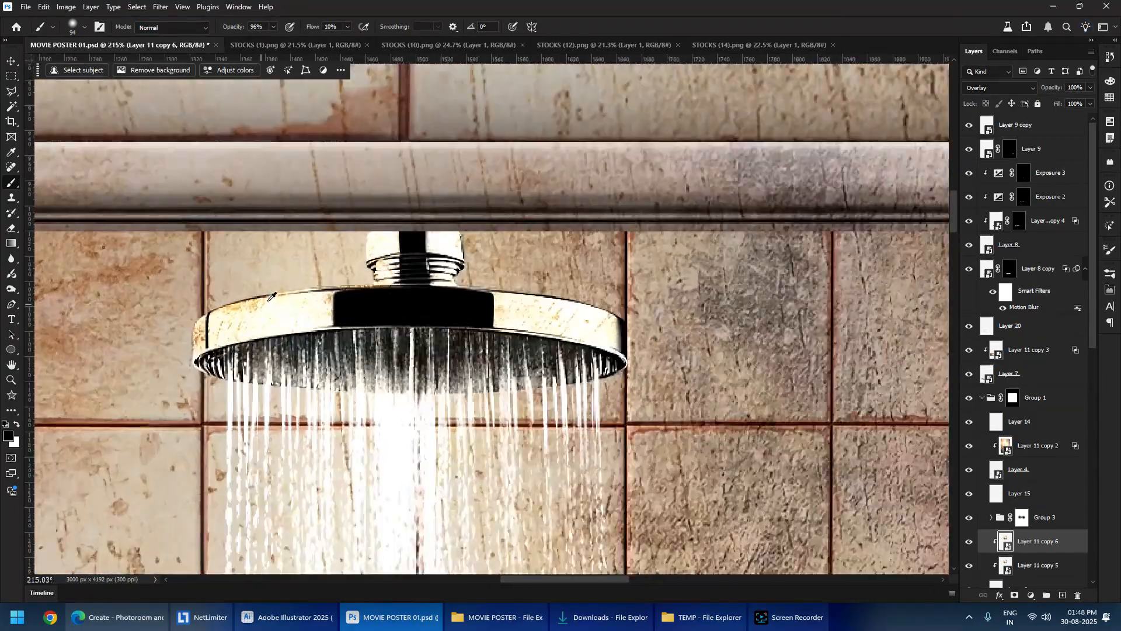
scroll(506, 279, down, 4)
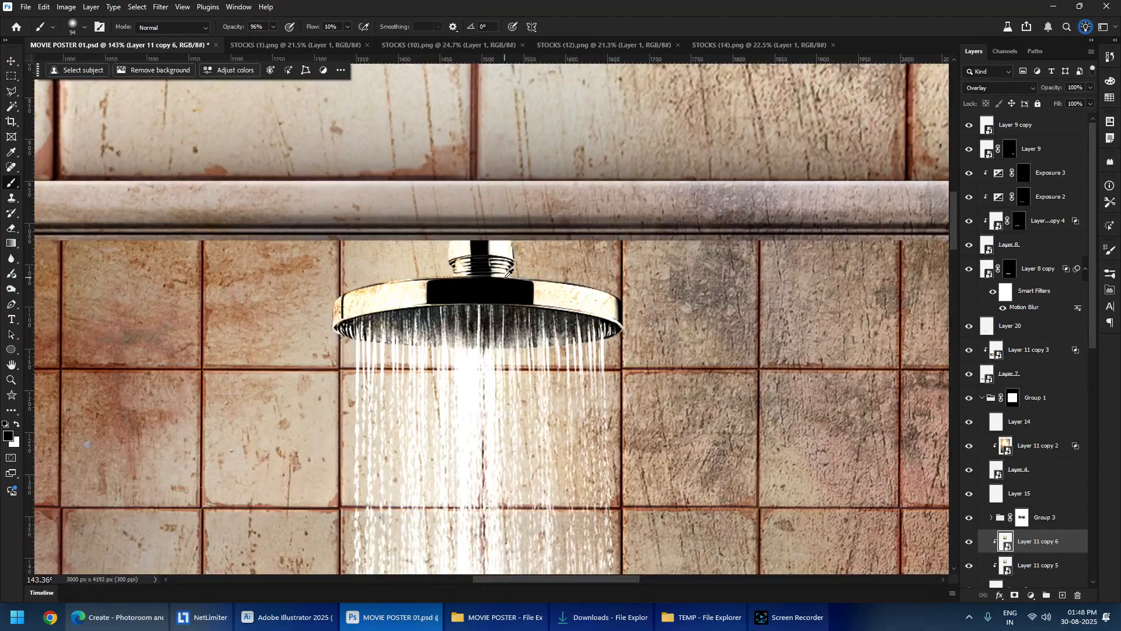
scroll(670, 313, up, 2)
- Open the brushed-metal image STOCKS (8).png from the MOVIE POSTER folder in Photoshop
key(alt+Tab)
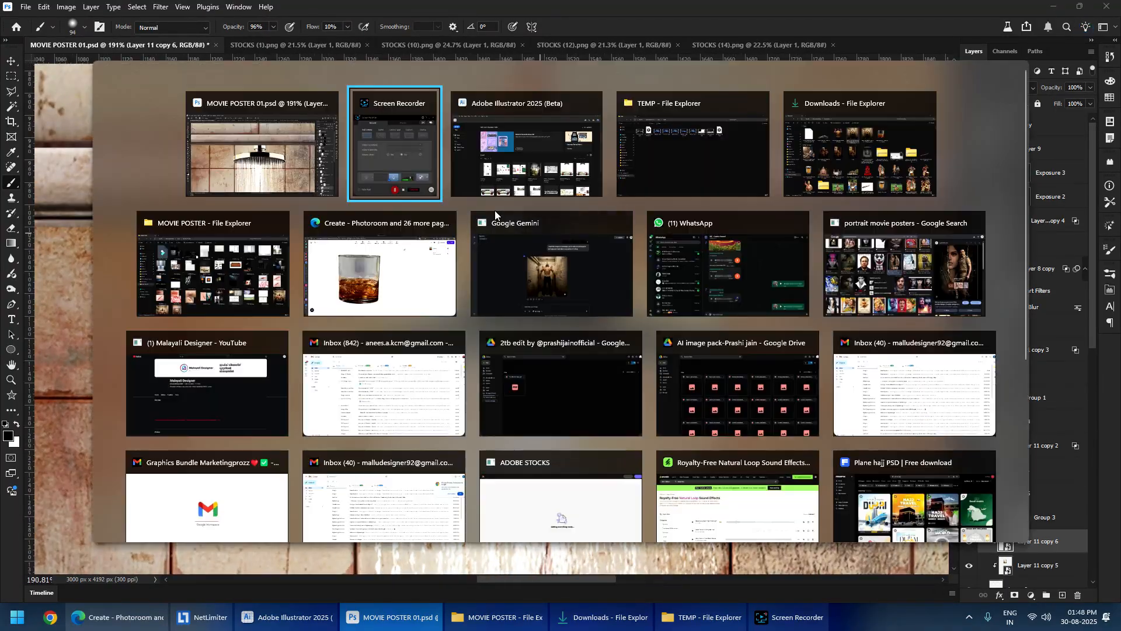
click(199, 280)
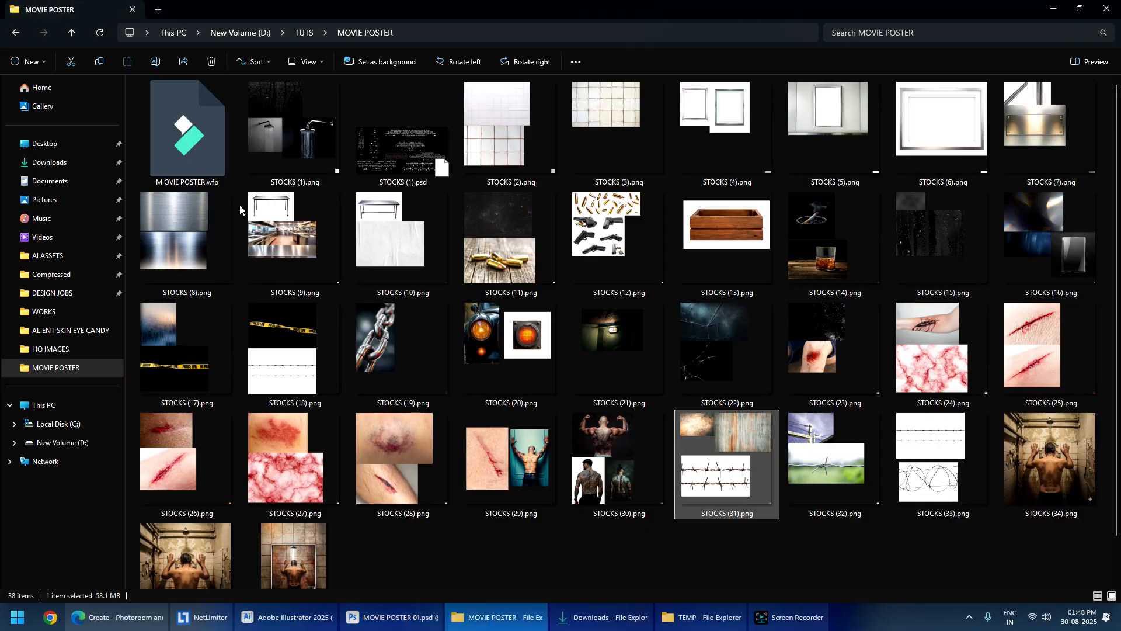
key(alt+Tab)
drag(169, 244, 666, 3)
key(alt+Tab)
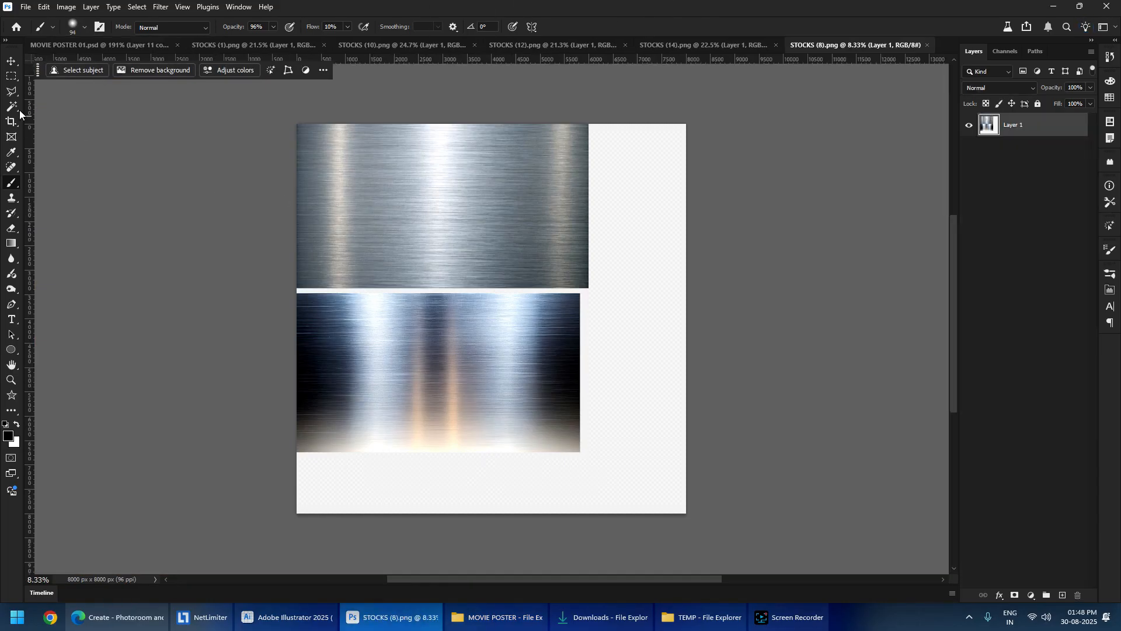
- Copy the upper brushed-metal texture, close its file and paste it into the poster above the shower head's texture layers
click(11, 76)
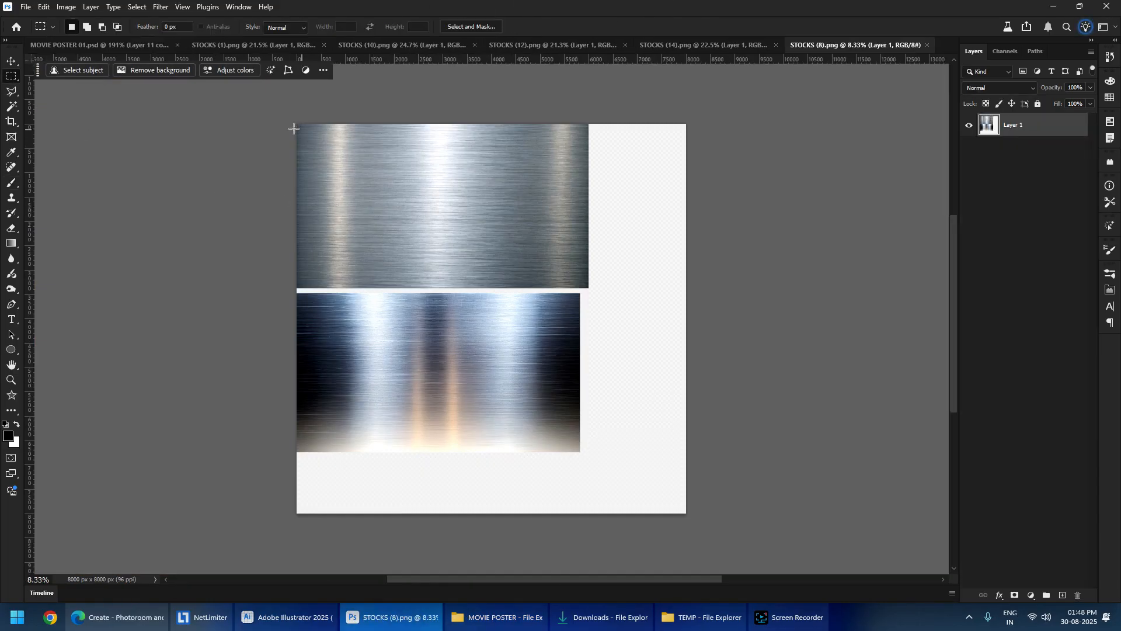
drag(293, 129, 588, 288)
key(ctrl+w)
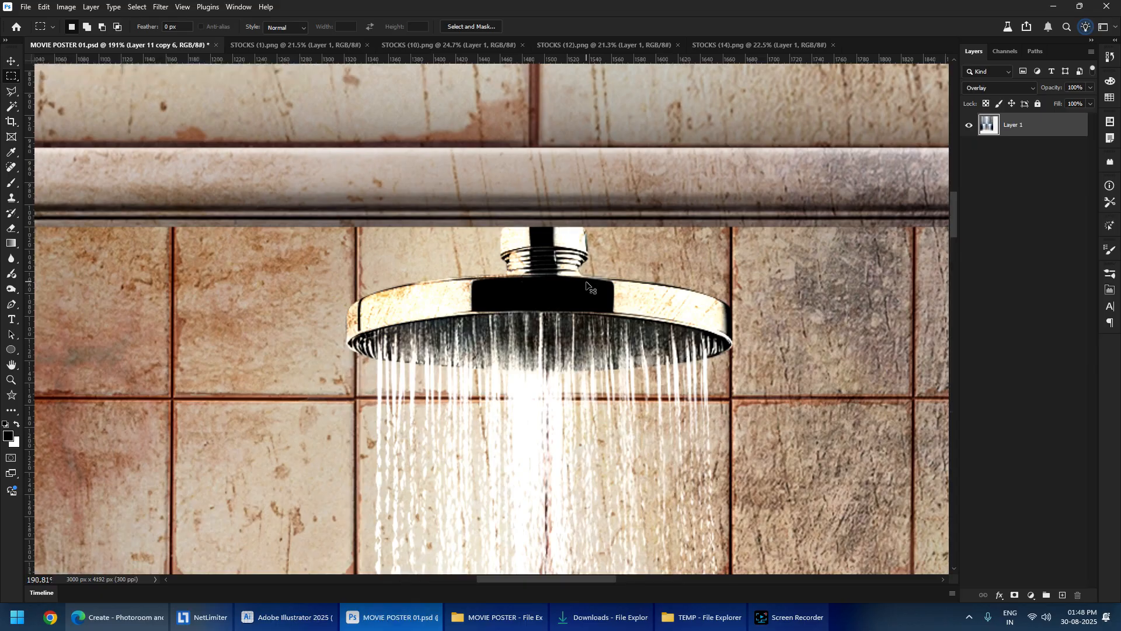
key(ctrl+v)
- Scale the pasted brushed metal down over the shower head and clip it to the layers below
key(ctrl+t)
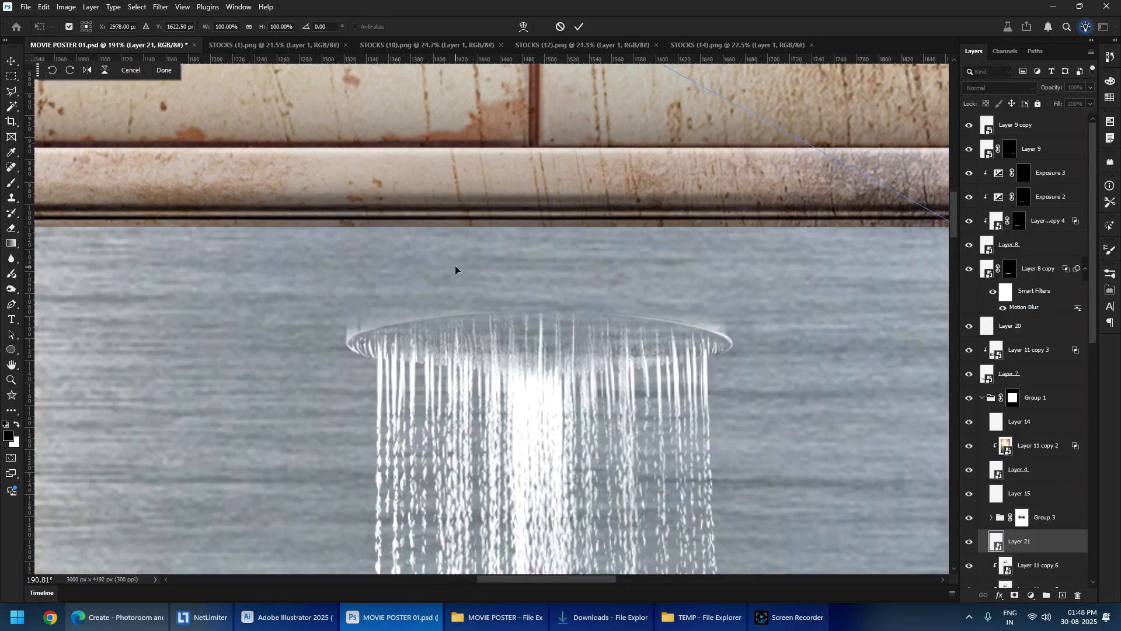
scroll(456, 265, down, 5)
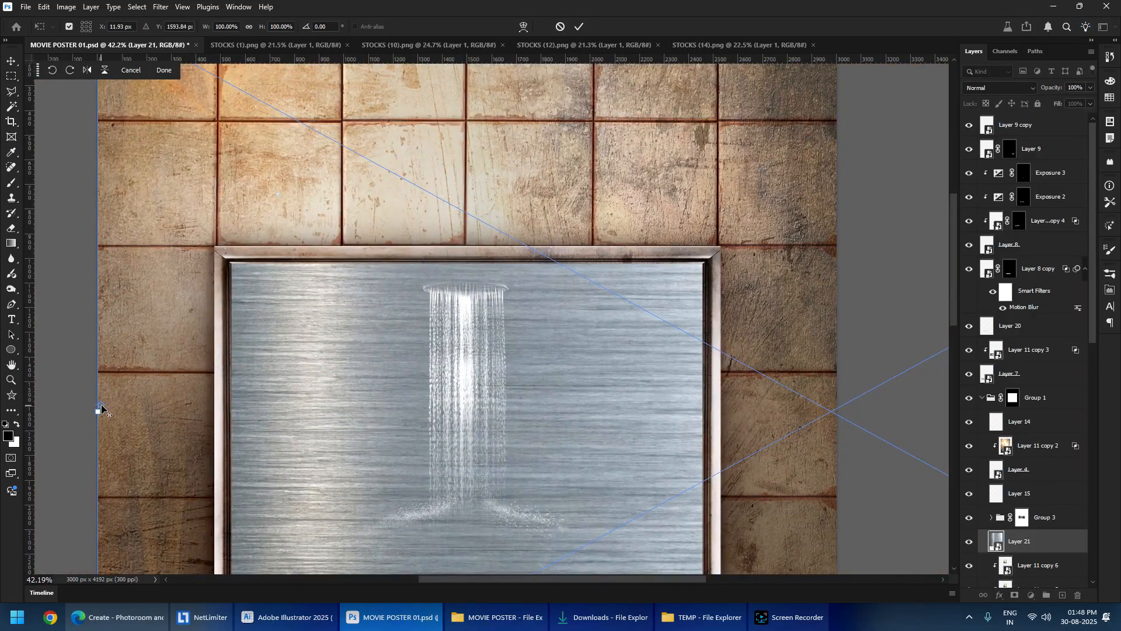
key(Escape)
key(ctrl+t)
drag(95, 412, 414, 277)
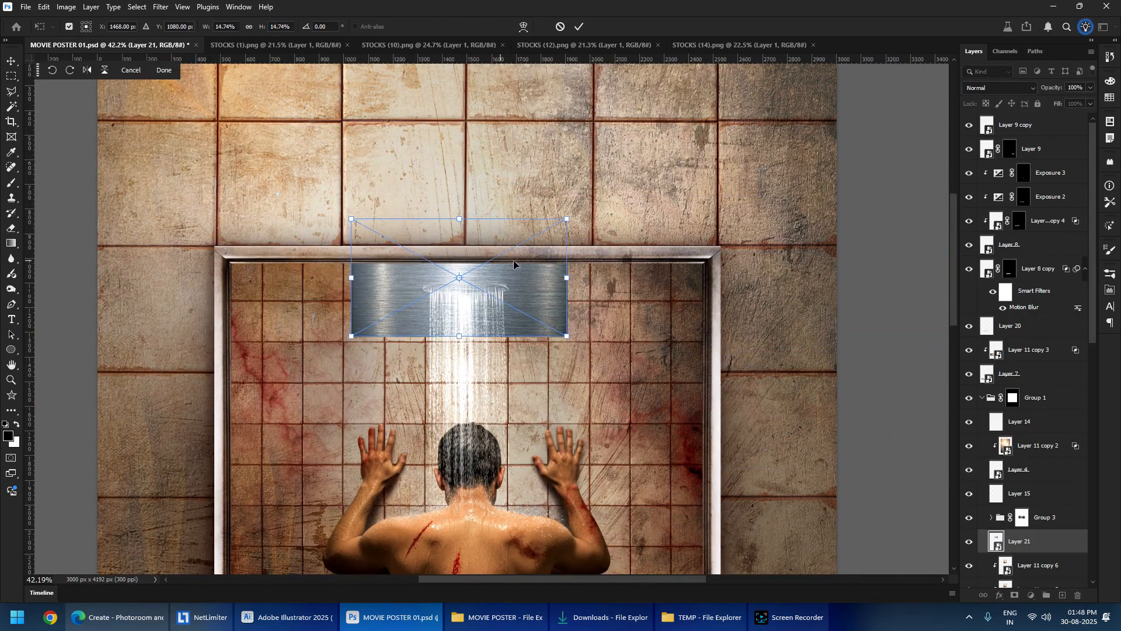
drag(573, 275, 465, 370)
key(Return)
key(ctrl+alt+g)
scroll(487, 275, up, 6)
scroll(485, 278, up, 3)
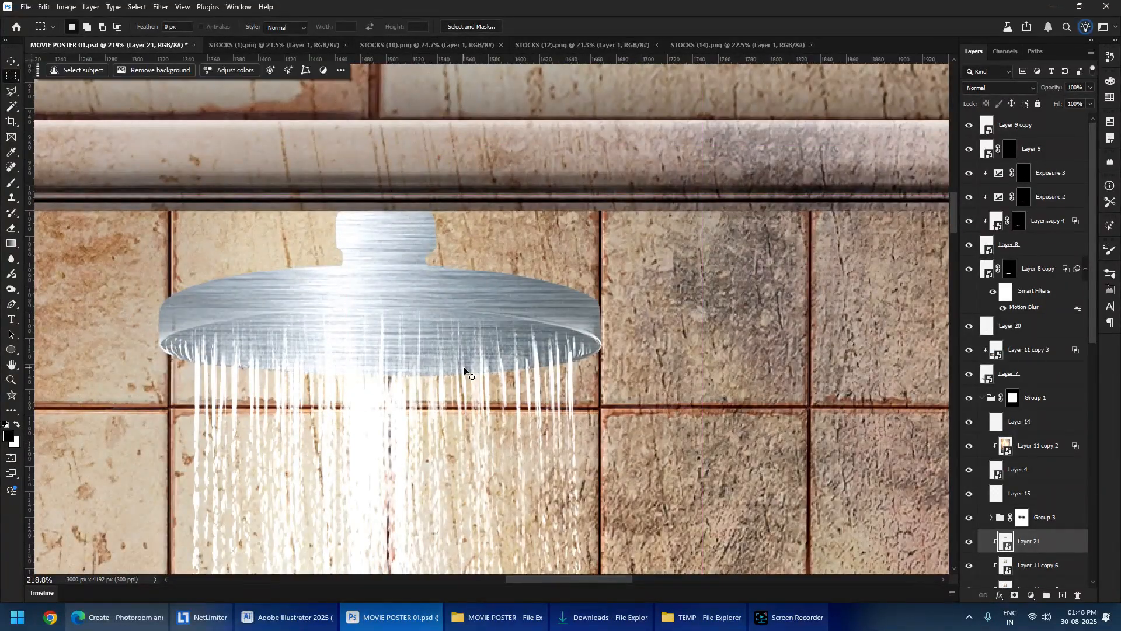
- Reduce the brushed metal to about 6% scale and position it to cover the shower head and its neck
key(ctrl+t)
scroll(410, 359, down, 1)
scroll(367, 307, down, 2)
drag(567, 365, 520, 365)
drag(211, 369, 257, 364)
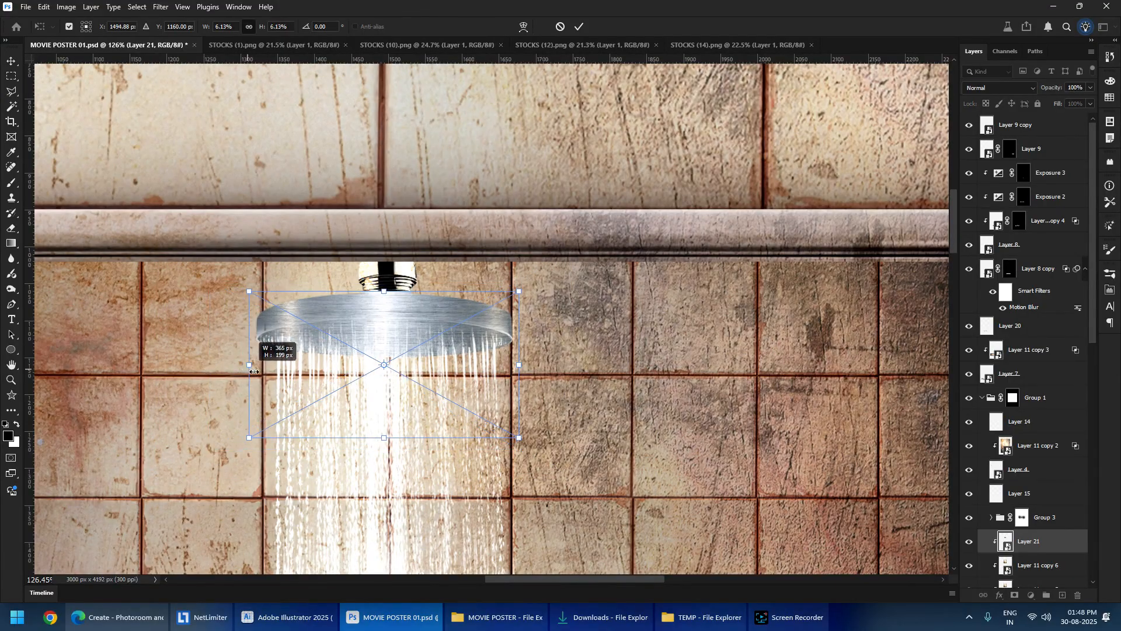
drag(383, 368, 384, 343)
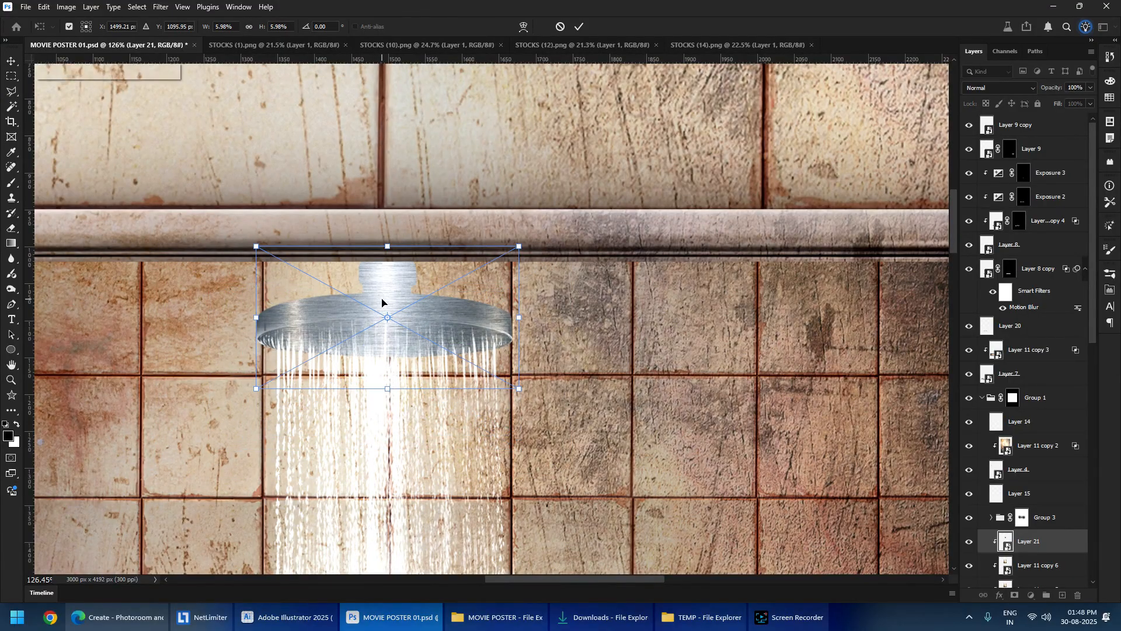
key(Return)
- Try the Vivid Light blend mode on the brushed-metal layer and return it to Normal
click(998, 89)
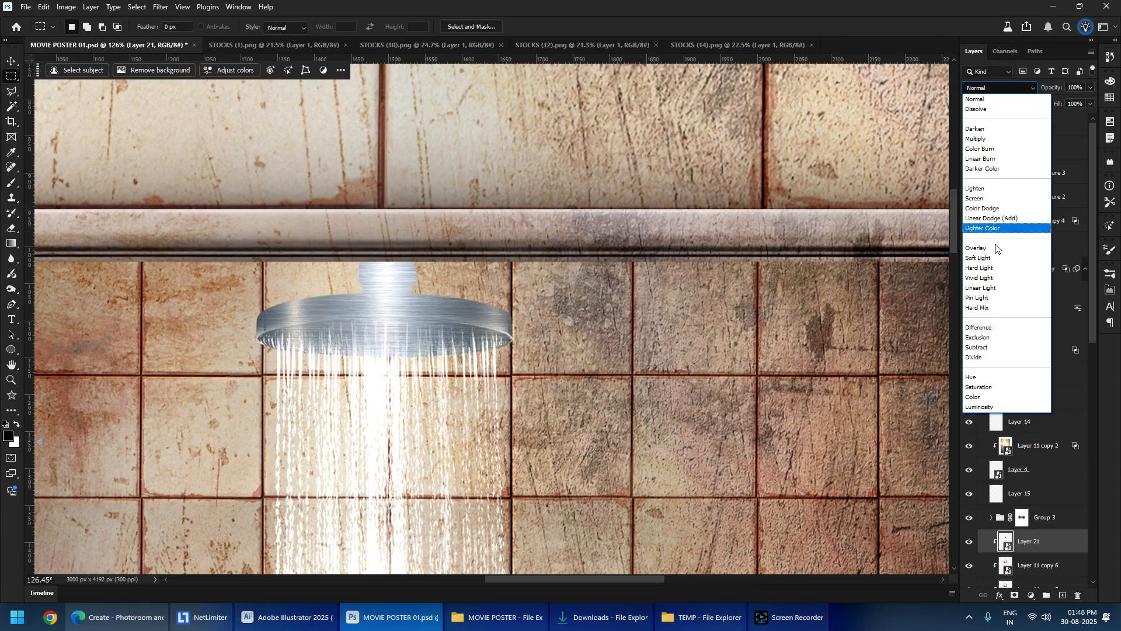
click(993, 277)
click(989, 90)
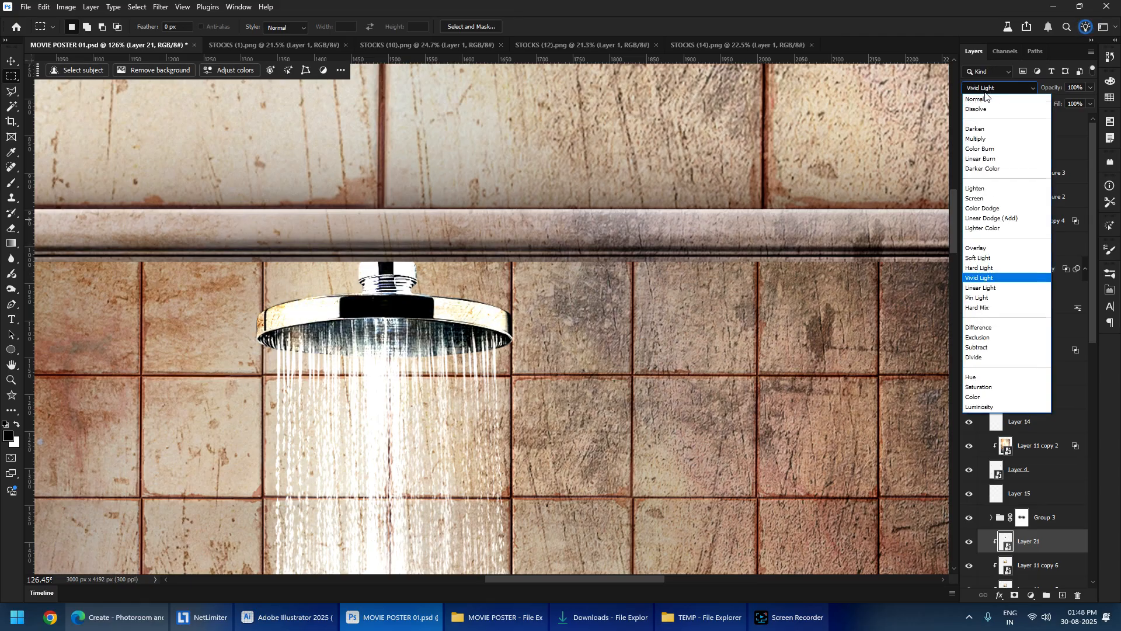
click(985, 90)
scroll(339, 327, up, 3)
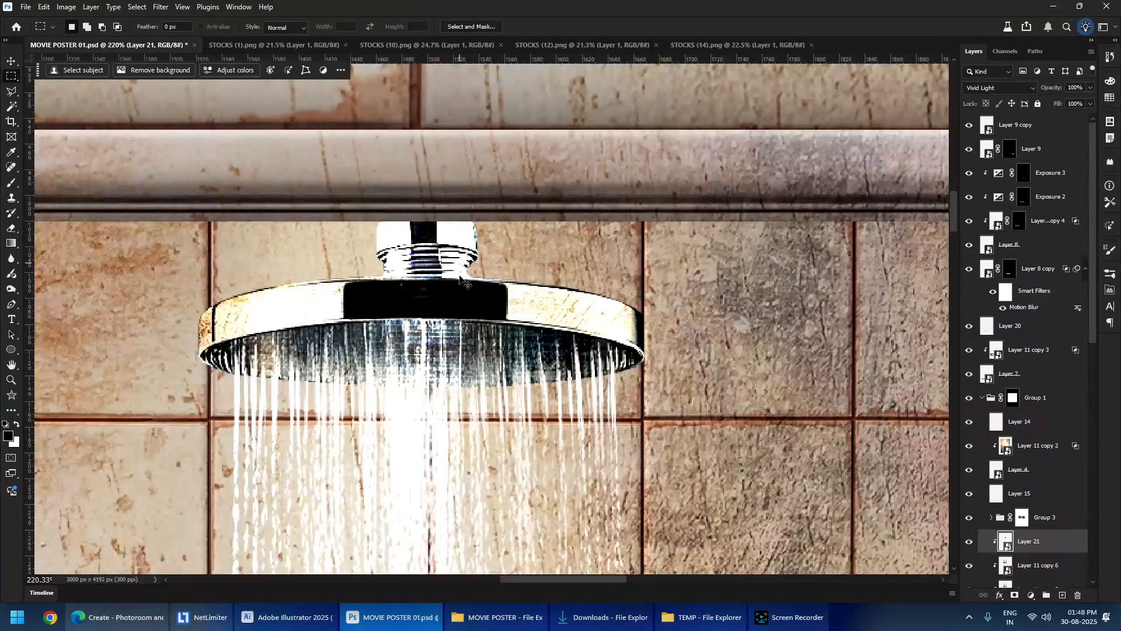
click(1004, 89)
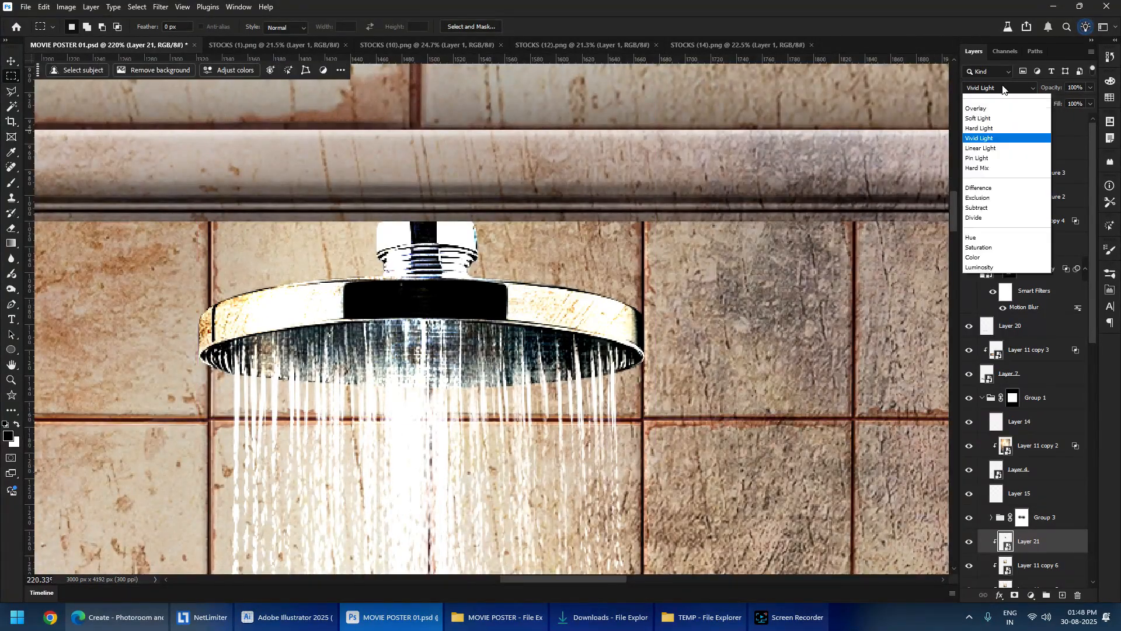
click(995, 101)
- Warp the brushed-metal layer with the Cylinder warp preset
key(ctrl+t)
right_click(434, 316)
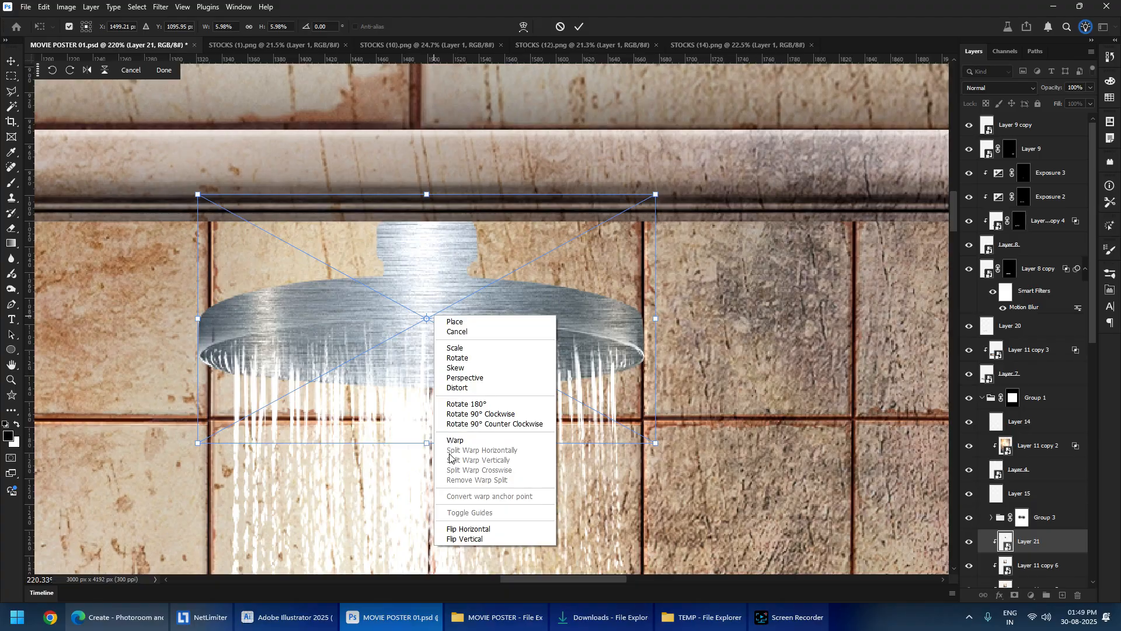
click(465, 441)
drag(380, 308, 510, 324)
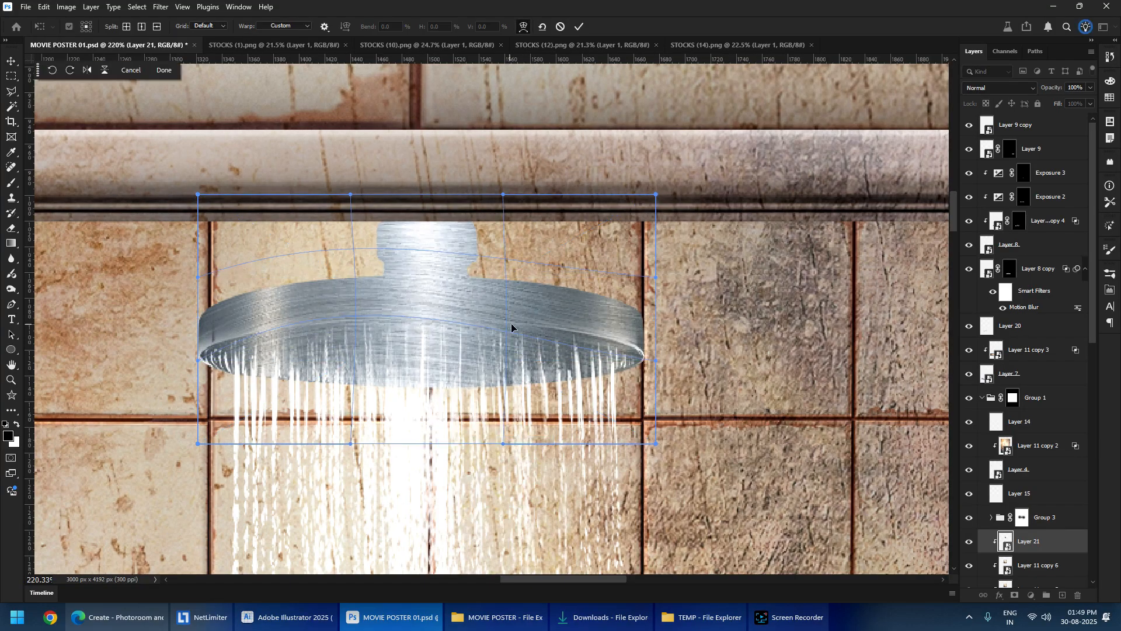
key(ctrl+z)
click(303, 27)
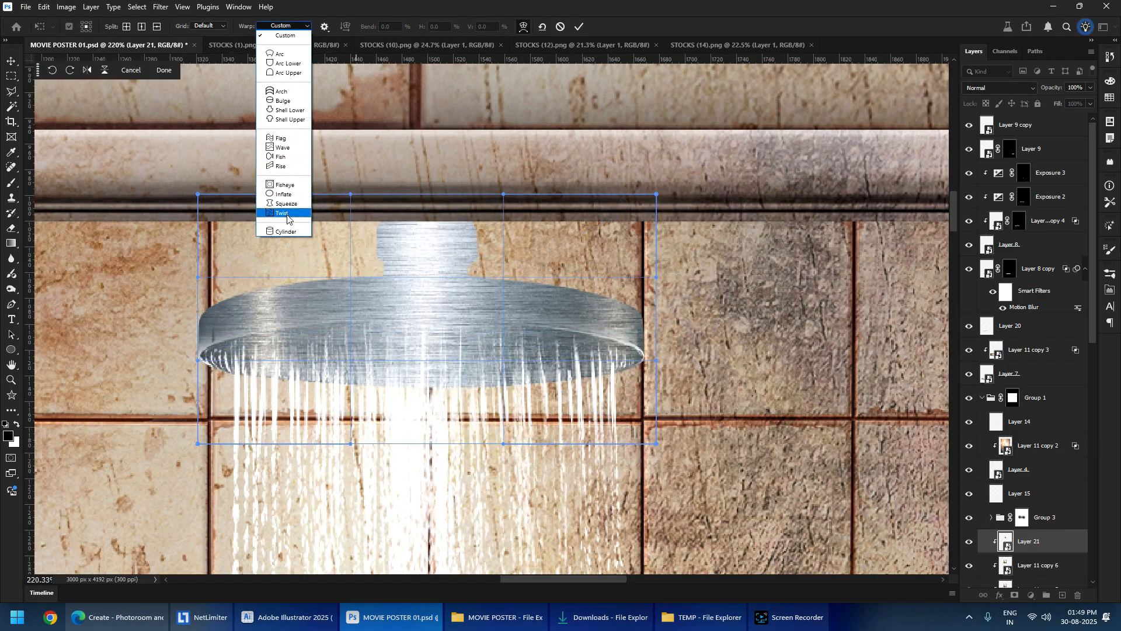
click(283, 220)
- Adjust the Cylinder warp so the brushed metal covers the whole shower head and its neck, and apply it
drag(428, 308, 426, 120)
key(ctrl+z)
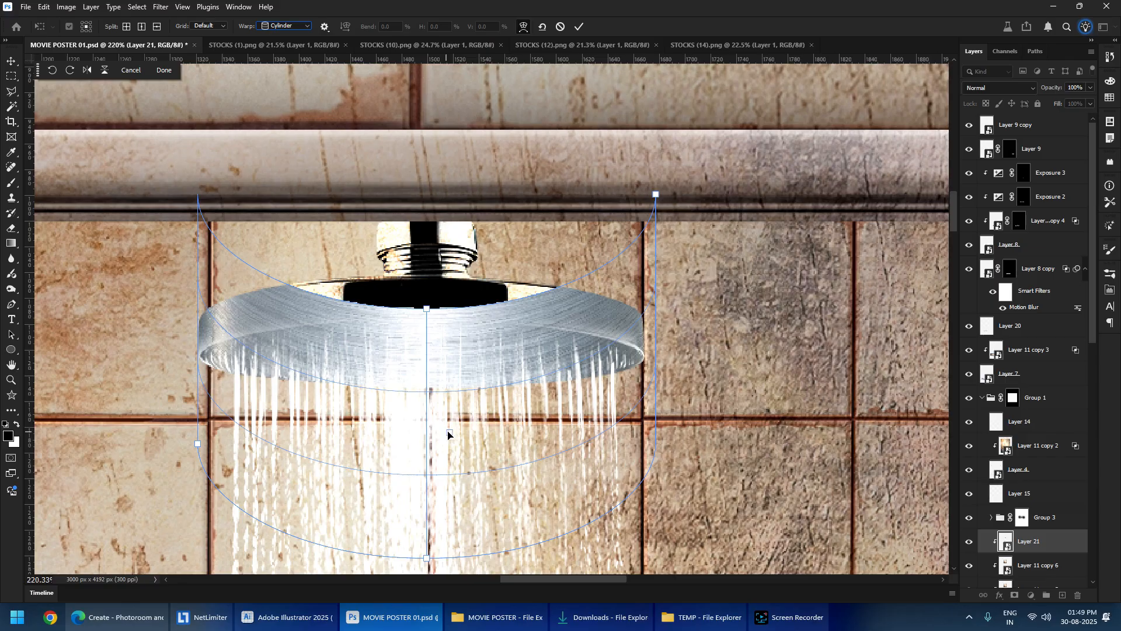
drag(448, 434, 451, 295)
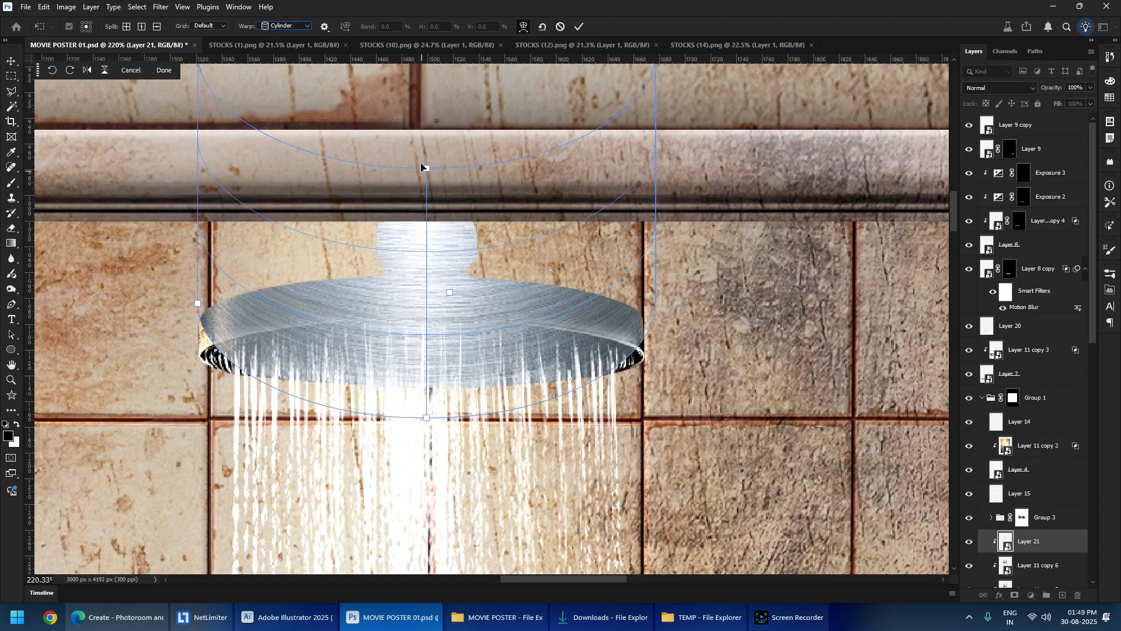
key(ctrl+z)
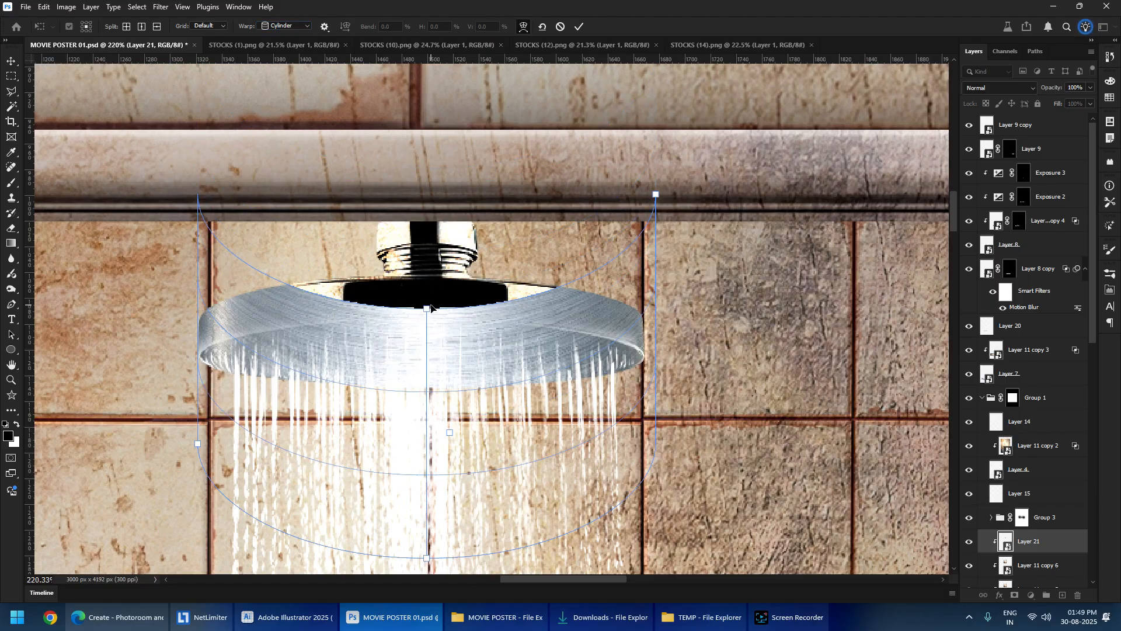
drag(427, 307, 402, 300)
scroll(428, 337, down, 2)
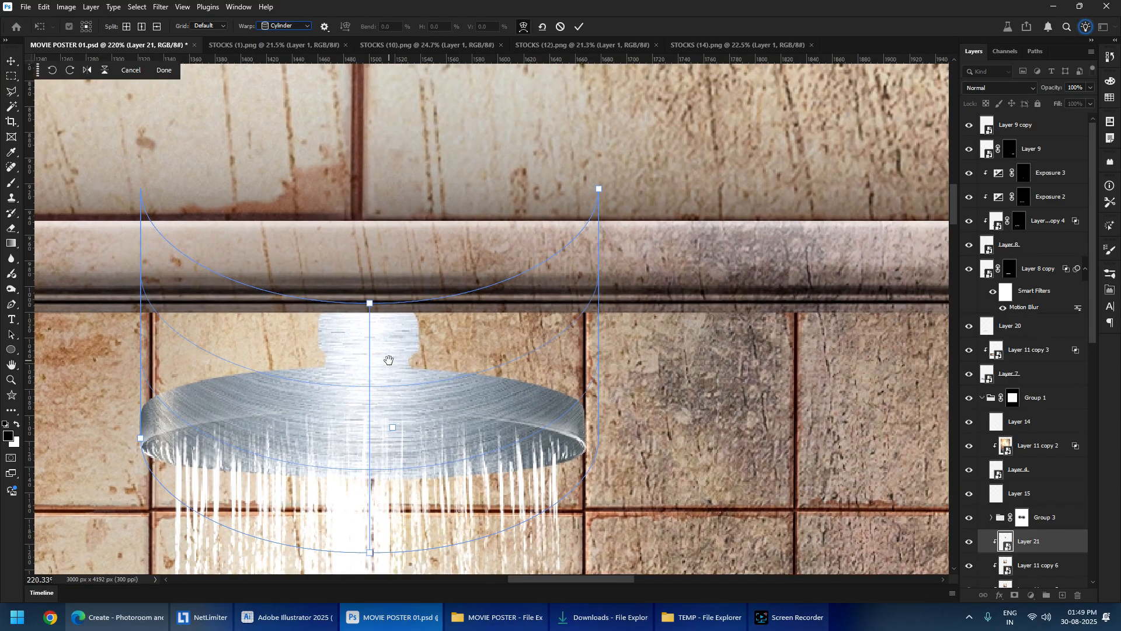
scroll(388, 359, down, 3)
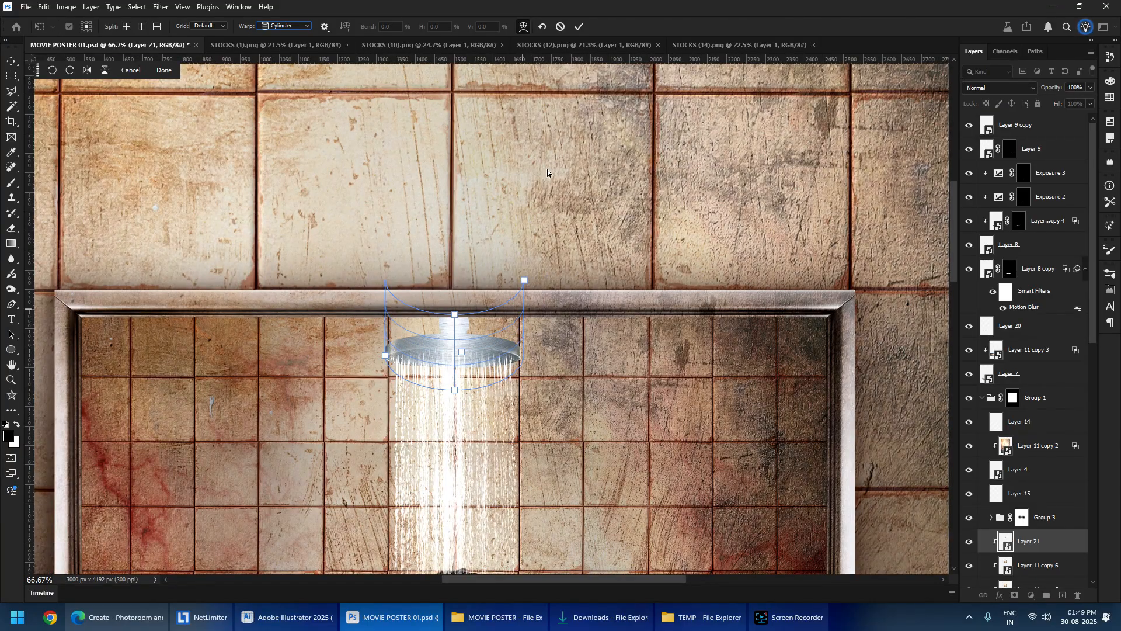
click(579, 26)
- Flip the brushed metal vertically, reposition it over the shower head and set its width to about 7.66%
scroll(453, 336, up, 5)
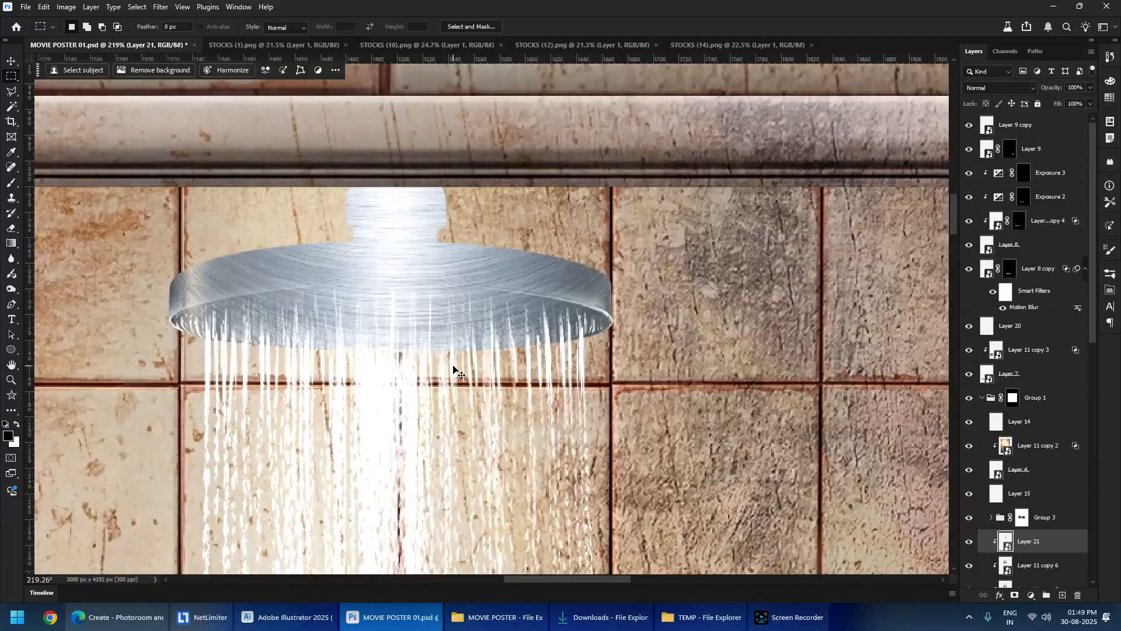
right_click(452, 336)
click(495, 558)
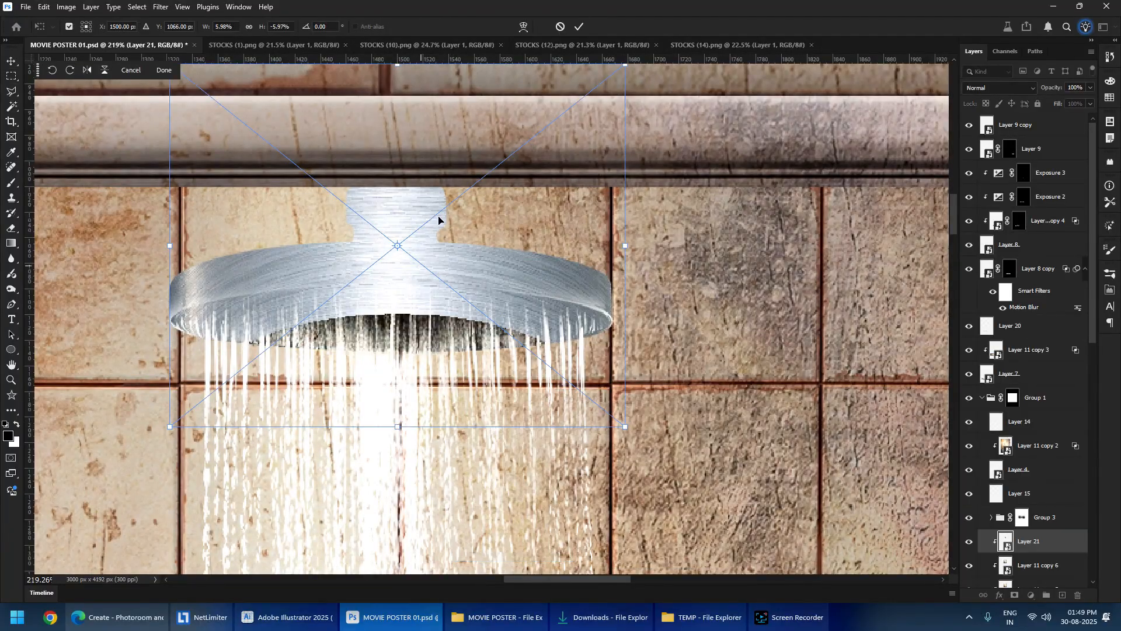
drag(440, 222, 441, 278)
drag(625, 331, 744, 326)
mouse_move(547, 304)
mouse_down()
mouse_move(546, 285)
mouse_move(545, 296)
mouse_up()
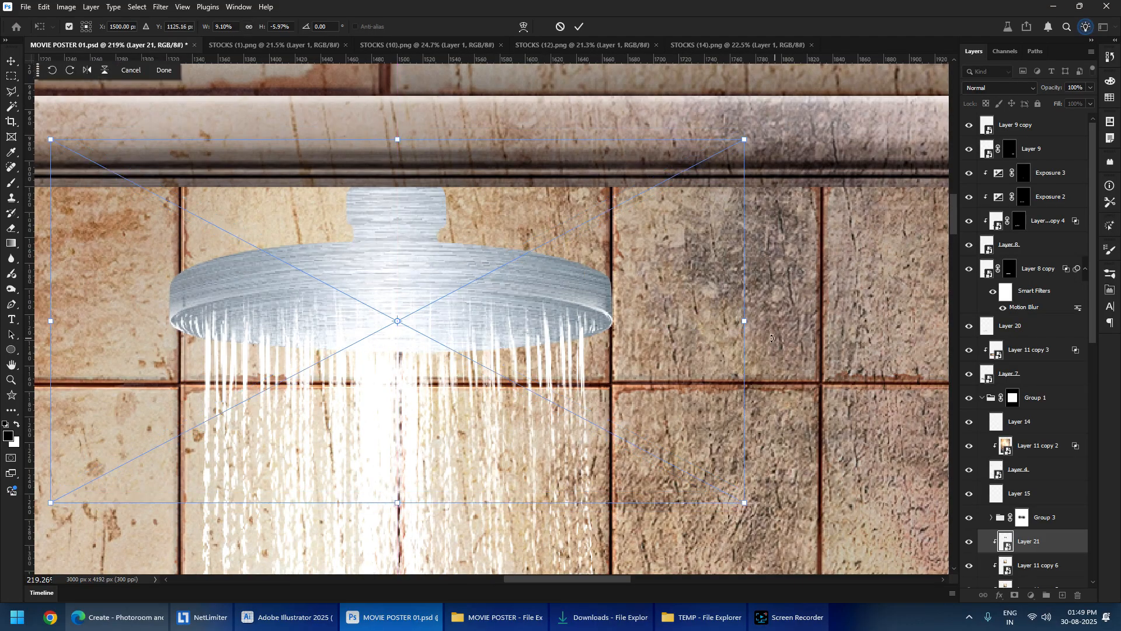
drag(743, 324, 687, 323)
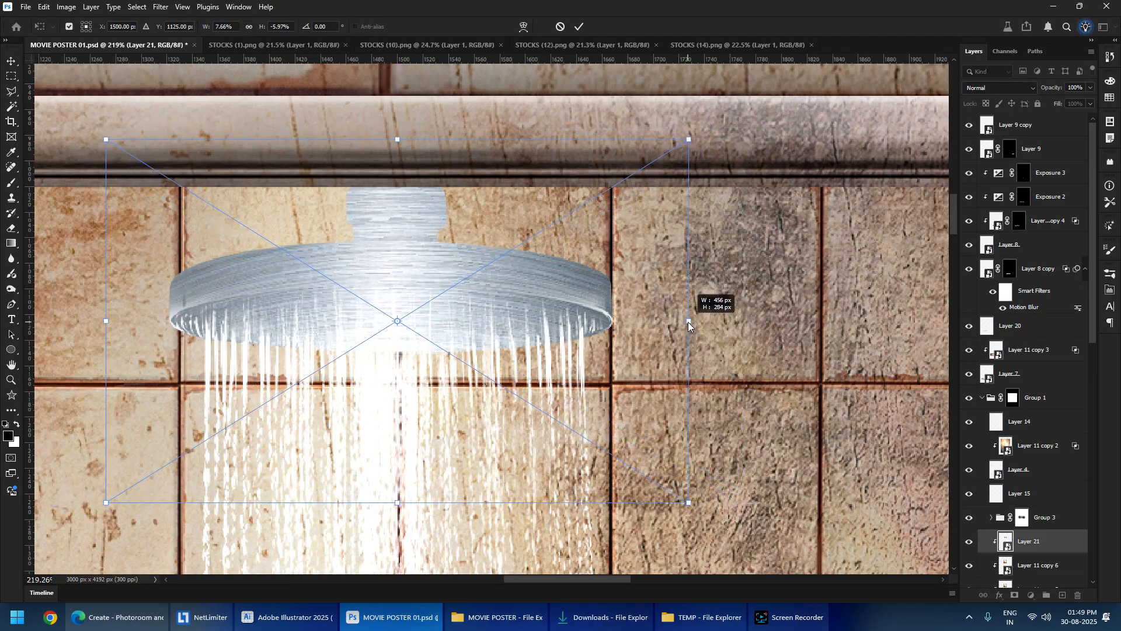
key(Return)
- Set the brushed-metal layer's Blend If Underlying Layer split points to 0/255 for both shadows and highlights
scroll(397, 288, up, 1)
drag(396, 285, 390, 246)
double_click(1076, 543)
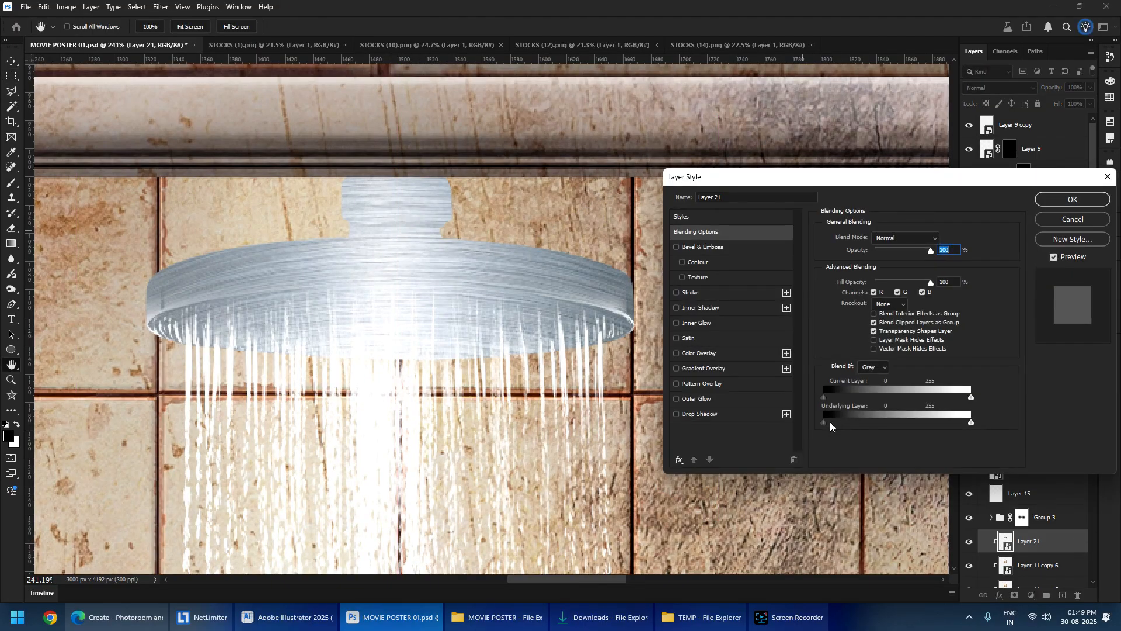
mouse_move(825, 422)
mouse_down()
mouse_move(871, 423)
mouse_move(825, 423)
mouse_up()
drag(971, 421, 896, 424)
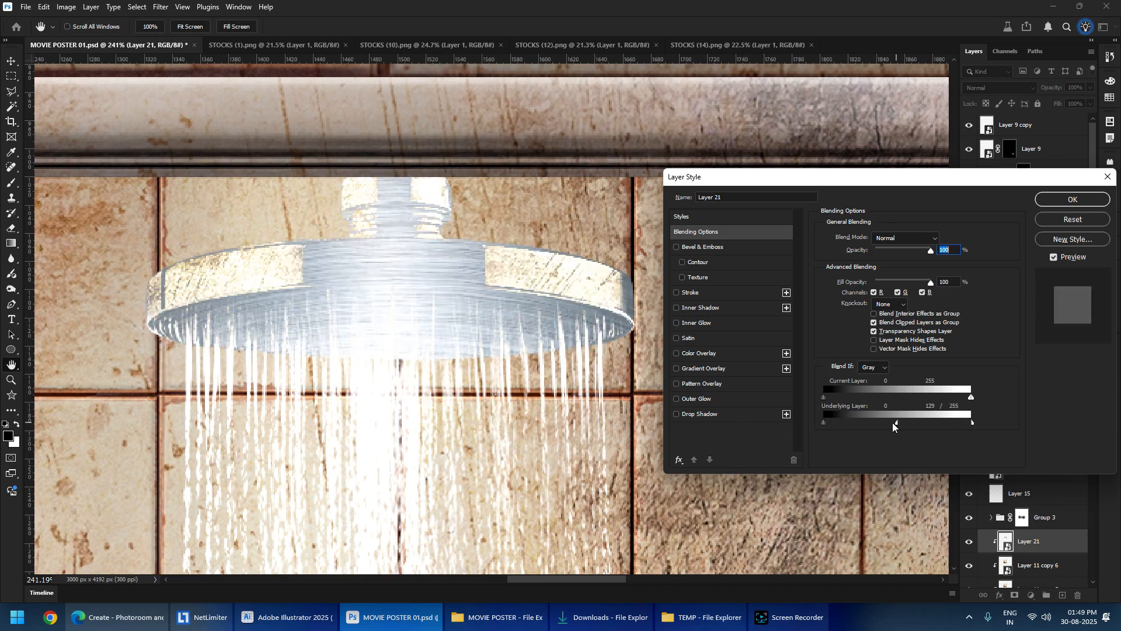
drag(824, 423, 970, 423)
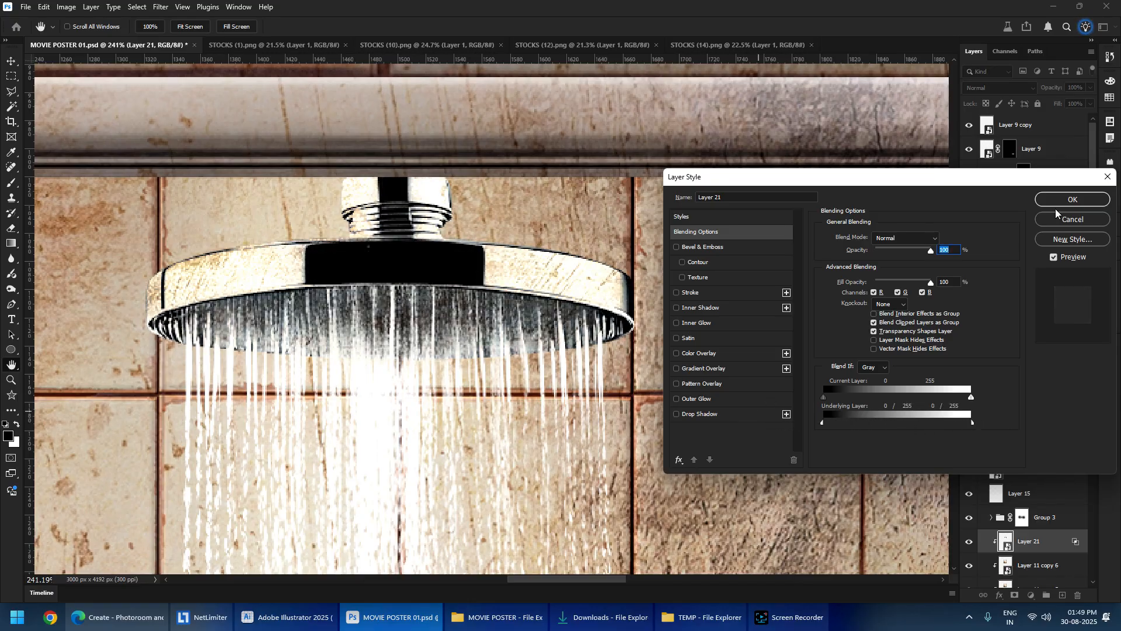
click(1068, 201)
- Delete the brushed-metal layer above the shower head and check the poster without it
key(m)
scroll(489, 172, down, 6)
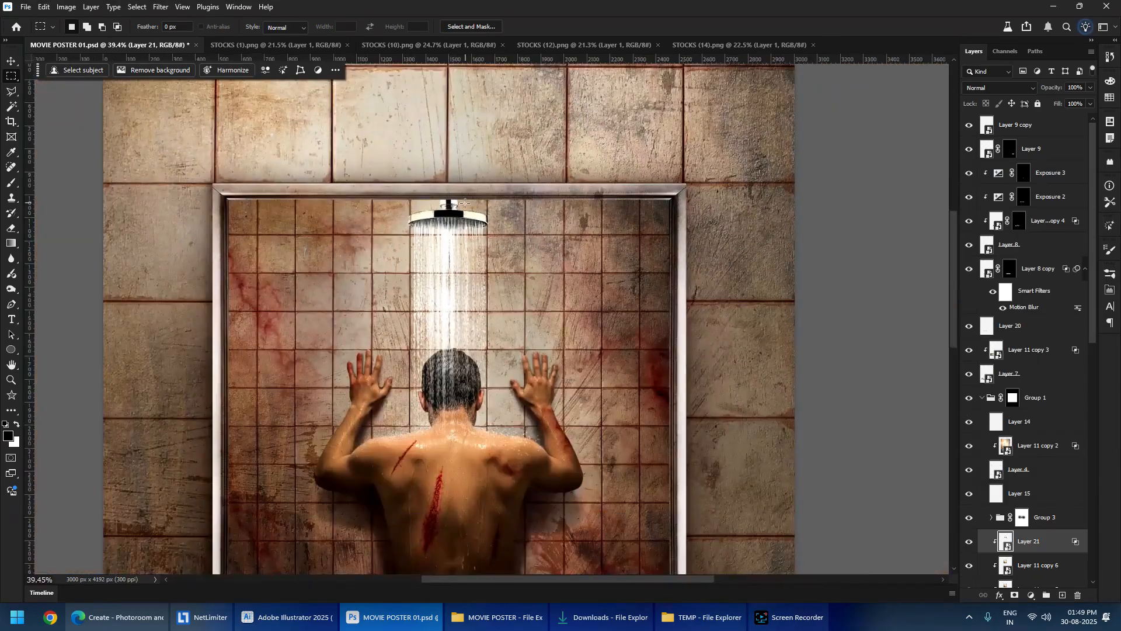
scroll(465, 203, up, 2)
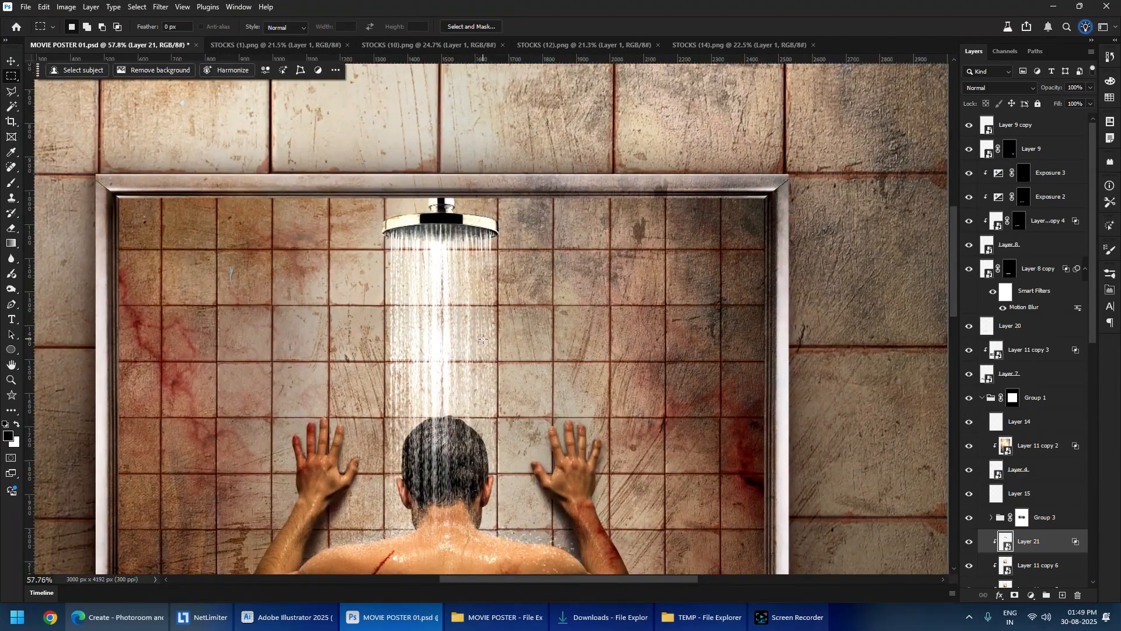
key(Delete)
scroll(483, 335, up, 1)
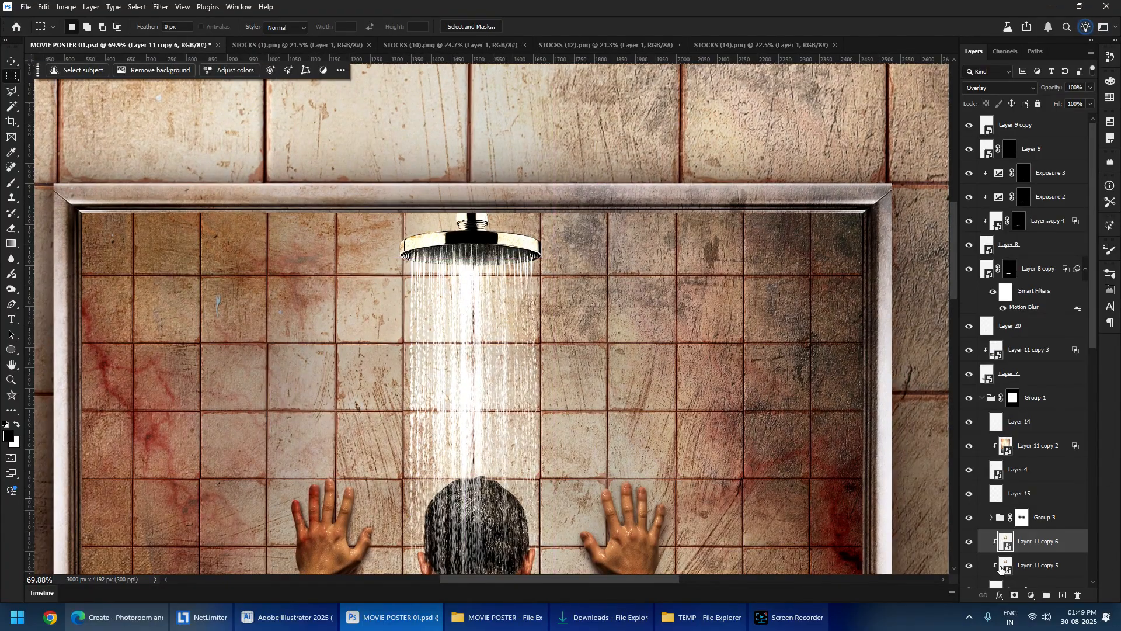
scroll(522, 239, down, 5)
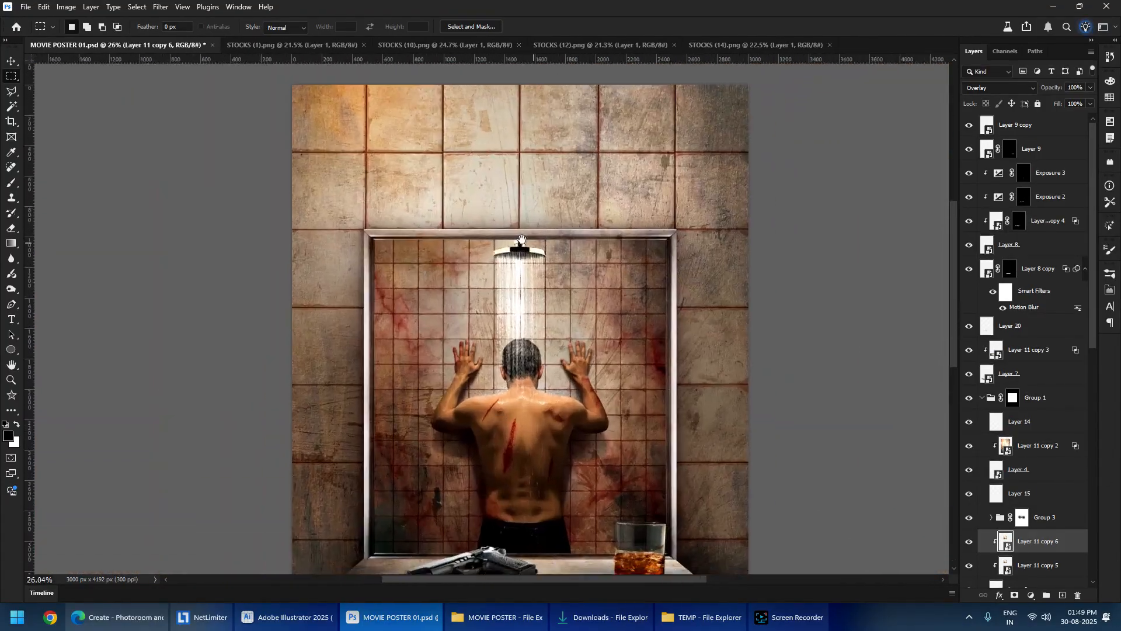
scroll(522, 240, up, 4)
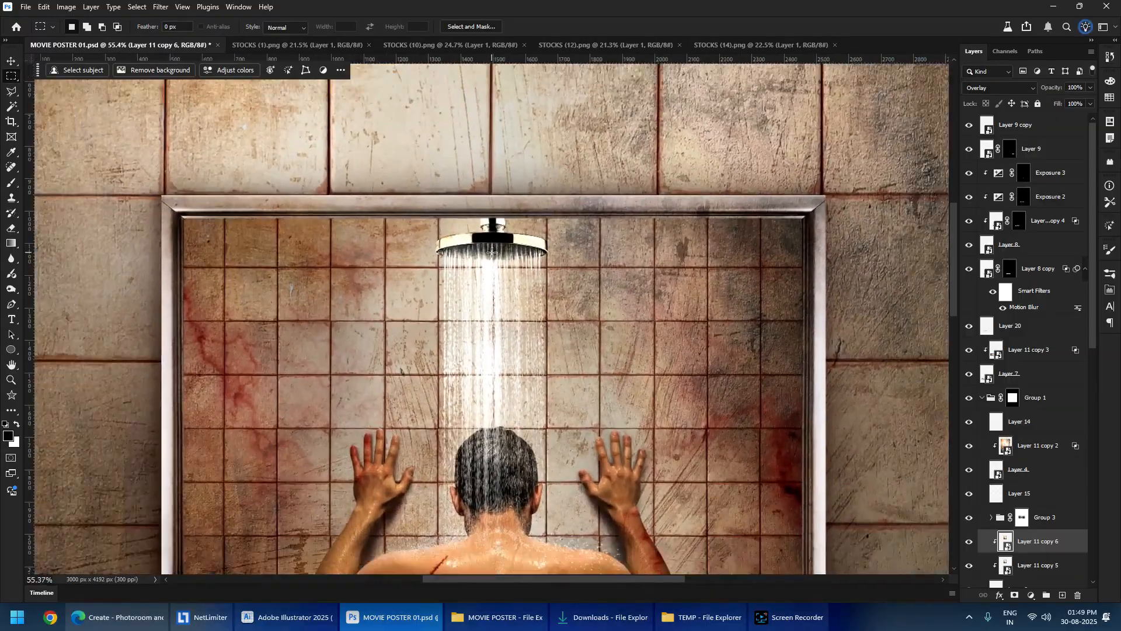
scroll(492, 252, down, 1)
- Look through the stock images in the MOVIE POSTER folder in File Explorer for replacement material
key(alt+Tab)
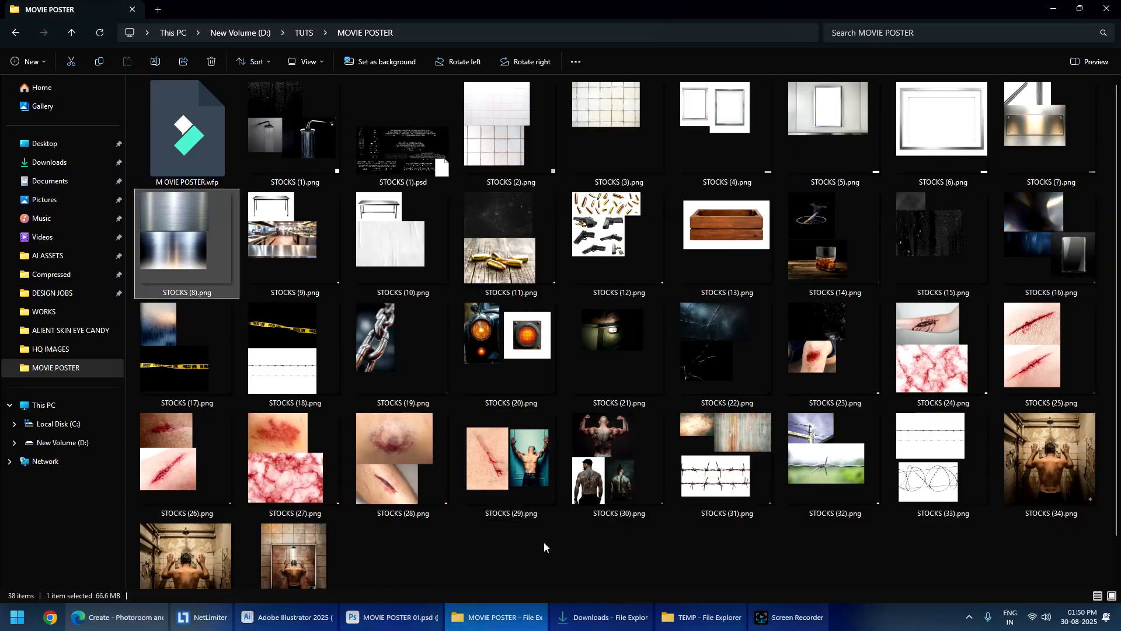
click(678, 555)
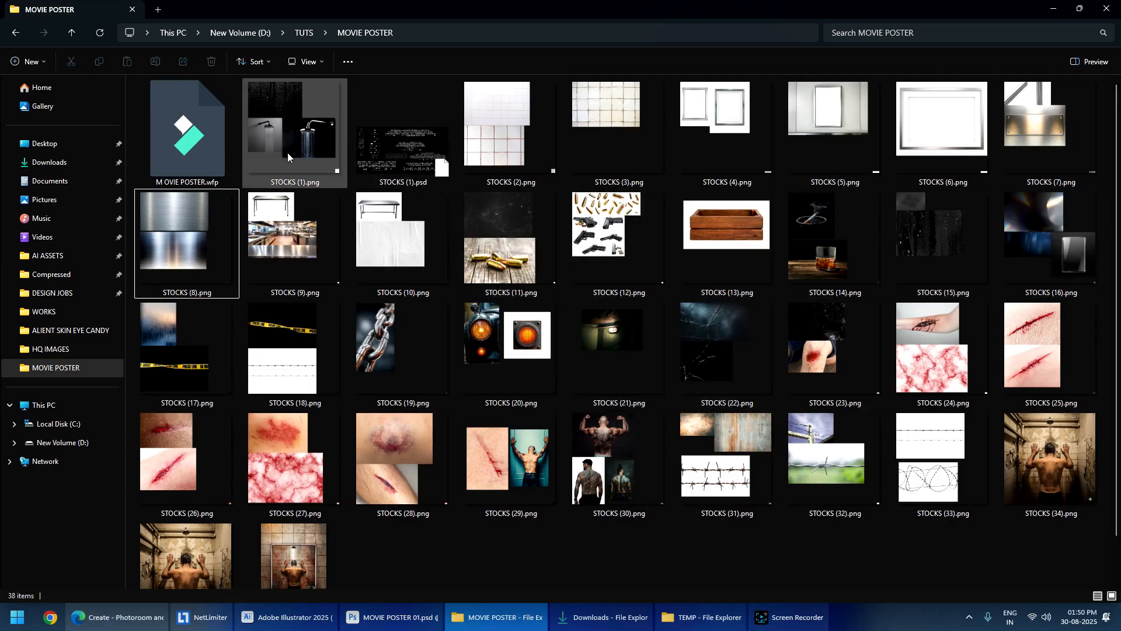
click(791, 617)
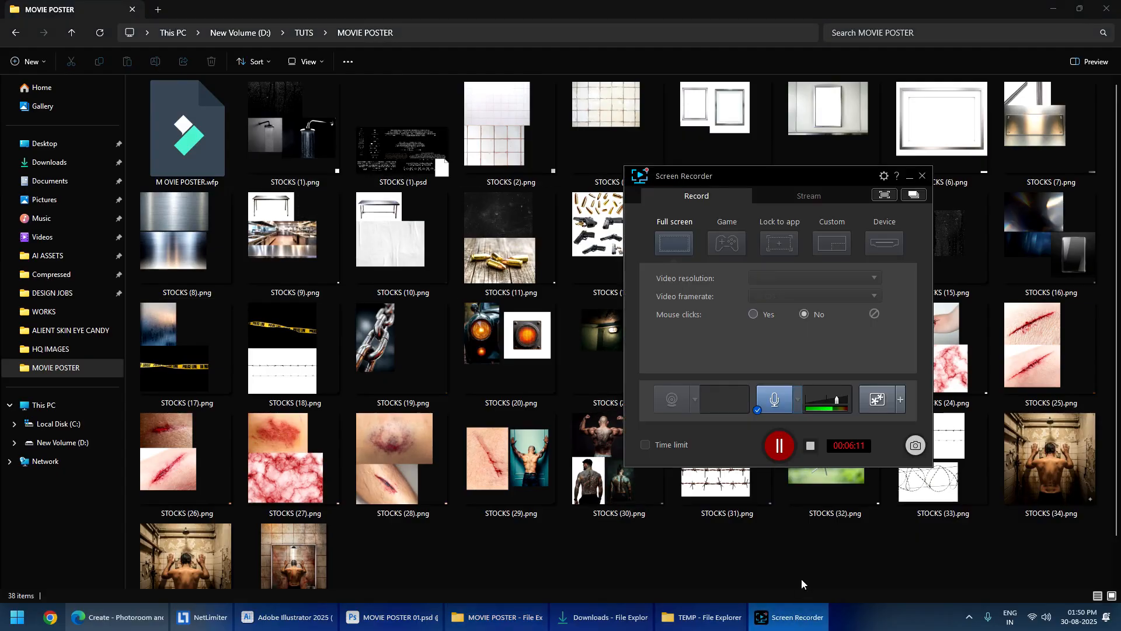
- Switch to the web browser and open Google Images in a new tab
click(116, 617)
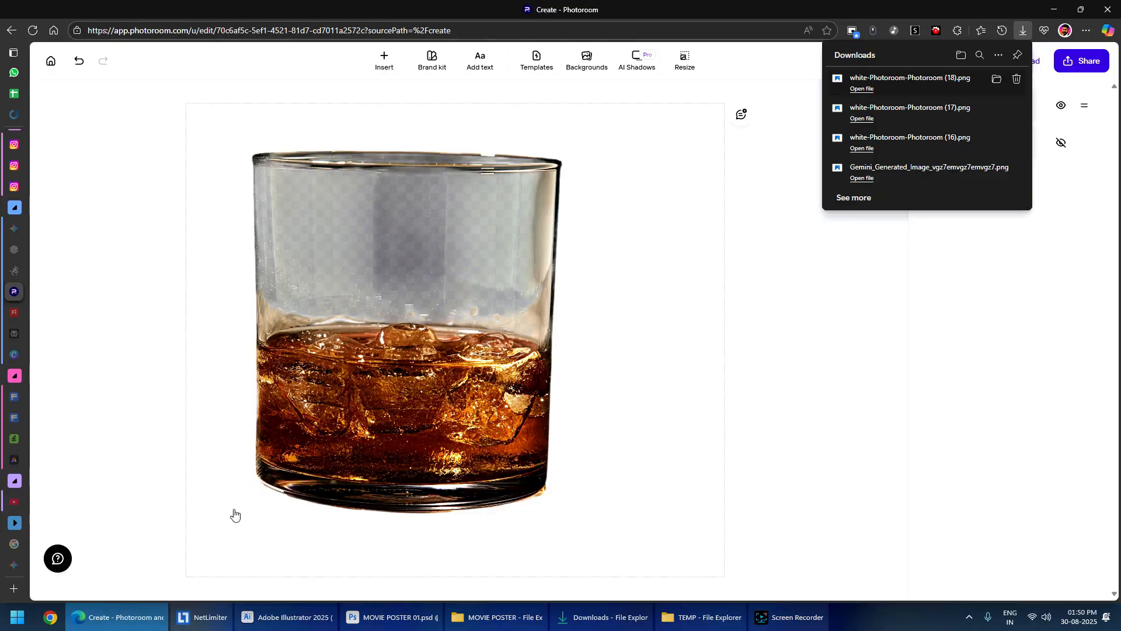
key(ctrl+t)
text(google)
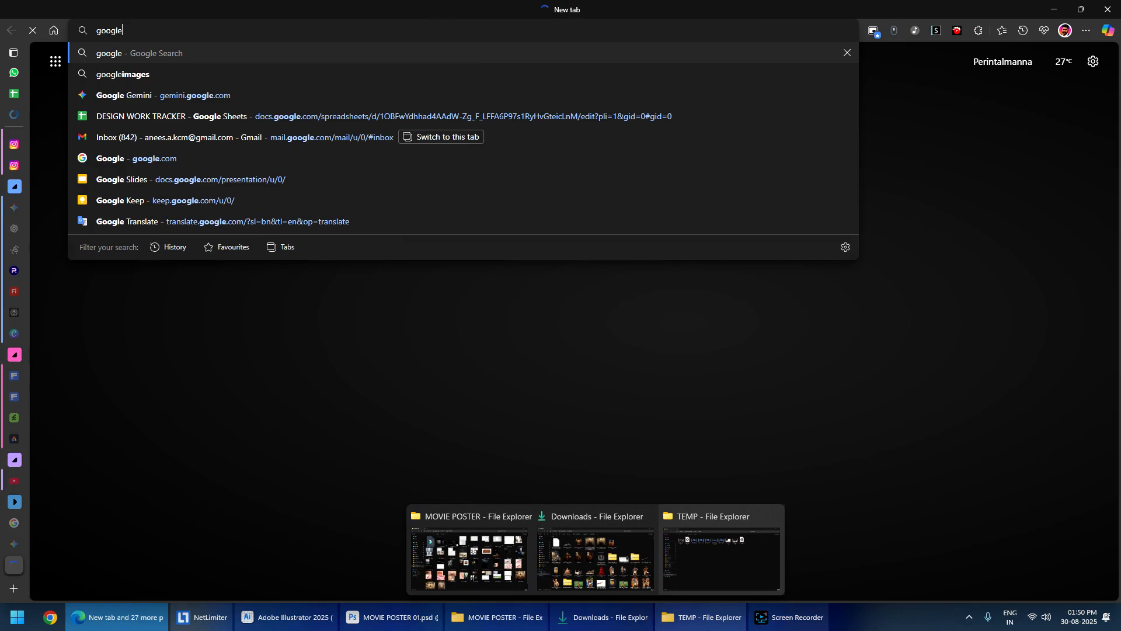
text( imae)
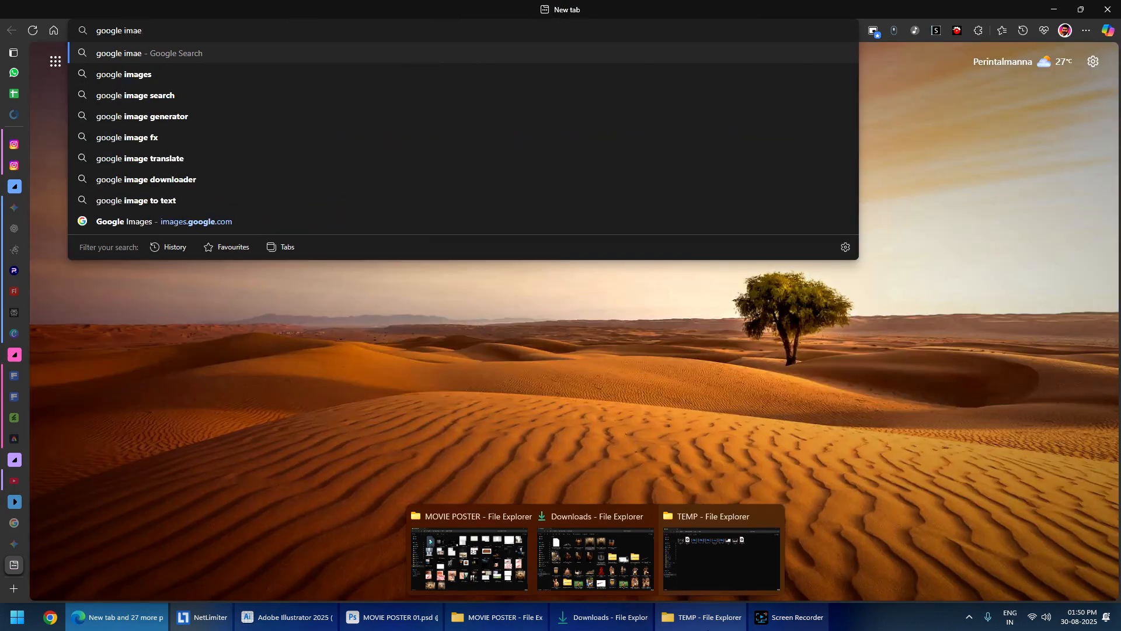
key(BackSpace)
text(ges\)
key(Return)
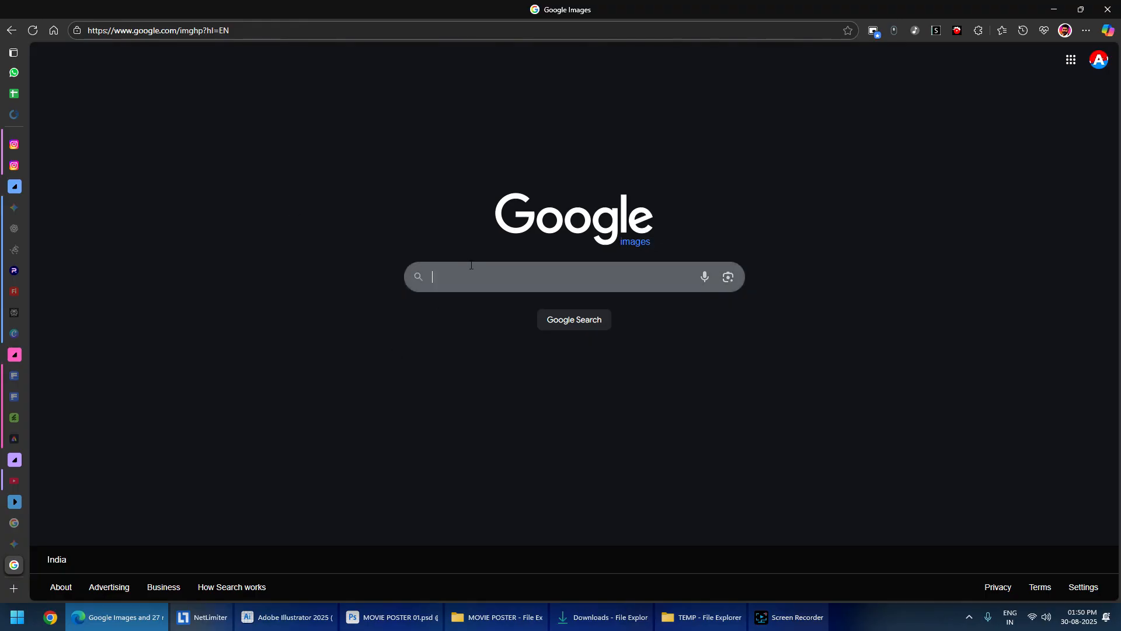
- Search Google Images for "rusty shower"
click(470, 271)
text(rust)
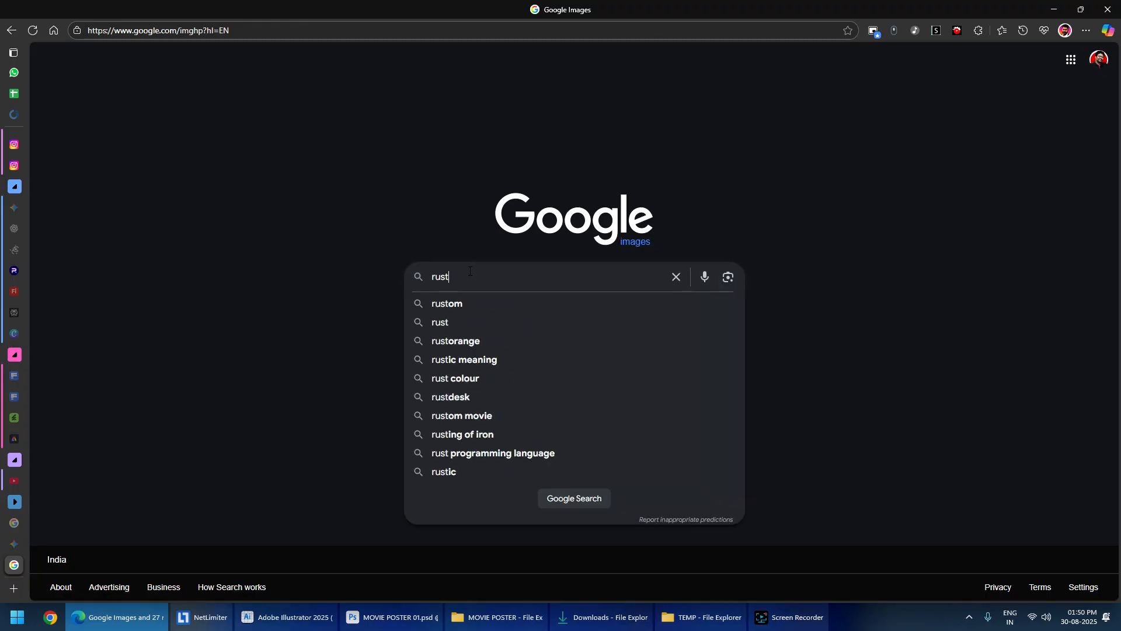
text(y shower)
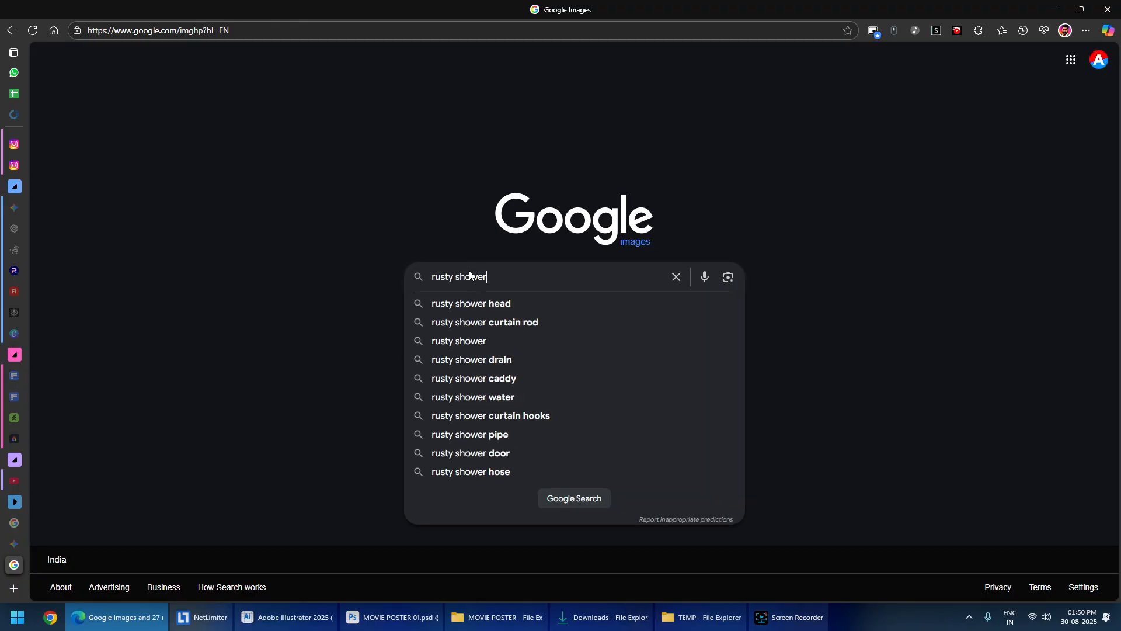
key(Return)
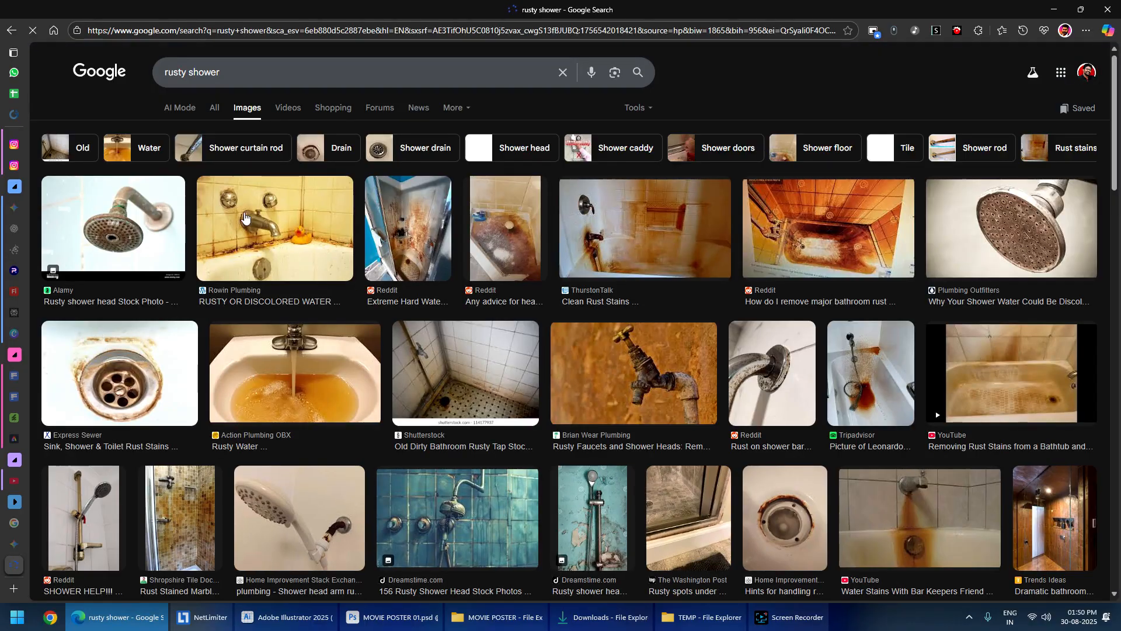
- Examine the rusty shower image results, previewing the Plumbing Outfitters shower head and its related images
scroll(546, 367, down, 10)
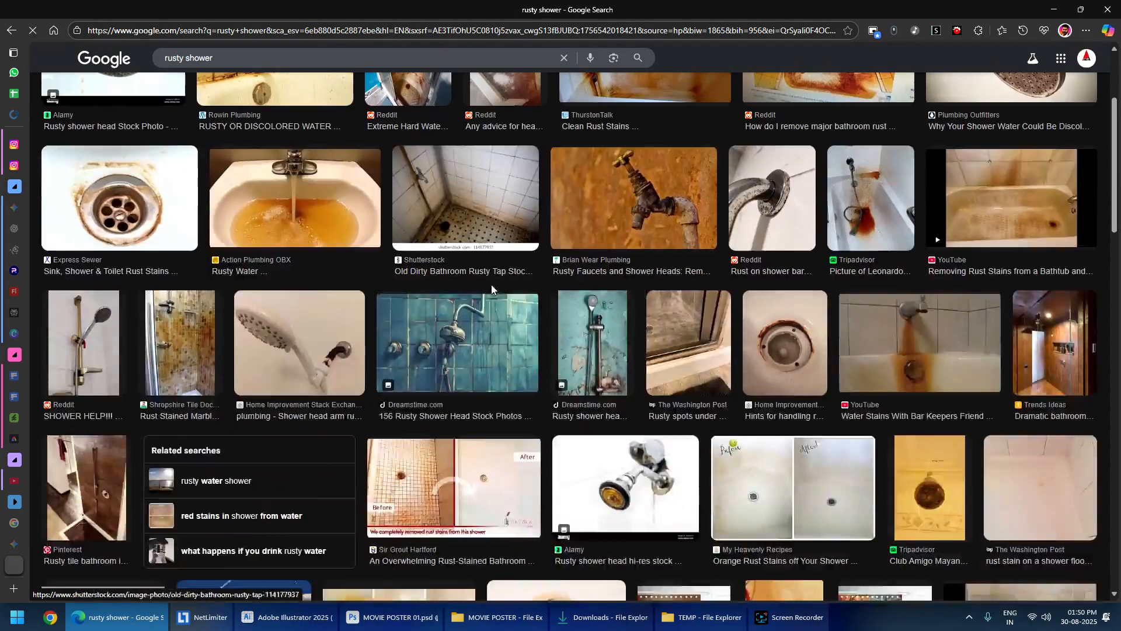
scroll(426, 260, down, 7)
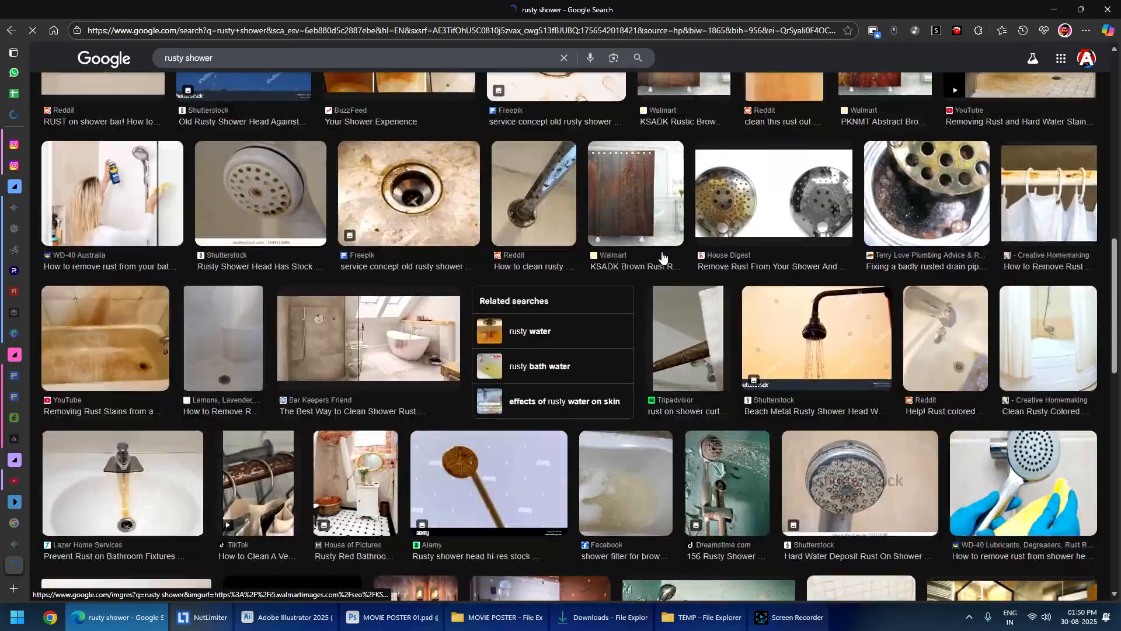
scroll(471, 306, down, 10)
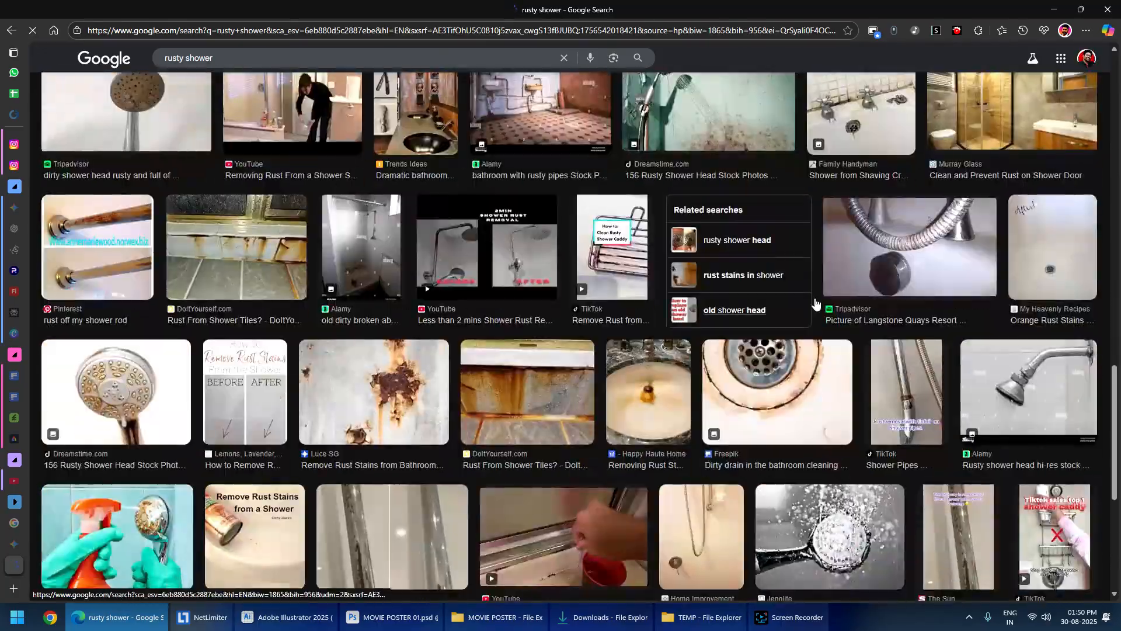
scroll(815, 402, up, 15)
scroll(815, 402, up, 10)
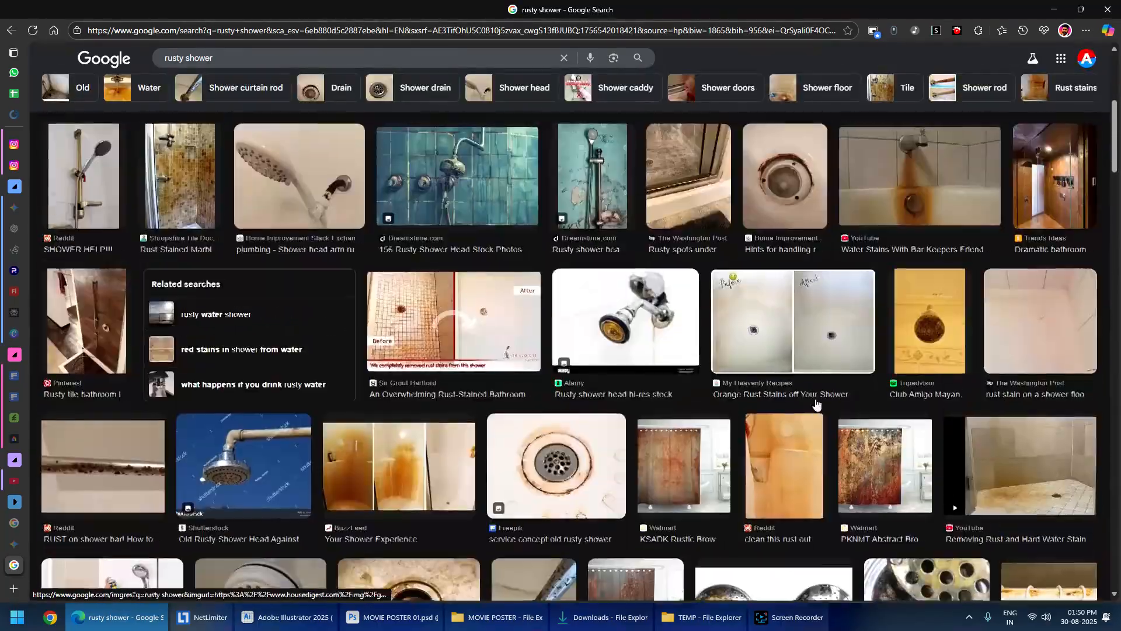
click(1020, 166)
scroll(883, 318, down, 6)
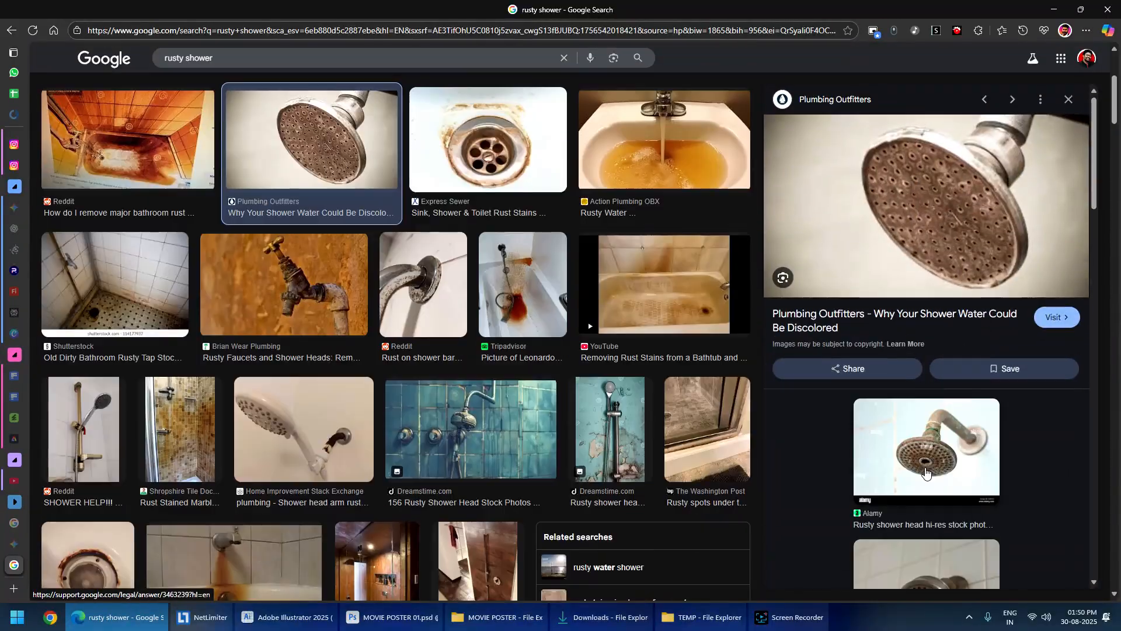
scroll(945, 450, down, 5)
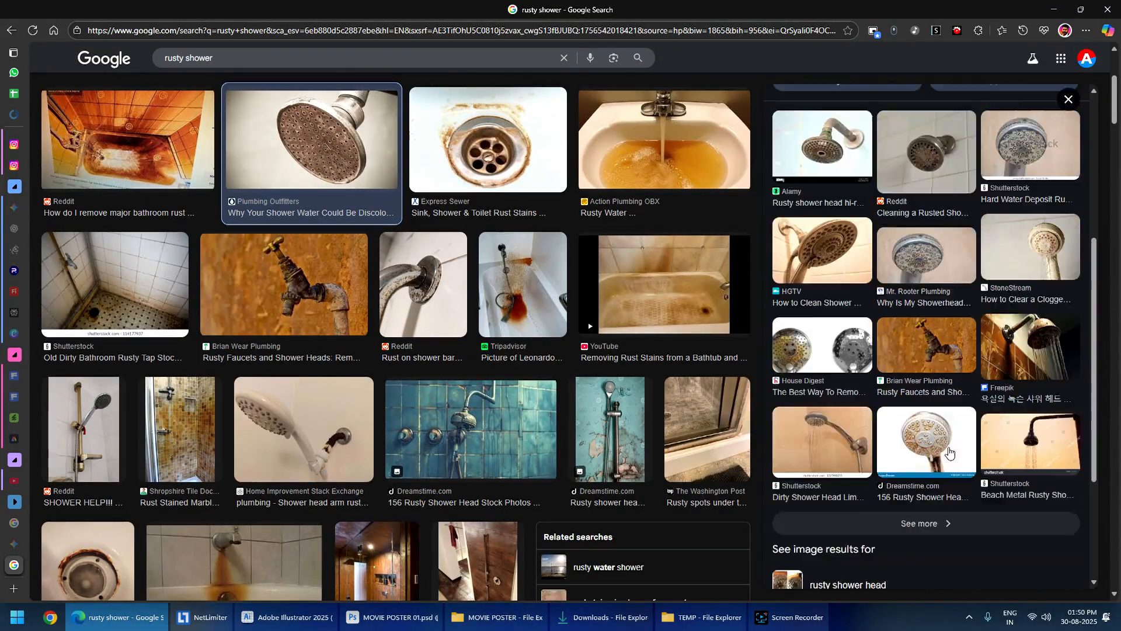
scroll(314, 393, up, 1)
scroll(314, 393, up, 3)
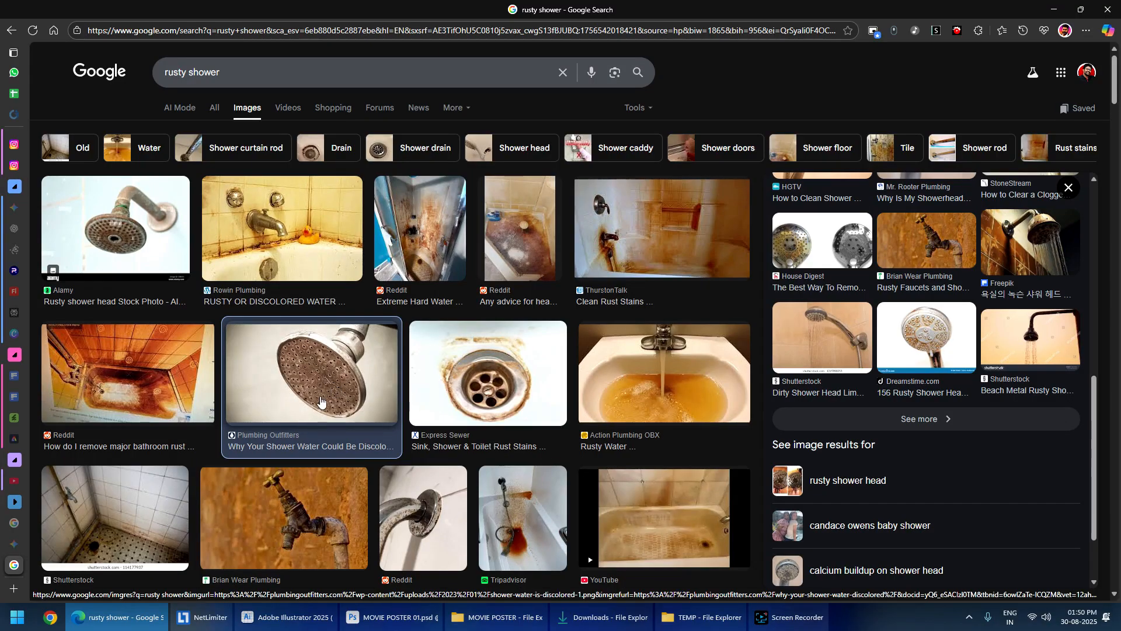
click(321, 401)
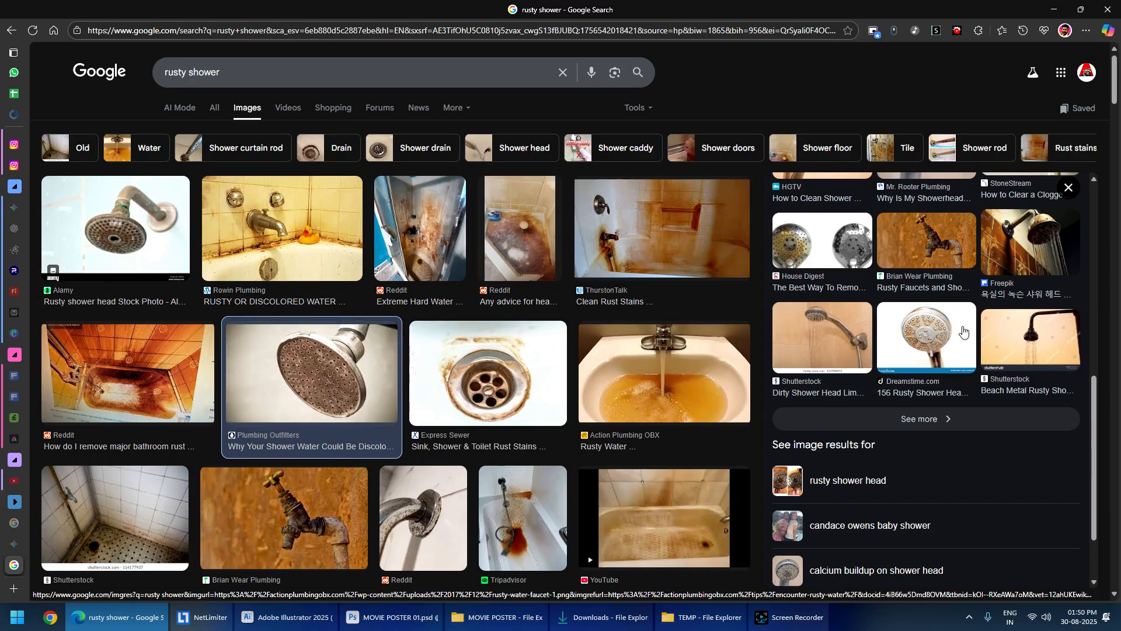
- Copy the Plumbing Outfitters rusty shower head image and paste it into the MOVIE POSTER 01 document in Photoshop
right_click(776, 280)
click(865, 359)
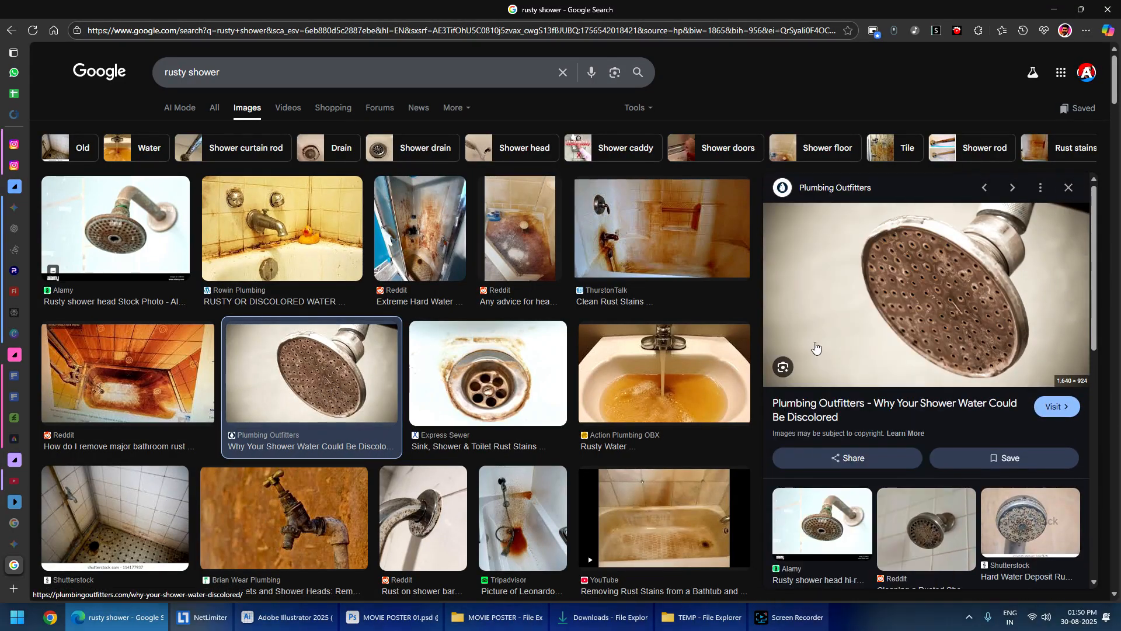
key(alt+Tab)
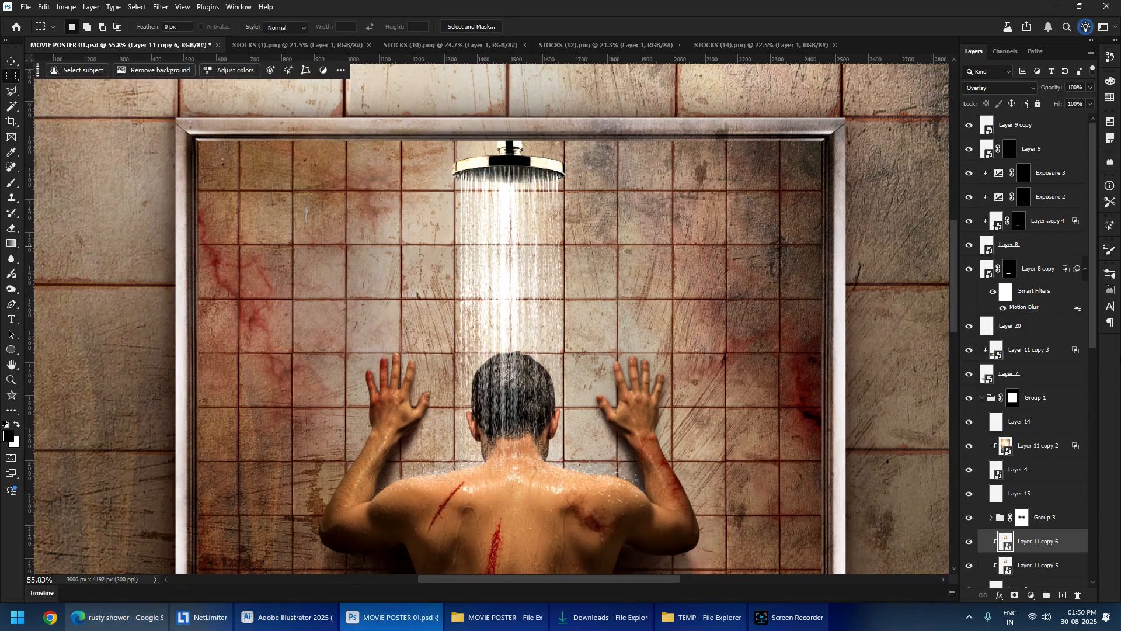
key(ctrl+v)
drag(447, 320, 442, 360)
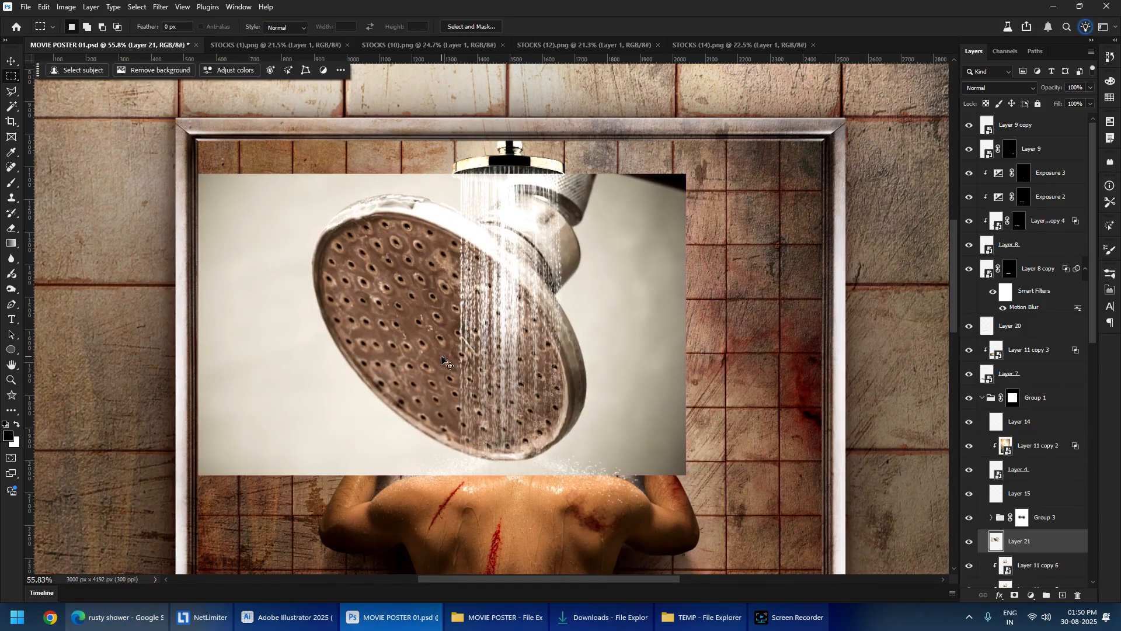
- Rotate the pasted shower head image until its perforated face lies horizontal
key(ctrl+t)
drag(690, 390, 599, 213)
key(Return)
- Copy a rectangular area around the rusty shower head's face to a new layer and delete the full pasted image
key(m)
drag(258, 206, 555, 365)
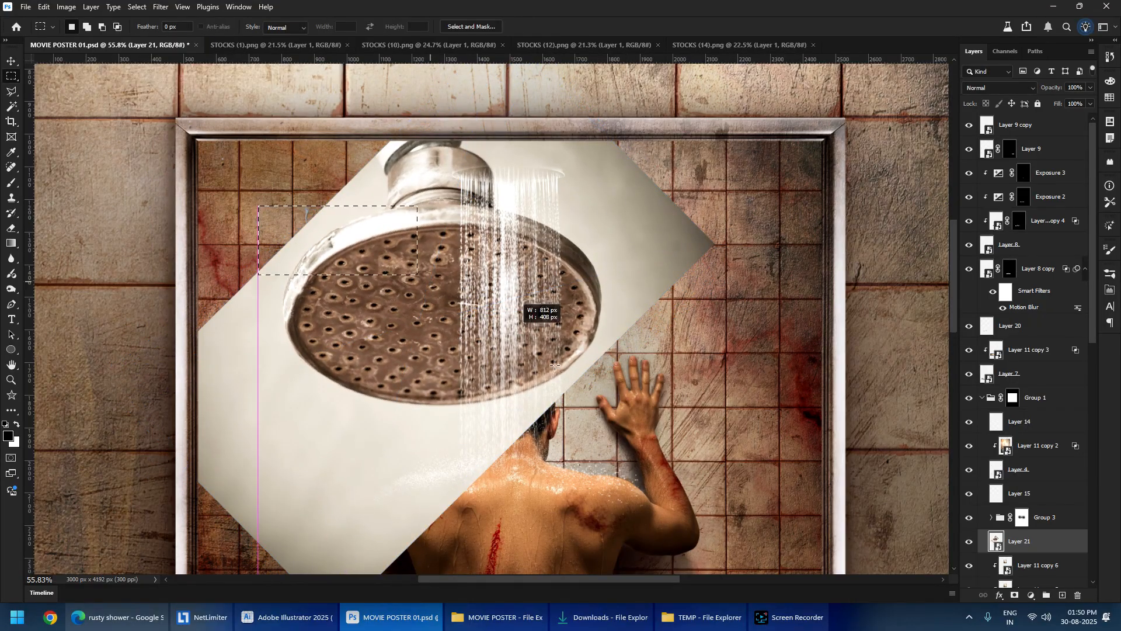
drag(637, 443, 642, 424)
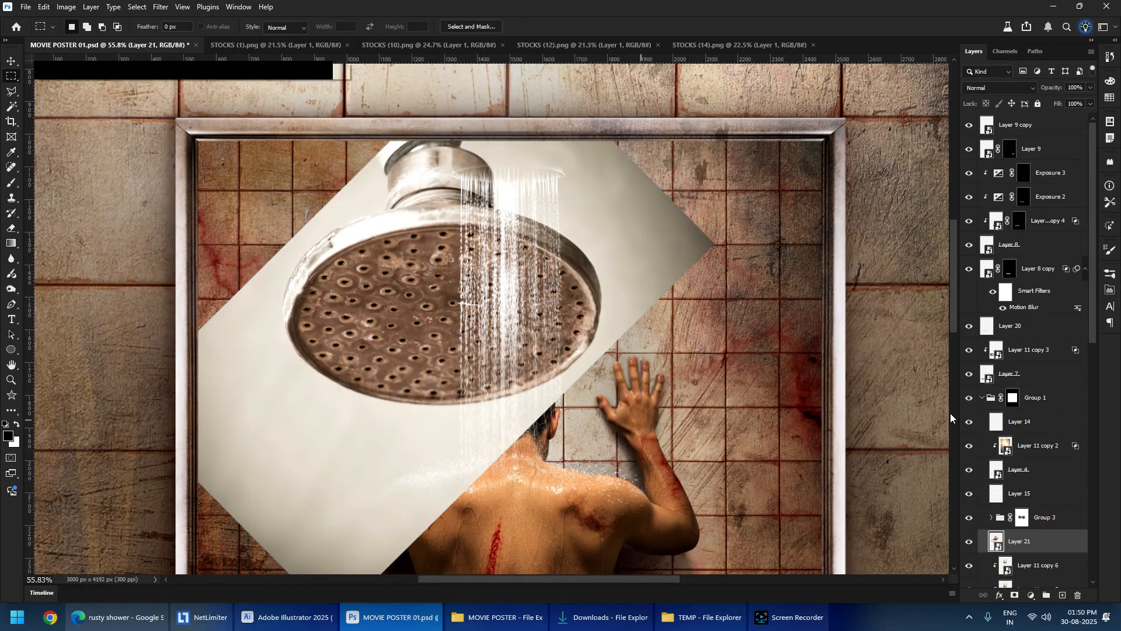
key(ctrl+j)
click(1055, 565)
key(Delete)
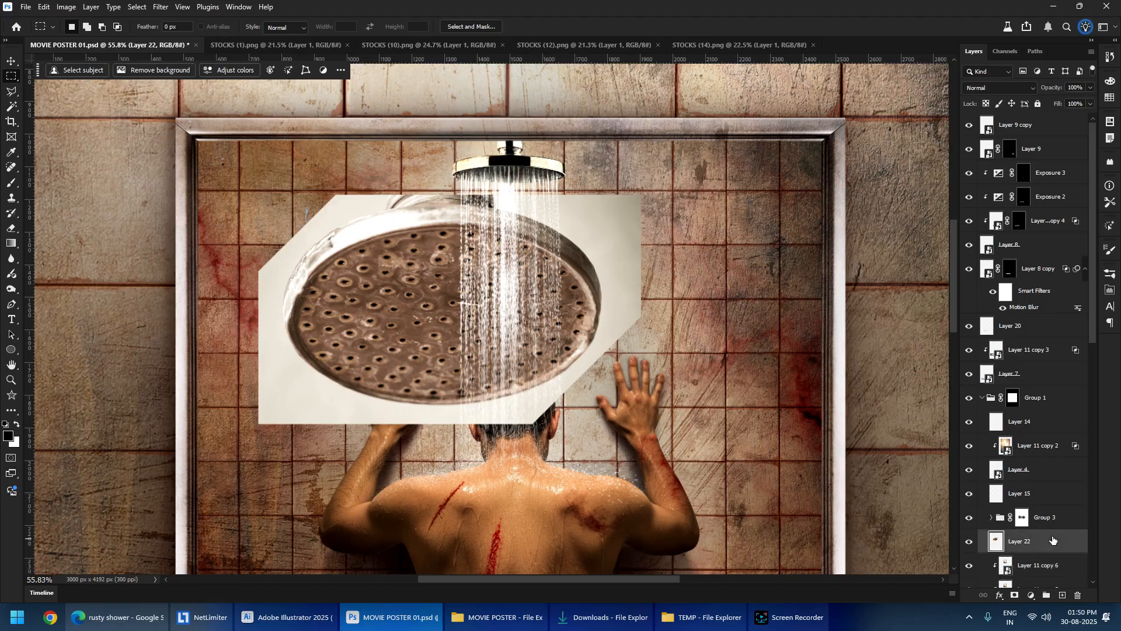
- Scale the rusty face to about 42% width and 12.5% height and place it over the underside of the existing shower head
key(ctrl+t)
drag(449, 194, 437, 350)
drag(486, 379, 531, 169)
drag(685, 177, 575, 173)
mouse_move(550, 180)
mouse_down()
mouse_move(566, 153)
mouse_move(564, 165)
mouse_up()
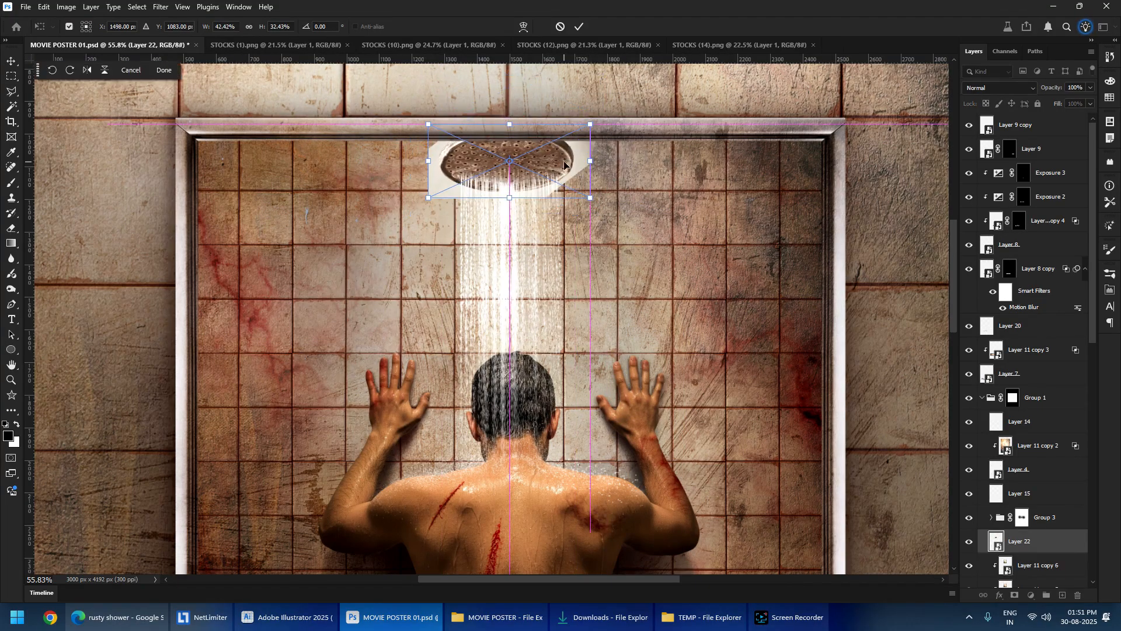
drag(510, 124, 503, 168)
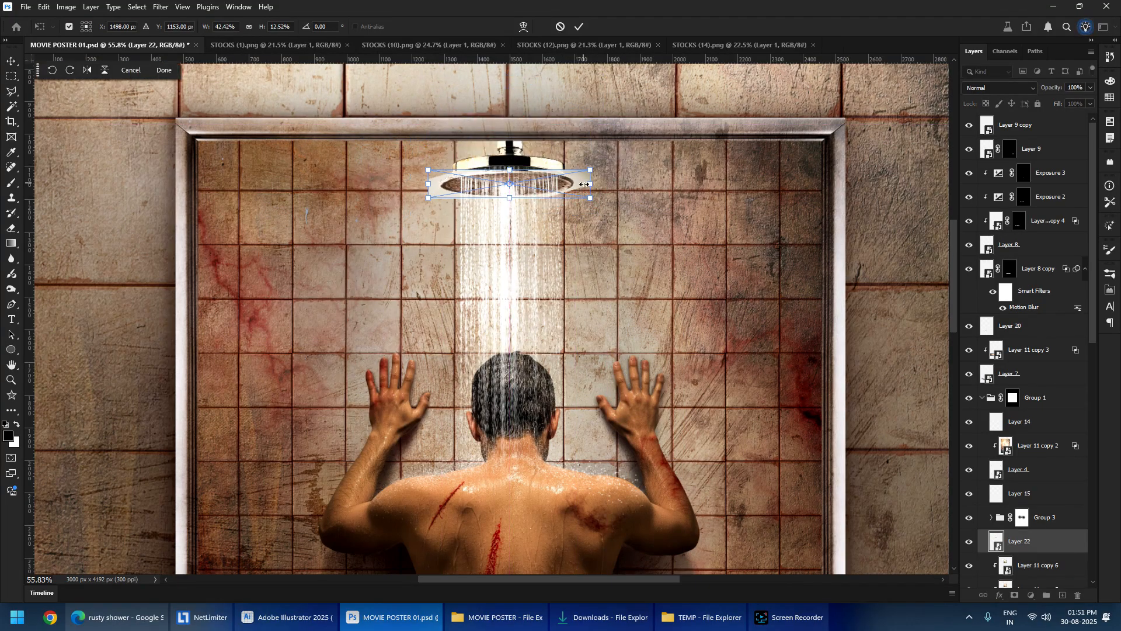
key(Return)
- Narrow the rusty face to match the existing shower head's rim and align it with the underside
key(m)
scroll(515, 189, up, 5)
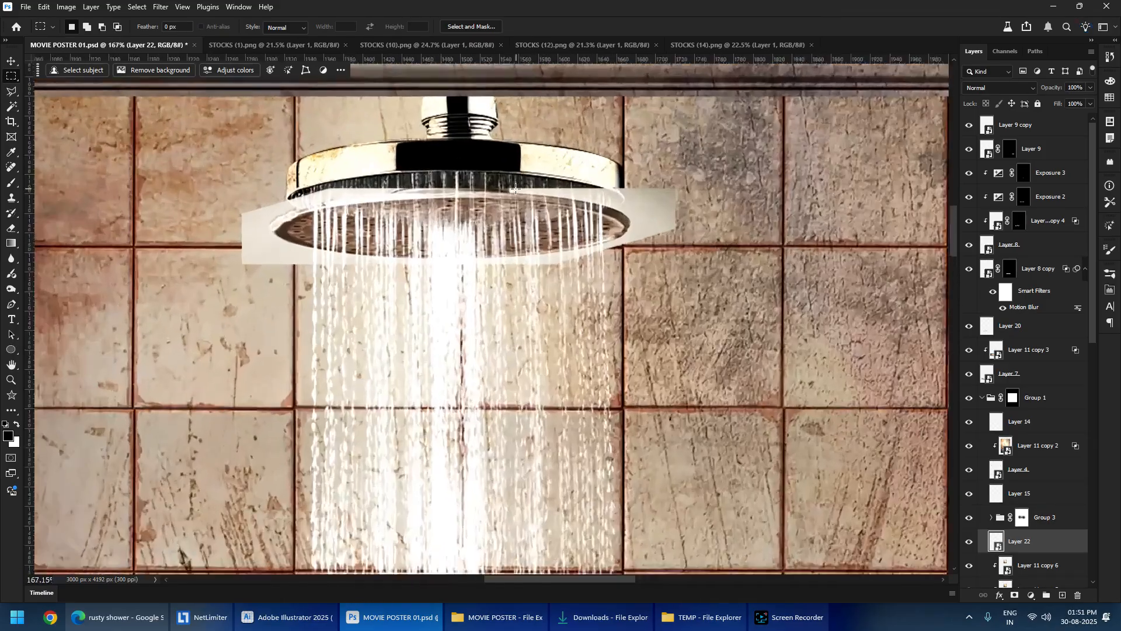
scroll(515, 188, up, 1)
drag(460, 232, 469, 164)
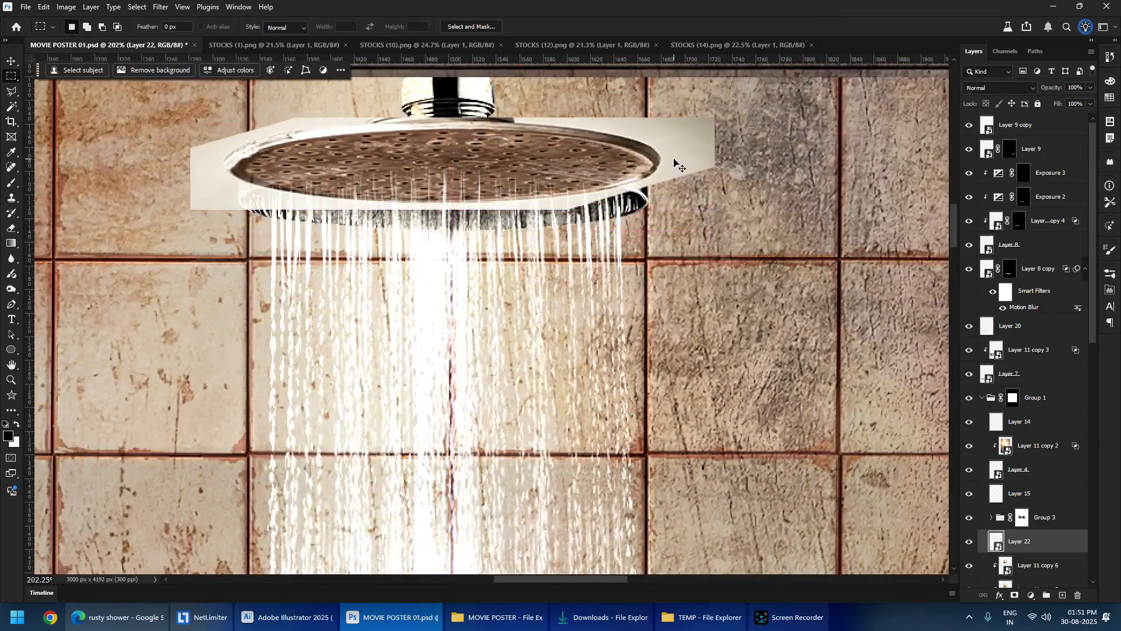
key(ctrl+t)
drag(705, 157, 697, 163)
key(Return)
drag(611, 173, 528, 198)
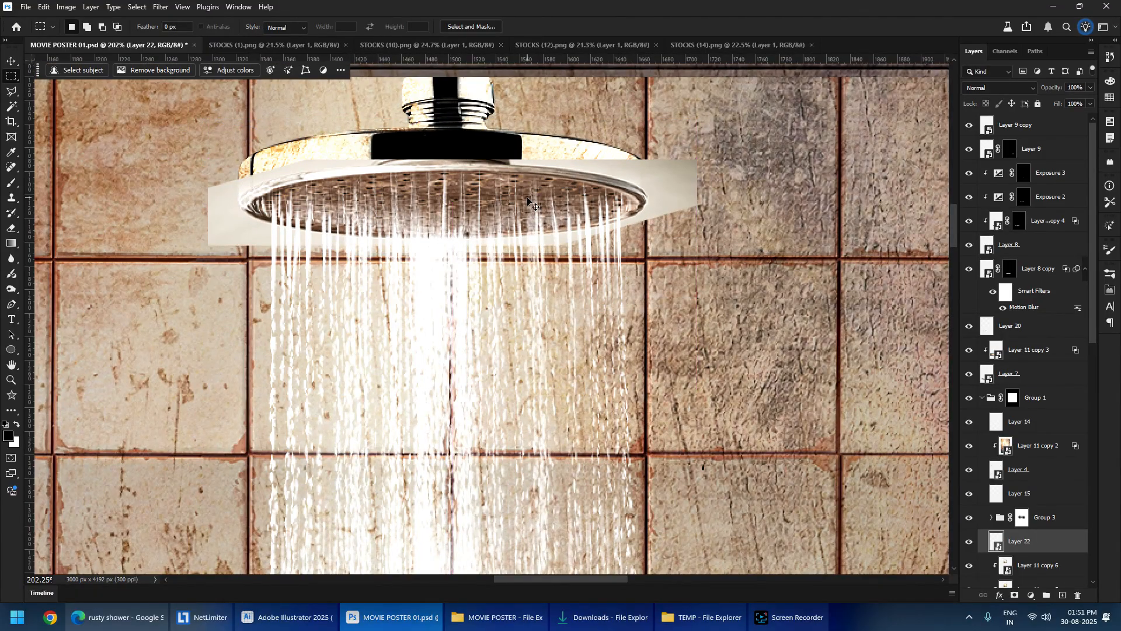
- Mask the rusty face with an elliptical selection inside its smart object, then save and close the smart object
double_click(994, 538)
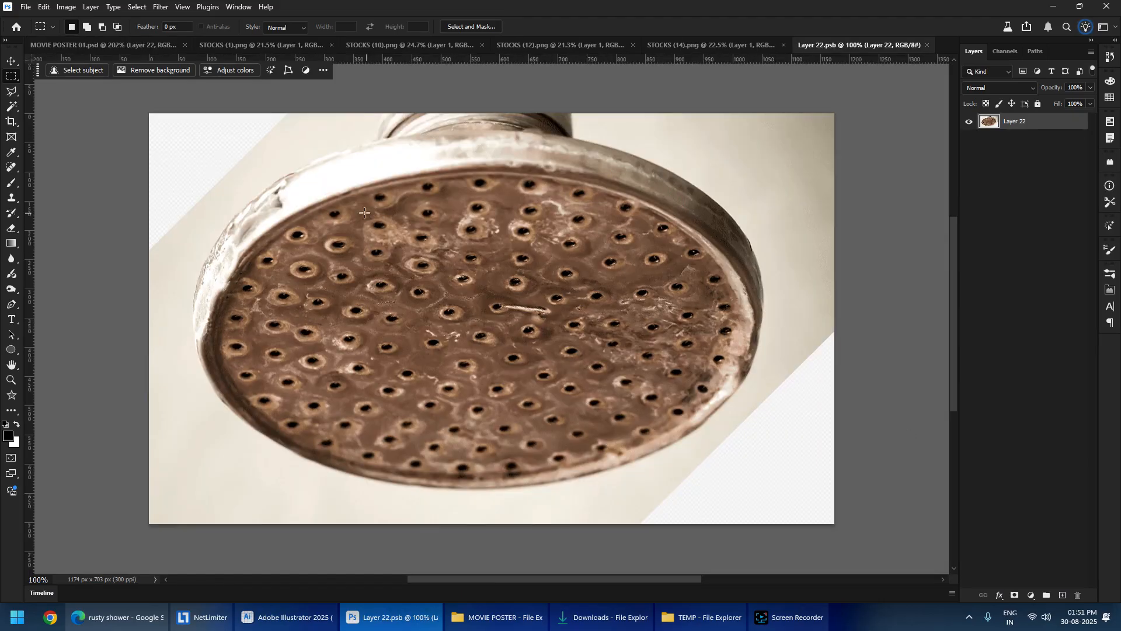
right_click(11, 76)
click(64, 86)
drag(198, 116, 761, 487)
click(1015, 596)
key(ctrl+s)
key(ctrl+w)
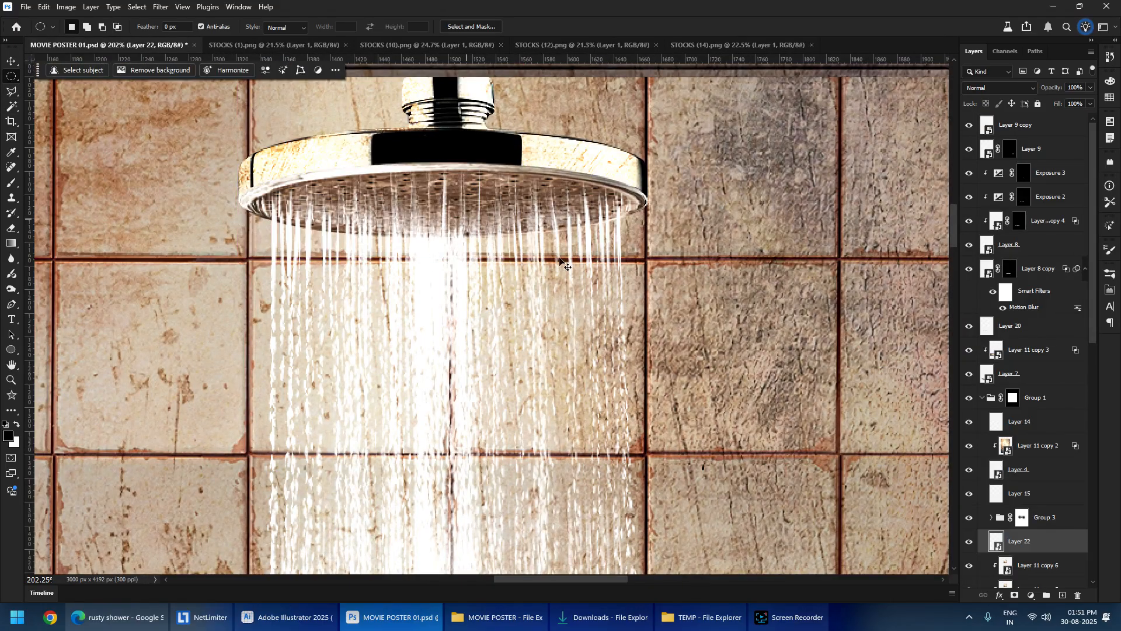
- Shift the rusty face up and build the shower head's side wall from repeated one-pixel-offset duplicates of its layer
drag(560, 256, 558, 205)
key(ctrl+alt+Up)
key(ctrl+alt+Up)
key(ctrl+alt+Up)
key(ctrl+alt+Up)
key(ctrl+alt+Up)
key(ctrl+alt+Up)
key(ctrl+alt+Up)
key(ctrl+alt+Up)
key(ctrl+alt+Up)
key(ctrl+alt+Up)
key(ctrl+alt+Up)
key(ctrl+alt+Up)
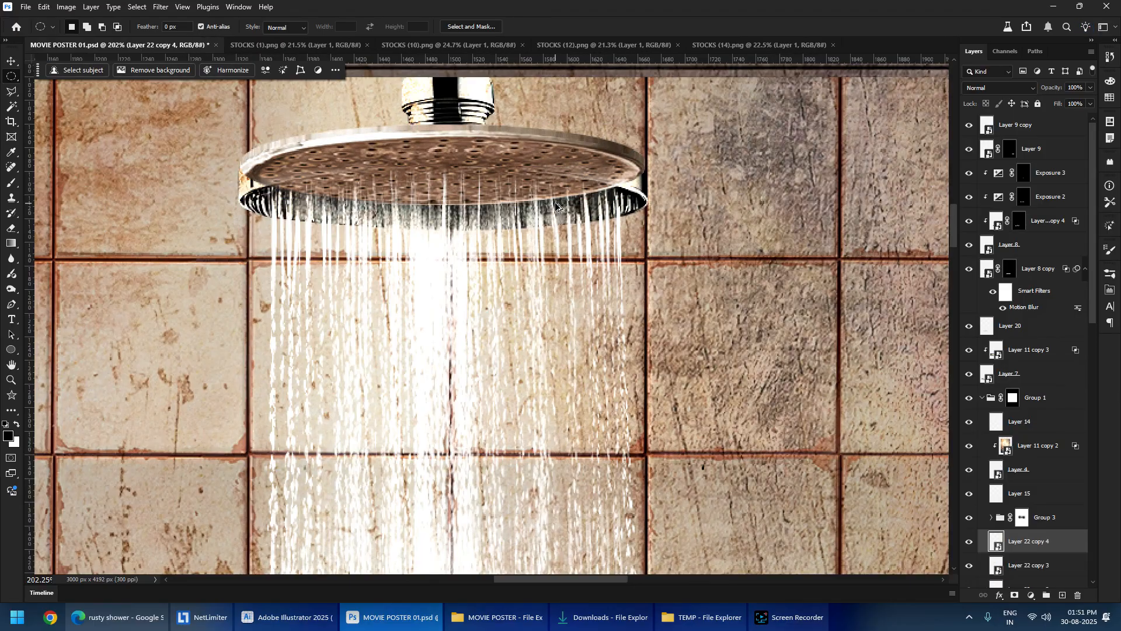
key(ctrl+alt+Up)
key(ctrl+alt+Up)
key(ctrl+alt+Up)
key(ctrl+alt+Up)
key(ctrl+alt+Up)
key(ctrl+alt+Up)
key(ctrl+alt+Up)
key(ctrl+alt+Up)
key(ctrl+alt+Up)
key(ctrl+alt+Up)
key(ctrl+alt+Up)
key(ctrl+alt+Up)
key(ctrl+alt+Up)
key(ctrl+alt+Up)
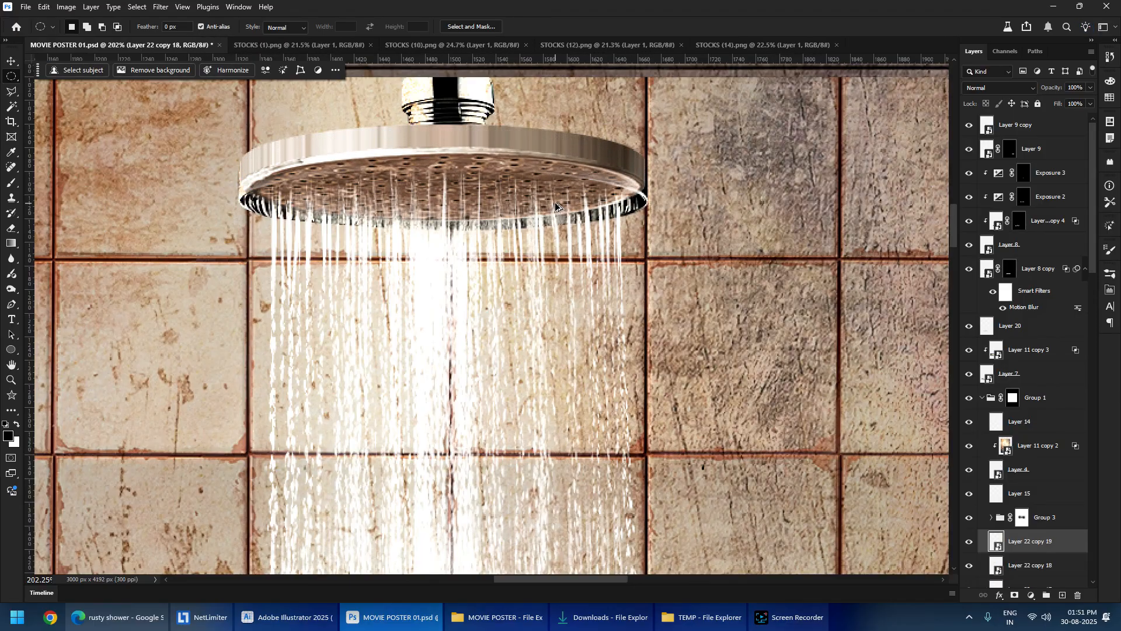
key(ctrl+alt+Up)
key(ctrl+alt+Up)
key(ctrl+alt+Up)
key(ctrl+alt+Up)
key(ctrl+alt+Up)
key(ctrl+alt+Up)
key(ctrl+alt+Up)
key(ctrl+alt+Up)
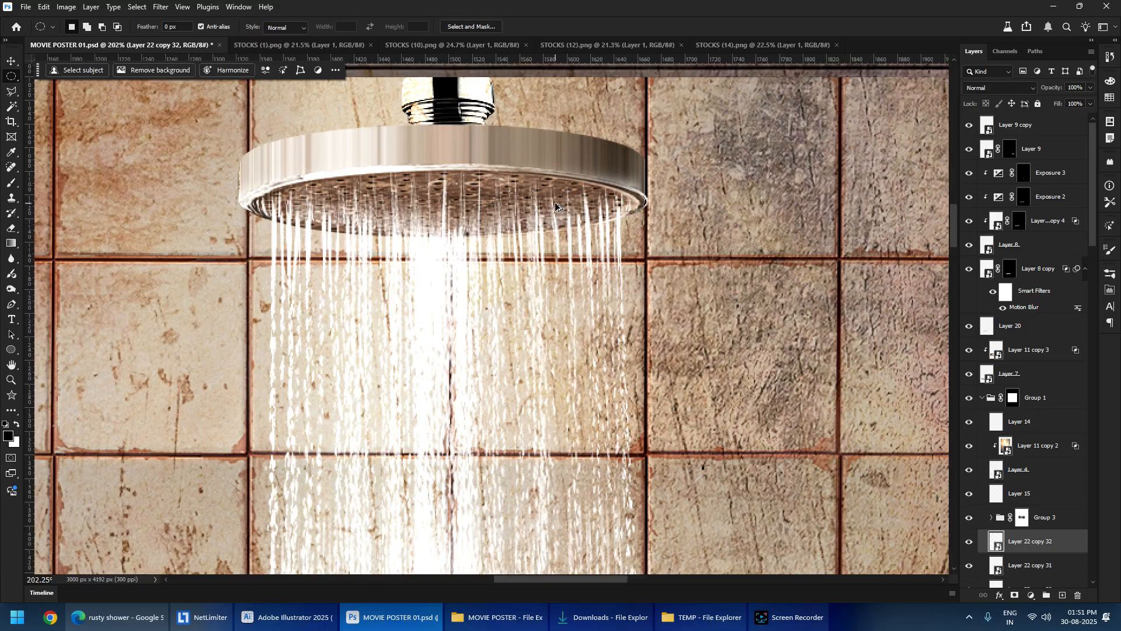
- Select all the stacked face layers beneath the topmost copy and combine them into a single layer
scroll(1067, 351, down, 10)
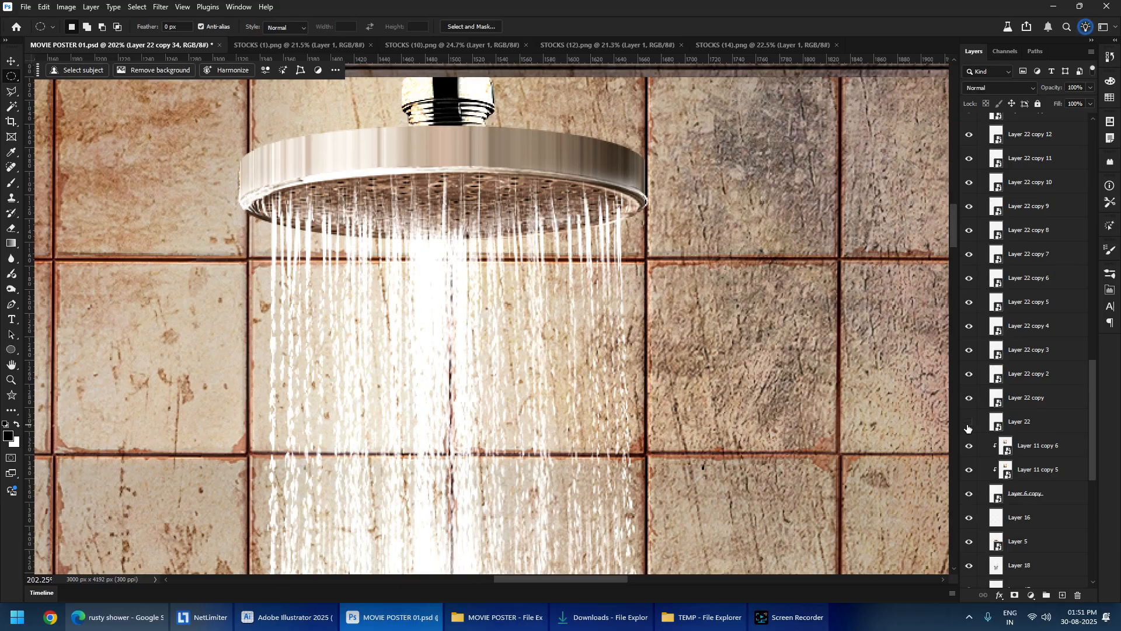
click(1028, 428)
scroll(1048, 352, up, 4)
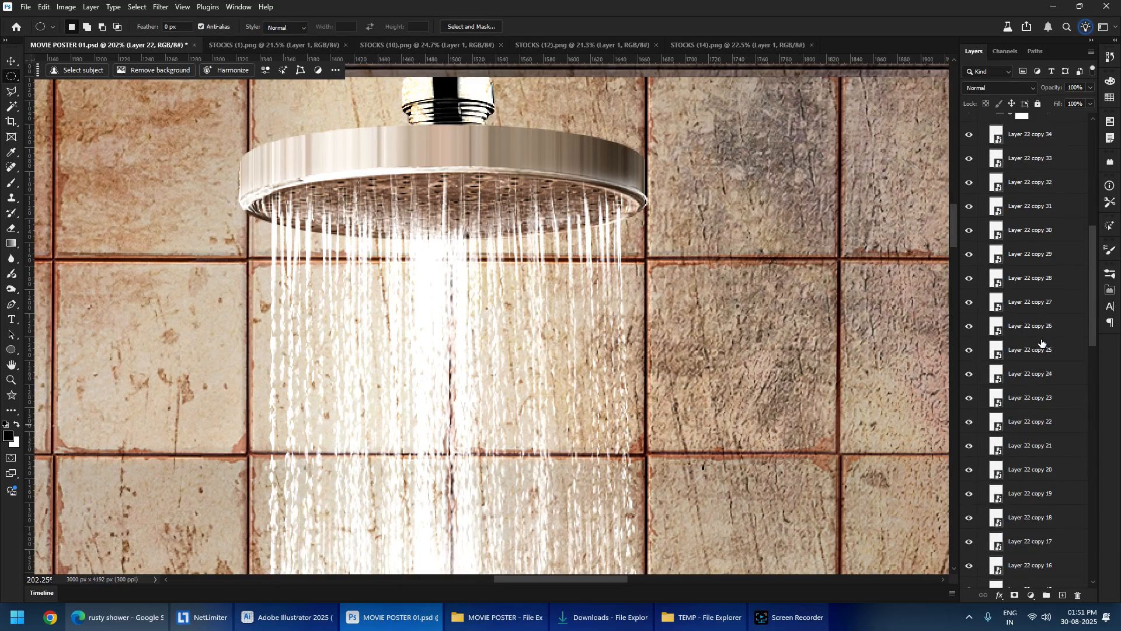
scroll(1043, 327, up, 2)
shift+click(1045, 306)
ctrl+drag(426, 183, 418, 157)
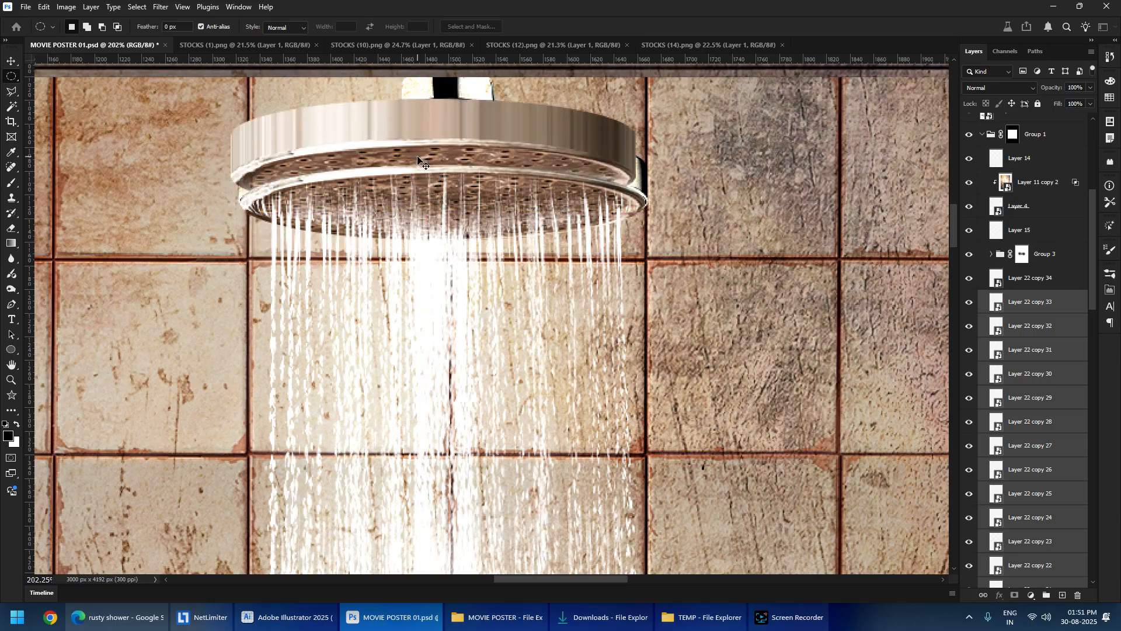
key(ctrl+z)
key(ctrl+e)
ctrl+drag(438, 219, 513, 188)
key(ctrl+z)
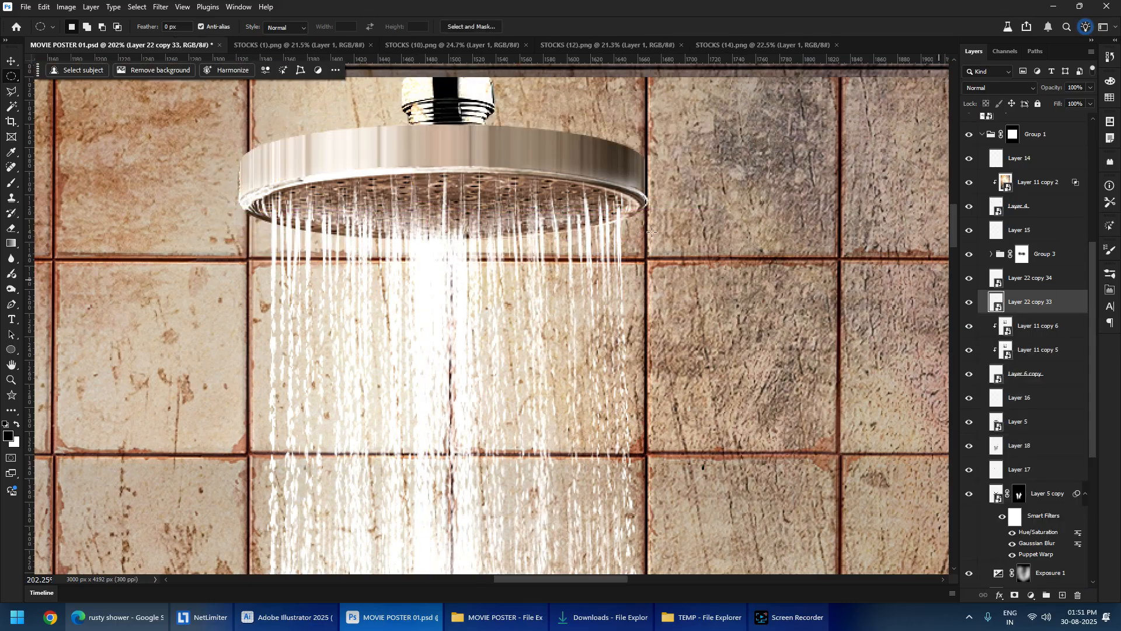
- Apply a Gaussian Blur of about 4.4 pixels inside the side wall's smart object, then save and close it
click(160, 6)
click(484, 228)
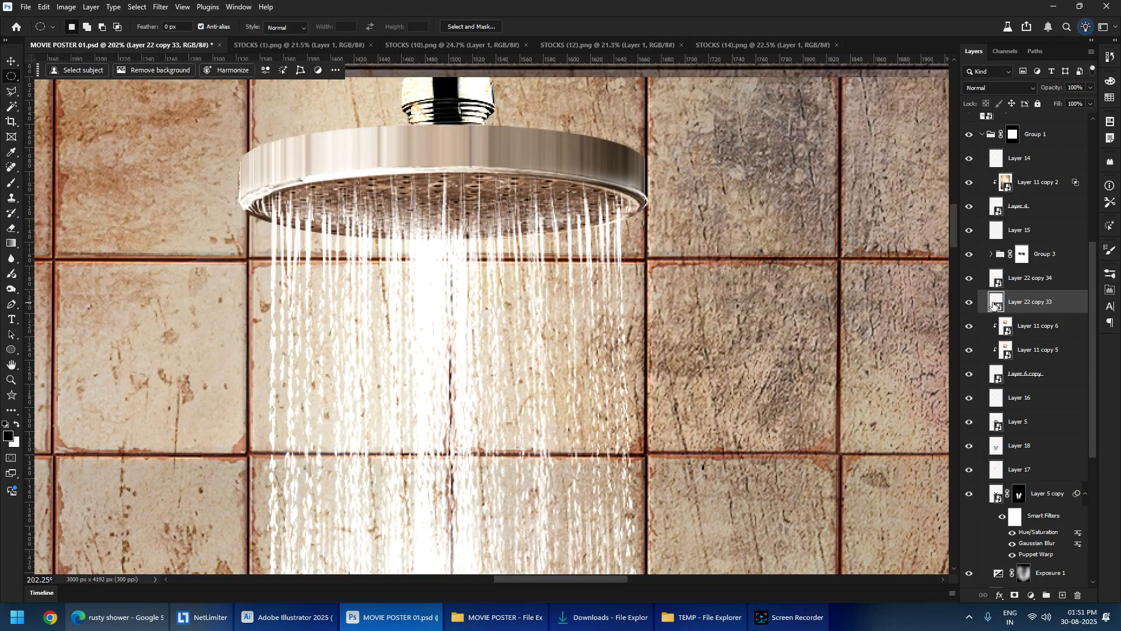
double_click(995, 305)
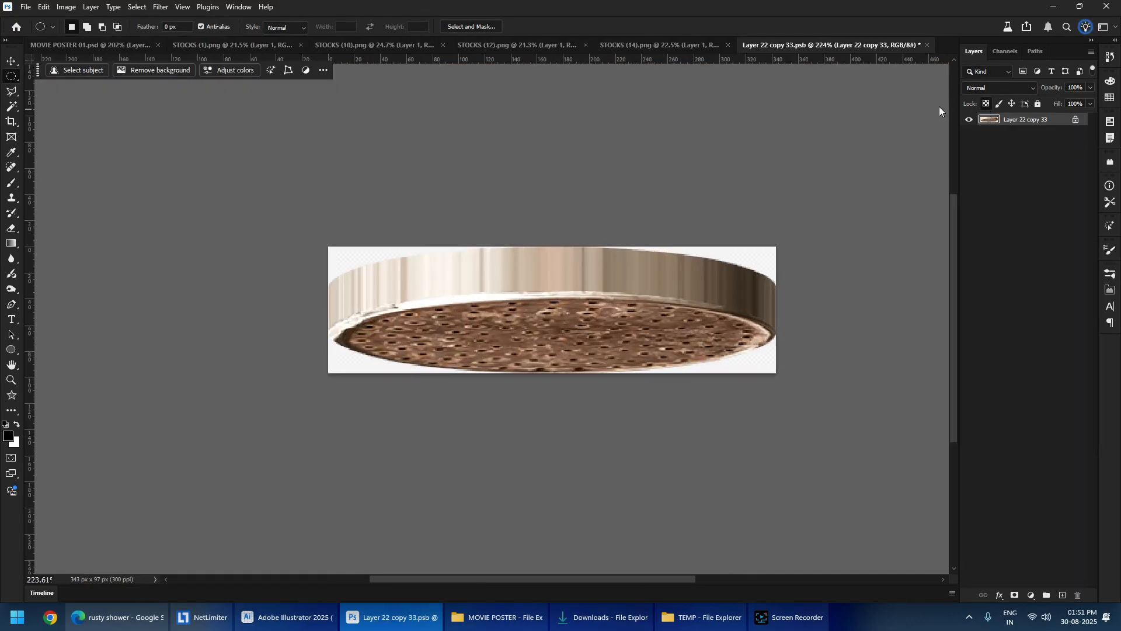
click(158, 7)
mouse_move(180, 201)
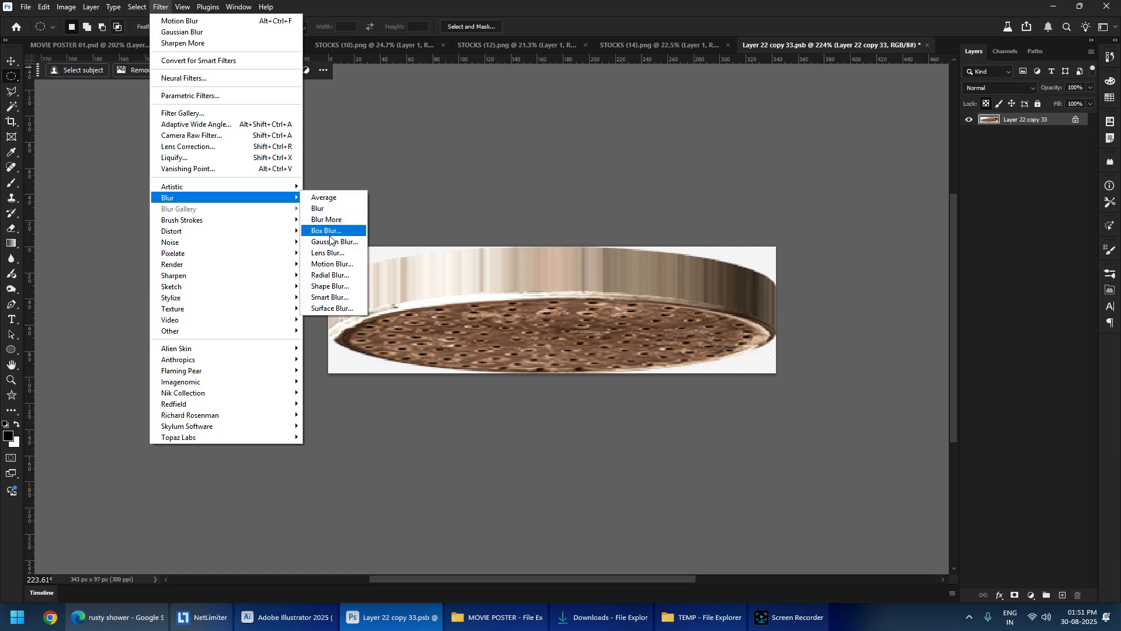
click(350, 242)
drag(747, 283, 783, 286)
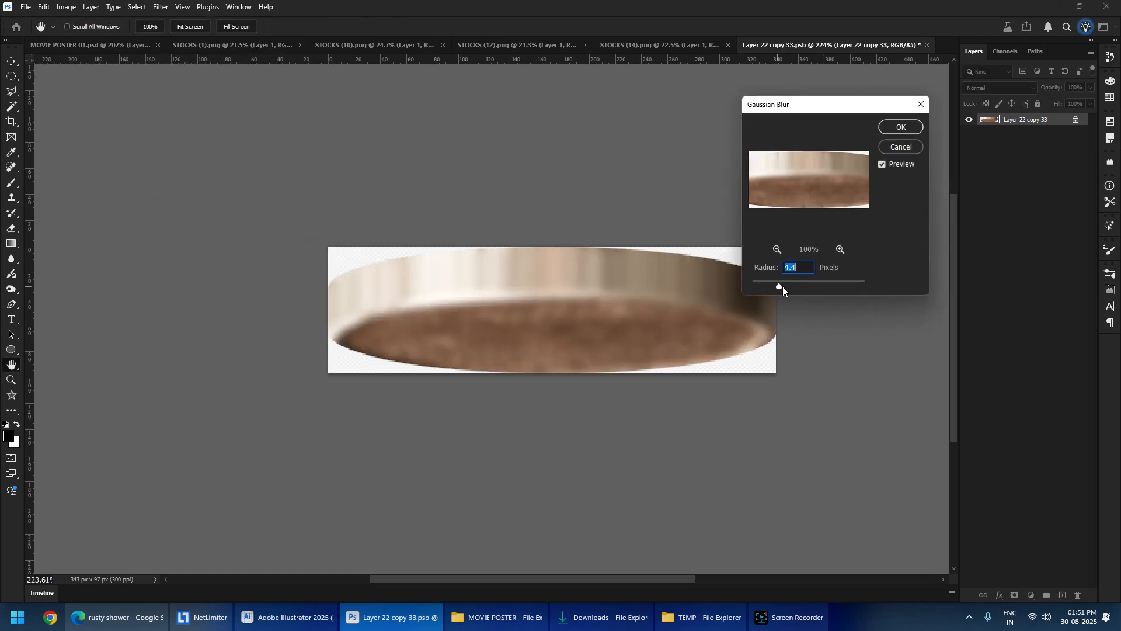
click(901, 127)
key(ctrl+s)
key(ctrl+w)
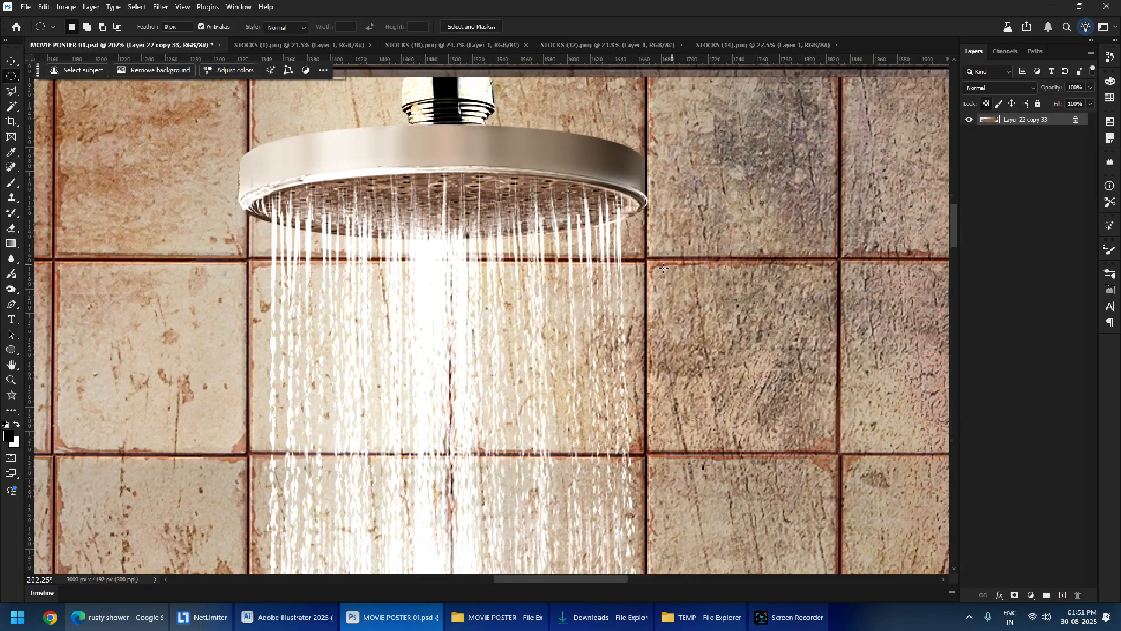
- Duplicate the Layer 11 copy 2 grunge texture and clip the copy to the shower head's side wall layer
scroll(477, 214, down, 6)
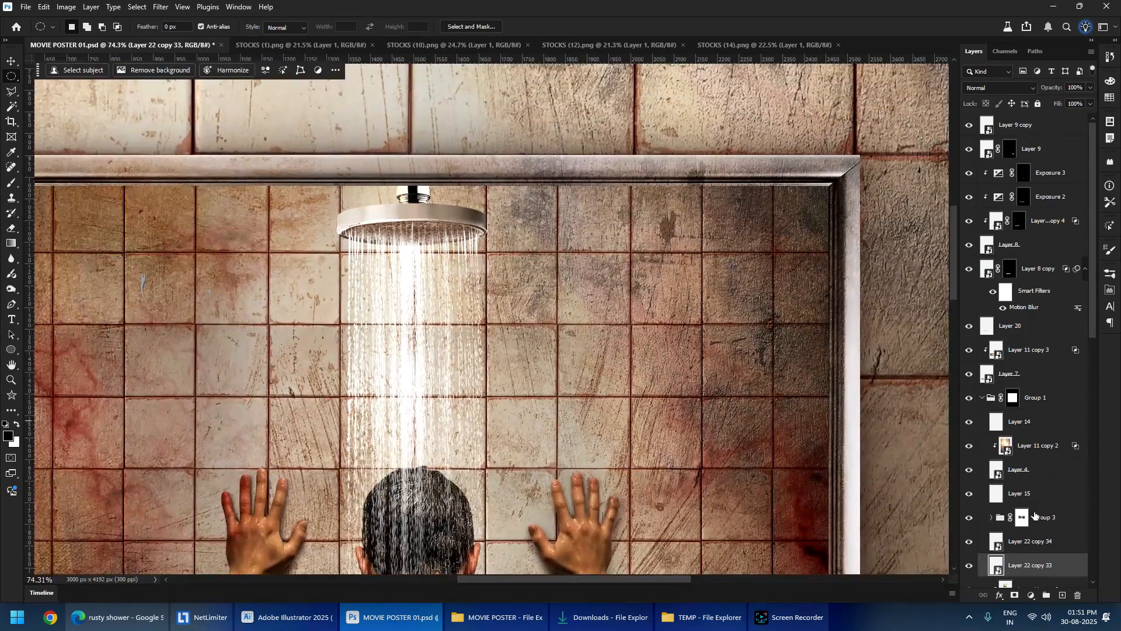
scroll(1032, 428, down, 3)
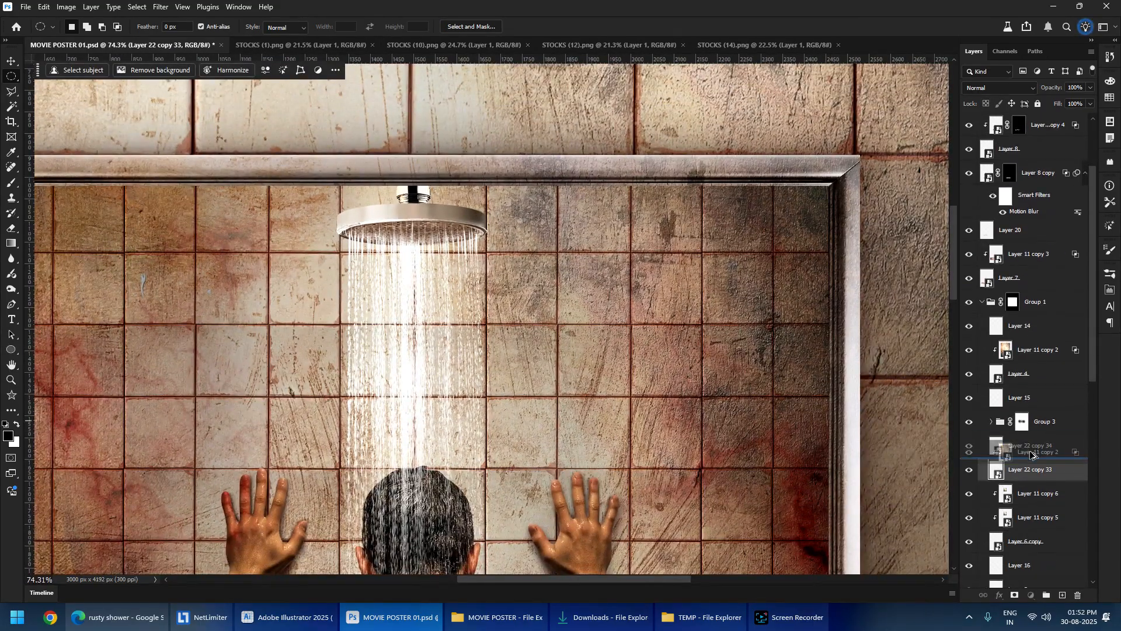
drag(1032, 454, 1032, 458)
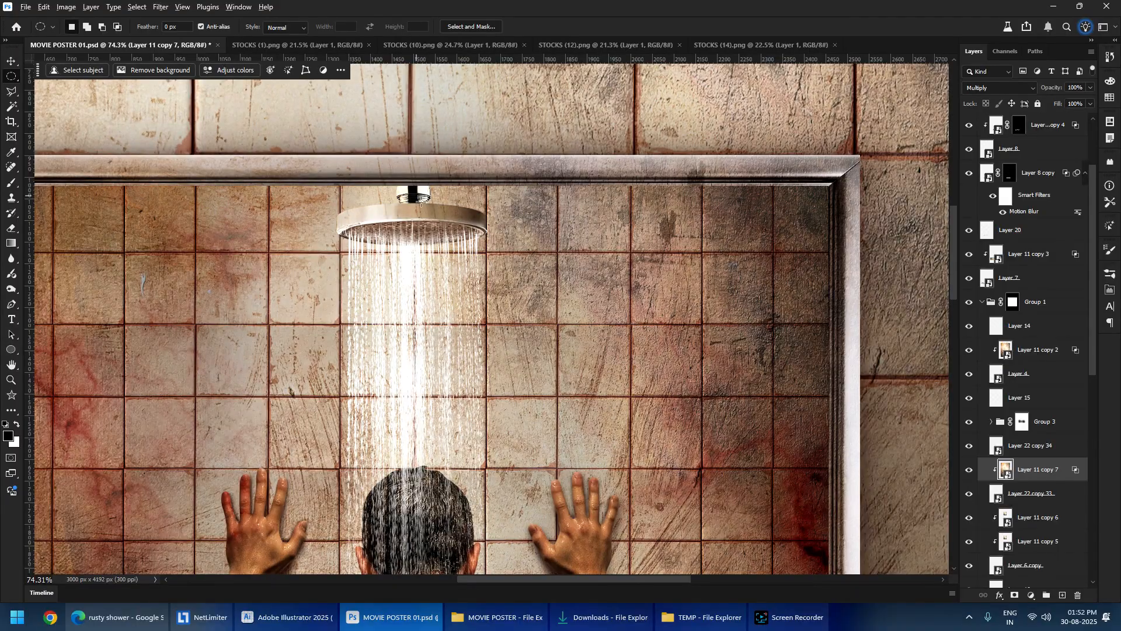
- Scale the clipped grunge texture to 36.50% and move it up about 964 px over the shower head
drag(423, 205, 375, 196)
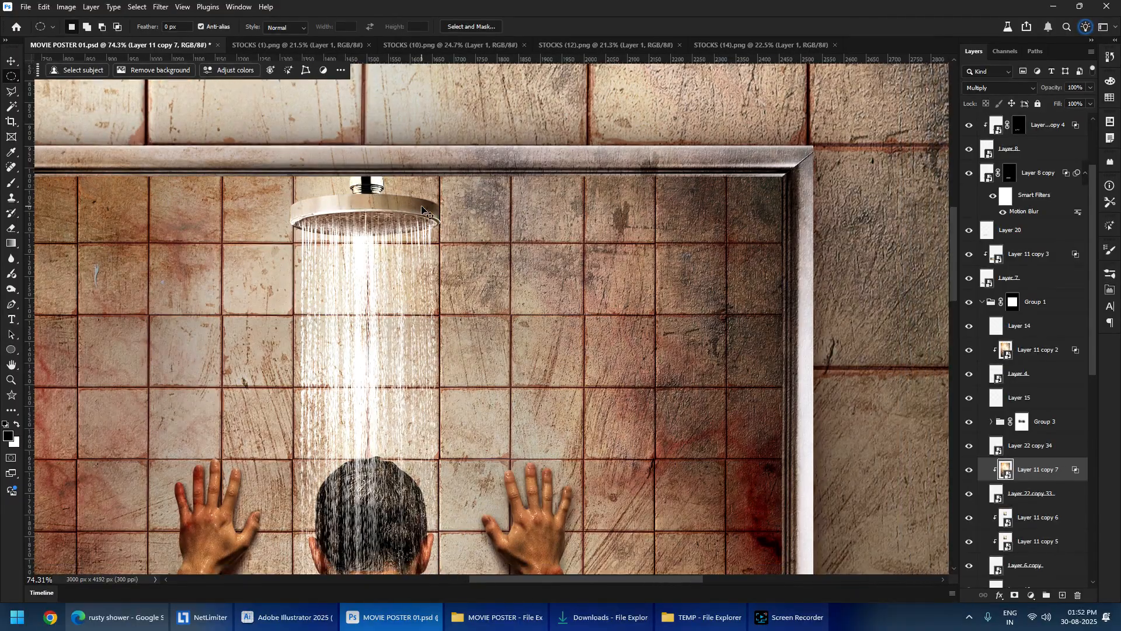
key(ctrl+t)
scroll(465, 207, down, 5)
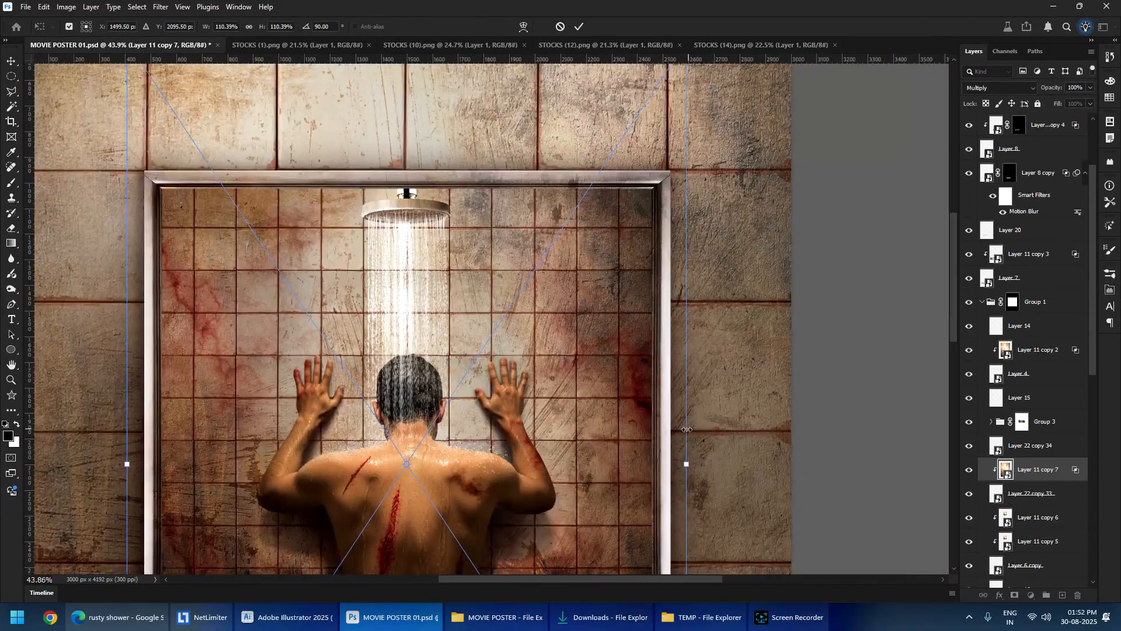
drag(687, 430, 499, 430)
drag(446, 434, 444, 187)
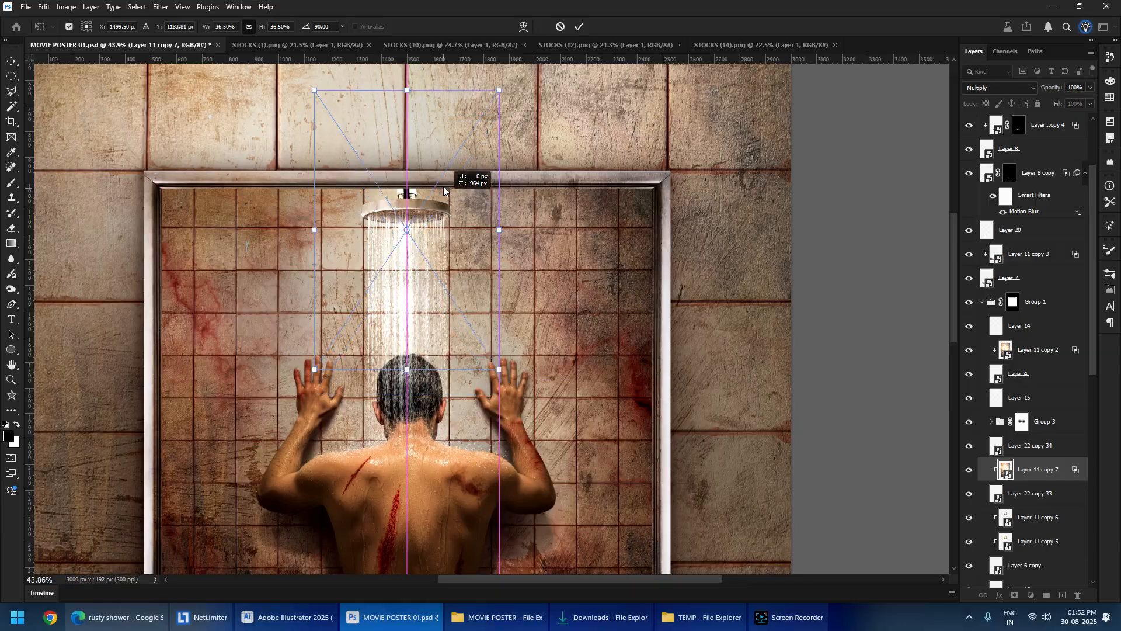
key(Return)
scroll(432, 190, up, 8)
scroll(366, 195, down, 4)
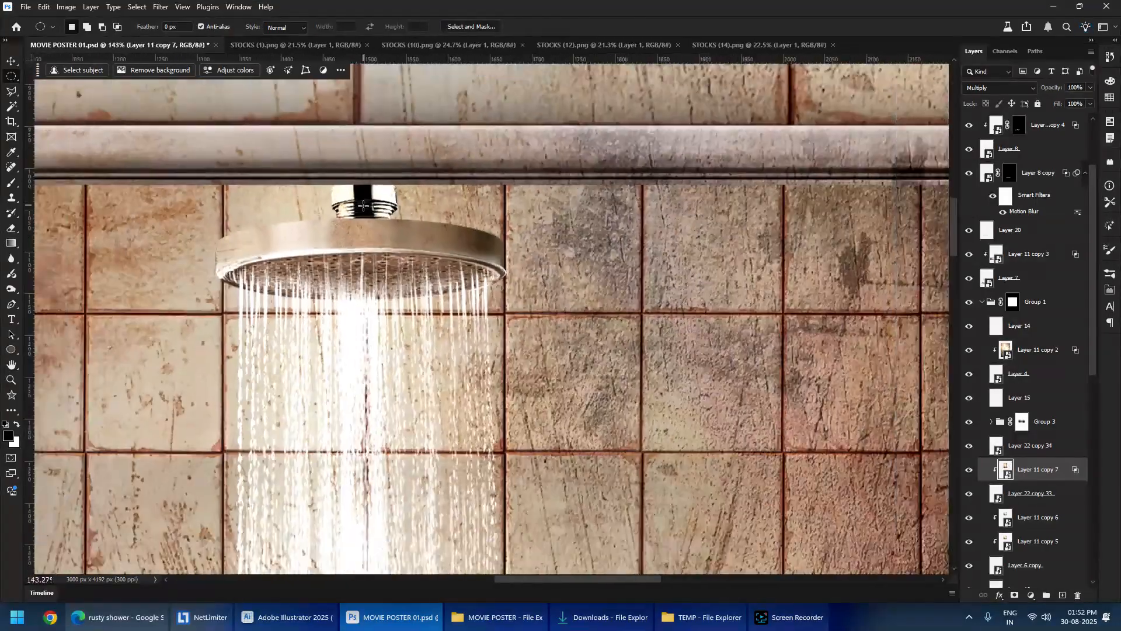
- Add a new layer clipped above the Layer 11 copy 7 texture, set it to Multiply, and brush dark shading over the shower head's side
key(o)
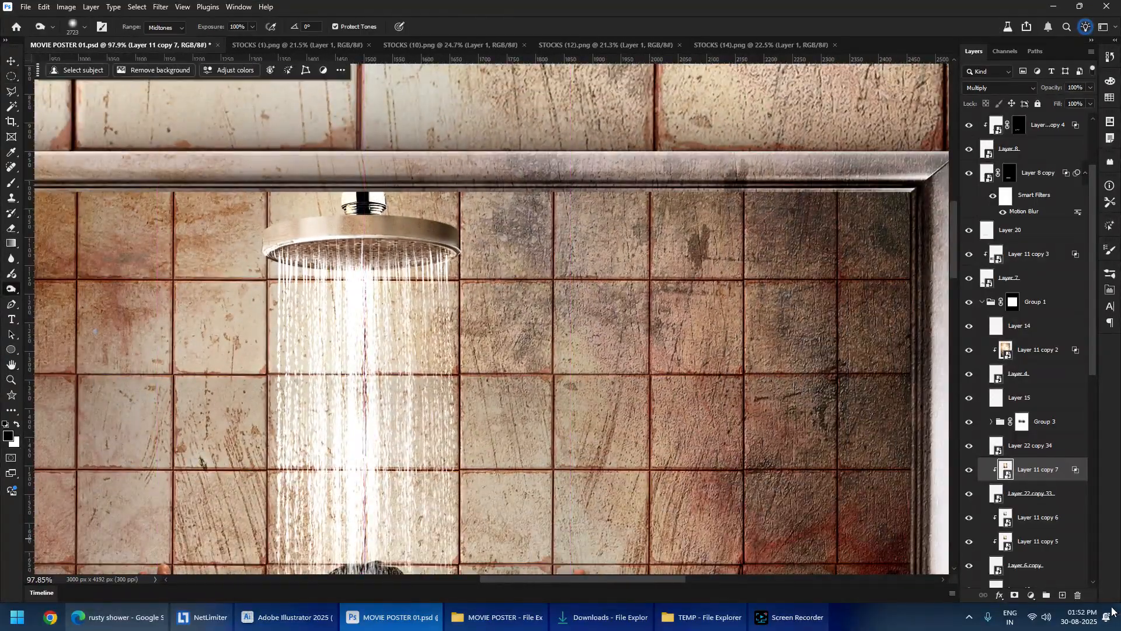
click(1062, 596)
key(ctrl+alt+g)
key(b)
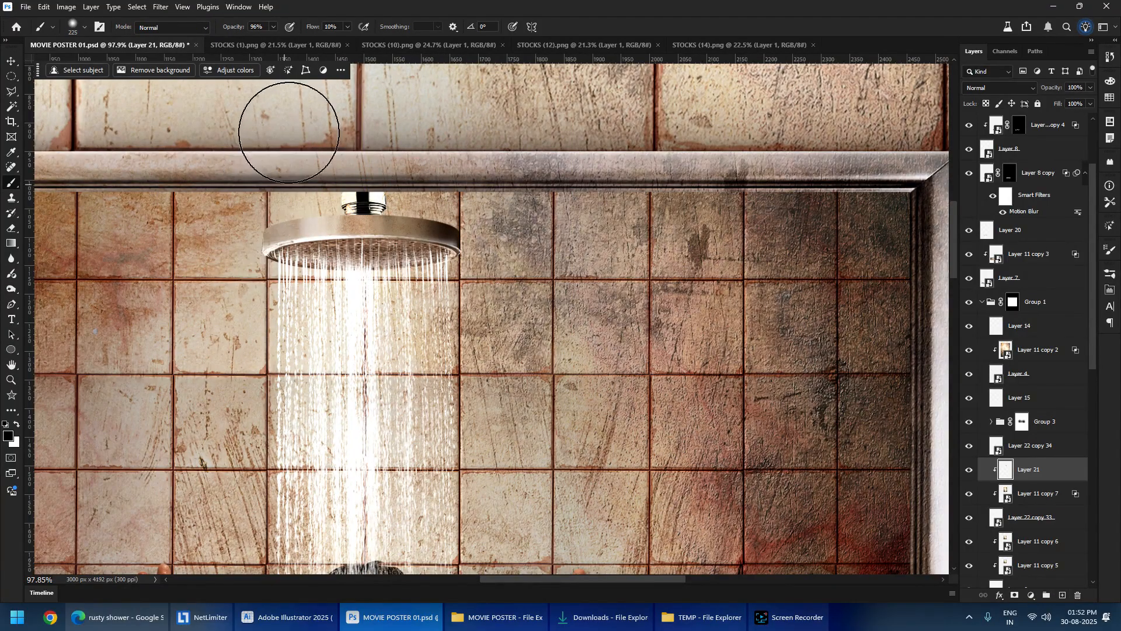
click(999, 88)
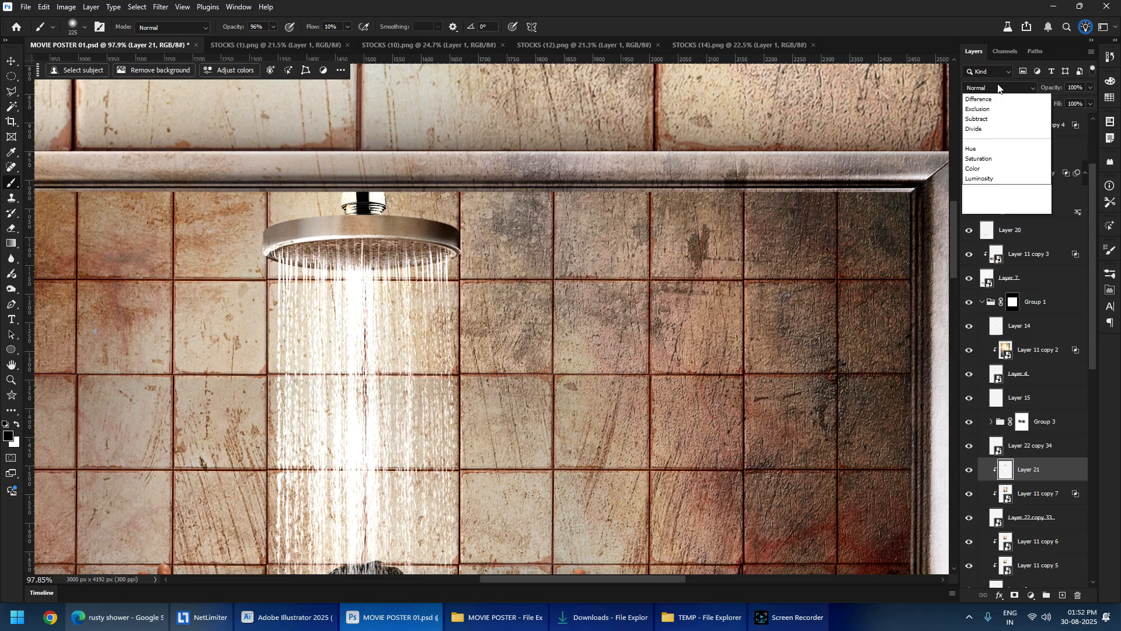
click(987, 130)
mouse_move(431, 247)
mouse_down()
mouse_move(743, 409)
mouse_move(832, 521)
mouse_up()
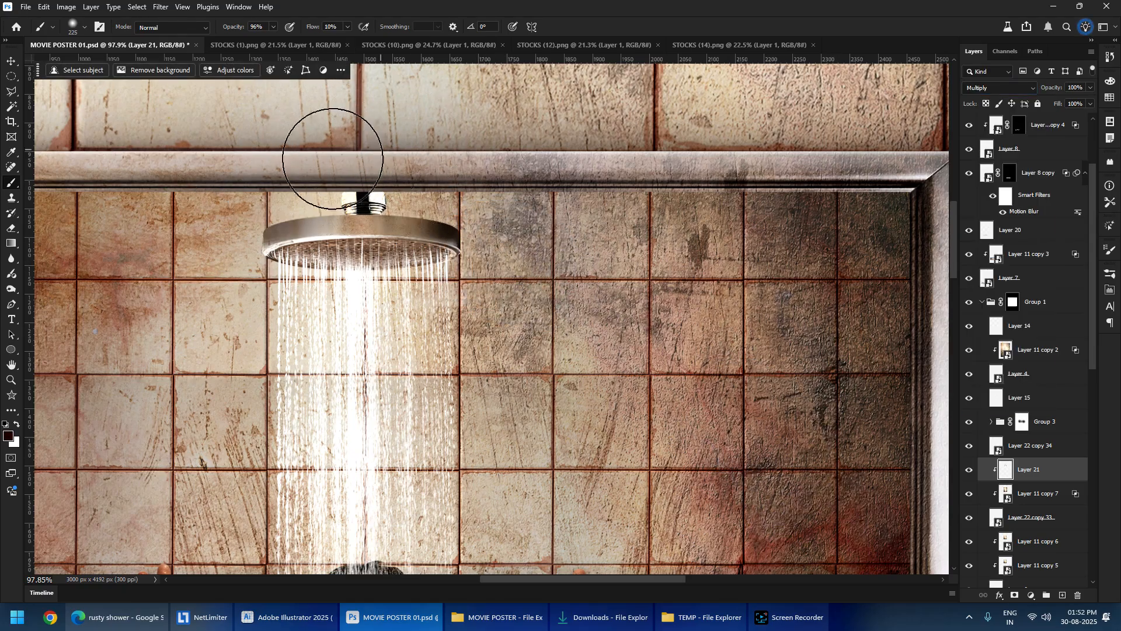
drag(333, 158, 558, 216)
- Examine the shower head's side shading up close and against the whole poster
key(e)
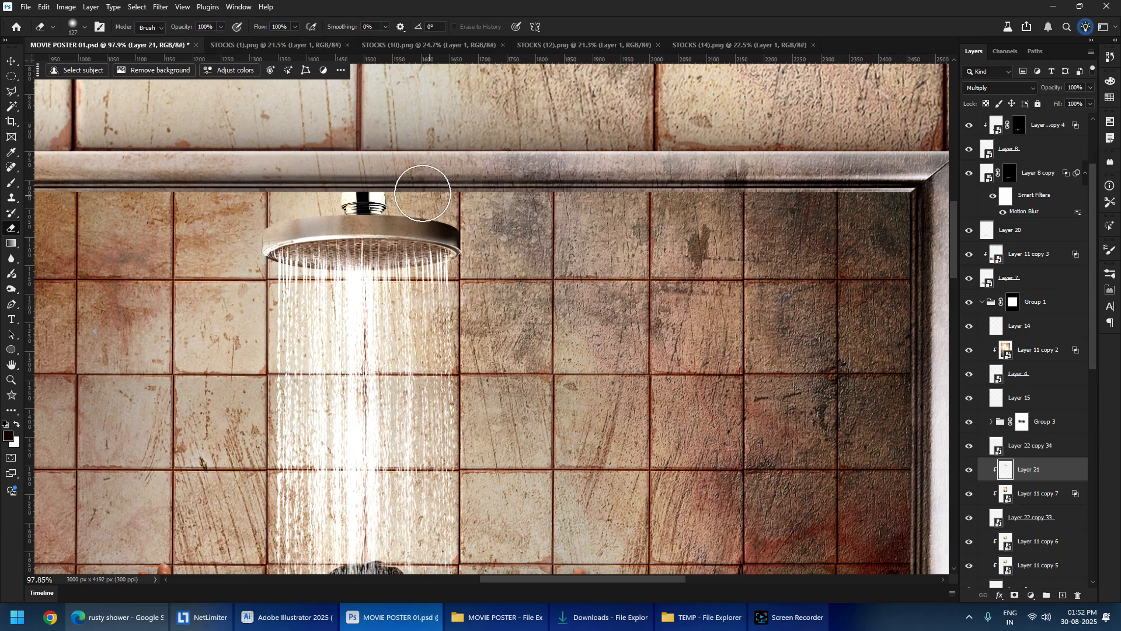
scroll(376, 154, up, 5)
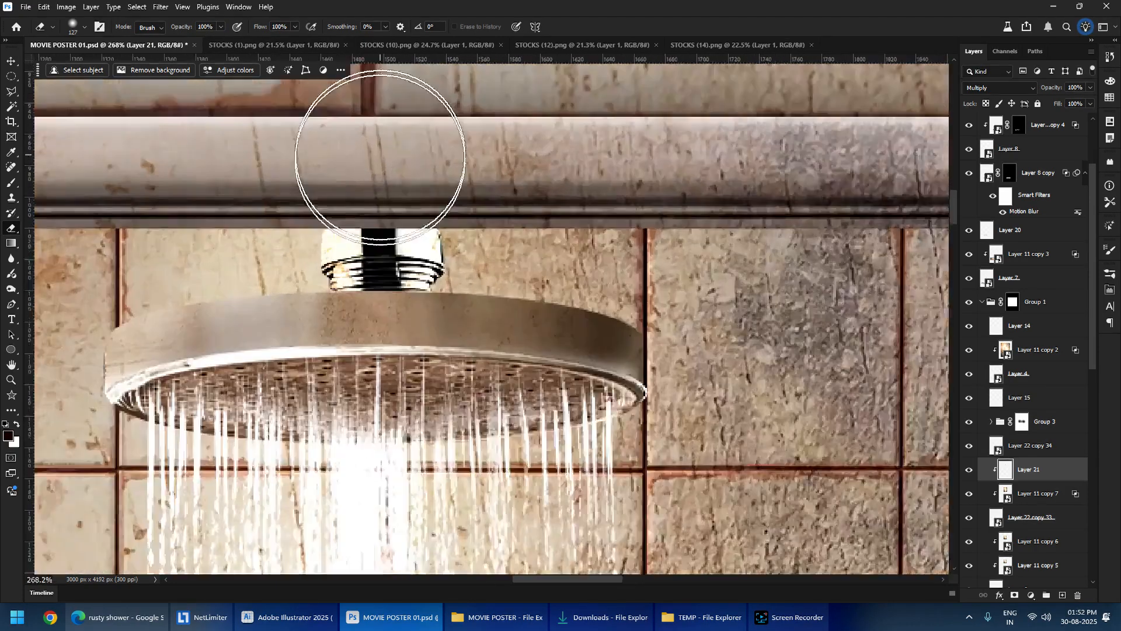
key(m)
scroll(663, 459, down, 3)
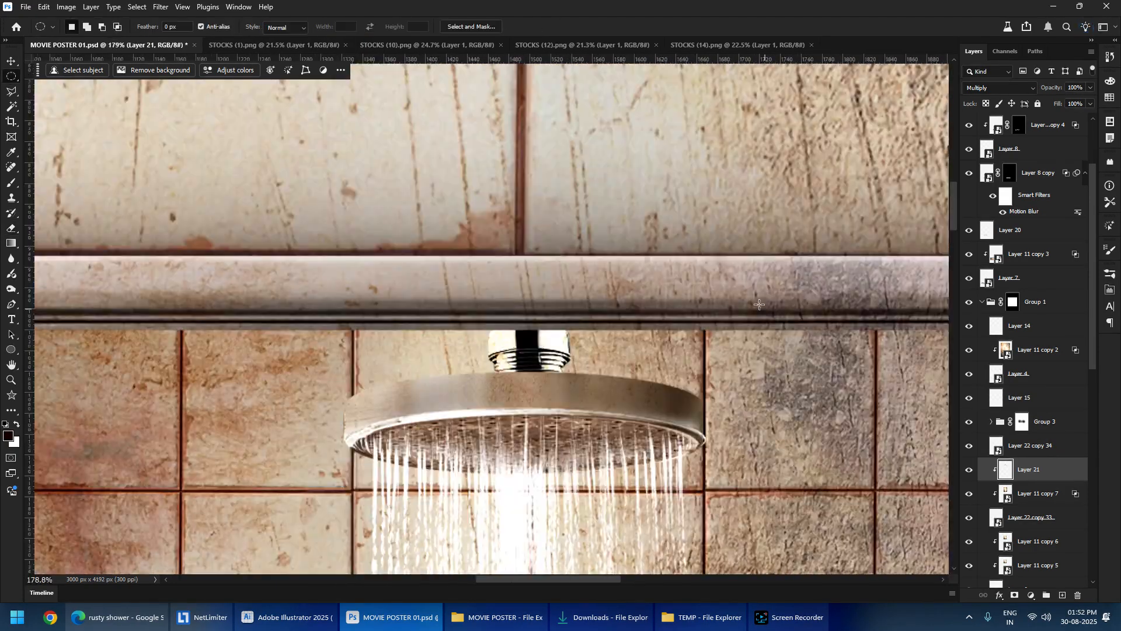
scroll(549, 352, up, 4)
drag(458, 321, 446, 292)
ctrl+right_click(433, 411)
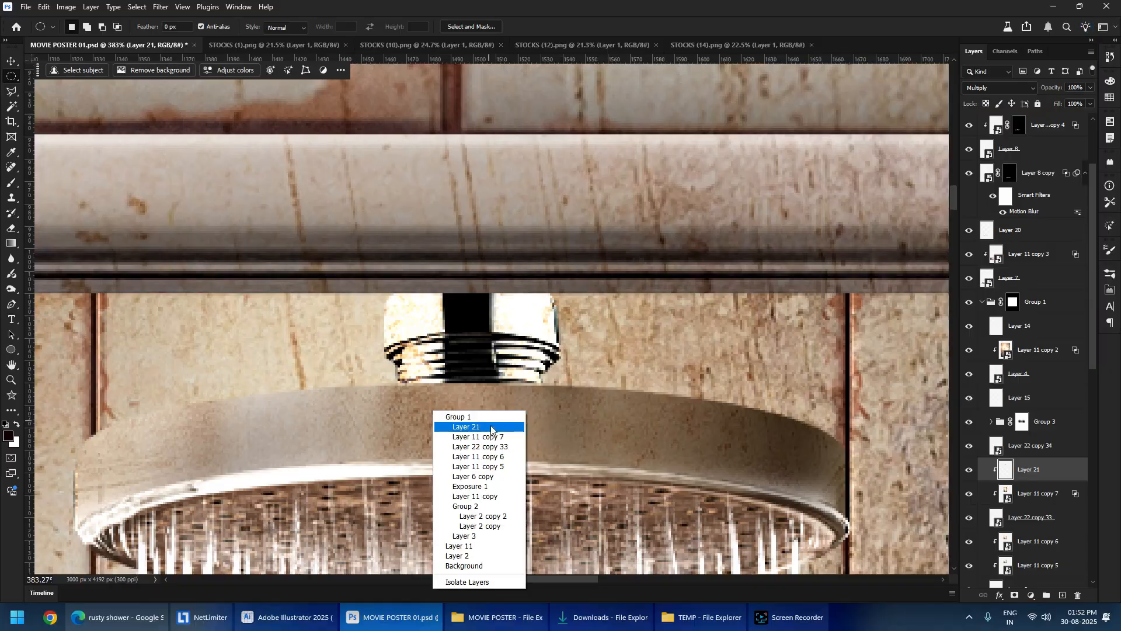
click(466, 427)
drag(275, 398, 522, 422)
click(834, 391)
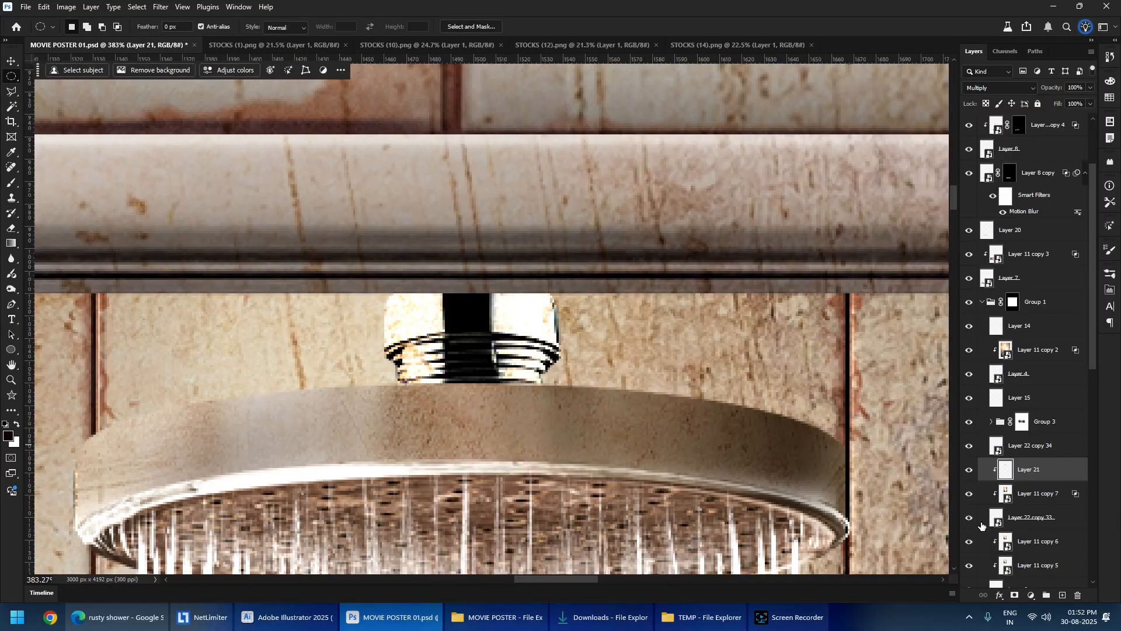
scroll(453, 308, down, 10)
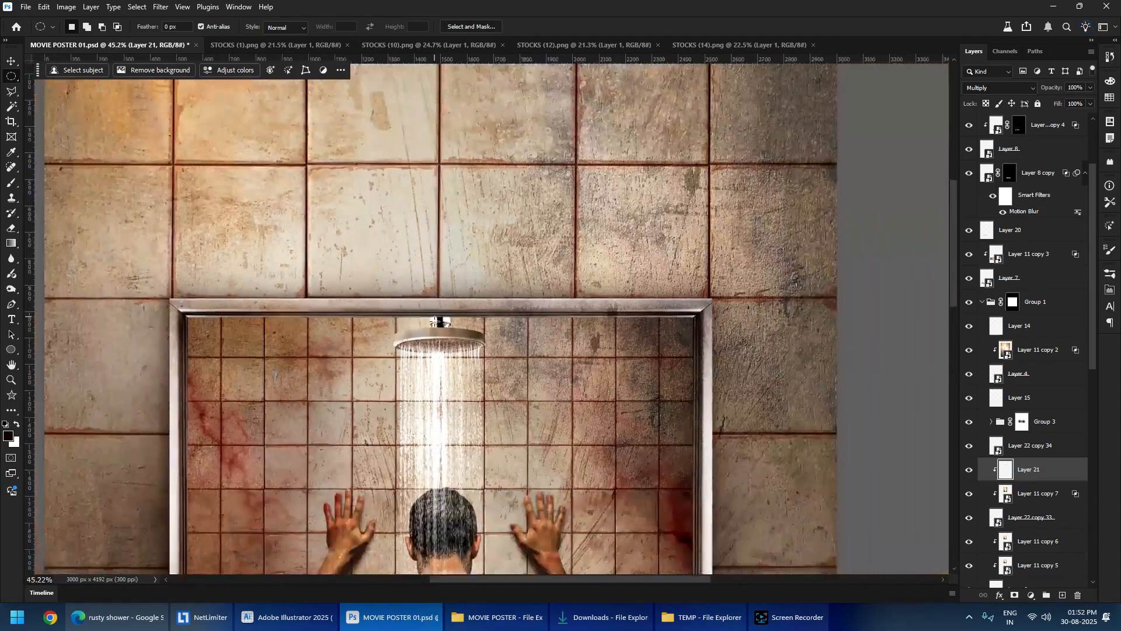
scroll(438, 280, down, 2)
scroll(508, 292, up, 4)
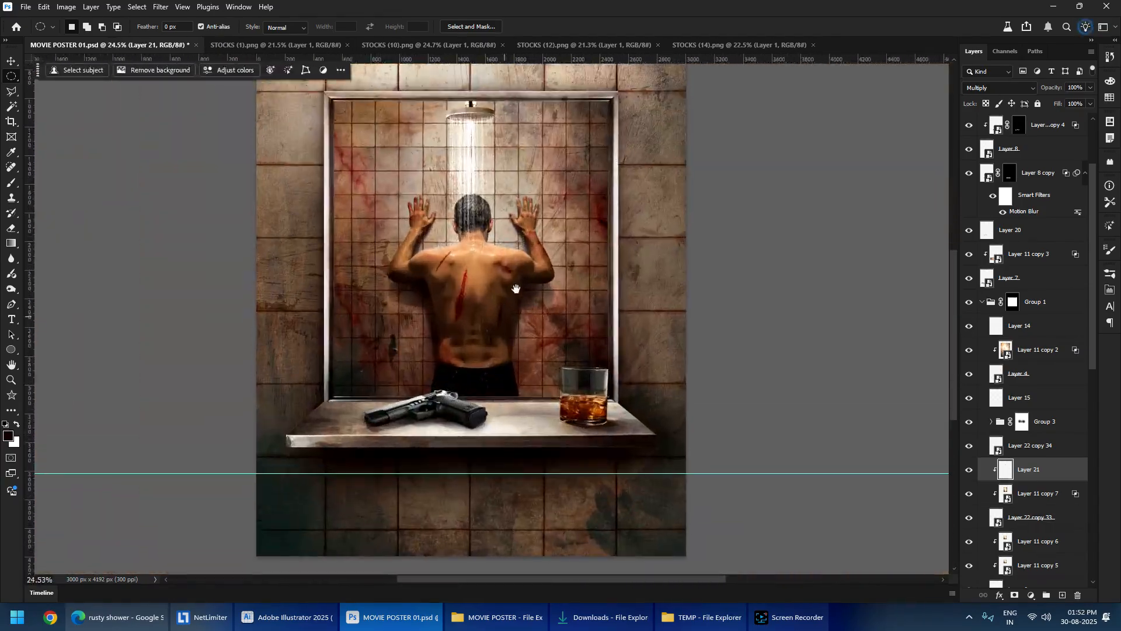
- Add a new layer above Layer 14 in Group 1 and brush a thin black shadow along the frame's inner top edge at 22 px
click(1045, 330)
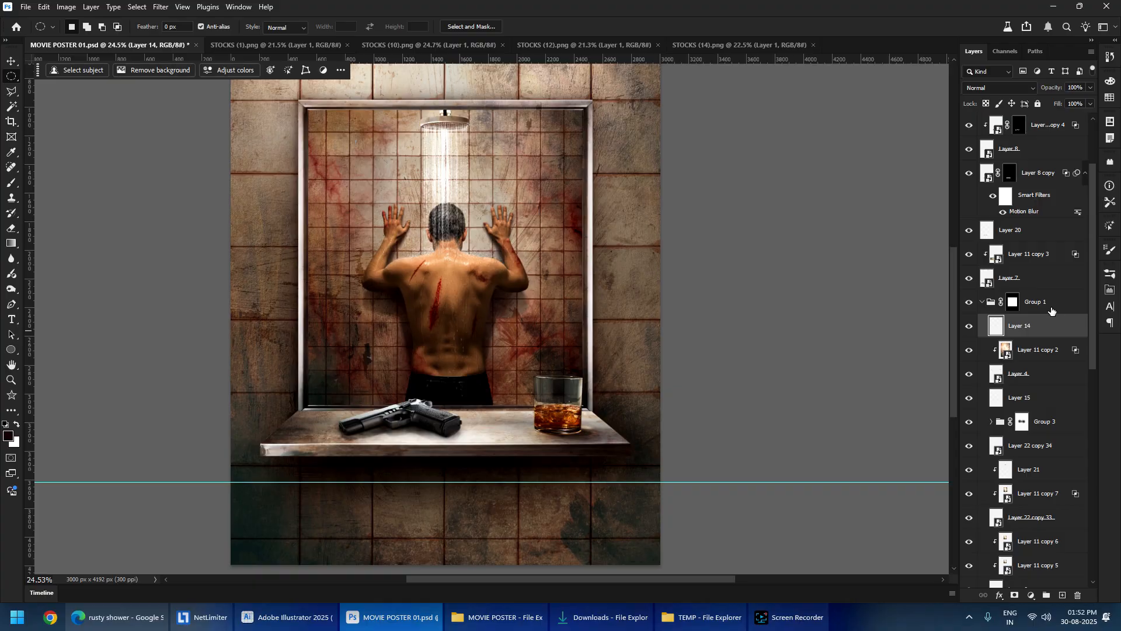
click(971, 306)
click(971, 308)
scroll(318, 124, up, 10)
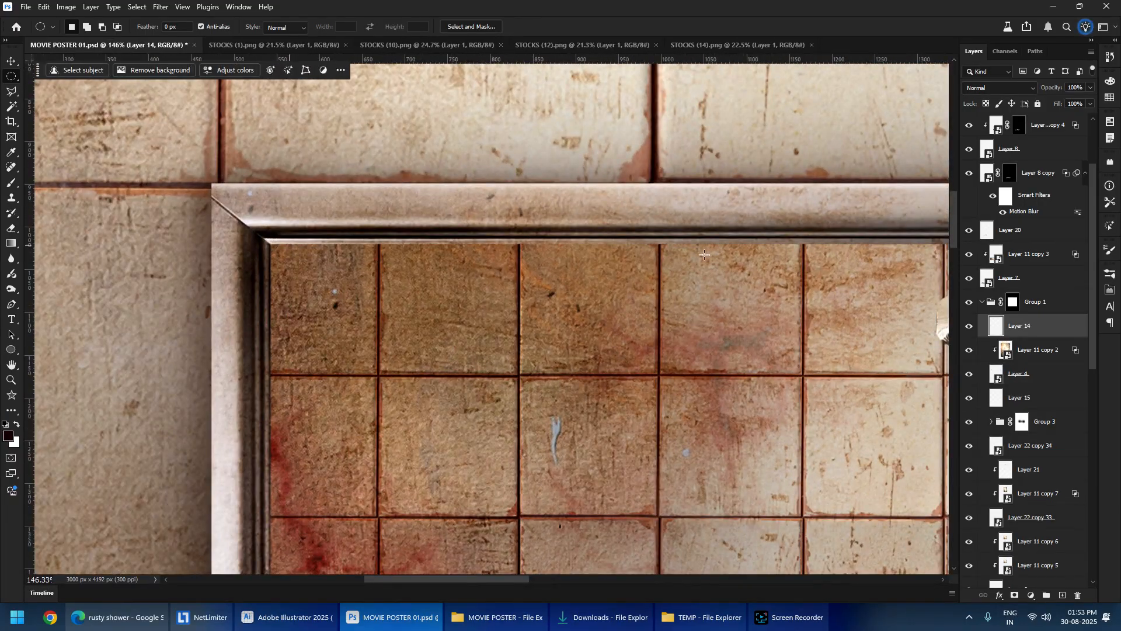
click(1063, 595)
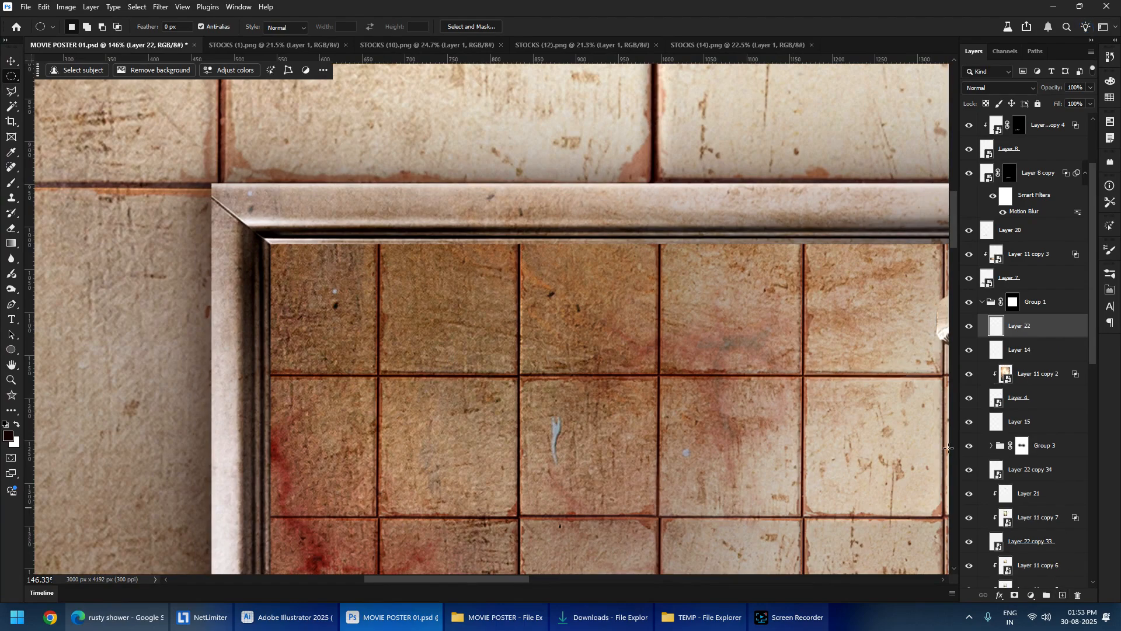
key(b)
drag(278, 285, 192, 285)
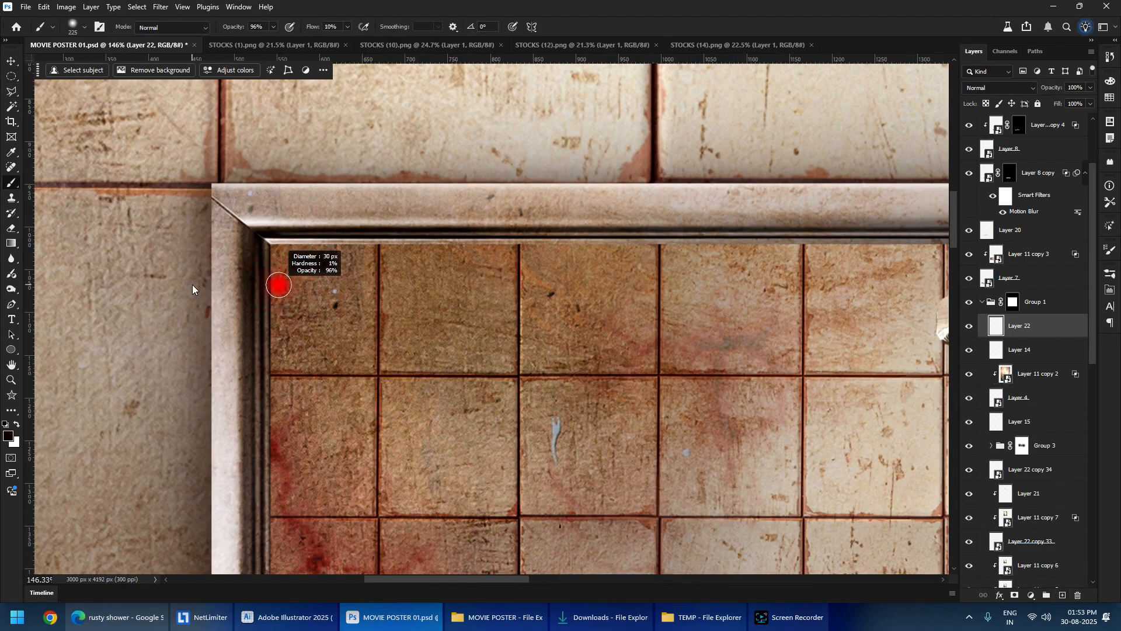
drag(281, 243, 275, 245)
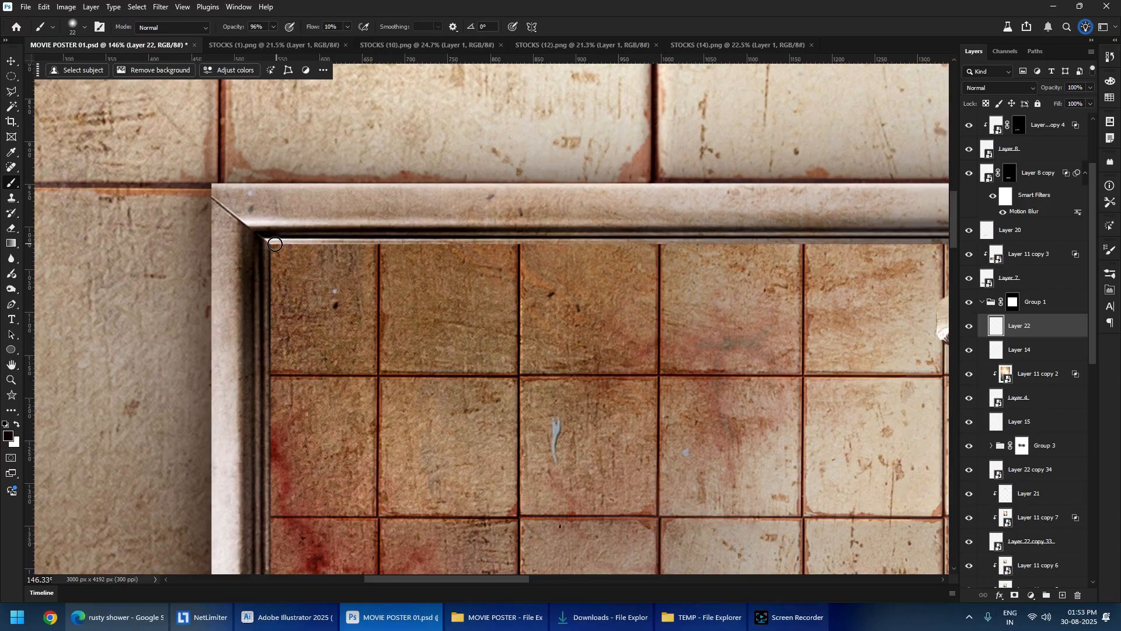
drag(282, 287, 40, 287)
drag(818, 285, 177, 278)
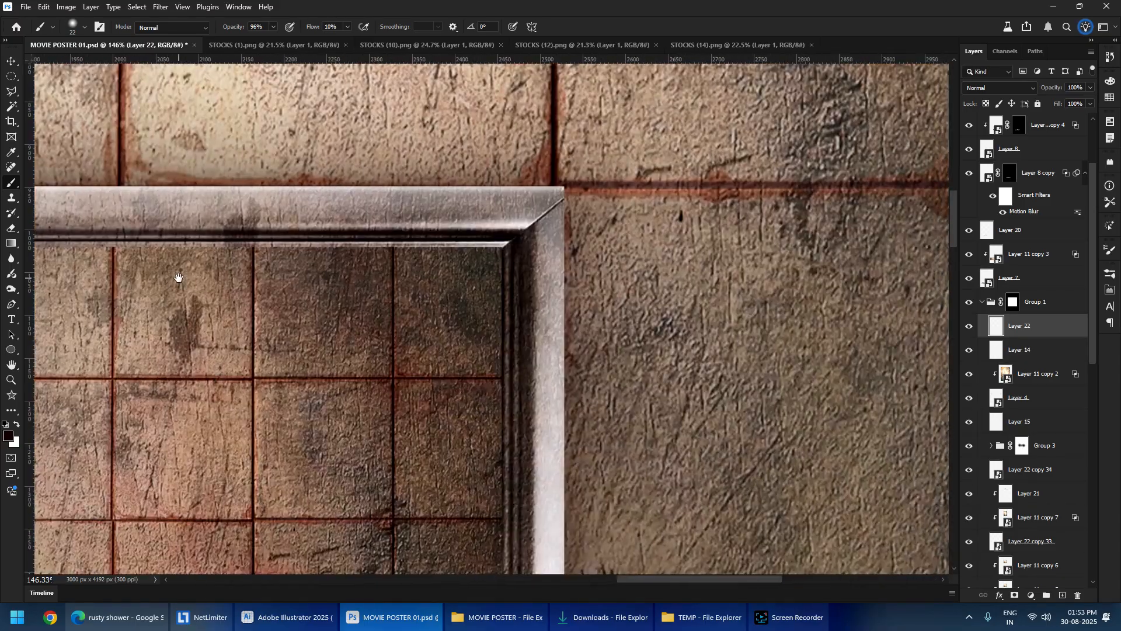
shift+click(505, 248)
- Continue the thin black shadow down the frame's inner right edge, across the bottom, and up the left edge to the starting corner
drag(504, 456, 491, 220)
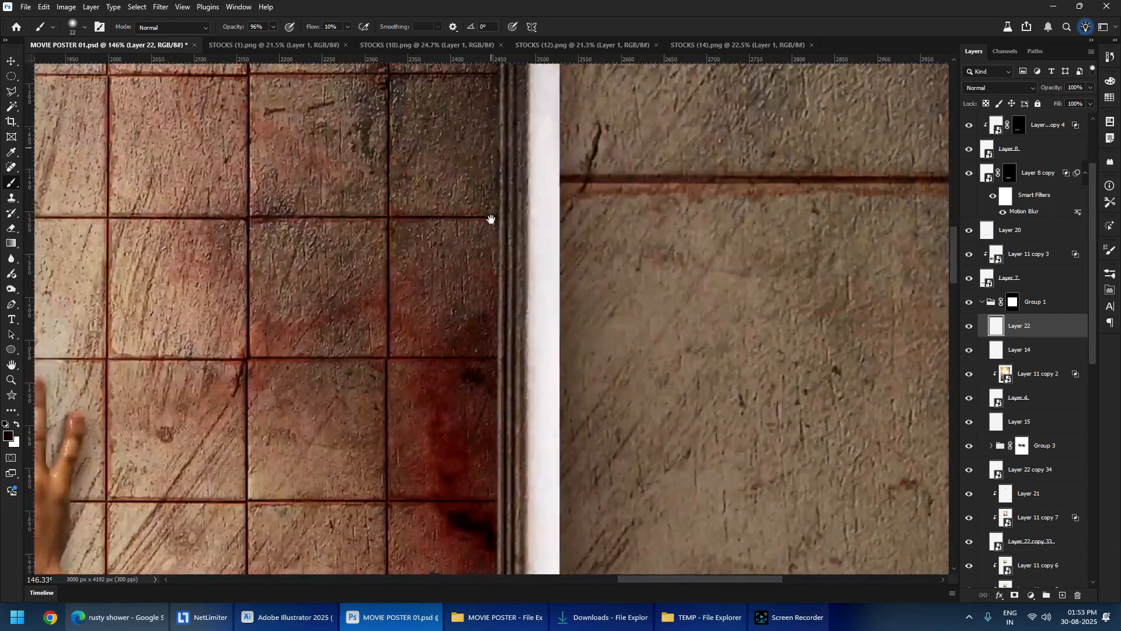
drag(490, 456, 522, 171)
drag(524, 522, 529, 348)
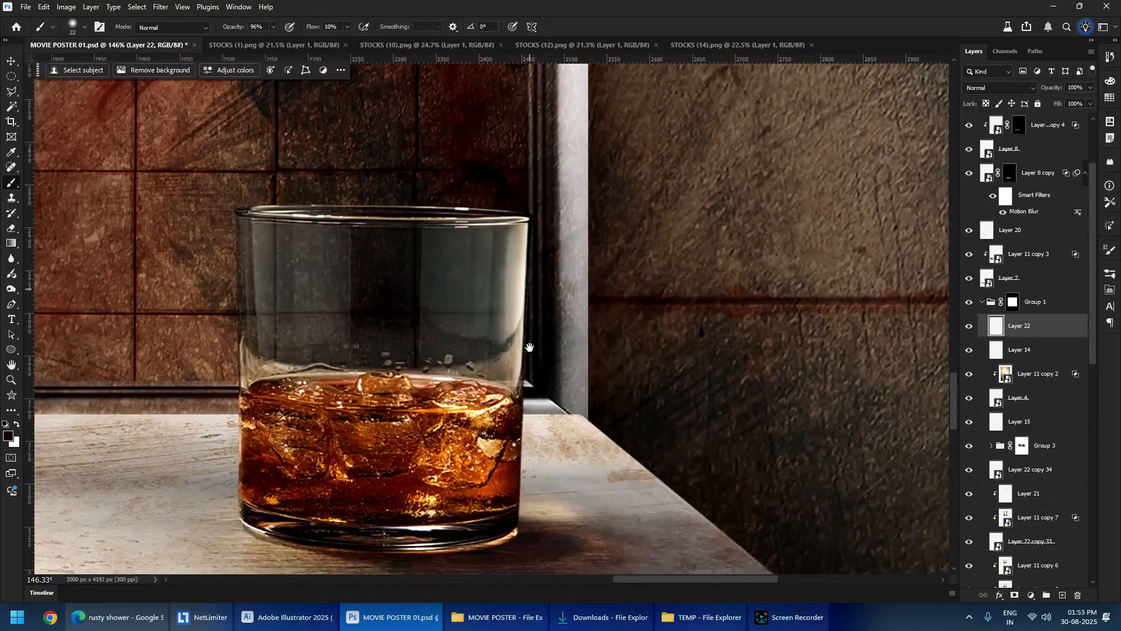
drag(146, 374, 823, 381)
drag(134, 377, 827, 388)
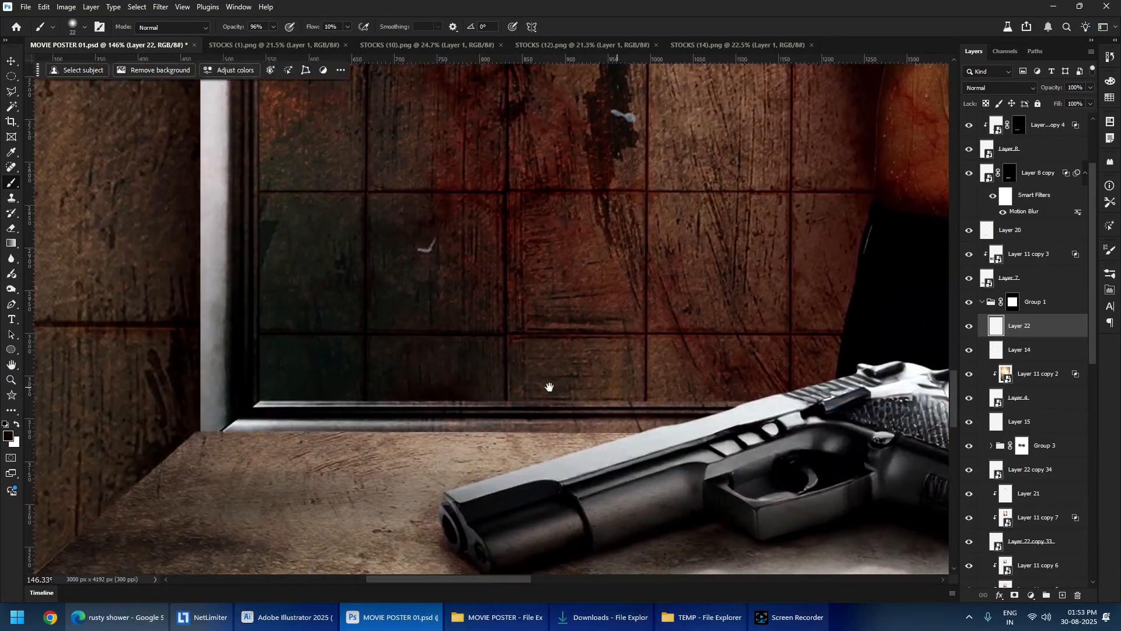
drag(266, 217, 273, 413)
drag(297, 193, 318, 421)
drag(324, 234, 327, 441)
shift+click(310, 242)
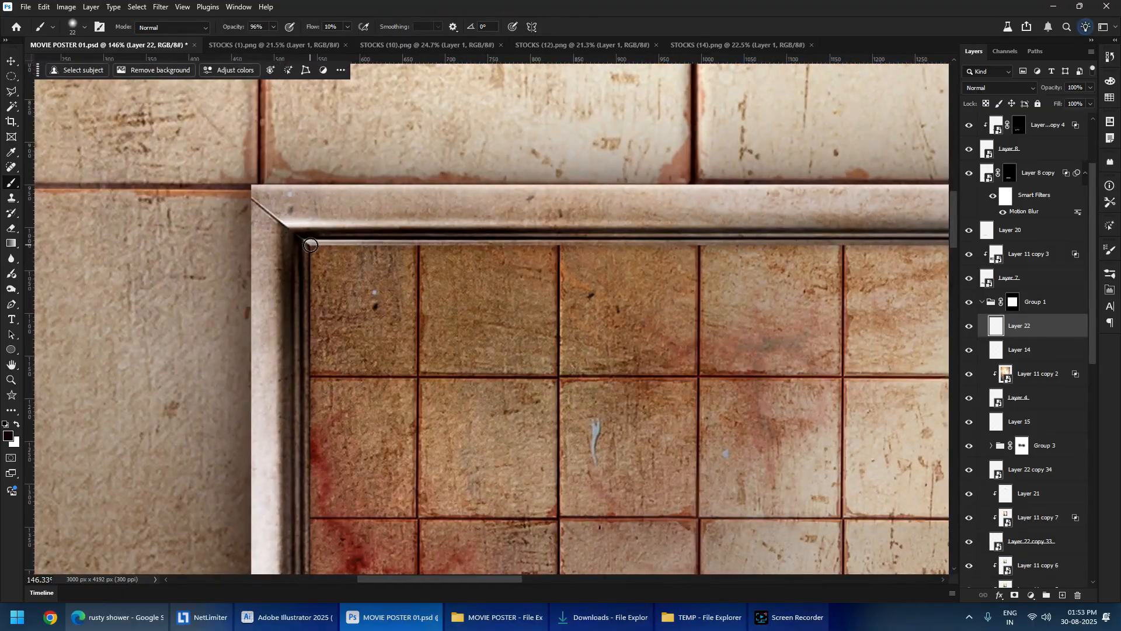
- Set the frame shadow layer's blend mode to Multiply and review the whole frame
scroll(310, 247, down, 5)
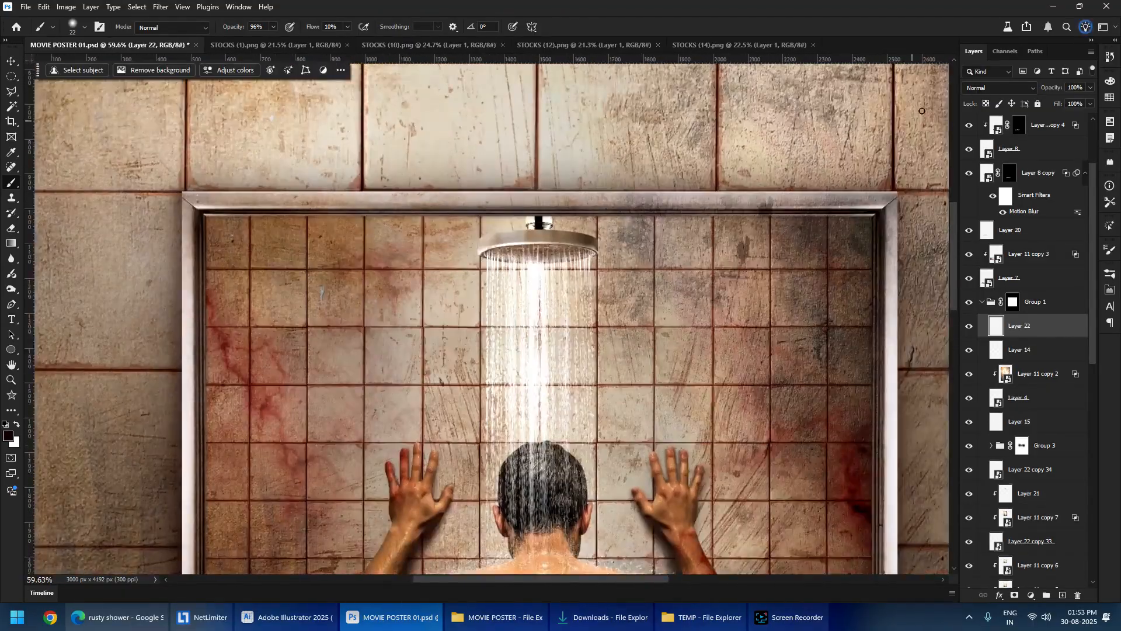
click(983, 88)
click(986, 140)
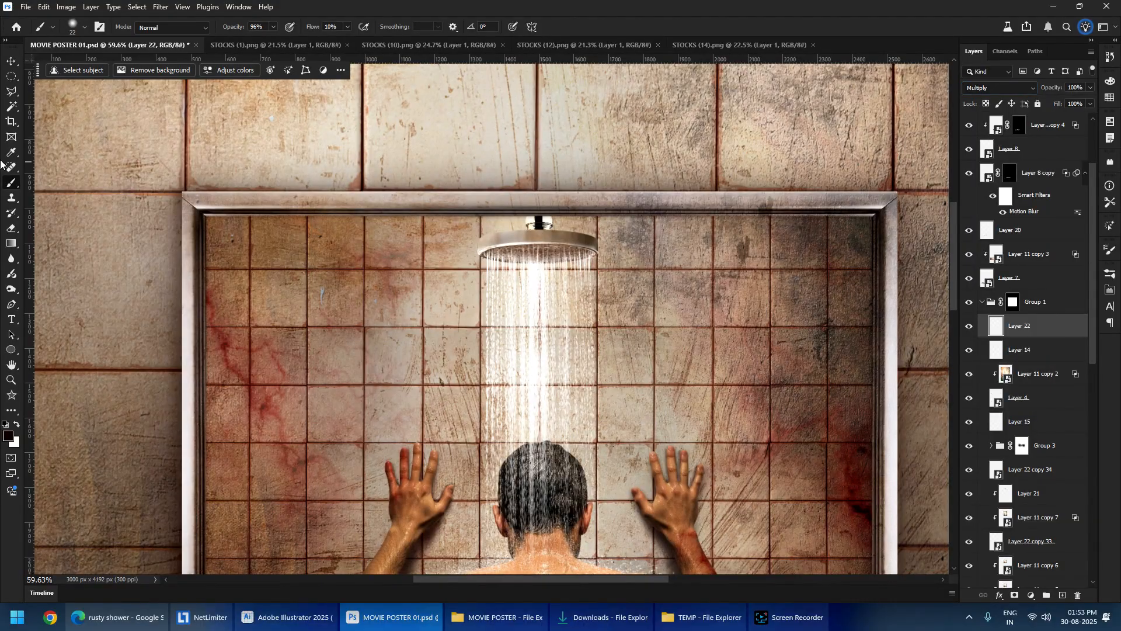
click(9, 80)
scroll(574, 327, down, 4)
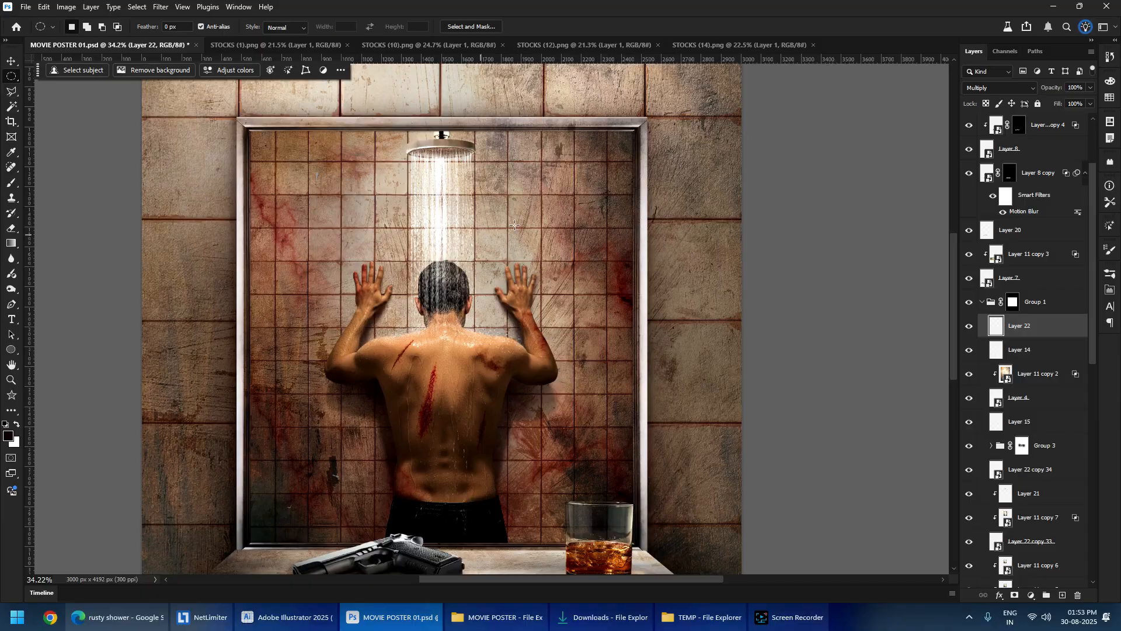
drag(459, 345, 429, 233)
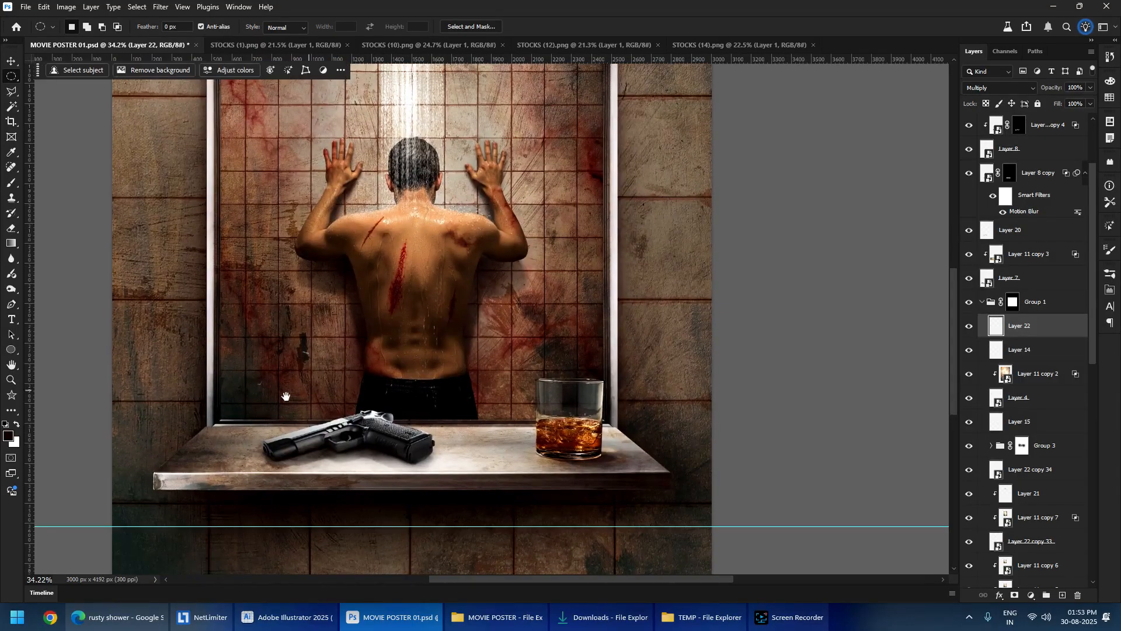
- Add a new layer above Layer 22 and brush a soft black shadow along the shelf's back edge with a 178 px brush
scroll(233, 416, up, 5)
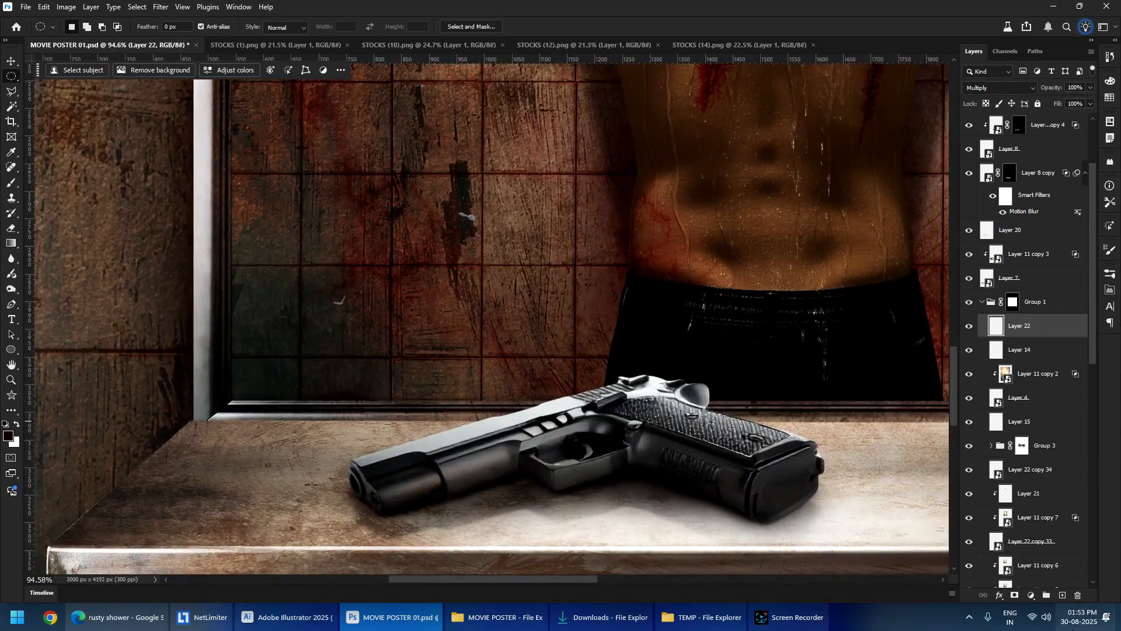
click(1064, 596)
key(b)
drag(190, 417, 251, 421)
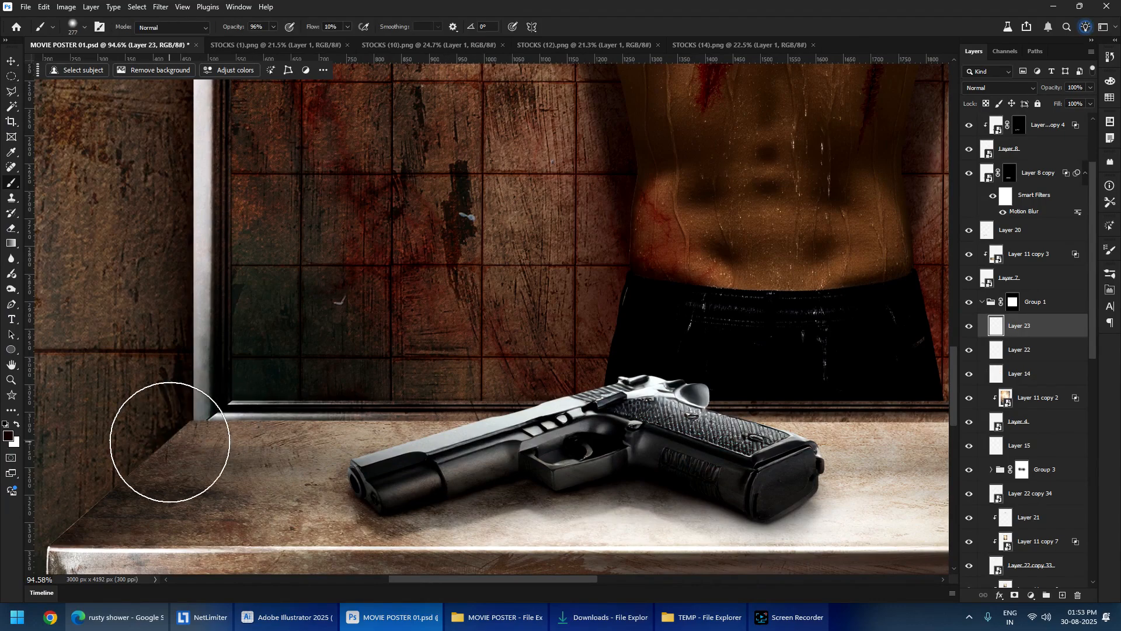
drag(170, 441, 453, 449)
drag(310, 451, 280, 451)
drag(198, 423, 443, 424)
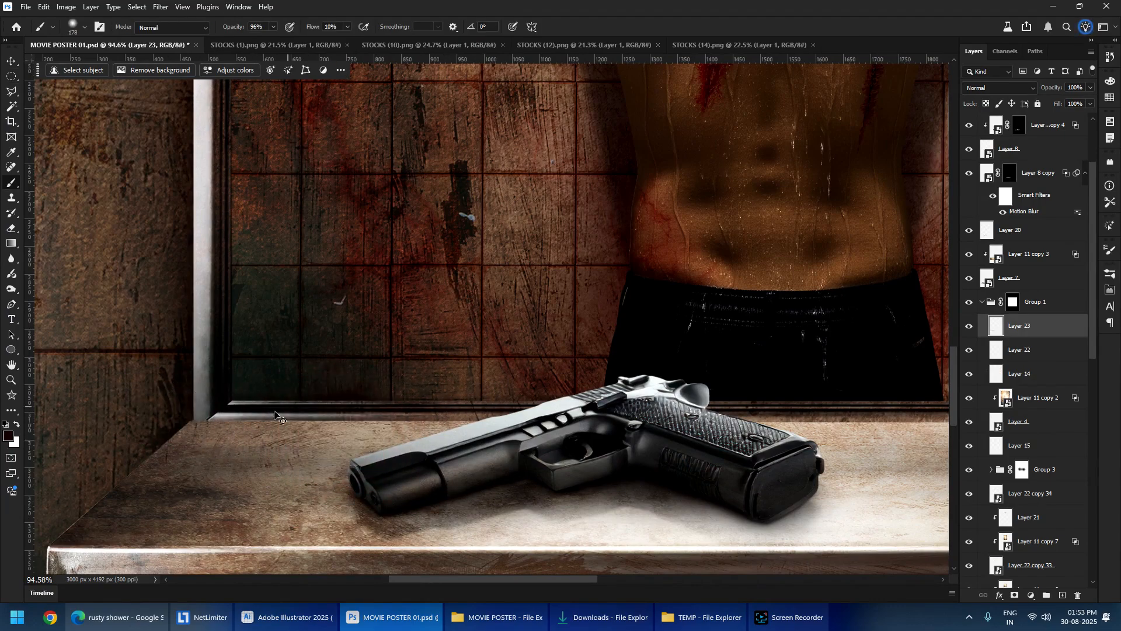
alt+click(239, 407)
drag(204, 428, 452, 434)
drag(159, 434, 928, 432)
mouse_move(665, 437)
mouse_down()
mouse_move(166, 381)
mouse_move(407, 394)
mouse_up()
mouse_move(818, 368)
mouse_down()
mouse_move(415, 375)
mouse_move(1014, 377)
mouse_up()
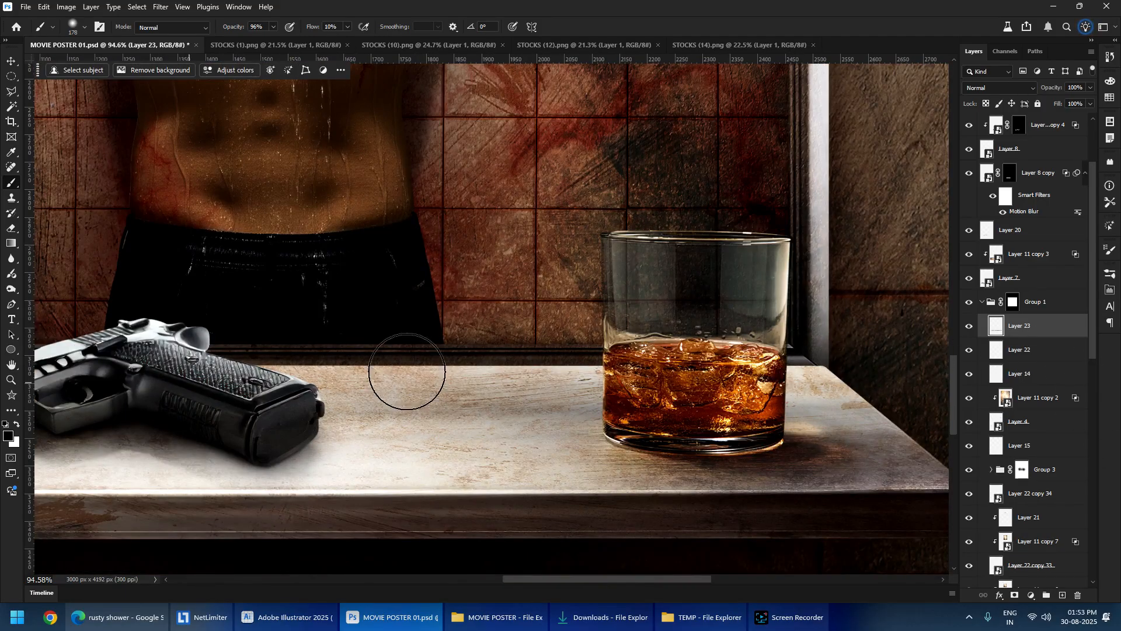
- Set the shelf shadow layer's blend mode to Multiply and check the full poster
click(1008, 88)
click(993, 133)
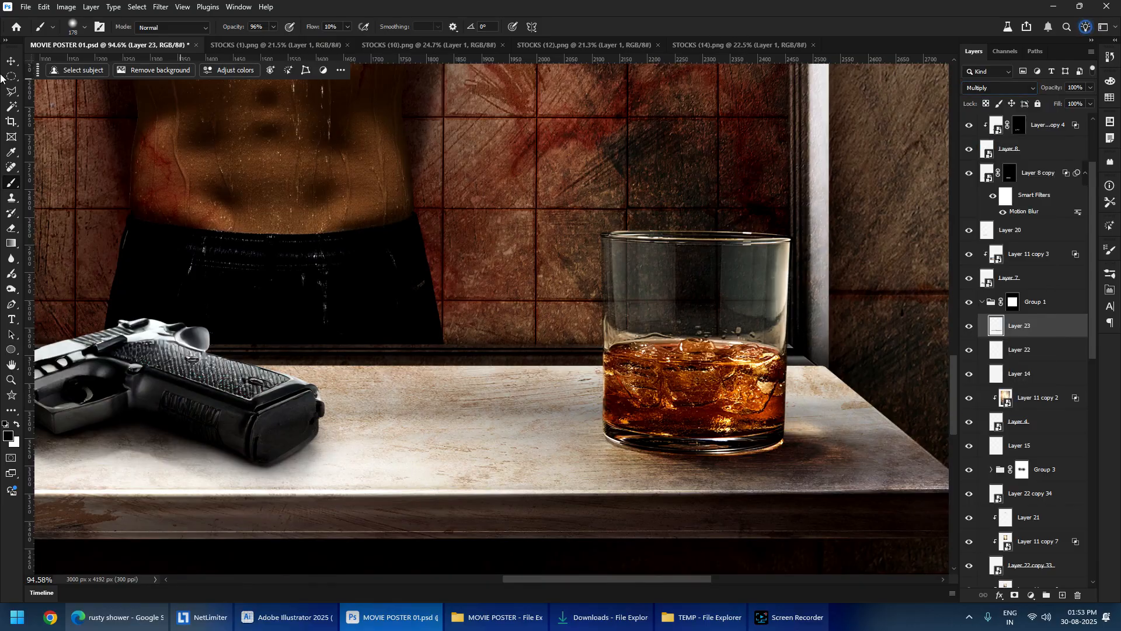
click(8, 78)
scroll(403, 257, down, 6)
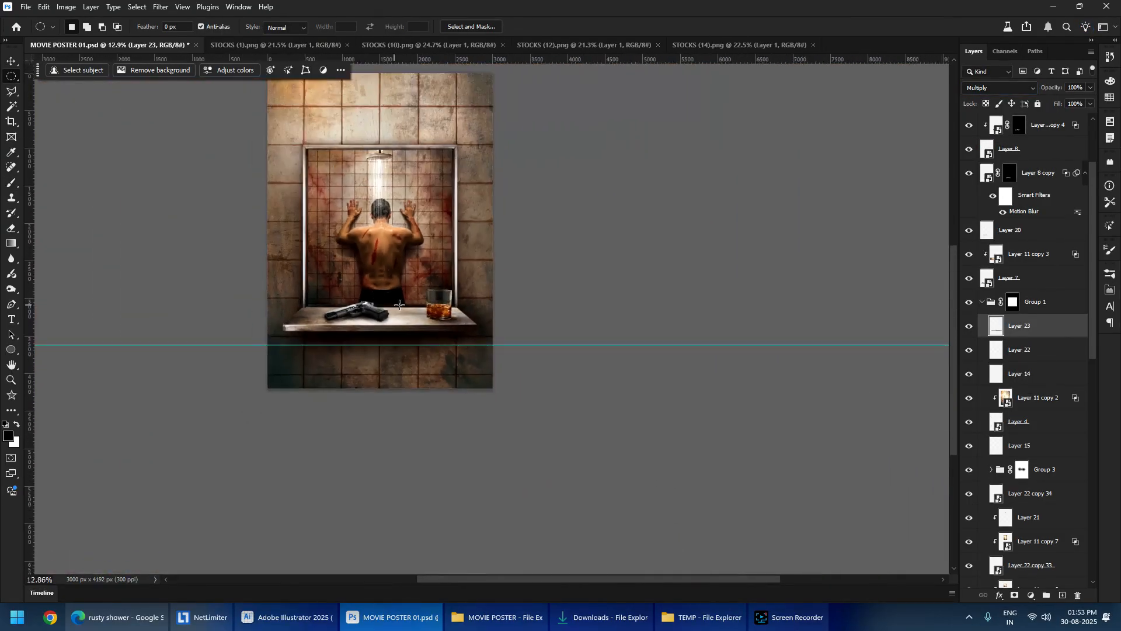
scroll(400, 250, up, 2)
- Add two new blank layers directly above Layer 11 copy 2 in Group 1
scroll(446, 295, up, 2)
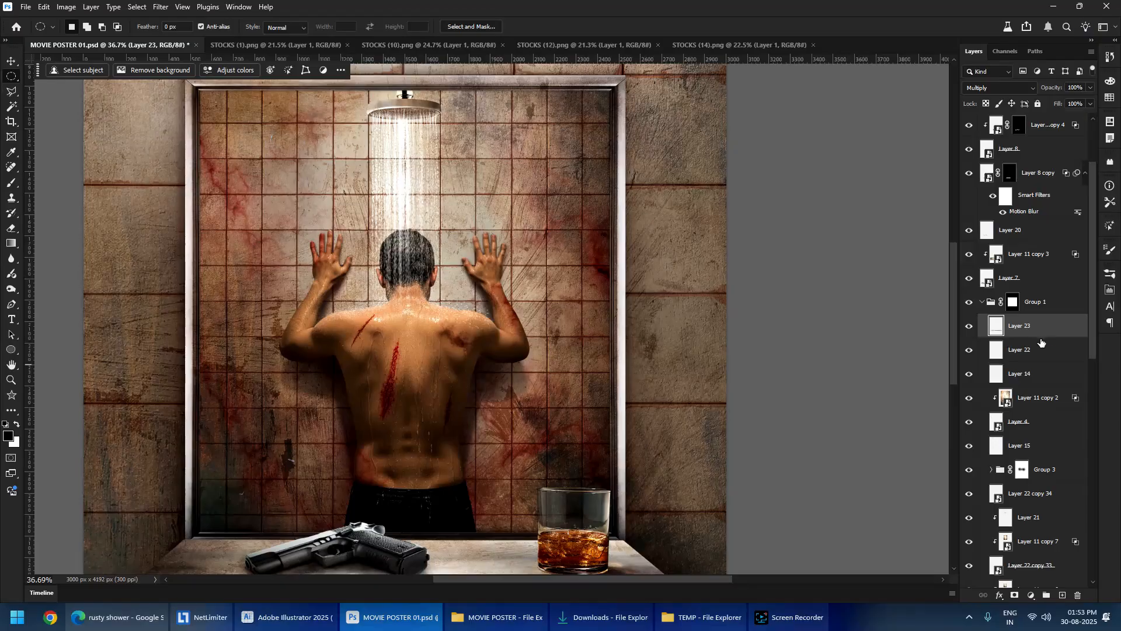
click(1039, 382)
click(1037, 404)
click(1062, 595)
click(1062, 595)
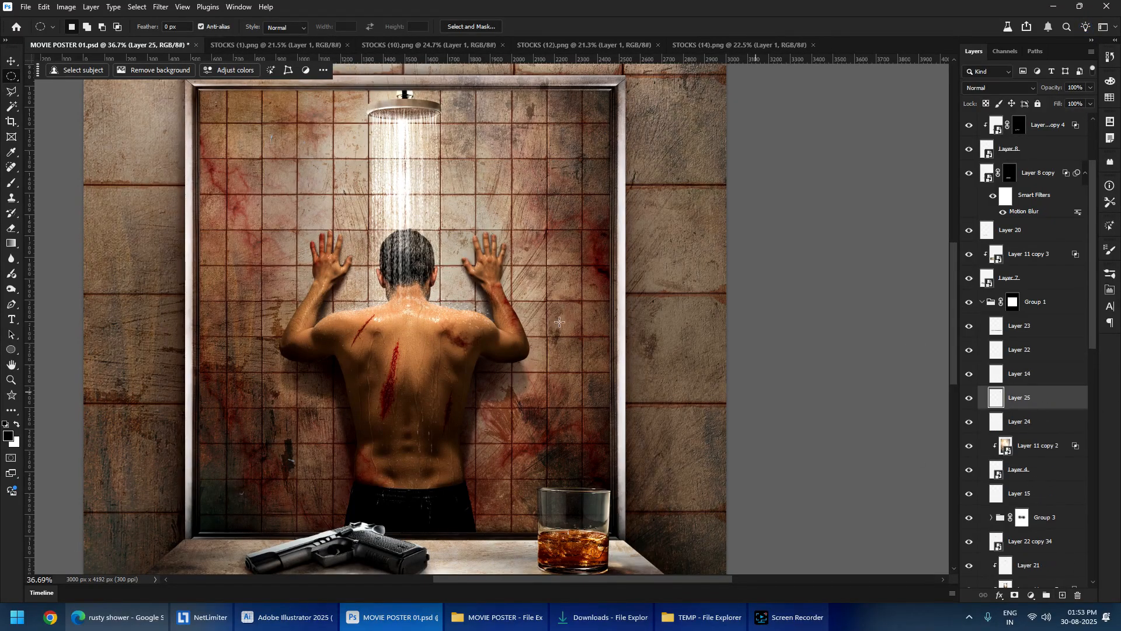
- Browse the MOVIE POSTER folder in File Explorer for a wet-glass texture, previewing STOCKS (17).png
key(alt+Tab)
click(841, 146)
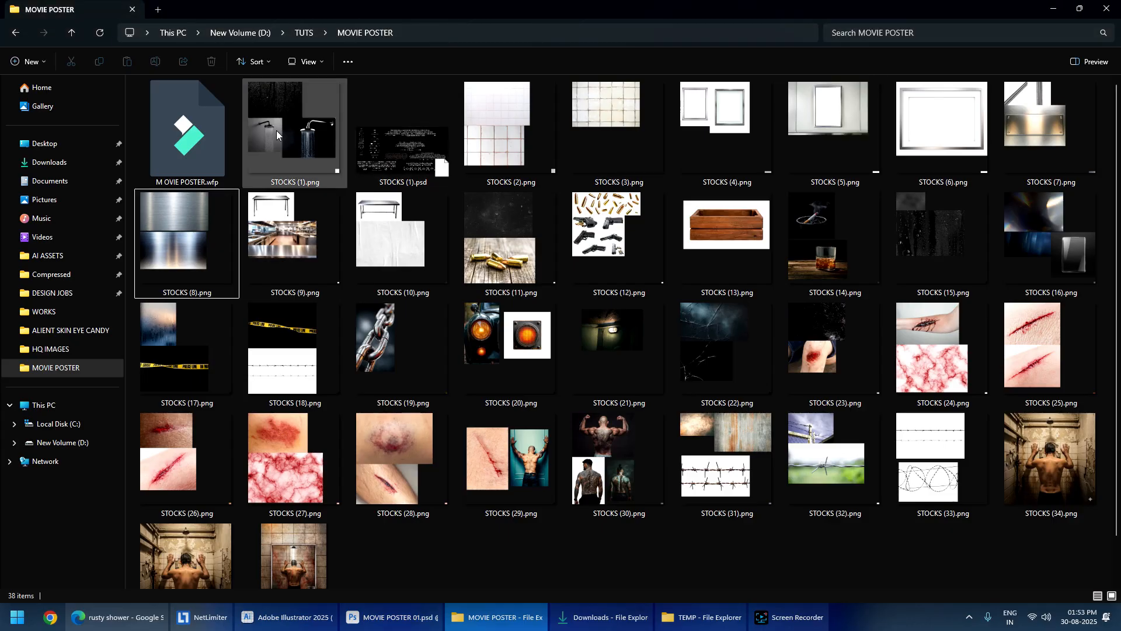
click(184, 340)
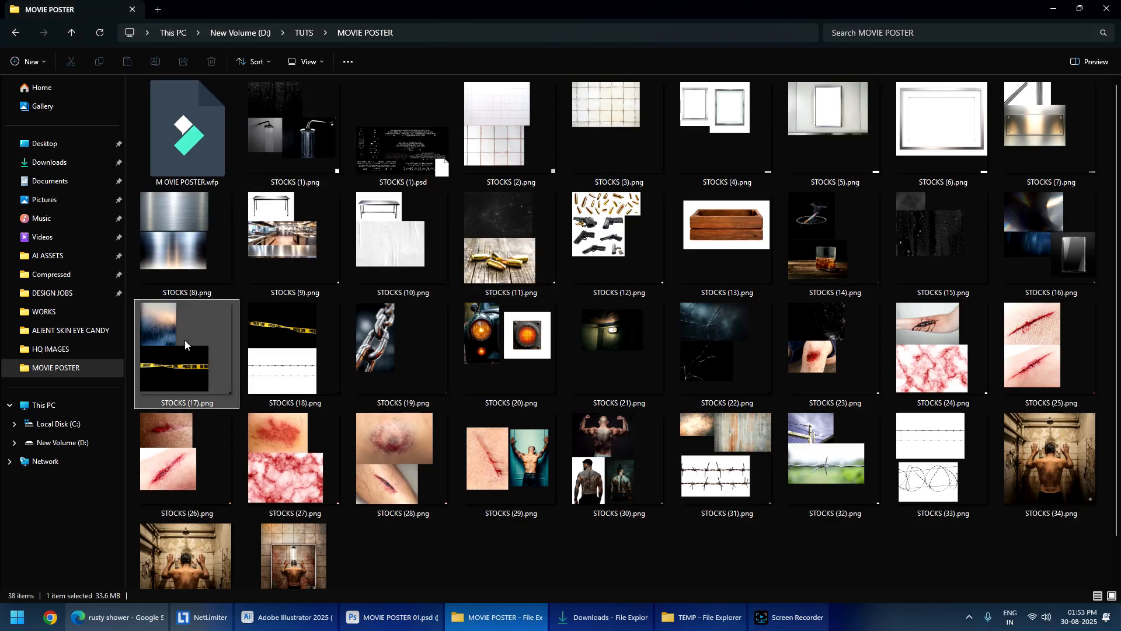
double_click(184, 340)
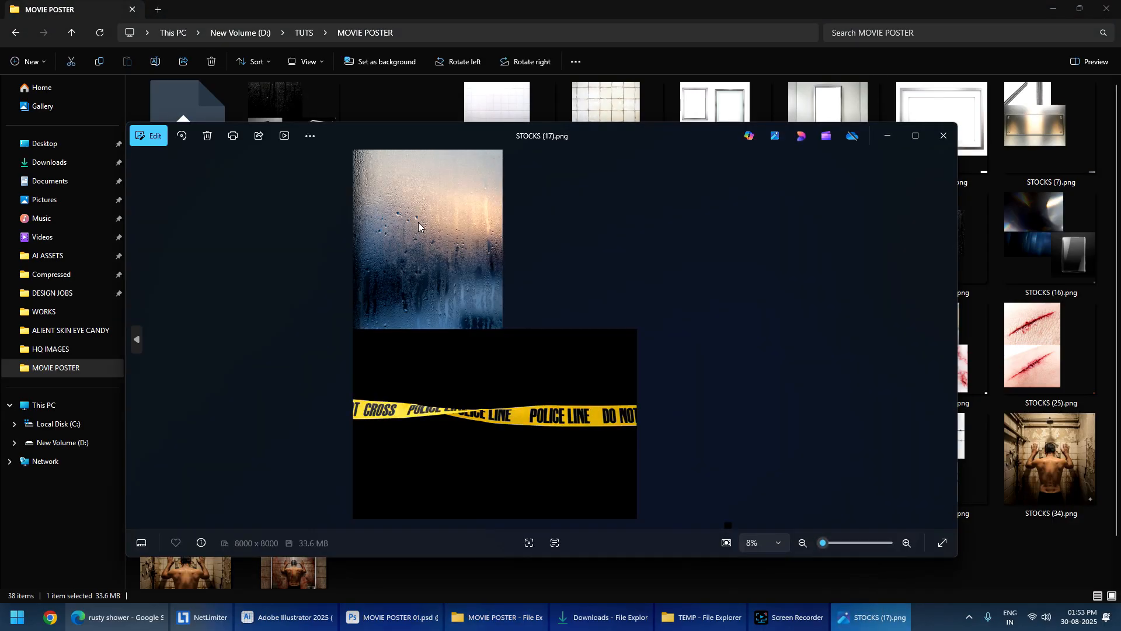
scroll(419, 227, up, 3)
click(943, 135)
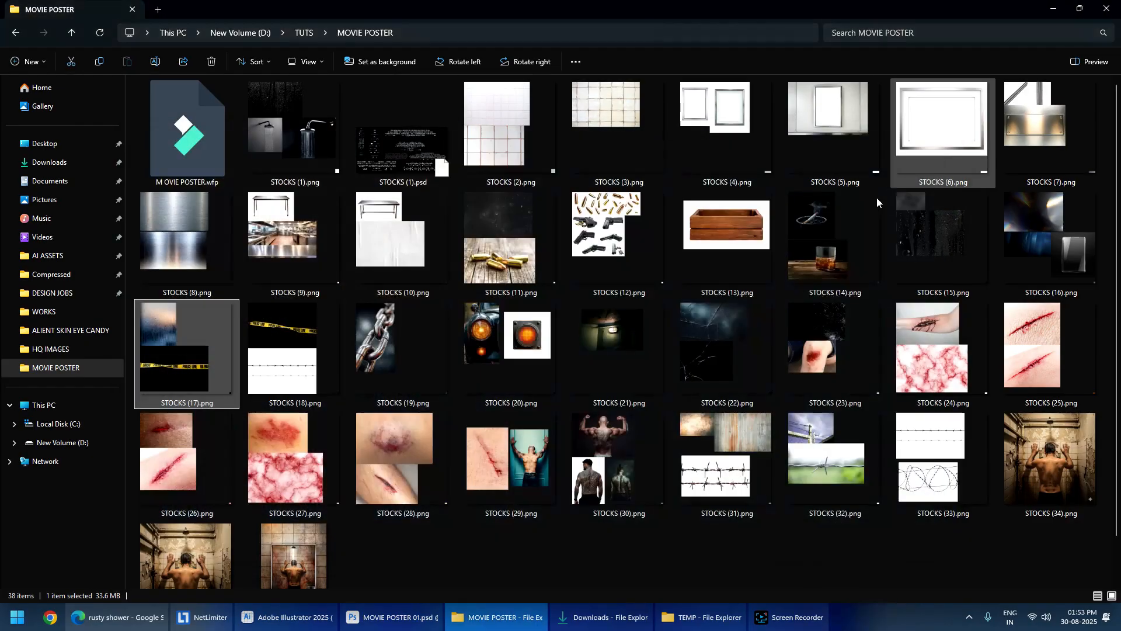
click(1060, 242)
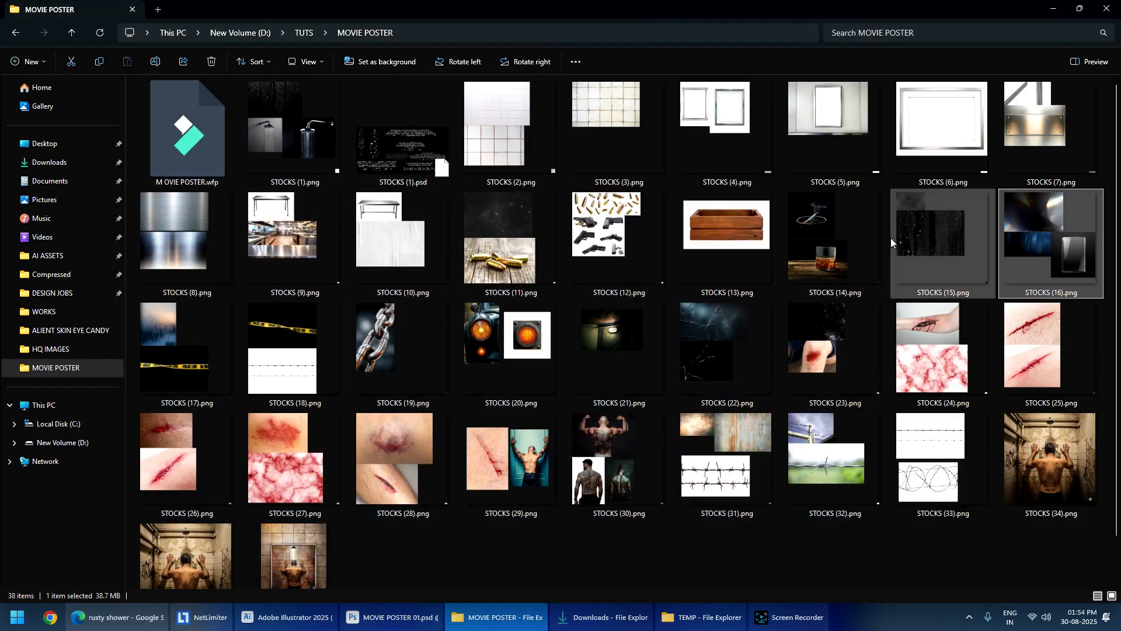
- Open STOCKS (15).png in Photoshop, copy the black water-droplet image and return to MOVIE POSTER 01.psd
key(alt+Tab)
drag(930, 231, 743, 34)
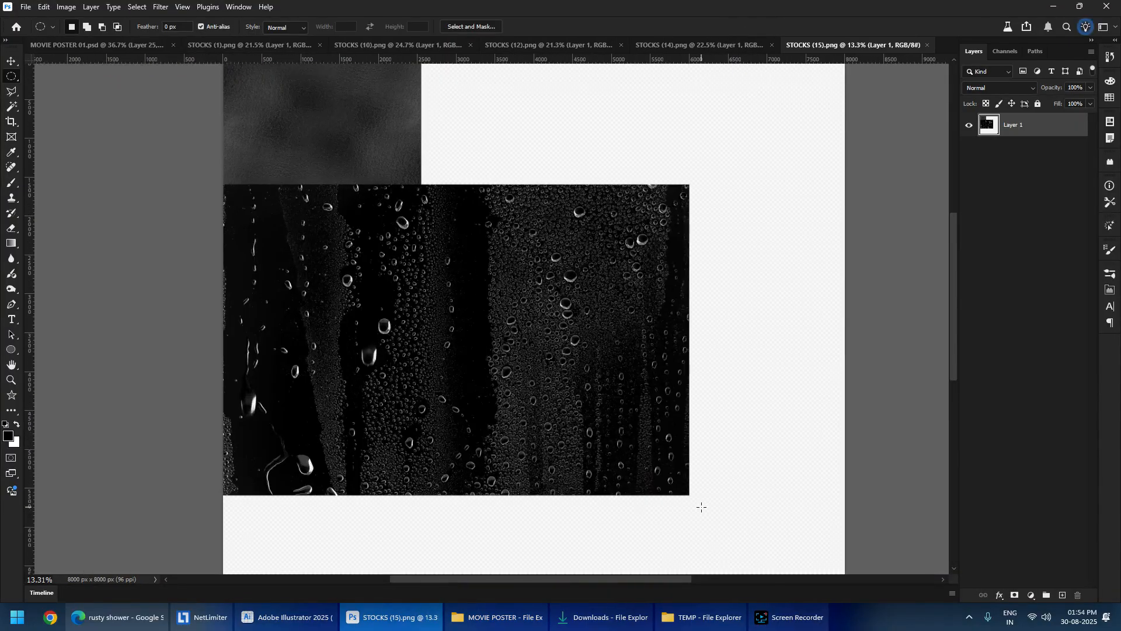
drag(696, 506, 351, 229)
click(410, 245)
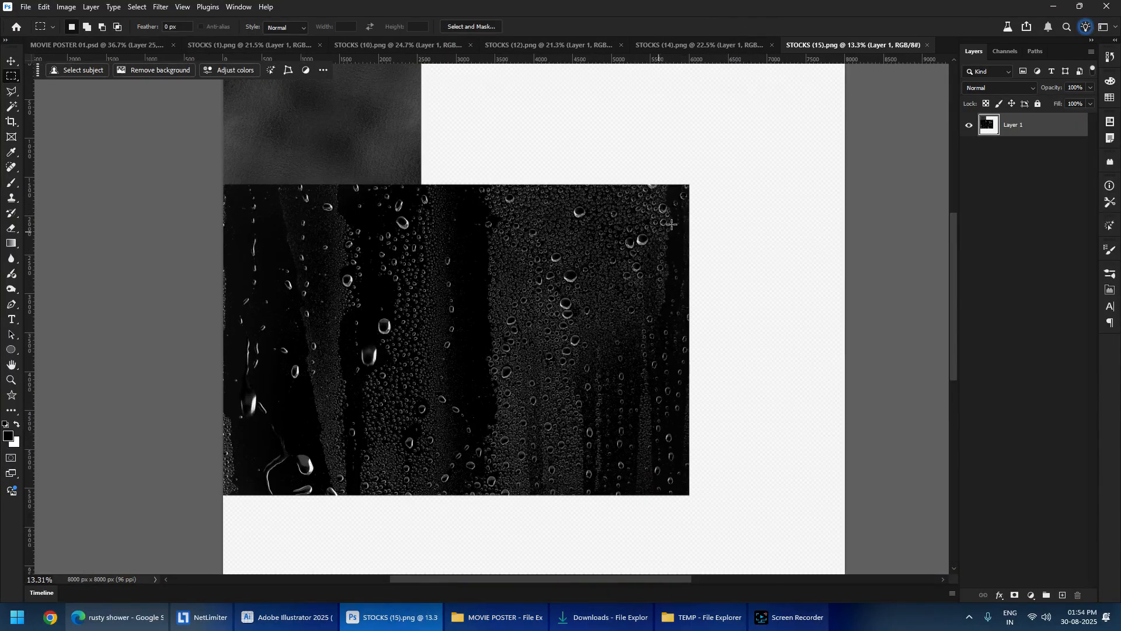
drag(694, 184, 318, 522)
click(88, 45)
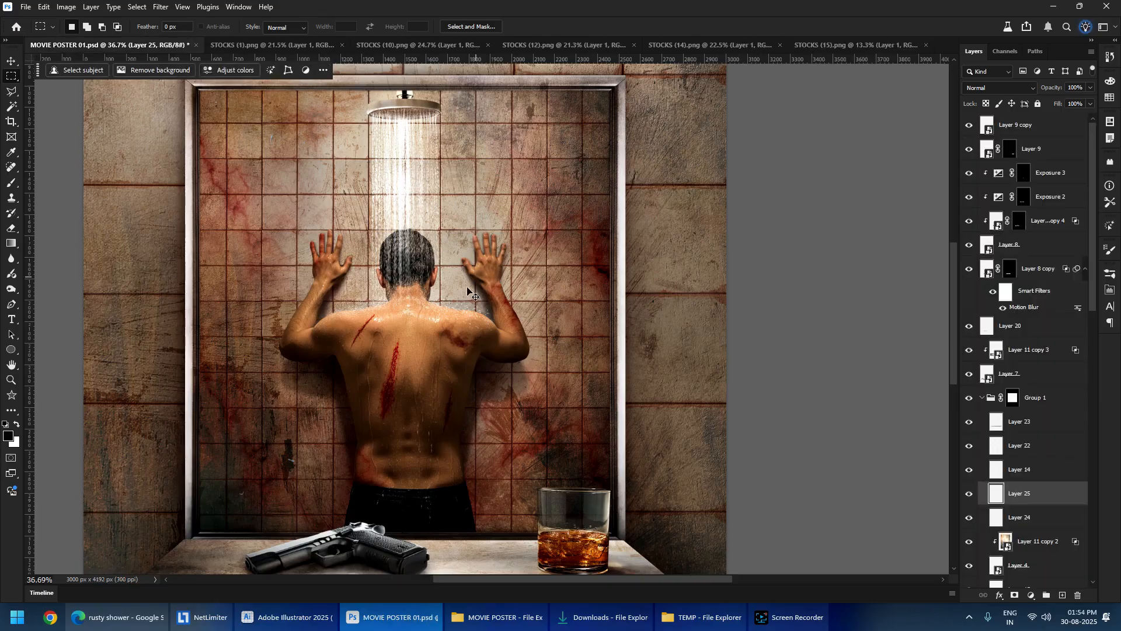
- Paste the droplet image into Layer 25 and scale it to about 52.4% so it covers the mirror
scroll(426, 250, down, 3)
key(ctrl+t)
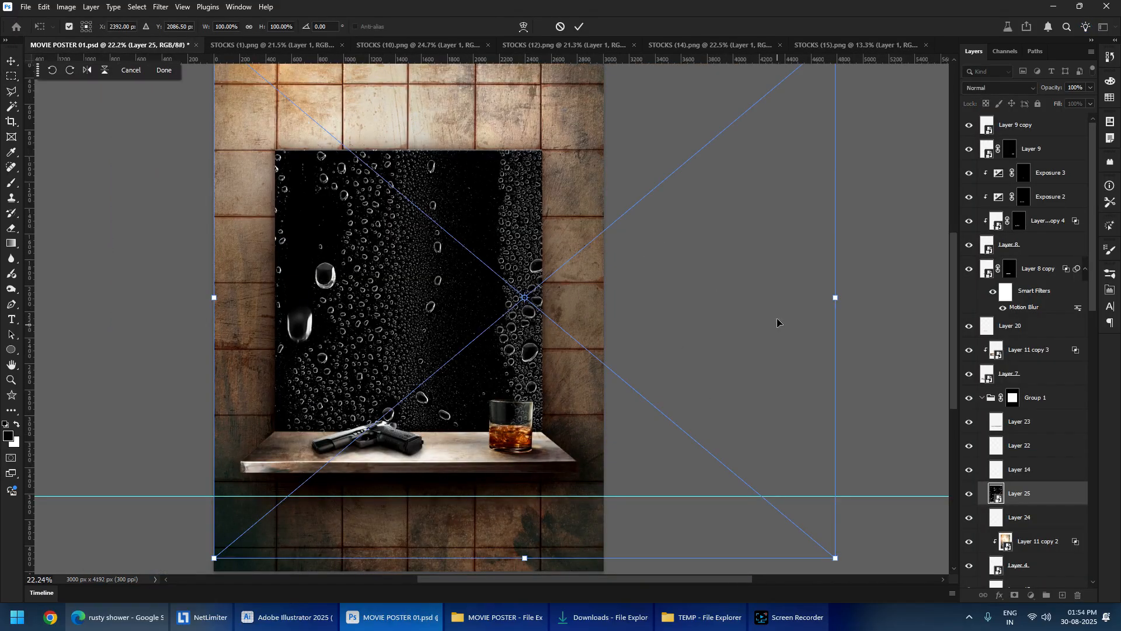
drag(840, 303, 643, 295)
drag(577, 292, 475, 242)
drag(397, 349, 407, 433)
drag(353, 315, 368, 315)
key(Return)
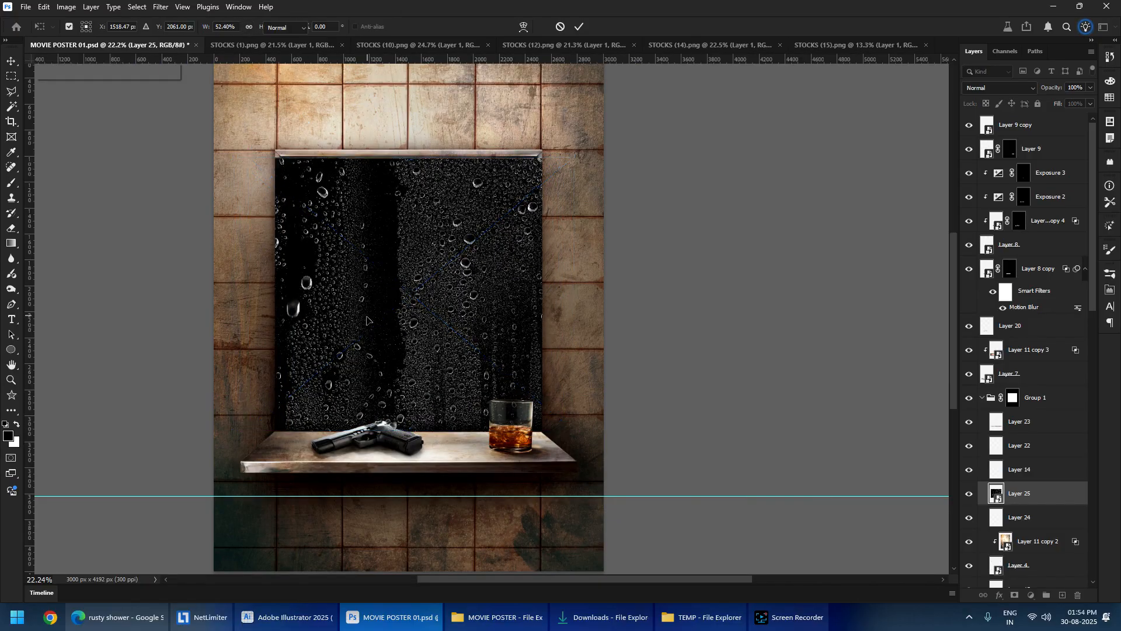
- Try the Screen and Lighten blend modes on the droplet layer and inspect the effect over the man
scroll(288, 307, up, 5)
scroll(287, 308, up, 3)
scroll(288, 307, down, 3)
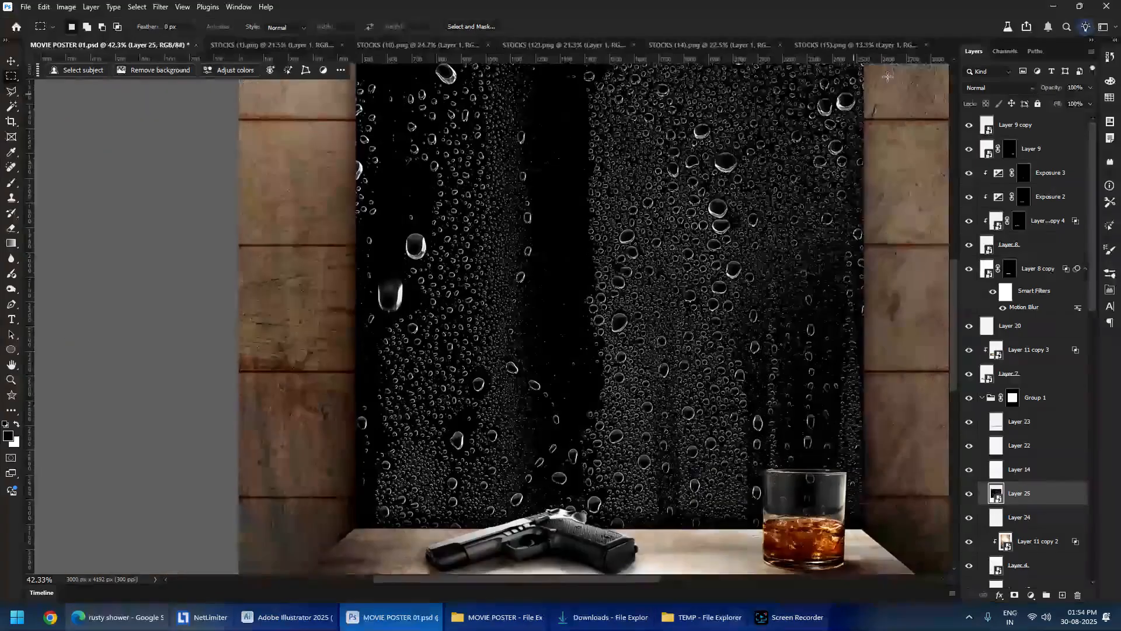
click(977, 88)
click(974, 198)
drag(681, 201, 451, 265)
scroll(541, 268, down, 4)
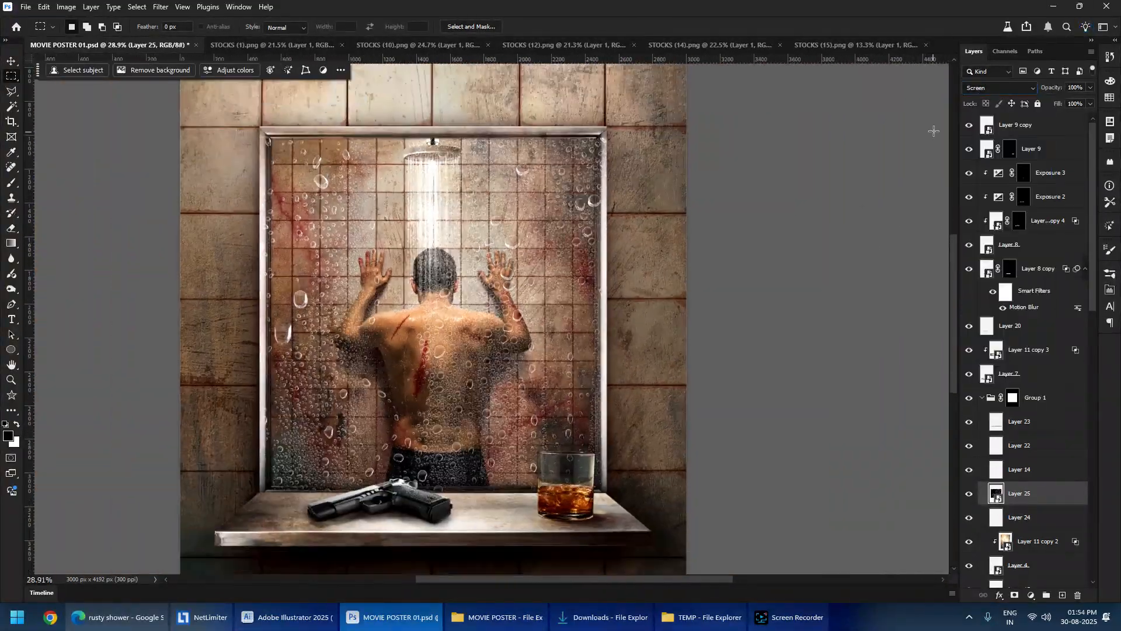
click(987, 87)
click(982, 188)
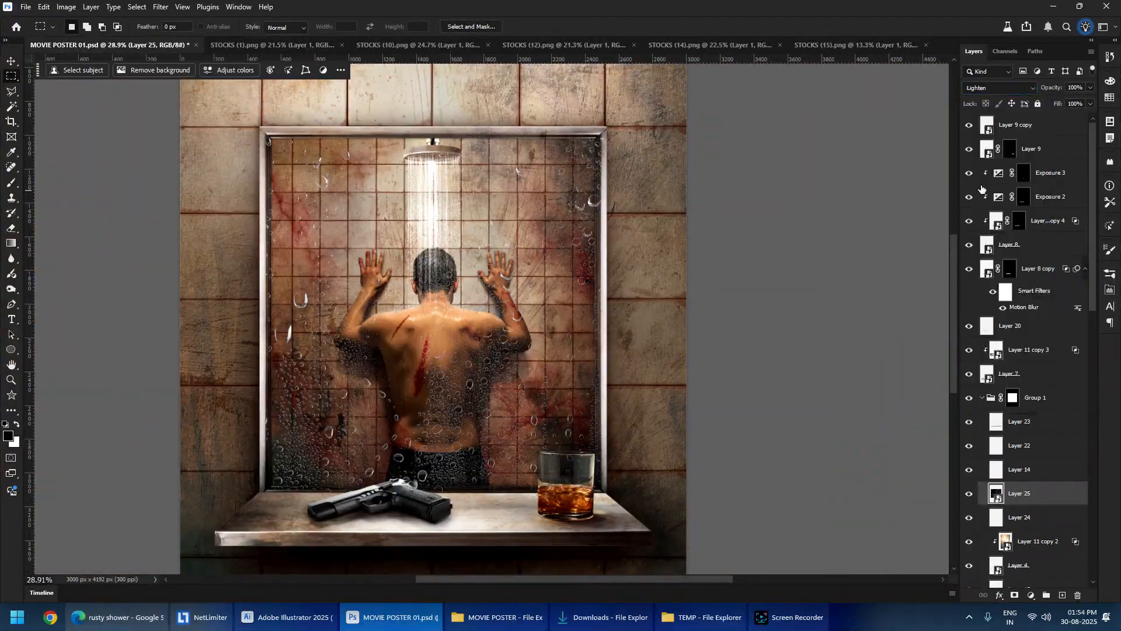
scroll(361, 253, up, 5)
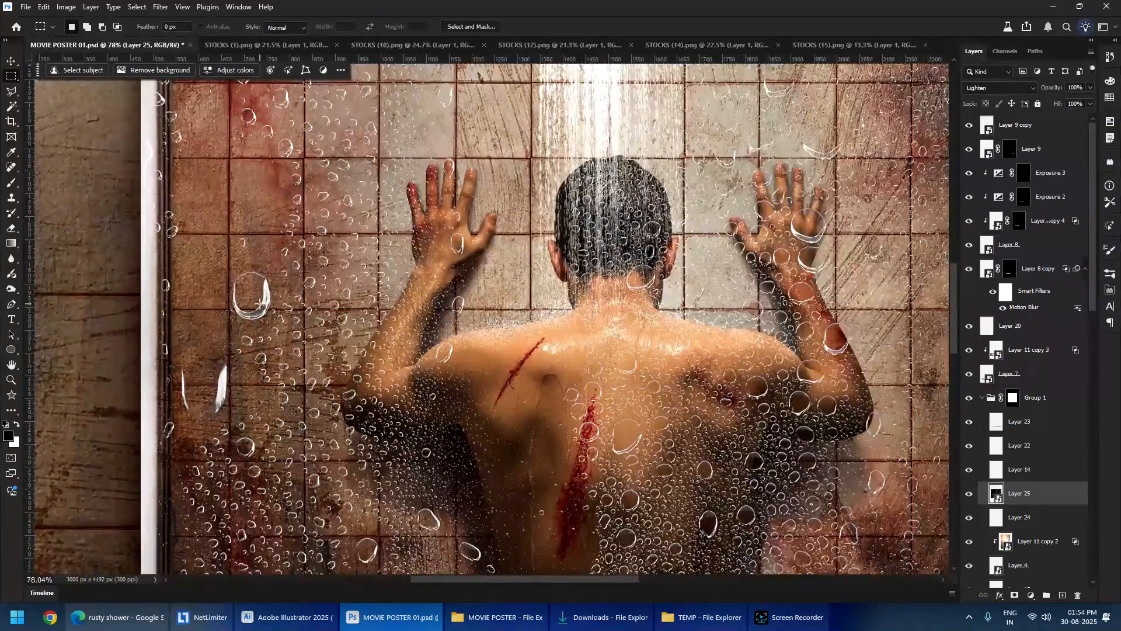
- Open STOCKS (17).png from the MOVIE POSTER folder in Photoshop, copy the foggy window image and close the file
key(super+Tab)
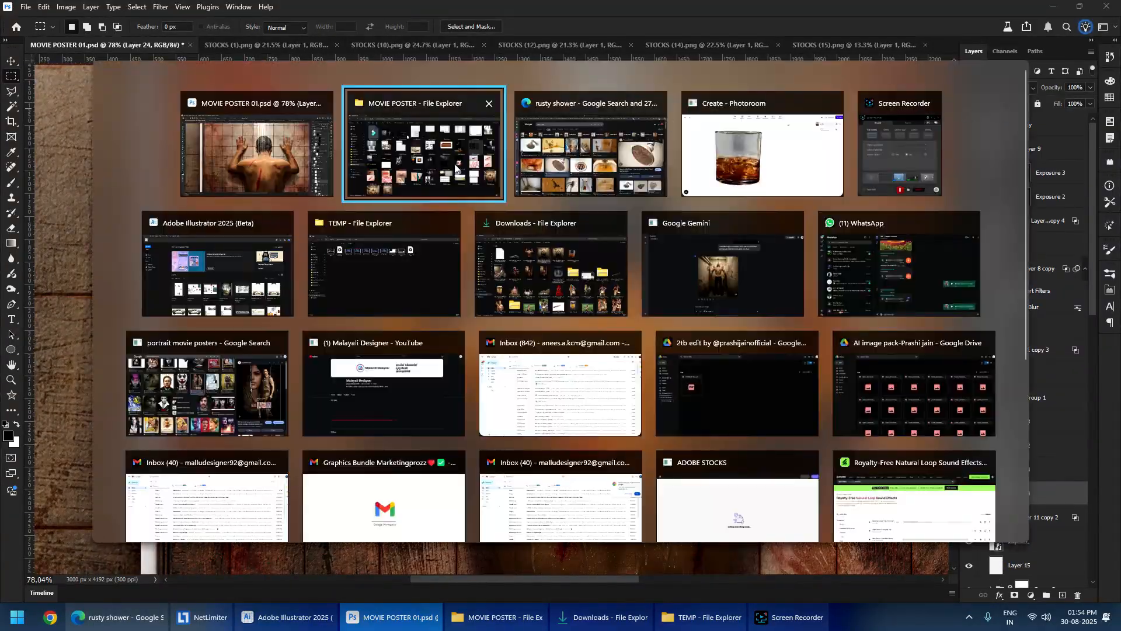
click(414, 162)
key(super+Tab)
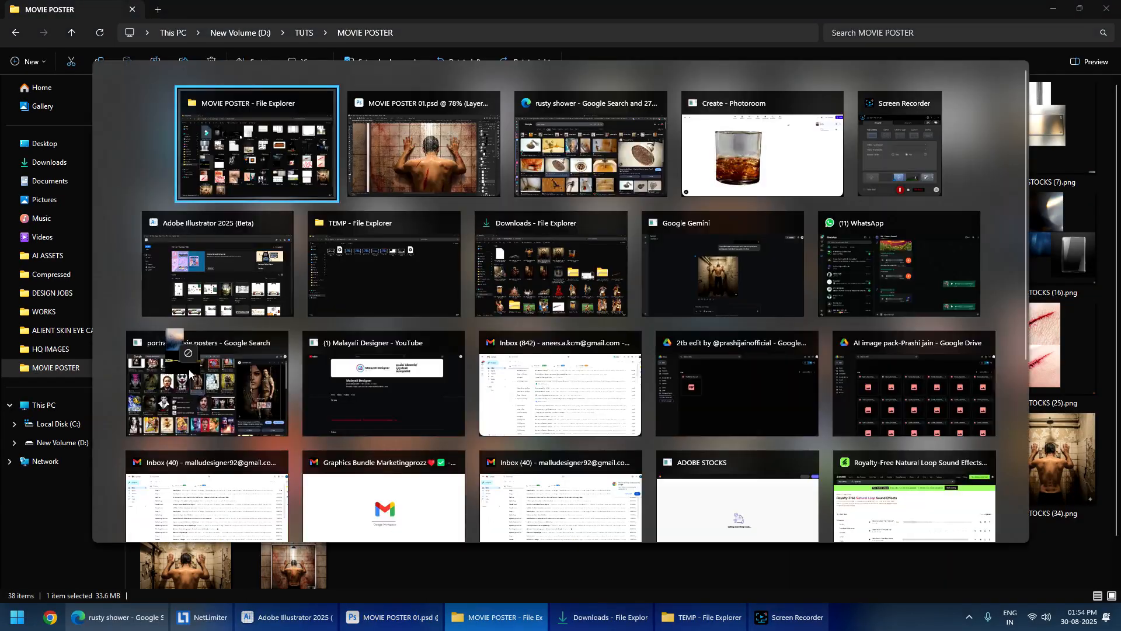
click(369, 195)
drag(369, 195, 782, 3)
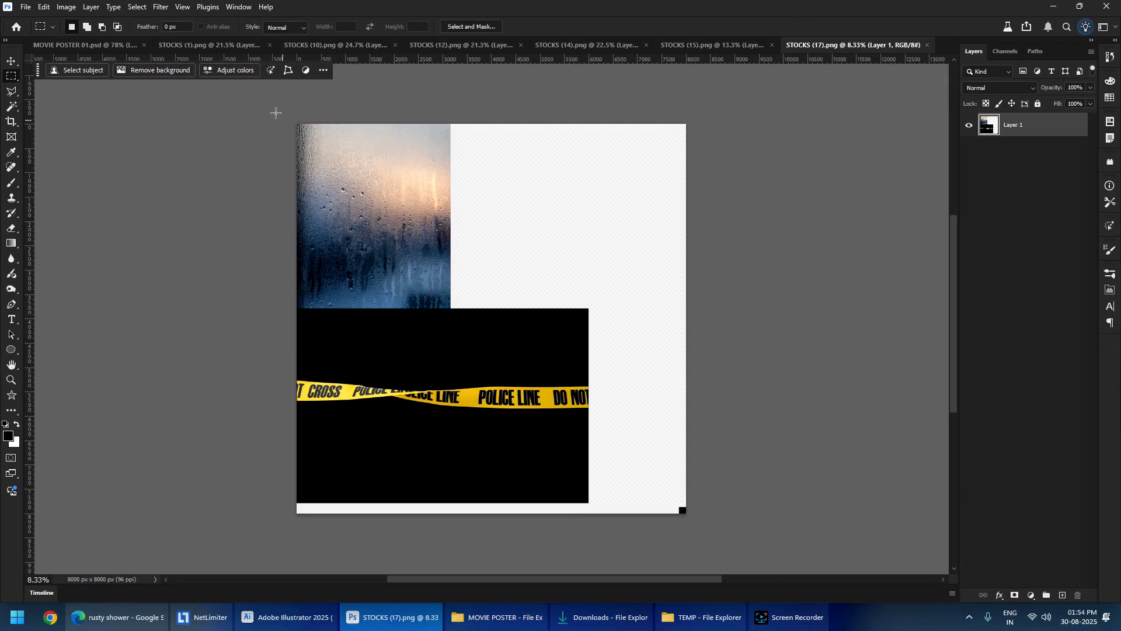
drag(276, 113, 477, 308)
key(ctrl+w)
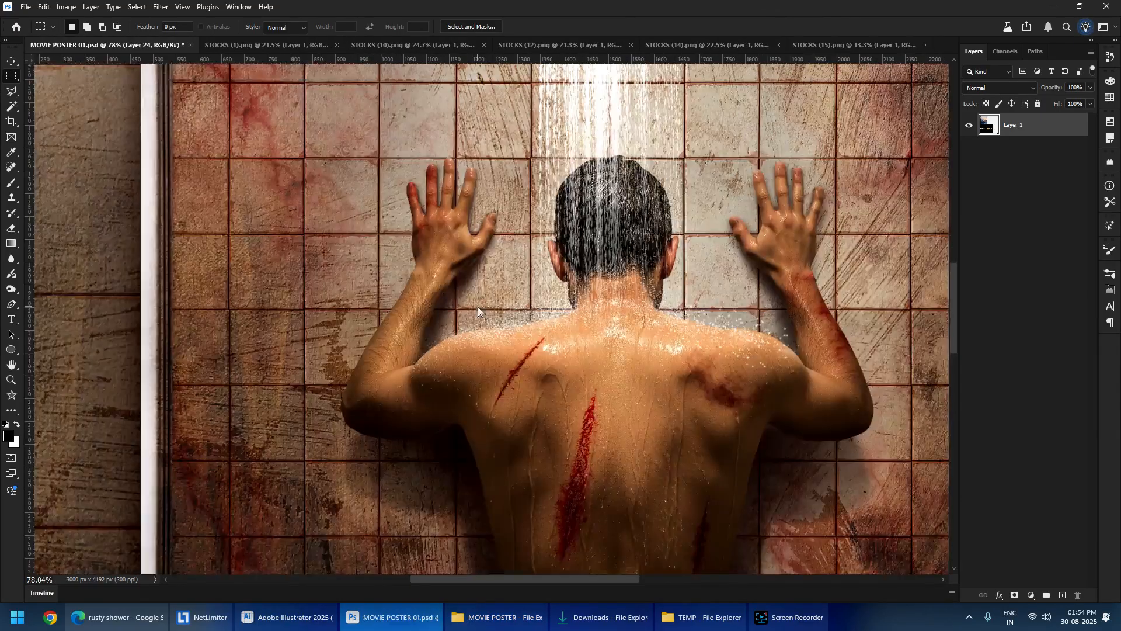
- Paste the foggy window image into Layer 24 of the poster and scale it to 55.6% over the mirror
key(ctrl+v)
scroll(478, 307, down, 10)
key(ctrl+t)
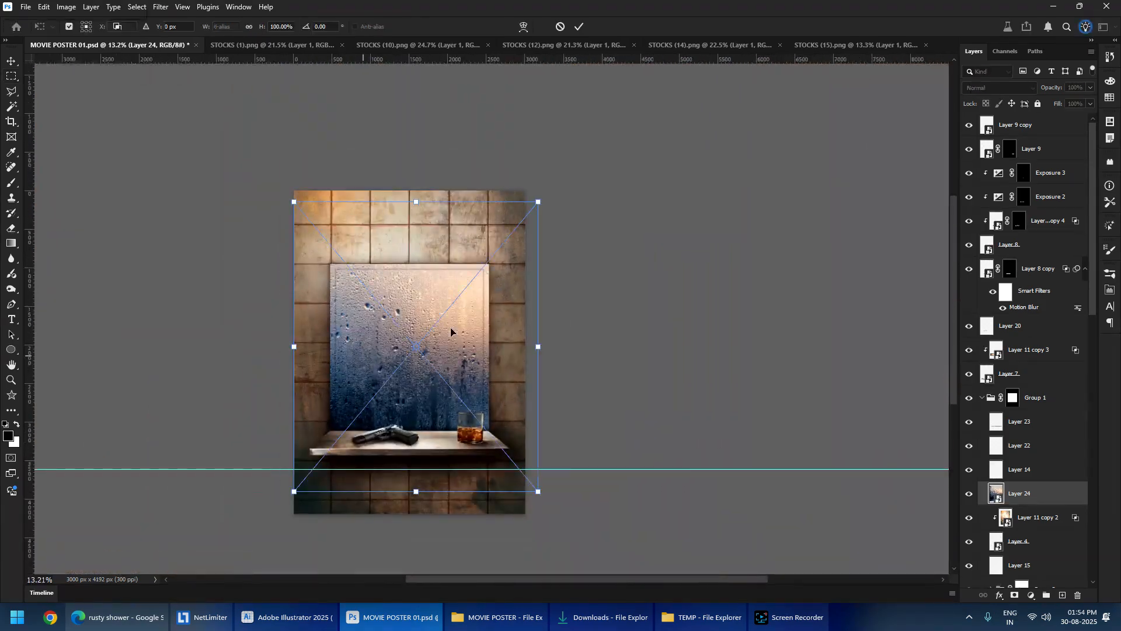
drag(538, 347, 484, 346)
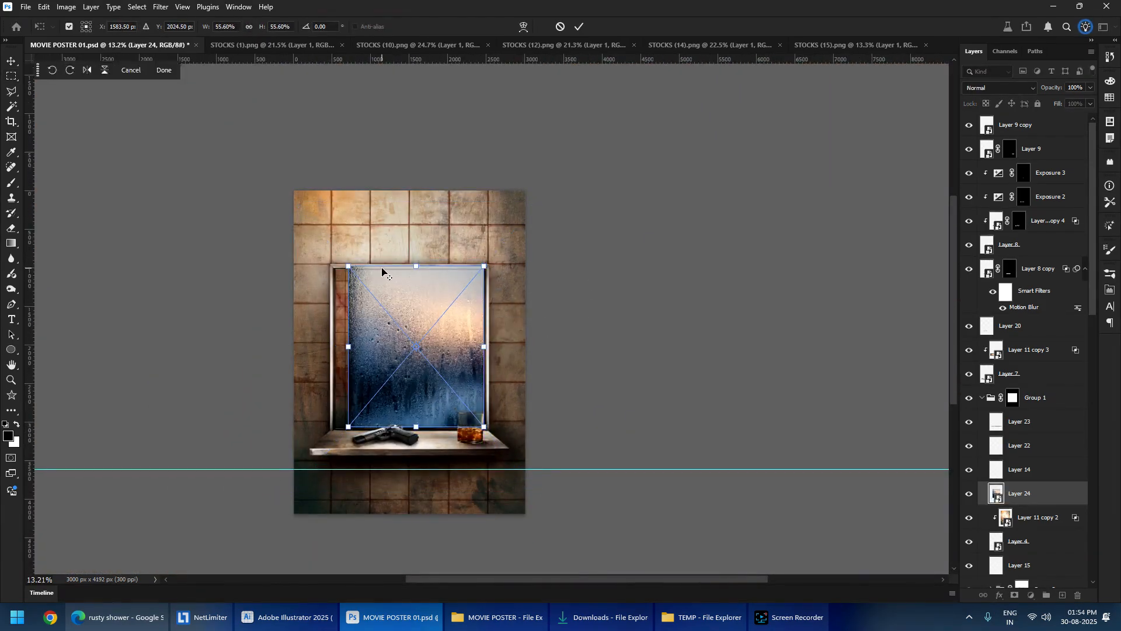
scroll(354, 269, up, 5)
key(Return)
scroll(422, 329, down, 2)
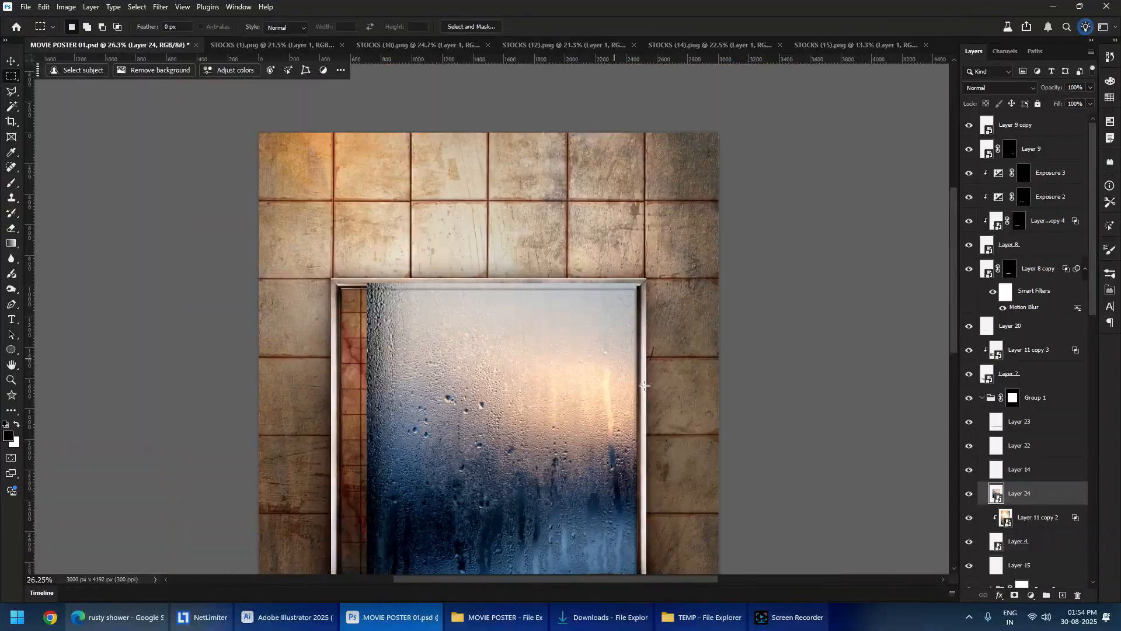
- Move Layer 24 beneath the mirror frame's Layer 4 and align the foggy image with the frame's inner left side
scroll(645, 386, down, 3)
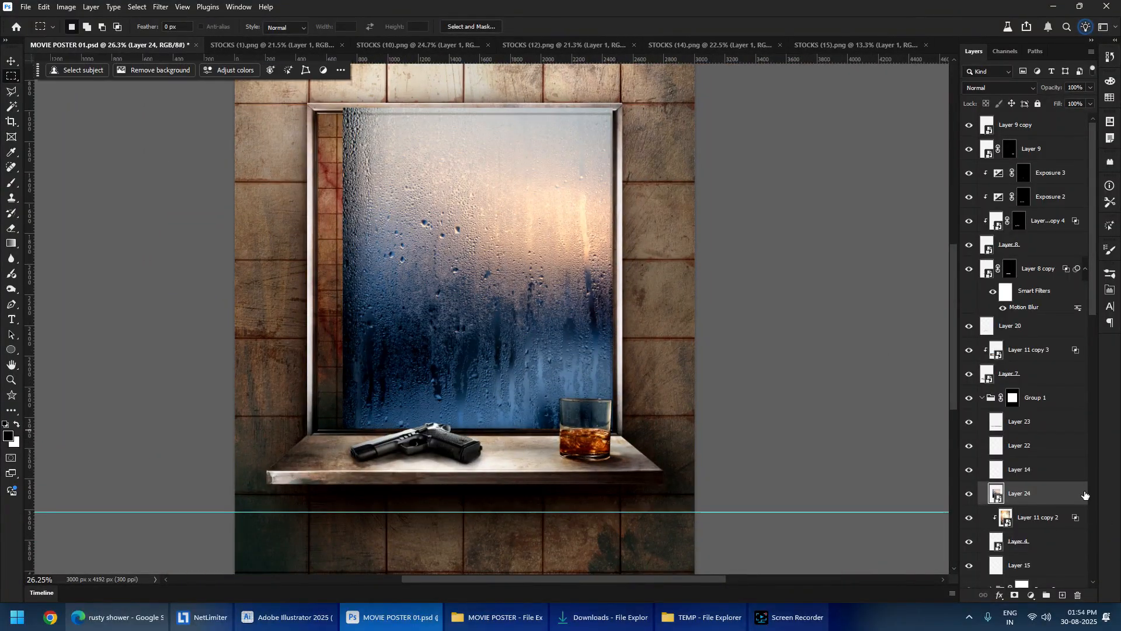
drag(473, 320, 403, 301)
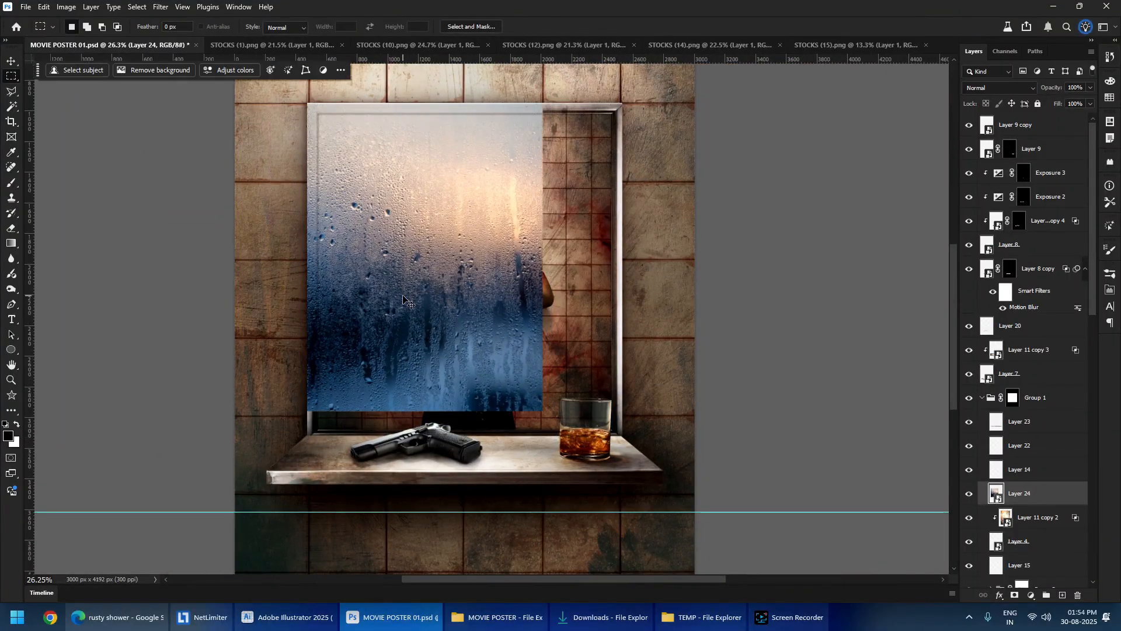
key(ctrl+bracketleft)
key(ctrl+bracketleft)
key(ctrl+bracketleft)
key(ctrl+bracketright)
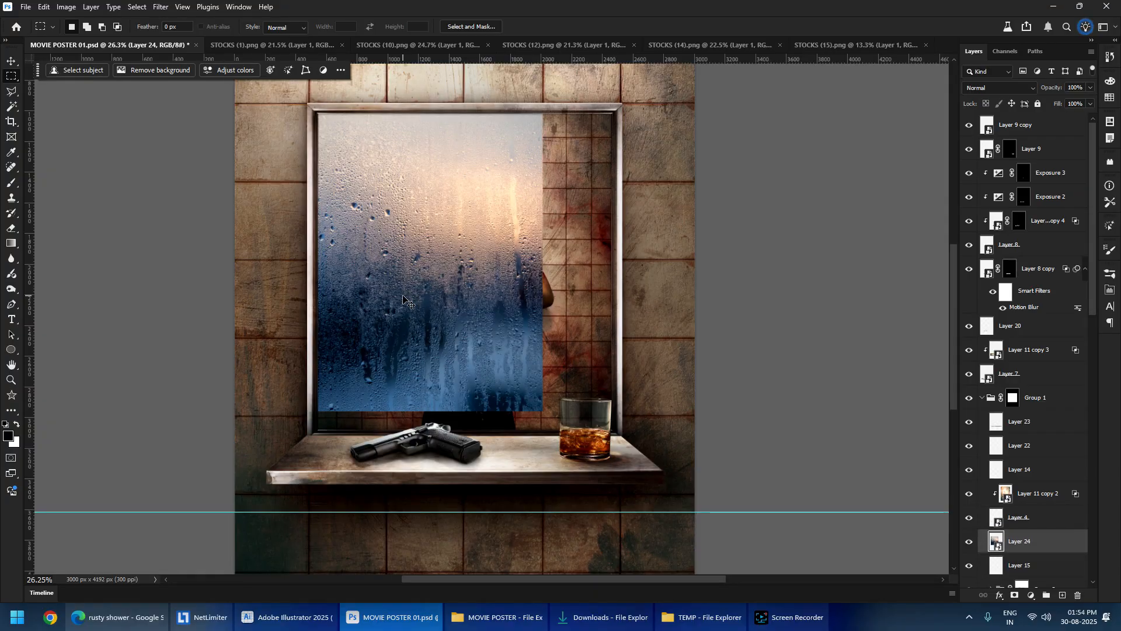
drag(405, 301, 450, 325)
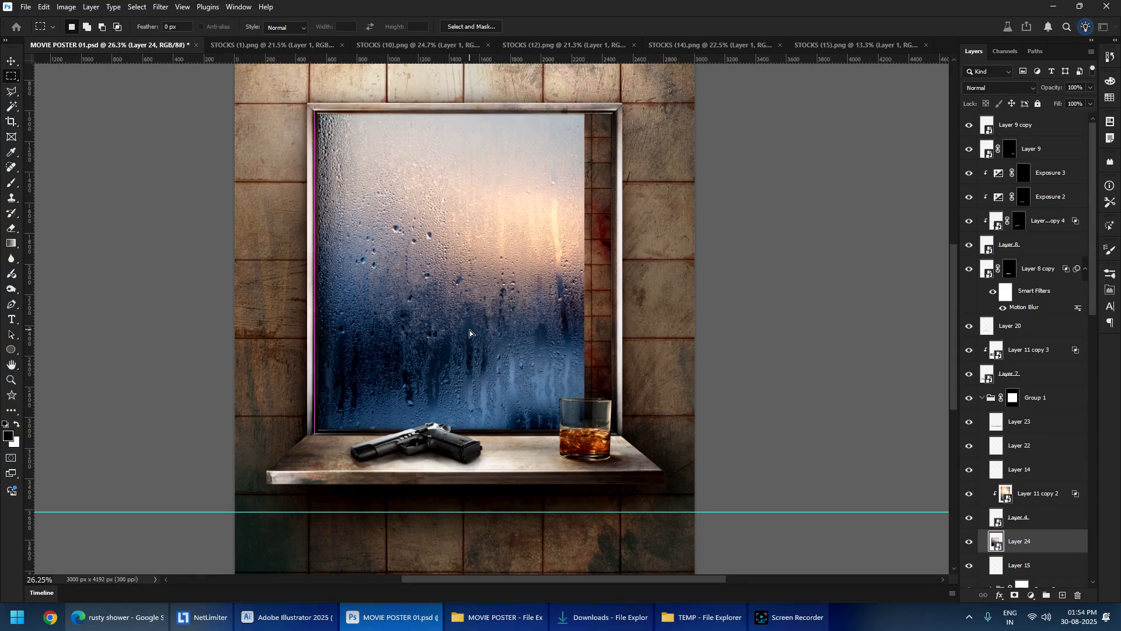
- Enlarge the foggy glass image until it fills the whole mirror opening inside the frame
key(ctrl+t)
drag(585, 431, 613, 440)
key(Return)
scroll(479, 161, up, 8)
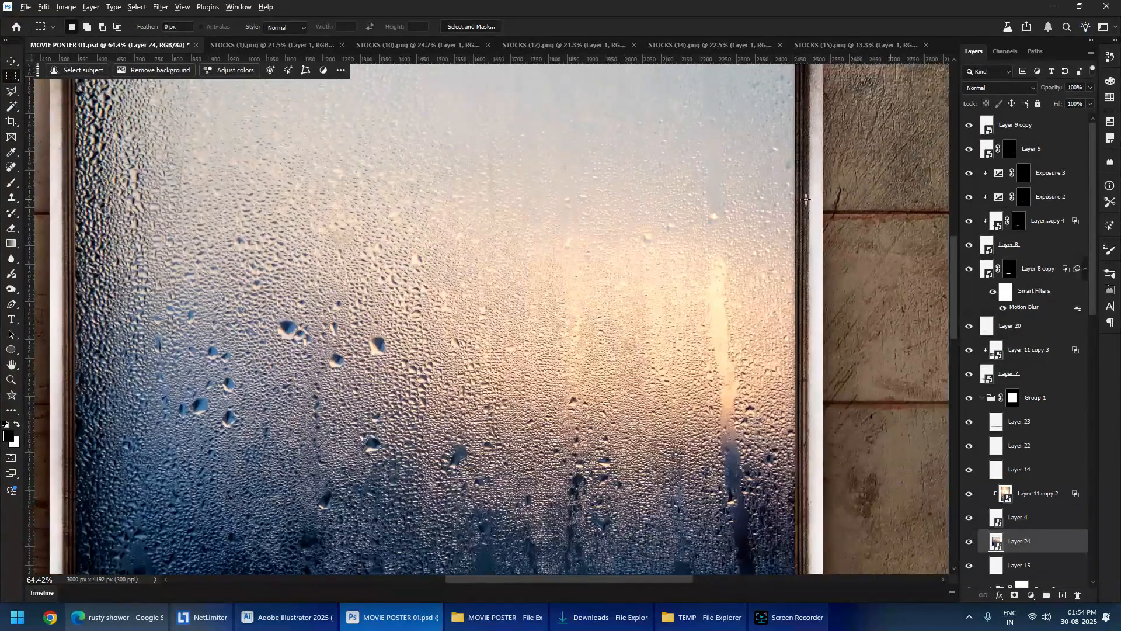
scroll(589, 240, down, 4)
- Try the Soft Light blend mode on the foggy glass layer
click(999, 87)
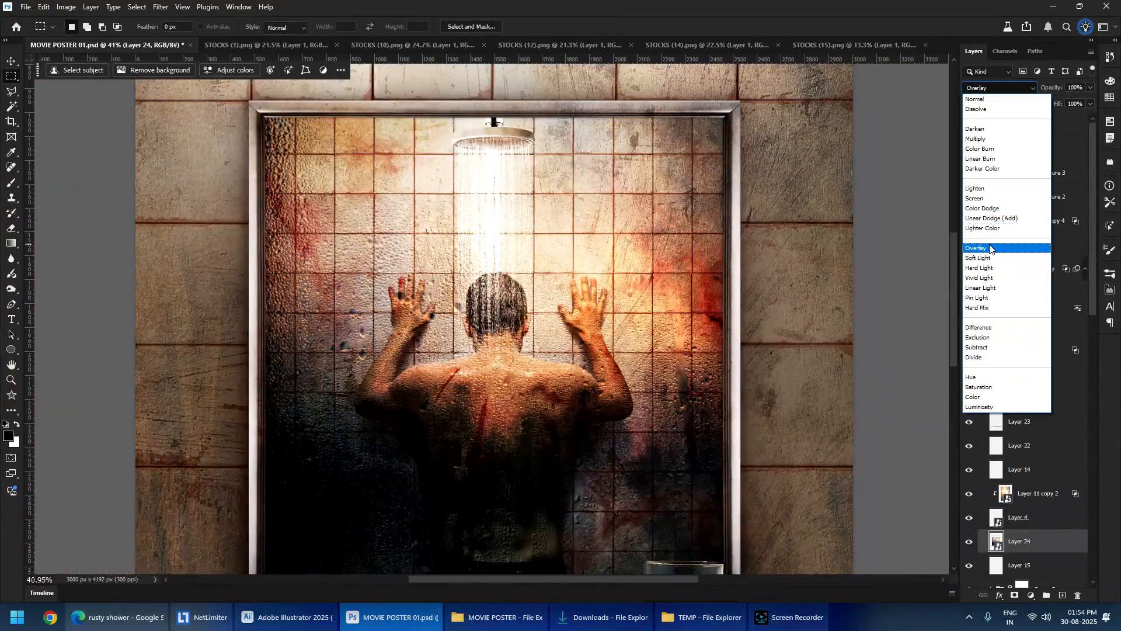
click(991, 259)
scroll(912, 159, down, 3)
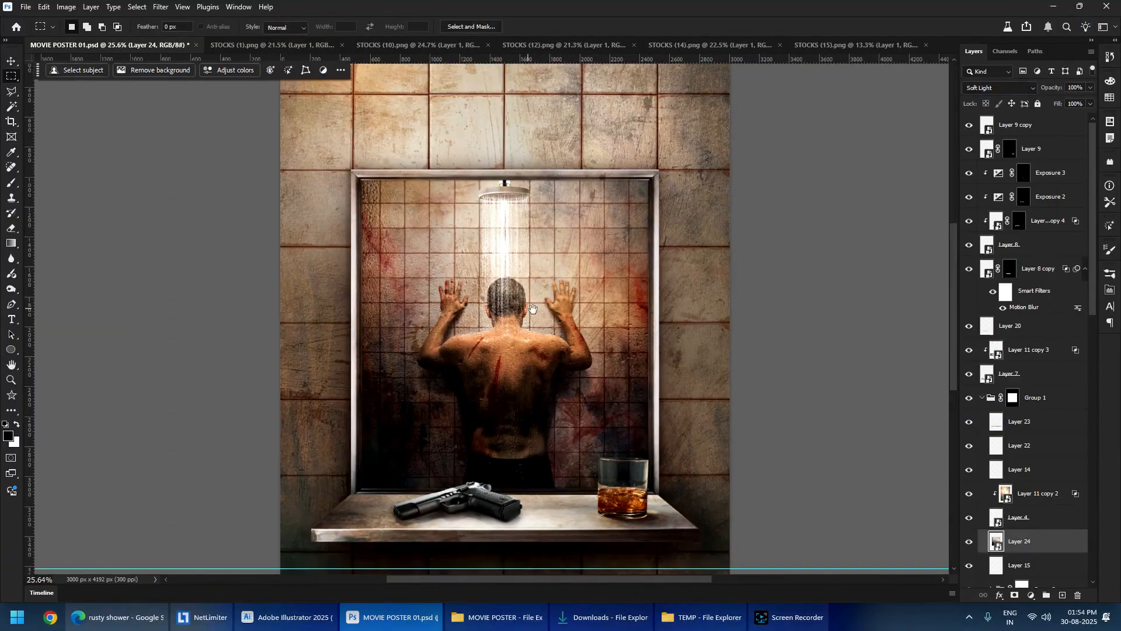
scroll(913, 160, up, 3)
- Set the foggy glass layer's blend mode to Screen and lower its saturation to -100 with Hue/Saturation
click(978, 89)
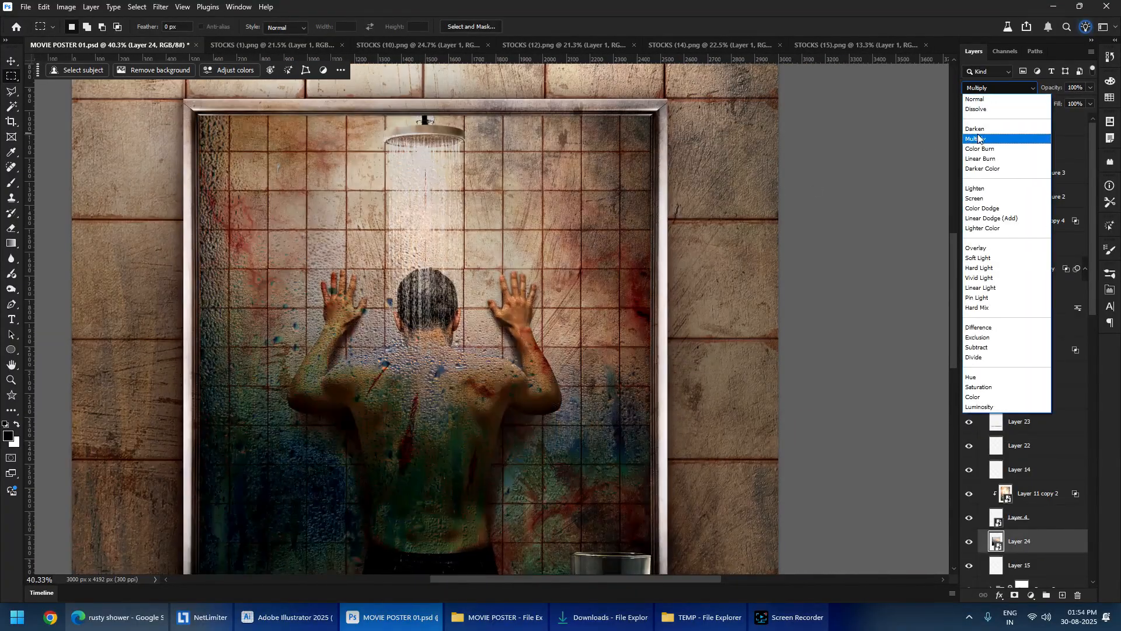
click(985, 200)
scroll(461, 301, down, 2)
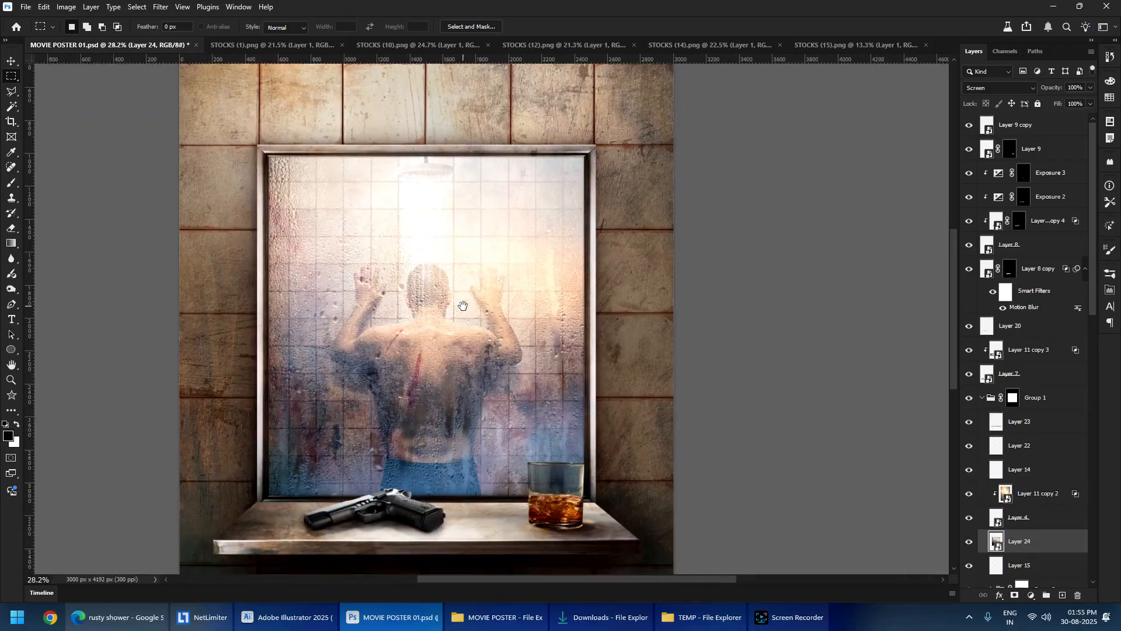
key(ctrl+u)
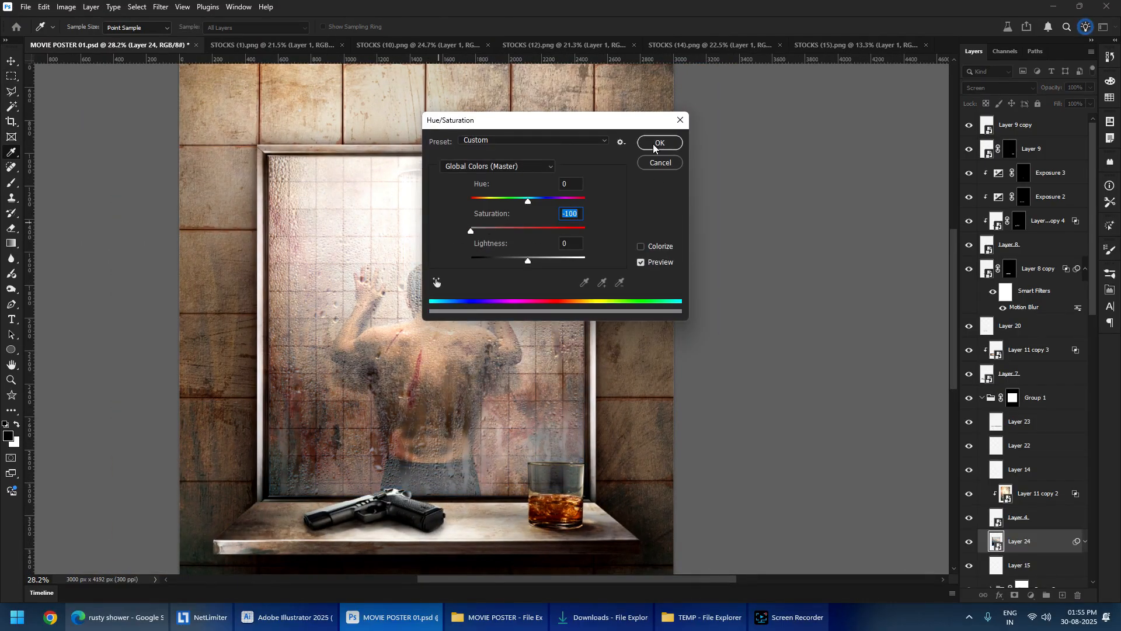
click(657, 144)
- Darken the foggy glass layer with Levels, setting the black input to 65, midtones to 0.77 and white to 255
key(ctrl+l)
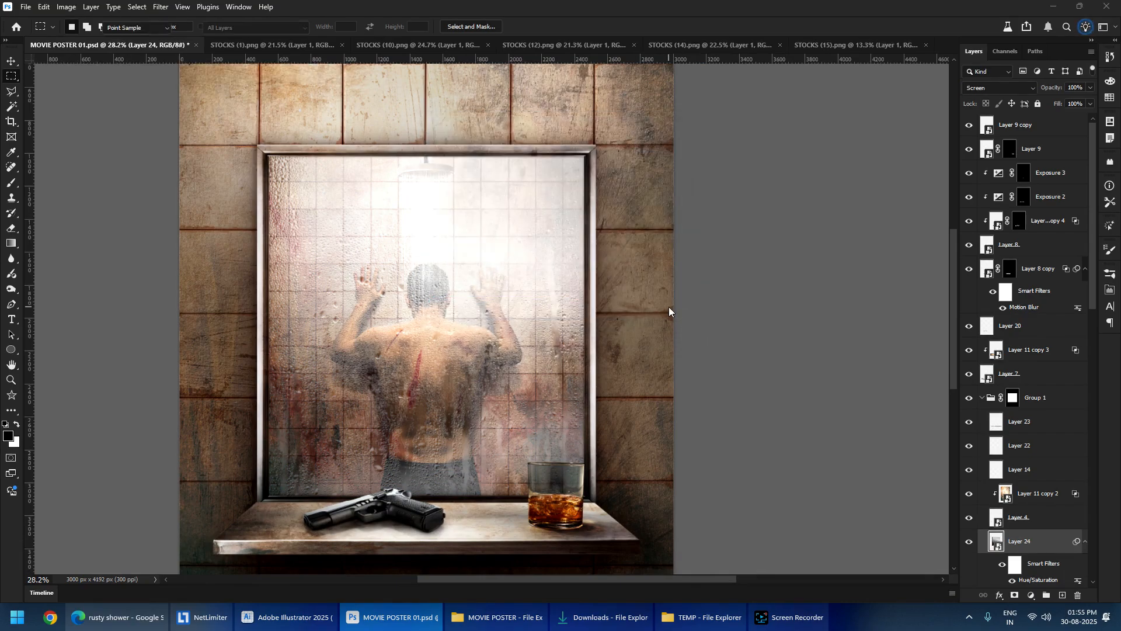
drag(512, 131, 625, 128)
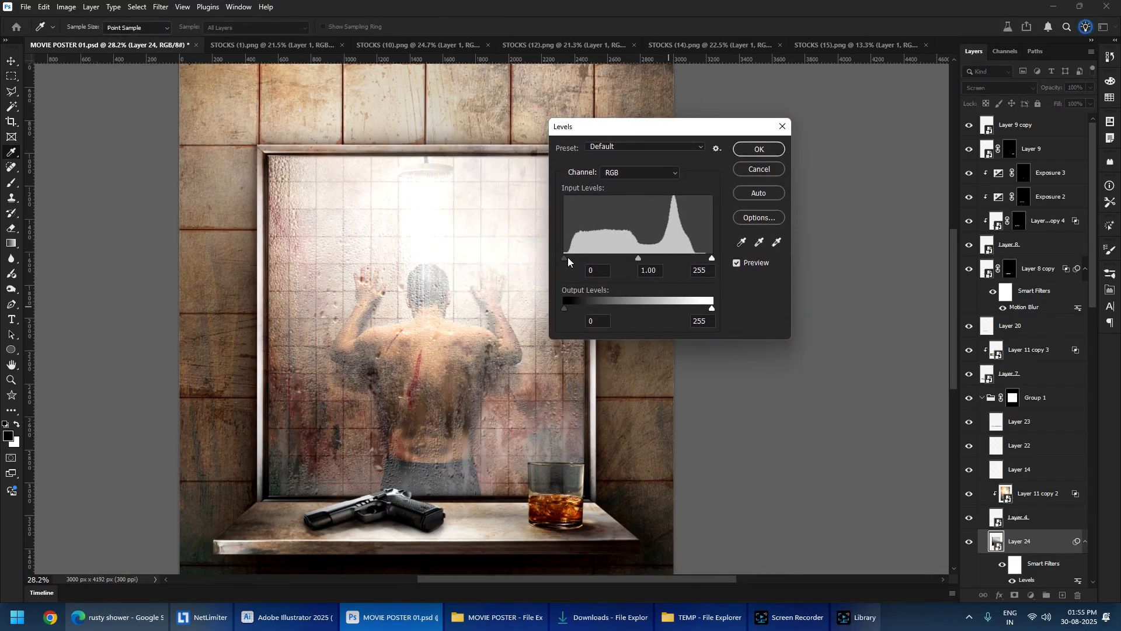
drag(568, 257, 672, 250)
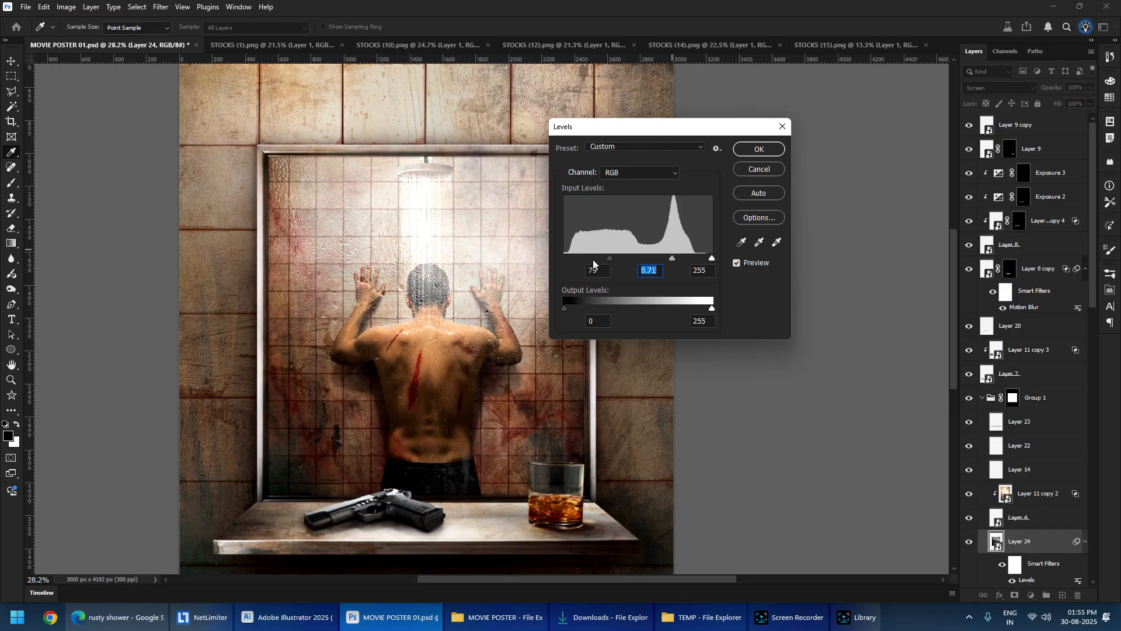
drag(593, 262, 585, 261)
drag(713, 257, 738, 261)
mouse_move(664, 258)
mouse_down()
mouse_move(678, 259)
mouse_move(602, 257)
mouse_move(667, 255)
mouse_up()
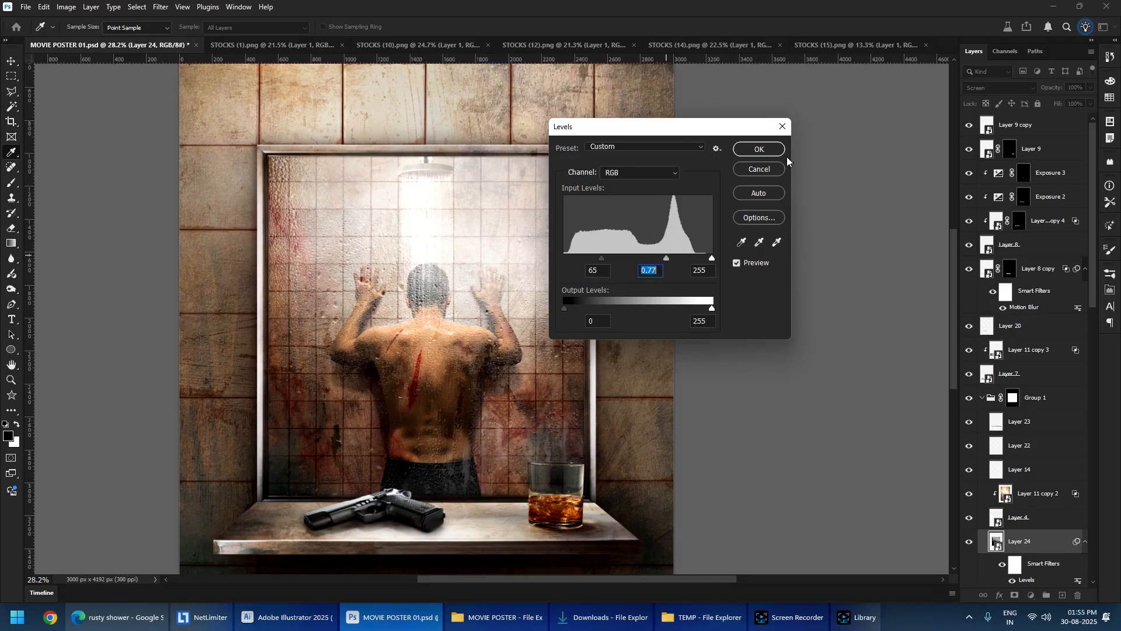
click(755, 150)
- Add a black mask to Layer 24 and paint white with a large soft brush down the mirror's right side
scroll(382, 321, up, 7)
scroll(383, 298, down, 6)
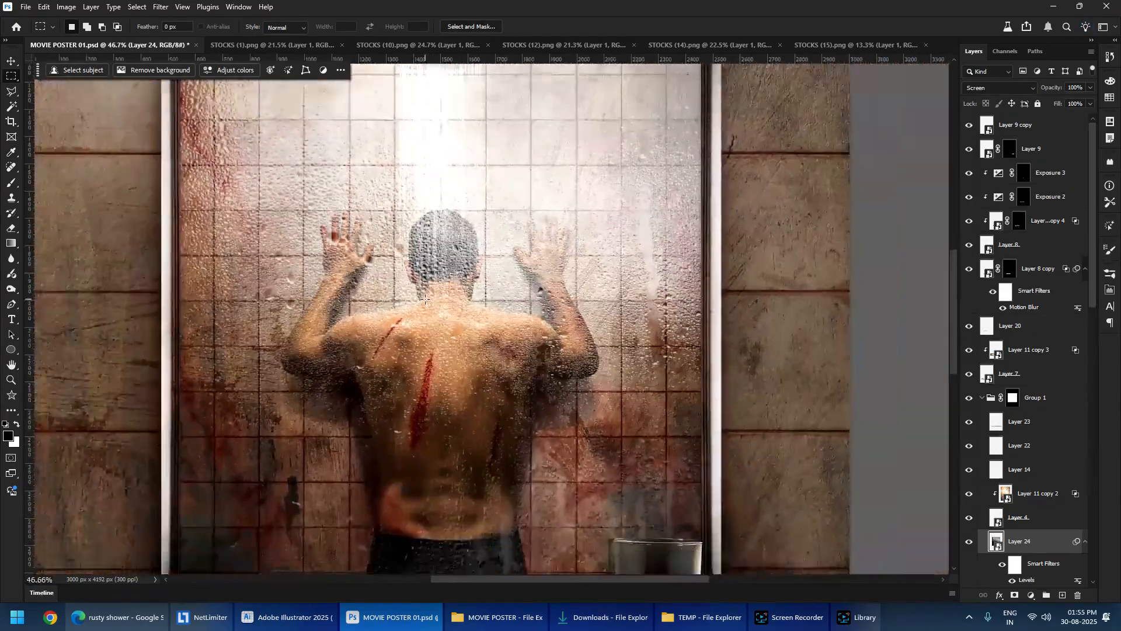
click(1015, 597)
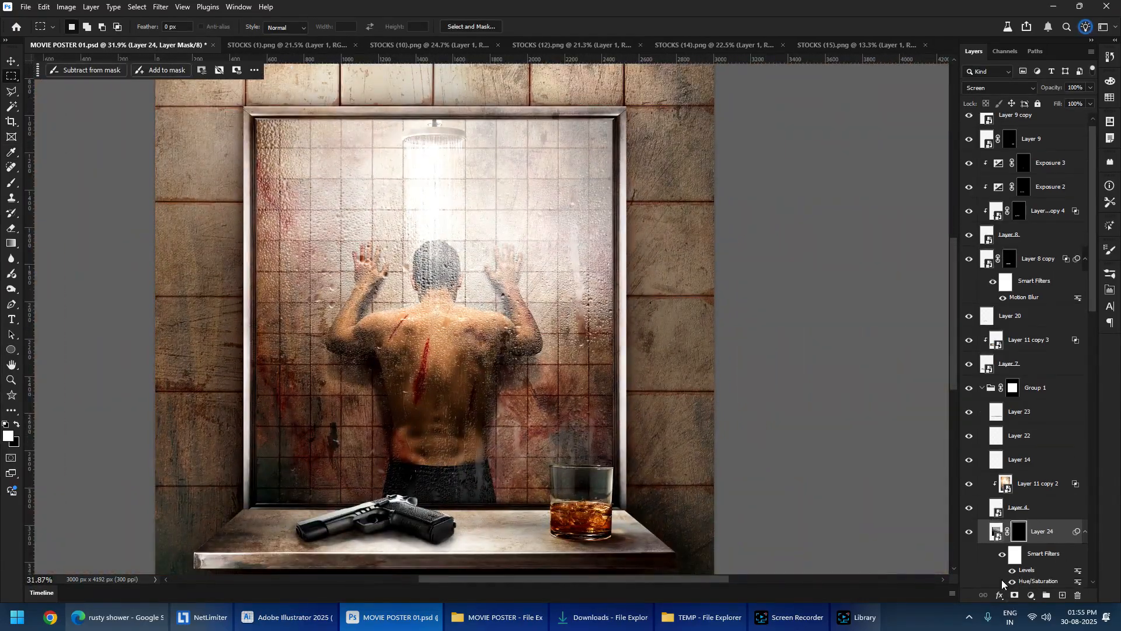
key(b)
scroll(438, 233, up, 4)
scroll(432, 257, down, 8)
drag(418, 245, 445, 245)
mouse_move(536, 166)
mouse_down()
mouse_move(565, 268)
mouse_move(555, 298)
mouse_move(532, 295)
mouse_move(532, 349)
mouse_up()
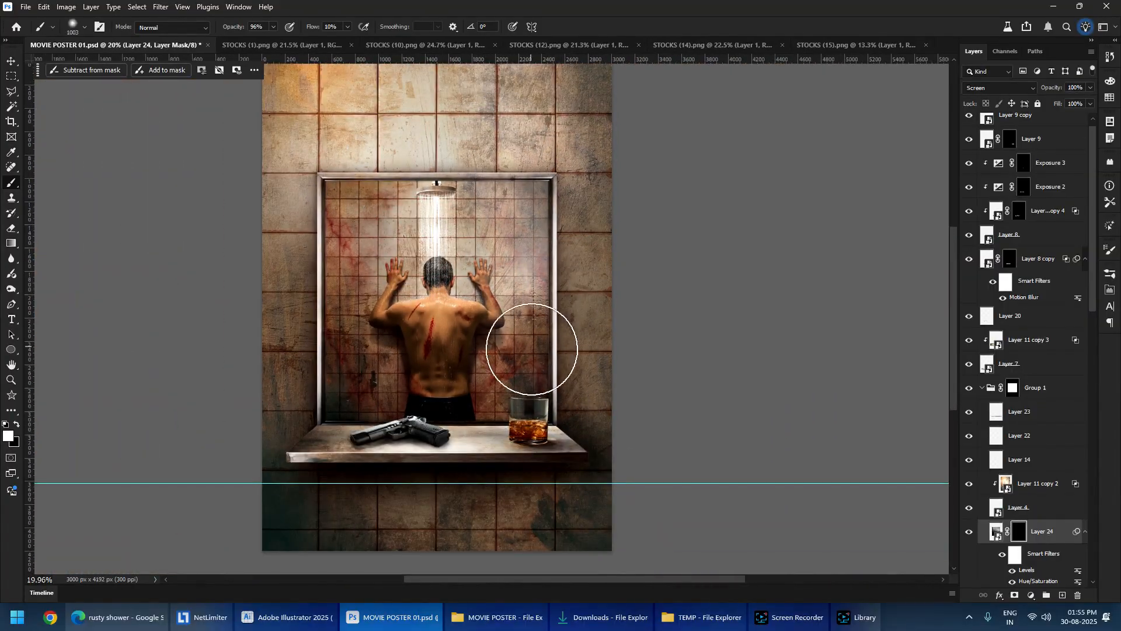
- Enlarge the brush to about 1198 px and reveal the fog around the mirror's outer edges on Layer 24's mask
scroll(492, 203, up, 3)
drag(468, 226, 495, 227)
drag(496, 271, 437, 100)
drag(351, 287, 280, 290)
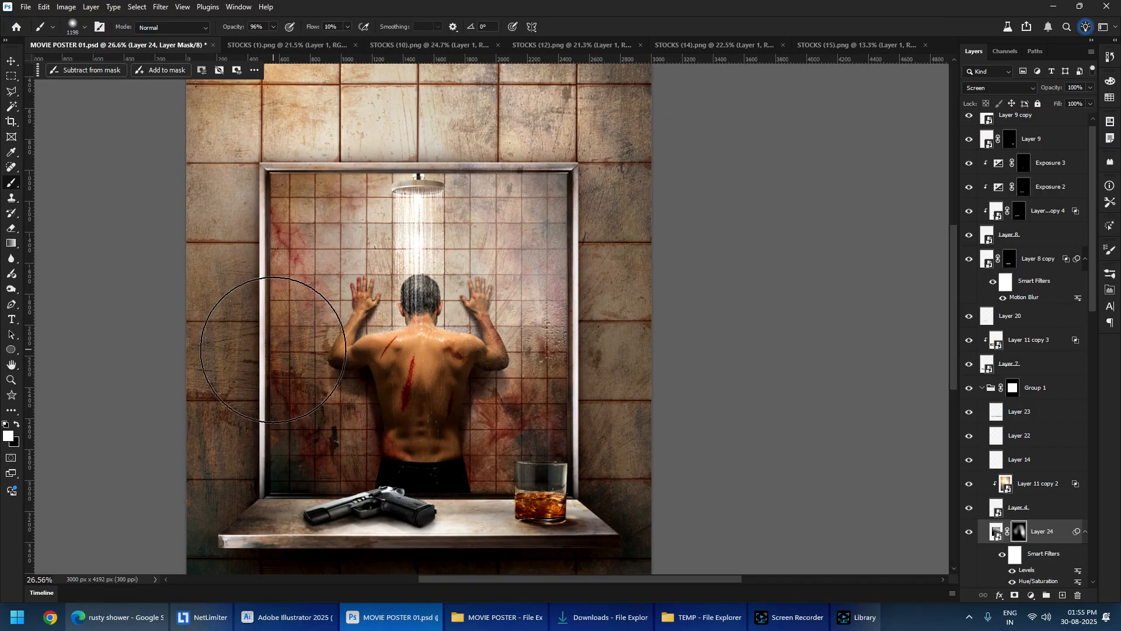
mouse_move(274, 350)
mouse_down()
mouse_move(222, 327)
mouse_move(220, 362)
mouse_move(292, 468)
mouse_move(466, 493)
mouse_up()
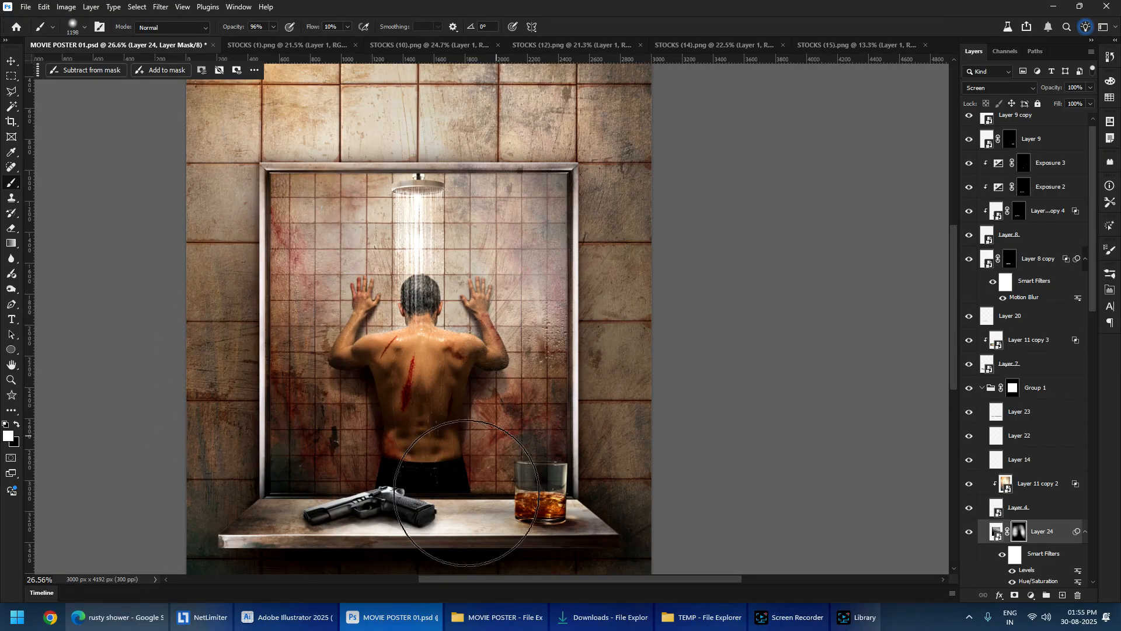
- Reveal more fog and droplets near the mirror's upper right corner and left edge with smaller soft white brushes on the mask
scroll(538, 349, up, 3)
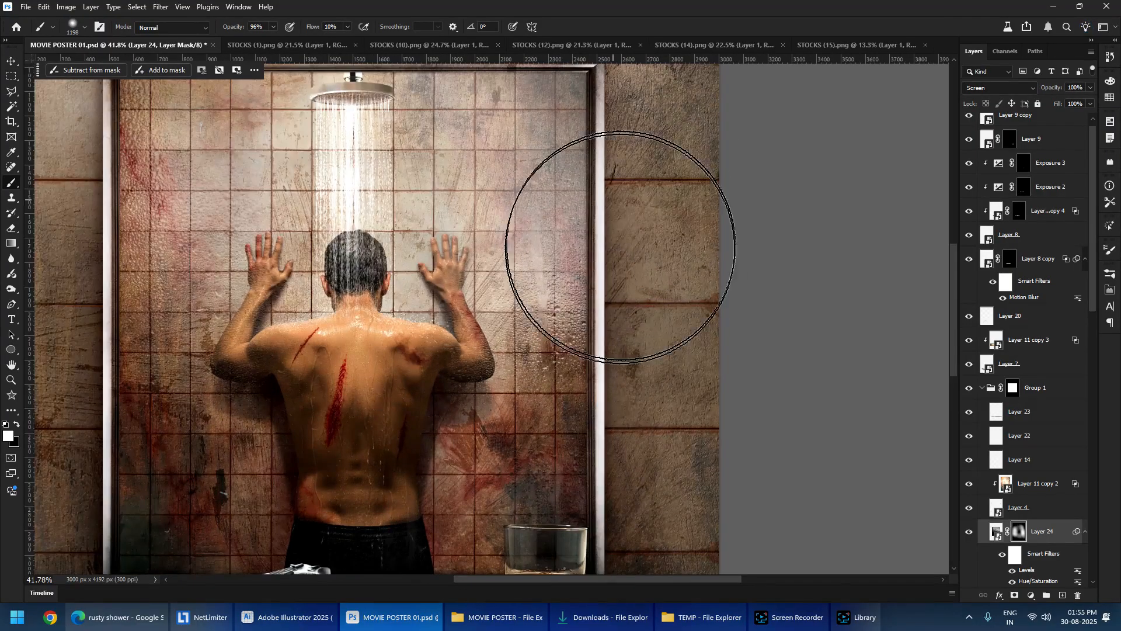
scroll(463, 261, up, 3)
mouse_move(444, 268)
mouse_down()
mouse_move(409, 303)
mouse_move(340, 327)
mouse_up()
drag(331, 328, 345, 308)
drag(411, 195, 415, 398)
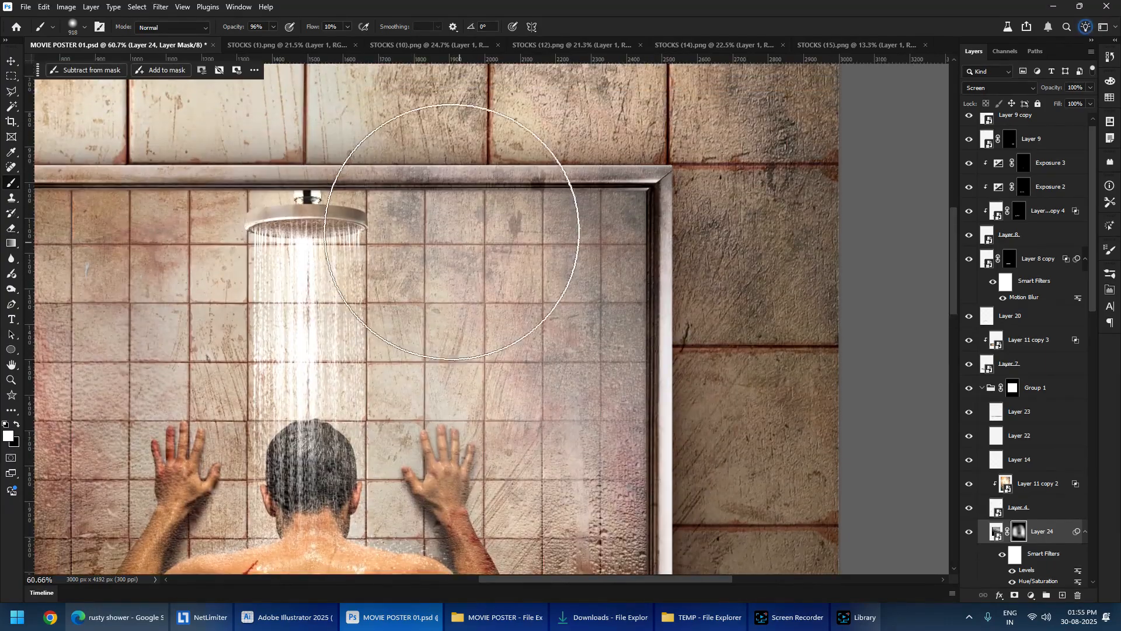
scroll(304, 201, down, 3)
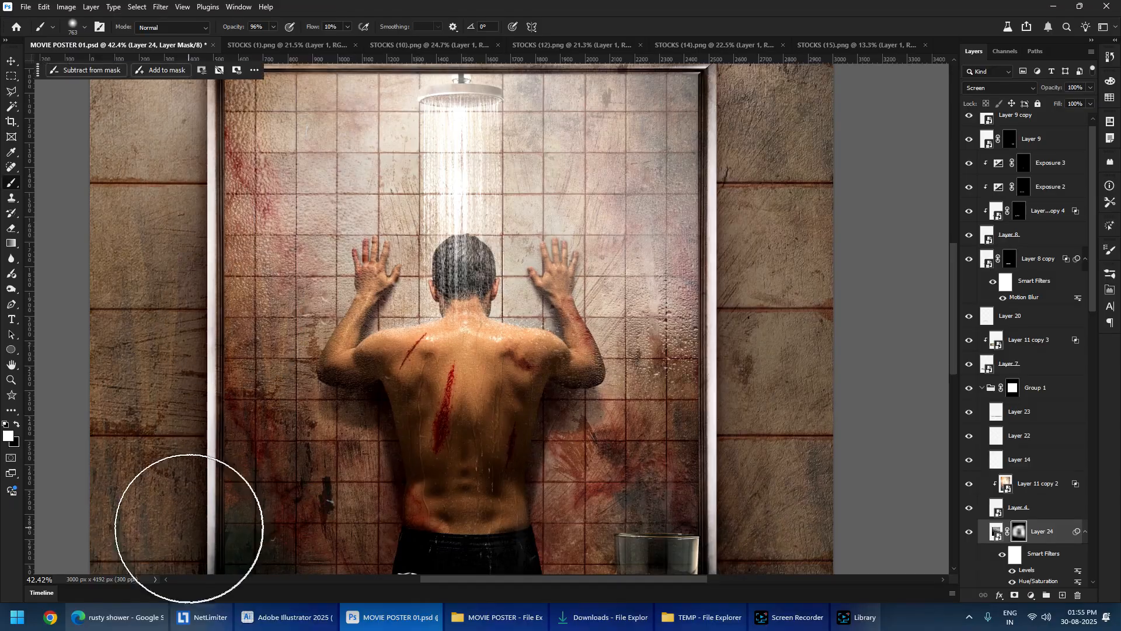
scroll(261, 349, down, 4)
drag(264, 360, 272, 373)
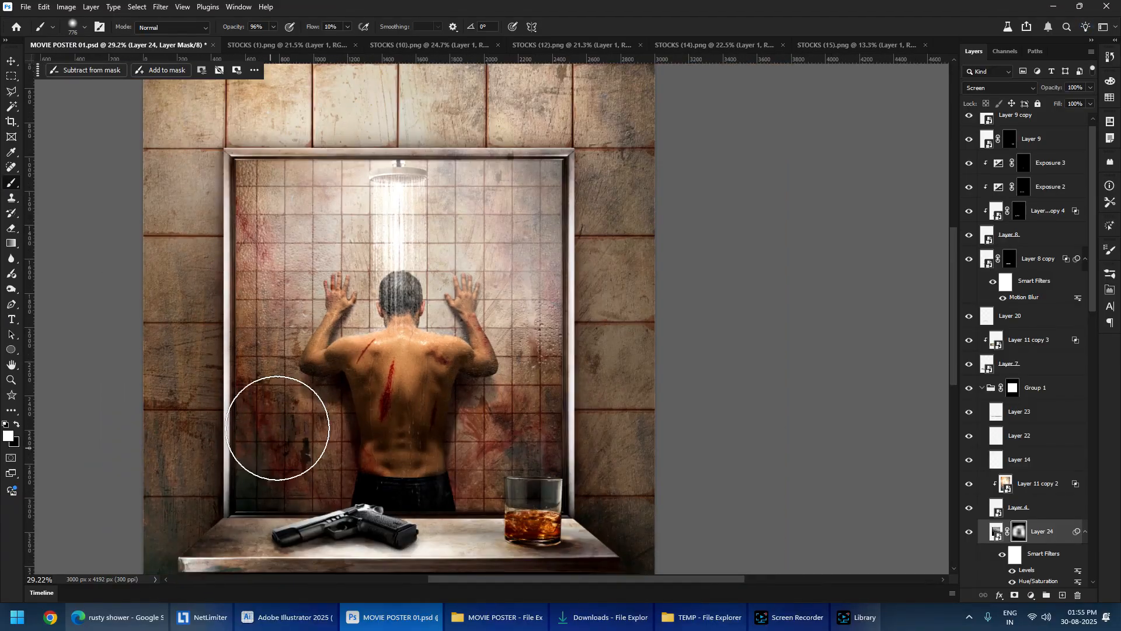
scroll(327, 461, up, 4)
scroll(491, 478, down, 6)
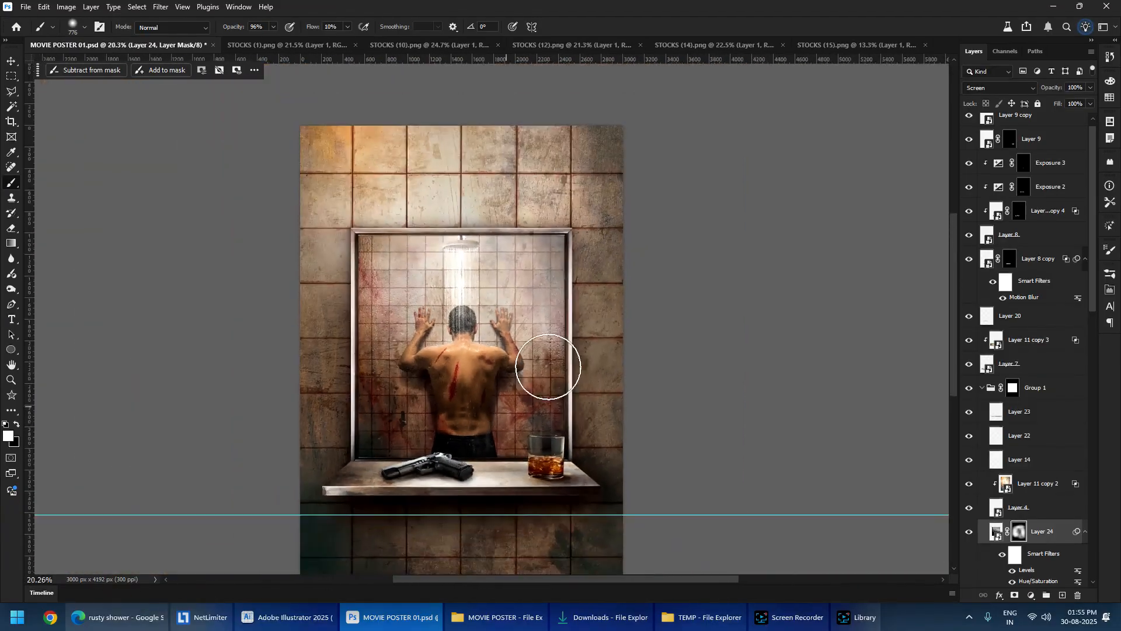
- Open STOCKS (16).png from the MOVIE POSTER folder in Photoshop
key(alt+Tab)
click(350, 105)
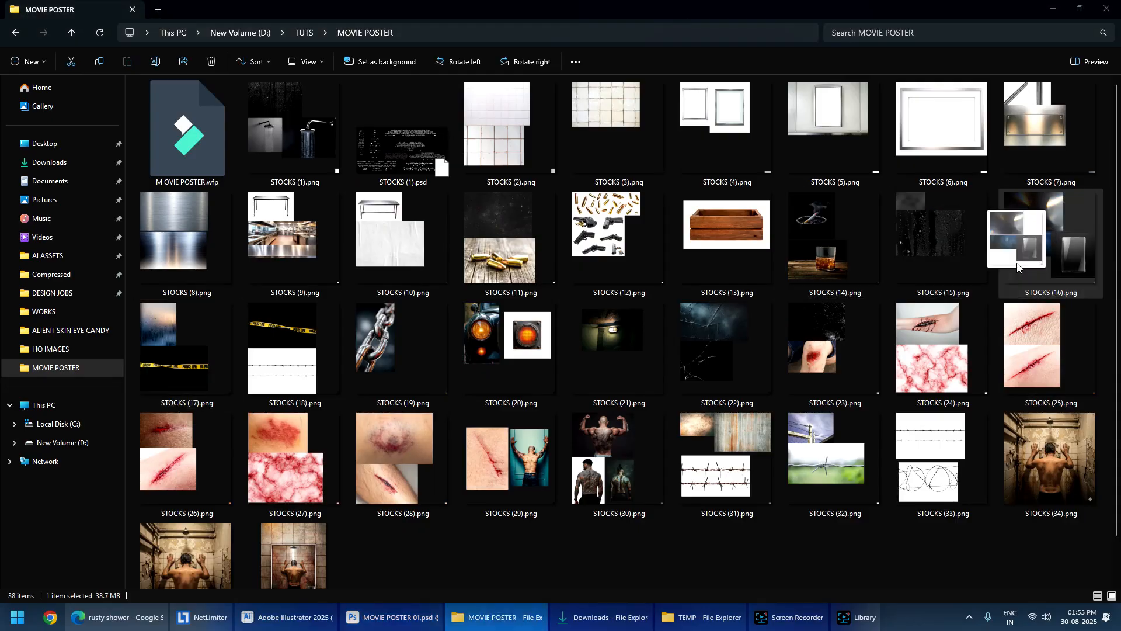
key(alt+Tab)
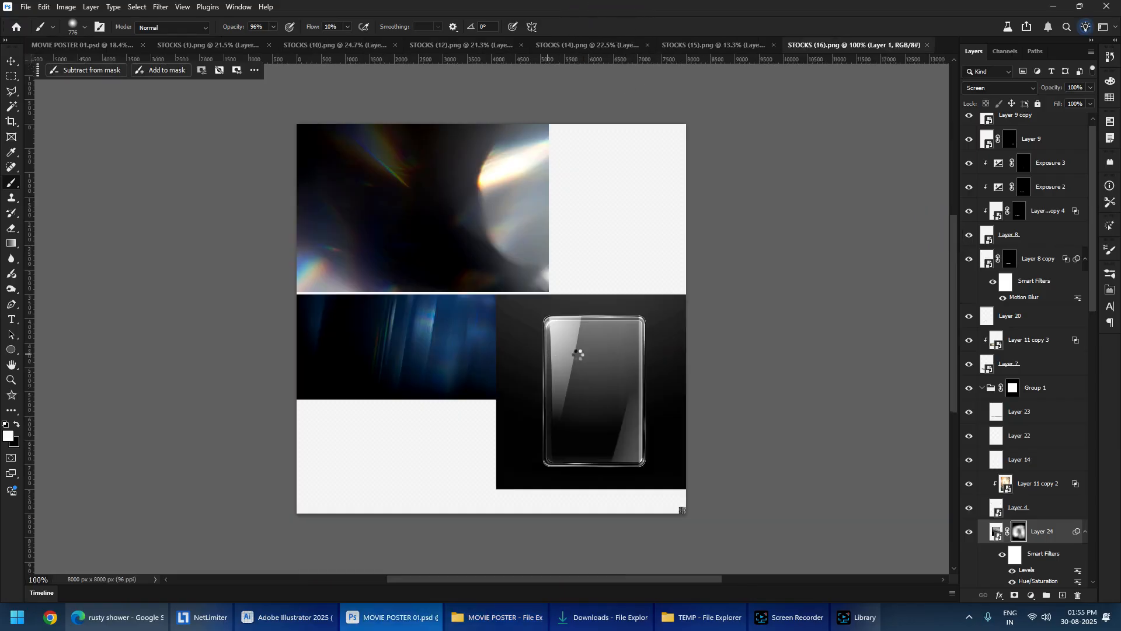
- Copy the blue light-streak image from STOCKS (16).png and paste it into the movie poster above Layer 24
click(10, 76)
scroll(549, 478, up, 8)
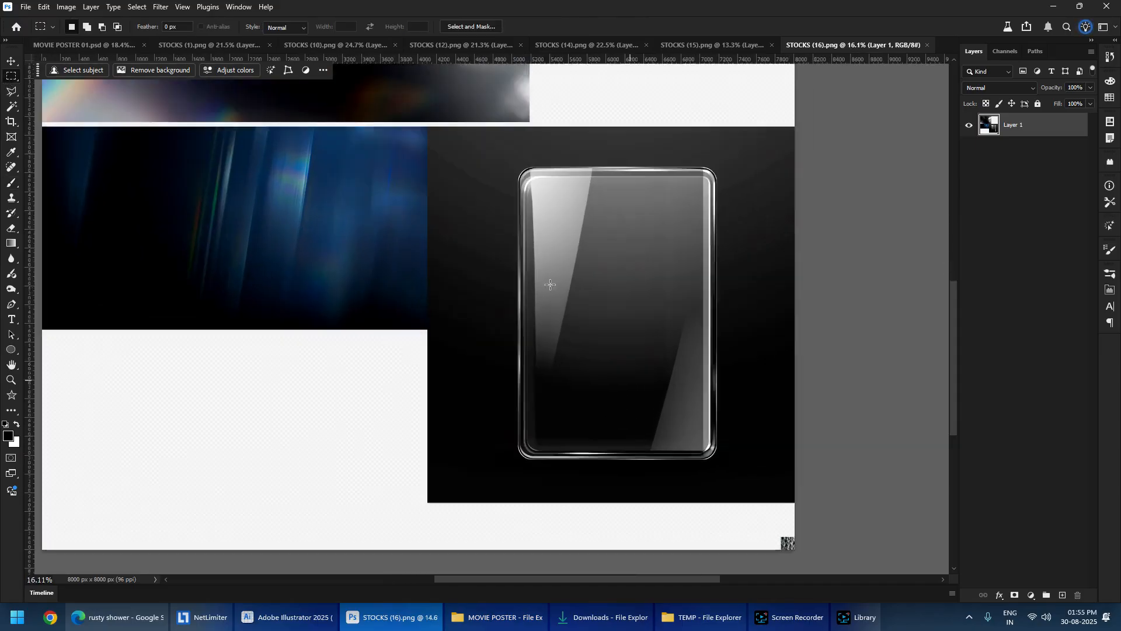
drag(275, 185, 578, 283)
drag(225, 184, 695, 459)
key(ctrl+c)
key(ctrl+Tab)
key(ctrl+v)
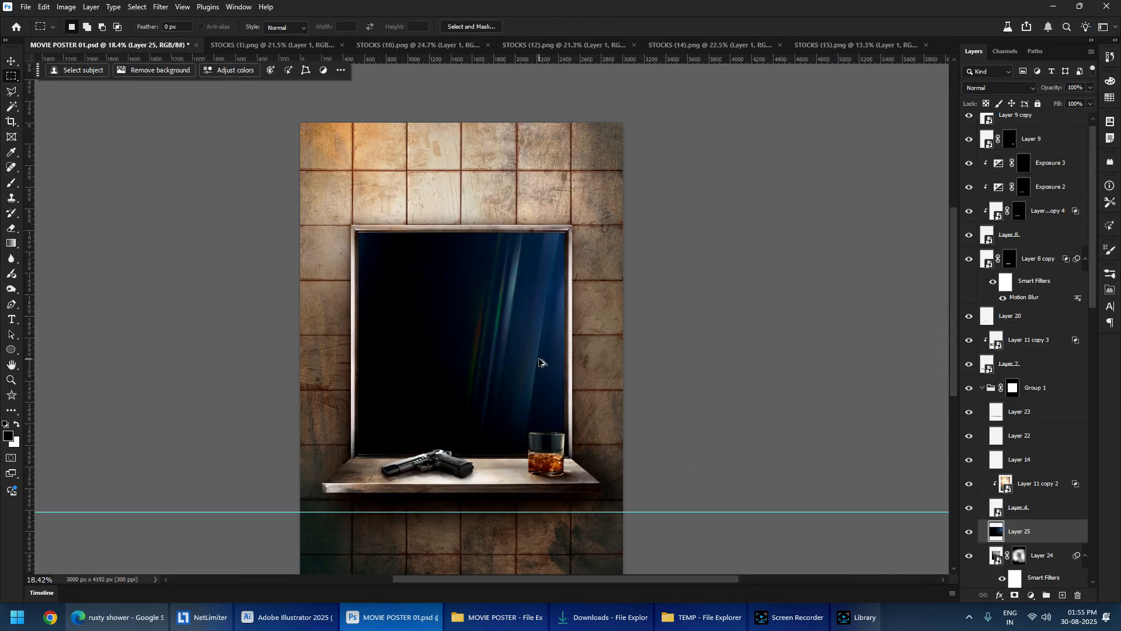
- Scale the light-streak layer to 50.34% width and 101.11% height over the mirror opening and set its blend mode to Screen
key(ctrl+t)
drag(510, 243, 523, 244)
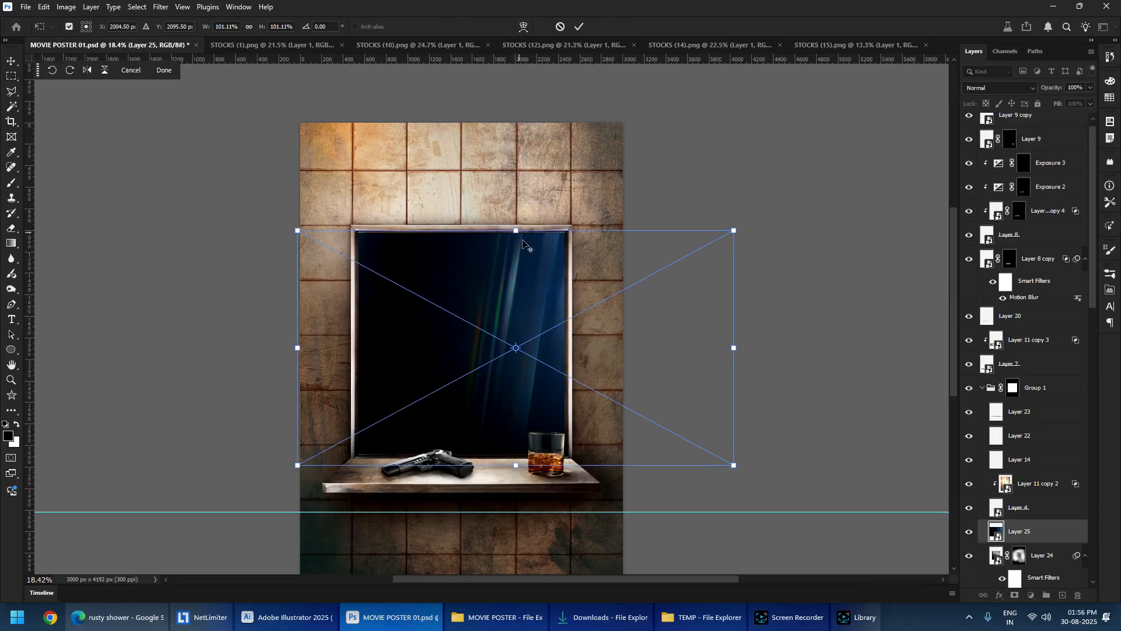
drag(744, 348, 573, 354)
key(Return)
click(999, 88)
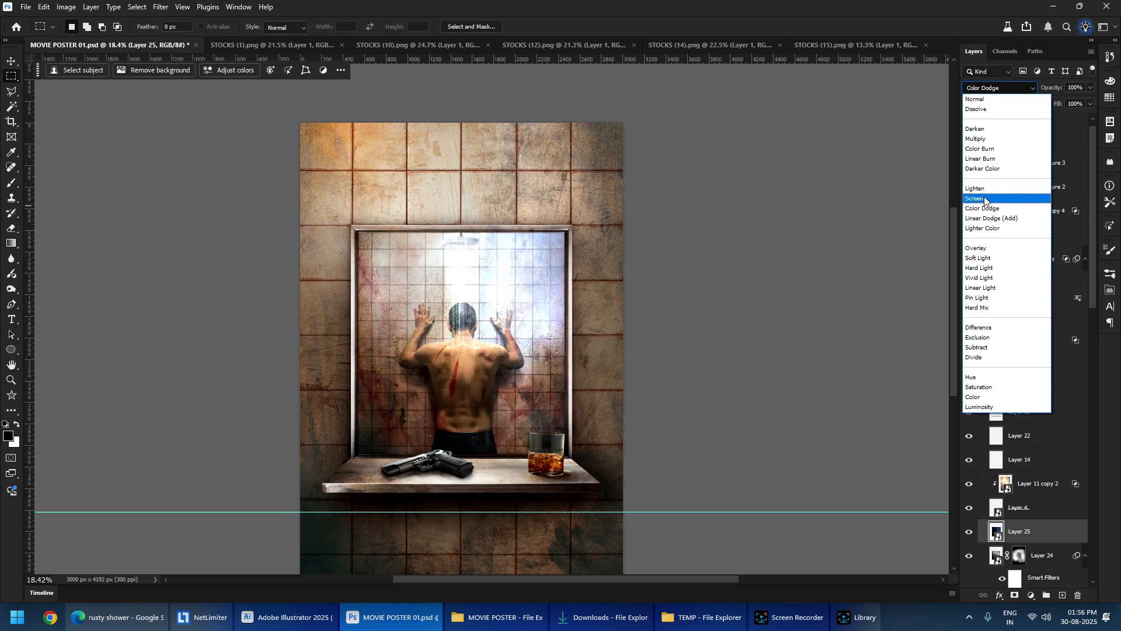
click(976, 198)
- Enlarge the light-streak layer to 69.34% width and 142.74% height, rotate it to about 26° and reposition it diagonally across the mirror
key(ctrl+t)
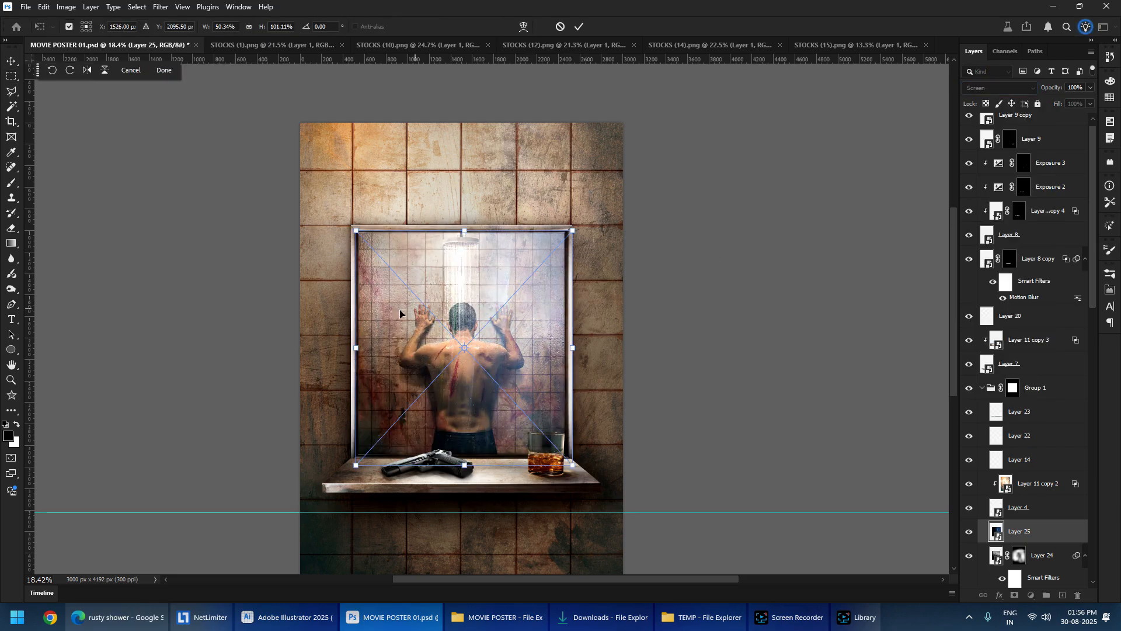
drag(627, 191, 155, 318)
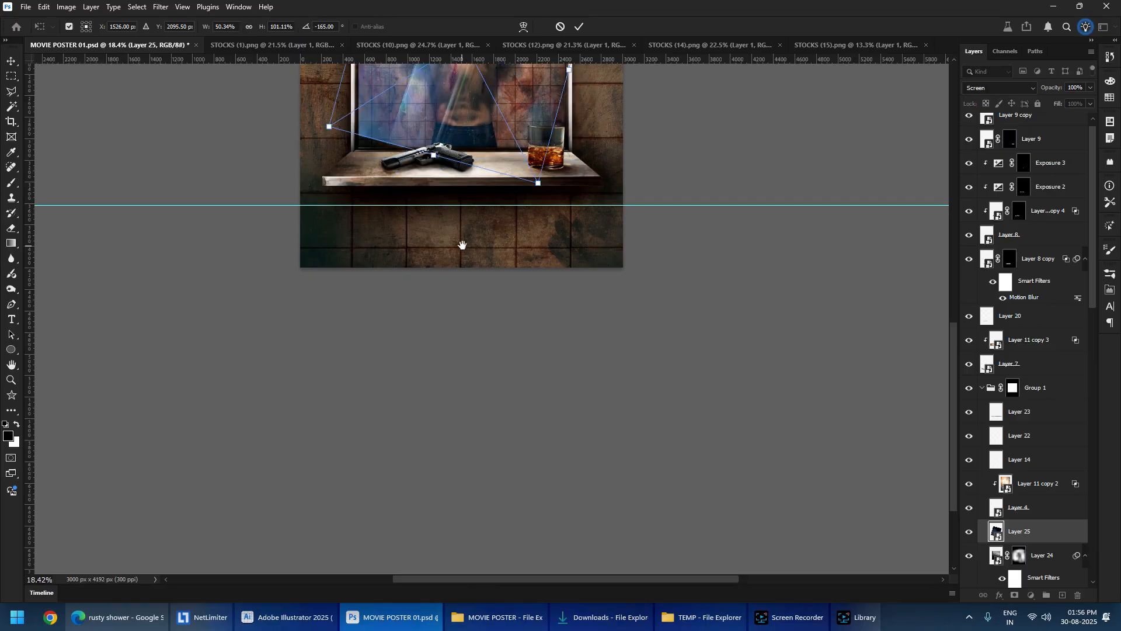
drag(467, 241, 443, 573)
key(ctrl+z)
drag(548, 374, 611, 388)
drag(475, 265, 499, 225)
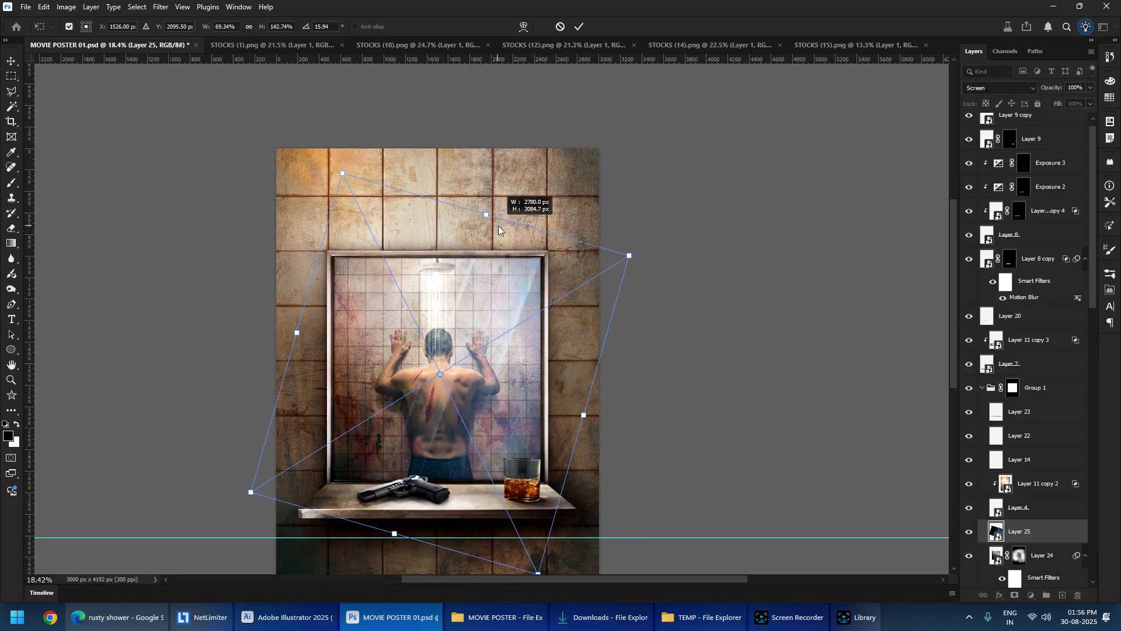
drag(574, 186, 602, 223)
mouse_move(507, 310)
mouse_down()
mouse_move(518, 314)
mouse_move(514, 295)
mouse_up()
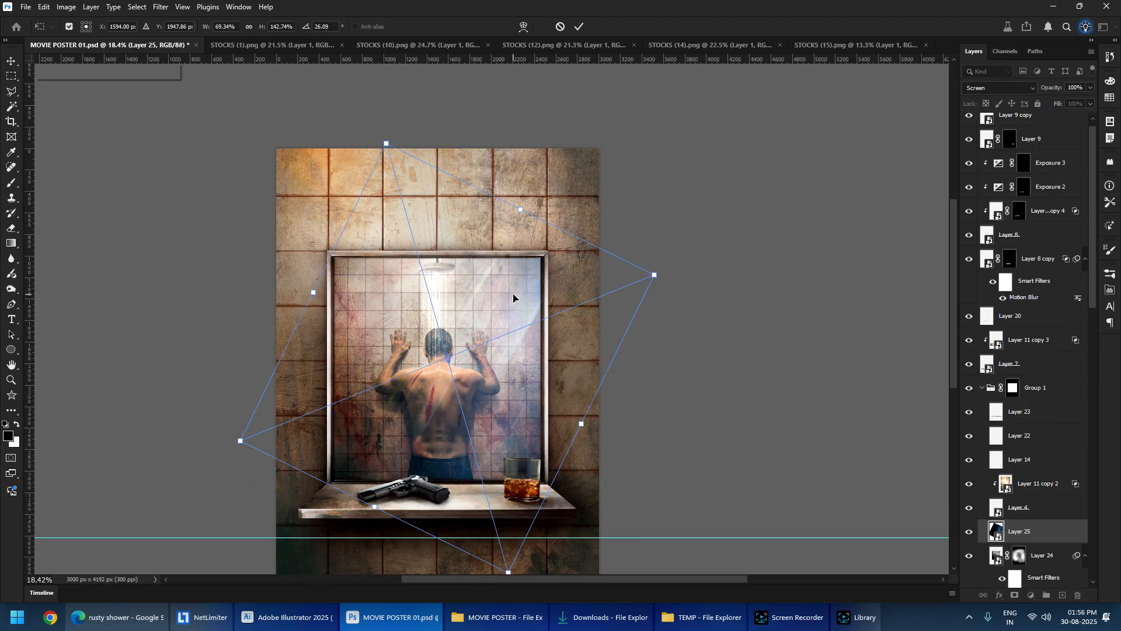
key(Return)
- Desaturate the light-streak layer with Hue/Saturation, using a saturation of -100
key(m)
scroll(467, 351, up, 5)
scroll(458, 383, down, 5)
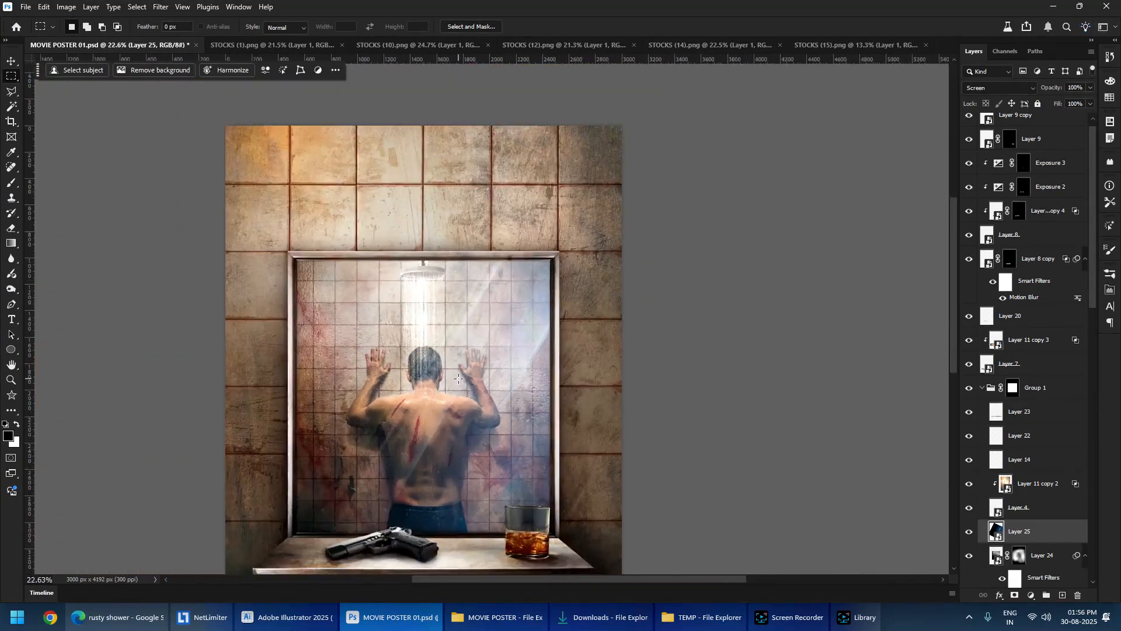
key(ctrl+u)
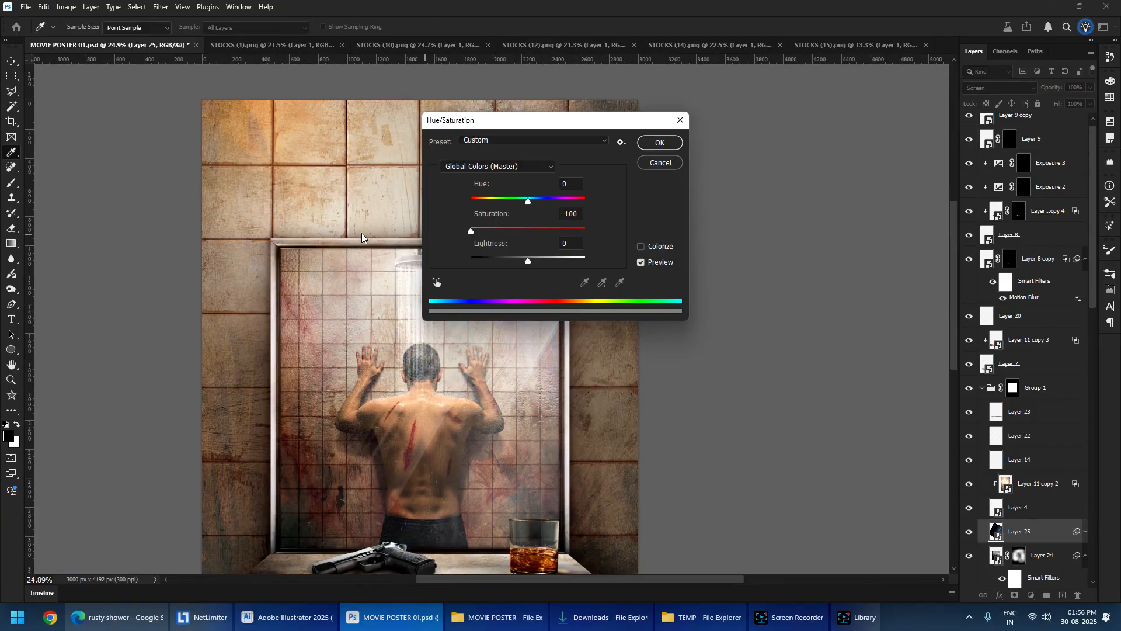
click(659, 143)
- Shift the light-streak layer slightly within the mirror opening
scroll(424, 429, up, 3)
scroll(424, 430, down, 4)
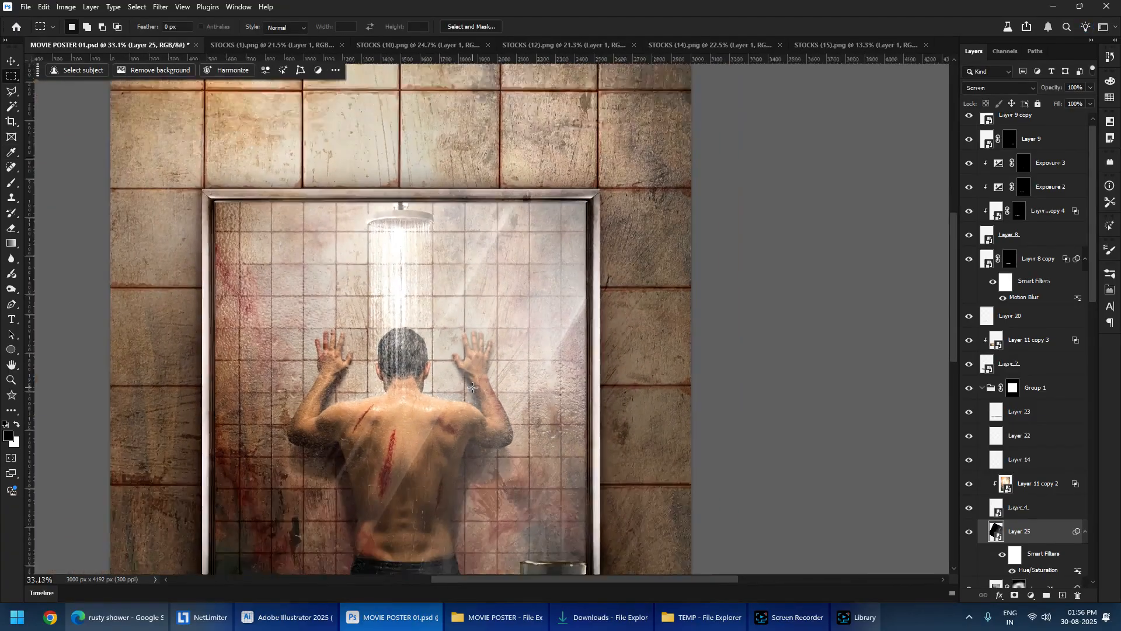
scroll(425, 429, up, 3)
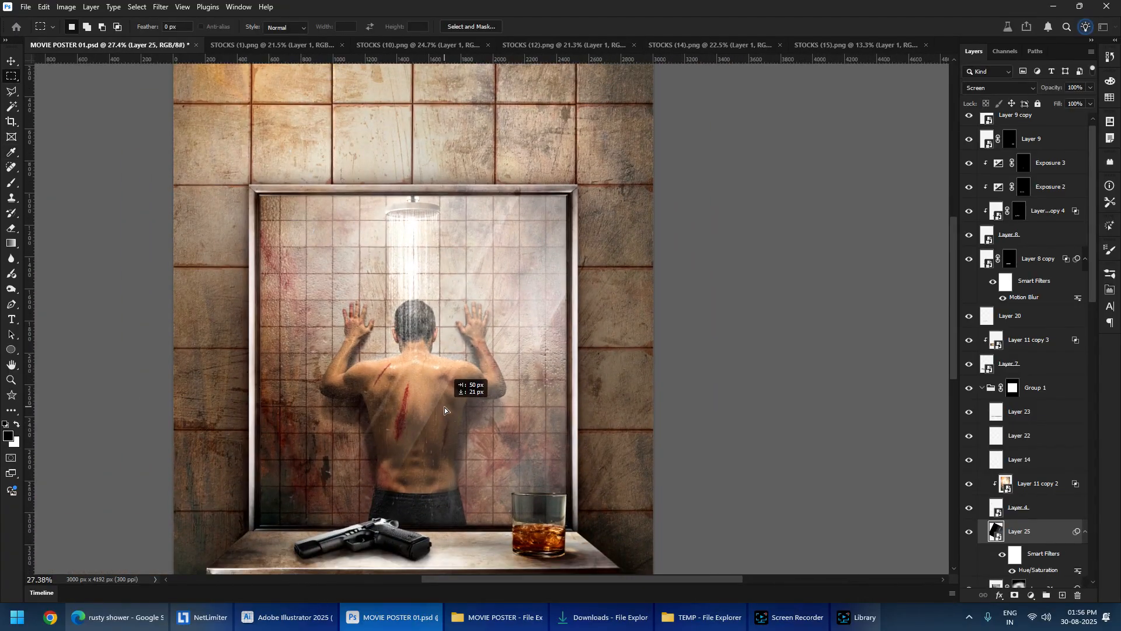
scroll(446, 405, up, 3)
scroll(363, 323, up, 2)
scroll(363, 324, down, 4)
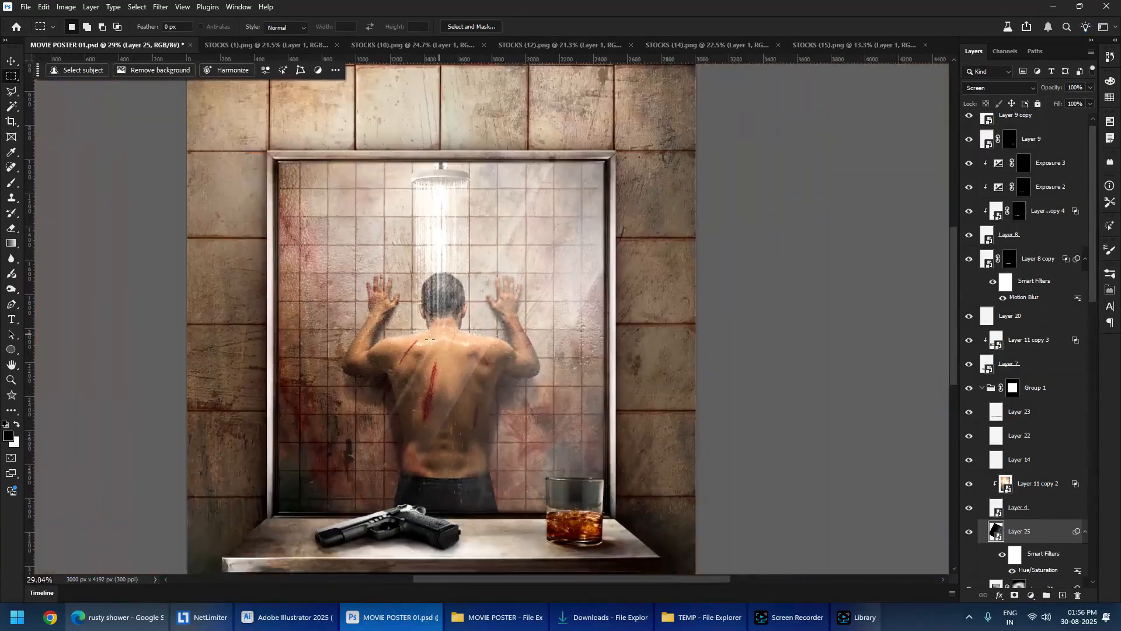
- Examine the mirror's fog and light reflection up close and within the whole poster
scroll(380, 310, up, 5)
scroll(392, 300, down, 5)
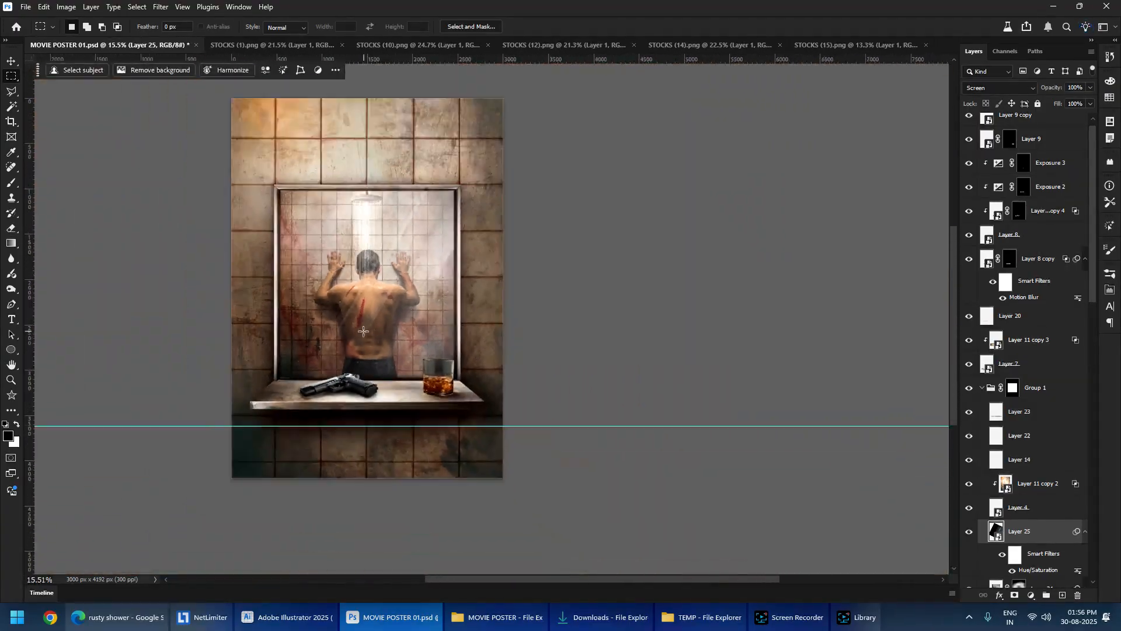
scroll(450, 261, up, 1)
scroll(450, 261, up, 2)
scroll(432, 263, down, 3)
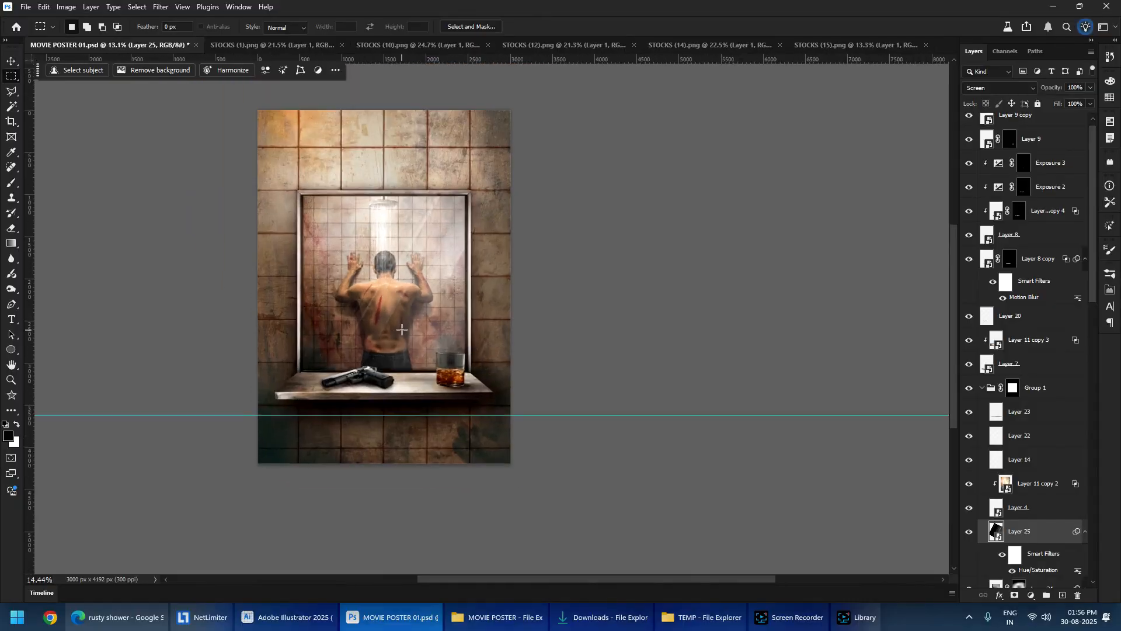
scroll(426, 266, up, 3)
scroll(418, 272, down, 2)
scroll(419, 271, down, 1)
scroll(368, 370, up, 2)
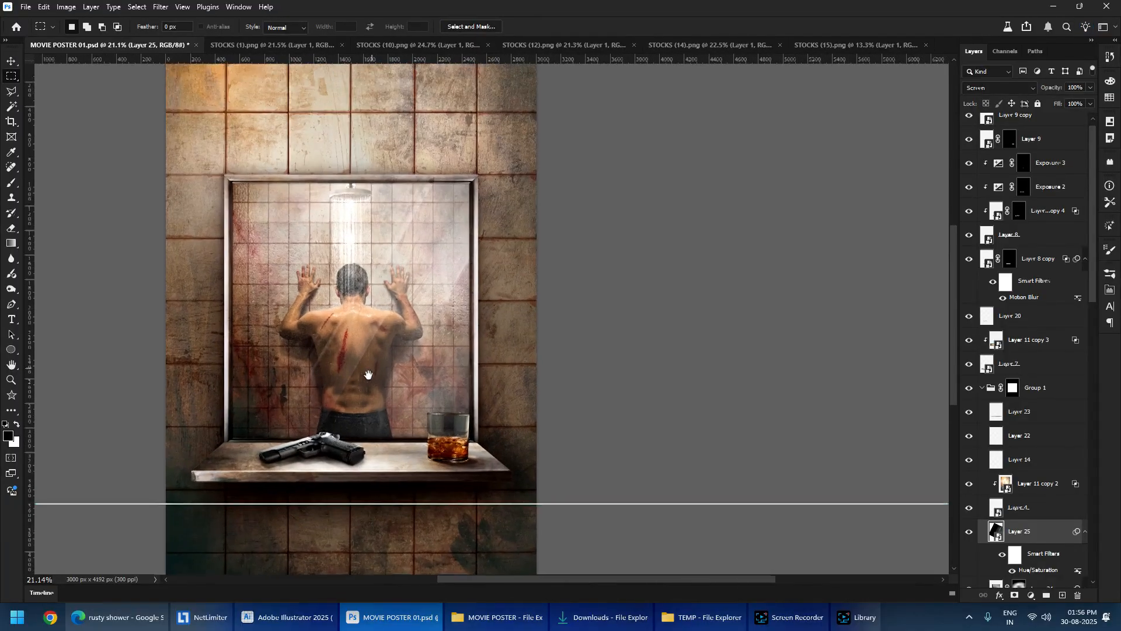
- Save the poster document and select the topmost layer, Layer 9 copy
key(ctrl+s)
scroll(1065, 122, up, 1)
click(1065, 119)
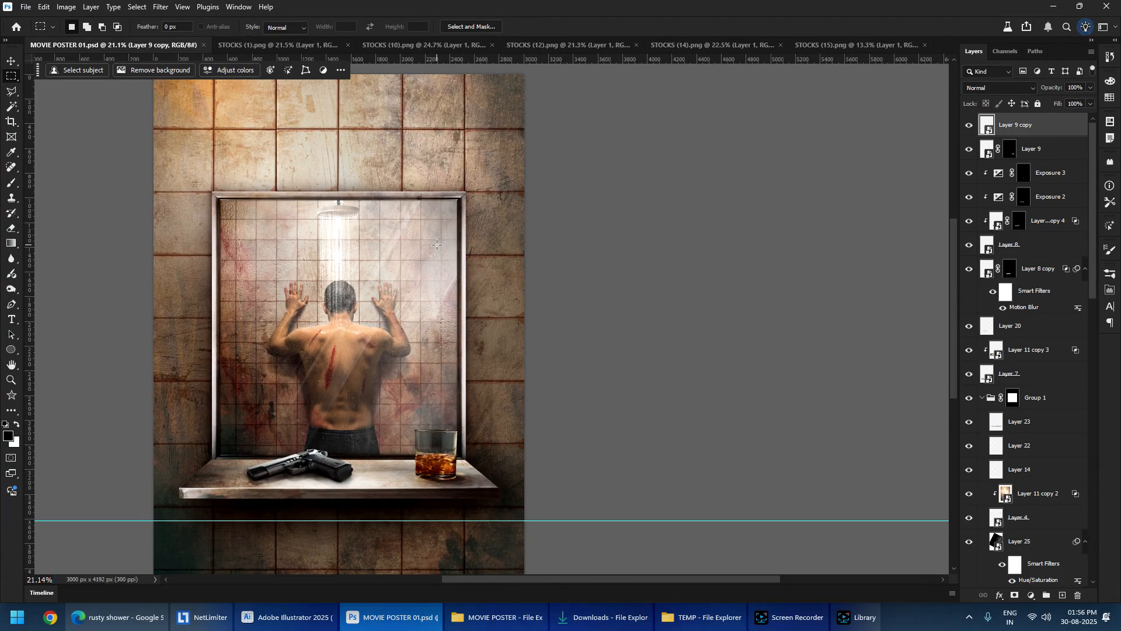
- Switch to Illustrator and create a new landscape document from the 11.69 x 8.27 in print preset with CMYK color and 300 ppi
click(857, 618)
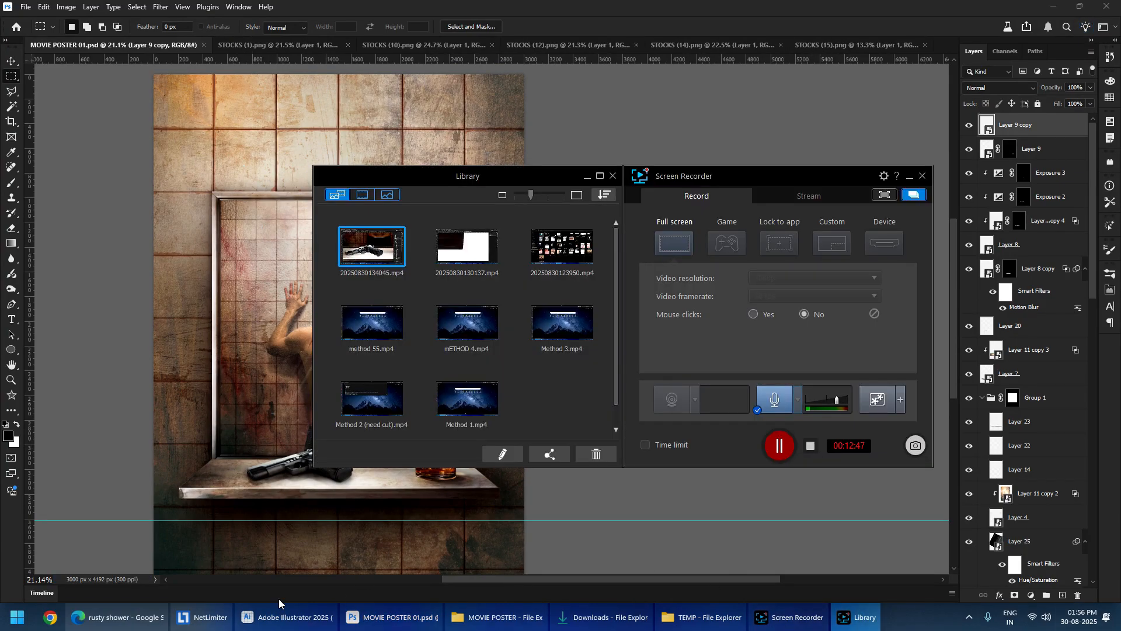
click(280, 618)
key(ctrl+n)
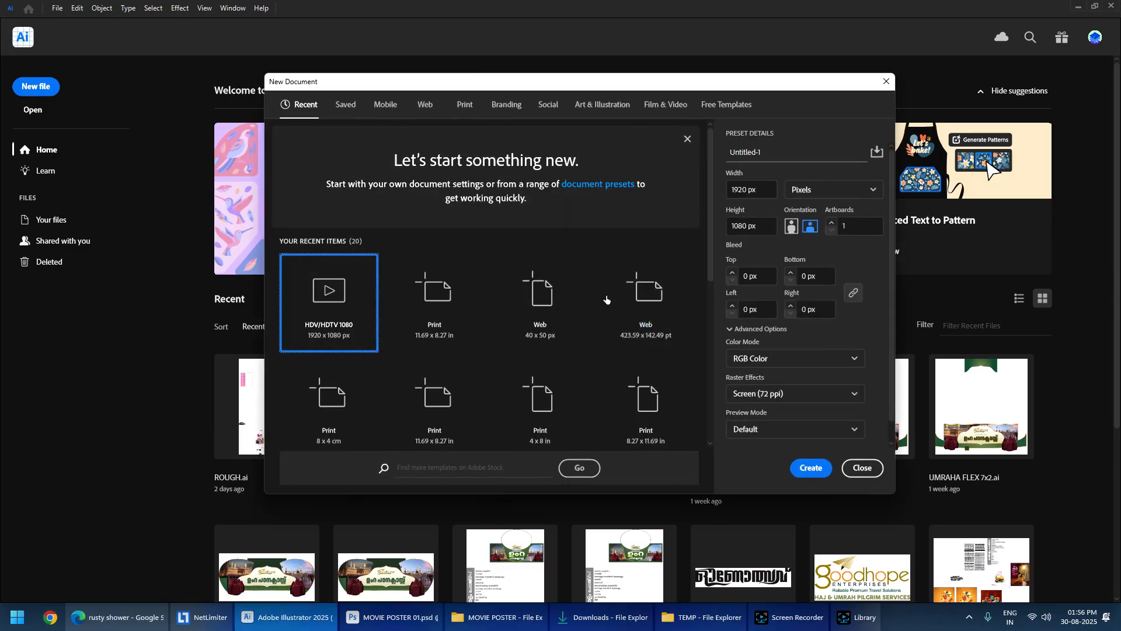
click(461, 293)
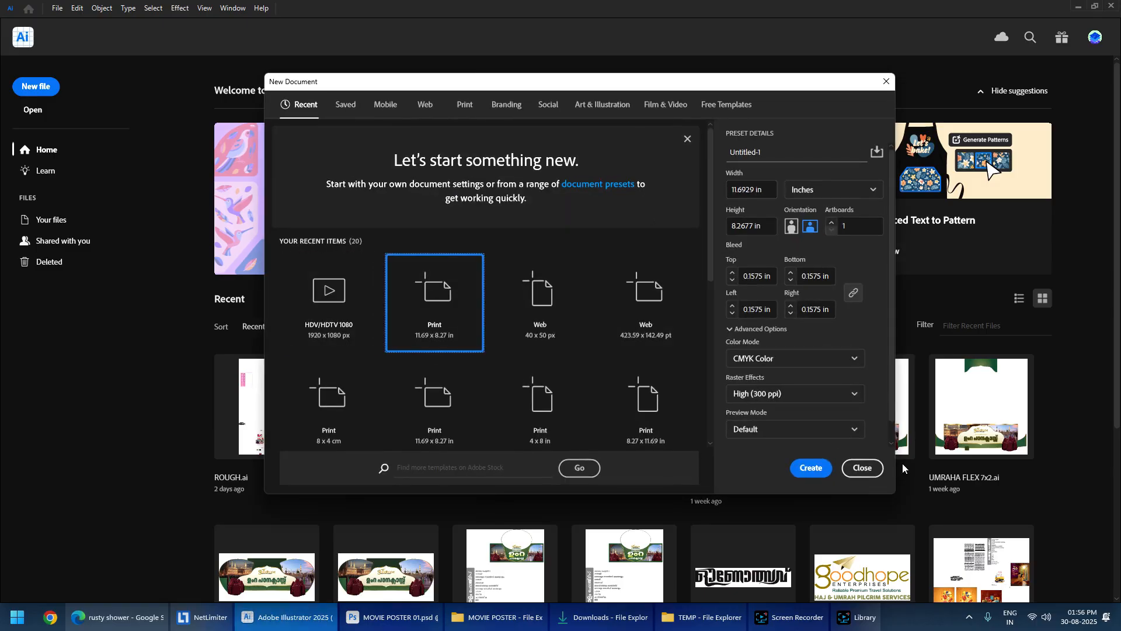
click(824, 467)
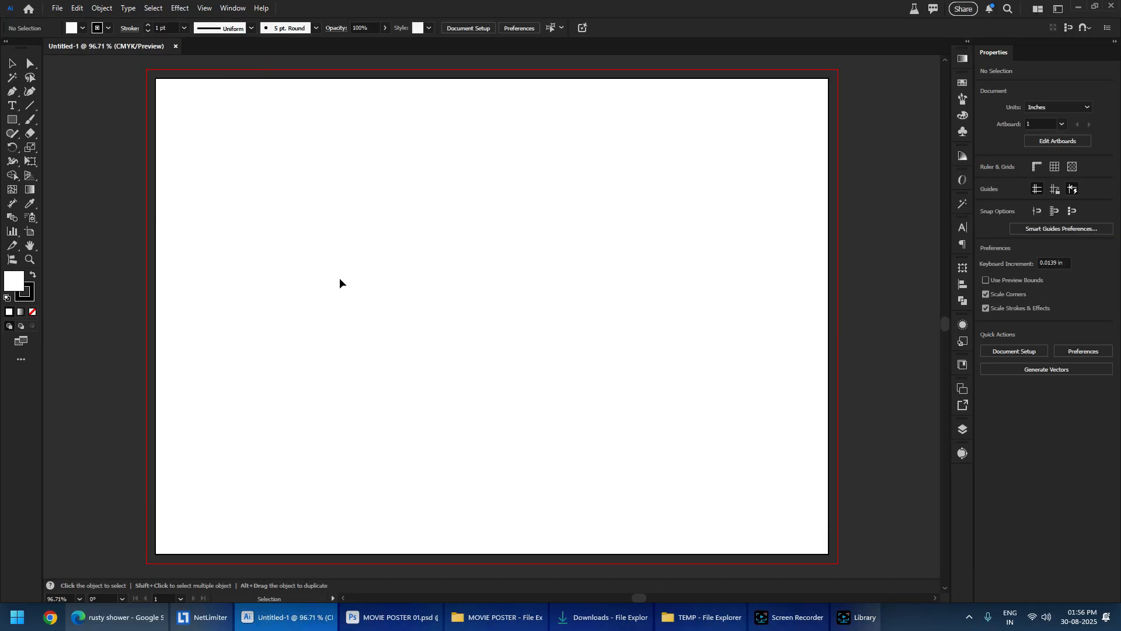
scroll(396, 325, up, 2)
click(30, 119)
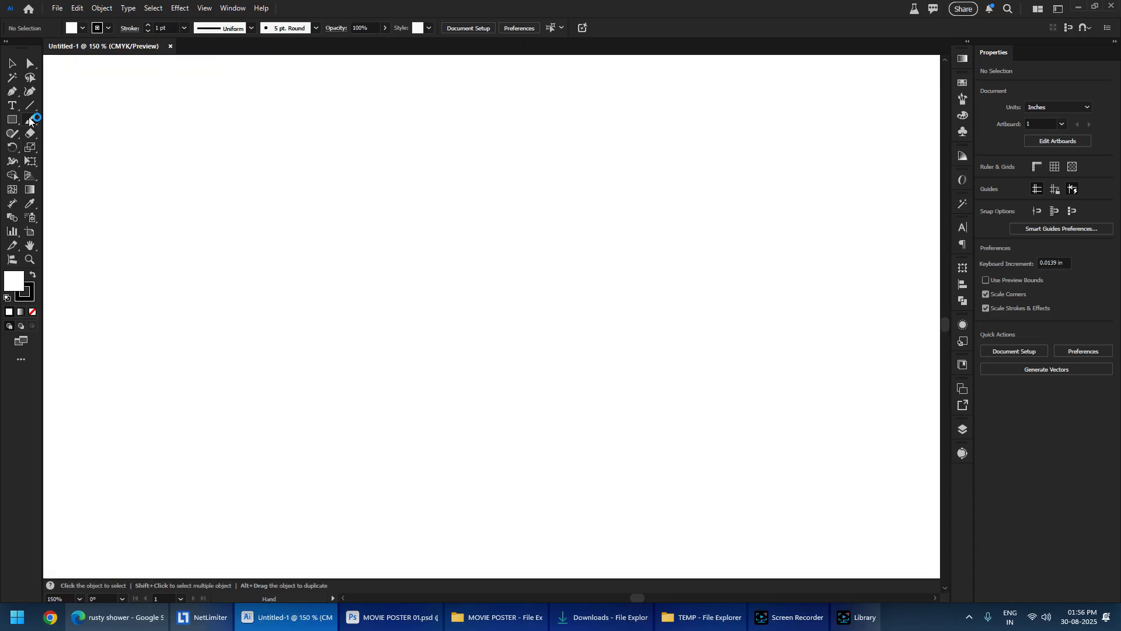
mouse_move(272, 322)
mouse_down()
mouse_move(254, 361)
mouse_move(338, 379)
mouse_up()
drag(378, 328, 435, 254)
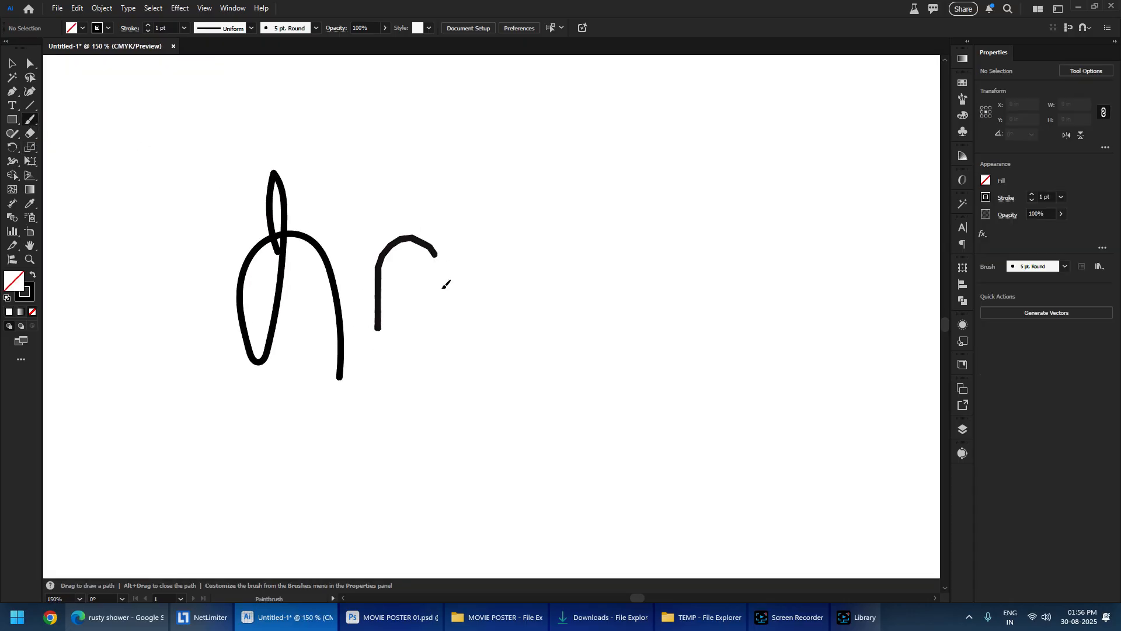
key(ctrl+z)
key(ctrl+z)
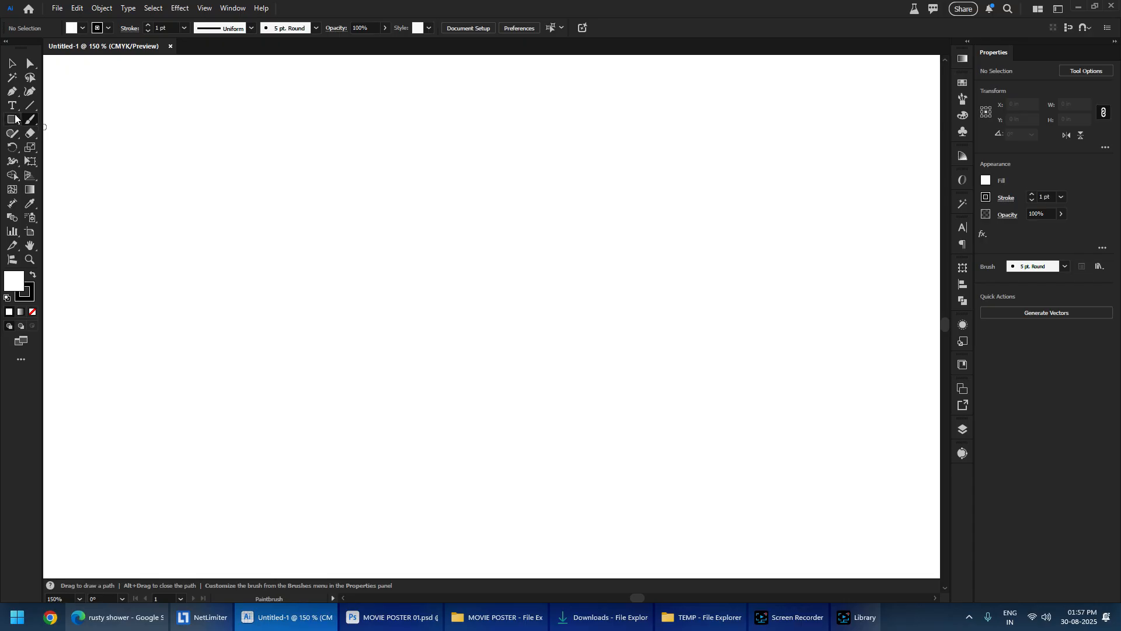
- Draw the first letter with the Pen tool as one straight-segment path: a tall rectangle crossed by a wide low rectangle with an open right leg
click(12, 91)
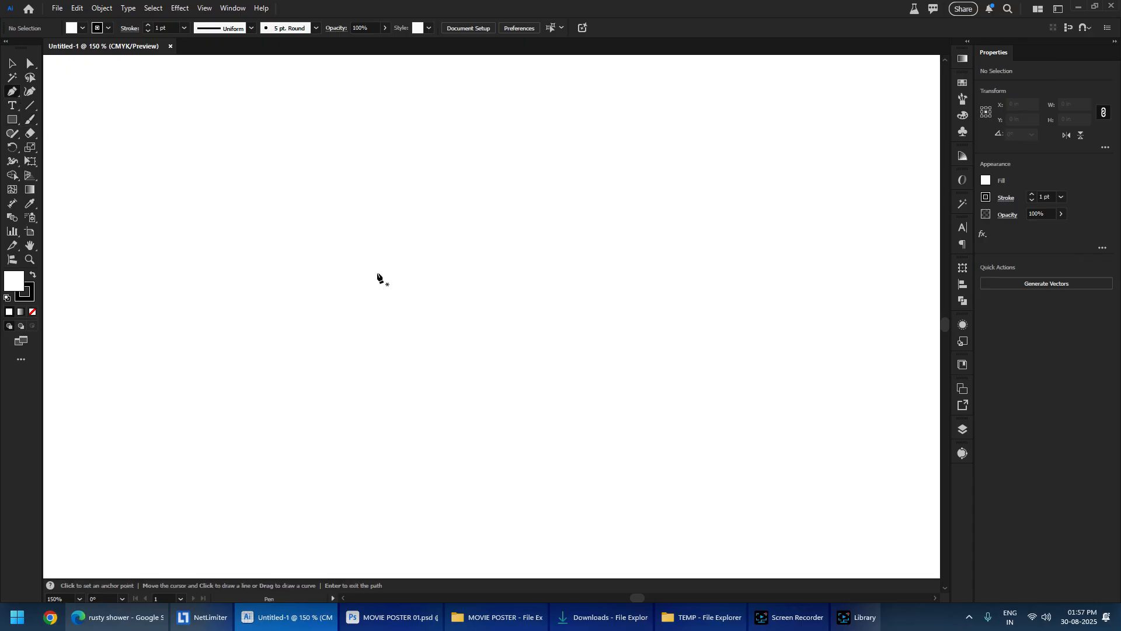
click(380, 335)
click(380, 254)
click(491, 254)
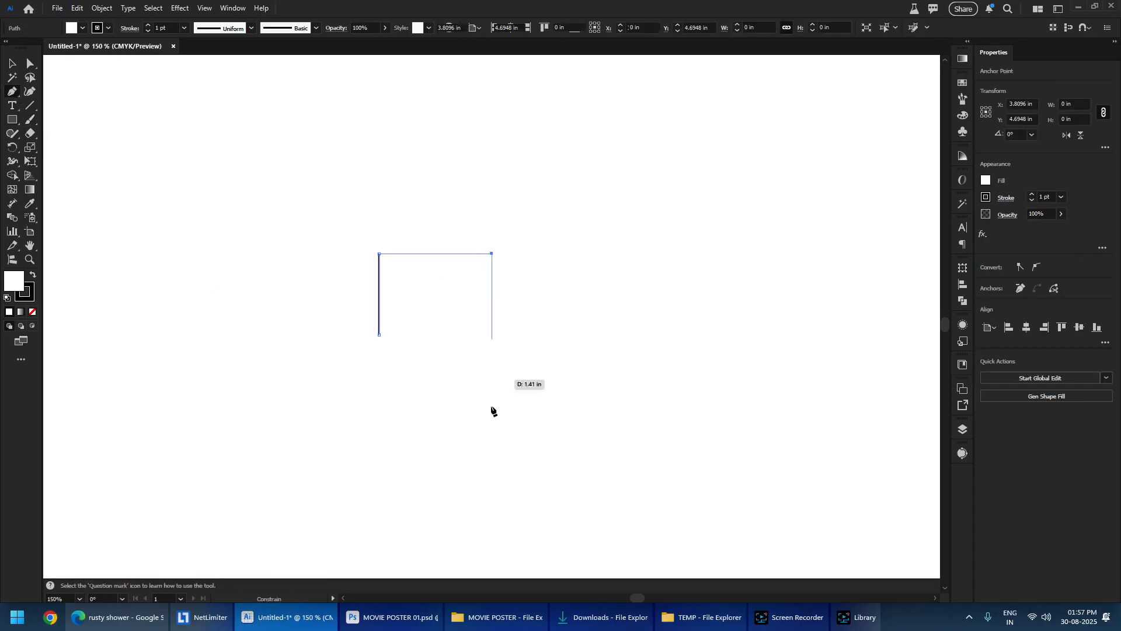
click(492, 488)
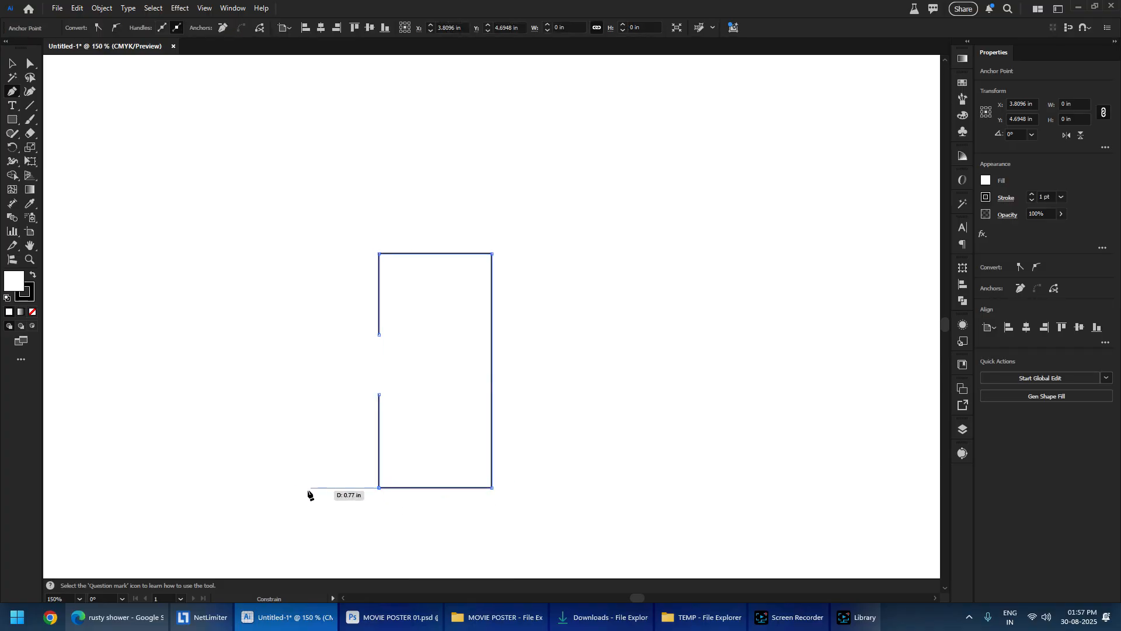
click(292, 362)
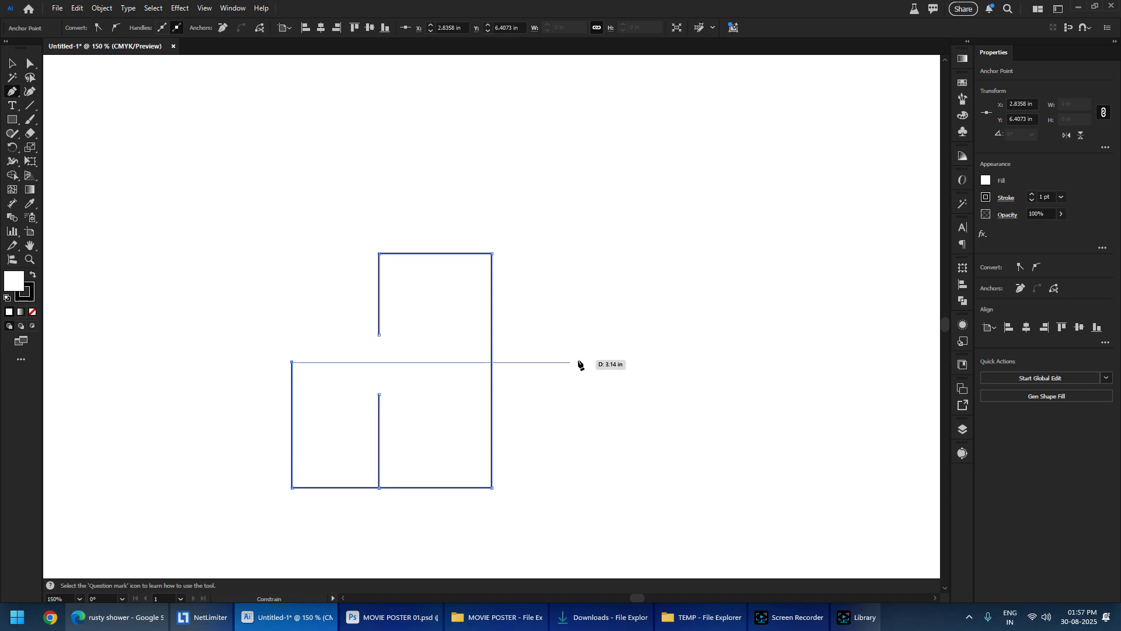
click(580, 363)
click(581, 488)
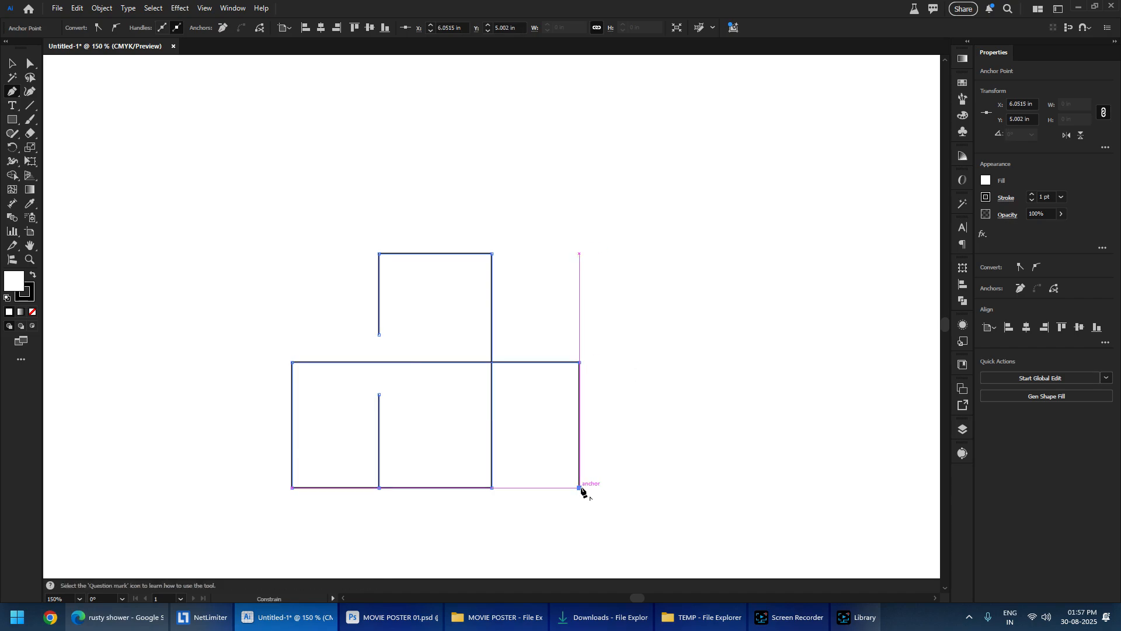
- Pull the path's open start point straight down to close the gap in the tall rectangle's left side, then deselect the path
key(a)
click(591, 433)
drag(380, 341, 375, 401)
key(v)
click(678, 357)
key(space)
drag(684, 374, 591, 329)
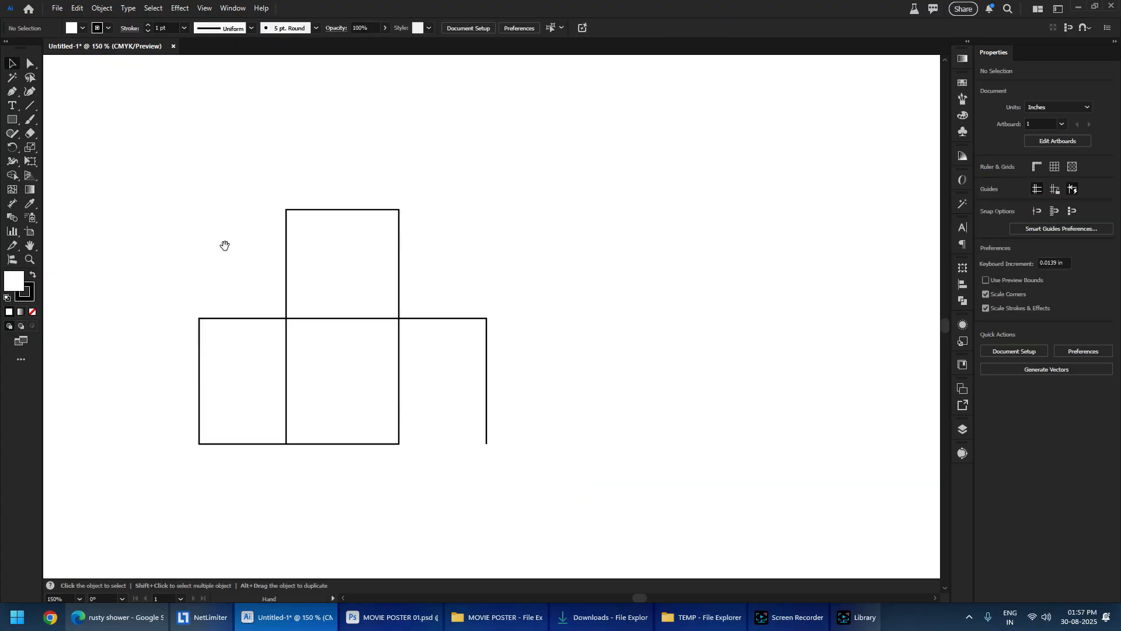
- Draw a second letter beside the first as an inverted U with the Pen tool, about 1.59 in wide and level with the first's baseline
click(11, 93)
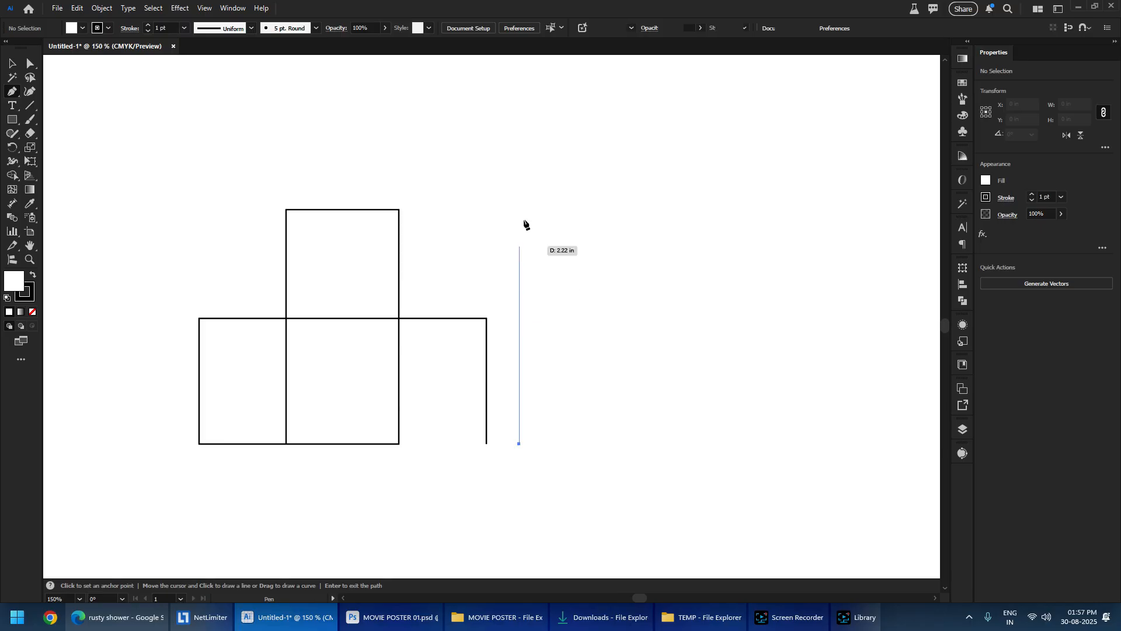
click(520, 317)
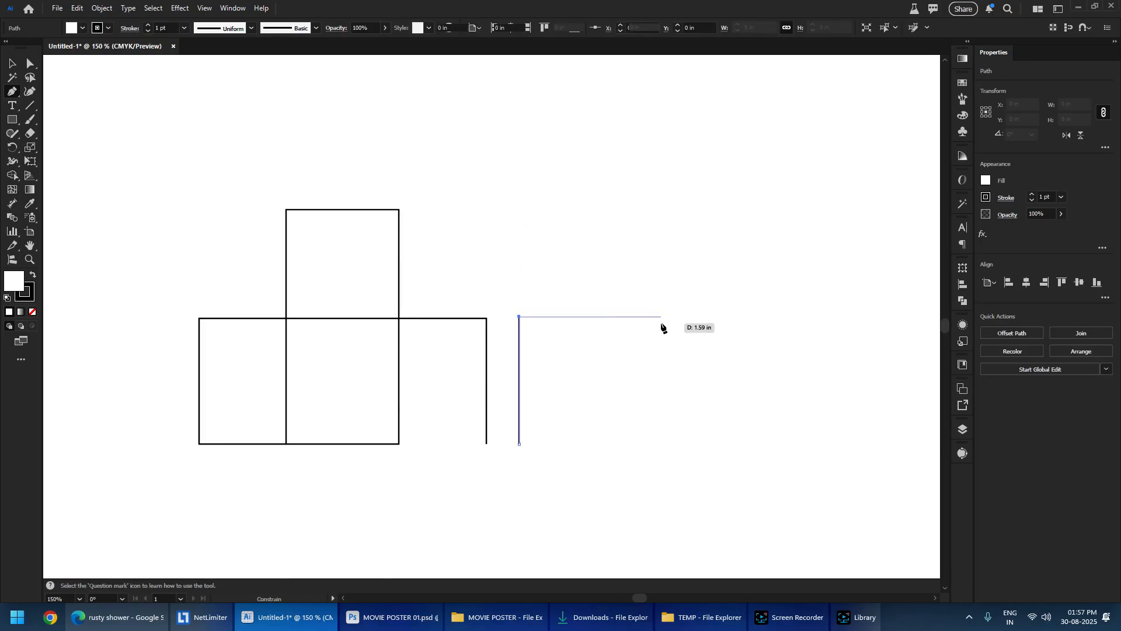
click(661, 317)
click(660, 443)
key(a)
click(730, 429)
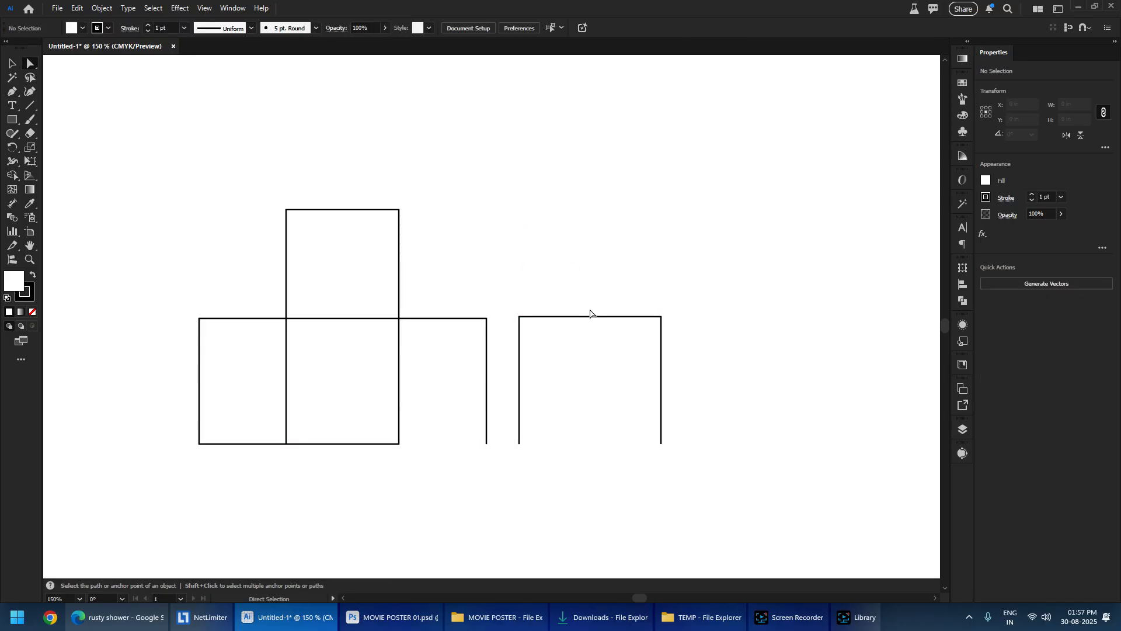
- Raise the second letter's top edge to the first letter's height and move its right leg outward, making it about 2.69 x 2.62 in
drag(594, 338, 730, 349)
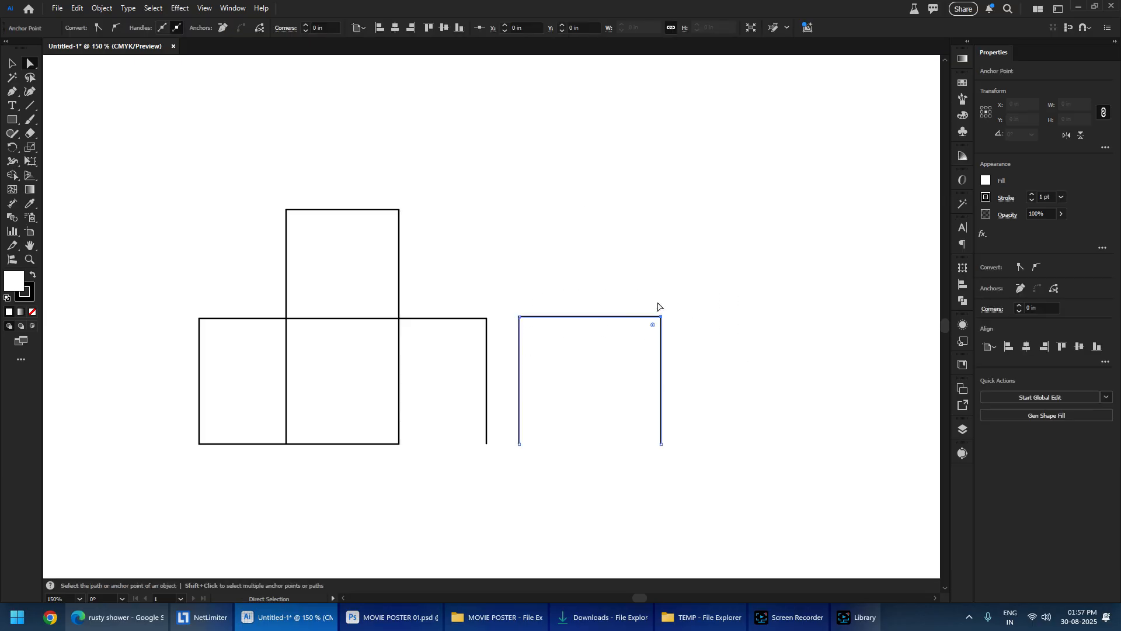
mouse_move(608, 323)
mouse_down()
mouse_move(608, 198)
mouse_move(608, 210)
mouse_move(678, 208)
mouse_move(619, 304)
mouse_up()
scroll(678, 208, down, 3)
click(632, 274)
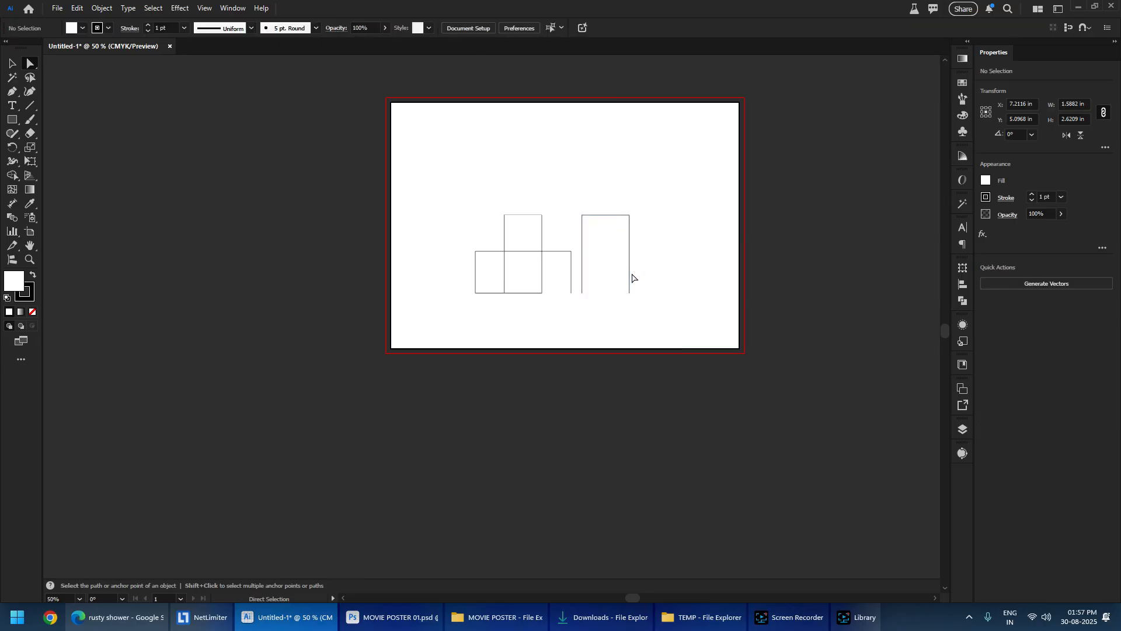
drag(644, 171, 663, 258)
key(v)
click(712, 260)
- Select both letter paths and set their stroke weight to 45 pt
scroll(671, 270, up, 2)
scroll(672, 273, up, 1)
drag(272, 179, 846, 463)
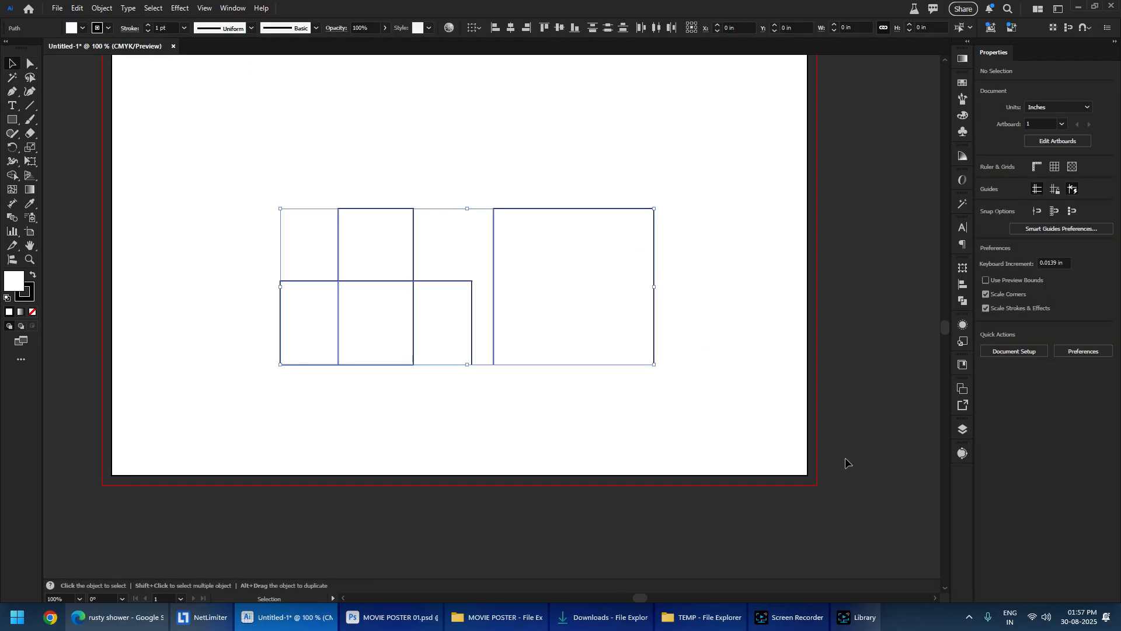
shift+click(1031, 193)
shift+click(1031, 193)
shift+click(1031, 193)
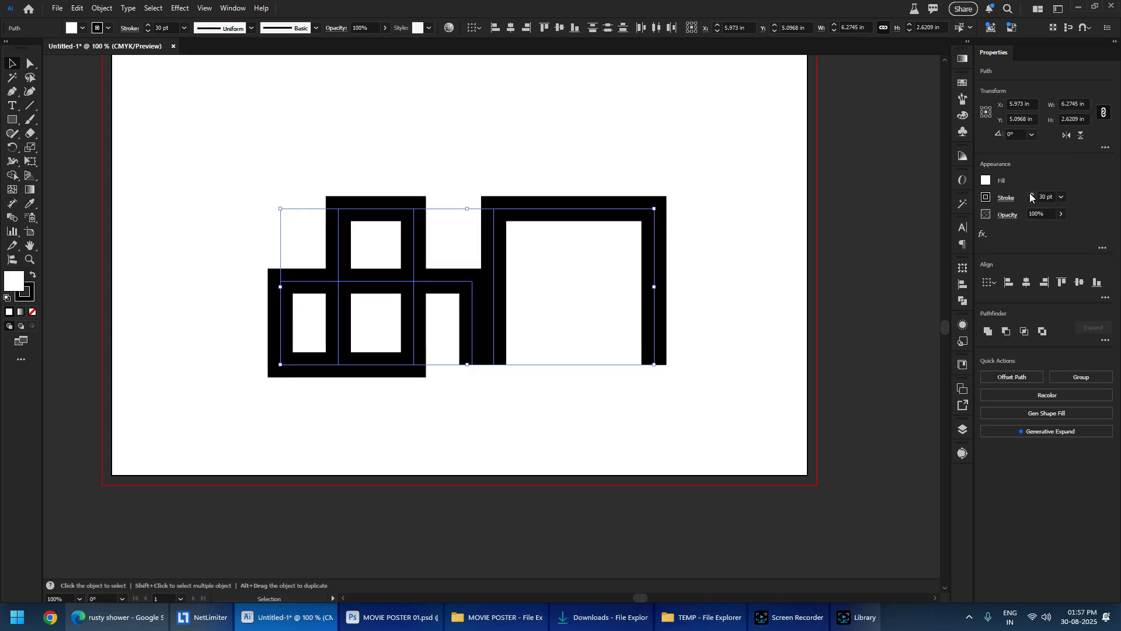
shift+click(1031, 194)
shift+click(1031, 193)
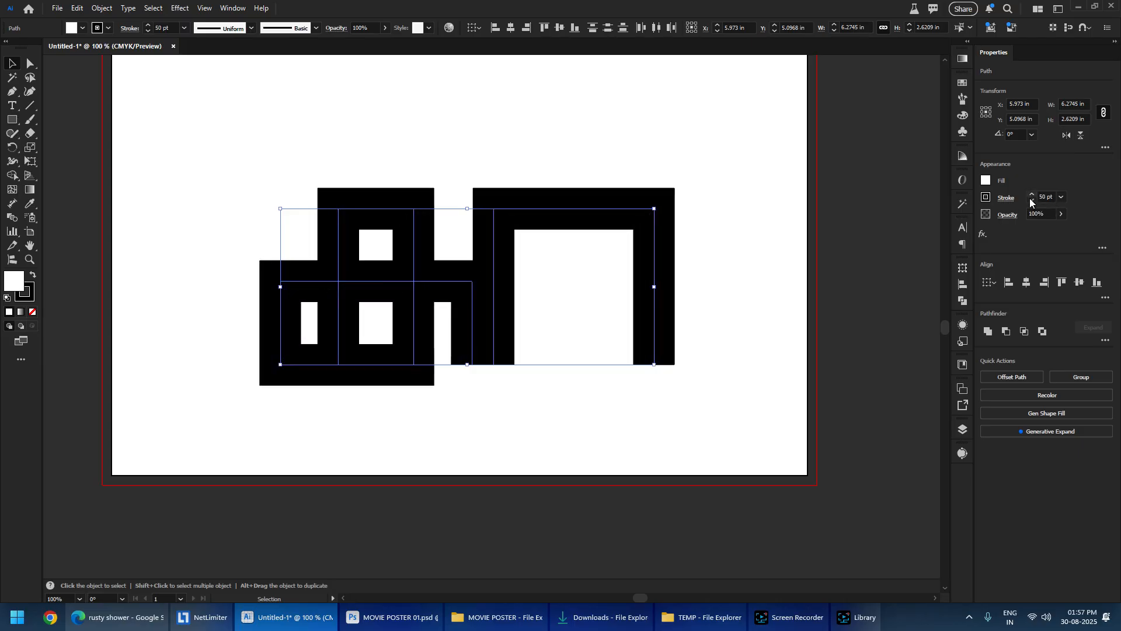
click(1033, 200)
click(1032, 200)
click(1033, 200)
click(1033, 200)
click(1033, 200)
click(700, 478)
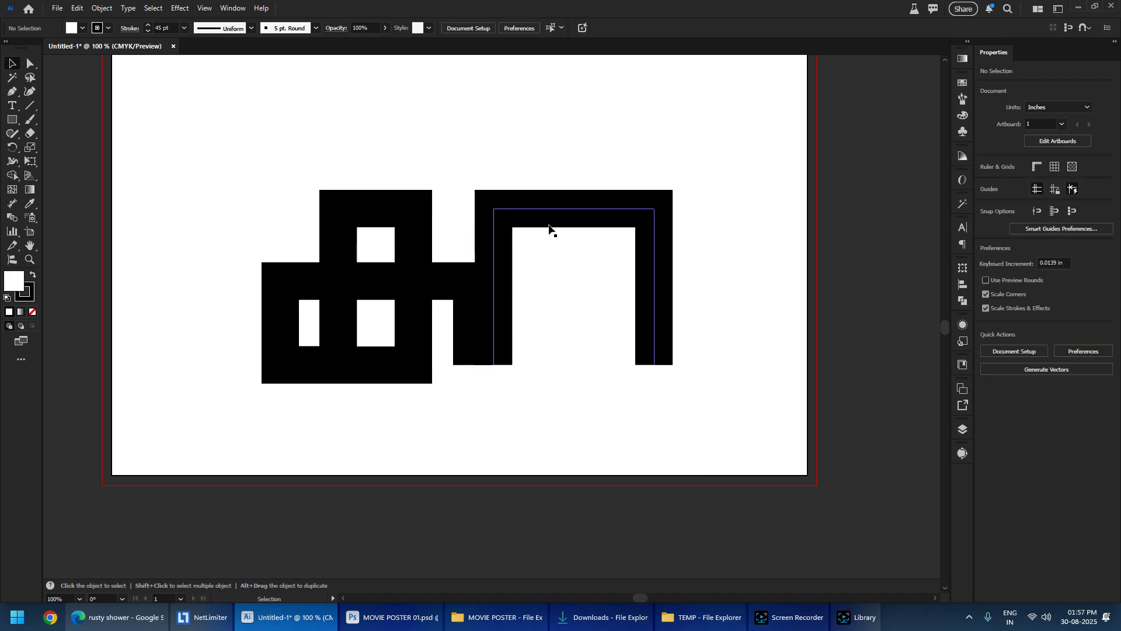
- Shift the second letter horizontally away from the first to leave a narrow gap between them
drag(552, 217, 579, 217)
click(616, 466)
key(ctrl+a)
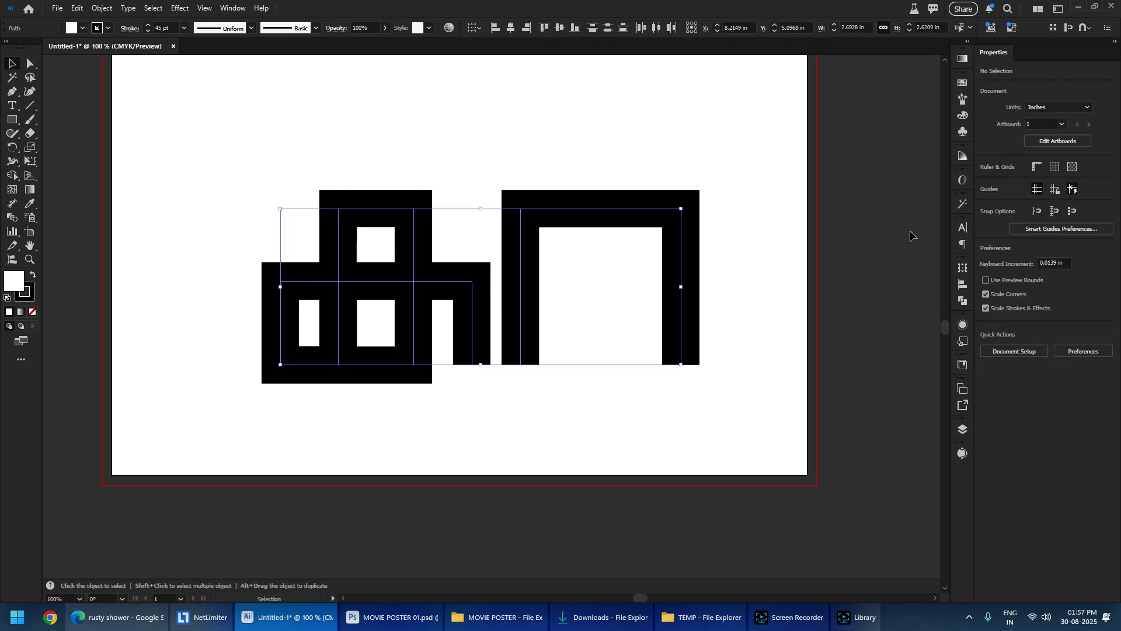
click(1007, 199)
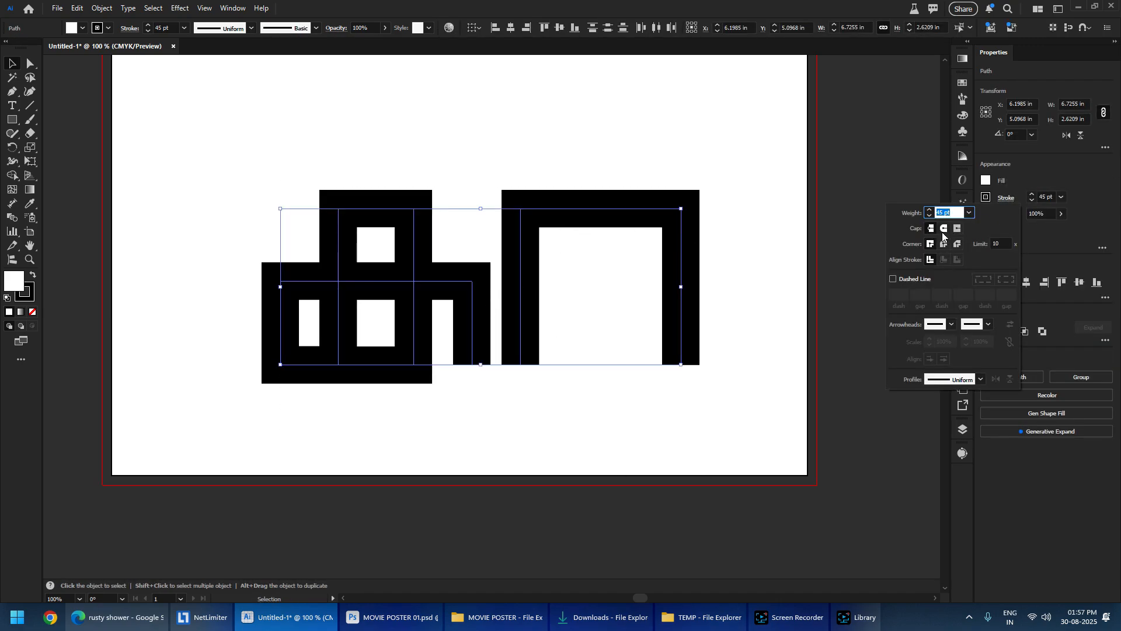
drag(454, 336, 570, 386)
key(ctrl+z)
drag(572, 411, 445, 334)
click(553, 416)
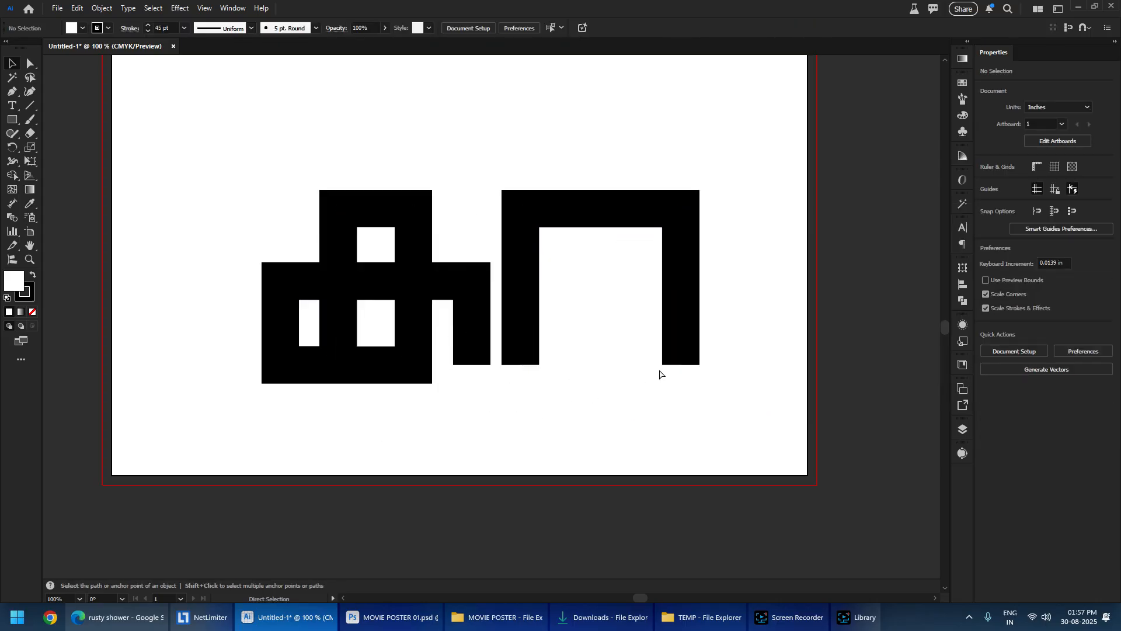
- Extend the second letter's right leg slightly below its left leg and move that leg inward to narrow the letter
drag(685, 366, 681, 387)
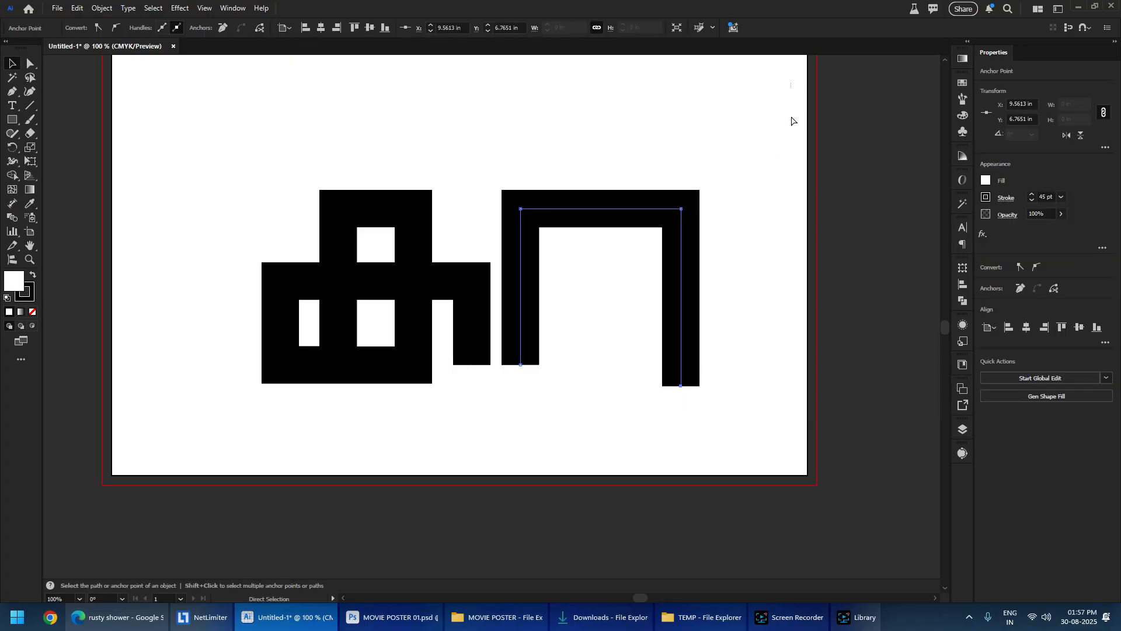
drag(683, 284, 612, 283)
click(710, 240)
drag(617, 325, 641, 324)
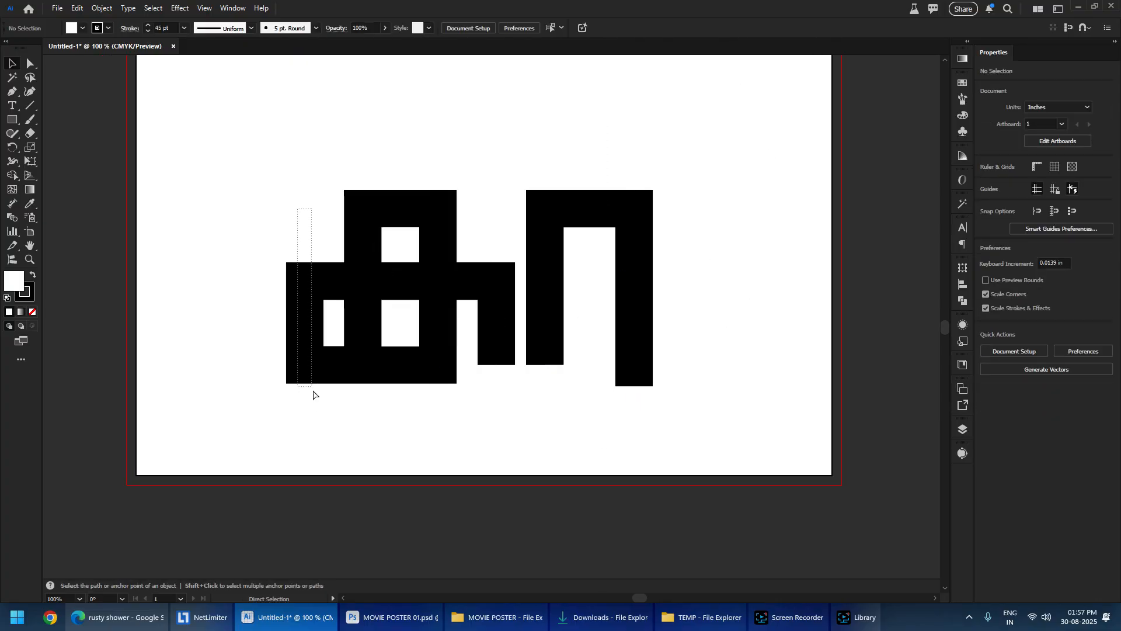
drag(313, 391, 313, 391)
drag(309, 342, 275, 341)
key(ctrl+z)
- Nudge the first letter's leftmost anchor points outward to widen the letter's path to about 3.77 in
drag(246, 220, 314, 409)
key(shift+Left)
key(shift+Left)
key(shift+Left)
key(shift+Left)
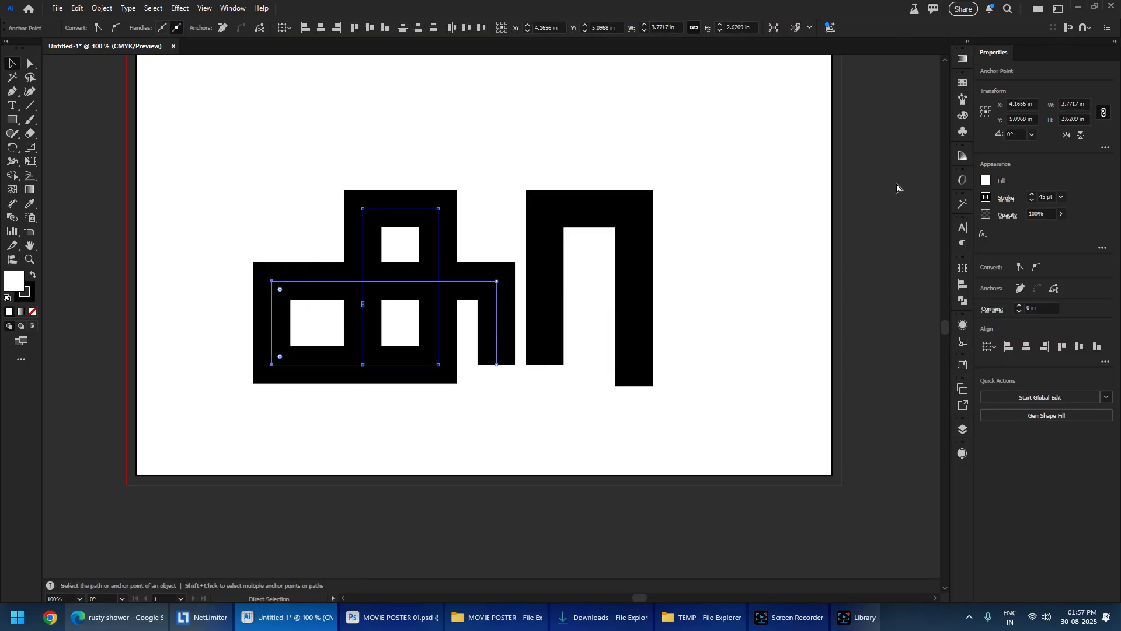
- Nudge the first letter's right leg together with the second letter to the right, making both letters about 6.63 in wide overall
drag(469, 516, 469, 516)
key(shift+Right)
key(shift+Right)
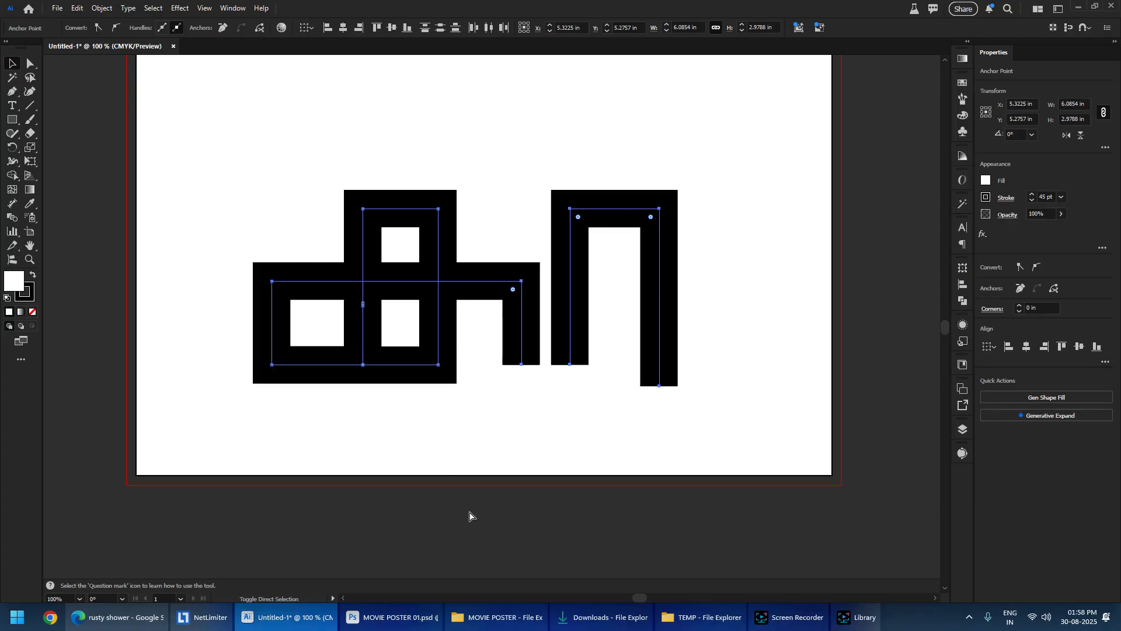
key(shift+Right)
key(shift+Right)
key(Left)
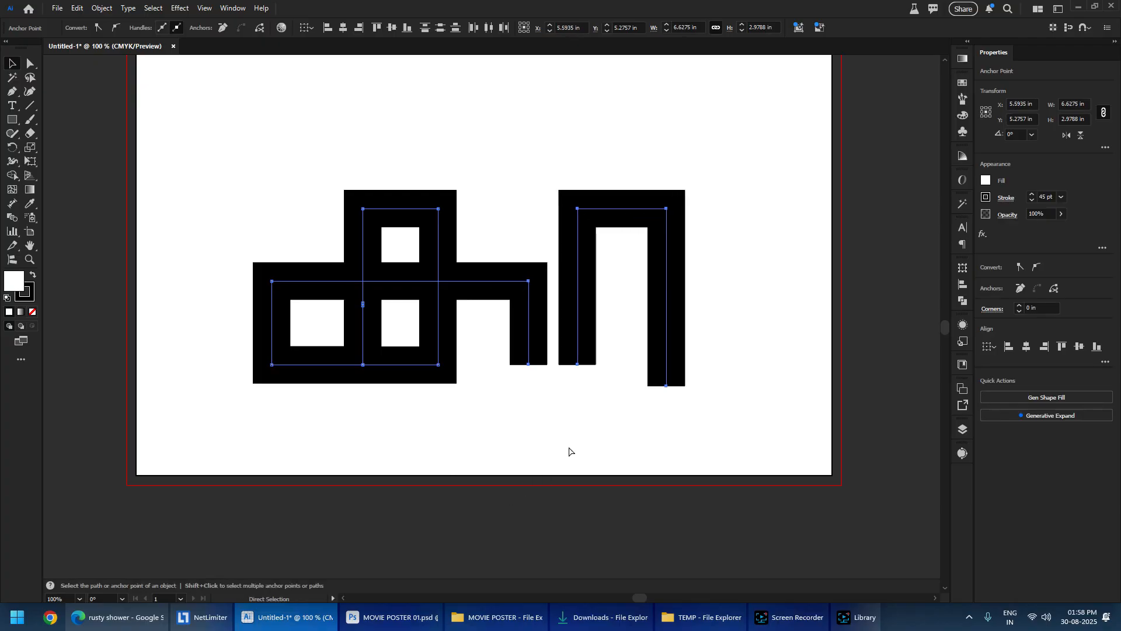
- Lengthen the first letter's right leg and the second letter's left leg downward, making the first letter's leg the longest
drag(597, 416, 506, 327)
mouse_move(529, 368)
mouse_down()
mouse_move(528, 453)
mouse_move(583, 418)
mouse_up()
click(634, 430)
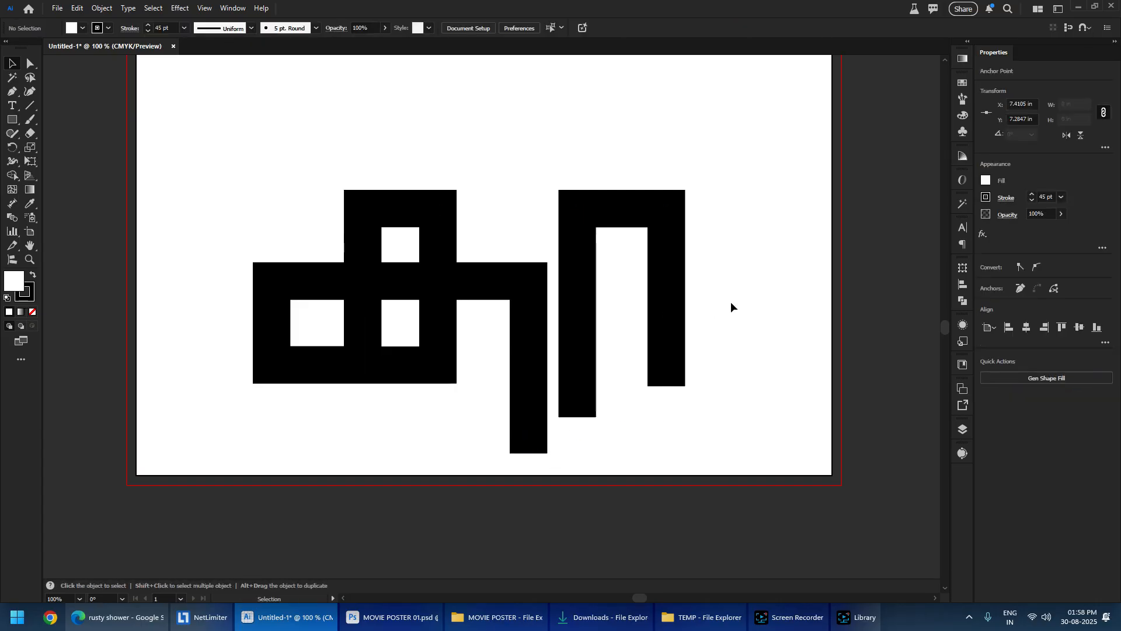
- Nudge the first letter's right leg and the second letter back left, narrowing the first letter to about 3.90 in
mouse_move(737, 141)
mouse_down()
mouse_move(590, 406)
mouse_move(494, 497)
mouse_up()
key(shift+Left)
key(shift+Left)
key(shift+Left)
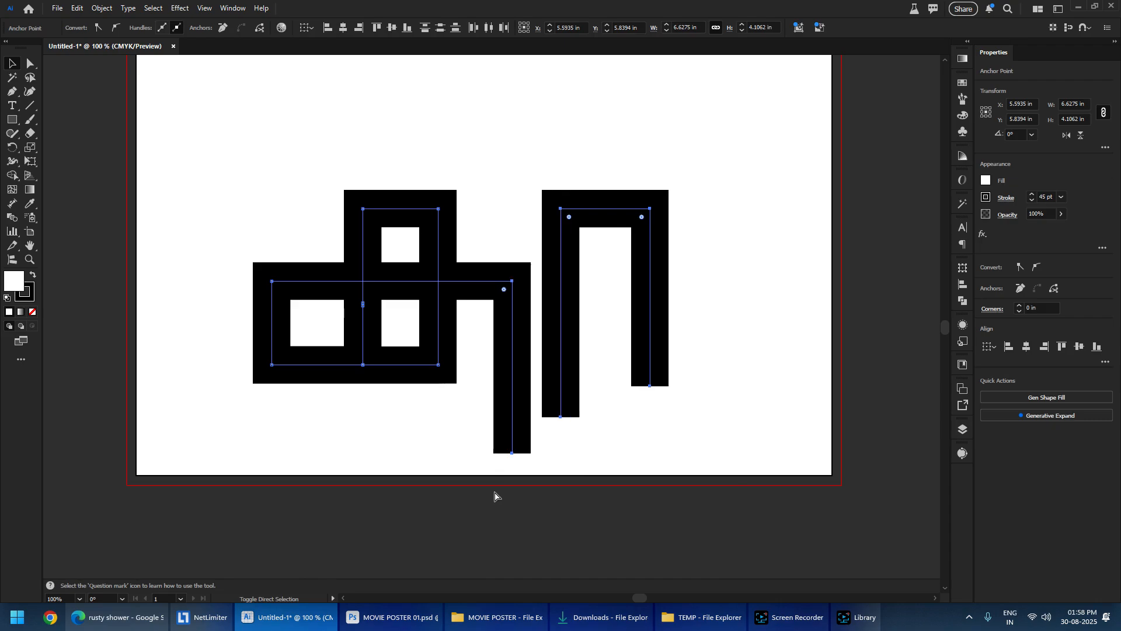
click(713, 97)
- Move the second letter slightly right to widen the gap between the letters, and check the spacing at a smaller scale
drag(580, 282, 589, 210)
click(676, 151)
scroll(678, 163, down, 4)
scroll(640, 201, up, 4)
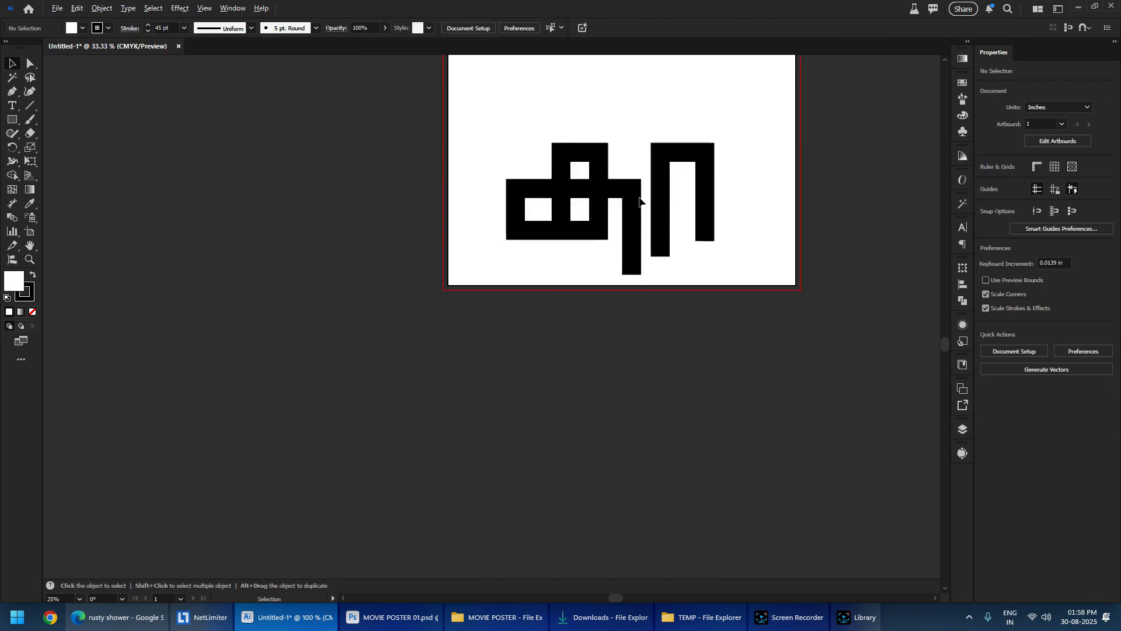
- Nudge the first letter's leftmost anchor points inward to narrow its left opening to match the neighbouring one, then deselect it
drag(379, 128, 415, 384)
key(shift+Right)
key(shift+Right)
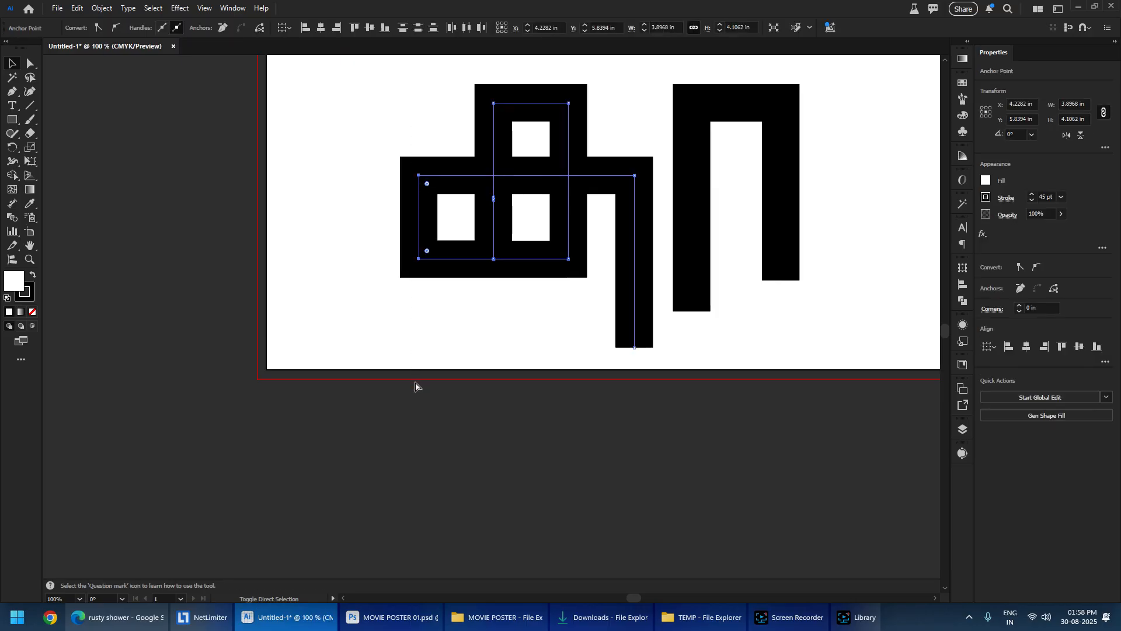
click(415, 386)
drag(691, 346, 451, 444)
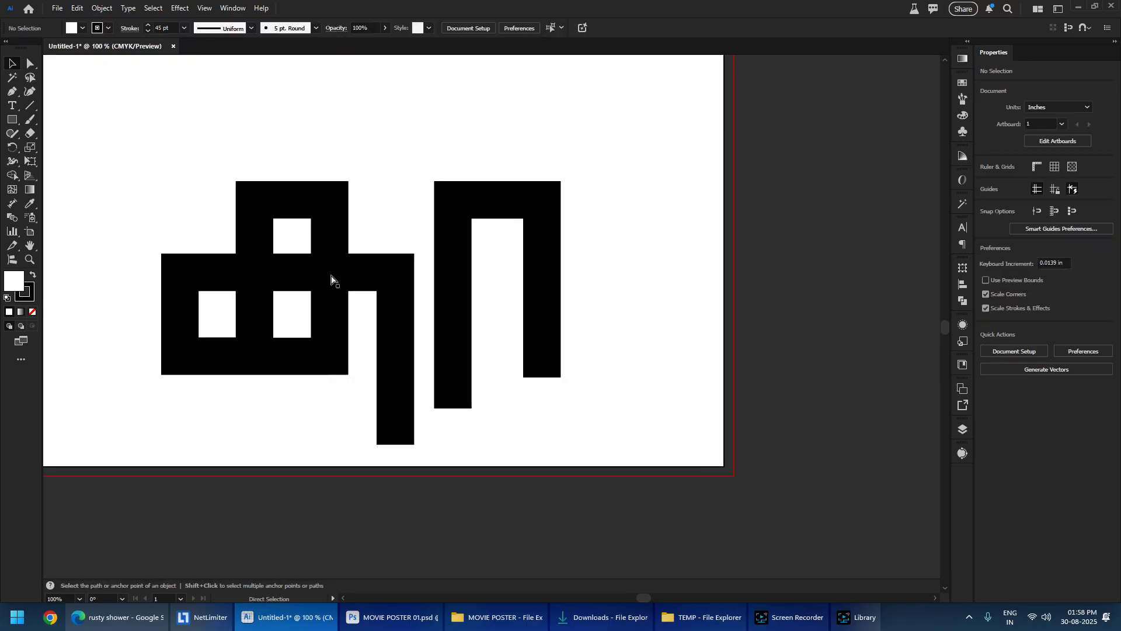
- Round the corners of both letters' paths heavily, giving the blocky shapes smooth curved bends and rounded inner openings
drag(651, 448, 653, 450)
scroll(480, 198, down, 1)
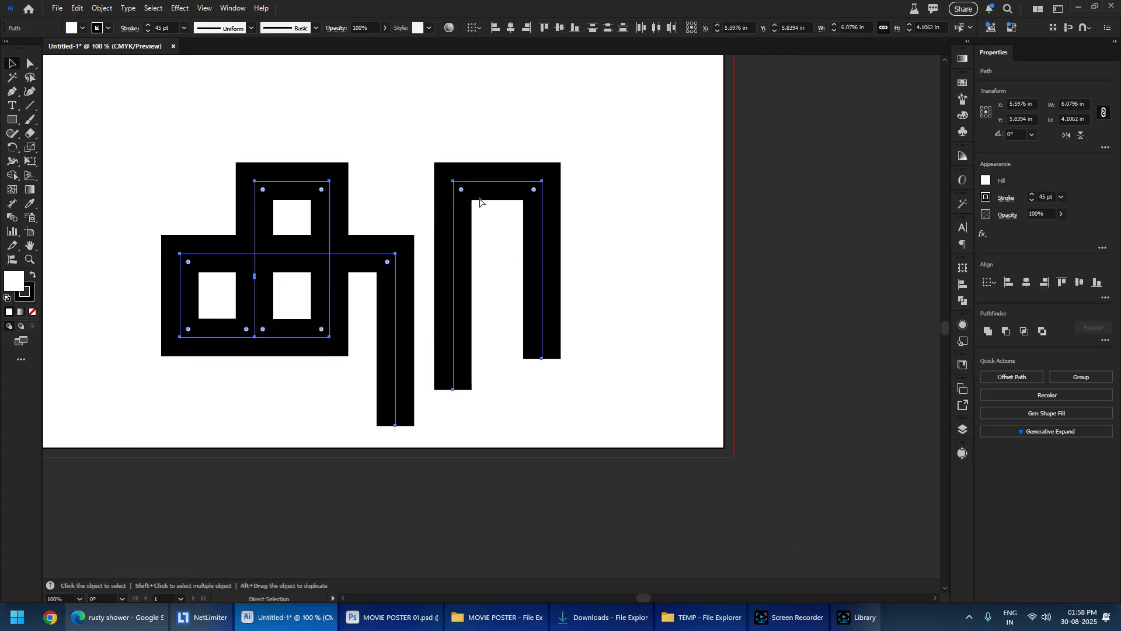
drag(460, 195, 483, 224)
click(756, 219)
scroll(664, 257, down, 4)
scroll(672, 261, down, 2)
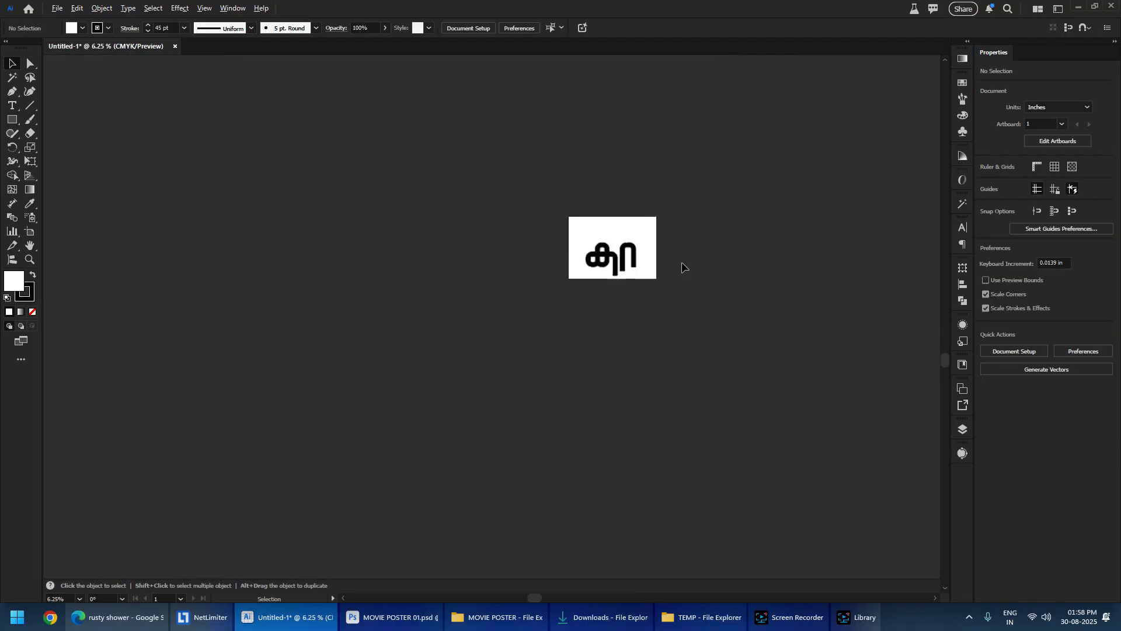
scroll(656, 260, up, 6)
- Move the second letter down so its left leg ends level with the first letter's right leg
drag(409, 227, 428, 310)
double_click(435, 320)
double_click(628, 297)
scroll(629, 296, down, 4)
scroll(597, 336, up, 5)
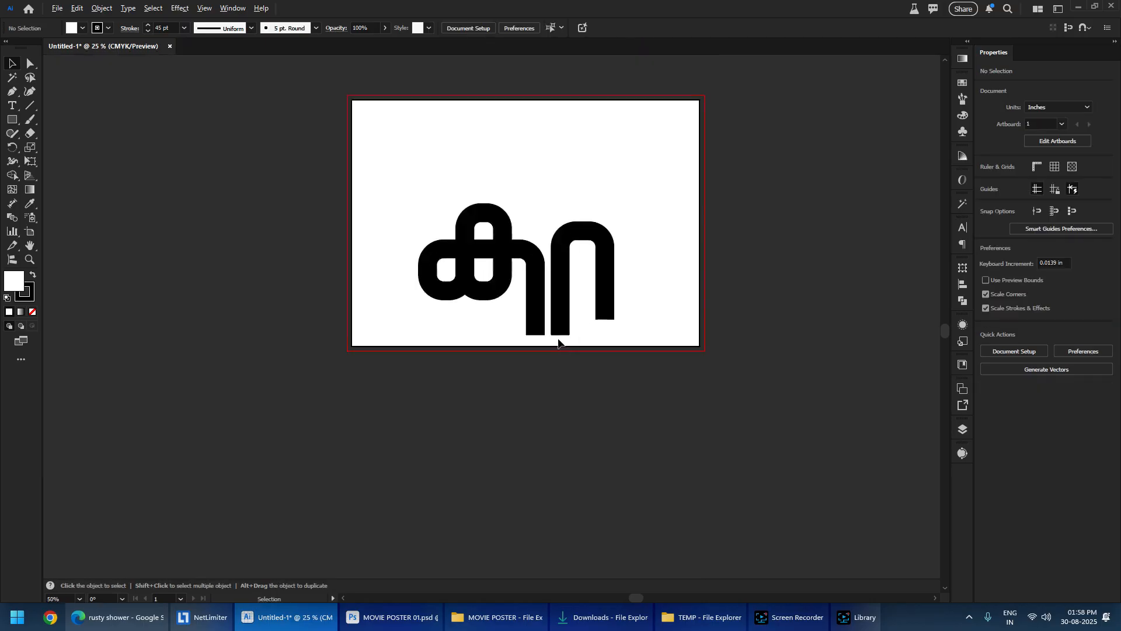
- Shorten the first letter's right leg and the second letter's left leg together, reducing the lettering's height to about 3.83 in
drag(467, 316, 468, 314)
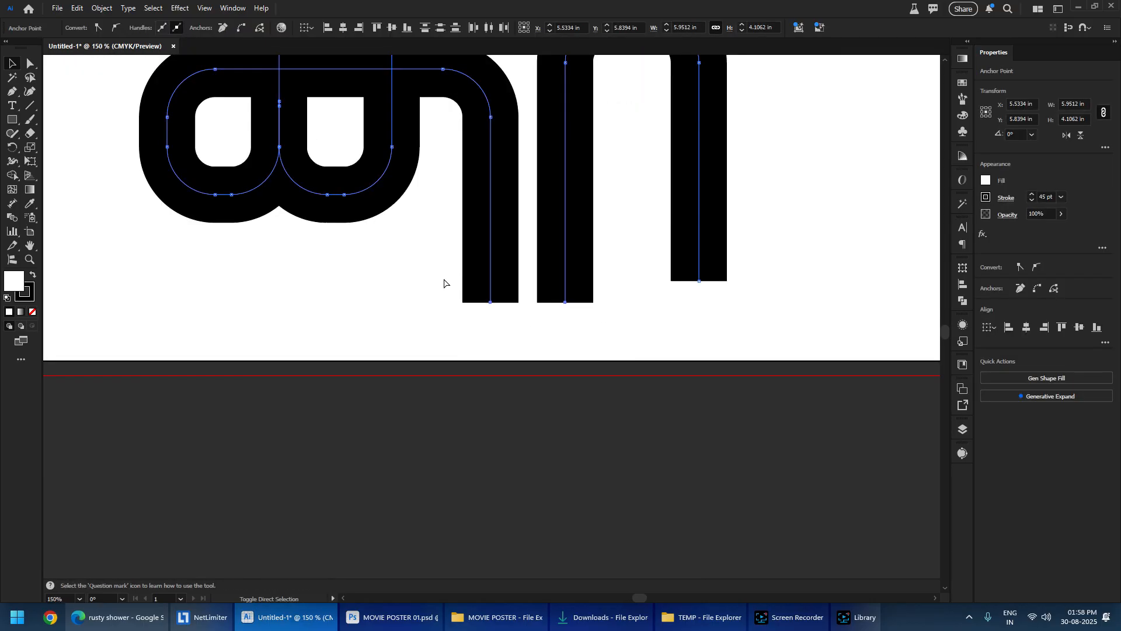
key(v)
scroll(443, 277, down, 3)
click(509, 372)
scroll(471, 332, up, 2)
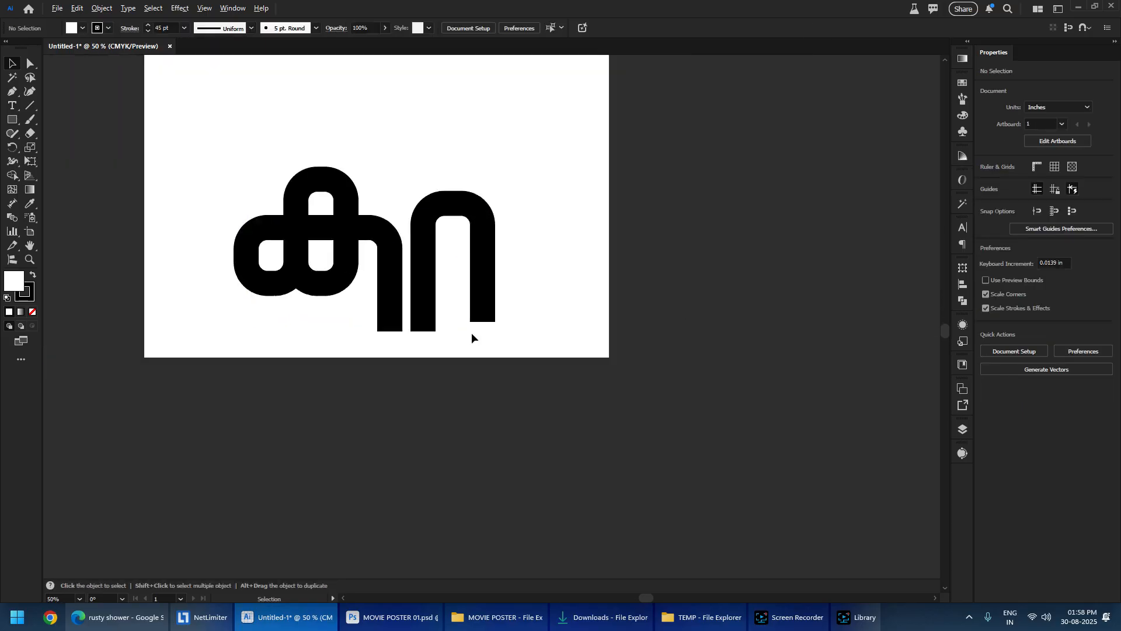
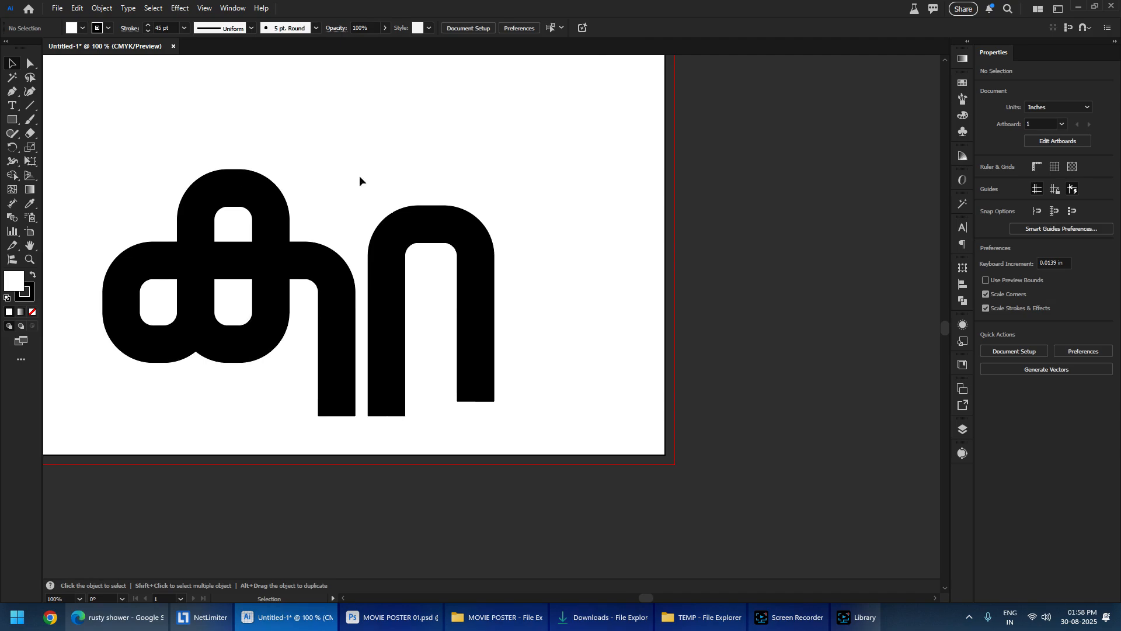
scroll(433, 179, down, 3)
scroll(433, 178, up, 2)
- Try duplicating the lettering to the right across the artboard edge, and undo the copy
drag(396, 177, 235, 358)
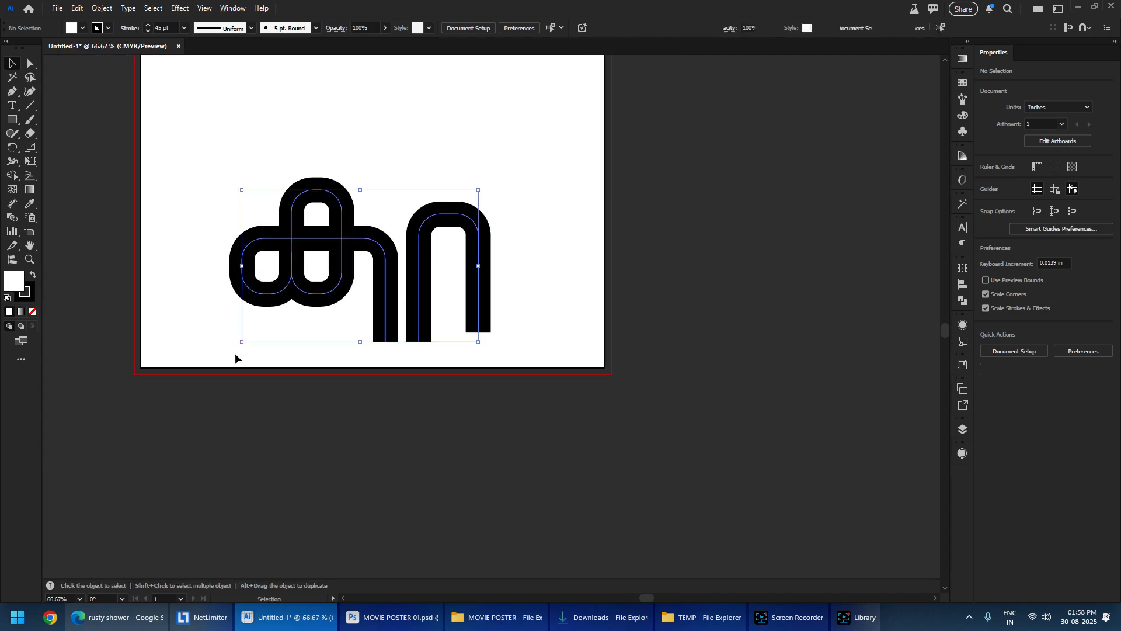
scroll(342, 269, up, 2)
drag(412, 165, 391, 230)
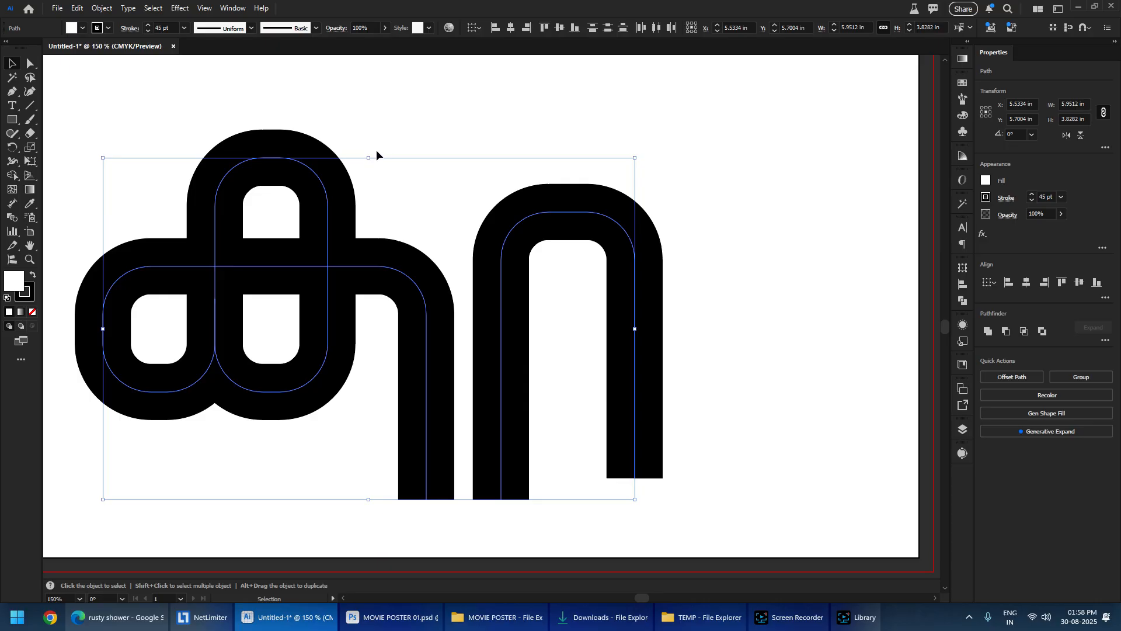
scroll(379, 153, down, 3)
drag(384, 201, 649, 205)
drag(714, 190, 566, 196)
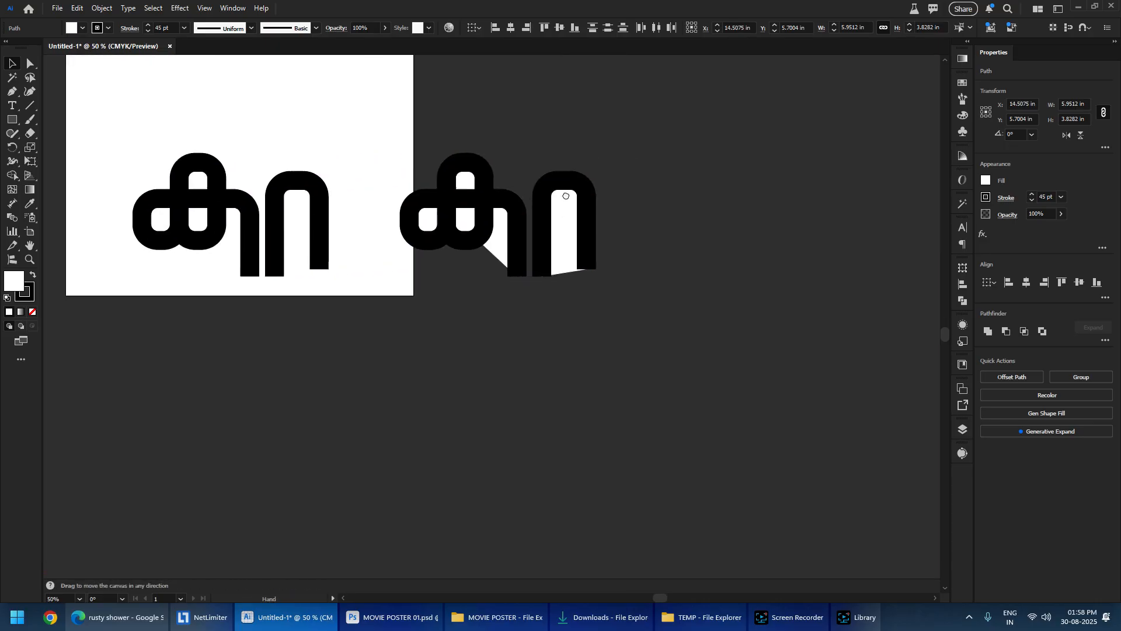
key(ctrl+z)
- Move both letters off the artboard to its right and remove their fill
drag(205, 196, 275, 263)
click(33, 311)
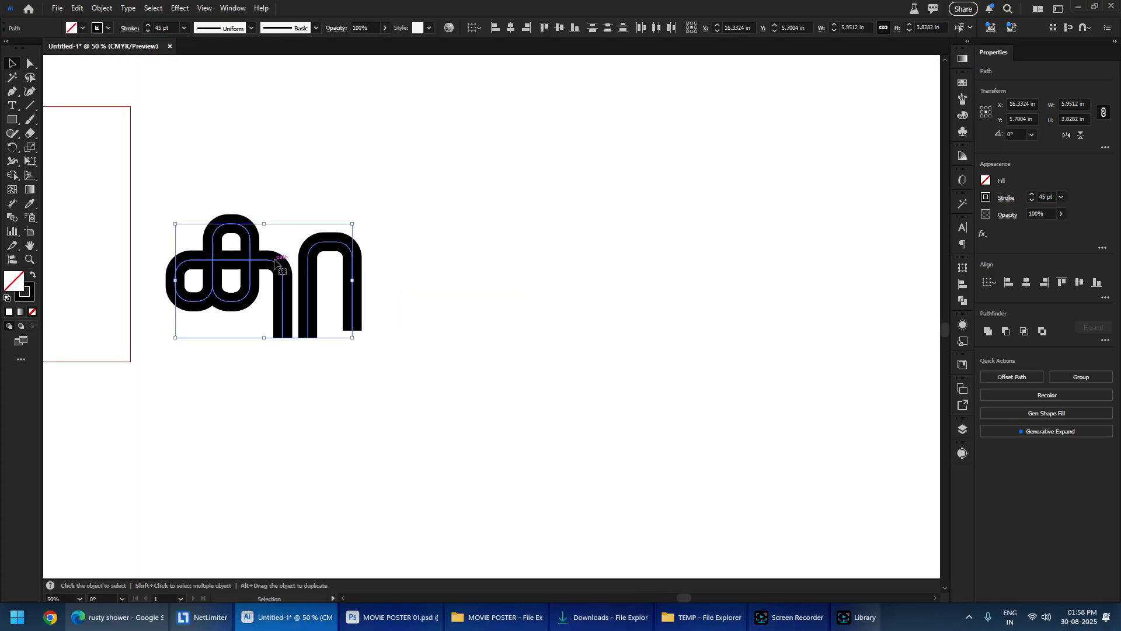
click(466, 278)
- Duplicate the lettering to the right and expand the copy's fill and stroke into outlined shapes
click(295, 307)
drag(295, 307, 566, 303)
key(ctrl+1)
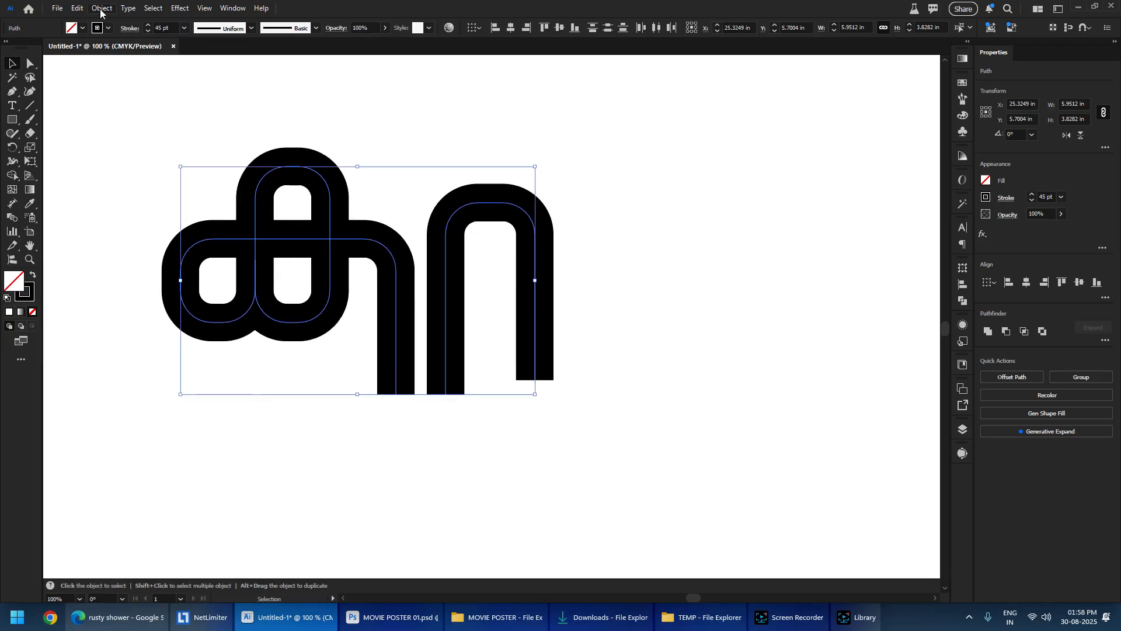
click(101, 8)
click(123, 183)
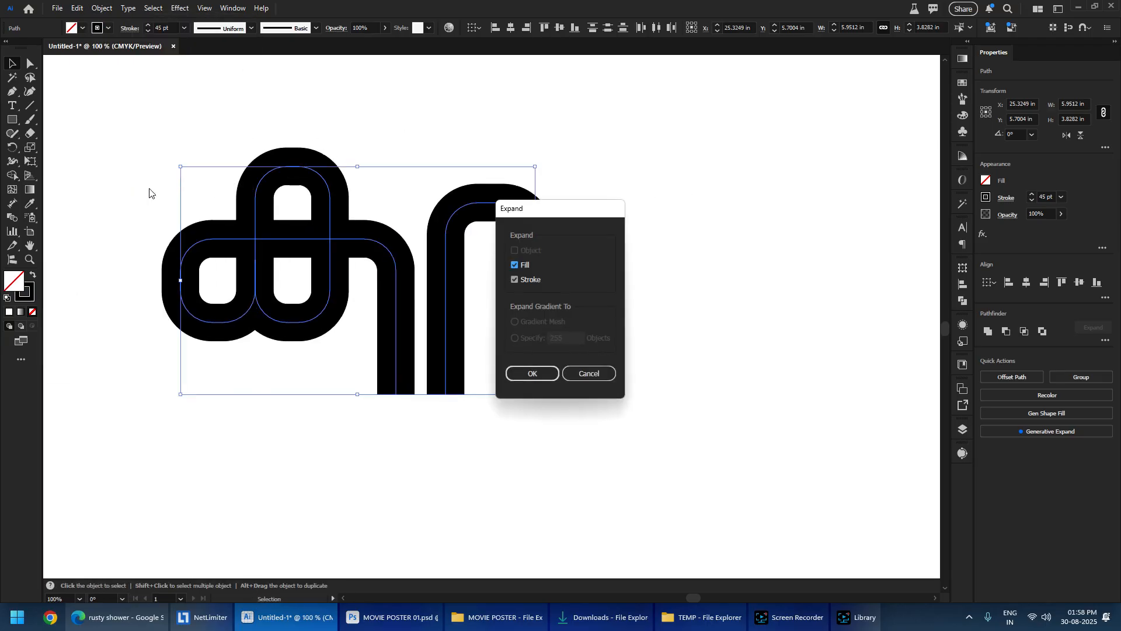
key(Return)
click(706, 320)
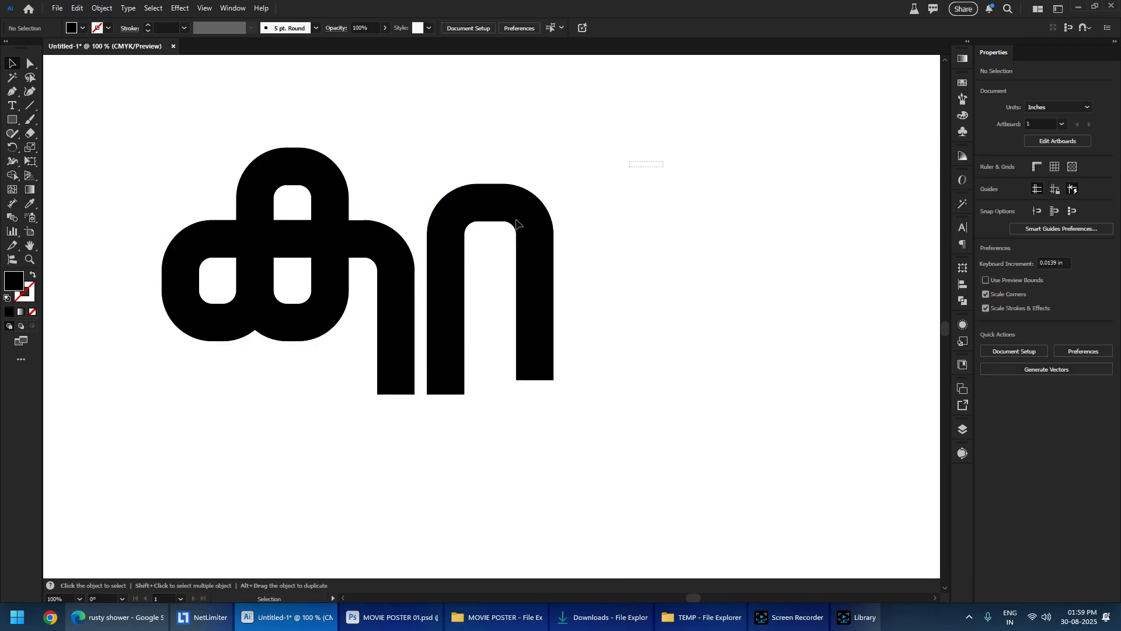
- Give the expanded lettering a 1 pt black stroke with the Charcoal - Feather brush to roughen its edges
click(314, 324)
click(28, 299)
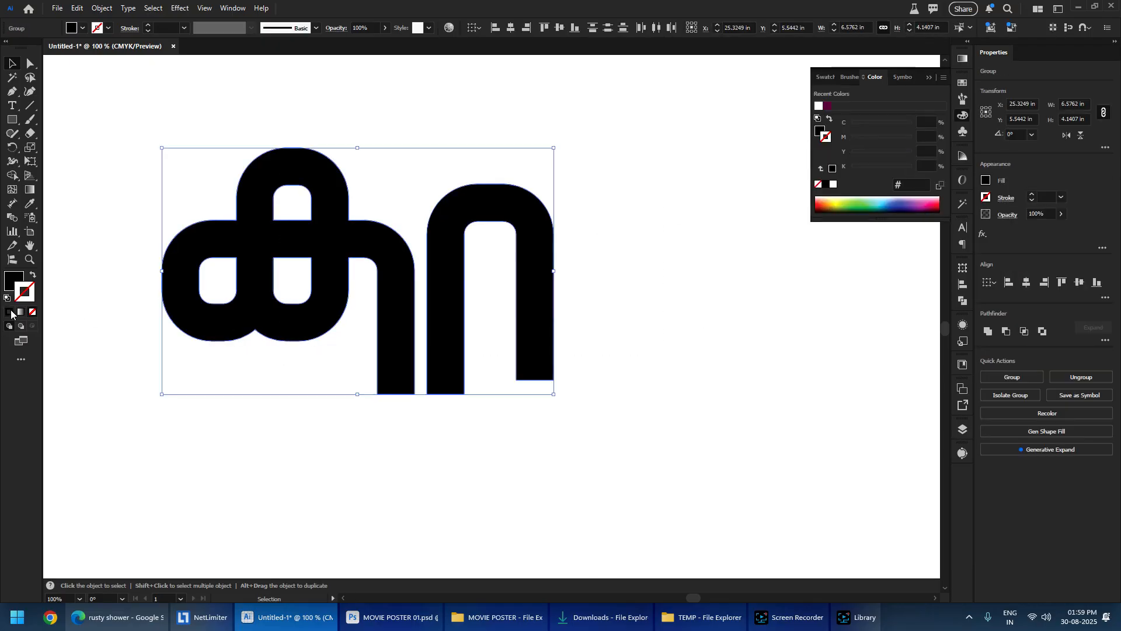
click(10, 311)
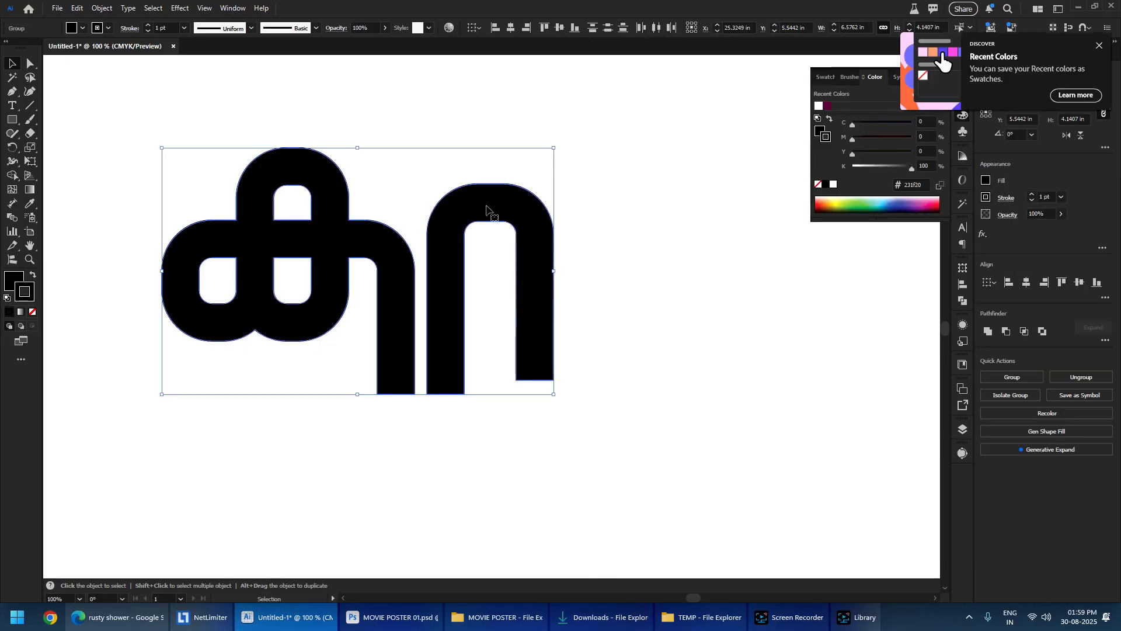
click(315, 29)
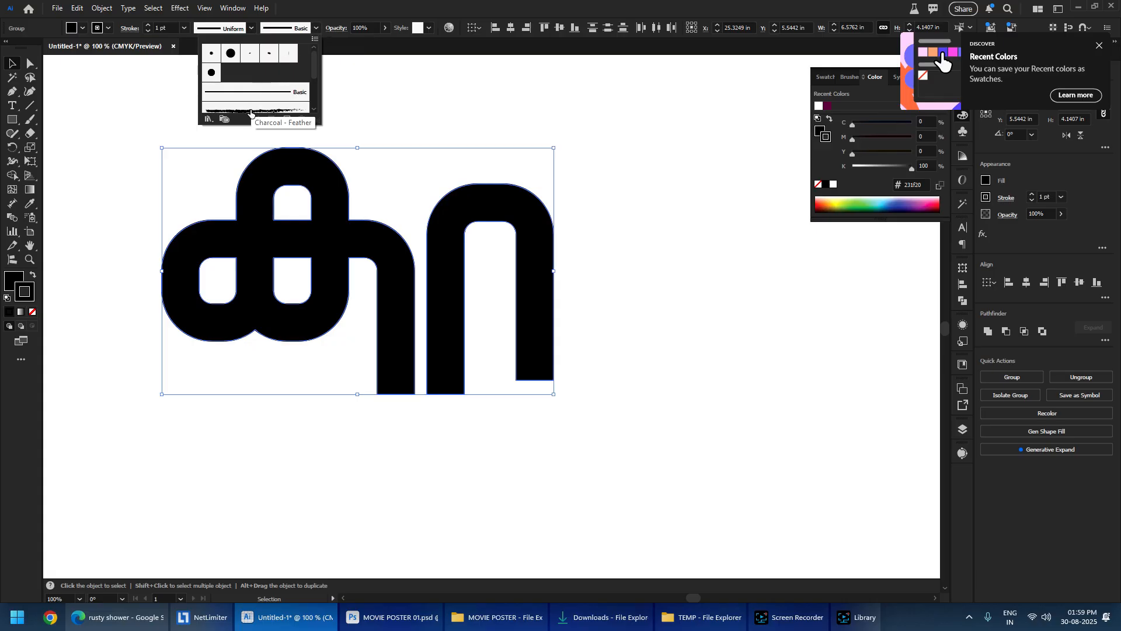
click(250, 110)
click(671, 214)
click(661, 274)
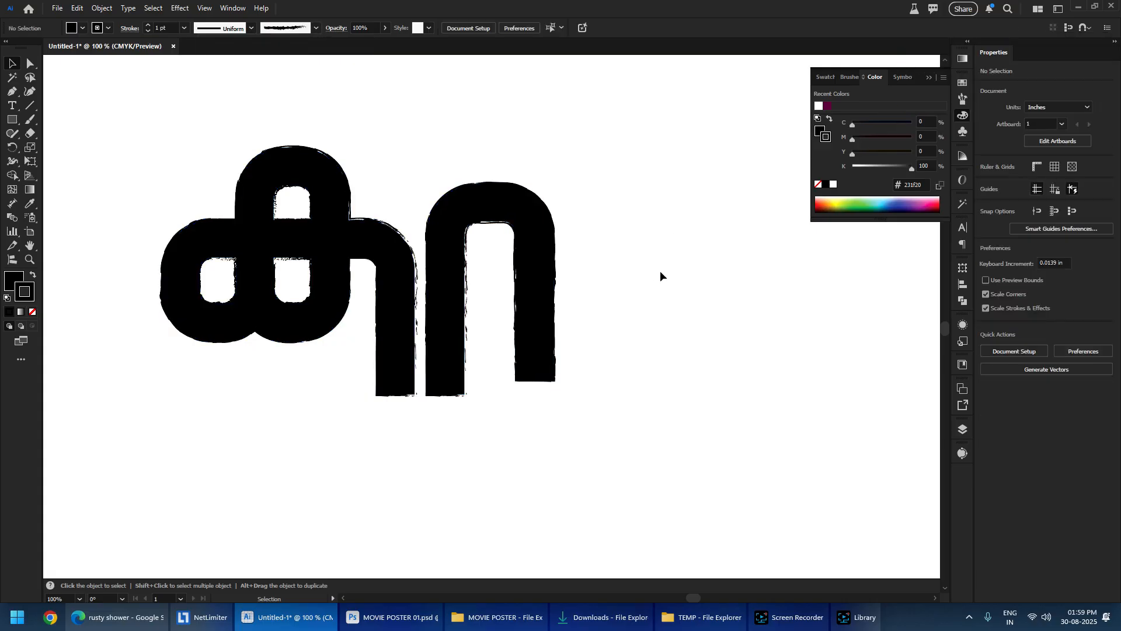
- Try a heavier stroke weight on the brushed lettering, and undo the change
scroll(176, 185, up, 2)
click(869, 488)
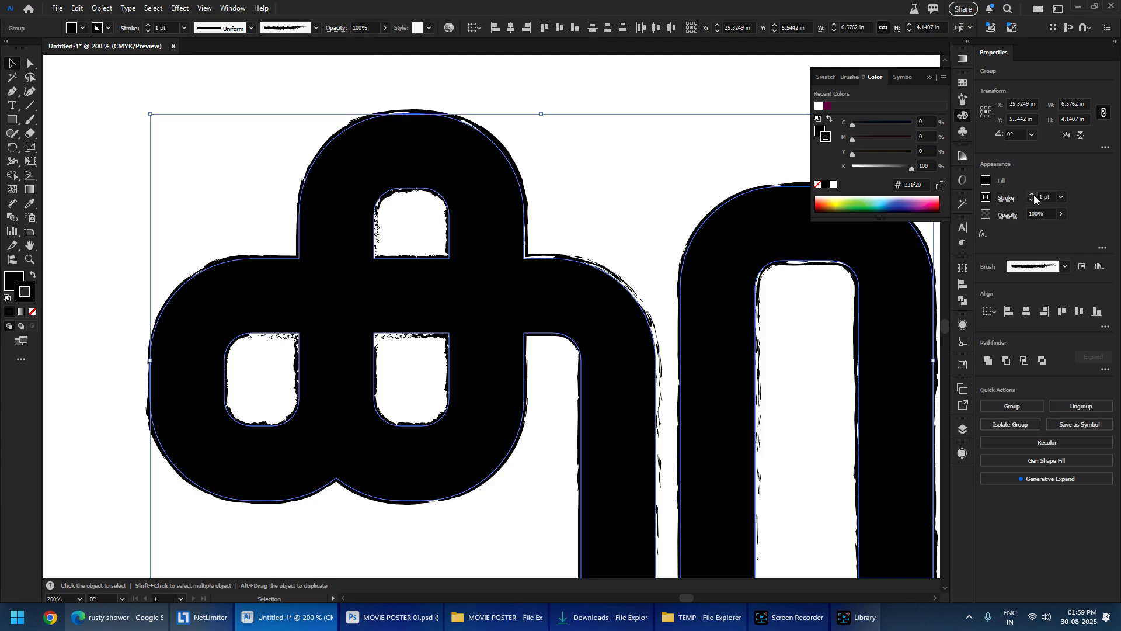
click(1032, 194)
click(704, 175)
drag(700, 179, 401, 186)
key(ctrl+z)
scroll(401, 187, down, 2)
click(401, 186)
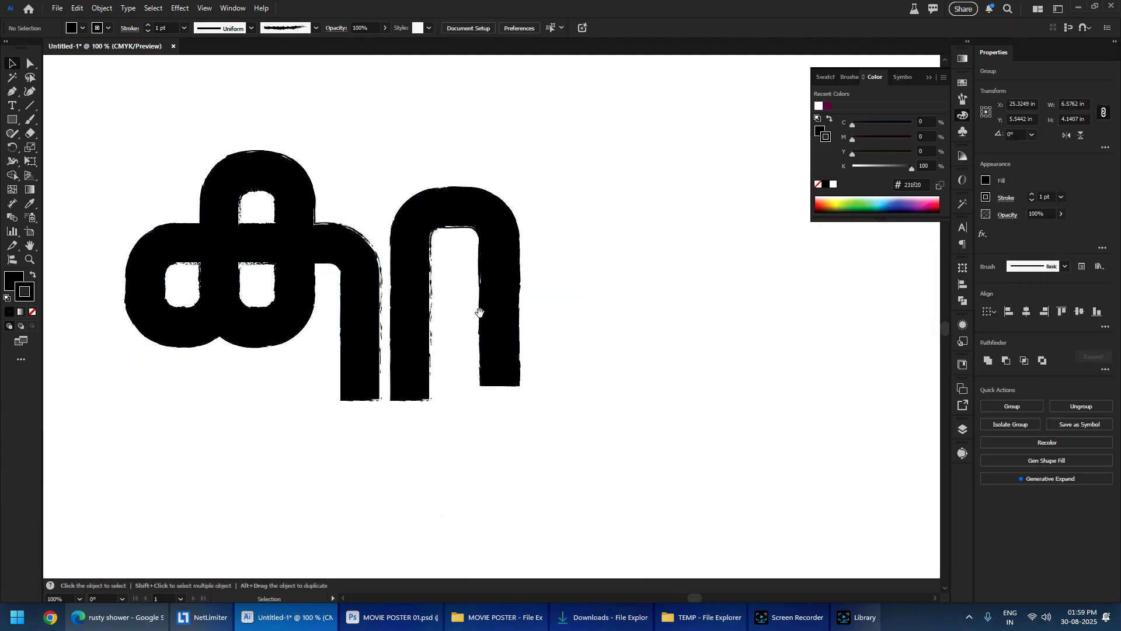
- Lengthen the brushed lettering's two middle legs downward together, making the lettering about 4.84 in tall
drag(480, 313, 545, 328)
scroll(598, 358, up, 1)
drag(639, 363, 687, 369)
scroll(415, 466, up, 1)
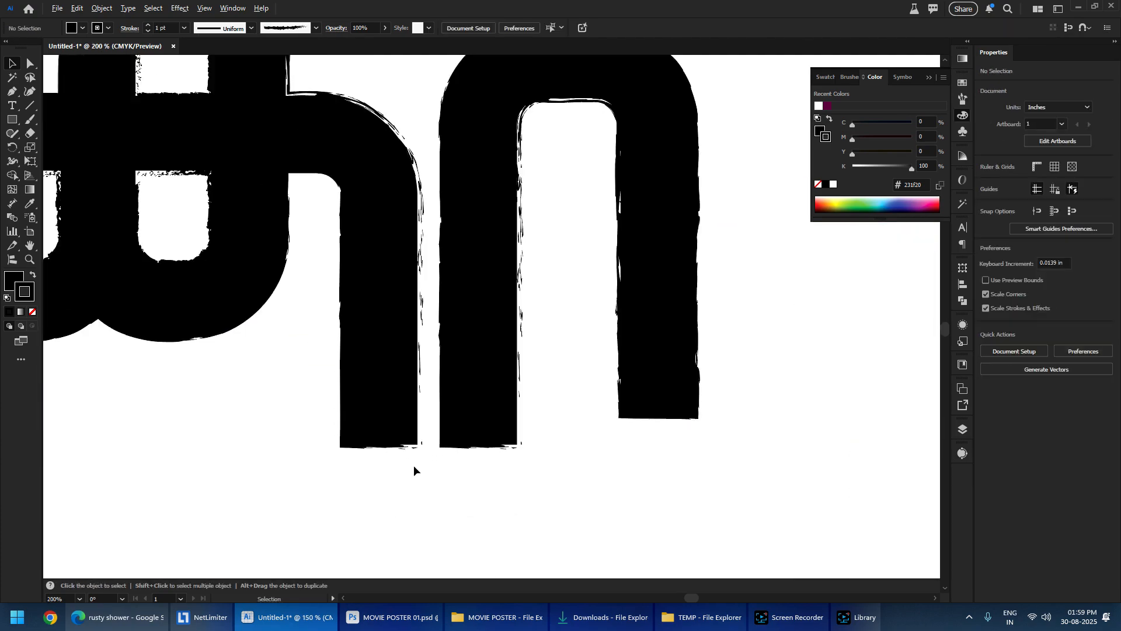
scroll(367, 450, down, 1)
scroll(337, 407, down, 2)
drag(476, 479, 477, 479)
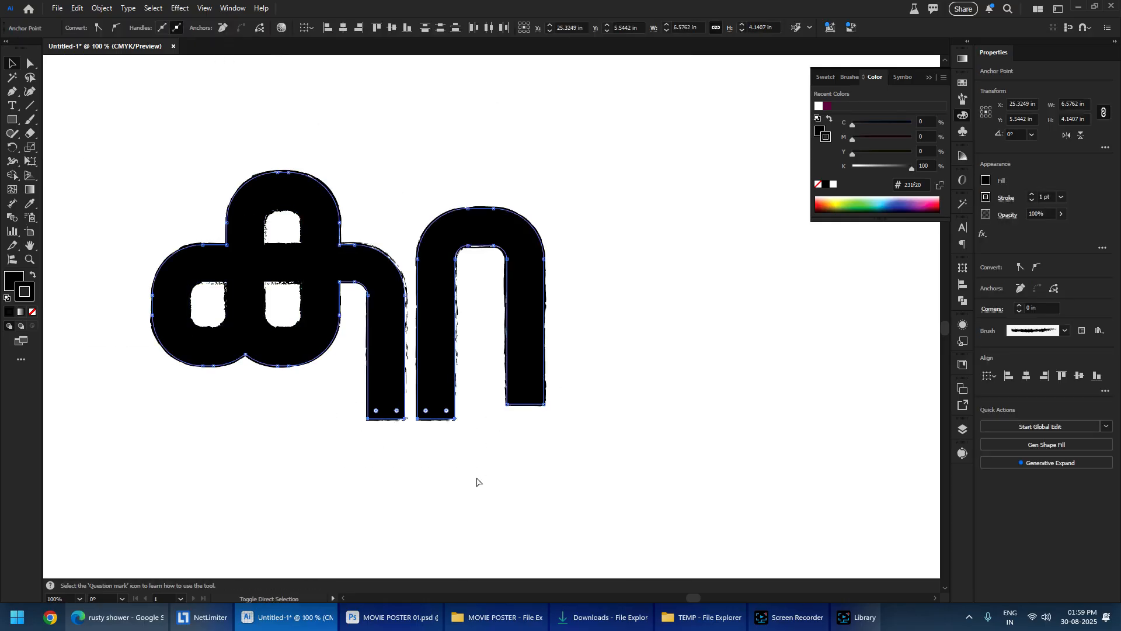
key(shift+Down)
key(shift+Down)
key(shift+Down)
key(shift+Down)
key(shift+Down)
key(shift+Down)
key(shift+Down)
- Shorten the second letter's right leg by raising its bottom edge well above the neighbouring leg's end
drag(481, 382, 571, 446)
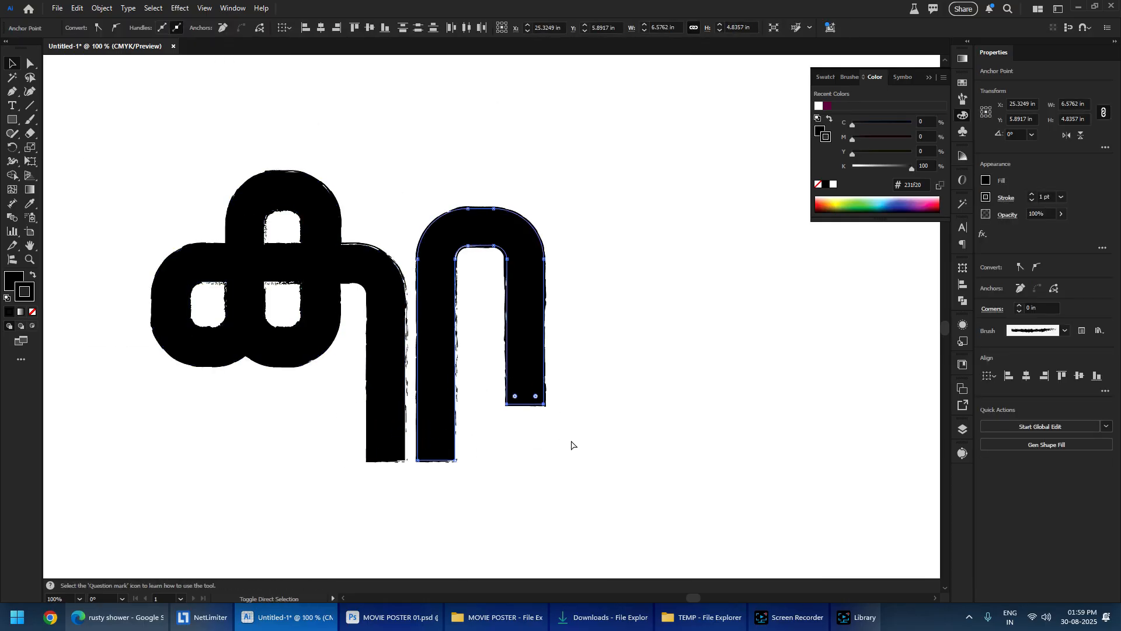
key(shift+Up)
key(shift+Up)
key(shift+Up)
key(shift+Up)
key(shift+Up)
key(shift+Up)
key(shift+Up)
key(shift+Up)
key(shift+Up)
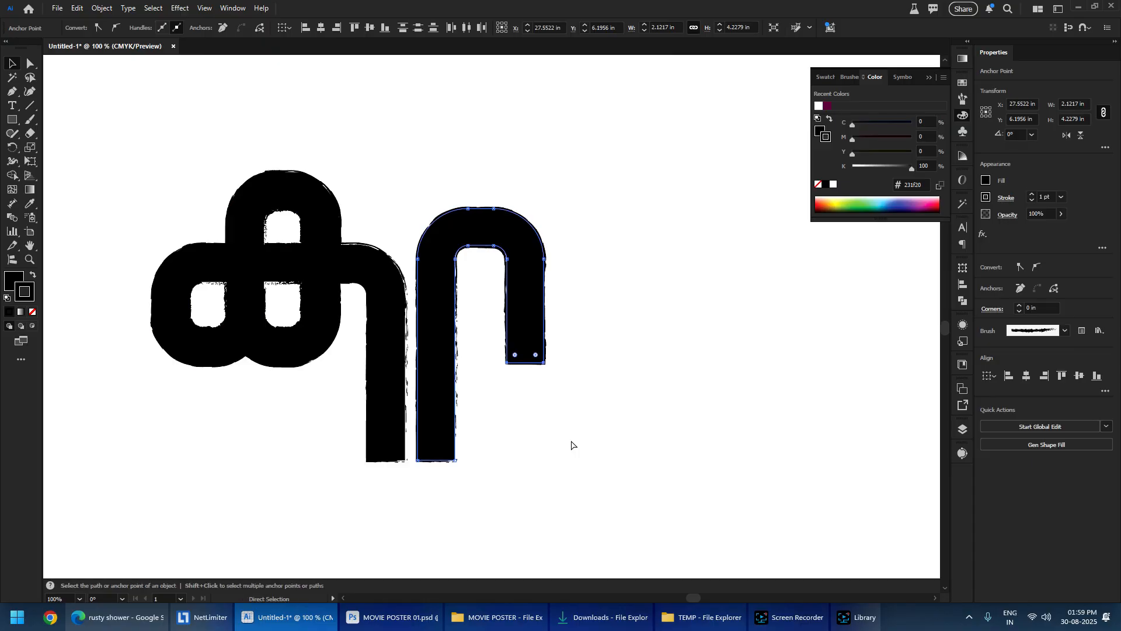
- Raise the bottoms of the two middle legs slightly, bringing the lettering's height to about 4.70 in
click(479, 453)
drag(479, 453, 516, 421)
drag(631, 413, 225, 501)
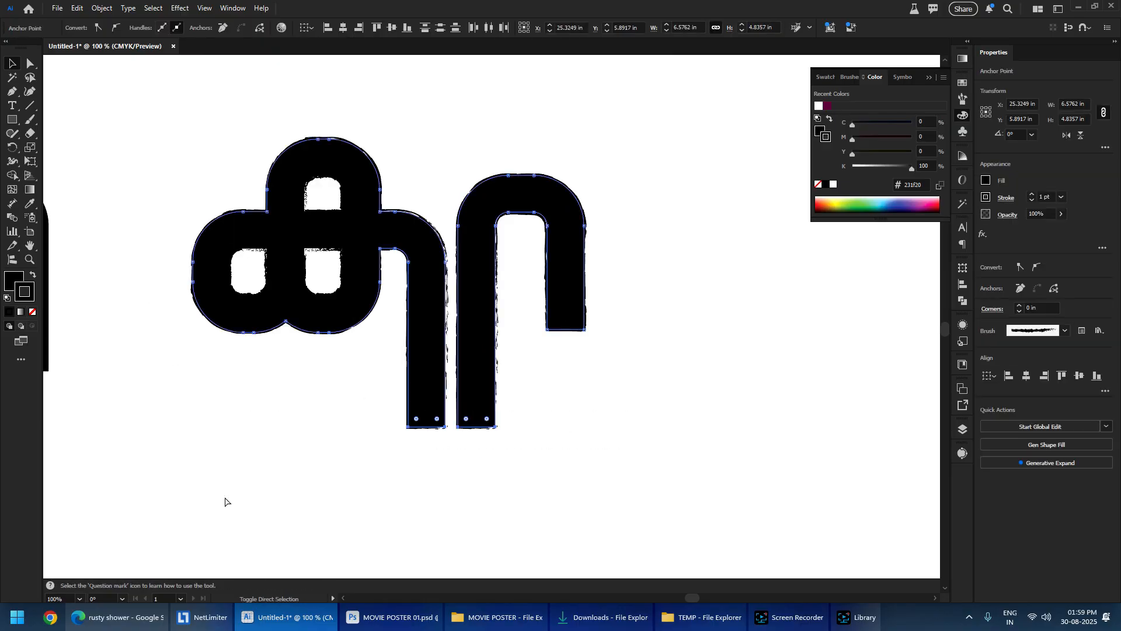
key(shift+Up)
key(v)
click(552, 486)
scroll(551, 486, down, 5)
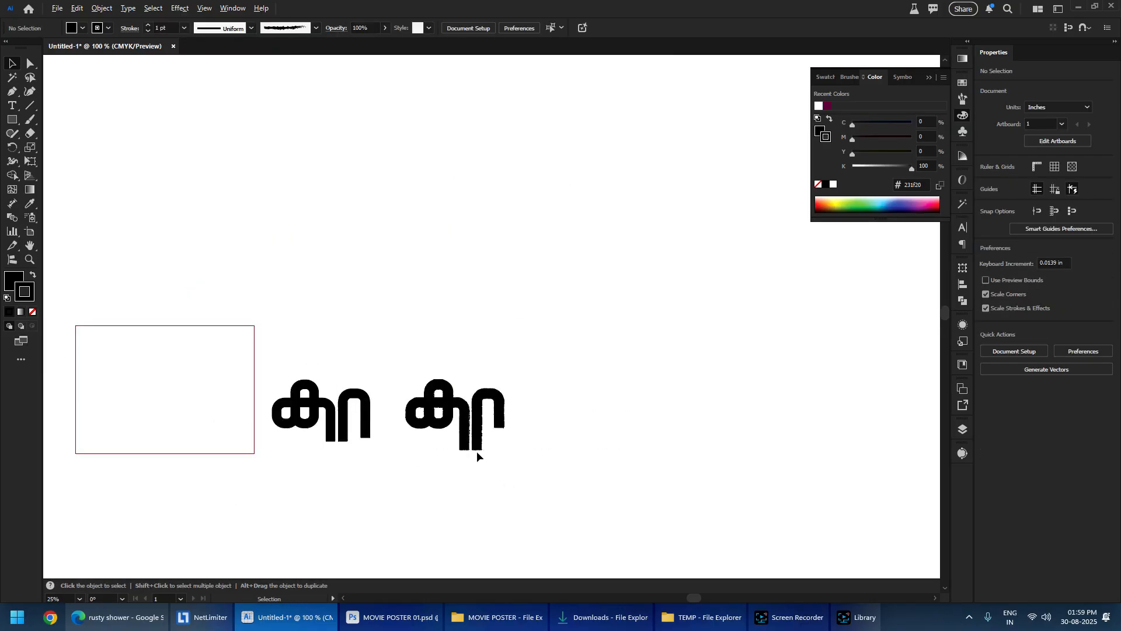
- Lower the second letter's arched top to line up with the first letter's crossbar, making that letter about 3.51 in tall
scroll(479, 448, up, 8)
key(space)
drag(519, 180, 490, 201)
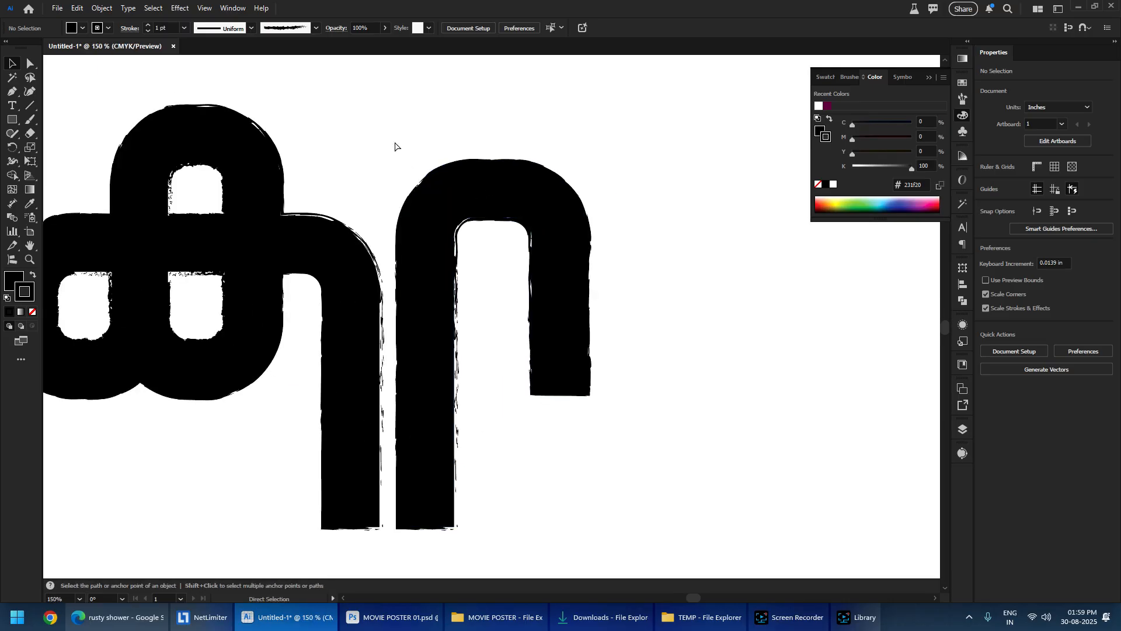
drag(598, 283, 602, 287)
key(shift+Down)
key(shift+Down)
key(shift+Down)
key(shift+Down)
key(shift+Down)
key(shift+Down)
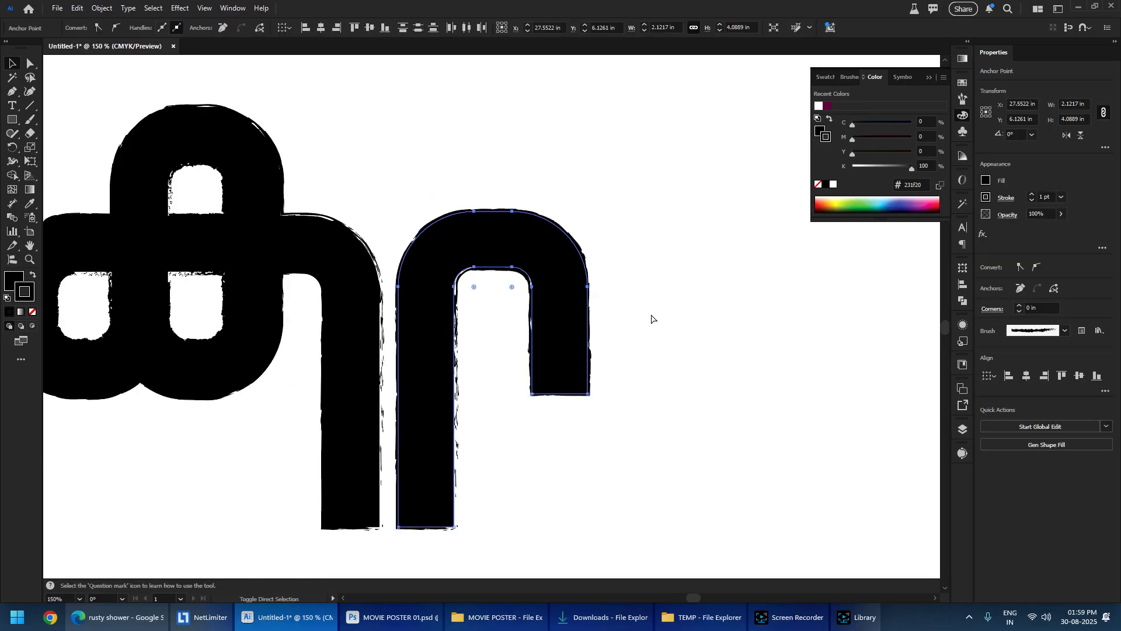
key(Down)
key(Down)
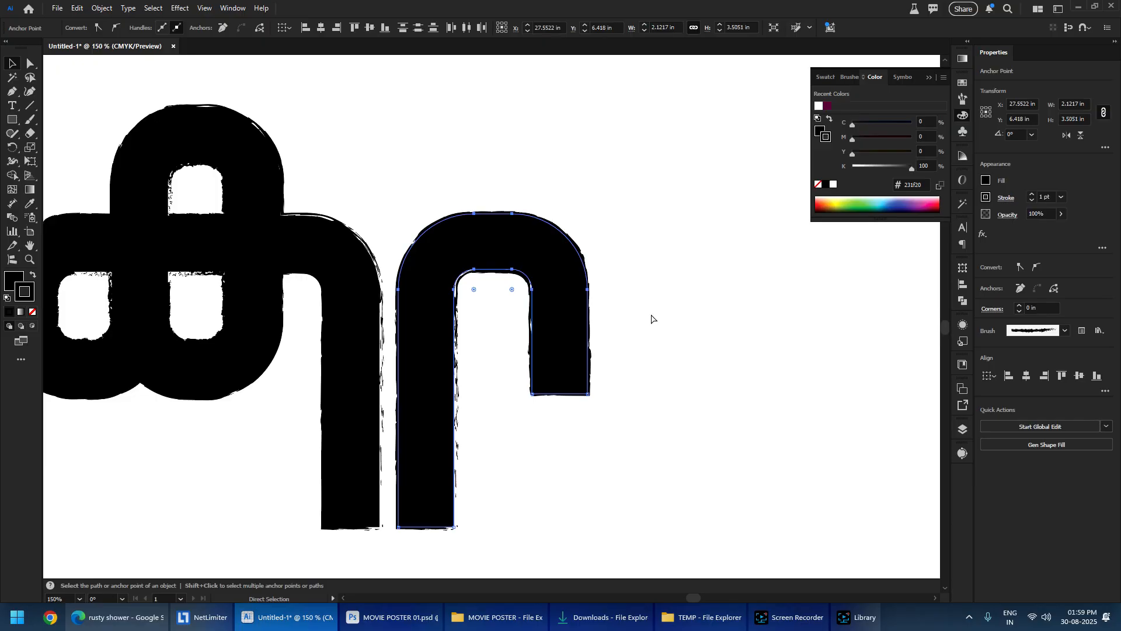
click(650, 313)
scroll(652, 315, down, 1)
drag(653, 315, 629, 304)
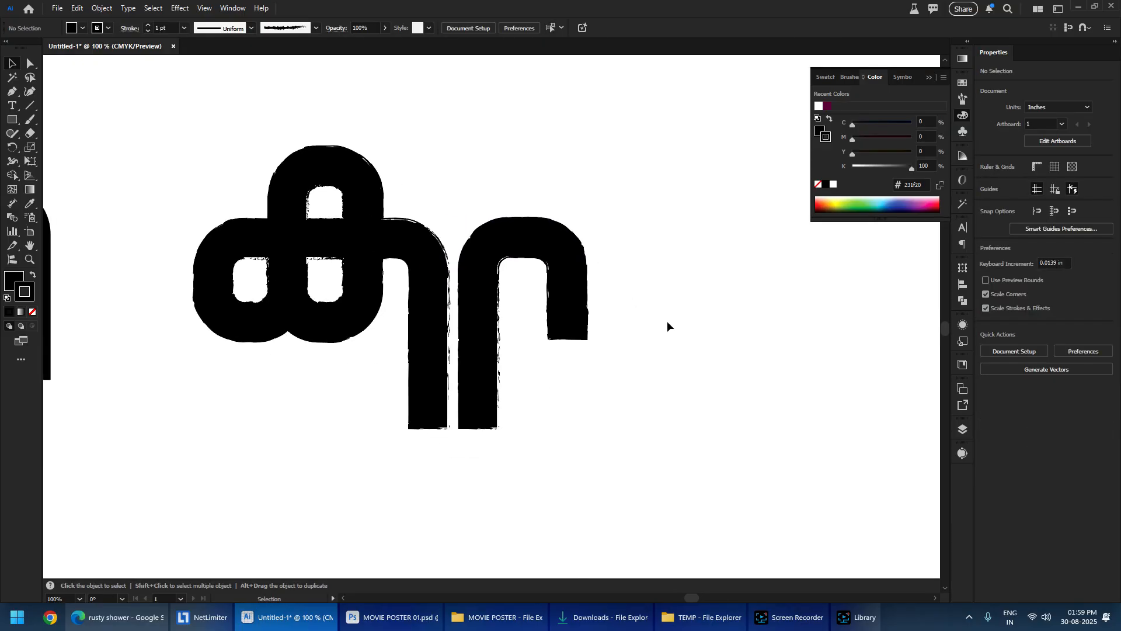
- Copy the brushed lettering, switch to Photoshop, and paste it into MOVIE POSTER 01.psd as a smart object
drag(317, 349, 189, 454)
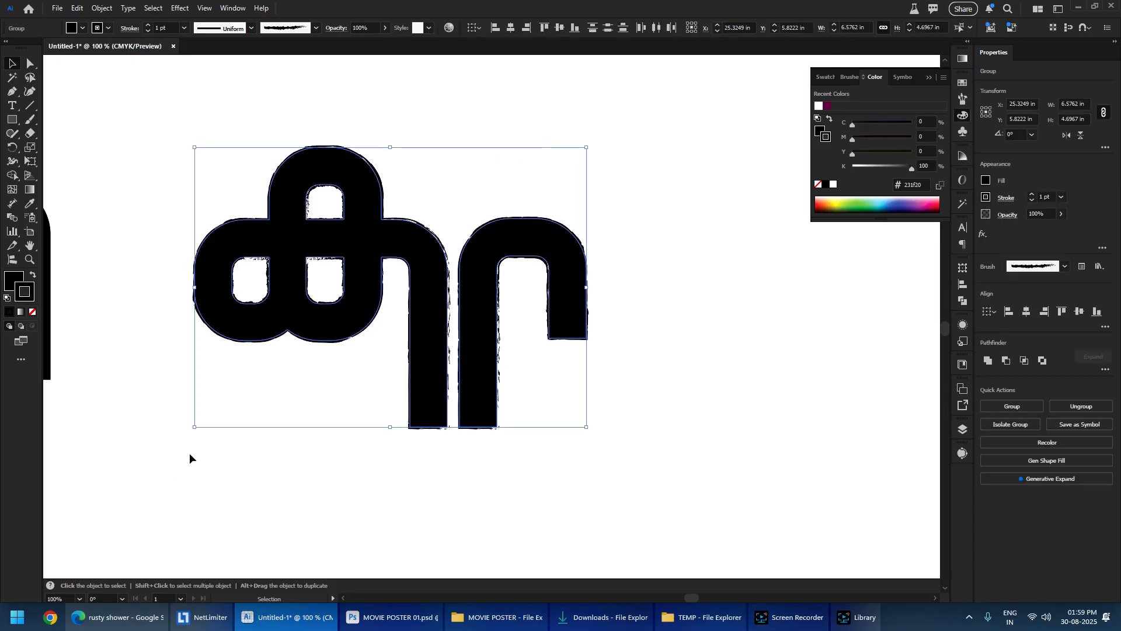
key(ctrl+c)
key(alt+Tab)
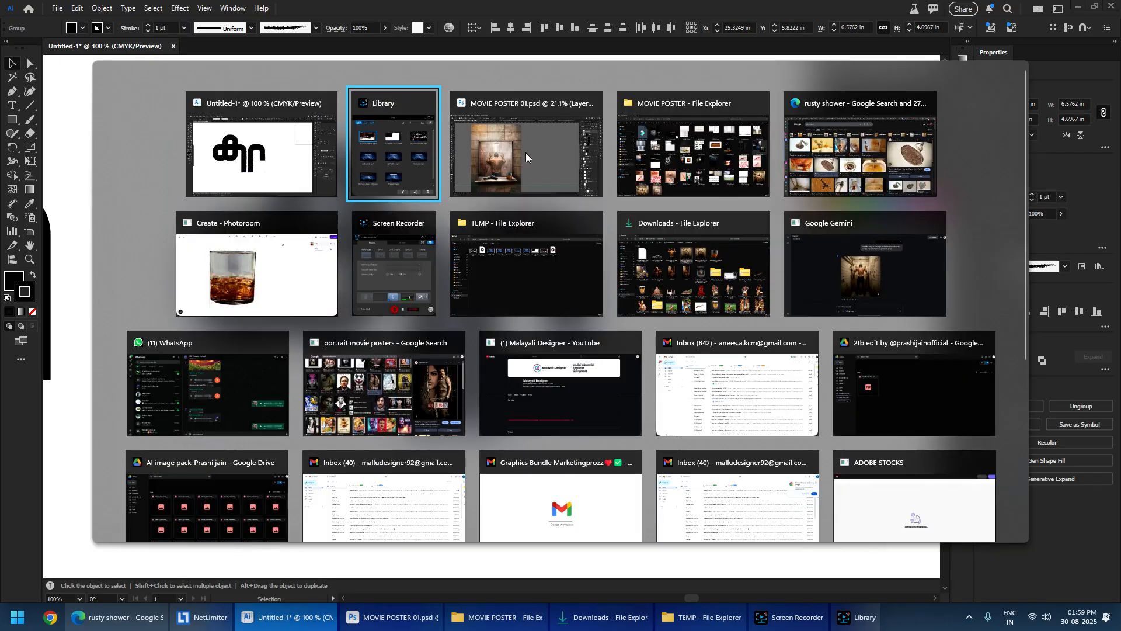
click(473, 150)
key(ctrl+v)
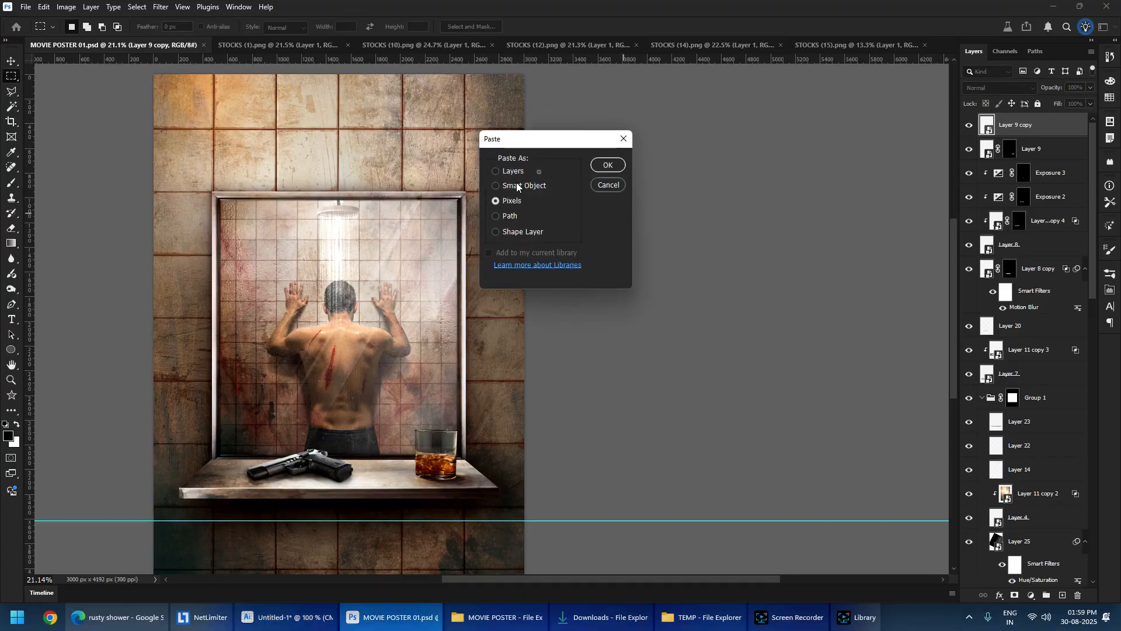
click(620, 164)
- Scale the pasted lettering to 82.34% and place it centred at the top of the poster above the shower head
drag(421, 332, 435, 260)
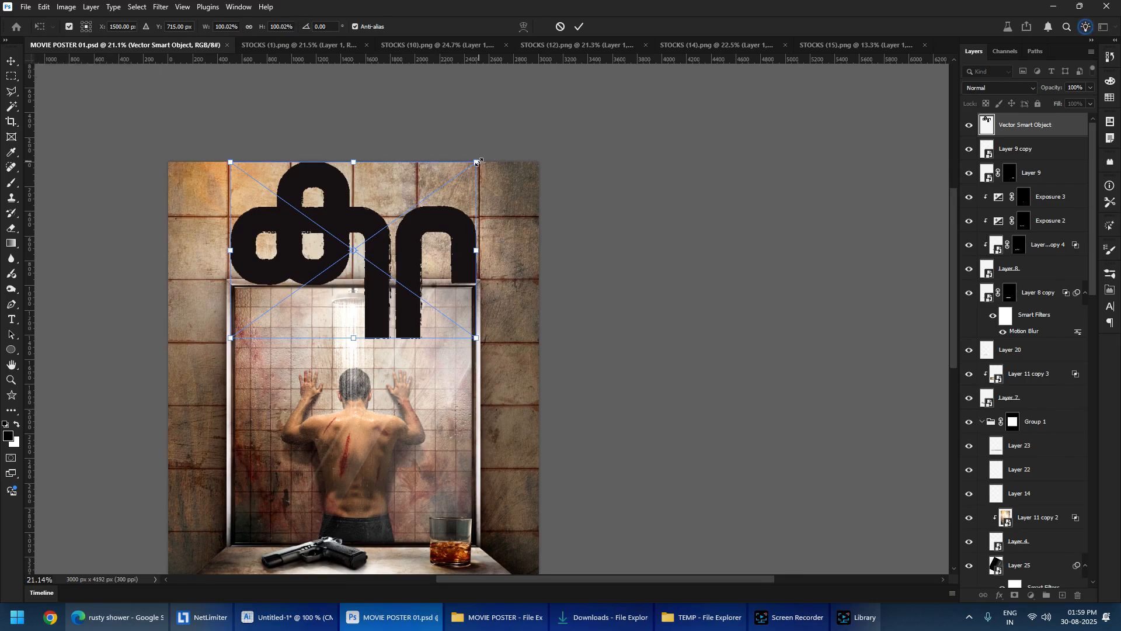
drag(477, 163, 457, 170)
key(Return)
scroll(389, 240, up, 2)
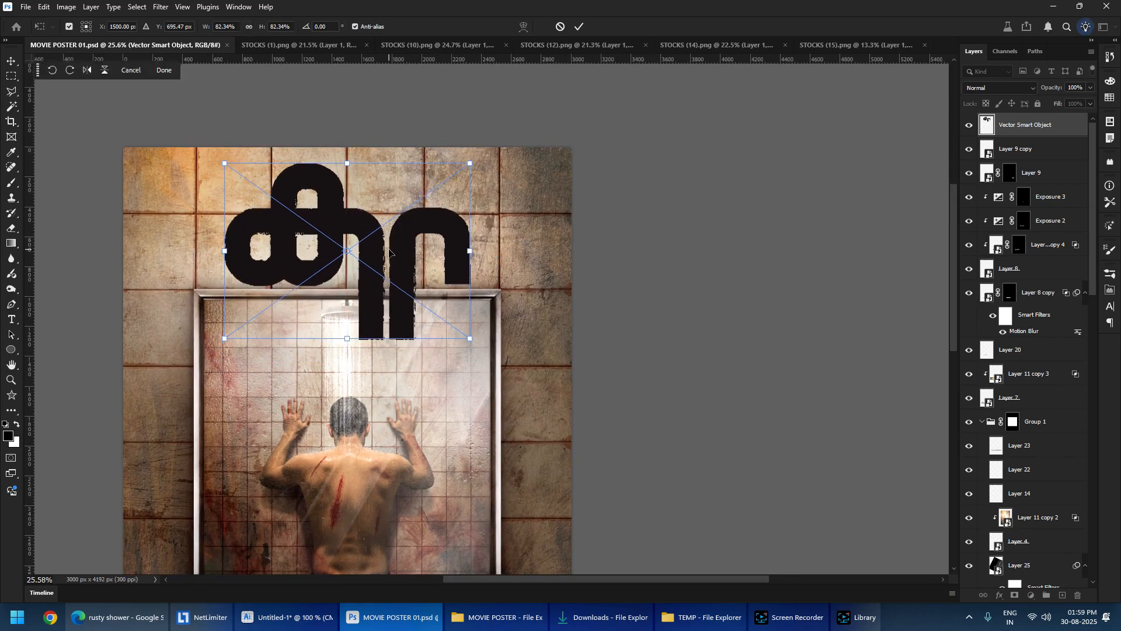
key(m)
scroll(327, 264, up, 3)
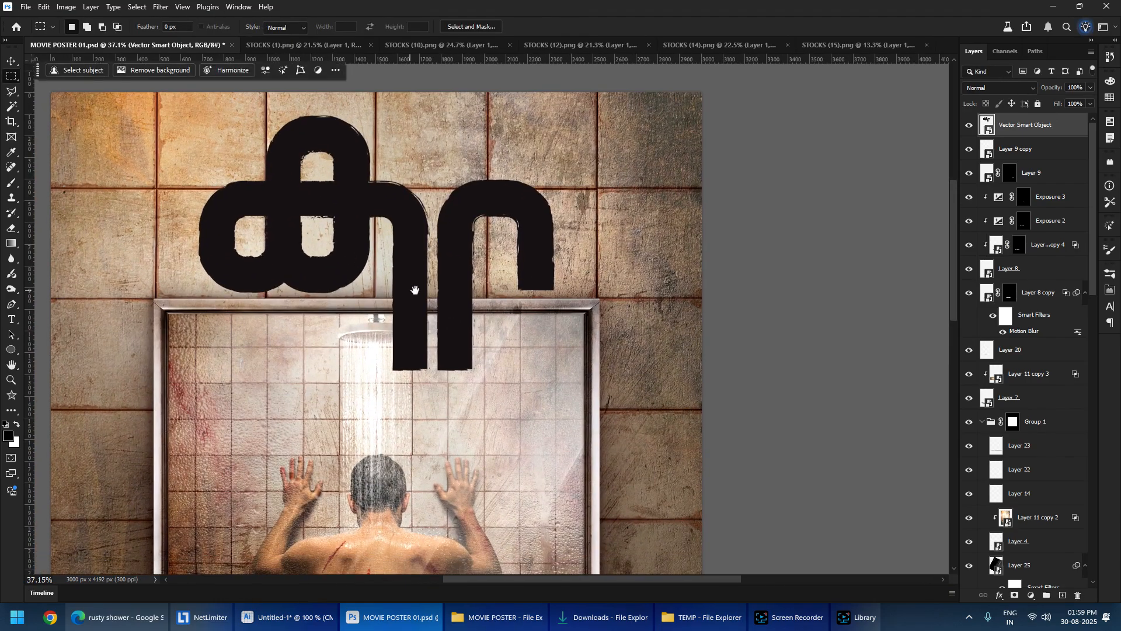
scroll(415, 289, up, 2)
scroll(420, 306, up, 2)
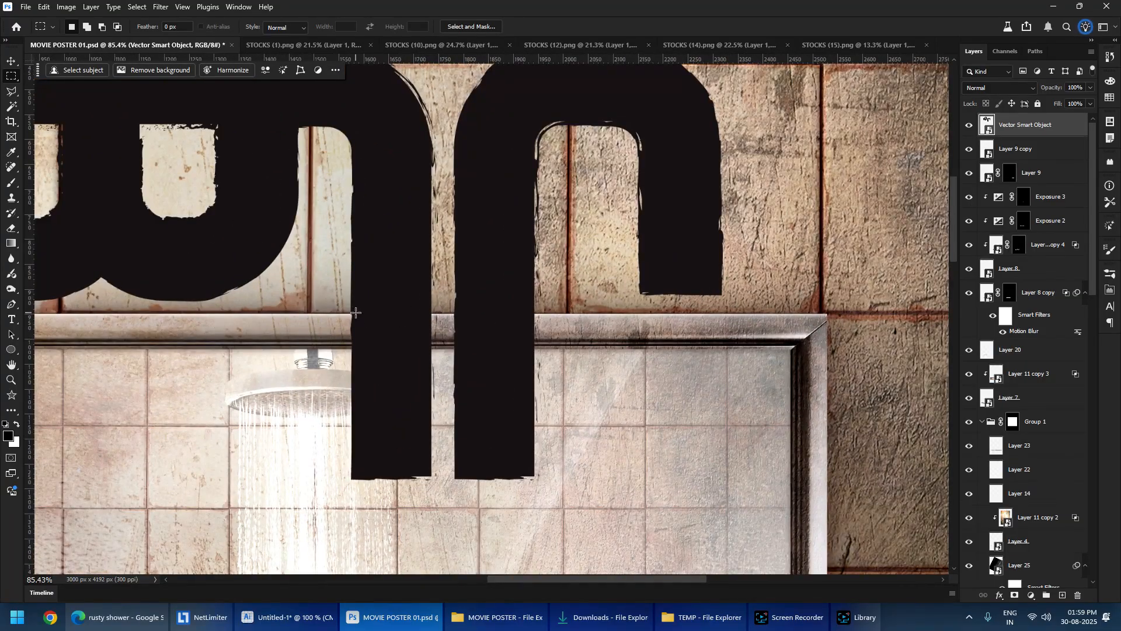
scroll(491, 333, down, 3)
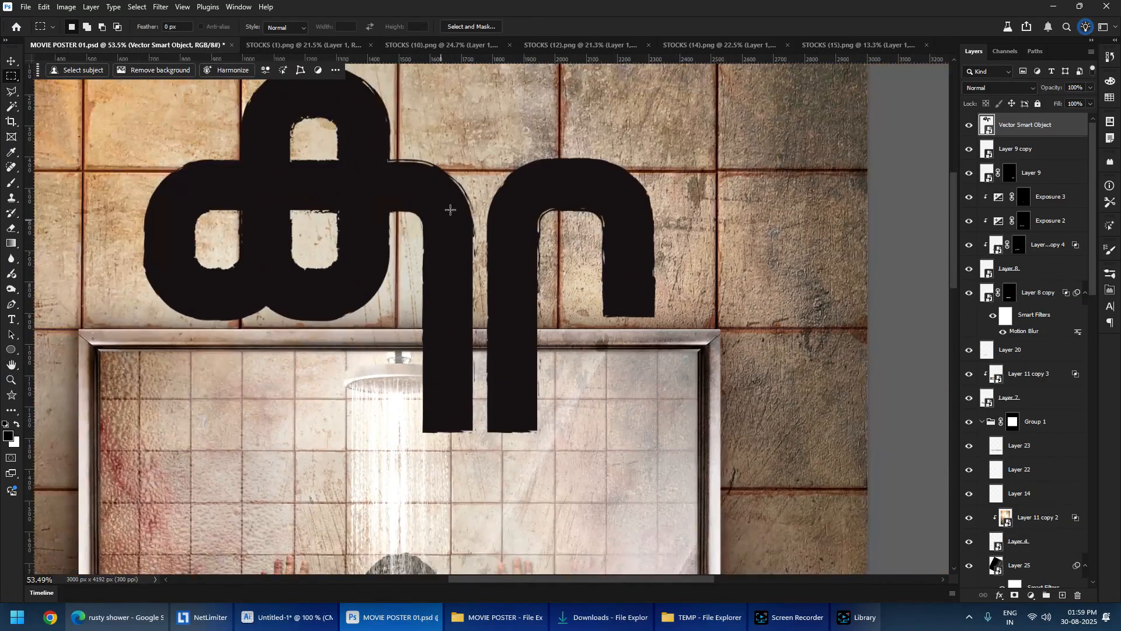
drag(453, 210, 425, 249)
scroll(360, 290, down, 2)
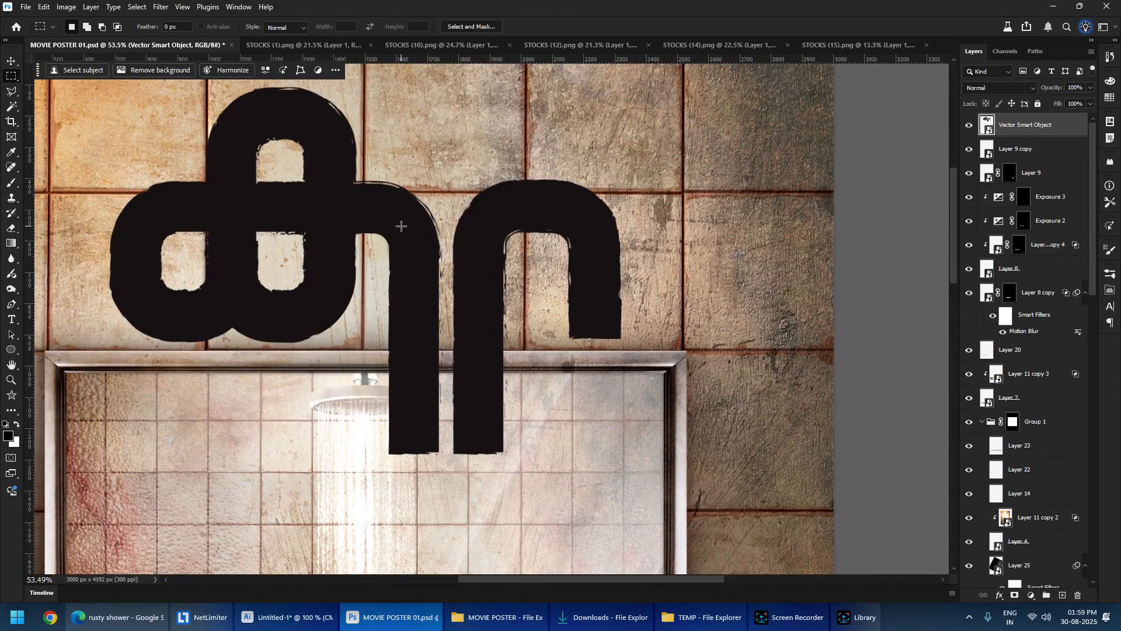
key(ctrl+u)
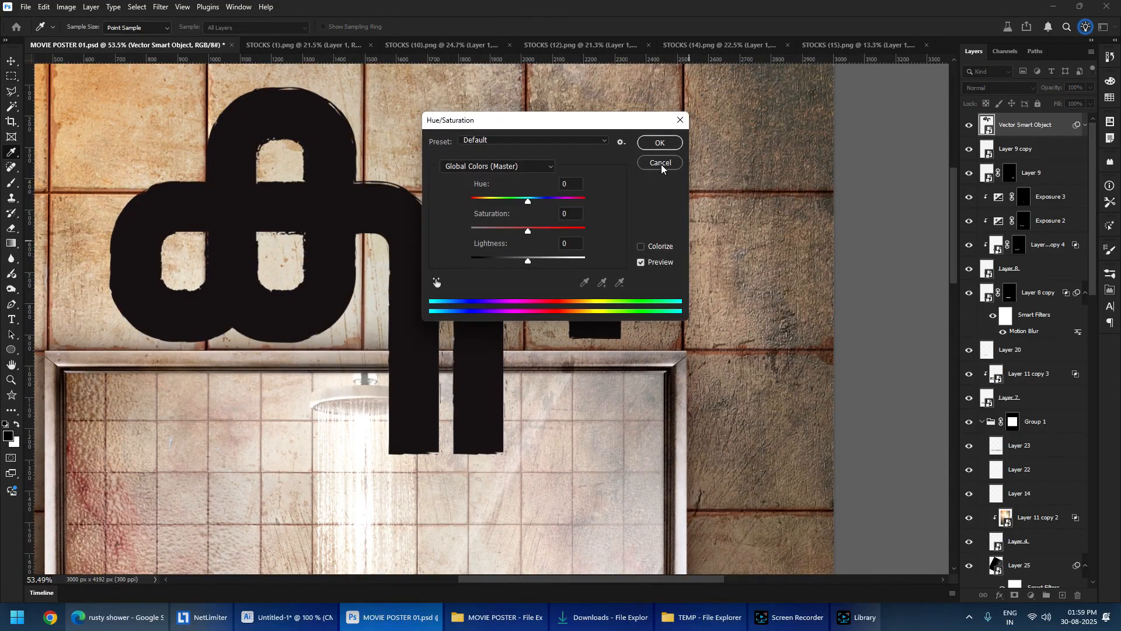
click(662, 165)
- Set the title lettering layer's fill opacity to 0% and add a dark red Color Overlay, #b20000
double_click(1076, 129)
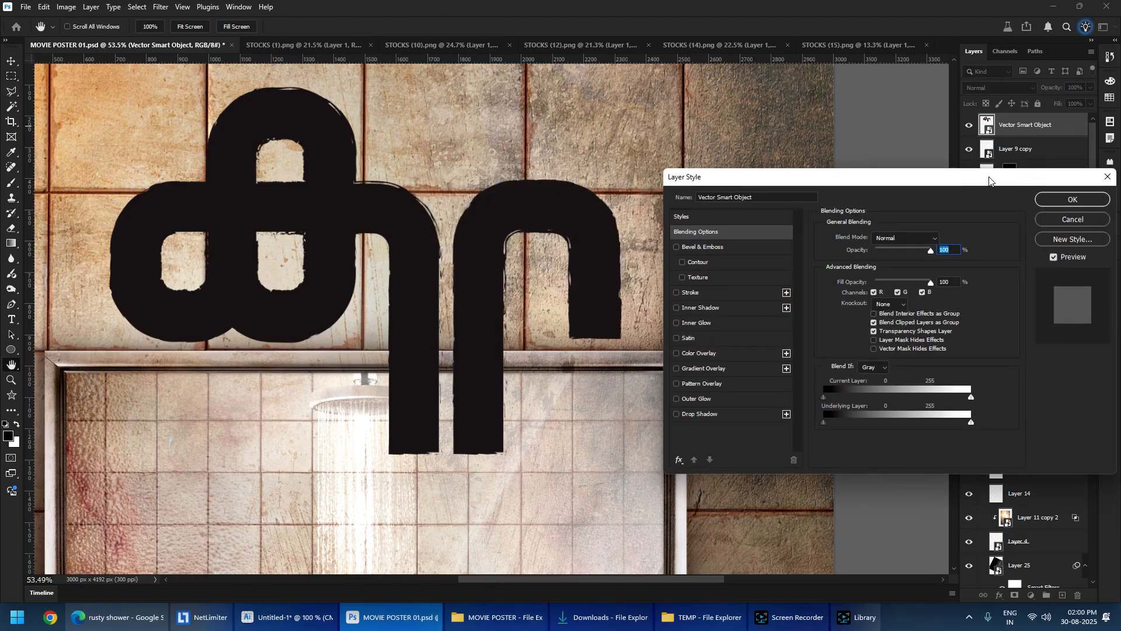
drag(905, 328, 864, 326)
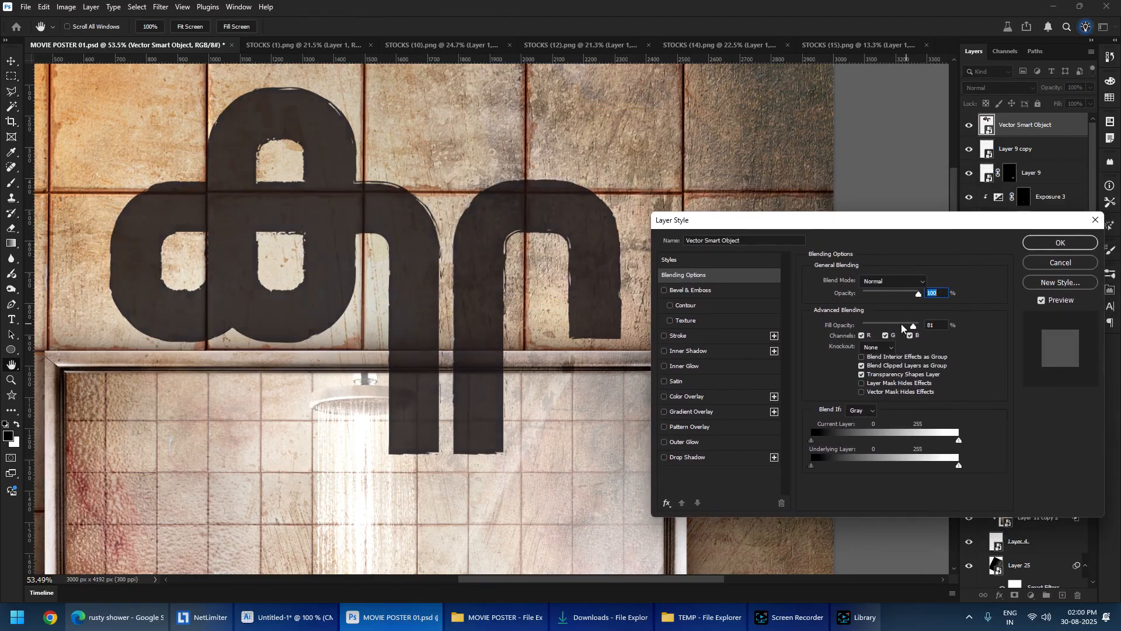
click(712, 397)
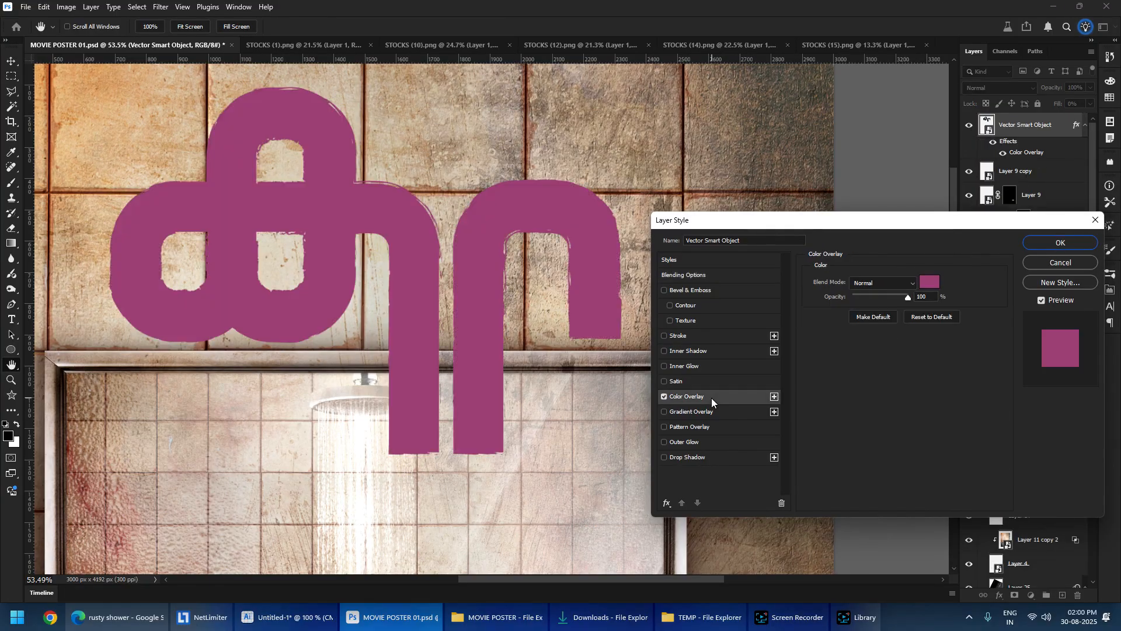
click(930, 282)
text(ff0000)
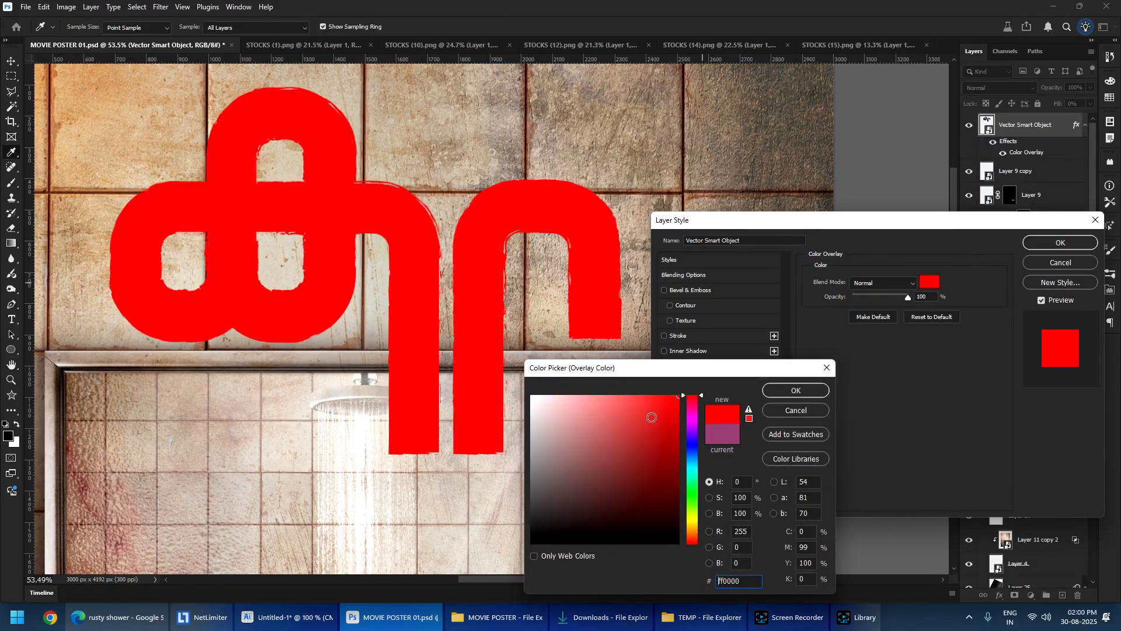
click(679, 444)
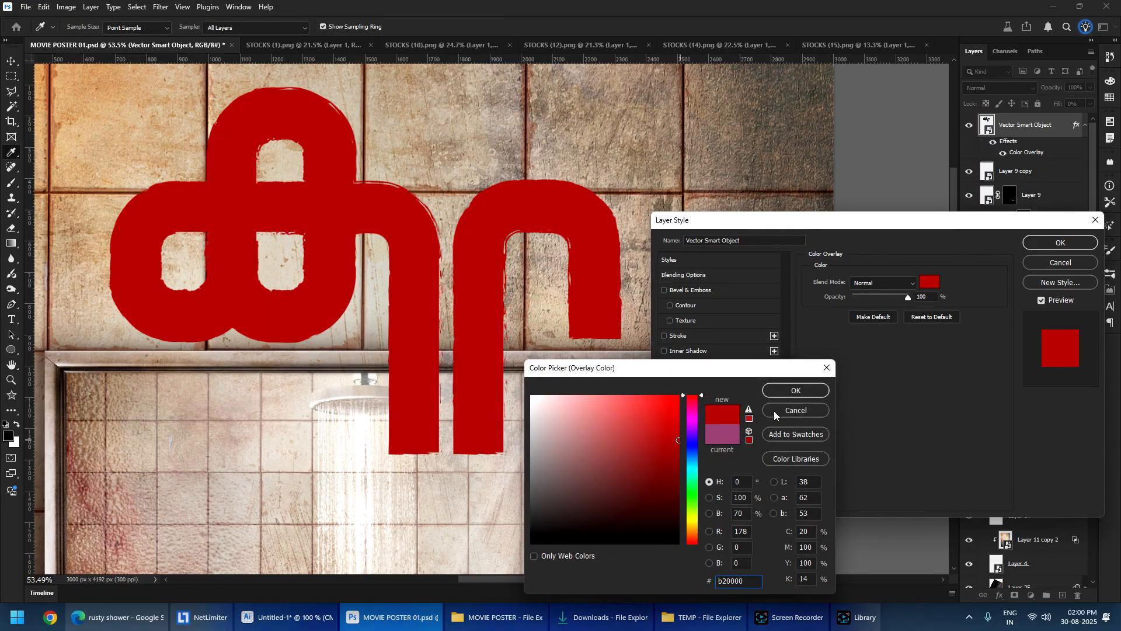
click(796, 390)
- Set the lettering's Color Overlay blend mode to Multiply so the tile texture shows through
click(884, 282)
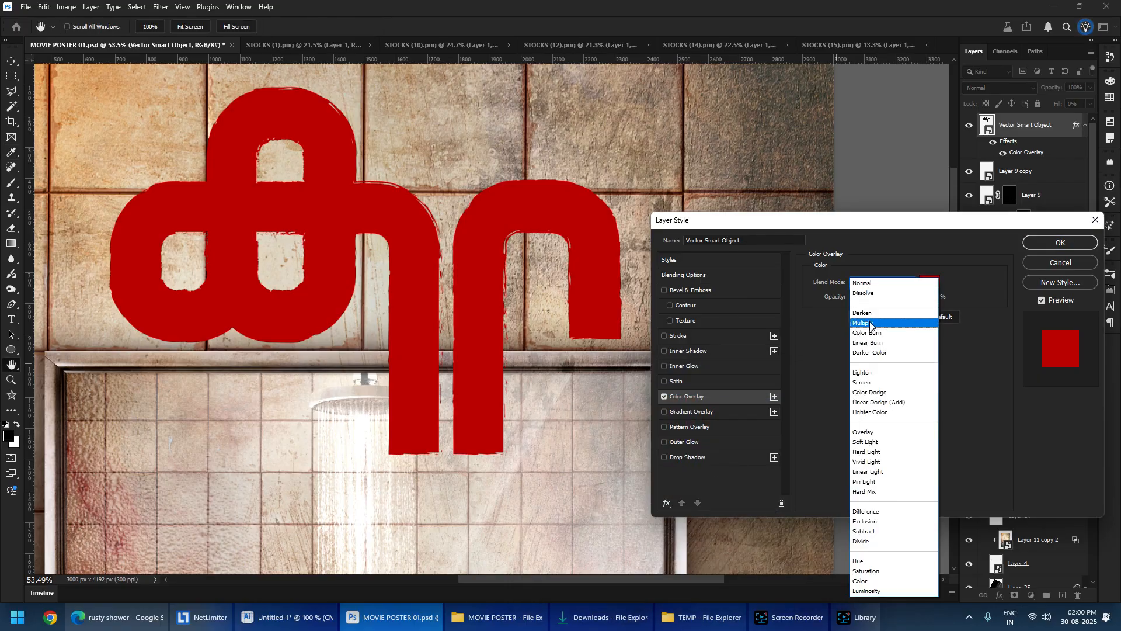
click(873, 325)
drag(720, 225, 703, 183)
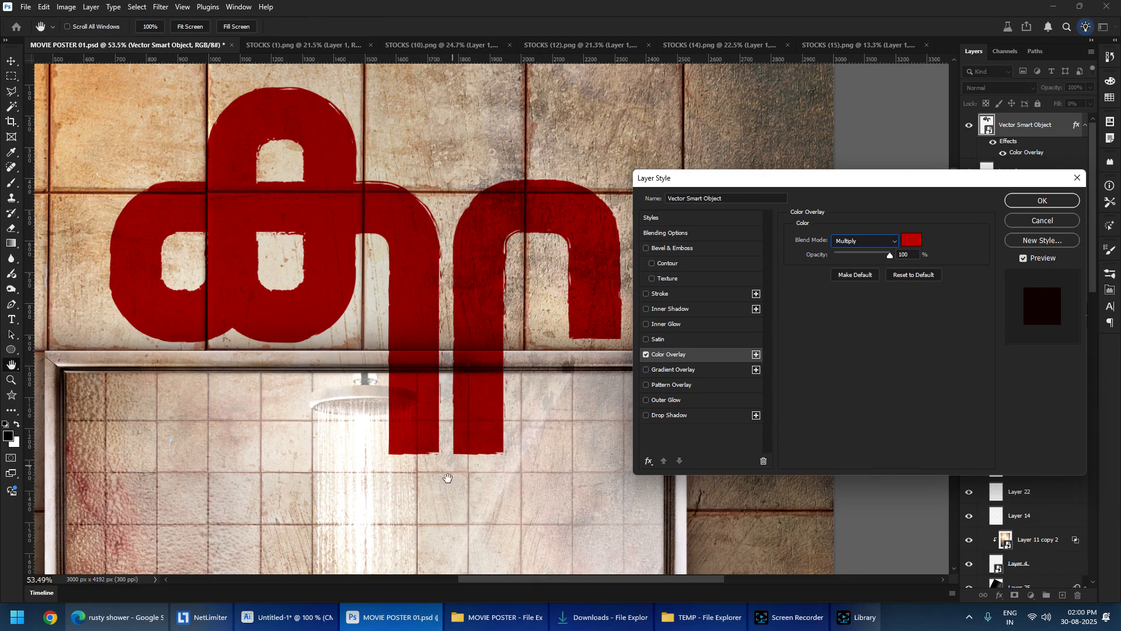
drag(701, 177, 679, 178)
click(843, 242)
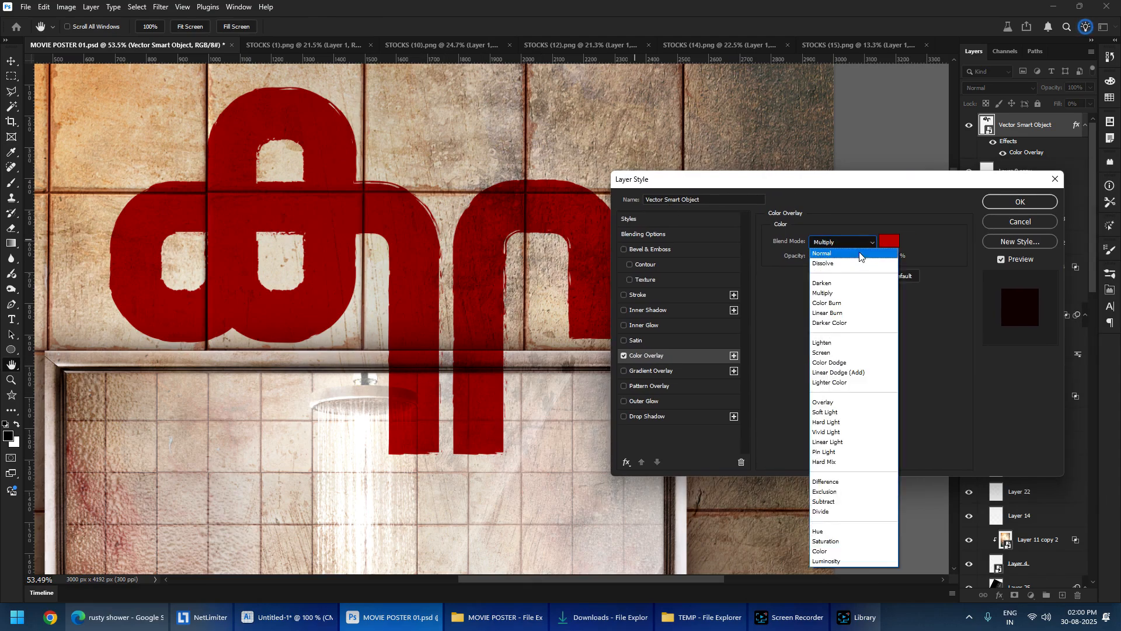
click(841, 284)
- Darken the Color Overlay's red slightly and apply the layer style to the lettering
click(889, 241)
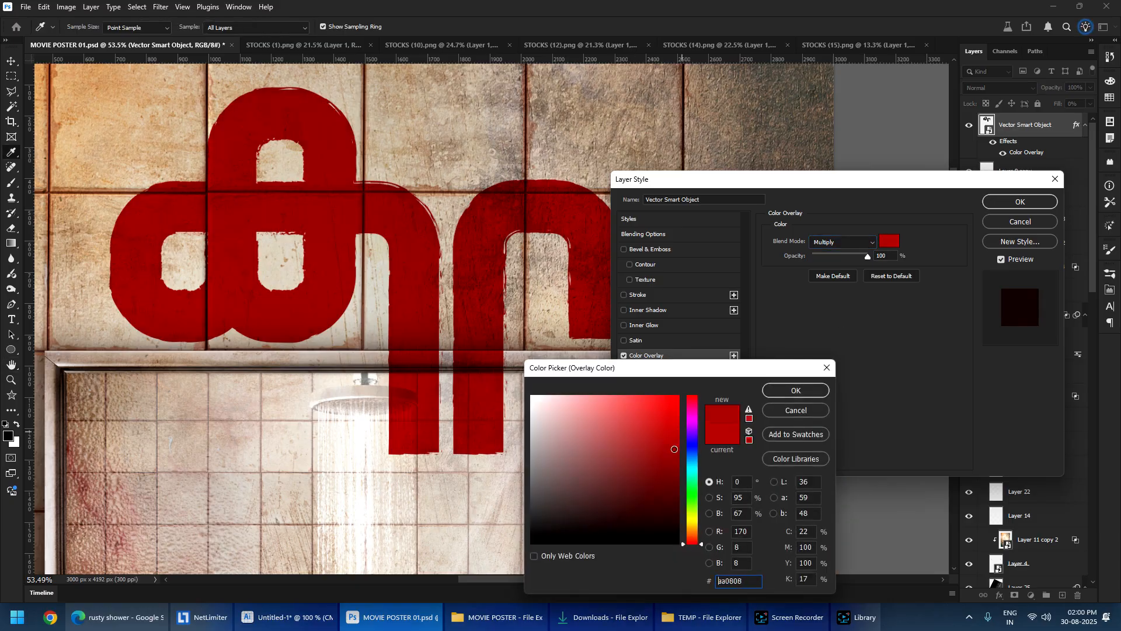
drag(681, 437, 678, 441)
click(1037, 195)
click(783, 391)
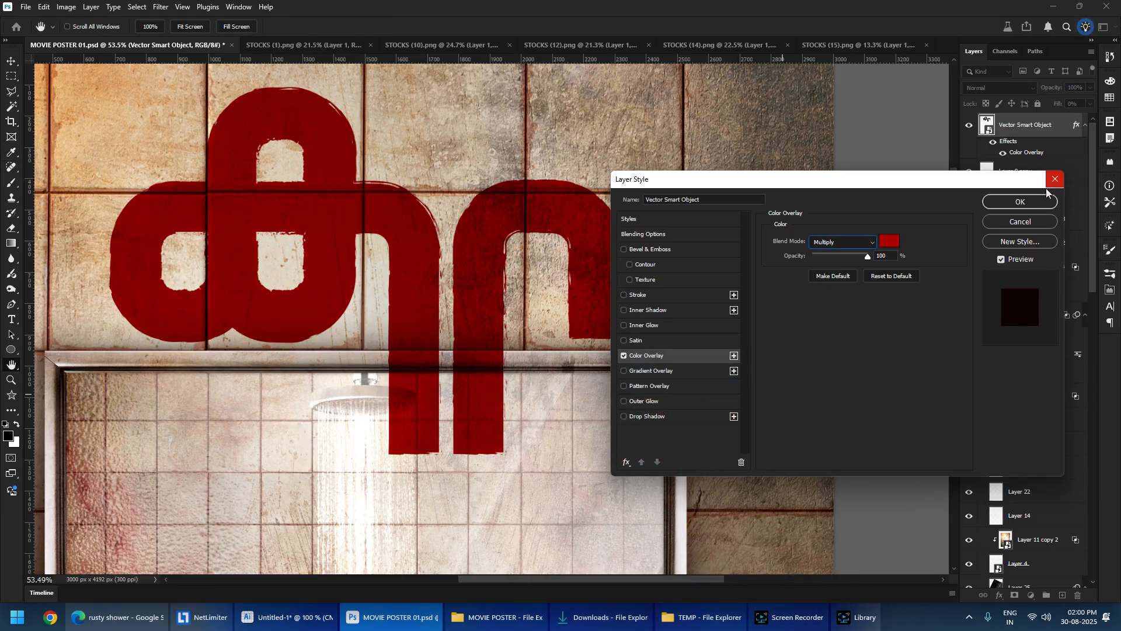
click(1044, 202)
- Examine the red lettering's placement and blending, both on the whole poster and close up against the tiles
key(m)
scroll(323, 367, down, 4)
scroll(323, 366, down, 4)
scroll(315, 397, up, 8)
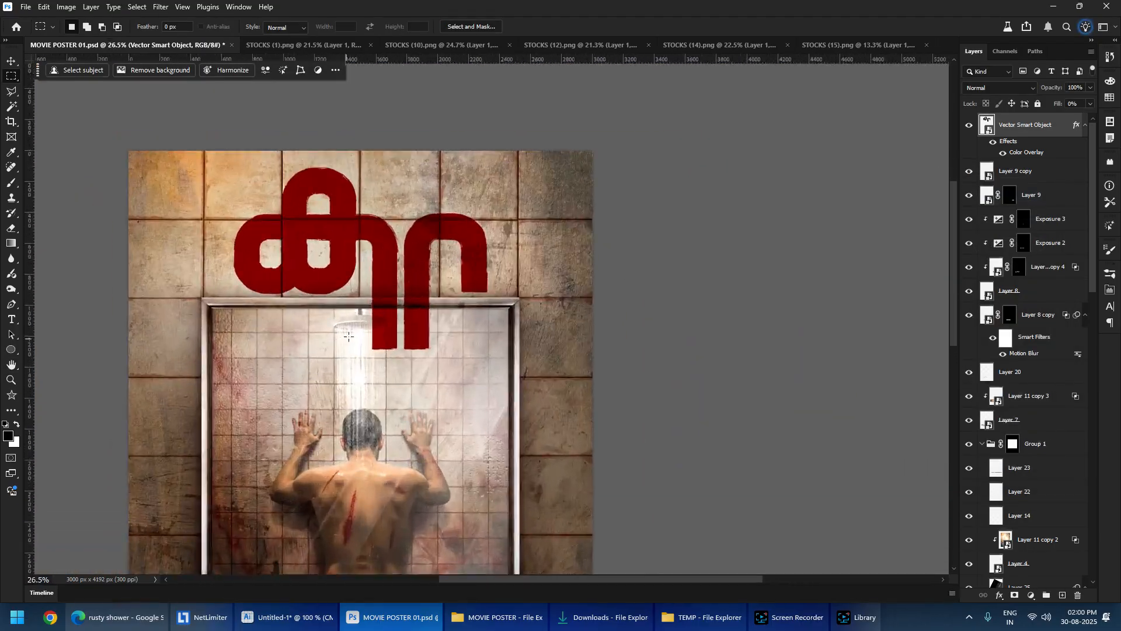
drag(361, 232, 341, 338)
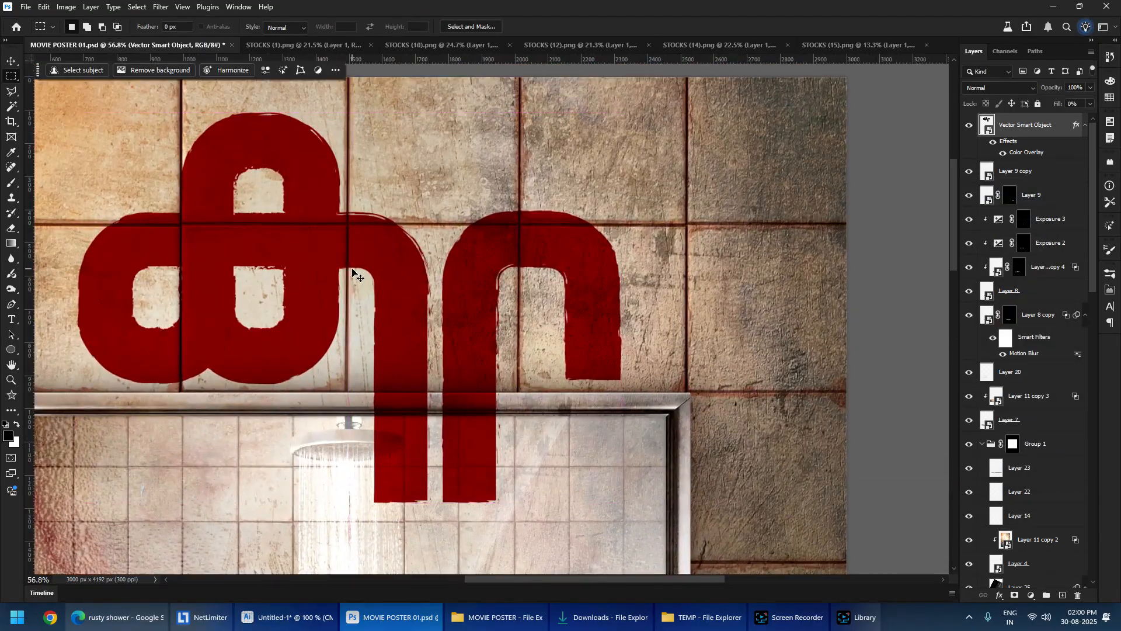
scroll(351, 278, down, 4)
key(ctrl+a)
key(v)
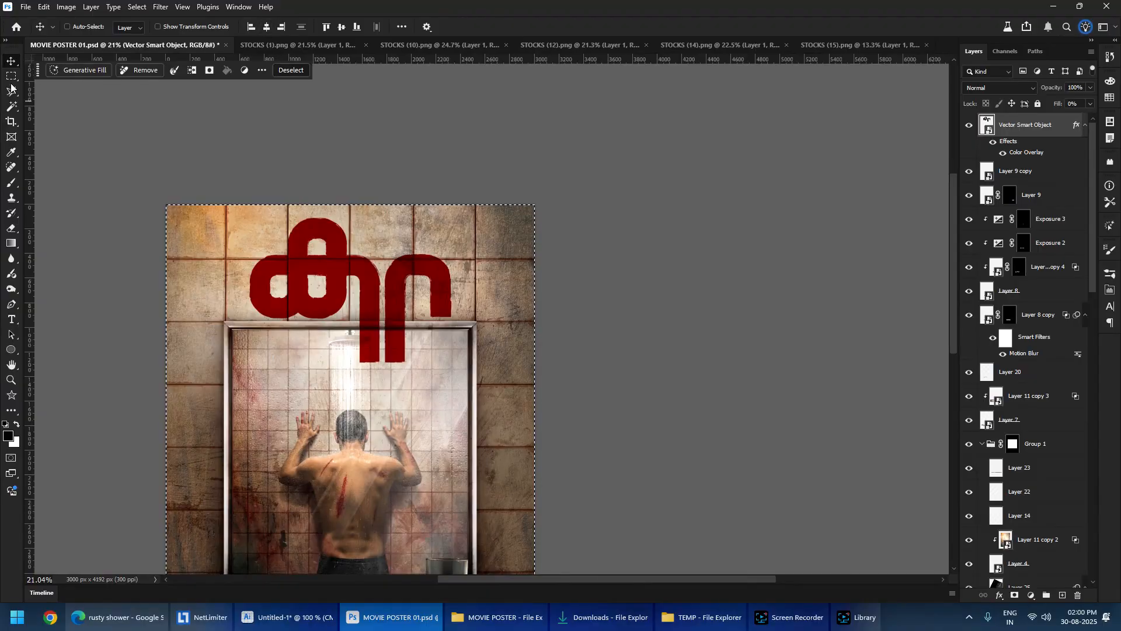
click(11, 76)
click(503, 215)
scroll(342, 290, up, 7)
drag(335, 243, 339, 255)
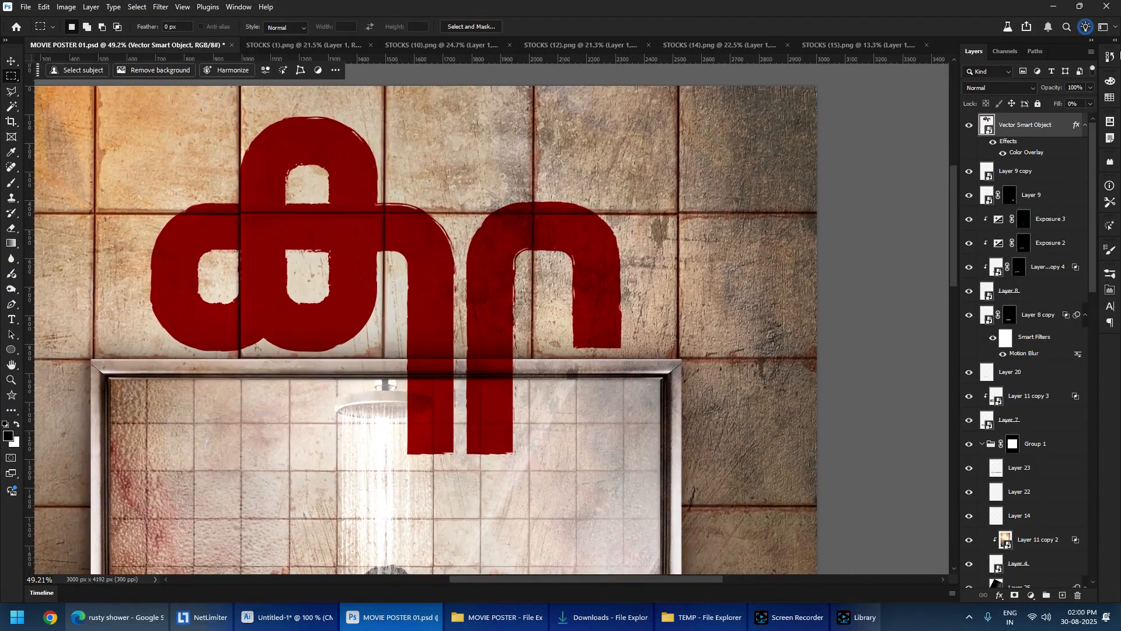
- Try weathering the whole lettering by splitting the Underlying Layer's dark Blend If slider to 127 / 182
double_click(1064, 131)
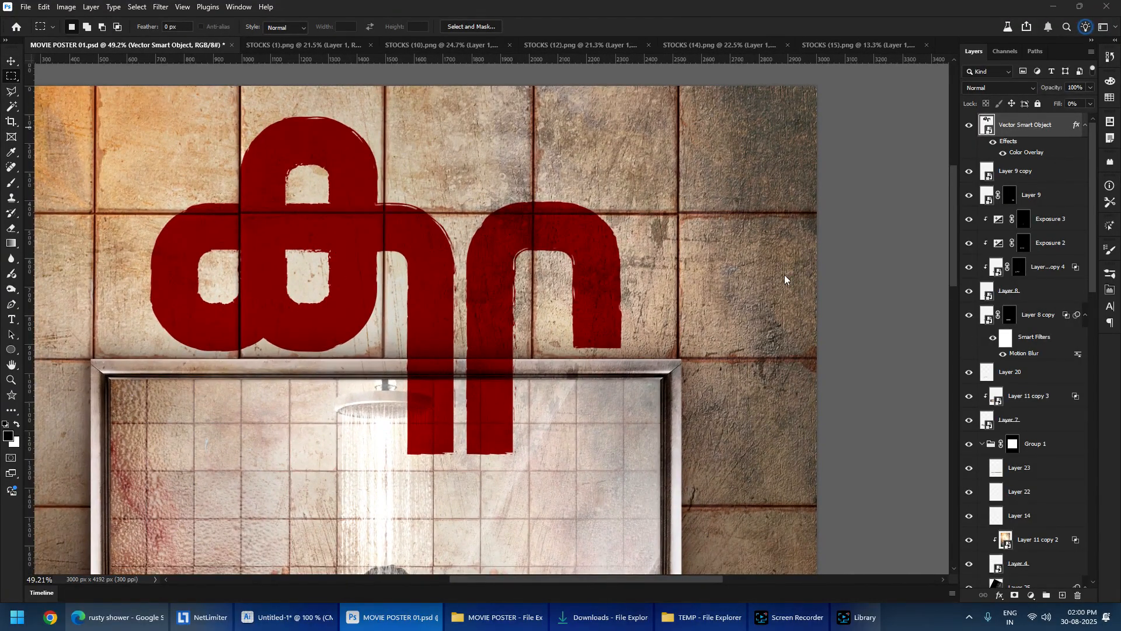
drag(790, 434, 847, 427)
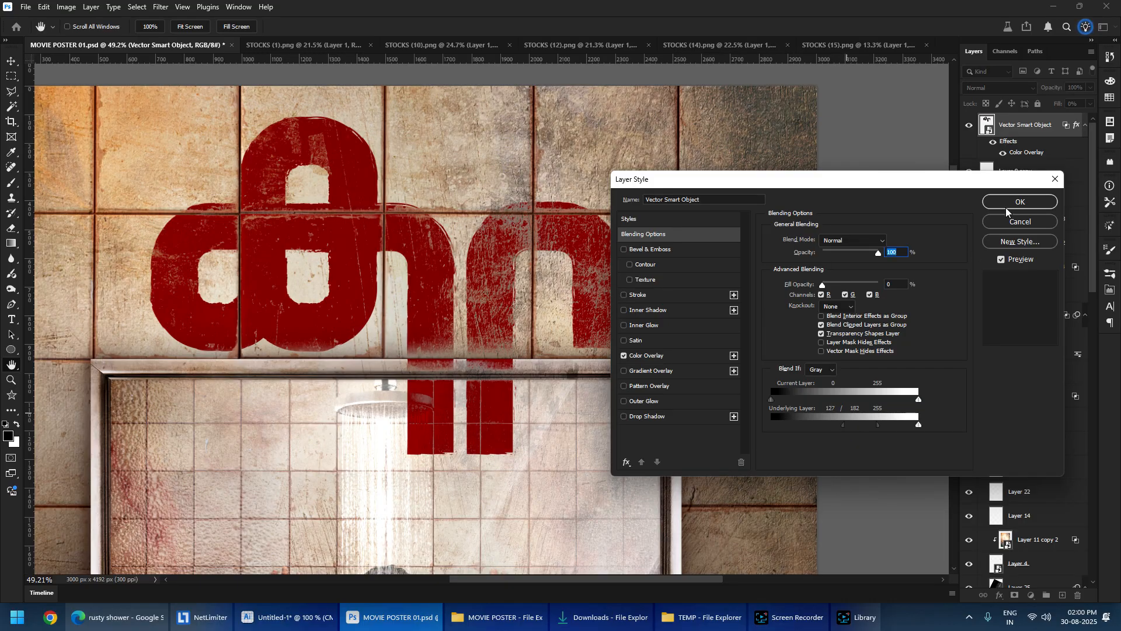
click(1010, 204)
scroll(506, 213, down, 8)
scroll(420, 236, up, 6)
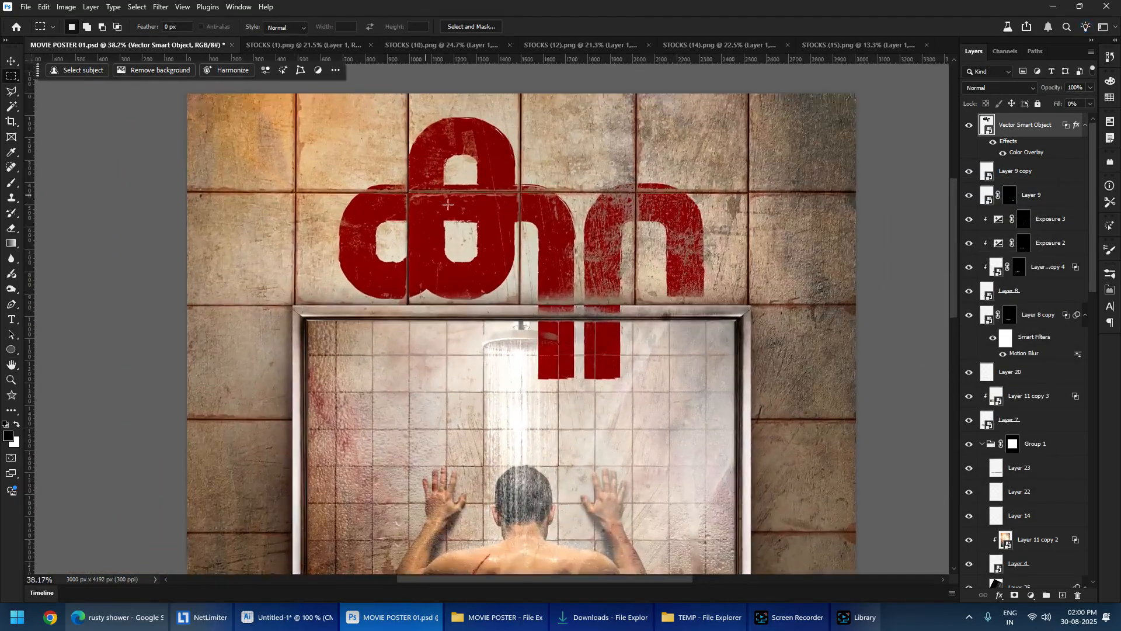
scroll(448, 205, up, 4)
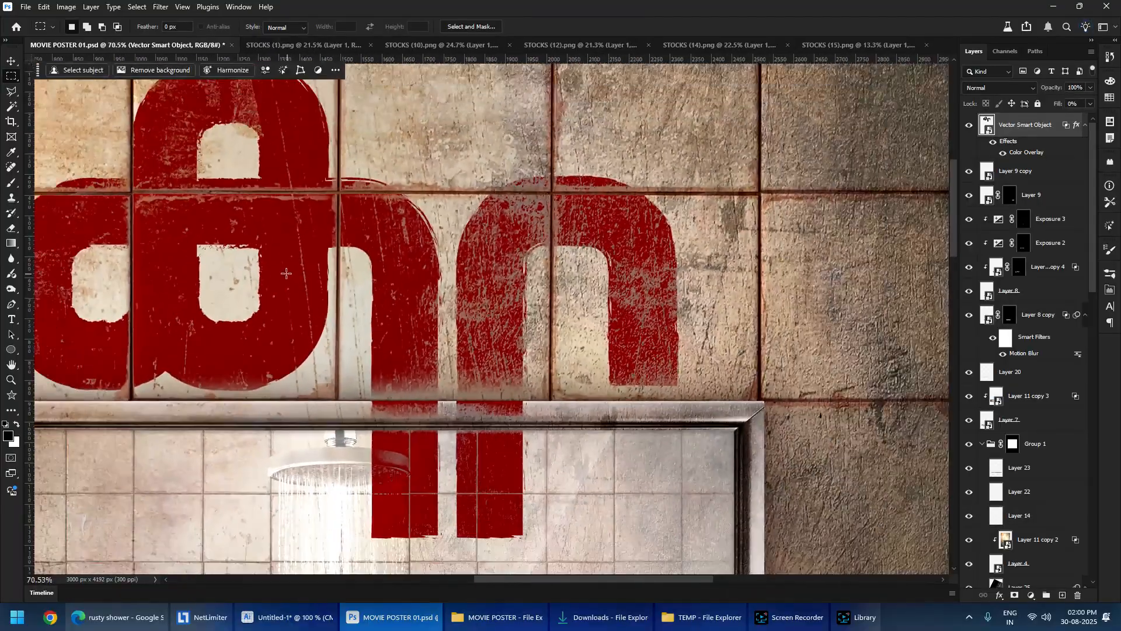
drag(286, 273, 406, 274)
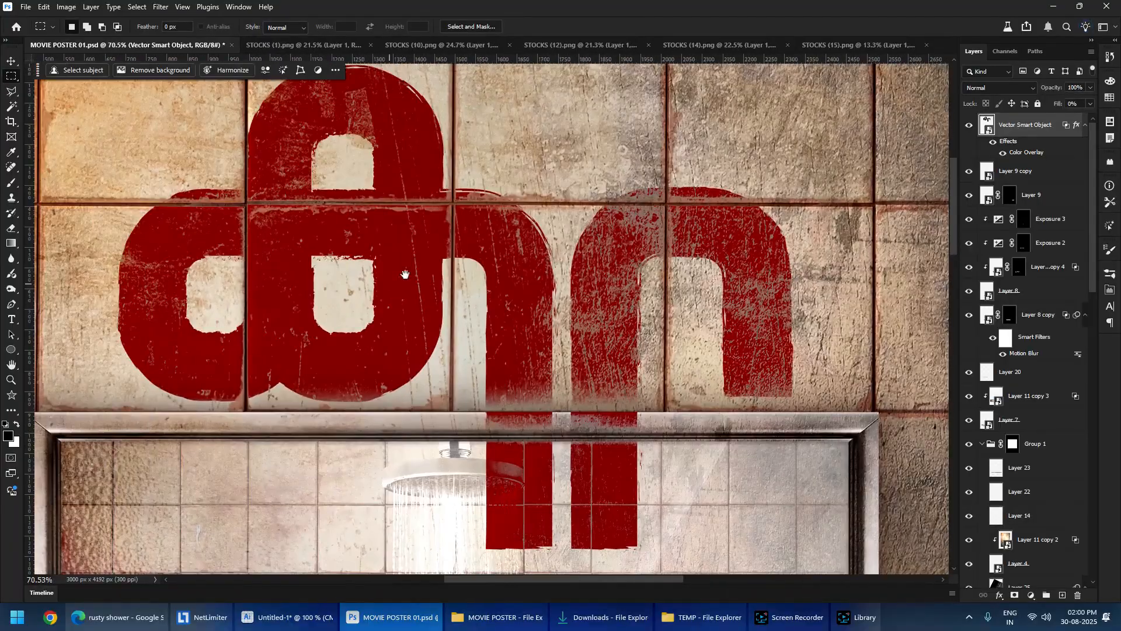
- Recheck the lettering's layer style and undo the Blend If weathering
double_click(1053, 144)
click(1015, 204)
scroll(874, 179, down, 3)
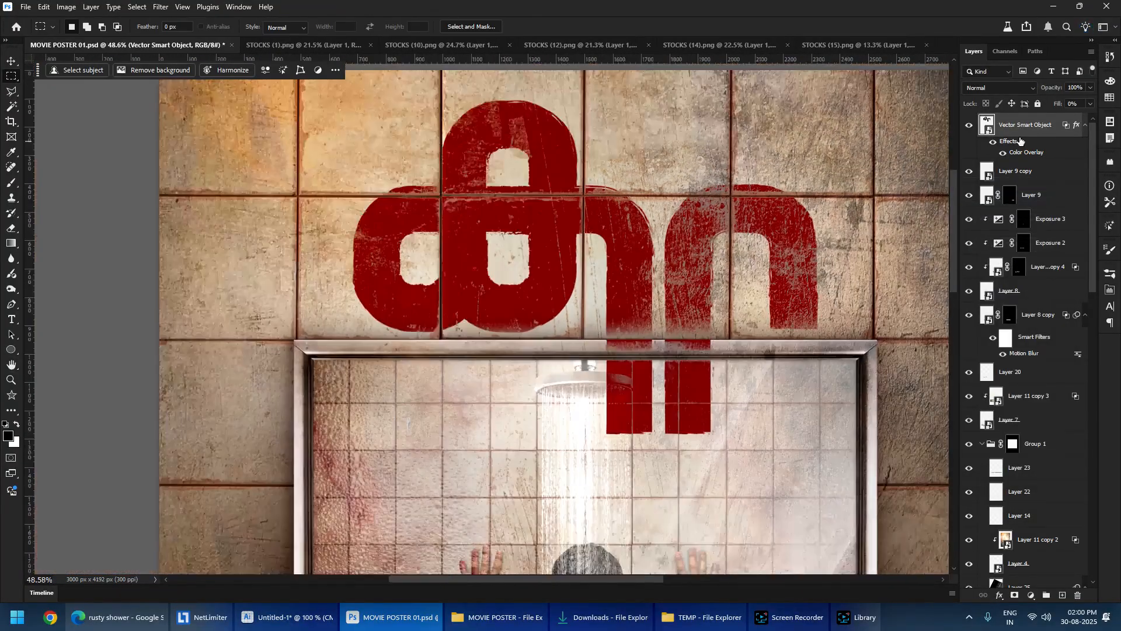
key(ctrl+z)
- Select the area around the second letter and hide it with a layer mask on the lettering layer
drag(754, 218, 557, 200)
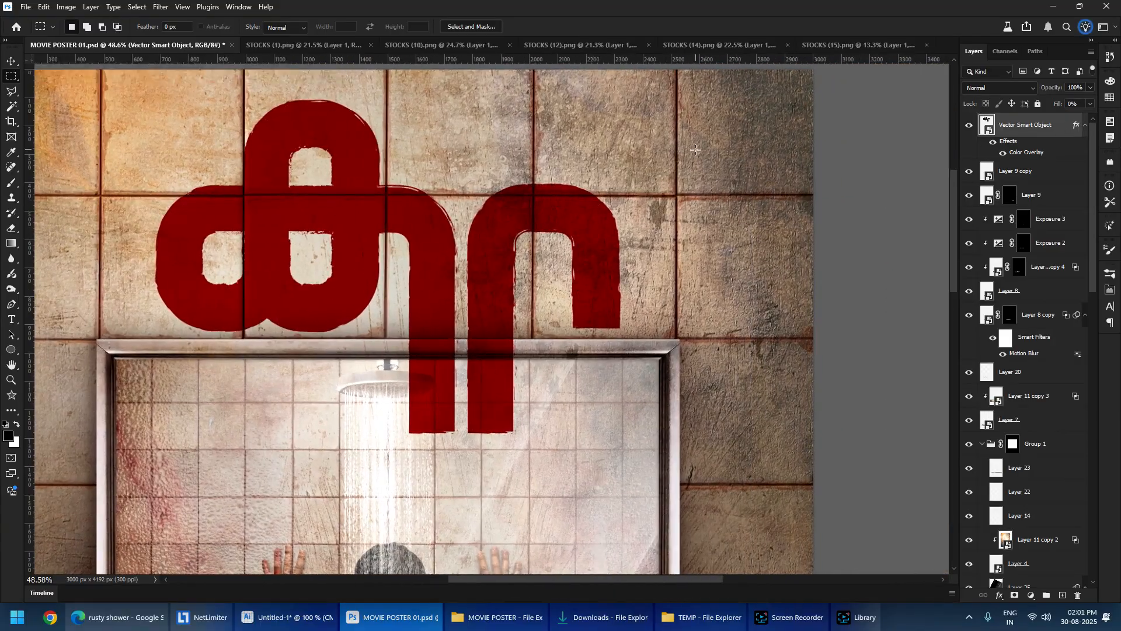
drag(722, 107, 462, 512)
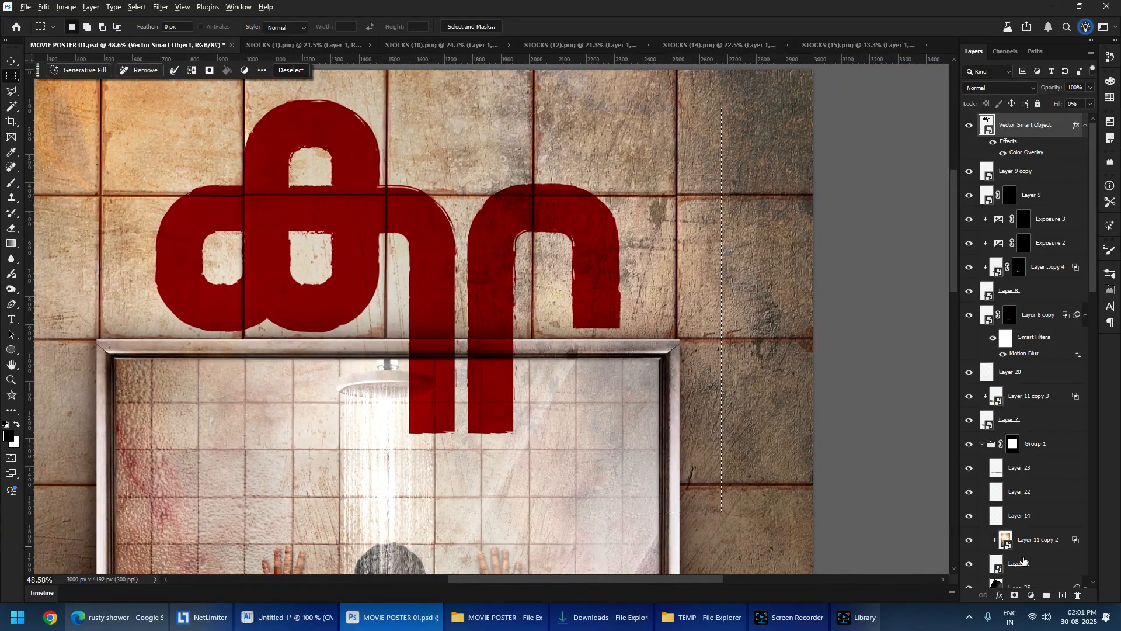
alt+click(1015, 599)
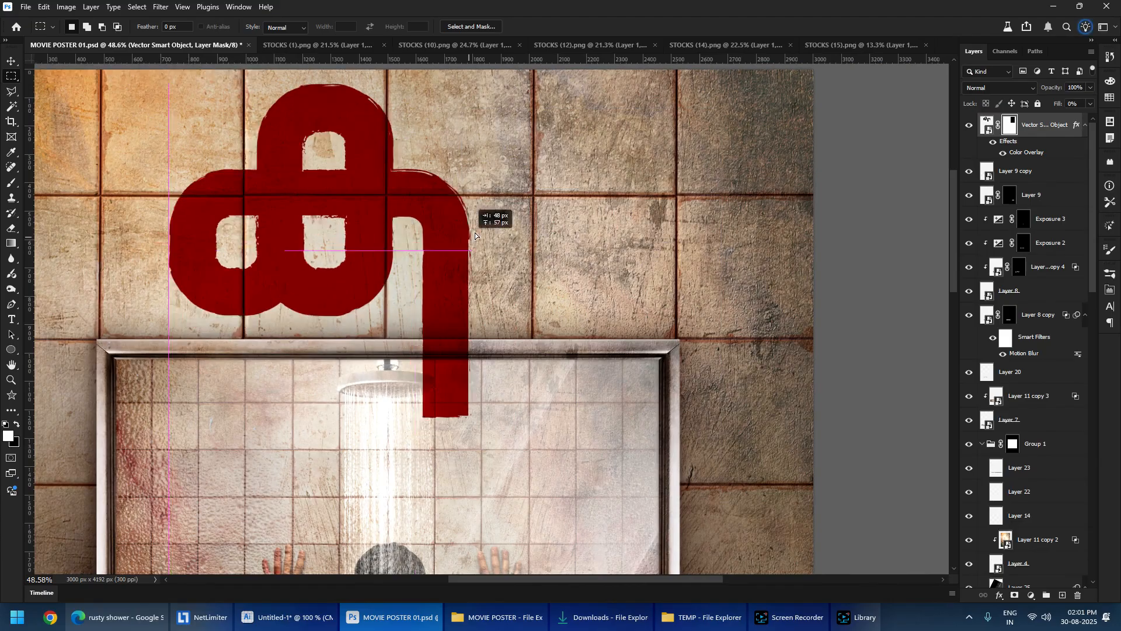
- Weather the first letter by splitting the Underlying Layer's dark Blend If slider to 155 / 193
double_click(1040, 134)
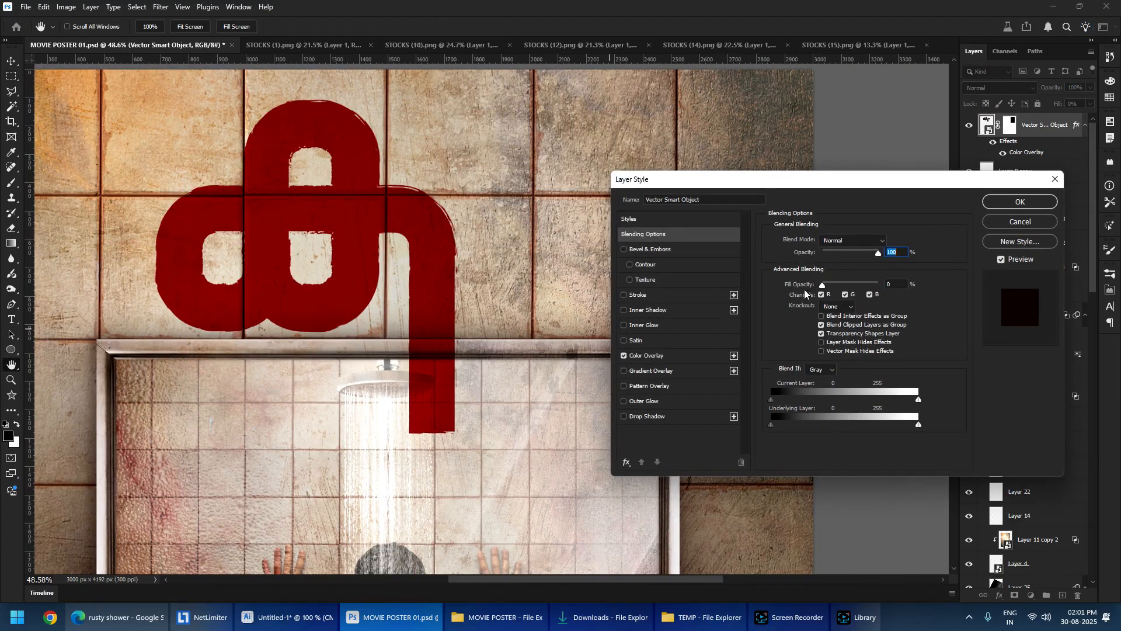
drag(776, 422, 884, 431)
click(996, 202)
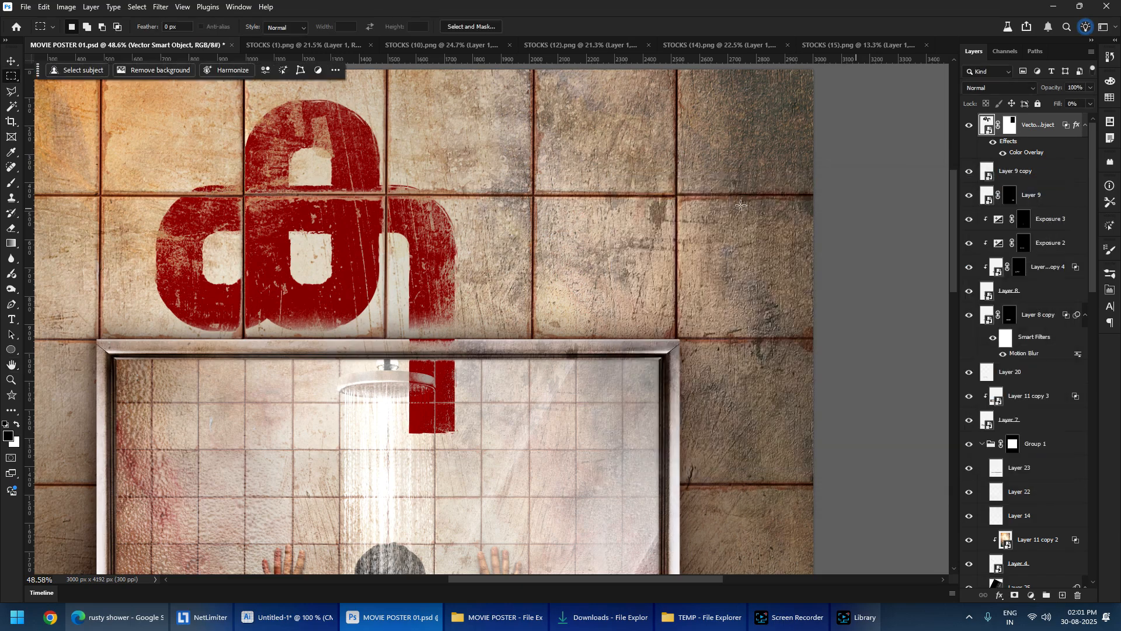
- Duplicate the lettering layer, delete the copy's mask, and mask the copy to show only the second letter
key(ctrl+j)
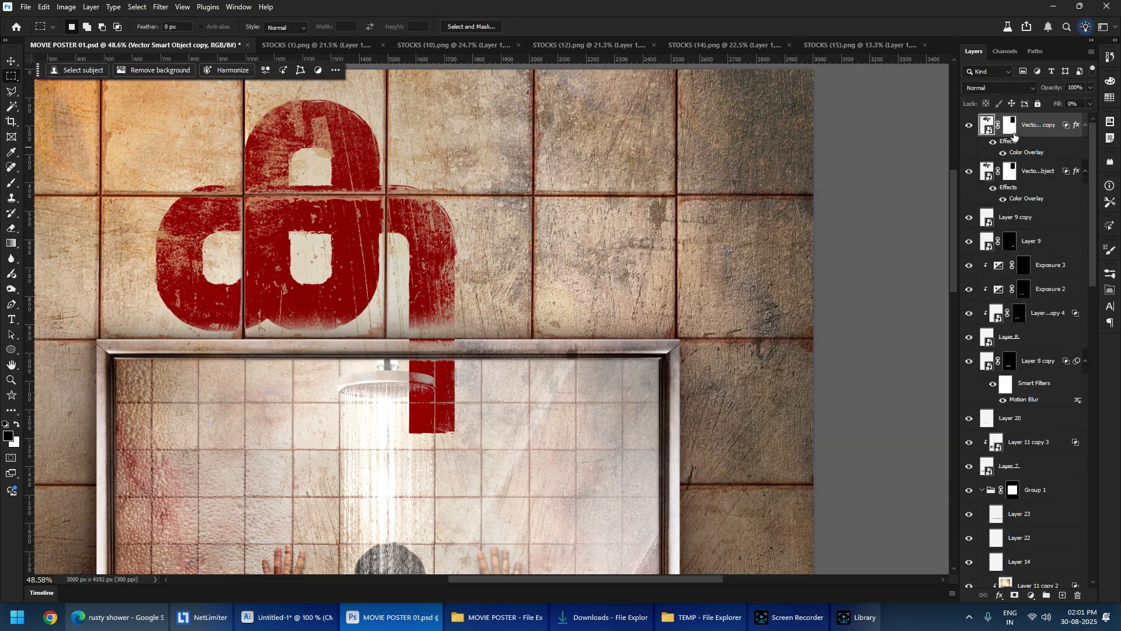
right_click(1014, 133)
click(1020, 153)
drag(692, 116, 461, 508)
click(1015, 594)
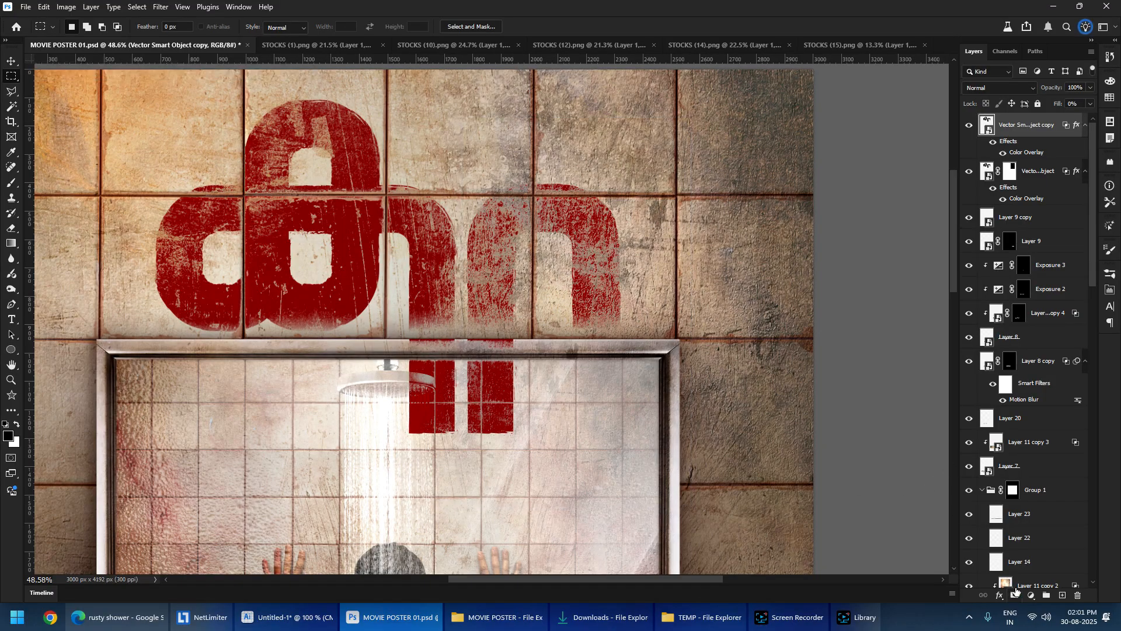
shift+click(1011, 124)
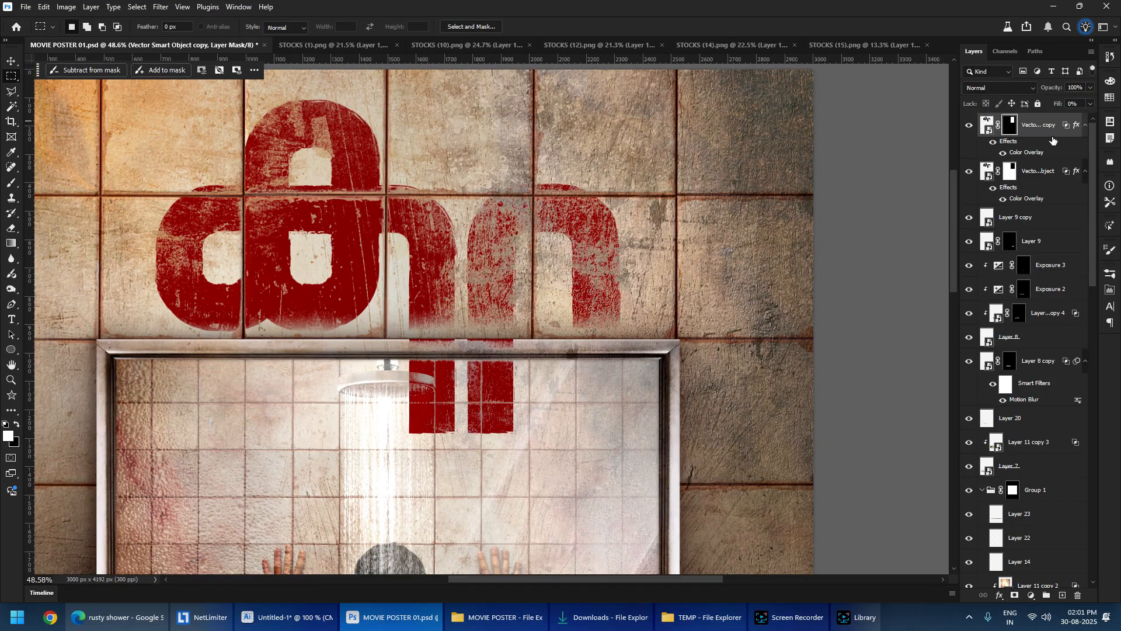
- Set the second letter's Underlying Layer dark Blend If slider to 119 / 177 for lighter weathering
double_click(1054, 140)
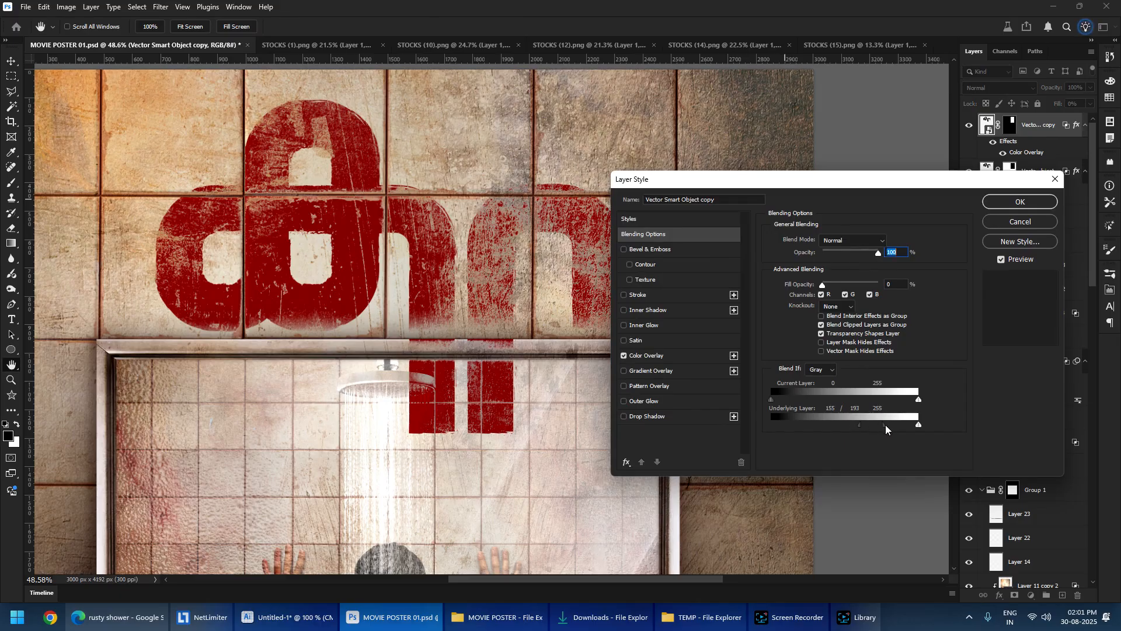
mouse_move(886, 429)
mouse_down()
mouse_move(825, 427)
mouse_move(874, 431)
mouse_up()
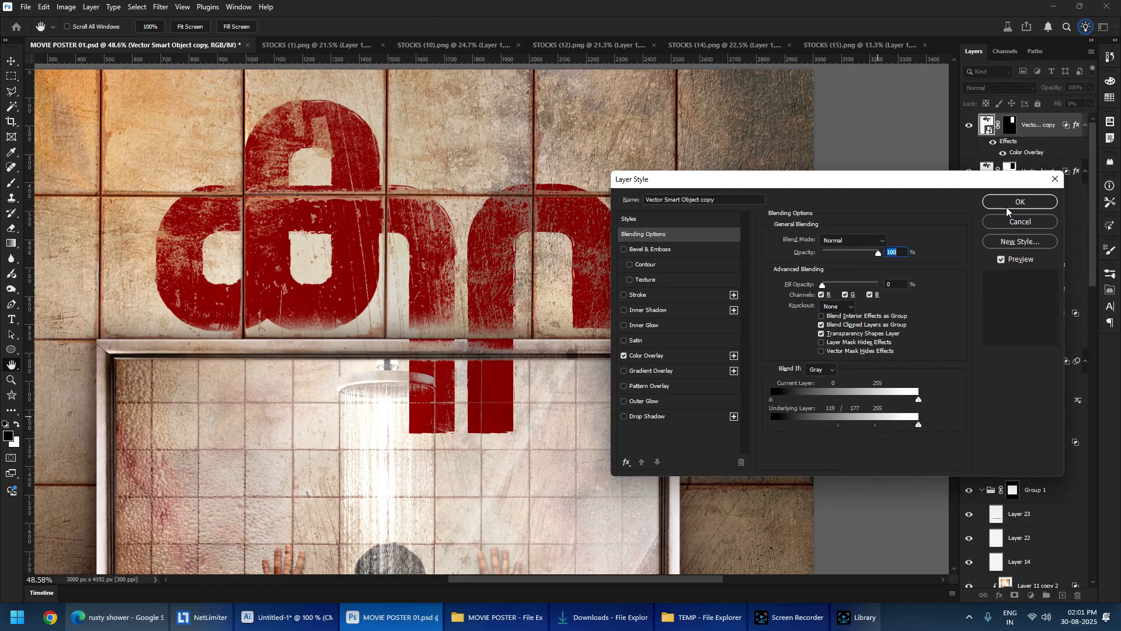
click(1019, 202)
scroll(384, 314, down, 3)
scroll(385, 314, up, 5)
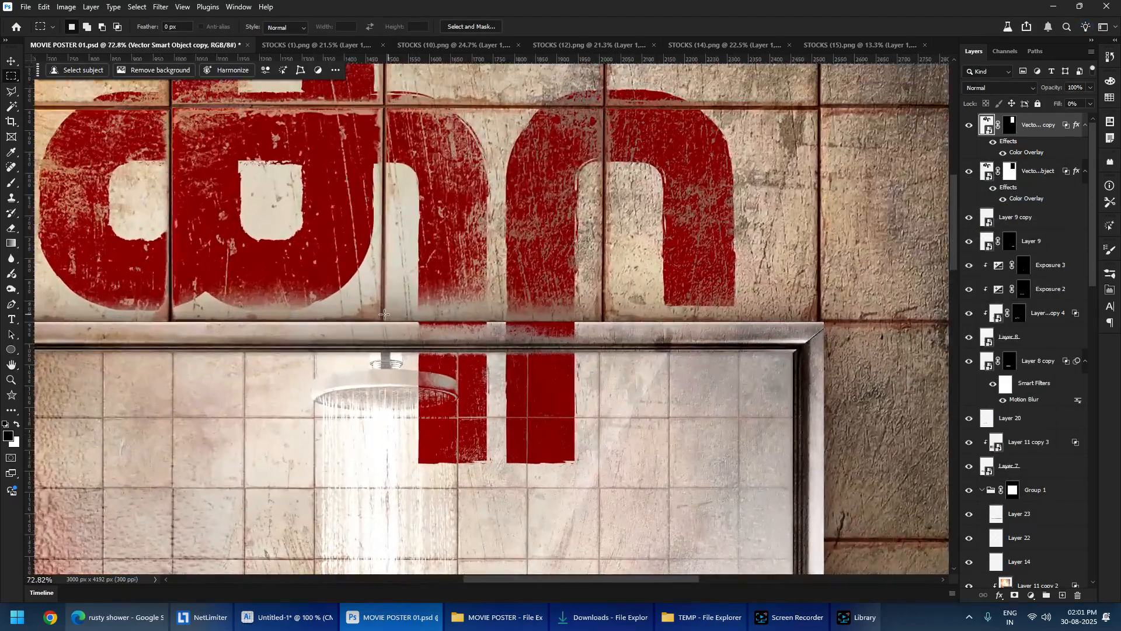
- Group the two lettering layers and mask the group so the letters are hidden below the mirror frame's upper edge
shift+click(1060, 178)
key(ctrl+g)
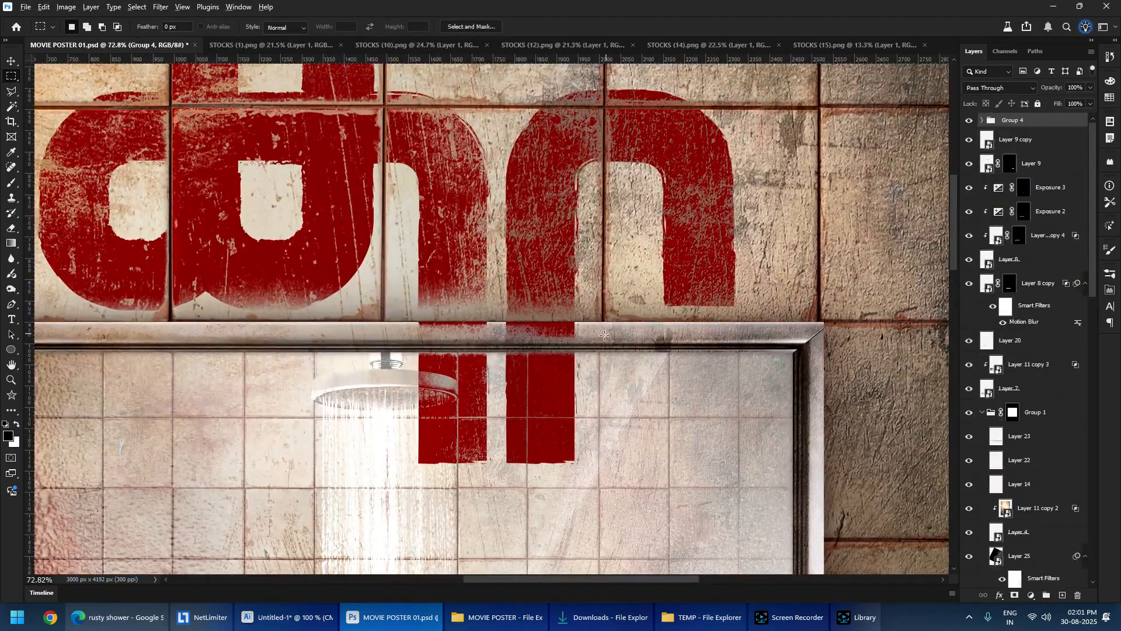
scroll(605, 341, up, 5)
drag(614, 466, 624, 358)
drag(117, 226, 108, 203)
scroll(322, 200, up, 6)
scroll(540, 188, up, 4)
drag(353, 249, 353, 256)
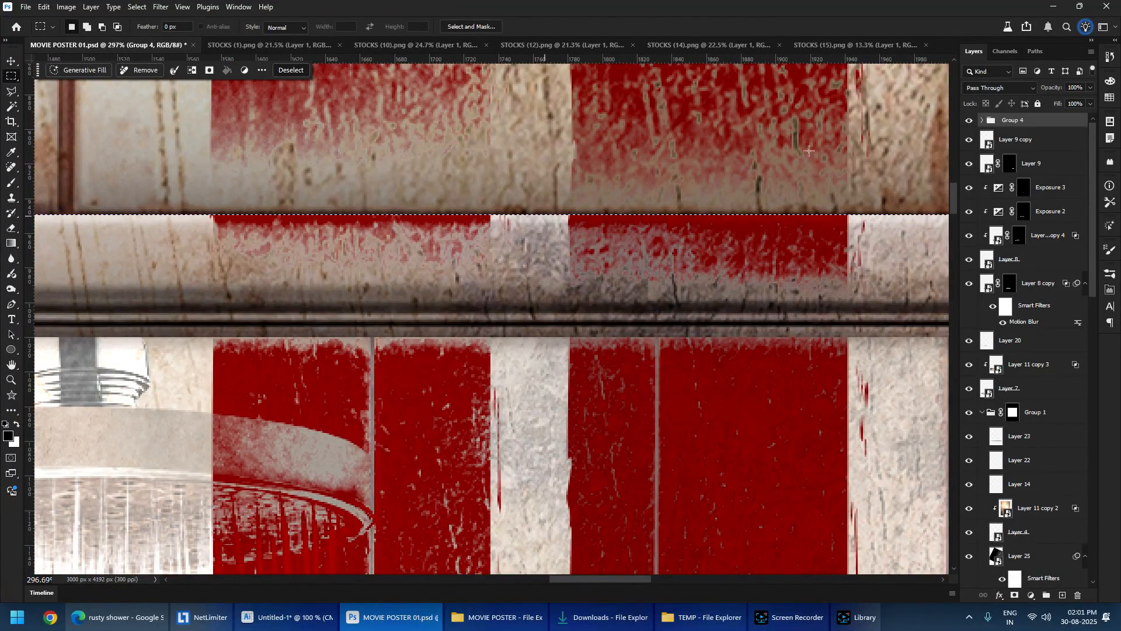
click(1031, 596)
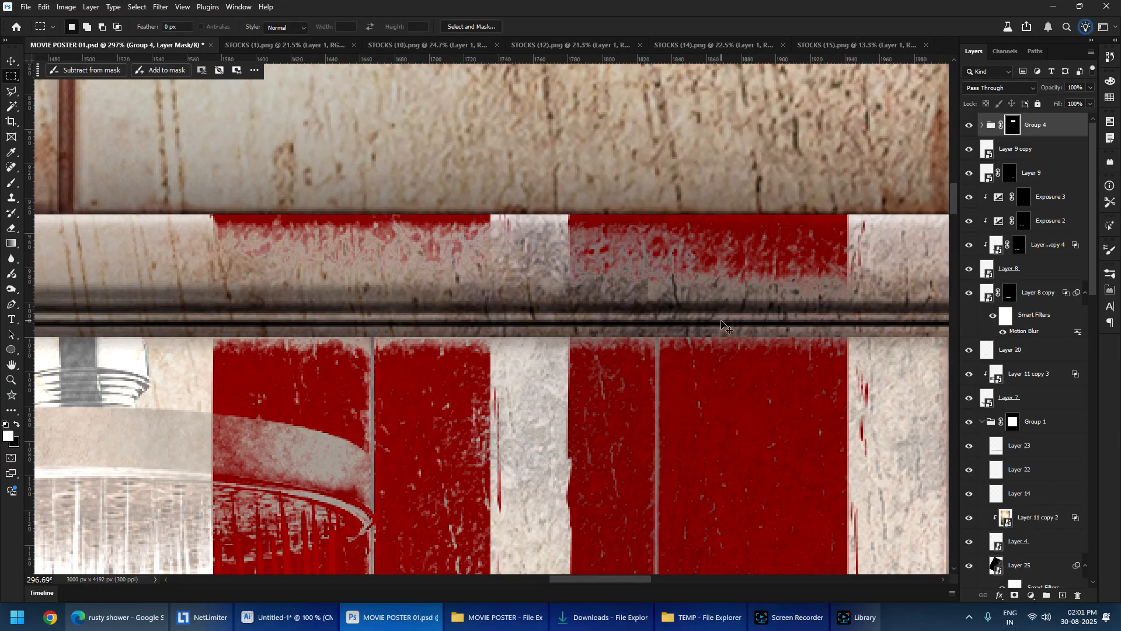
key(ctrl+i)
scroll(722, 321, down, 20)
scroll(559, 139, up, 4)
drag(581, 168, 495, 241)
click(1062, 594)
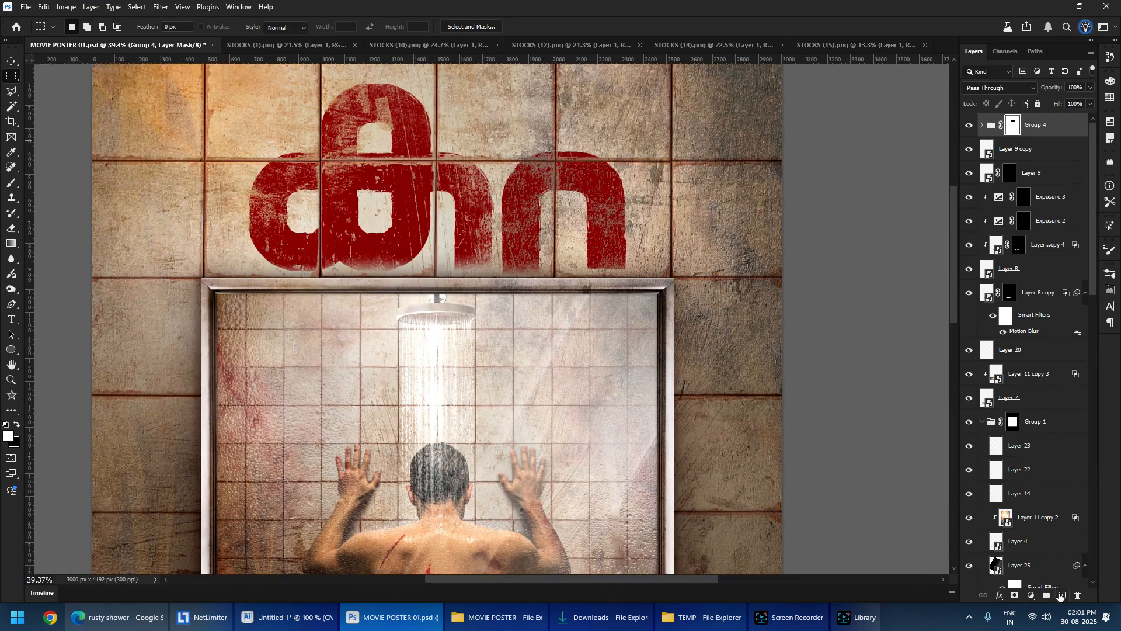
key(ctrl+alt+g)
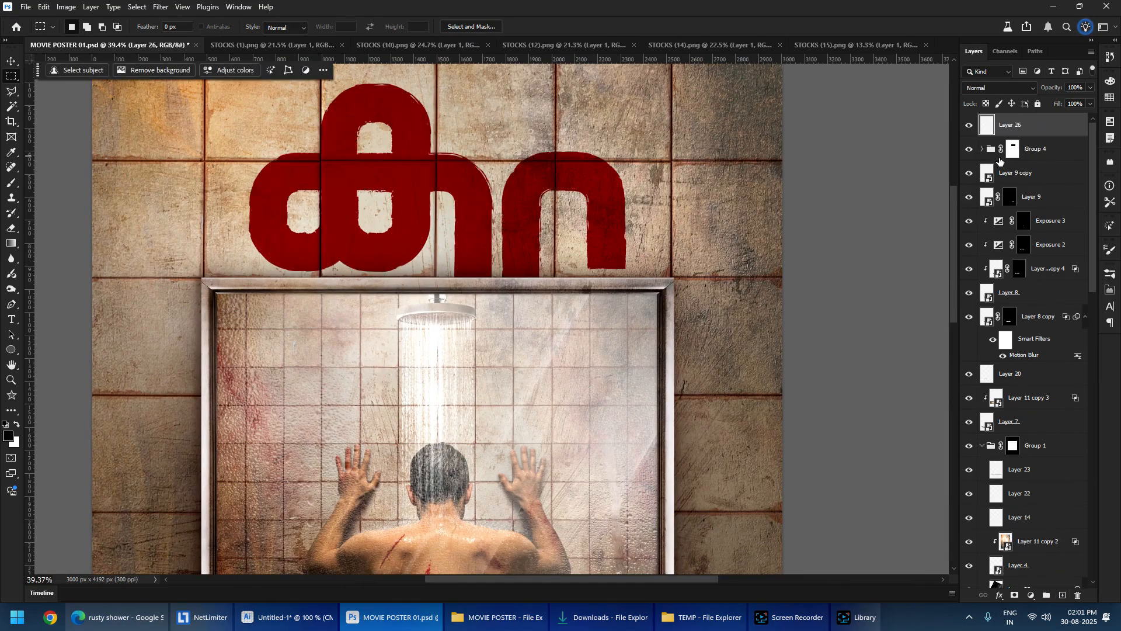
key(ctrl+z)
key(ctrl+z)
- Duplicate the second-letter layer above the masked lettering group and delete the copy's layer mask
click(983, 126)
click(1037, 150)
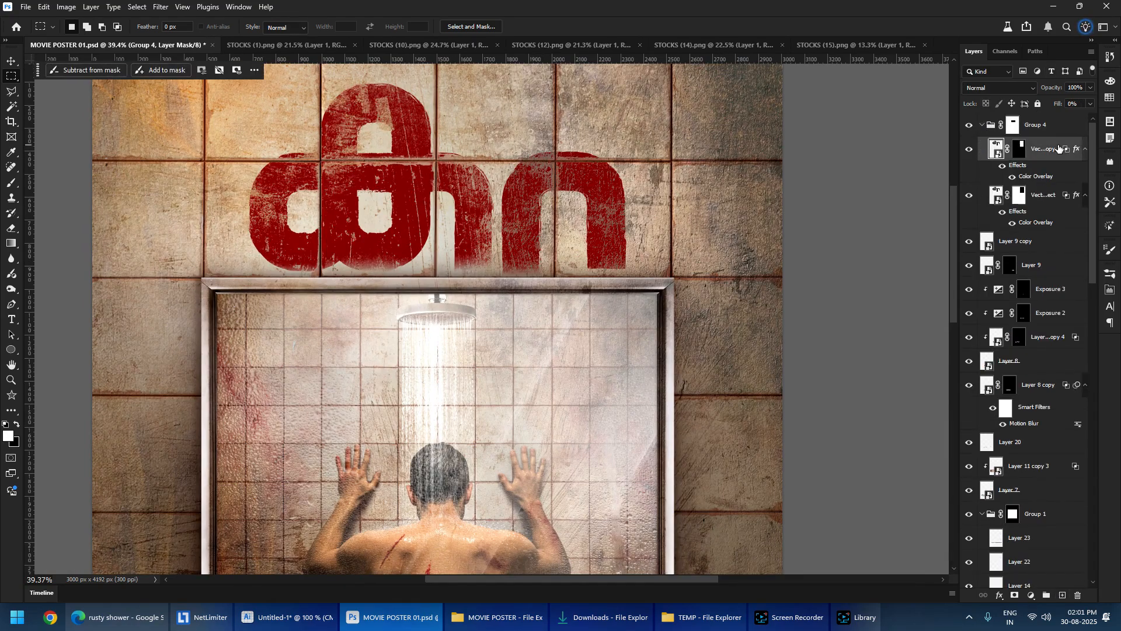
scroll(391, 238, up, 6)
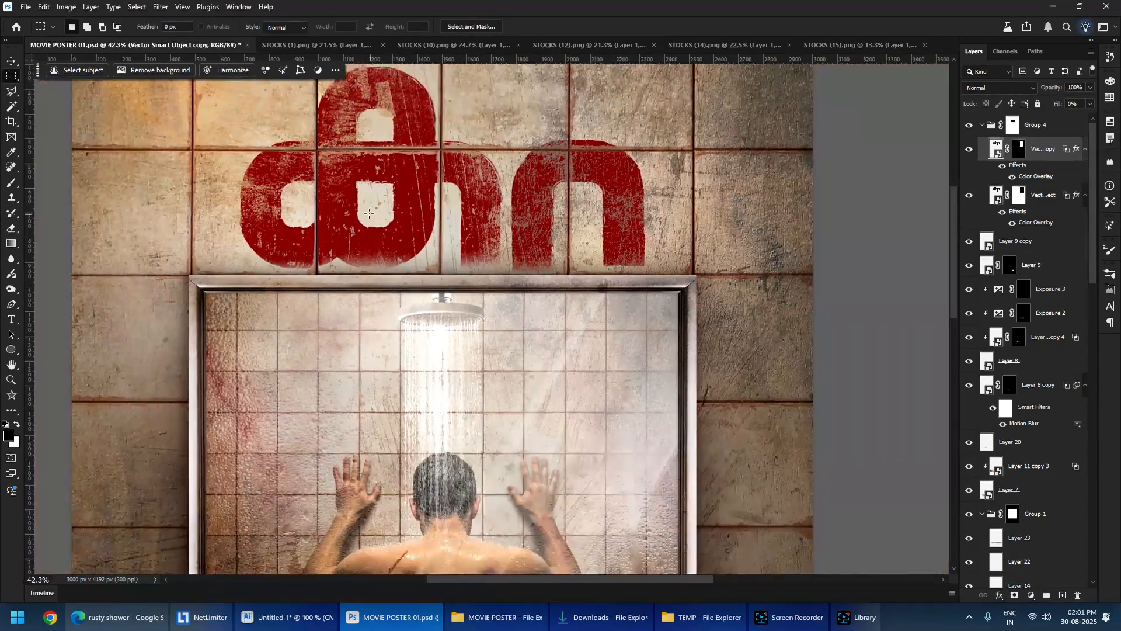
scroll(518, 357, down, 6)
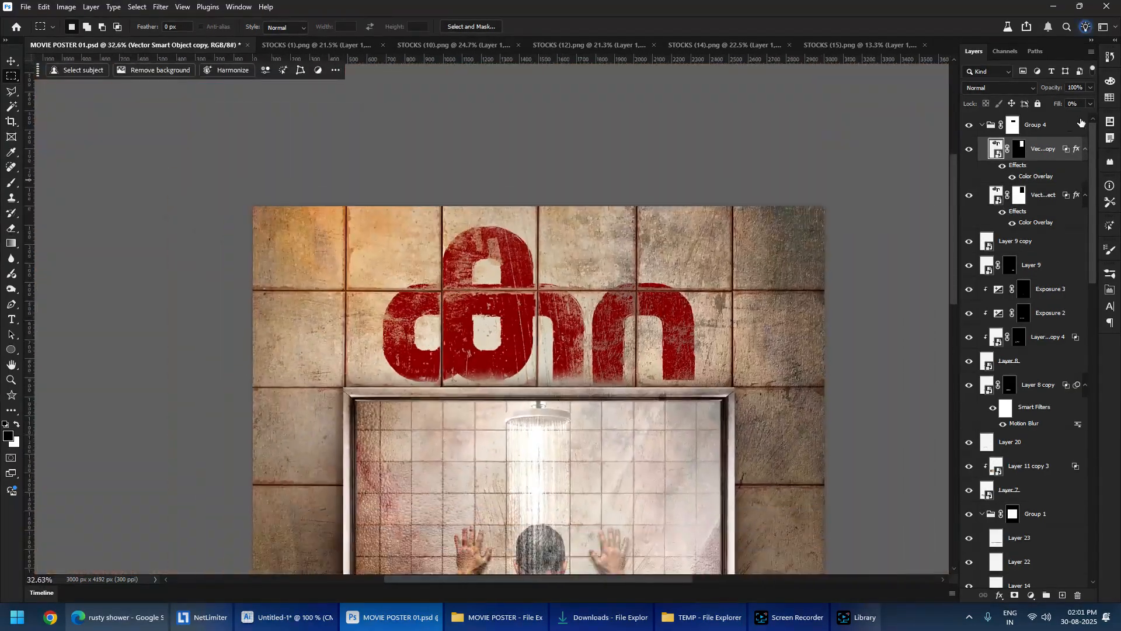
scroll(470, 238, down, 4)
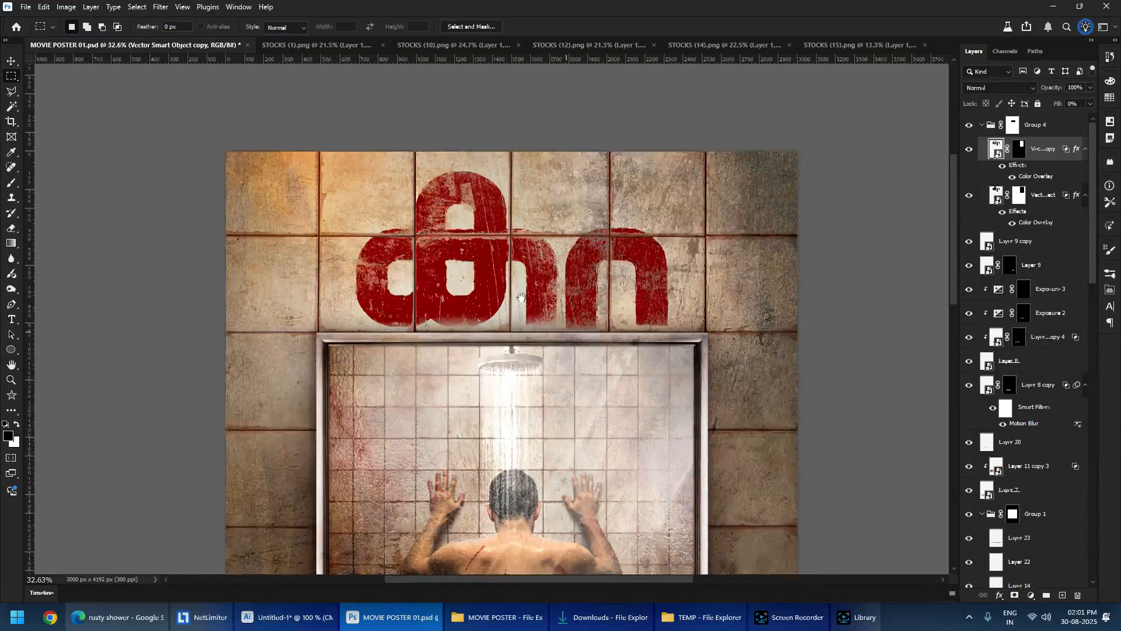
scroll(471, 238, up, 5)
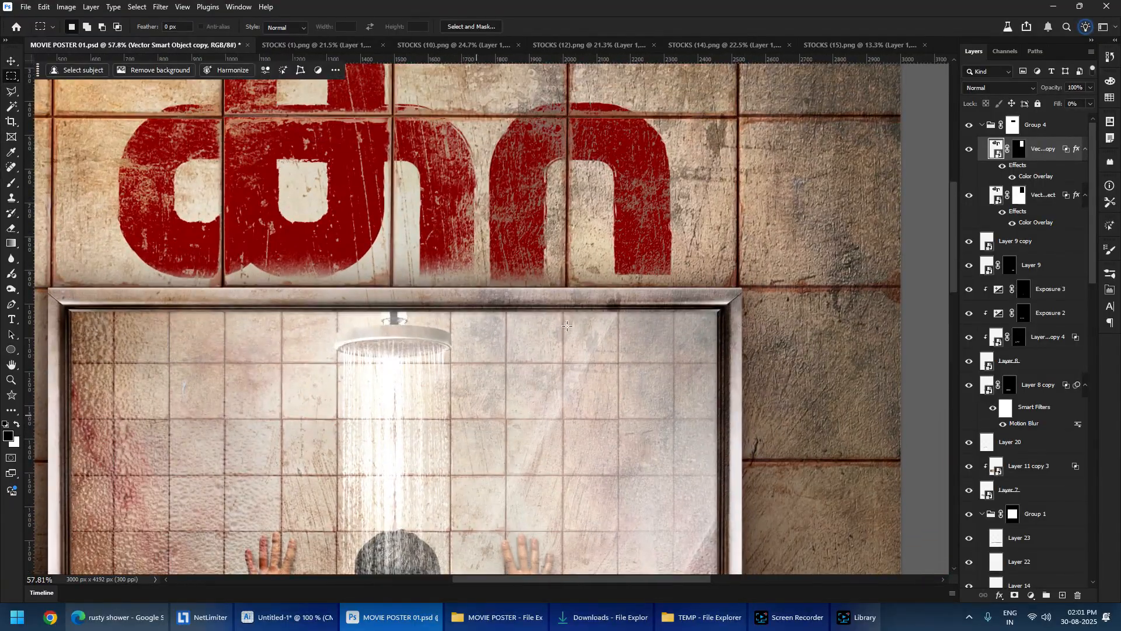
drag(1065, 149, 1050, 126)
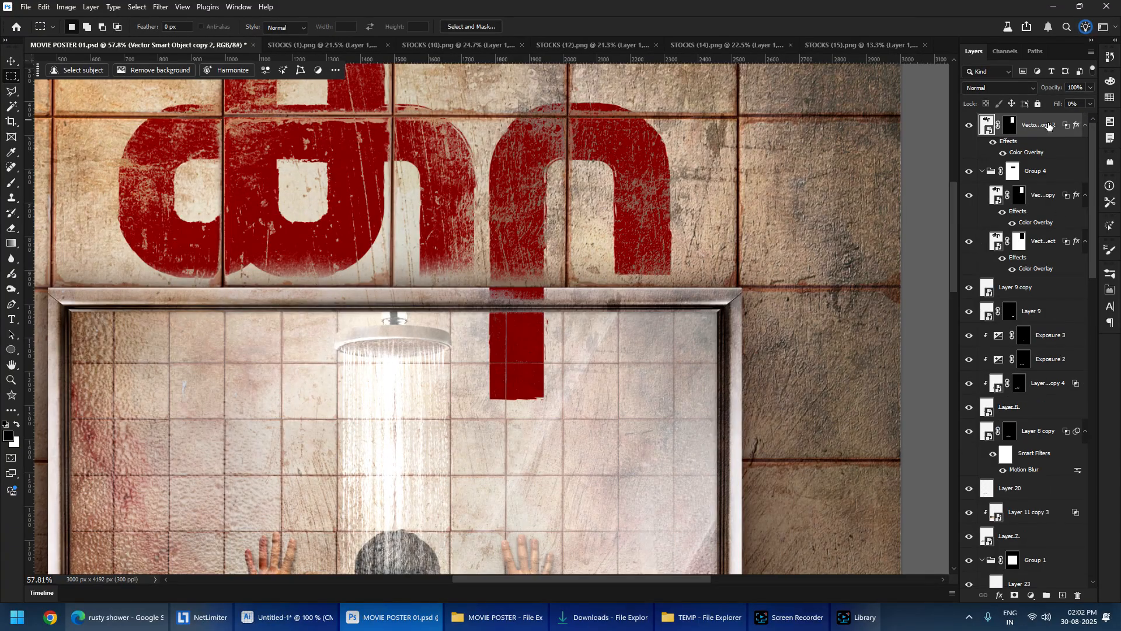
right_click(1006, 130)
click(1034, 144)
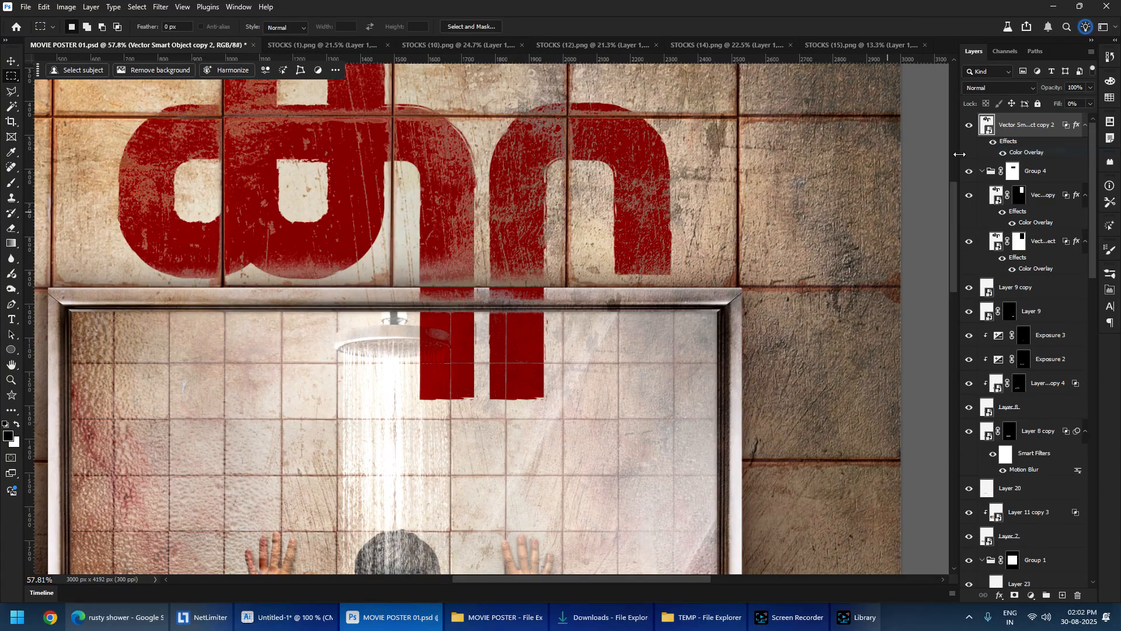
- Reset the copy's Underlying Layer dark Blend If slider to 0 for solid lettering
double_click(1055, 141)
drag(875, 426, 548, 430)
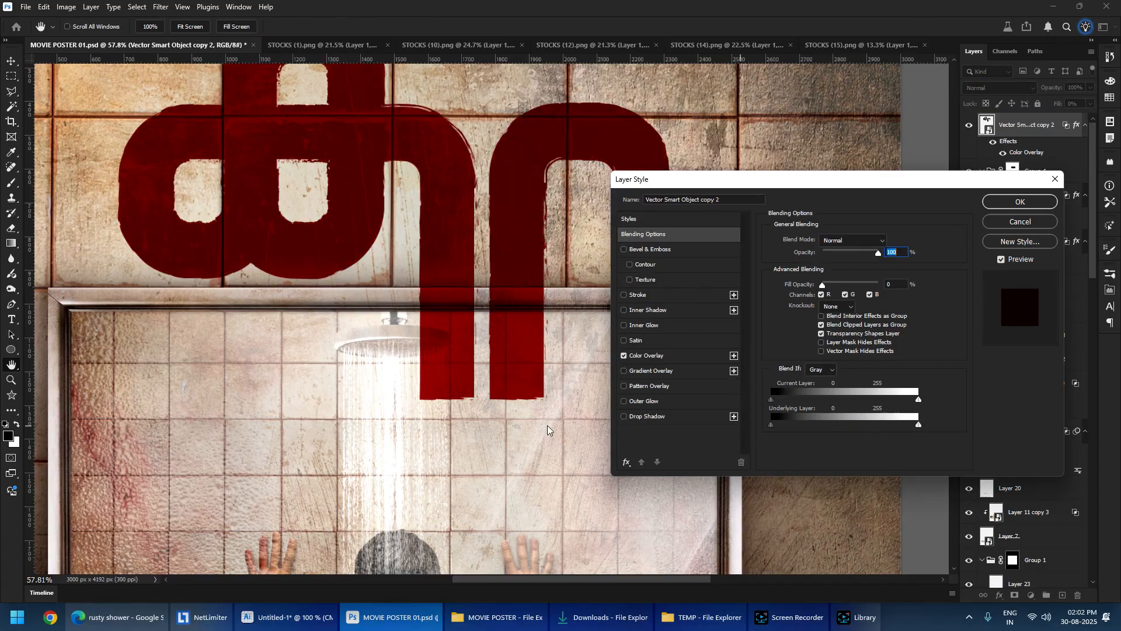
click(1017, 202)
- Stretch the lettering copy vertically with Free Transform so its two long stems reach down to the man's shoulders
scroll(530, 326, down, 6)
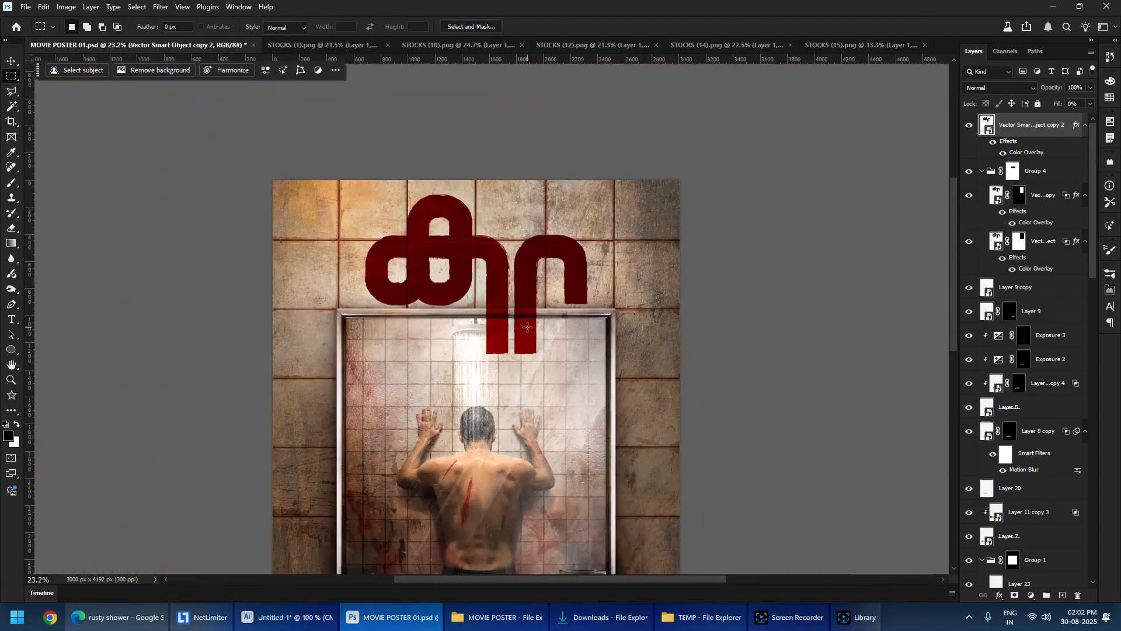
scroll(475, 345, up, 3)
key(ctrl+t)
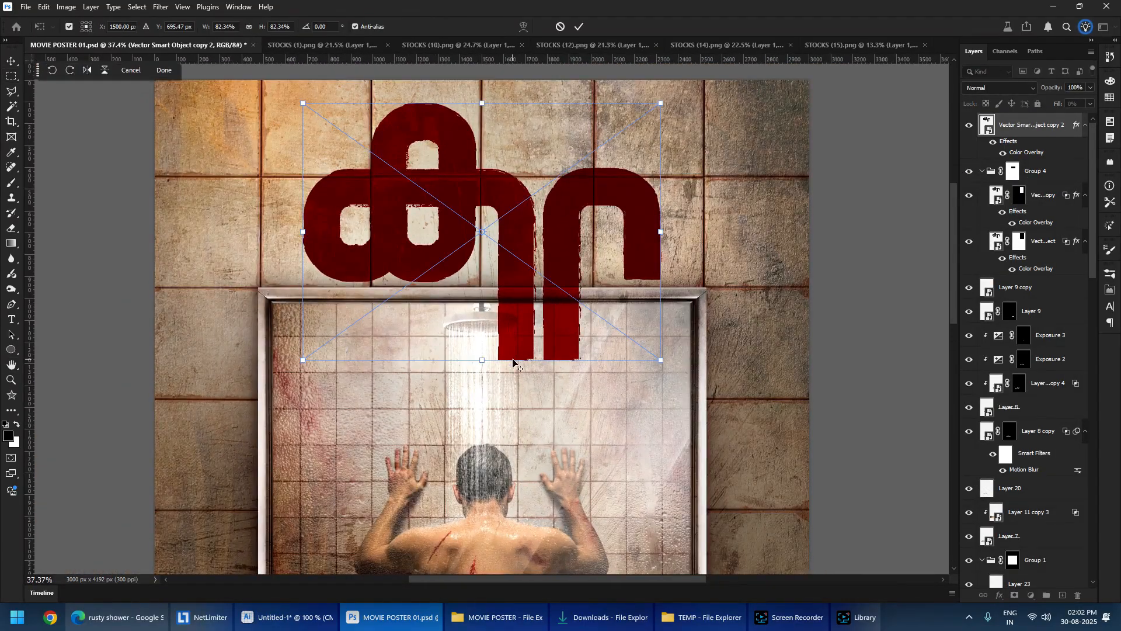
drag(512, 362, 510, 550)
drag(550, 455, 550, 451)
key(Return)
- Select the two long stems below the wall tiles and mask the stretched copy to show only that area
scroll(623, 244, up, 3)
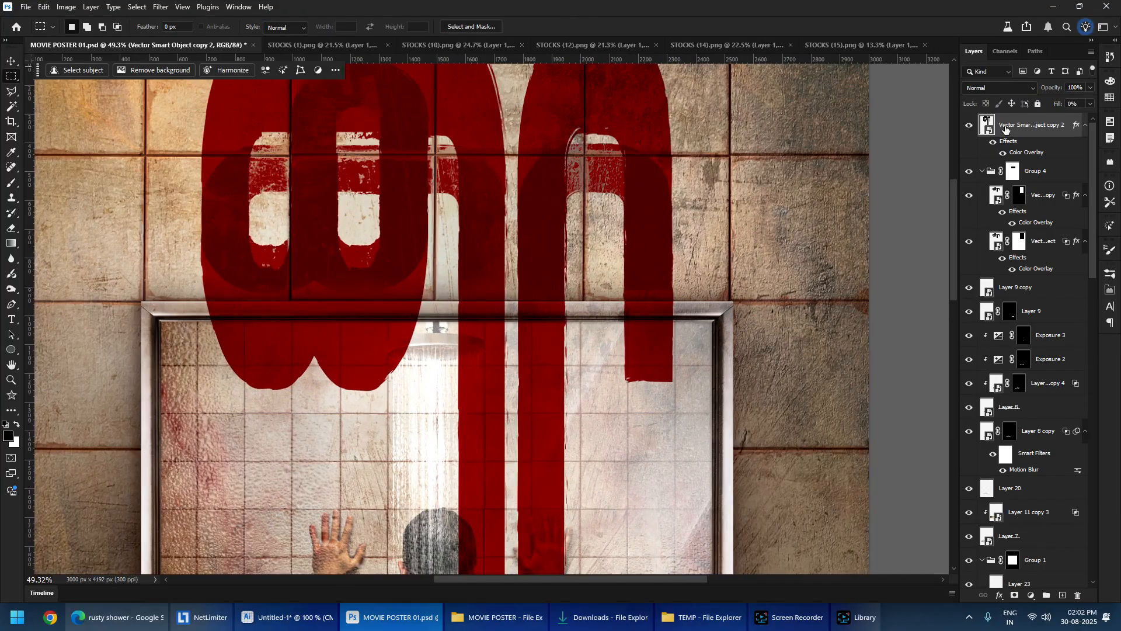
scroll(706, 408, down, 4)
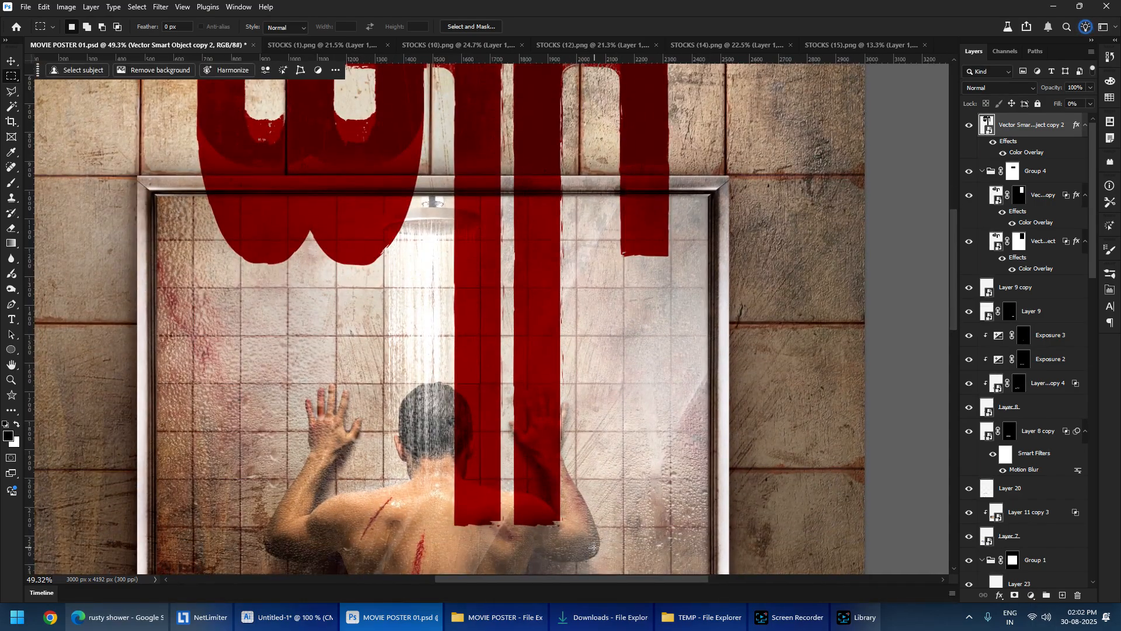
drag(594, 547, 443, 178)
scroll(462, 171, up, 16)
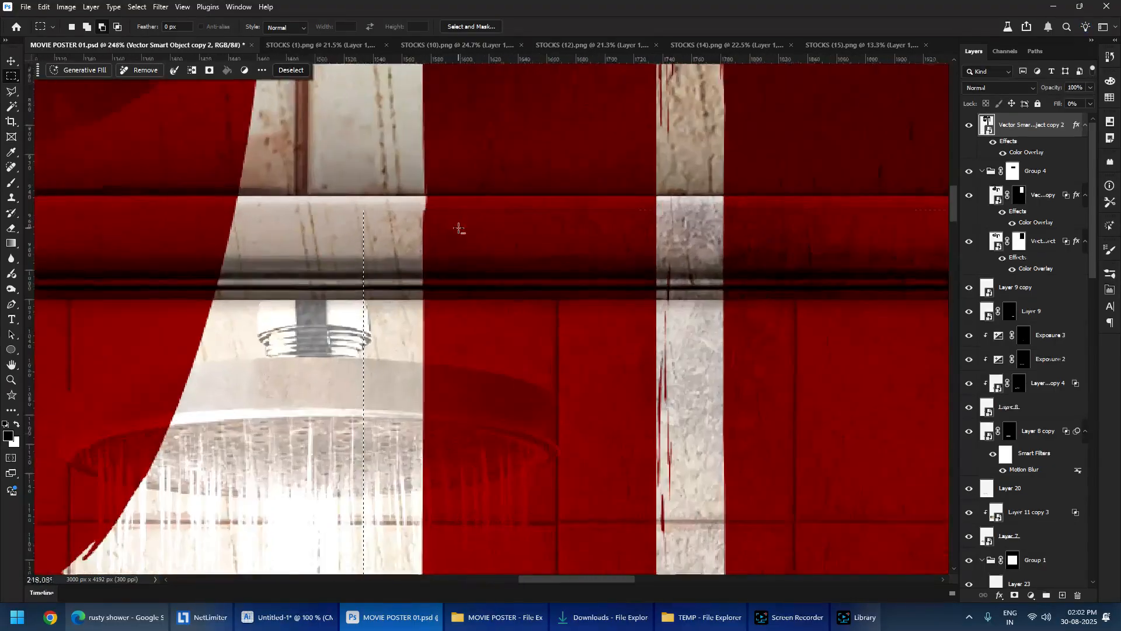
scroll(458, 228, up, 5)
drag(457, 234, 451, 212)
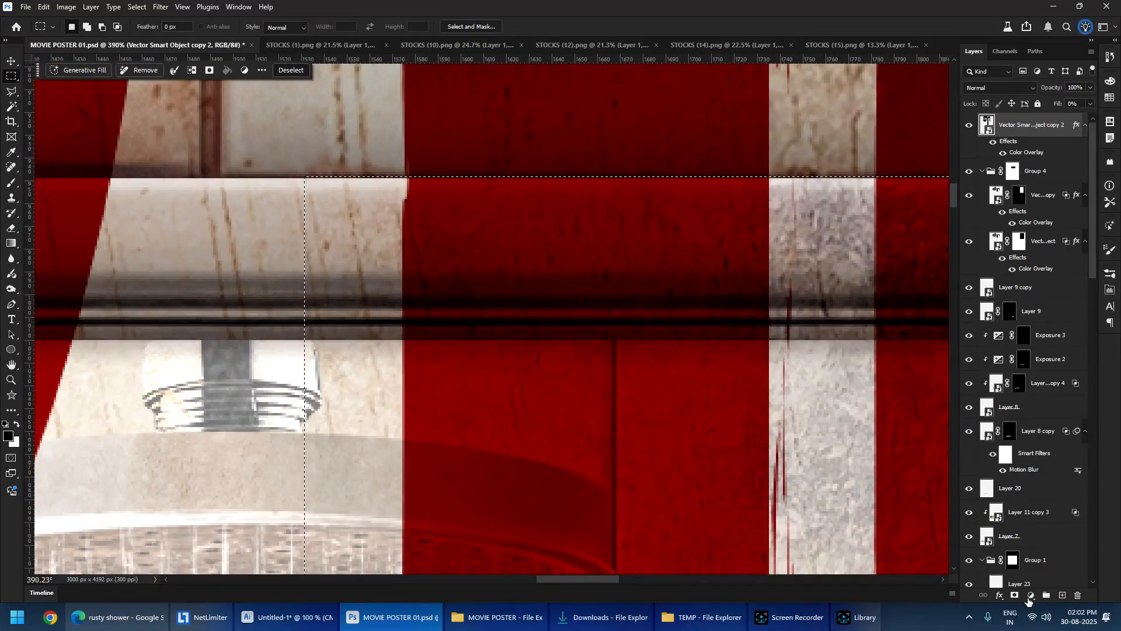
click(1016, 596)
- Try to break up the stems' lower ends on the mask with a black splatter brush at 100% opacity and flow
key(ctrl+0)
scroll(583, 222, up, 4)
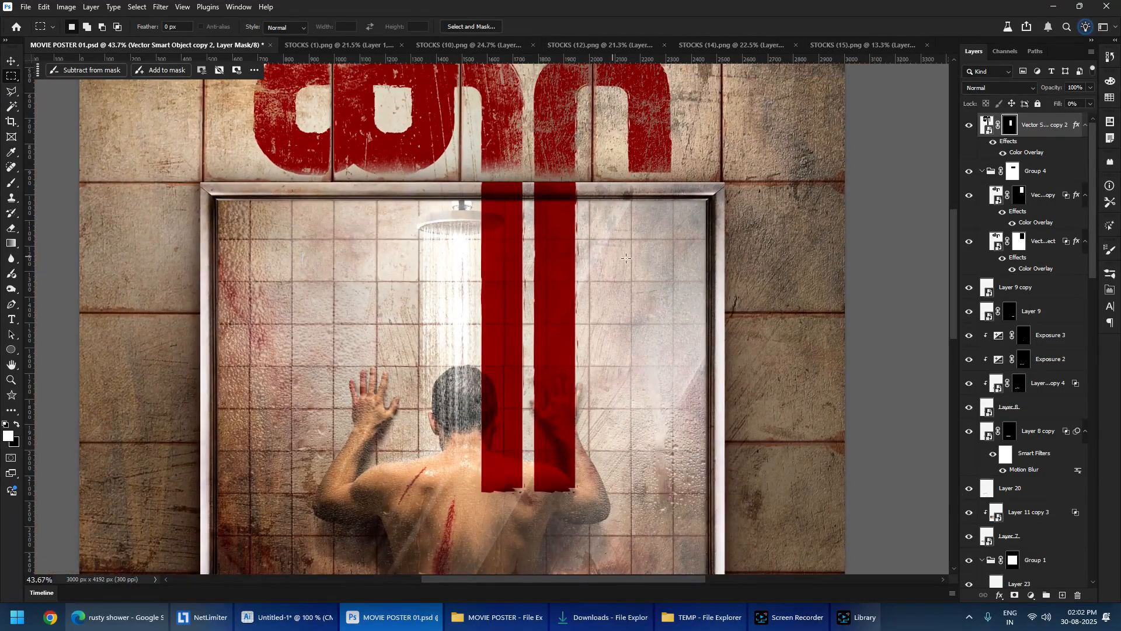
key(b)
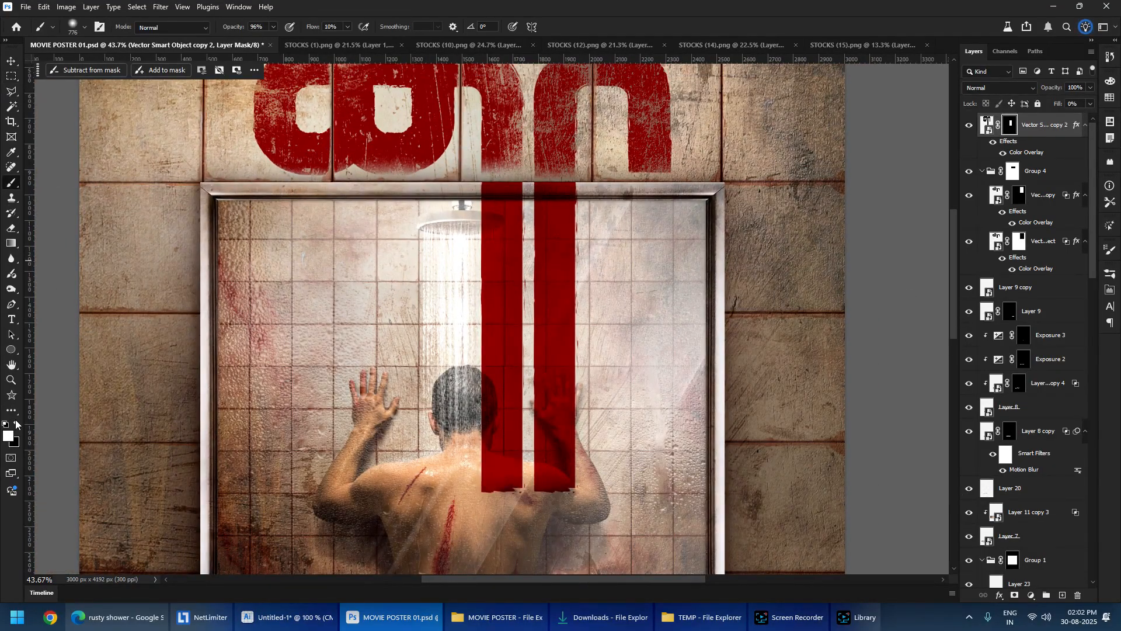
right_click(722, 110)
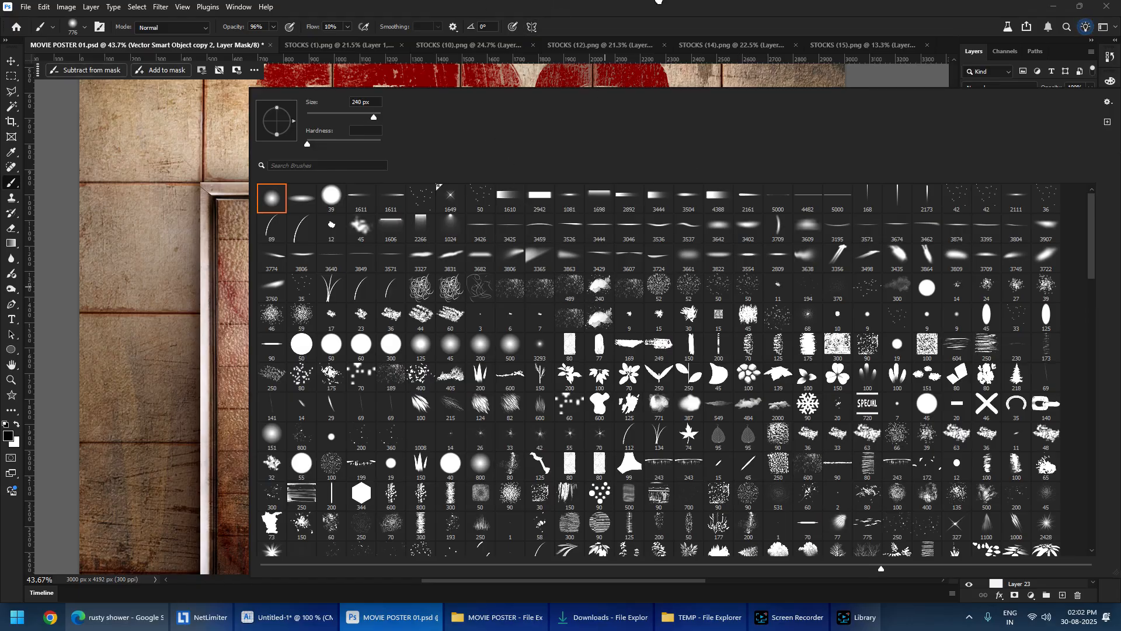
double_click(599, 287)
mouse_move(595, 328)
mouse_down()
mouse_move(501, 425)
mouse_move(499, 486)
mouse_up()
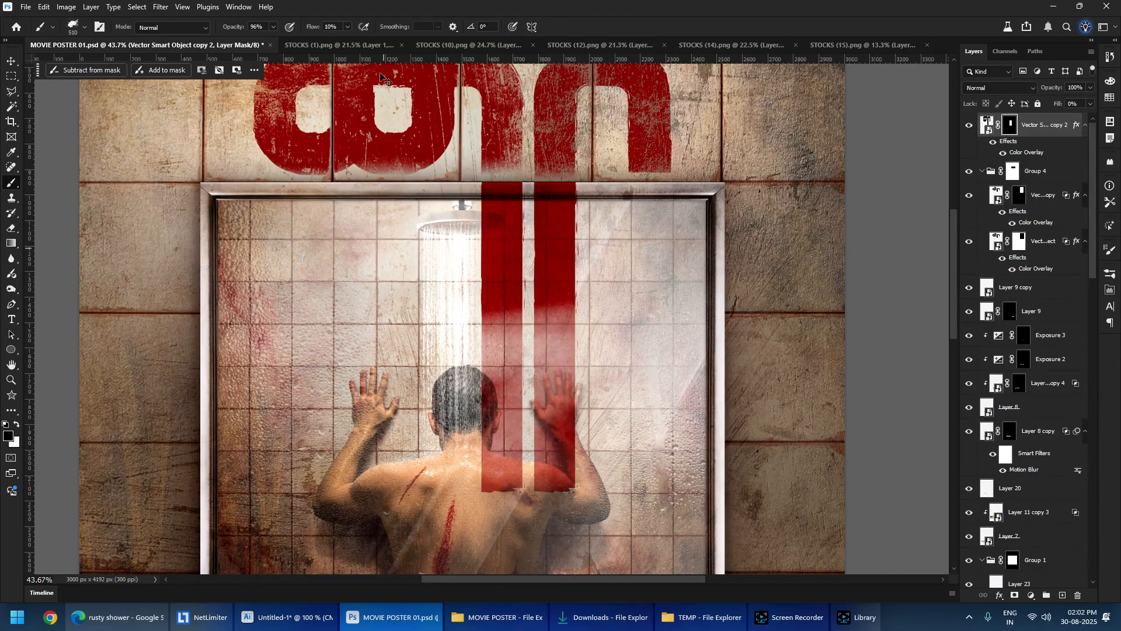
key(ctrl+z)
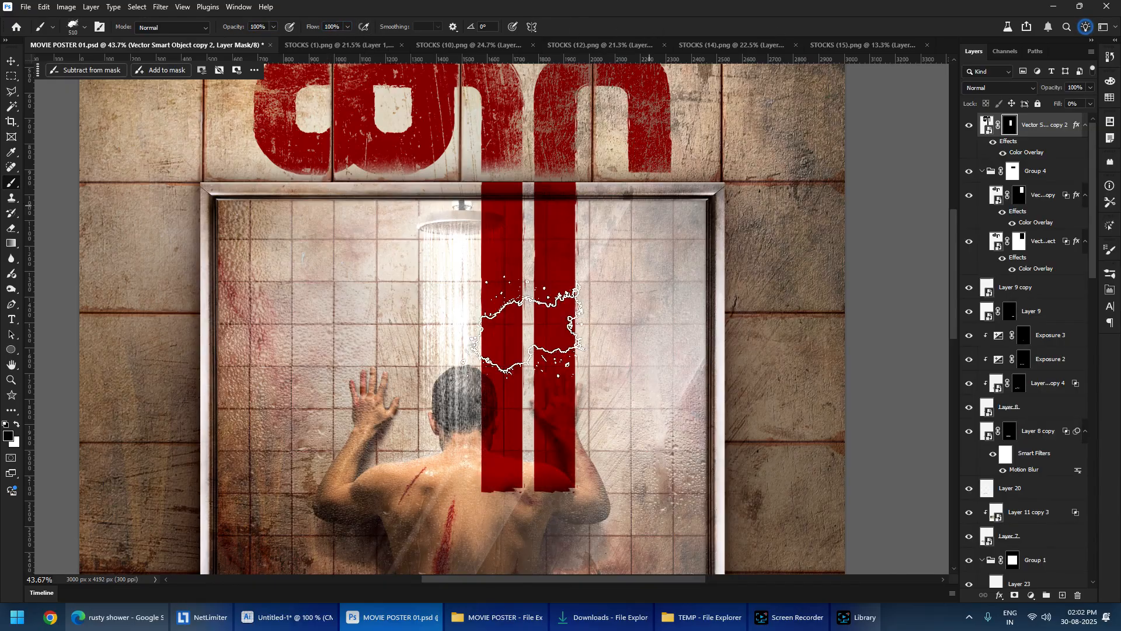
alt+right_click(528, 328)
mouse_move(569, 339)
mouse_down()
mouse_move(566, 417)
mouse_move(512, 397)
mouse_move(515, 467)
mouse_up()
click(531, 317)
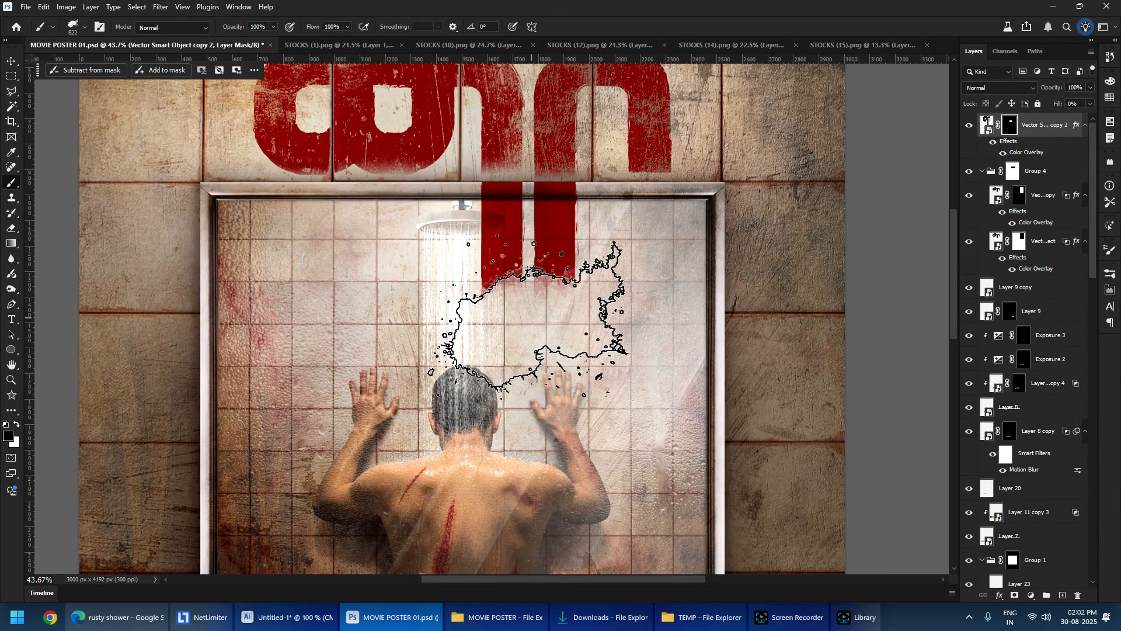
click(517, 303)
click(466, 295)
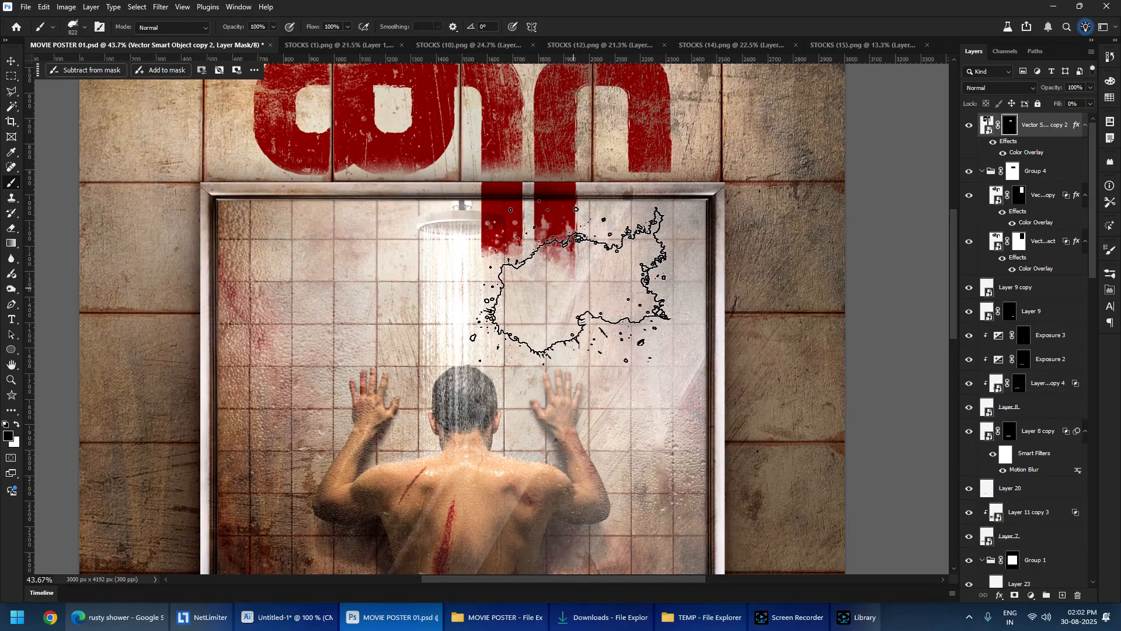
- Replace the stretched copy's mask with one that hides everything above the mirror frame's upper edge
right_click(1009, 124)
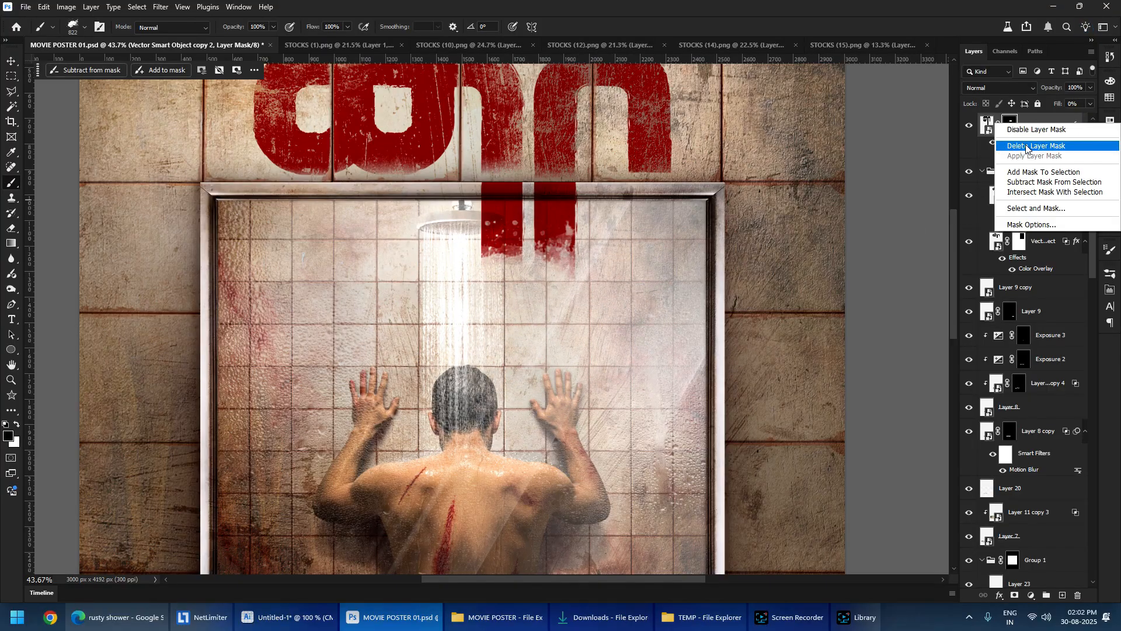
click(993, 142)
scroll(584, 321, up, 3)
key(m)
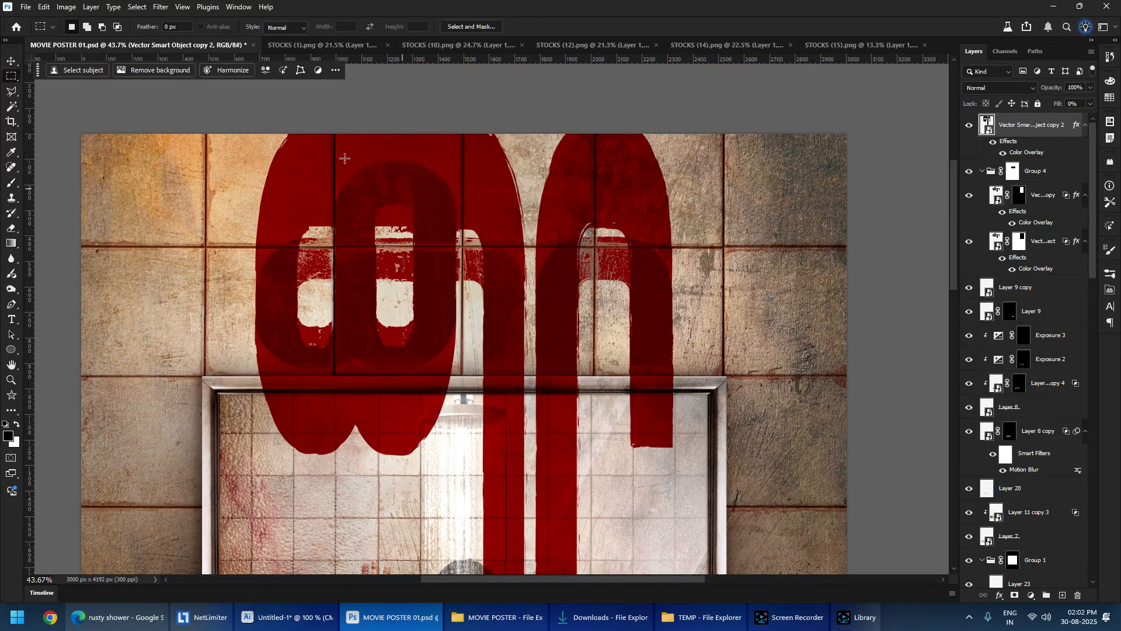
mouse_move(170, 133)
mouse_down()
mouse_move(784, 327)
mouse_move(793, 382)
mouse_up()
scroll(530, 374, up, 9)
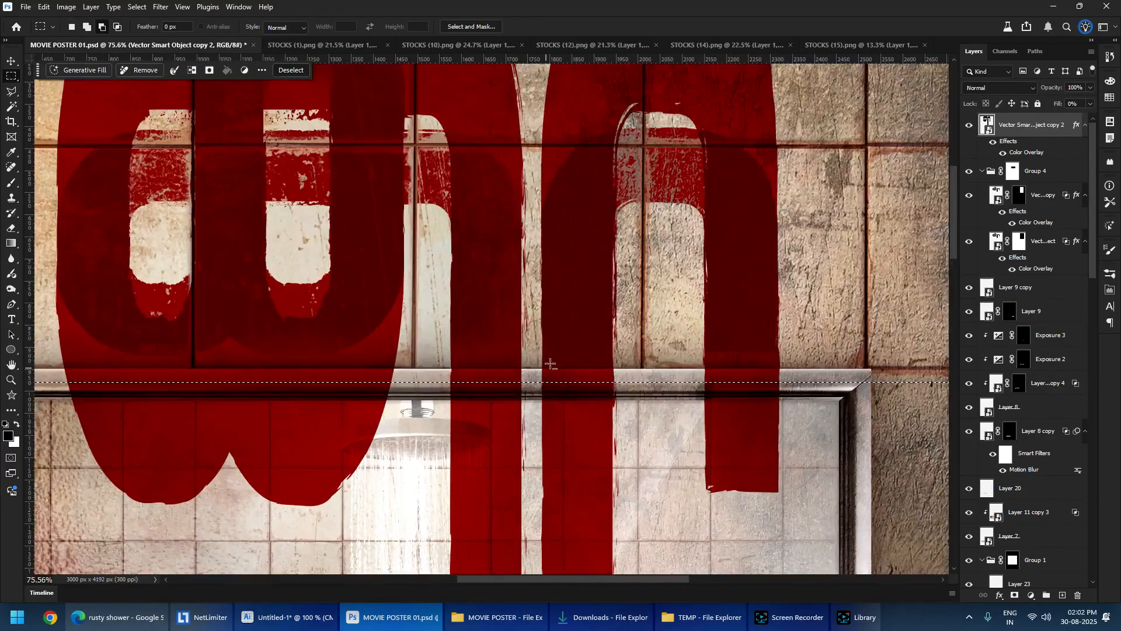
drag(524, 388, 528, 343)
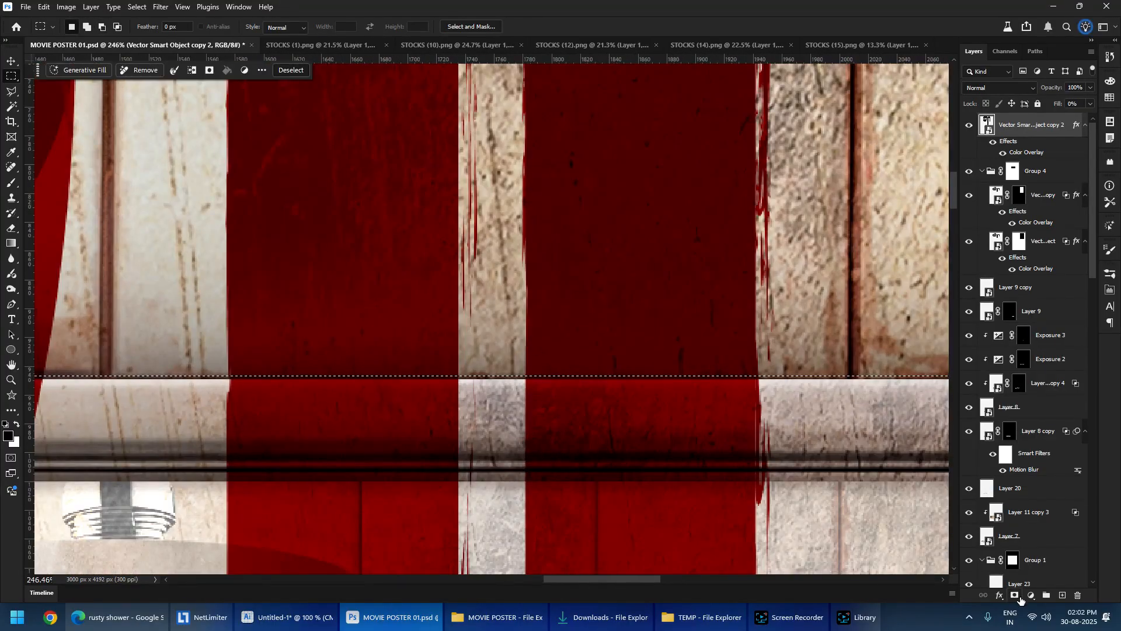
click(1016, 595)
- Hide the leftover letter parts on both sides of the two stems in the copy's mask and deselect
scroll(565, 341, down, 9)
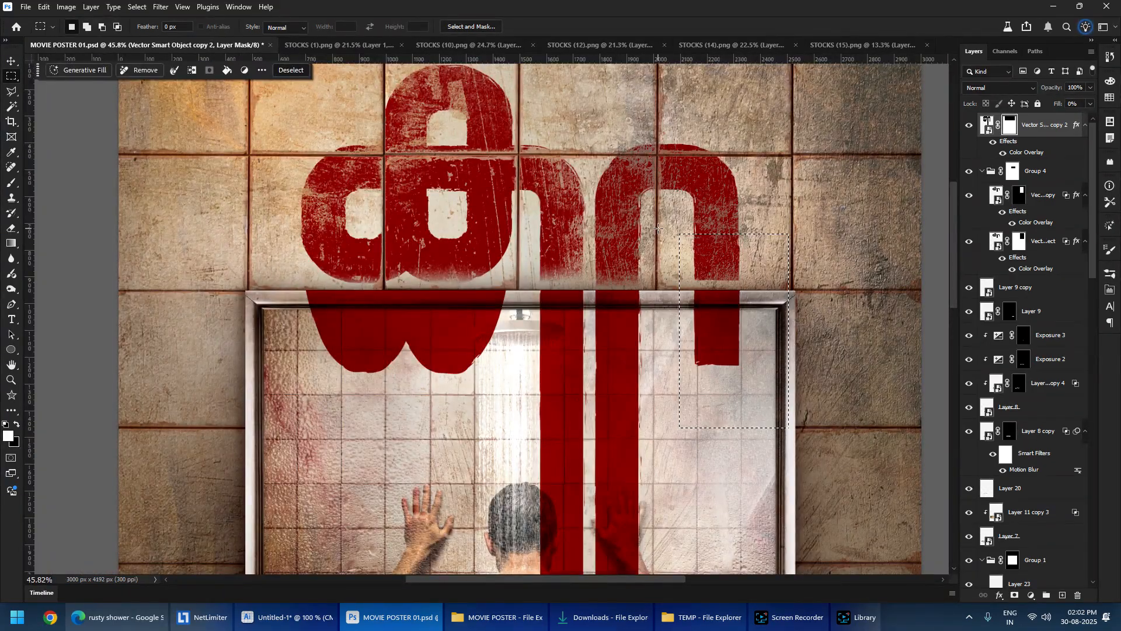
key(ctrl+BackSpace)
drag(505, 200, 232, 453)
key(ctrl+BackSpace)
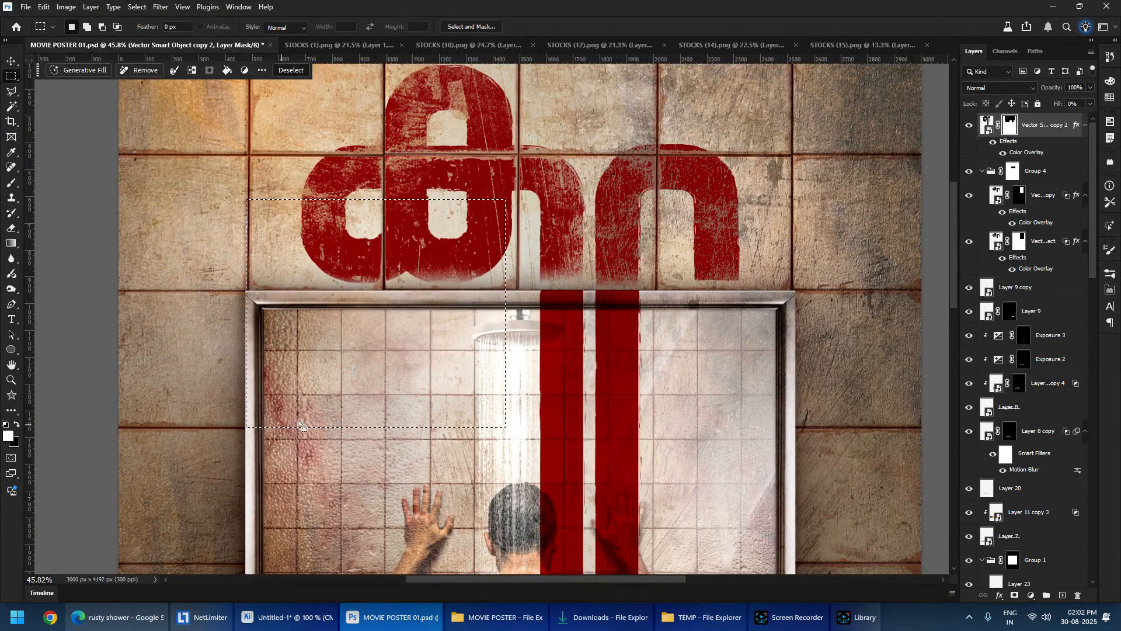
key(ctrl+d)
- Put the masked stem layer into its own group and add a layer mask to the group
scroll(539, 272, up, 6)
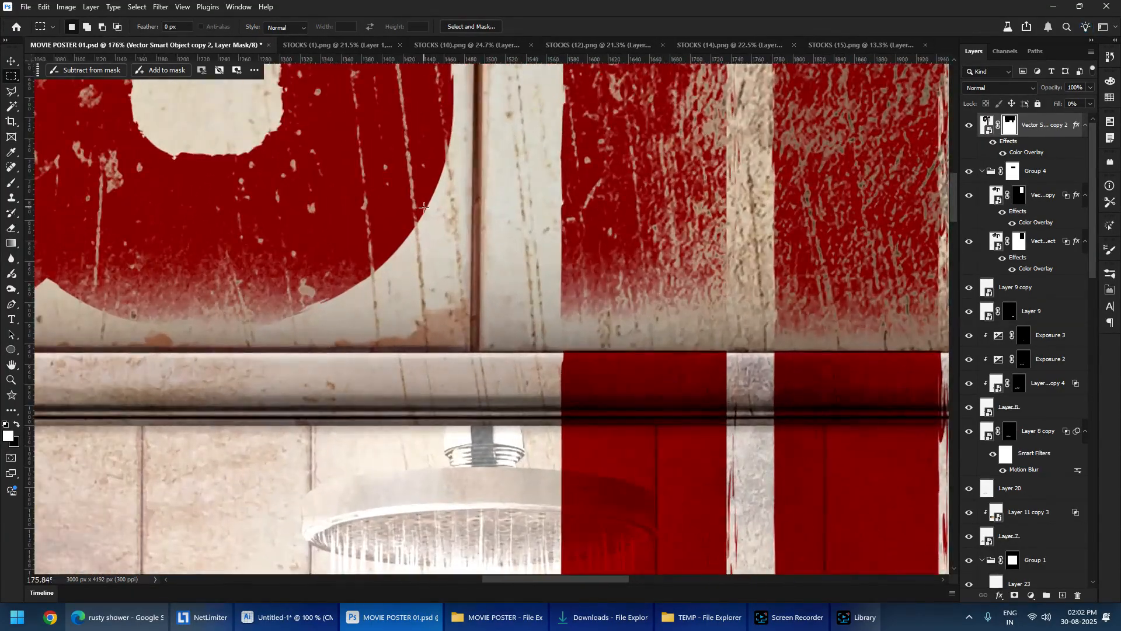
drag(635, 277, 926, 318)
scroll(579, 262, down, 6)
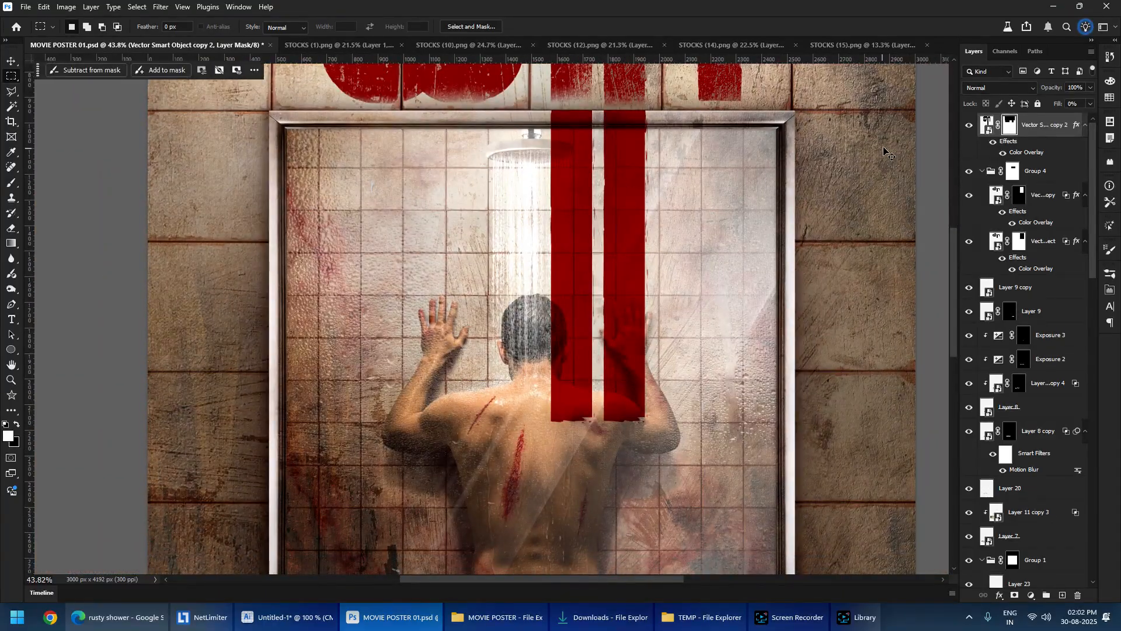
key(ctrl+g)
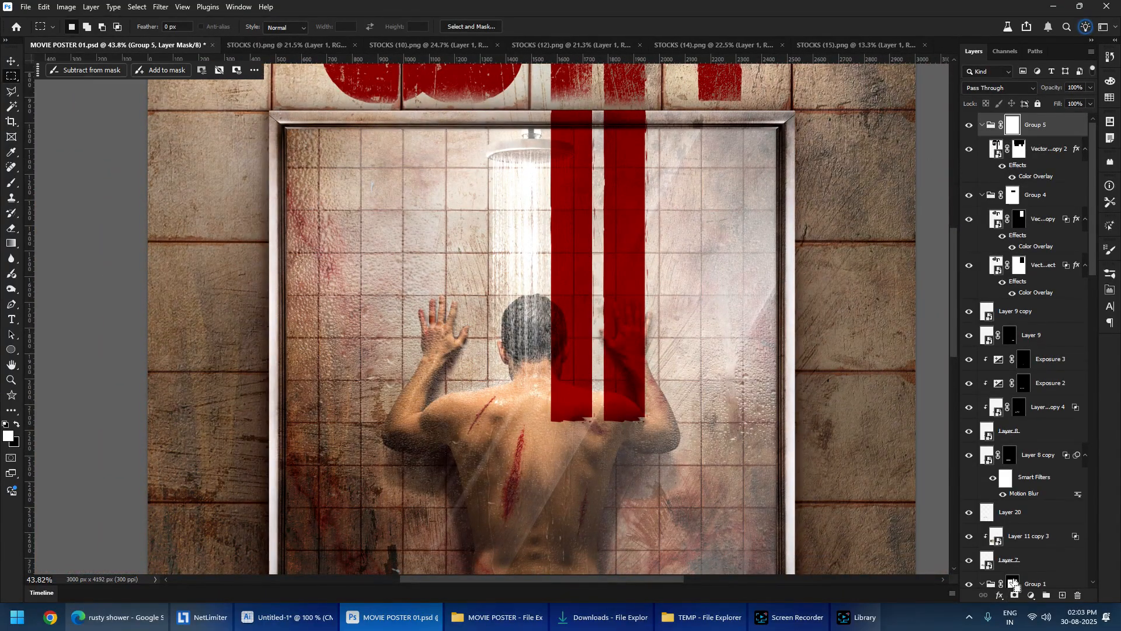
- Hide the stem group with a black mask and reveal only the stems' upper parts with a white splatter brush
alt+click(1015, 595)
key(b)
drag(436, 239, 417, 305)
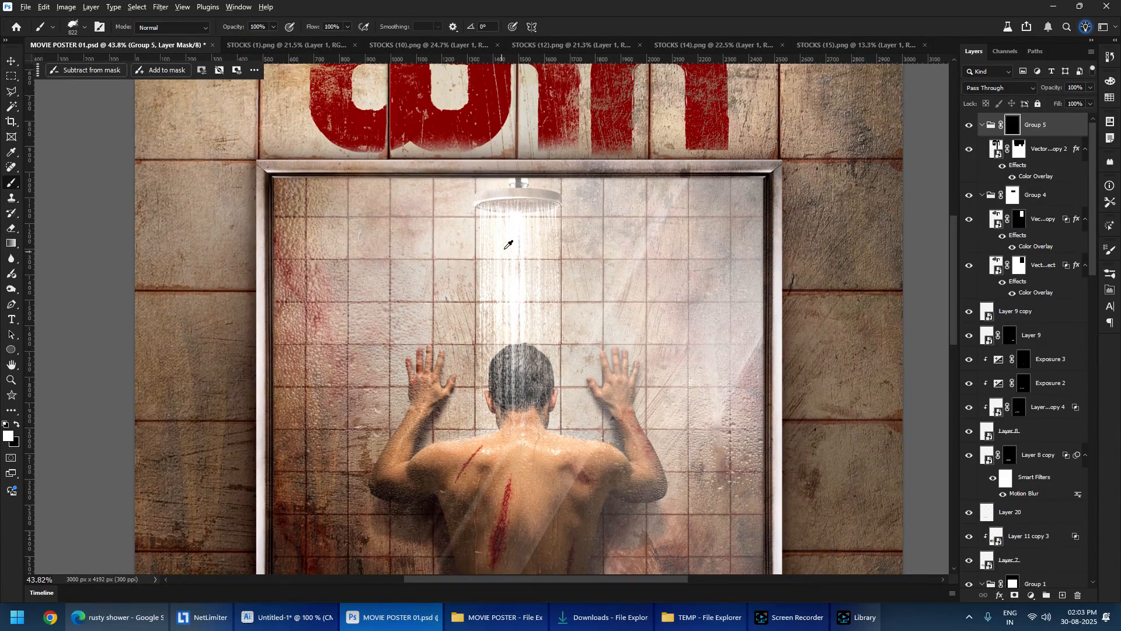
click(532, 165)
click(587, 198)
key(ctrl+z)
click(569, 196)
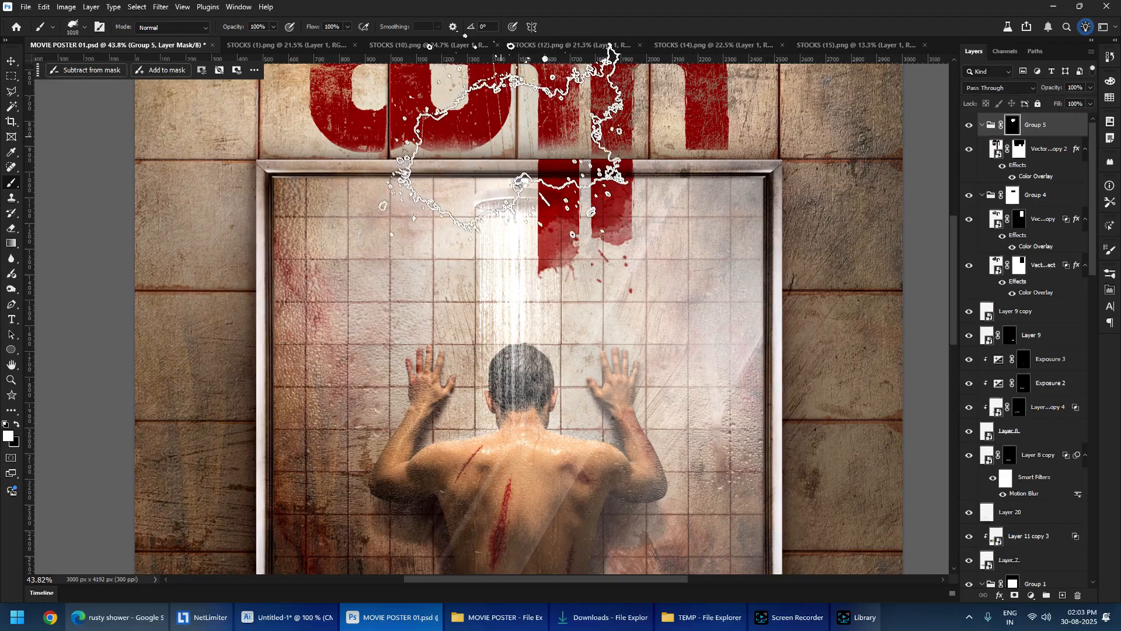
drag(605, 149, 497, 154)
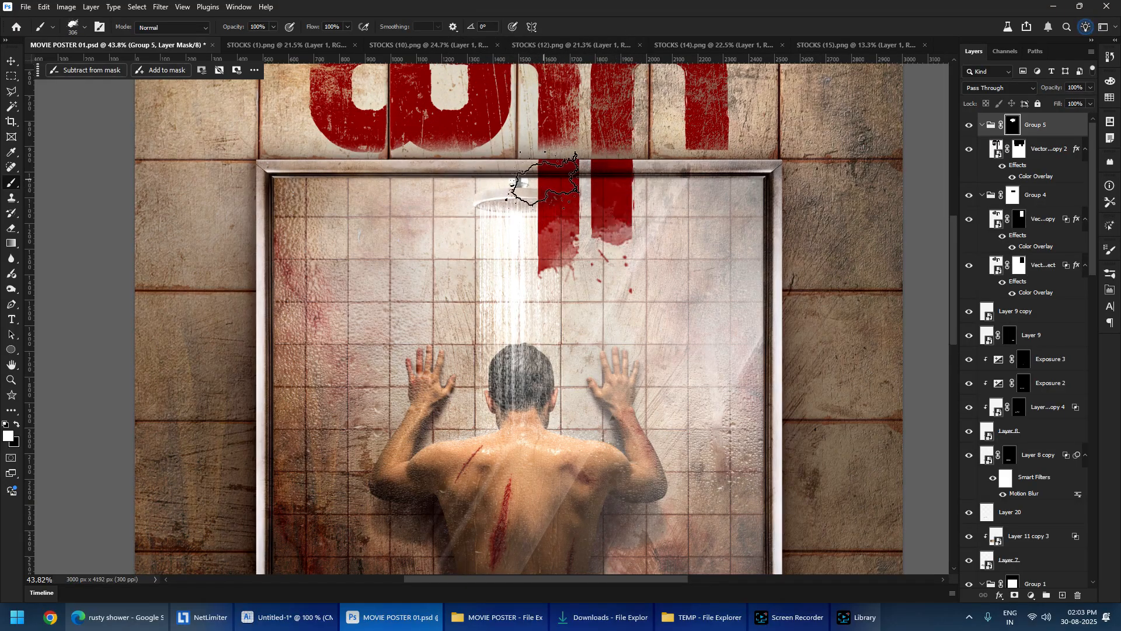
- Sharpen the splatter edges in the group mask with Levels, setting the black input to 103 and the white input to 192
scroll(587, 211, up, 6)
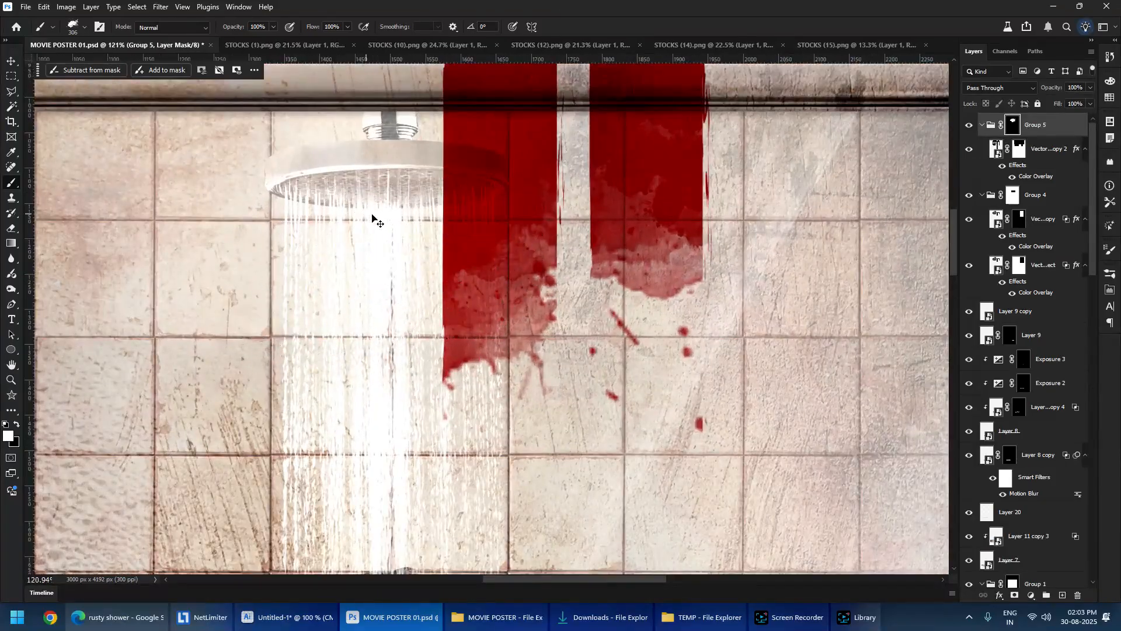
alt+click(1012, 123)
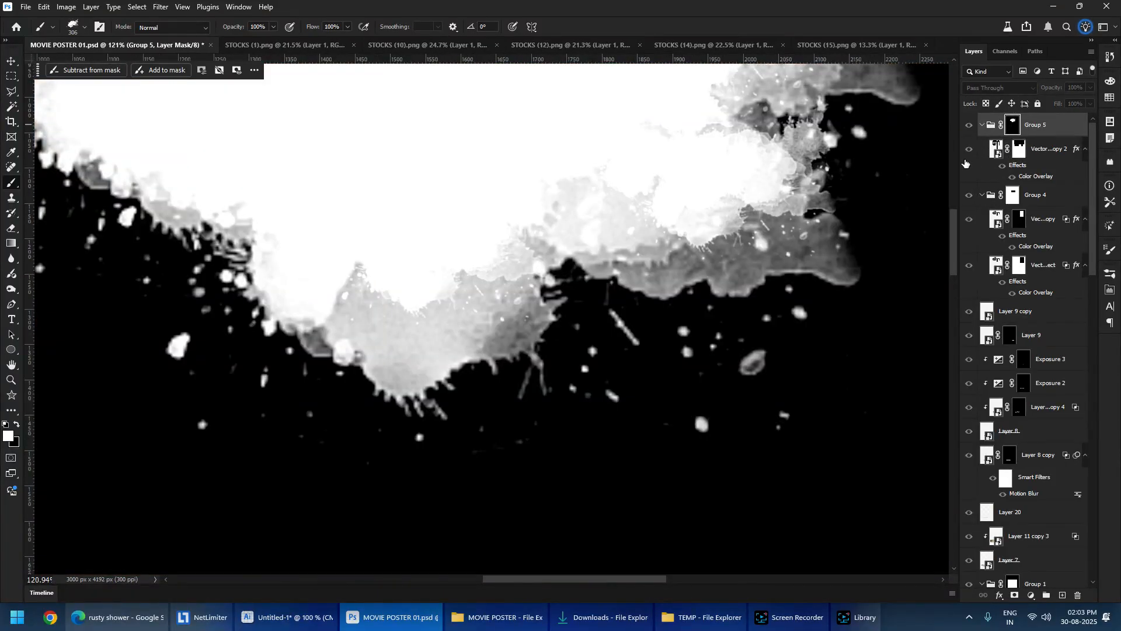
key(ctrl+l)
drag(826, 308, 873, 304)
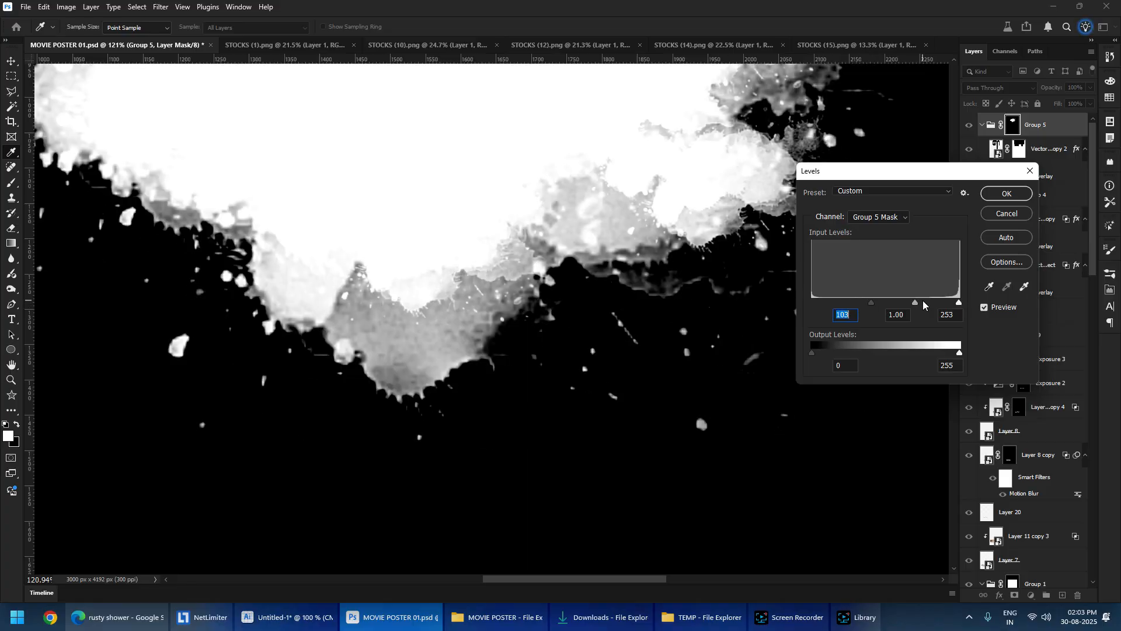
drag(959, 302, 924, 303)
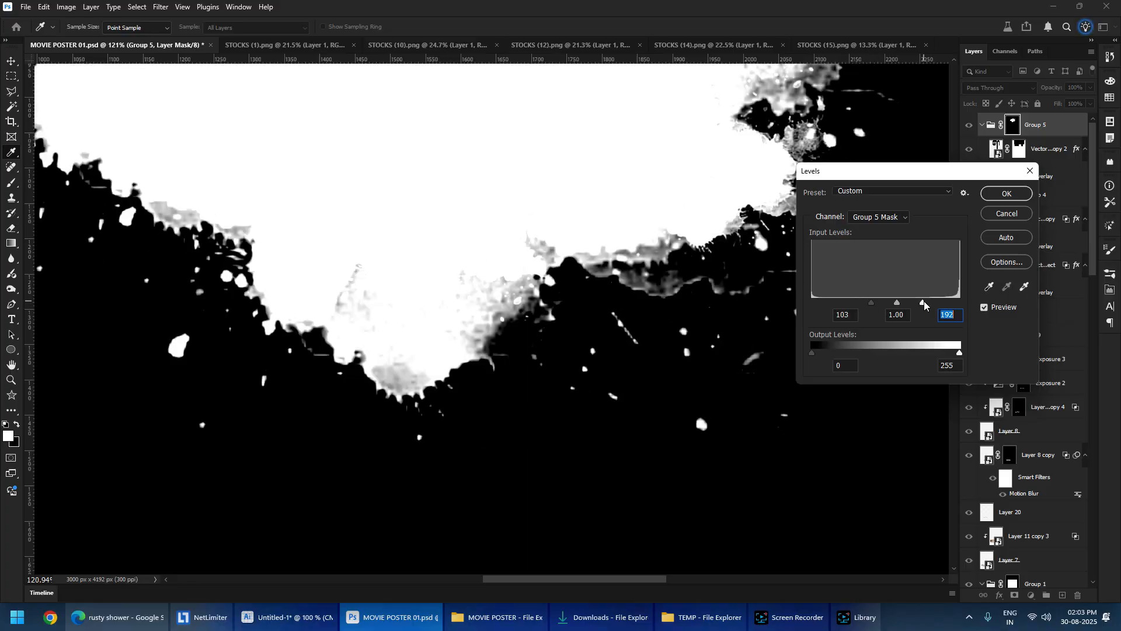
click(1007, 194)
key(ctrl+0)
alt+click(1012, 129)
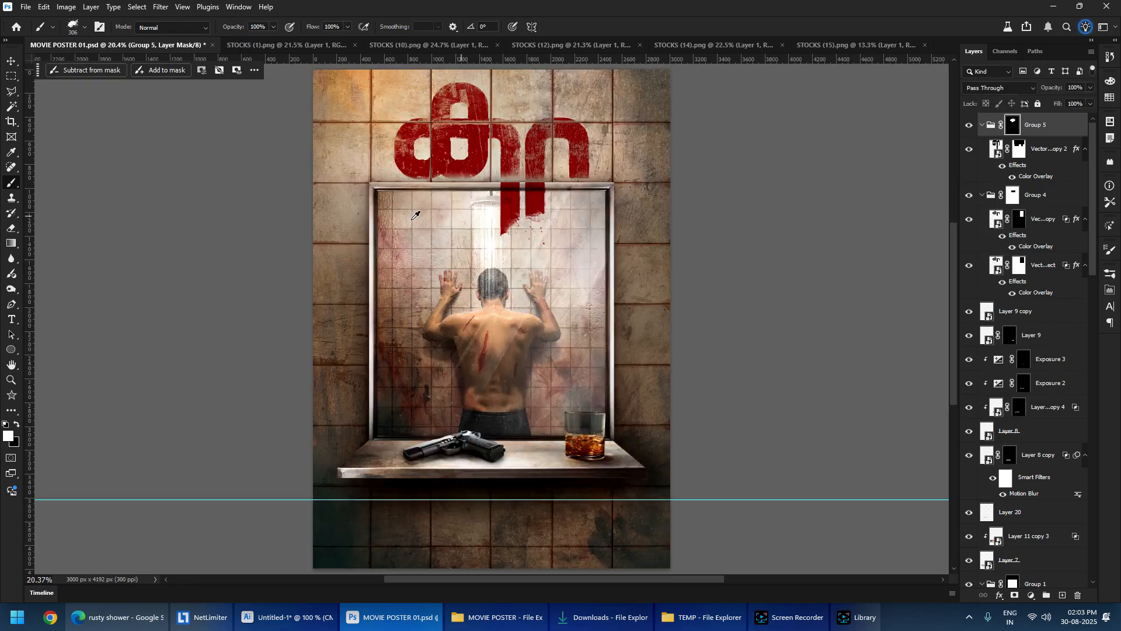
- Try to blend the stem group into the scene with a split Blend If shadow range for the underlying layer and Multiply mode
scroll(484, 207, up, 8)
mouse_move(512, 382)
mouse_down()
mouse_move(513, 345)
mouse_move(509, 404)
mouse_up()
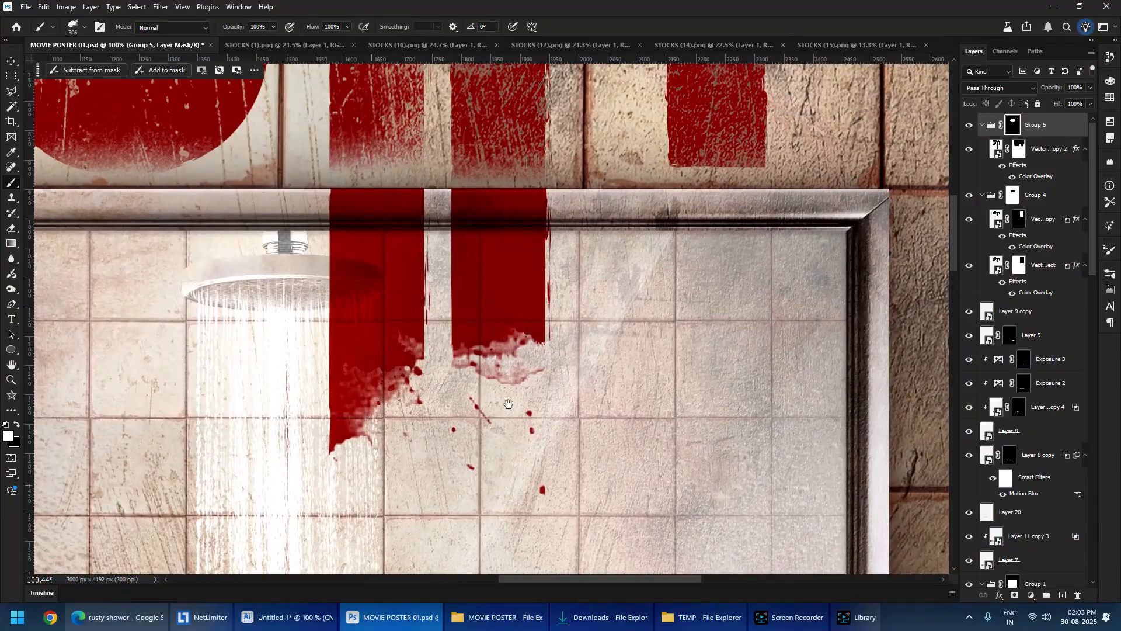
double_click(1068, 128)
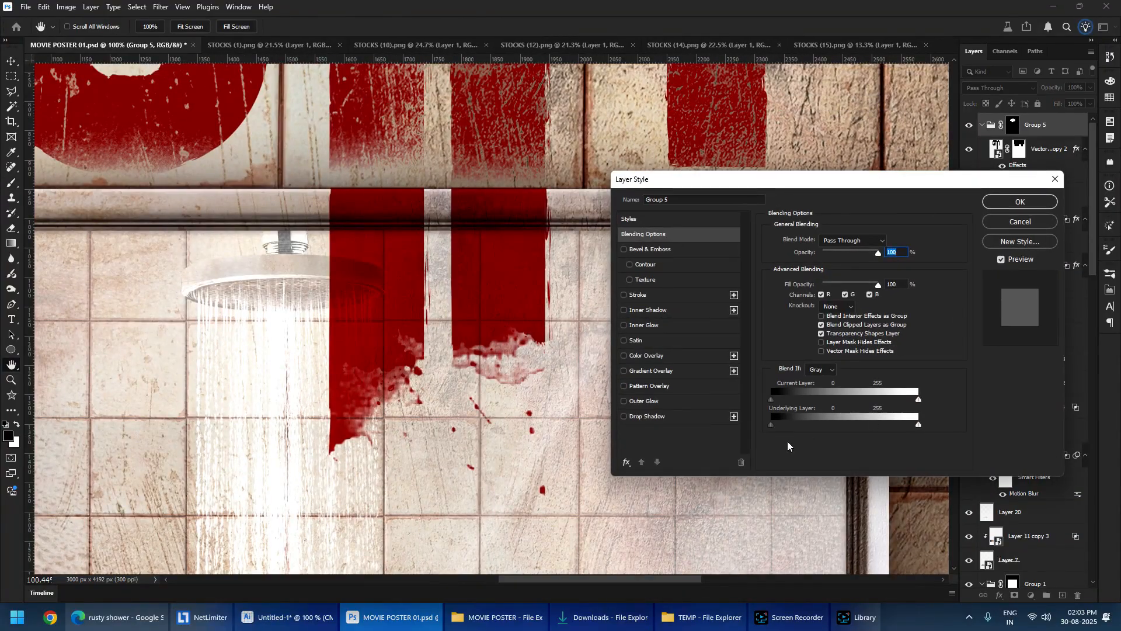
drag(799, 429, 876, 432)
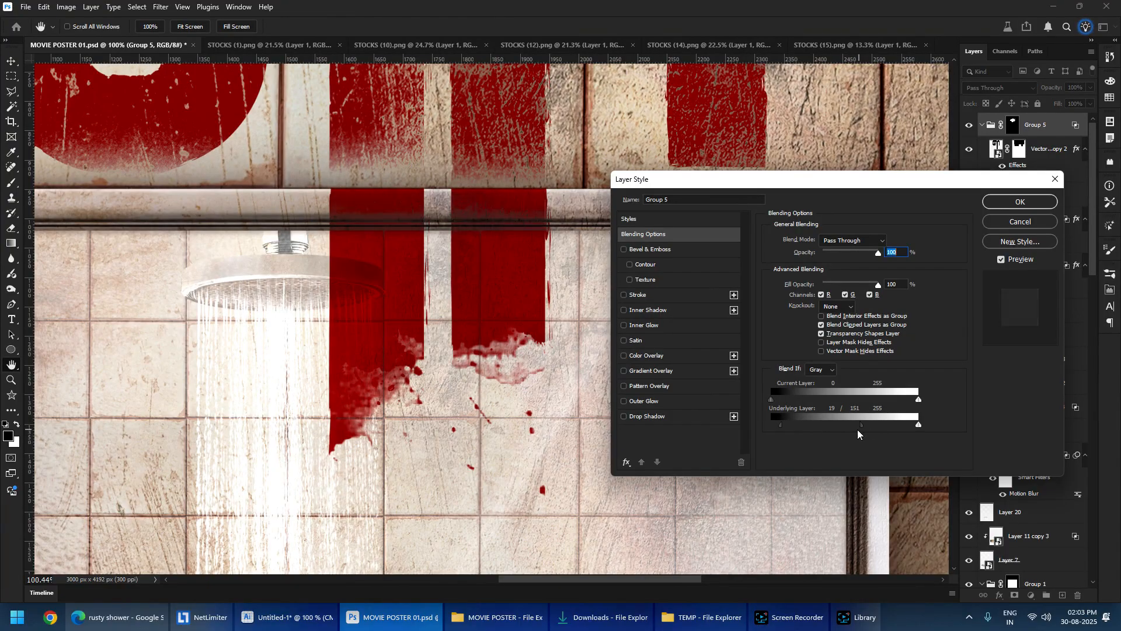
click(1032, 205)
click(999, 88)
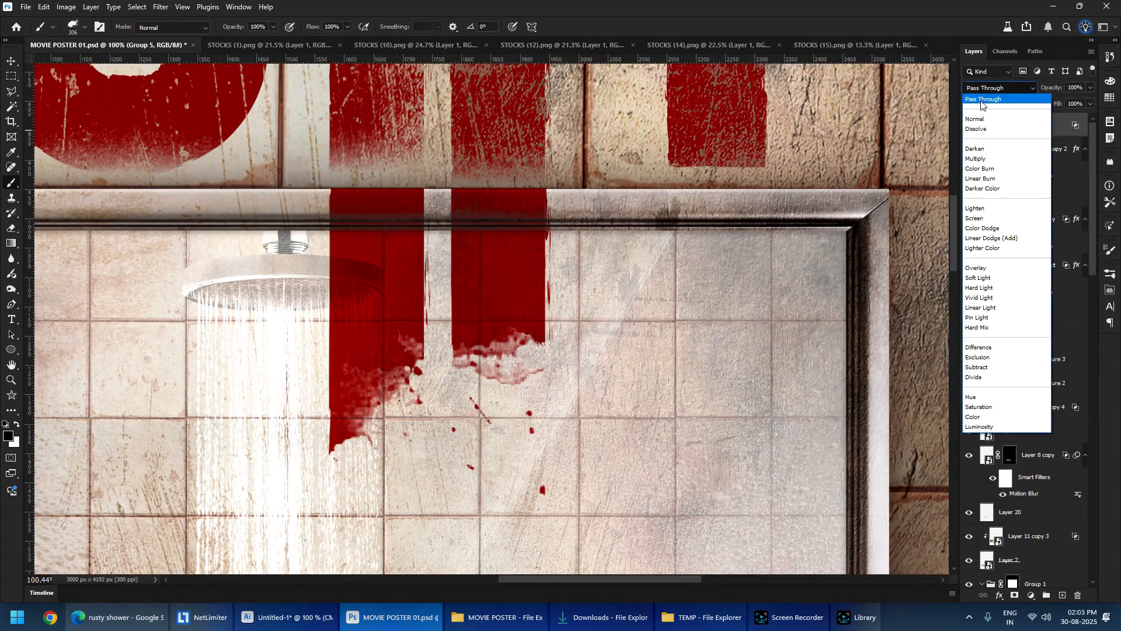
click(968, 157)
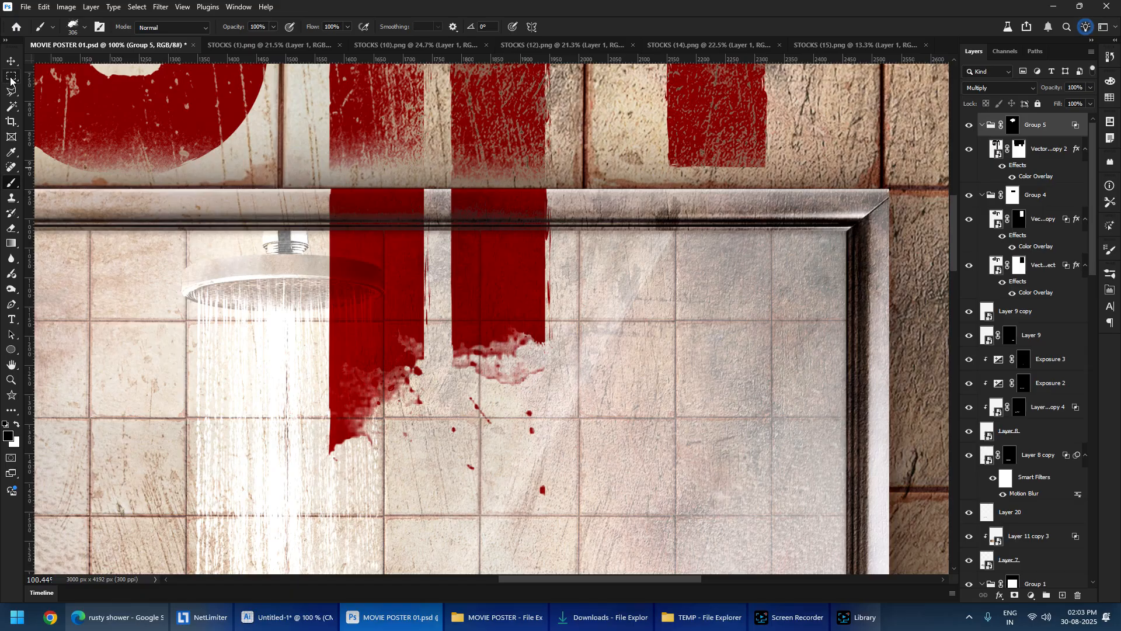
- Undo the stem group's Multiply mode and Blend If change and show the full poster instead of the mask
scroll(517, 228, down, 8)
scroll(521, 251, up, 4)
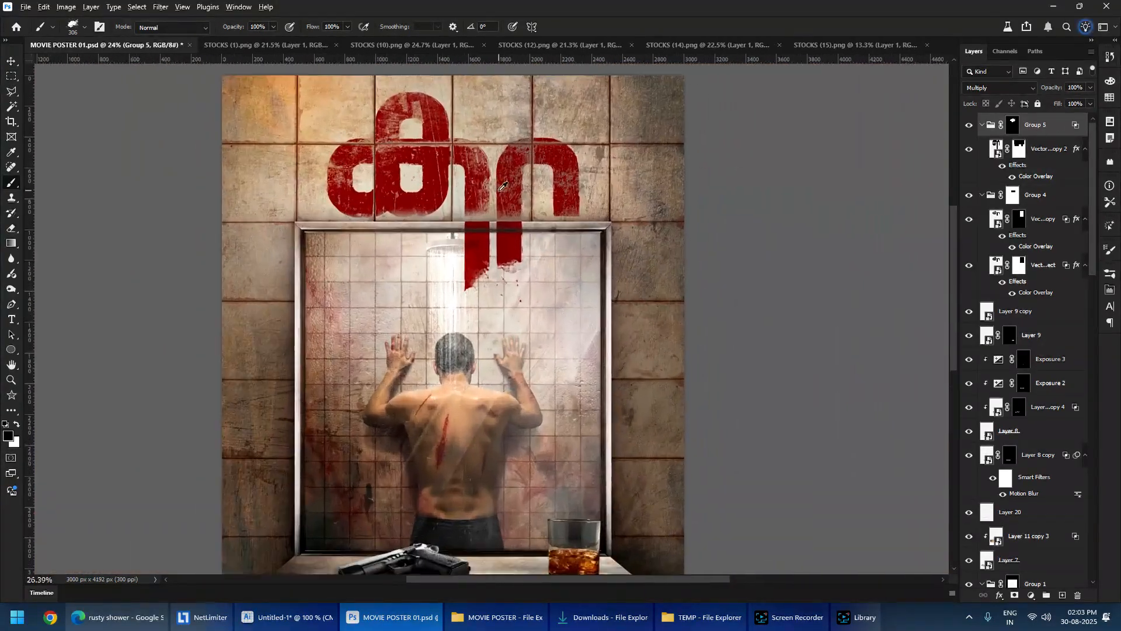
scroll(500, 210, up, 8)
drag(514, 237, 517, 367)
key(ctrl+z)
key(ctrl+z)
key(ctrl+z)
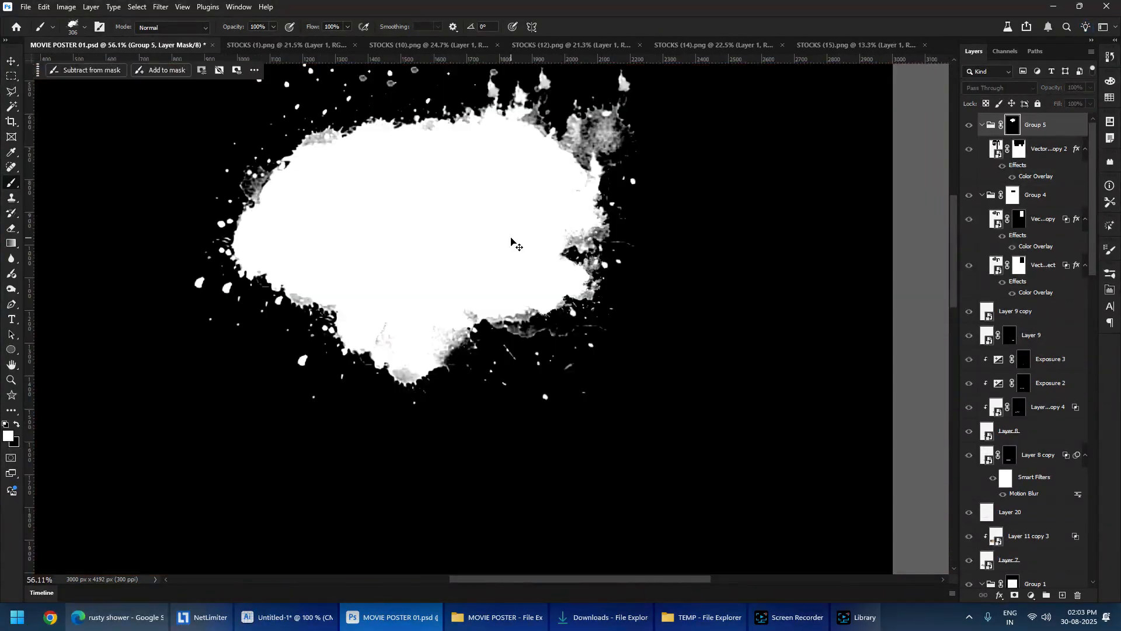
key(ctrl+z)
key(ctrl+shift+z)
alt+click(1014, 123)
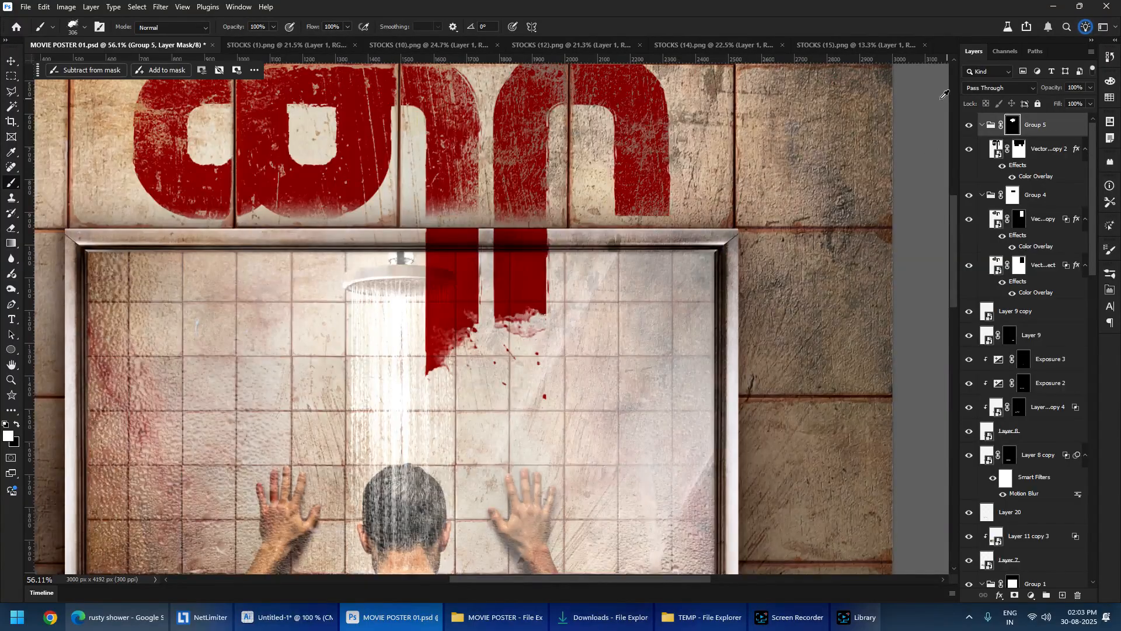
- Undo the stem edits until the stretched stem copy and its group are gone, leaving only the title above the frame
click(11, 75)
scroll(481, 255, down, 8)
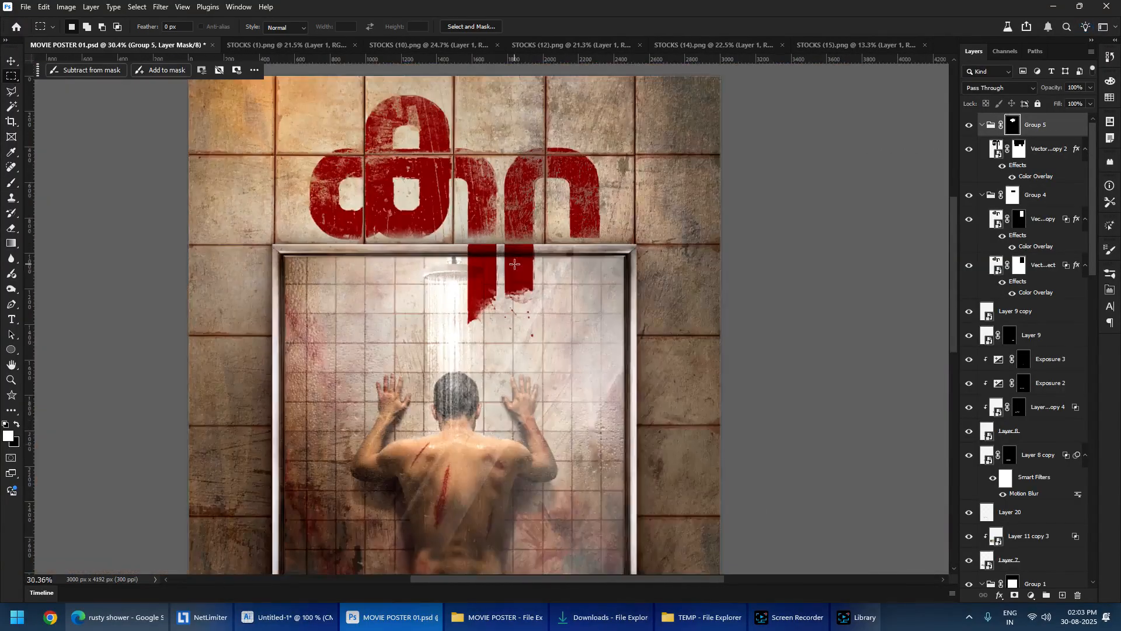
scroll(486, 258, up, 4)
drag(435, 275, 569, 374)
key(ctrl+z)
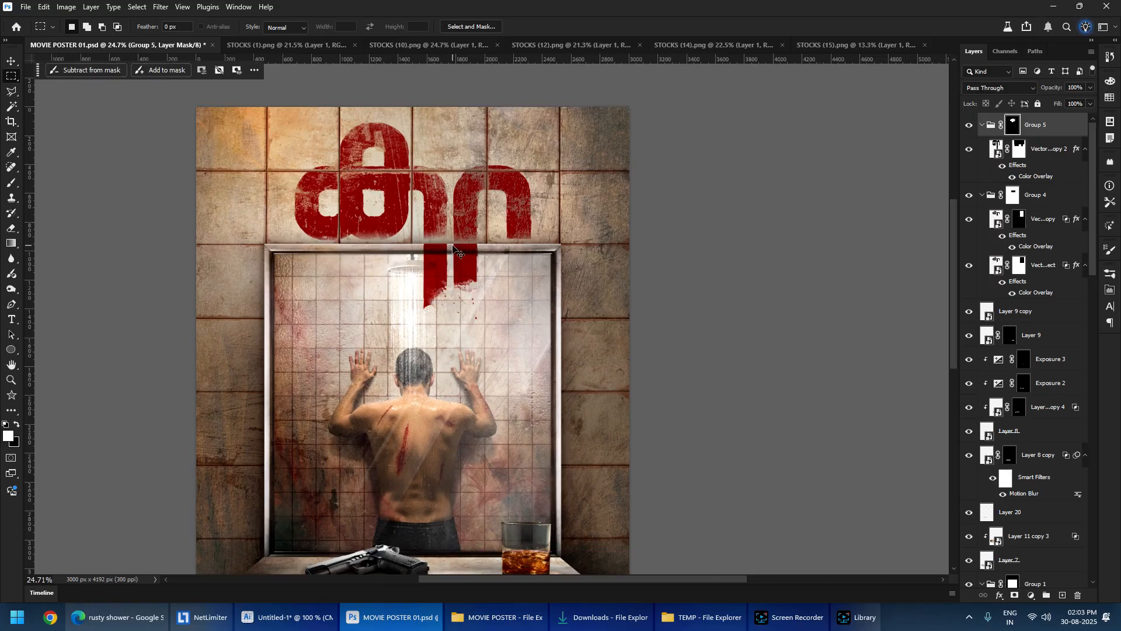
key(ctrl+z)
key(ctrl+z)
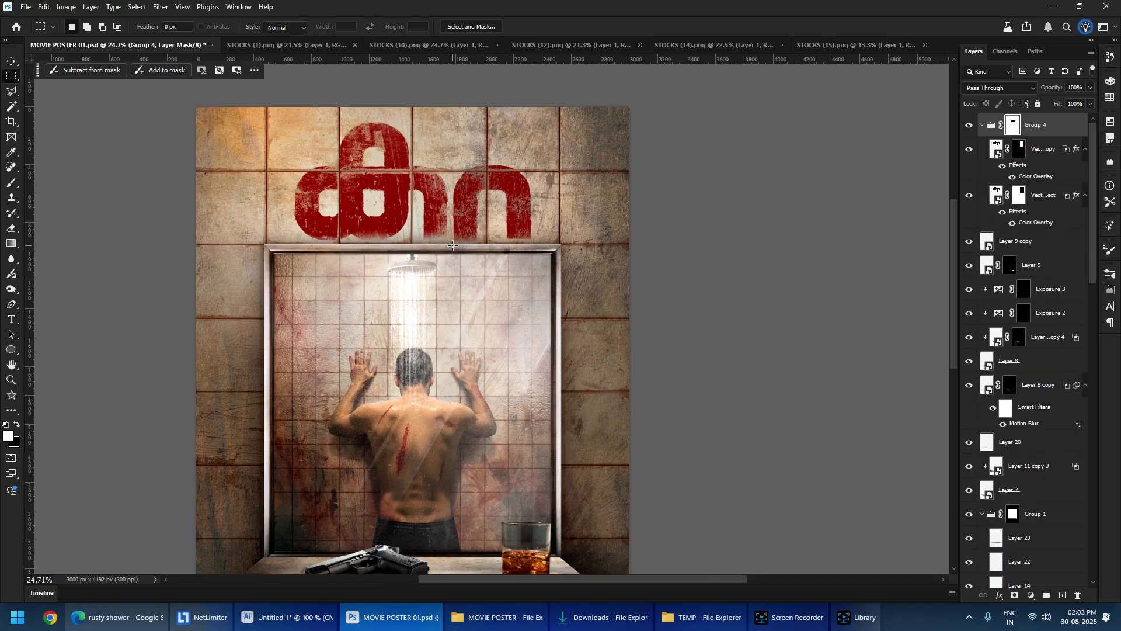
- Examine the poster's overall composition and the title lettering up close and from a distance
scroll(444, 399, down, 5)
scroll(438, 303, up, 6)
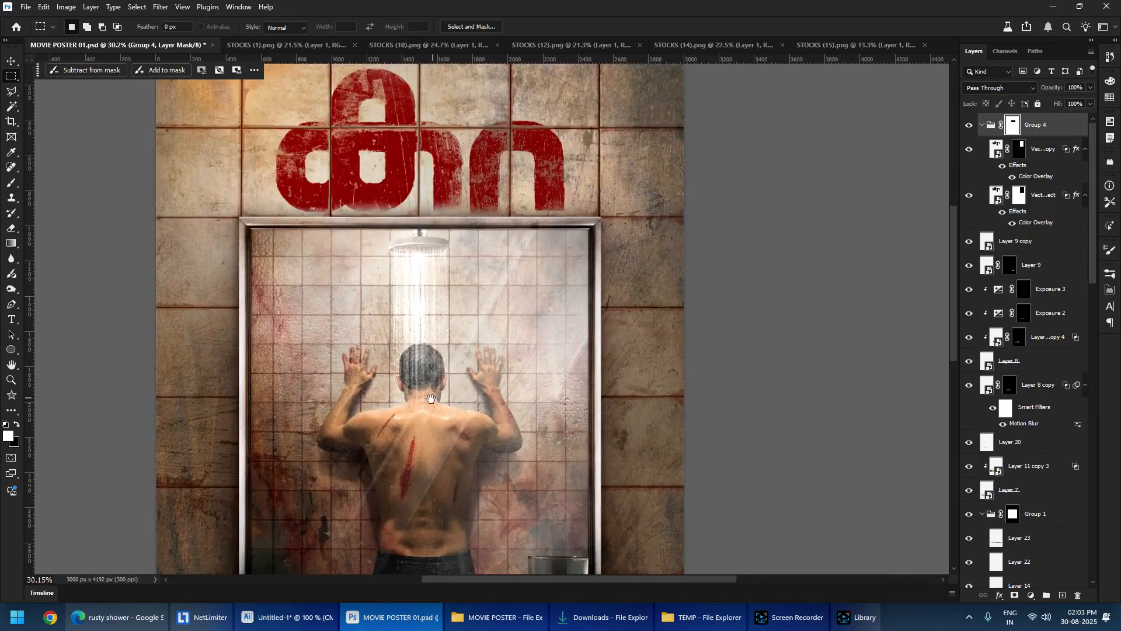
scroll(419, 318, down, 5)
scroll(424, 152, up, 4)
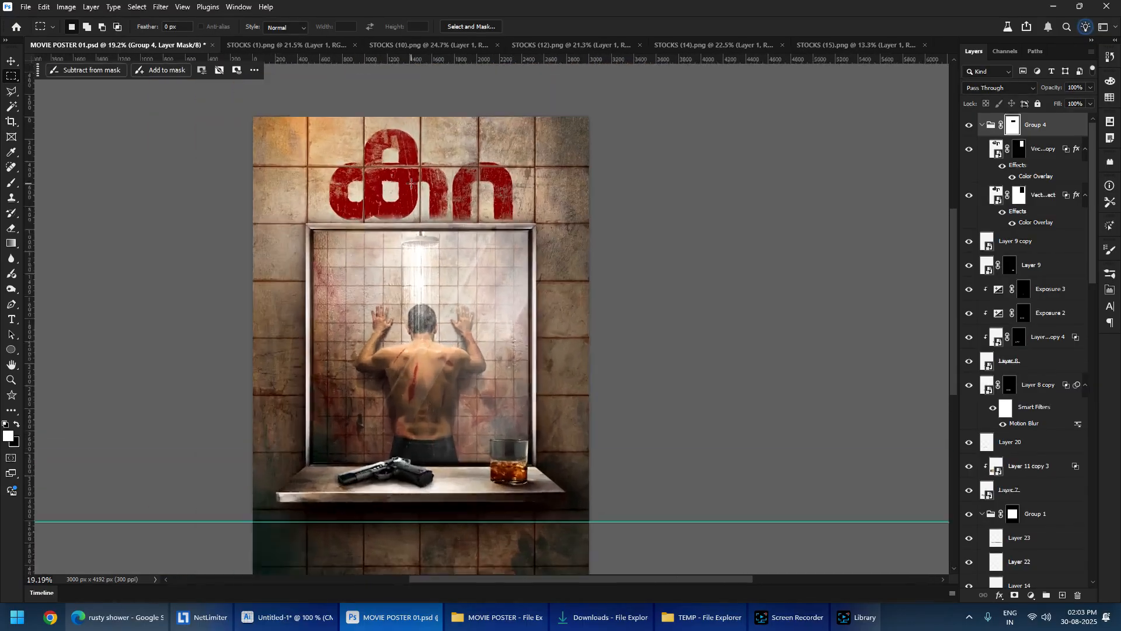
scroll(420, 149, down, 5)
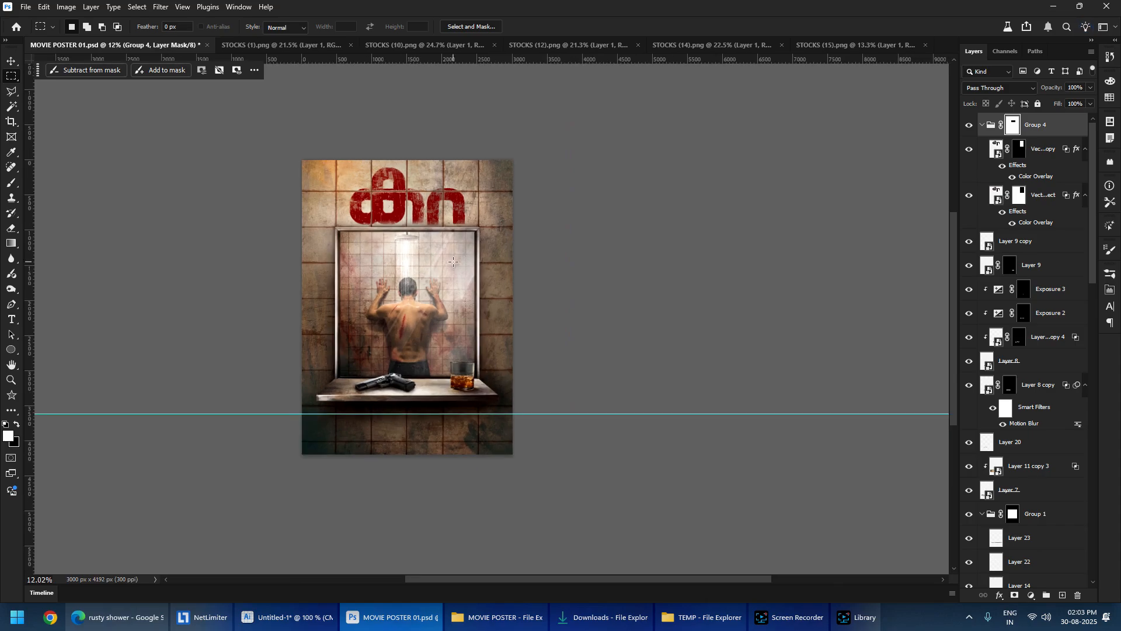
scroll(400, 140, up, 4)
scroll(409, 143, up, 2)
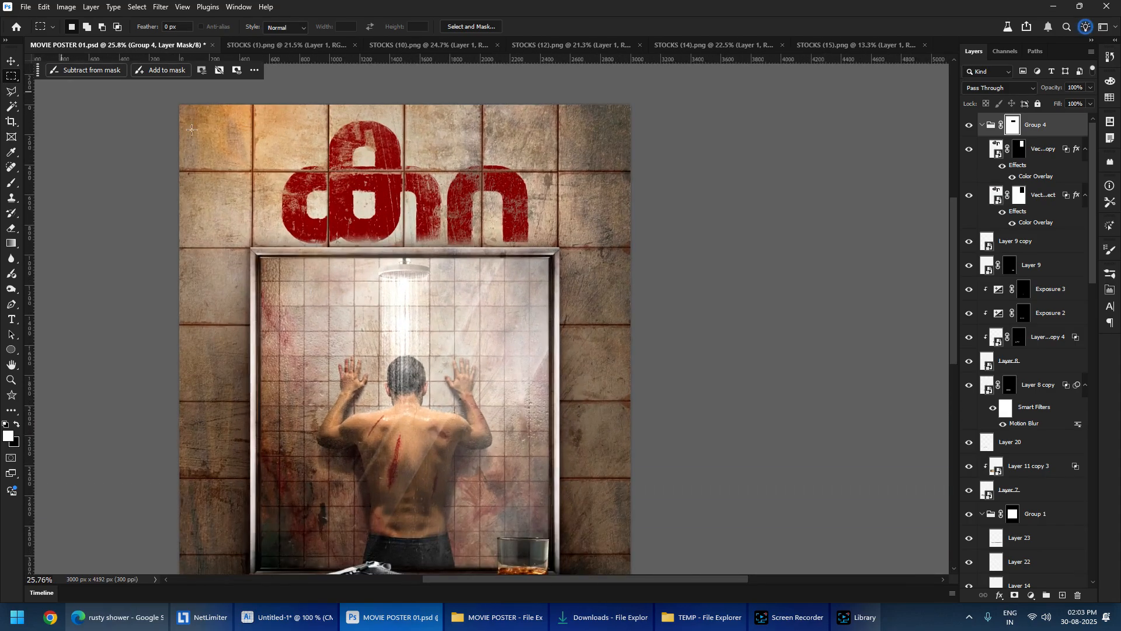
scroll(484, 171, down, 4)
scroll(351, 444, up, 5)
- Mark out the space for credits below the shelf and open the credit-block file STOCKS (1).psd
drag(260, 444, 598, 503)
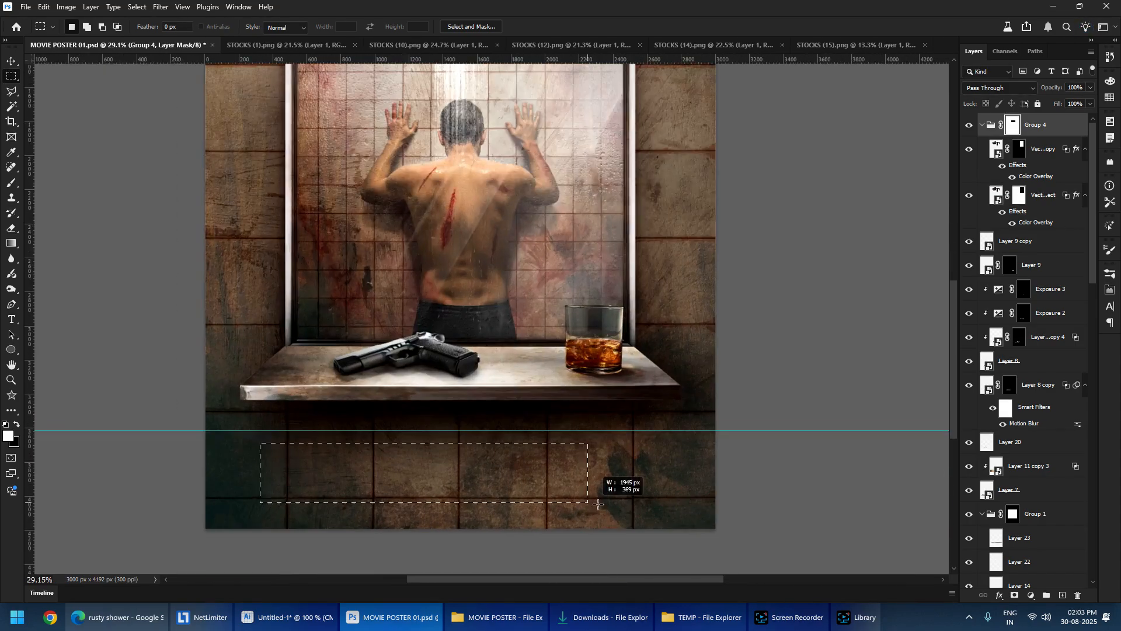
key(super+Tab)
click(716, 173)
double_click(402, 161)
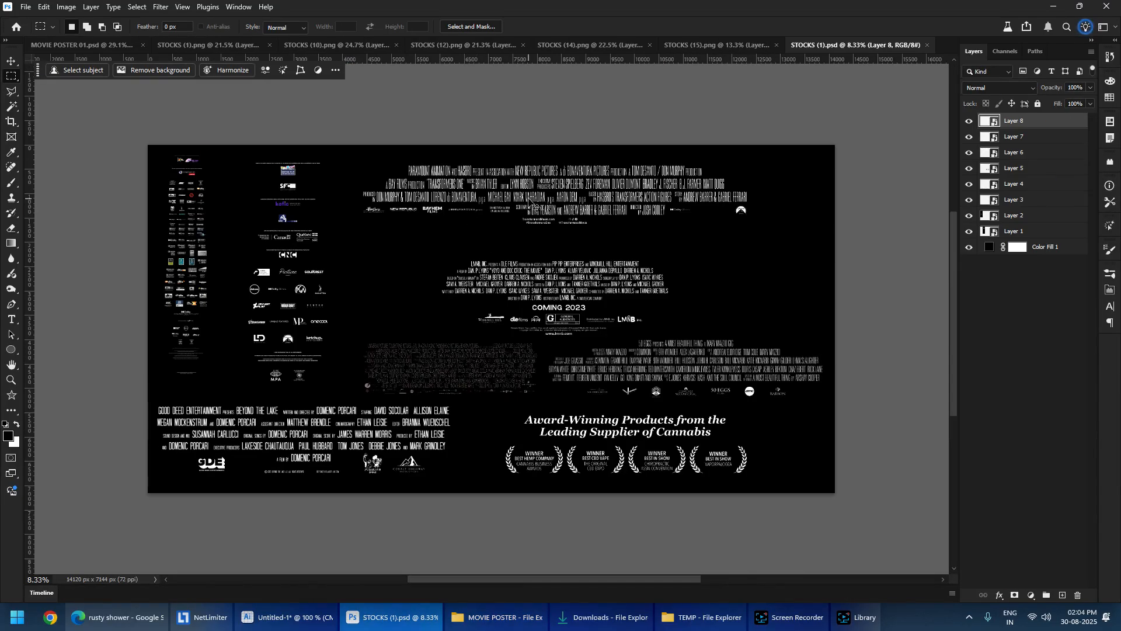
- Copy the Transformers One credits block from STOCKS (1).psd and paste it into MOVIE POSTER 01.psd
ctrl+click(549, 208)
scroll(518, 237, up, 5)
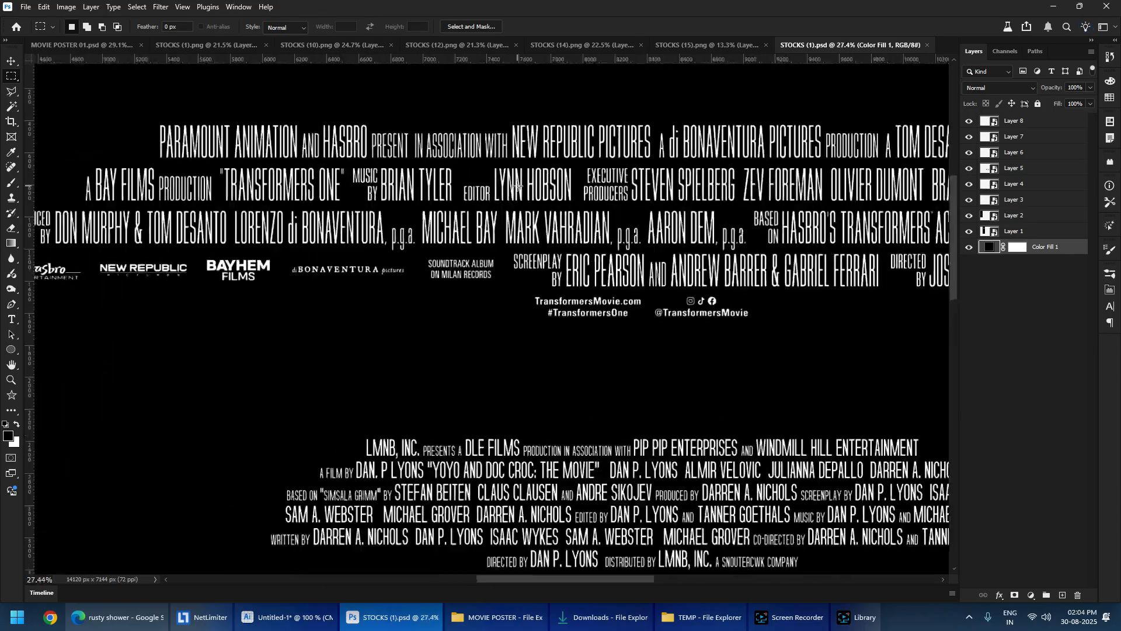
click(527, 238)
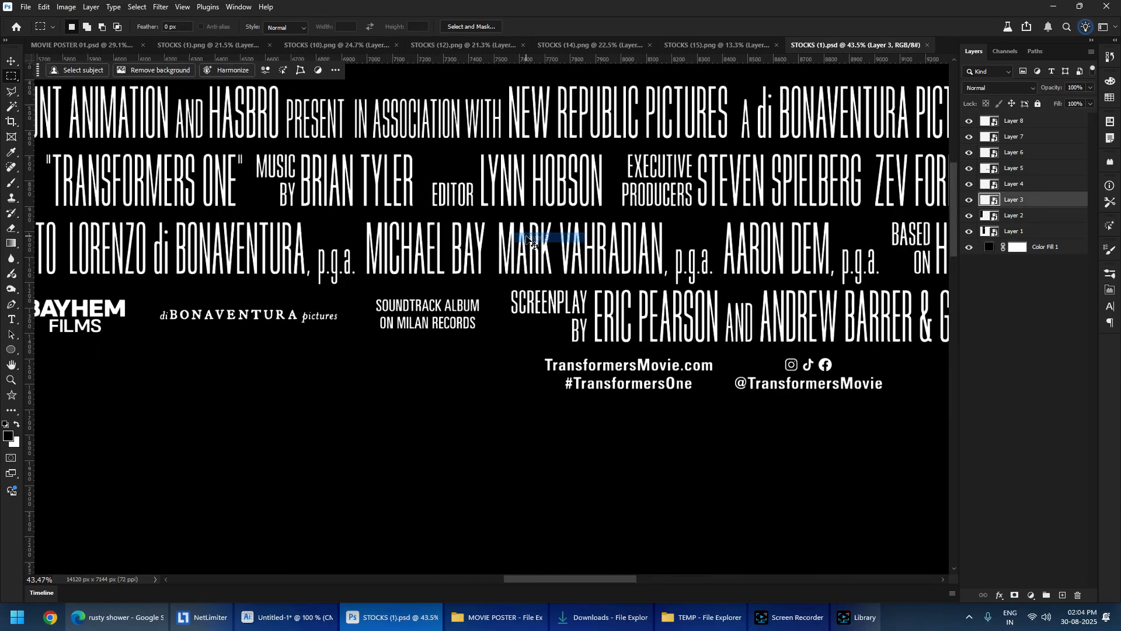
click(114, 48)
key(ctrl+v)
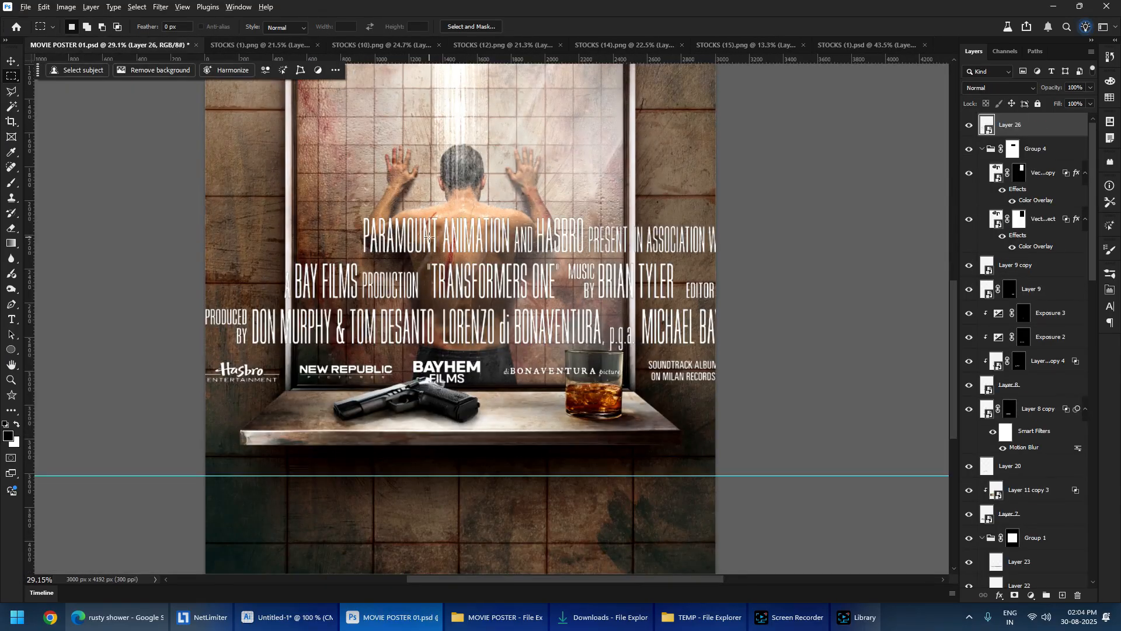
- Scale the pasted credits block to about 6.91% and place it beneath the shelf, just below the horizontal guide
scroll(425, 253, down, 3)
key(ctrl+t)
drag(691, 232, 489, 390)
drag(568, 399, 558, 399)
key(Return)
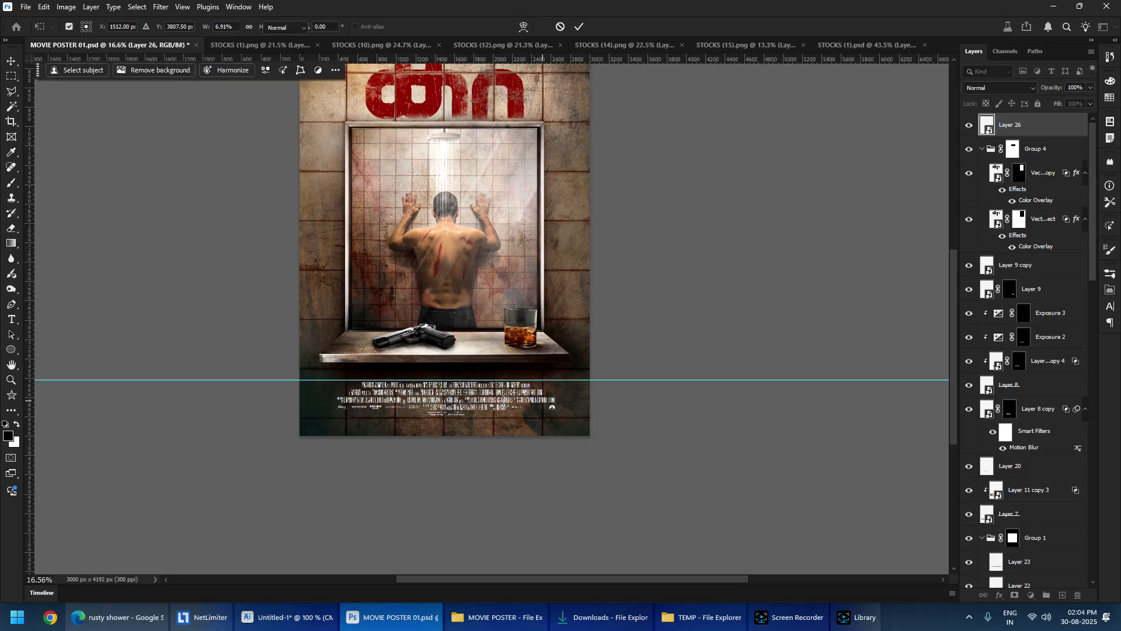
- Center the credits block horizontally on the canvas and deselect
scroll(466, 400, up, 5)
key(ctrl+a)
key(v)
key(shift+Left)
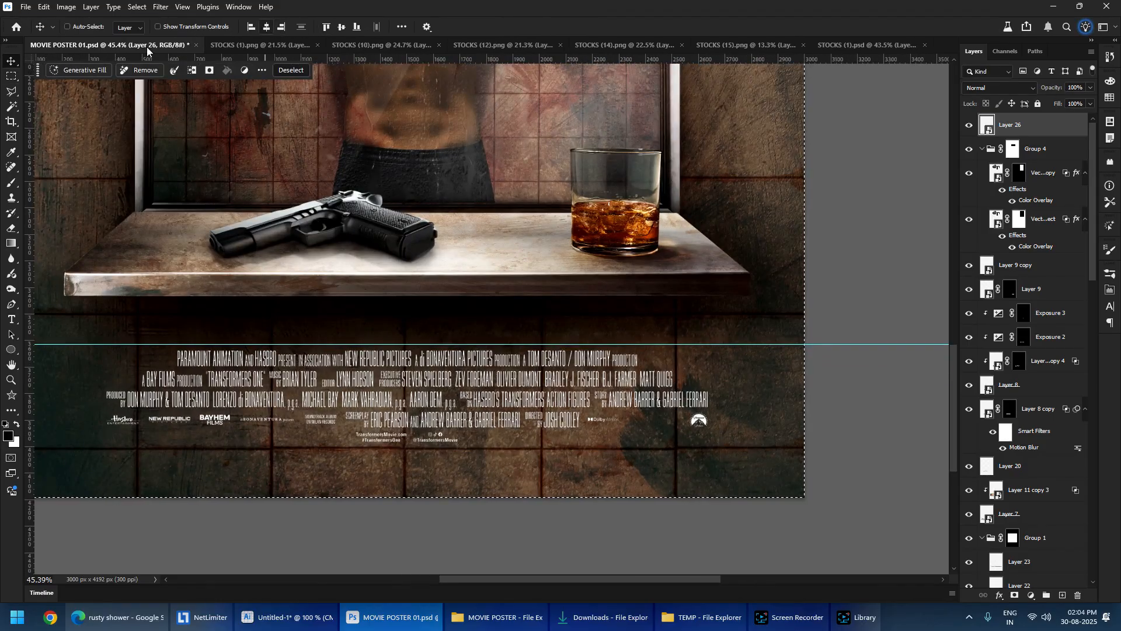
click(11, 76)
- Collapse Group 4, duplicate the Layer 11 wall texture and bring the copy to the top of the layer stack
scroll(693, 171, down, 5)
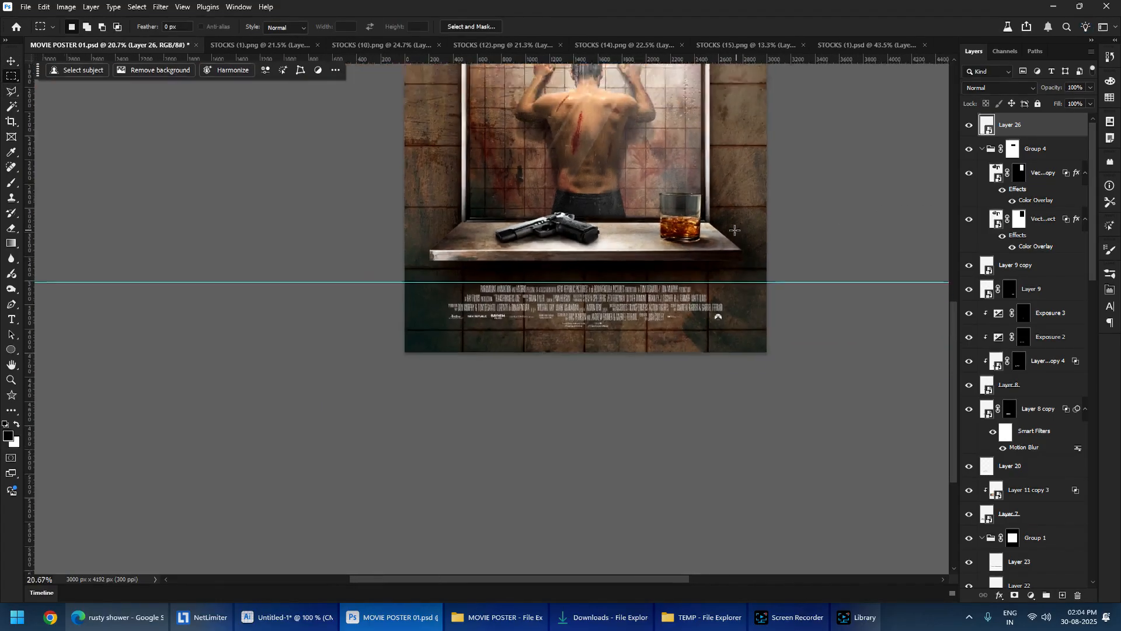
scroll(694, 171, up, 2)
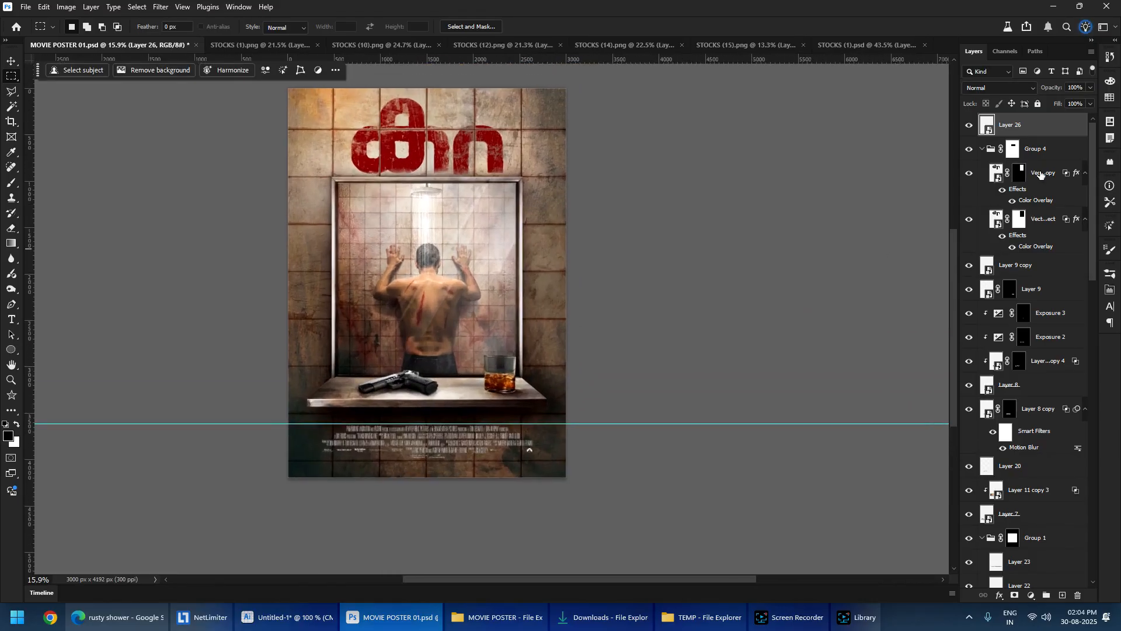
click(981, 150)
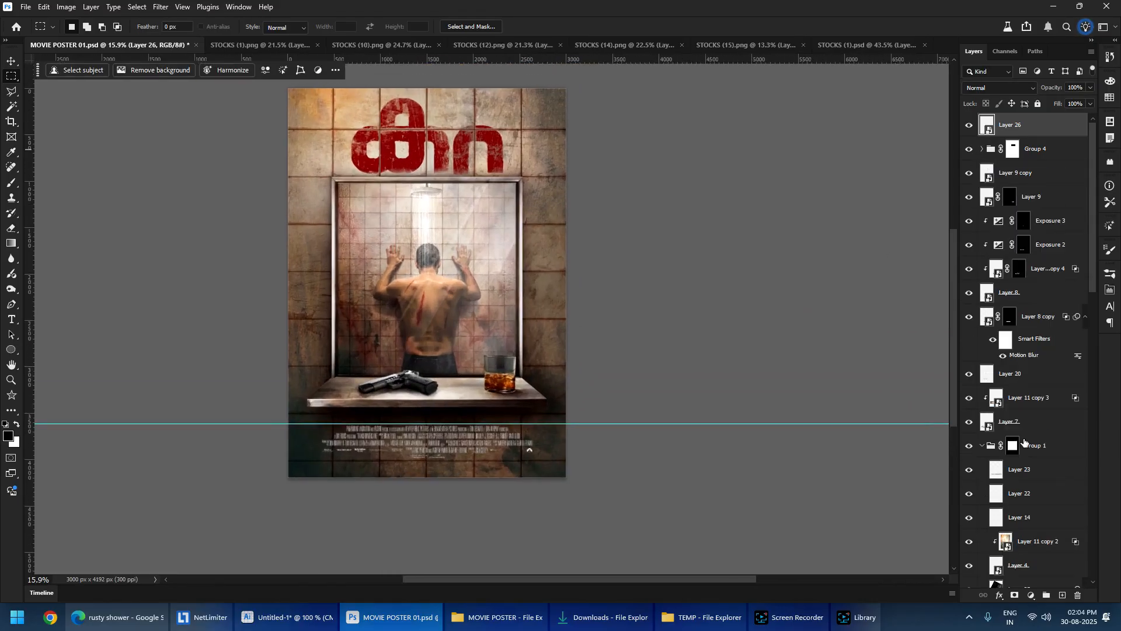
scroll(1028, 462, down, 1)
click(1039, 529)
scroll(1039, 530, down, 8)
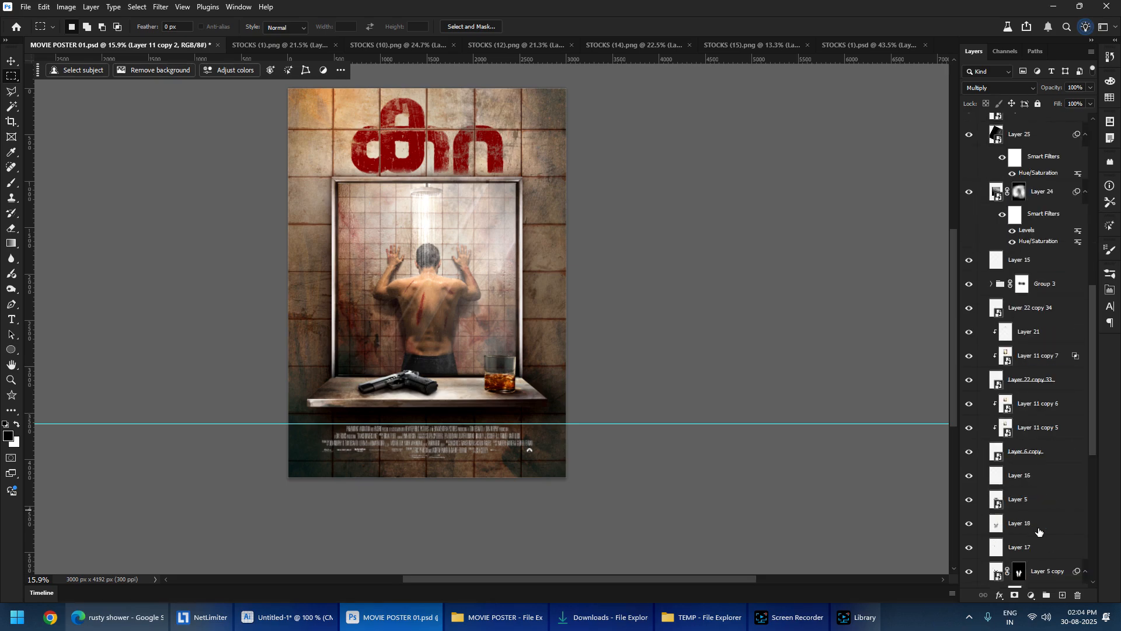
scroll(1039, 531, down, 7)
click(1021, 528)
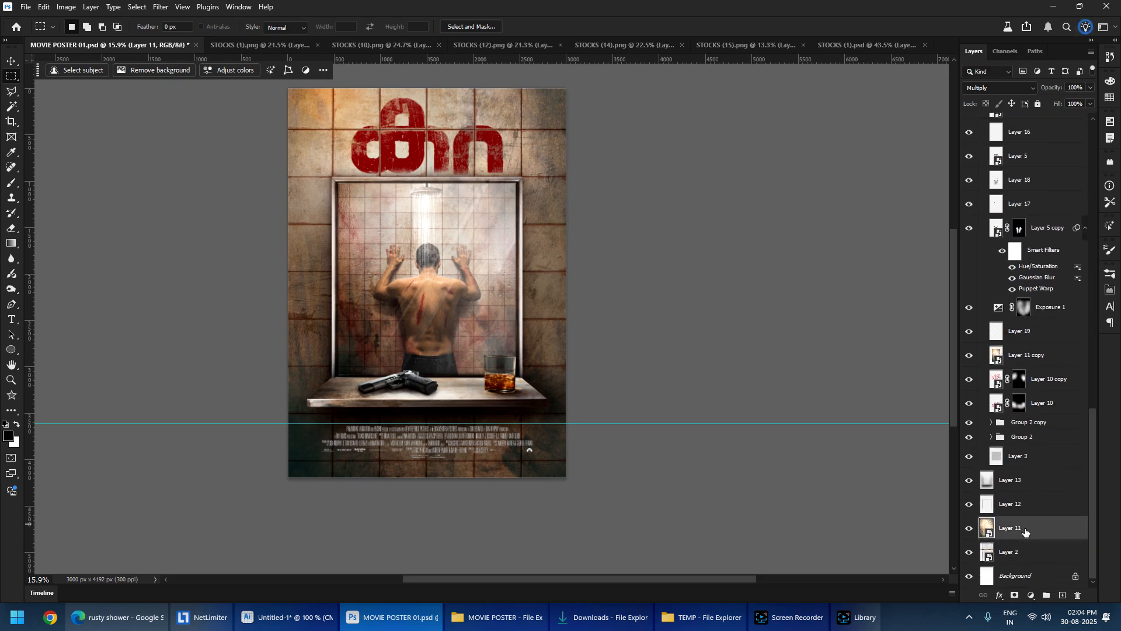
key(ctrl+j)
key(ctrl+shift+bracketright)
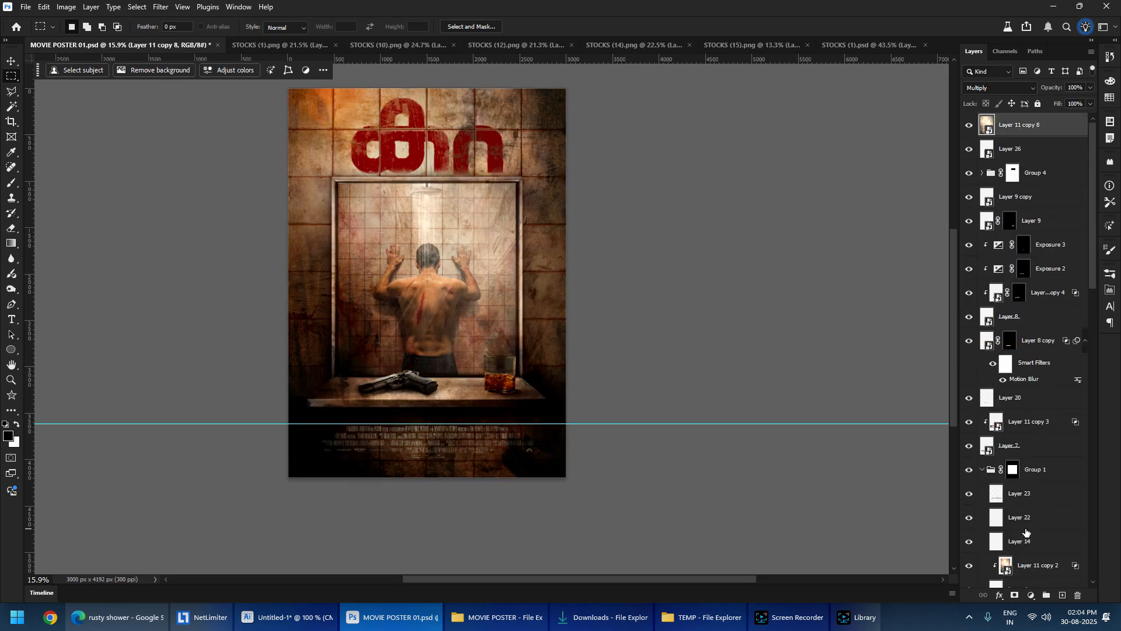
- Hide the Multiply texture copy Layer 11 copy 8 with a black layer mask
scroll(388, 176, up, 3)
drag(466, 175, 429, 289)
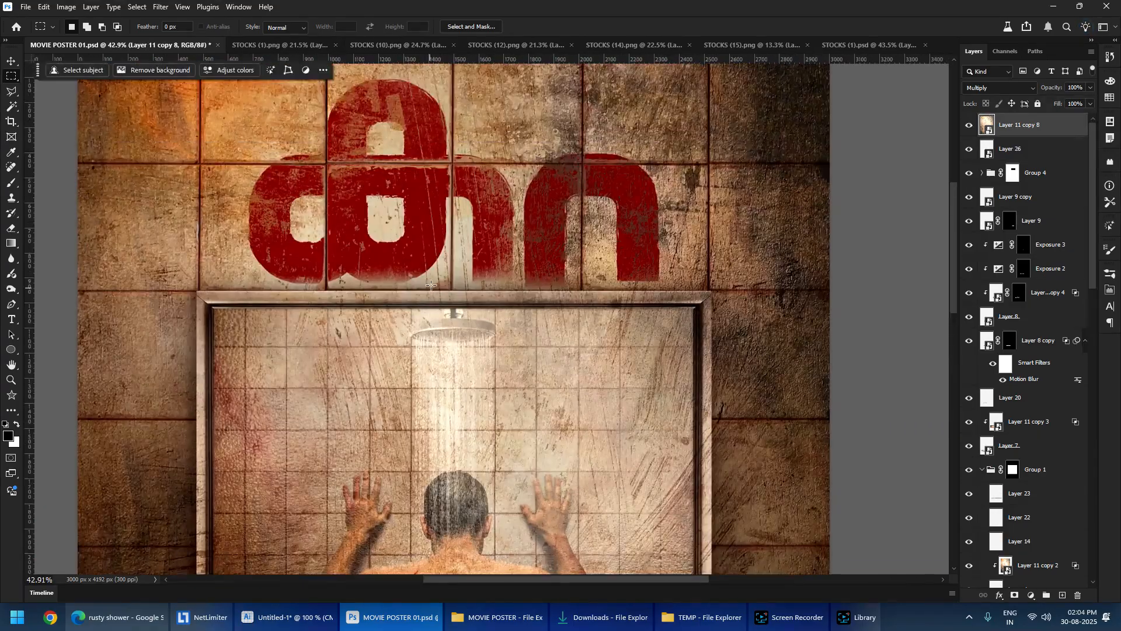
scroll(431, 281, down, 2)
drag(444, 247, 447, 33)
scroll(399, 371, up, 6)
scroll(514, 365, down, 3)
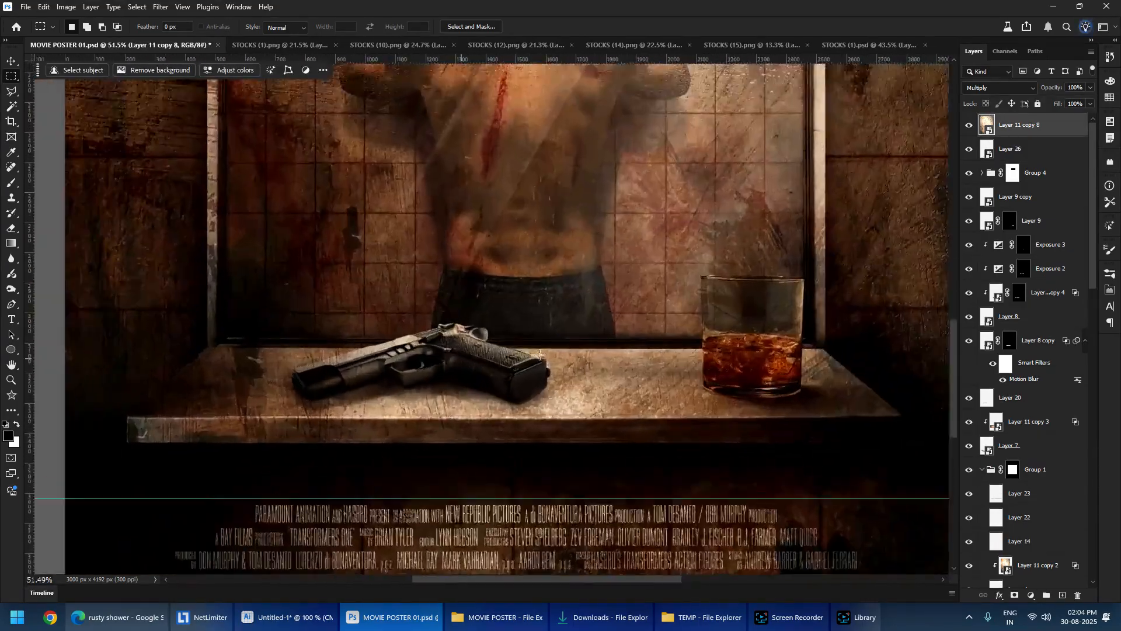
click(1015, 596)
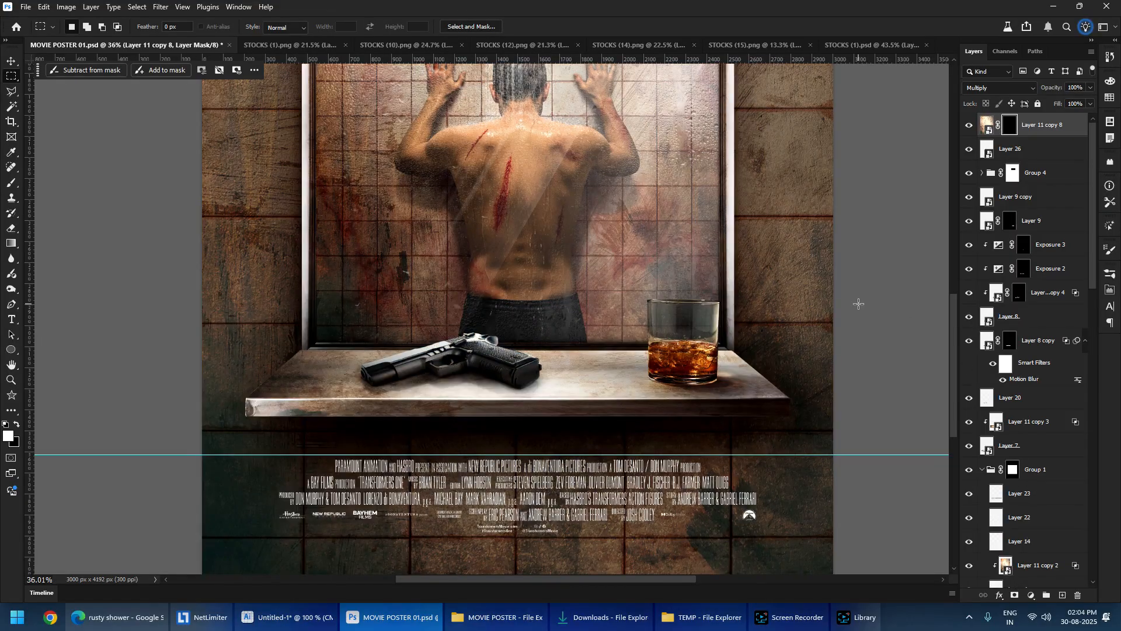
- Set up a large soft round brush with 20% flow and white as the paint color for the mask
key(b)
drag(350, 236, 443, 239)
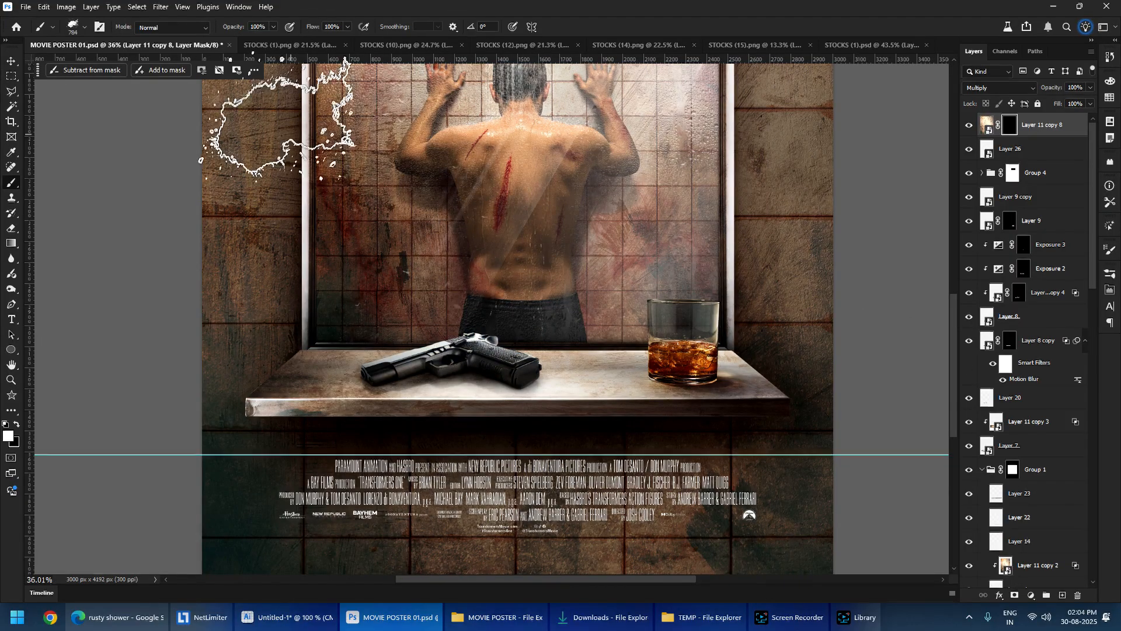
right_click(8, 187)
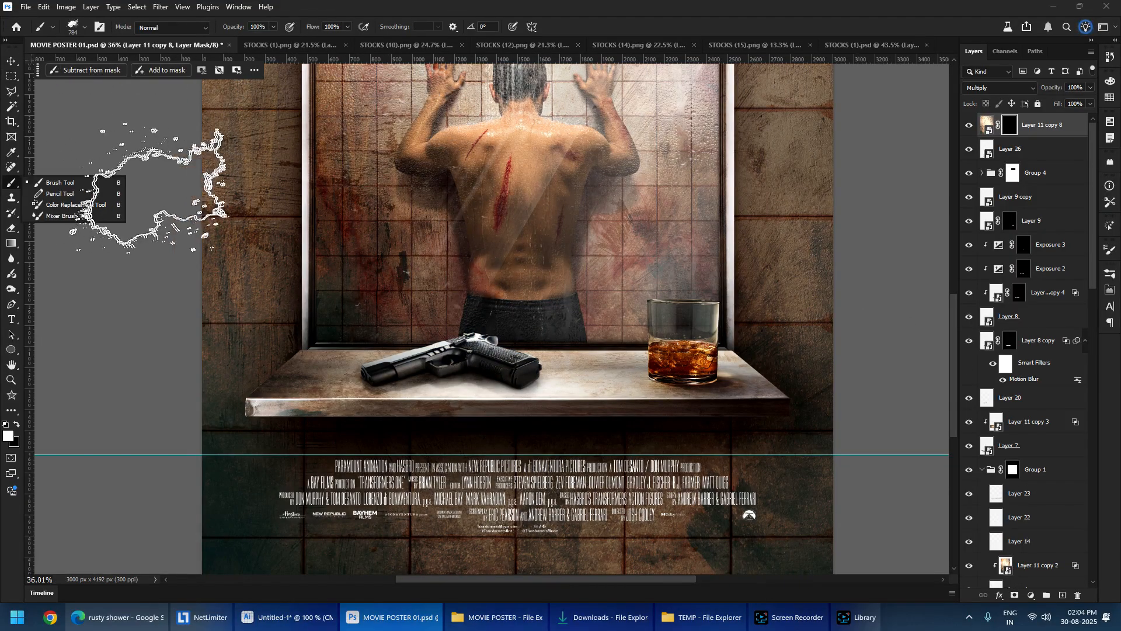
click(49, 183)
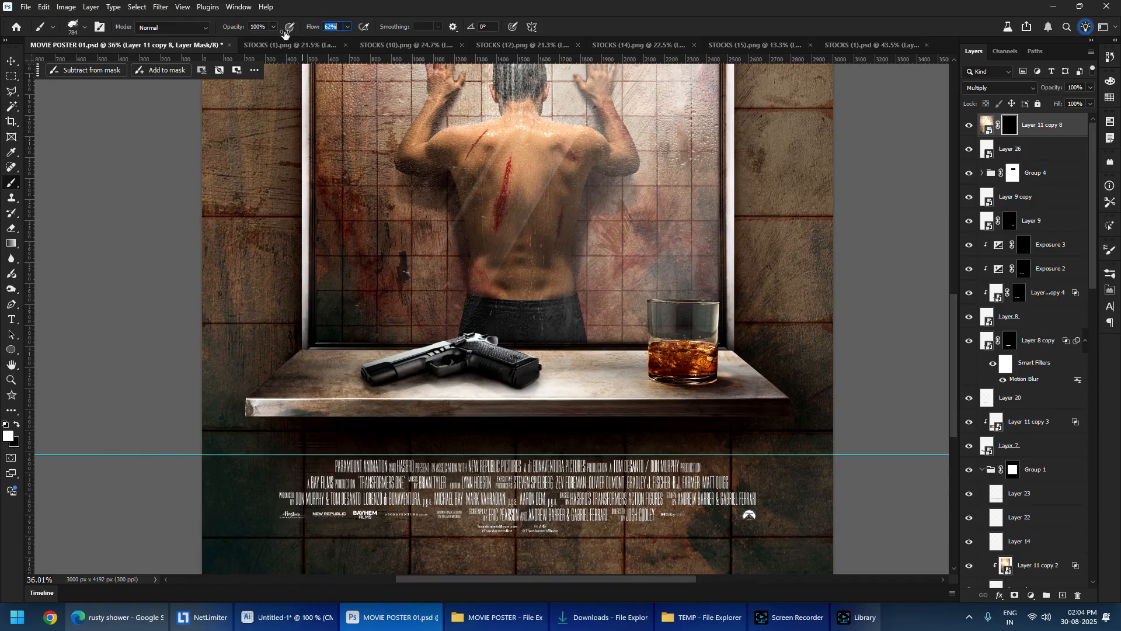
right_click(378, 283)
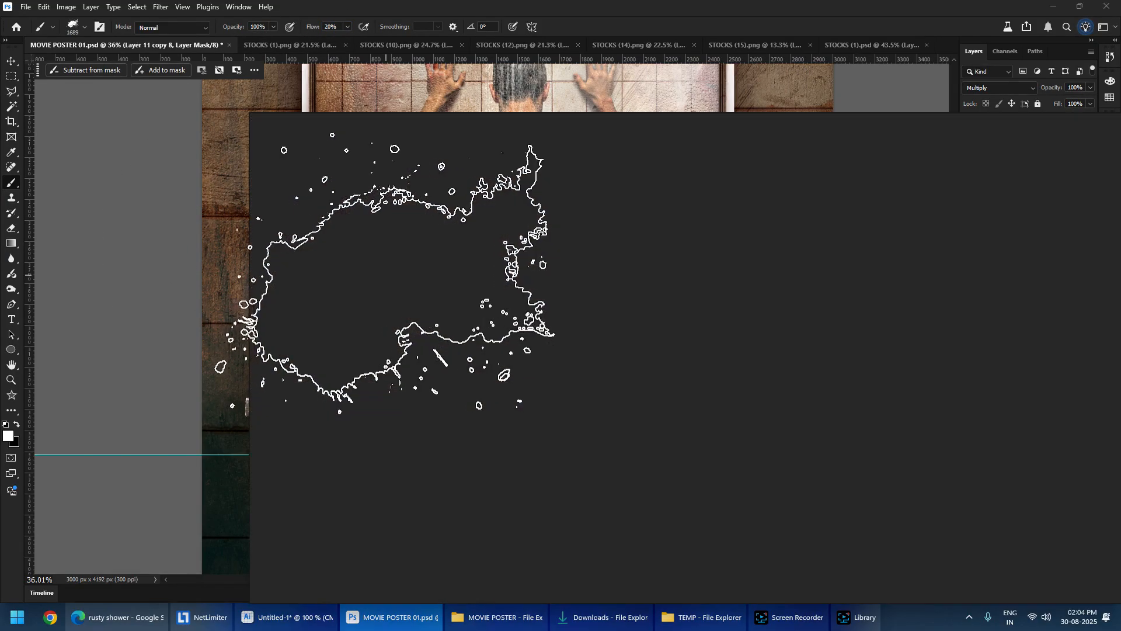
click(399, 5)
- Paint white on the Layer 11 copy 8 mask to reveal the dark texture around the shelf and along the poster's lower edge
drag(240, 426, 467, 426)
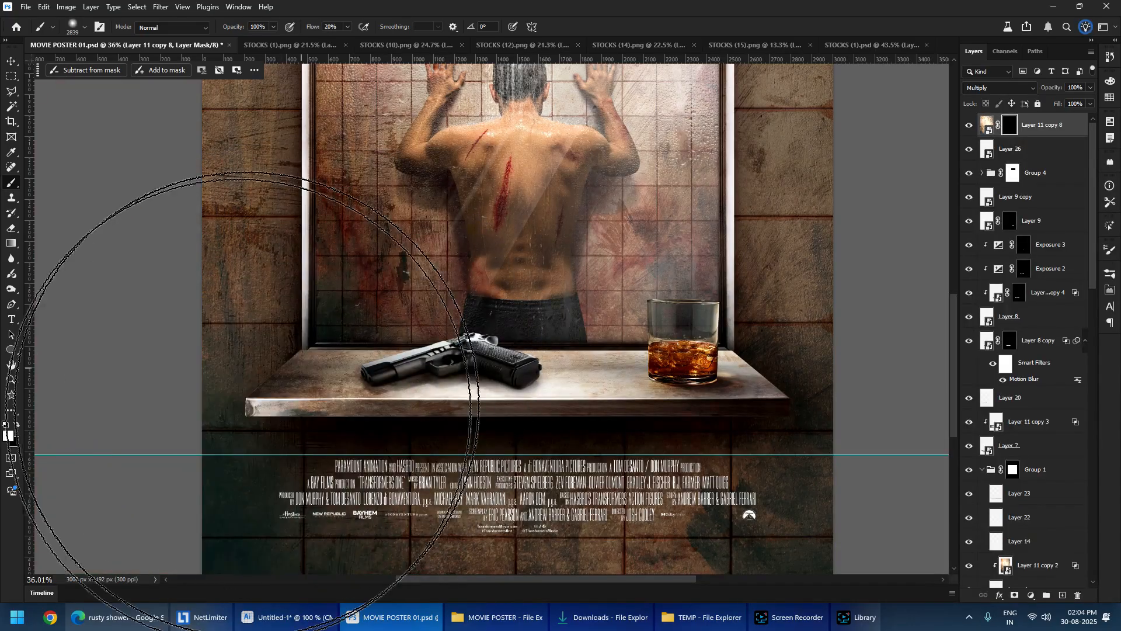
drag(178, 473, 105, 558)
scroll(290, 428, down, 4)
right_click(374, 488)
click(112, 7)
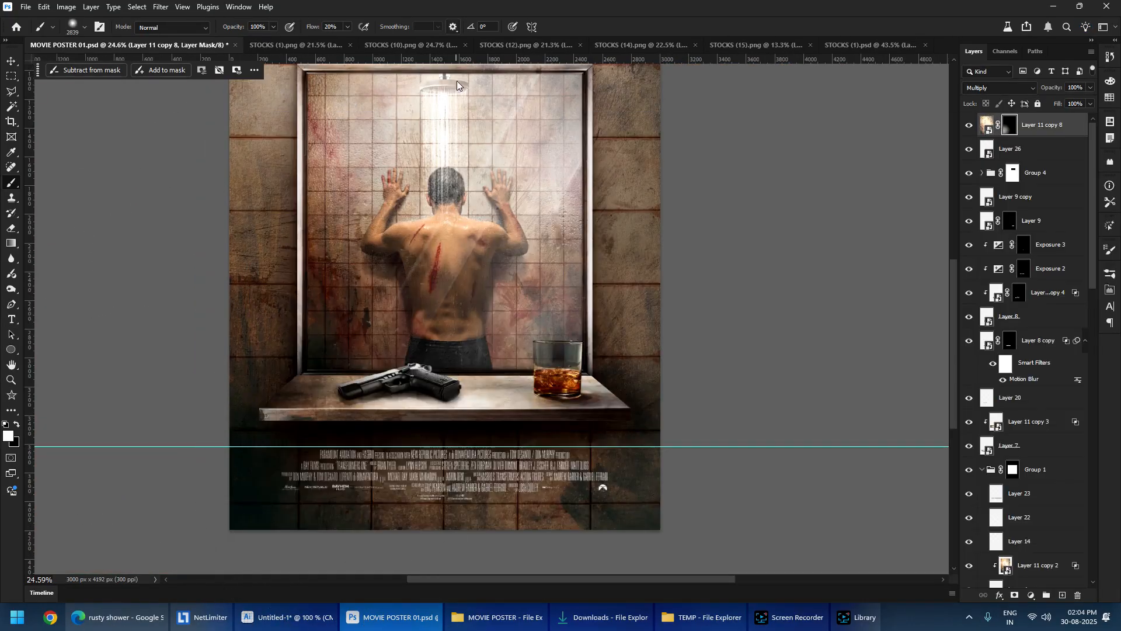
drag(354, 377, 310, 377)
drag(310, 503, 635, 506)
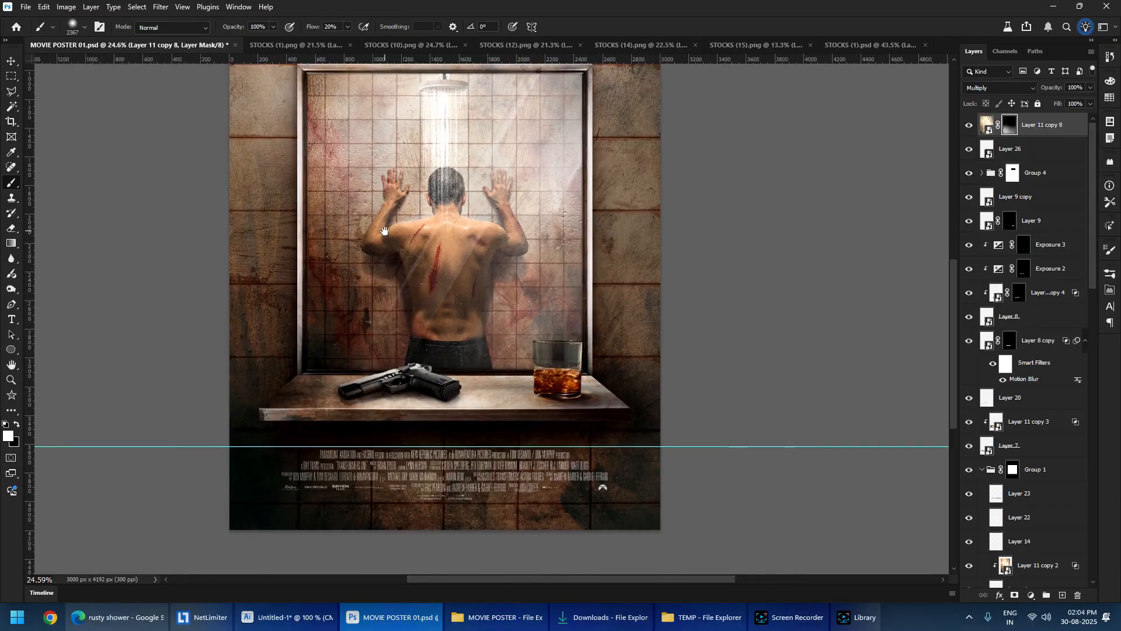
- Paint the mask along the poster's sides and upper corners to darken the tiled wall around the mirror frame
mouse_move(436, 99)
mouse_down()
mouse_move(447, 373)
mouse_move(449, 184)
mouse_up()
click(463, 392)
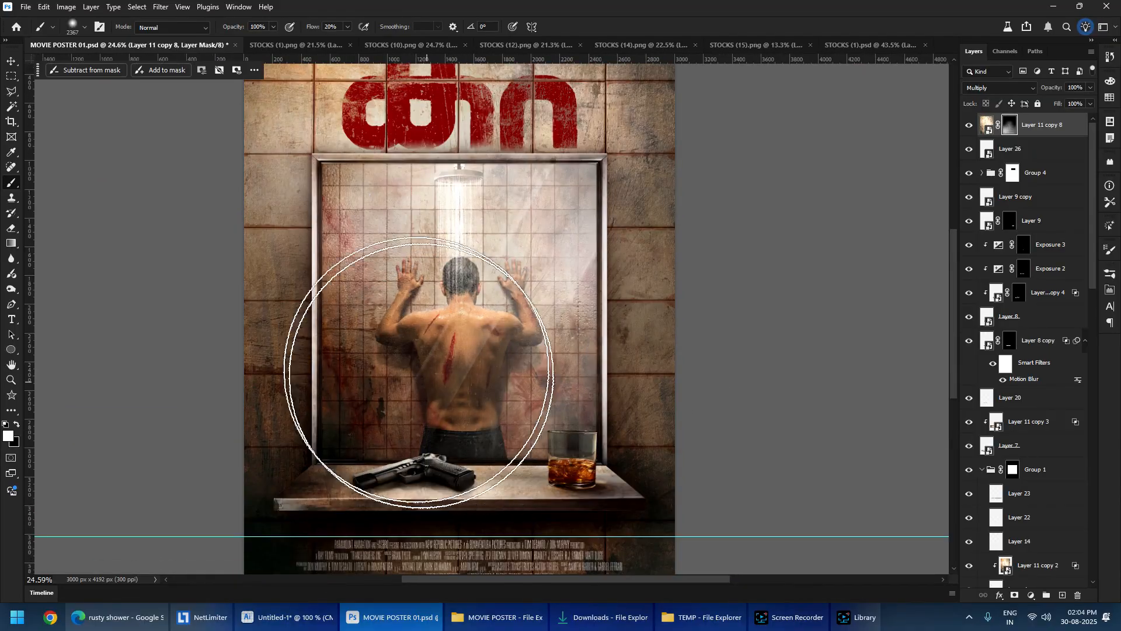
drag(294, 195, 291, 338)
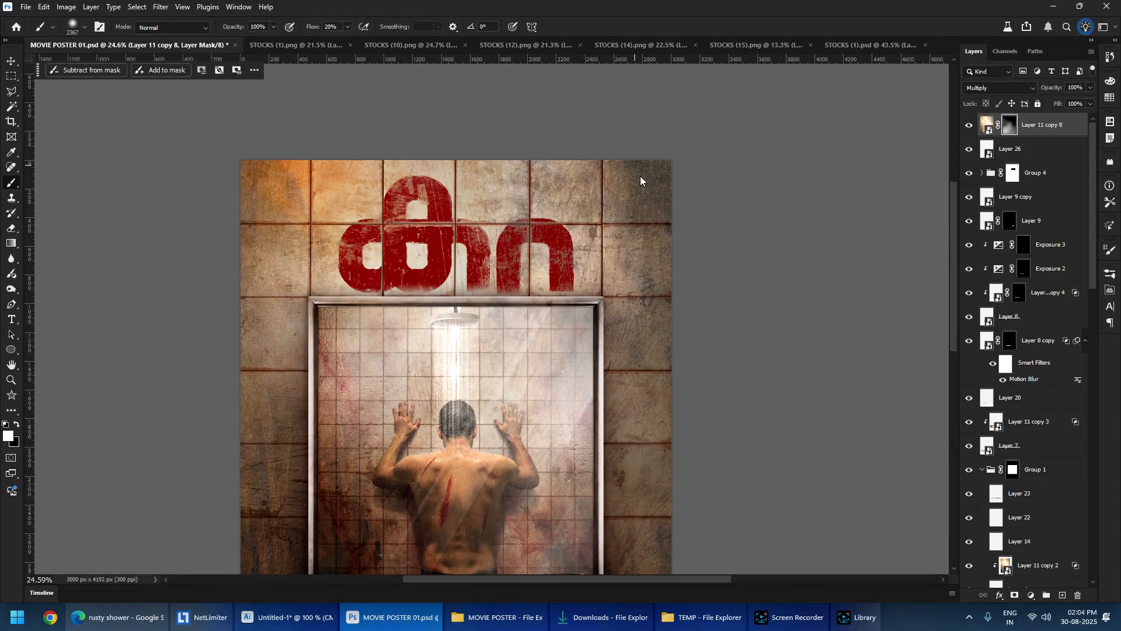
scroll(587, 127, down, 5)
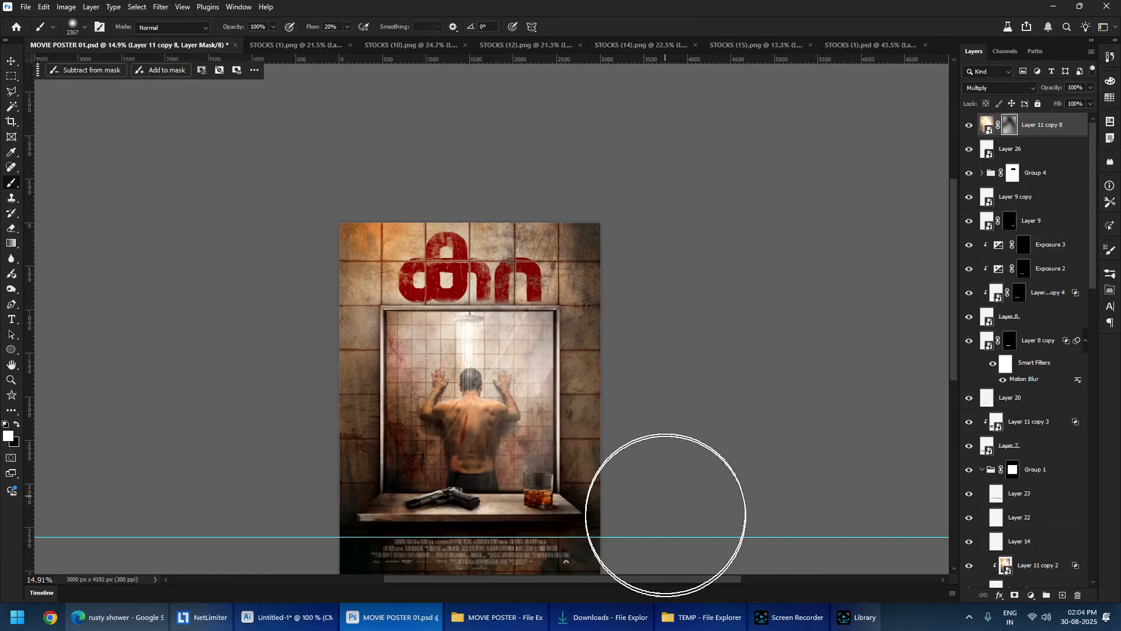
drag(616, 345, 608, 258)
scroll(484, 228, up, 1)
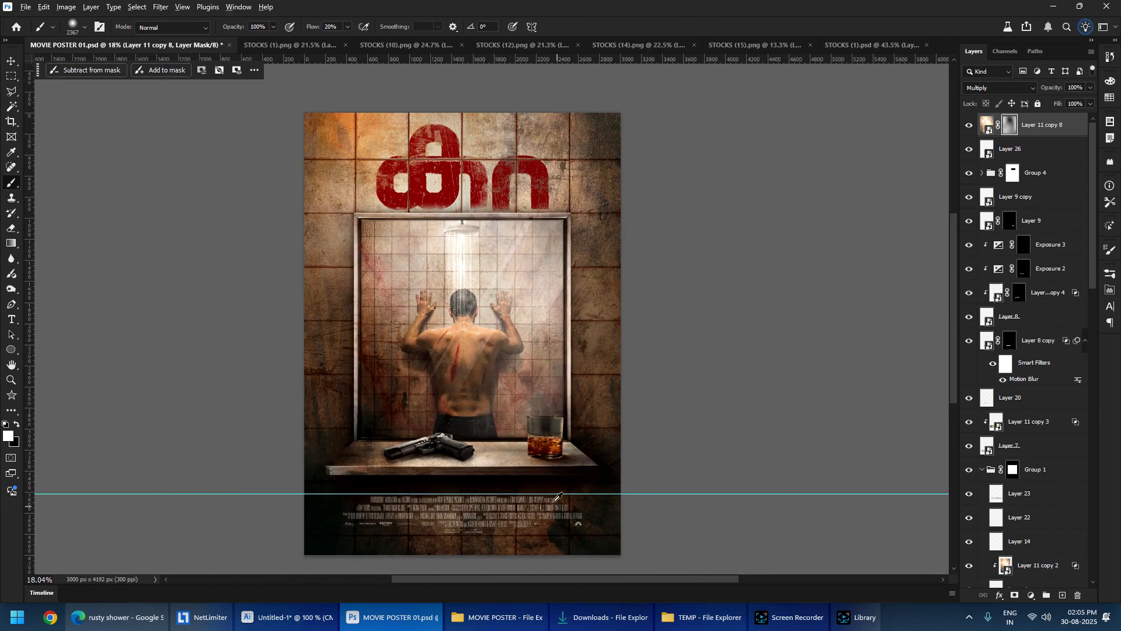
- Examine the darkened texture across the credits, shelf, frame and title, both close up and on the whole poster
scroll(551, 477, up, 6)
scroll(739, 276, down, 4)
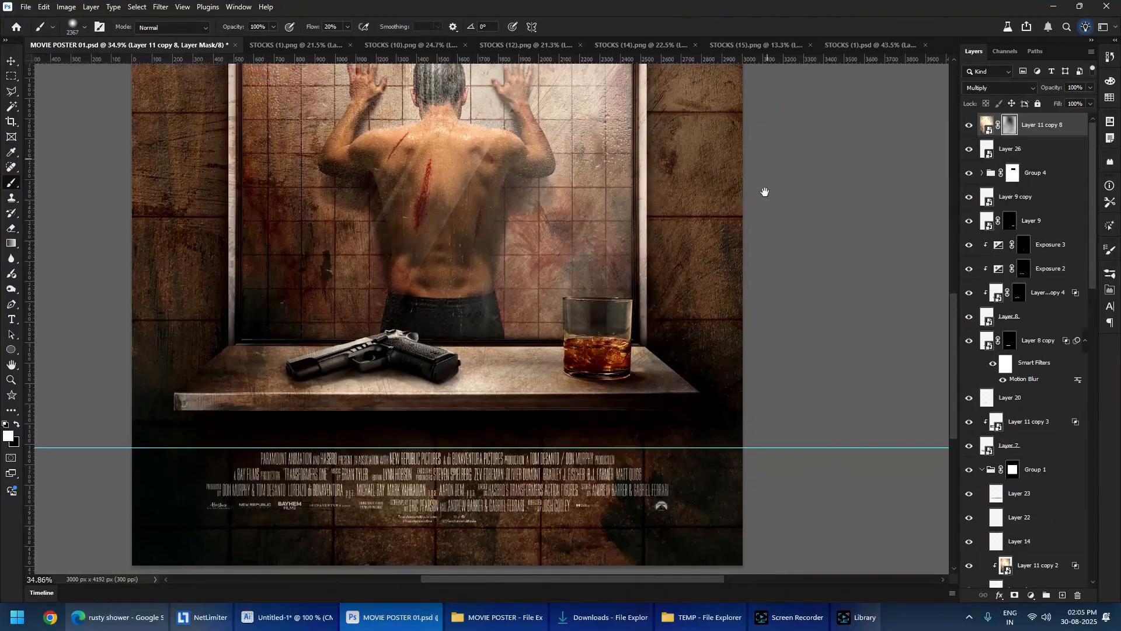
scroll(713, 220, up, 1)
scroll(711, 287, down, 4)
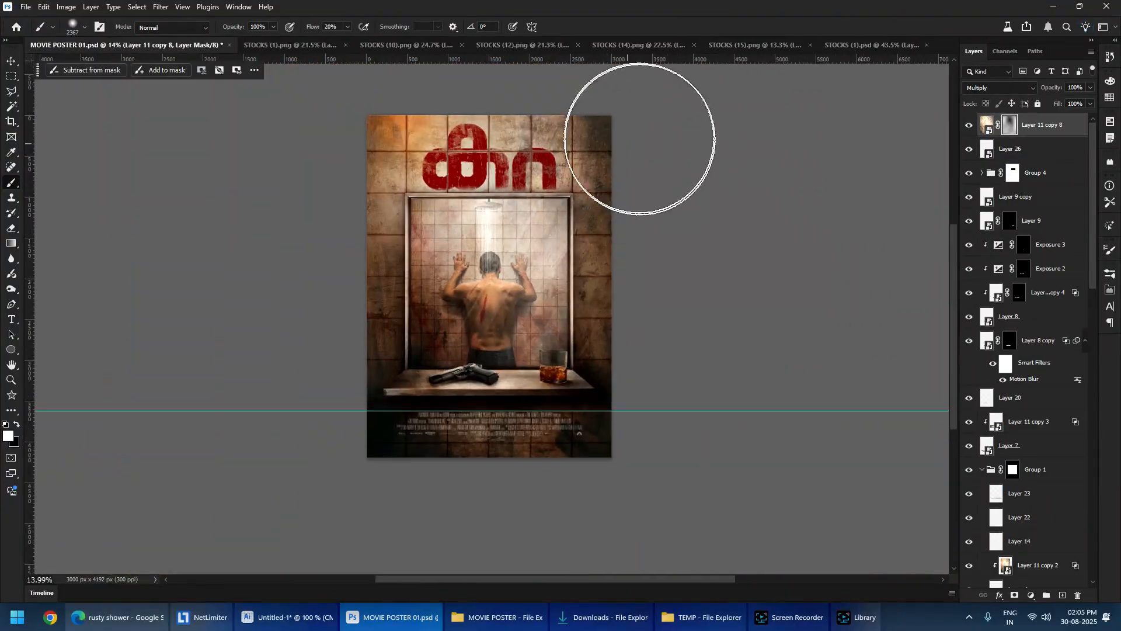
scroll(625, 226, up, 3)
scroll(602, 196, down, 1)
scroll(514, 336, down, 2)
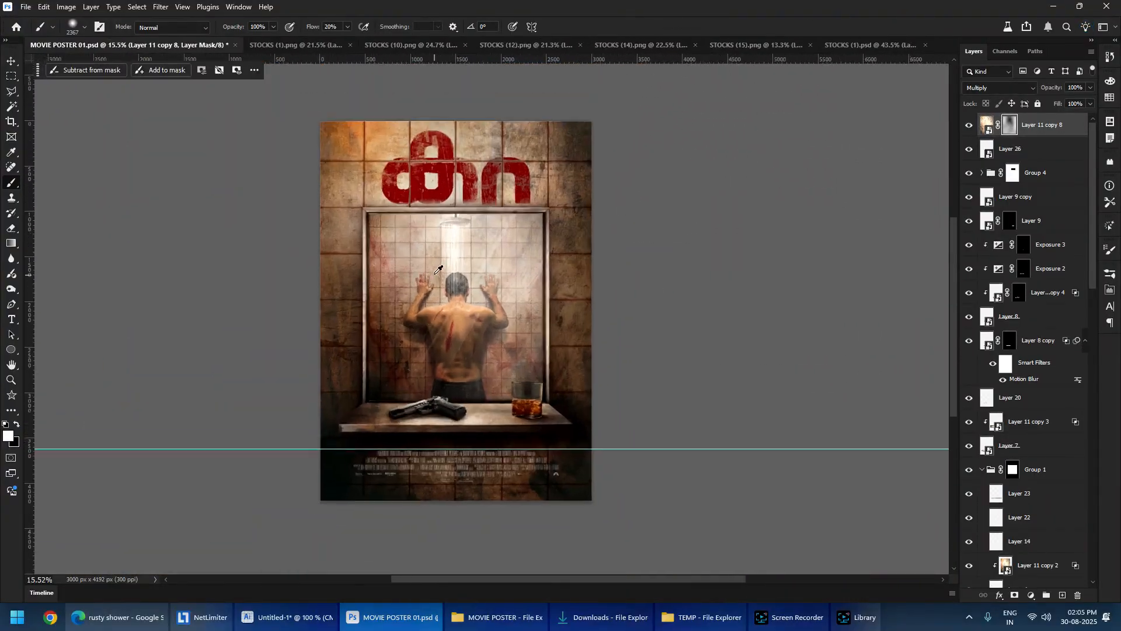
scroll(456, 268, up, 4)
drag(535, 240, 492, 280)
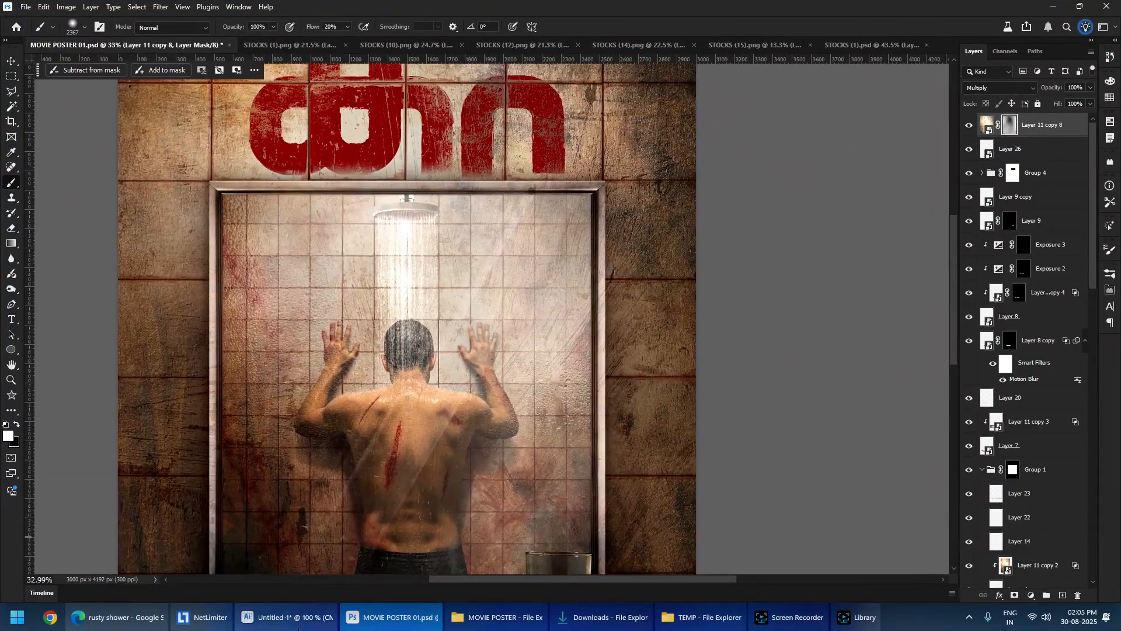
- Switch to the browser, search Google Images for "rusty blood" and look through the results for a usable texture
click(117, 617)
double_click(204, 72)
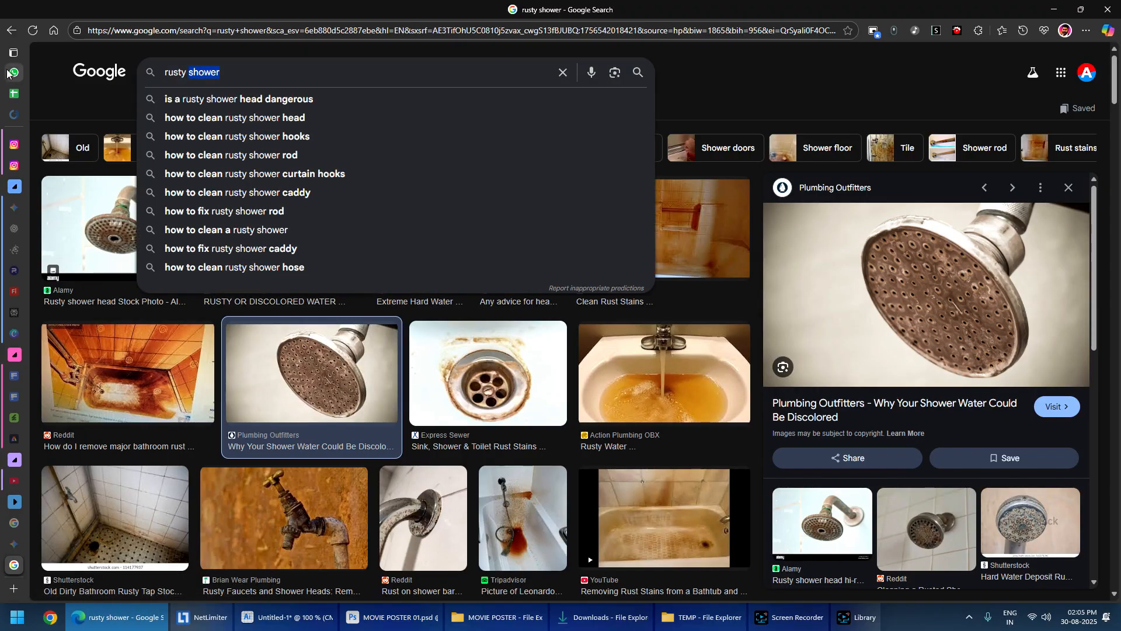
text(blood)
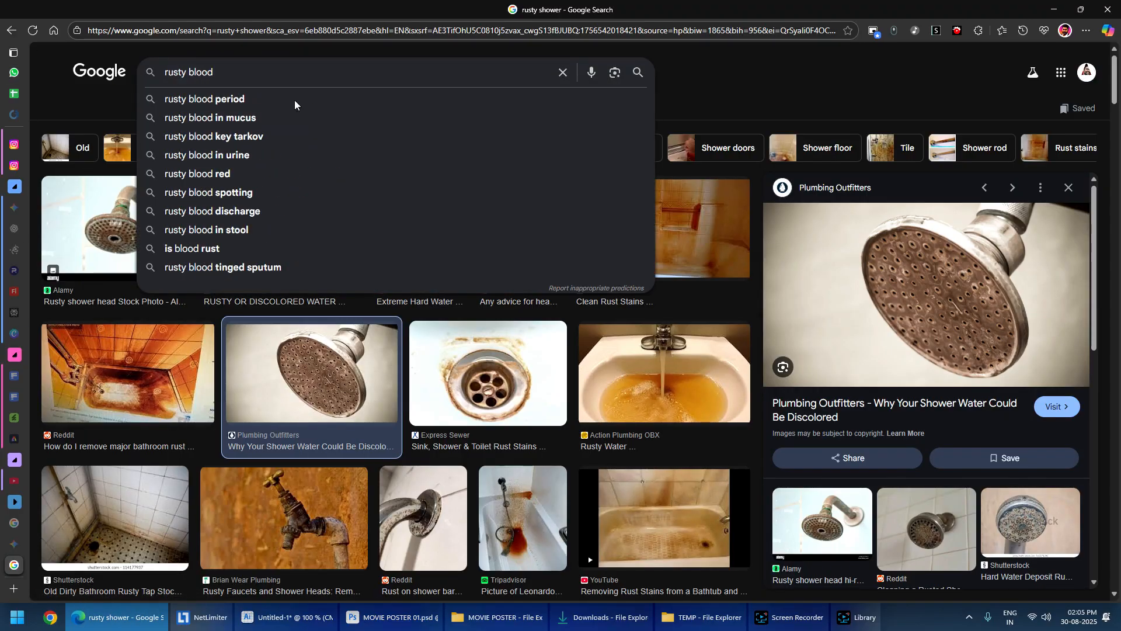
scroll(218, 72, down, 2)
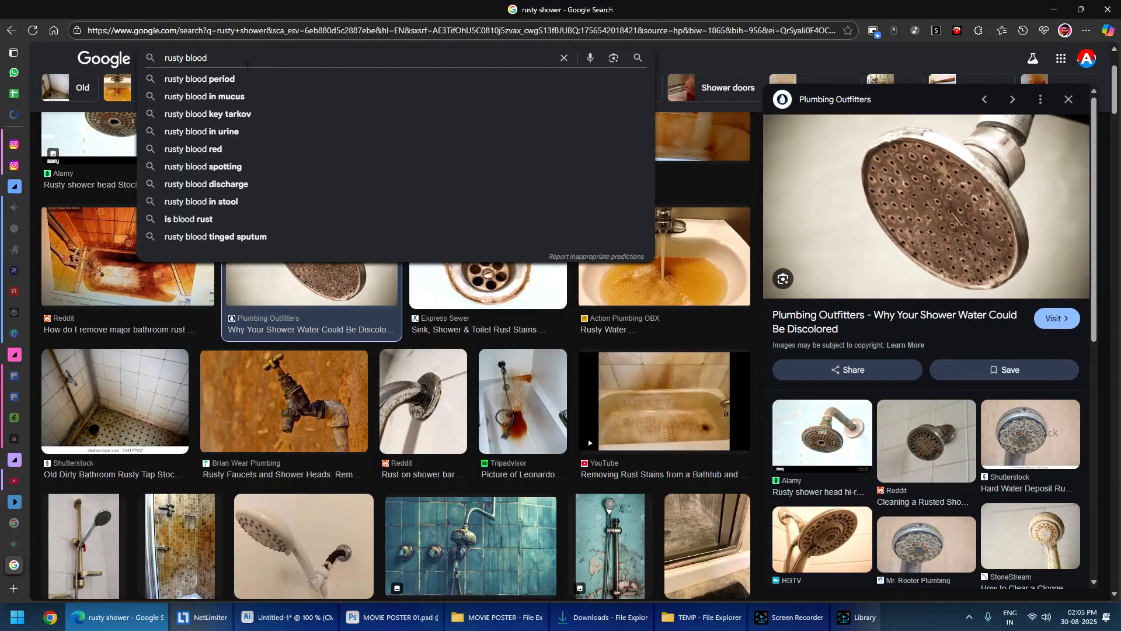
key(Return)
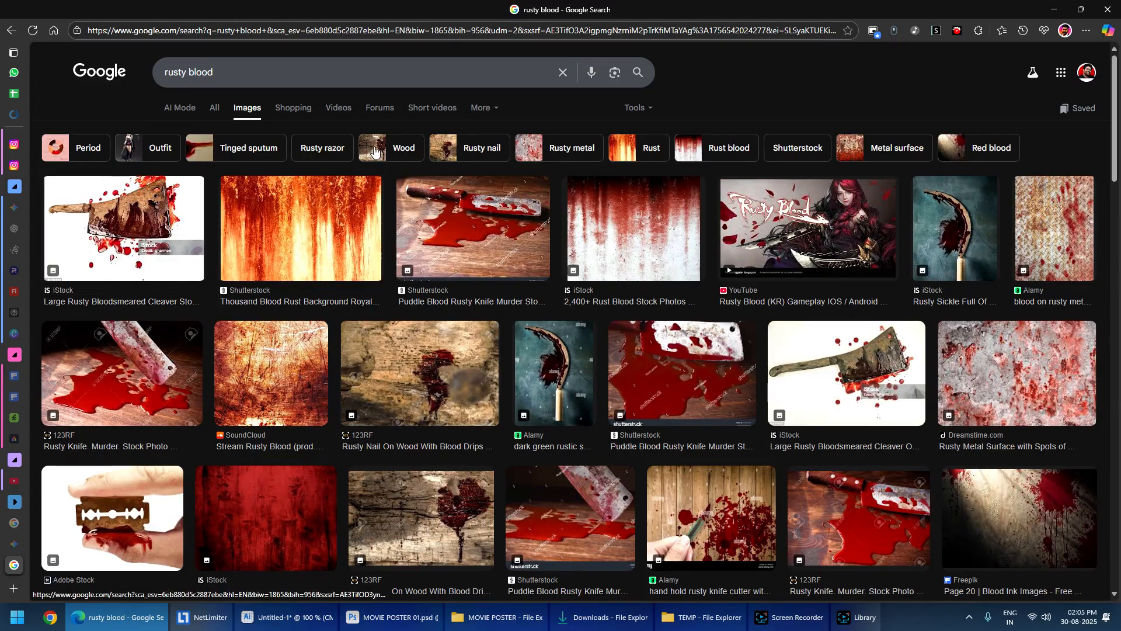
scroll(363, 345, down, 8)
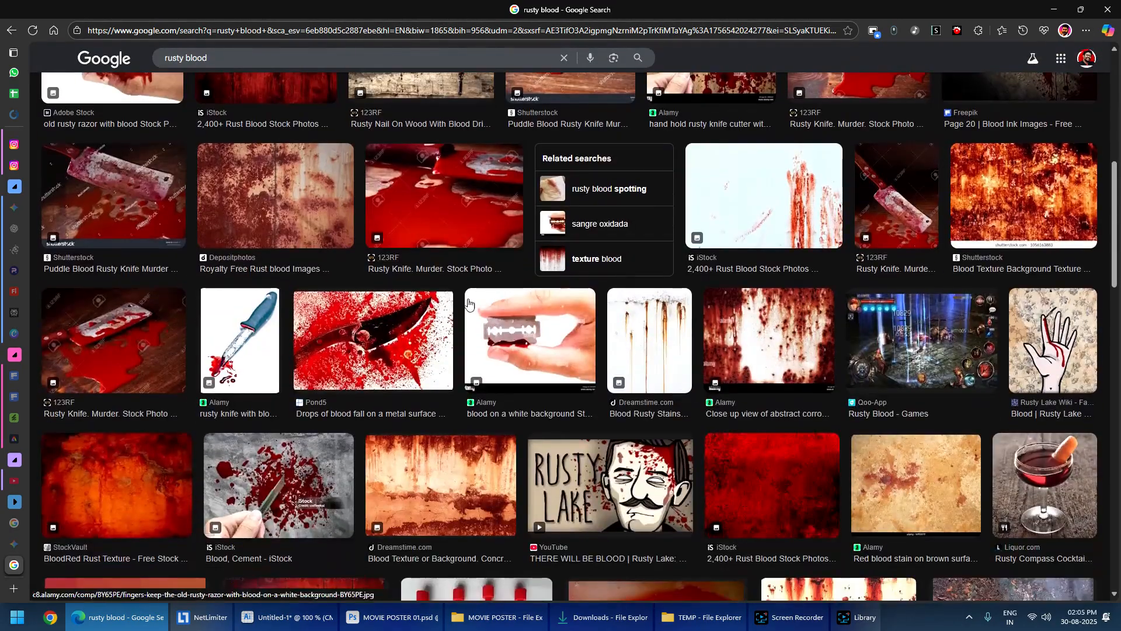
scroll(442, 349, down, 6)
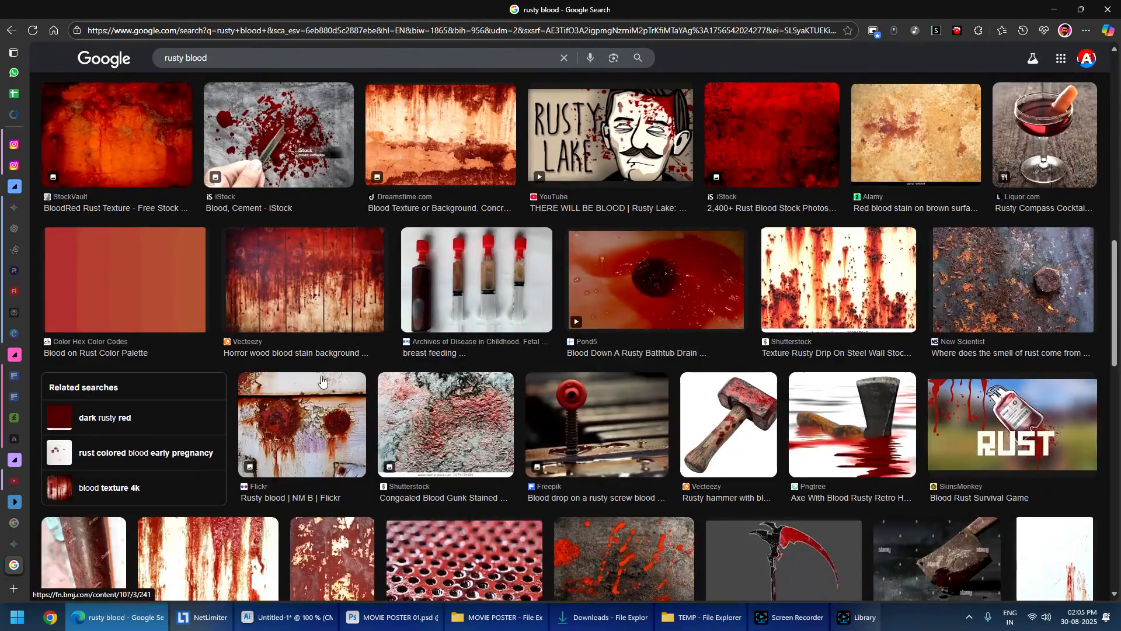
scroll(320, 383, down, 7)
scroll(349, 312, down, 10)
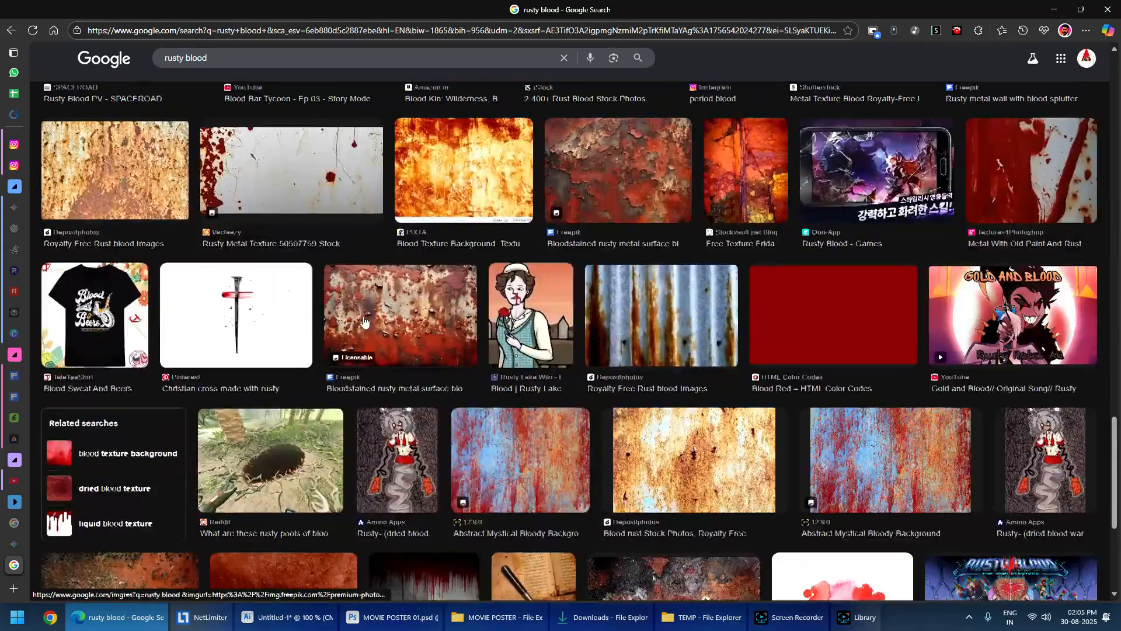
scroll(260, 131, up, 13)
scroll(260, 131, up, 5)
- Search Google Images for "blood on wall" and open the preview of the iStock wall with dark red drips
drag(215, 58, 40, 50)
text(blood on wall)
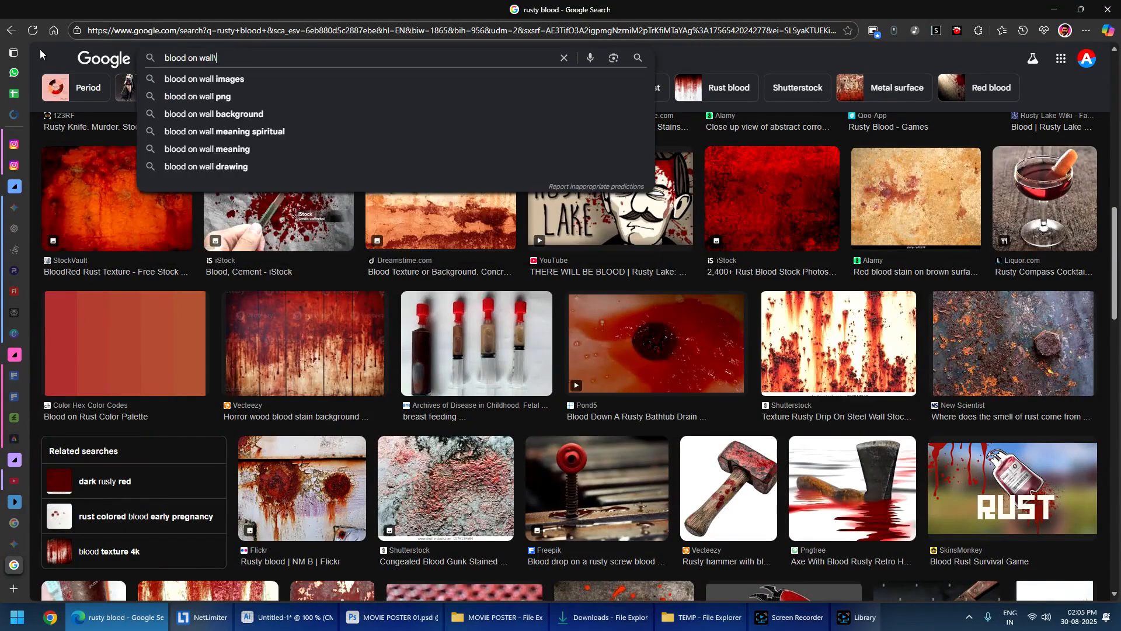
key(Return)
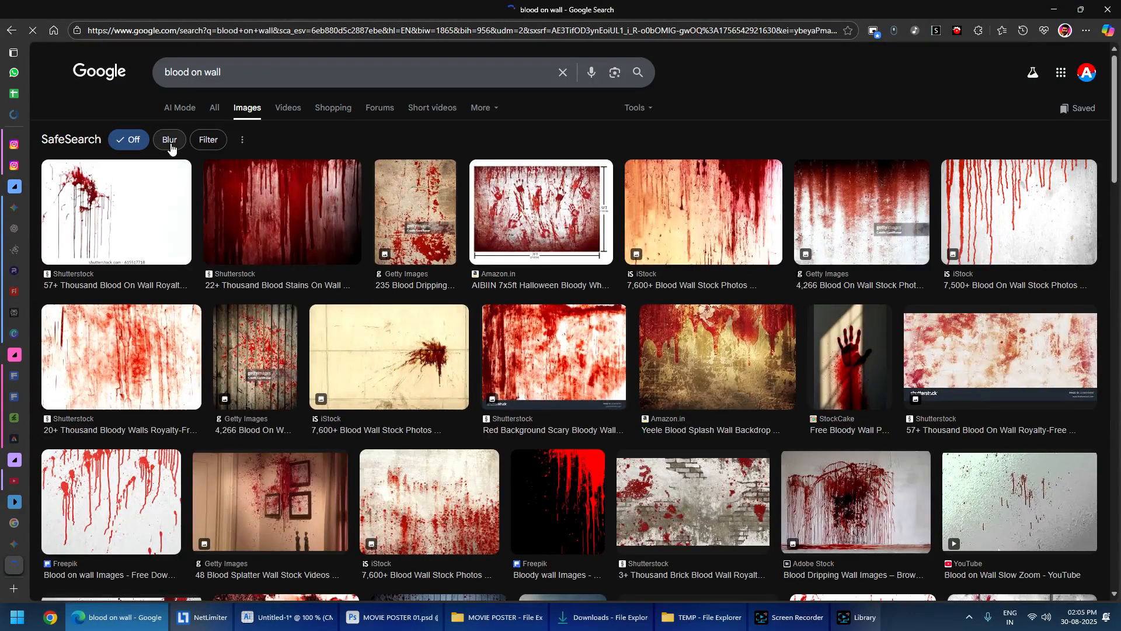
click(695, 225)
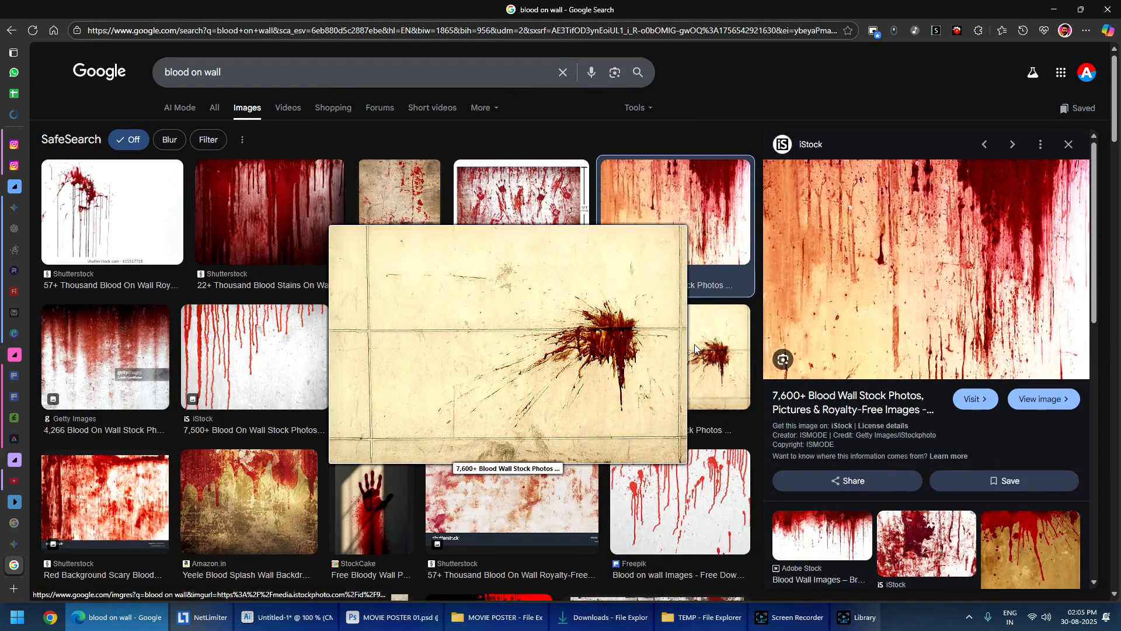
right_click(921, 236)
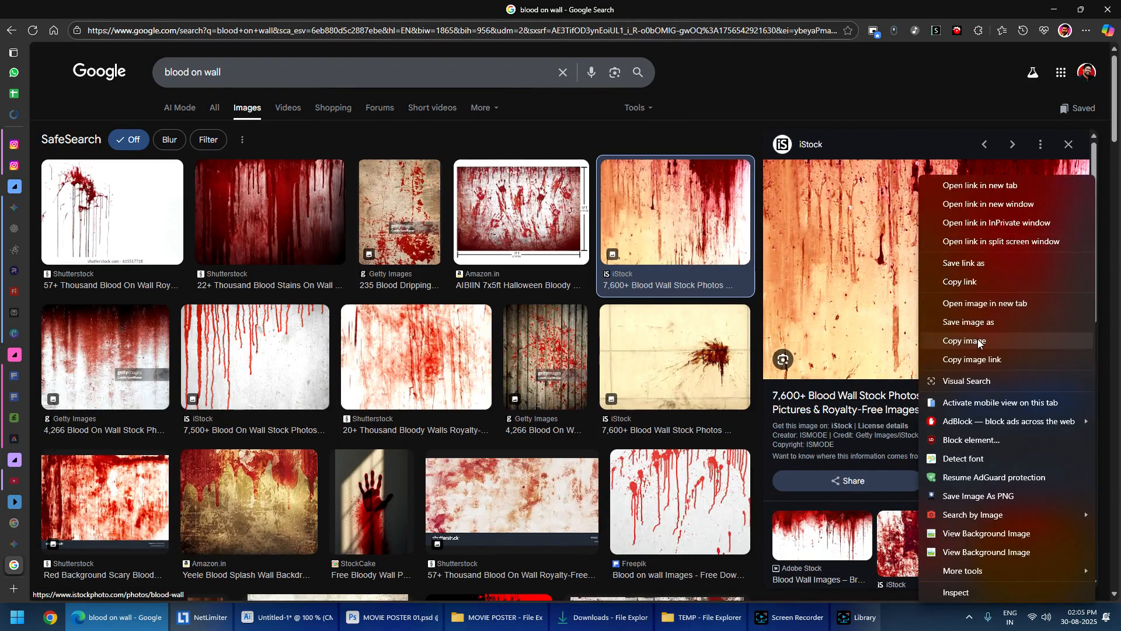
click(979, 343)
key(alt+Tab)
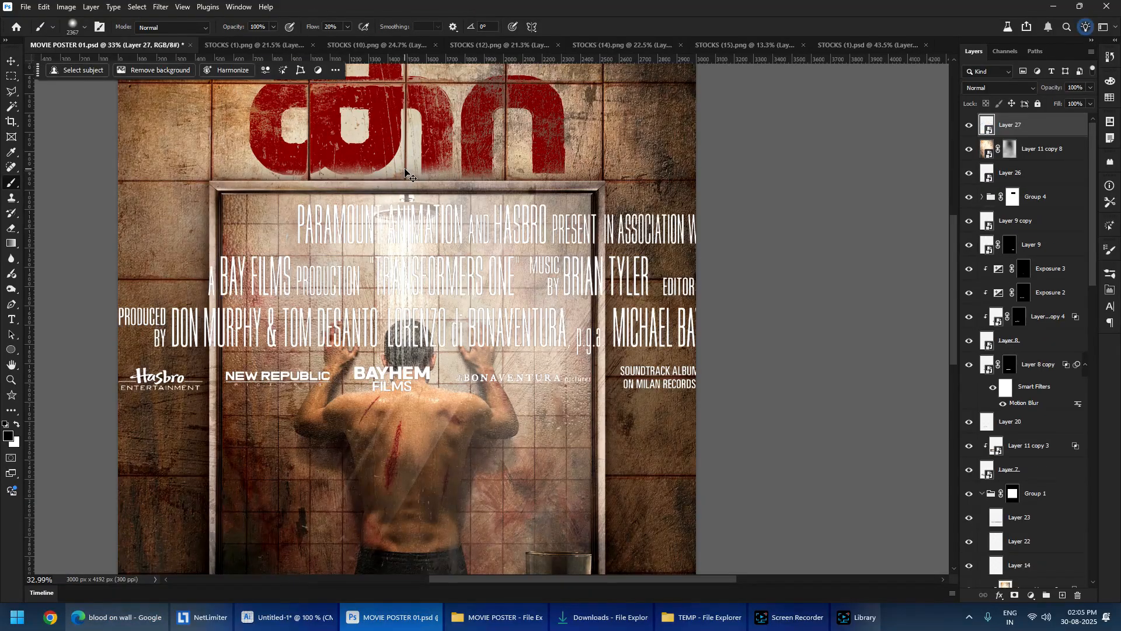
scroll(473, 272, down, 3)
key(ctrl+z)
key(alt+Tab)
- Copy the previewed blood wall image, paste it into the Photoshop poster and scale it to about 339% over the title
right_click(914, 290)
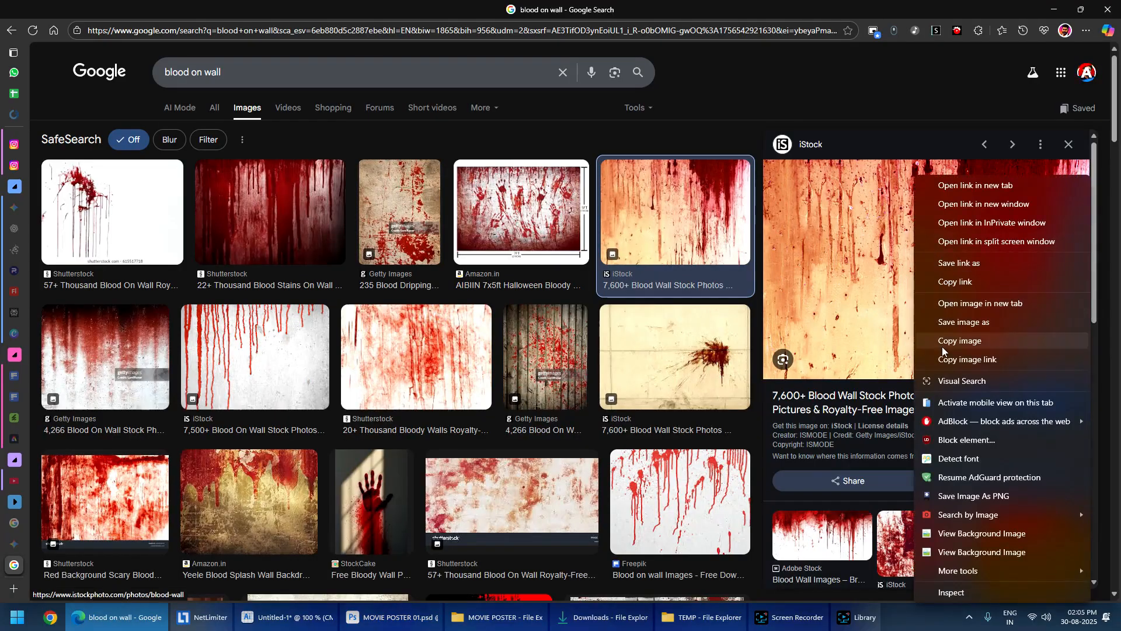
click(958, 341)
key(alt+Tab)
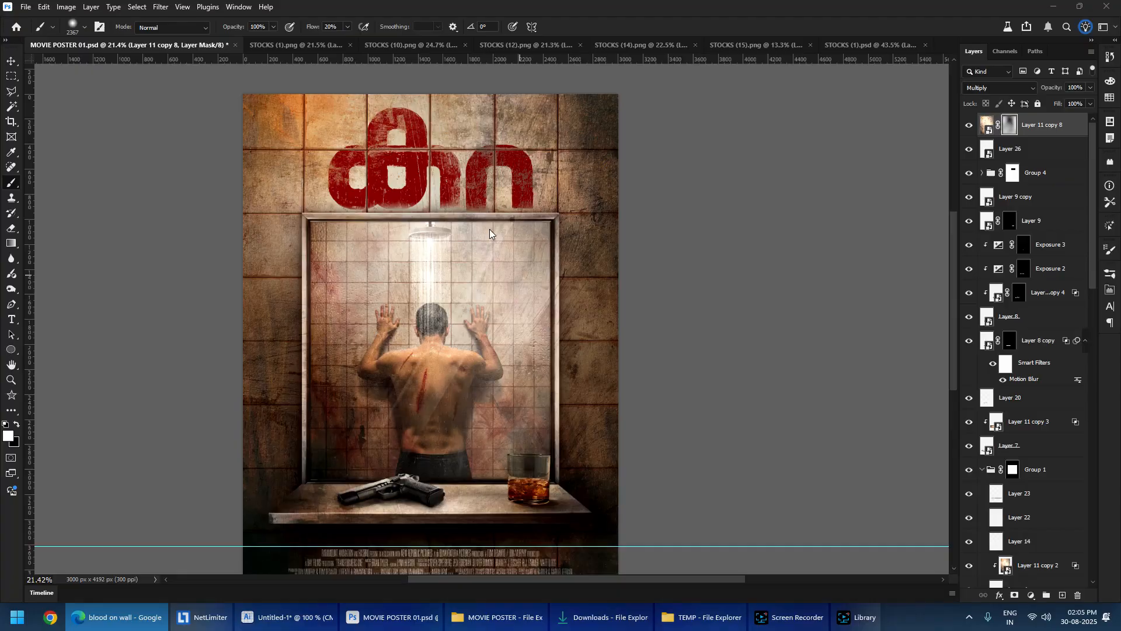
key(ctrl+v)
drag(498, 359, 559, 132)
key(ctrl+t)
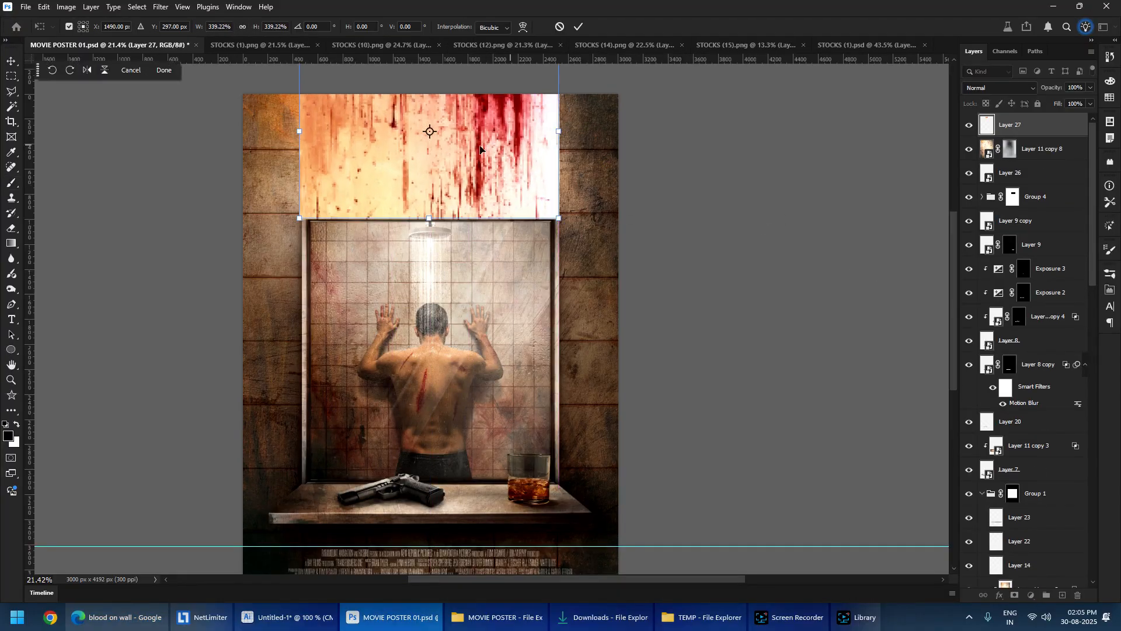
drag(480, 150, 480, 177)
key(Return)
- Set the pasted blood texture's blend mode to Multiply and move it over the poster's upper-right corner
scroll(452, 115, up, 8)
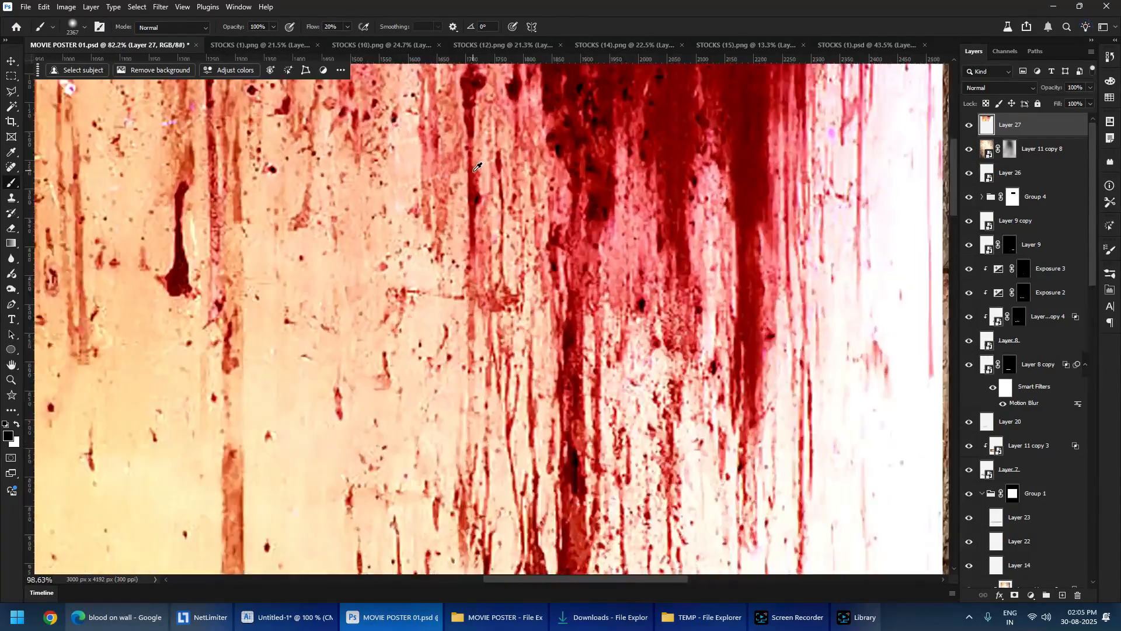
scroll(478, 166, down, 3)
click(1000, 87)
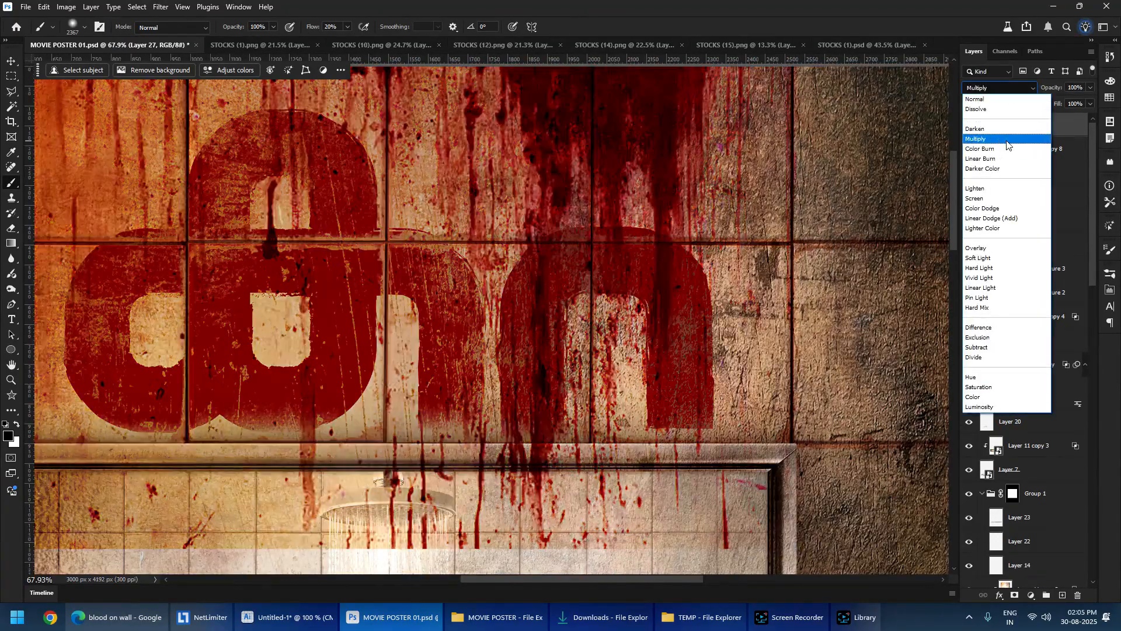
click(1007, 140)
key(m)
scroll(586, 331, down, 5)
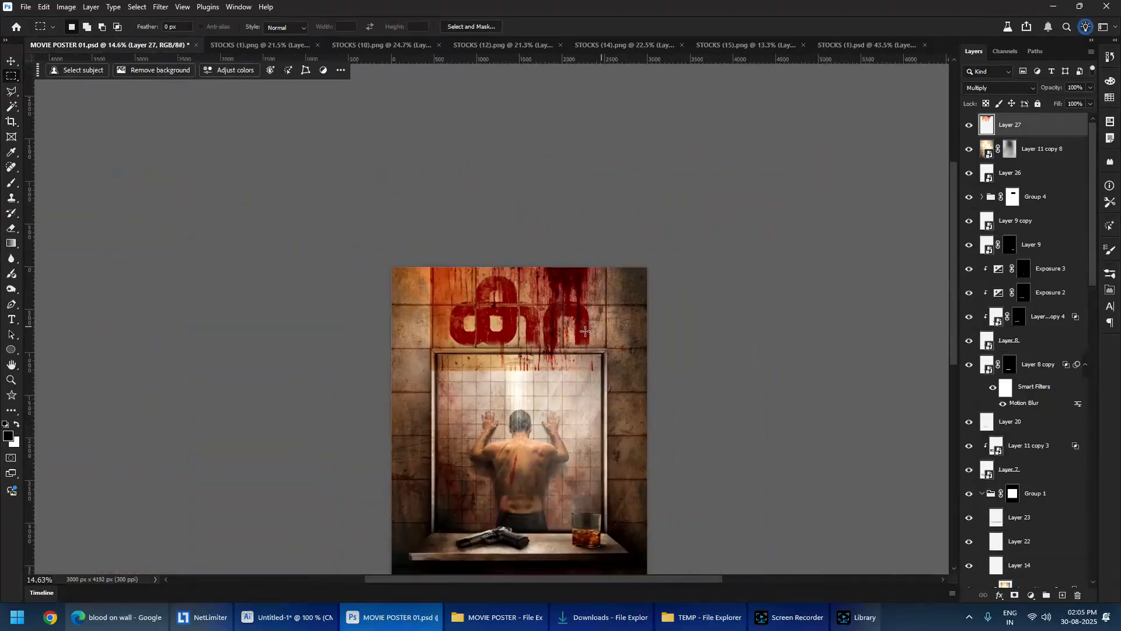
drag(585, 331, 605, 284)
- Convert the blood texture layer to a smart object and save the poster file
scroll(626, 328, up, 2)
scroll(629, 326, up, 2)
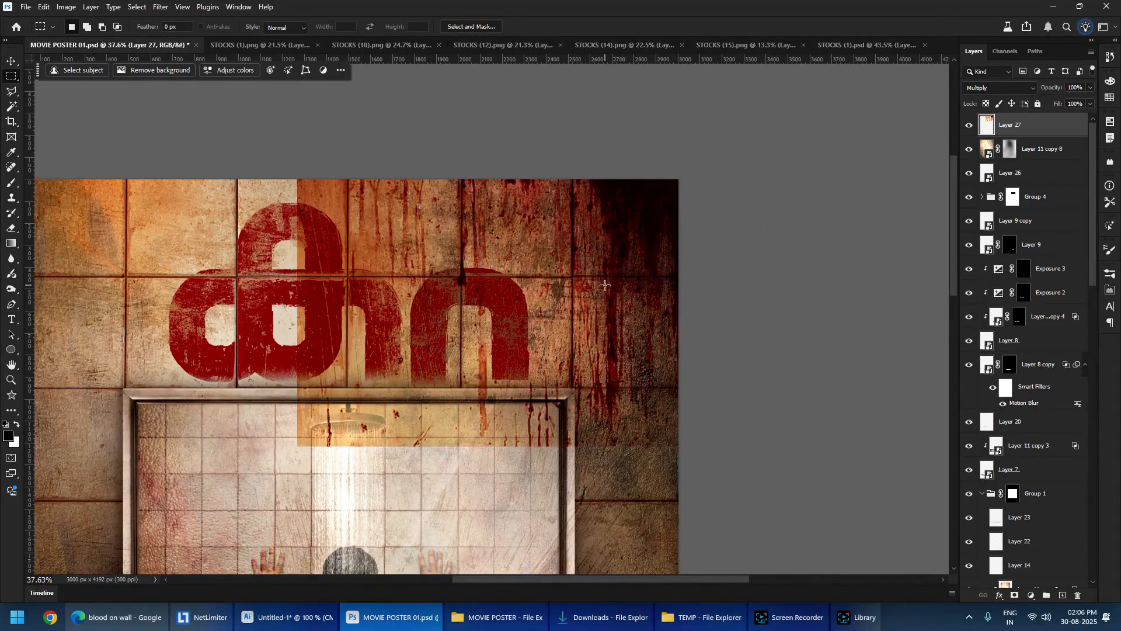
scroll(605, 285, down, 2)
scroll(589, 298, up, 2)
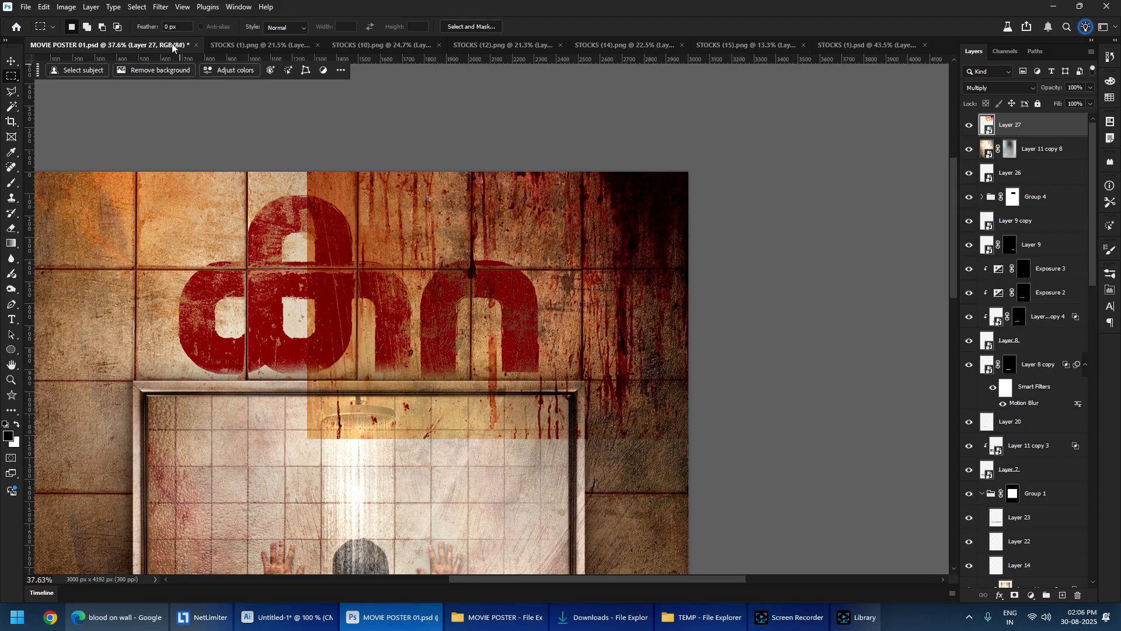
key(ctrl+s)
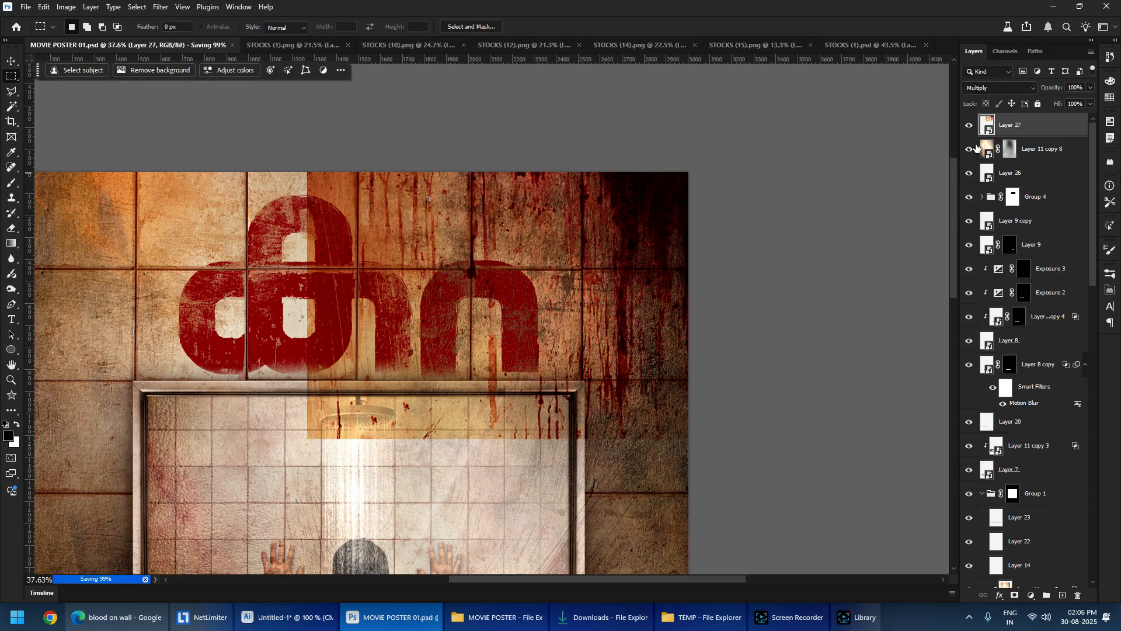
- Open the Layer 27 smart object's contents, duplicate its Green channel and invert the copy
double_click(986, 124)
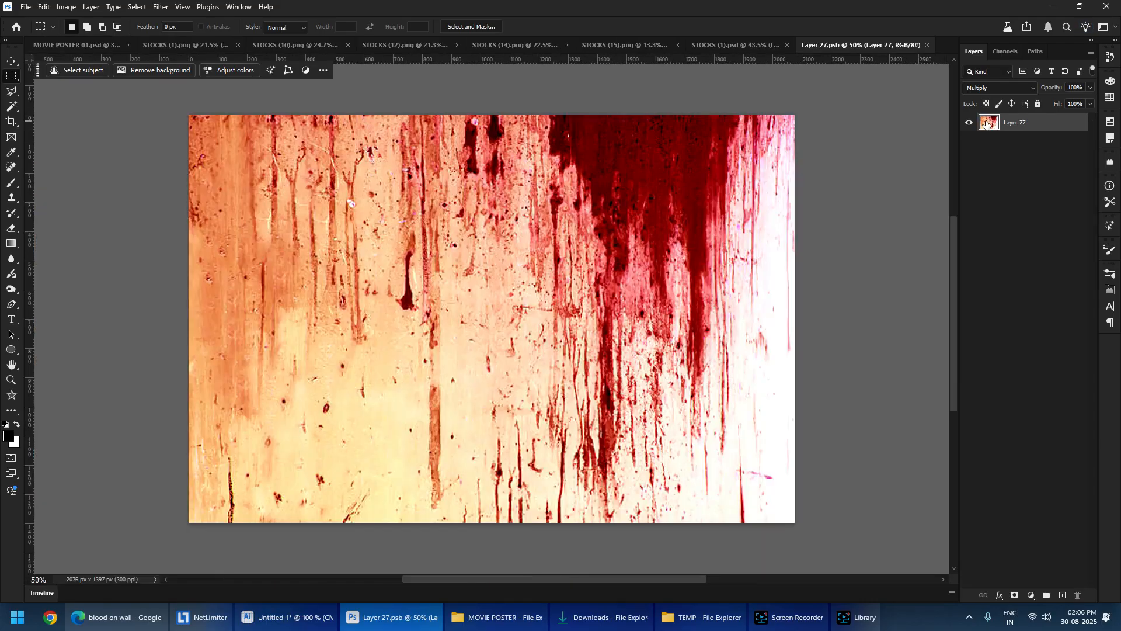
click(1005, 51)
click(1015, 103)
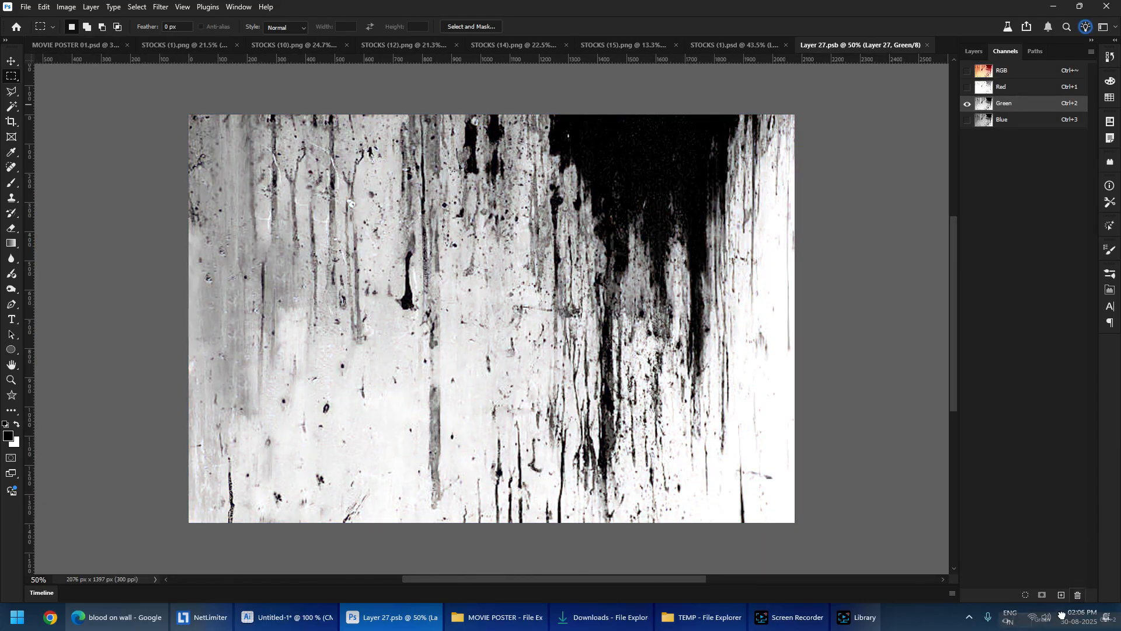
drag(1062, 615, 1062, 595)
key(ctrl+i)
- Apply Levels to the Green channel copy with the shadow input set to 63
key(ctrl+l)
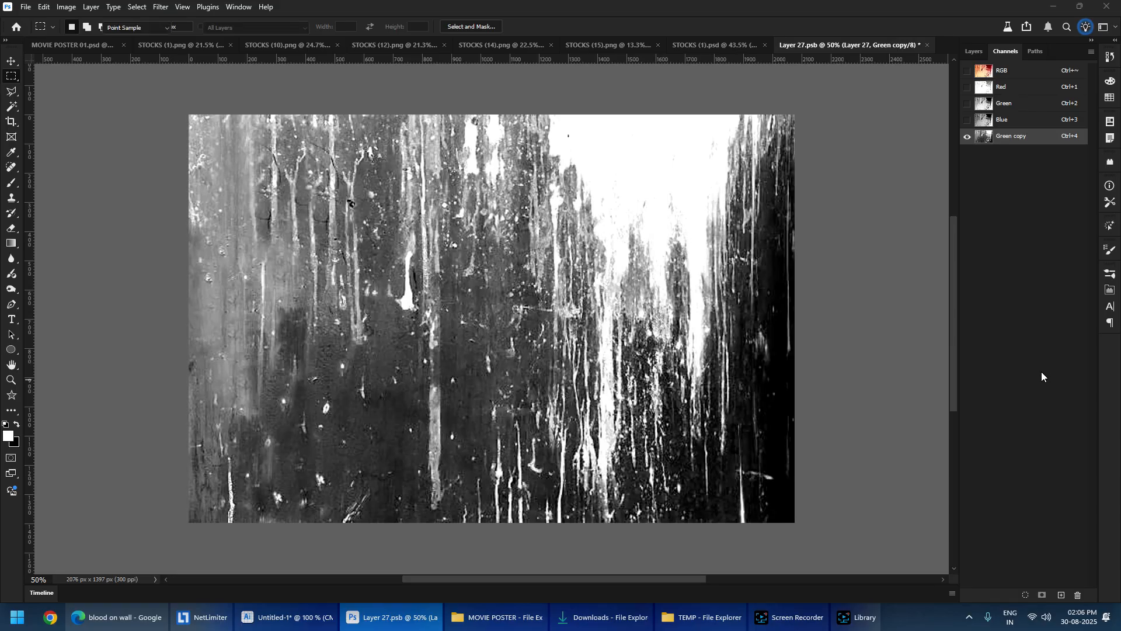
drag(813, 303, 849, 302)
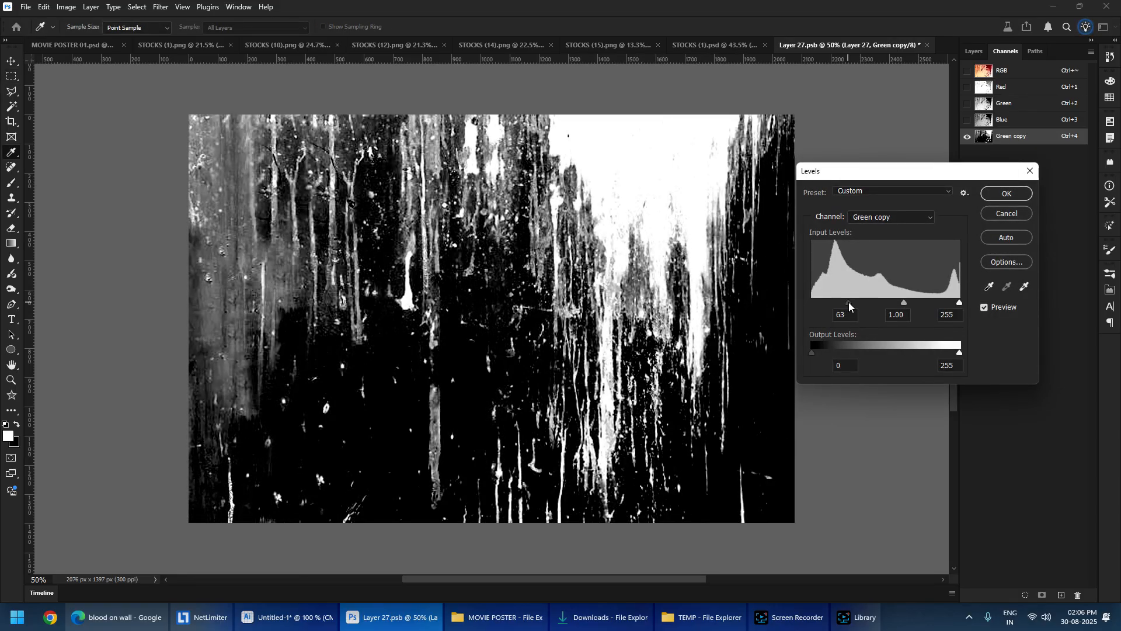
click(1008, 193)
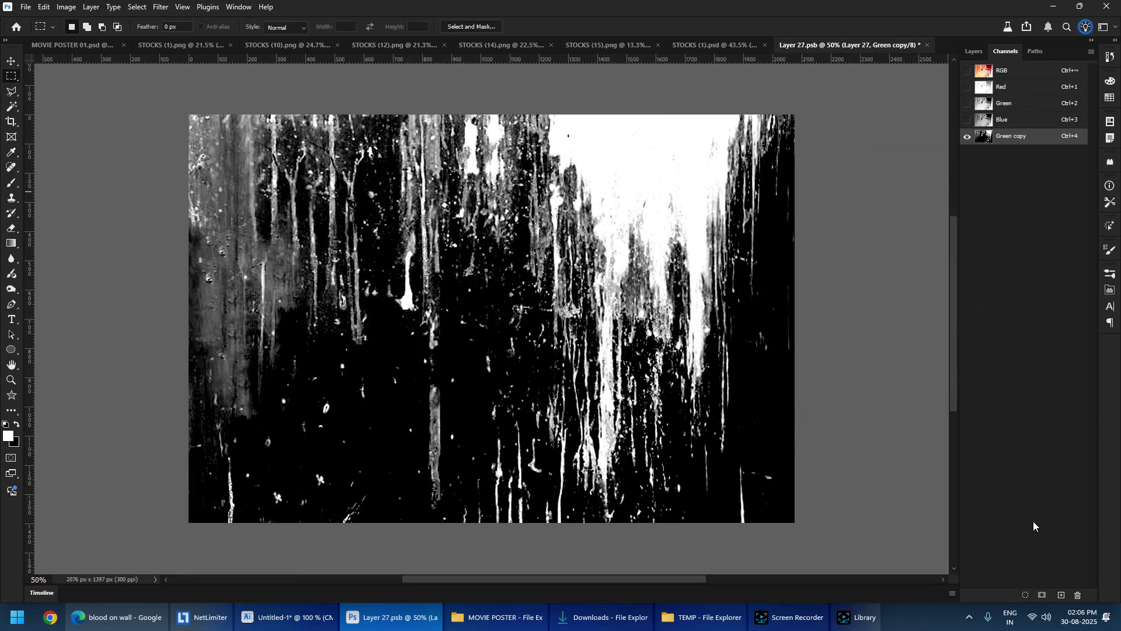
- Mask the blood texture with the selection loaded from the Green channel copy, and save and close the smart object
click(1028, 595)
click(974, 51)
click(1023, 124)
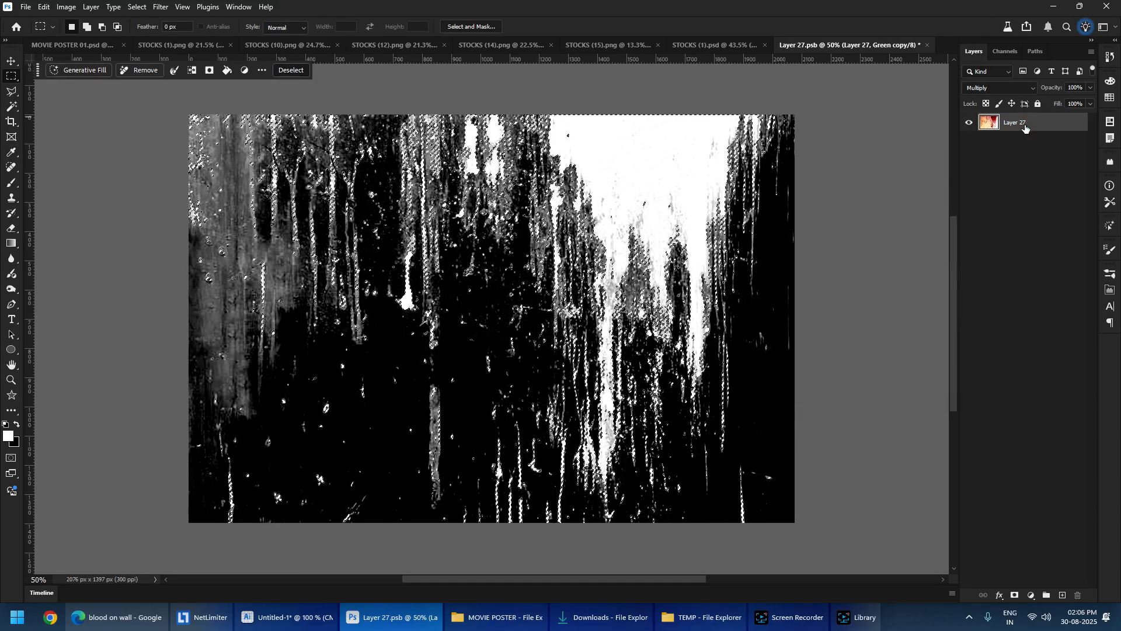
click(1014, 594)
key(ctrl+s)
key(ctrl+w)
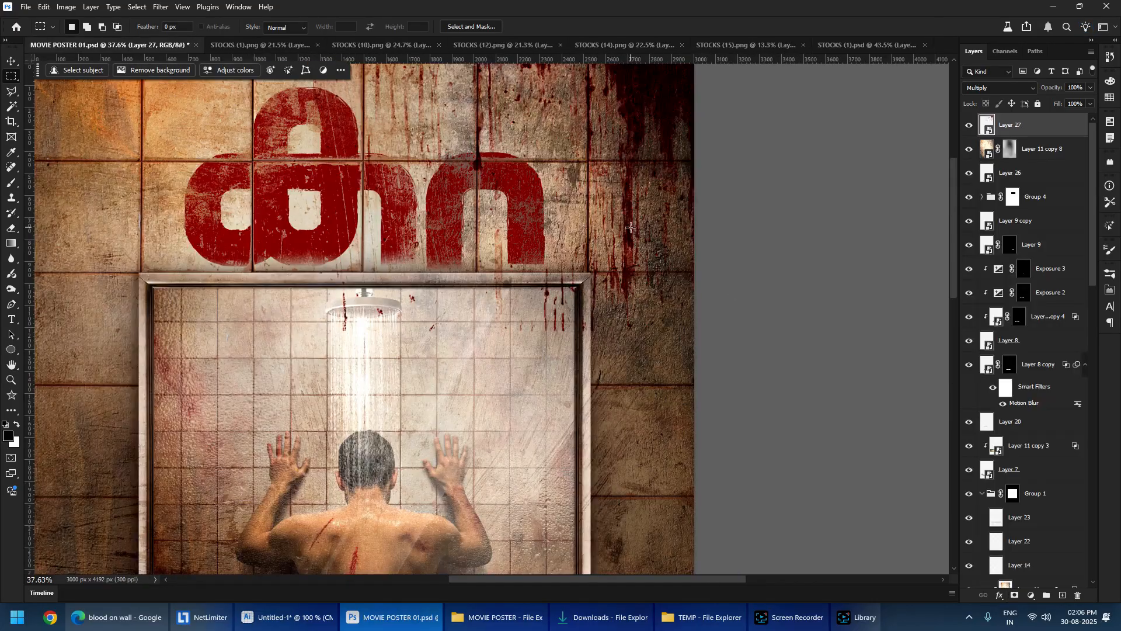
- Add a mask to Layer 27 and paint black with a soft 555 px brush to hide the blood over the mirror and title
key(ctrl+z)
drag(627, 163, 583, 251)
key(ctrl+shift+z)
key(ctrl+z)
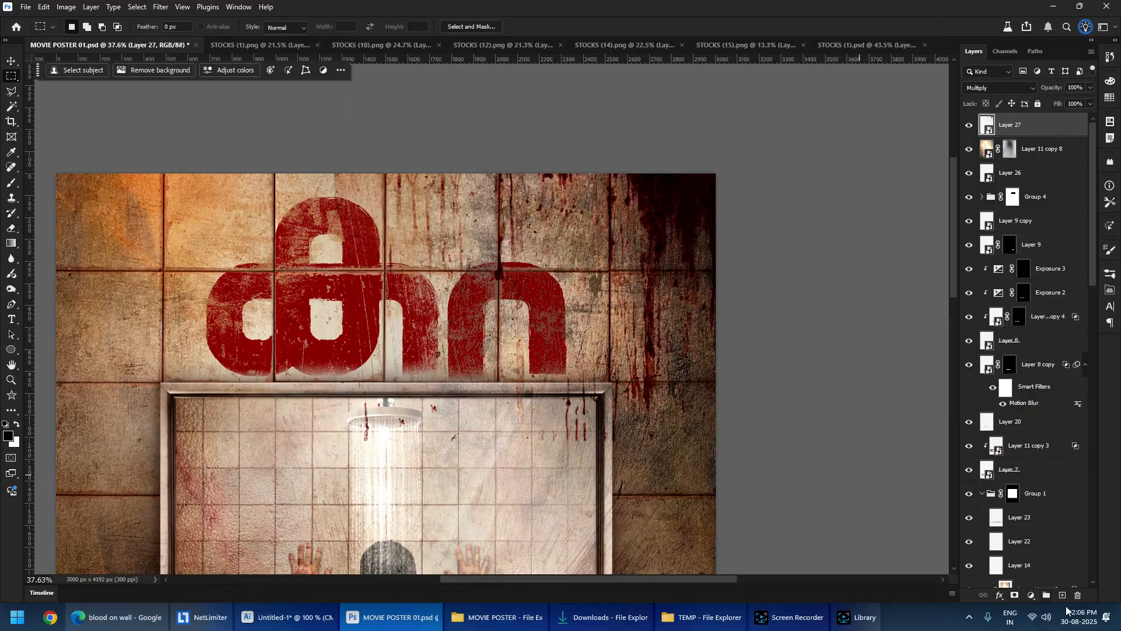
click(1015, 595)
key(b)
drag(509, 368, 334, 412)
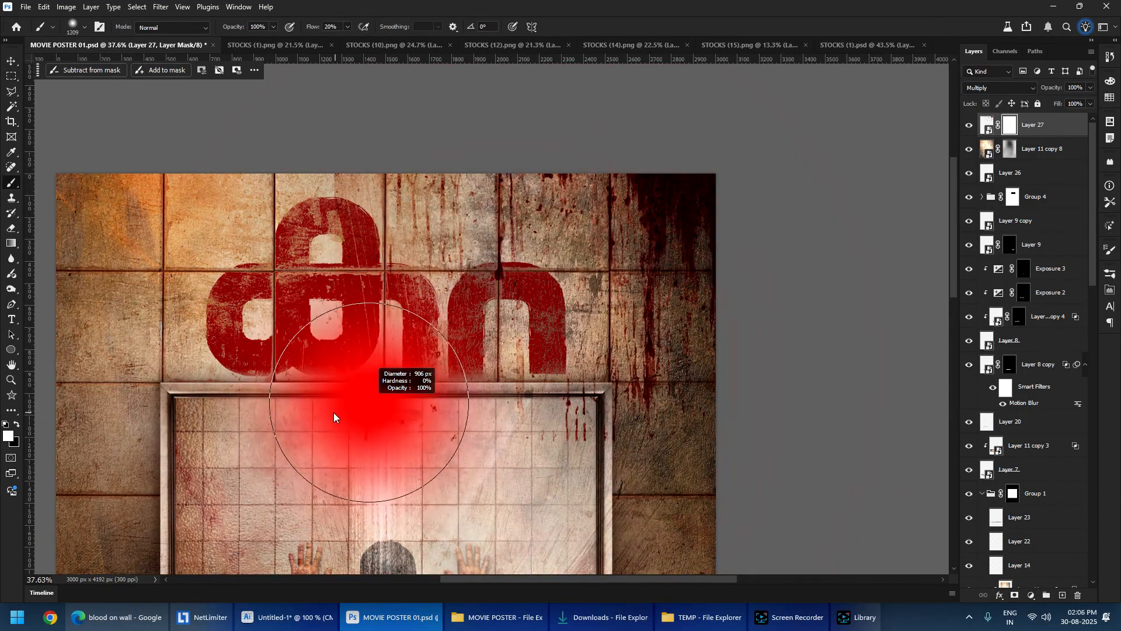
key(x)
drag(549, 412, 509, 414)
mouse_move(593, 474)
mouse_down()
mouse_move(577, 382)
mouse_move(567, 436)
mouse_move(312, 397)
mouse_move(347, 456)
mouse_move(493, 401)
mouse_up()
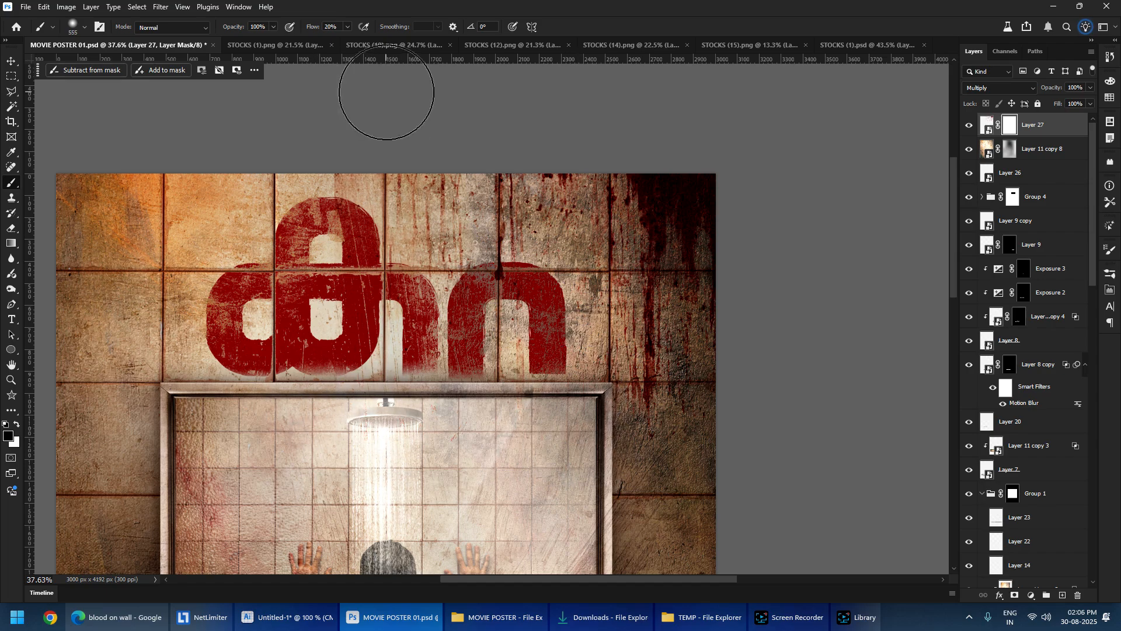
mouse_move(386, 92)
mouse_down()
mouse_move(411, 274)
mouse_move(485, 315)
mouse_move(463, 201)
mouse_move(429, 308)
mouse_up()
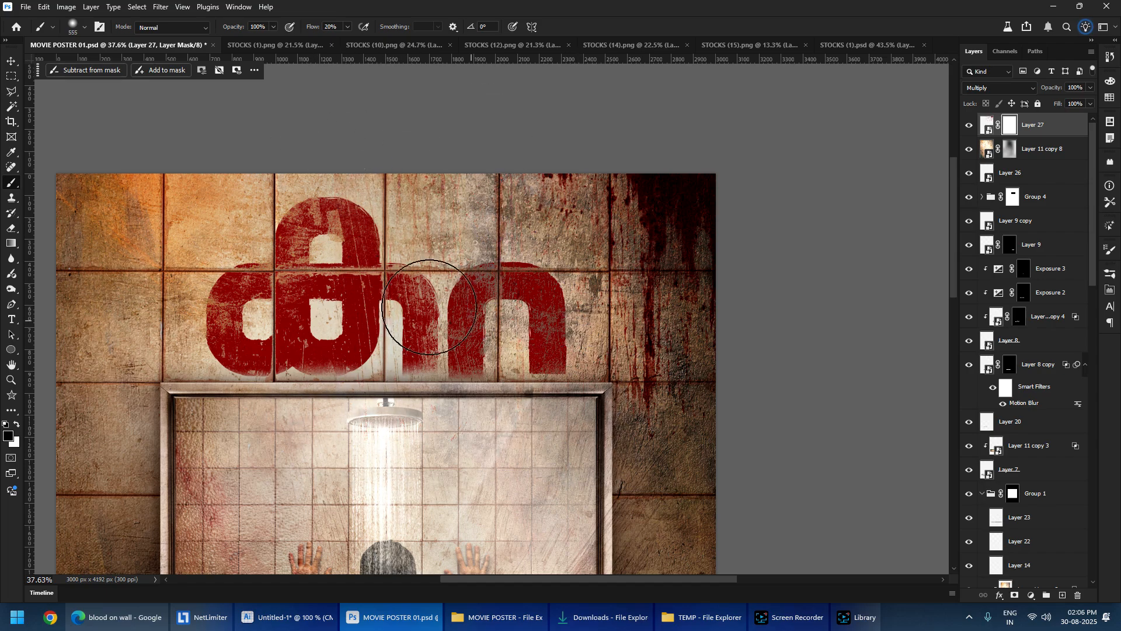
- Duplicate the masked blood texture and place the copy over the poster's upper-left corner
scroll(540, 223, down, 6)
scroll(514, 241, up, 3)
drag(597, 250, 146, 244)
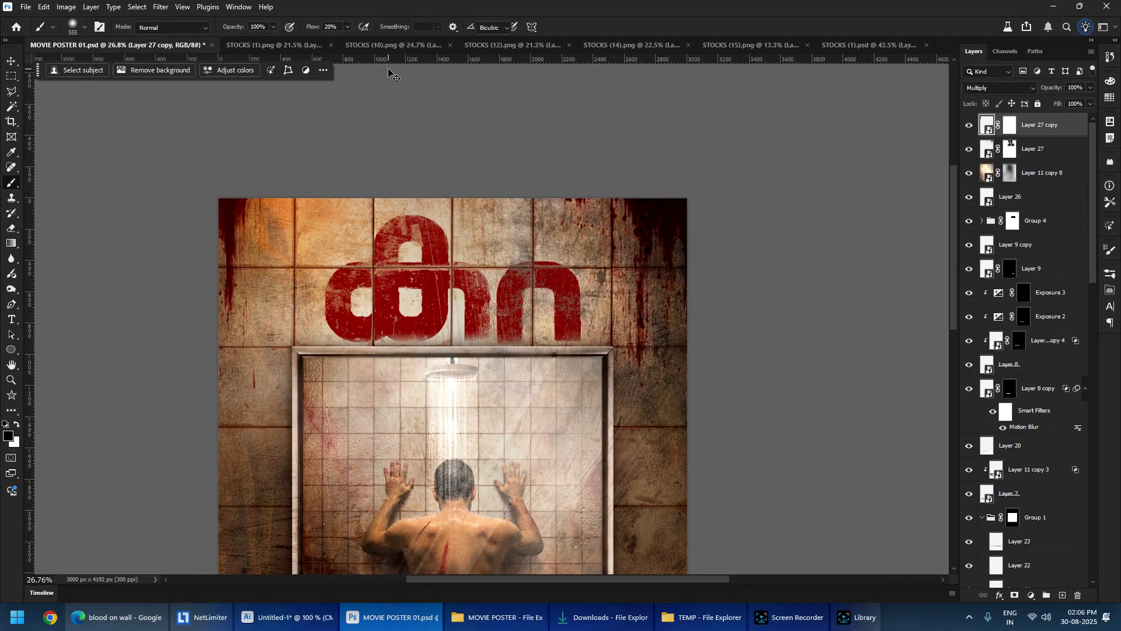
key(ctrl+t)
scroll(271, 366, down, 1)
alt+click(308, 418)
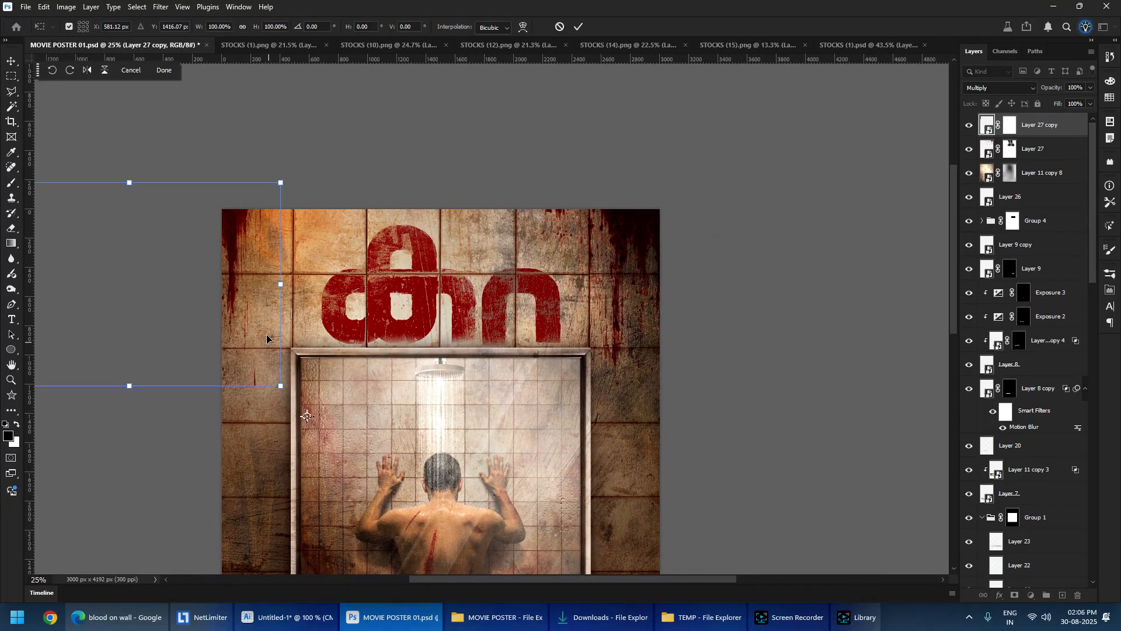
key(Escape)
- Enlarge the Layer 27 copy slightly and reposition its stains along the poster's upper-left edge
key(ctrl+t)
drag(281, 387, 297, 417)
drag(274, 303, 253, 329)
key(Return)
drag(230, 229, 301, 229)
drag(304, 215, 294, 217)
scroll(747, 187, down, 4)
- Group the Layer 27 copy and move Layer 27 into the same group
key(ctrl+g)
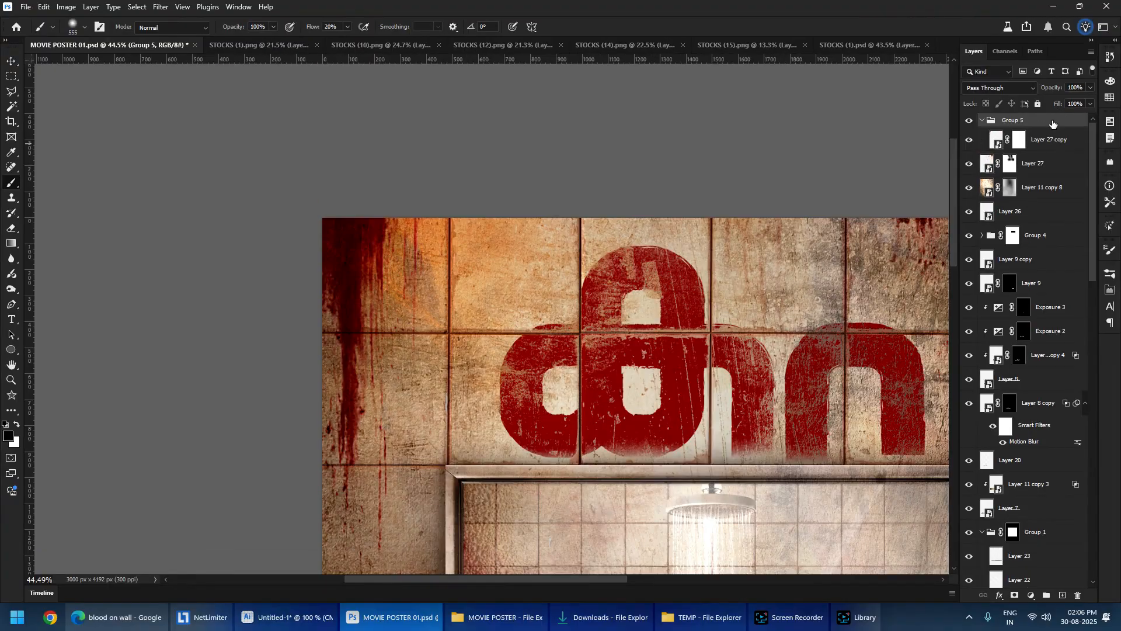
click(1041, 170)
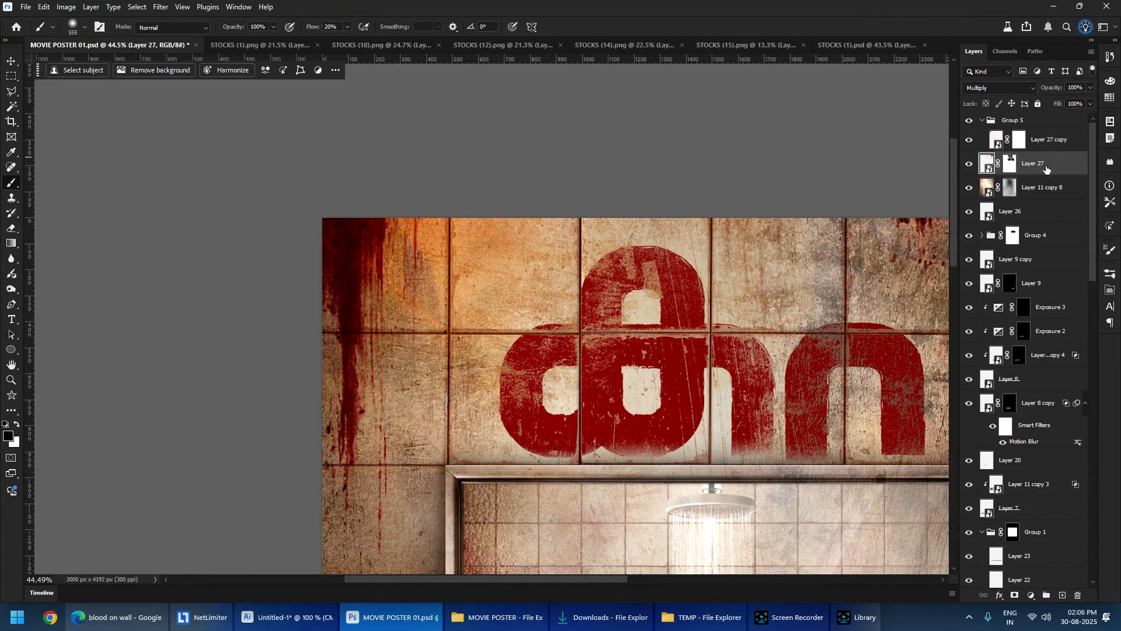
drag(1046, 169, 1054, 132)
- Set Group 5's Blend If for the underlying layer to a split highlight range of 69/147
double_click(1054, 122)
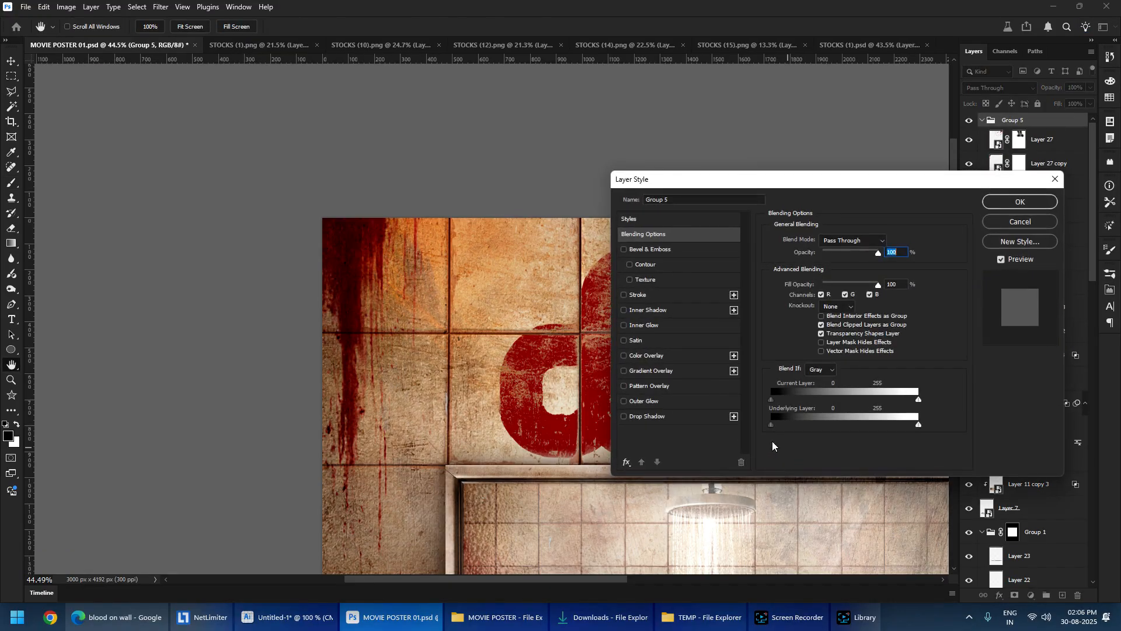
drag(518, 384, 212, 285)
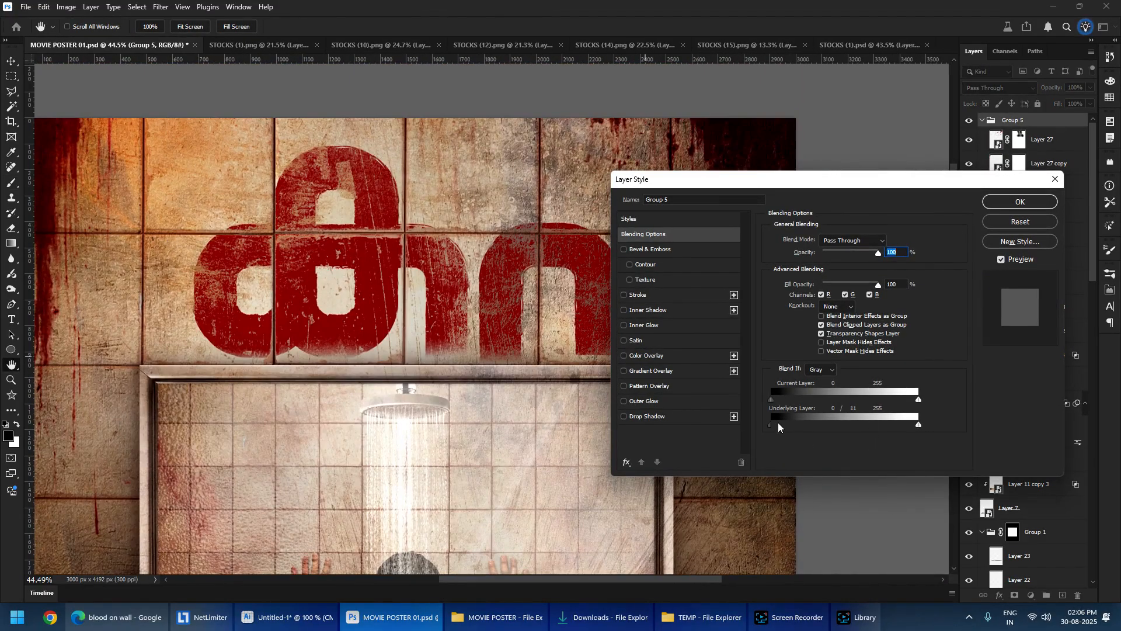
drag(778, 427, 715, 431)
drag(921, 425, 858, 425)
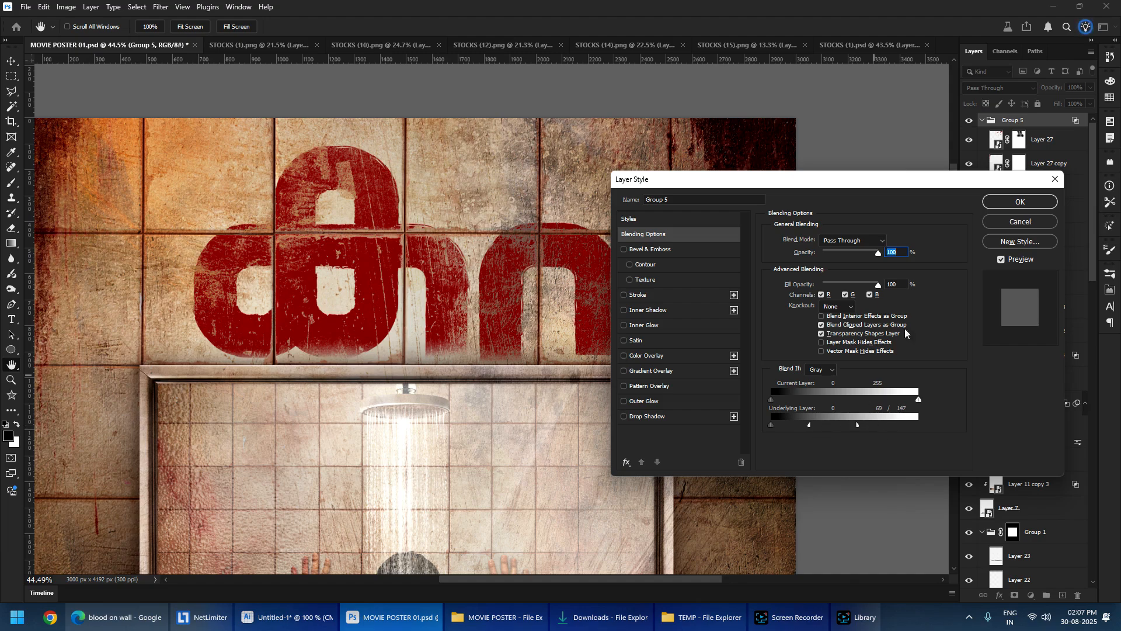
click(990, 207)
- Examine the blended blood stains in both upper corners, on the whole poster and close up around the title
scroll(549, 222, down, 5)
scroll(474, 216, up, 3)
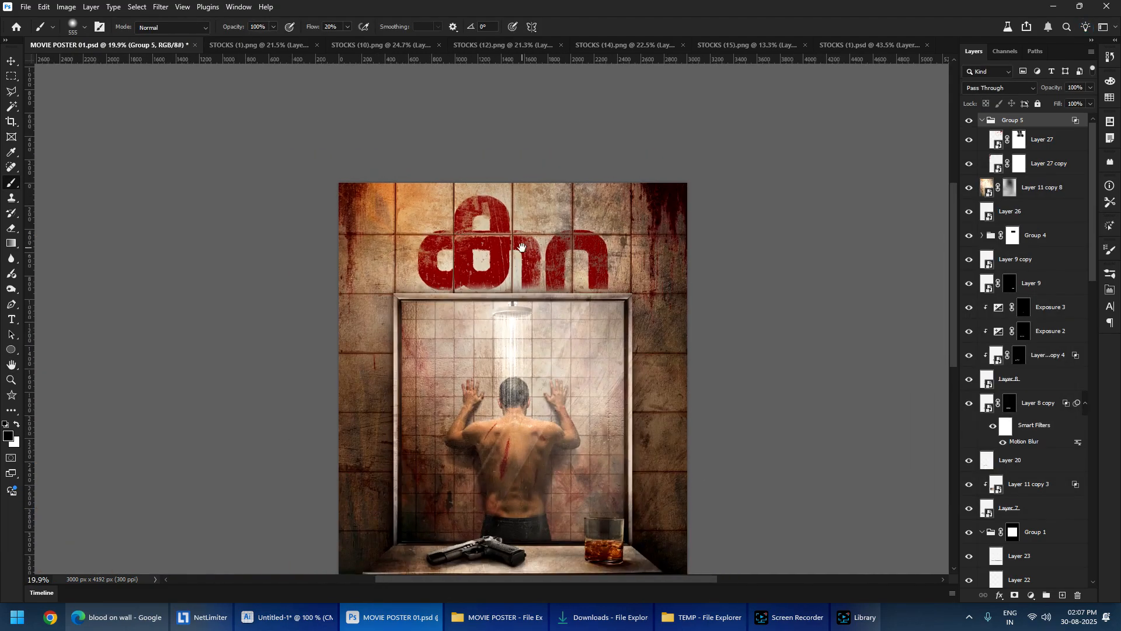
ctrl+drag(468, 207, 548, 209)
key(ctrl+z)
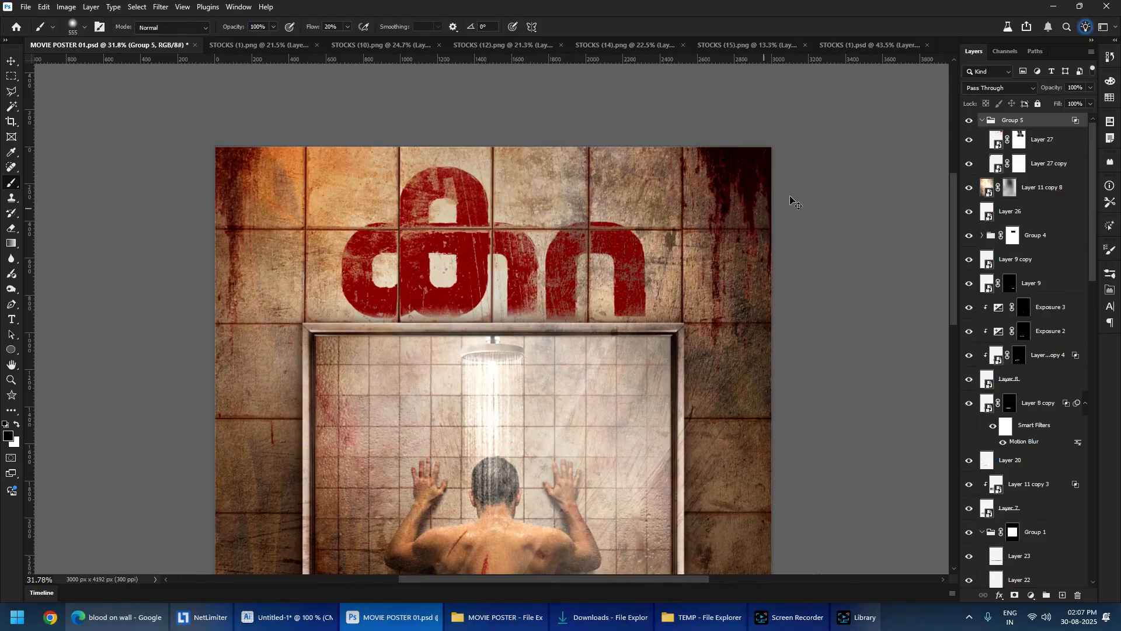
click(1045, 161)
ctrl+drag(695, 175, 793, 191)
scroll(611, 226, up, 3)
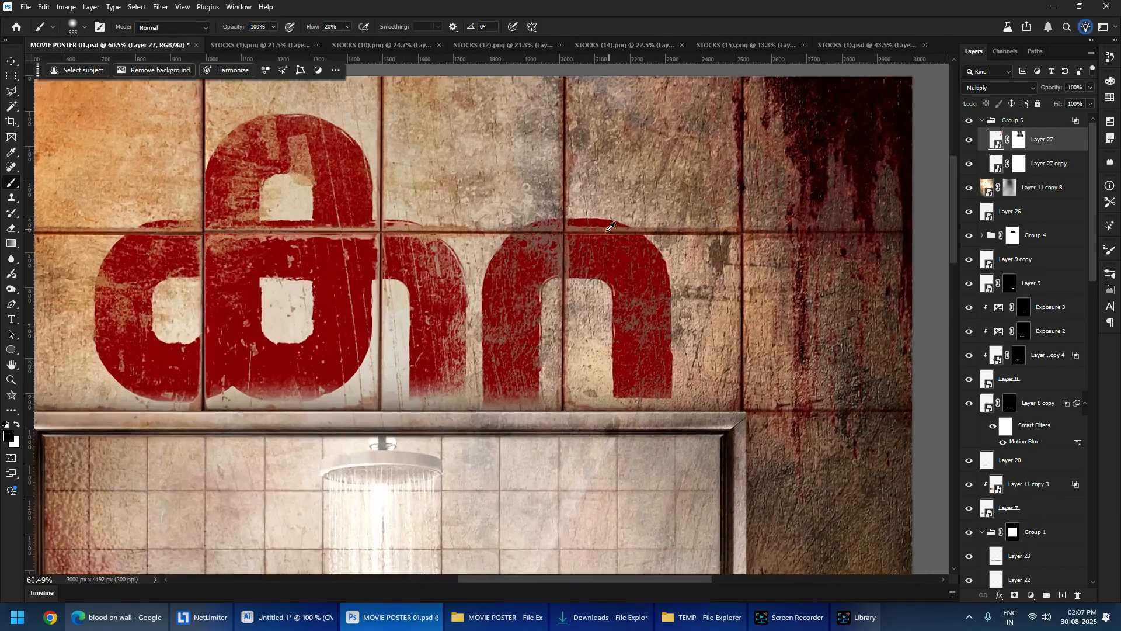
- Shift Layer 25's light streaks slightly to the right over the shower window, keeping its Hue/Saturation smart filter switched on
scroll(611, 227, down, 5)
scroll(539, 346, up, 2)
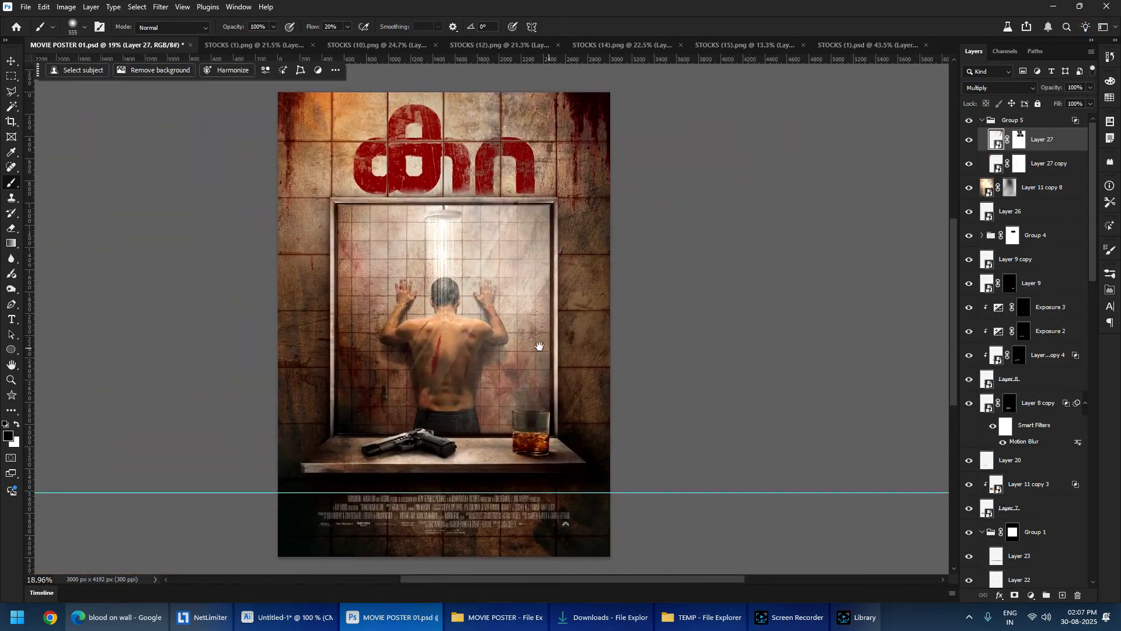
scroll(539, 346, up, 4)
ctrl+right_click(453, 284)
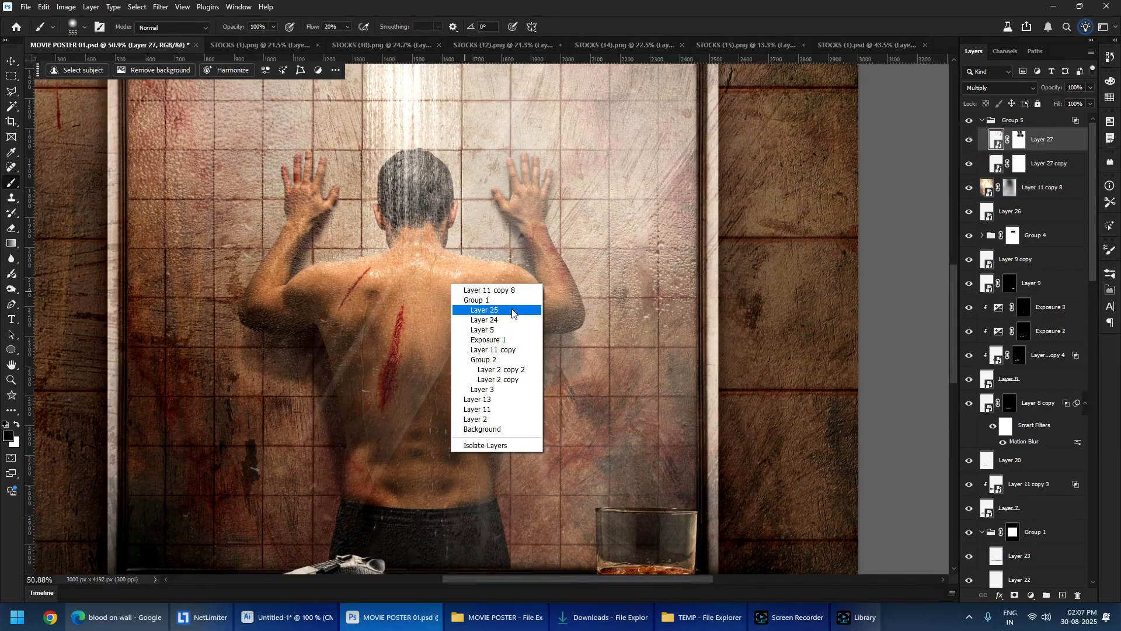
click(512, 311)
scroll(526, 301, down, 3)
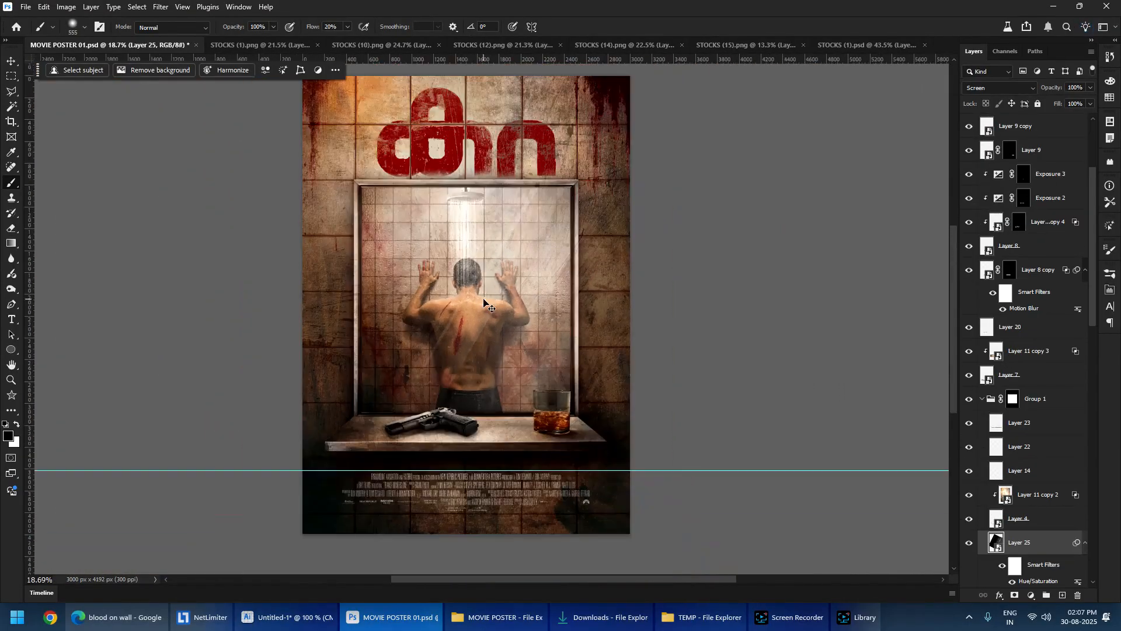
drag(484, 300, 512, 308)
scroll(1022, 537, down, 1)
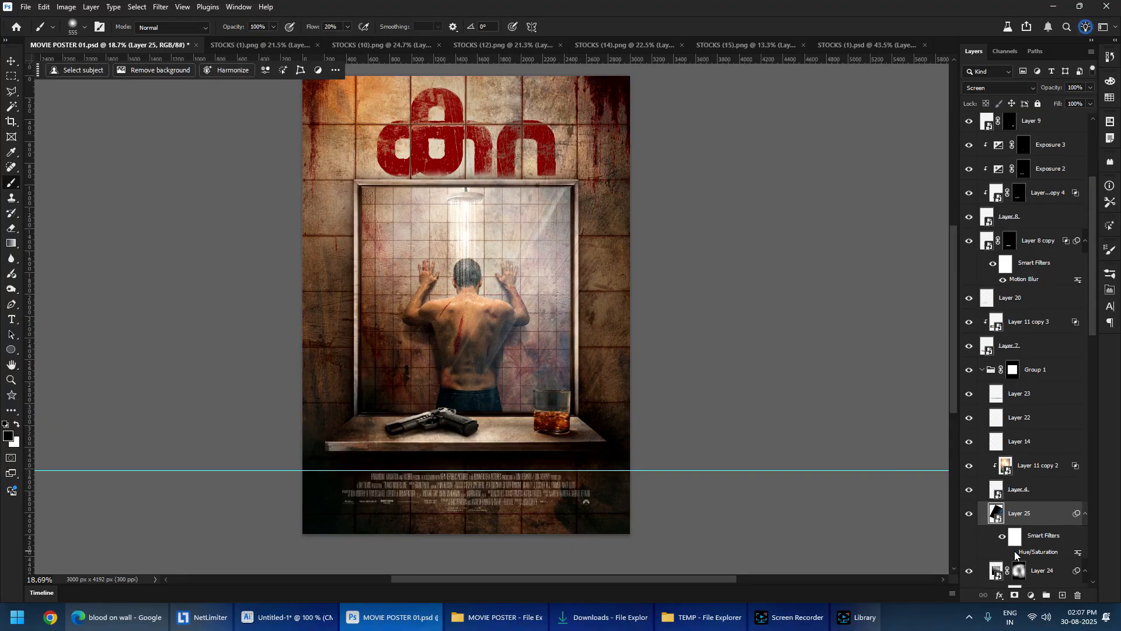
click(1015, 551)
scroll(507, 273, down, 5)
scroll(509, 223, up, 4)
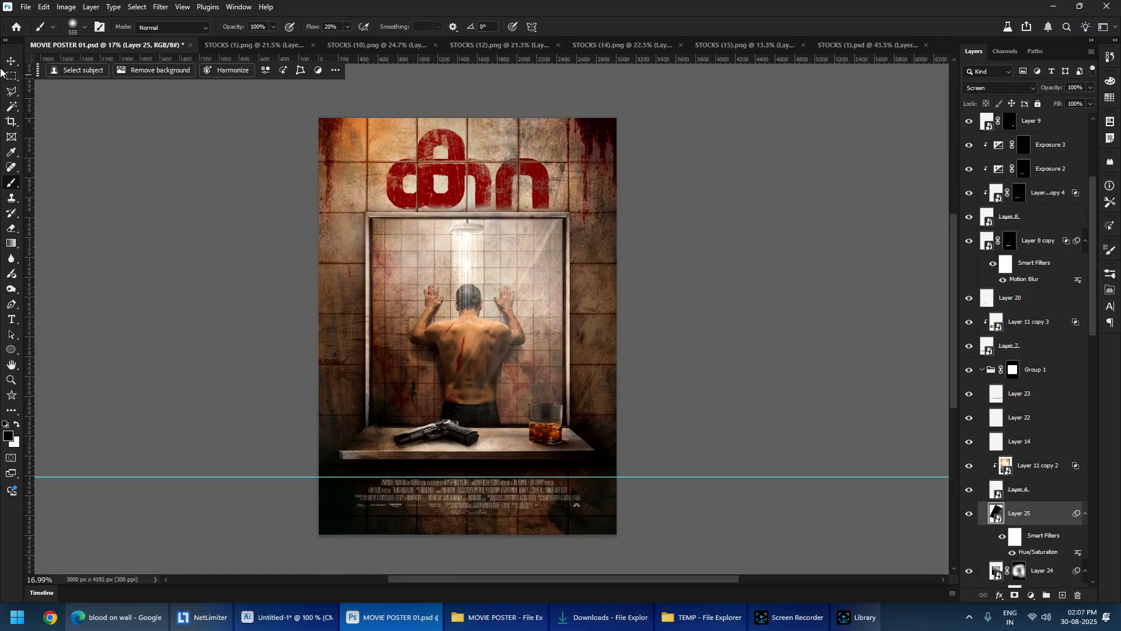
- Add a blank layer above Group 5 and convert everything from it down to Layer 2 into one smart object, excluding the Background
click(11, 75)
scroll(1050, 120, up, 5)
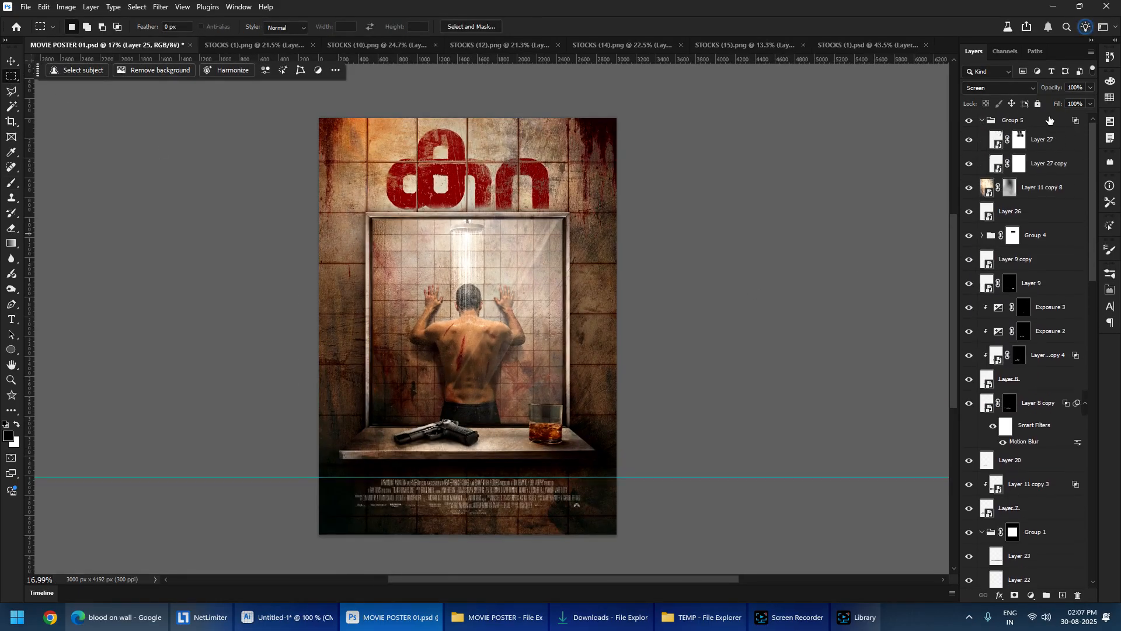
click(1050, 120)
key(ctrl+shift+n)
key(Return)
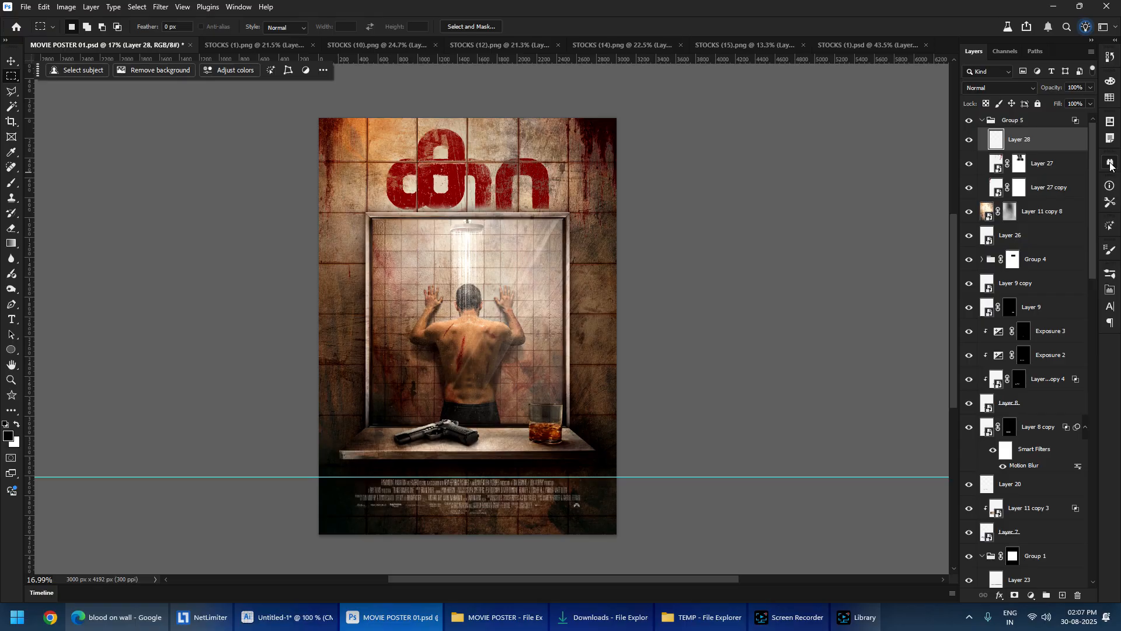
key(ctrl+bracketright)
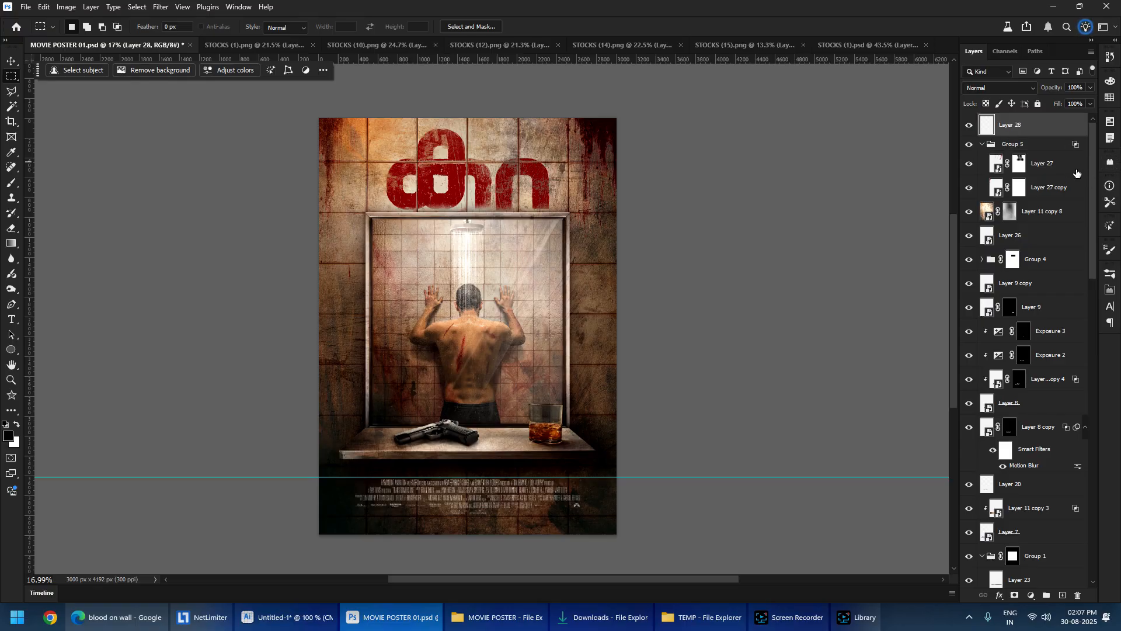
drag(1091, 173, 1079, 559)
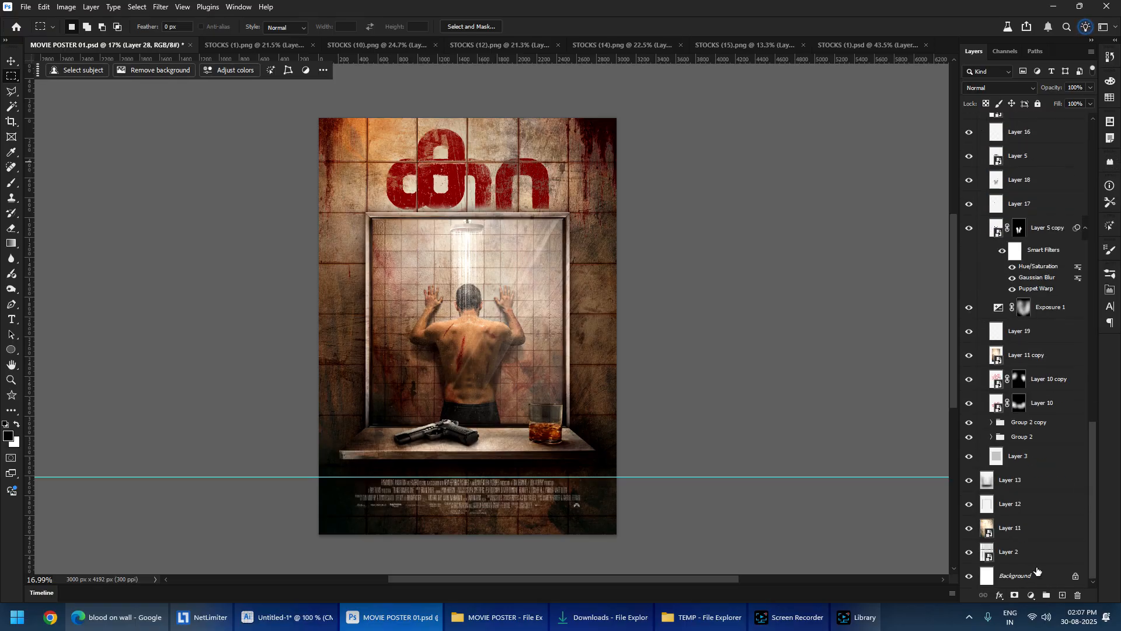
shift+click(1034, 555)
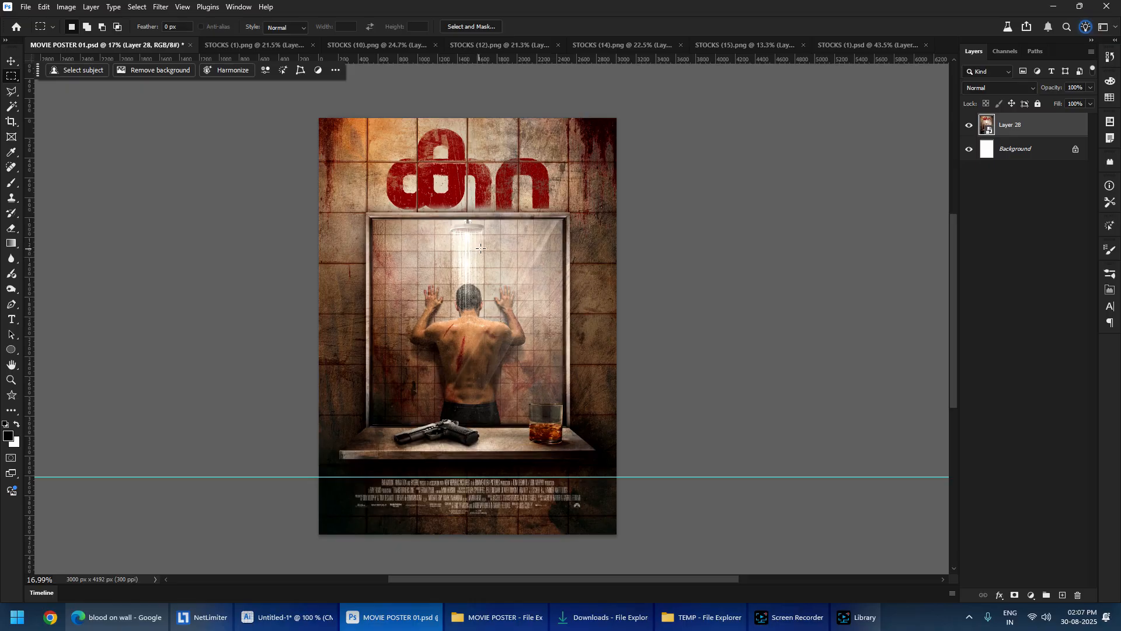
- Examine the merged poster from the title and shower scene down to the gun, glass and credits
scroll(480, 248, up, 5)
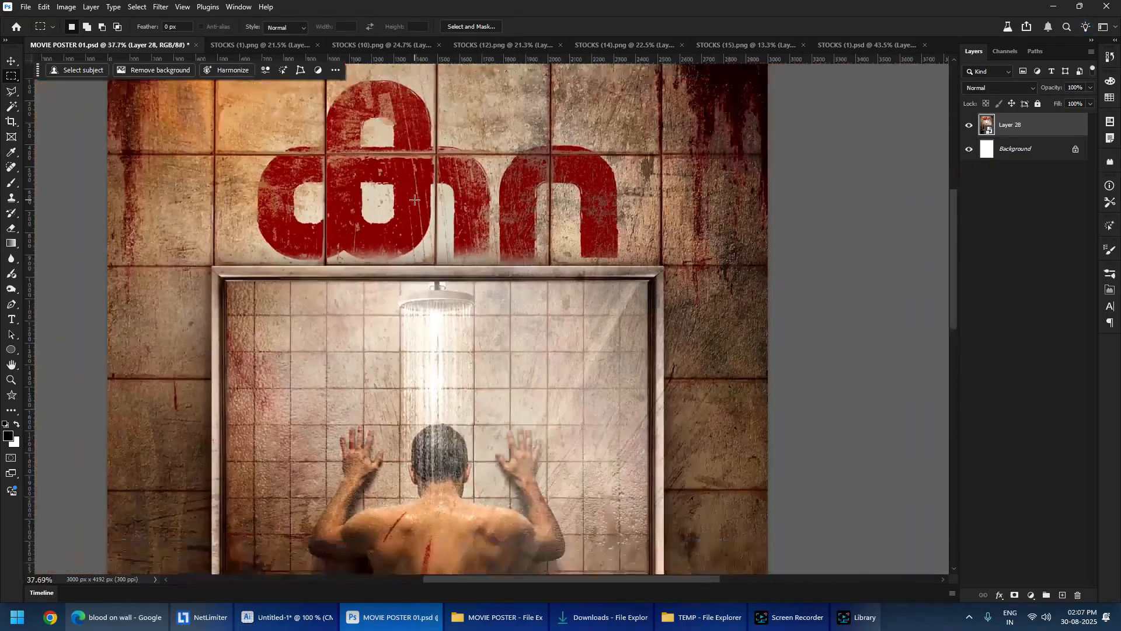
scroll(414, 201, down, 3)
scroll(497, 191, up, 2)
drag(409, 274, 546, 217)
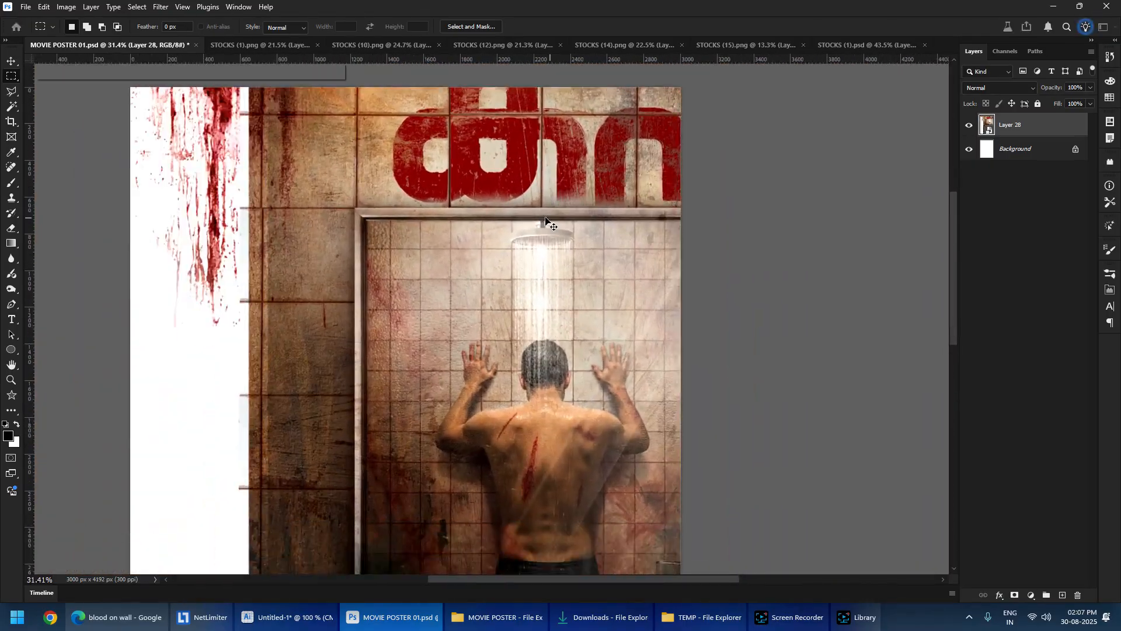
key(ctrl+z)
scroll(542, 215, down, 5)
scroll(501, 327, up, 4)
drag(475, 433, 361, 425)
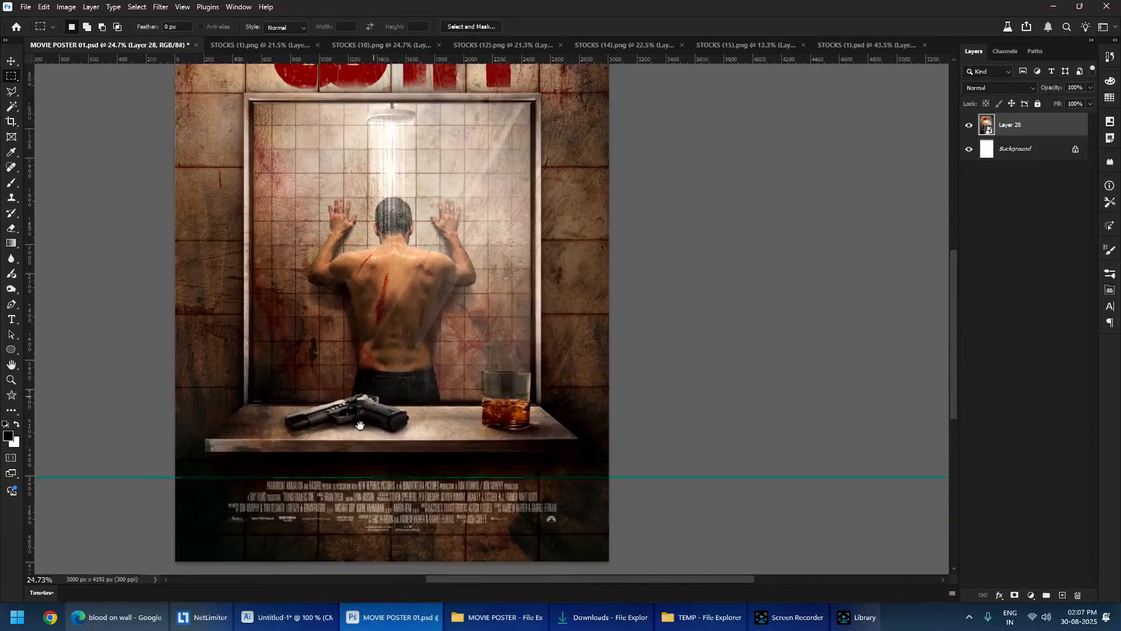
scroll(452, 226, down, 2)
- Open the Camera Raw Filter on Layer 28 and set Temperature to +8, Vibrance to -2 and Saturation to +4
click(164, 7)
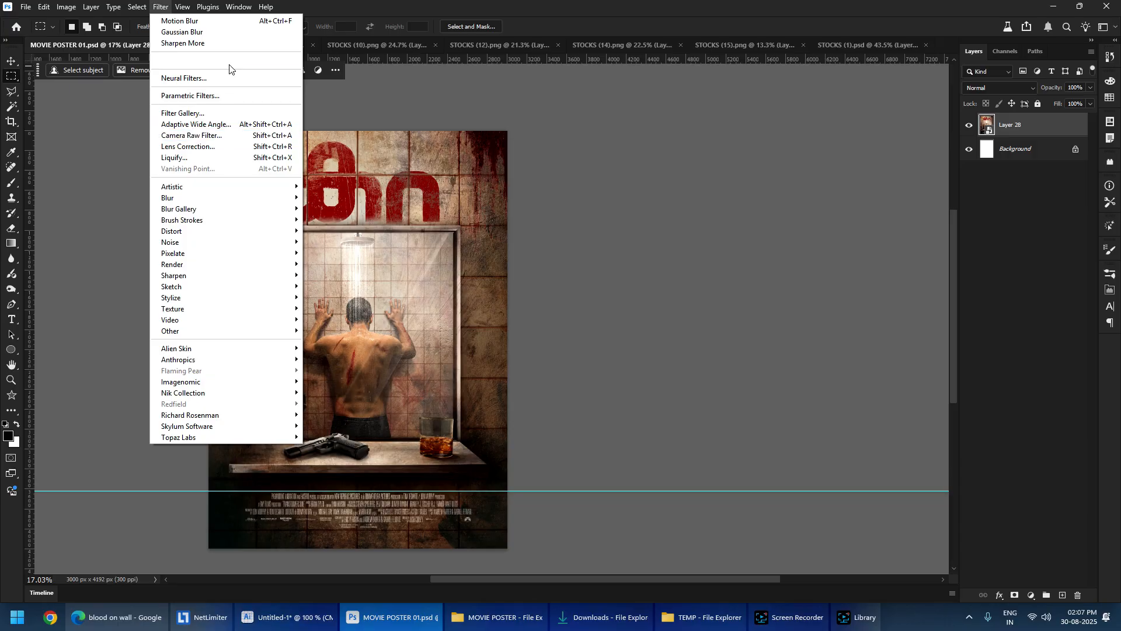
click(225, 136)
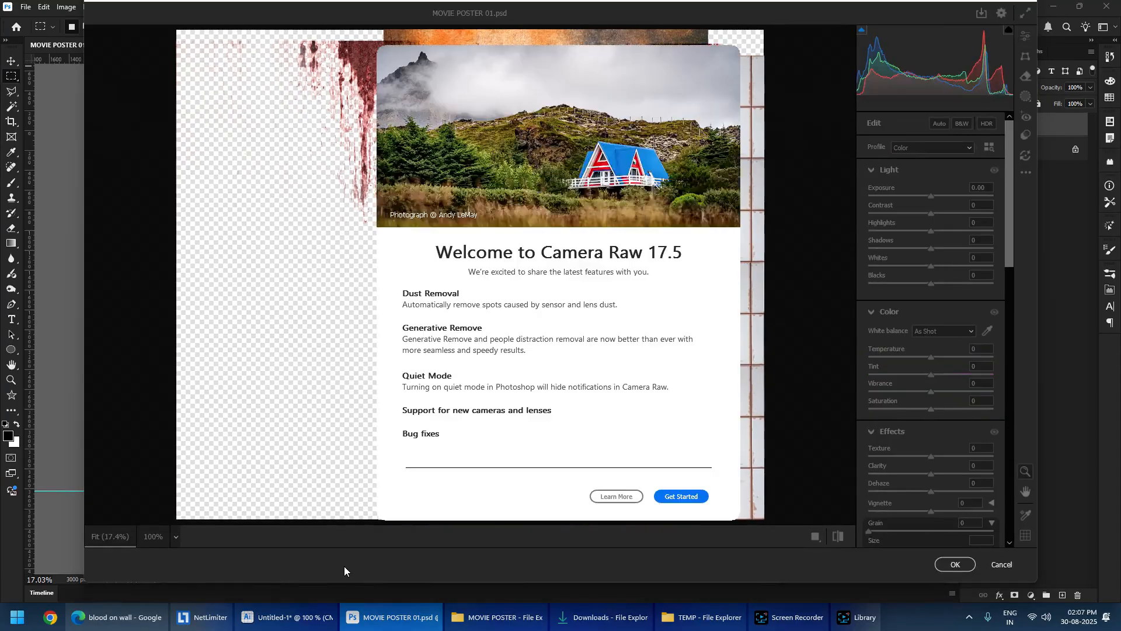
click(666, 496)
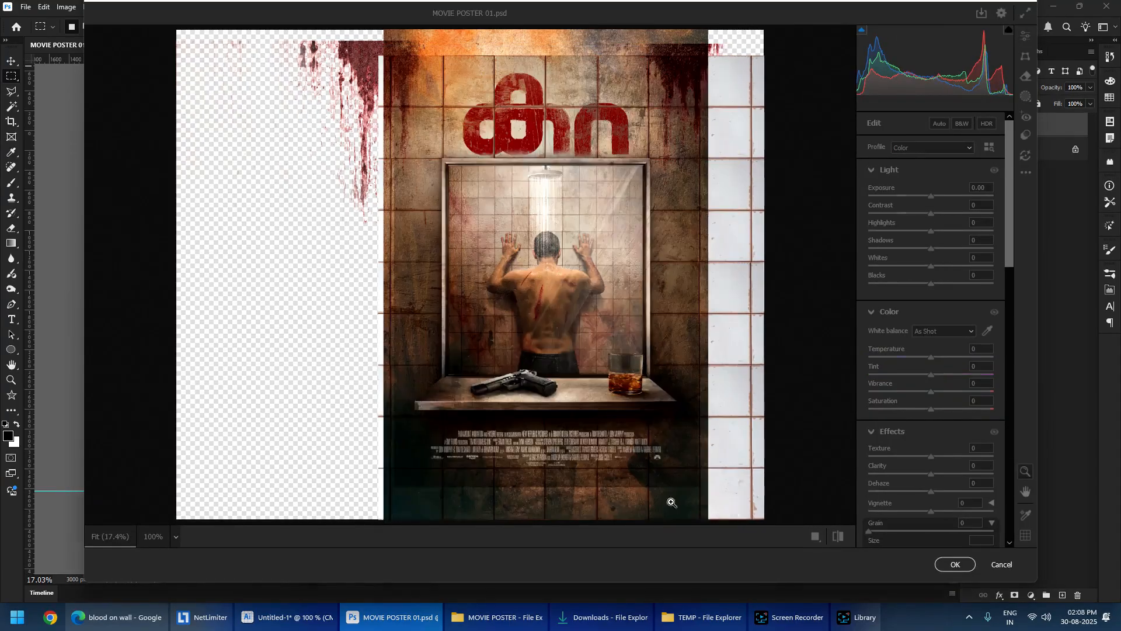
drag(589, 218, 758, 229)
drag(463, 295, 469, 239)
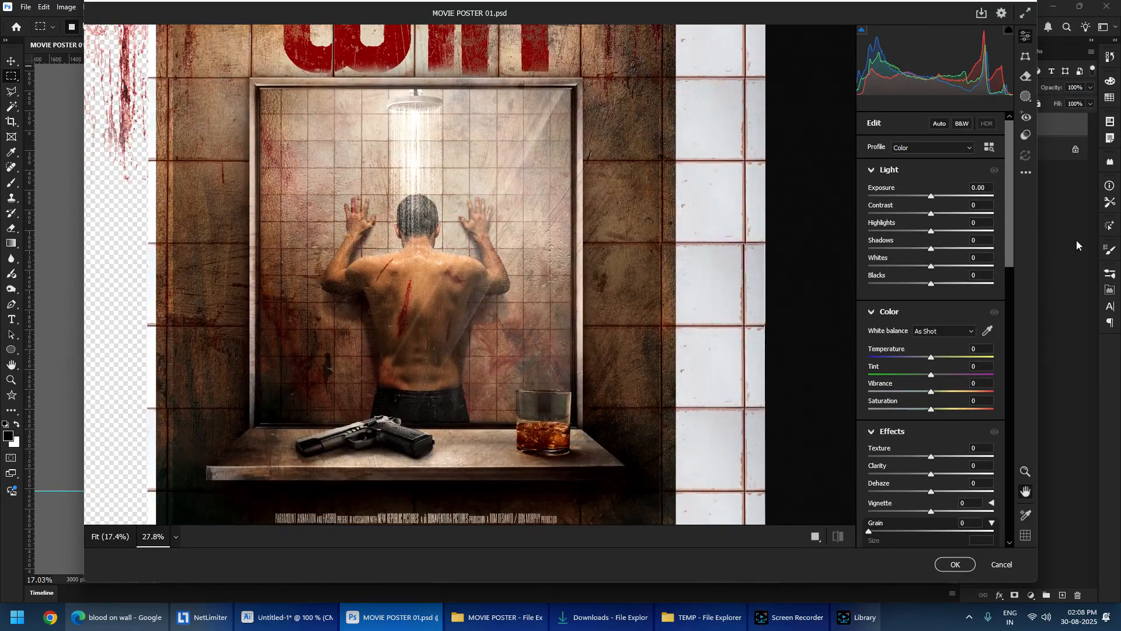
drag(1009, 250, 1008, 279)
click(935, 279)
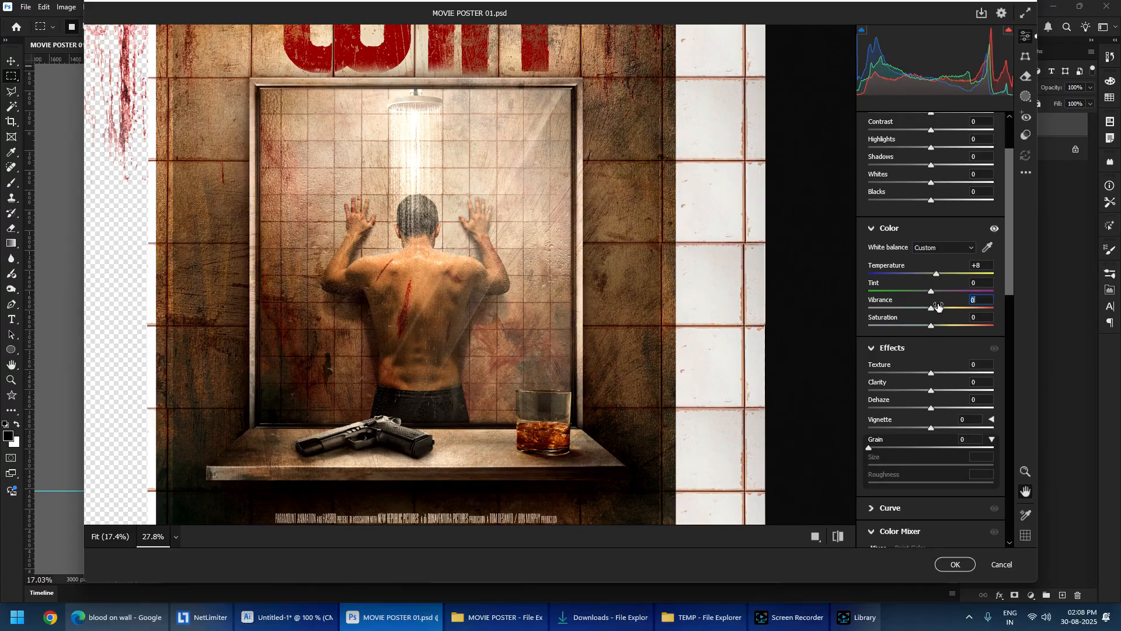
drag(932, 325, 935, 324)
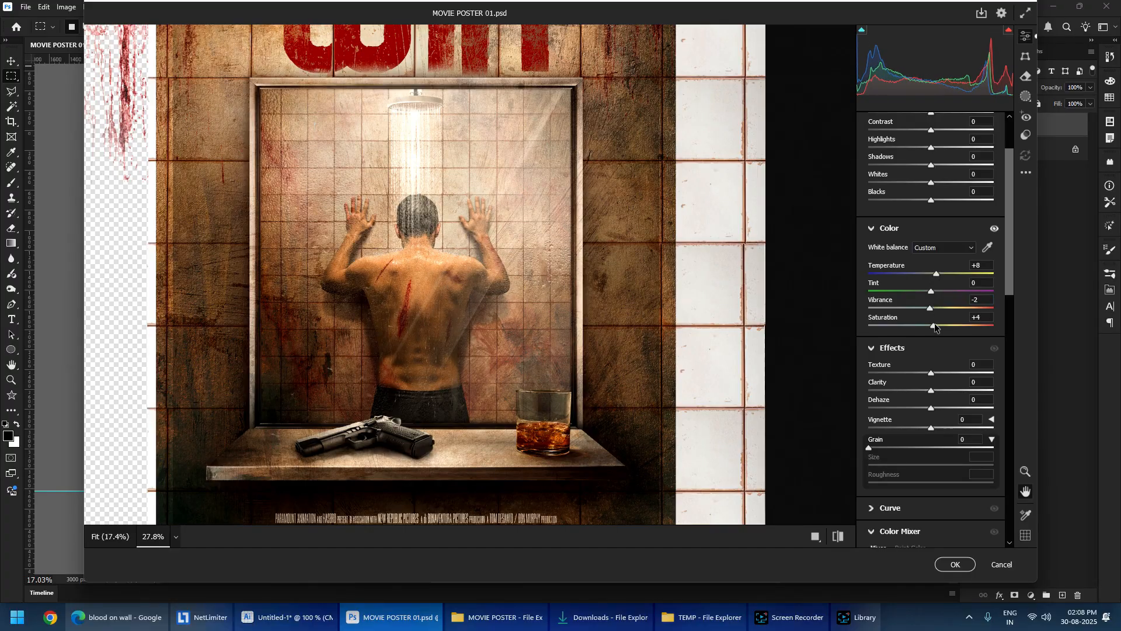
- Set Exposure to +0.10, Contrast +9, Shadows -6, Blacks -8, Texture +21, Clarity +9 and Dehaze +7 for the poster
scroll(920, 229, up, 2)
mouse_move(931, 283)
mouse_down()
mouse_move(915, 283)
mouse_move(926, 283)
mouse_up()
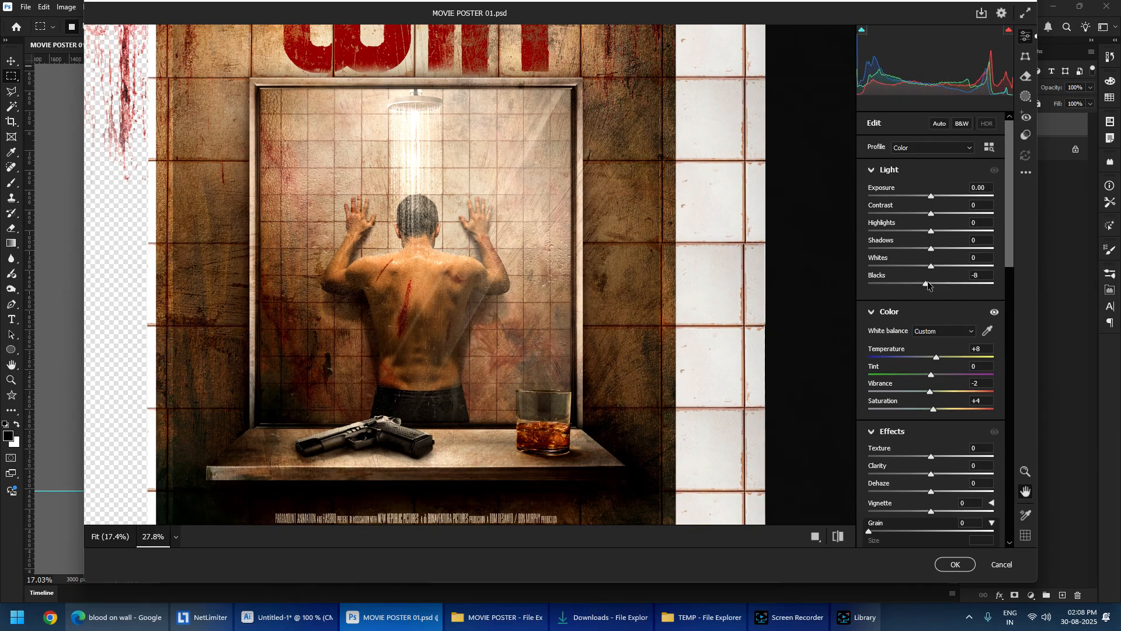
drag(932, 200, 928, 254)
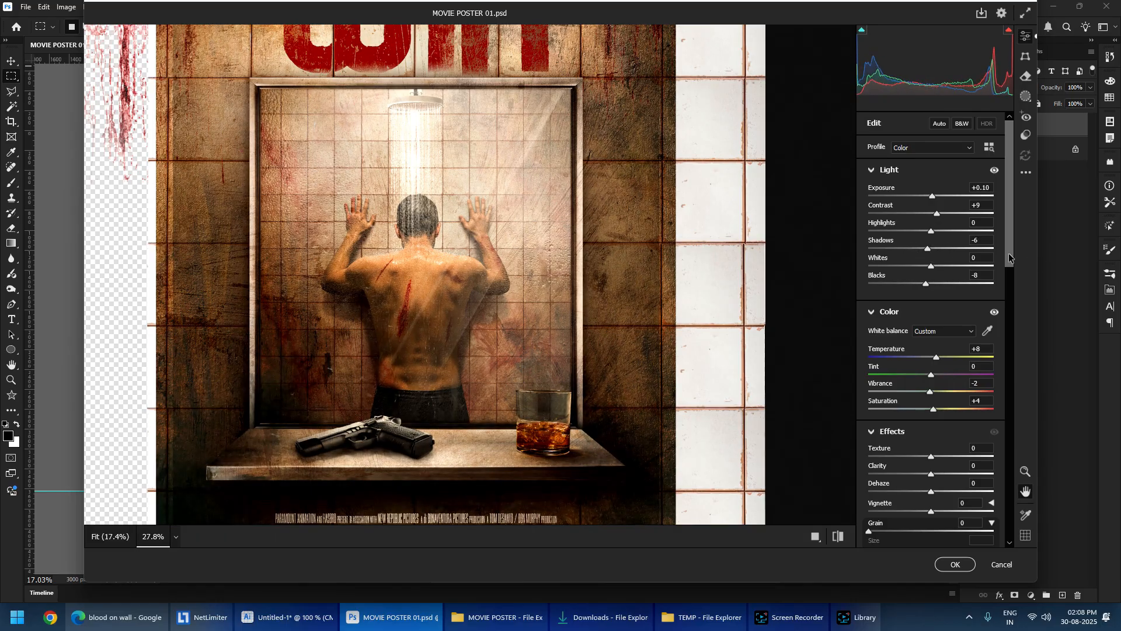
drag(1010, 257, 941, 322)
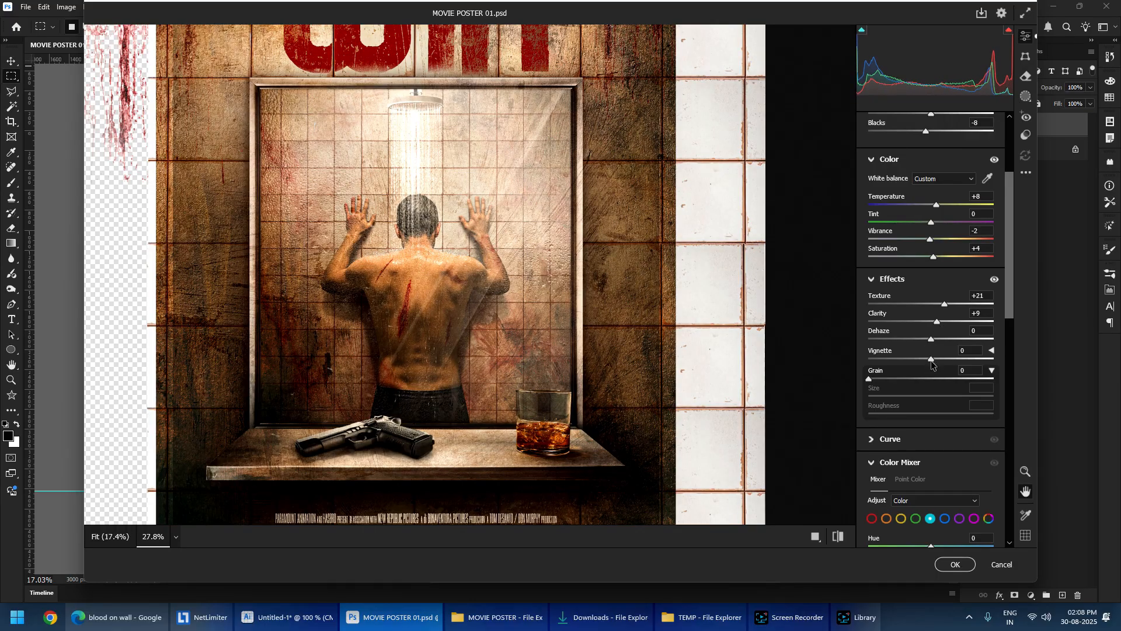
drag(925, 340, 941, 336)
- Color-grade the poster with a slight orange tint in the midtones and a magenta tint of hue 315, saturation 9 in the shadows
drag(1013, 287, 1006, 395)
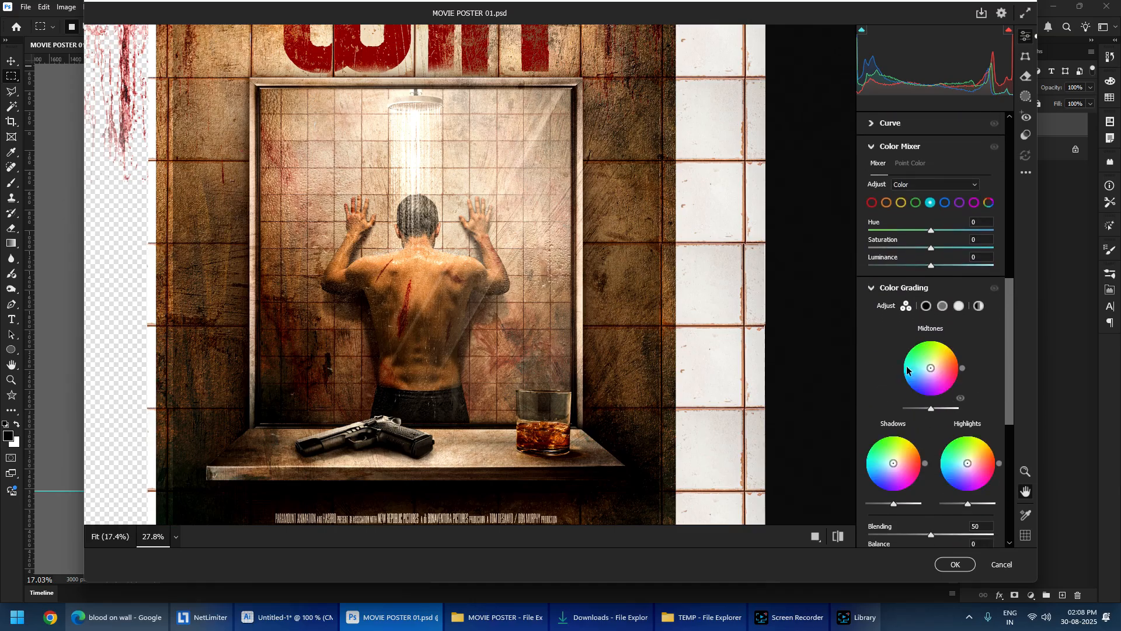
drag(929, 371, 932, 368)
drag(897, 466, 896, 465)
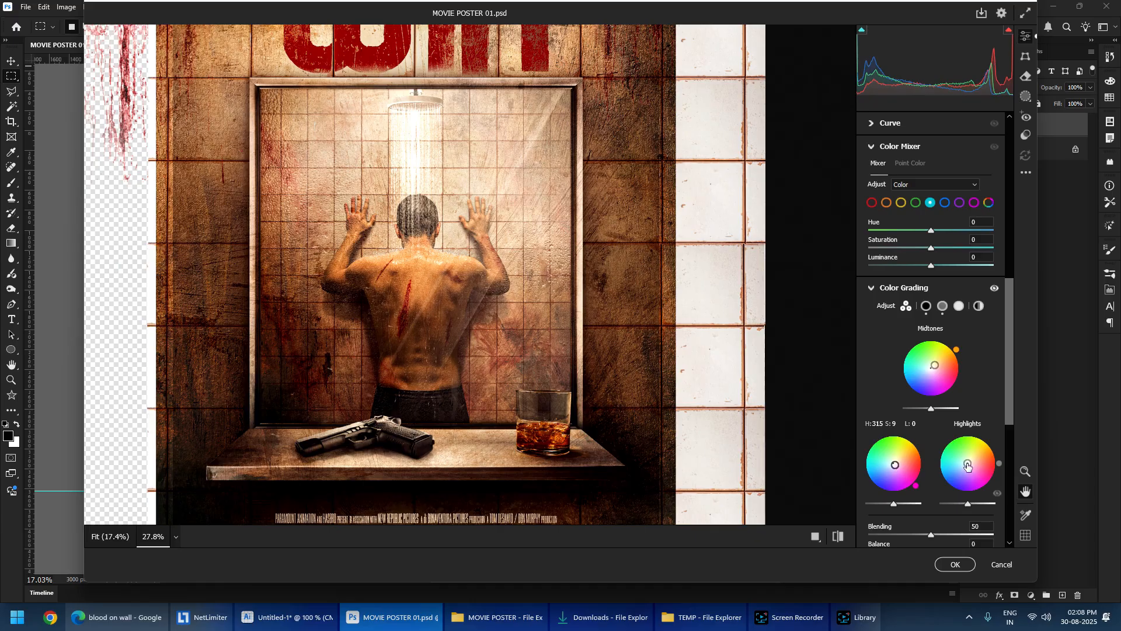
drag(967, 466, 967, 463)
scroll(999, 476, down, 4)
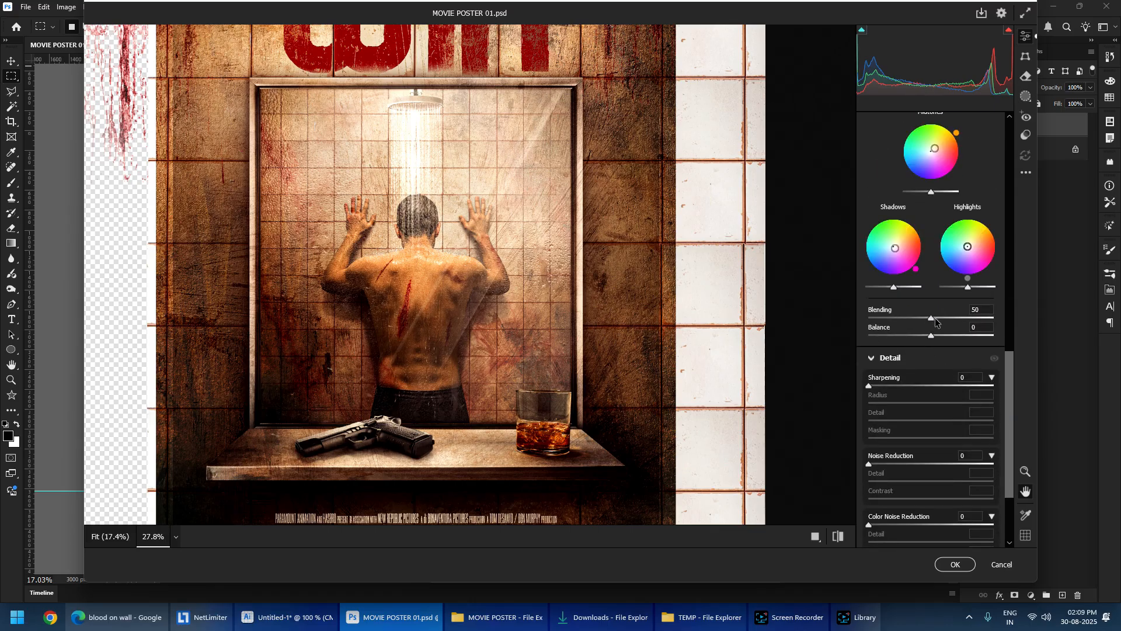
drag(963, 321, 894, 336)
scroll(924, 347, down, 2)
- Add Grain of 24 with size 25 and roughness 50, and apply the Camera Raw Filter to the poster
drag(1011, 394, 1024, 234)
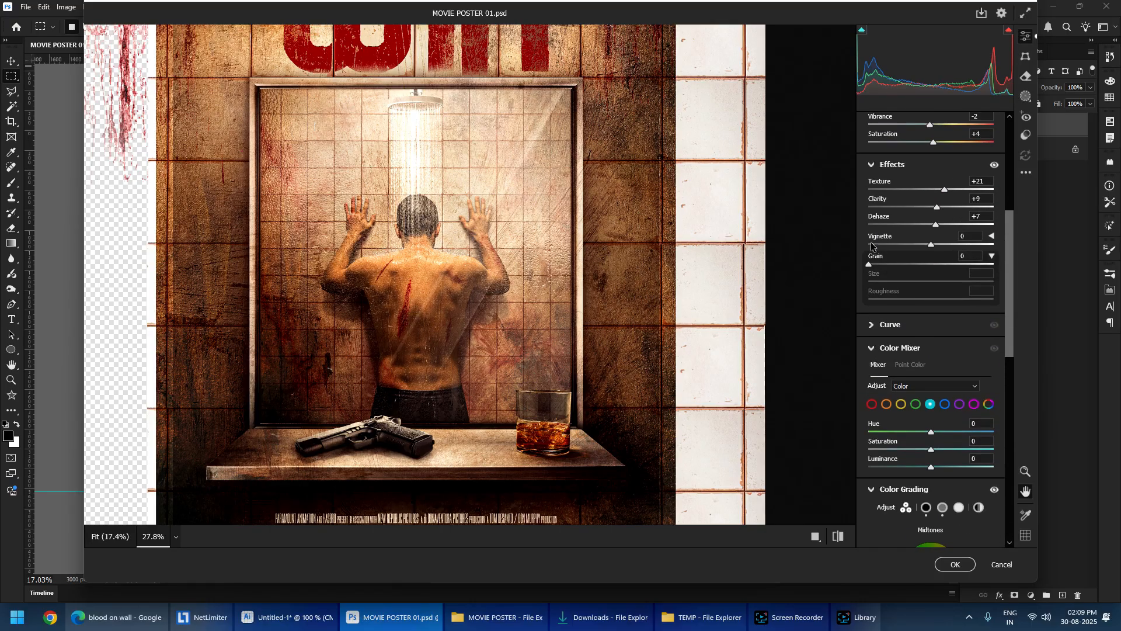
key(z)
drag(536, 209, 718, 257)
drag(869, 263, 899, 269)
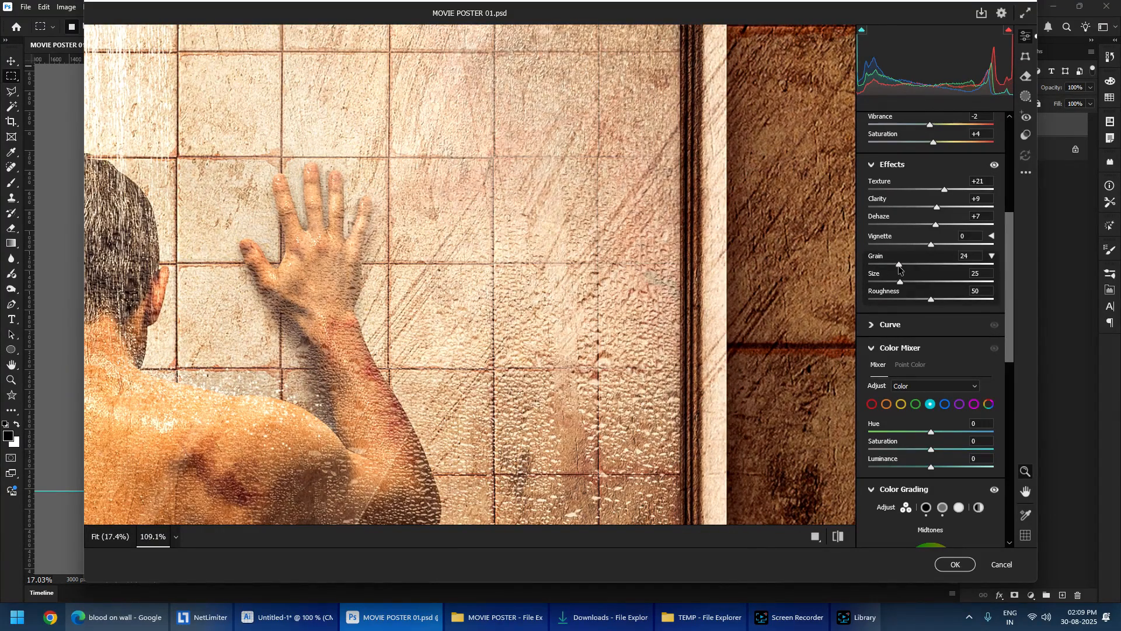
drag(555, 310, 387, 277)
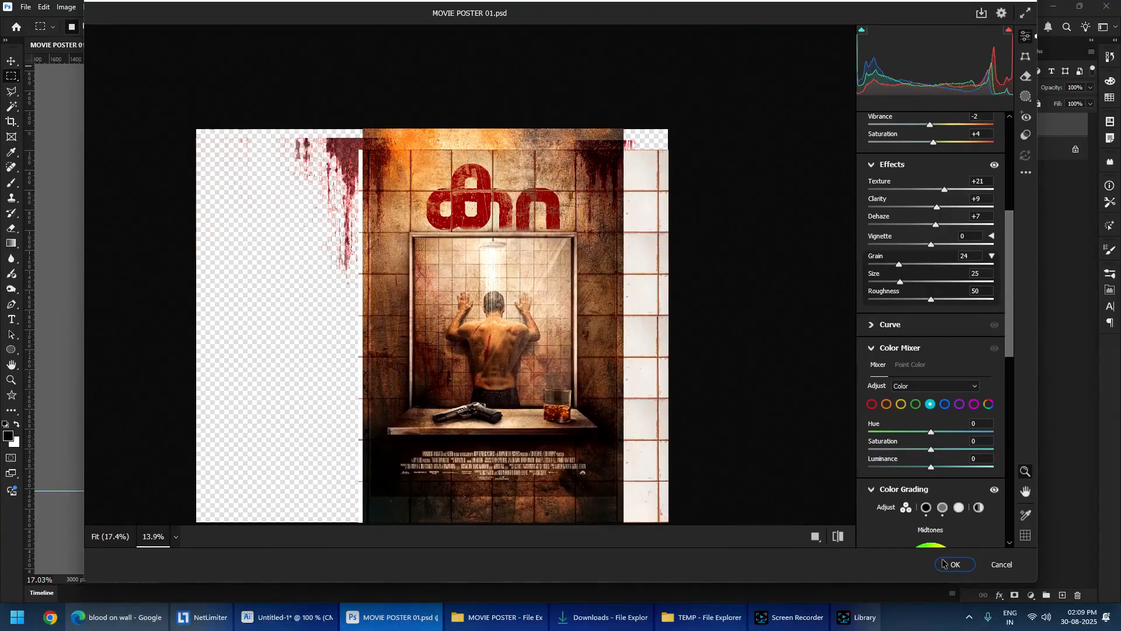
click(956, 564)
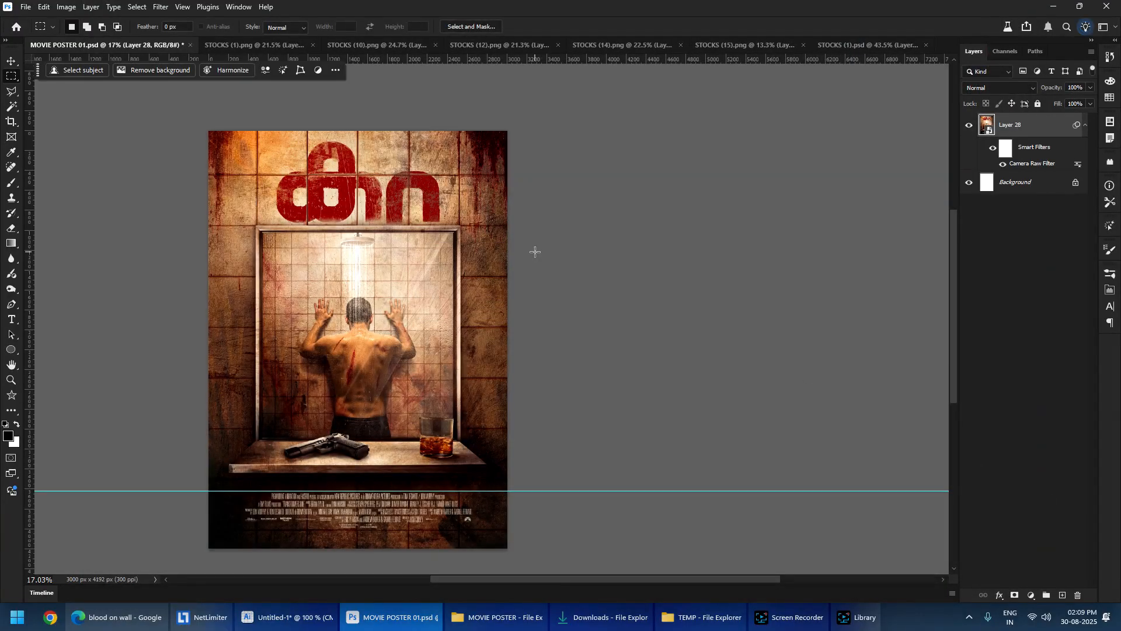
- Hide the guides to view the whole graded poster without the line above the credits
drag(441, 441, 512, 394)
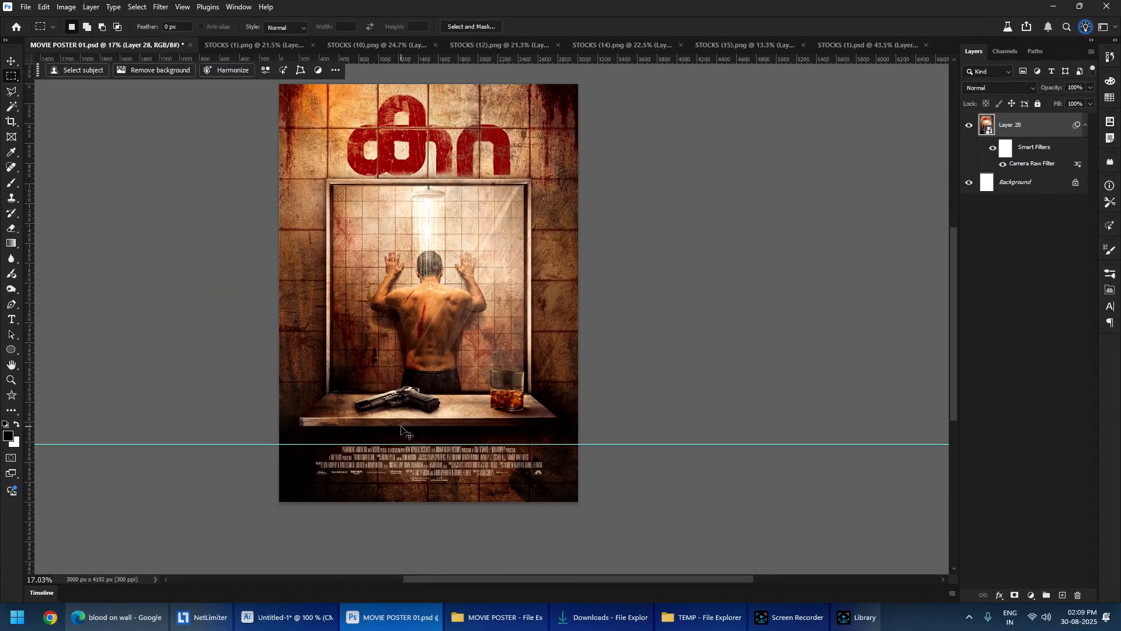
scroll(401, 431, up, 1)
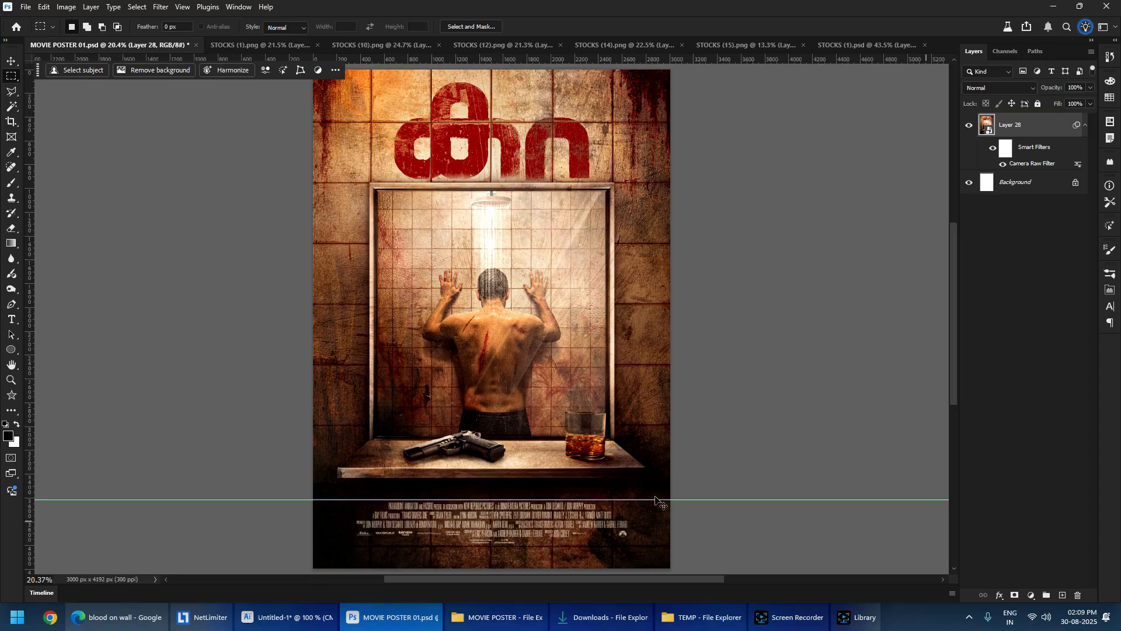
key(ctrl+semicolon)
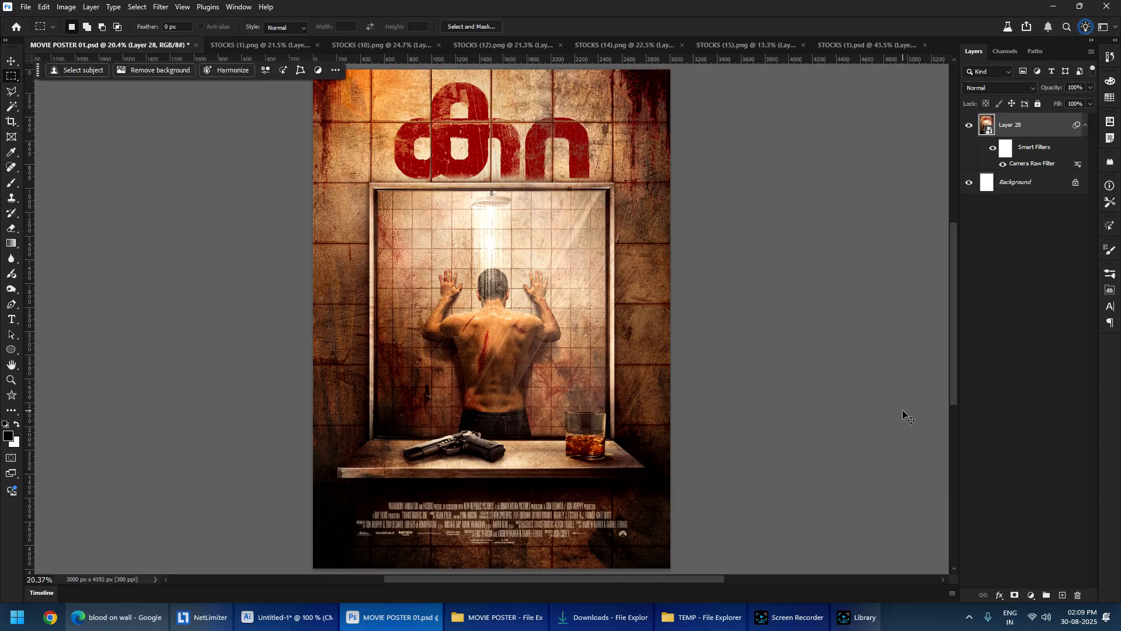
mouse_move(592, 294)
mouse_down()
mouse_move(566, 299)
mouse_move(574, 293)
mouse_up()
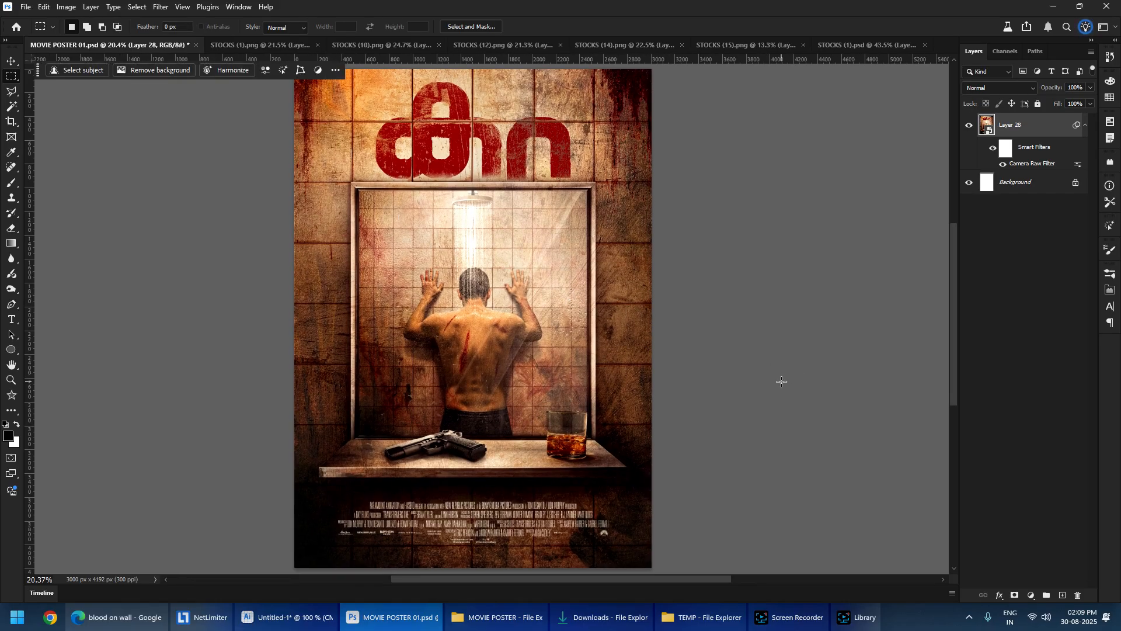